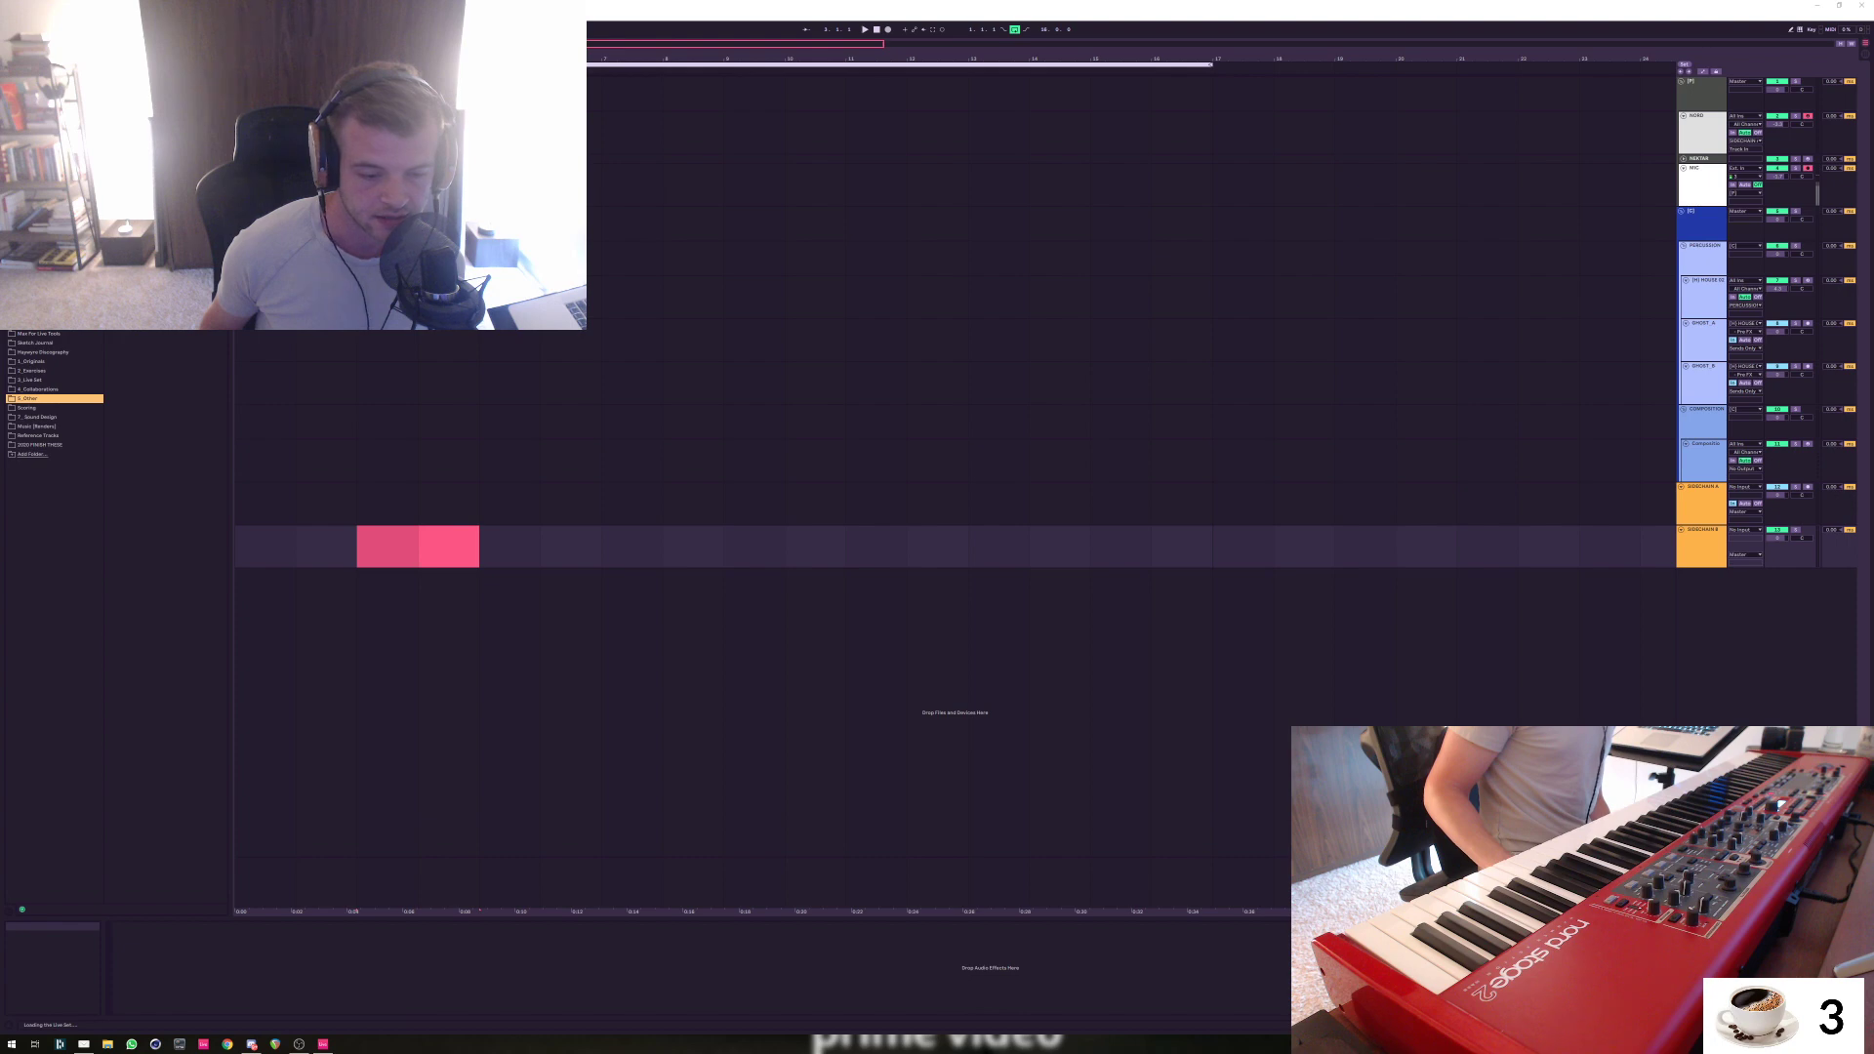
# Switch to Spotify, search for Charlie Puth and play the song "Girlfriend" from the artist page
pyautogui.press('super')
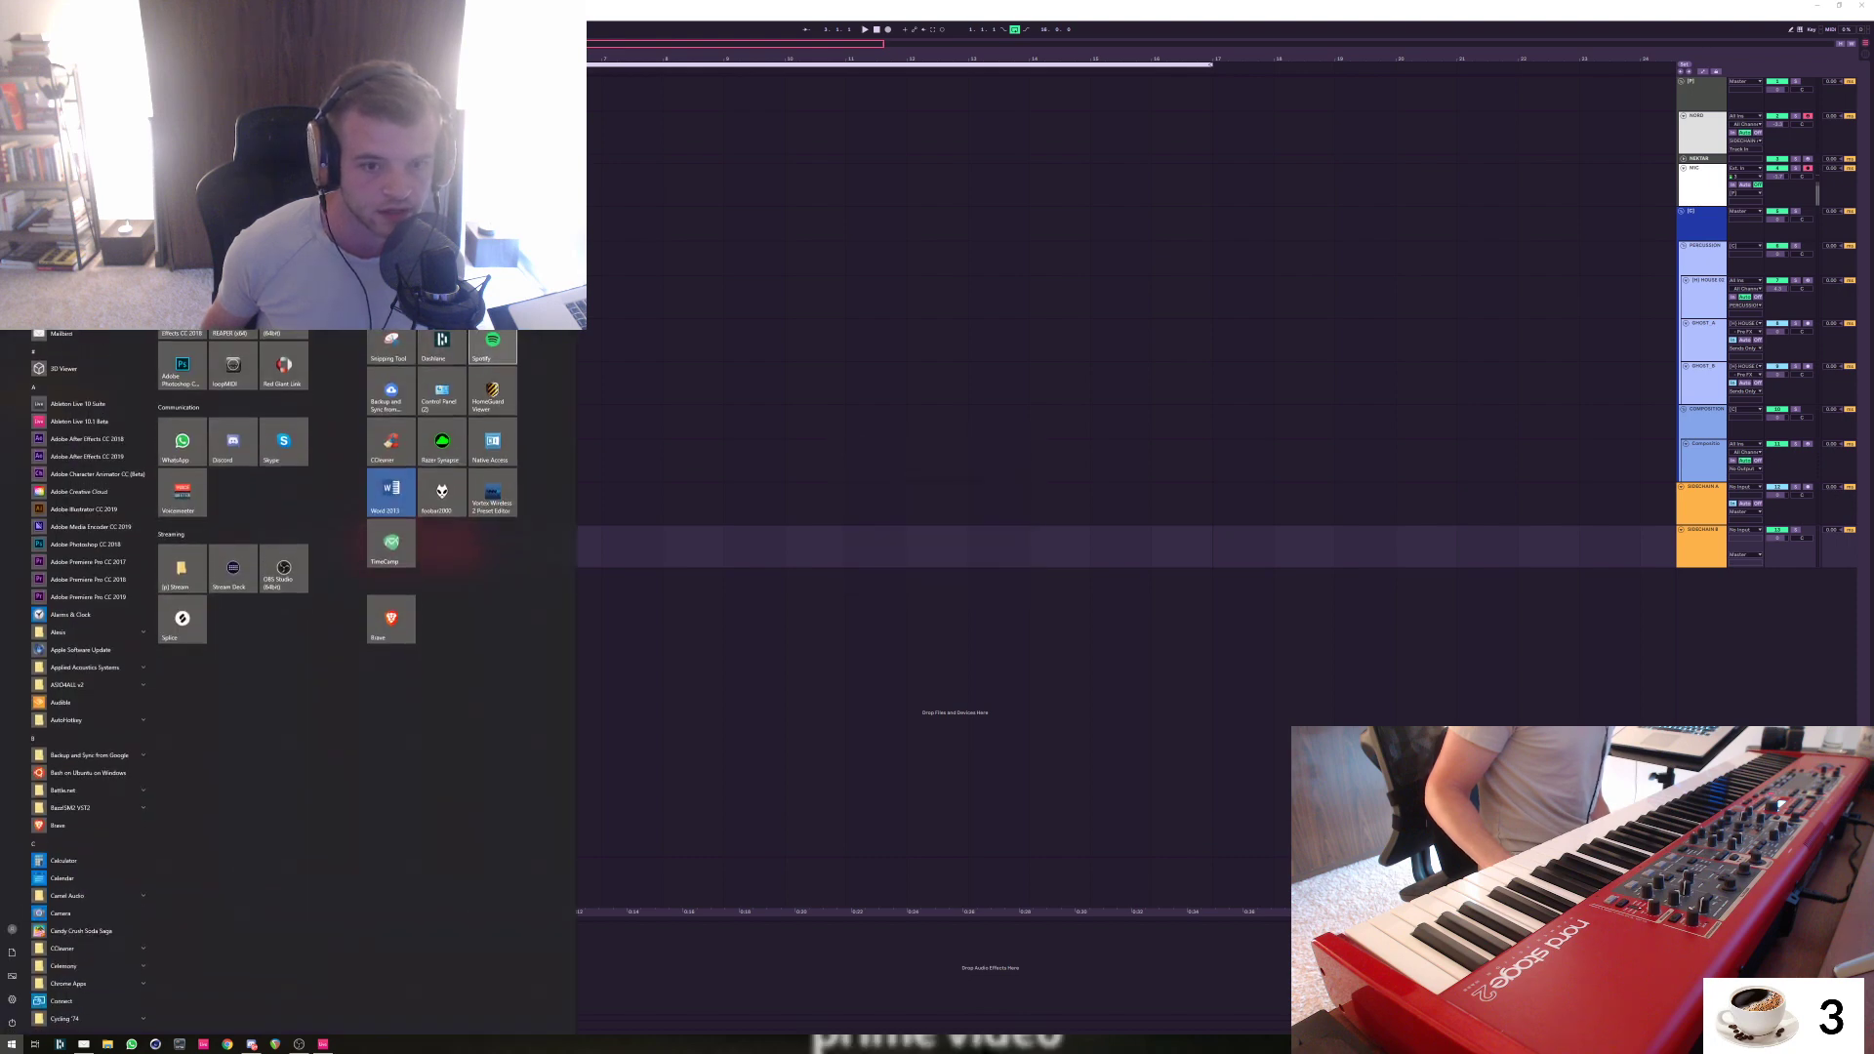
pyautogui.press('super')
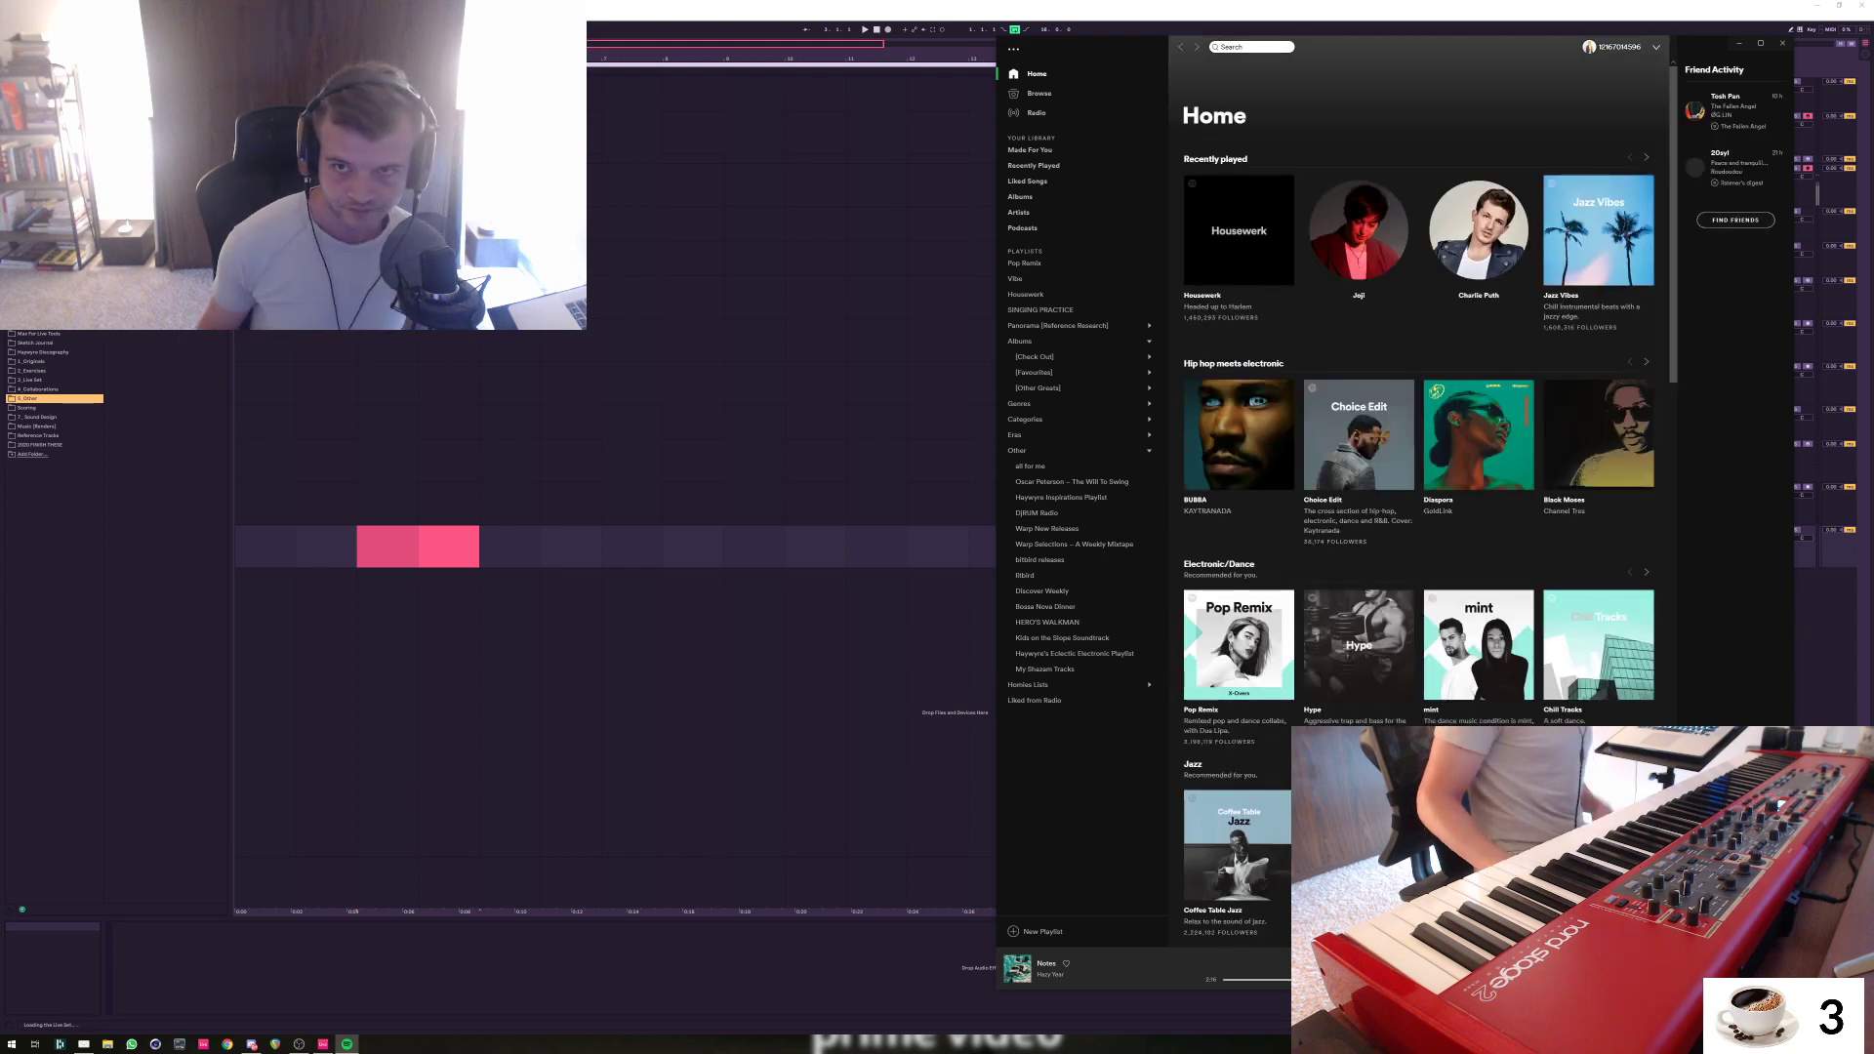
pyautogui.click(1253, 47)
pyautogui.write('charlie puth')
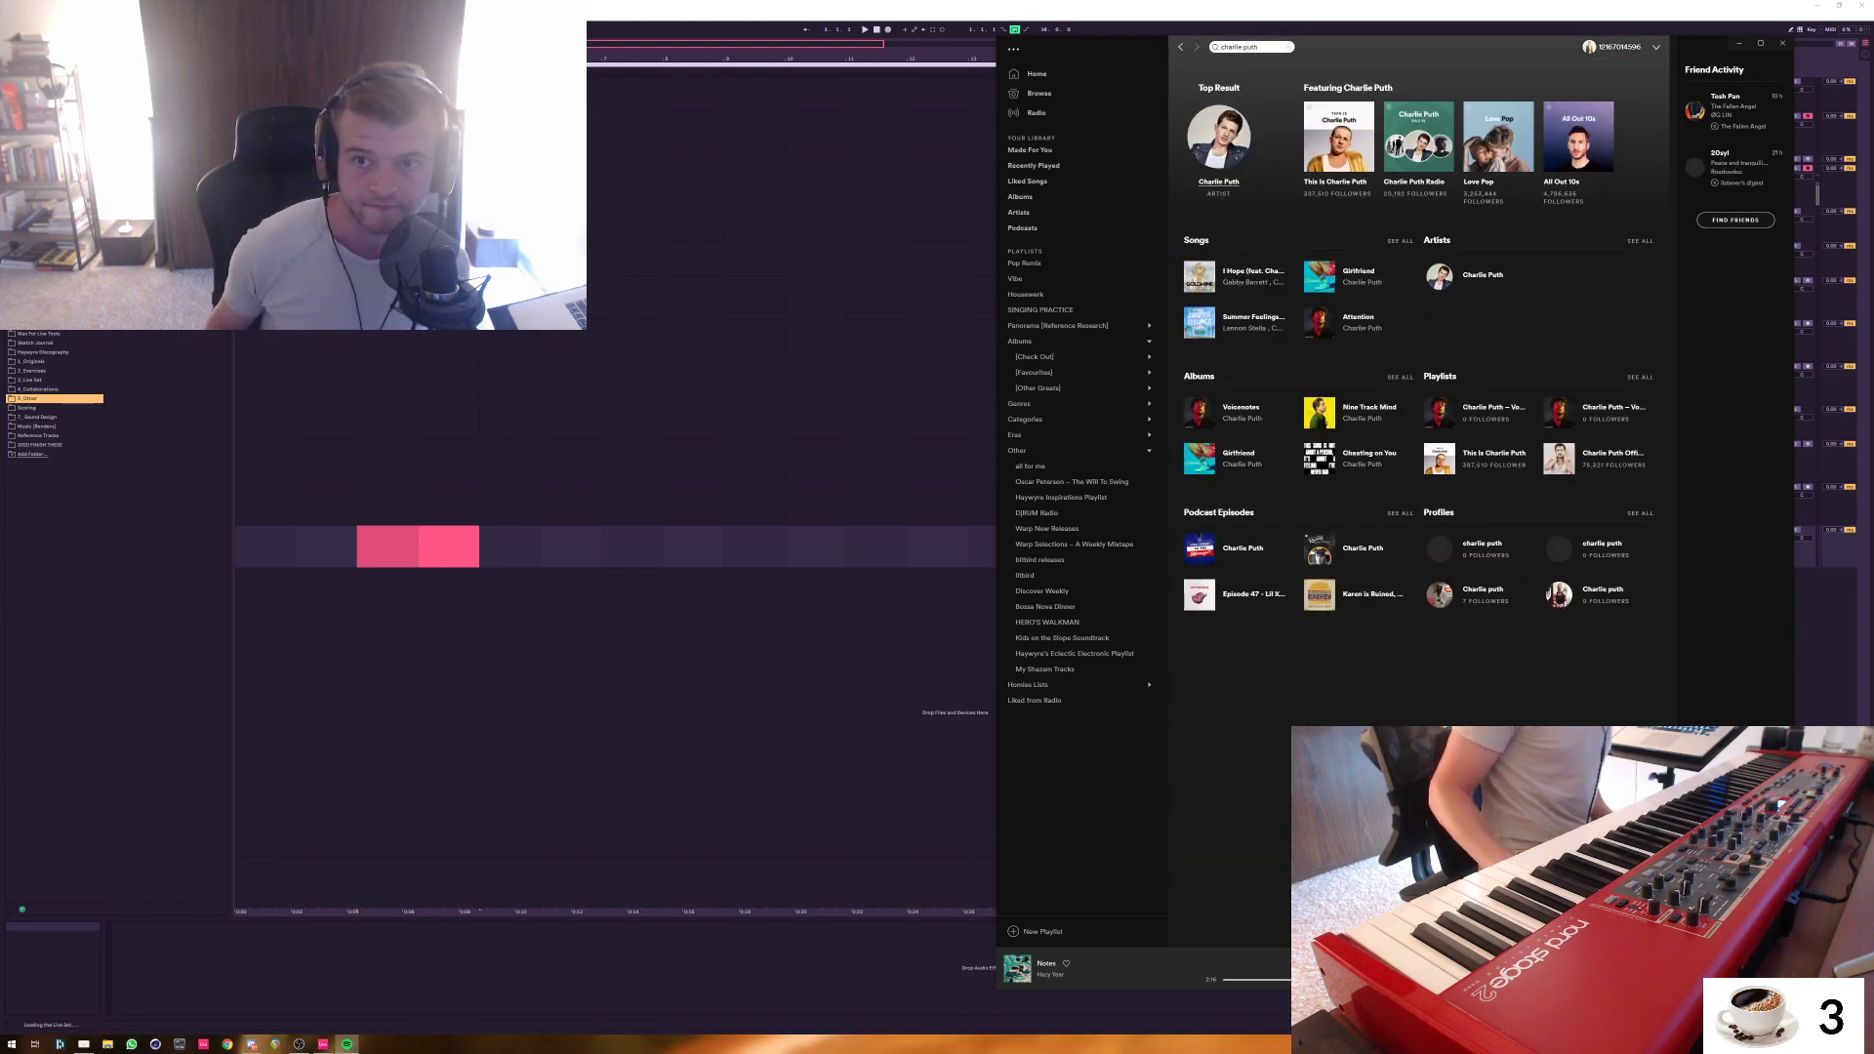
pyautogui.click(1218, 182)
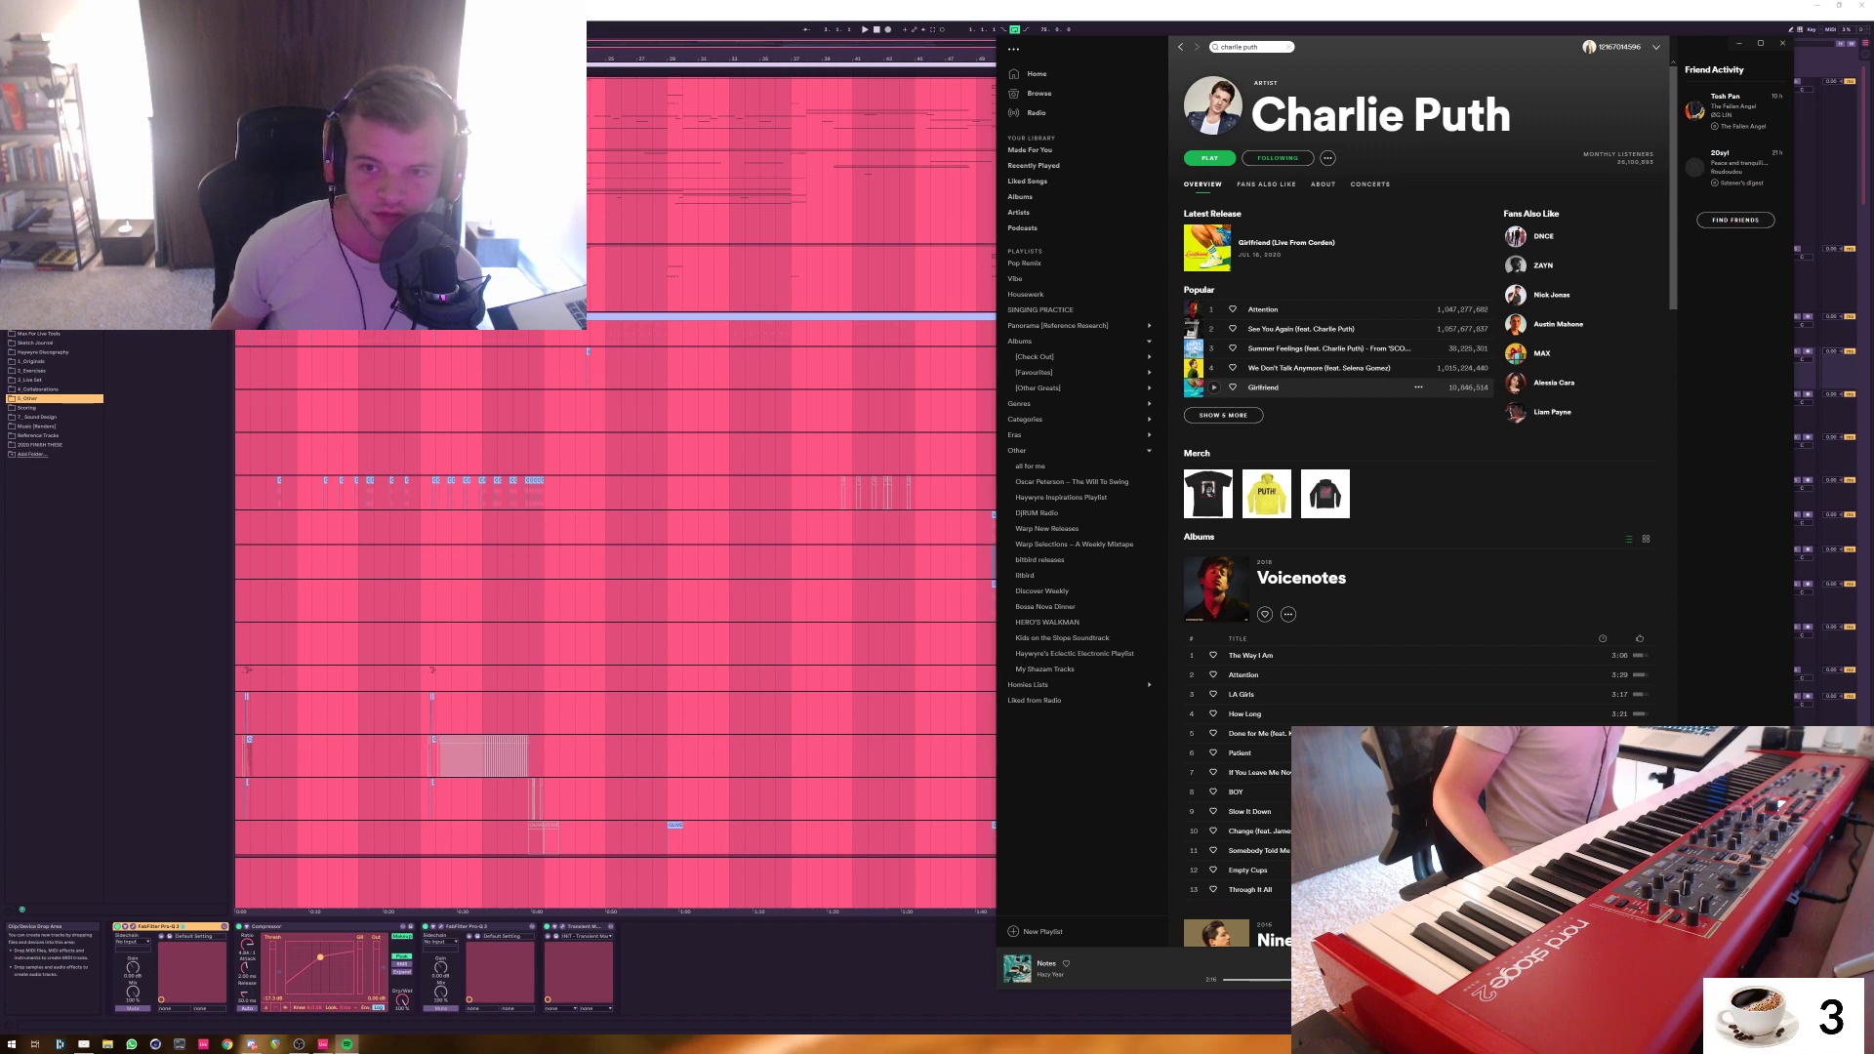
pyautogui.click(1215, 387)
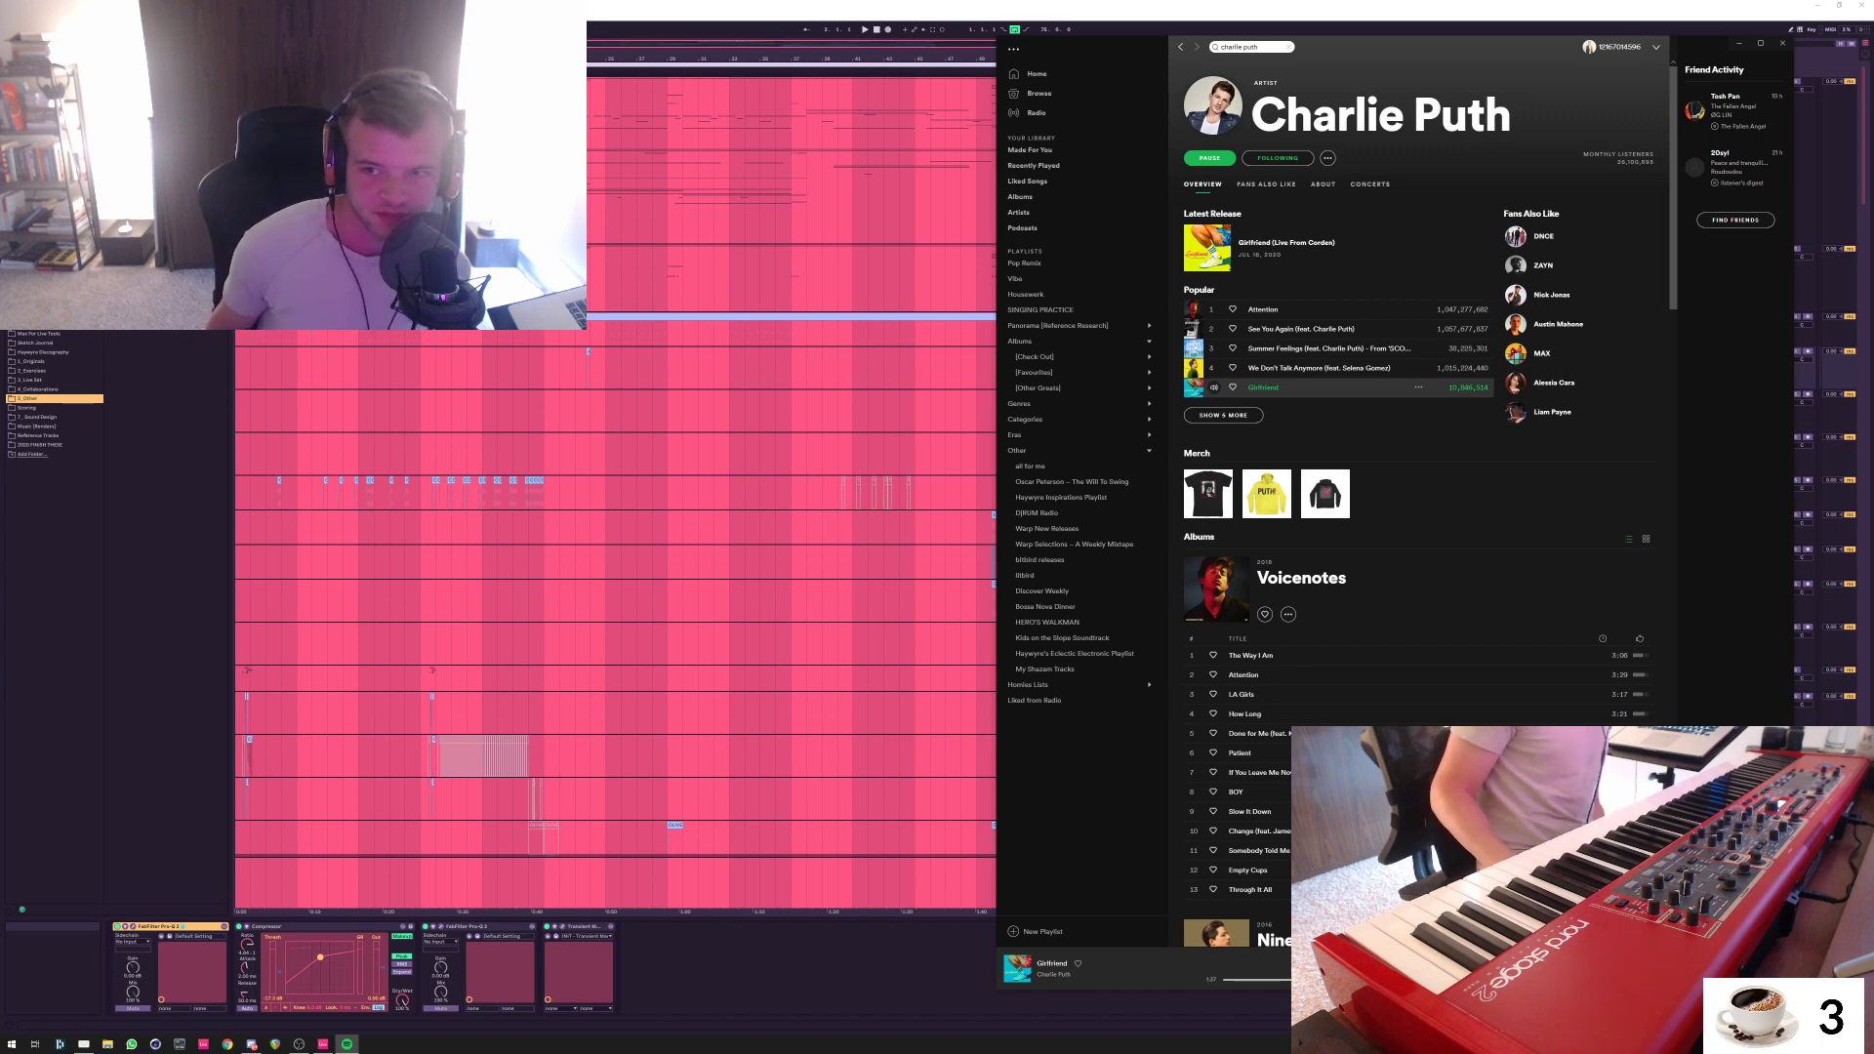
# Check the credits of the song "Girlfriend" and close them
pyautogui.click(1419, 387)
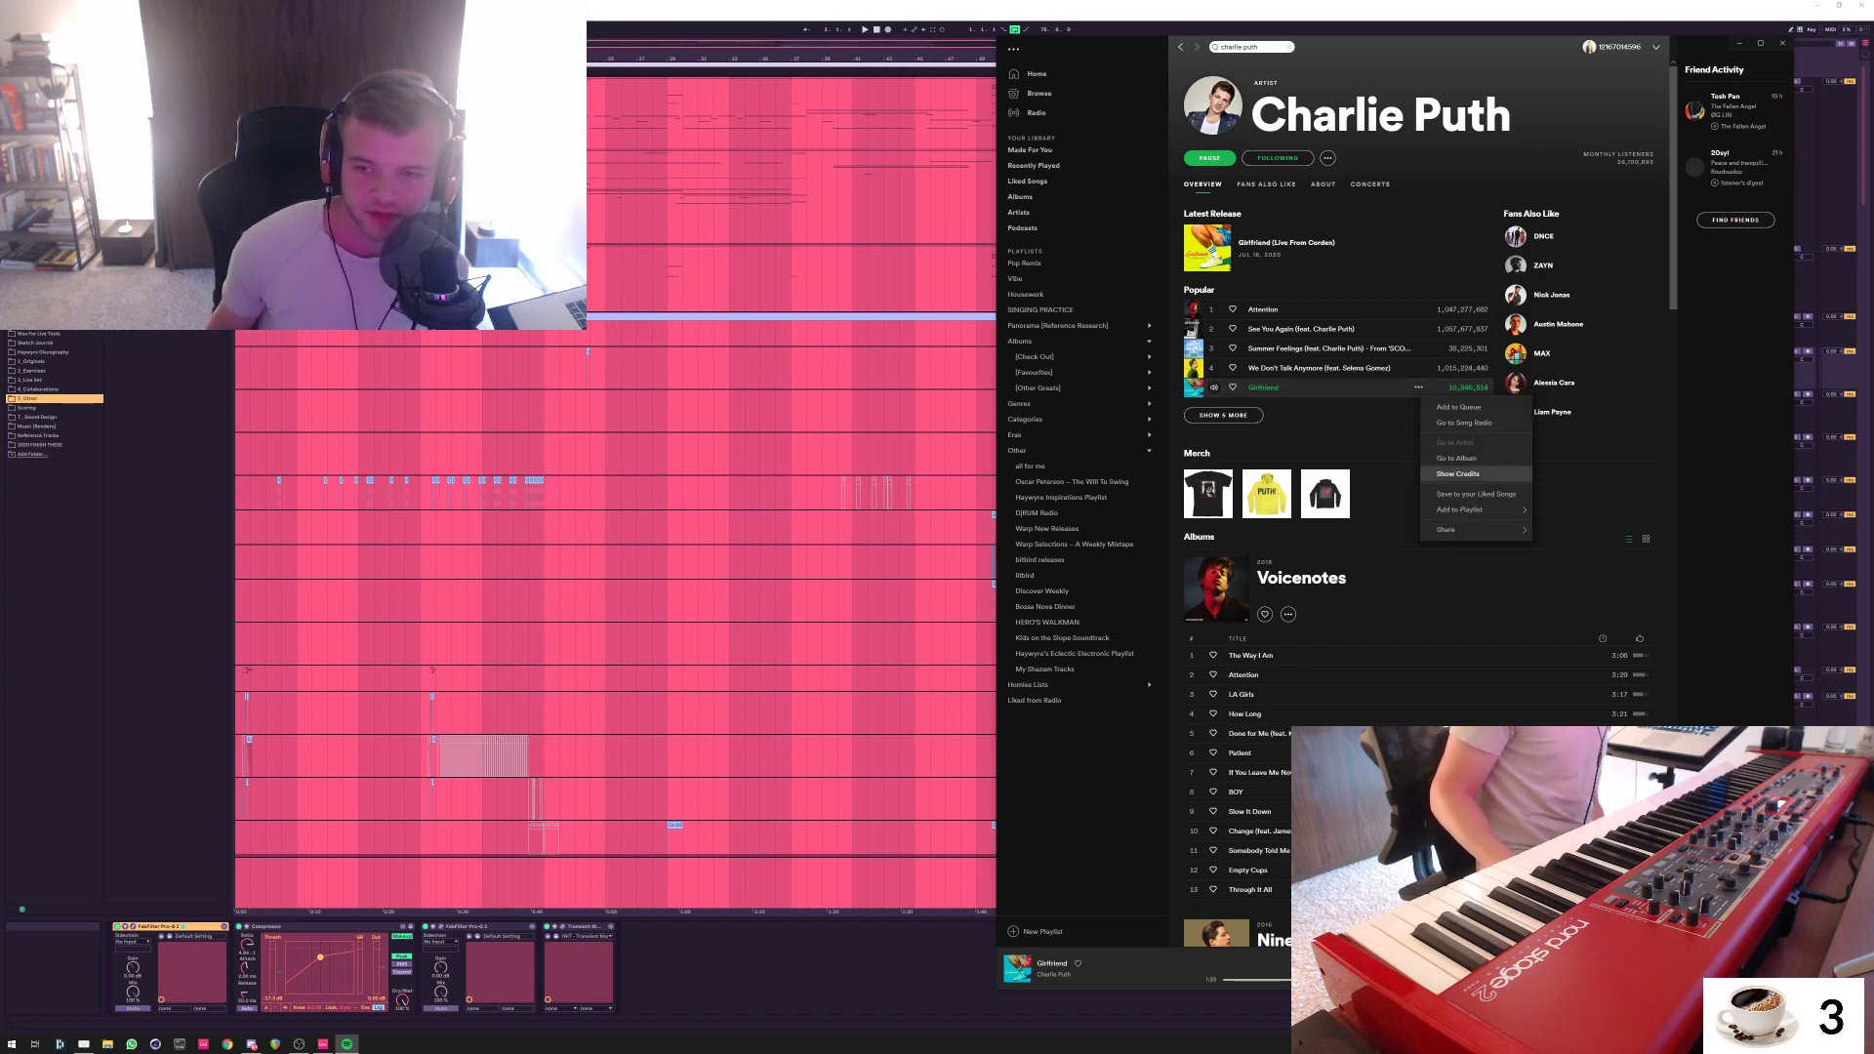
pyautogui.click(1459, 474)
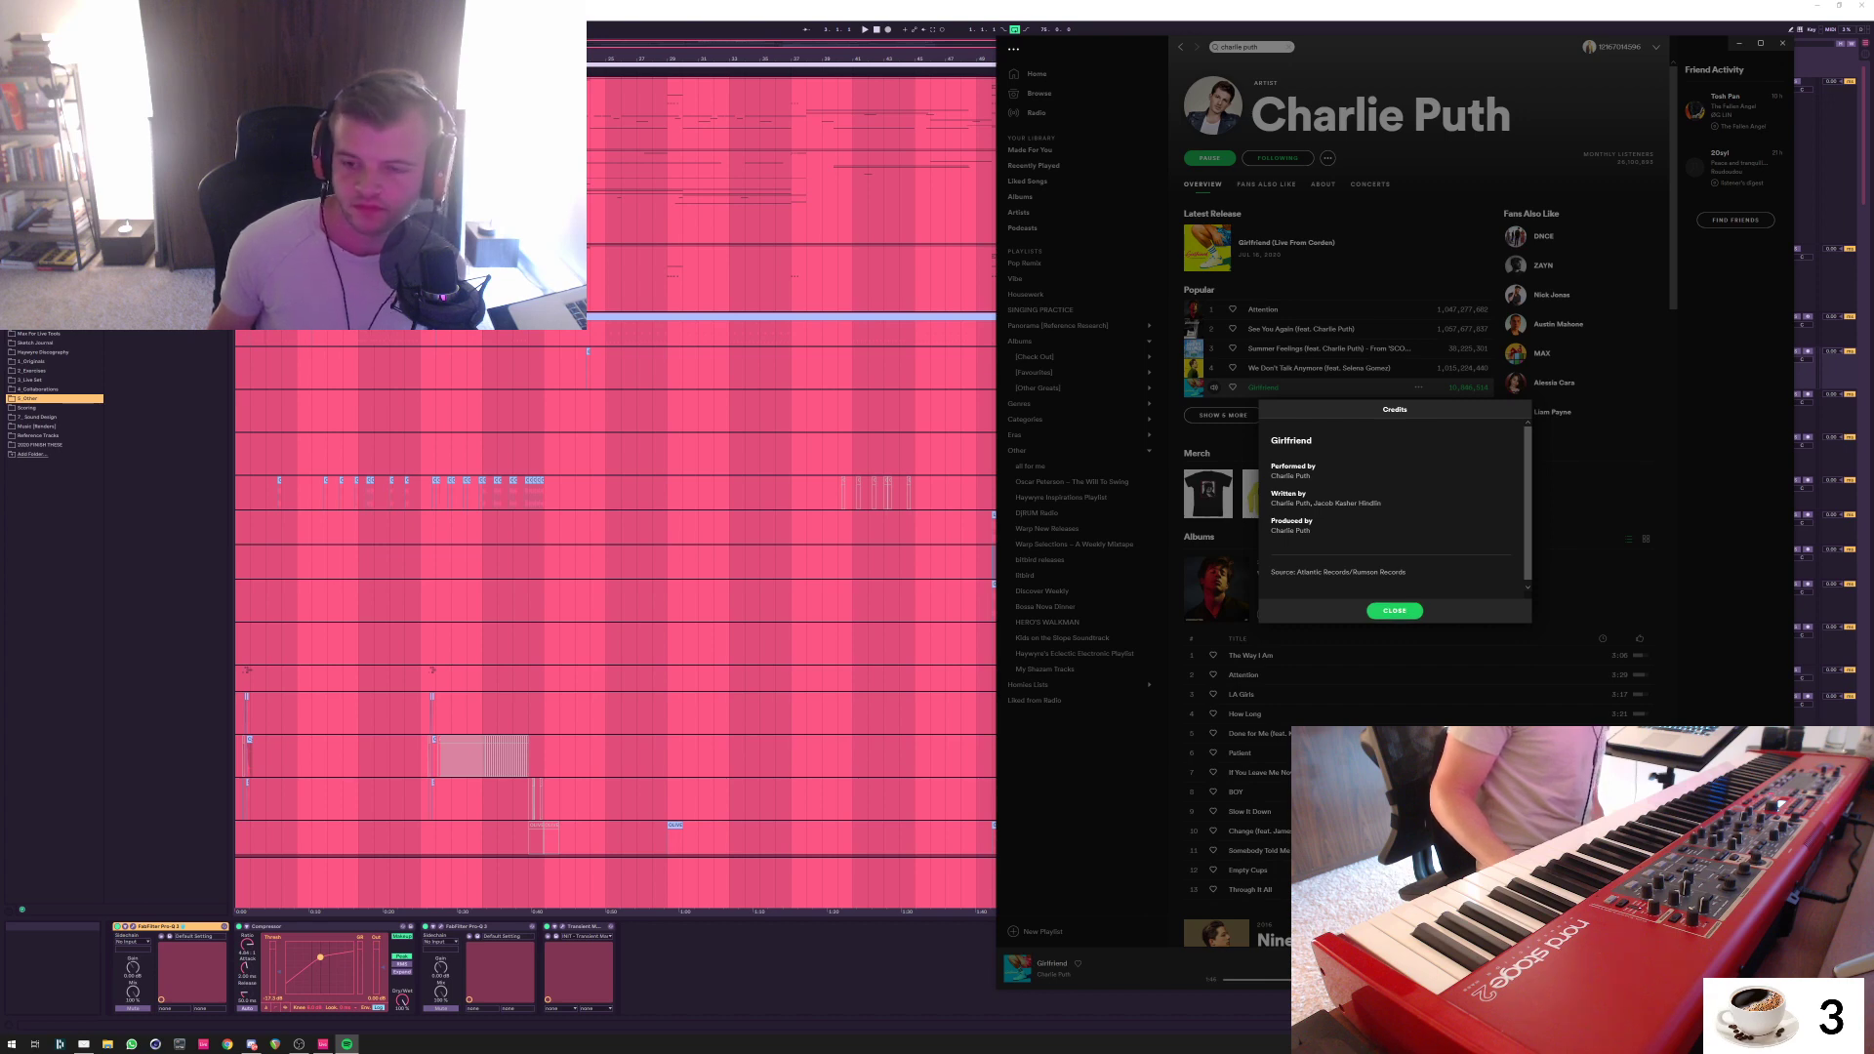
pyautogui.click(1395, 611)
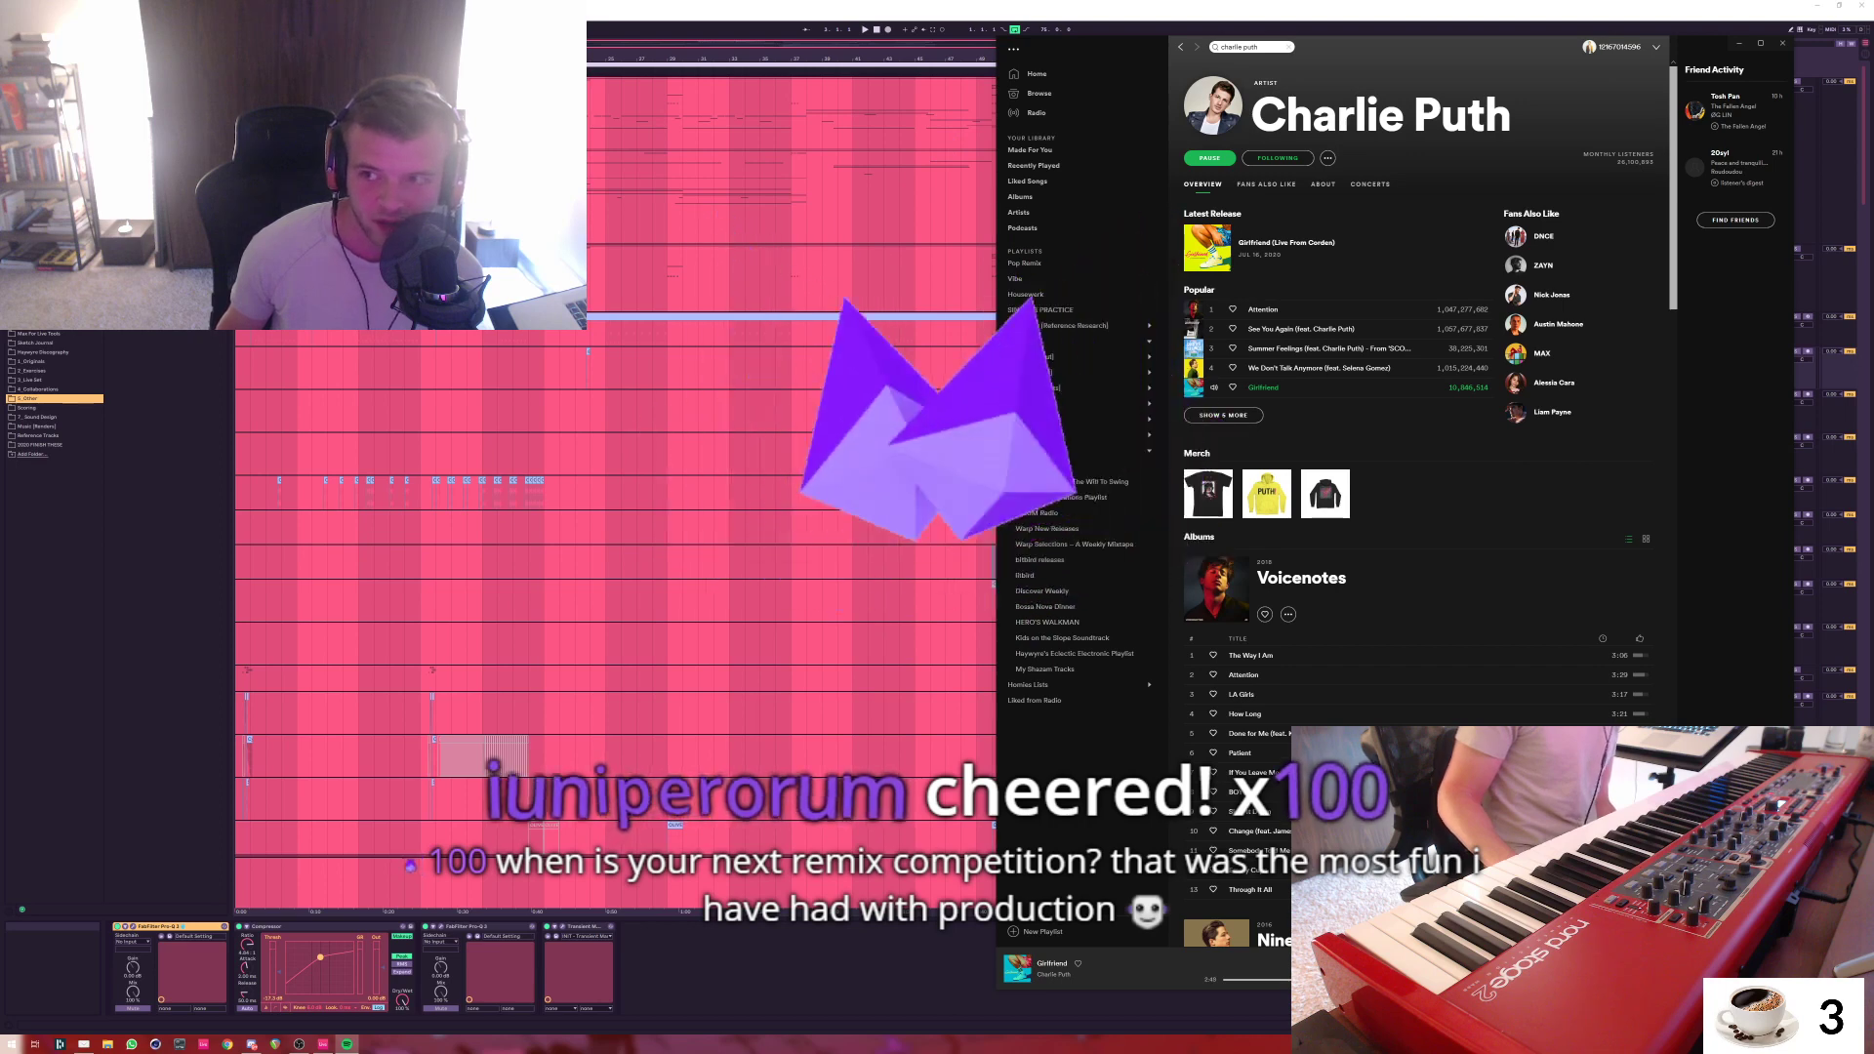
pyautogui.scroll(-1, 1416, 488)
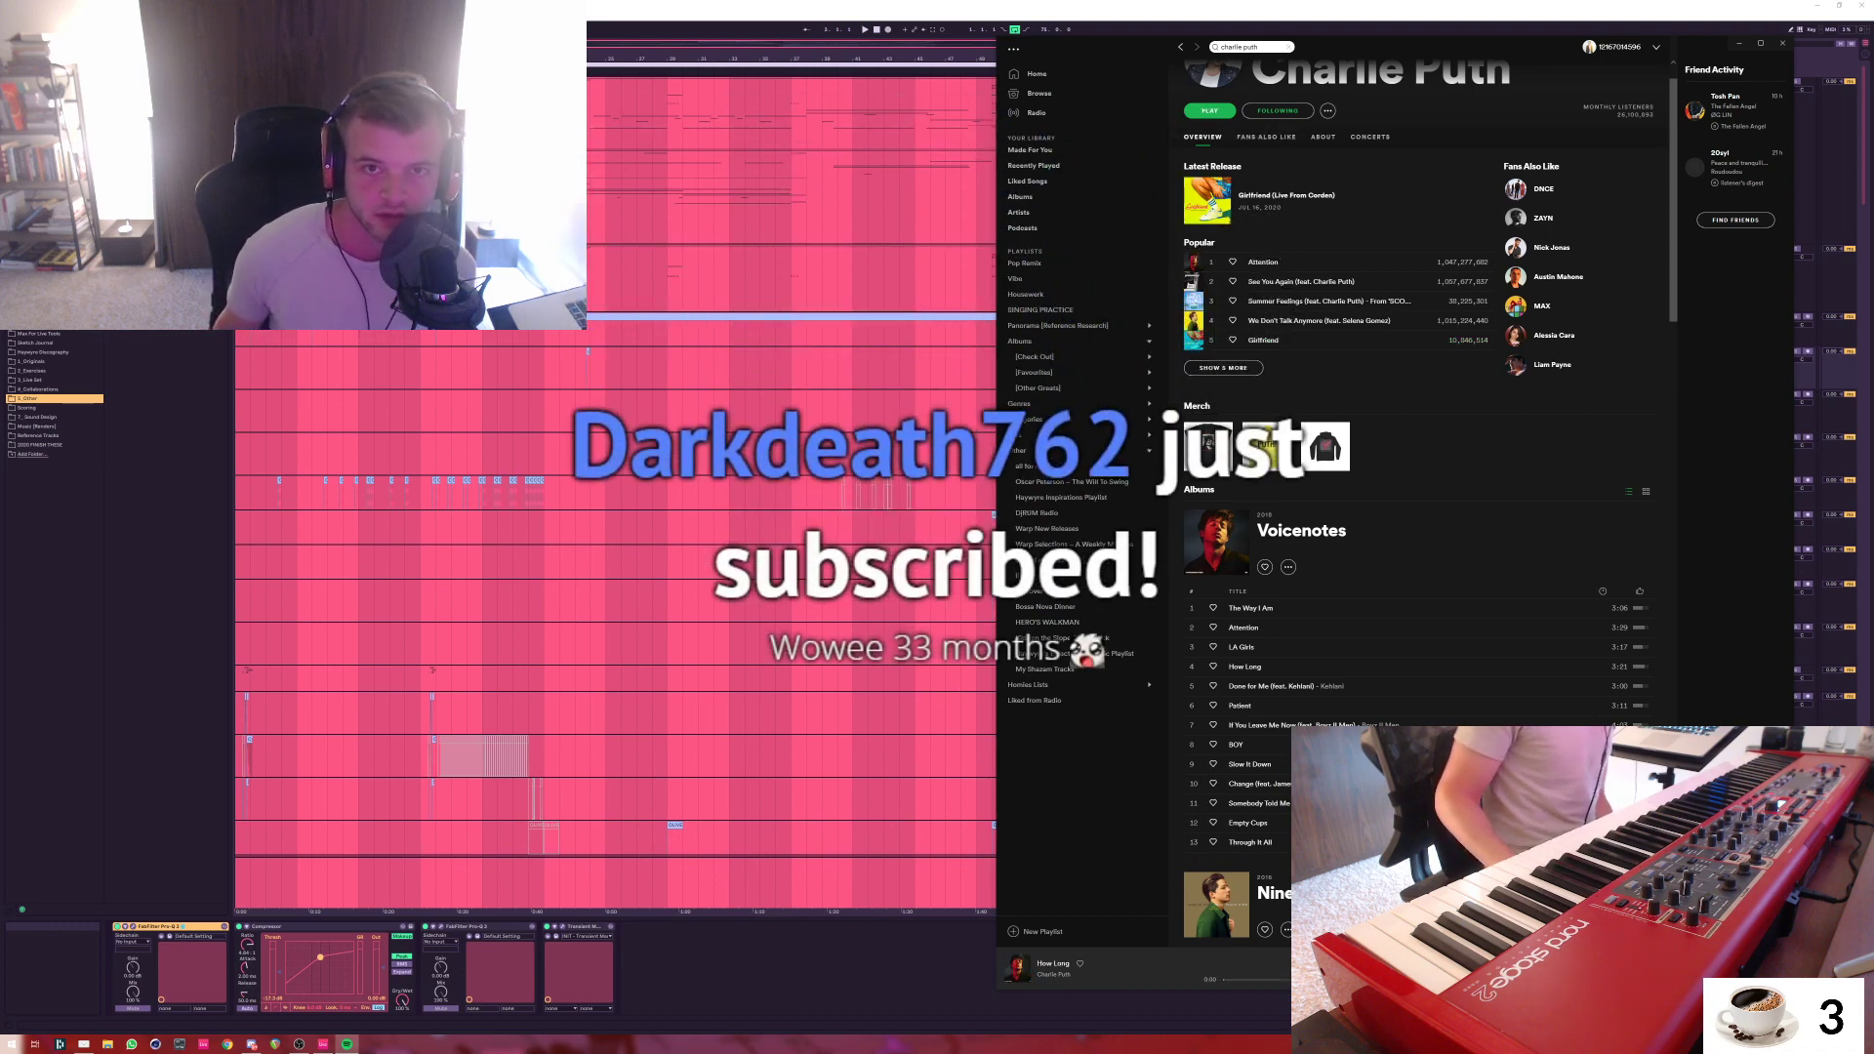
# Switch back to Ableton Live and place the insert marker at the very start of the arrangement
pyautogui.hotkey('alt', 'Tab')
pyautogui.scroll(-1, 976, 488)
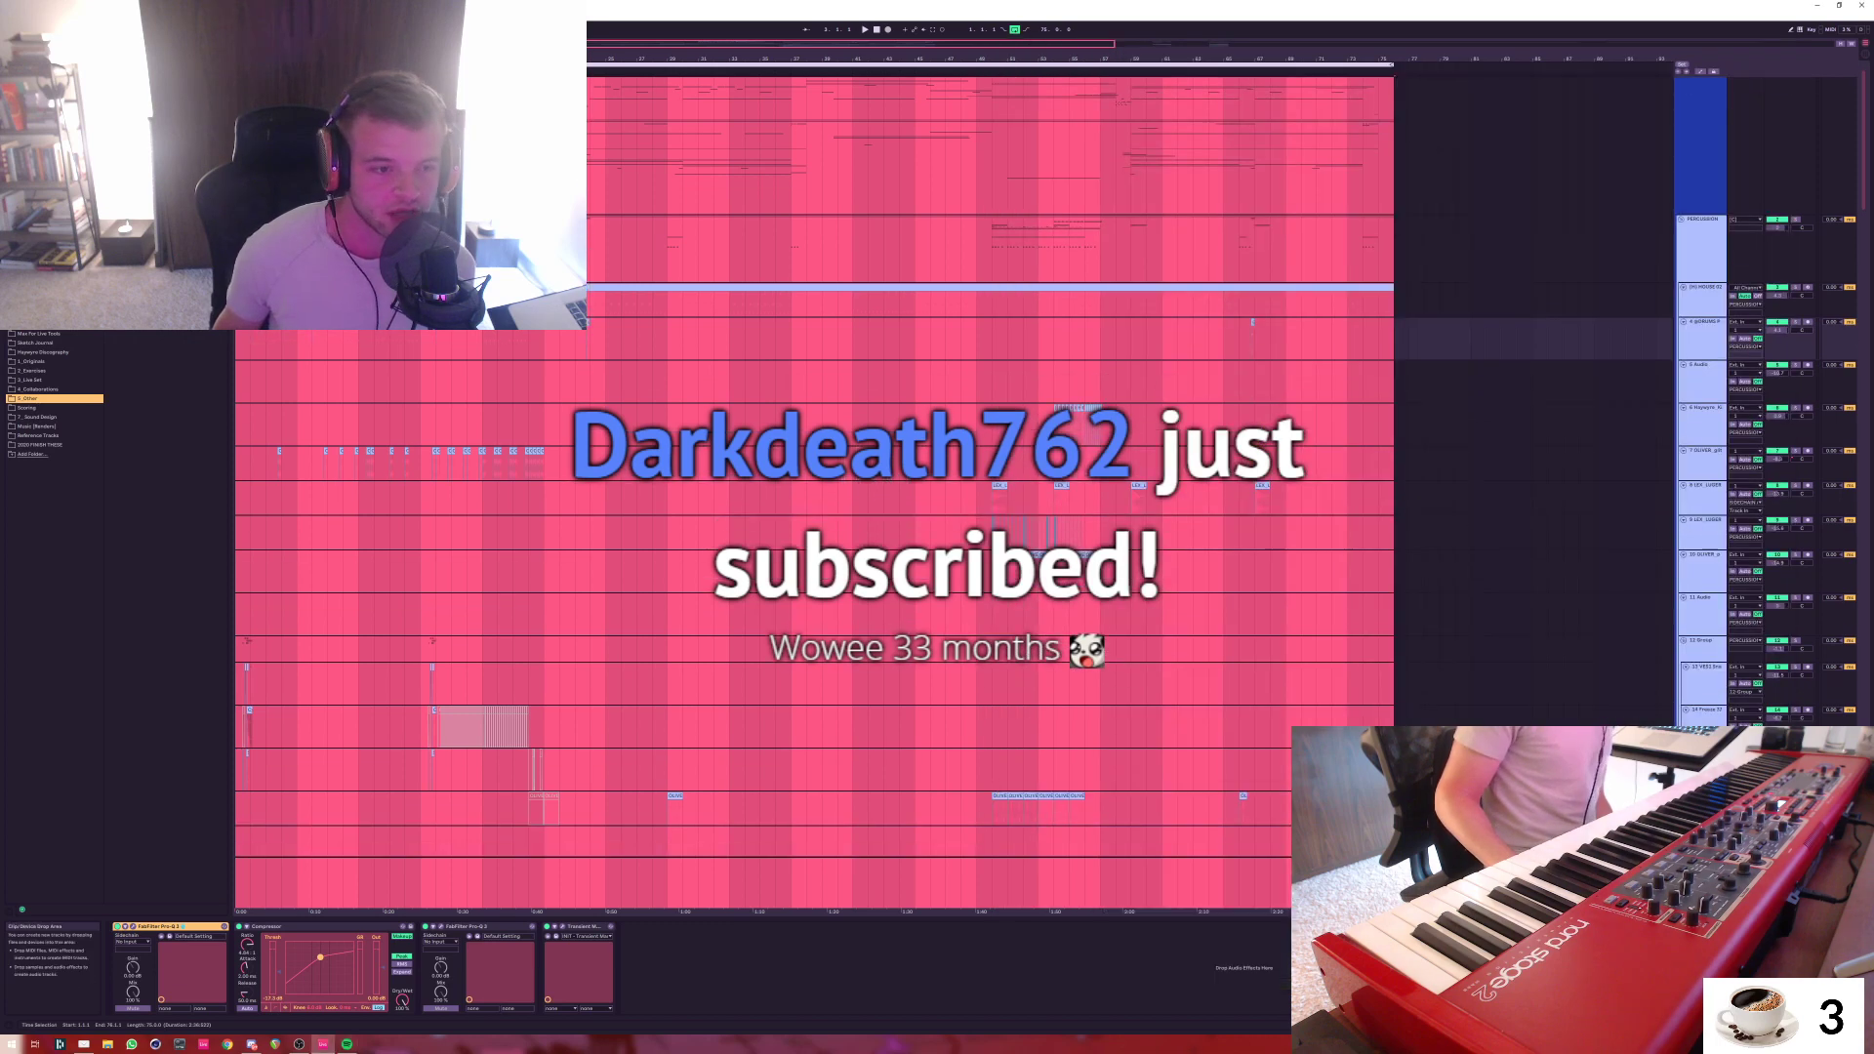
pyautogui.hotkey('ctrl', 'c')
pyautogui.click(236, 533)
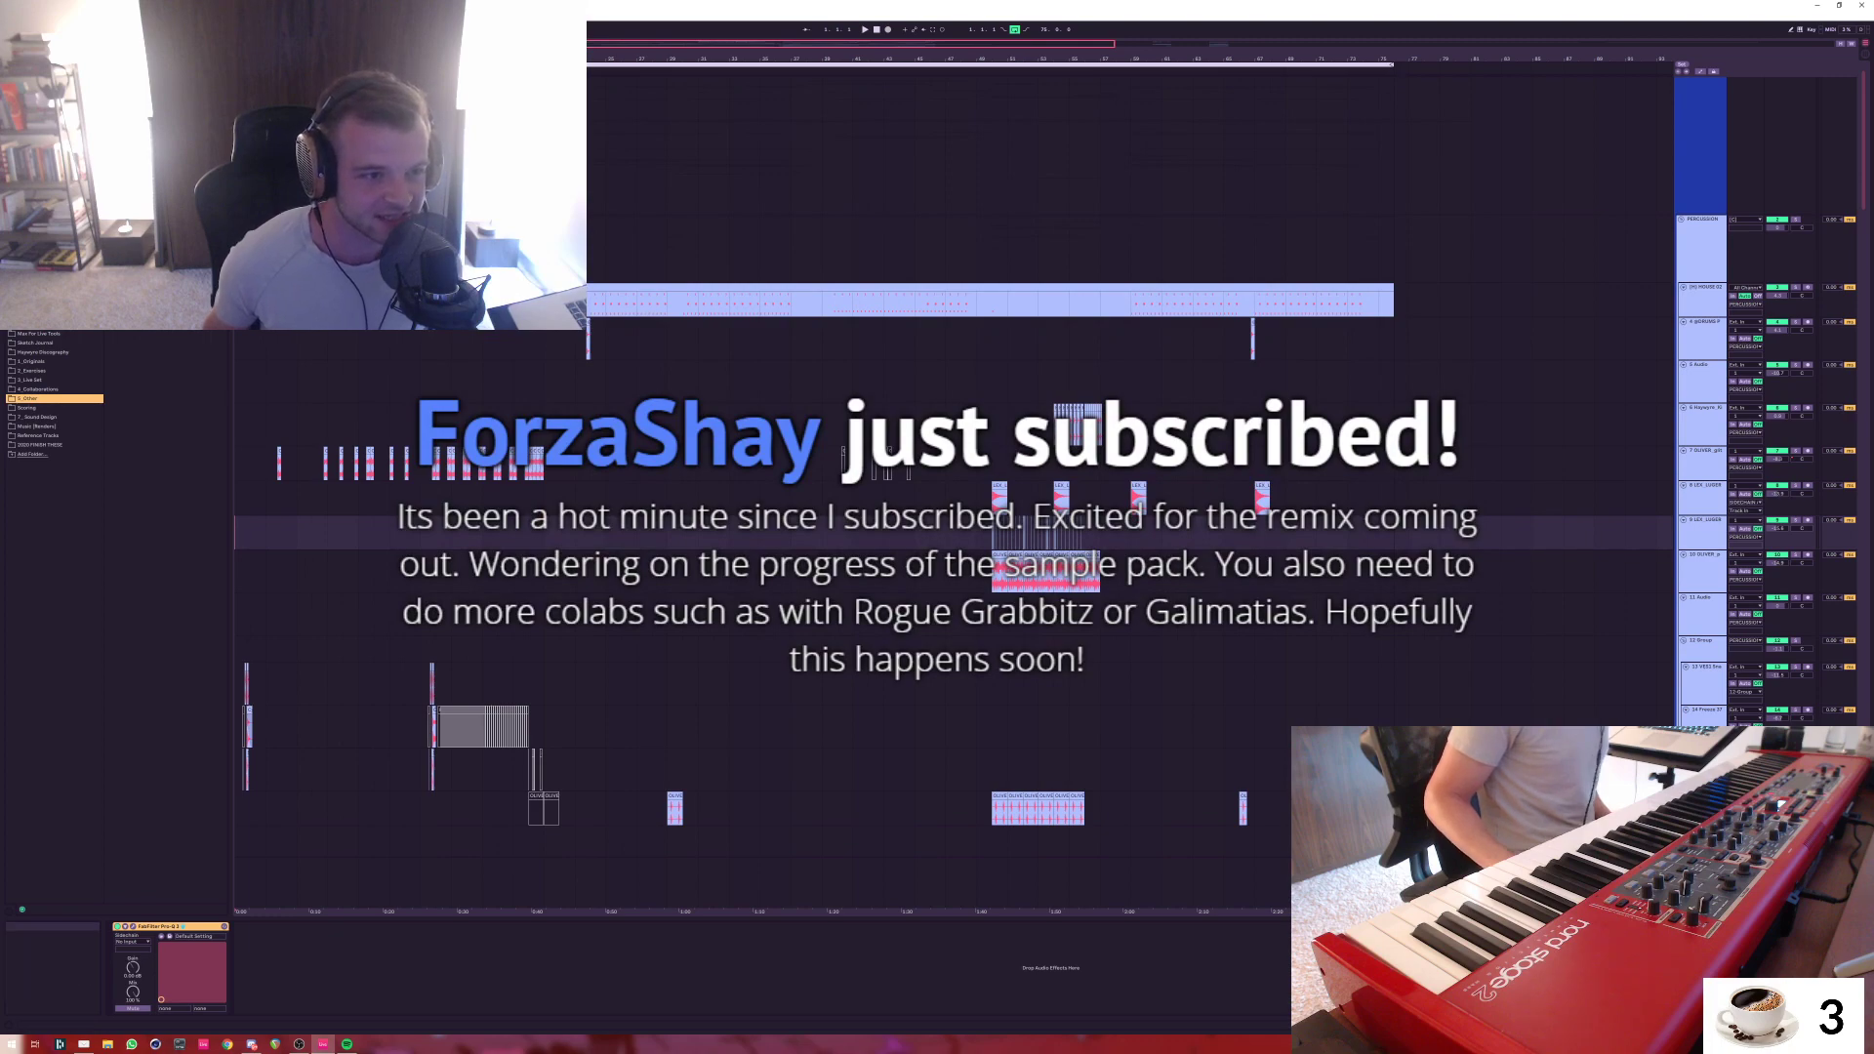
pyautogui.moveTo(230, 533); pyautogui.dragTo(217, 533)
pyautogui.press('+')
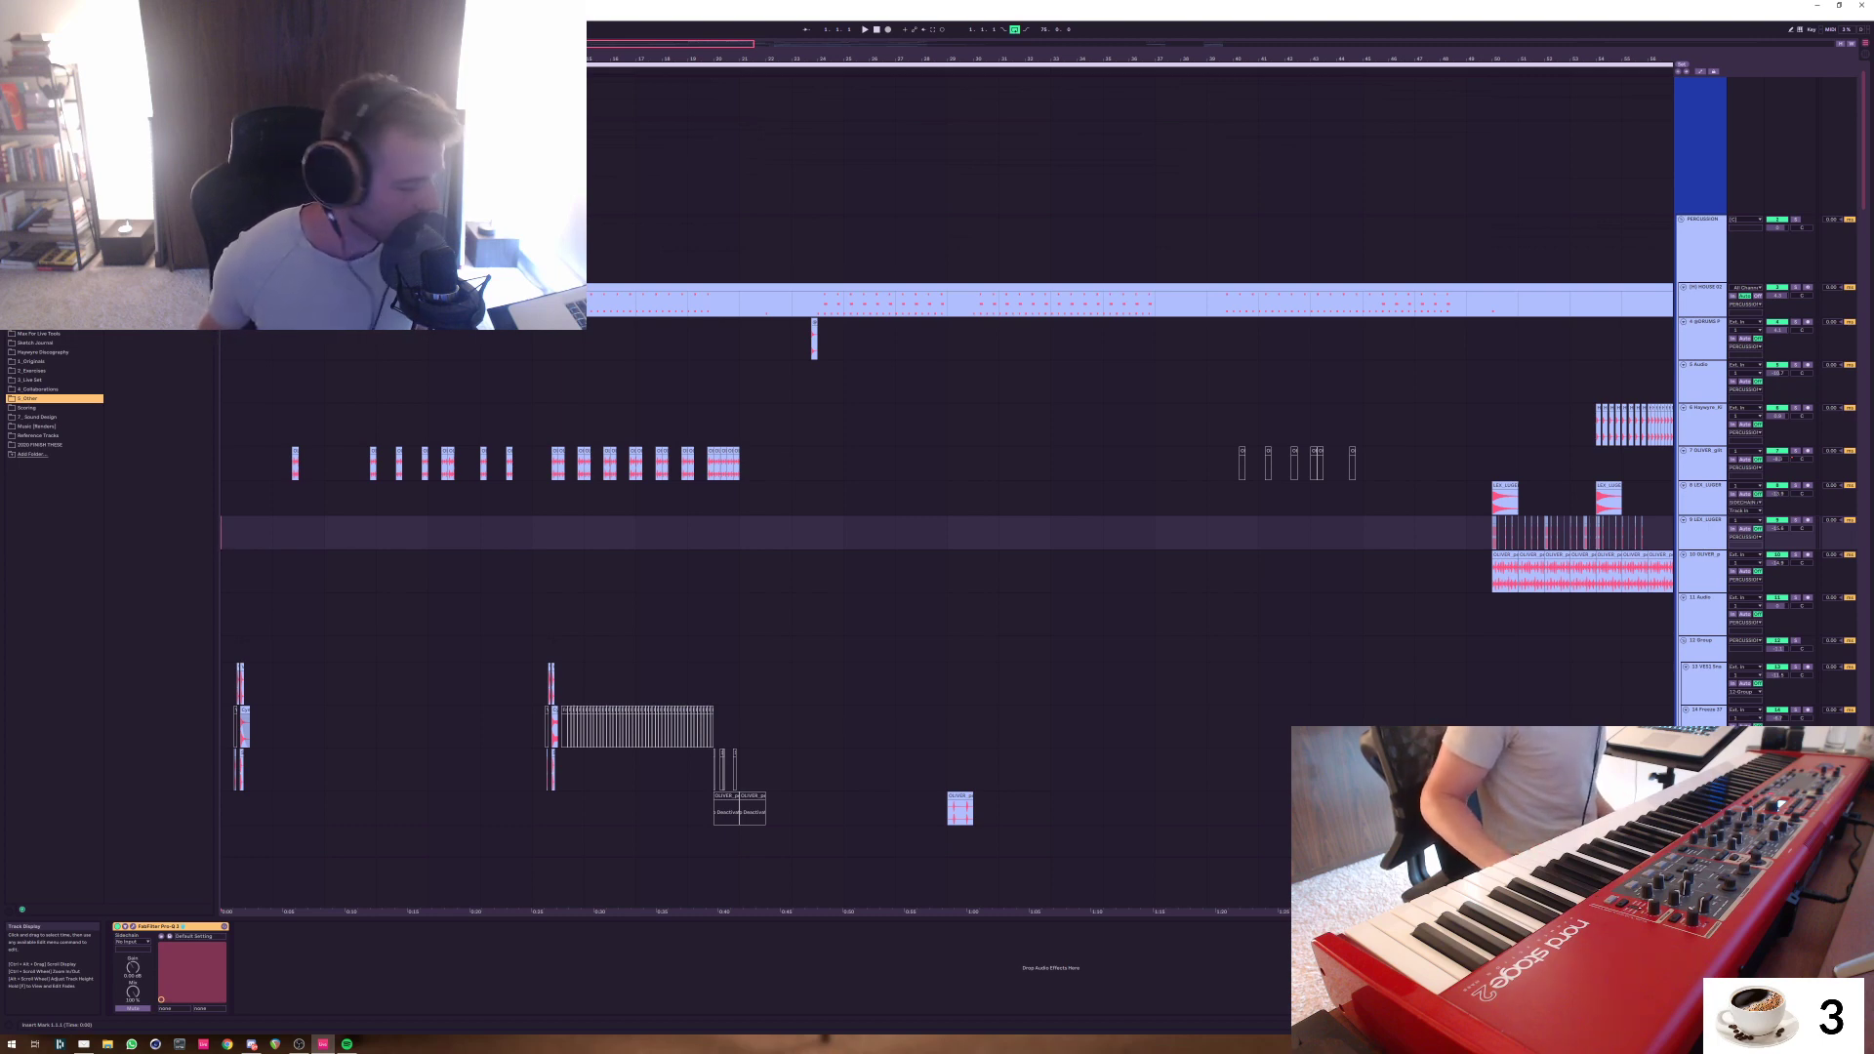
# Select the looped section of the arrangement across all tracks
pyautogui.click(1128, 146)
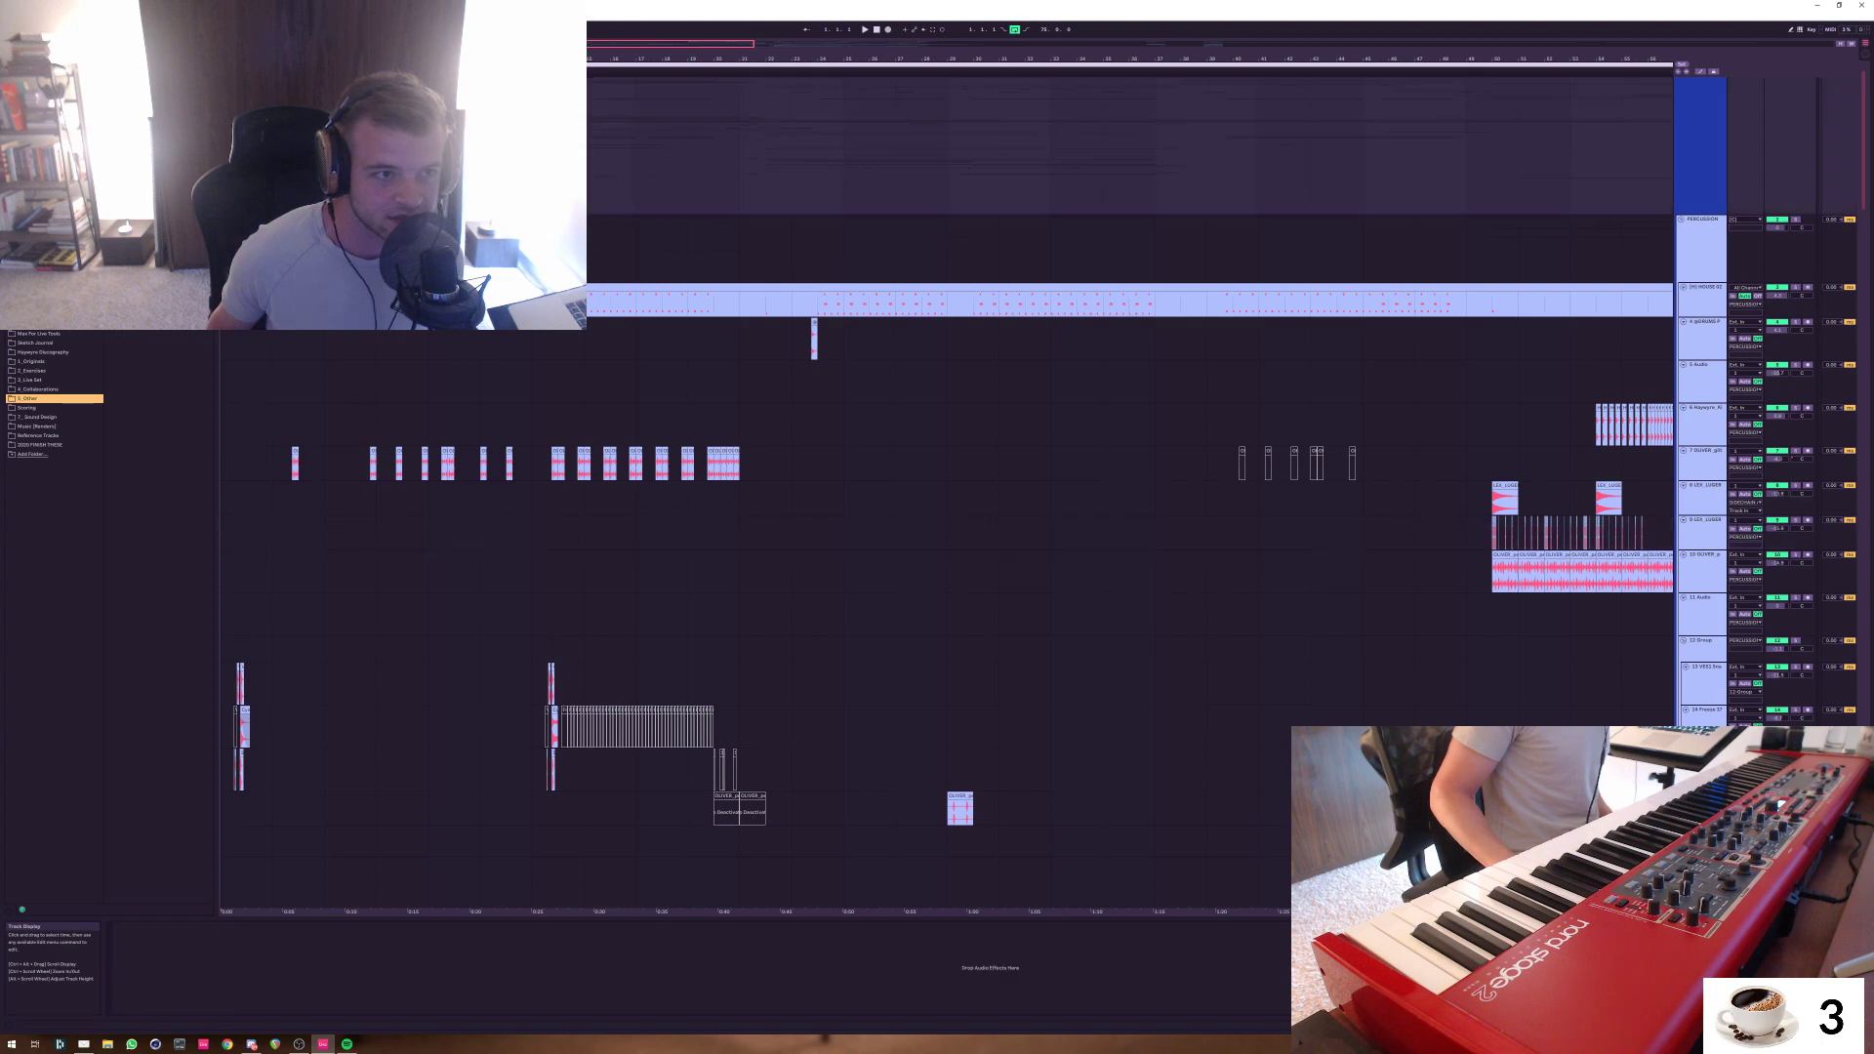
pyautogui.hscroll(1, 943, 488)
pyautogui.moveTo(752, 44); pyautogui.dragTo(1331, 44)
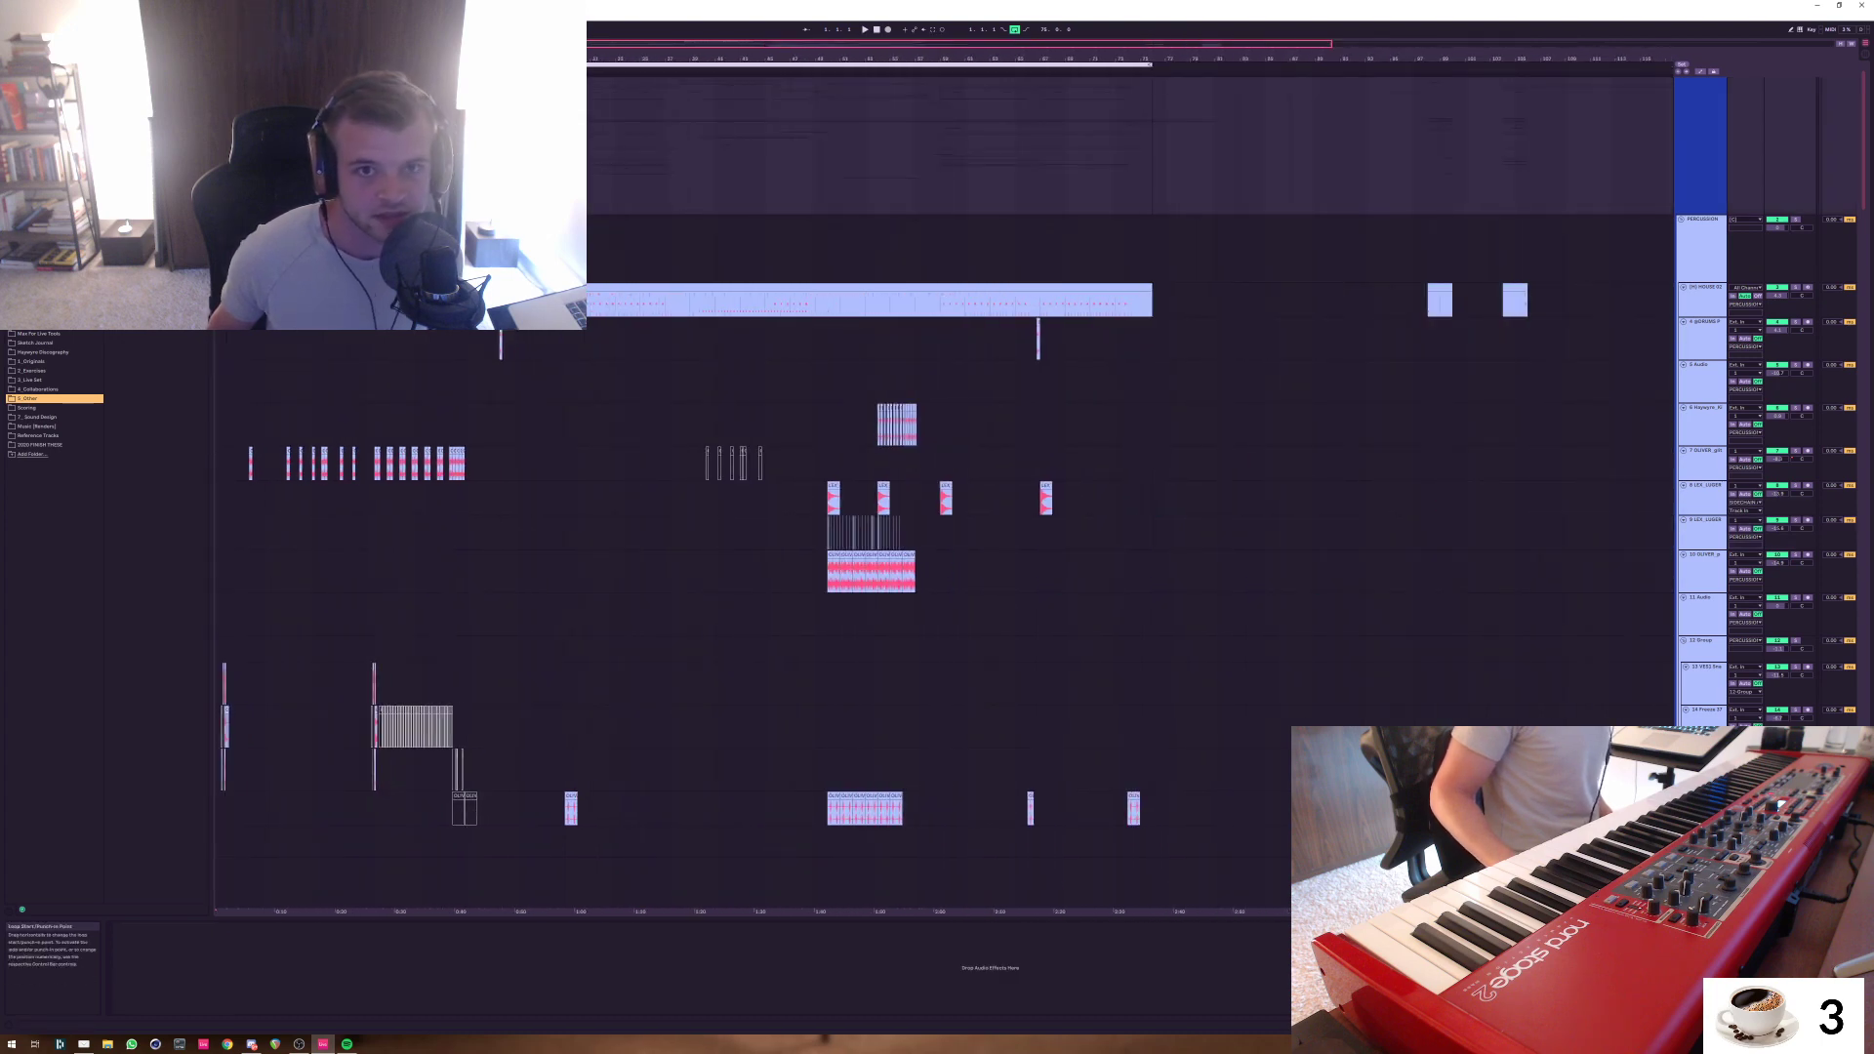
pyautogui.hotkey('ctrl', 'a')
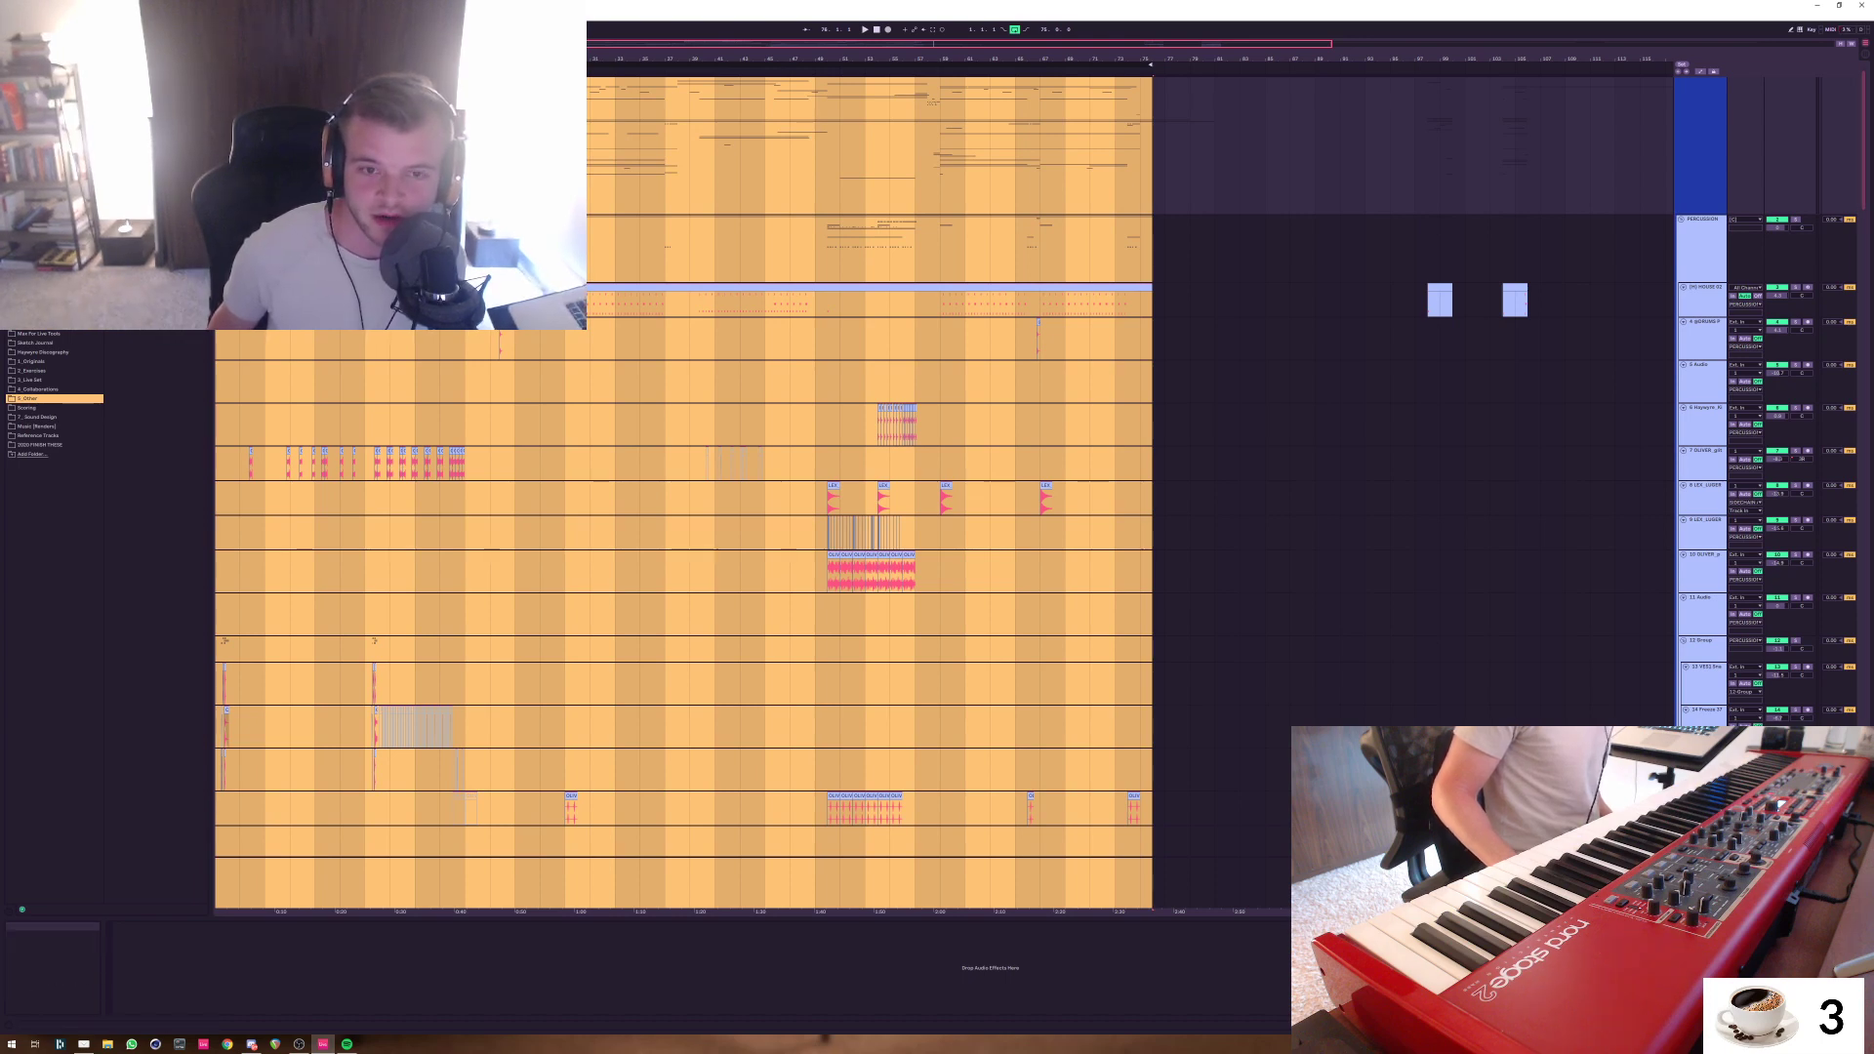
pyautogui.hotkey('ctrl', 'shift', 'l')
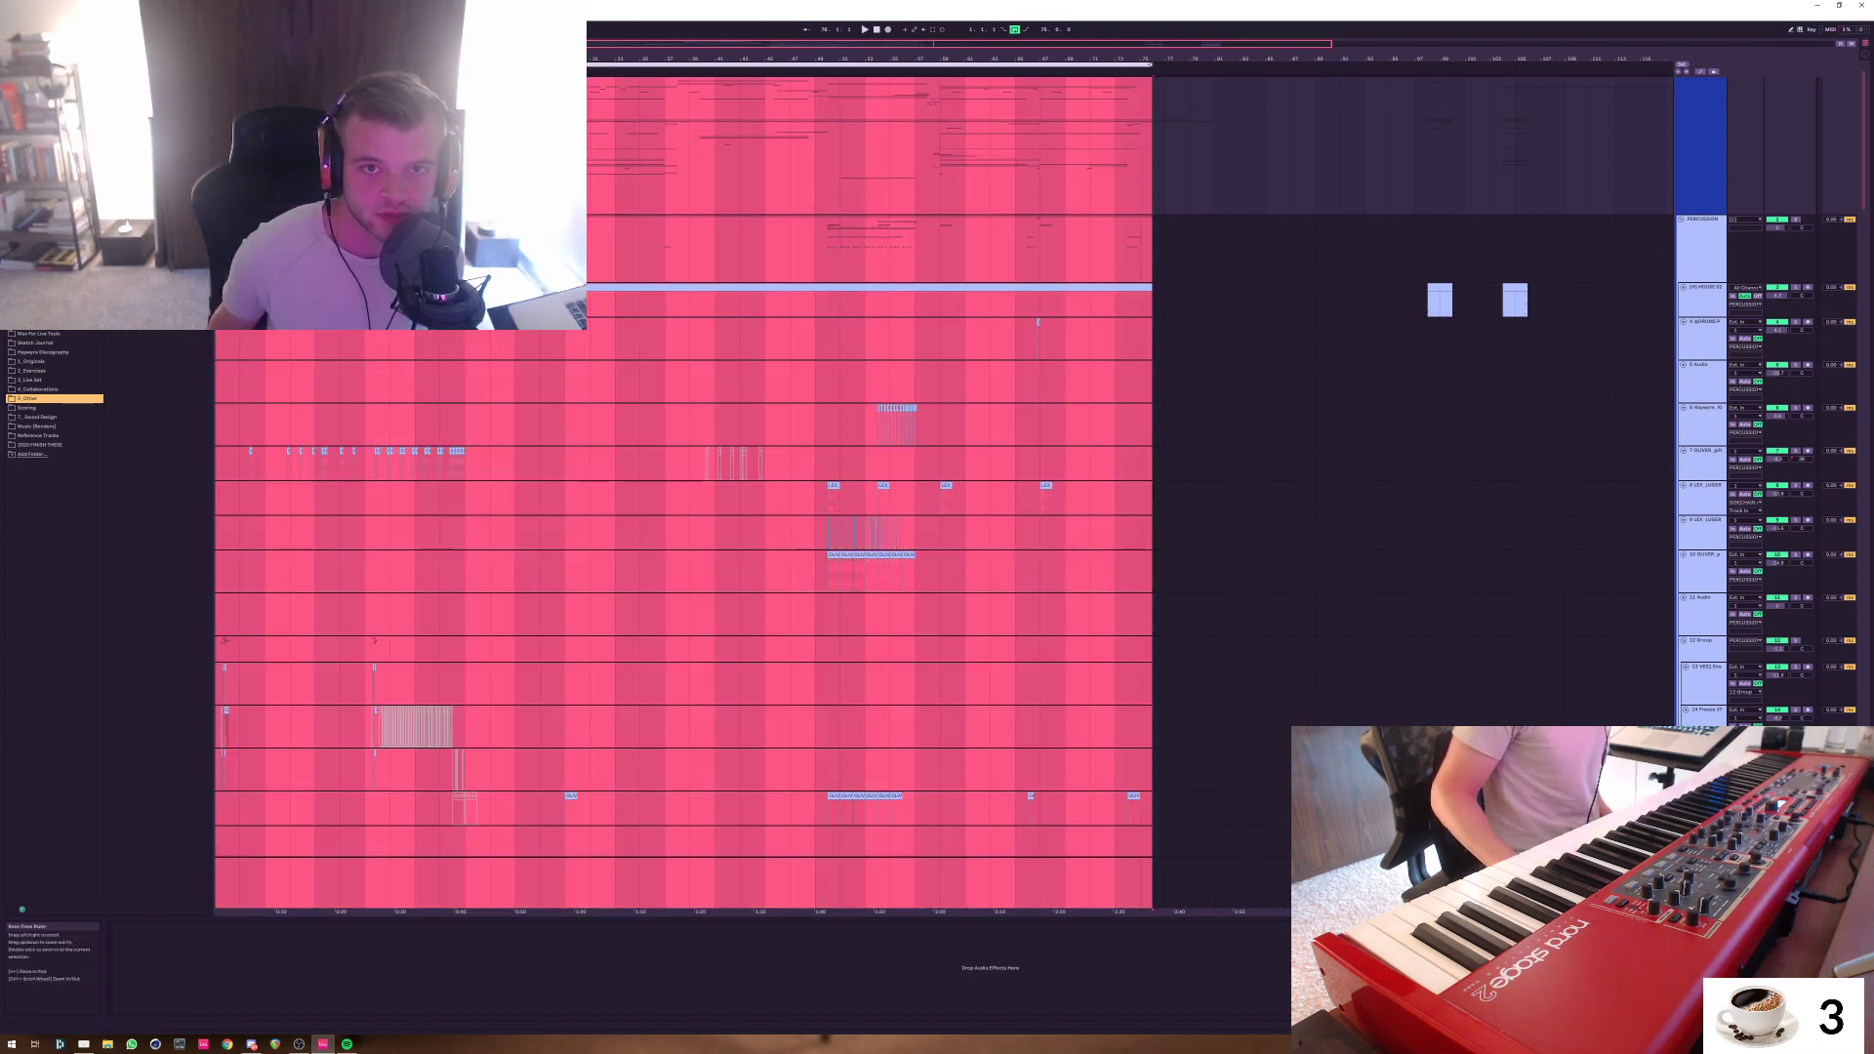
pyautogui.click(876, 30)
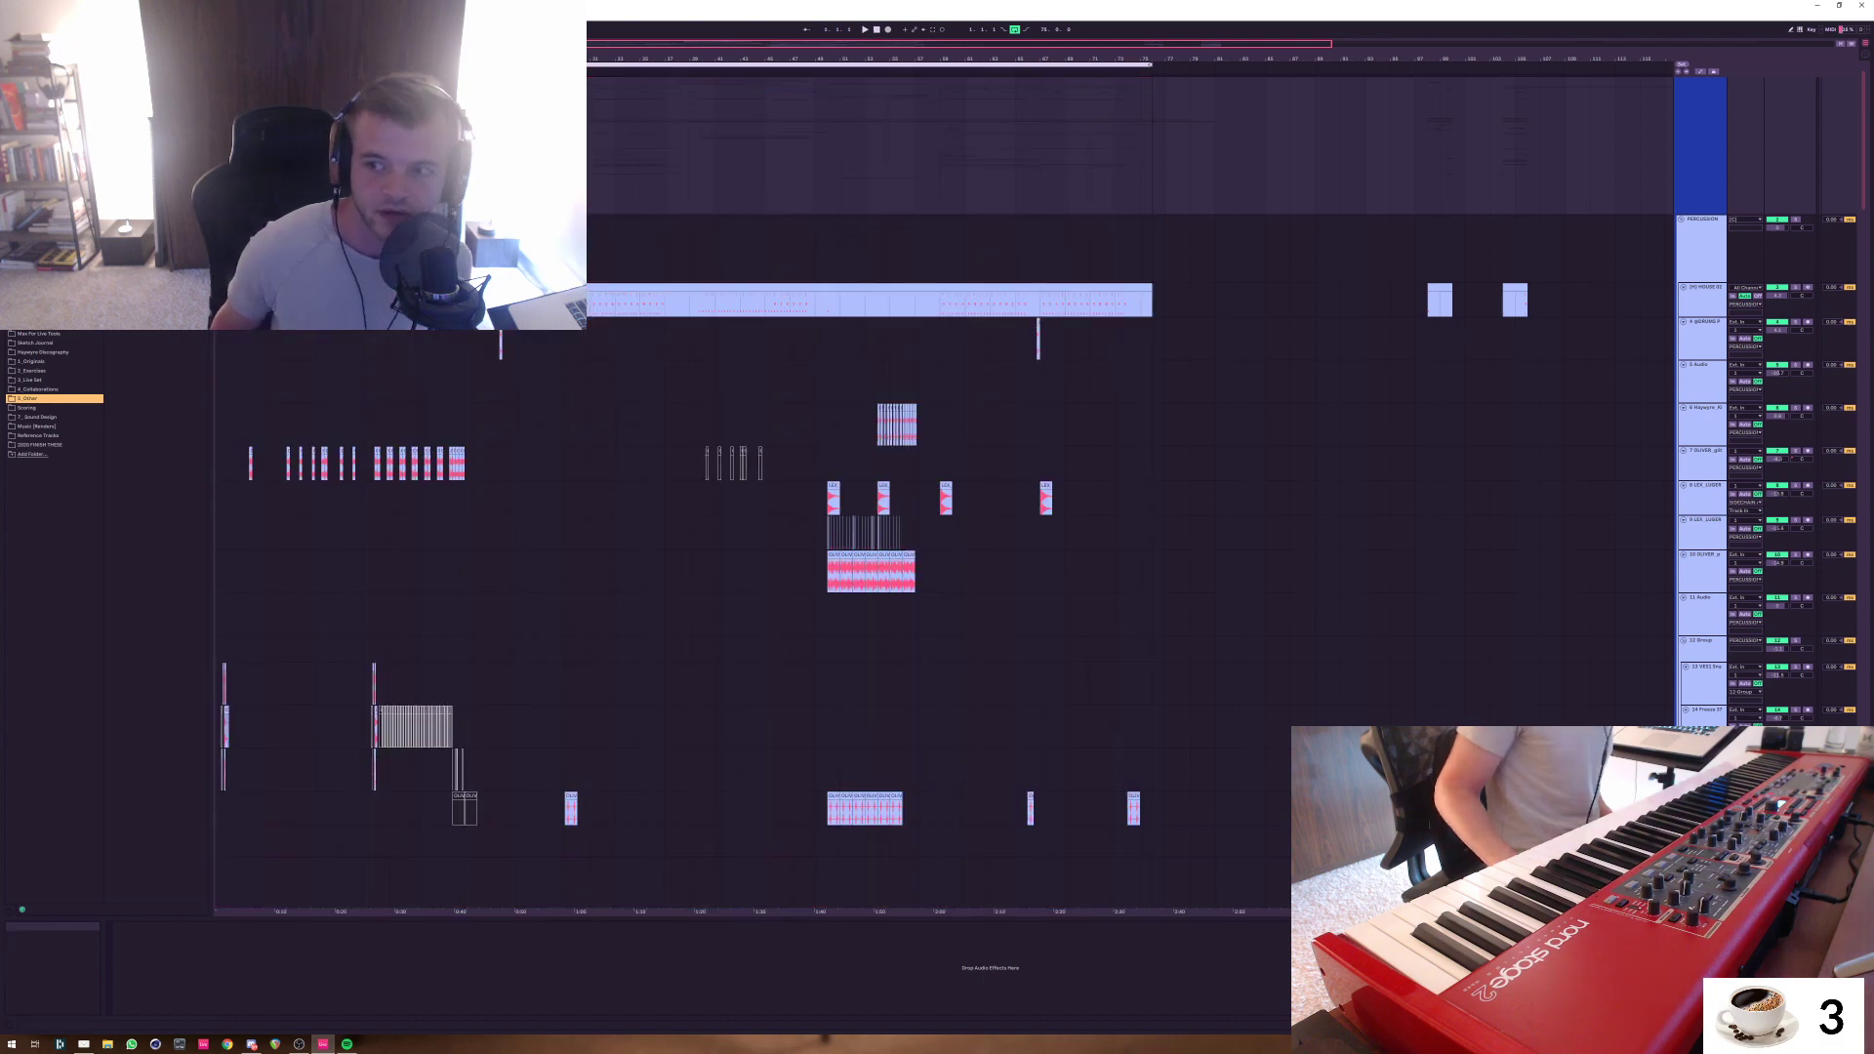
# Select the empty last track below the two long audio tracks and play the arrangement from the start
pyautogui.scroll(-20, 1123, 469)
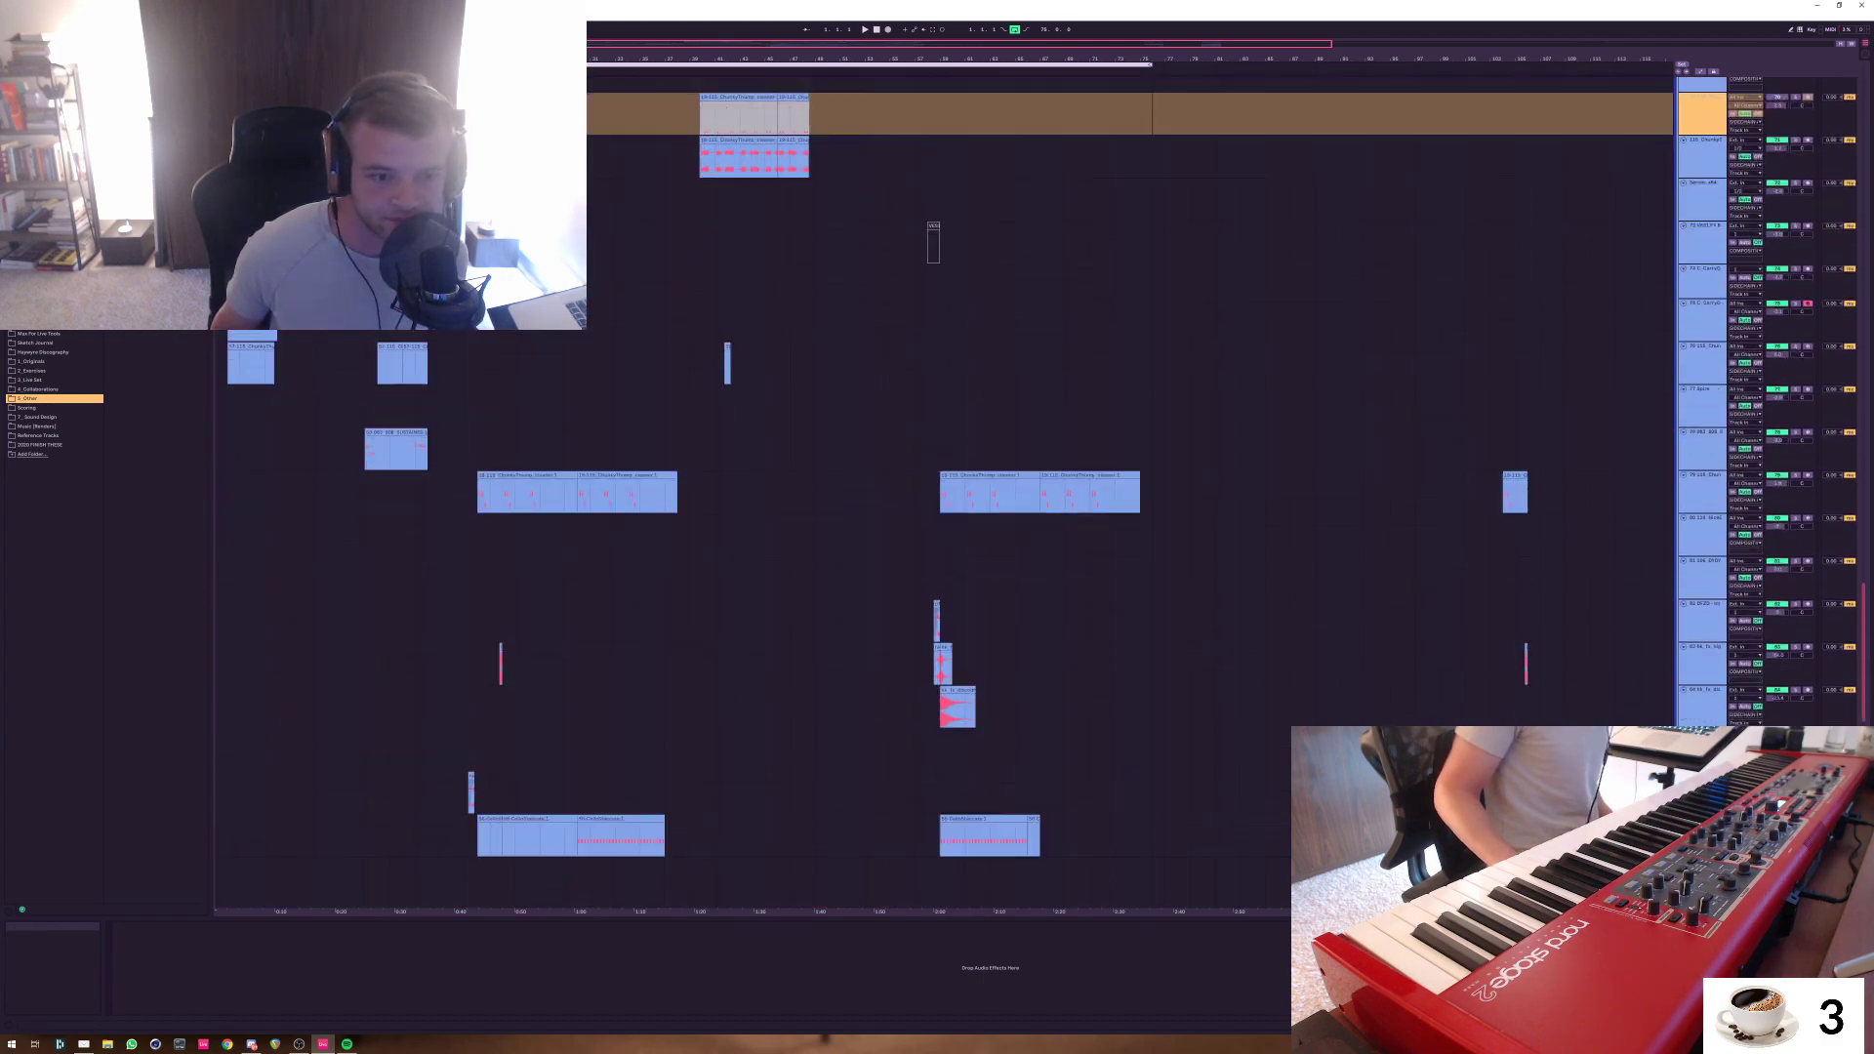
pyautogui.scroll(-4, 1123, 468)
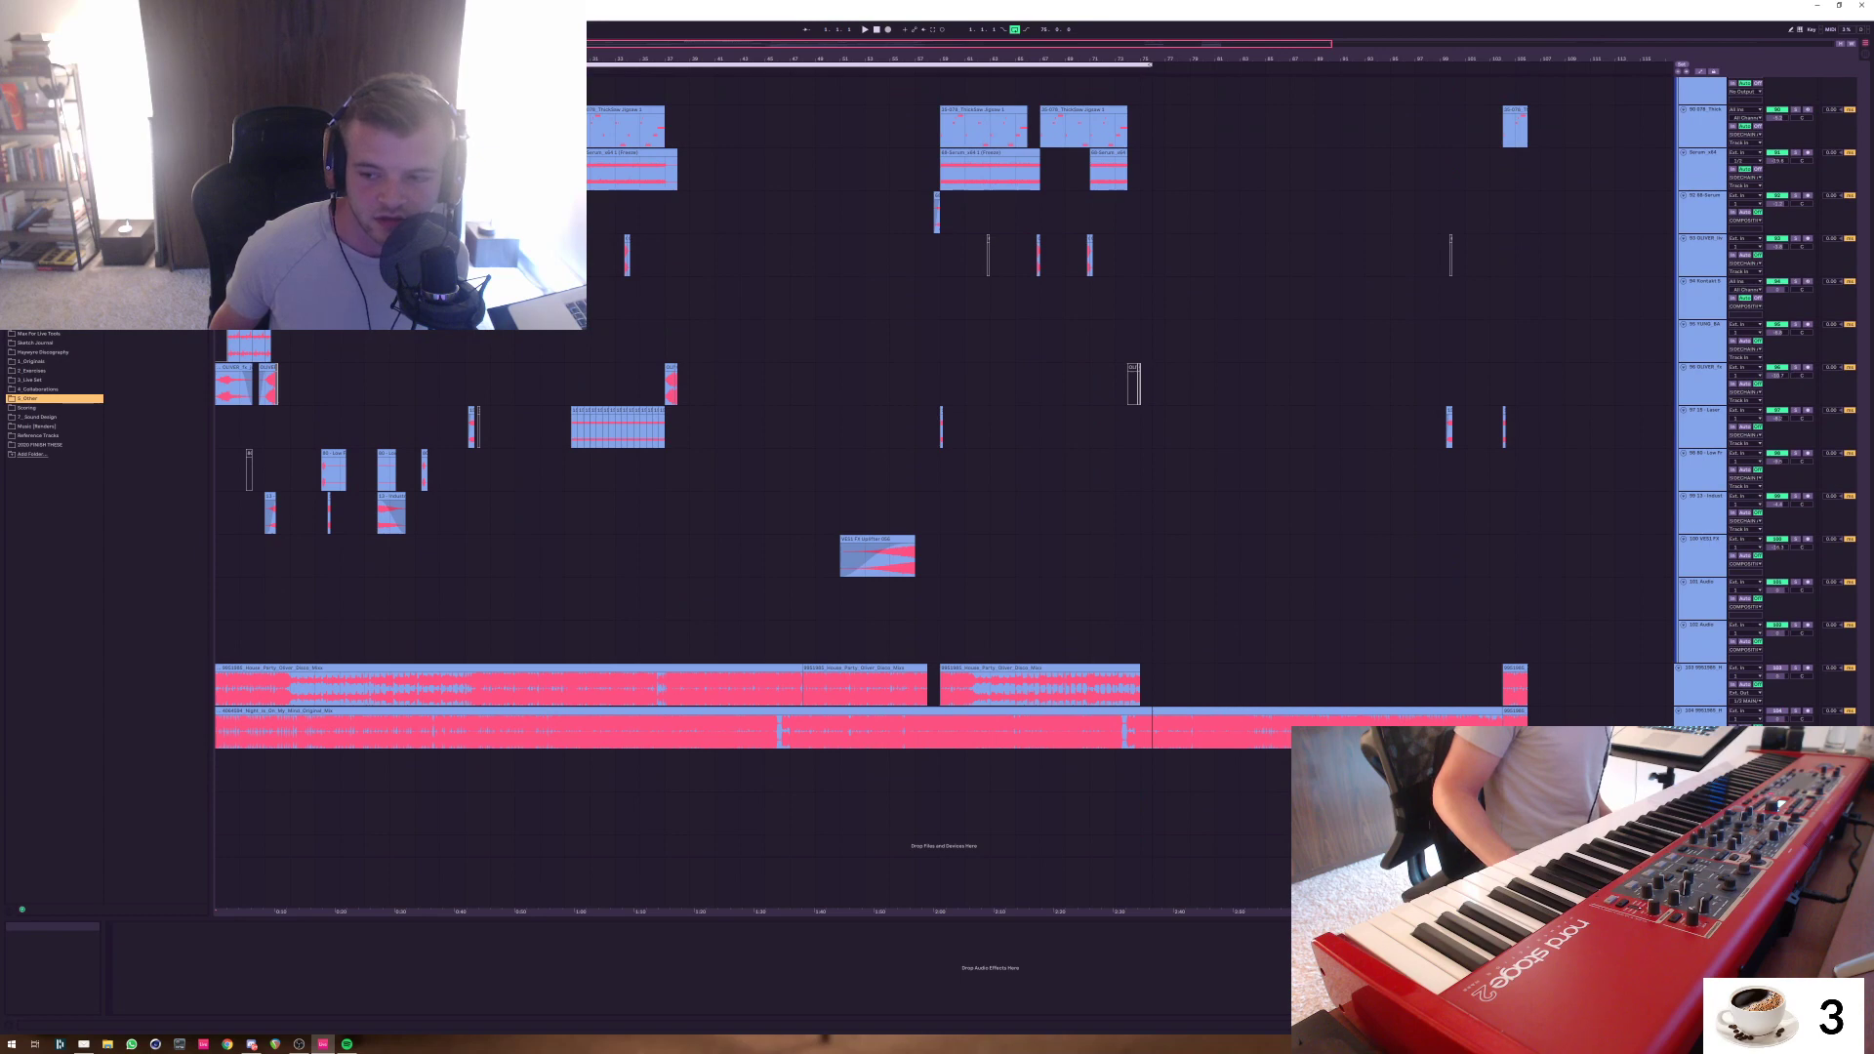
pyautogui.click(1701, 800)
pyautogui.click(1700, 770)
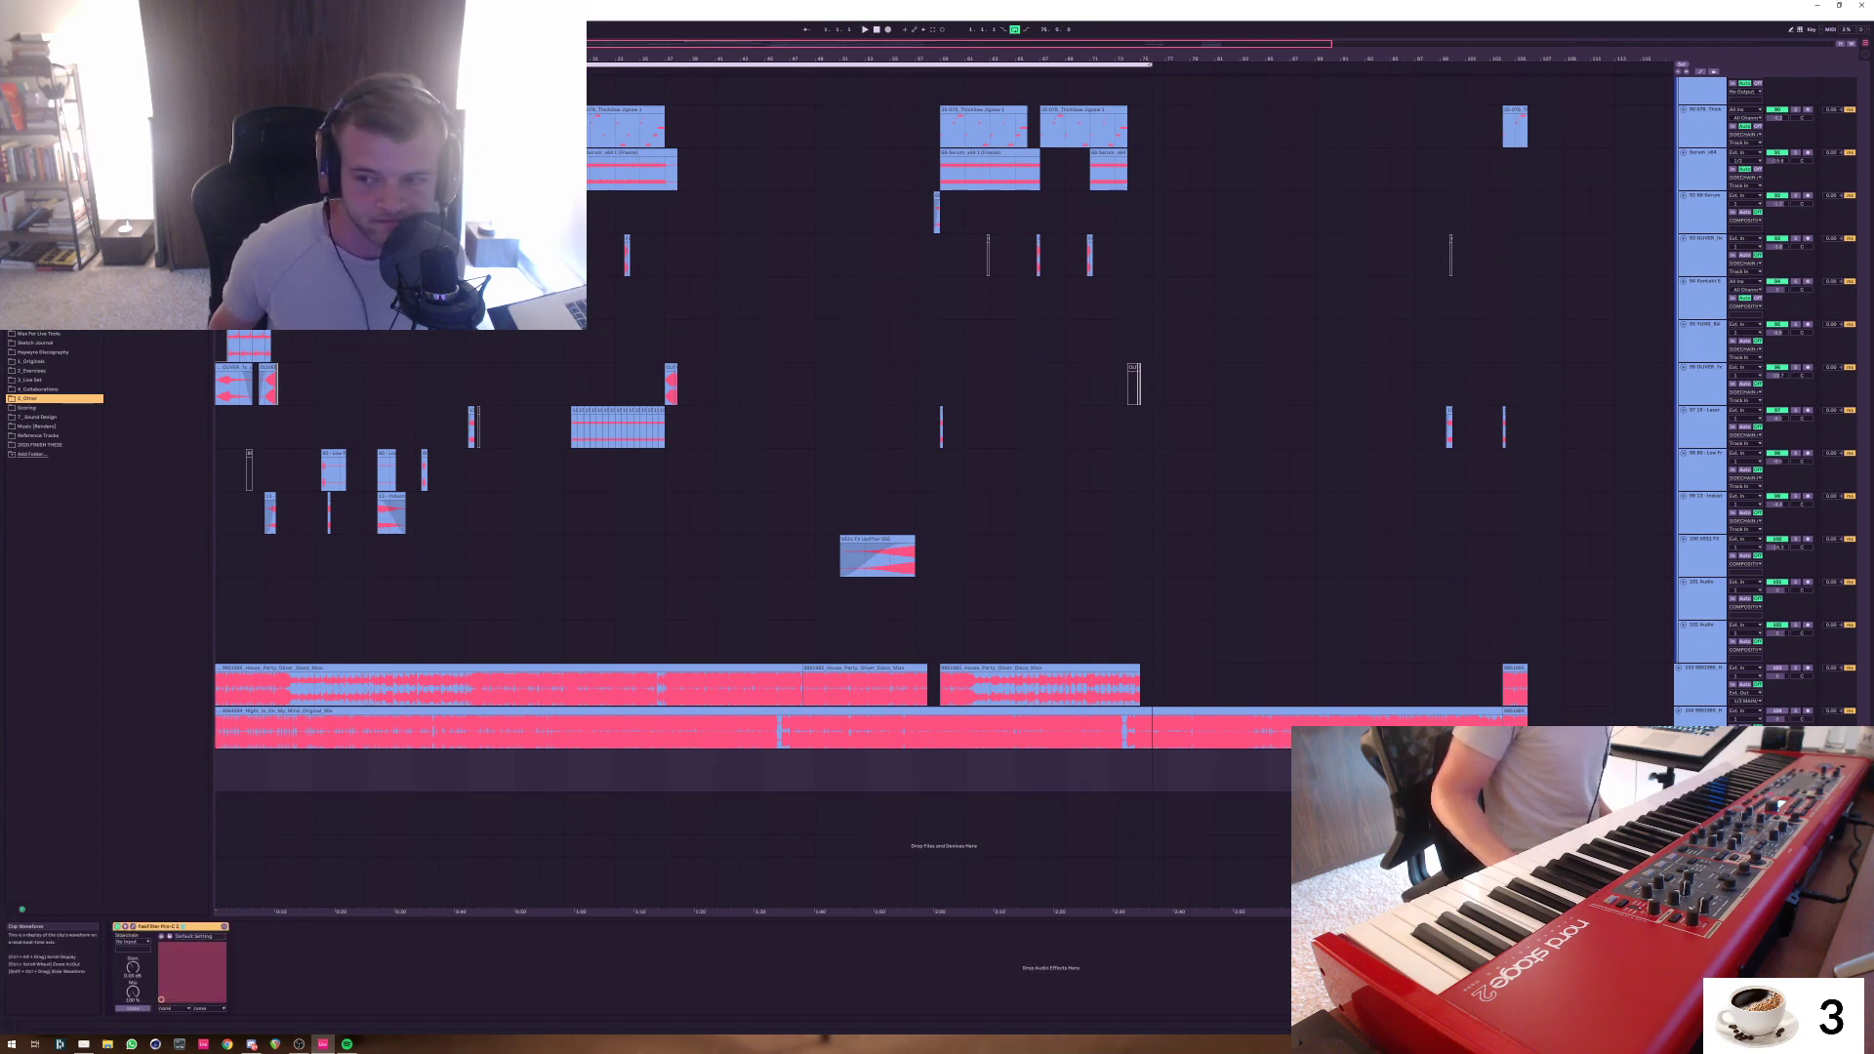
pyautogui.scroll(15, 937, 488)
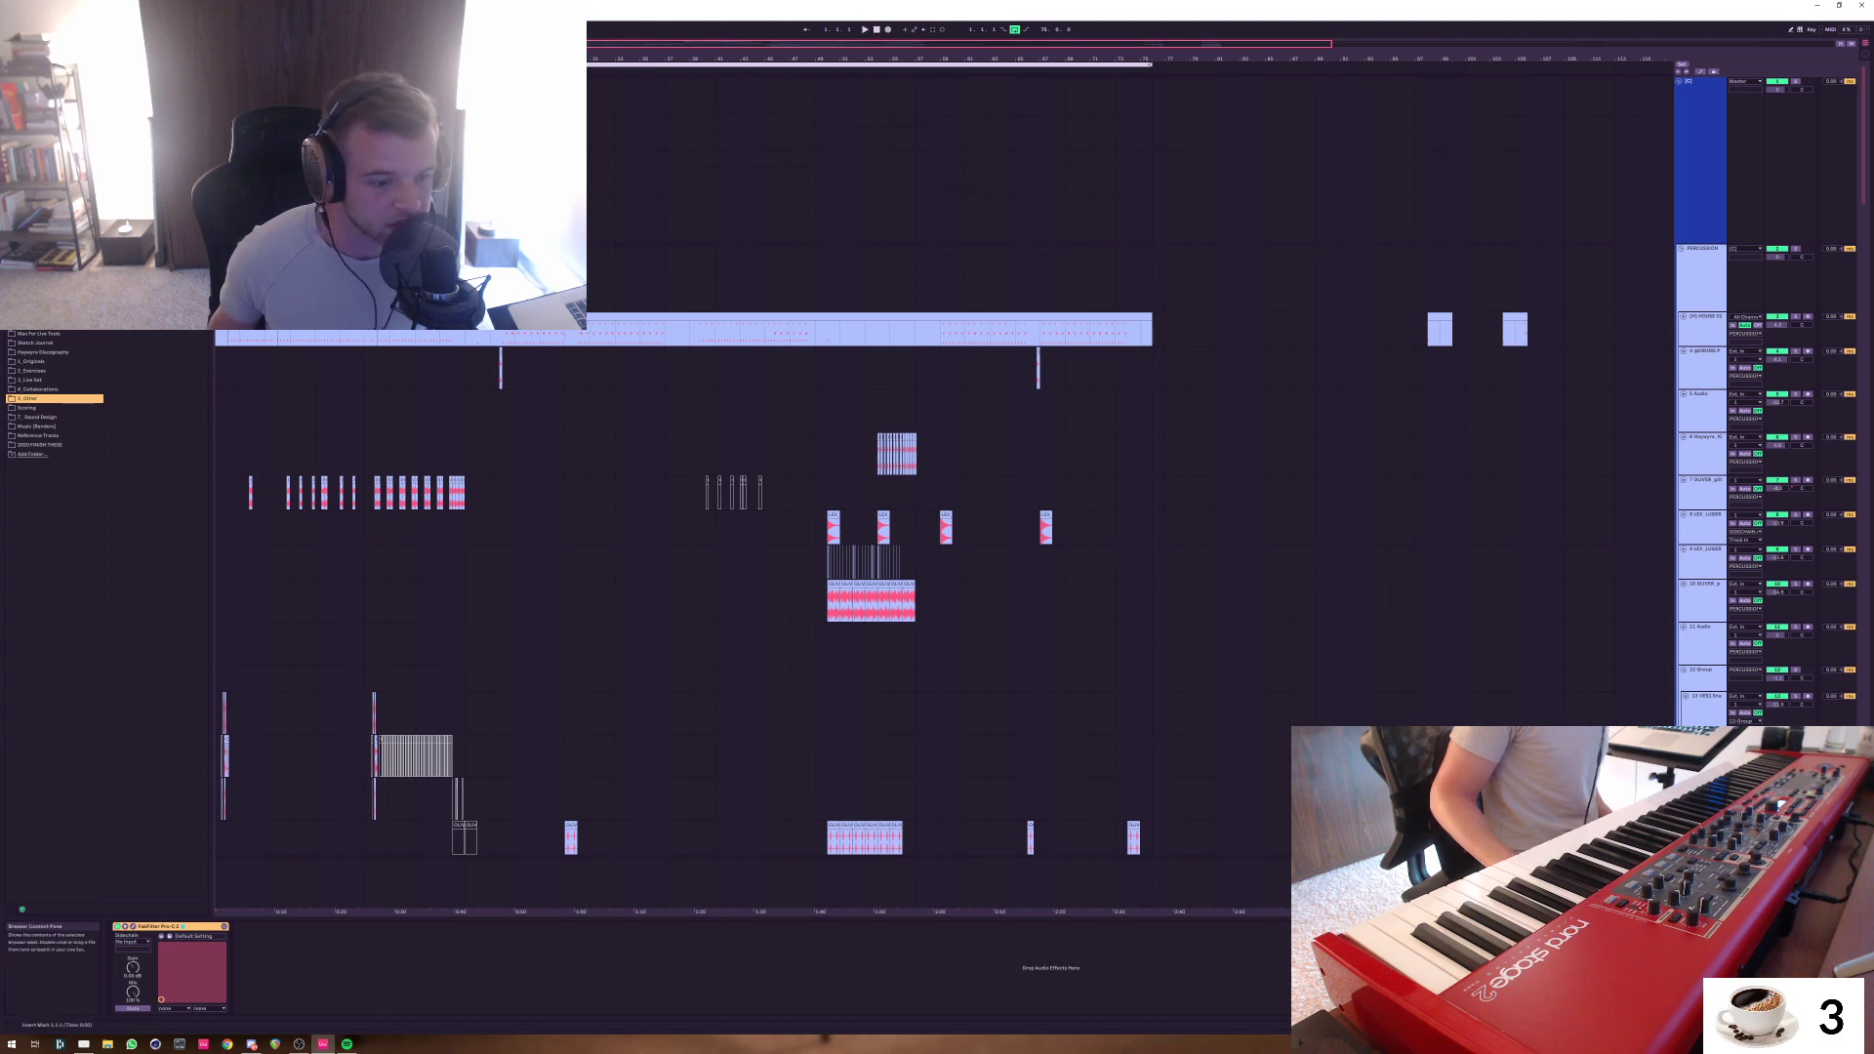
pyautogui.press('space')
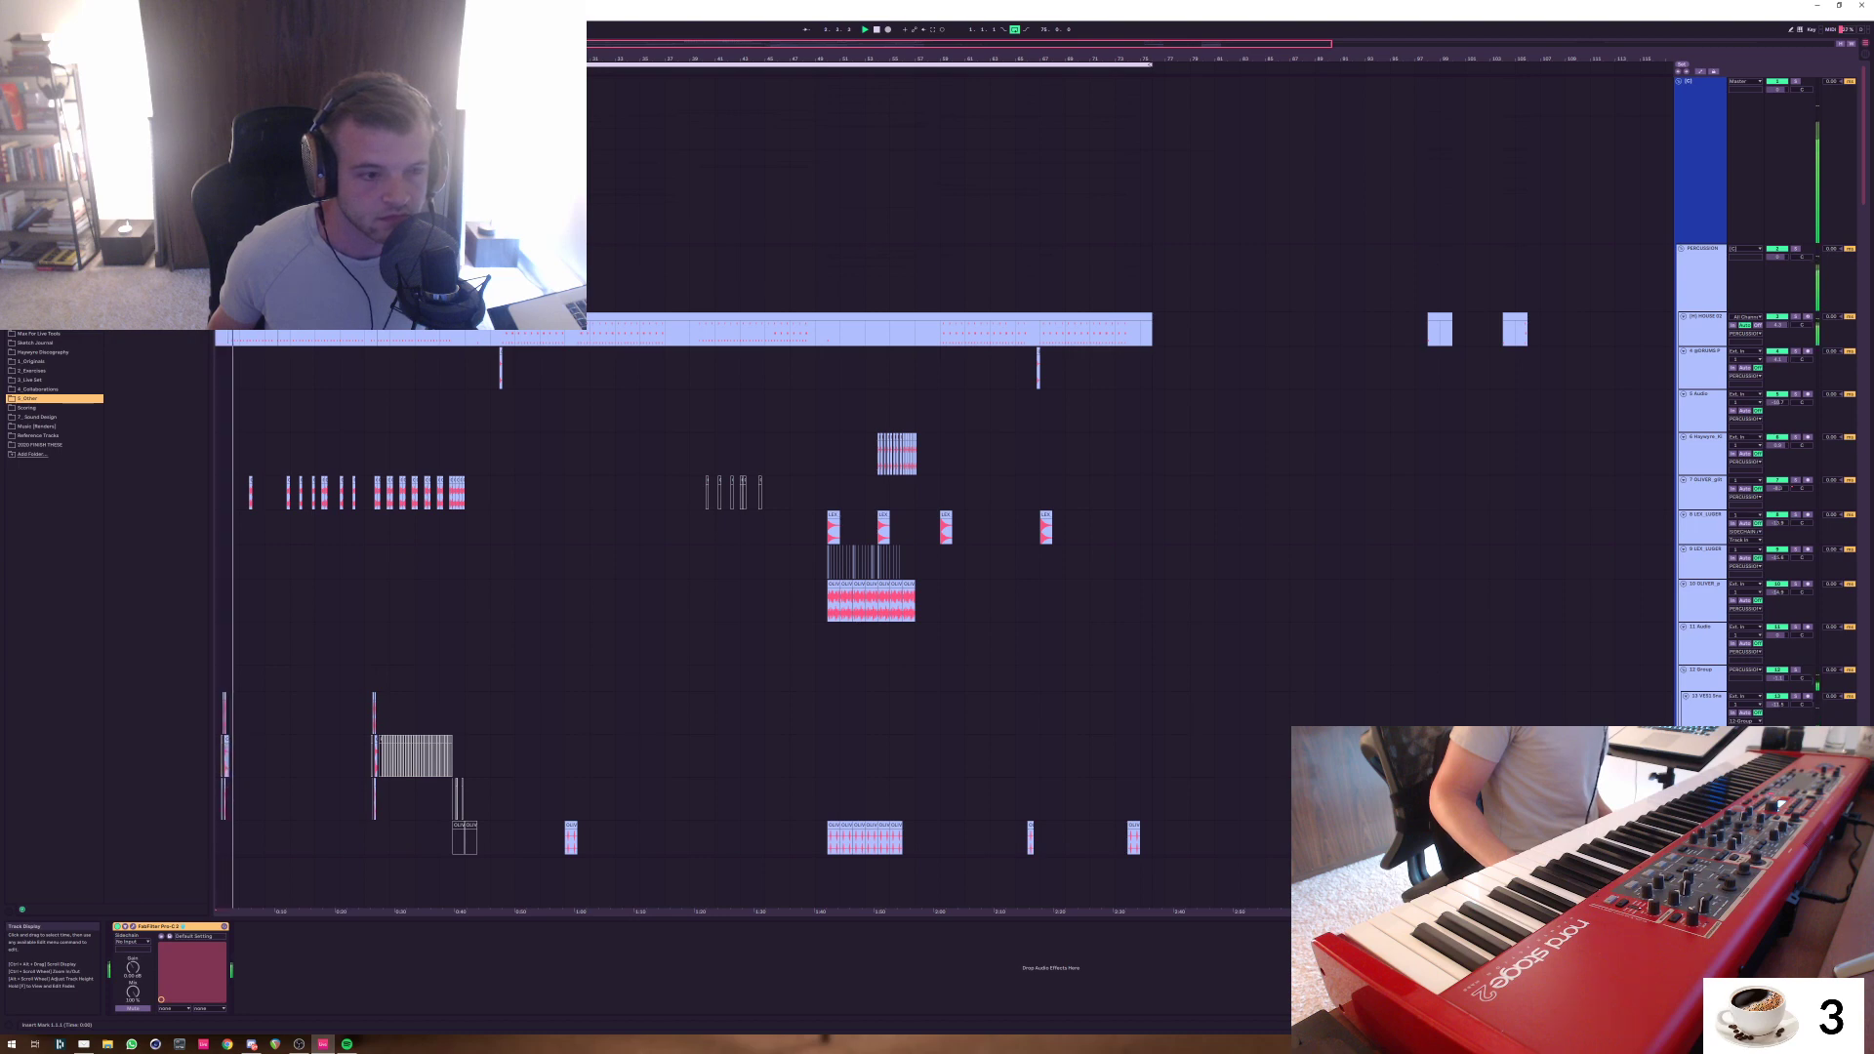
# Examine the clips on the percussion tracks while the arrangement plays
pyautogui.scroll(-5, 937, 488)
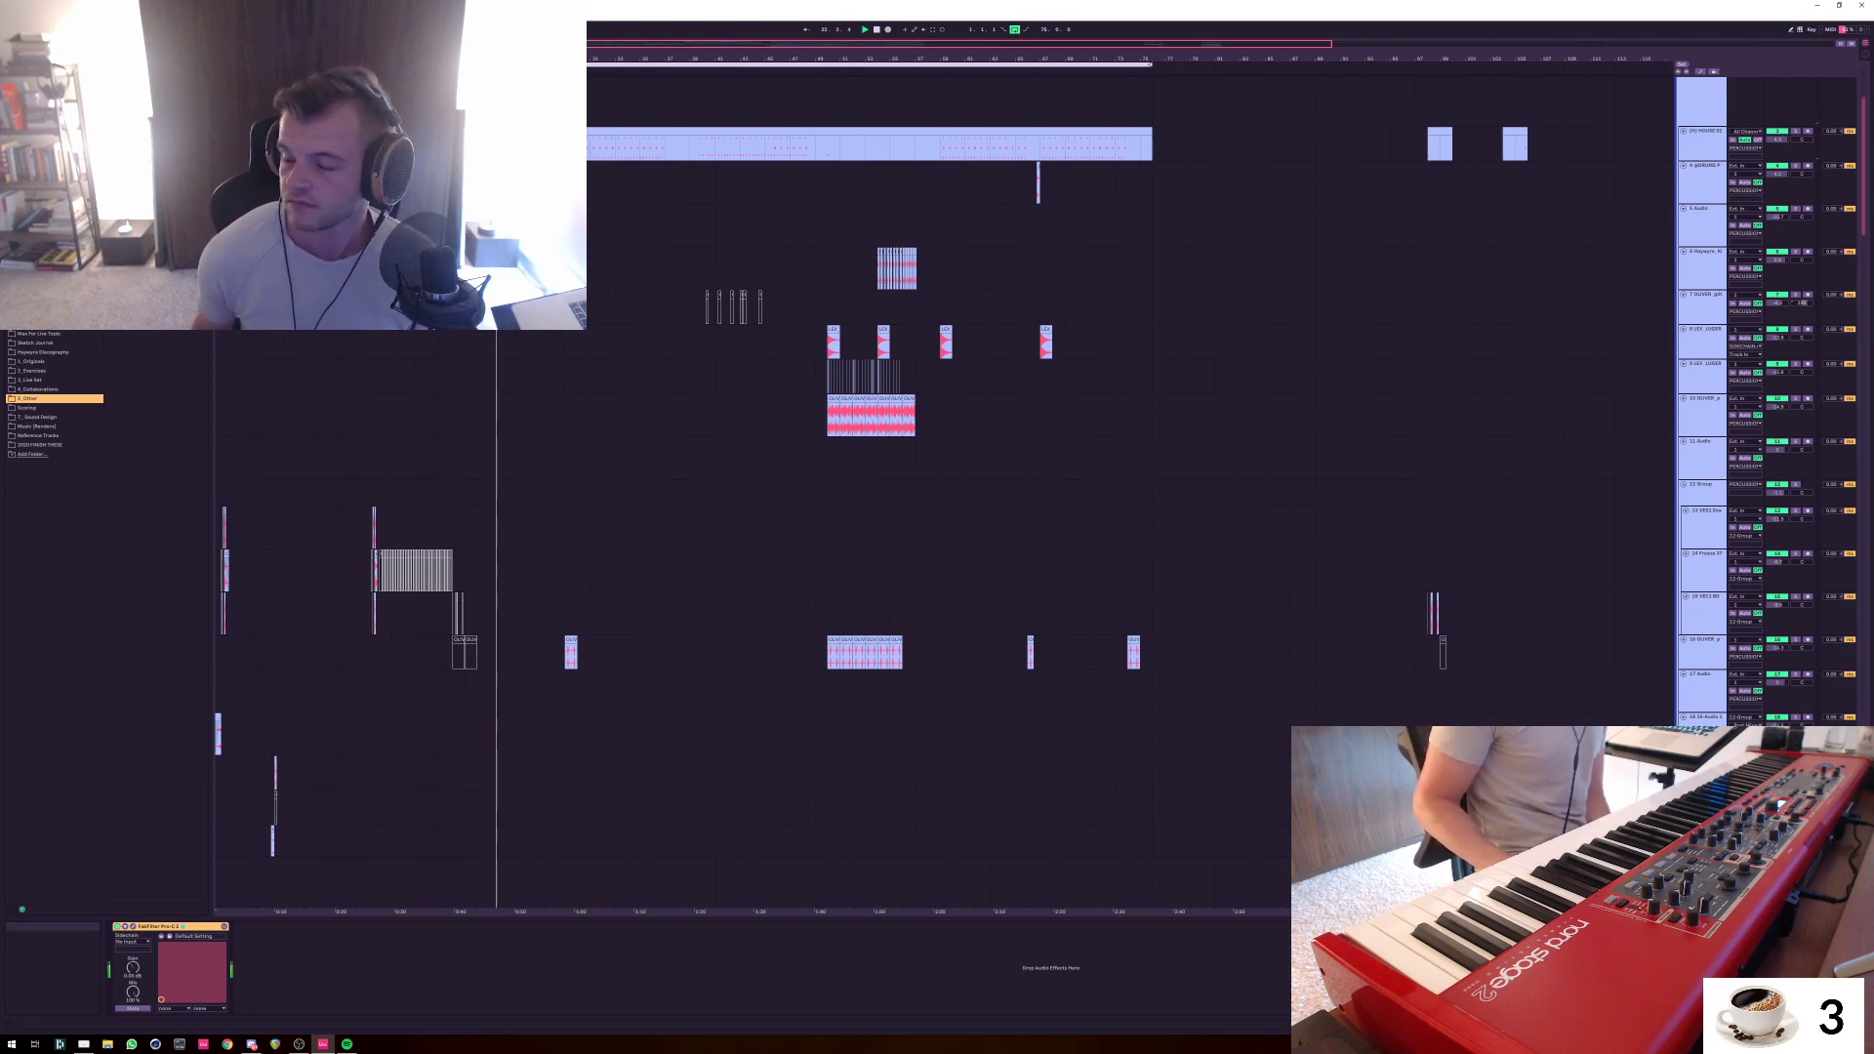
pyautogui.scroll(-3, 937, 488)
pyautogui.scroll(5, 937, 488)
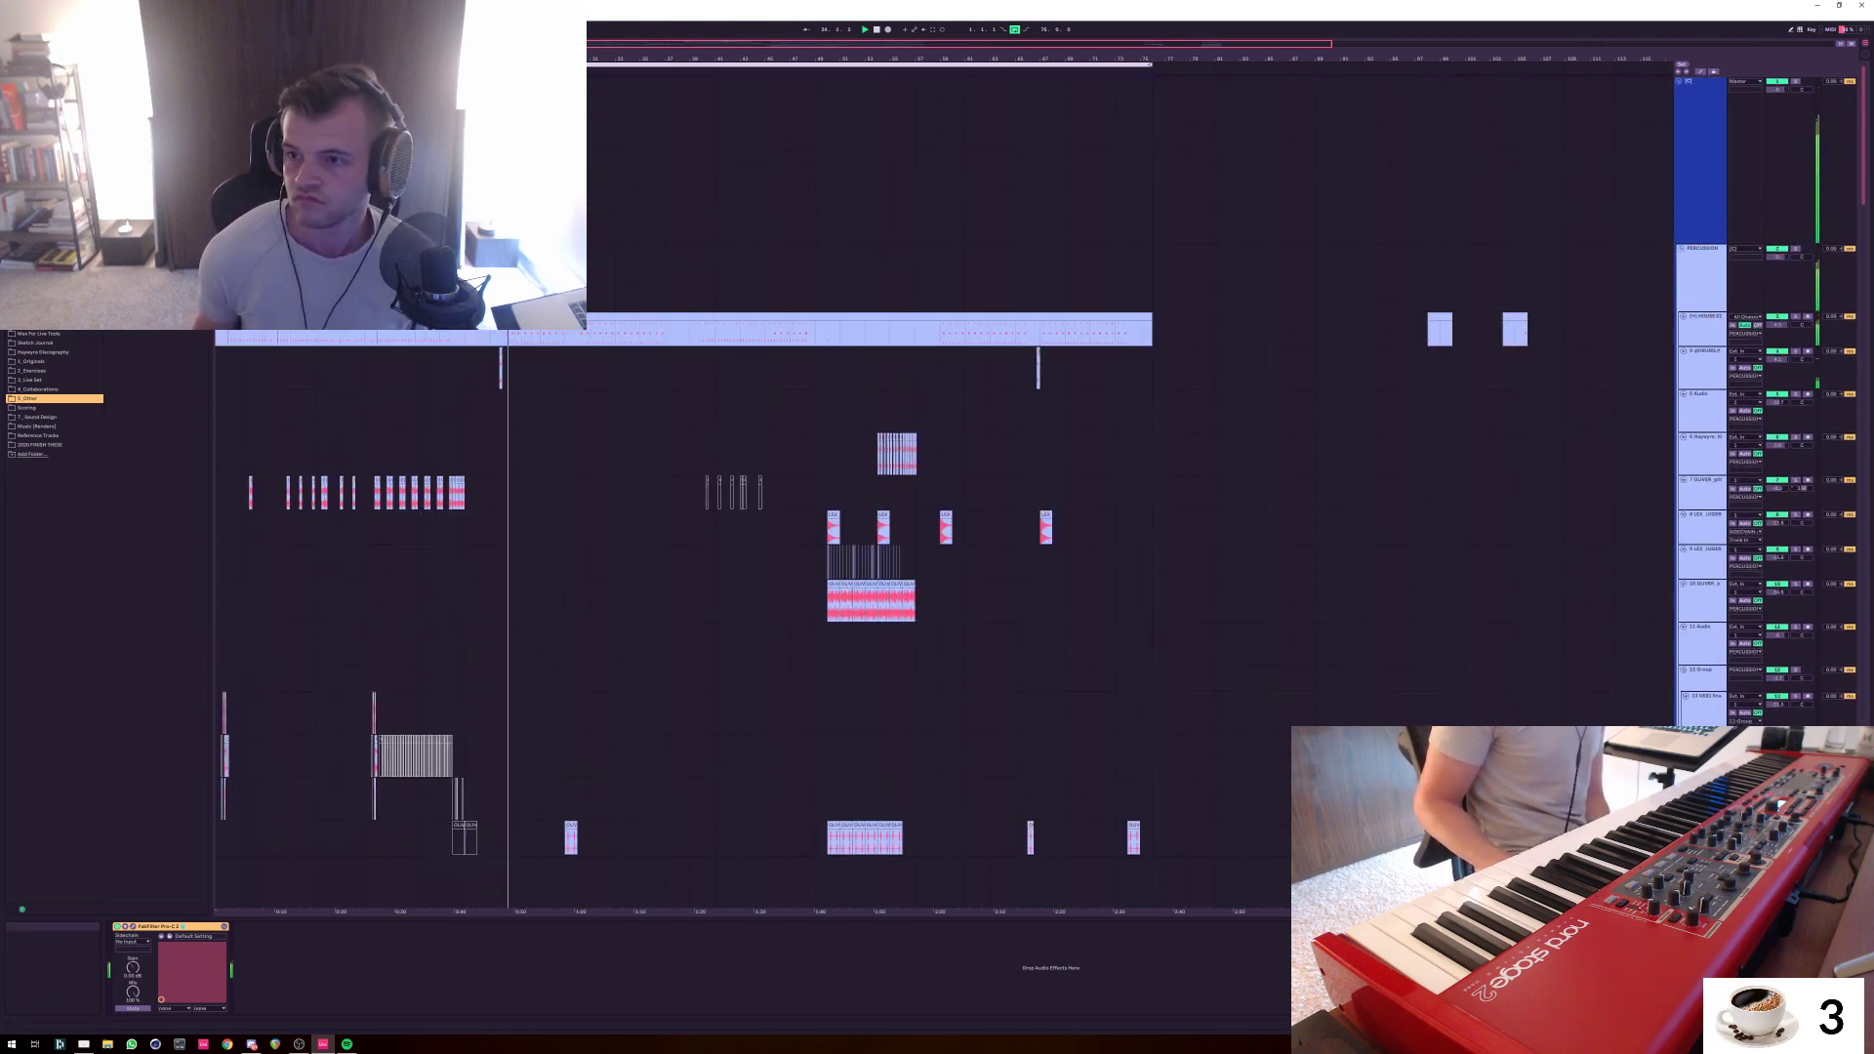
pyautogui.scroll(-10, 683, 586)
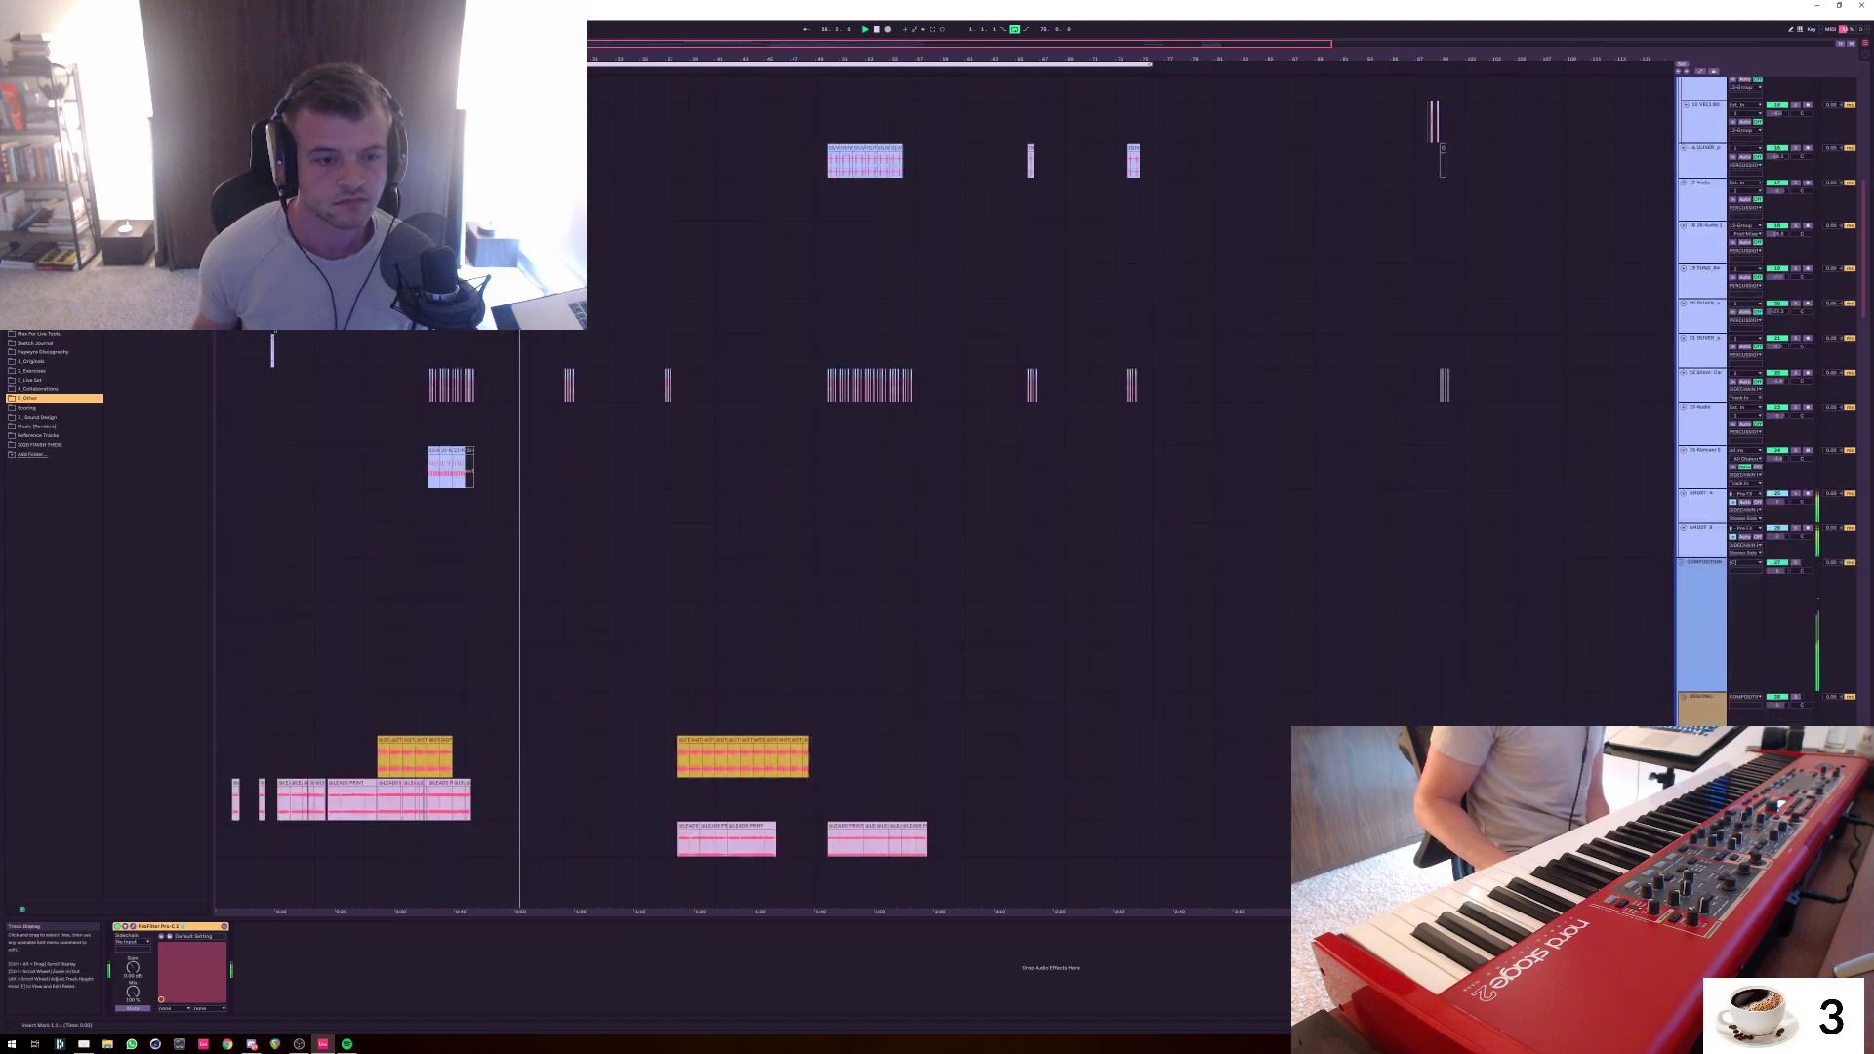
pyautogui.scroll(3, 420, 586)
pyautogui.scroll(3, 420, 585)
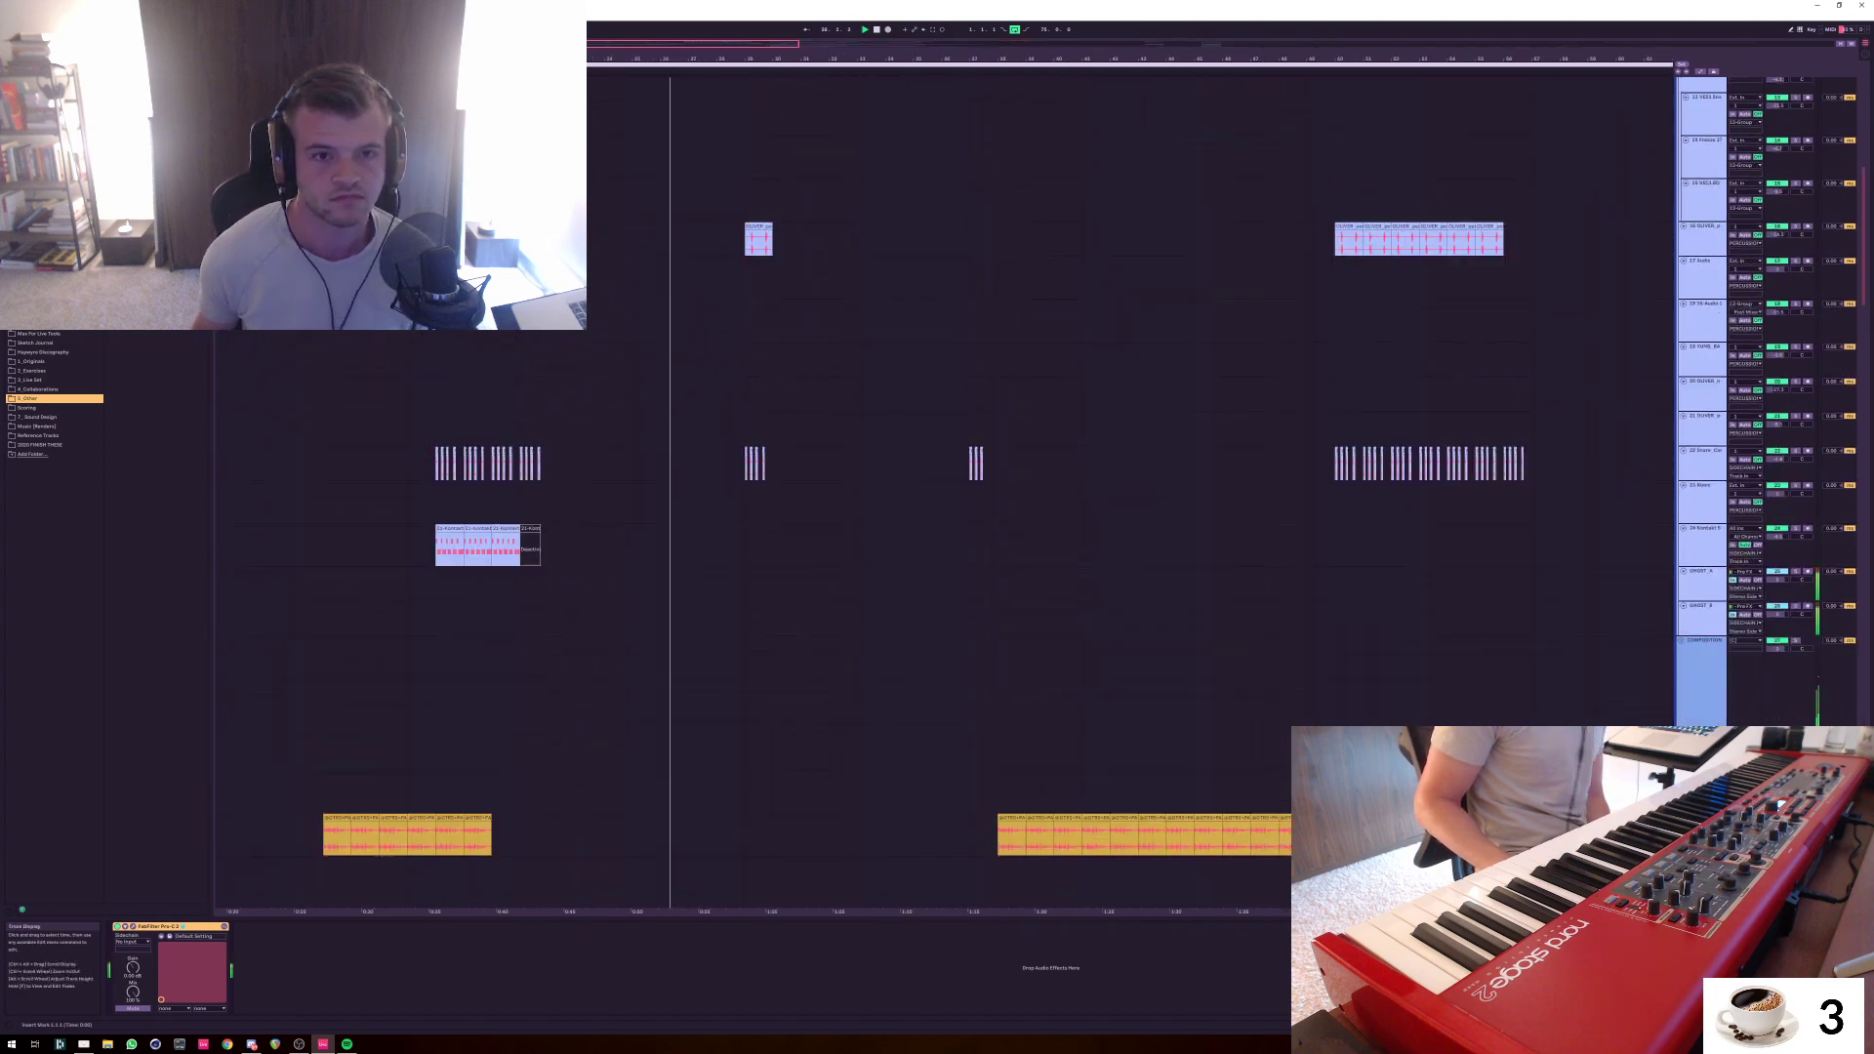
pyautogui.scroll(3, 937, 488)
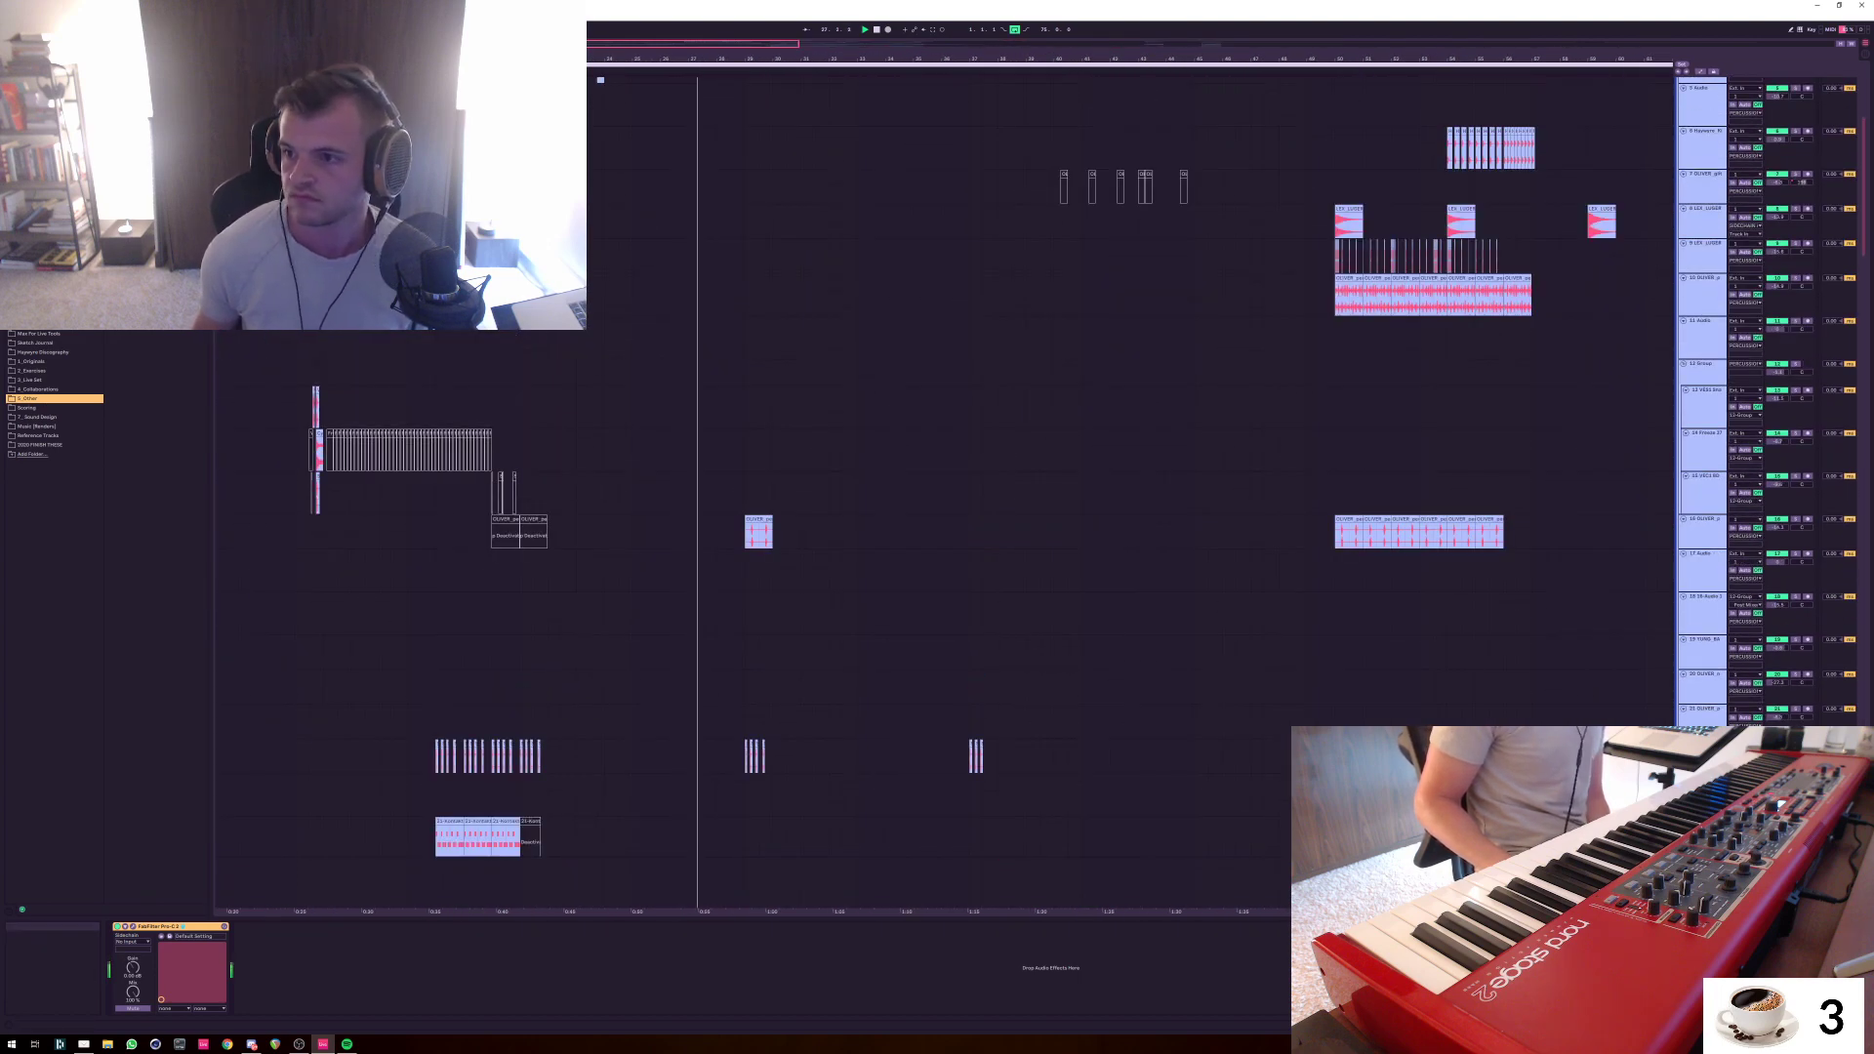
pyautogui.scroll(6, 937, 488)
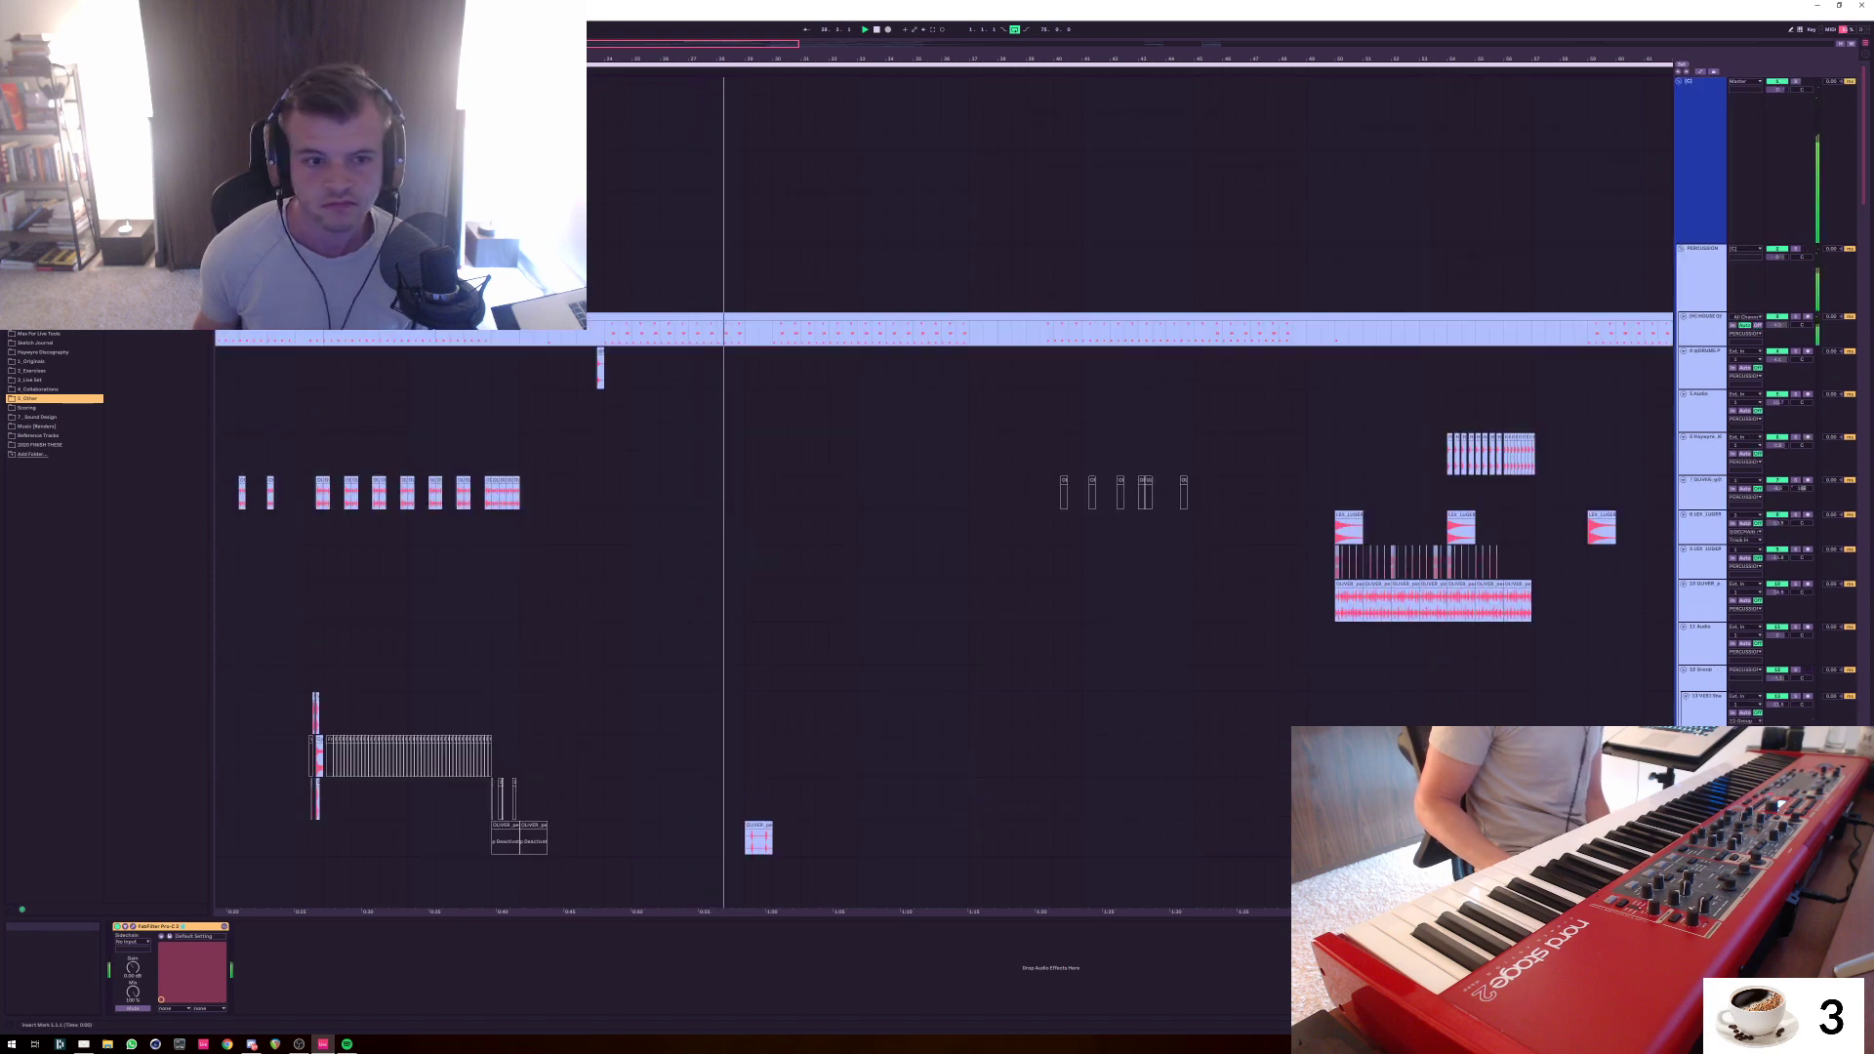
pyautogui.scroll(-1, 937, 488)
pyautogui.scroll(-6, 937, 488)
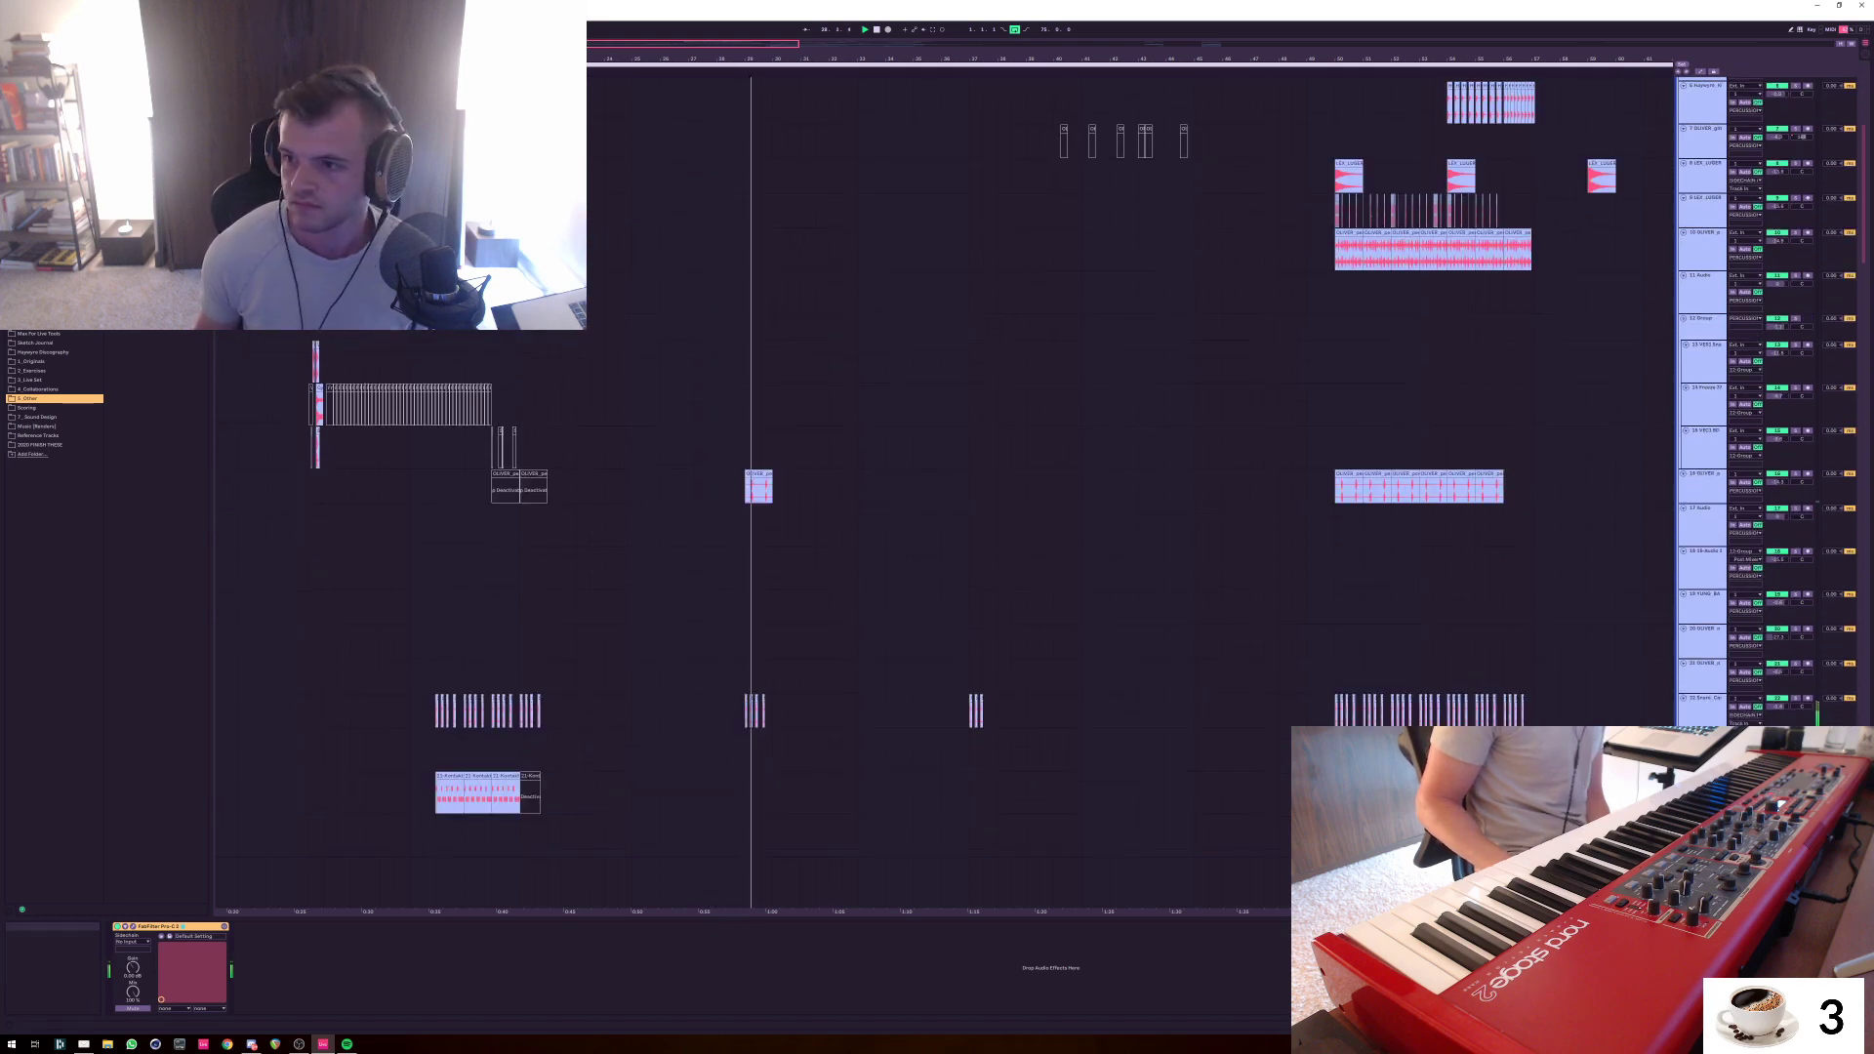
# Examine the clips on the composition tracks below the percussion group during playback
pyautogui.scroll(-15, 937, 488)
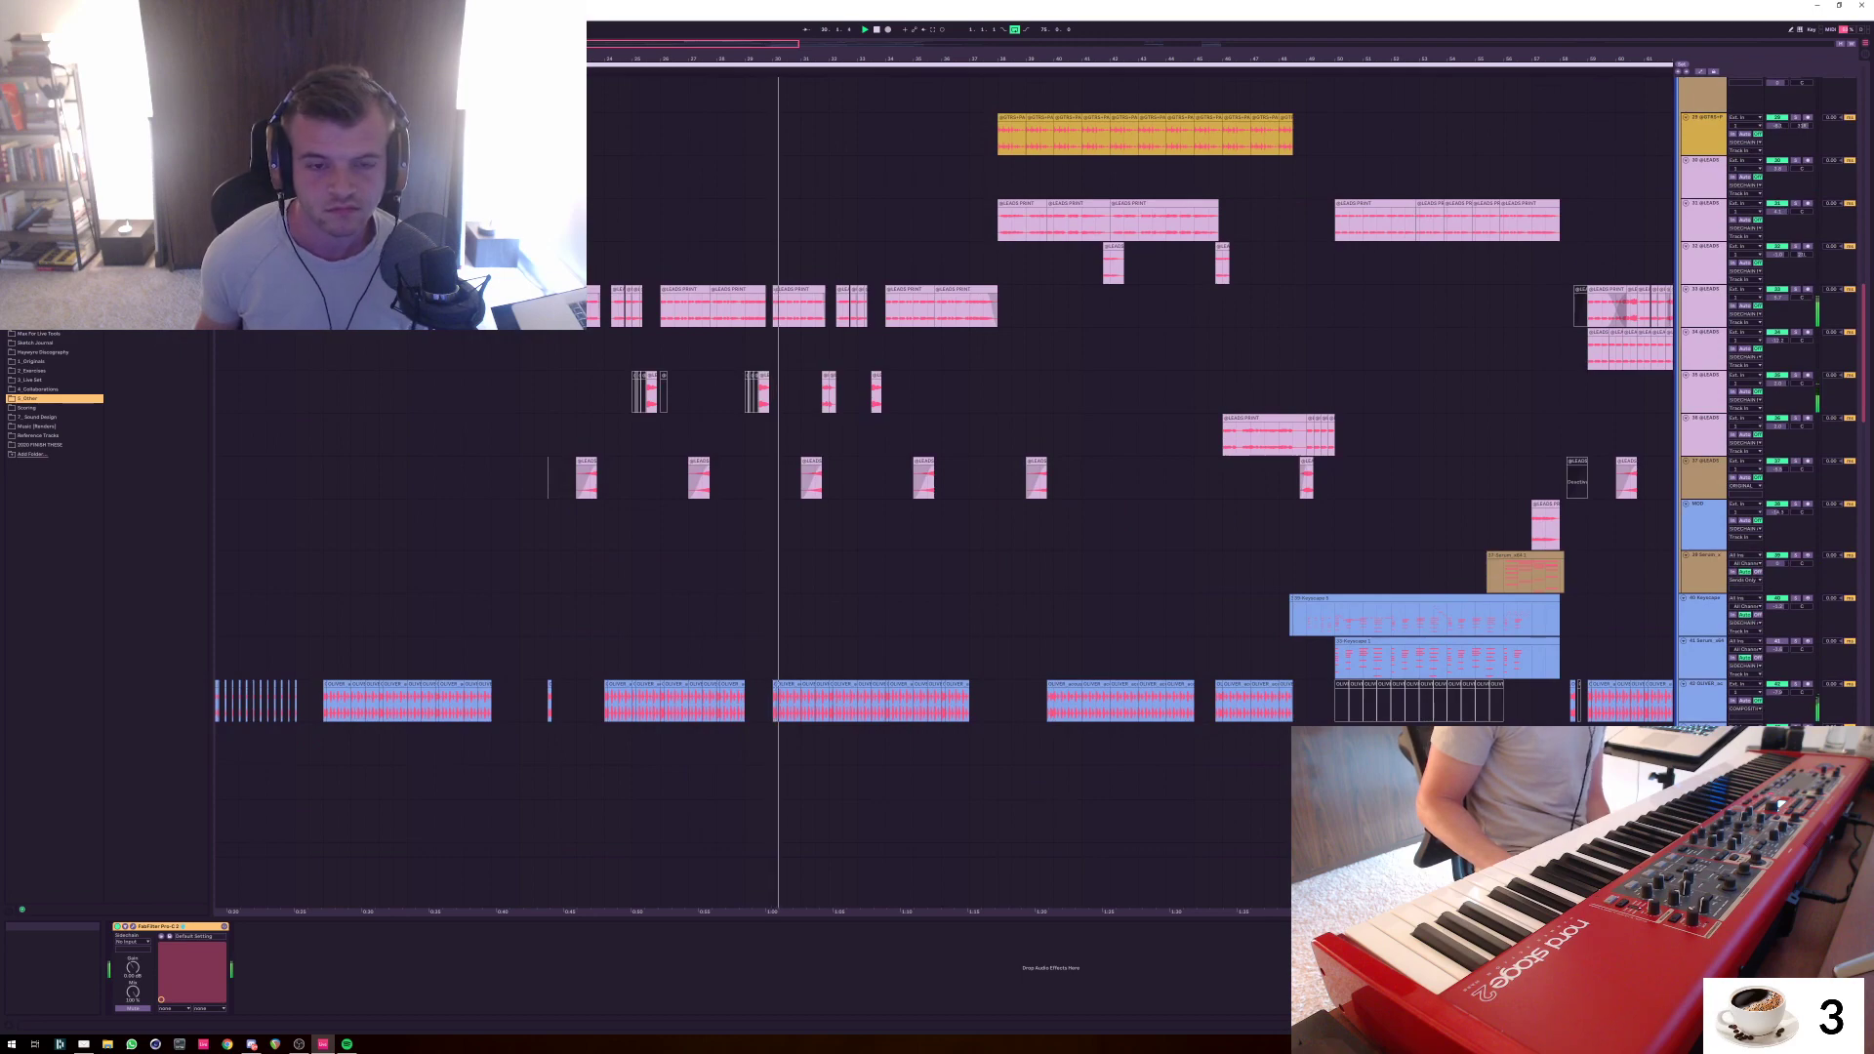
pyautogui.scroll(-10, 937, 488)
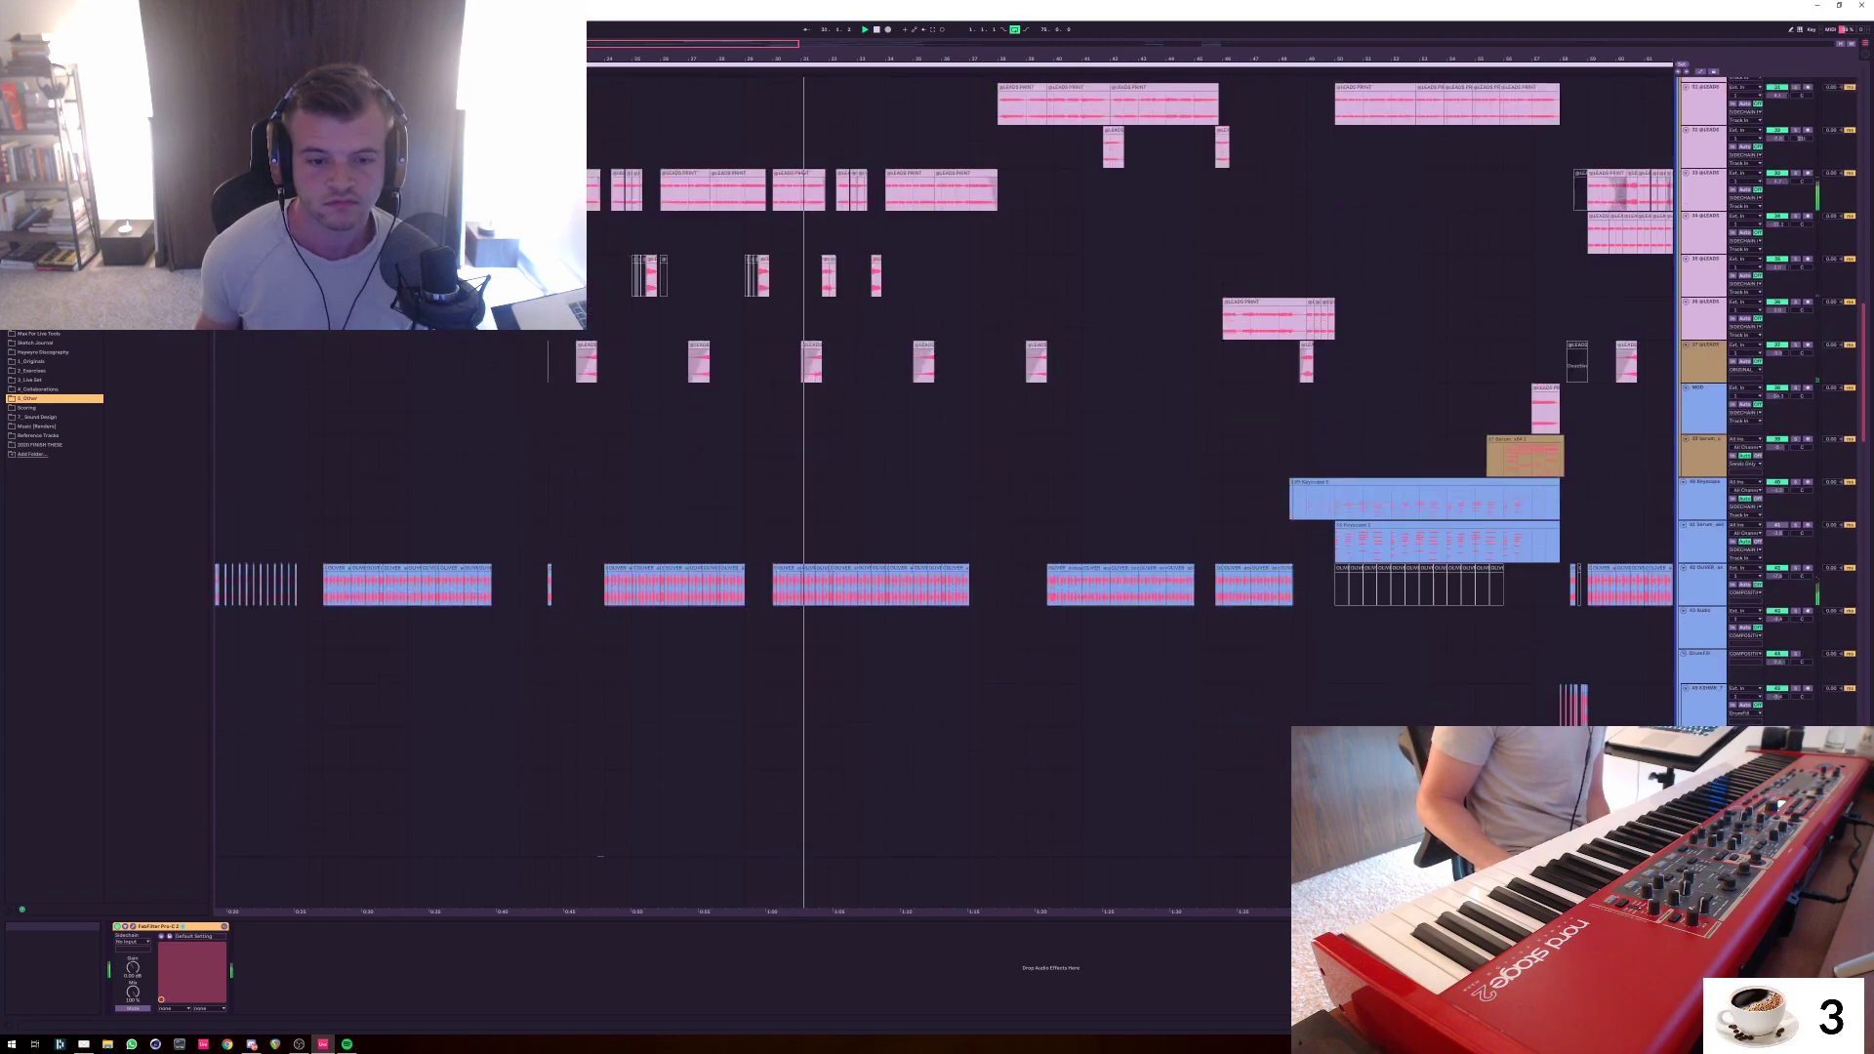
pyautogui.scroll(-7, 937, 488)
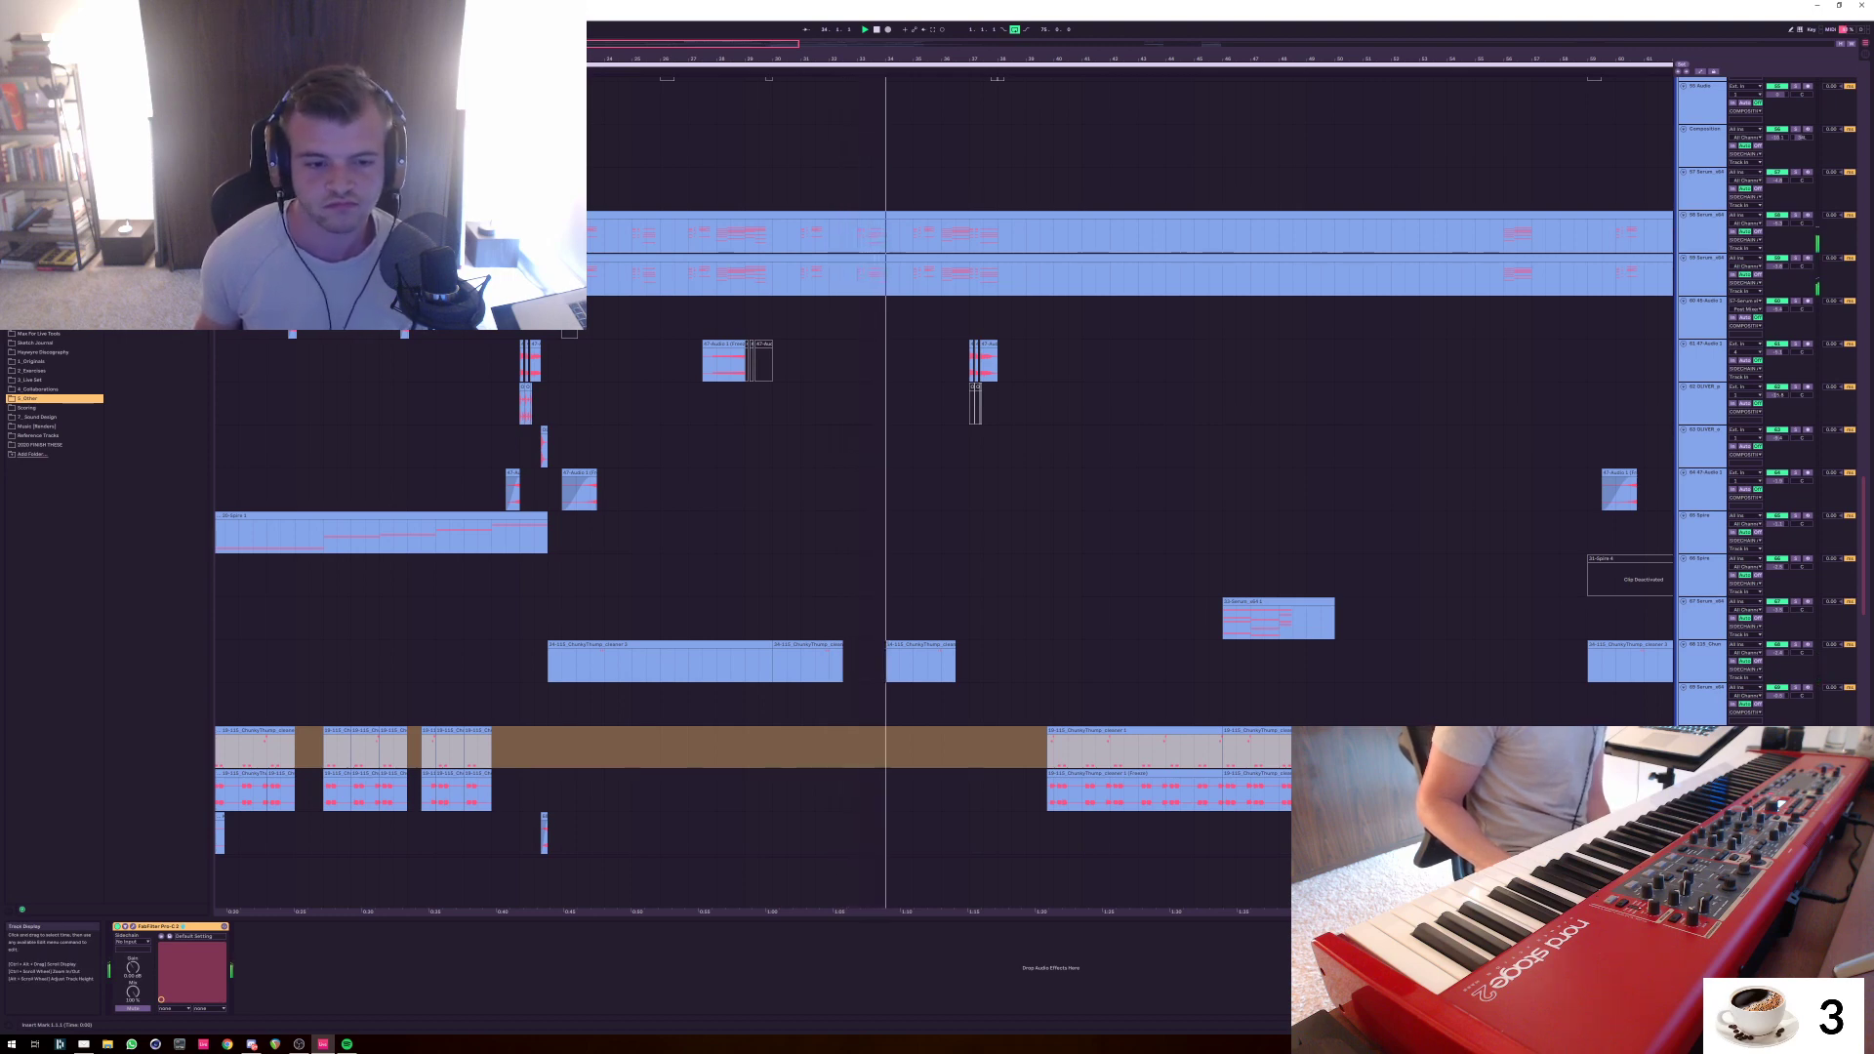
pyautogui.scroll(-1, 937, 488)
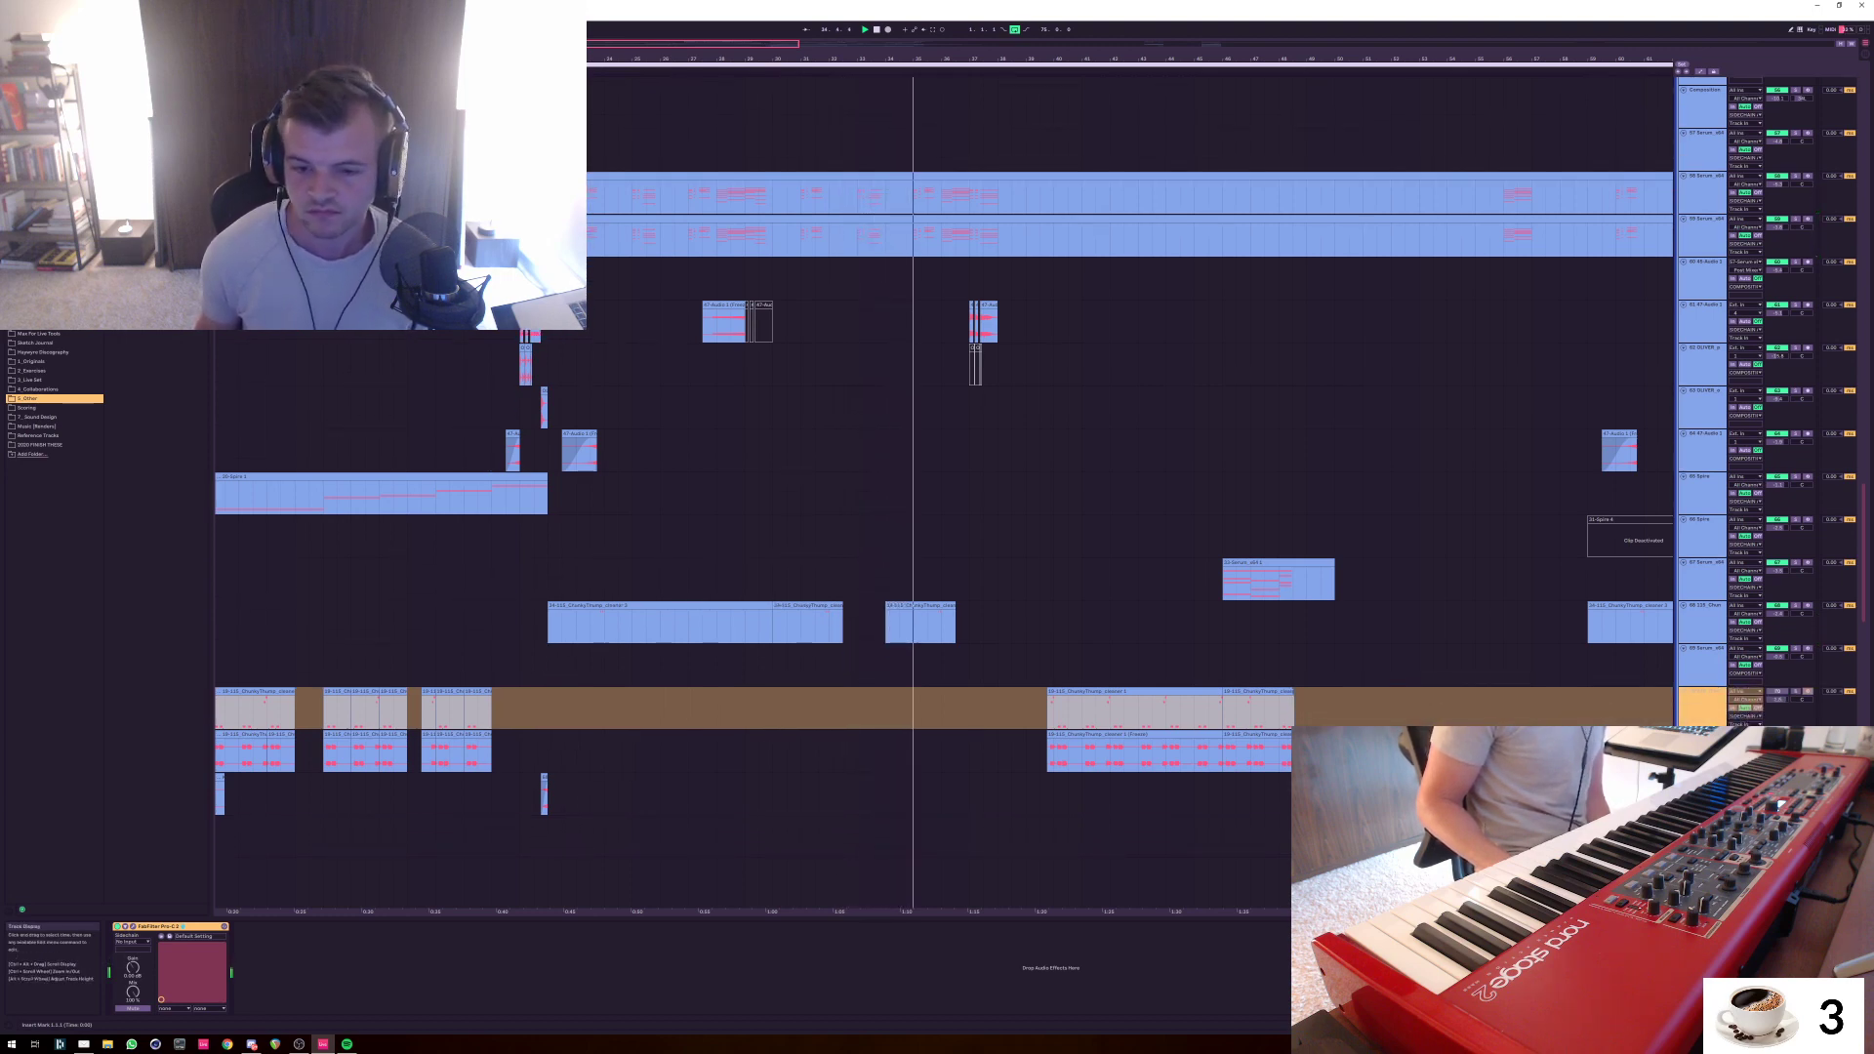
pyautogui.scroll(2, 937, 488)
pyautogui.scroll(1, 937, 488)
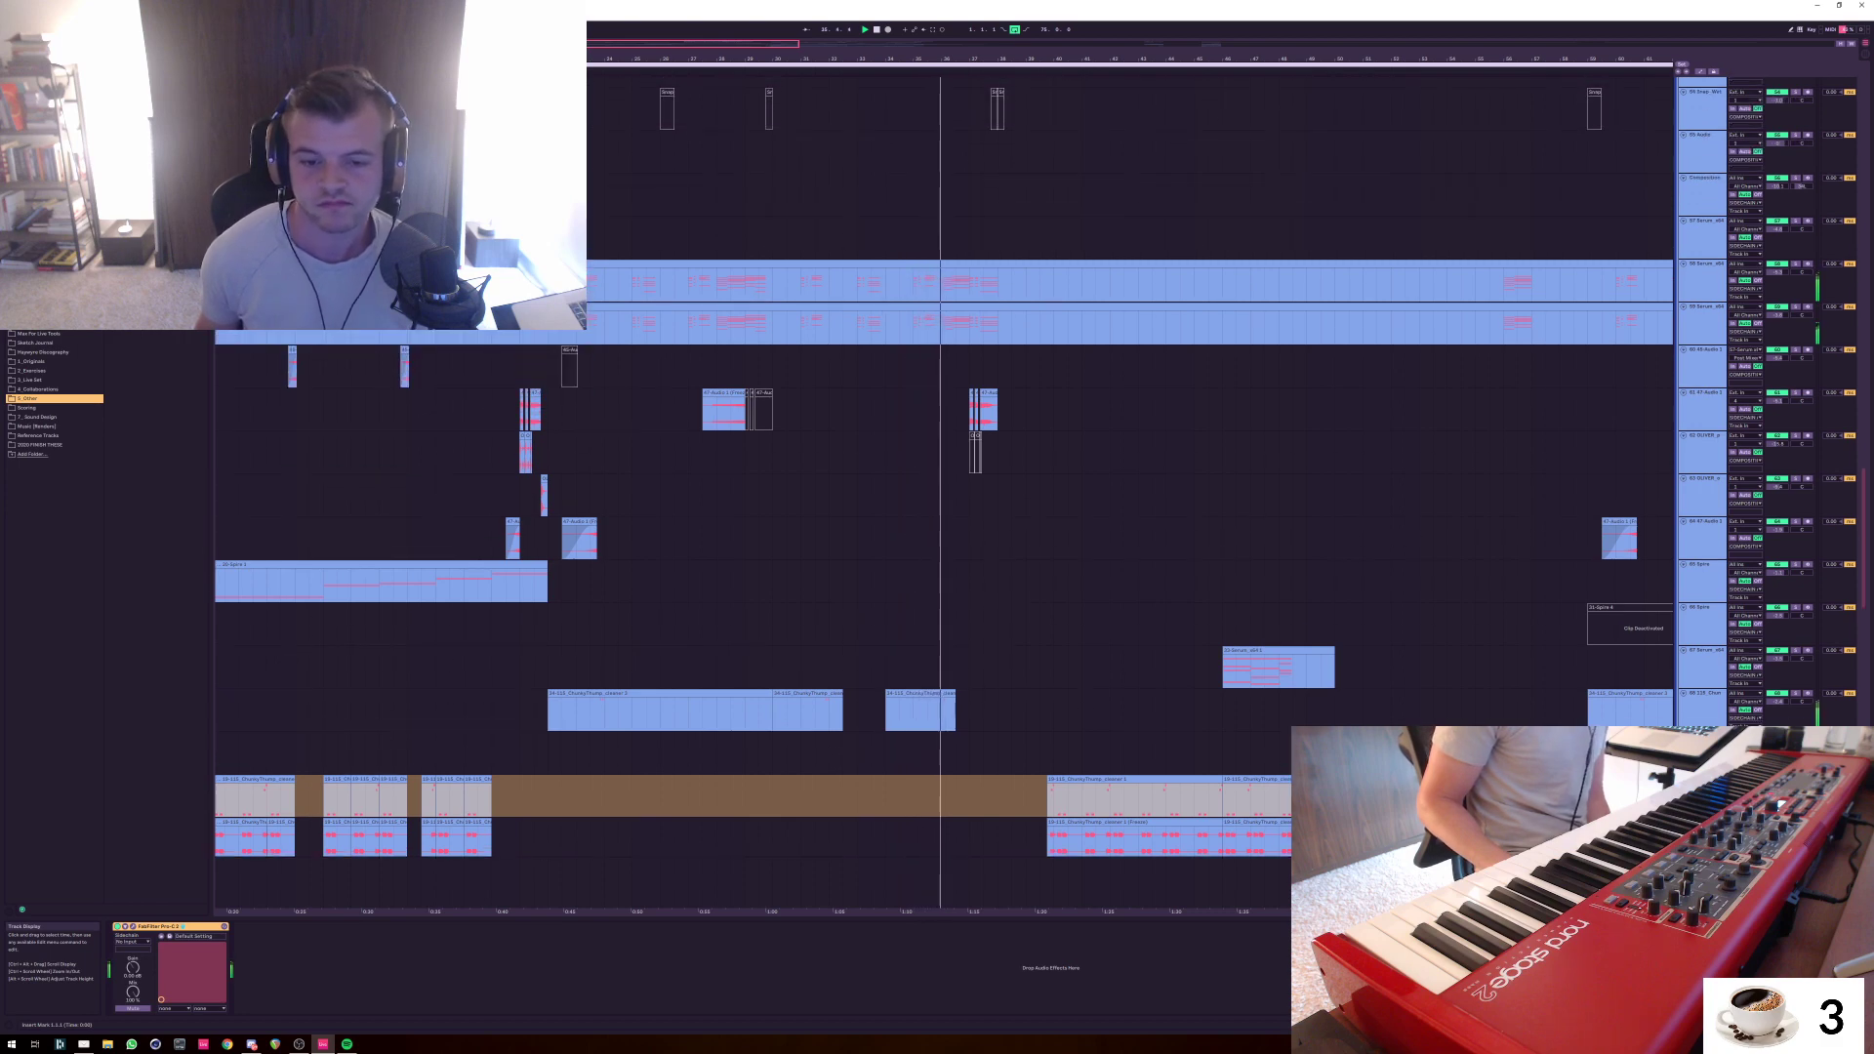
pyautogui.scroll(1, 937, 488)
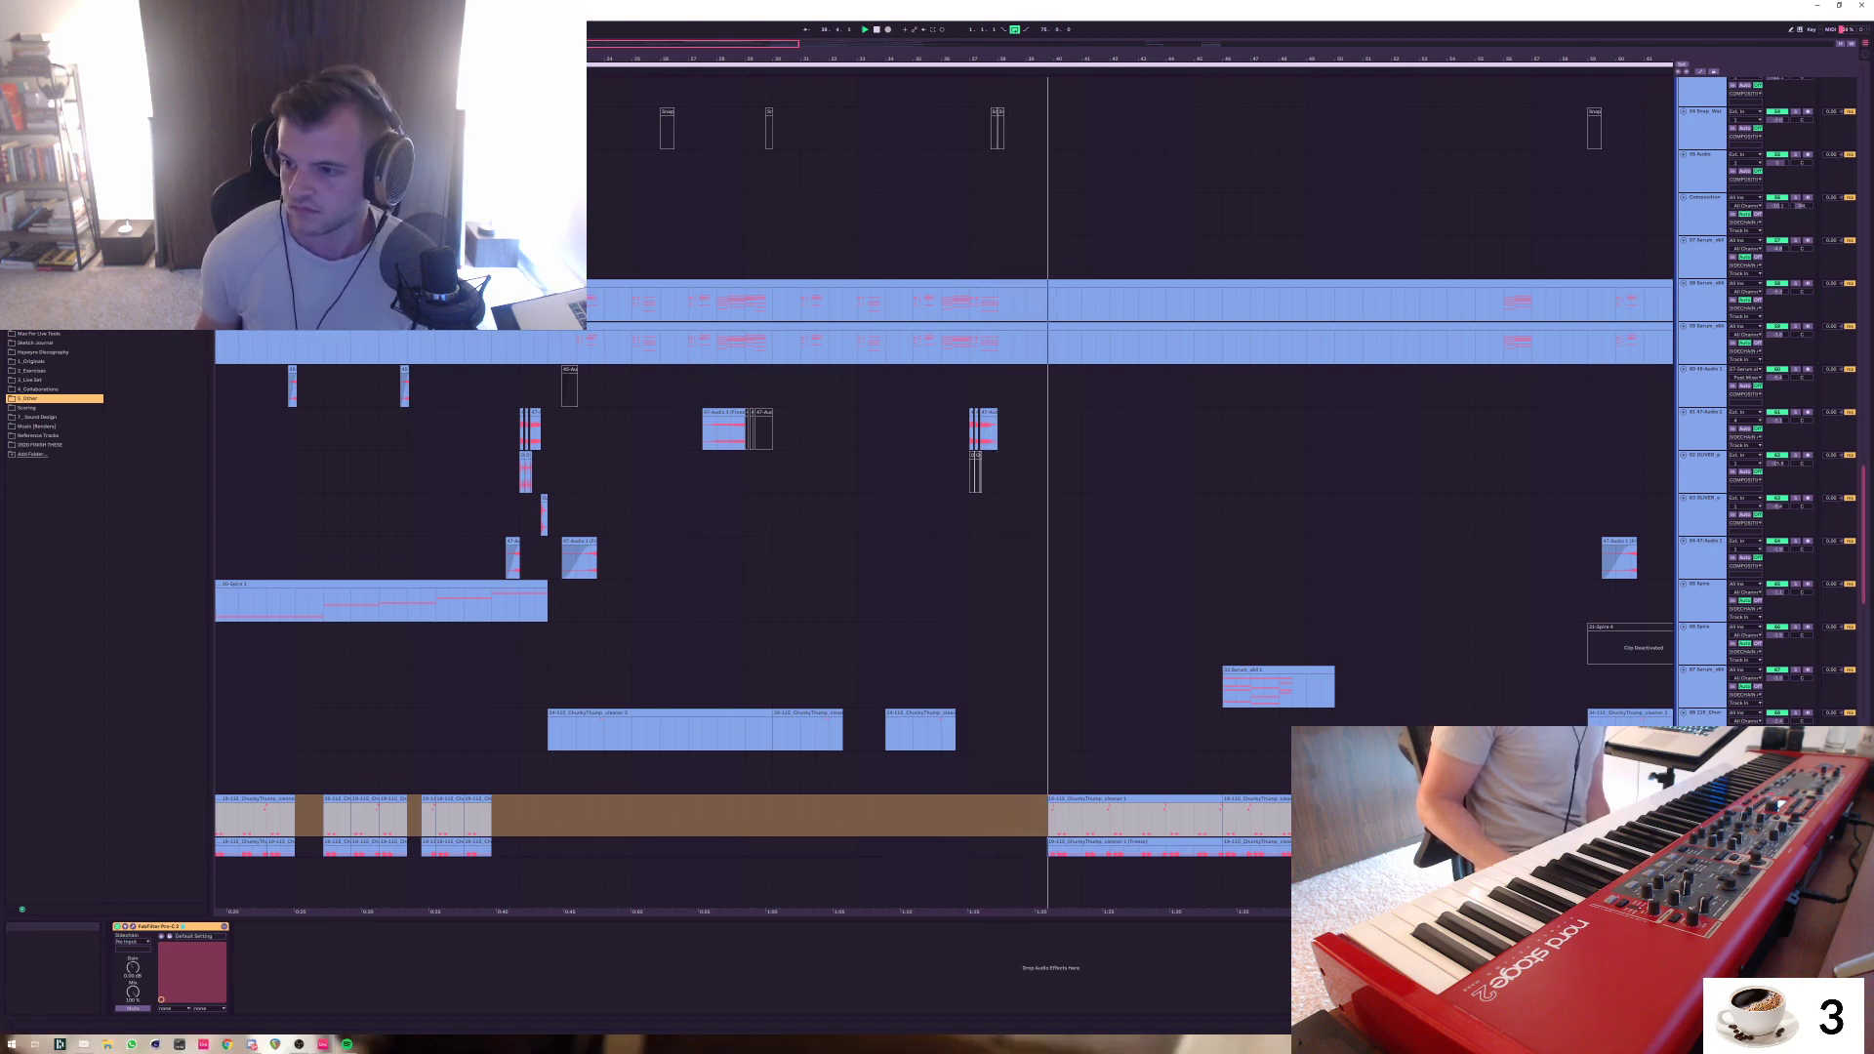
# Examine the yellow and pink audio clips at the start of the composition group while the arrangement plays
pyautogui.scroll(1, 937, 488)
pyautogui.scroll(15, 600, 855)
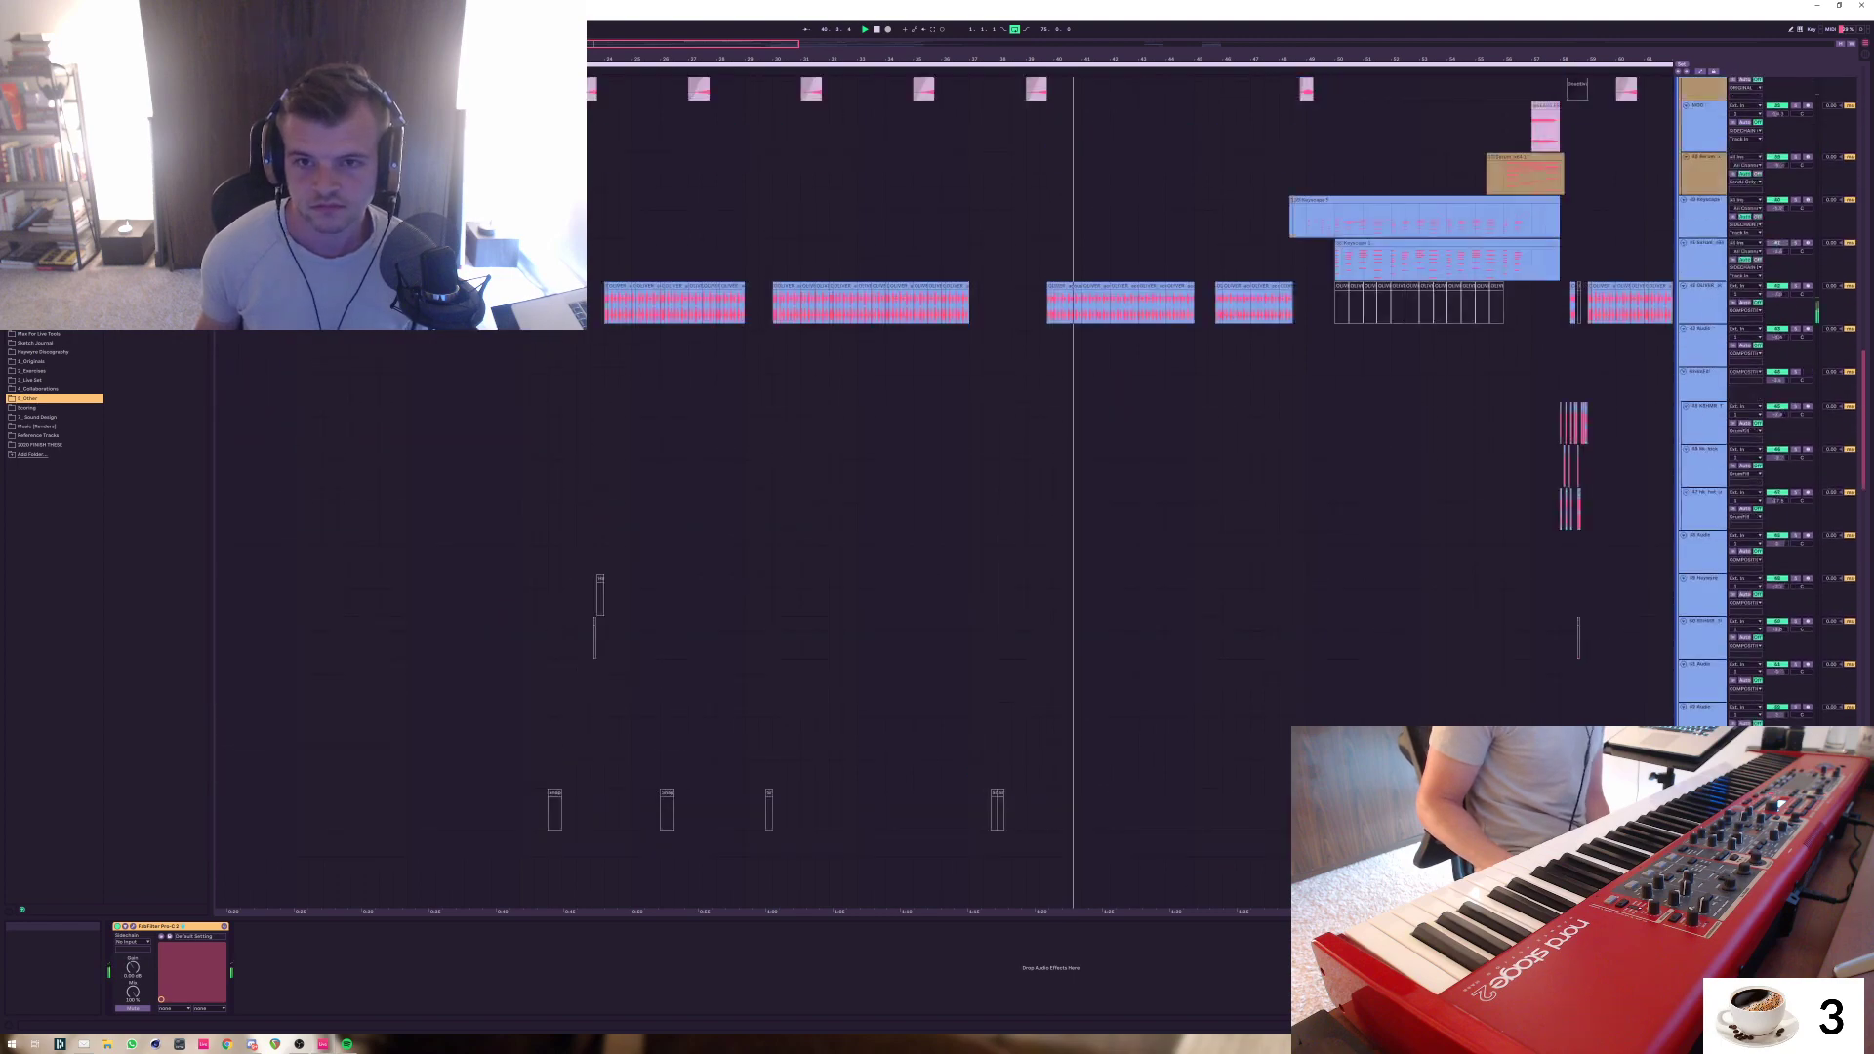
pyautogui.scroll(4, 600, 855)
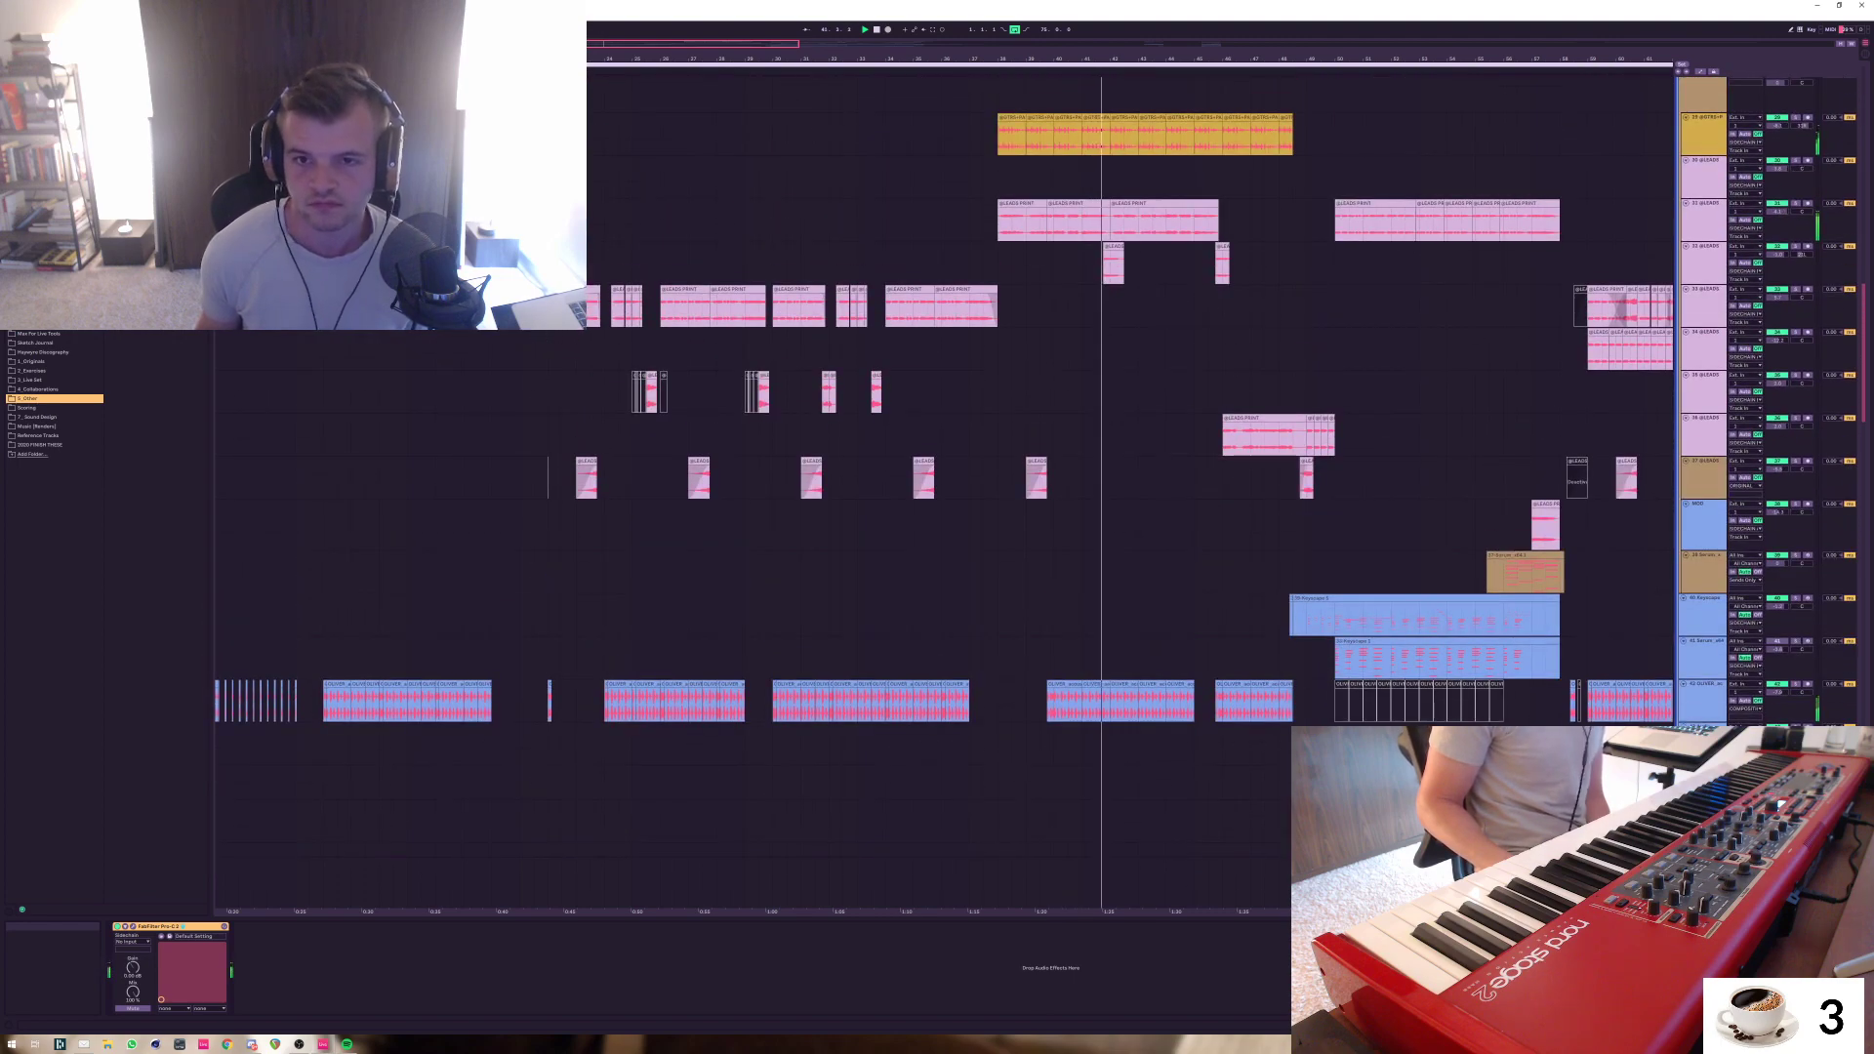
pyautogui.scroll(-3, 944, 493)
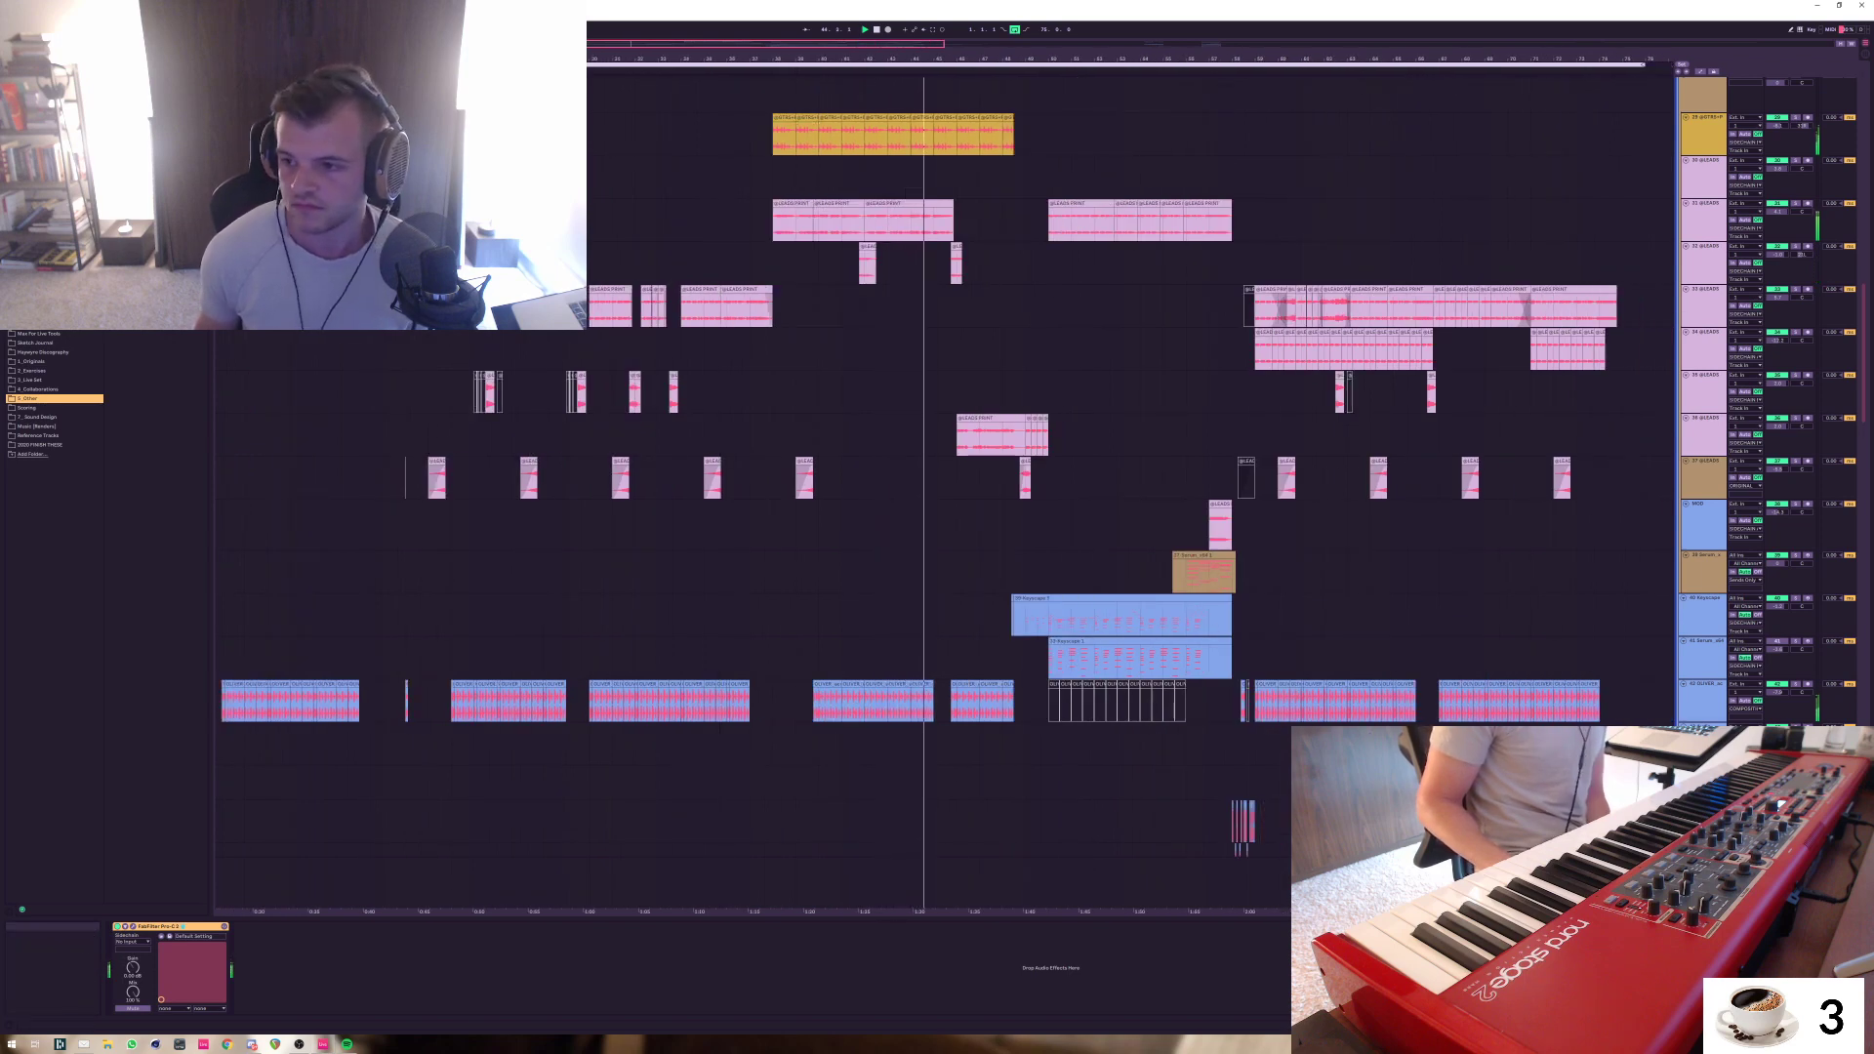
pyautogui.scroll(3, 937, 488)
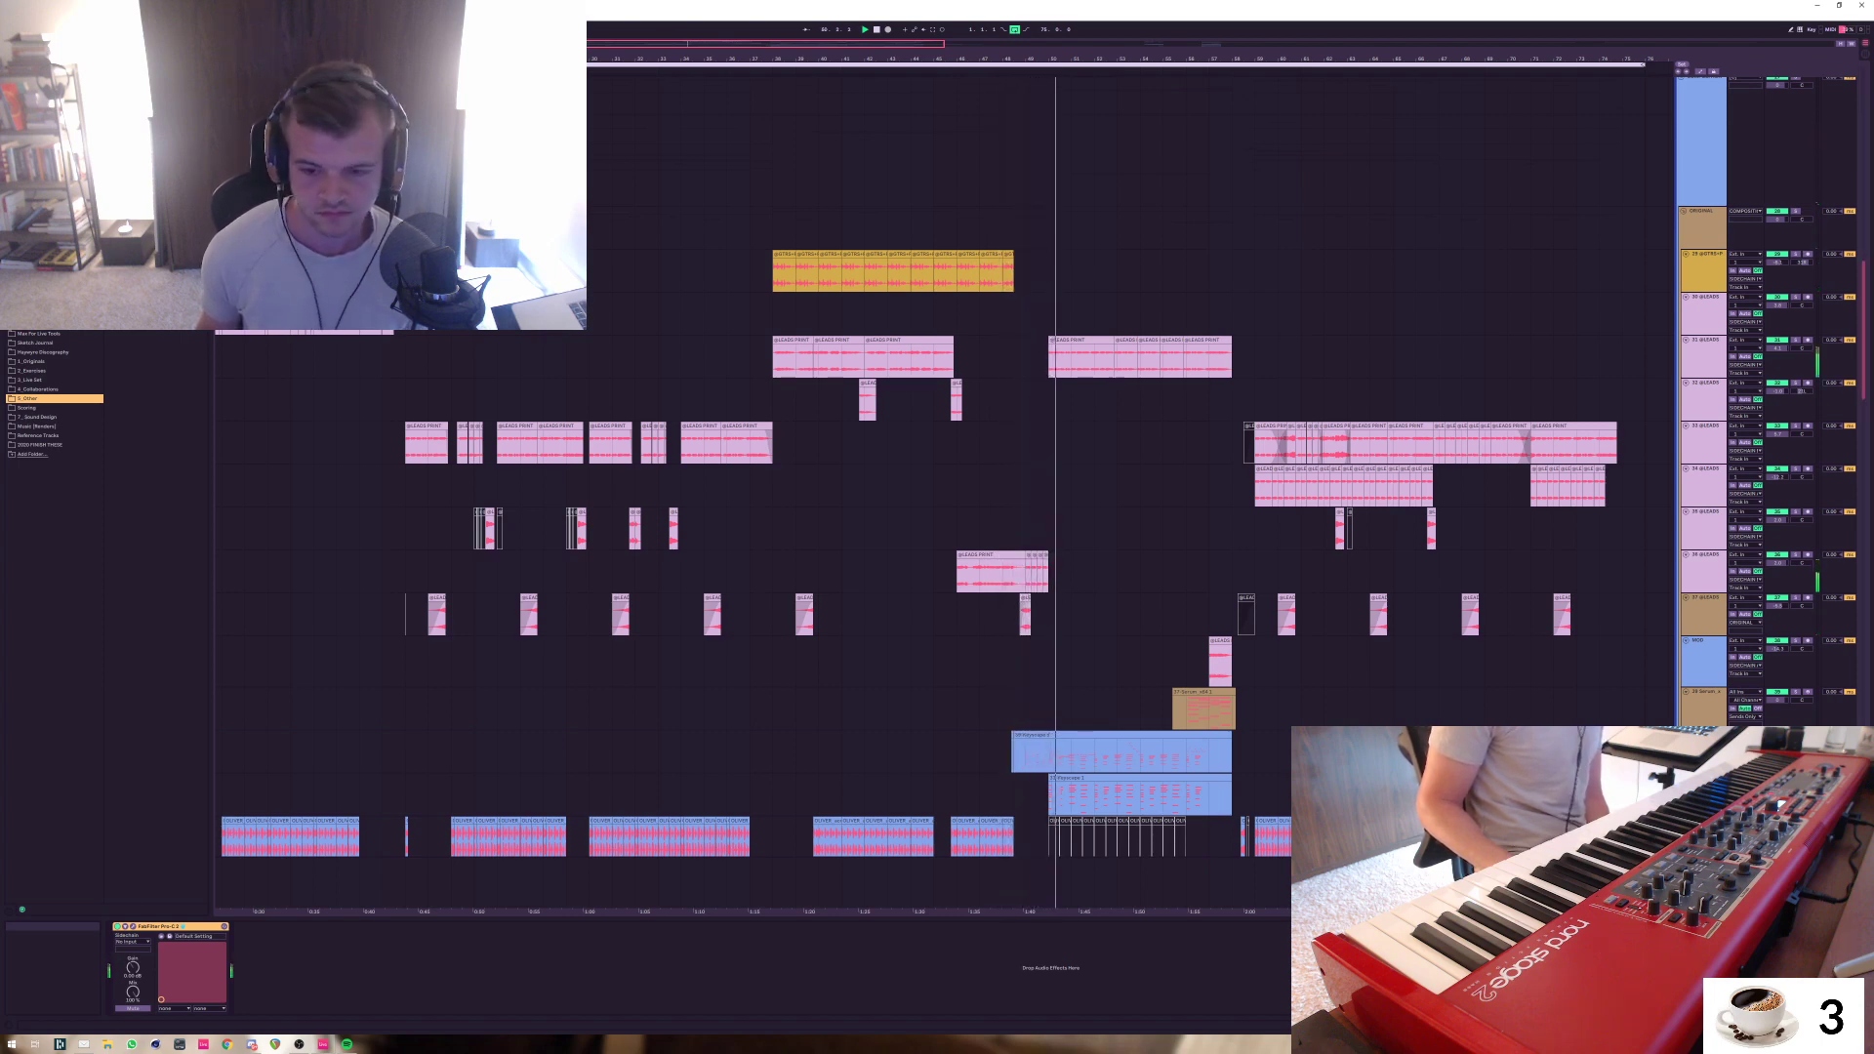
pyautogui.scroll(3, 937, 468)
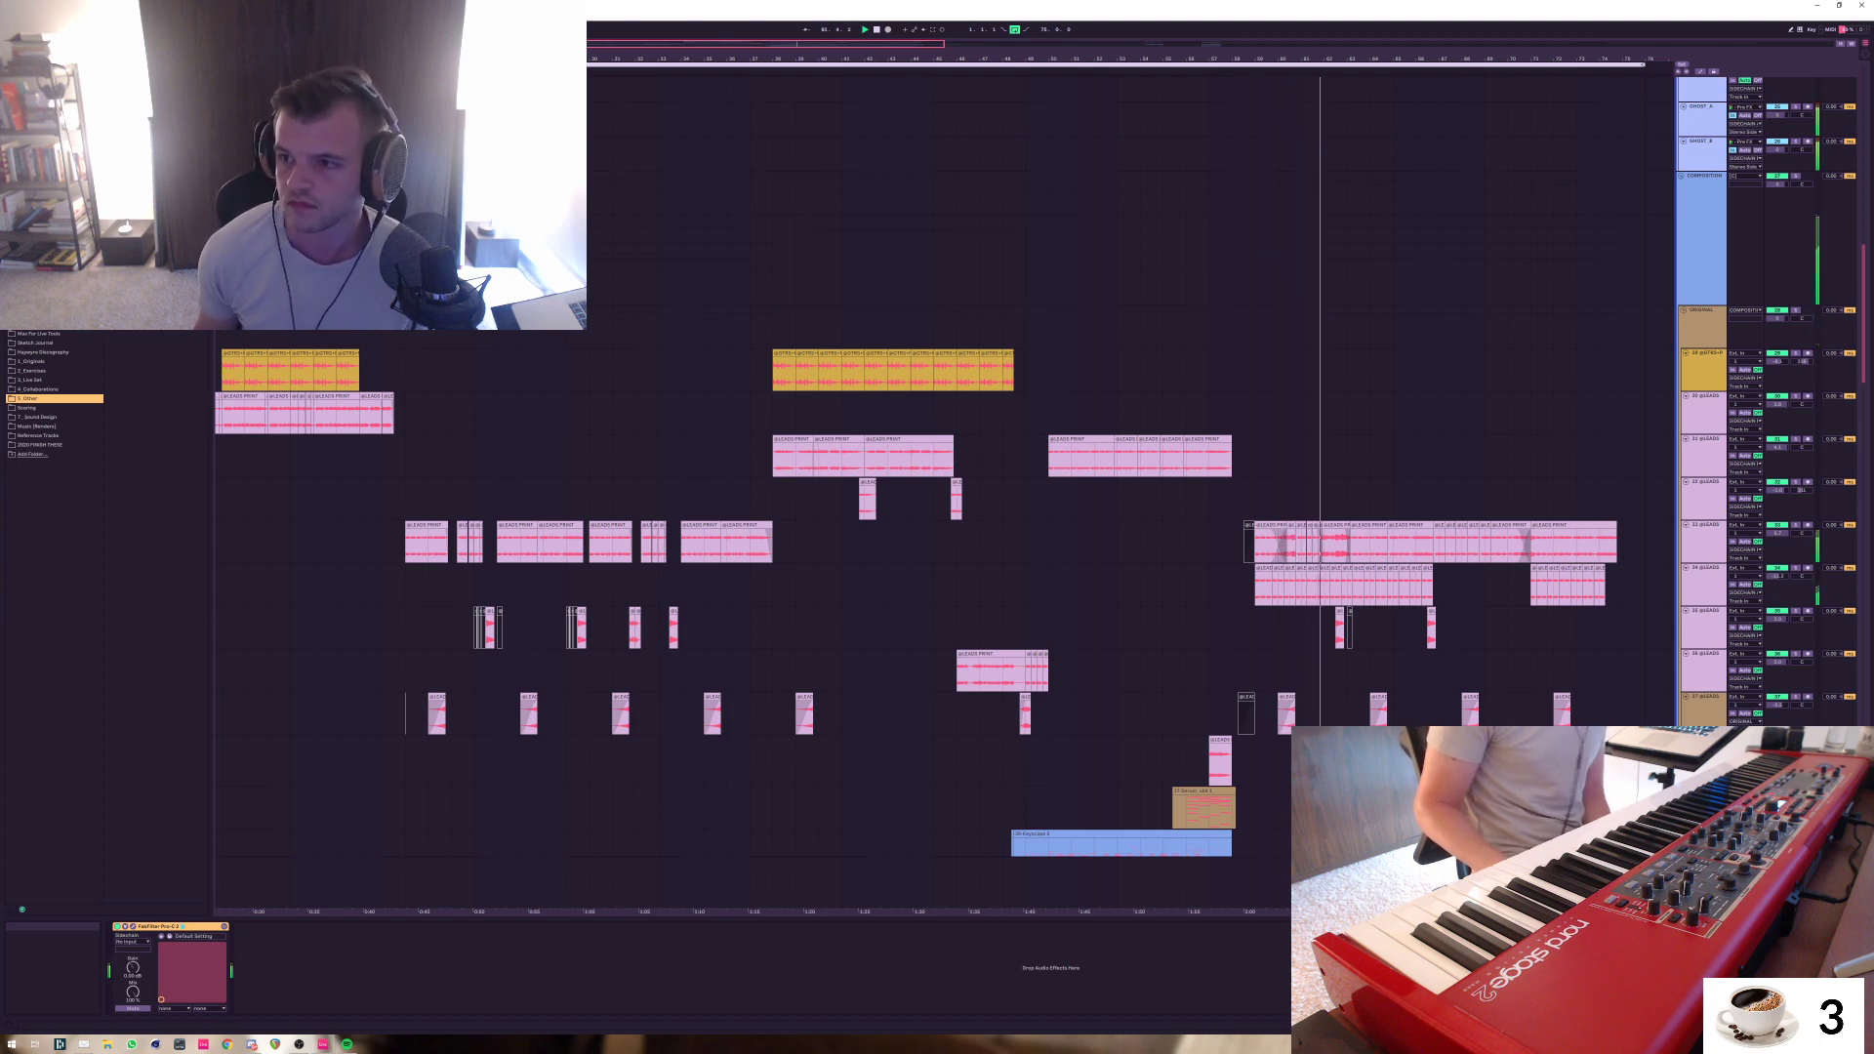
# Compare the lower blue composition tracks with the pink audio clips above them during the last section's playback
pyautogui.scroll(-2, 937, 488)
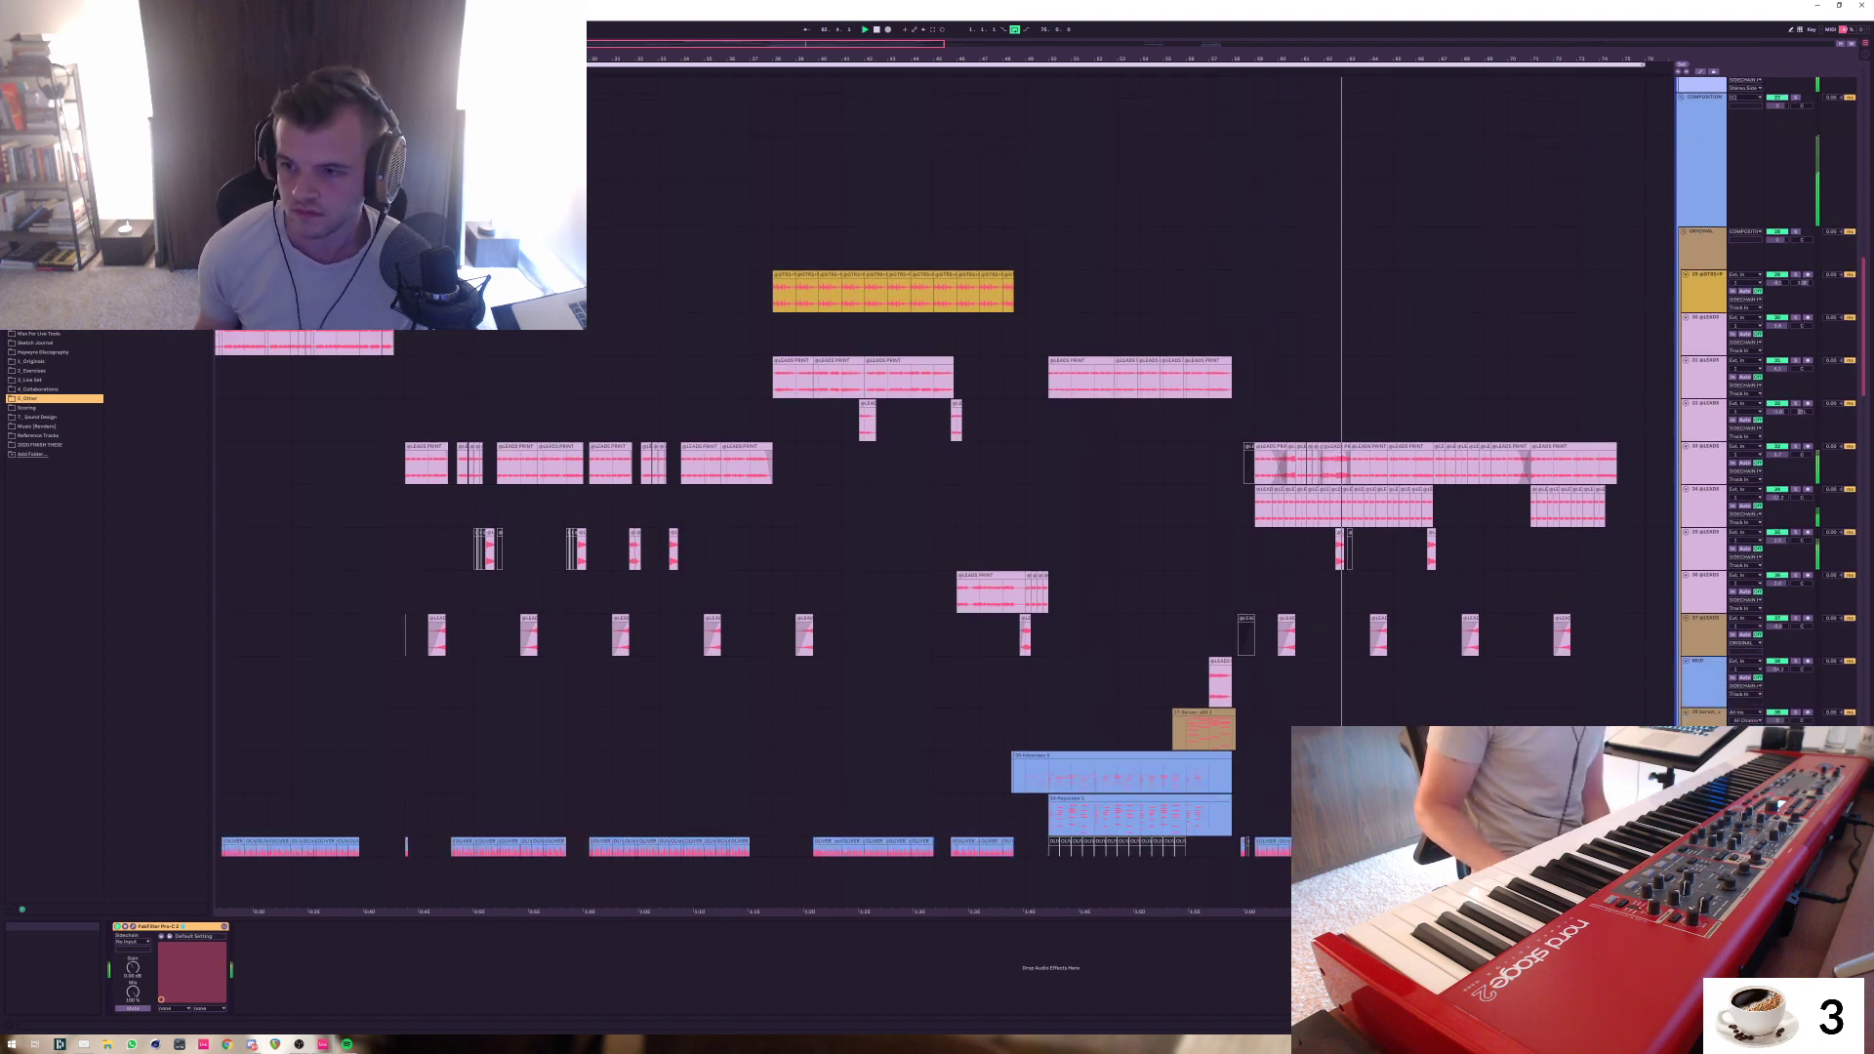
pyautogui.scroll(-1, 937, 488)
pyautogui.scroll(-10, 937, 488)
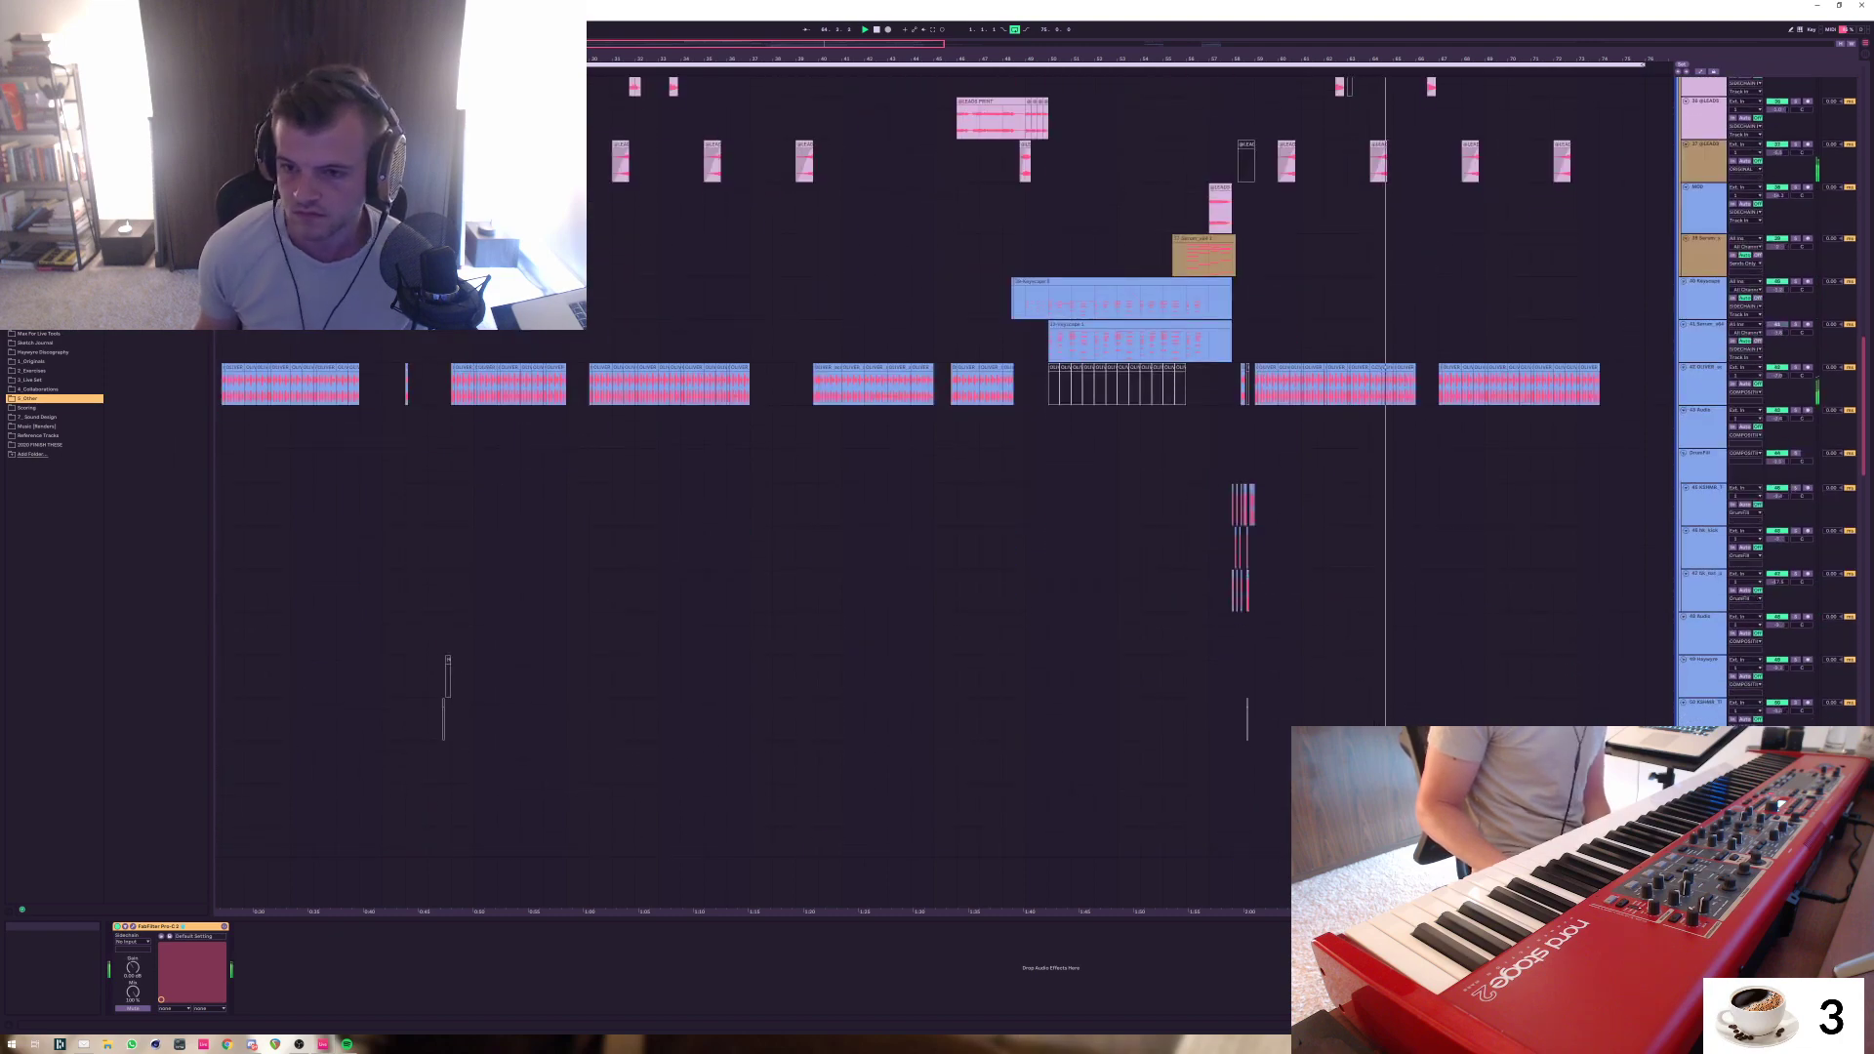
pyautogui.scroll(-11, 937, 488)
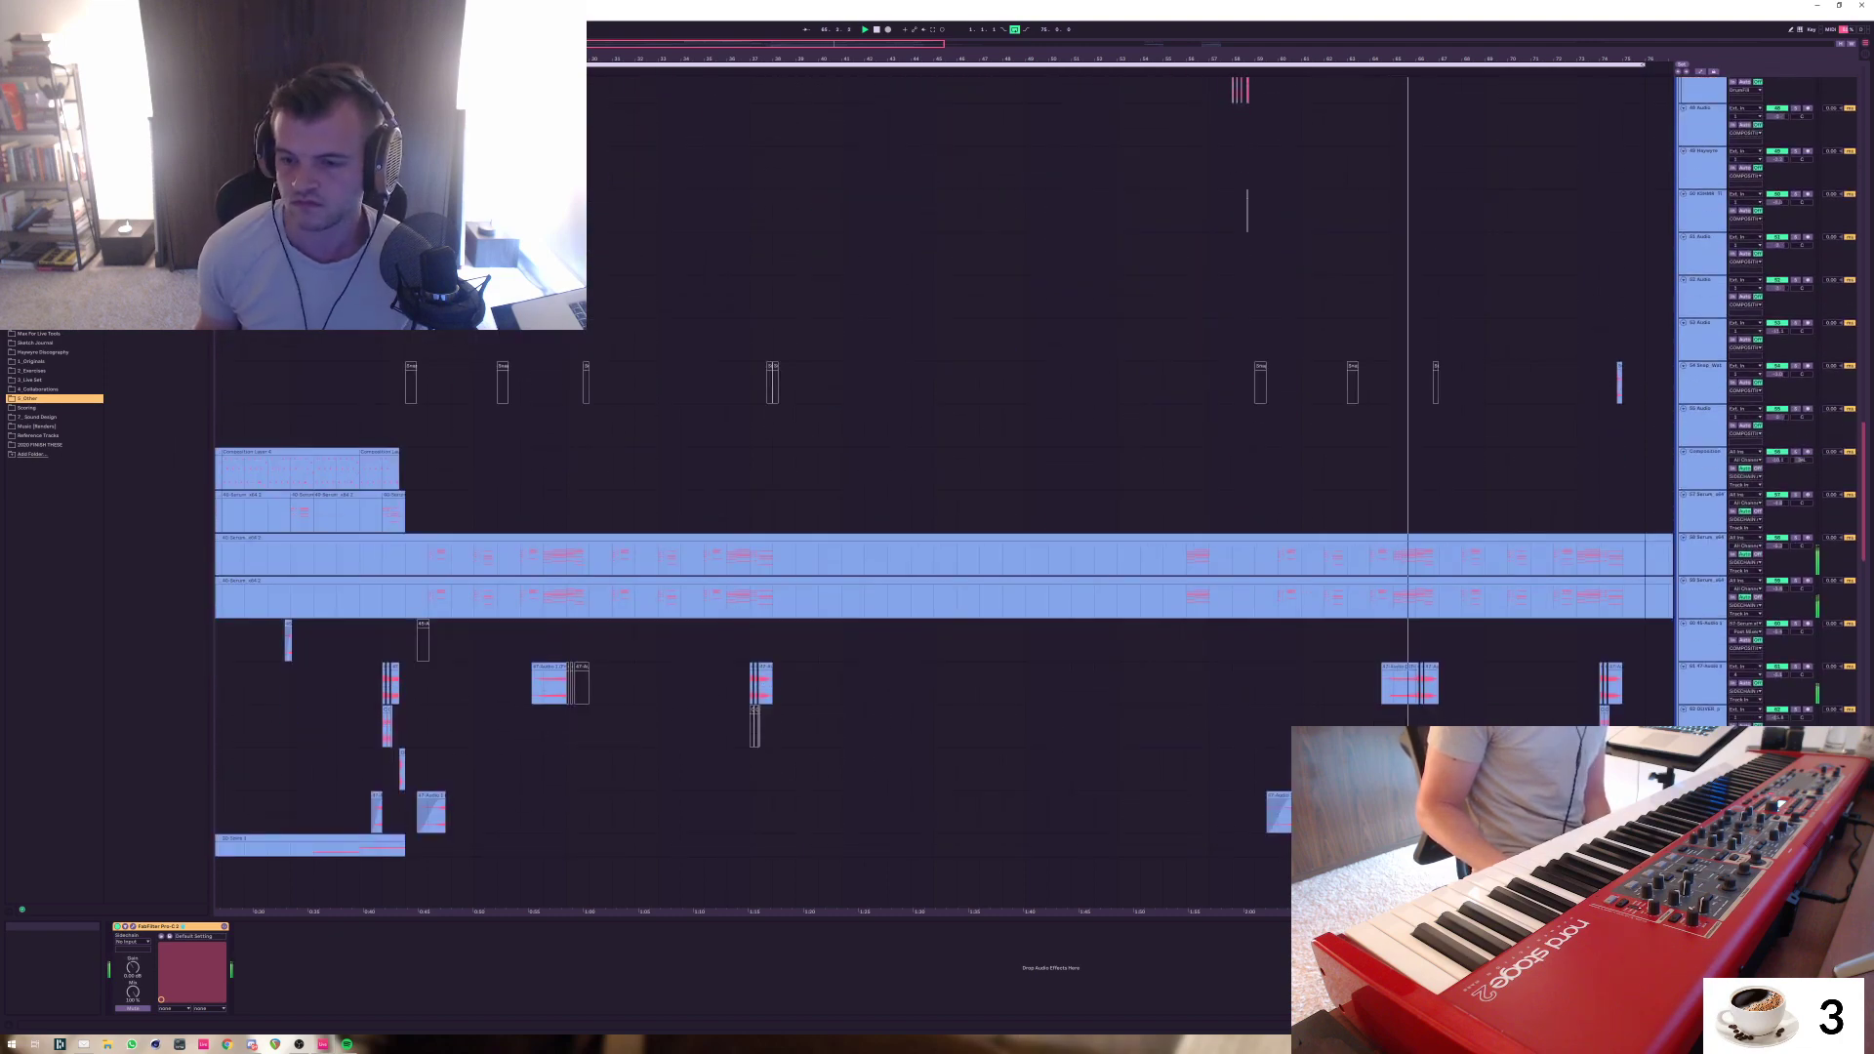
pyautogui.scroll(-1, 937, 488)
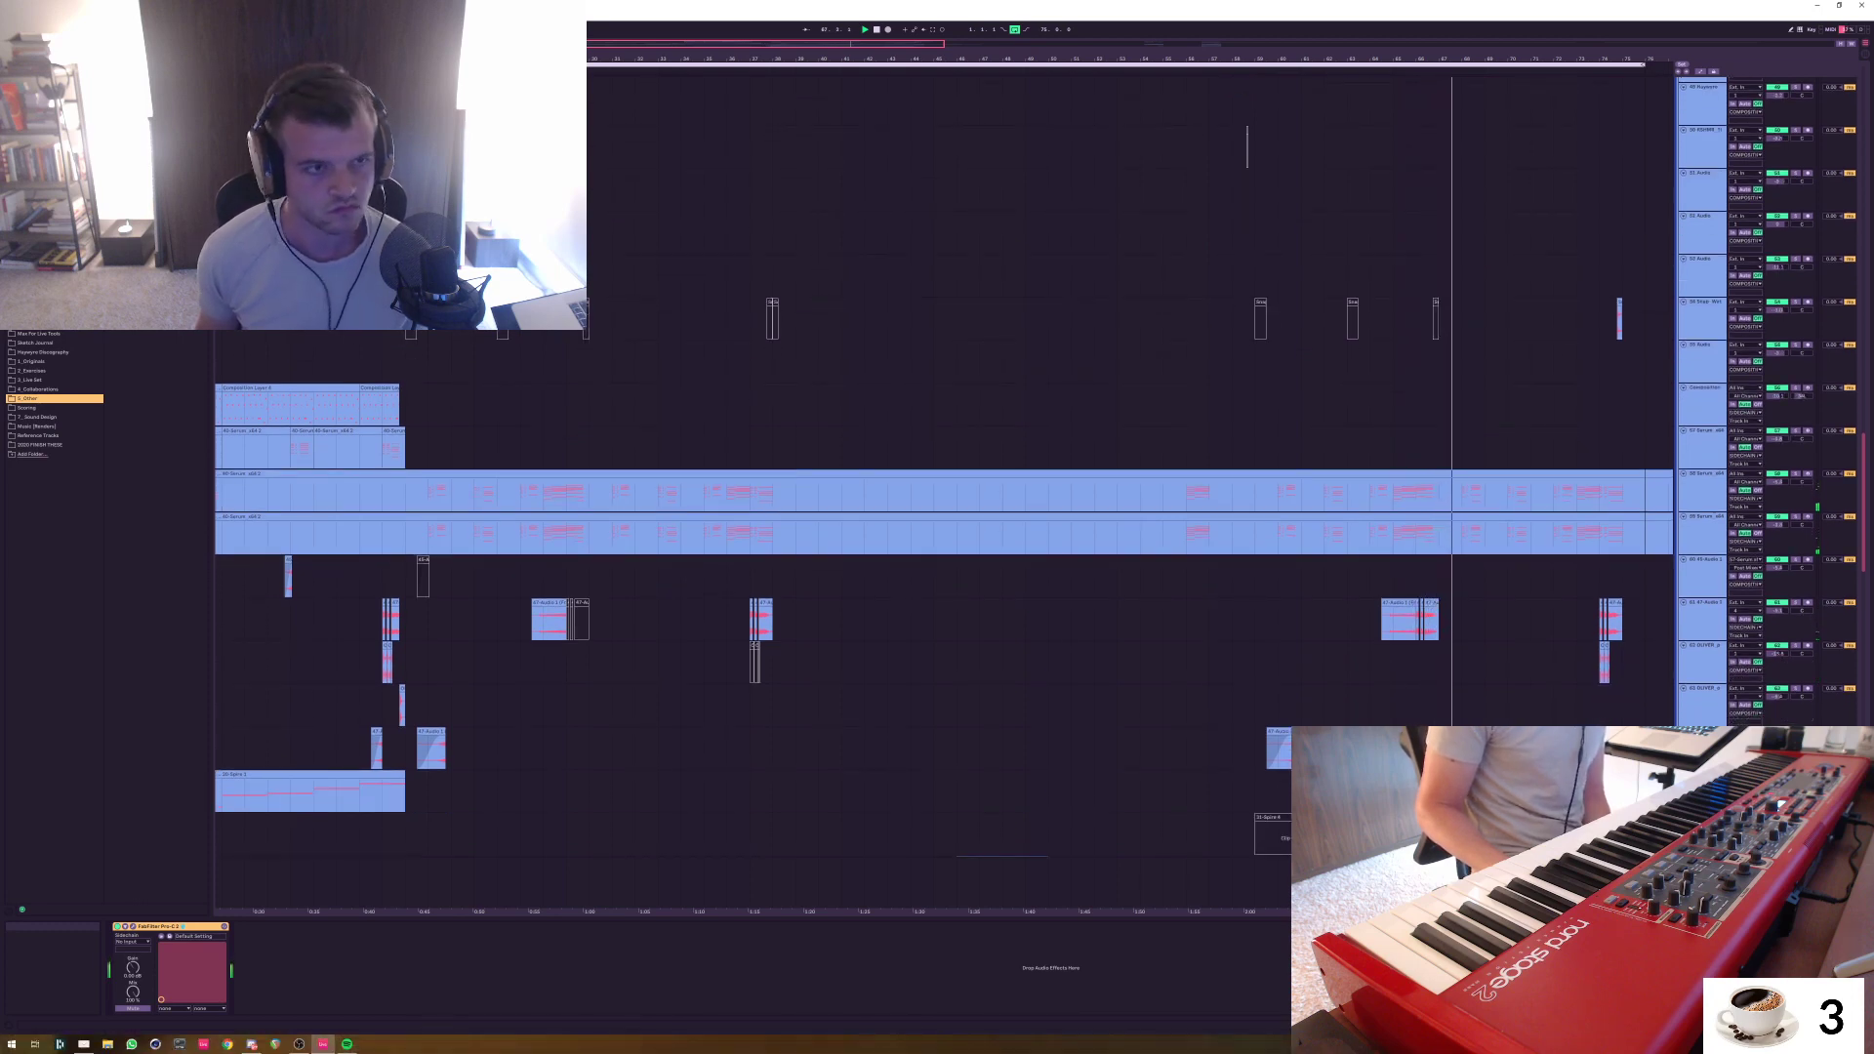
pyautogui.scroll(7, 937, 489)
pyautogui.scroll(4, 937, 391)
pyautogui.scroll(3, 937, 391)
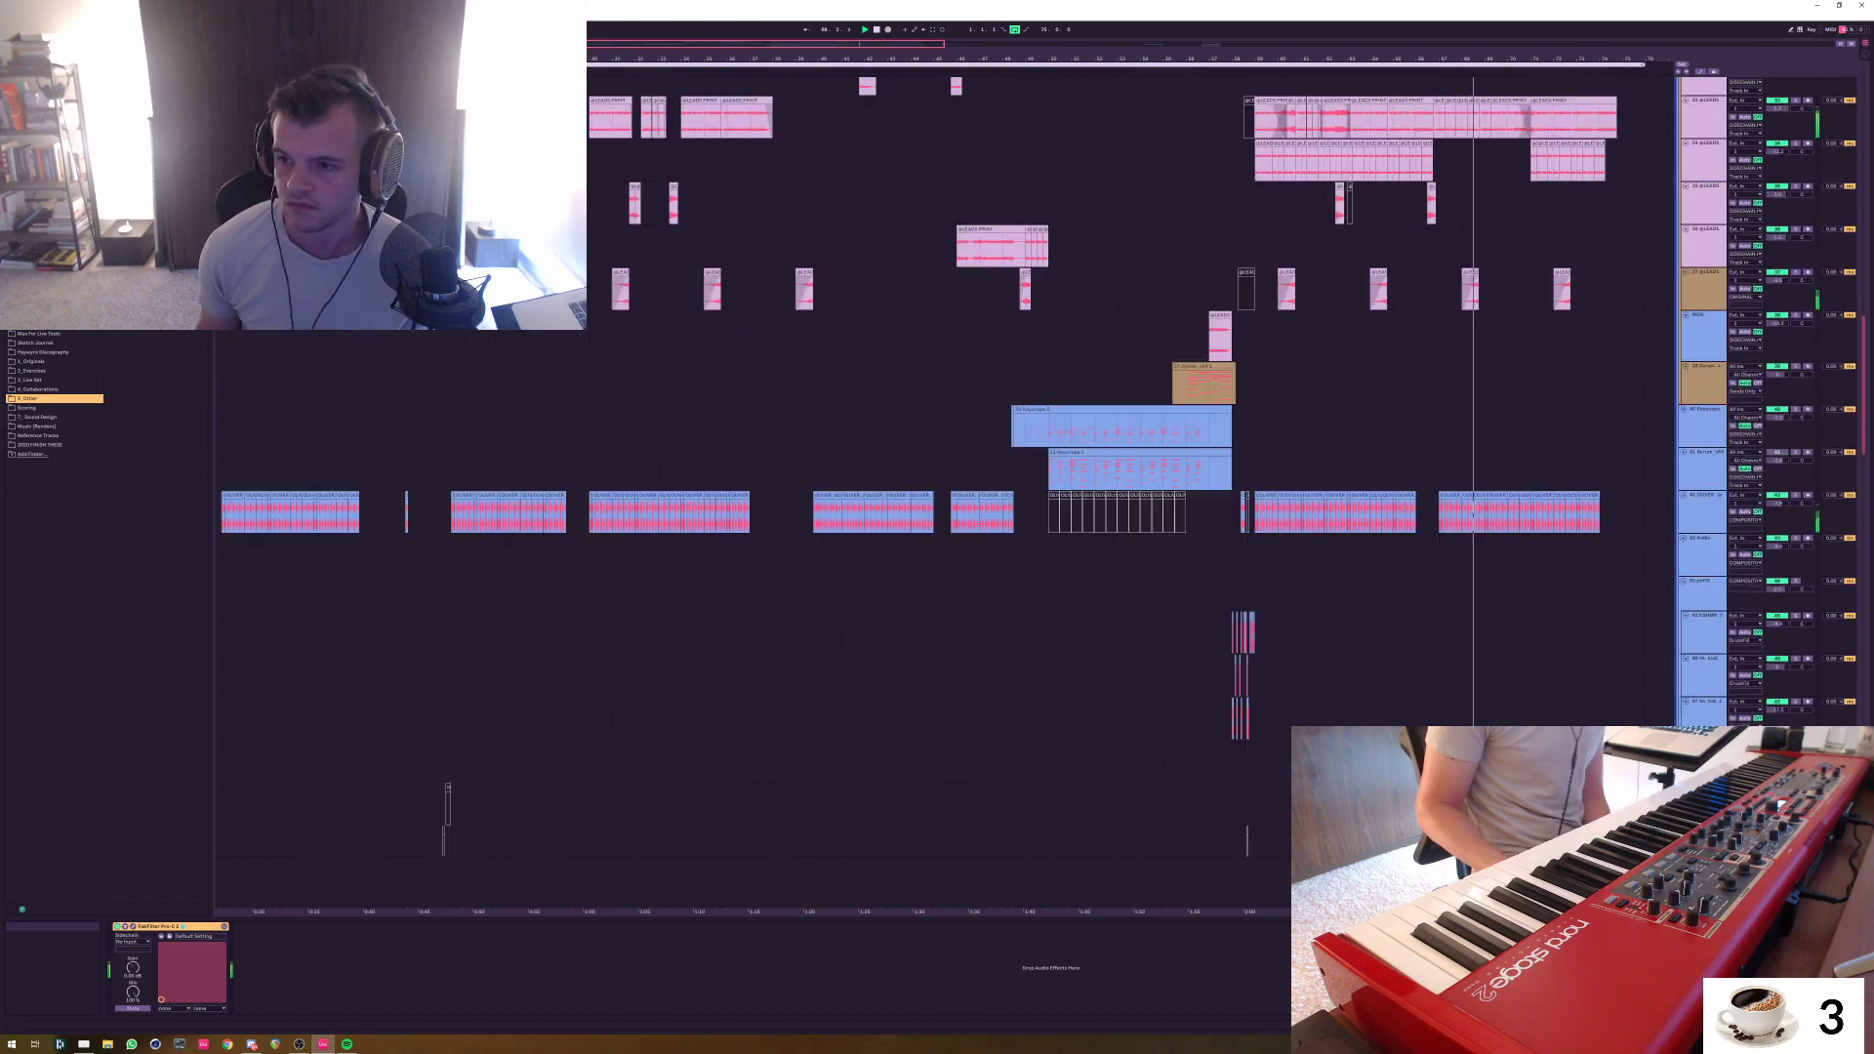
pyautogui.scroll(7, 937, 488)
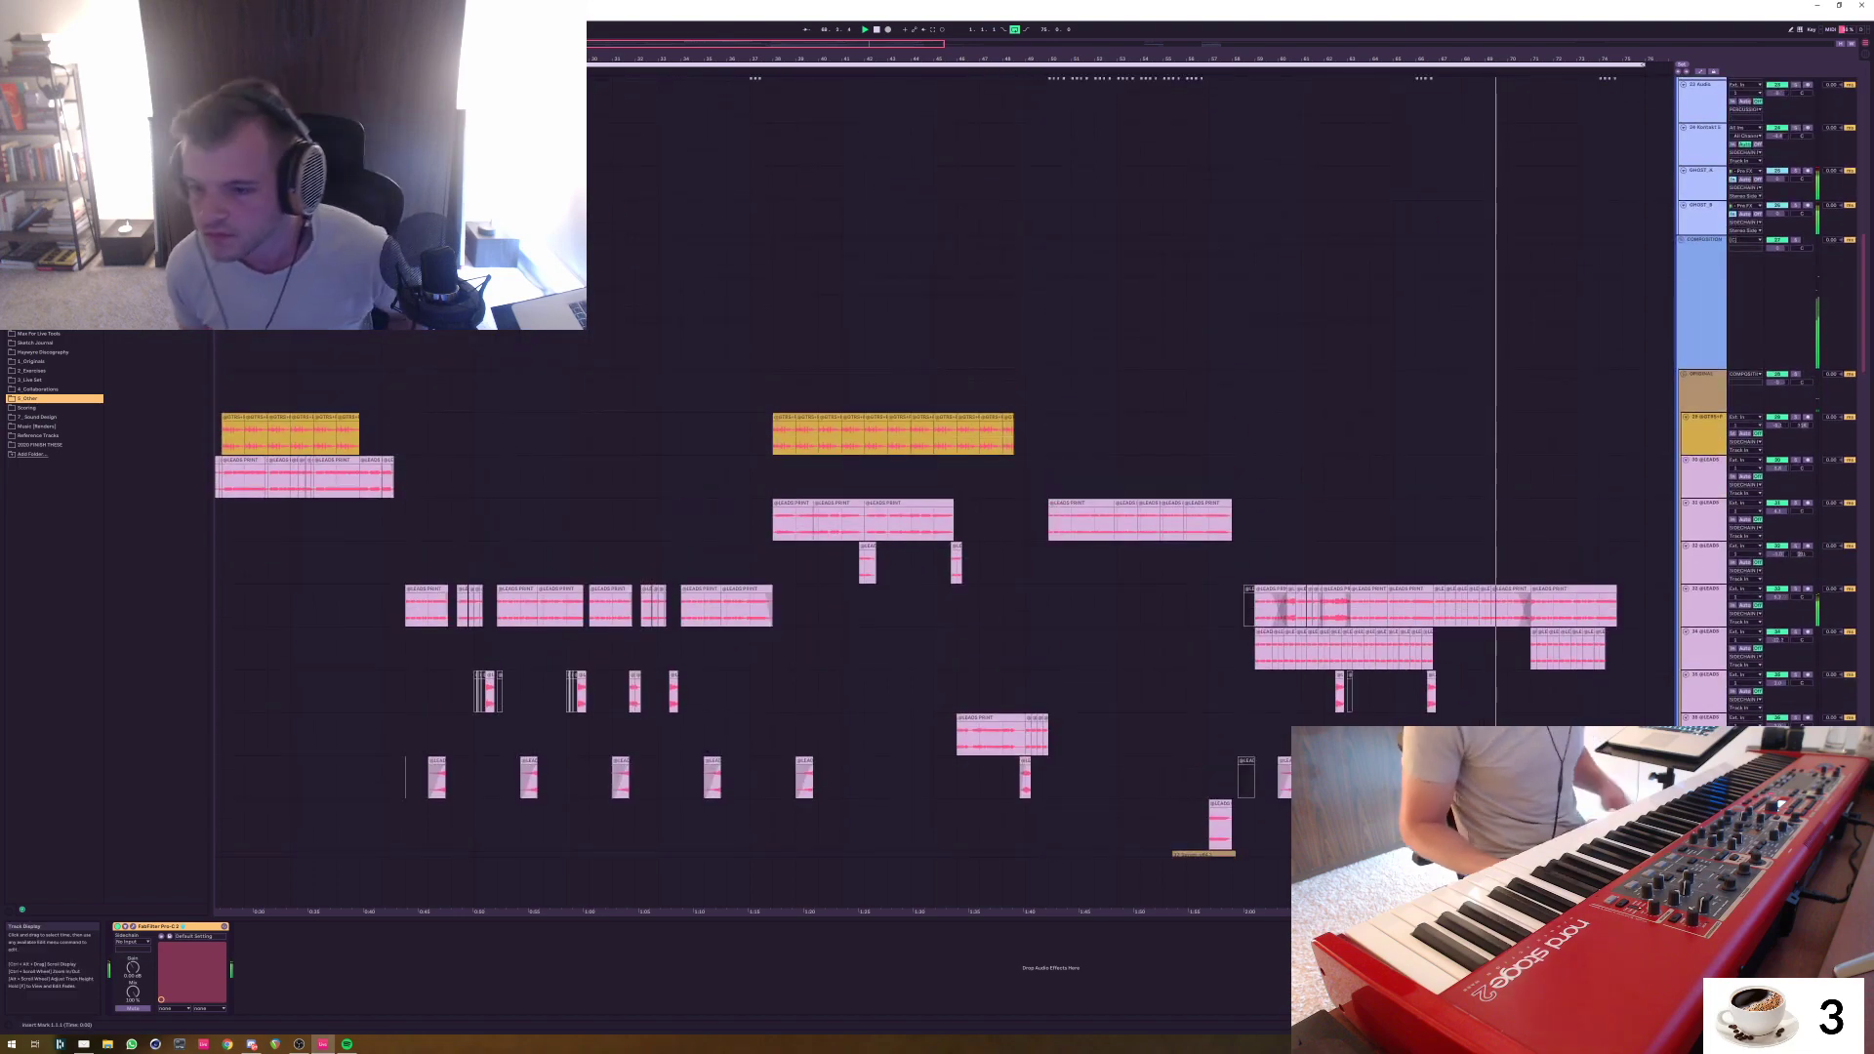
# Select a short empty stretch of the third pink audio track near the section's end and loop playback over it
pyautogui.moveTo(1440, 563); pyautogui.dragTo(1531, 564)
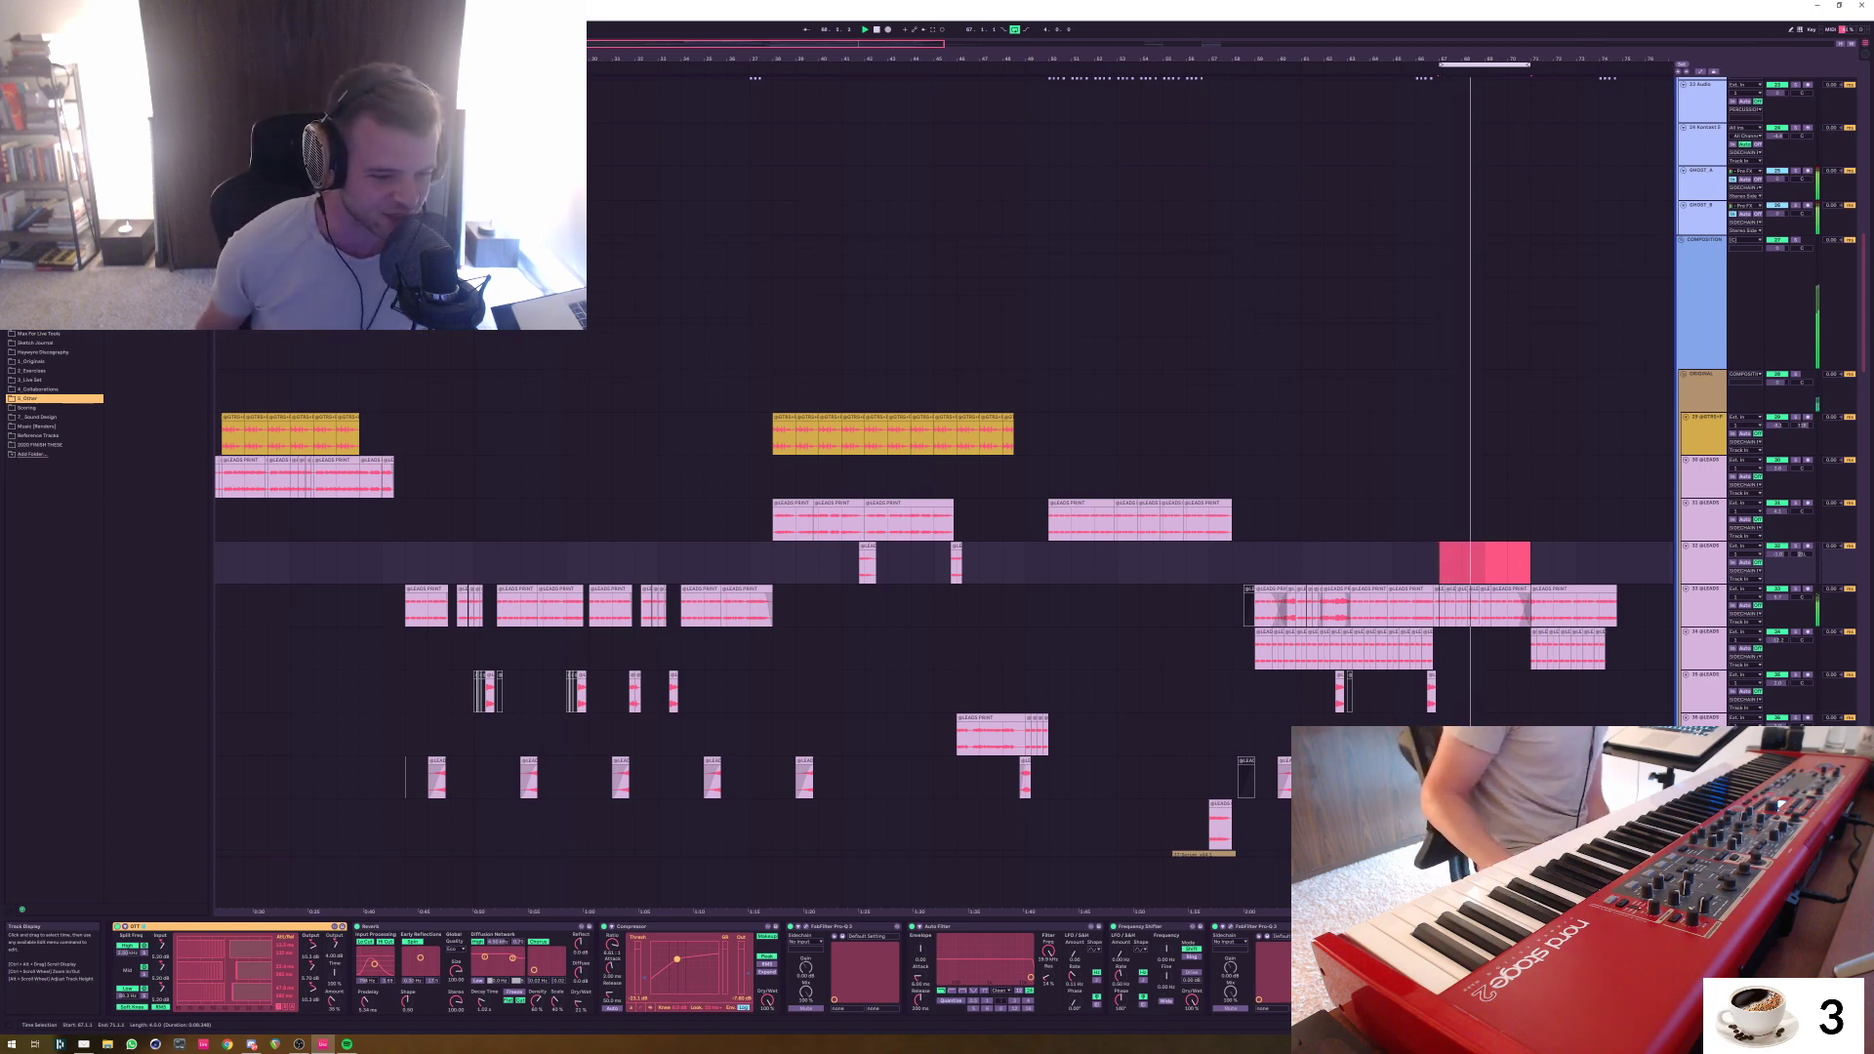
pyautogui.scroll(4, 937, 488)
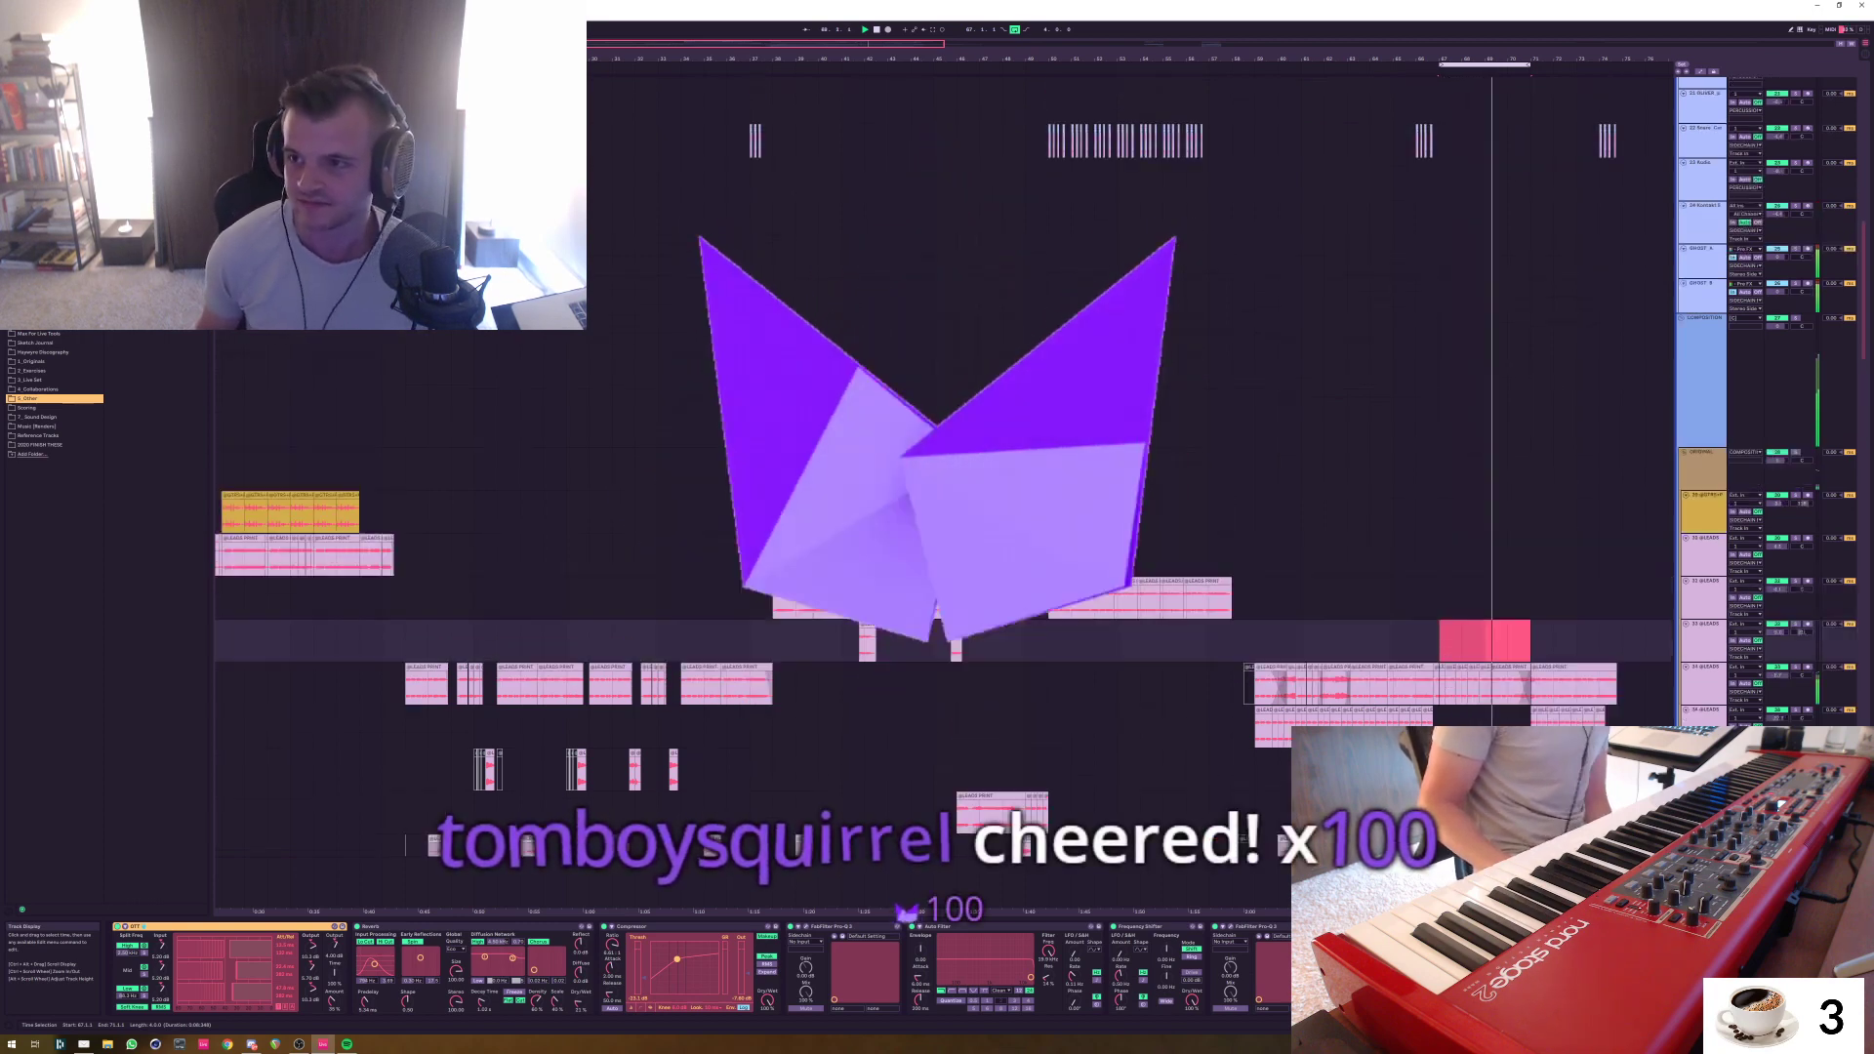
pyautogui.scroll(5, 937, 489)
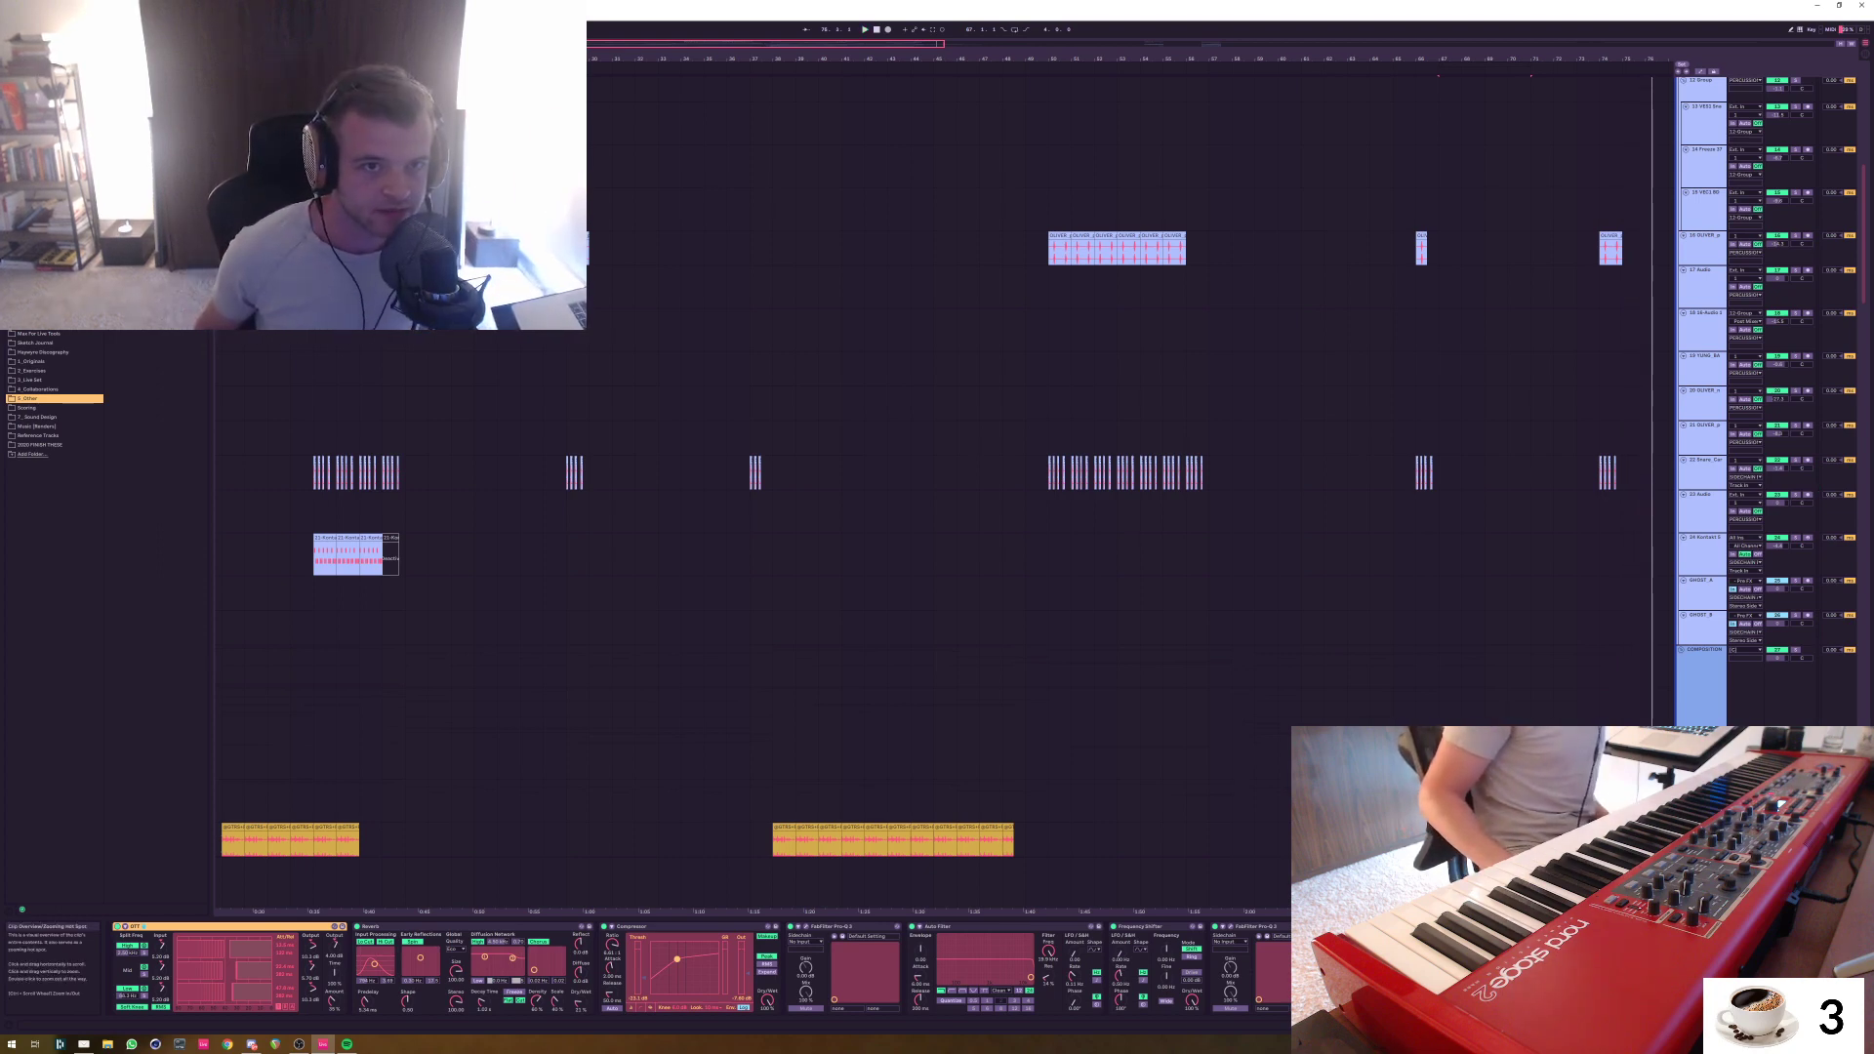
# Examine the percussion group across the whole arrangement and select the start of its second track
pyautogui.scroll(-3, 943, 488)
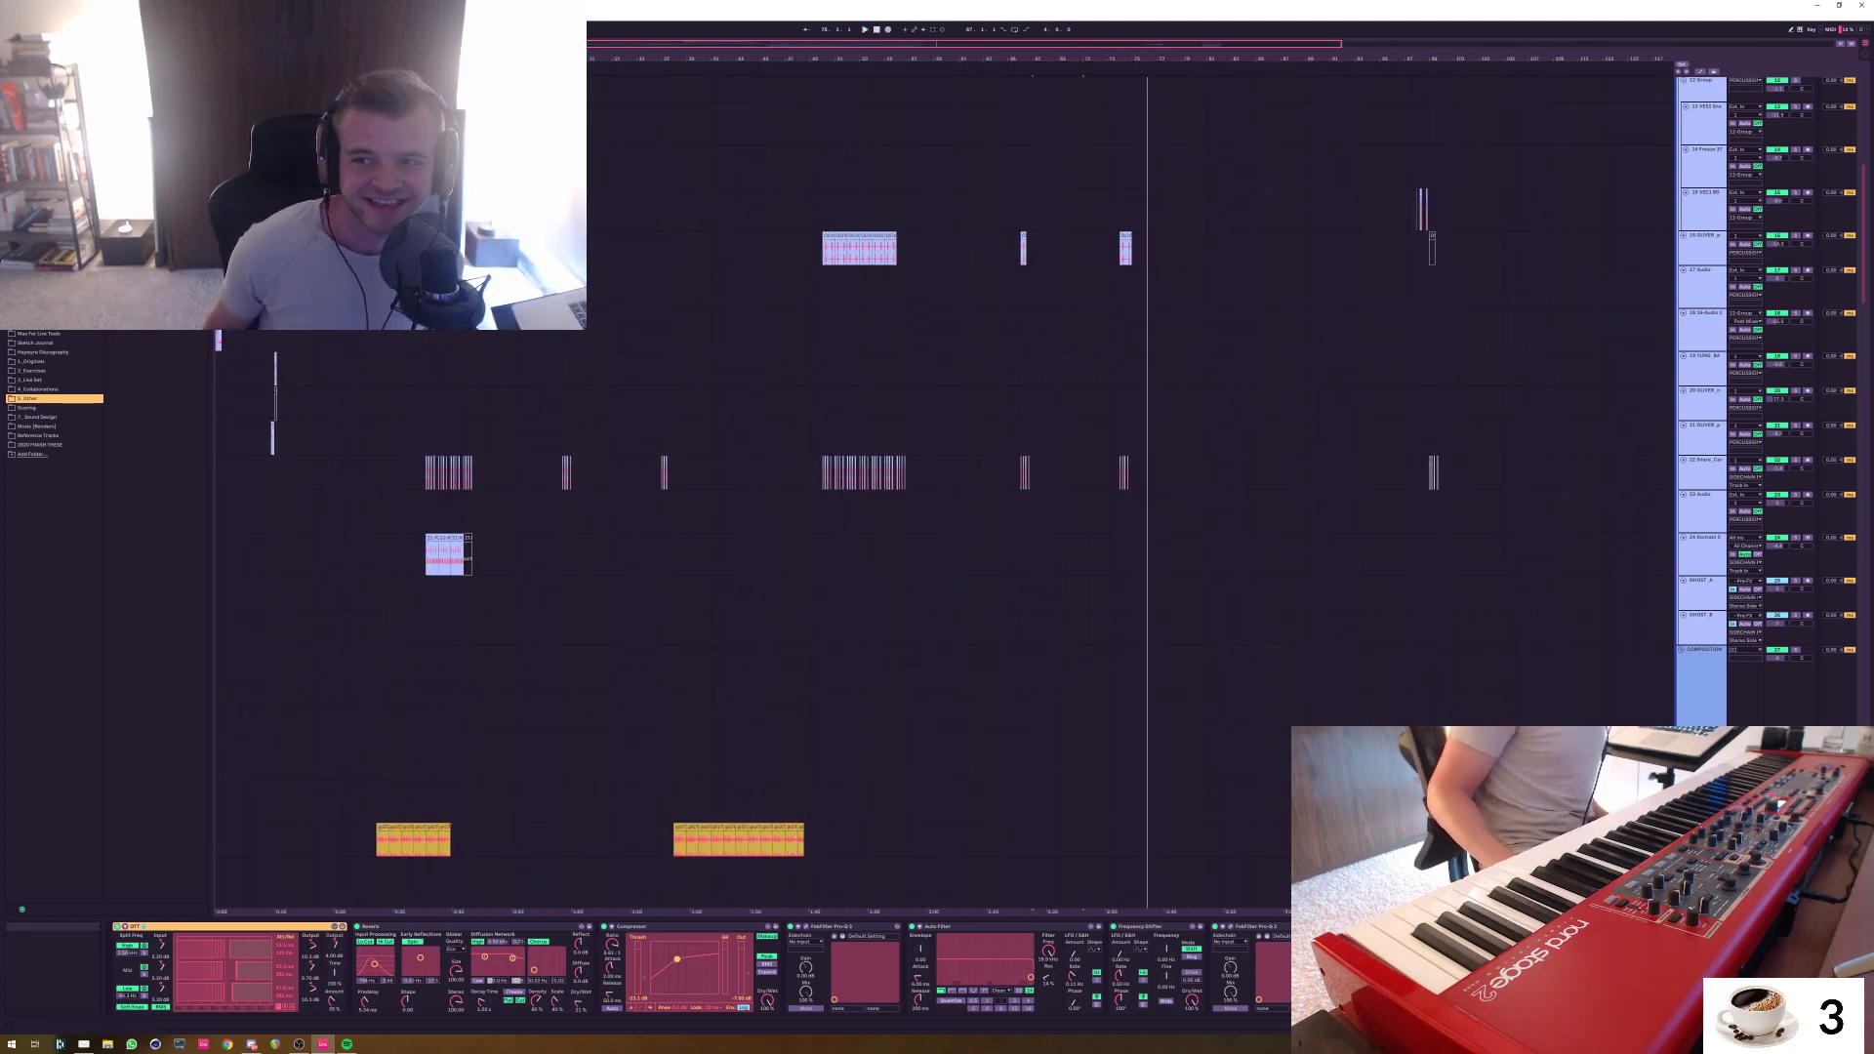
pyautogui.scroll(10, 878, 488)
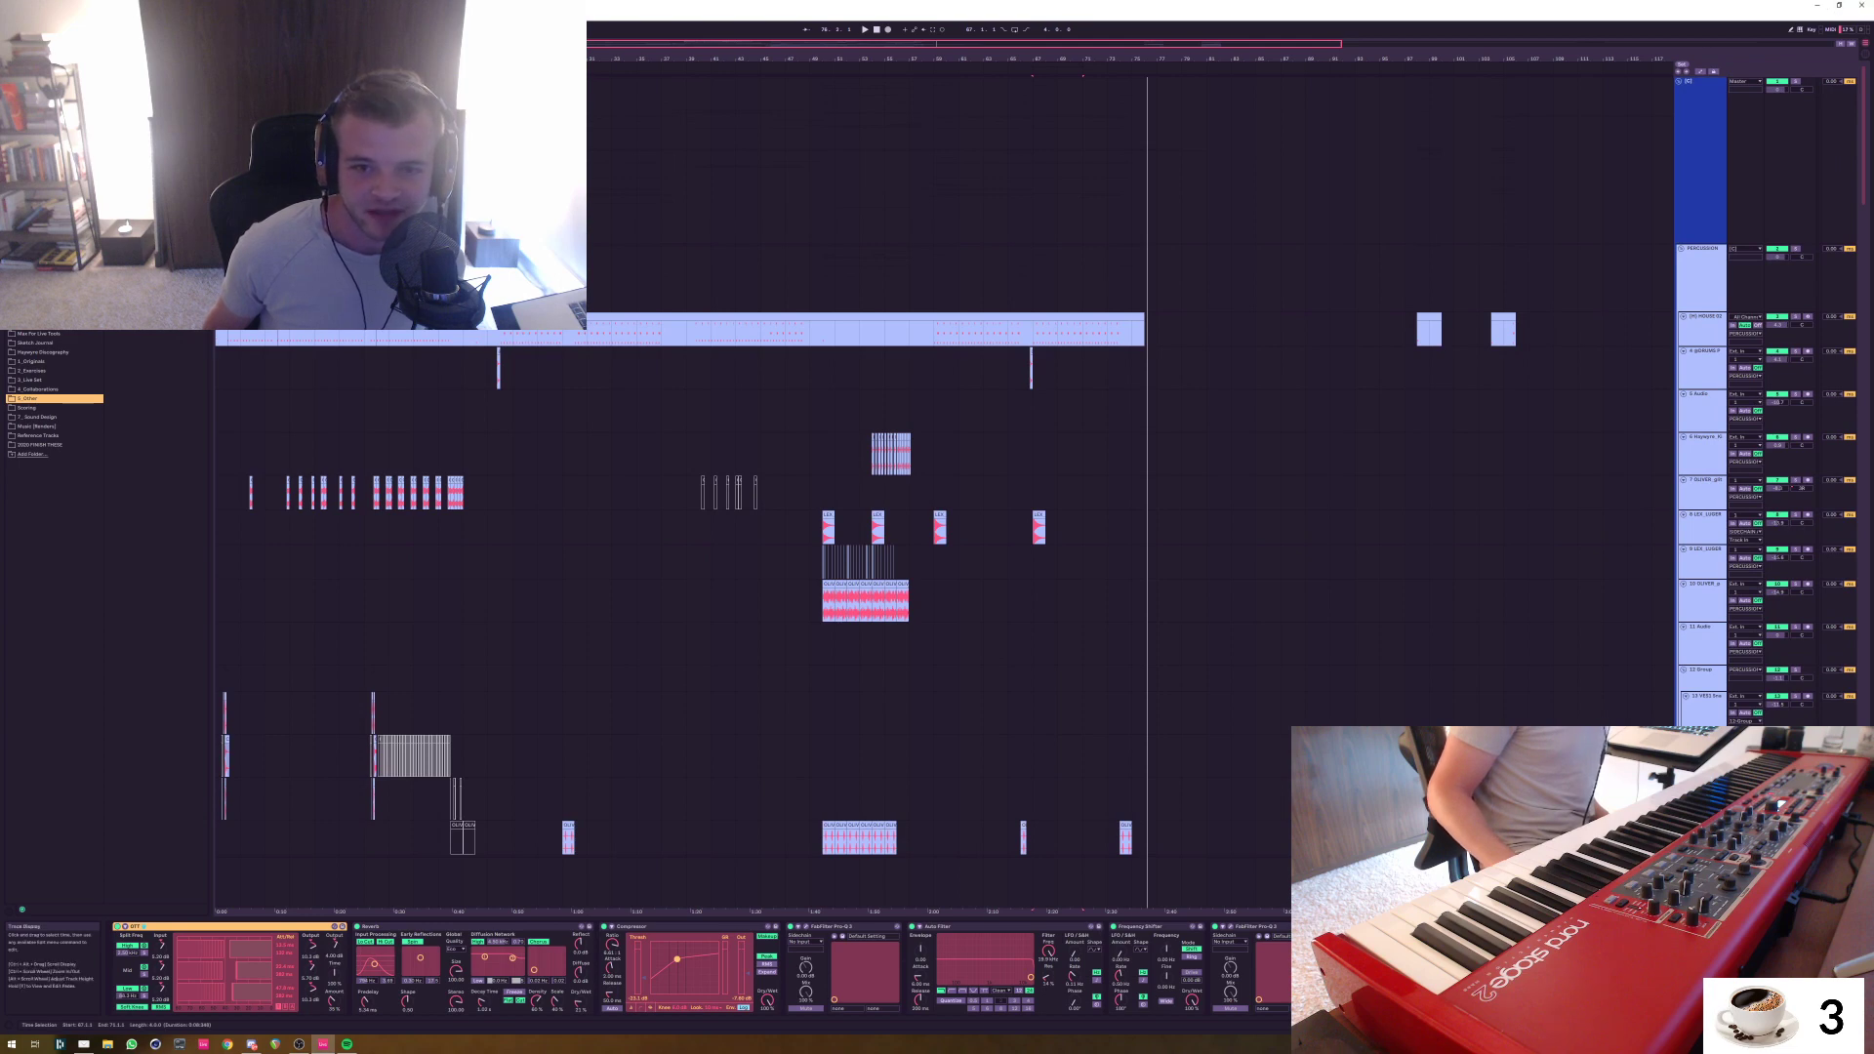
pyautogui.scroll(-2, 878, 488)
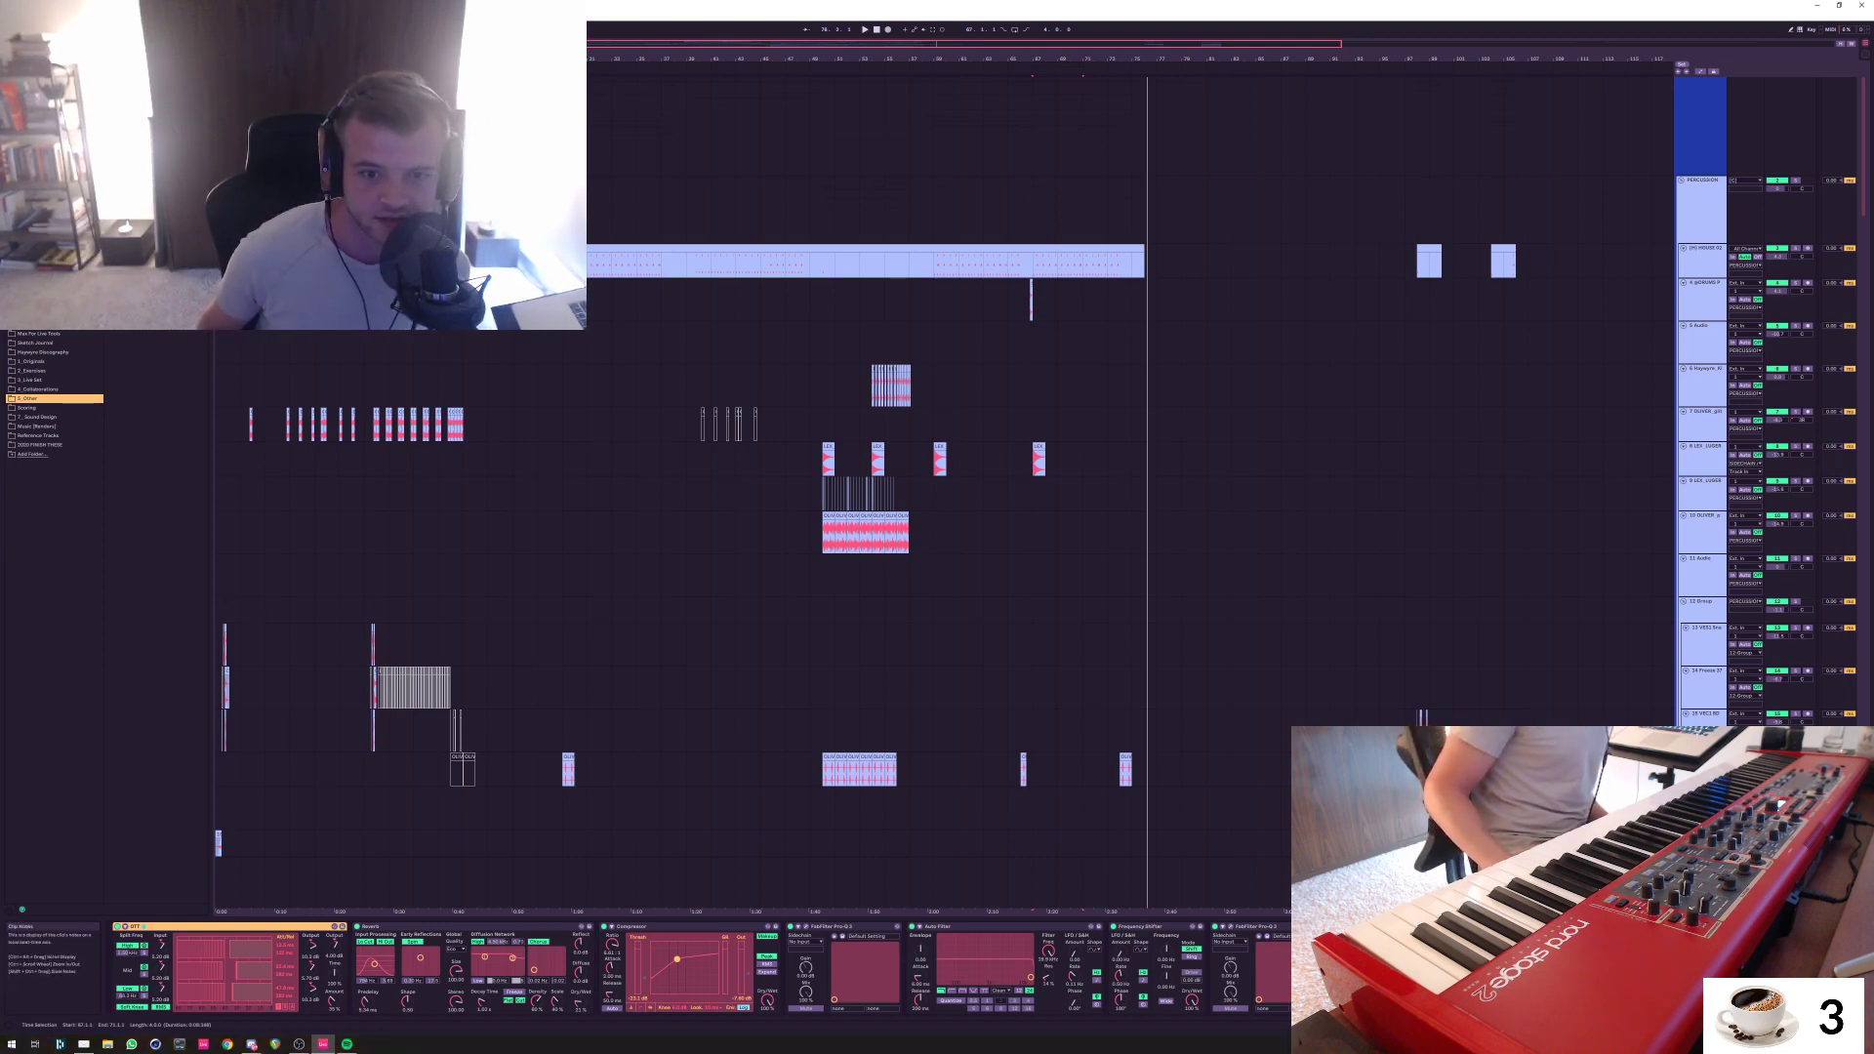
pyautogui.scroll(-4, 276, 849)
pyautogui.scroll(2, 275, 849)
pyautogui.scroll(2, 275, 849)
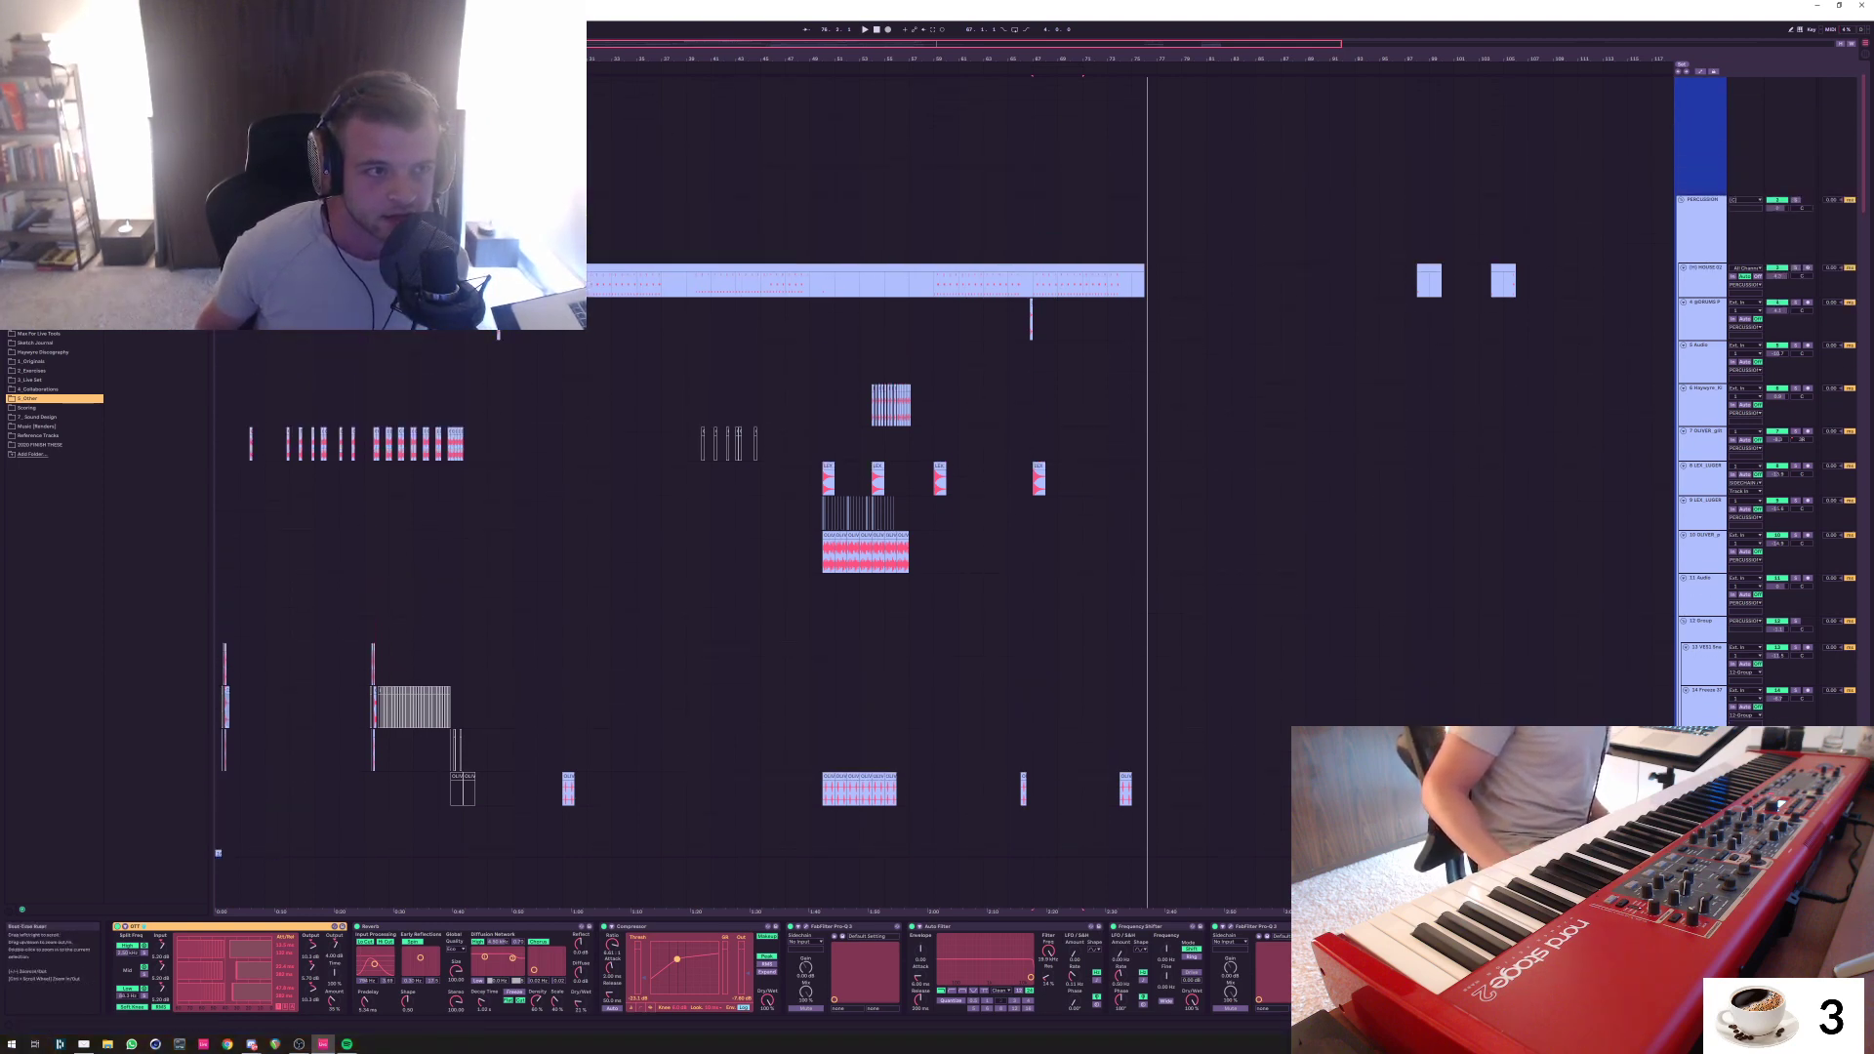
pyautogui.scroll(3, 943, 488)
pyautogui.click(235, 334)
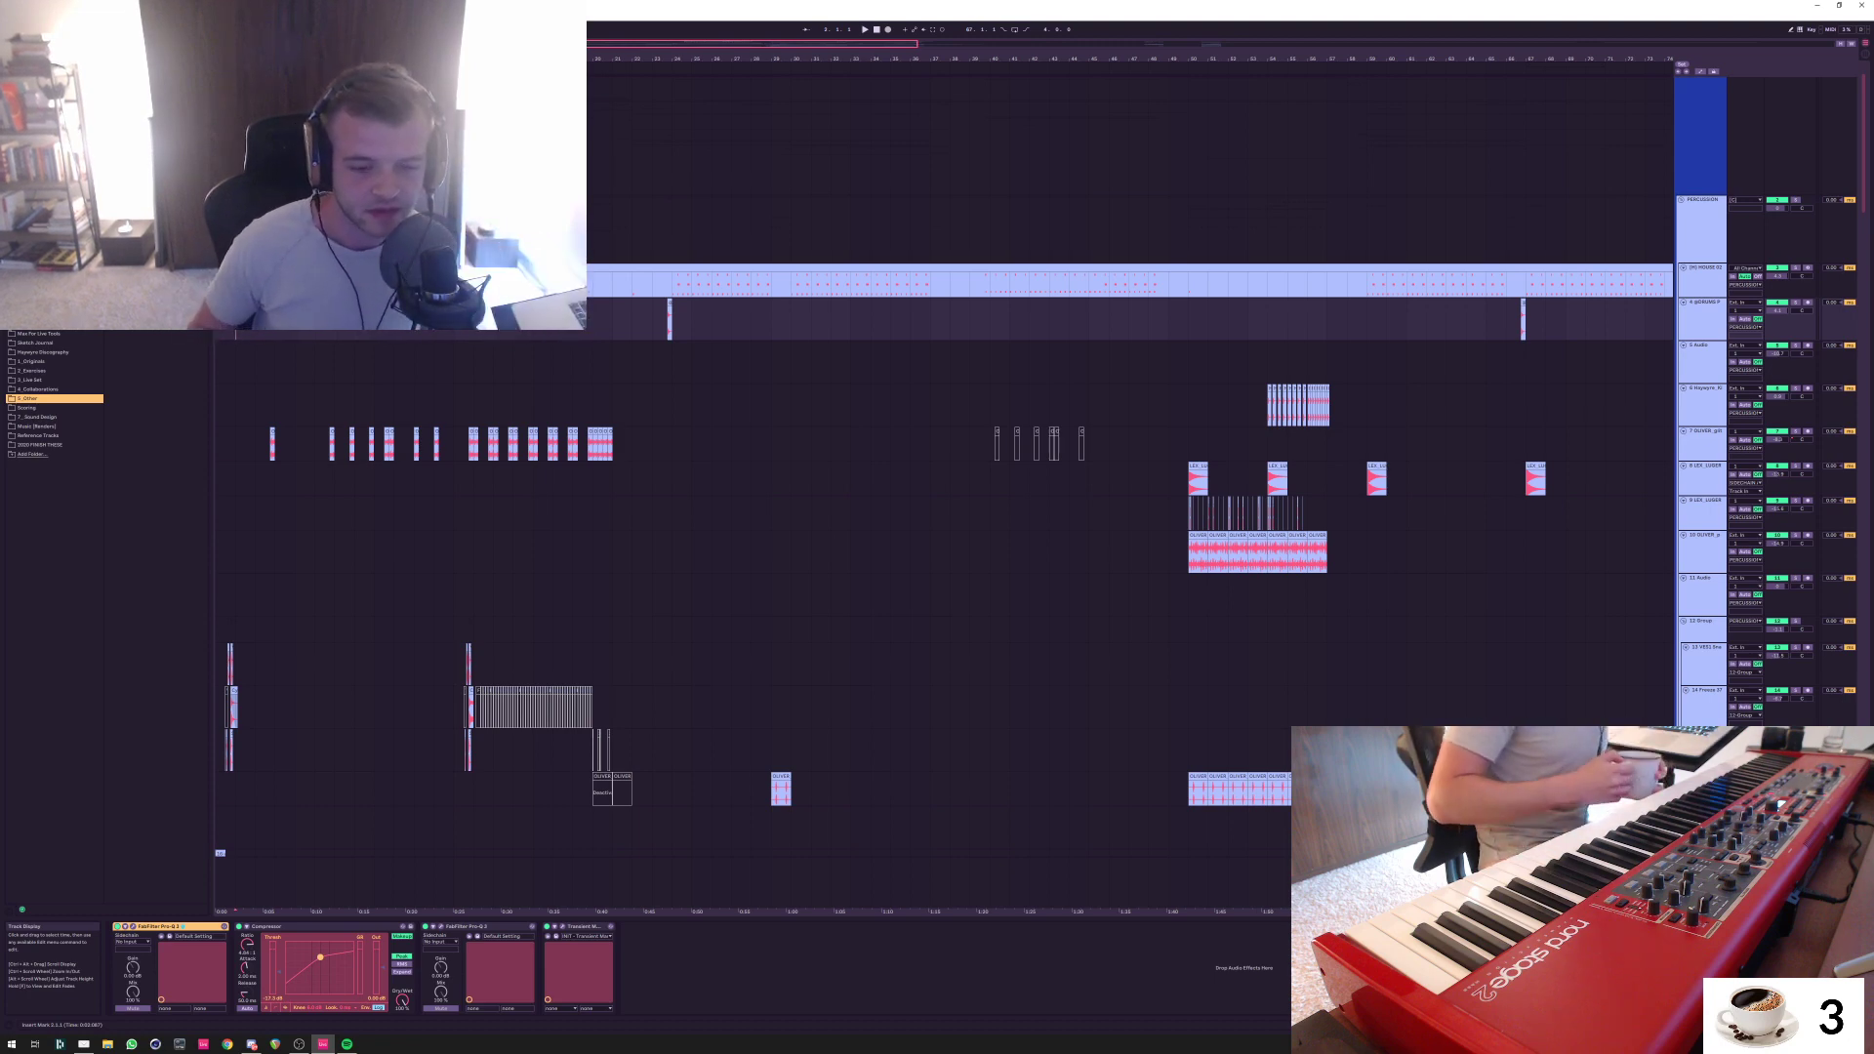
# Inspect the short early clips on the lower pink and brown composition tracks, ending on the brown MIDI track
pyautogui.scroll(-2, 1034, 488)
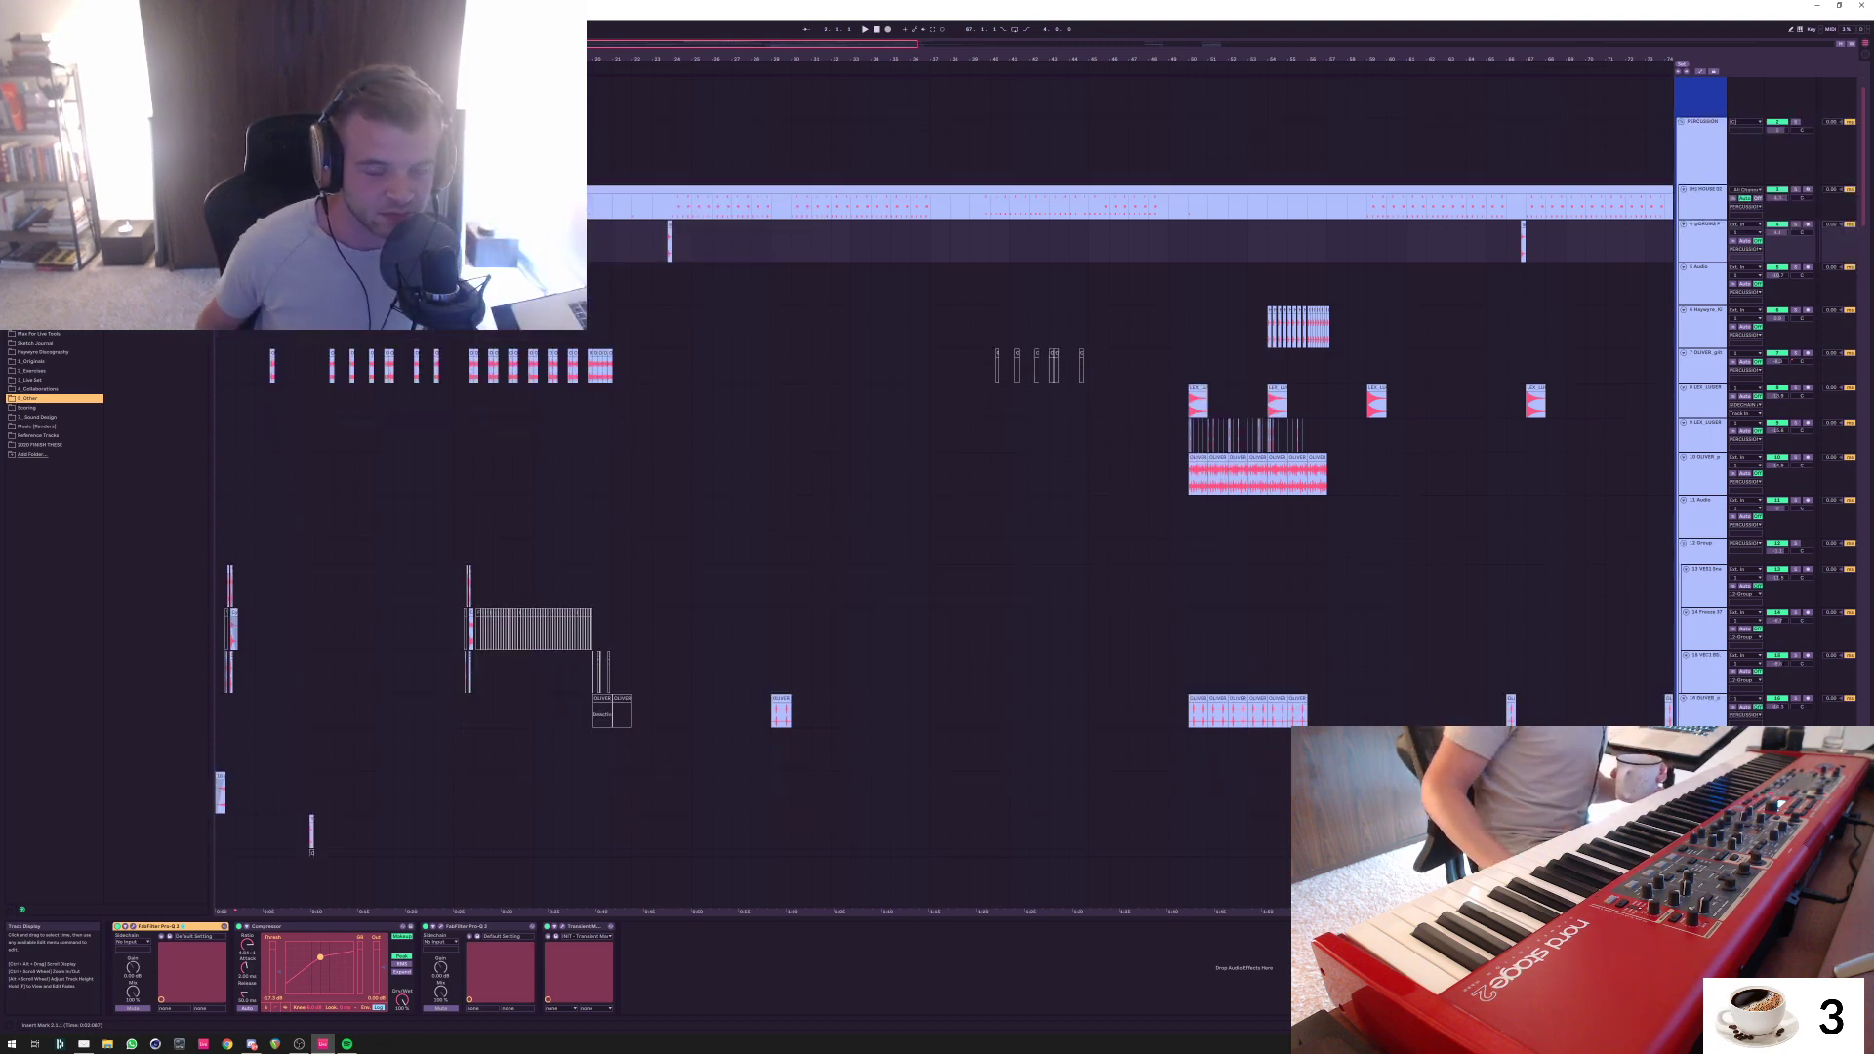
pyautogui.scroll(-12, 1034, 488)
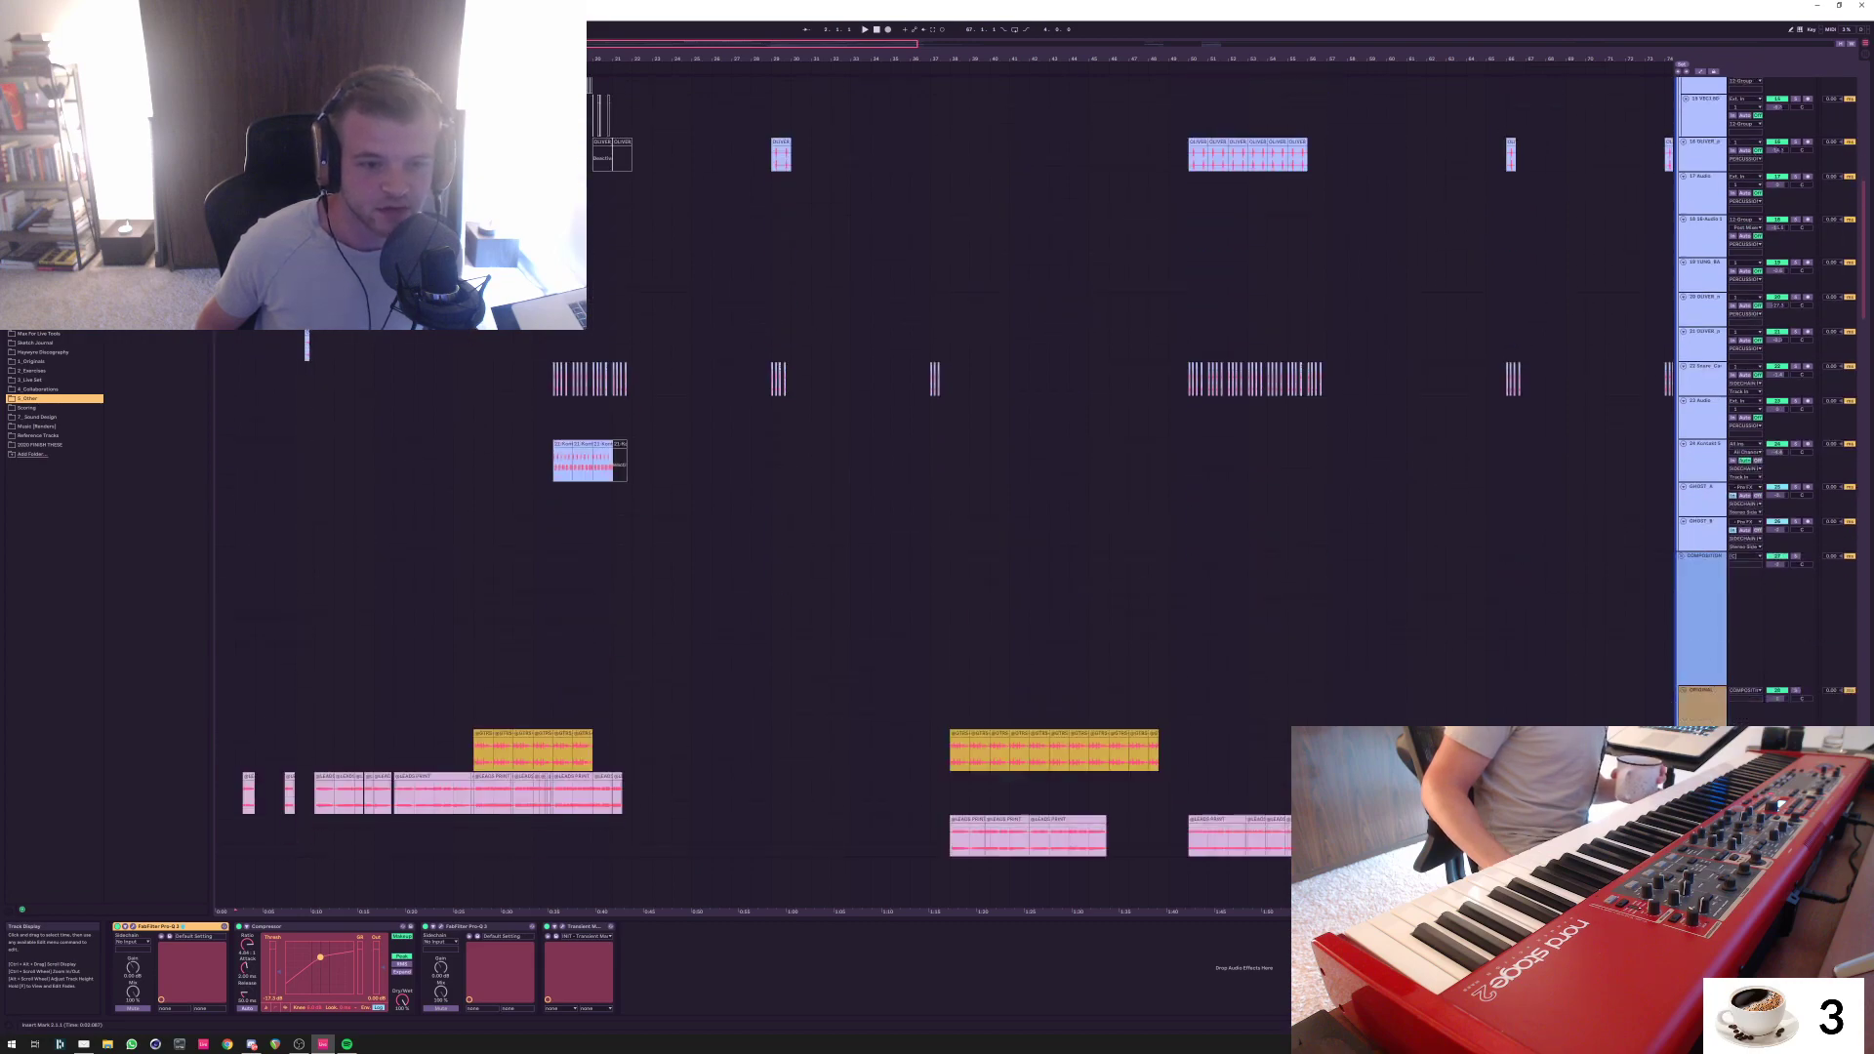
pyautogui.scroll(-8, 1035, 488)
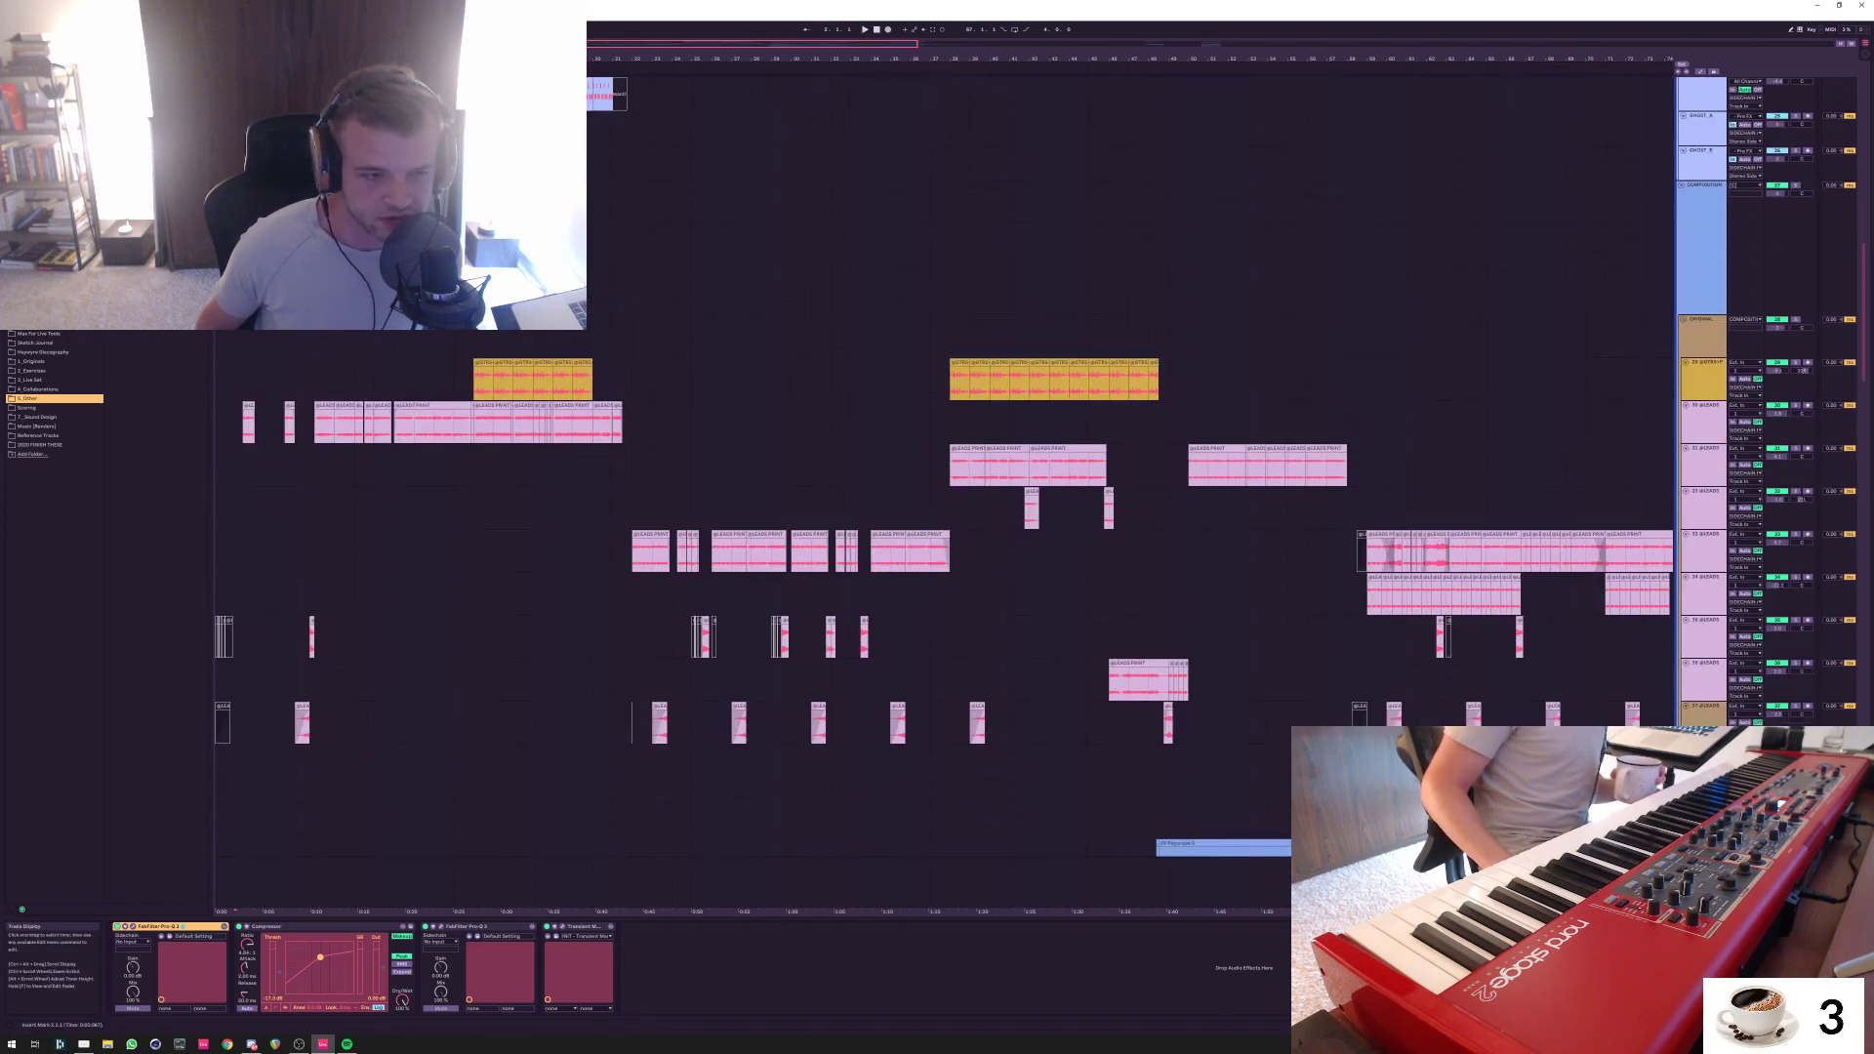
pyautogui.scroll(-5, 1034, 488)
pyautogui.click(295, 464)
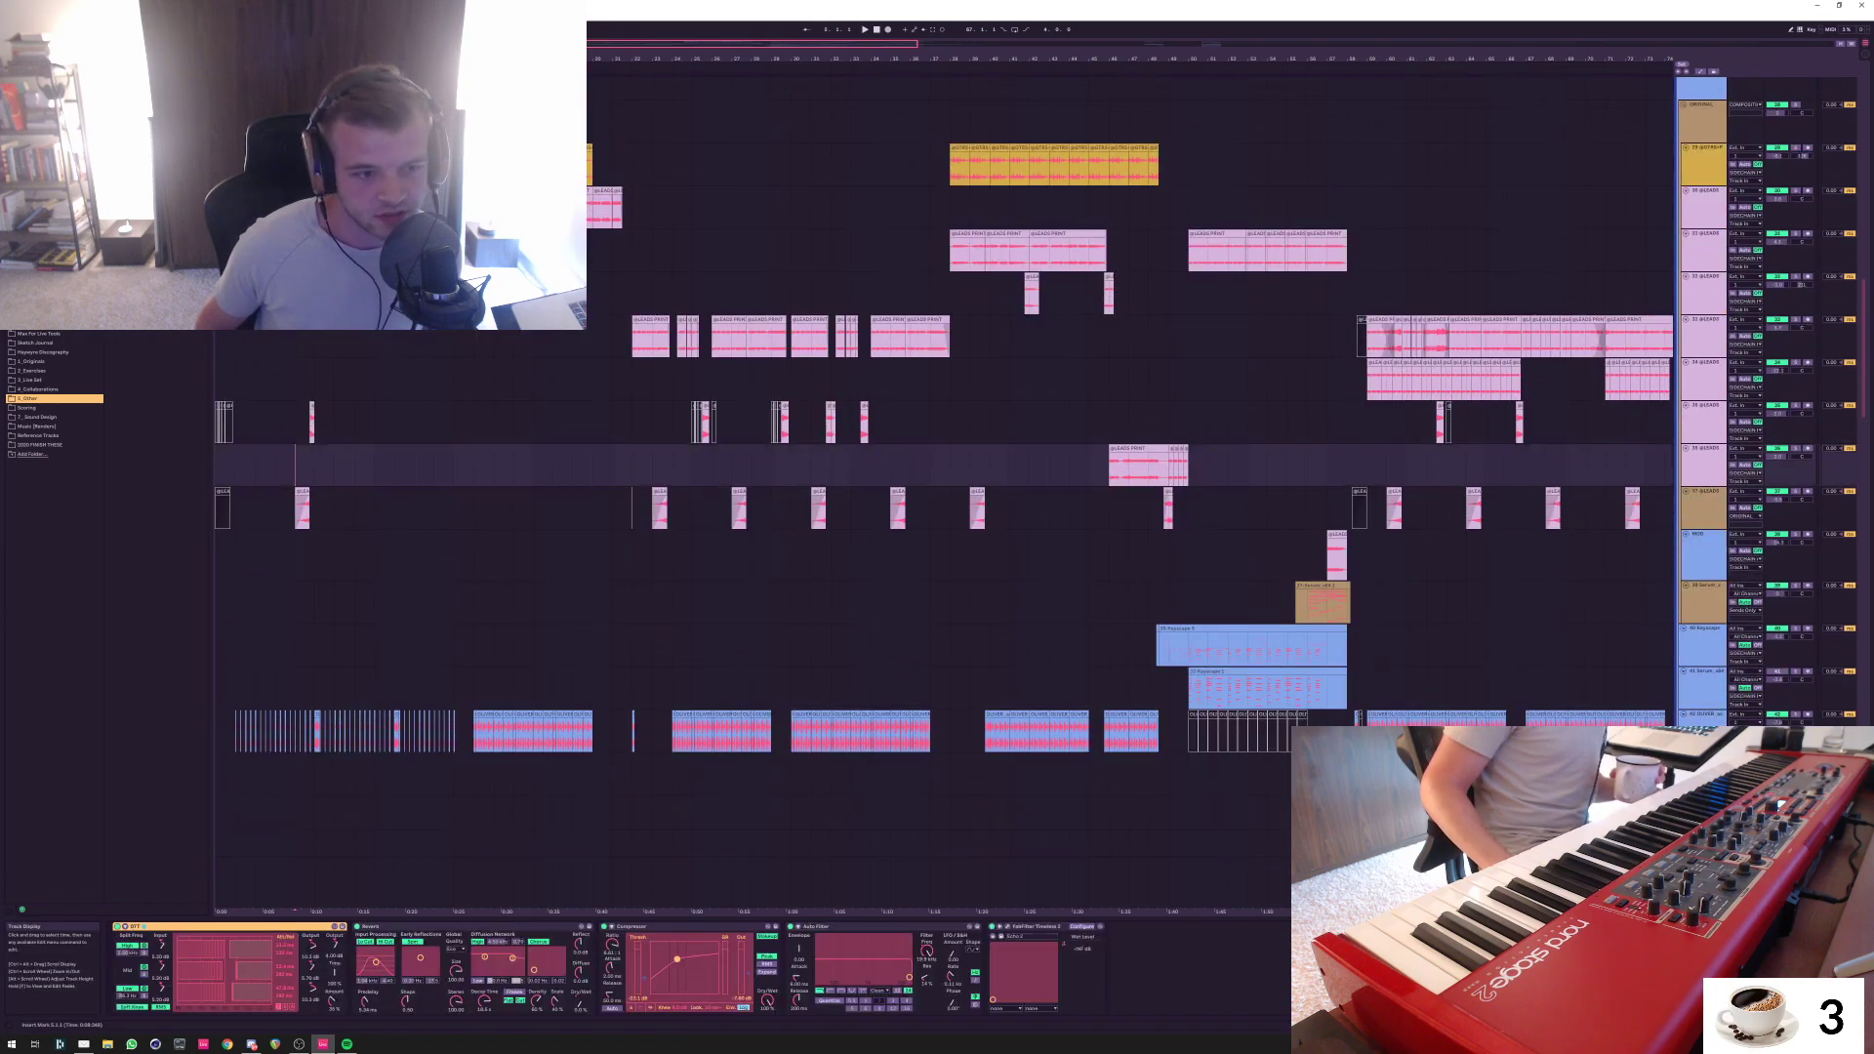
pyautogui.moveTo(275, 403); pyautogui.dragTo(335, 527)
pyautogui.click(314, 507)
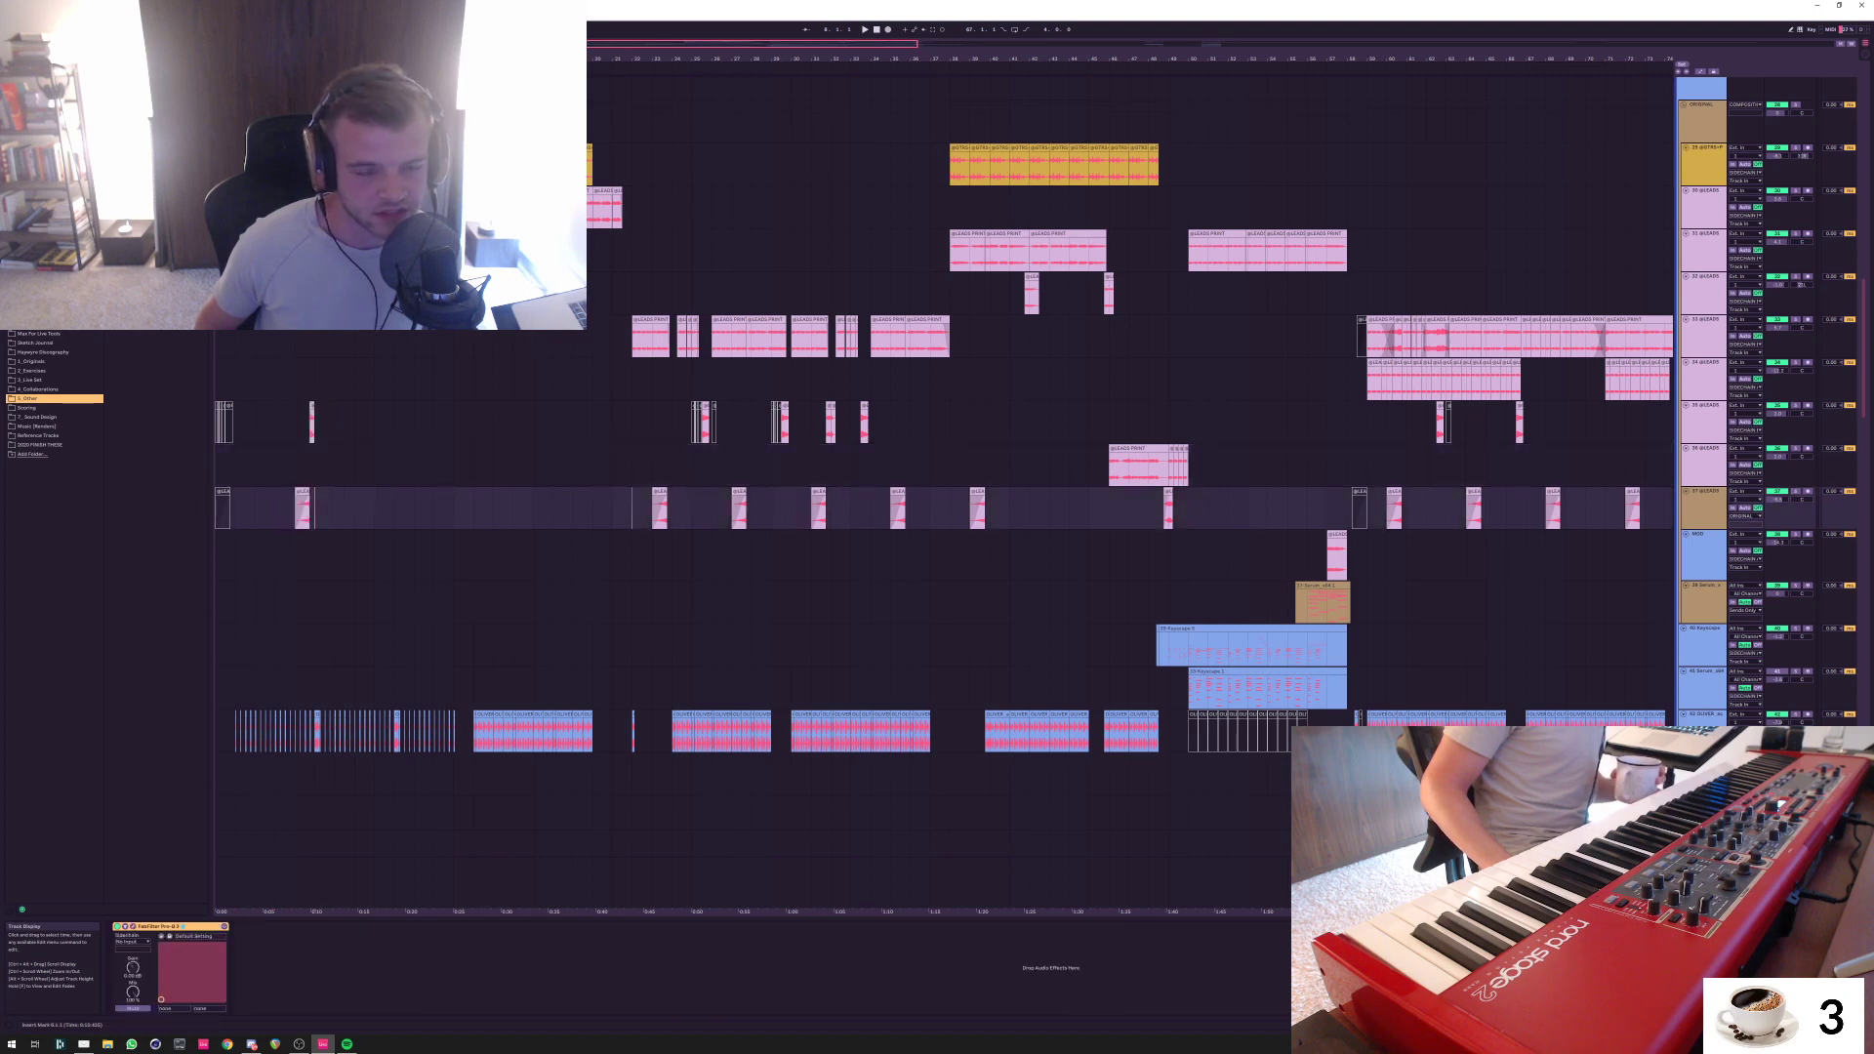
pyautogui.moveTo(315, 465); pyautogui.dragTo(334, 465)
pyautogui.click(552, 602)
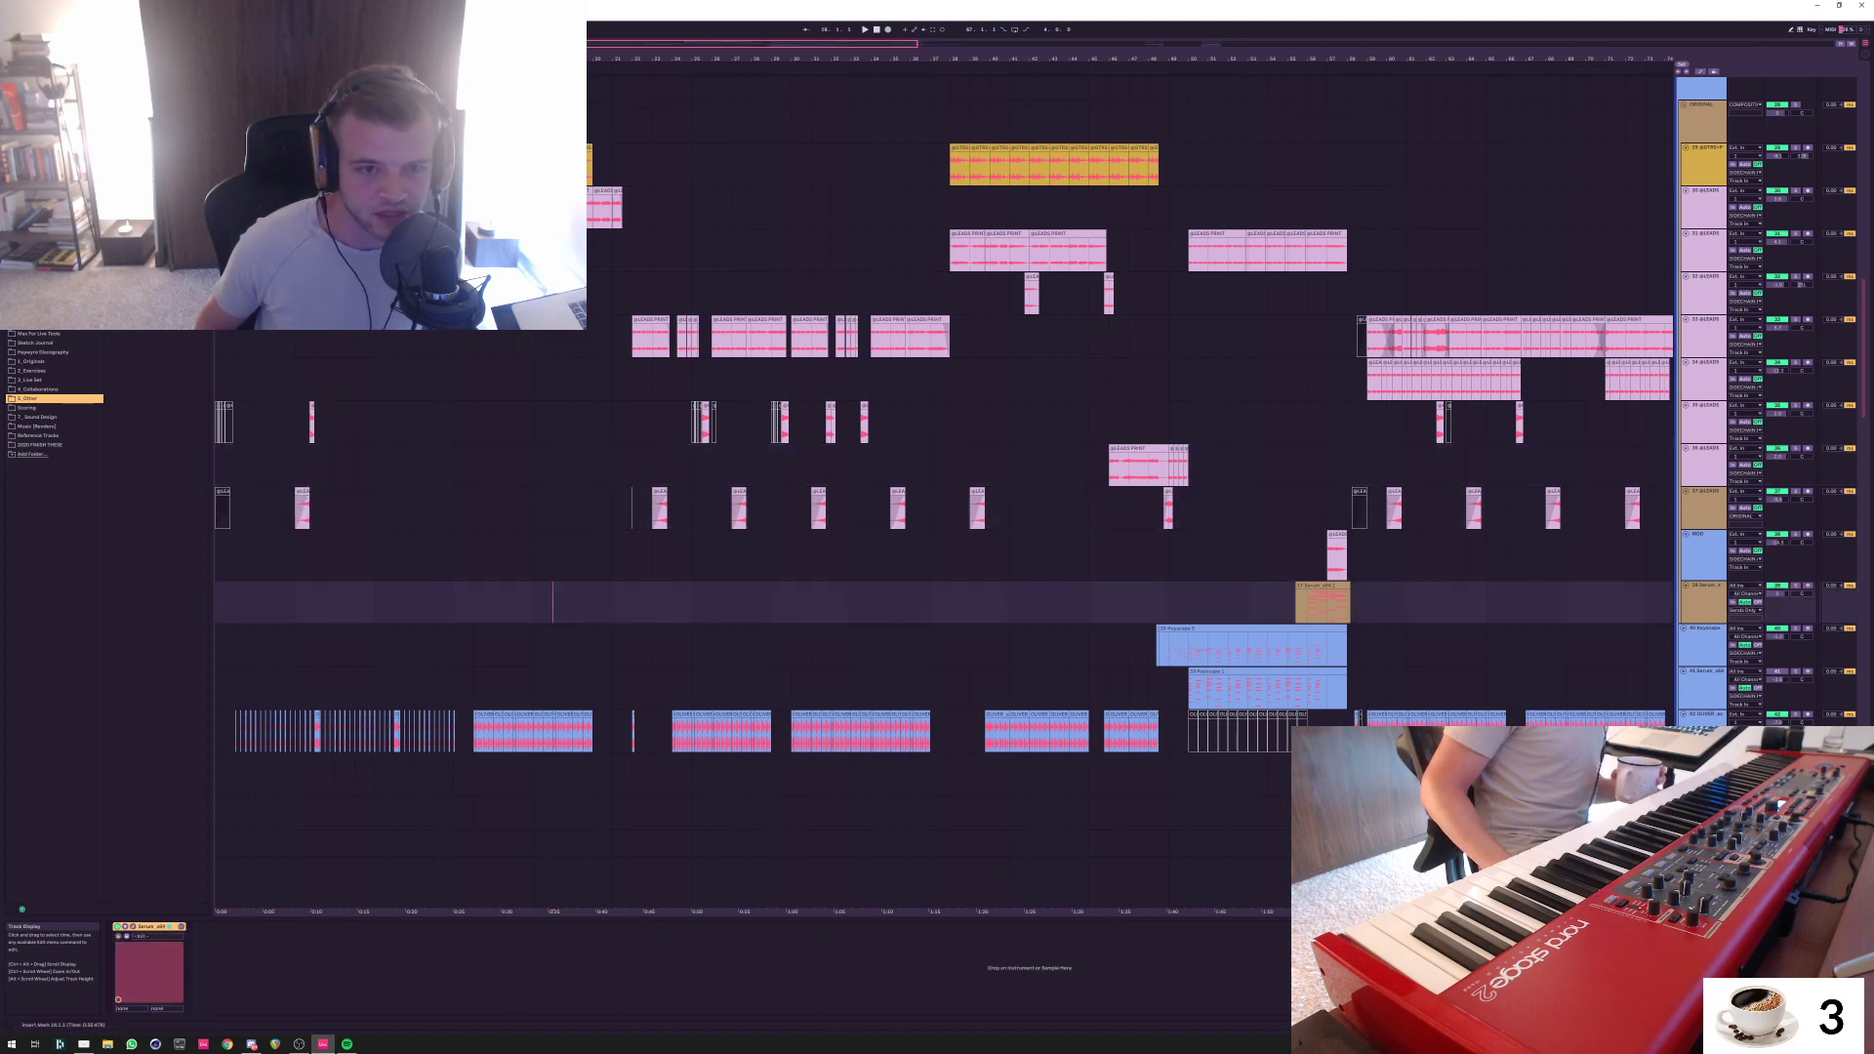
# Highlight the first main section, from the arrangement's start, across the five pink audio tracks below the yellow one
pyautogui.scroll(3, 943, 488)
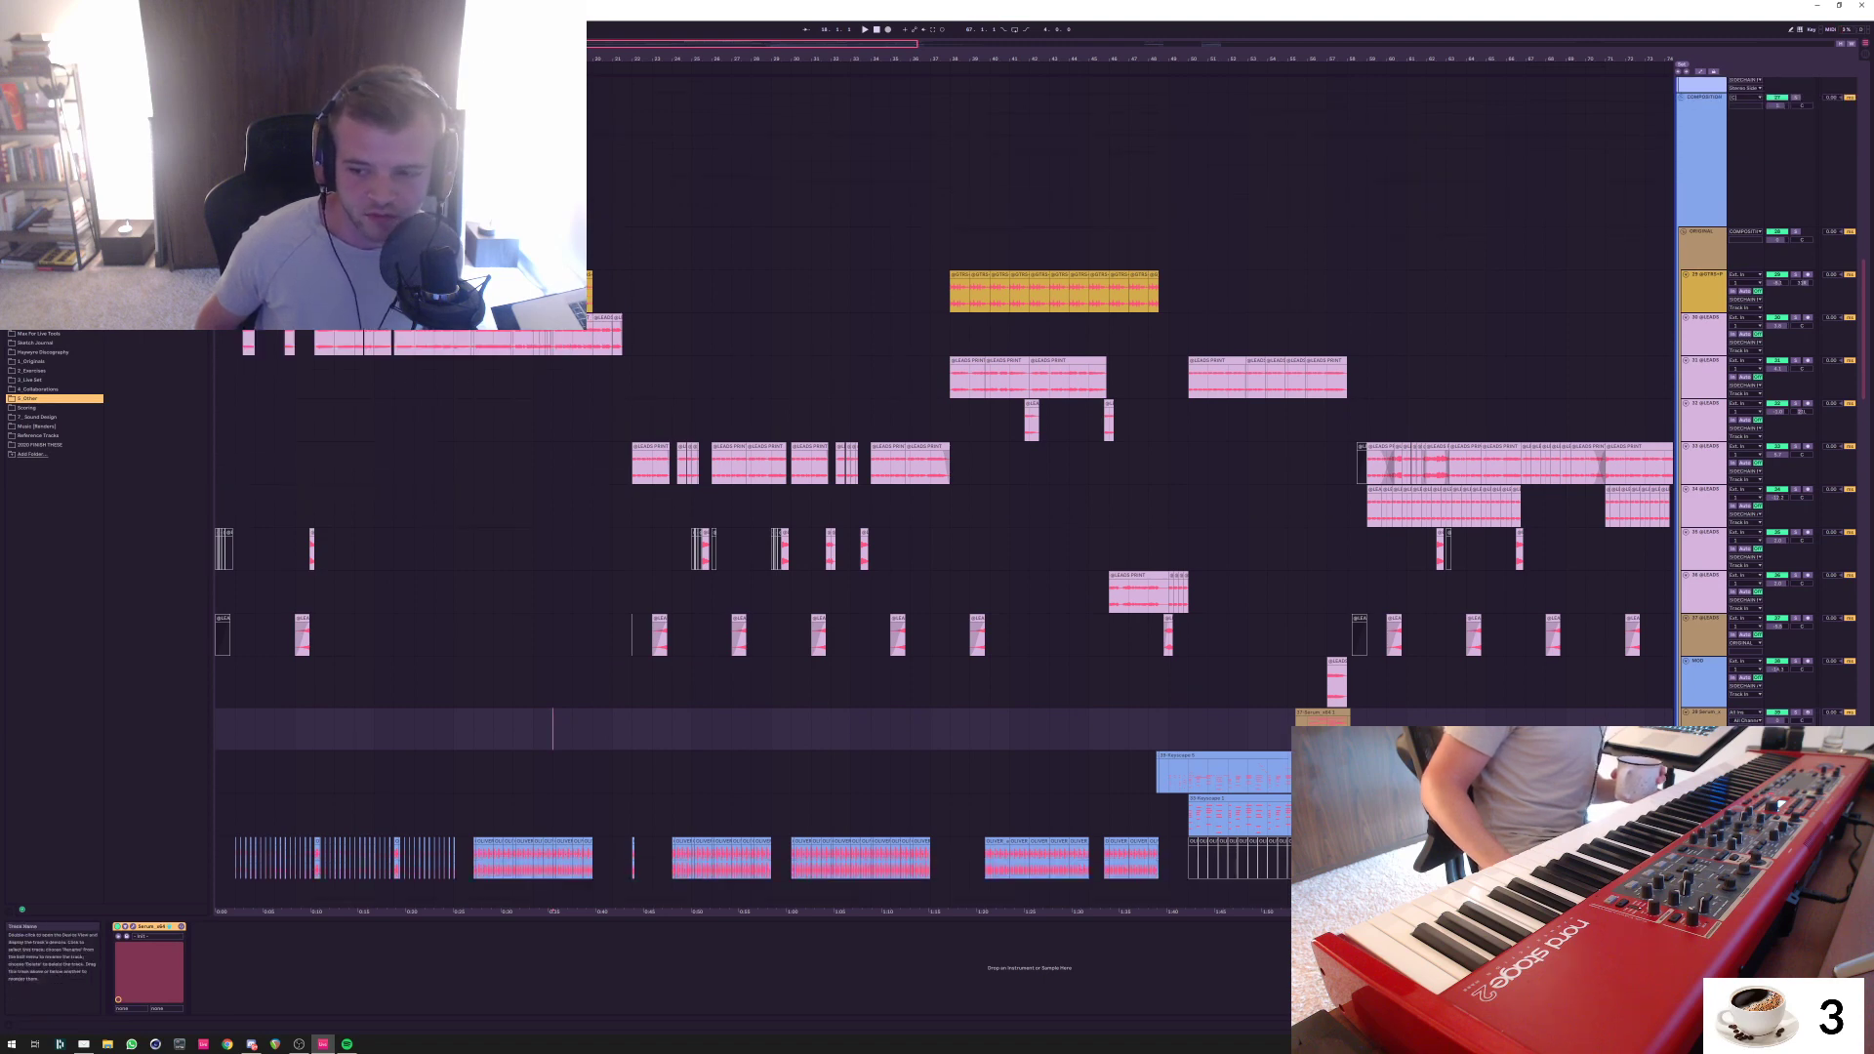
pyautogui.scroll(-2, 943, 488)
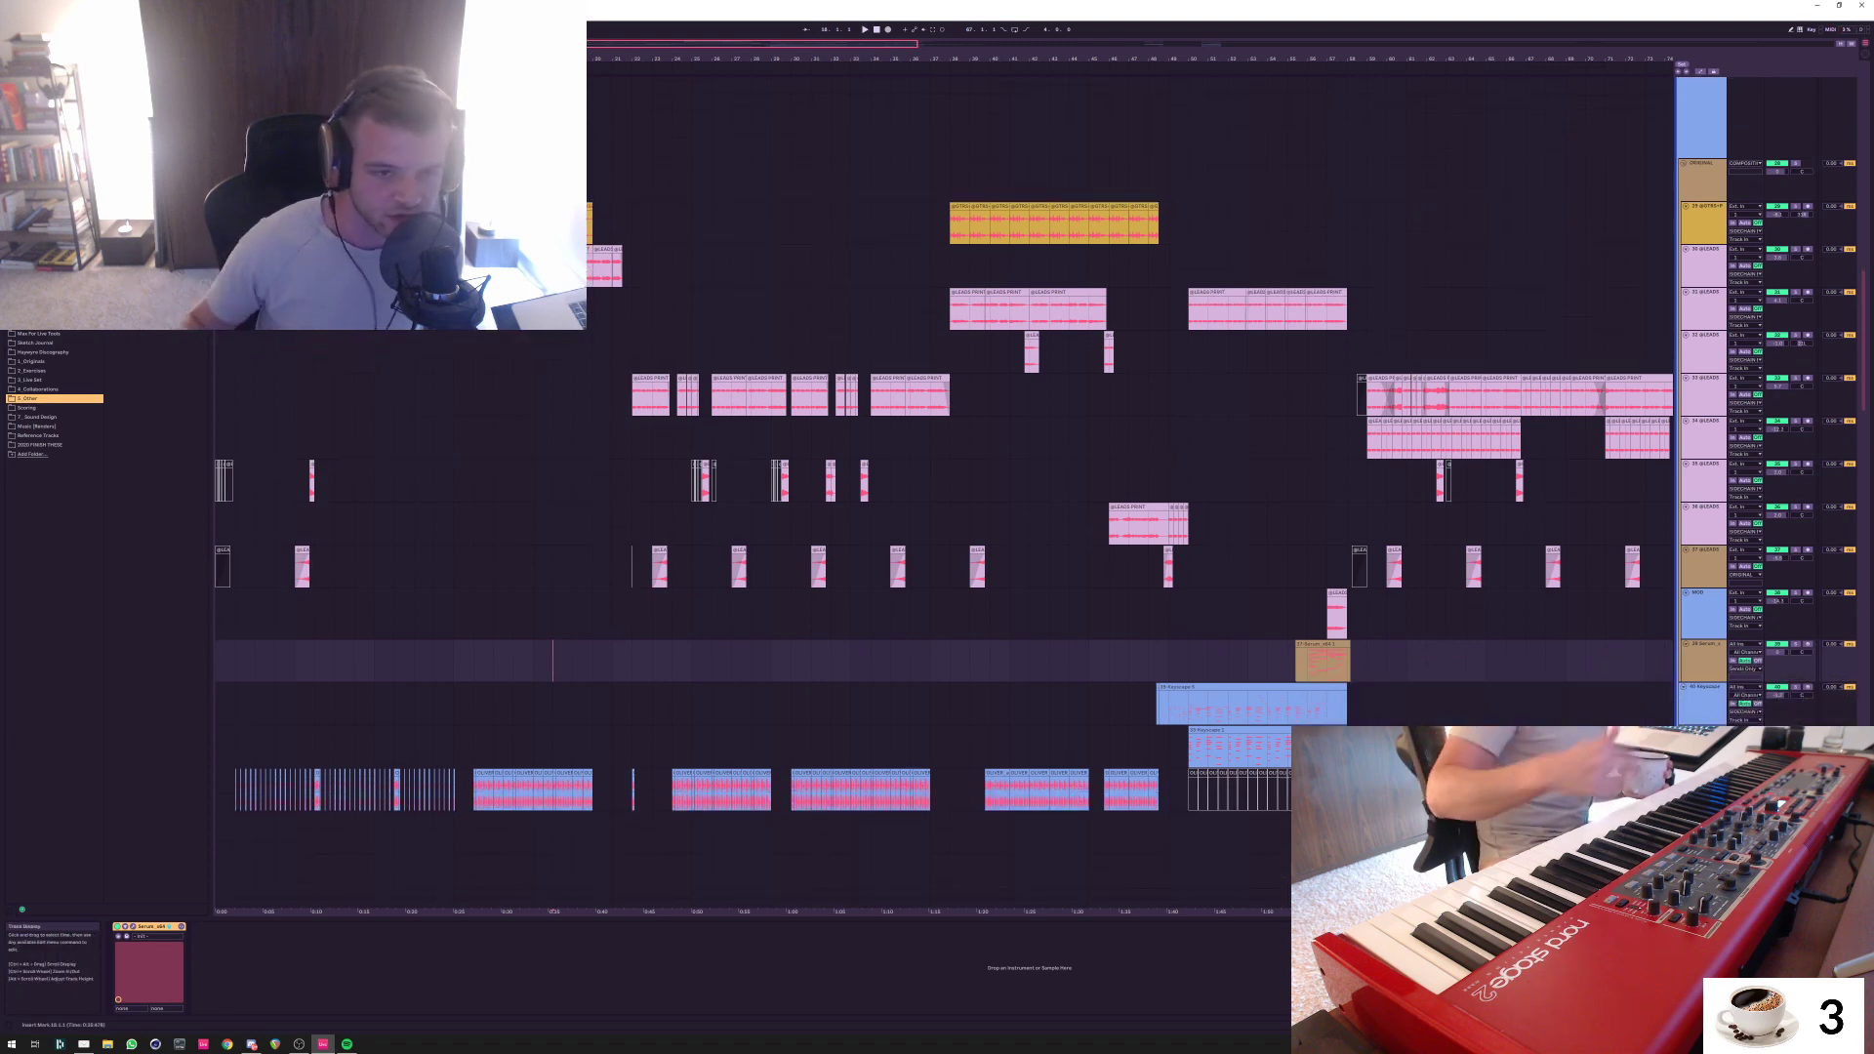
pyautogui.scroll(-4, 943, 488)
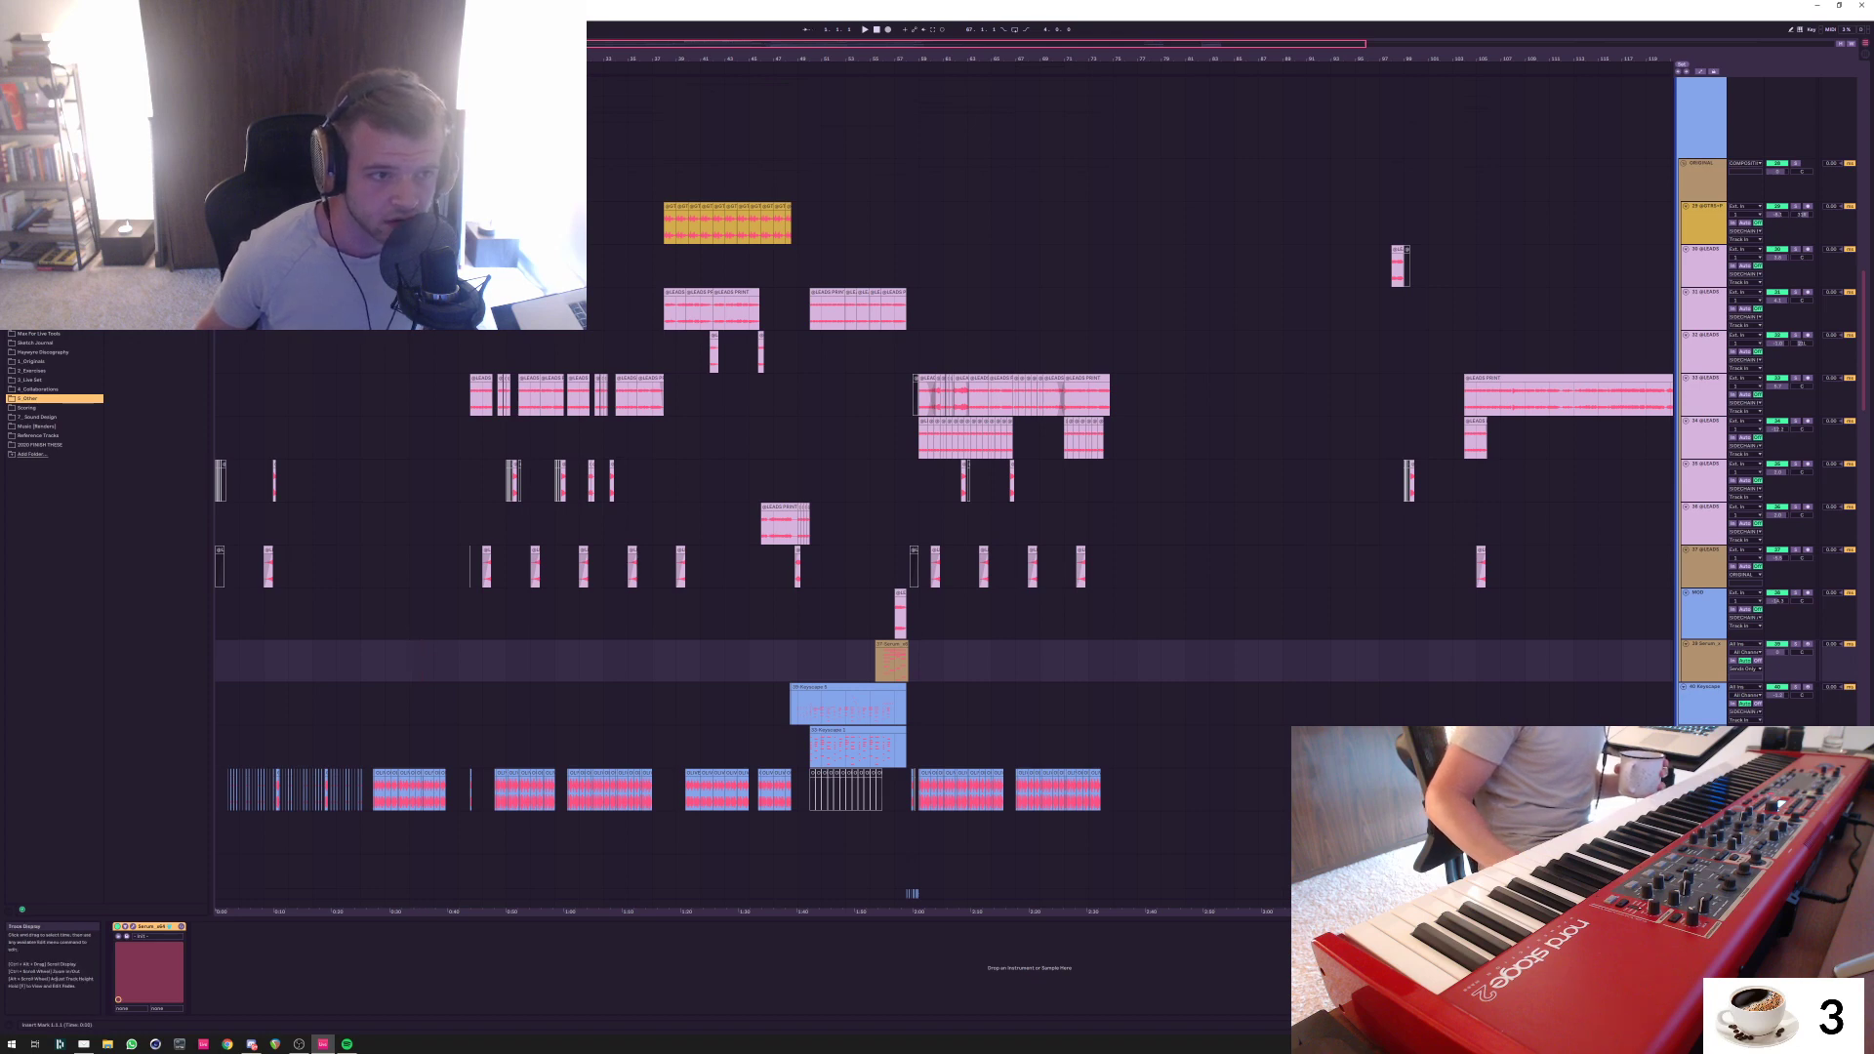
pyautogui.moveTo(215, 265); pyautogui.dragTo(1113, 439)
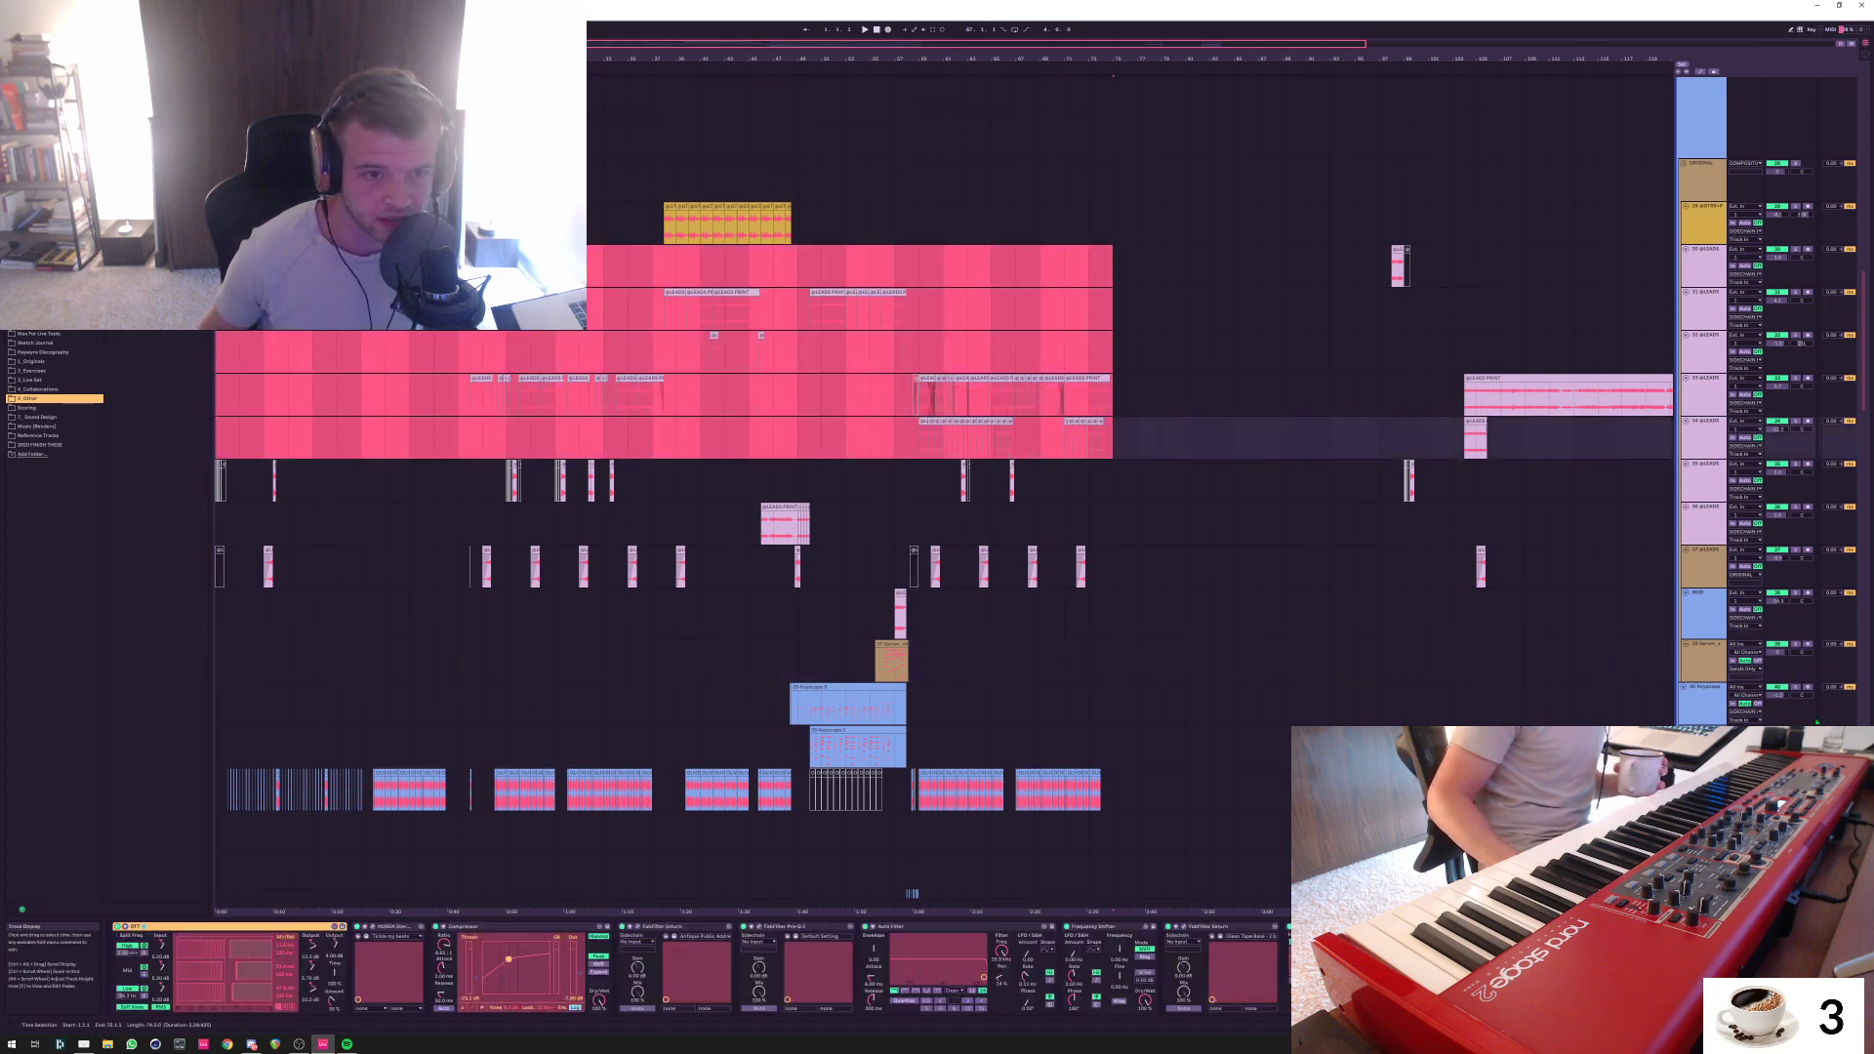
pyautogui.click(1161, 438)
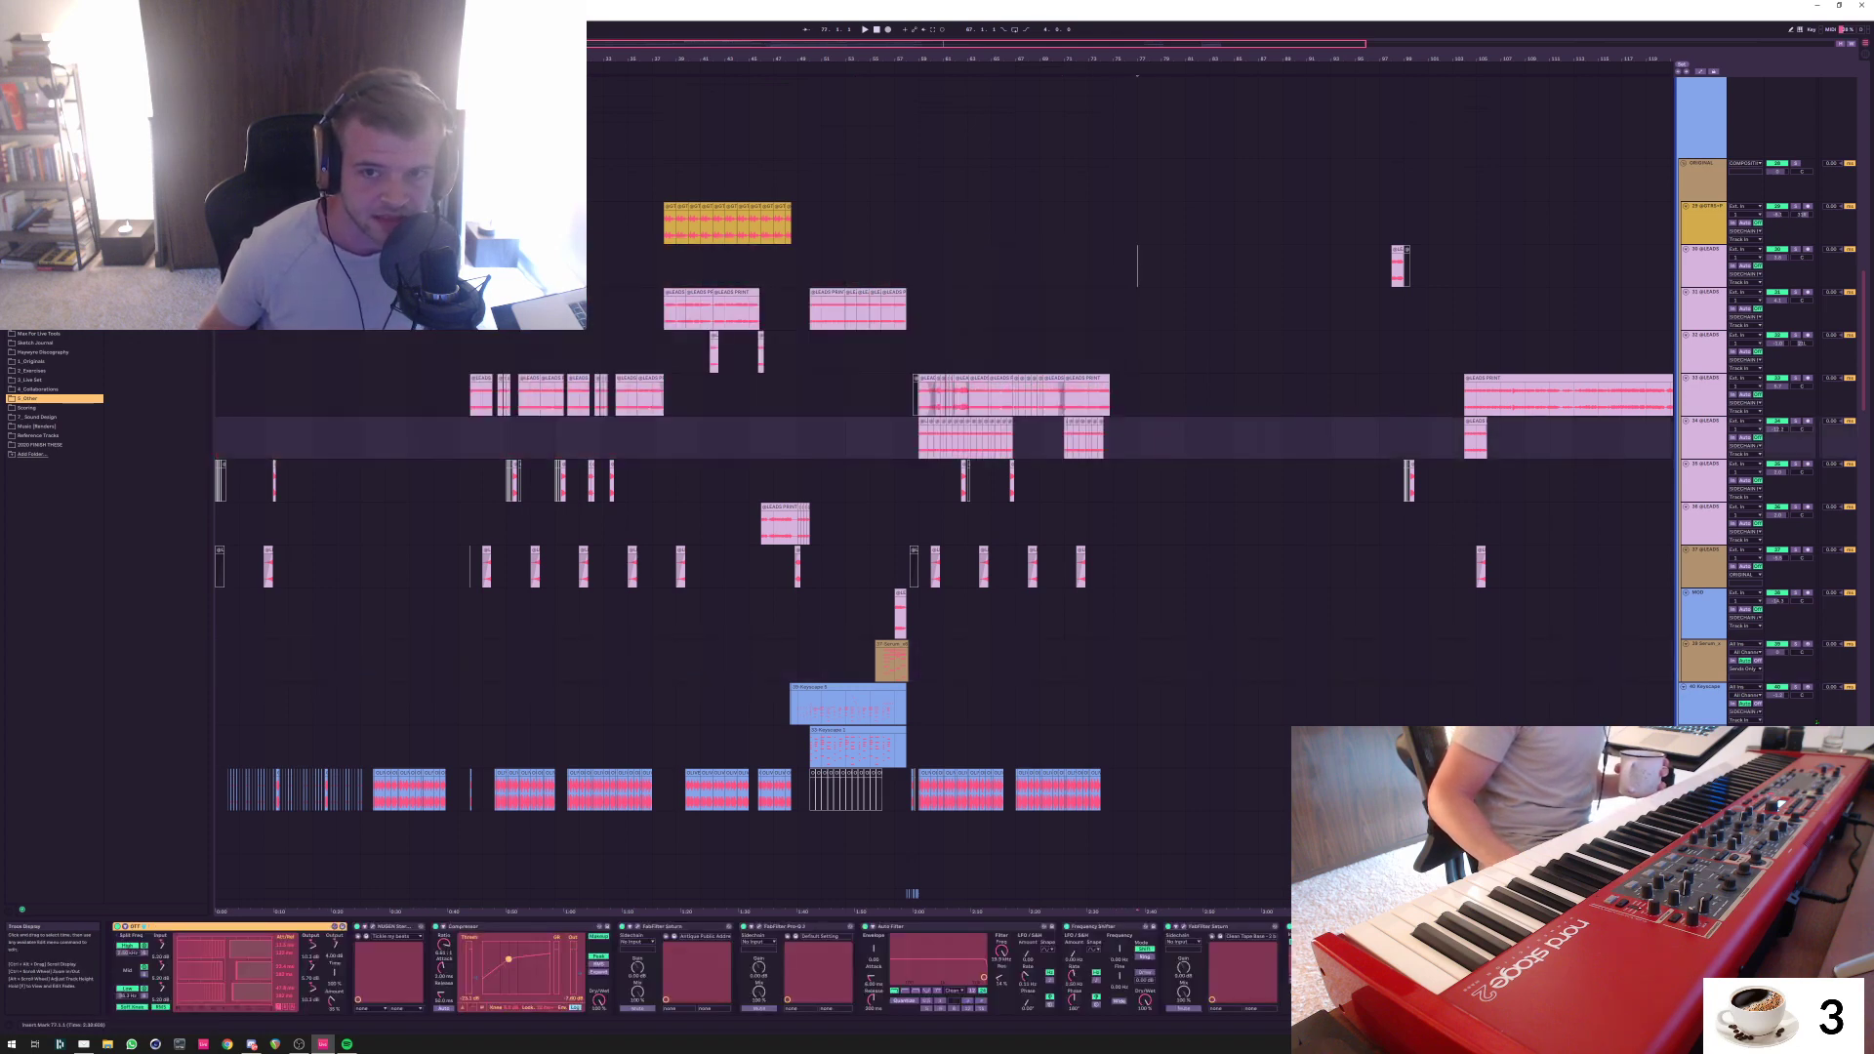
pyautogui.moveTo(1138, 264); pyautogui.dragTo(216, 449)
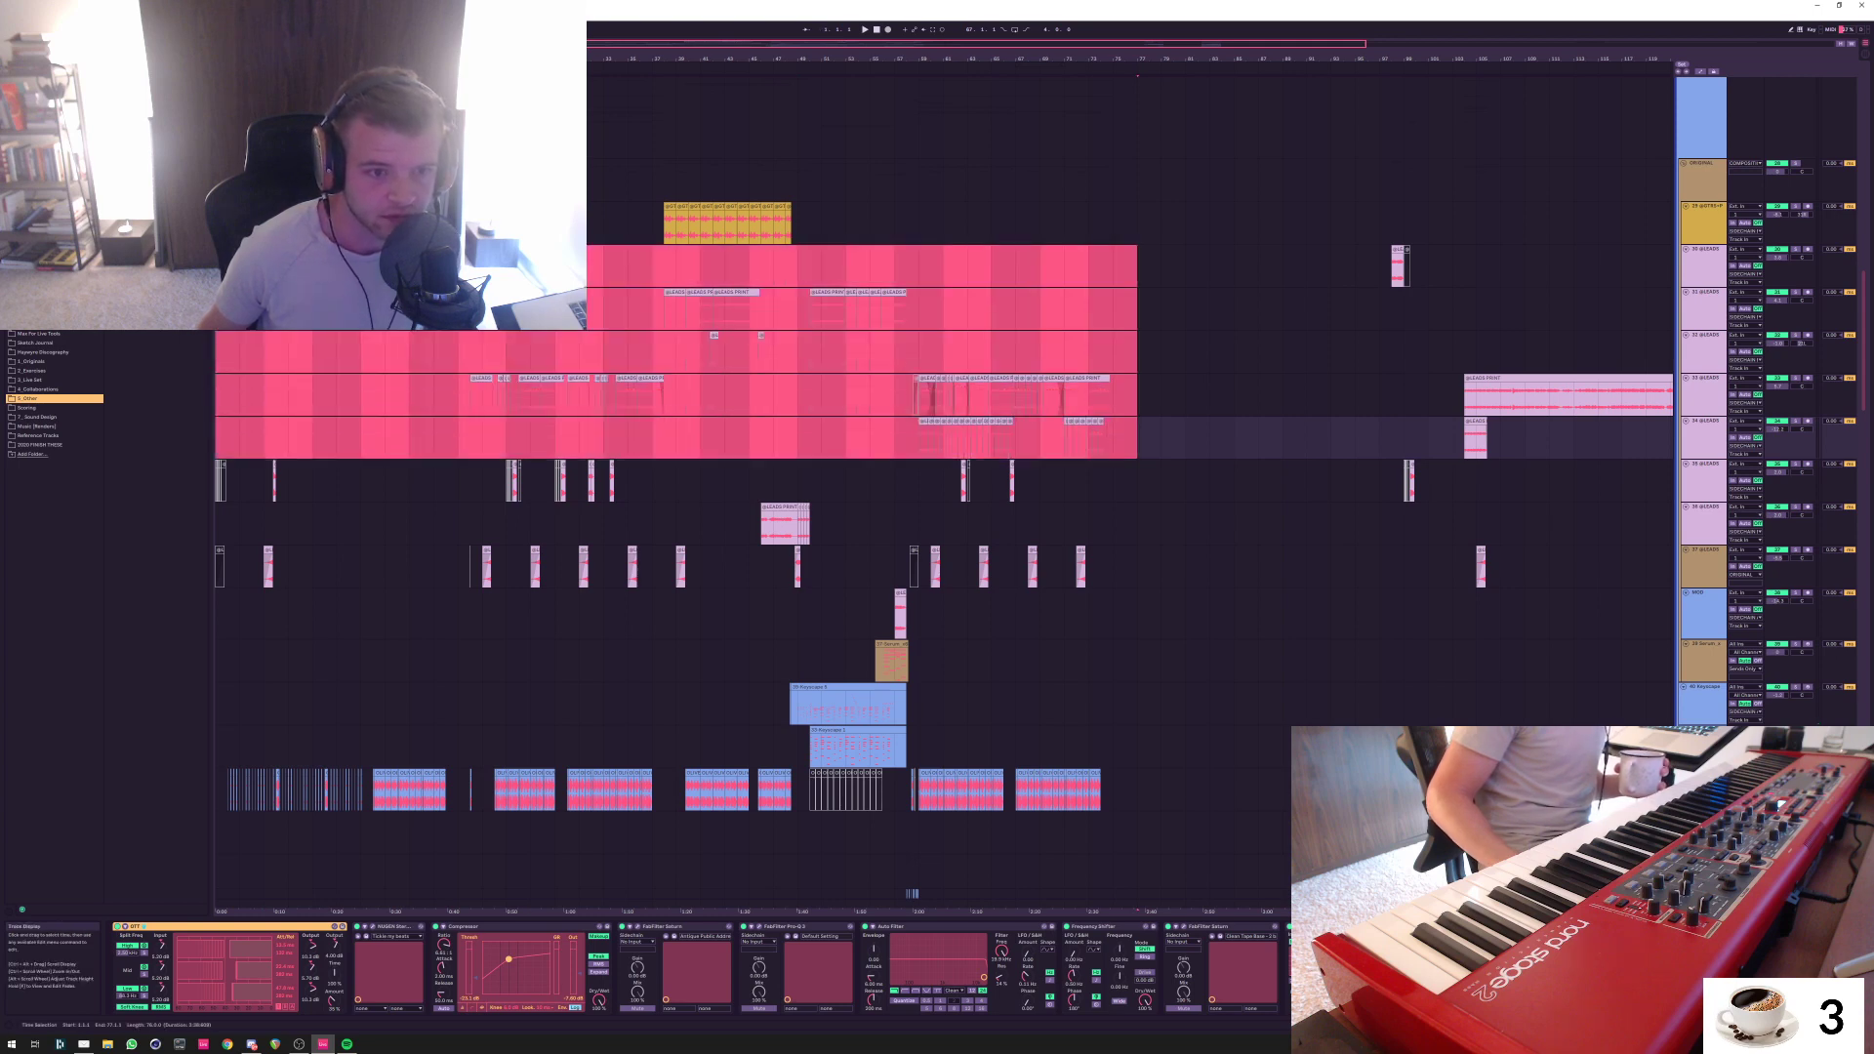
# Clear the time selection and check the fourth and fifth pink audio tracks and their effect chains
pyautogui.click(433, 438)
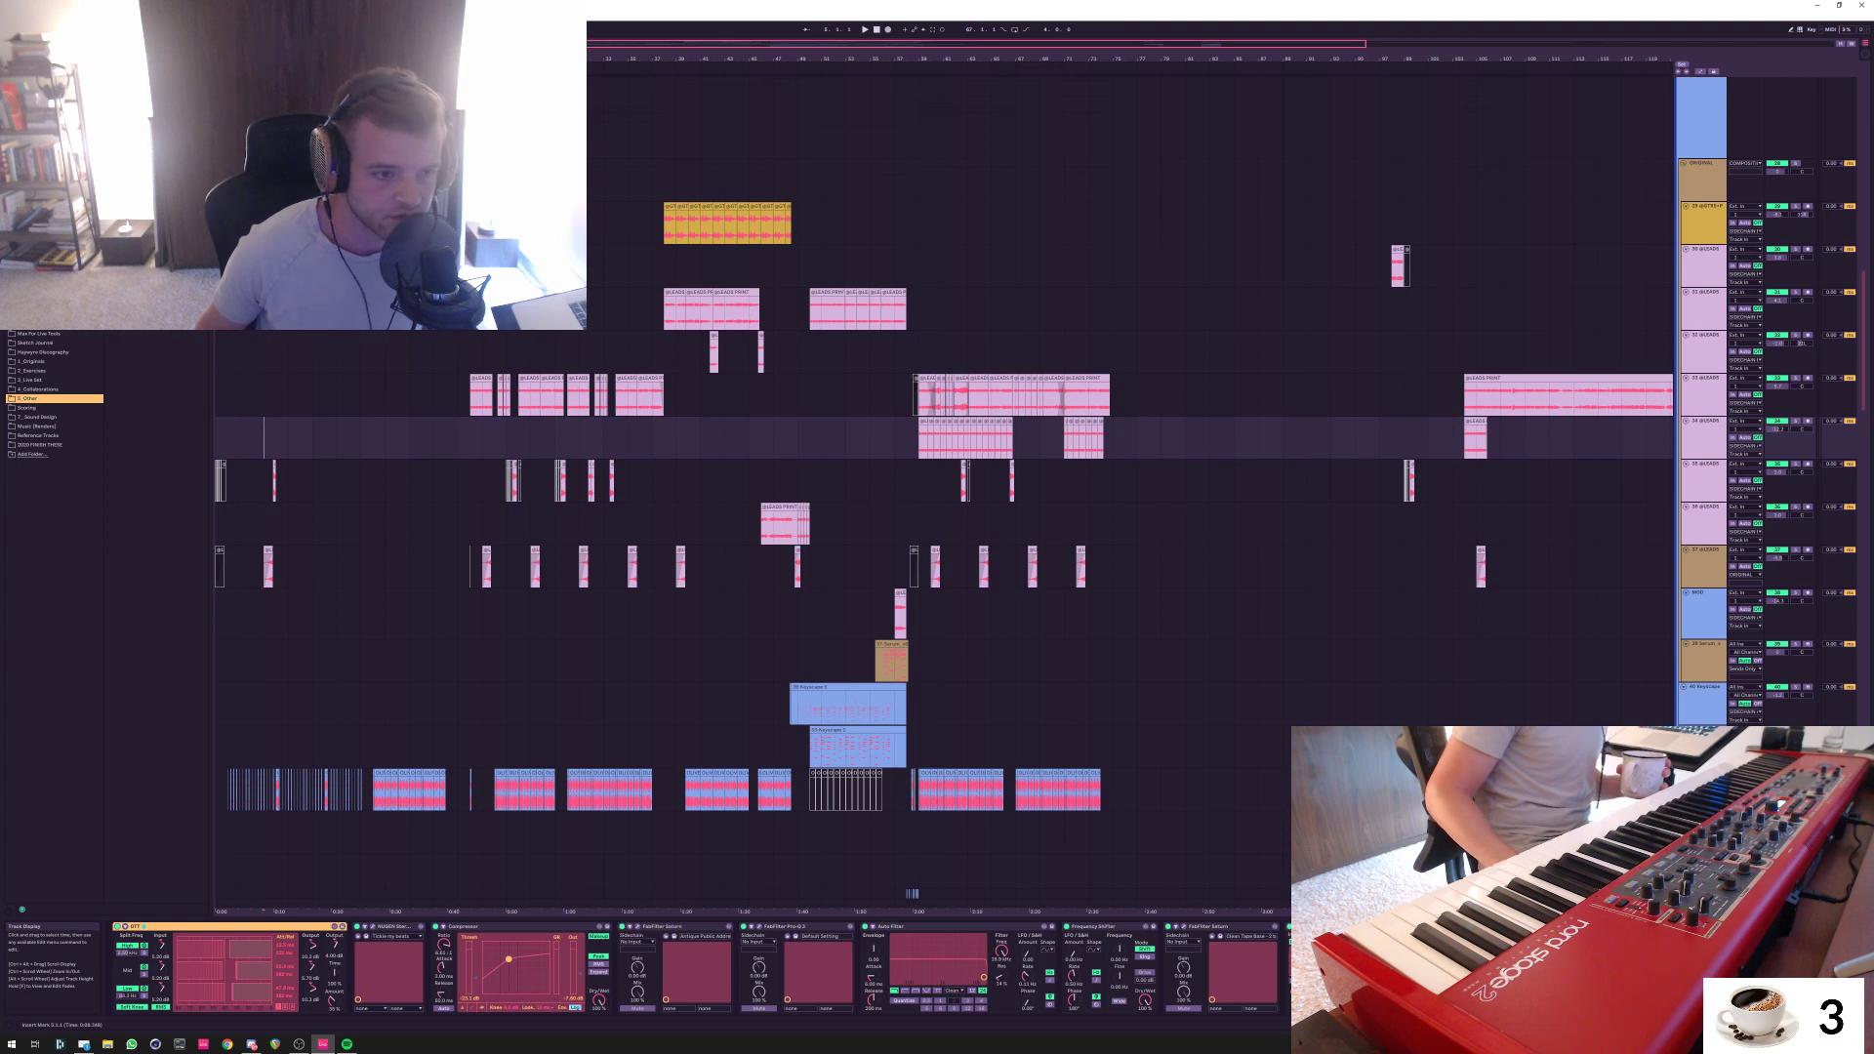
pyautogui.click(313, 395)
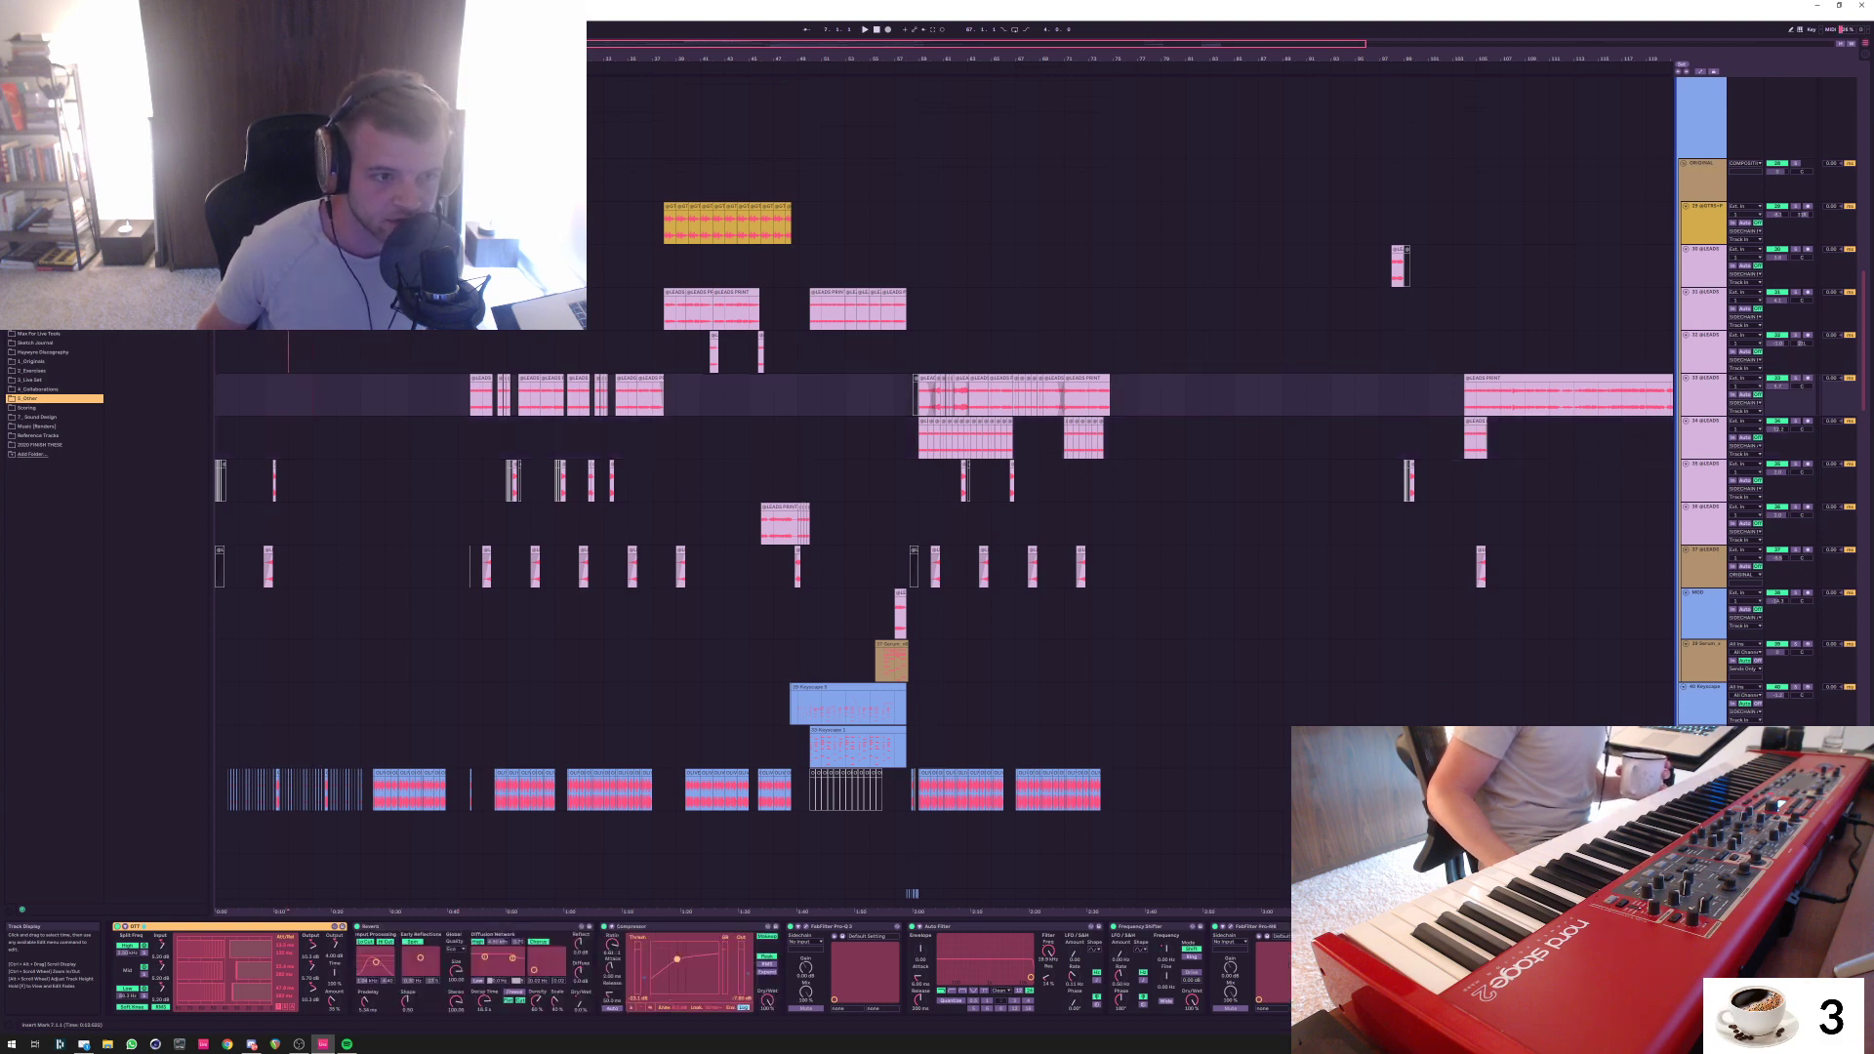
pyautogui.click(336, 439)
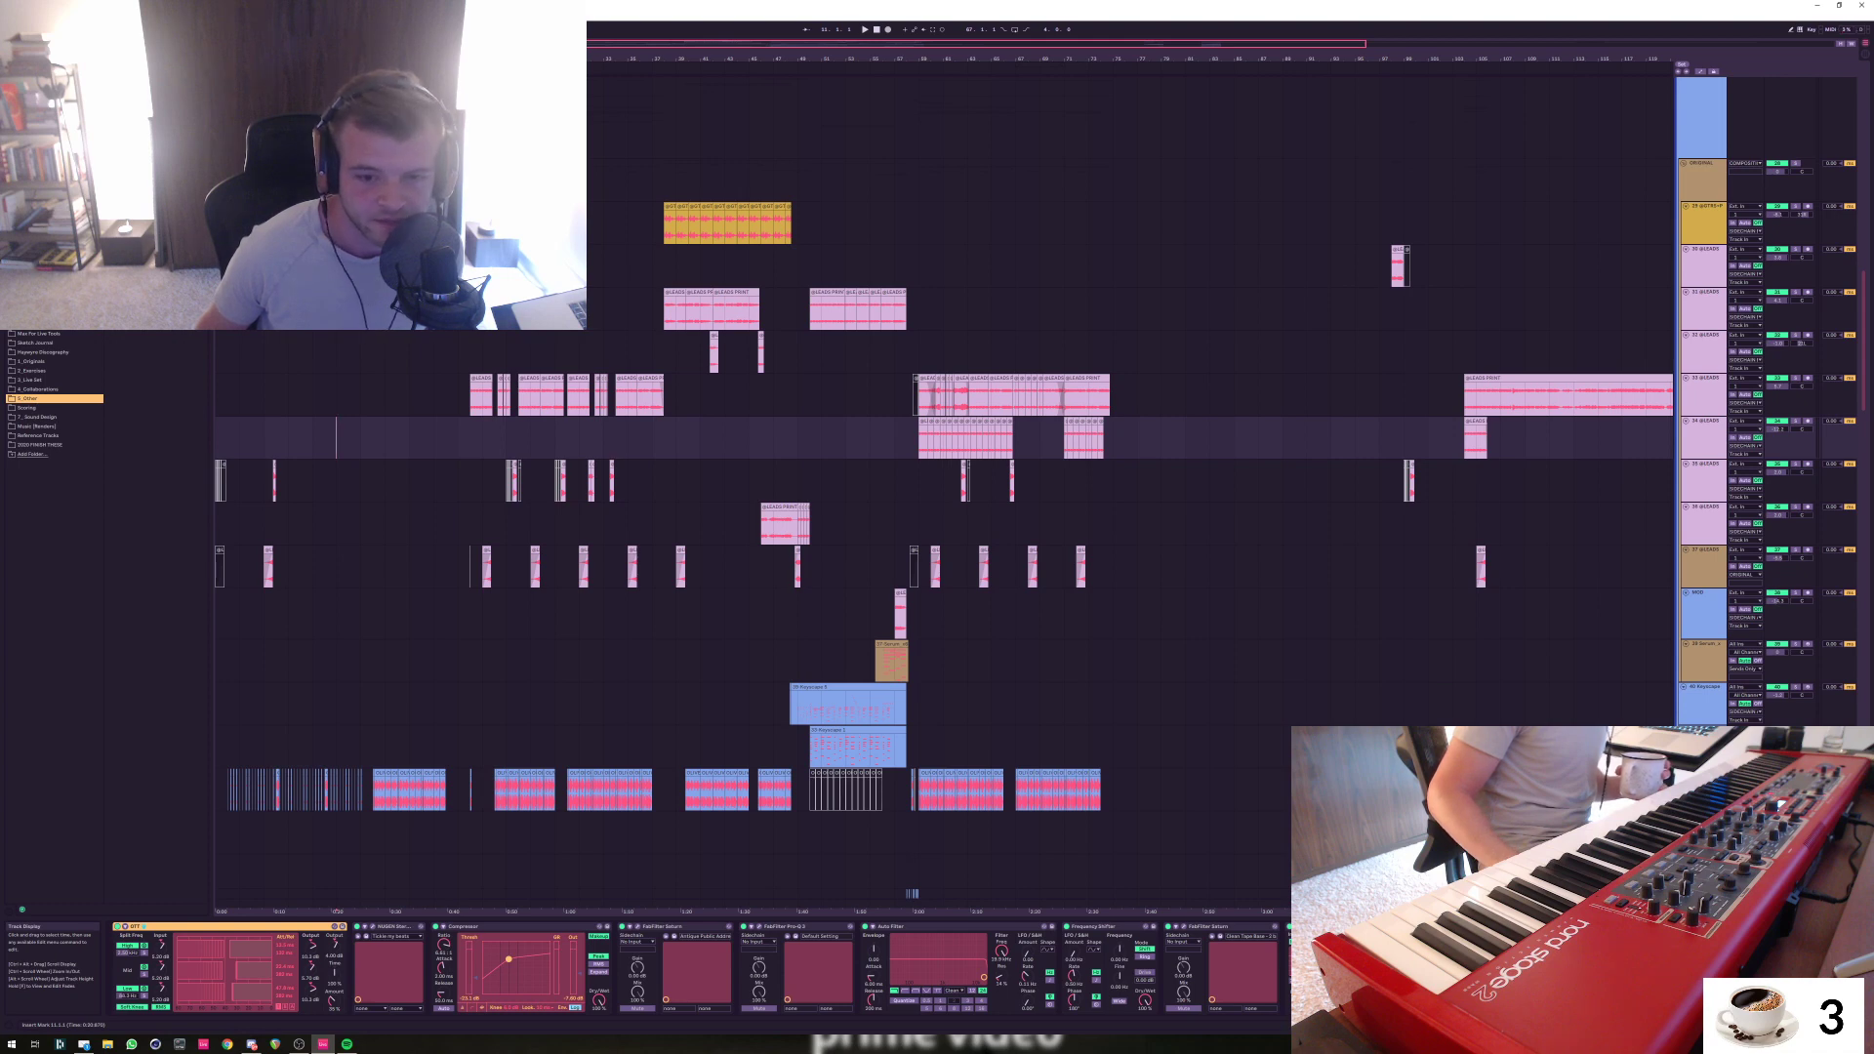
pyautogui.scroll(10, 937, 489)
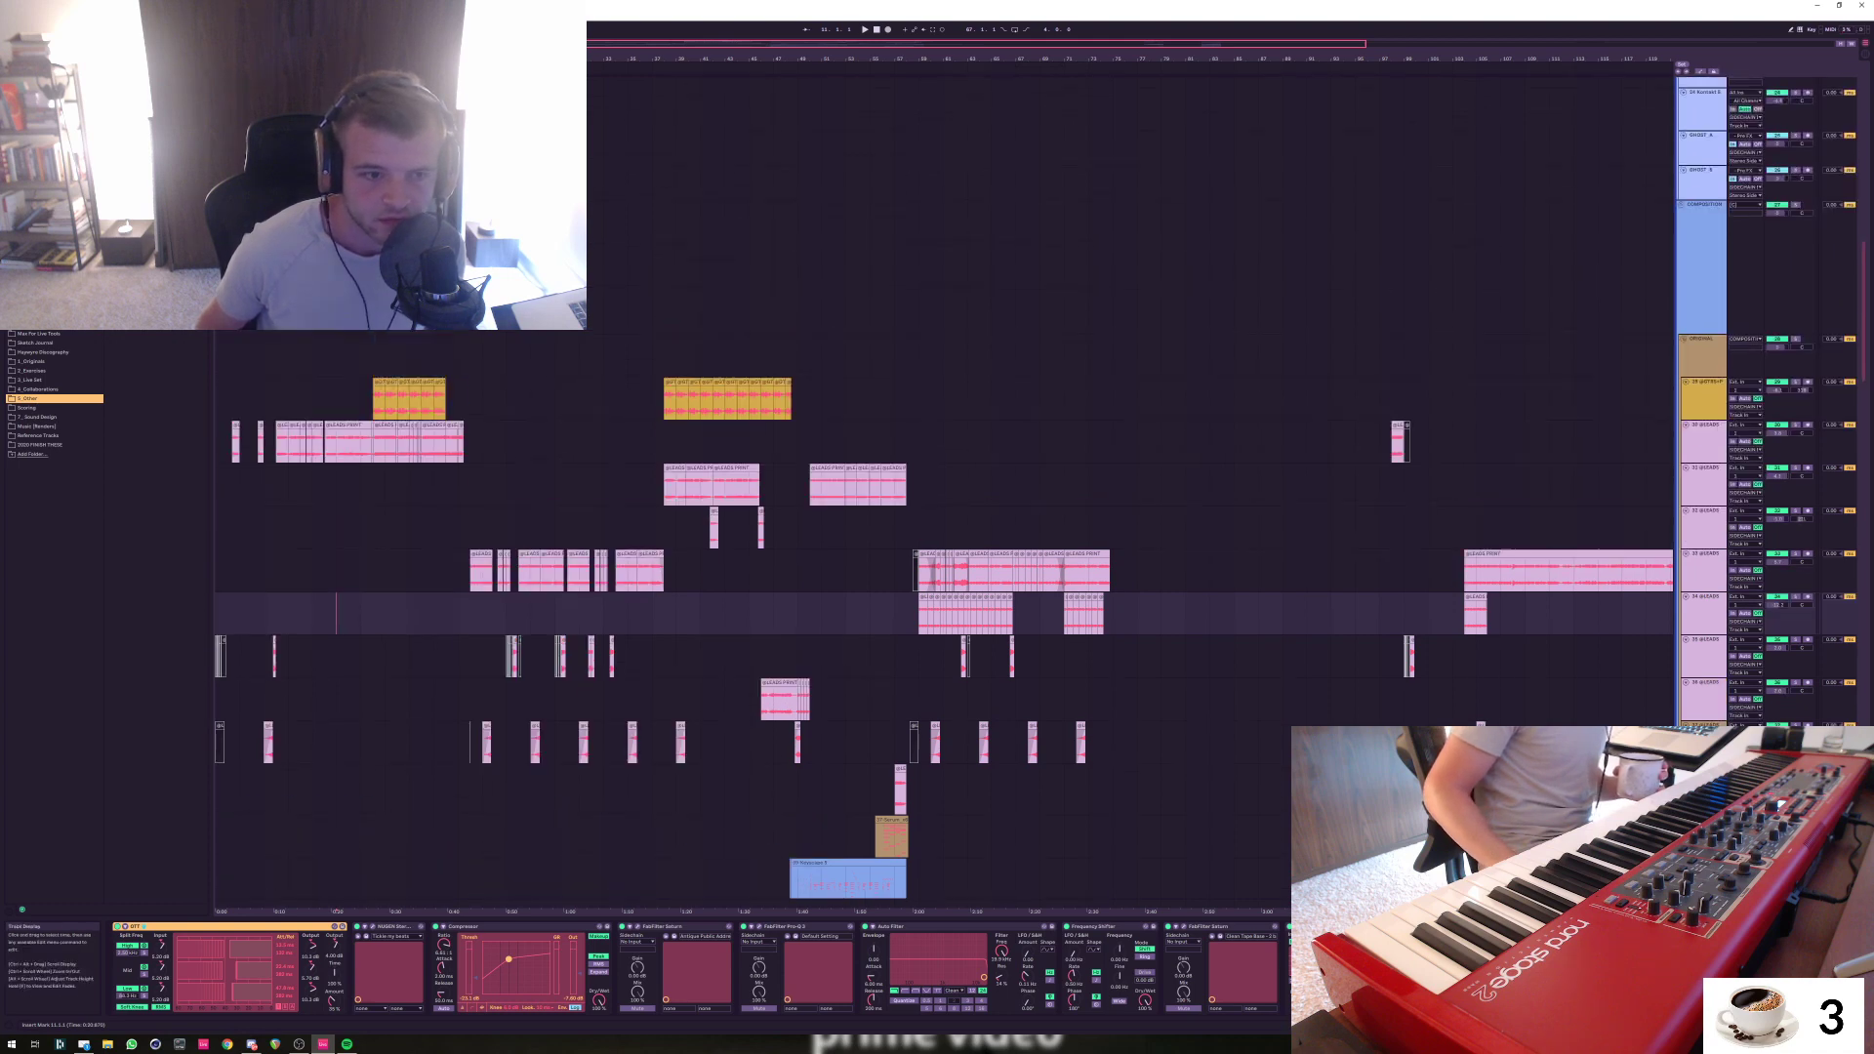
# Review the arrangement from the percussion group down through the yellow, pink and blue composition tracks
pyautogui.scroll(1, 937, 488)
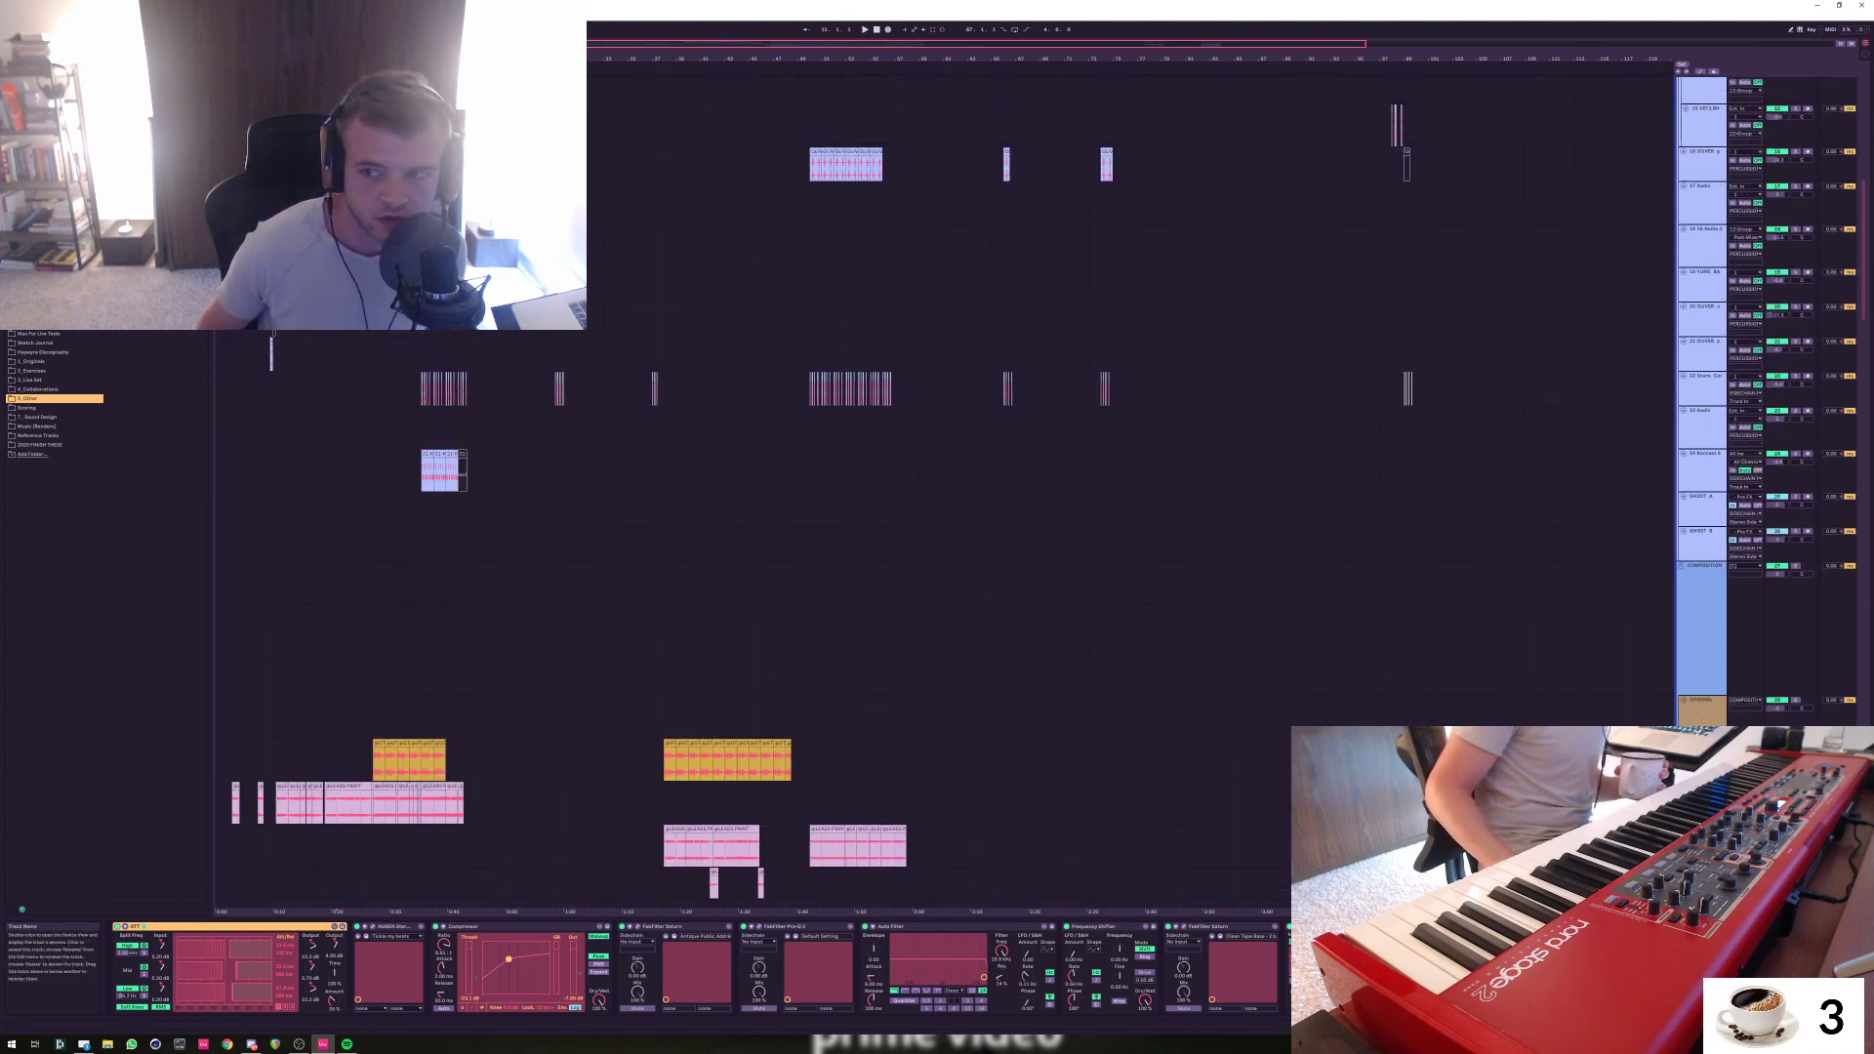
pyautogui.scroll(12, 937, 488)
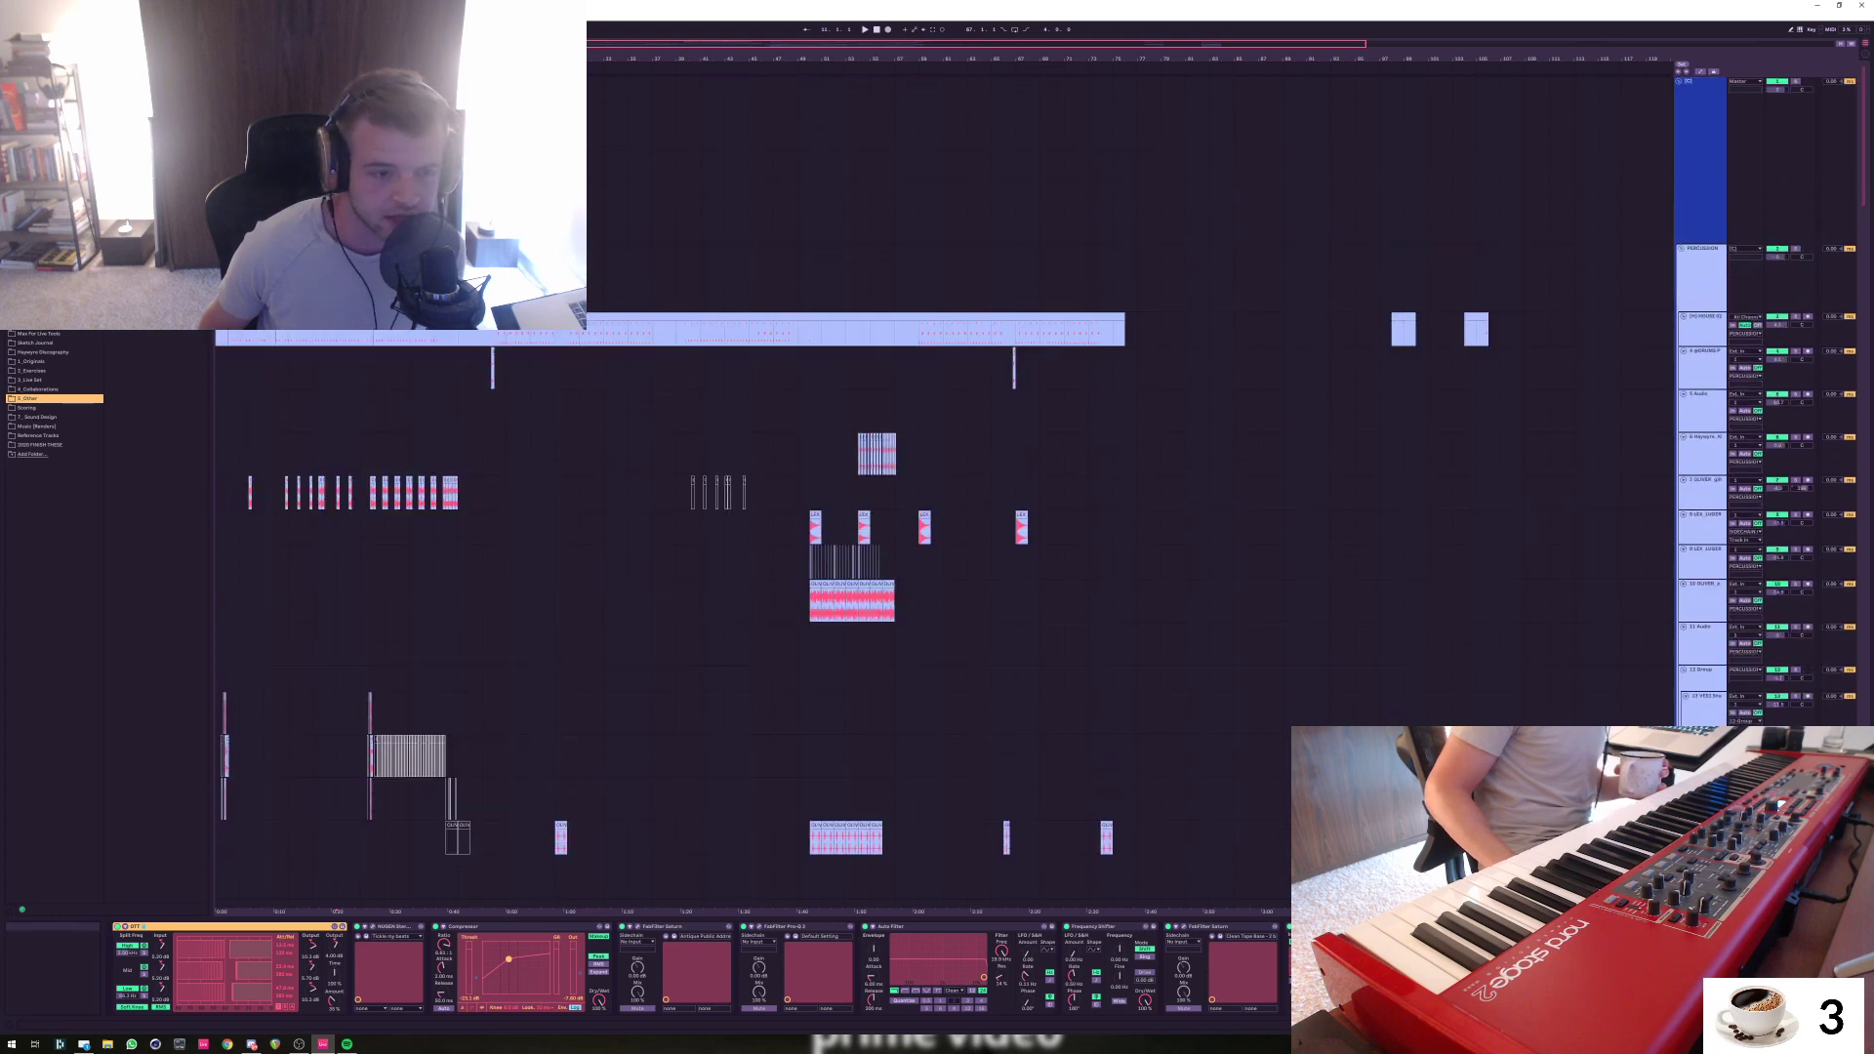
pyautogui.scroll(-5, 937, 488)
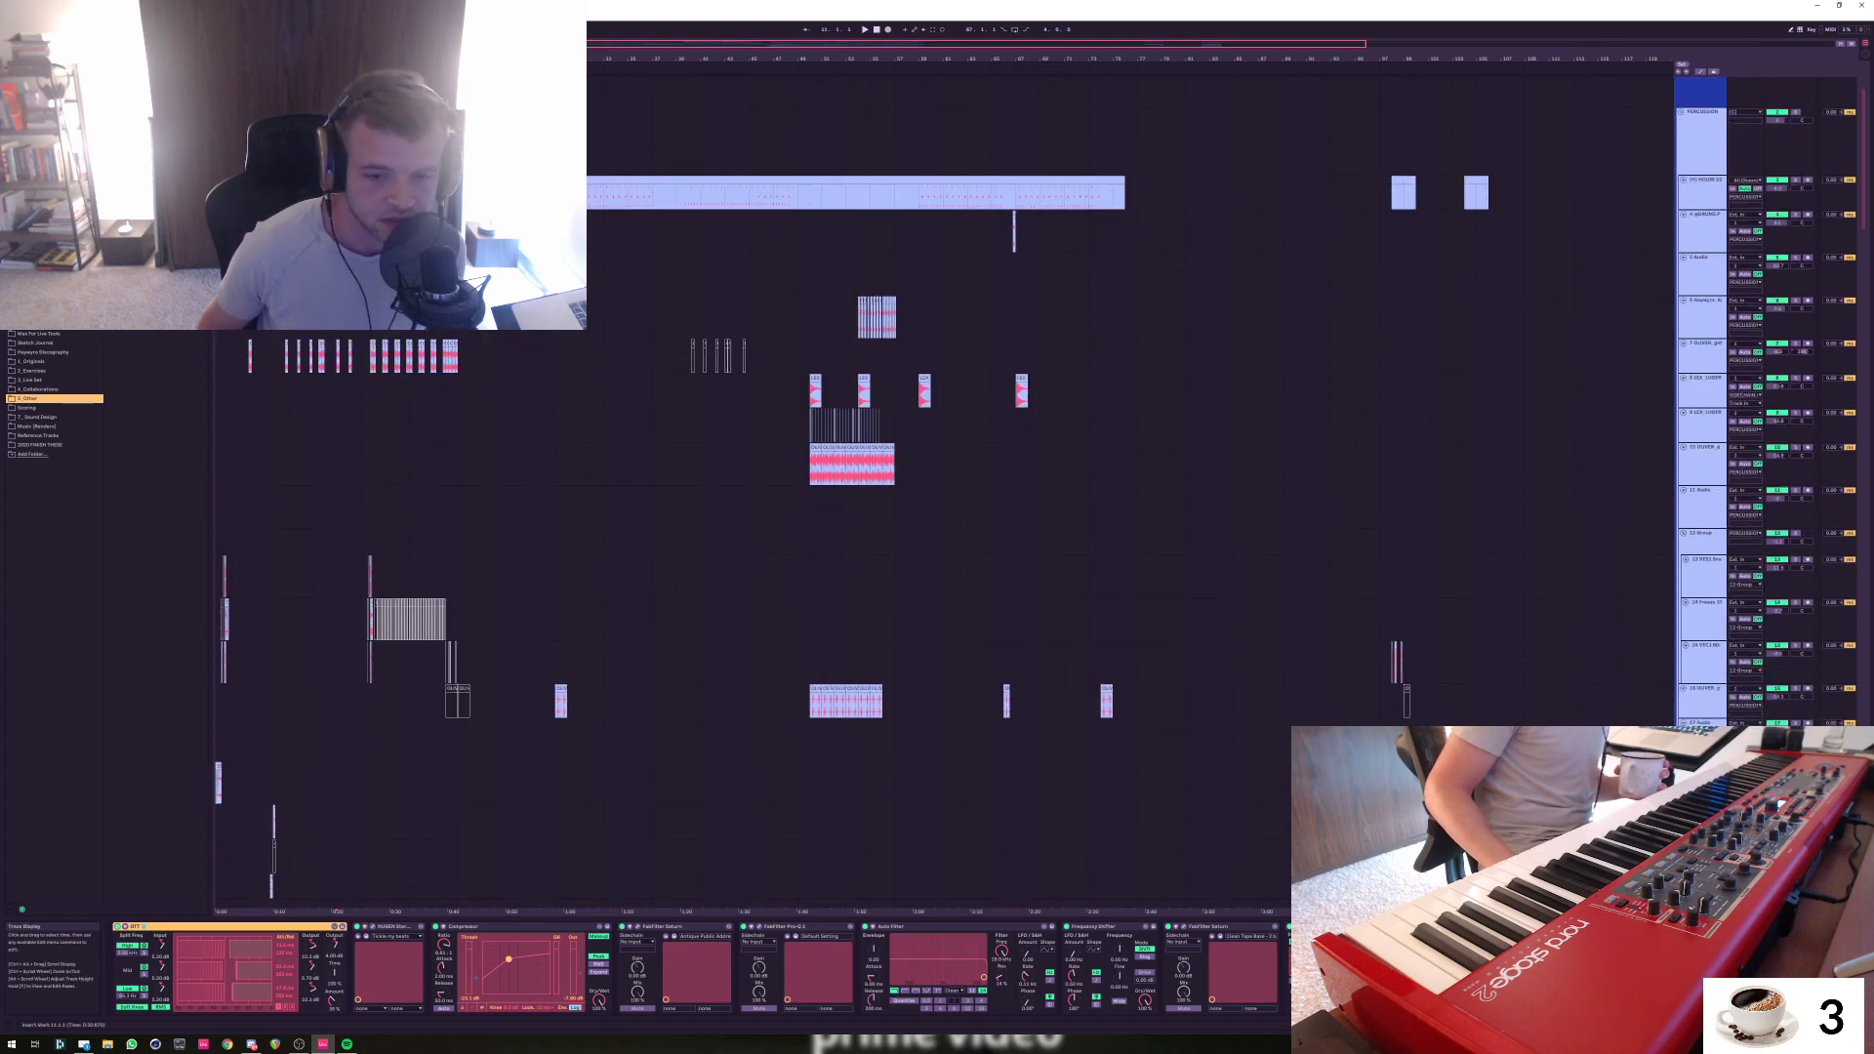
pyautogui.scroll(-12, 937, 488)
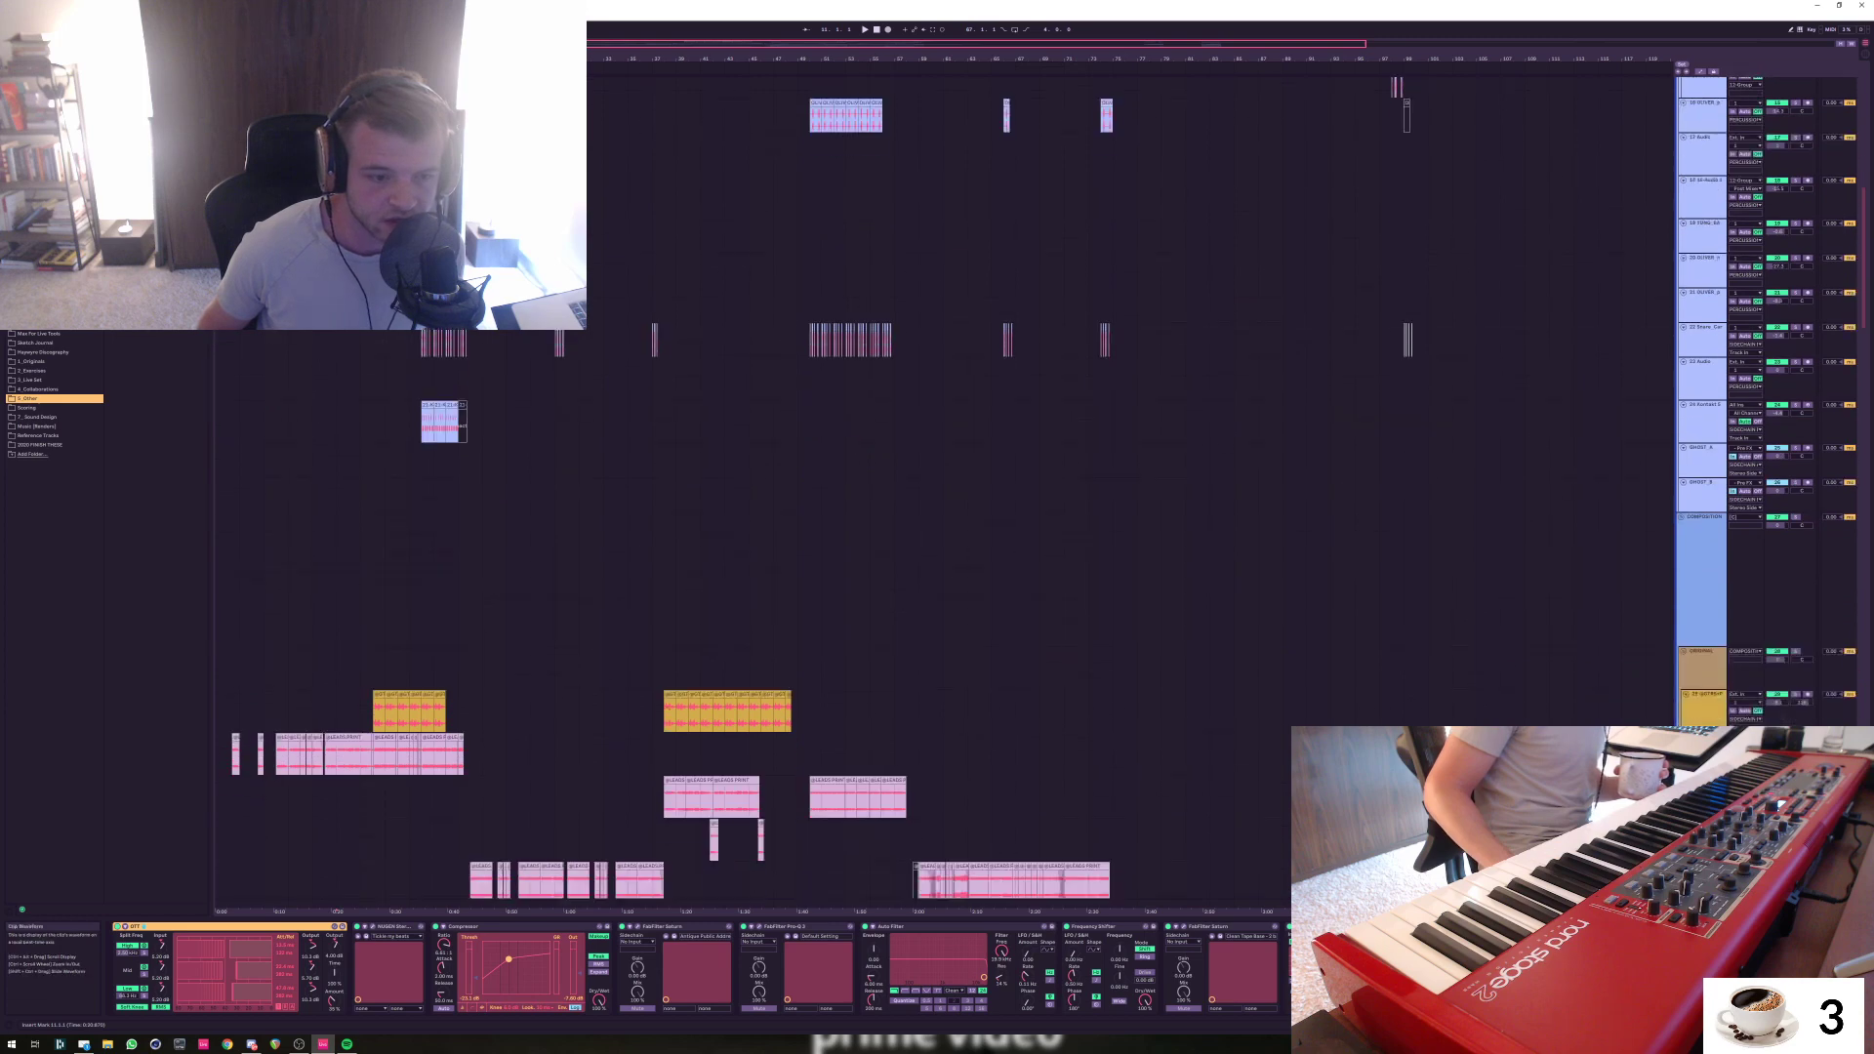
pyautogui.scroll(-3, 937, 488)
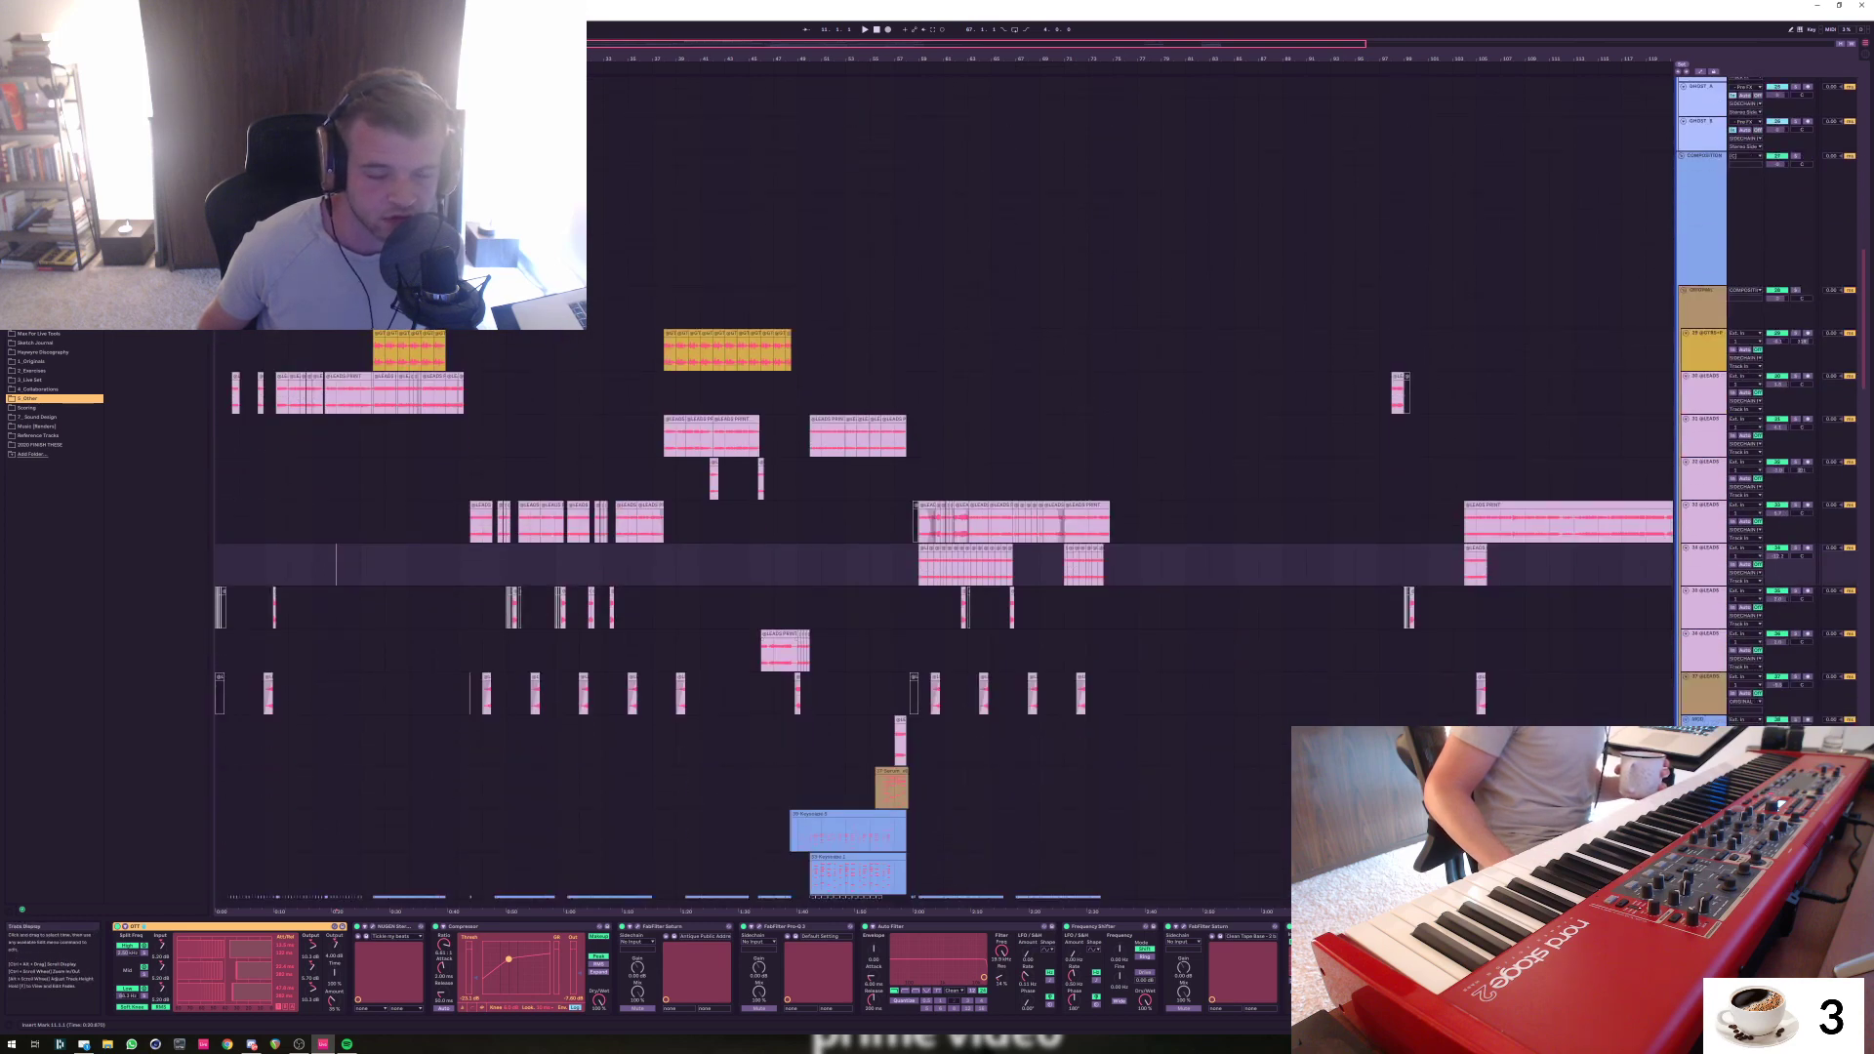
pyautogui.scroll(-4, 937, 488)
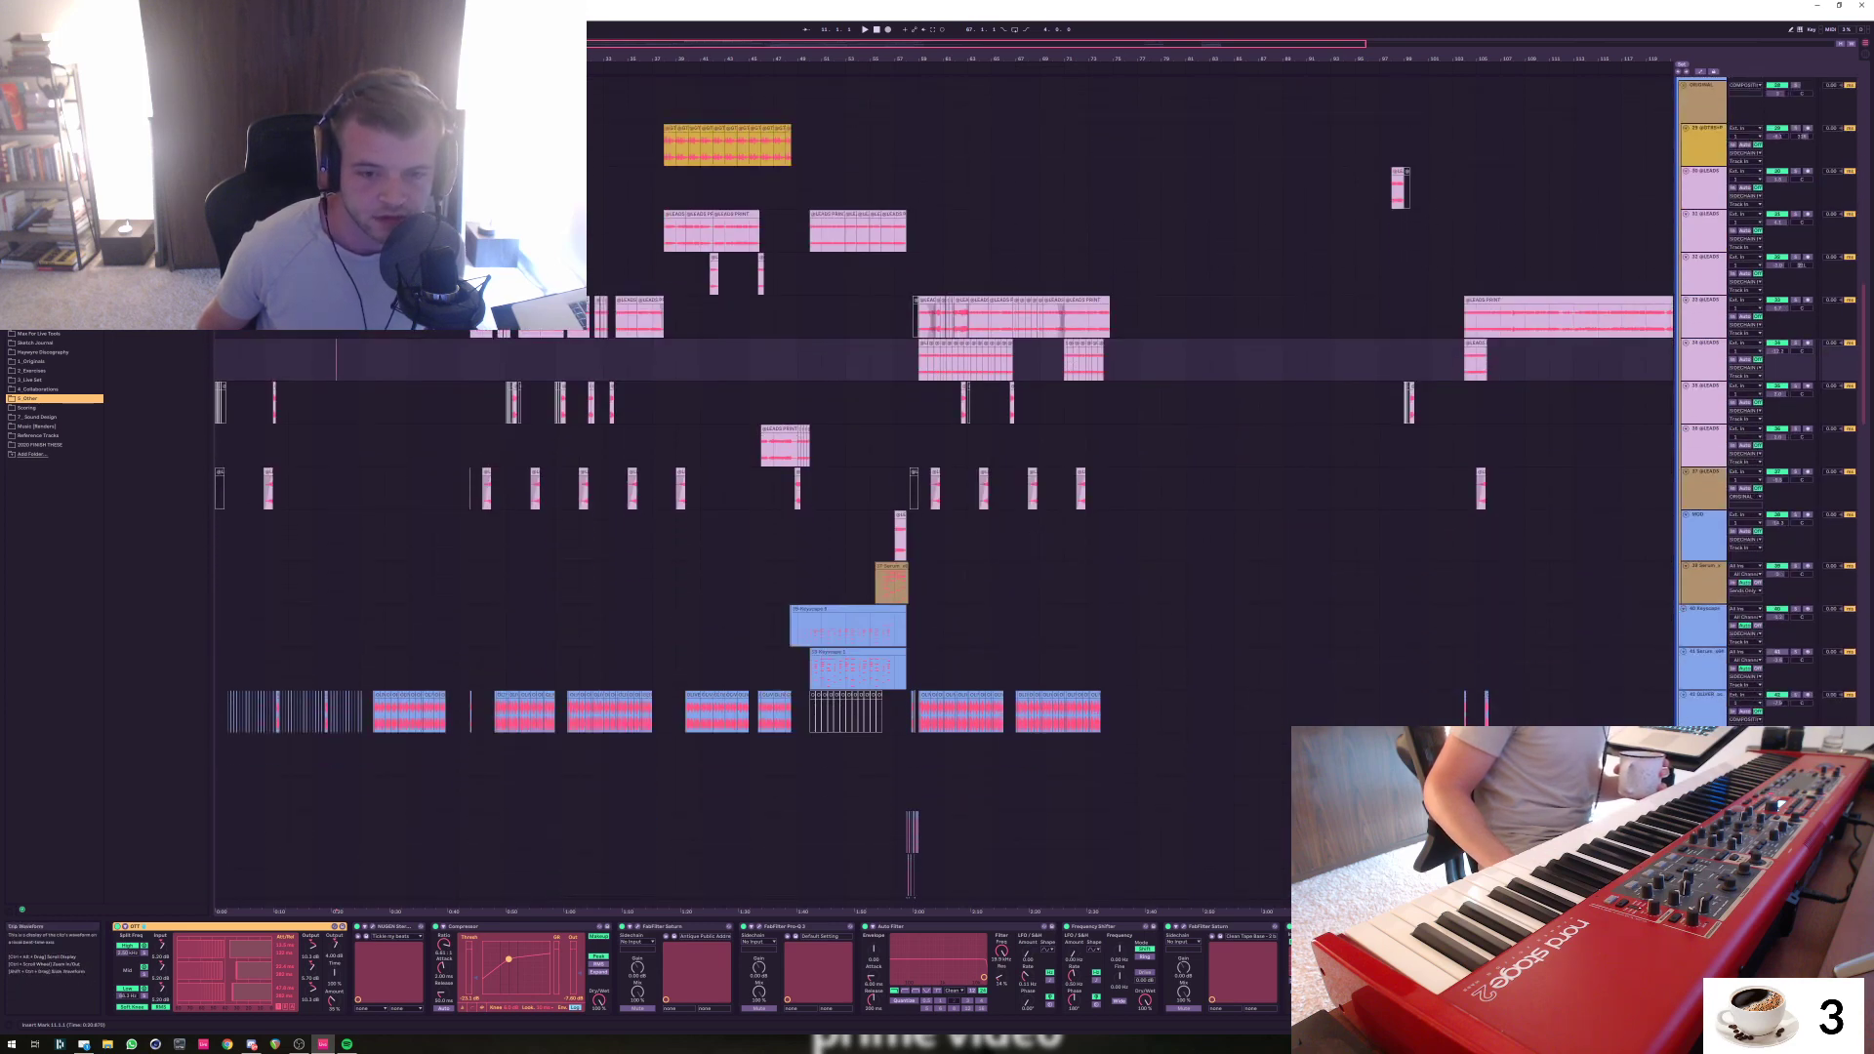
pyautogui.scroll(1, 937, 488)
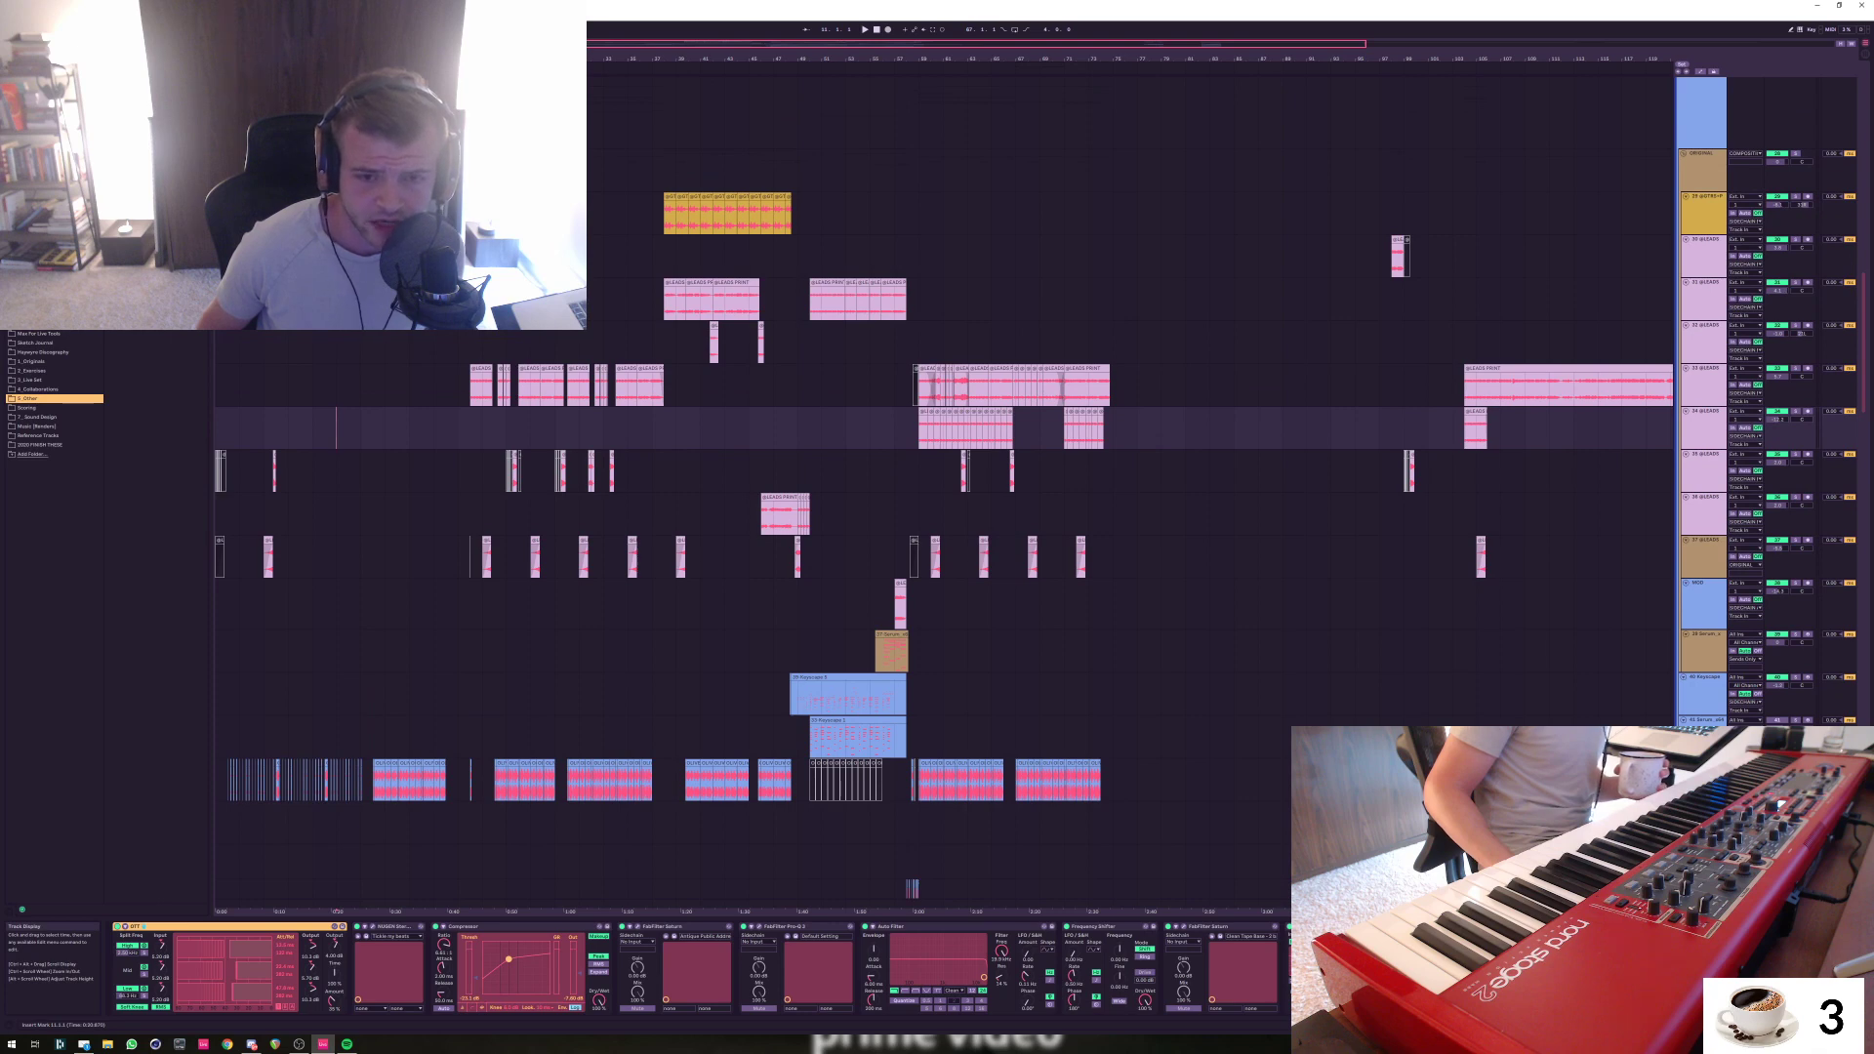
# Highlight the main section across the five pink audio tracks below the yellow one, ending with the sixth pink track selected
pyautogui.moveTo(1161, 256); pyautogui.dragTo(372, 430)
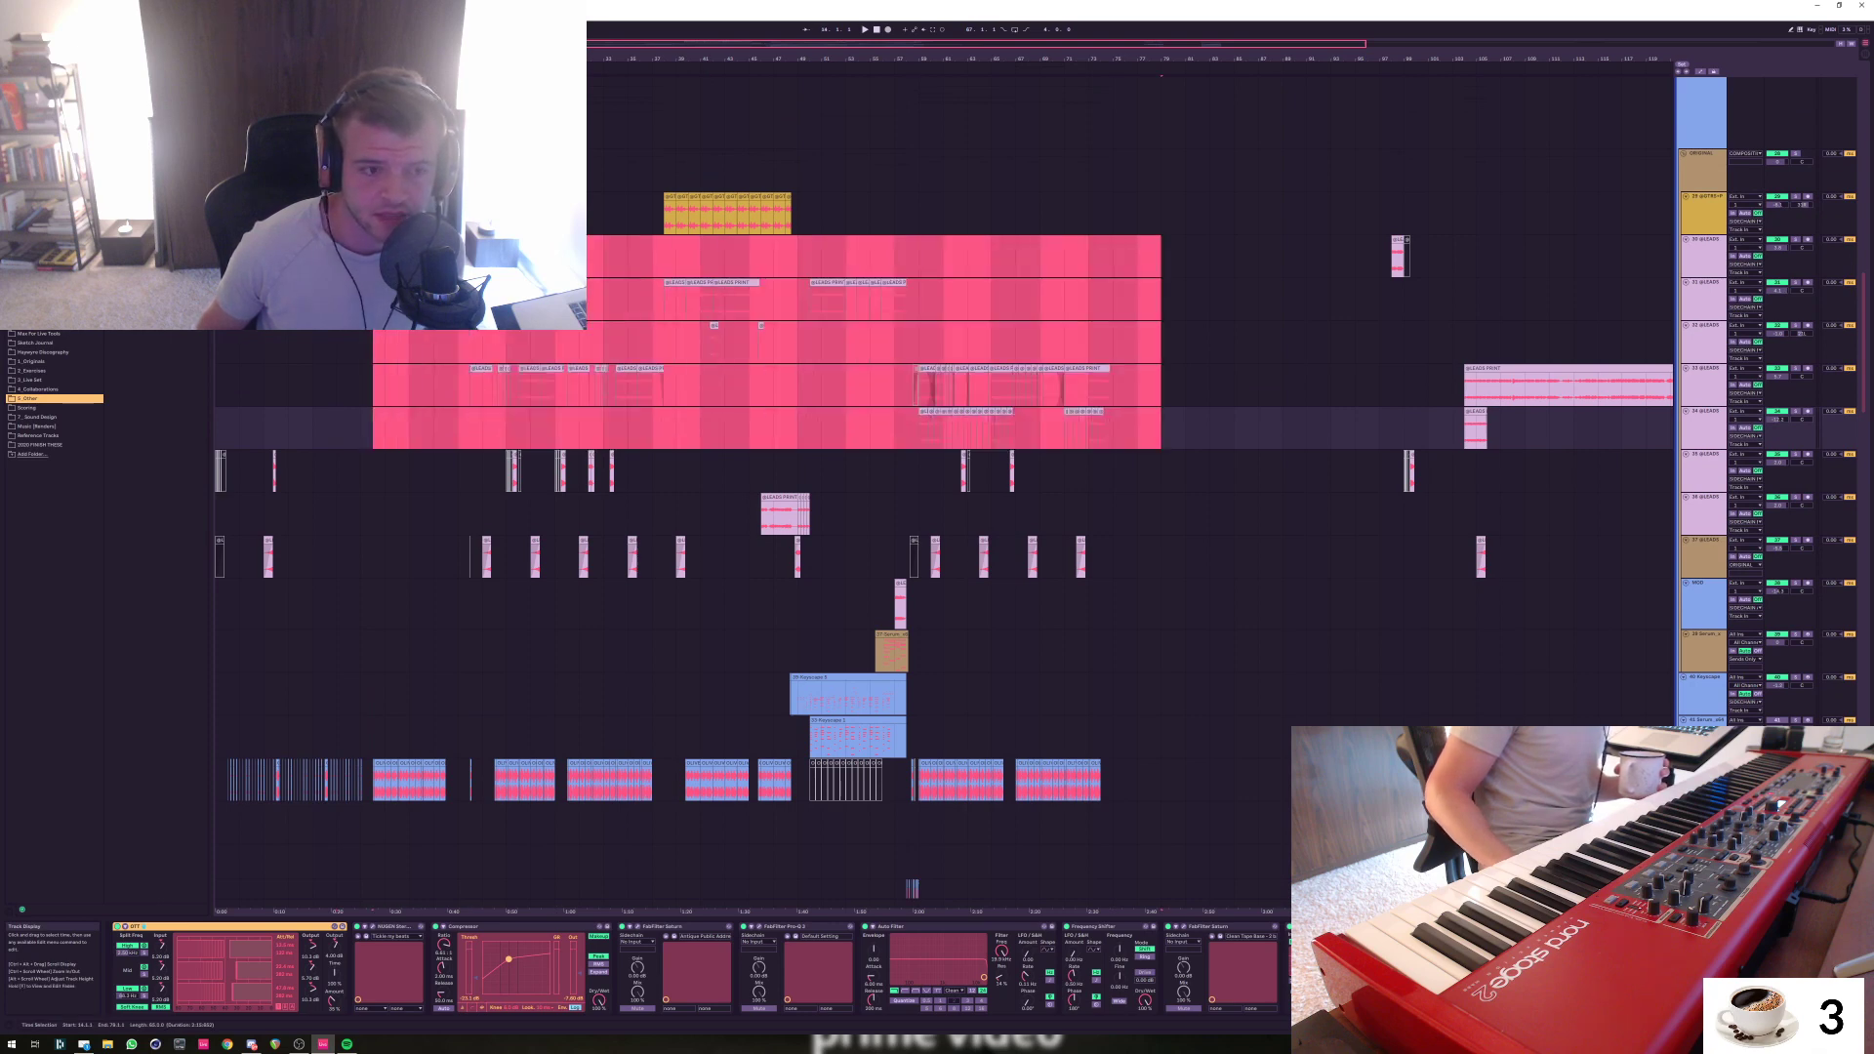
pyautogui.click(409, 470)
pyautogui.click(336, 385)
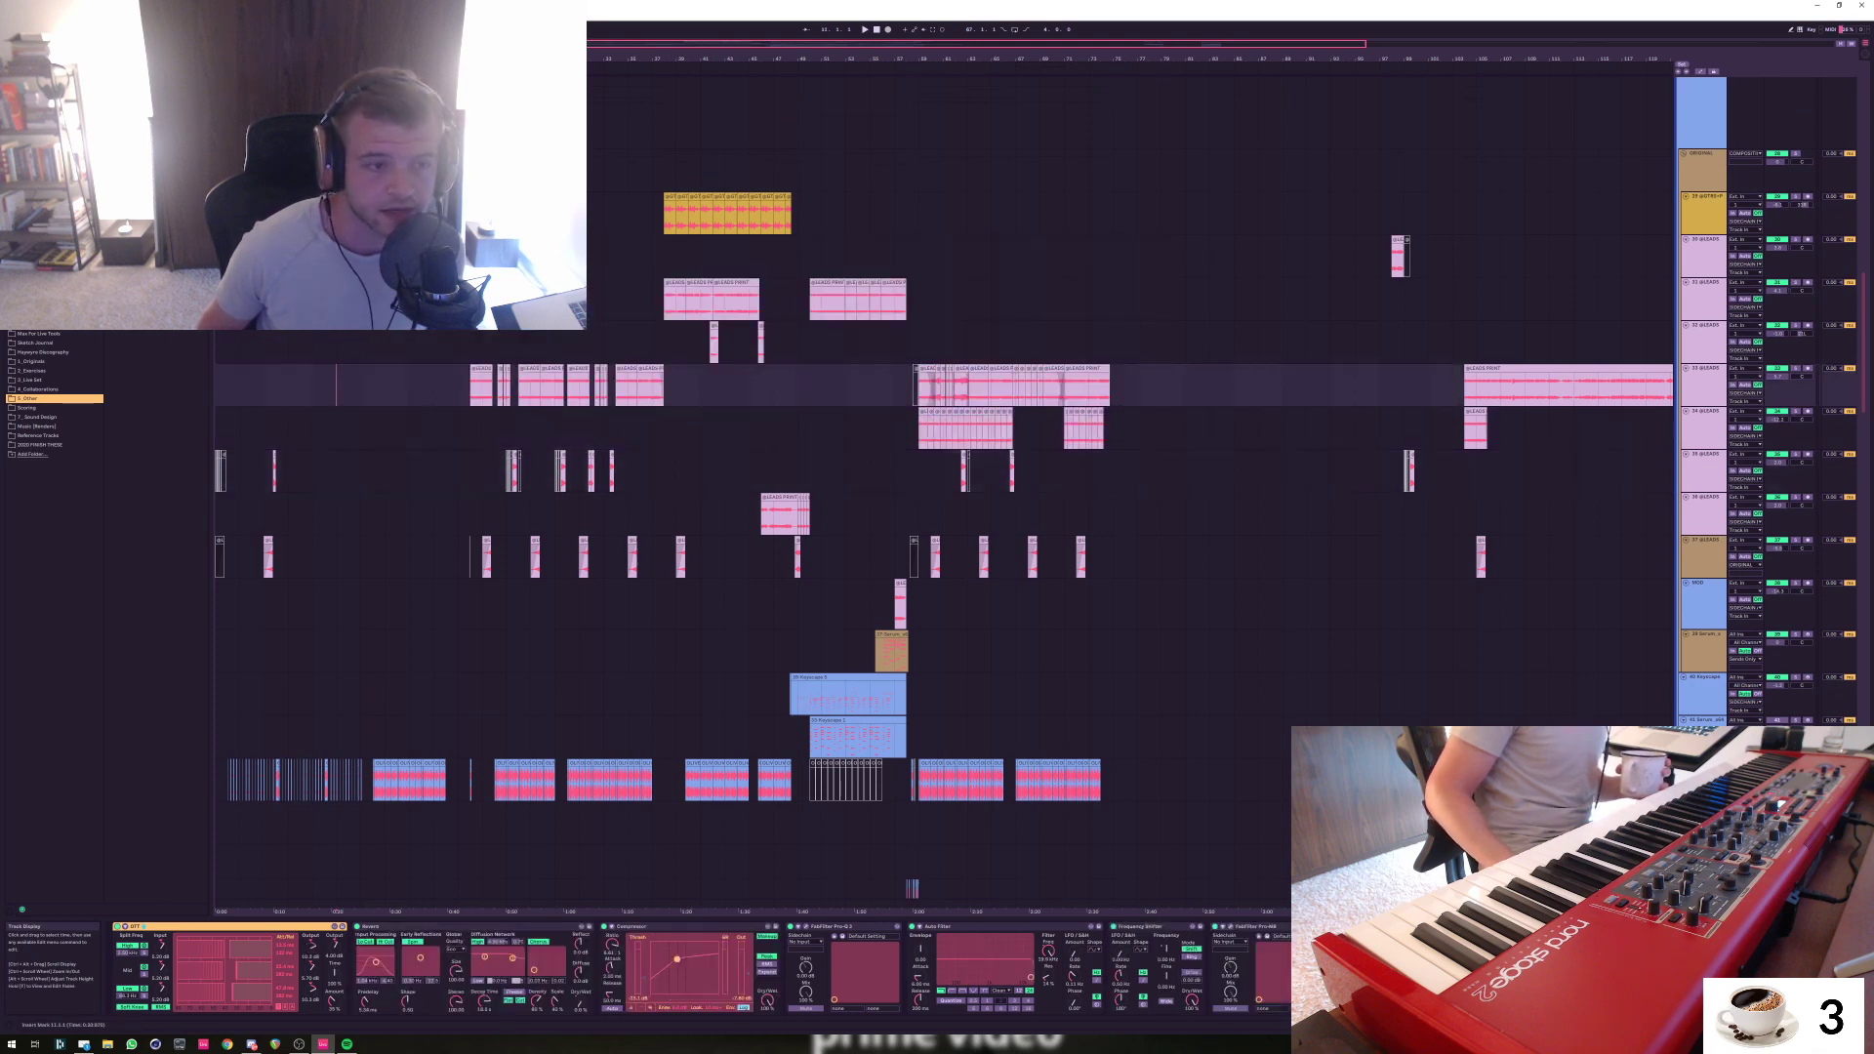
pyautogui.moveTo(1137, 244); pyautogui.dragTo(289, 439)
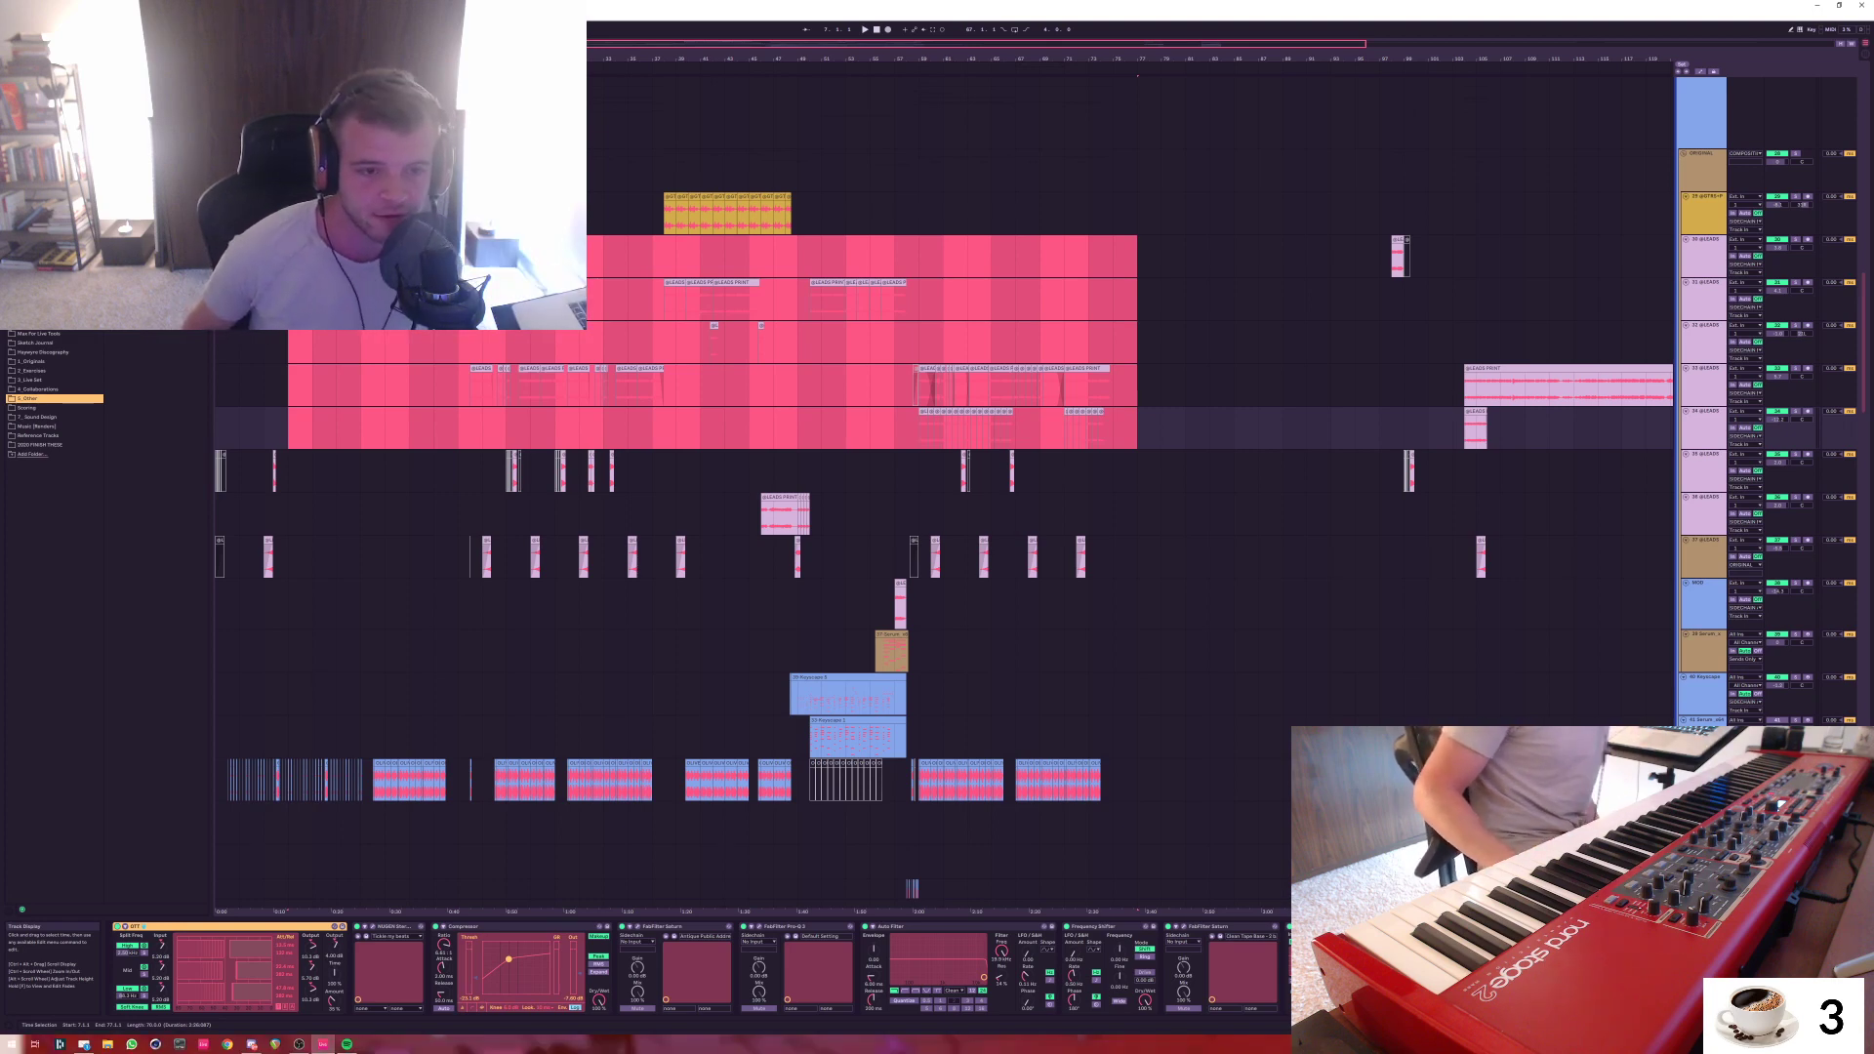
pyautogui.click(628, 470)
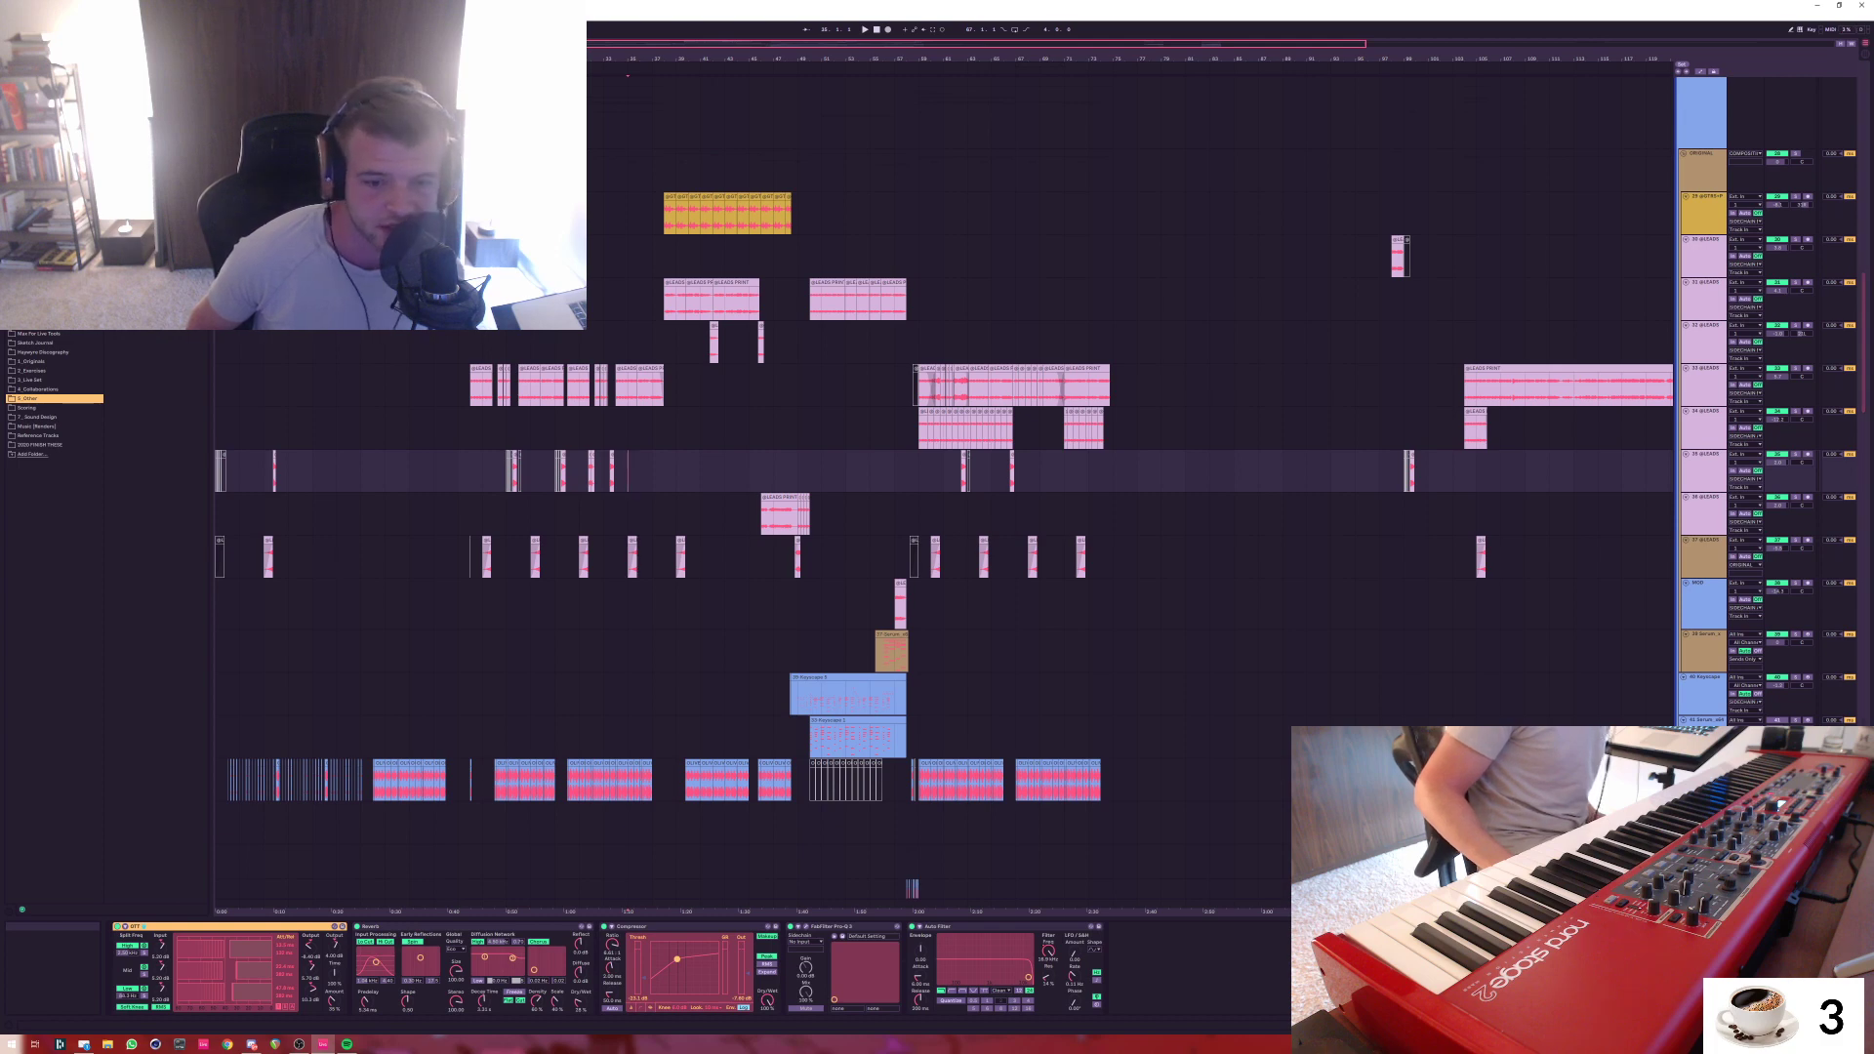
# Inspect the lower blue composition tracks and select the span of the early clip two tracks above the long MIDI clips
pyautogui.scroll(-10, 937, 488)
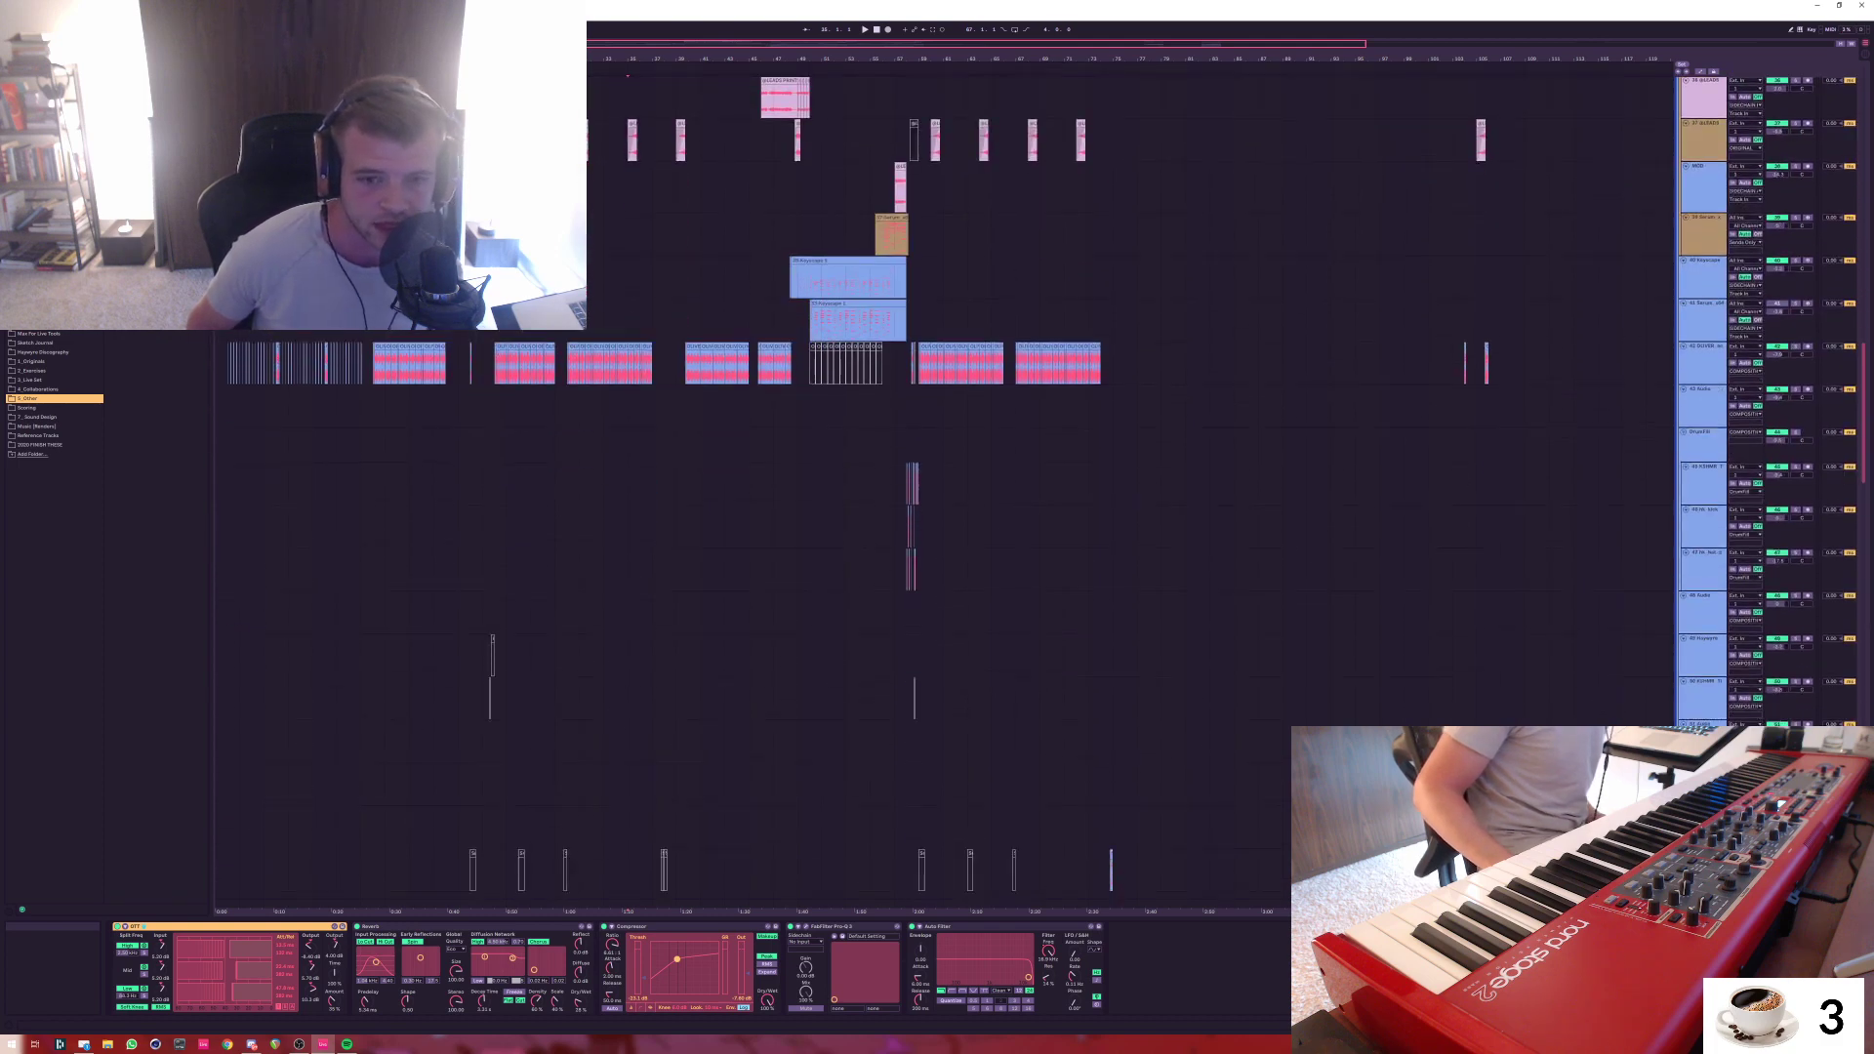
pyautogui.scroll(-8, 937, 488)
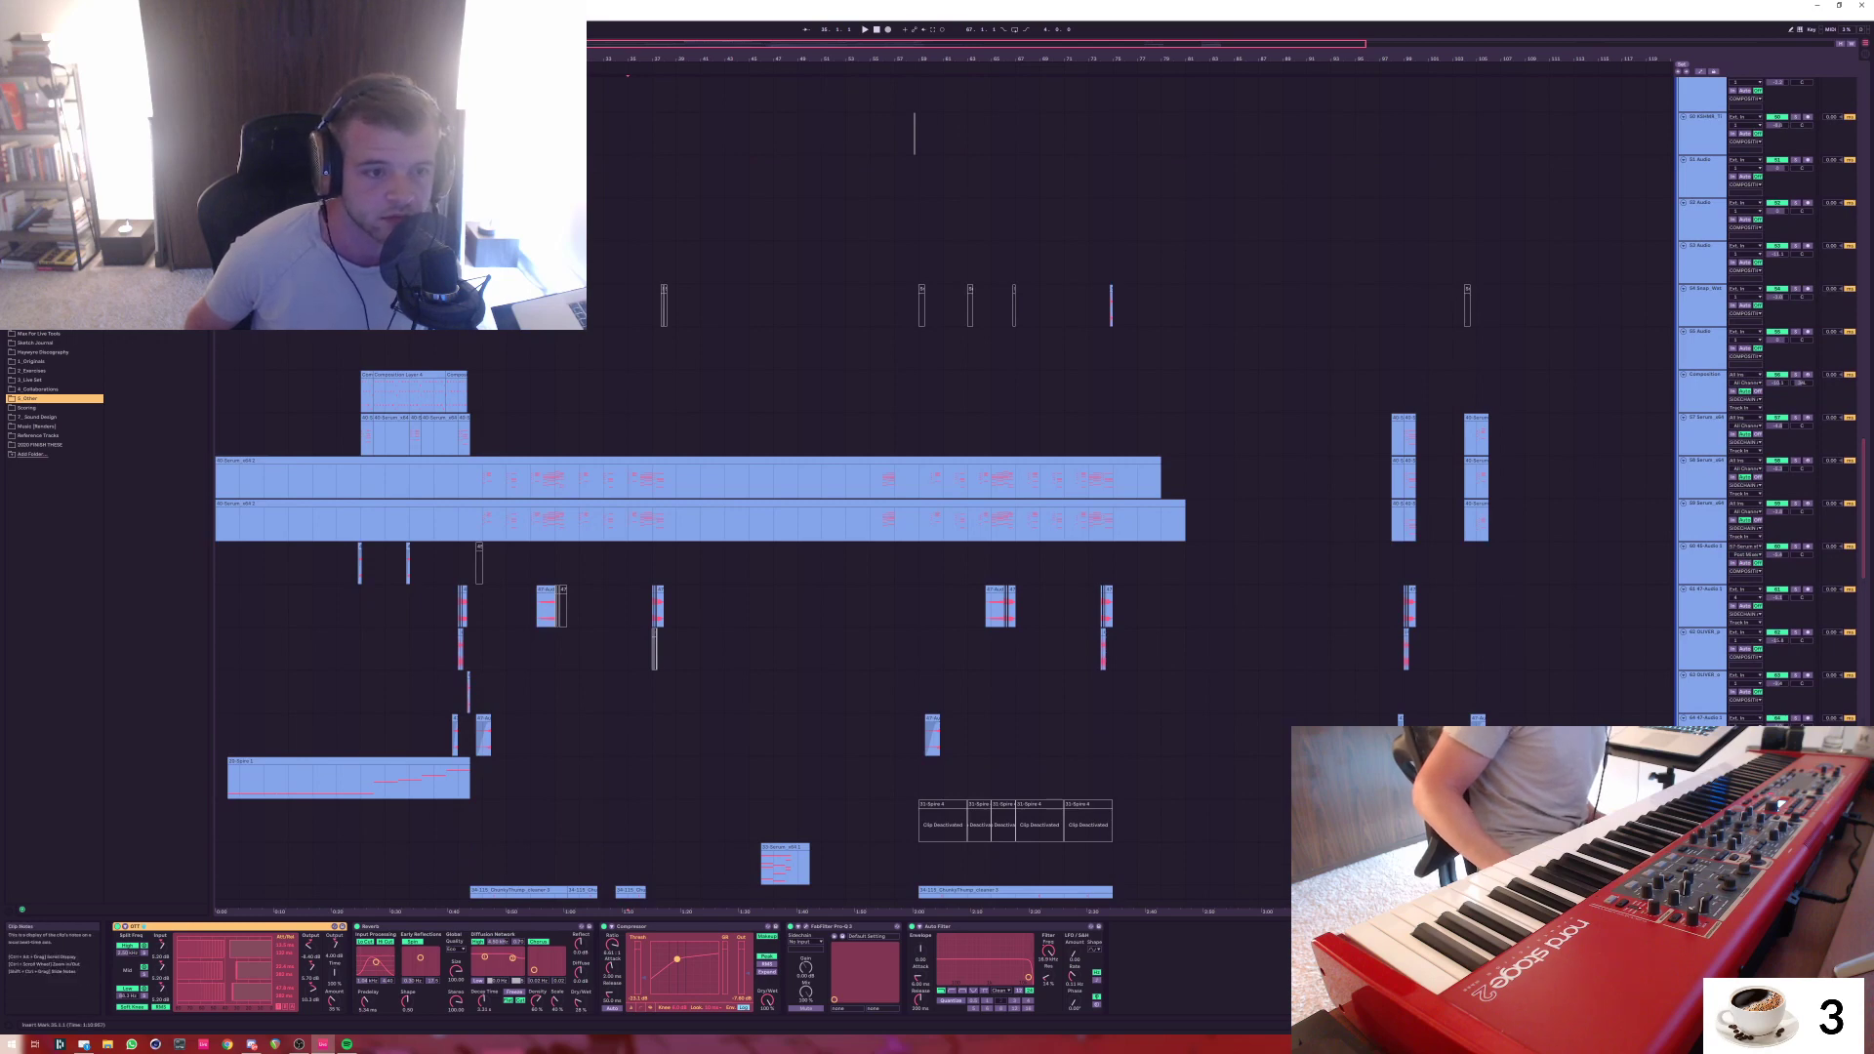
pyautogui.moveTo(361, 391); pyautogui.dragTo(466, 390)
# Review the percussion group, highlight the five pink tracks back to the arrangement's start, and clear the selection onto the second pink track
pyautogui.scroll(15, 937, 488)
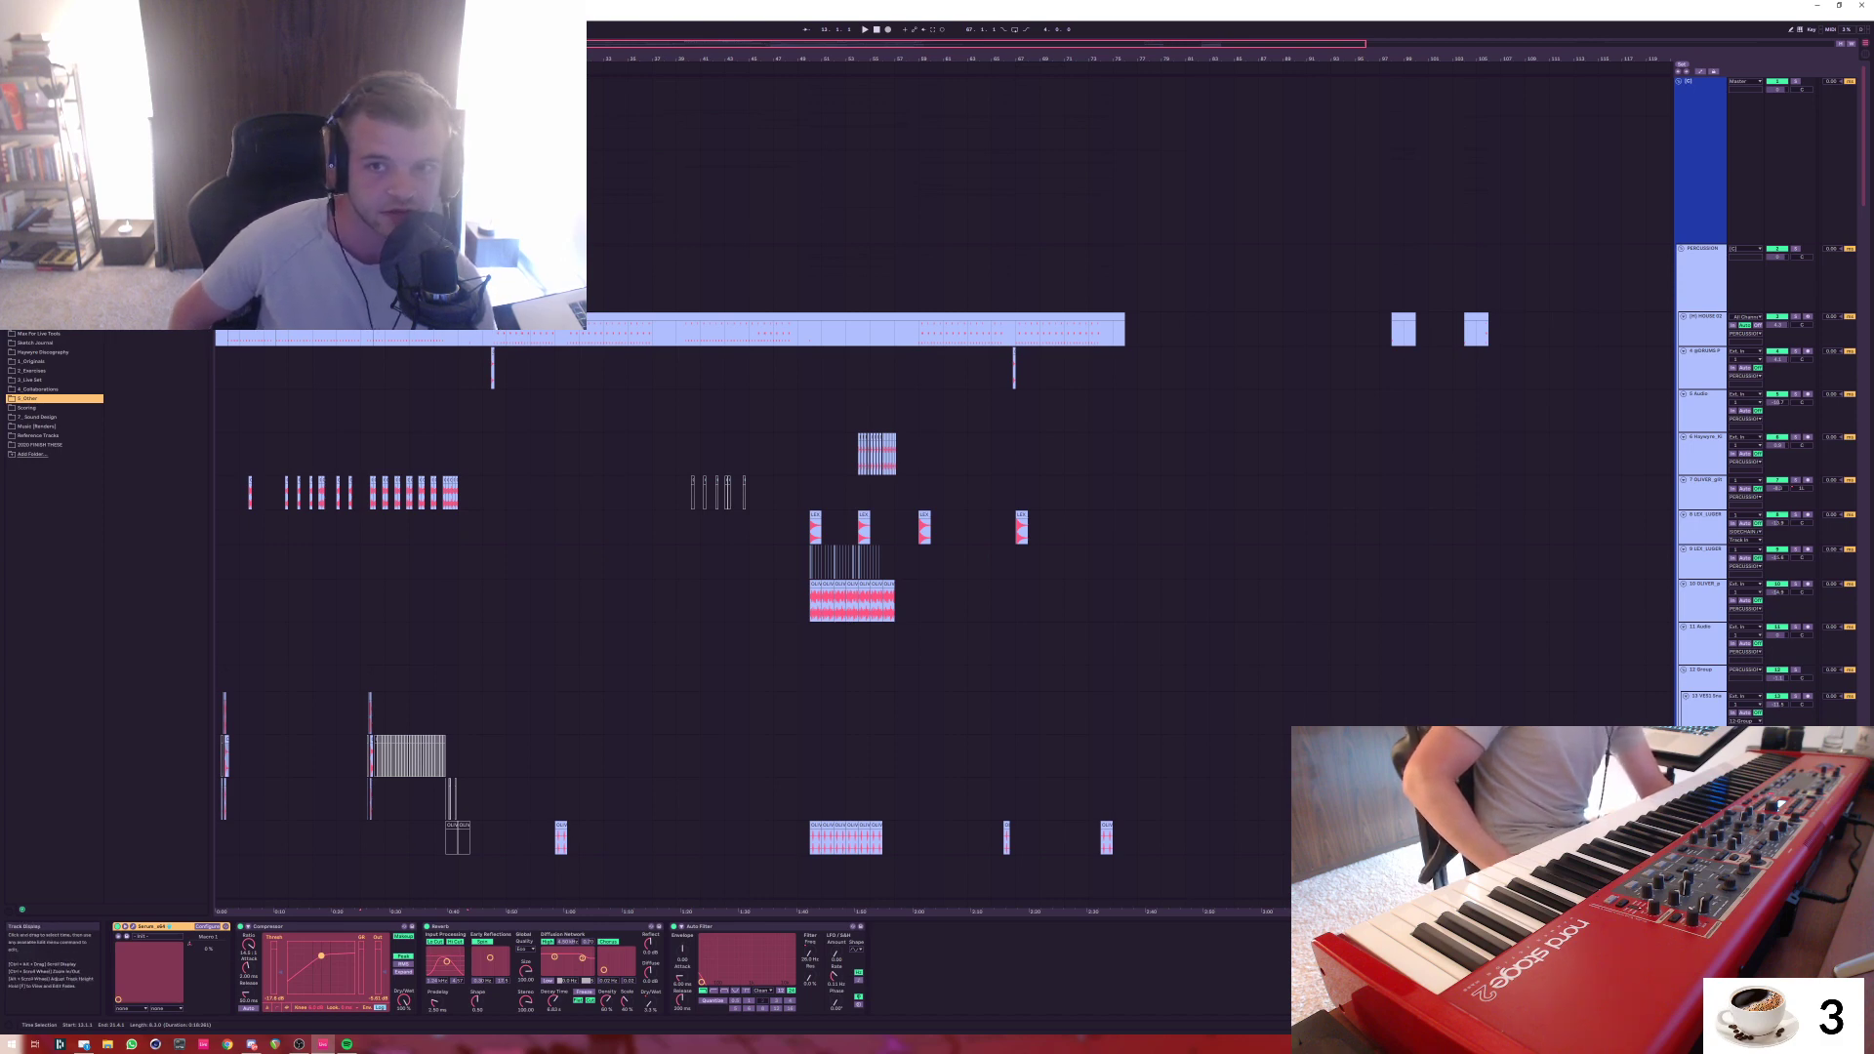
pyautogui.scroll(-5, 937, 517)
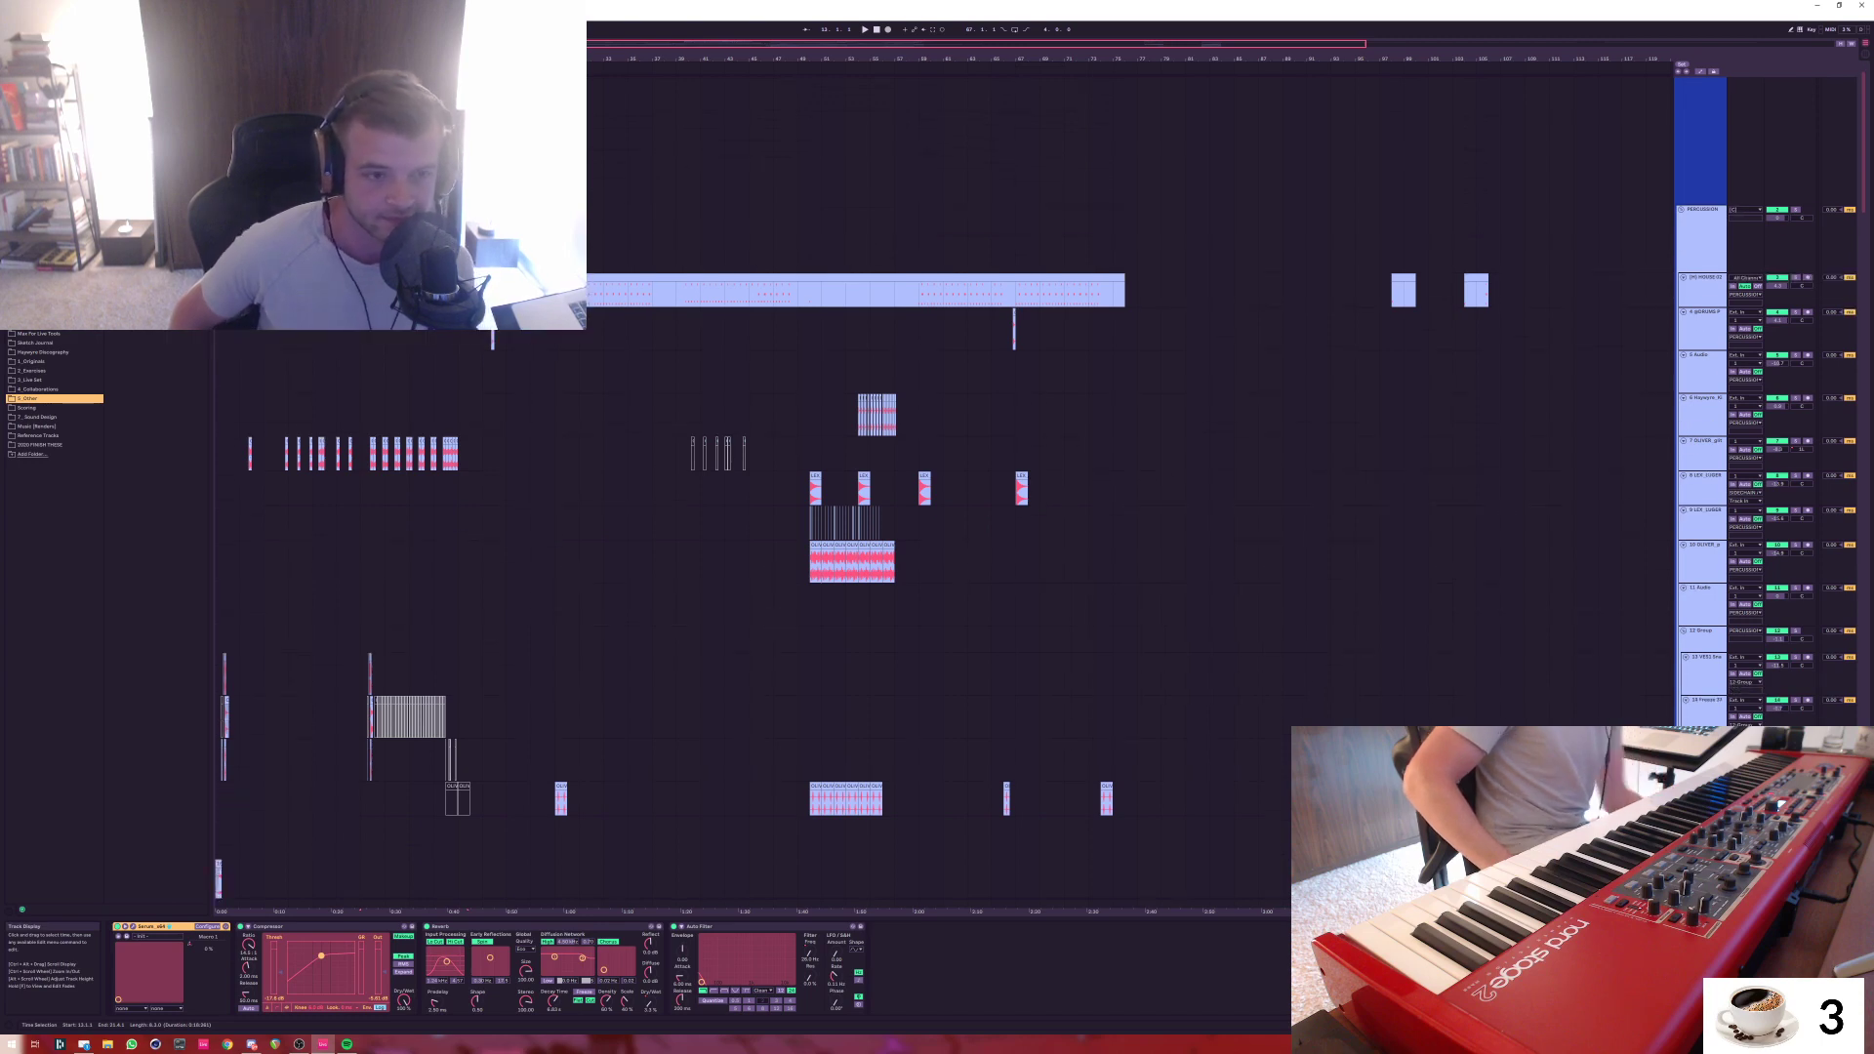
pyautogui.scroll(-10, 937, 488)
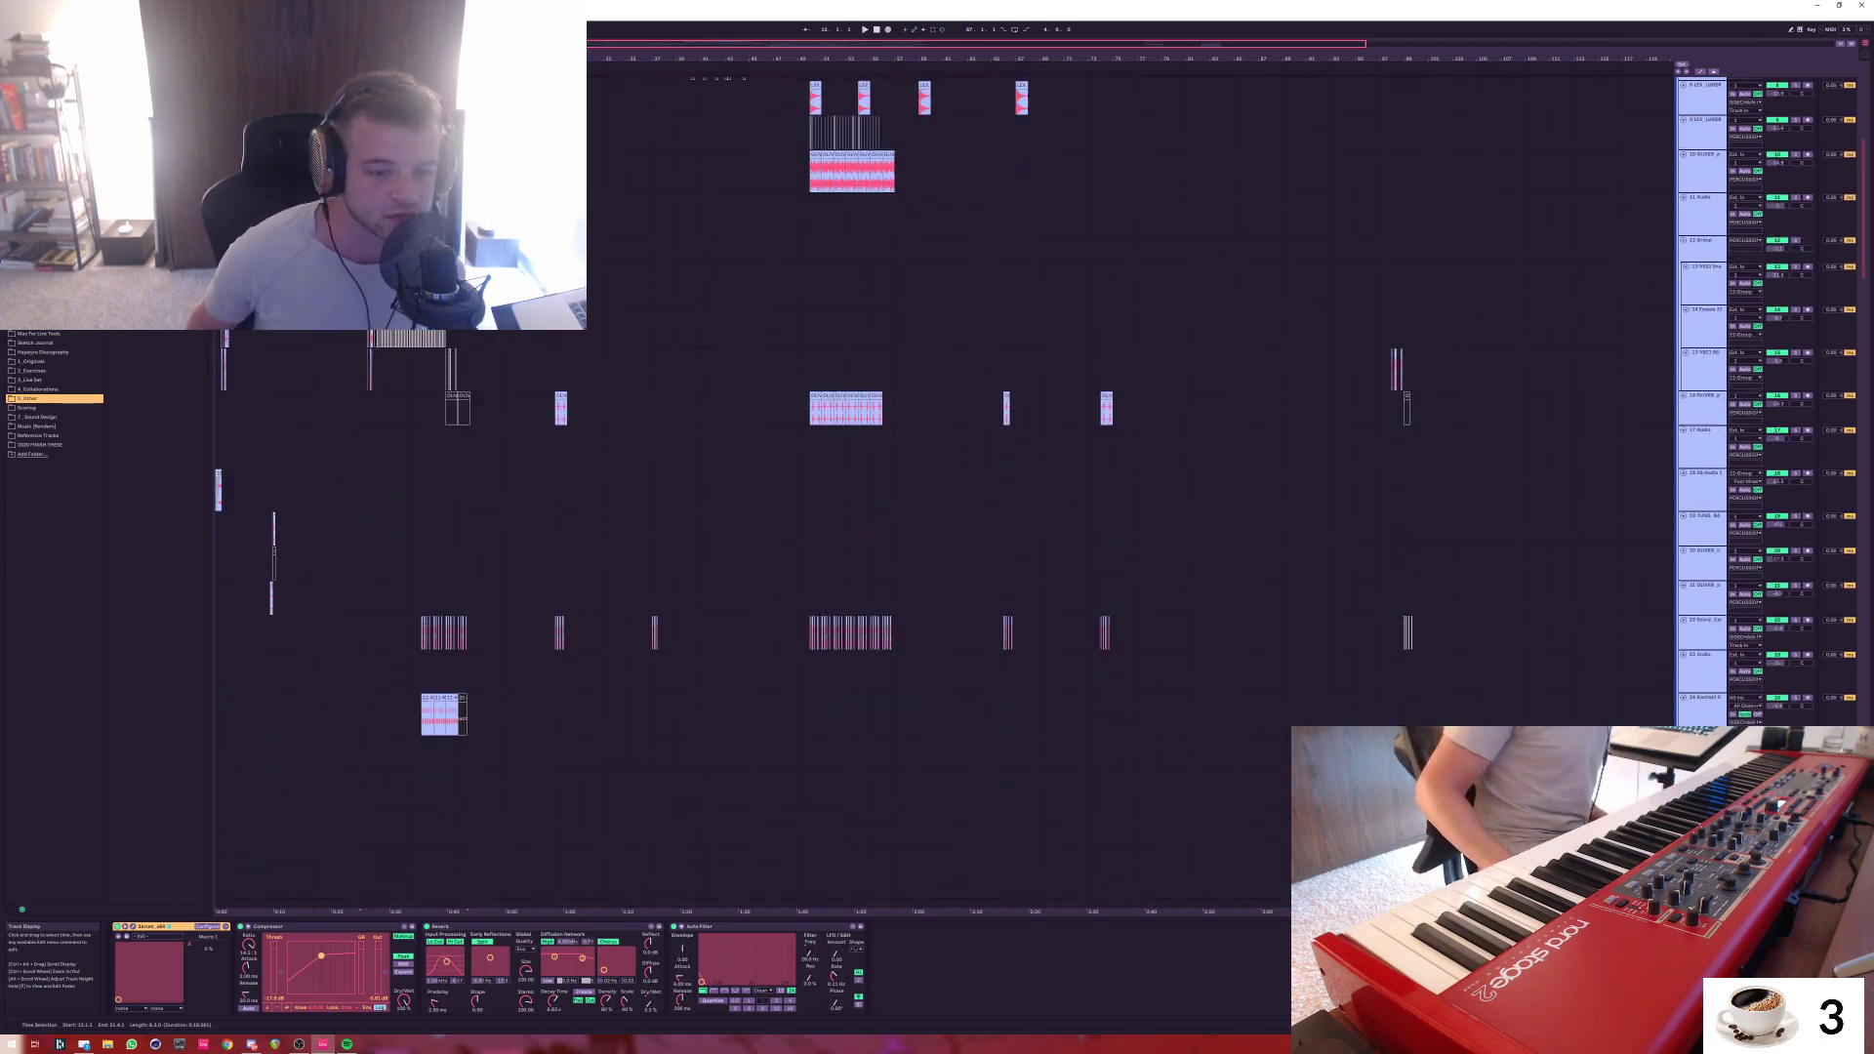
pyautogui.scroll(-2, 937, 488)
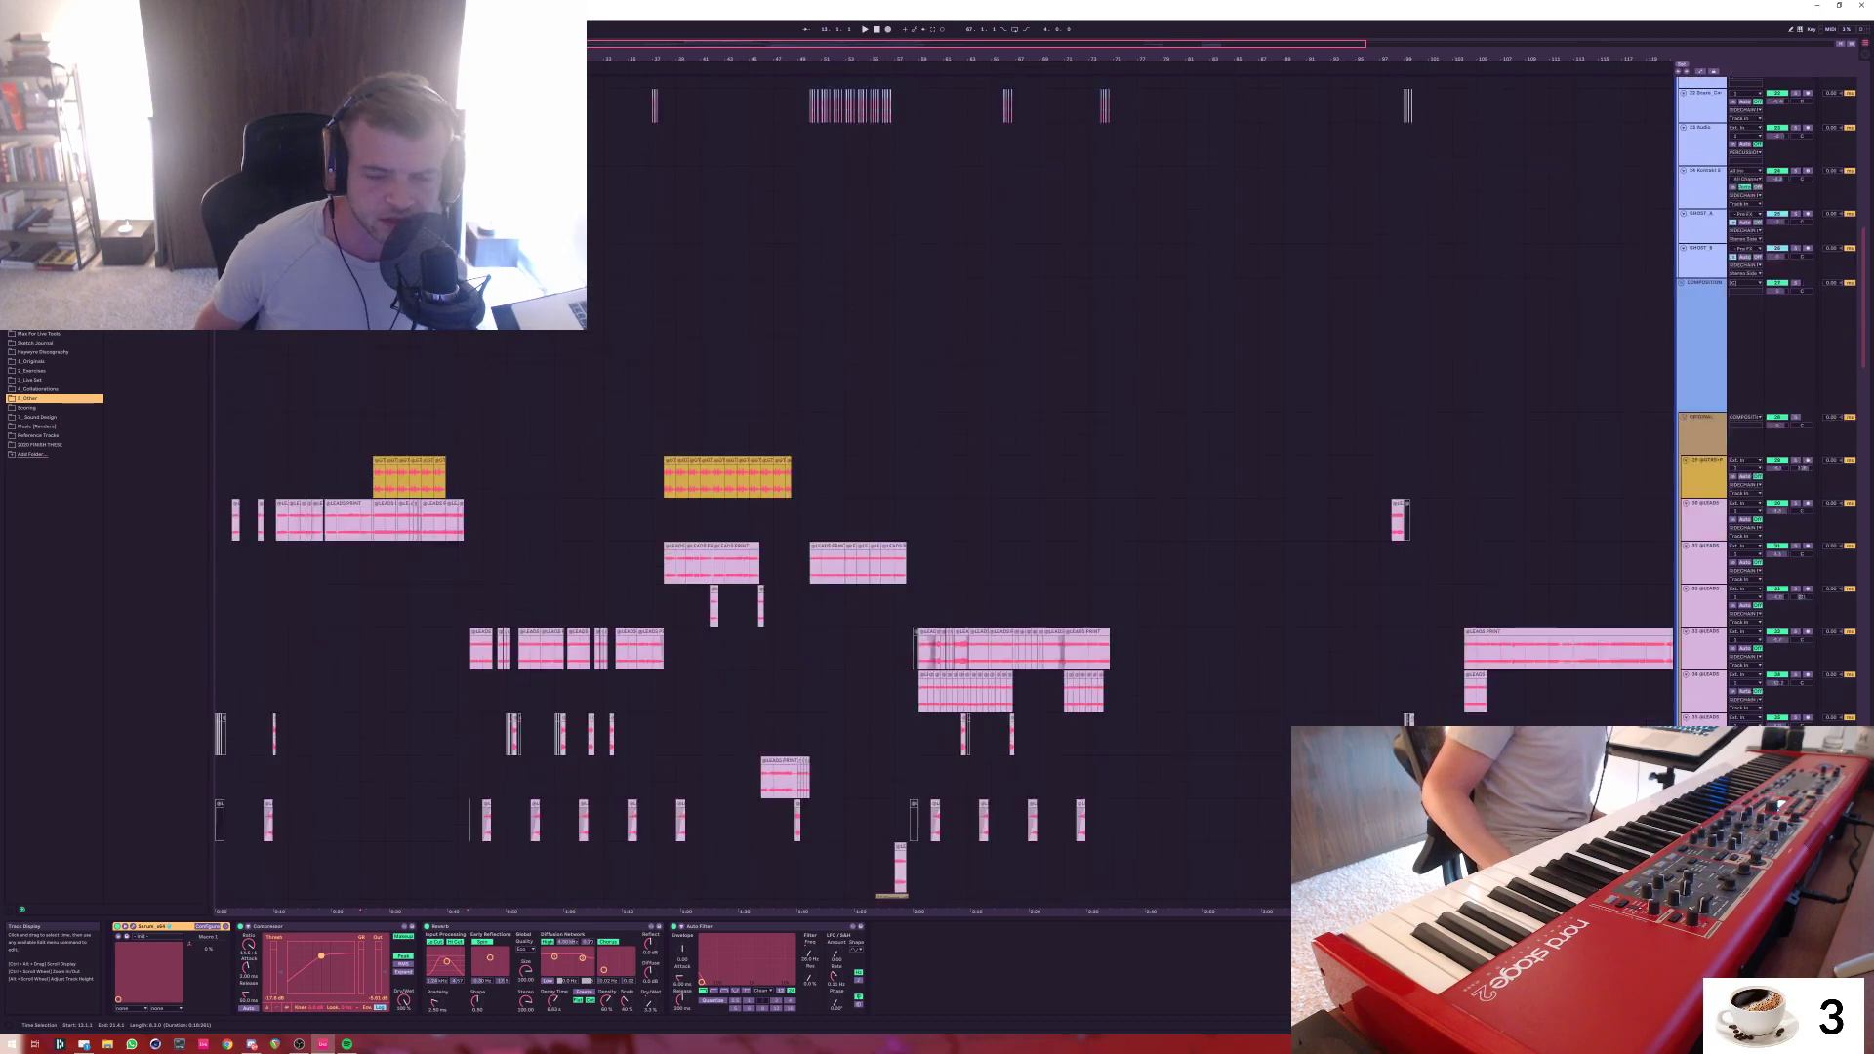
pyautogui.click(1137, 519)
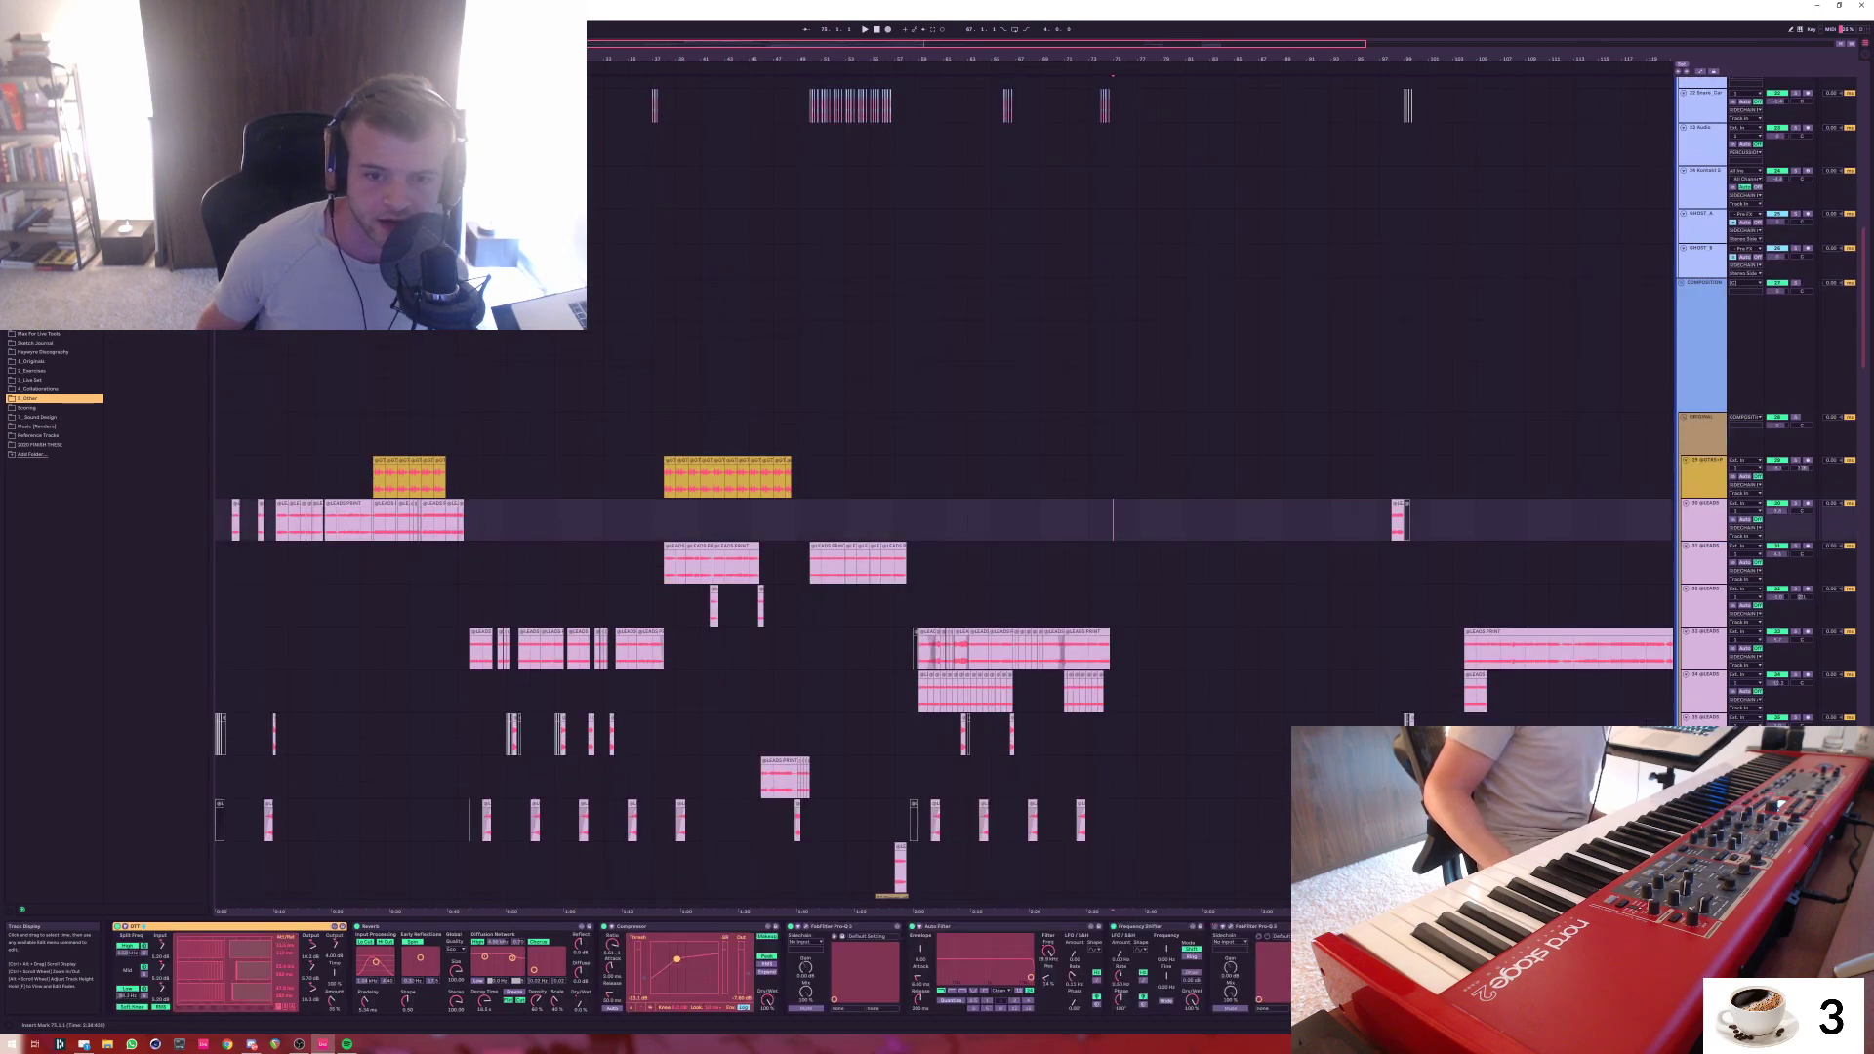
pyautogui.moveTo(1113, 518)
pyautogui.mouseDown()
pyautogui.moveTo(276, 664)
pyautogui.moveTo(217, 703)
pyautogui.mouseUp()
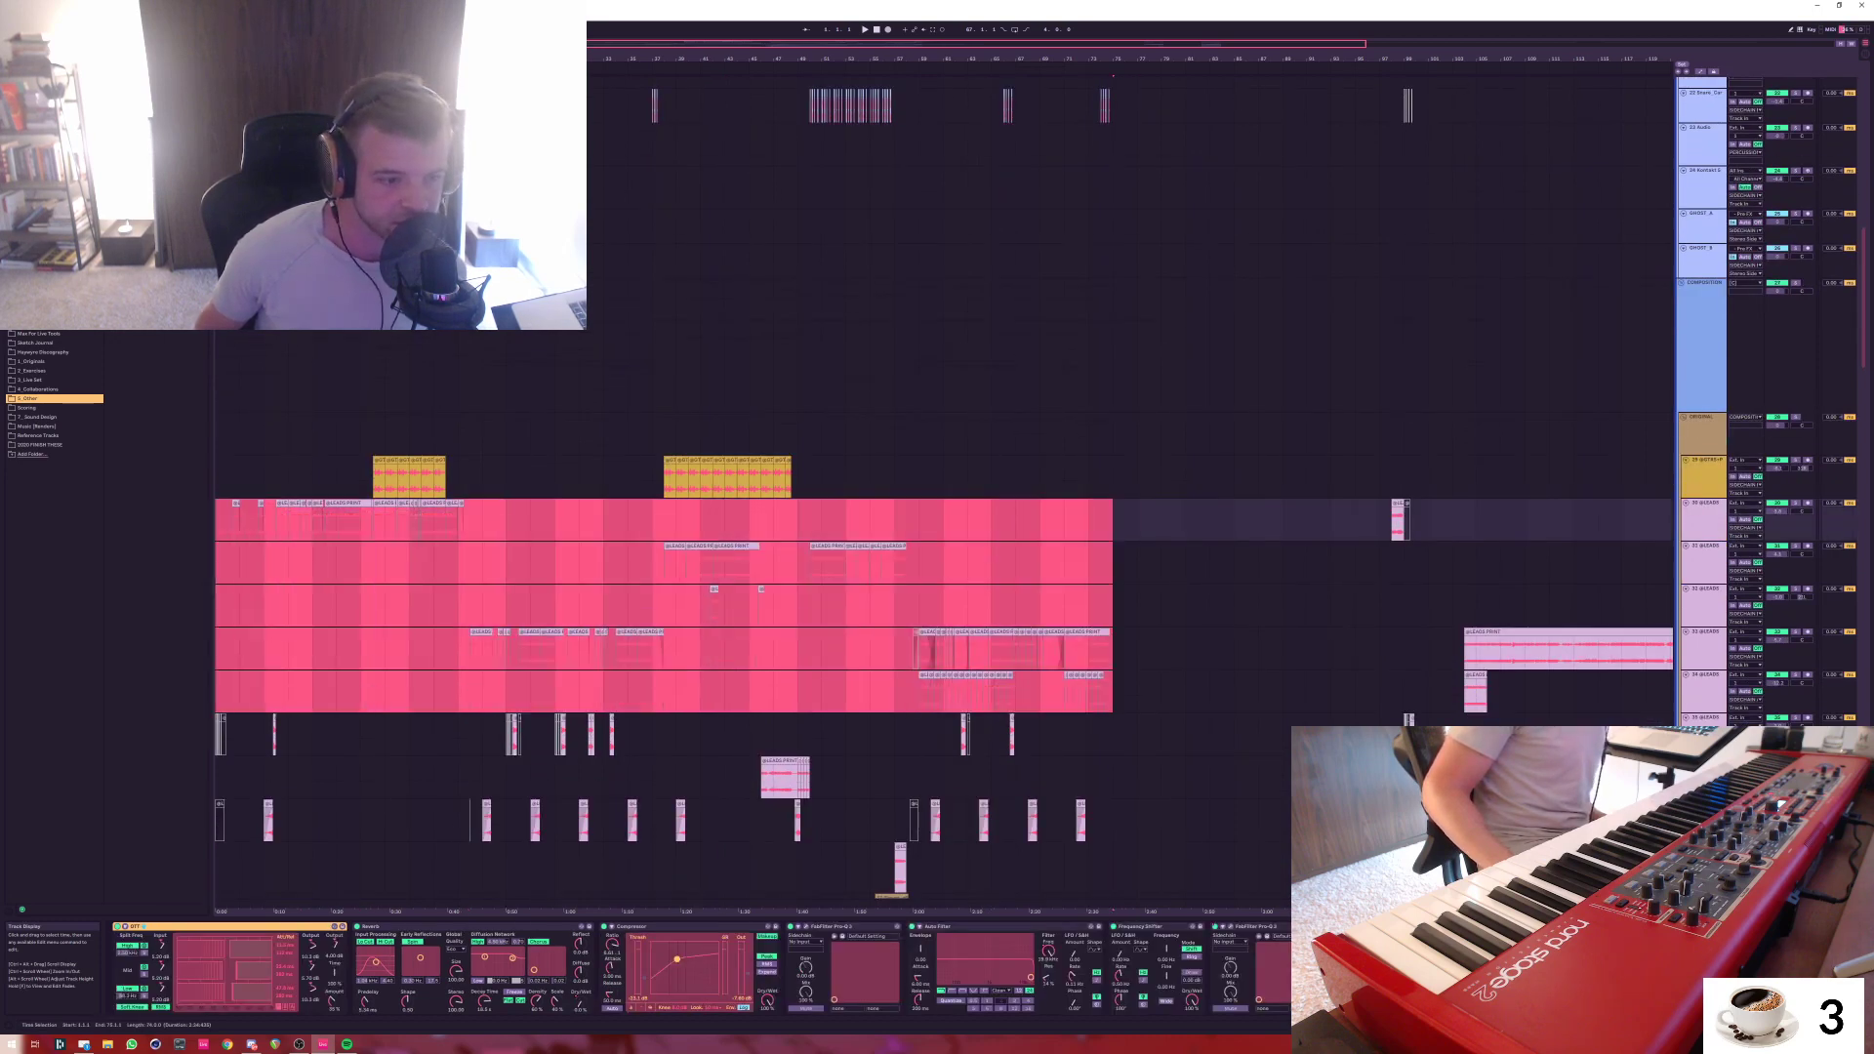
pyautogui.click(1161, 605)
pyautogui.click(1113, 562)
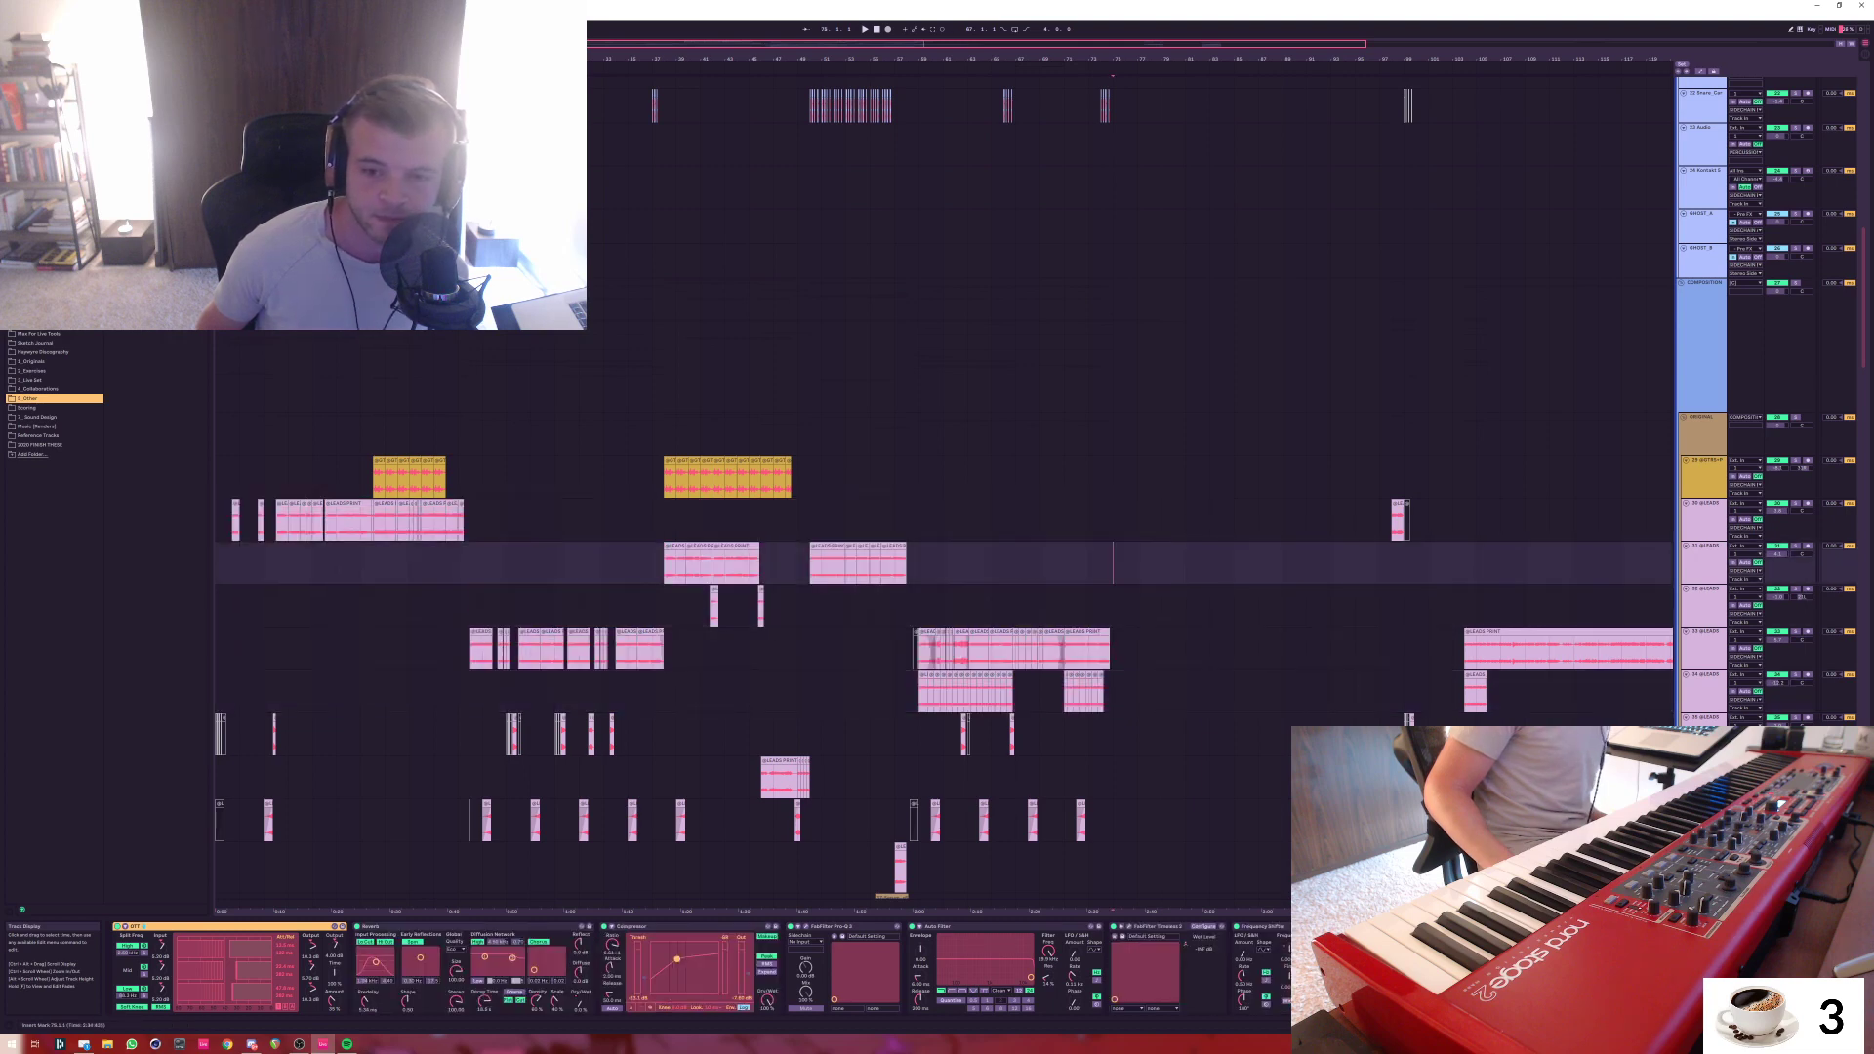
# Highlight the five pink tracks again over a slightly longer span, and move the insert marker to the first pink track's opening
pyautogui.moveTo(1138, 519); pyautogui.dragTo(216, 691)
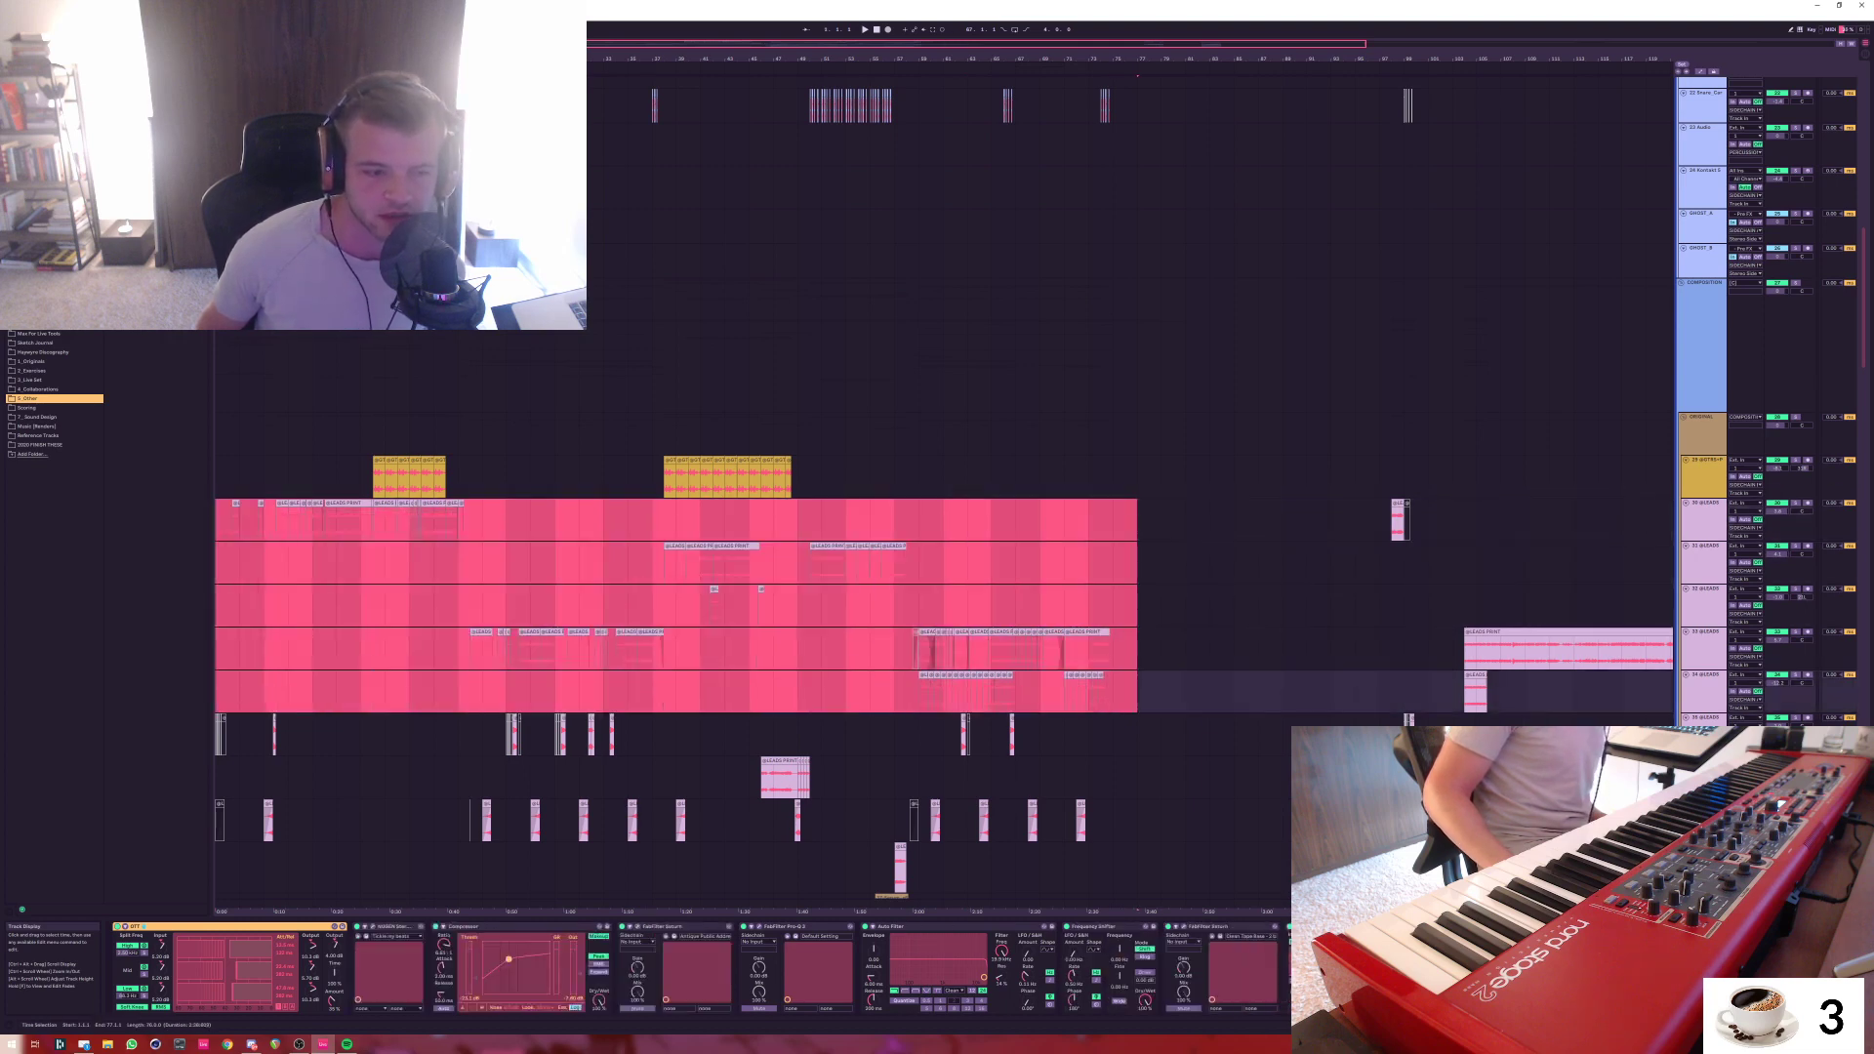
pyautogui.click(263, 692)
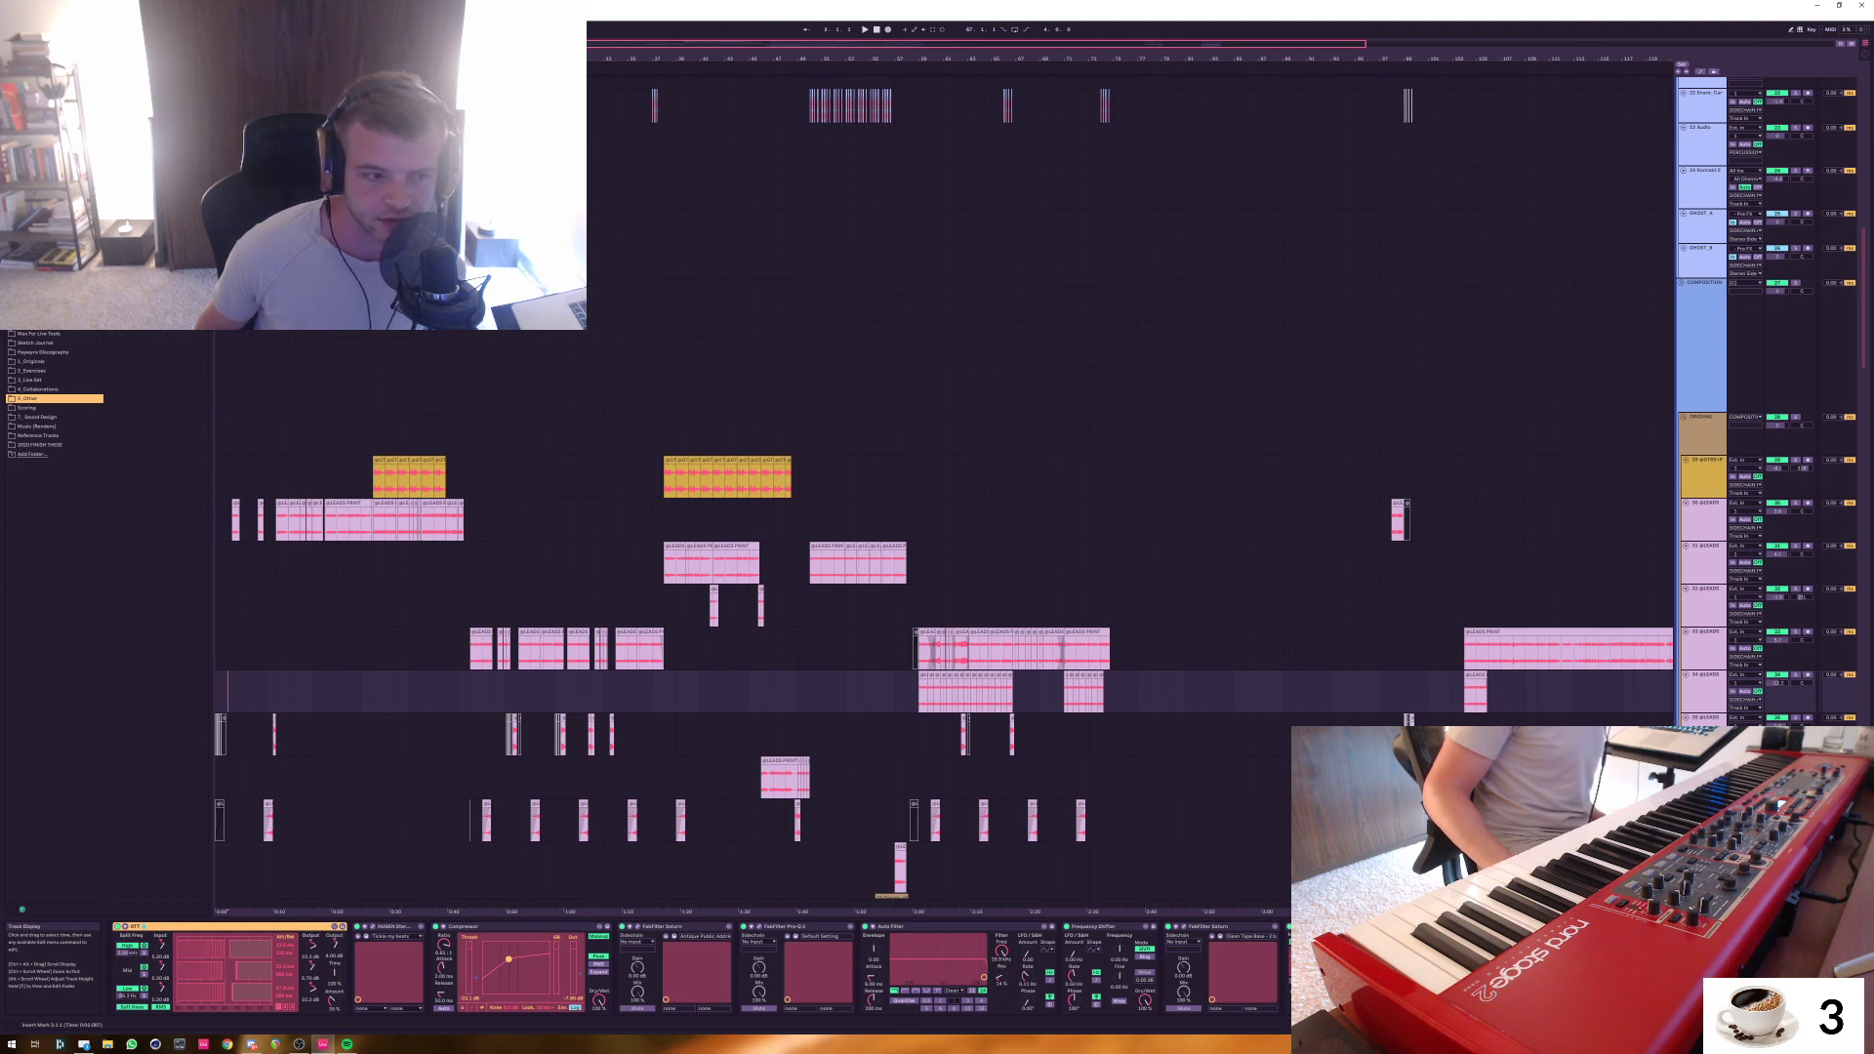
pyautogui.click(231, 519)
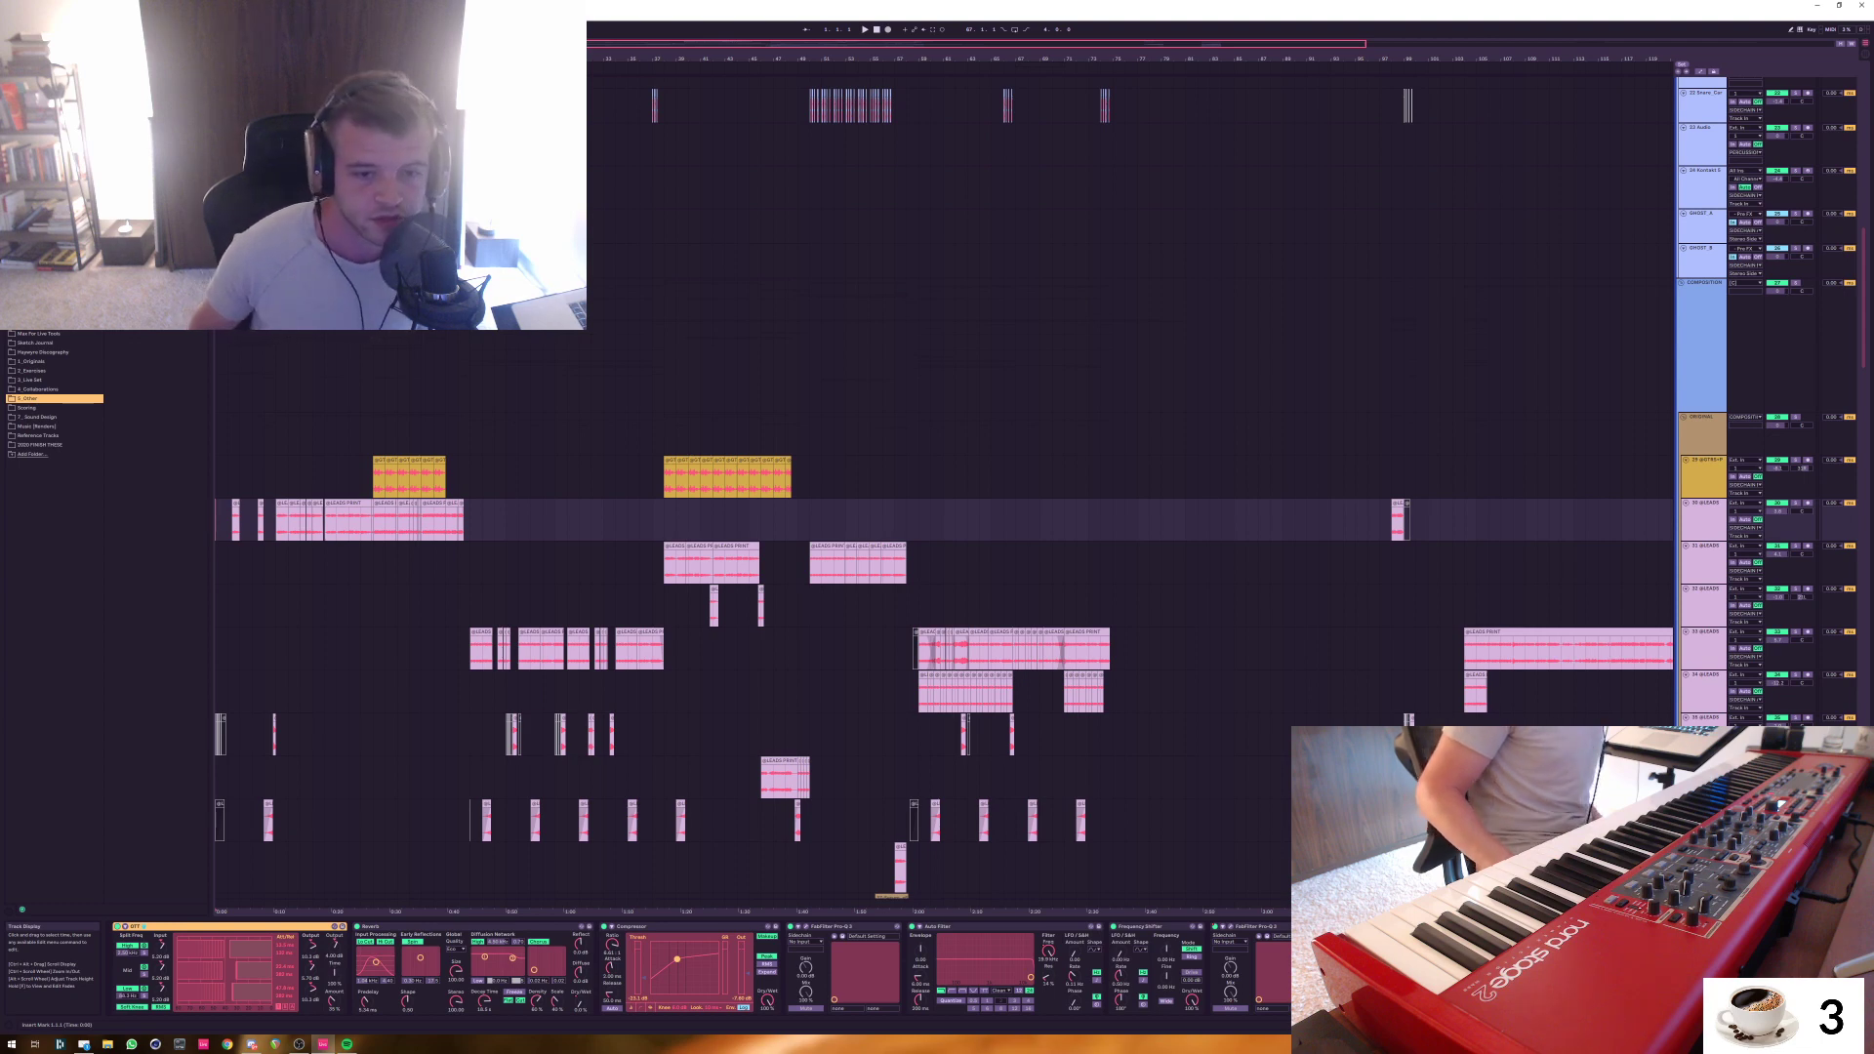
# Zoom in on the opening bars of the percussion group and inspect the short early clips on its lower tracks
pyautogui.moveTo(1864, 297); pyautogui.dragTo(1863, 134)
pyautogui.scroll(-4, 937, 489)
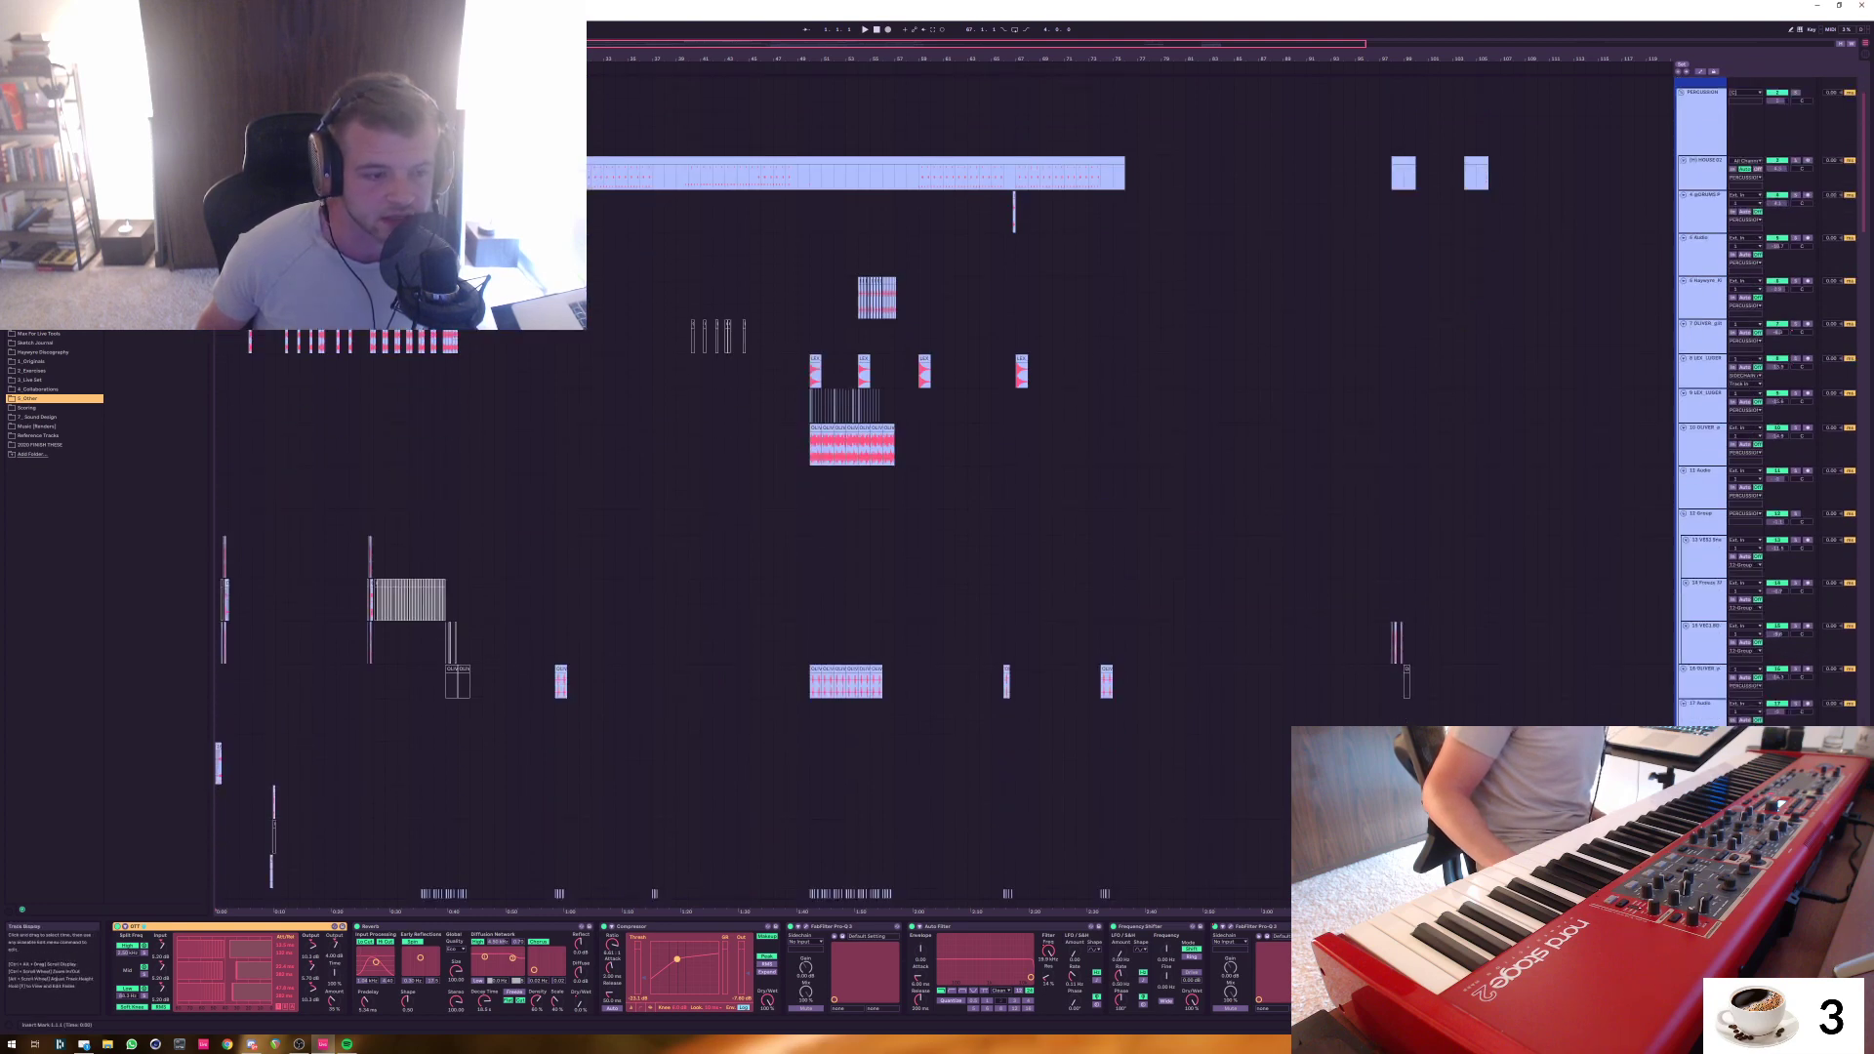
pyautogui.scroll(5, 225, 488)
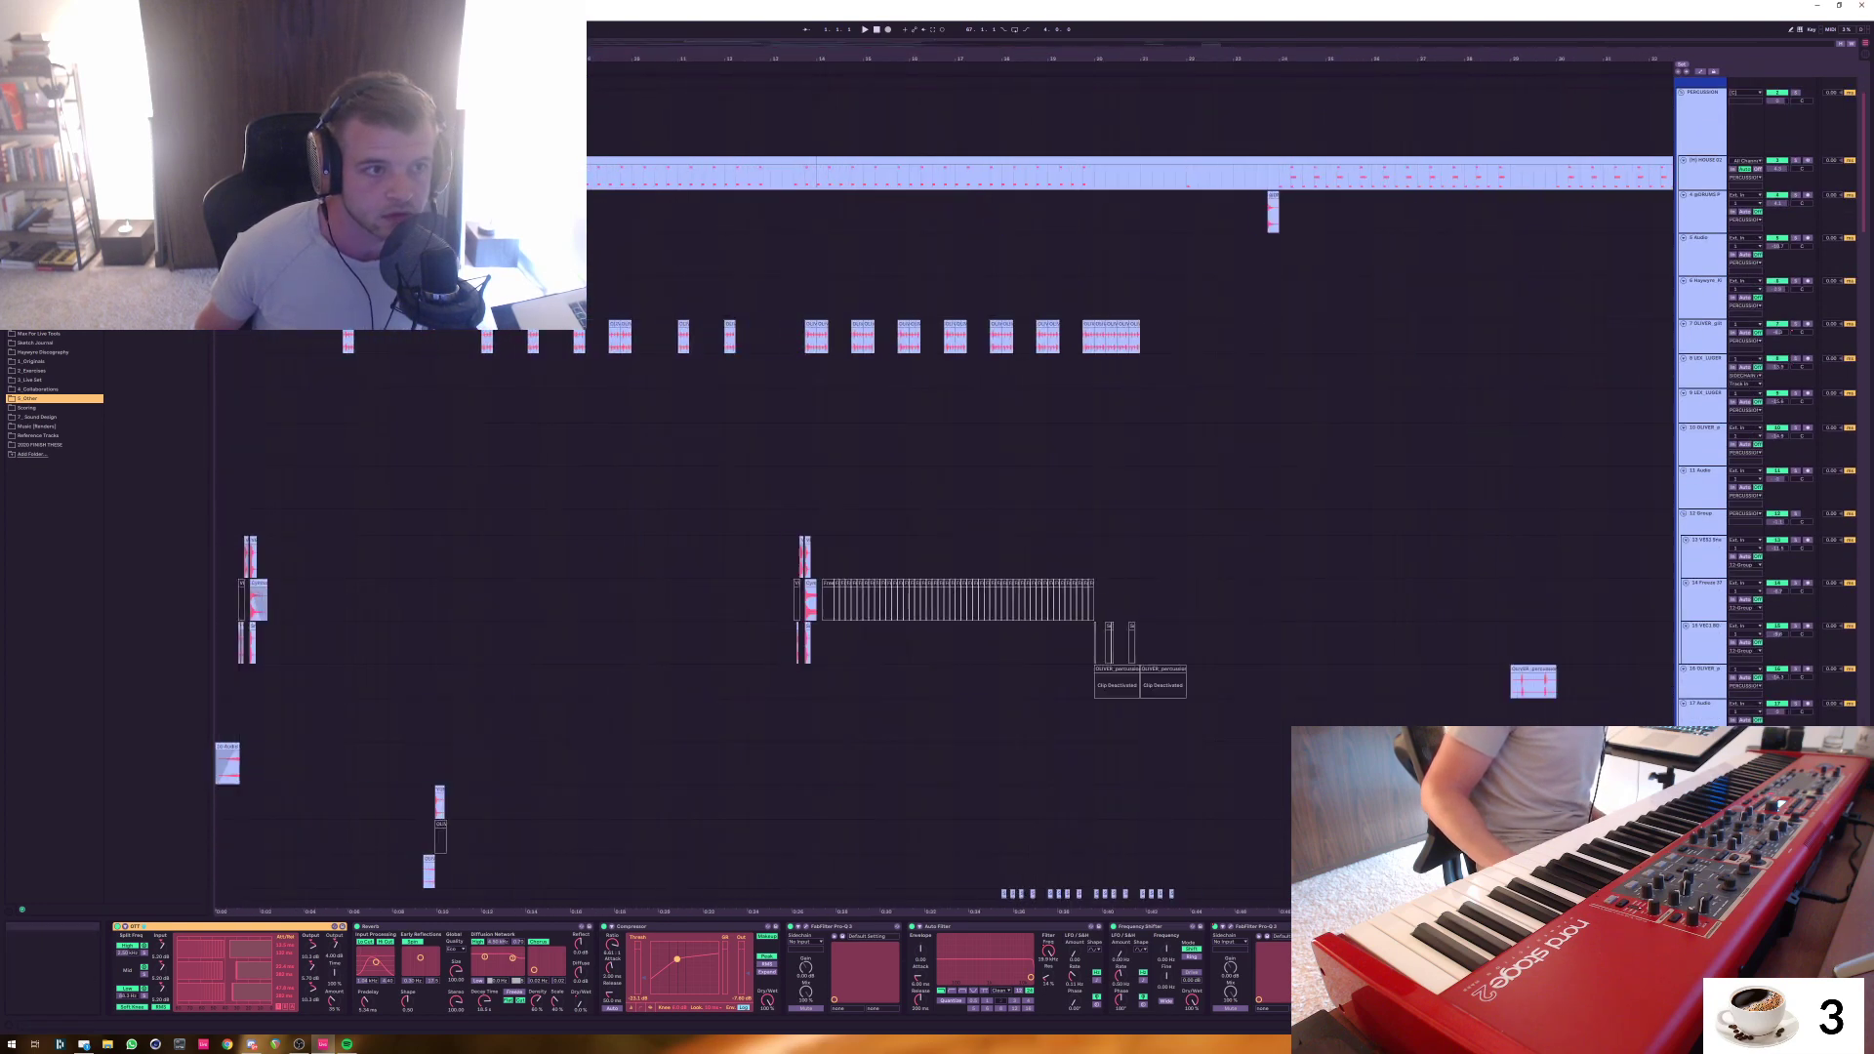
pyautogui.click(222, 720)
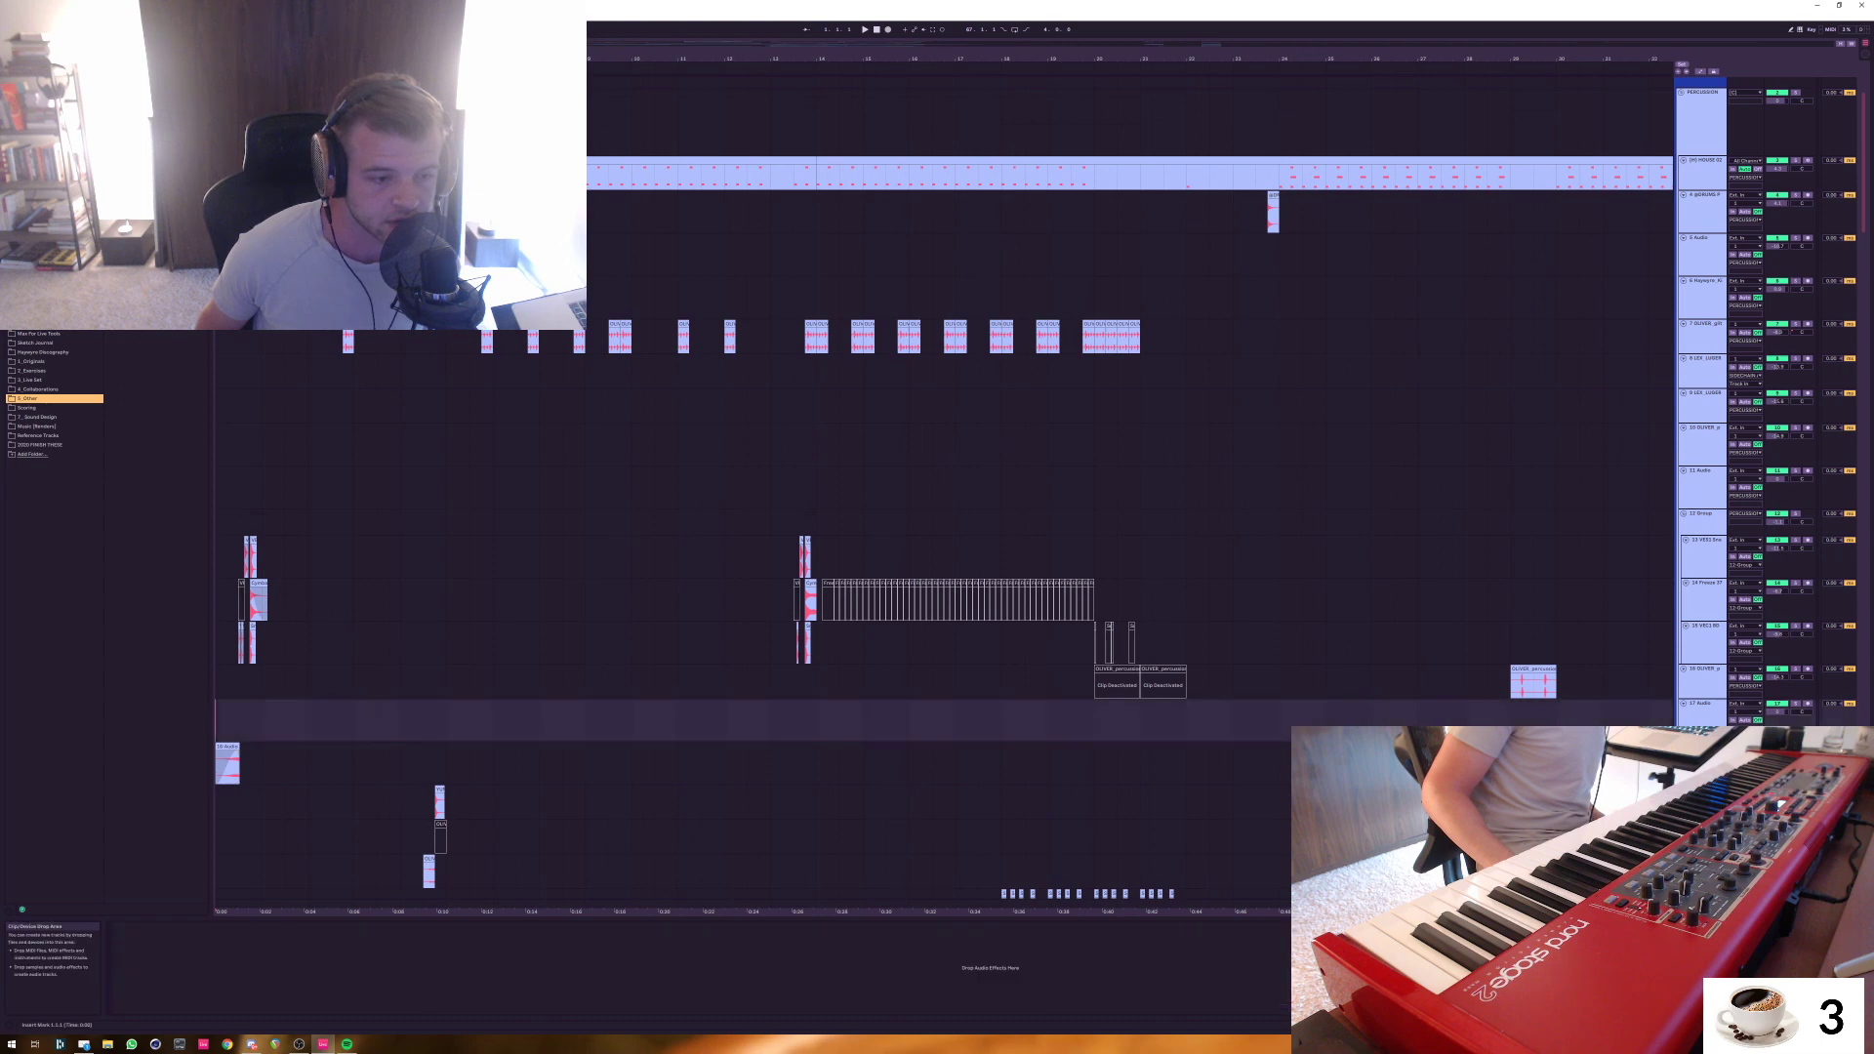
pyautogui.scroll(-1, 943, 488)
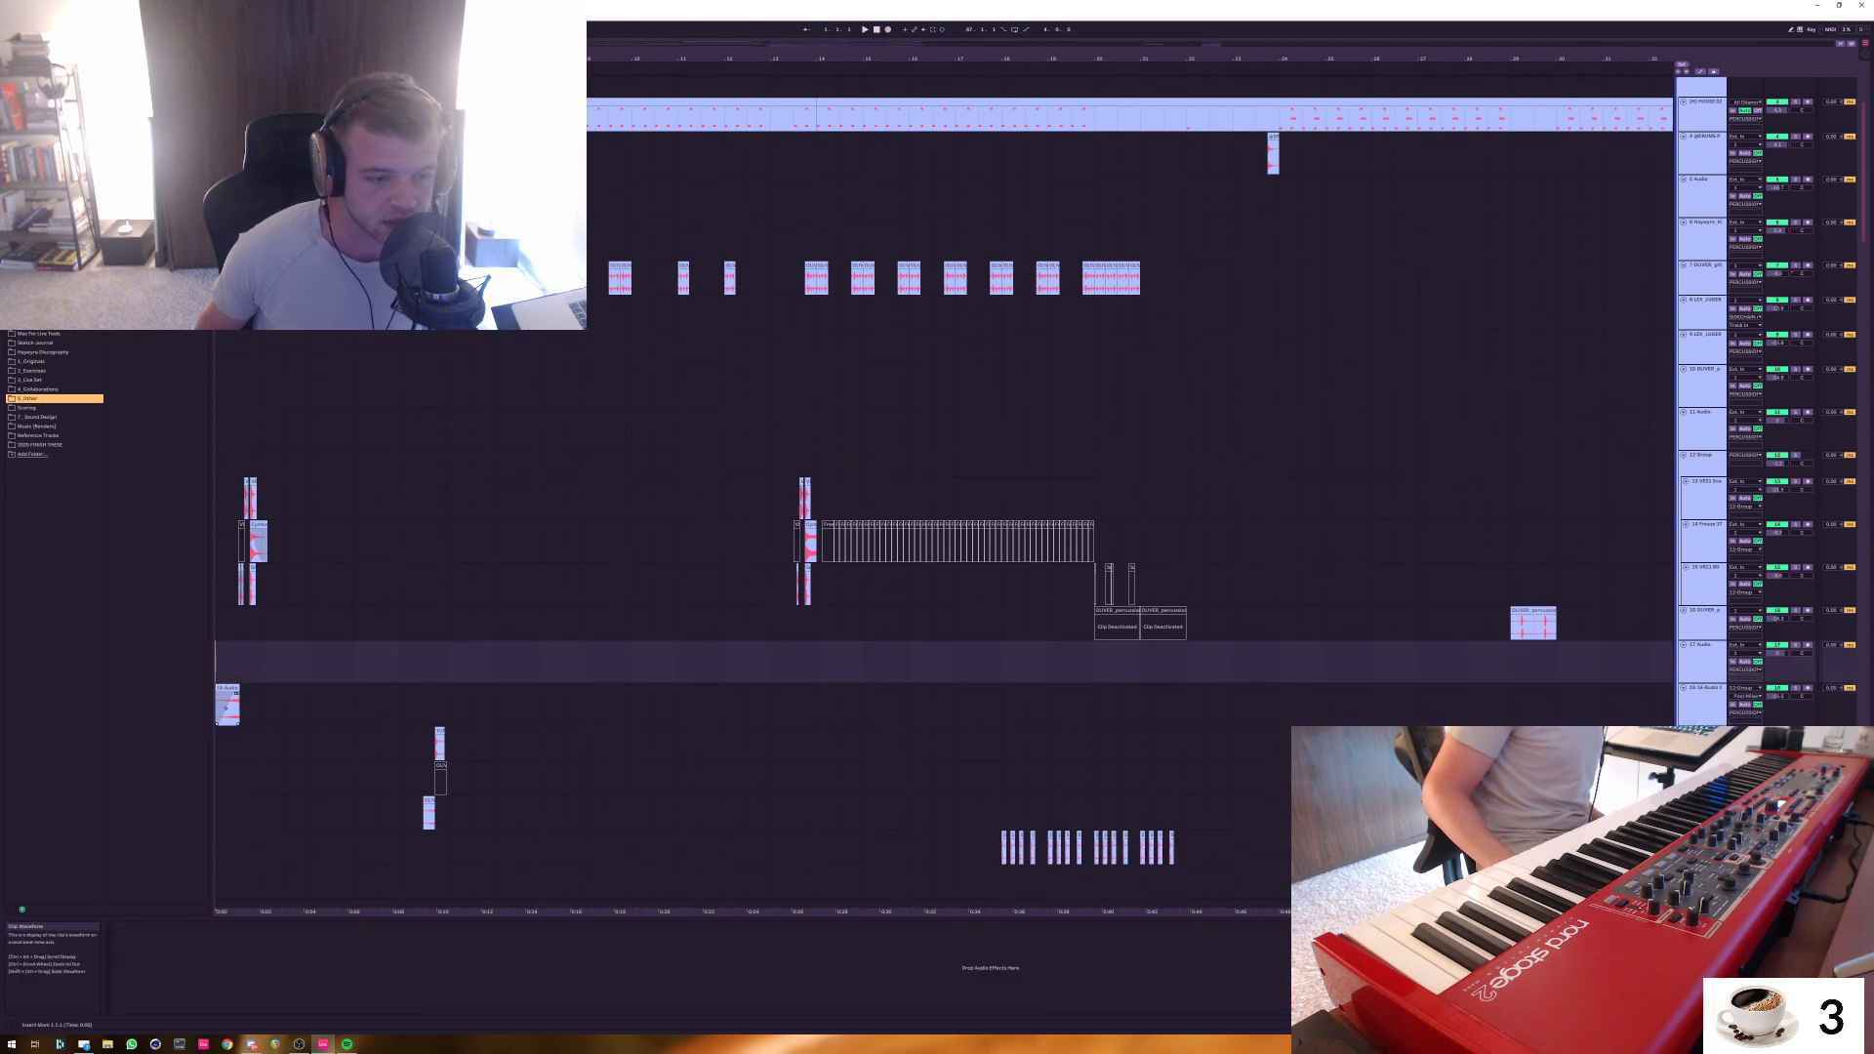
pyautogui.click(284, 705)
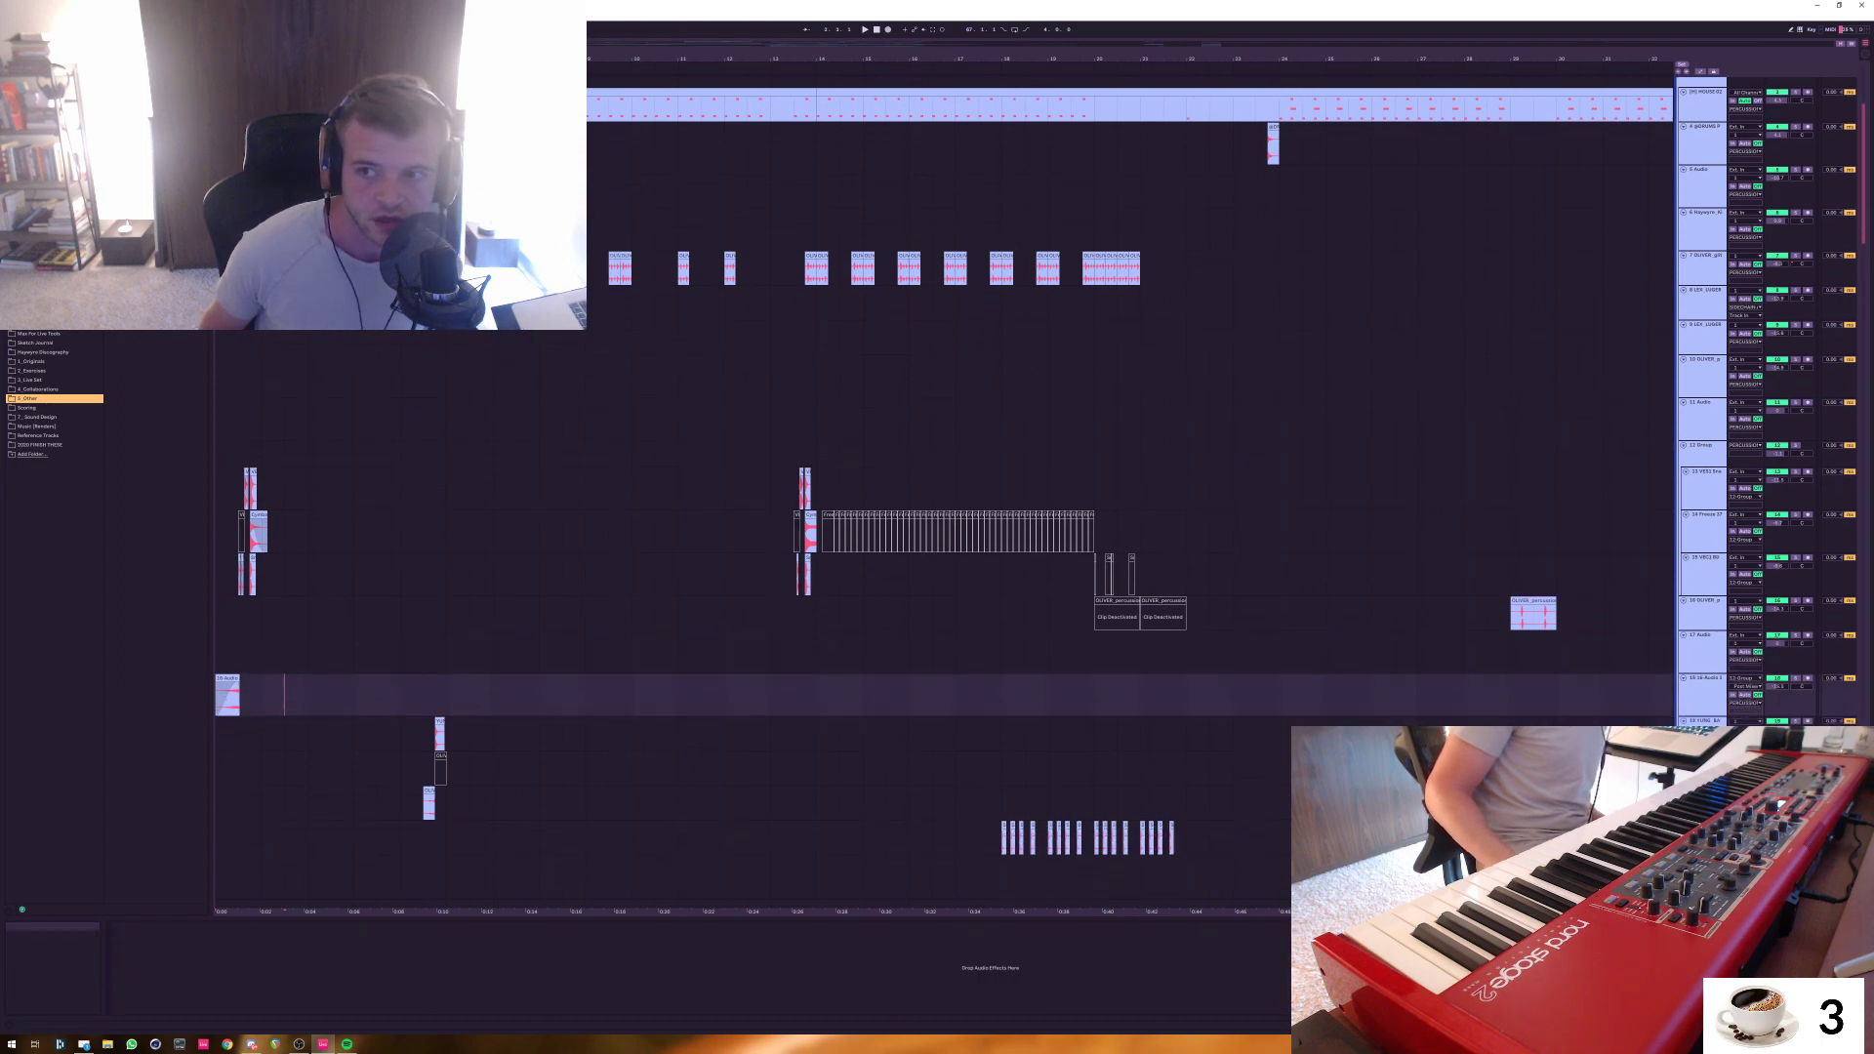
# Check the composition tracks over the opening bars, and play the arrangement from its start while viewing the percussion group
pyautogui.scroll(-10, 937, 488)
pyautogui.scroll(5, 937, 488)
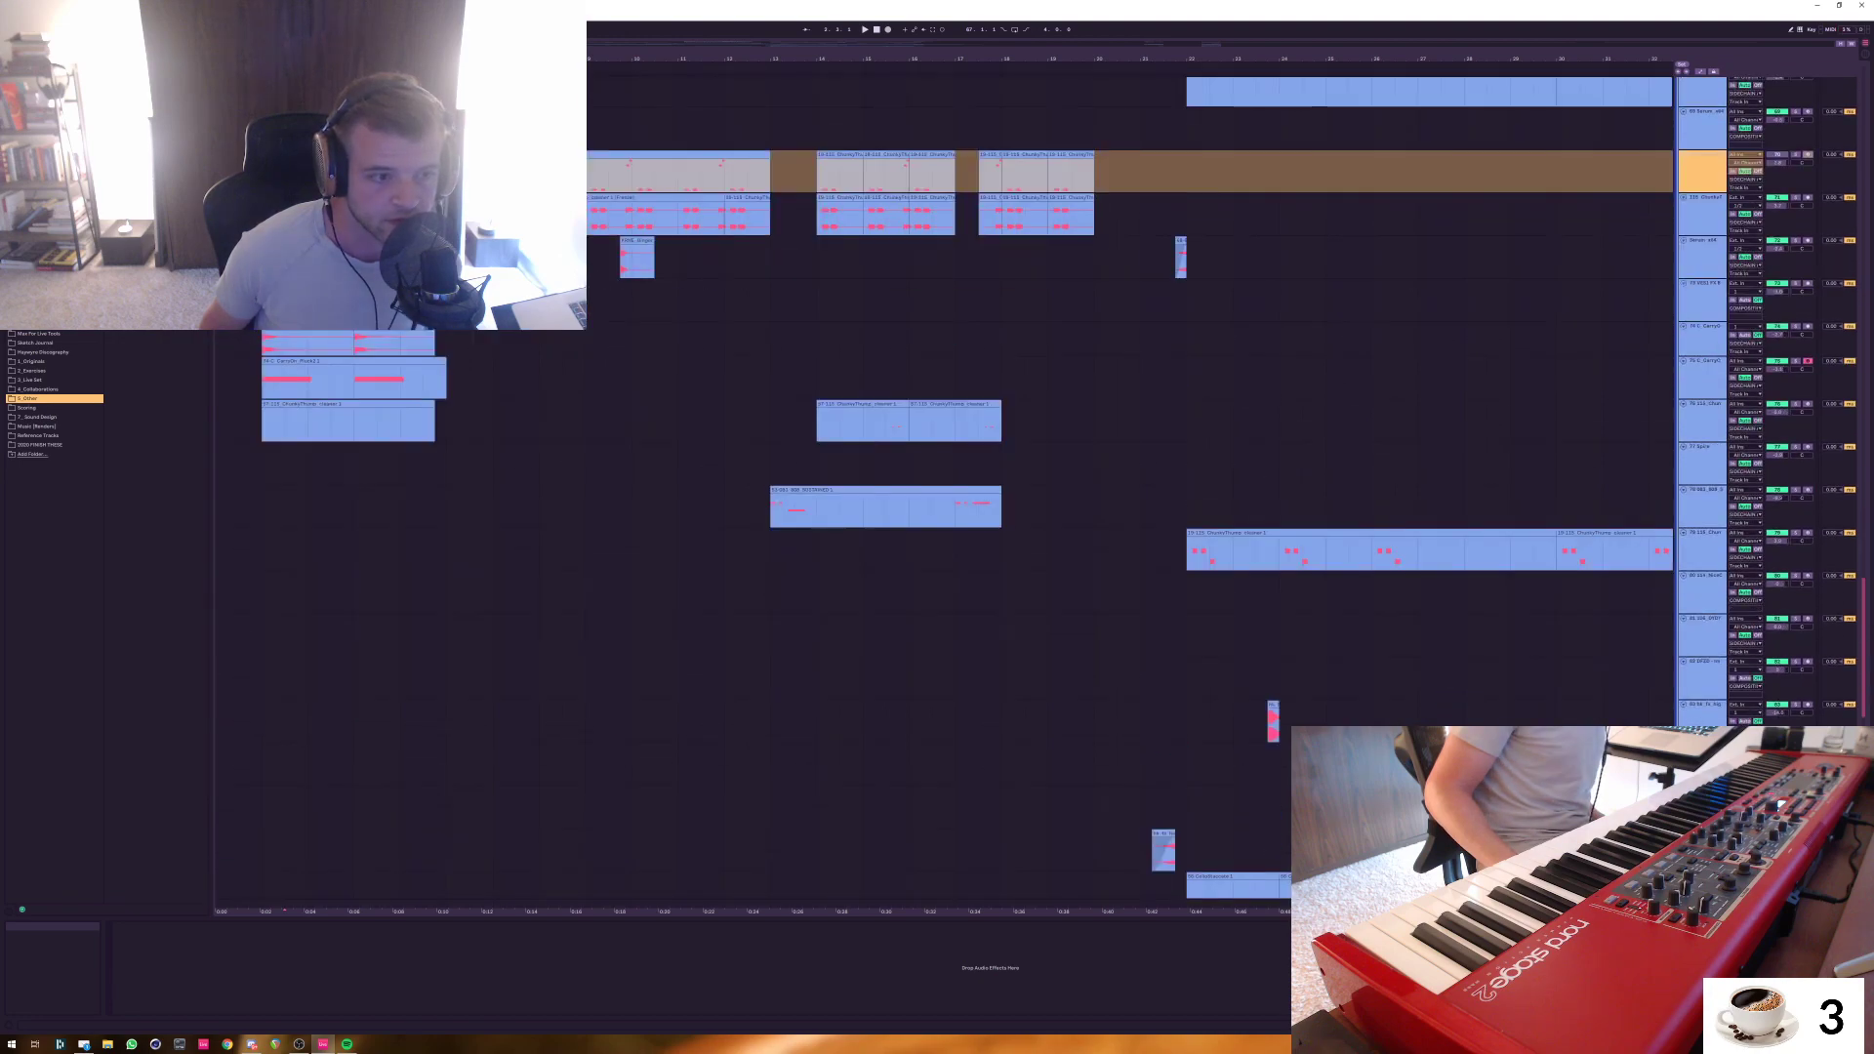
pyautogui.scroll(10, 937, 488)
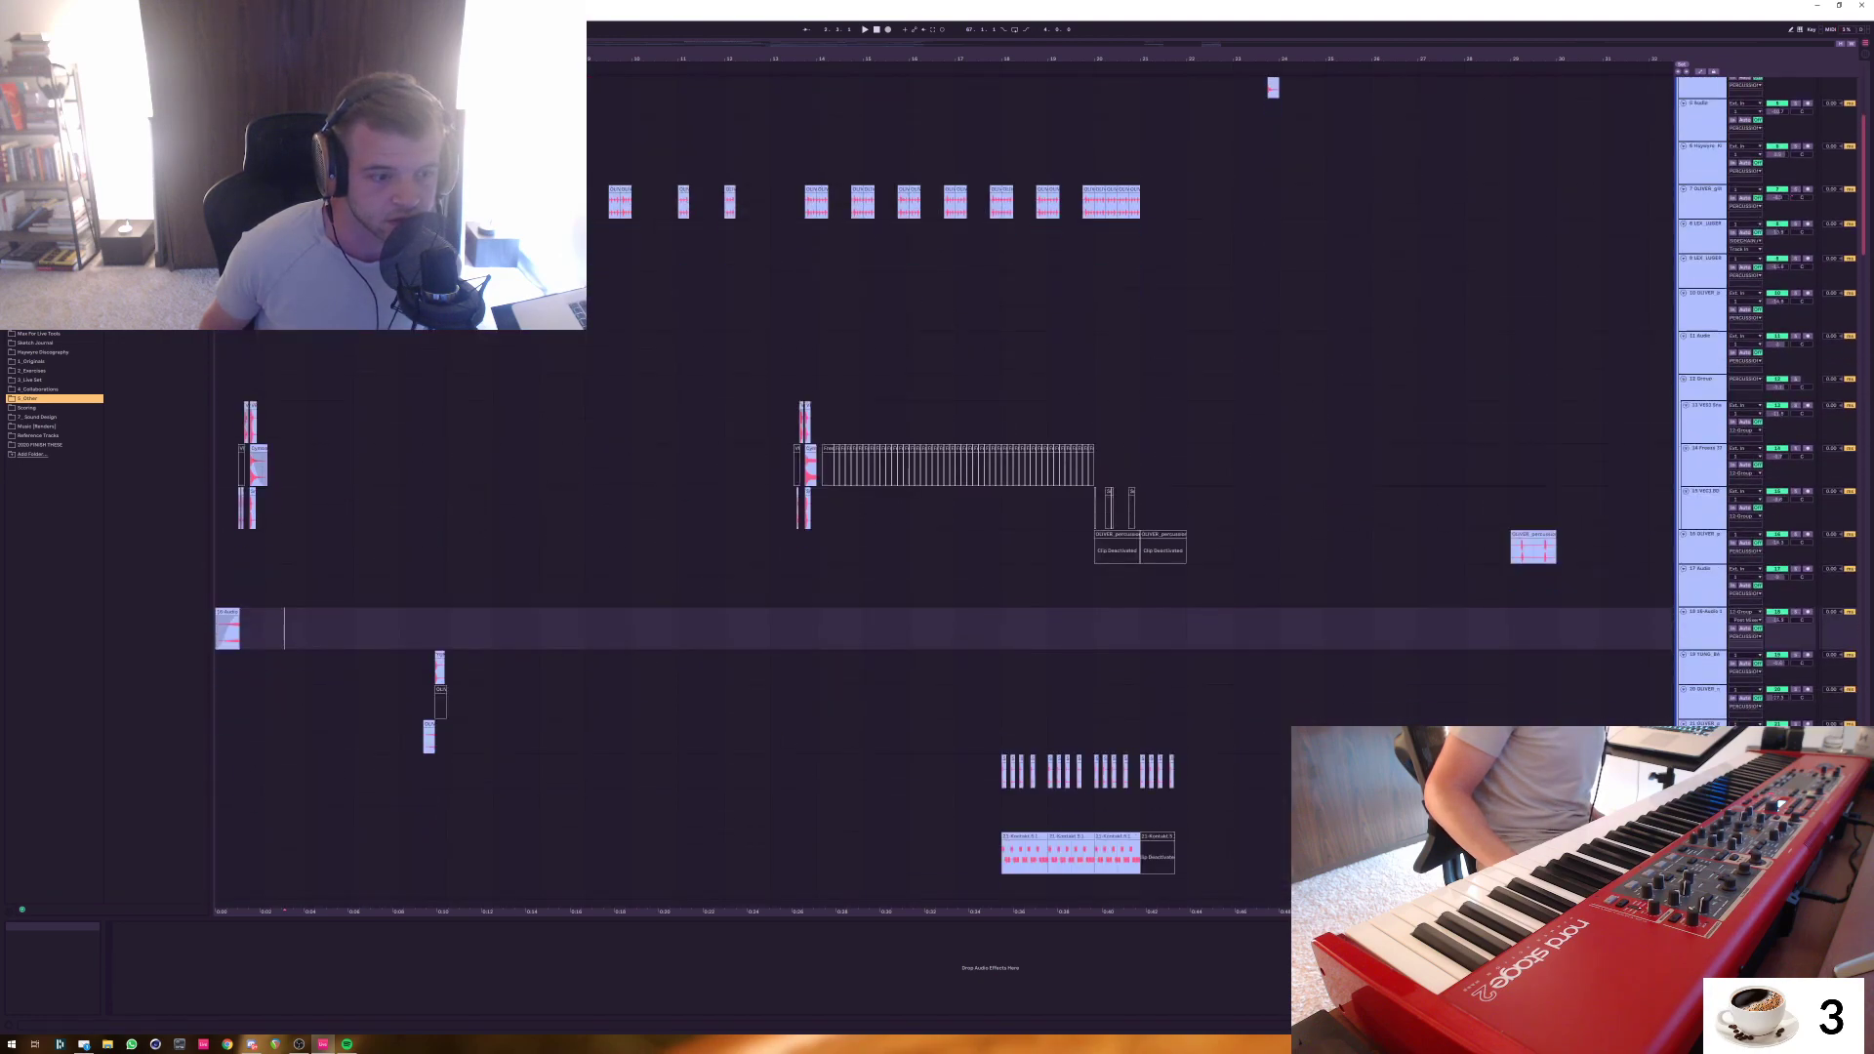
pyautogui.click(216, 547)
pyautogui.press('space')
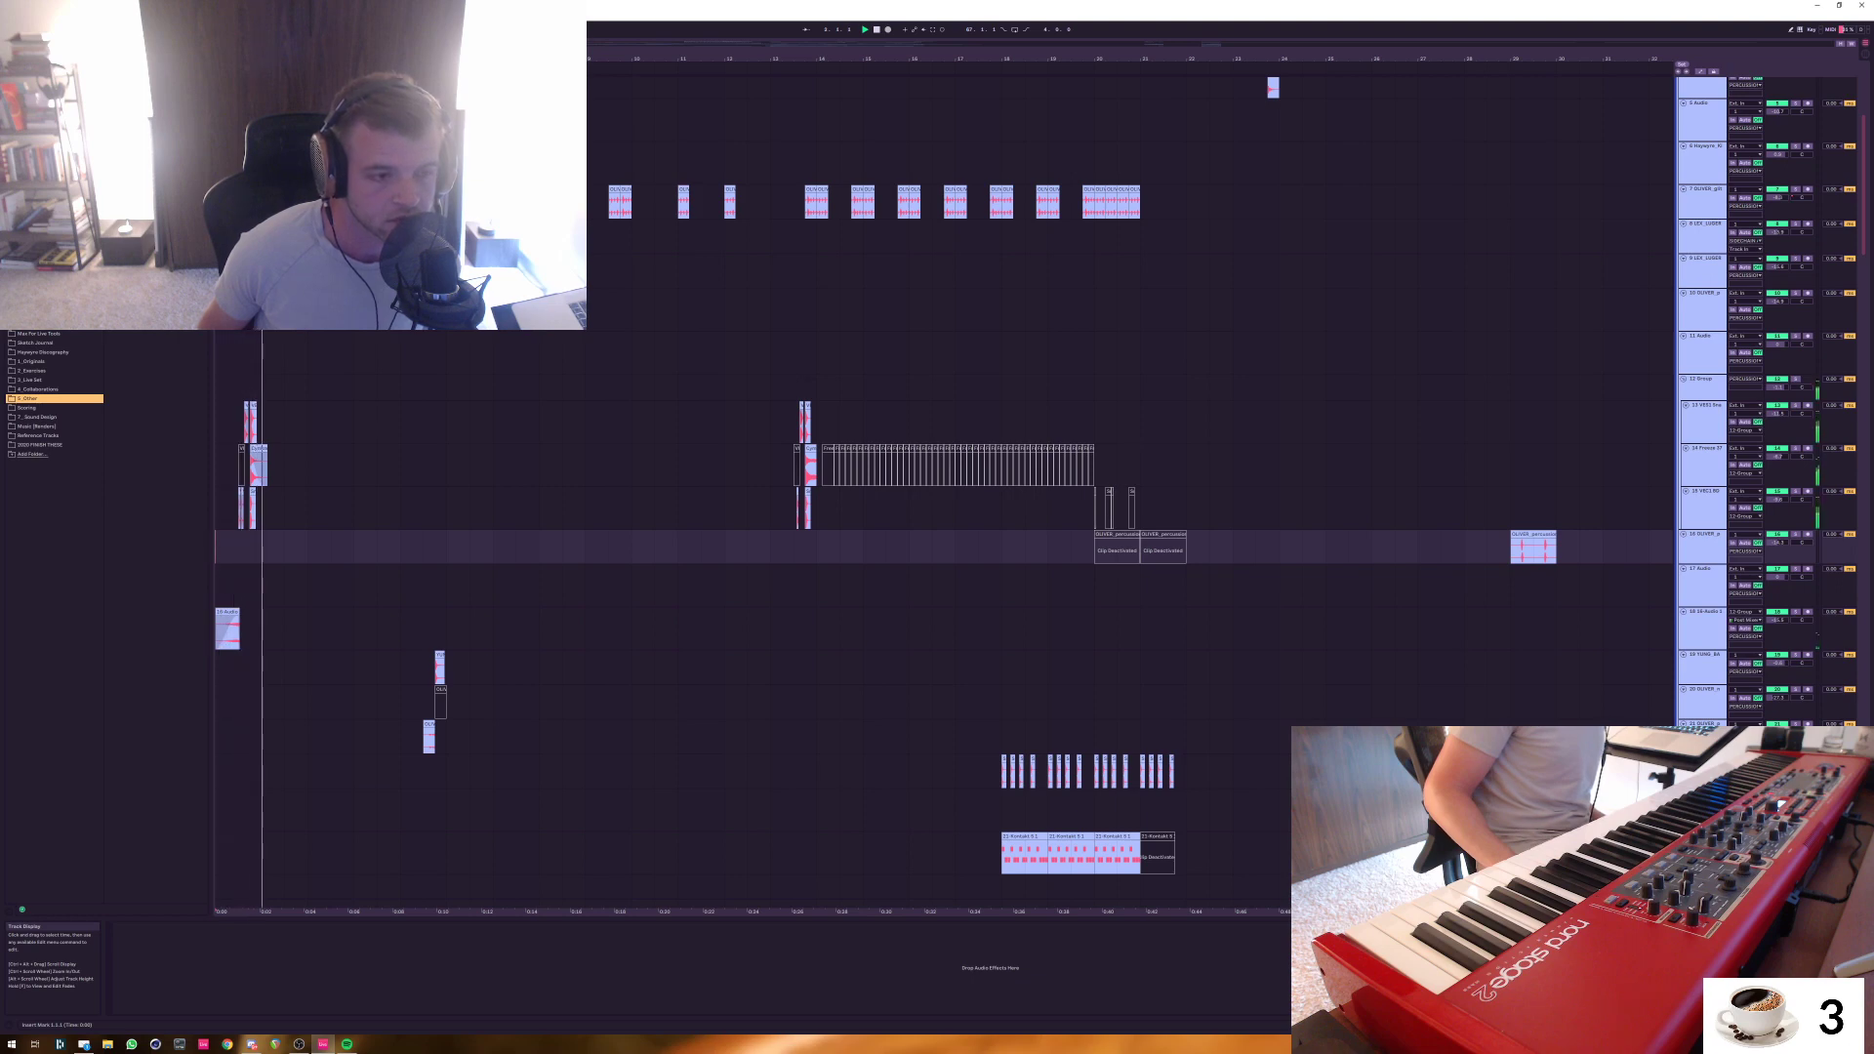
pyautogui.scroll(2, 937, 488)
pyautogui.scroll(3, 943, 488)
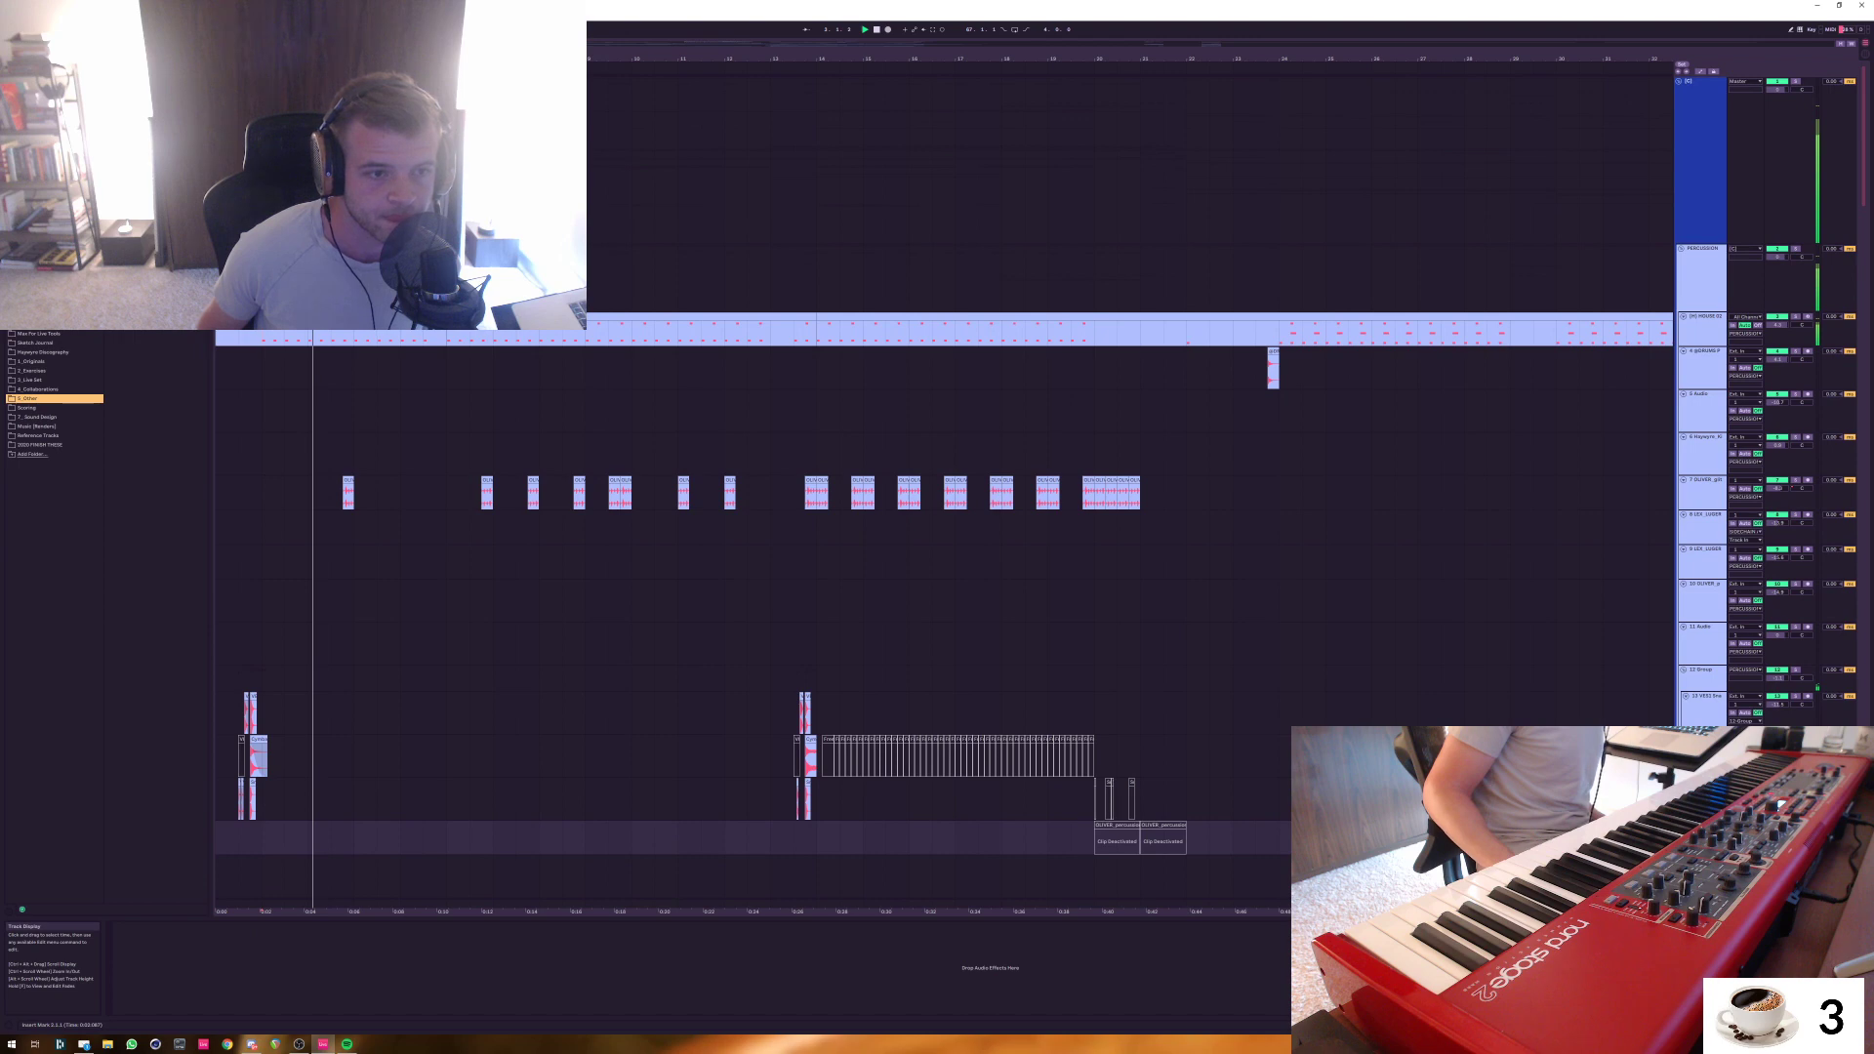
# Select a short range early in the percussion group's first MIDI track and set it as the loop
pyautogui.click(261, 337)
pyautogui.moveTo(261, 337); pyautogui.dragTo(331, 337)
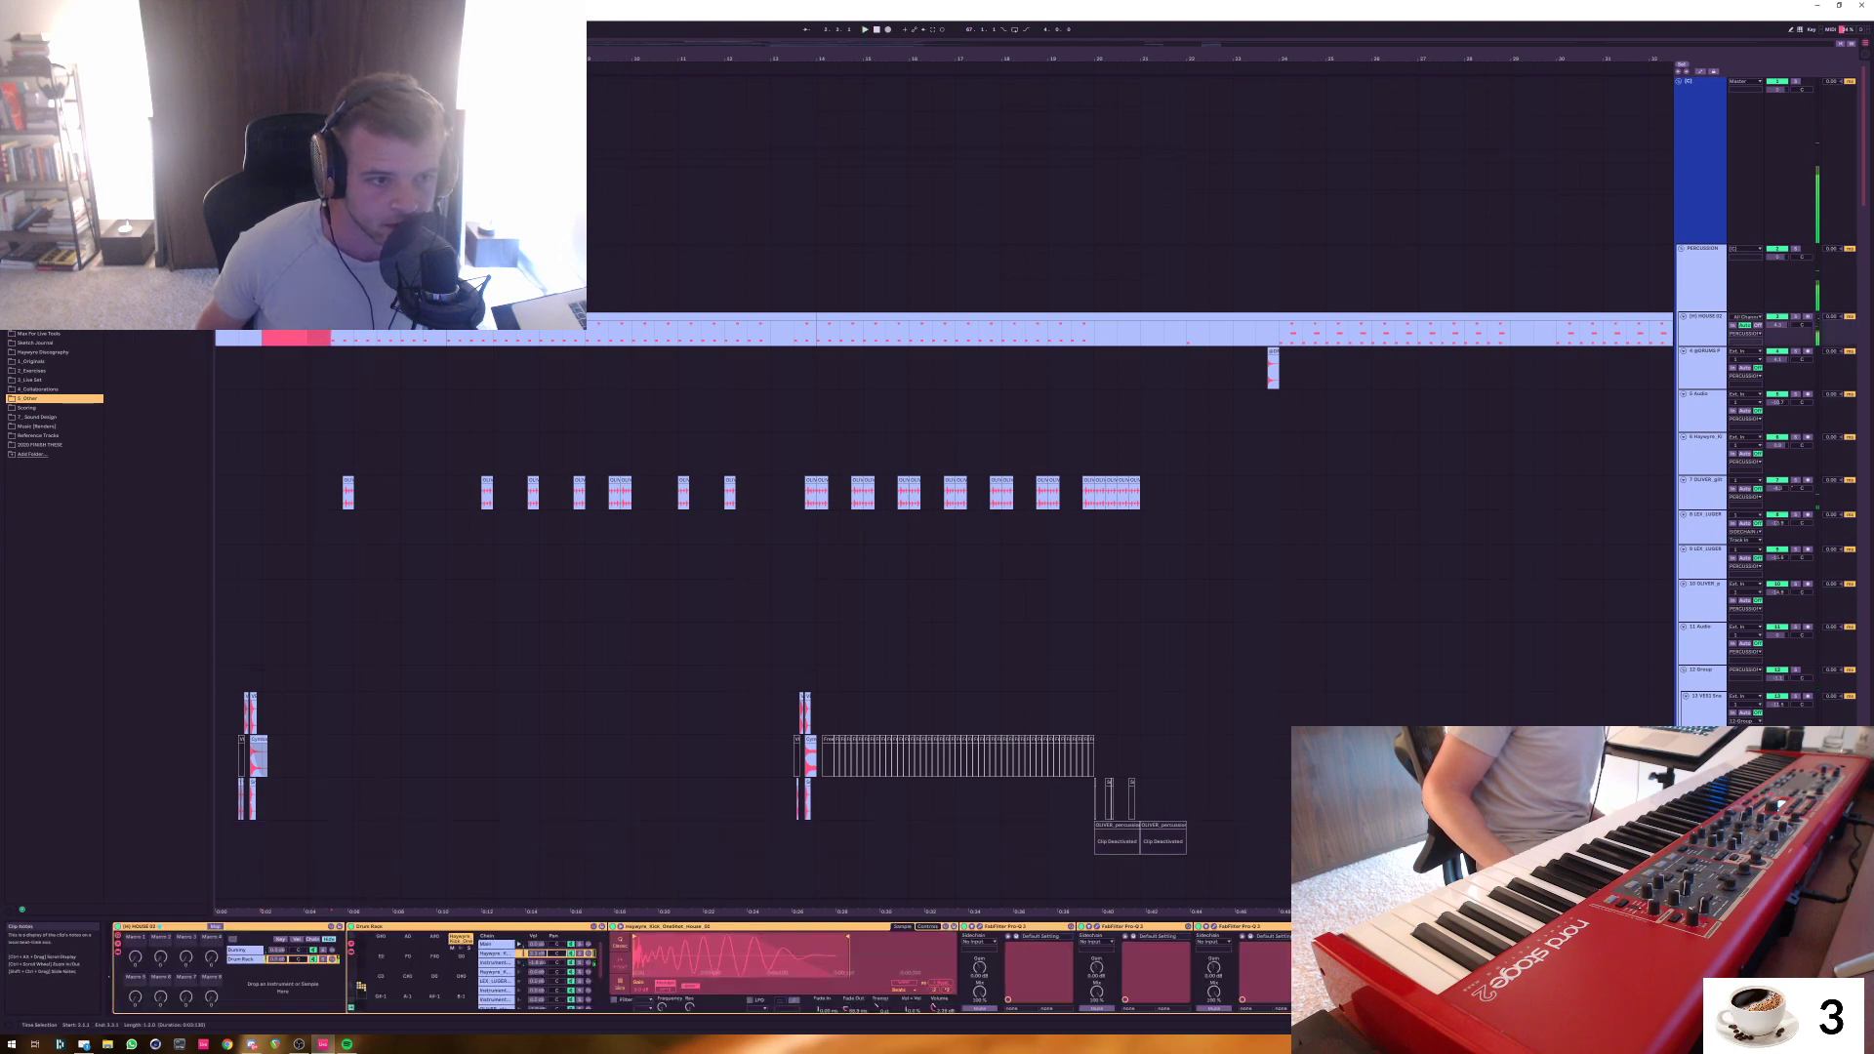
pyautogui.hotkey('ctrl', 'l')
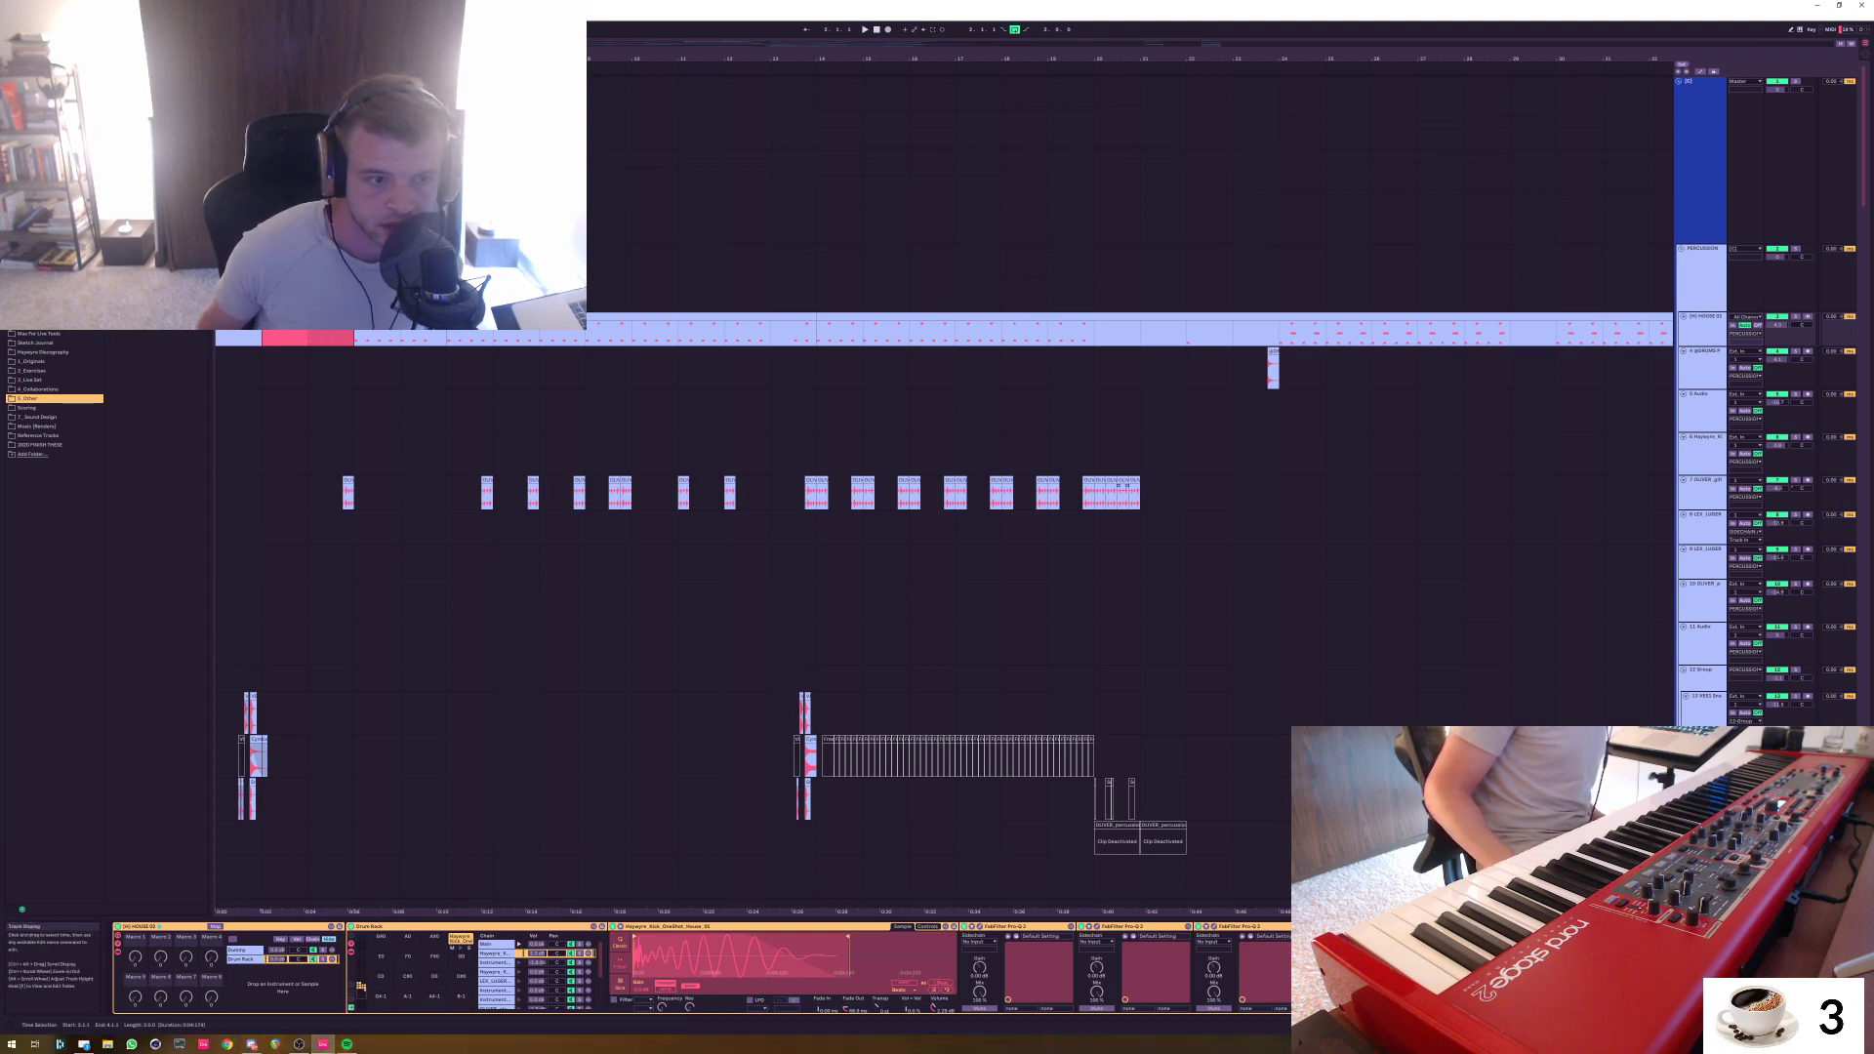
# Examine the composition group's orange track and compare its devices with those of the audio track directly below it
pyautogui.scroll(-20, 937, 488)
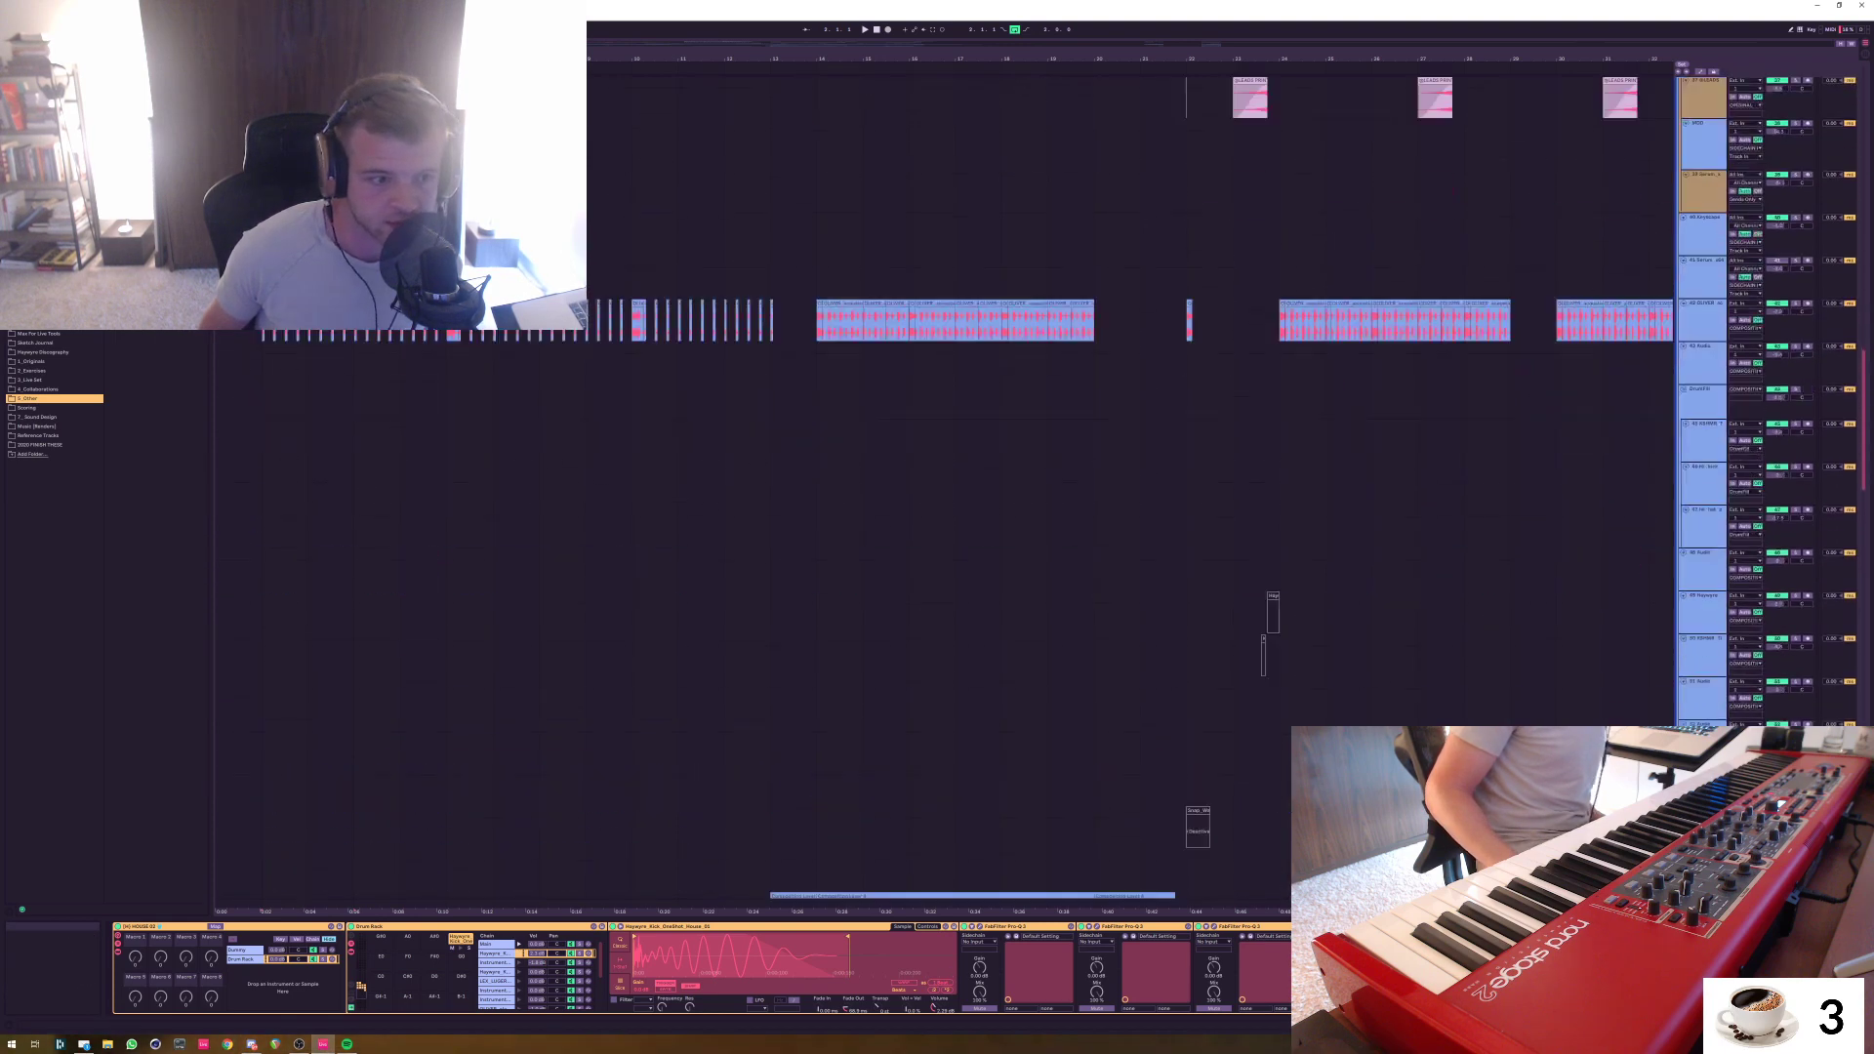
pyautogui.scroll(-7, 937, 488)
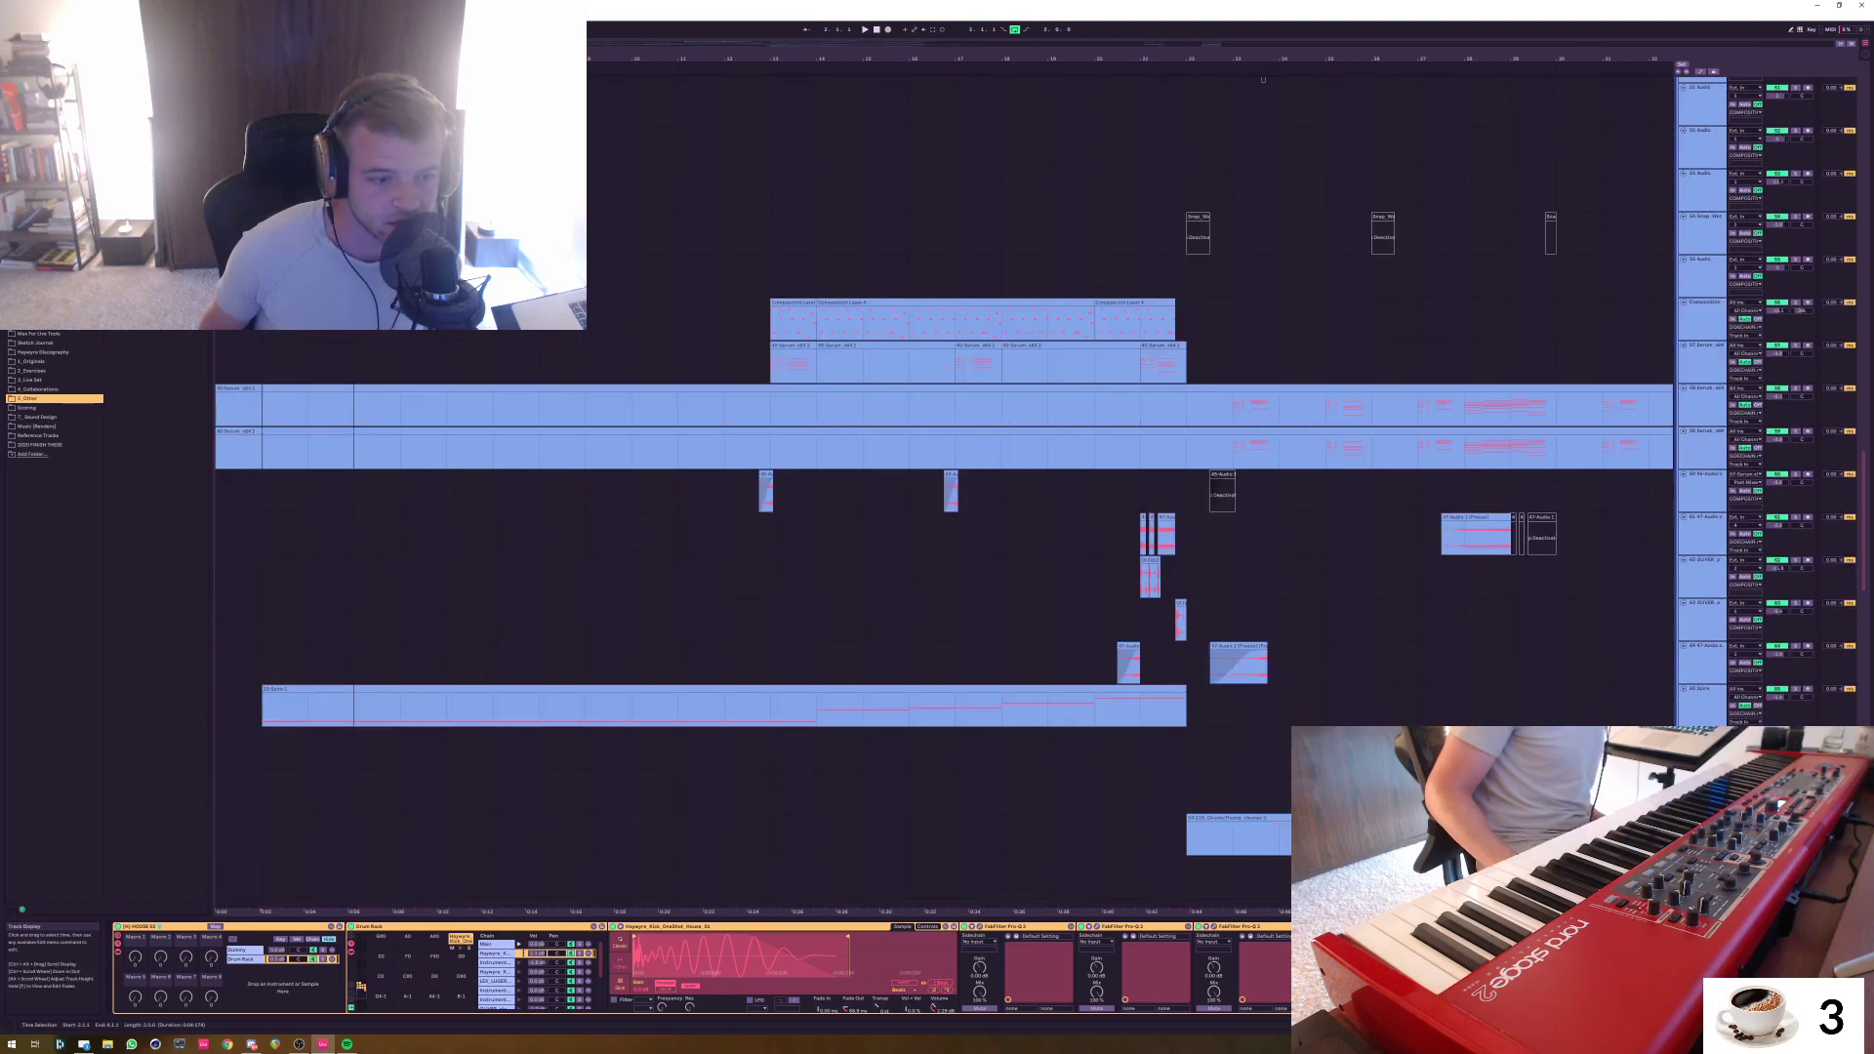
pyautogui.scroll(-2, 937, 488)
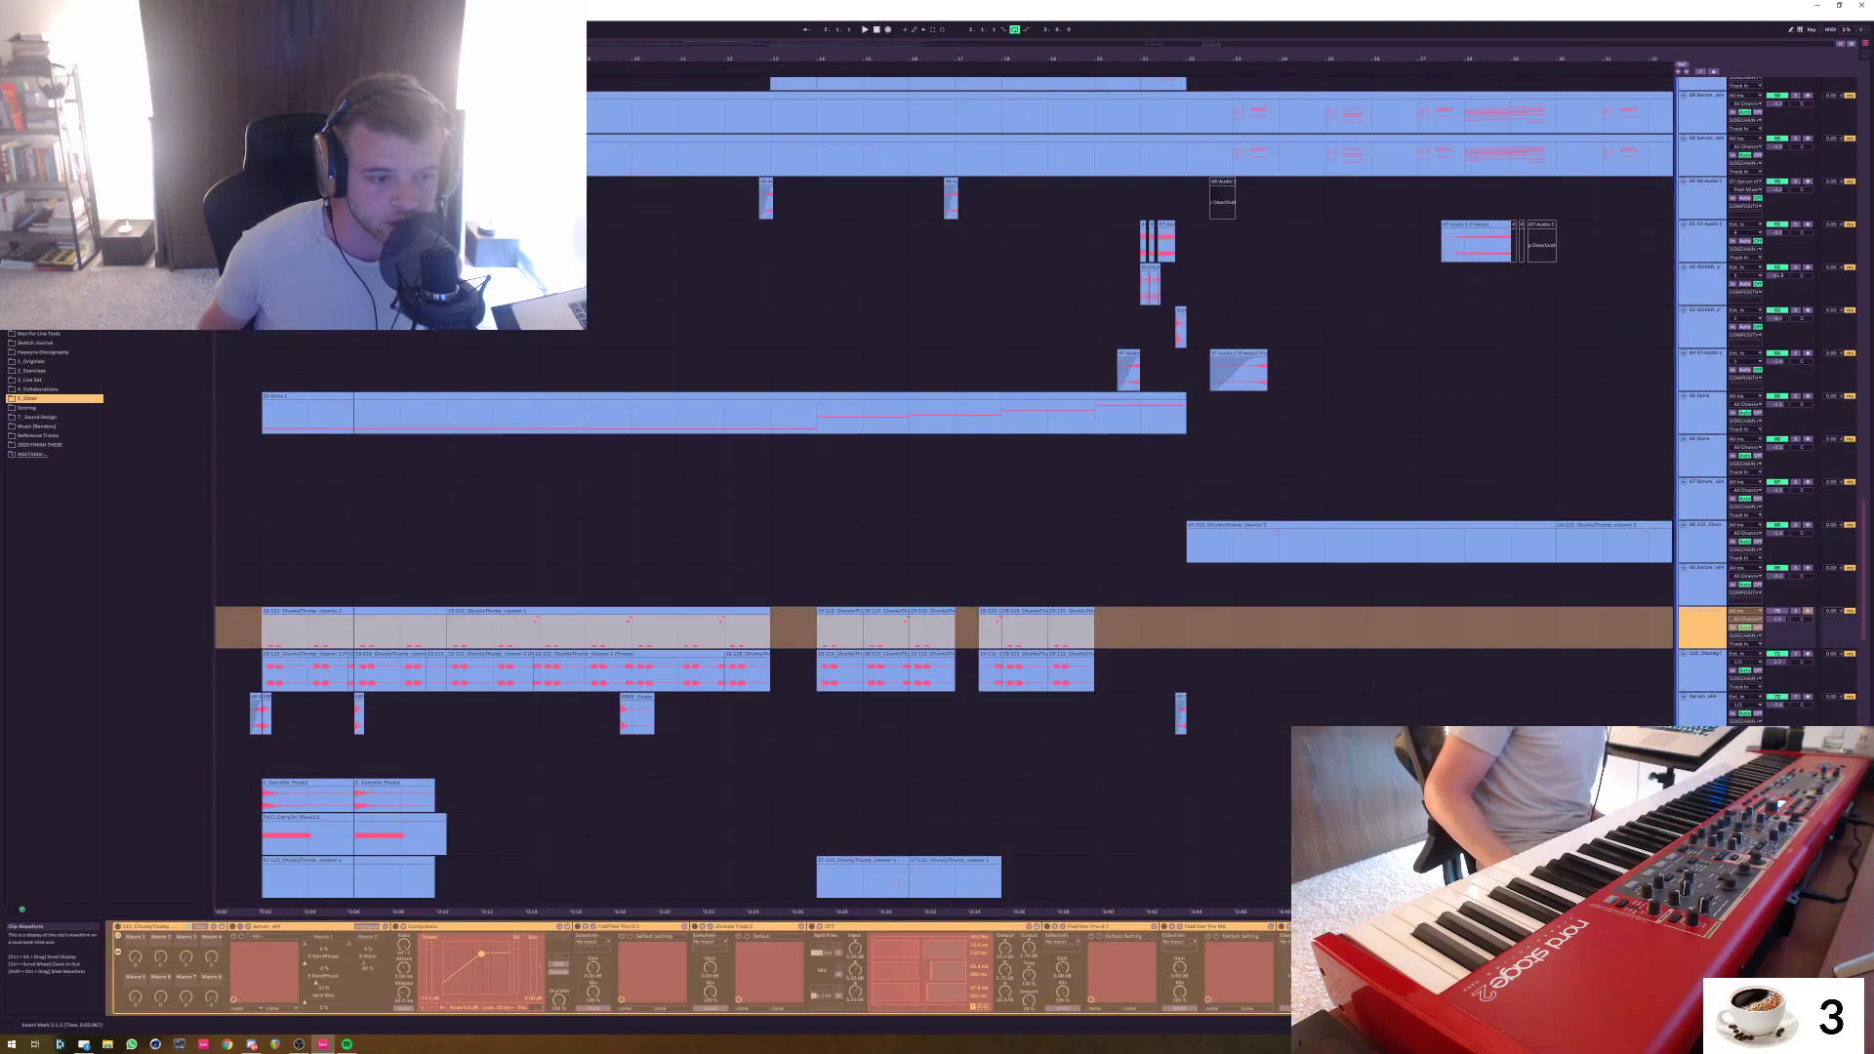
pyautogui.click(1701, 628)
pyautogui.press('Down')
pyautogui.press('Up')
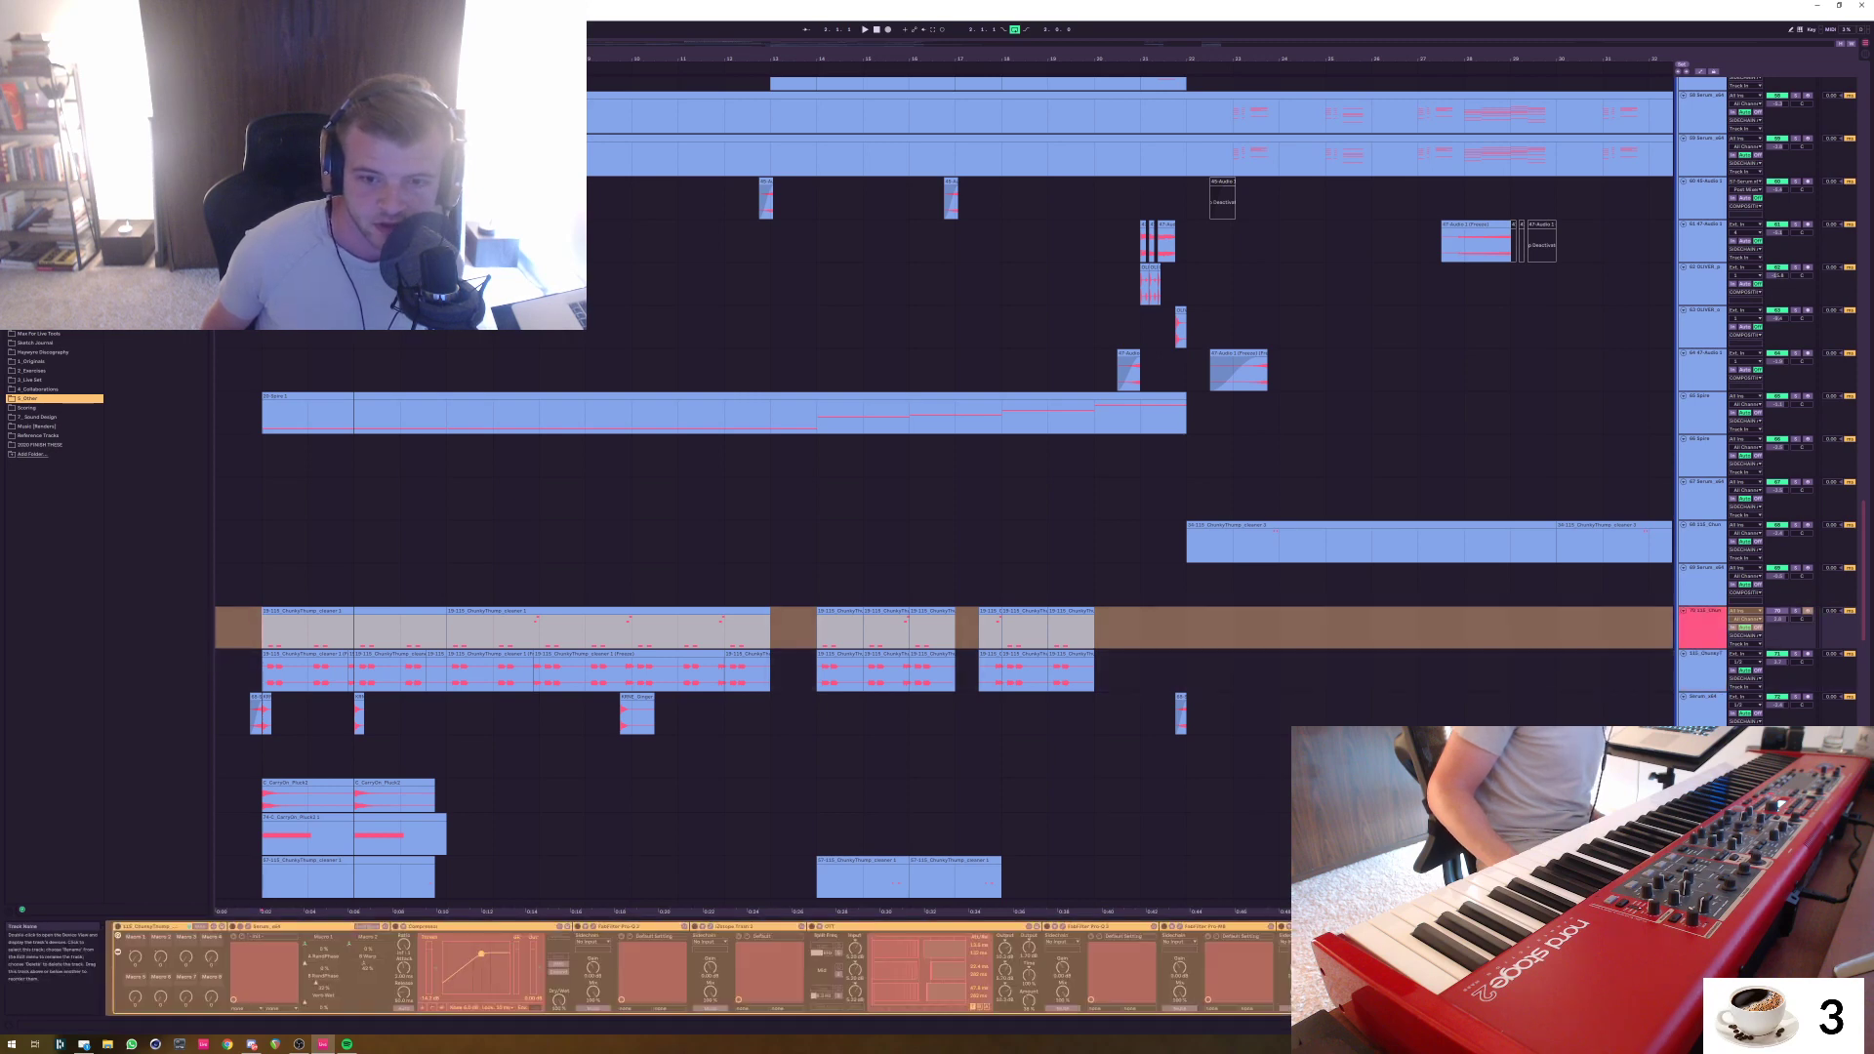
pyautogui.press('Down')
pyautogui.press('Up')
pyautogui.press('Down')
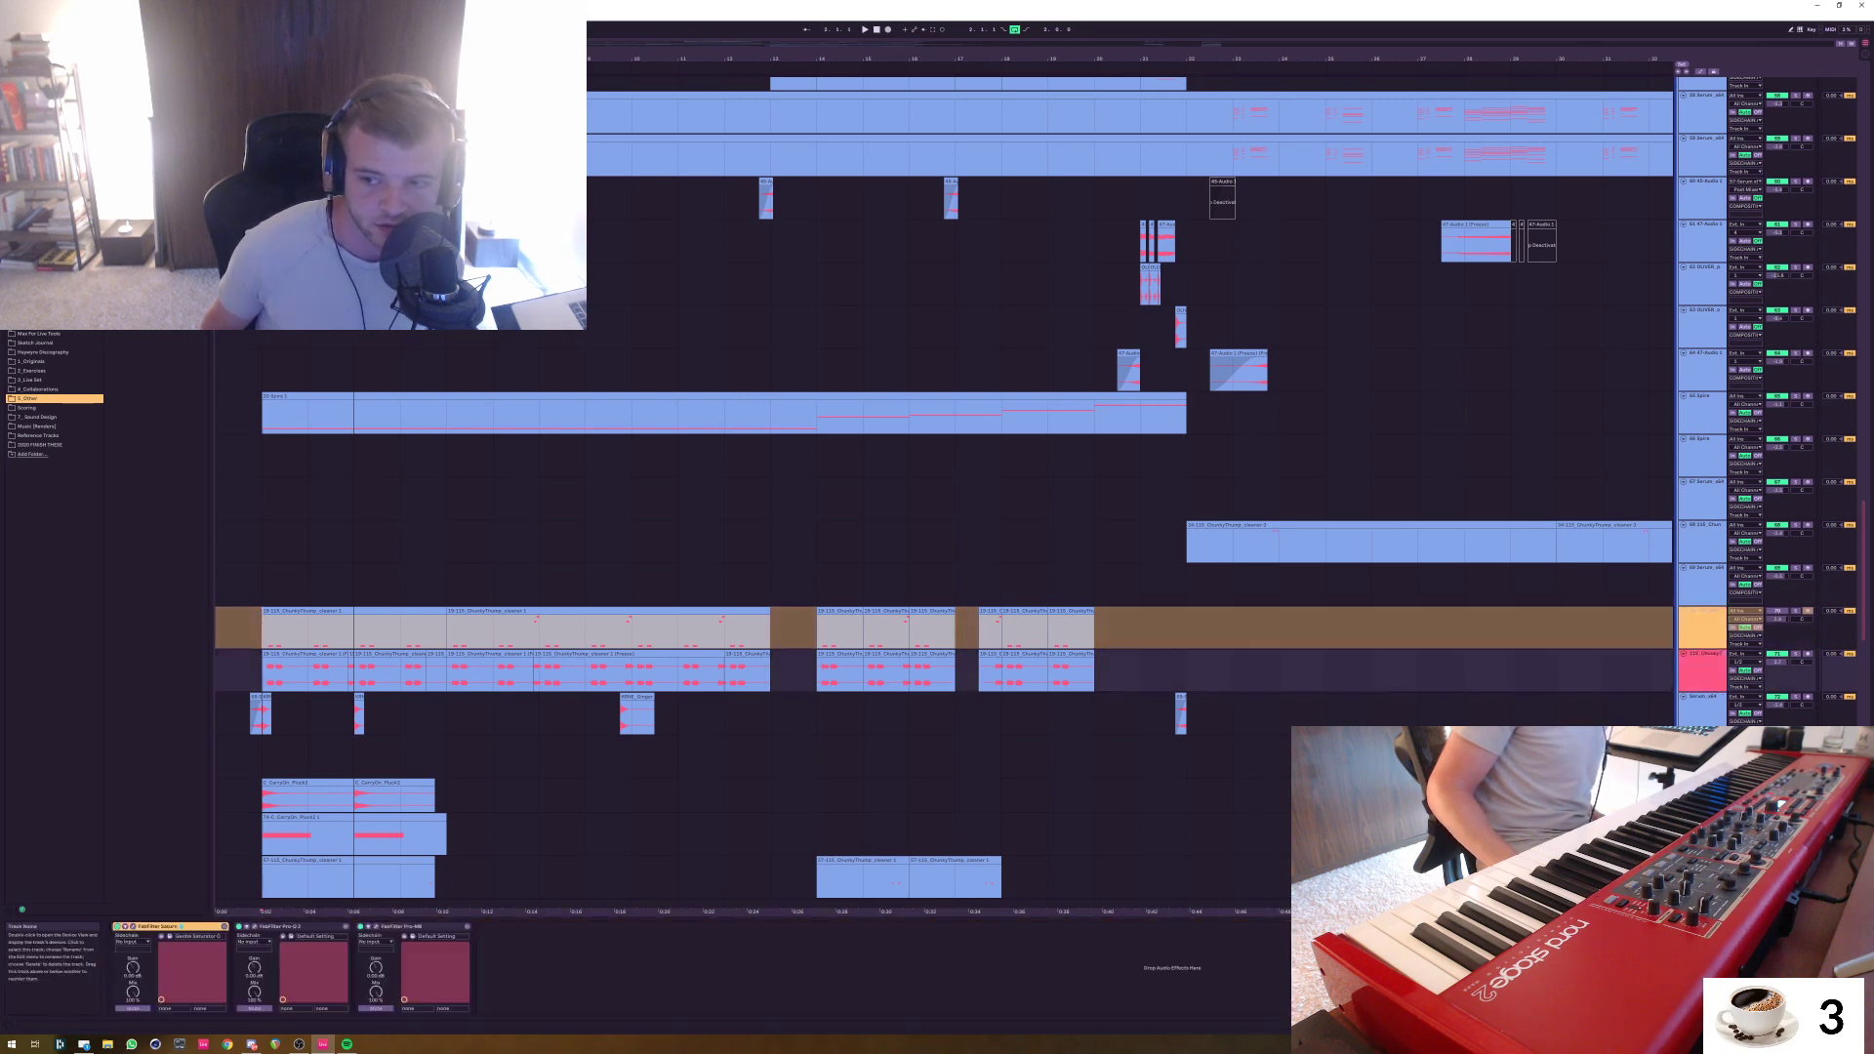
# Solo the audio track below the orange one, listen to its opening bars, and remove the solo after checking the orange track's devices
pyautogui.click(307, 669)
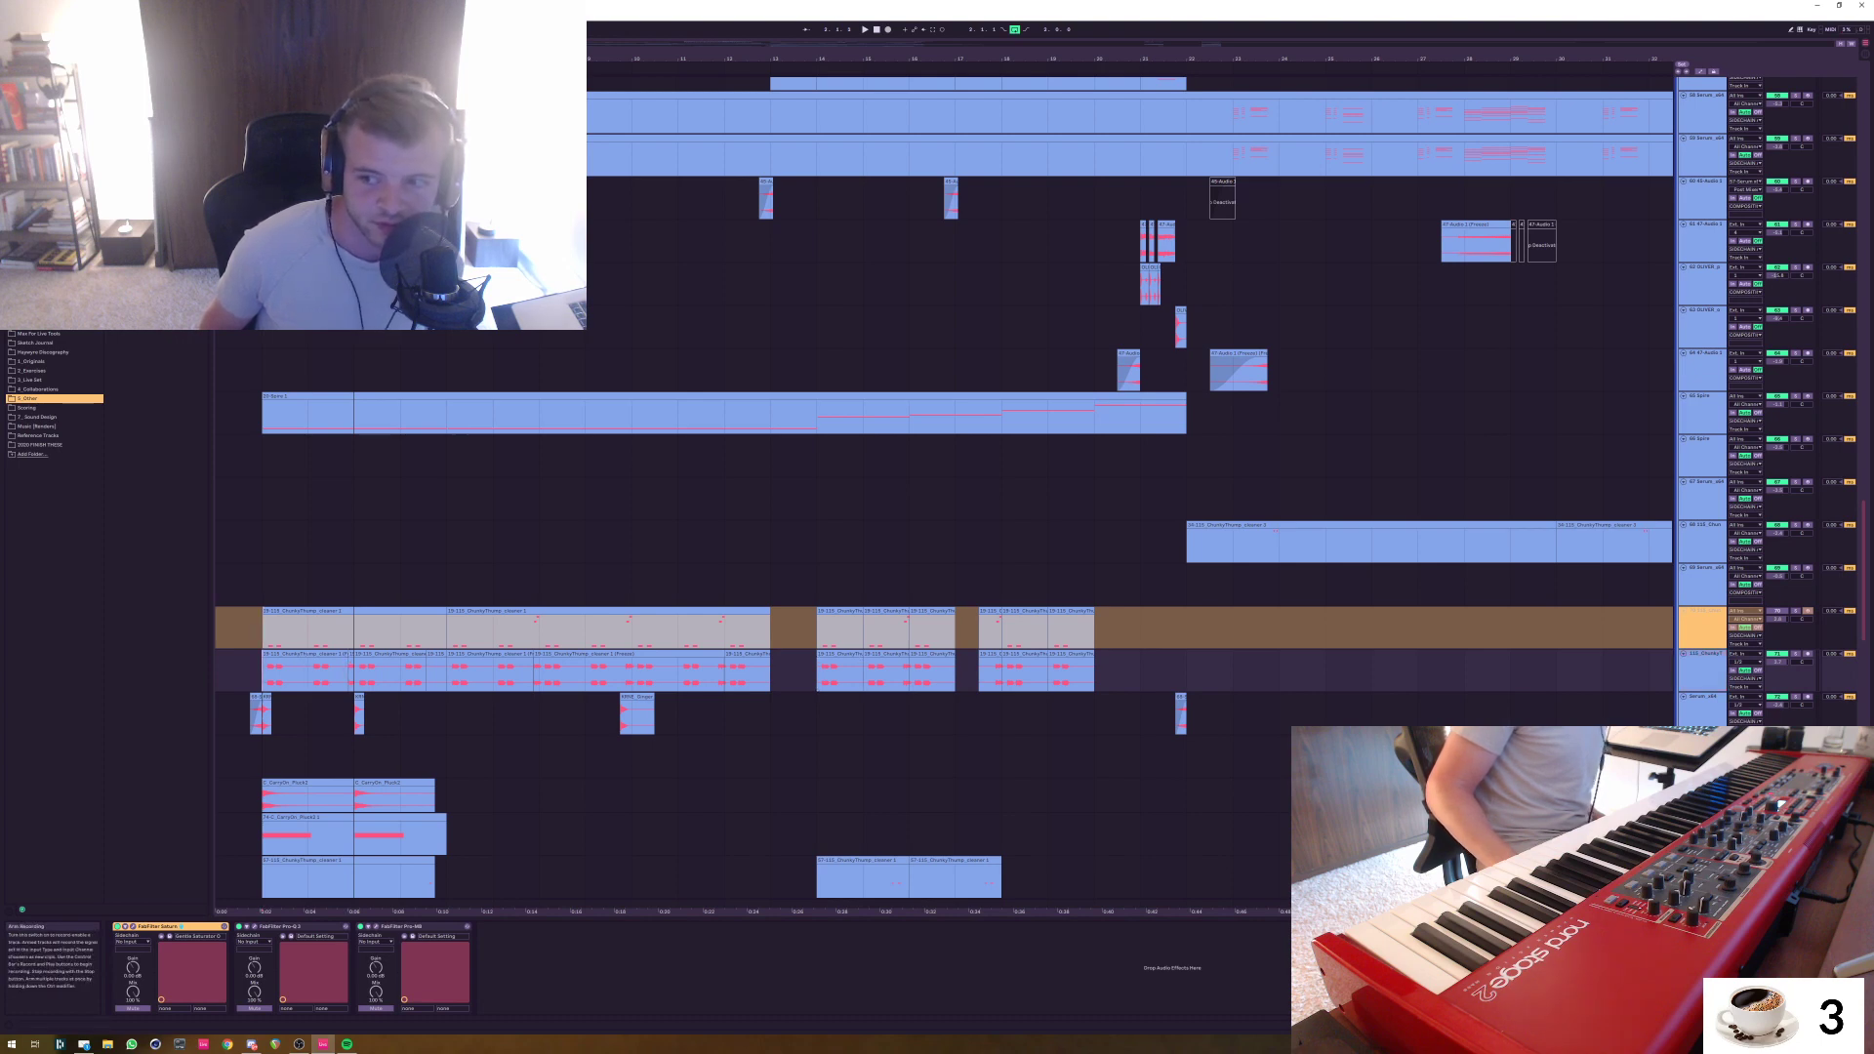
pyautogui.click(1795, 654)
pyautogui.press('space')
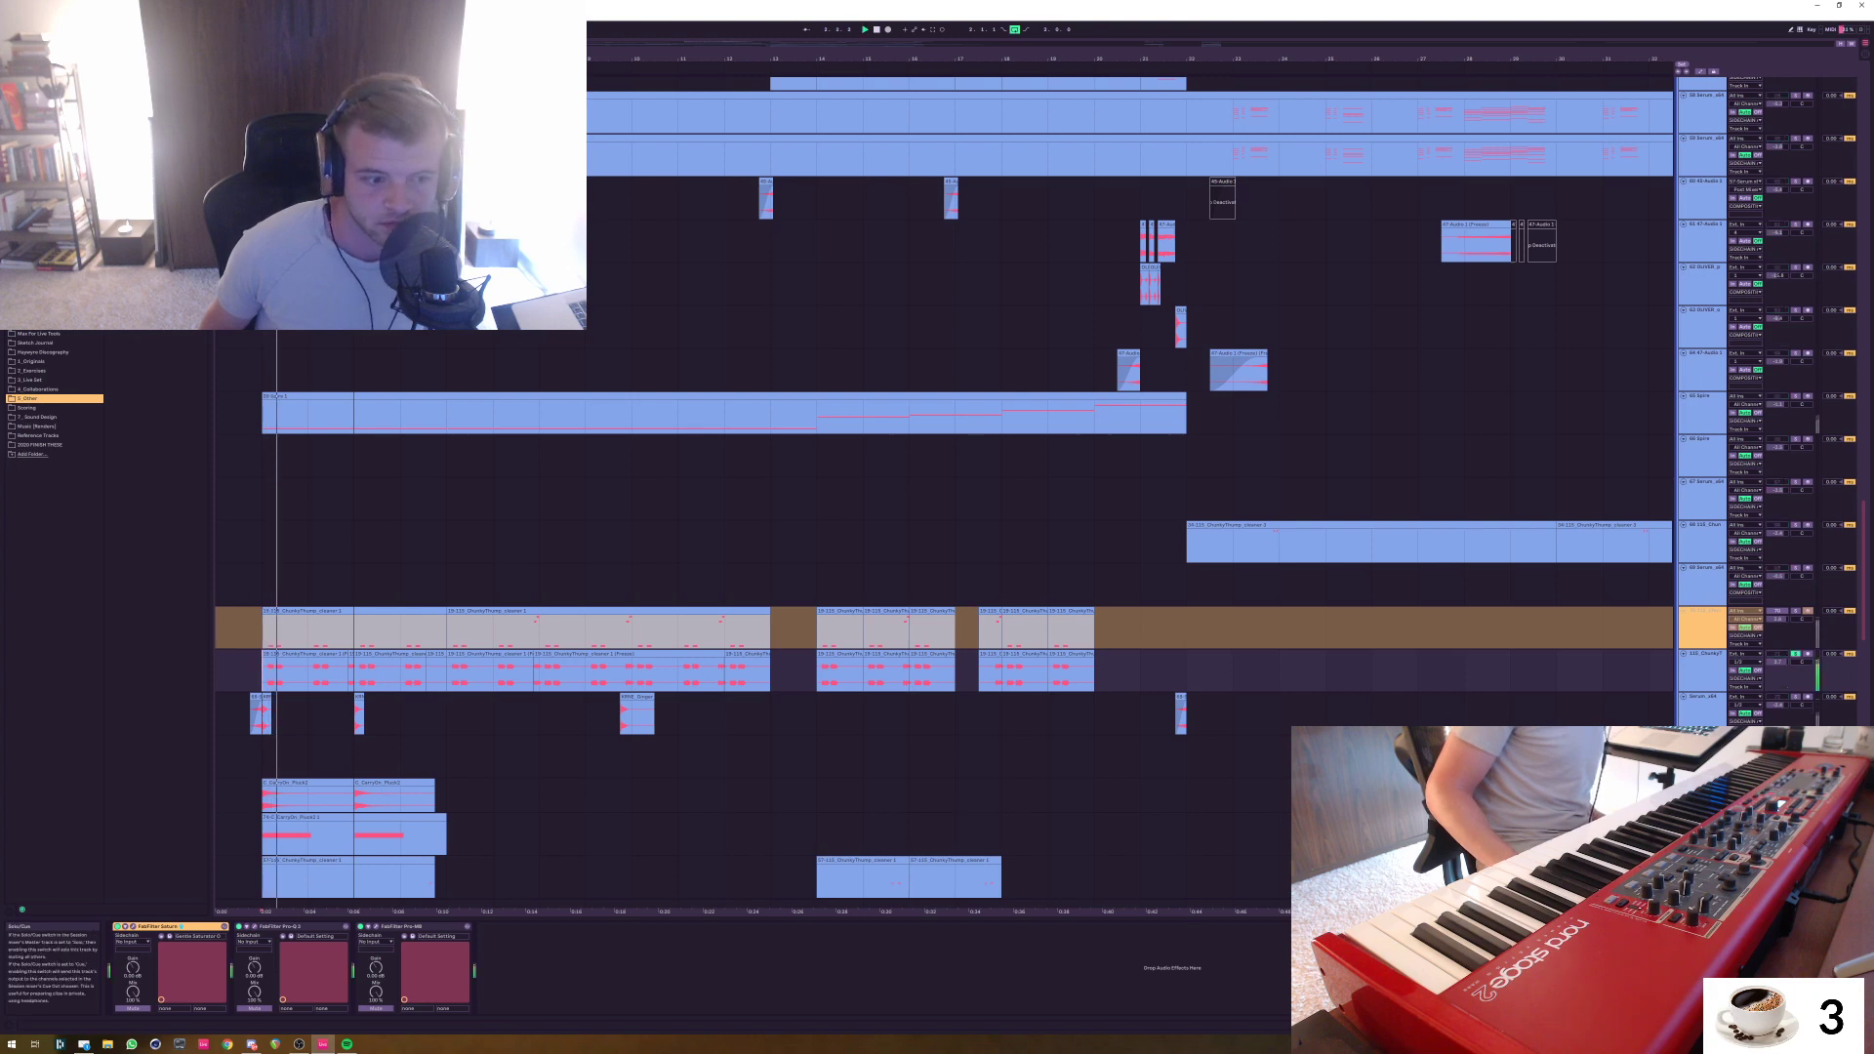
pyautogui.press('space')
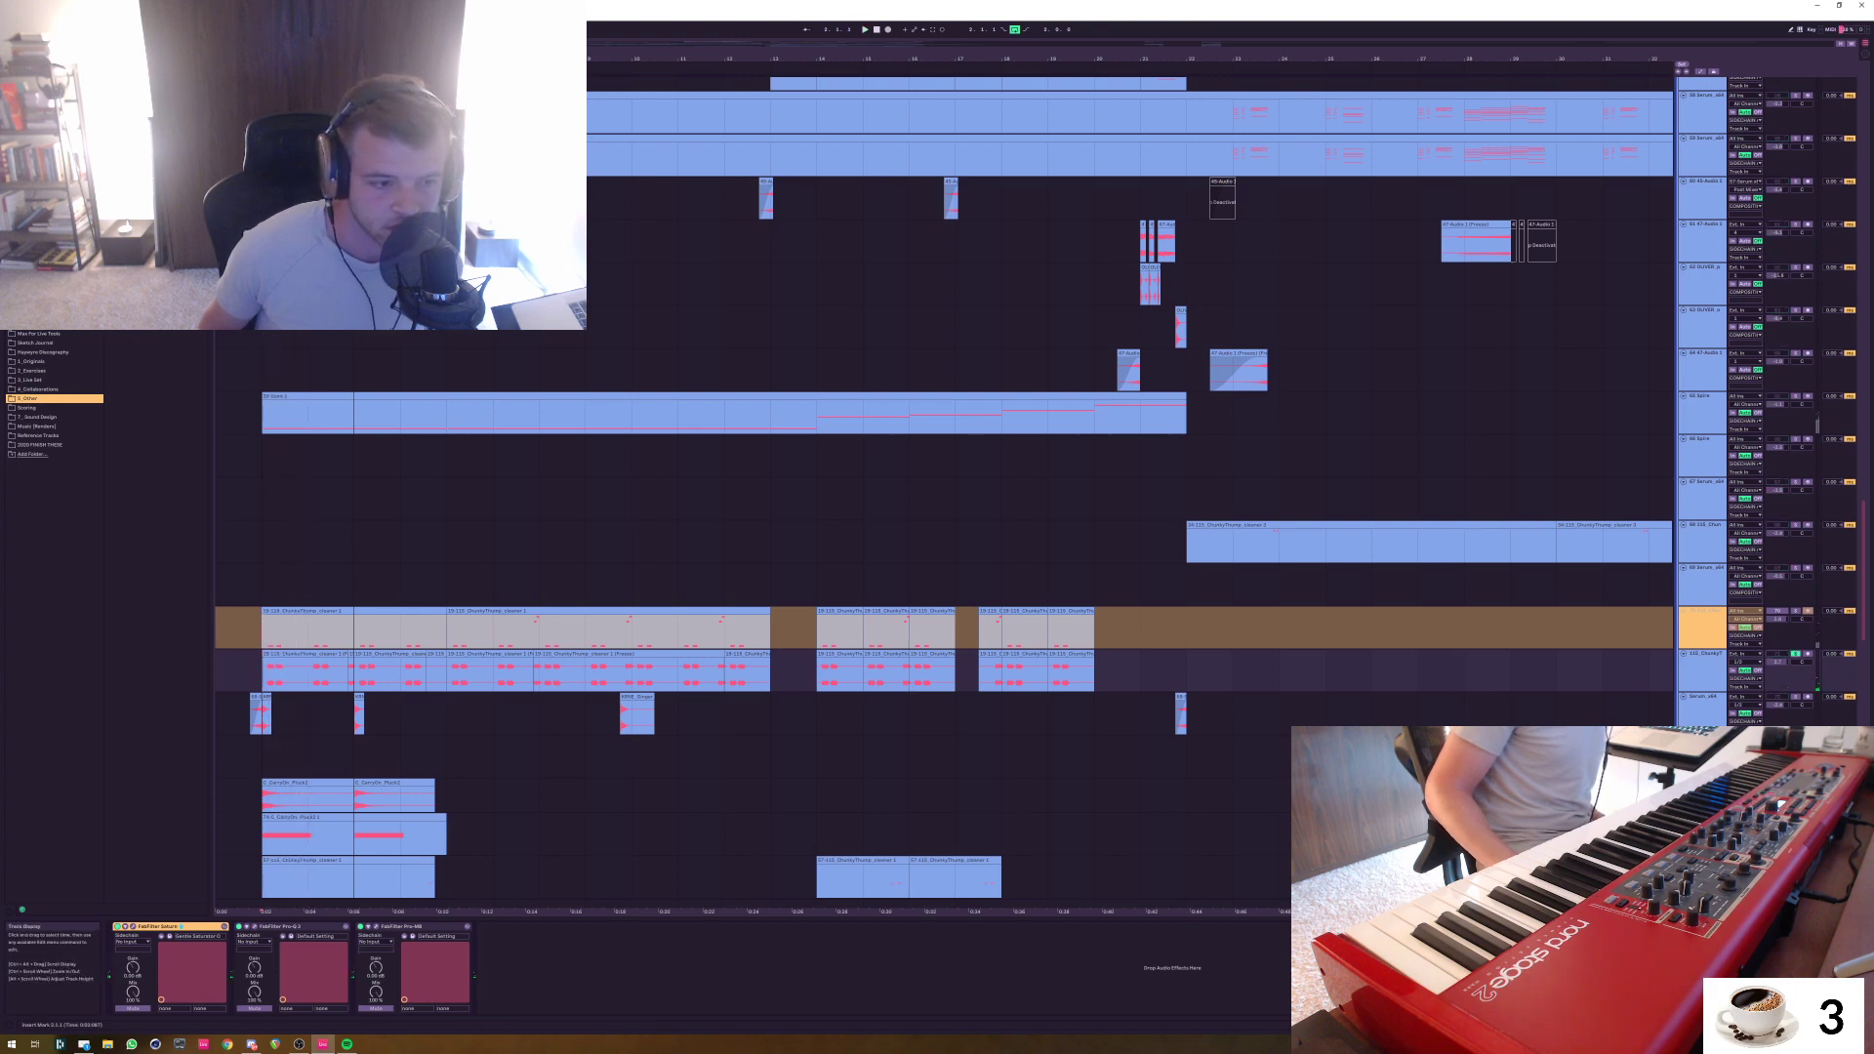
pyautogui.click(1700, 612)
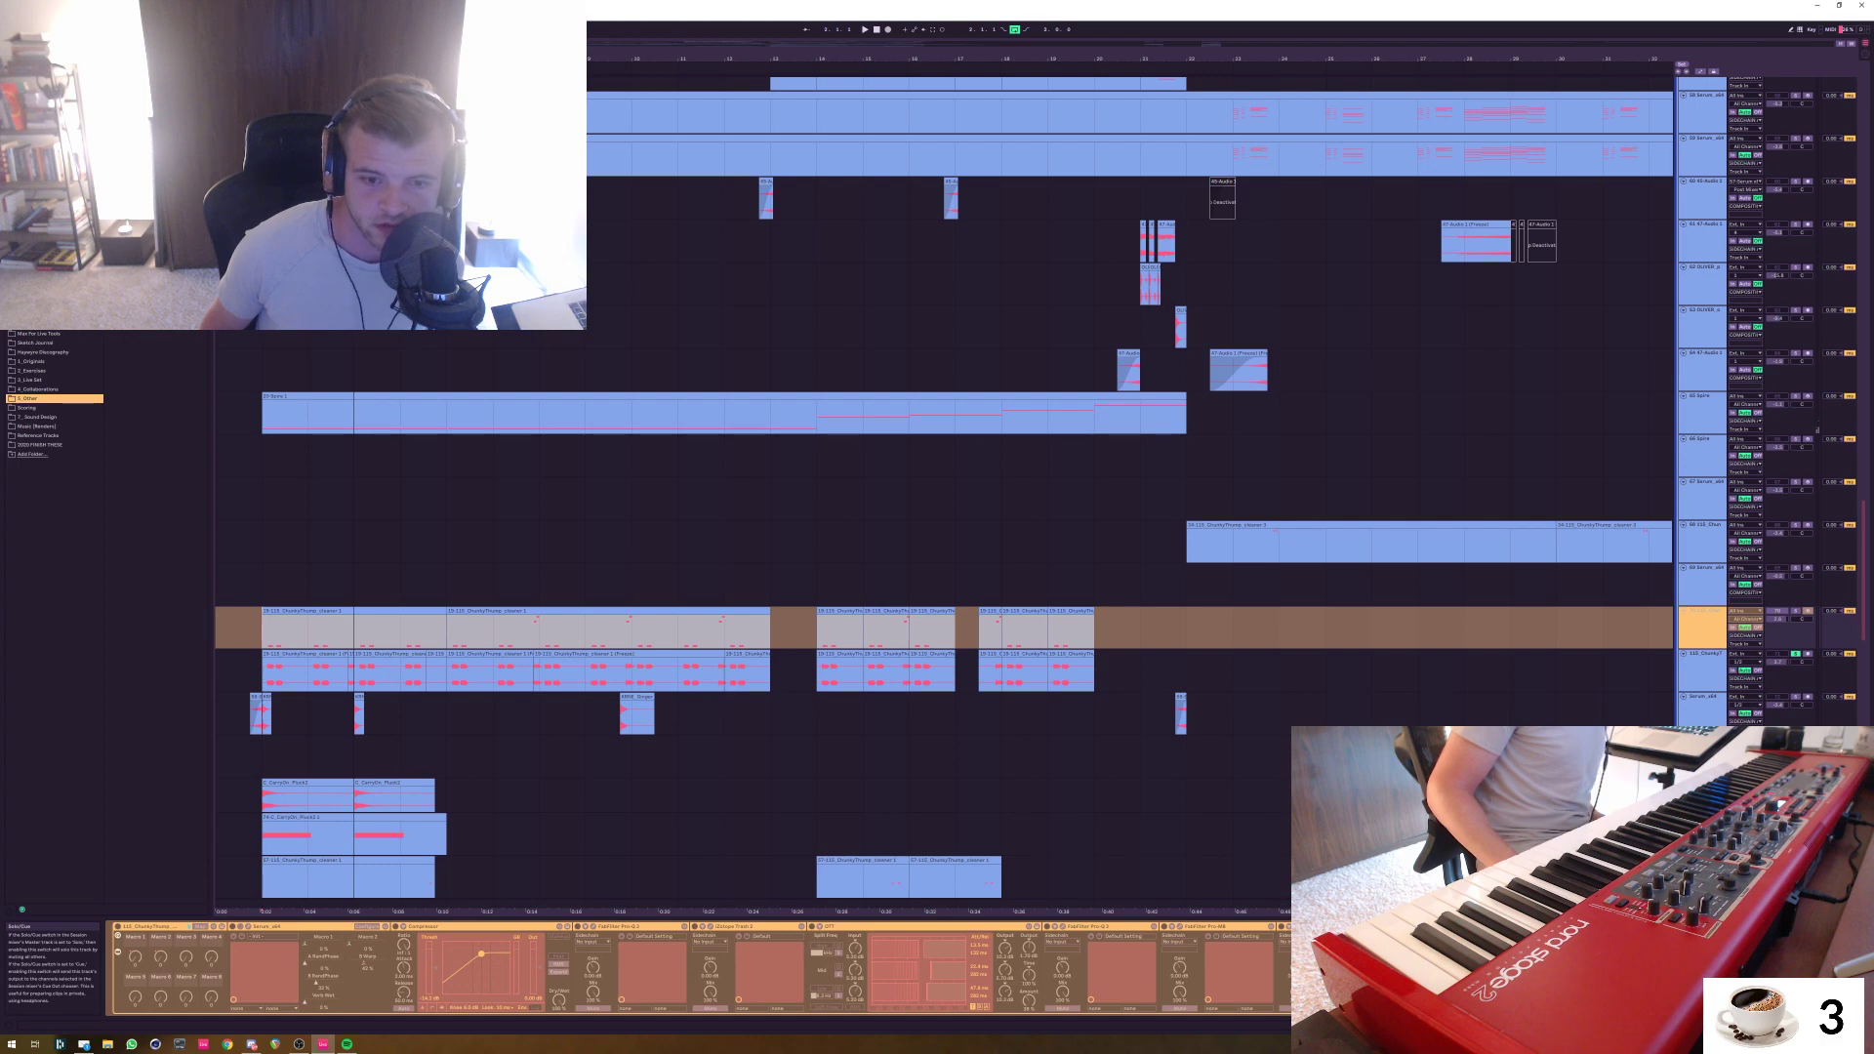
pyautogui.click(1795, 654)
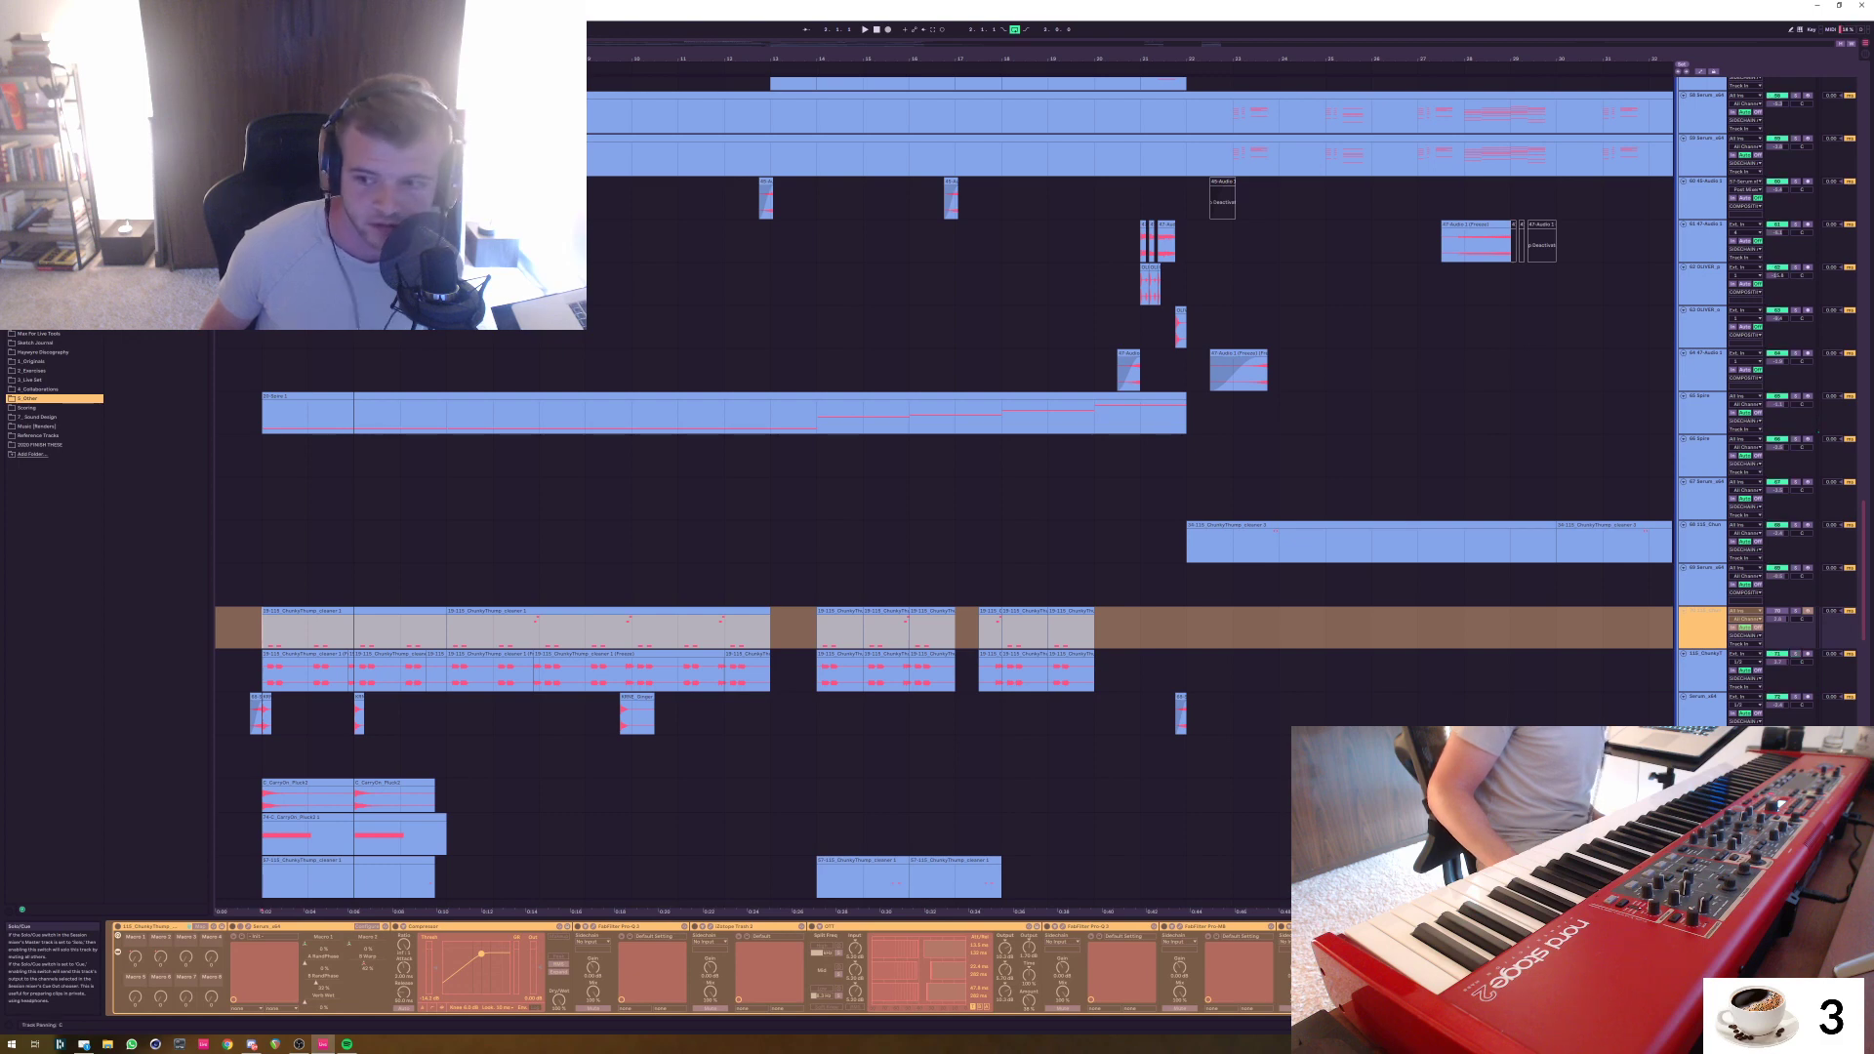
# Solo the upper of the two sampler tracks holding short clips in the opening bars, and play it from the start
pyautogui.scroll(-4, 937, 488)
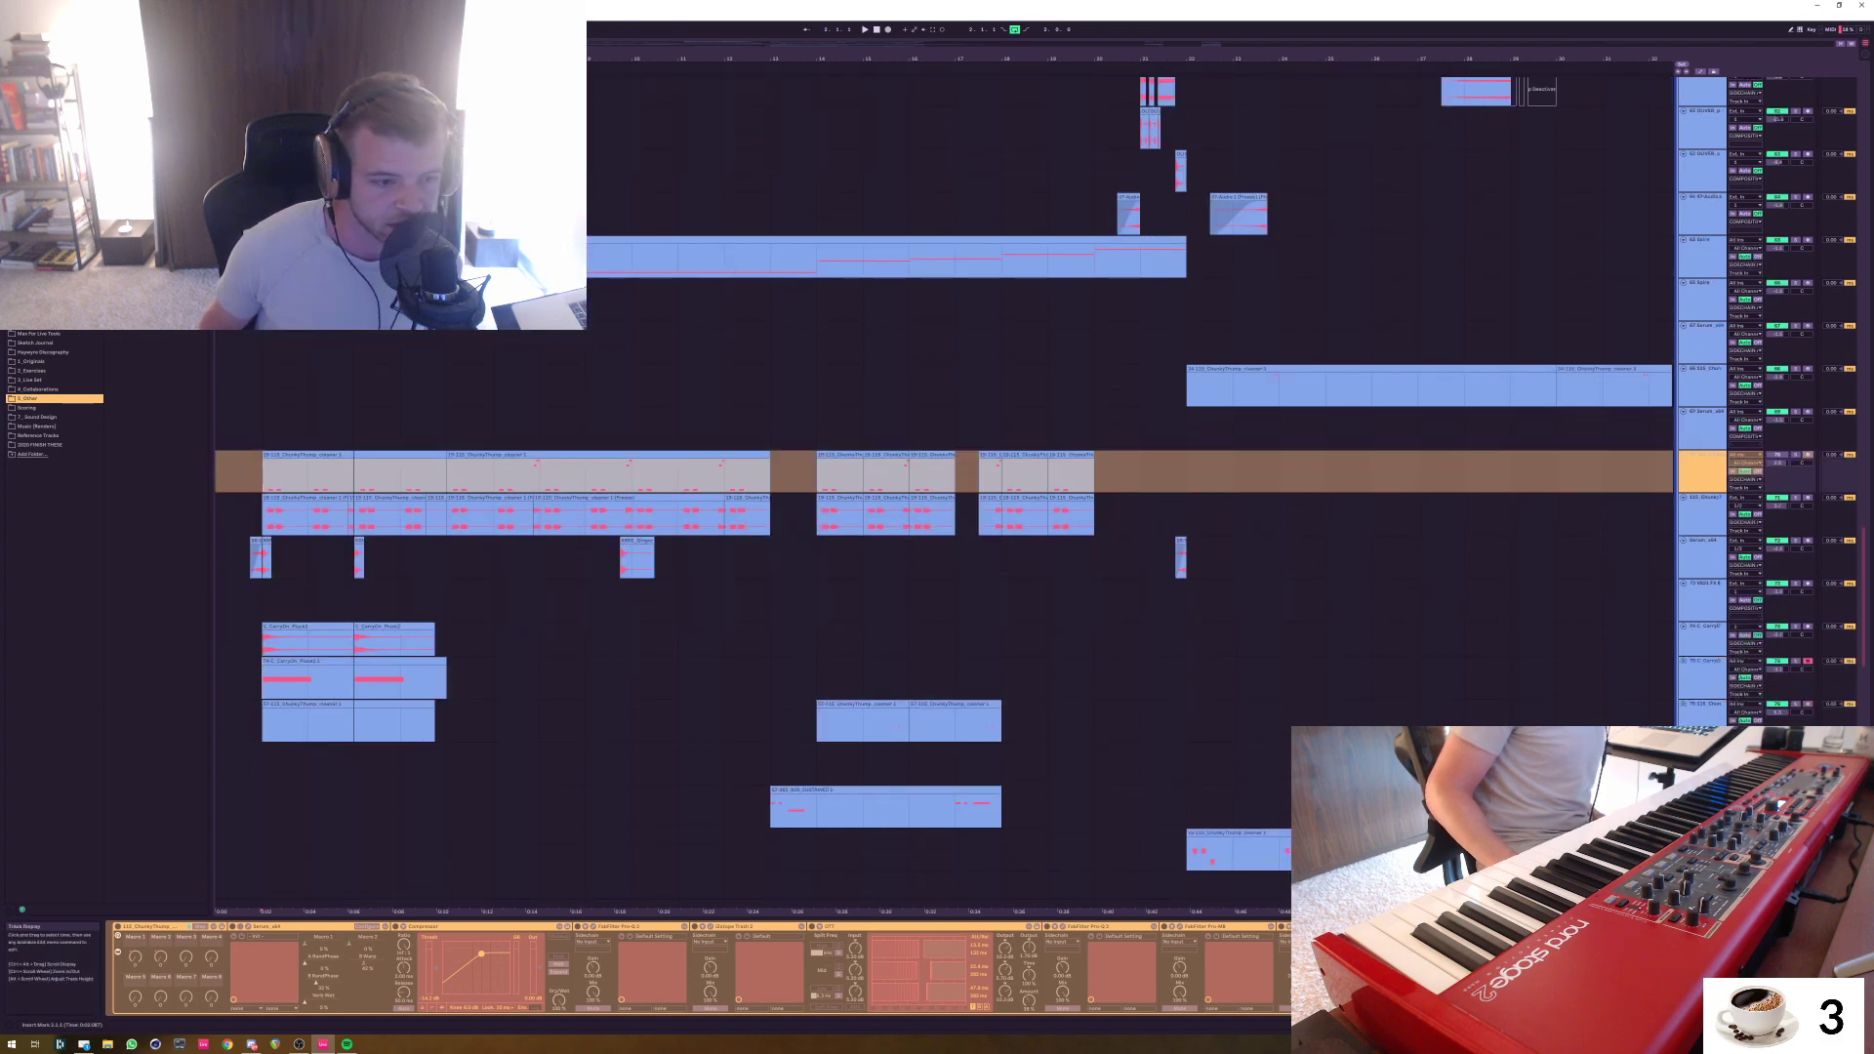
pyautogui.click(267, 680)
pyautogui.click(1795, 661)
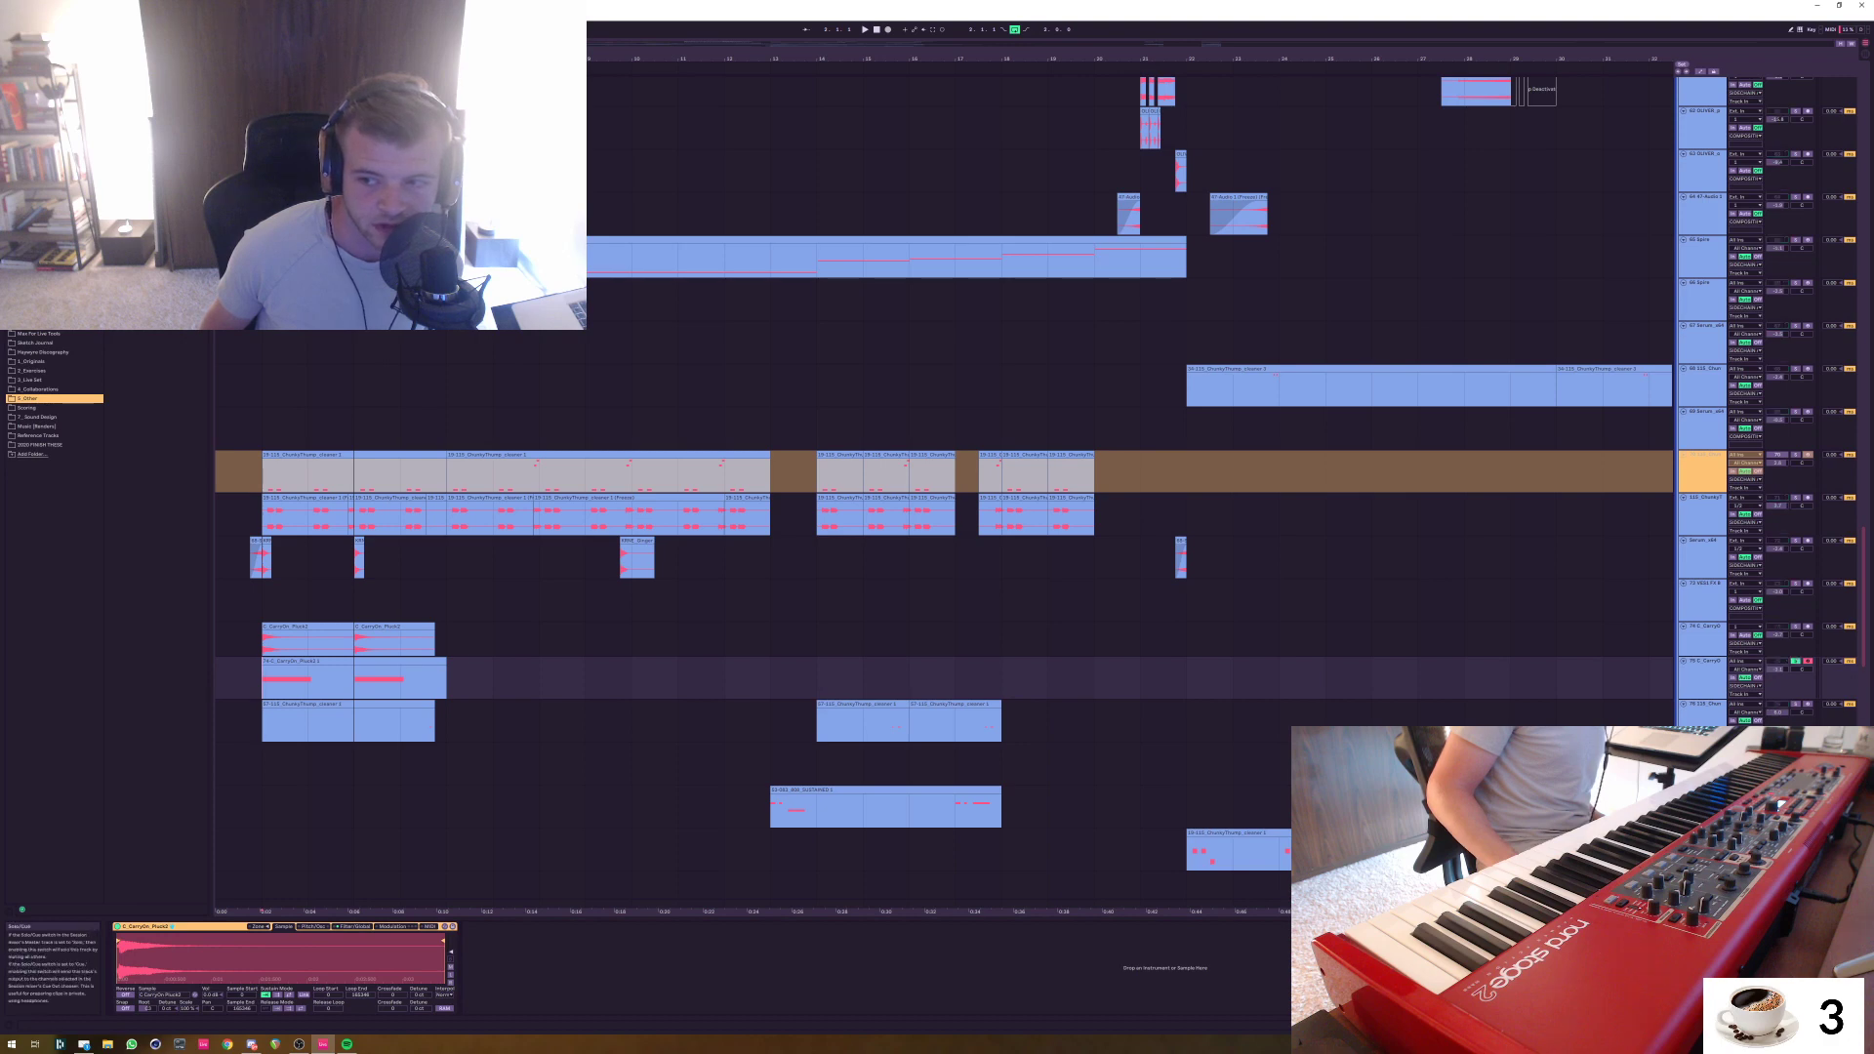
pyautogui.click(1795, 626)
pyautogui.press('space')
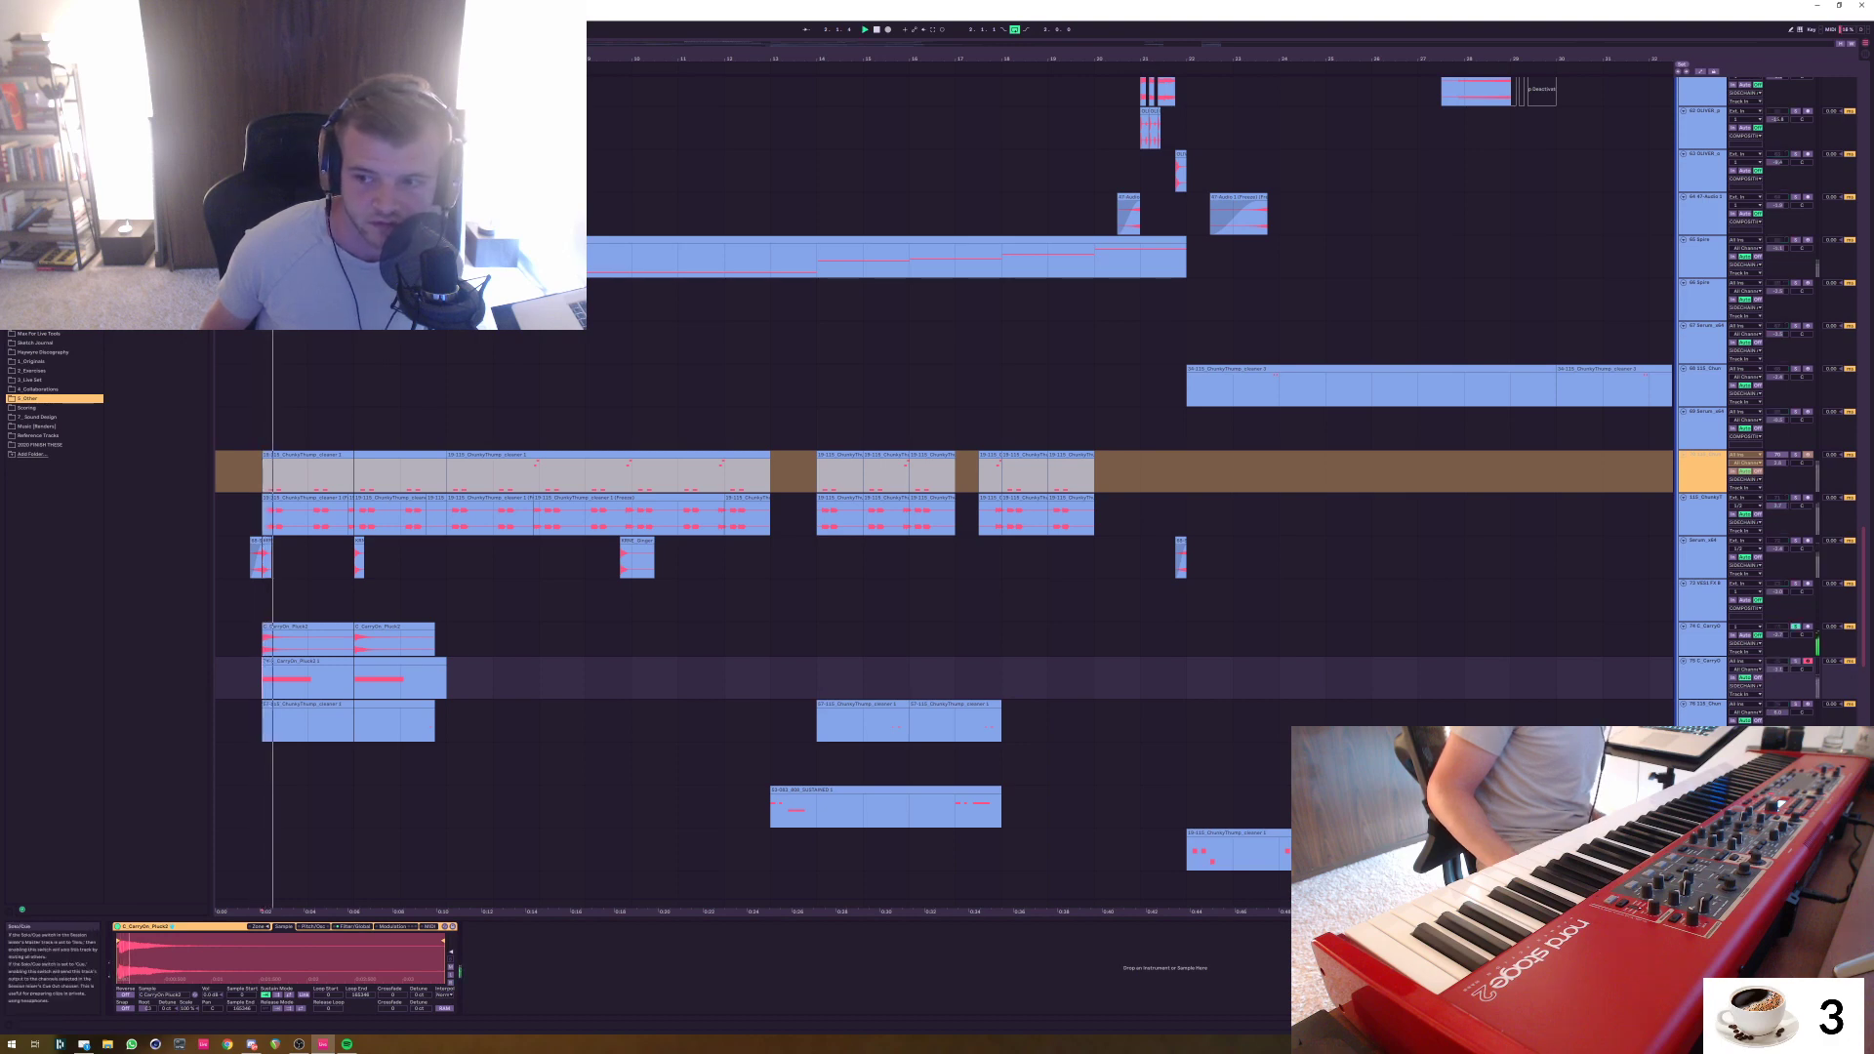
# Solo the lower audio track whose first clip is deactivated, listen to its opening, then unsolo it and restart playback of the full mix
pyautogui.scroll(-15, 937, 488)
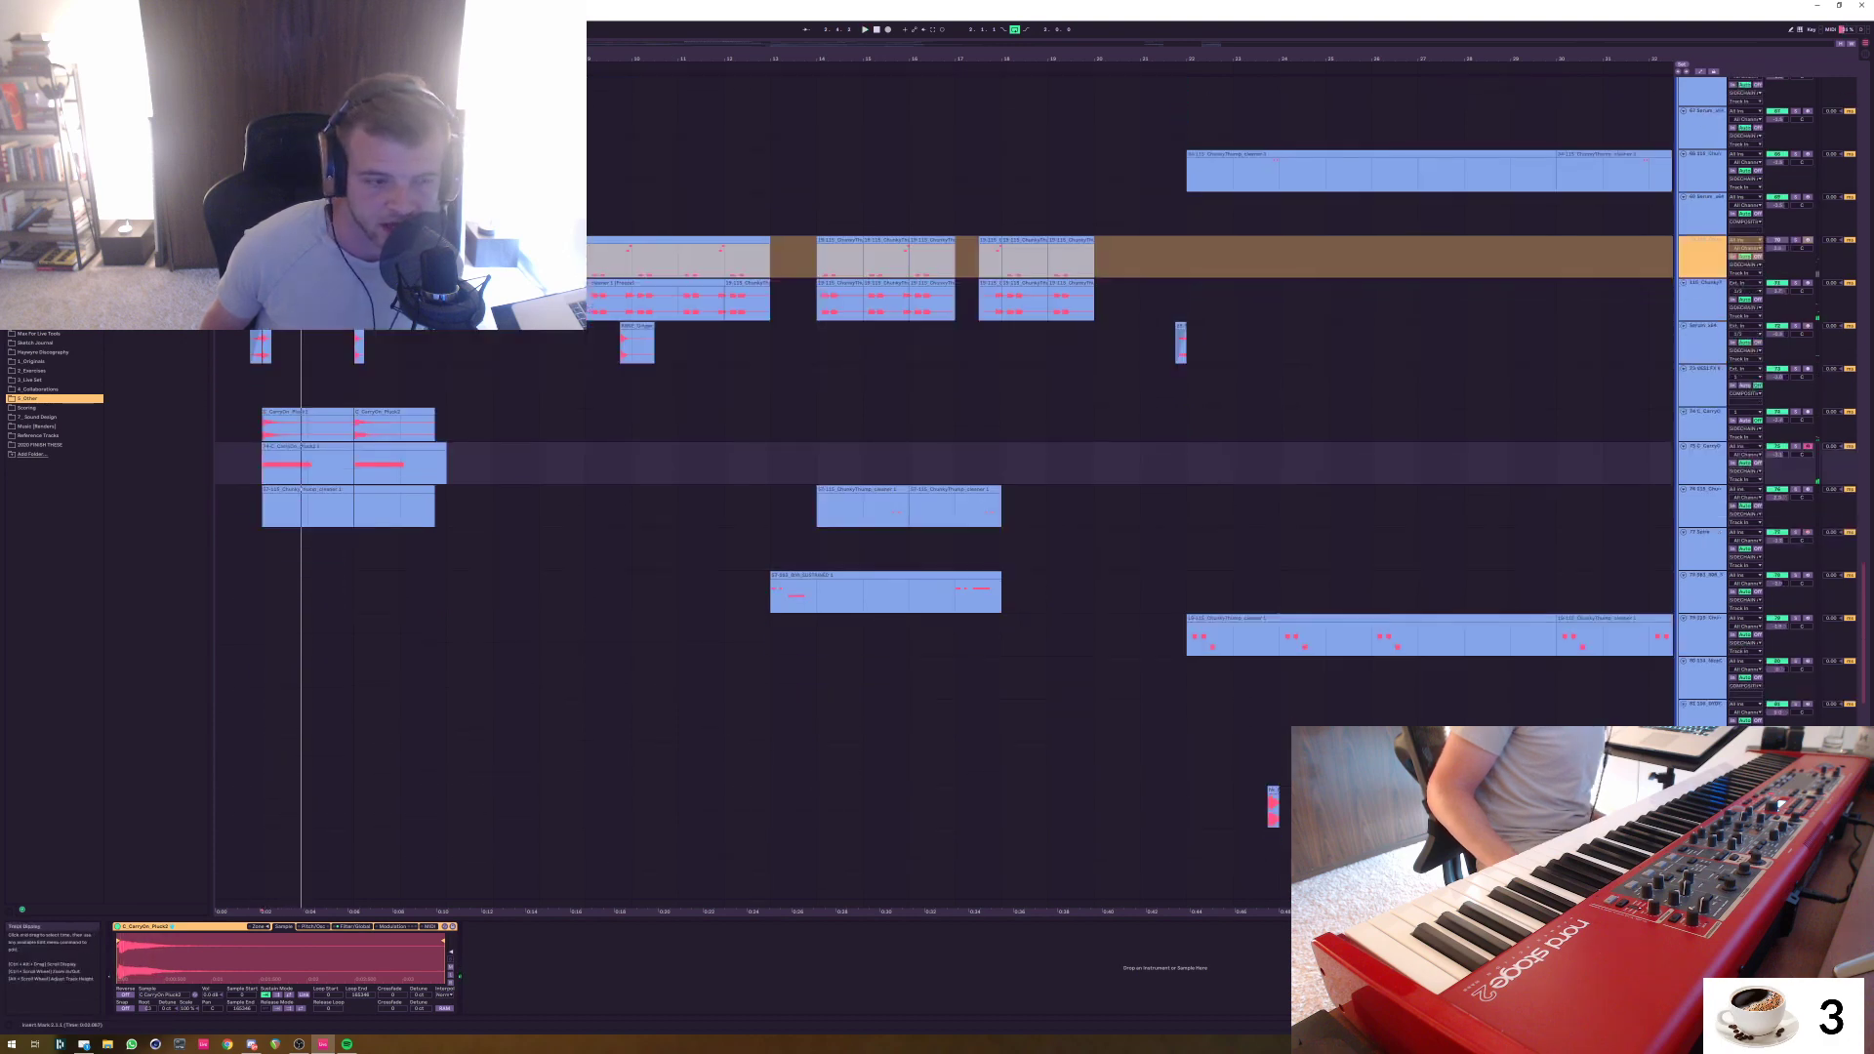
pyautogui.scroll(-12, 937, 488)
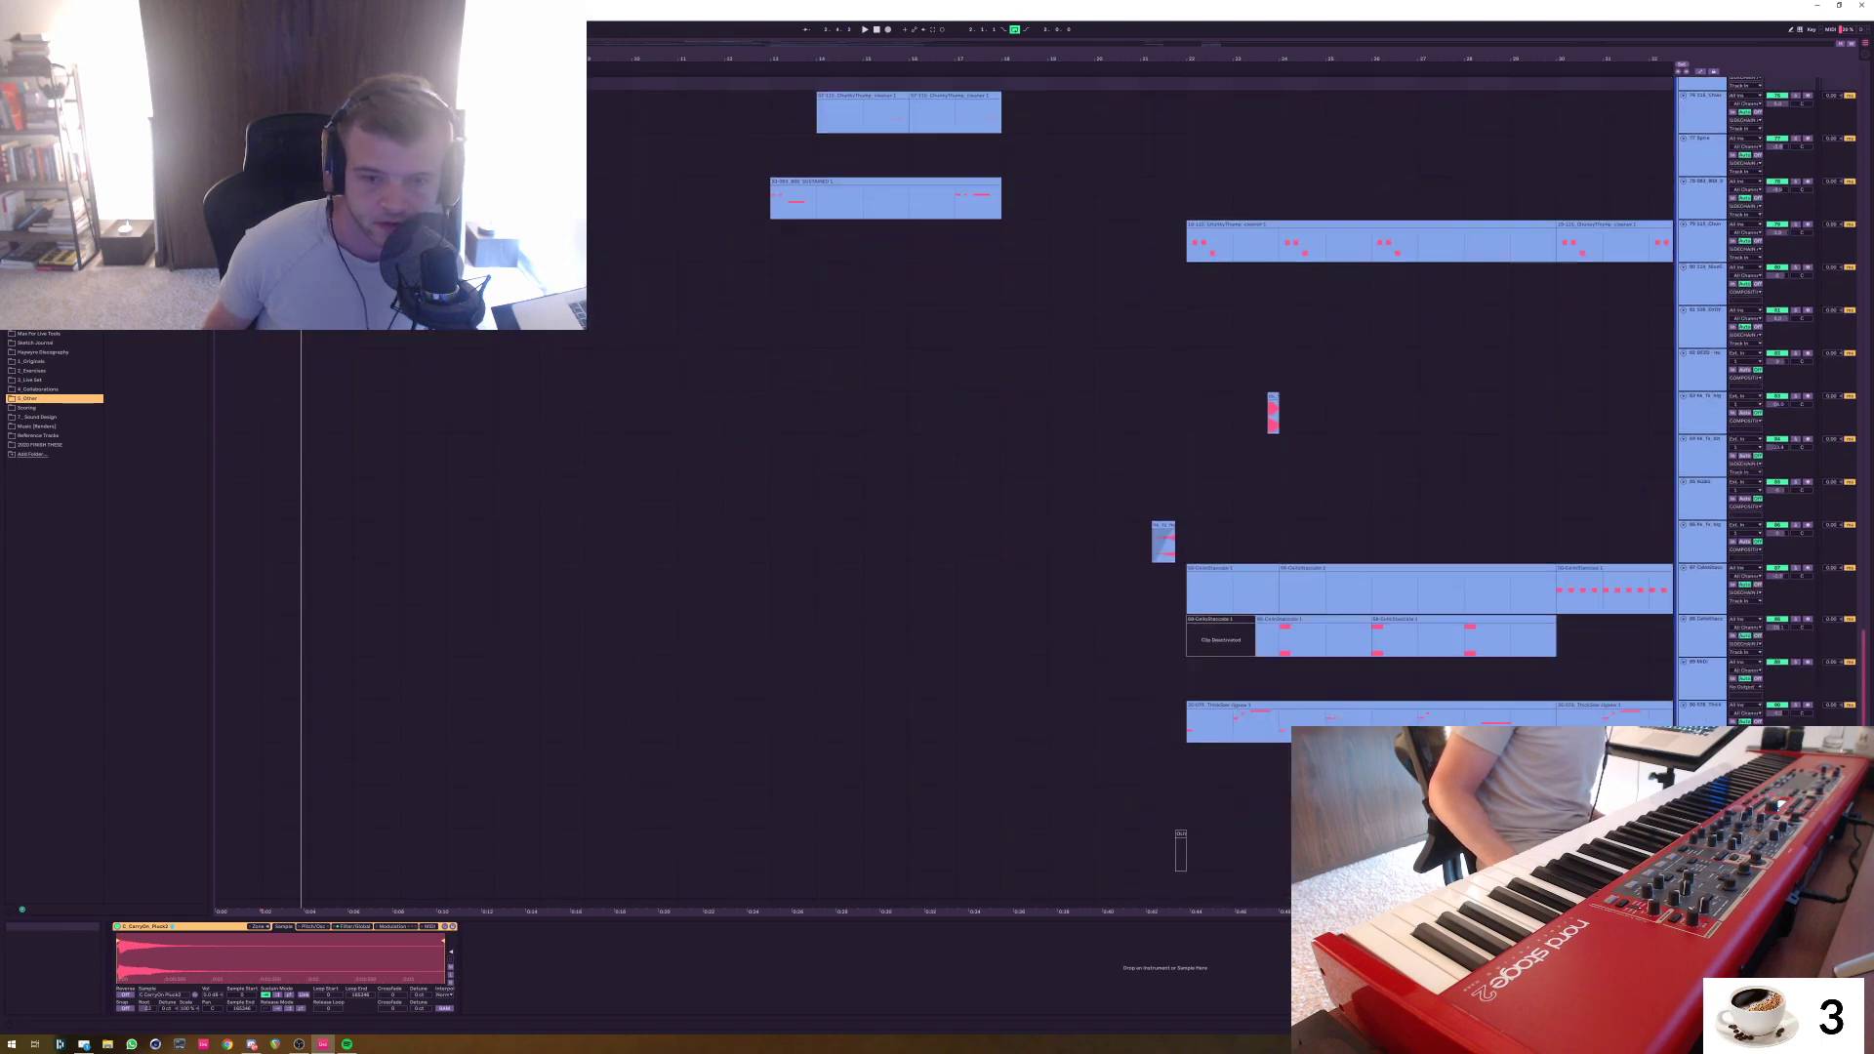
pyautogui.scroll(-3, 937, 488)
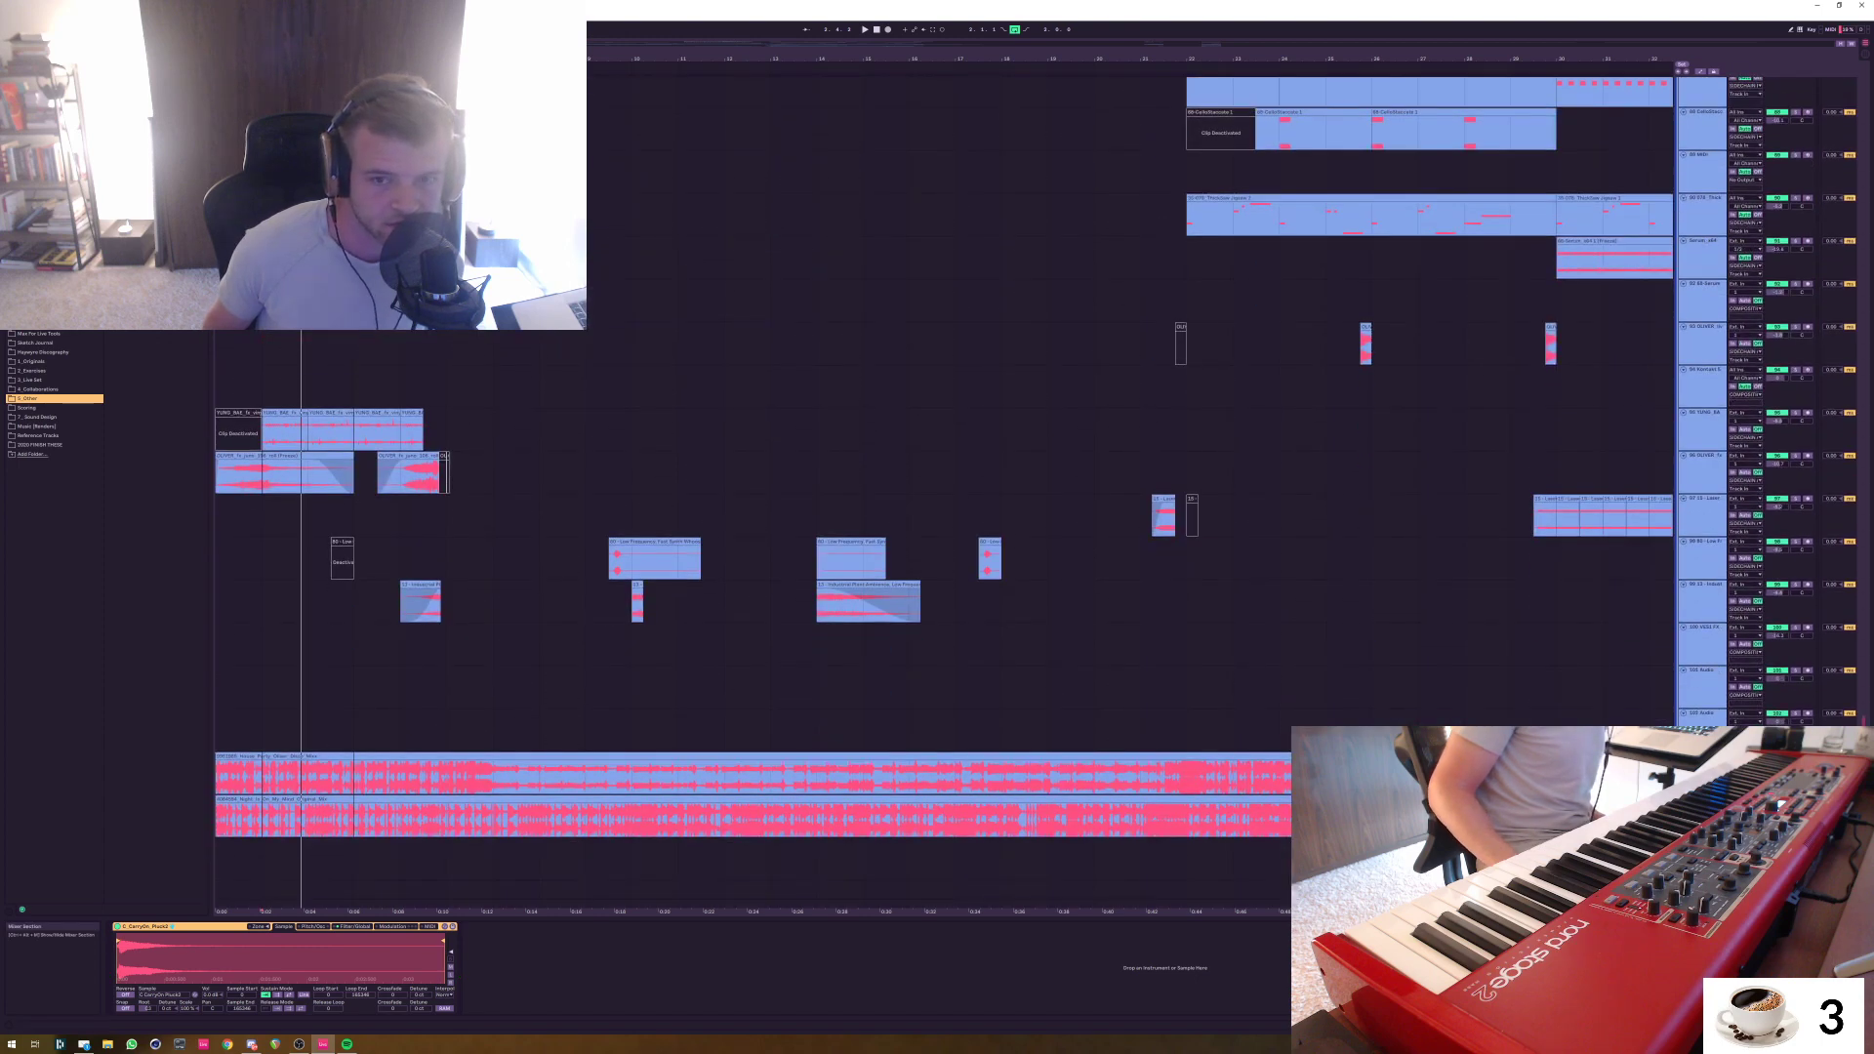
pyautogui.click(1795, 412)
pyautogui.press('space')
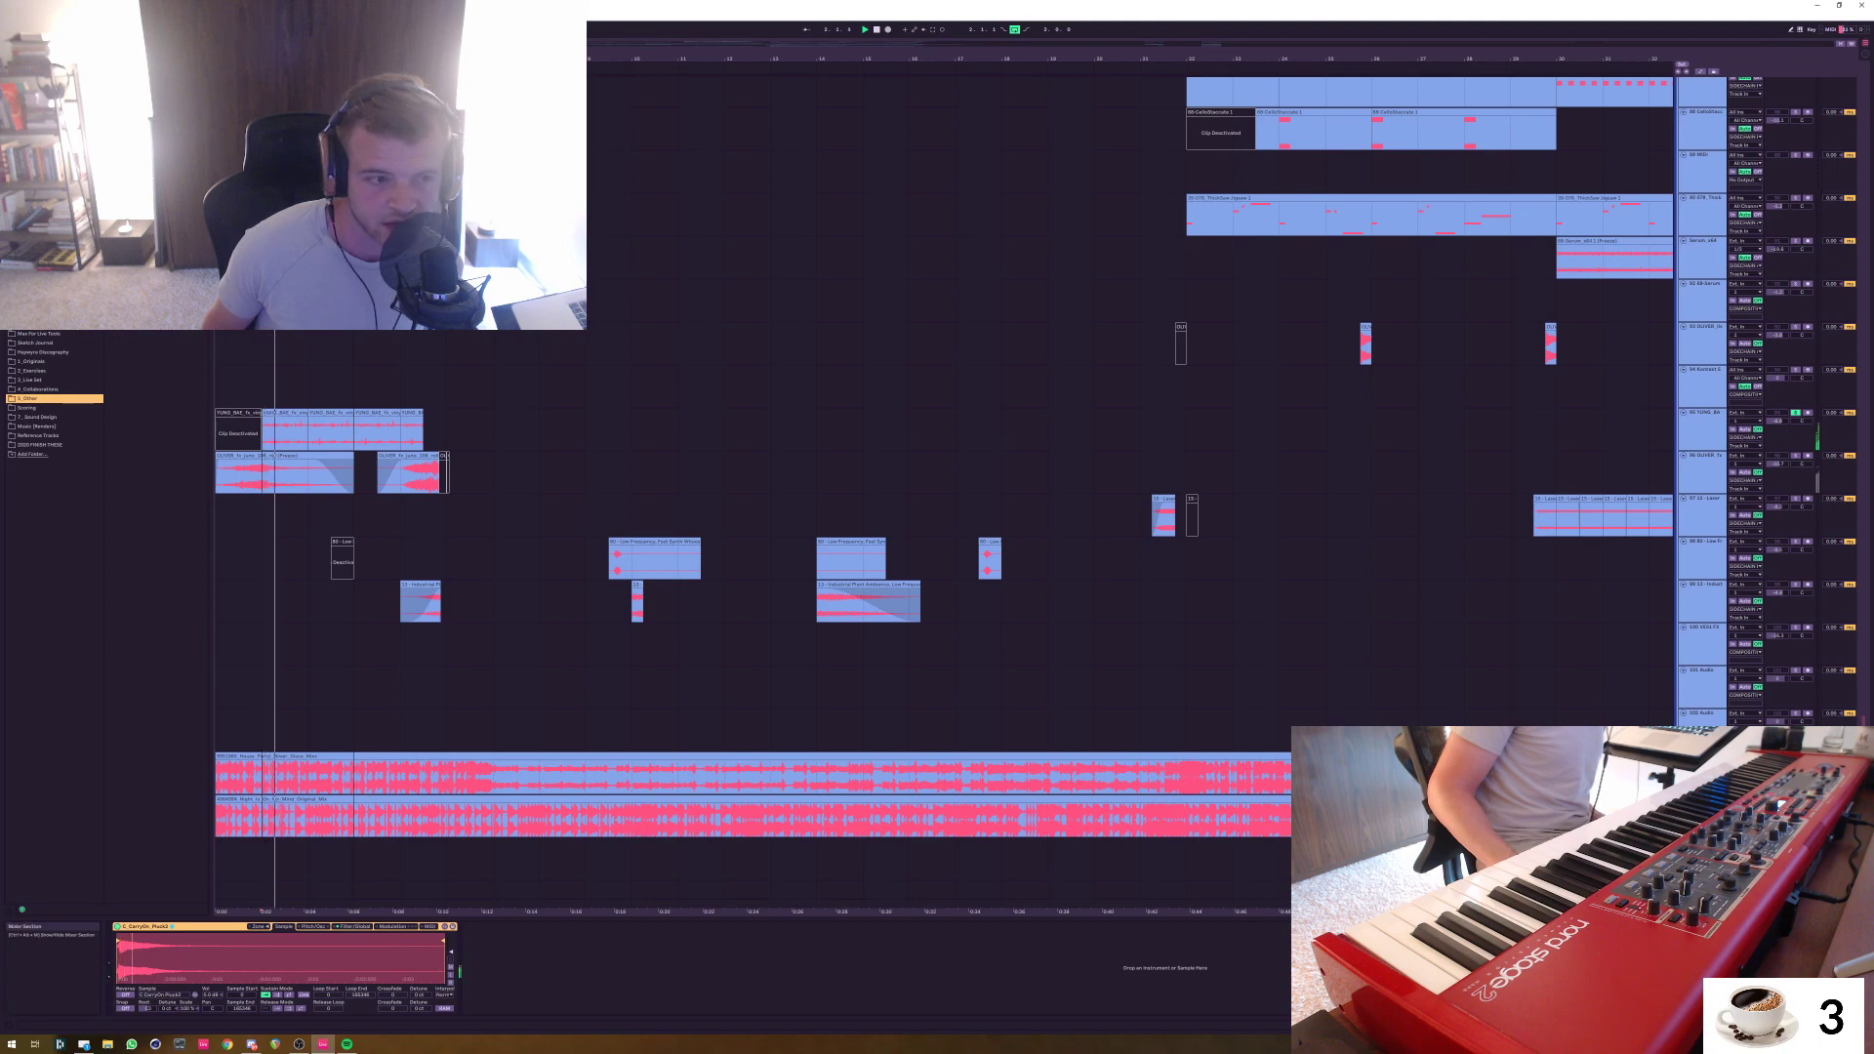
pyautogui.click(1795, 412)
pyautogui.press('space')
pyautogui.press('space')
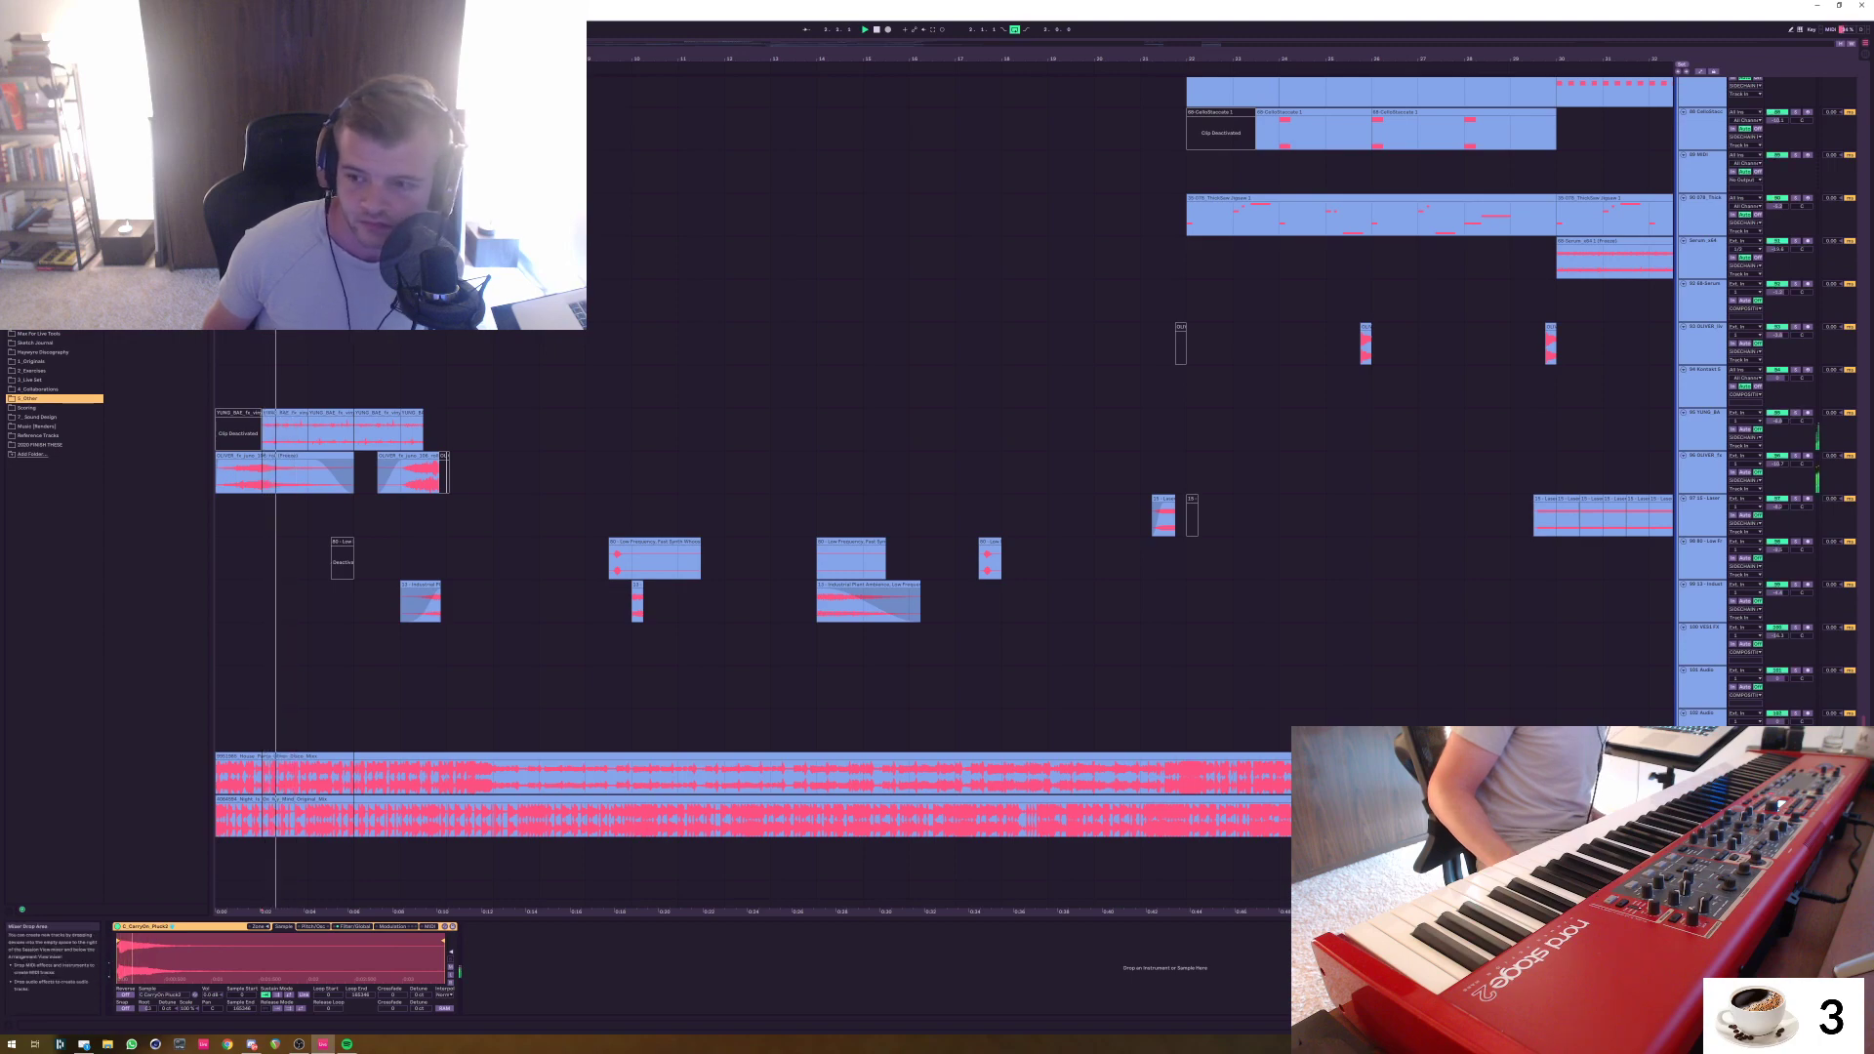
# Select the four bars ending at bar 10 across the percussion group's first two tracks and set them as the loop
pyautogui.scroll(20, 937, 488)
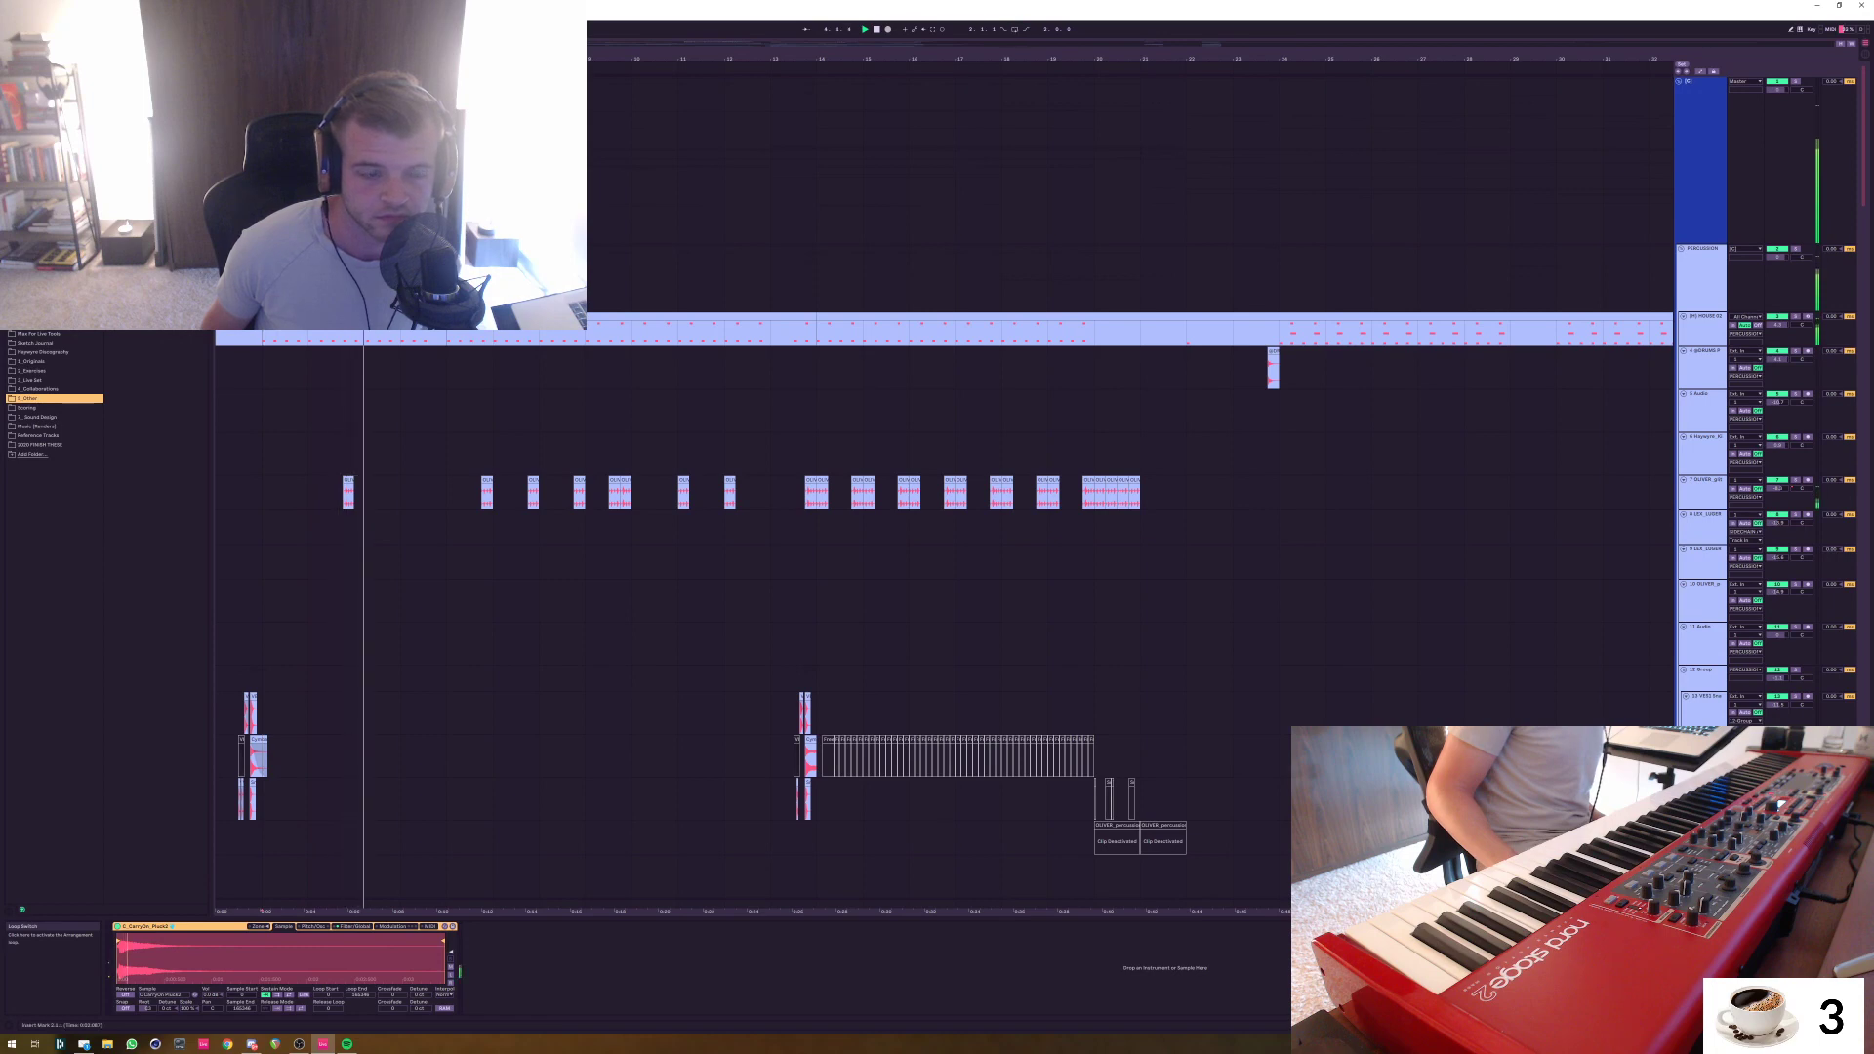
pyautogui.click(446, 368)
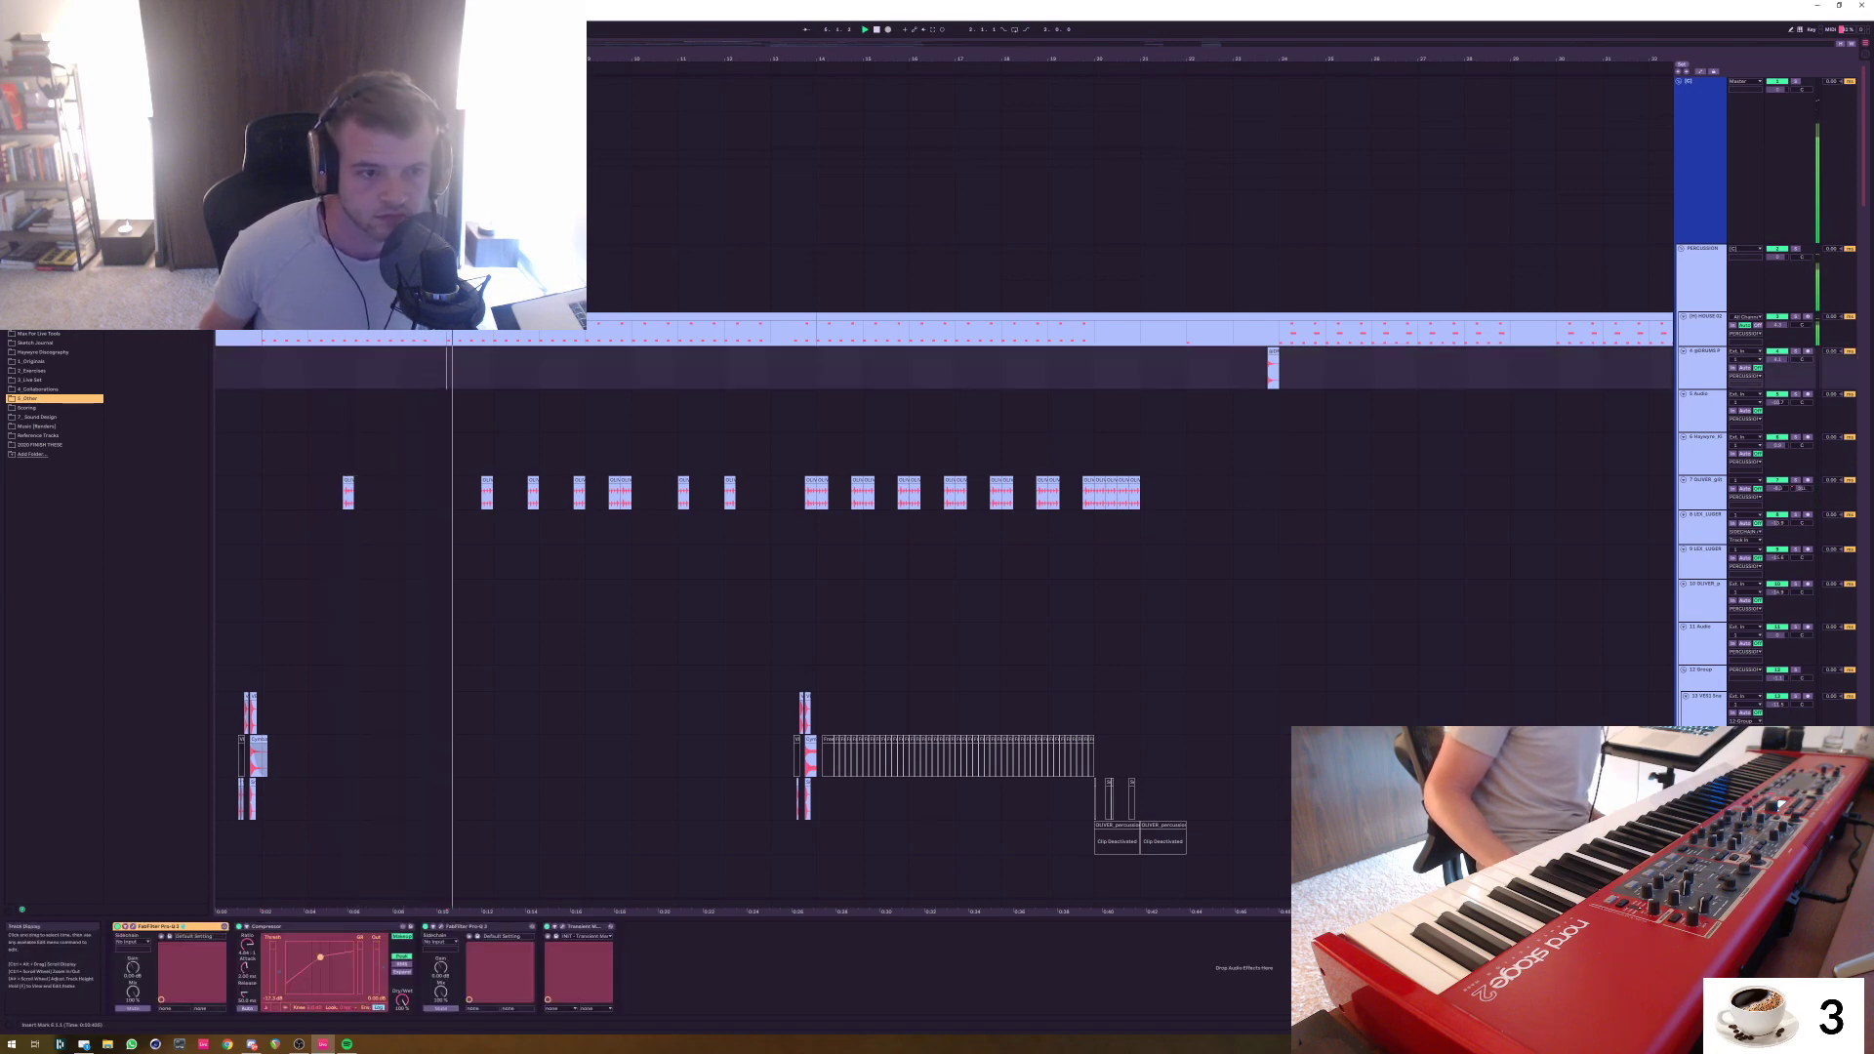
pyautogui.moveTo(447, 368); pyautogui.dragTo(632, 368)
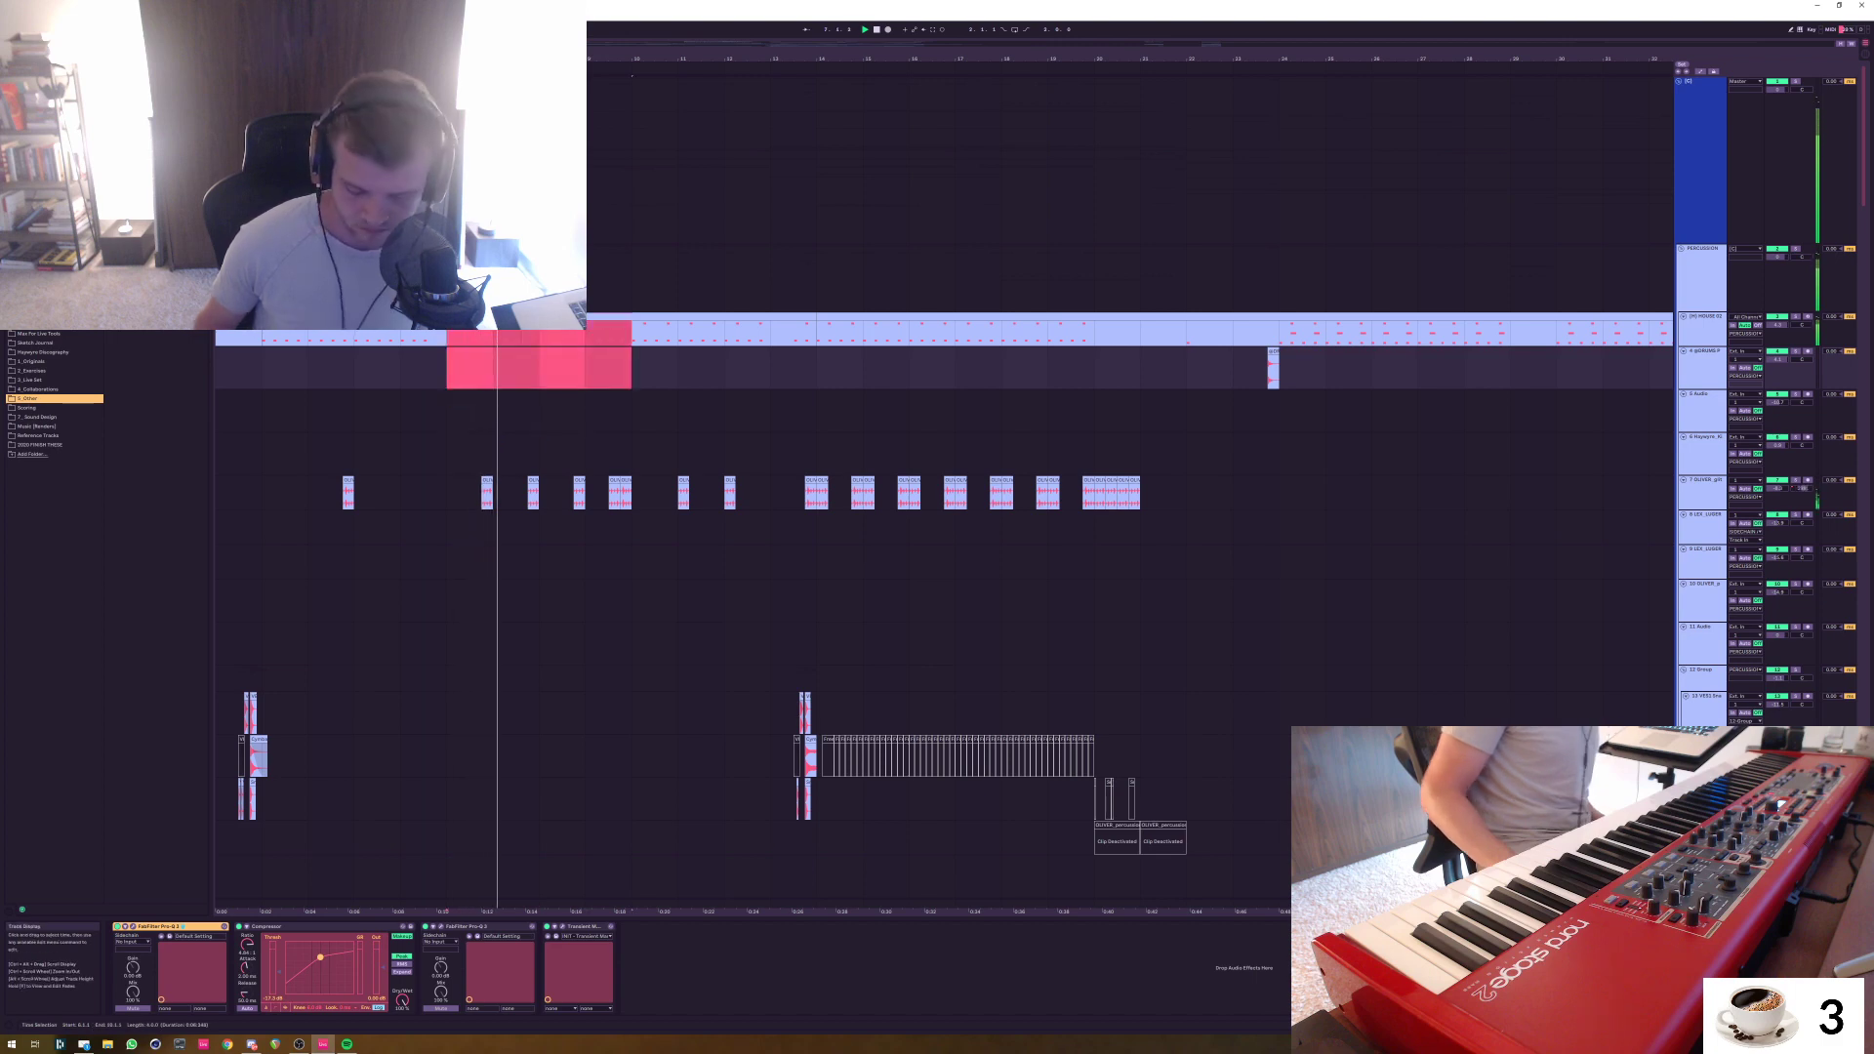
# Select the short clip just before the looped range on its pink composition track, solo that track, and play the clip
pyautogui.scroll(-10, 631, 368)
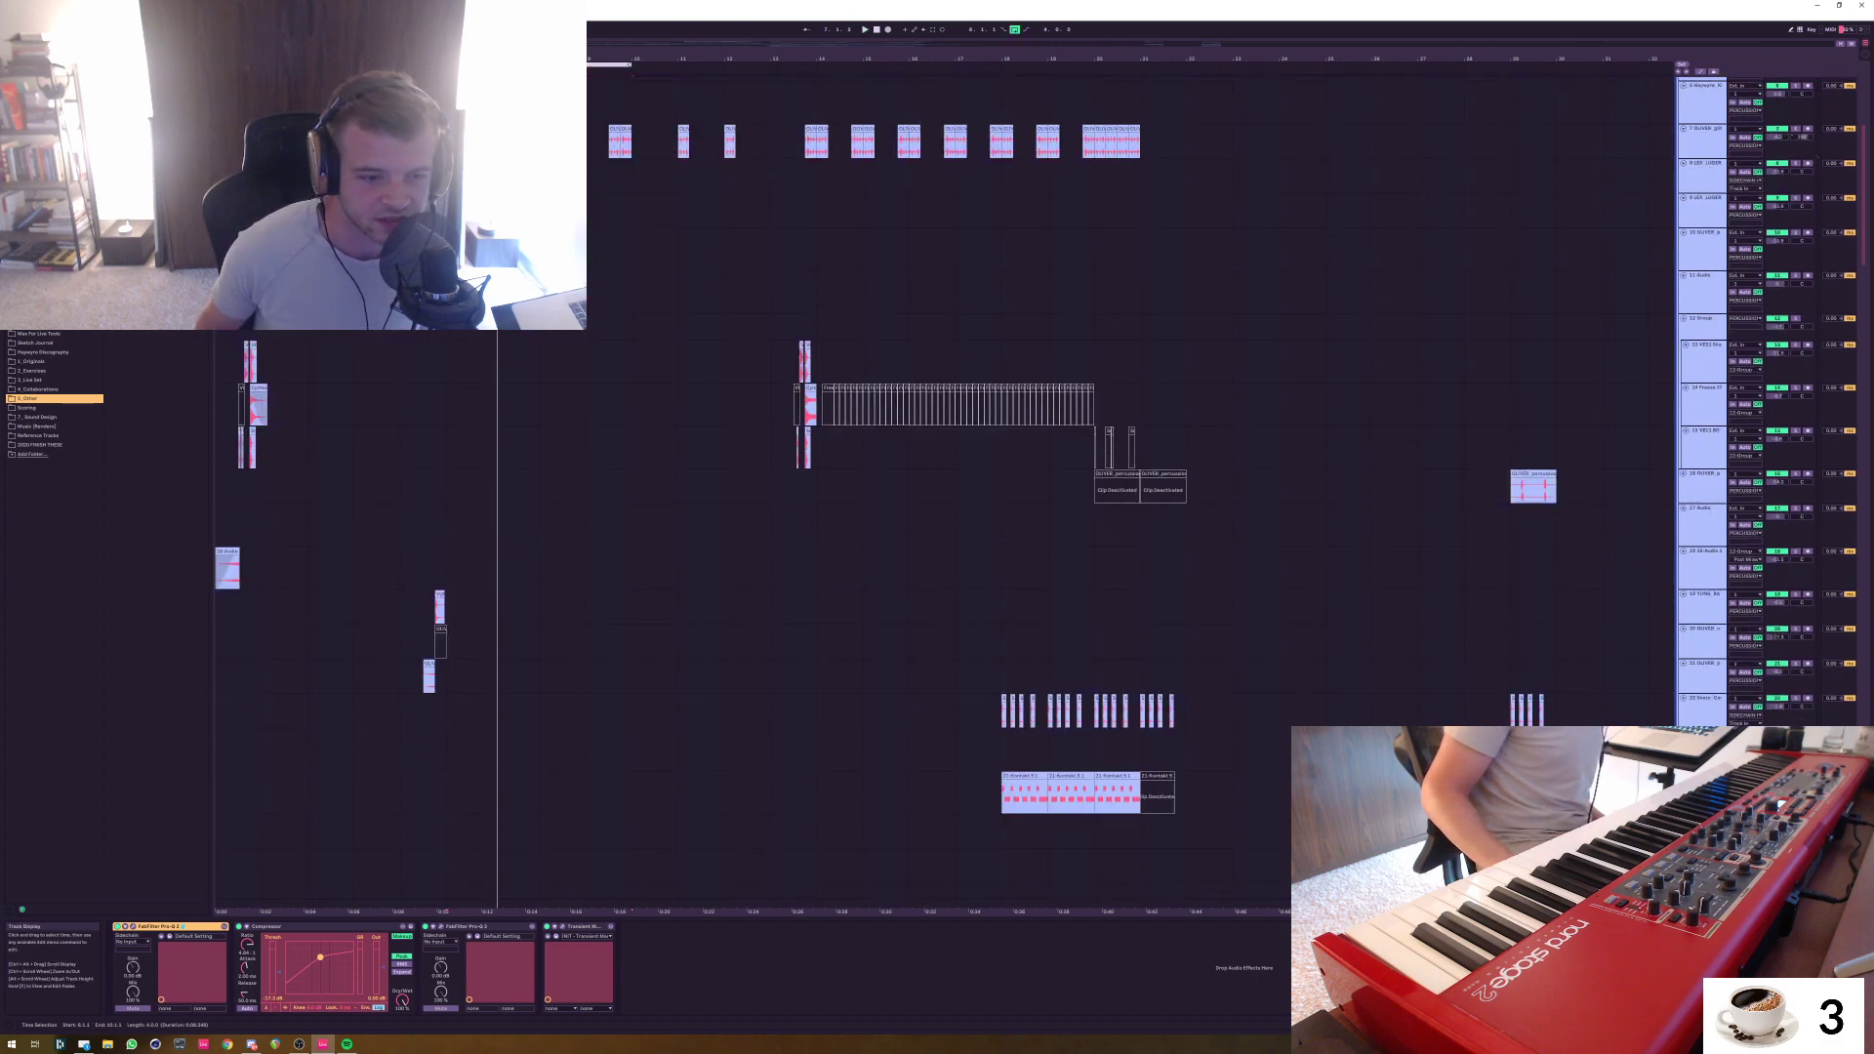
pyautogui.scroll(-15, 632, 368)
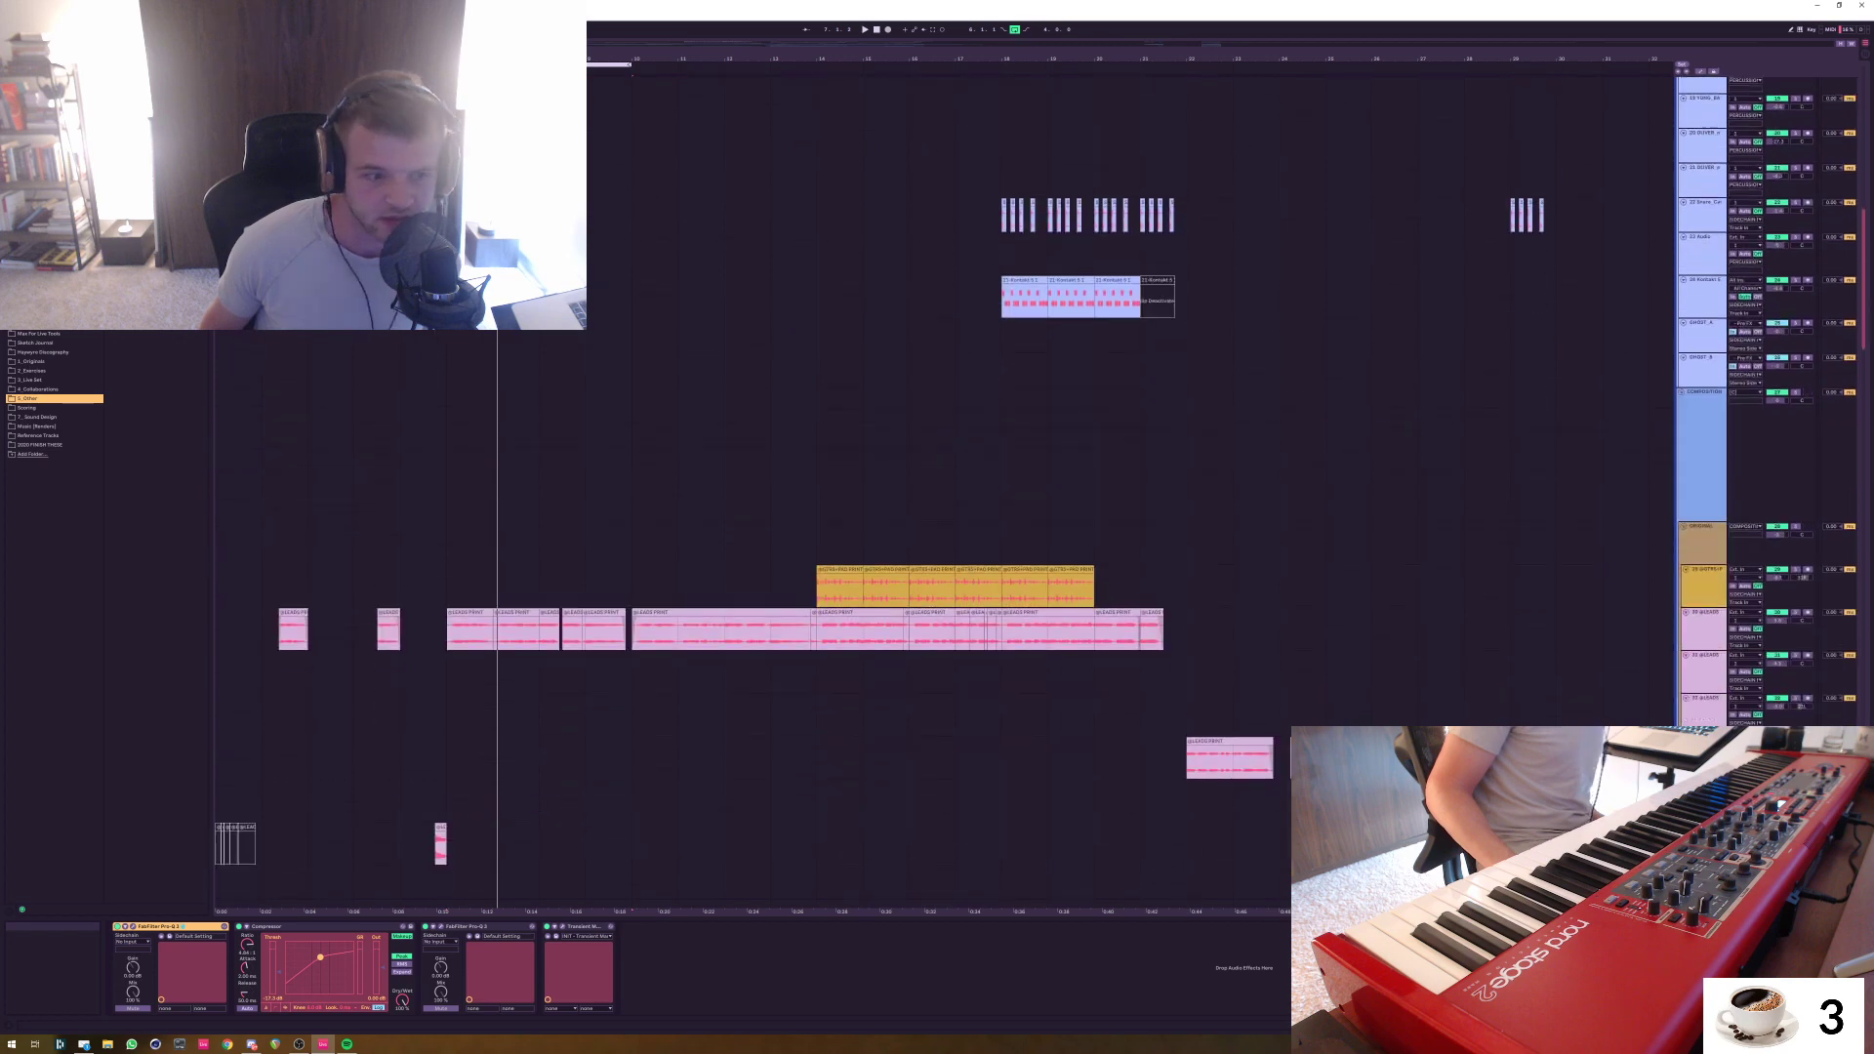
pyautogui.click(440, 390)
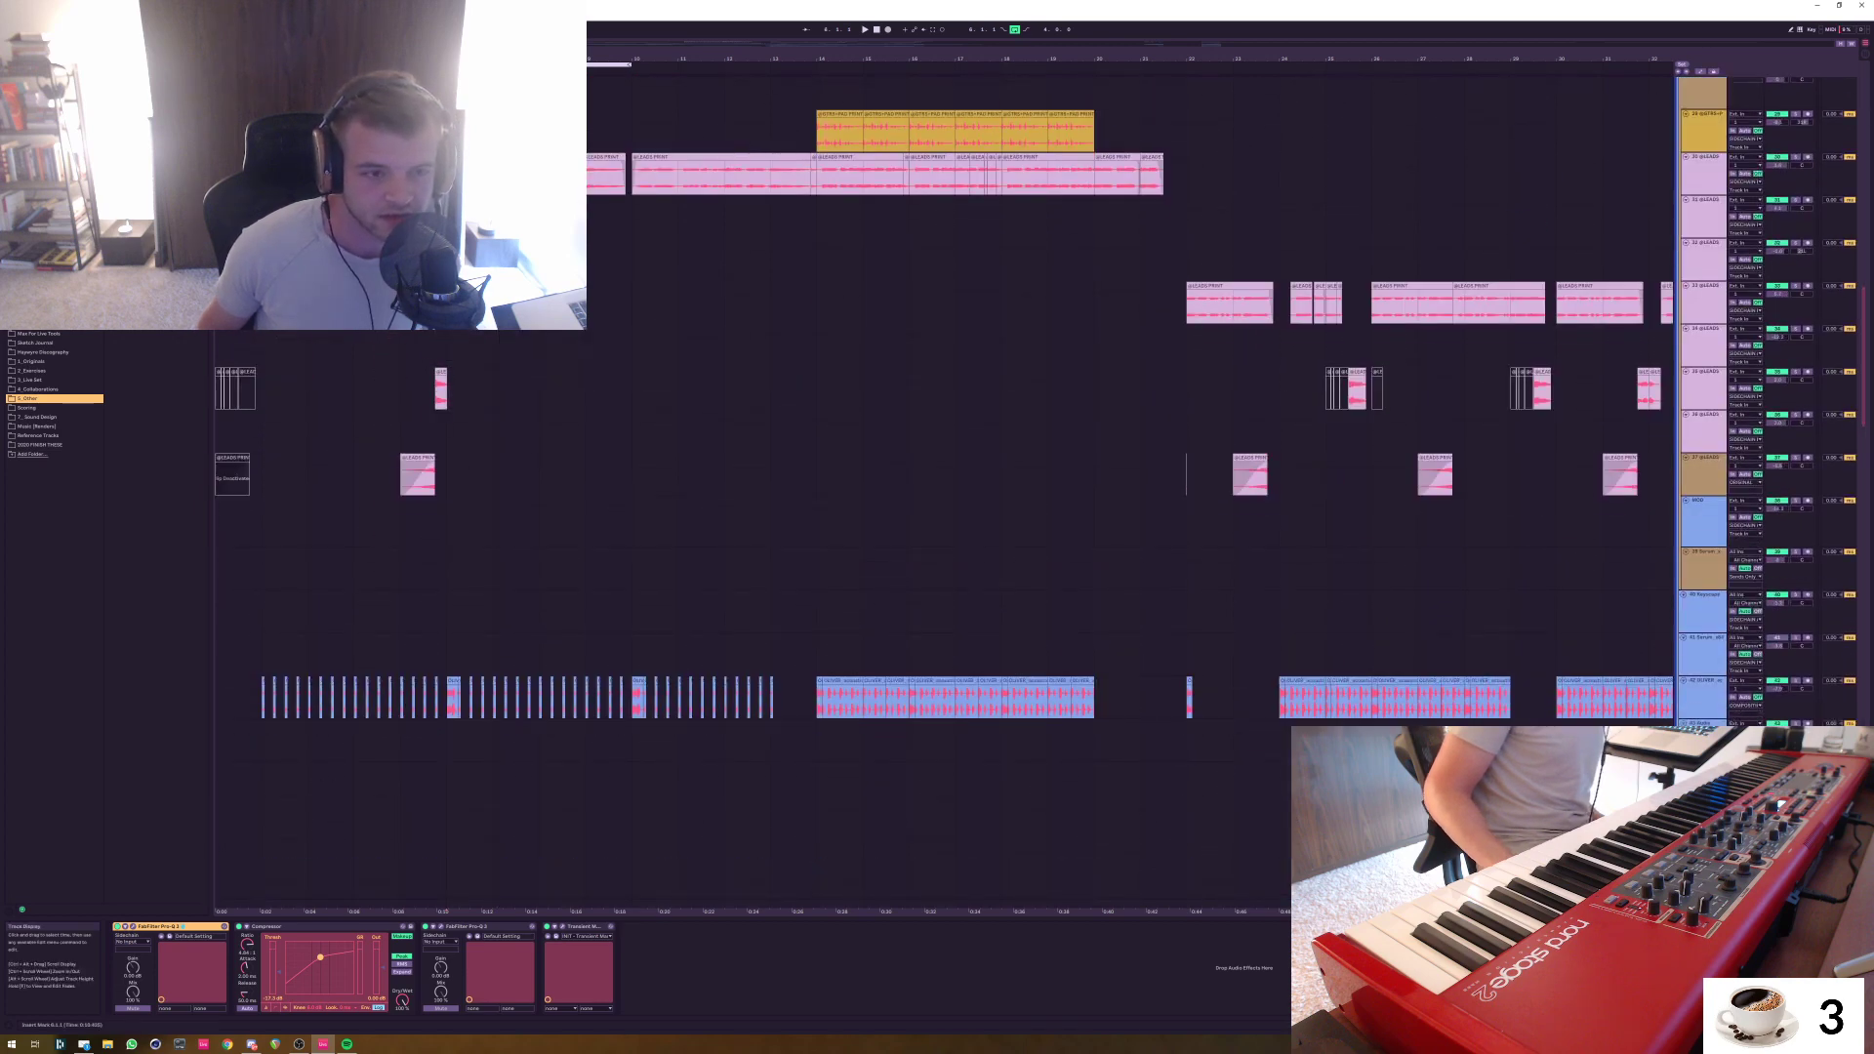
pyautogui.click(441, 372)
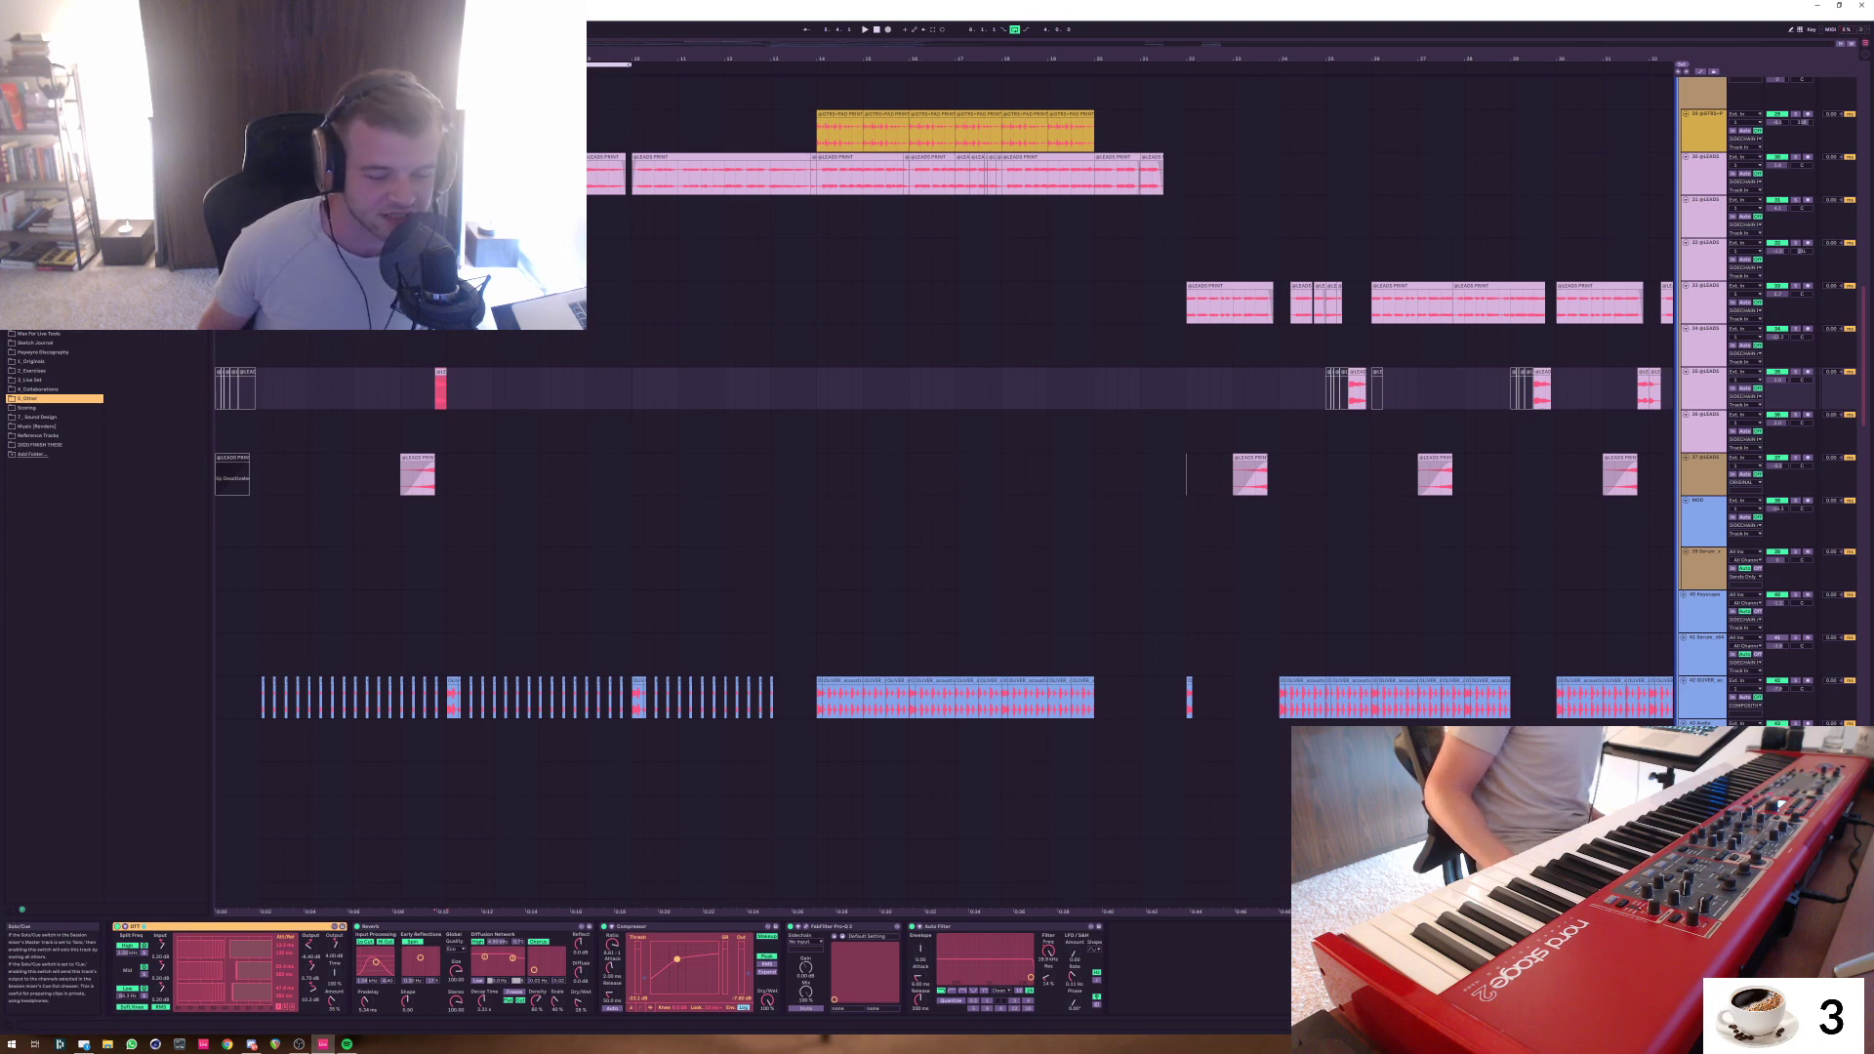
pyautogui.click(1795, 372)
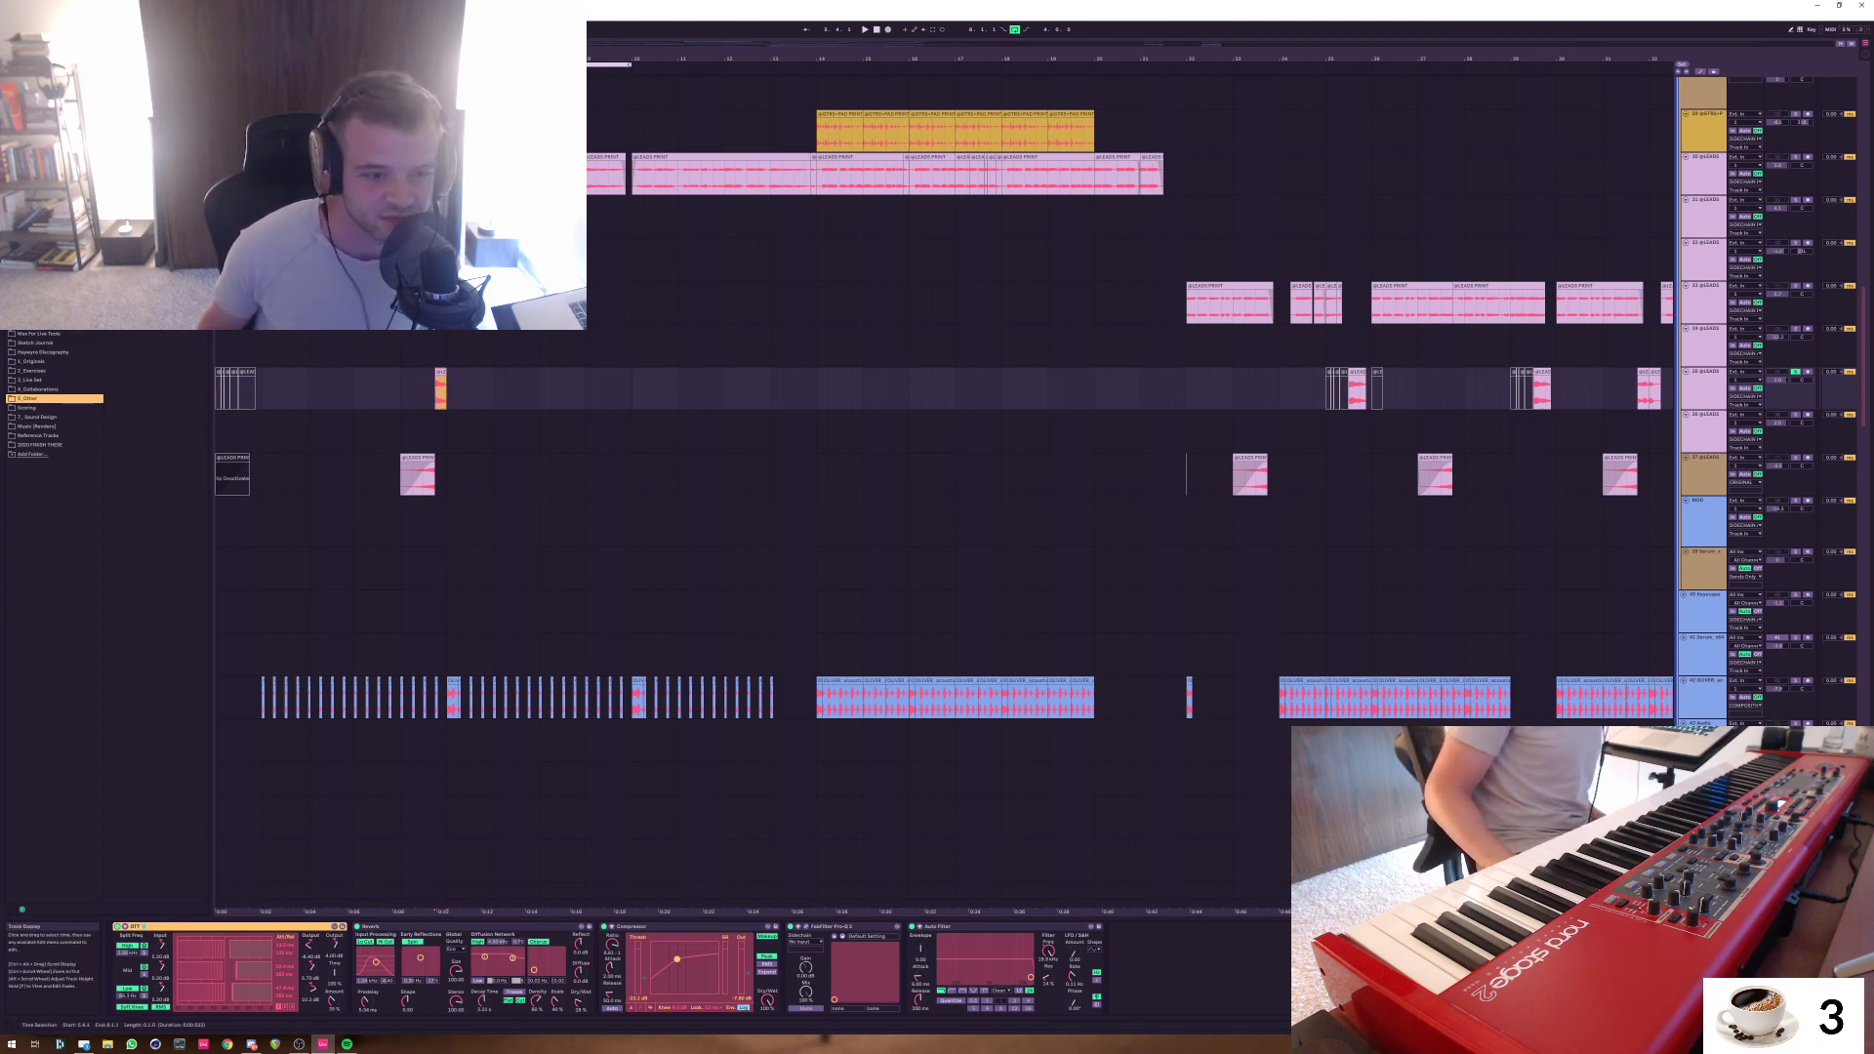
pyautogui.press('space')
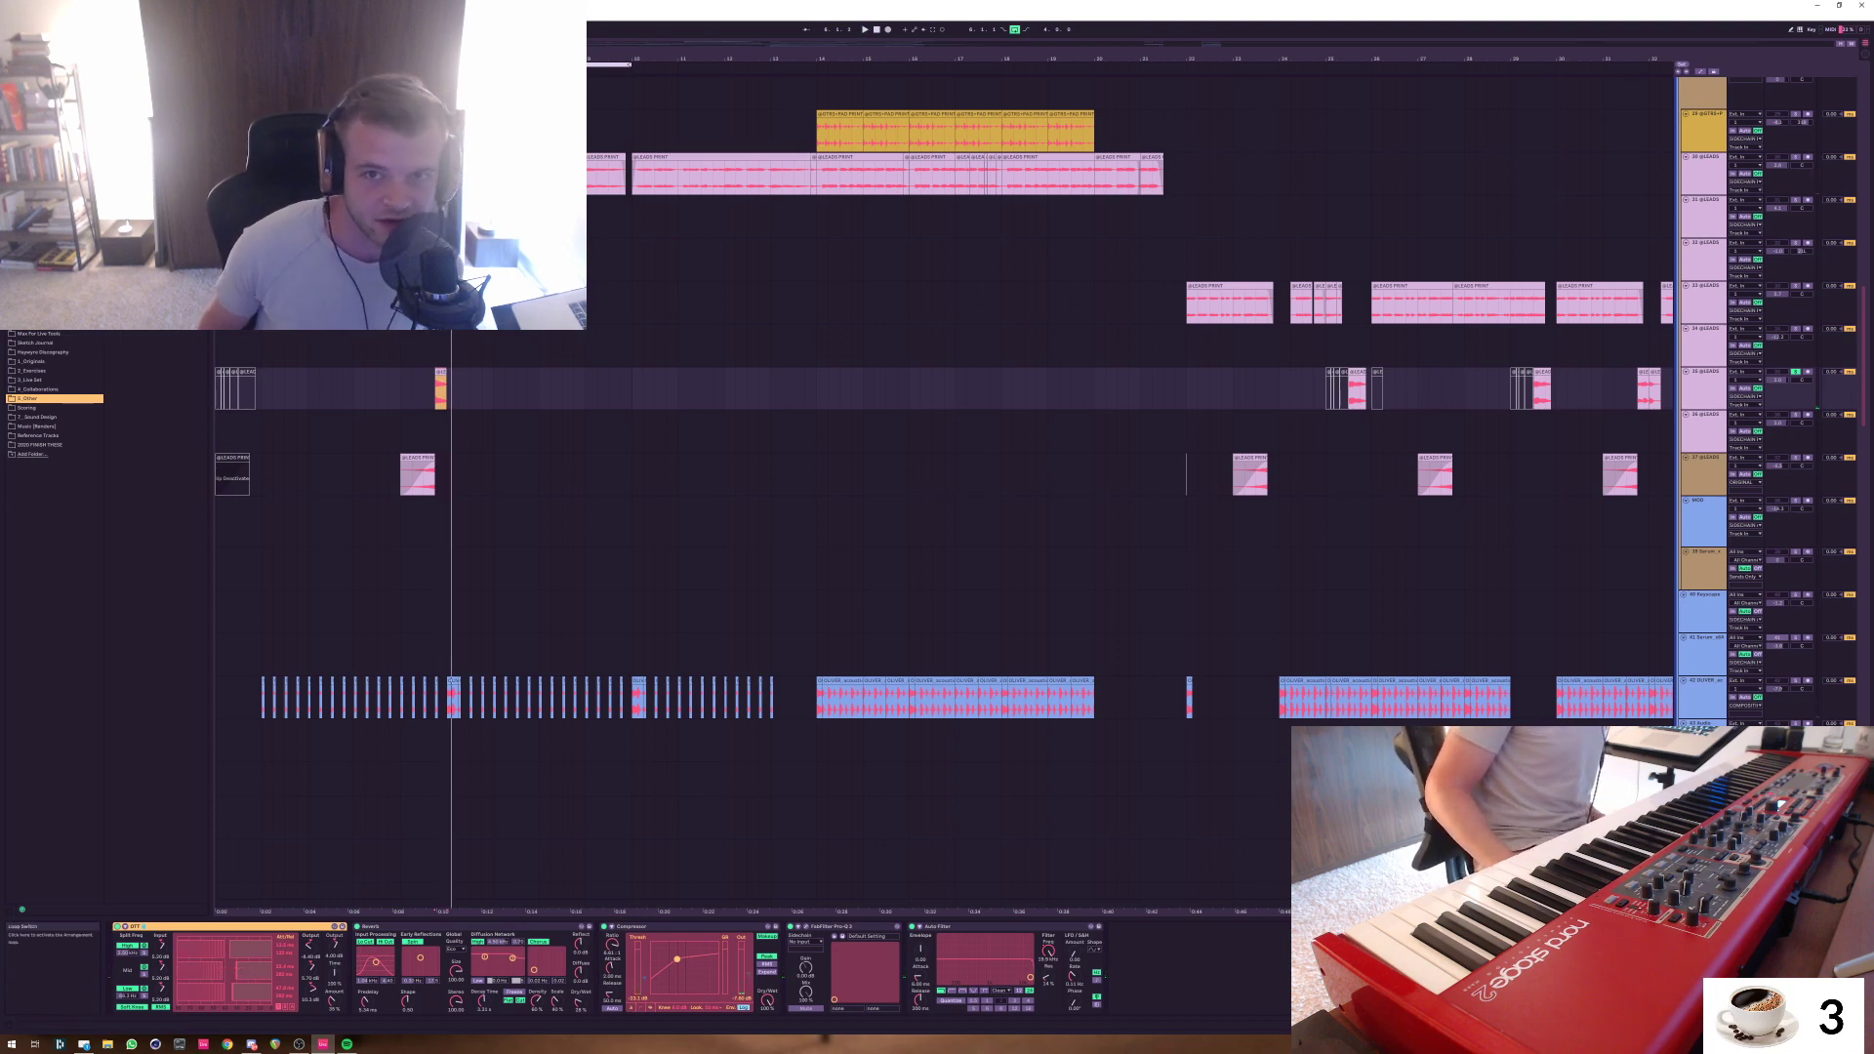
# Select the four bars following the short clip across five pink tracks, loop that range, and play it without the solo
pyautogui.click(1015, 29)
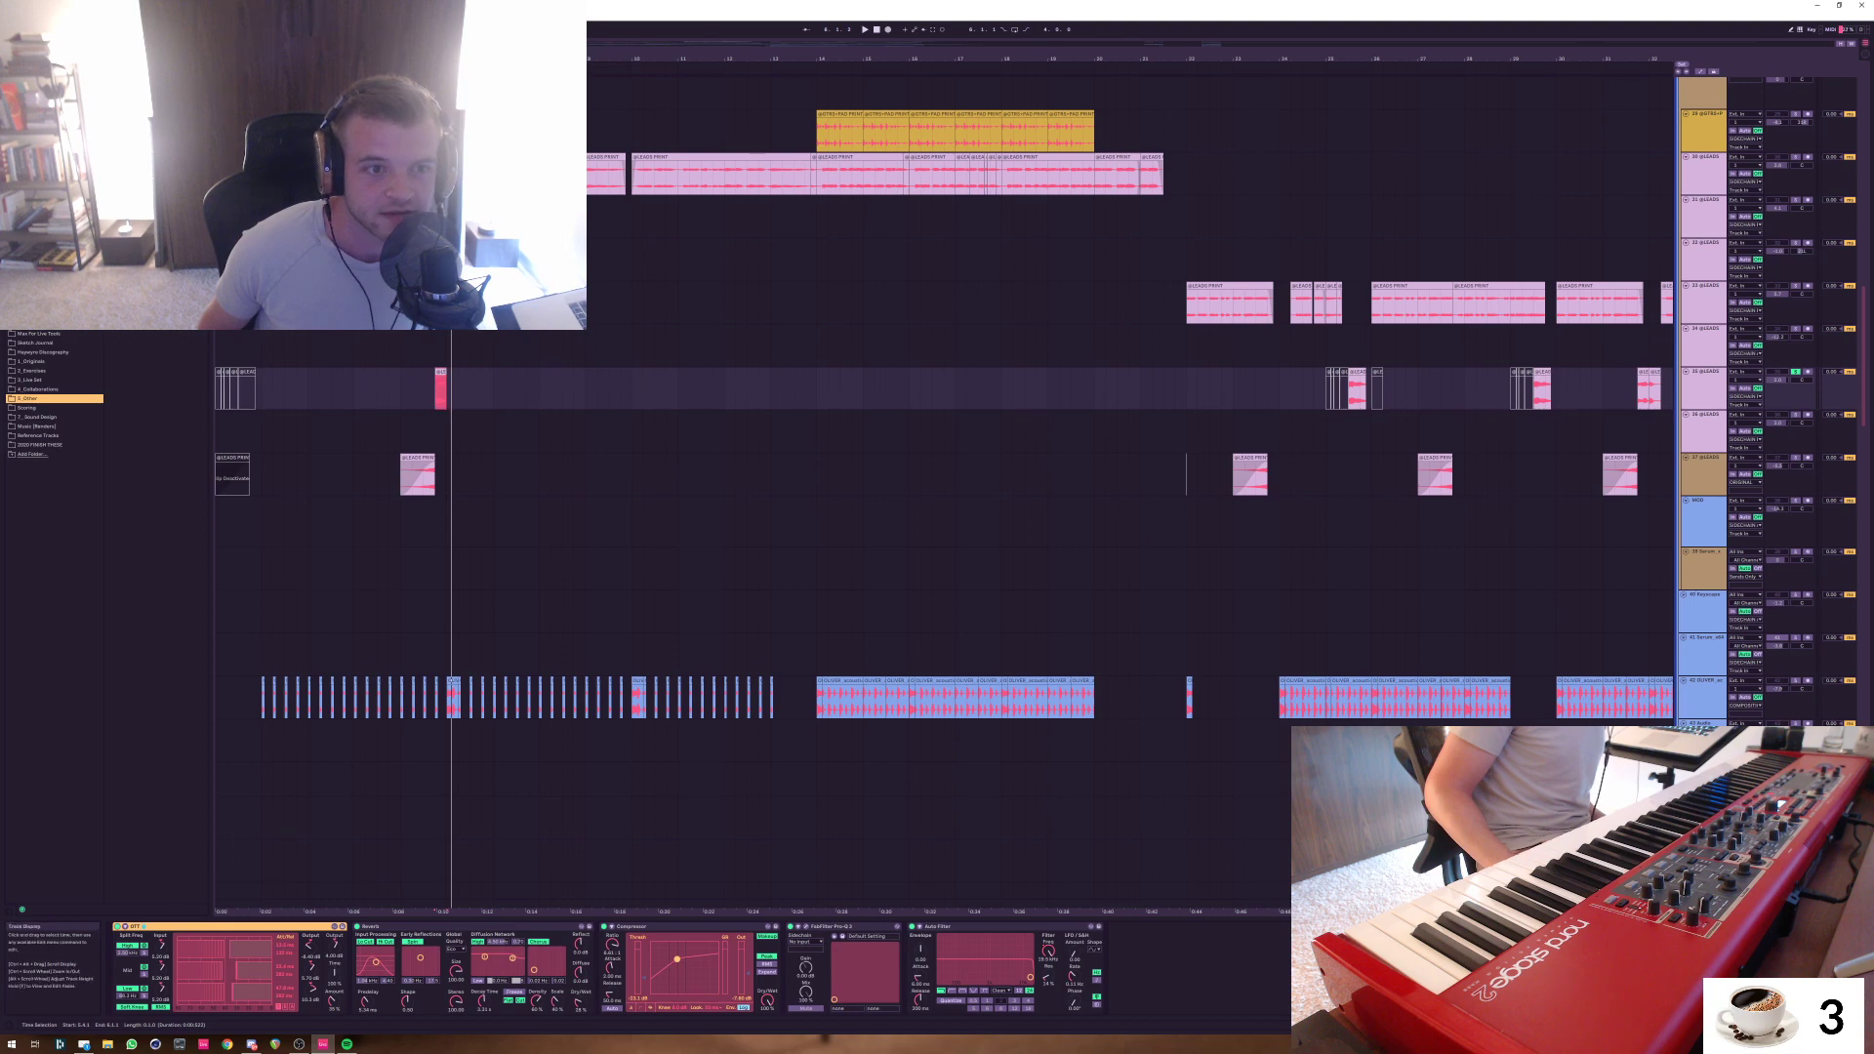
pyautogui.click(450, 388)
pyautogui.moveTo(449, 429); pyautogui.dragTo(630, 246)
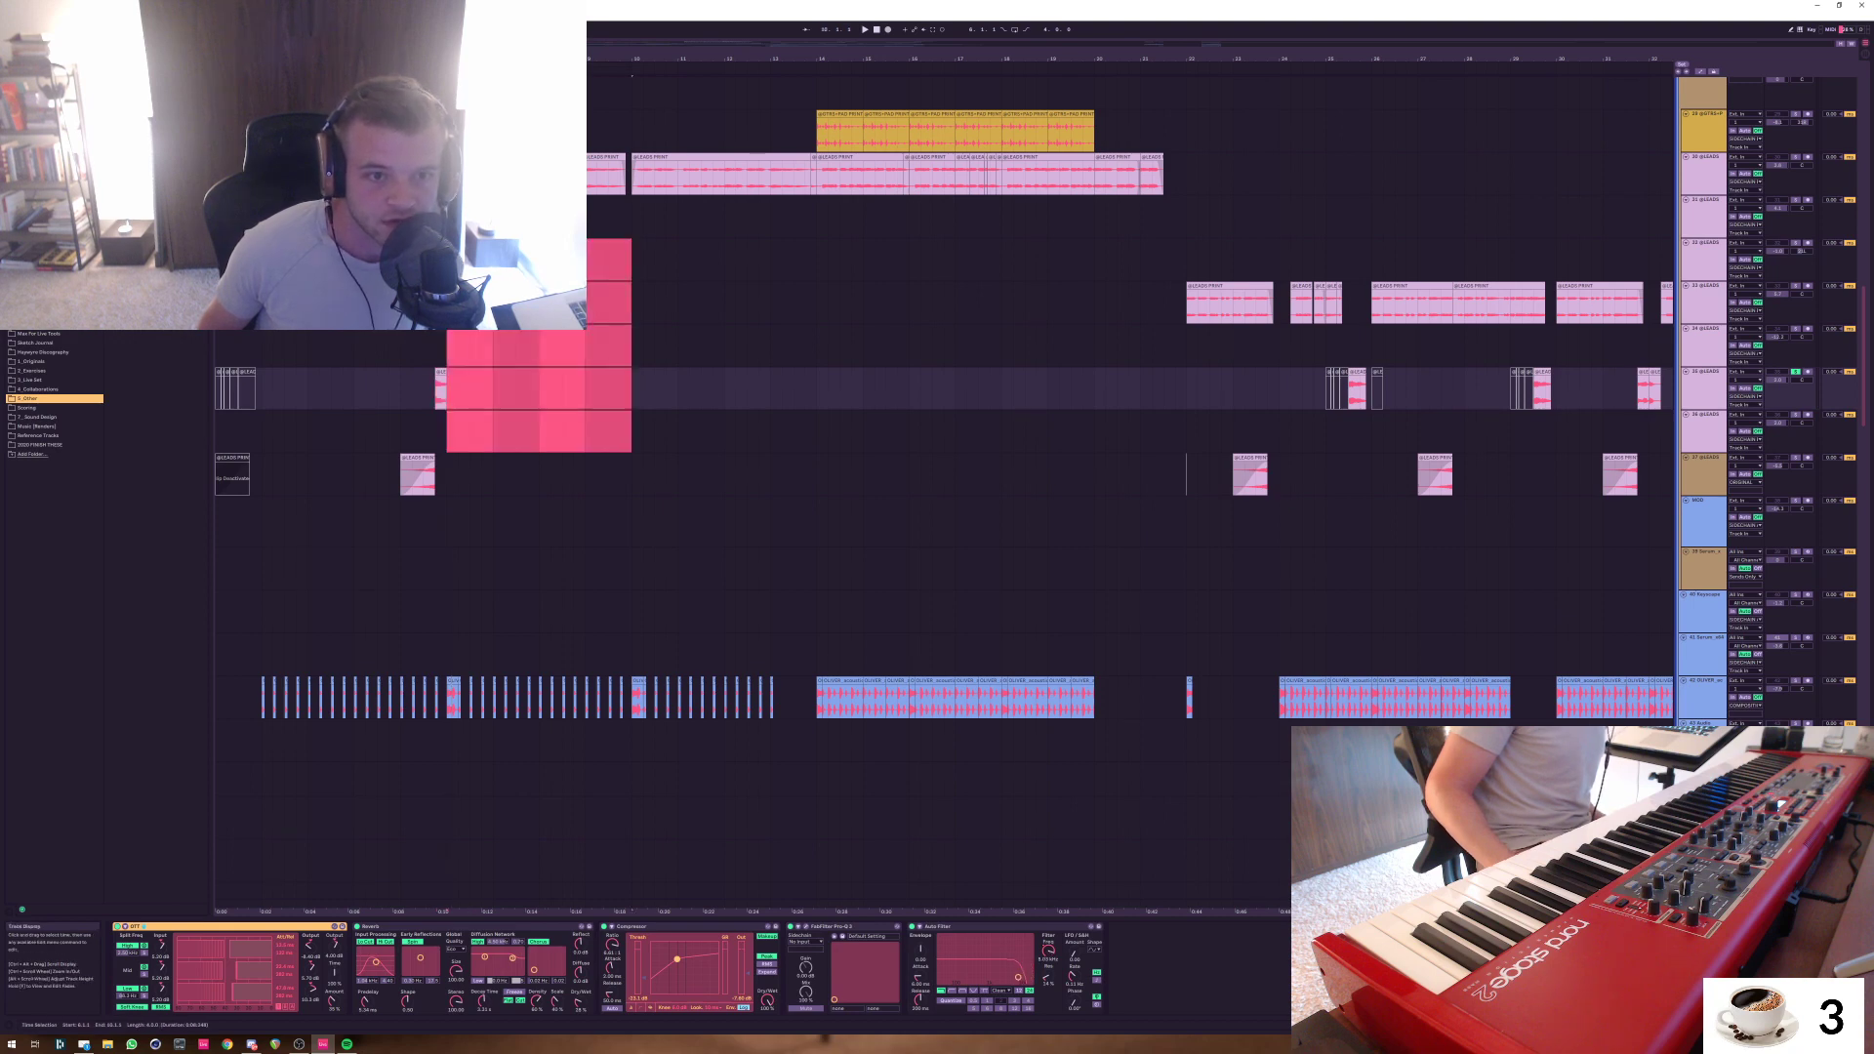
pyautogui.click(1704, 430)
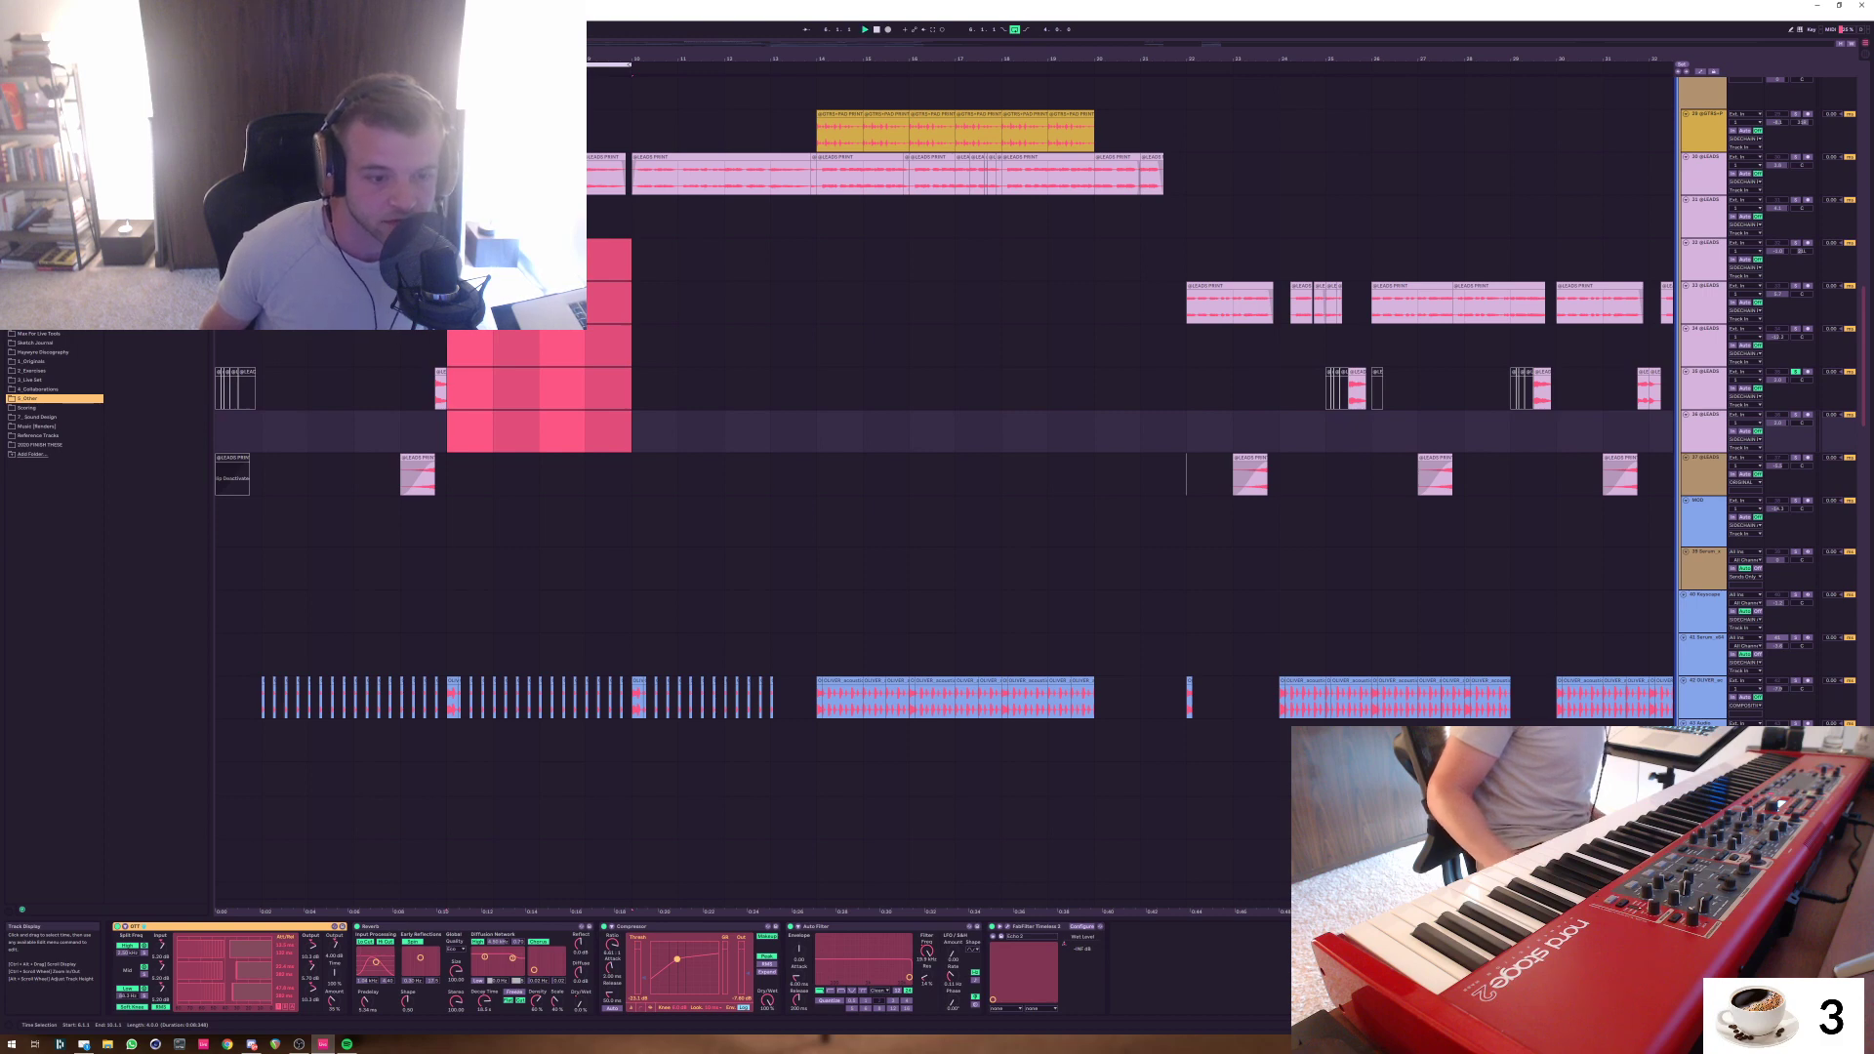
pyautogui.press('space')
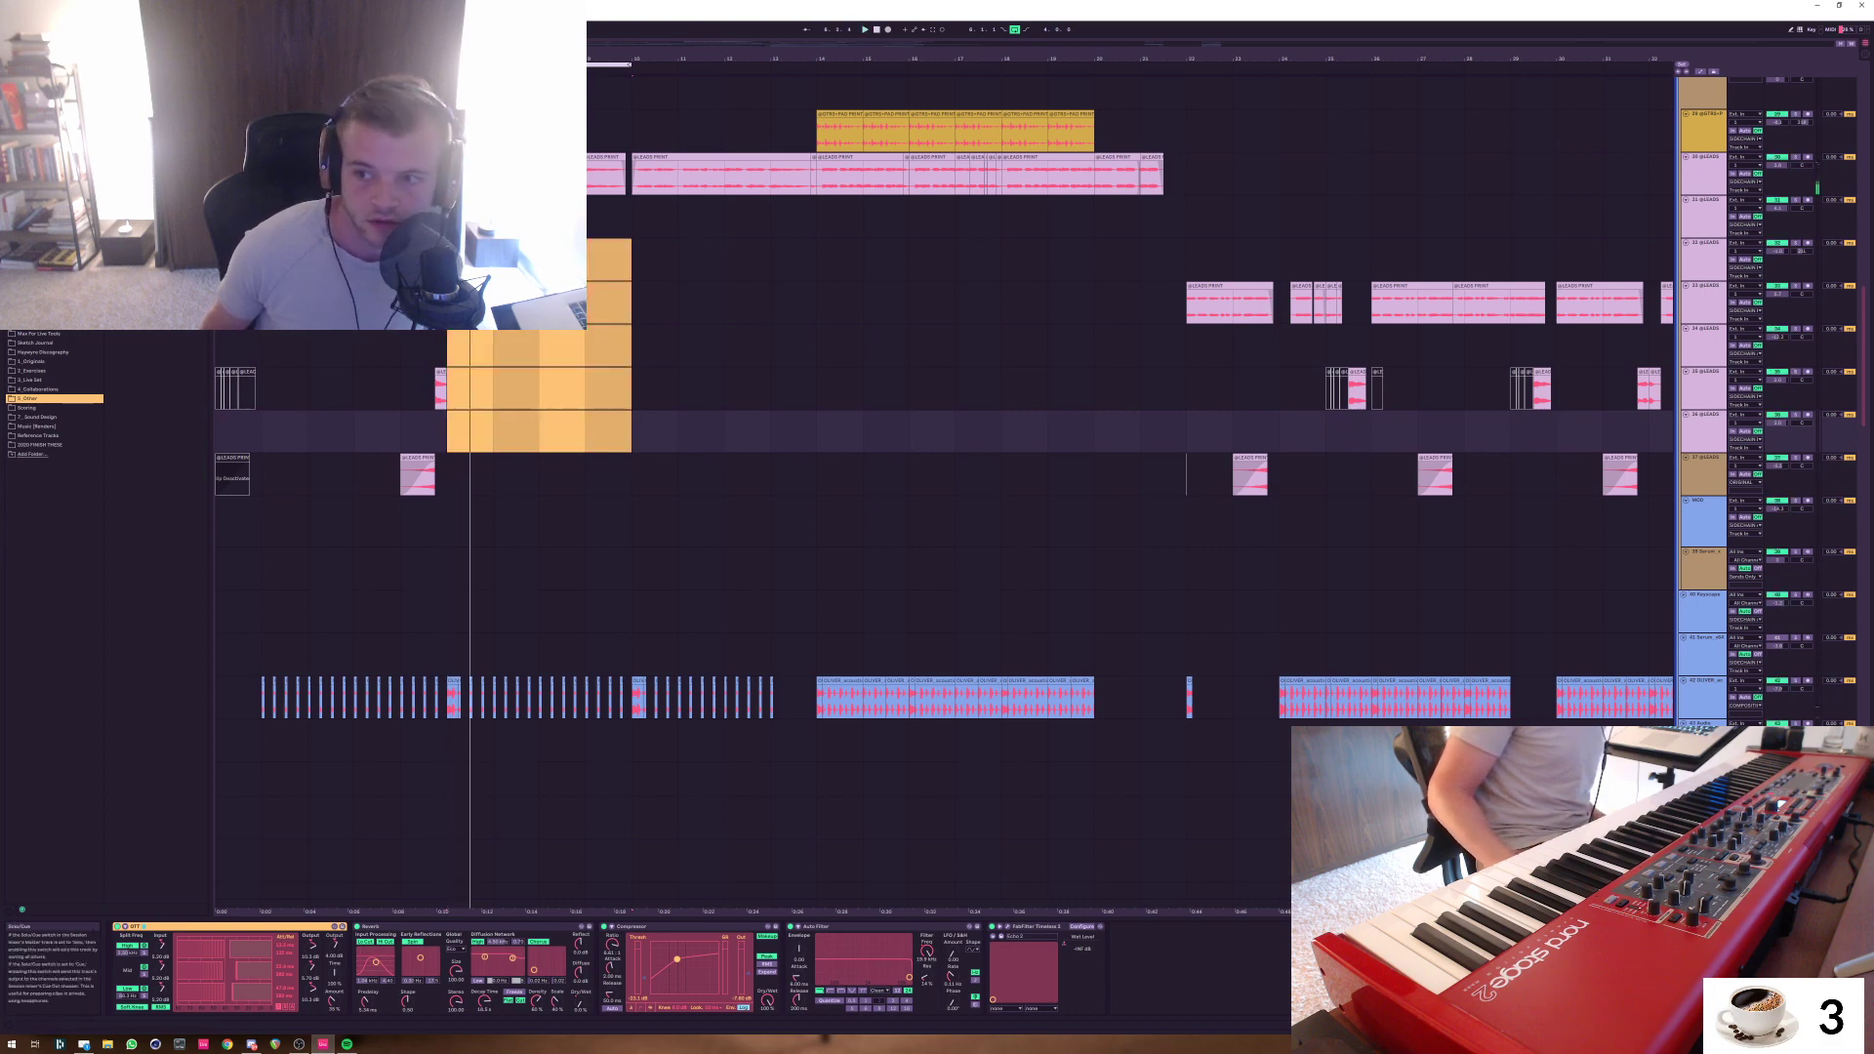
# Check the blue composition track's short repeated clips against the loop, and place the insert marker at the loop's start on the lowest pink track
pyautogui.scroll(-4, 956, 605)
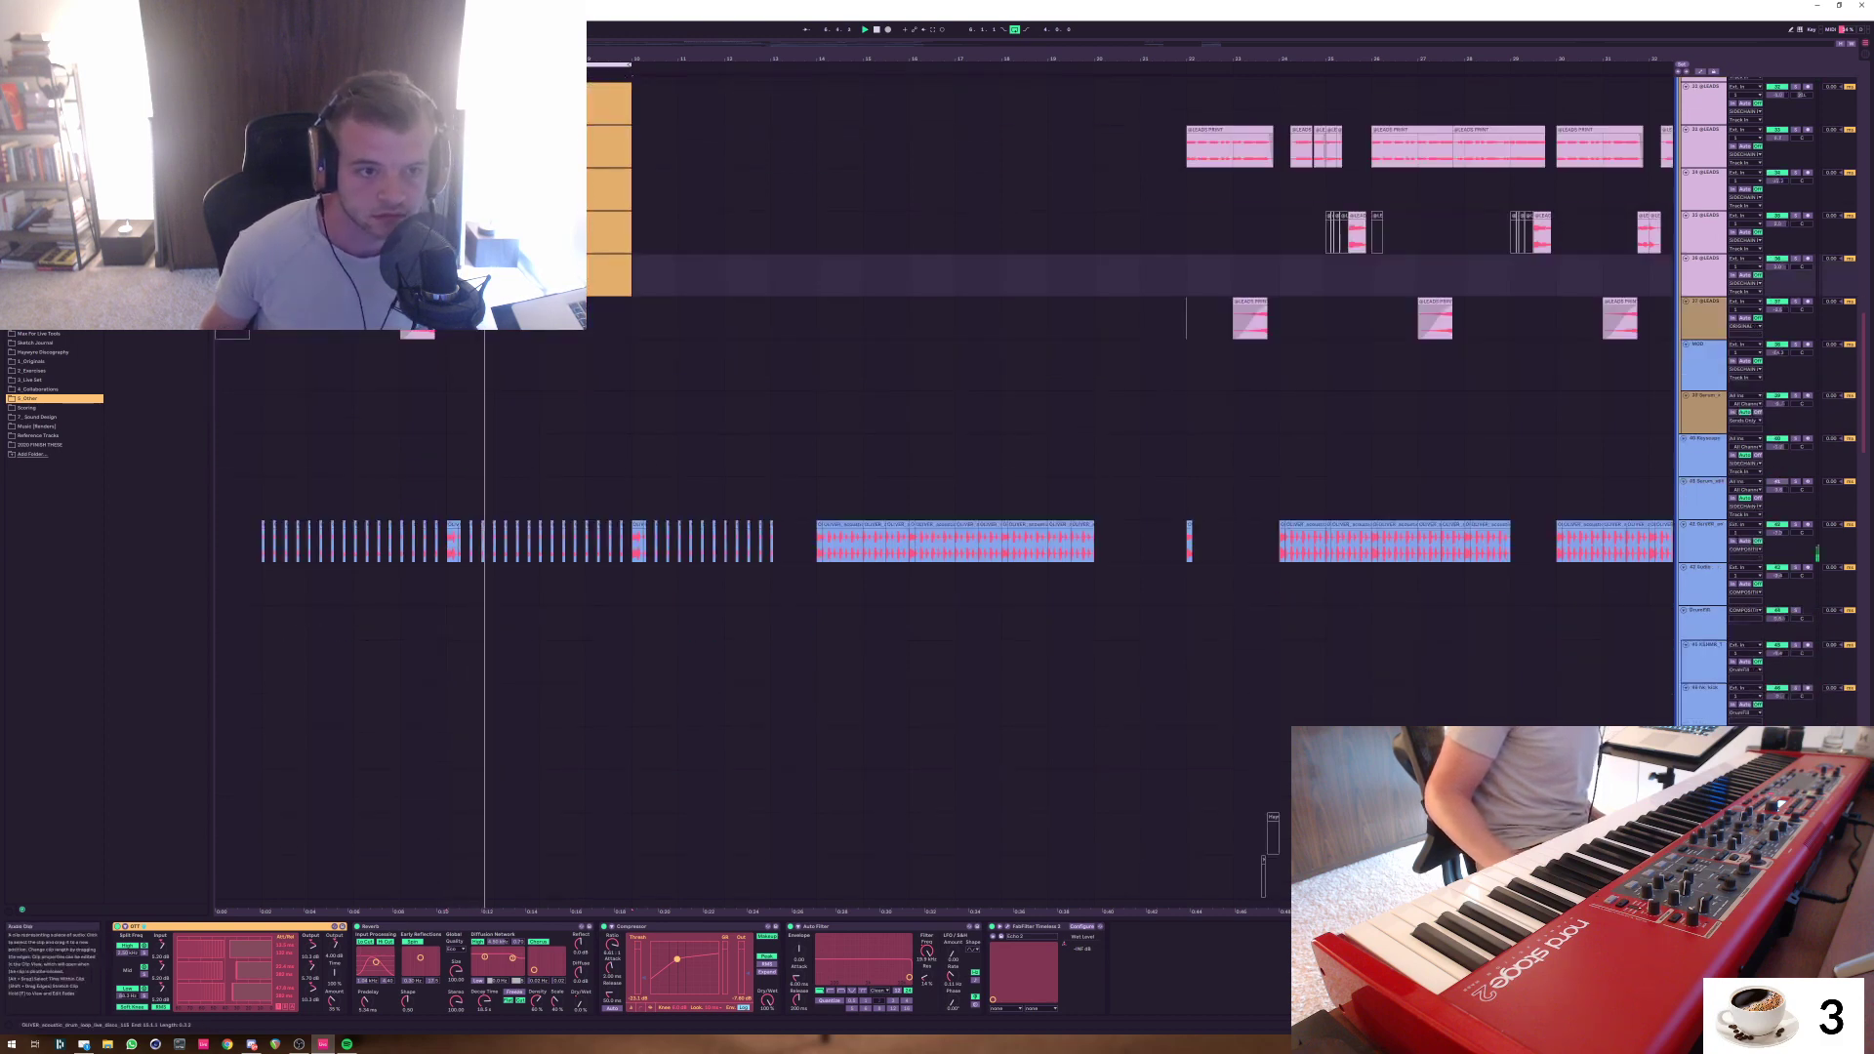
pyautogui.scroll(-2, 956, 606)
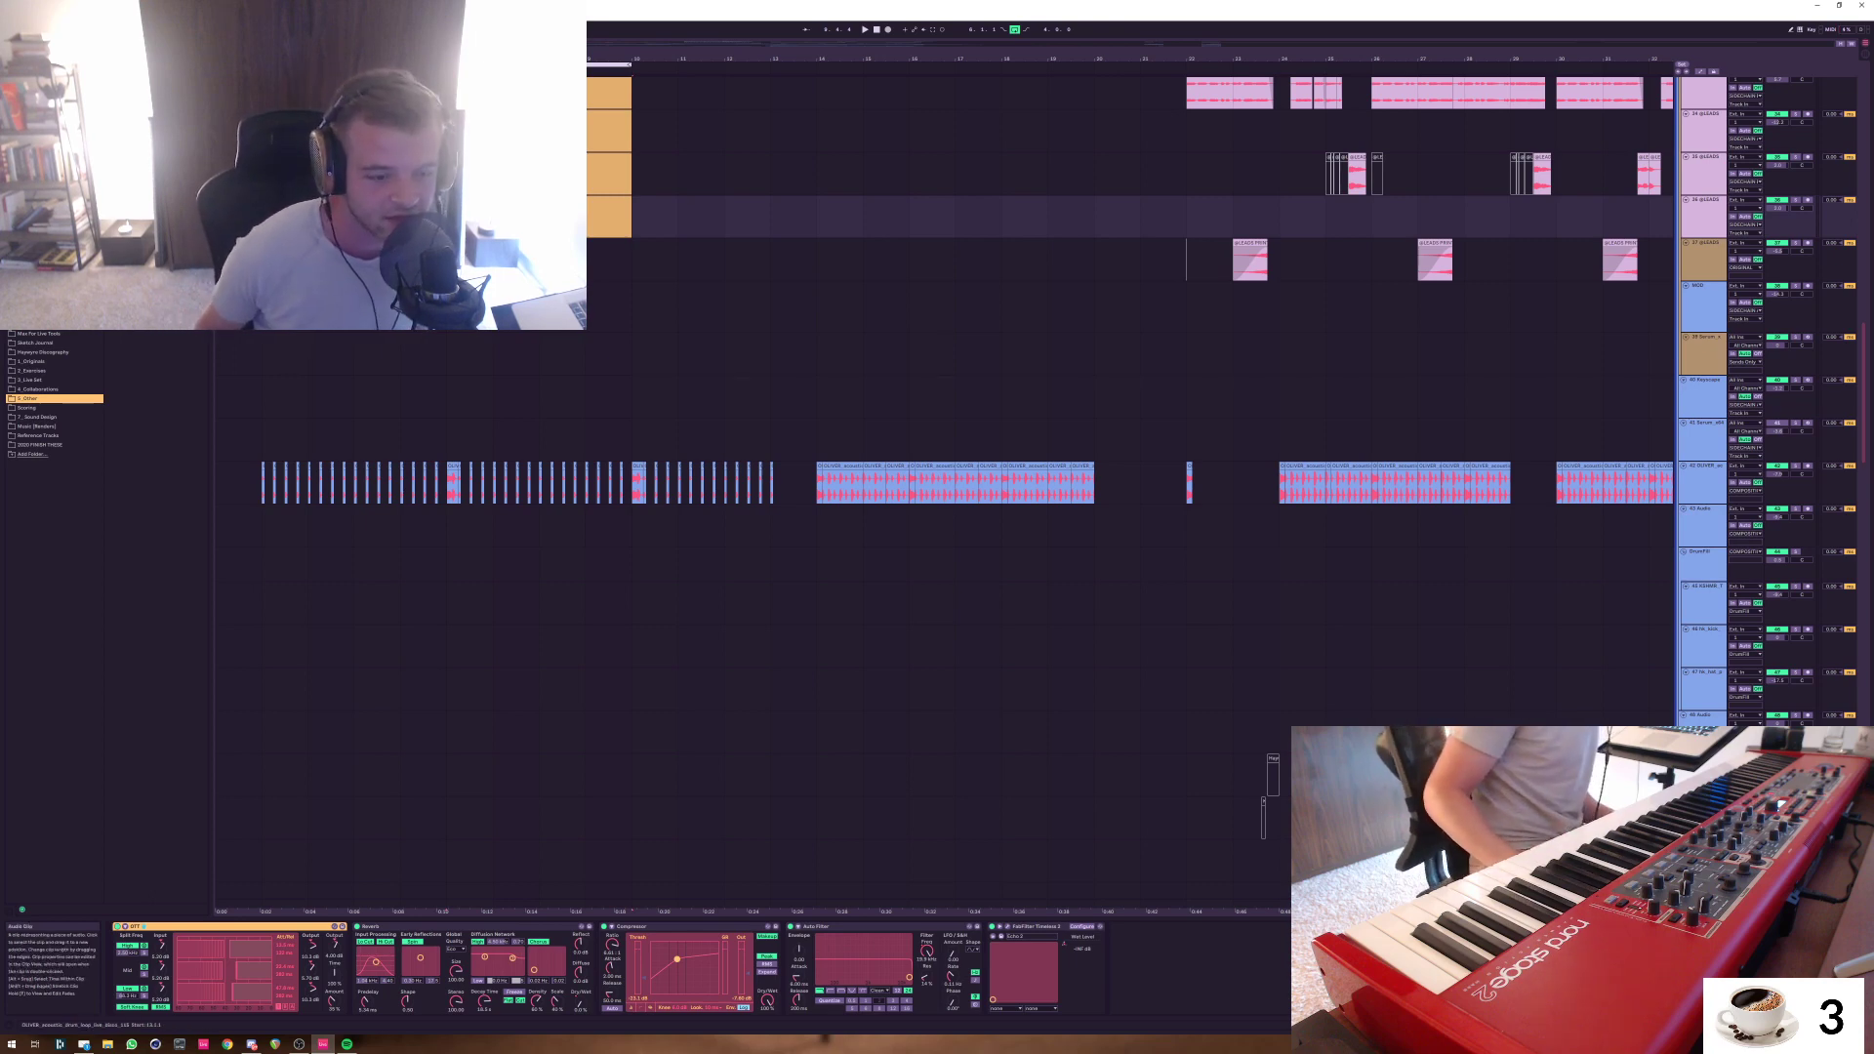
pyautogui.click(633, 306)
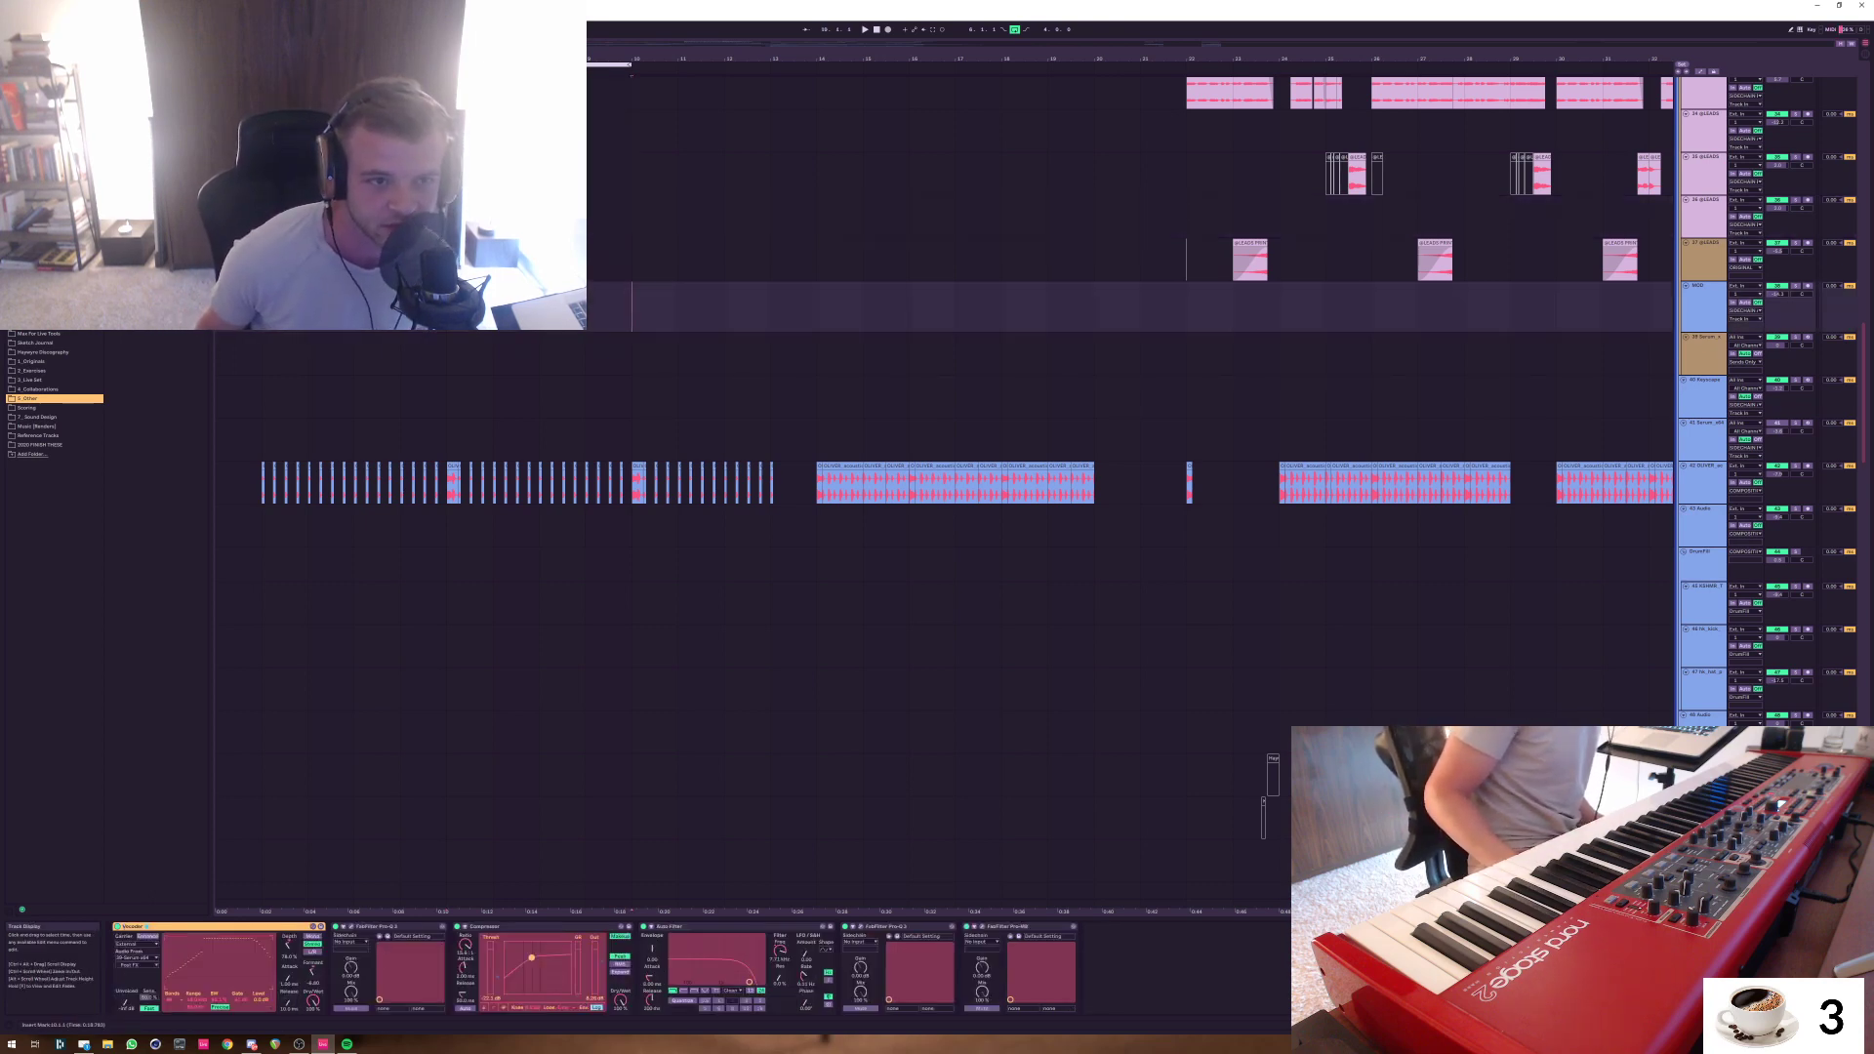
pyautogui.click(448, 217)
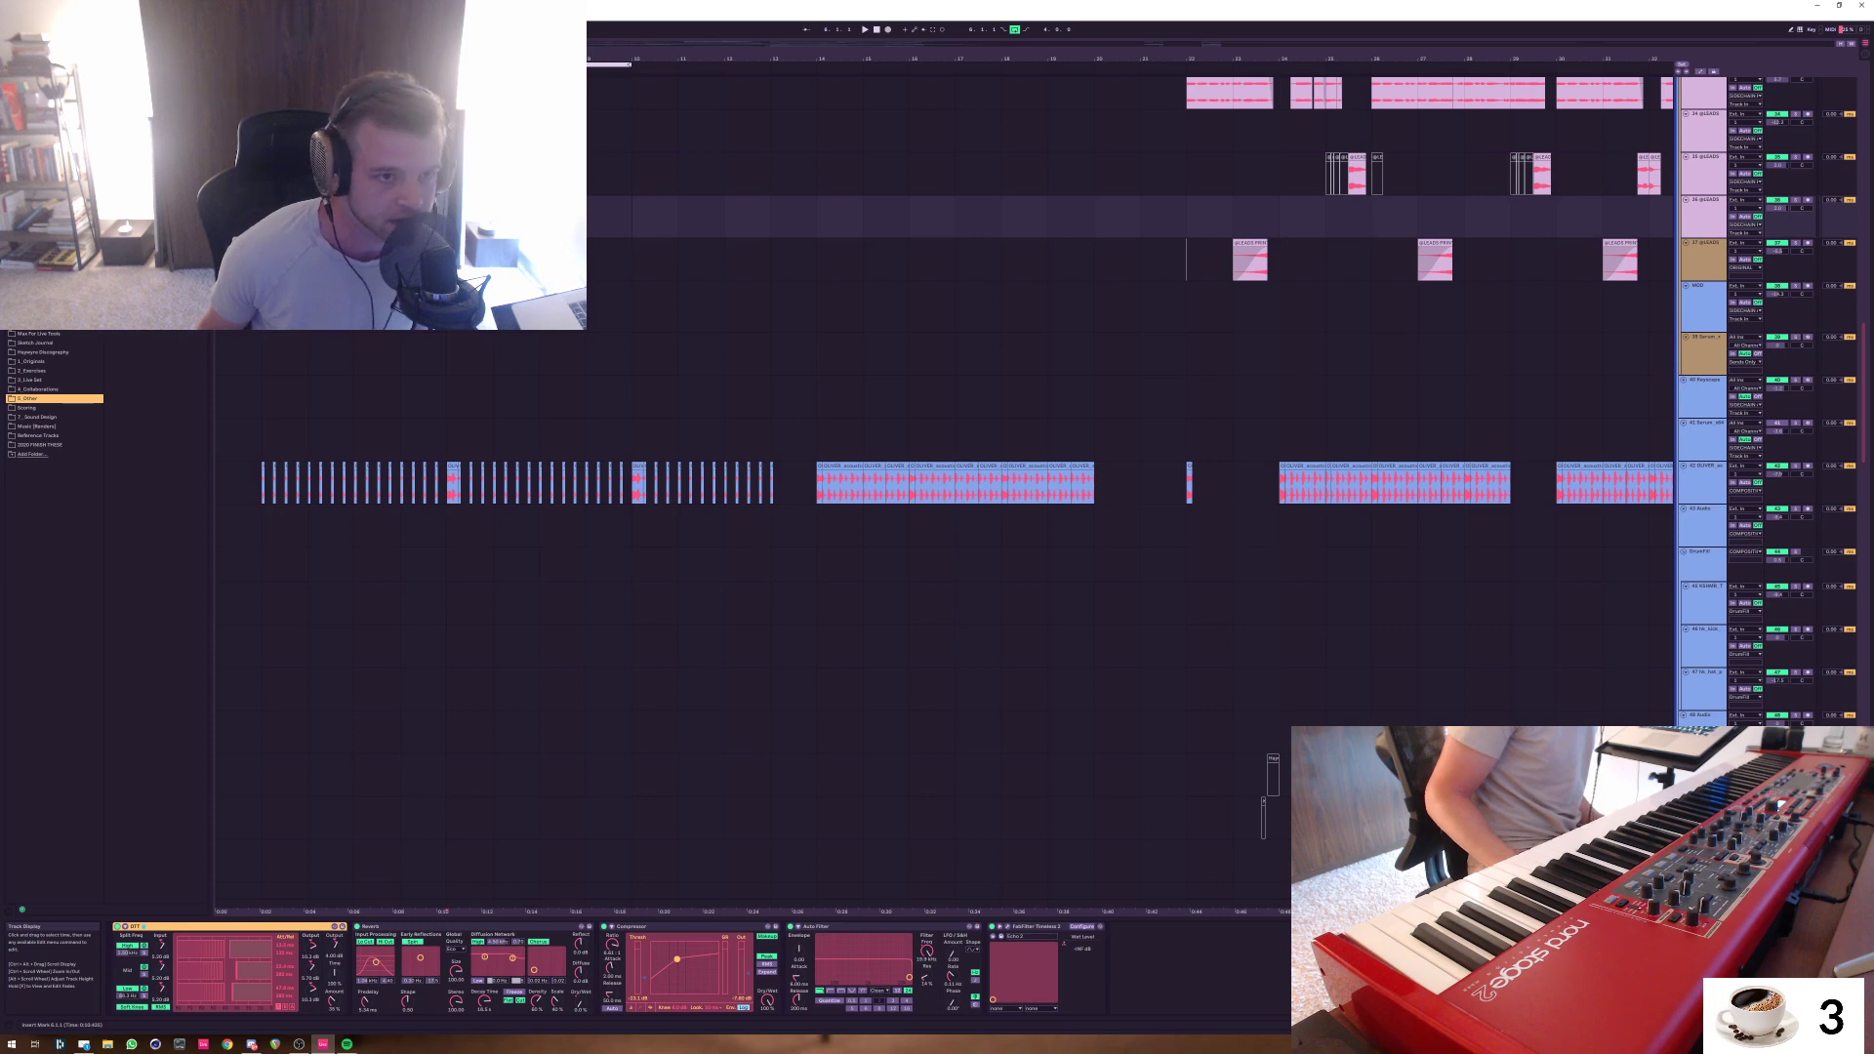
pyautogui.click(447, 130)
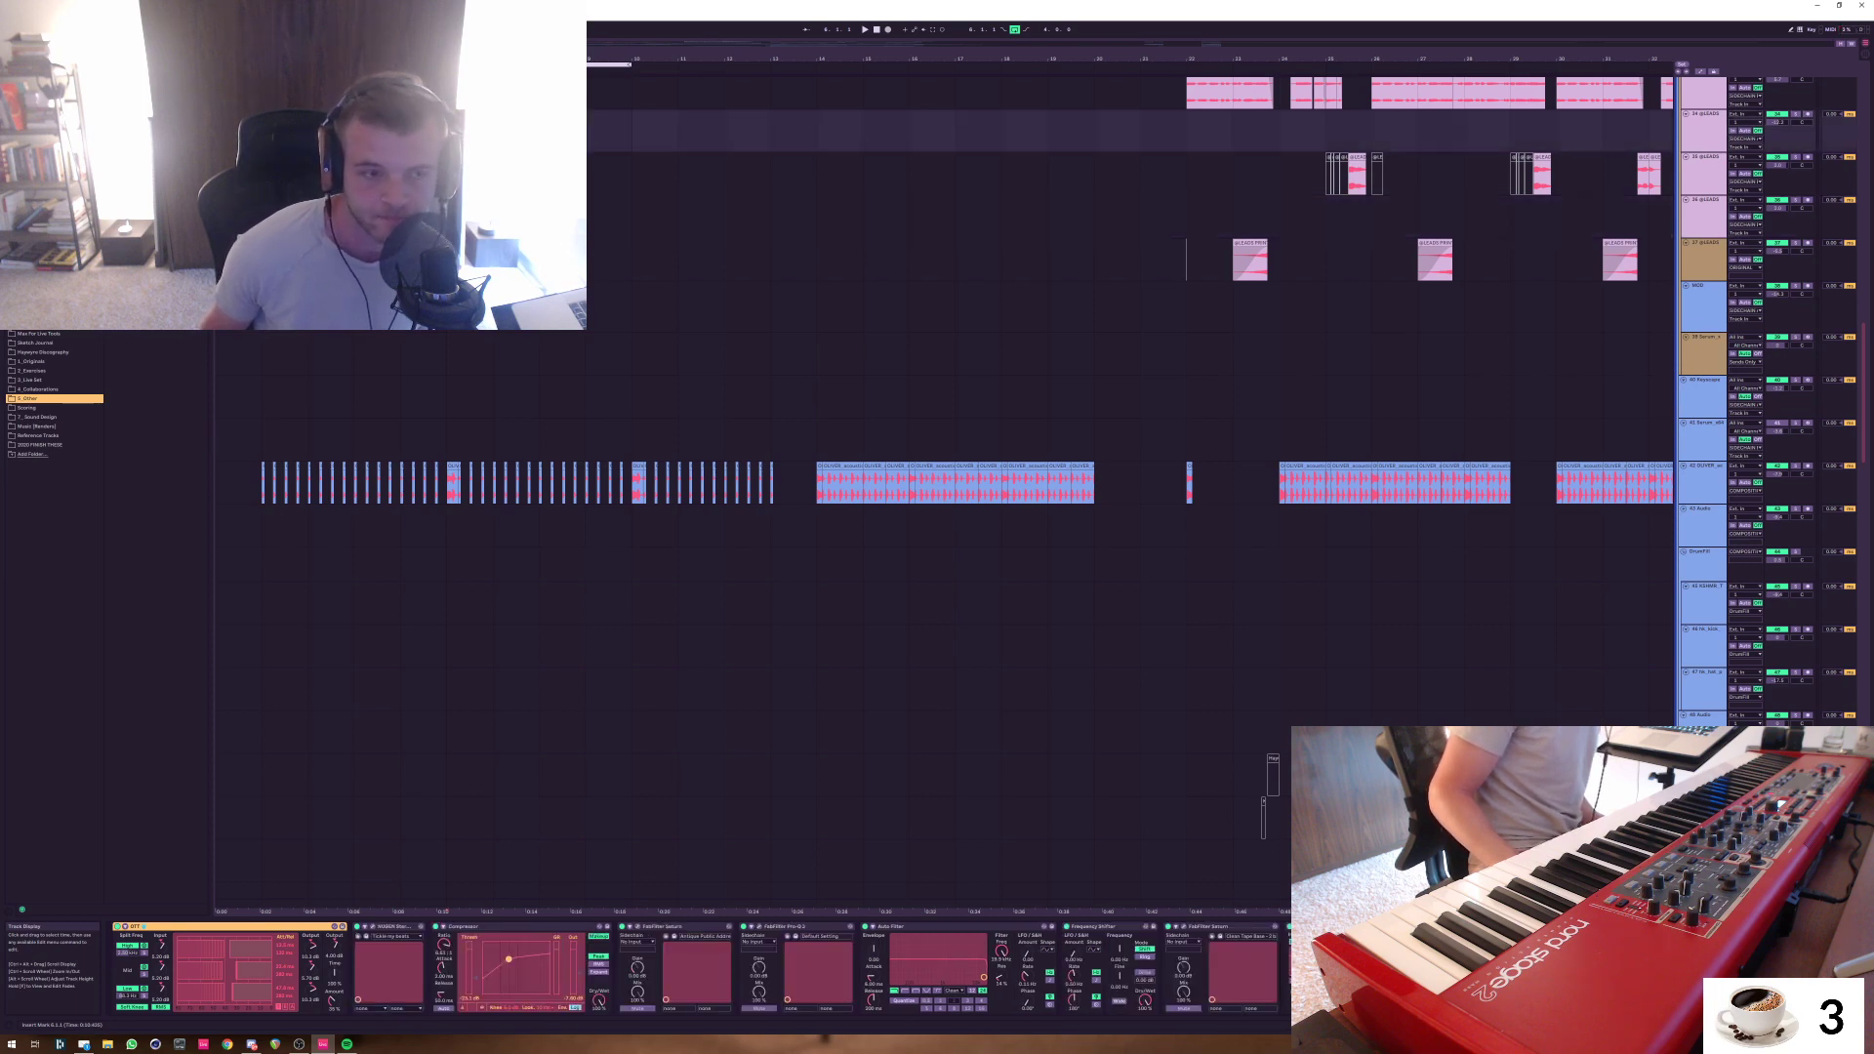
pyautogui.click(633, 355)
pyautogui.click(633, 440)
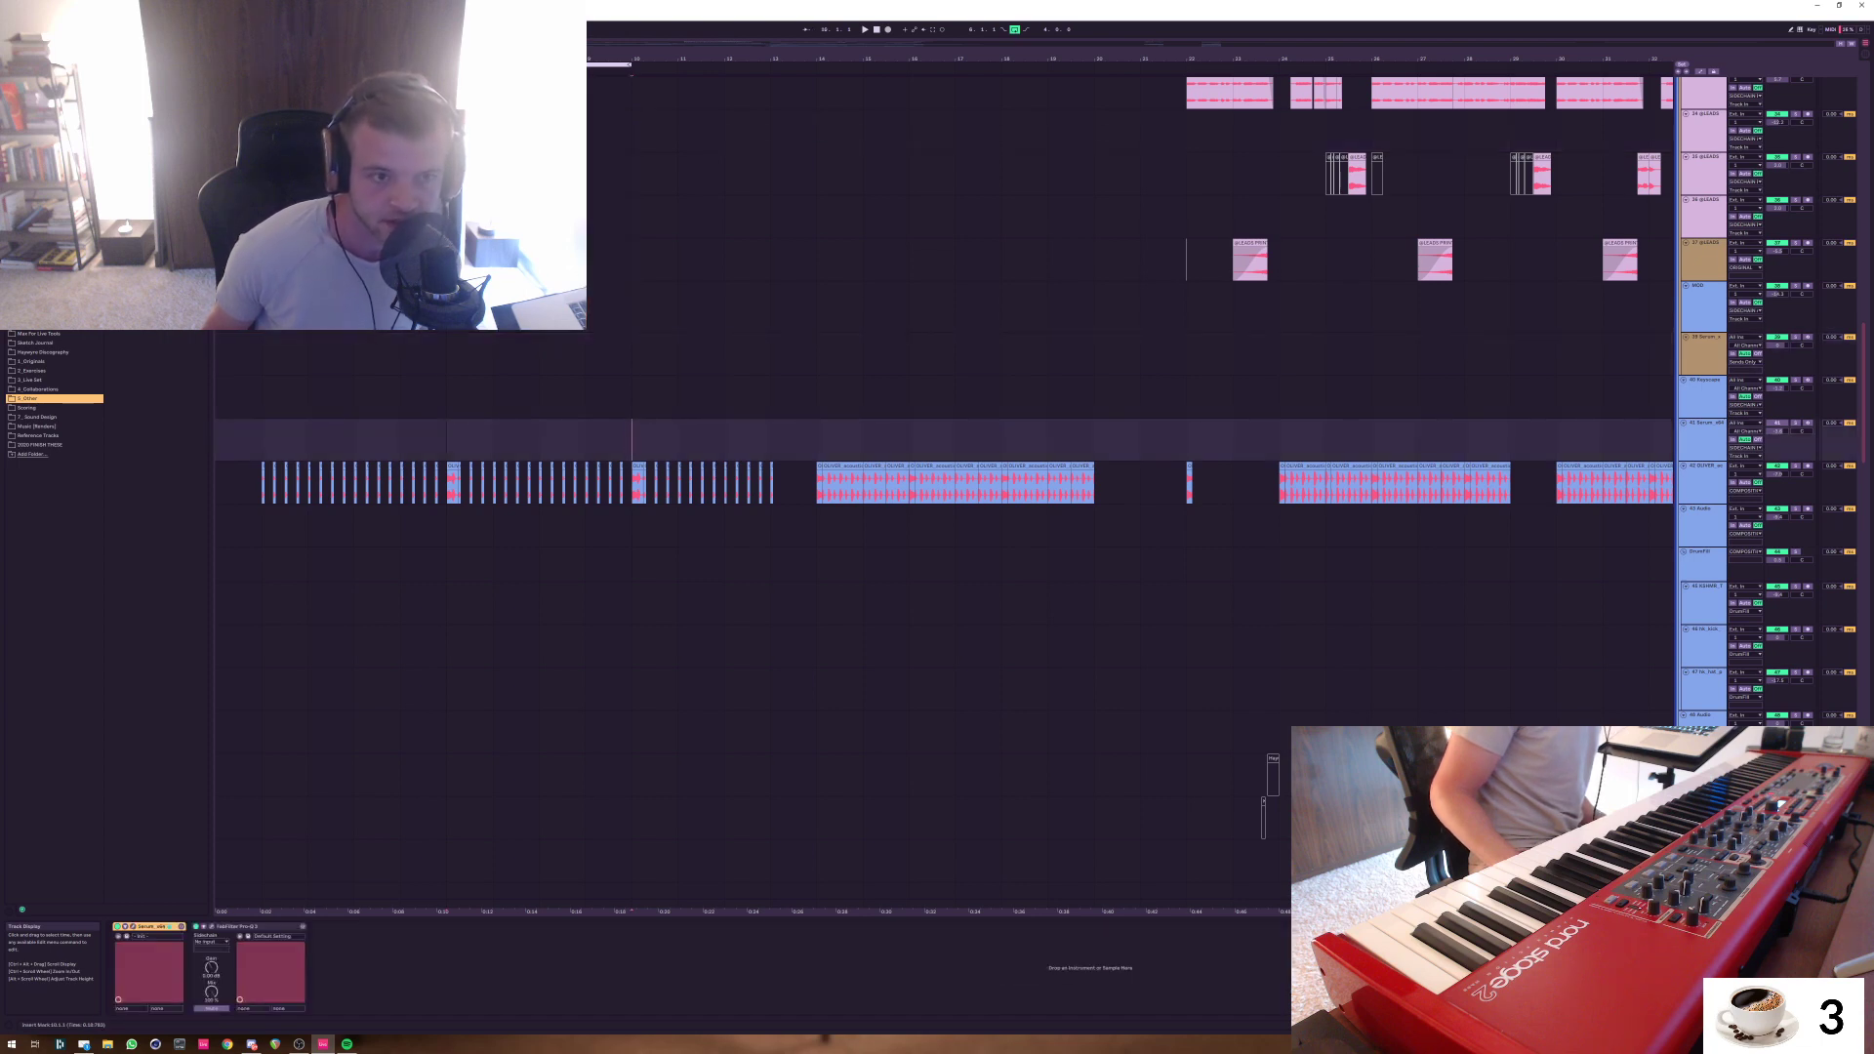
pyautogui.click(447, 131)
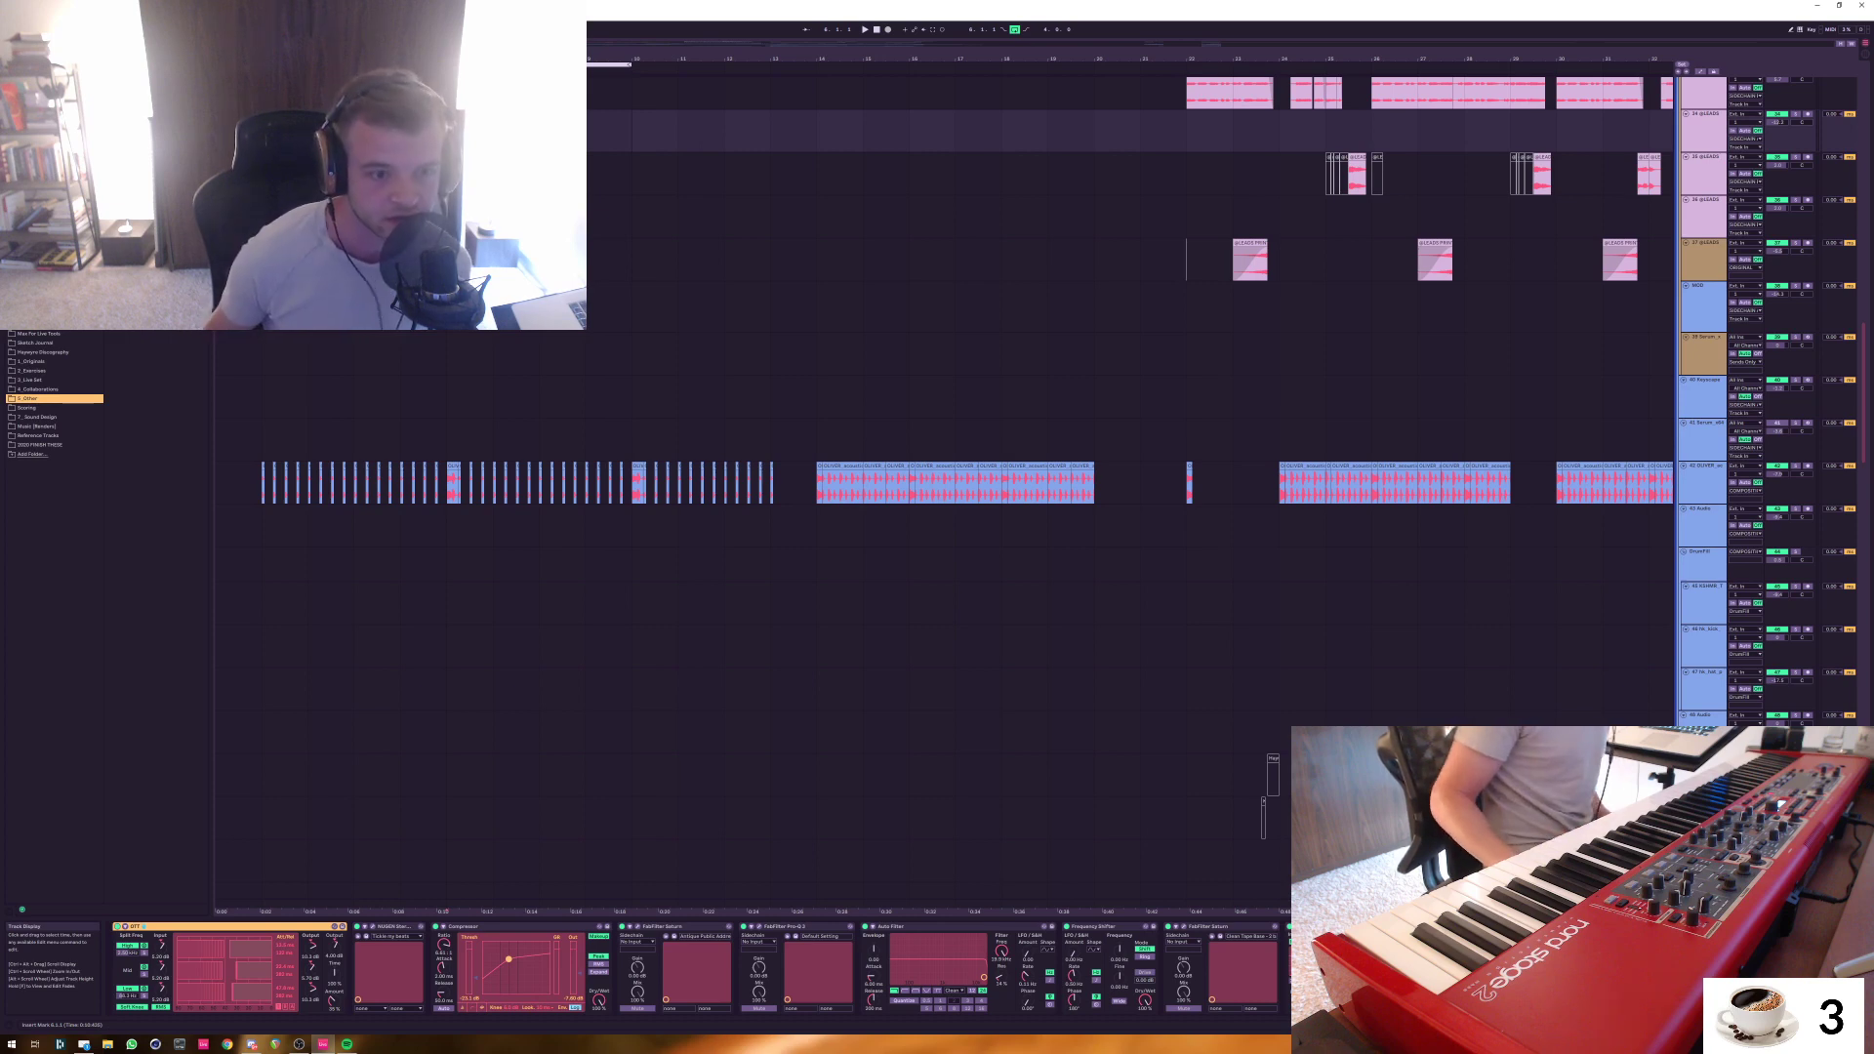
# Select the four looped bars on the percussion group's first track, solo that track, and play the loop
pyautogui.moveTo(1862, 393); pyautogui.dragTo(1862, 135)
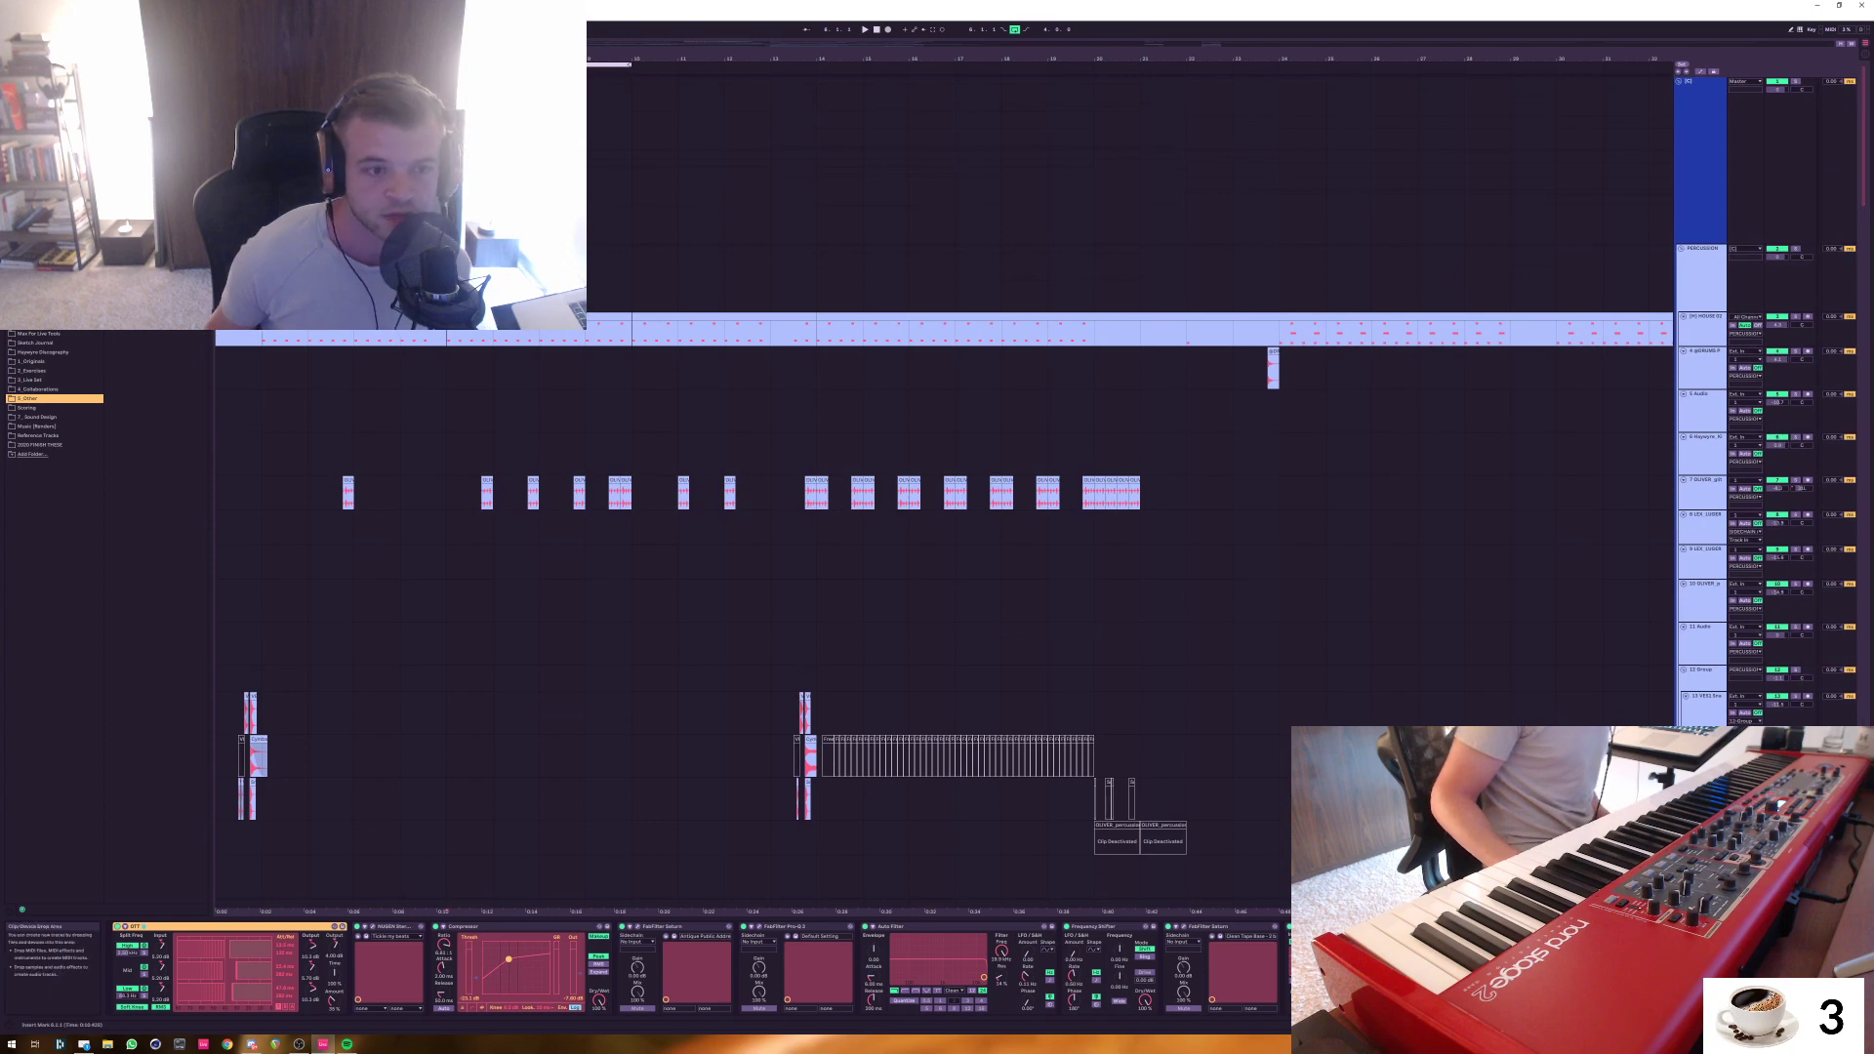
pyautogui.click(1700, 318)
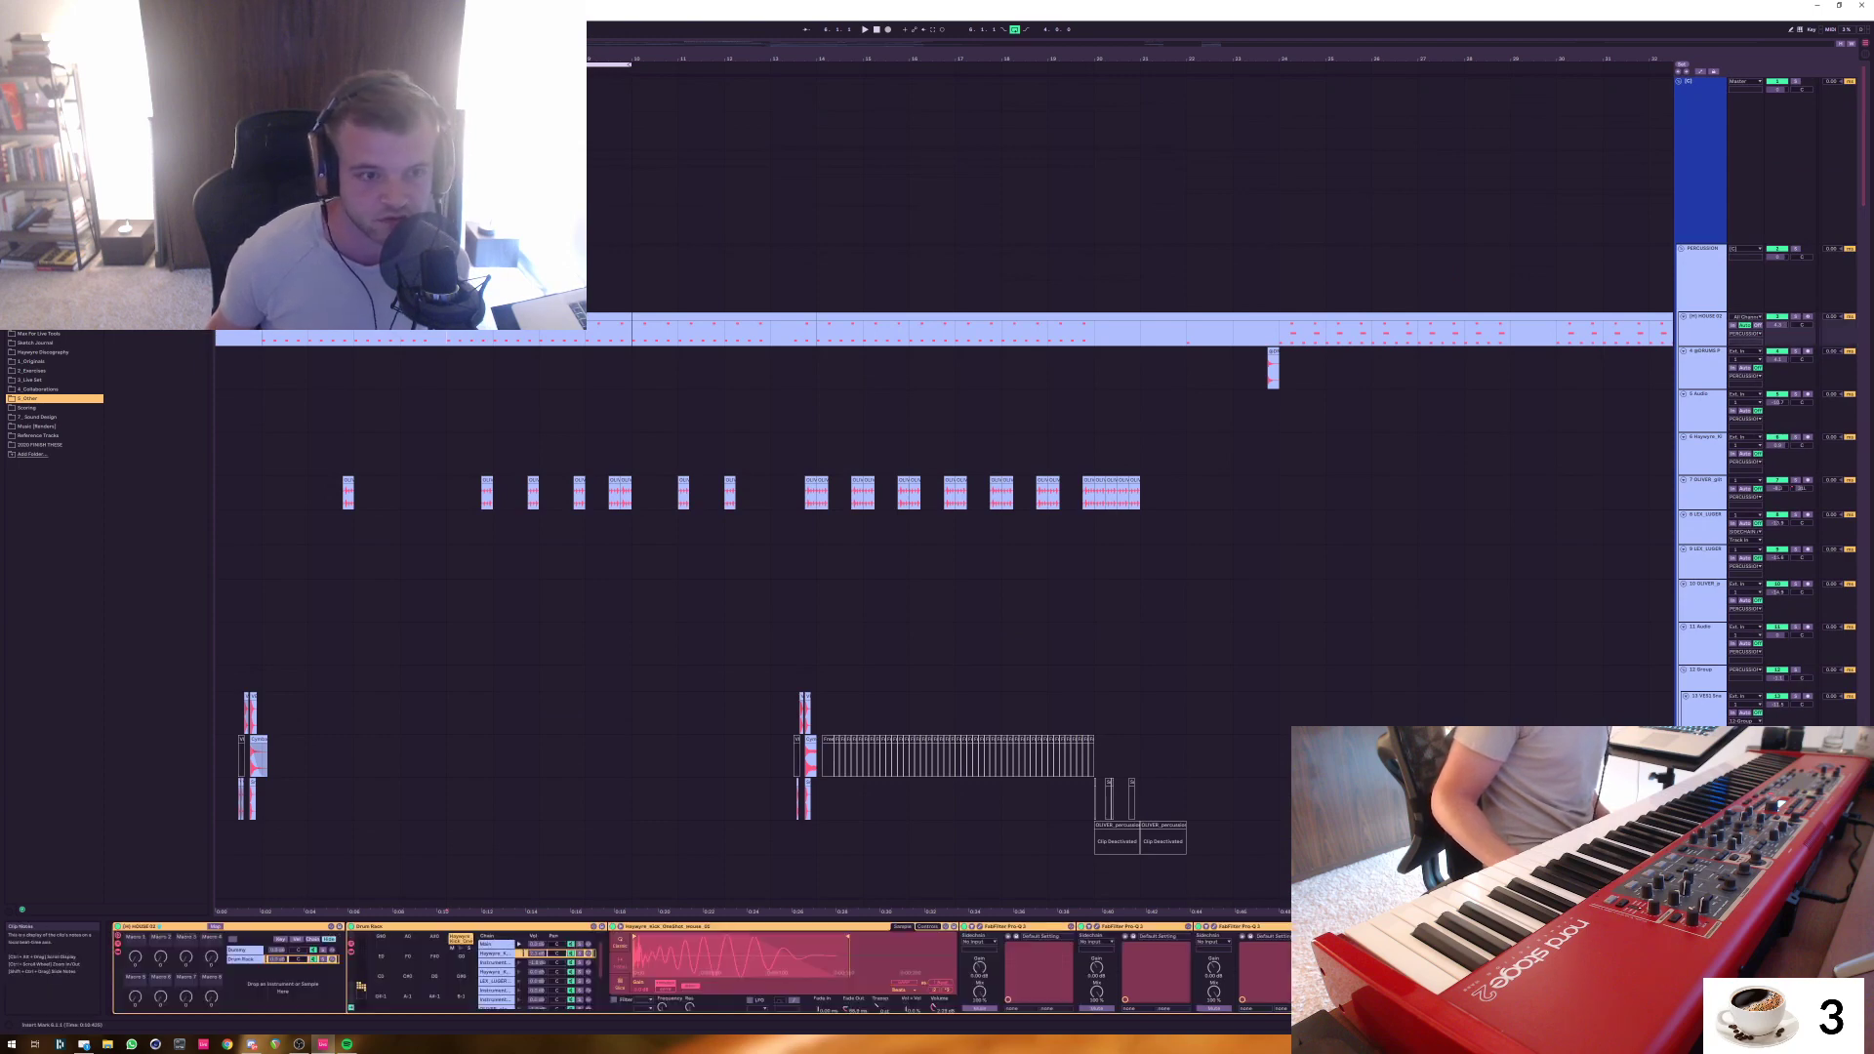
pyautogui.moveTo(446, 336); pyautogui.dragTo(632, 337)
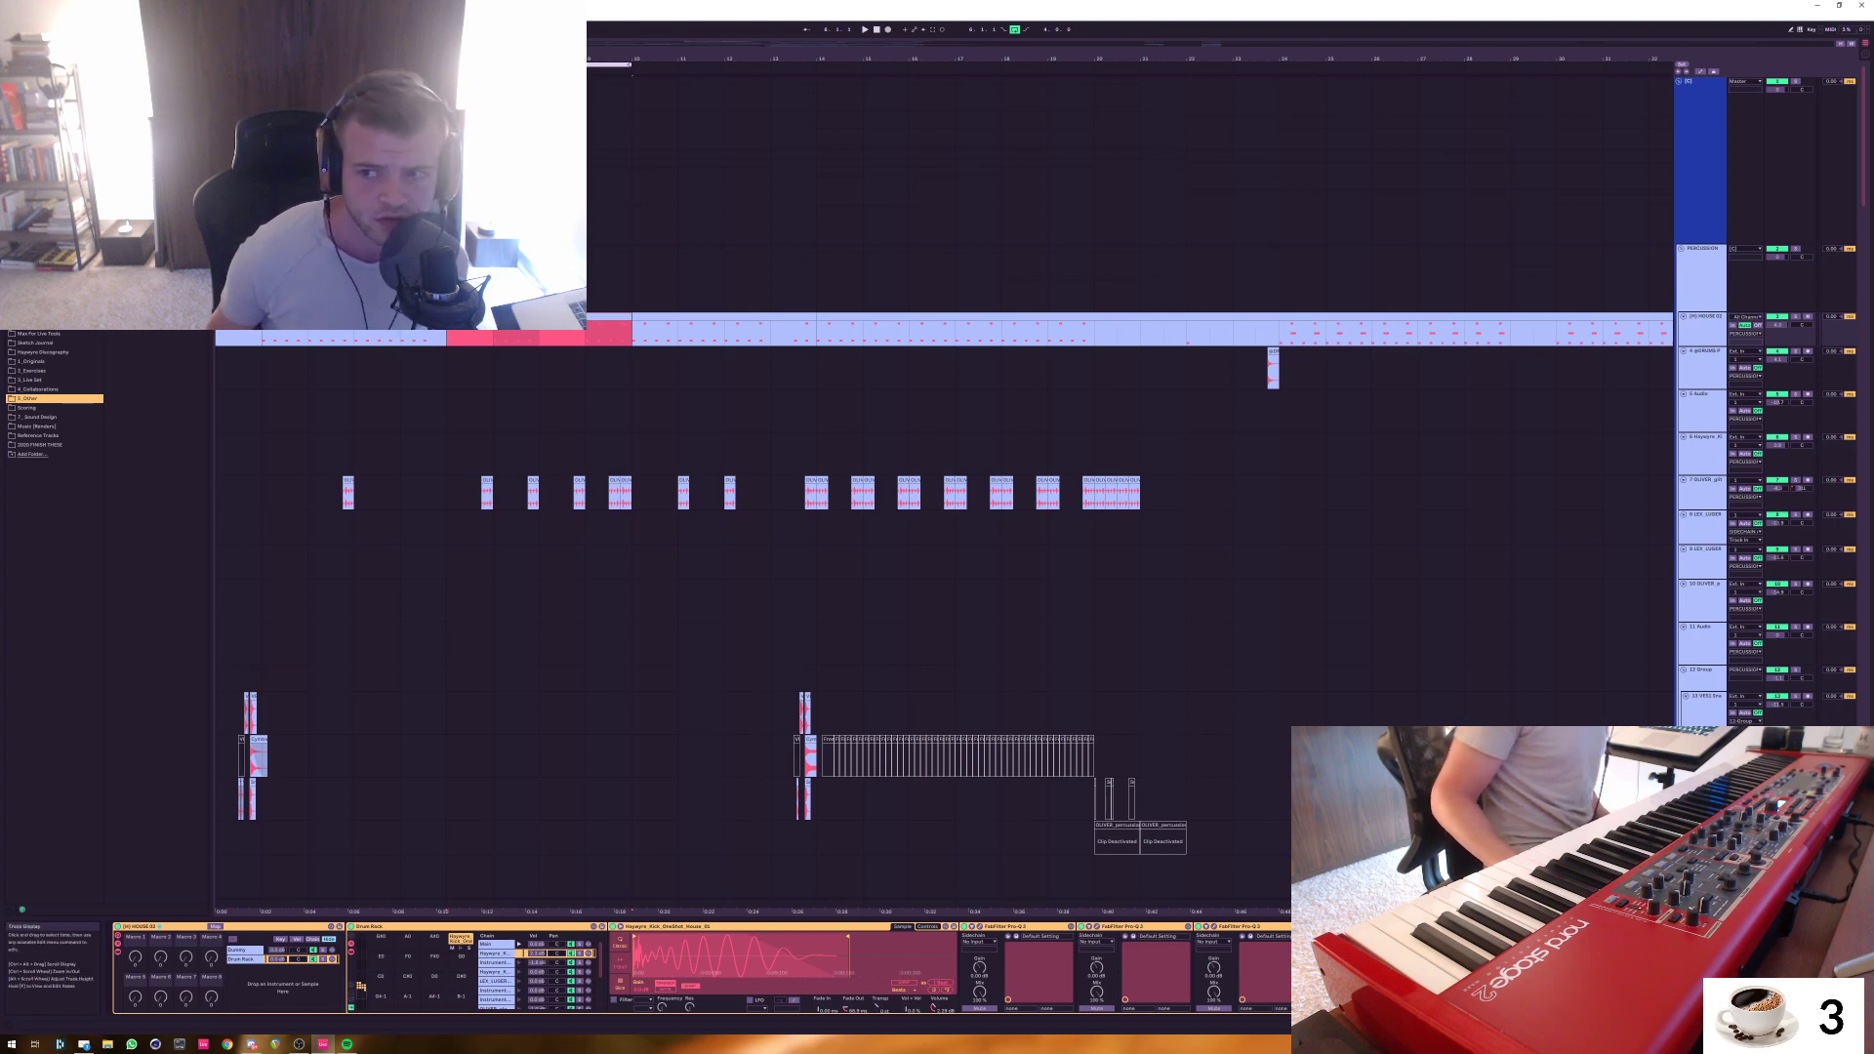
pyautogui.click(1795, 316)
pyautogui.press('space')
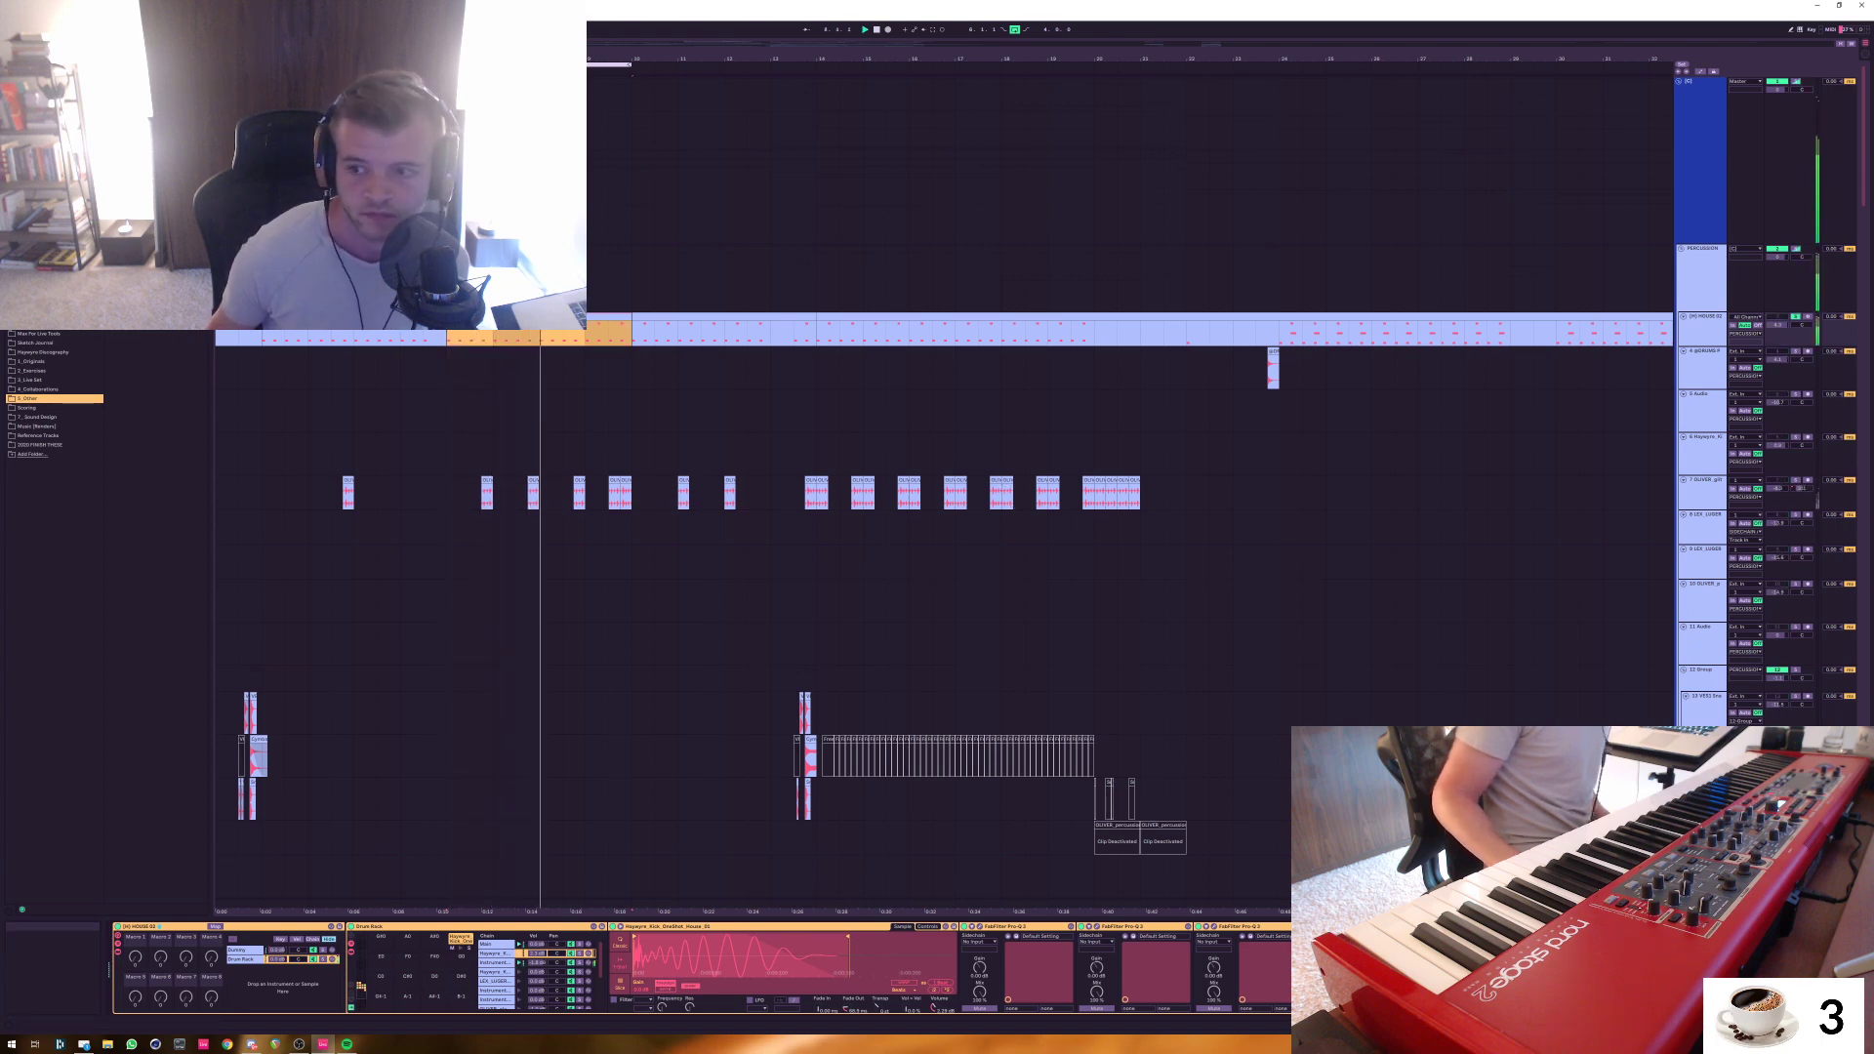
pyautogui.press('space')
pyautogui.press('space')
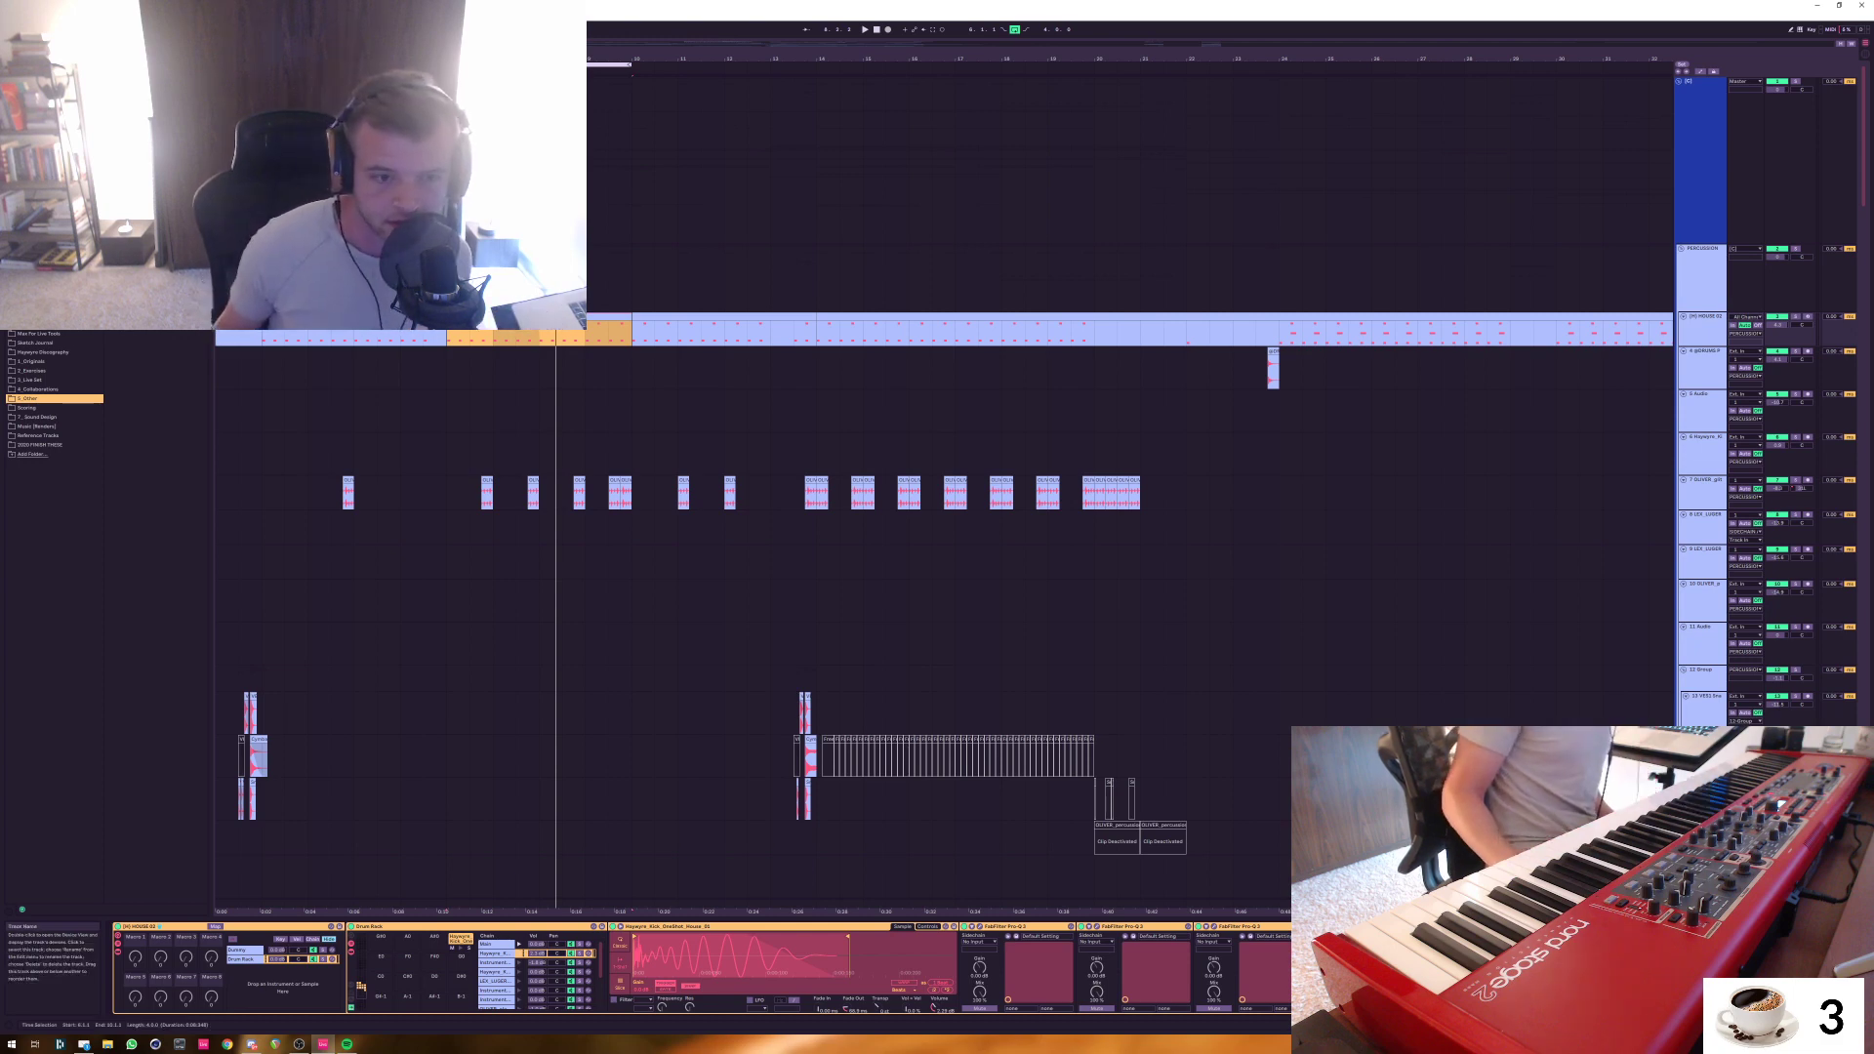
# Solo the blue composition track with the short repeated clips and play it within the loop
pyautogui.scroll(-5, 976, 488)
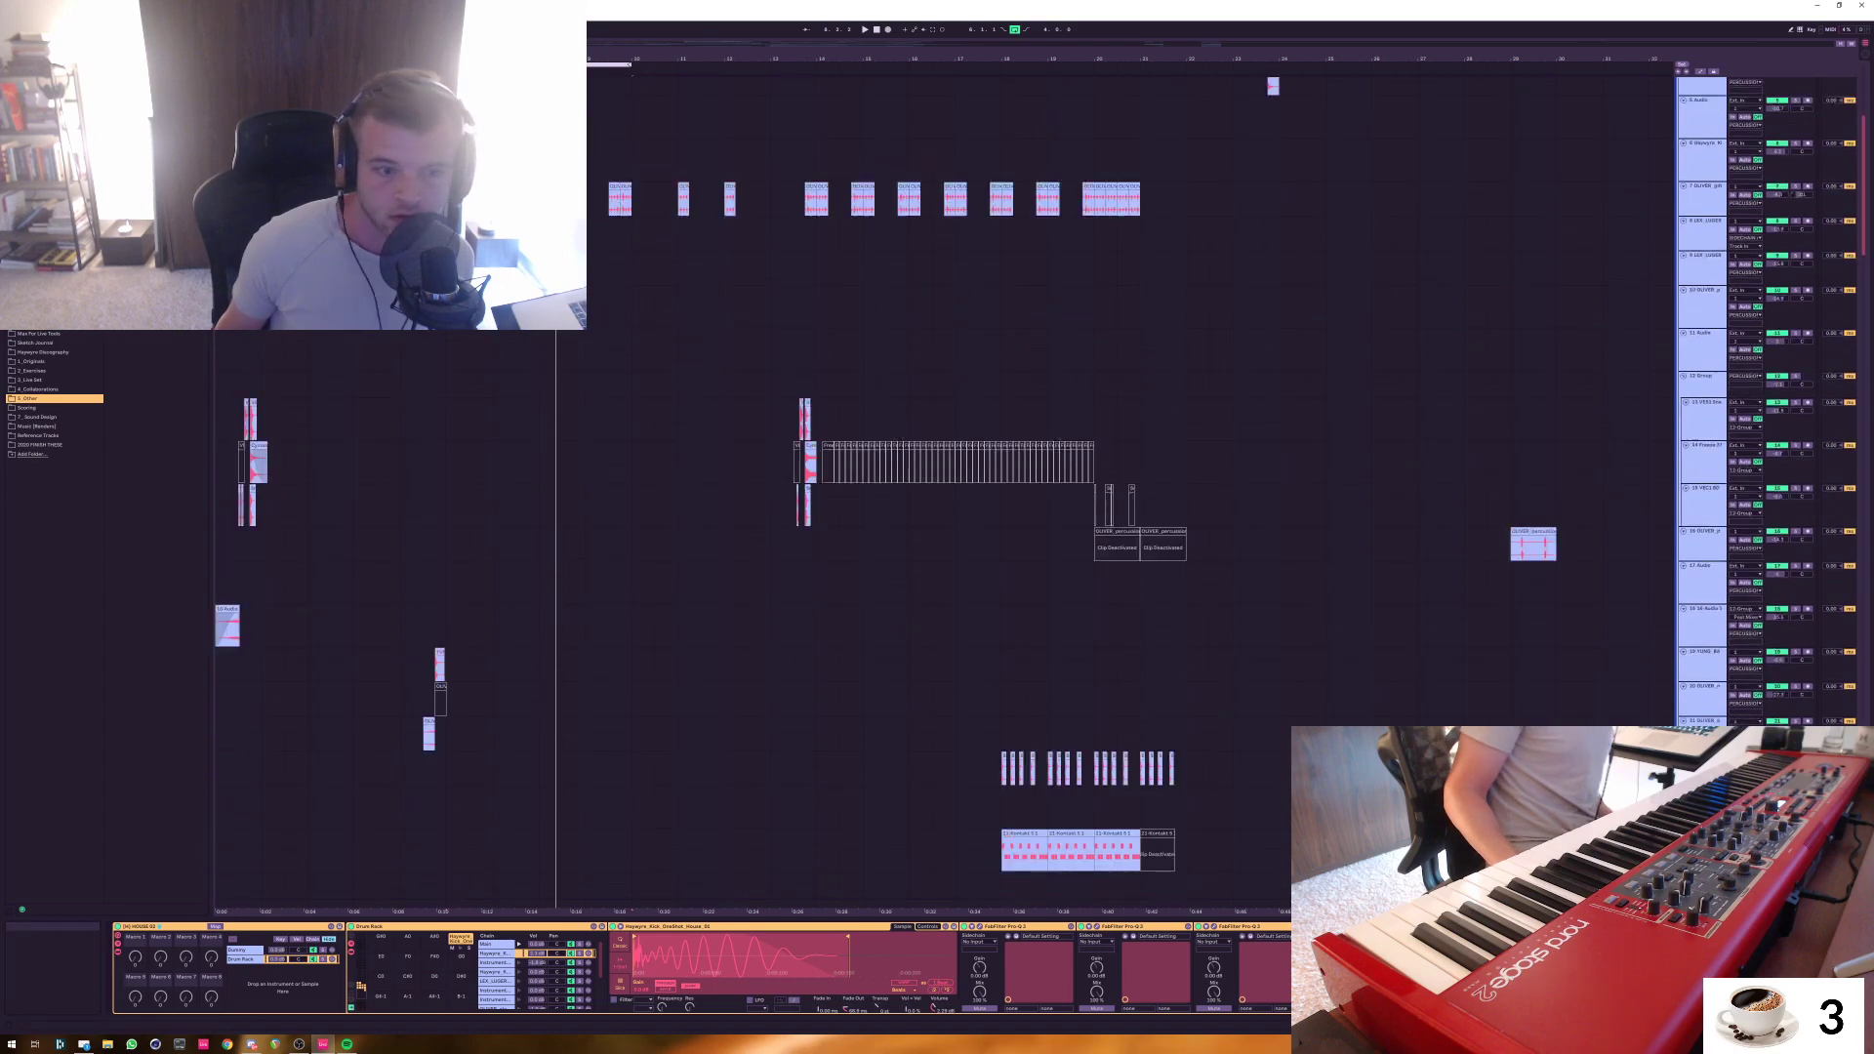
pyautogui.scroll(-15, 976, 439)
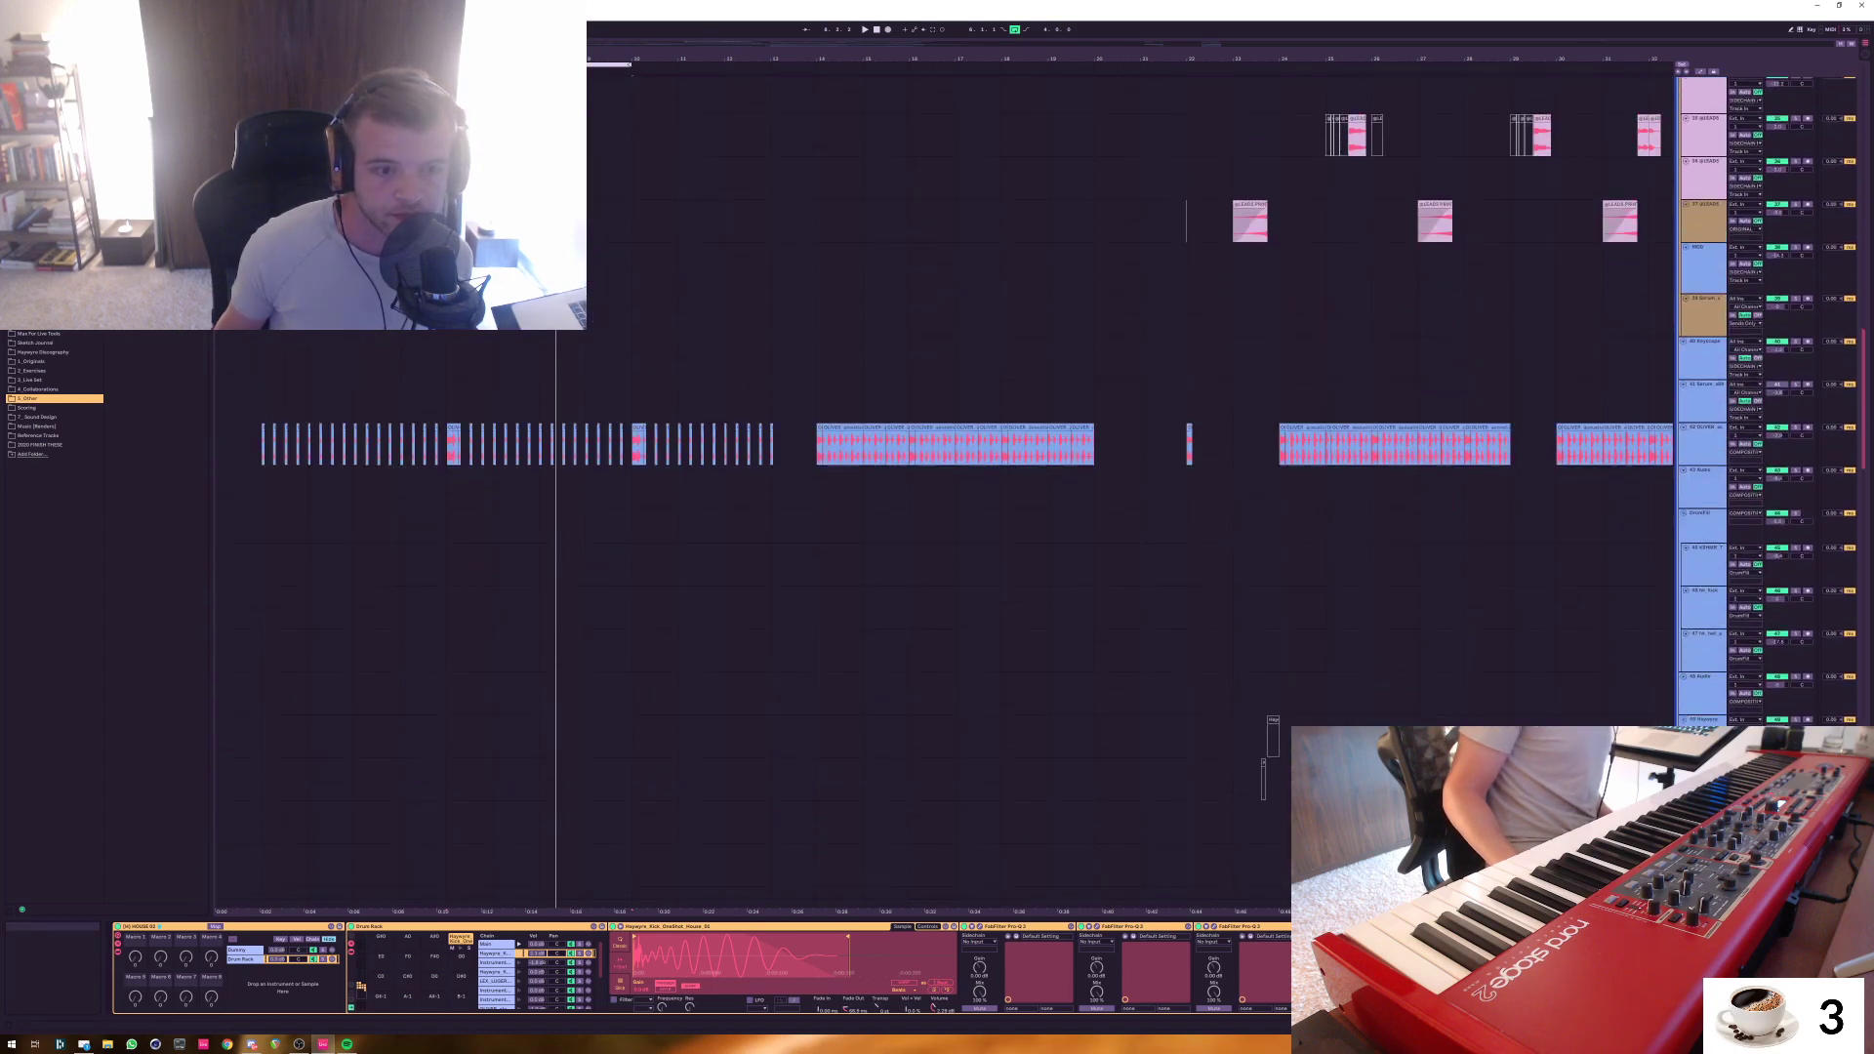
pyautogui.scroll(-5, 976, 439)
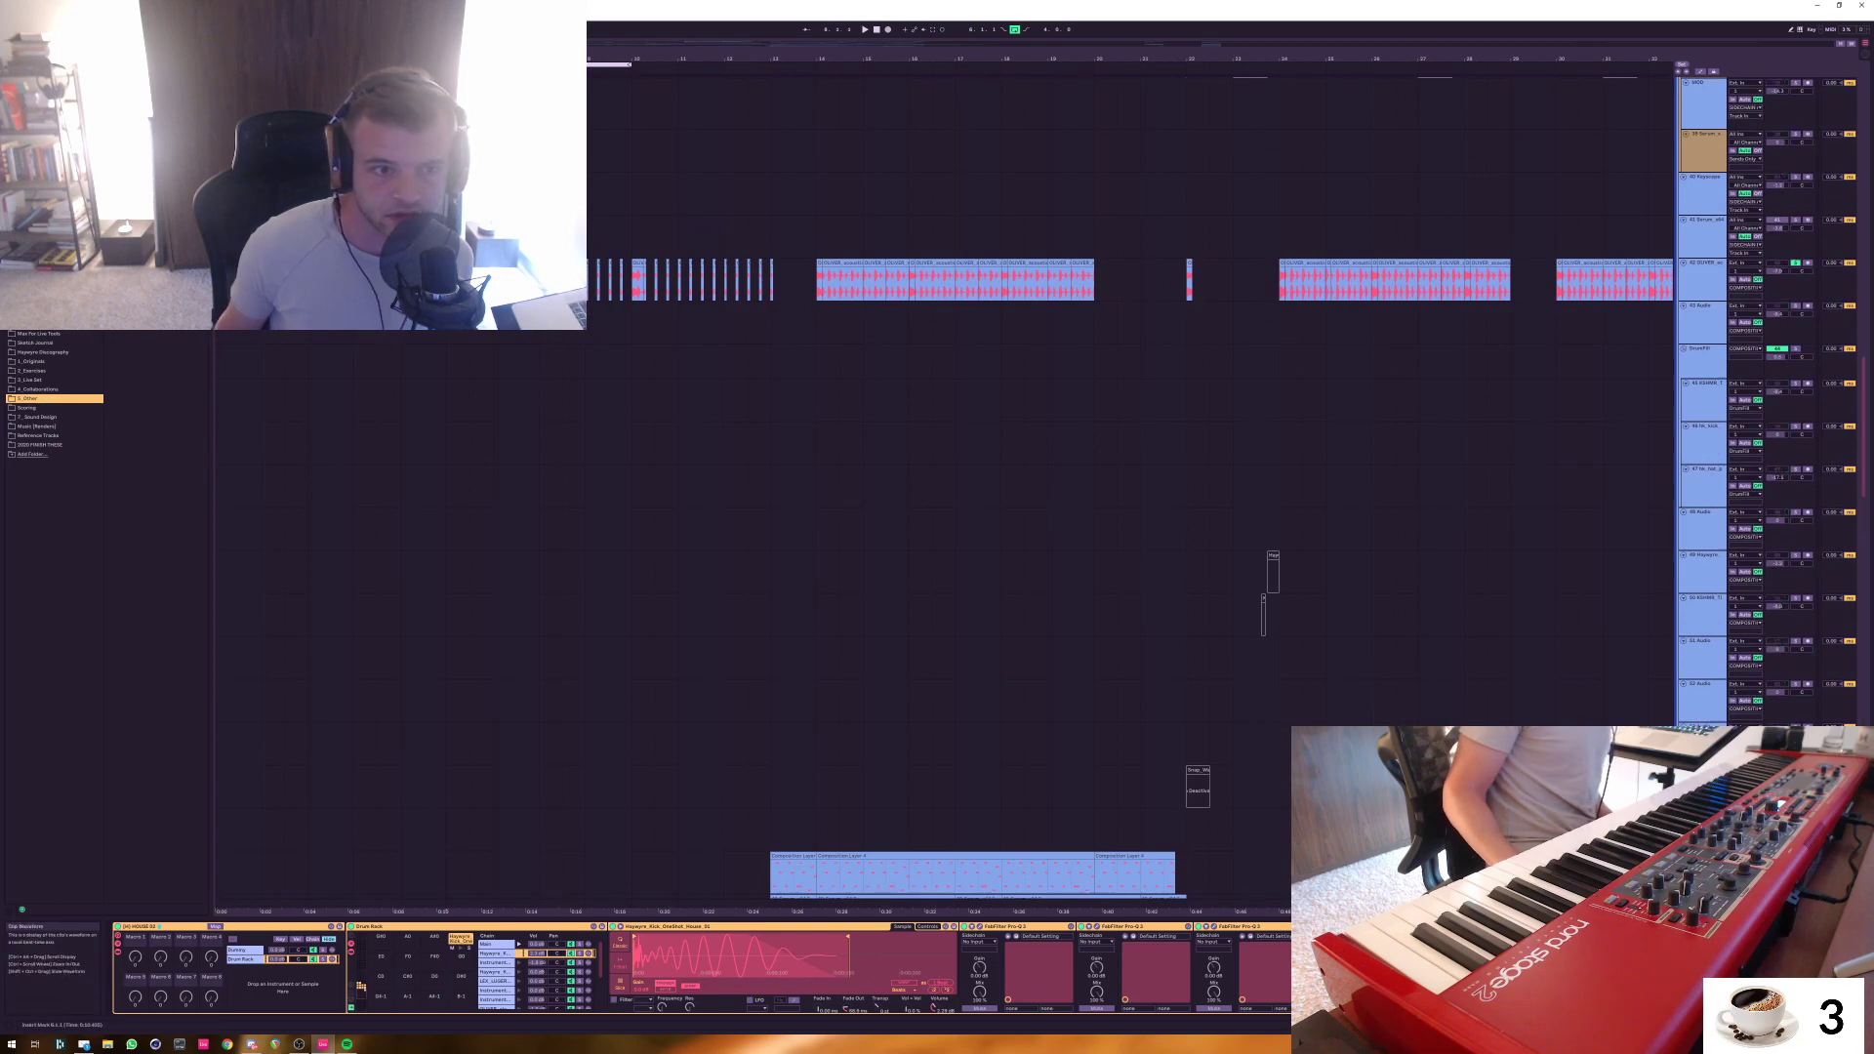
pyautogui.click(1477, 277)
pyautogui.press('space')
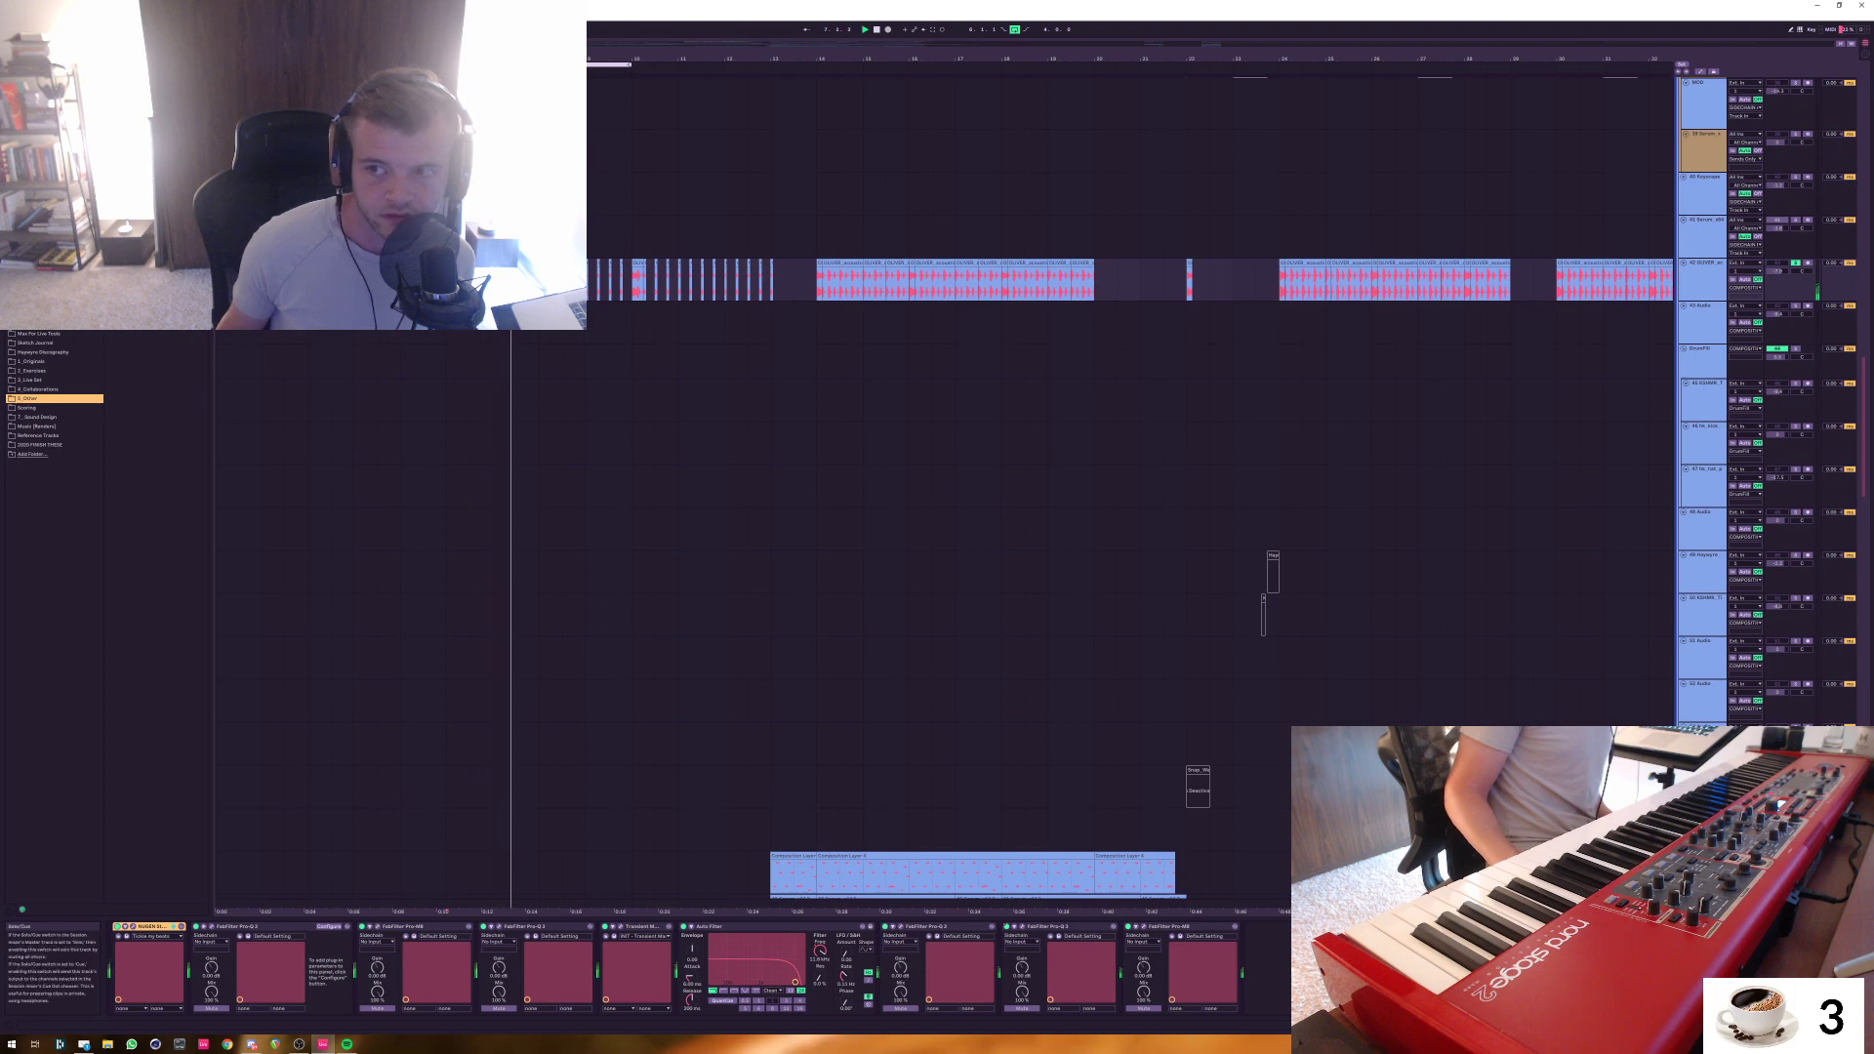
pyautogui.scroll(-5, 937, 488)
pyautogui.scroll(-4, 943, 488)
pyautogui.press('space')
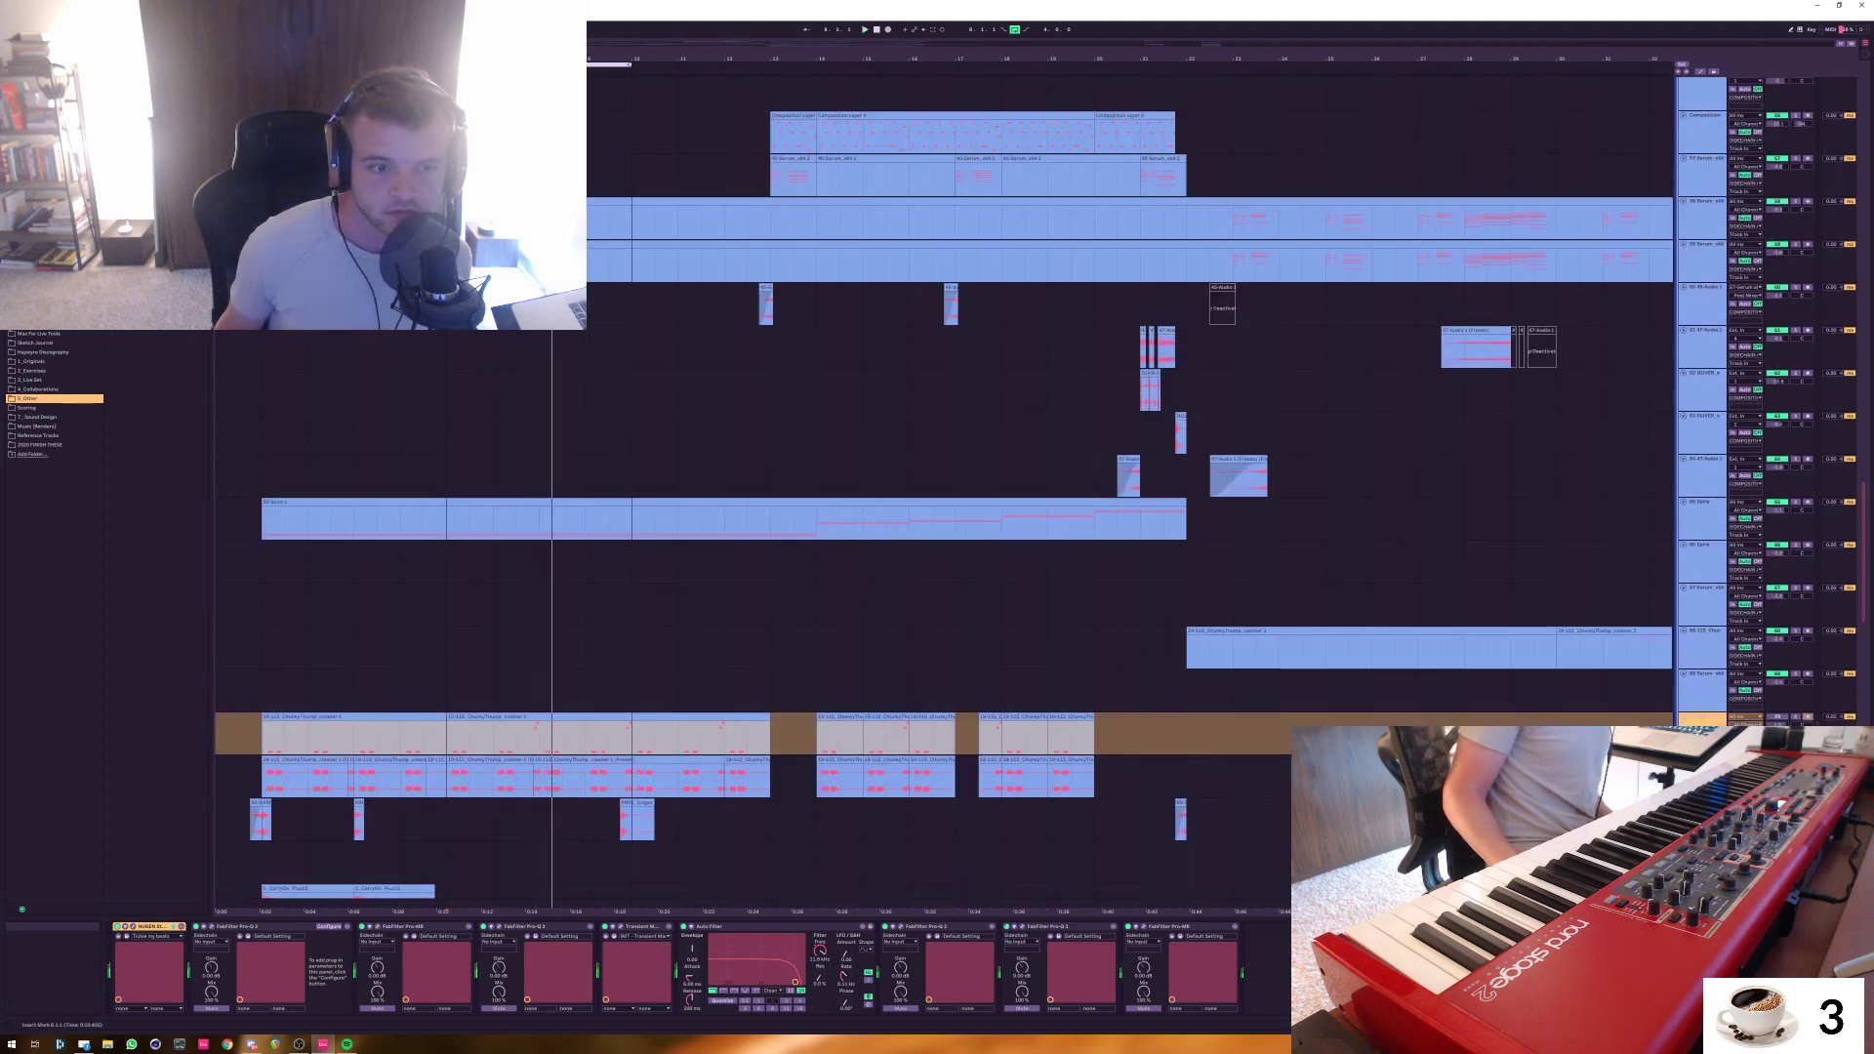
# Select the four looped bars across the brown track and the blue tracks directly above and below it, and play them
pyautogui.click(331, 432)
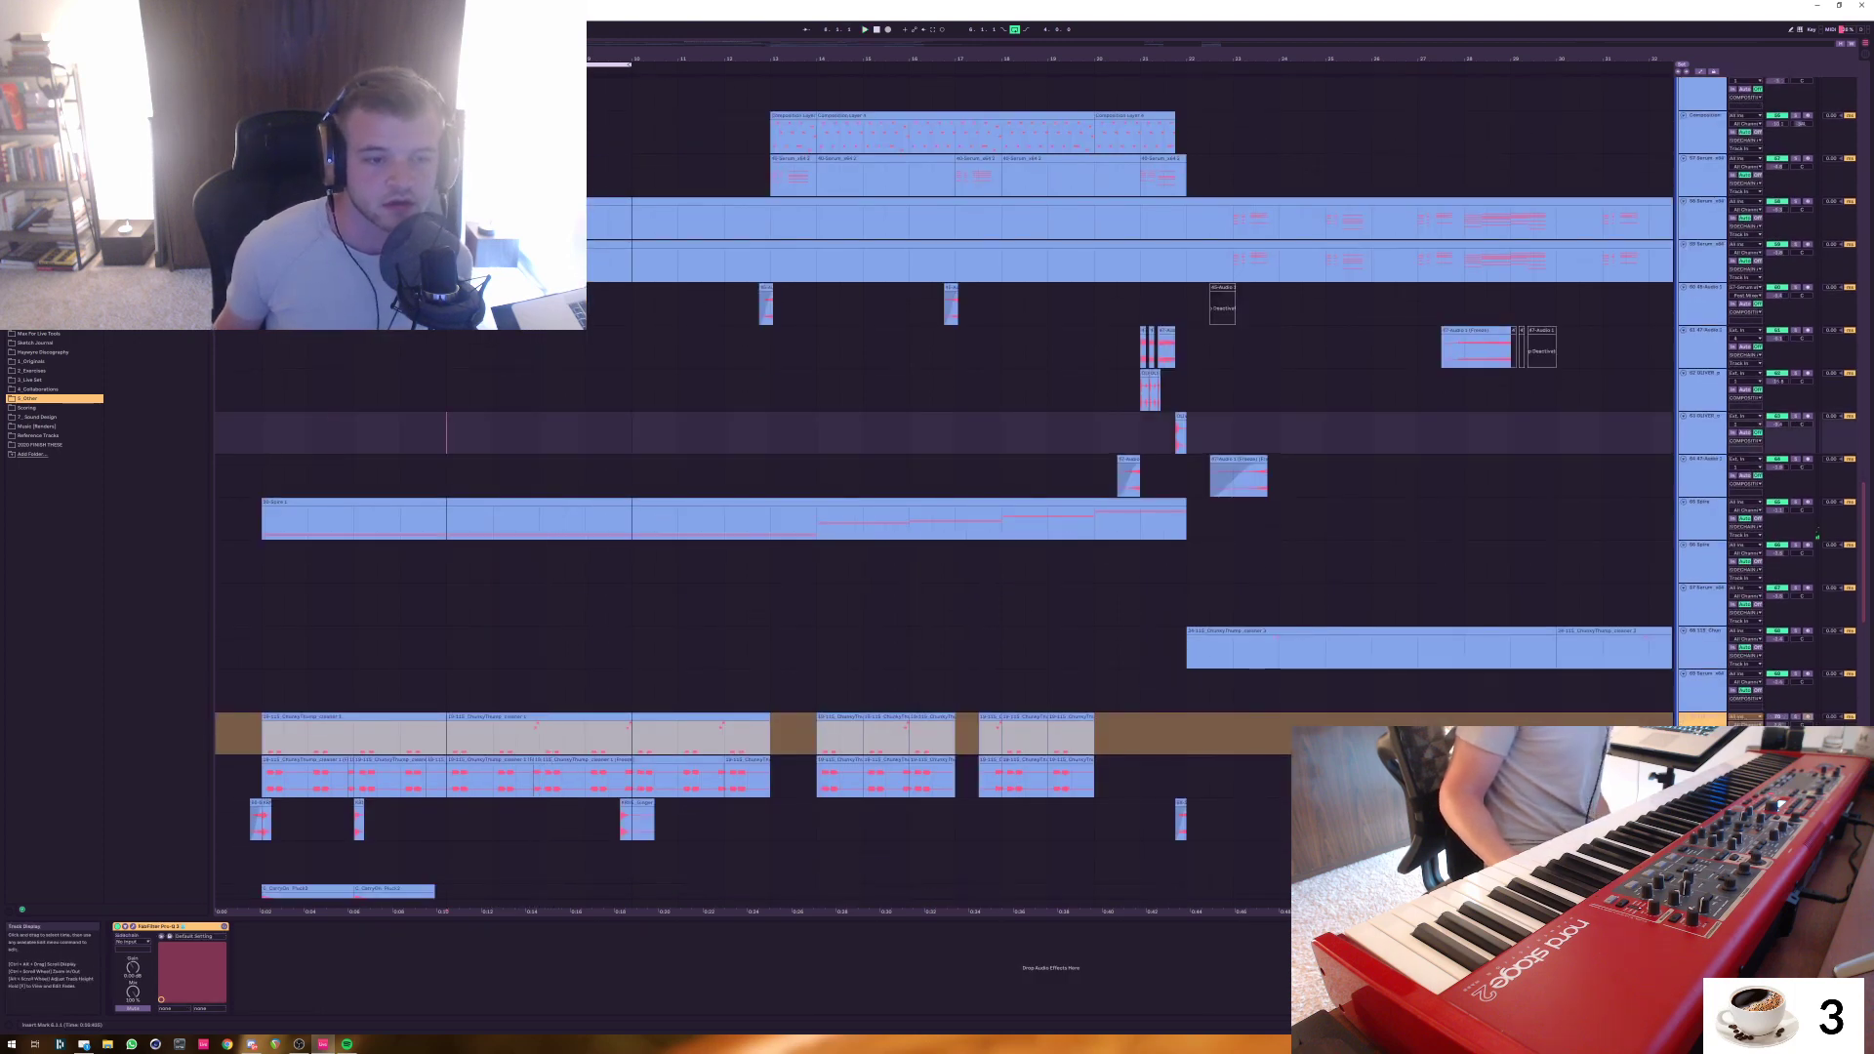
pyautogui.moveTo(446, 432); pyautogui.dragTo(629, 786)
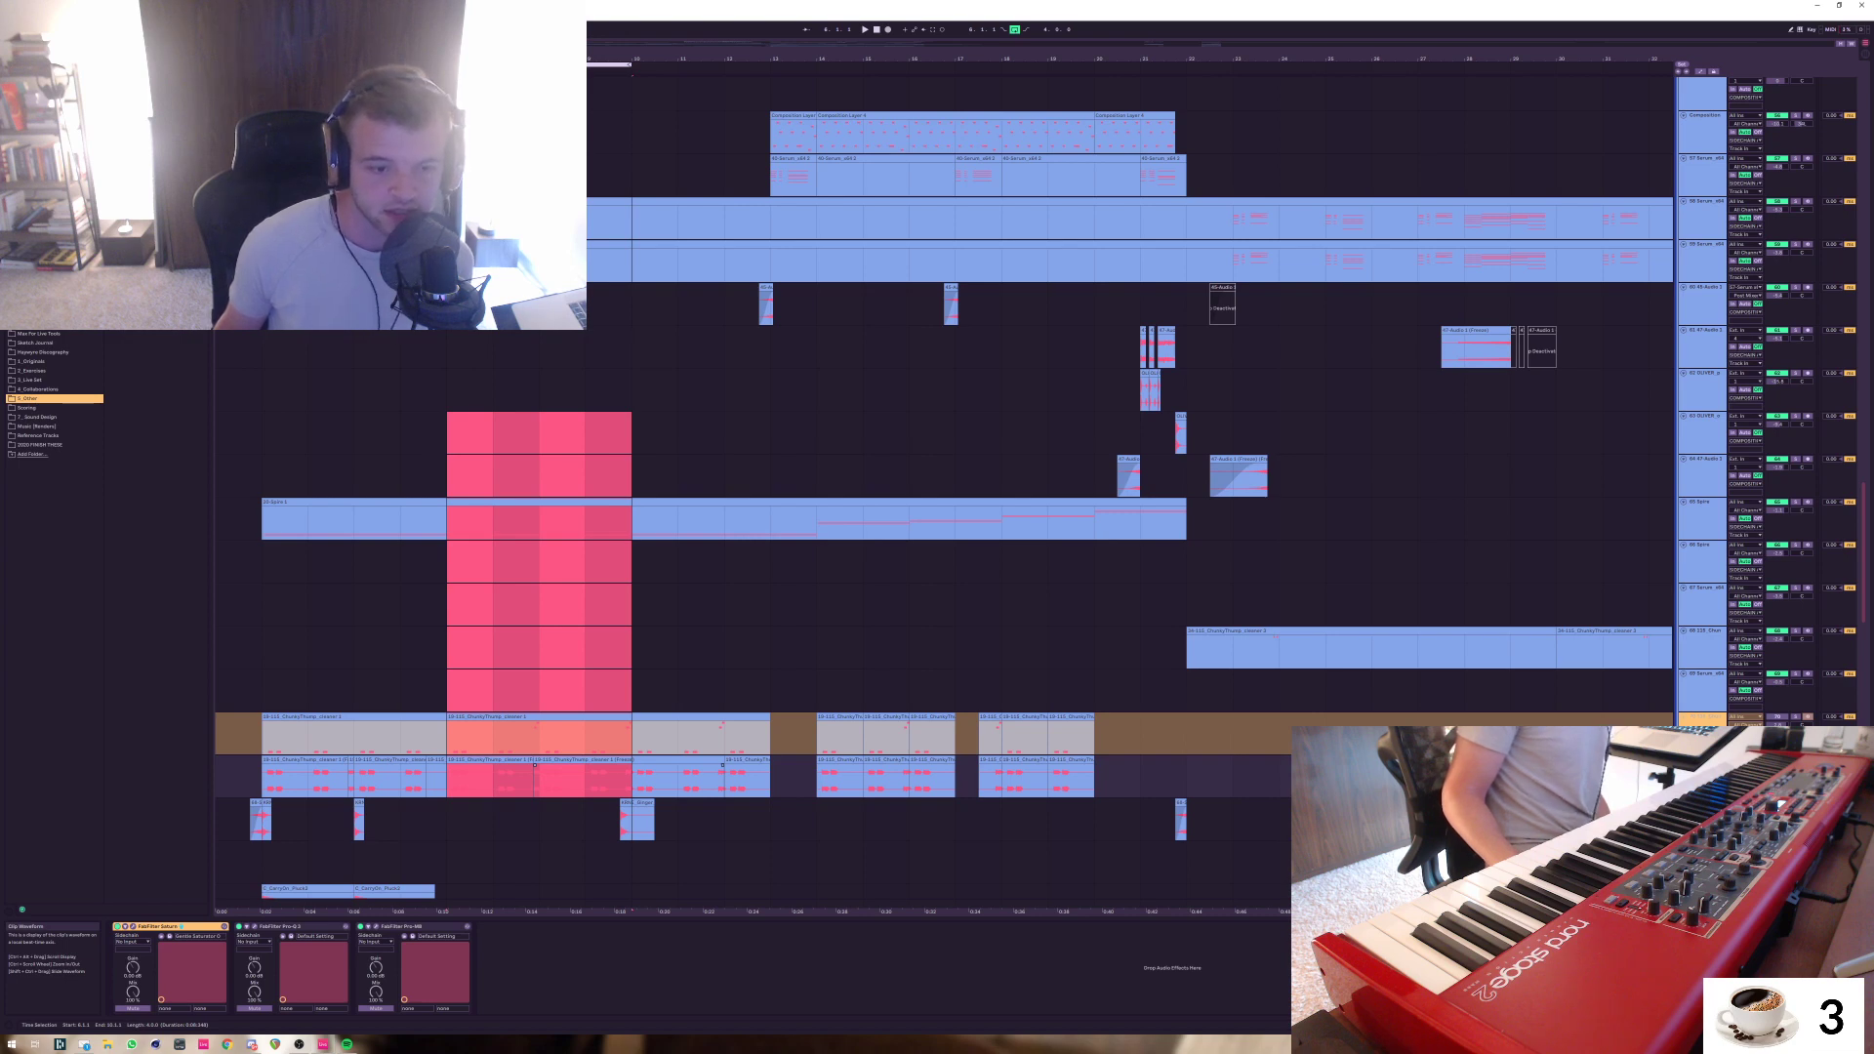
pyautogui.moveTo(447, 690); pyautogui.dragTo(630, 780)
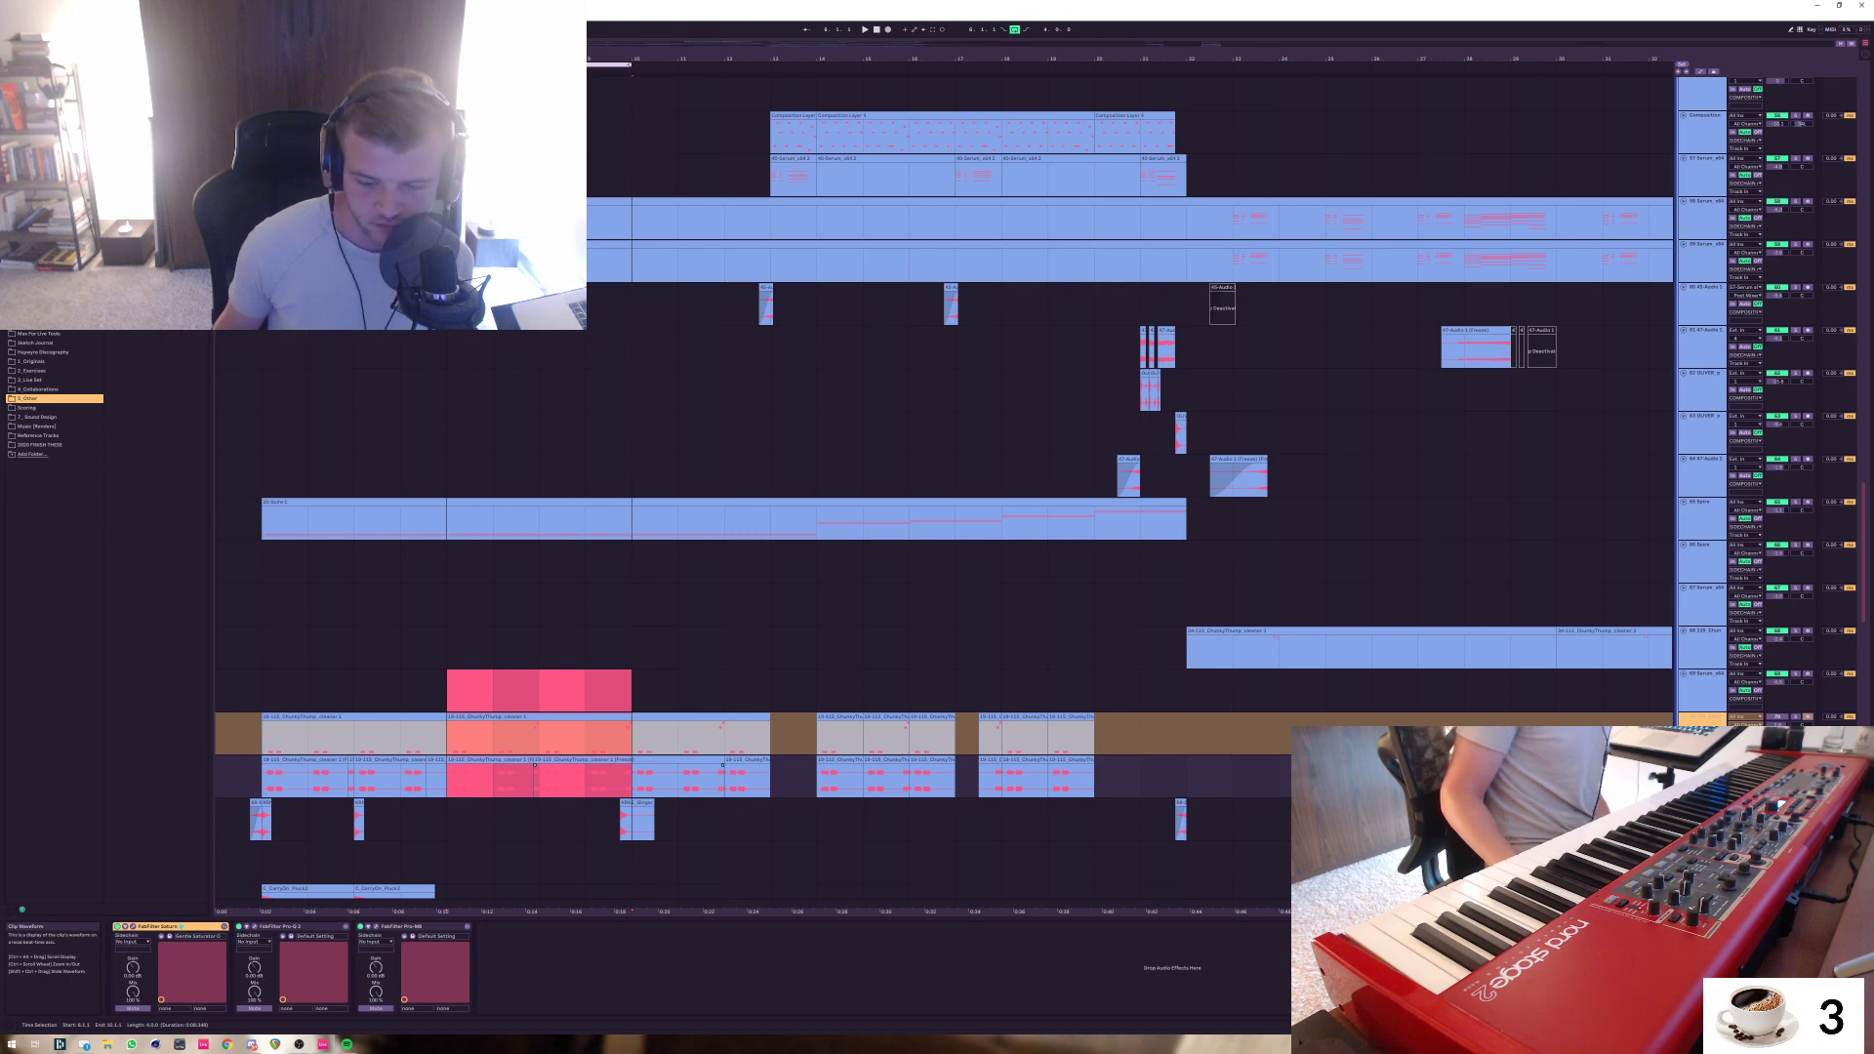
pyautogui.moveTo(447, 690); pyautogui.dragTo(630, 781)
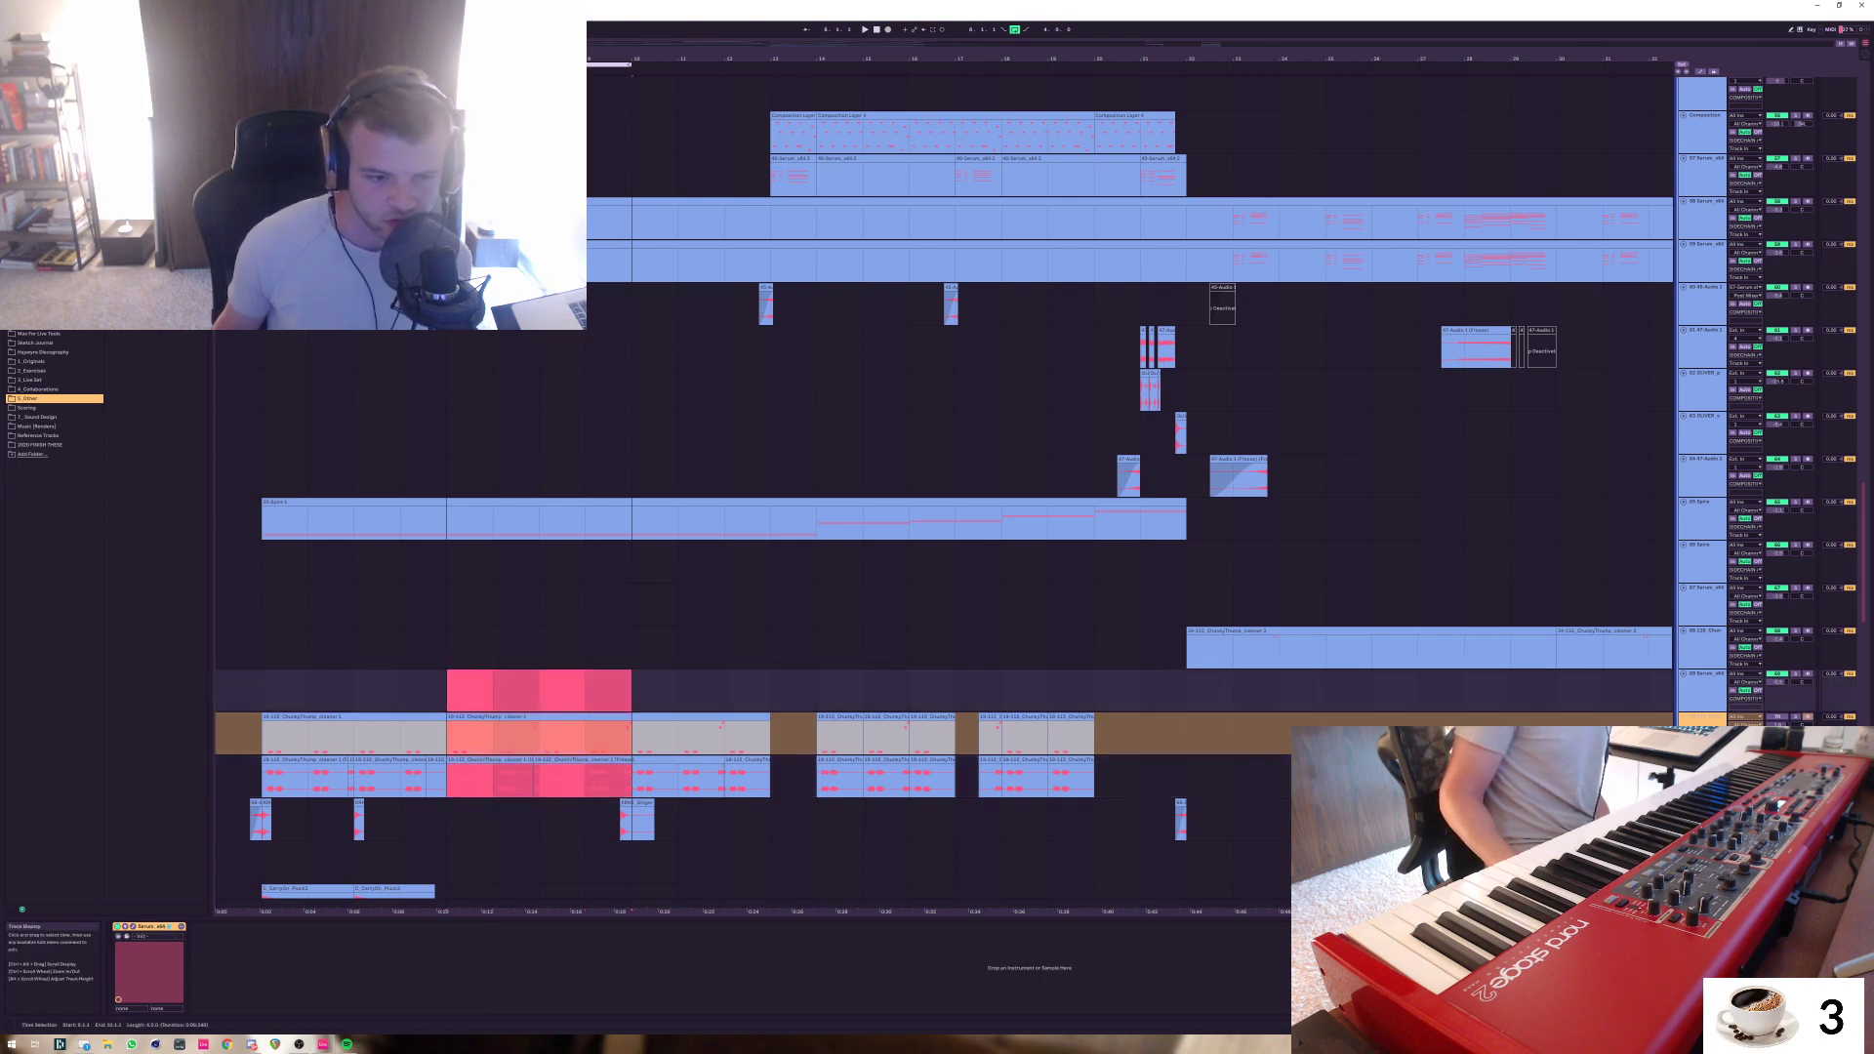
pyautogui.click(447, 690)
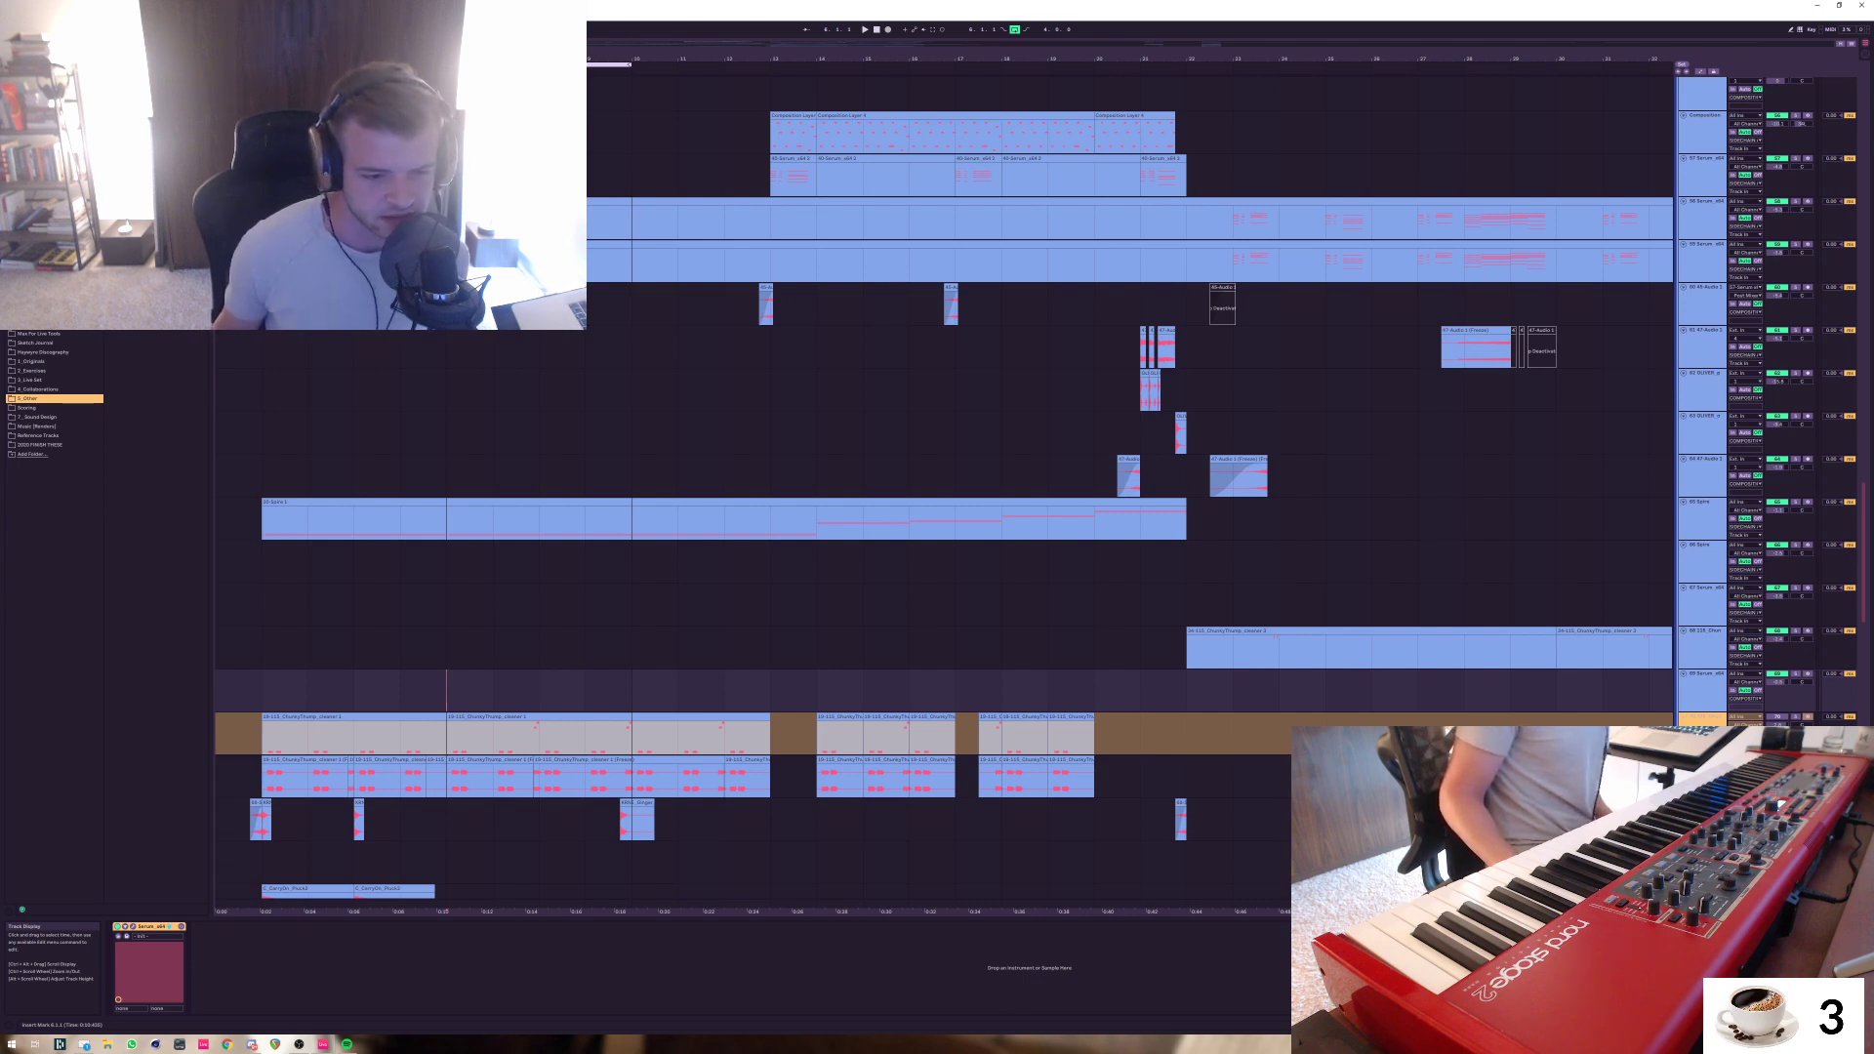
pyautogui.moveTo(447, 691); pyautogui.dragTo(631, 776)
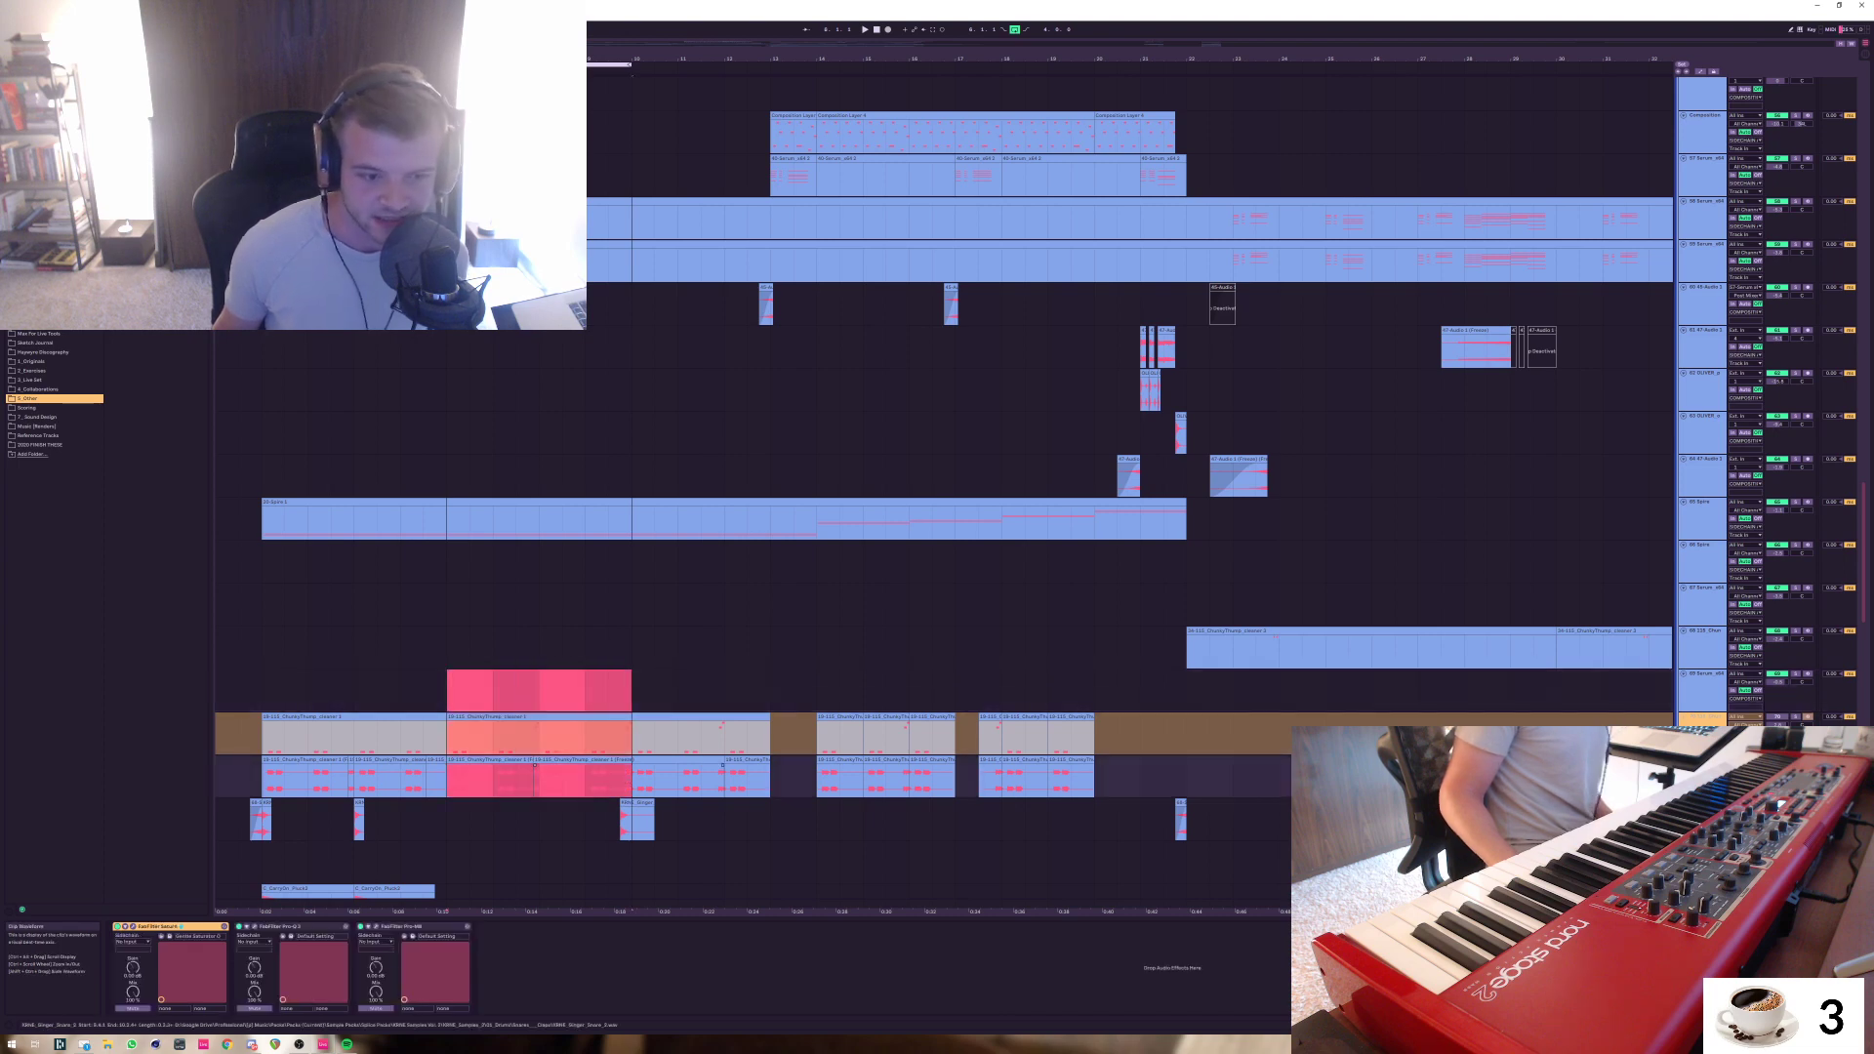
pyautogui.press('space')
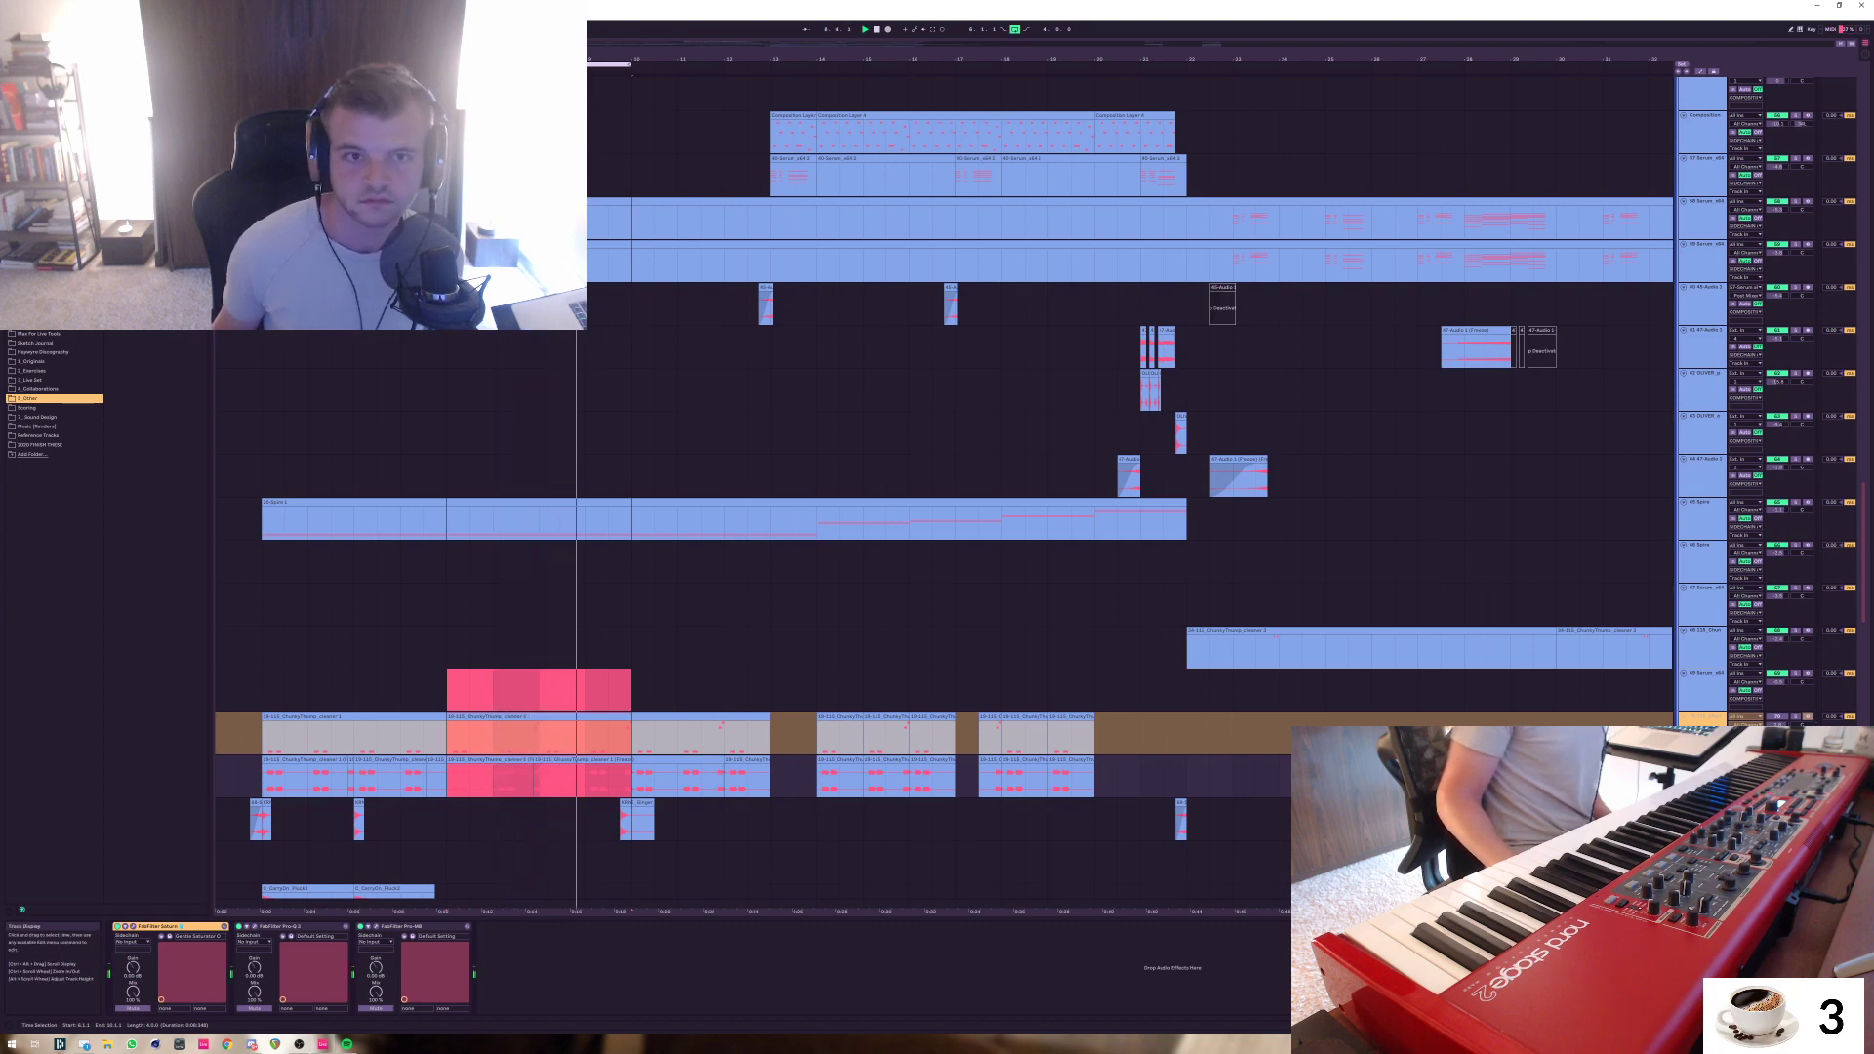
# Turn off the loop, let playback run past the selected bars while checking the other blue composition tracks, and stop it
pyautogui.click(1015, 29)
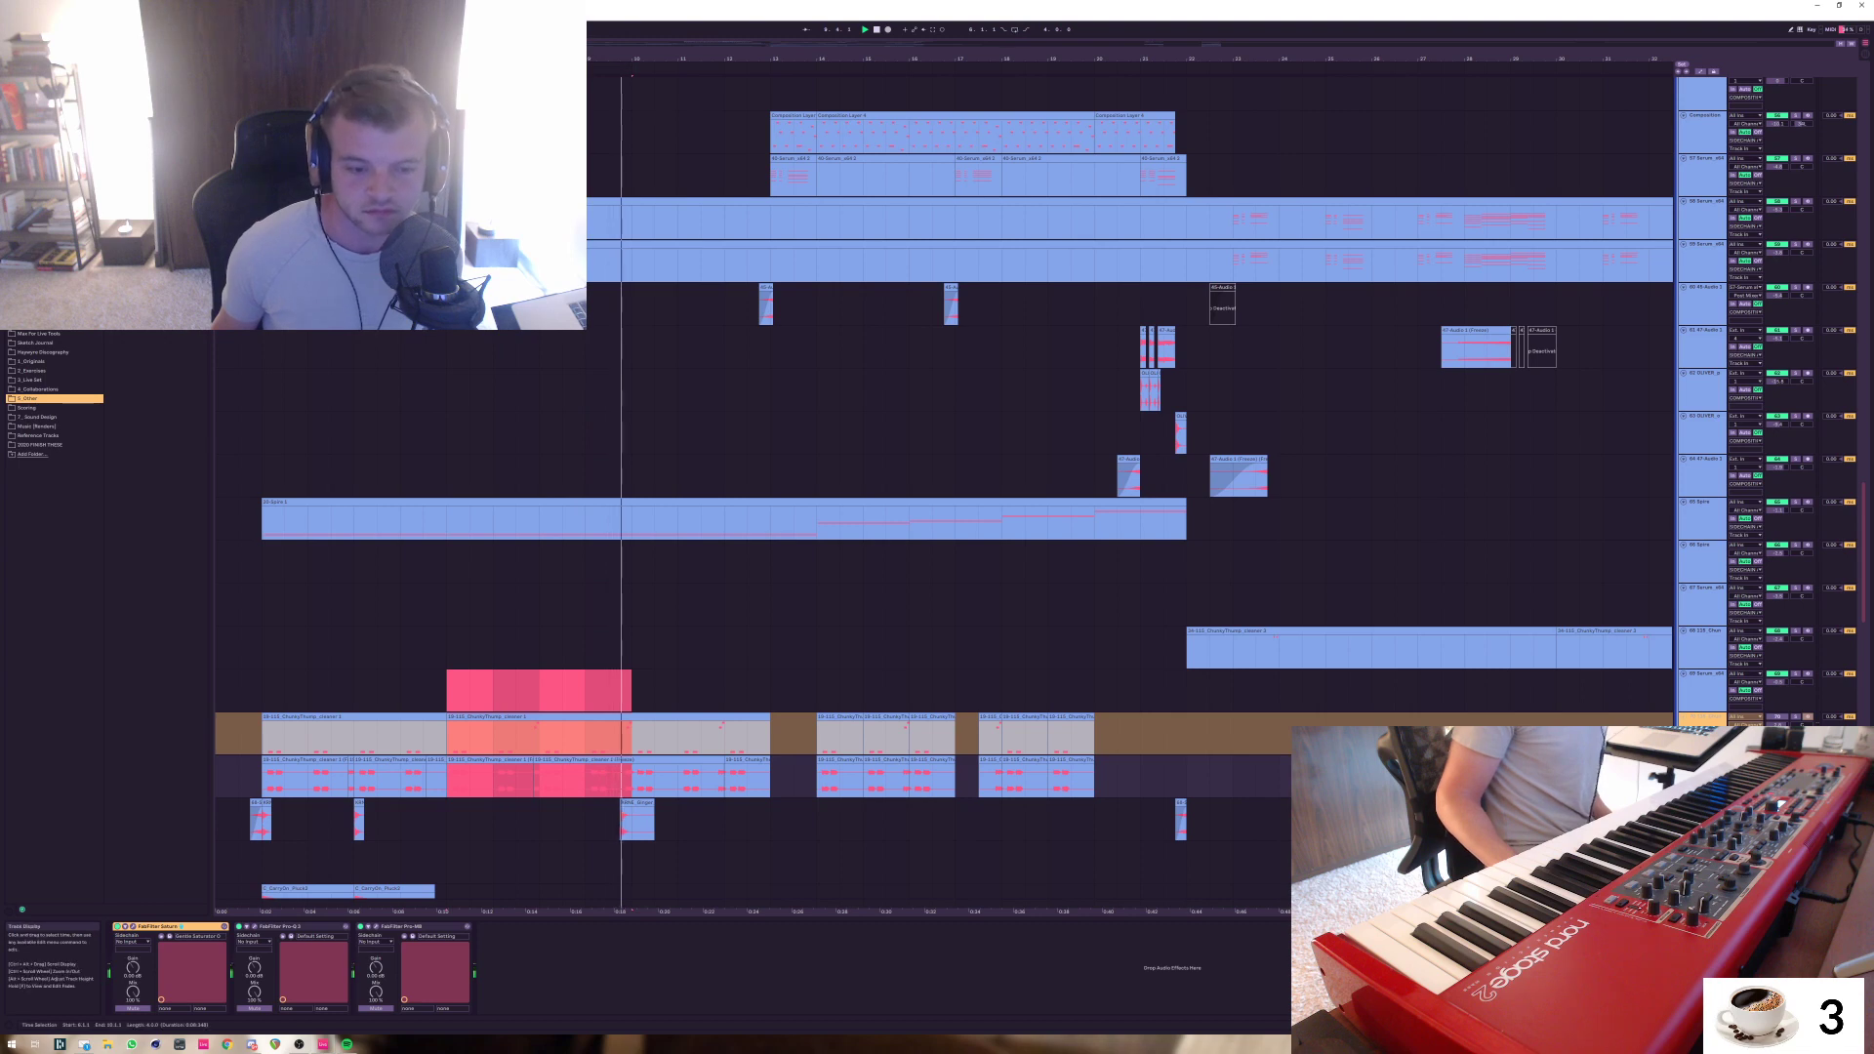
pyautogui.scroll(-4, 1457, 709)
pyautogui.scroll(-3, 1457, 709)
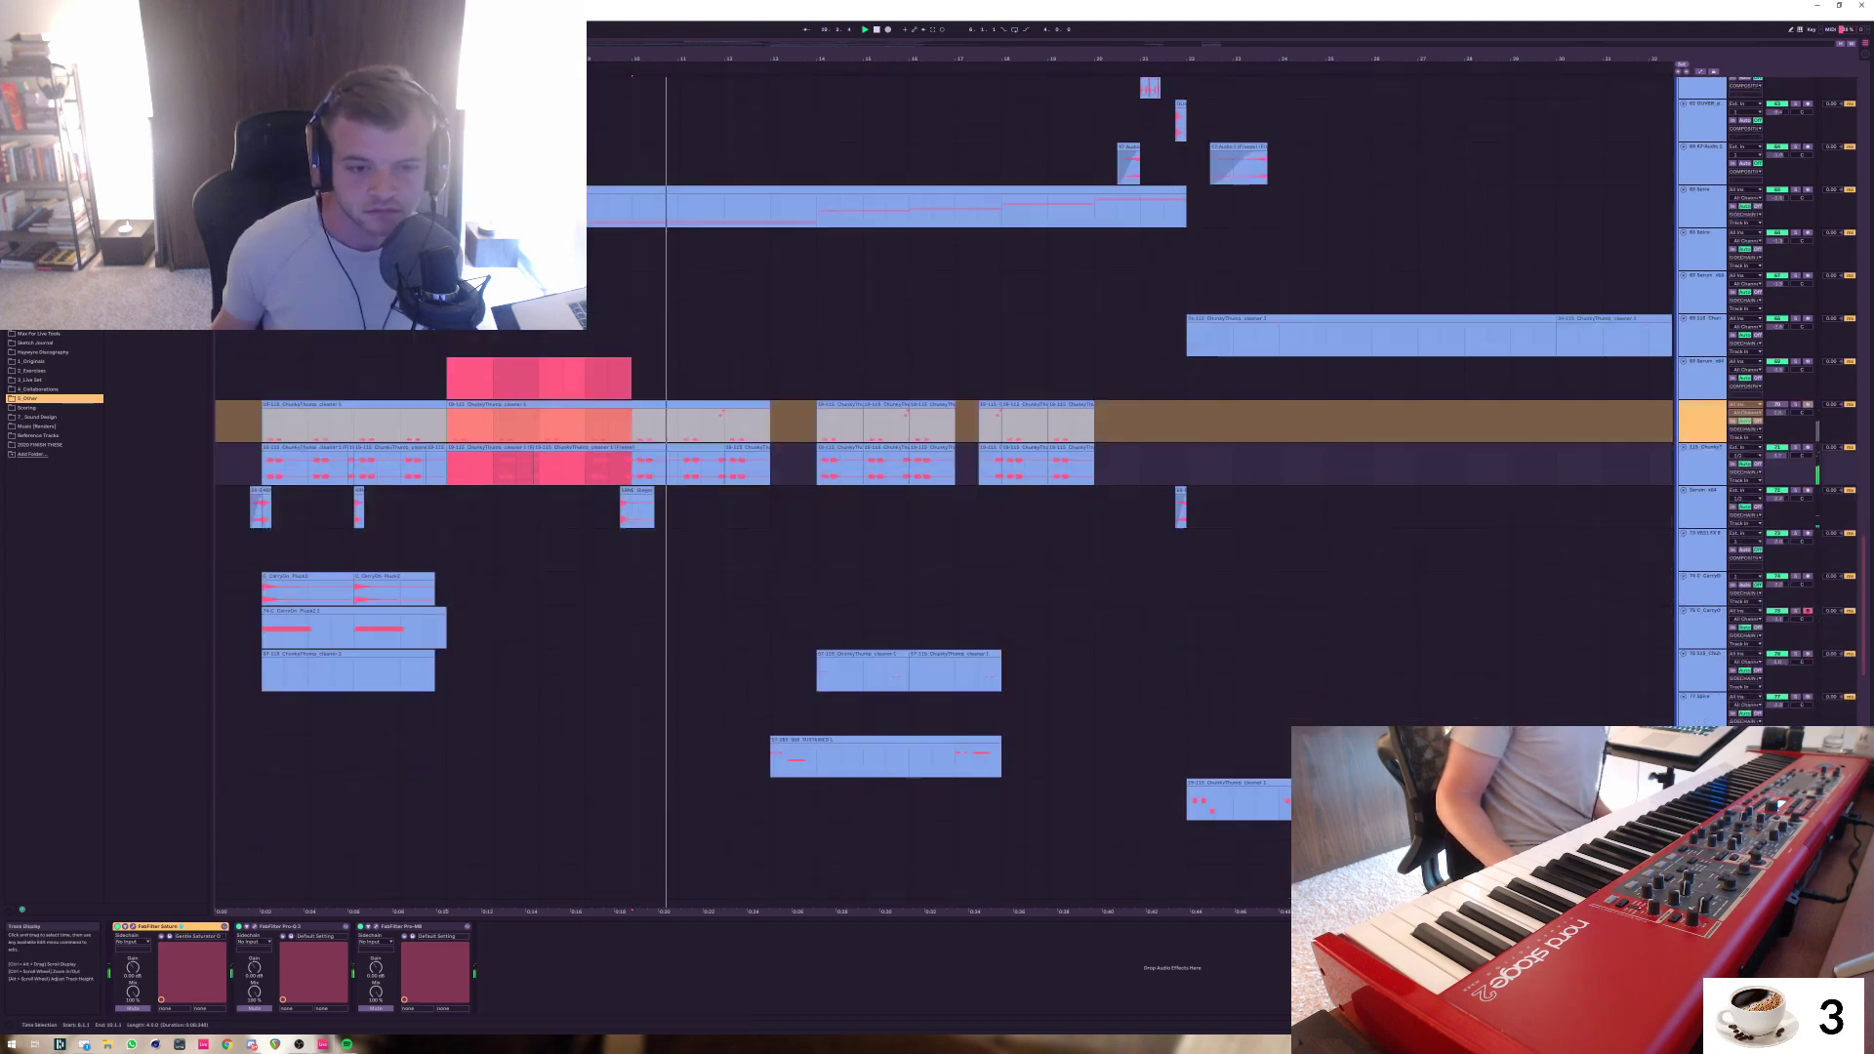
pyautogui.scroll(-3, 1457, 709)
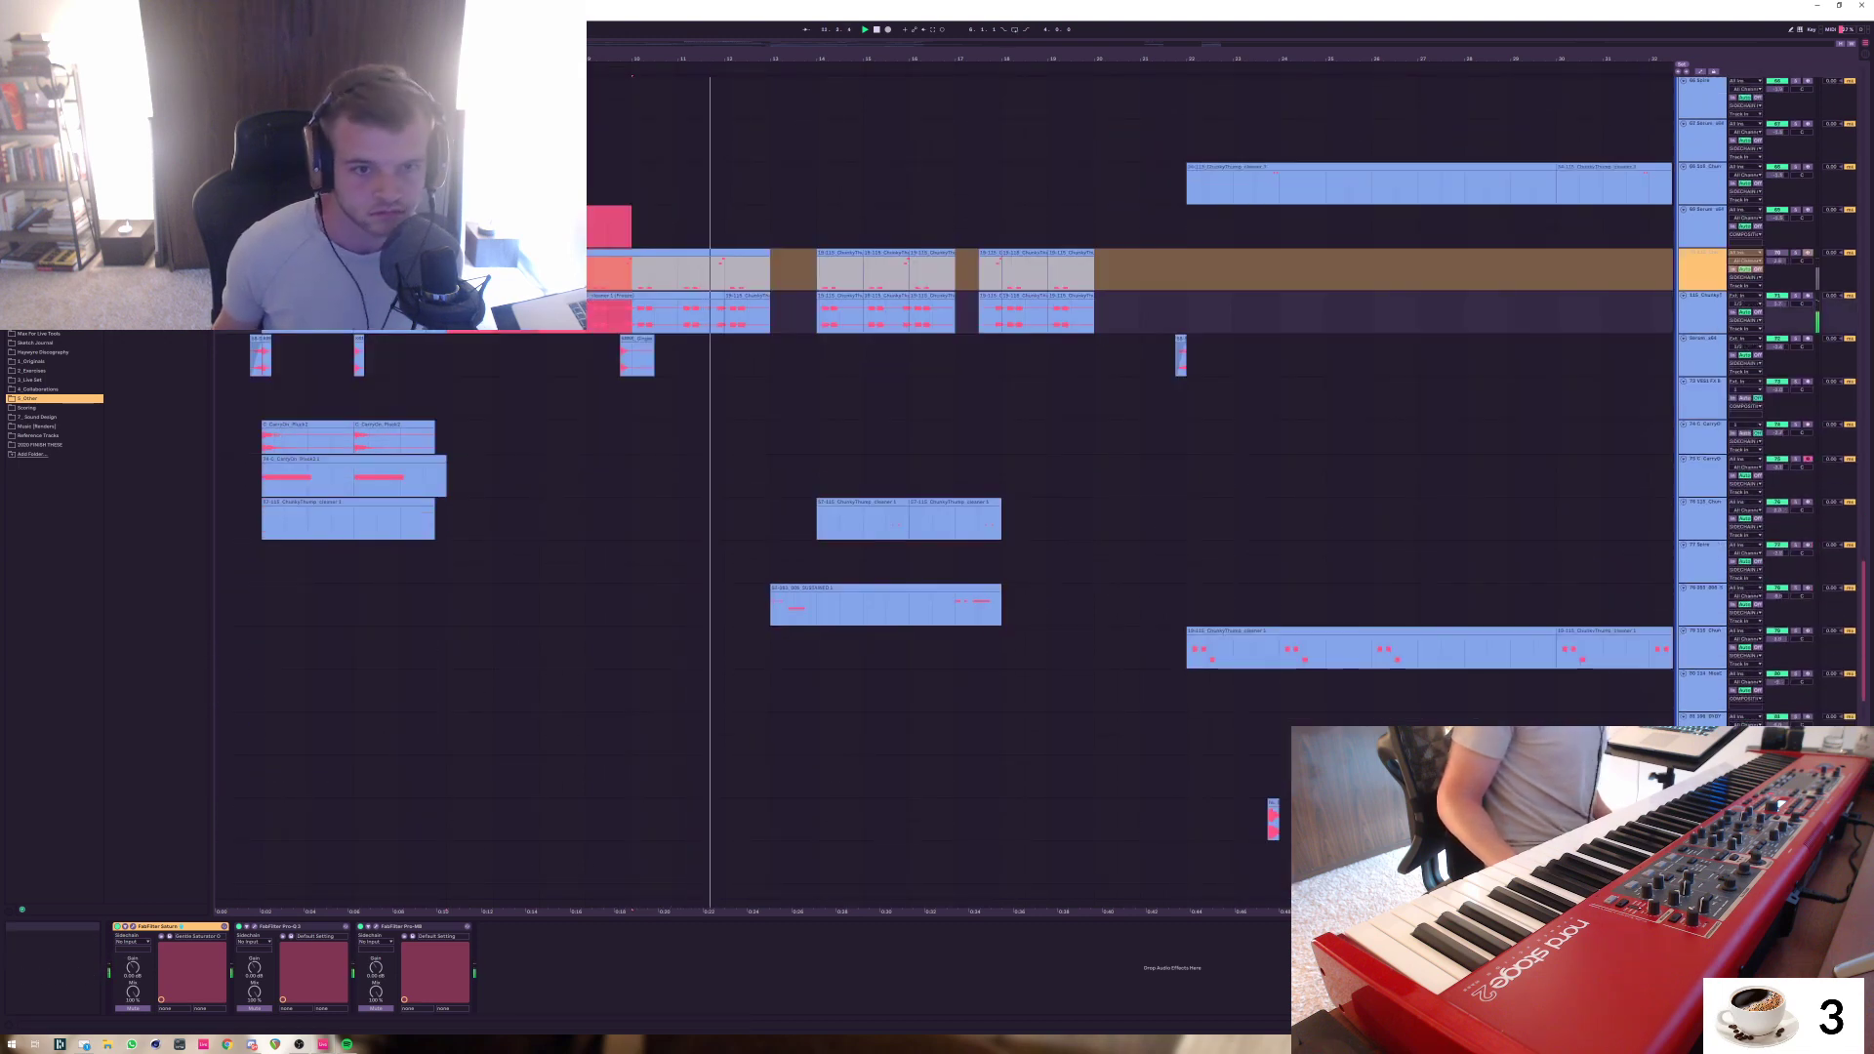
pyautogui.scroll(3, 1457, 708)
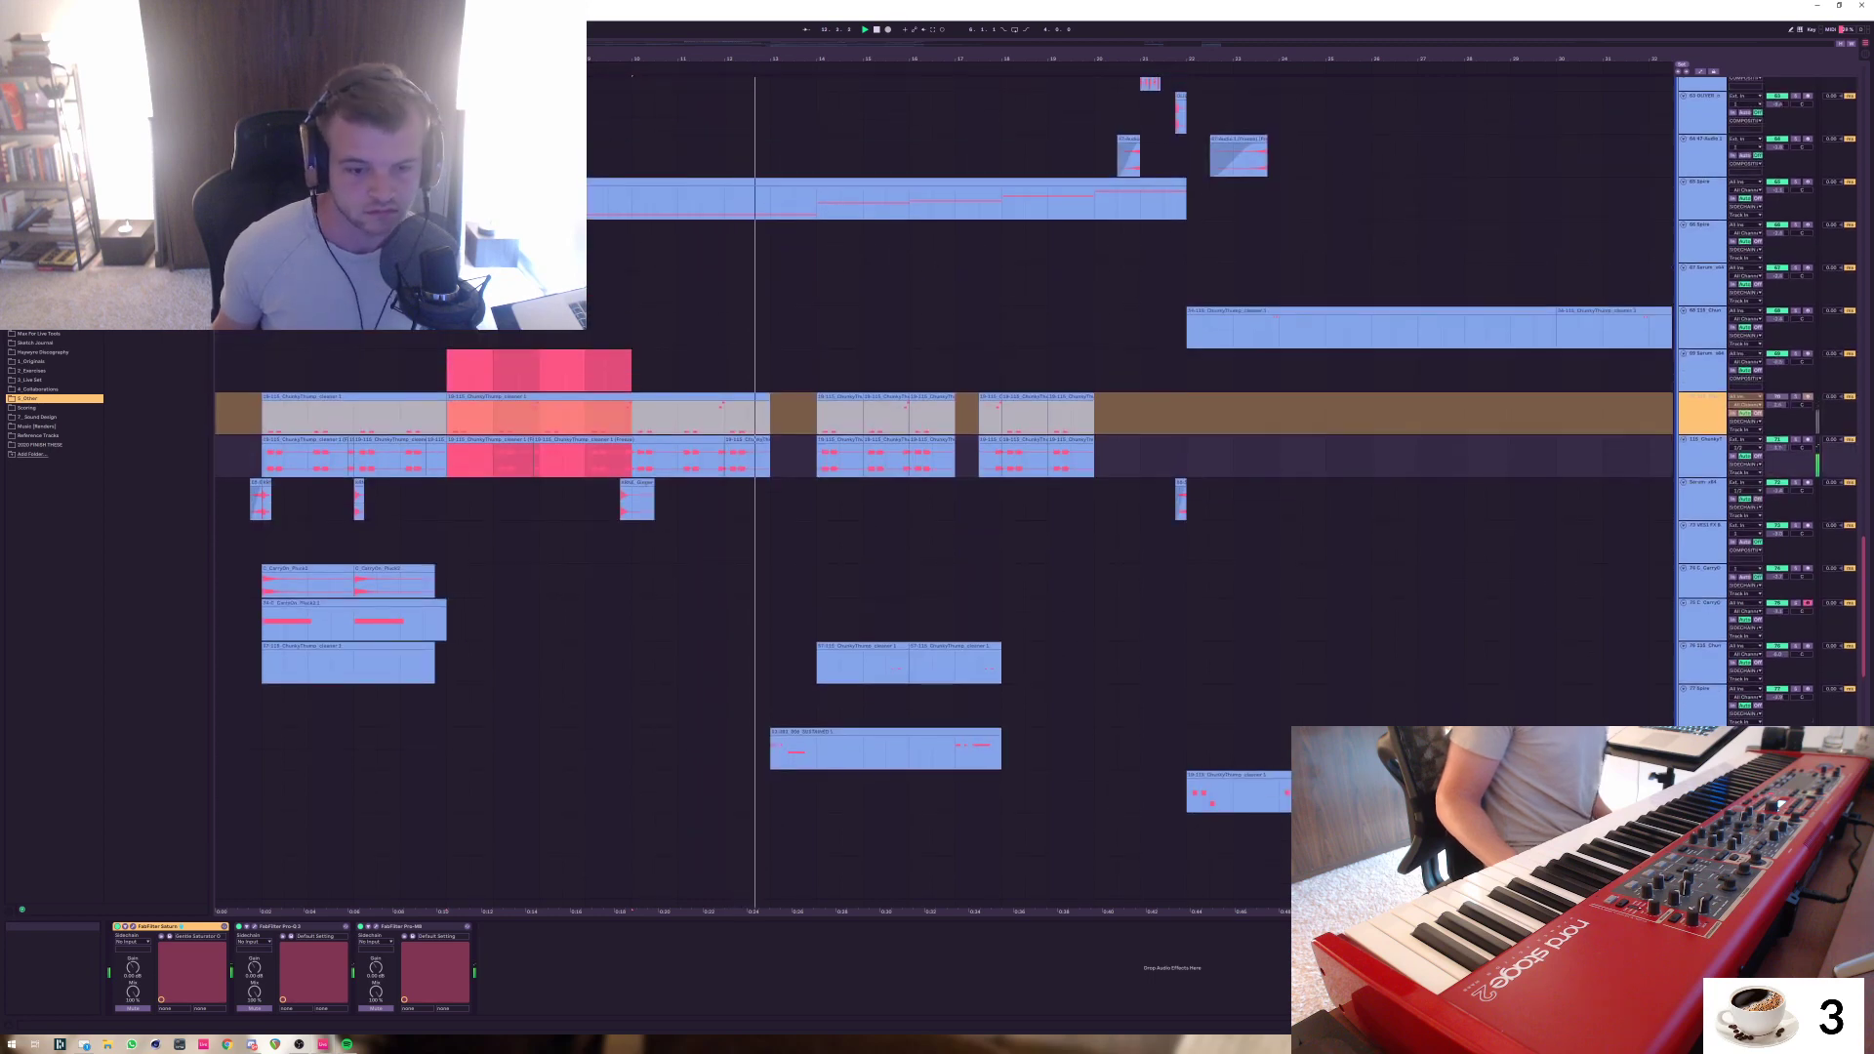
pyautogui.scroll(-5, 1457, 708)
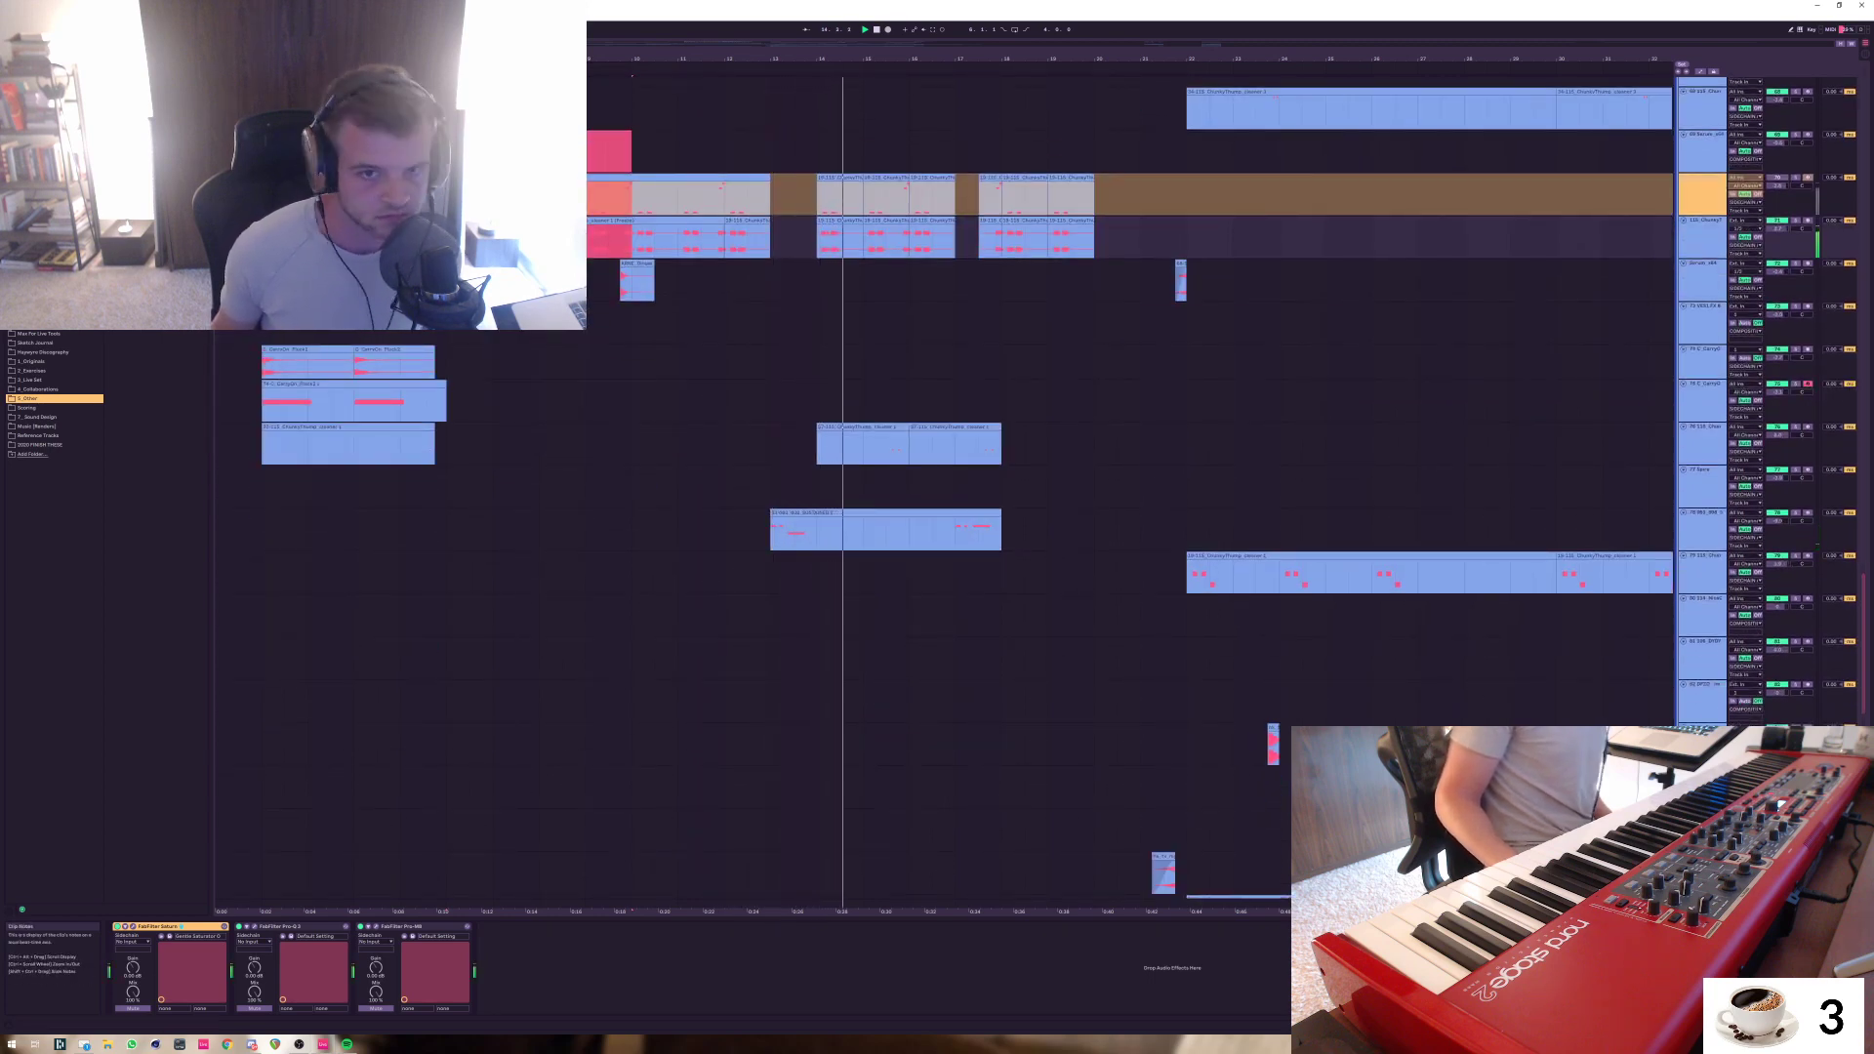
pyautogui.scroll(11, 1457, 708)
pyautogui.scroll(11, 944, 493)
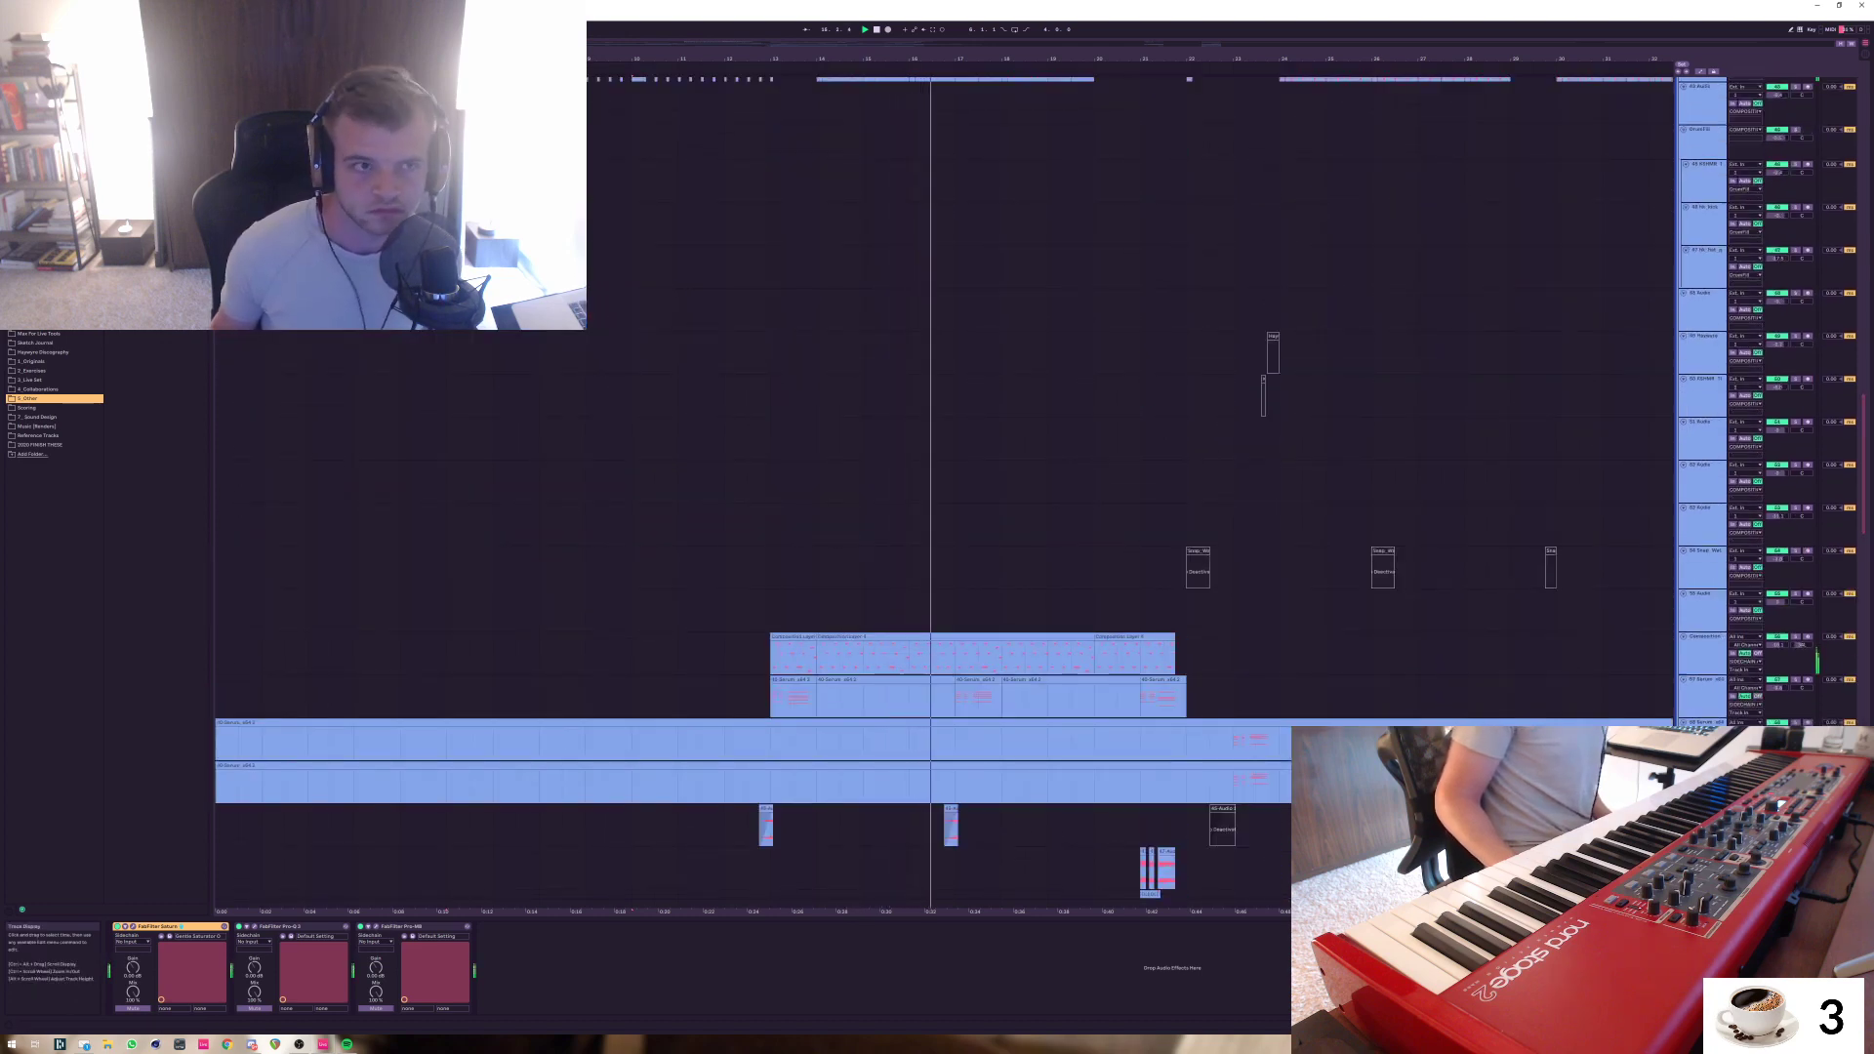
pyautogui.scroll(-2, 811, 679)
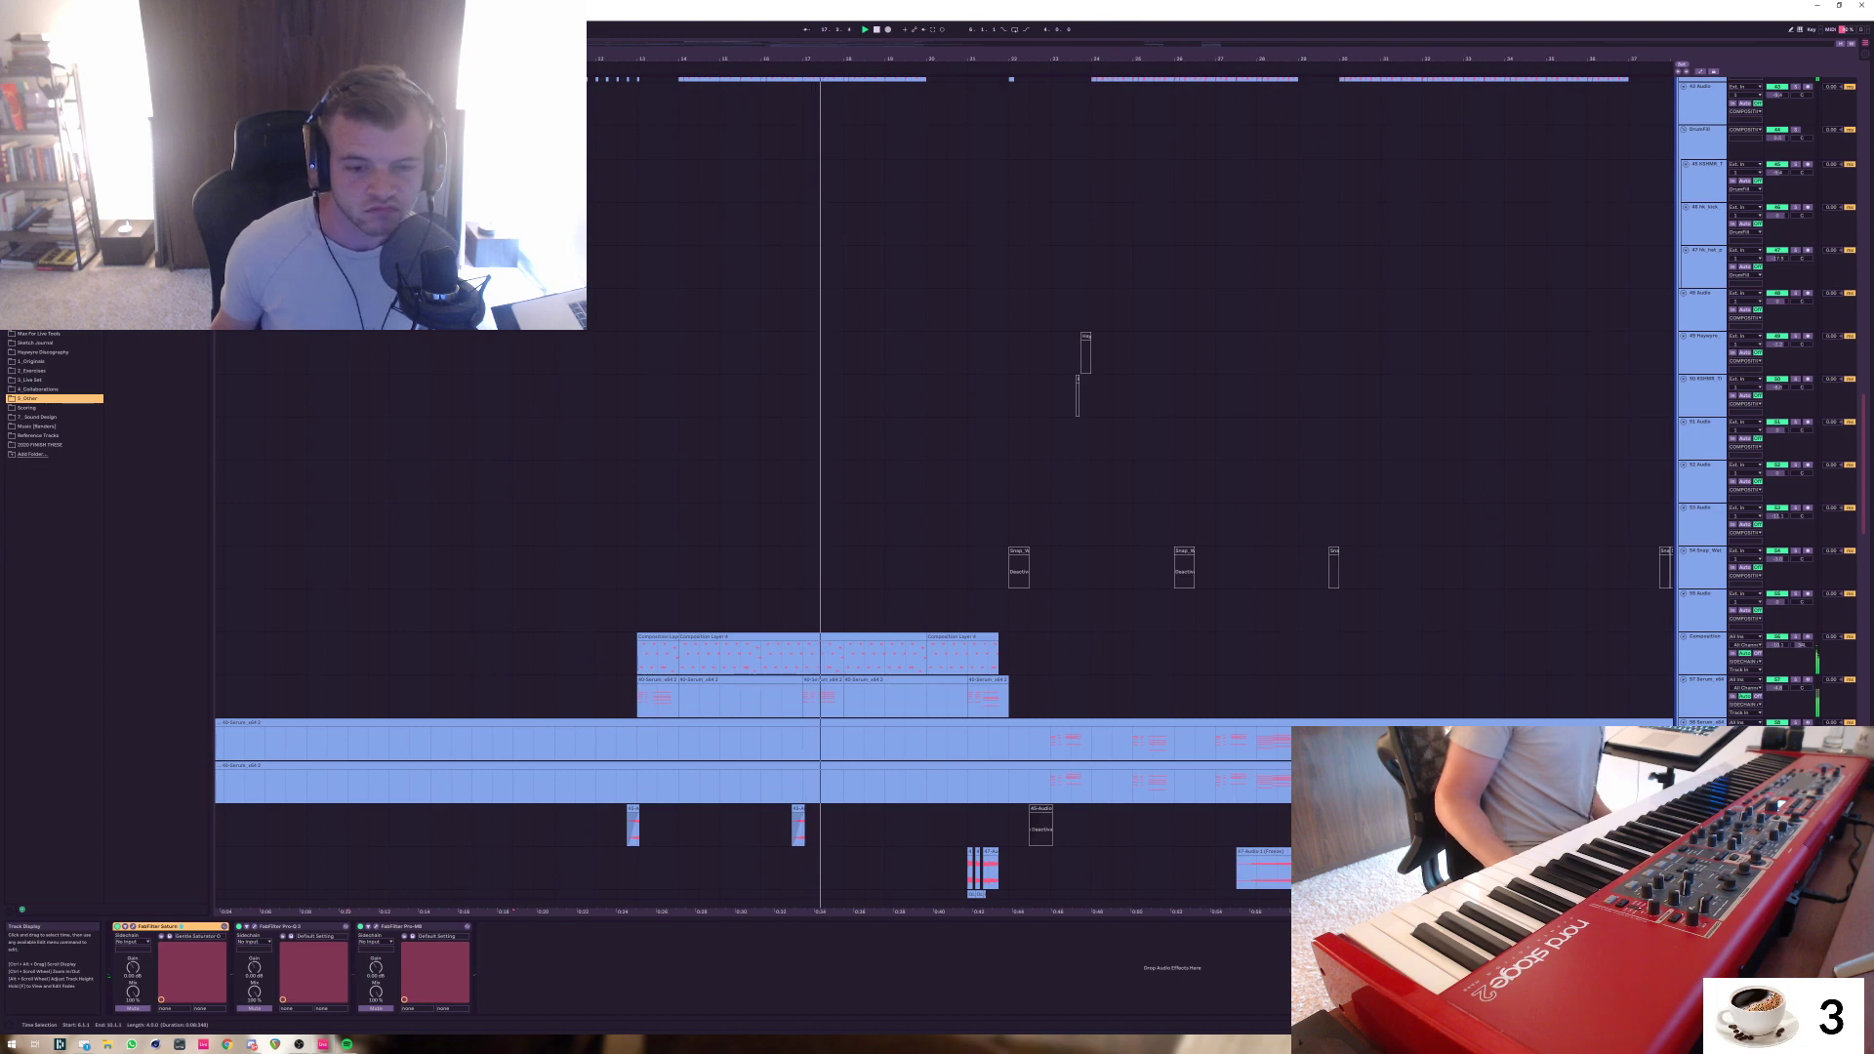
pyautogui.press('space')
# Solo the composition layer track above the two full-length blue tracks and play it from one bar before its first clip
pyautogui.moveTo(885, 654); pyautogui.dragTo(636, 610)
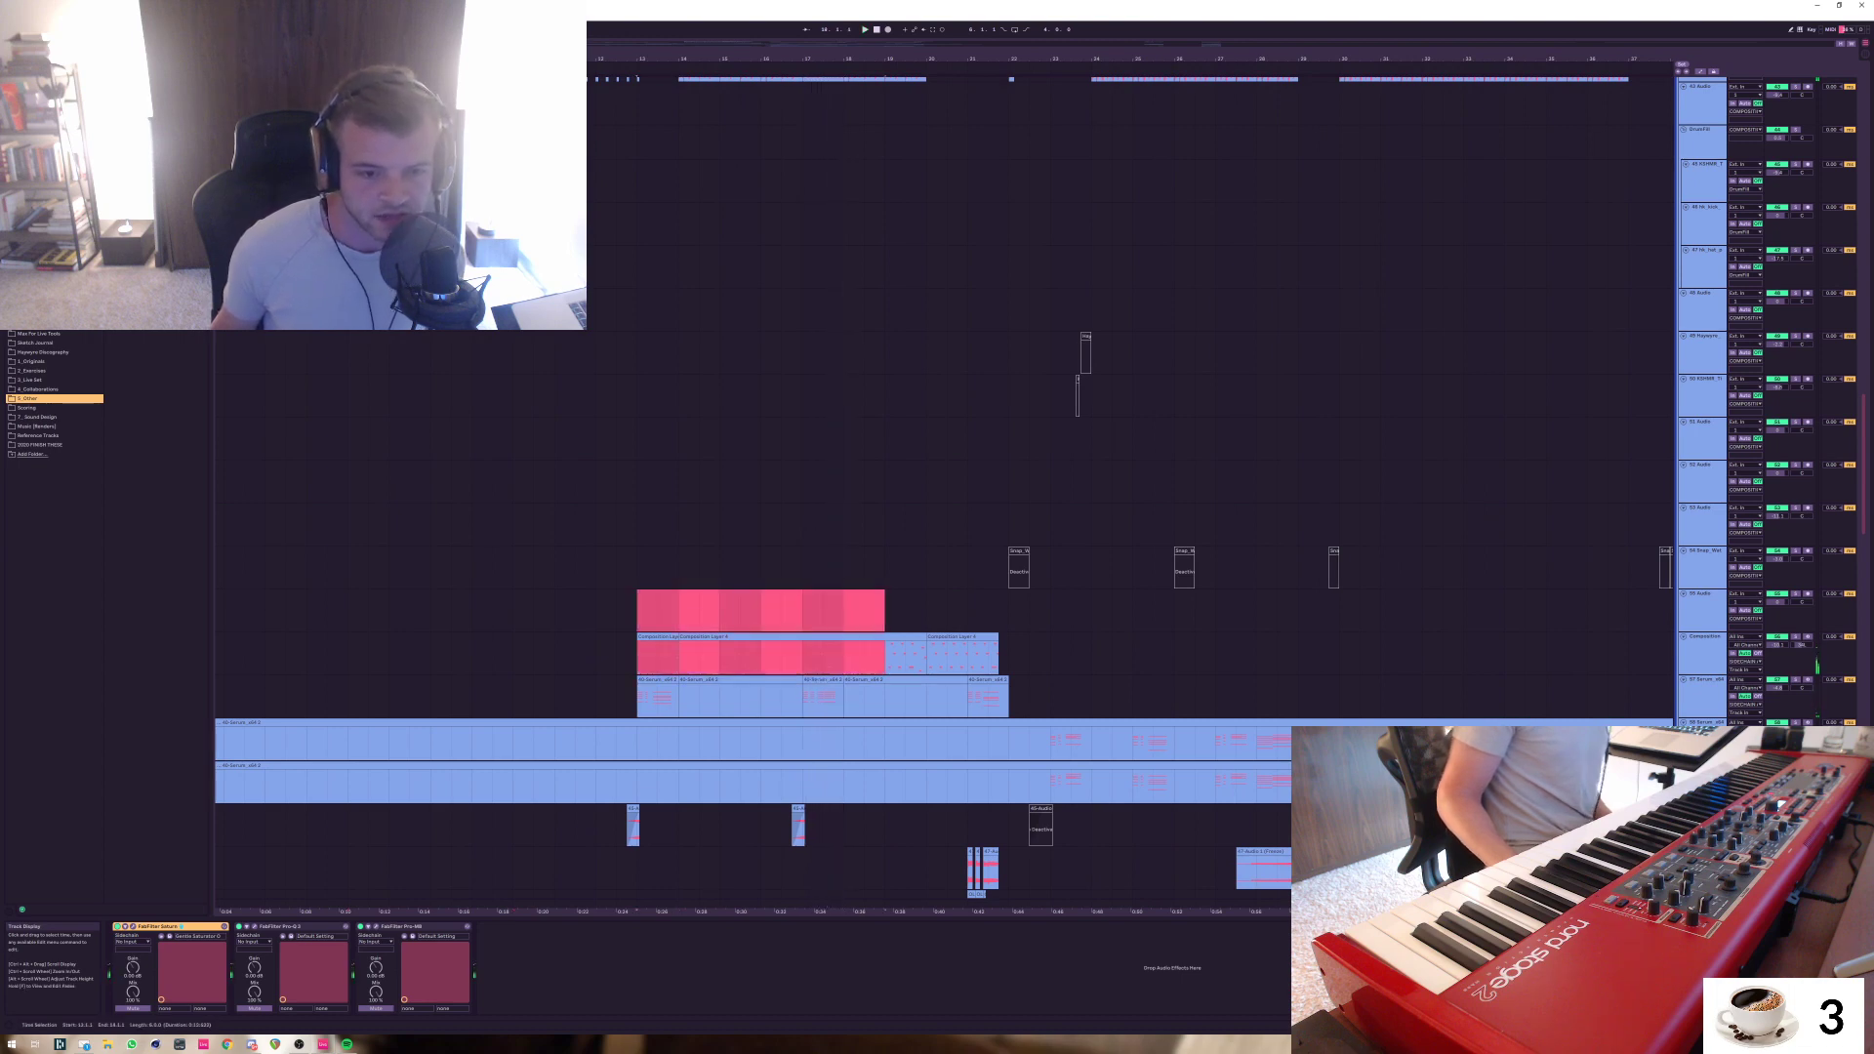
pyautogui.click(638, 654)
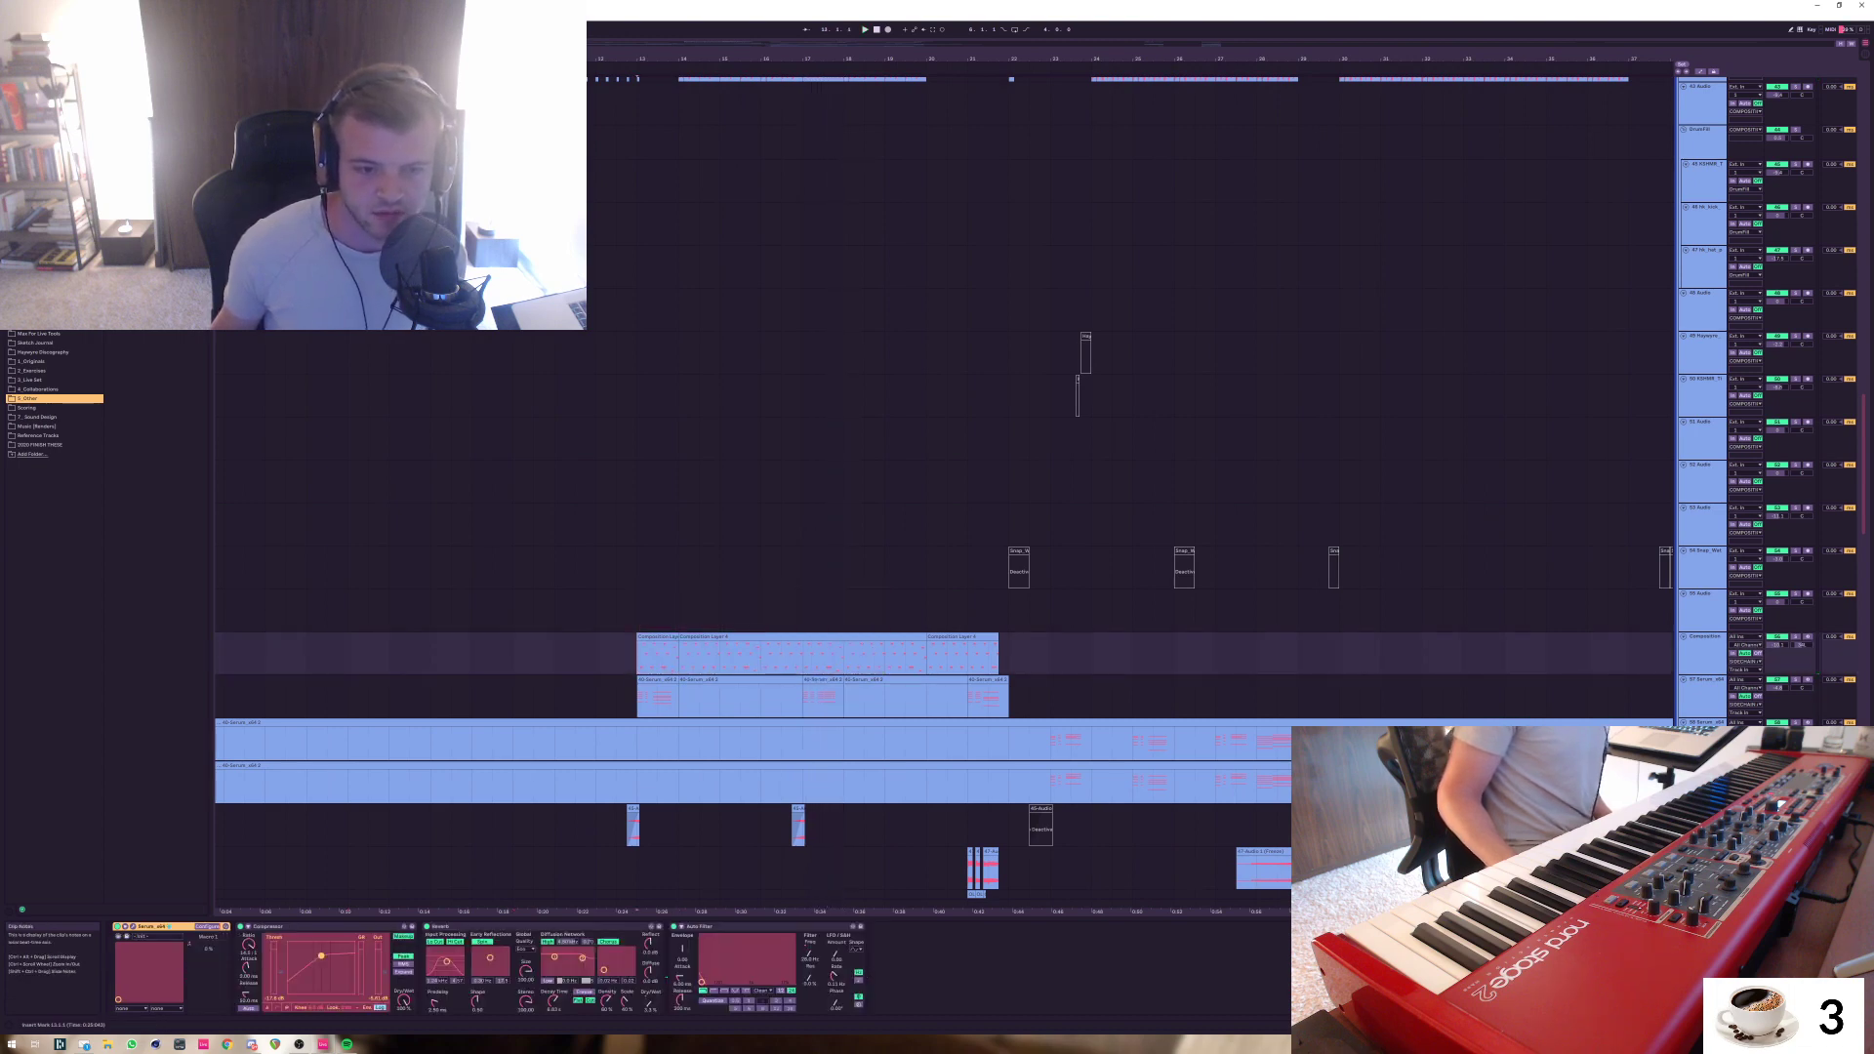
pyautogui.click(657, 636)
pyautogui.click(634, 654)
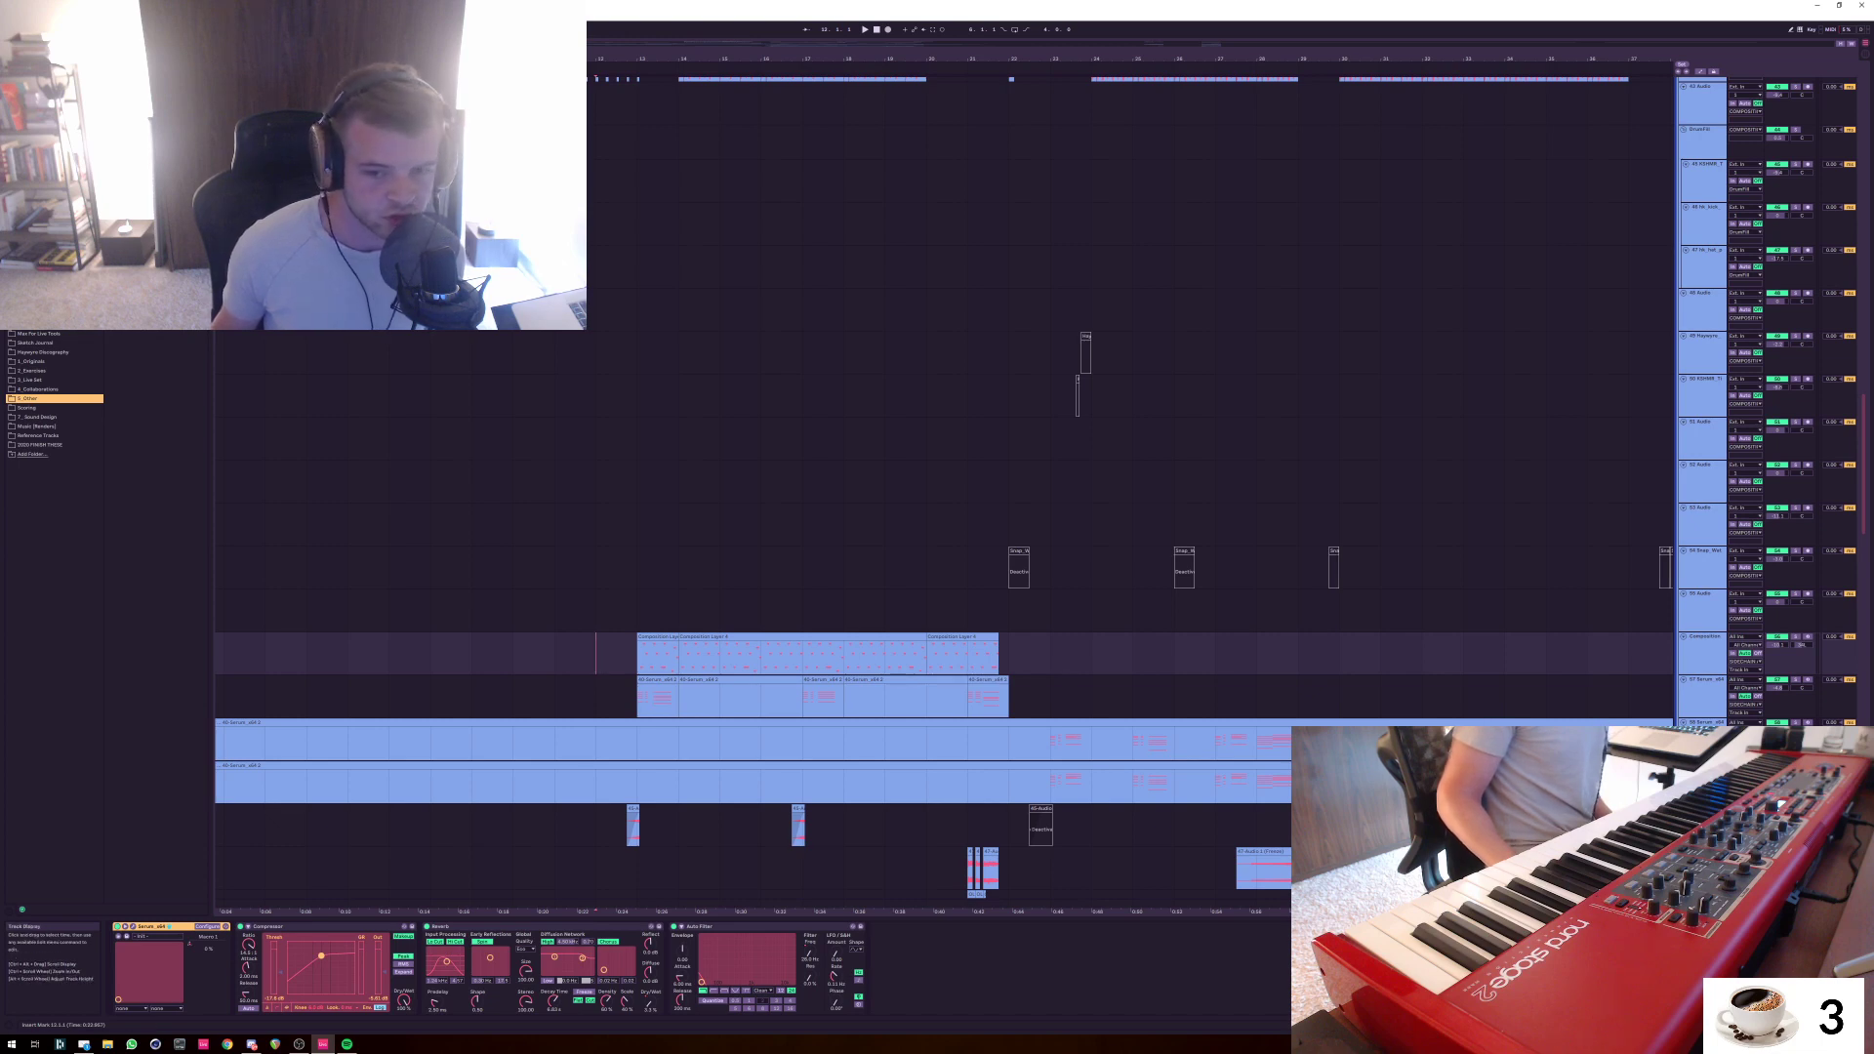
pyautogui.click(1050, 696)
pyautogui.moveTo(1050, 696); pyautogui.dragTo(1091, 654)
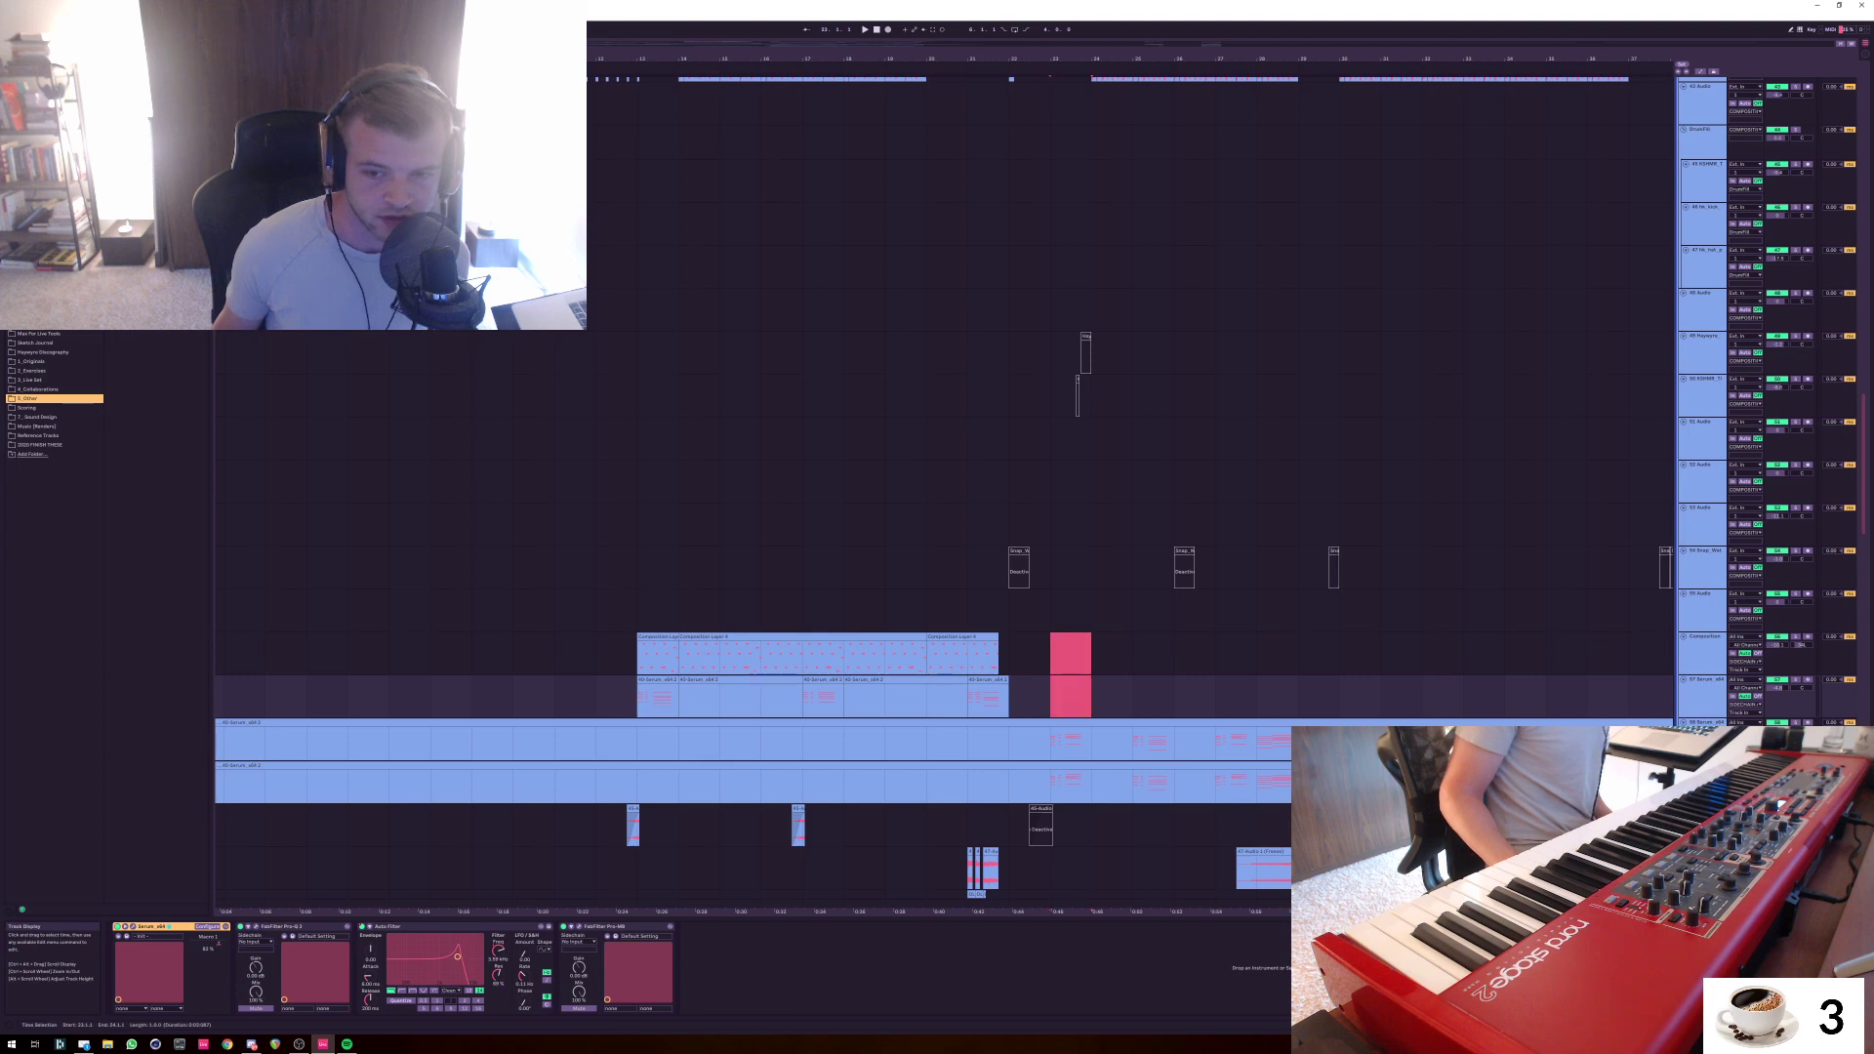
pyautogui.click(596, 653)
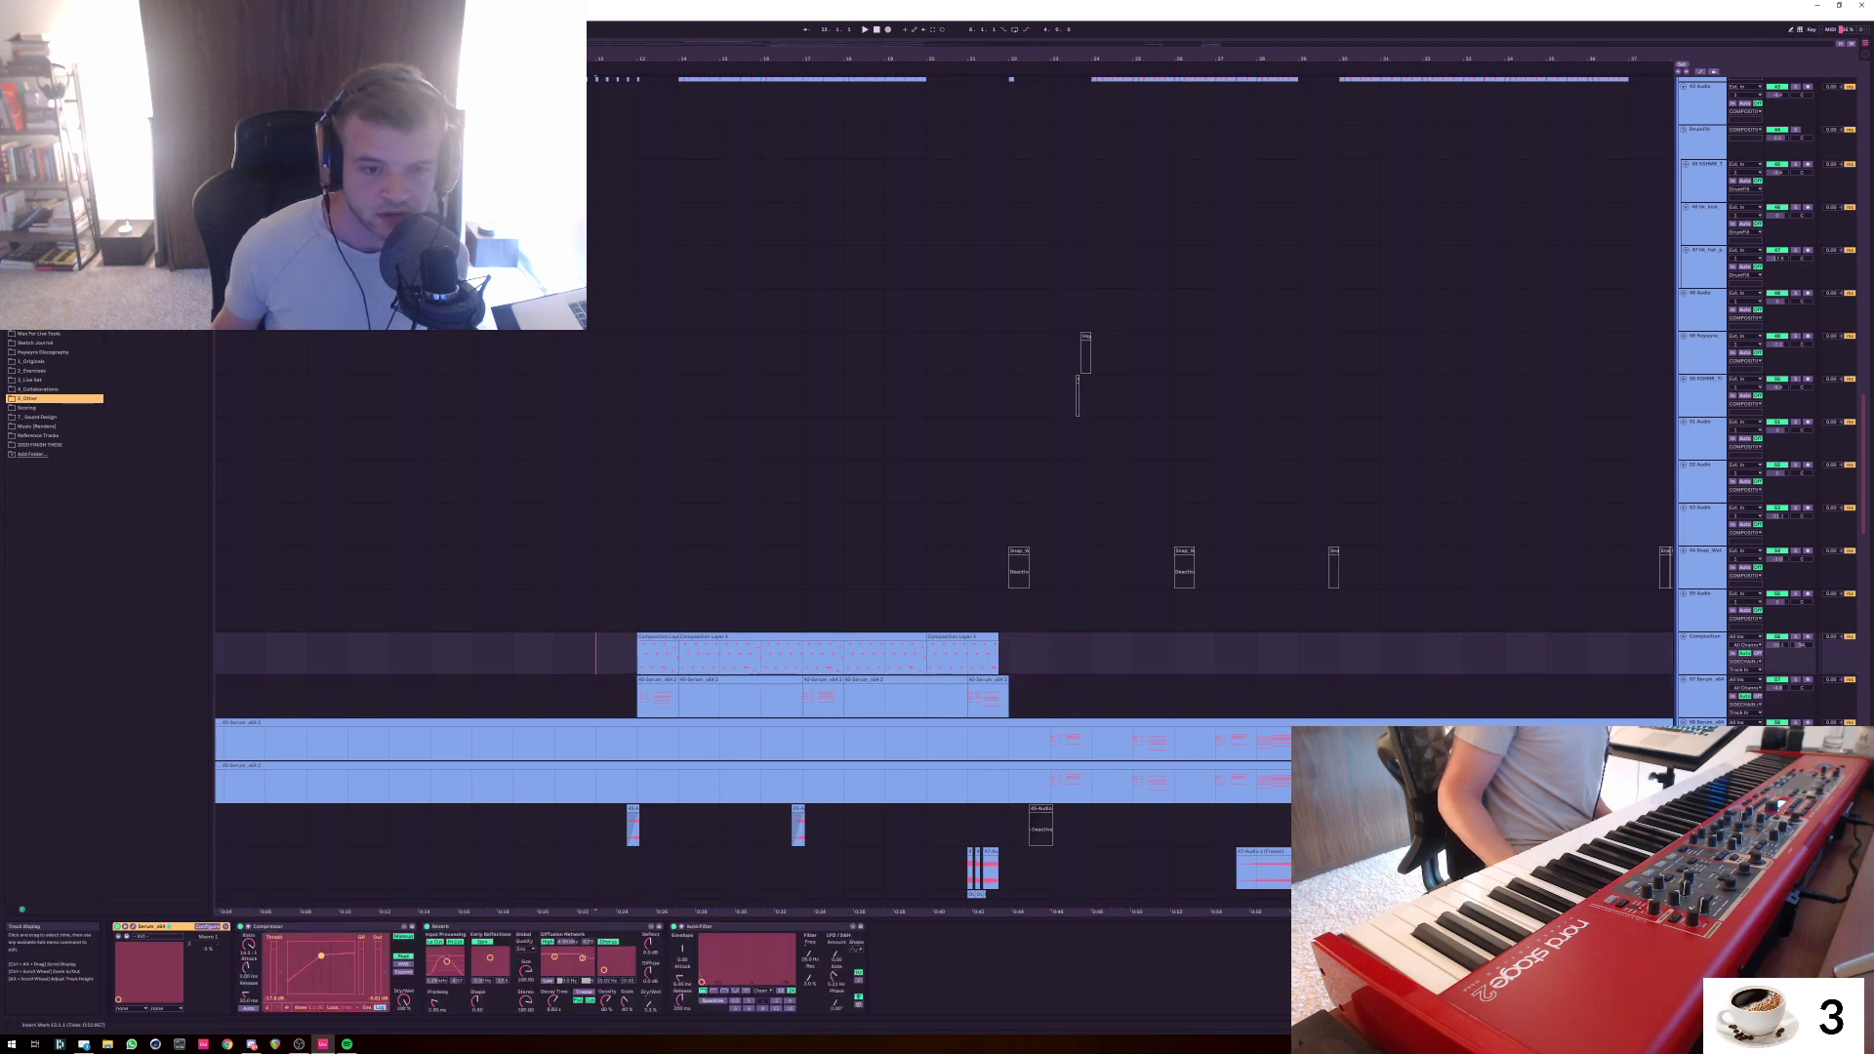
pyautogui.press('space')
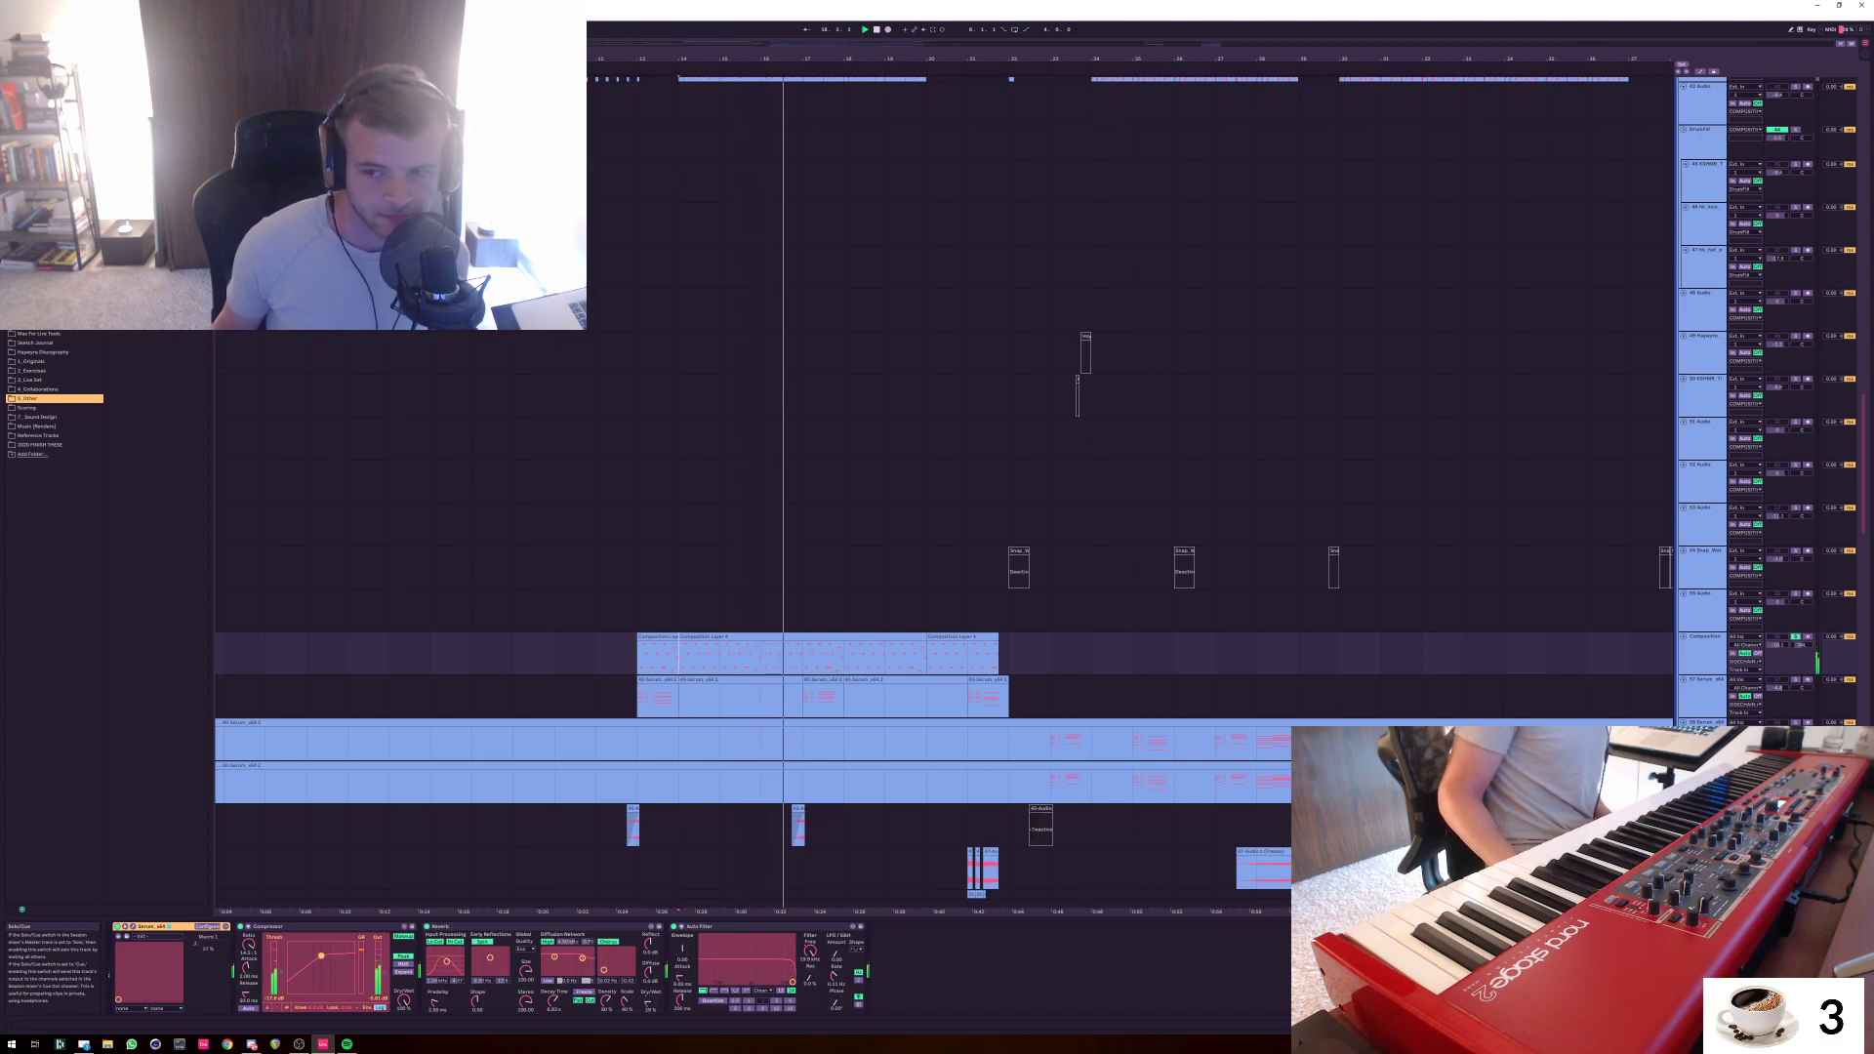
pyautogui.scroll(6, 937, 488)
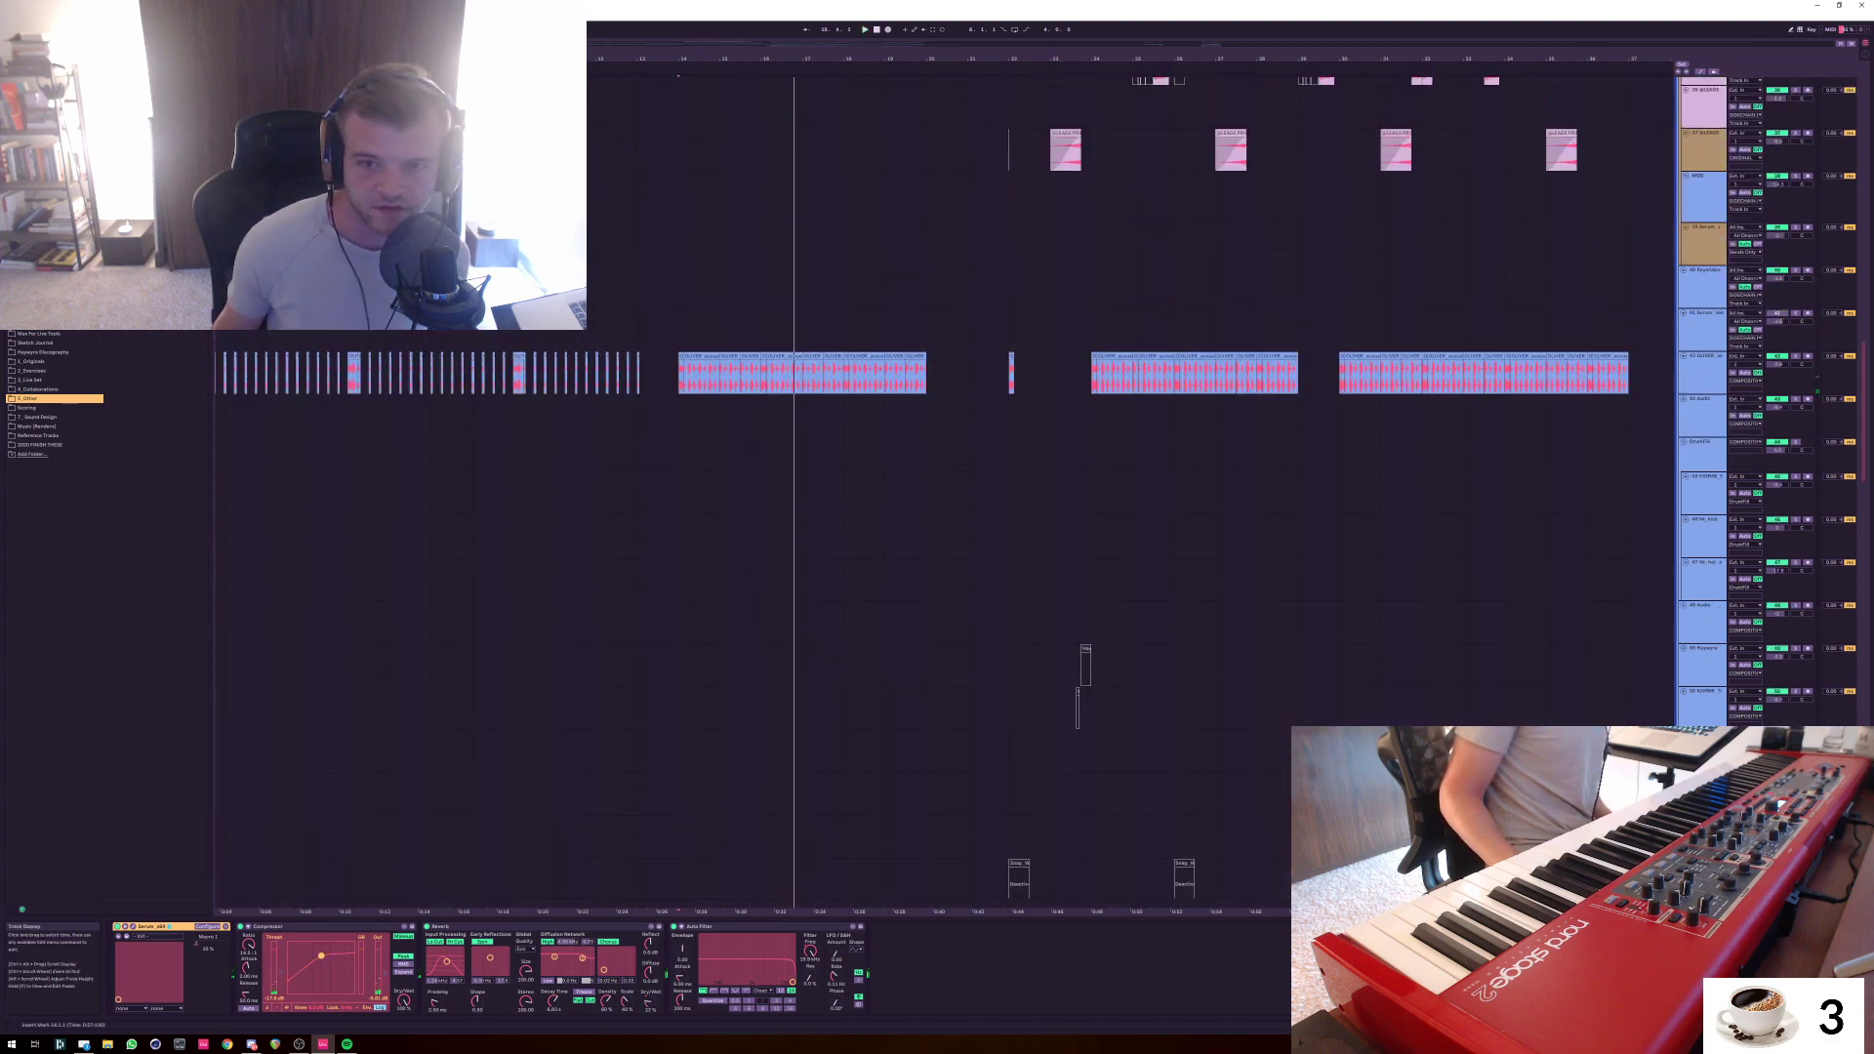
pyautogui.scroll(10, 937, 488)
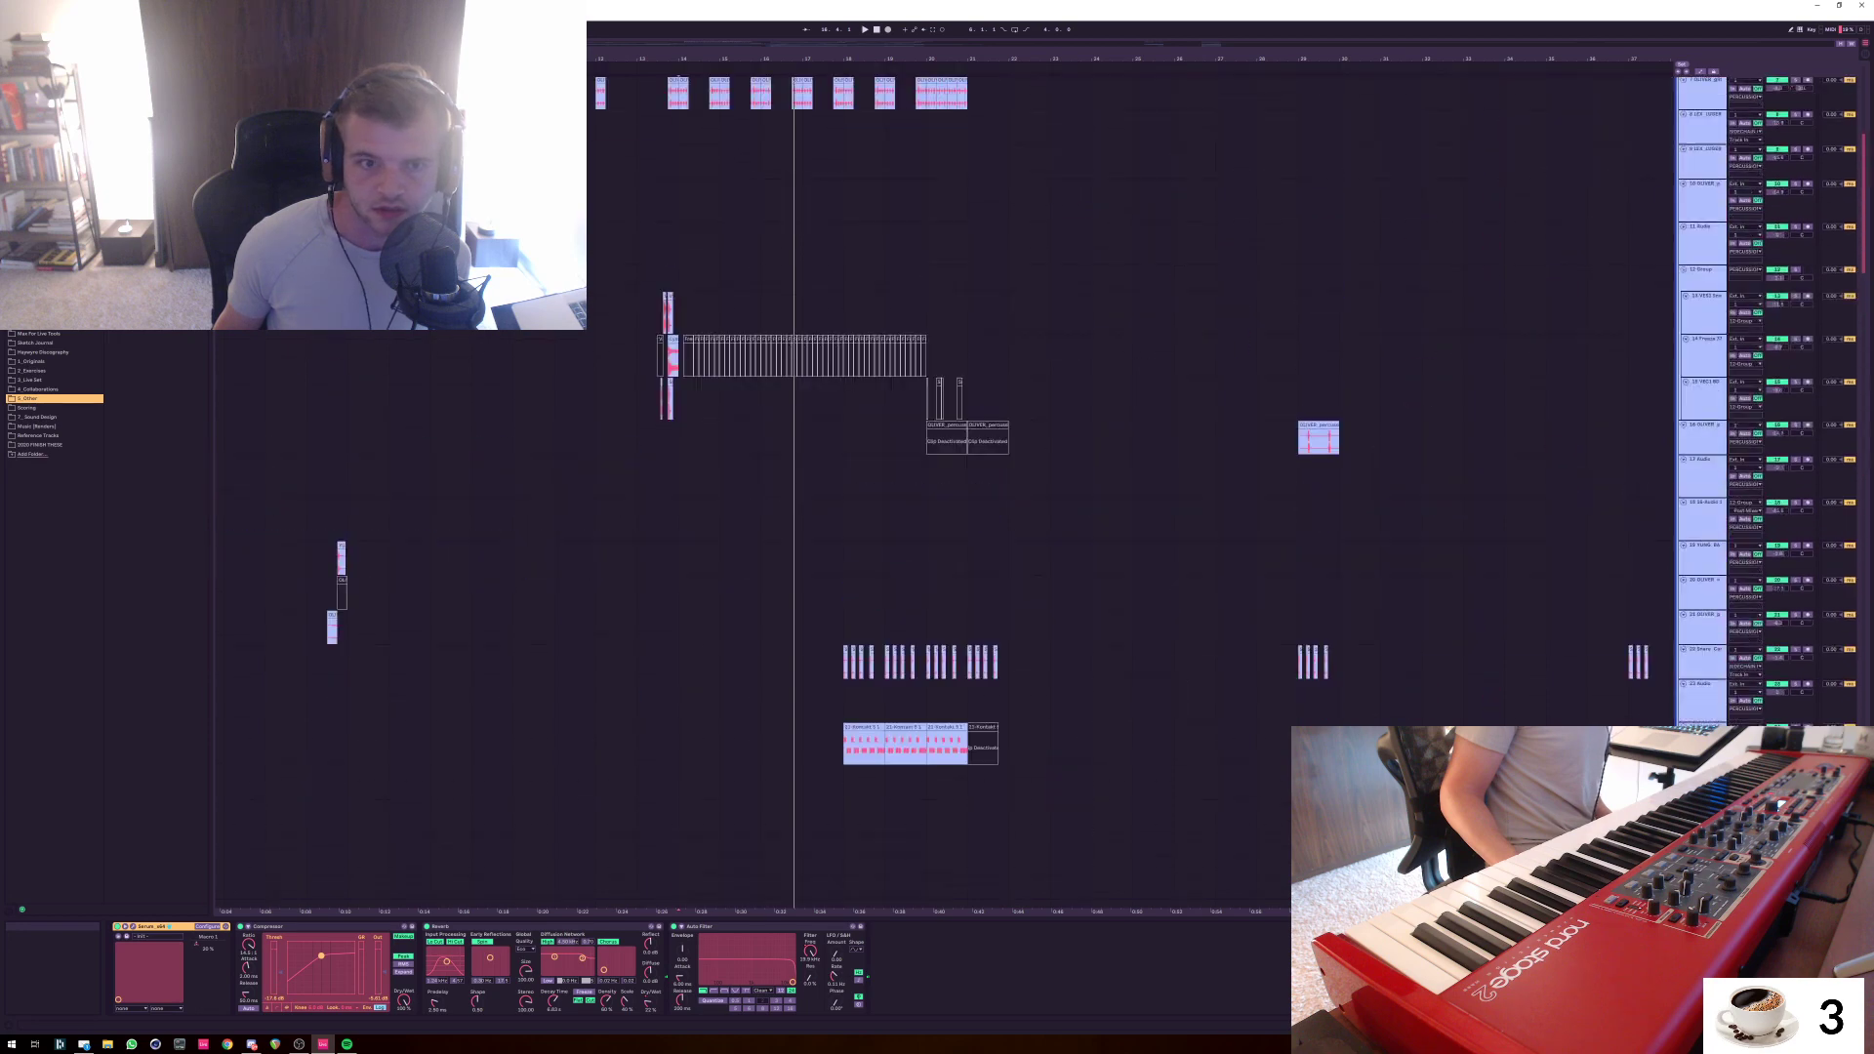
# Solo the yellow track and play it, and play the composition layer two rows above the full-length blue tracks before turning its solo off
pyautogui.click(1795, 332)
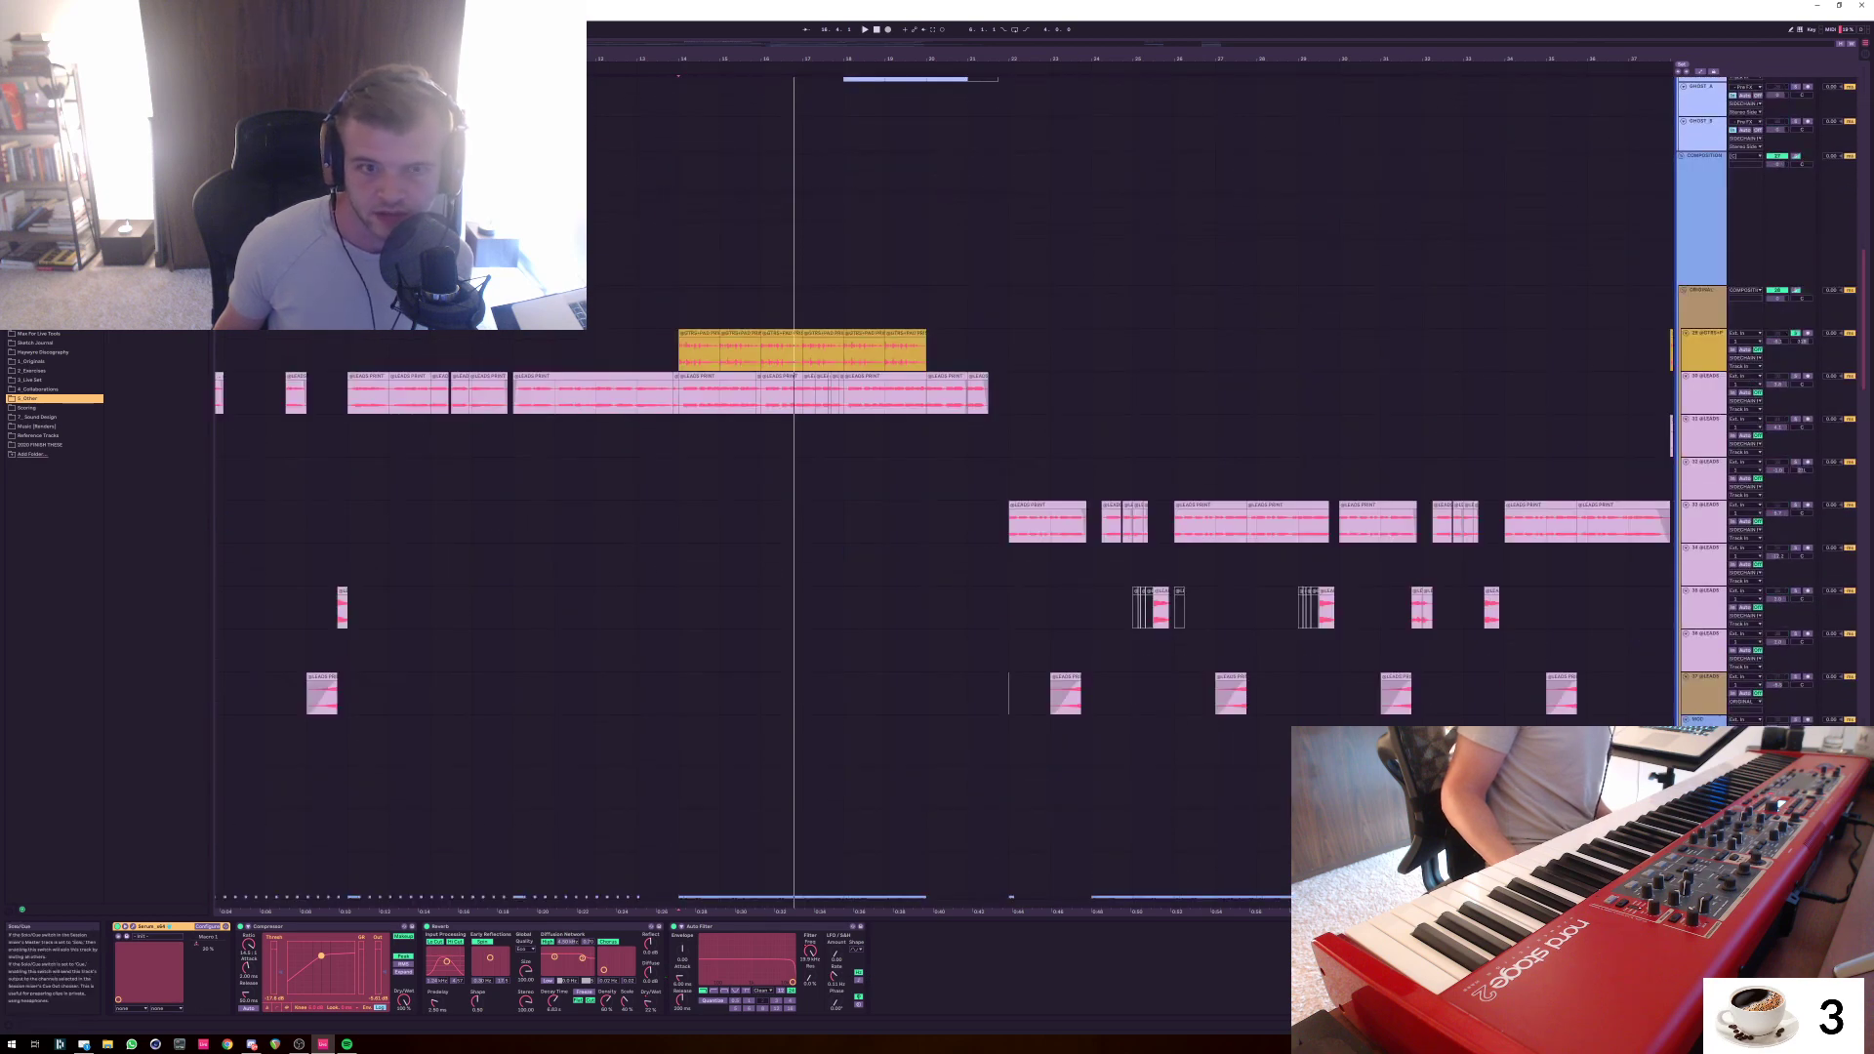
pyautogui.press('space')
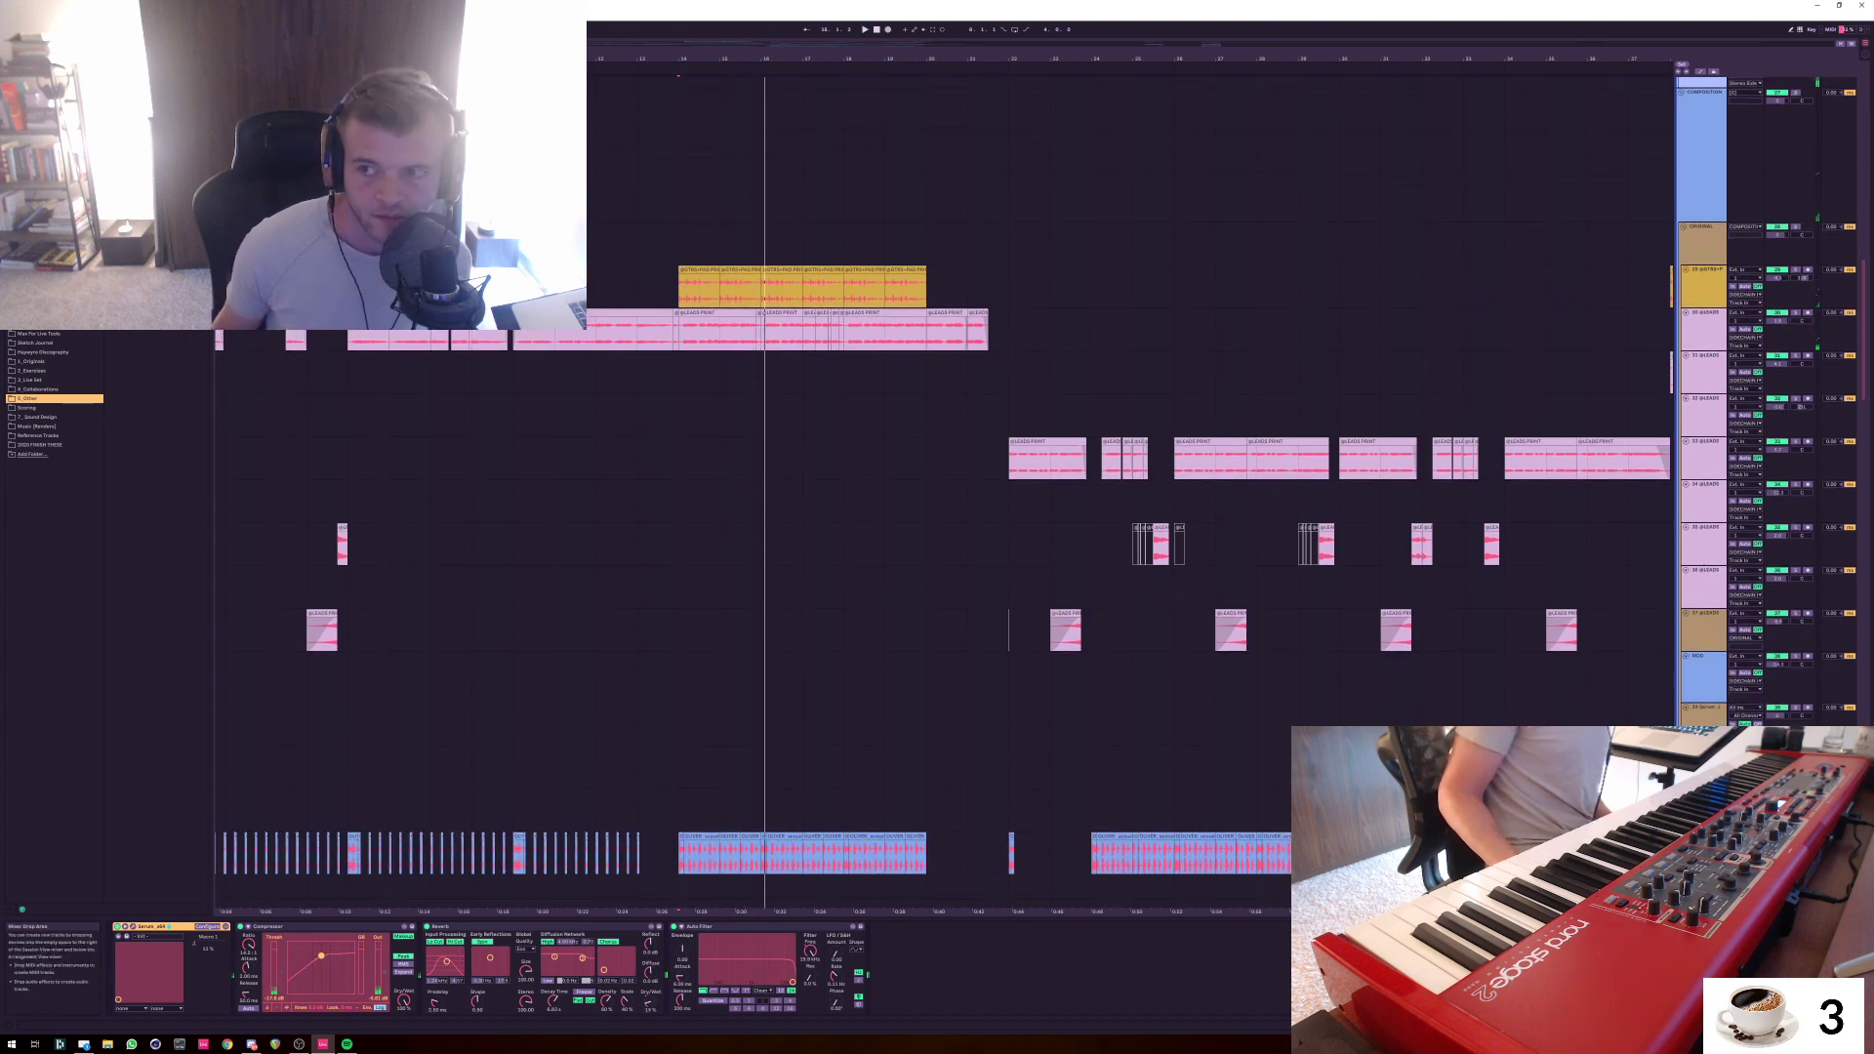
pyautogui.scroll(-15, 942, 488)
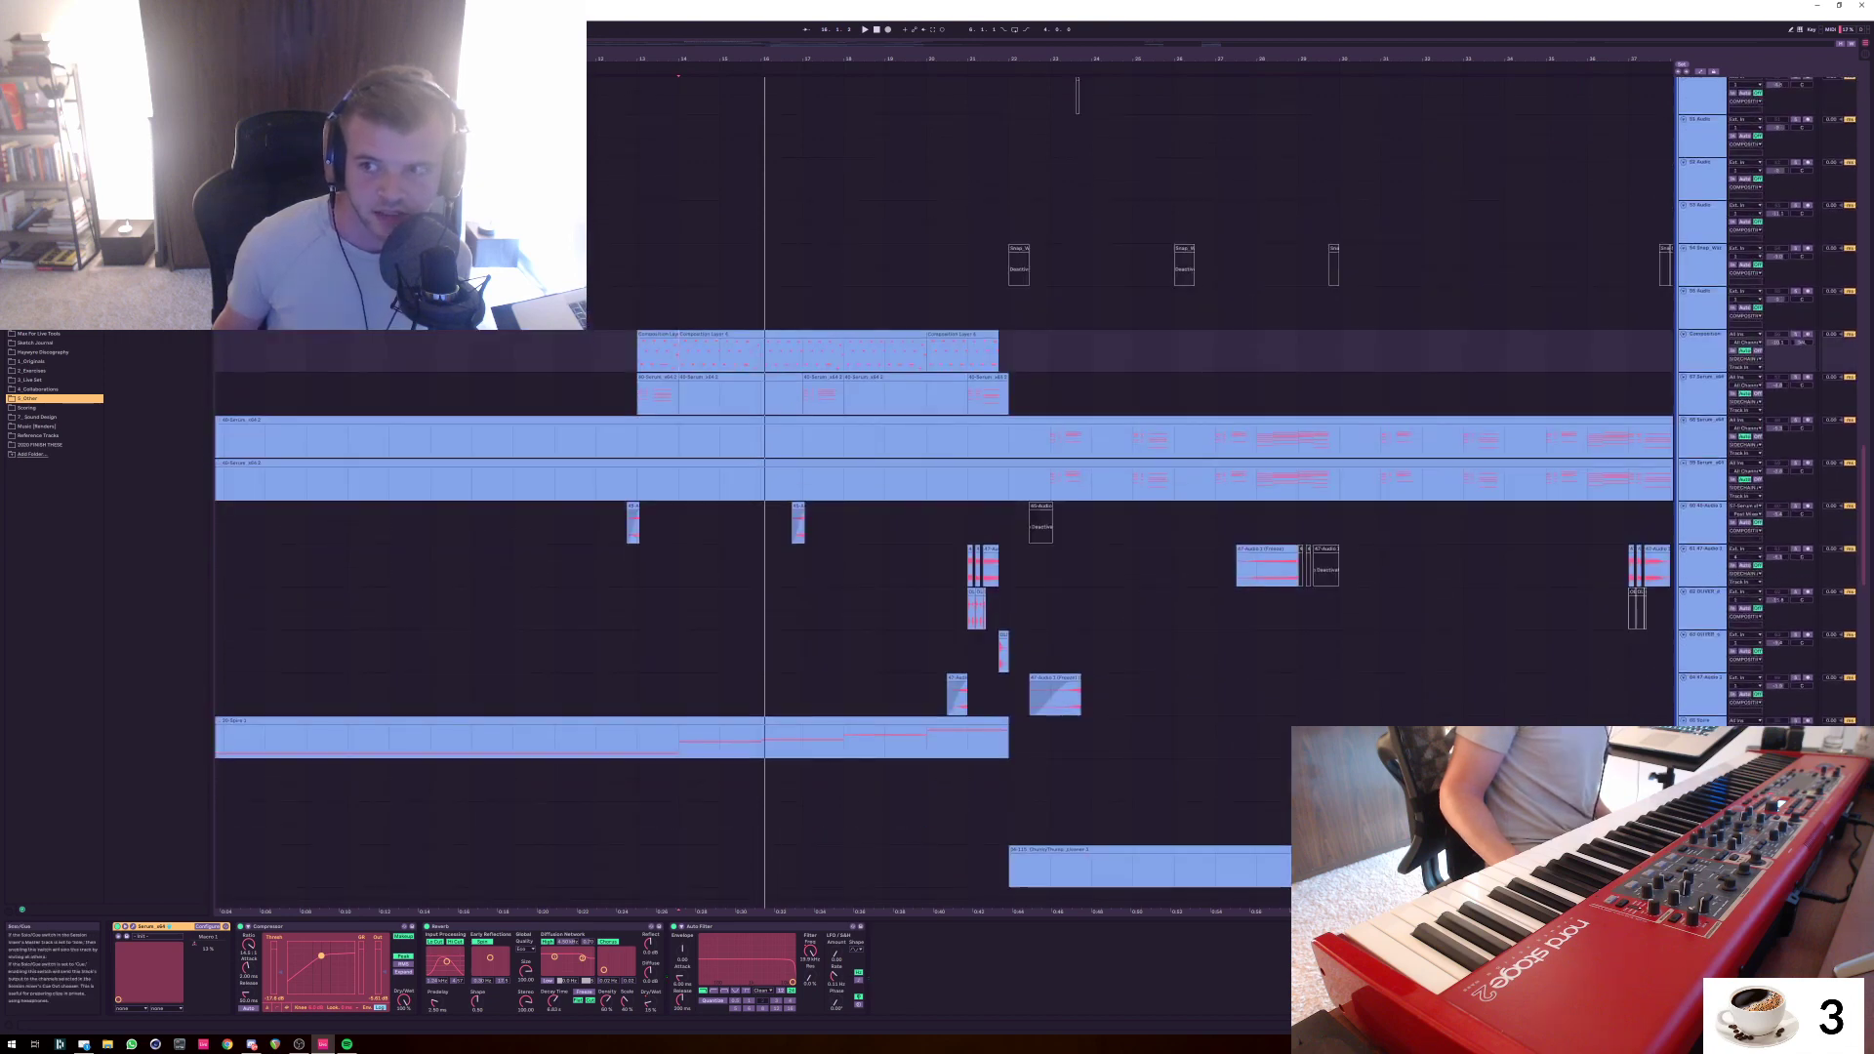
pyautogui.press('space')
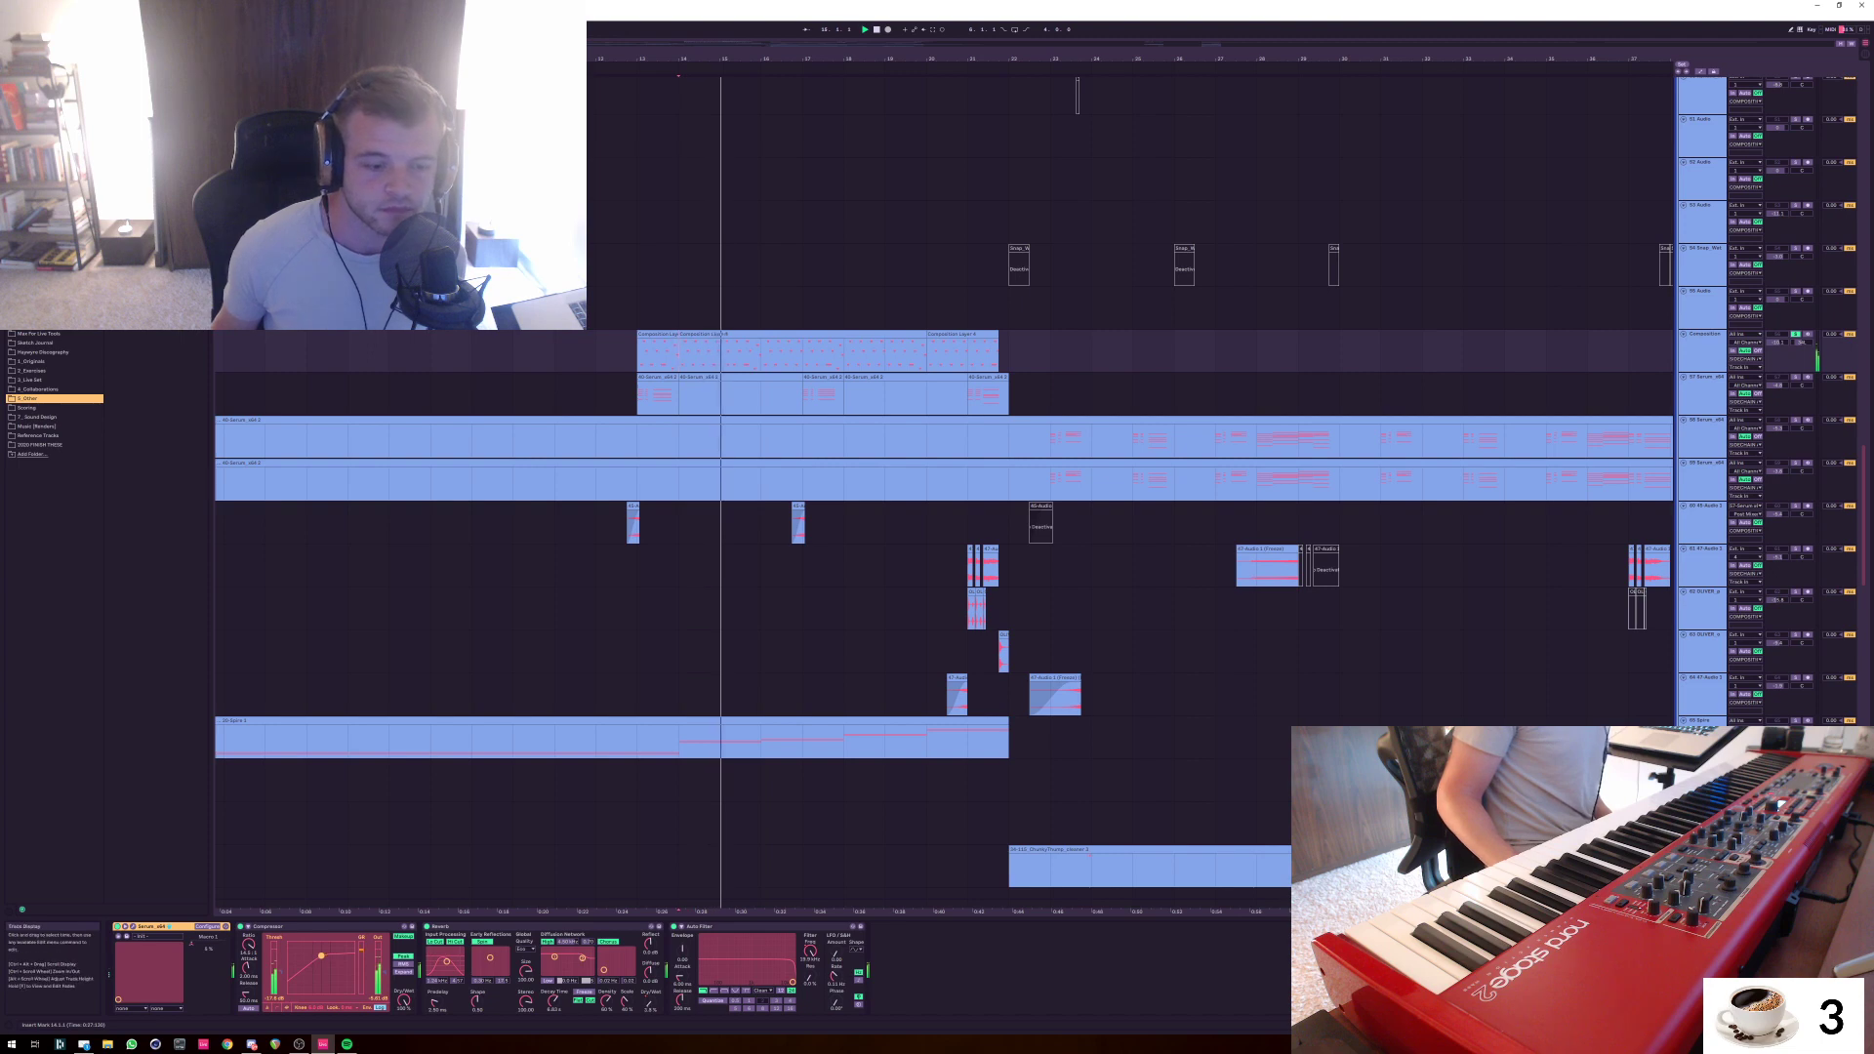
pyautogui.click(1795, 334)
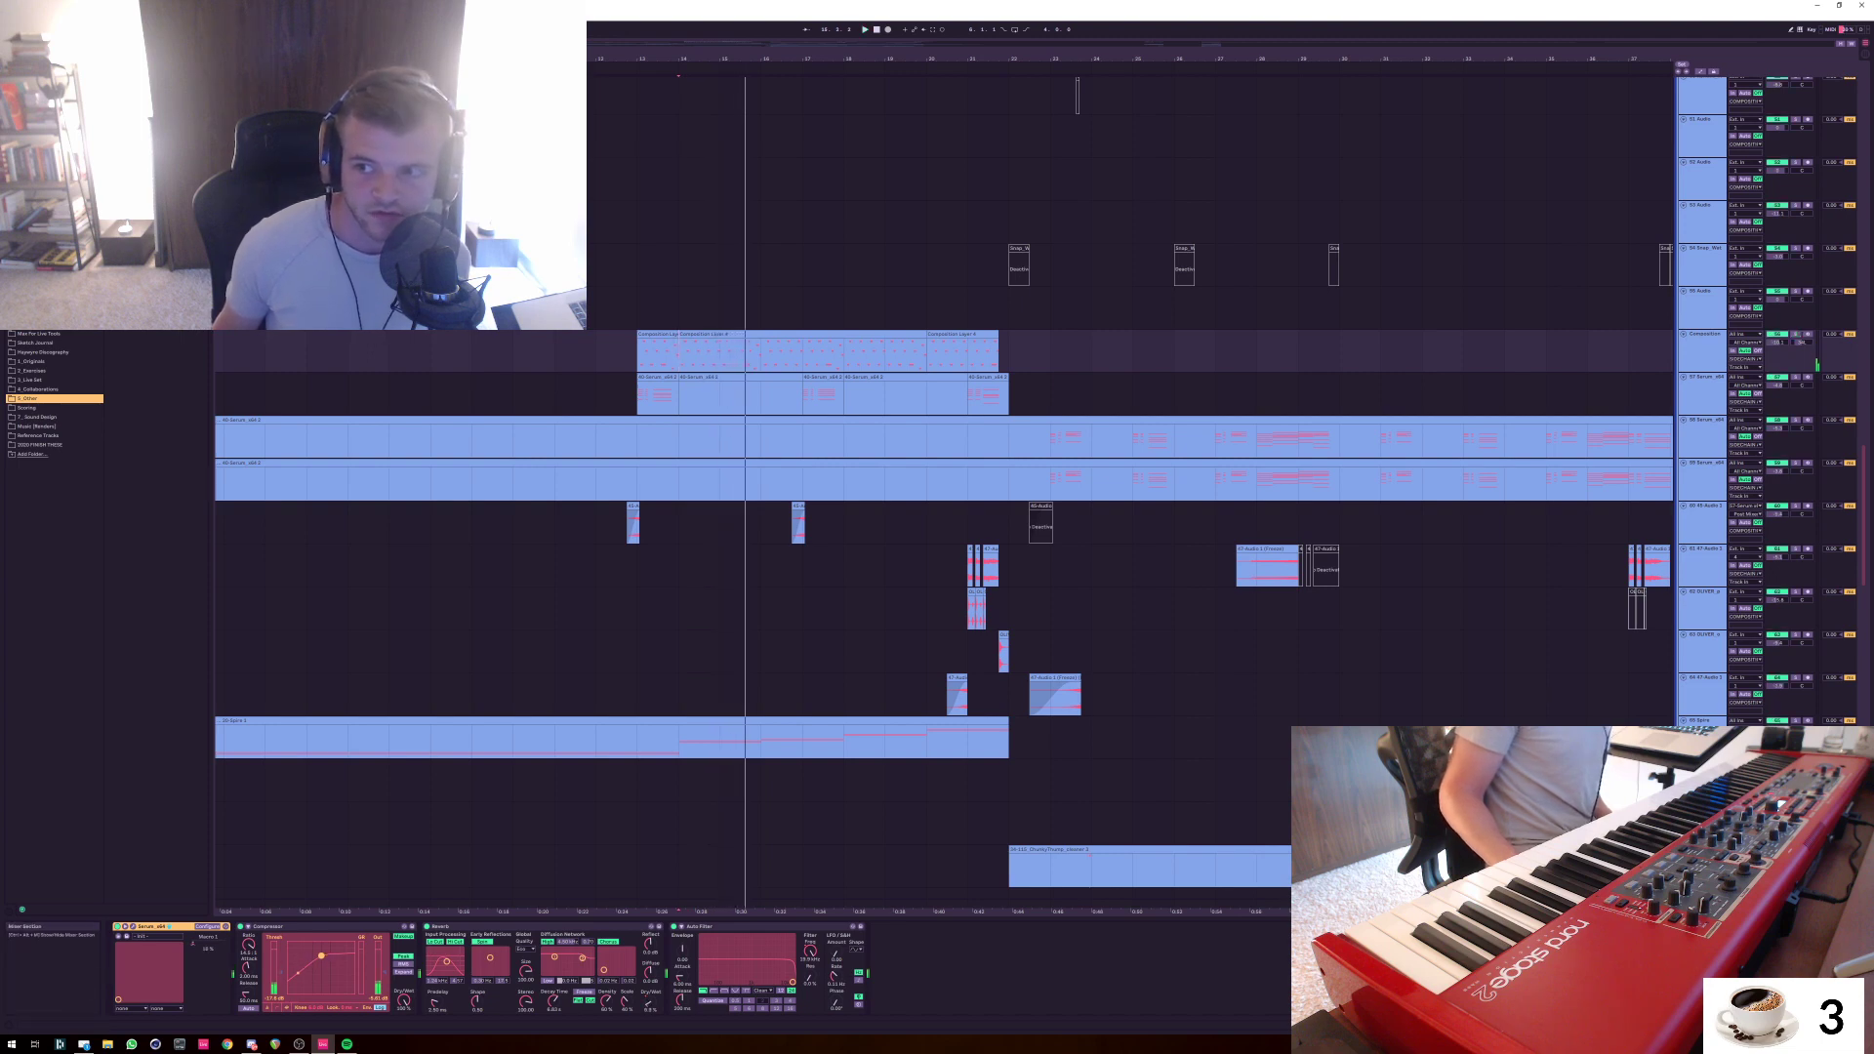
# Solo the blue track with the single long stepped clip below the full-length tracks and play it
pyautogui.scroll(10, 937, 488)
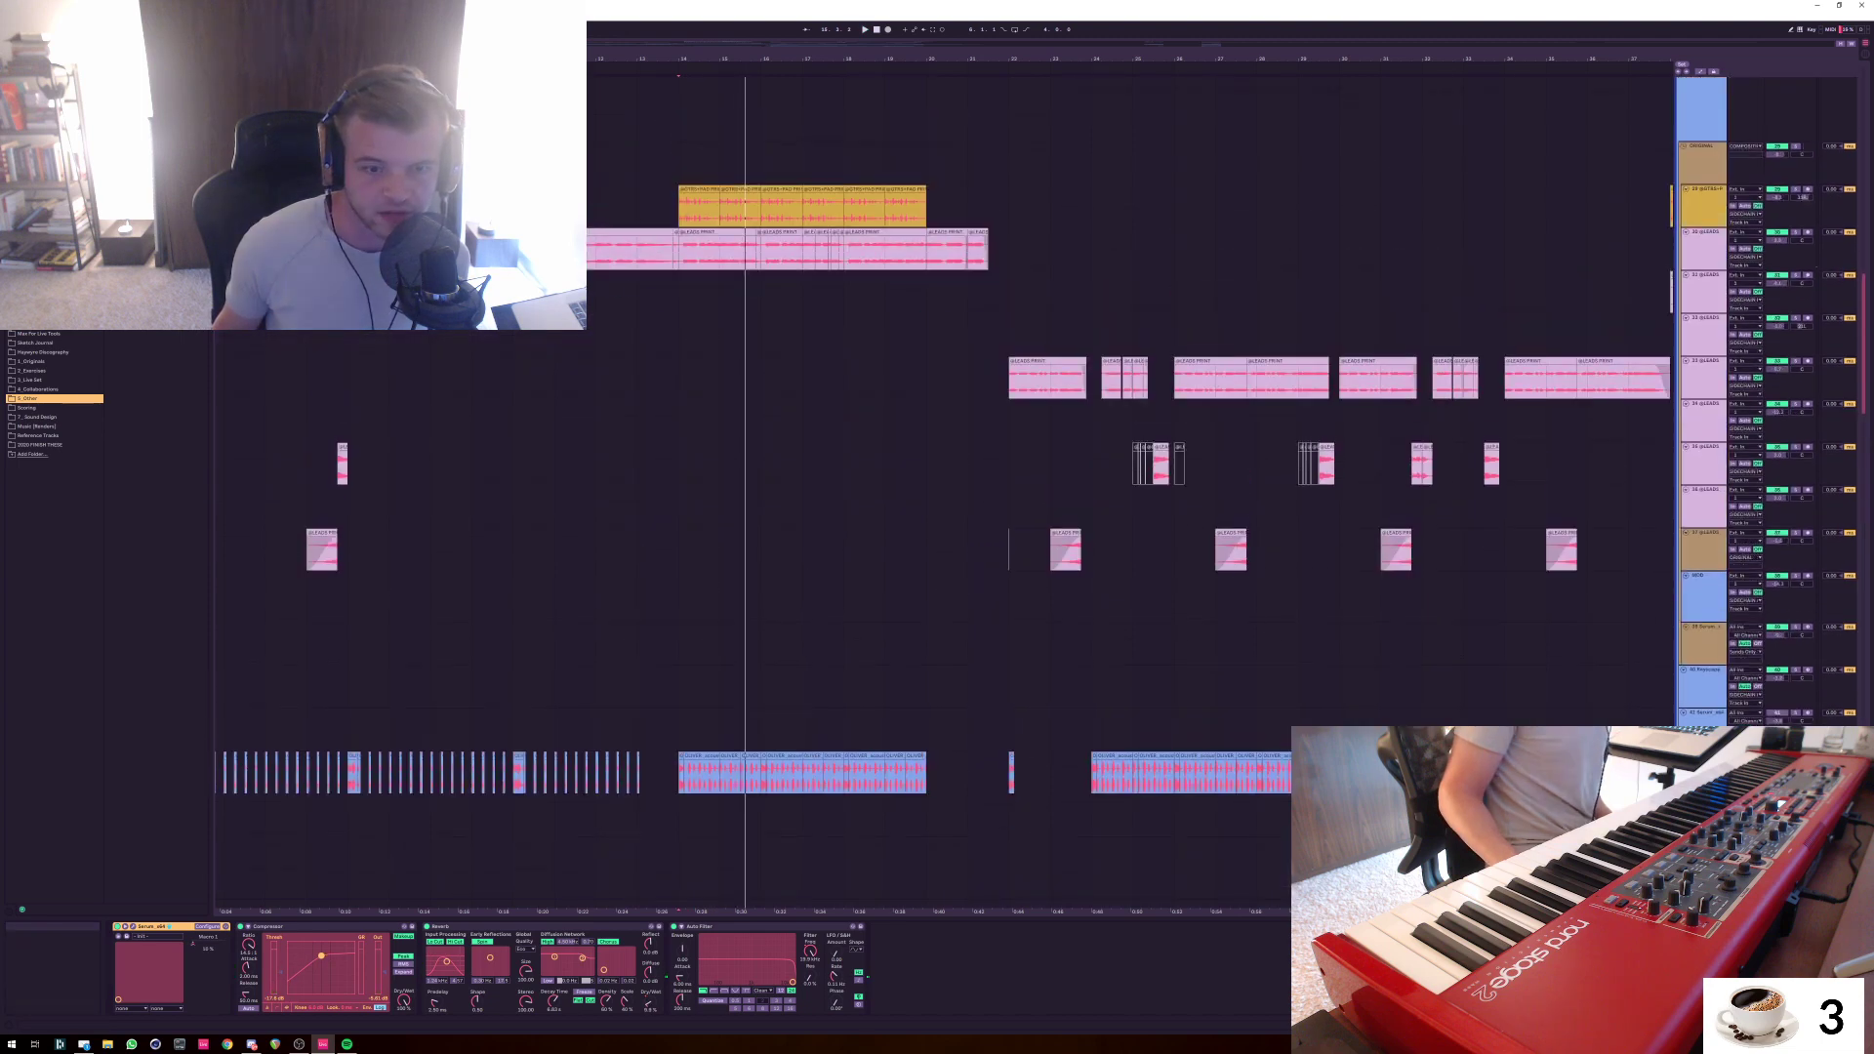
pyautogui.scroll(-12, 937, 488)
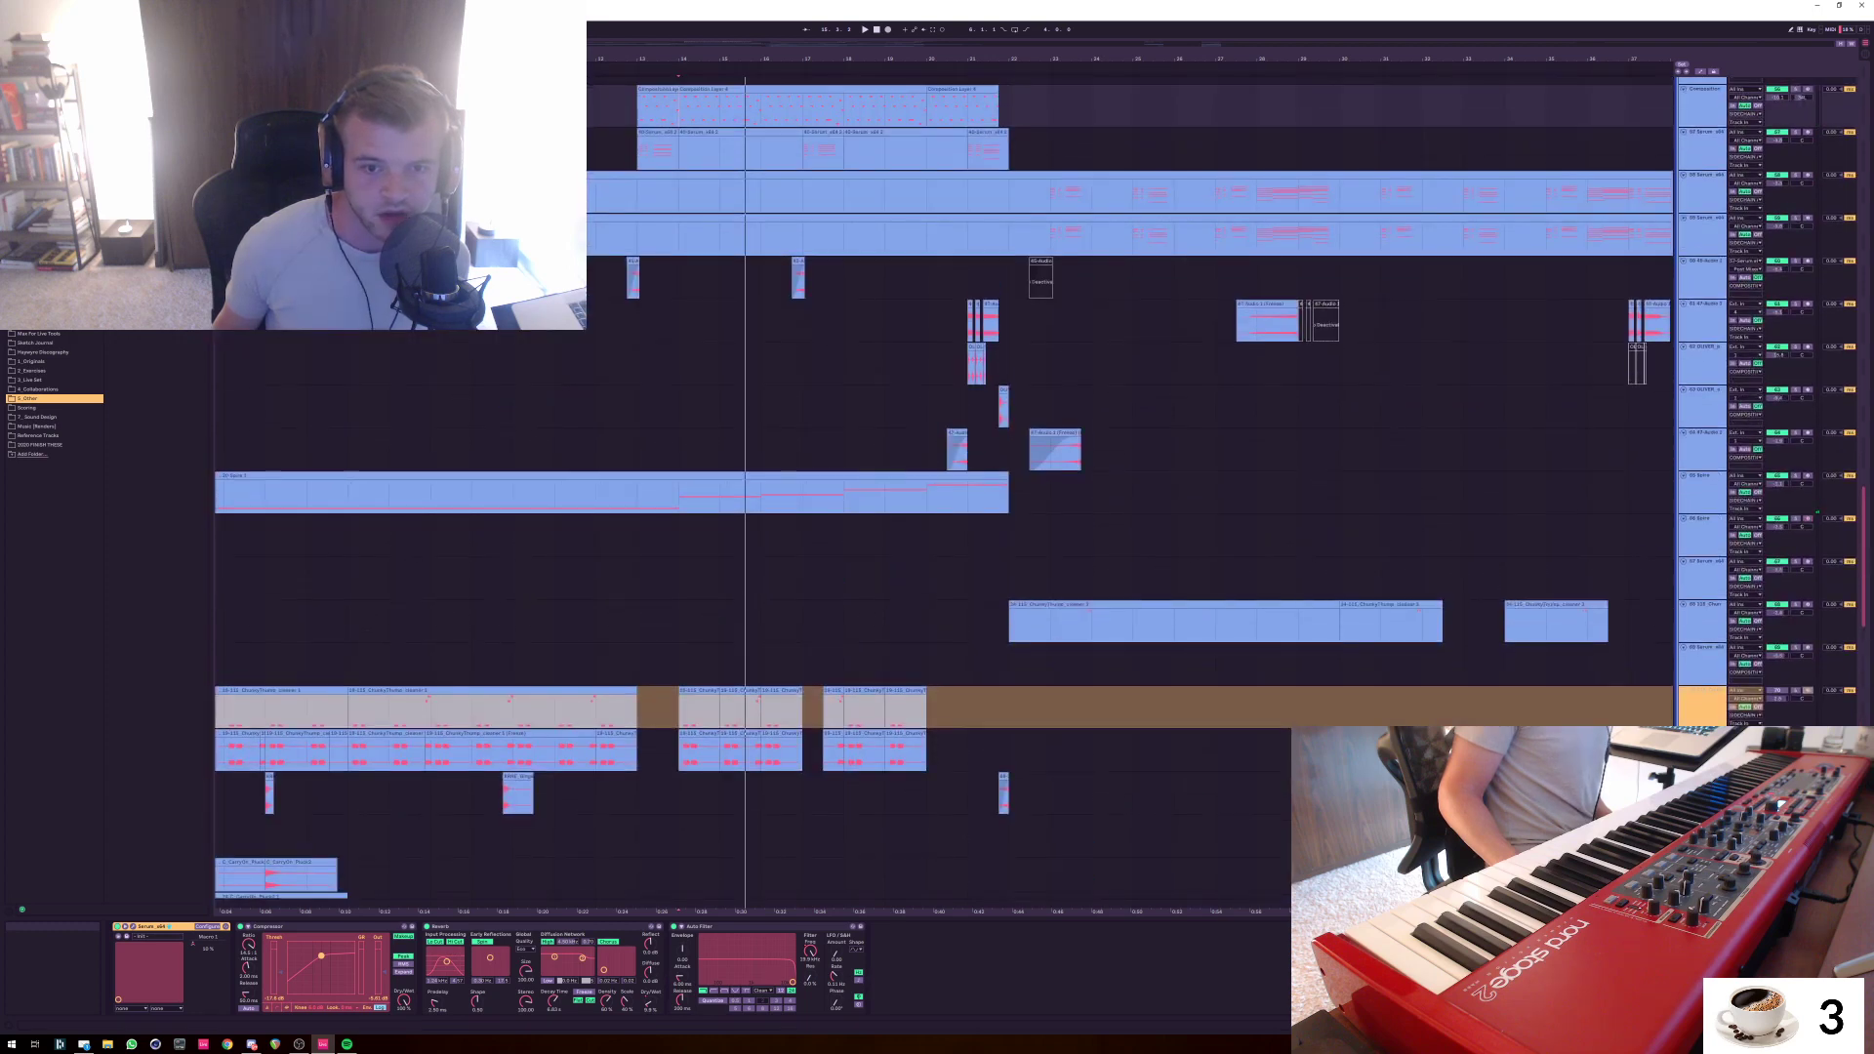
pyautogui.click(1795, 475)
pyautogui.press('space')
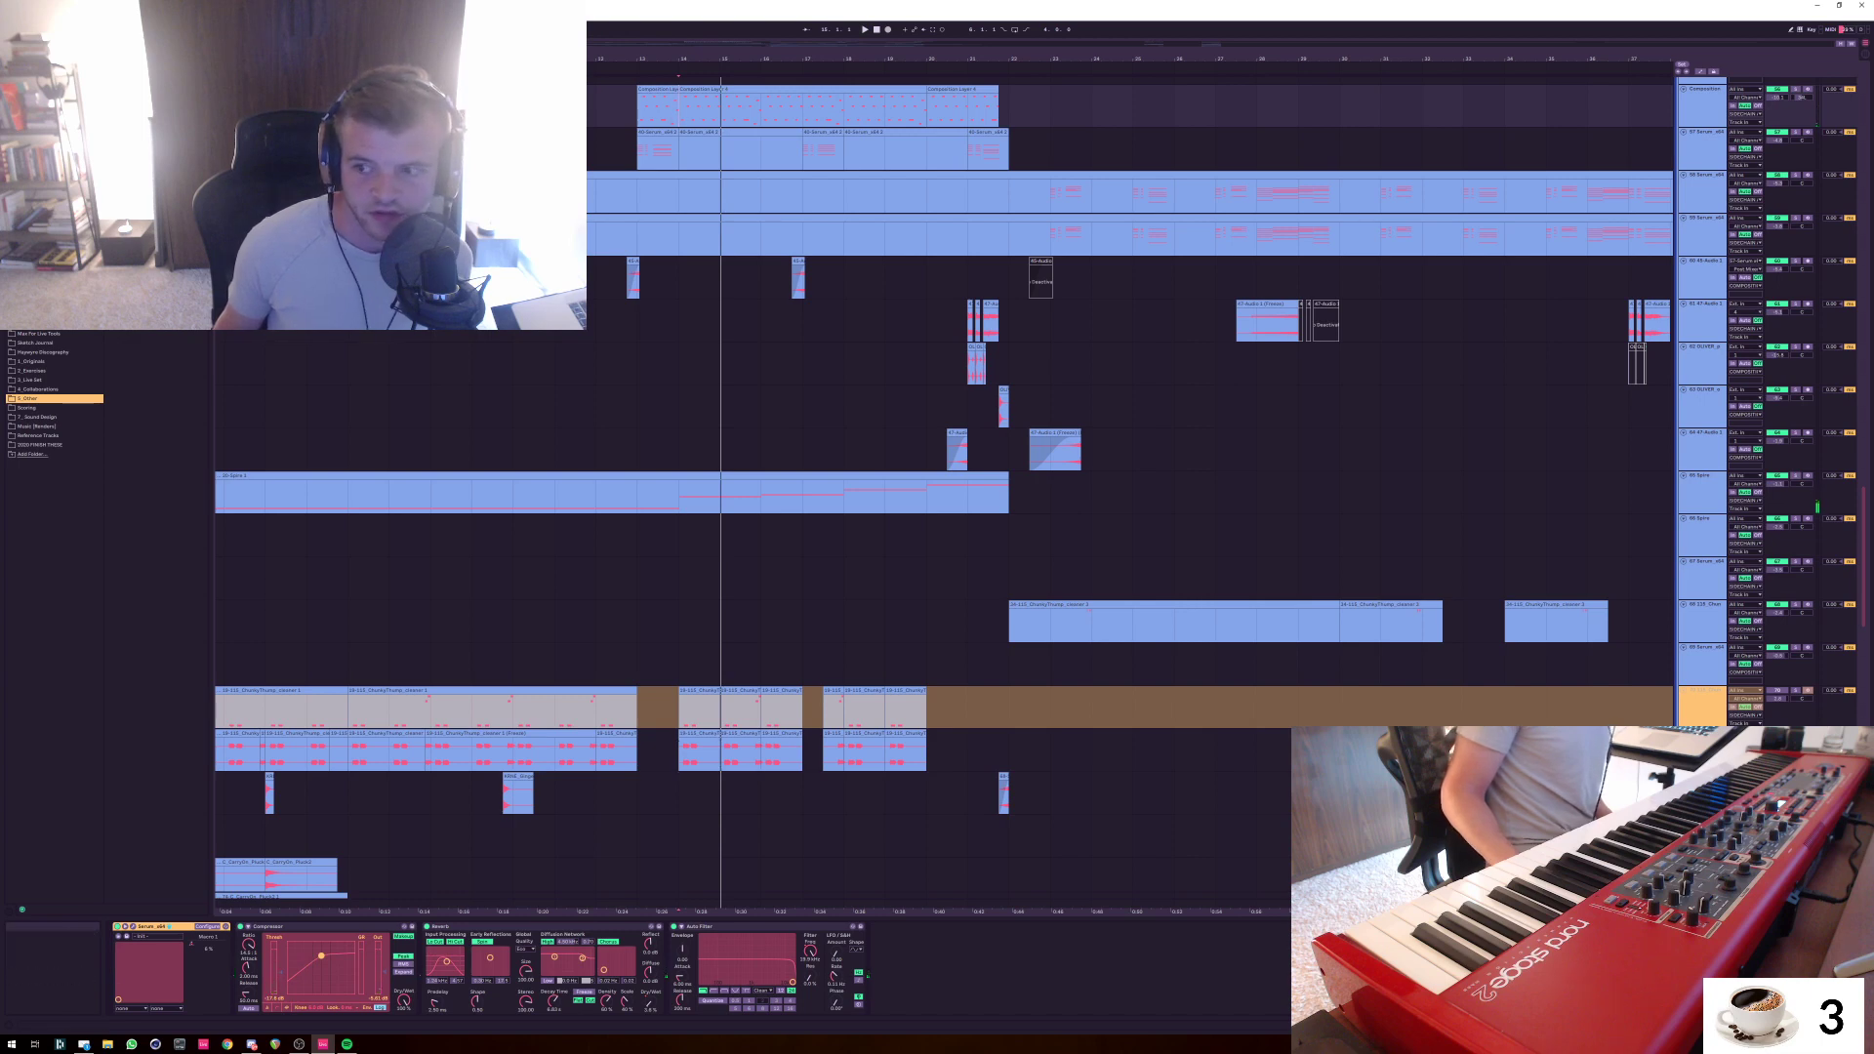
# Select the empty eight bars up to the next section on the blue track with short opening clips, and play from there
pyautogui.scroll(-5, 937, 488)
pyautogui.scroll(1, 937, 488)
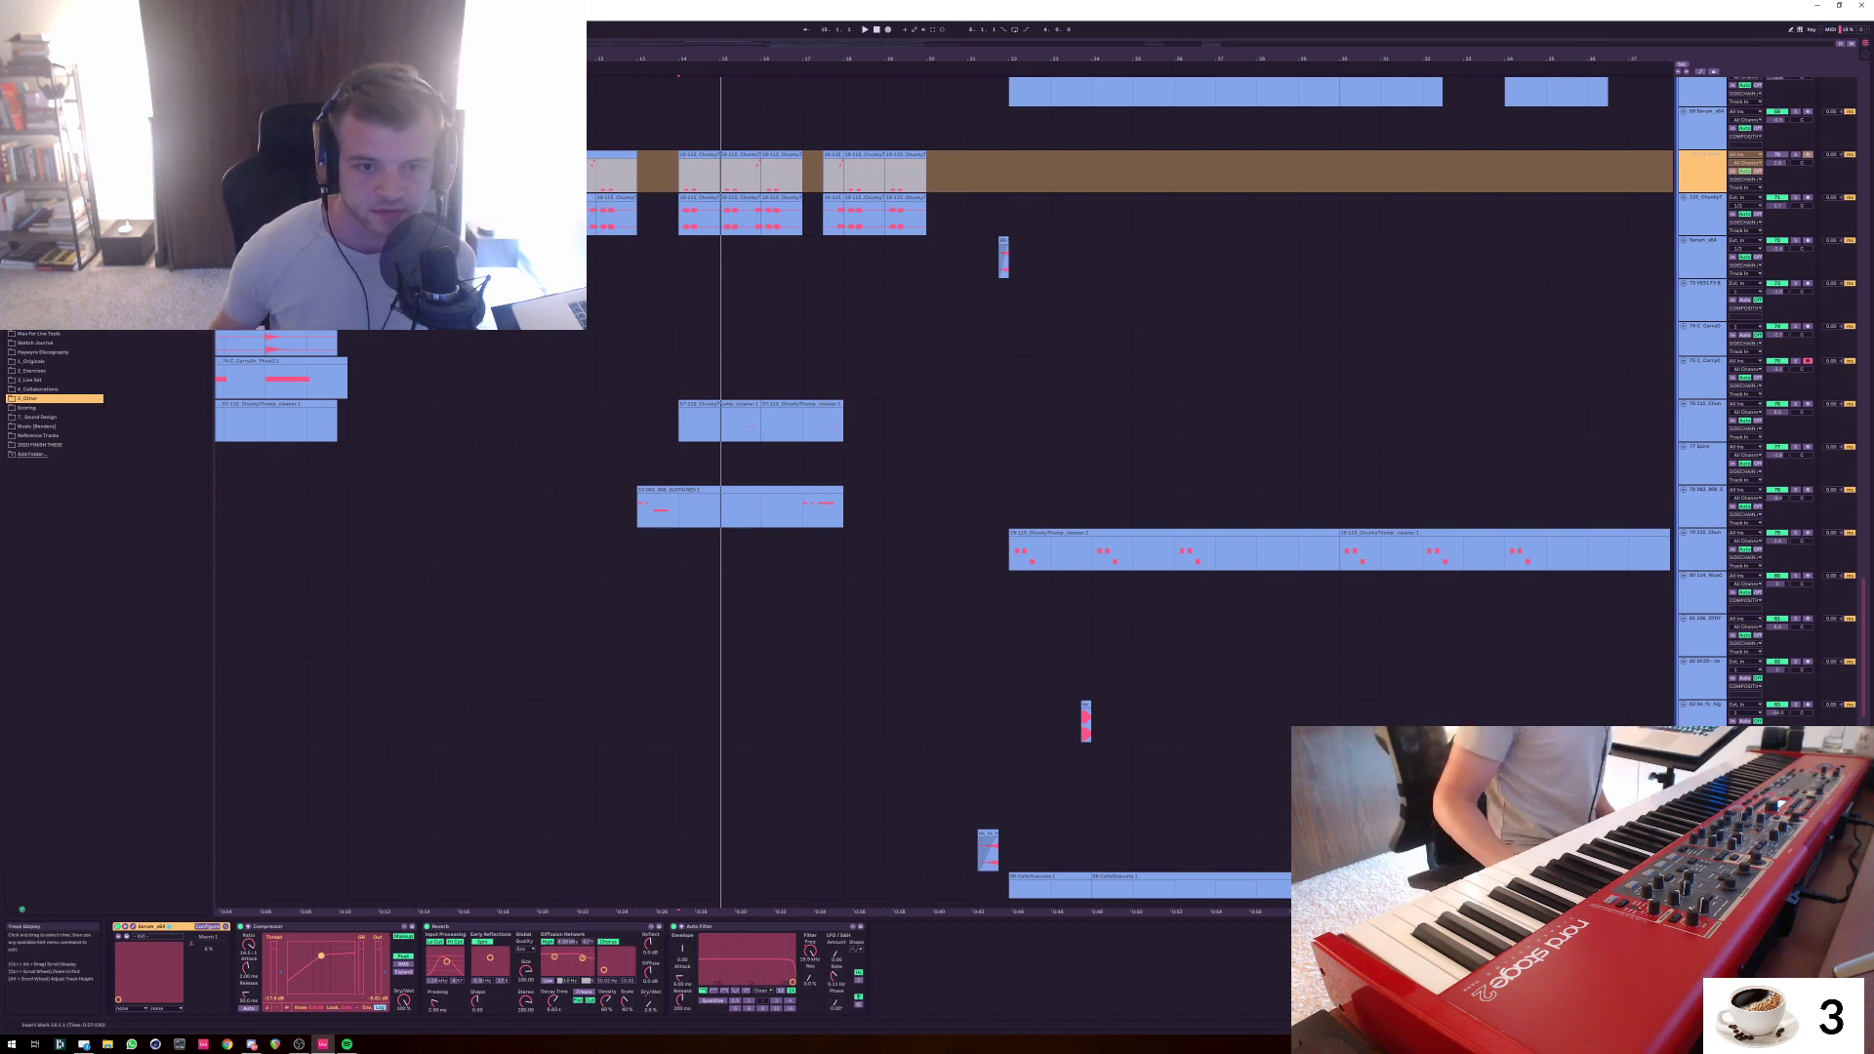
pyautogui.click(678, 339)
pyautogui.scroll(-2, 678, 339)
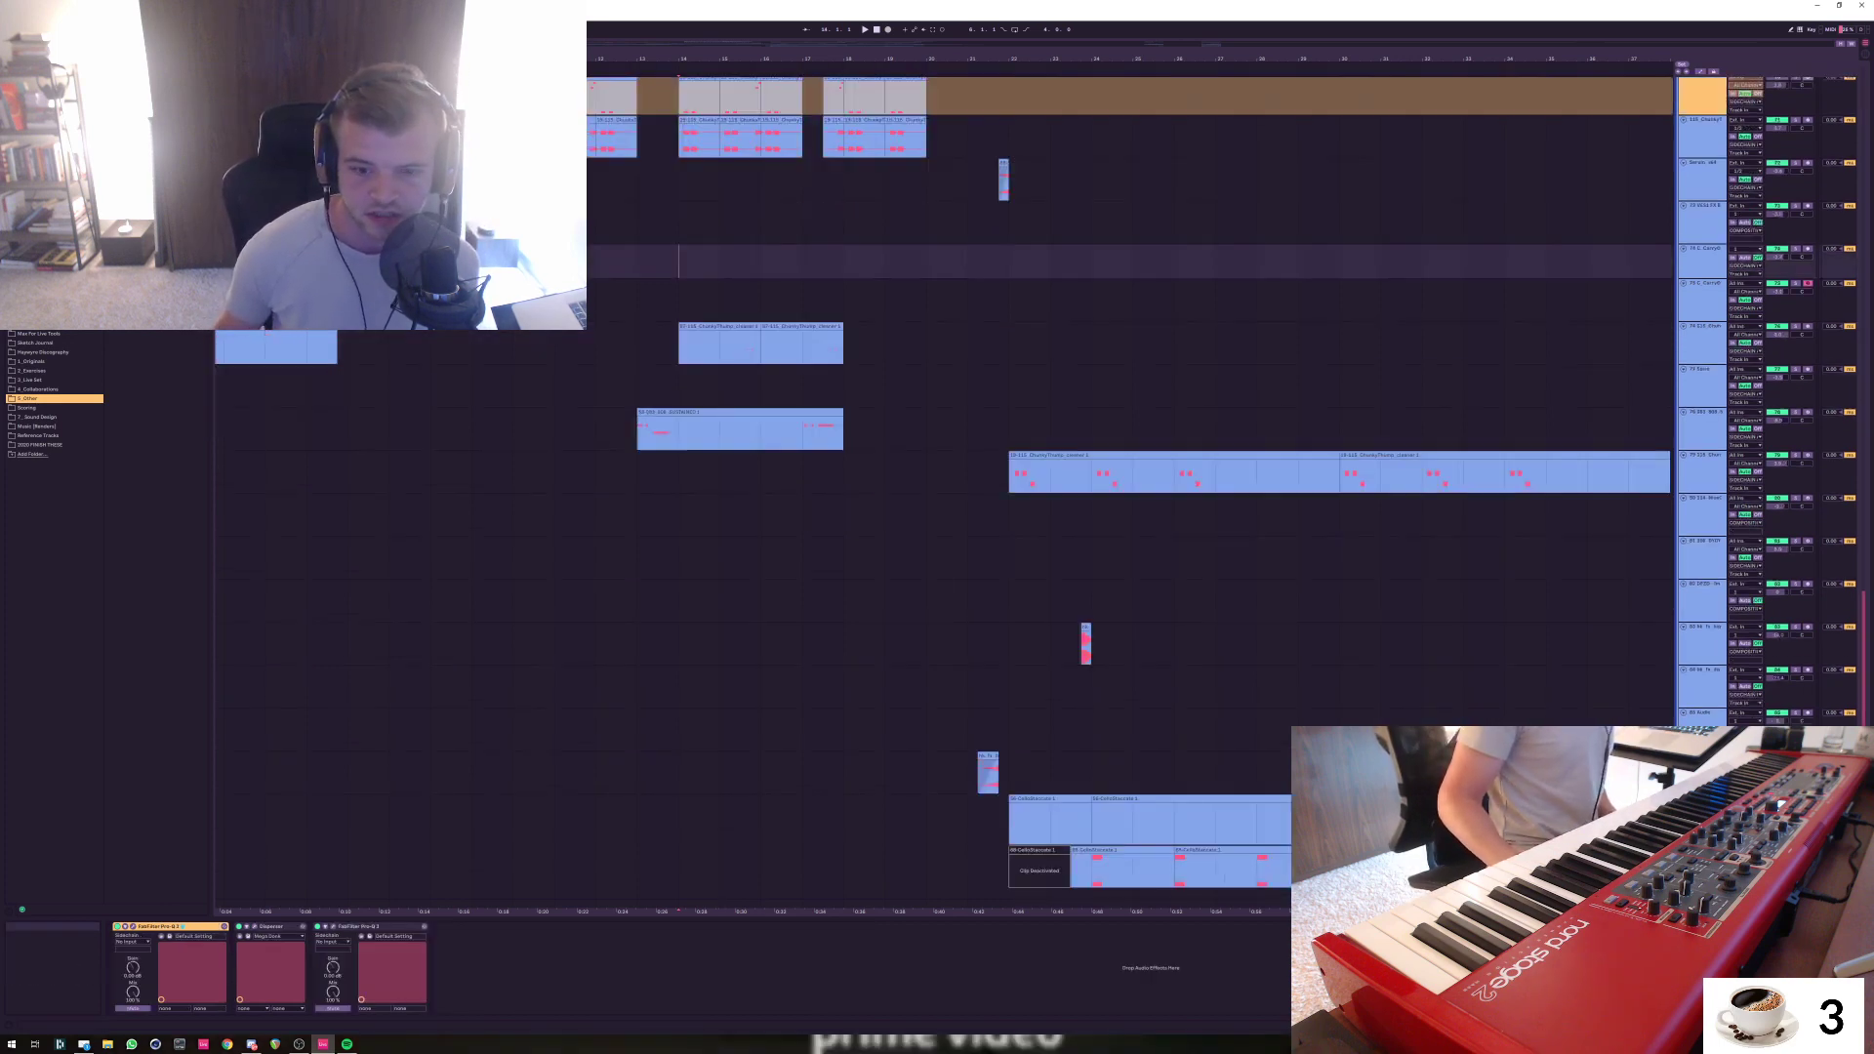
pyautogui.scroll(10, 1133, 488)
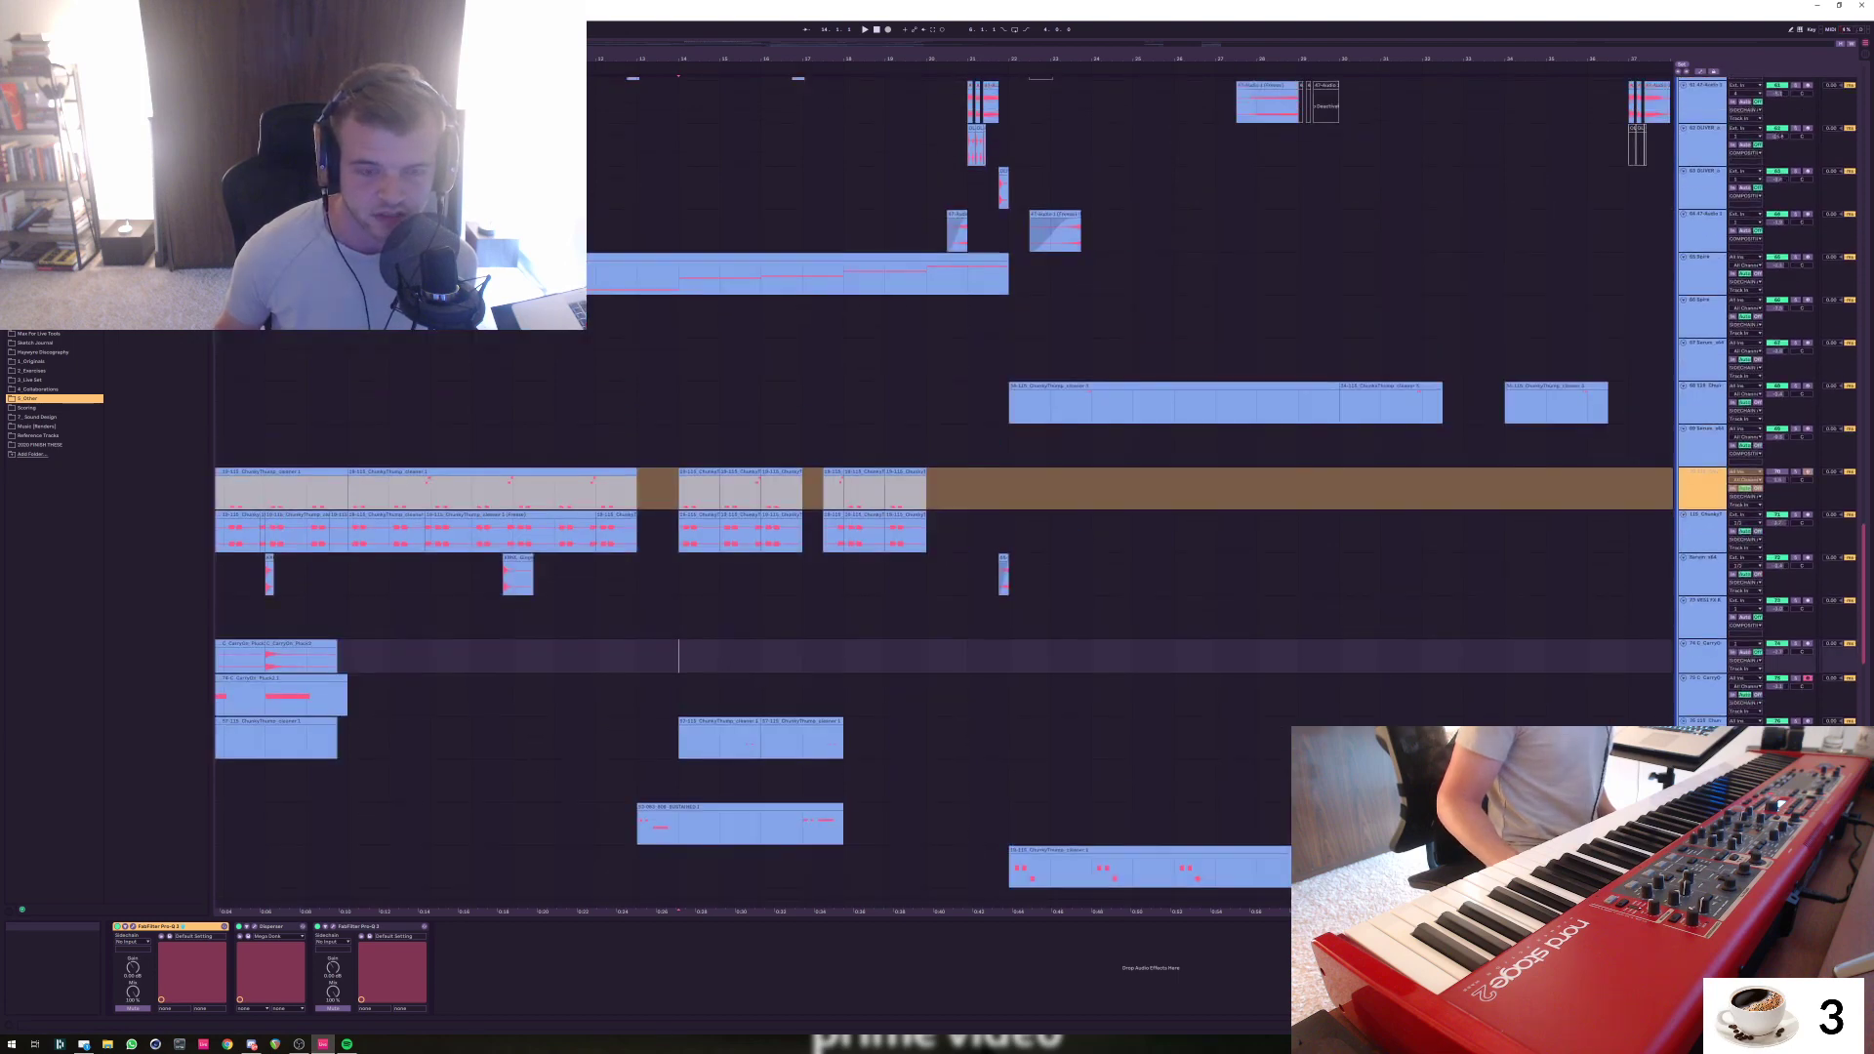
pyautogui.scroll(-4, 937, 488)
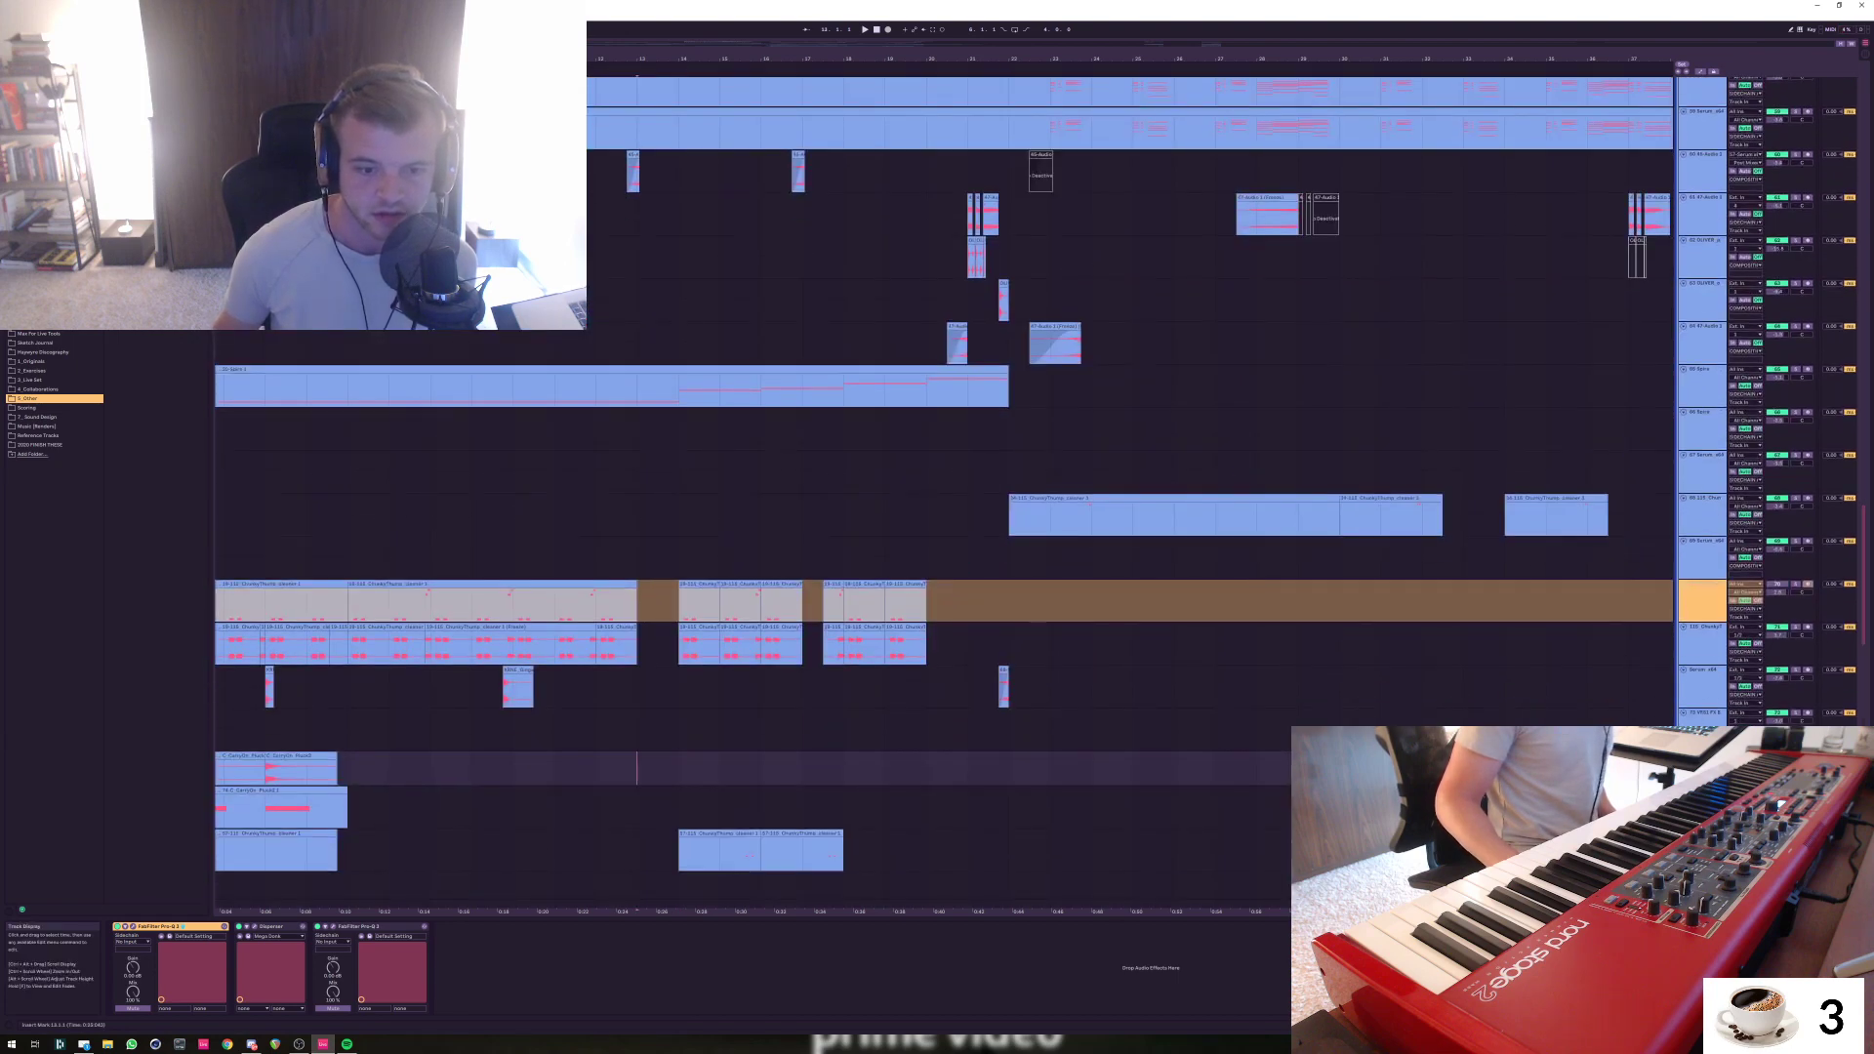
pyautogui.moveTo(680, 768); pyautogui.dragTo(1008, 768)
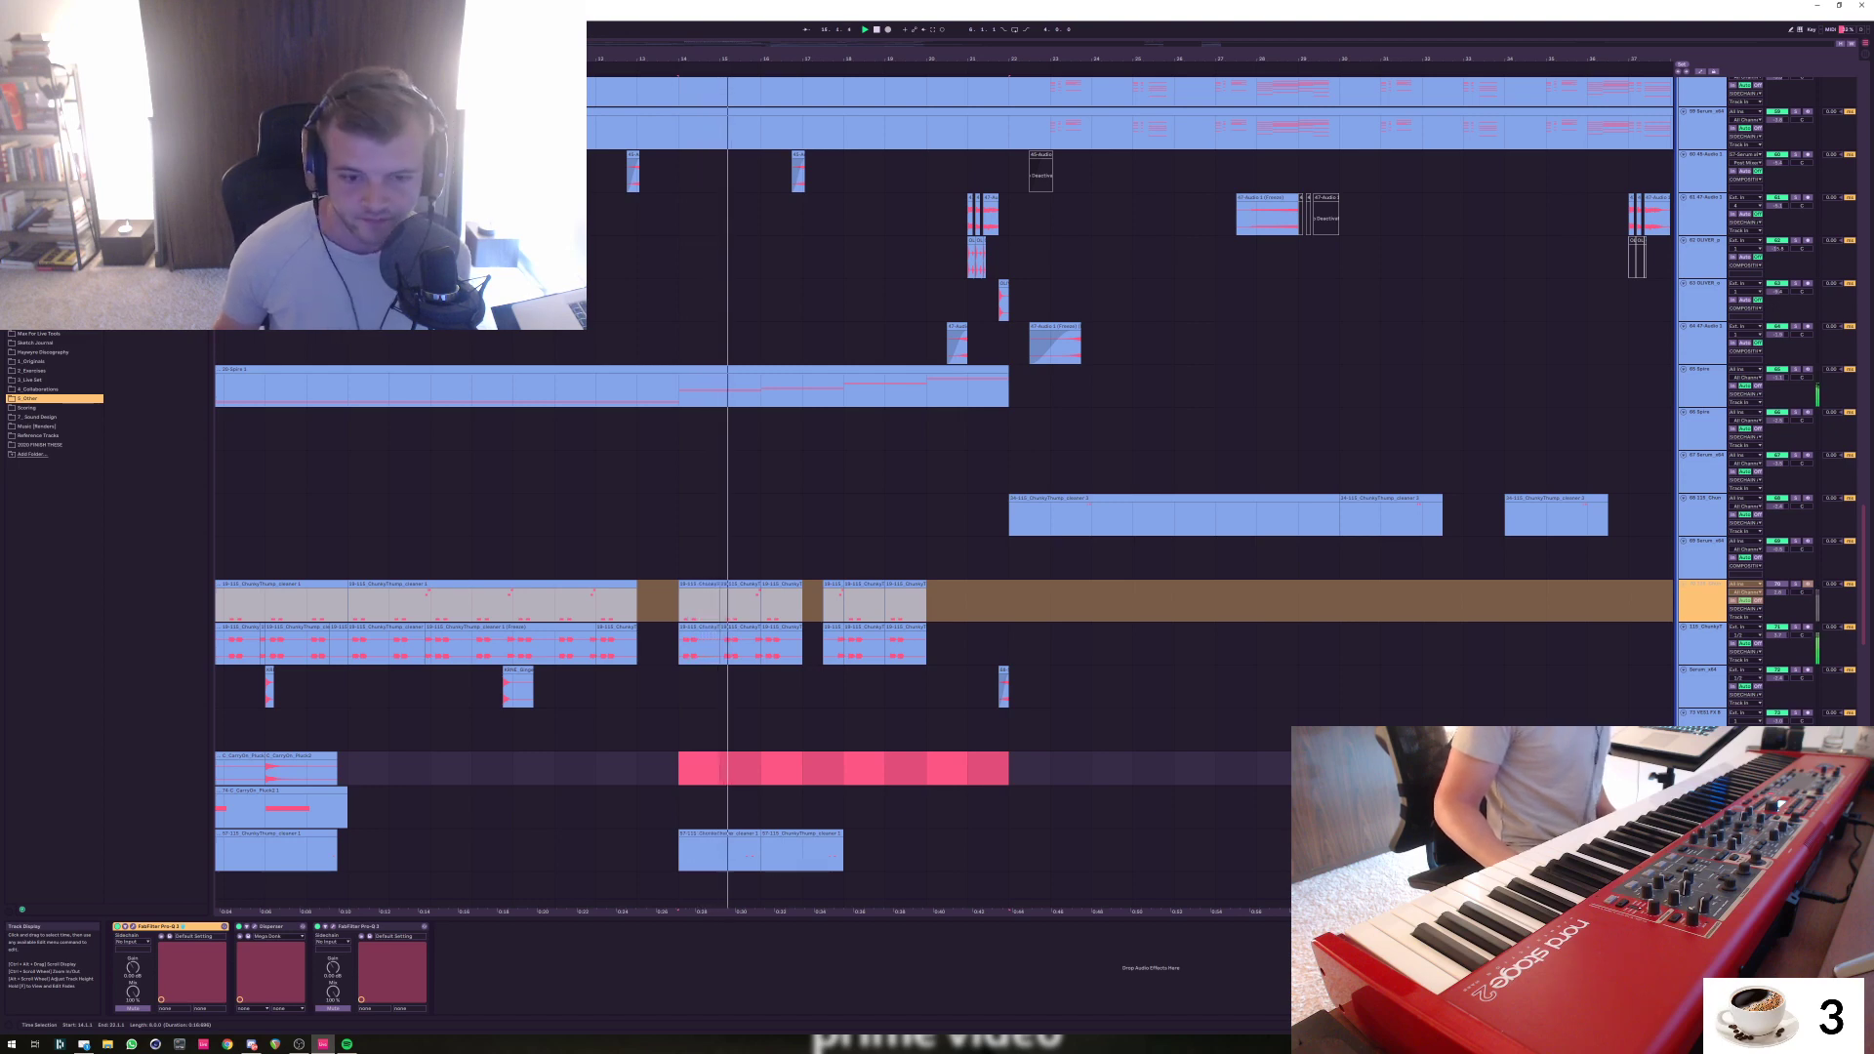
pyautogui.scroll(-5, 937, 488)
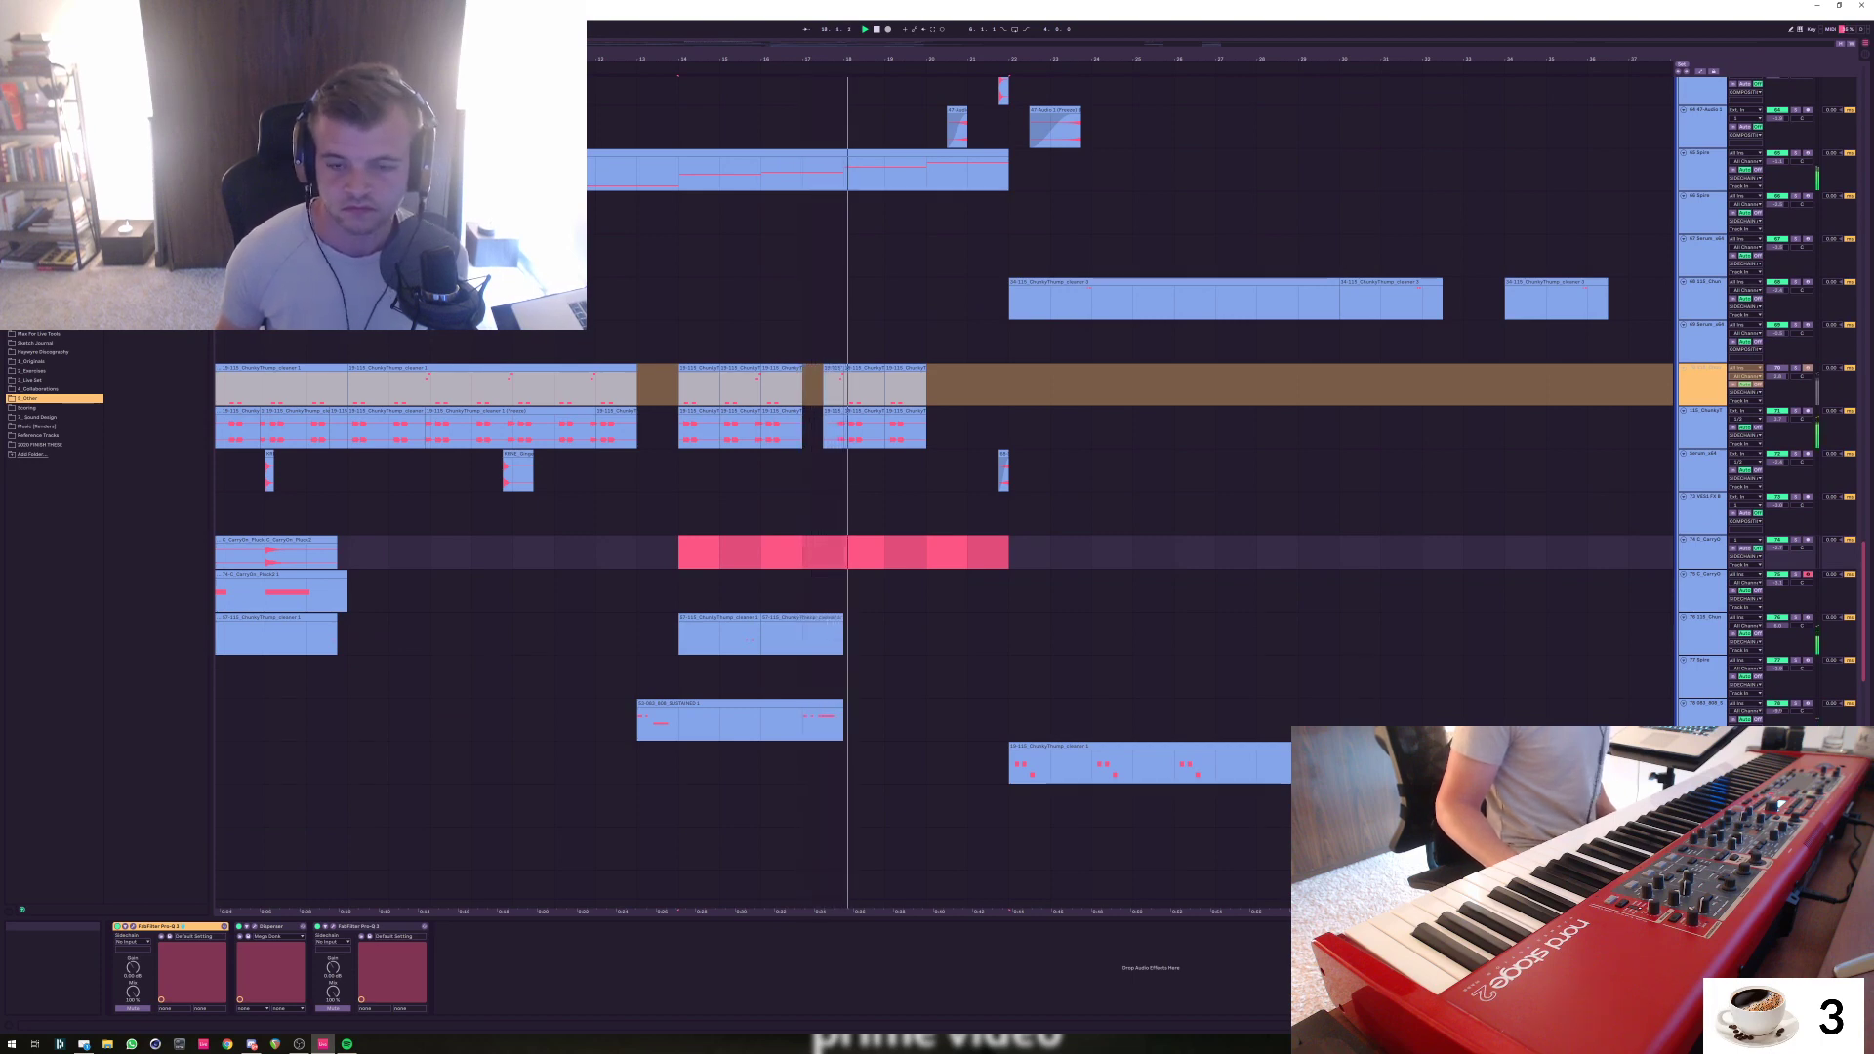
# Set the insertion marker one bar before the next section and let playback run through it while examining the blue tracks
pyautogui.click(967, 552)
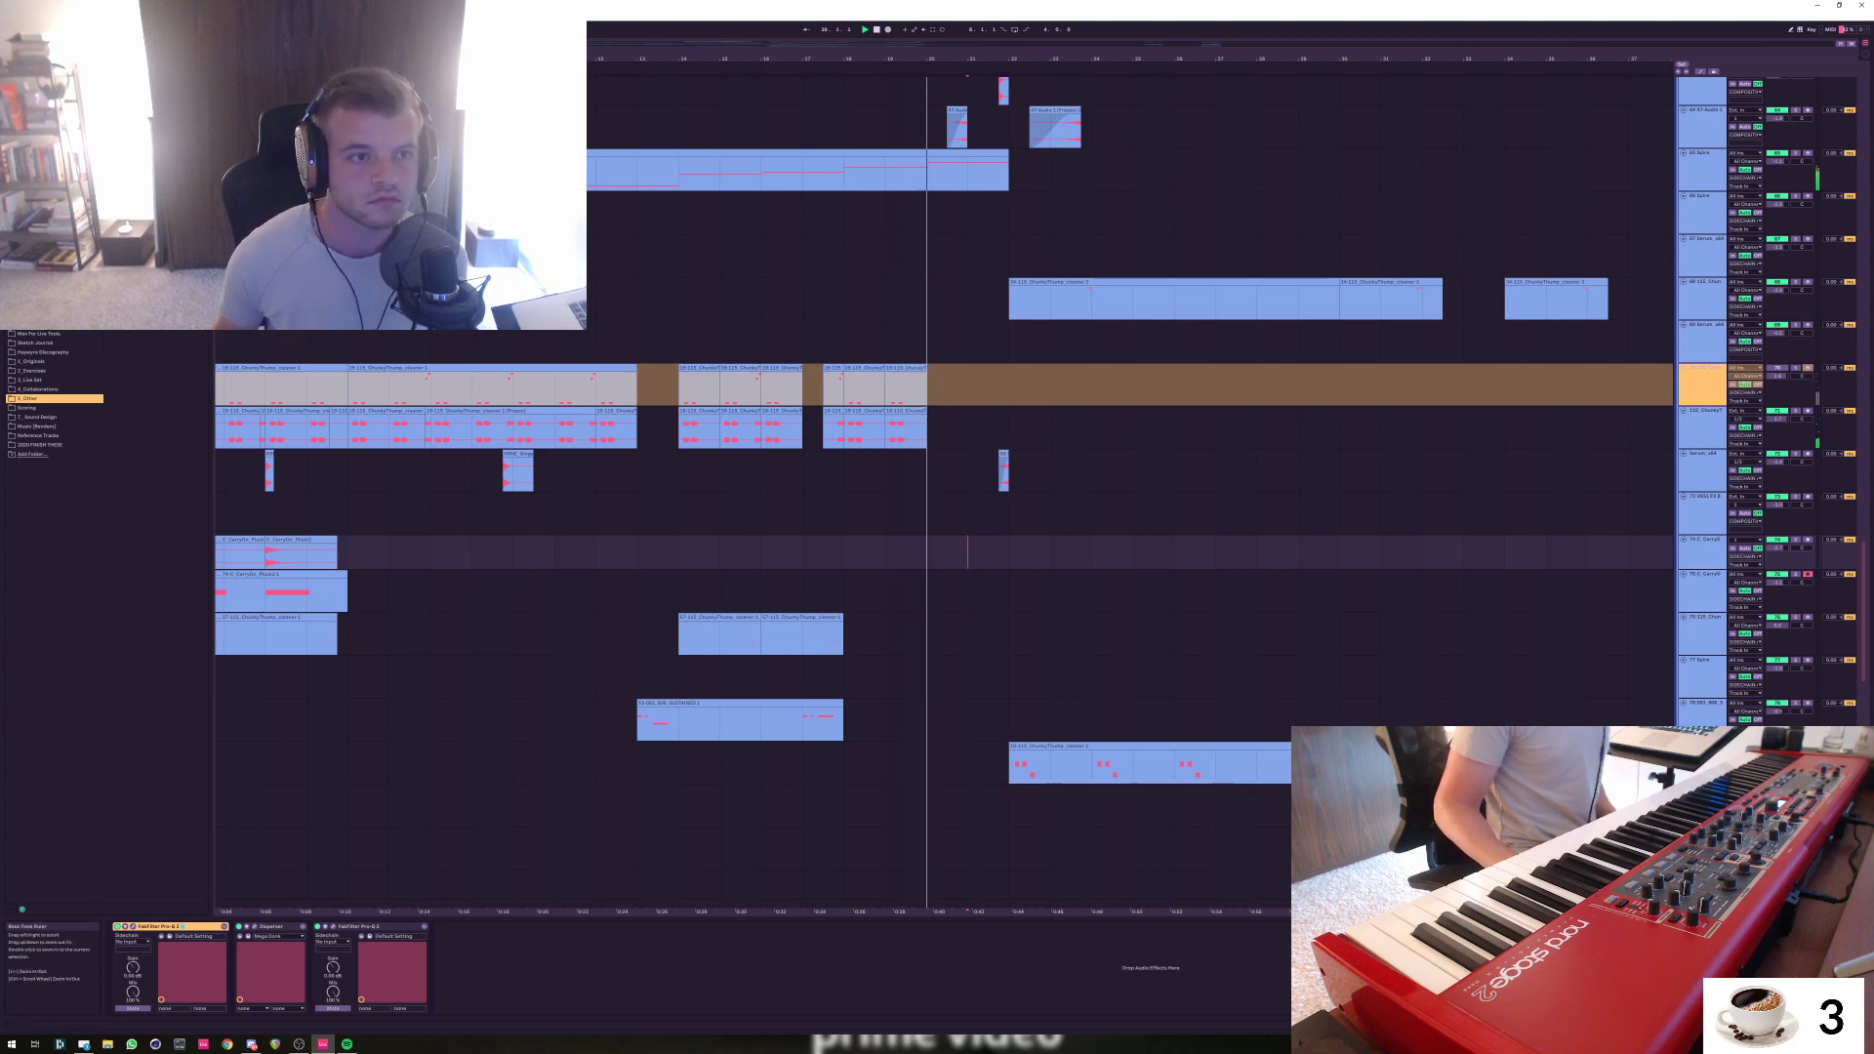
pyautogui.hscroll(3, 944, 492)
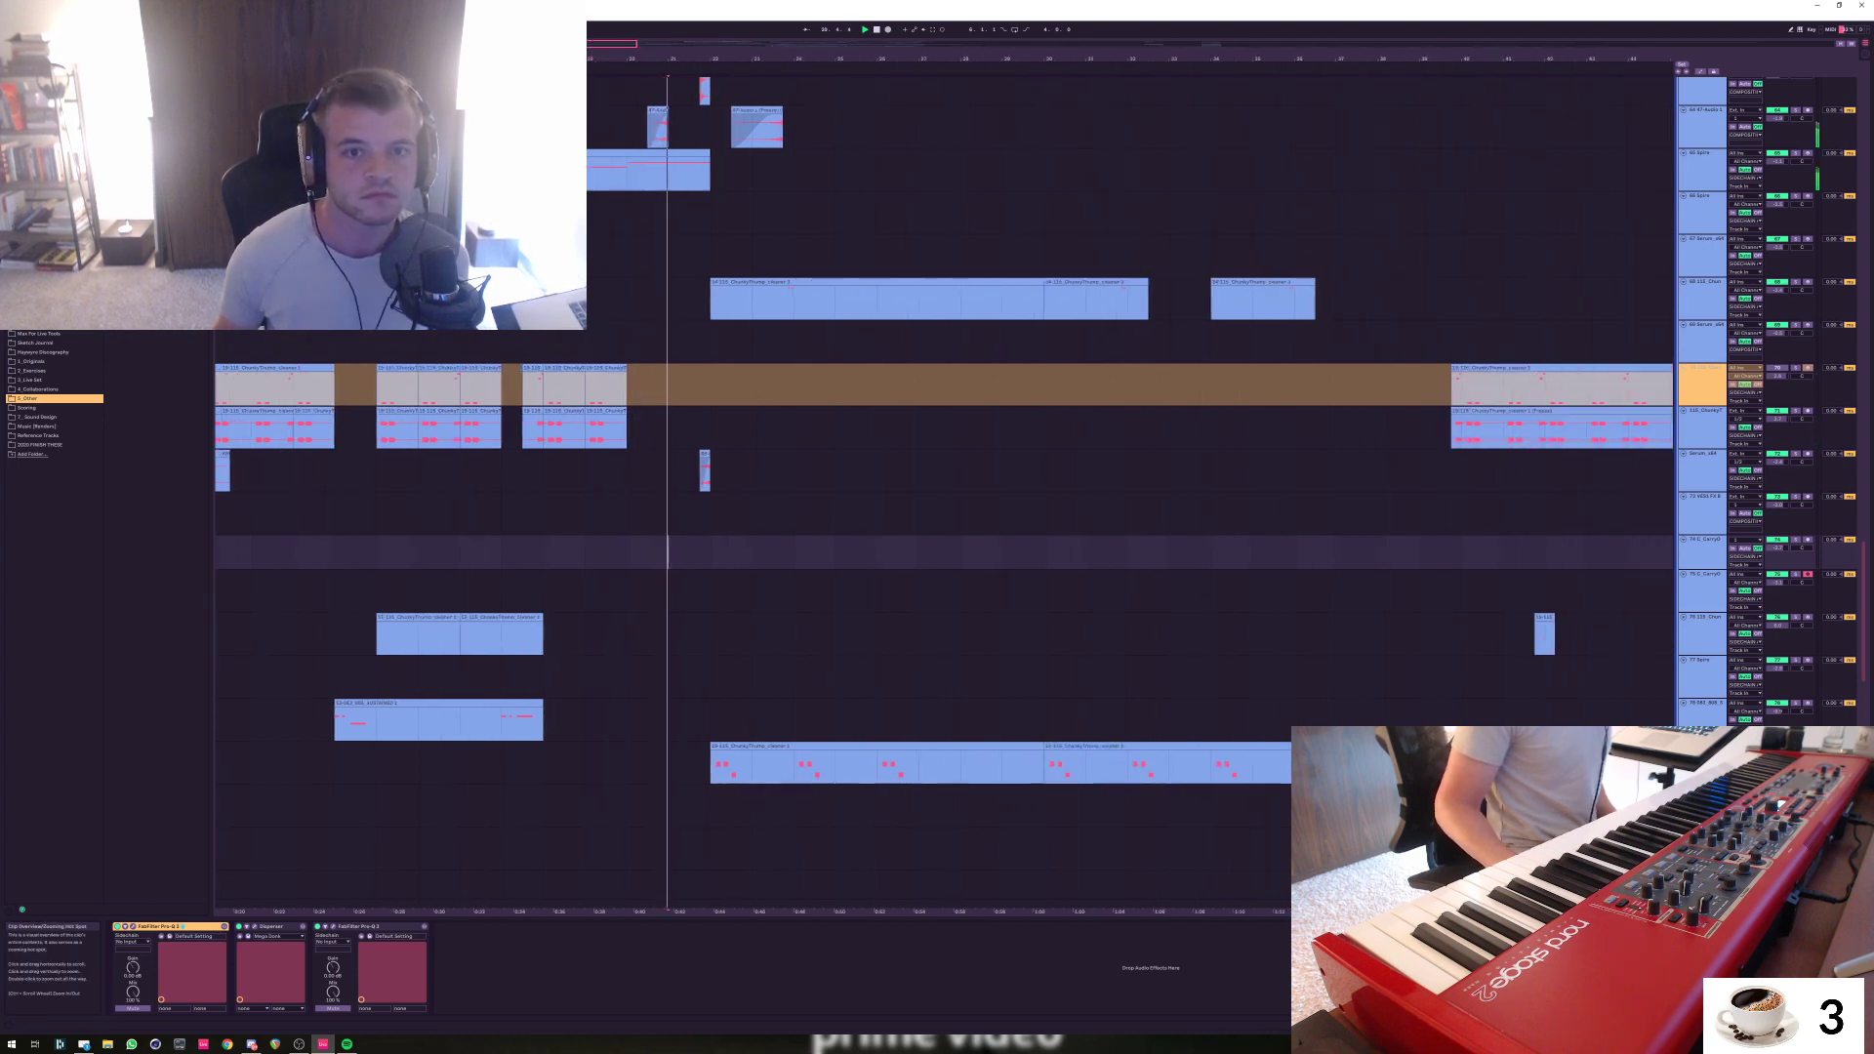
pyautogui.scroll(3, 944, 492)
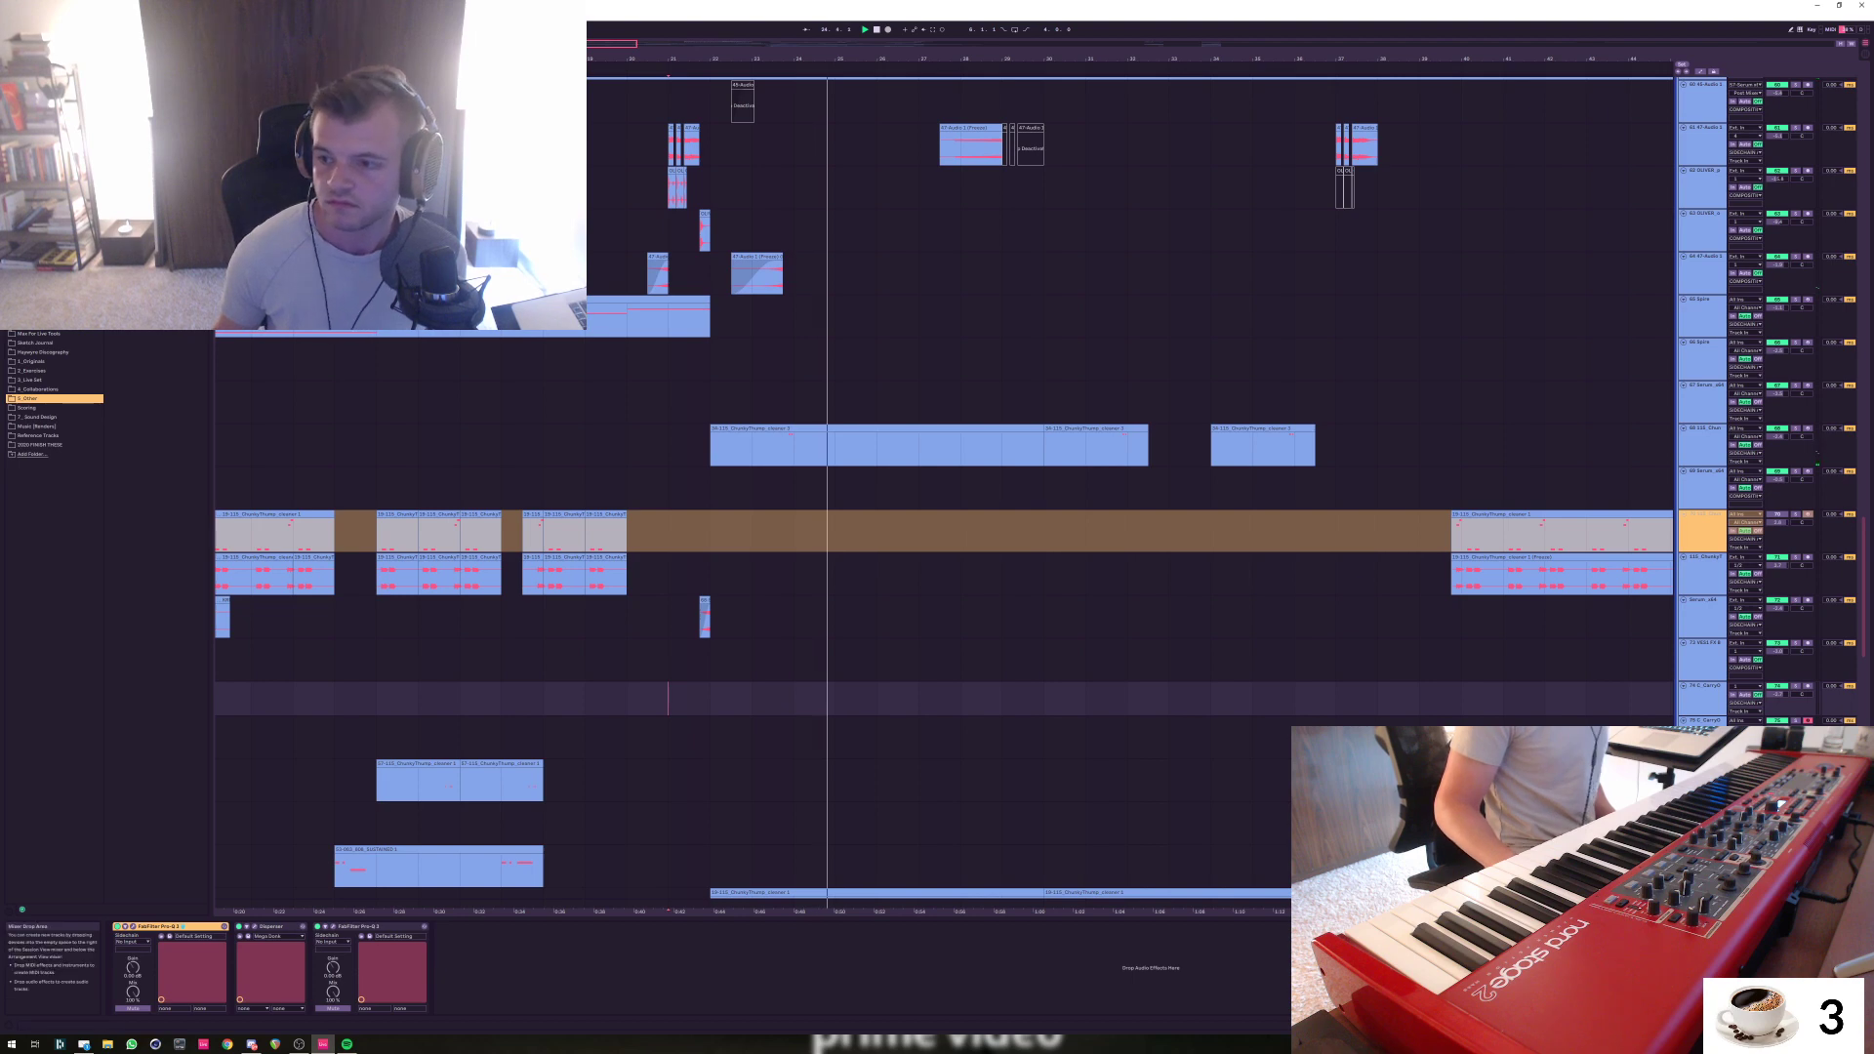
pyautogui.scroll(-8, 944, 488)
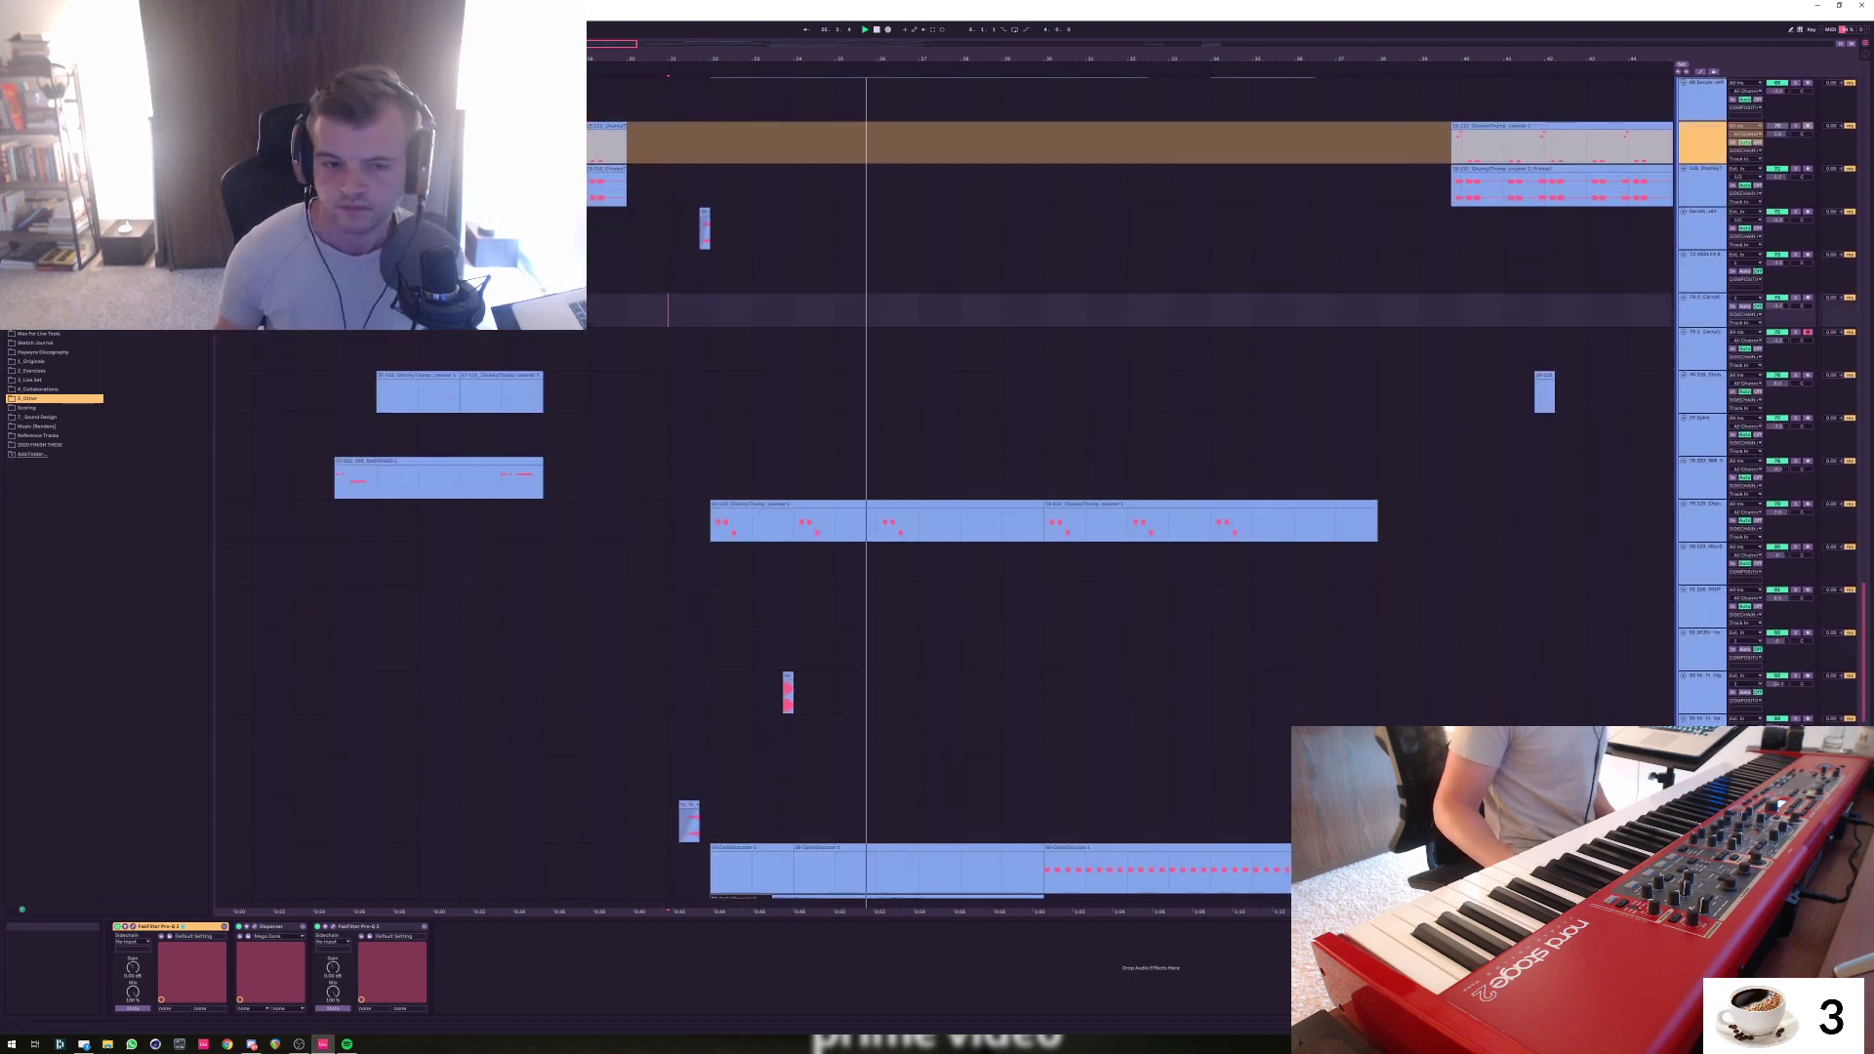
pyautogui.scroll(1, 945, 488)
pyautogui.scroll(-4, 945, 488)
pyautogui.scroll(-6, 945, 488)
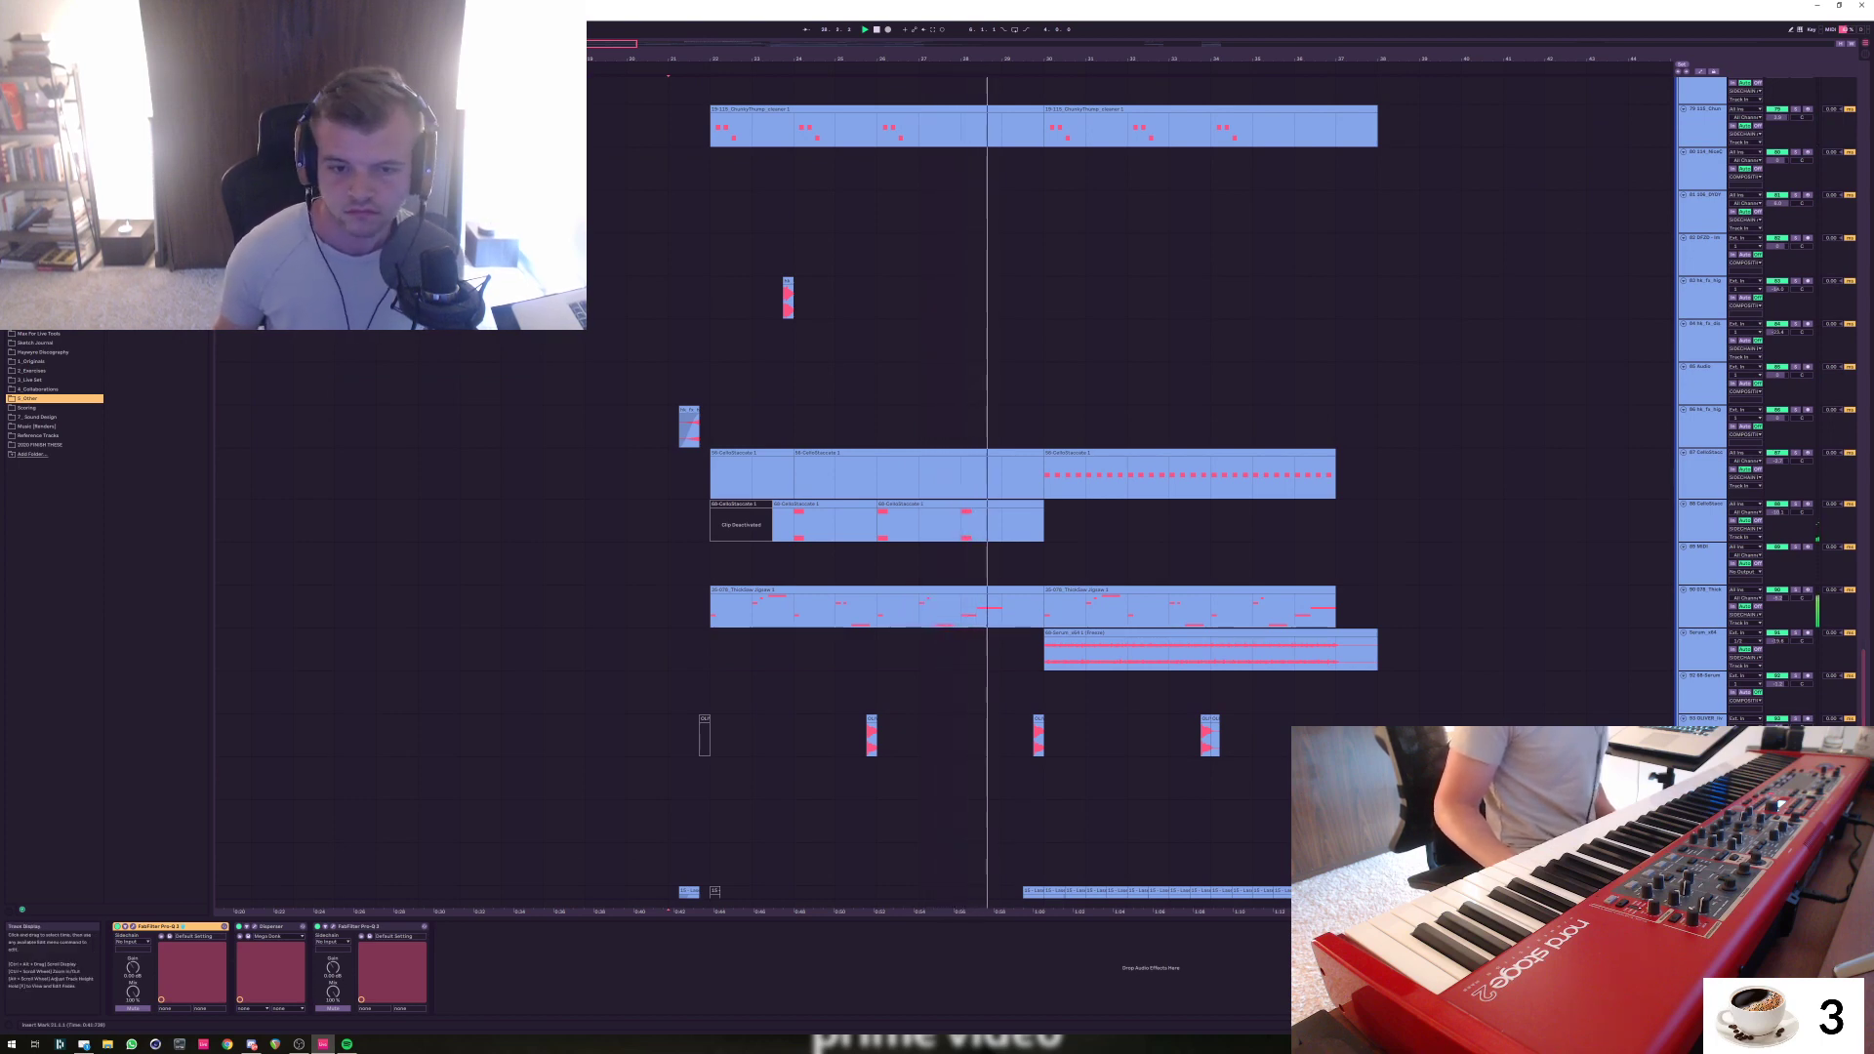
# Delete the deactivated clip at the start of the lower blue composition track and check the remaining tracks below
pyautogui.click(740, 503)
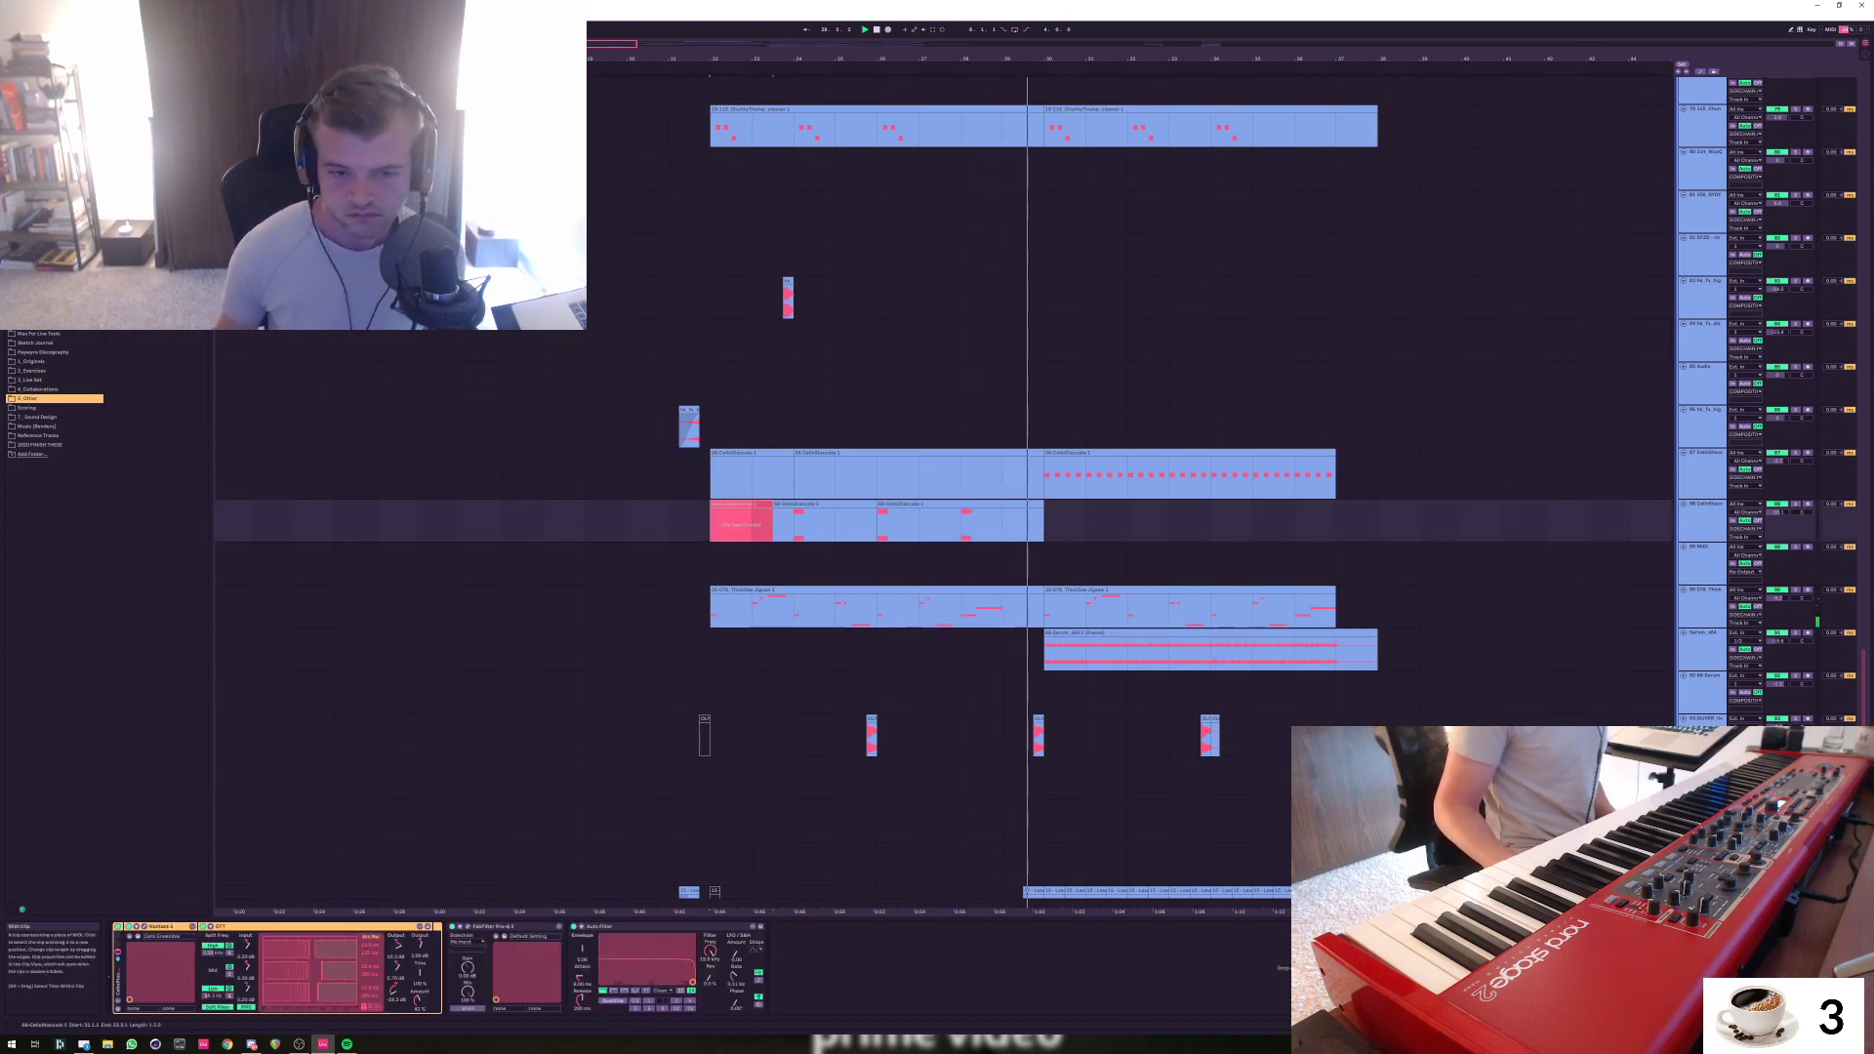
pyautogui.press('Delete')
pyautogui.scroll(-1, 741, 503)
pyautogui.scroll(-10, 945, 488)
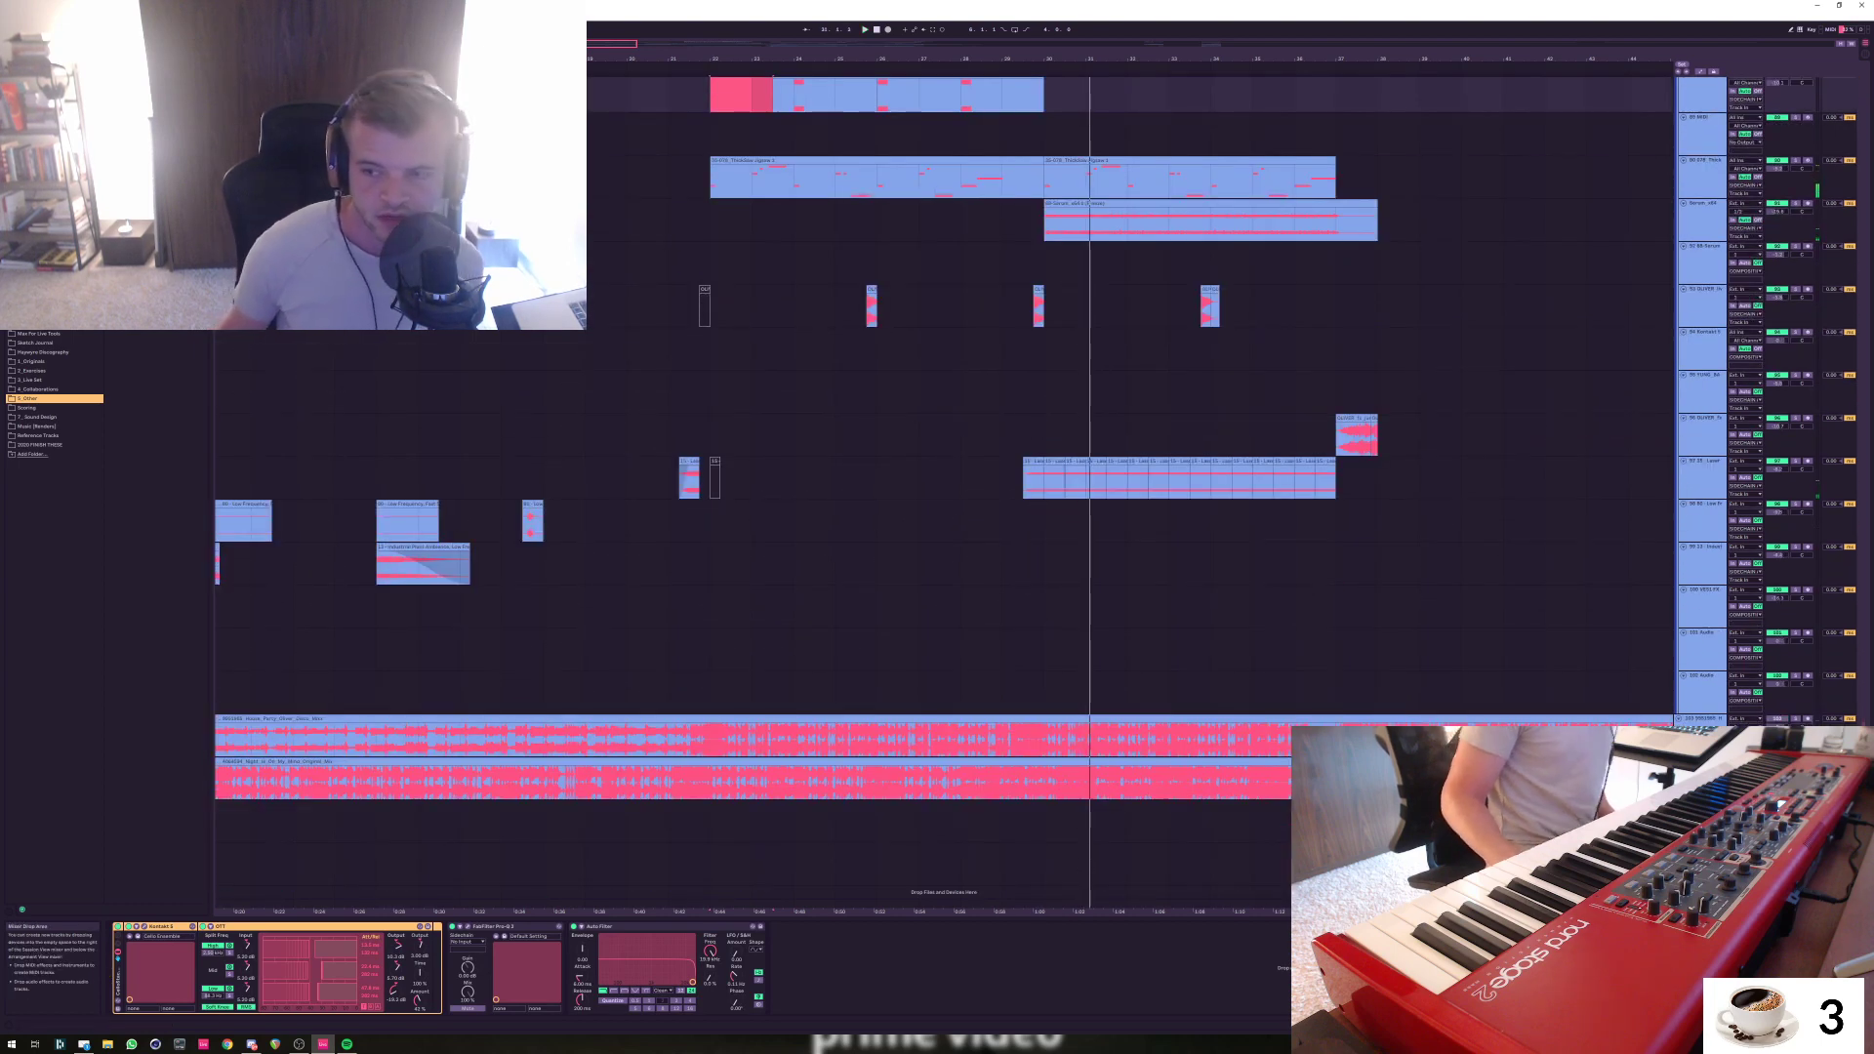
# Loop the eight bars of the lower blue melody clip beneath the pink tracks and play the looped section
pyautogui.scroll(15, 945, 488)
pyautogui.scroll(-20, 945, 488)
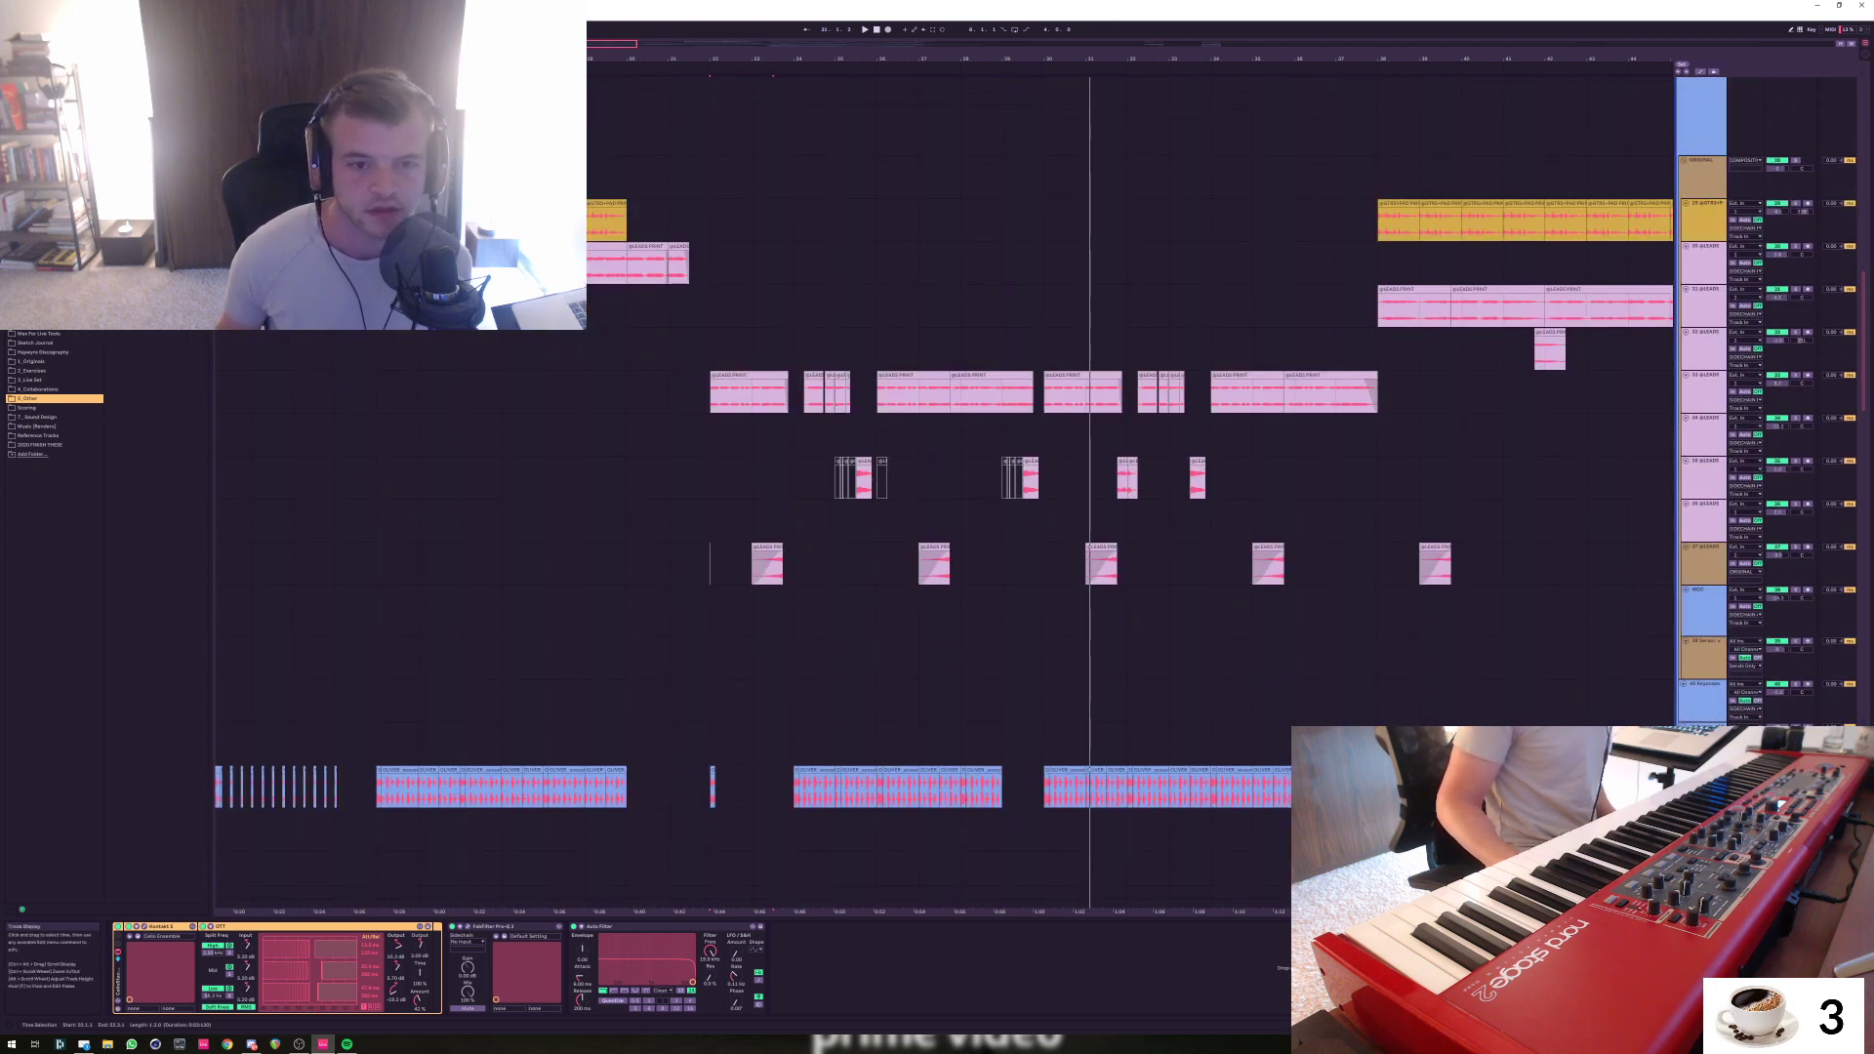
pyautogui.click(668, 348)
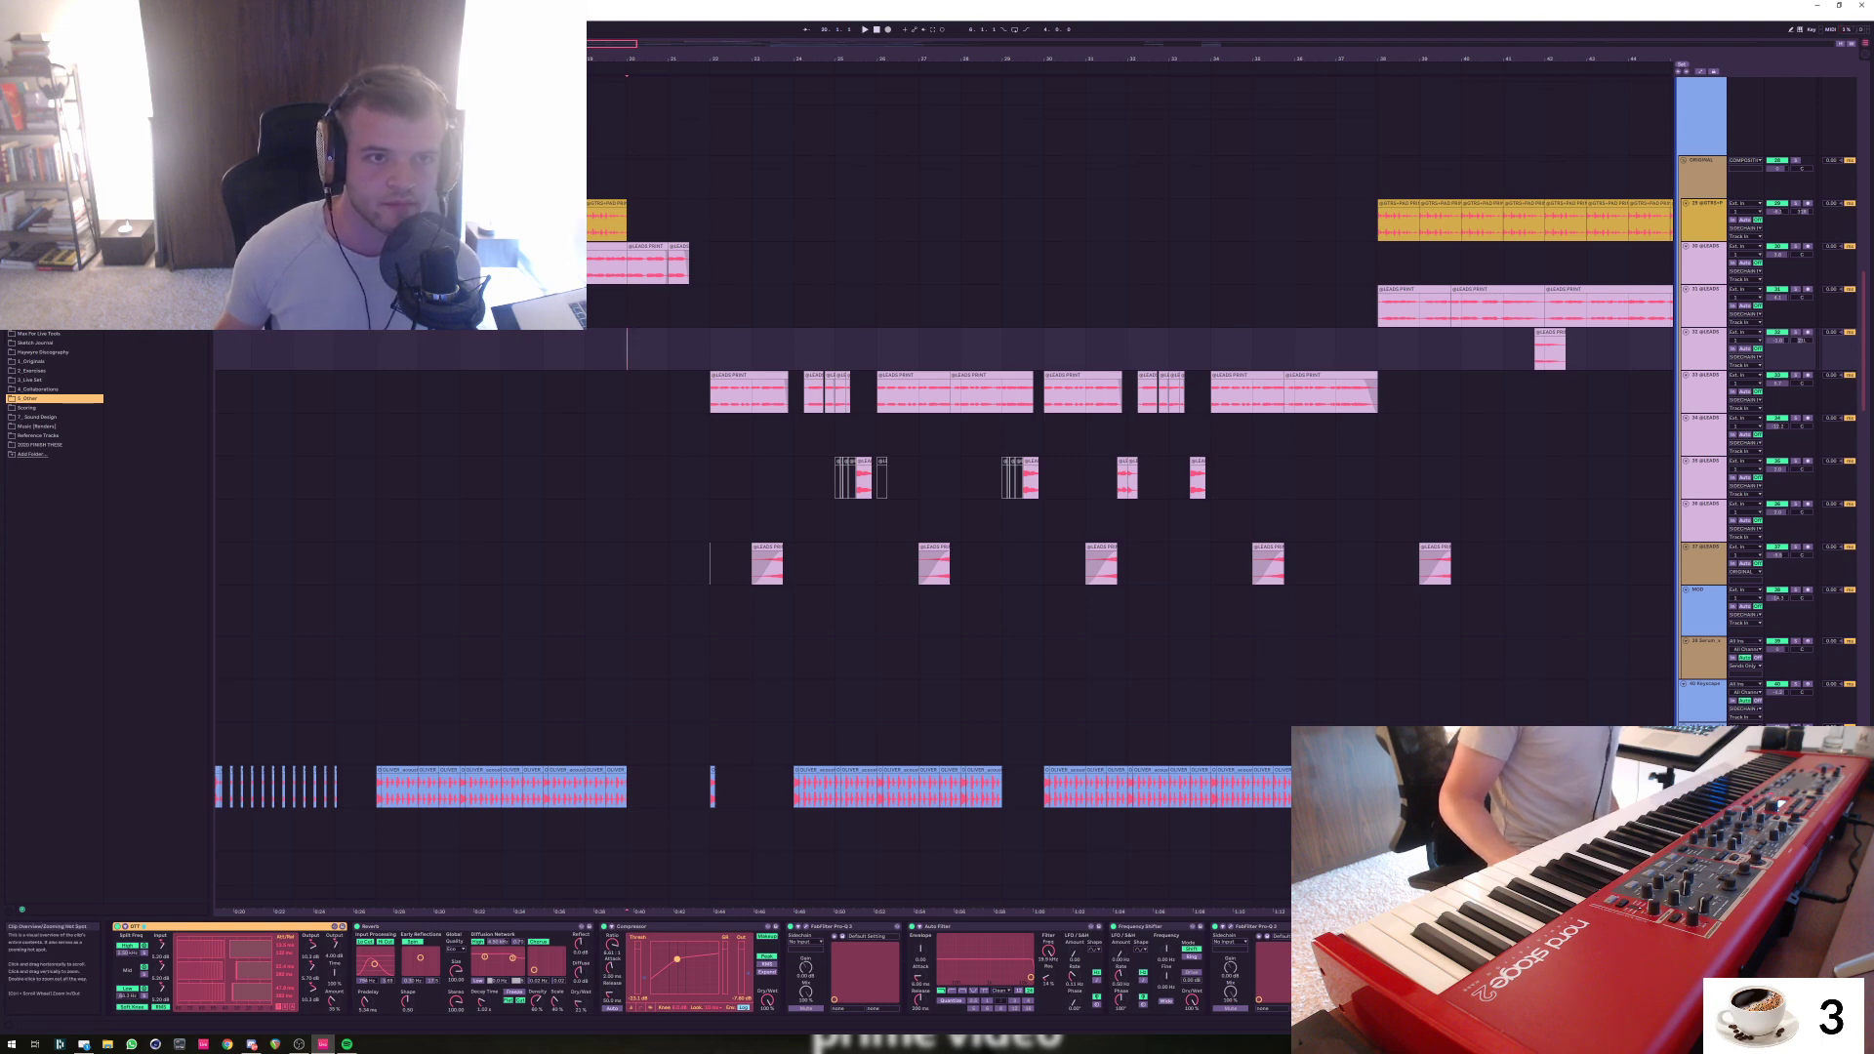
pyautogui.moveTo(630, 43)
pyautogui.mouseDown()
pyautogui.moveTo(682, 19)
pyautogui.moveTo(630, 24)
pyautogui.mouseUp()
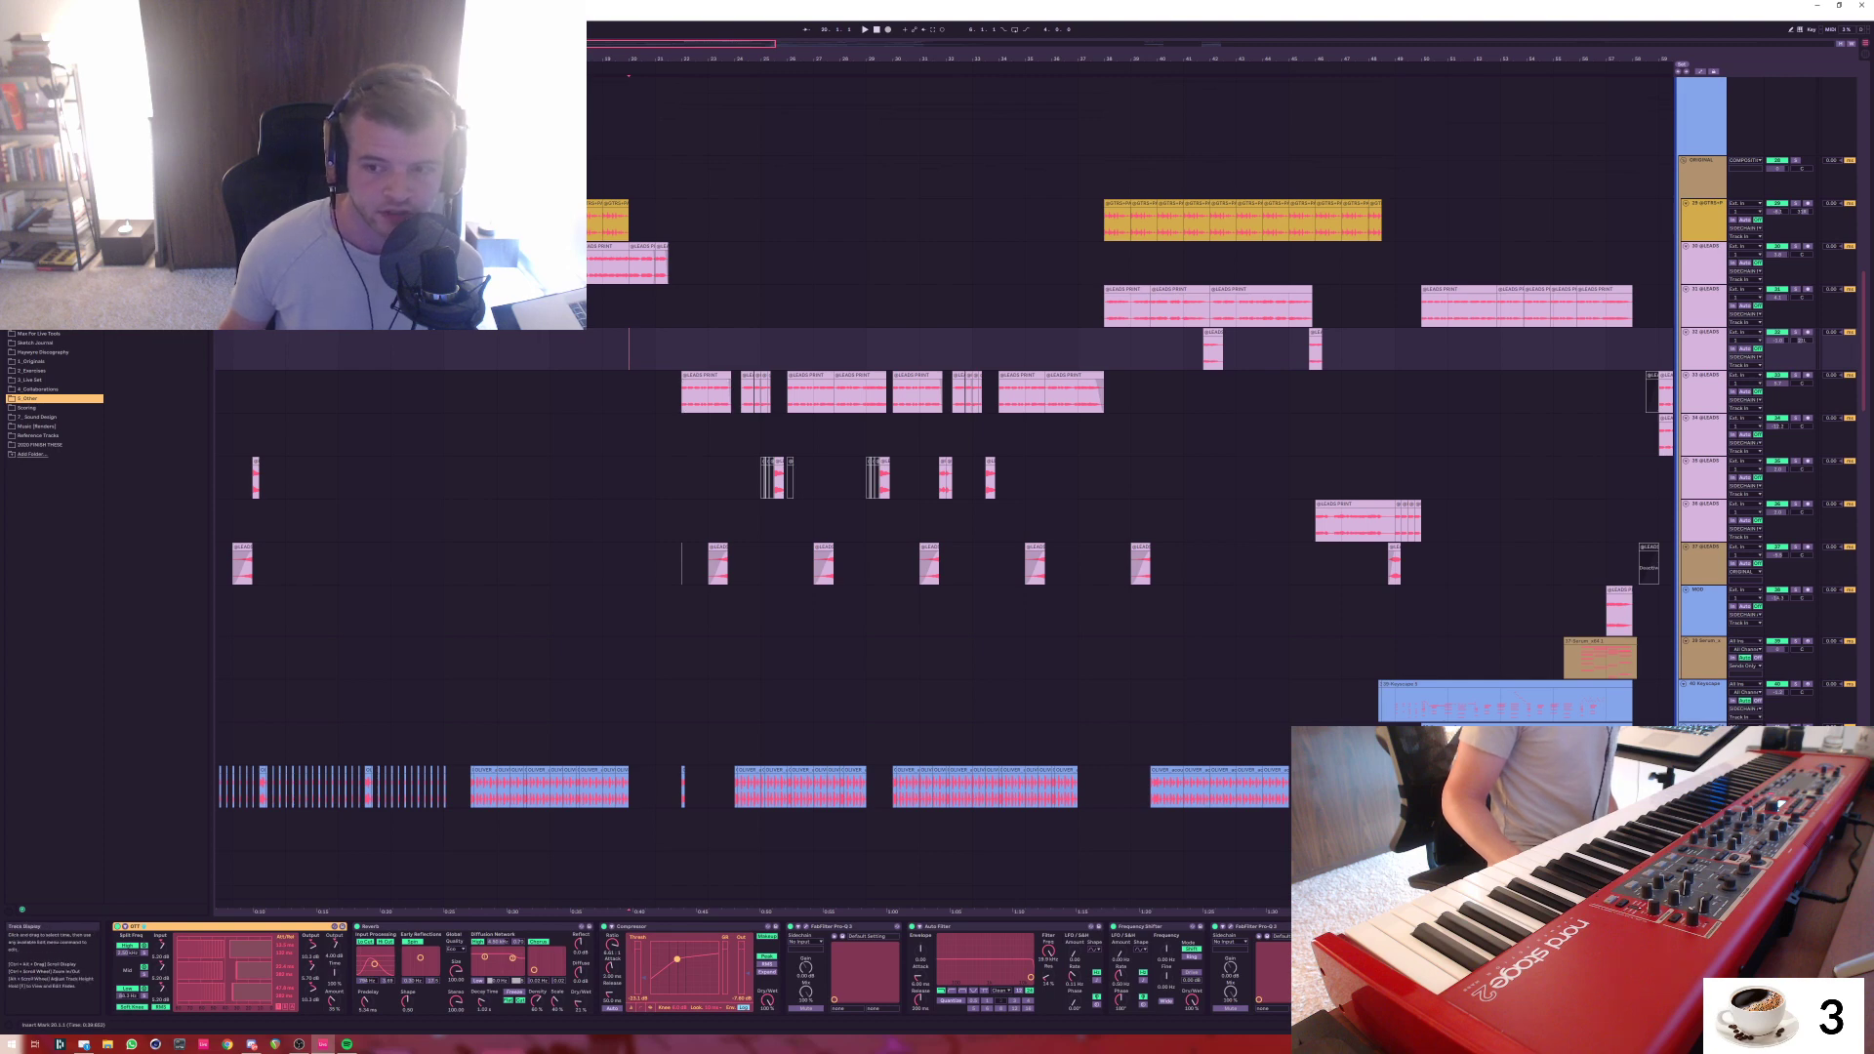
pyautogui.moveTo(877, 59); pyautogui.dragTo(571, 39)
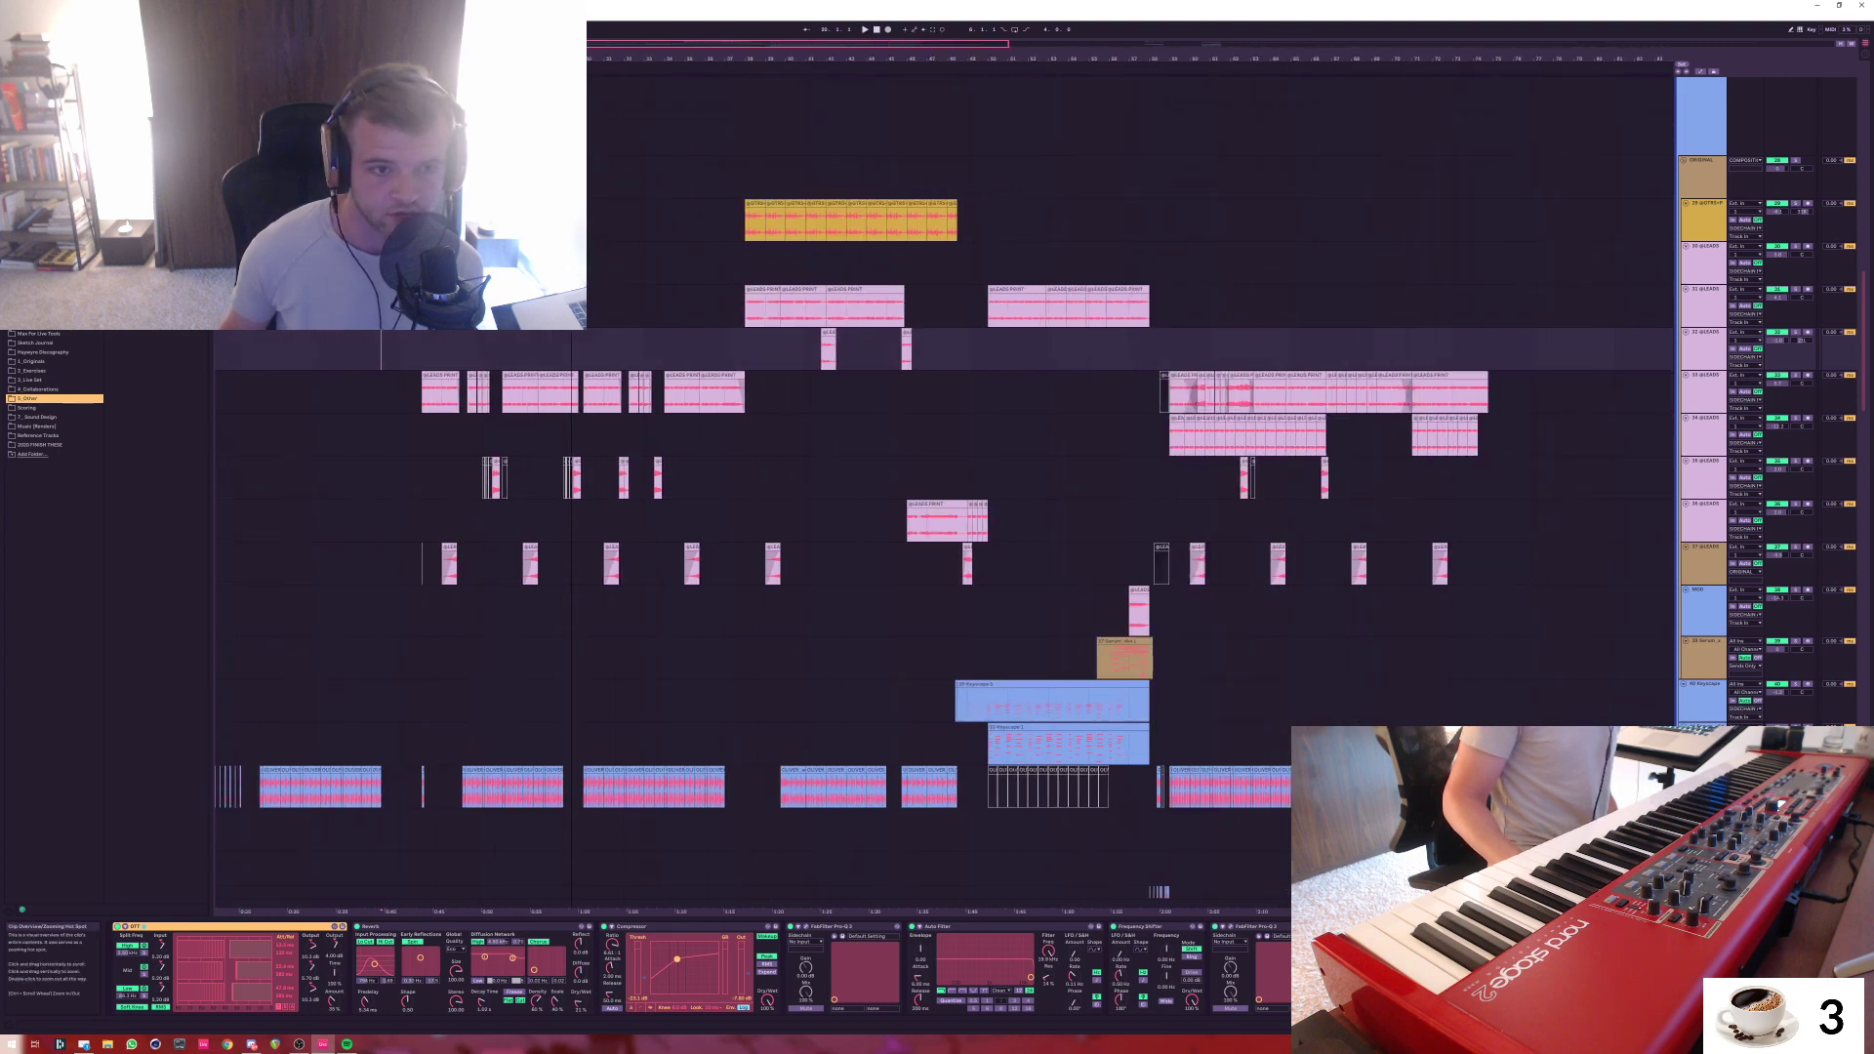
pyautogui.moveTo(1158, 891); pyautogui.dragTo(1256, 891)
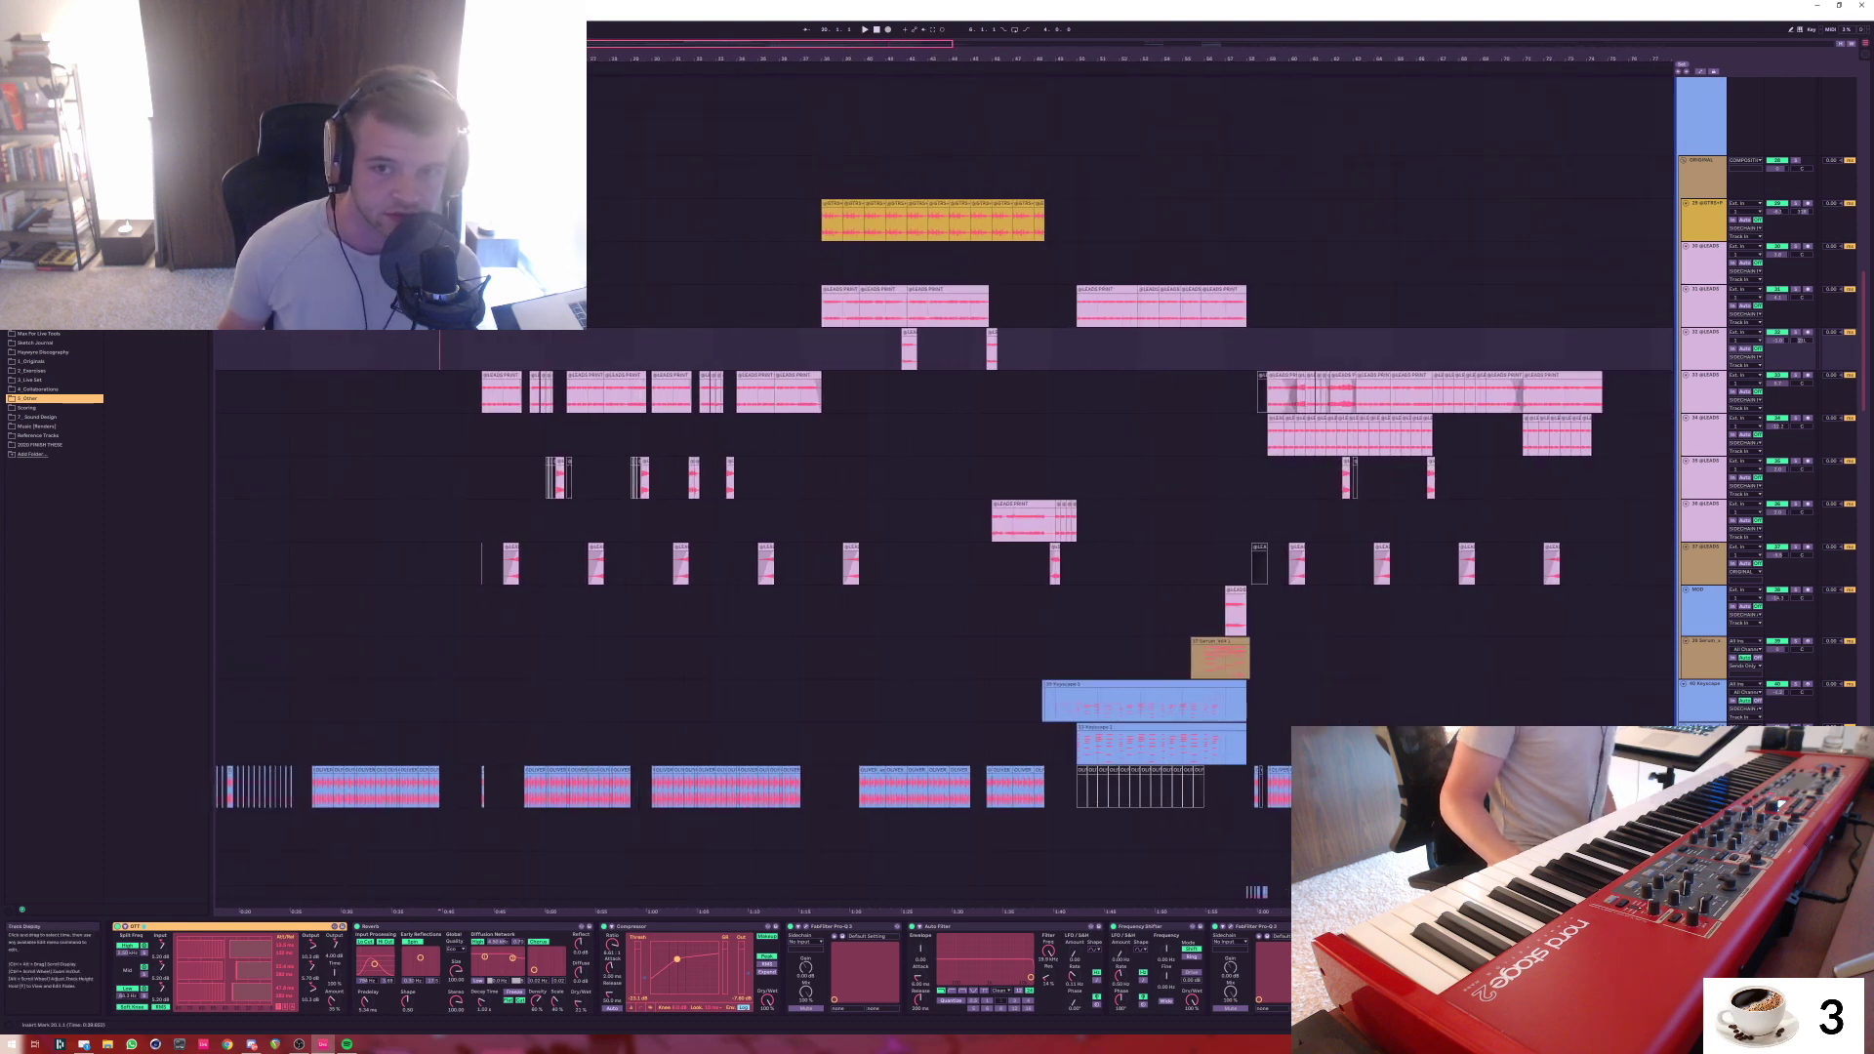
pyautogui.click(1080, 747)
pyautogui.moveTo(1080, 747); pyautogui.dragTo(1247, 747)
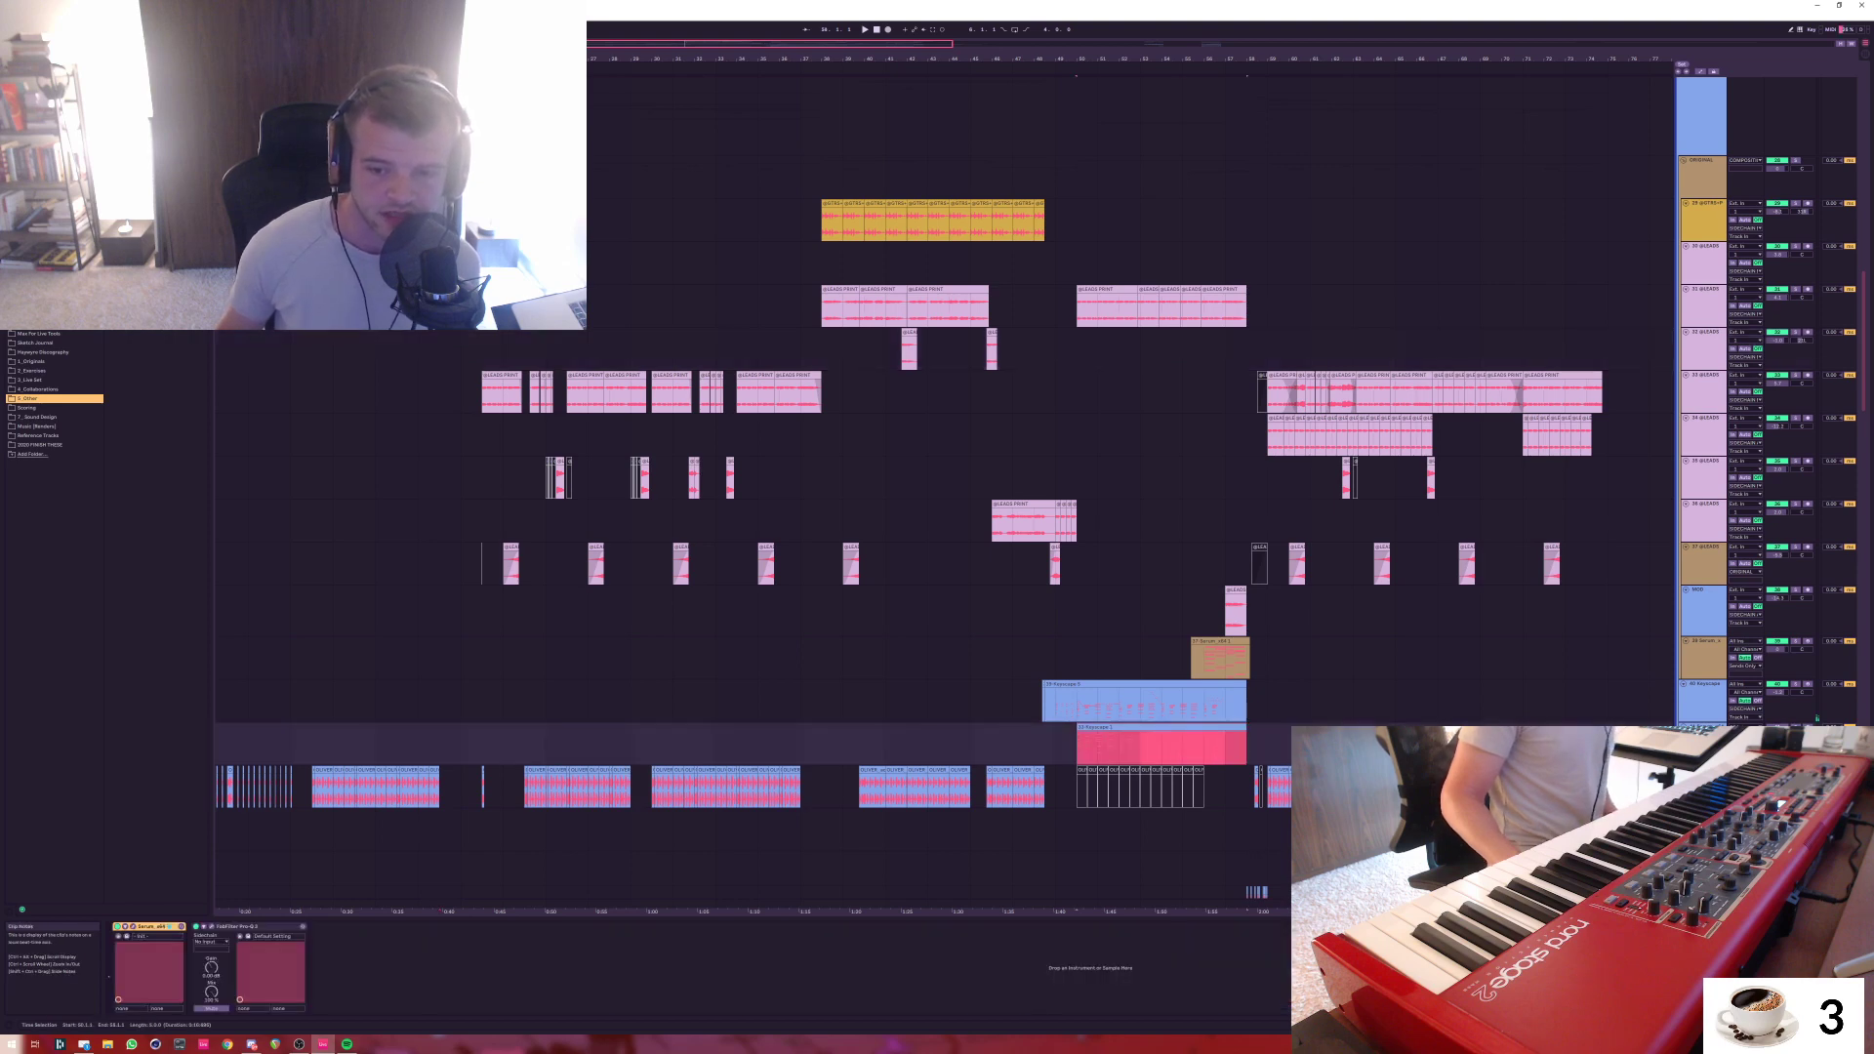
pyautogui.hotkey('ctrl', 'l')
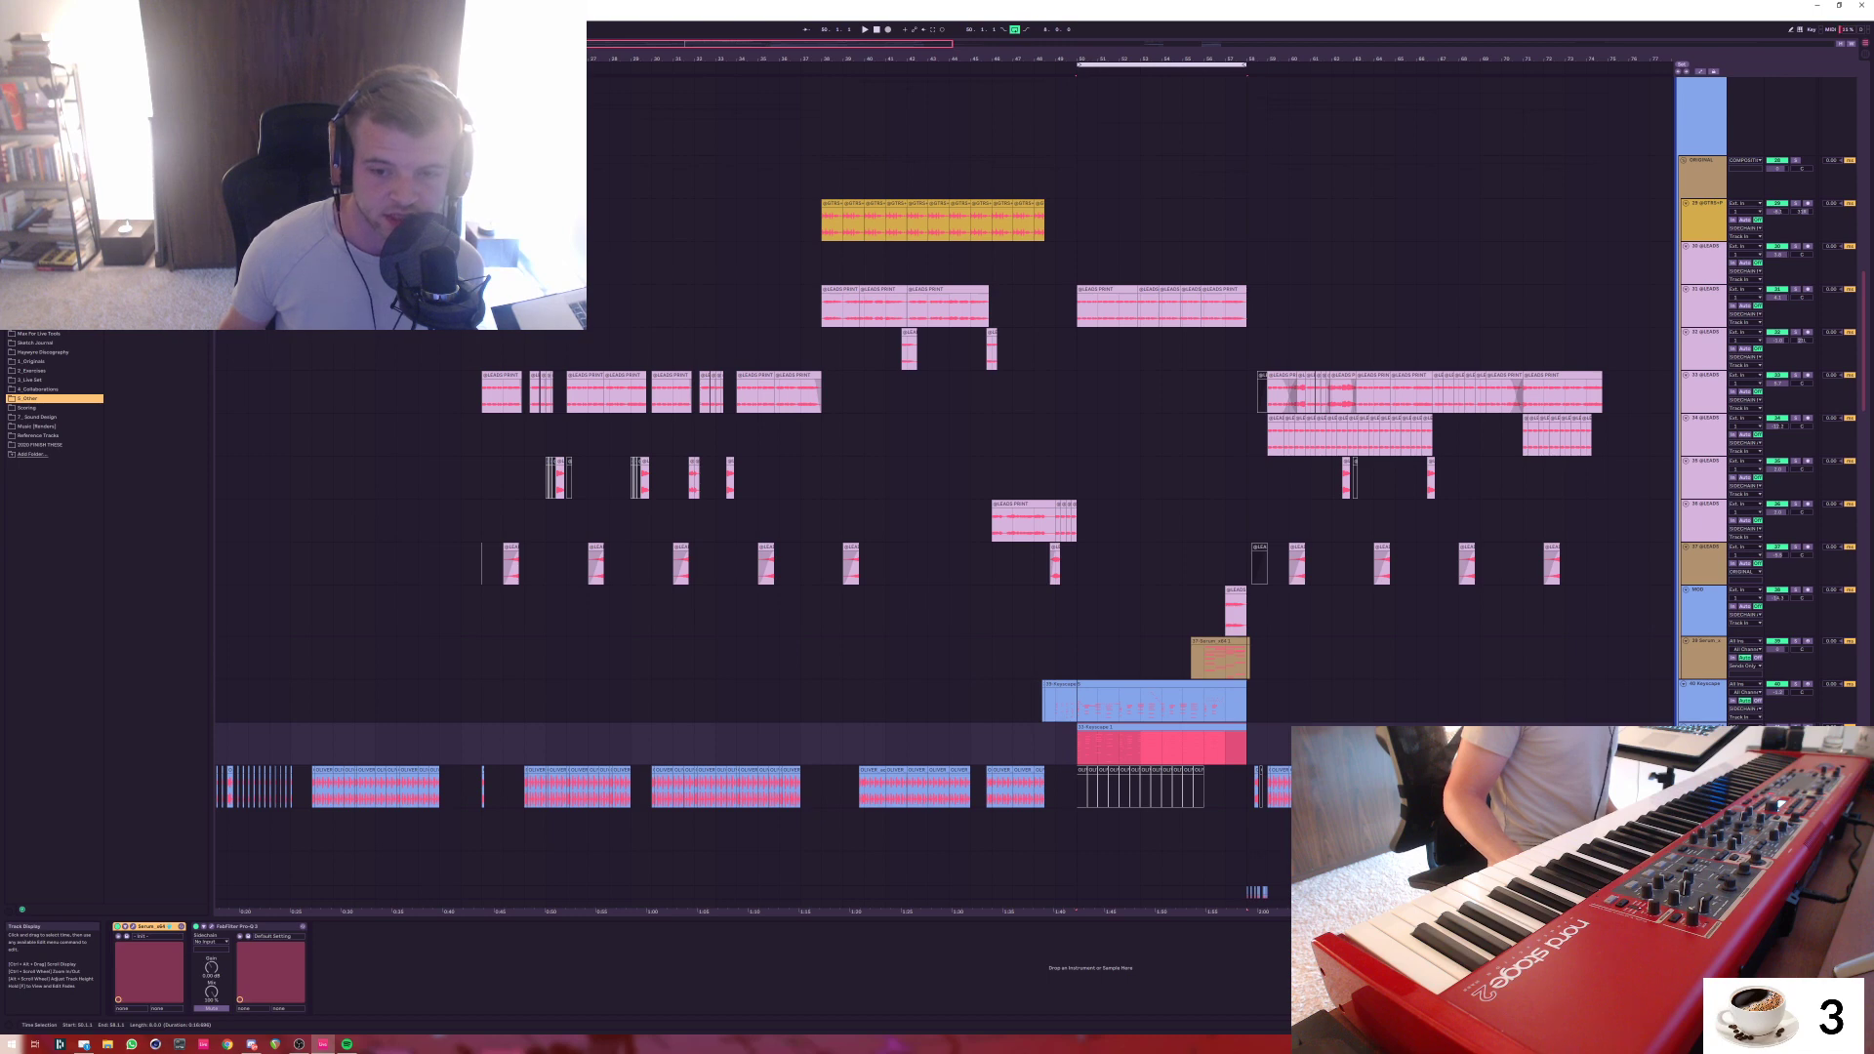
pyautogui.press('space')
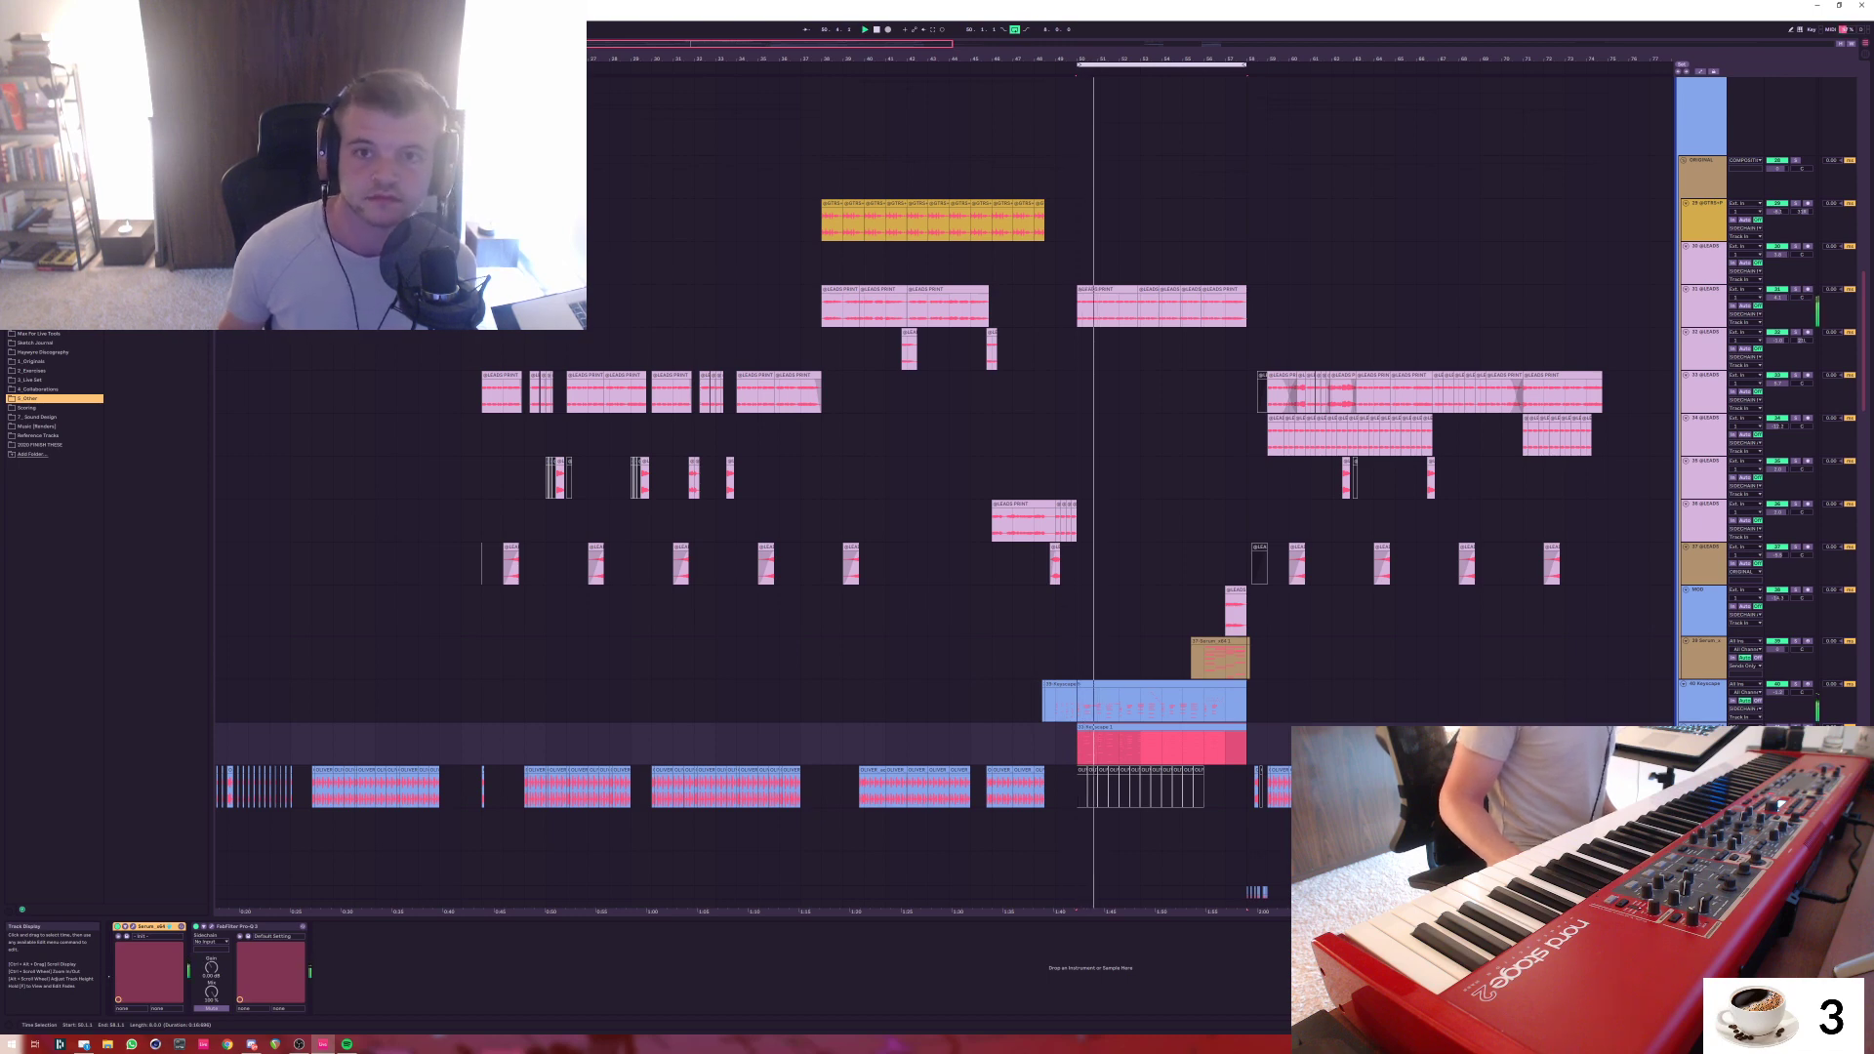
# Mark the first pink clip of the earlier section, turn off the loop, and stop playback
pyautogui.scroll(-3, 927, 488)
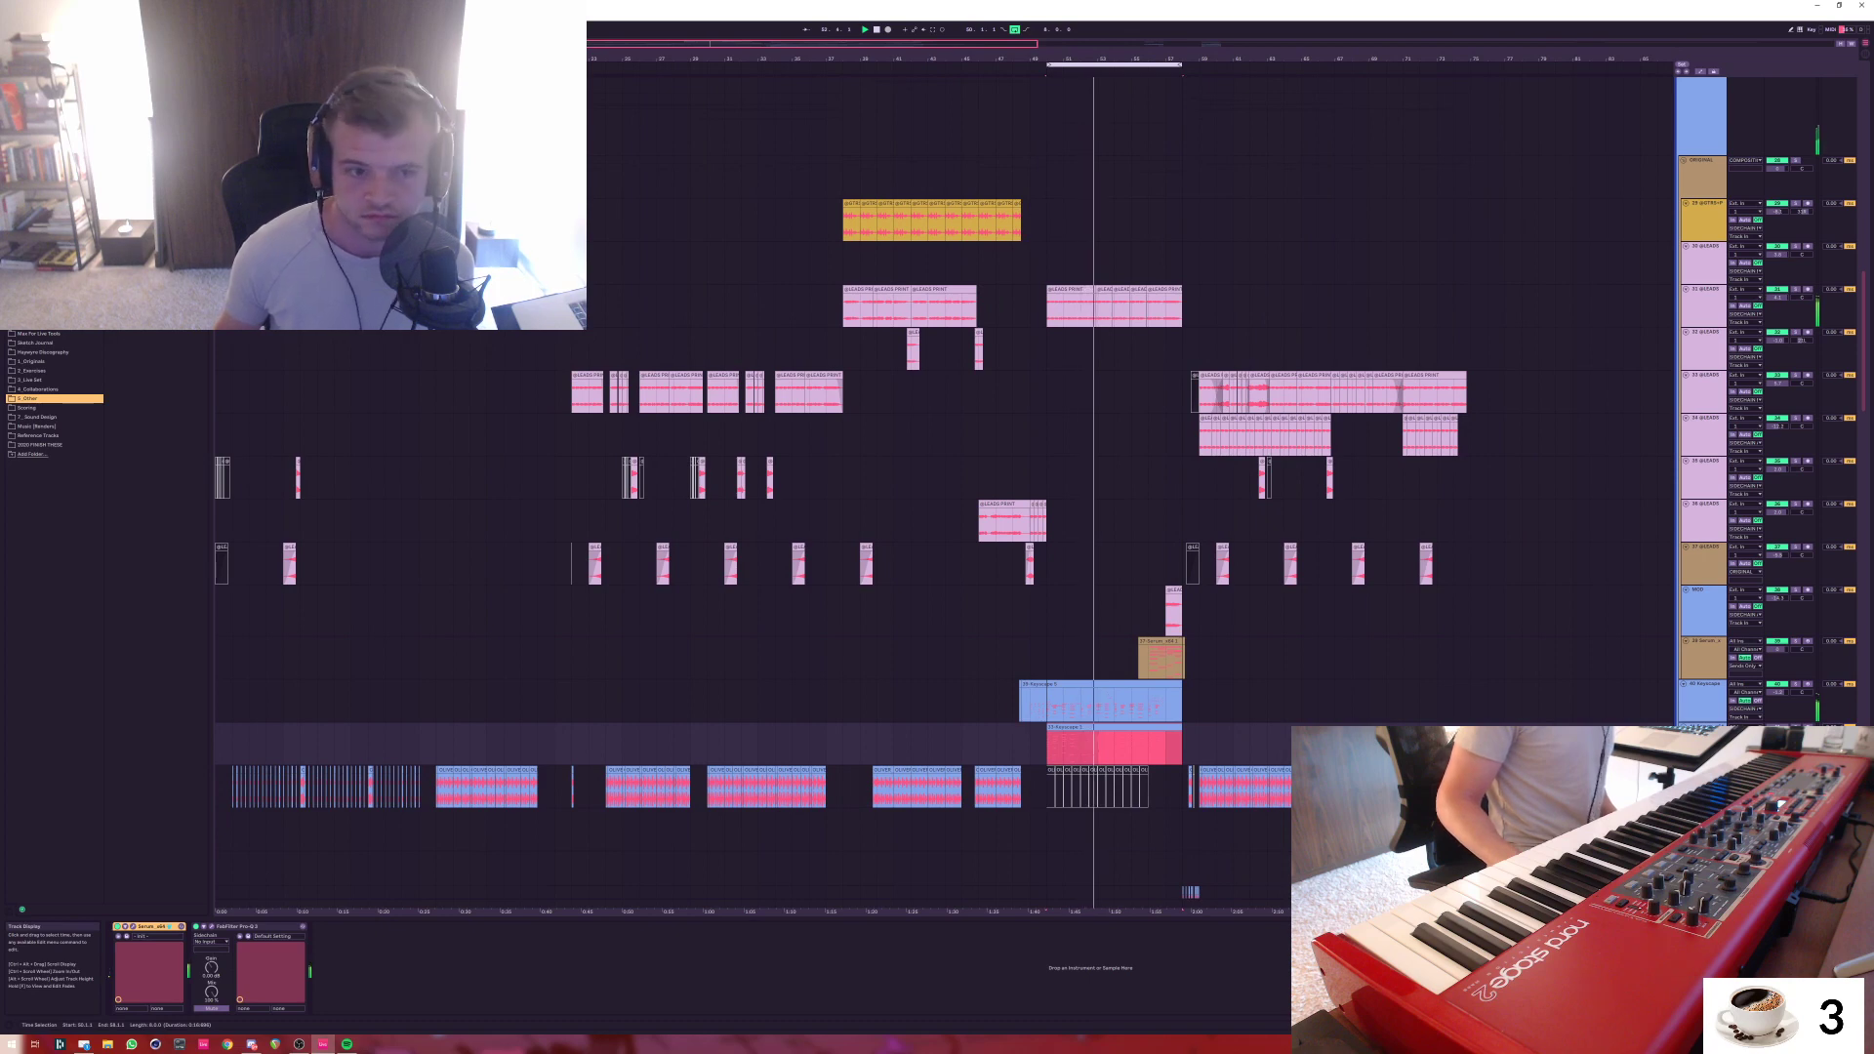
pyautogui.click(586, 393)
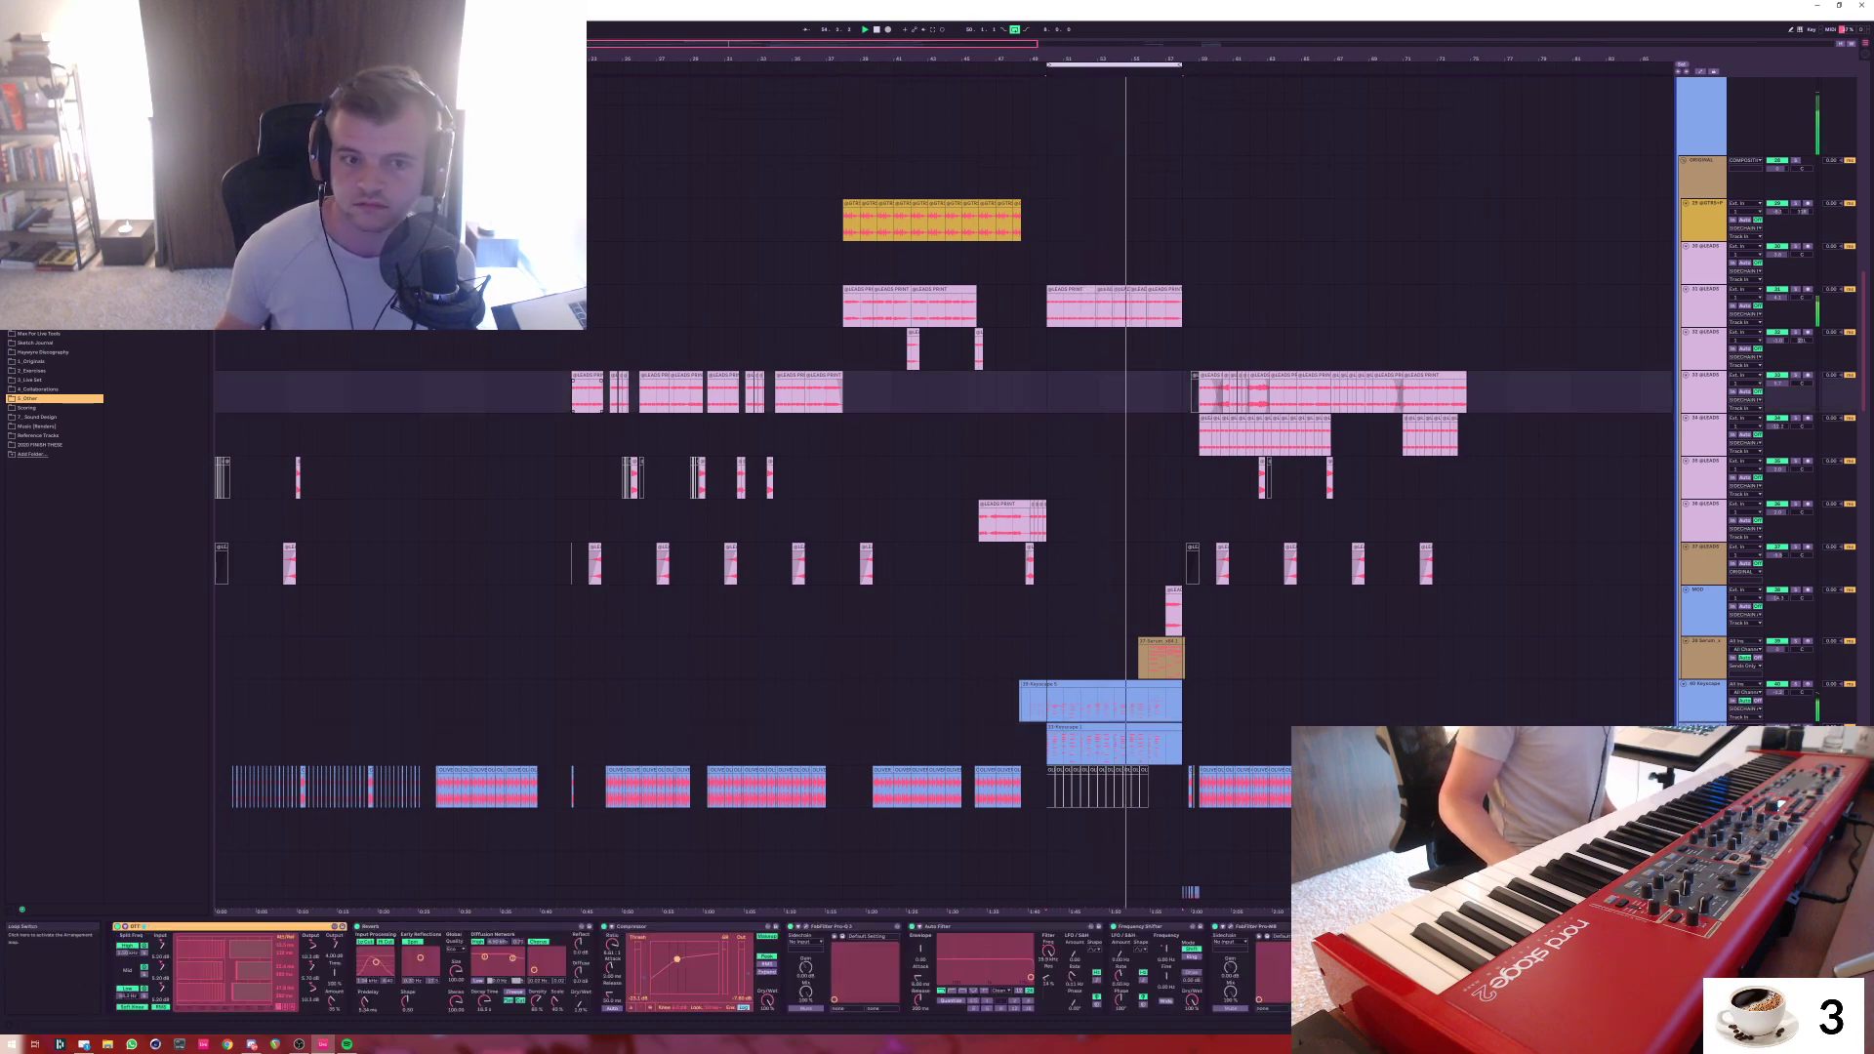
pyautogui.click(1015, 29)
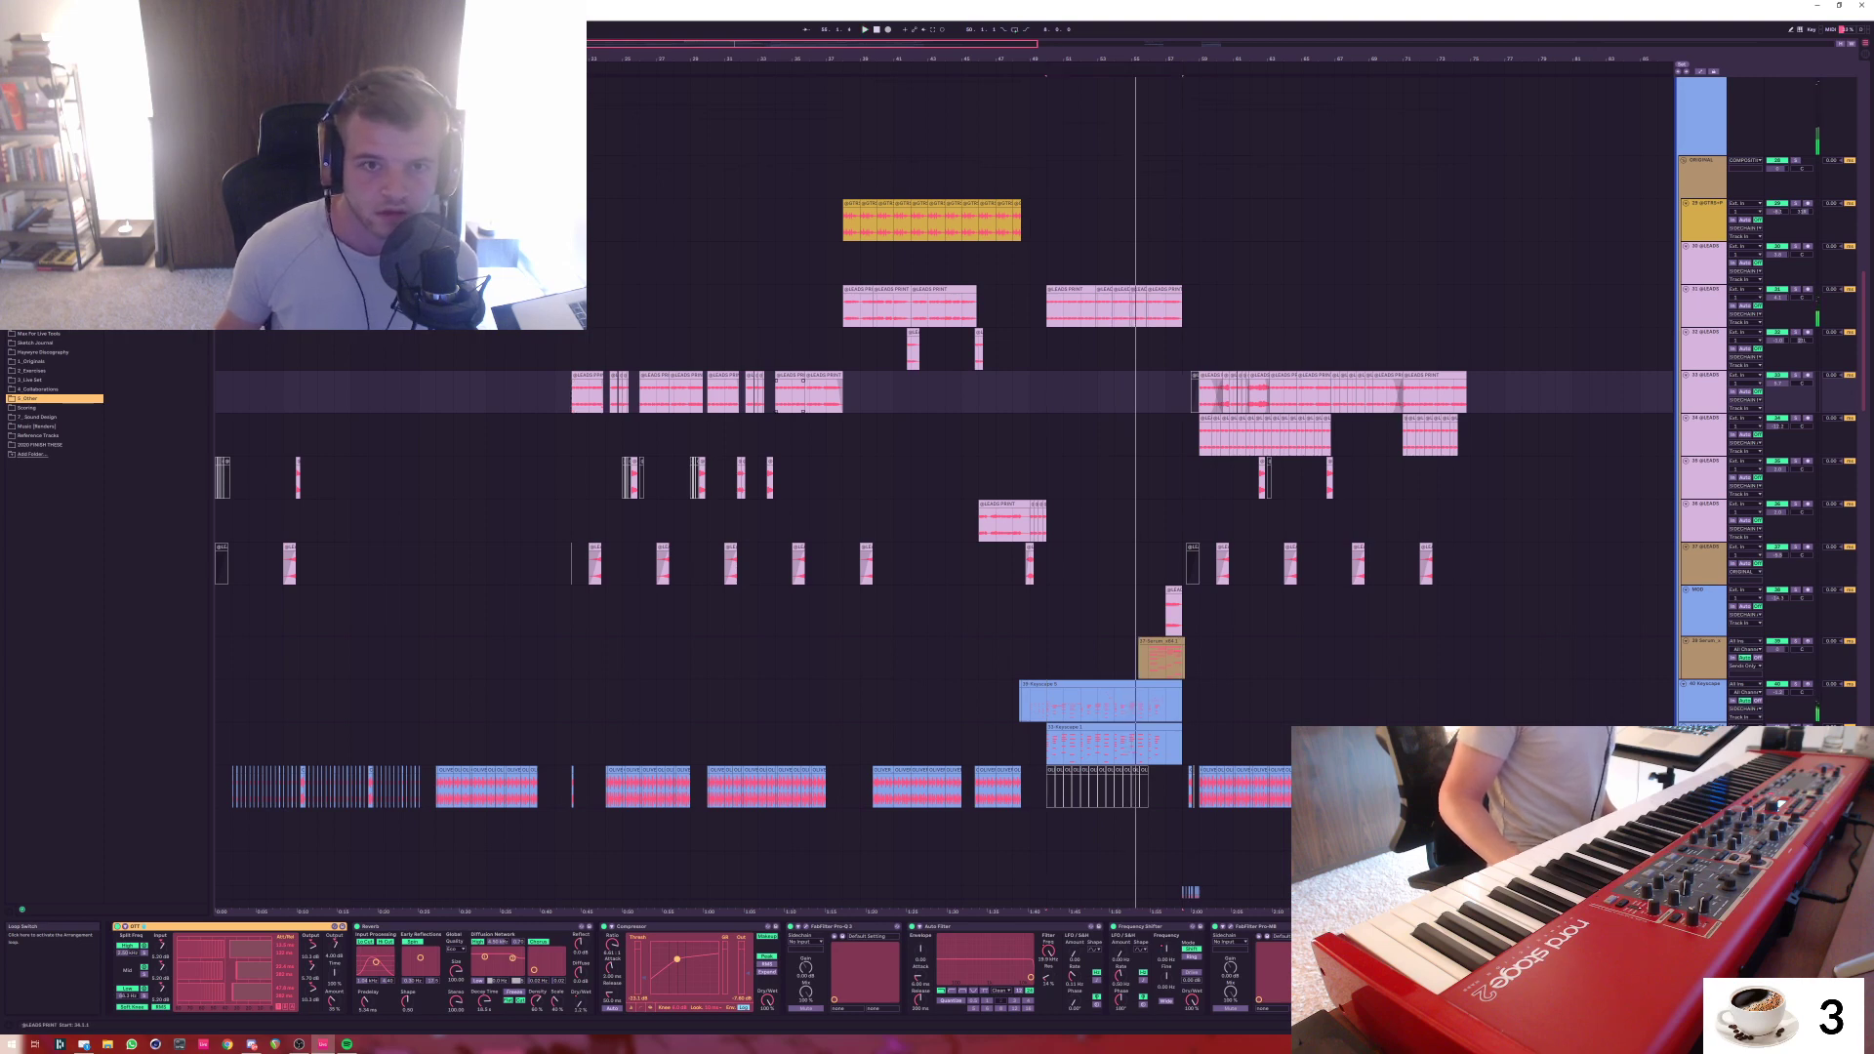
pyautogui.click(876, 29)
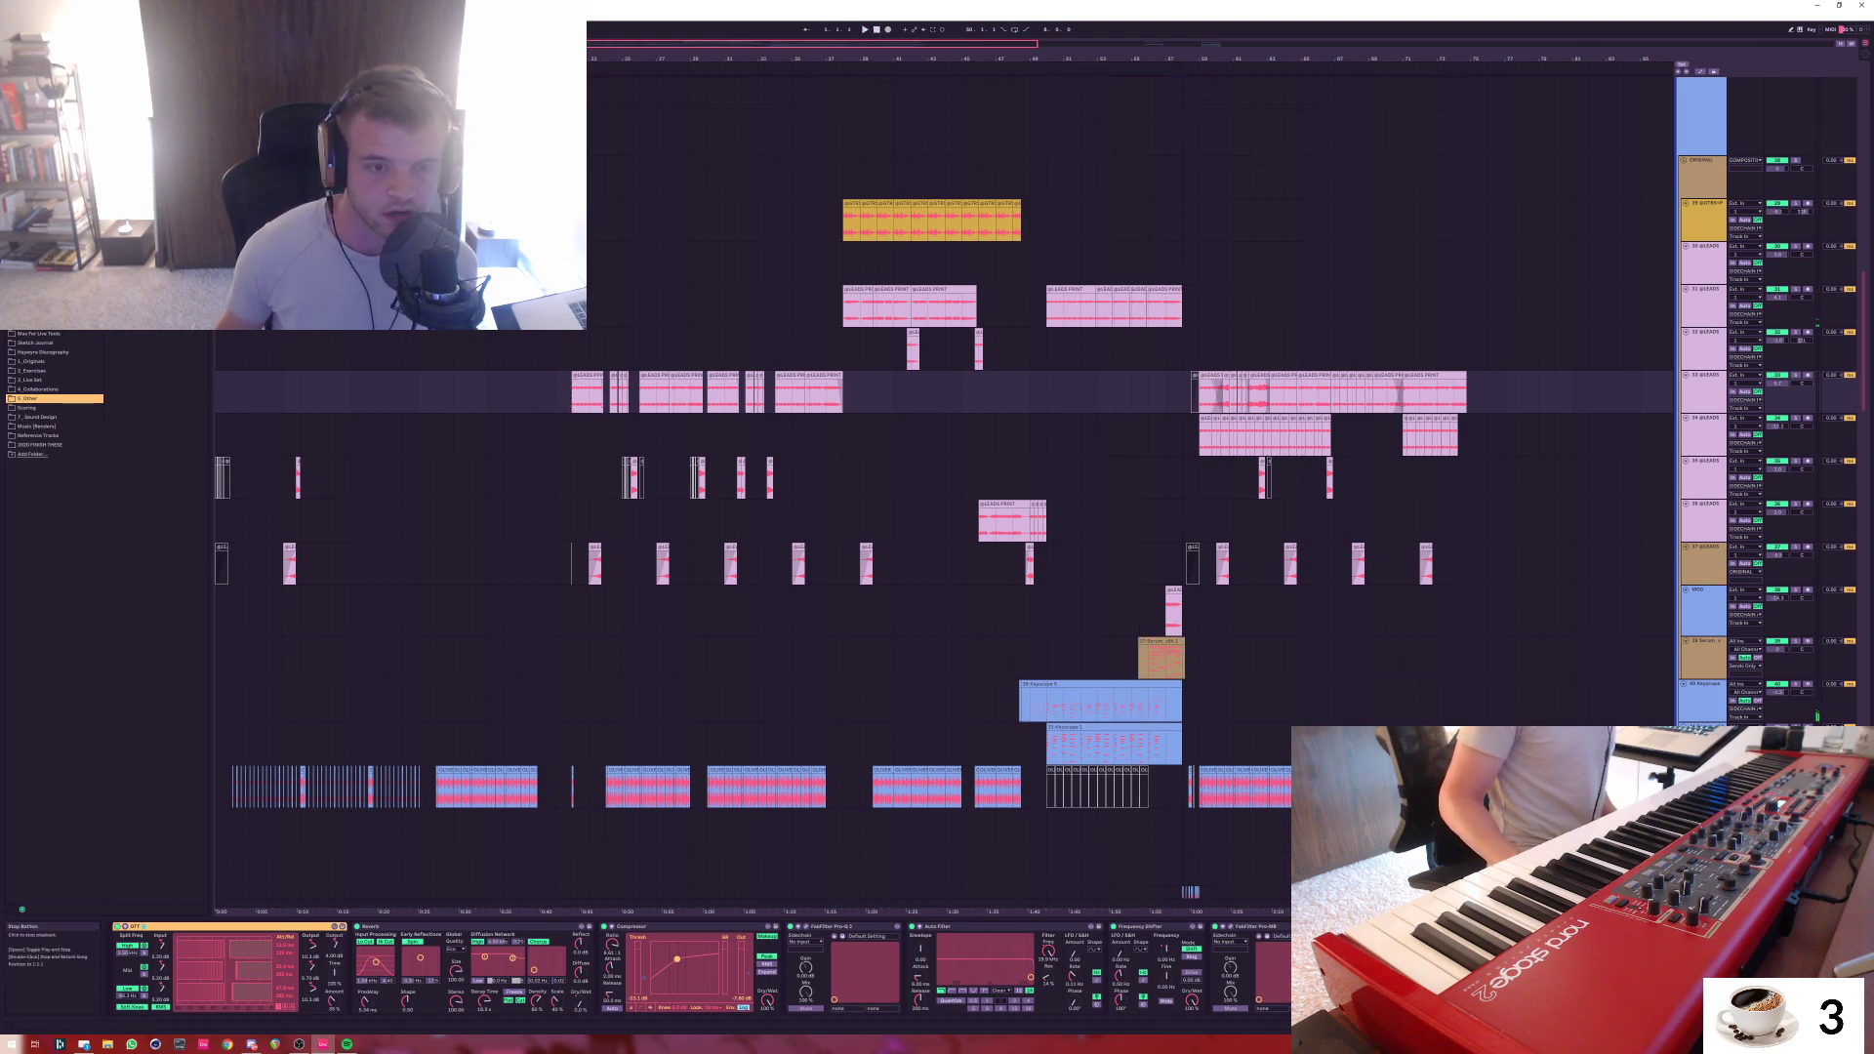
# Select the opening range of the section across the long percussion clip and the track beneath, ending at the short hit
pyautogui.press('Up')
pyautogui.press('Up')
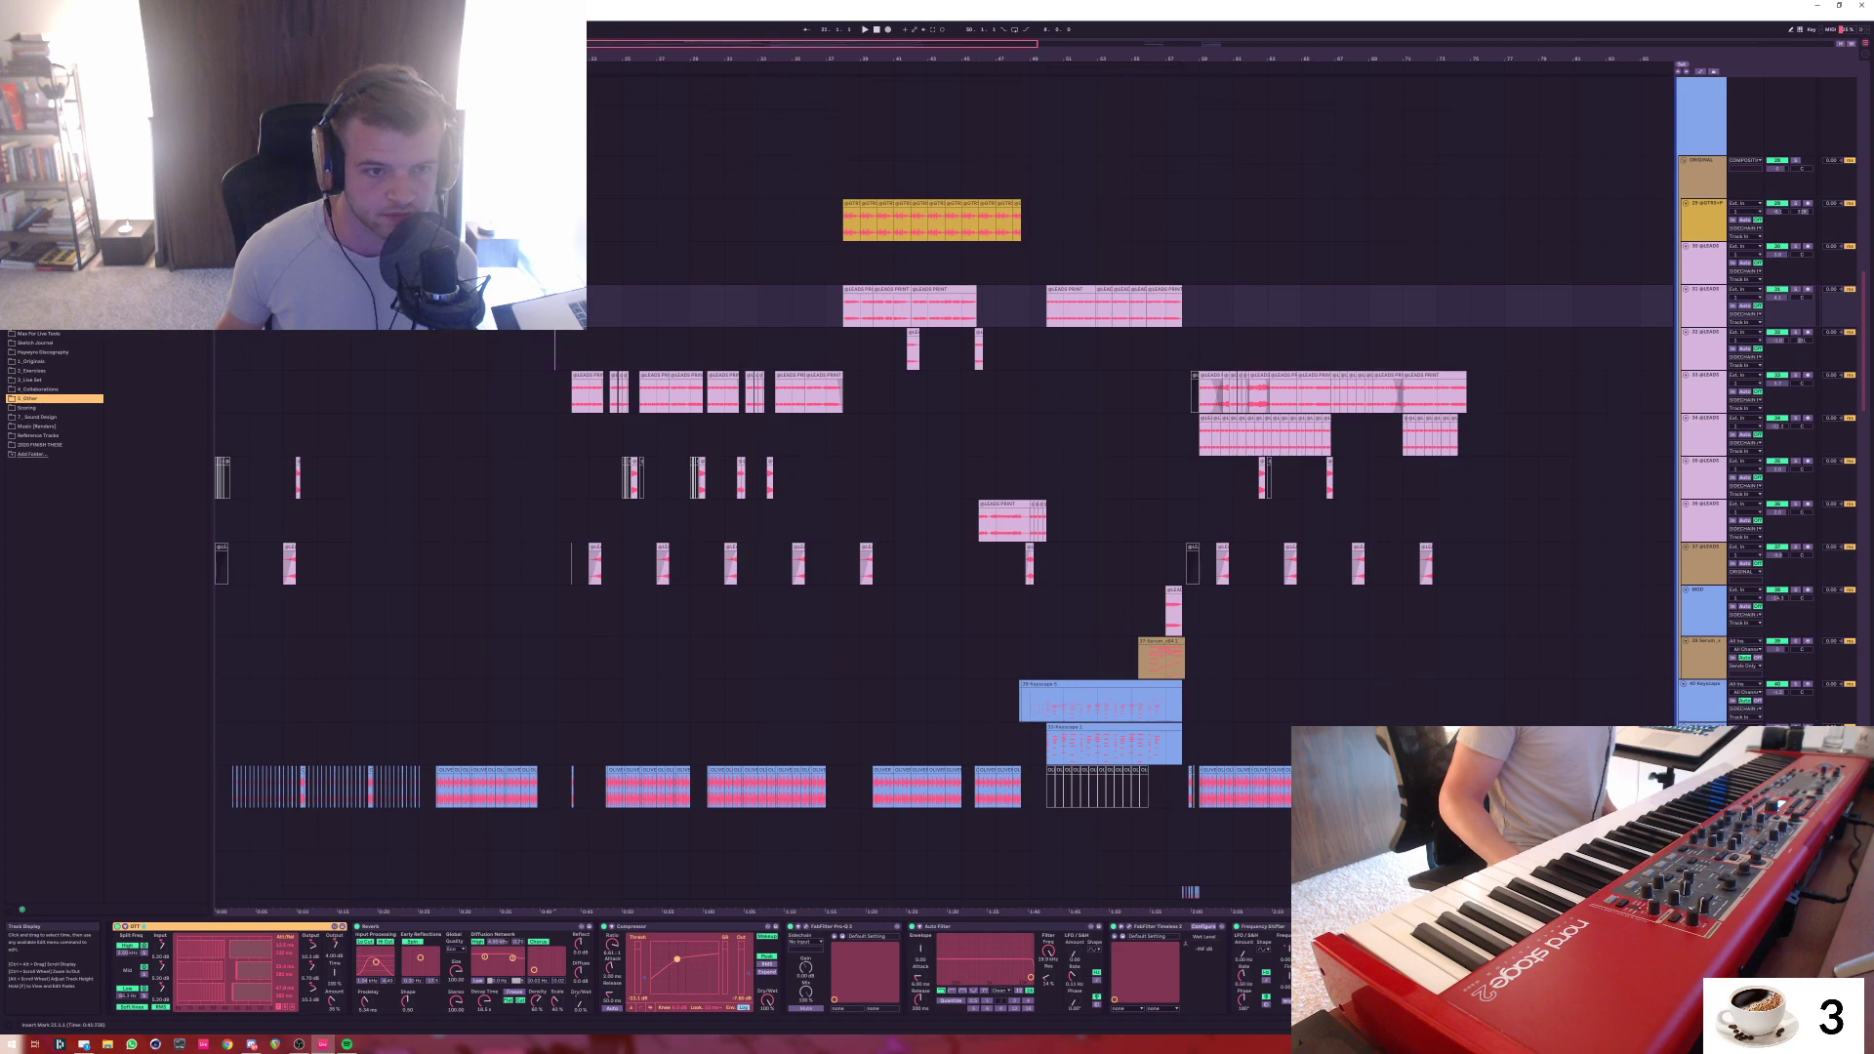
pyautogui.press('Down')
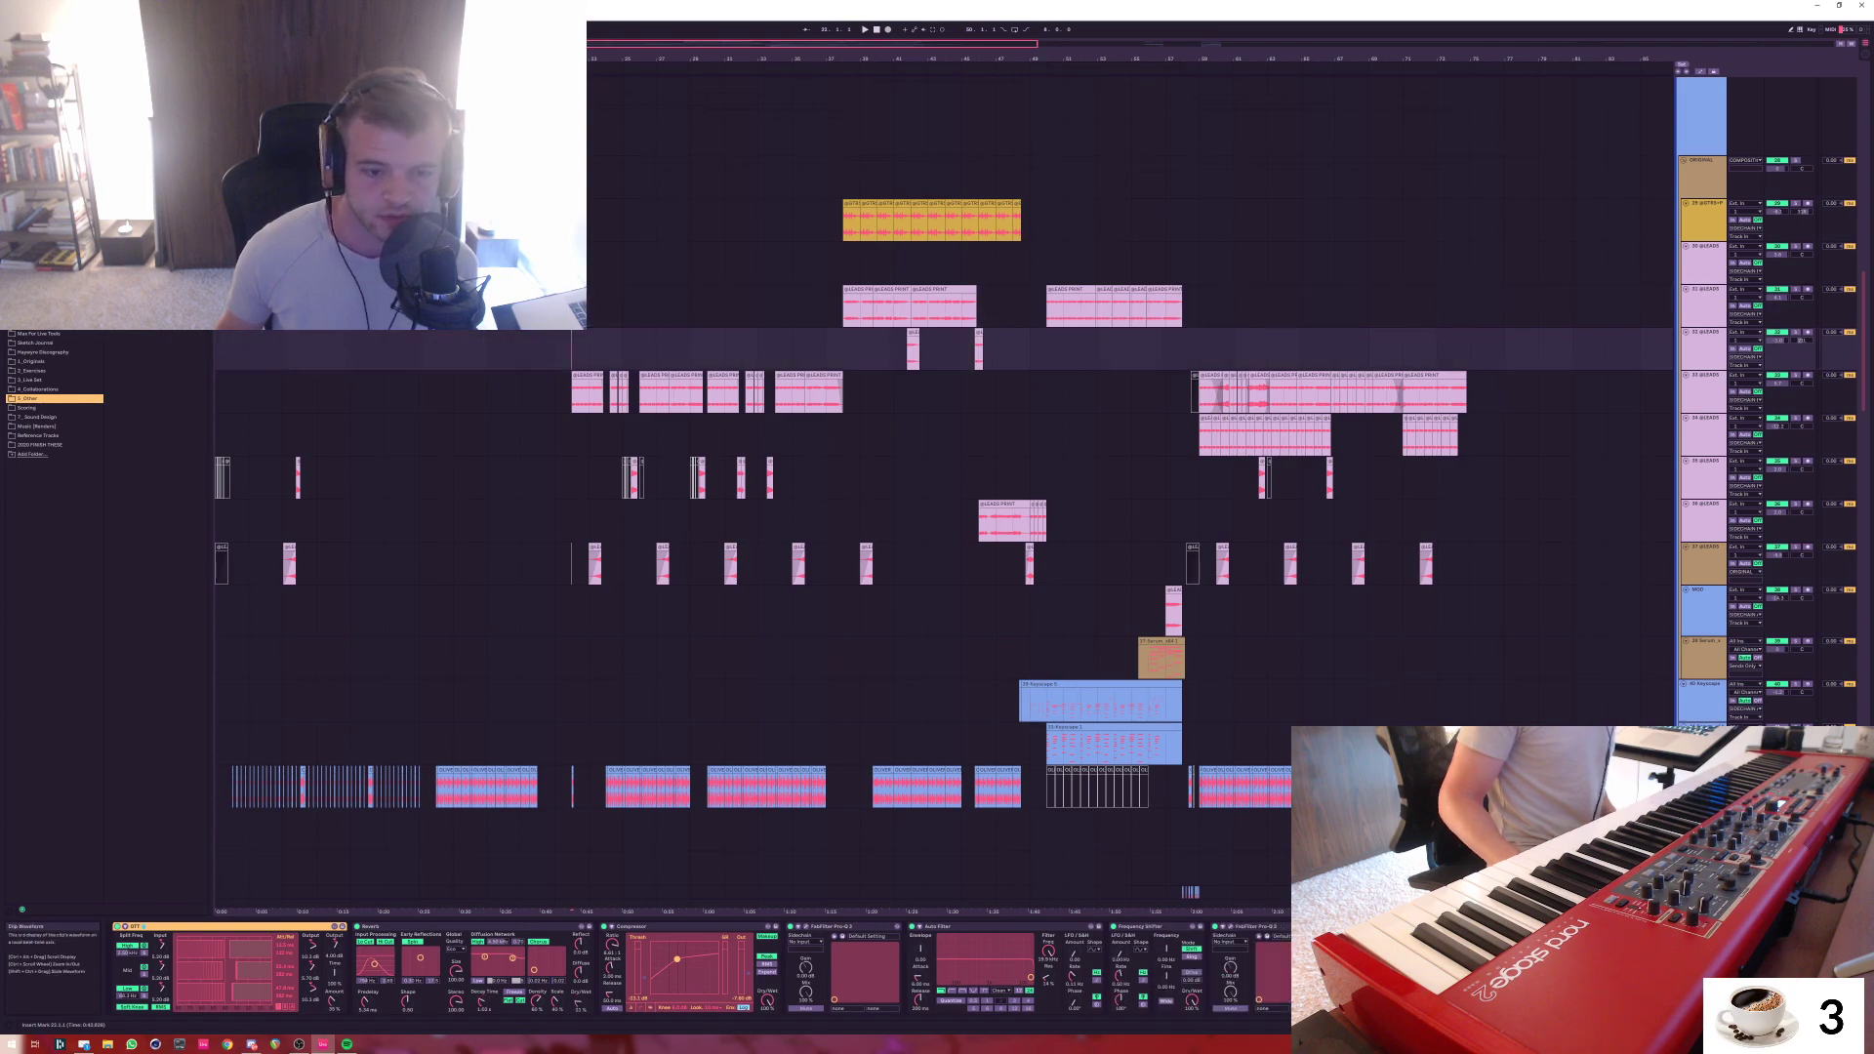
pyautogui.scroll(10, 943, 488)
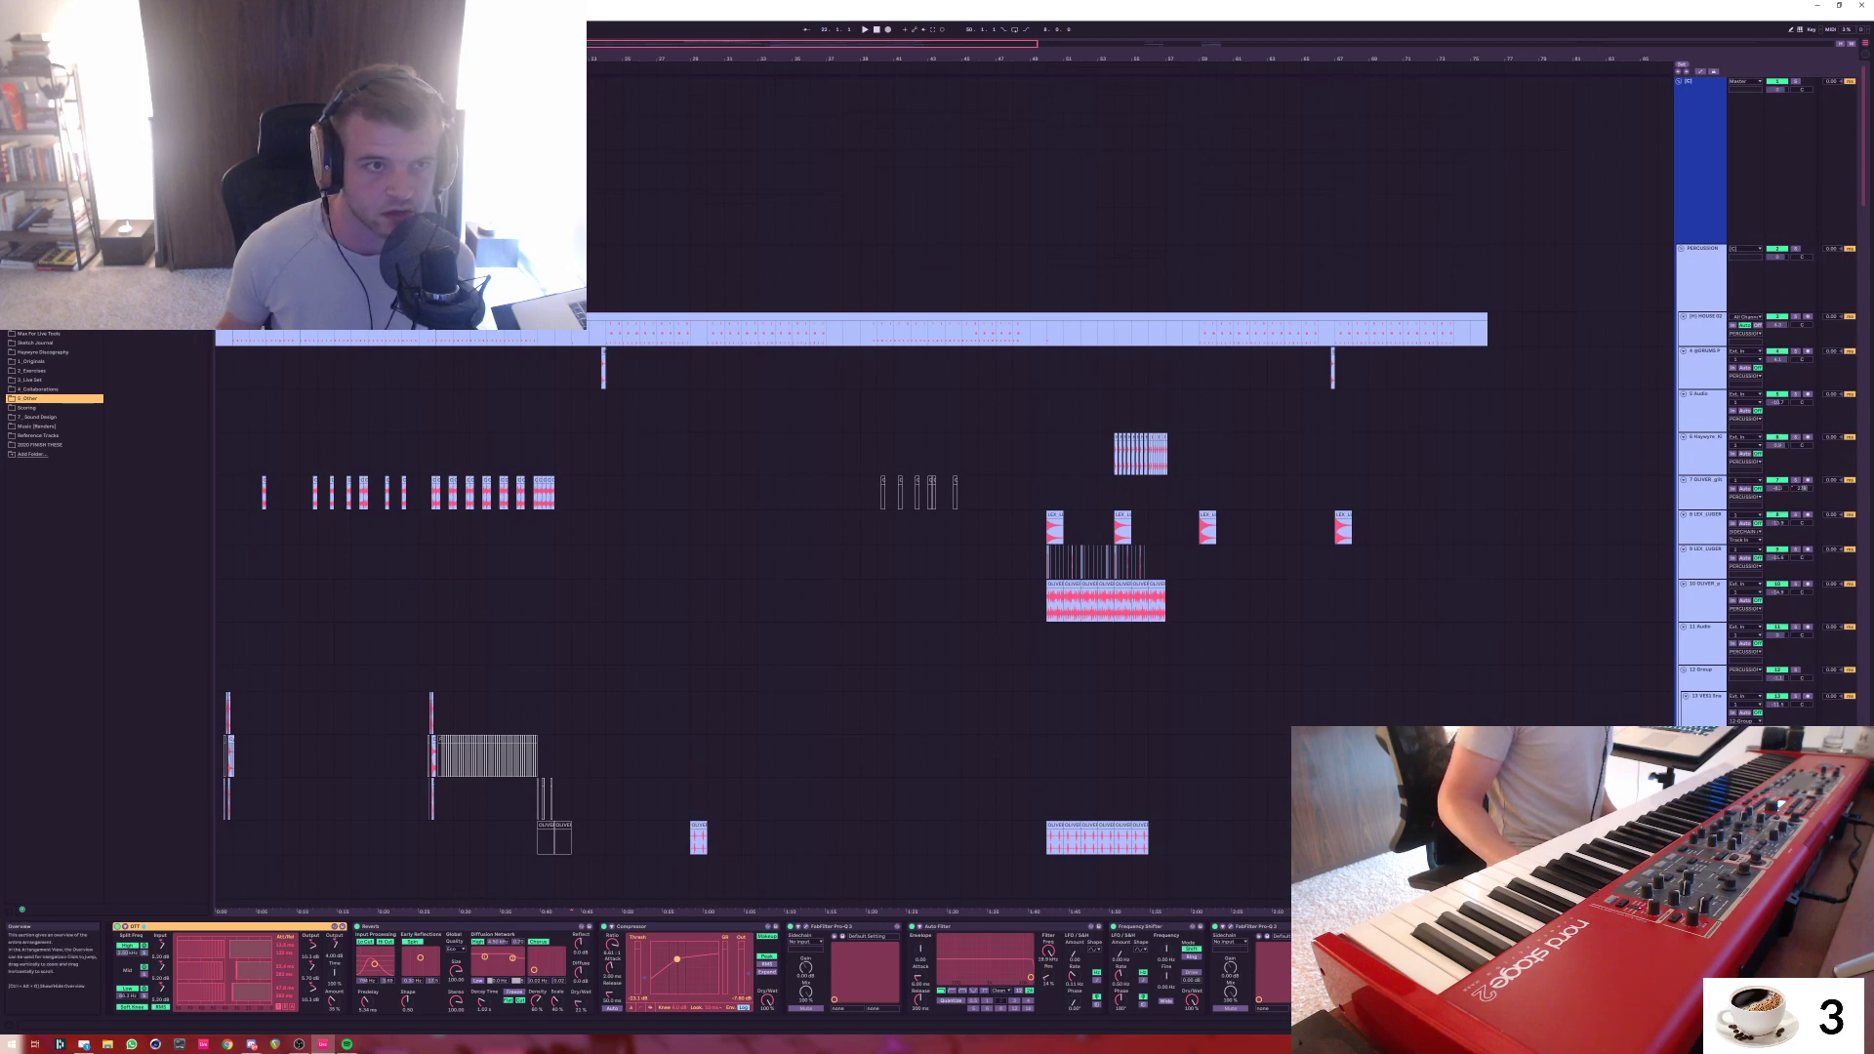
pyautogui.moveTo(406, 43); pyautogui.dragTo(406, 97)
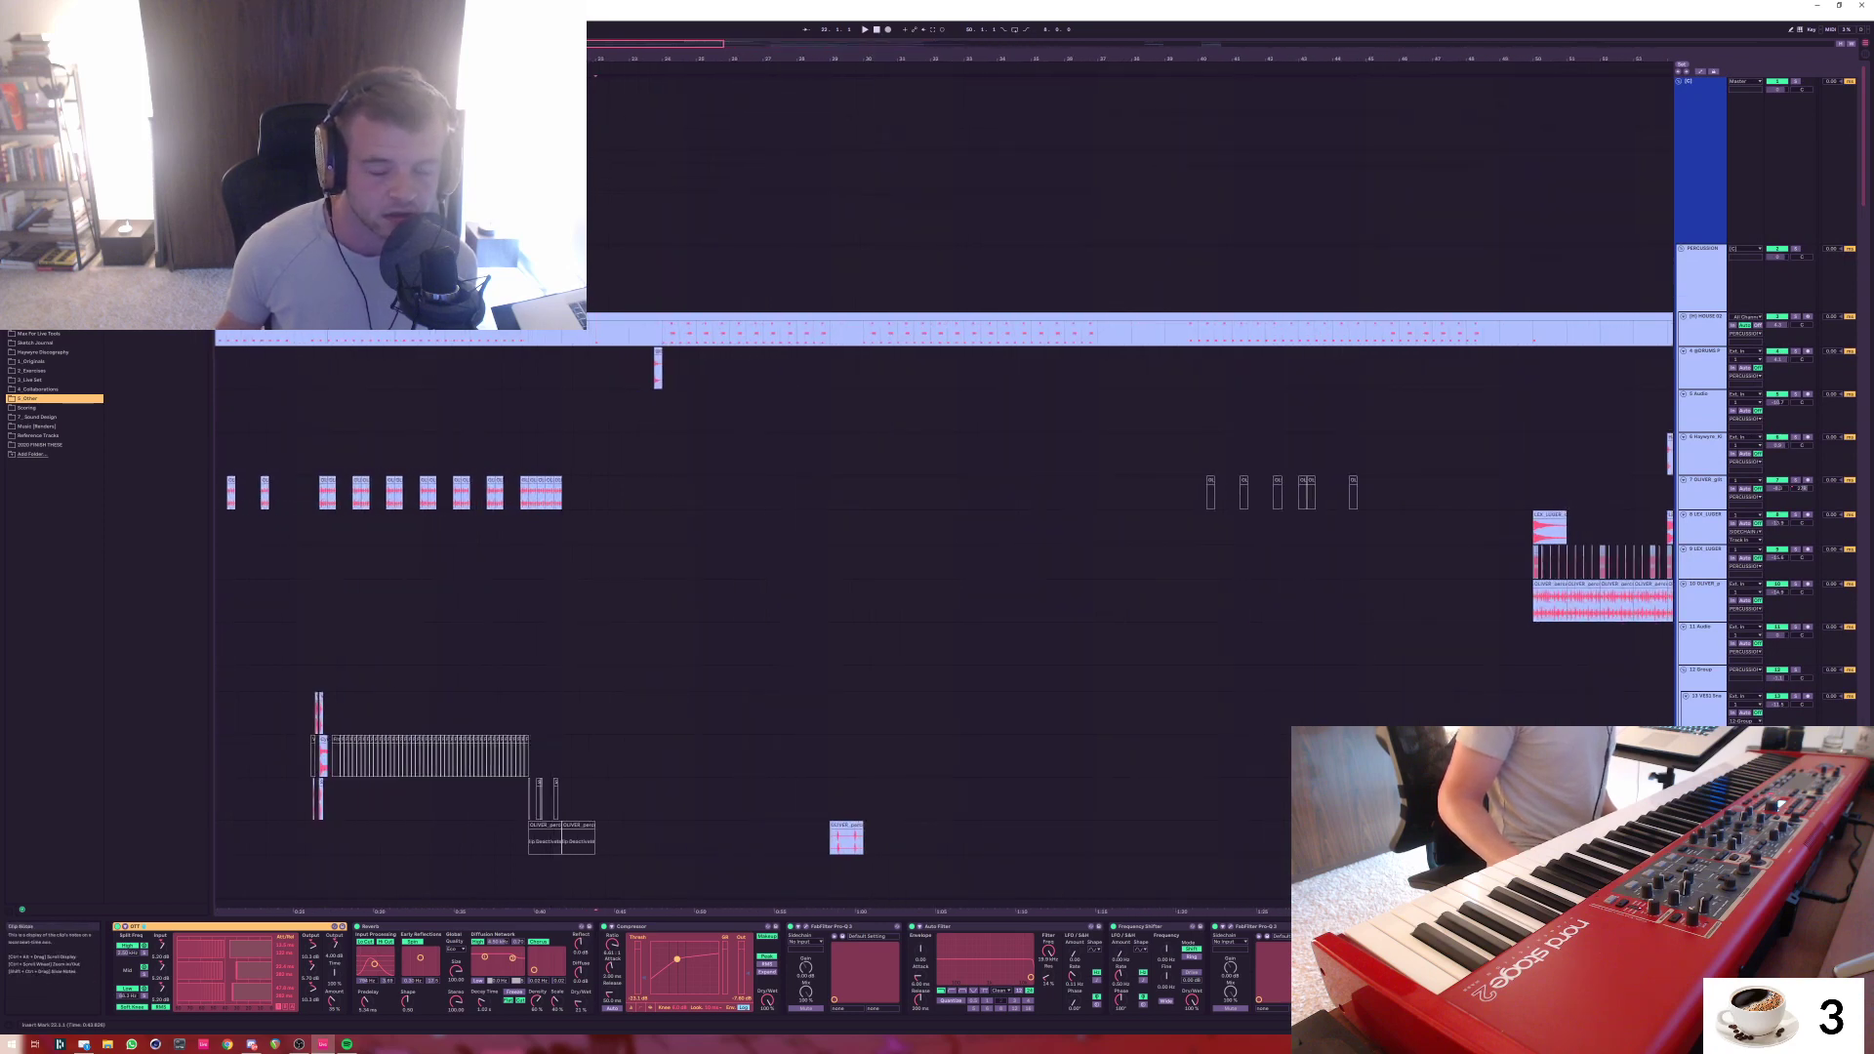
pyautogui.moveTo(597, 356)
pyautogui.mouseDown()
pyautogui.moveTo(695, 356)
pyautogui.moveTo(658, 367)
pyautogui.moveTo(595, 334)
pyautogui.mouseUp()
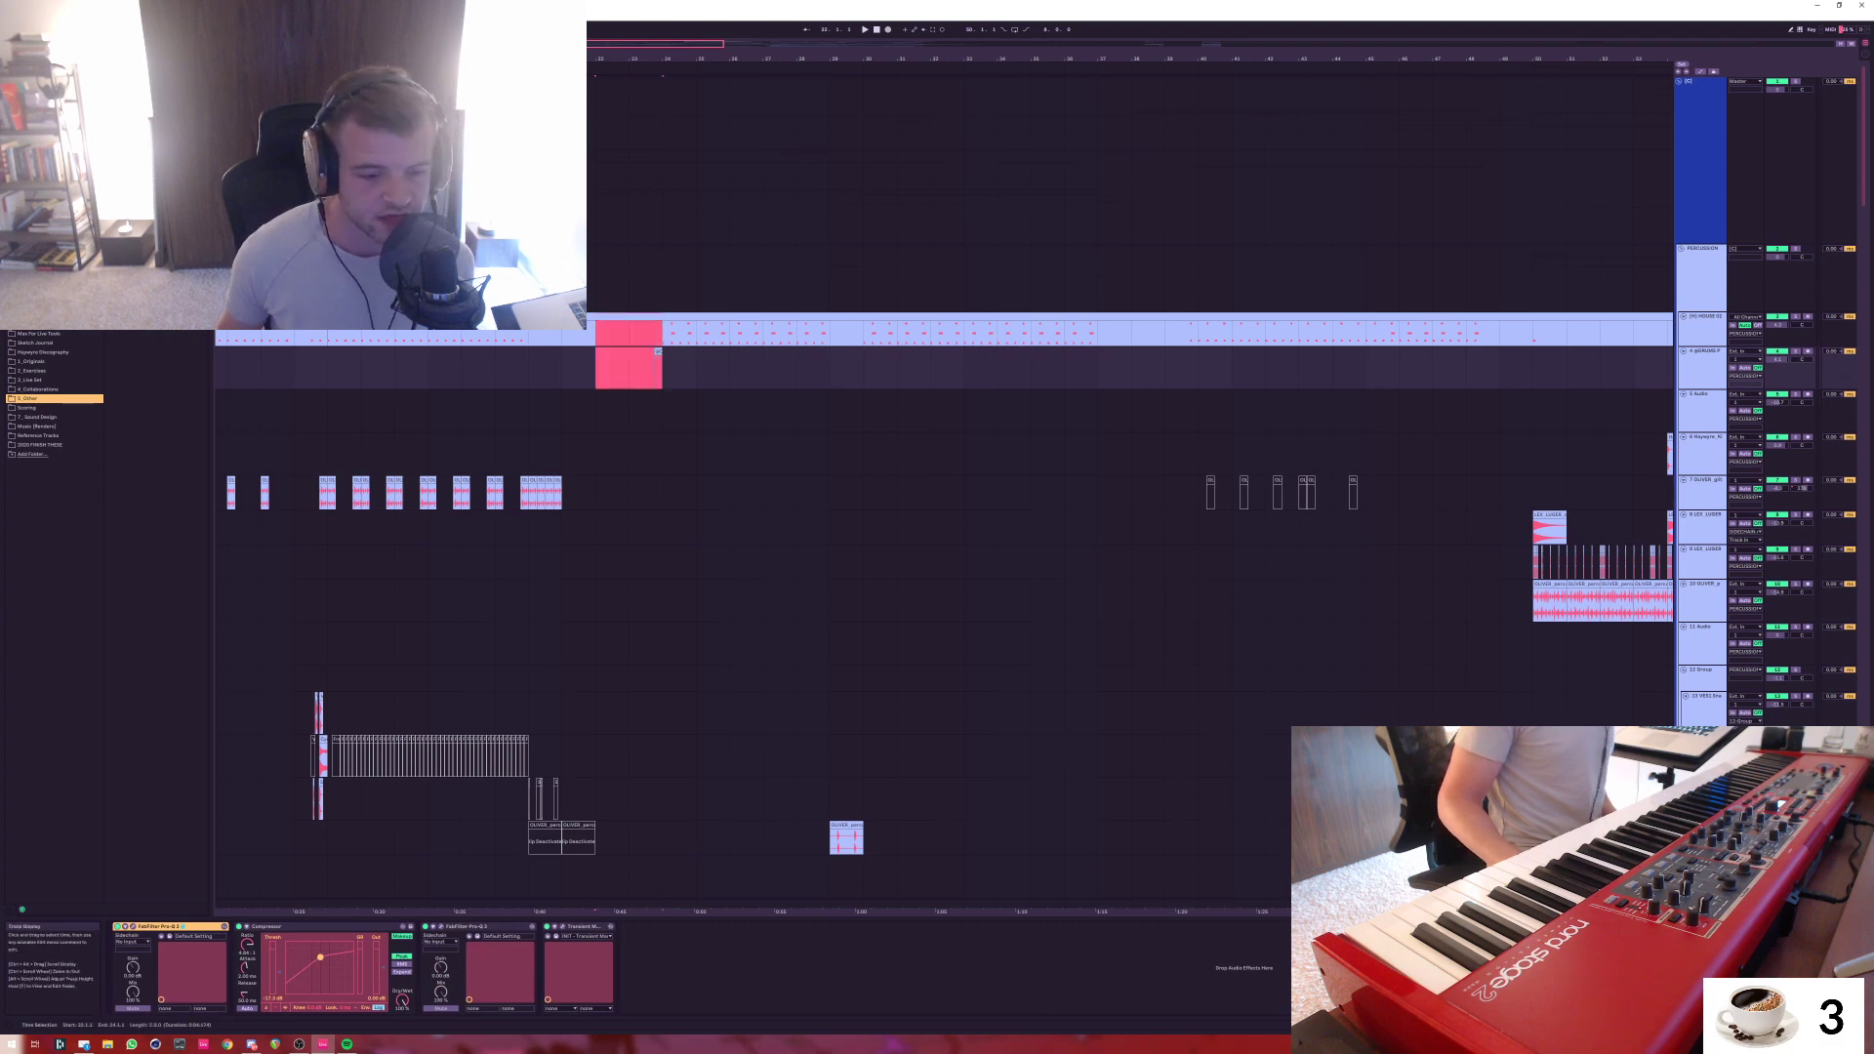
pyautogui.click(659, 353)
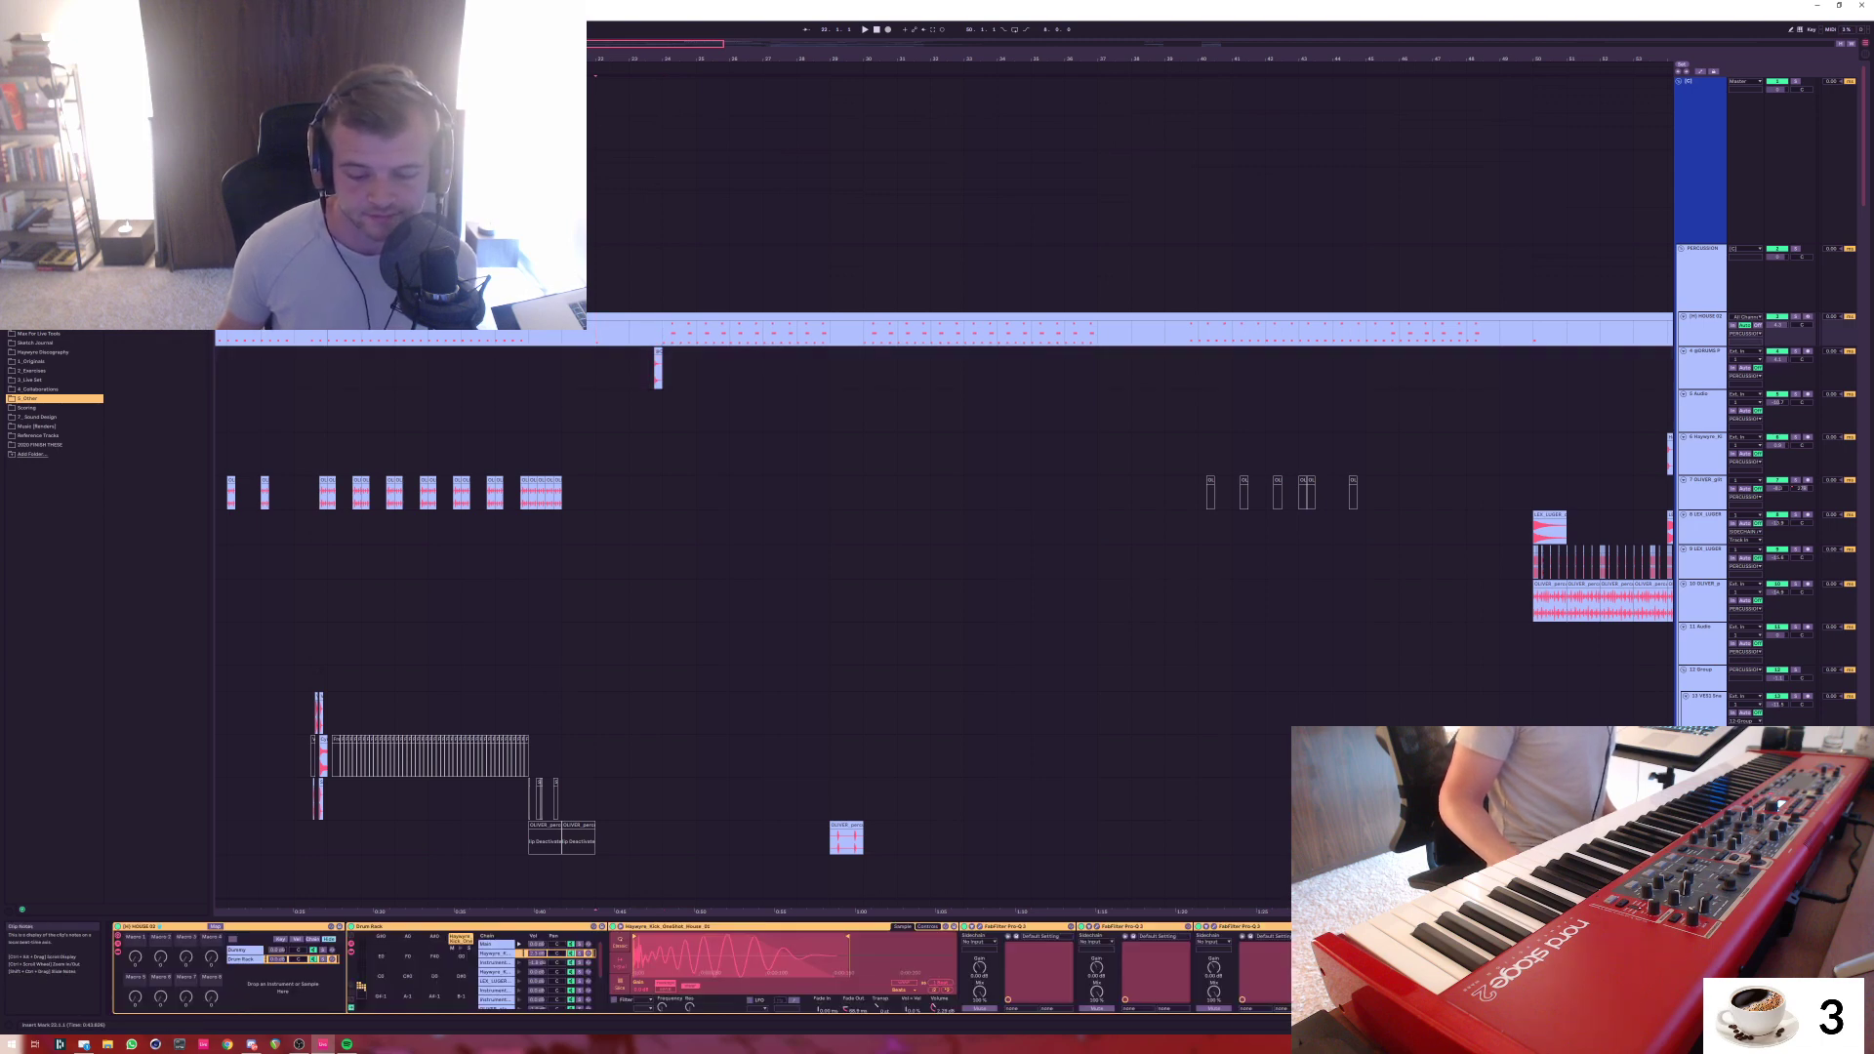
pyautogui.keyDown('shift'); pyautogui.click(659, 356); pyautogui.keyUp('shift')
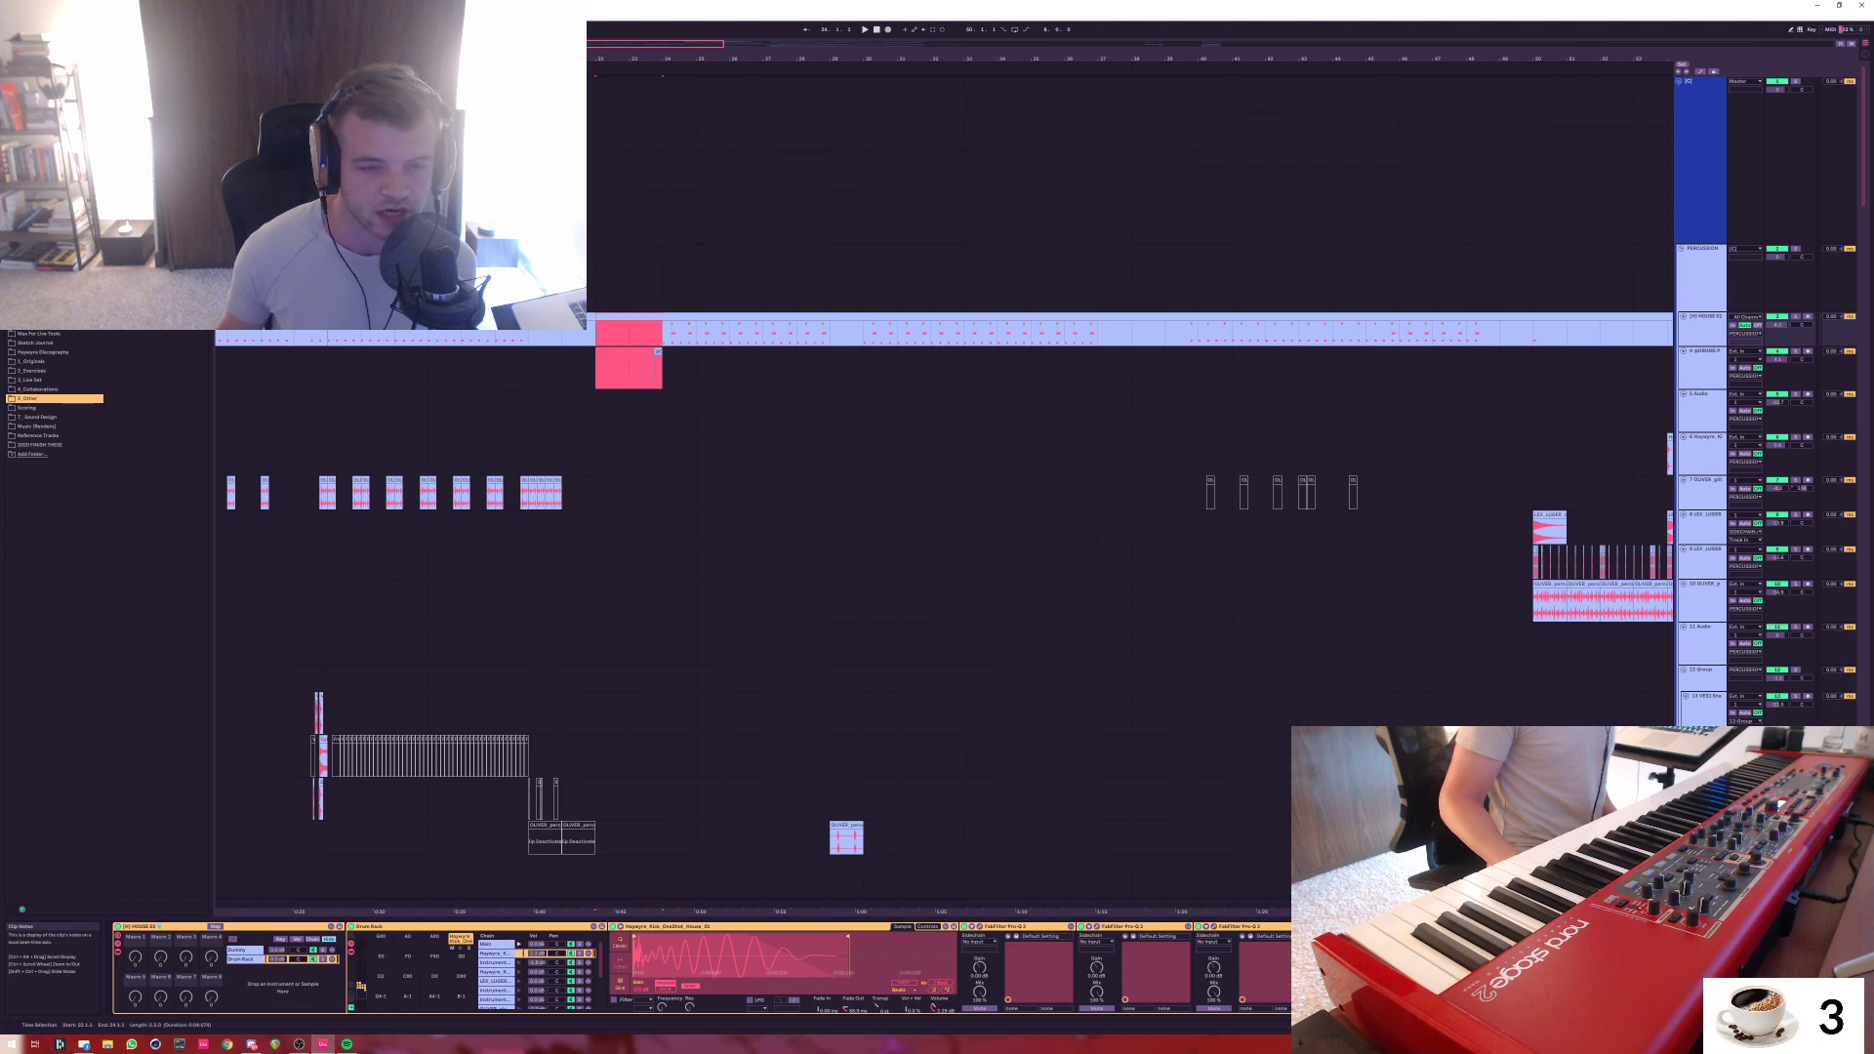
pyautogui.click(658, 367)
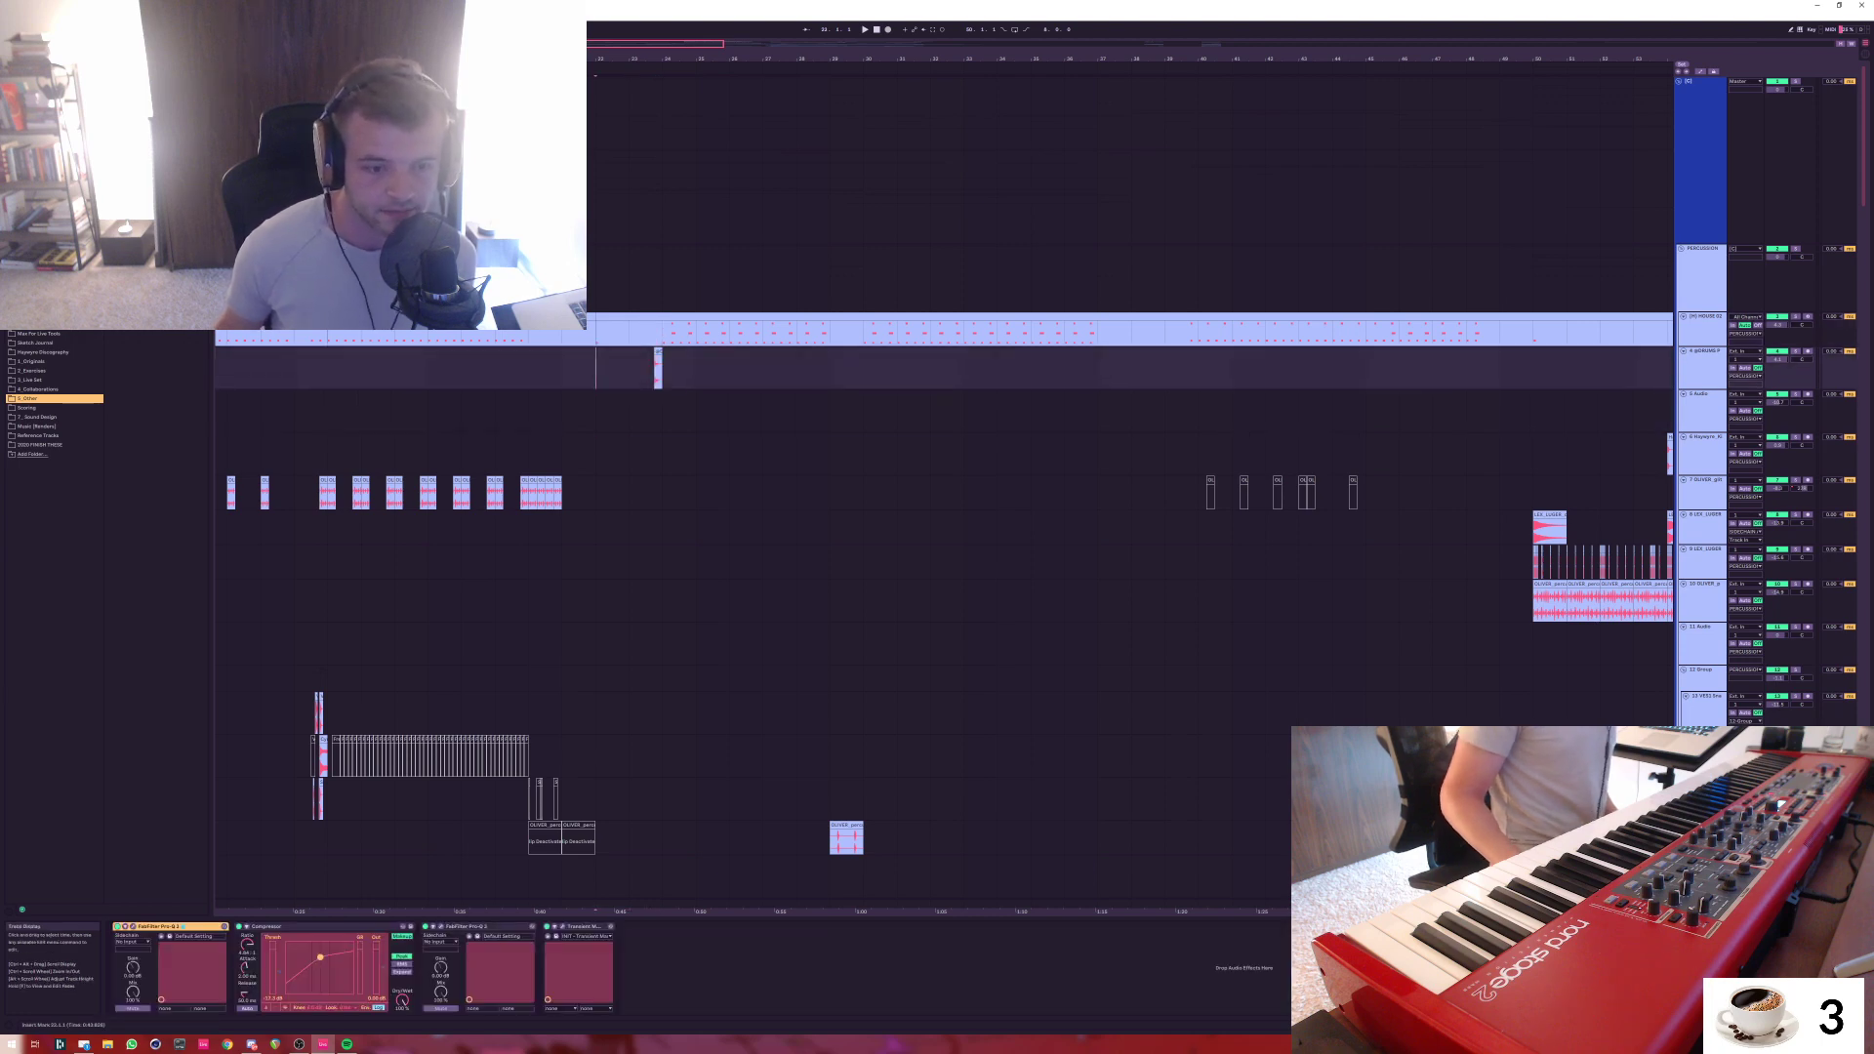
pyautogui.click(596, 332)
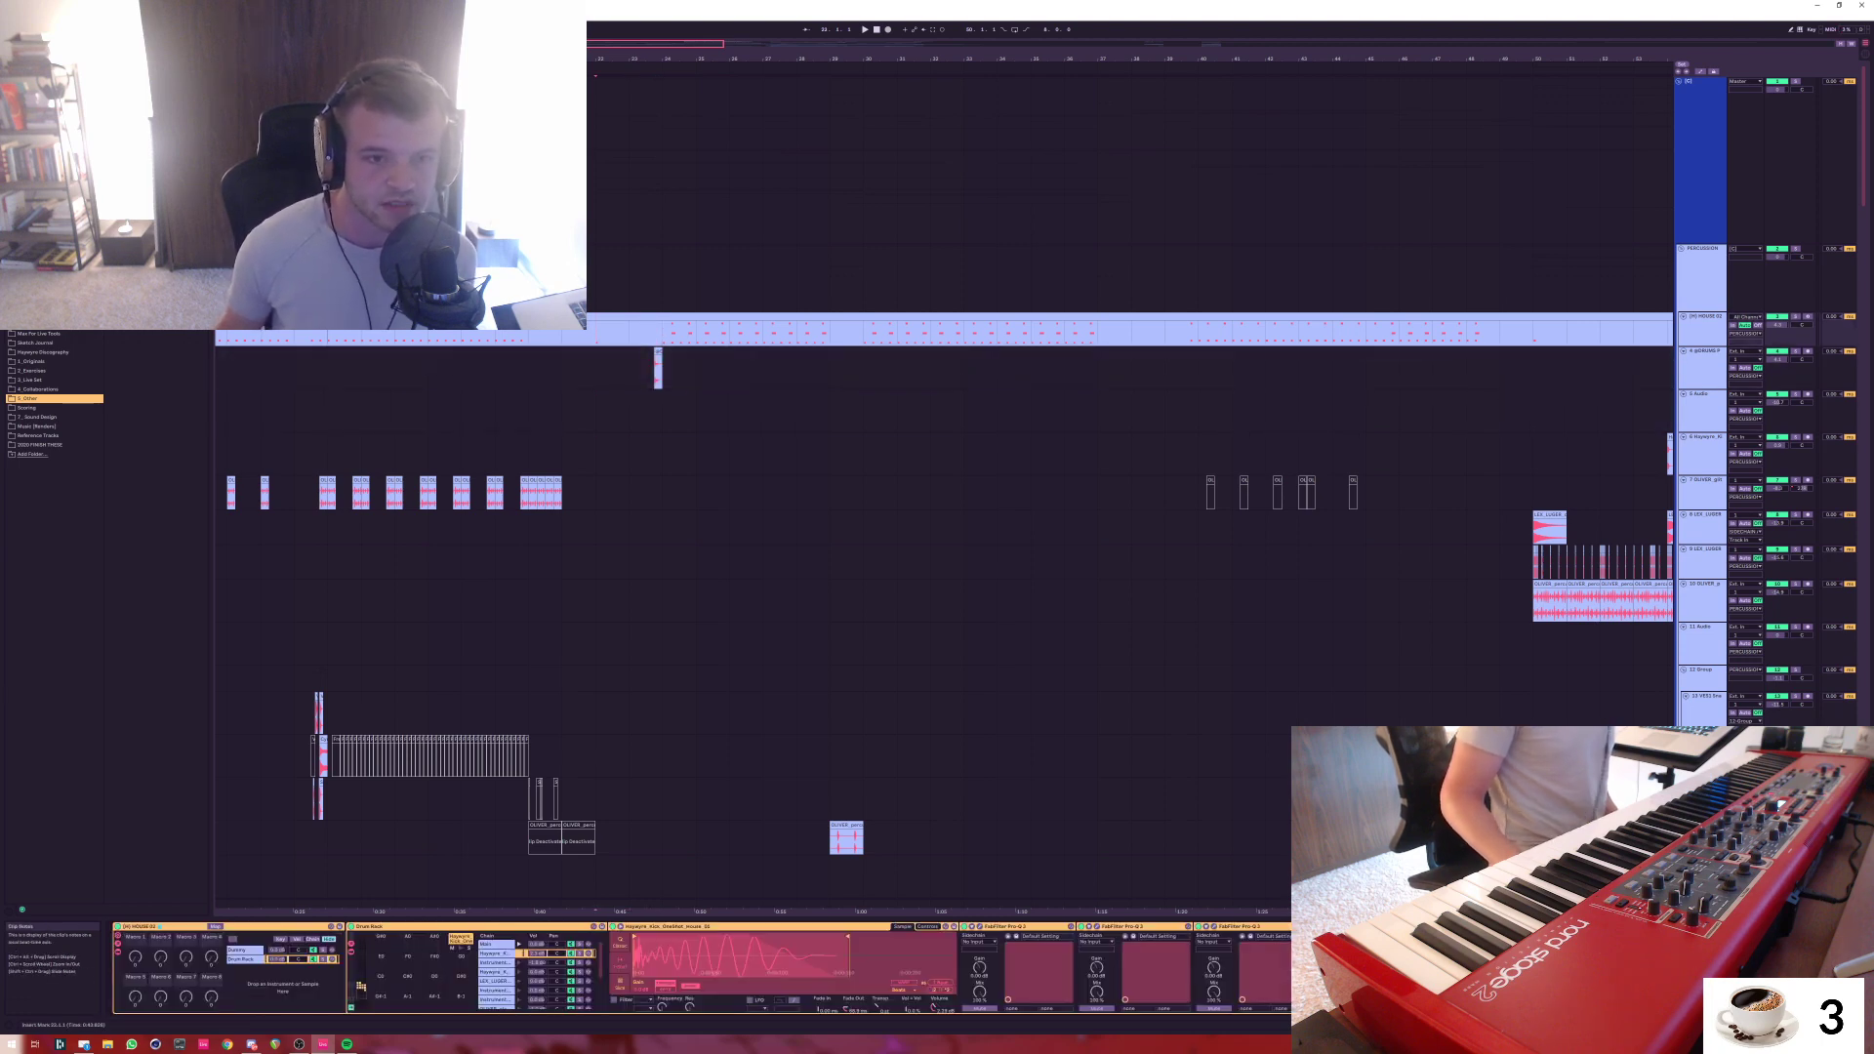
pyautogui.moveTo(596, 332); pyautogui.dragTo(660, 367)
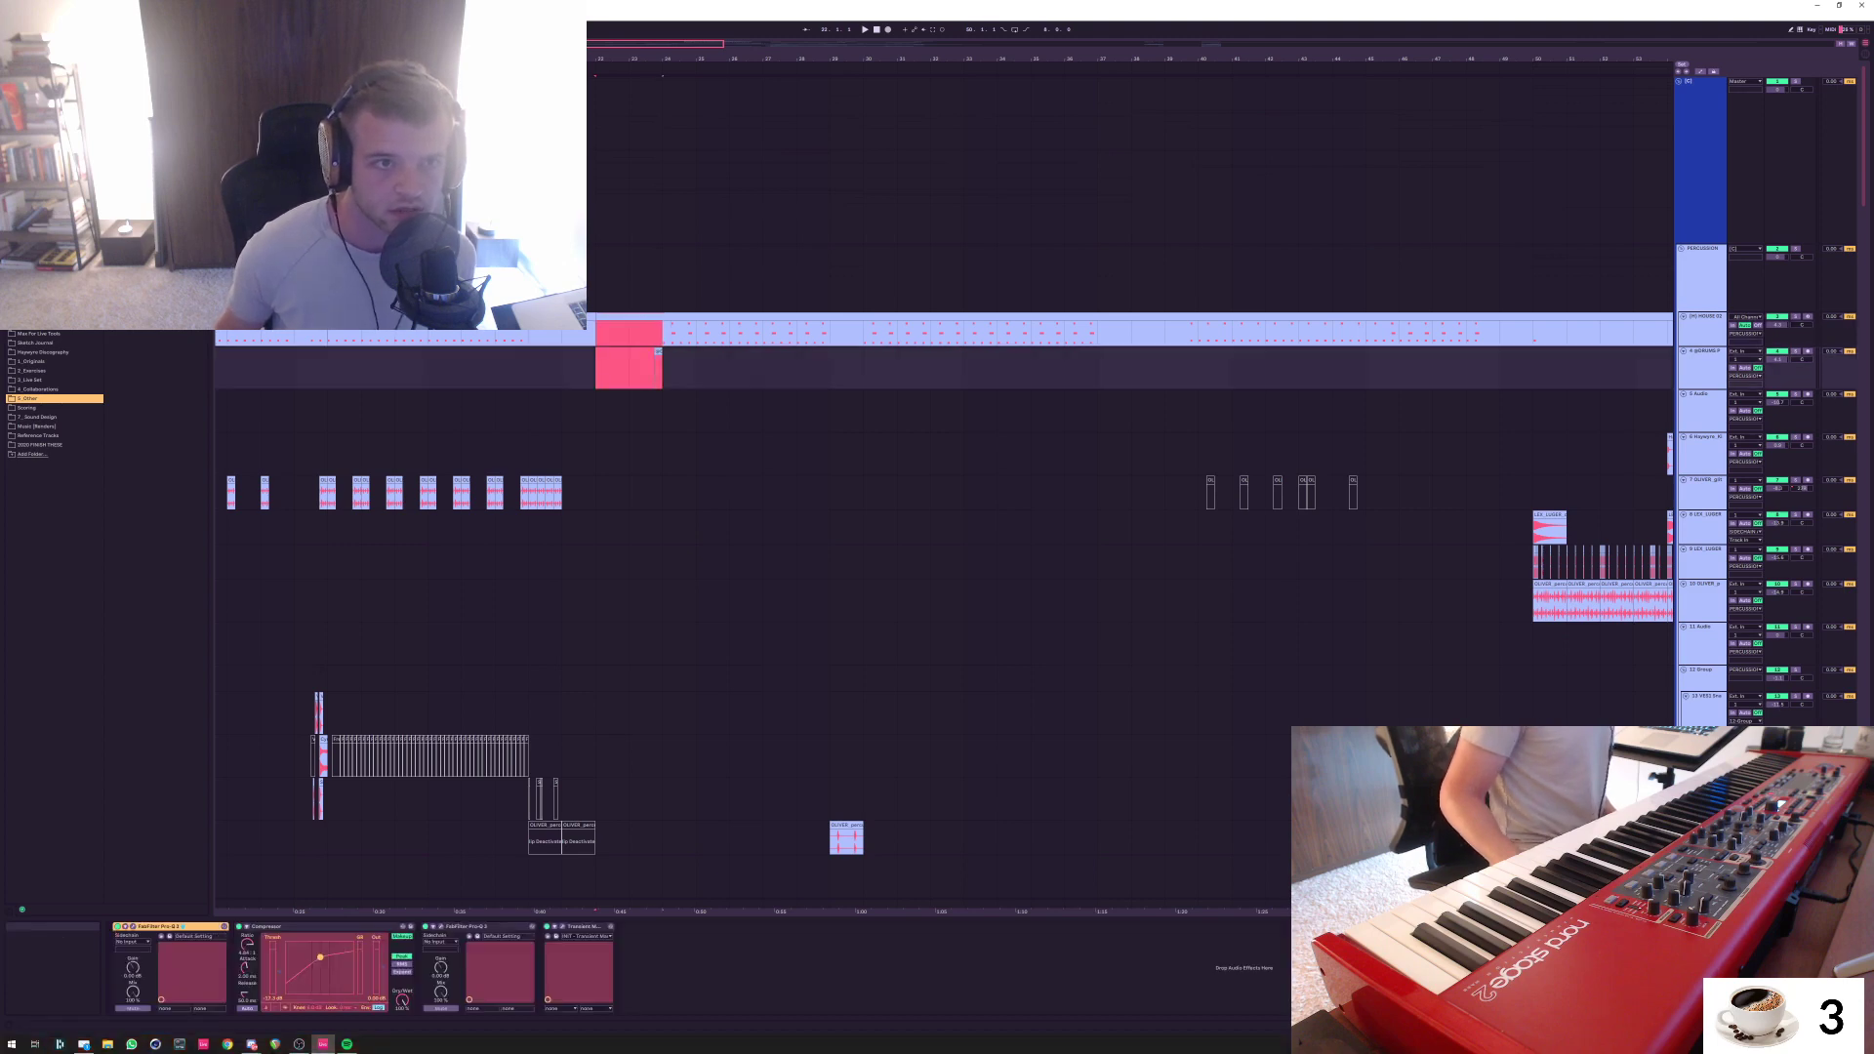
# Extend the selected range further into the section across the same two percussion tracks and examine the layers beneath
pyautogui.hscroll(1, 944, 585)
pyautogui.press('space')
pyautogui.scroll(-3, 944, 585)
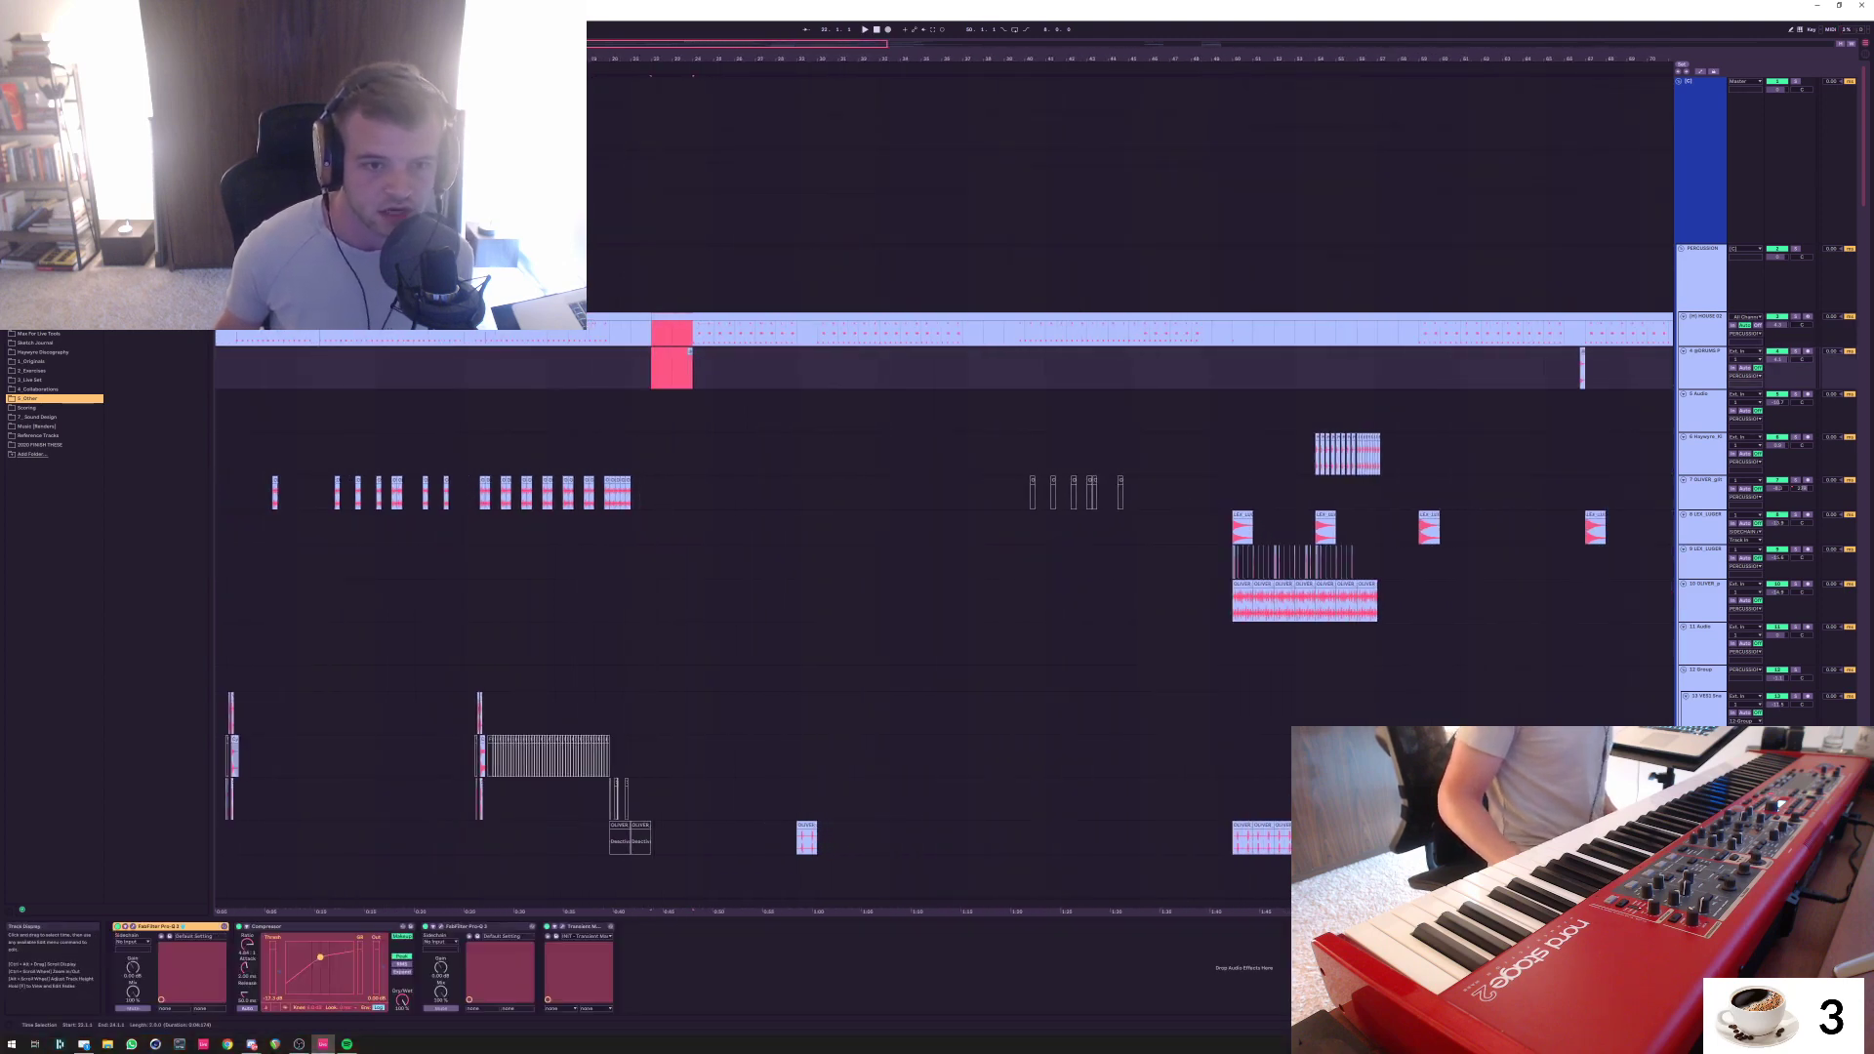
pyautogui.moveTo(651, 332); pyautogui.dragTo(796, 367)
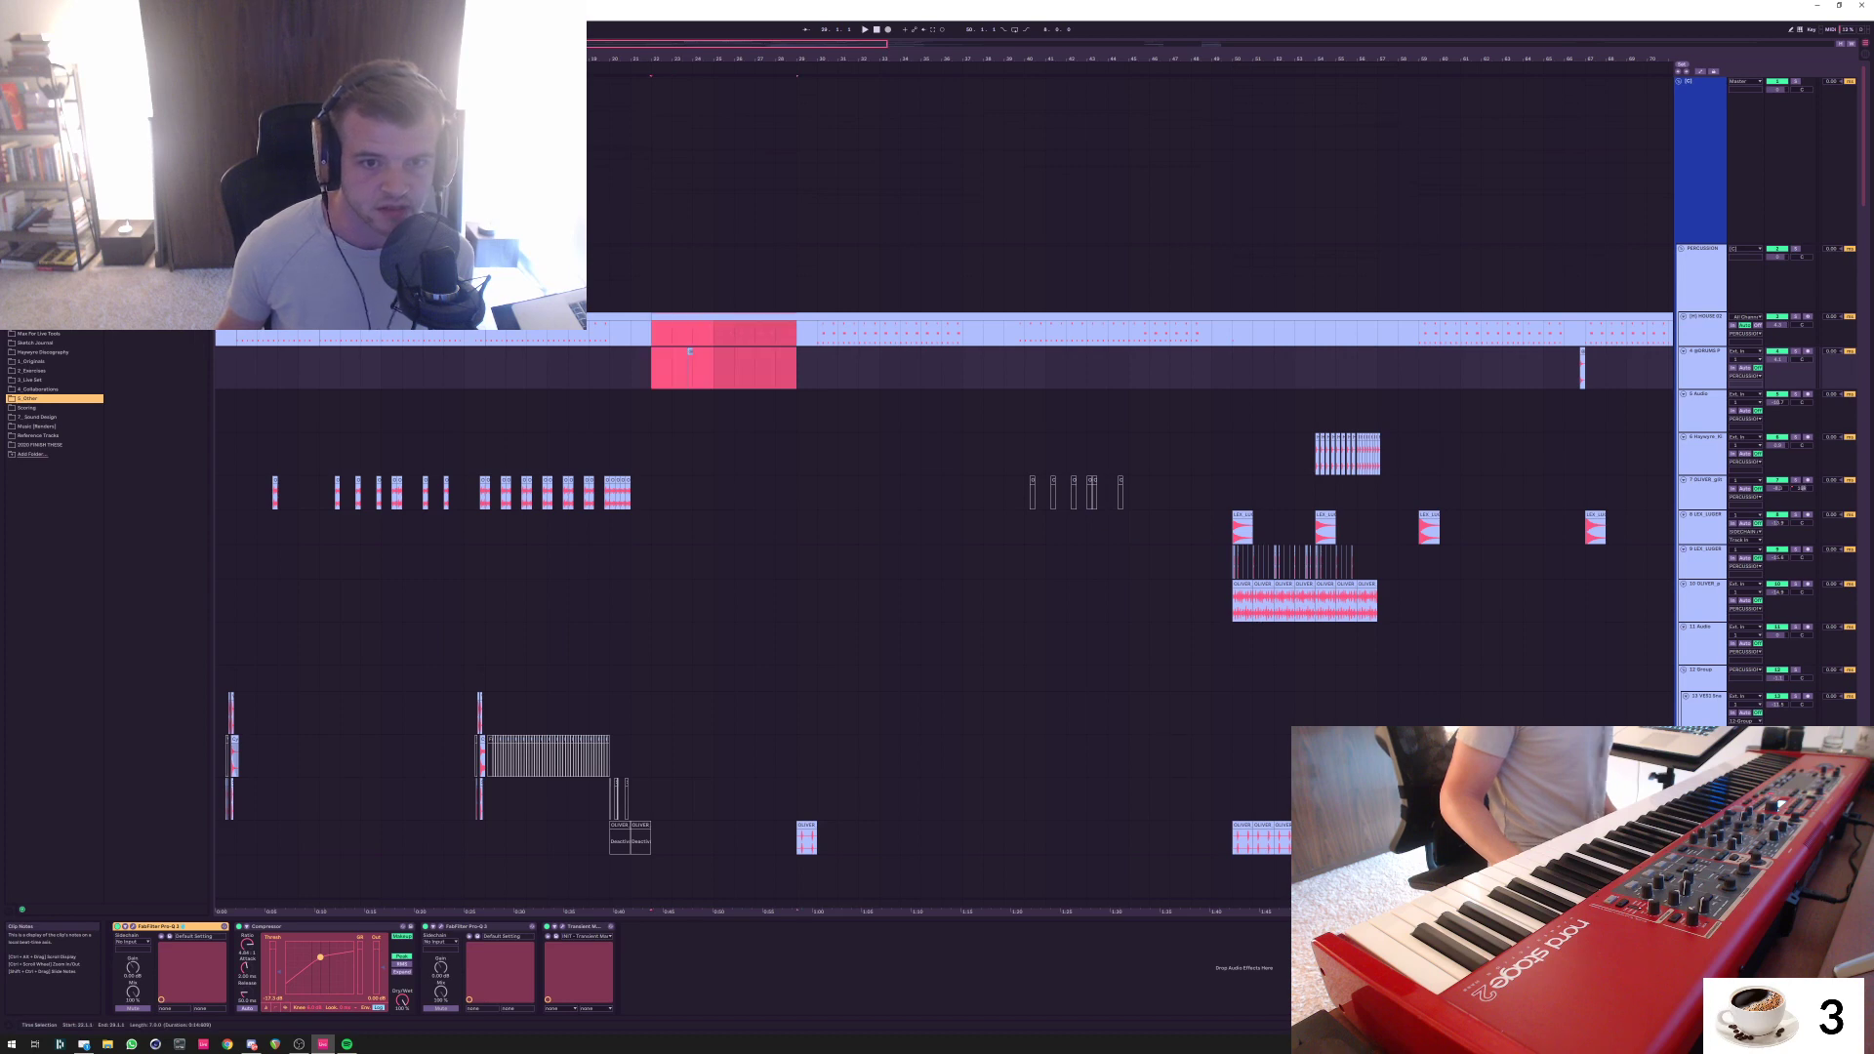
pyautogui.hotkey('shift', 'Right')
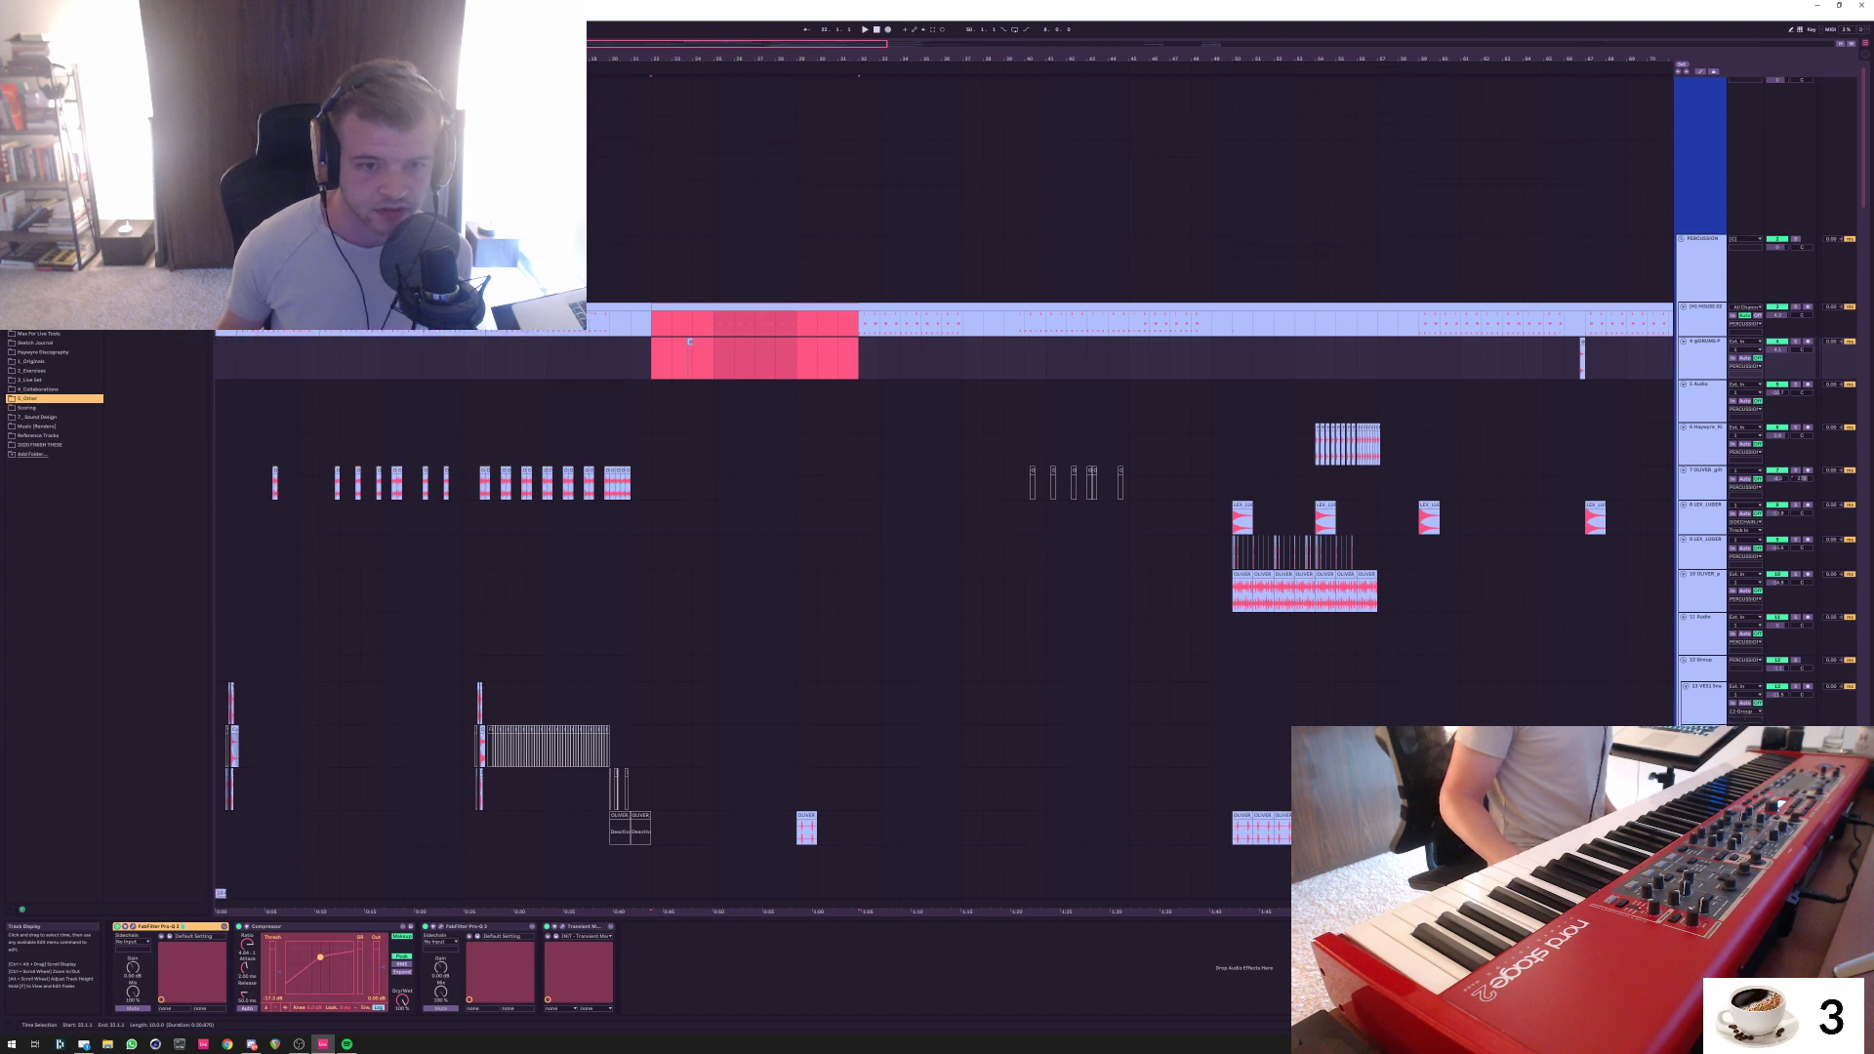
pyautogui.scroll(-2, 937, 488)
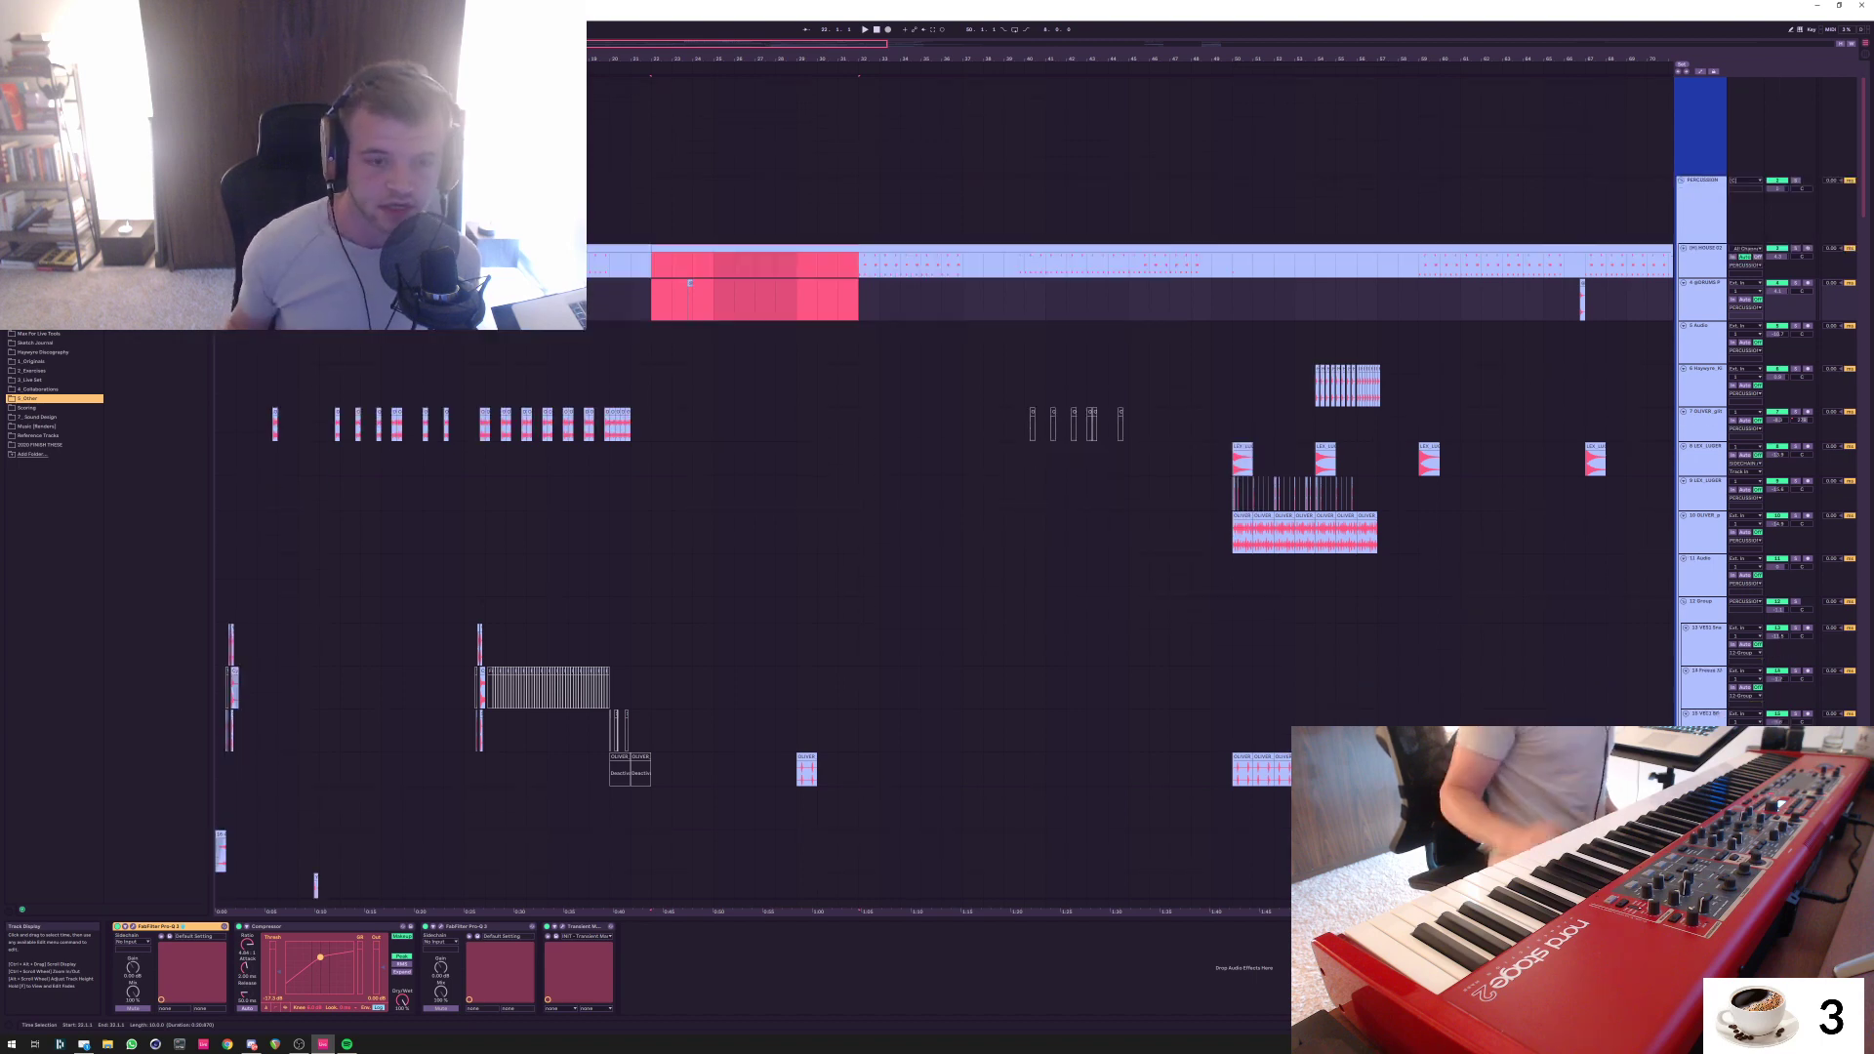
# Compare the long percussion clip across the arrangement and set the insertion marker at the start of the earlier section
pyautogui.press('-')
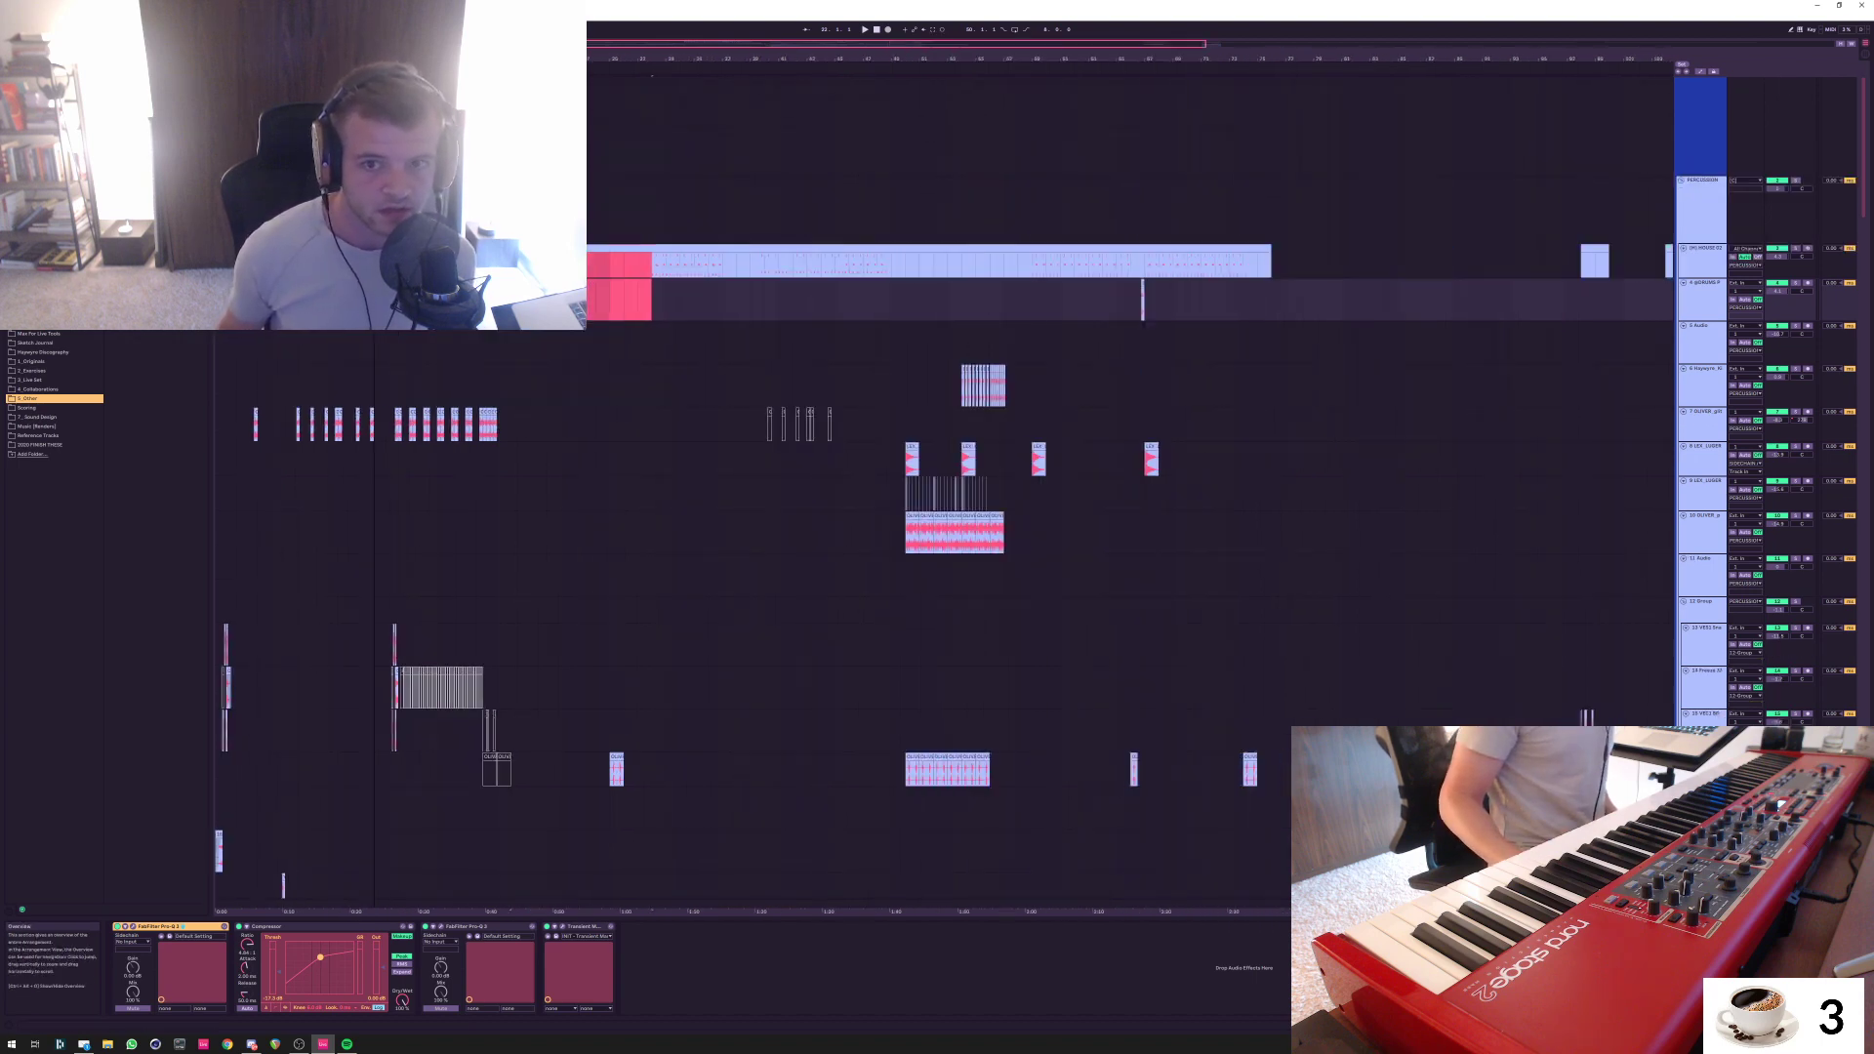
pyautogui.click(1024, 264)
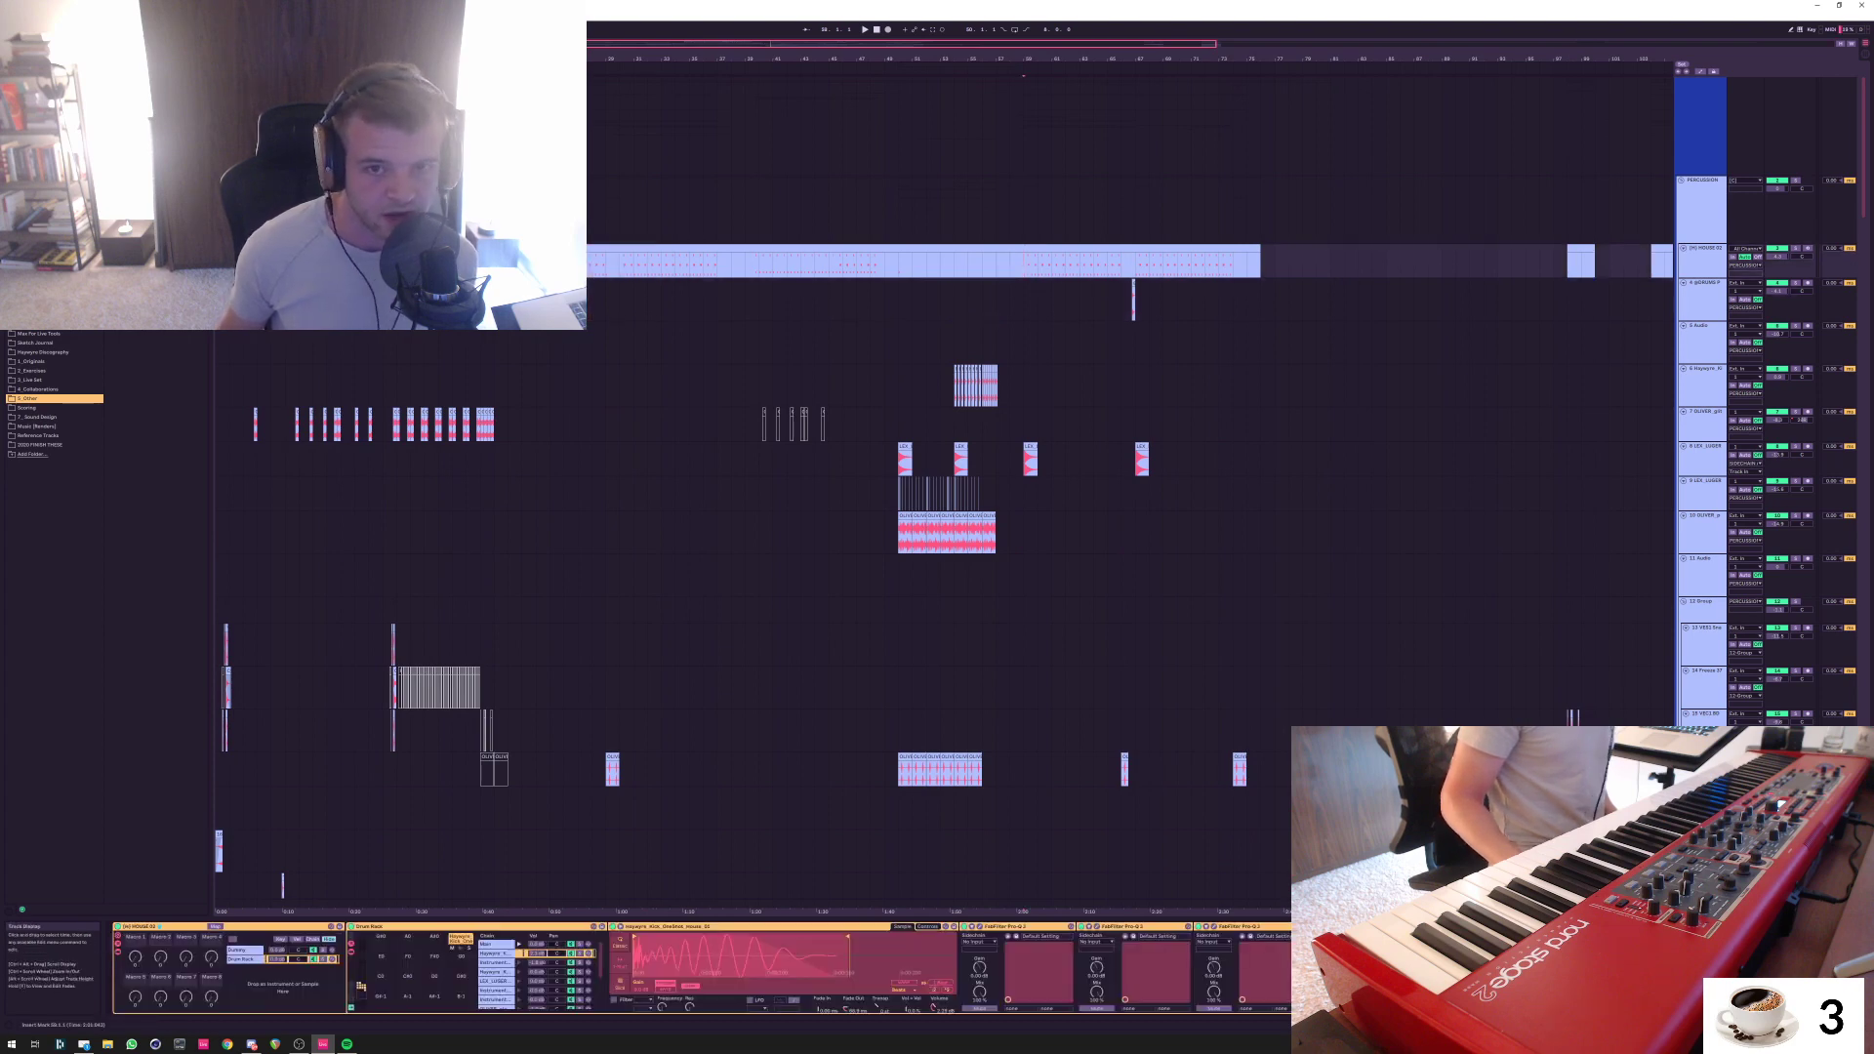
pyautogui.click(467, 298)
pyautogui.click(467, 263)
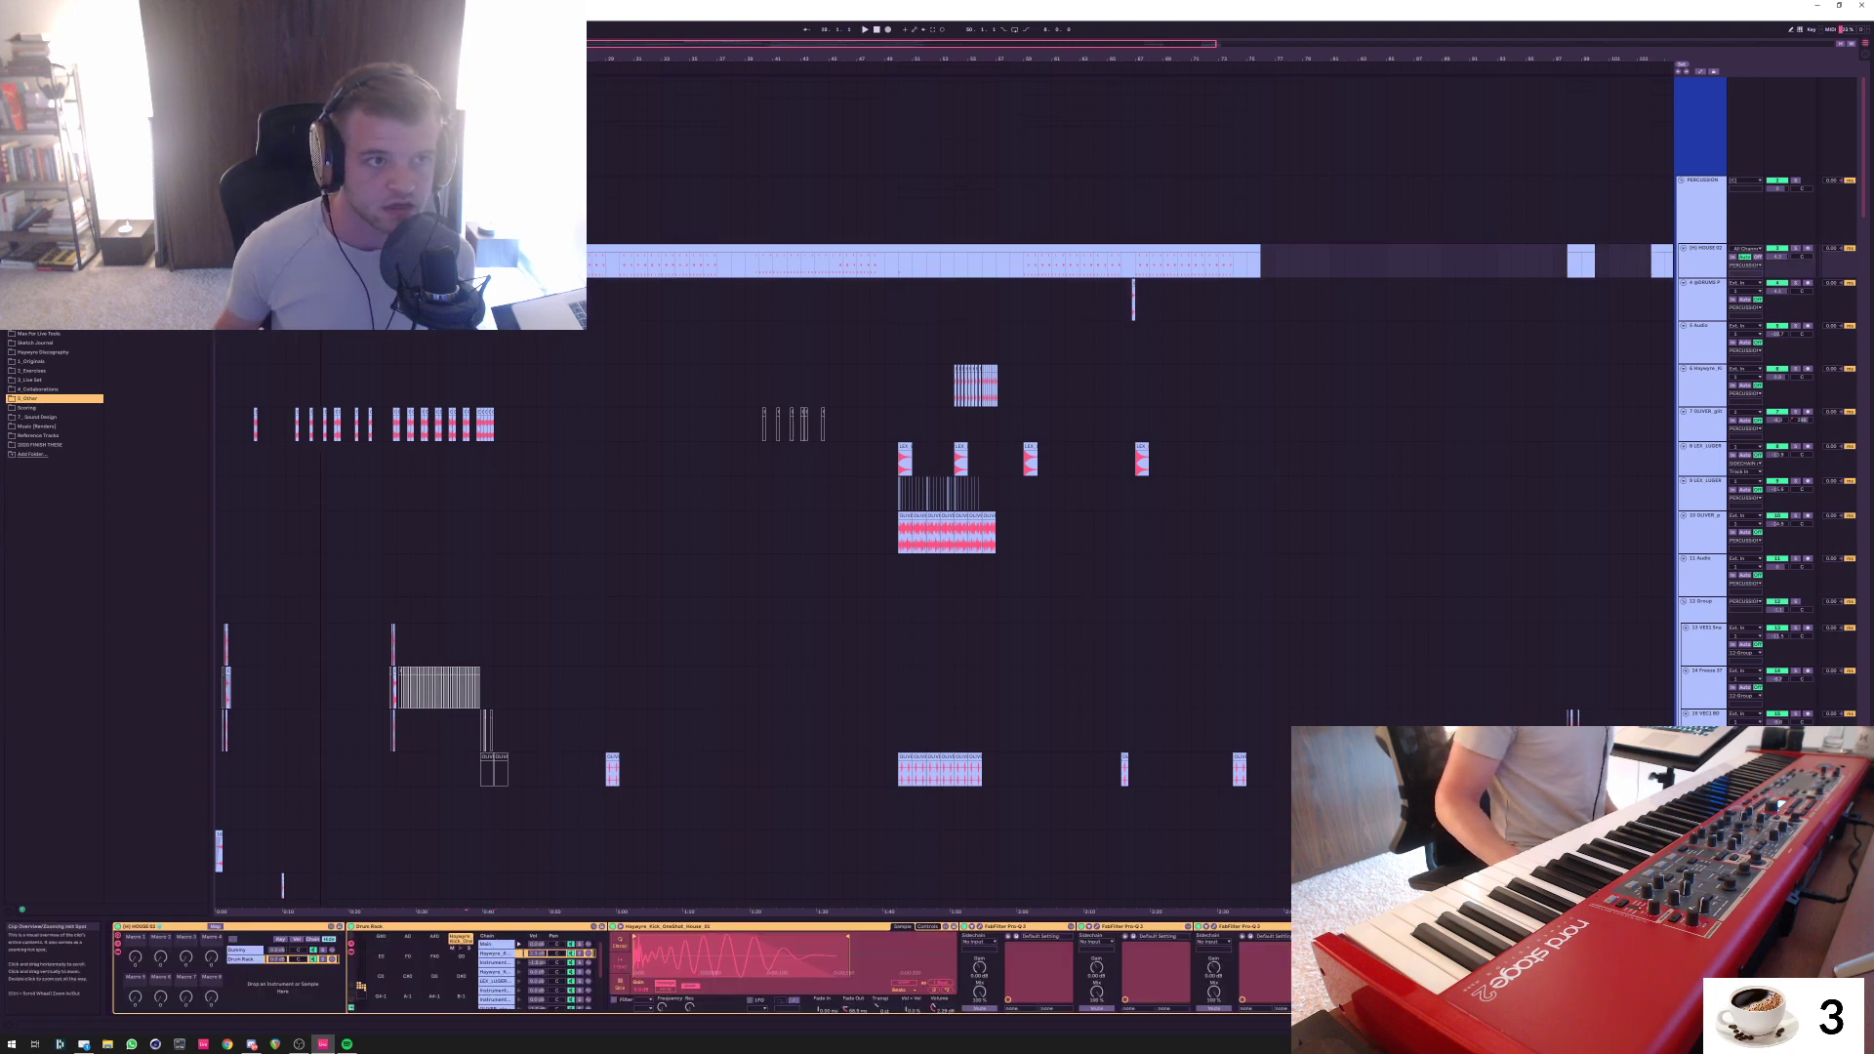
pyautogui.press('+')
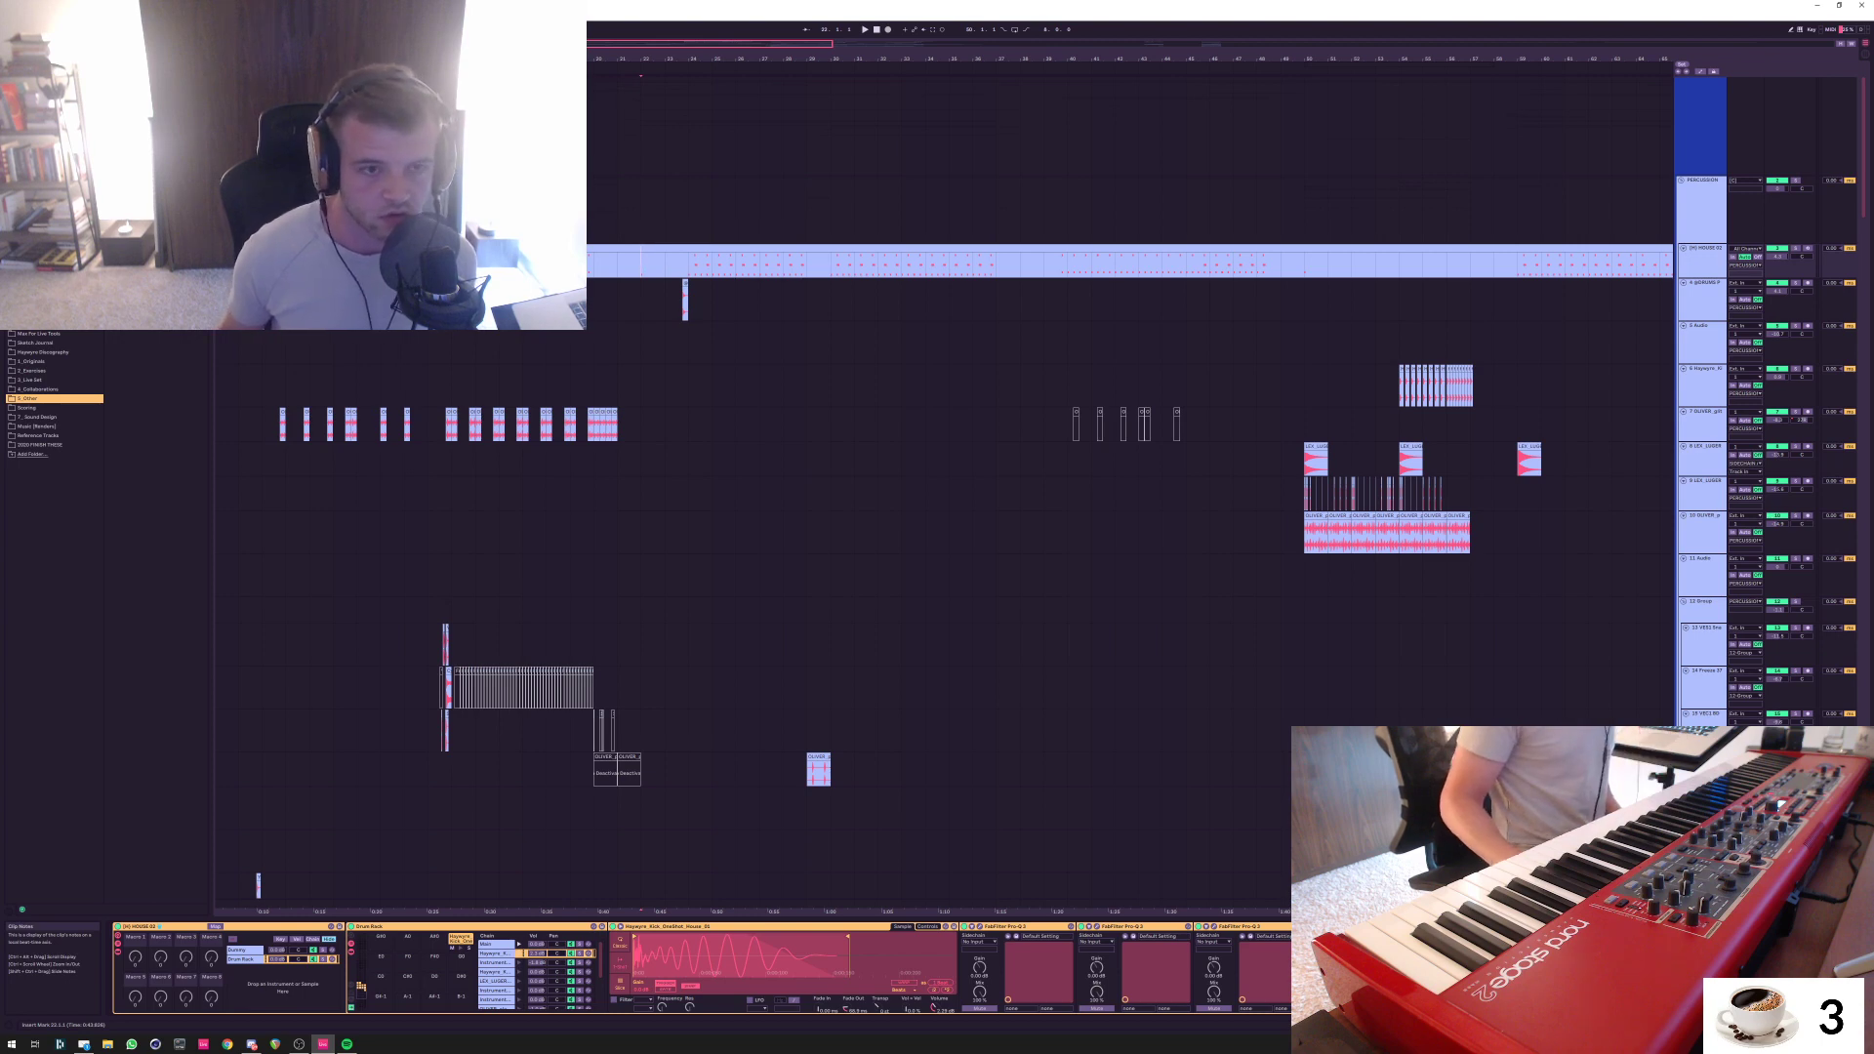
pyautogui.scroll(-3, 977, 488)
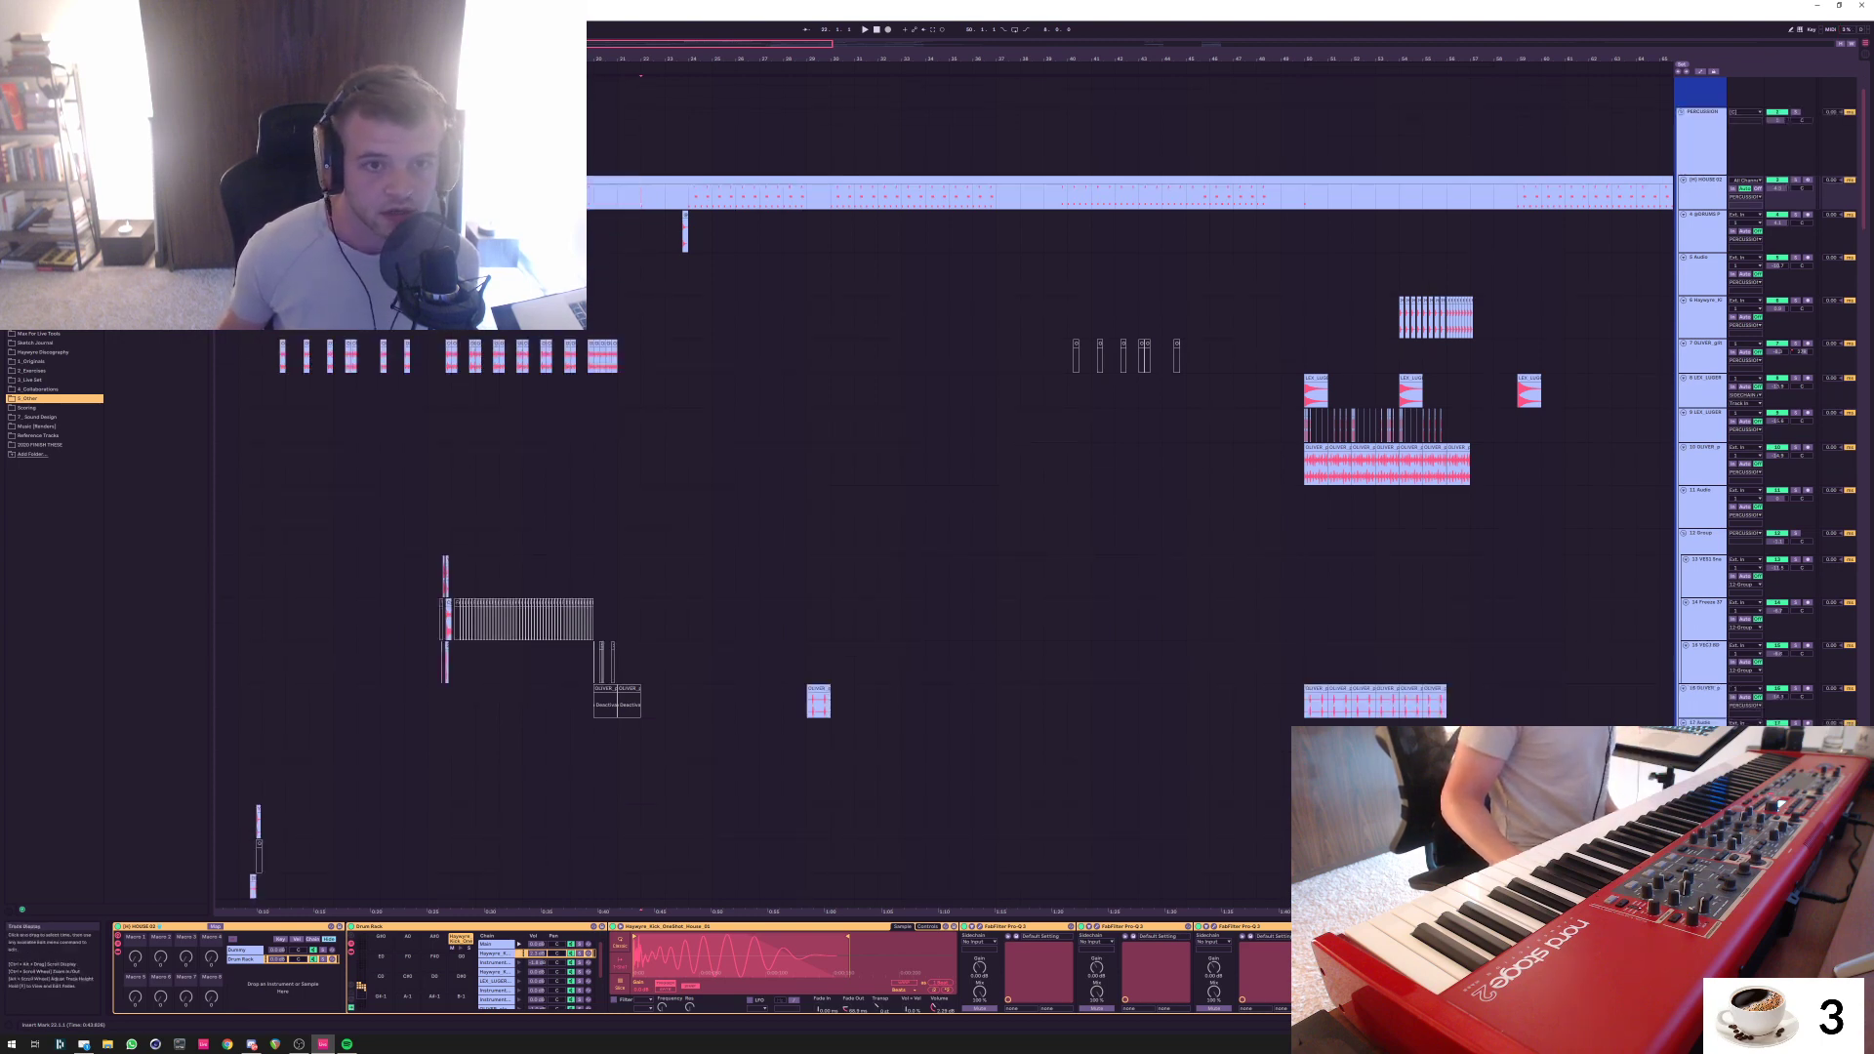
# Mark the section's opening range again over the long percussion clip and the short hit below it
pyautogui.moveTo(642, 190); pyautogui.dragTo(687, 239)
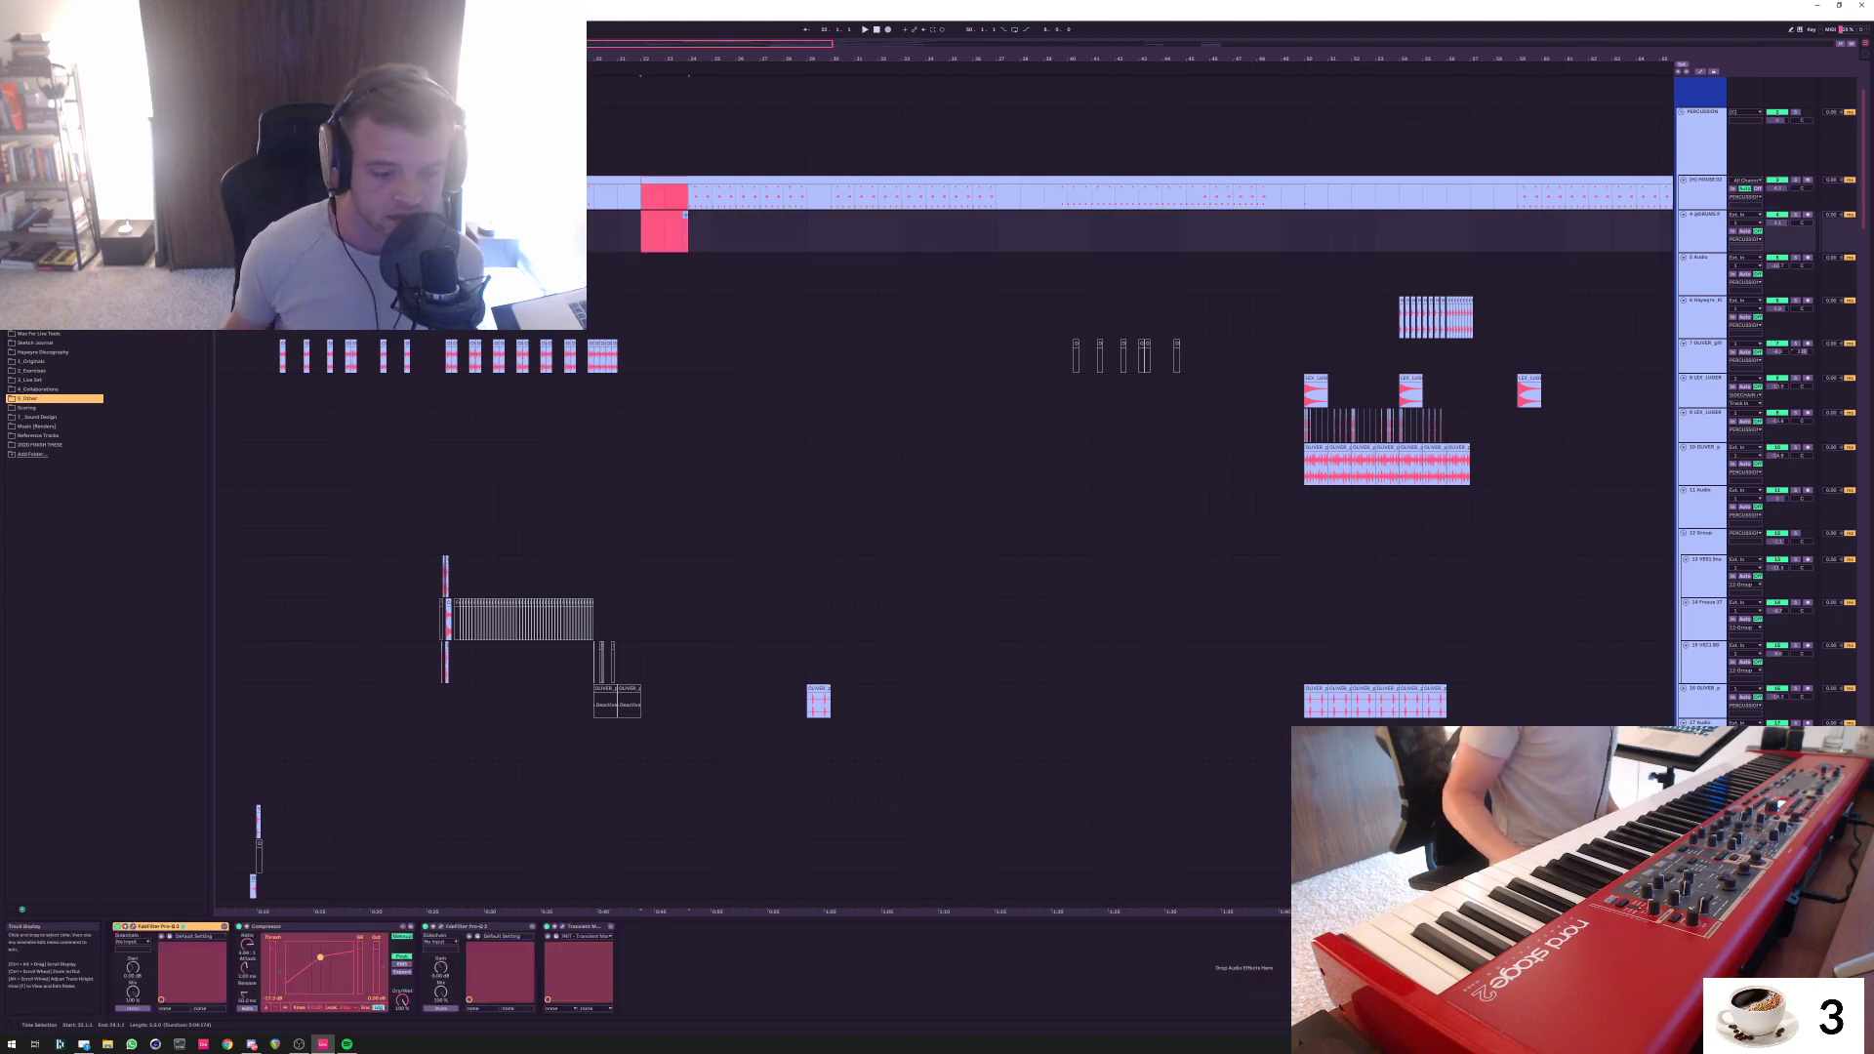
pyautogui.click(685, 232)
pyautogui.moveTo(640, 195); pyautogui.dragTo(735, 231)
pyautogui.click(685, 214)
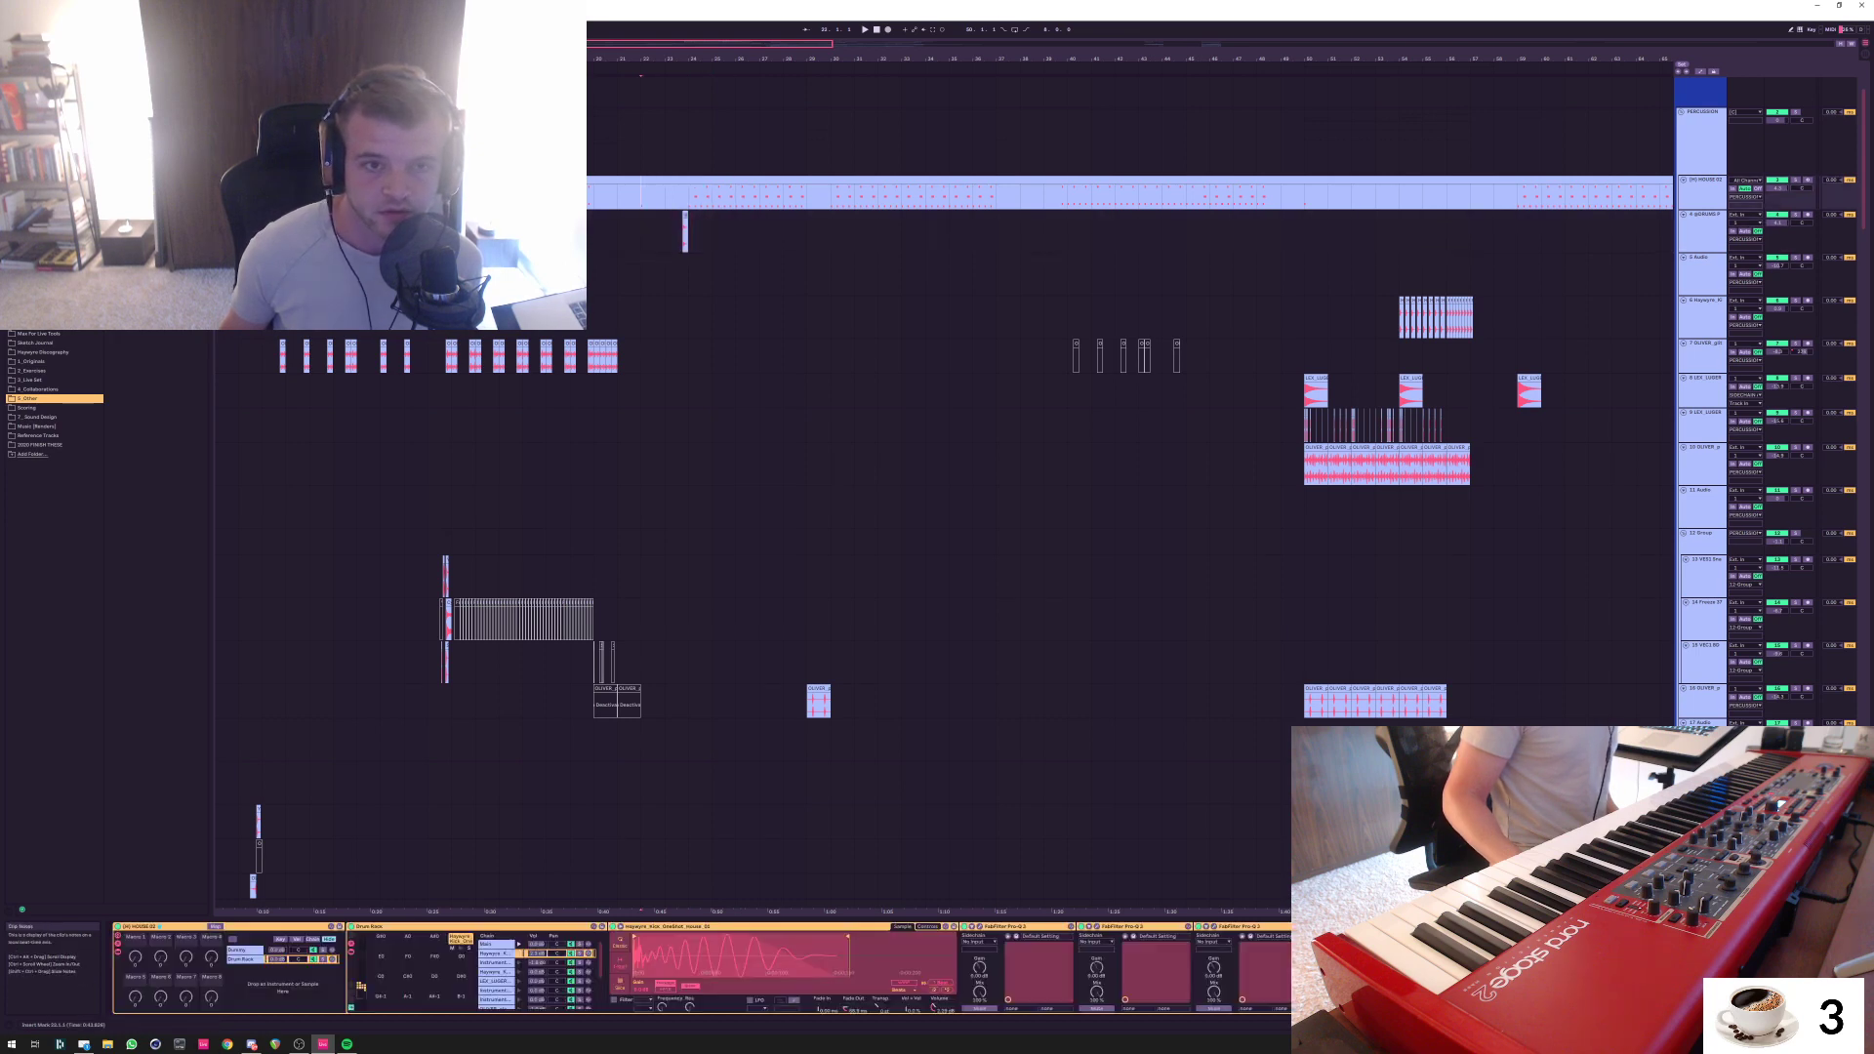
pyautogui.hotkey('shift', 'Right')
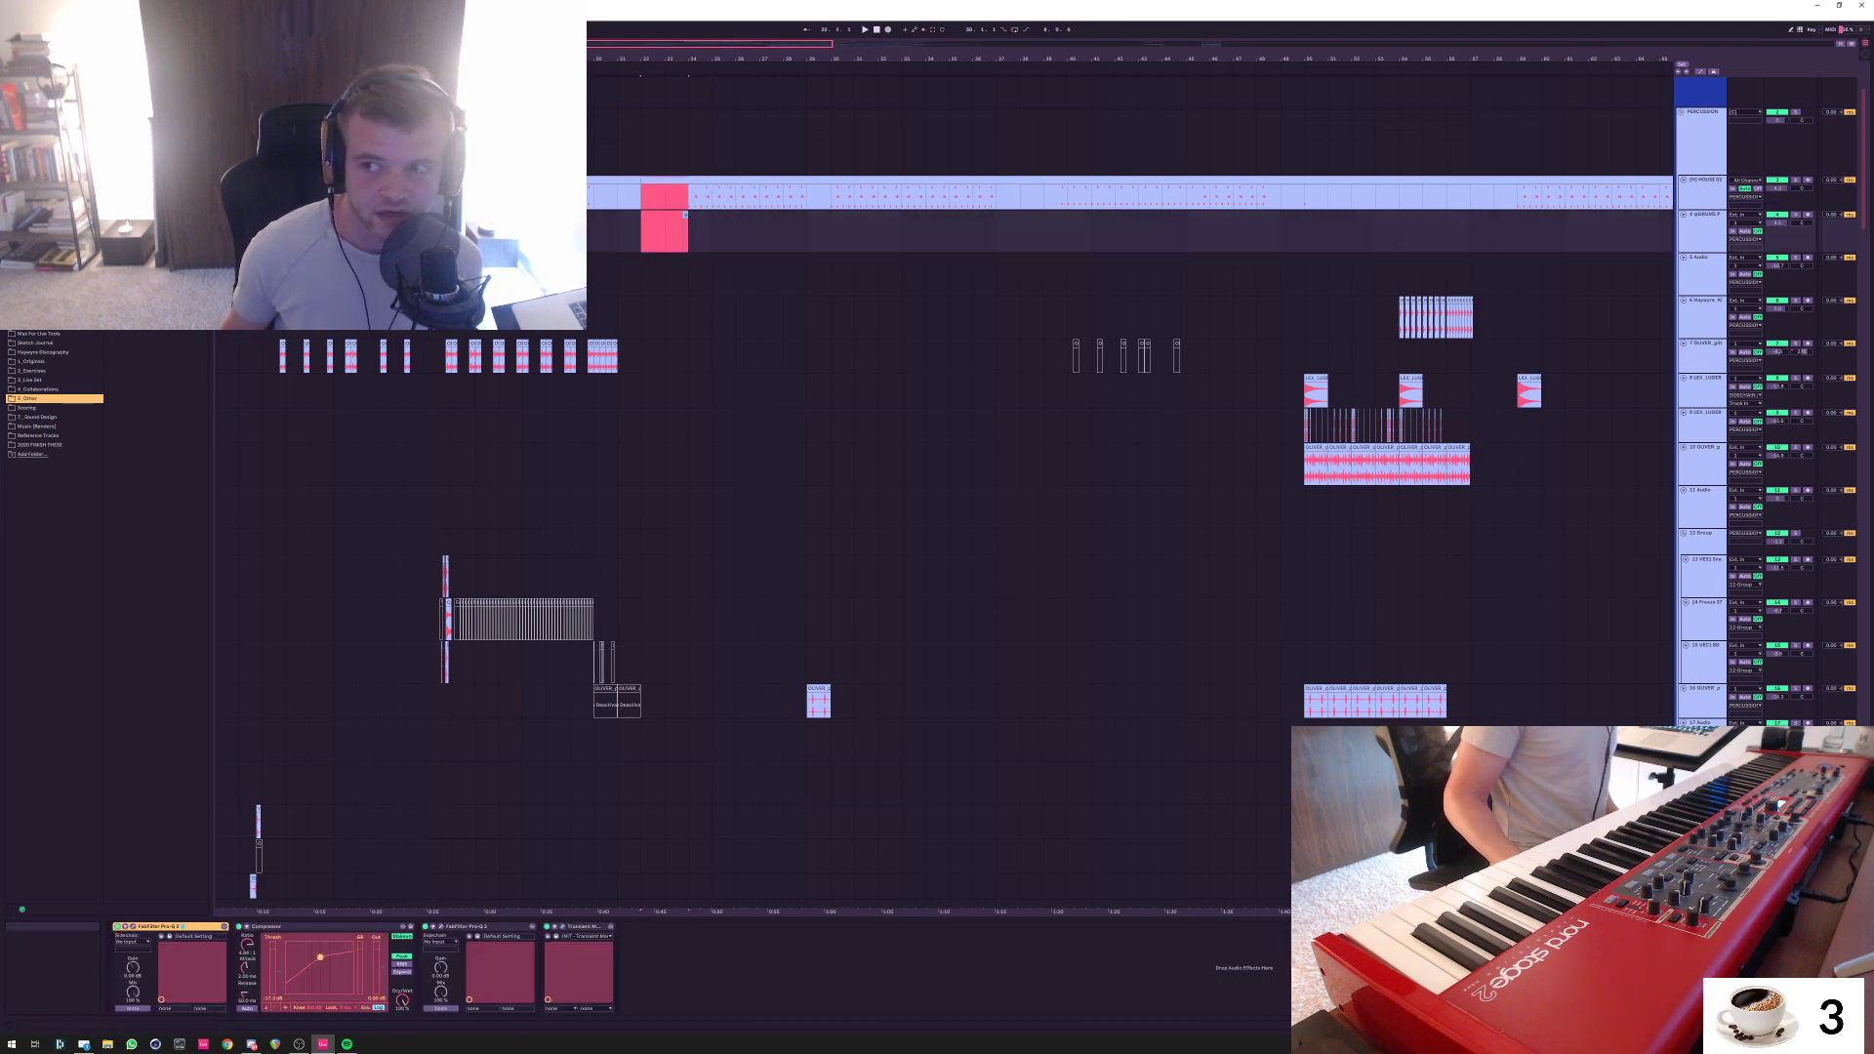
# Play the composition layers from just before the section, and set the insertion marker at its start on the upper long blue clip
pyautogui.scroll(-15, 1132, 440)
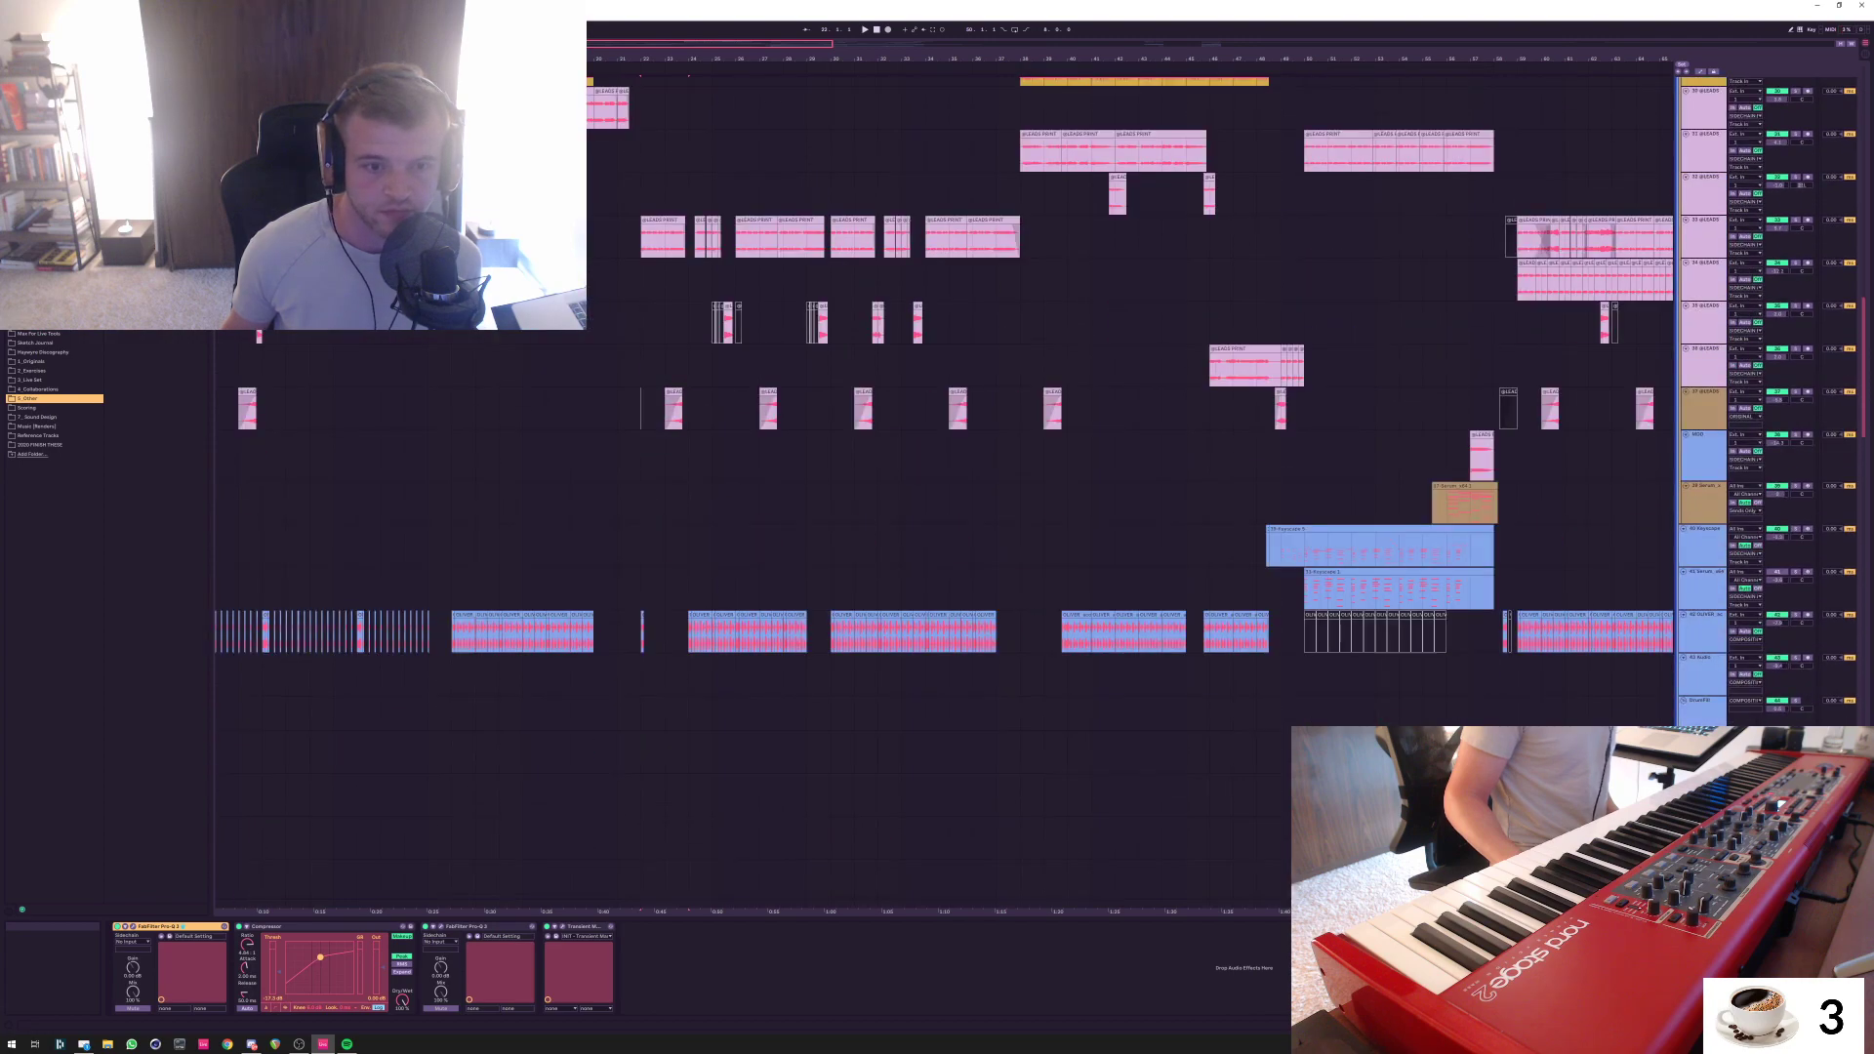
pyautogui.scroll(-15, 1133, 439)
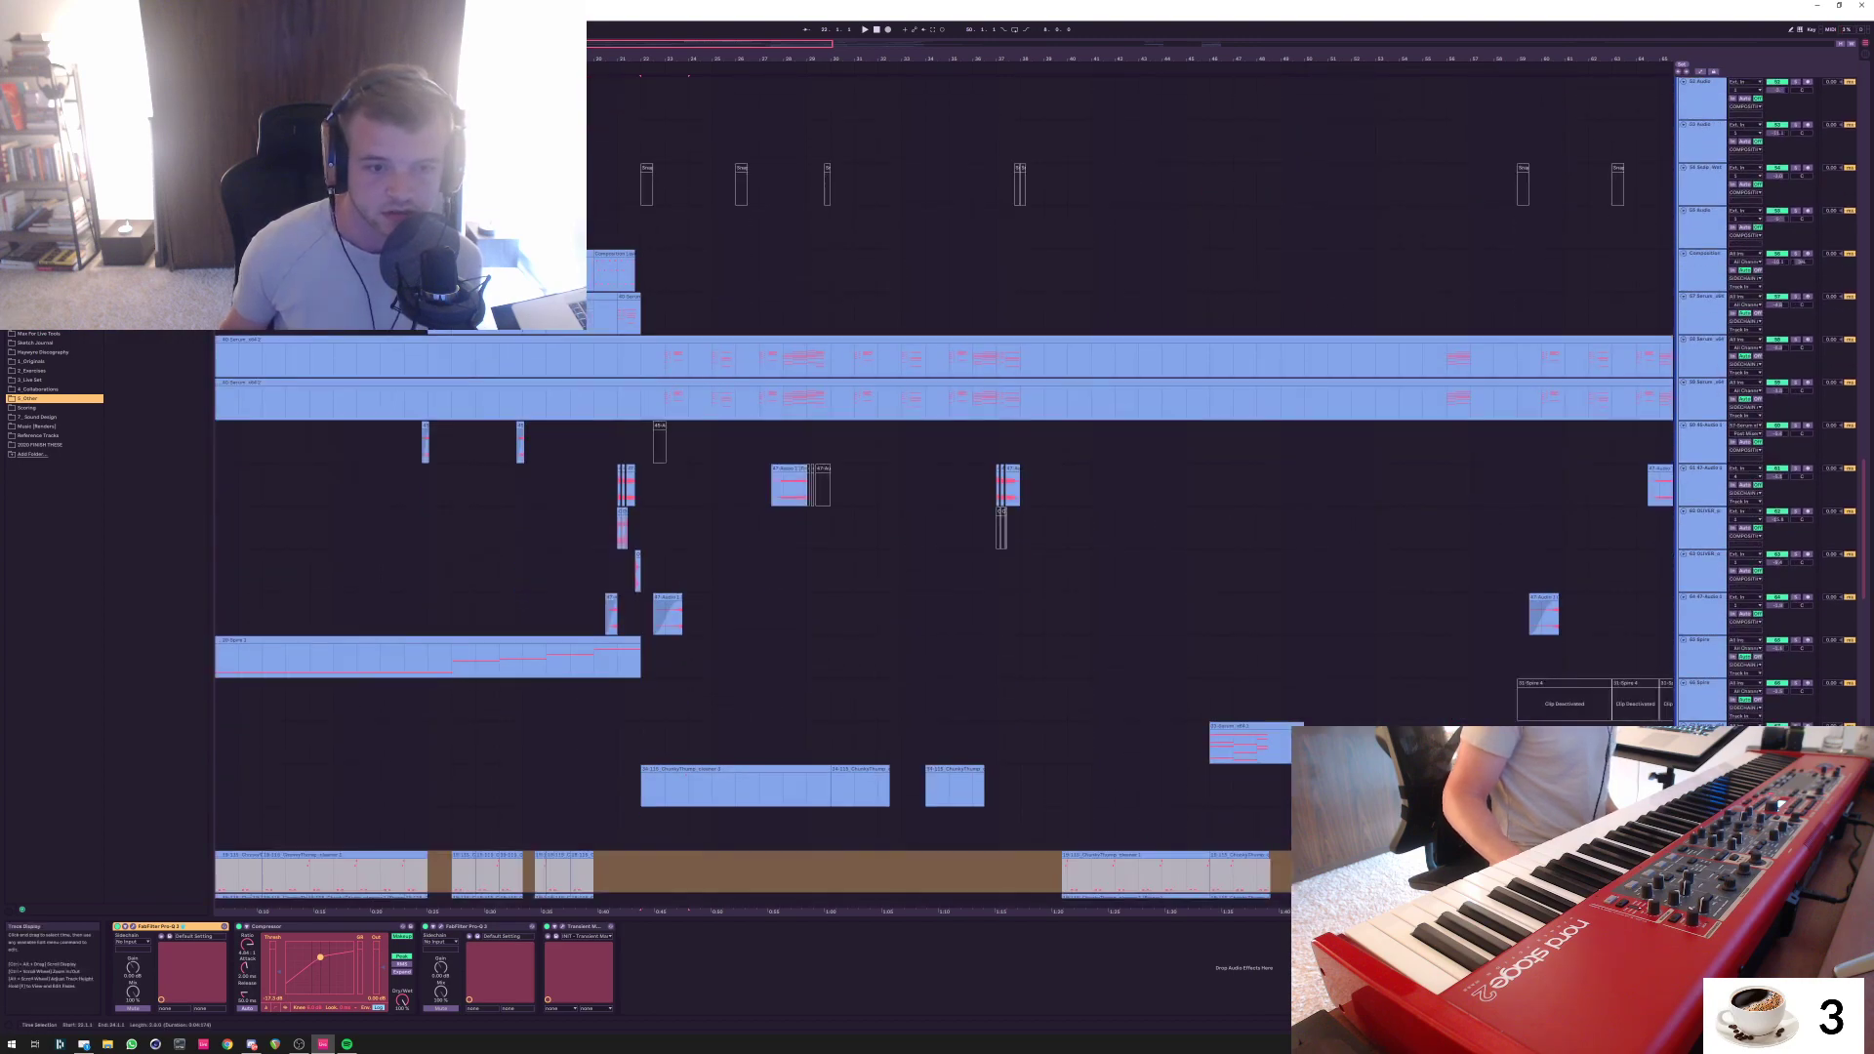
pyautogui.click(617, 443)
pyautogui.press('space')
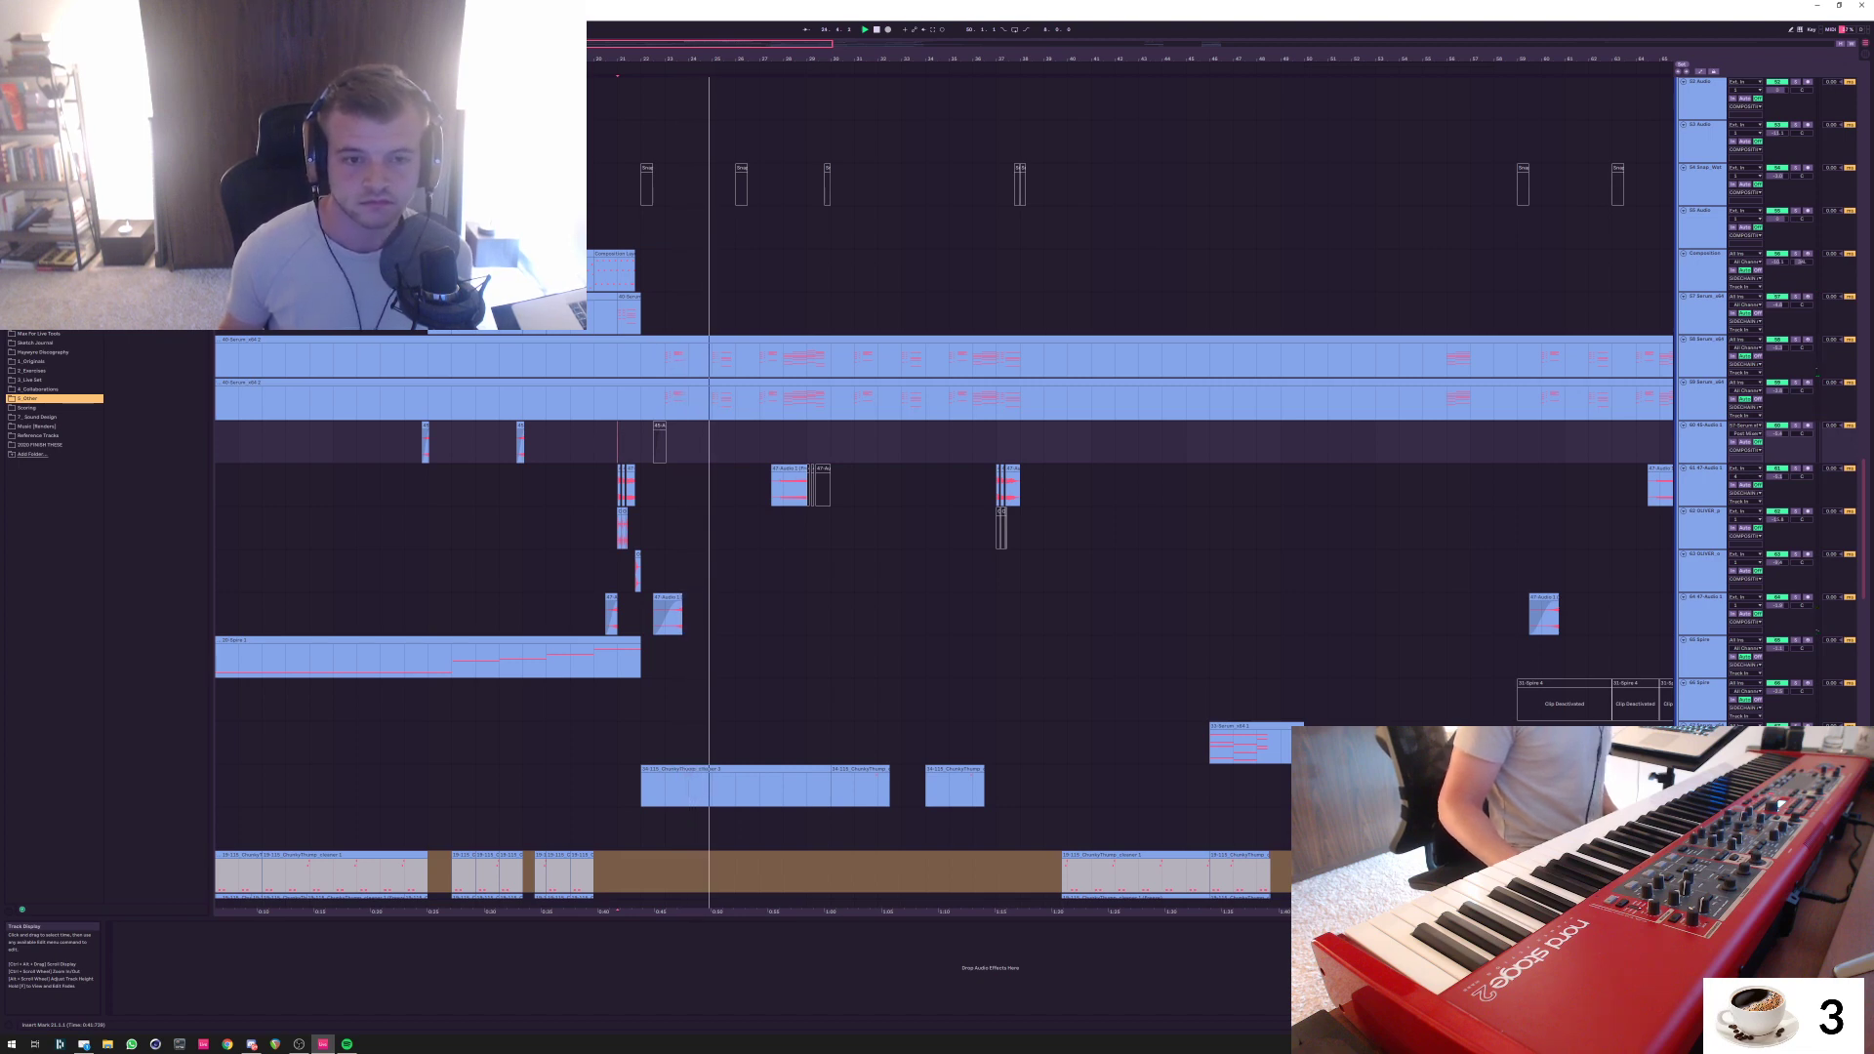
pyautogui.click(640, 356)
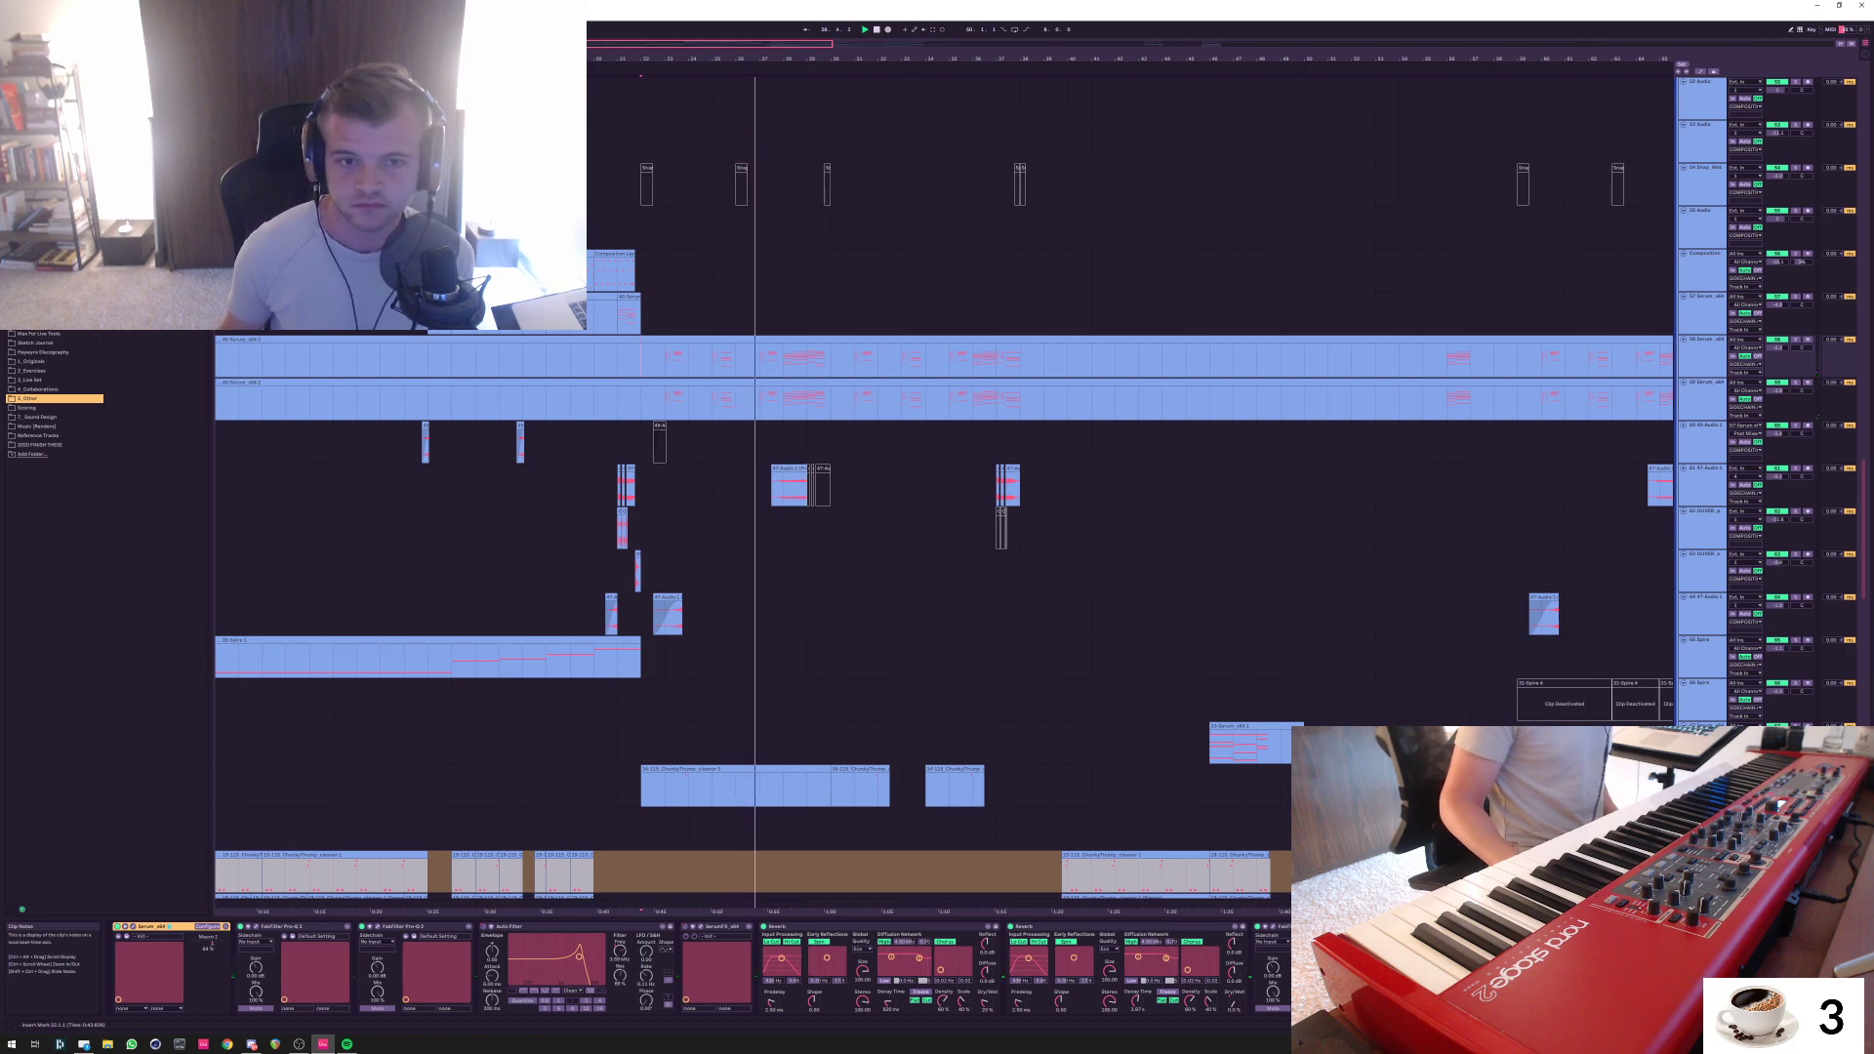
# Show the effects chain for the empty area below the lower composition tracks and look through its devices to the end
pyautogui.scroll(-5, 937, 488)
pyautogui.scroll(-2, 937, 488)
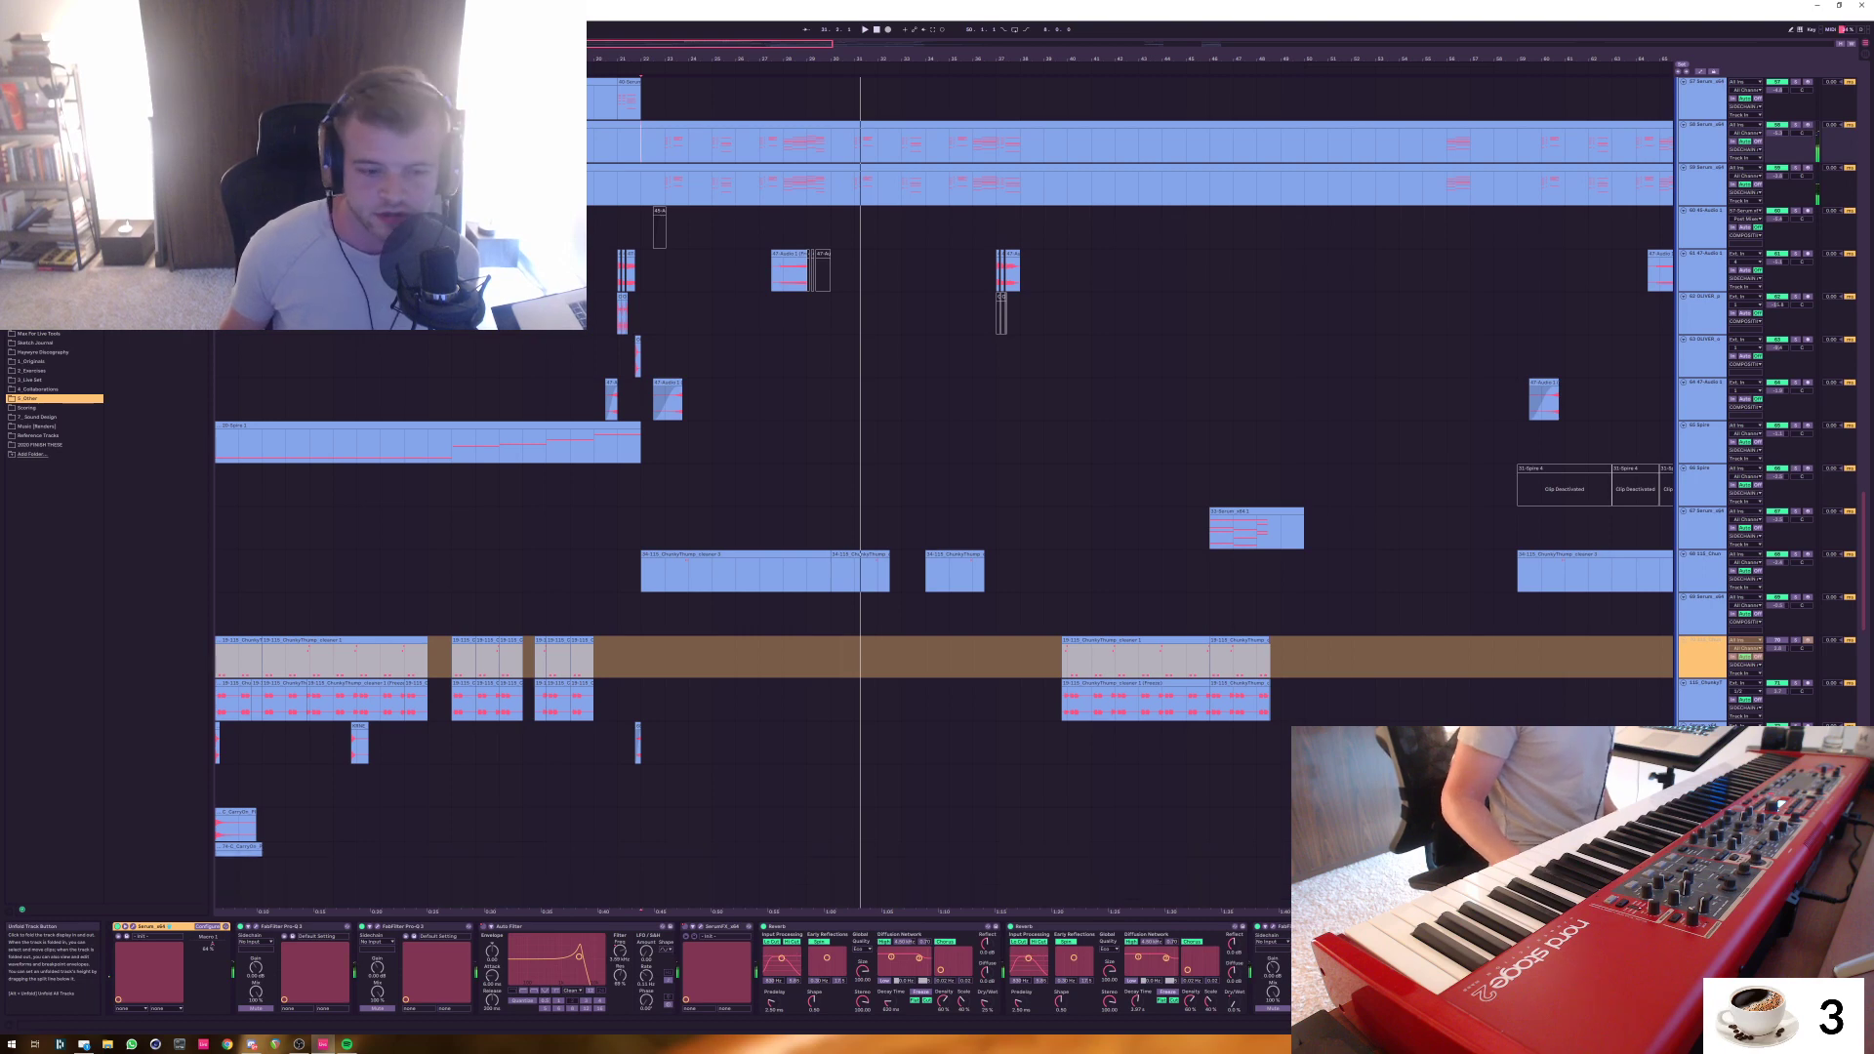
pyautogui.click(831, 883)
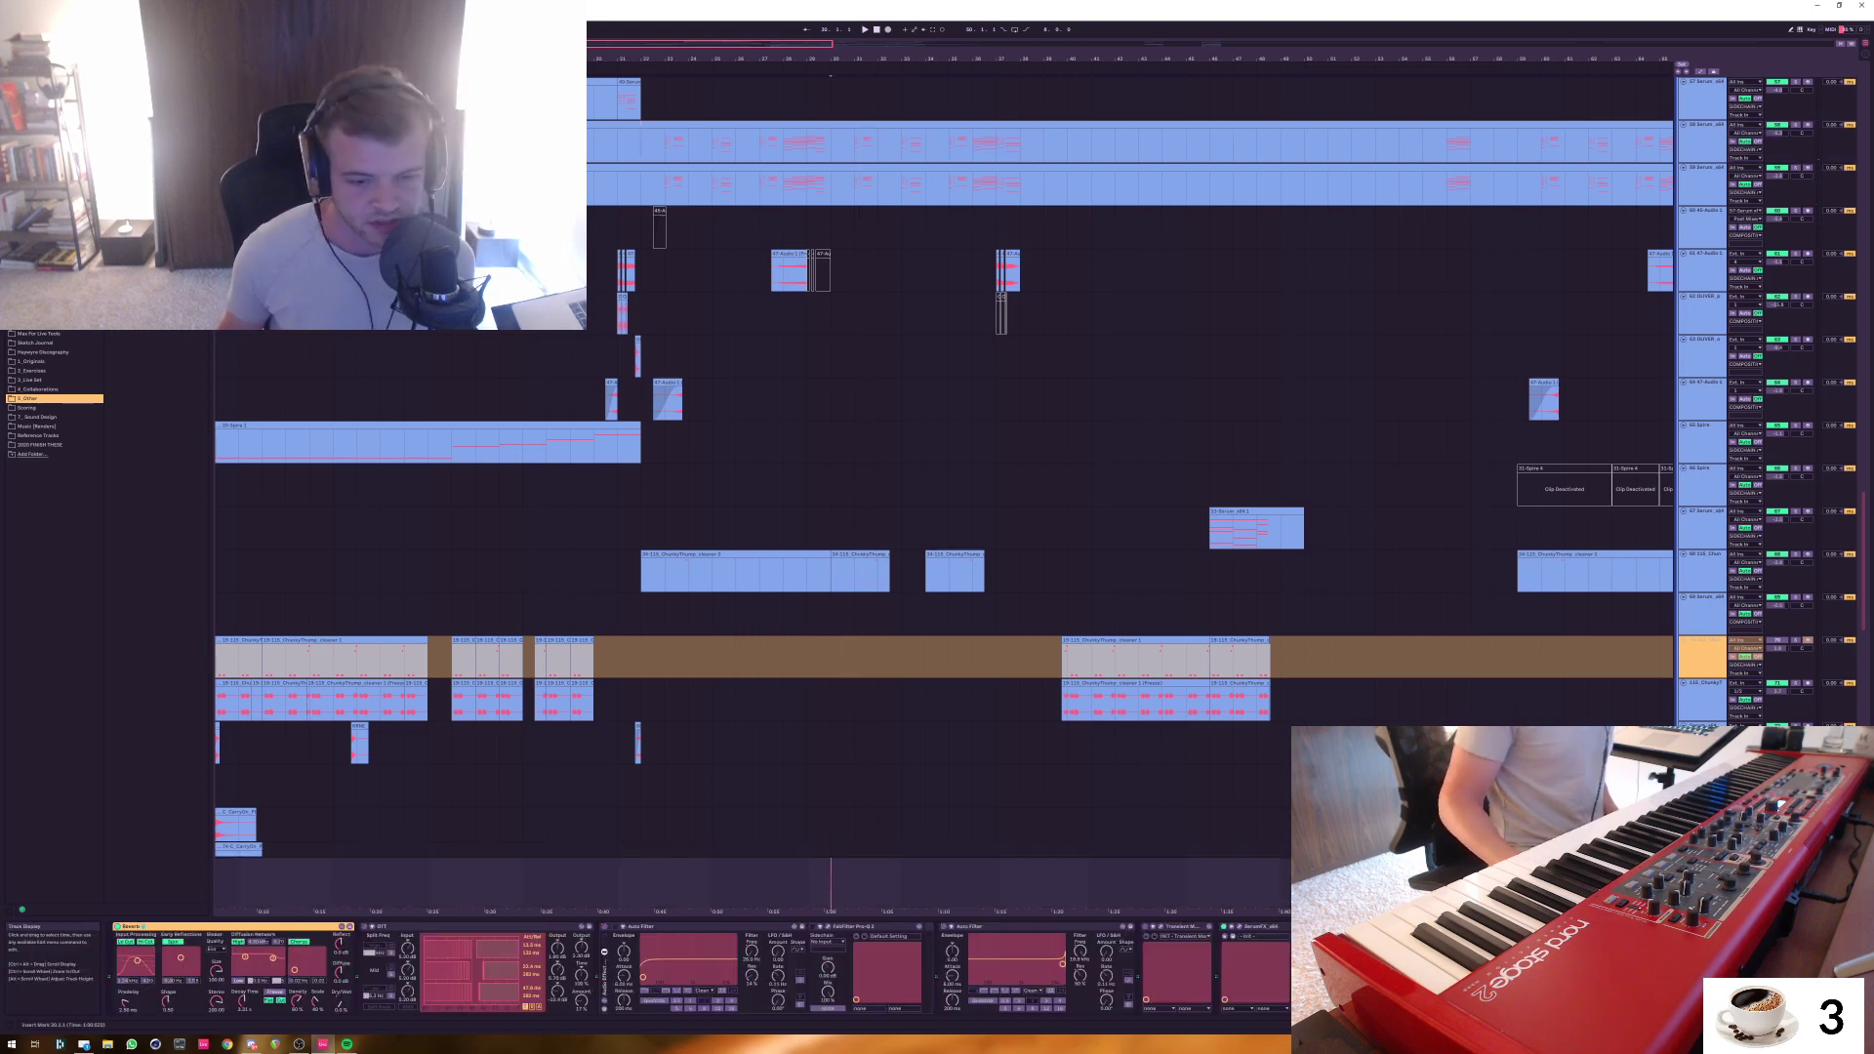
pyautogui.hscroll(5, 700, 967)
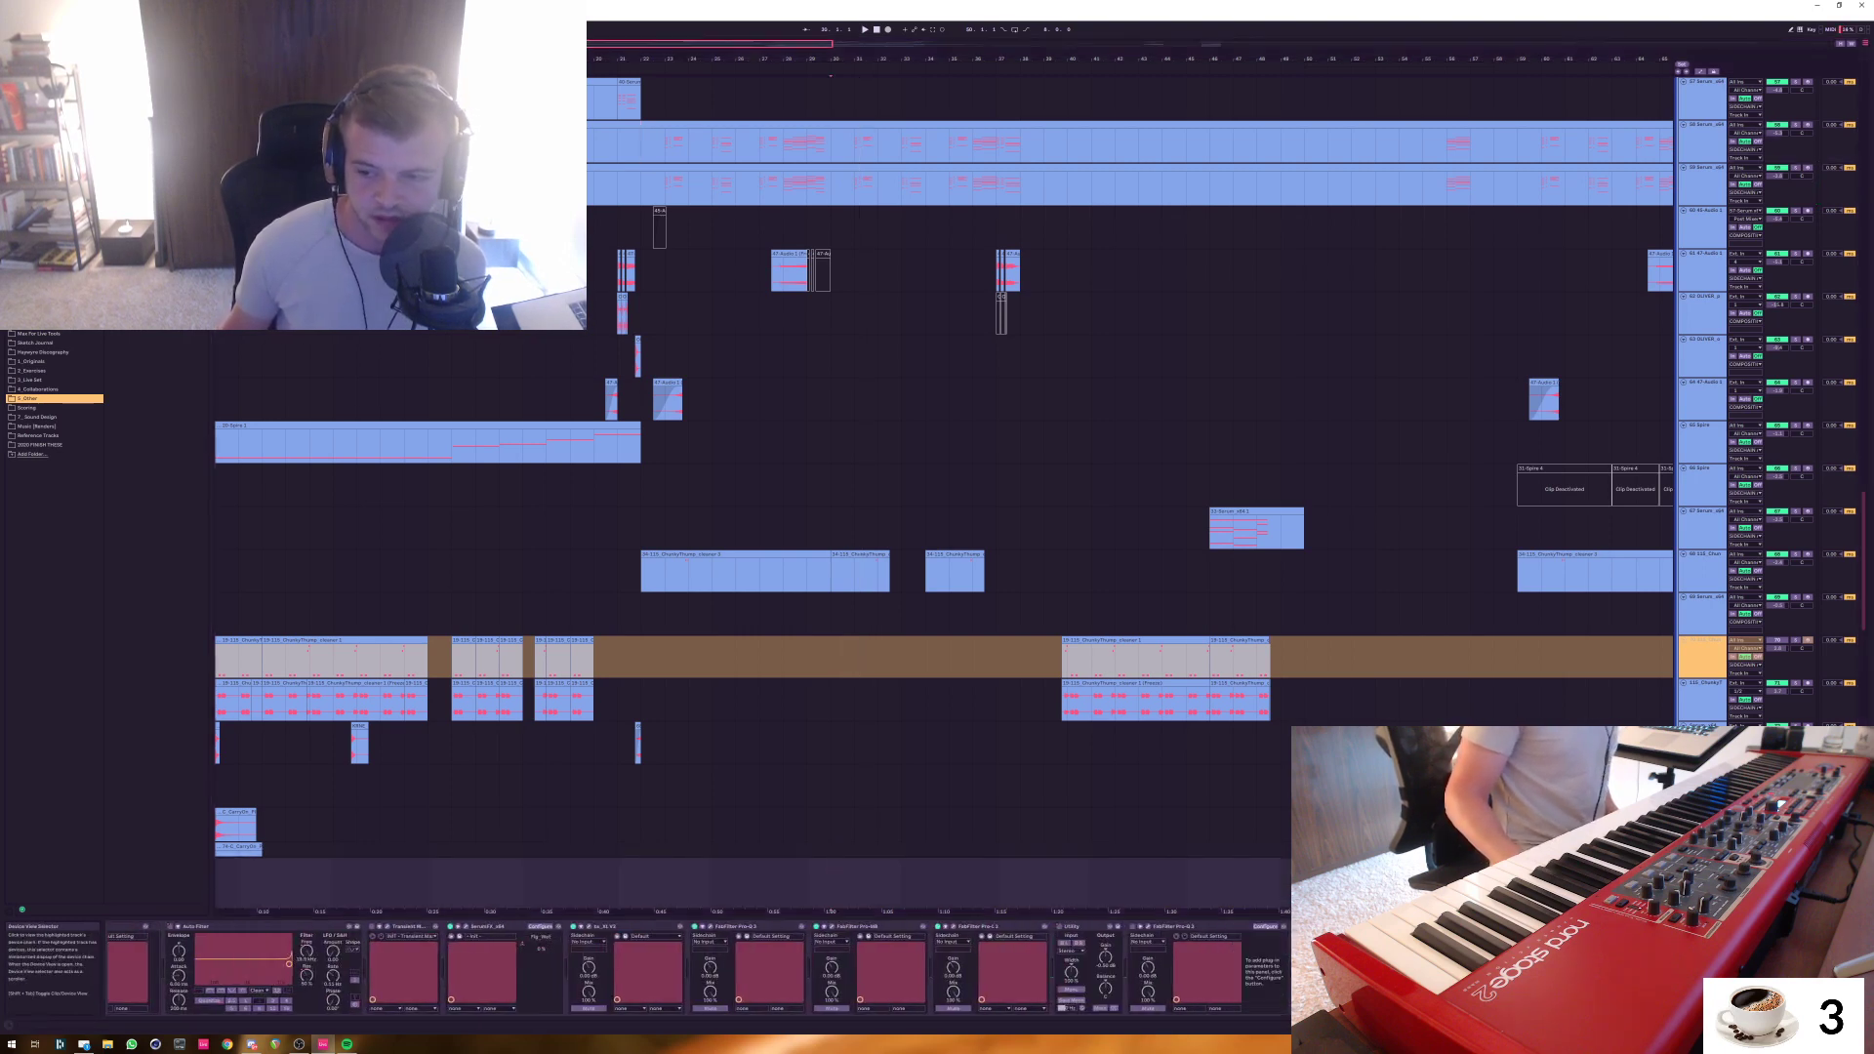
# Zoom in on the transition before the section, play its short blue fill clips, and stop playback
pyautogui.click(634, 743)
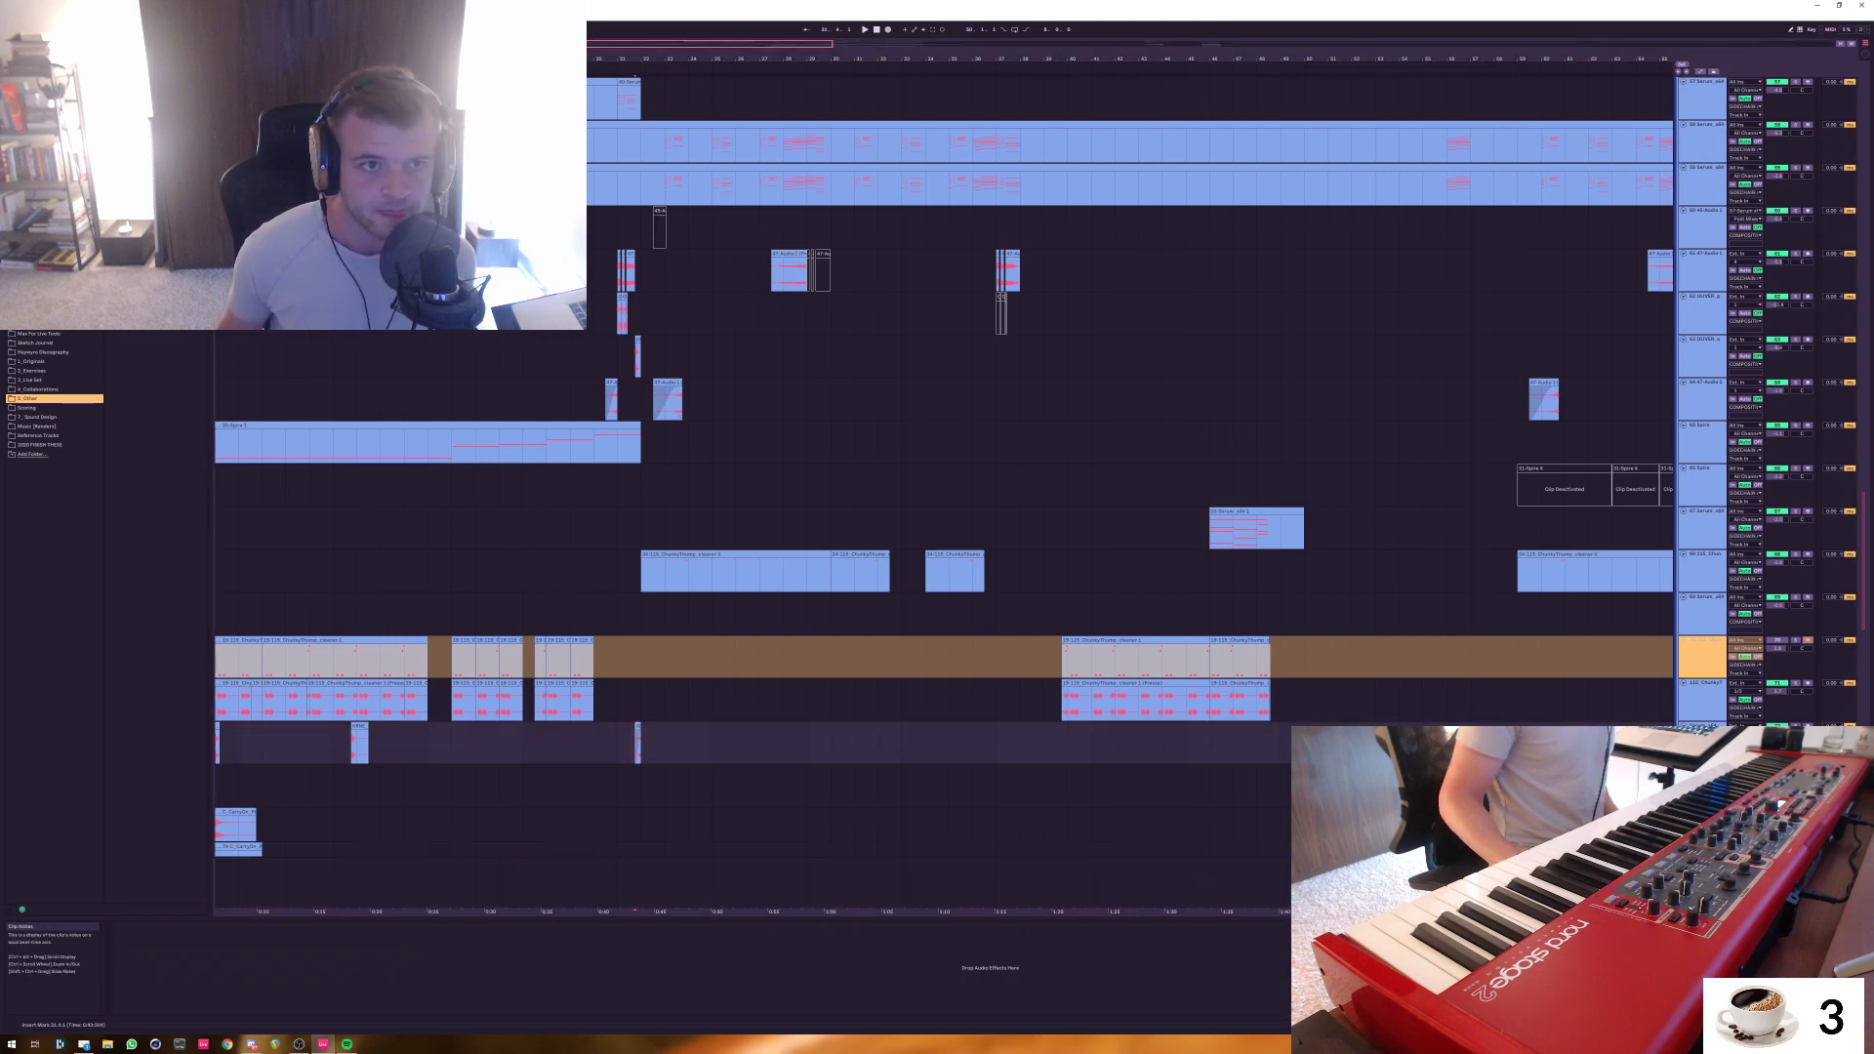
pyautogui.press('+')
pyautogui.press('+')
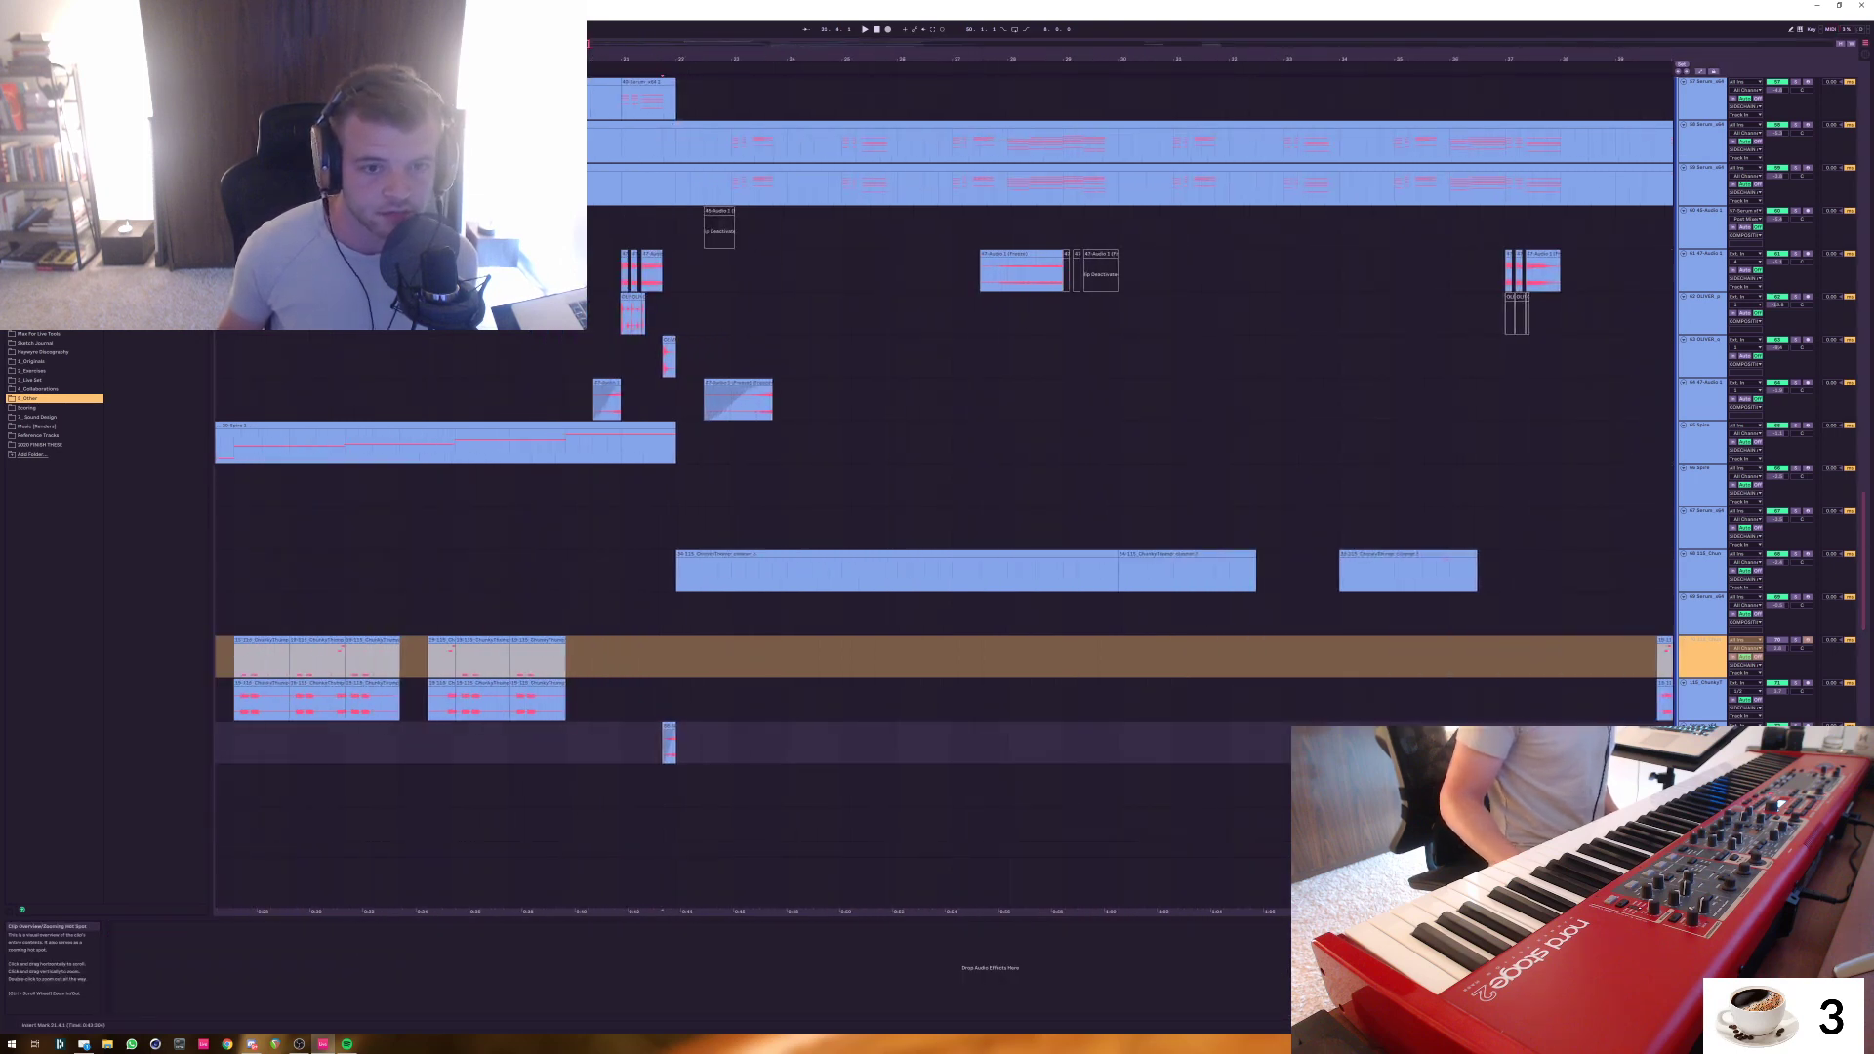
pyautogui.click(622, 313)
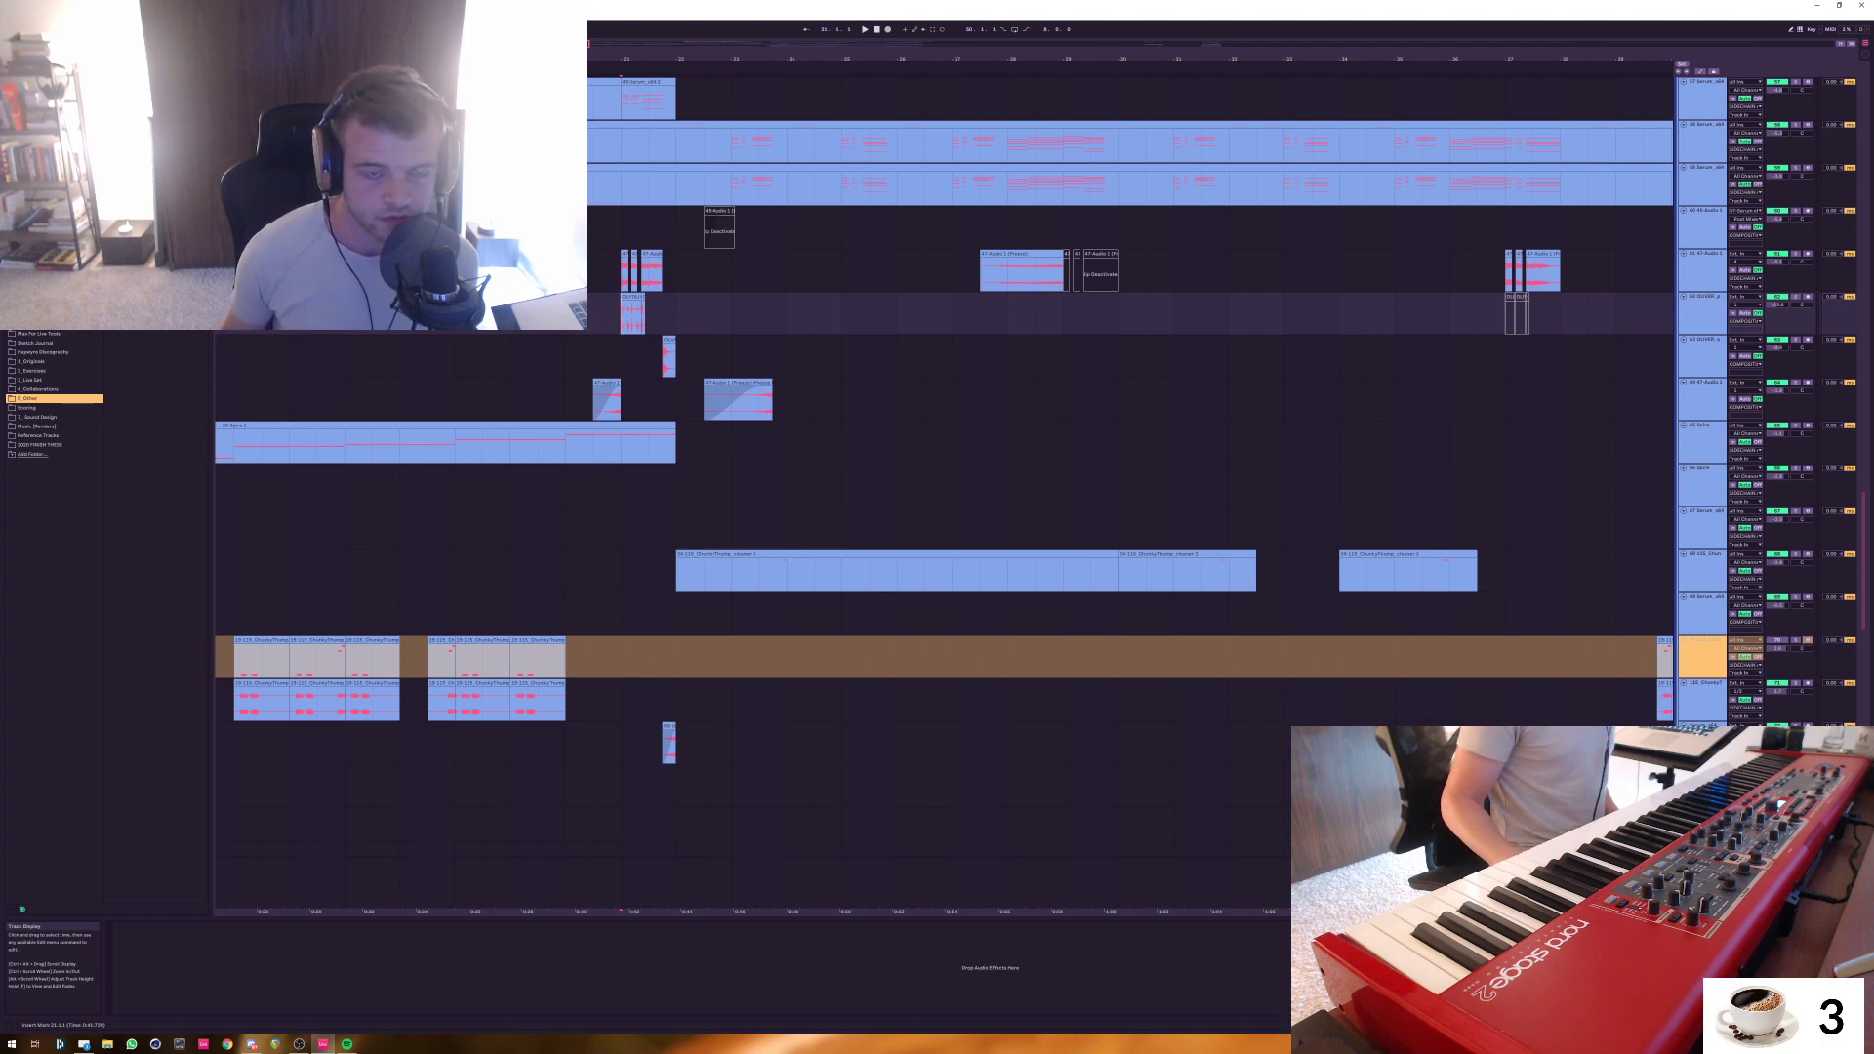
pyautogui.press('space')
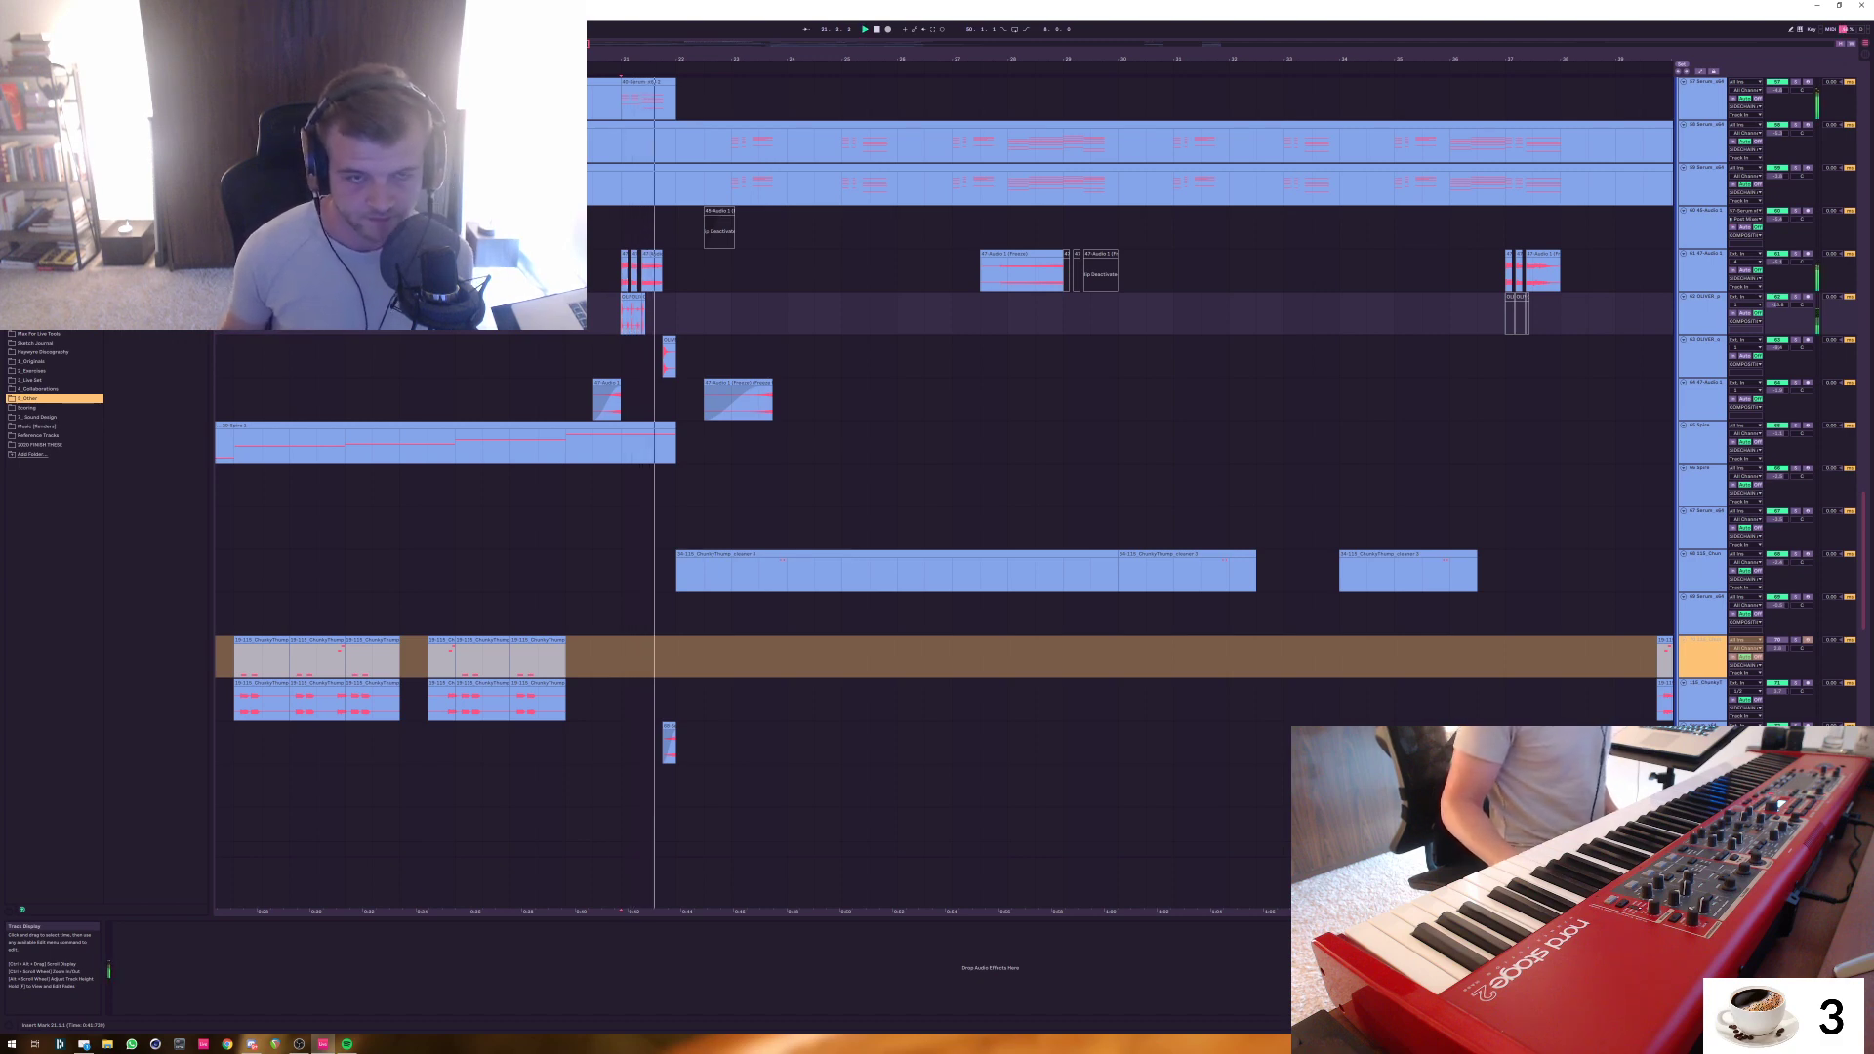
pyautogui.press('space')
# Select the short blue clip just before the section start and check the tracks below at that position
pyautogui.click(669, 340)
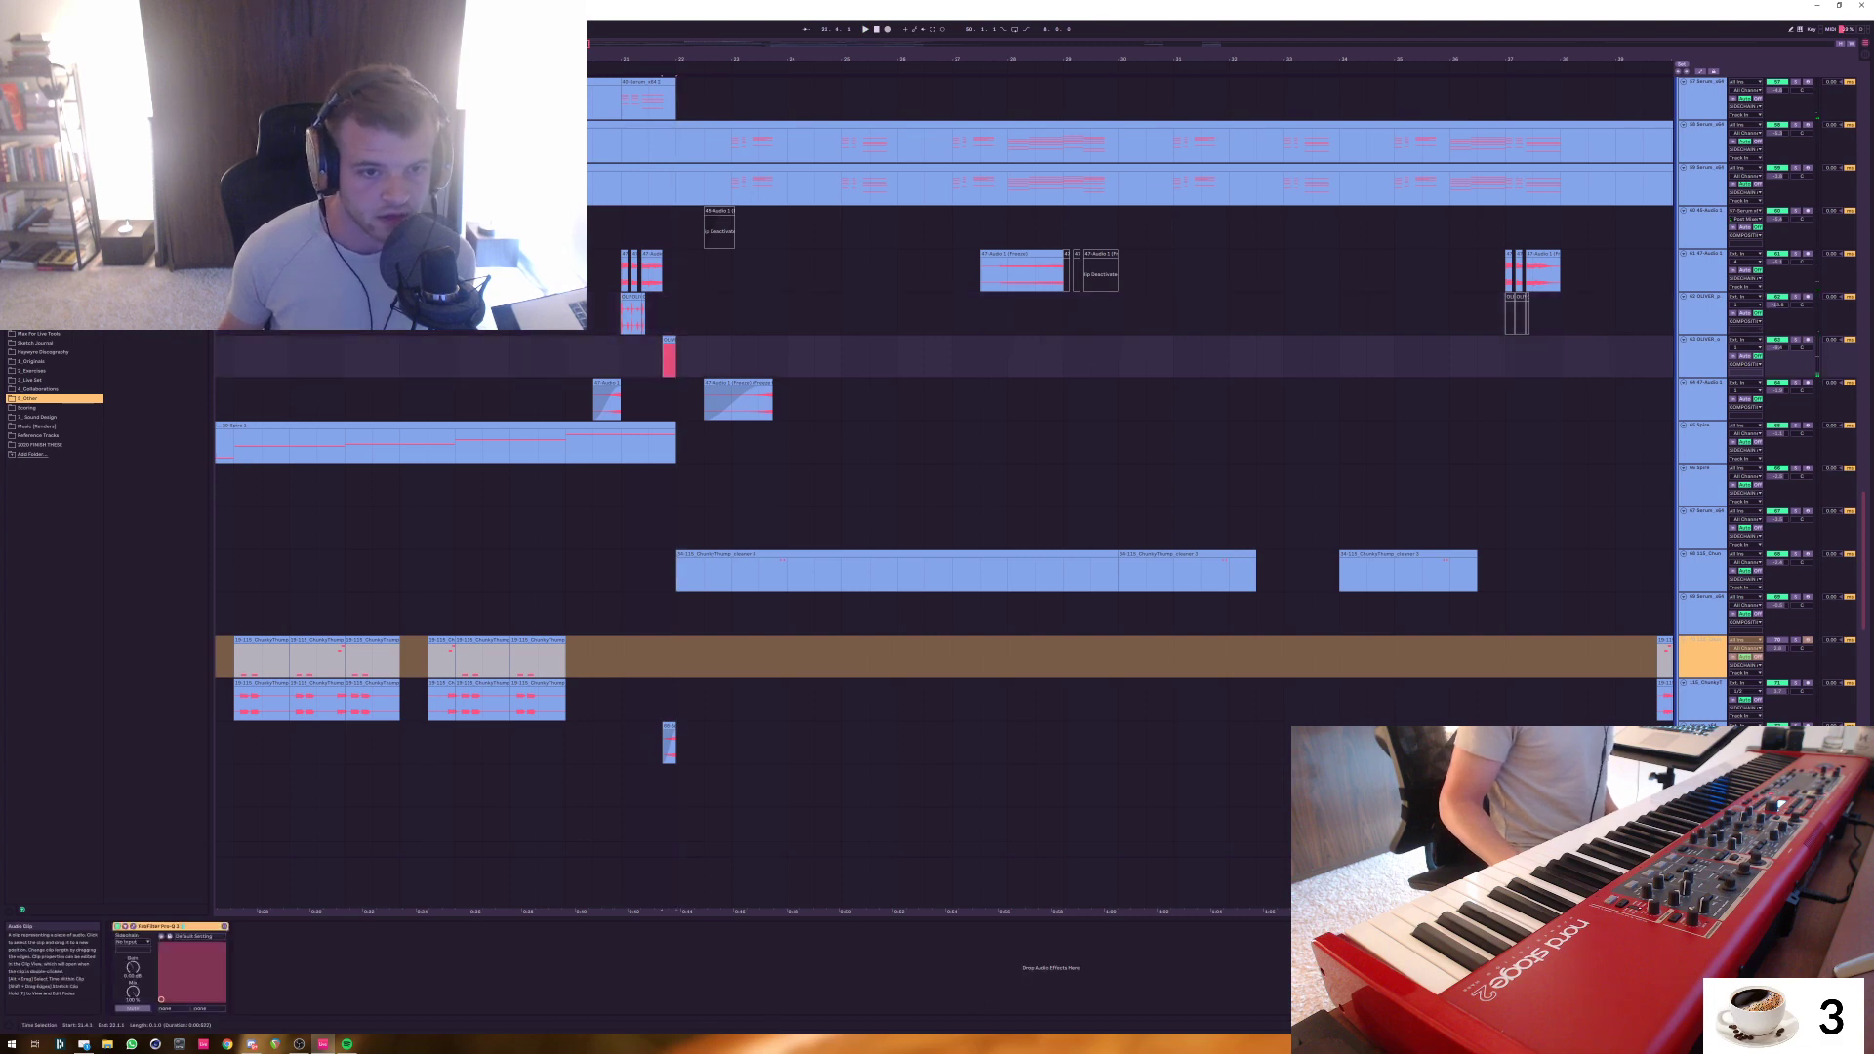
pyautogui.scroll(-1, 668, 356)
pyautogui.click(676, 622)
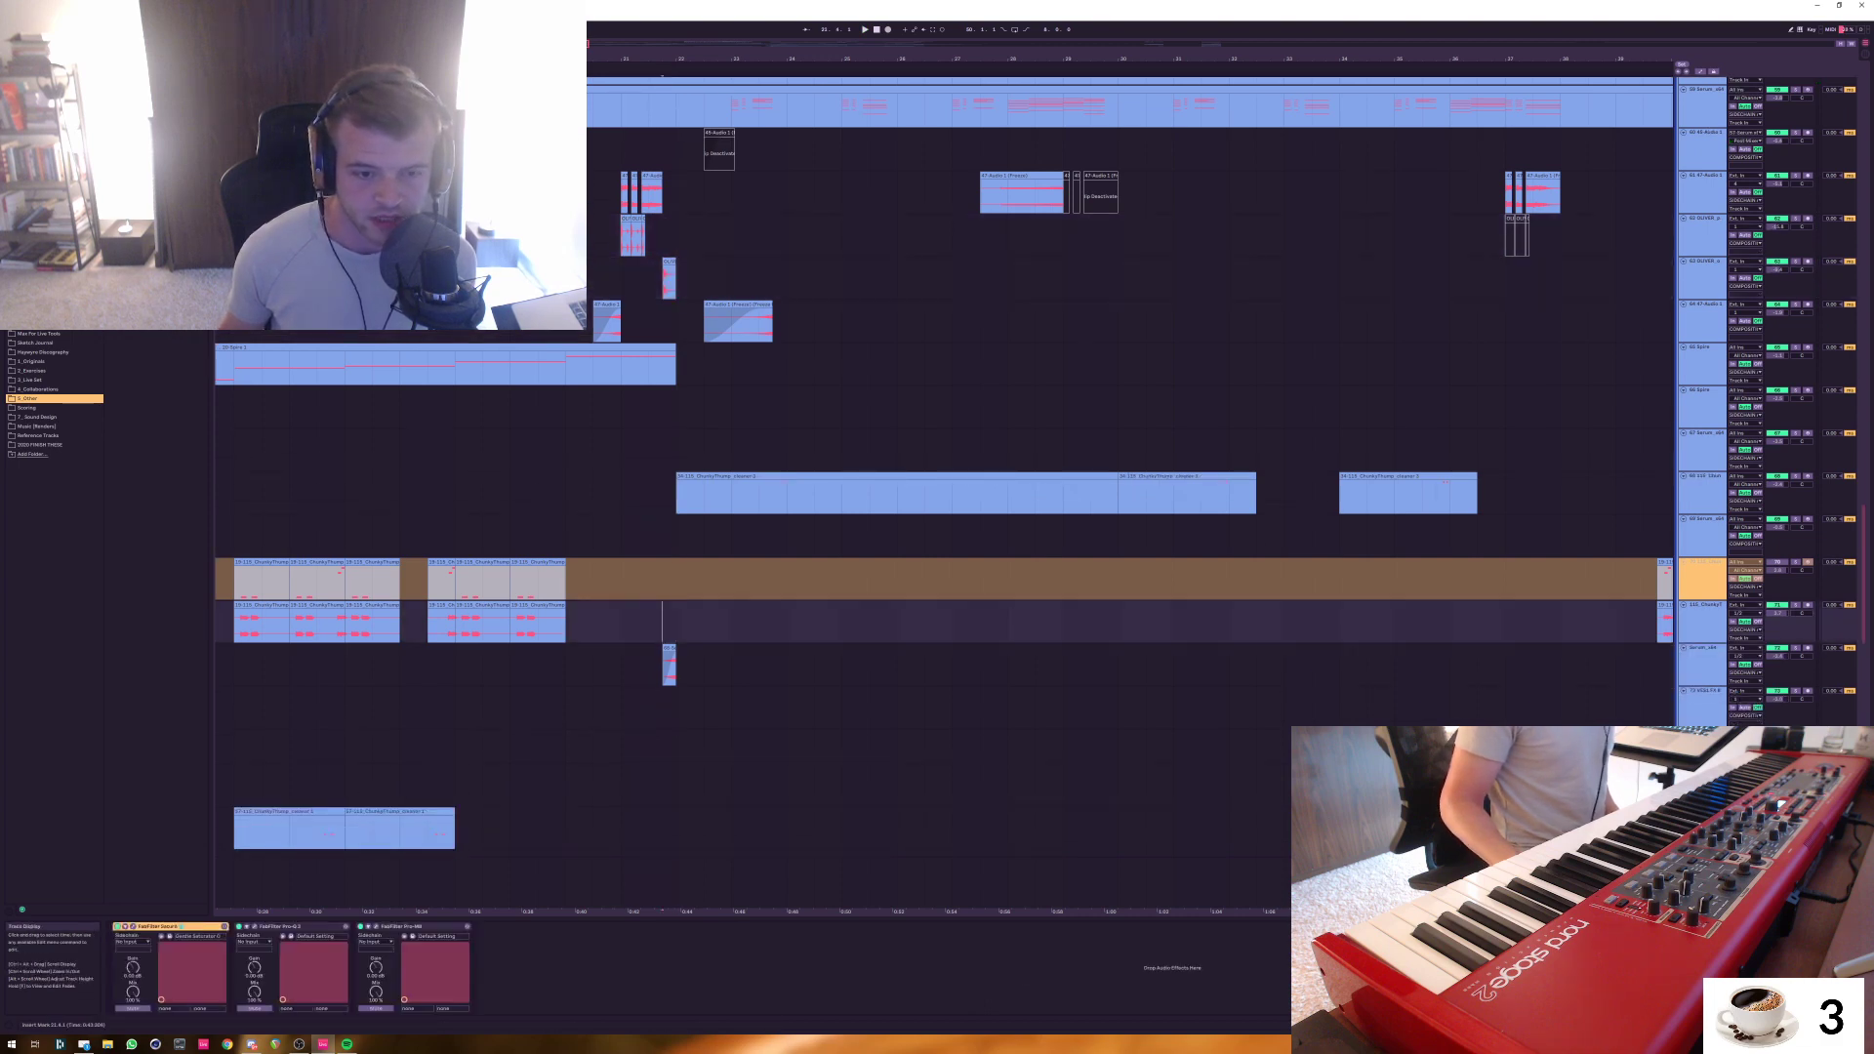
# Play the arrangement from the short blue fill clip just before the section start, check the lower tracks, and stop playback
pyautogui.click(668, 648)
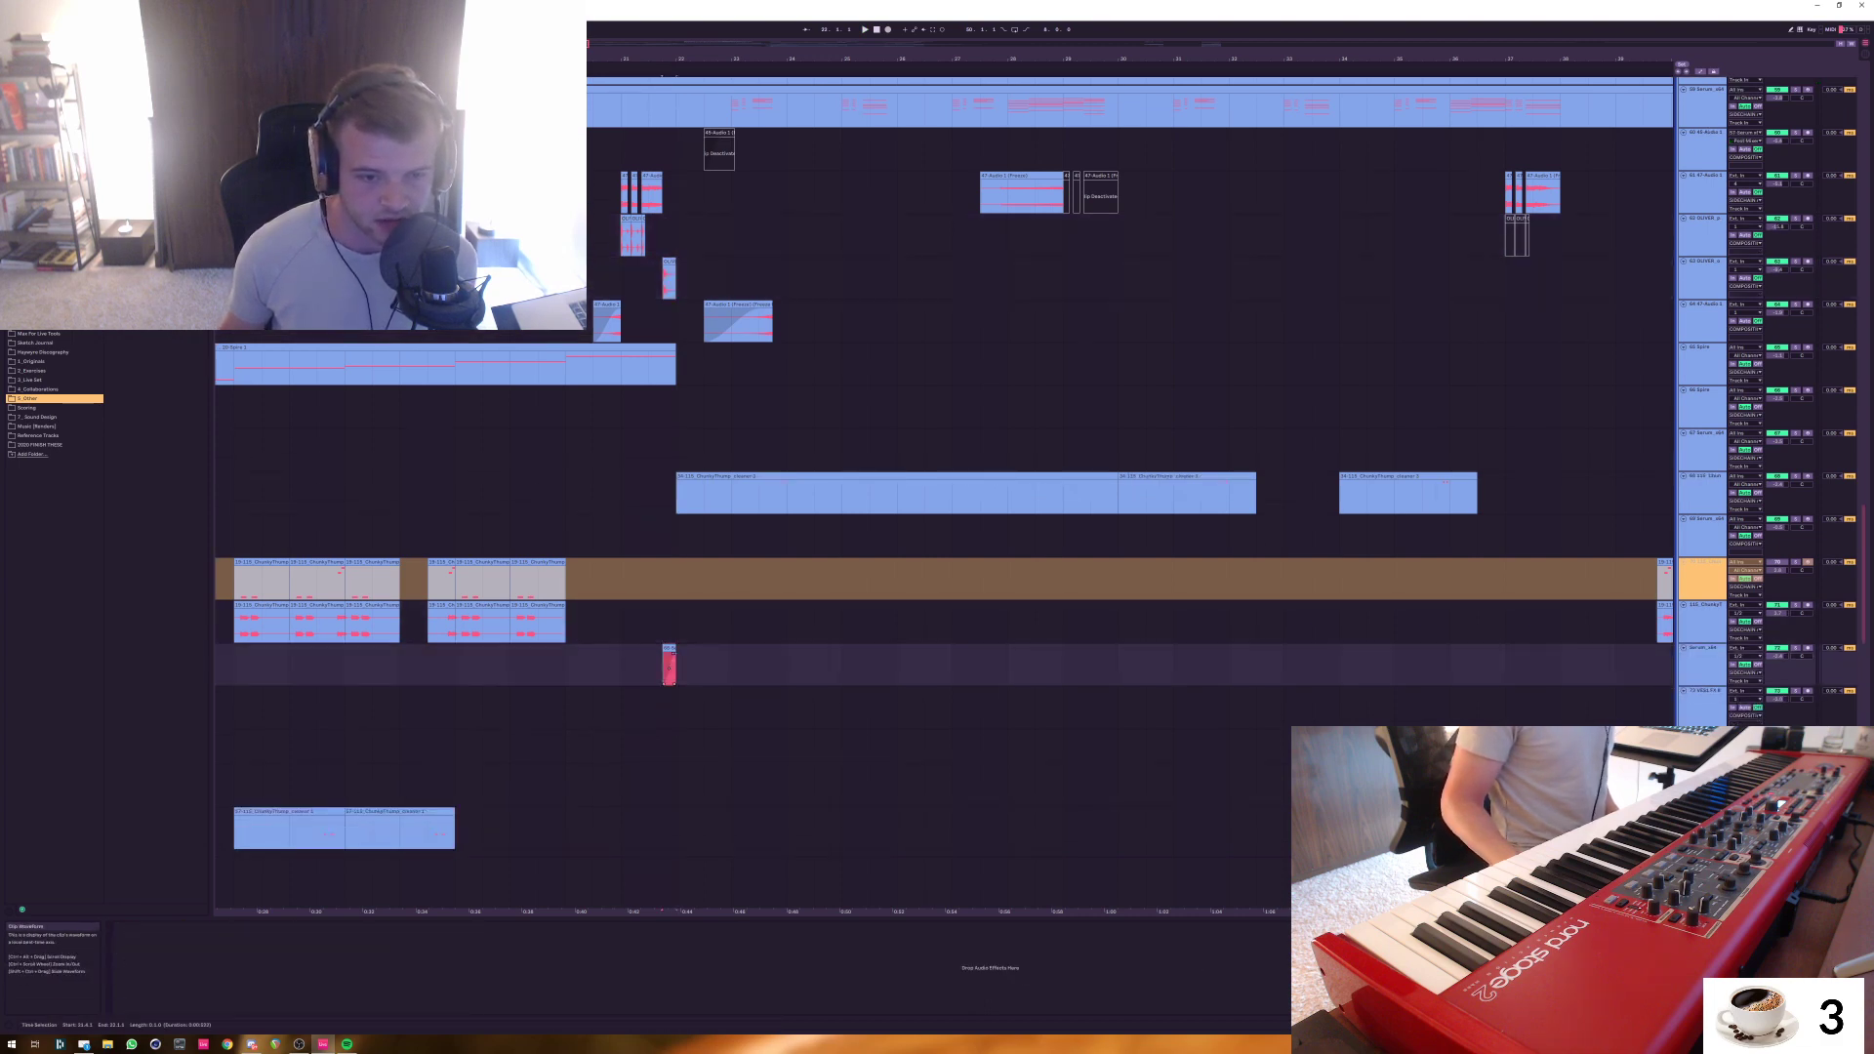
pyautogui.click(669, 669)
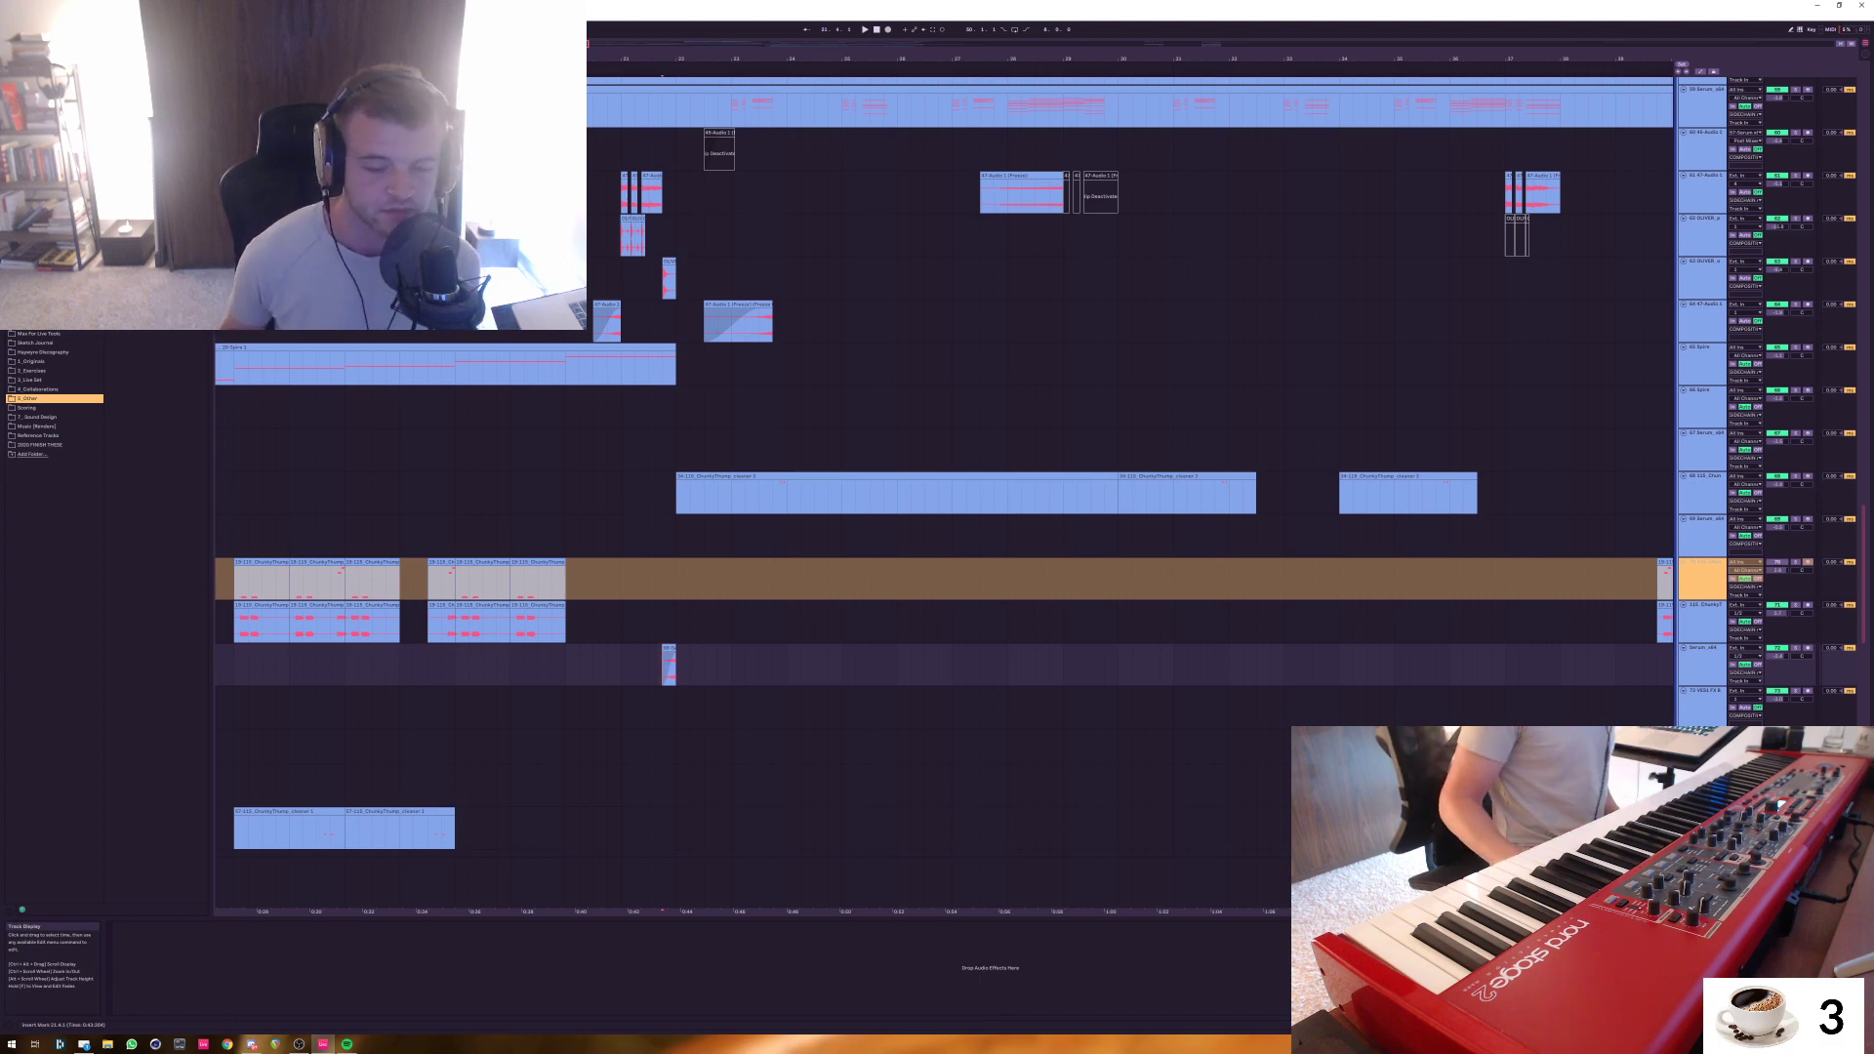
pyautogui.press('Up')
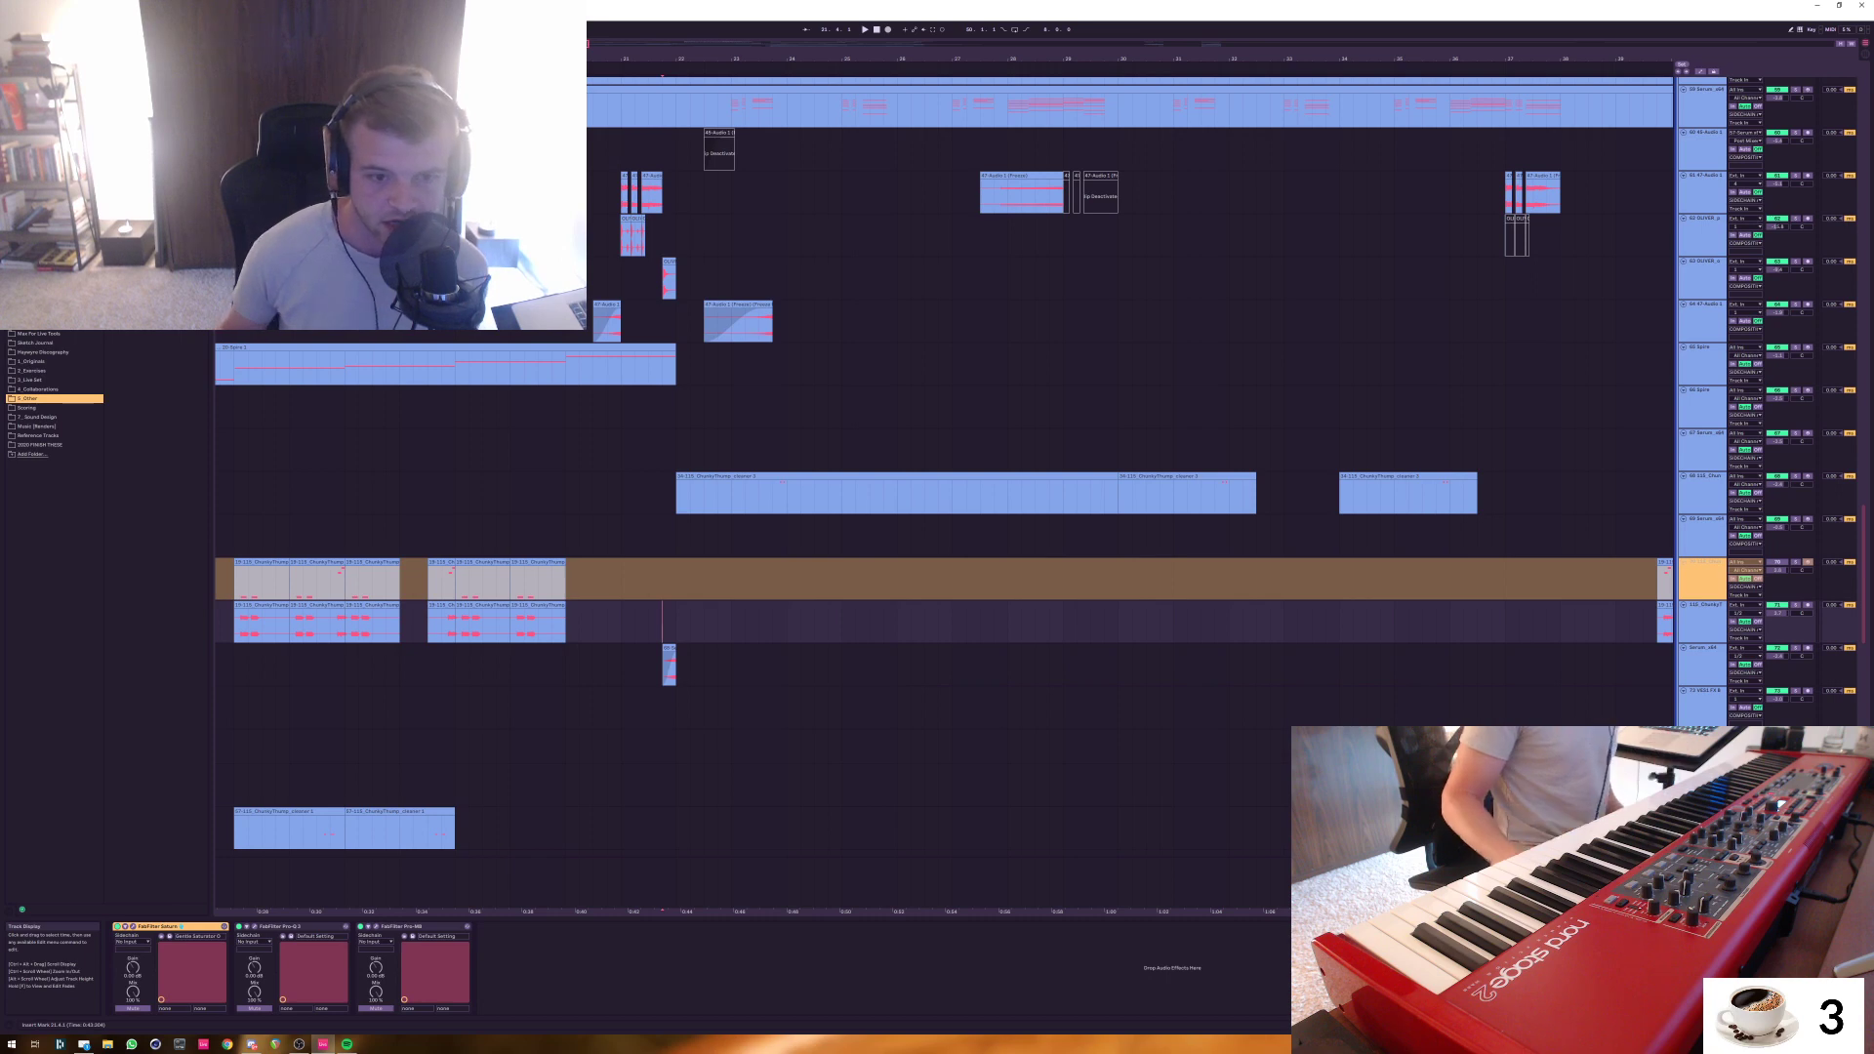
pyautogui.press('space')
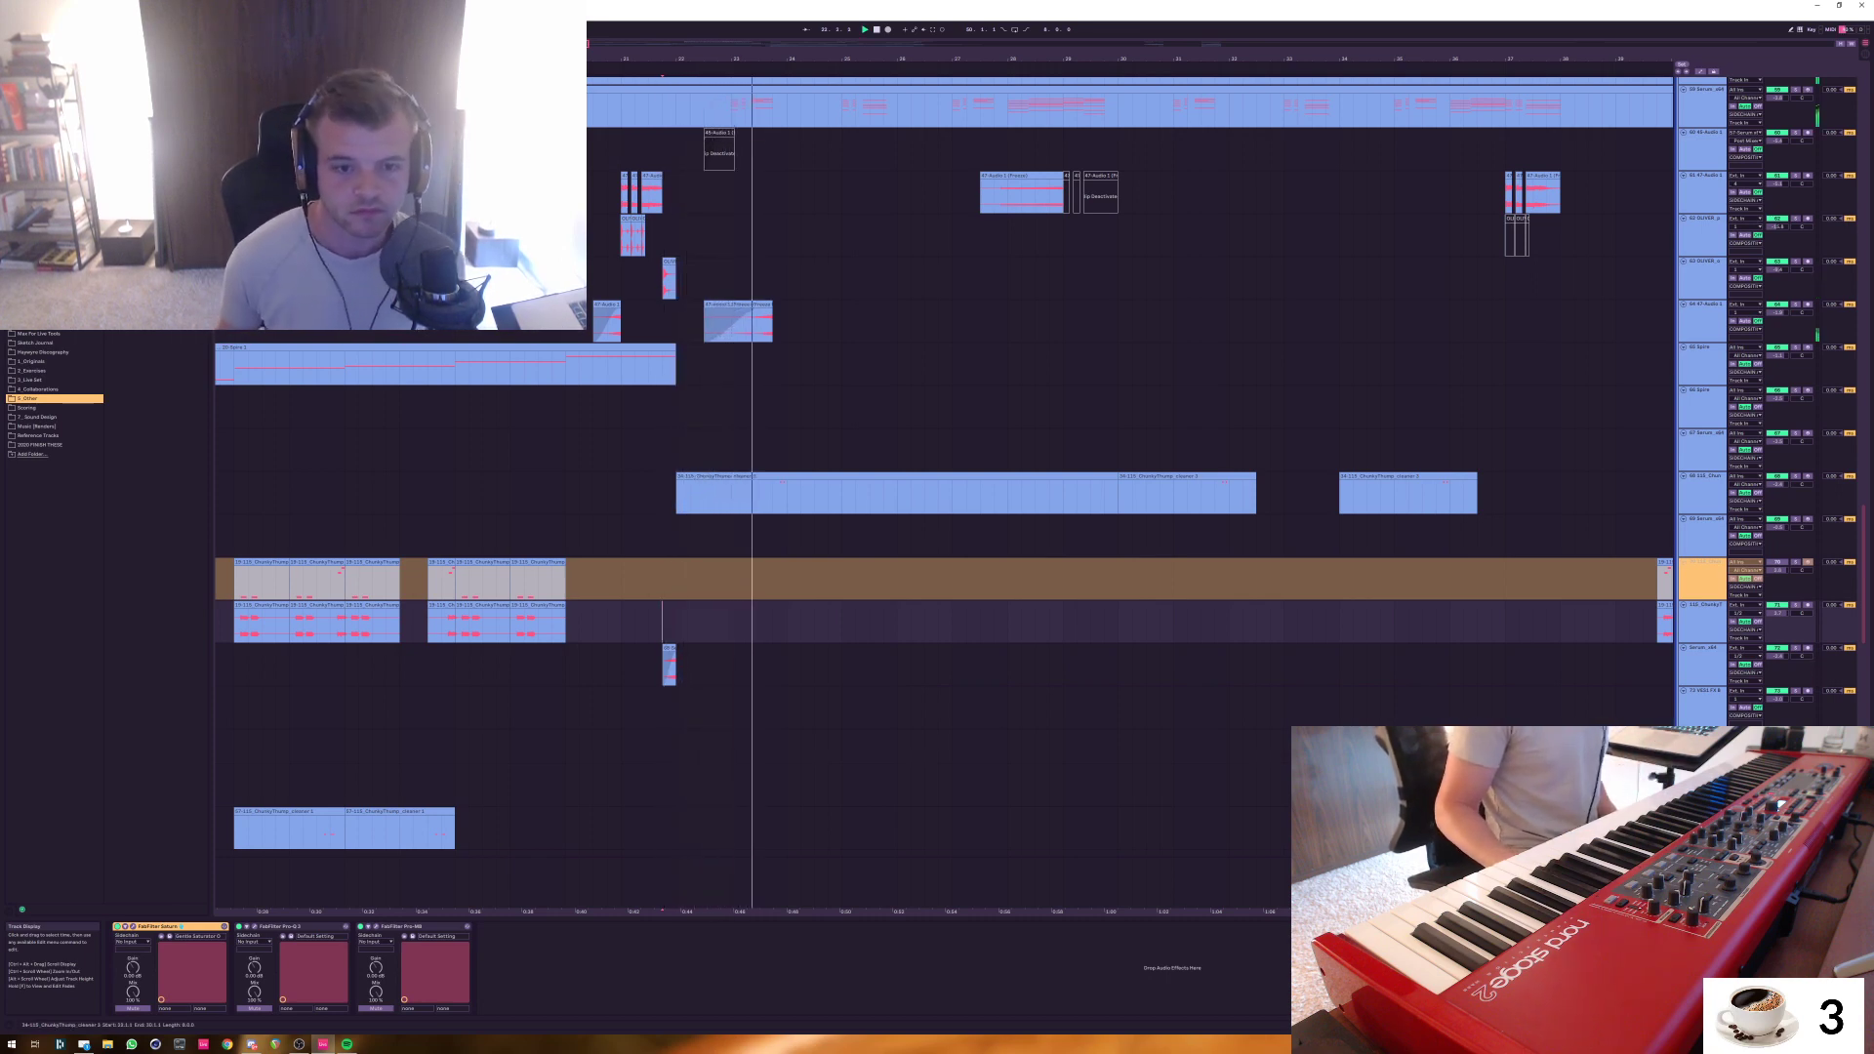
pyautogui.scroll(-10, 976, 488)
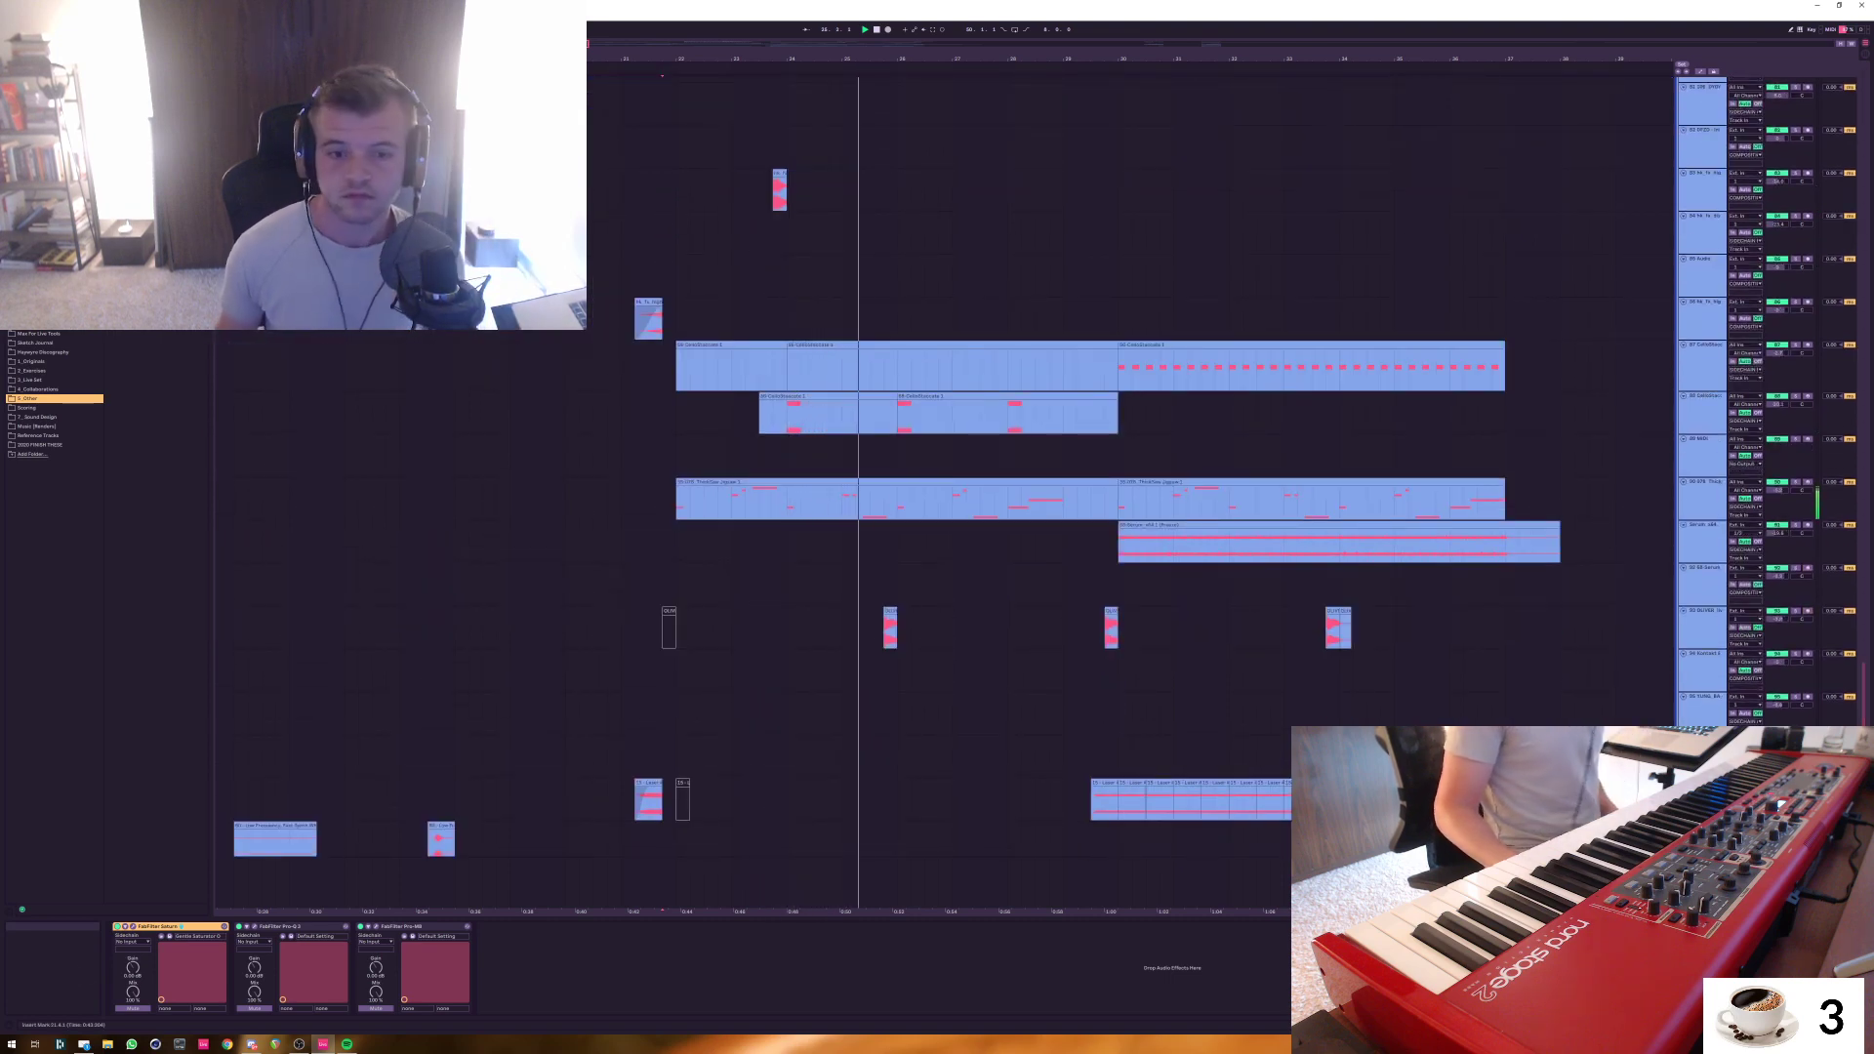
pyautogui.click(828, 542)
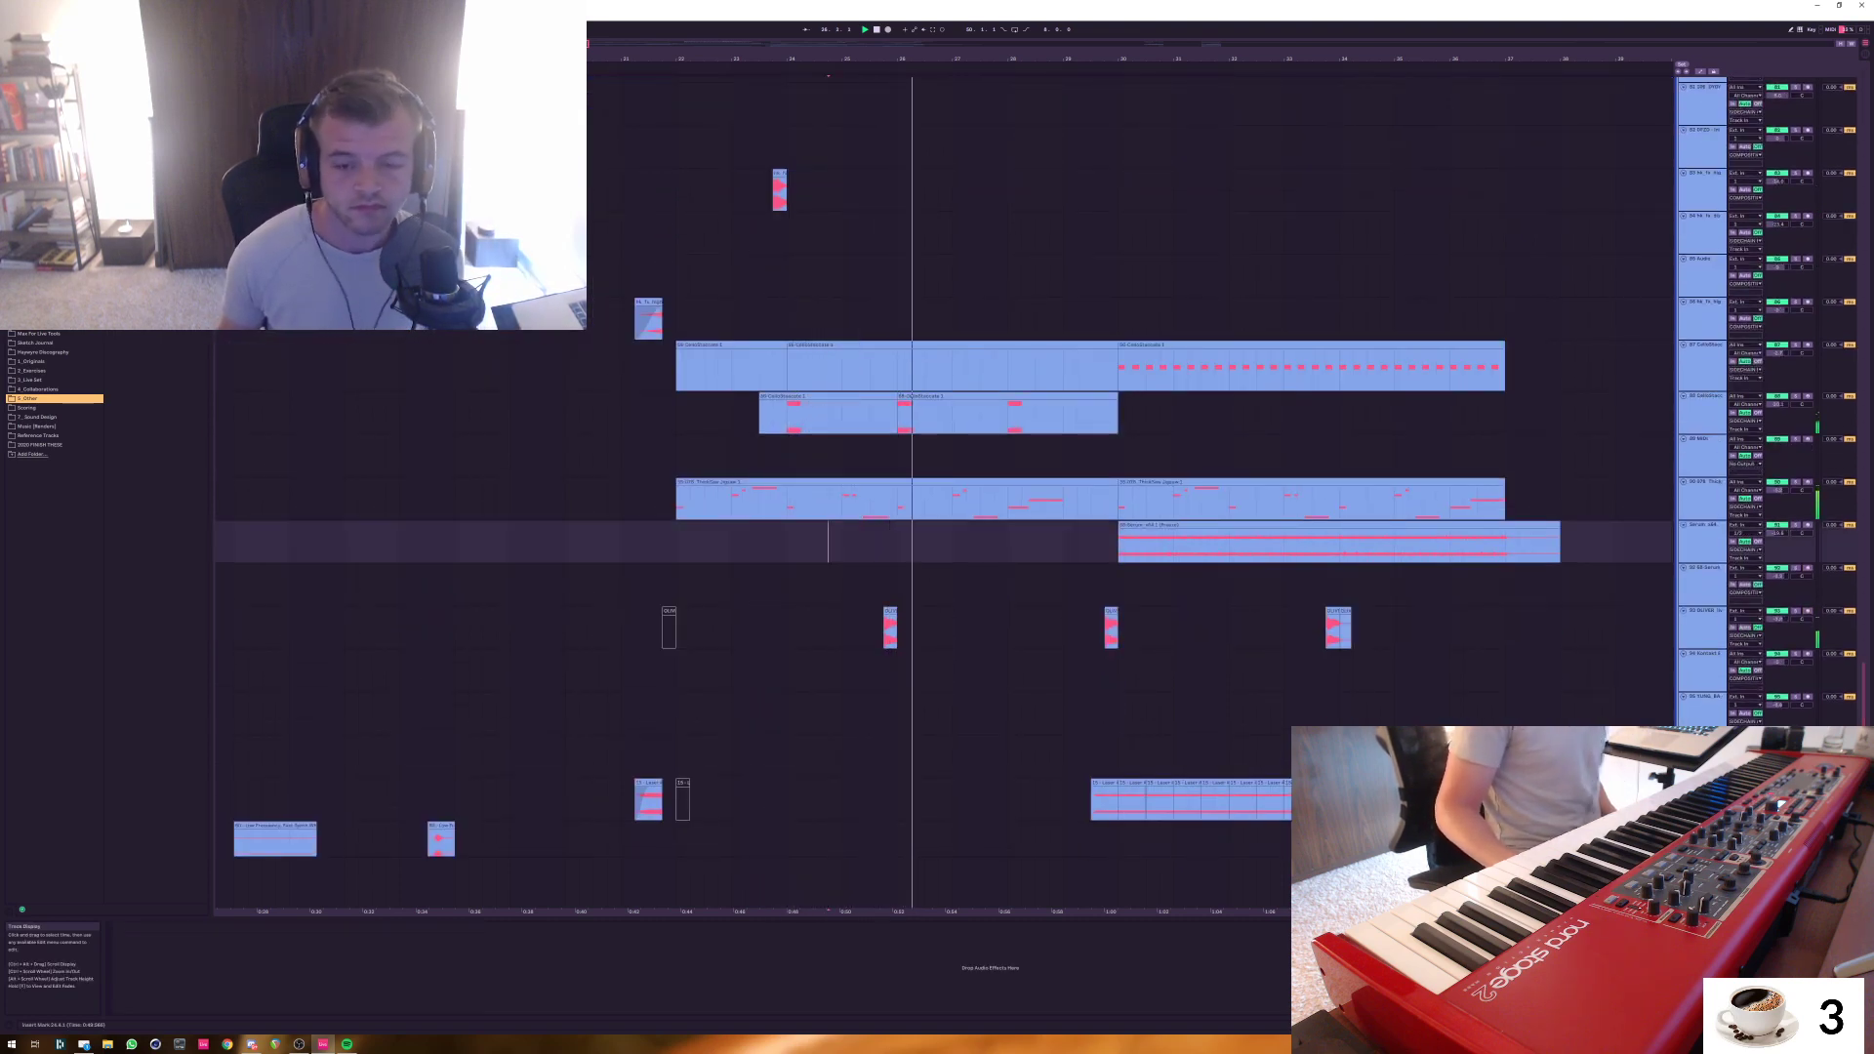
pyautogui.press('space')
# Set the insertion marker at the section start, solo the lower and upper melodic tracks together, and show each track's devices
pyautogui.click(675, 499)
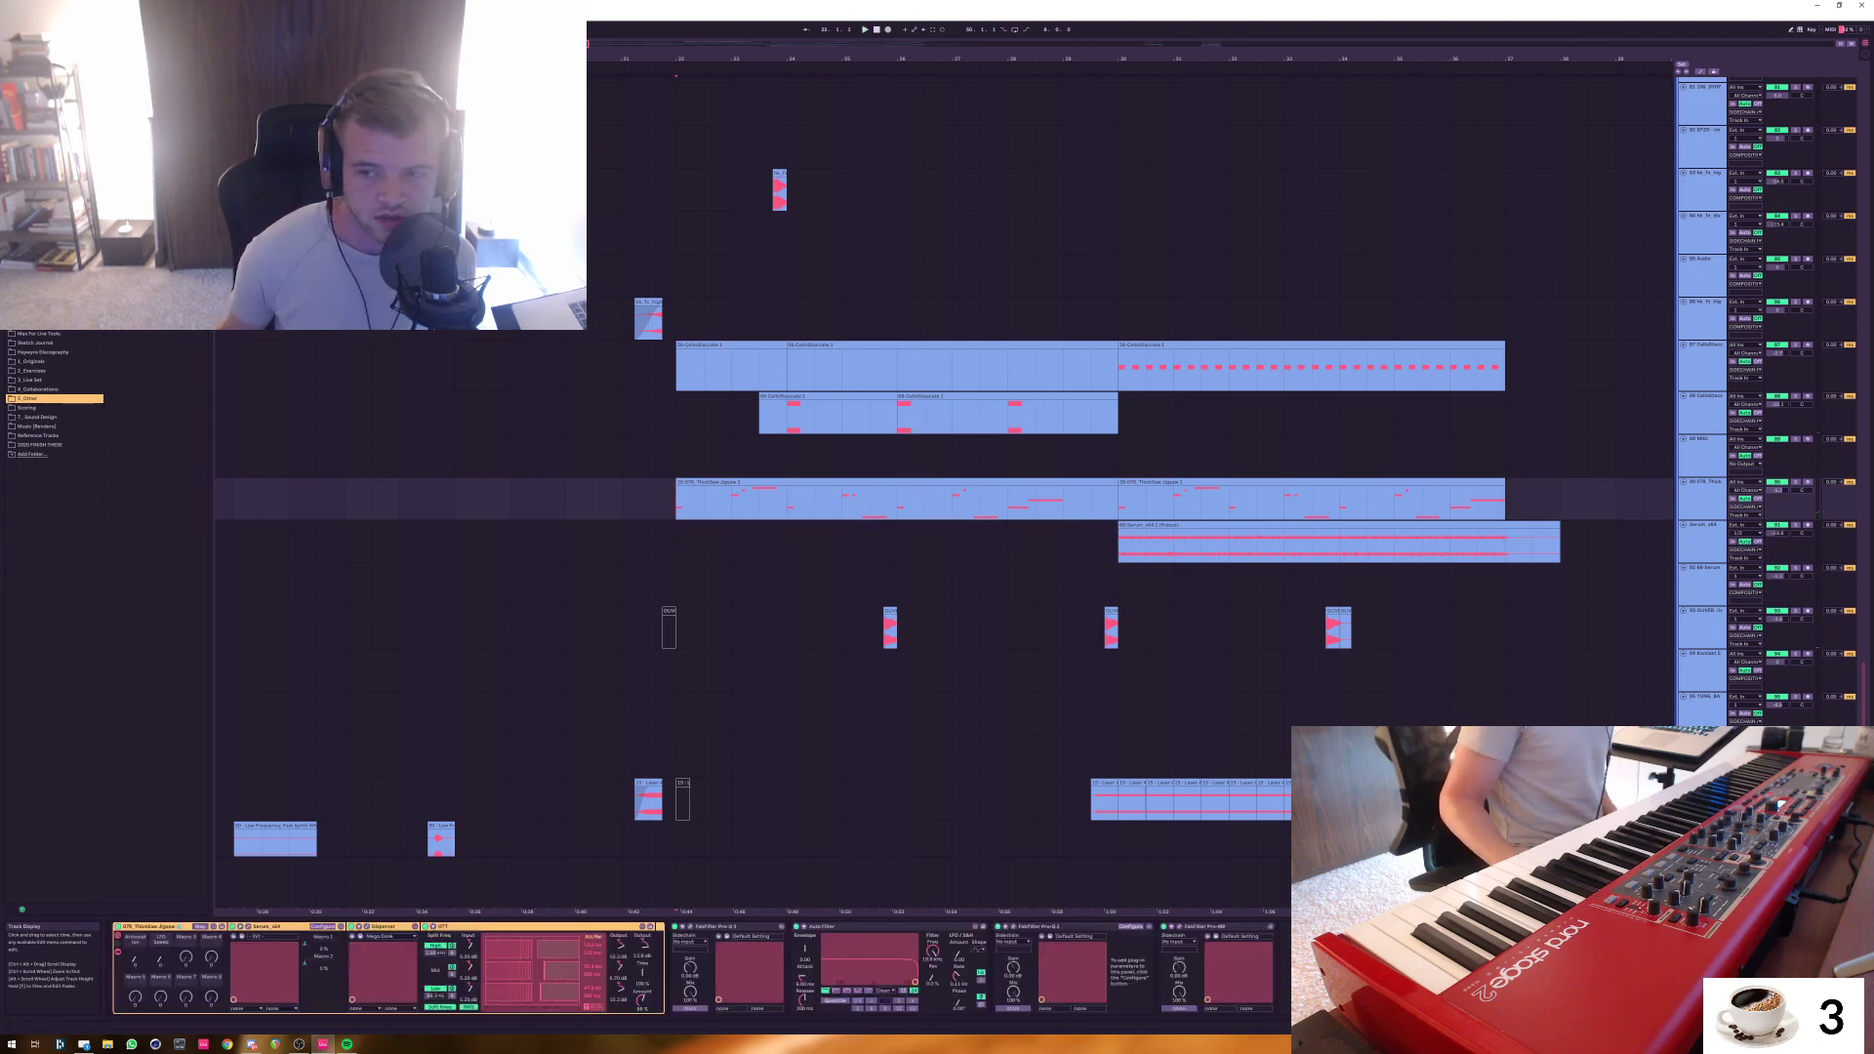
pyautogui.click(1795, 525)
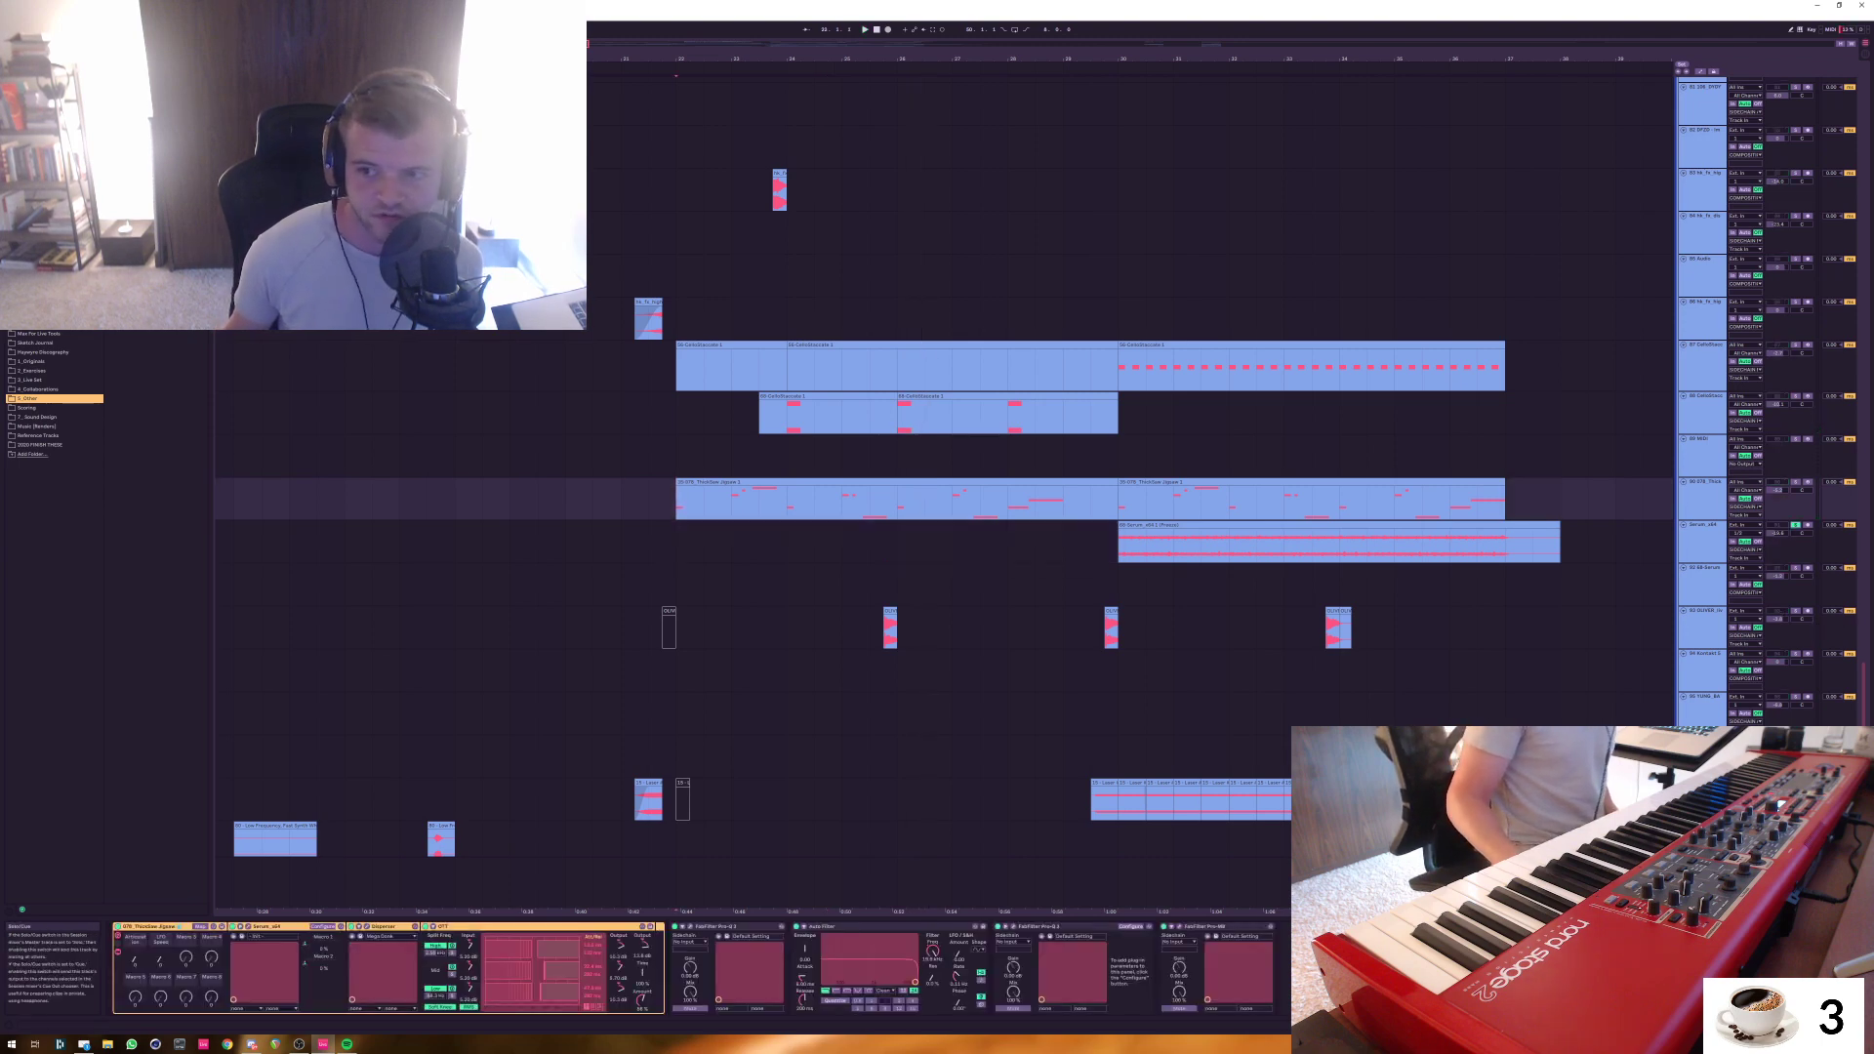
pyautogui.scroll(2, 945, 449)
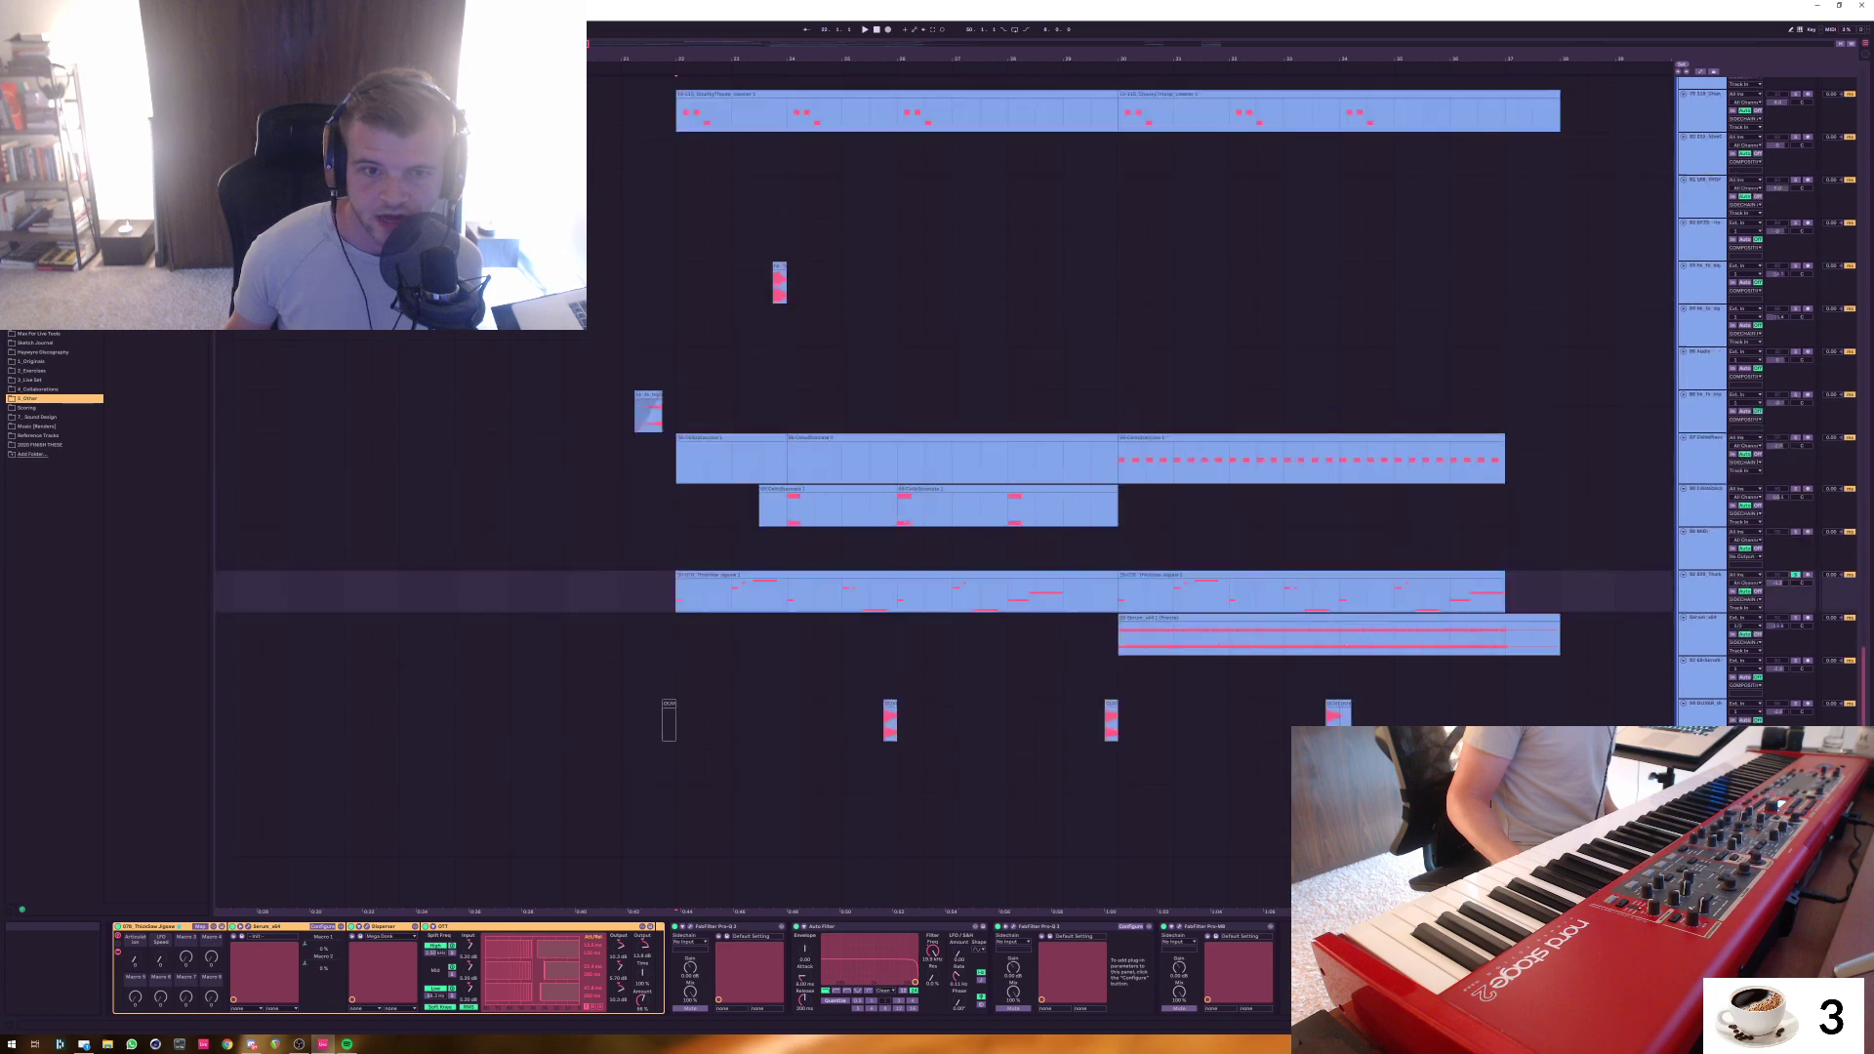
pyautogui.scroll(7, 945, 488)
pyautogui.scroll(-5, 945, 488)
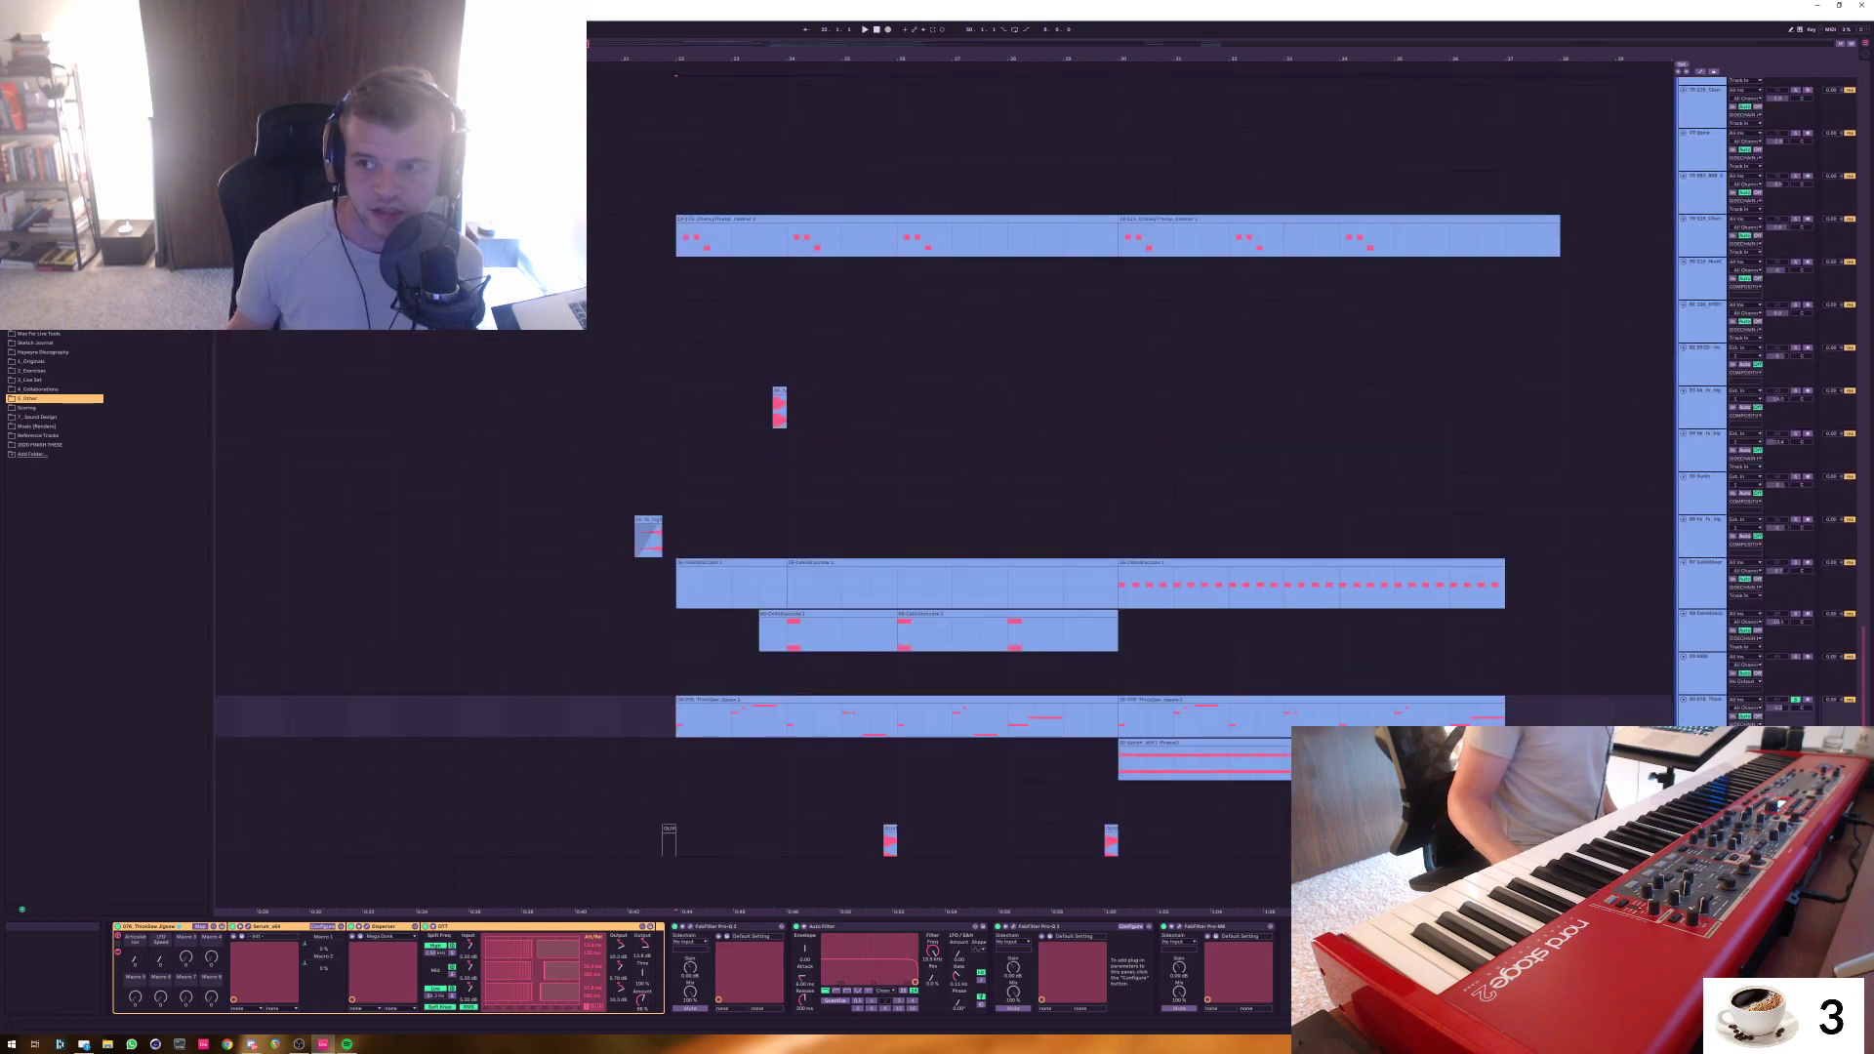
pyautogui.keyDown('ctrl'); pyautogui.click(1795, 219); pyautogui.keyUp('ctrl')
pyautogui.click(1703, 224)
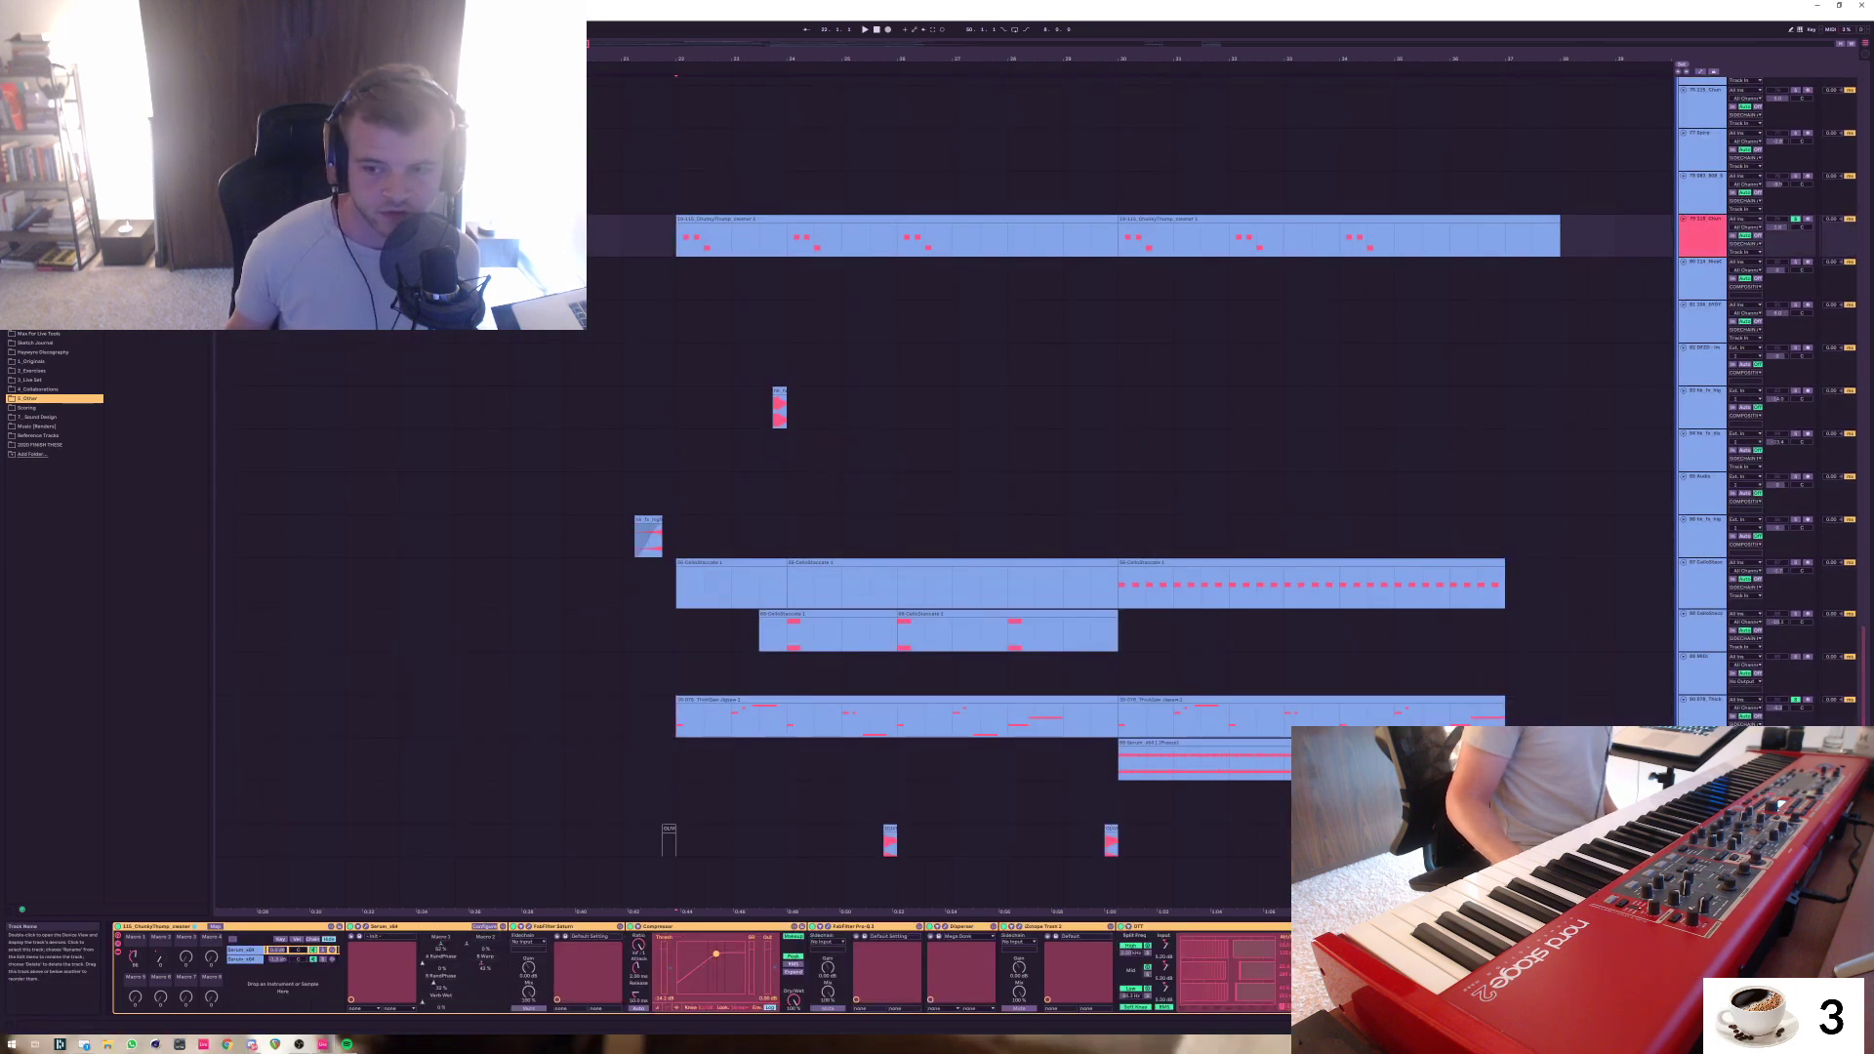
pyautogui.click(1703, 700)
# Select the first long clip on the lower melodic track, and play the section from shortly after that clip's start
pyautogui.click(704, 760)
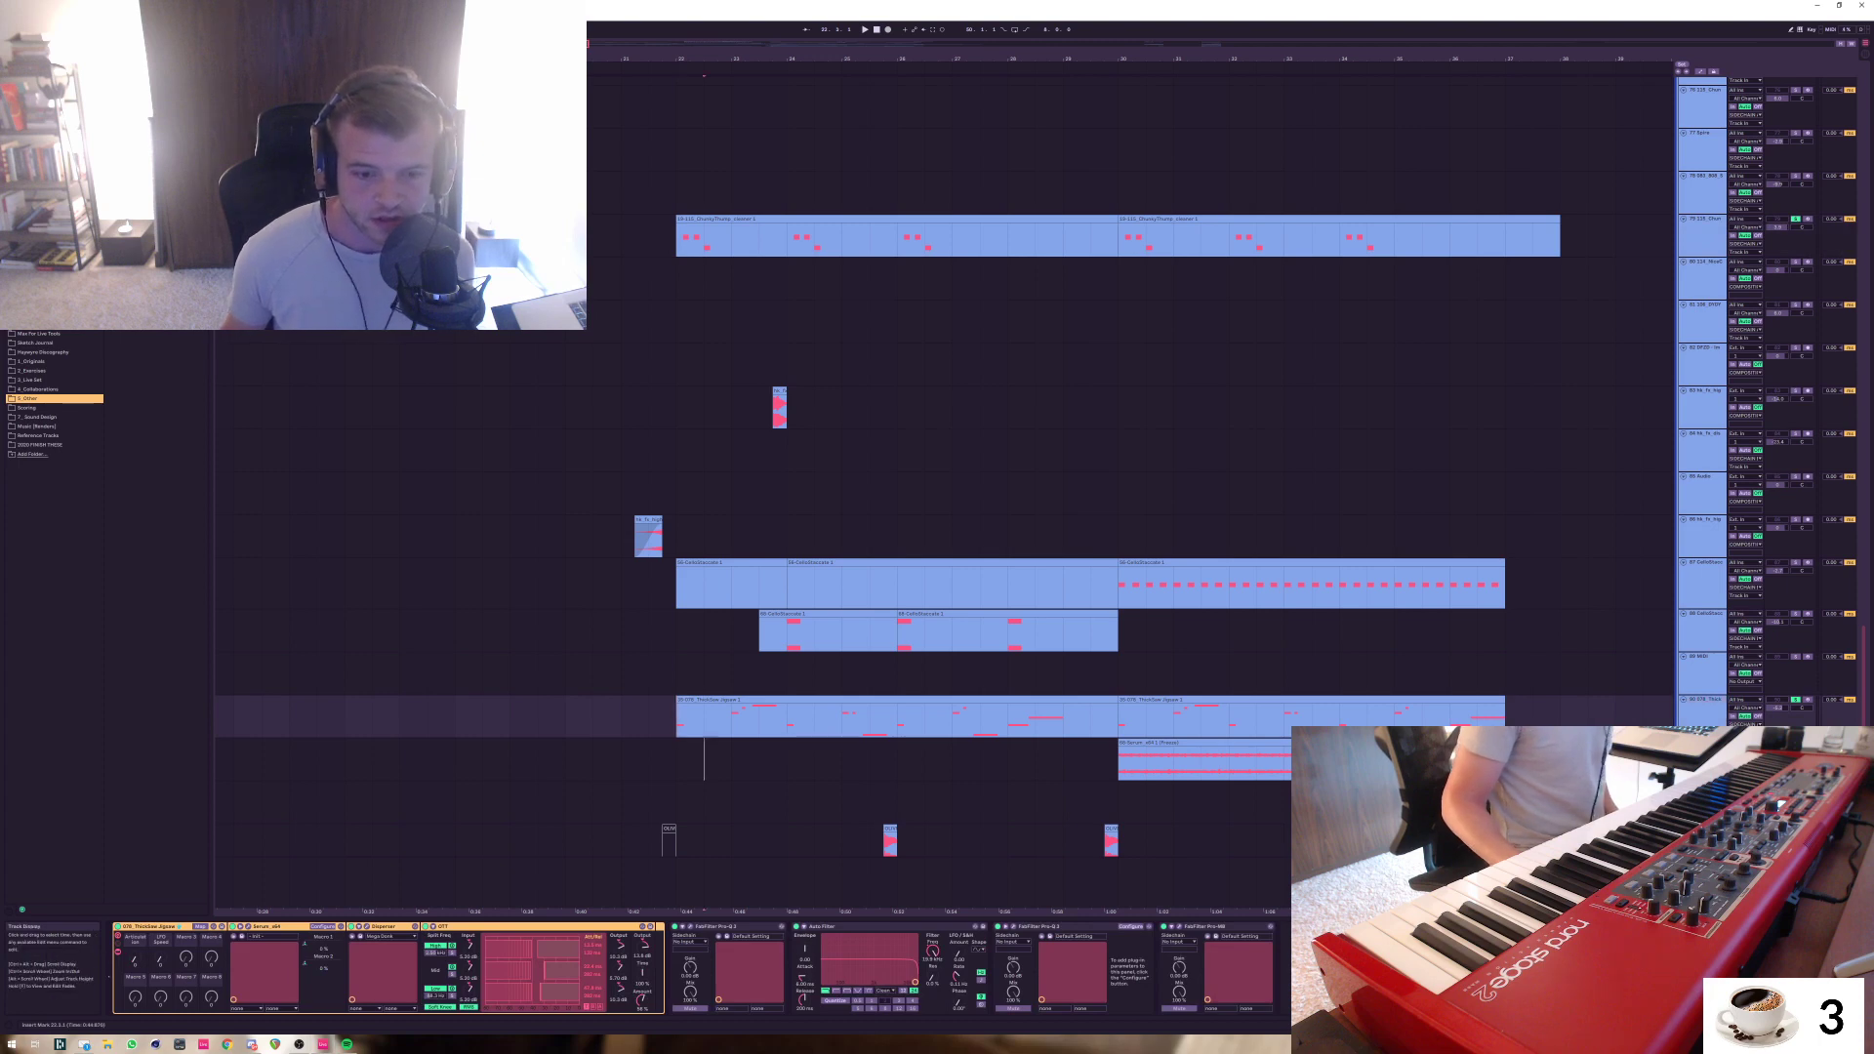
pyautogui.click(699, 723)
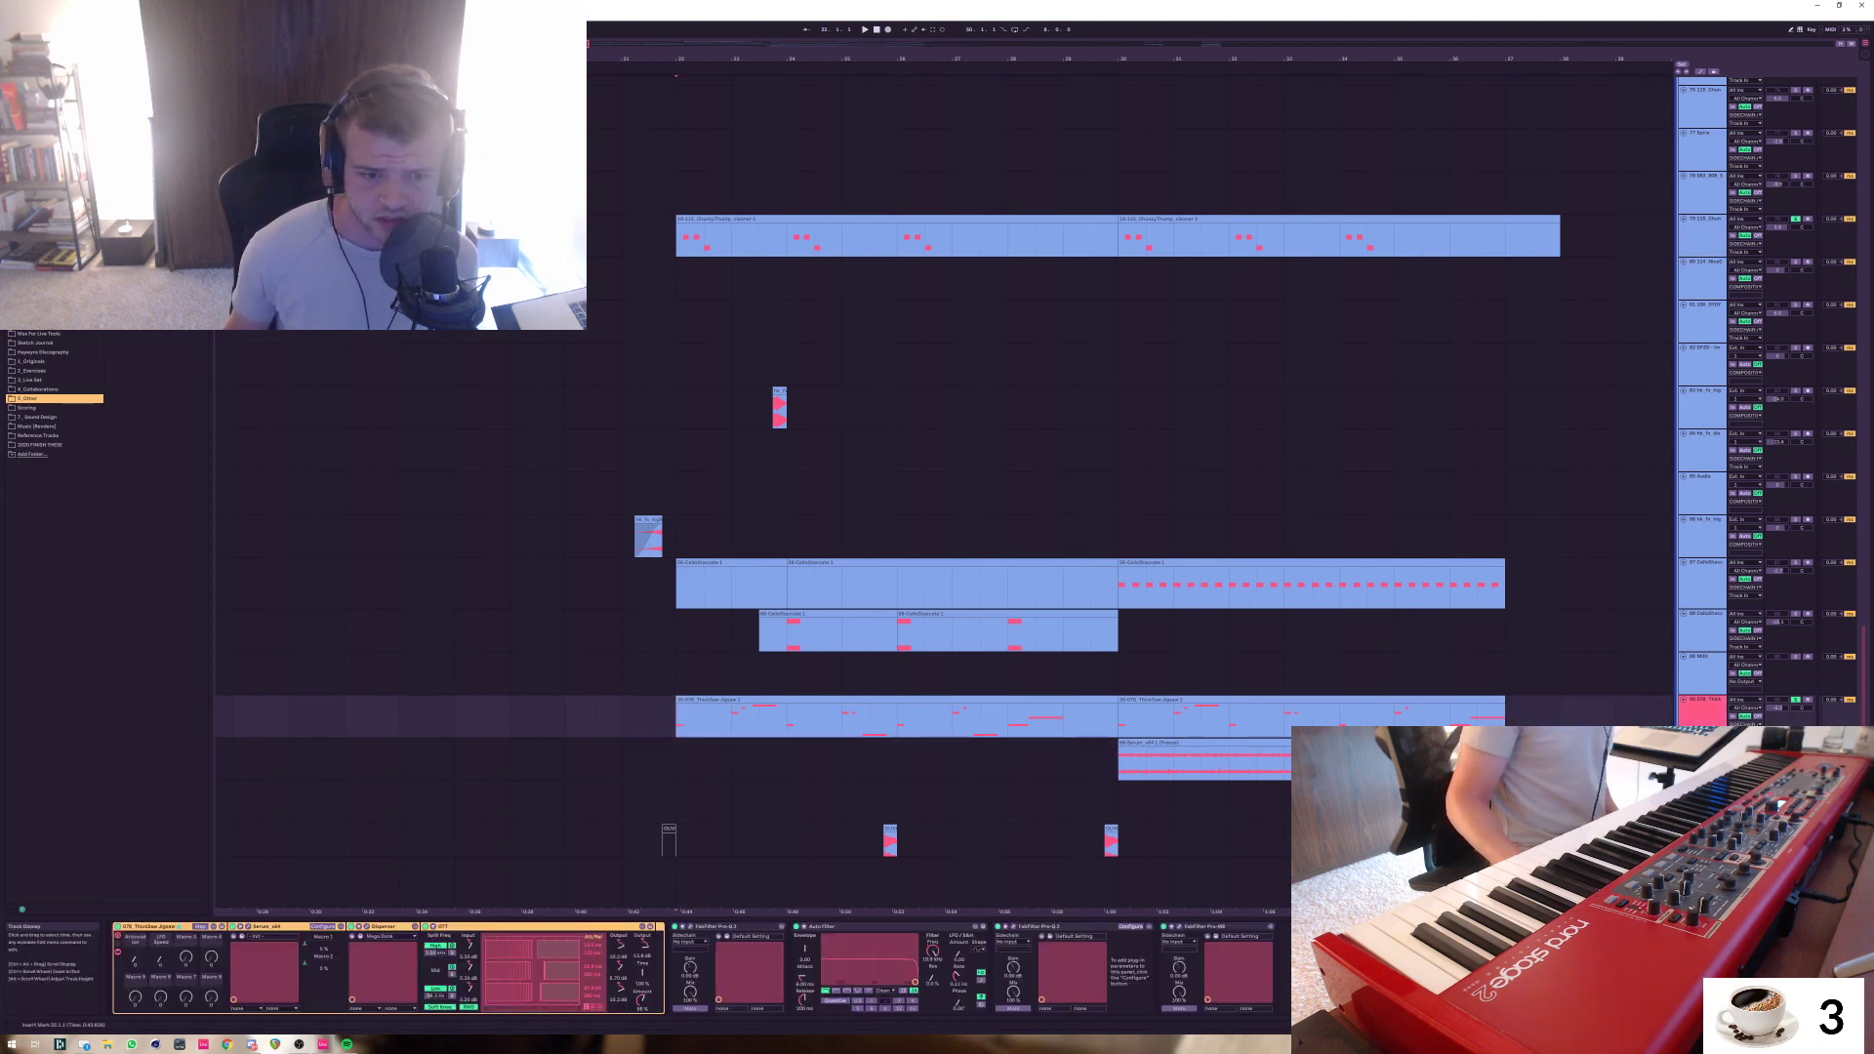
pyautogui.moveTo(677, 718); pyautogui.dragTo(1118, 718)
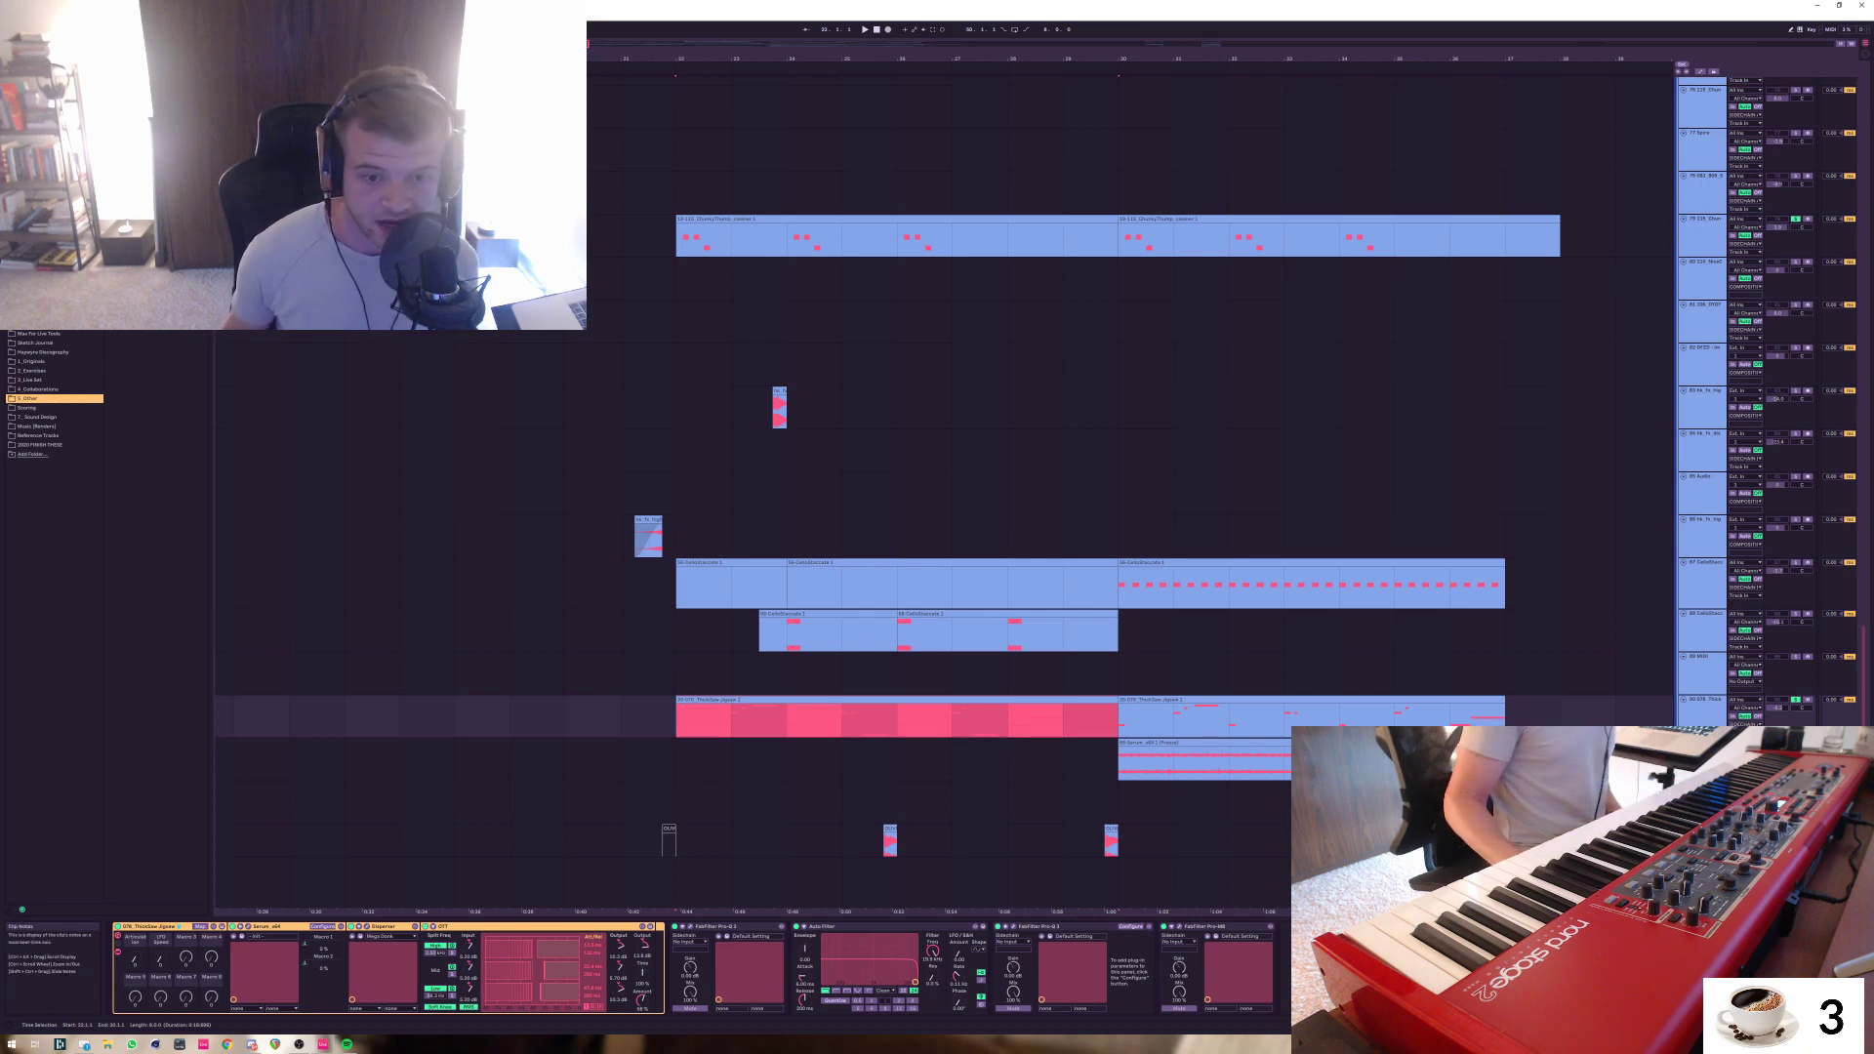
pyautogui.click(842, 673)
pyautogui.click(731, 719)
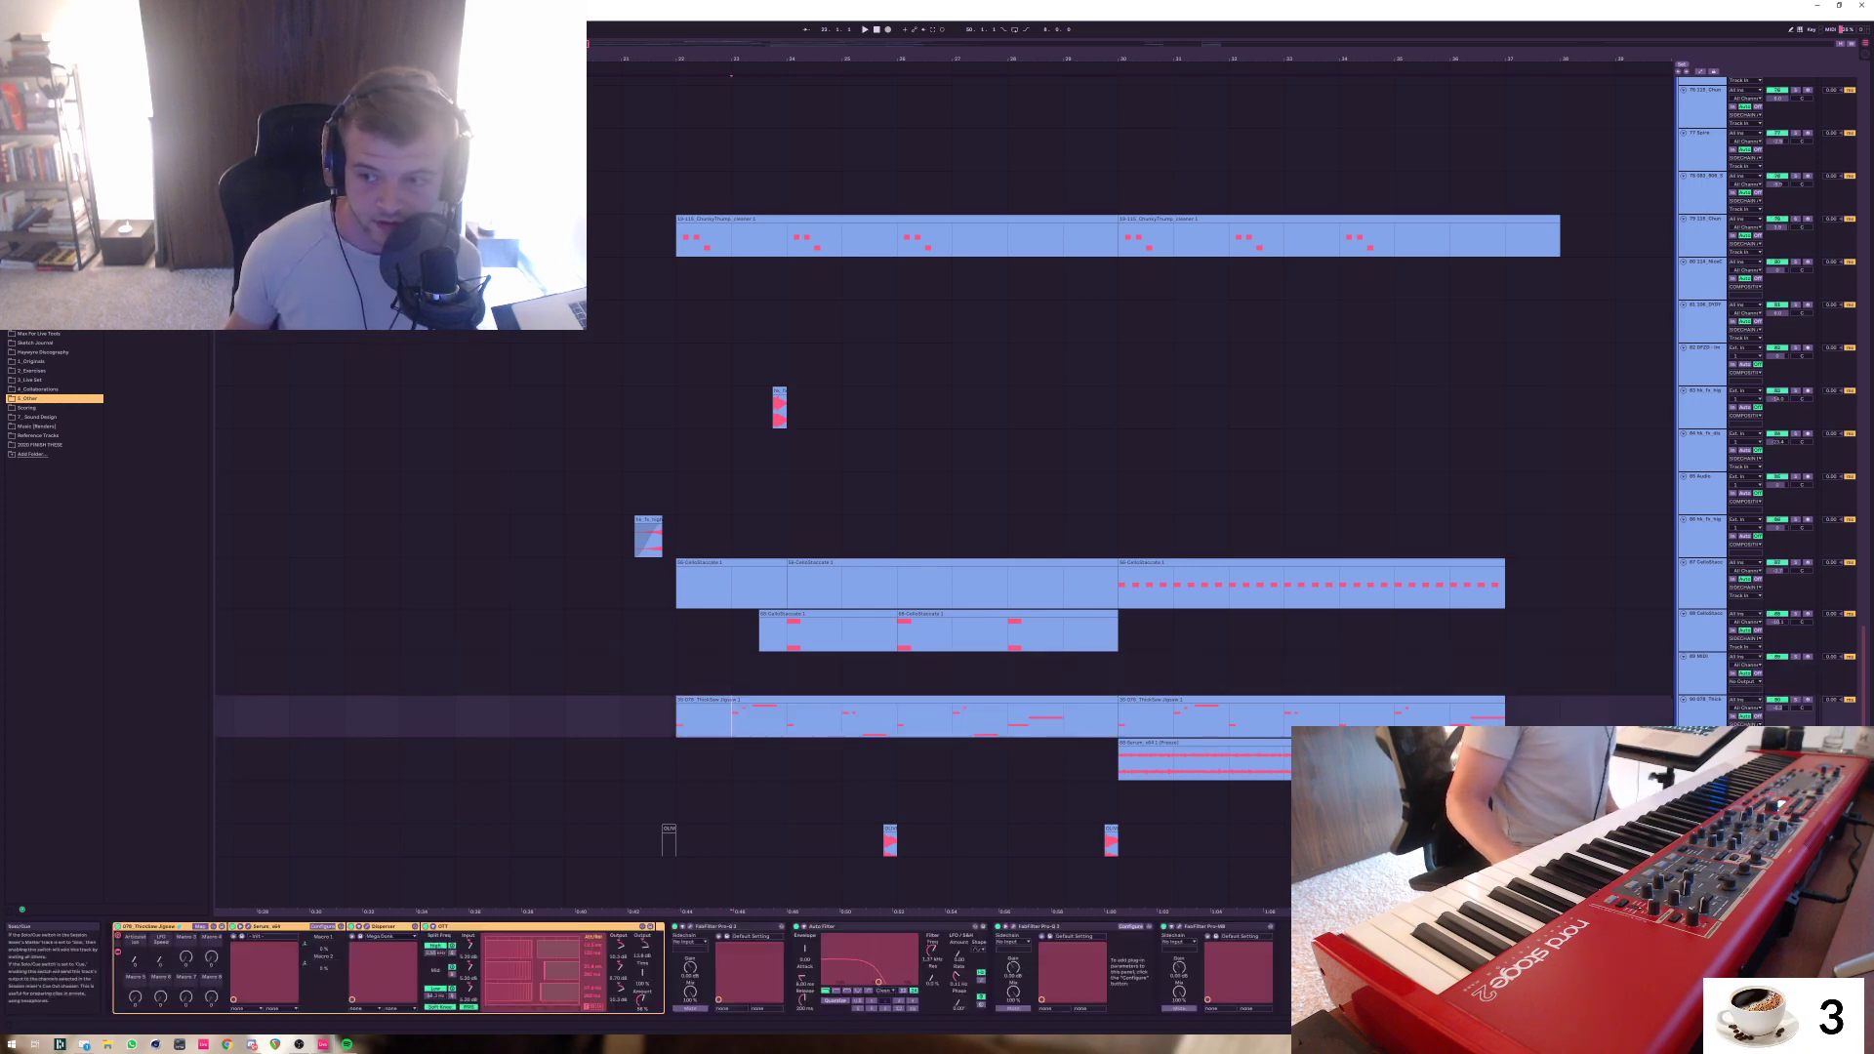
pyautogui.press('space')
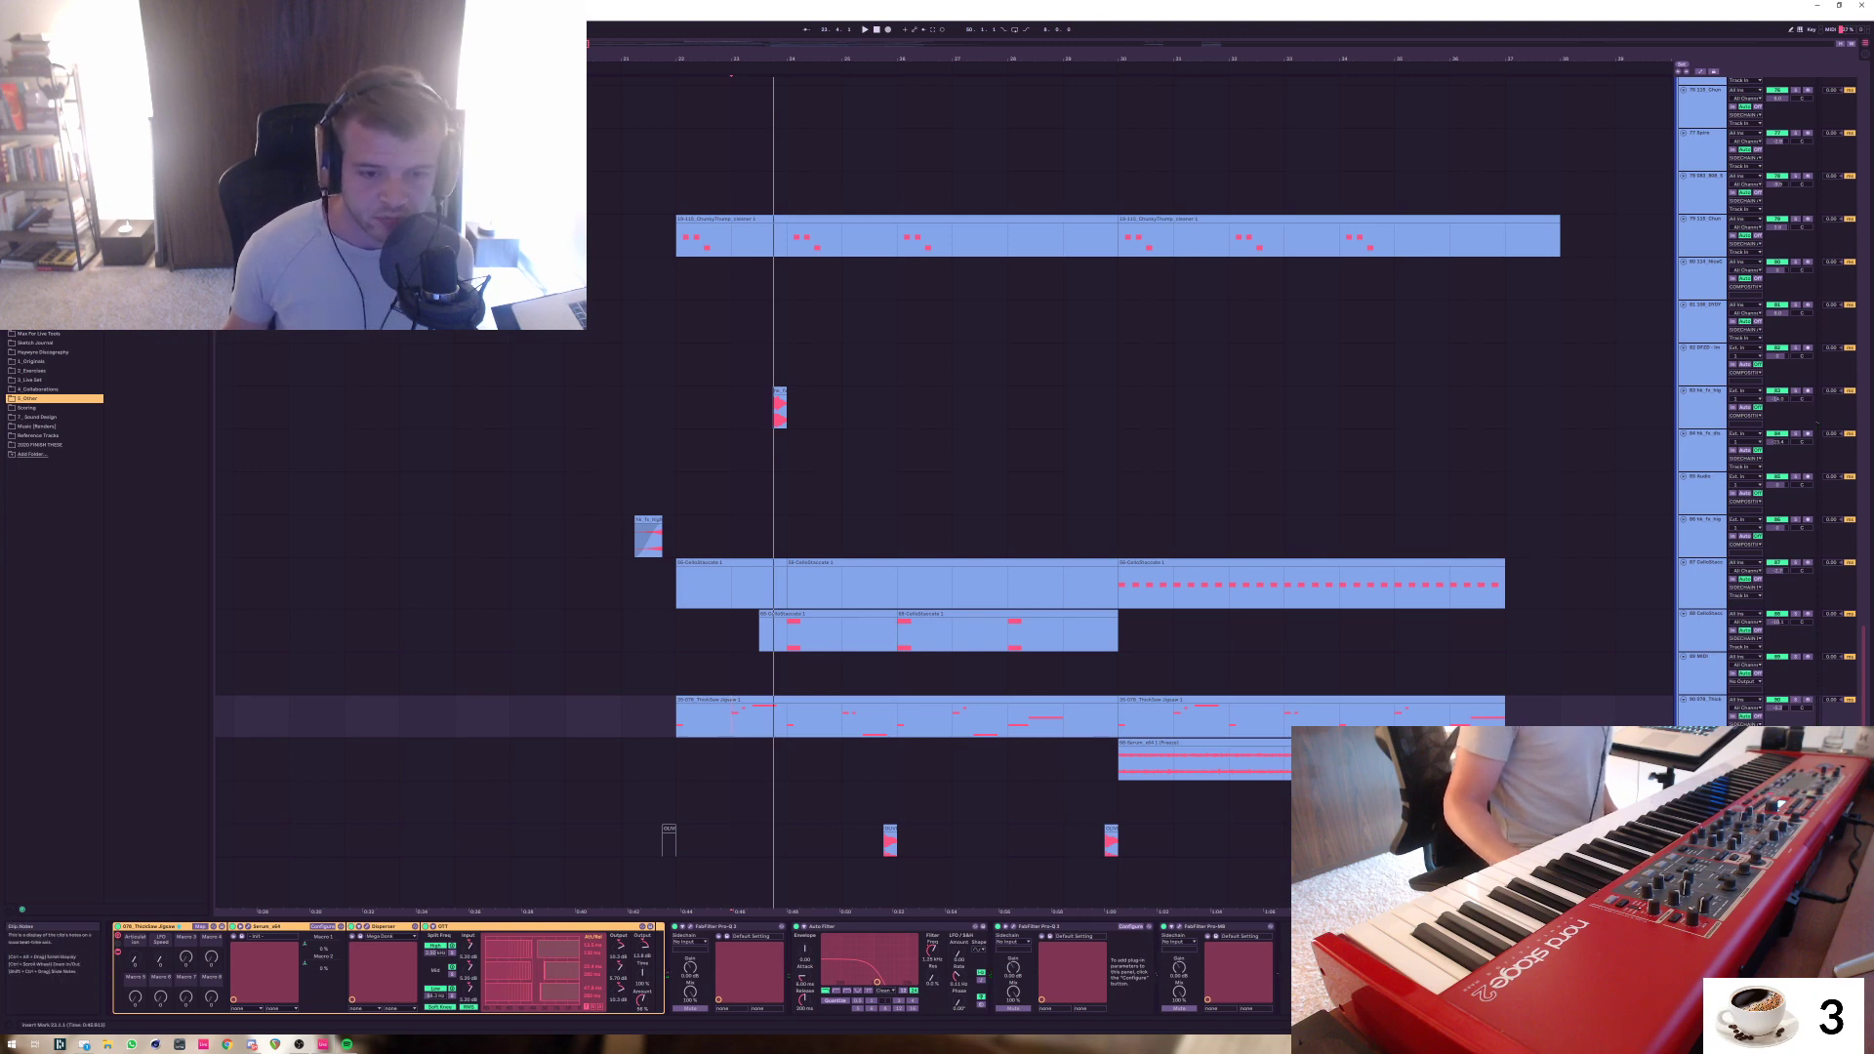
# Play the upper melodic track from the section start and look along its device chain
pyautogui.click(677, 719)
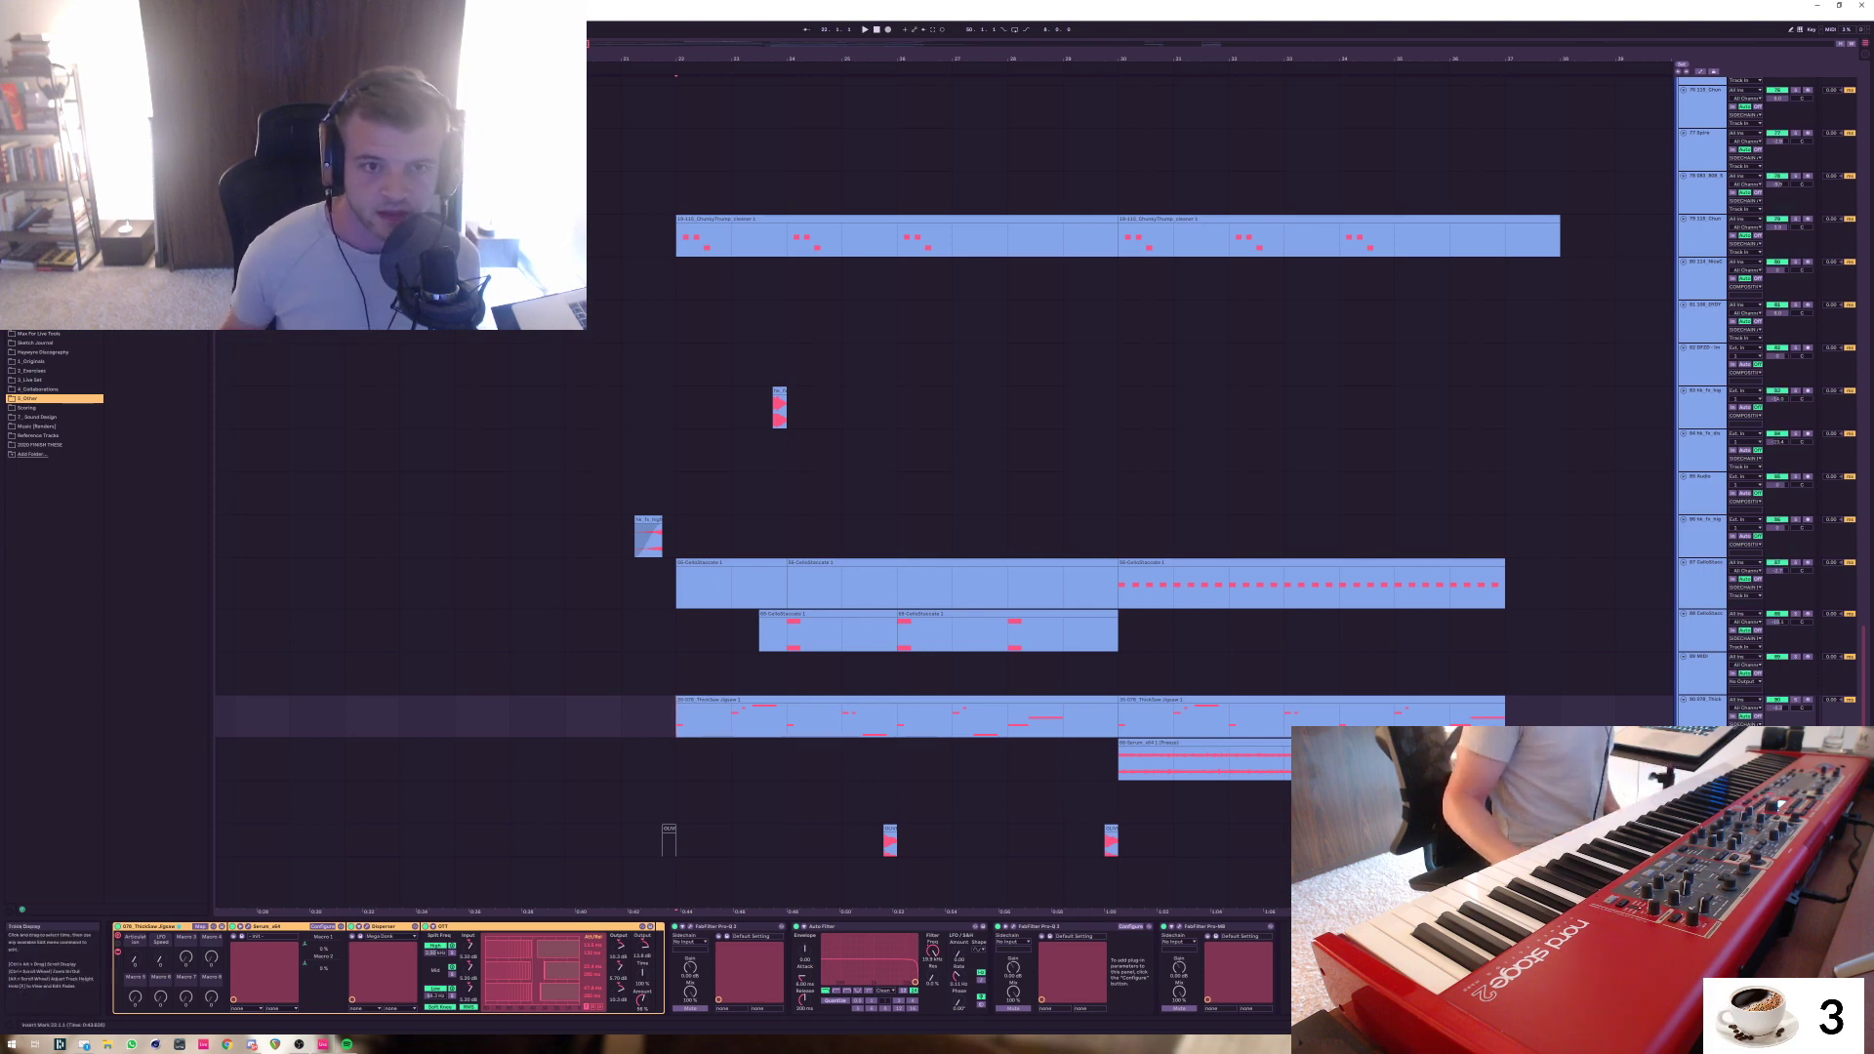
pyautogui.click(675, 236)
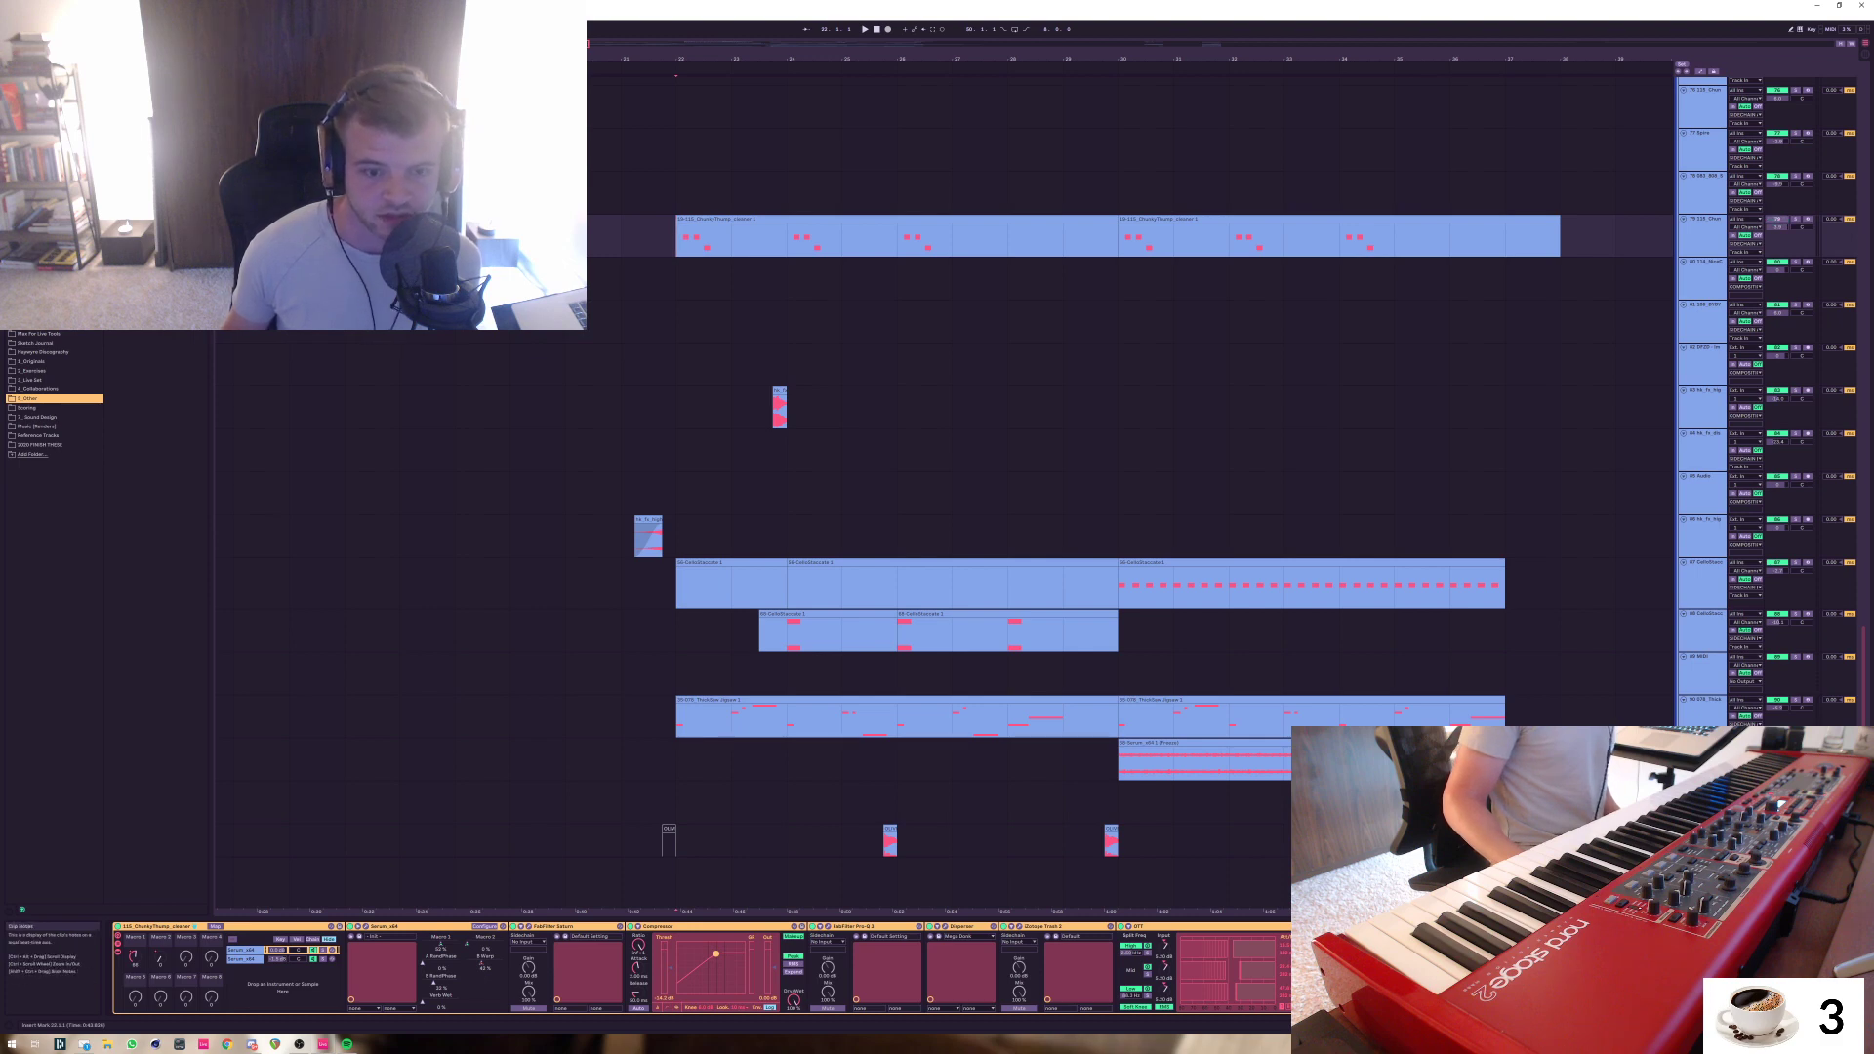
pyautogui.press('space')
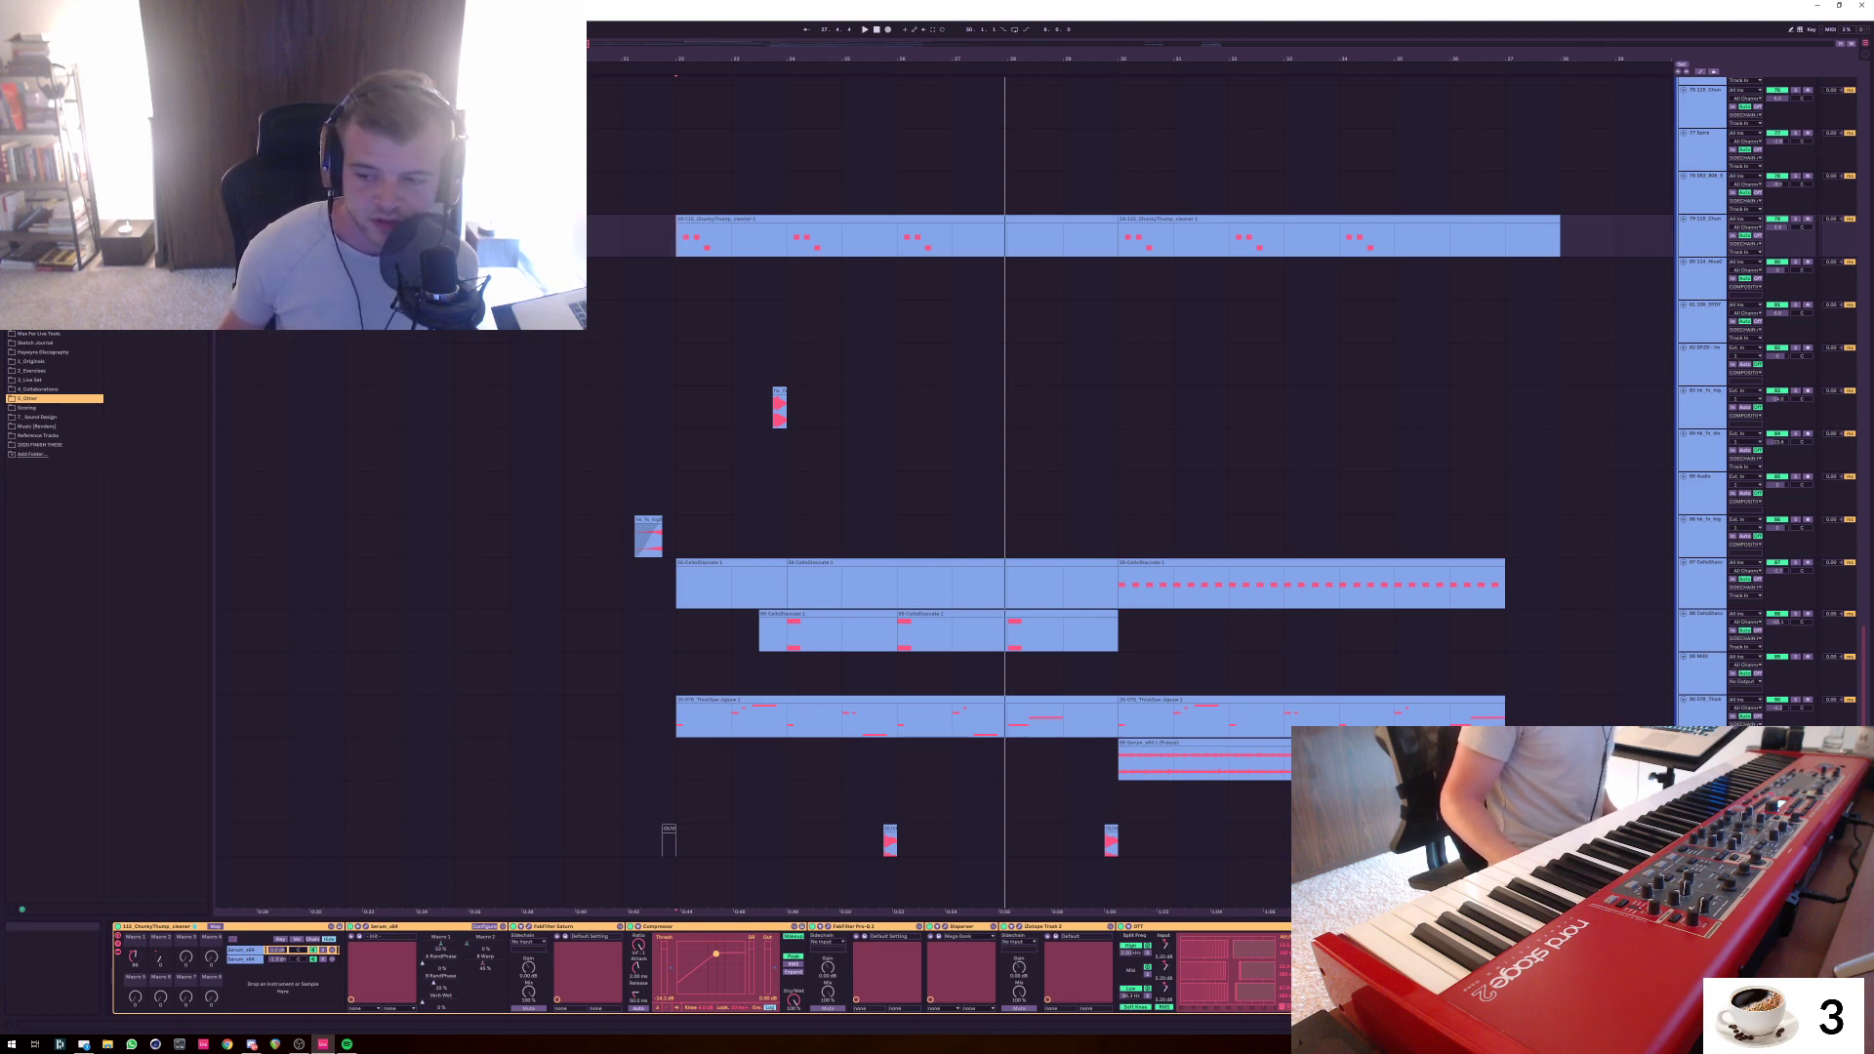
pyautogui.hscroll(3, 698, 967)
pyautogui.hscroll(-3, 698, 966)
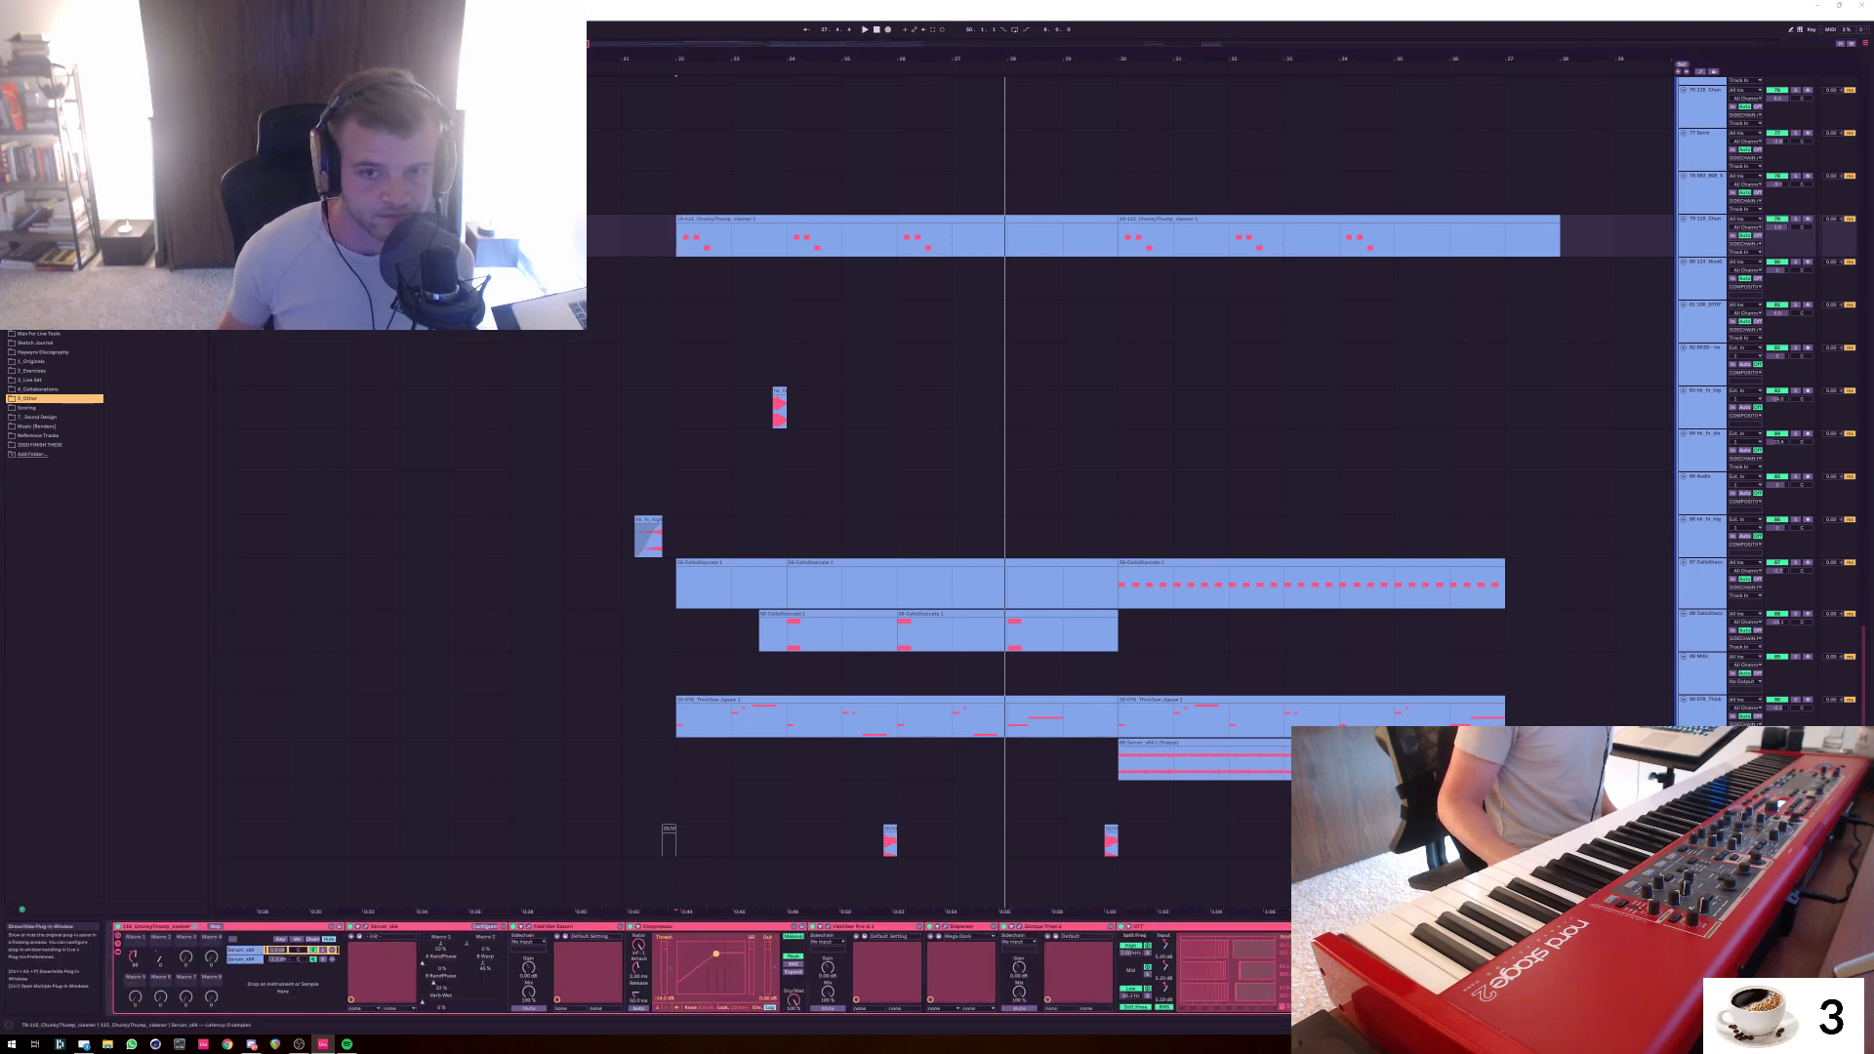
# Open the upper melodic track's Serum instrument window, place it clear of the section's clips, and play the track
pyautogui.click(366, 926)
pyautogui.moveTo(1406, 310); pyautogui.dragTo(324, 414)
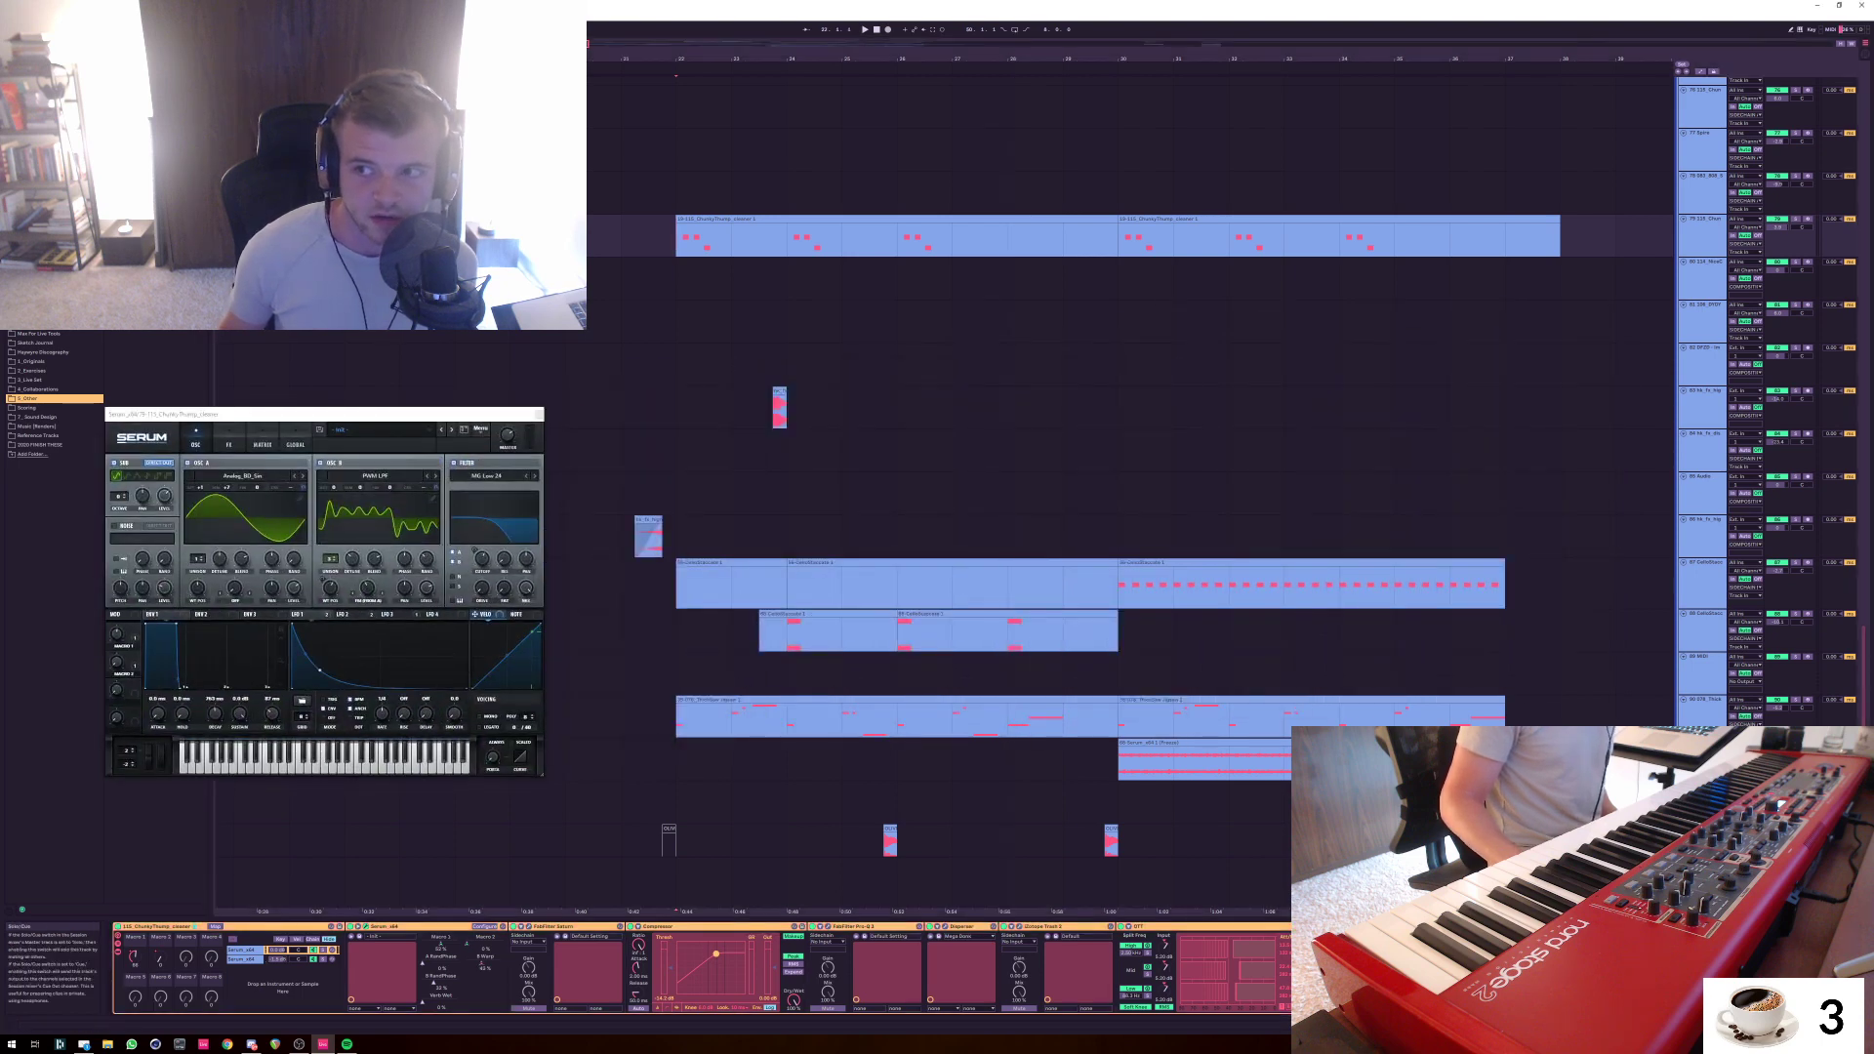
pyautogui.press('space')
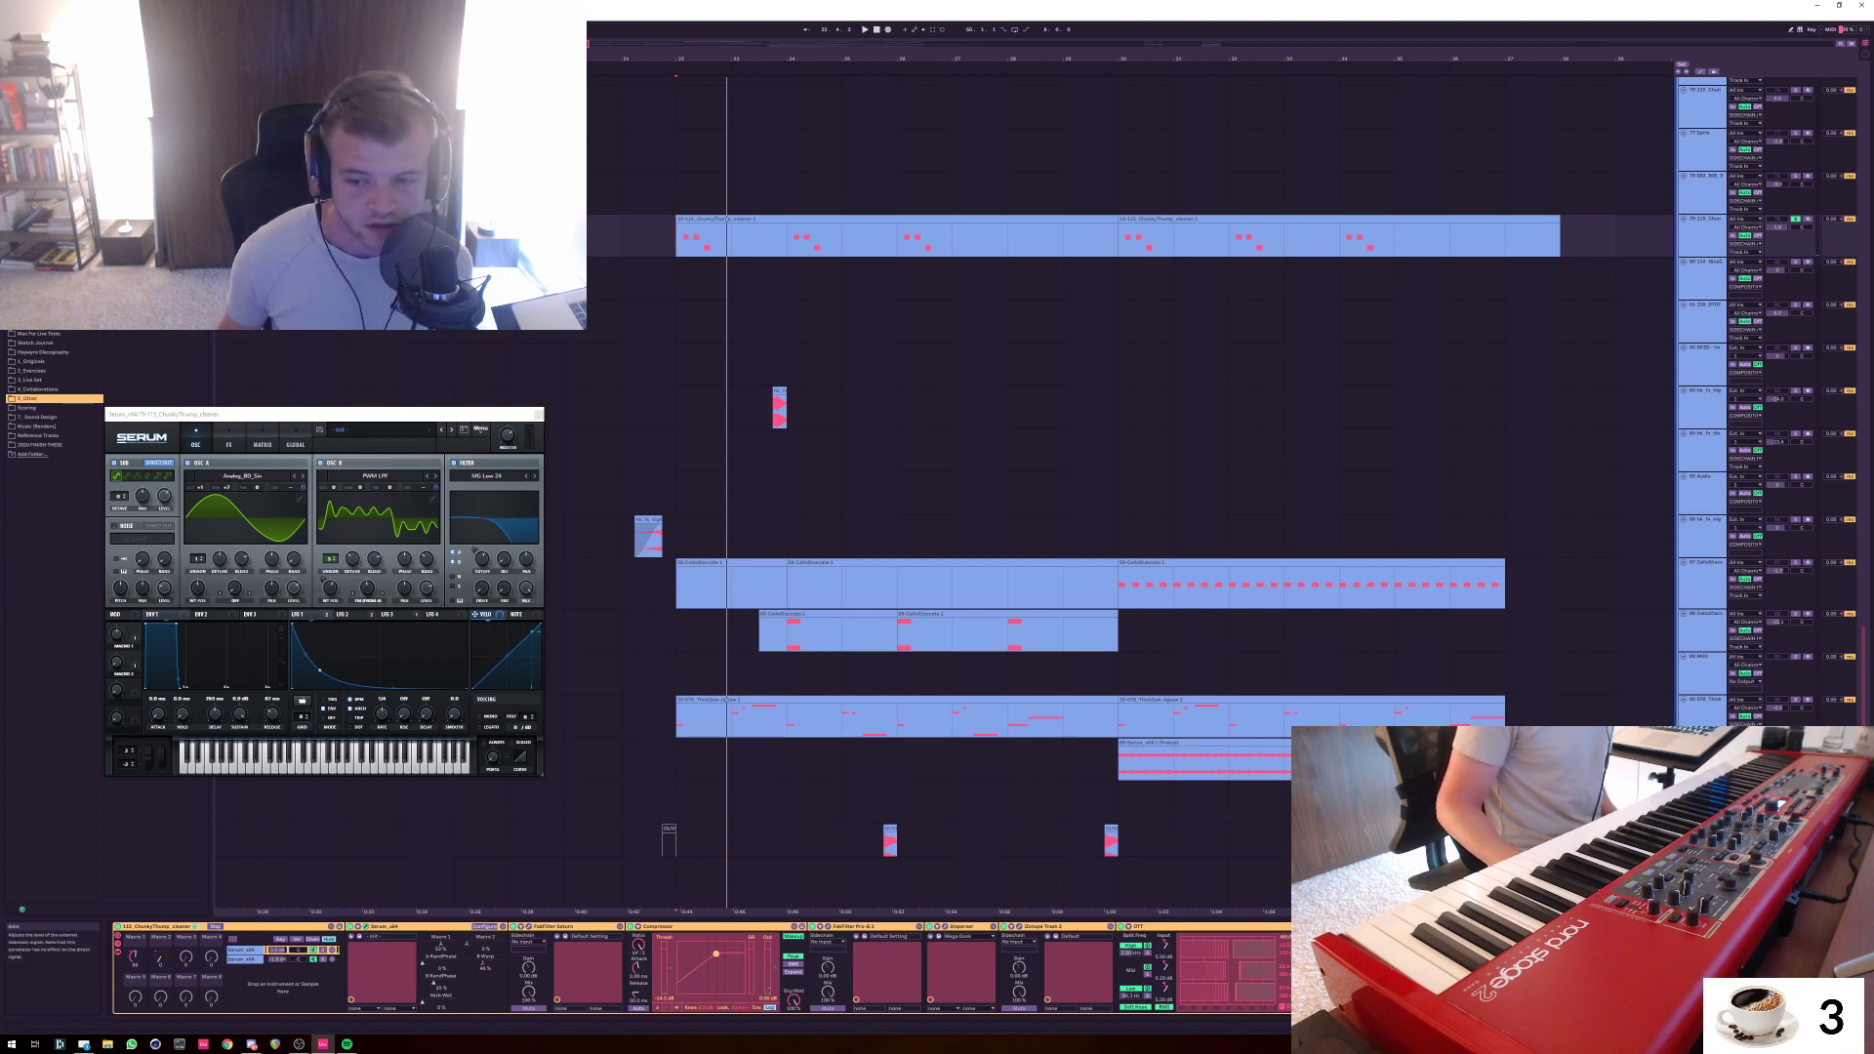
# Examine the effects following Serum in the upper melodic track's device chain, and return to the start of the chain
pyautogui.hscroll(5, 698, 967)
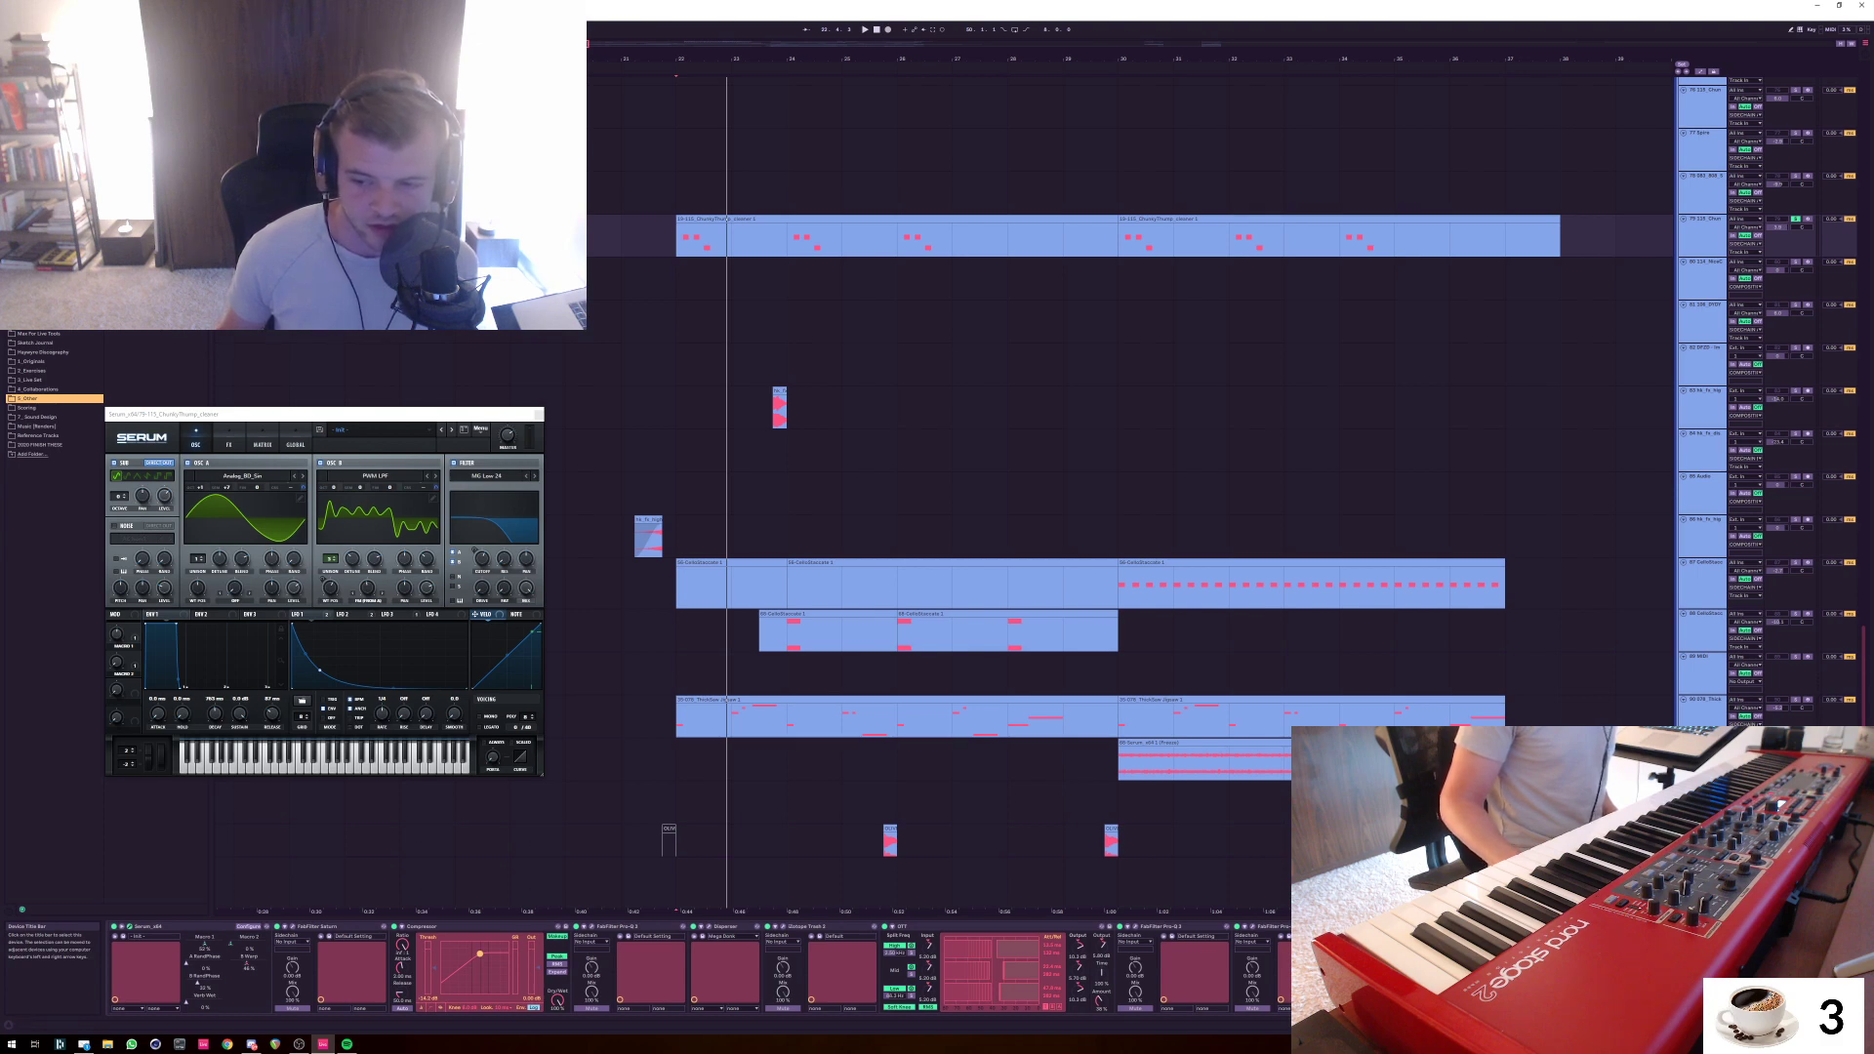
pyautogui.hscroll(-2, 698, 966)
pyautogui.hscroll(2, 697, 966)
pyautogui.hscroll(-2, 698, 967)
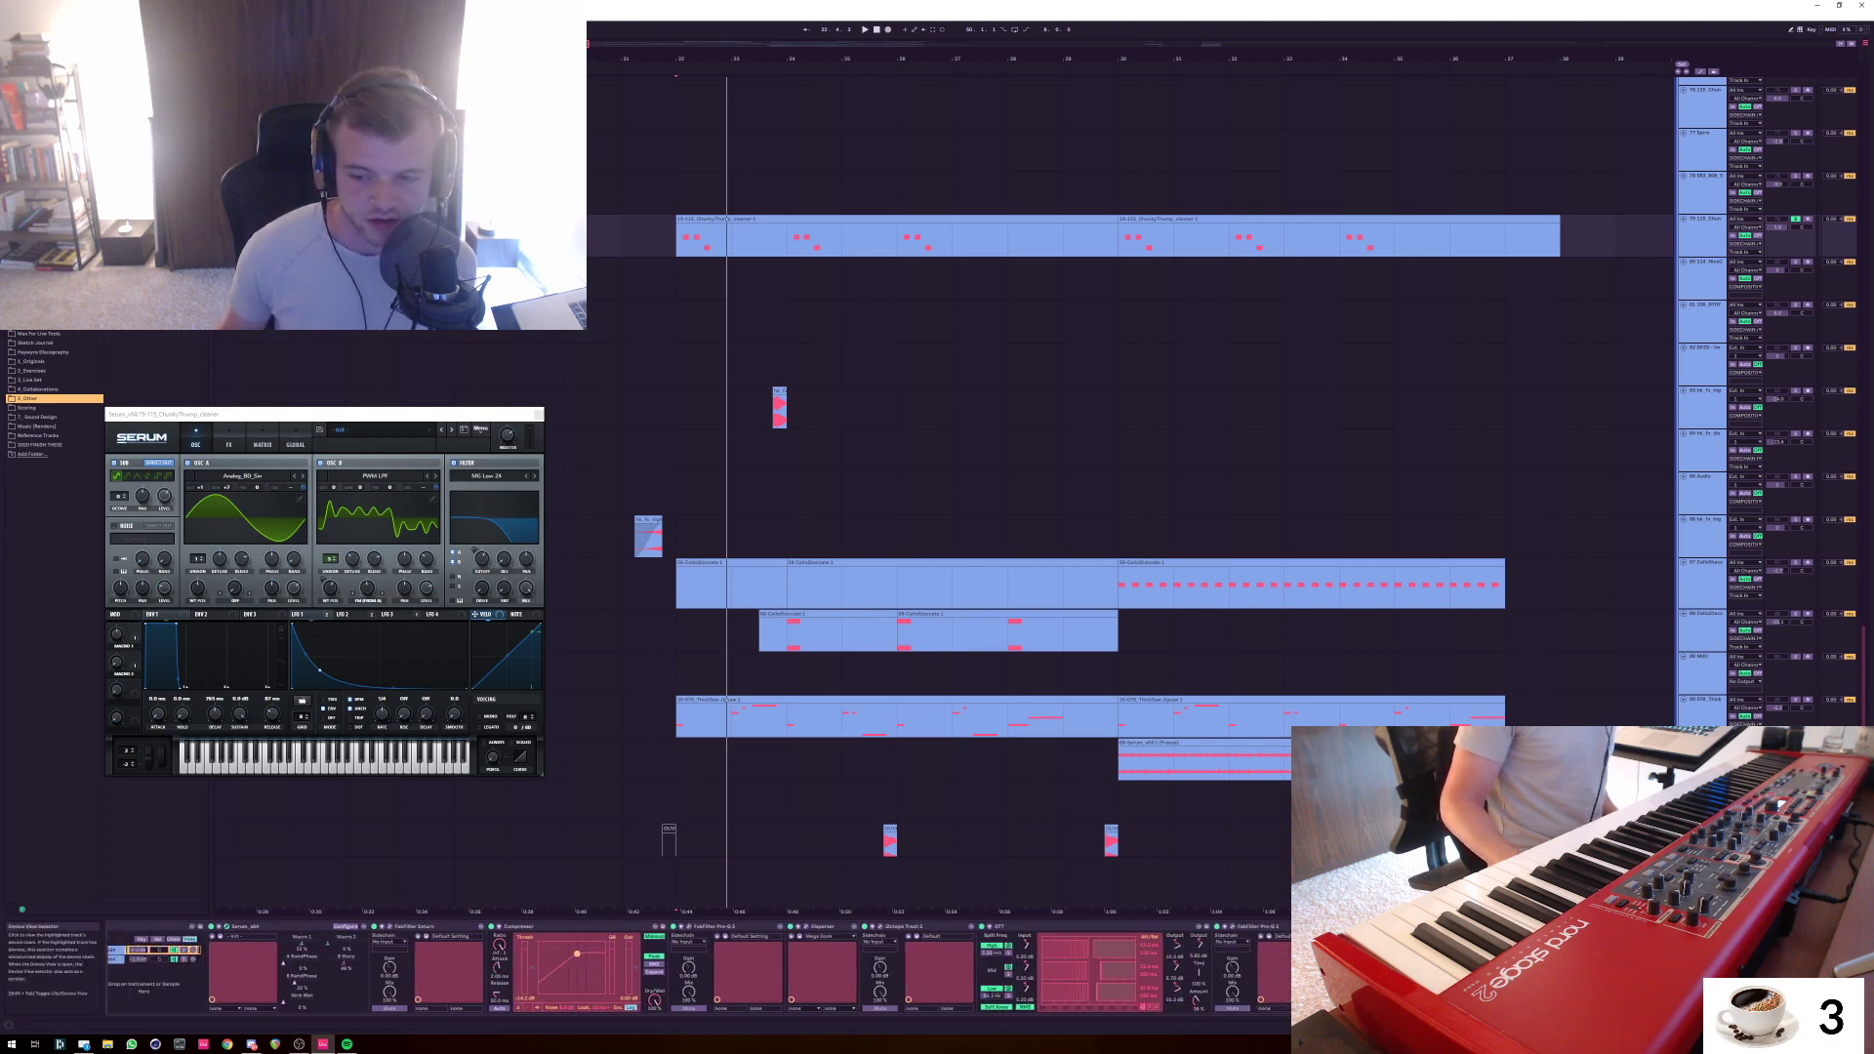
pyautogui.hscroll(-2, 698, 966)
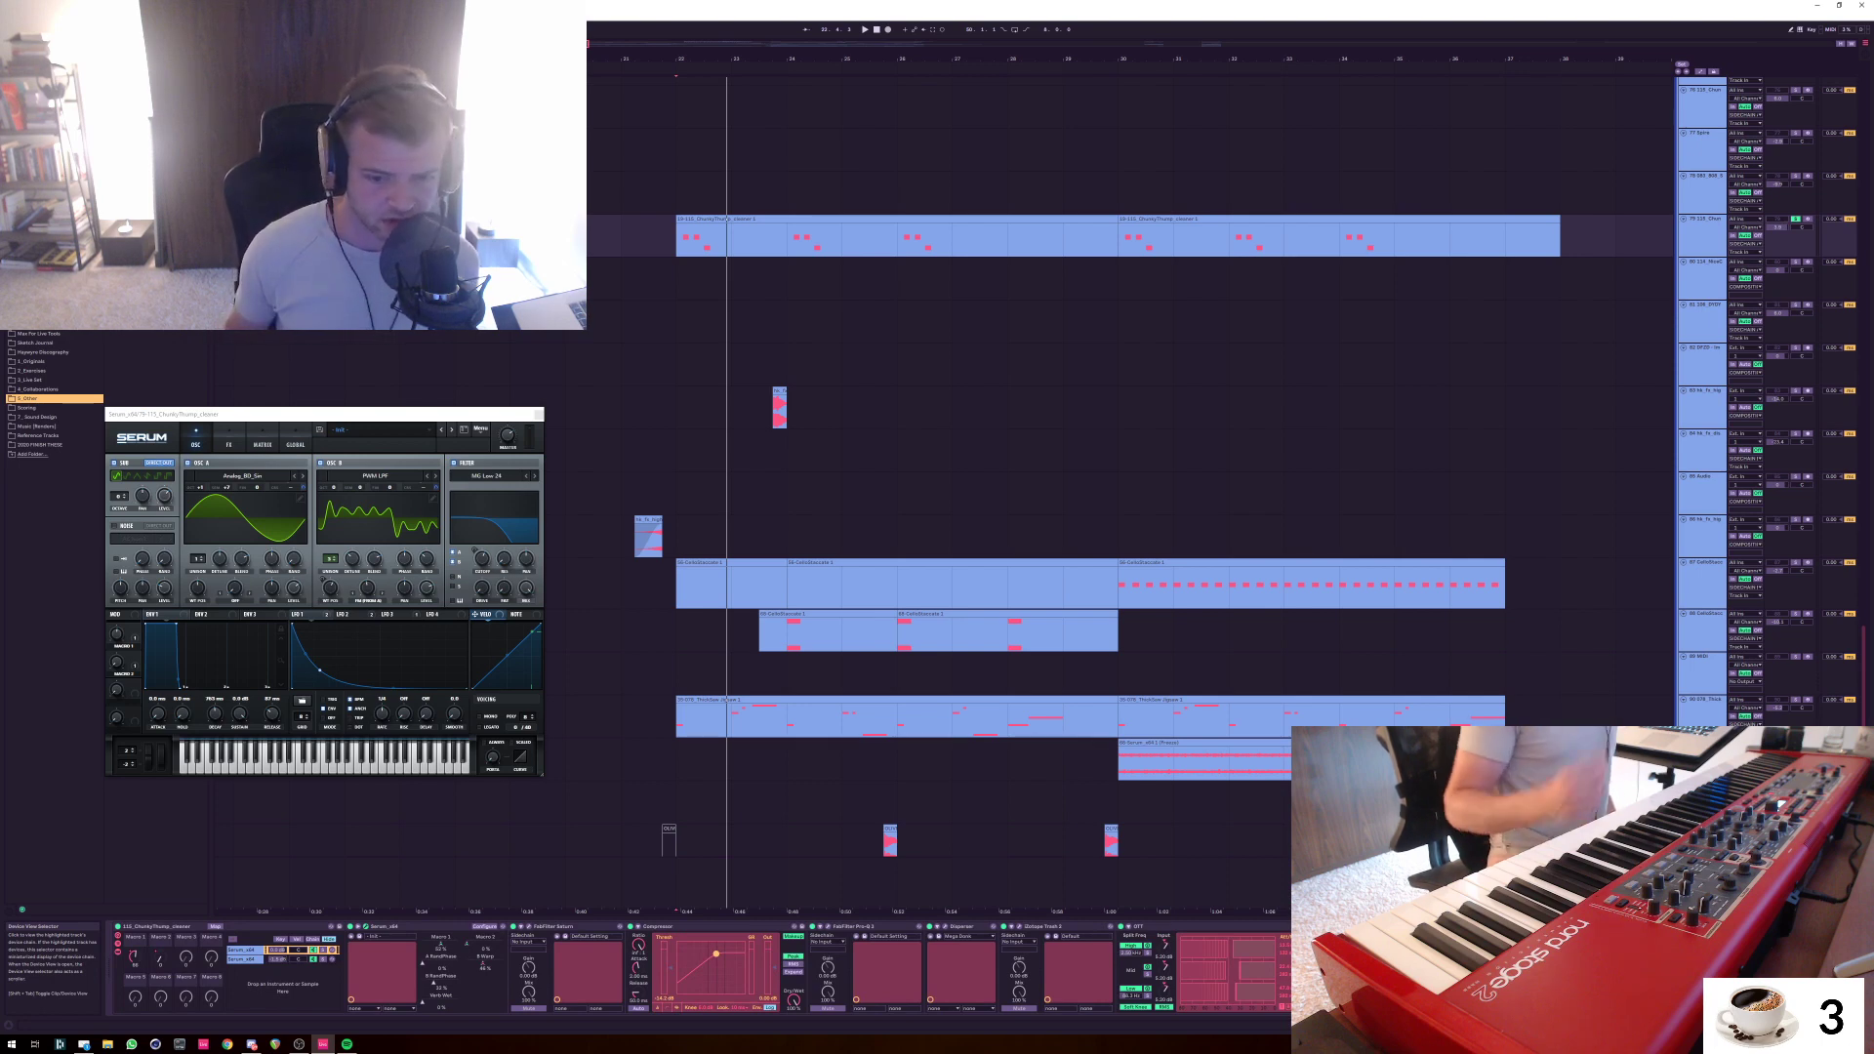
pyautogui.hscroll(3, 698, 966)
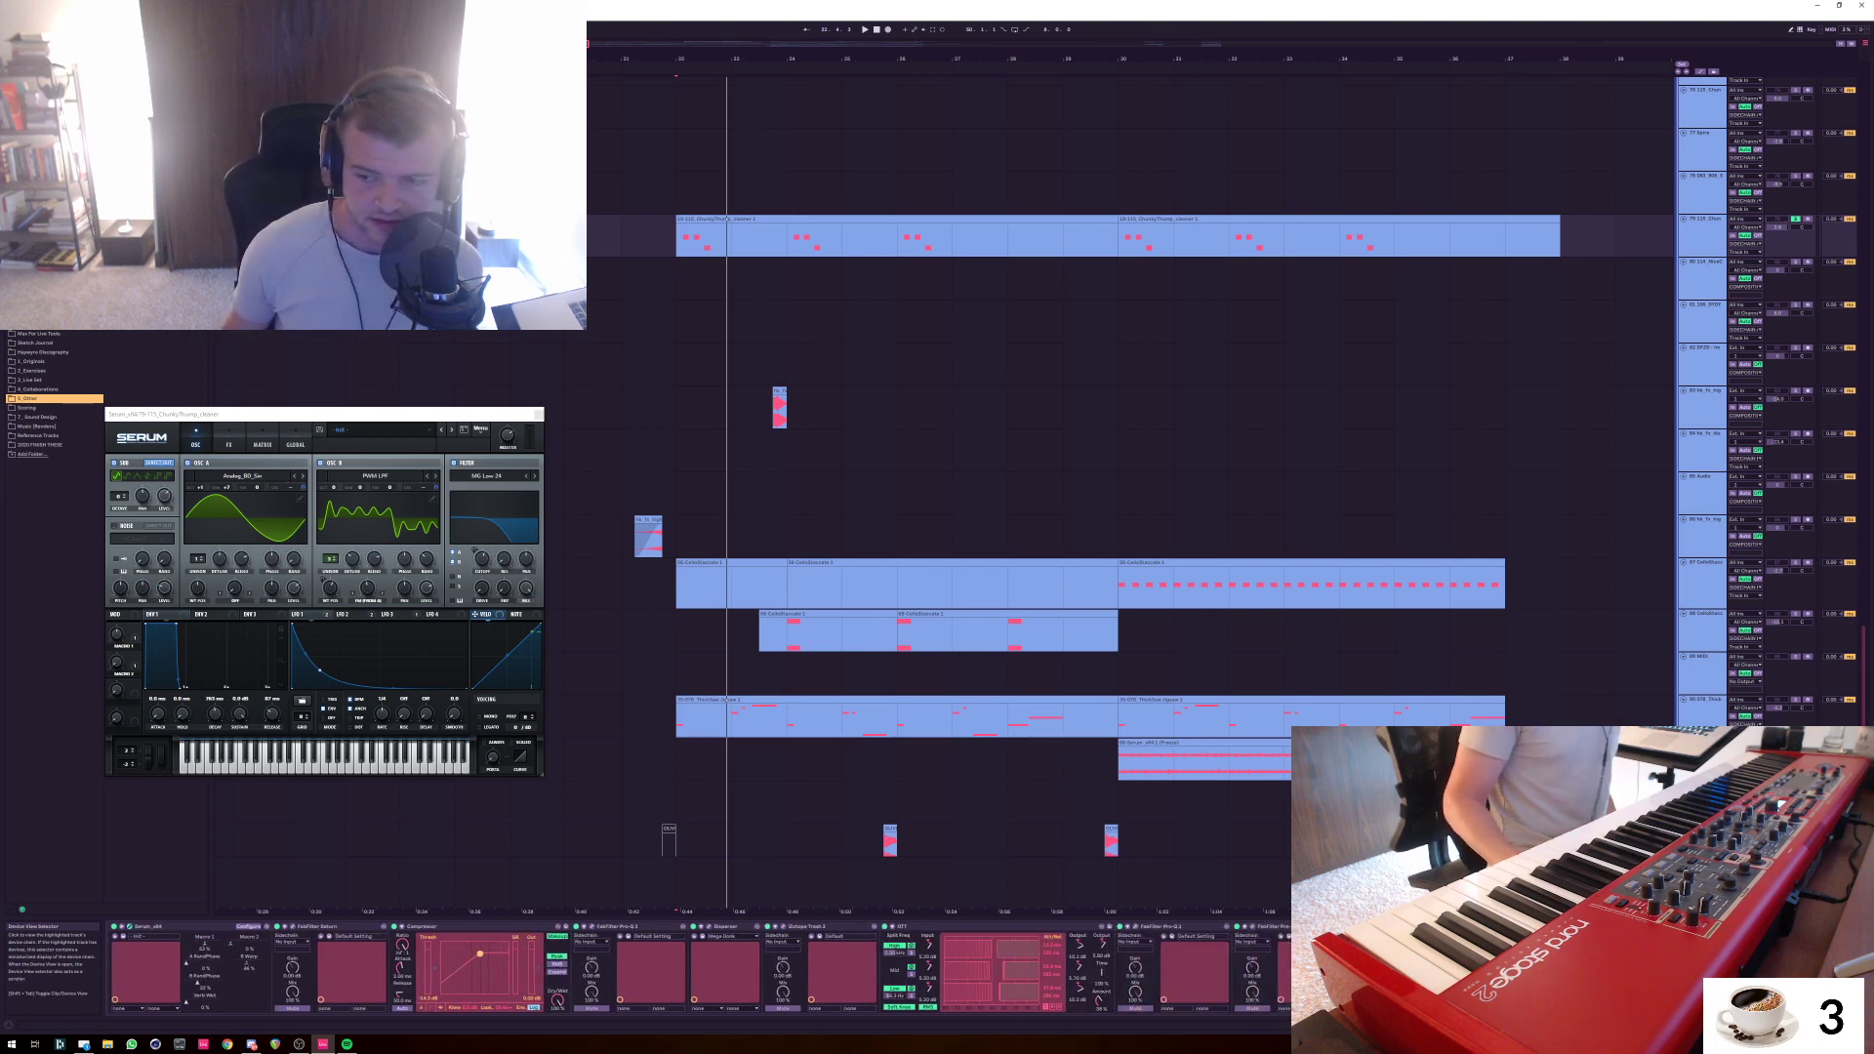
pyautogui.hscroll(-3, 698, 966)
pyautogui.hscroll(-1, 698, 966)
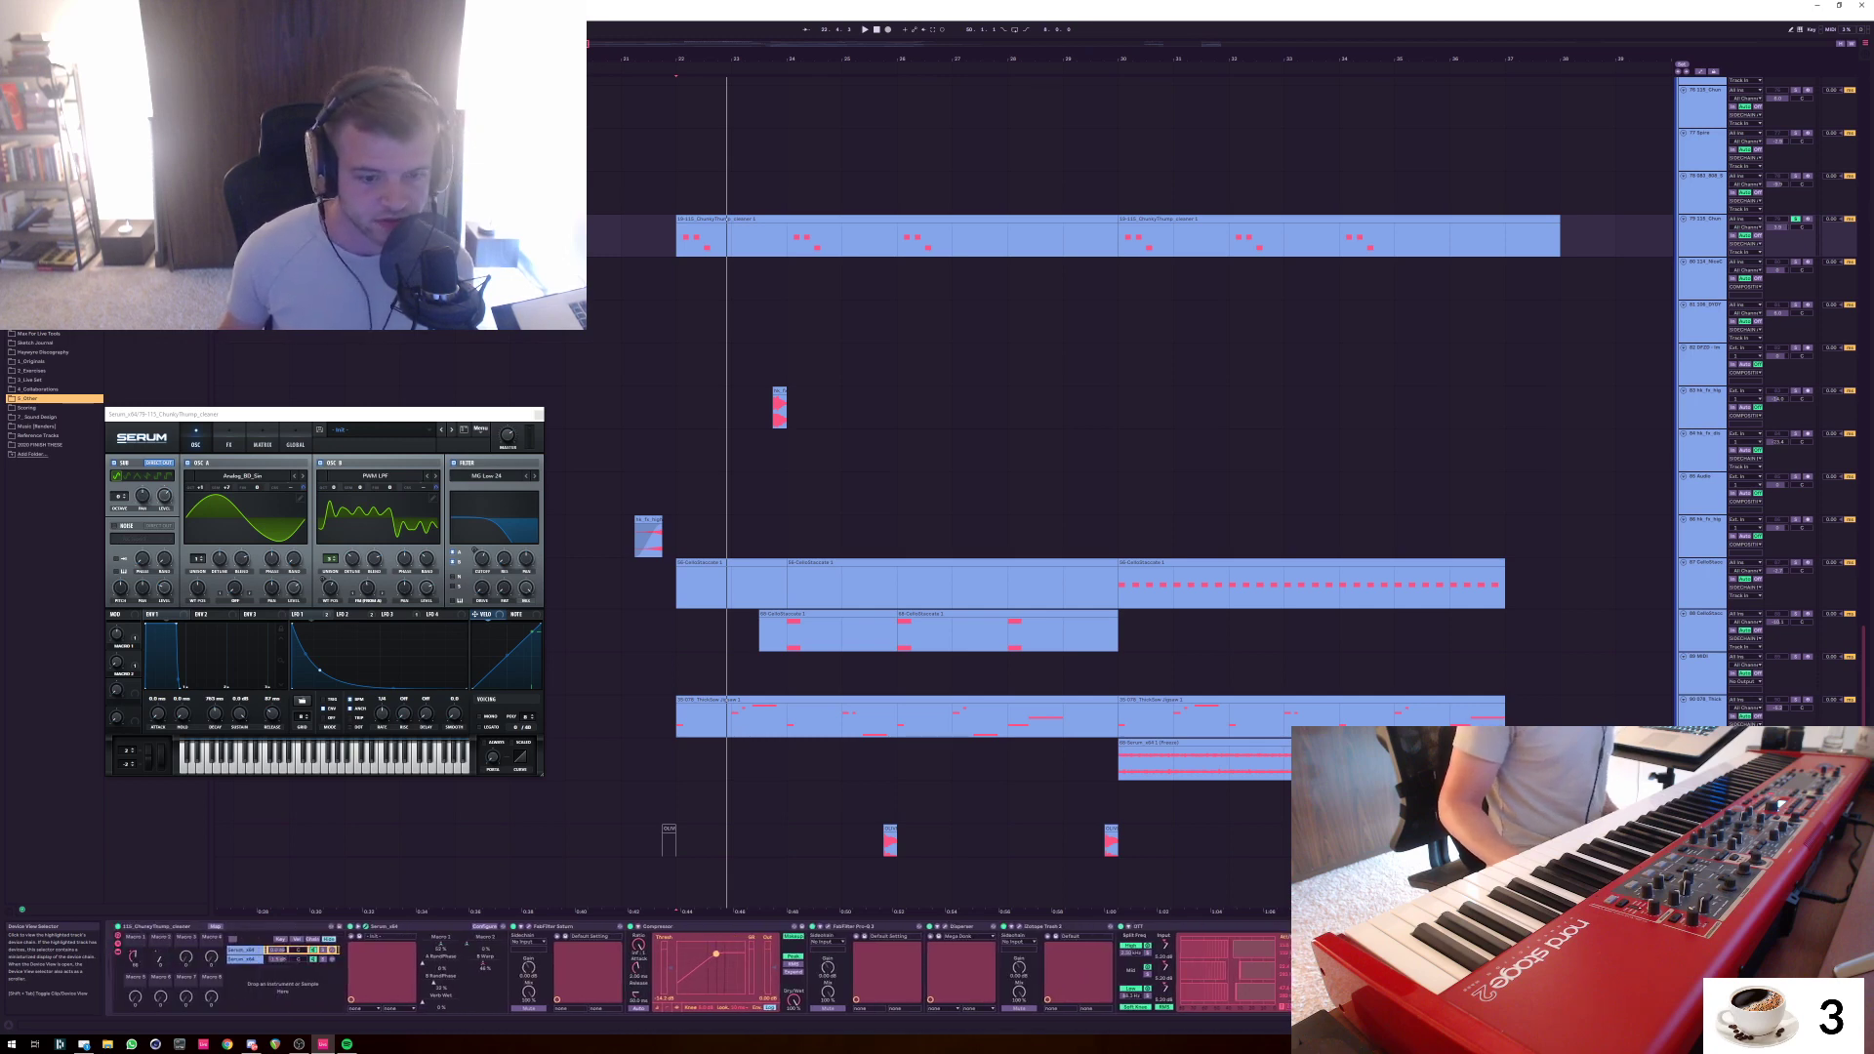
# Group the effects that follow Serum in the first chain of the Chunky Thump instrument rack
pyautogui.keyDown('shift'); pyautogui.click(576, 927); pyautogui.keyUp('shift')
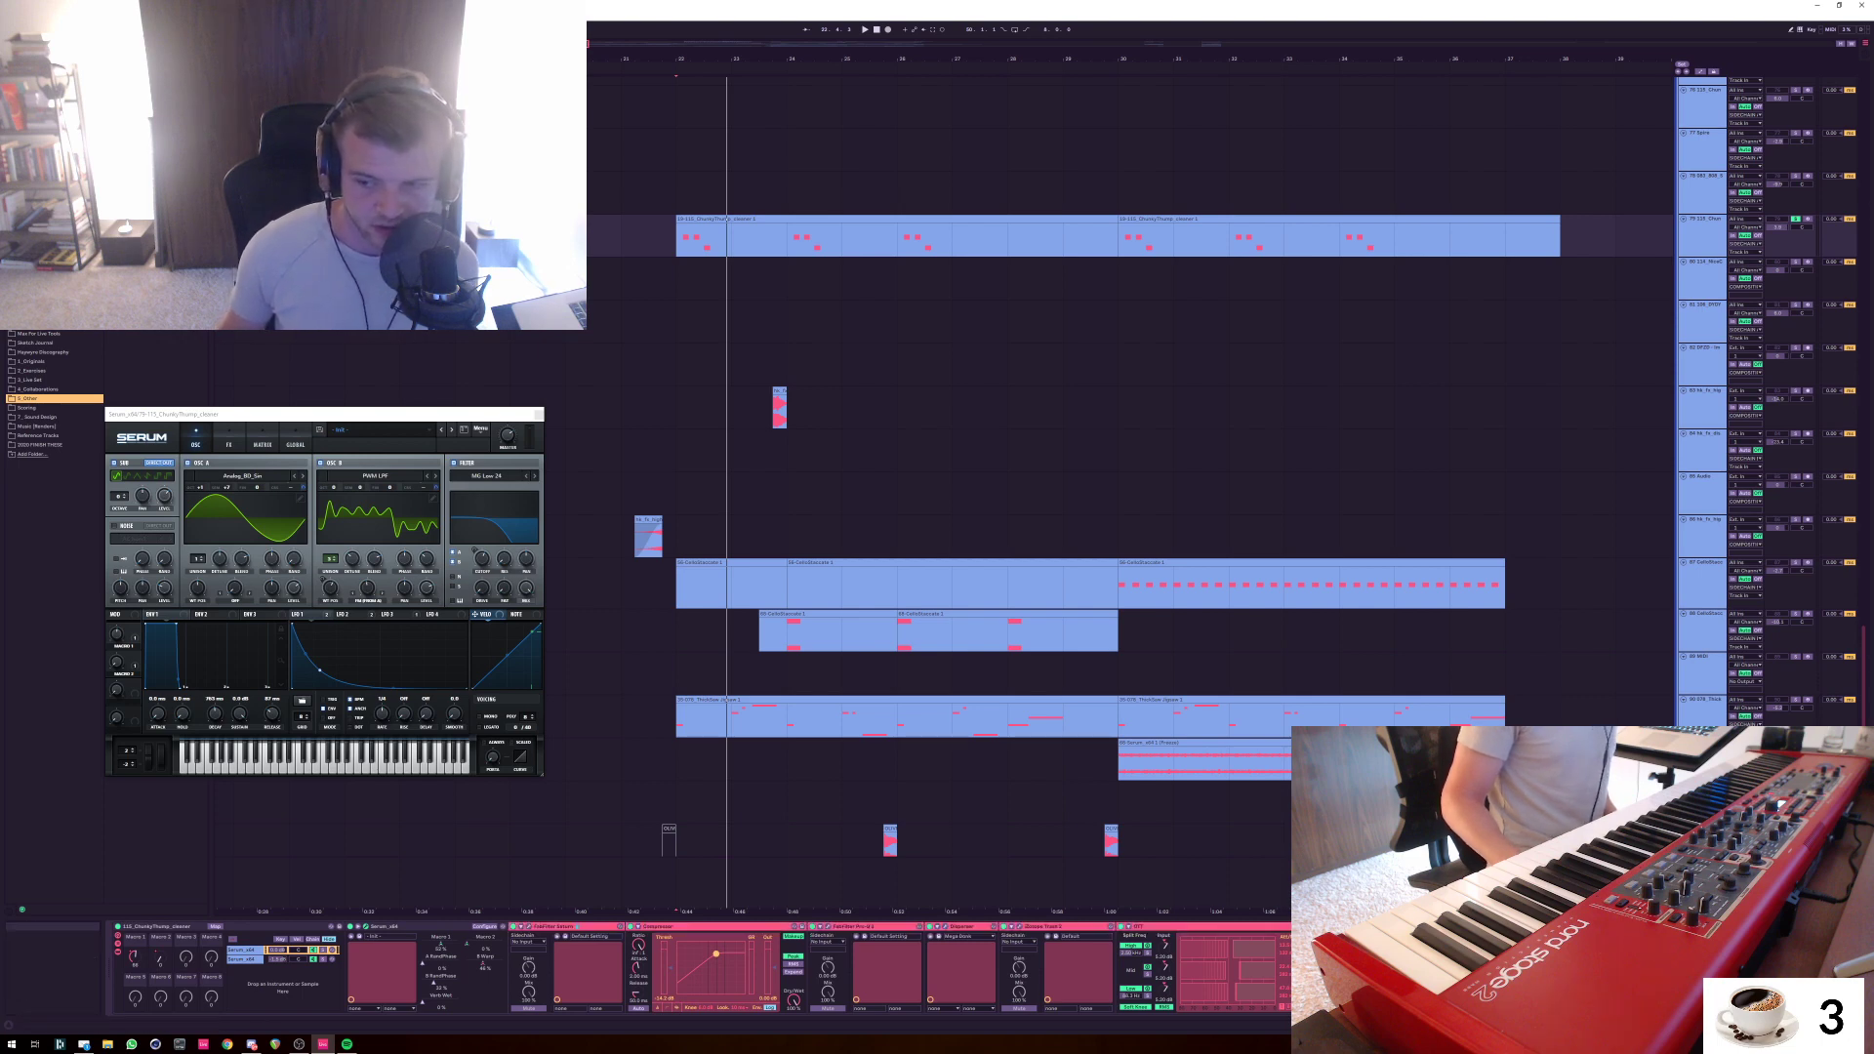
pyautogui.hscroll(3, 698, 967)
pyautogui.hscroll(-3, 698, 966)
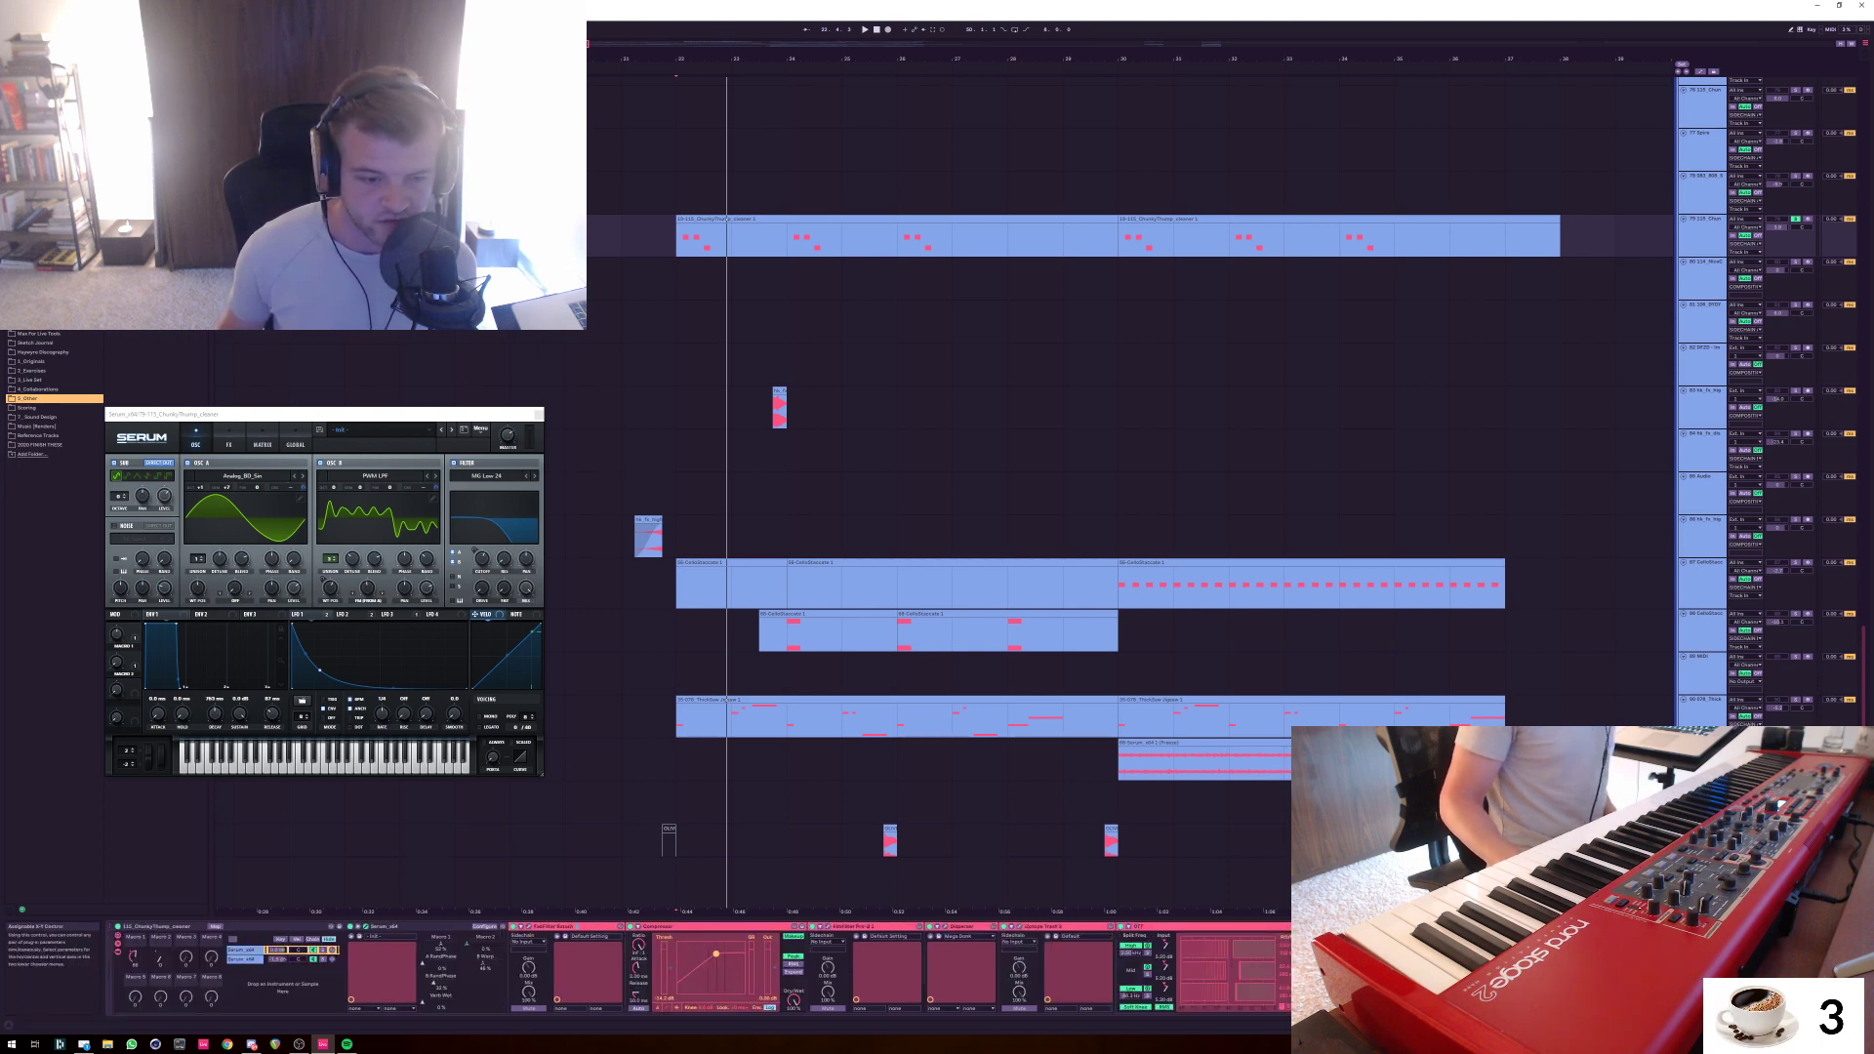
pyautogui.hotkey('ctrl', 'g')
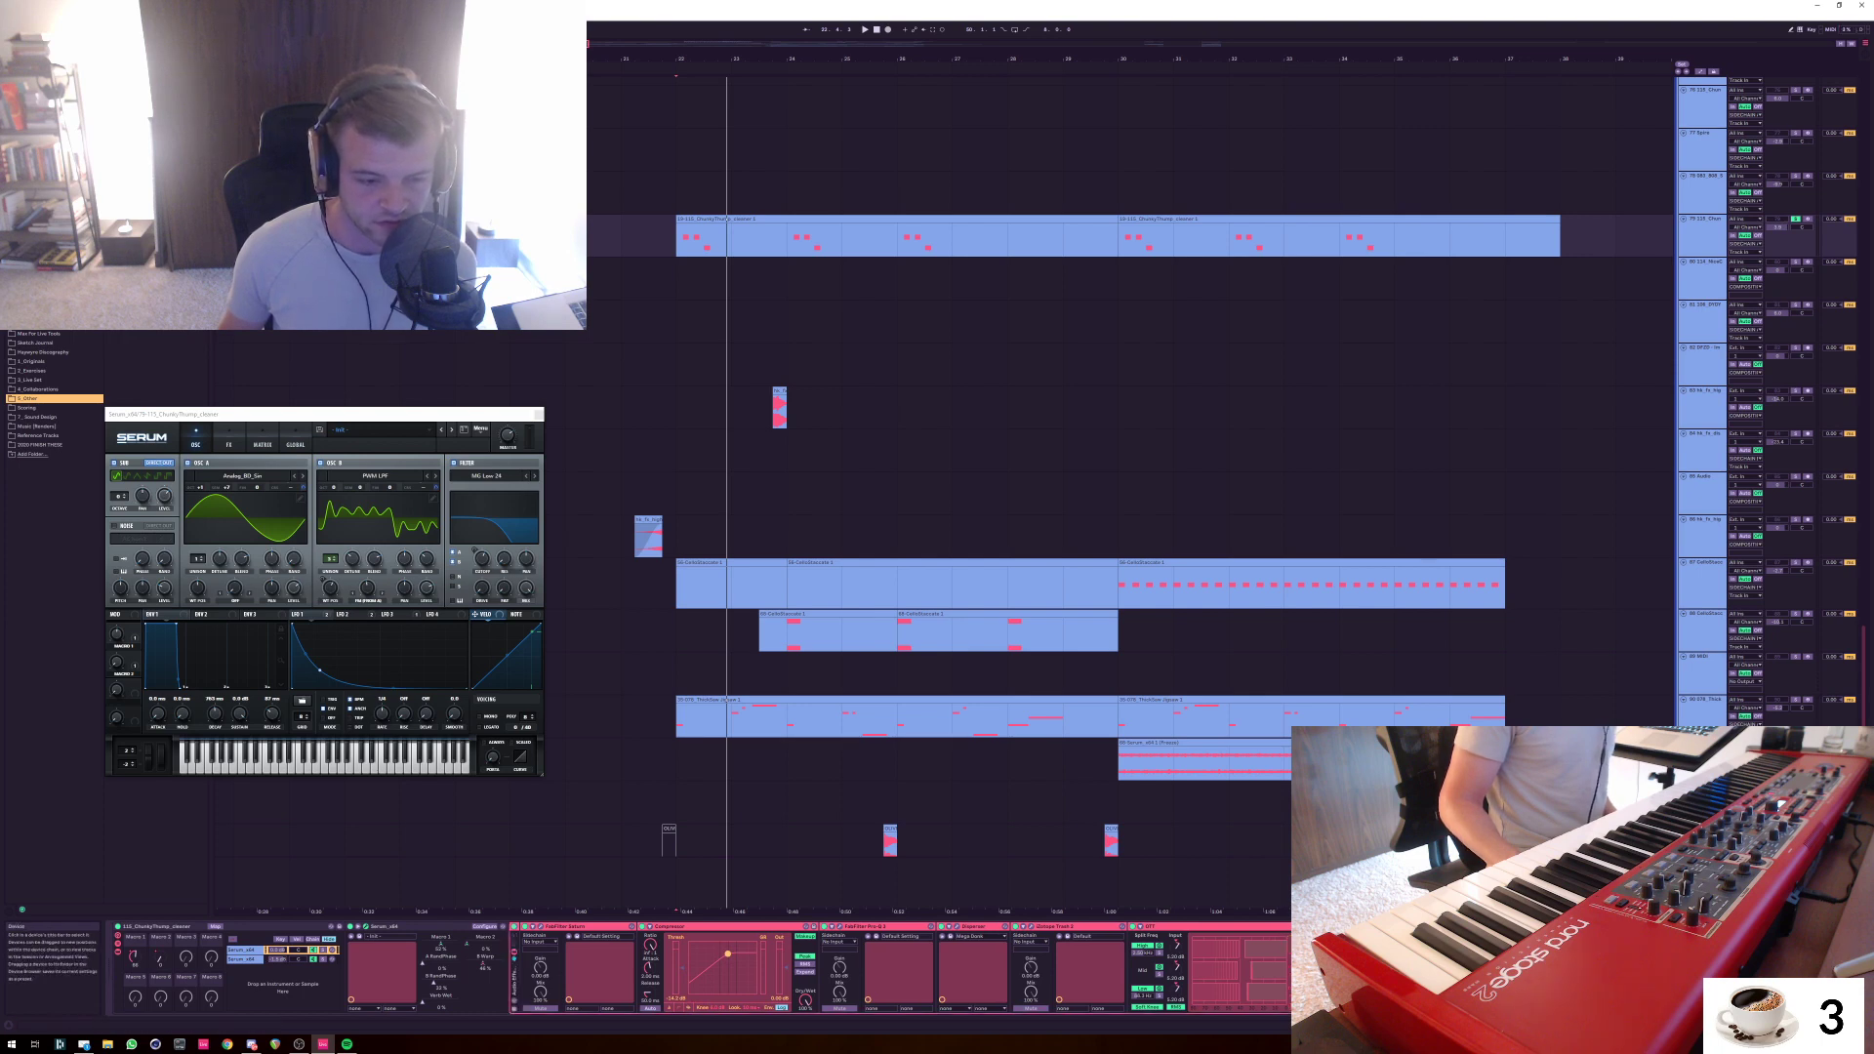
# Play back the first Serum chain of the Chunky Thump rack with its grouped effects bypassed
pyautogui.click(246, 950)
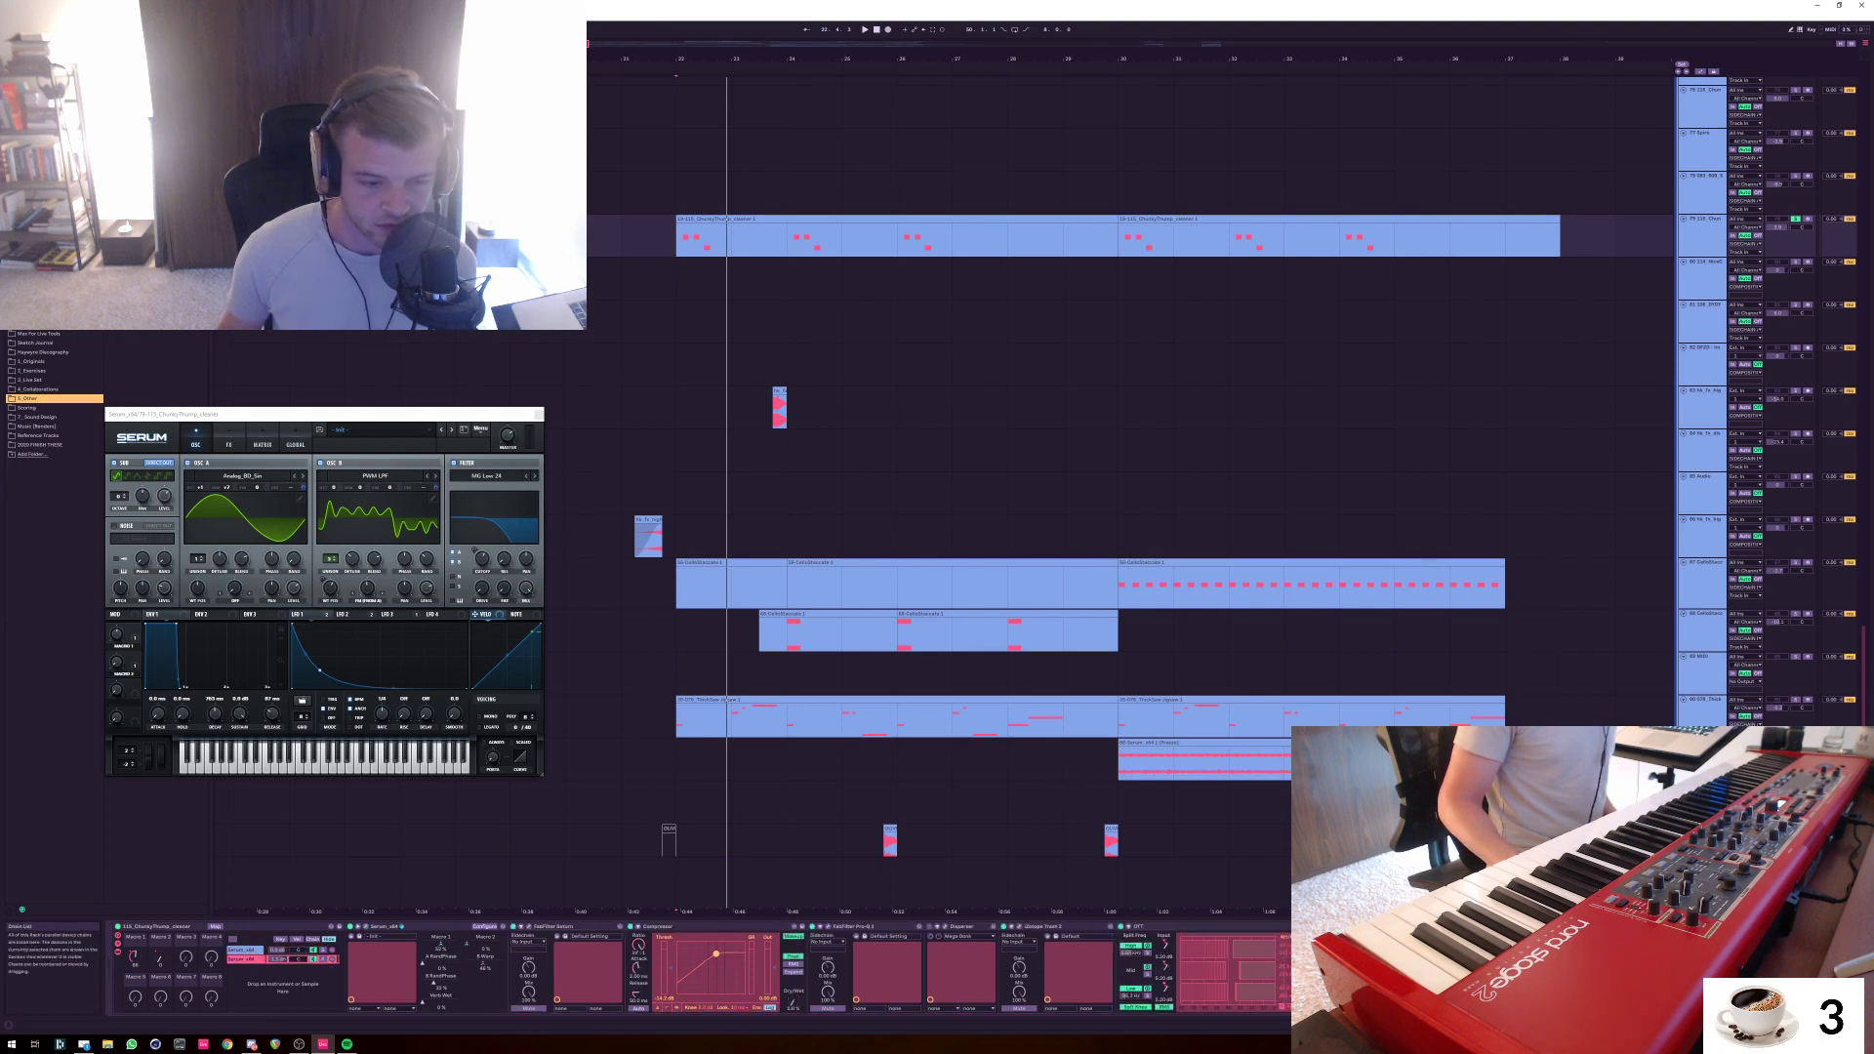
pyautogui.press('space')
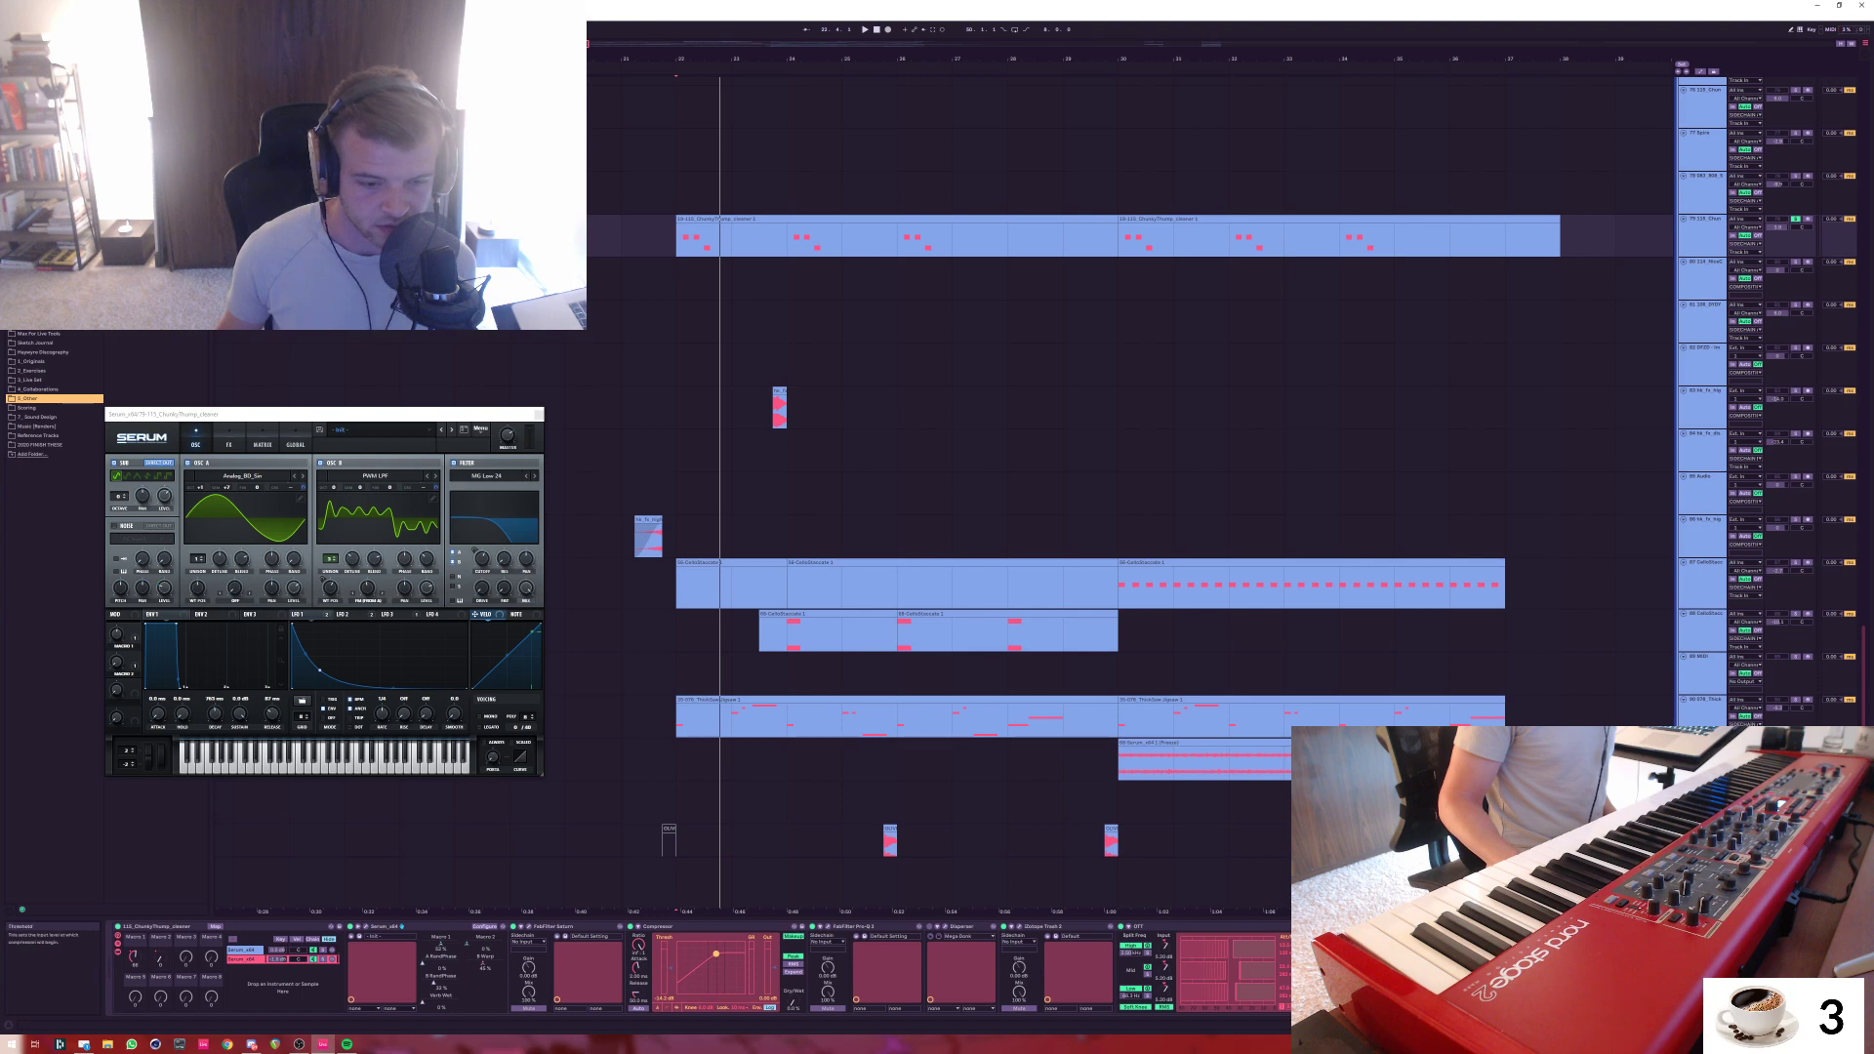
pyautogui.click(674, 926)
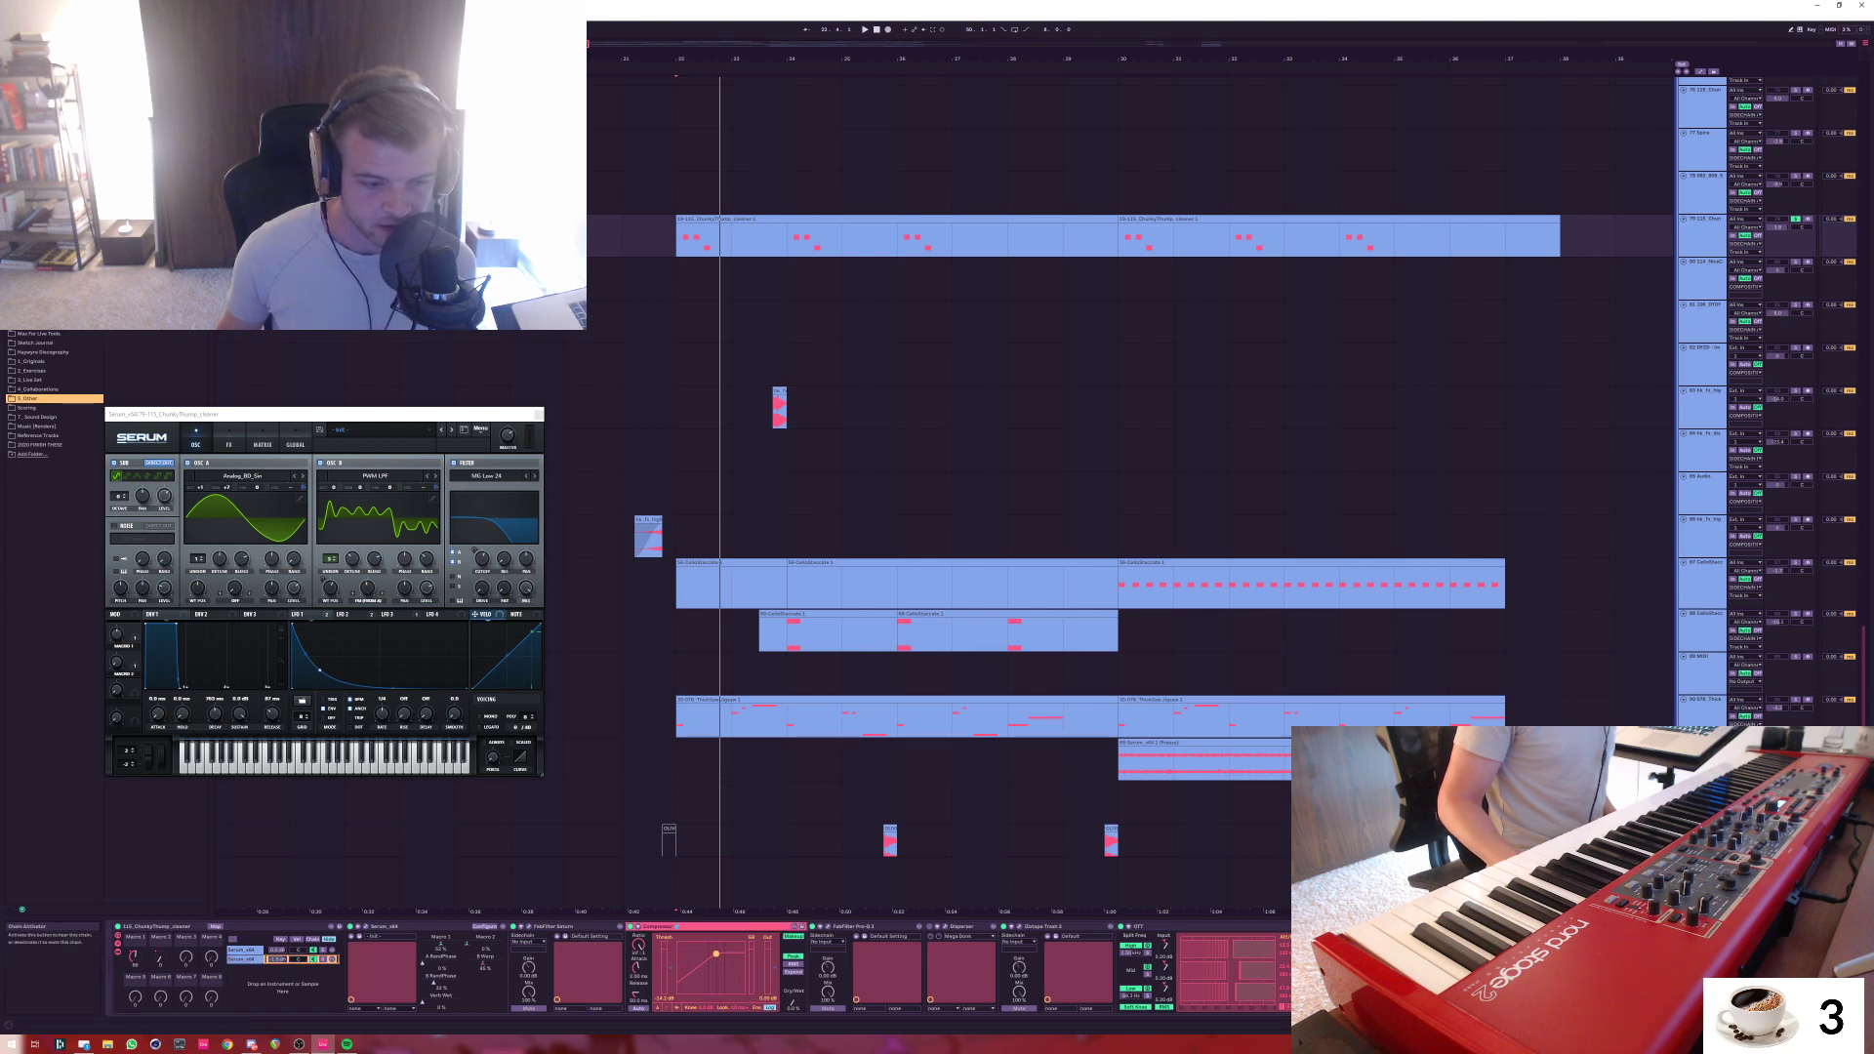
pyautogui.click(314, 959)
pyautogui.click(248, 950)
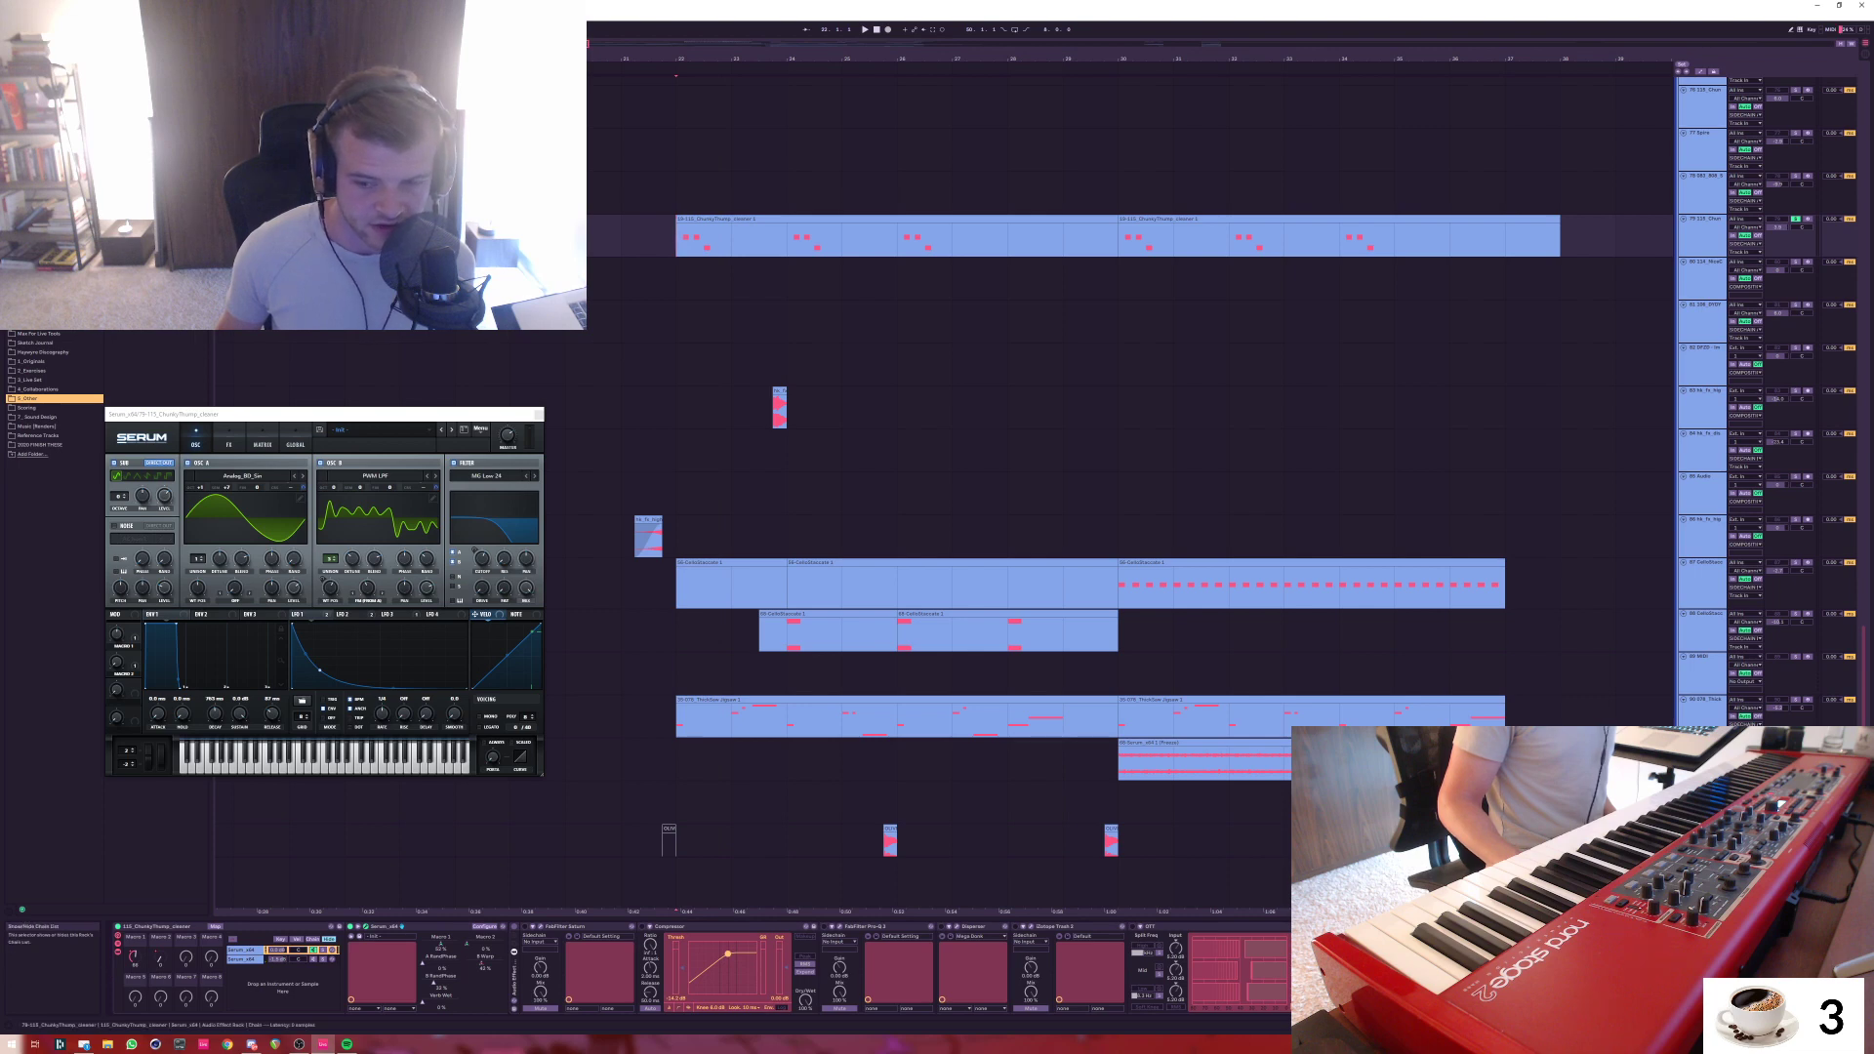
pyautogui.press('space')
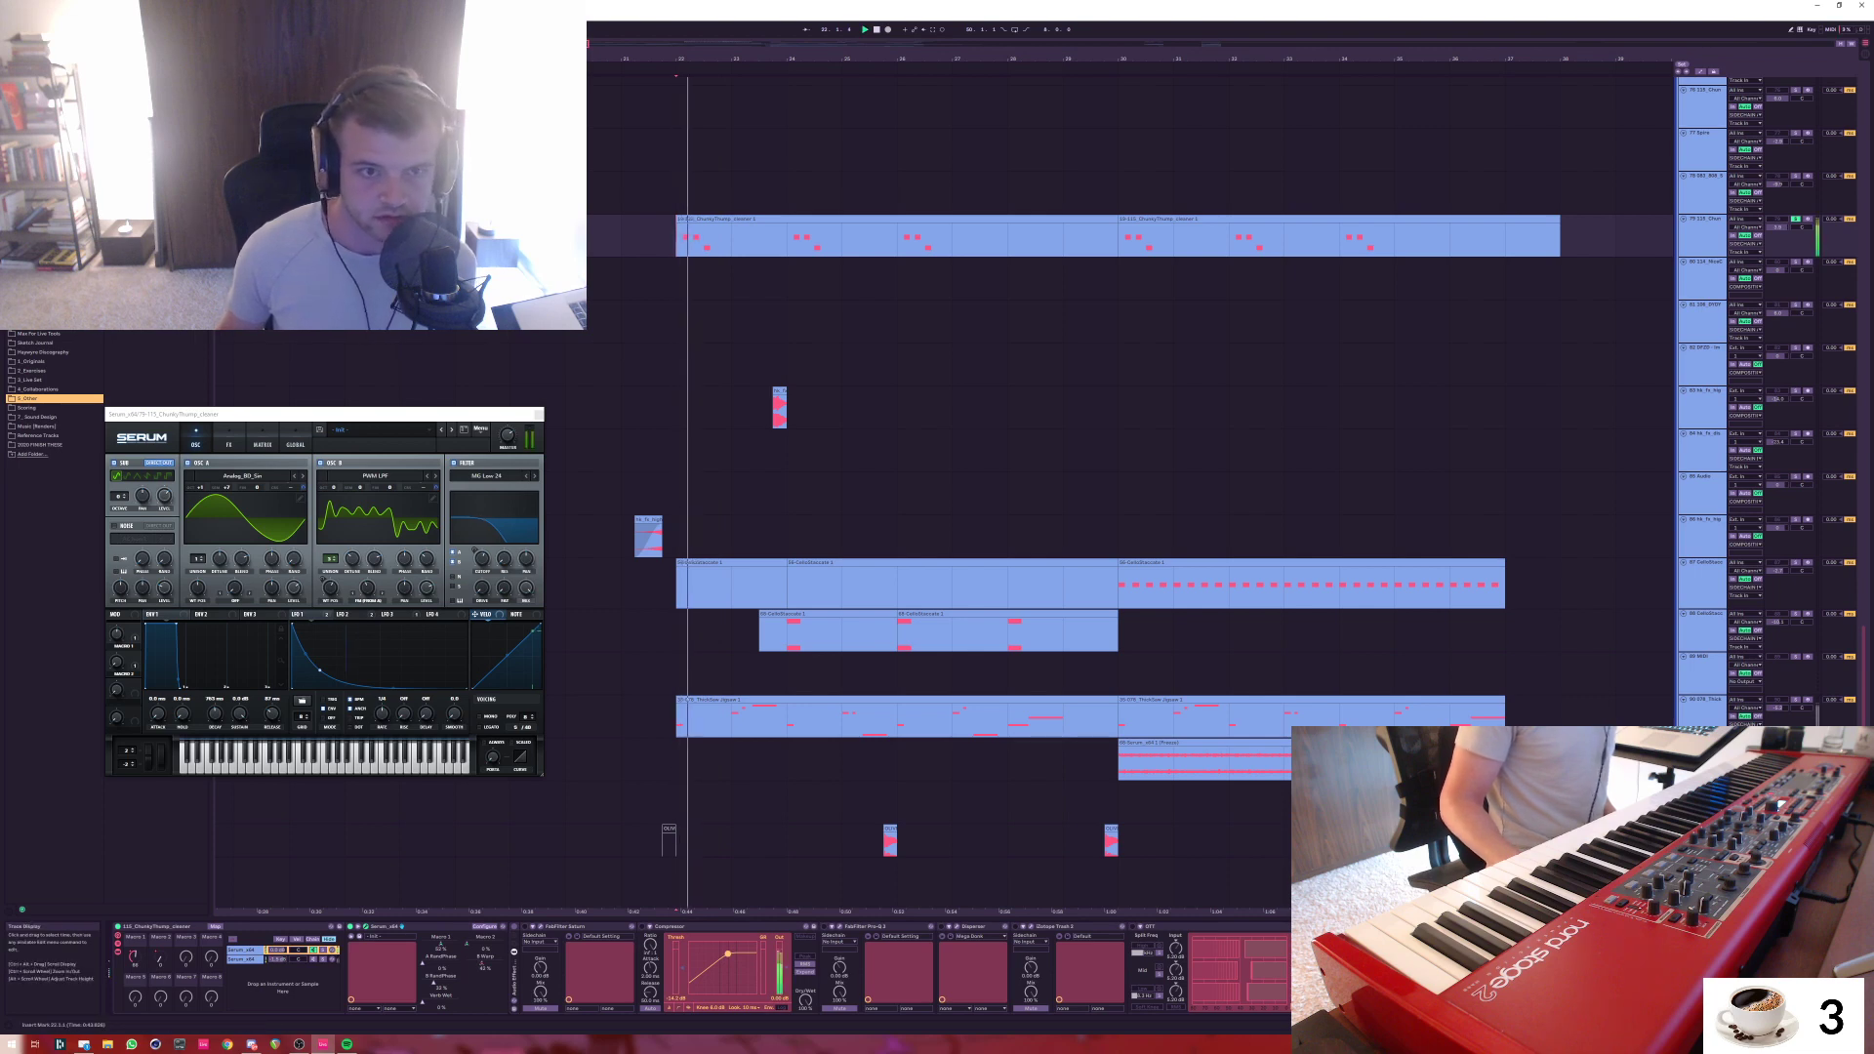
pyautogui.press('space')
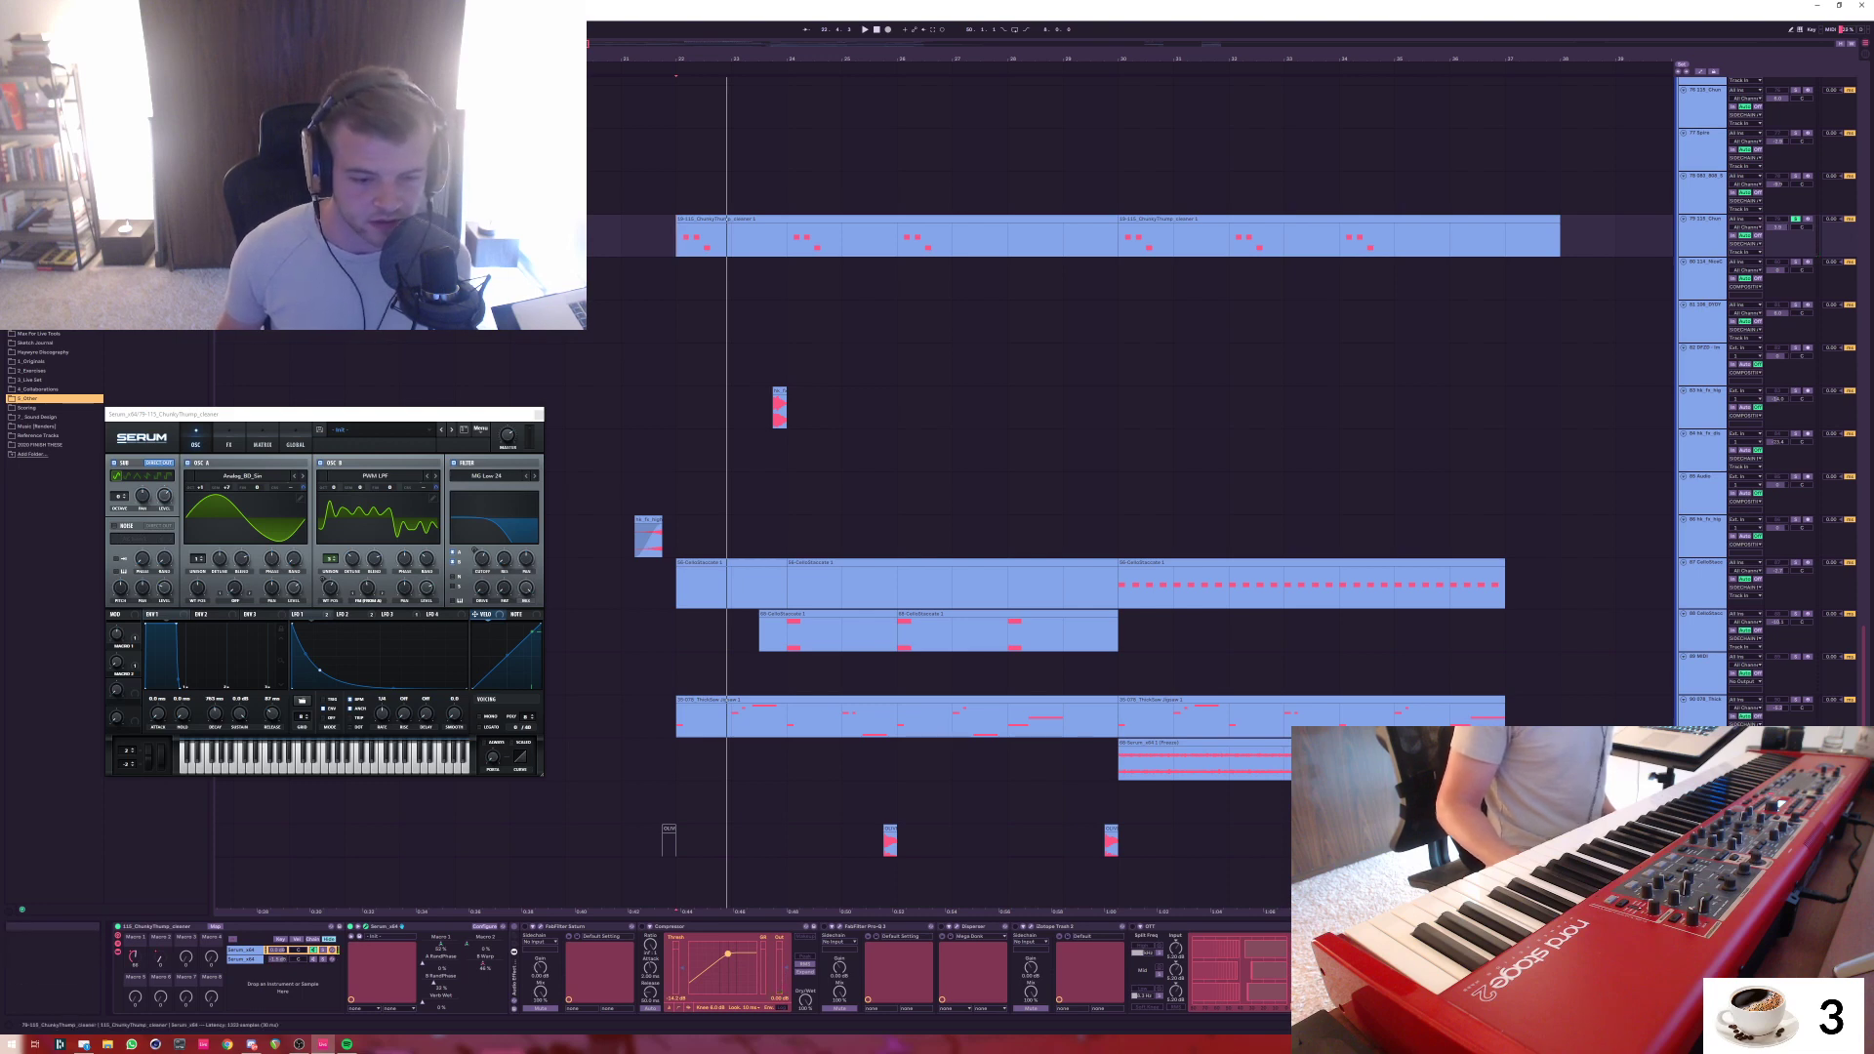
# Reactivate the first chain's effects group and listen to the rack's second Serum chain
pyautogui.click(514, 927)
pyautogui.click(245, 960)
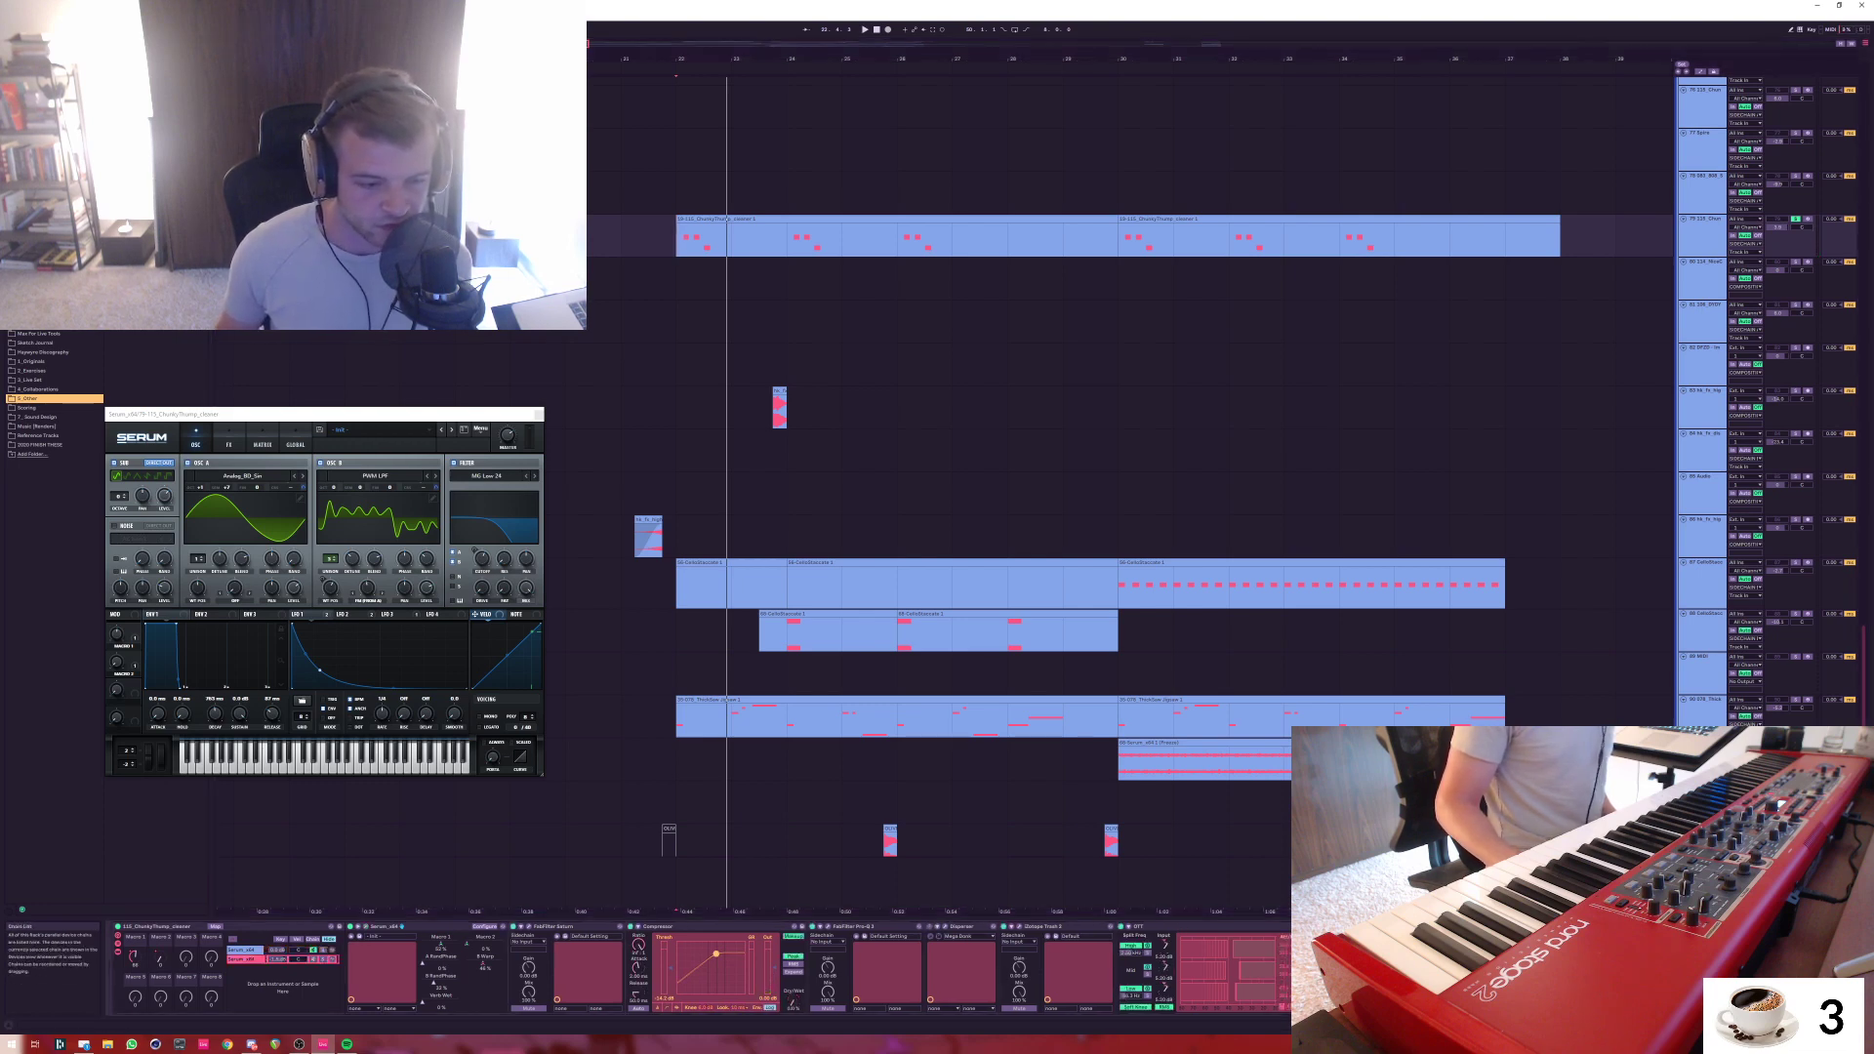
pyautogui.press('space')
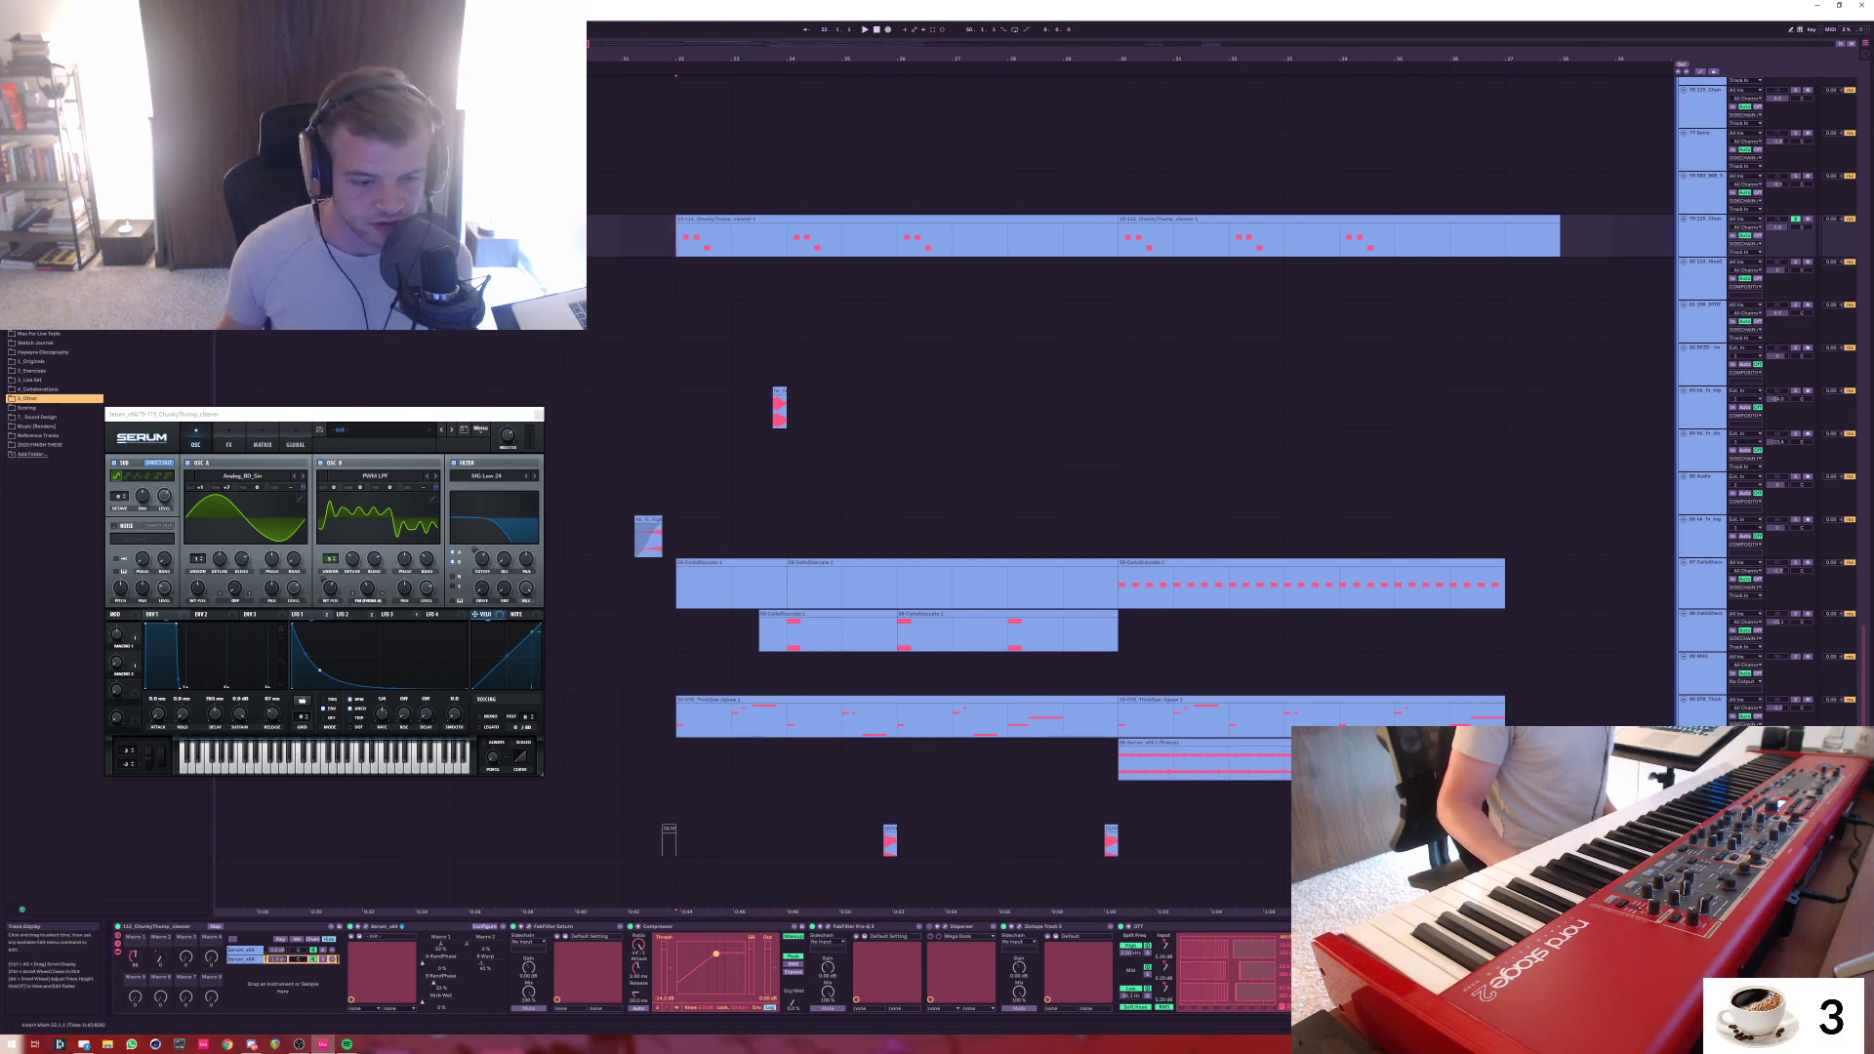
pyautogui.press('space')
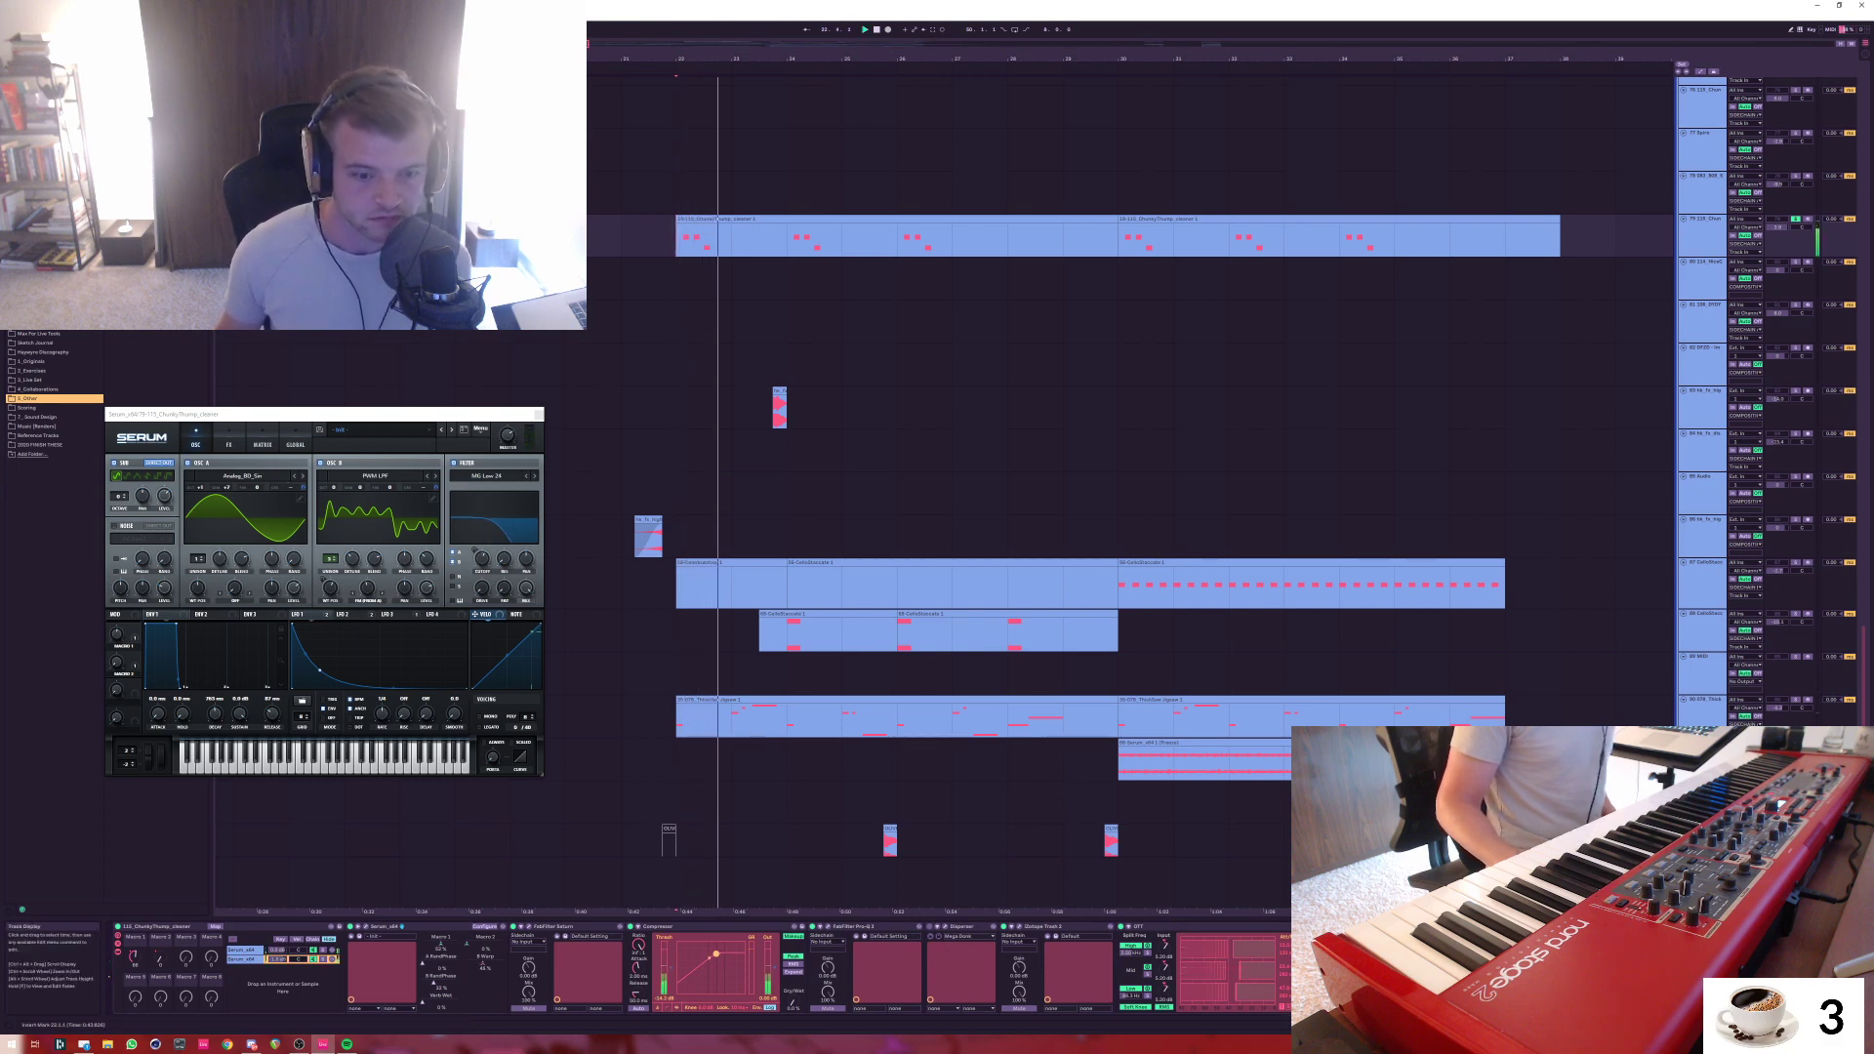
pyautogui.press('space')
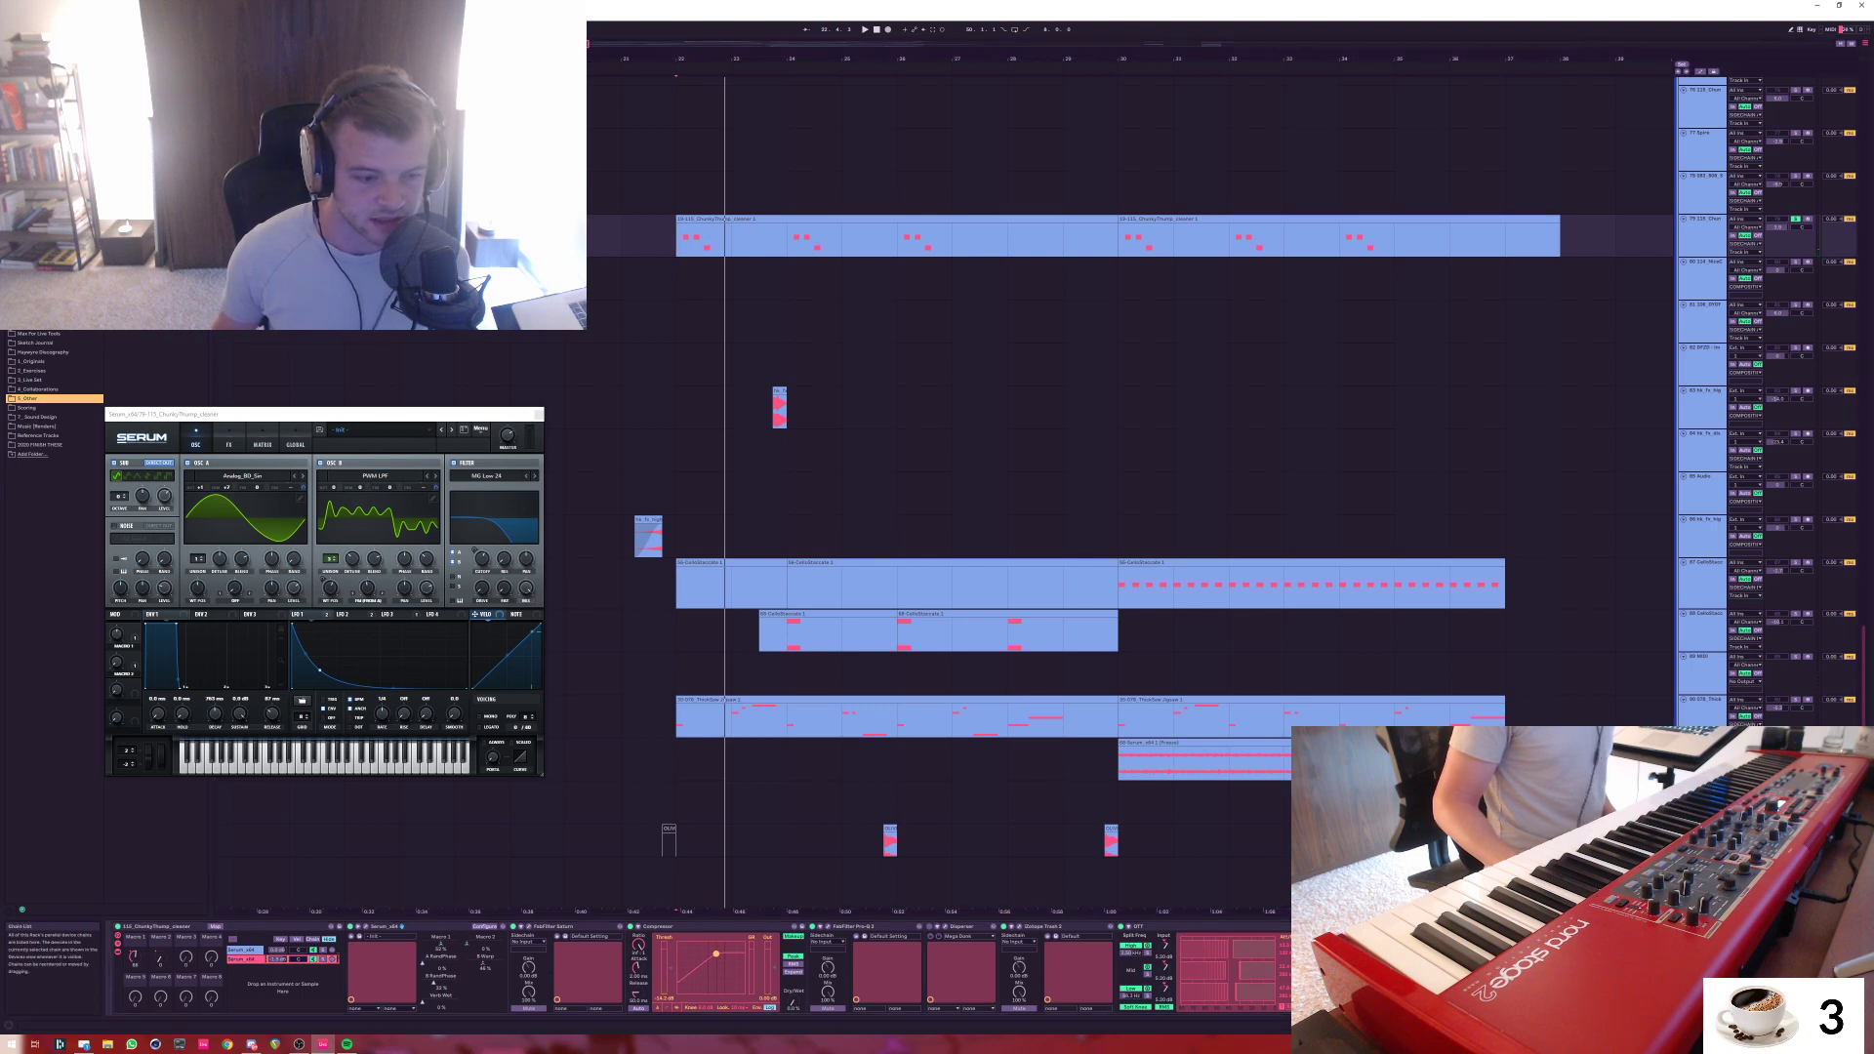
# Inspect the Disperser plugin in the first chain's effects and close its window
pyautogui.click(252, 950)
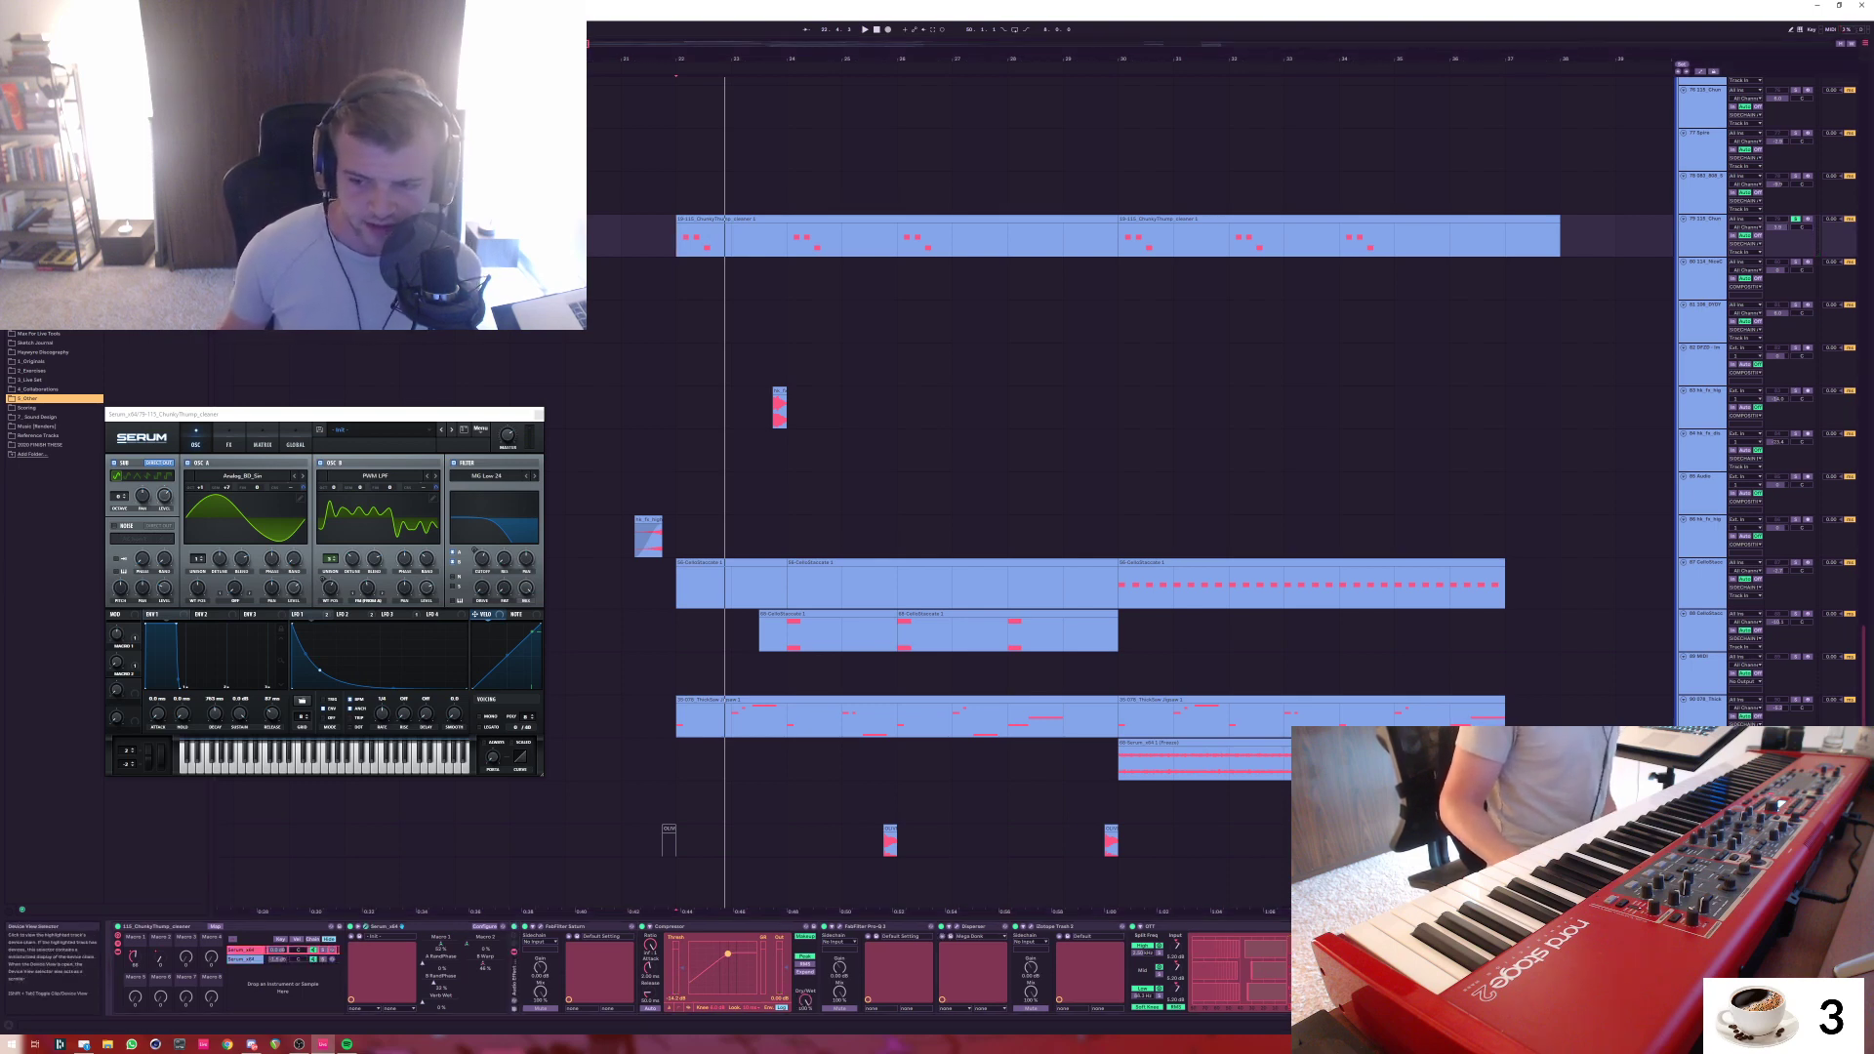
pyautogui.hscroll(3, 698, 967)
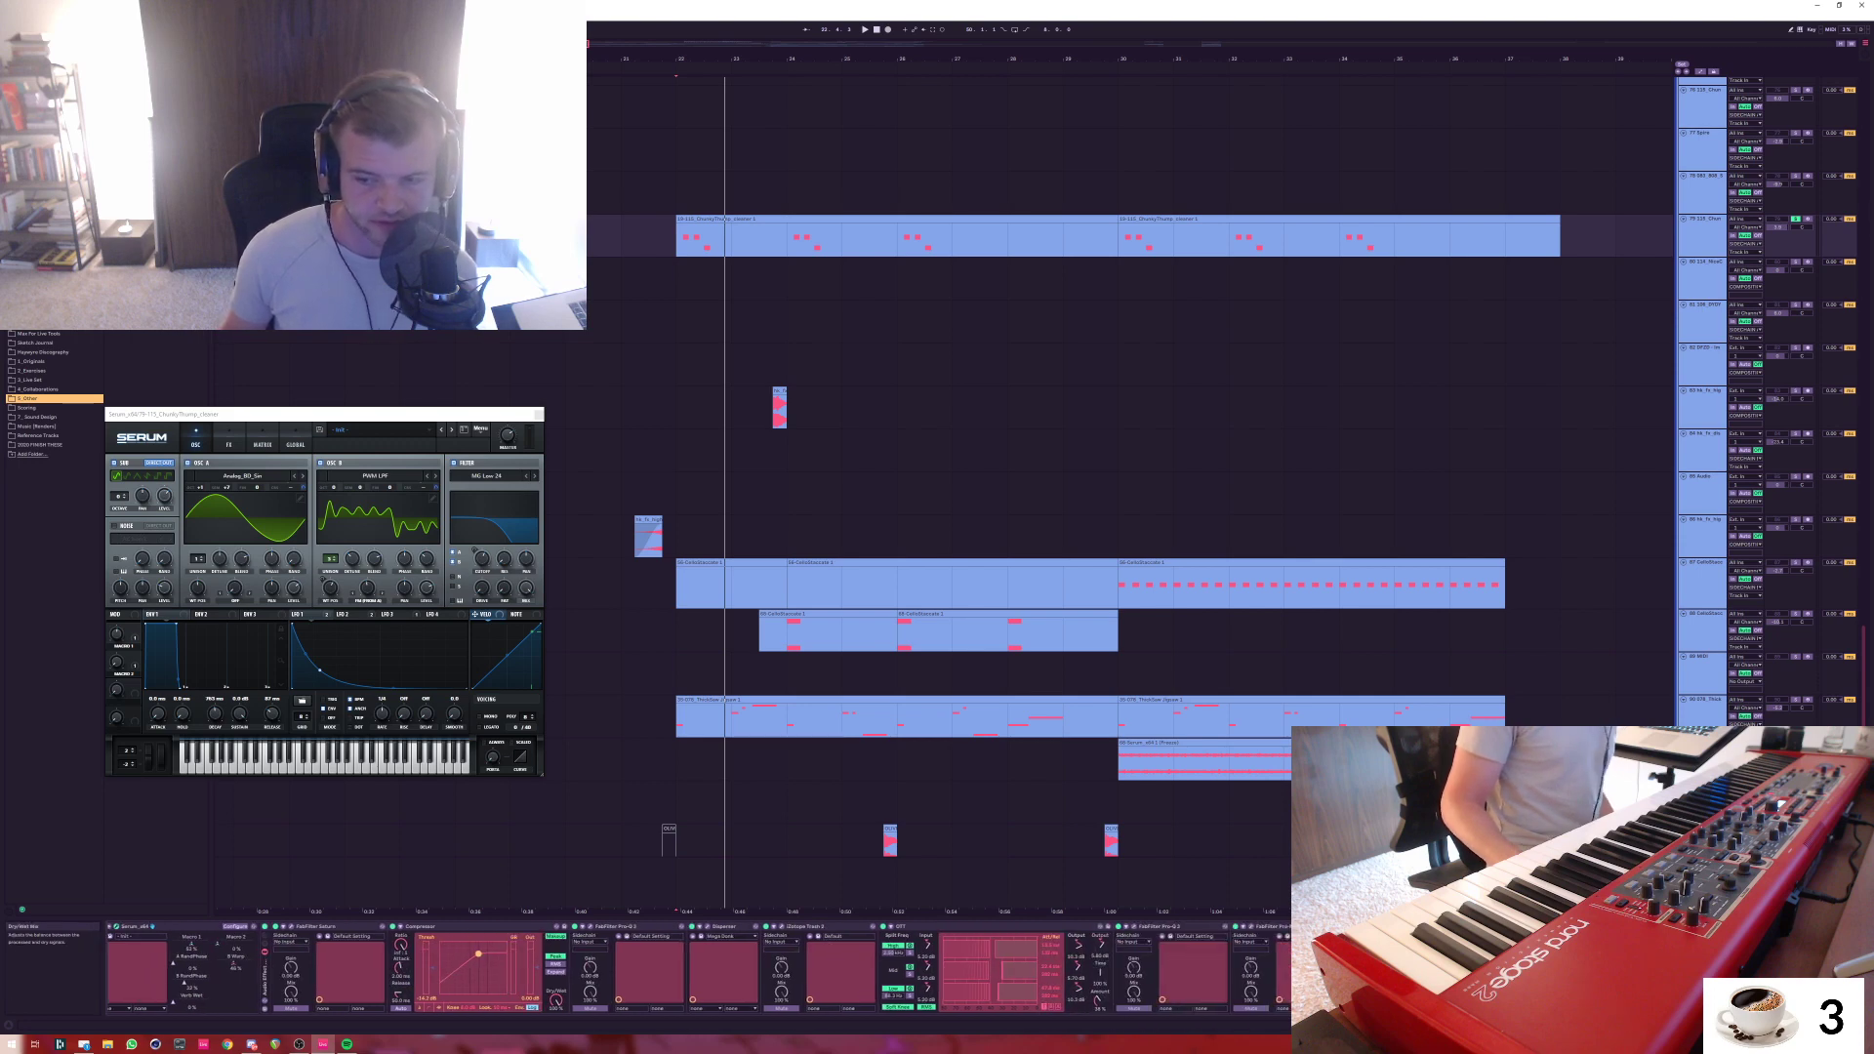
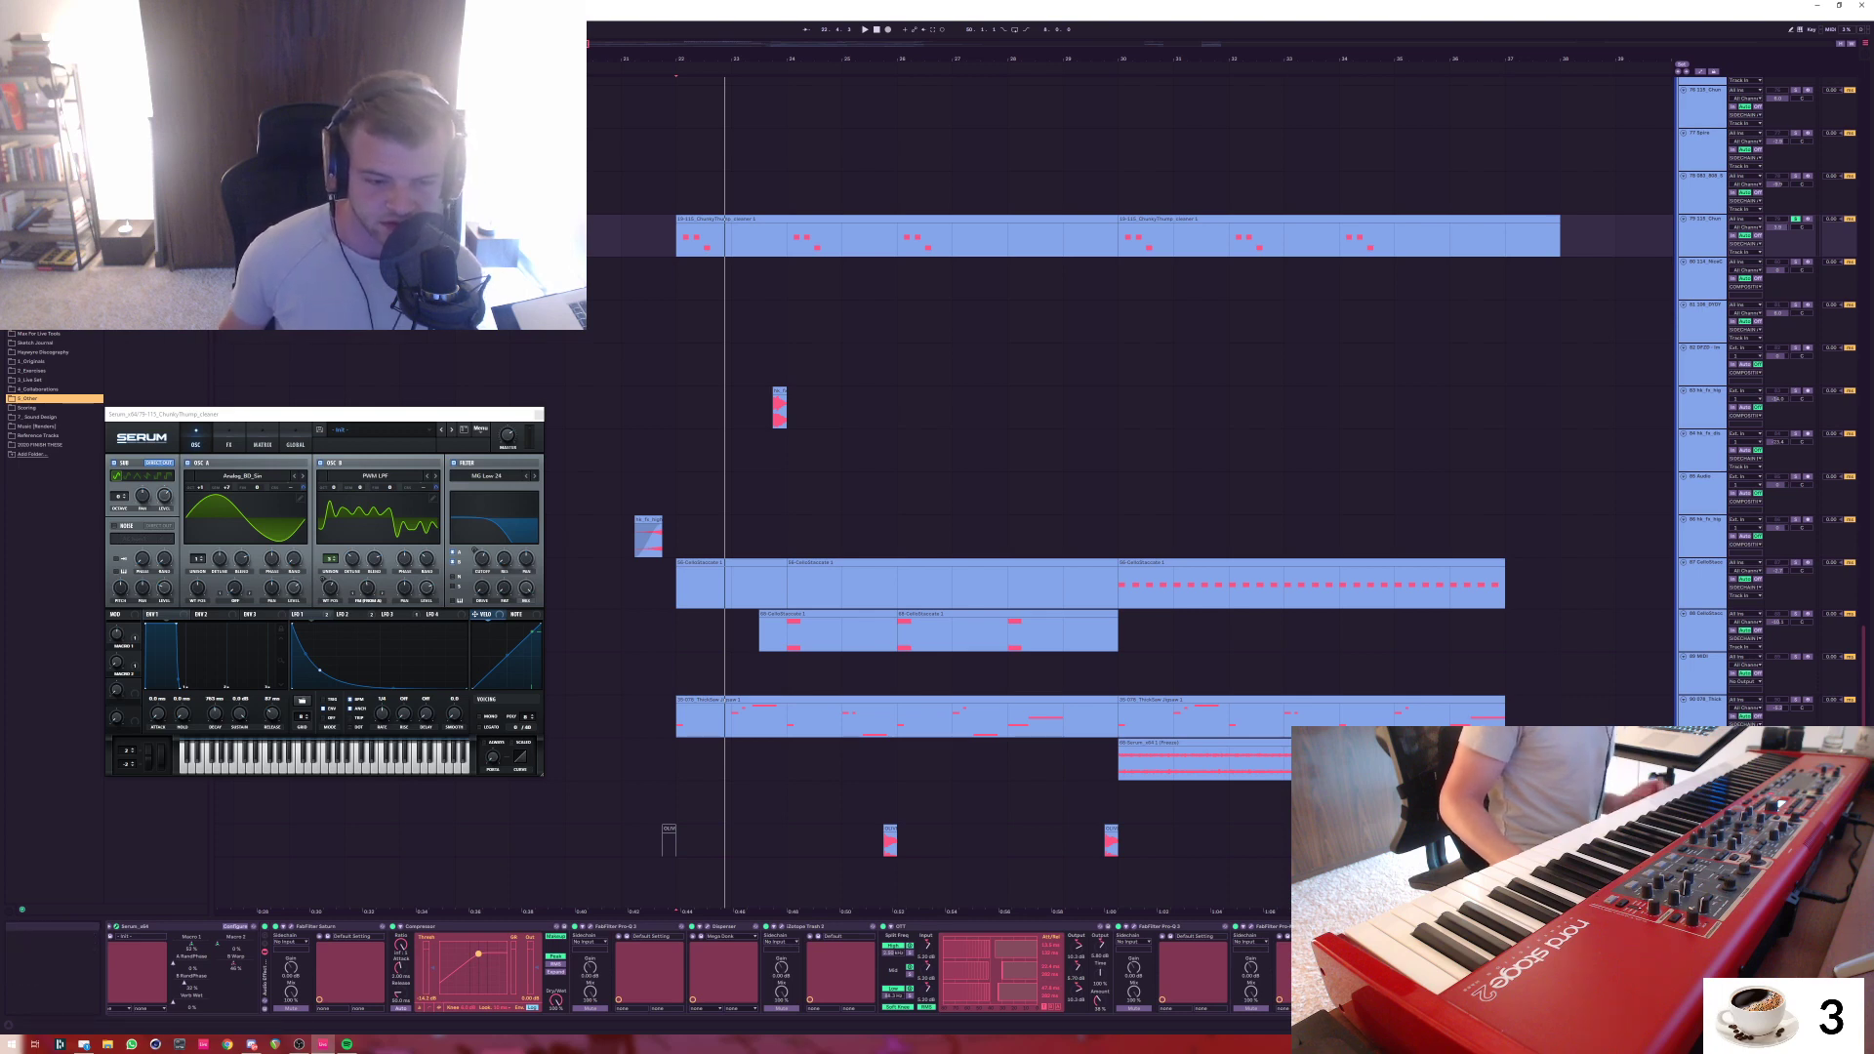
pyautogui.click(707, 926)
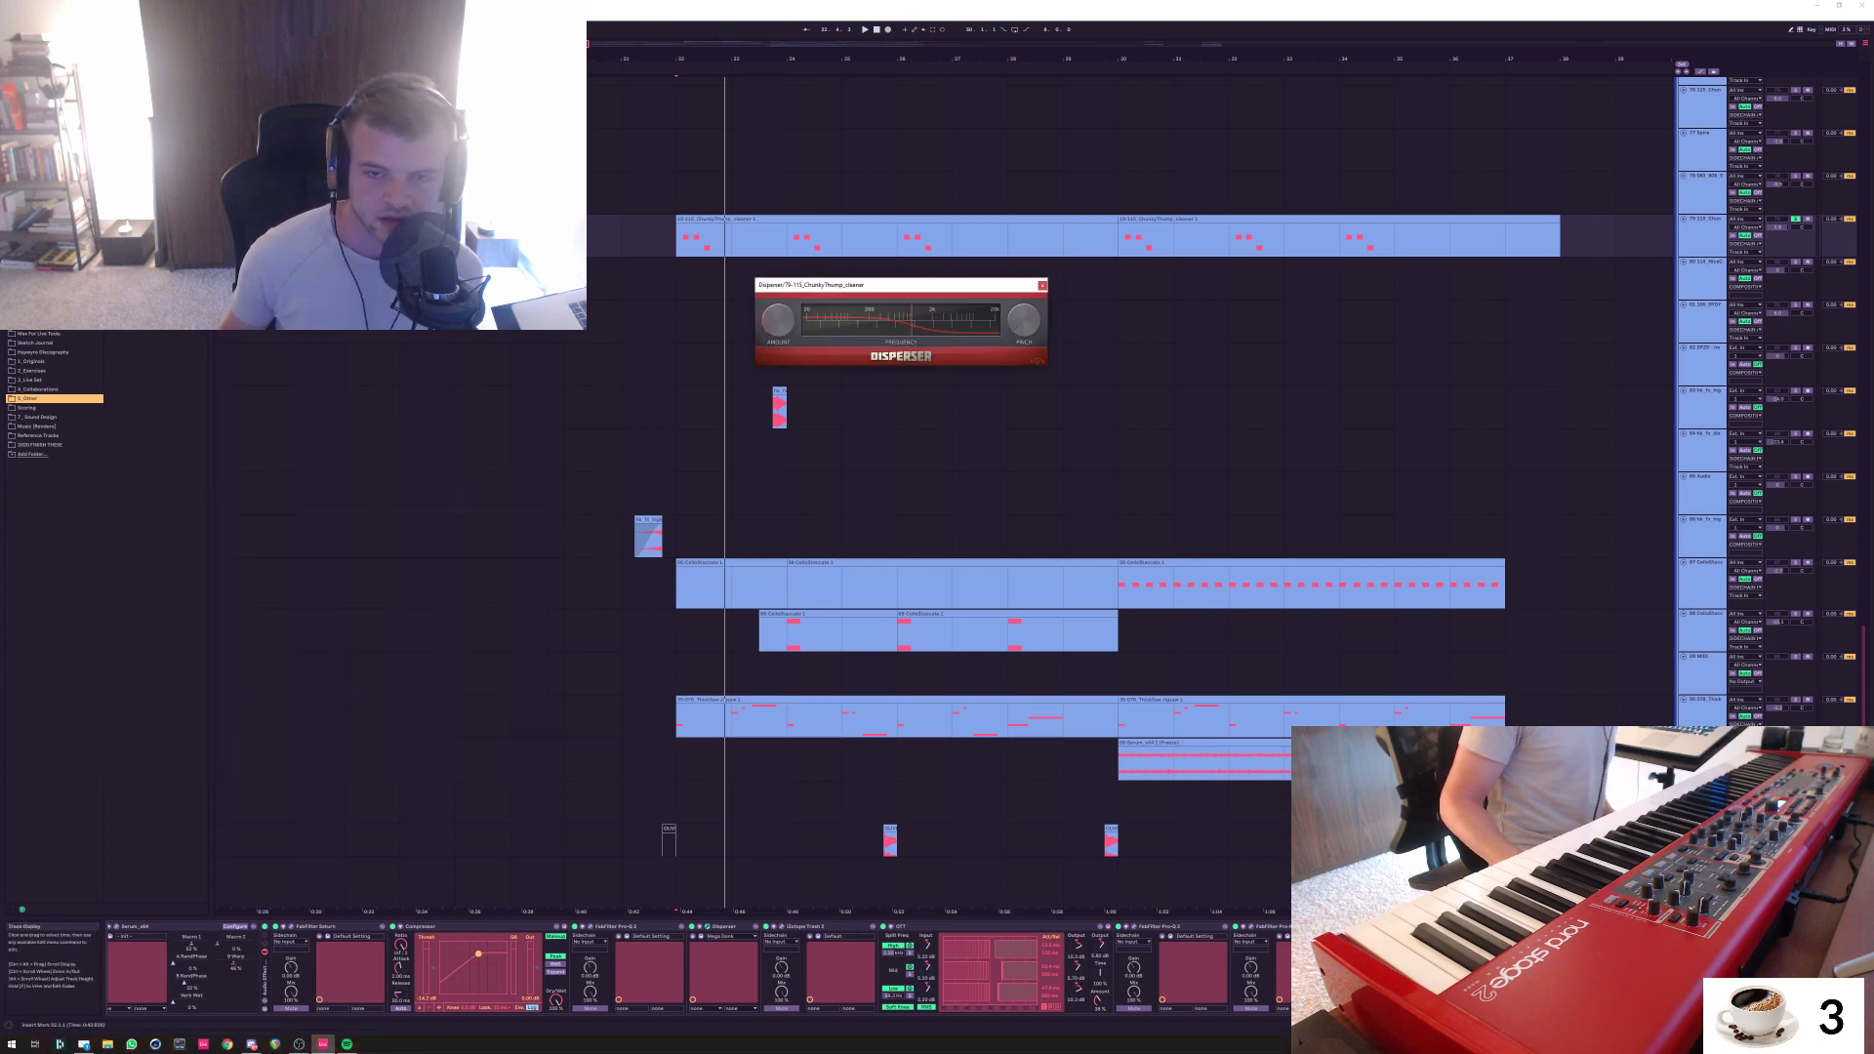
pyautogui.moveTo(870, 291); pyautogui.dragTo(789, 462)
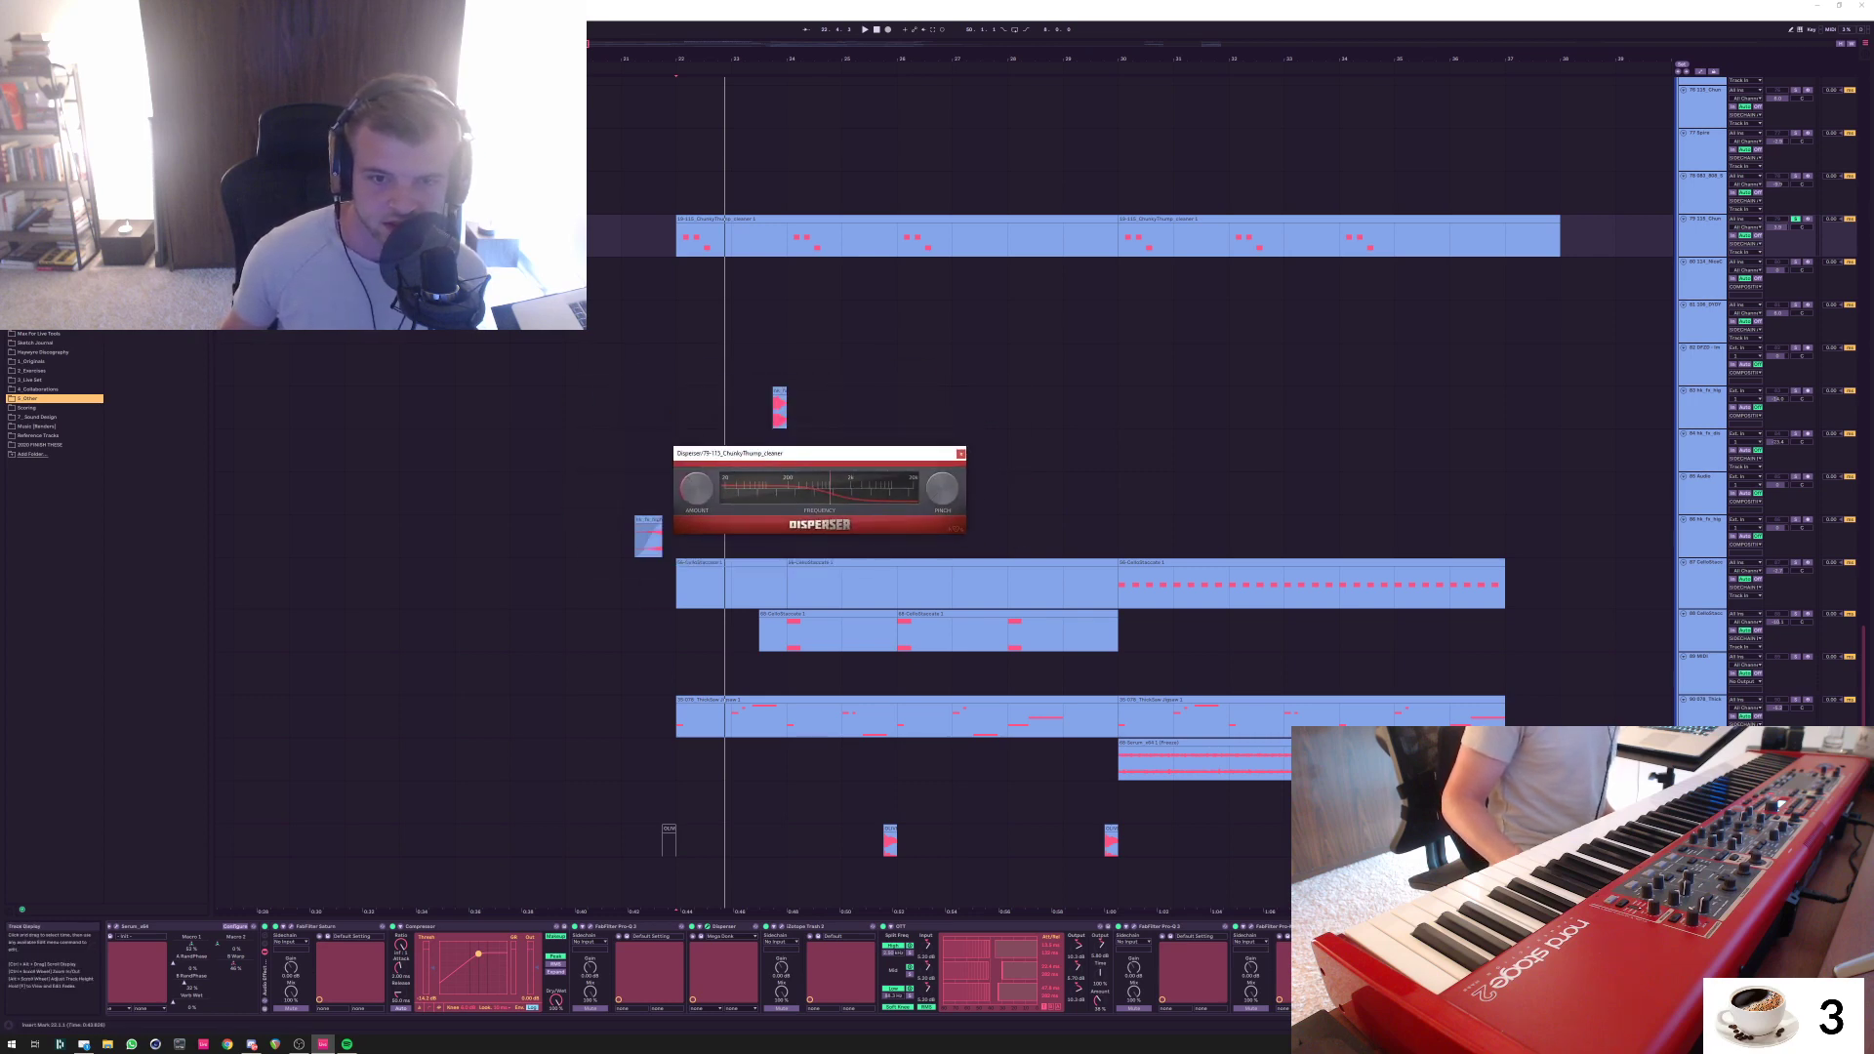
pyautogui.click(960, 453)
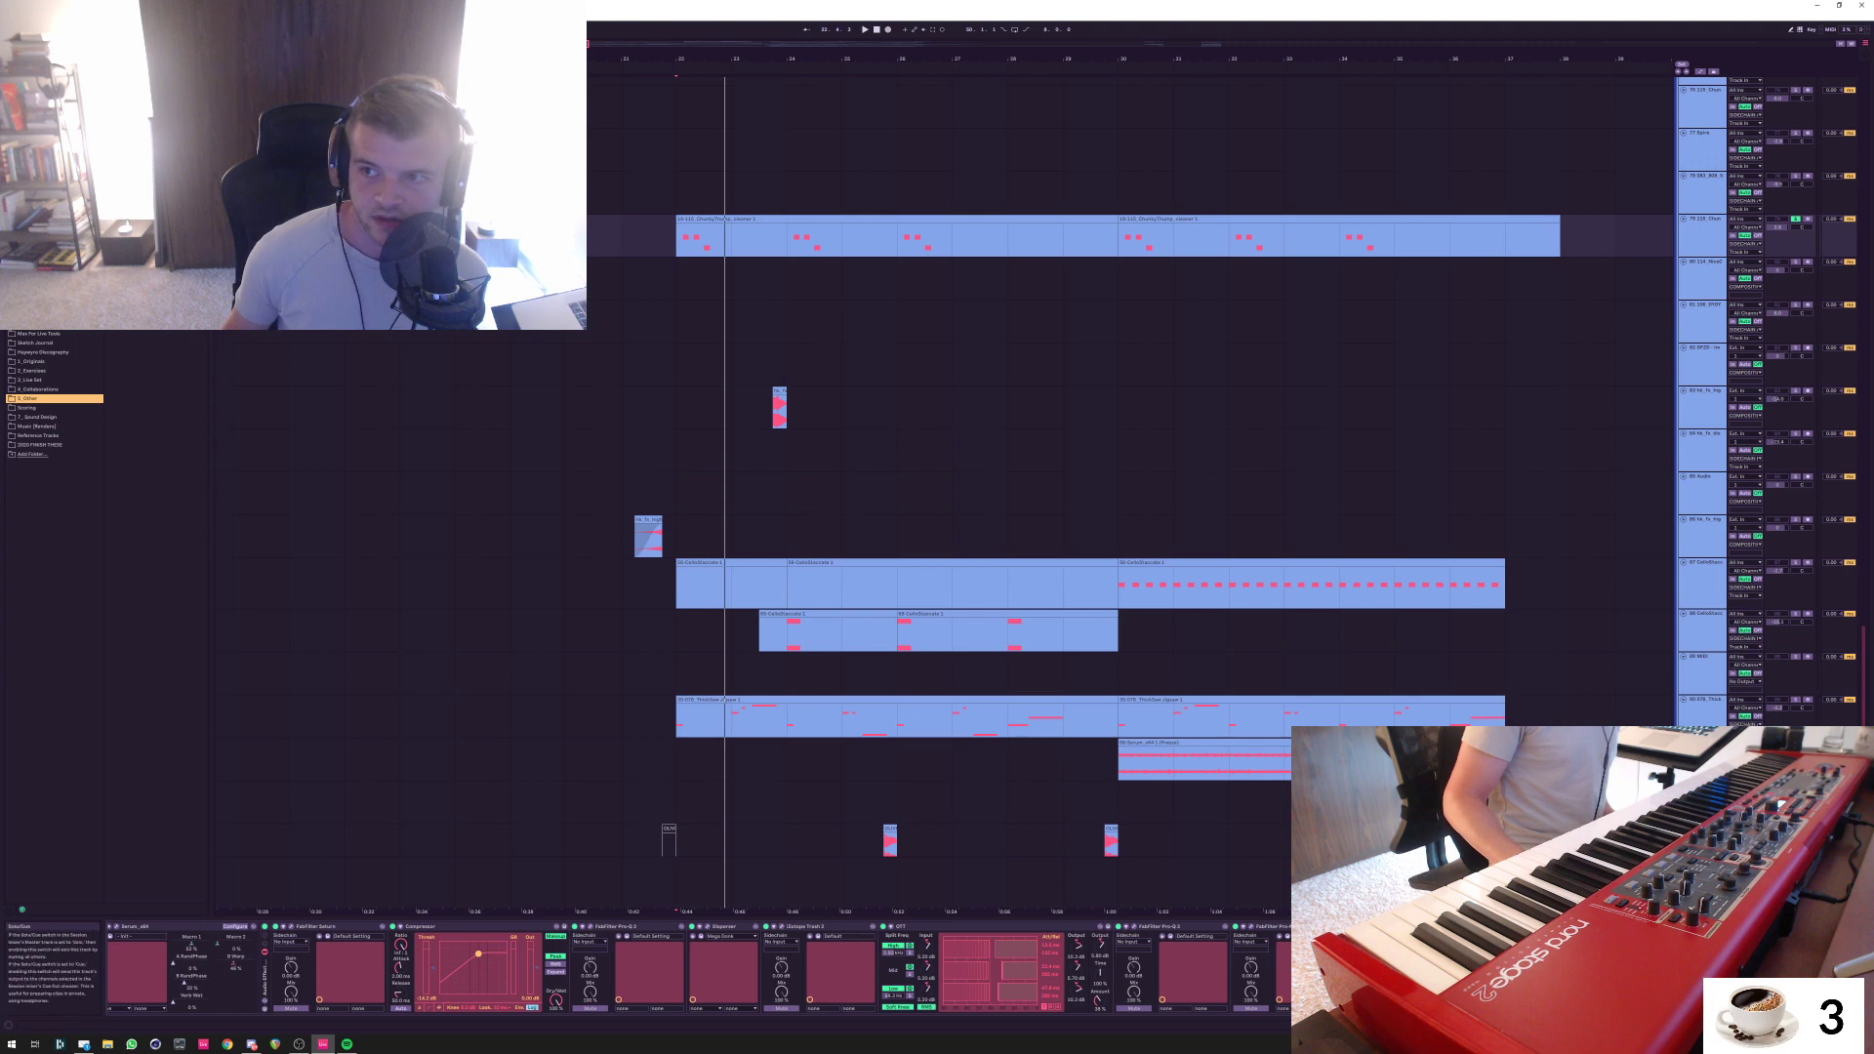
# Unsolo the Chunky Thump track and solo the upper of the two long Serum tracks
pyautogui.click(1795, 219)
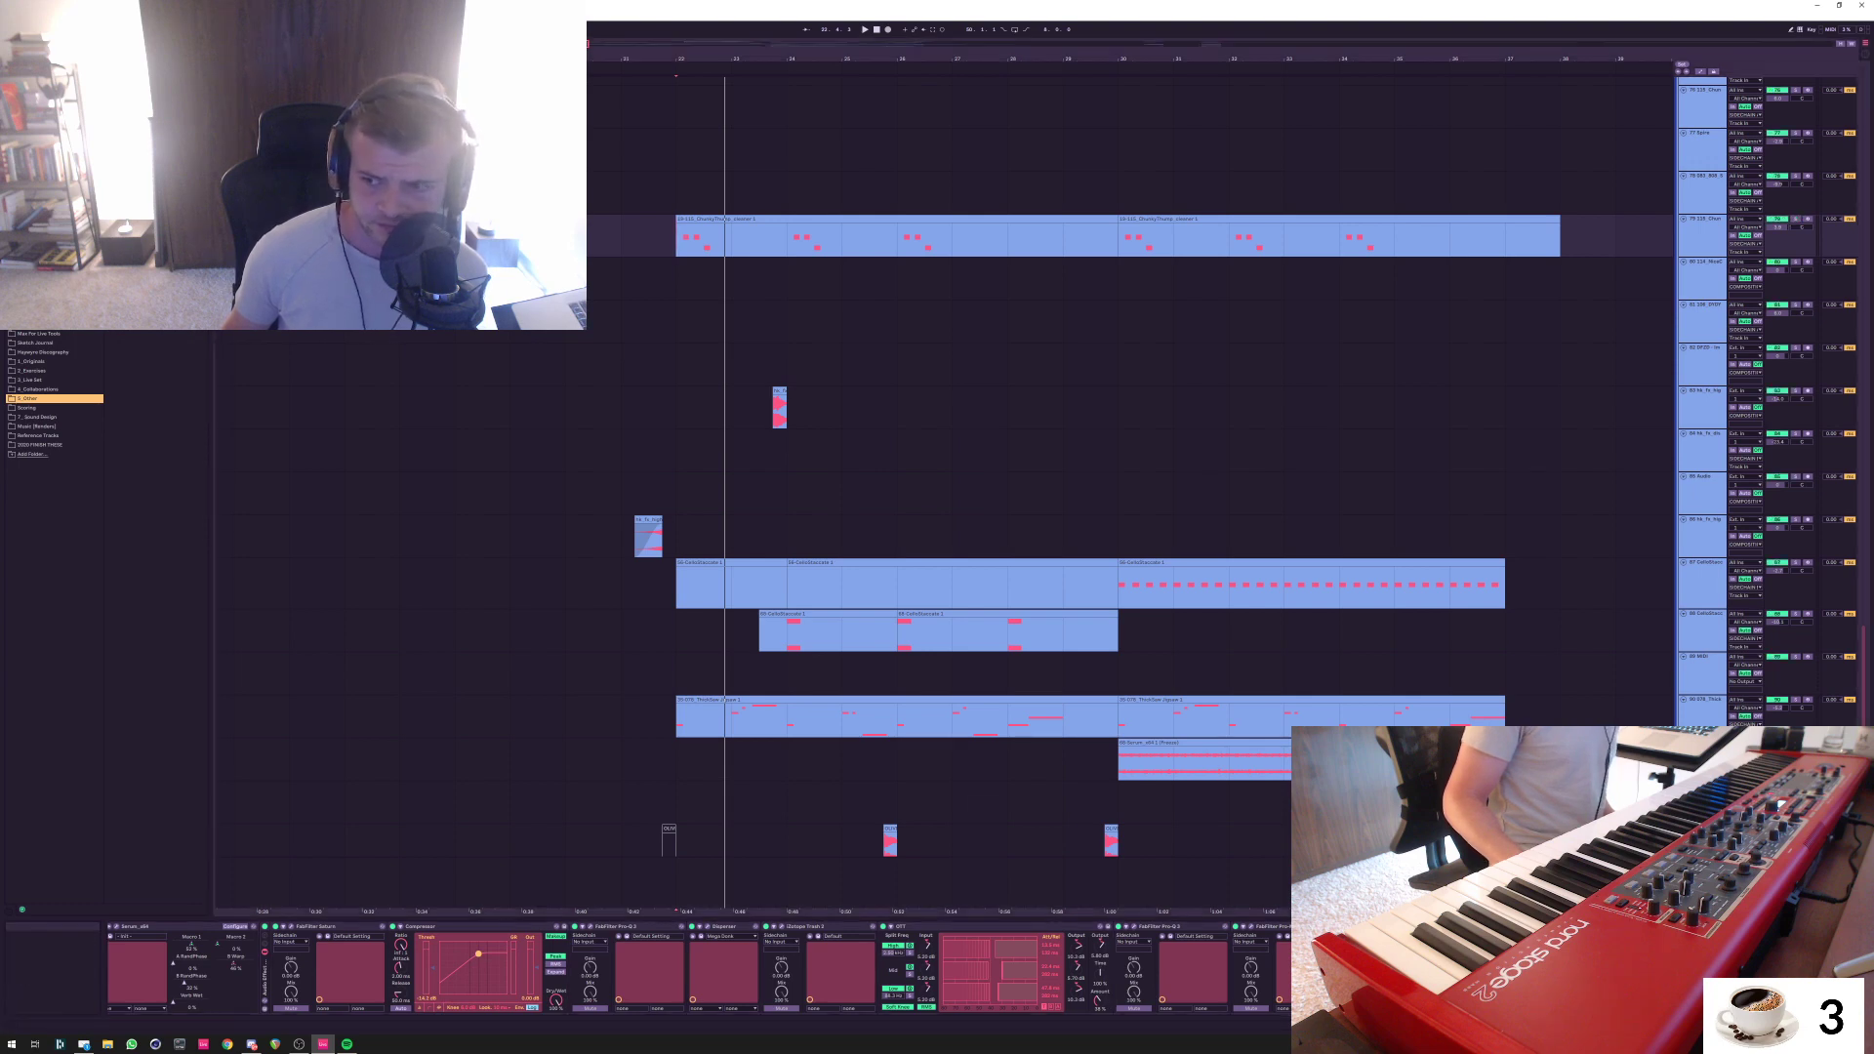
pyautogui.scroll(15, 937, 469)
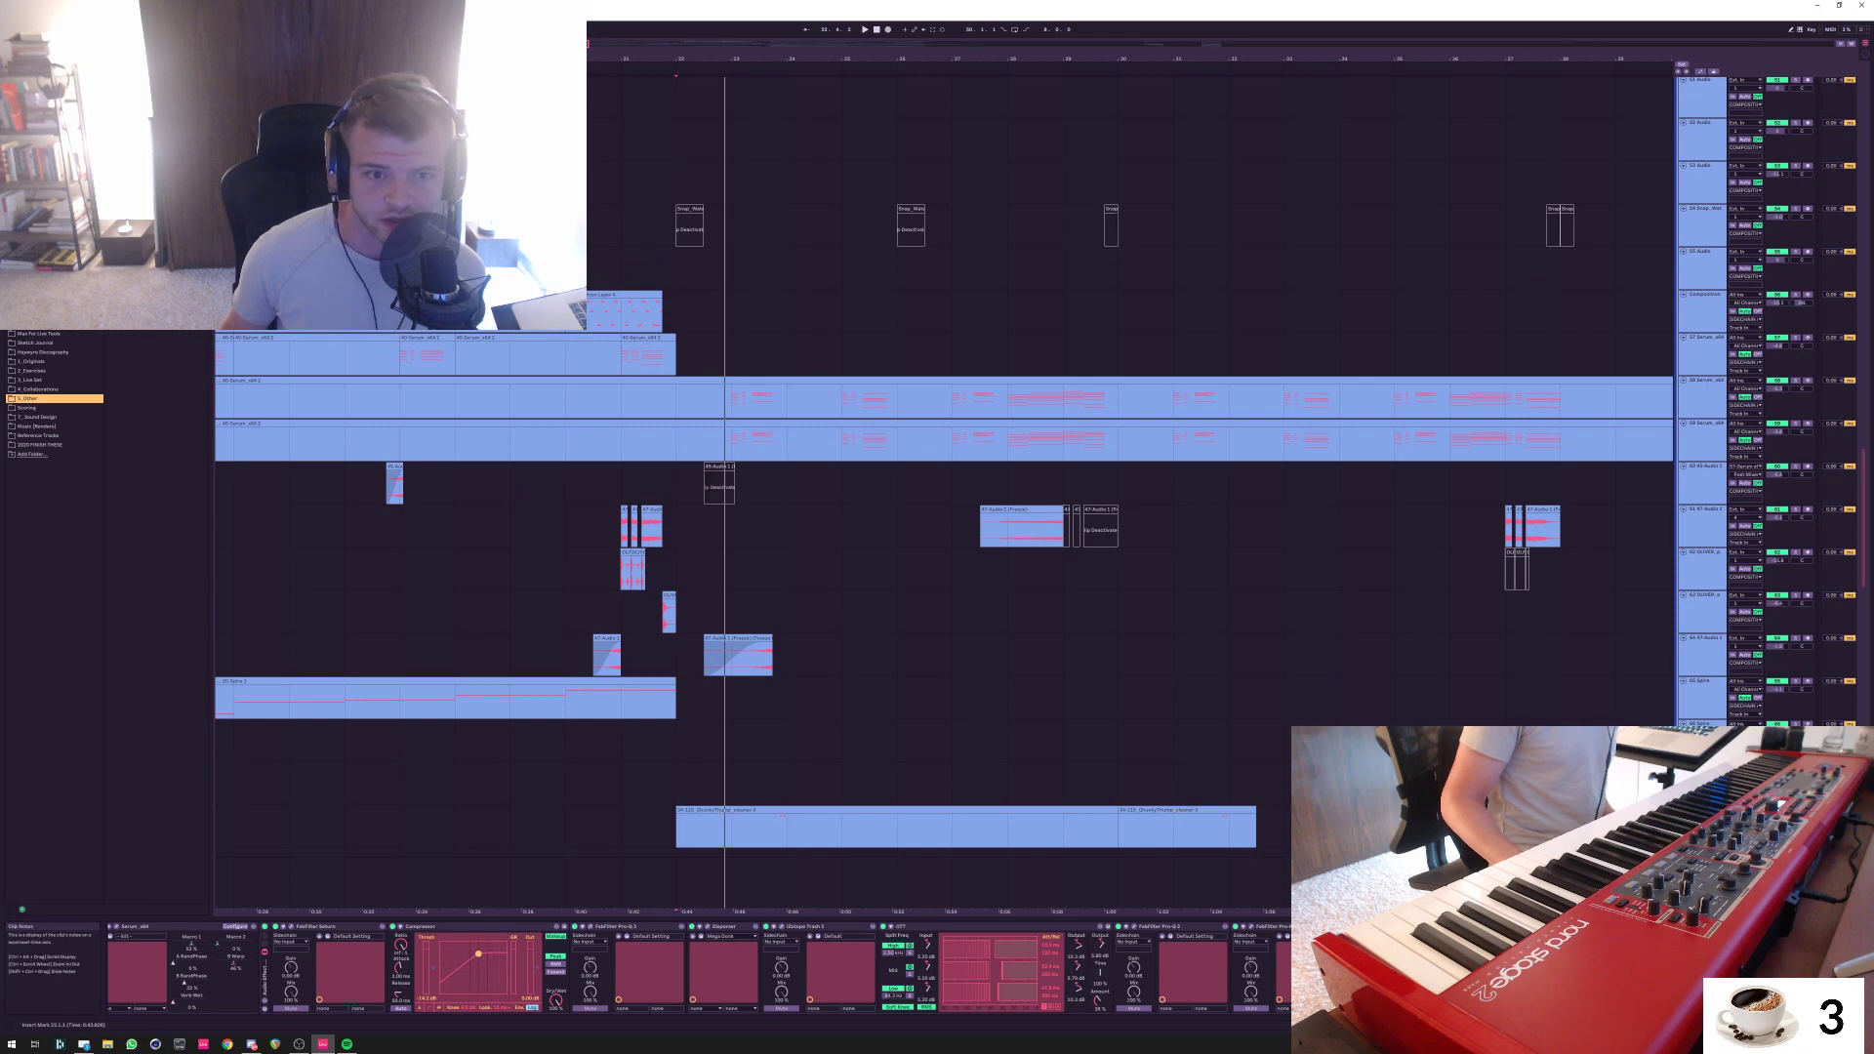
pyautogui.click(731, 398)
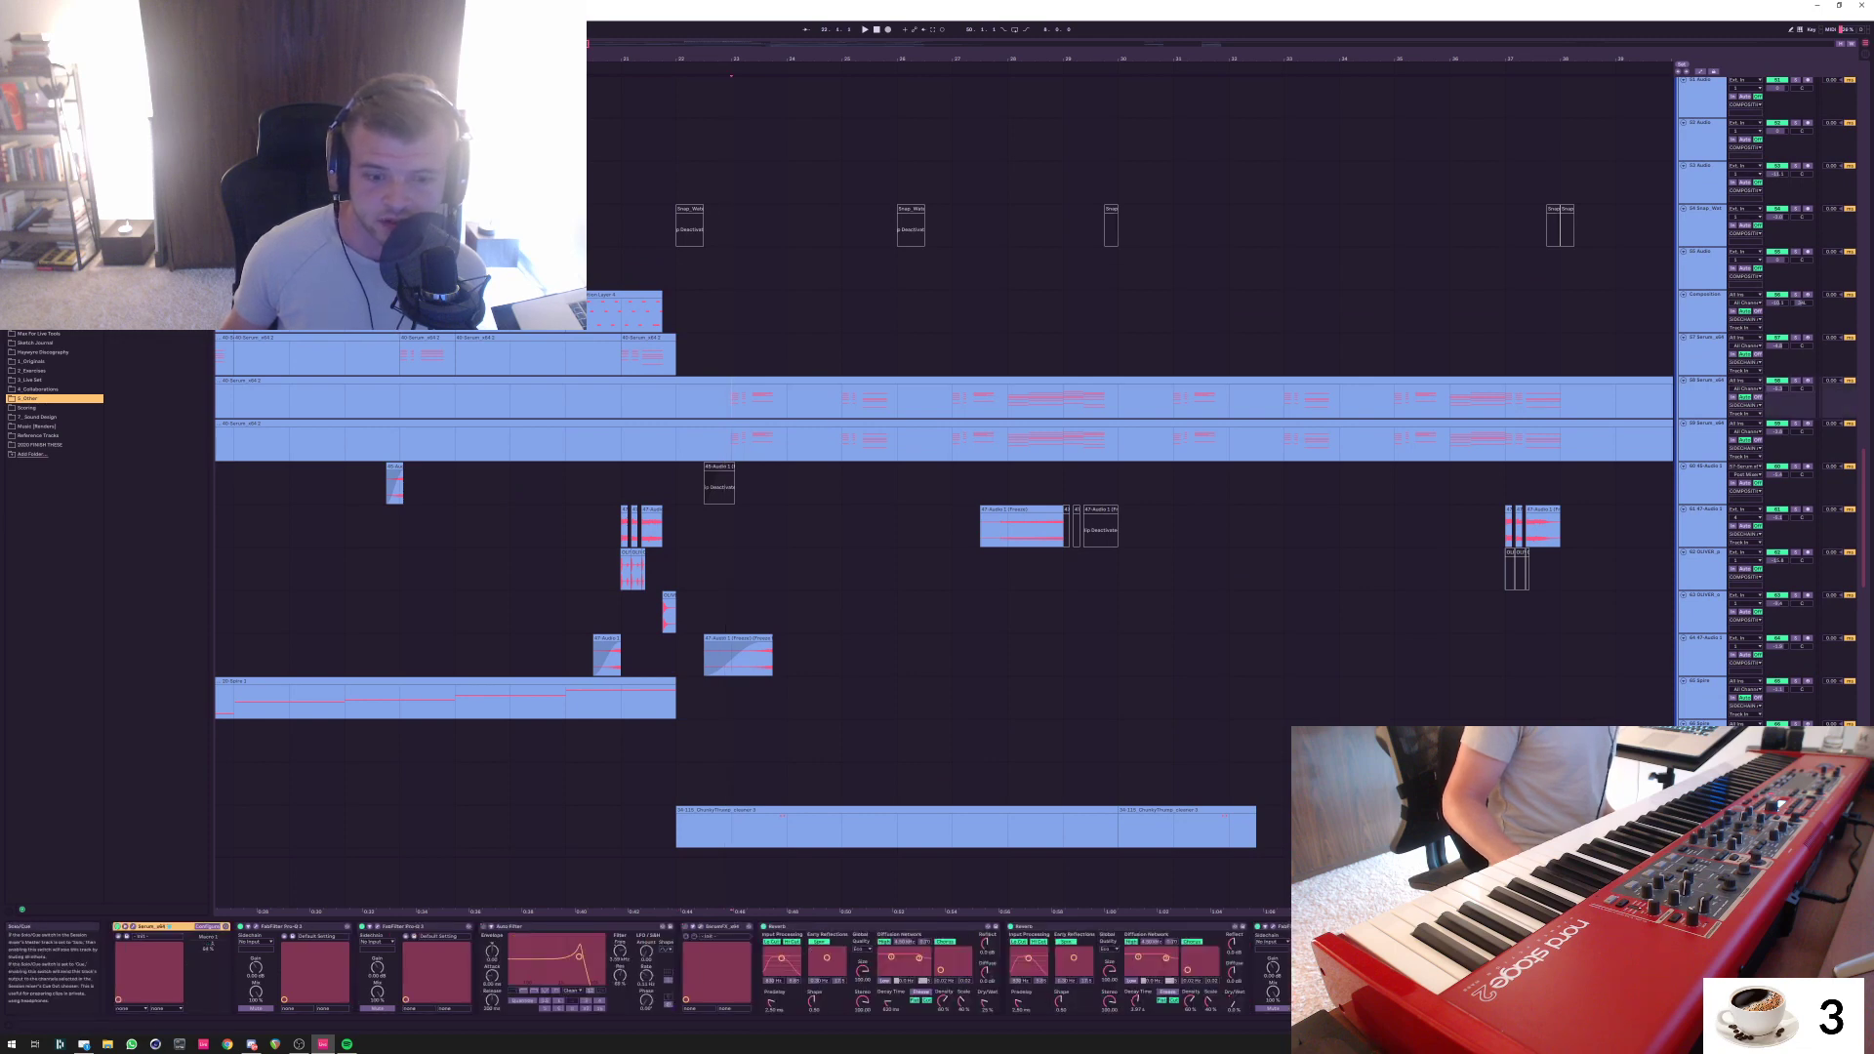
pyautogui.click(1702, 380)
pyautogui.click(1794, 380)
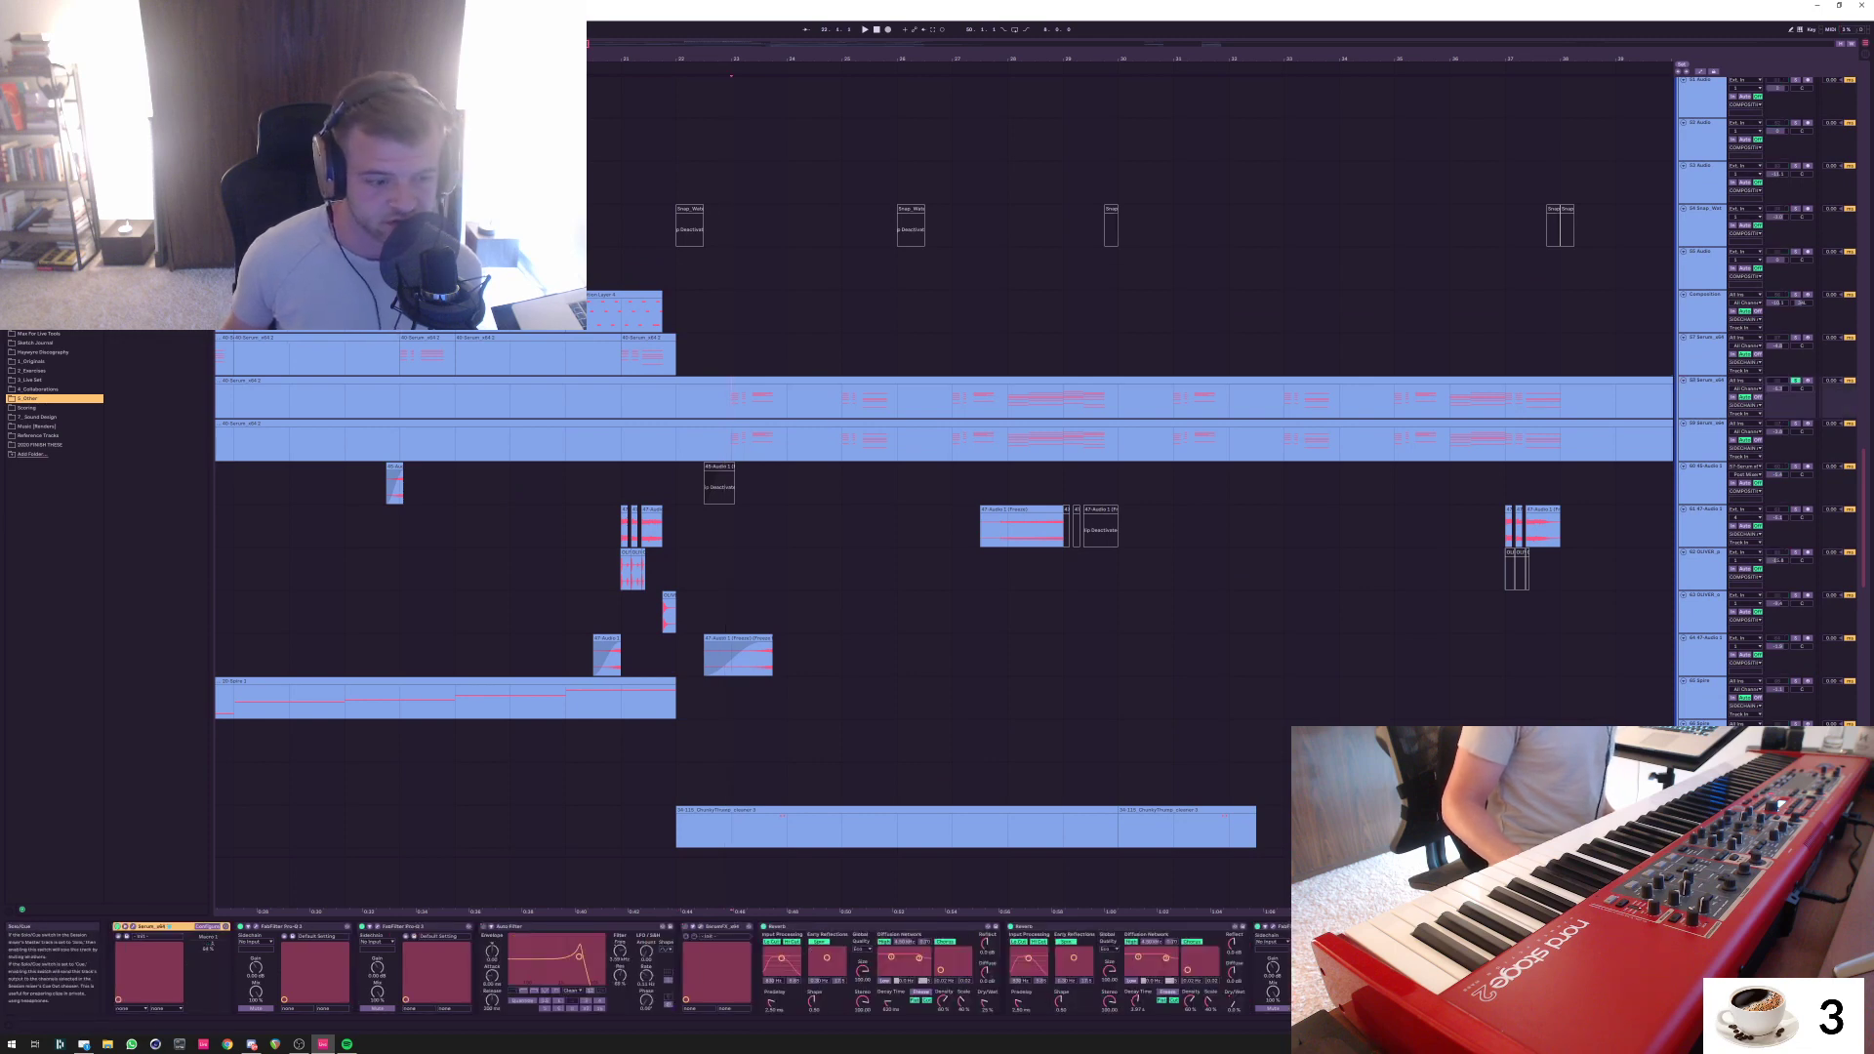
pyautogui.press('space')
# Examine the soloed track's Serum oscillator and effects pages and its first FabFilter plugin
pyautogui.click(133, 926)
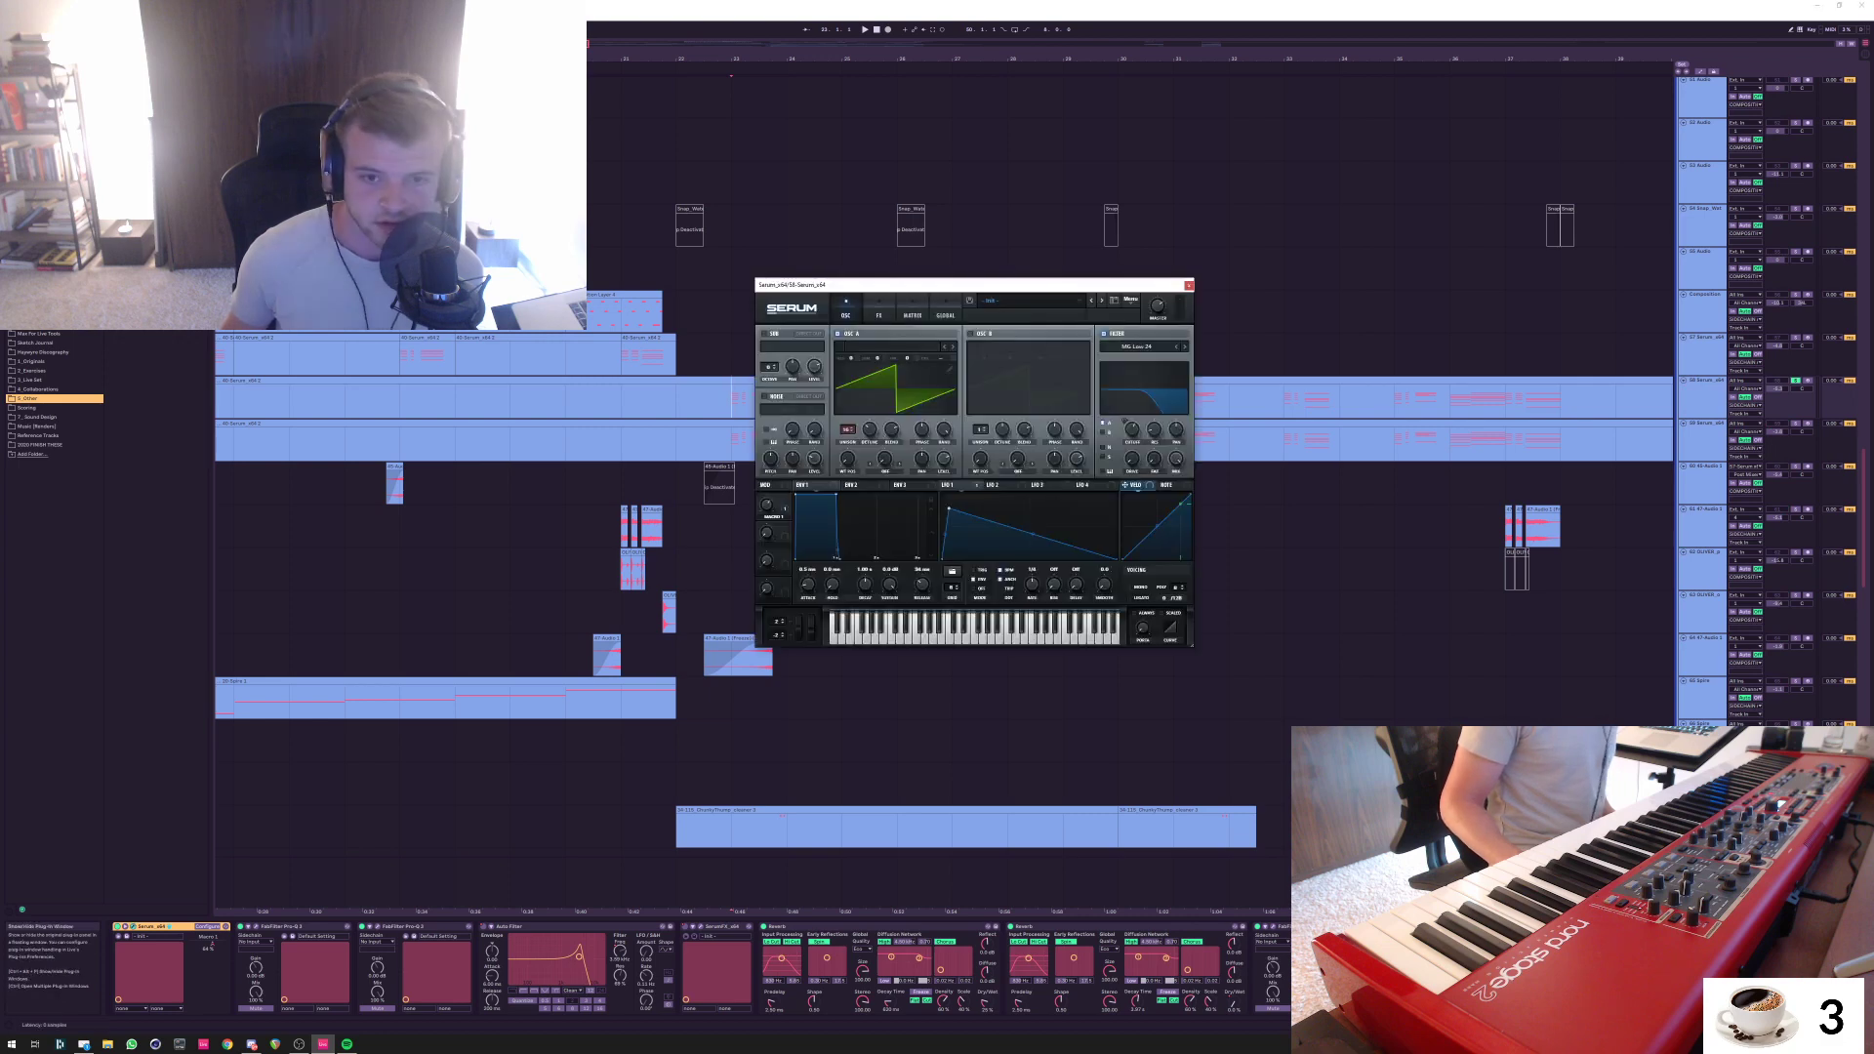
pyautogui.moveTo(974, 284); pyautogui.dragTo(576, 379)
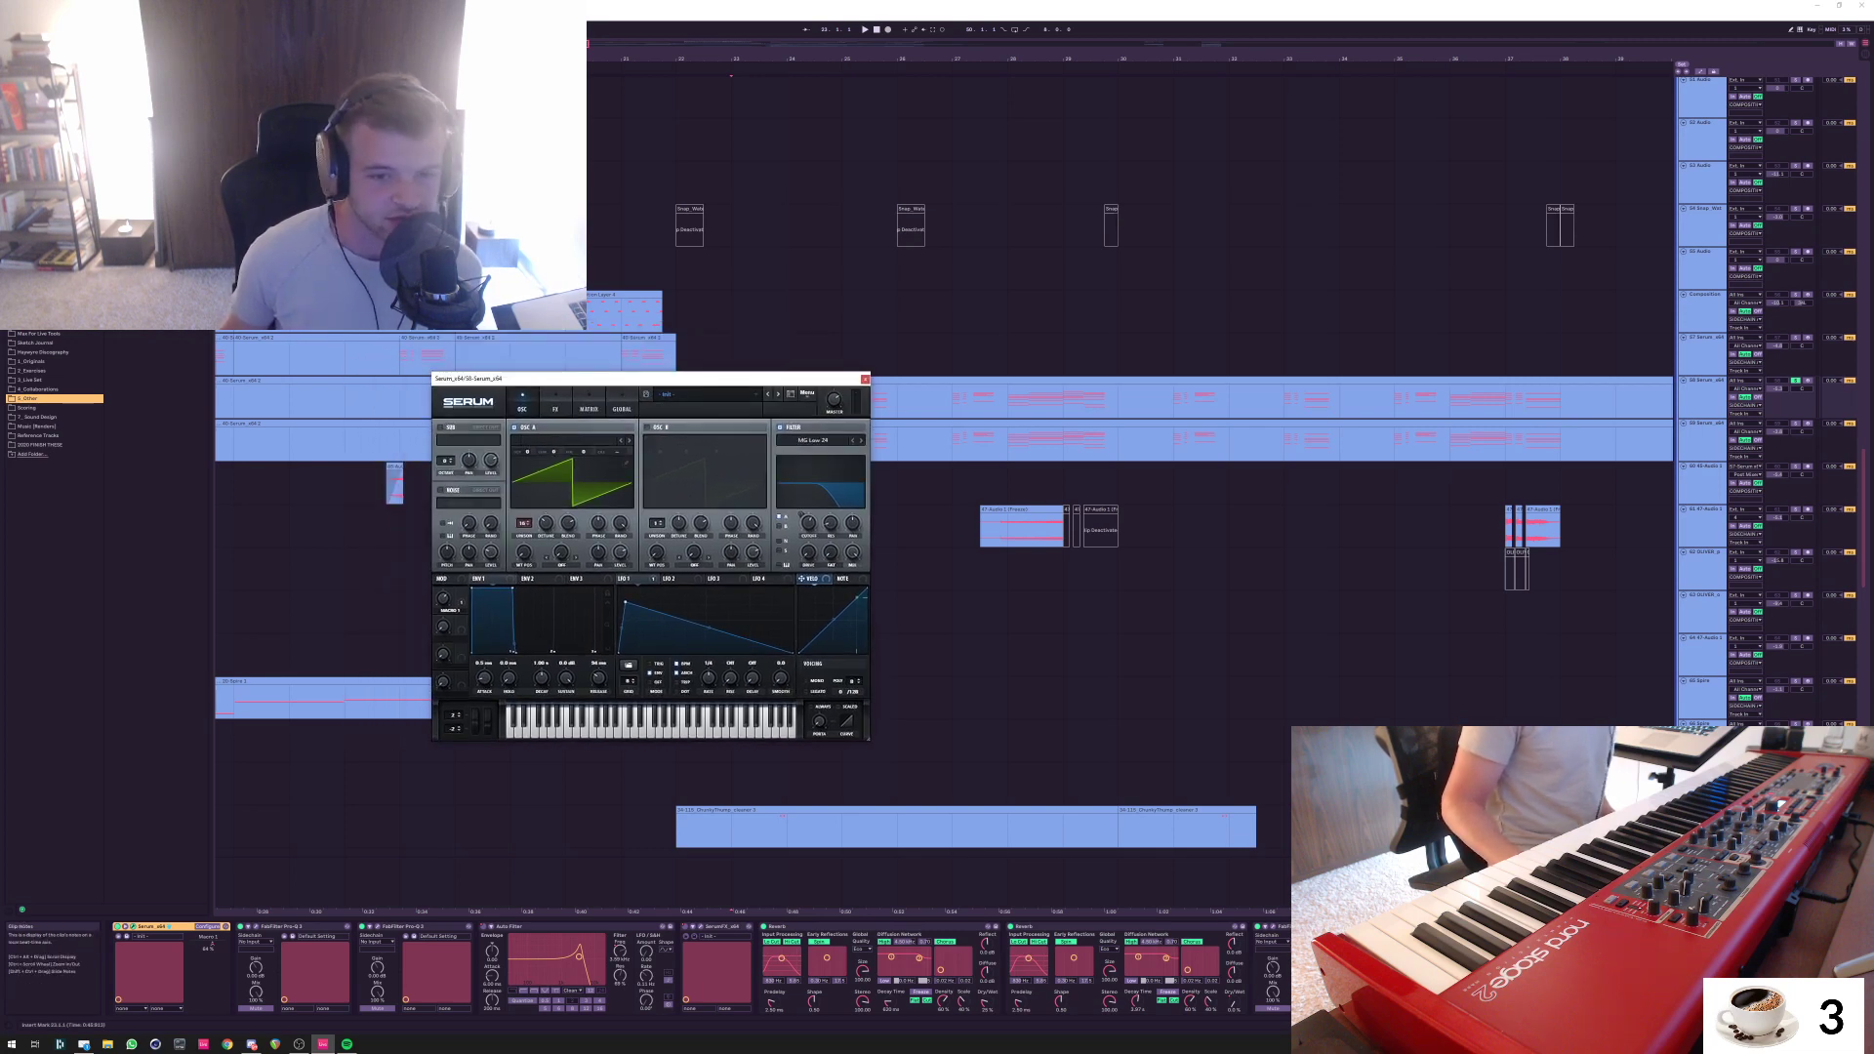
pyautogui.moveTo(576, 378); pyautogui.dragTo(568, 389)
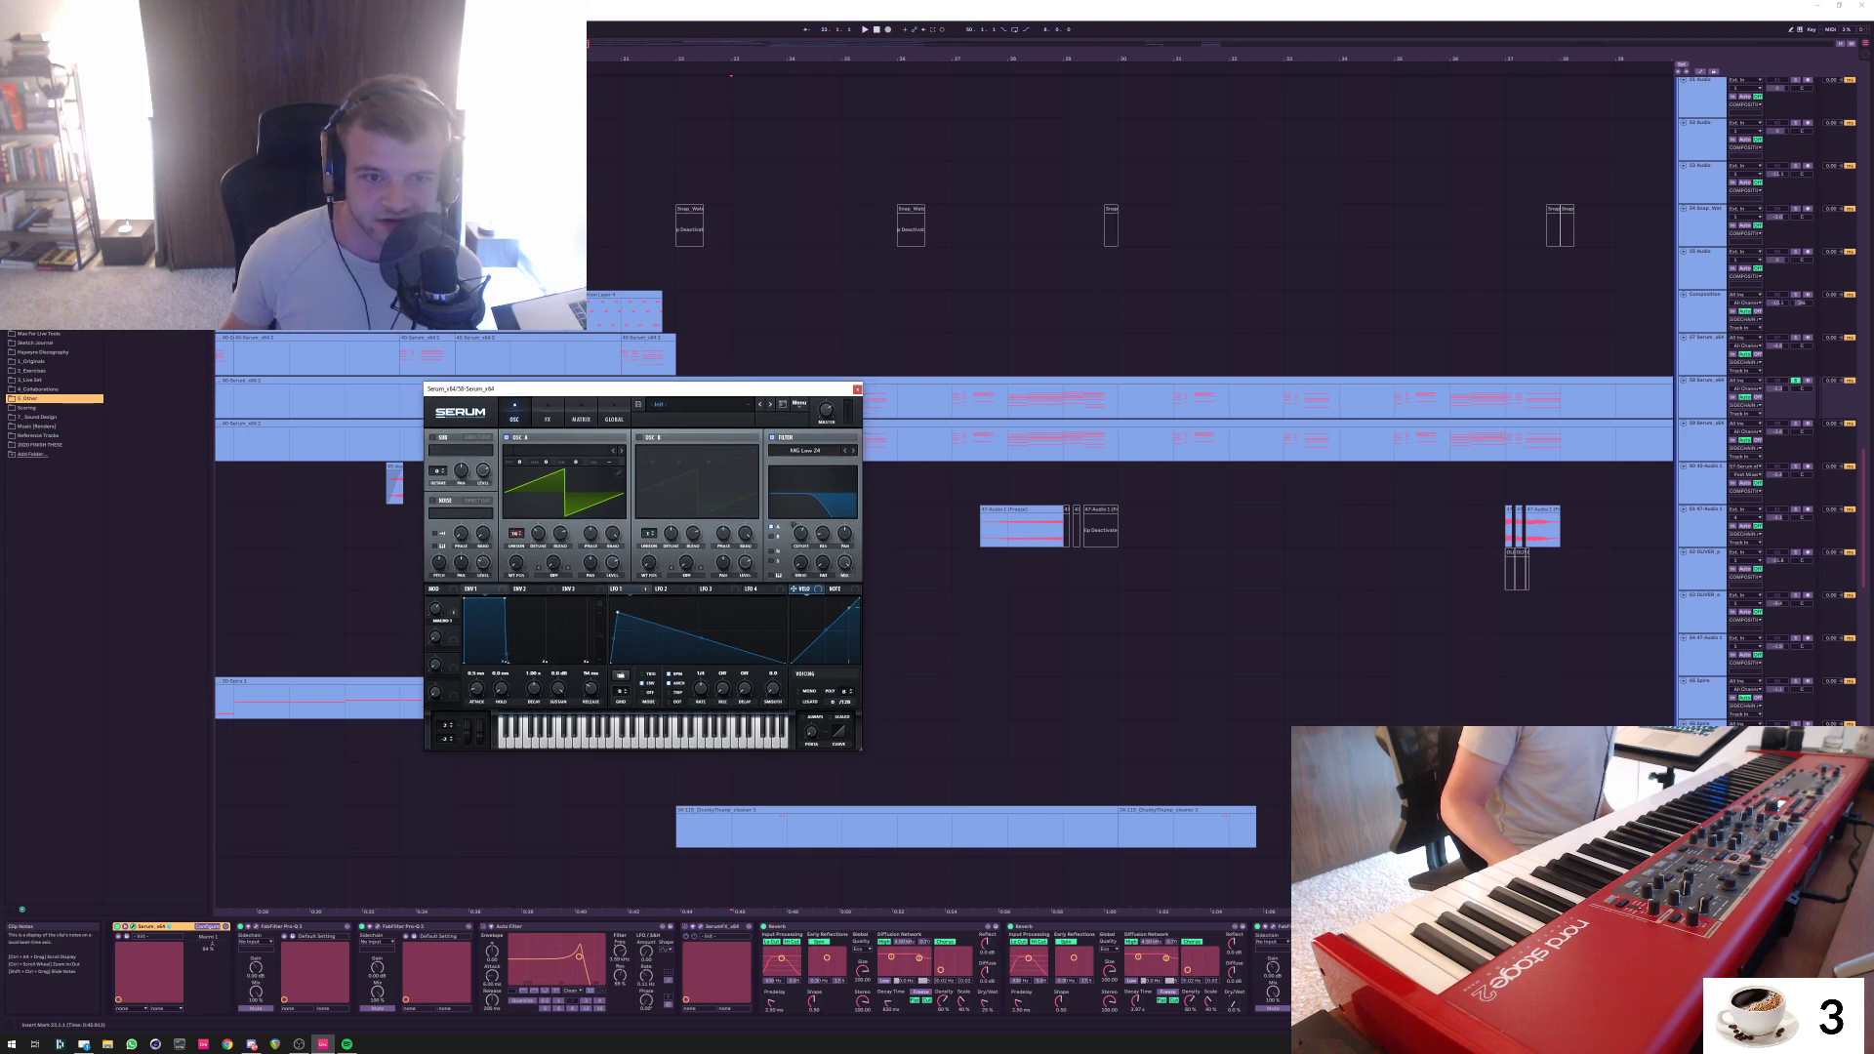
pyautogui.click(547, 413)
pyautogui.click(515, 414)
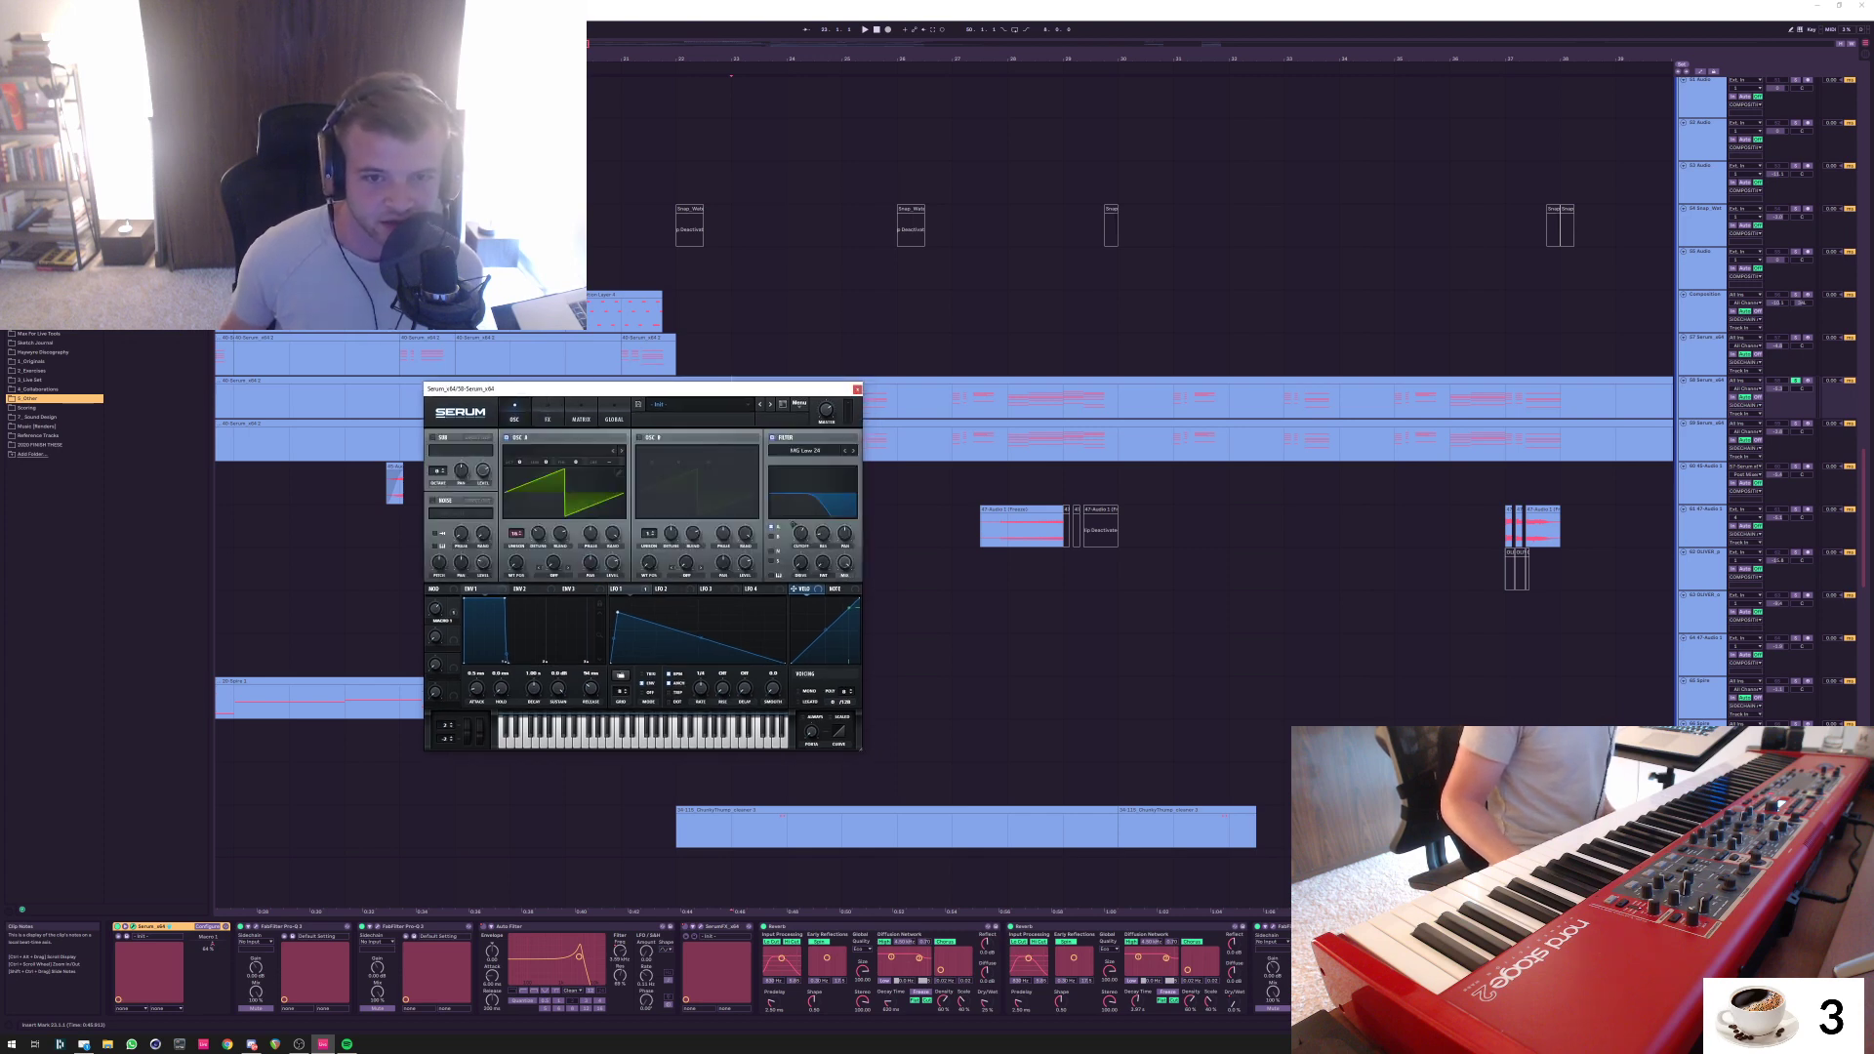
pyautogui.click(857, 388)
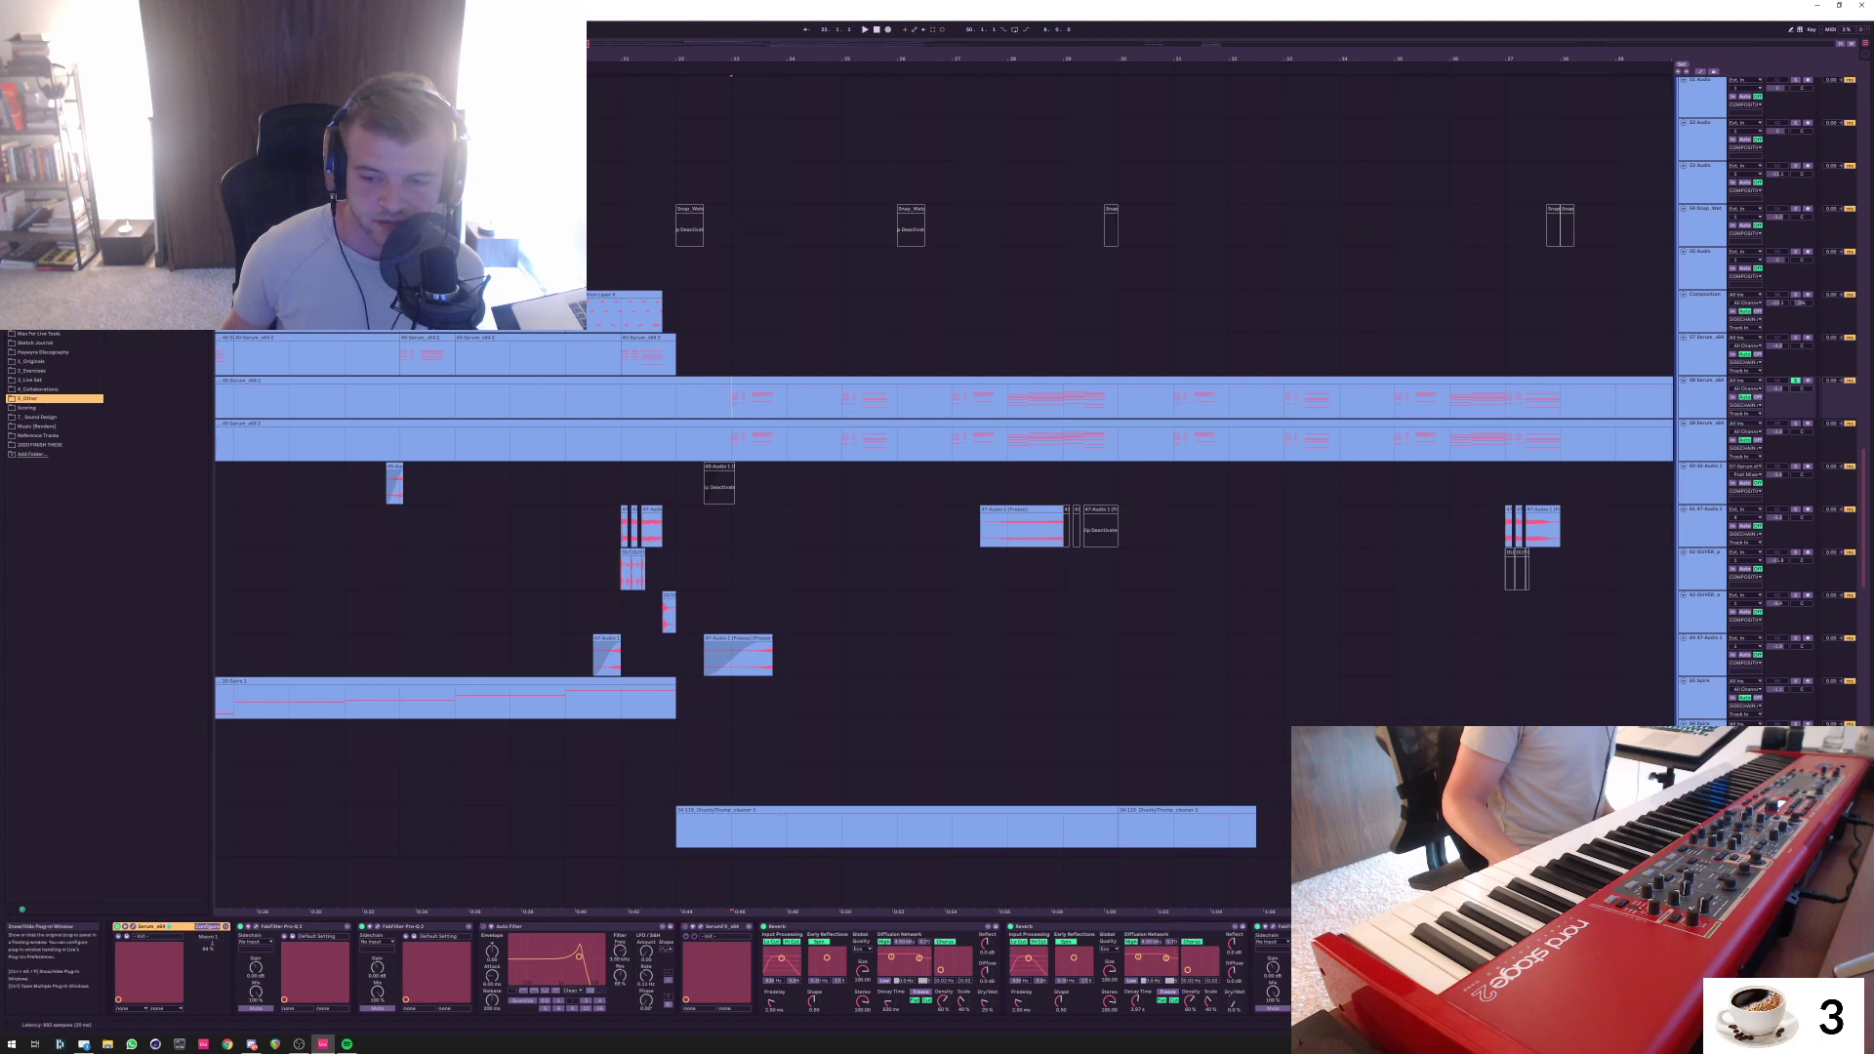
pyautogui.click(256, 927)
pyautogui.click(1356, 242)
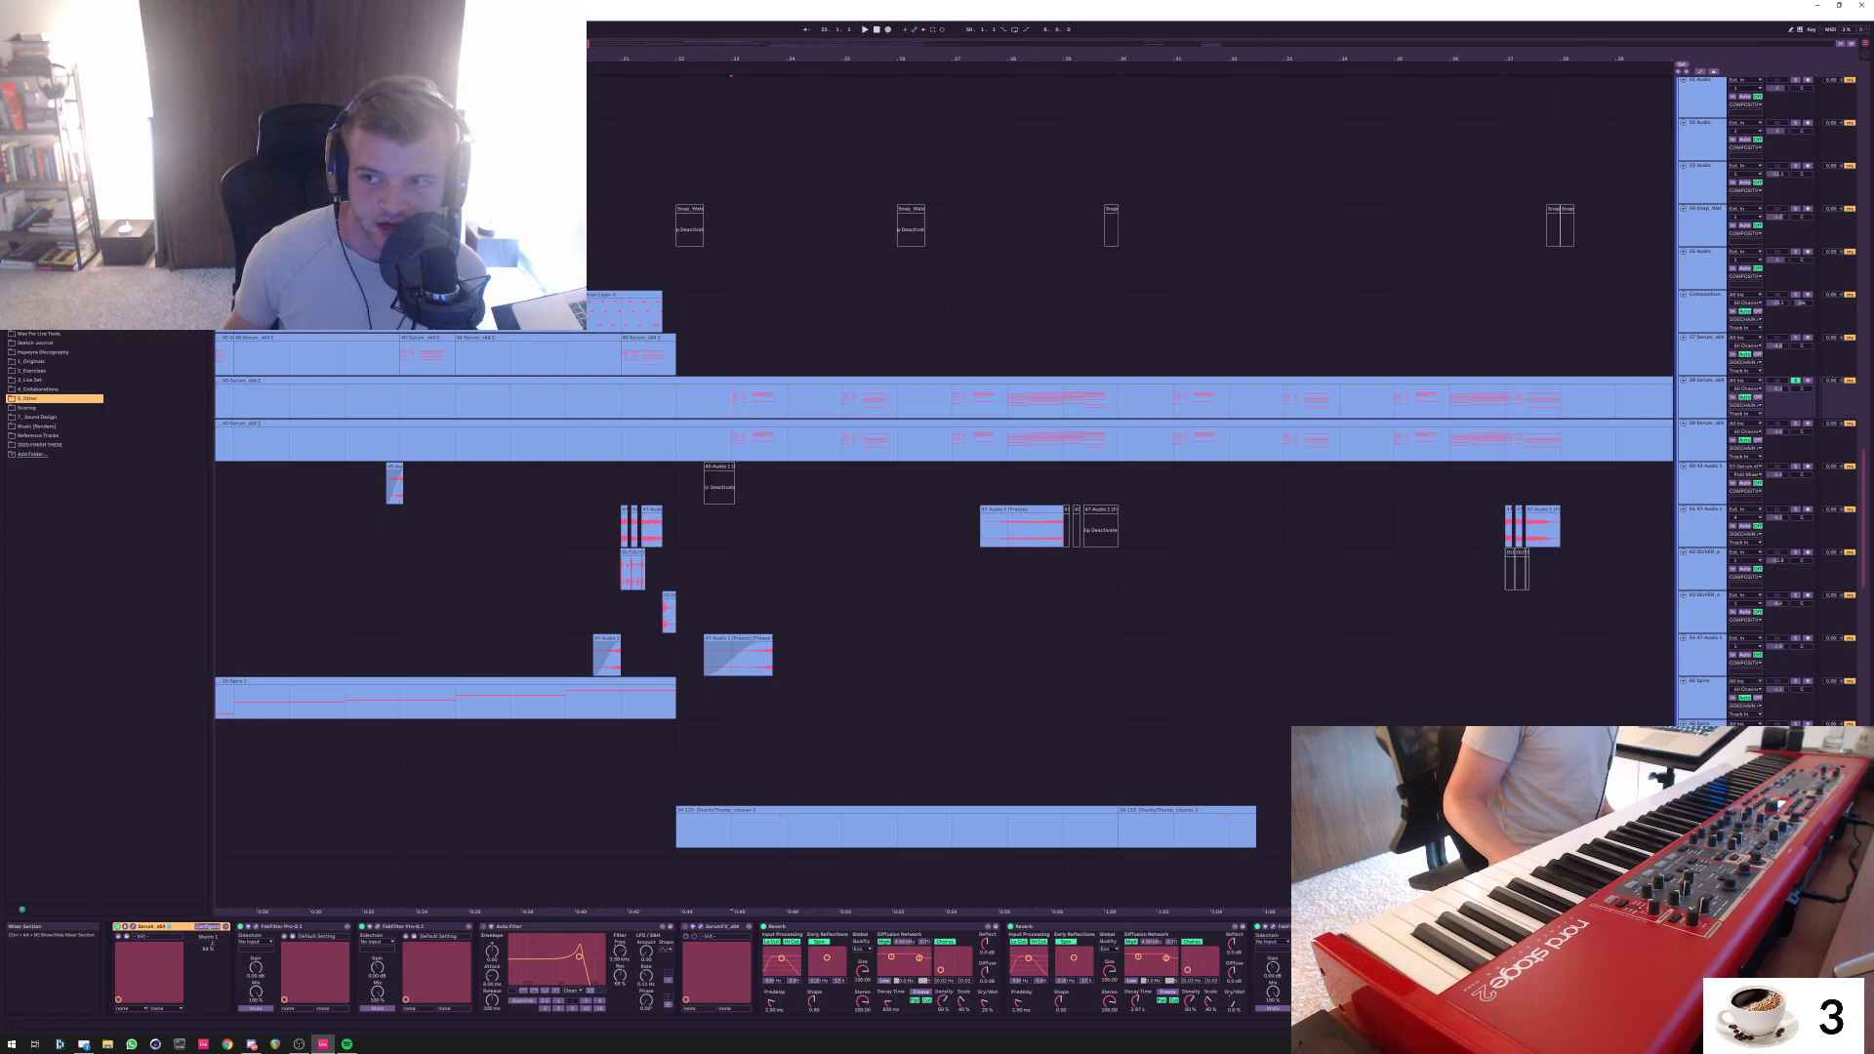
# Solo the lower long Serum track, compare its device chain with the upper track's, and switch the solo off
pyautogui.click(1796, 422)
pyautogui.click(1701, 382)
pyautogui.click(1701, 426)
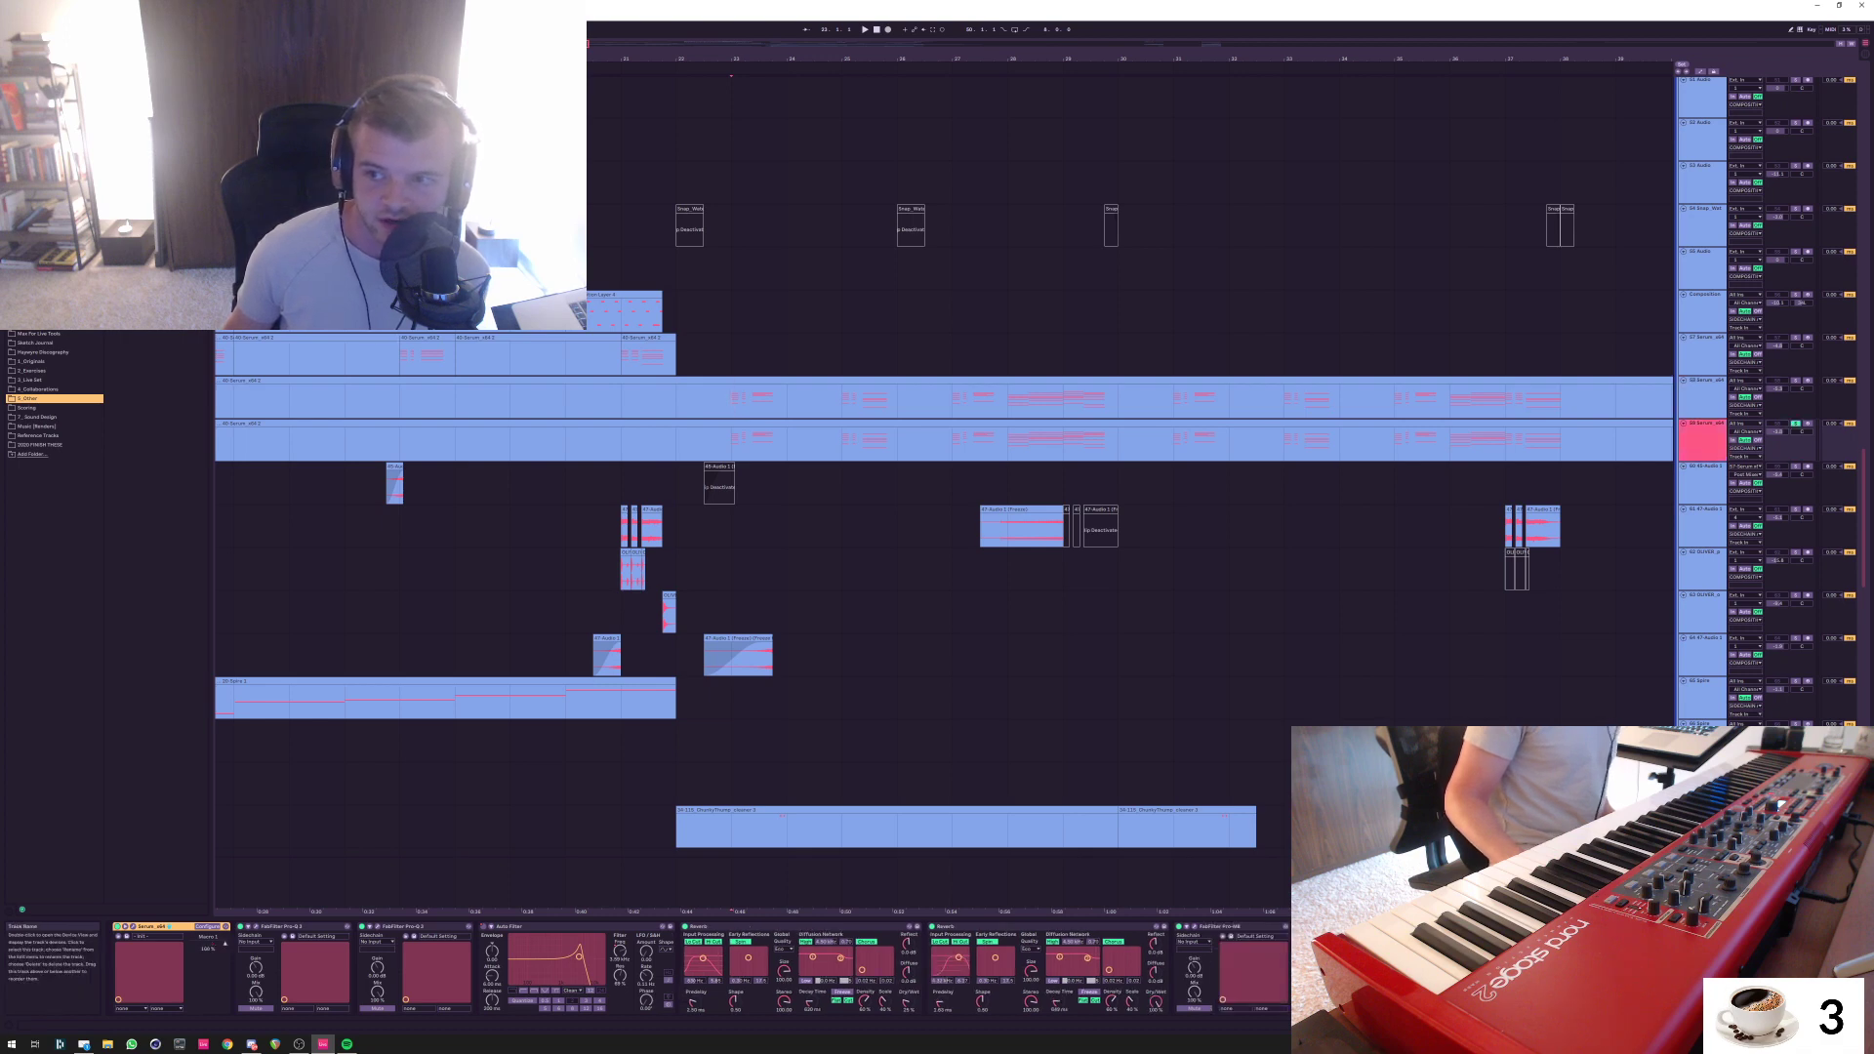
pyautogui.click(1701, 383)
pyautogui.click(1701, 426)
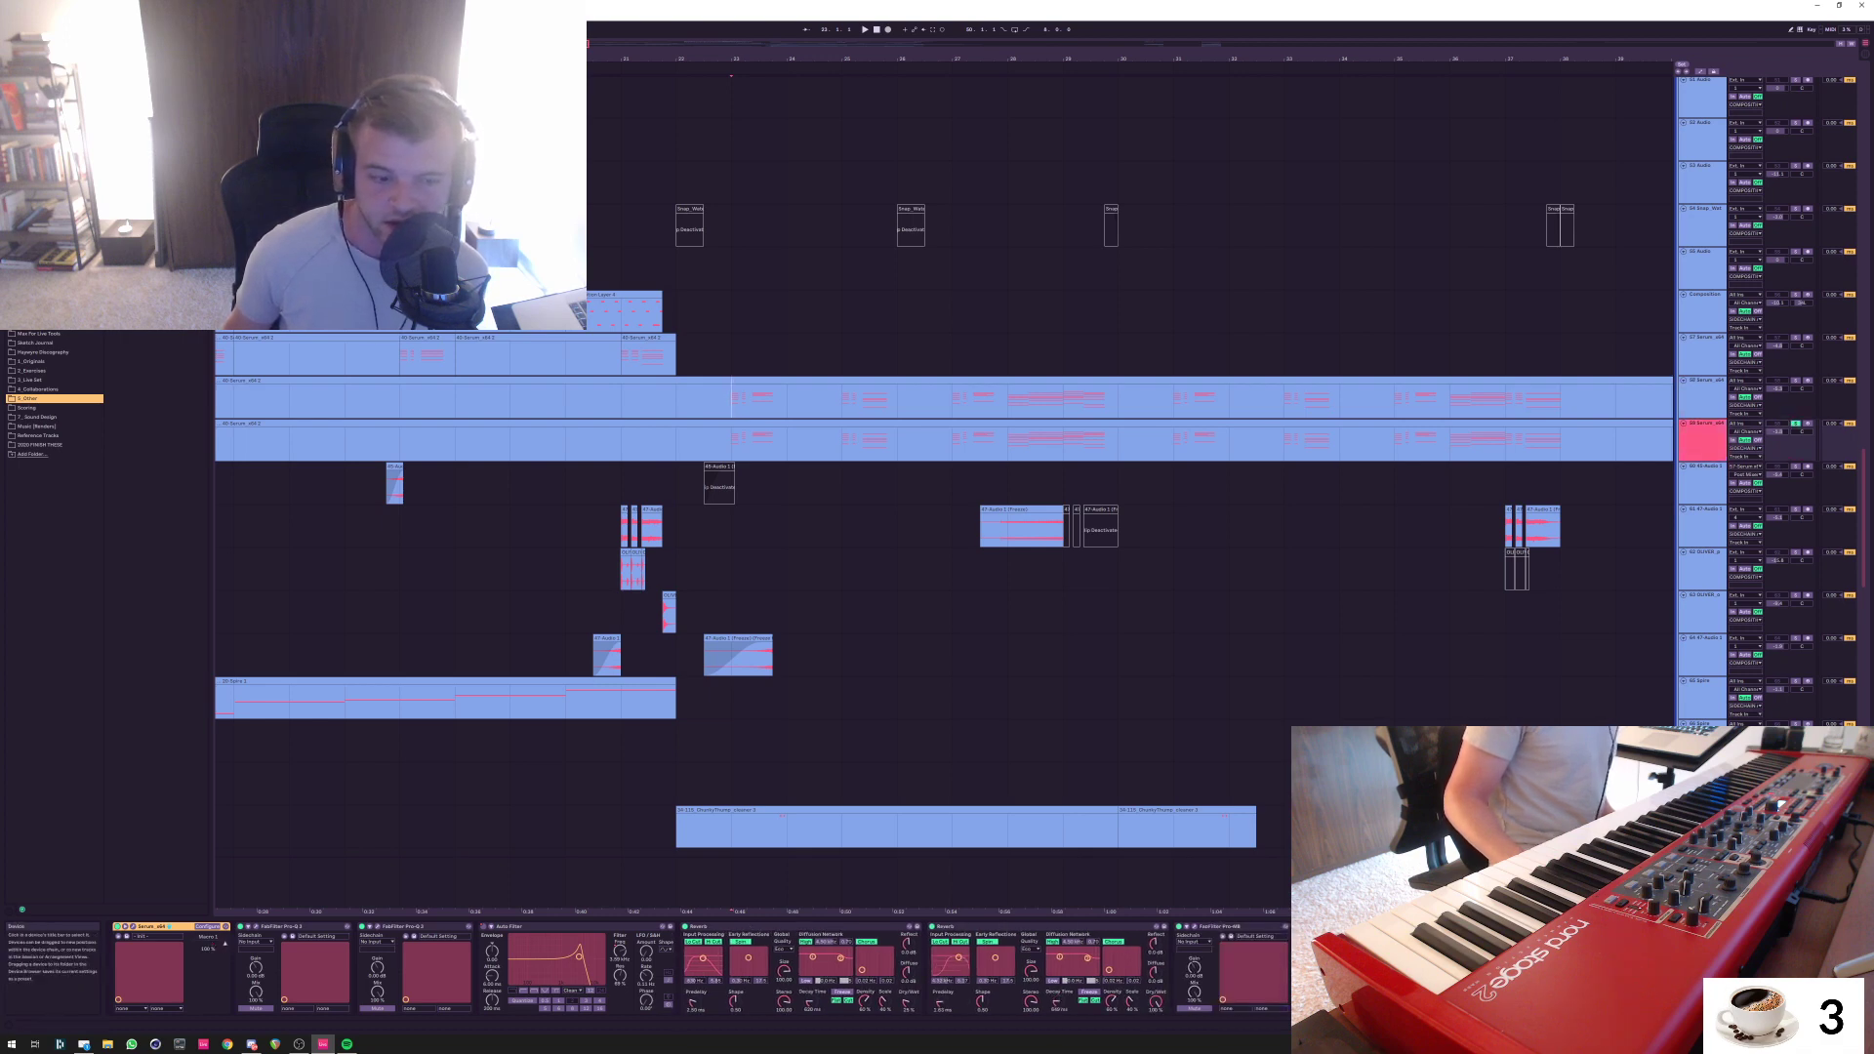
pyautogui.click(1796, 423)
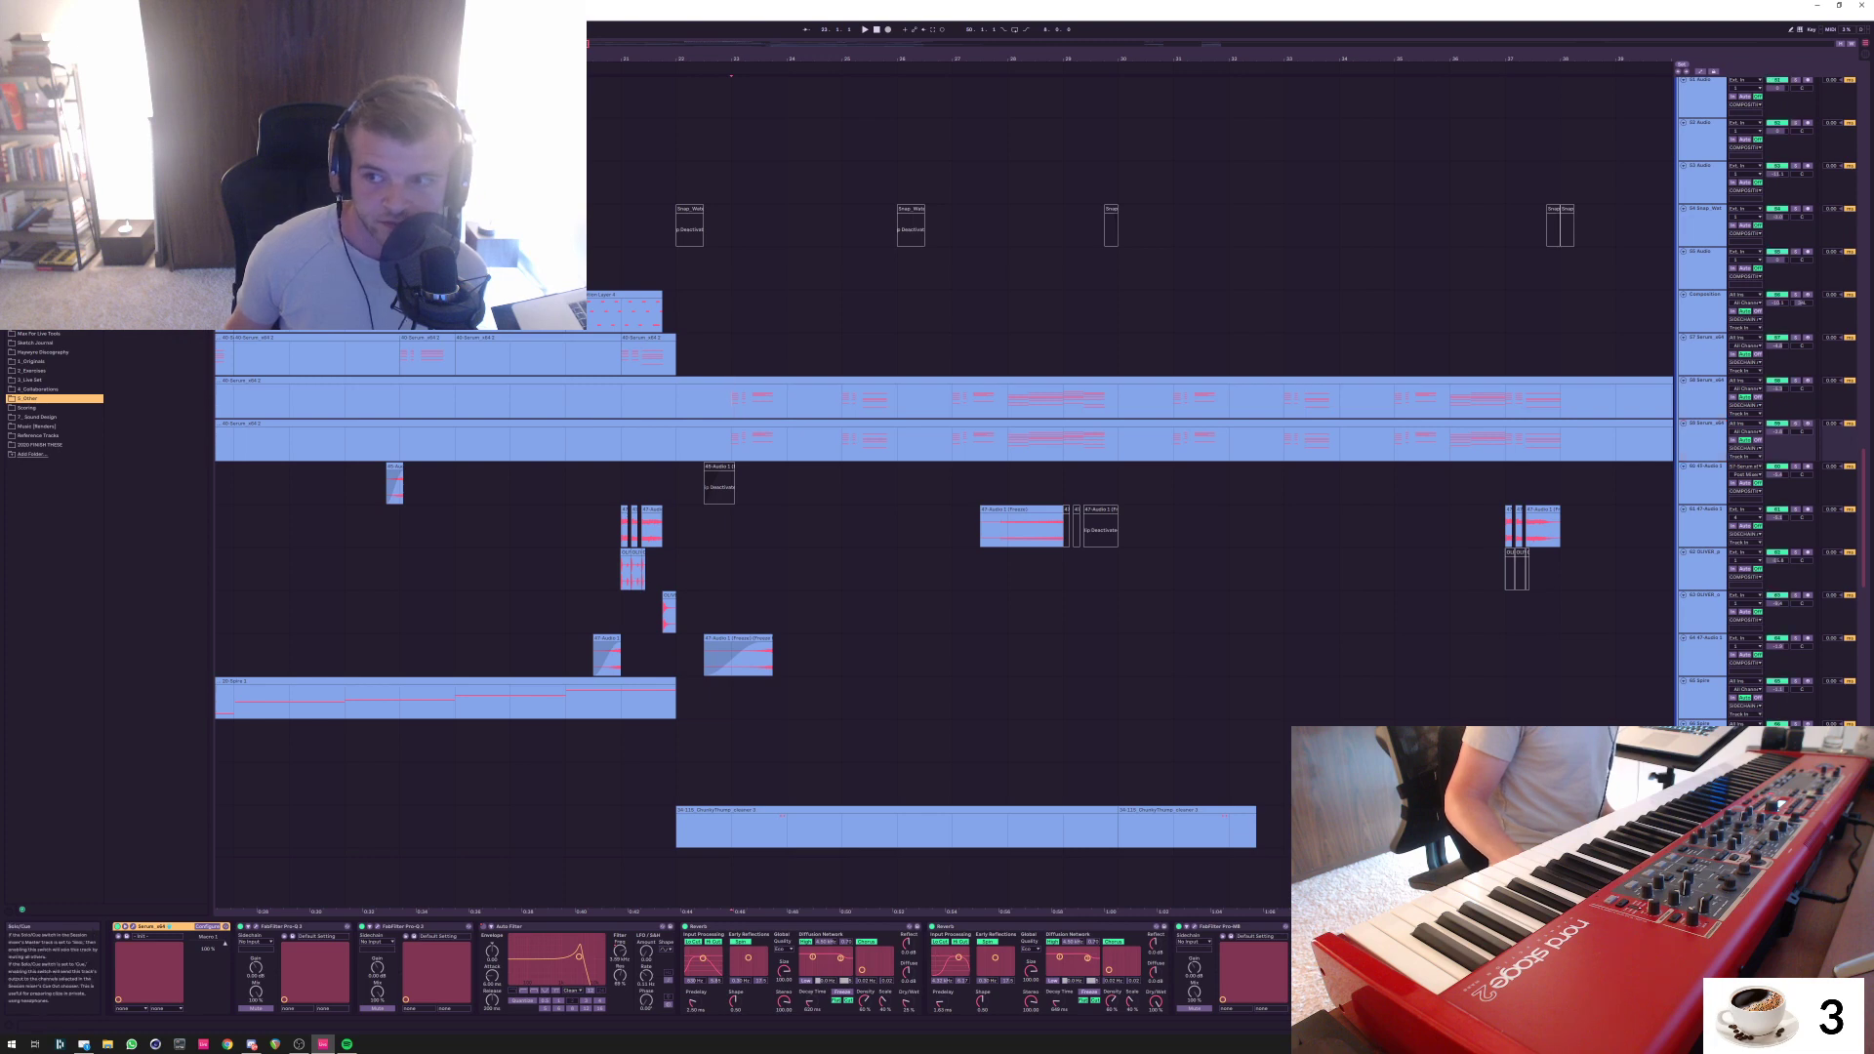
# Play a short passage with all tracks audible, and solo the upper long Serum track
pyautogui.press('space')
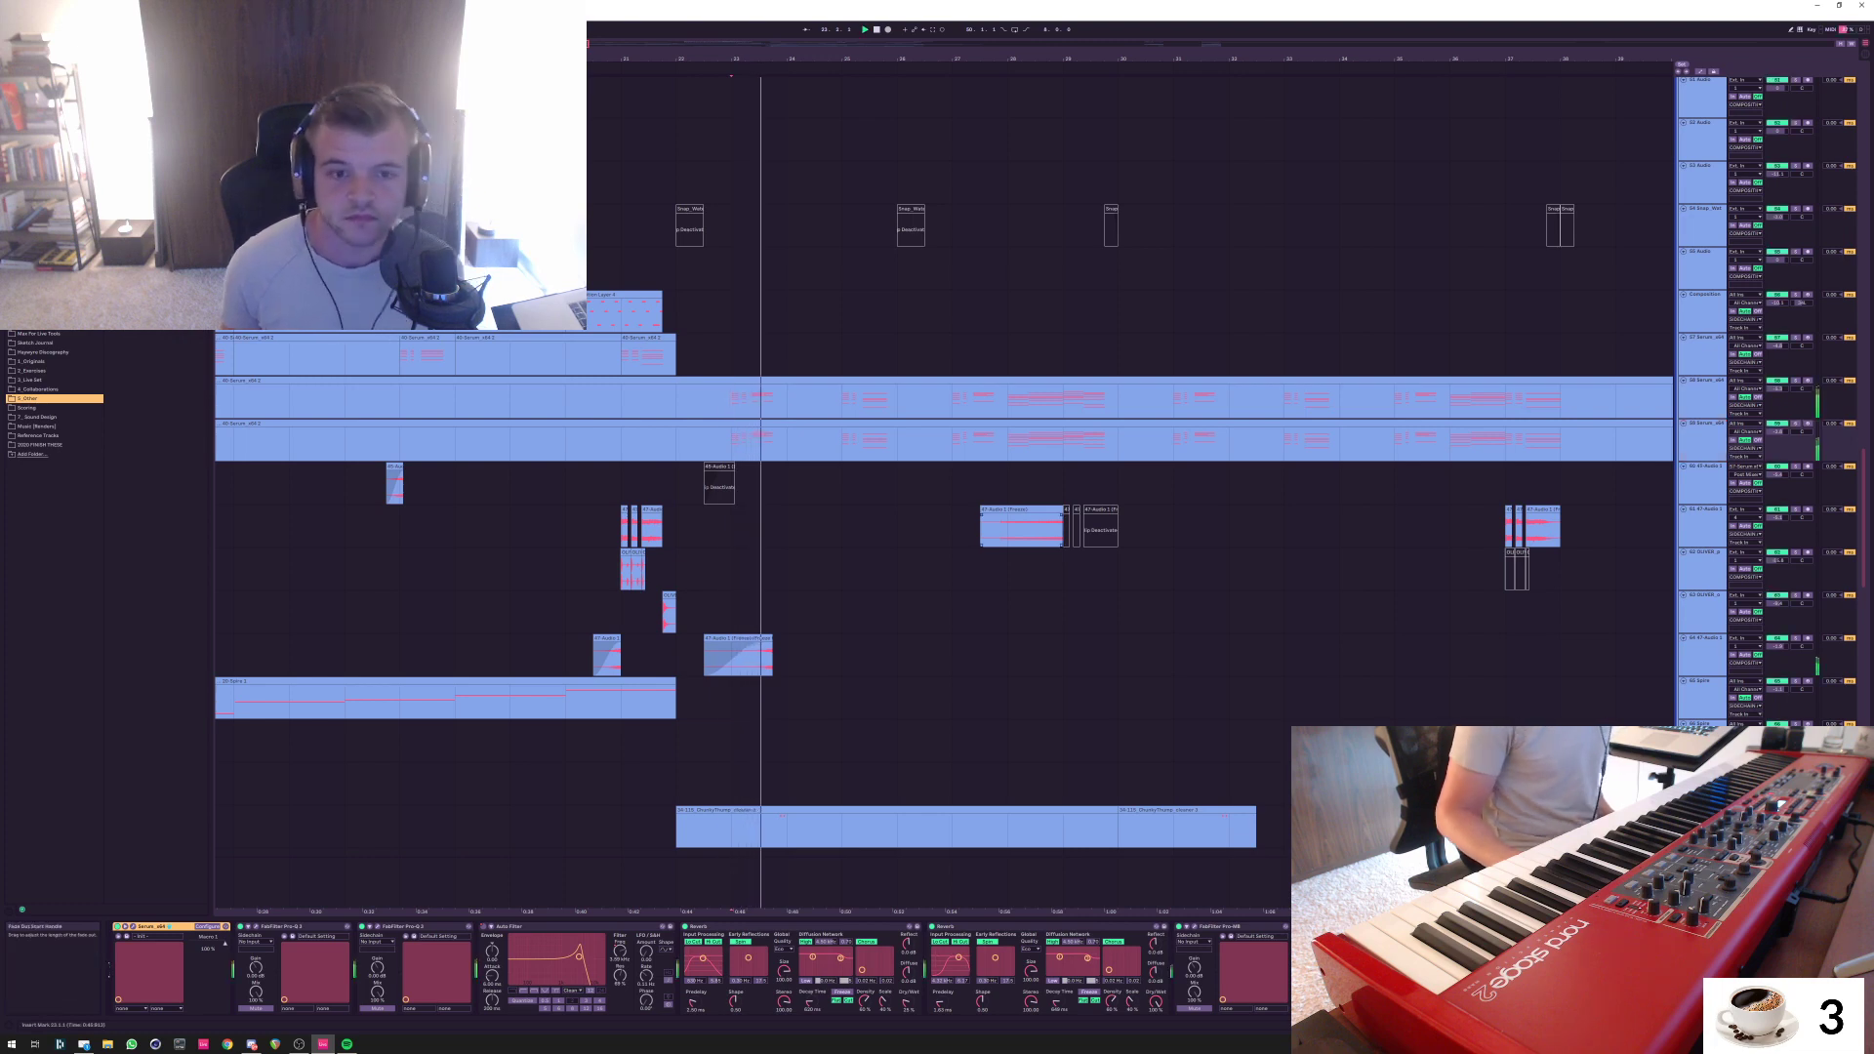
pyautogui.press('space')
pyautogui.moveTo(877, 58); pyautogui.dragTo(741, 29)
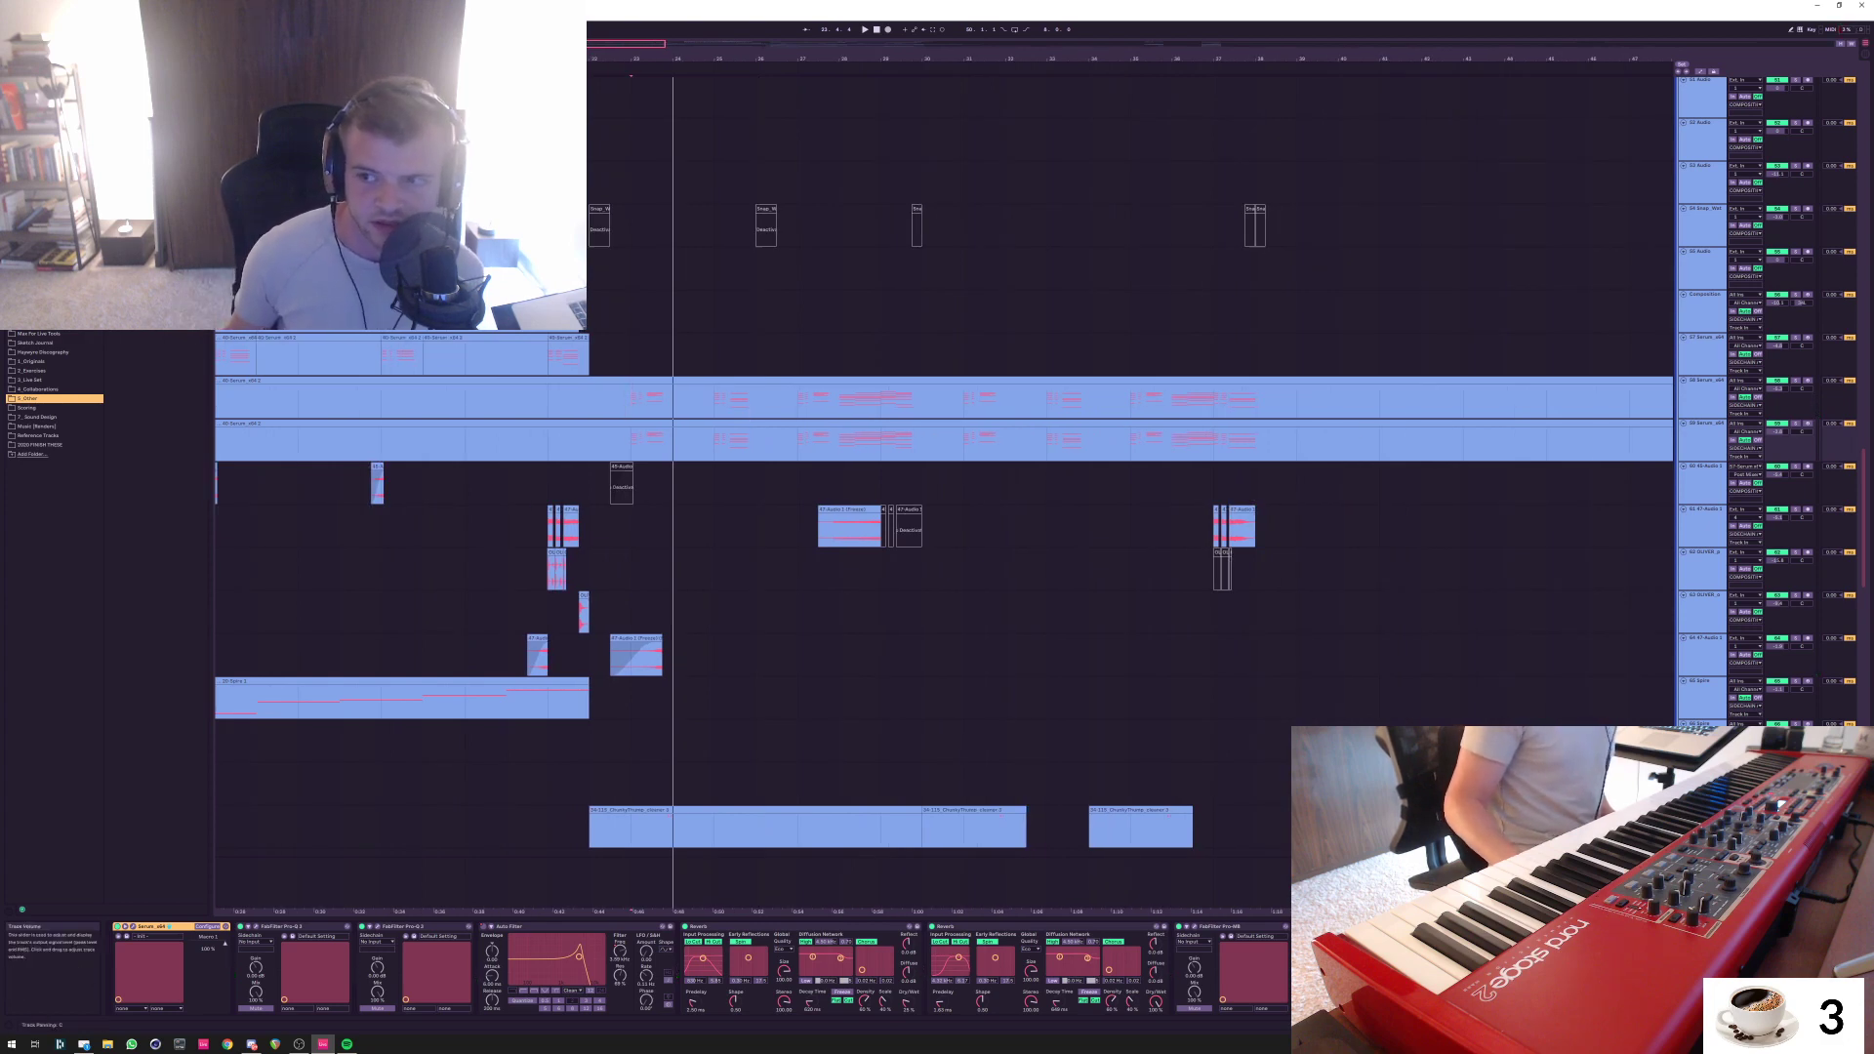
pyautogui.click(1794, 380)
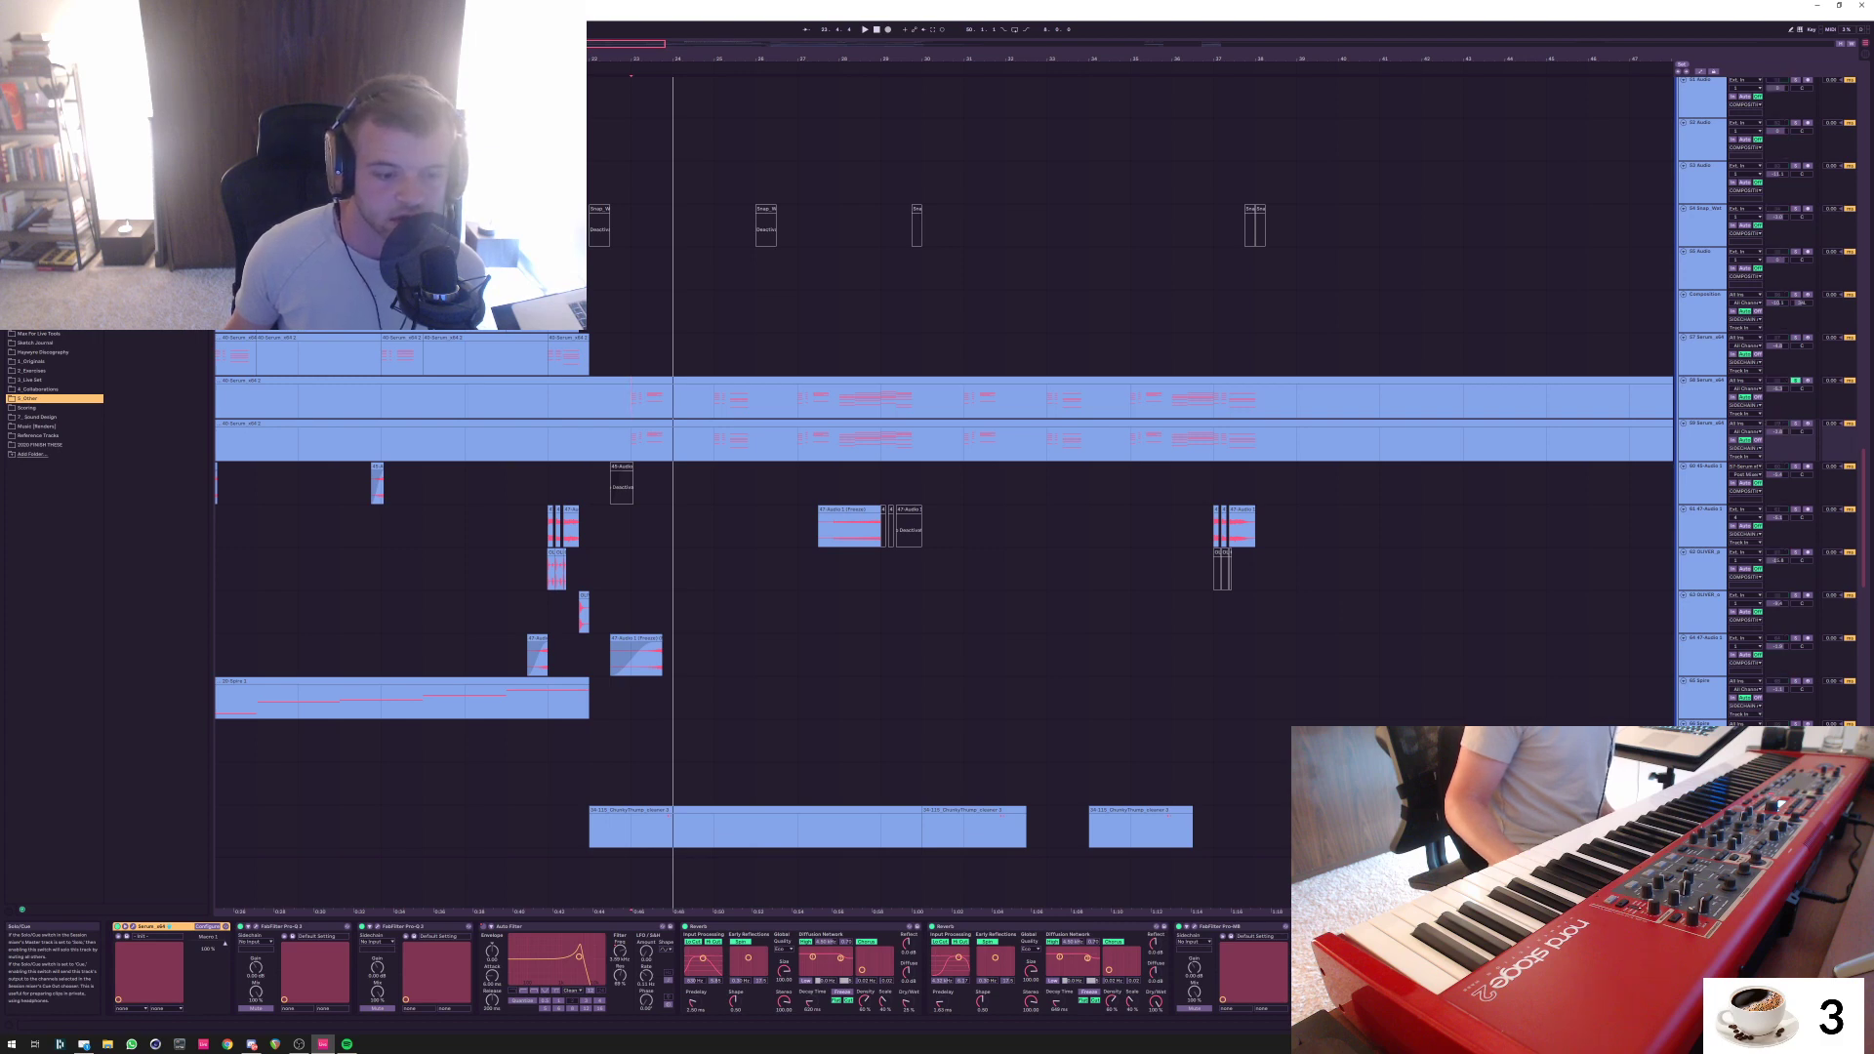
# Audition the two long Serum tracks soloed together, and switch their solos off
pyautogui.press('space')
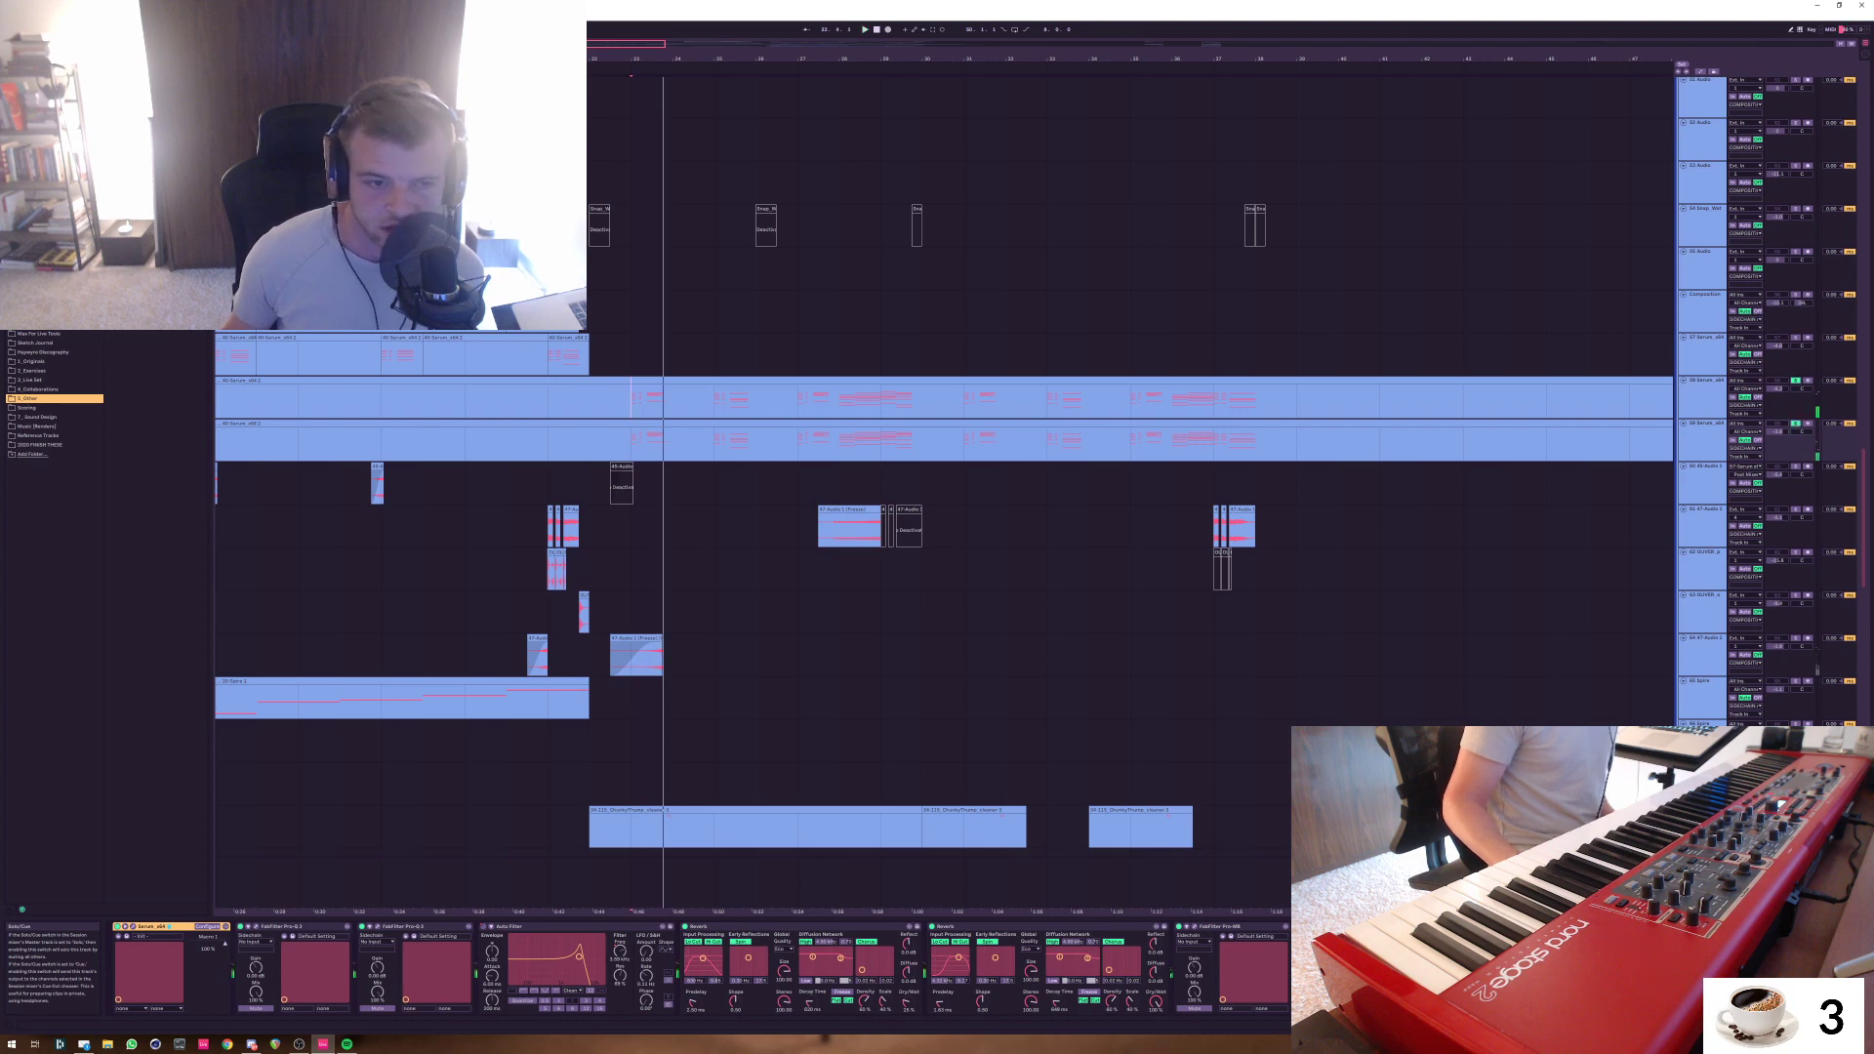
pyautogui.press('space')
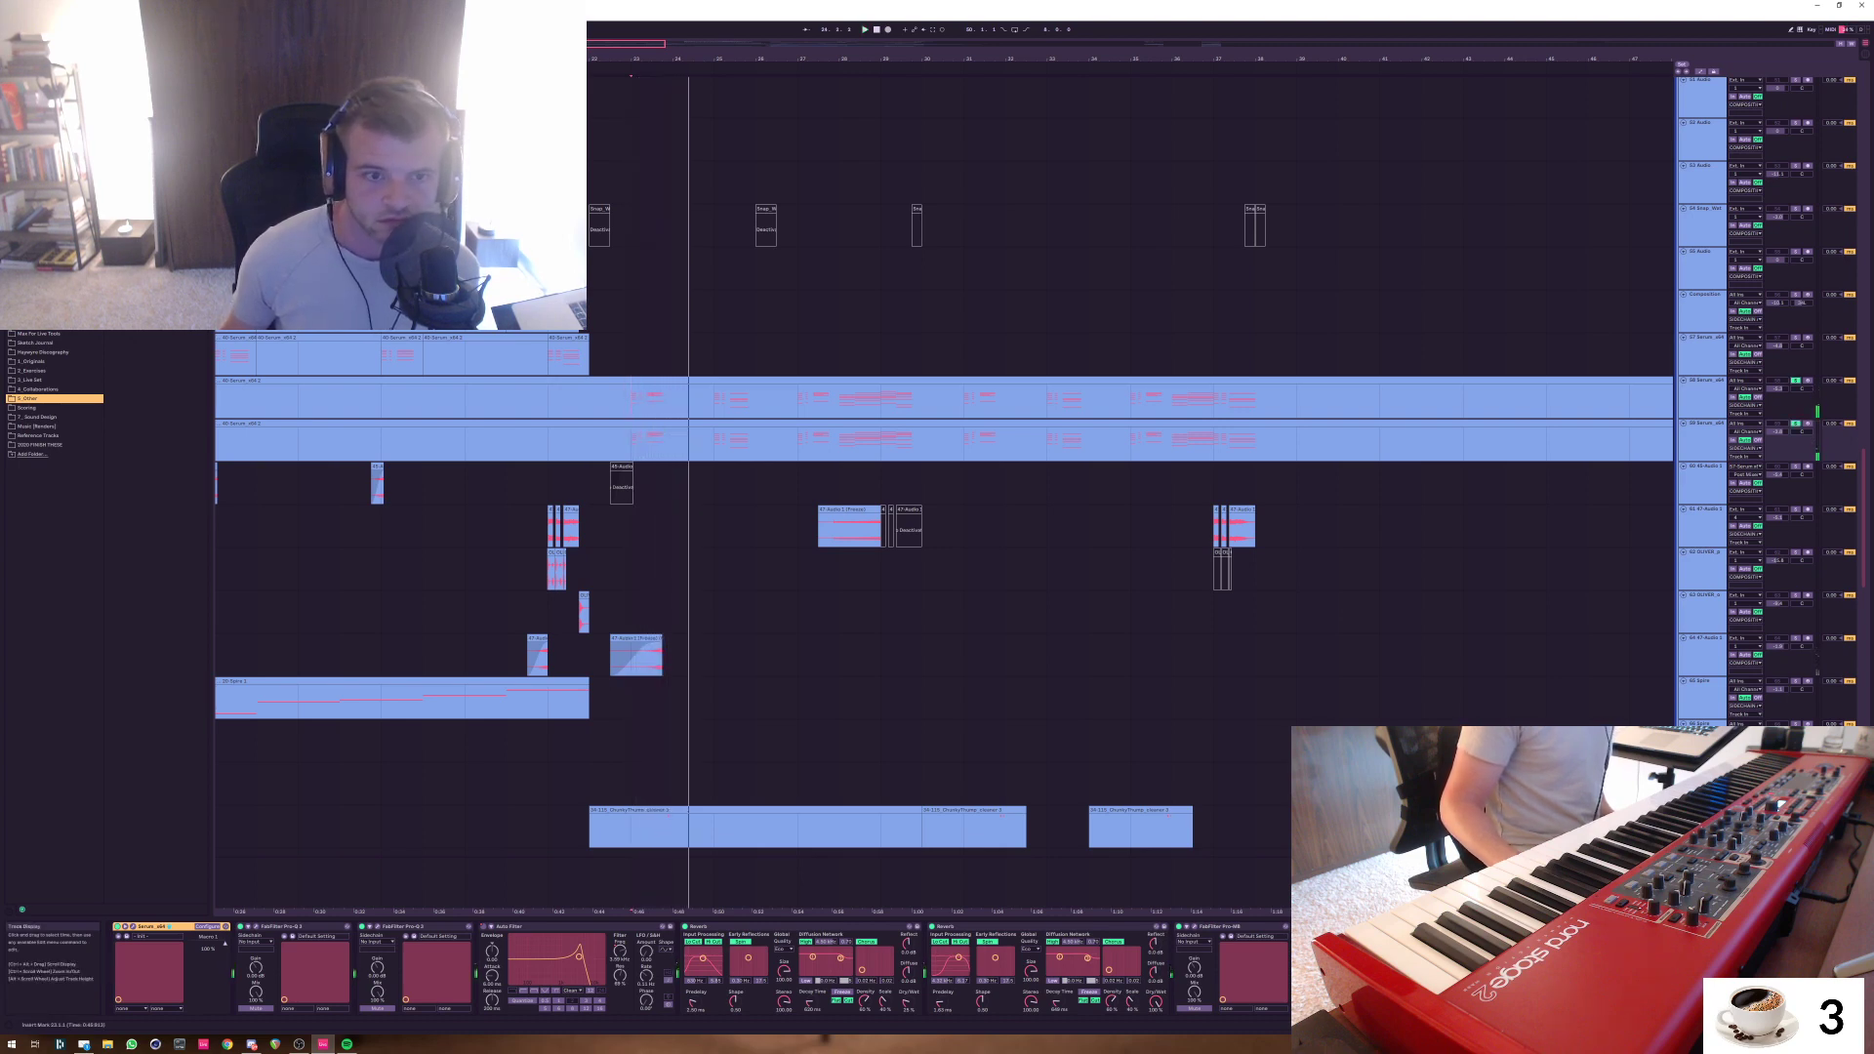
pyautogui.press('space')
pyautogui.press('s')
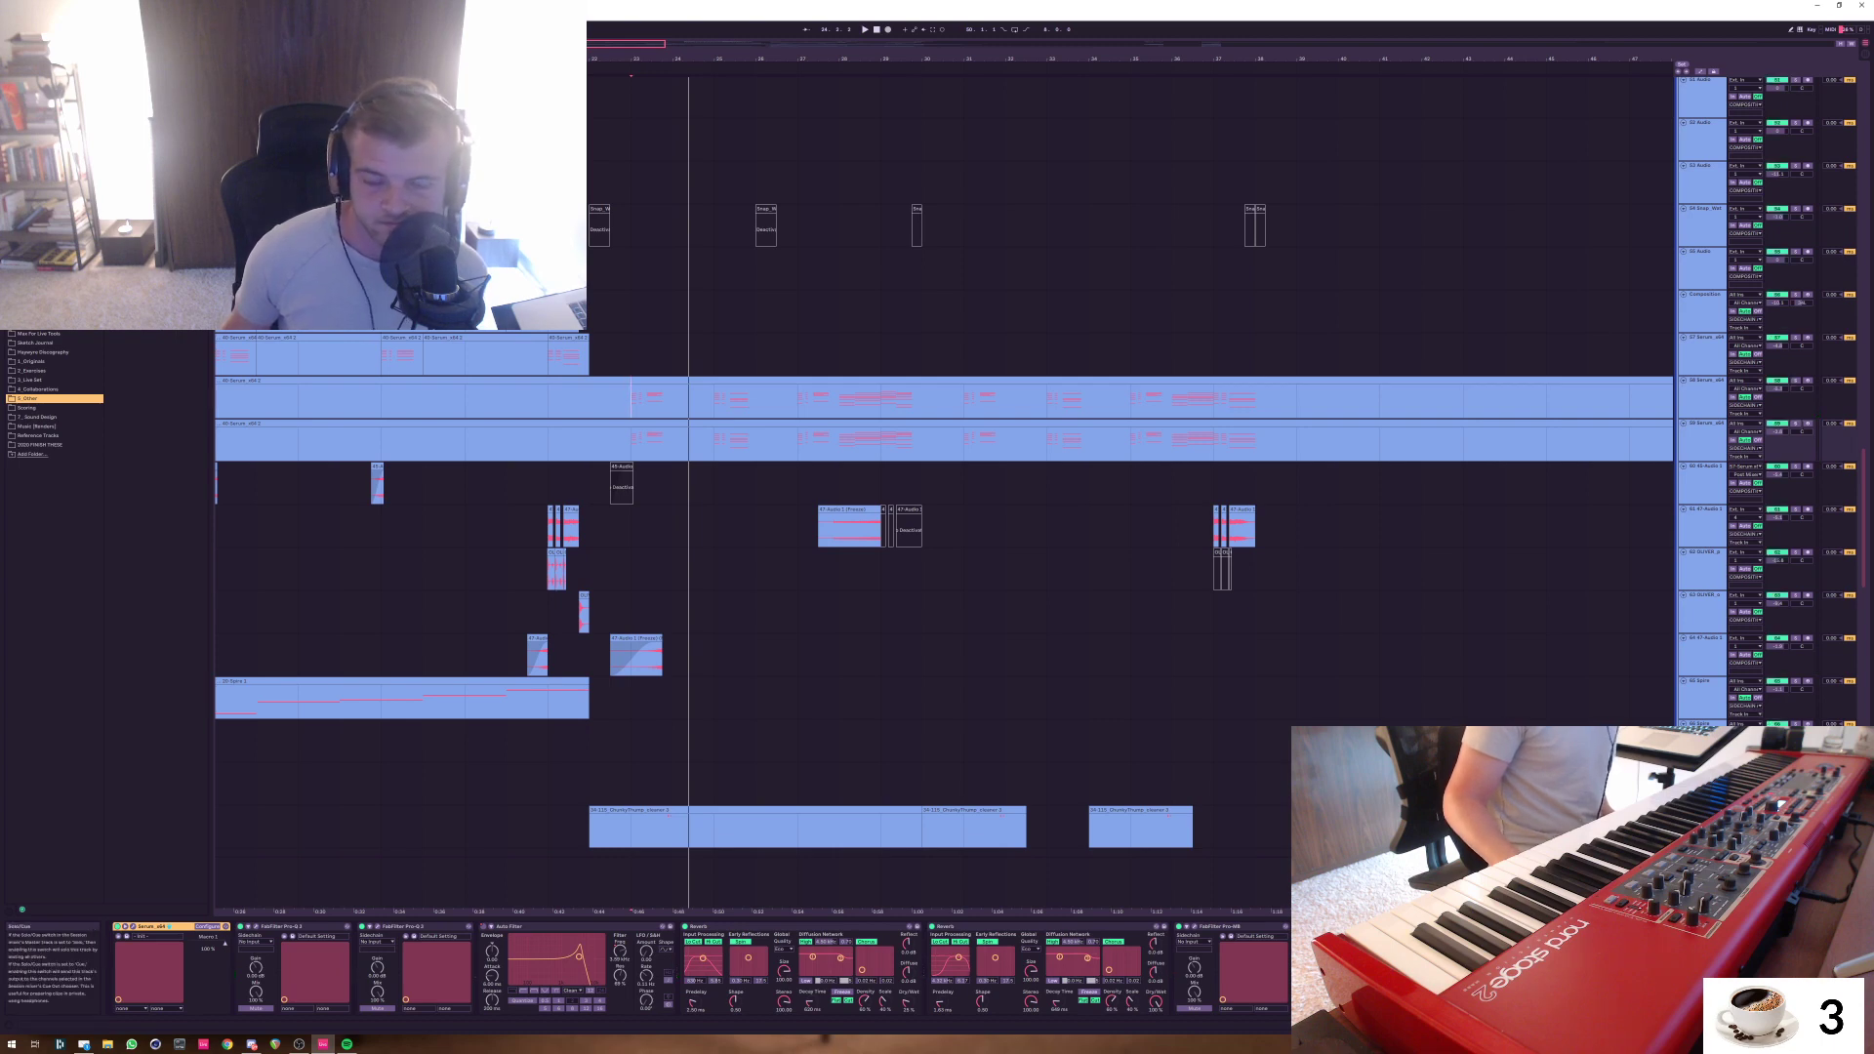
# Mark the opening phrase across both long Serum tracks, and return the playback start to the beginning of that section
pyautogui.click(547, 398)
pyautogui.click(588, 398)
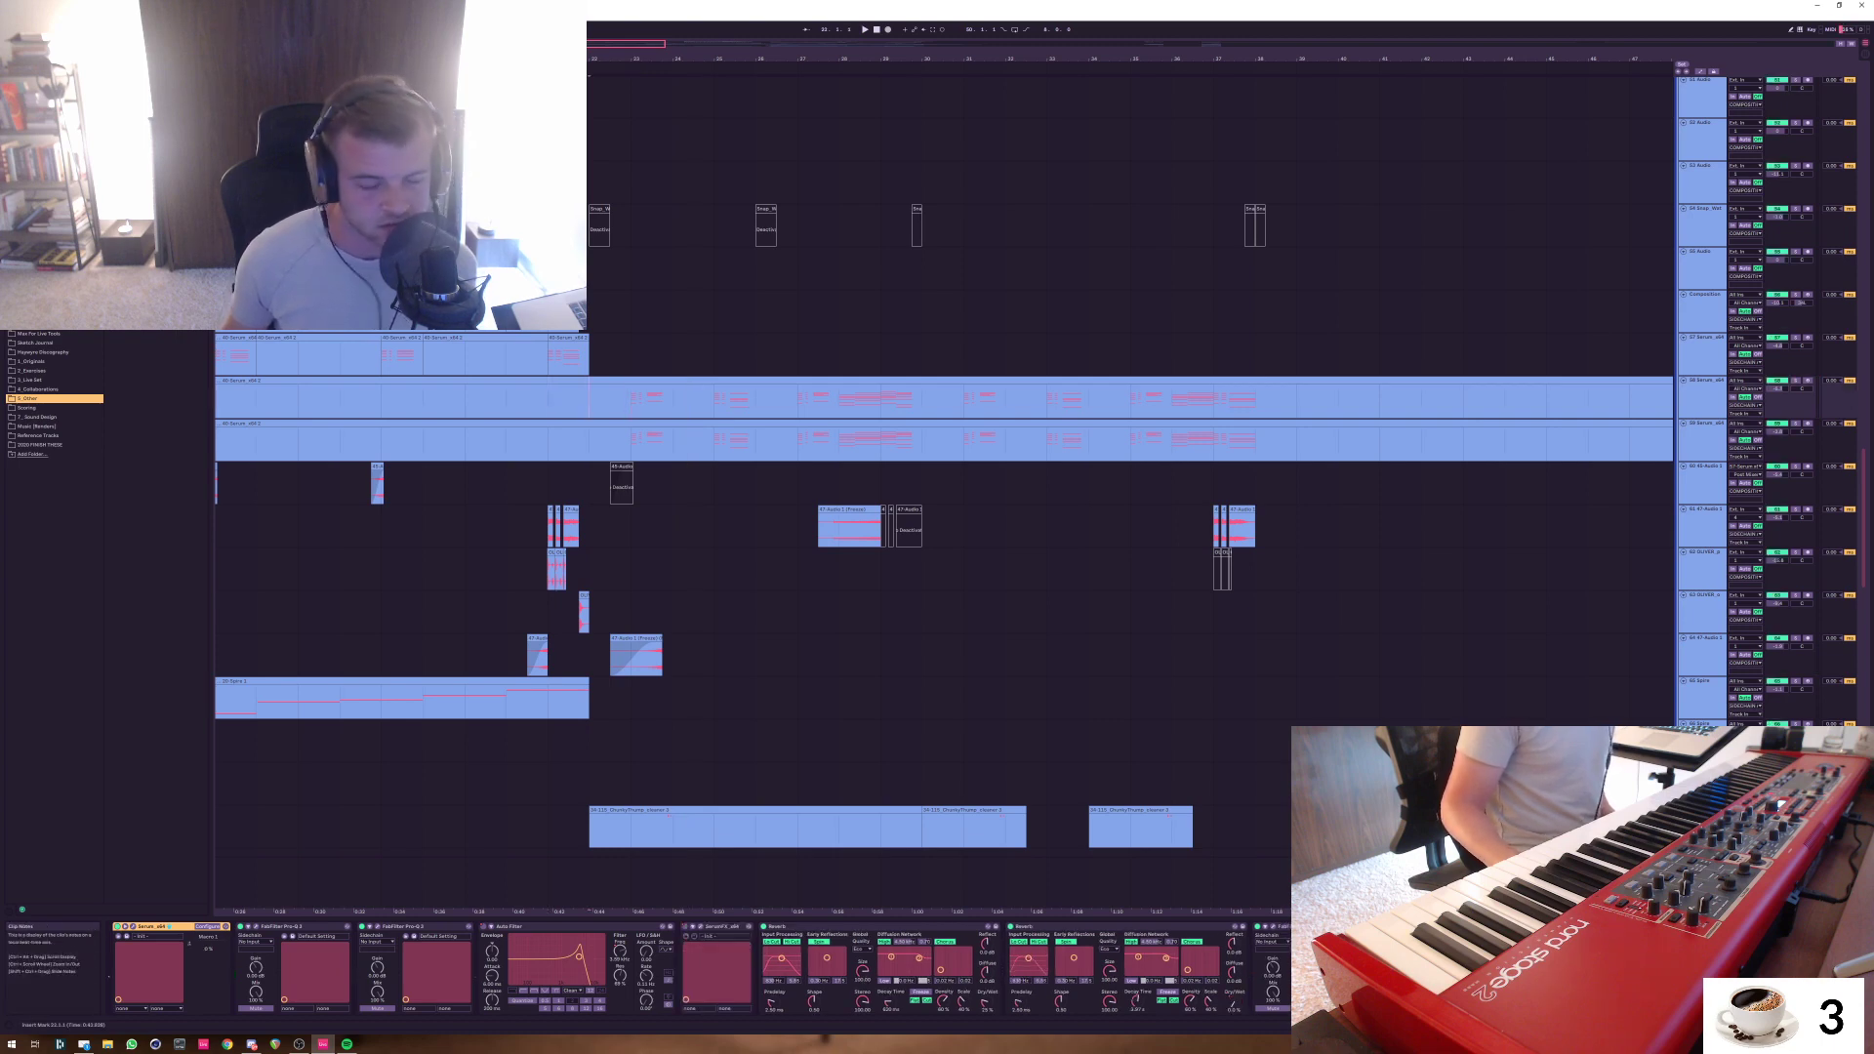
pyautogui.hotkey('shift', 'Right')
pyautogui.hotkey('shift', 'Right')
pyautogui.hotkey('shift', 'Right')
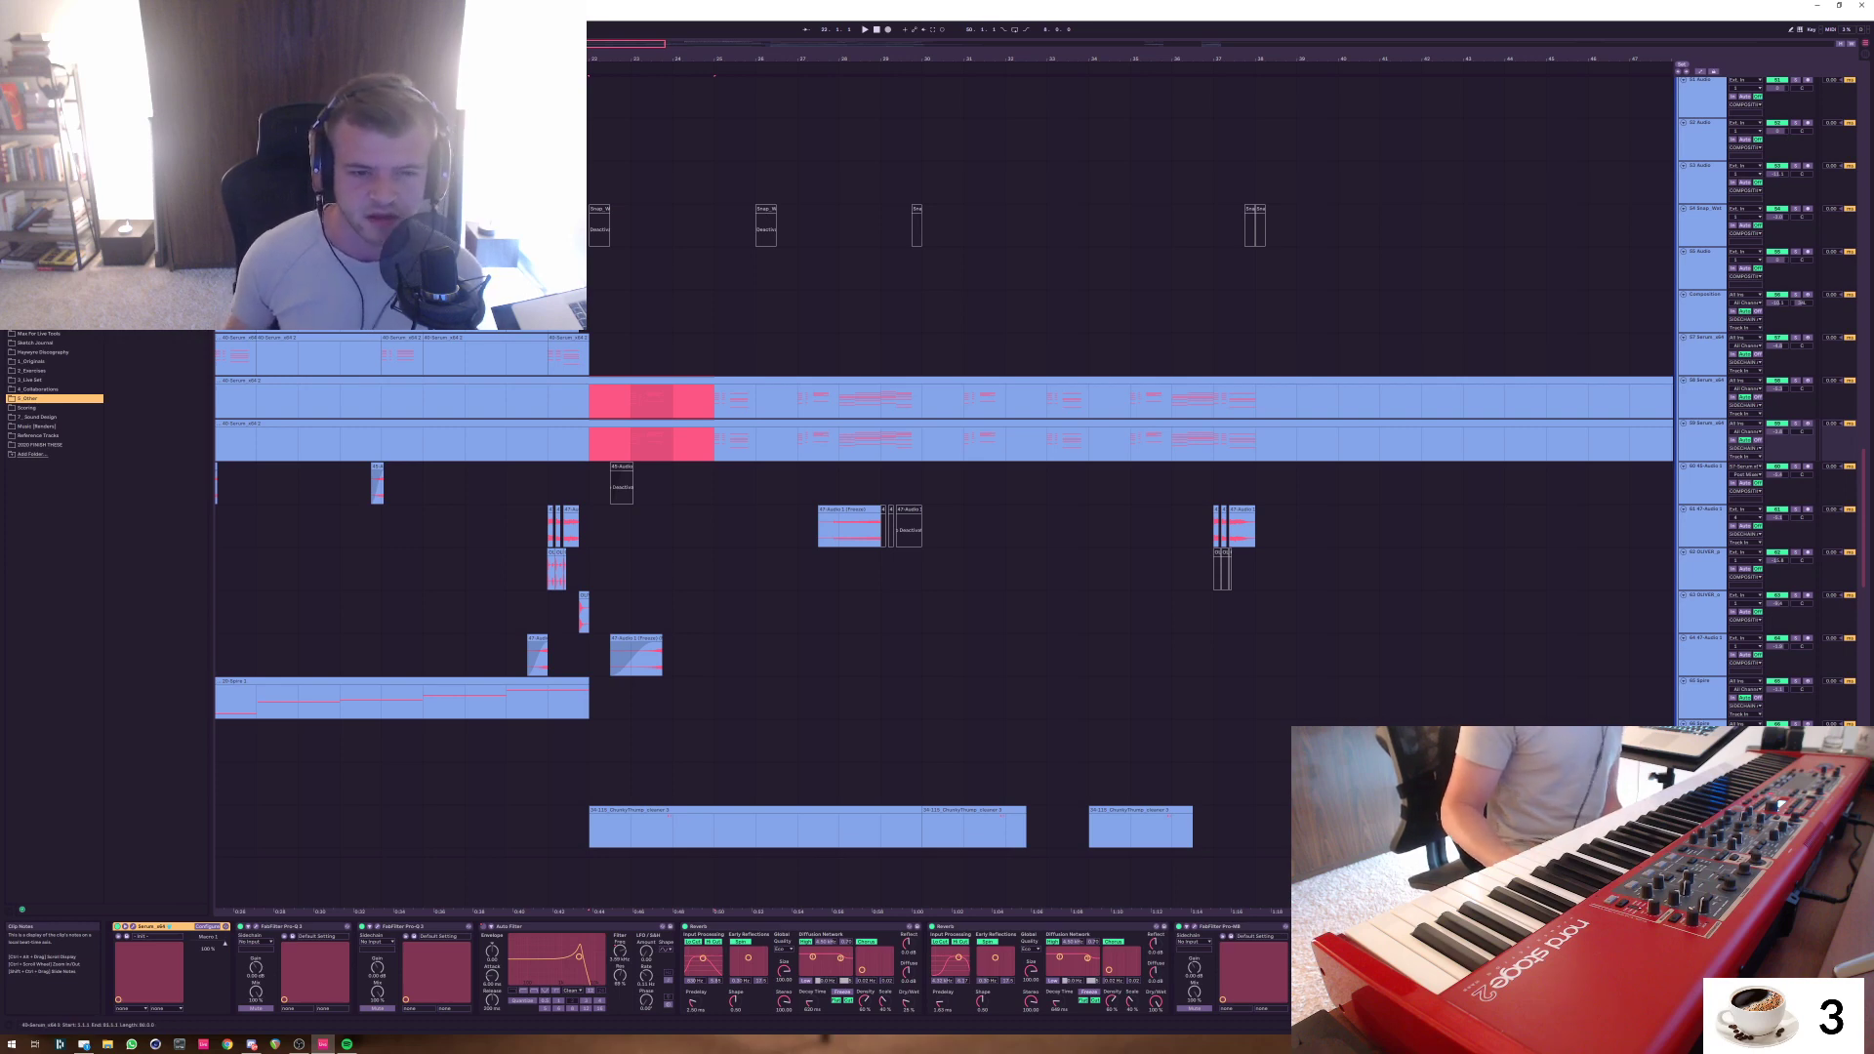
pyautogui.click(631, 400)
pyautogui.moveTo(630, 395); pyautogui.dragTo(672, 445)
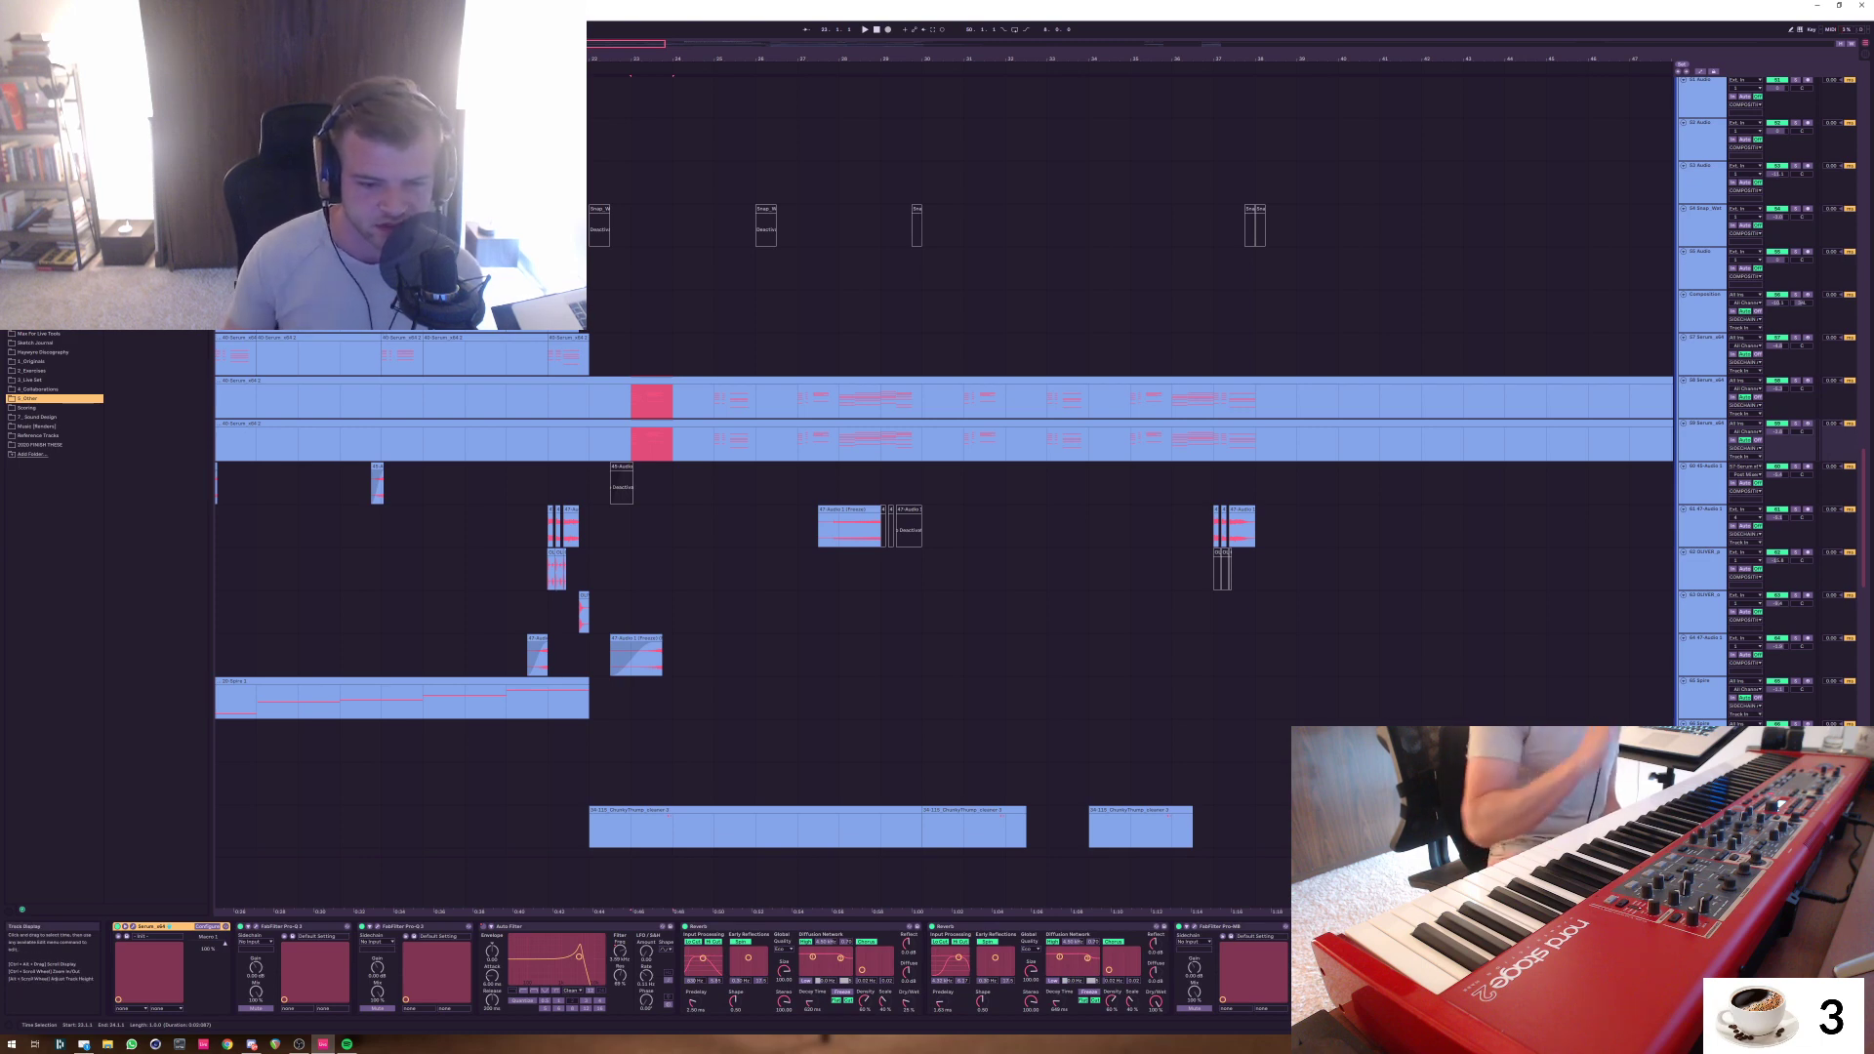
pyautogui.click(589, 442)
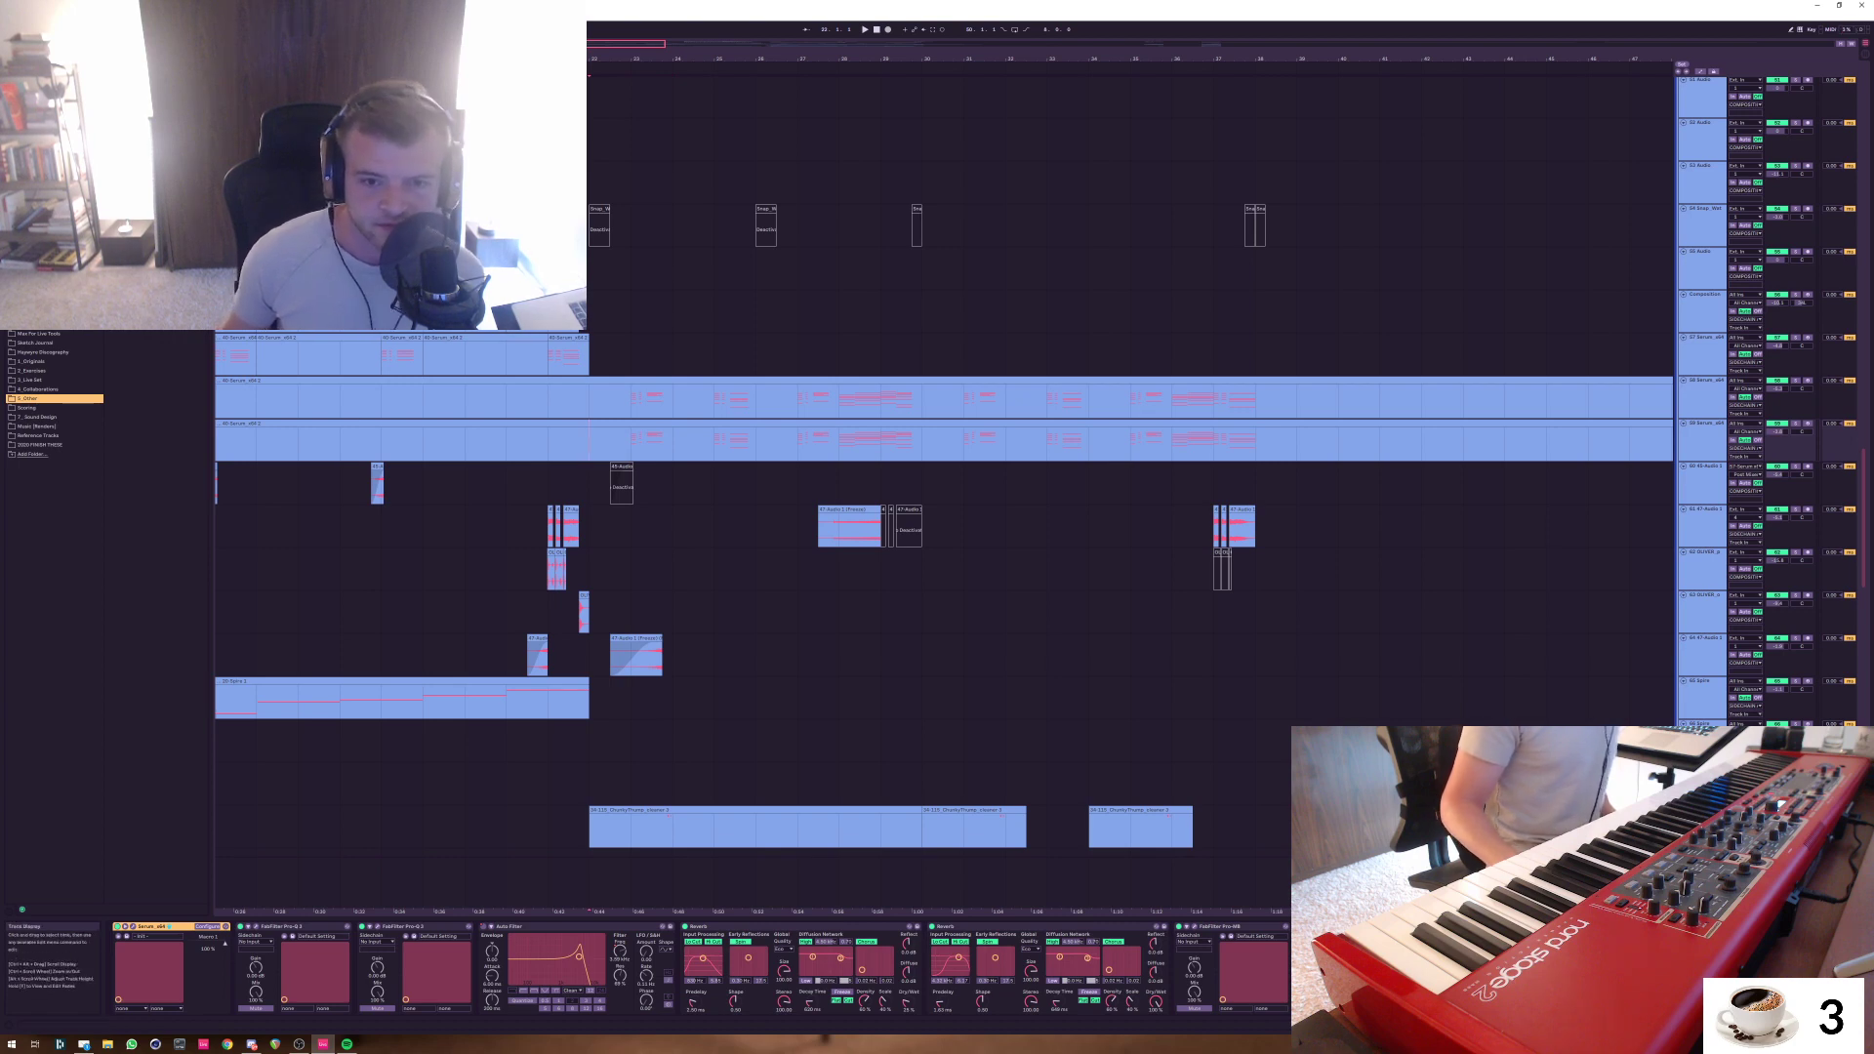
# Bring up the device chain of the pink audio track whose clips begin at the section start
pyautogui.scroll(10, 937, 488)
pyautogui.scroll(10, 659, 703)
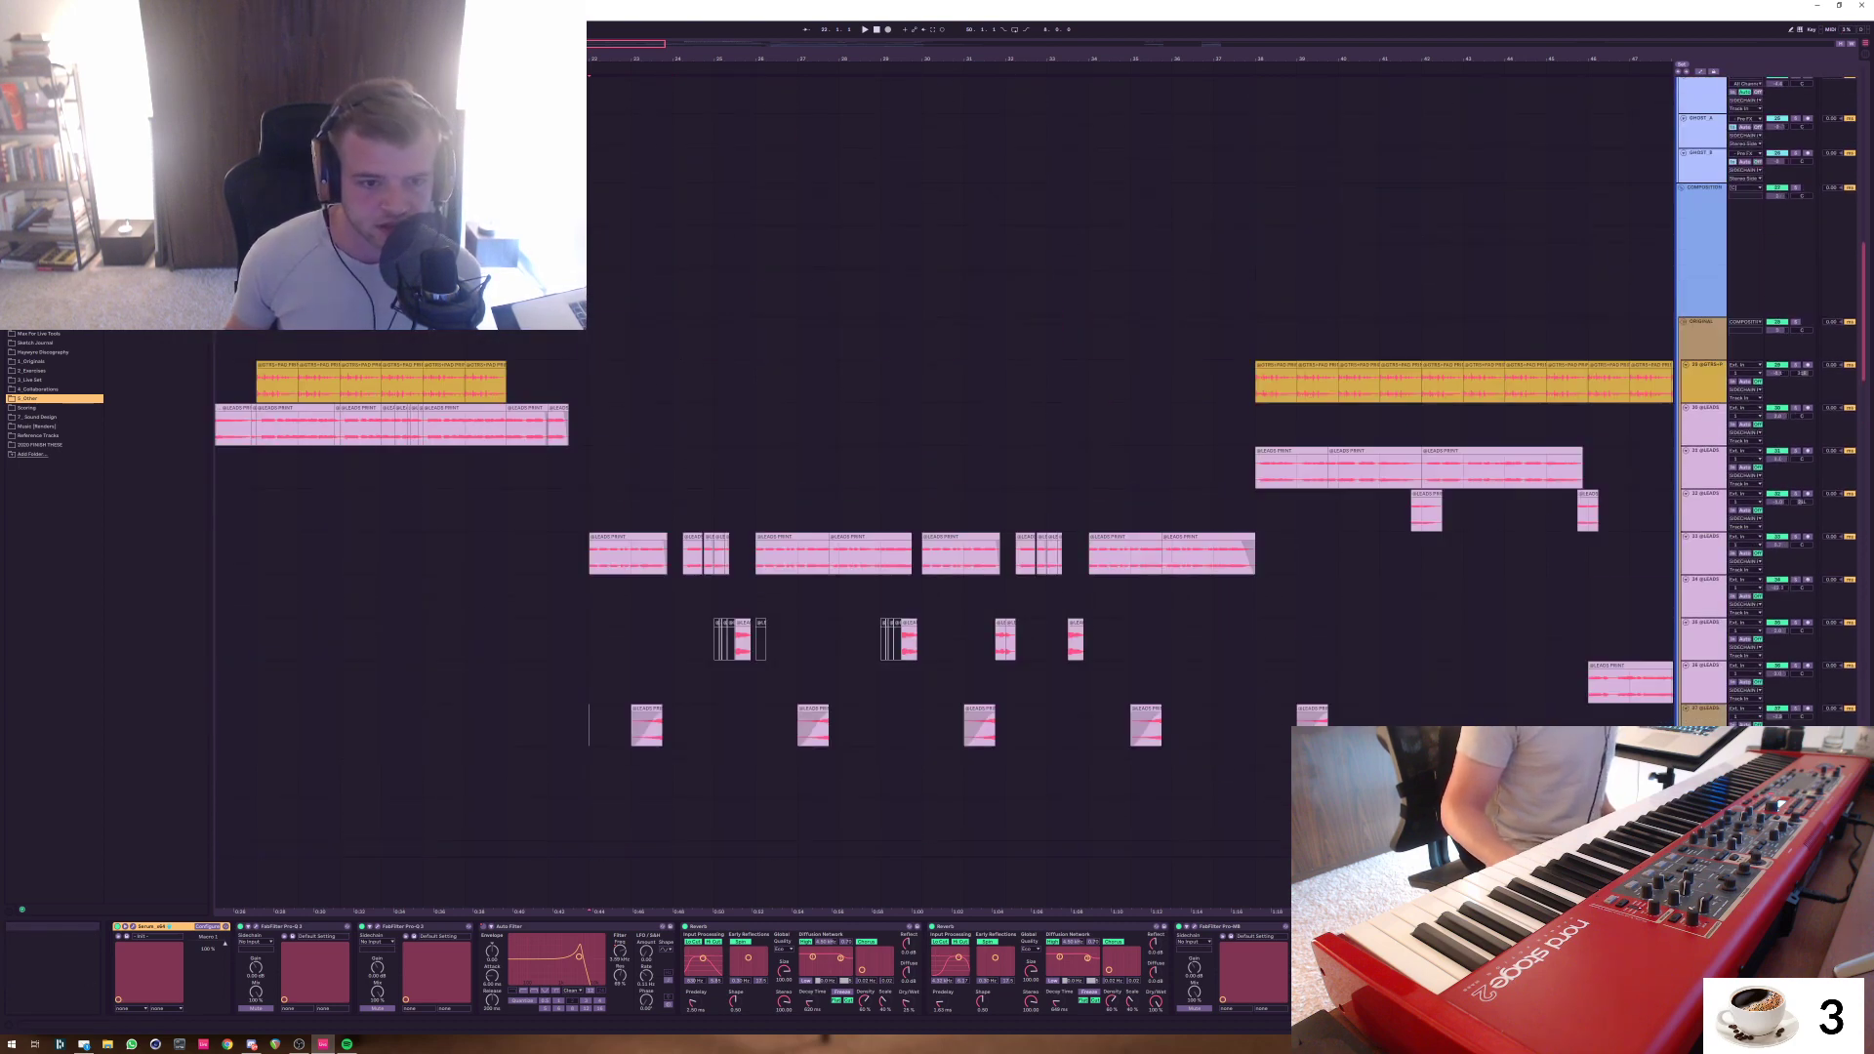
pyautogui.click(592, 596)
pyautogui.click(592, 553)
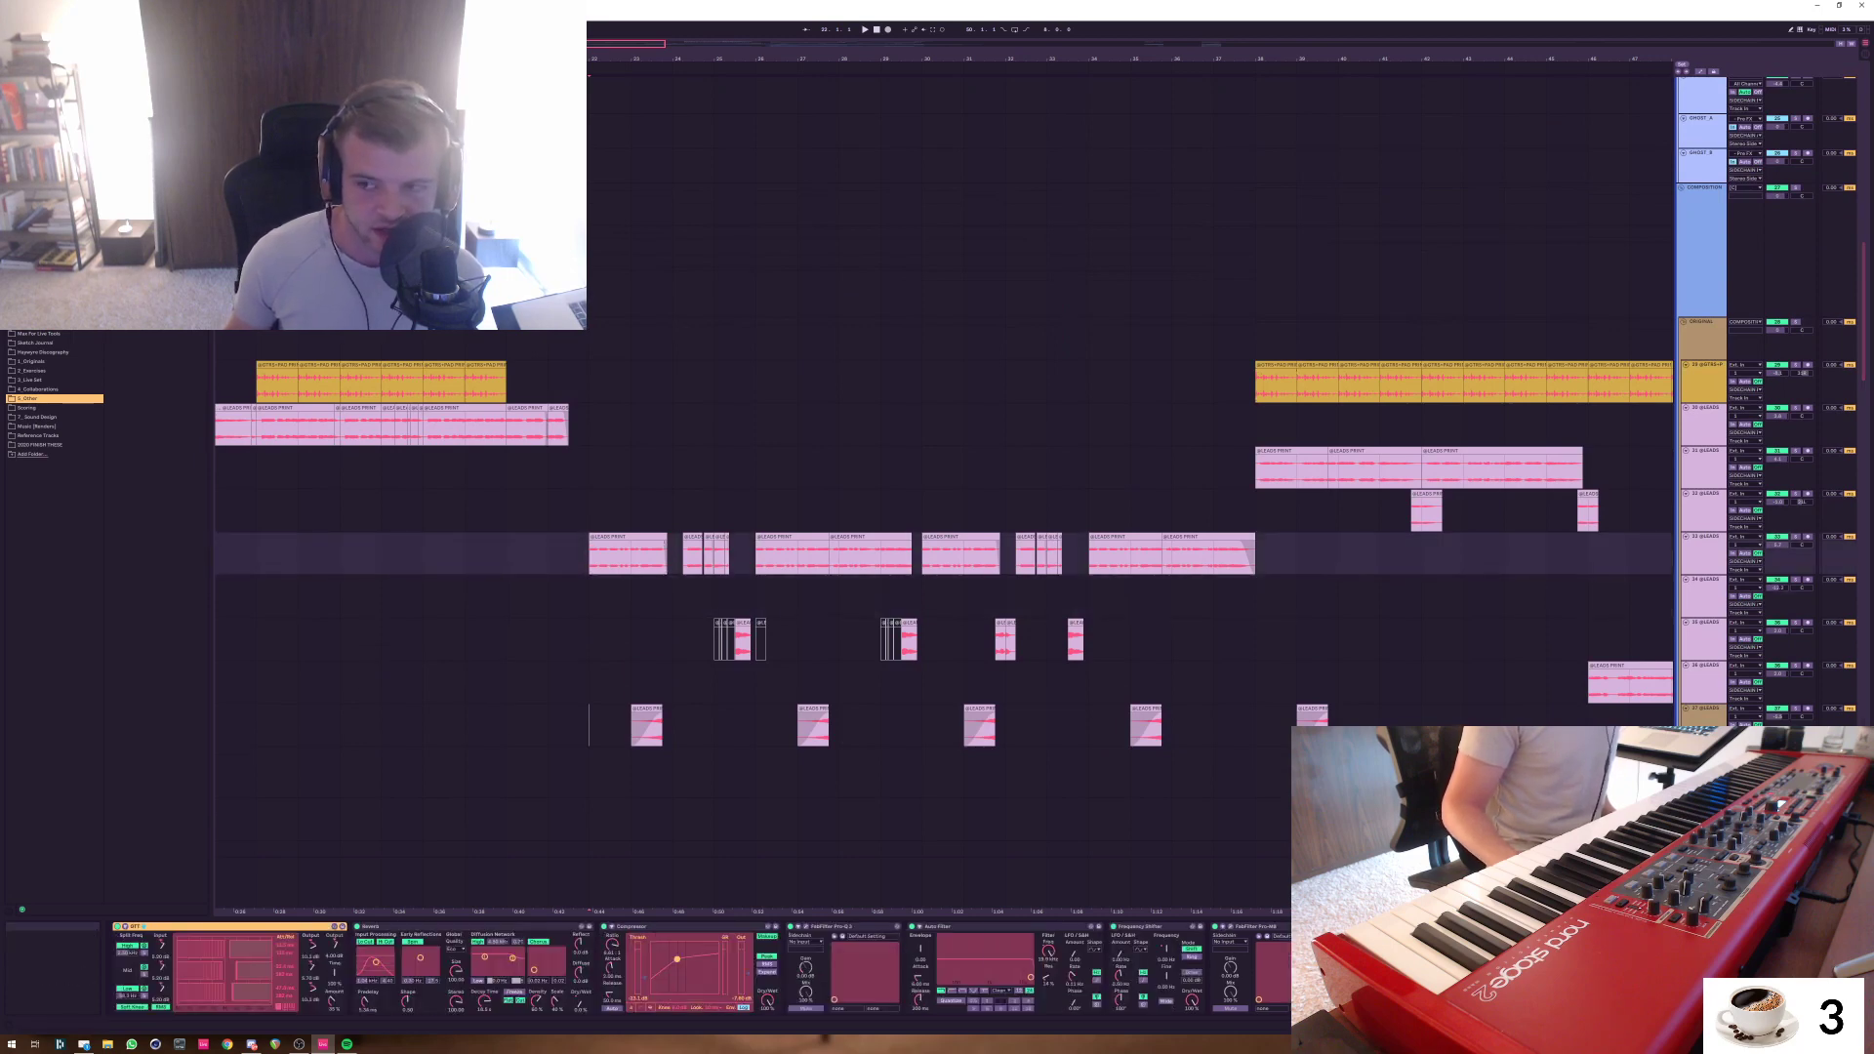
# Compare the device chains of the percussion track with the single short clip and the long drum rack track above it
pyautogui.scroll(15, 937, 449)
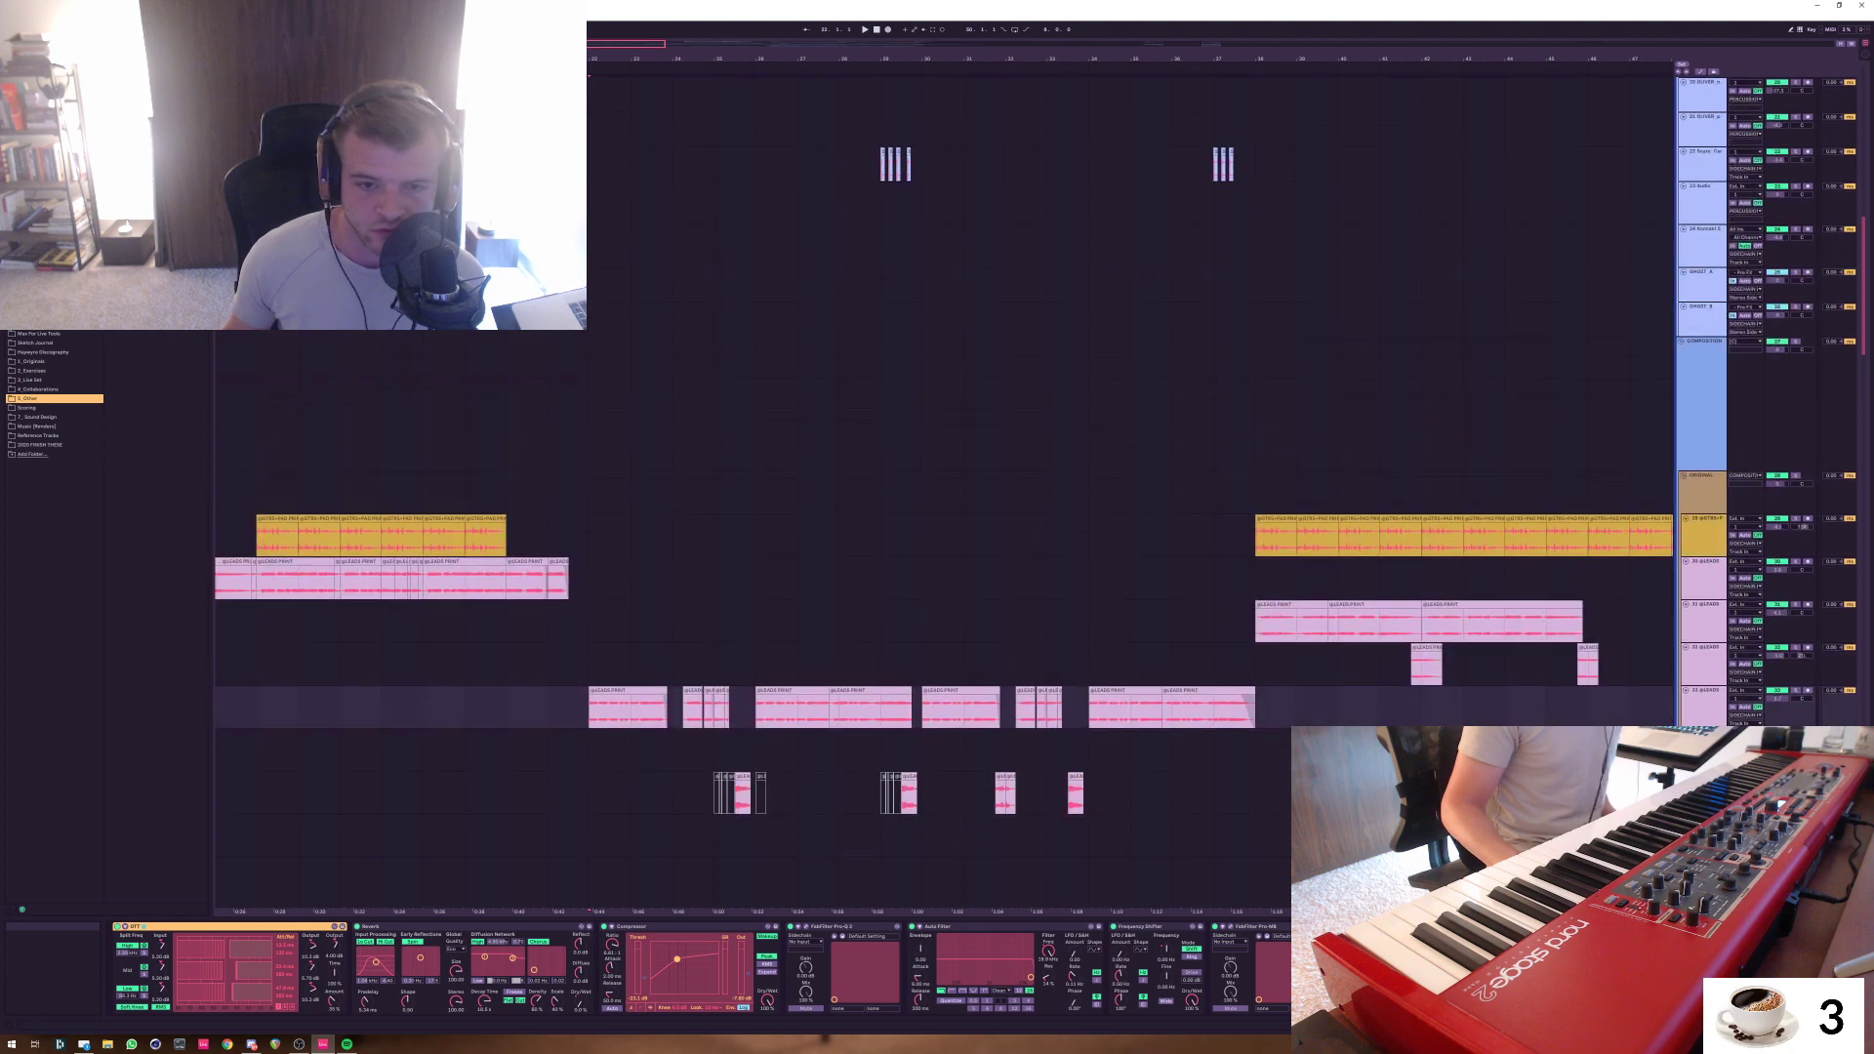
pyautogui.scroll(10, 672, 195)
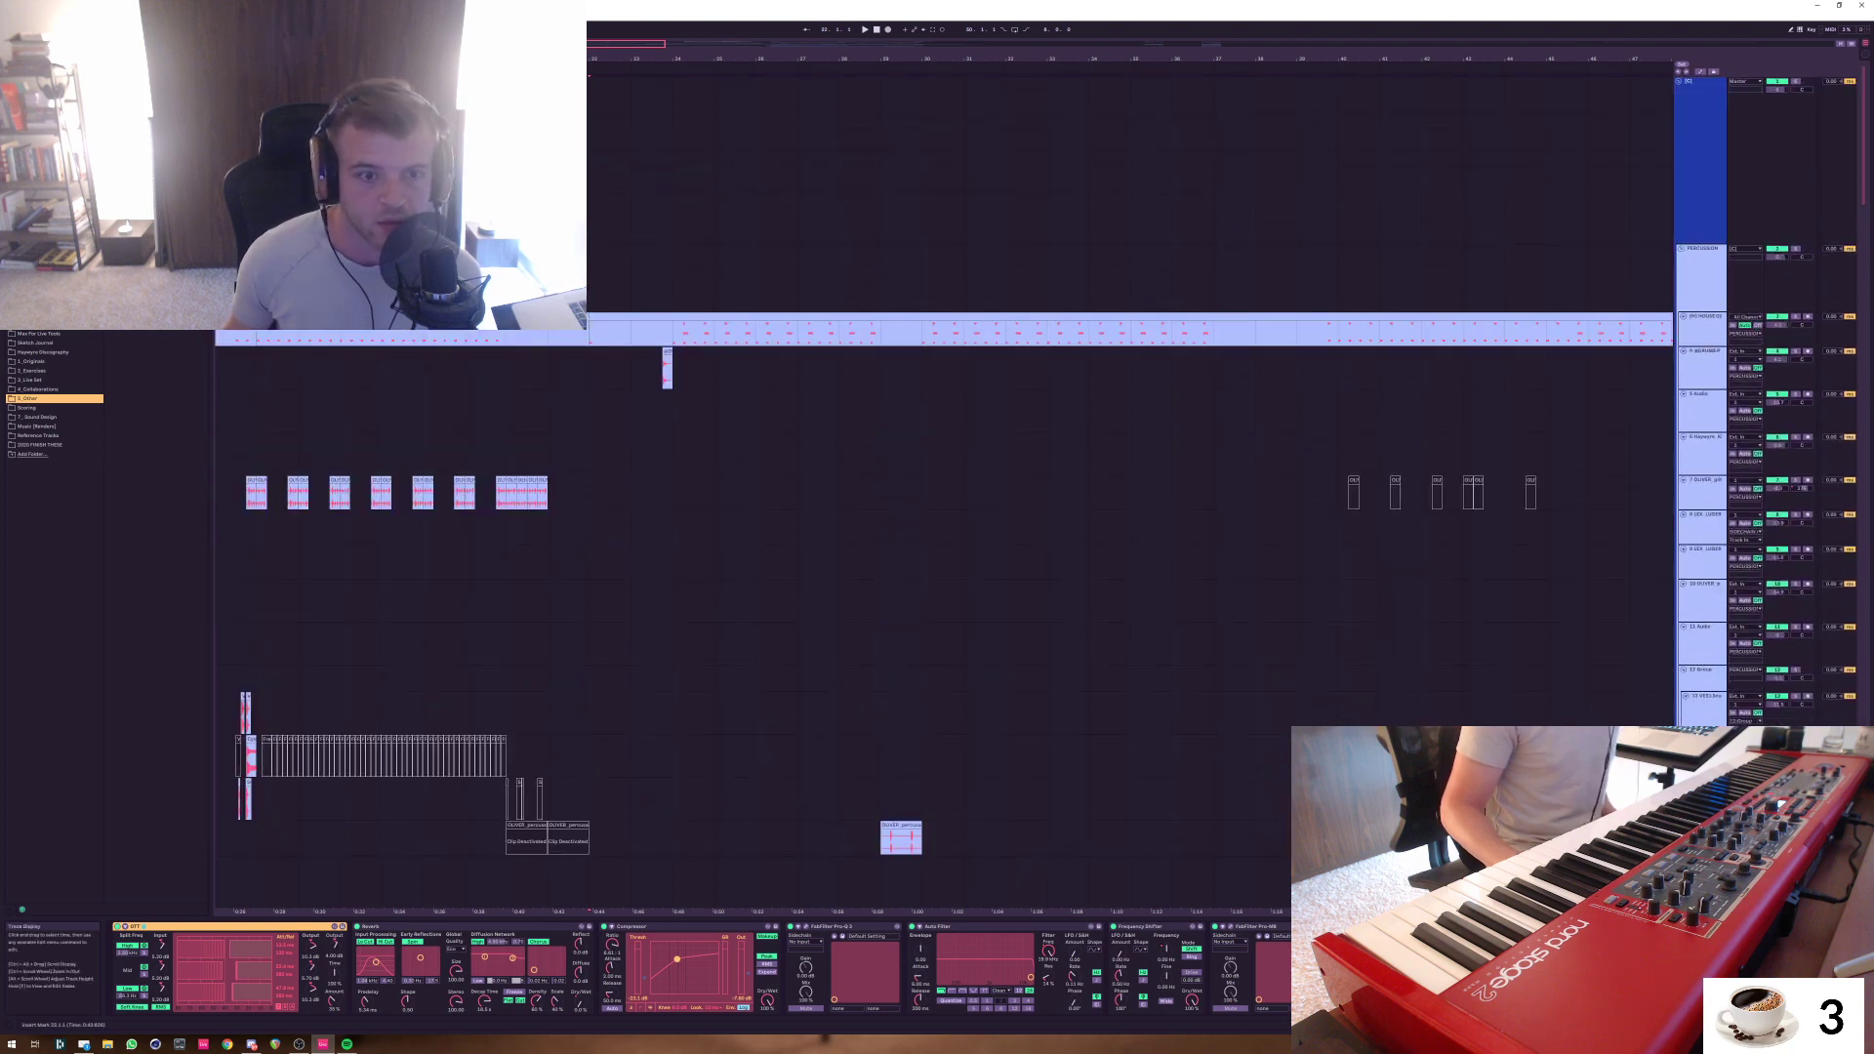
pyautogui.click(671, 76)
pyautogui.click(662, 76)
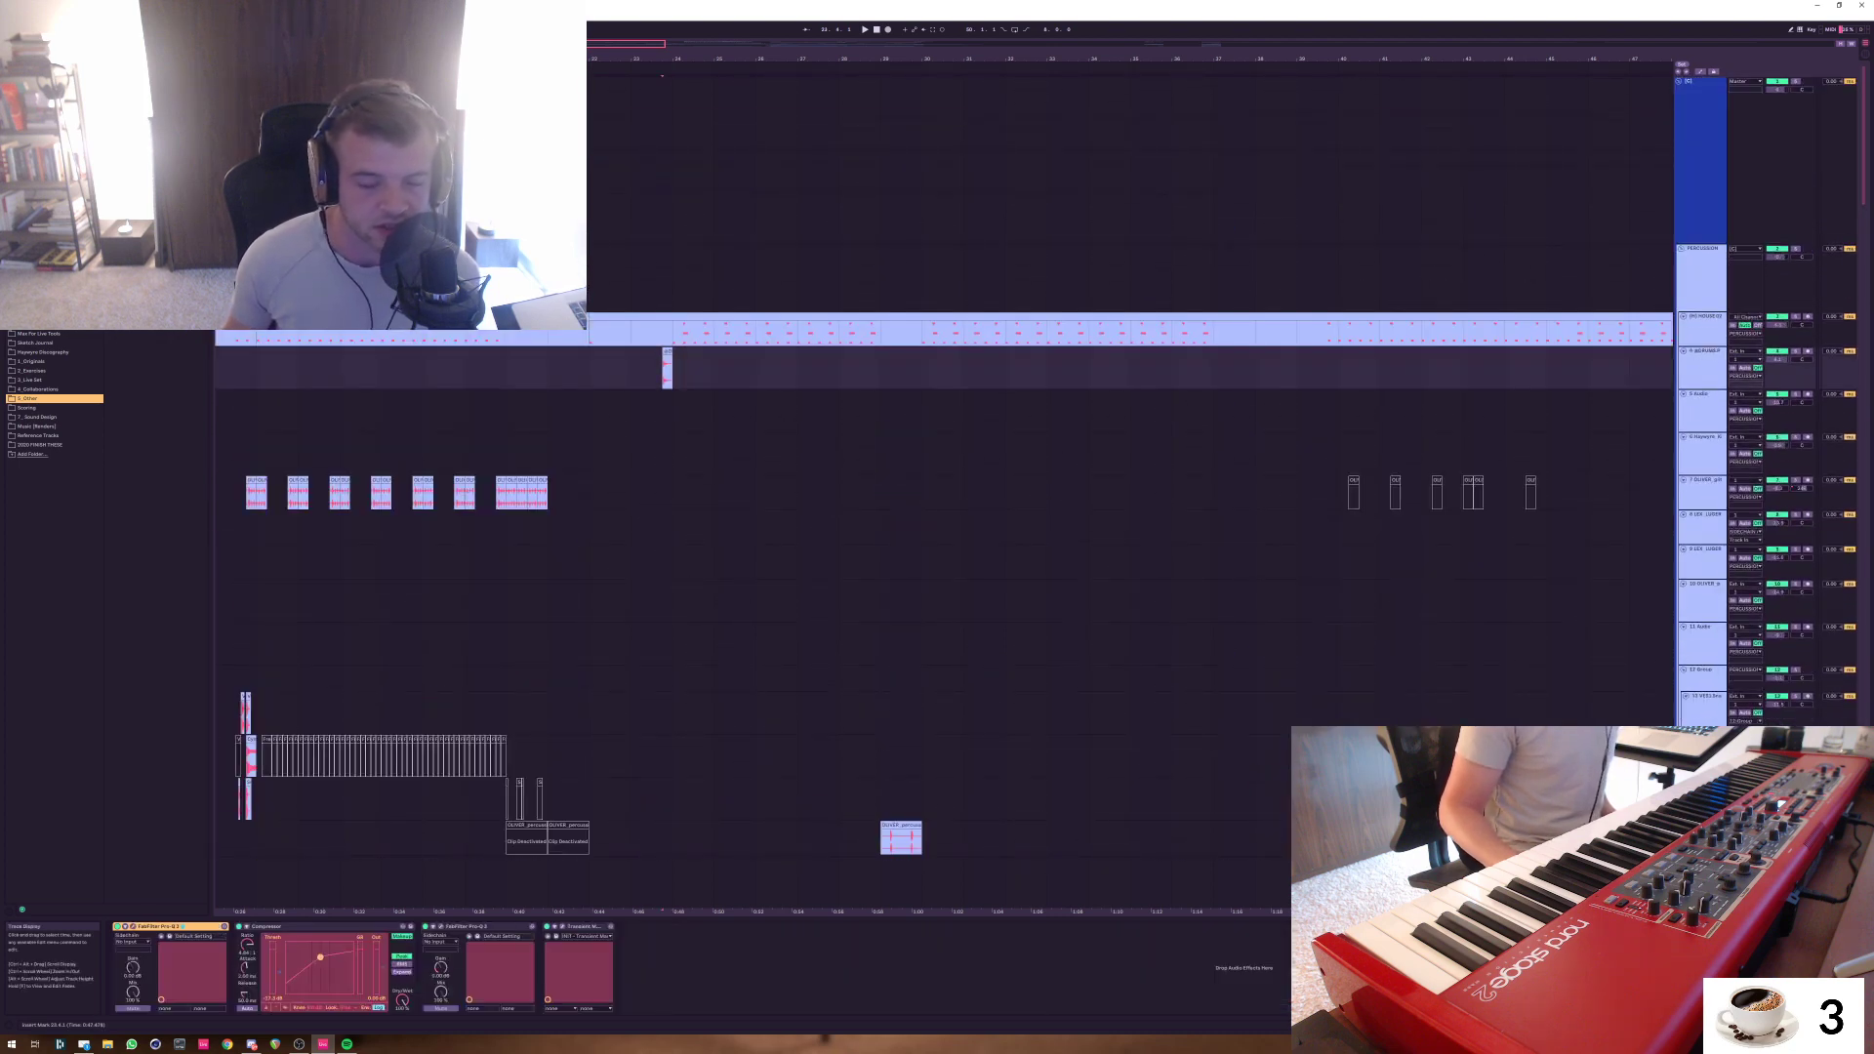
pyautogui.click(590, 367)
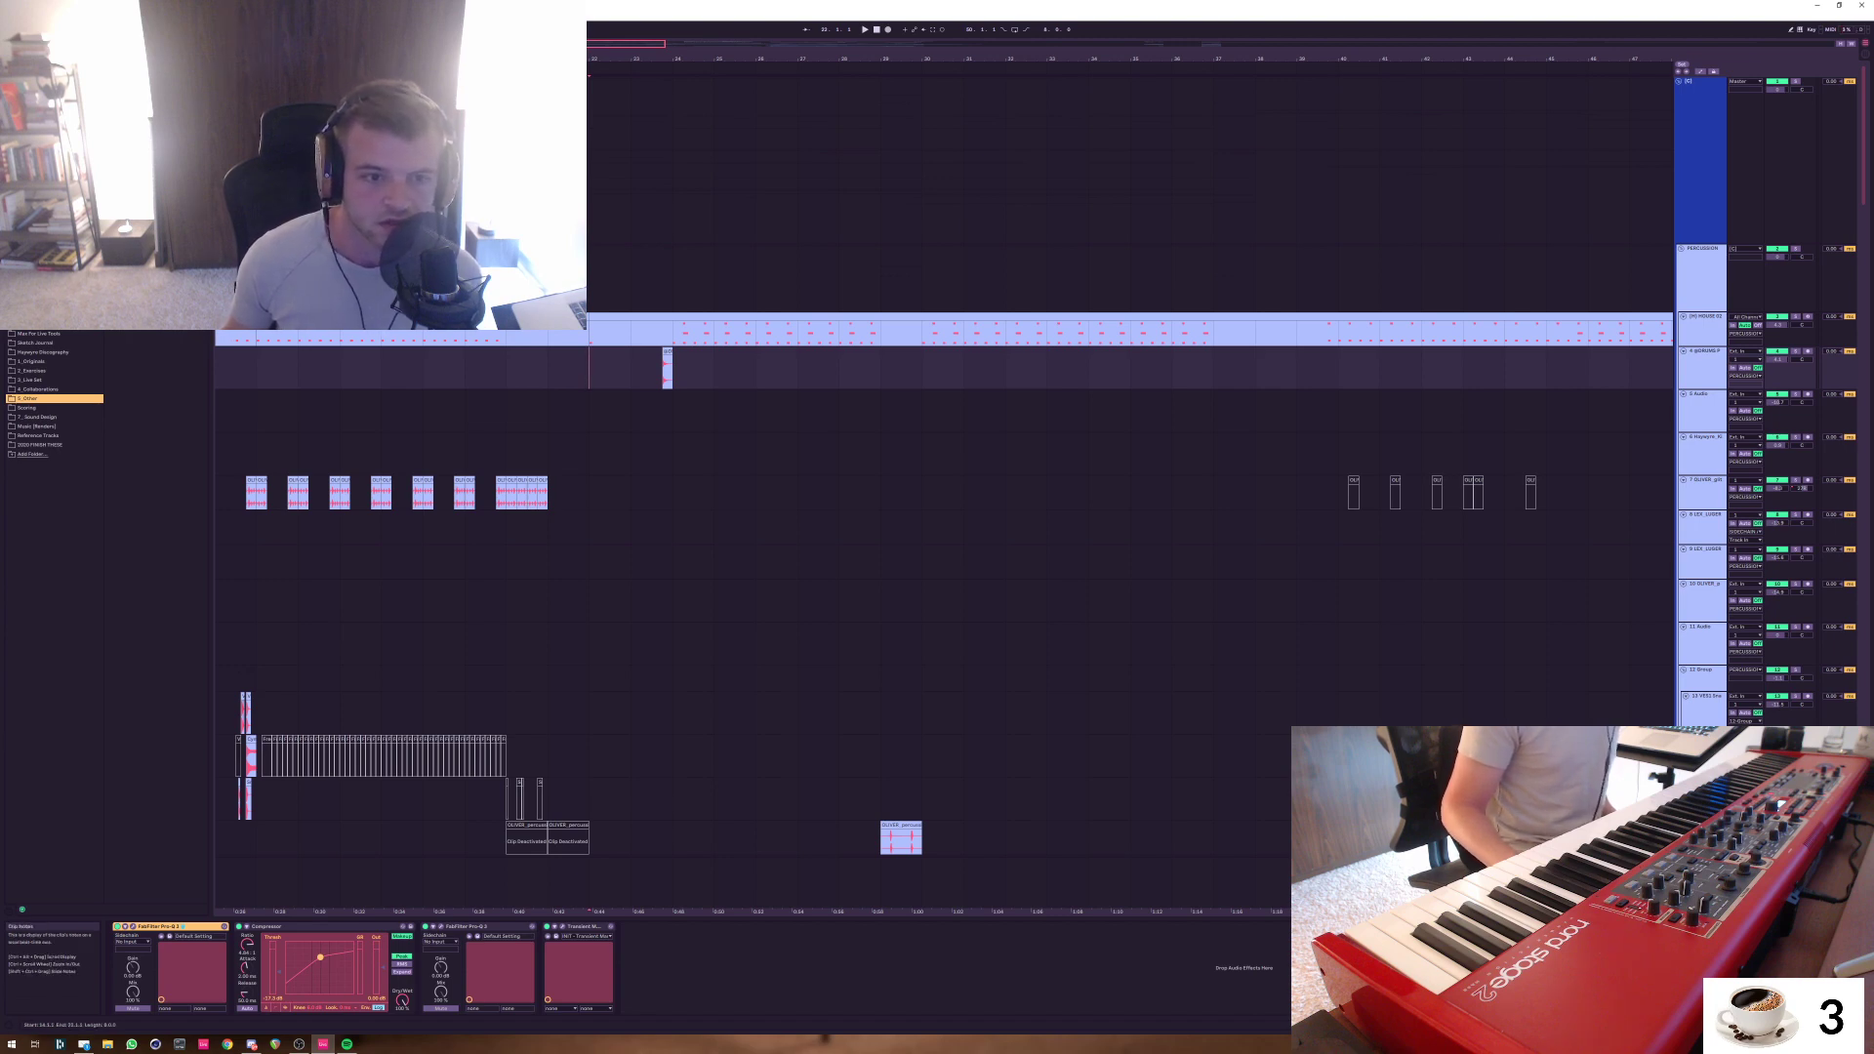
pyautogui.moveTo(592, 327); pyautogui.dragTo(672, 382)
pyautogui.click(672, 367)
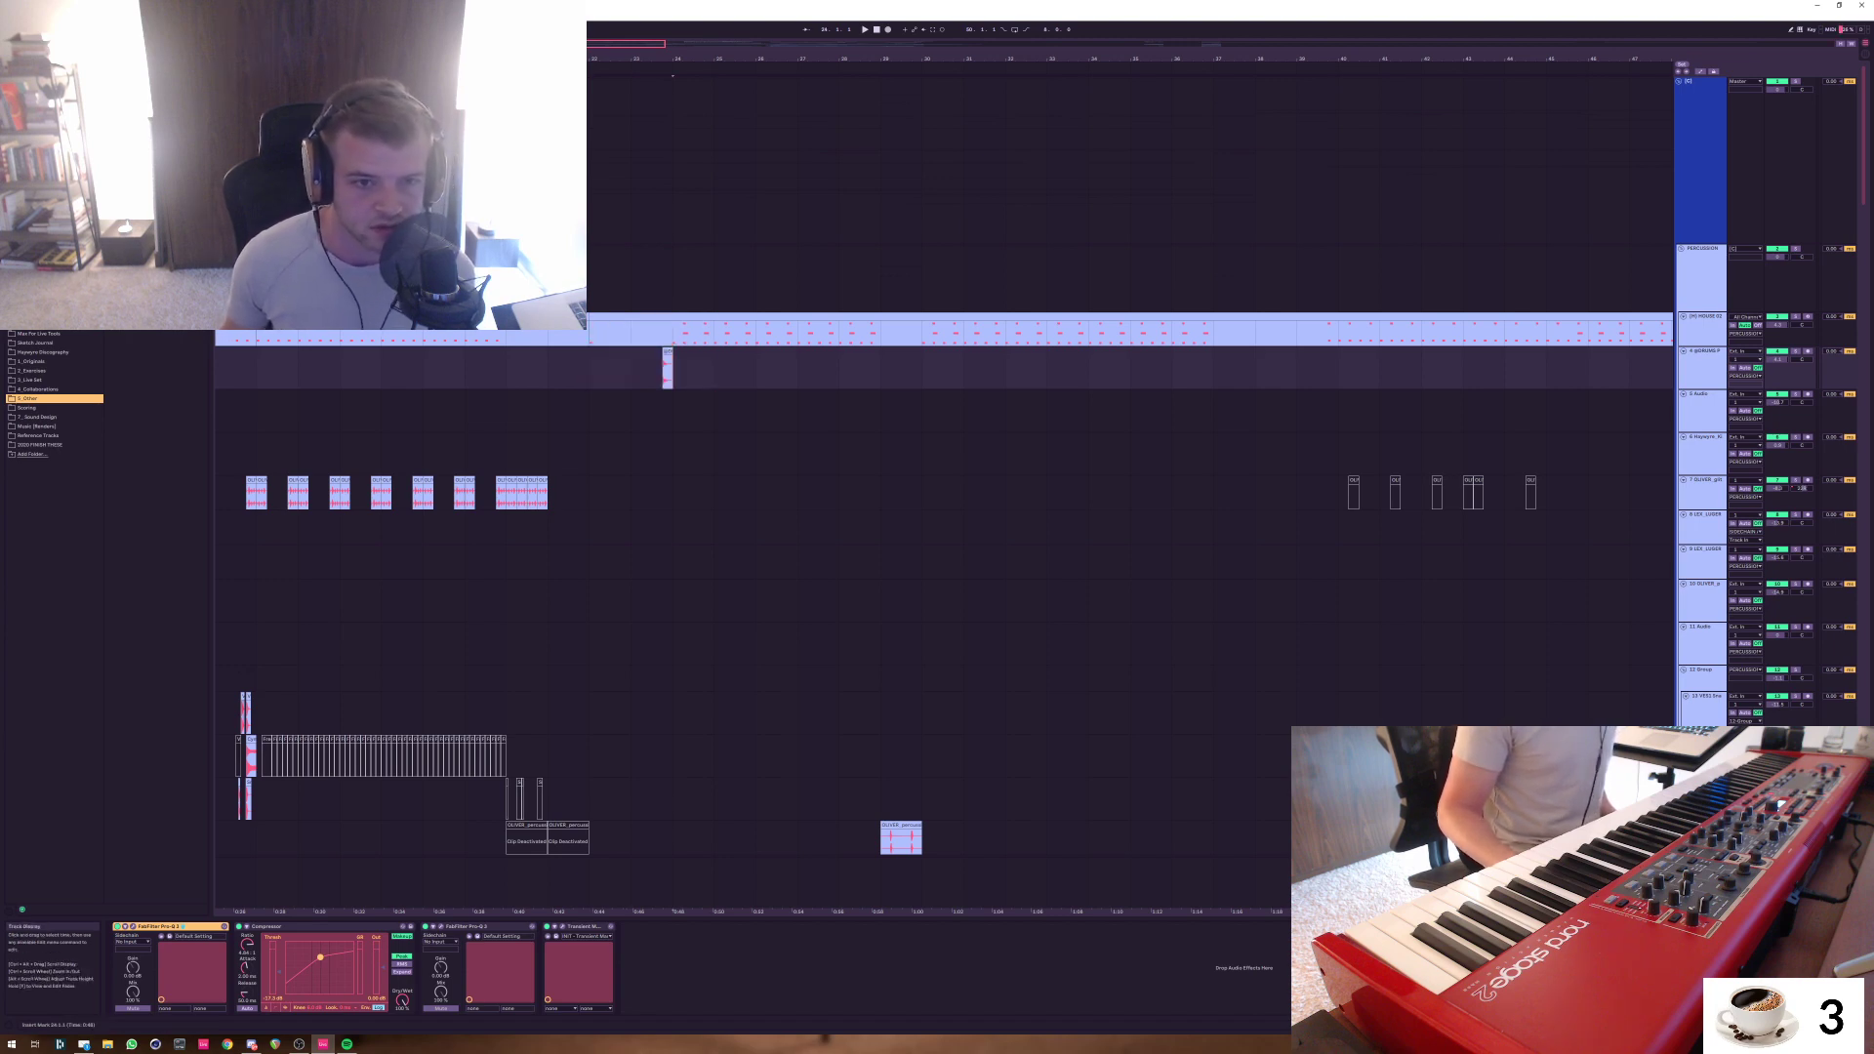
pyautogui.click(673, 333)
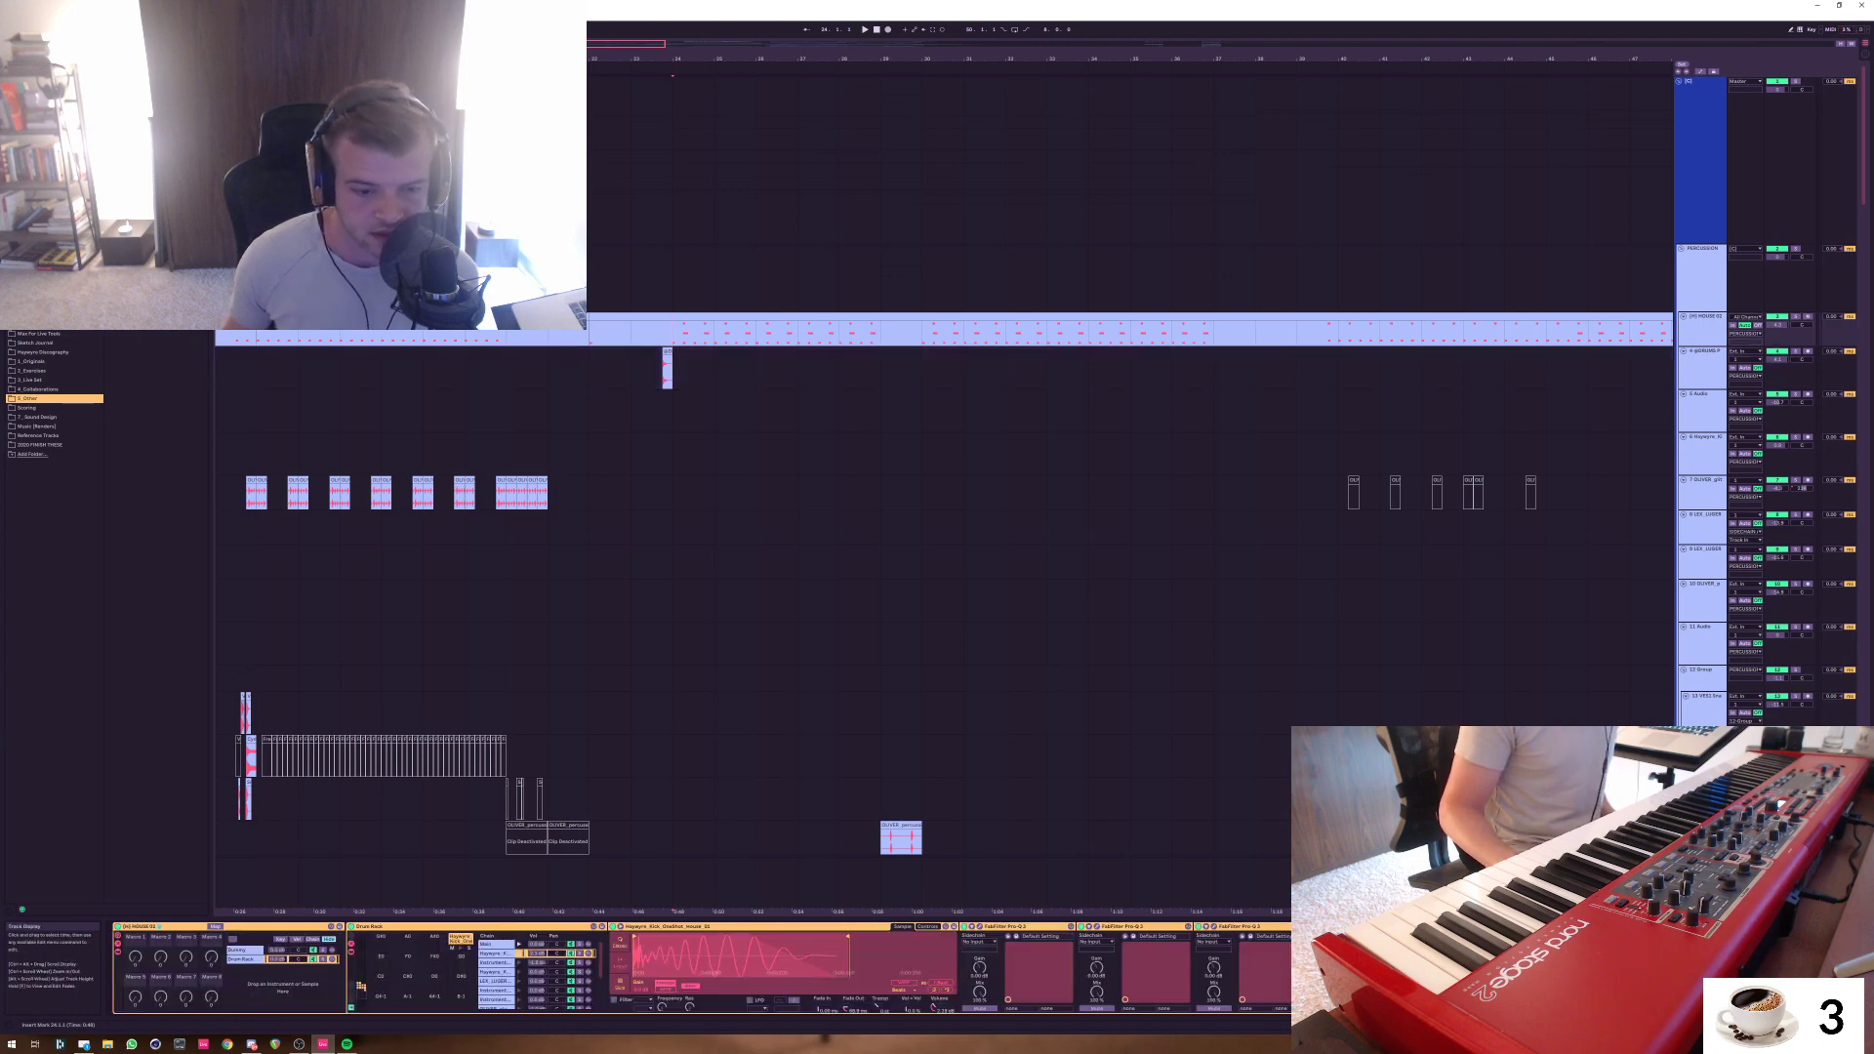
# Audition the drum rack track soloed and within the full mix, leaving it unsoloed
pyautogui.press('space')
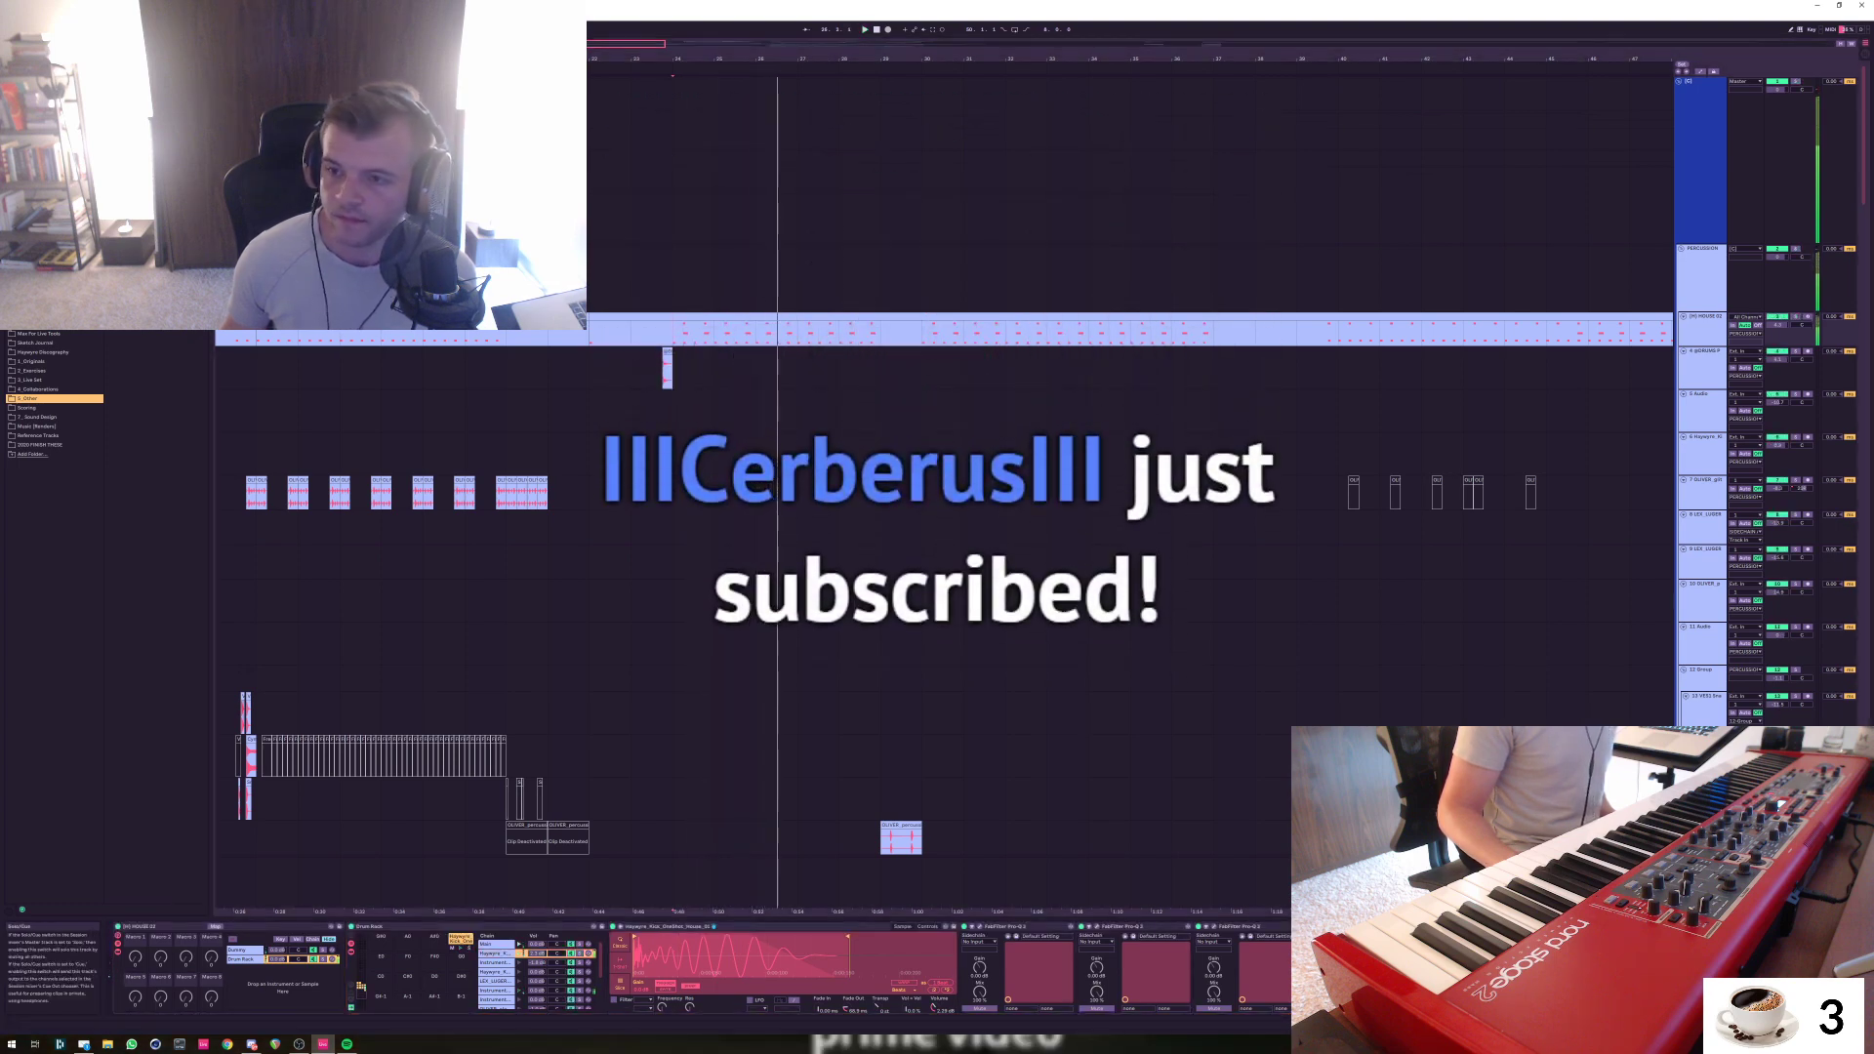
pyautogui.press('space')
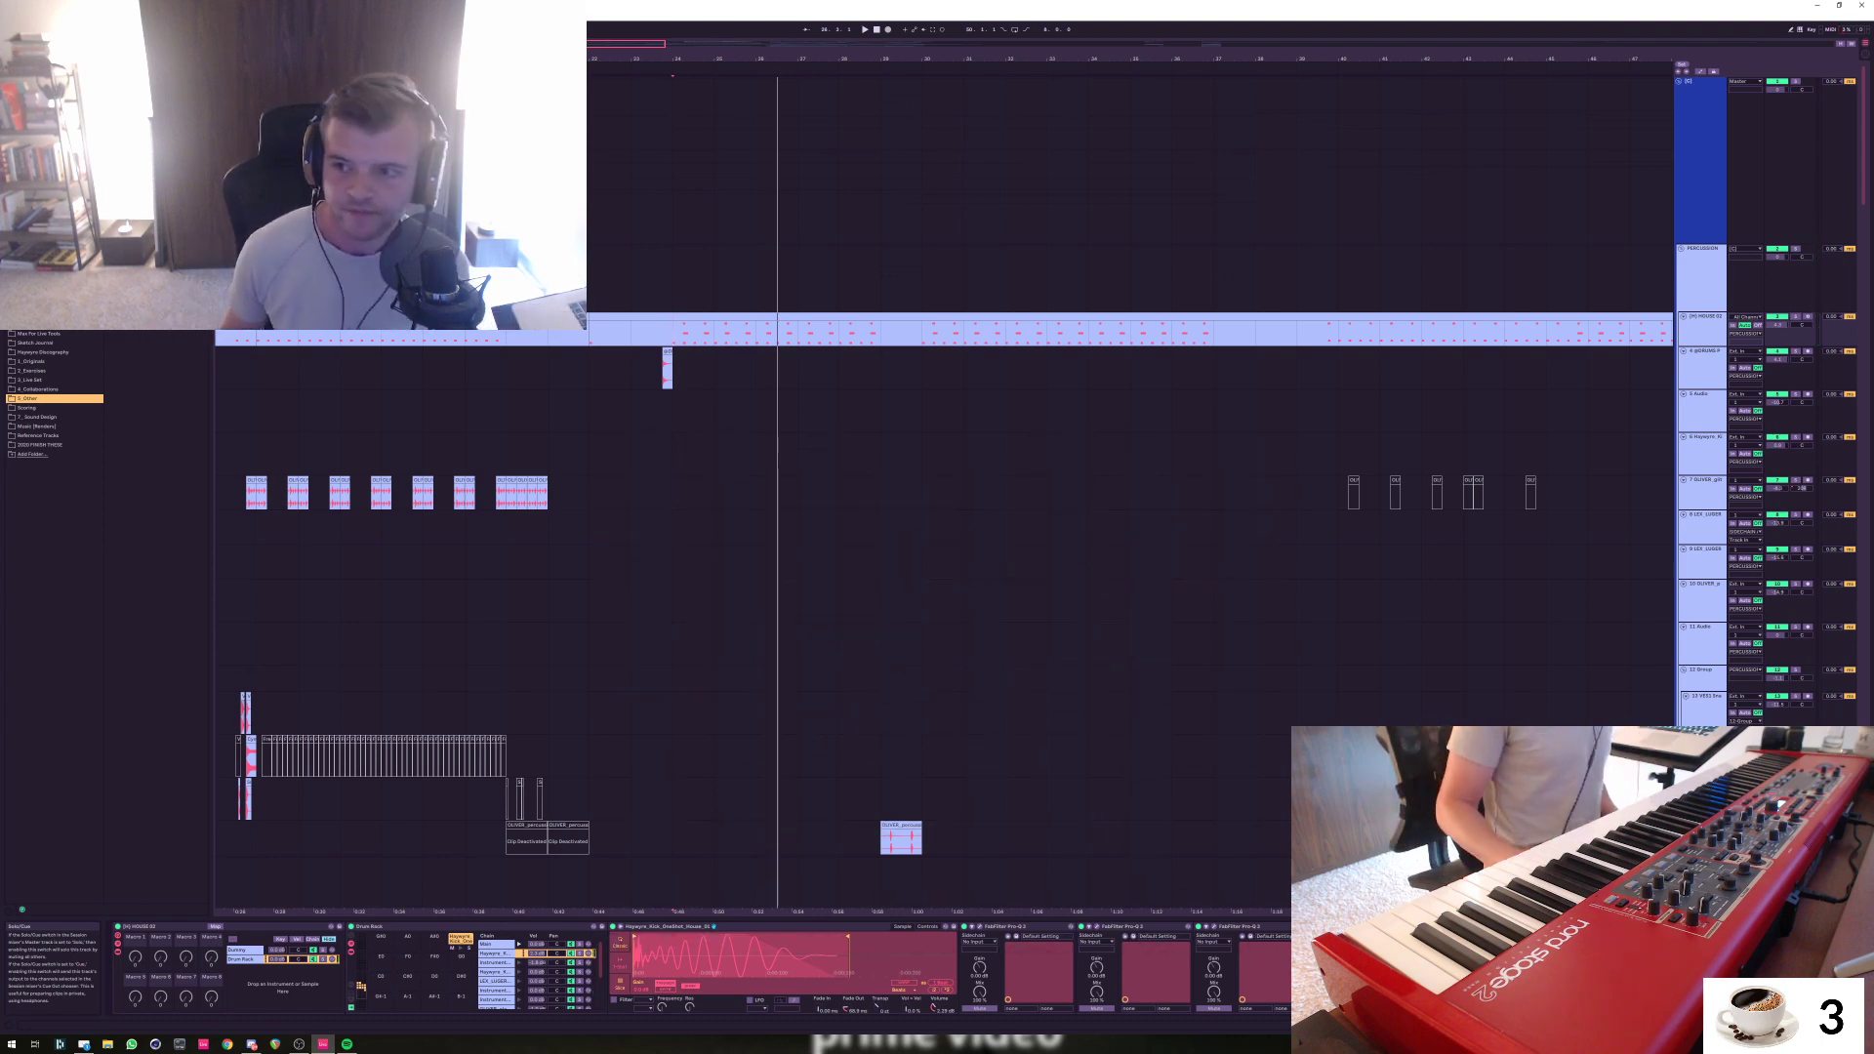
pyautogui.press('space')
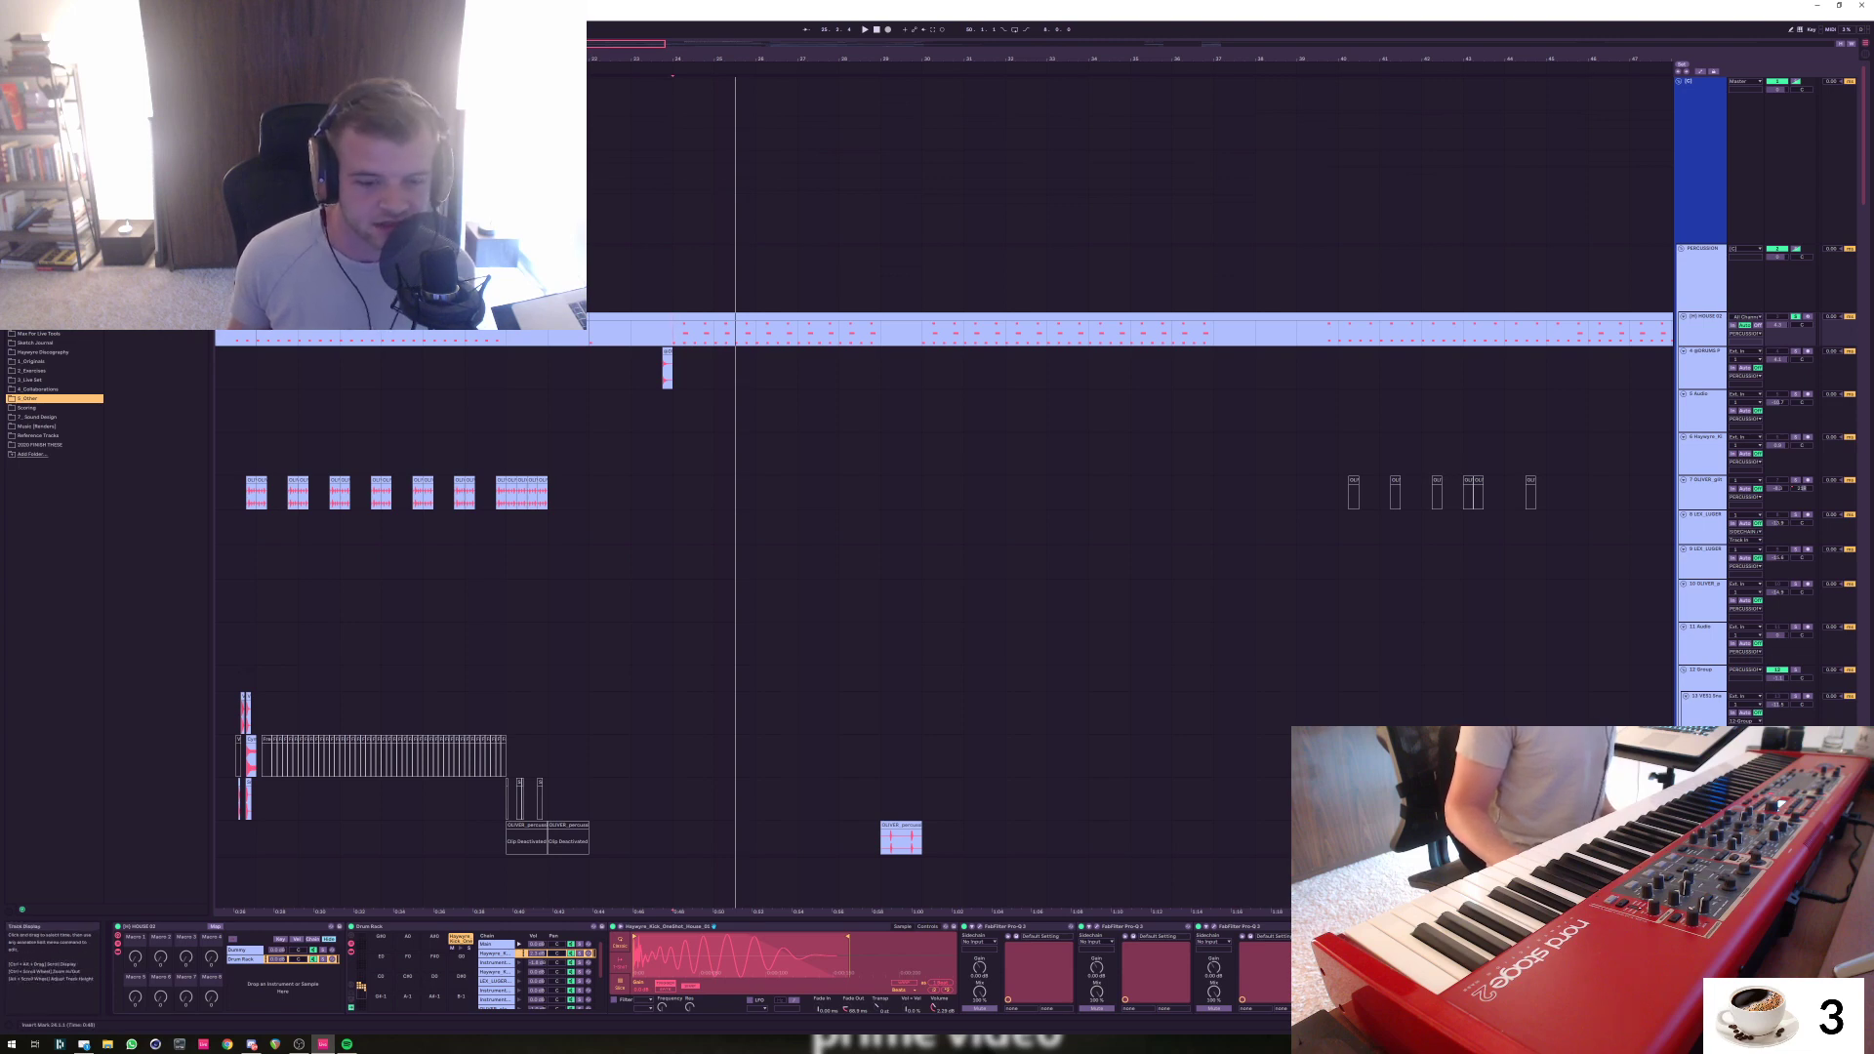
pyautogui.press('space')
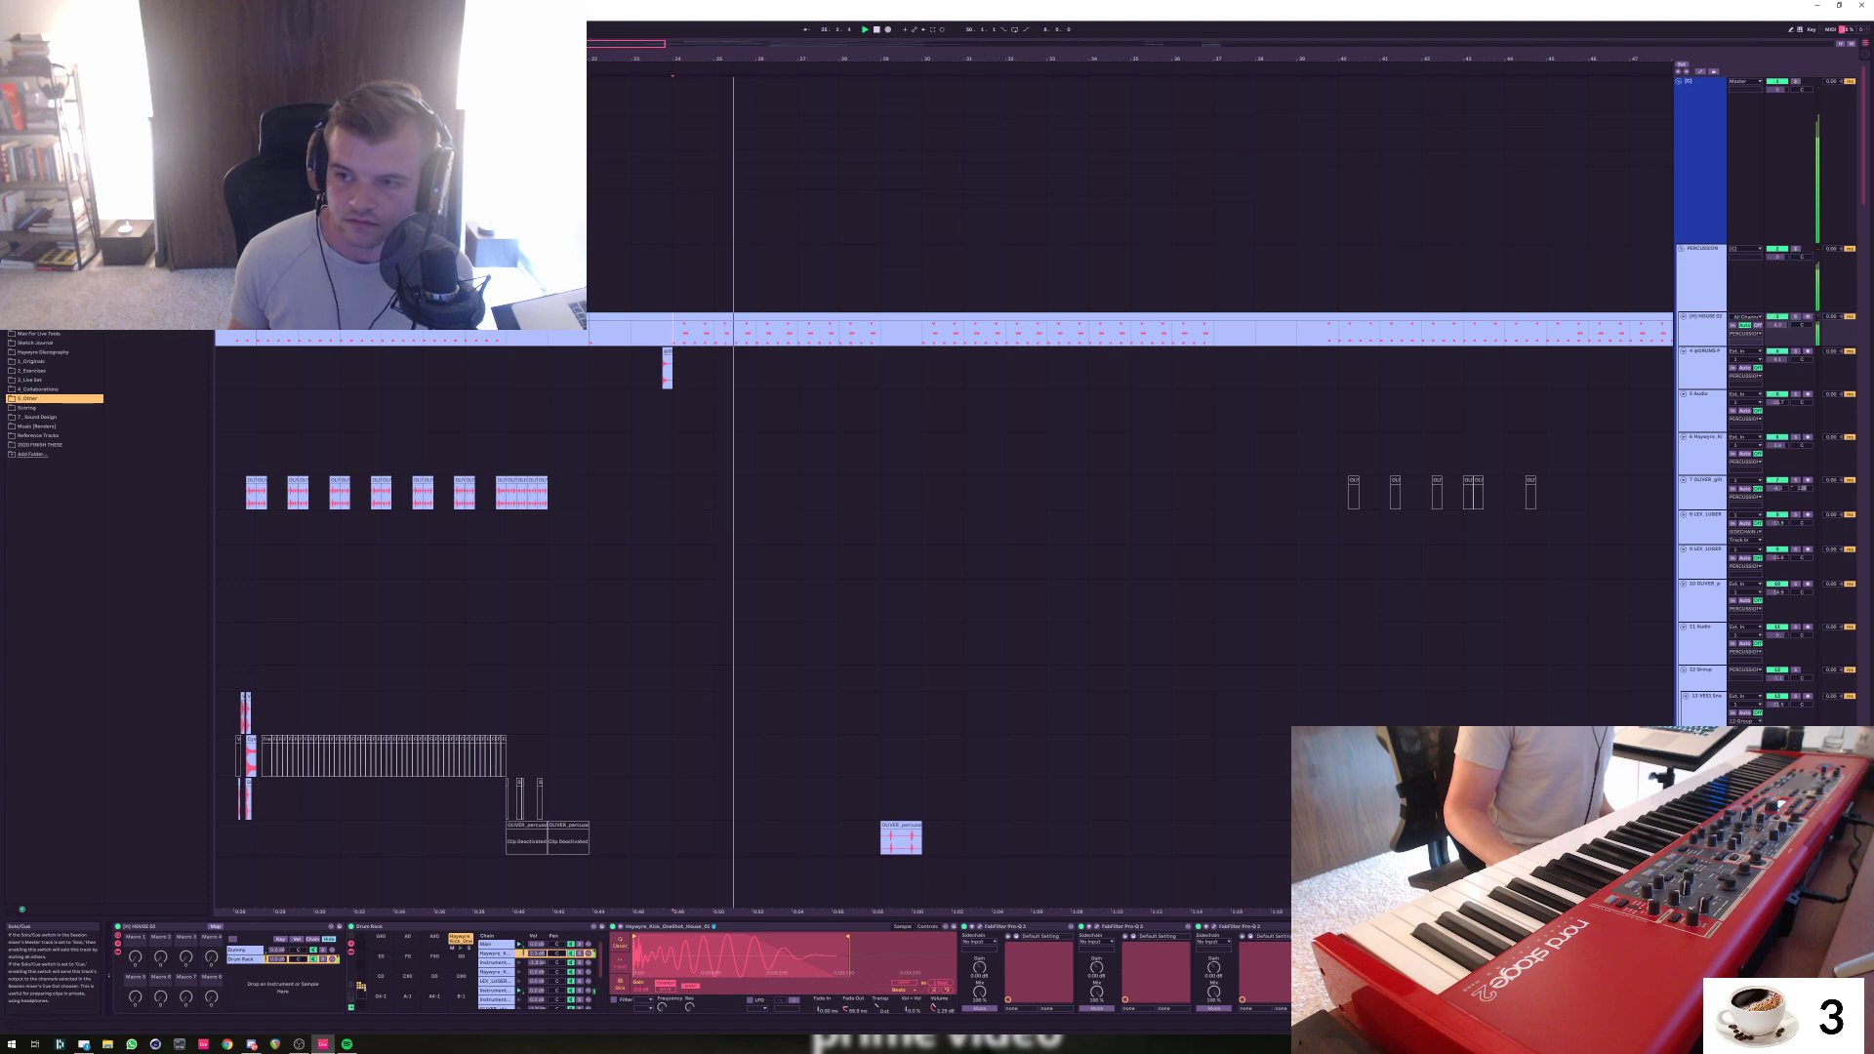
pyautogui.click(1795, 316)
pyautogui.press('space')
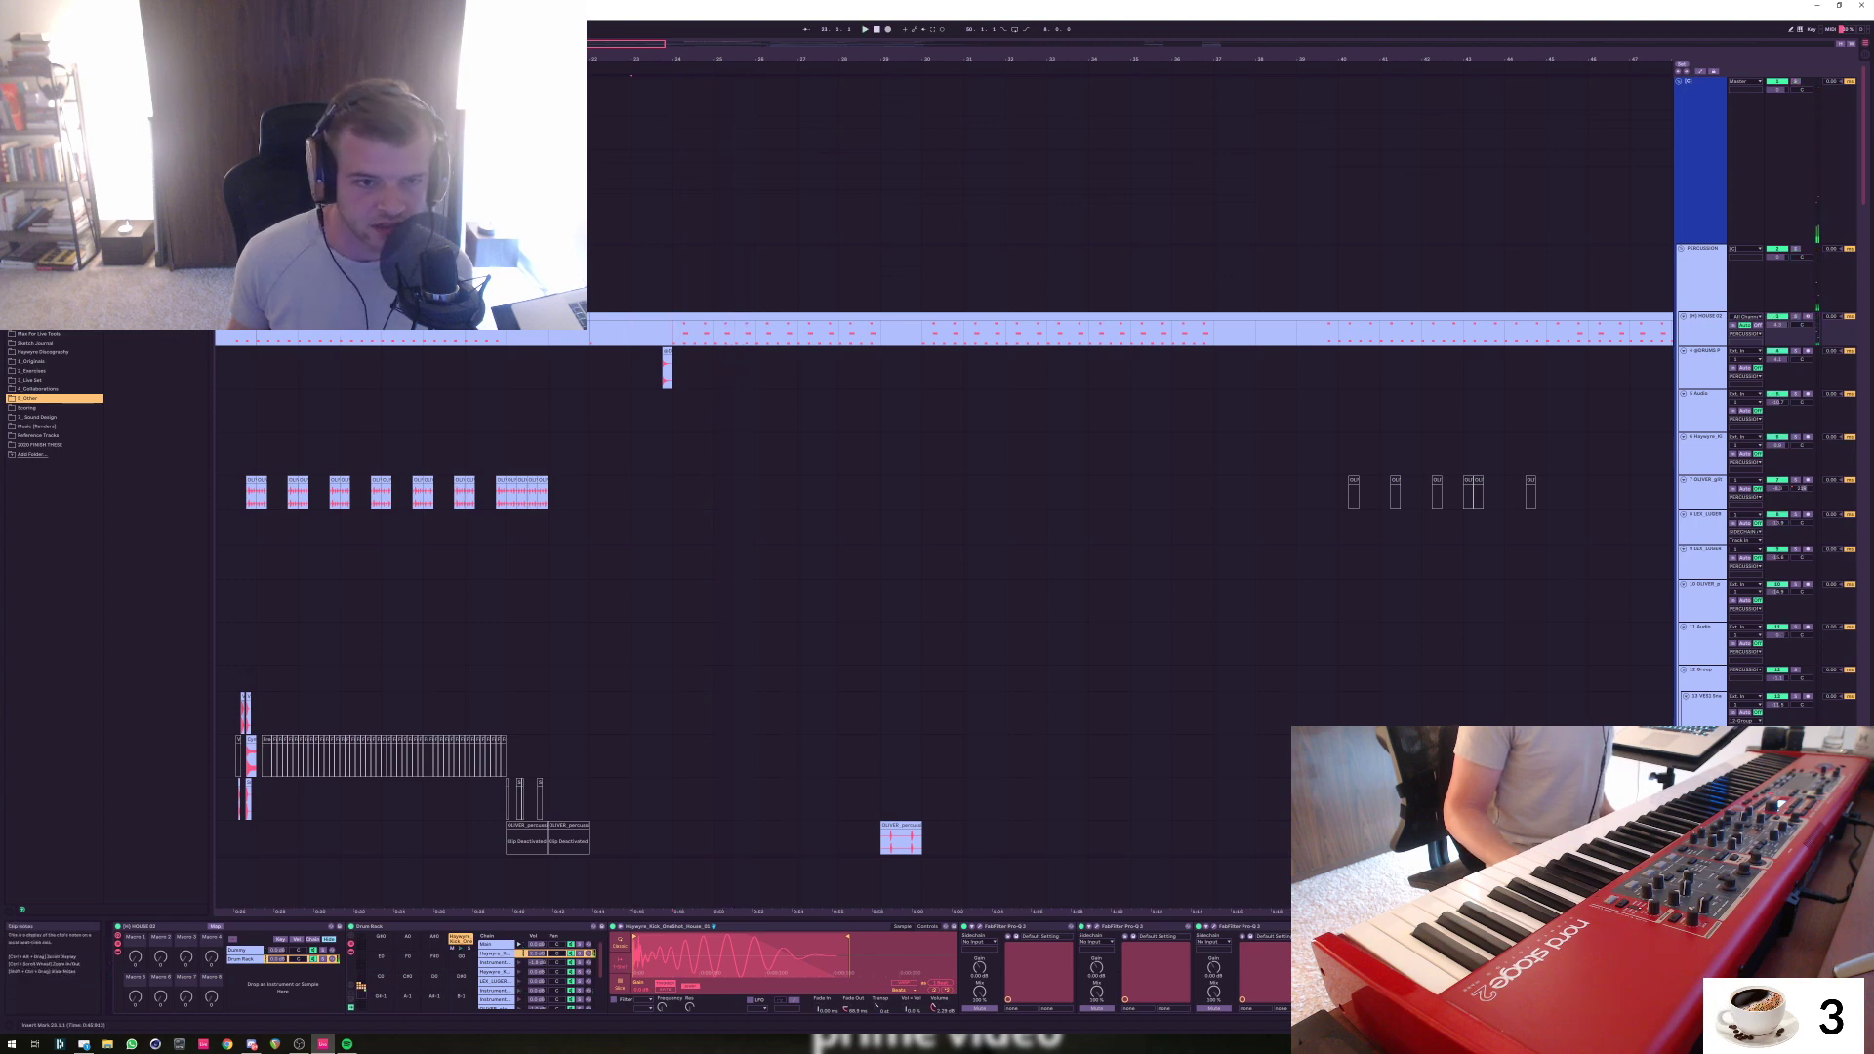
# Play the arrangement from just after the short percussion clip with all tracks audible, following the pink and blue clips below
pyautogui.click(590, 332)
pyautogui.moveTo(625, 43); pyautogui.dragTo(634, 24)
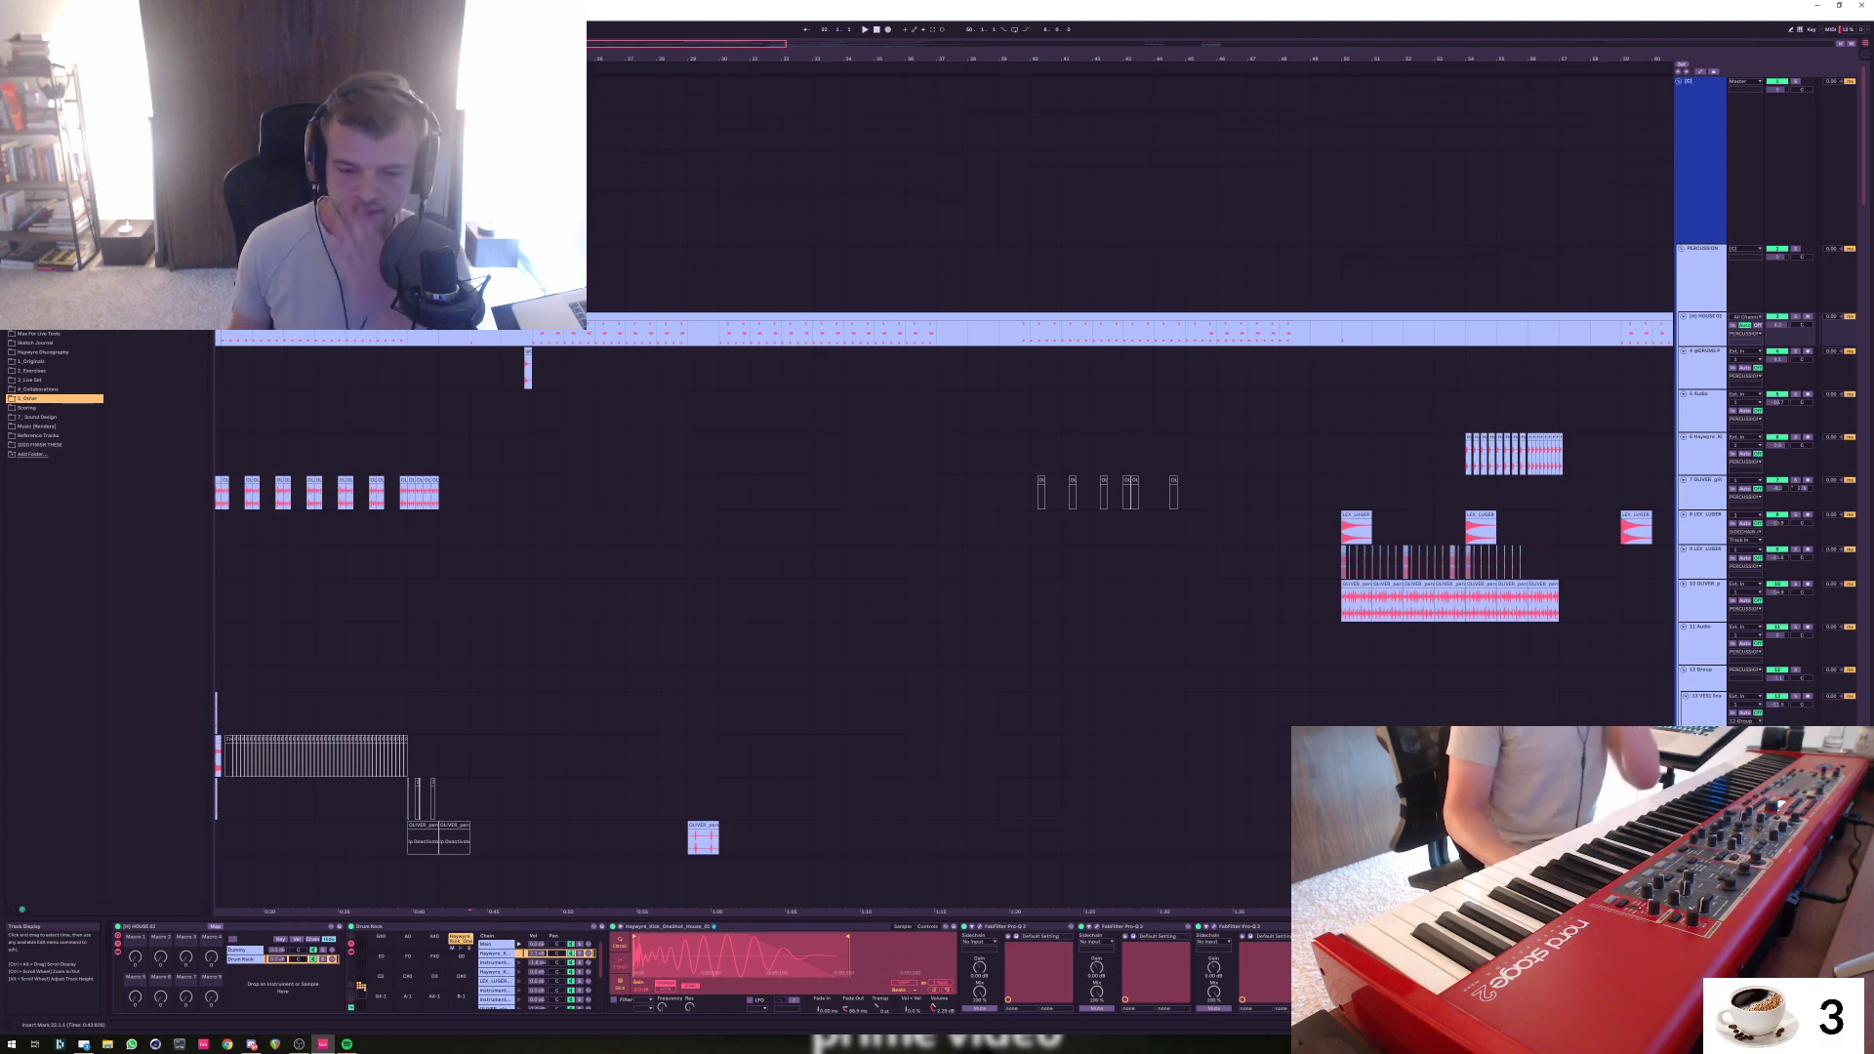
pyautogui.click(532, 334)
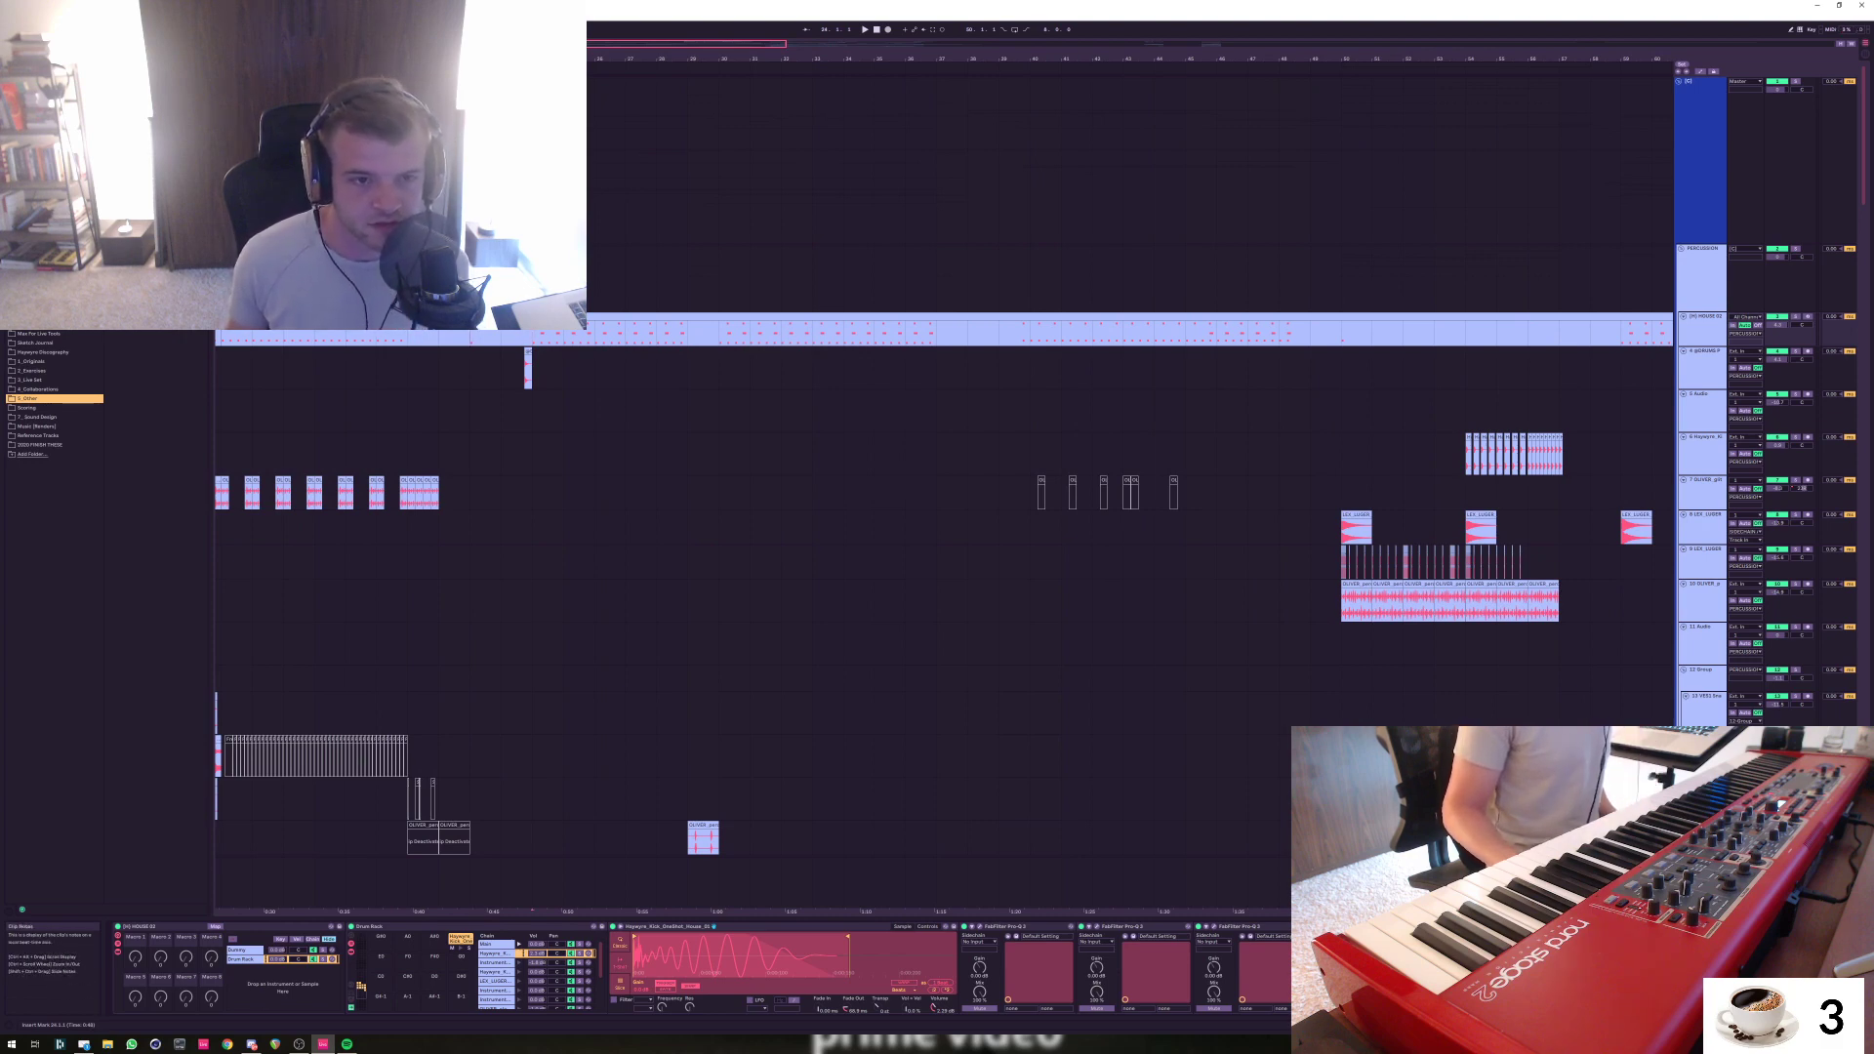
pyautogui.press('space')
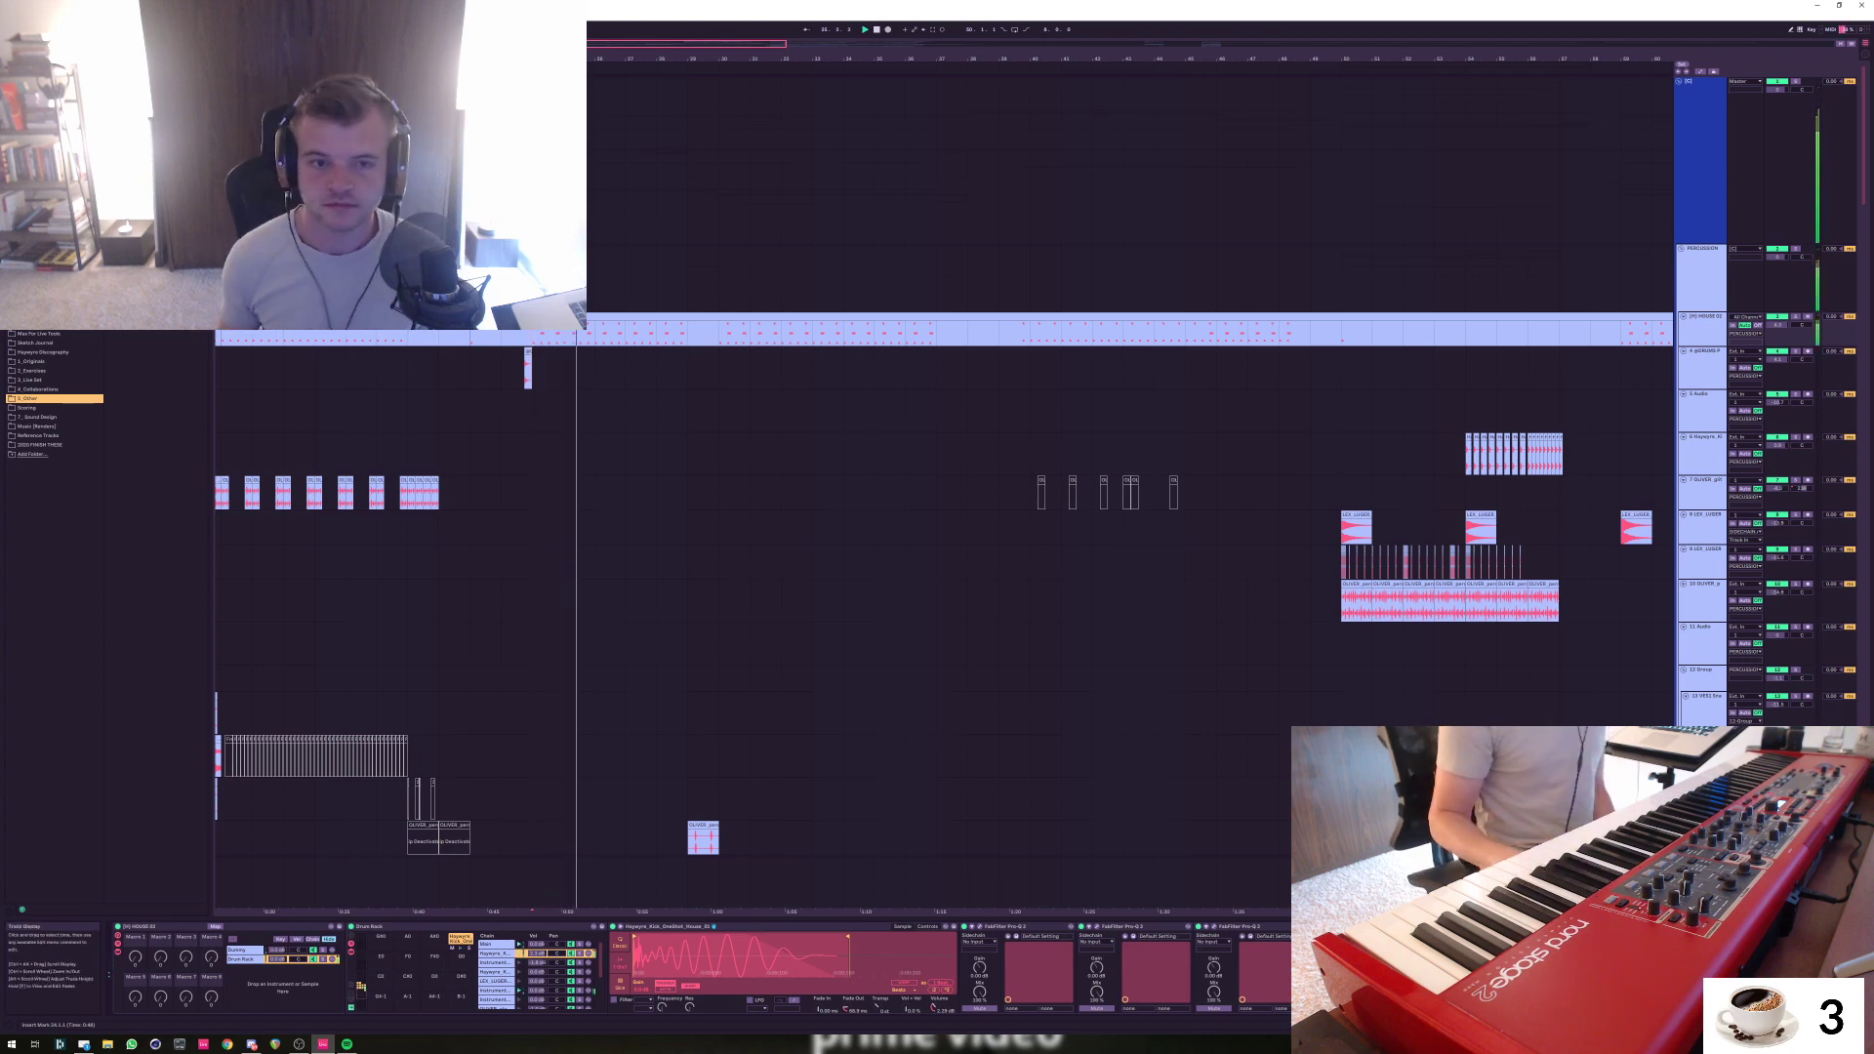
pyautogui.scroll(-2, 1132, 488)
pyautogui.scroll(-6, 1132, 488)
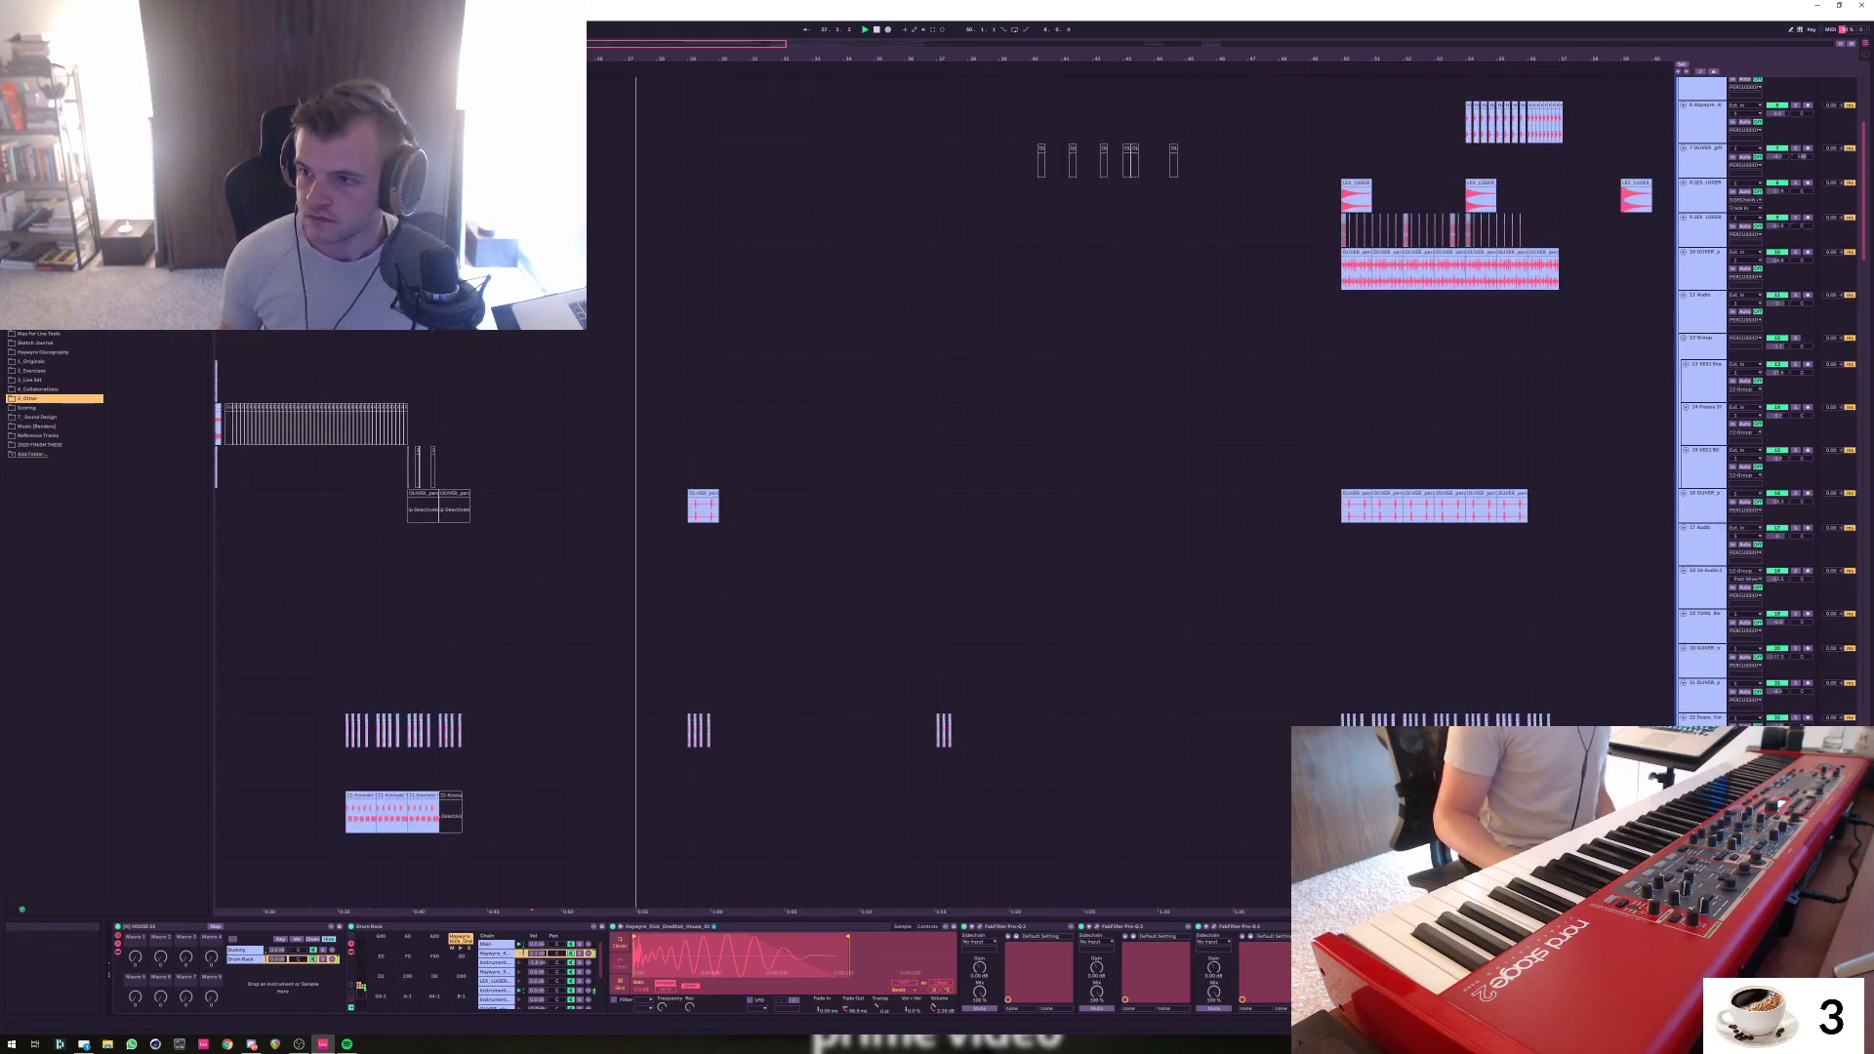
pyautogui.scroll(-10, 1132, 488)
pyautogui.scroll(-12, 1132, 488)
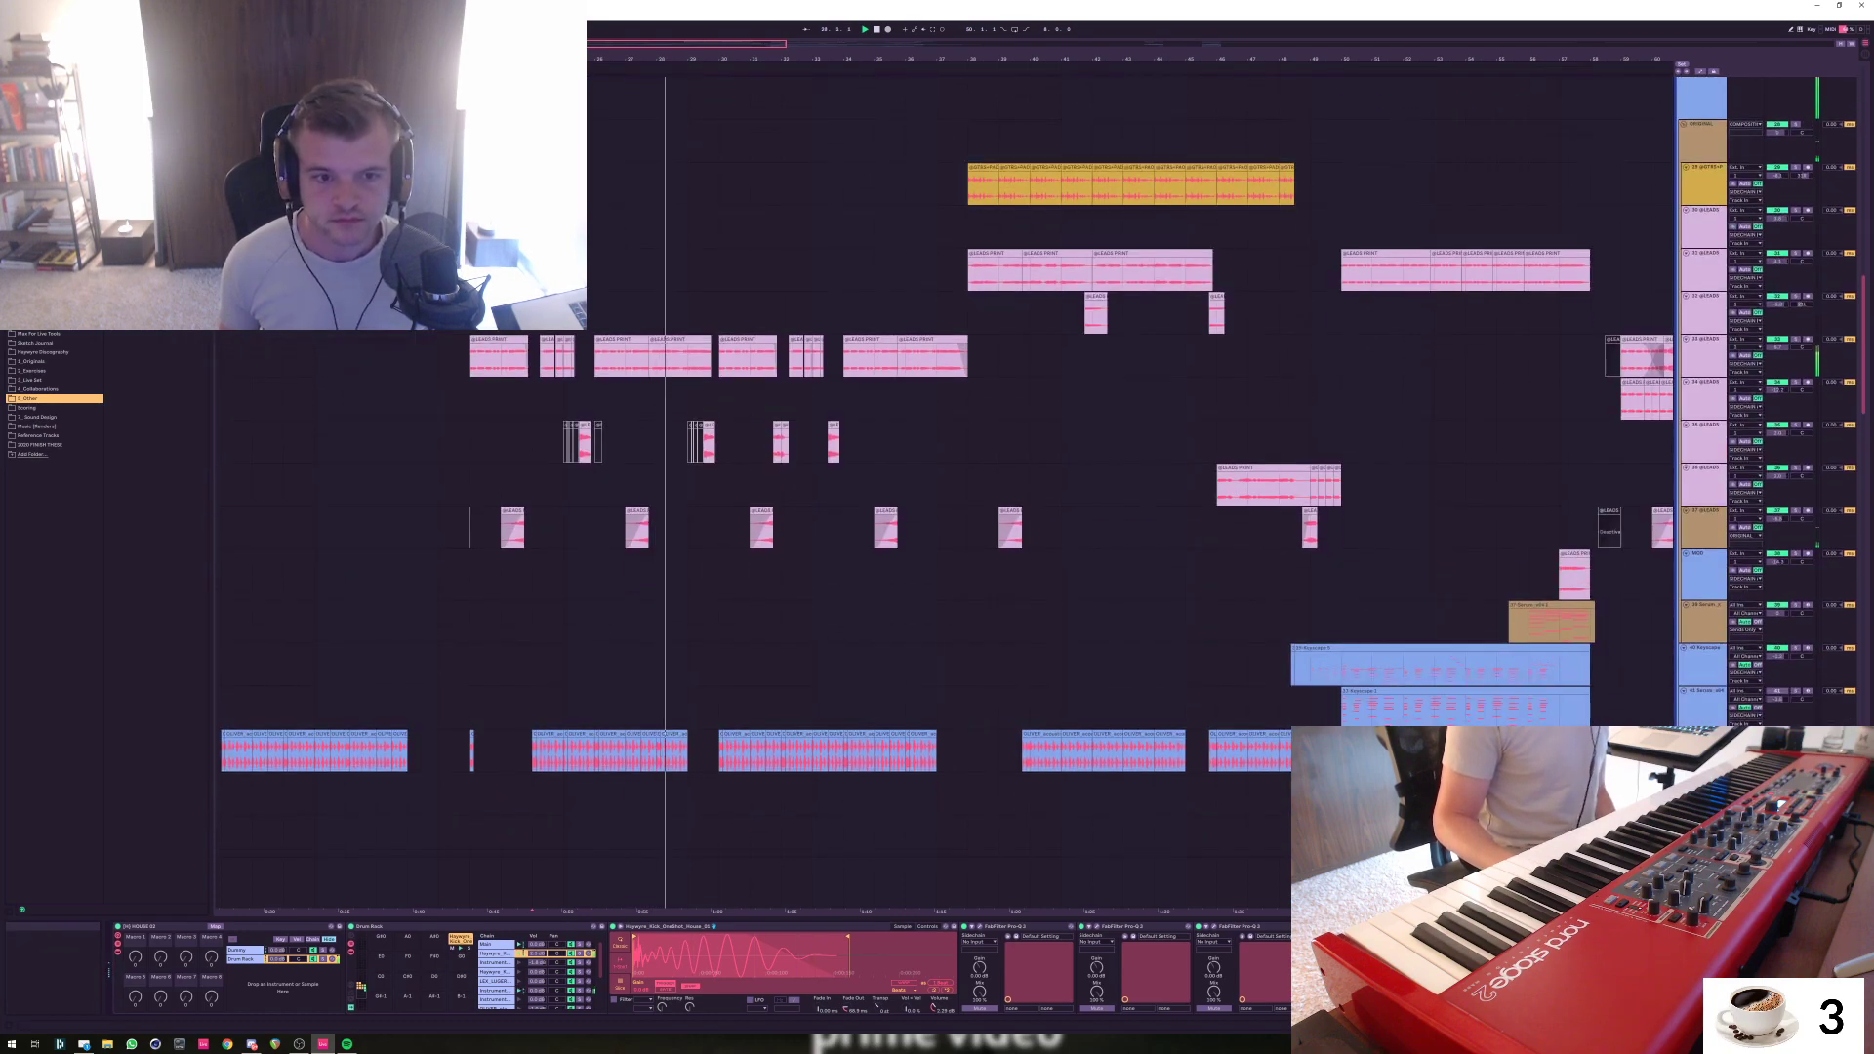
pyautogui.scroll(1, 1132, 488)
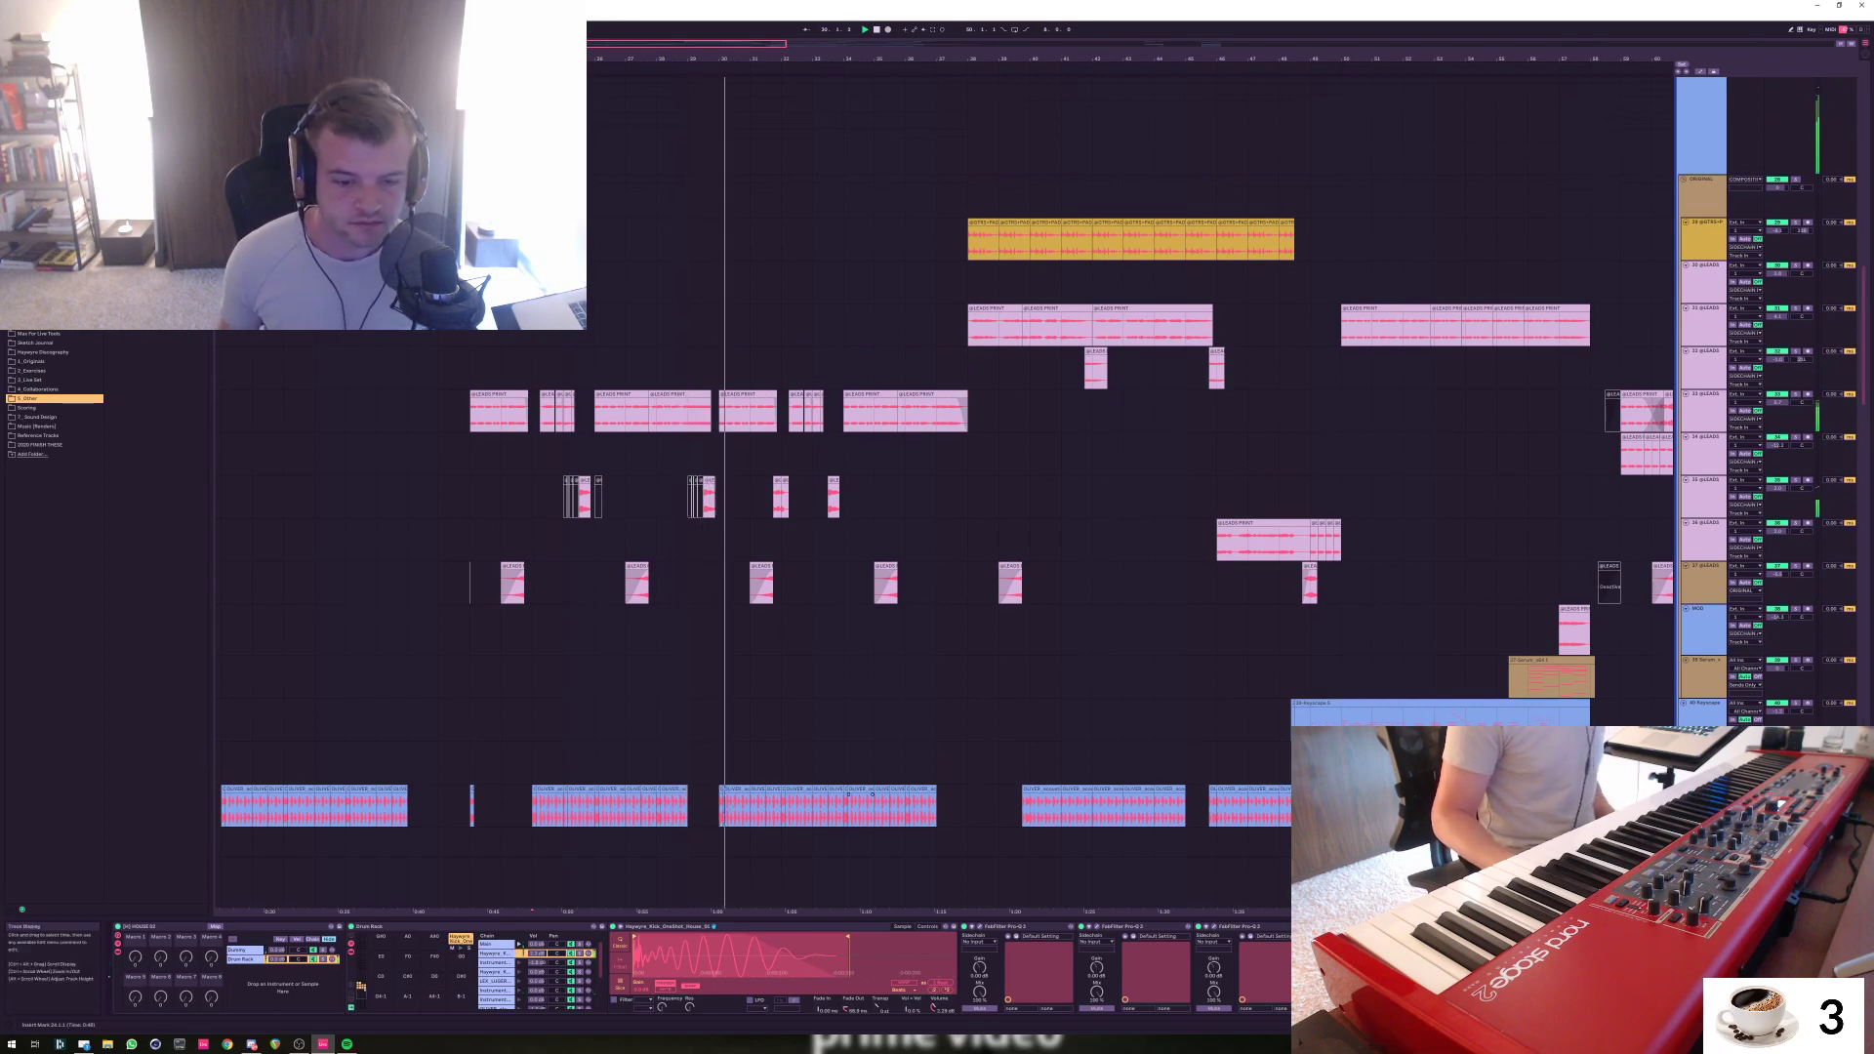
pyautogui.press('space')
# Examine the SerumFX flanger on the empty track below the blue audio clips, and close the plugin window
pyautogui.click(687, 883)
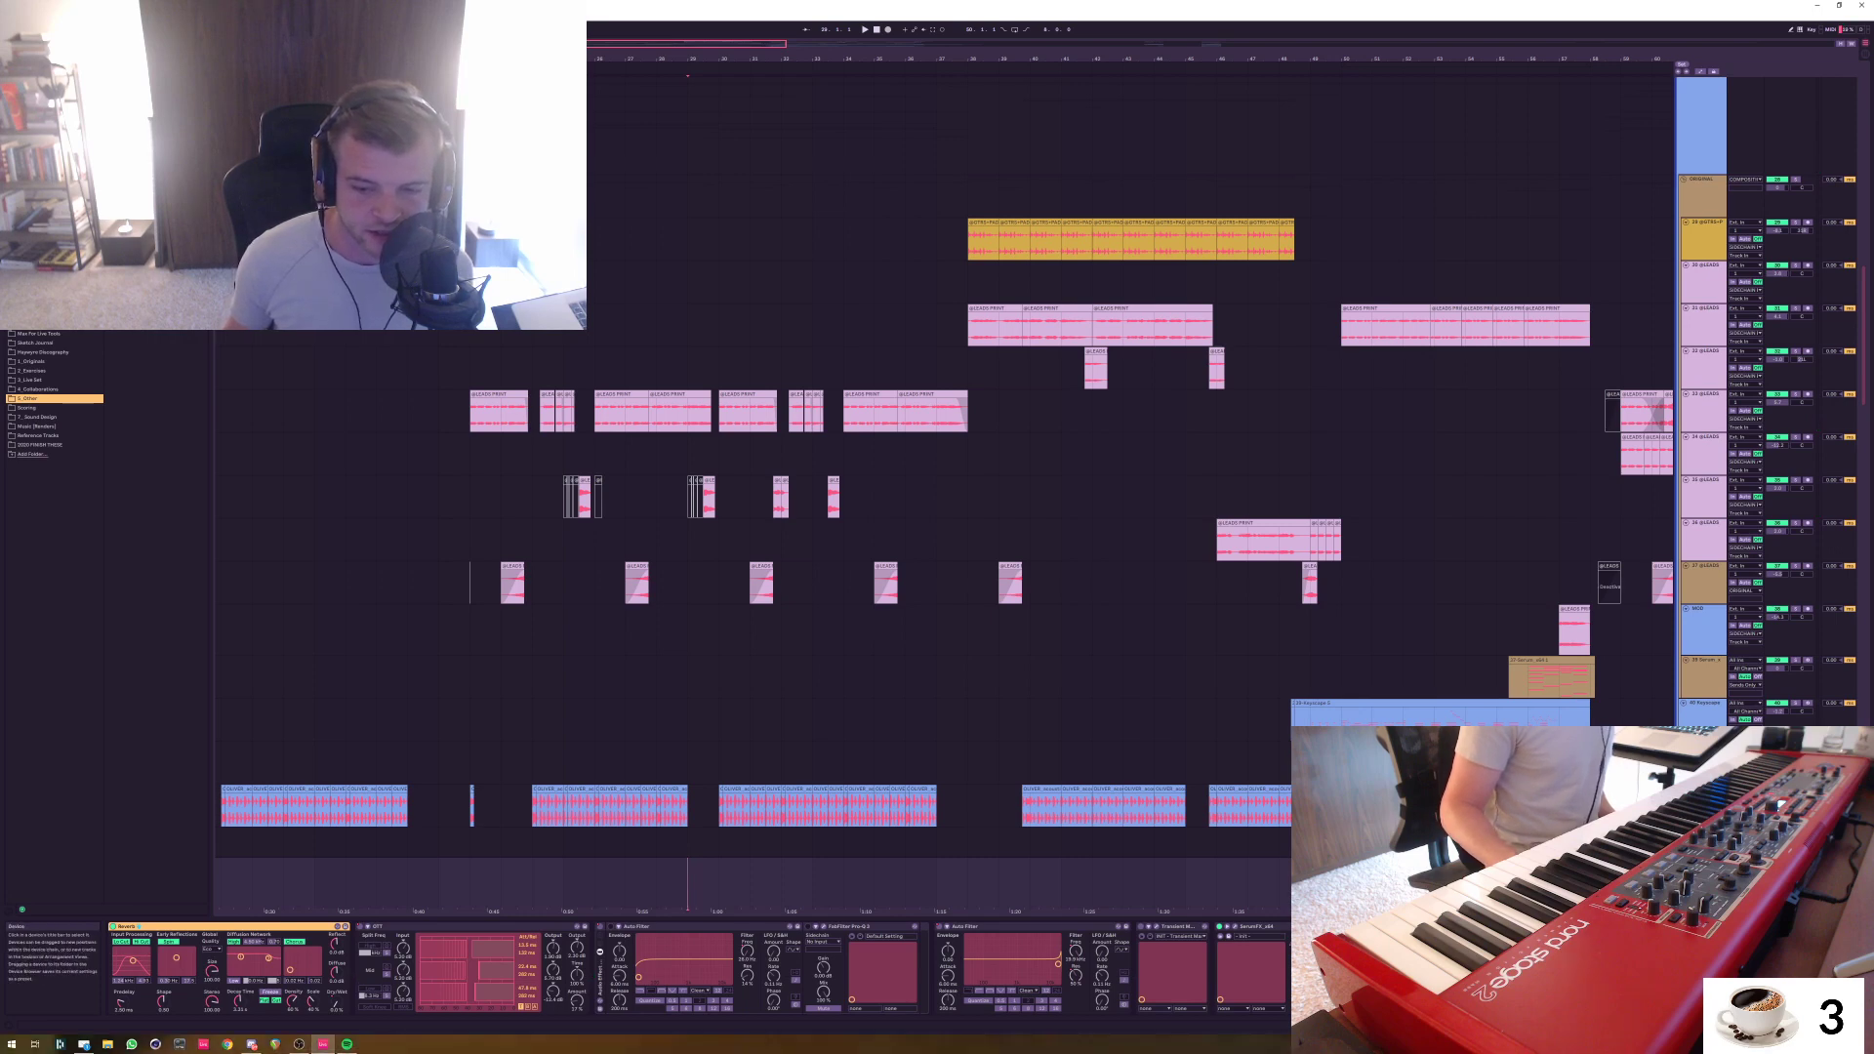
pyautogui.click(1233, 926)
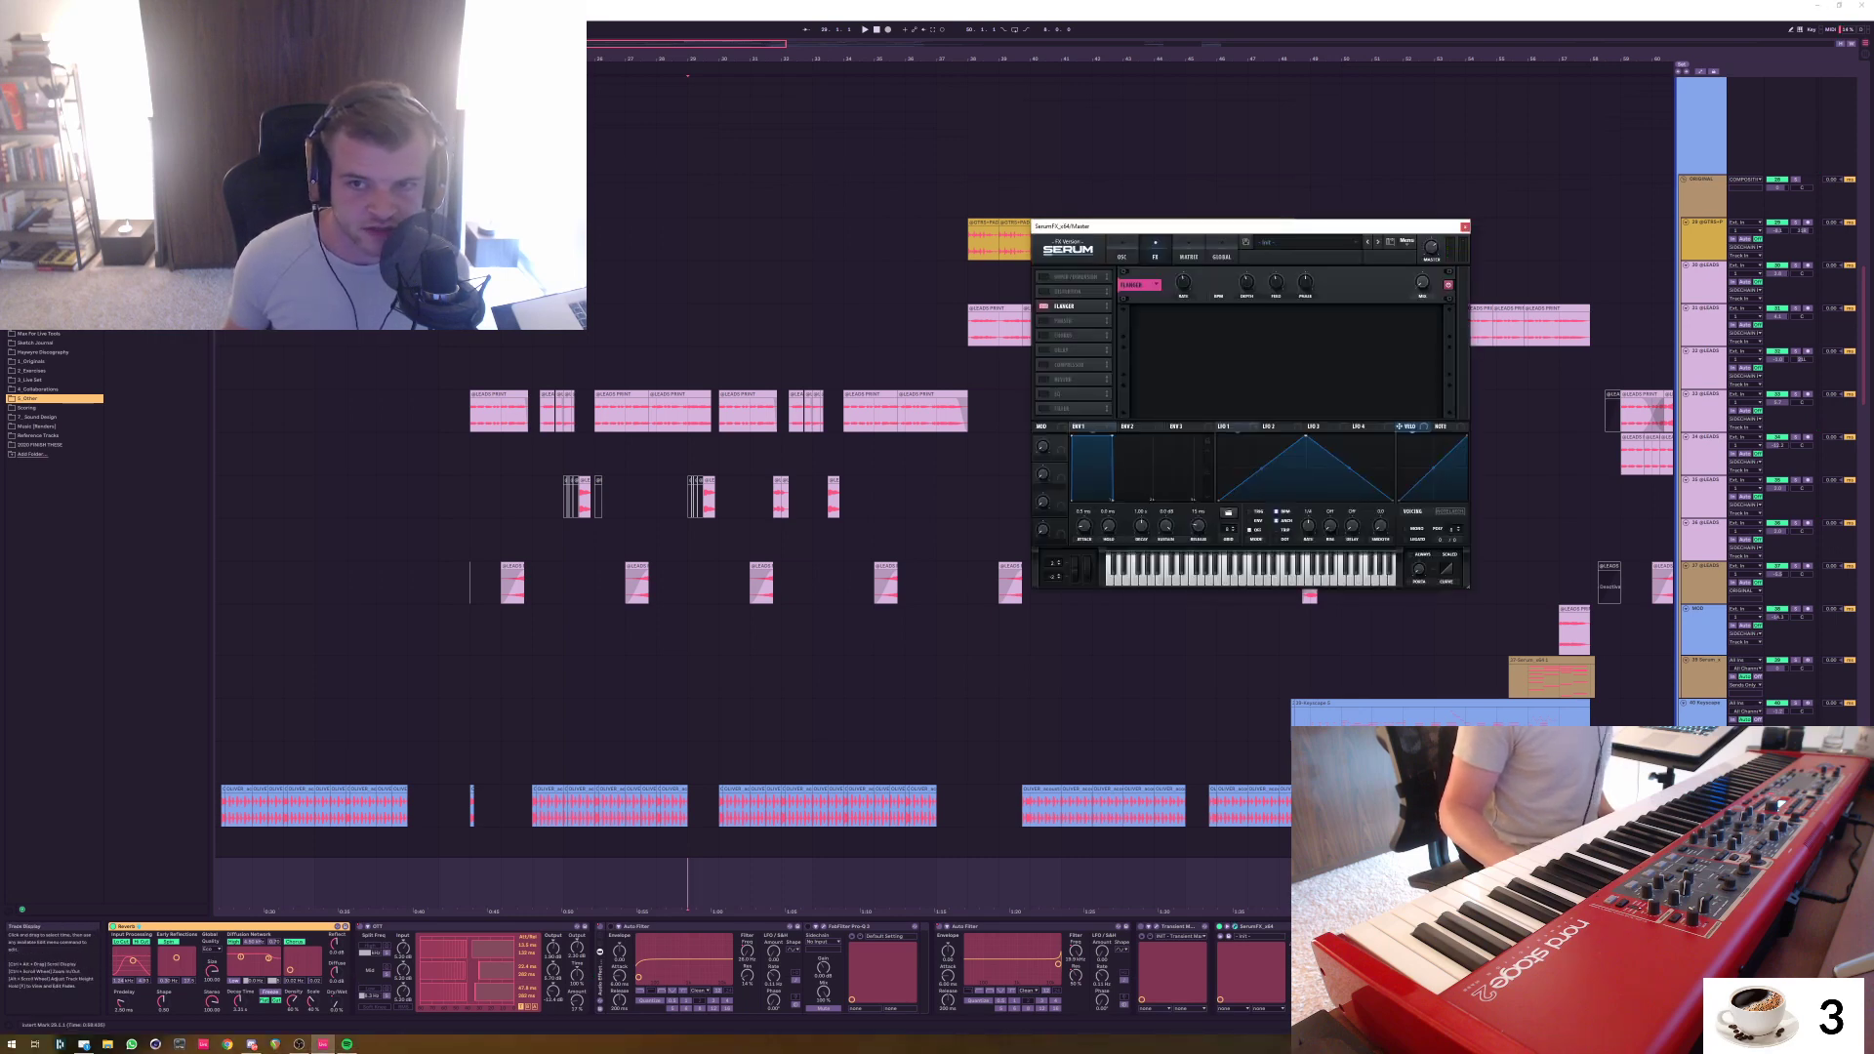
pyautogui.moveTo(1249, 225); pyautogui.dragTo(633, 313)
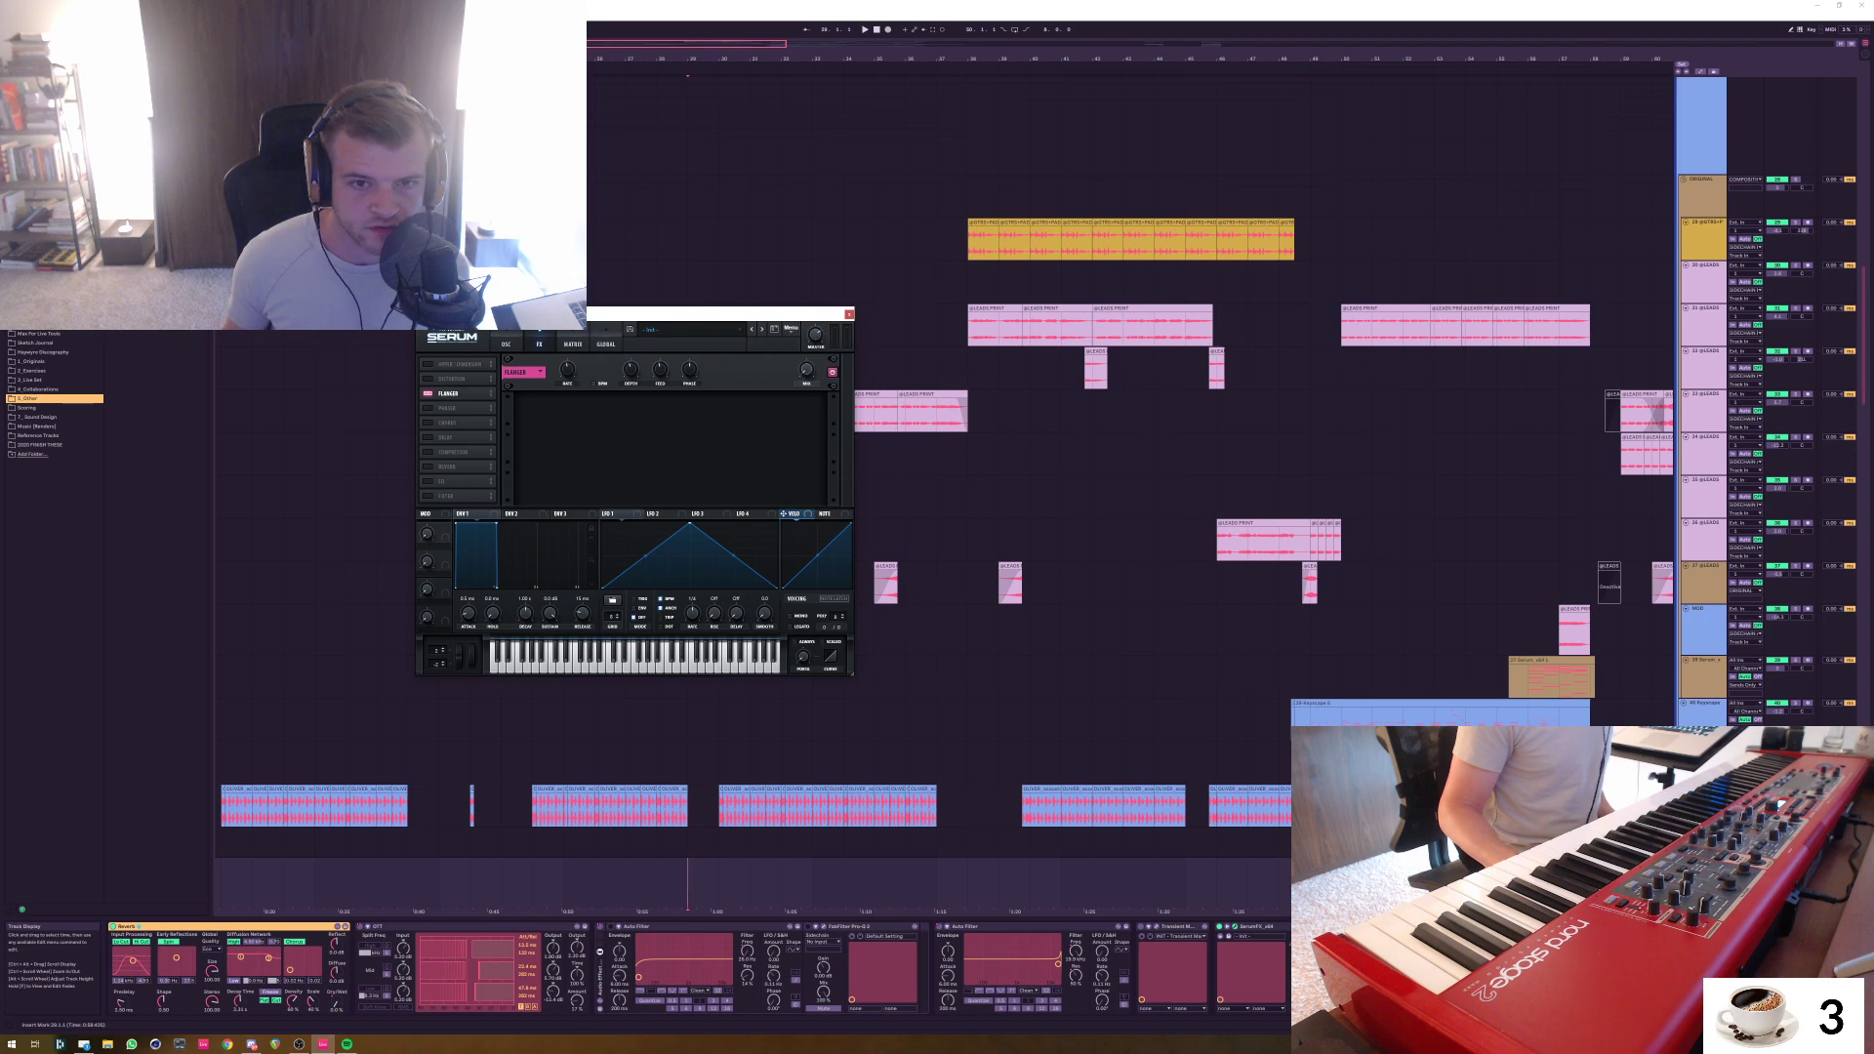
pyautogui.click(848, 314)
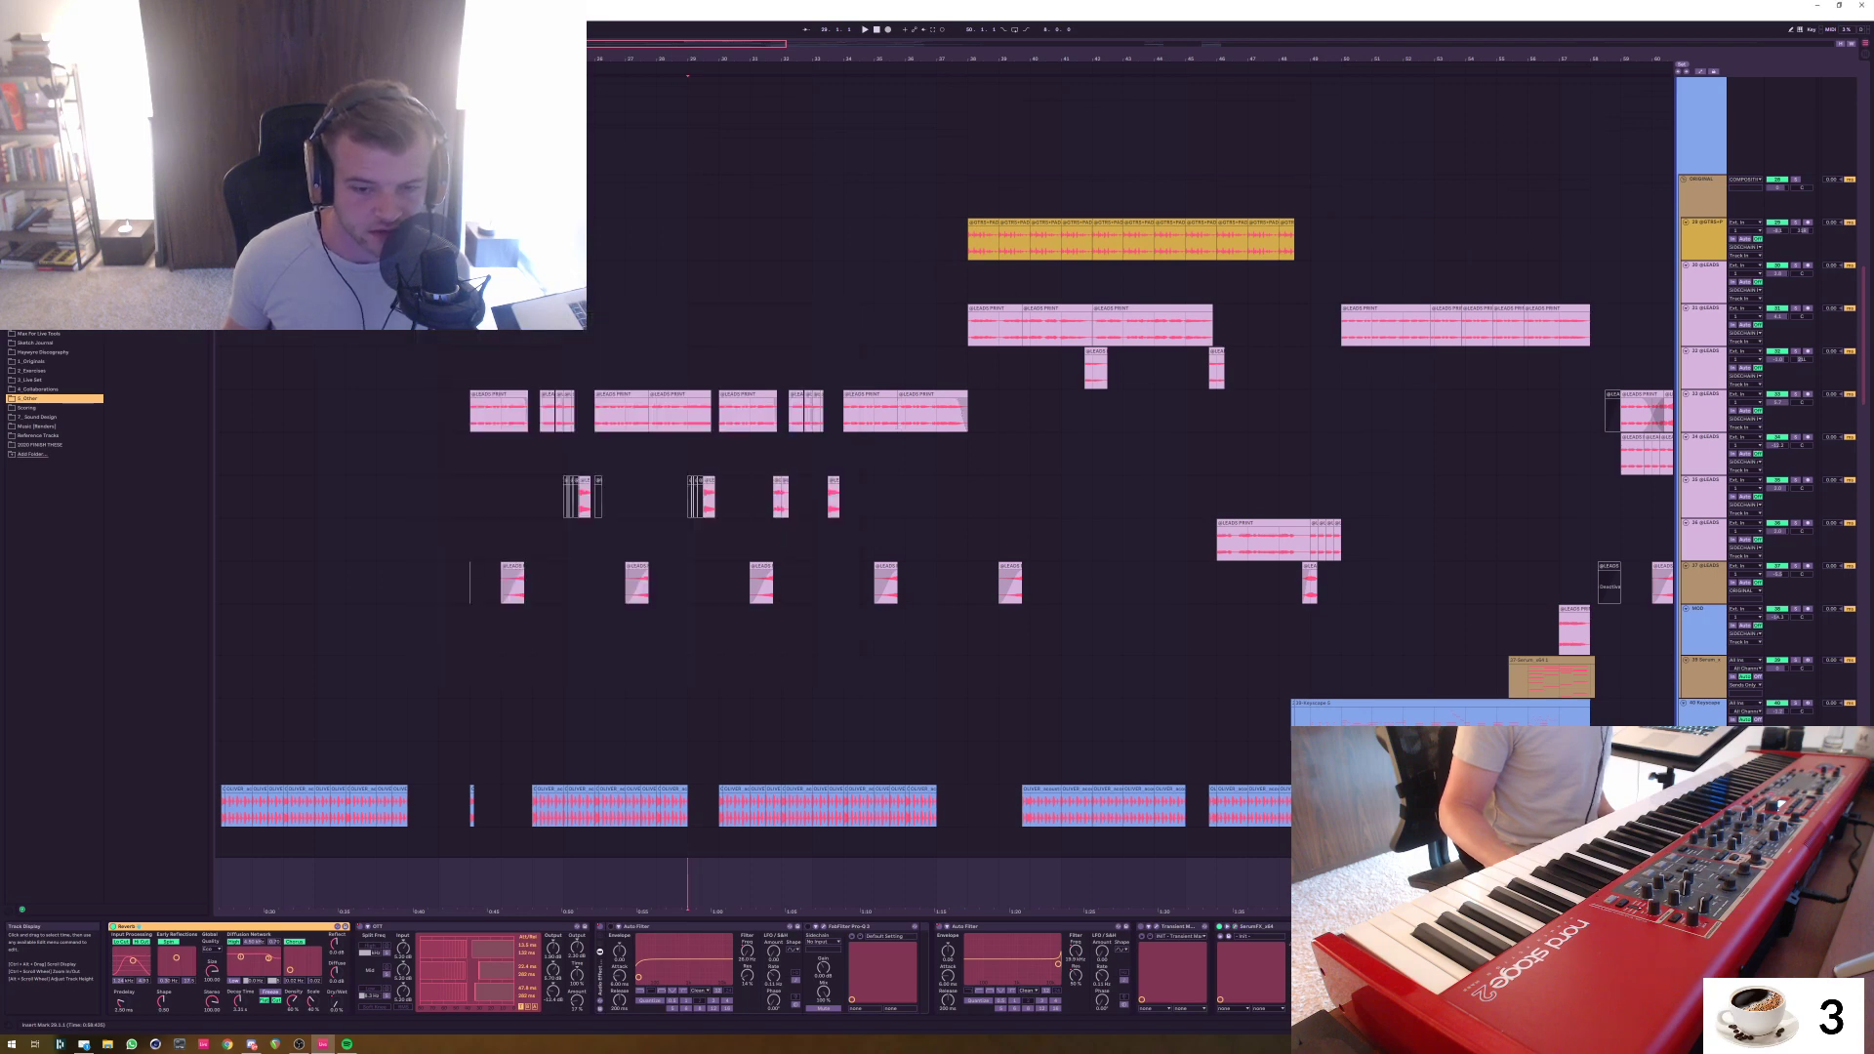
# Audition the passage at the second blue clip's end and the transition into the section with the yellow clips
pyautogui.moveTo(687, 884)
pyautogui.mouseDown()
pyautogui.moveTo(750, 884)
pyautogui.moveTo(718, 883)
pyautogui.mouseUp()
pyautogui.click(687, 883)
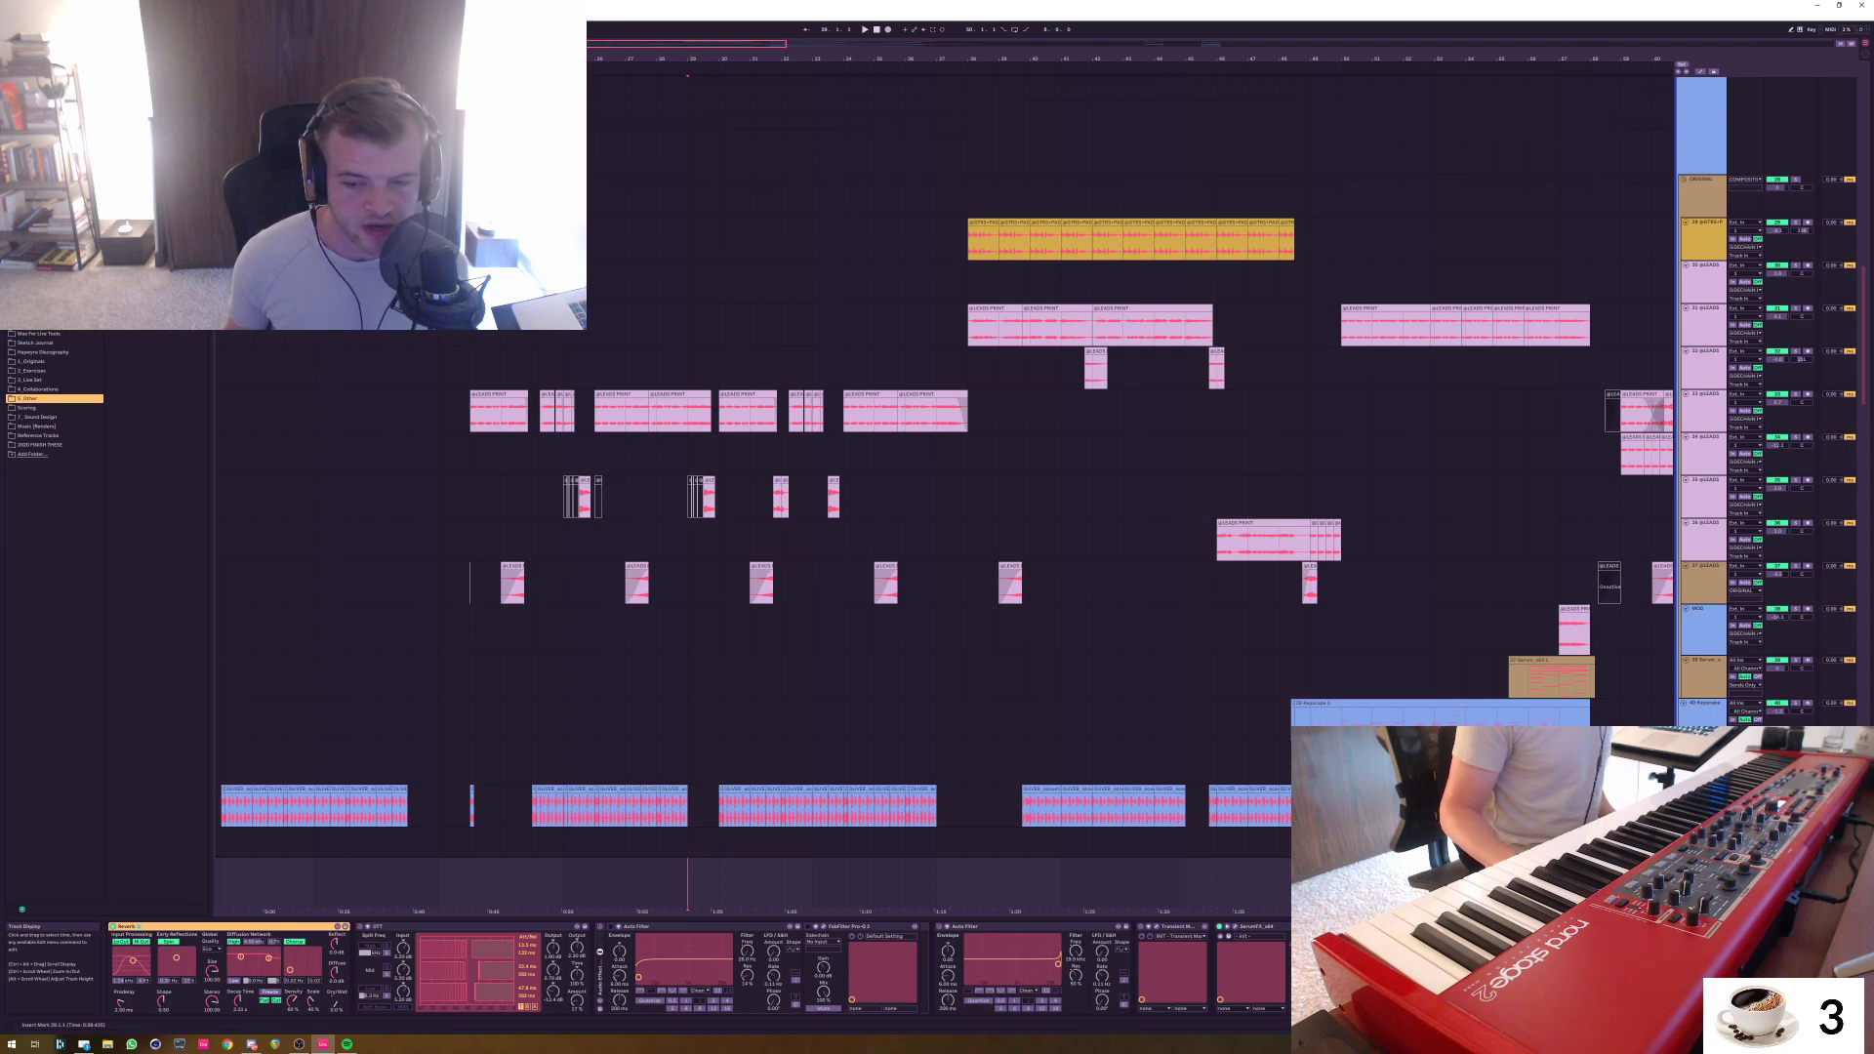
pyautogui.press('space')
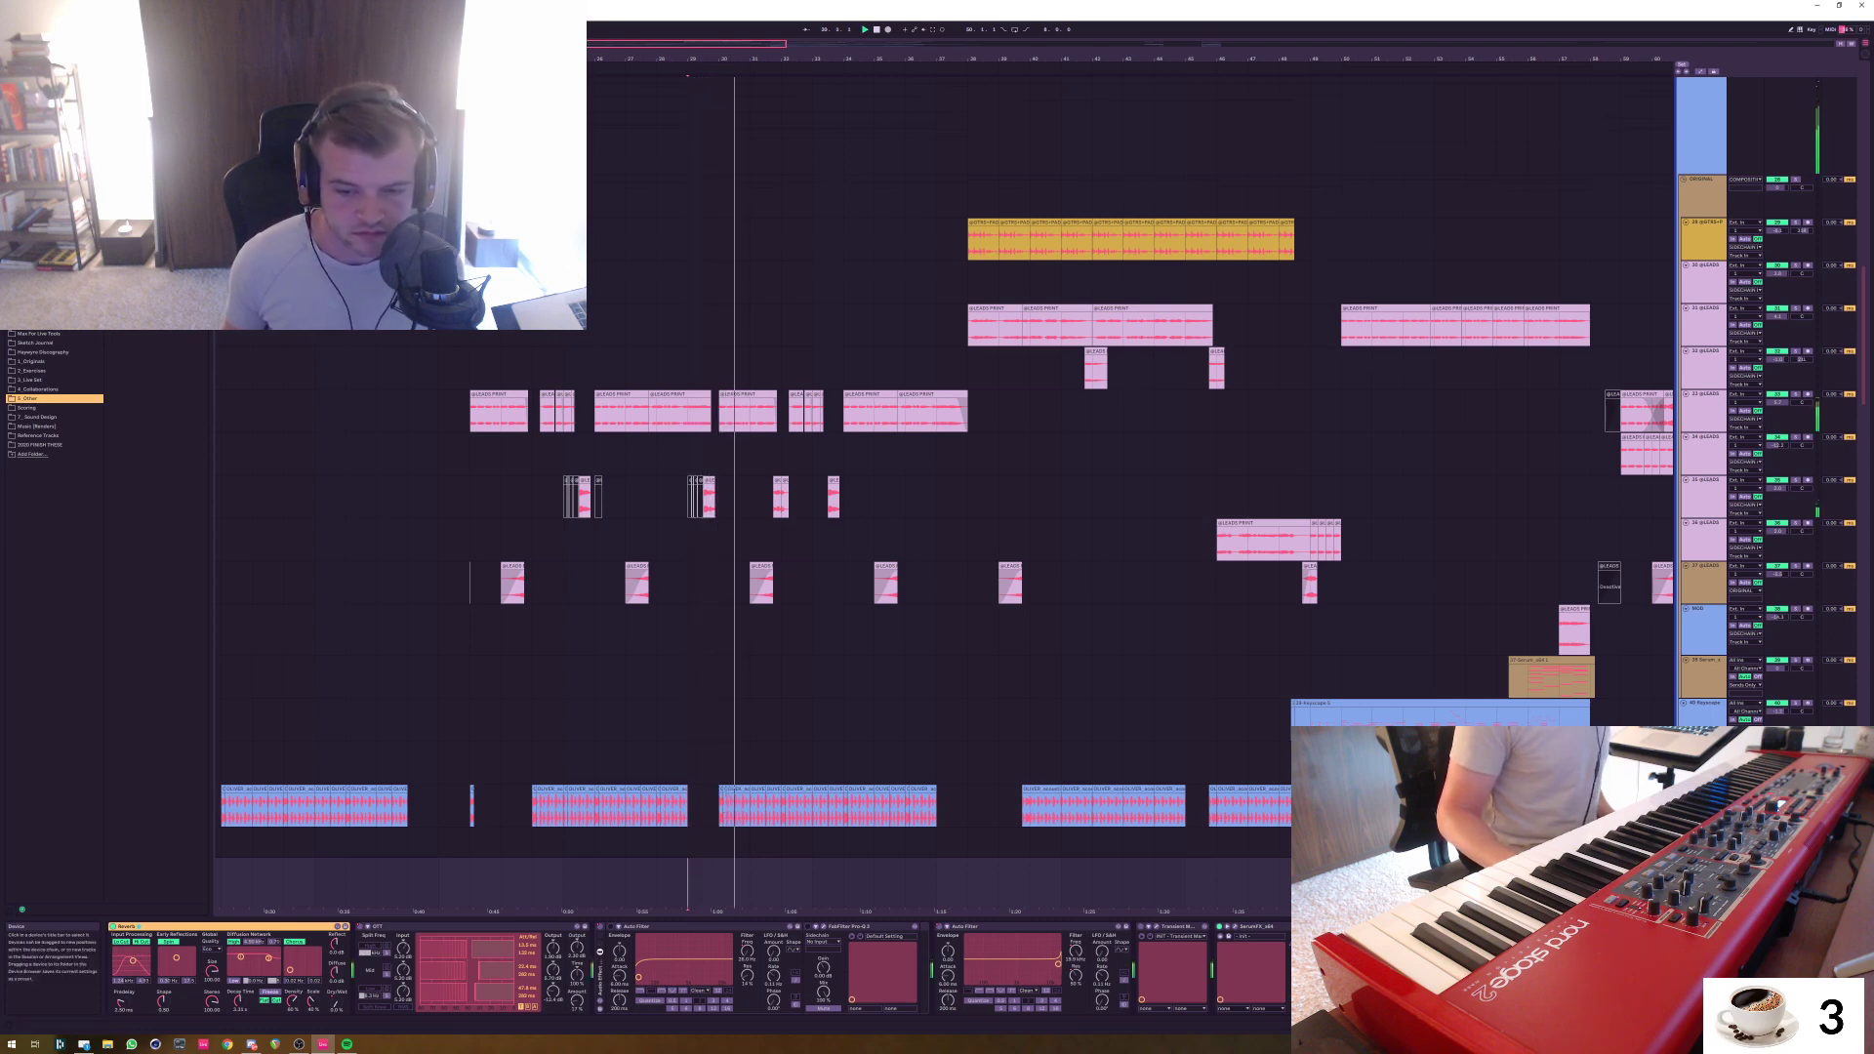
pyautogui.click(967, 883)
pyautogui.press('space')
pyautogui.press('space')
pyautogui.click(937, 883)
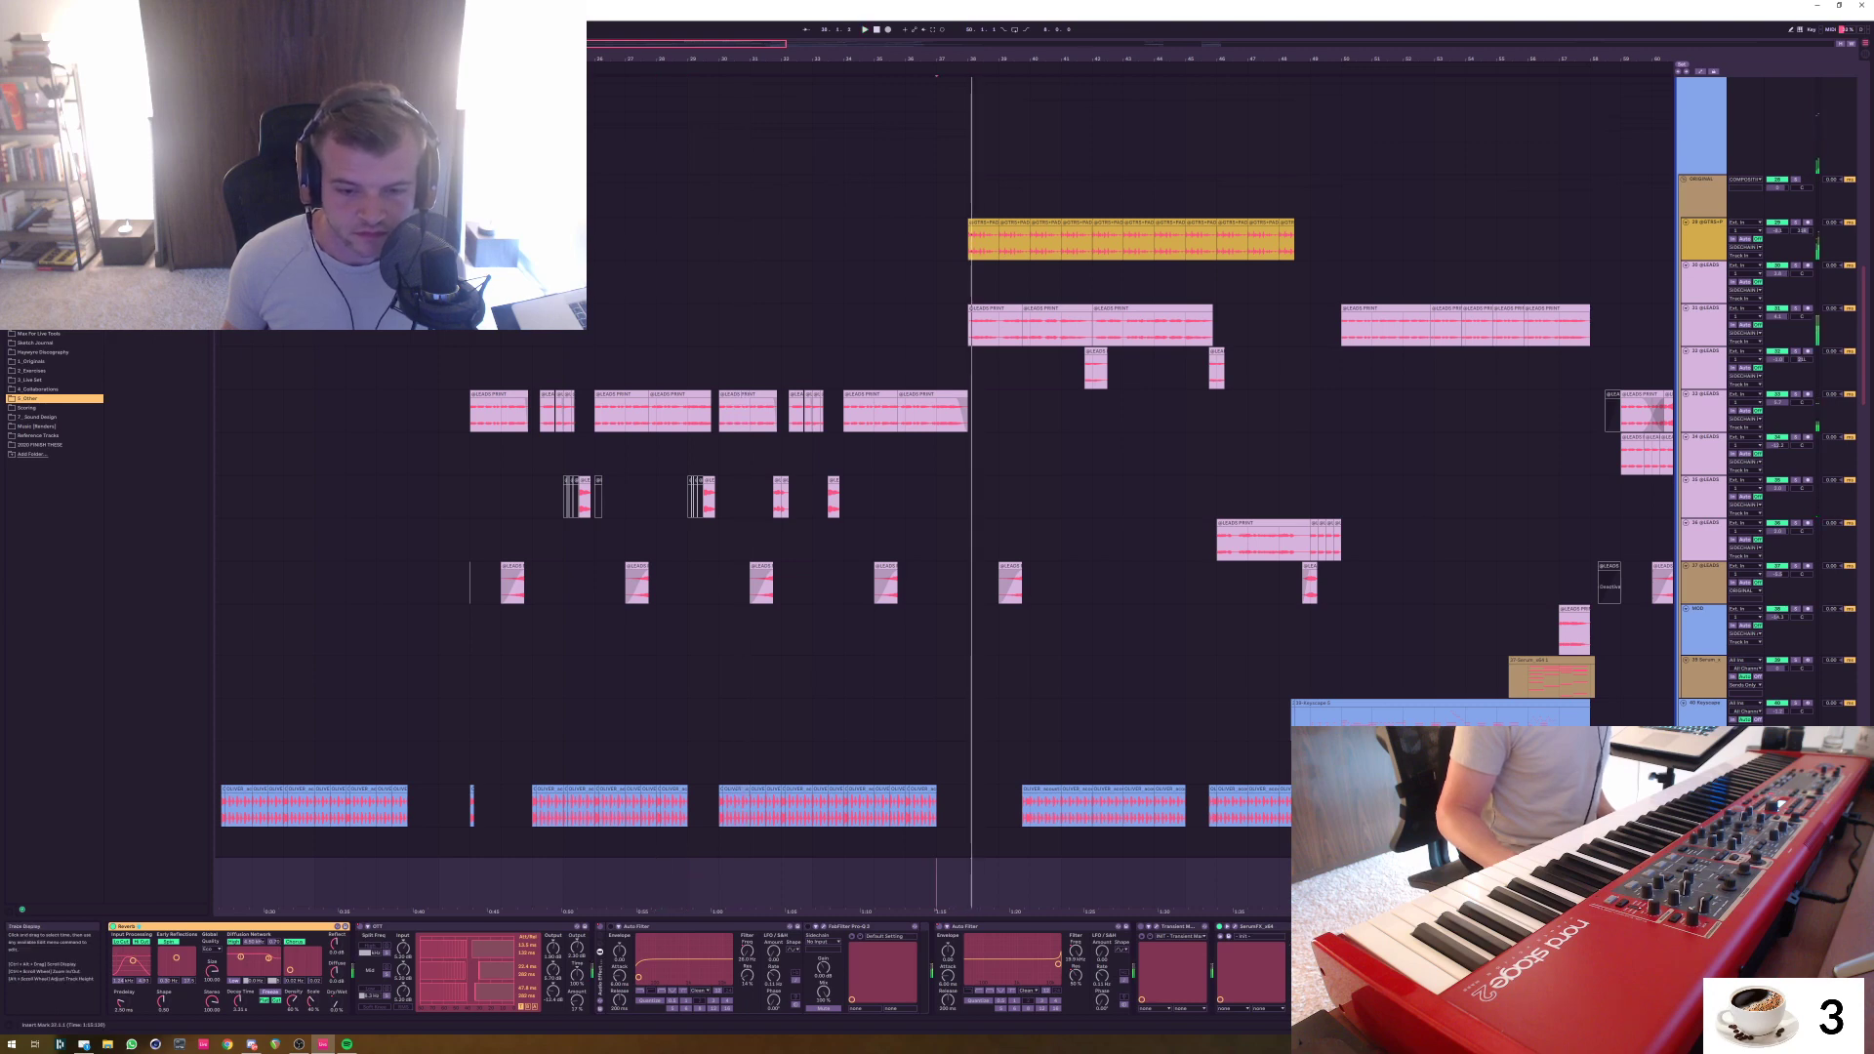
pyautogui.press('space')
pyautogui.press('space')
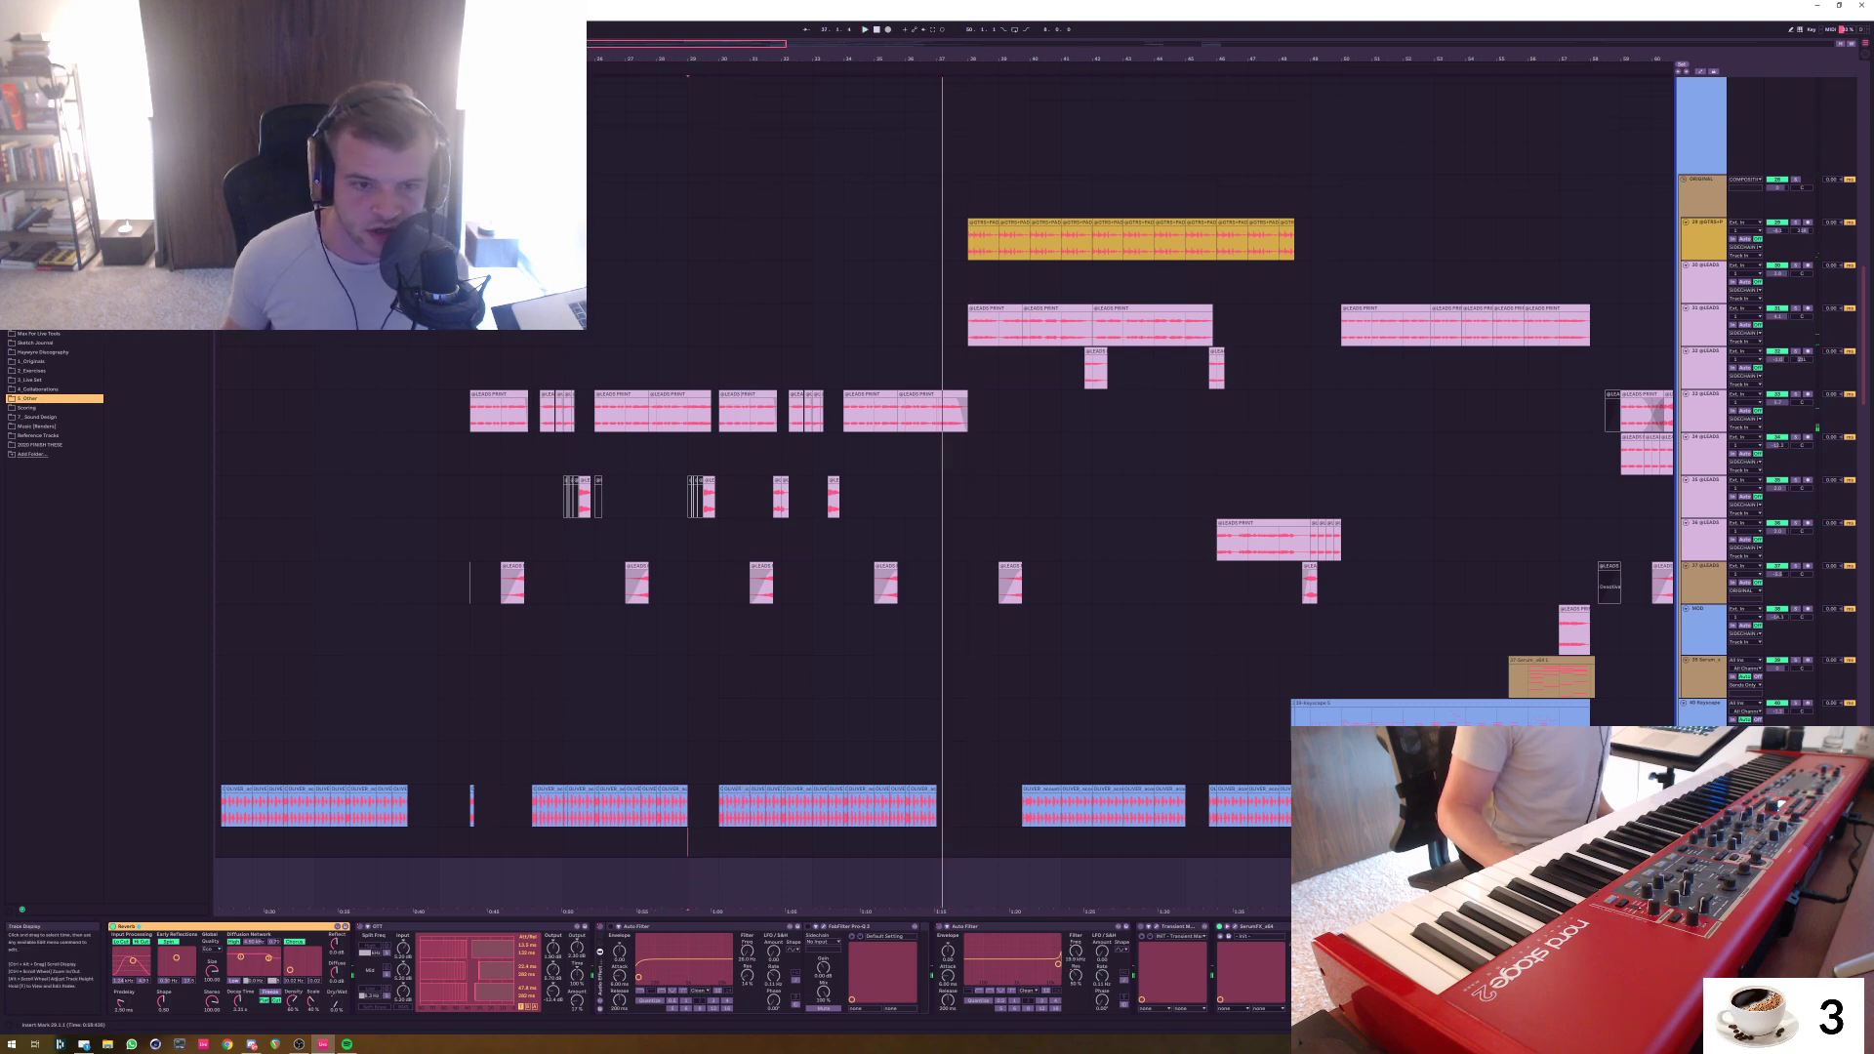
# Return to the end of the second blue clip and show the device chain of the pink track playing there
pyautogui.press('space')
pyautogui.click(687, 841)
pyautogui.click(687, 418)
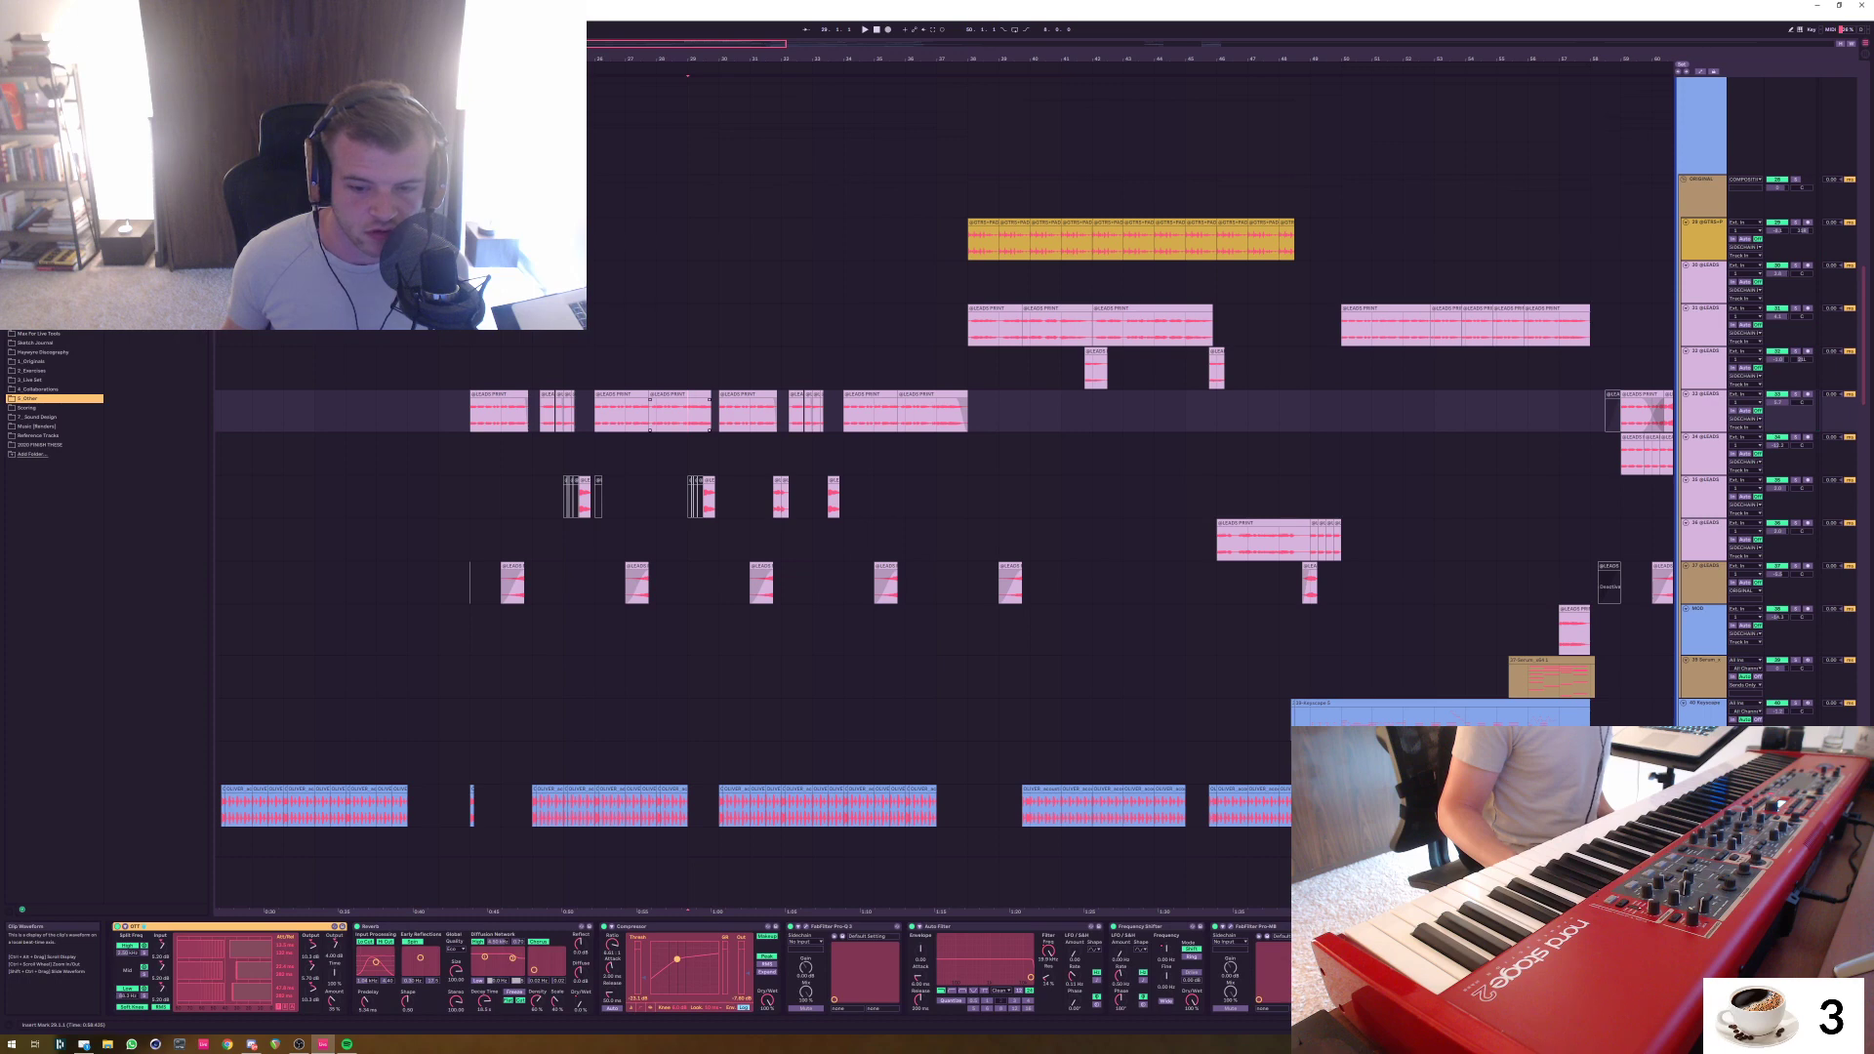
# Show the automation of the reverb return track below the arrangement and examine its two ramps
pyautogui.click(687, 805)
pyautogui.click(687, 882)
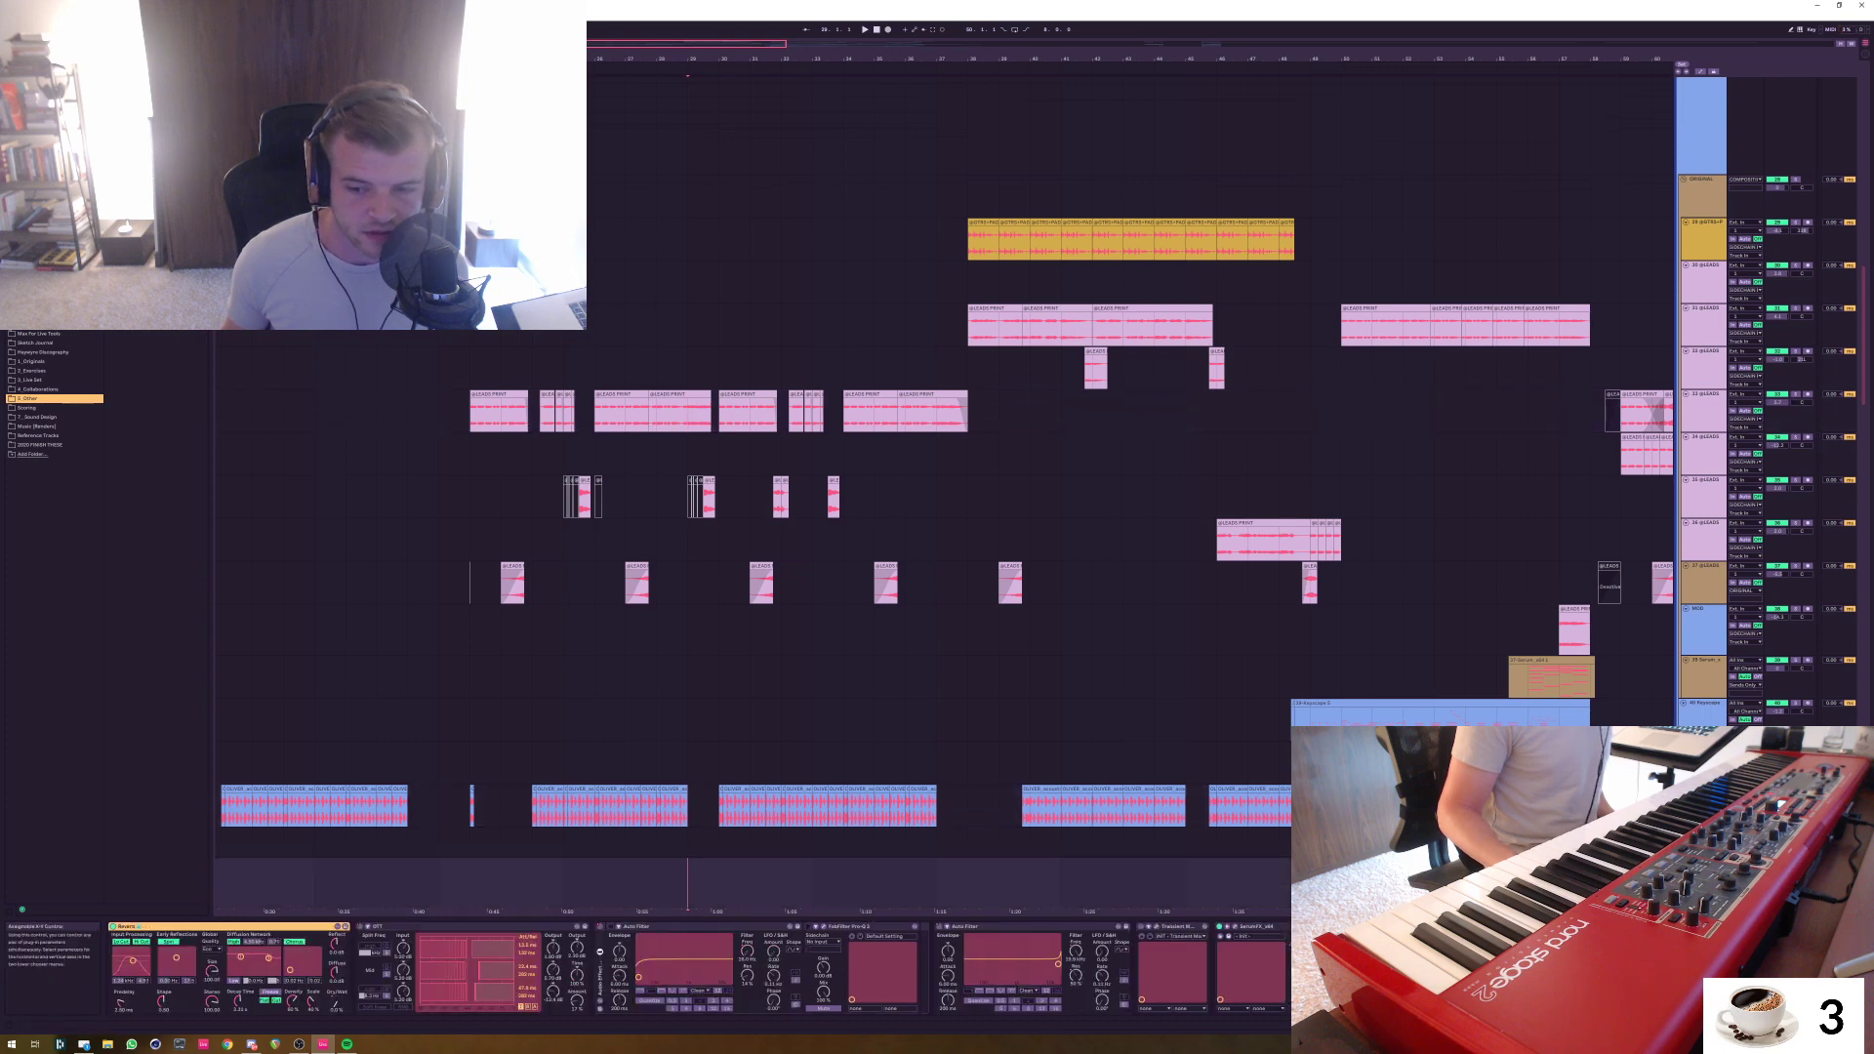
pyautogui.press('a')
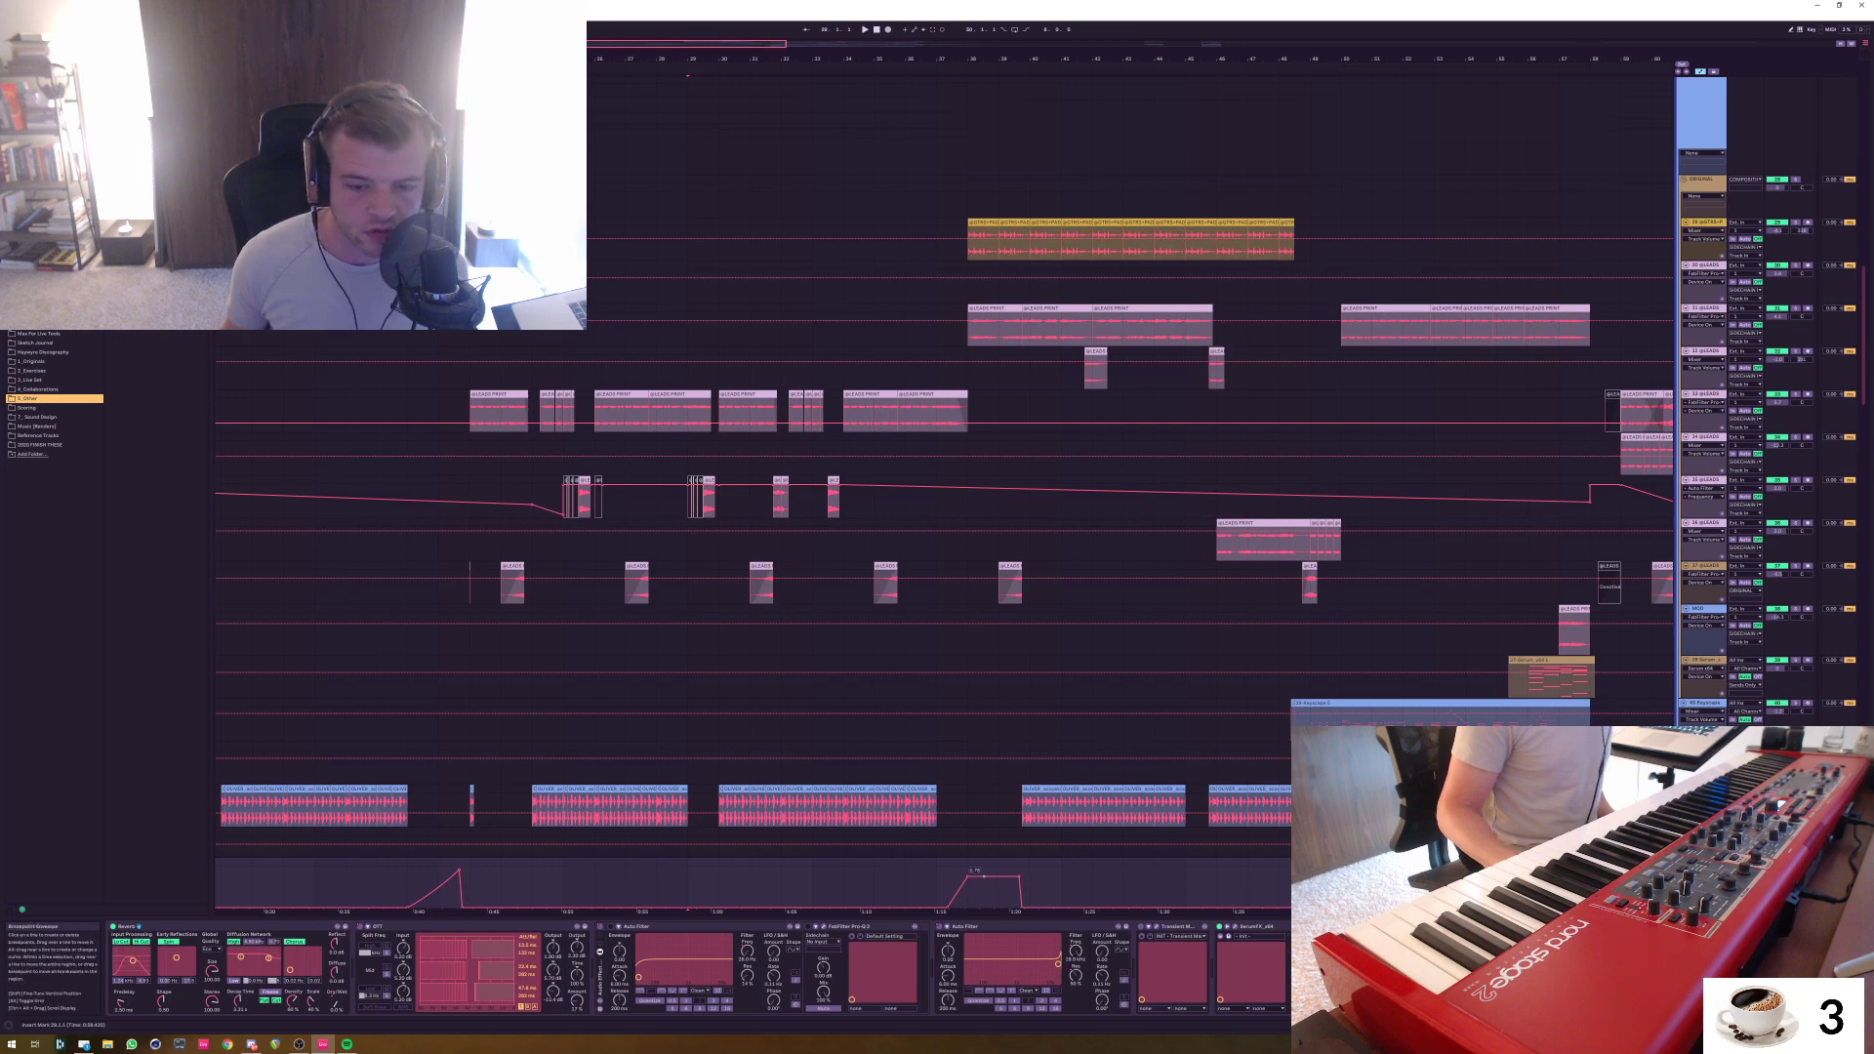
pyautogui.click(439, 883)
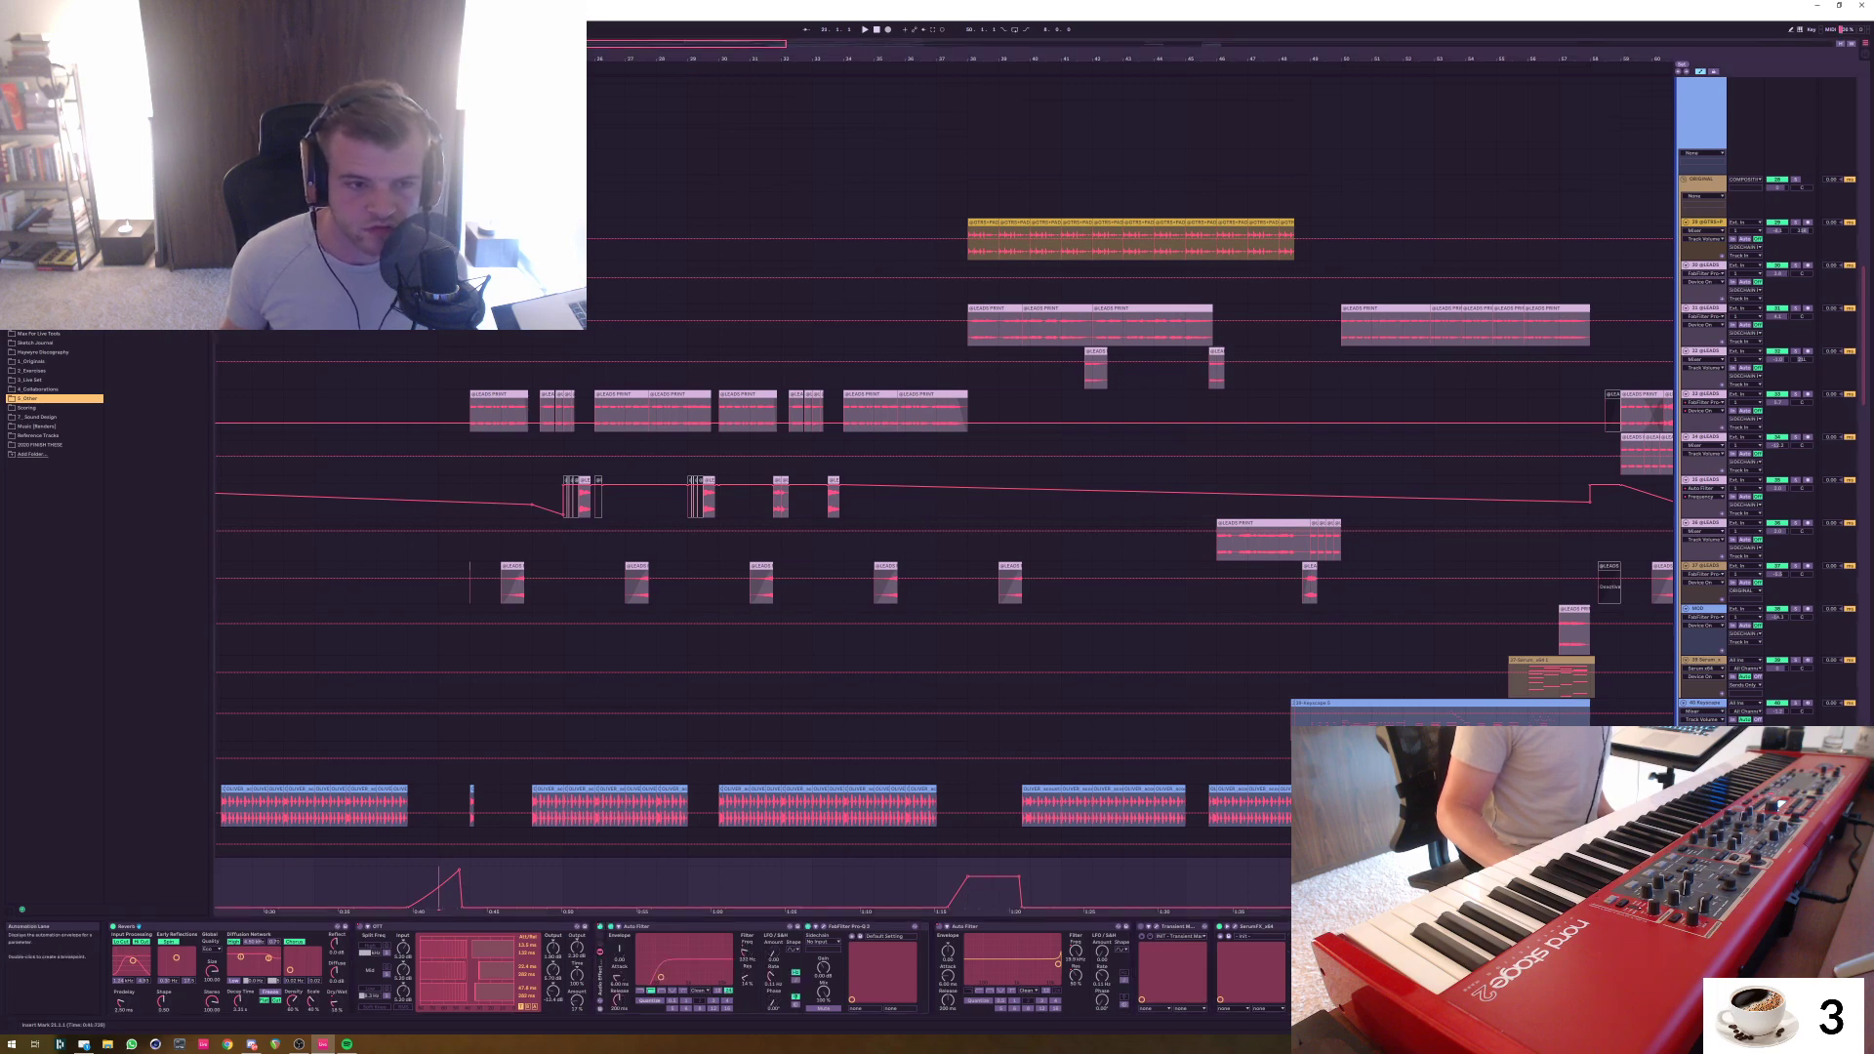
pyautogui.click(936, 884)
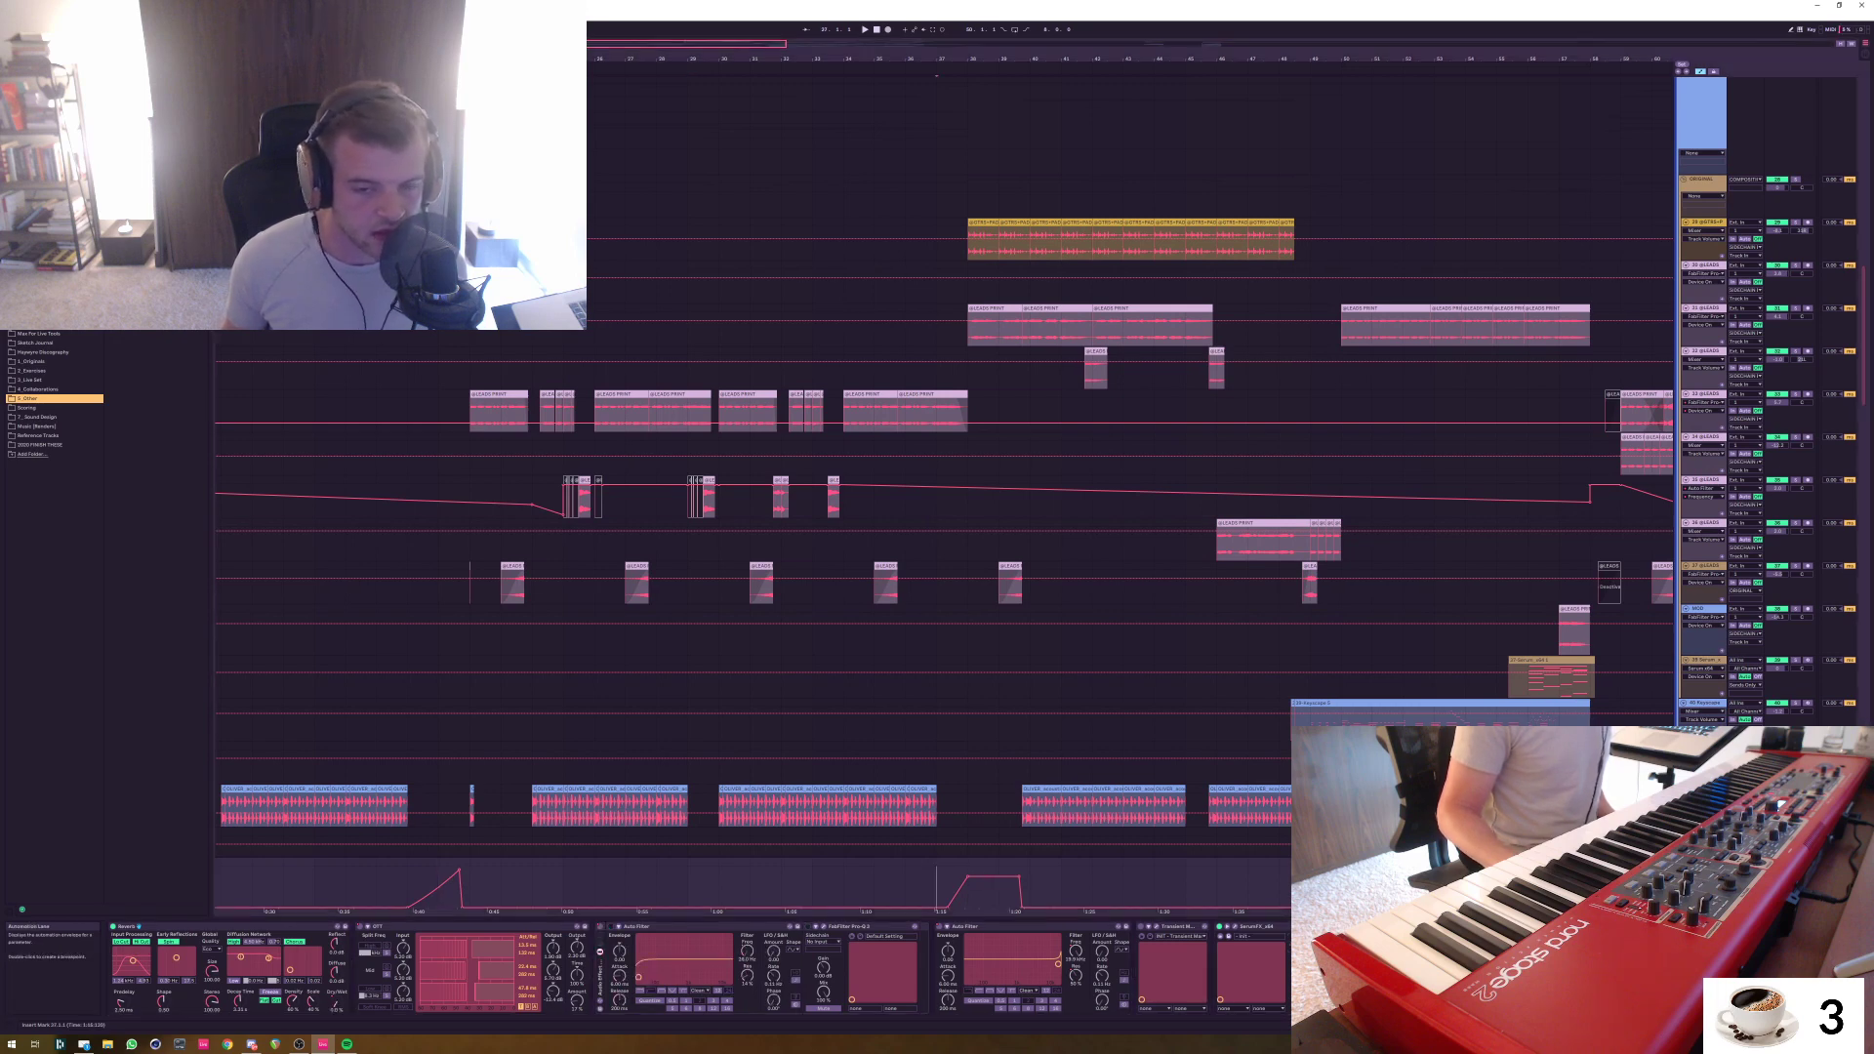
# Play the four-bar span around the reverb return's second automation ramp and hide the automation lanes again
pyautogui.moveTo(936, 883); pyautogui.dragTo(1061, 883)
pyautogui.press('space')
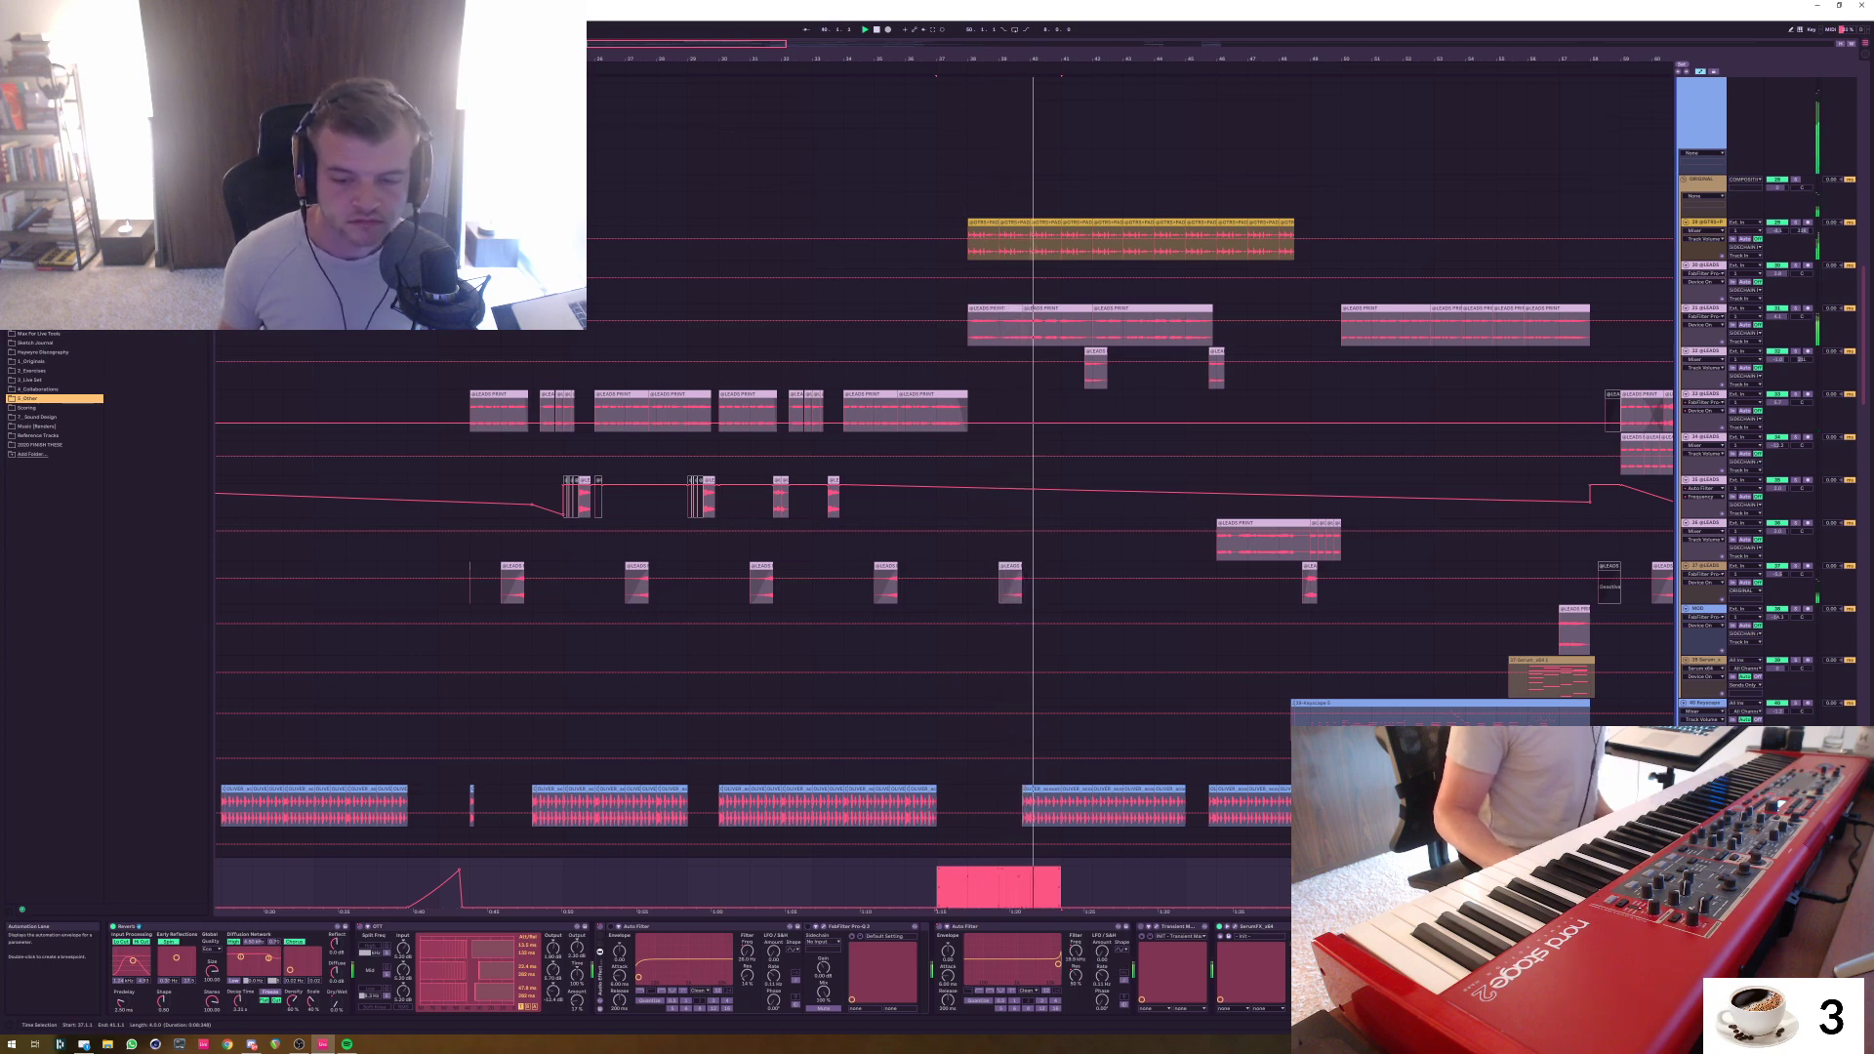
pyautogui.press('a')
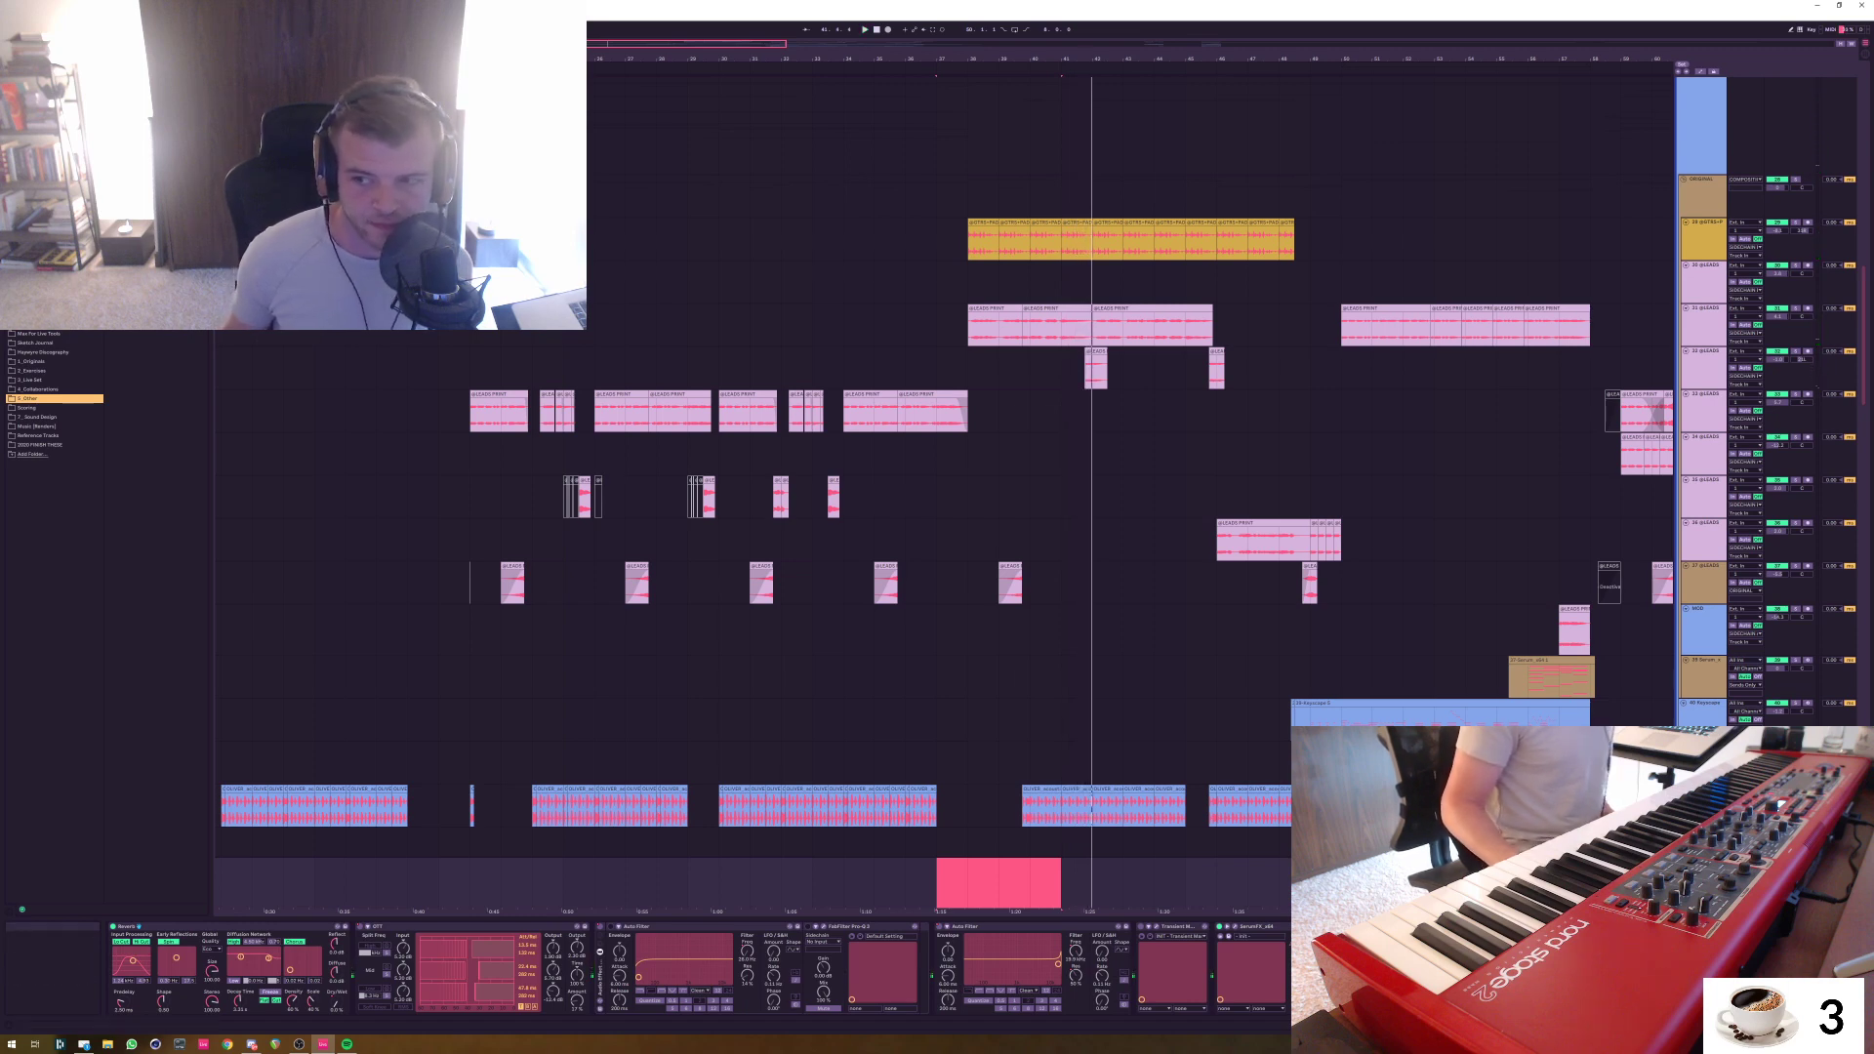
# Solo the track with the short blue clip beneath the grey and blue Serum clips and audition that clip
pyautogui.scroll(-10, 937, 400)
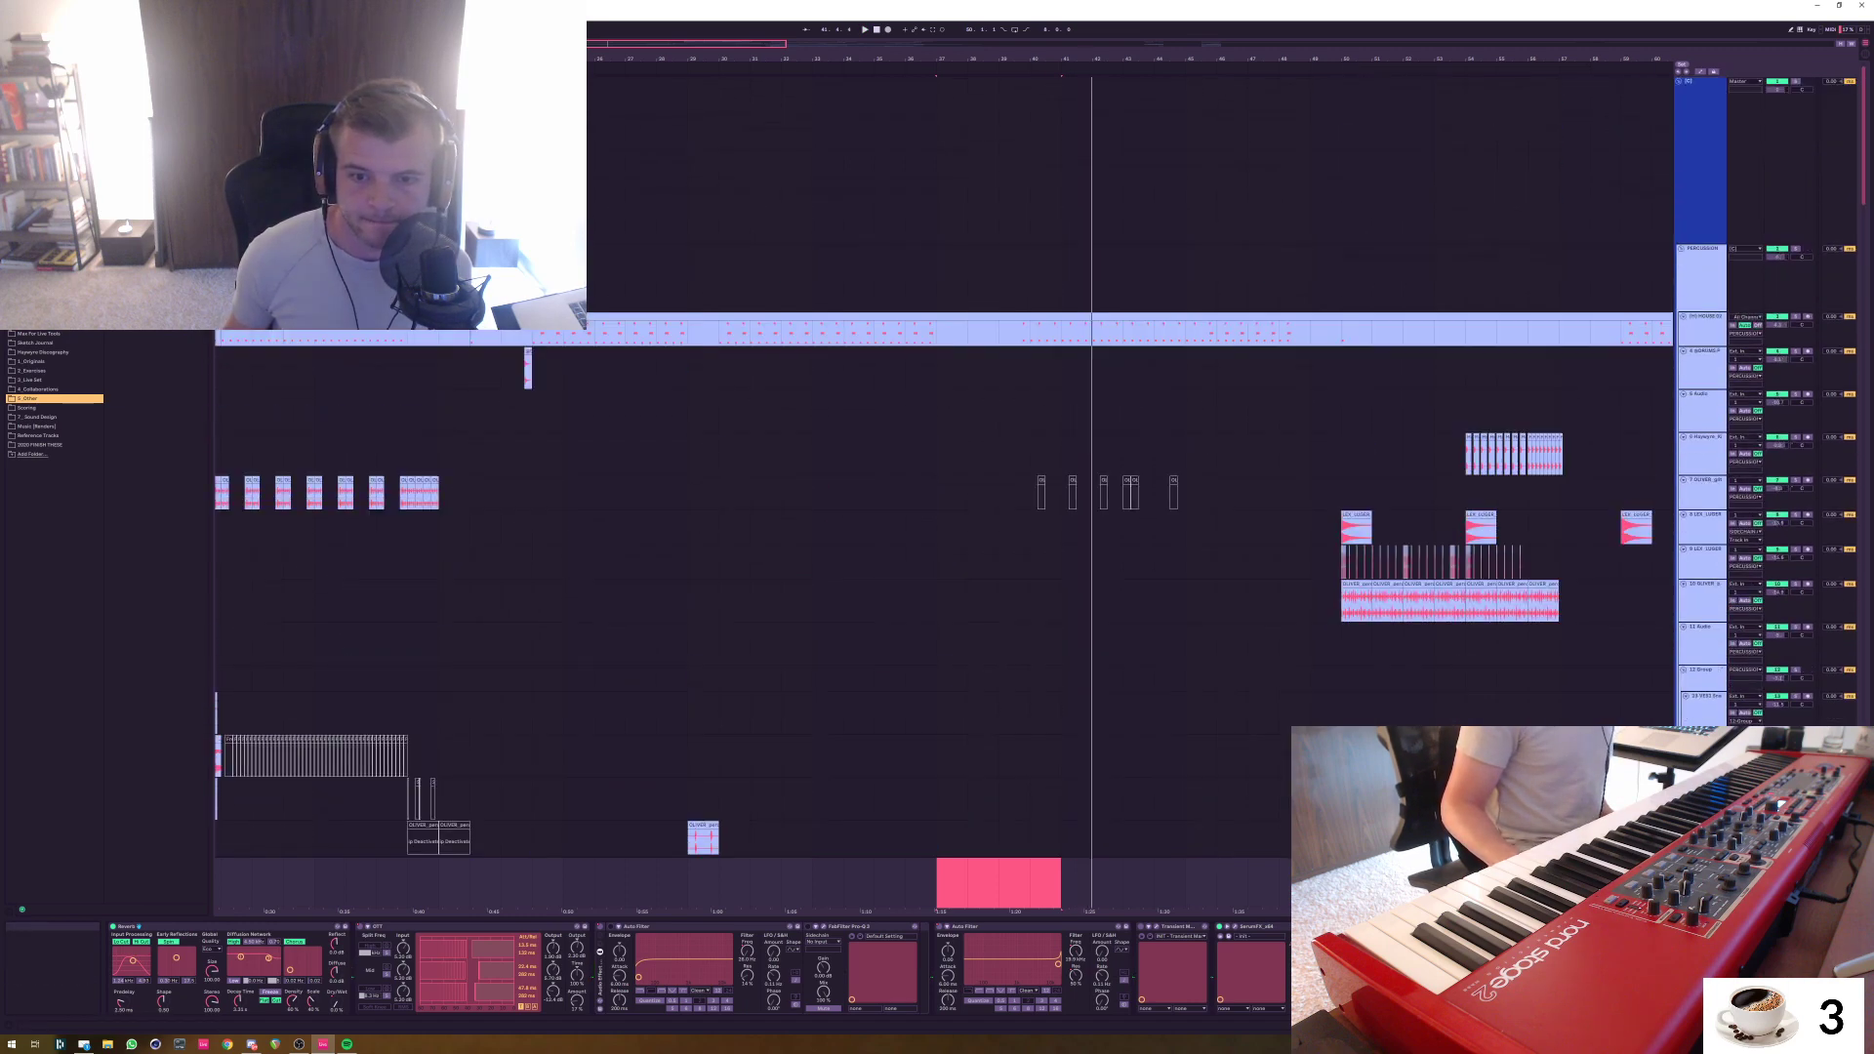
pyautogui.scroll(-10, 937, 400)
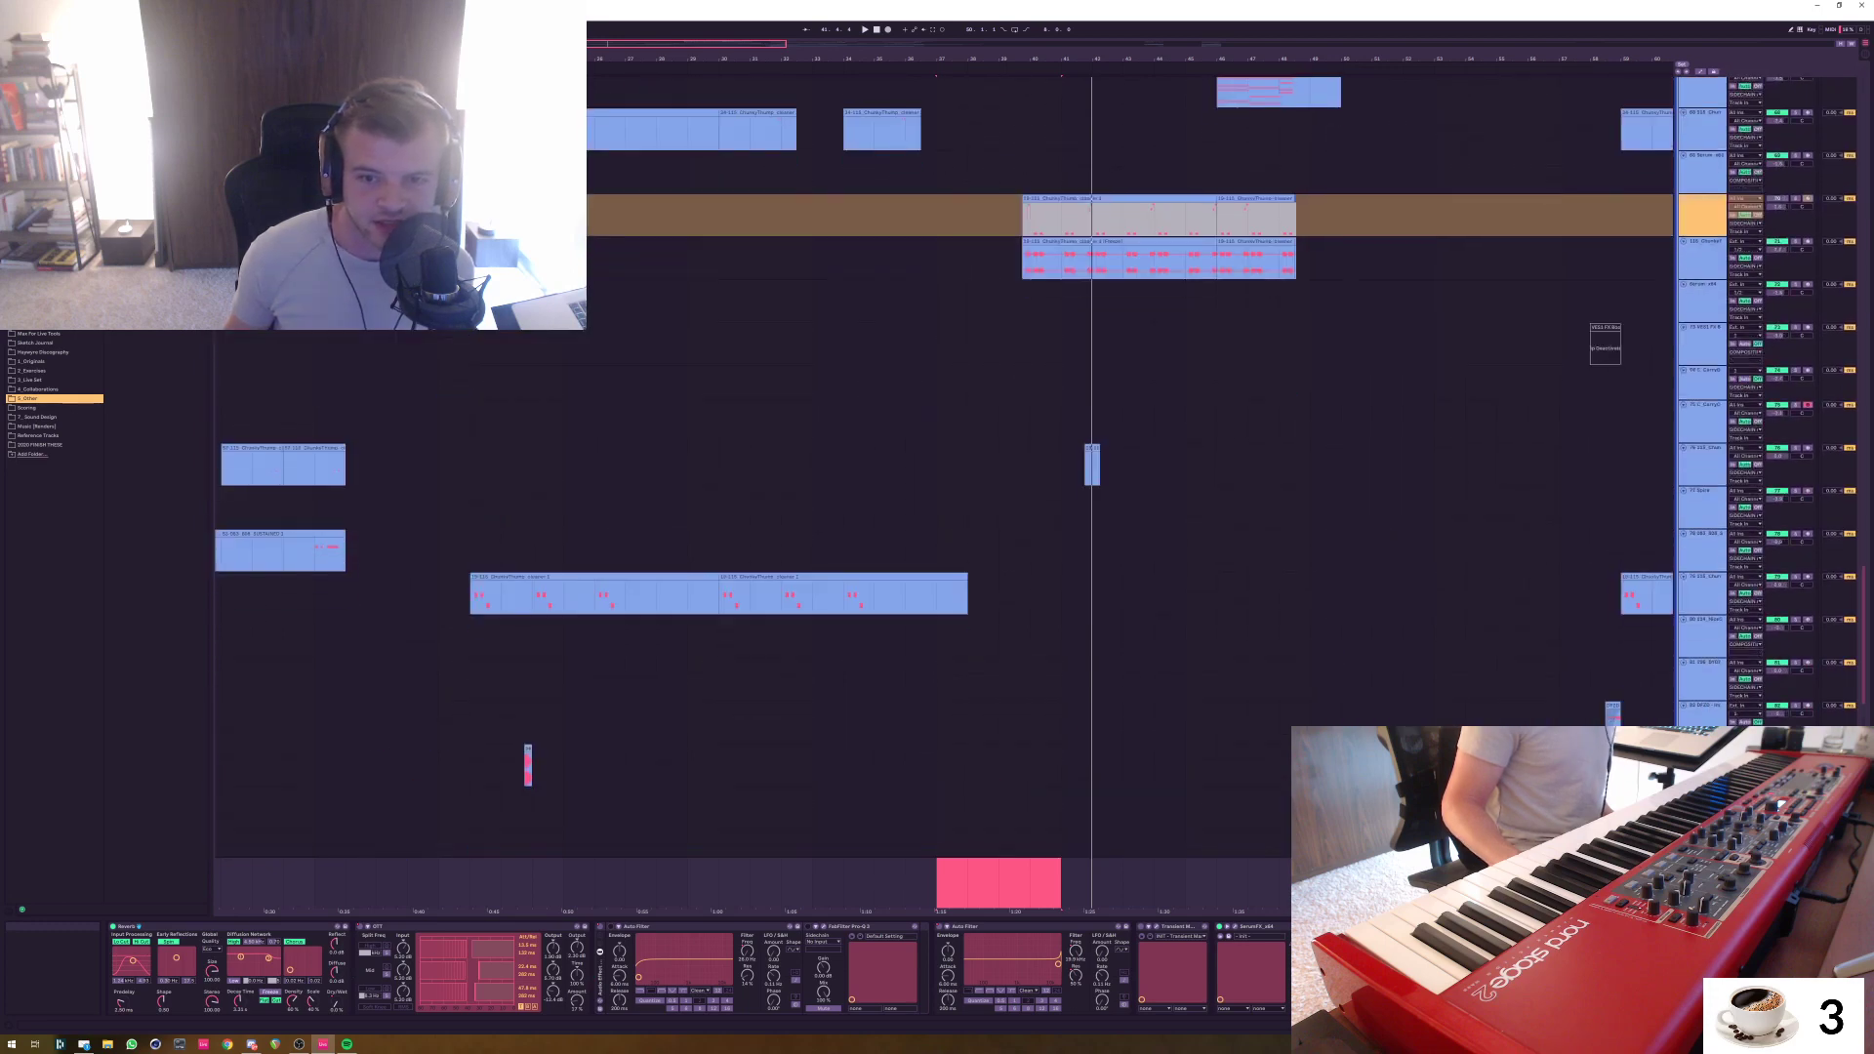
pyautogui.click(1084, 465)
pyautogui.press('space')
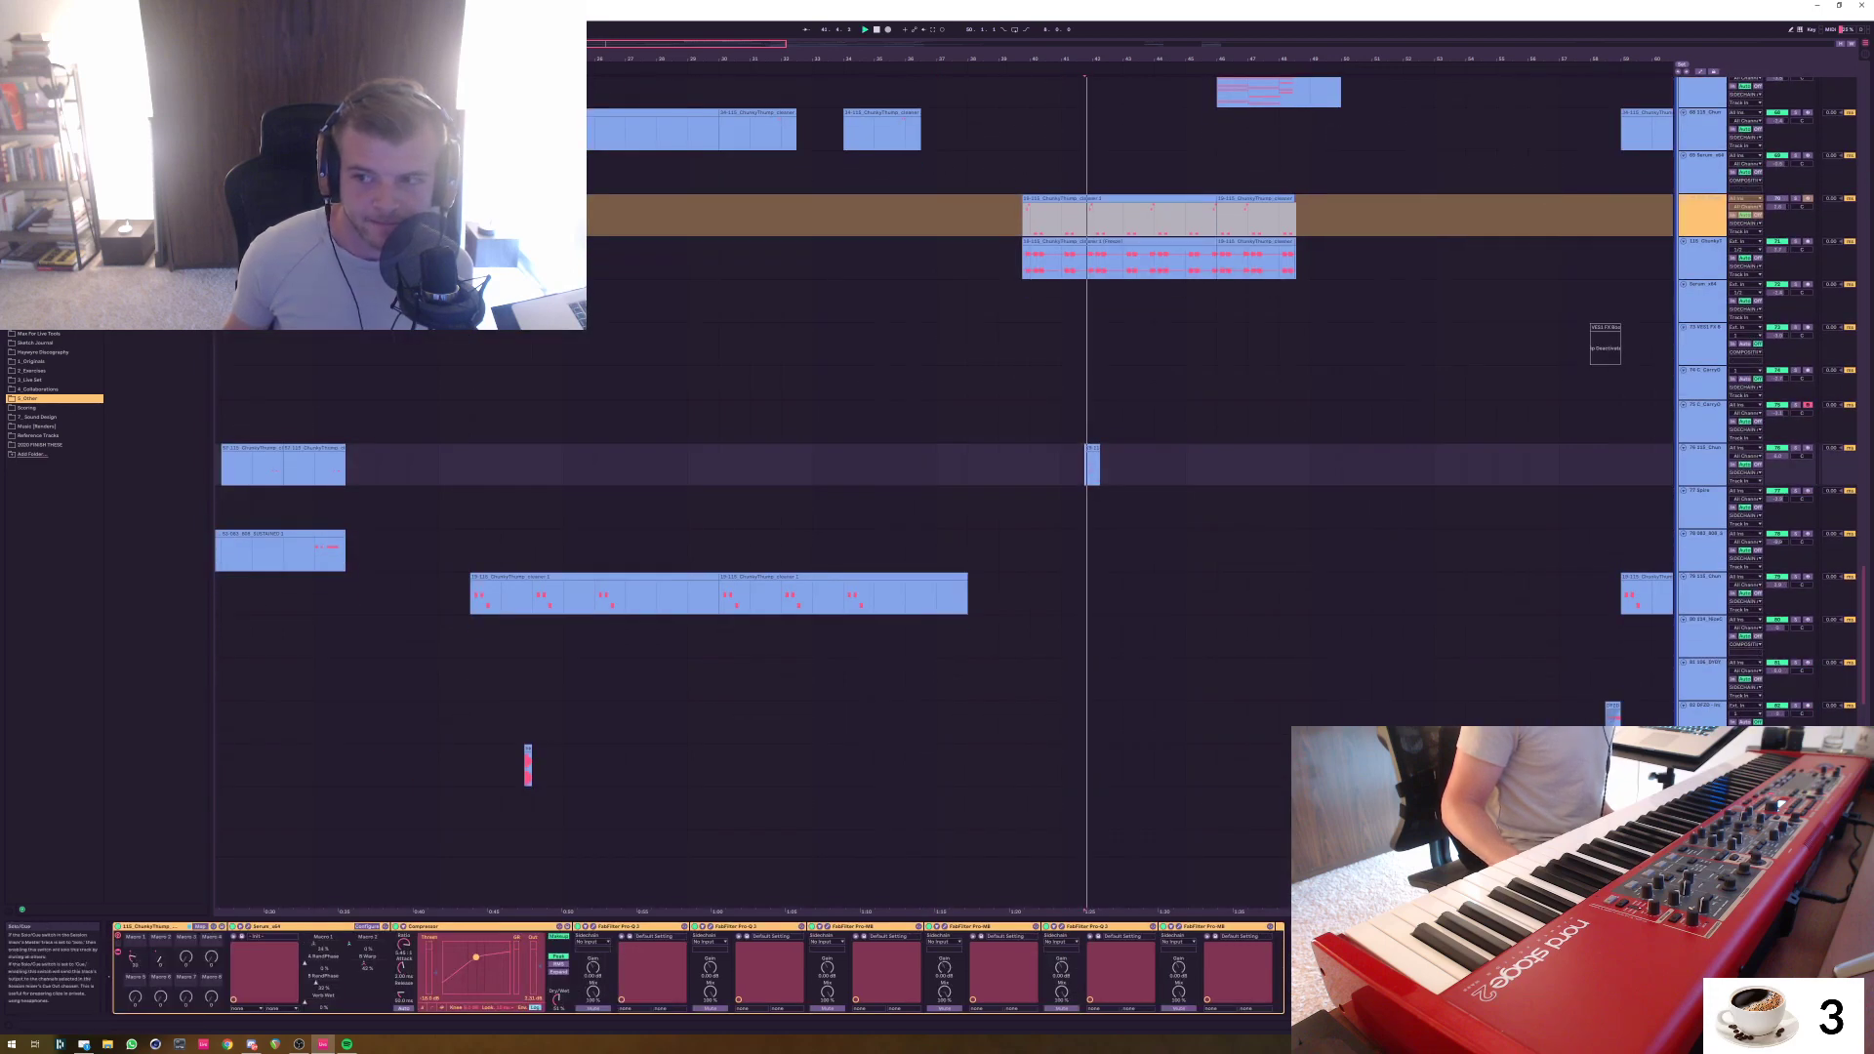
pyautogui.click(1794, 447)
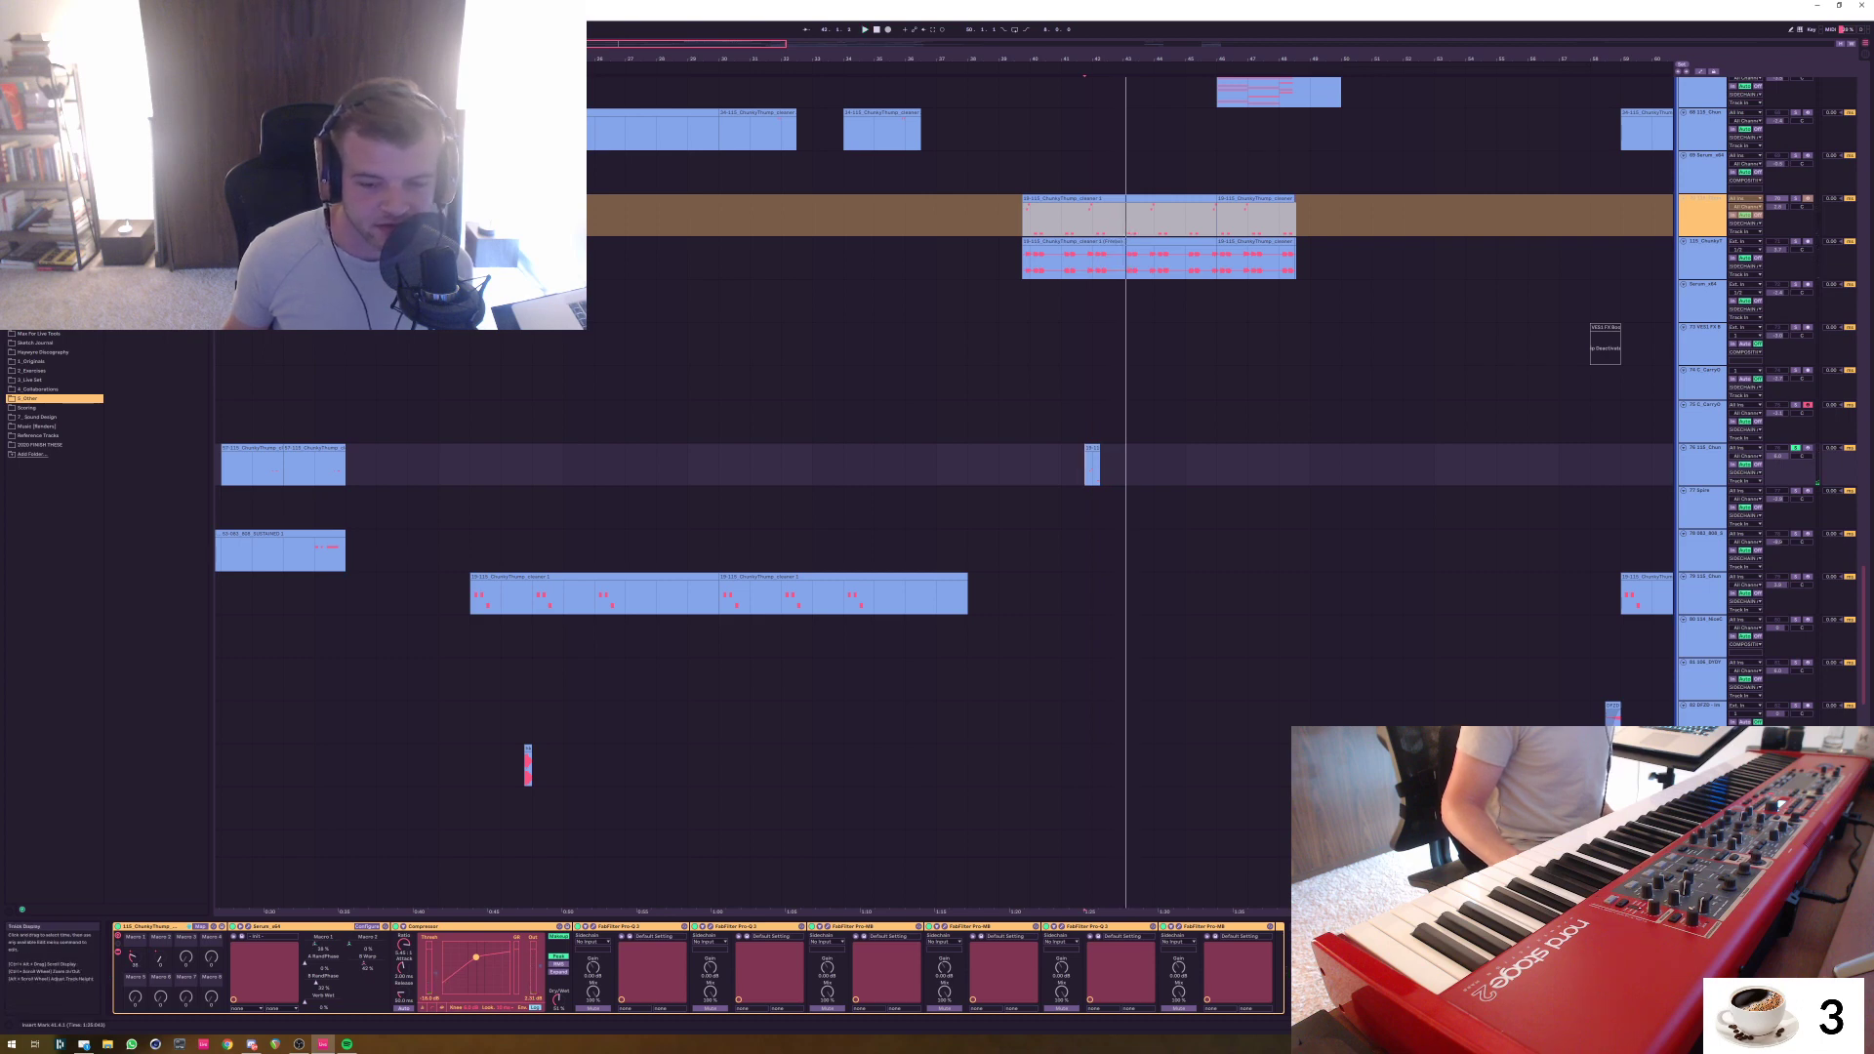
pyautogui.press('space')
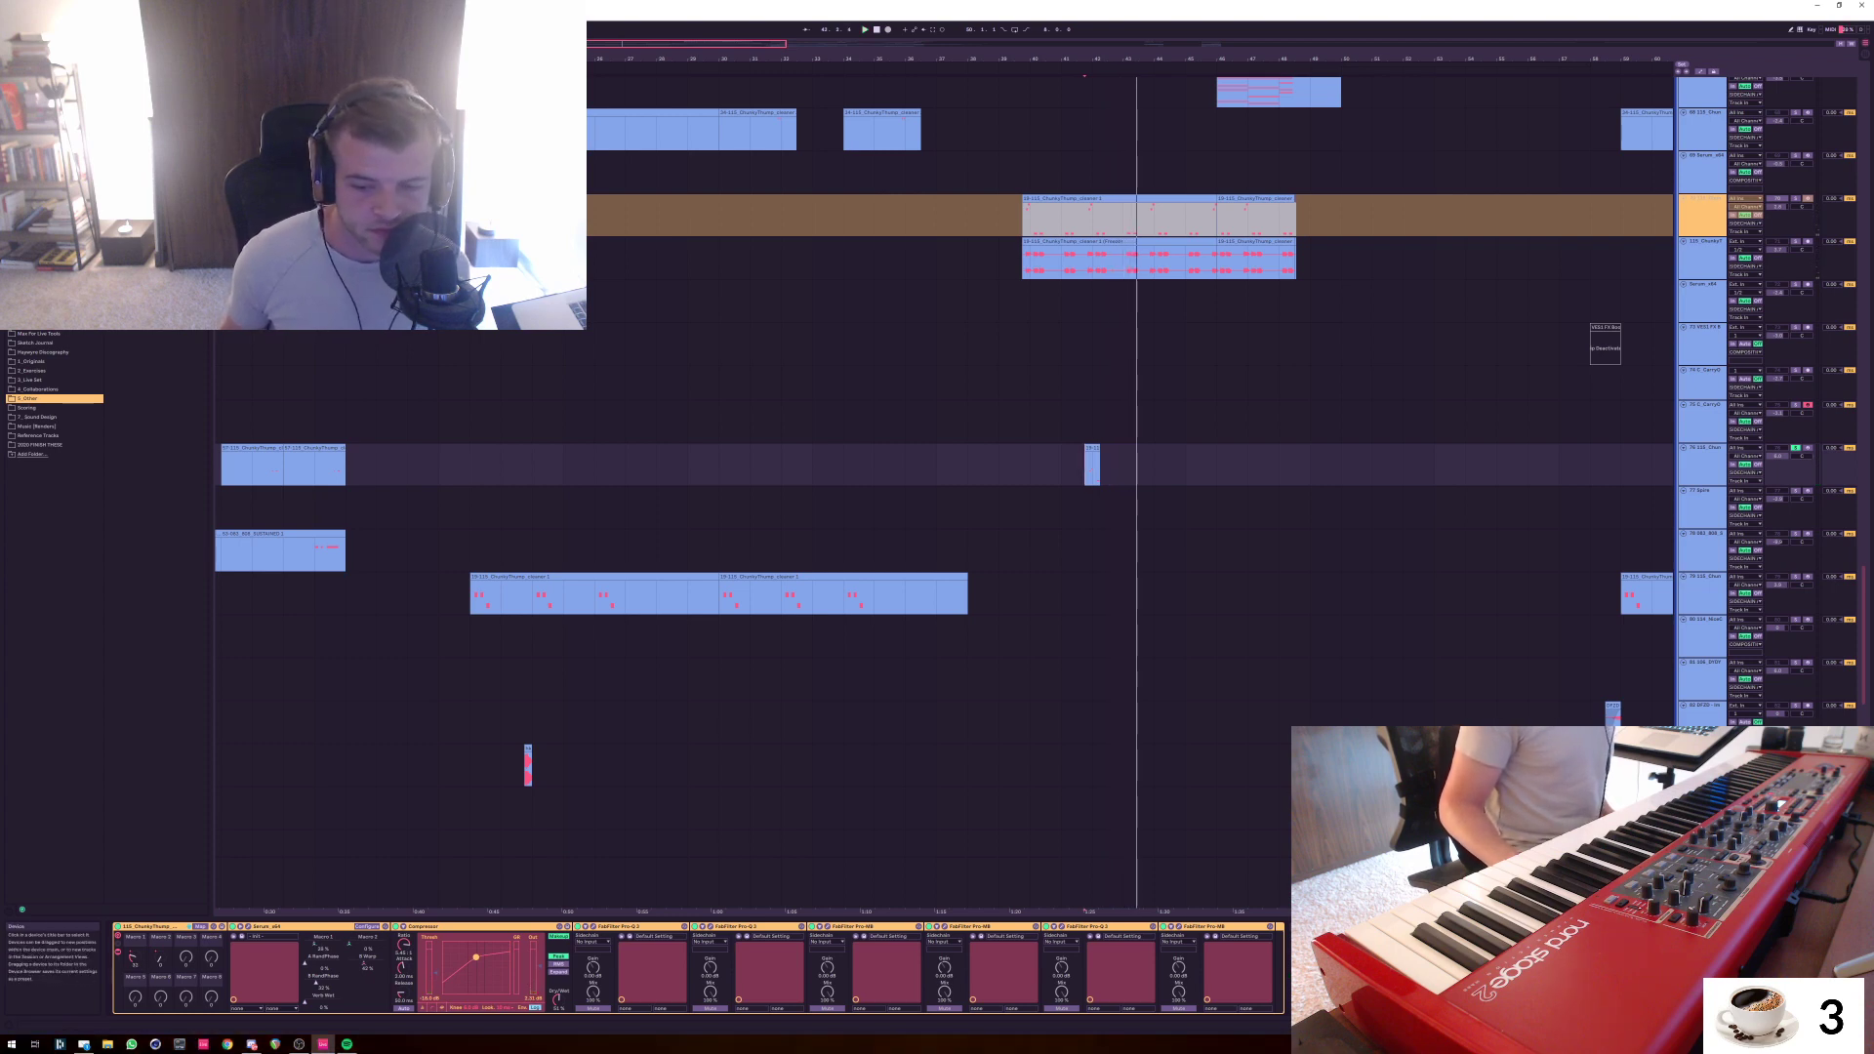
# Examine the soloed track's Serum patch and hide the plugin window
pyautogui.click(248, 926)
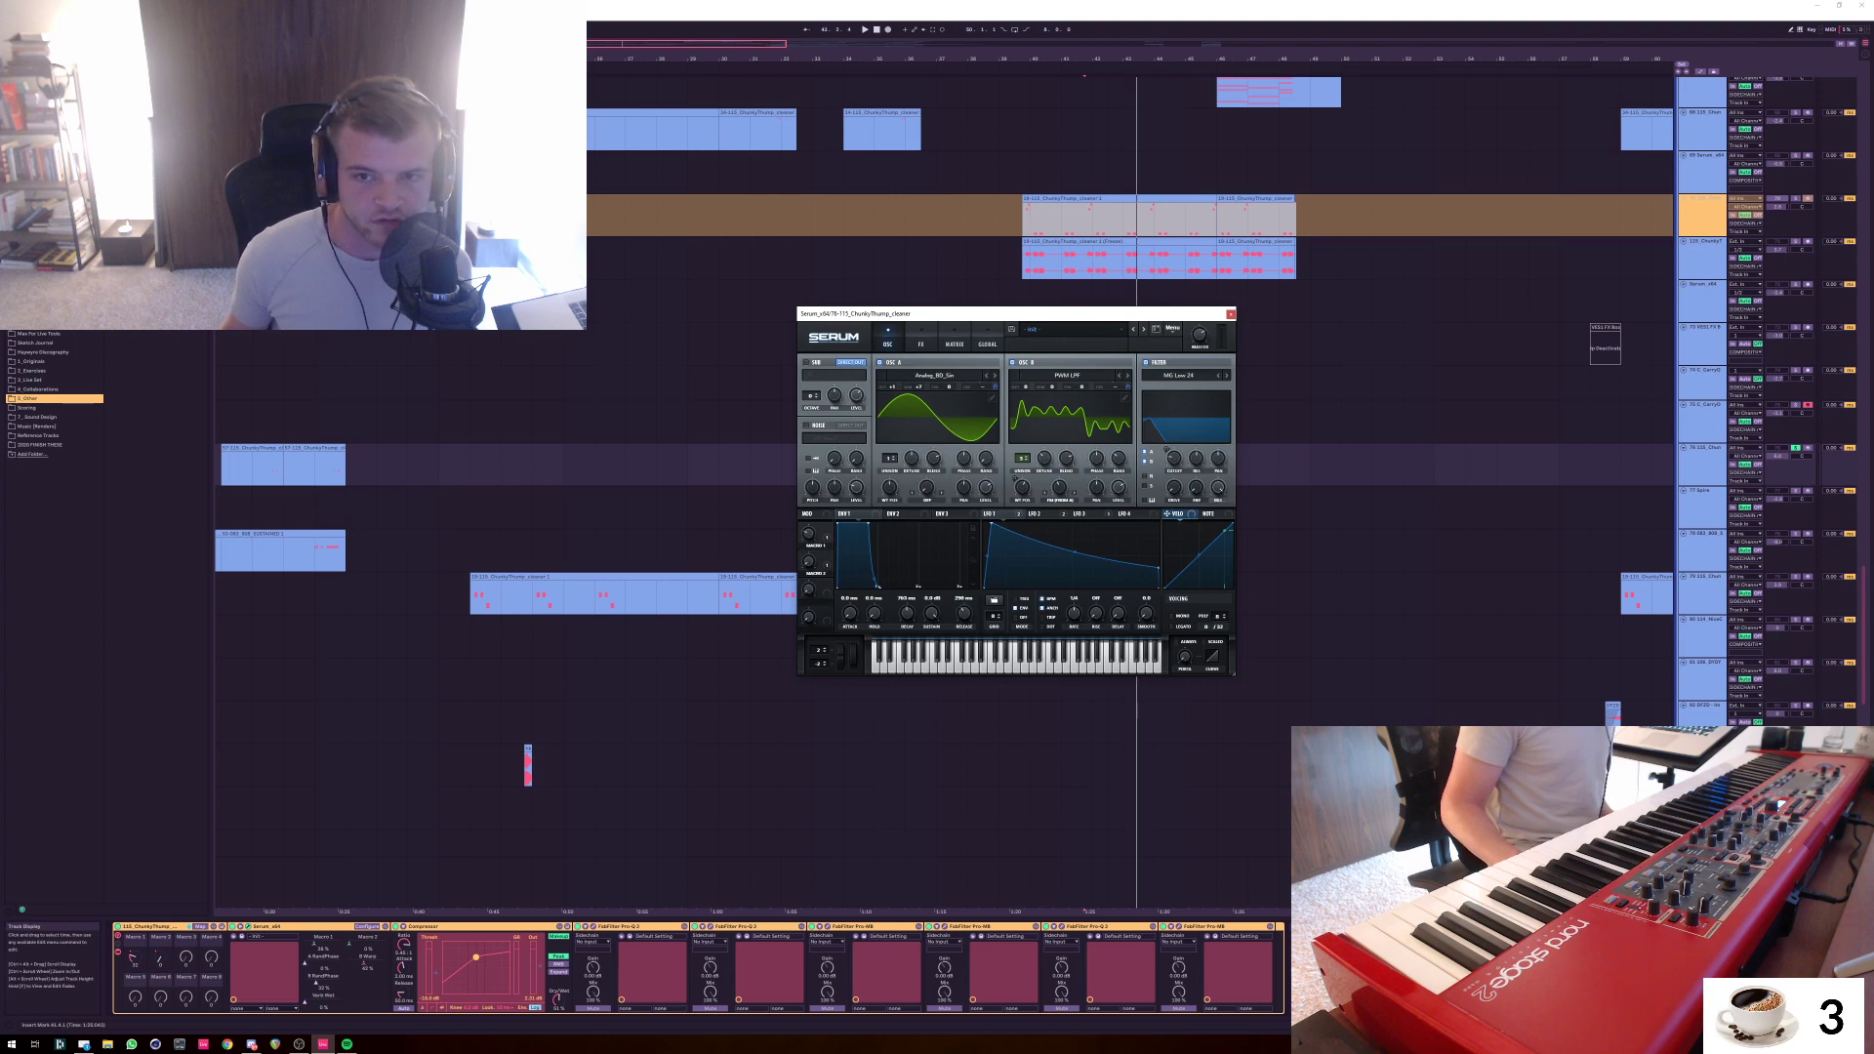
pyautogui.moveTo(1014, 313); pyautogui.dragTo(1130, 420)
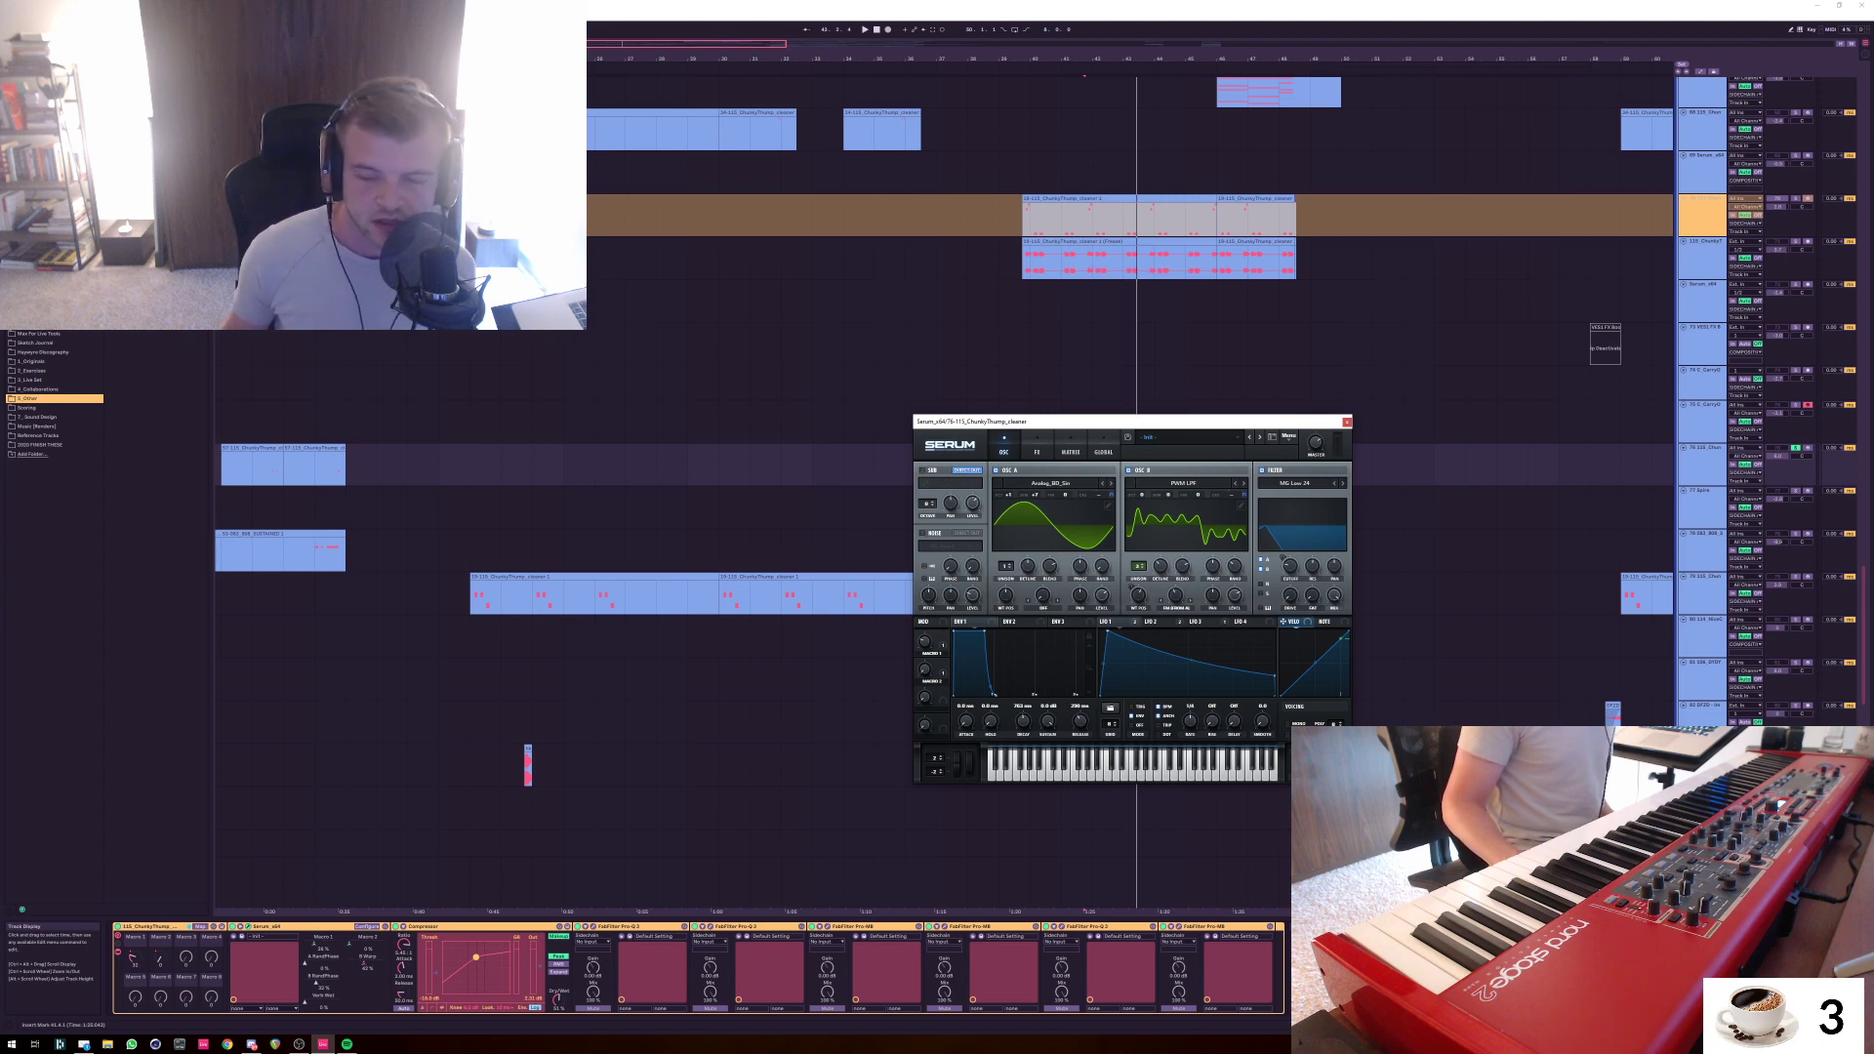
pyautogui.moveTo(1092, 420); pyautogui.dragTo(1014, 397)
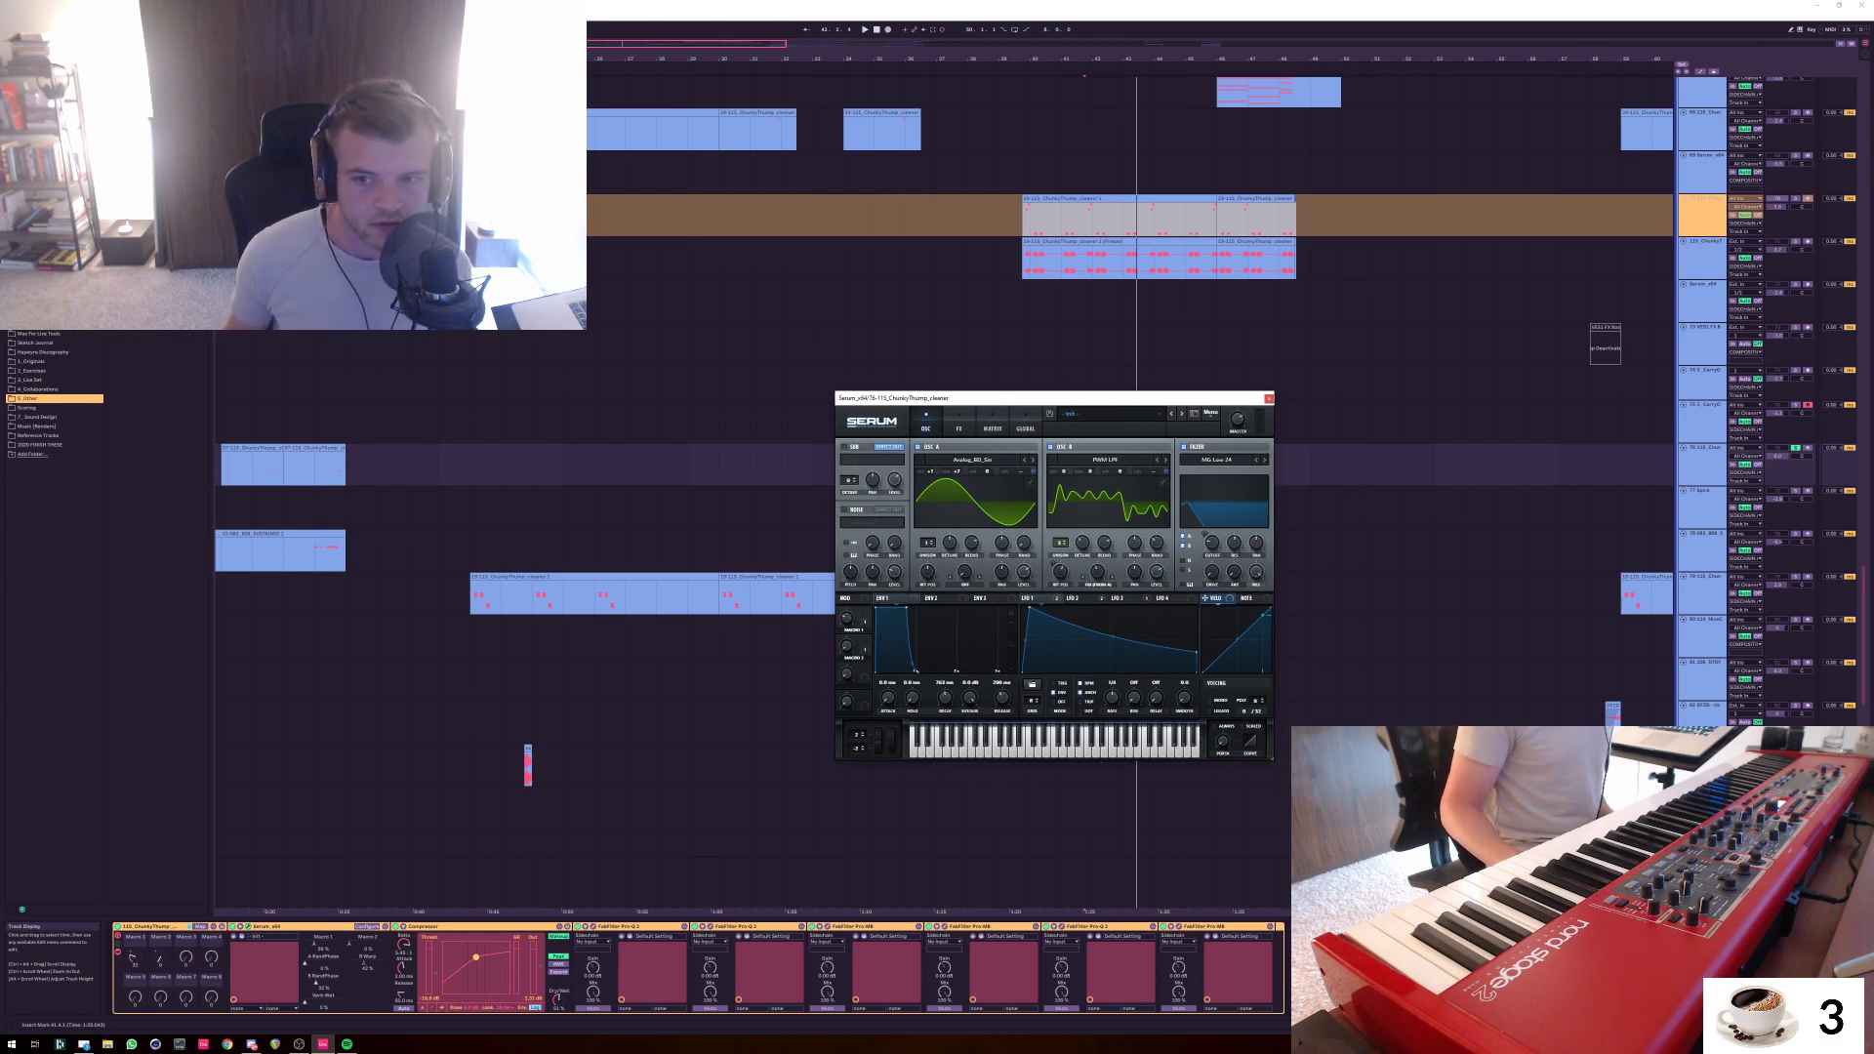
pyautogui.hotkey('ctrl', 'alt', 'p')
# Look through the blue tracks and audition the short audio clip that follows the long sliced clip row, with all tracks audible
pyautogui.click(1029, 463)
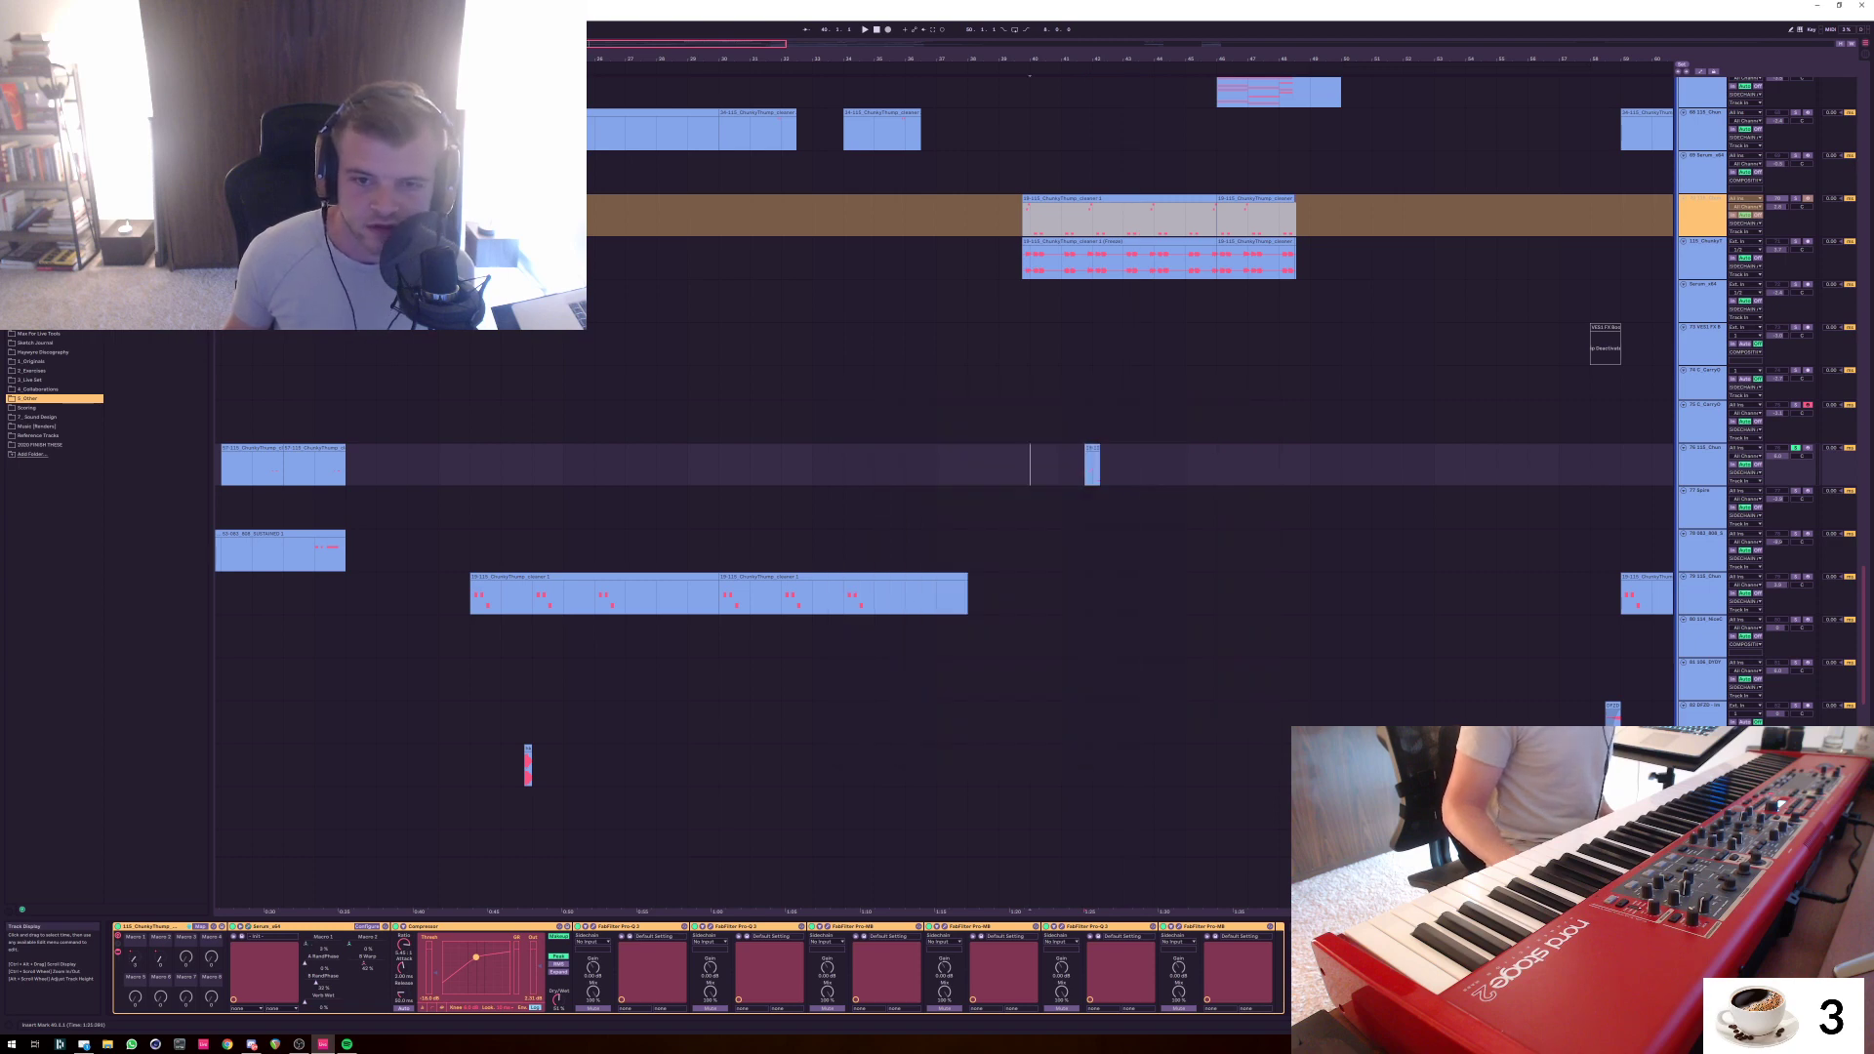
pyautogui.scroll(10, 1132, 391)
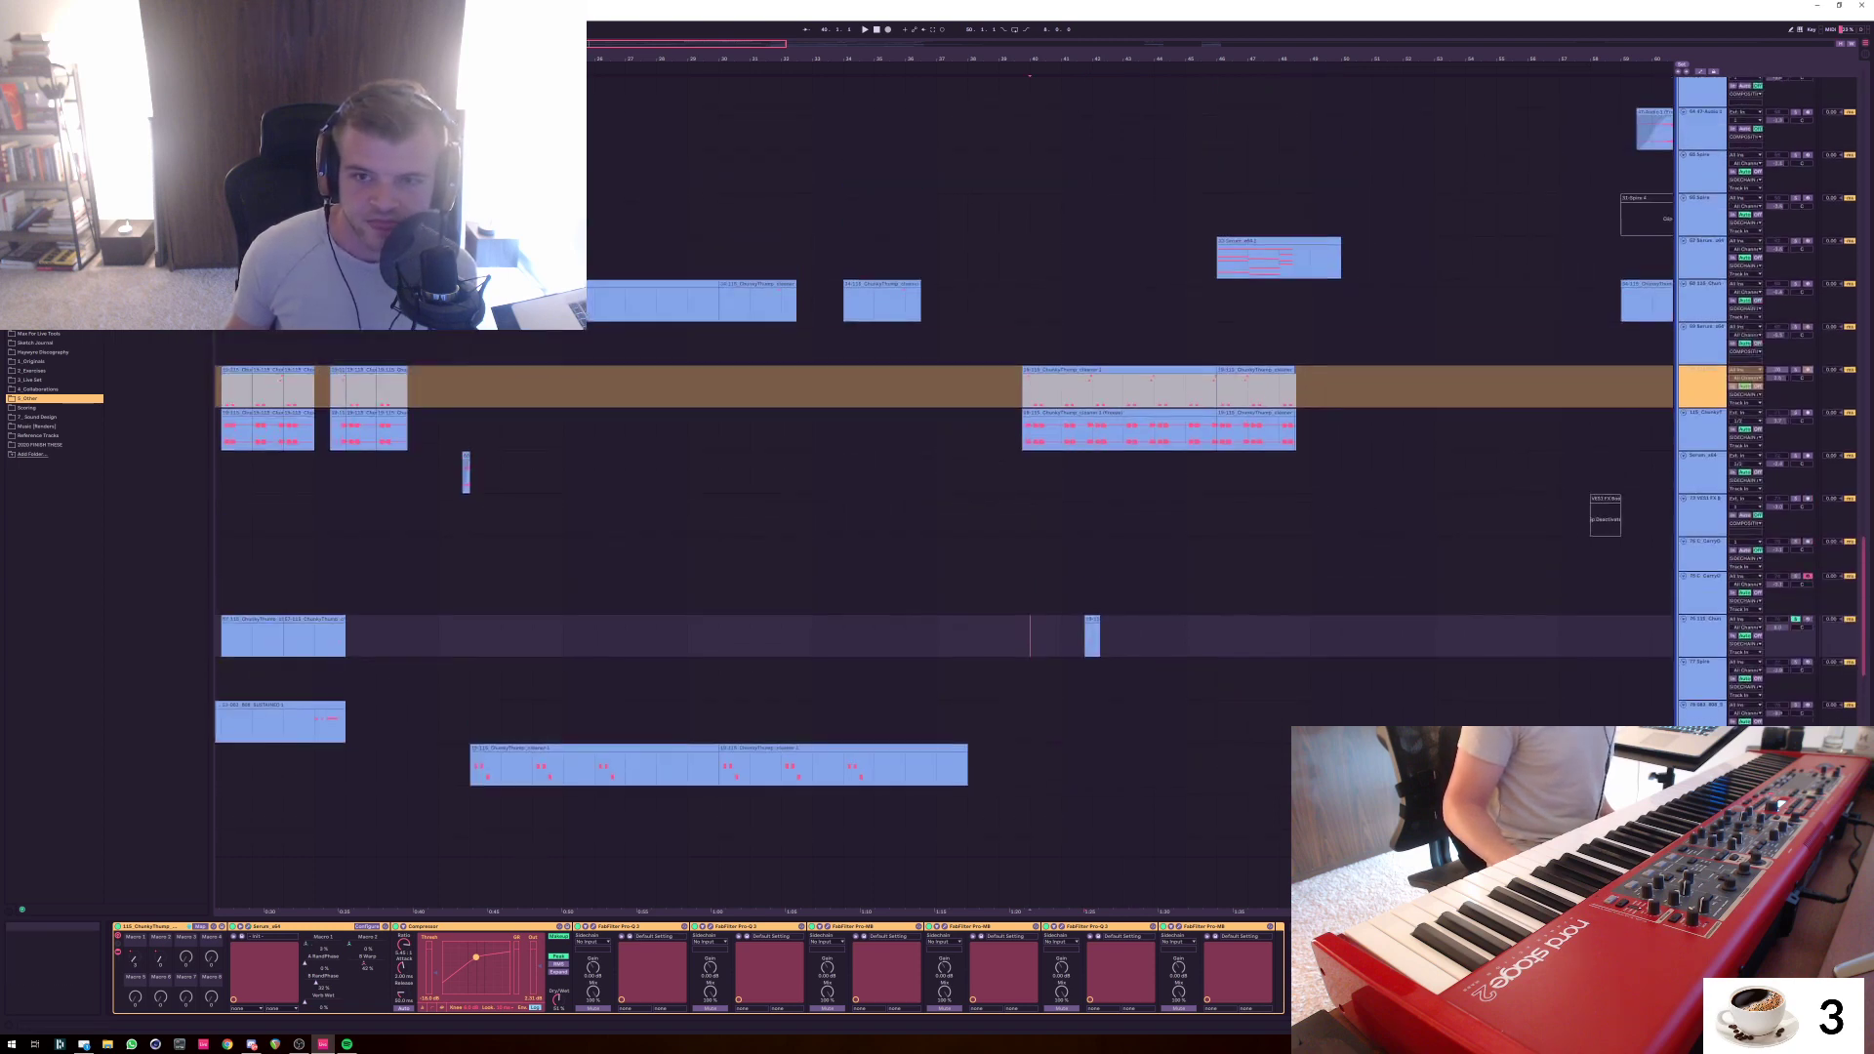
pyautogui.scroll(5, 1132, 390)
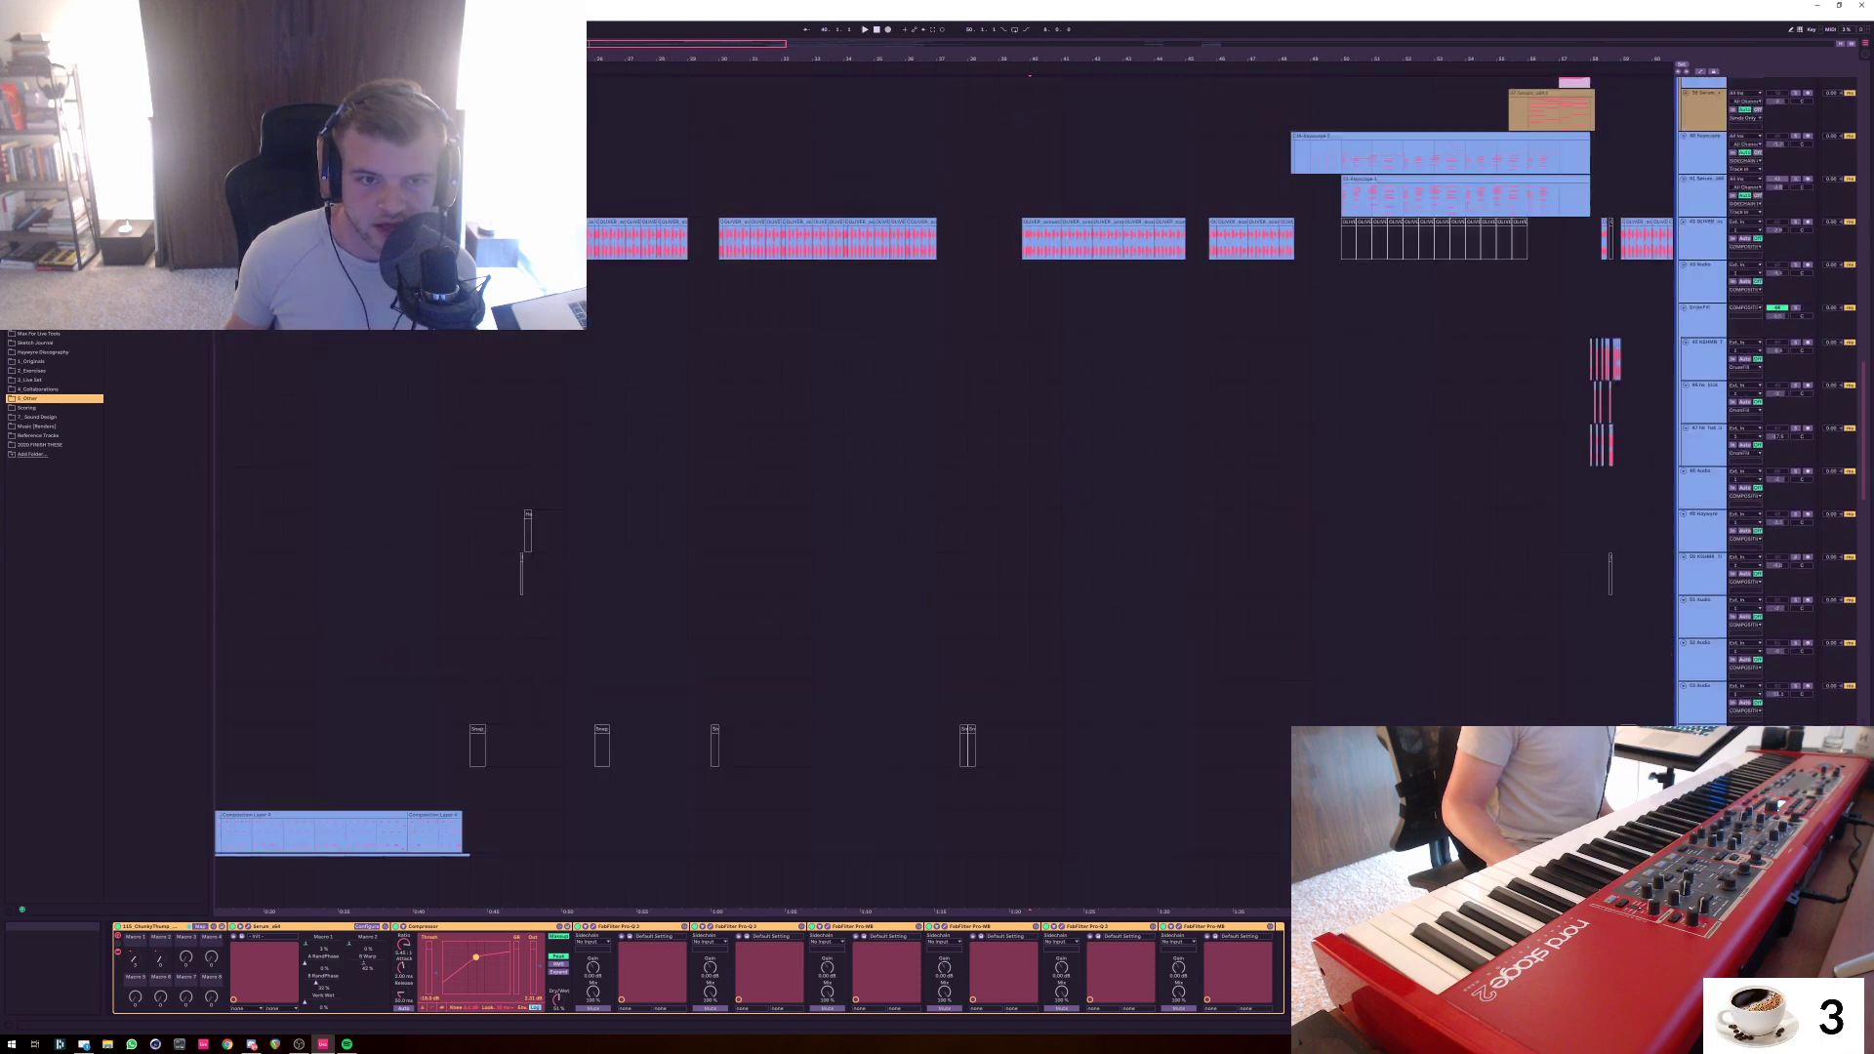
pyautogui.scroll(8, 1132, 390)
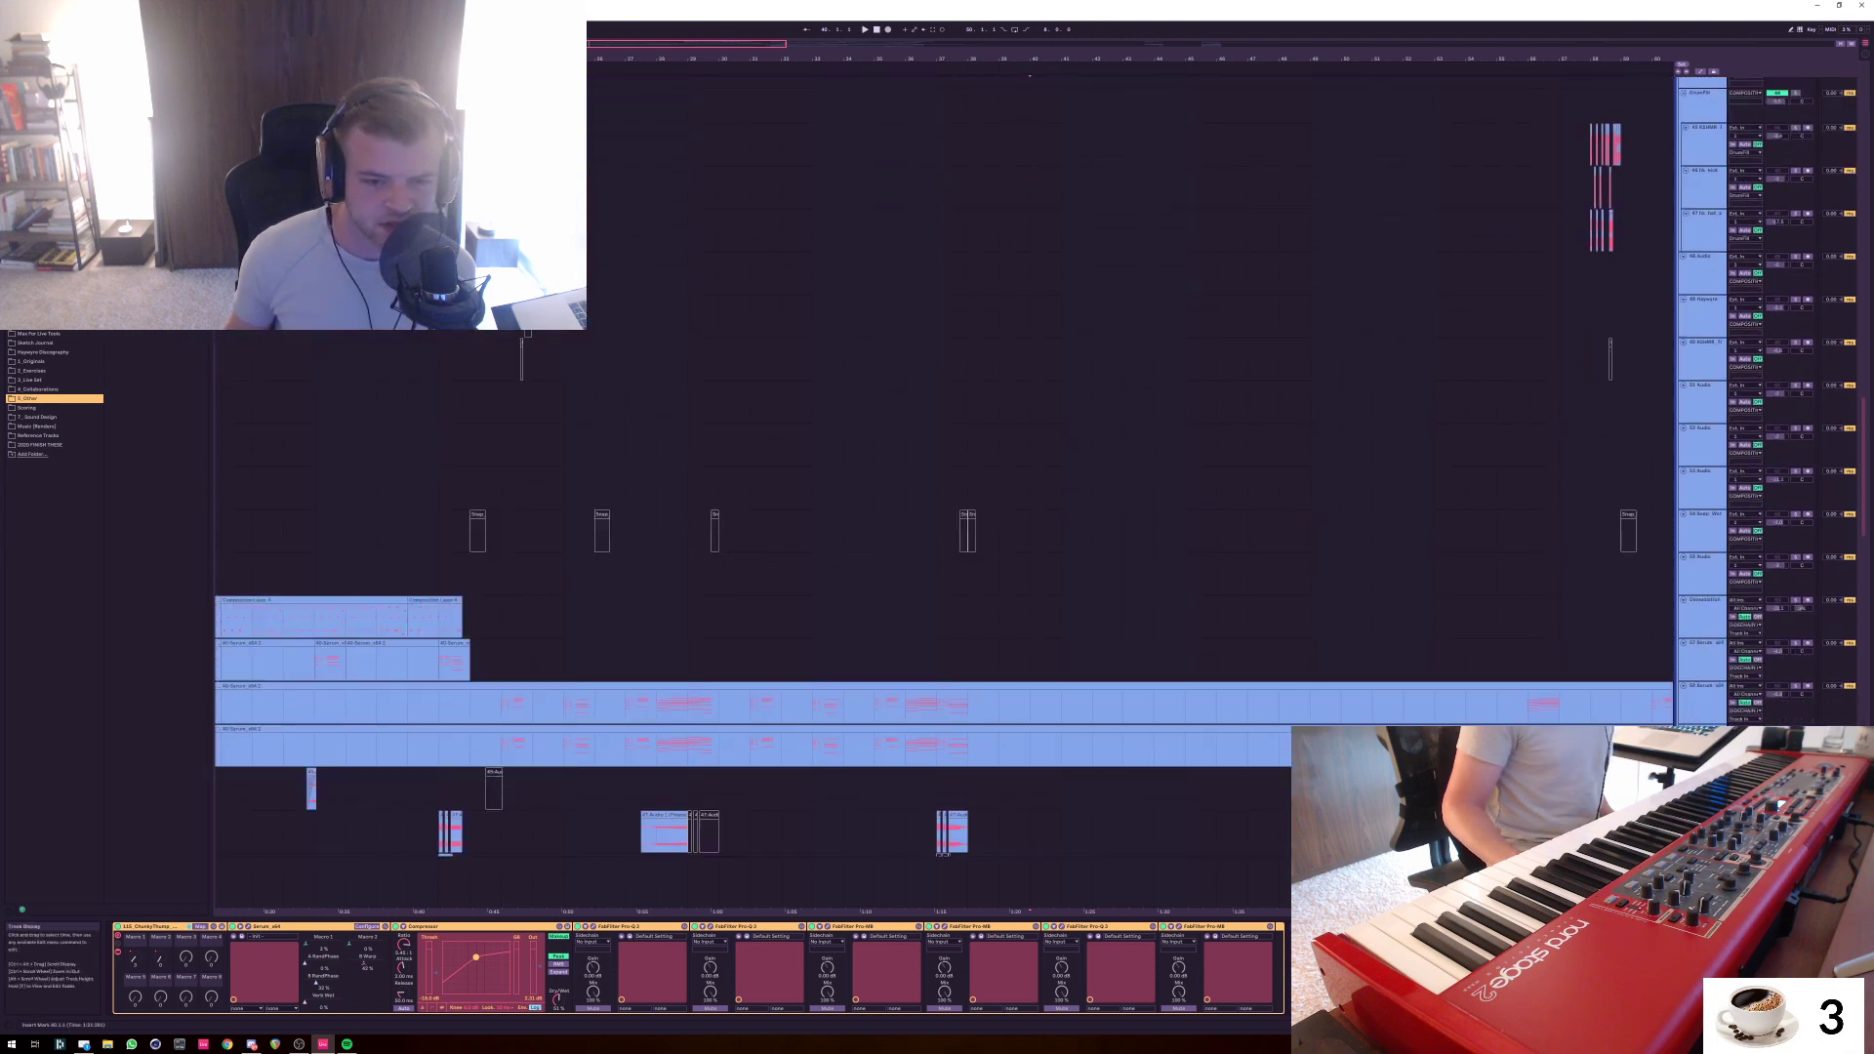
pyautogui.scroll(-3, 937, 586)
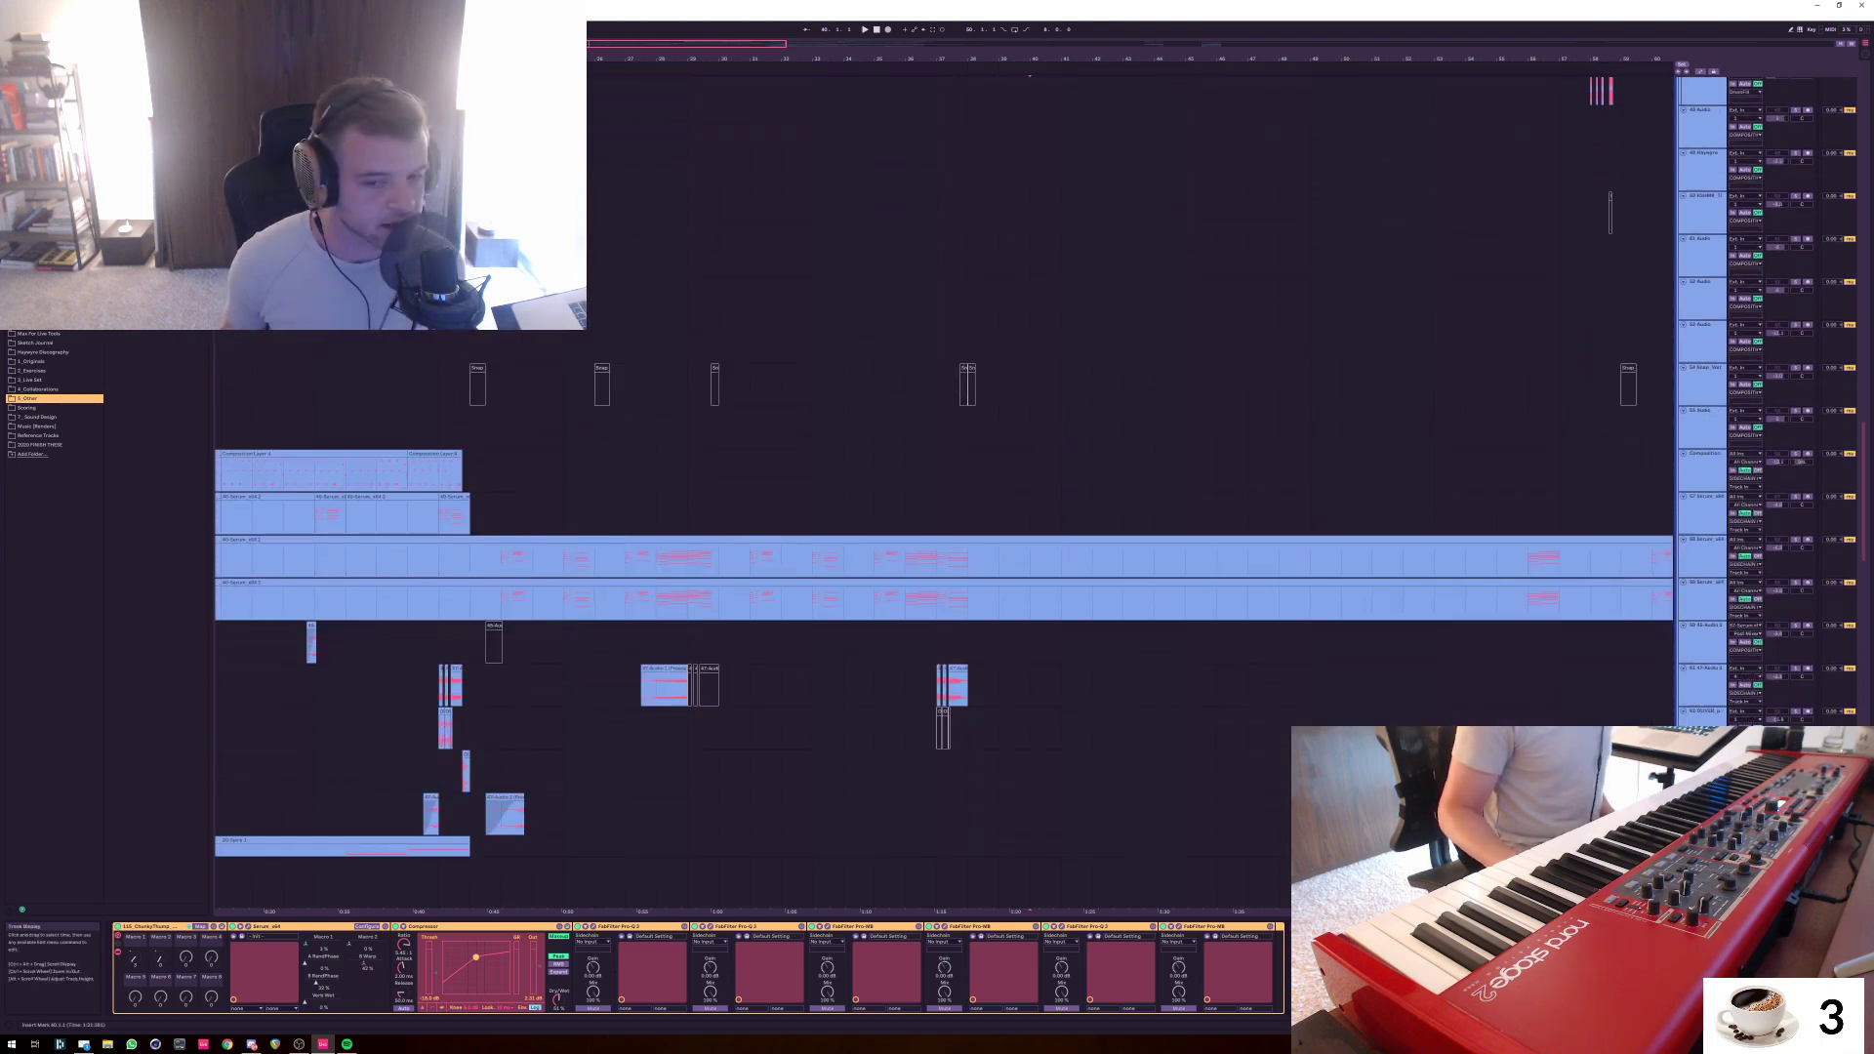
pyautogui.scroll(-5, 937, 585)
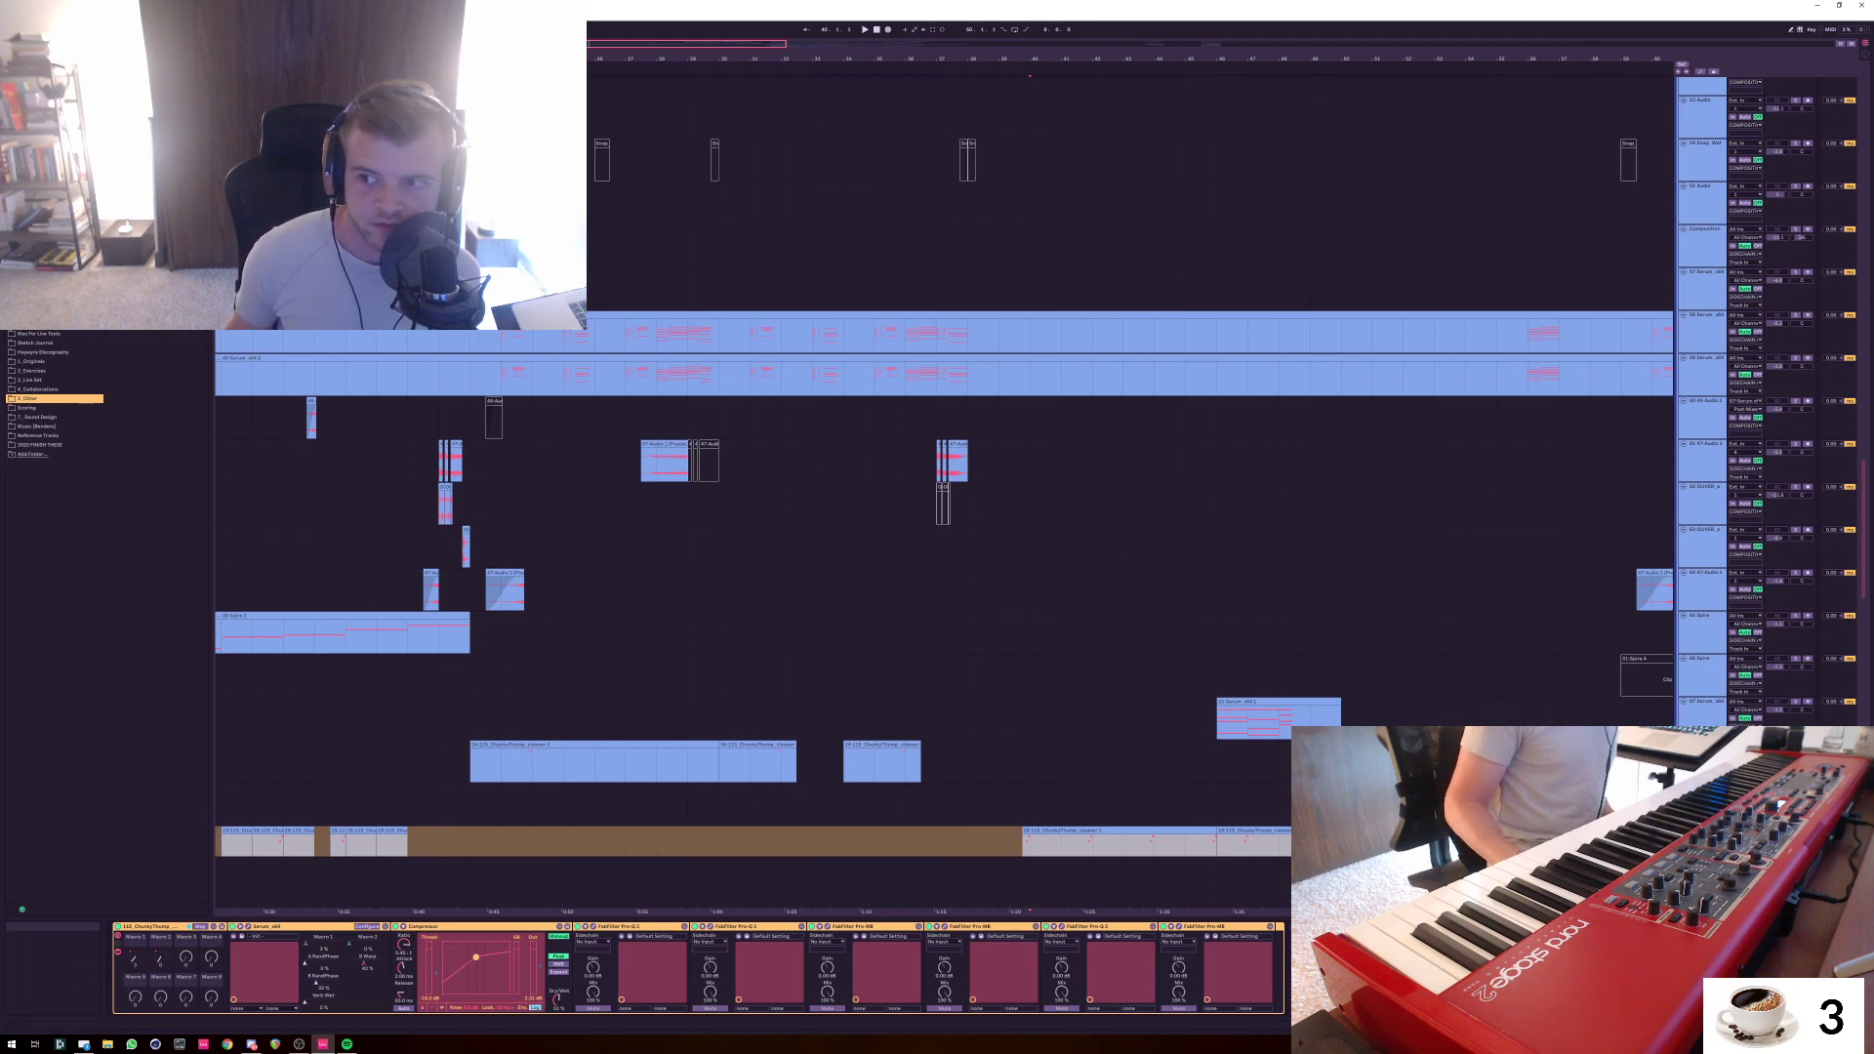
pyautogui.scroll(-20, 937, 586)
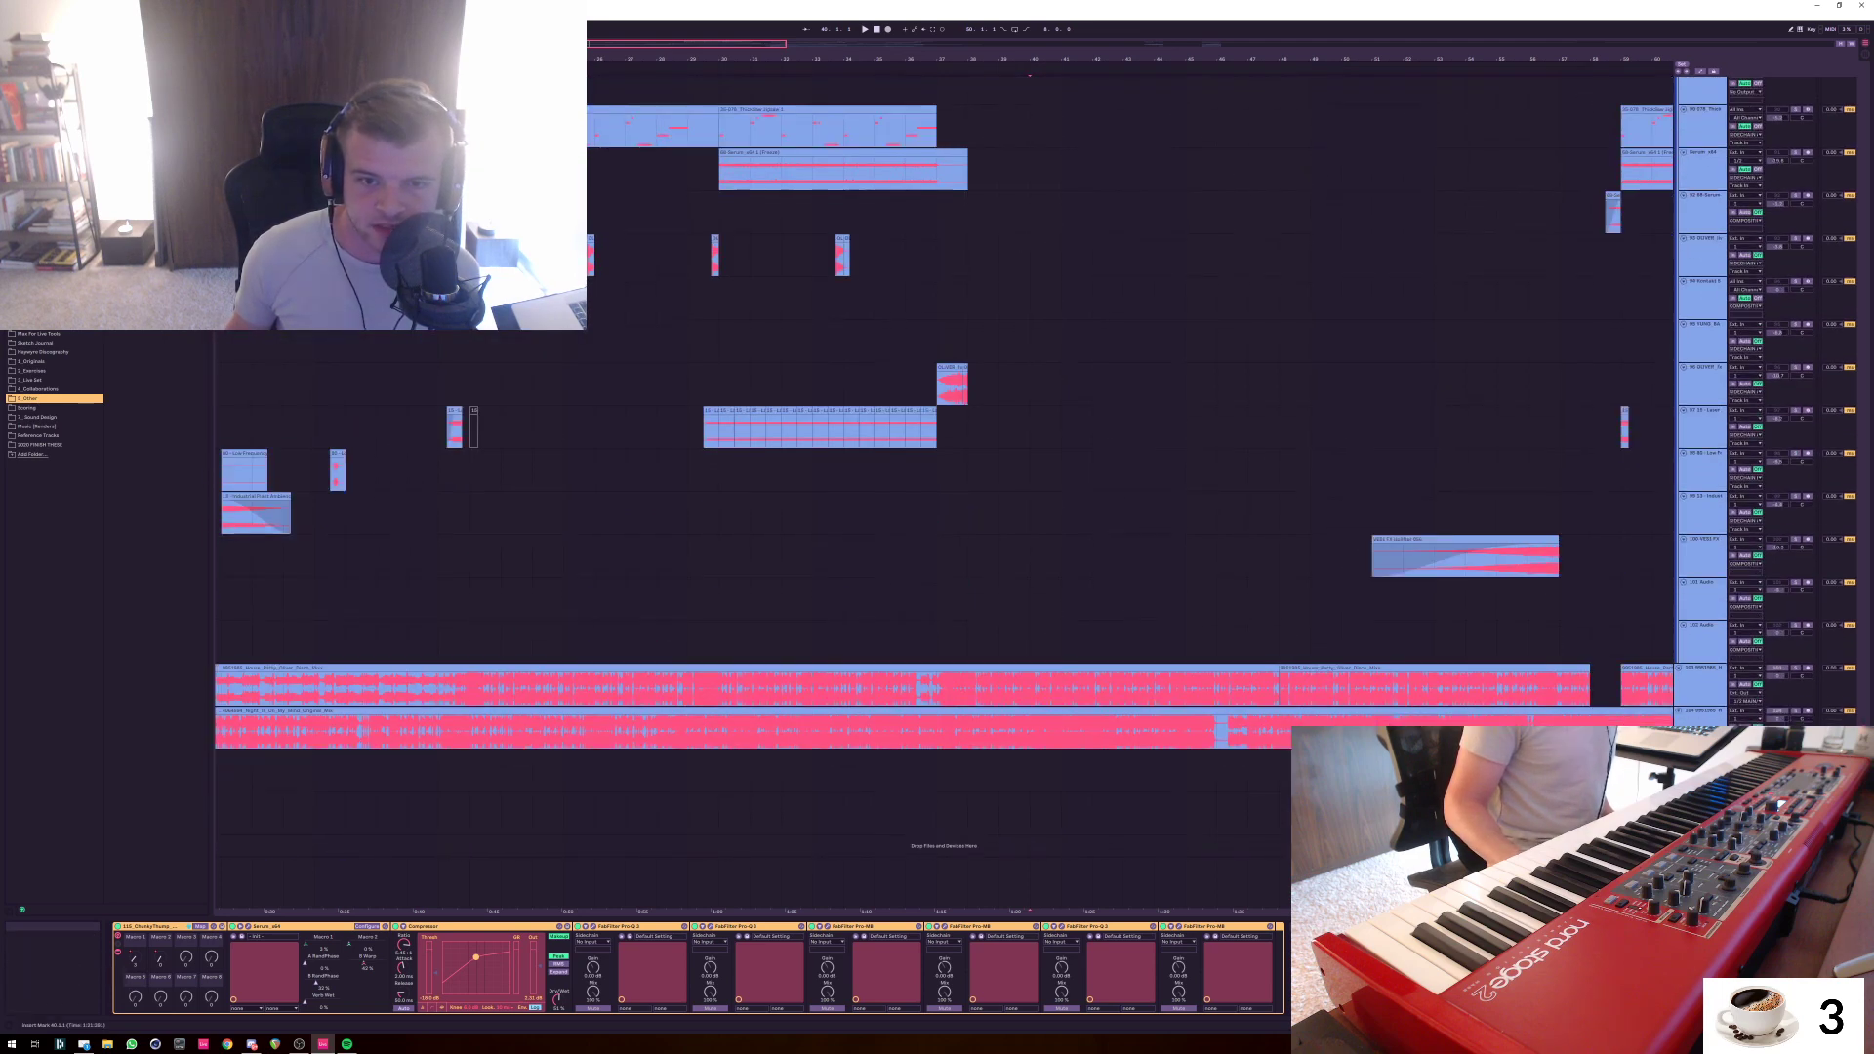
pyautogui.click(936, 340)
pyautogui.press('space')
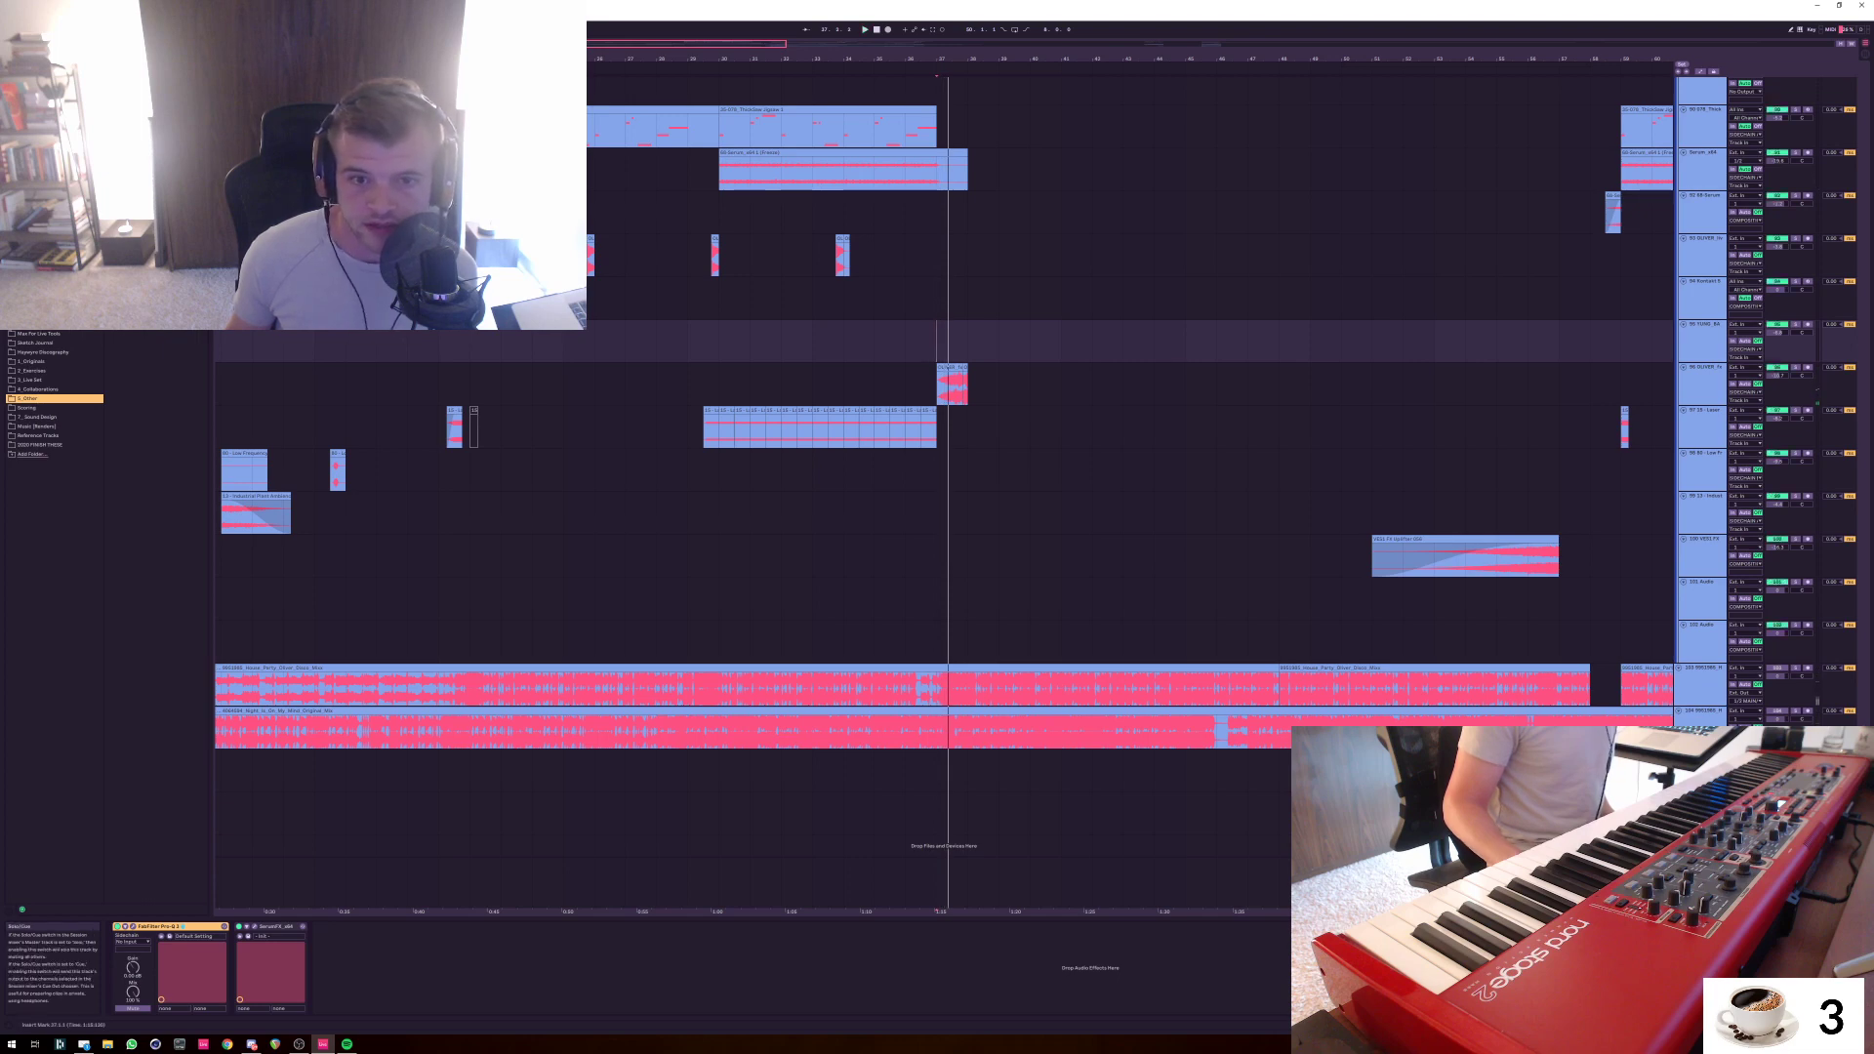
pyautogui.press('space')
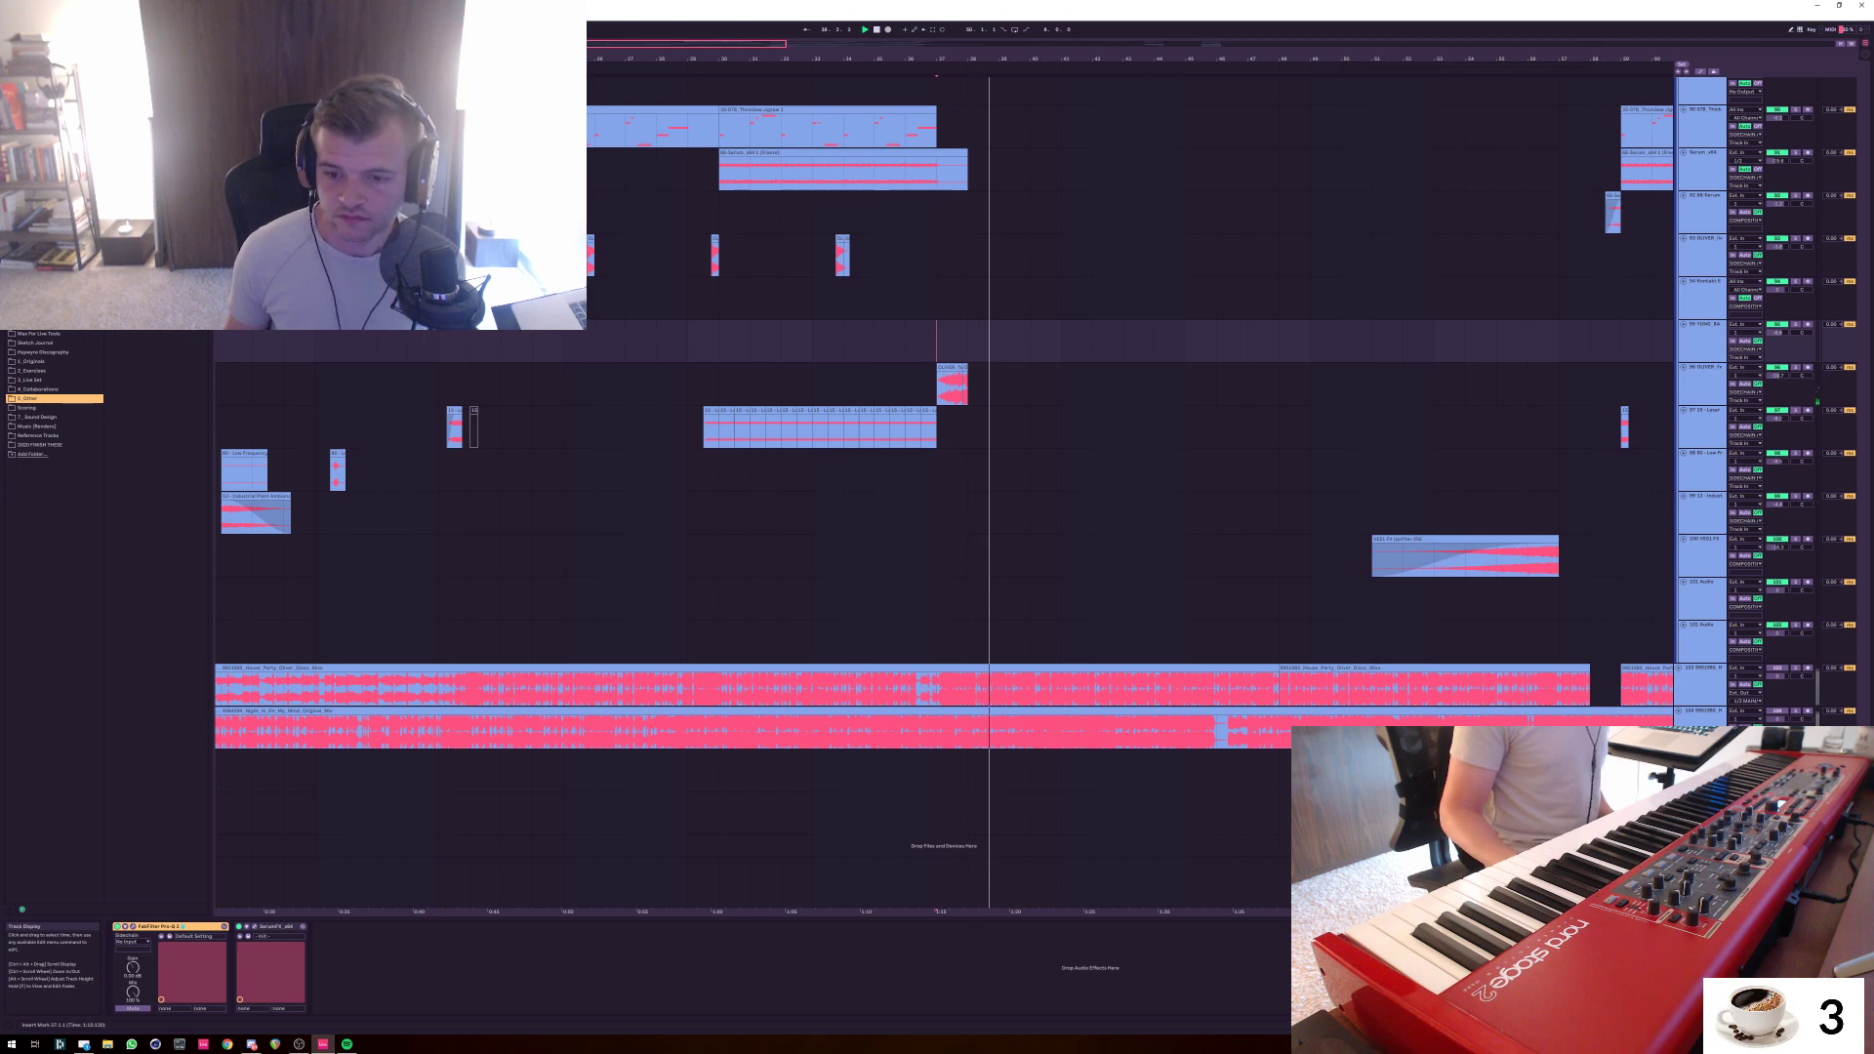
# Show the reverb return's automation while the arrangement plays, hide it again and stop playback before the long riser clip
pyautogui.click(967, 882)
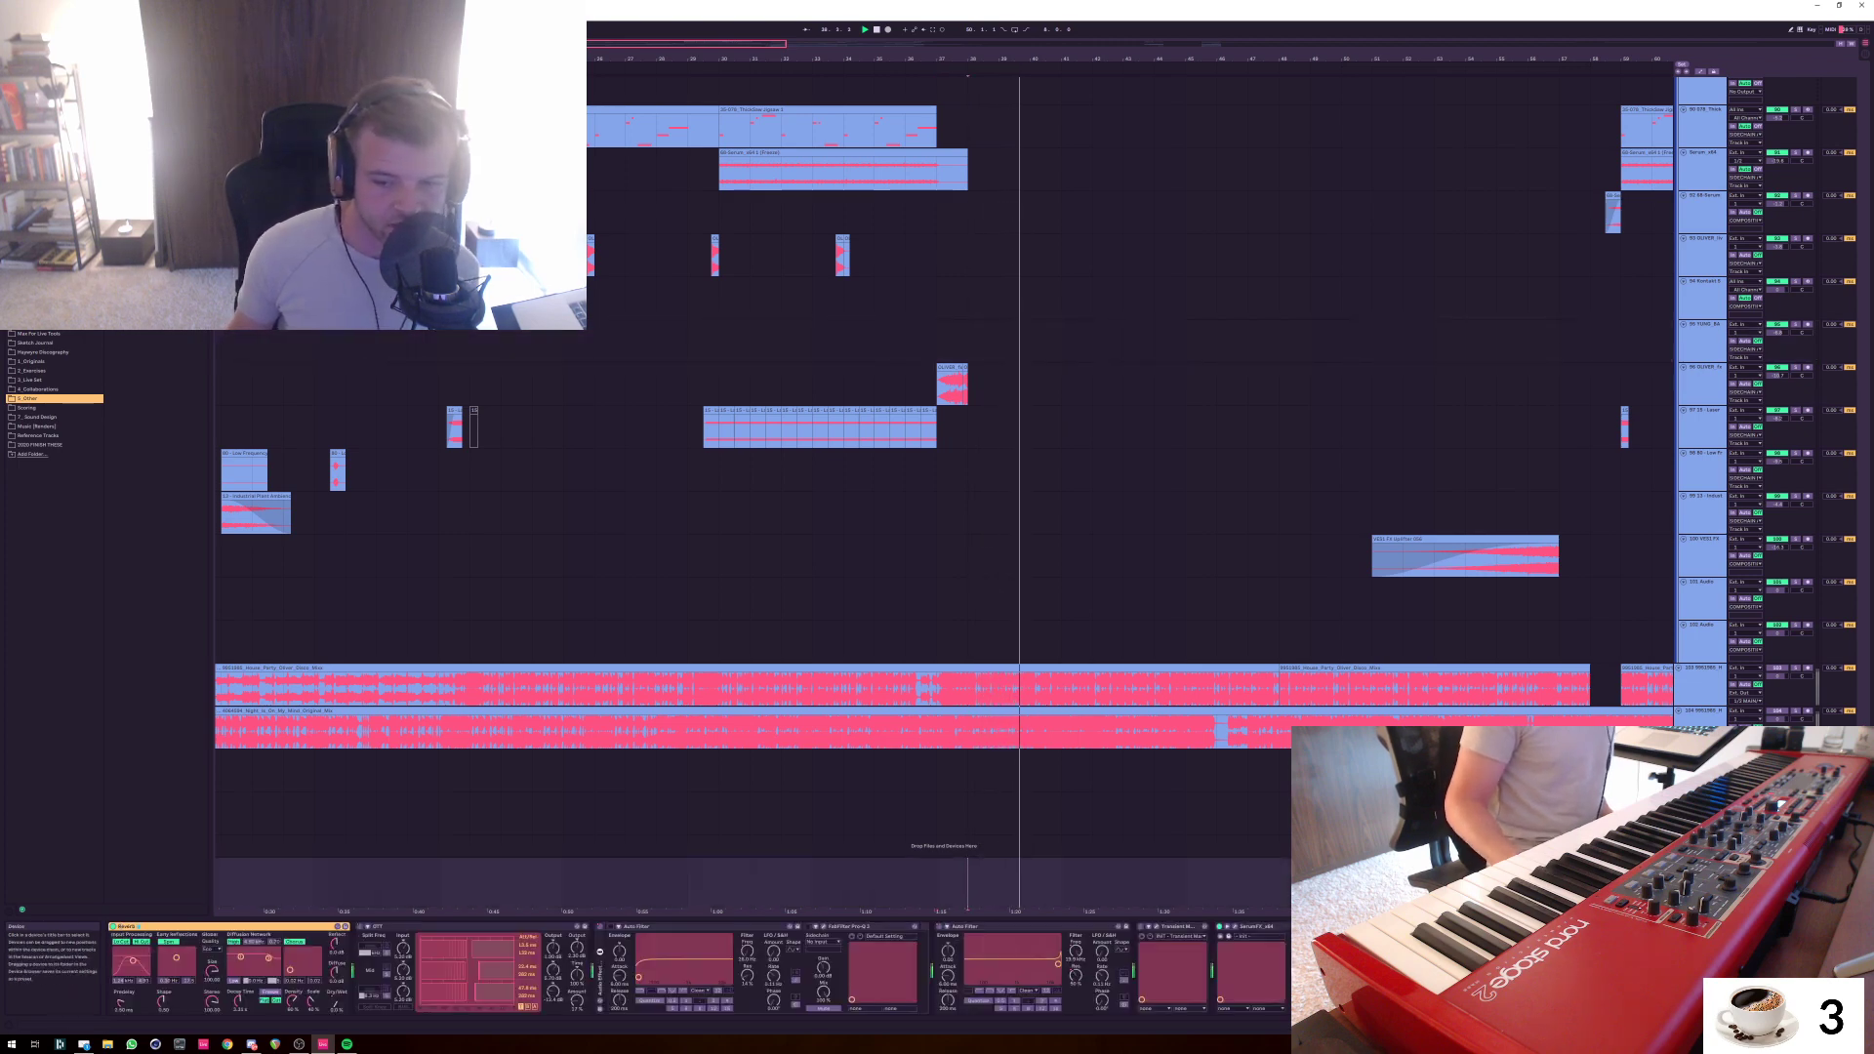
pyautogui.press('a')
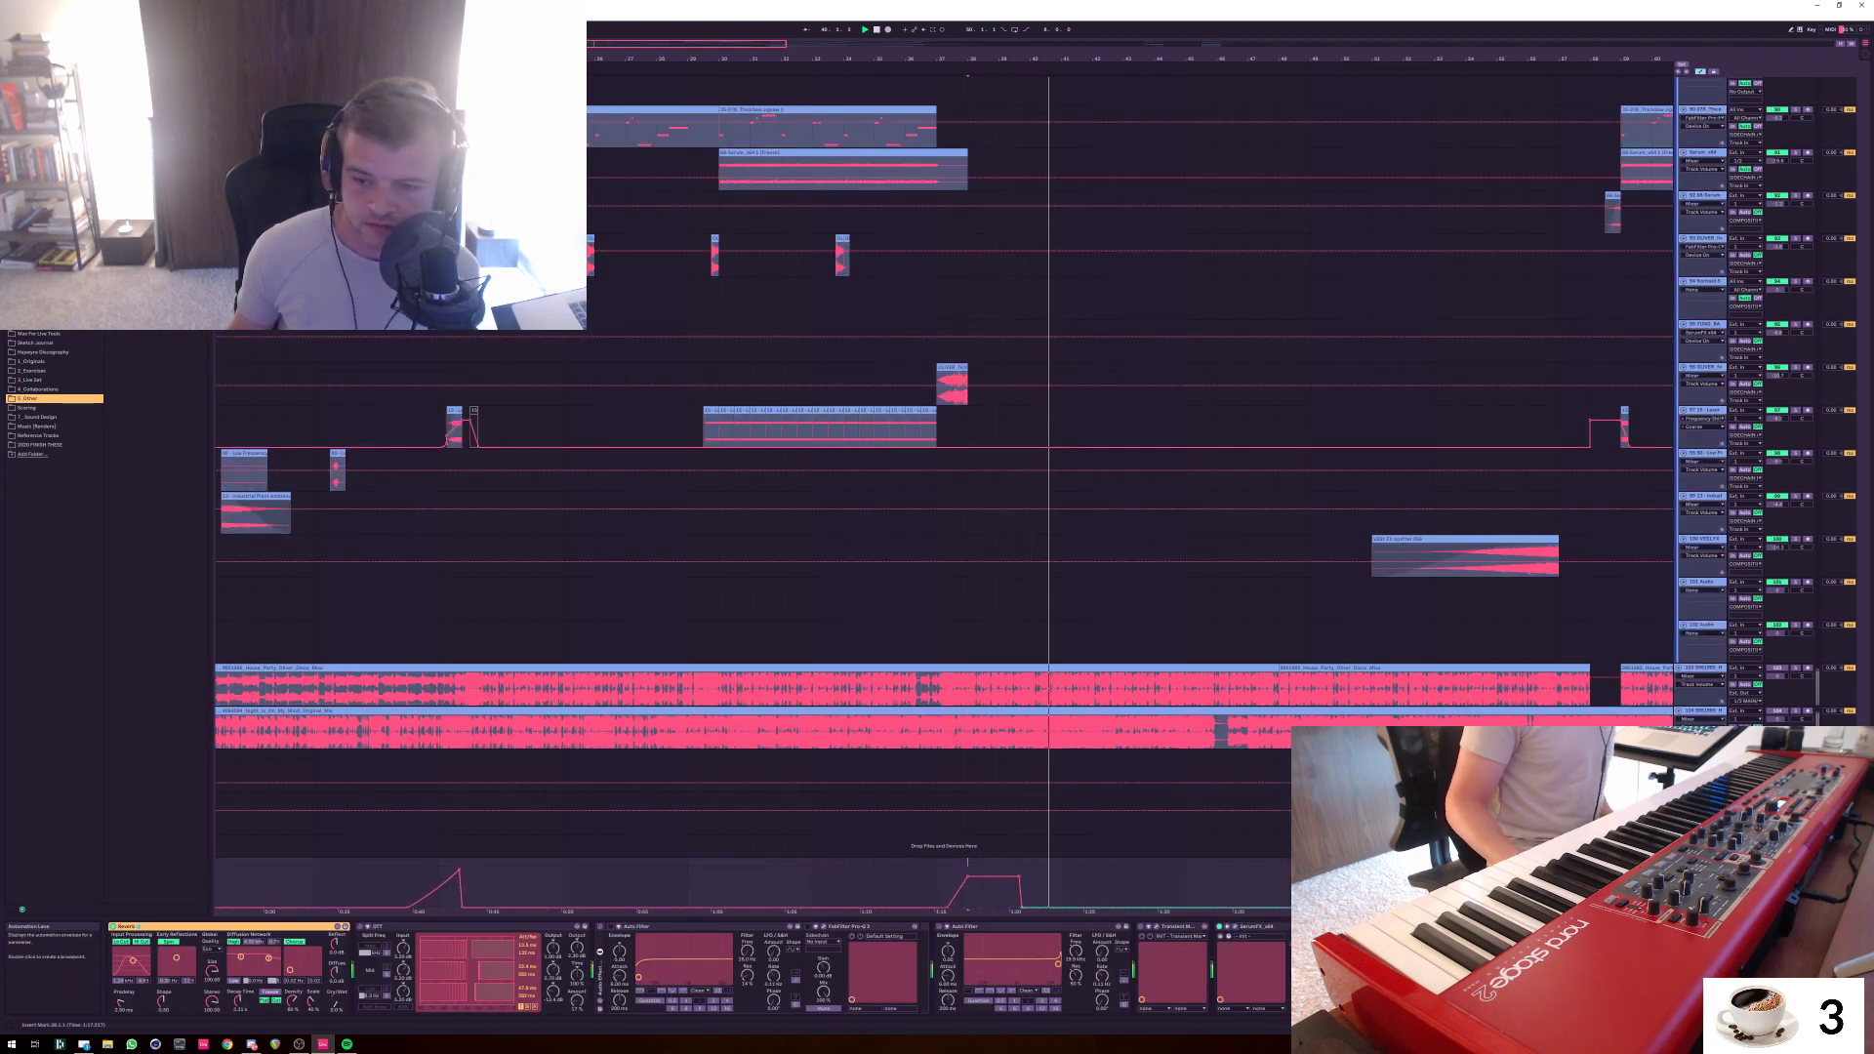
pyautogui.press('a')
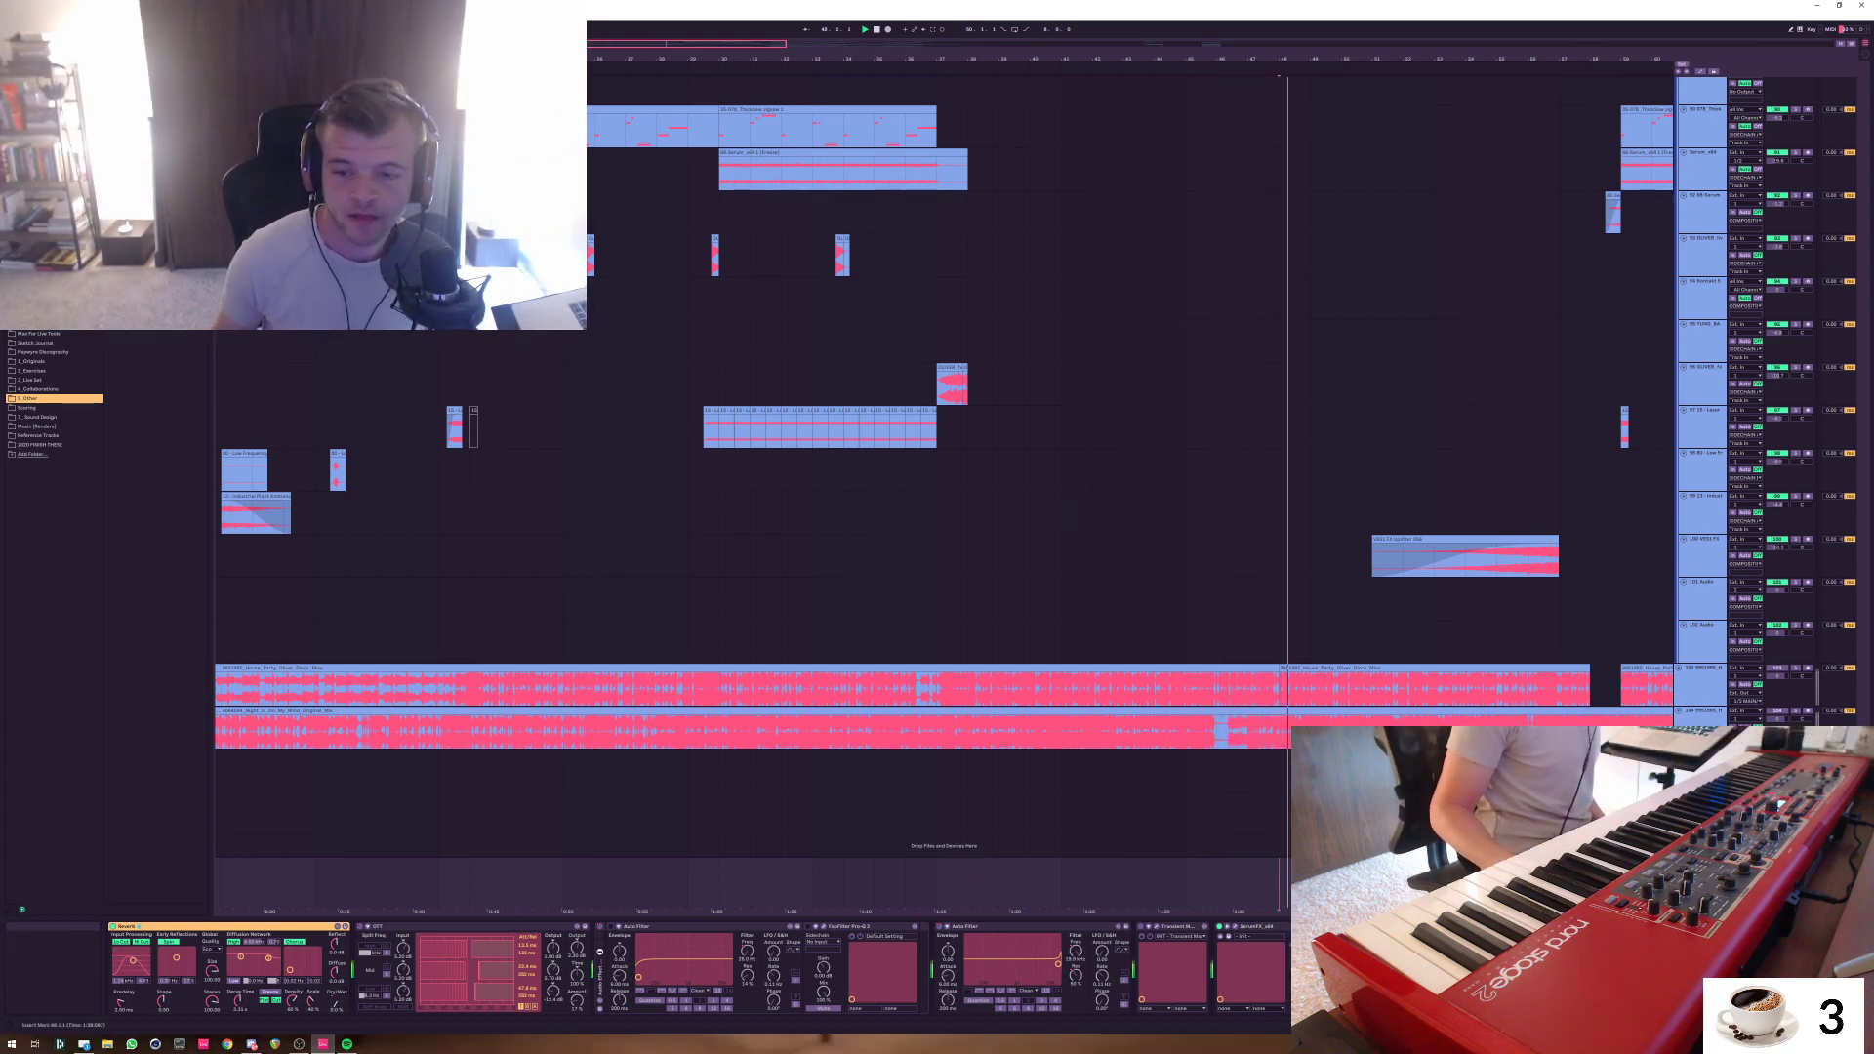
pyautogui.click(1371, 769)
pyautogui.press('space')
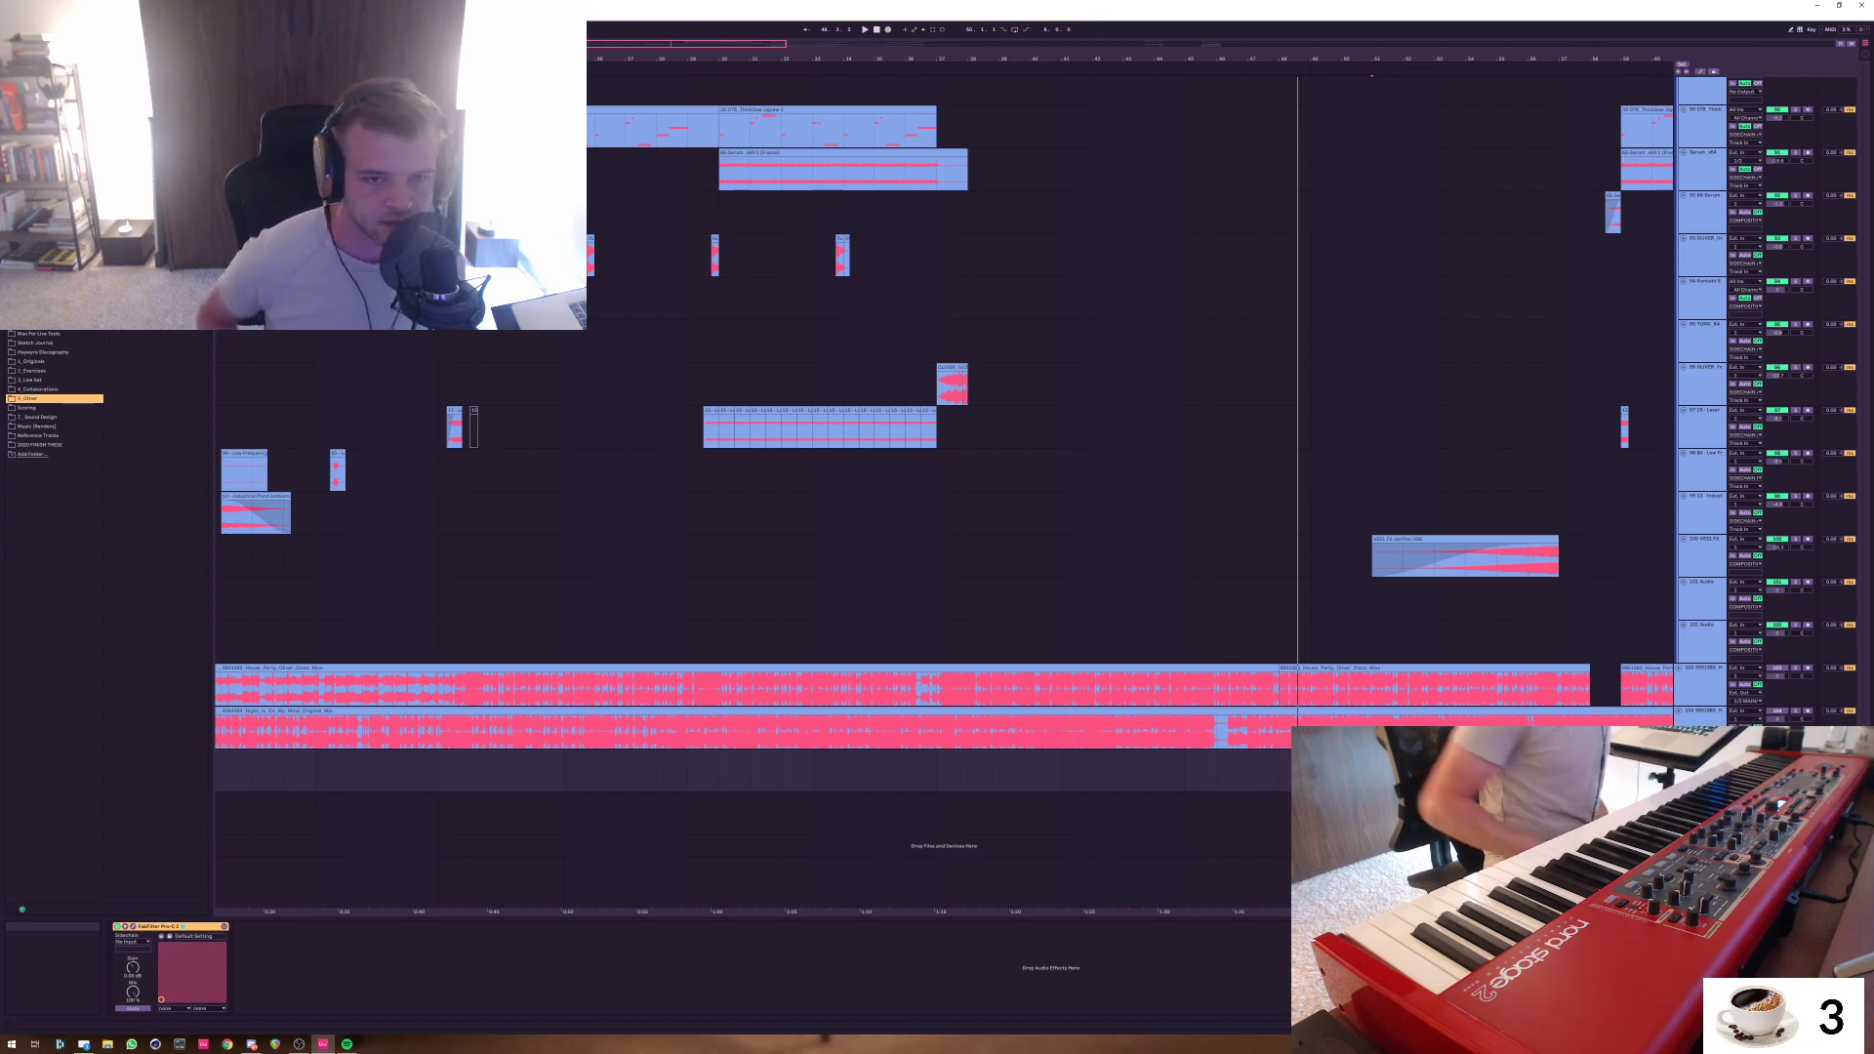
# Reduce the height of the lower blue MIDI track holding two adjoining long clips, and select its first clip
pyautogui.scroll(5, 937, 488)
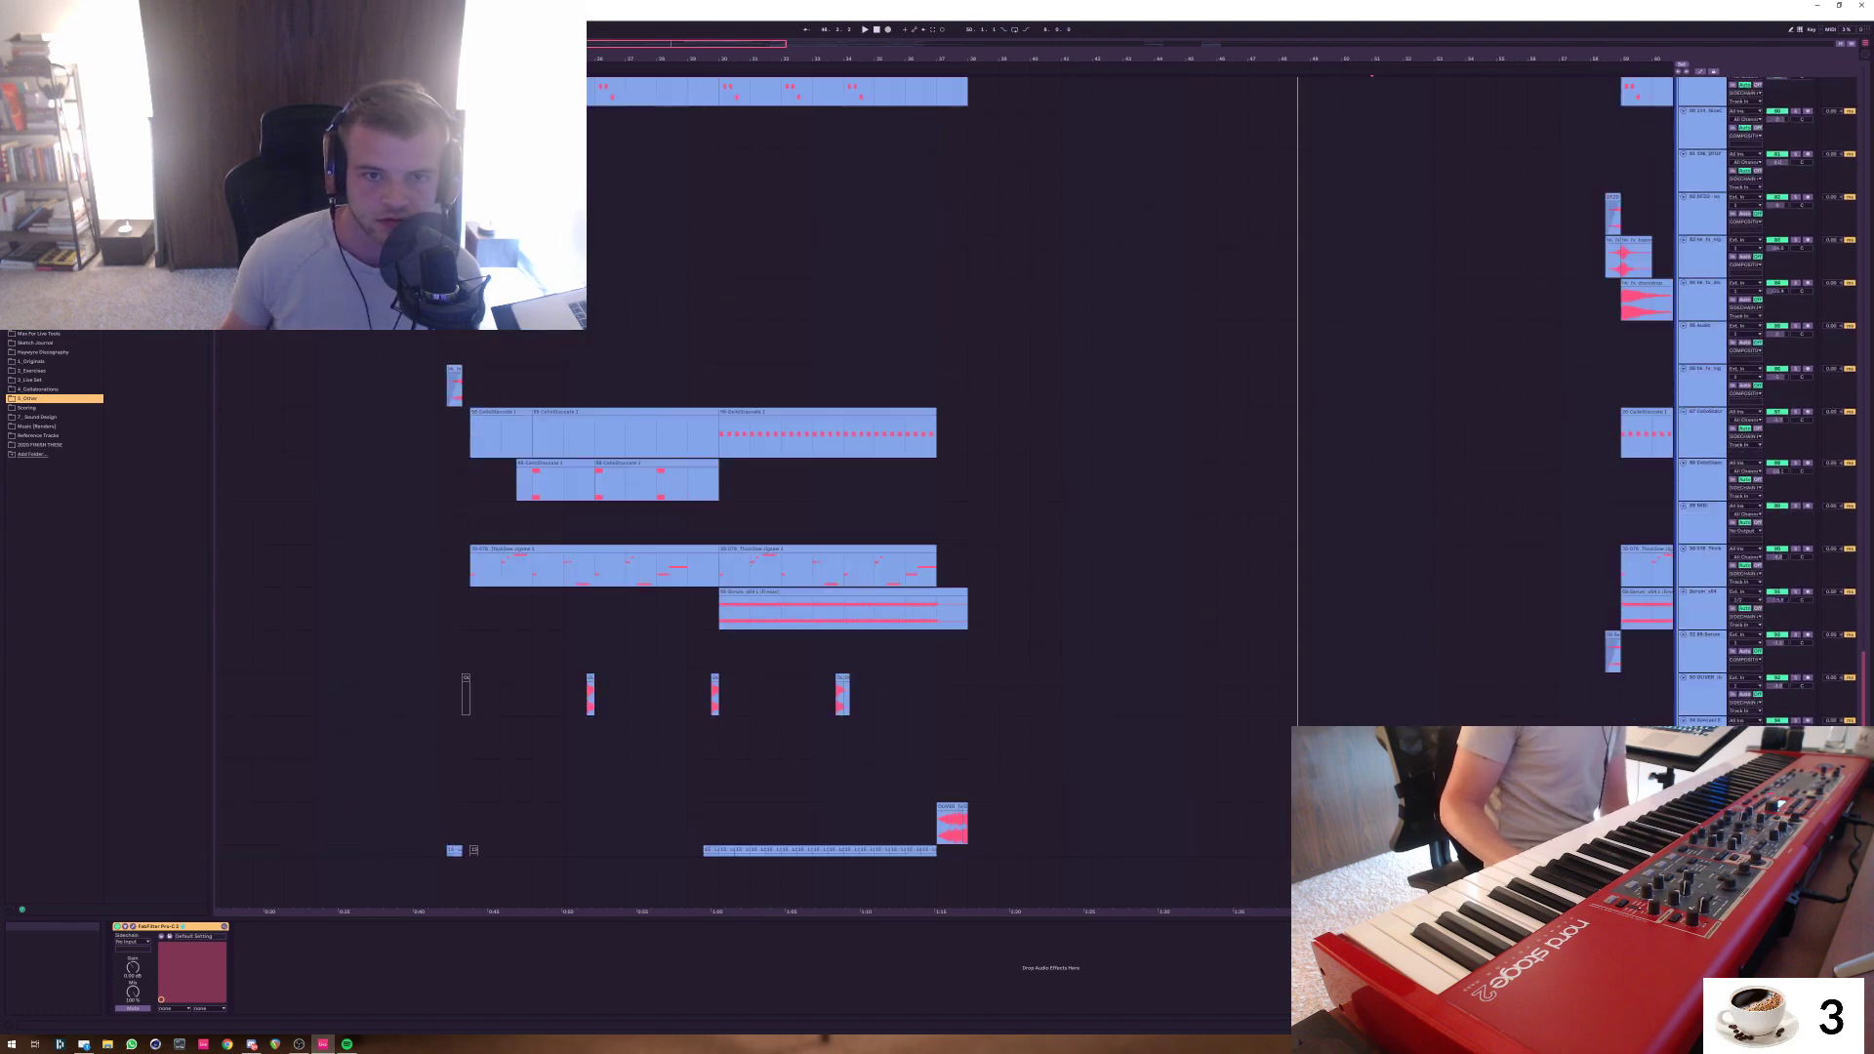
pyautogui.scroll(12, 943, 488)
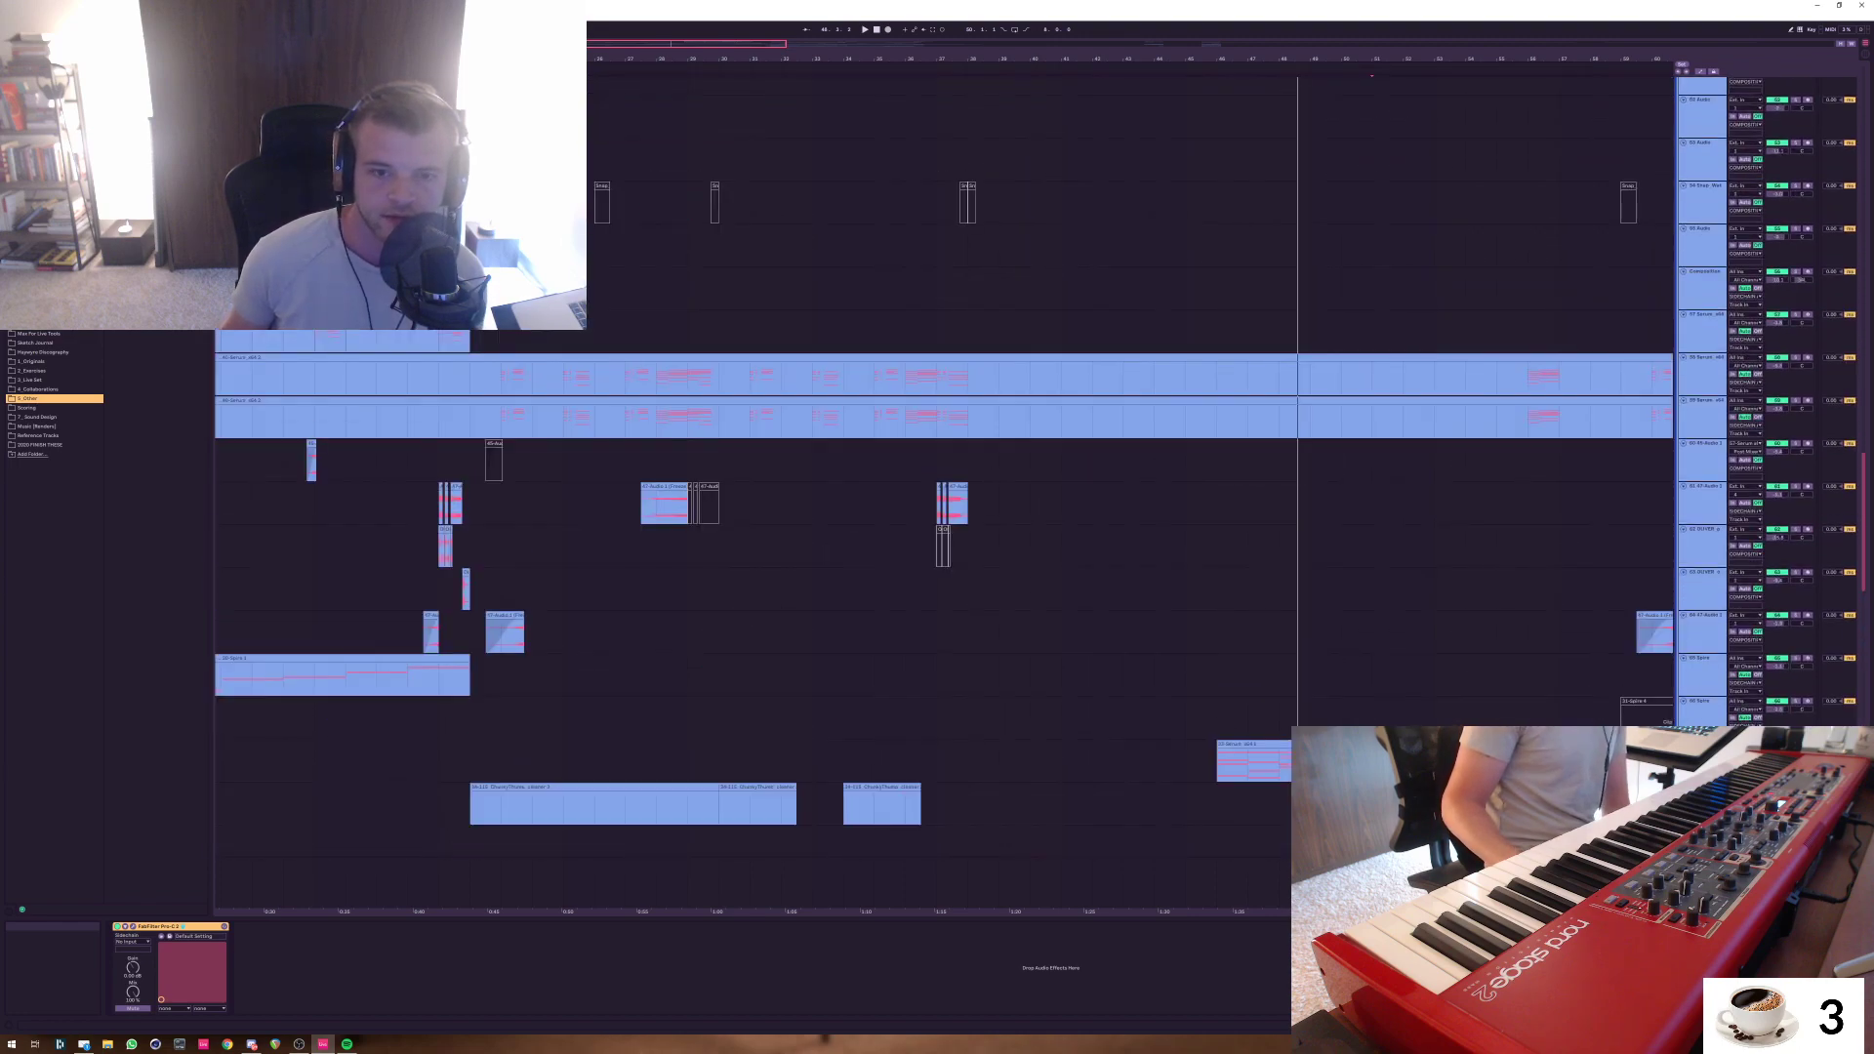
pyautogui.scroll(-4, 937, 488)
pyautogui.scroll(-9, 937, 488)
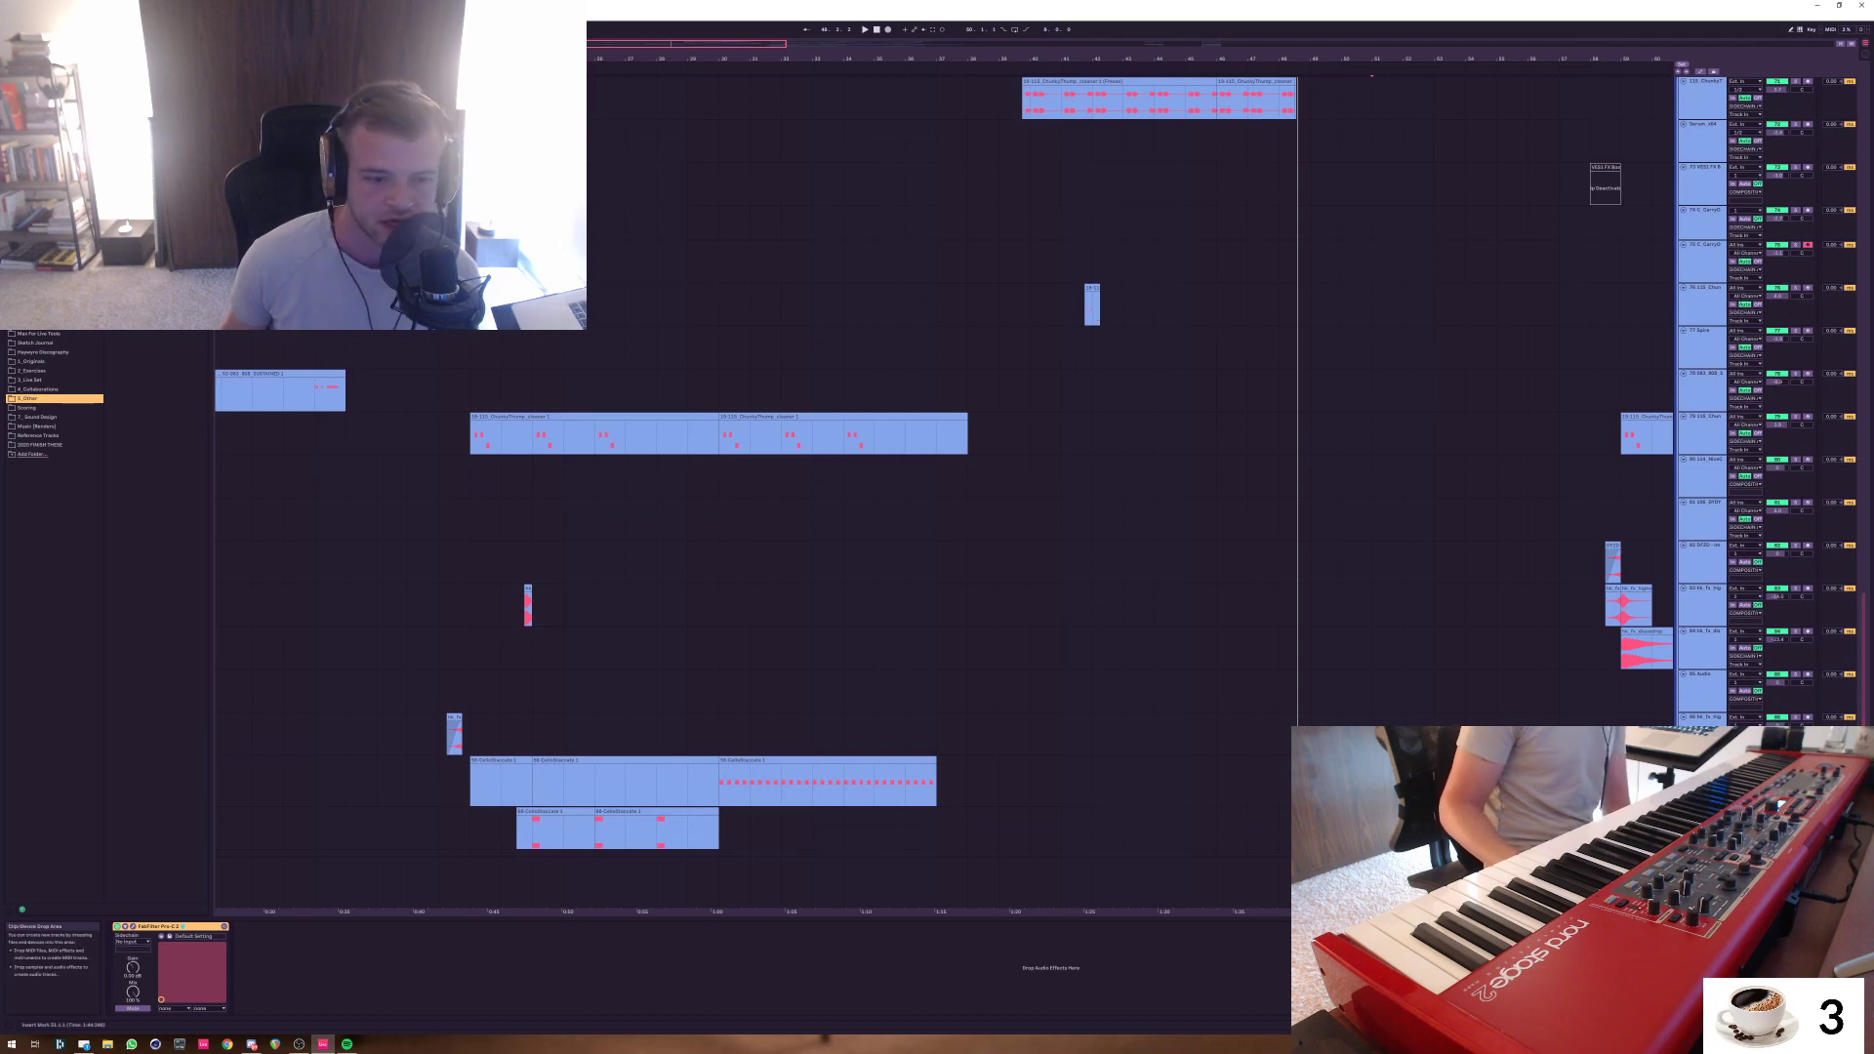
pyautogui.moveTo(532, 784)
pyautogui.mouseDown()
pyautogui.moveTo(470, 784)
pyautogui.moveTo(718, 784)
pyautogui.mouseUp()
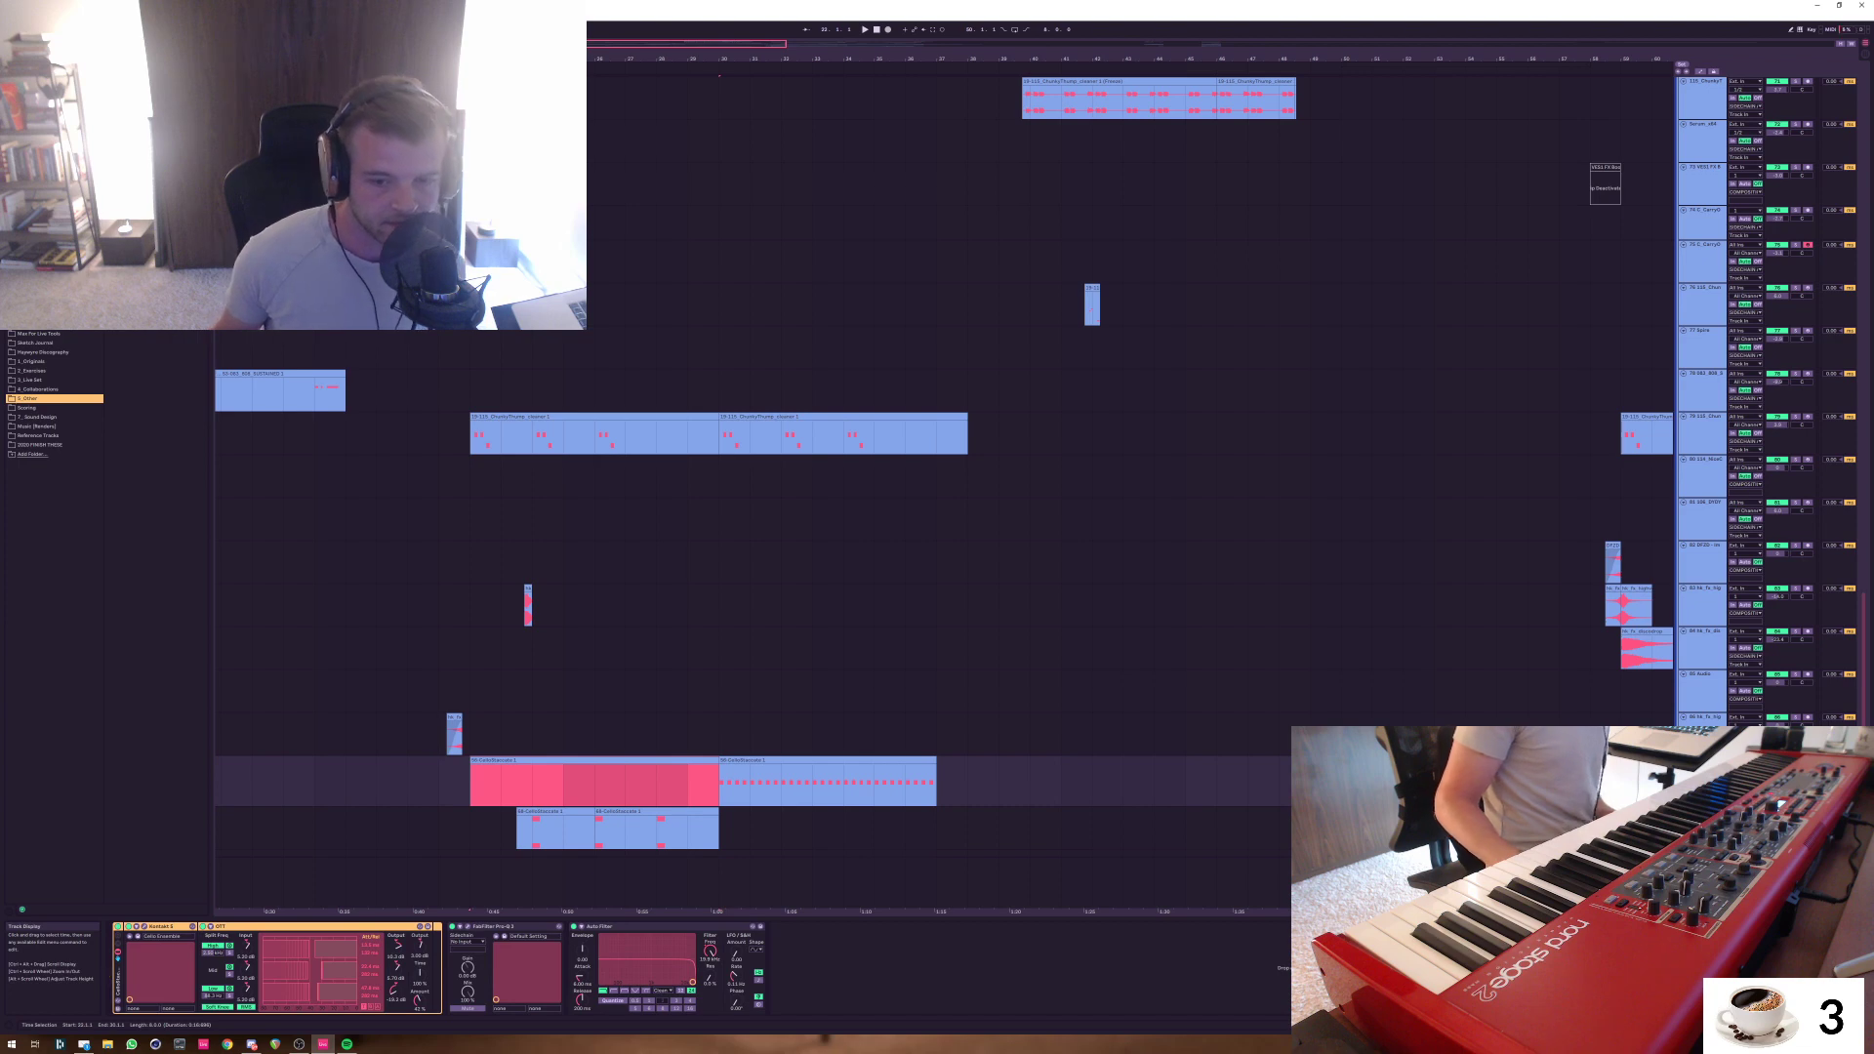
pyautogui.click(1701, 781)
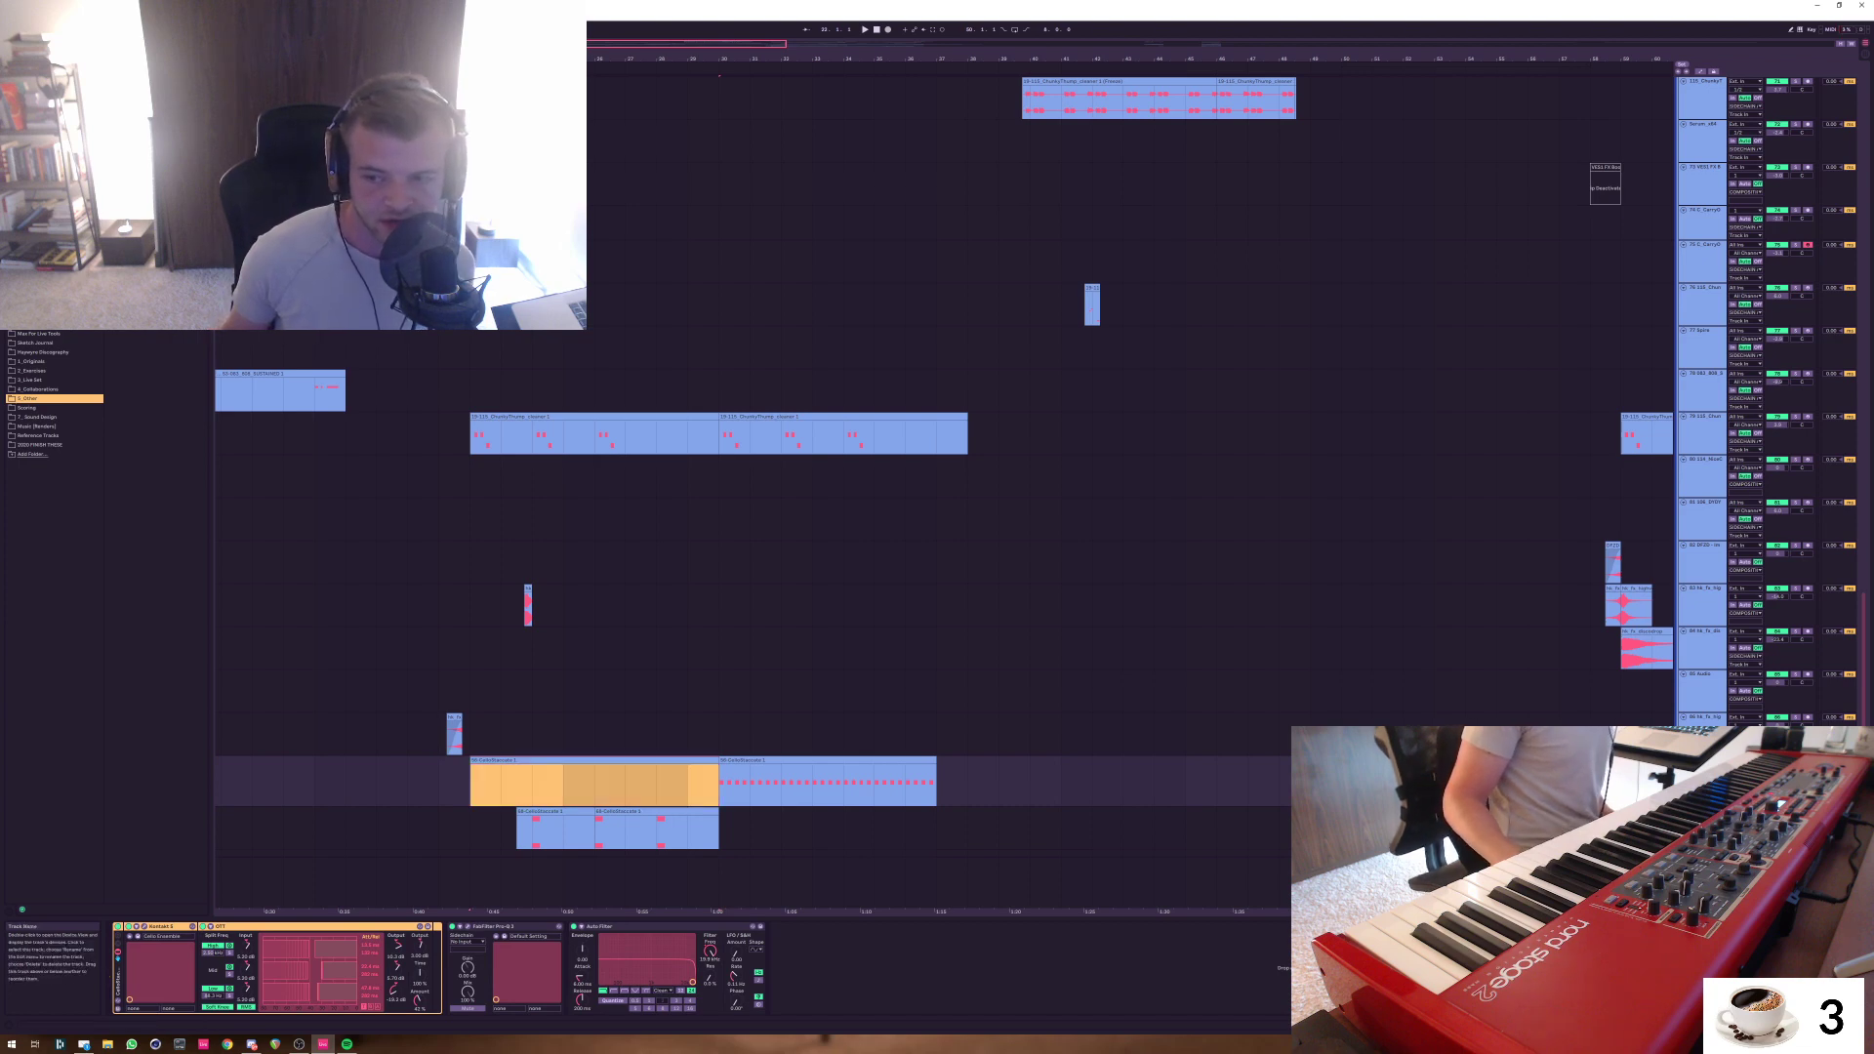
pyautogui.hotkey('alt', '-')
pyautogui.click(593, 759)
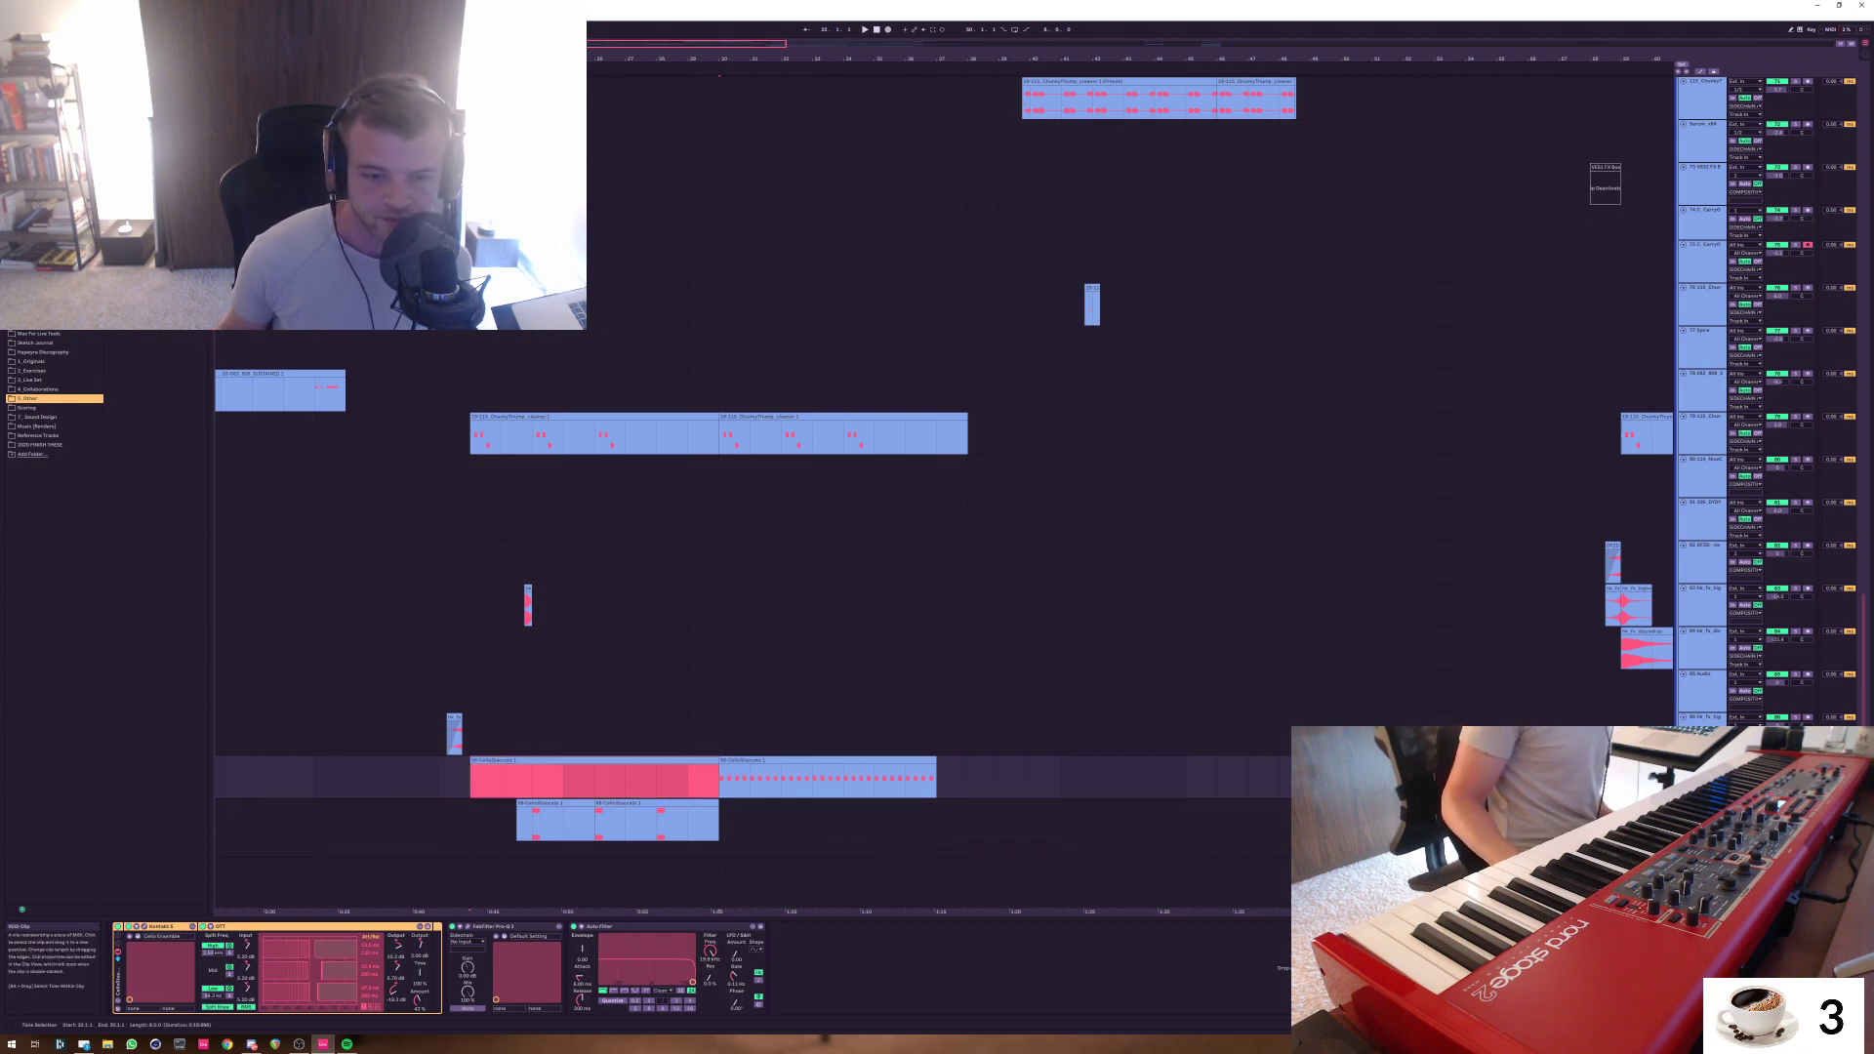
# Extend the second long clip on the shortened MIDI track by one bar, ending level with the longer clip above
pyautogui.click(719, 734)
pyautogui.moveTo(719, 734)
pyautogui.mouseDown()
pyautogui.moveTo(564, 734)
pyautogui.moveTo(461, 778)
pyautogui.mouseUp()
pyautogui.click(472, 777)
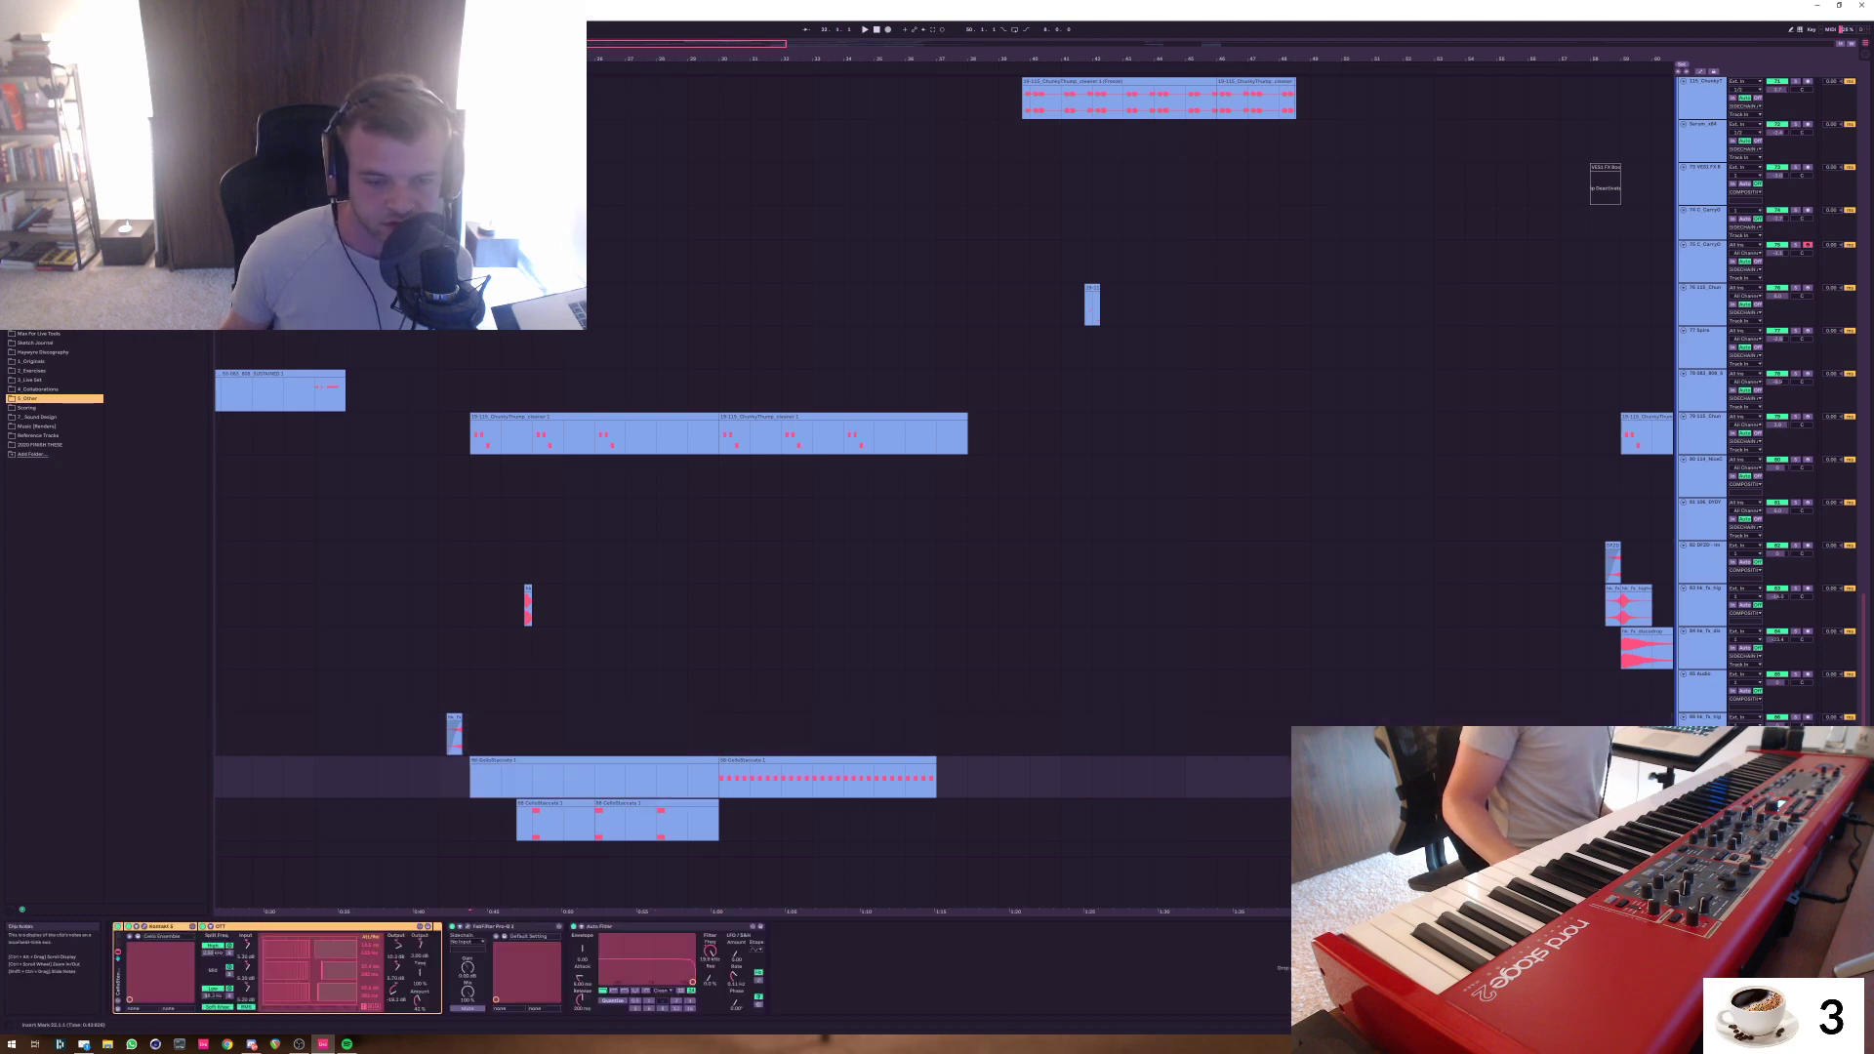
pyautogui.moveTo(719, 778)
pyautogui.mouseDown()
pyautogui.moveTo(968, 778)
pyautogui.moveTo(937, 778)
pyautogui.mouseUp()
pyautogui.click(968, 778)
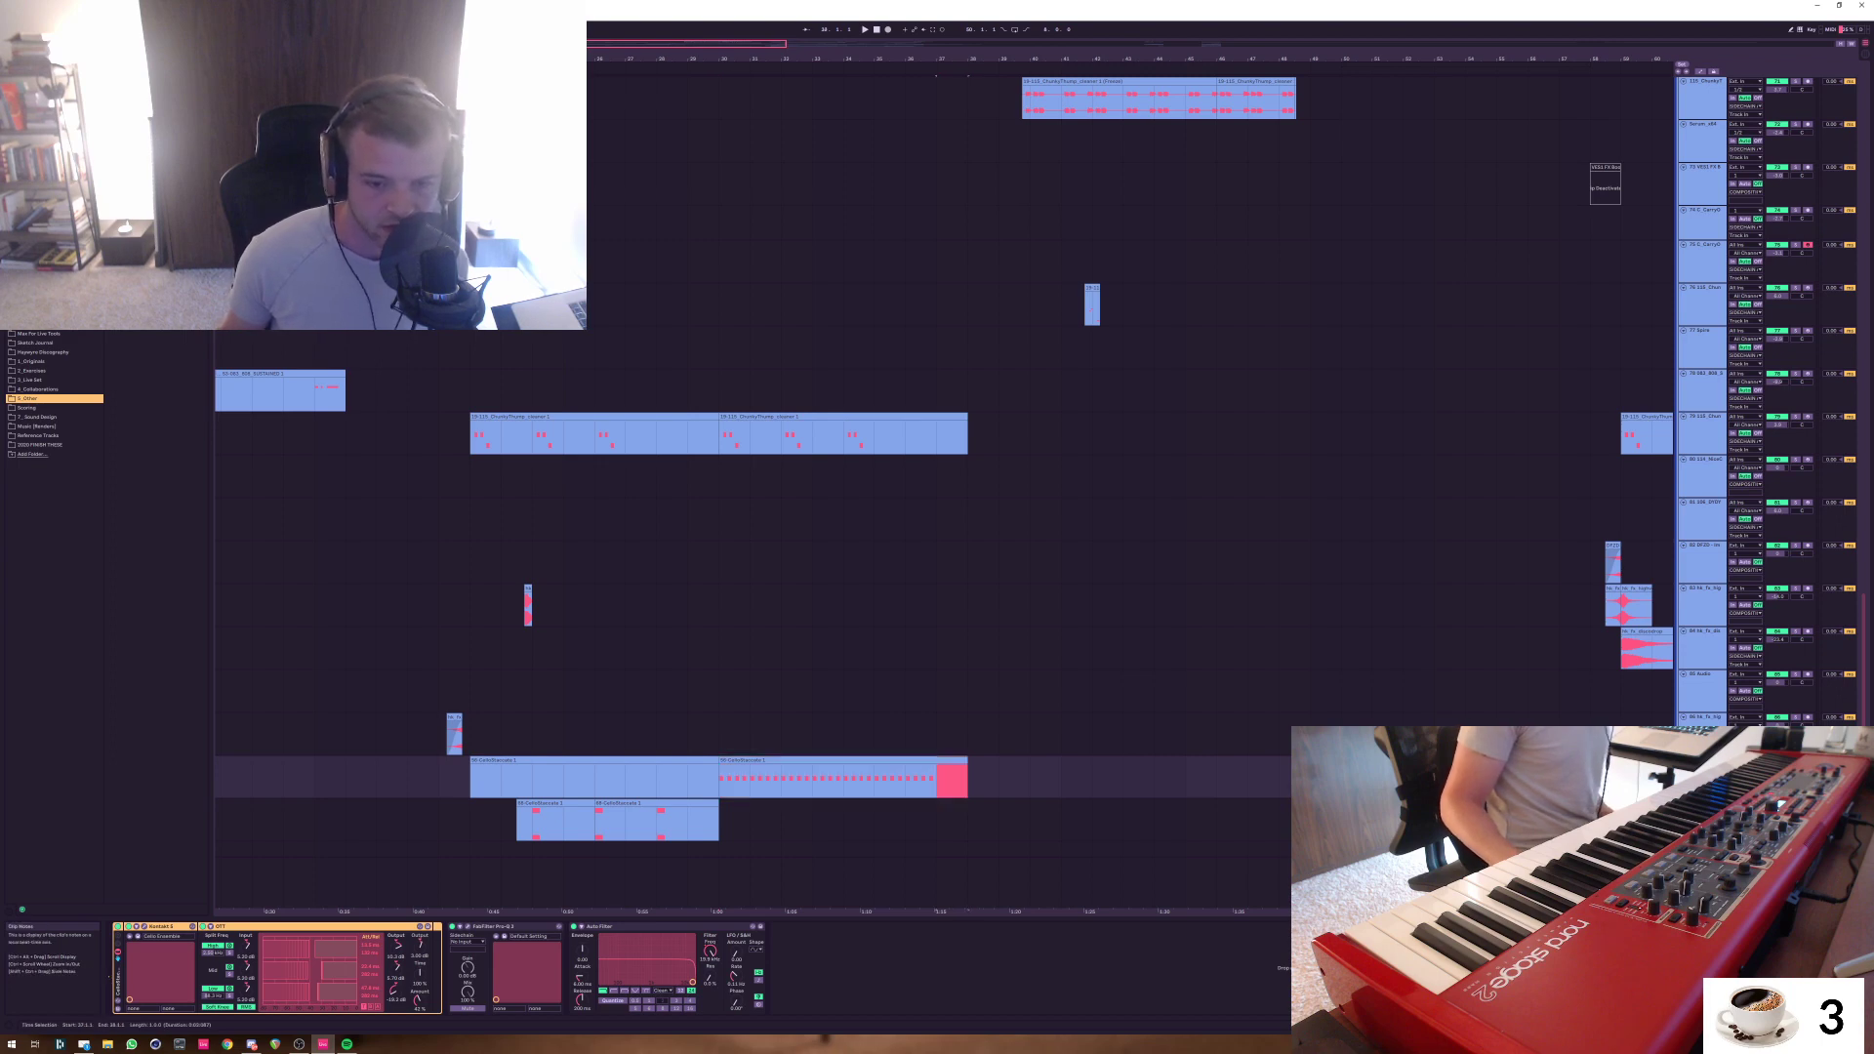
# Add an empty one-bar MIDI clip directly after the second long clip on the shortened MIDI track
pyautogui.click(999, 778)
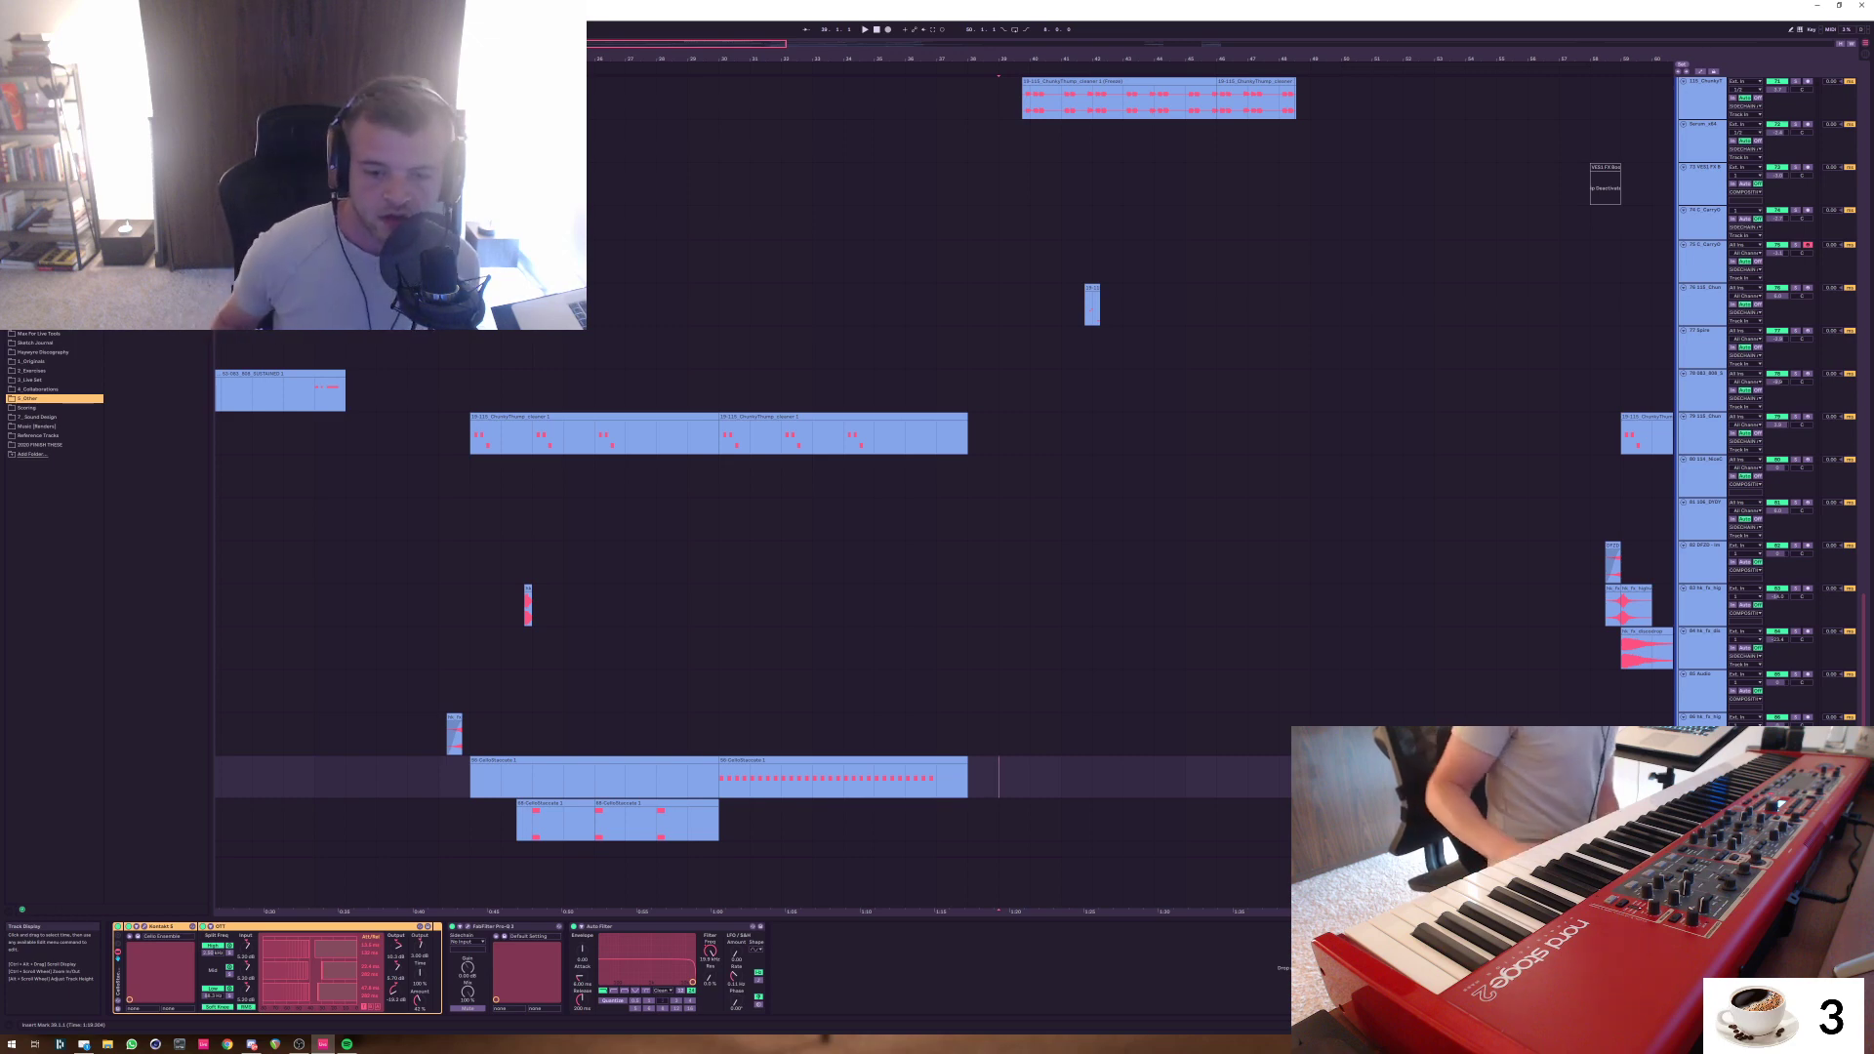
pyautogui.doubleClick(983, 778)
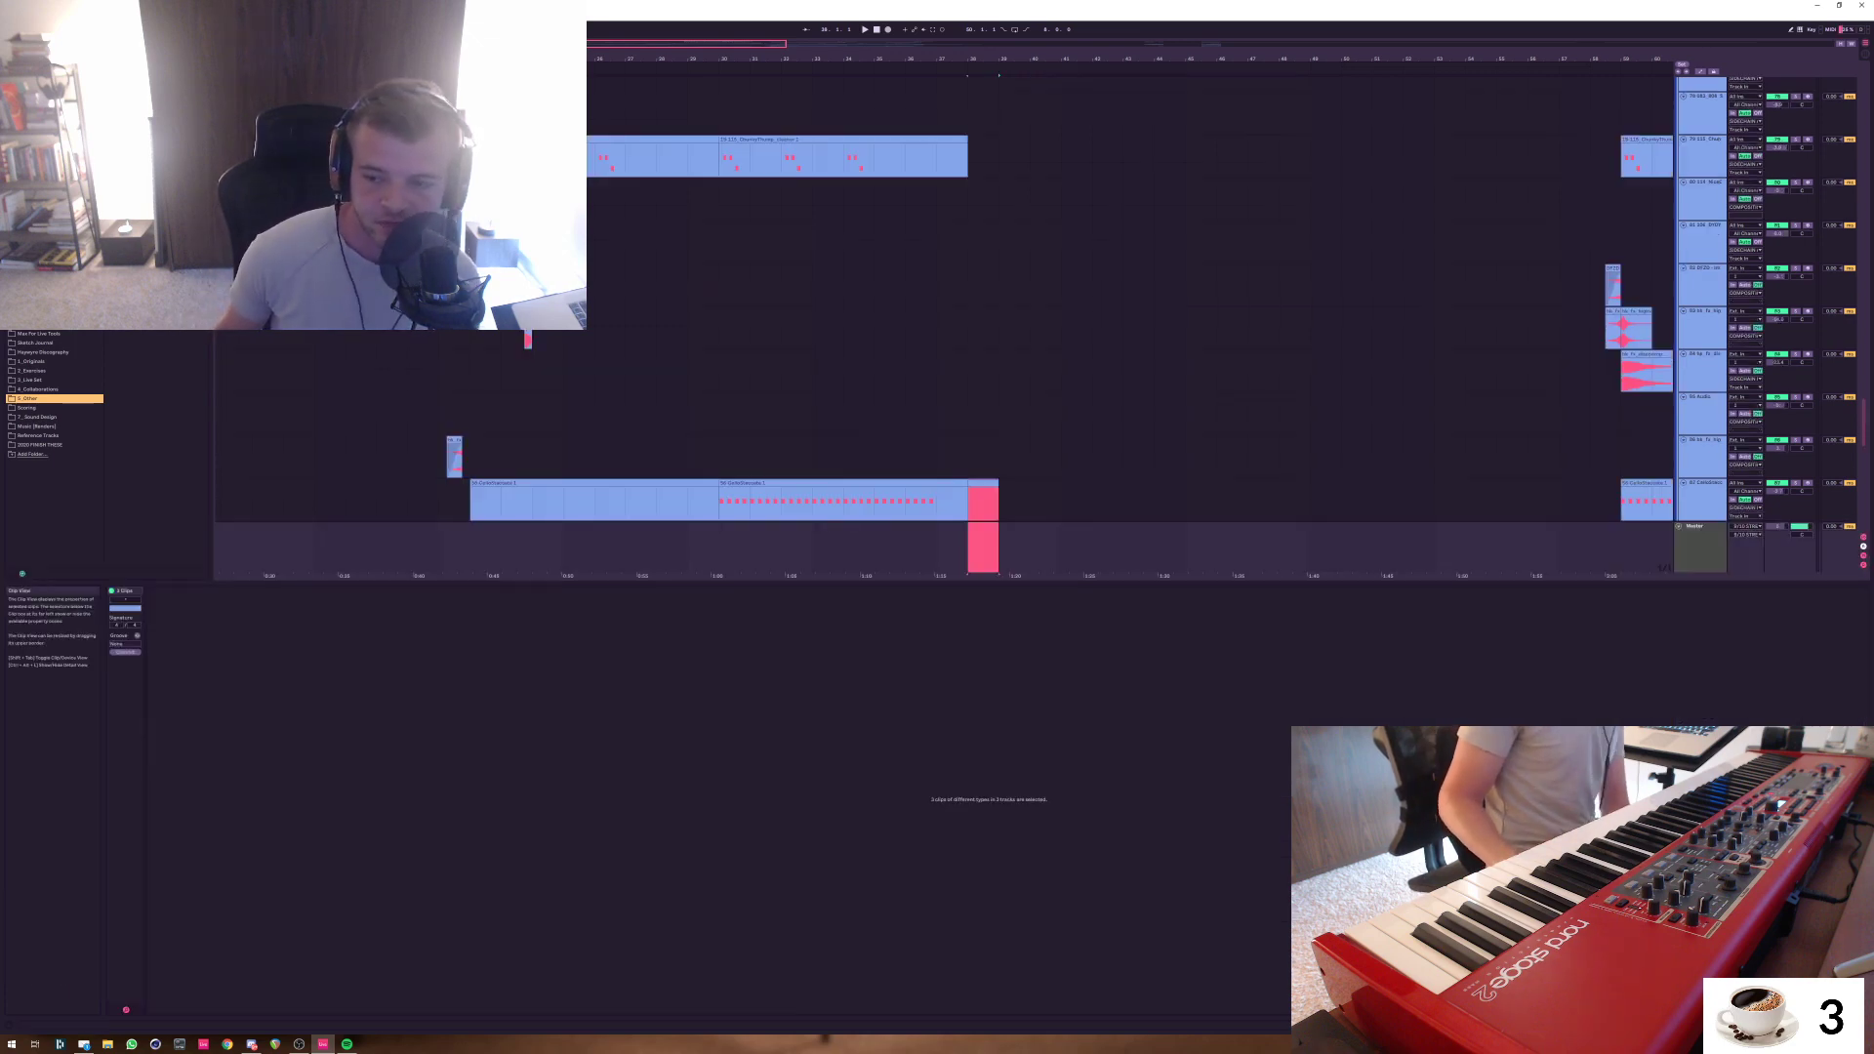
pyautogui.hotkey('shift', 'Tab')
pyautogui.click(968, 542)
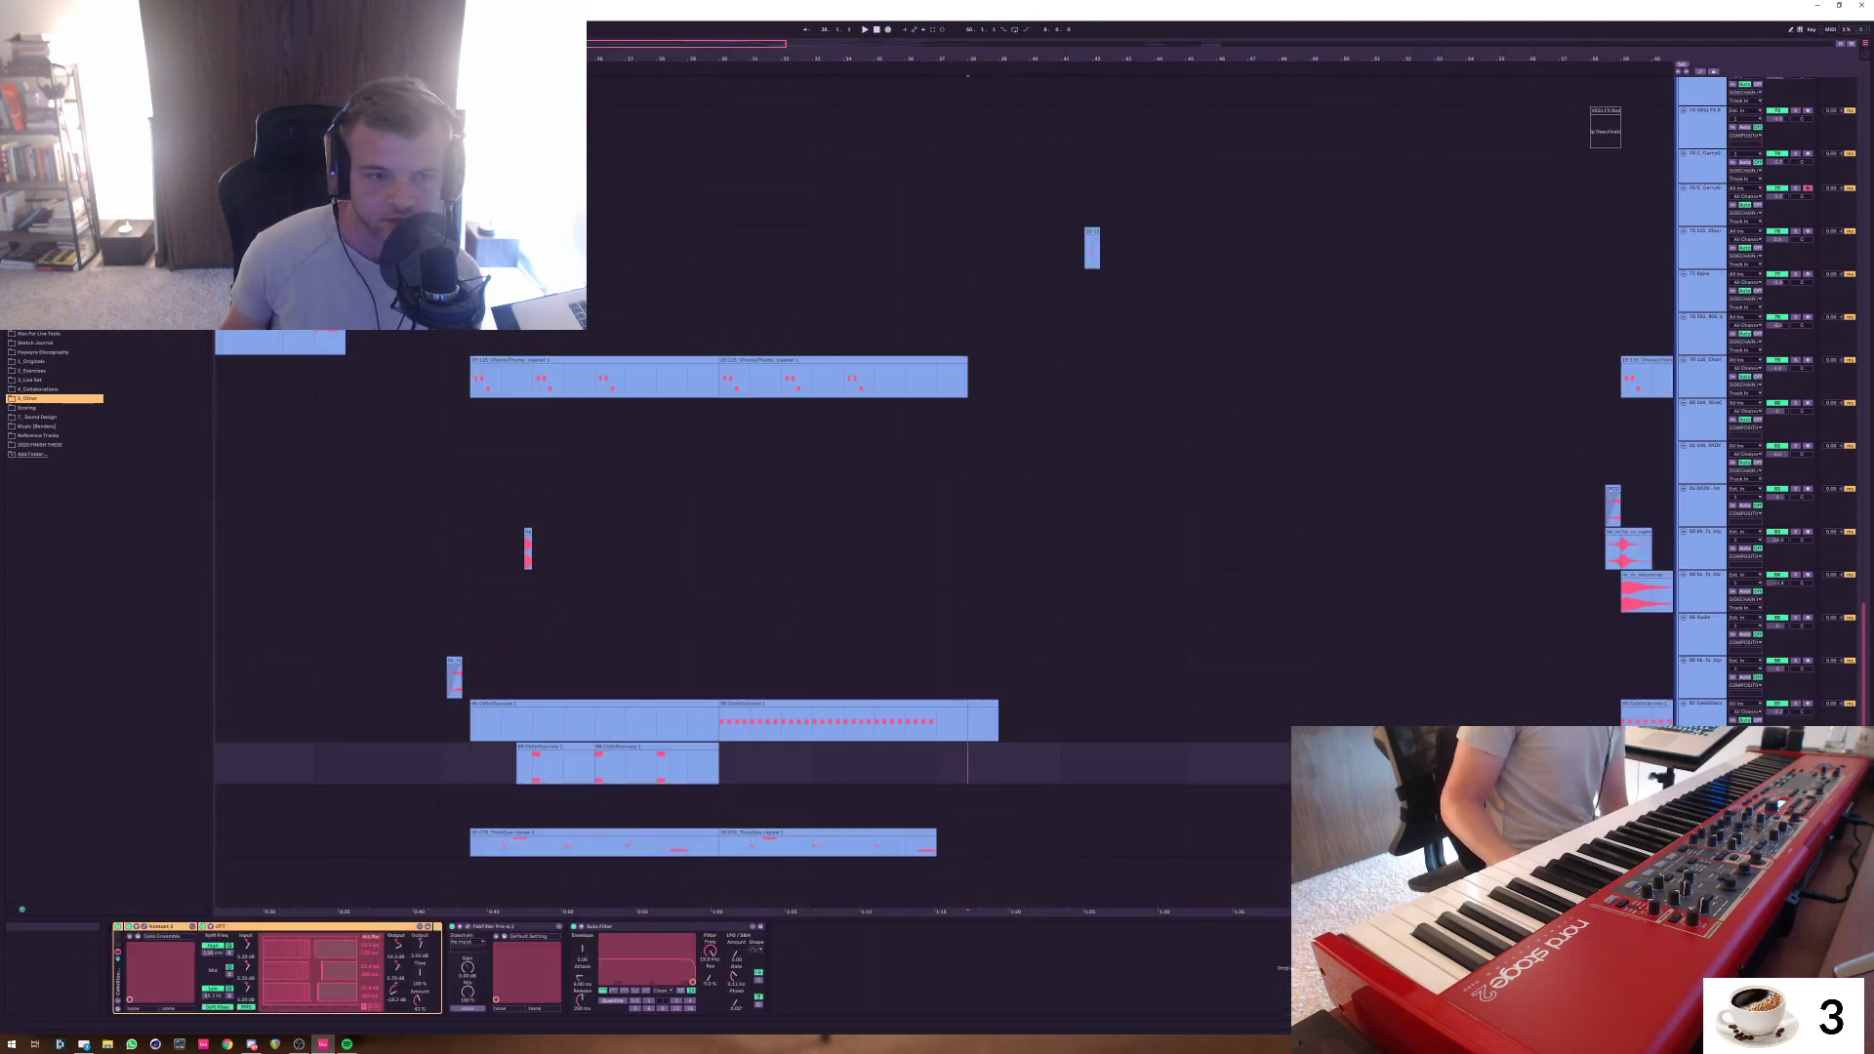
# Inspect the reverb return's automation, select the stretch around its rising curve, then hide the automation again
pyautogui.scroll(2, 937, 390)
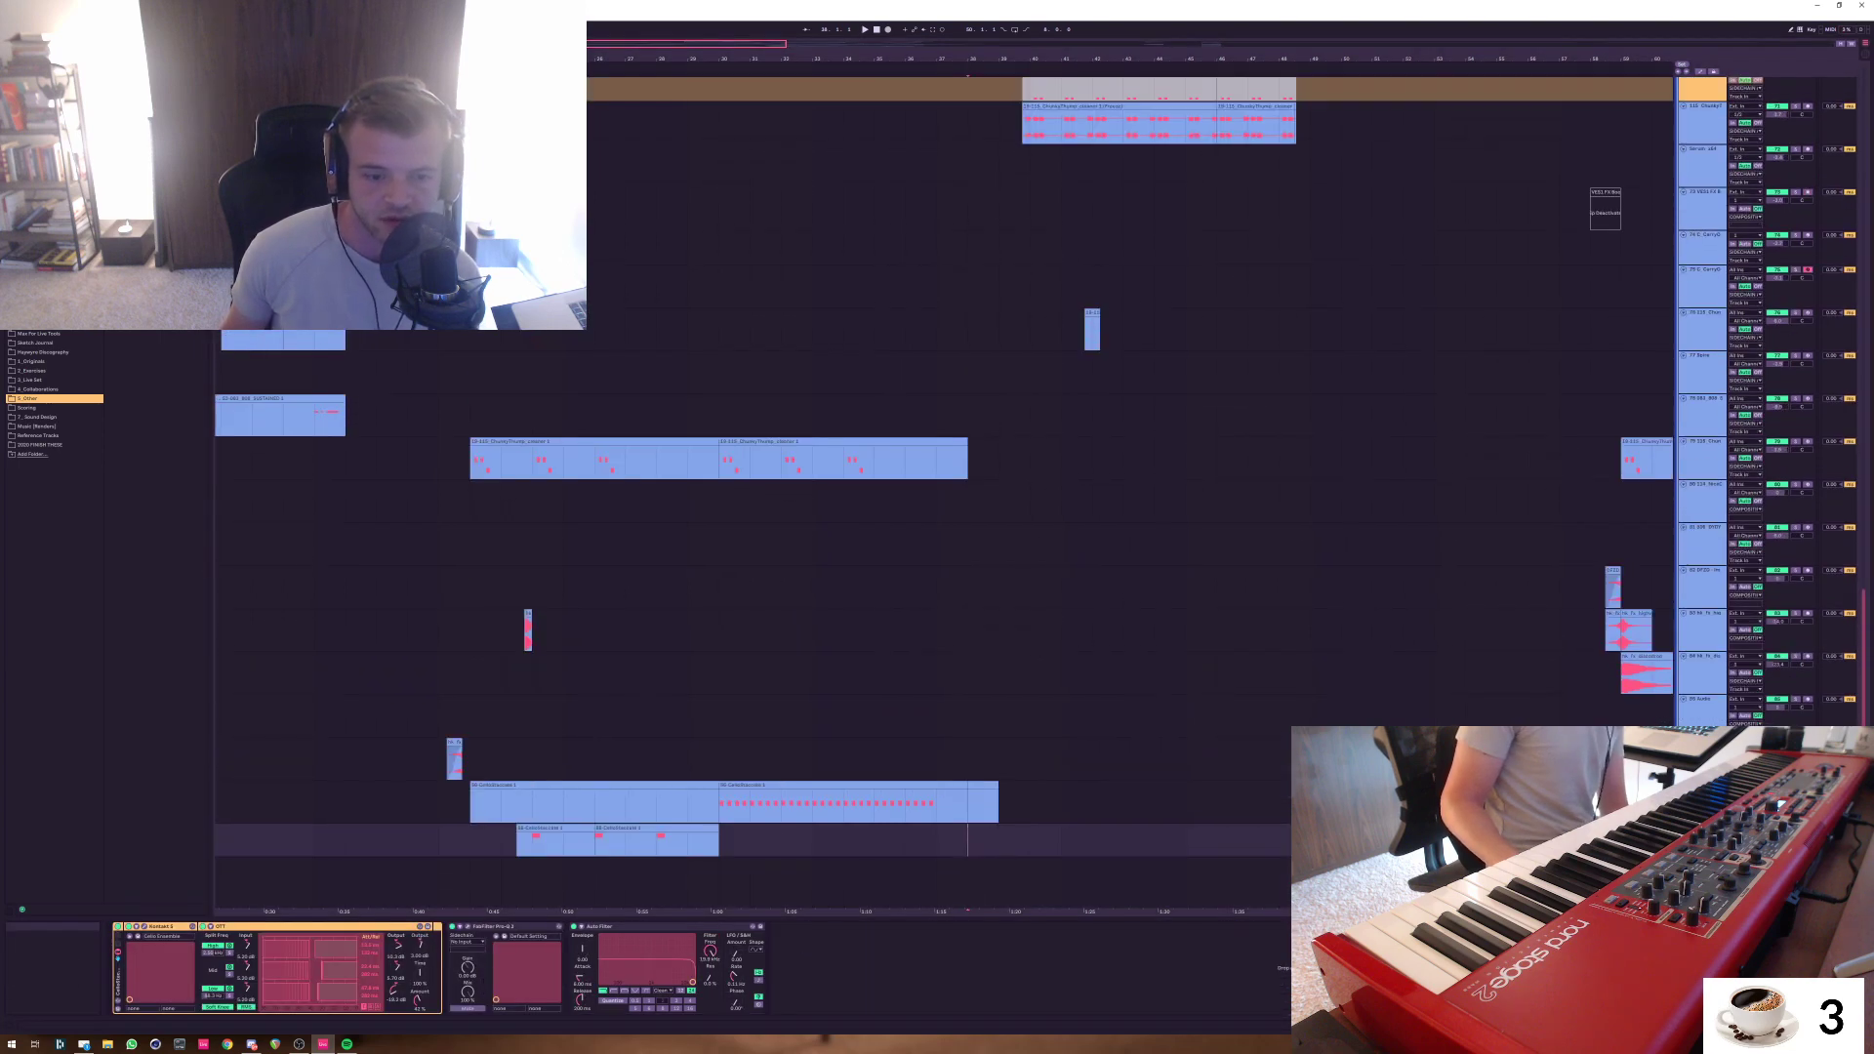
pyautogui.click(1061, 884)
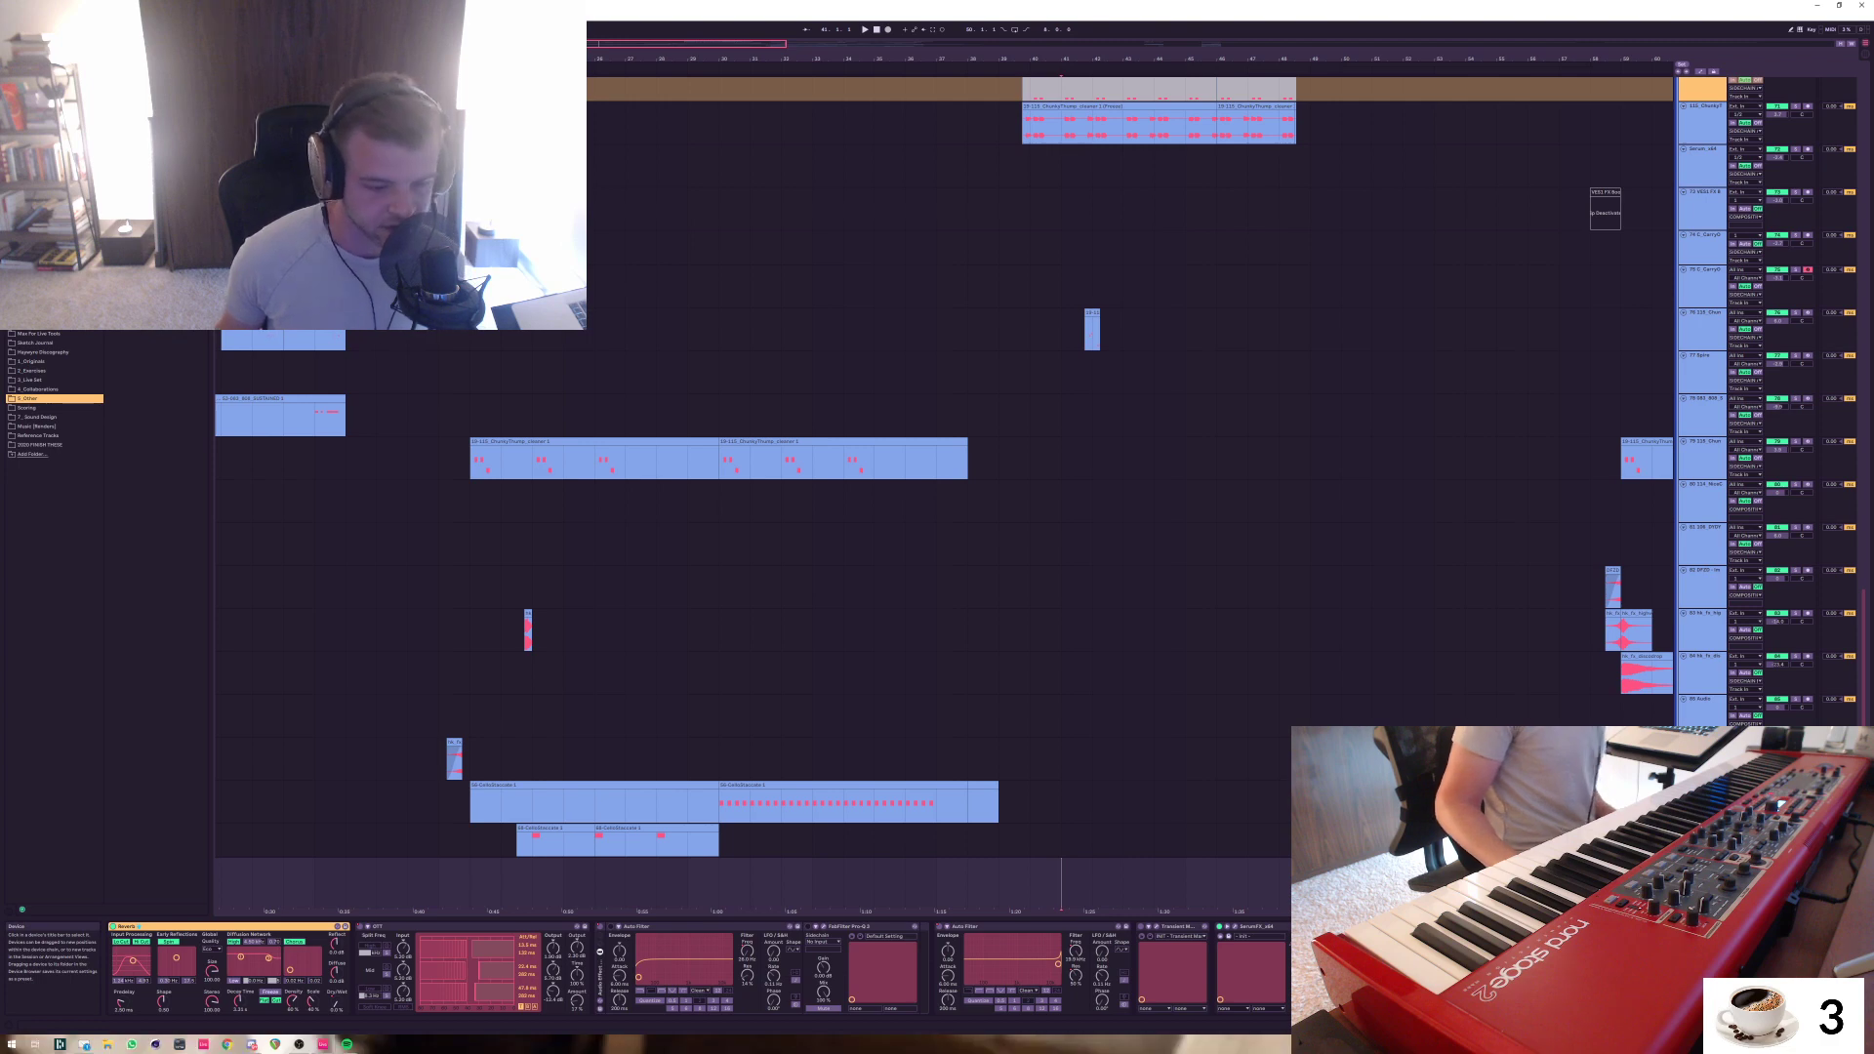
pyautogui.press('a')
pyautogui.click(334, 1001)
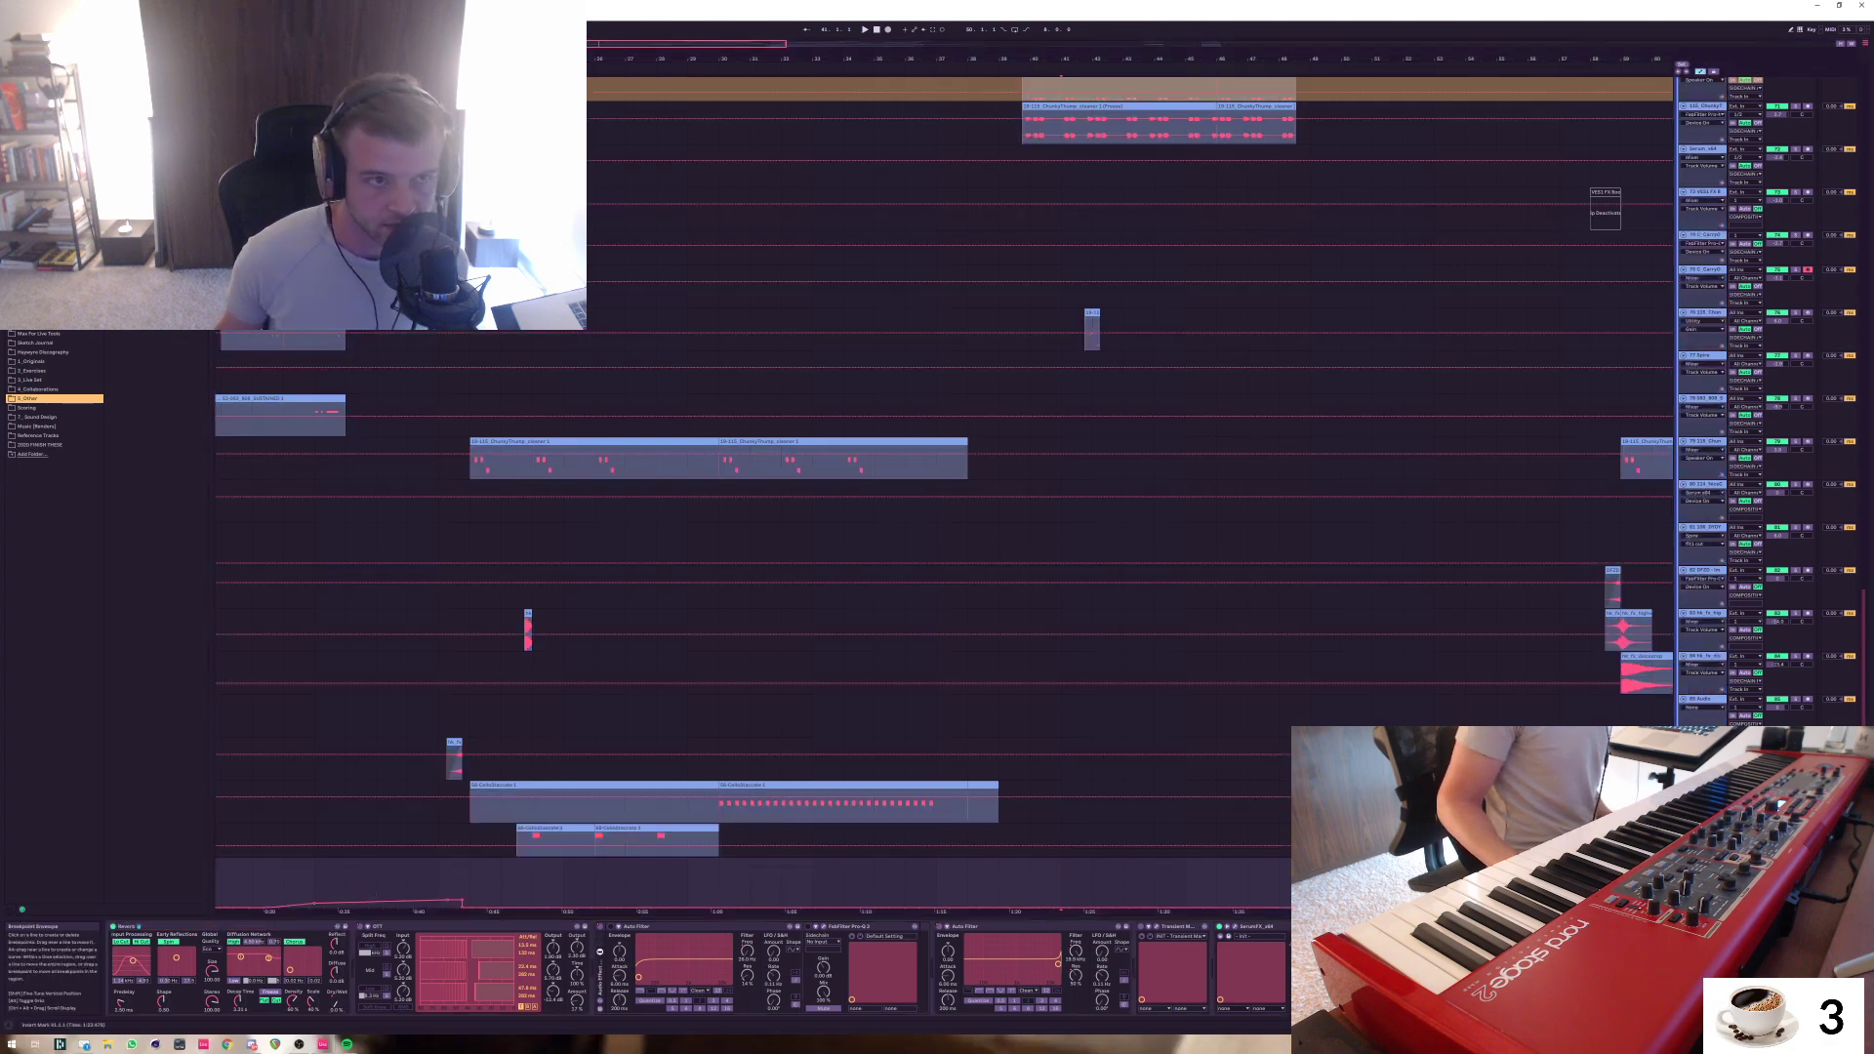
pyautogui.moveTo(684, 44); pyautogui.dragTo(624, 32)
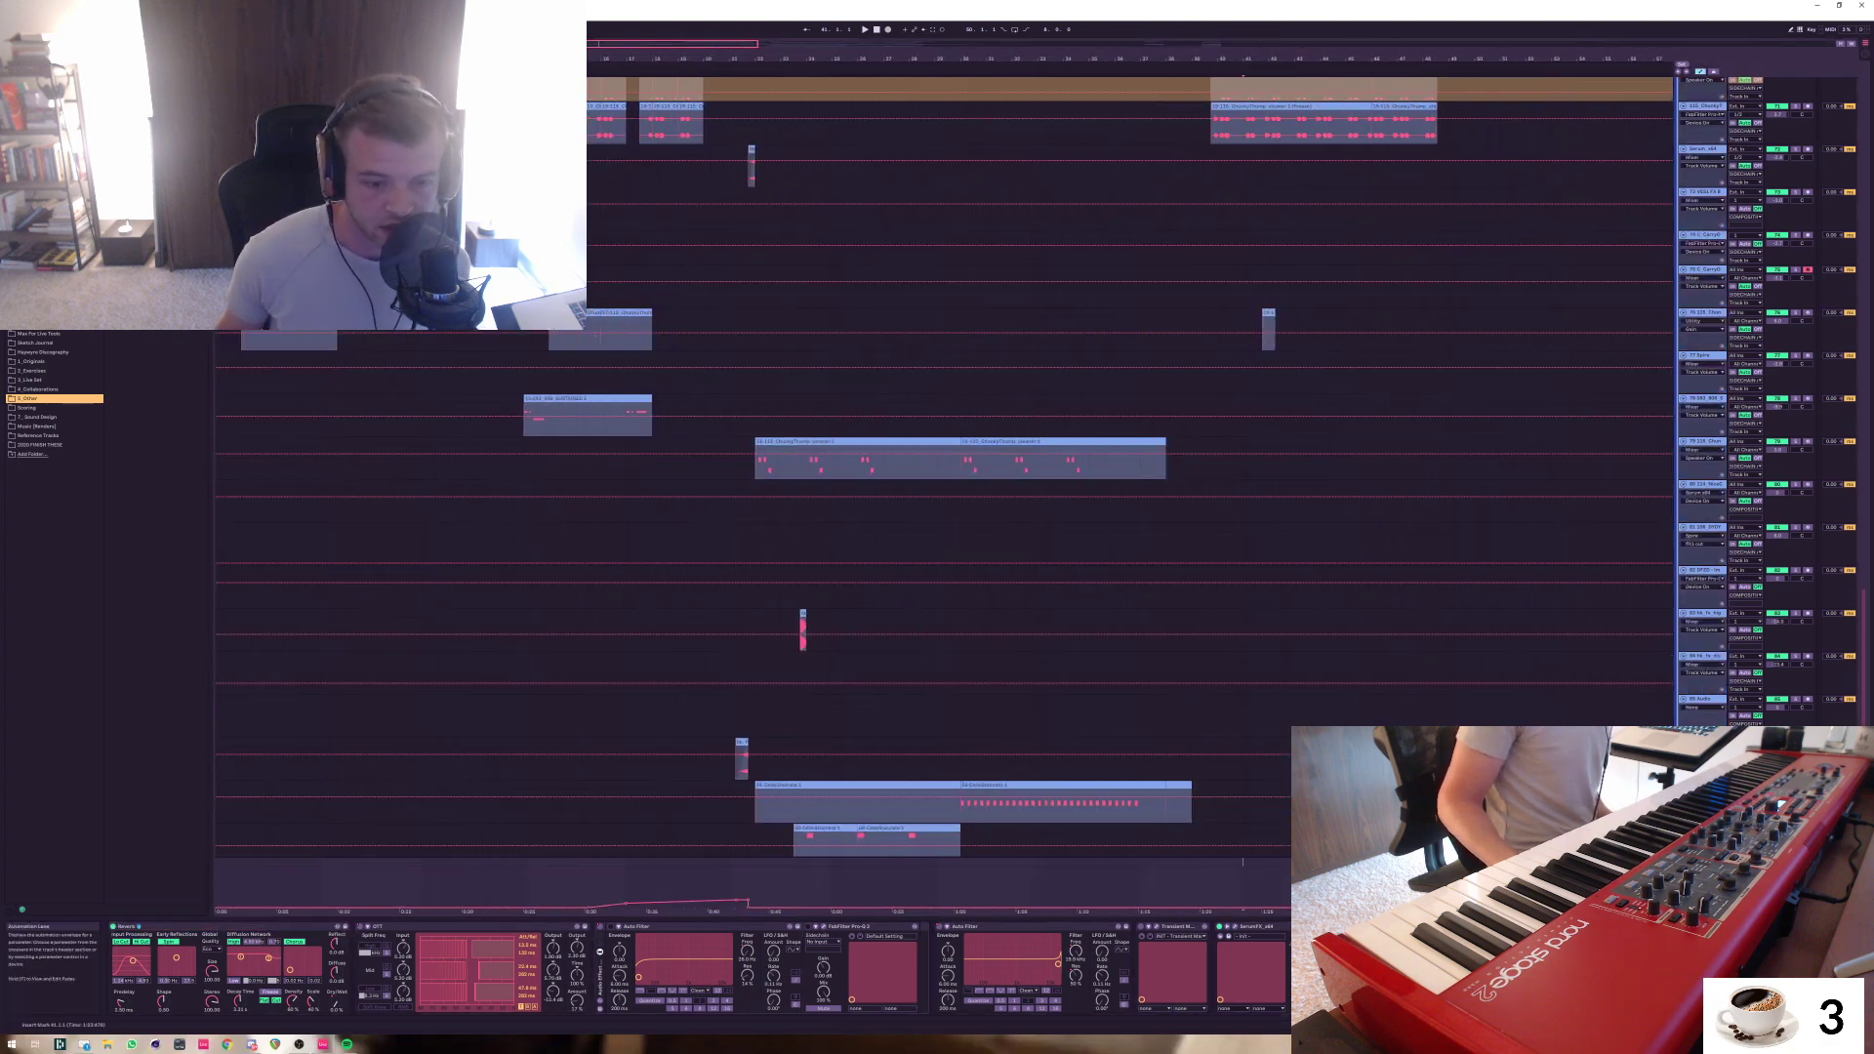
pyautogui.moveTo(574, 889); pyautogui.dragTo(780, 889)
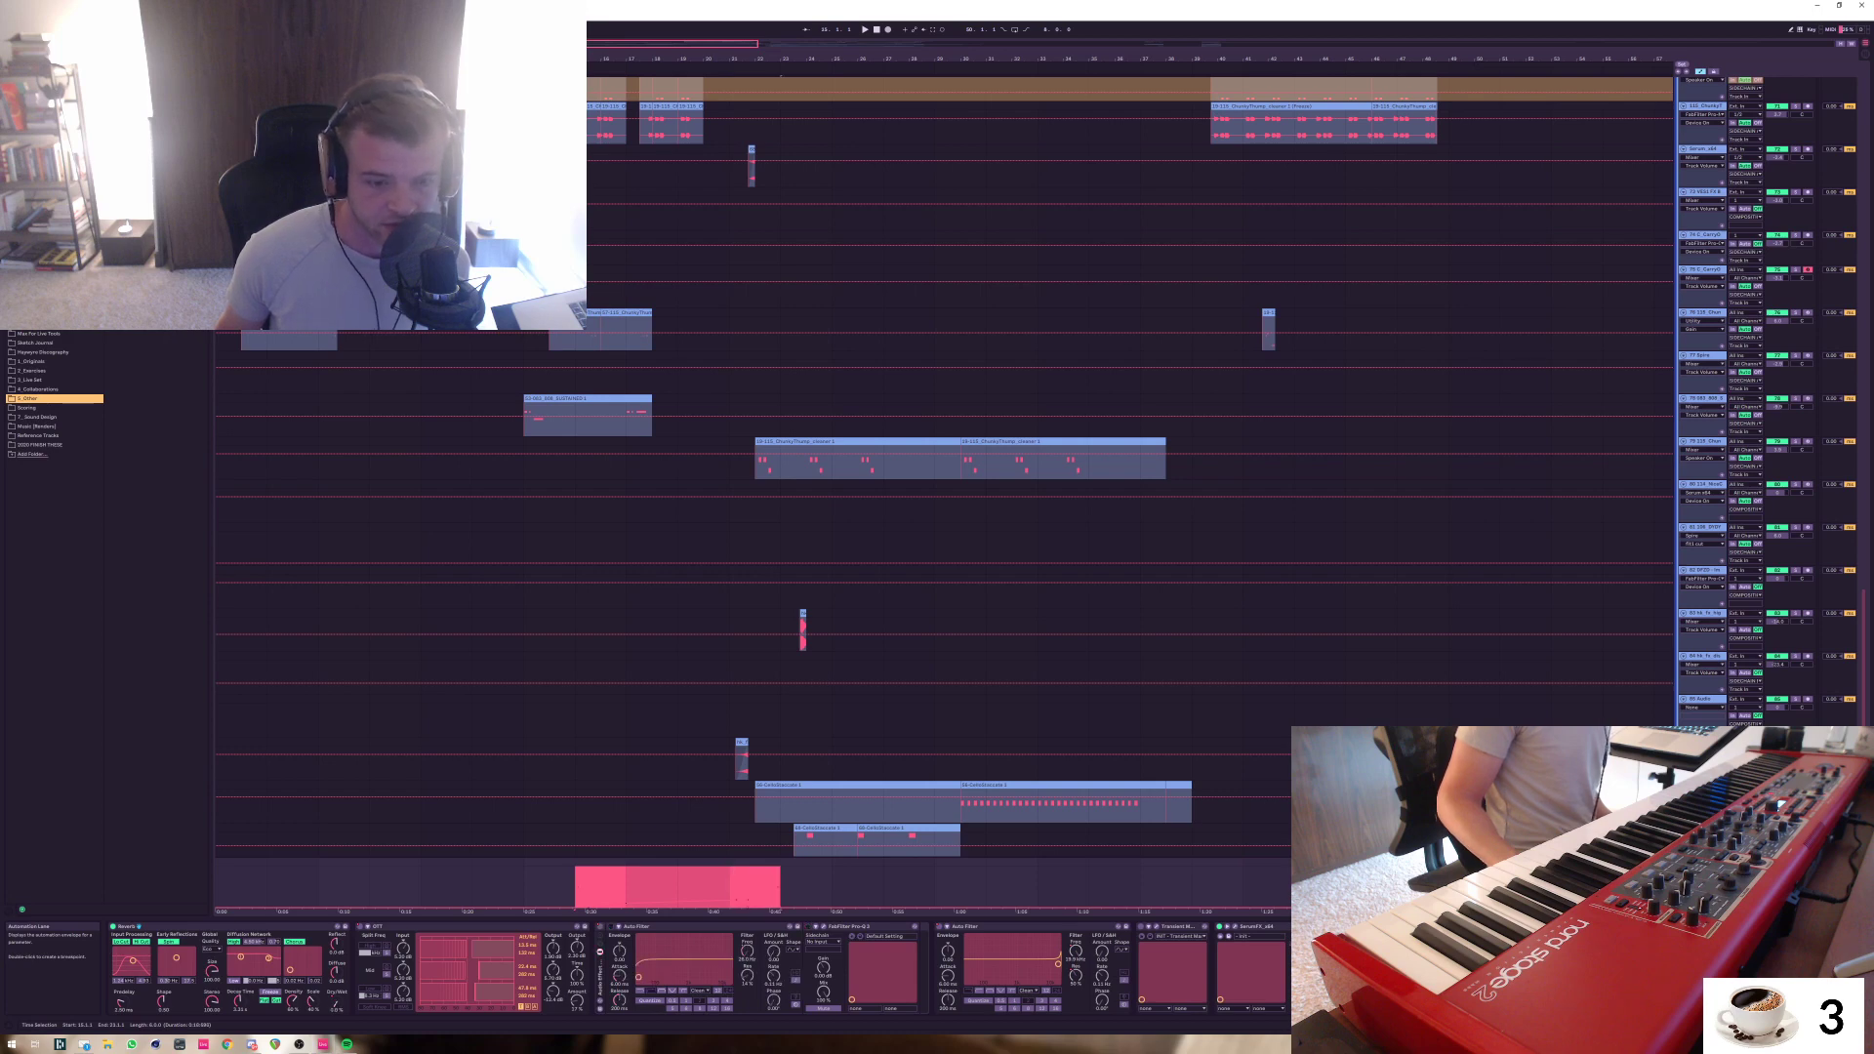
pyautogui.click(625, 883)
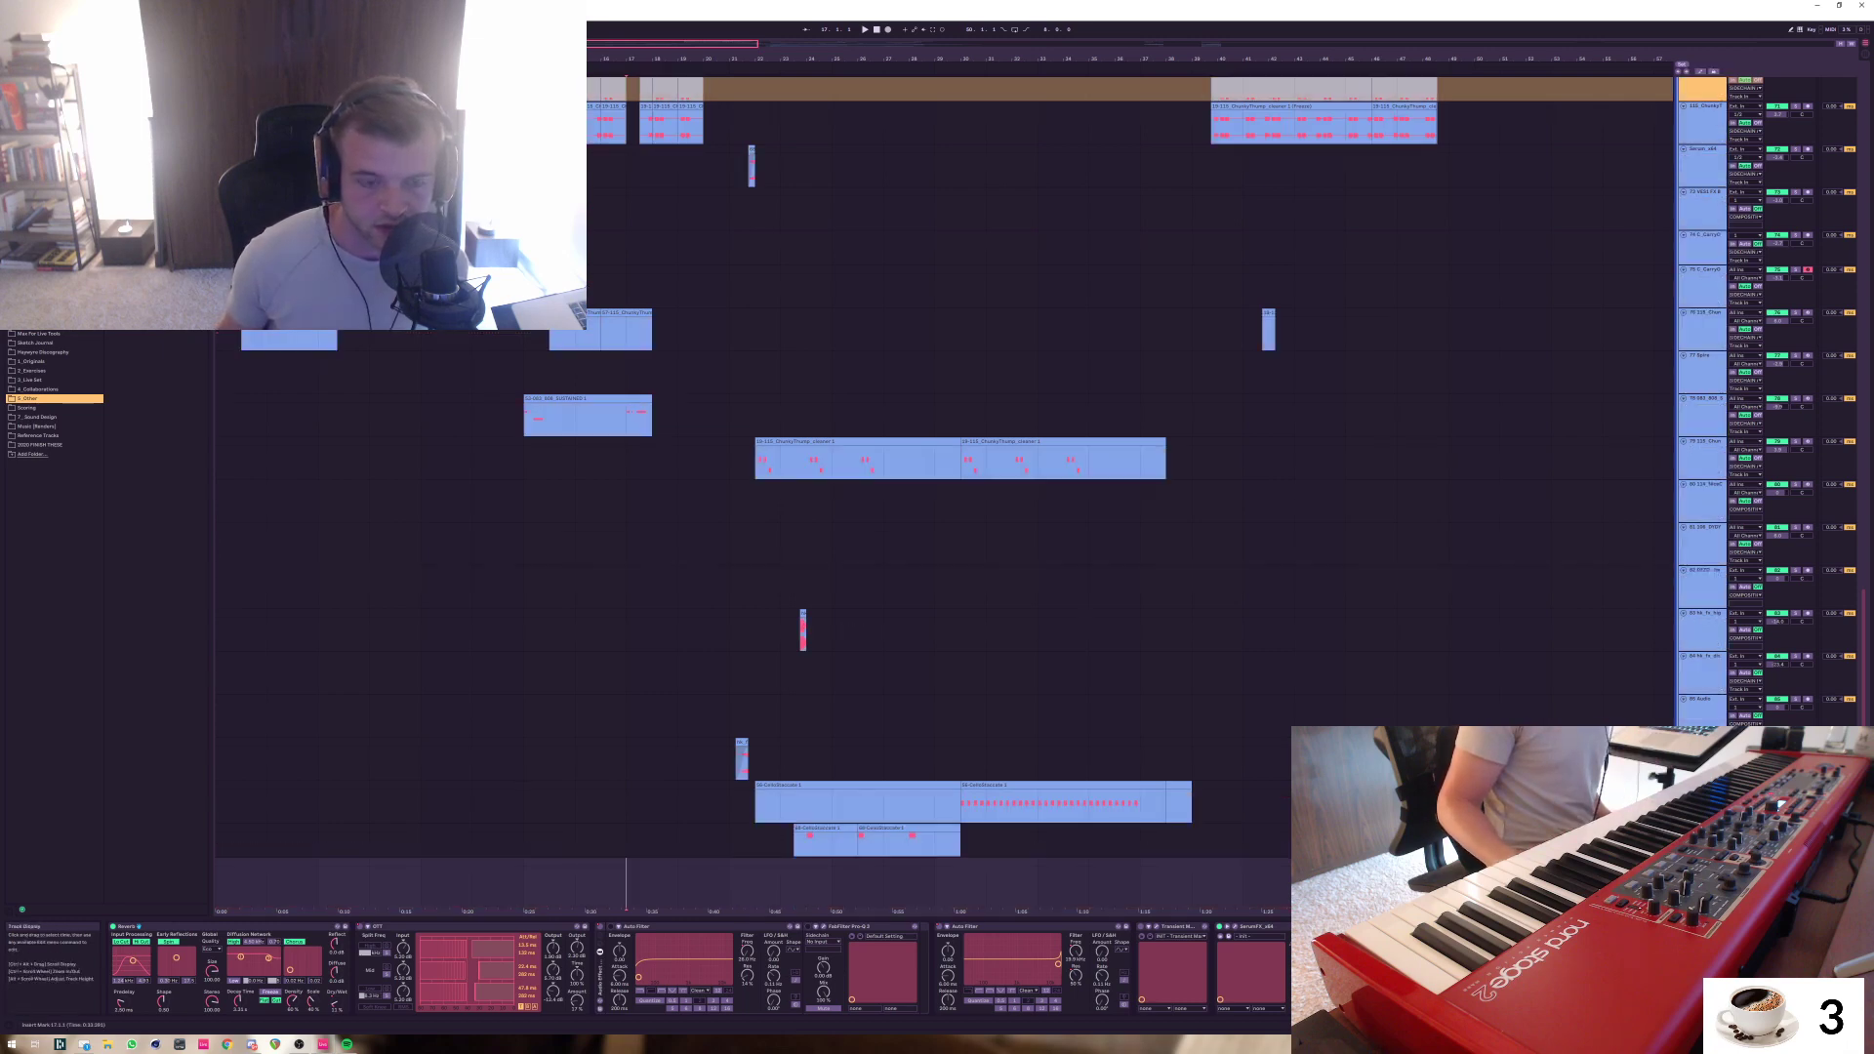
# Select about one bar inside the last short audio clip of the first section, on the track below the orange one
pyautogui.scroll(5, 937, 440)
pyautogui.scroll(2, 937, 439)
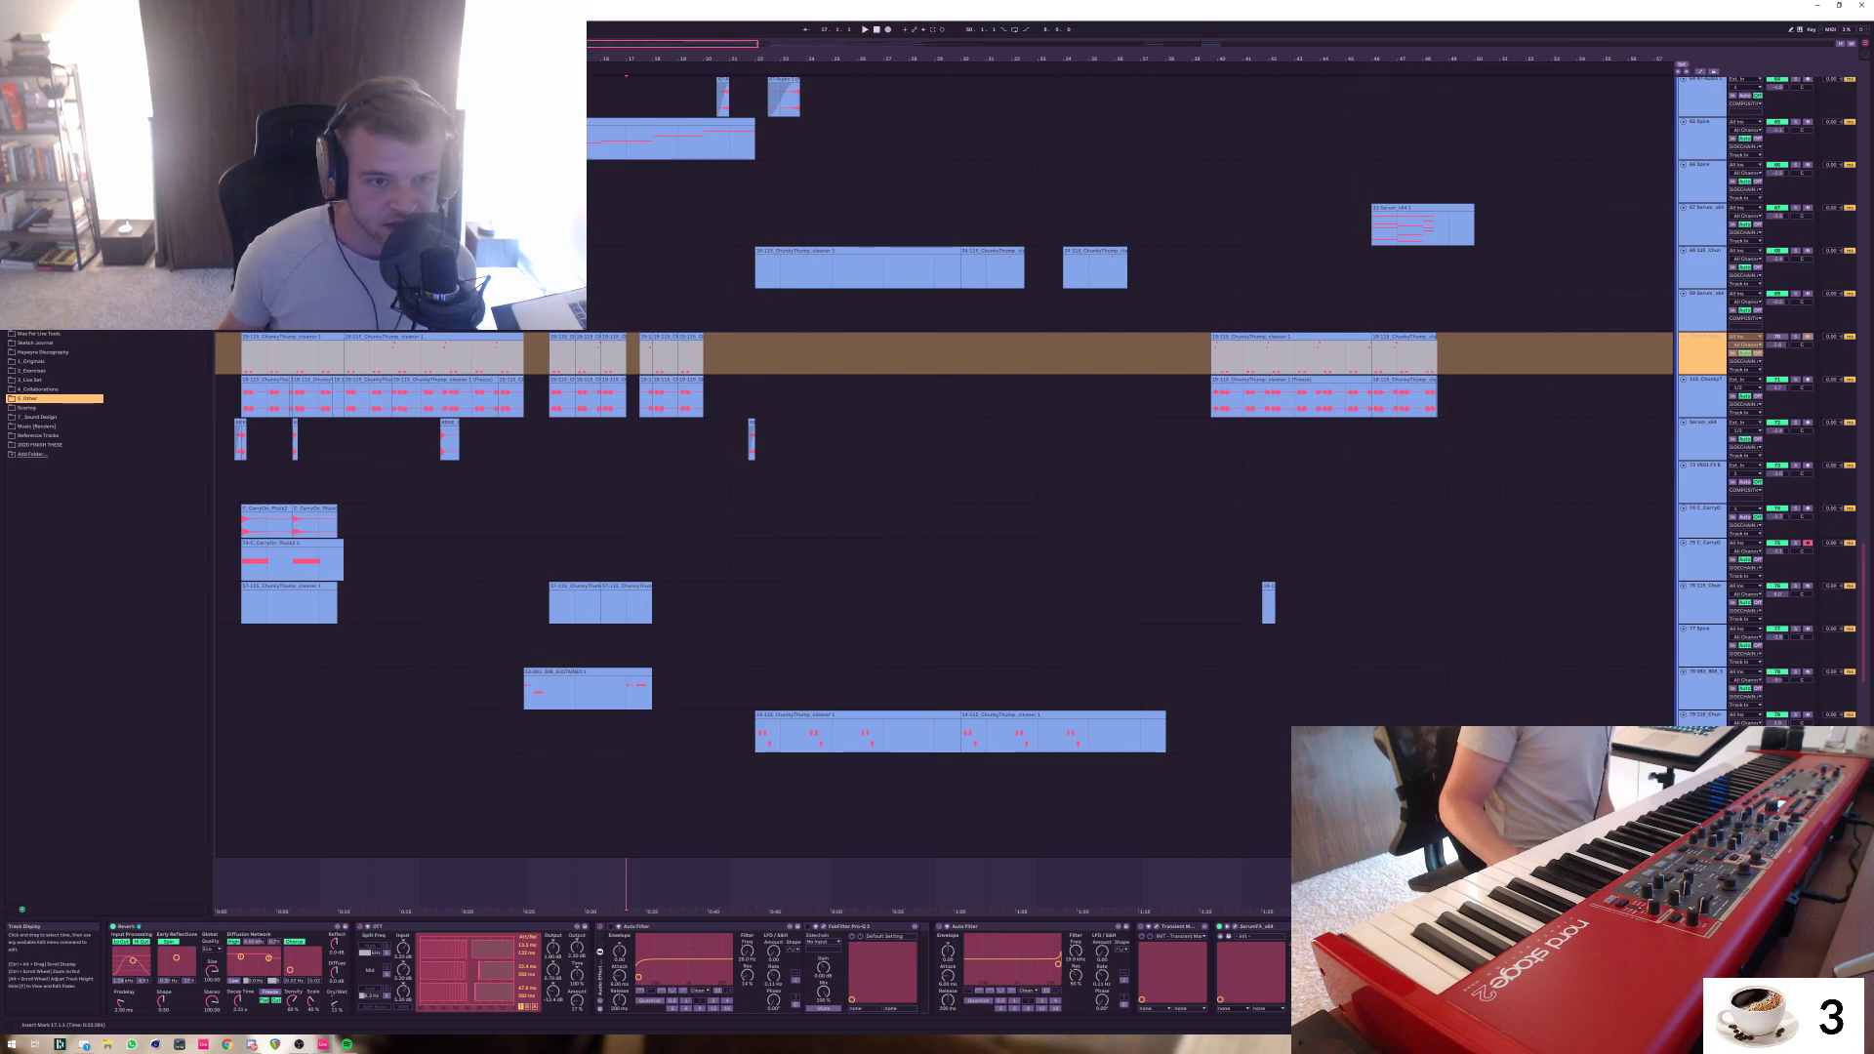
pyautogui.click(660, 398)
pyautogui.click(664, 381)
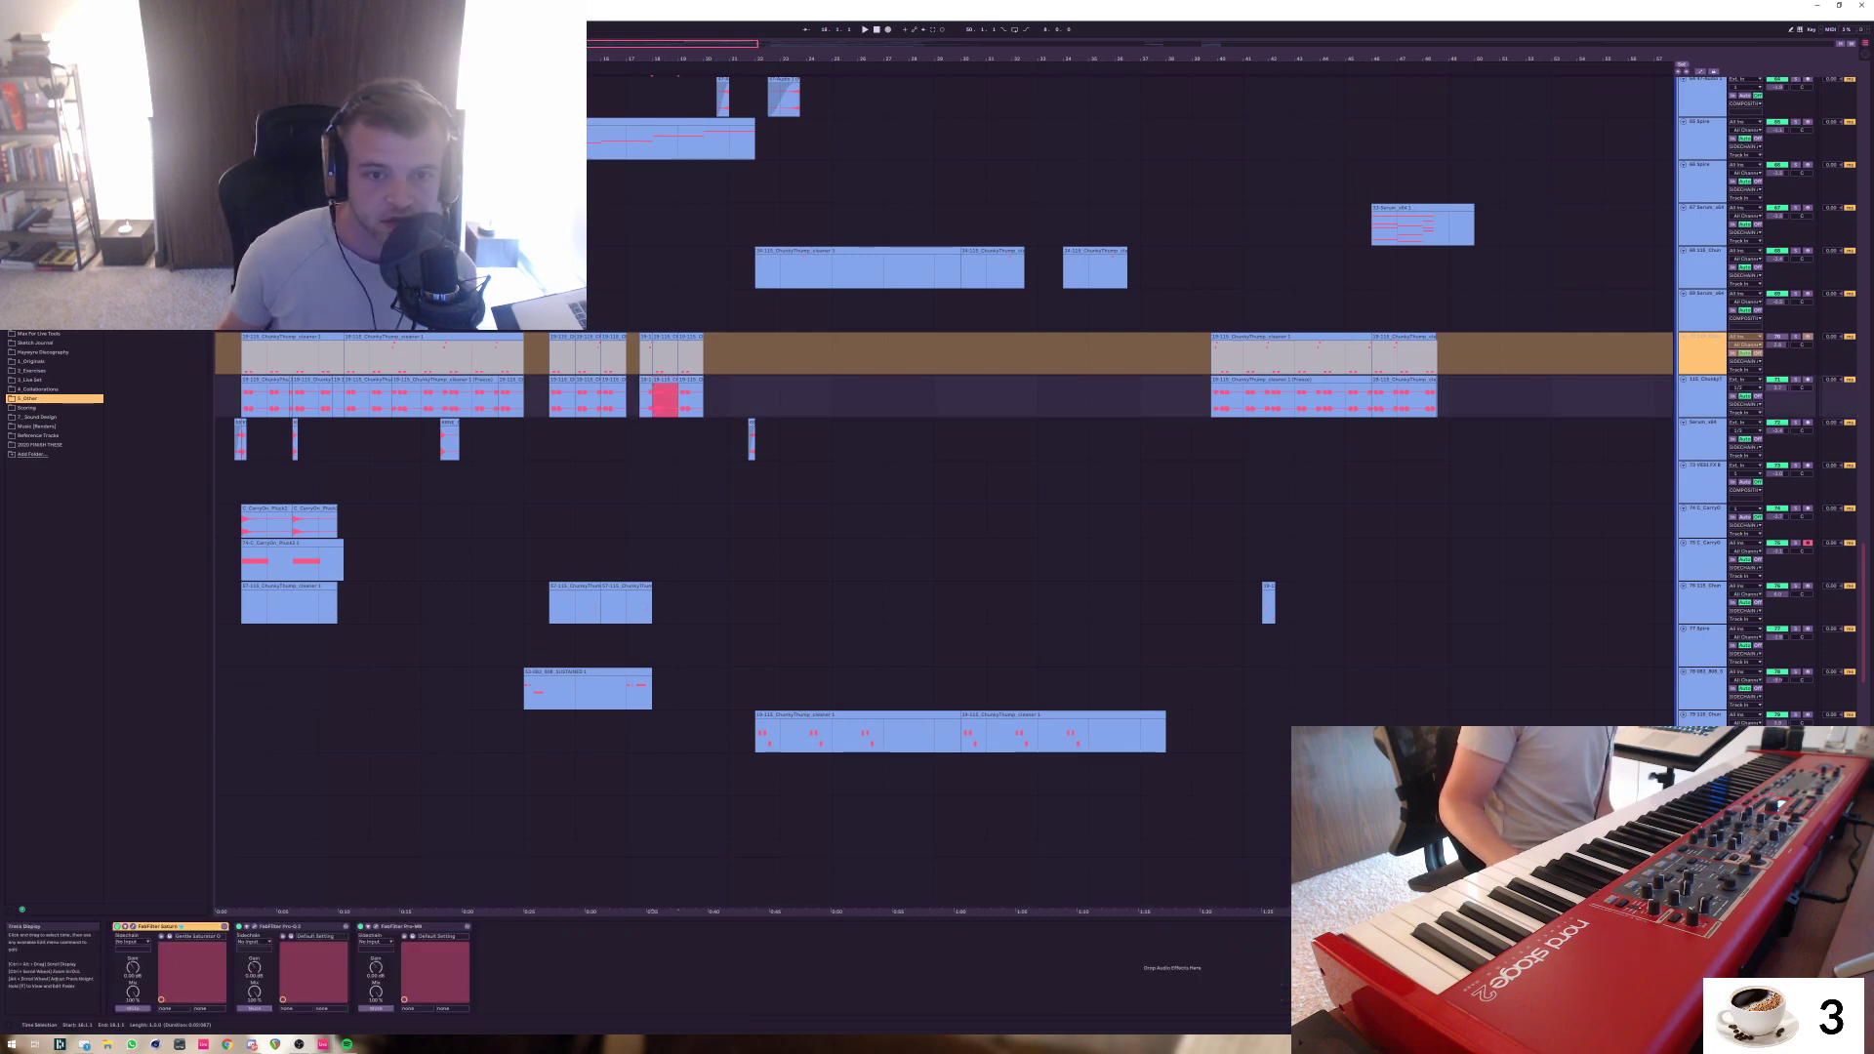
# Look through the percussion, pink audio and blue composition tracks, placing the insertion marker before the later long audio clip
pyautogui.scroll(15, 937, 439)
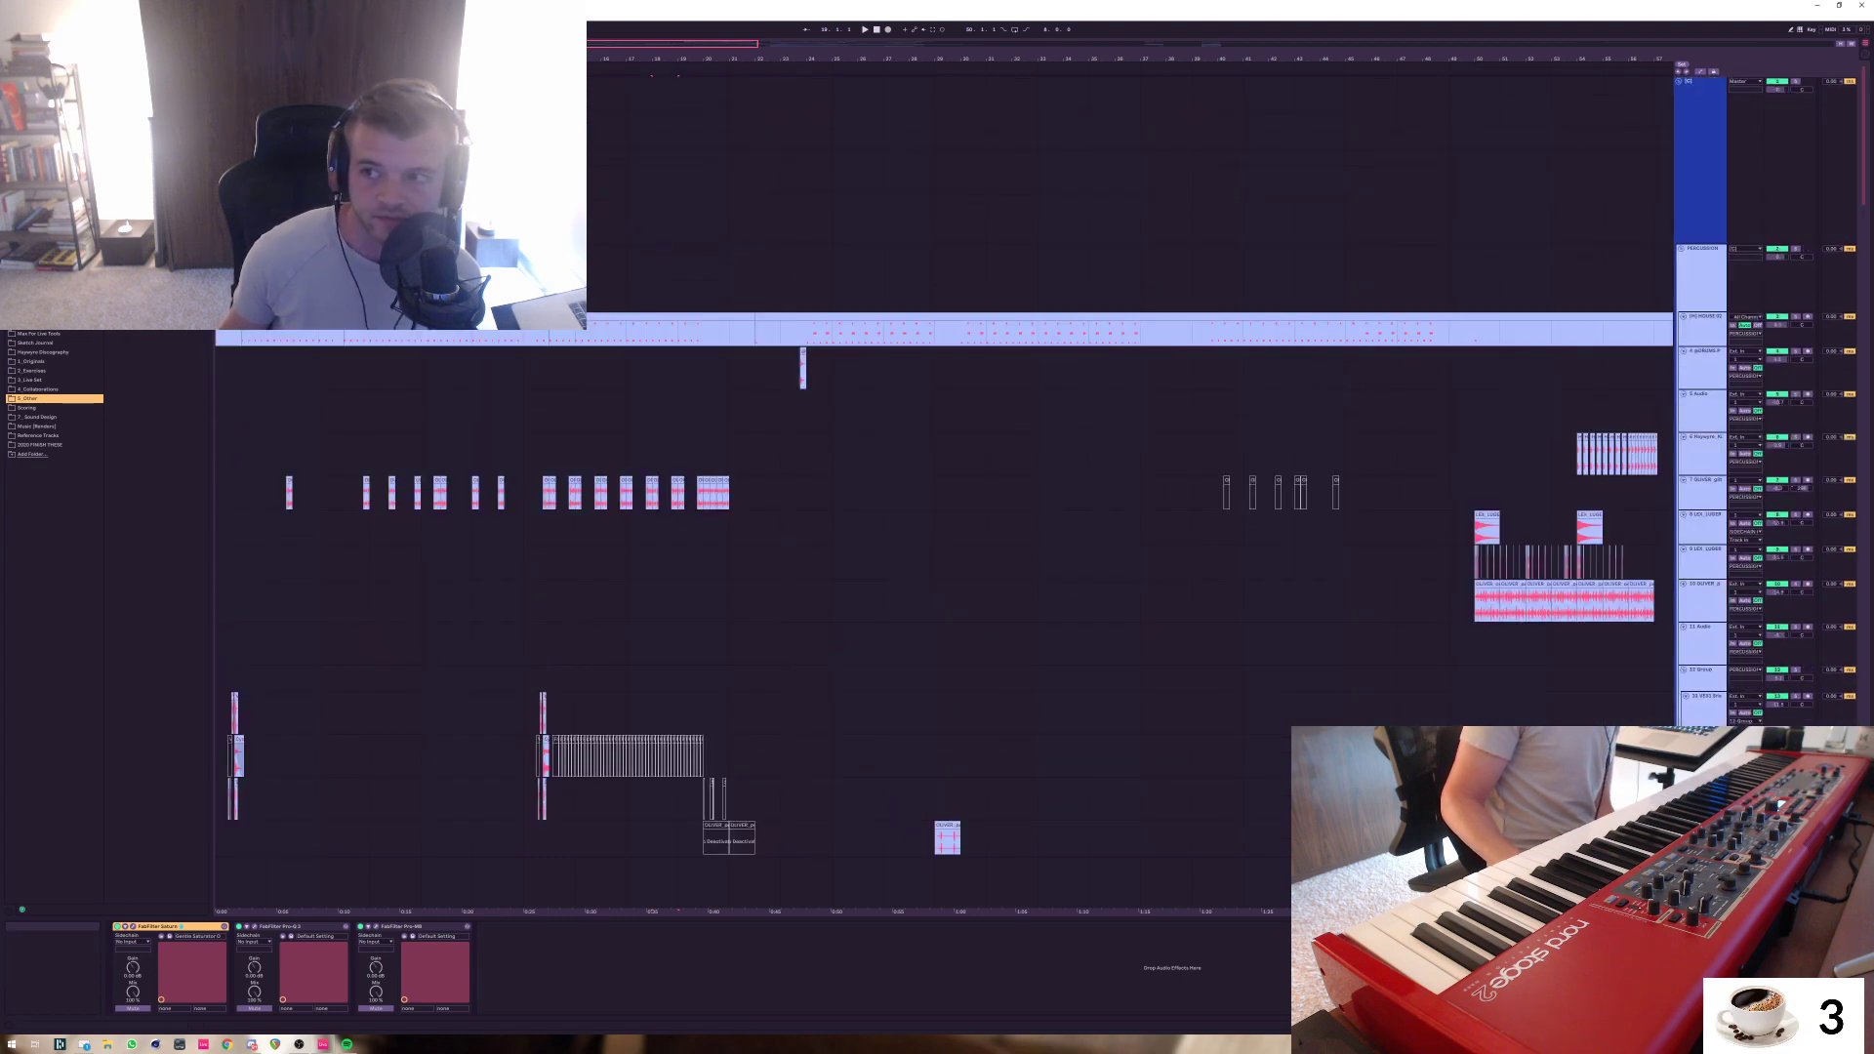
pyautogui.scroll(-3, 937, 440)
pyautogui.scroll(-20, 937, 439)
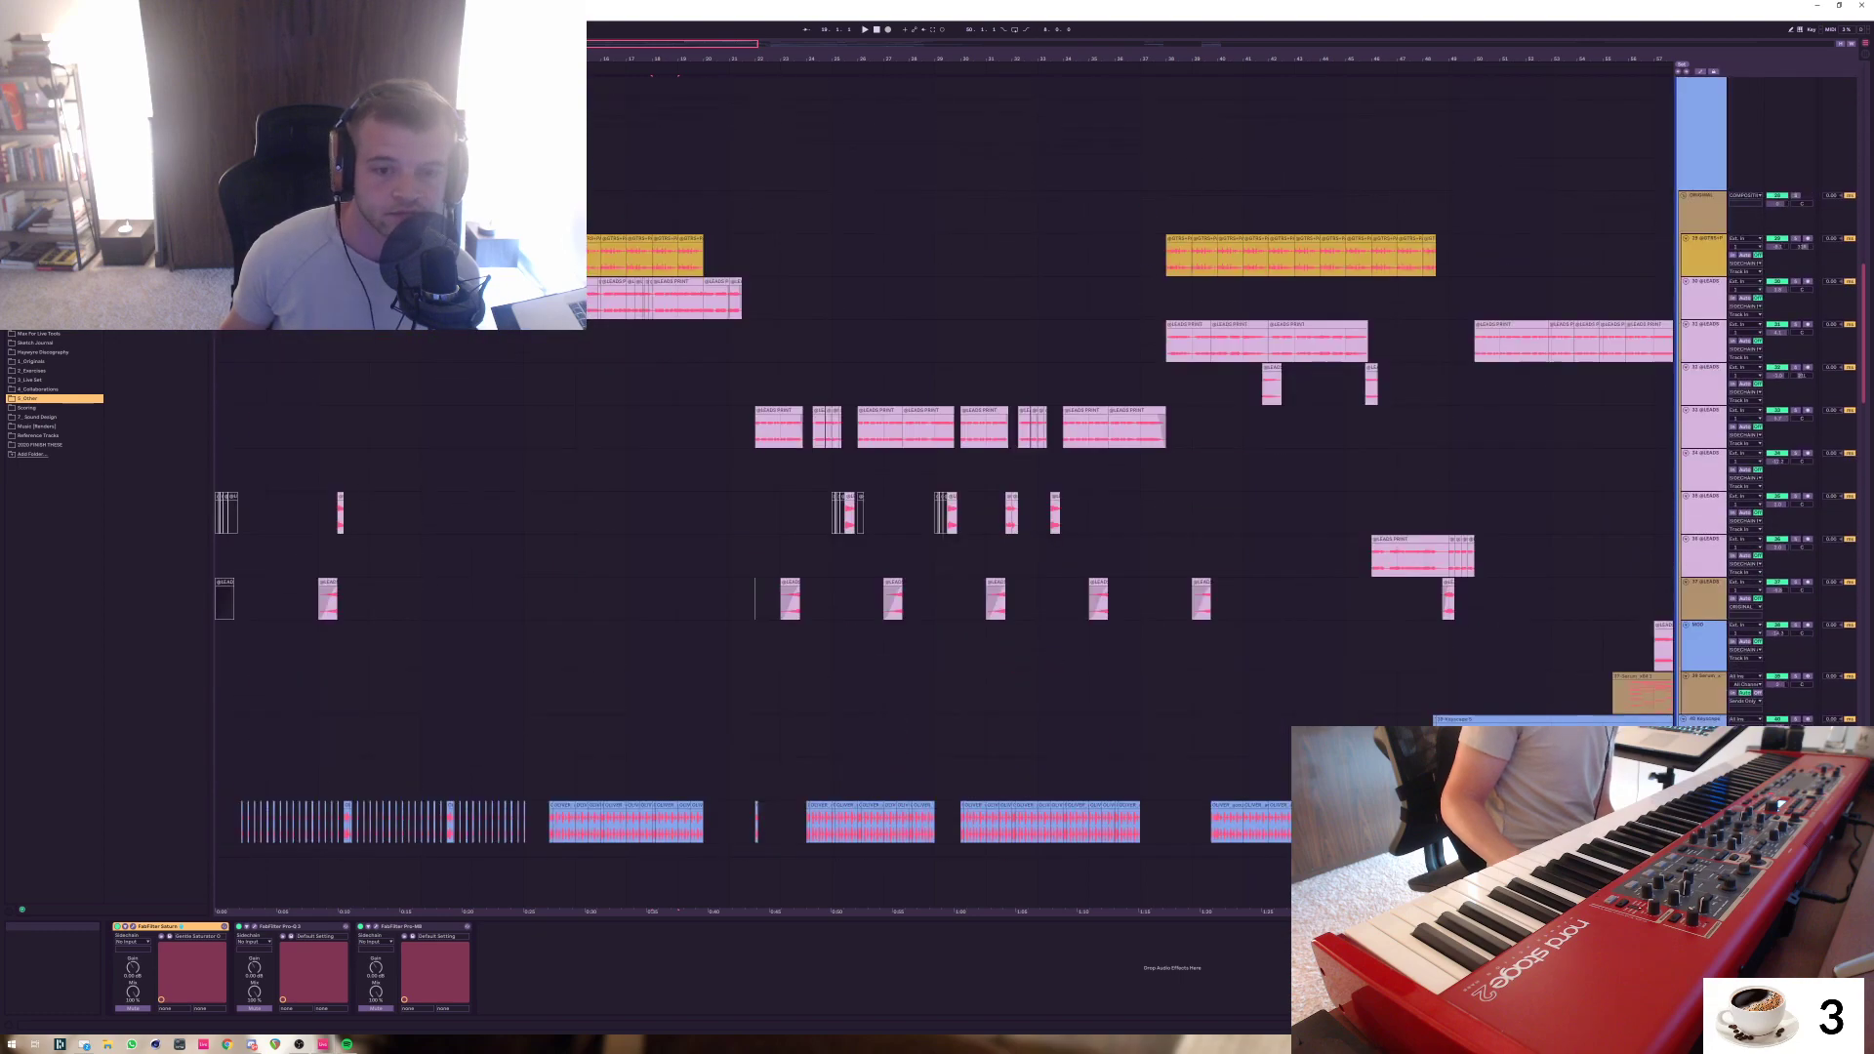
pyautogui.scroll(10, 937, 439)
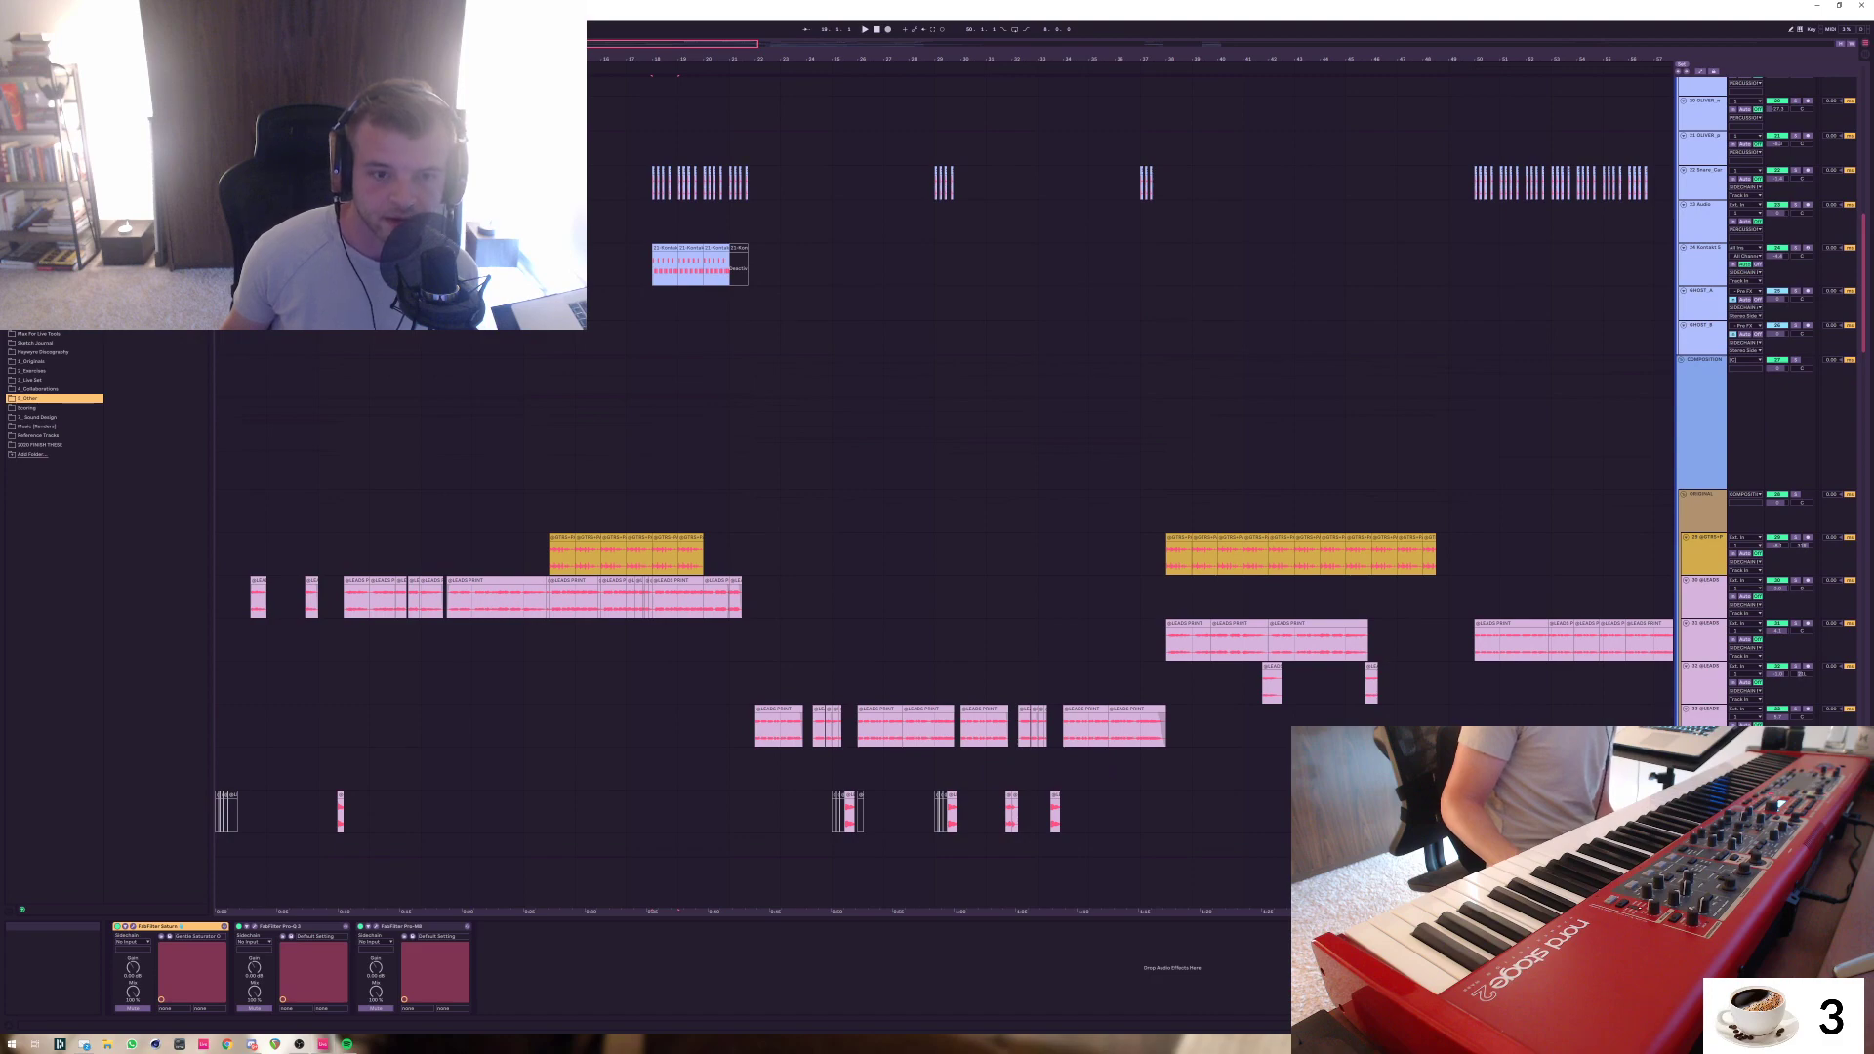
pyautogui.scroll(-20, 937, 439)
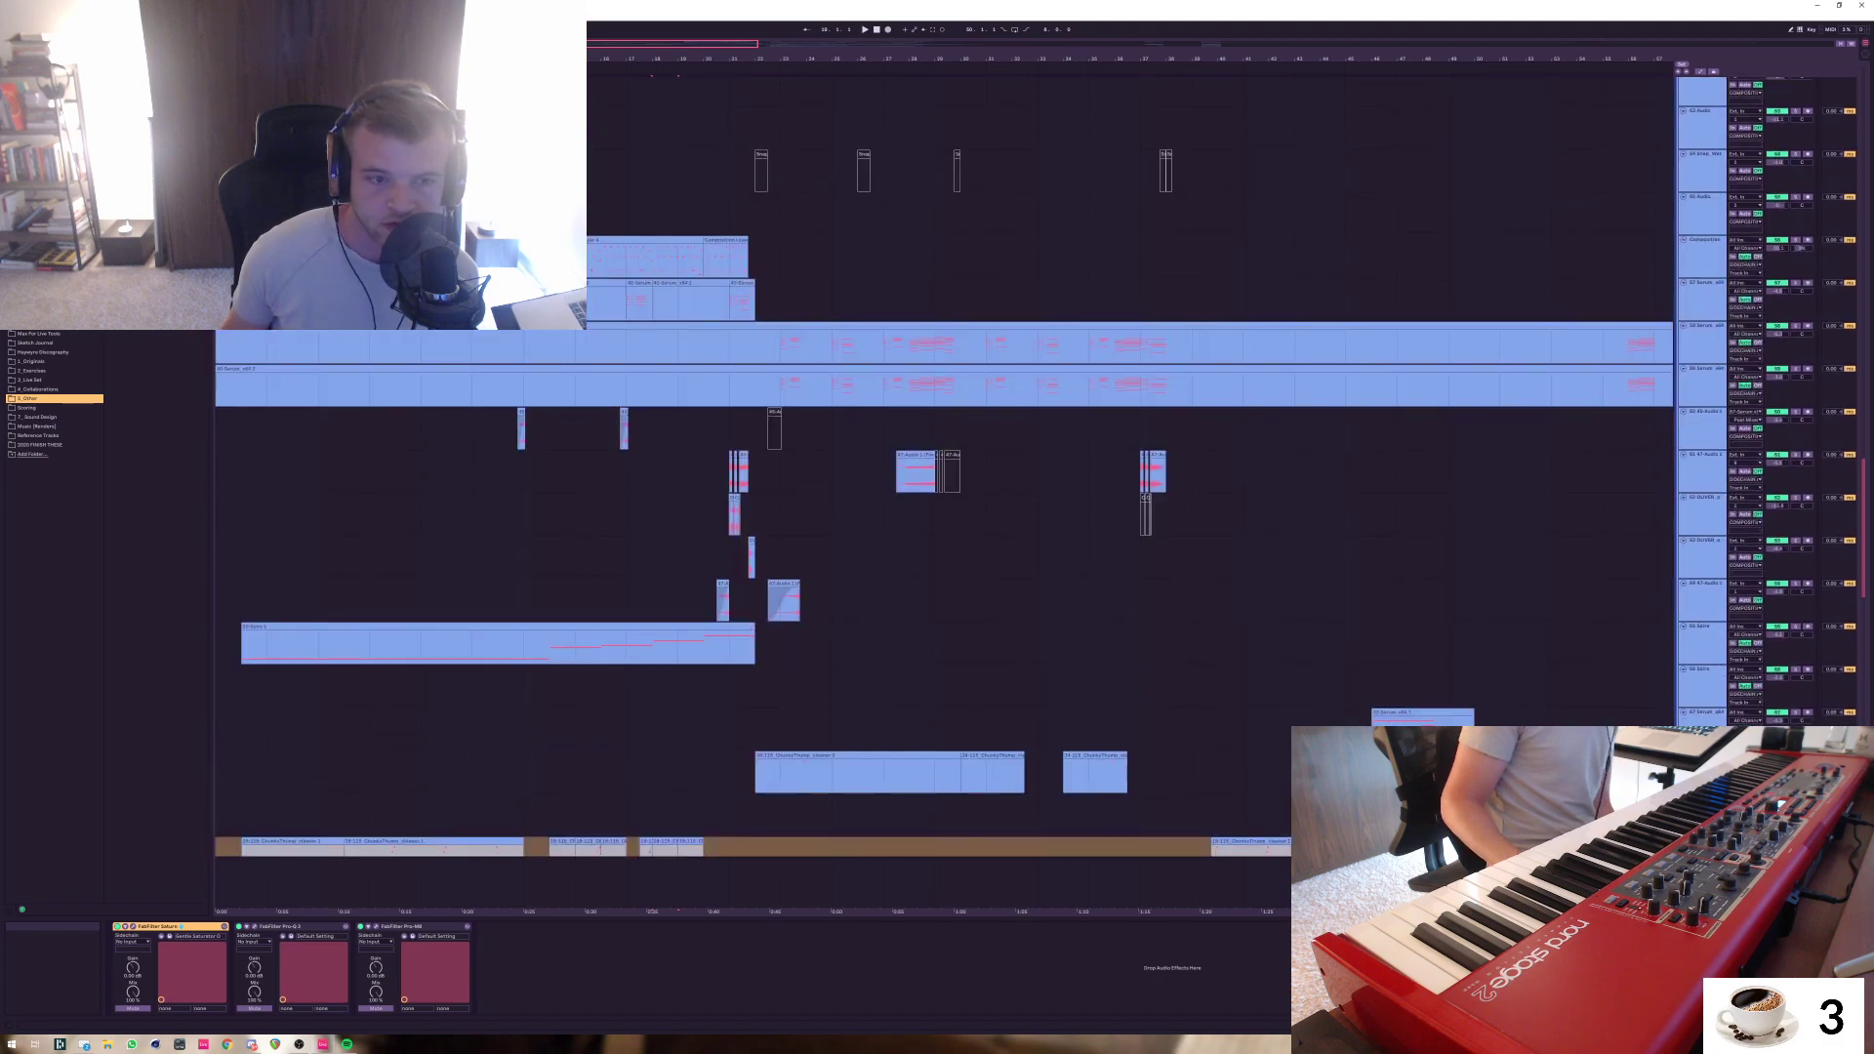
pyautogui.scroll(-8, 937, 440)
pyautogui.scroll(9, 937, 439)
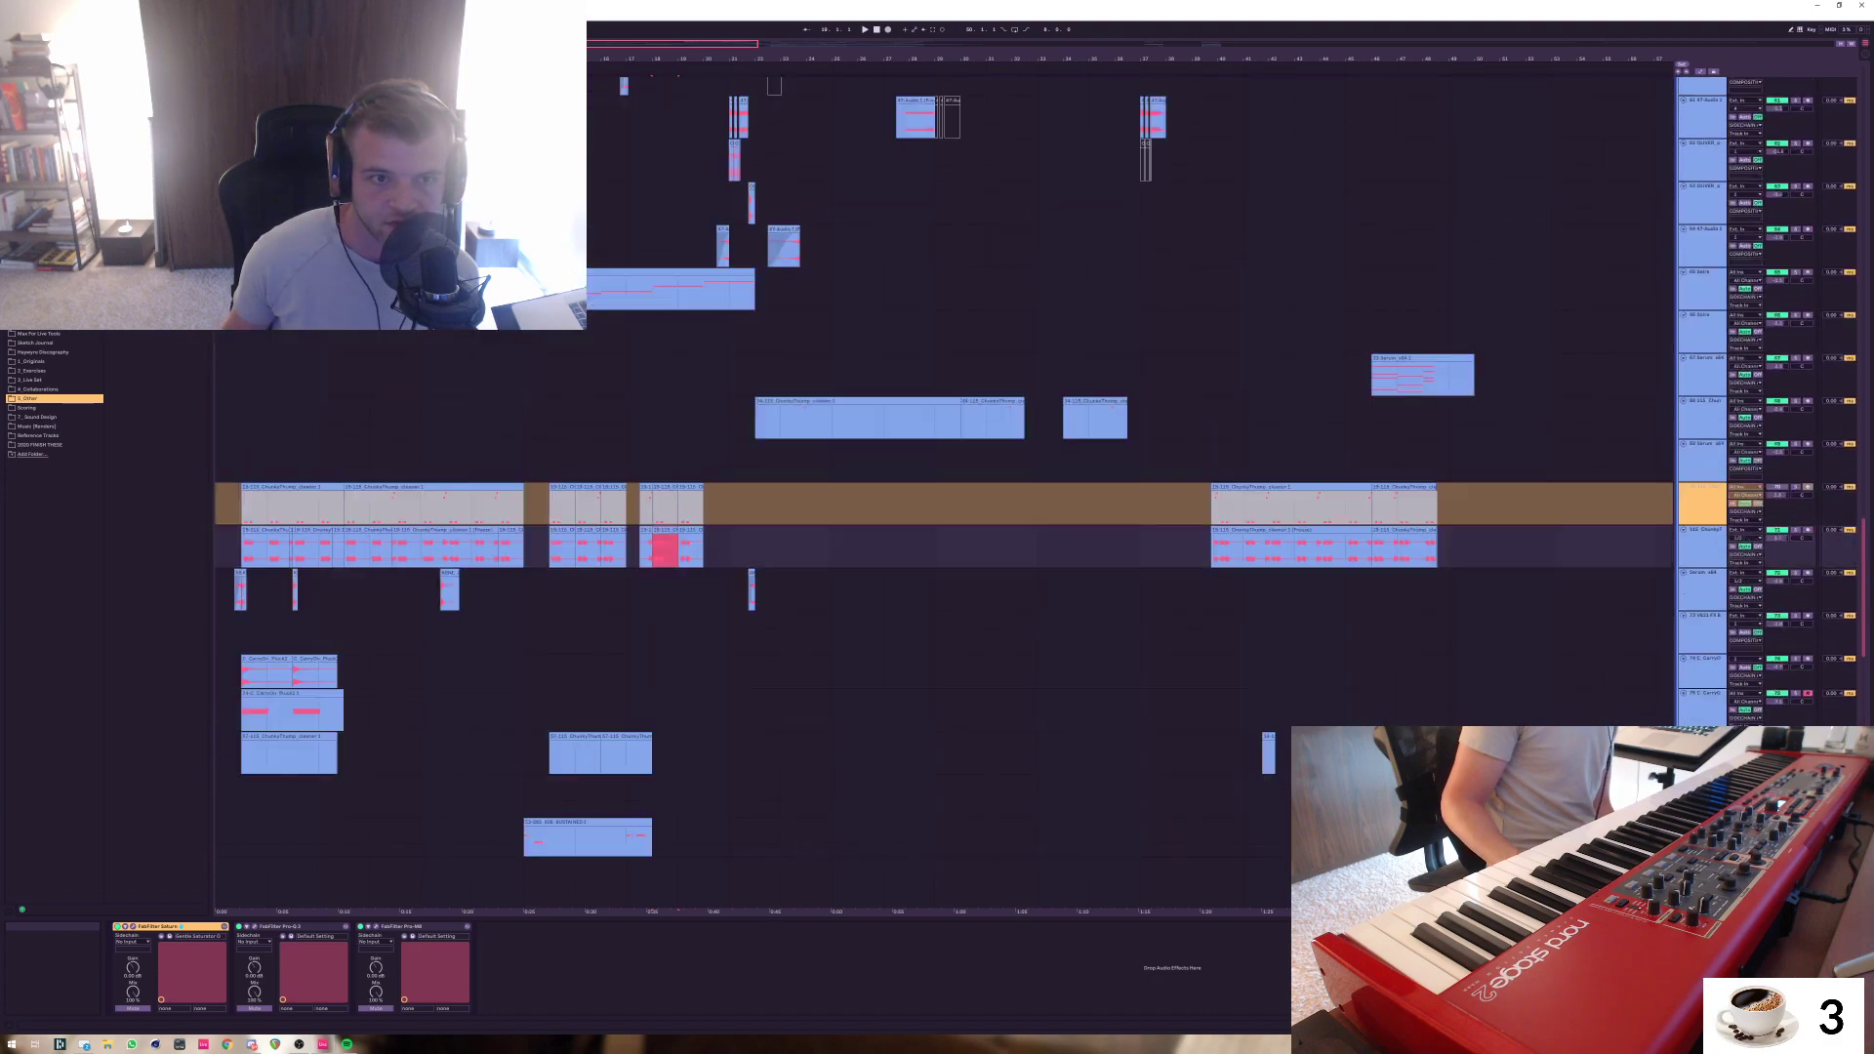
pyautogui.click(1192, 547)
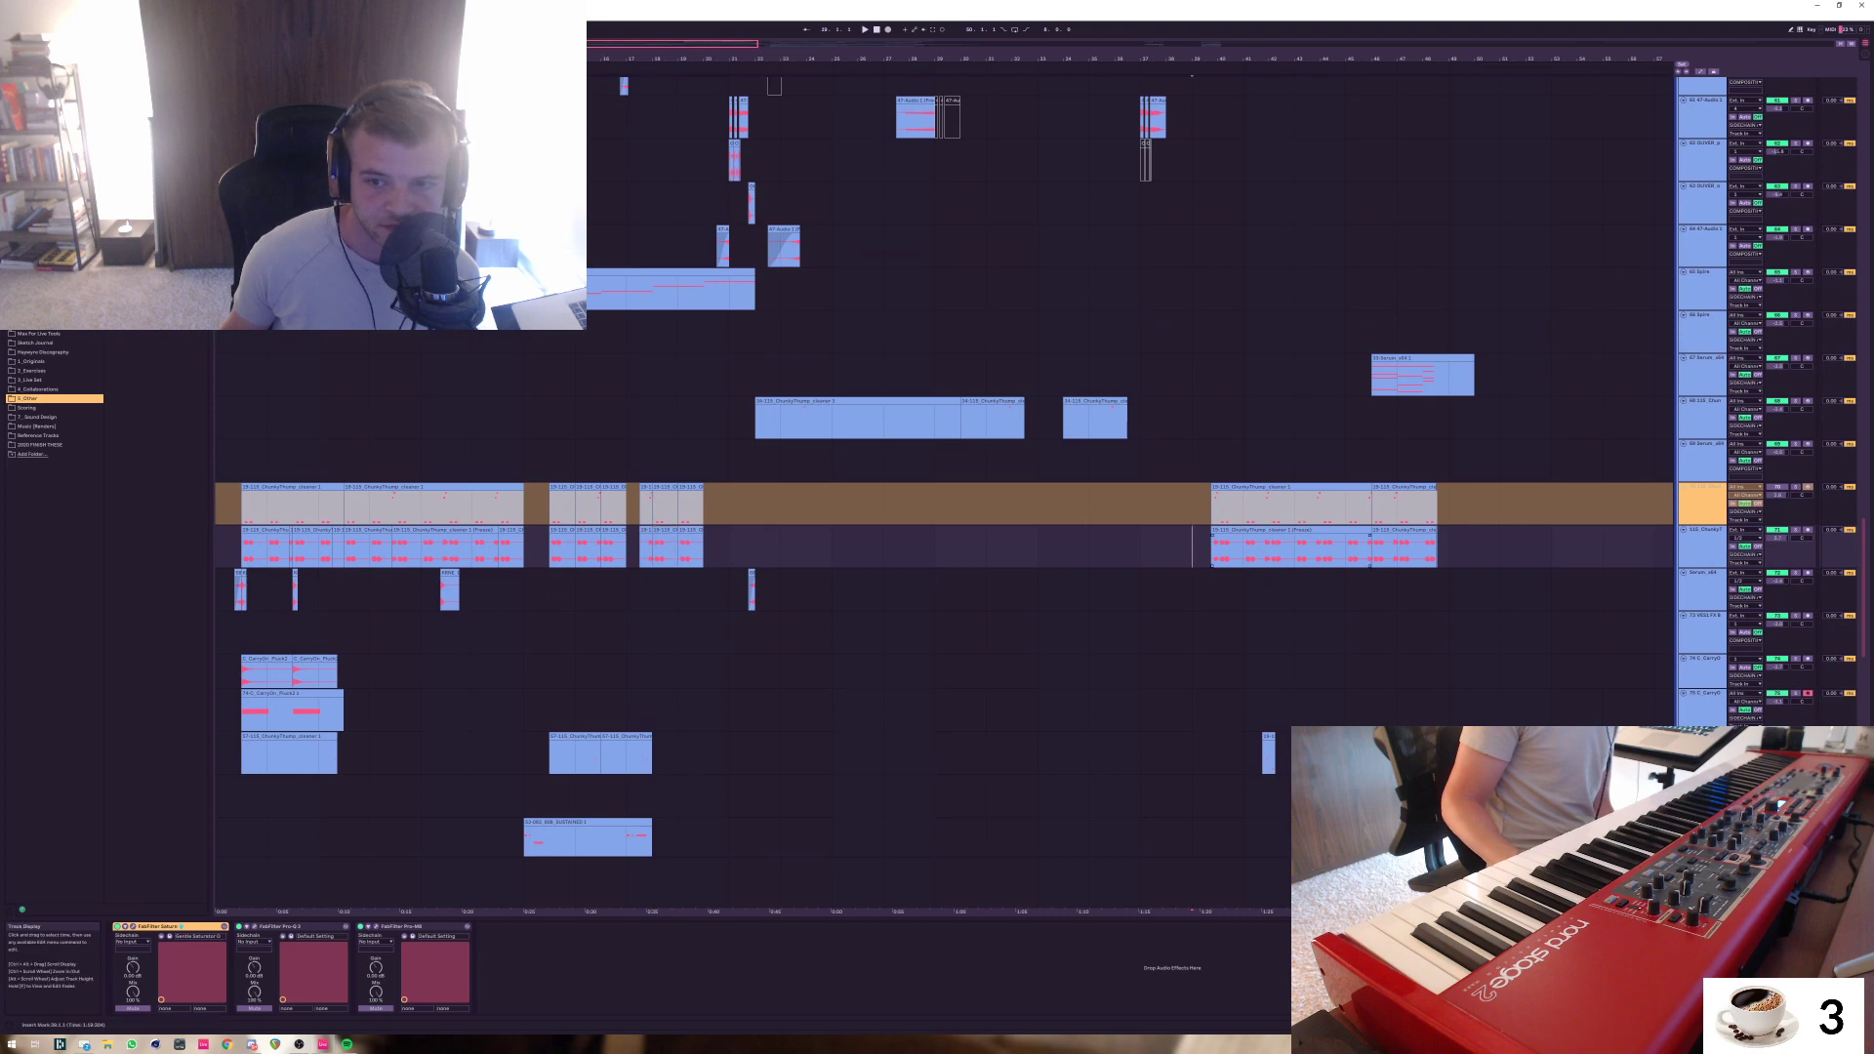
pyautogui.scroll(-2, 938, 440)
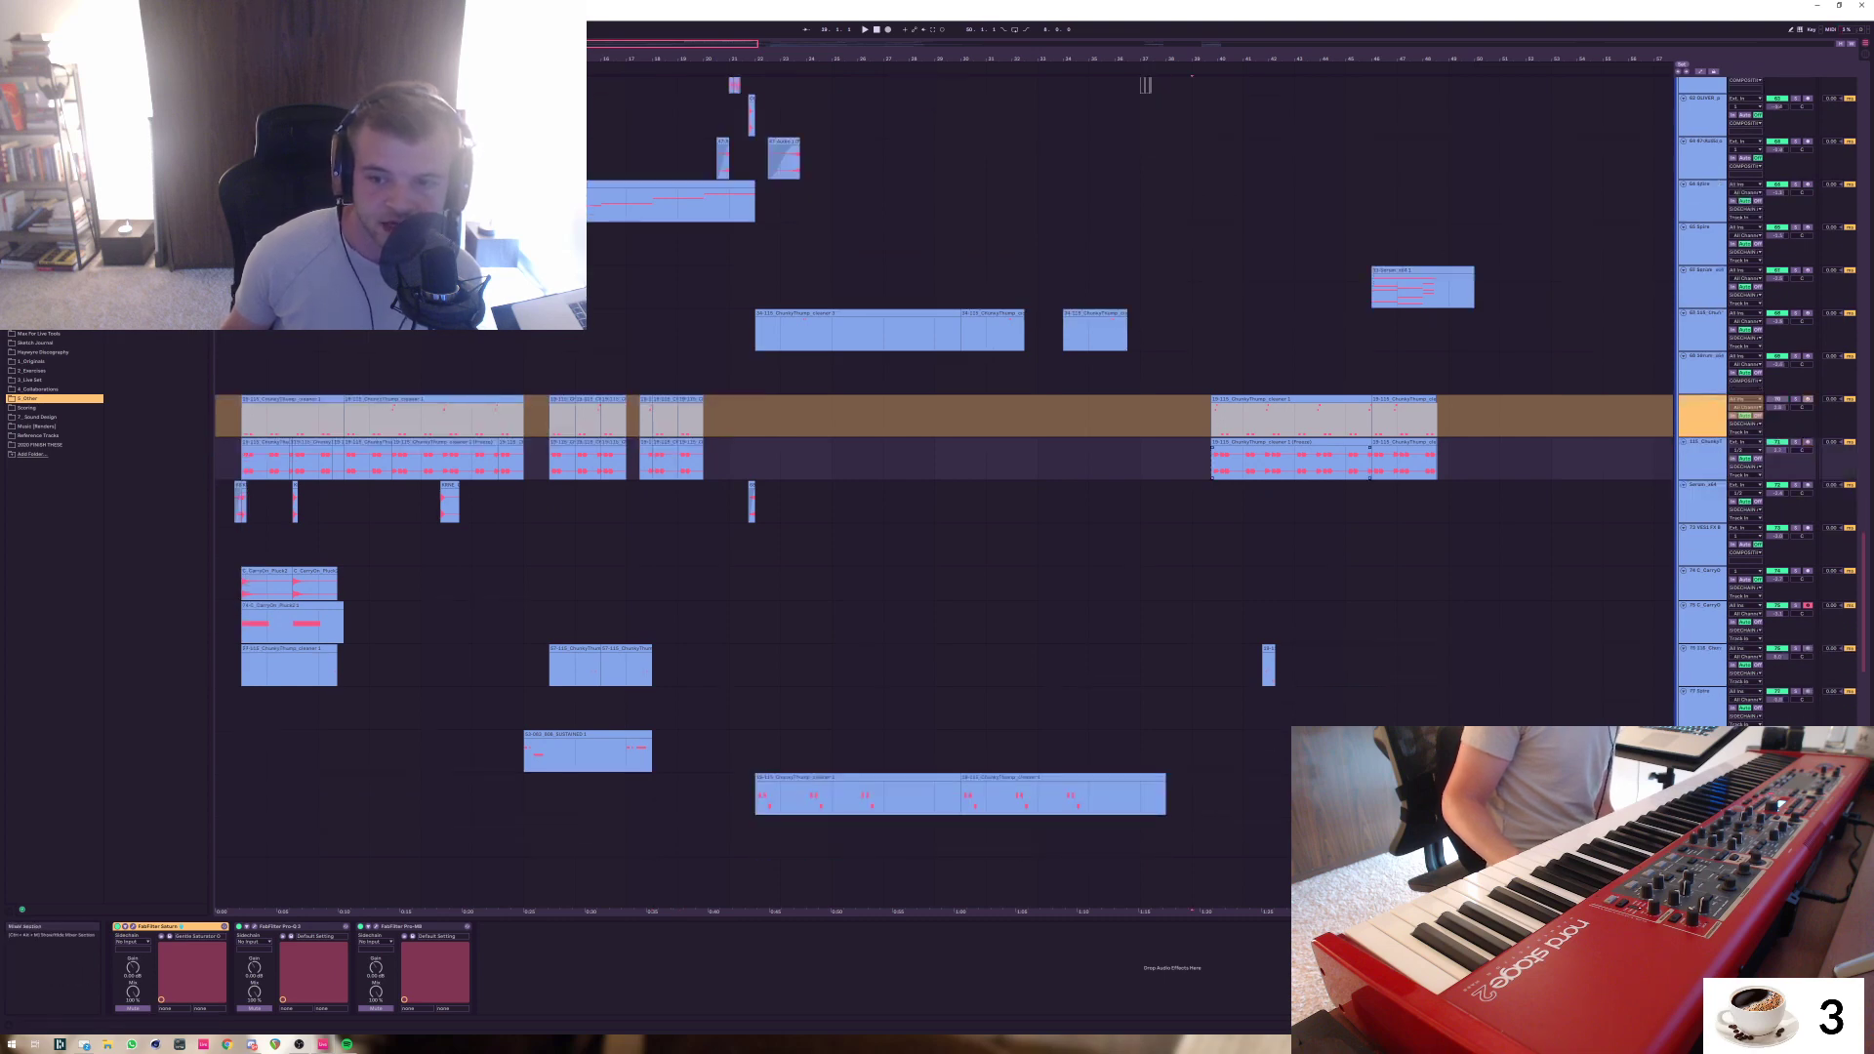
pyautogui.scroll(-3, 938, 439)
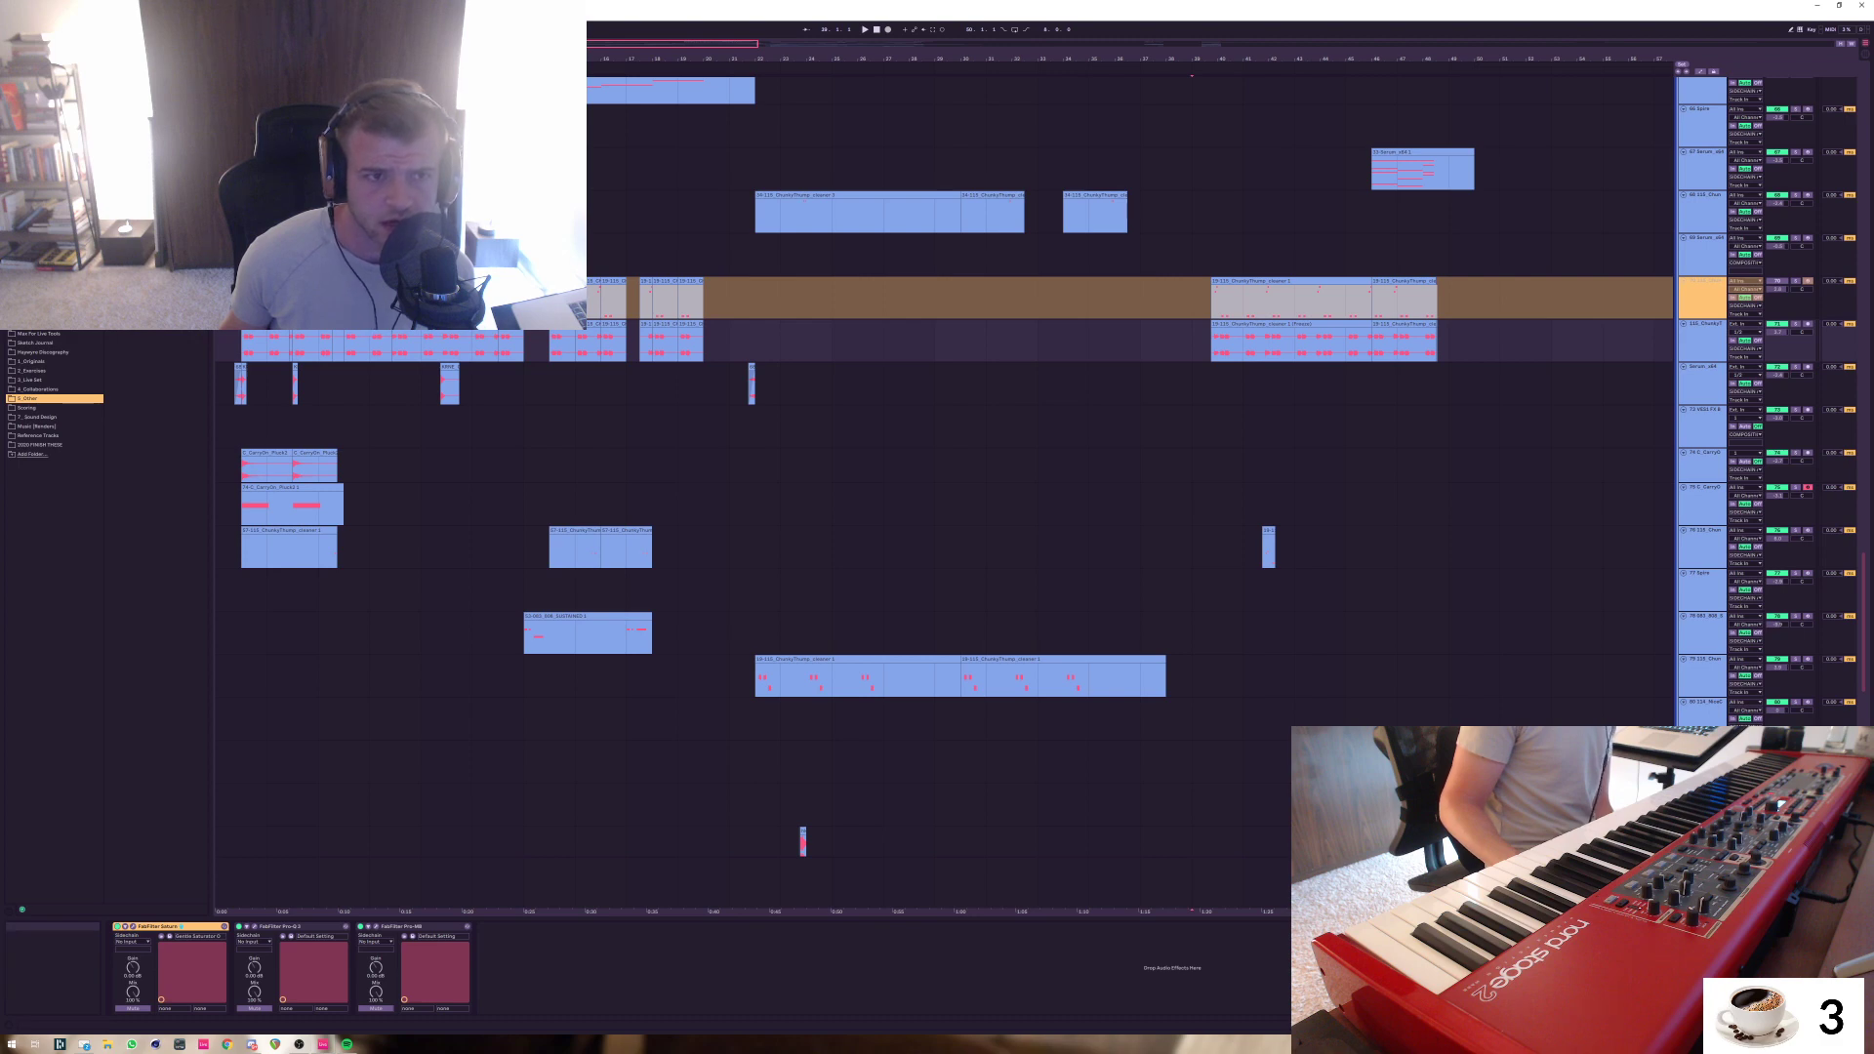
# Audition the short clip under the later long audio clips with its track soloed, unsolo it, and select the four bars around it
pyautogui.moveTo(268, 43); pyautogui.dragTo(258, 115)
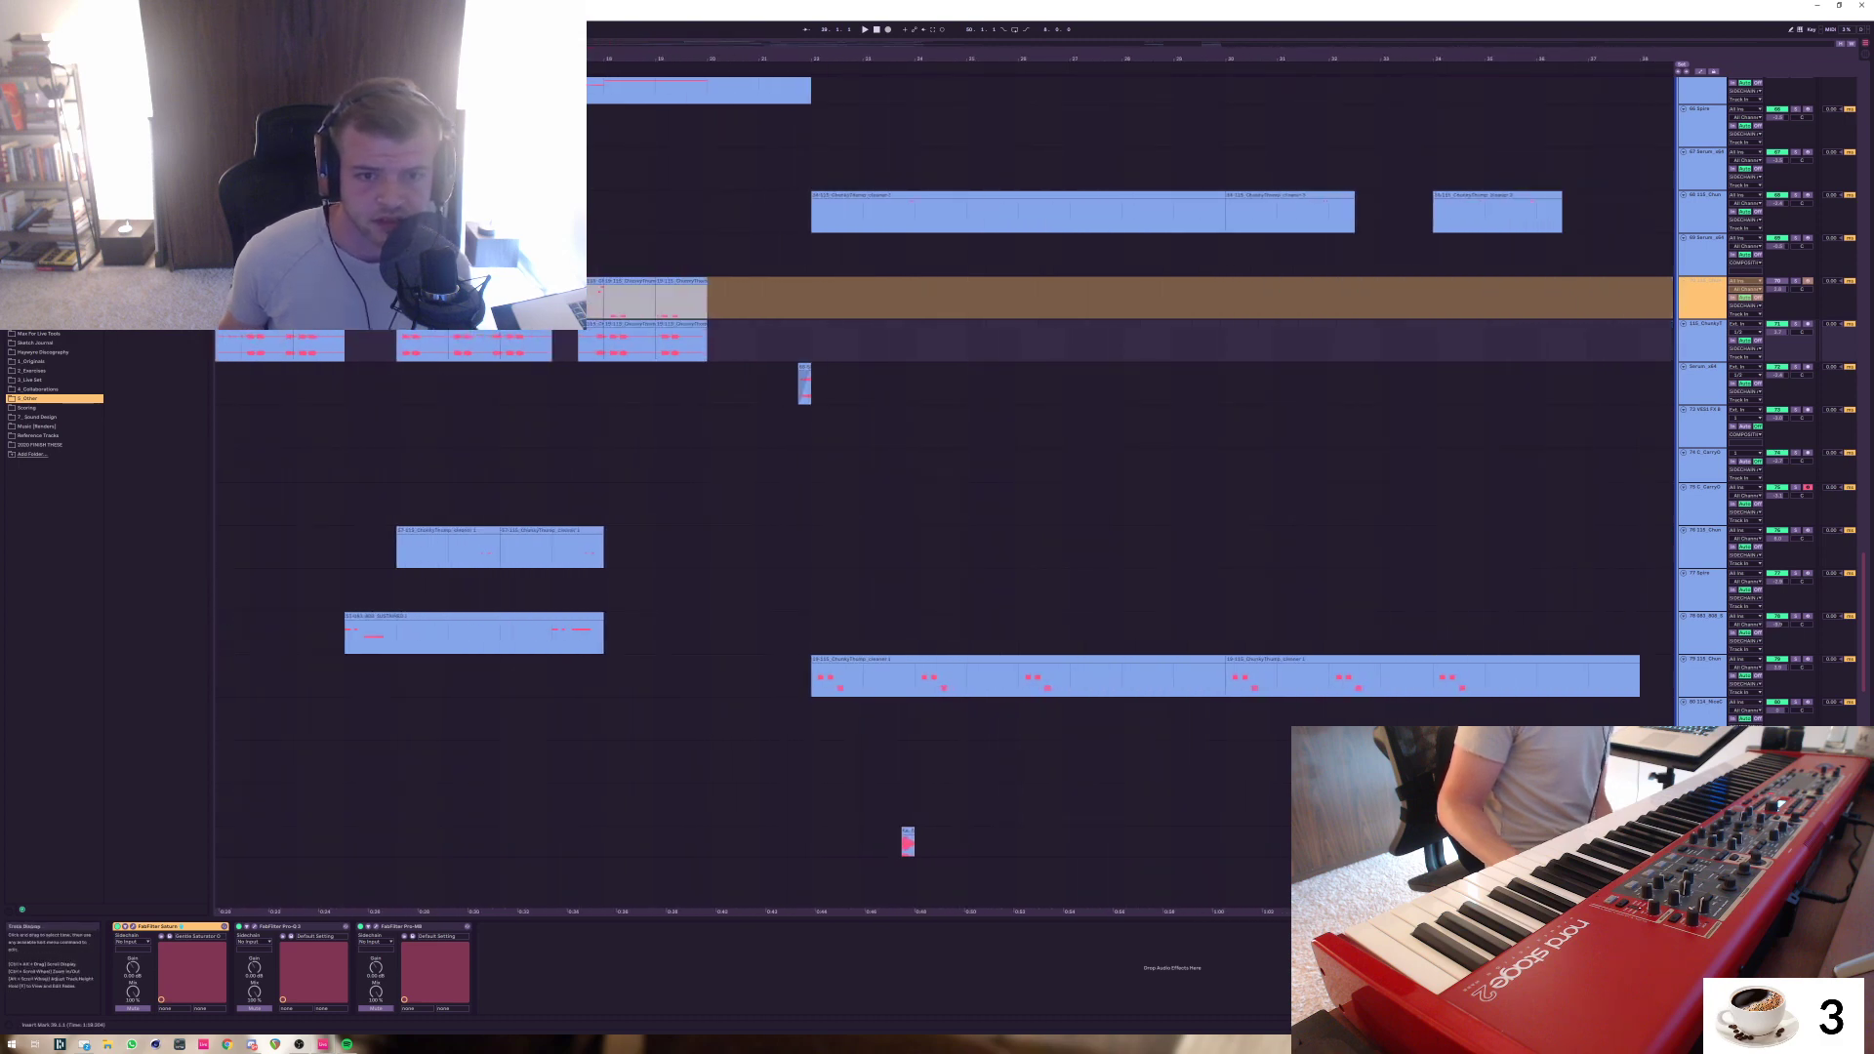
pyautogui.click(759, 427)
pyautogui.press('space')
pyautogui.moveTo(314, 43); pyautogui.dragTo(607, 43)
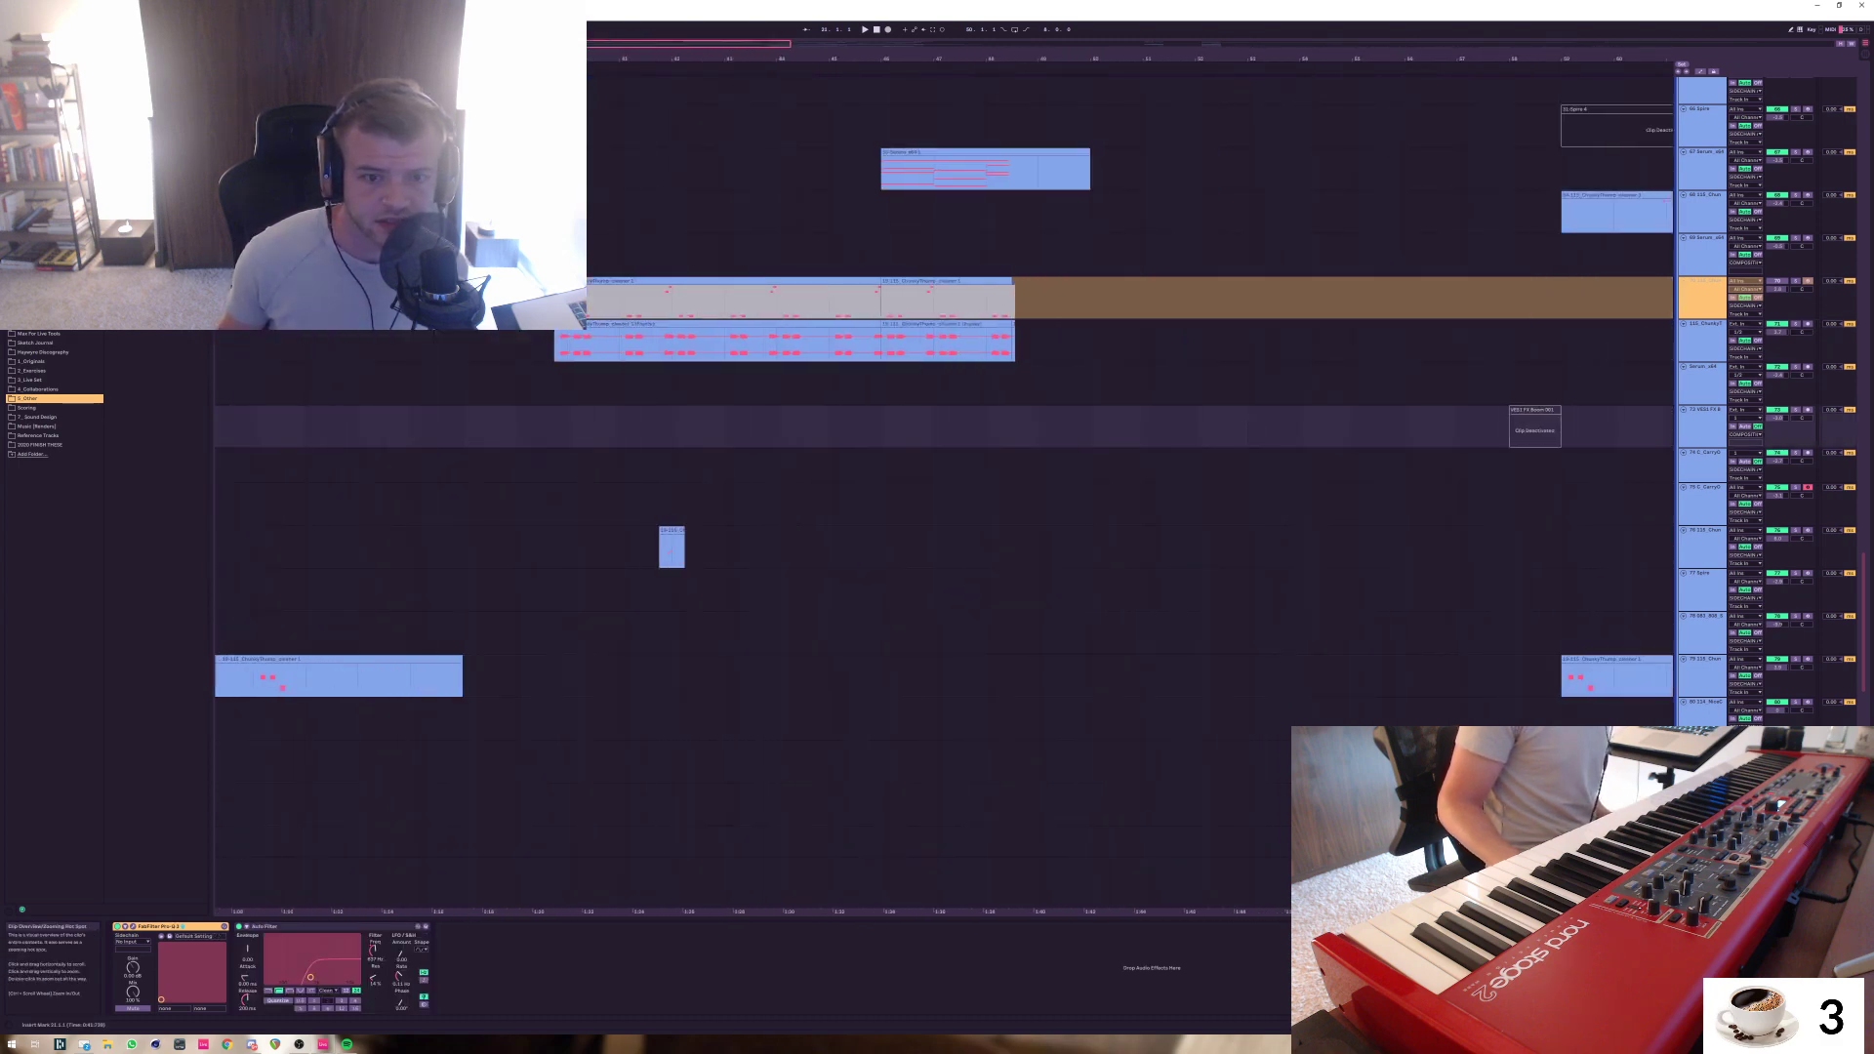
pyautogui.click(662, 550)
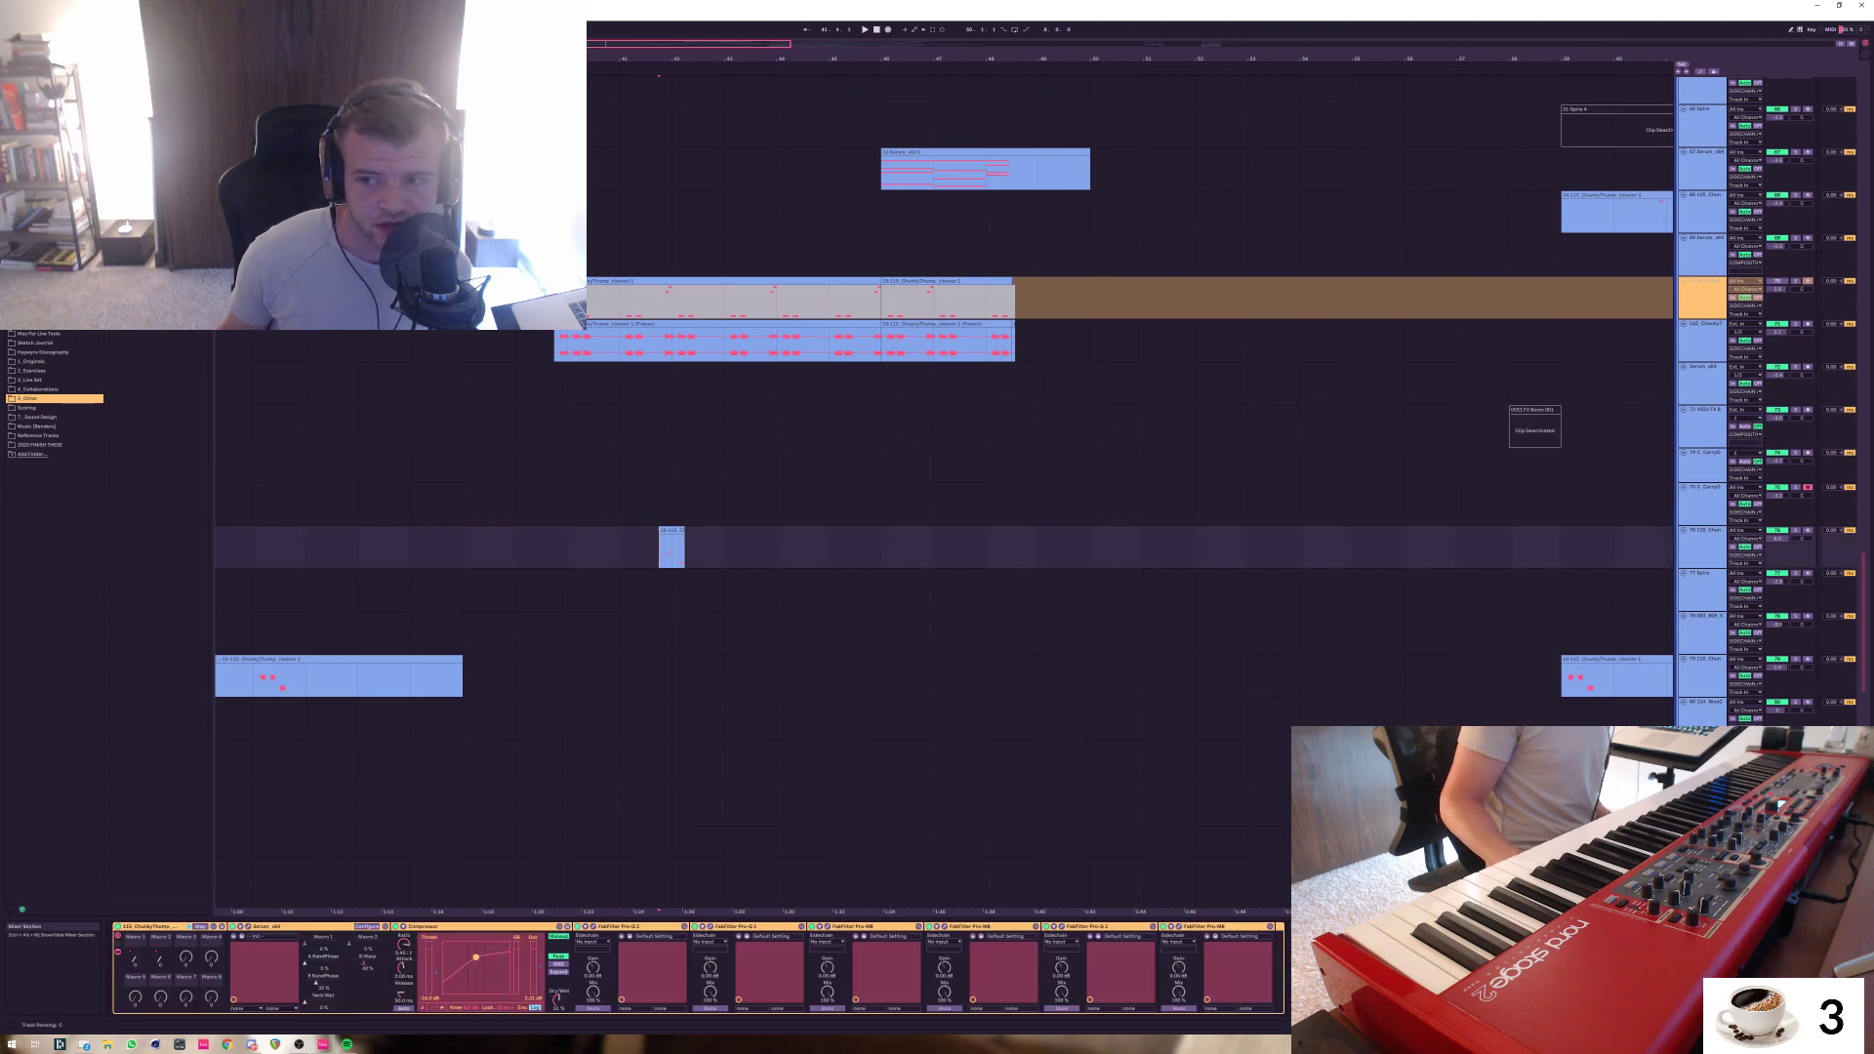
pyautogui.click(1795, 530)
pyautogui.press('space')
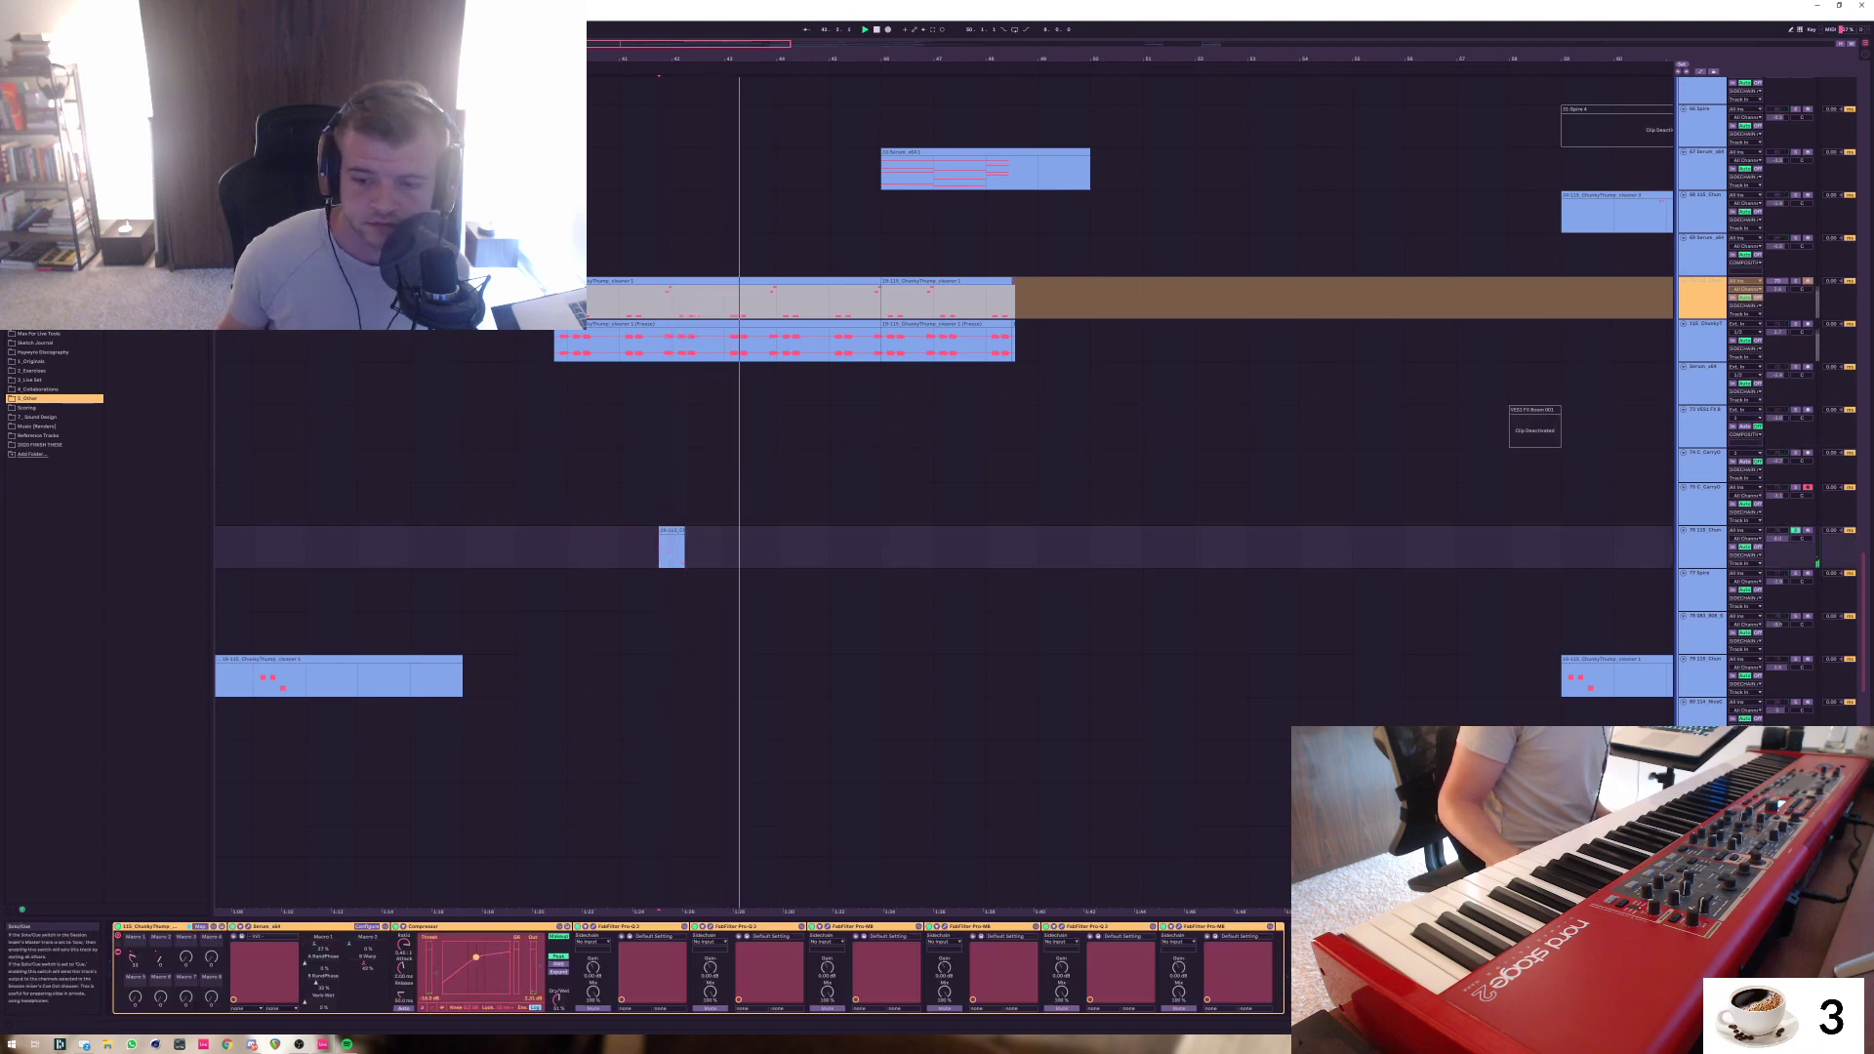
pyautogui.click(567, 546)
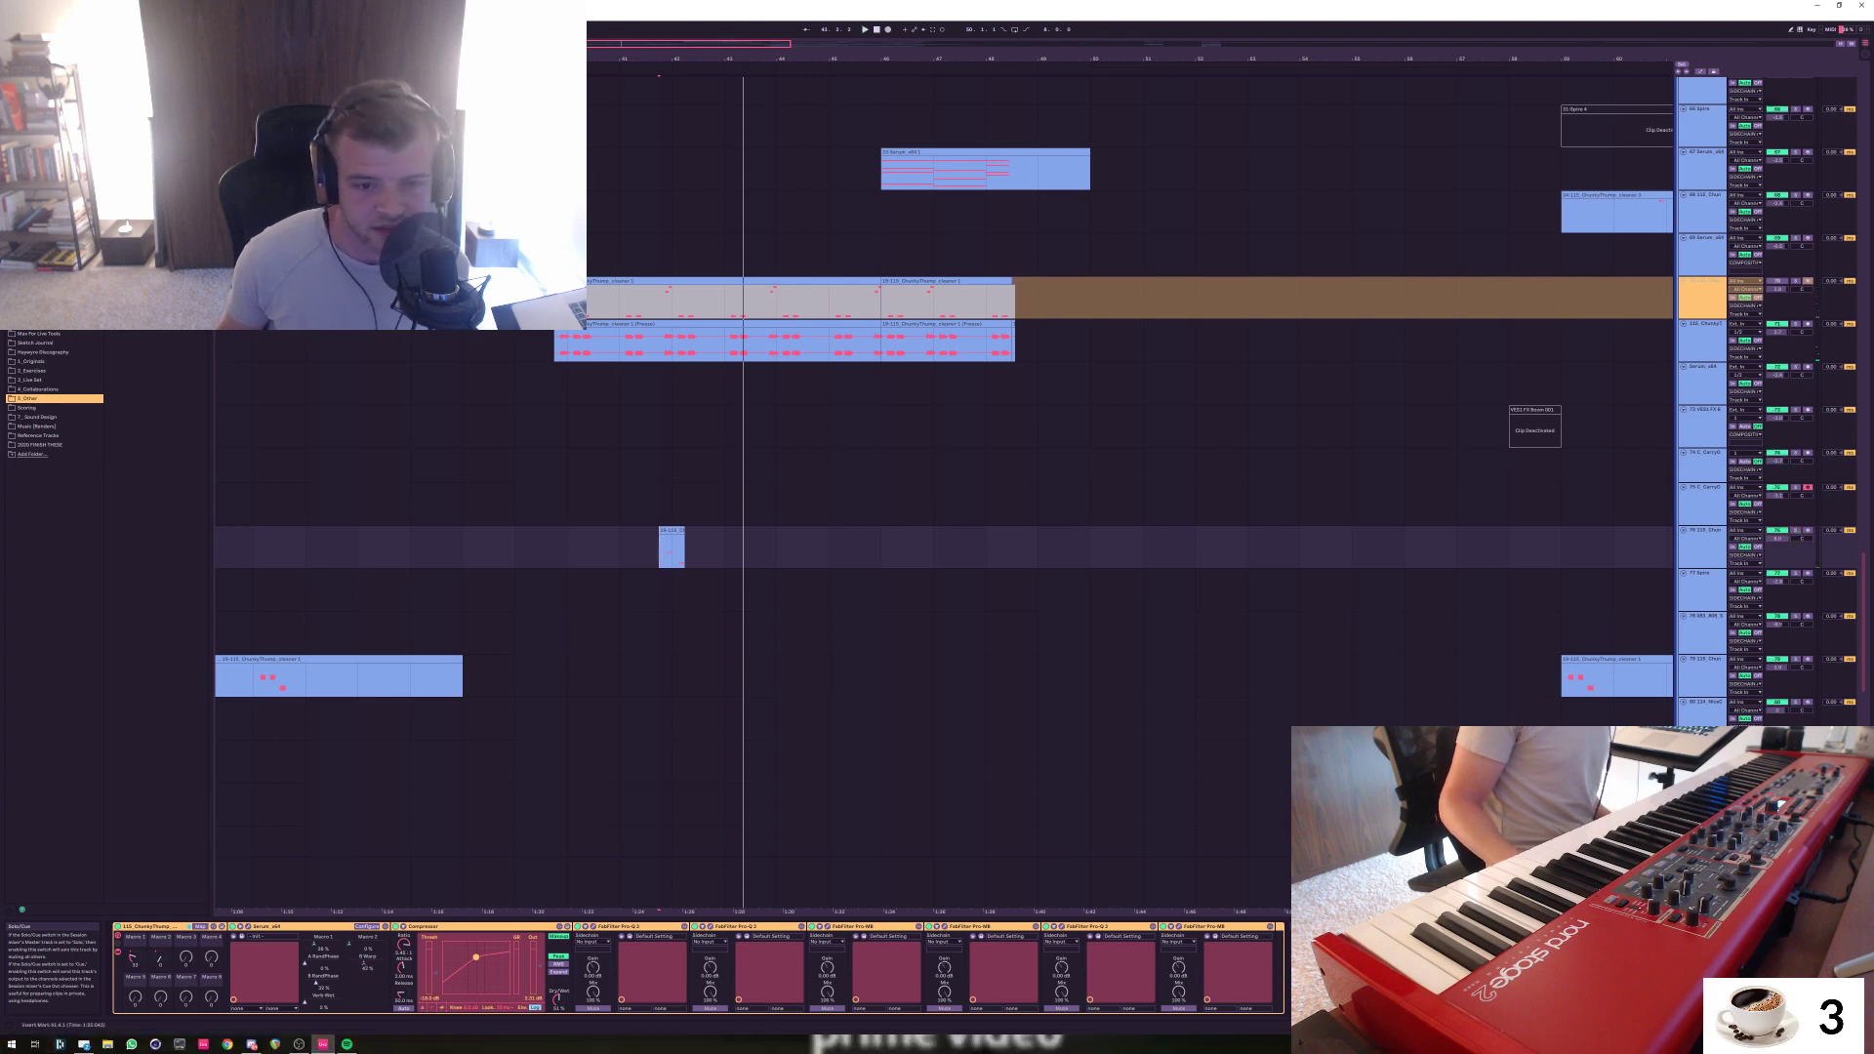
pyautogui.press('space')
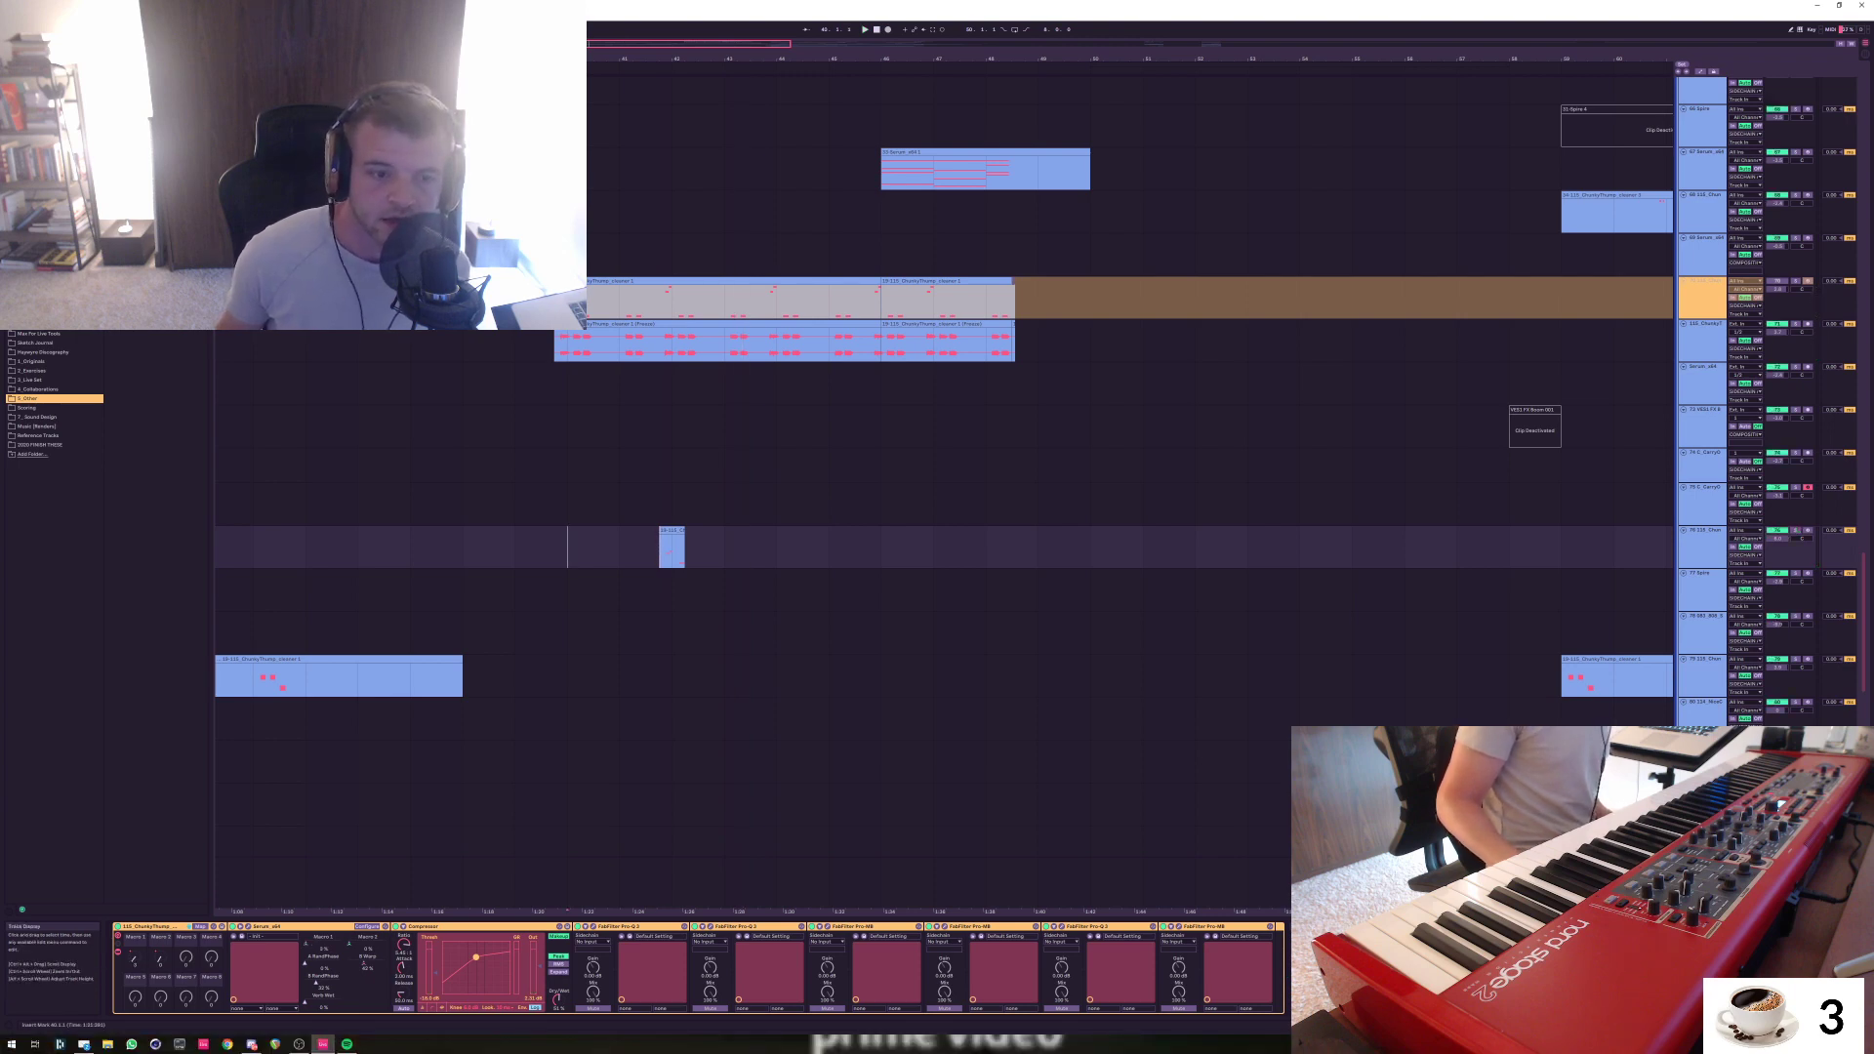
pyautogui.moveTo(555, 546); pyautogui.dragTo(763, 546)
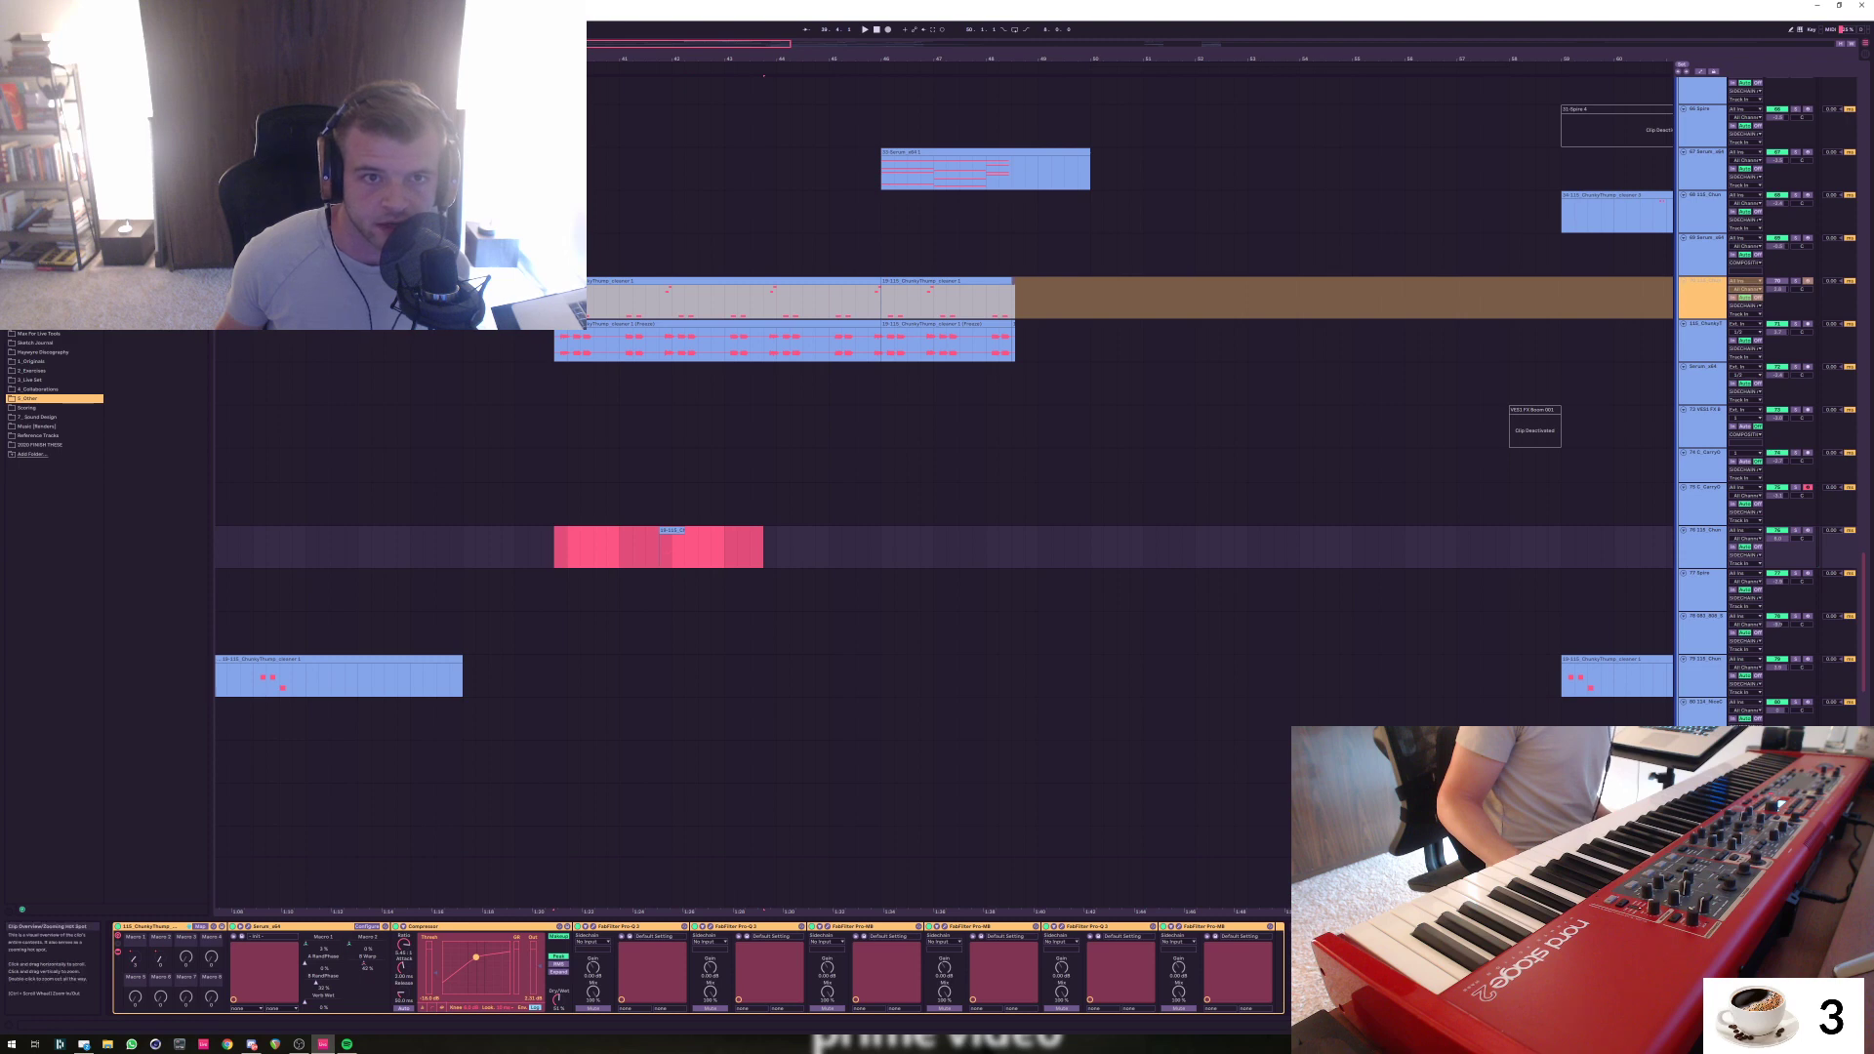
# Audition the later long audio clip below the orange track from its start in solo, then stop and unsolo the track
pyautogui.click(555, 343)
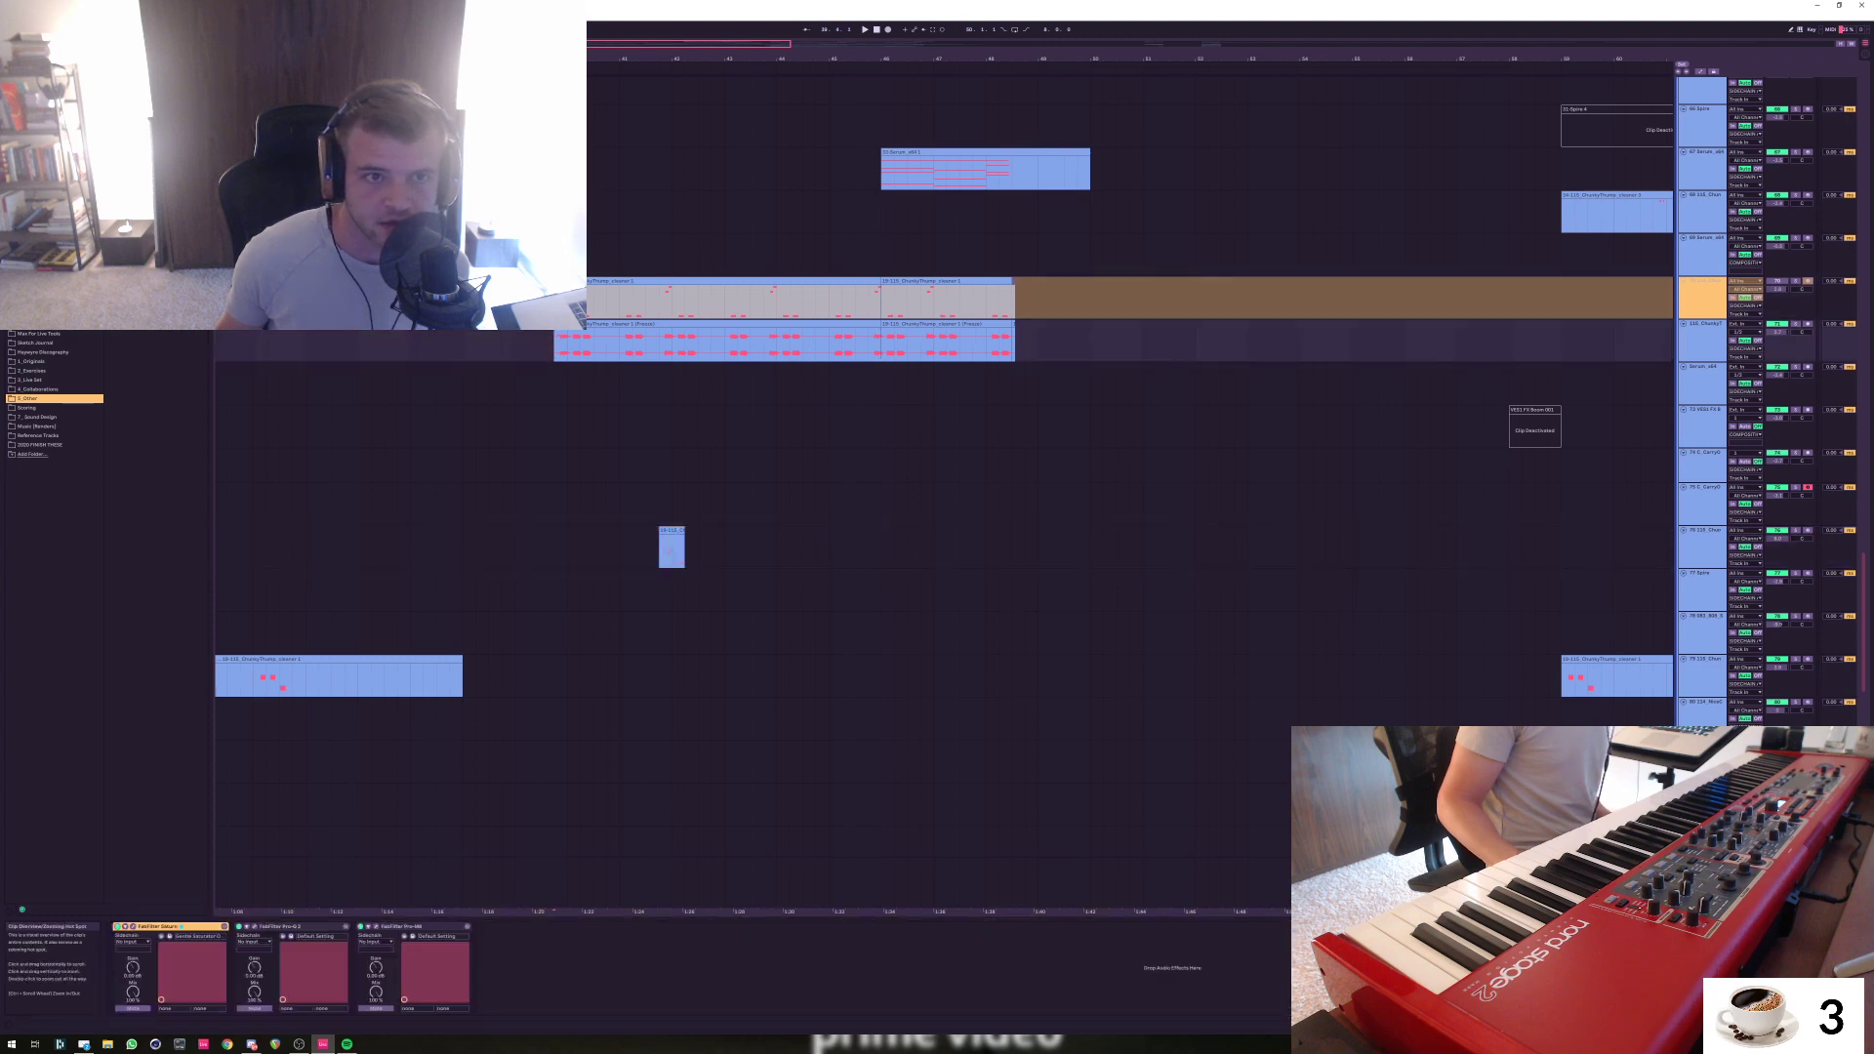
pyautogui.hscroll(-5, 945, 488)
pyautogui.press('-')
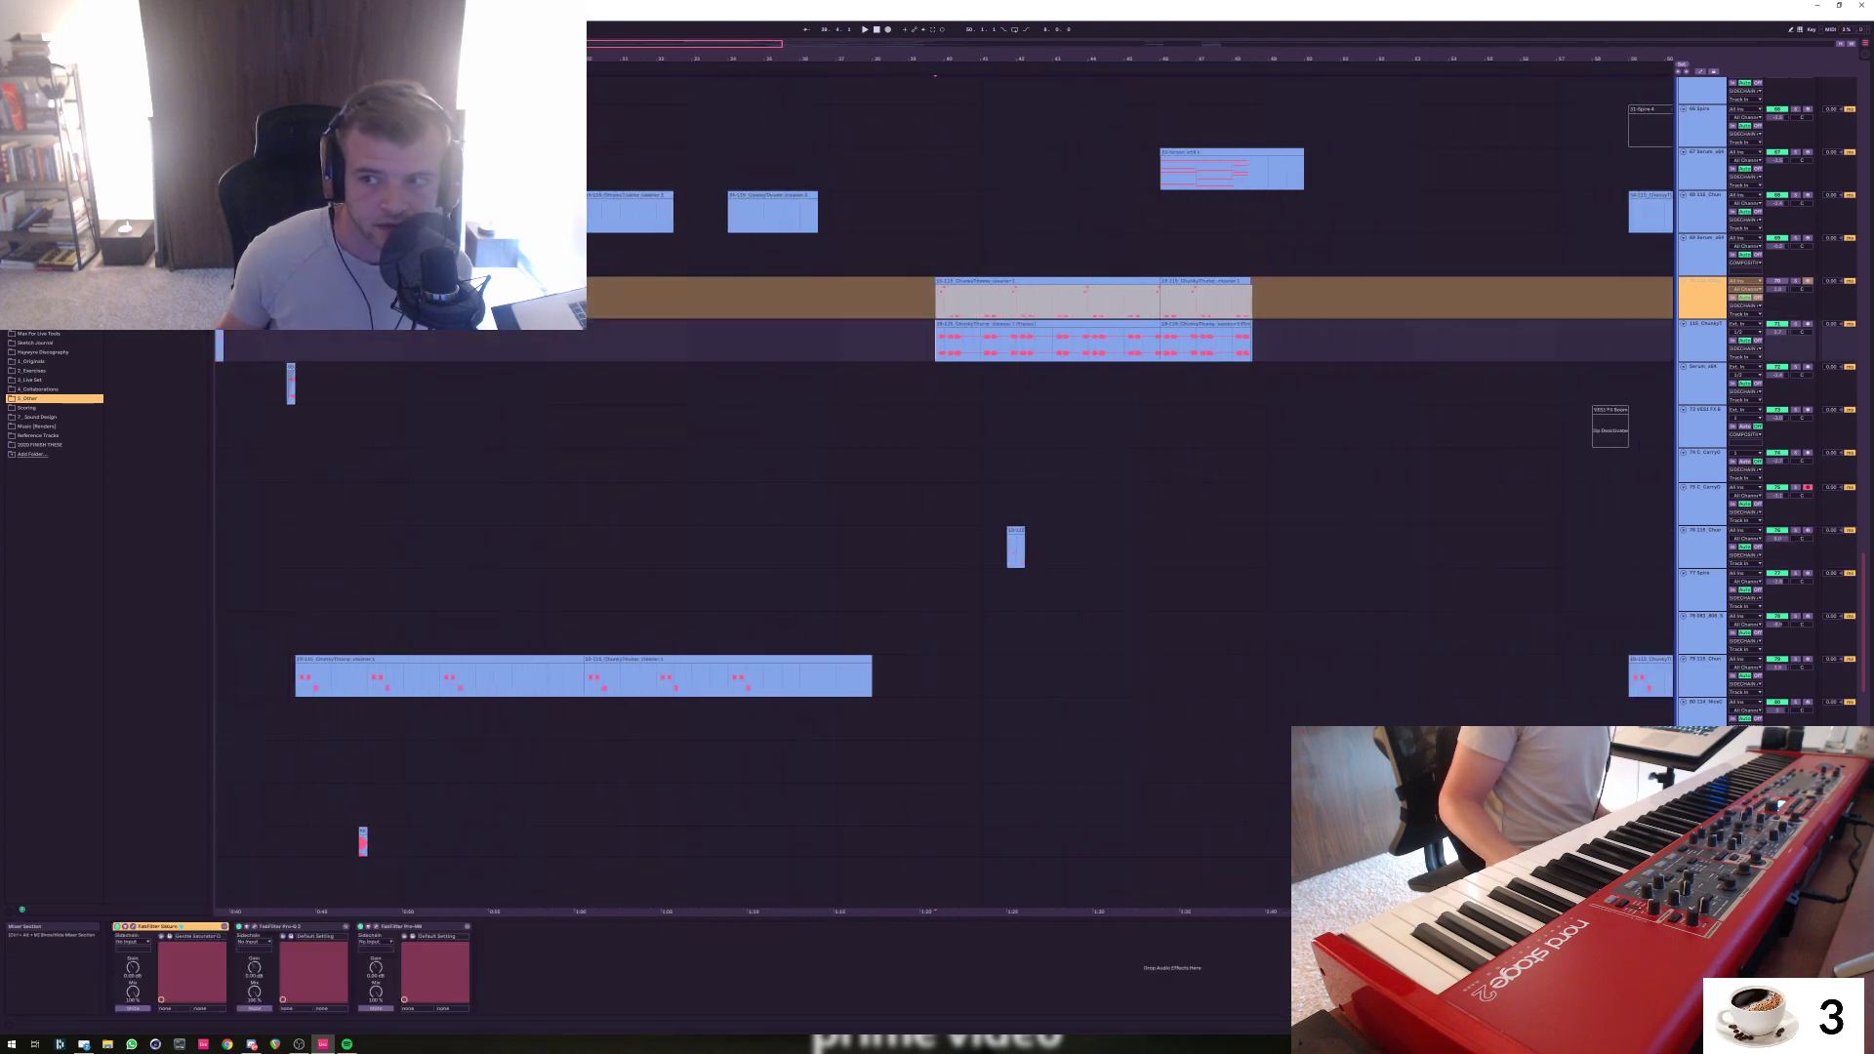
pyautogui.click(1795, 324)
pyautogui.press('space')
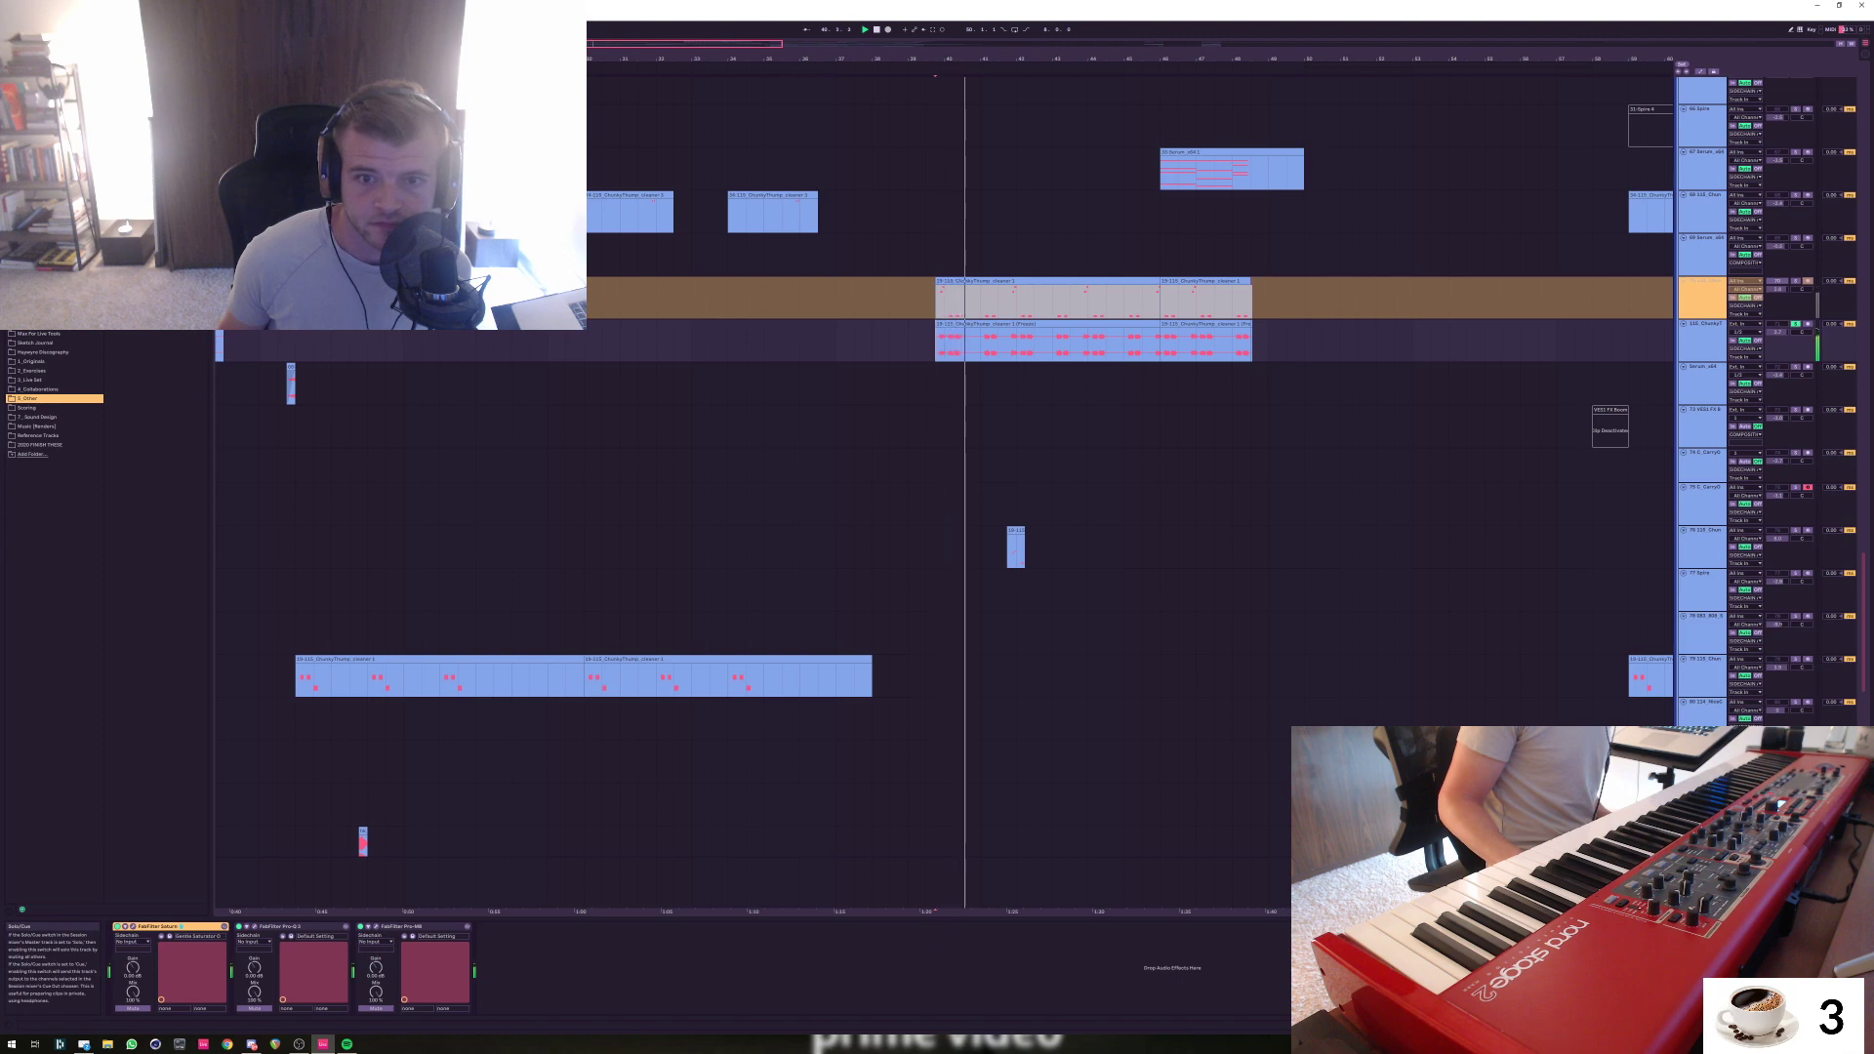
pyautogui.press('space')
pyautogui.click(1796, 324)
# Audition the two adjoining long MIDI clips lower down from their start in solo, then stop and unsolo the track
pyautogui.click(296, 679)
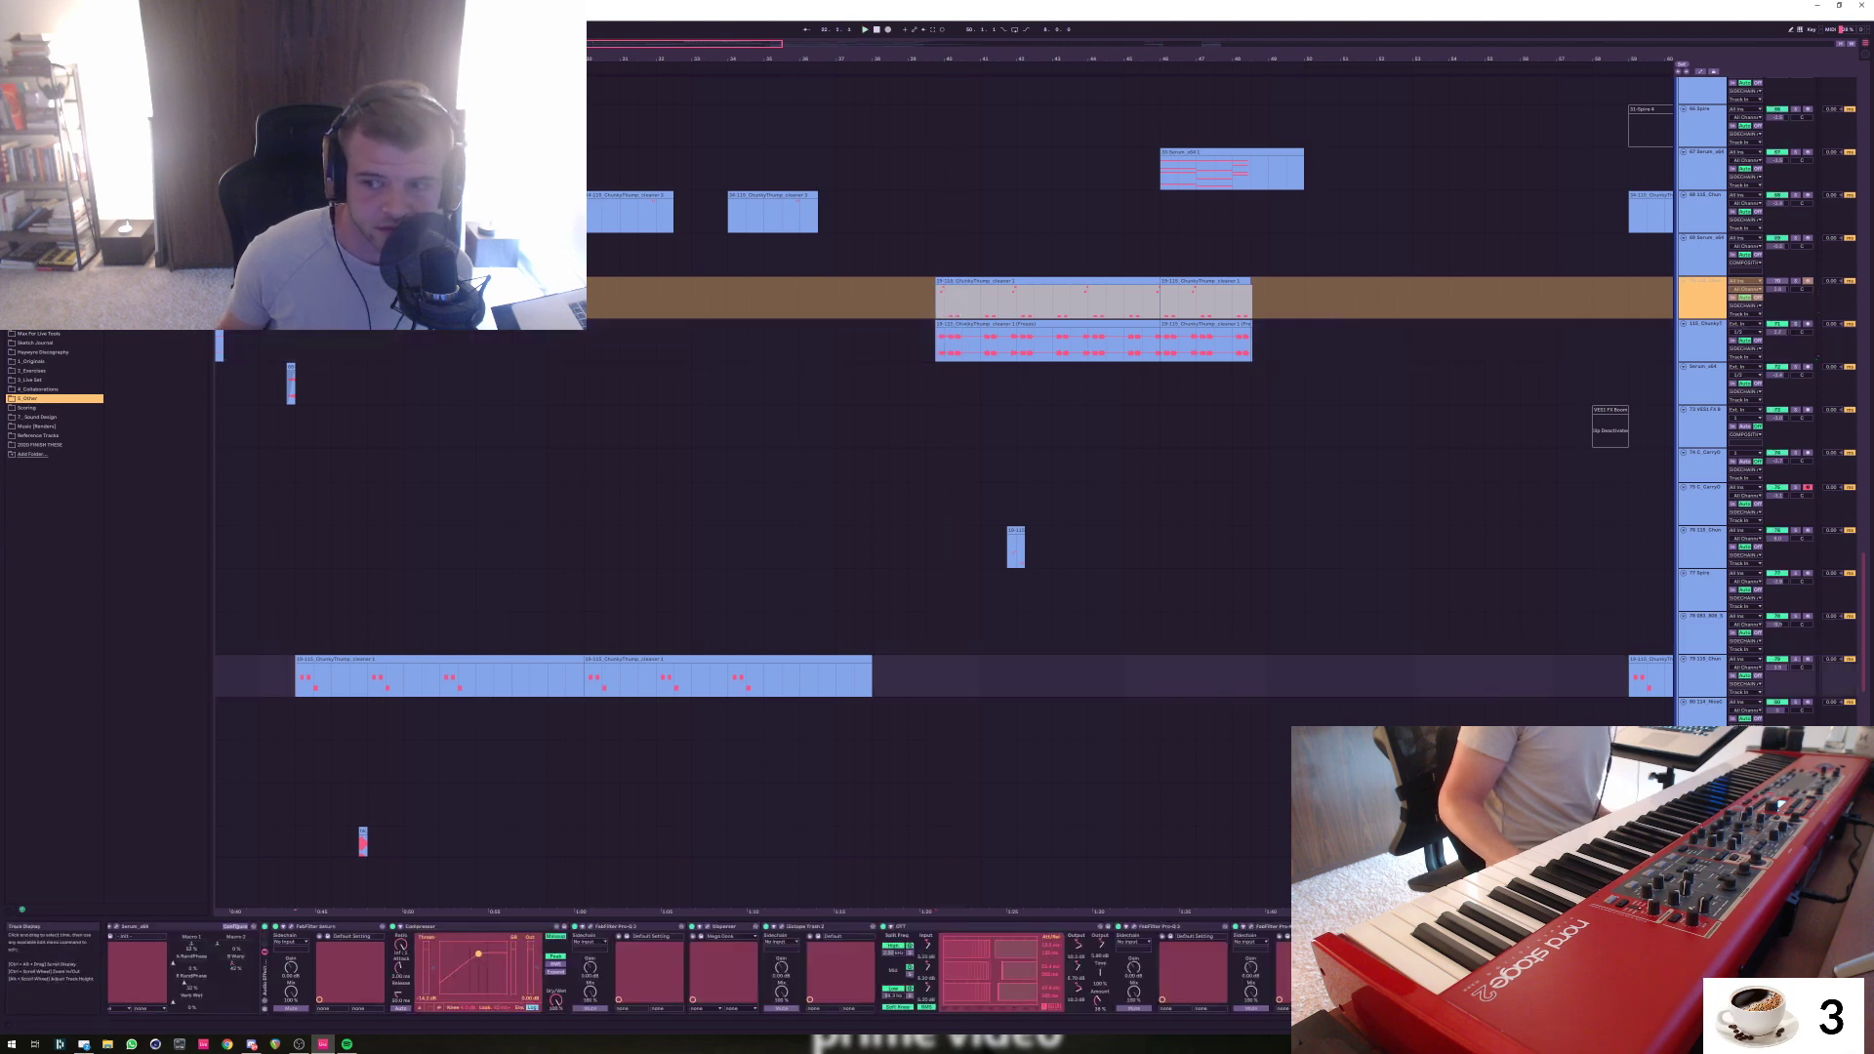
pyautogui.click(1794, 658)
pyautogui.press('space')
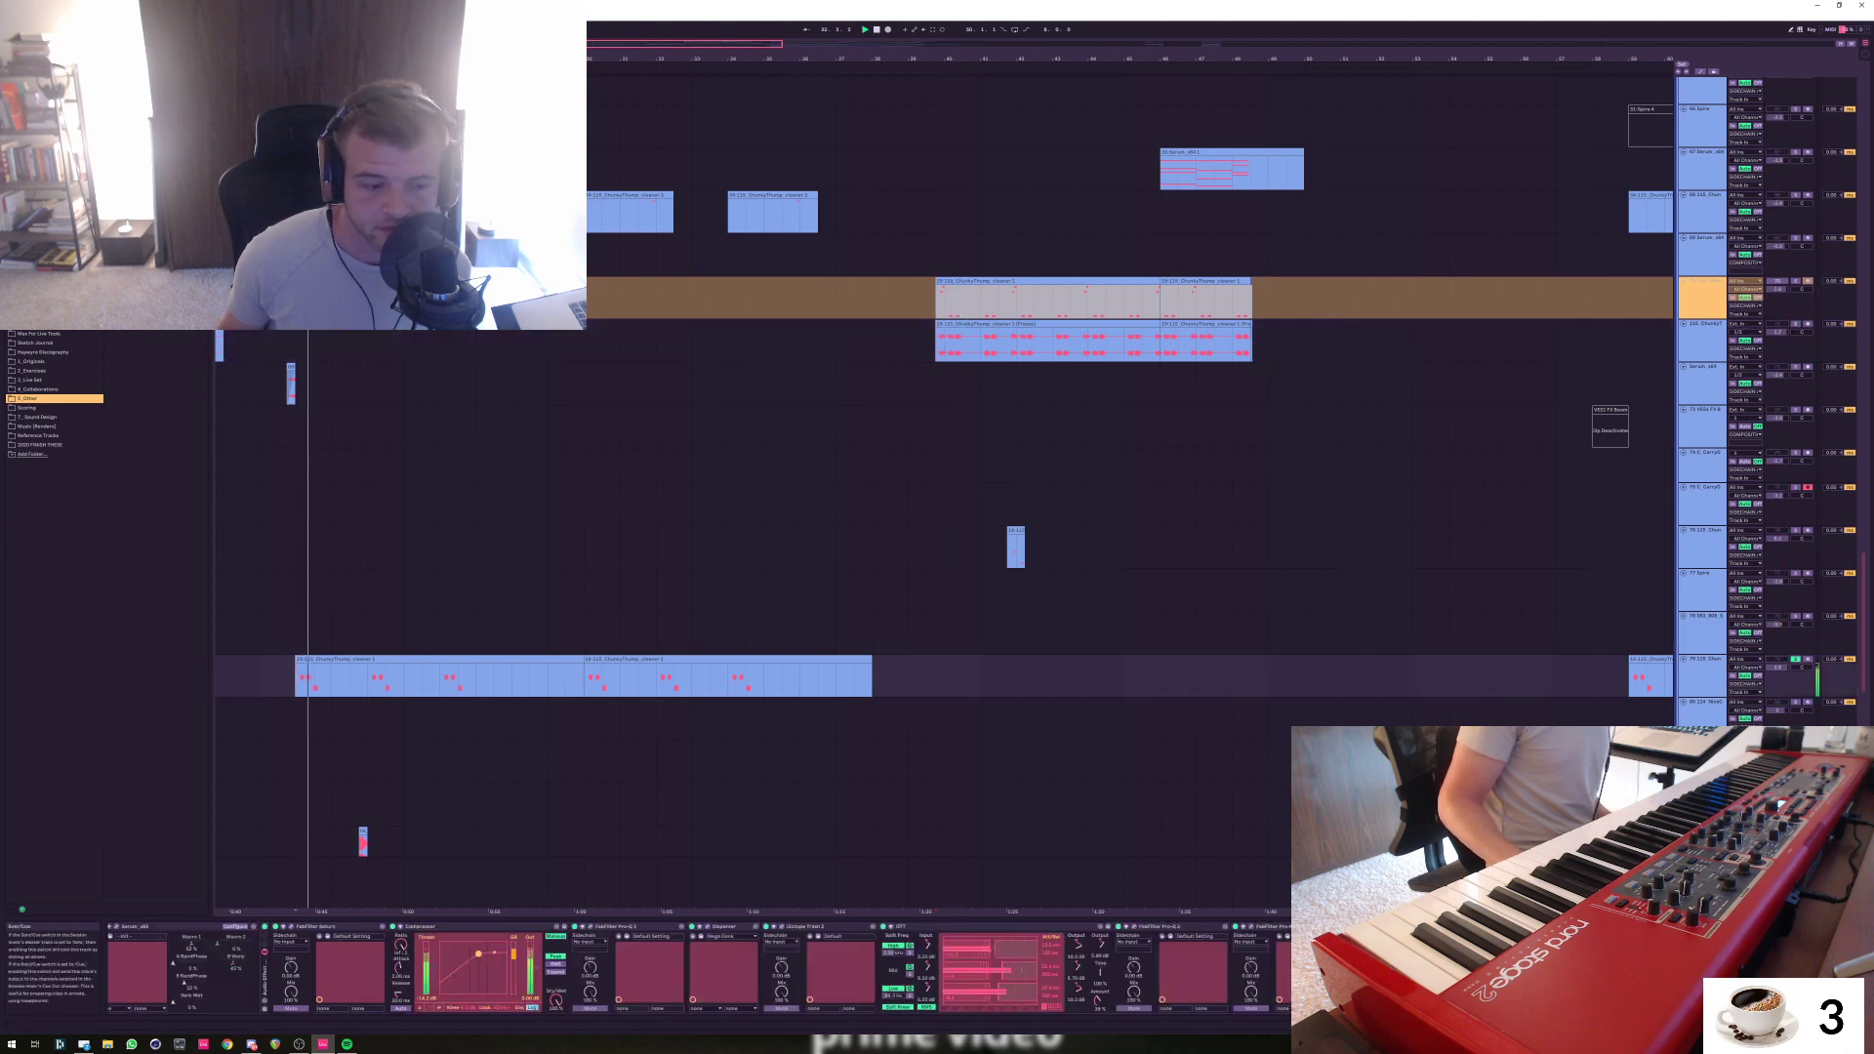
pyautogui.press('space')
pyautogui.click(1795, 658)
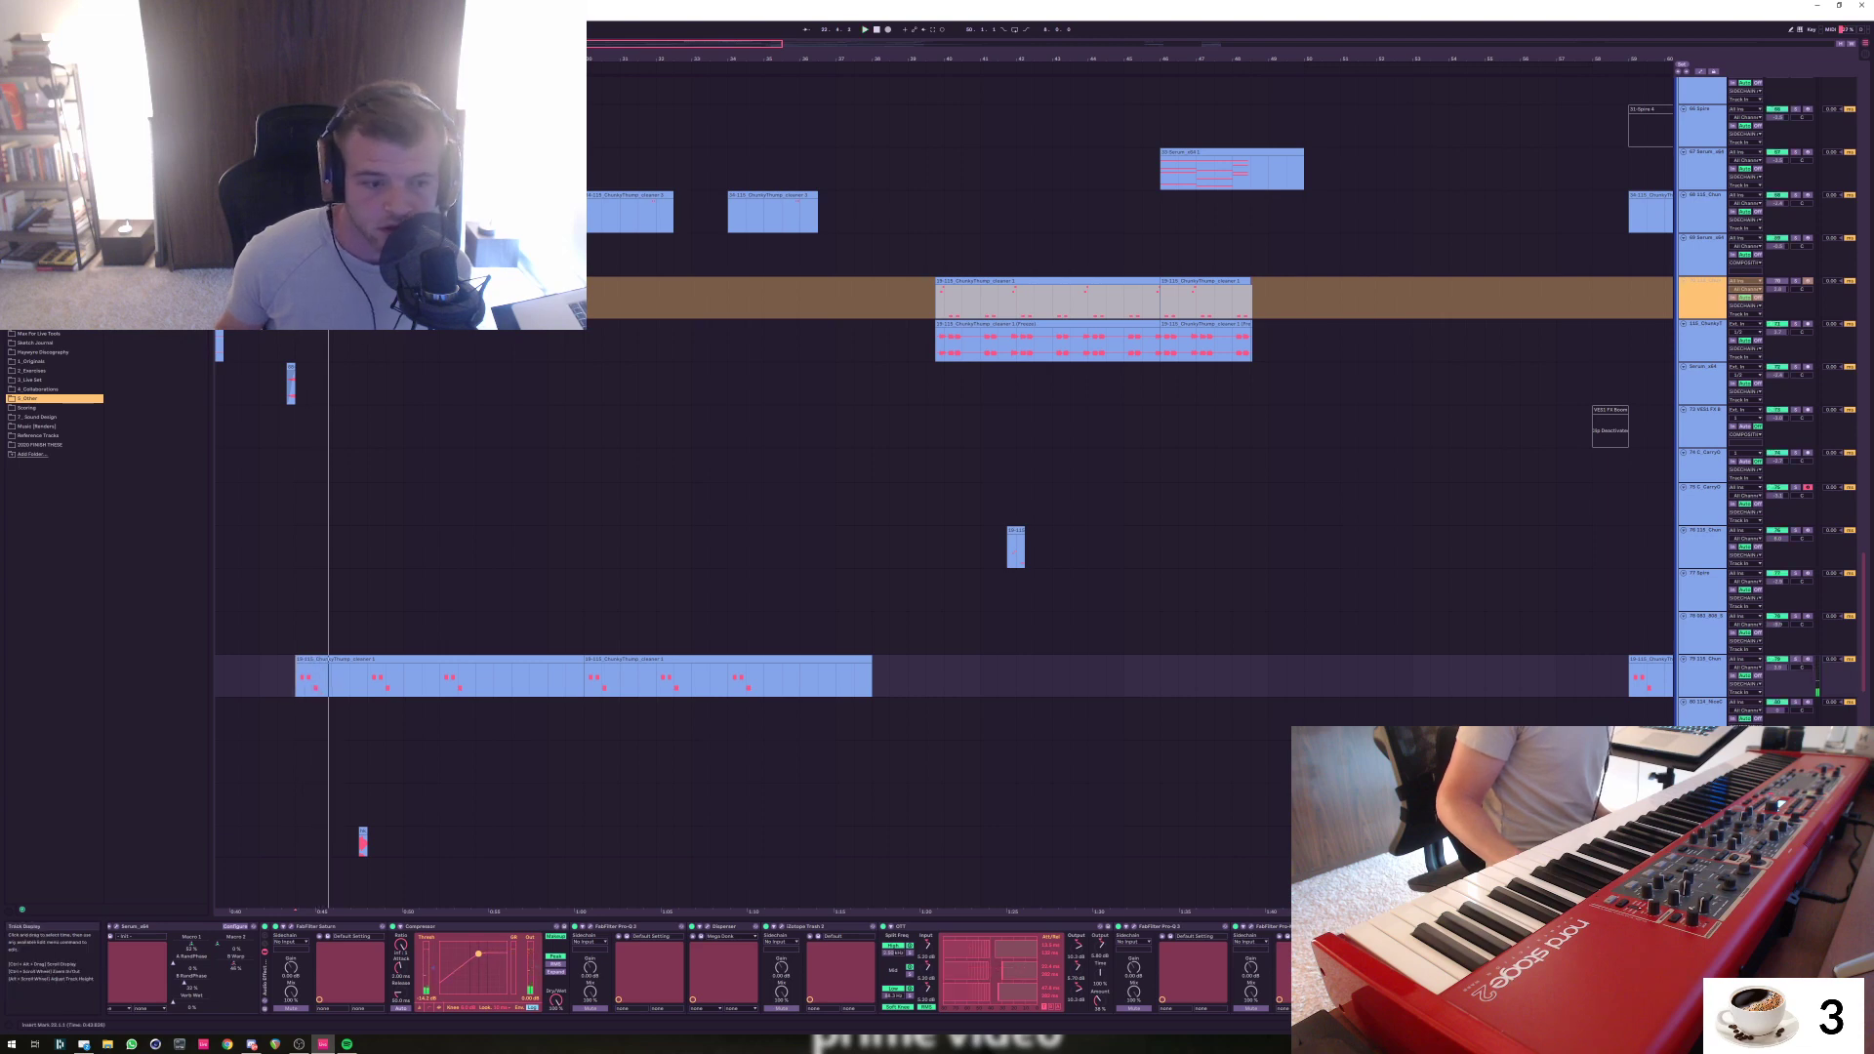
# Play the arrangement with all tracks audible from just before the later long audio clip, and set the insertion marker at its start
pyautogui.click(926, 383)
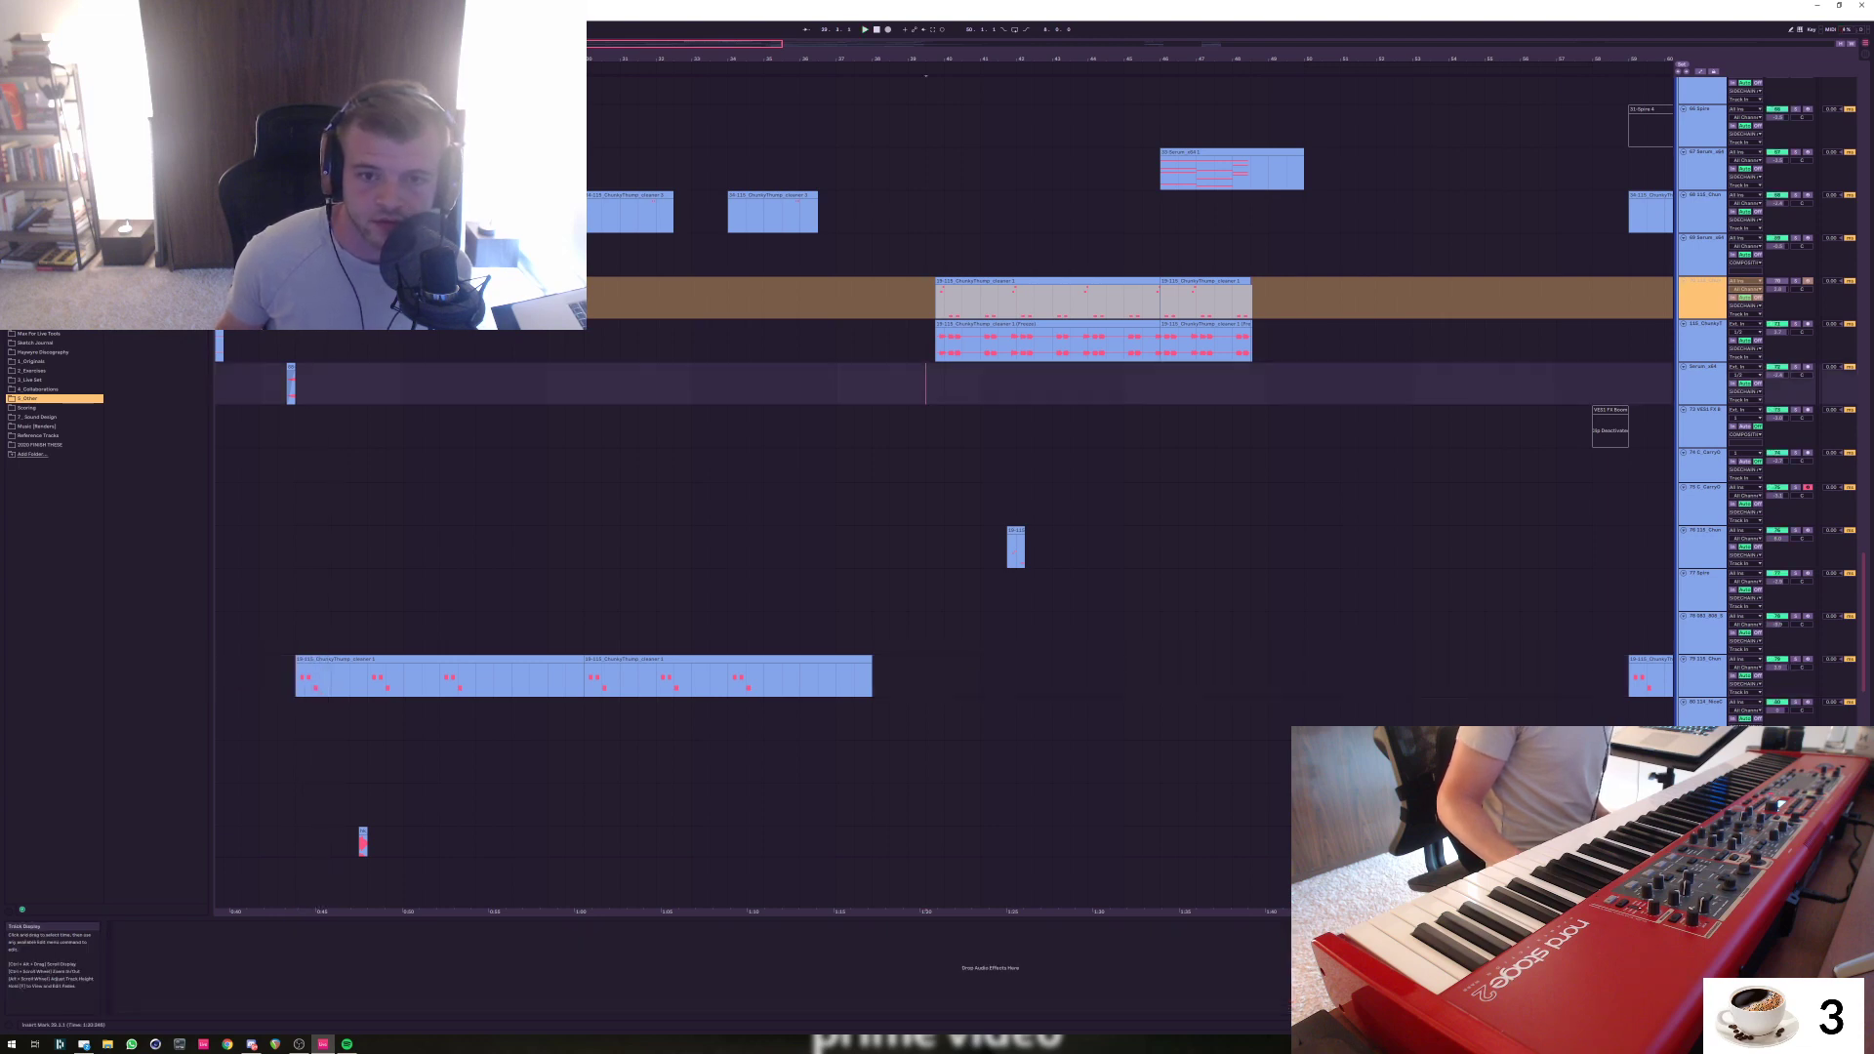
pyautogui.press('space')
pyautogui.click(944, 383)
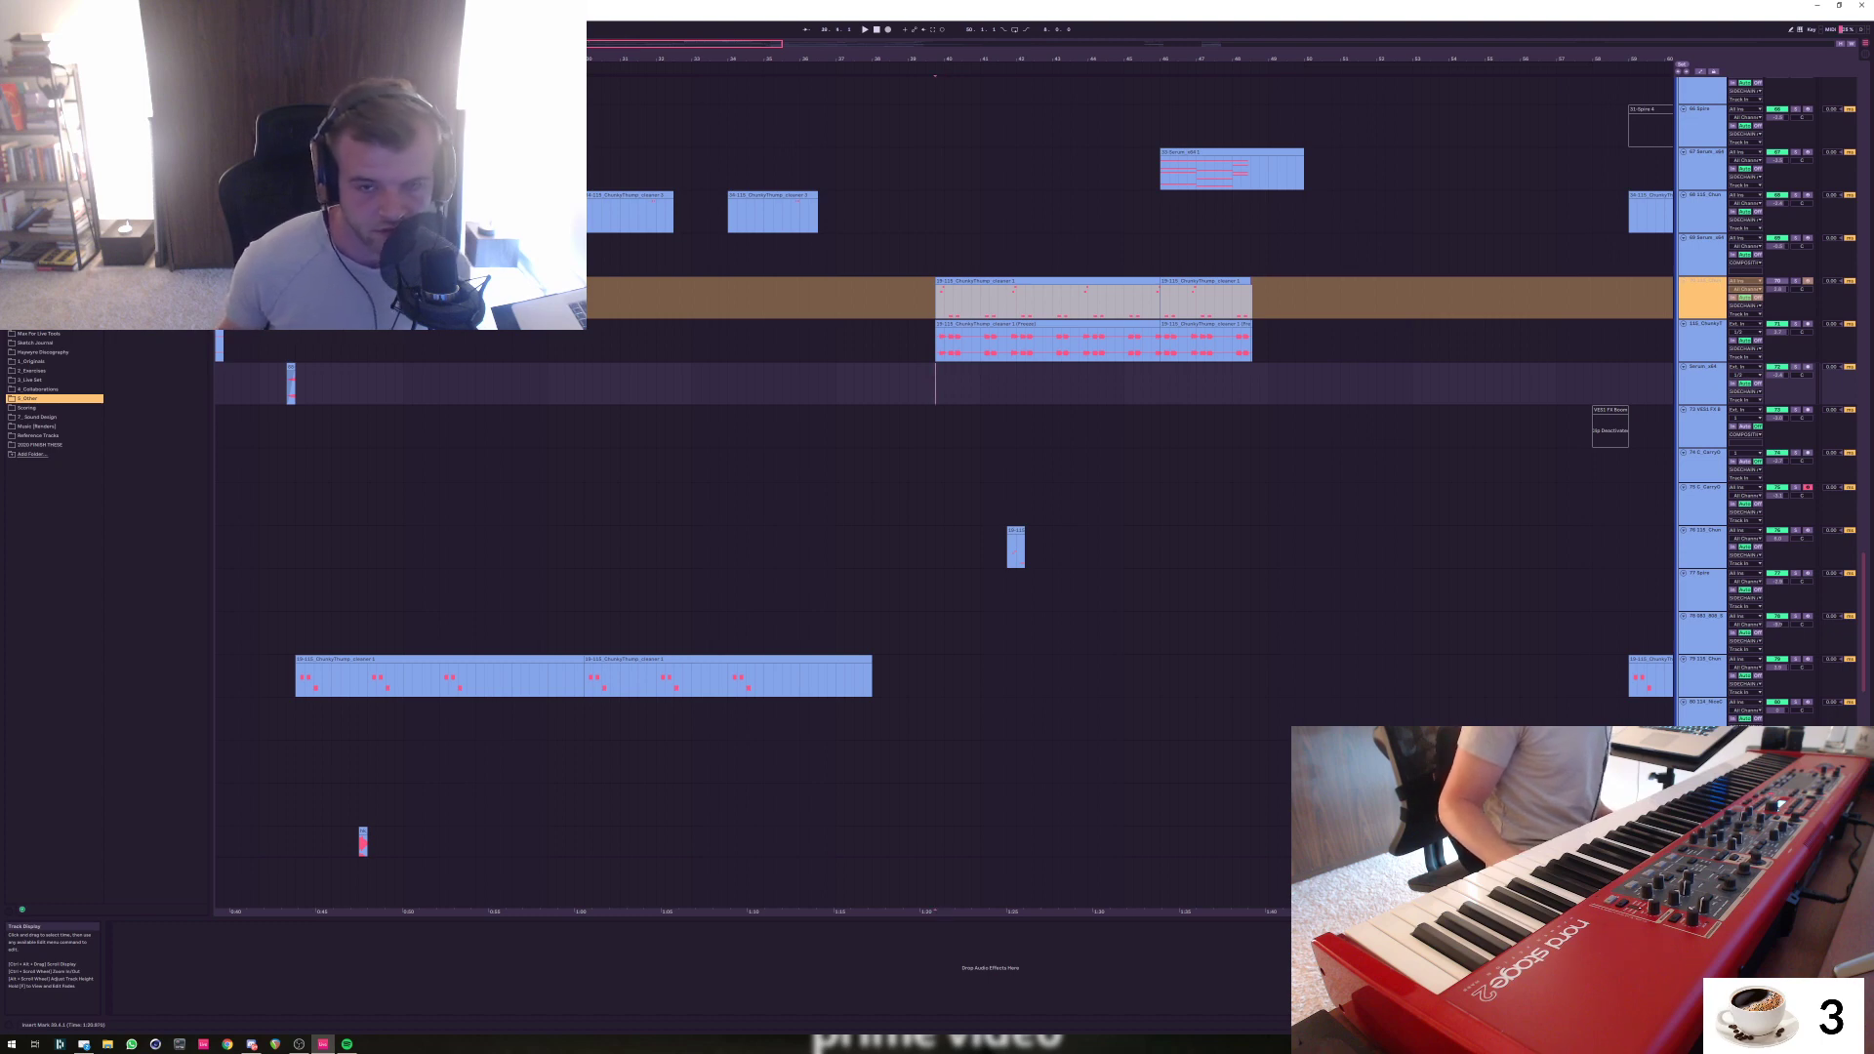
pyautogui.scroll(-3, 1215, 546)
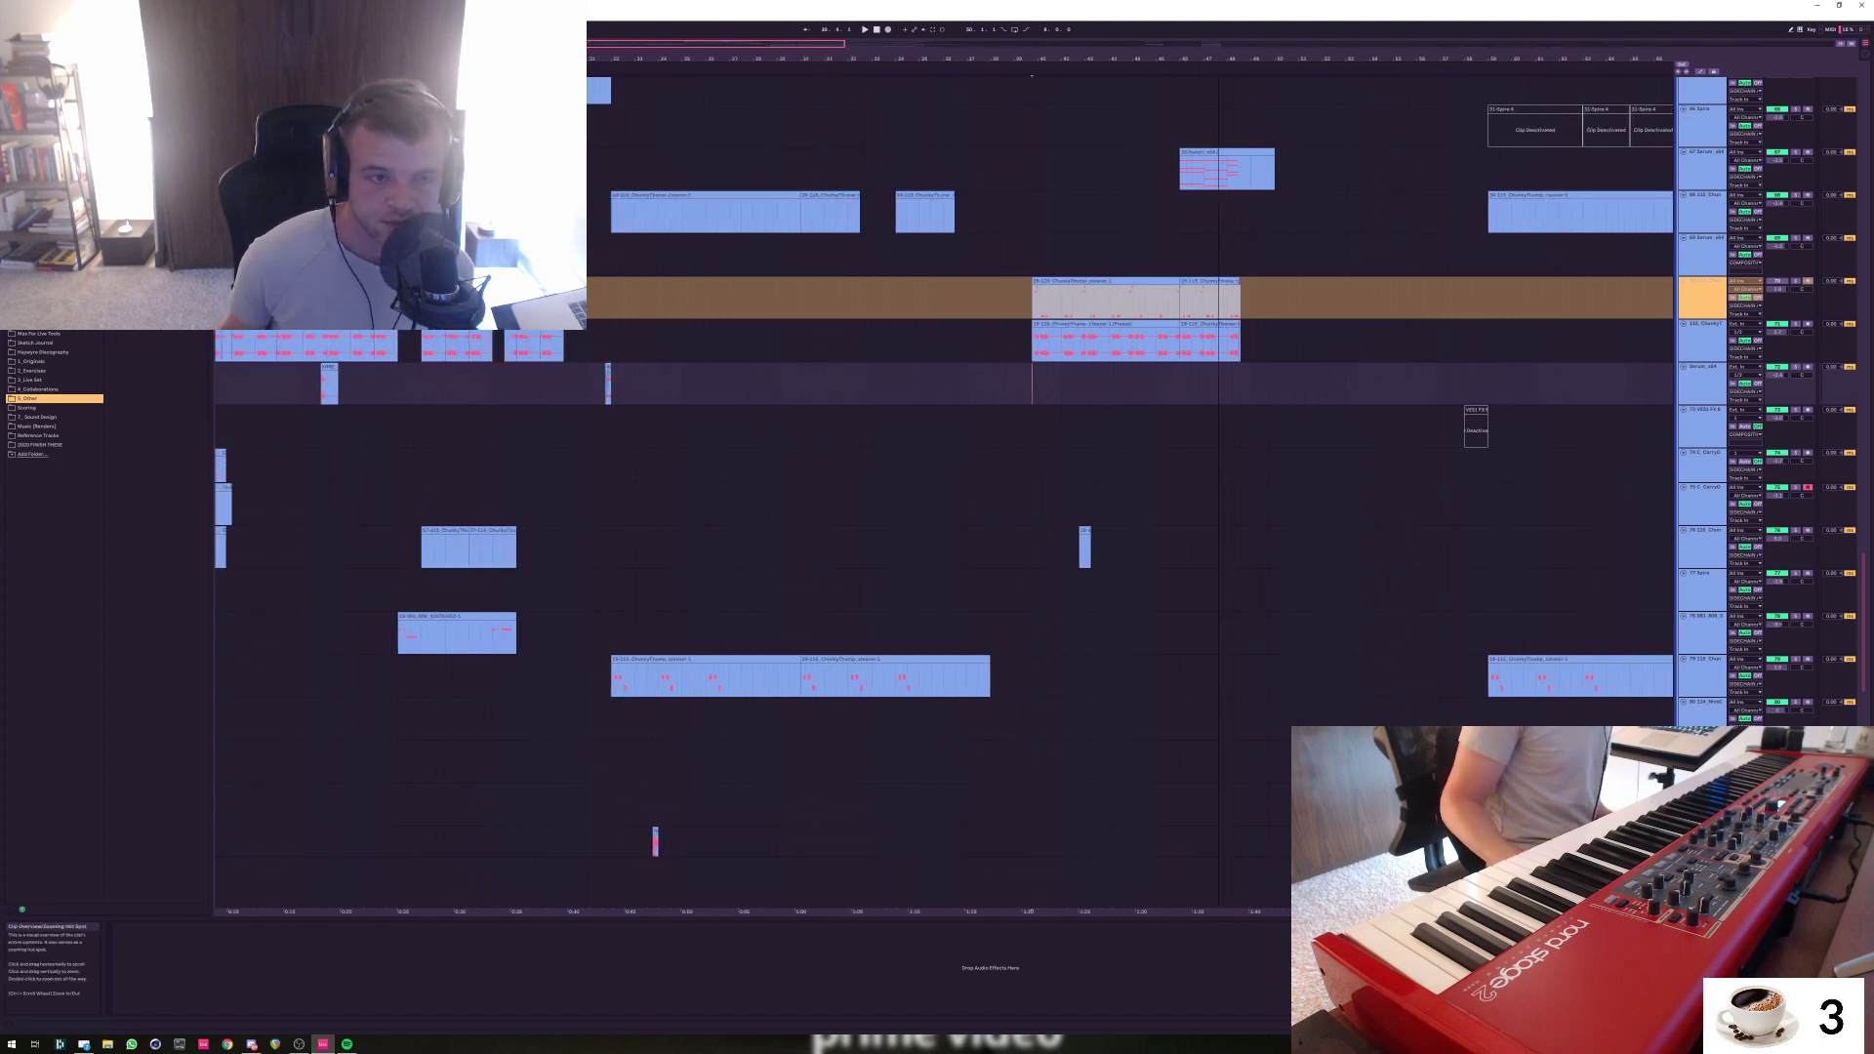
# Select the time span of the two adjoining audio clips below the orange track, on the lower track containing the short blue clip
pyautogui.click(1105, 546)
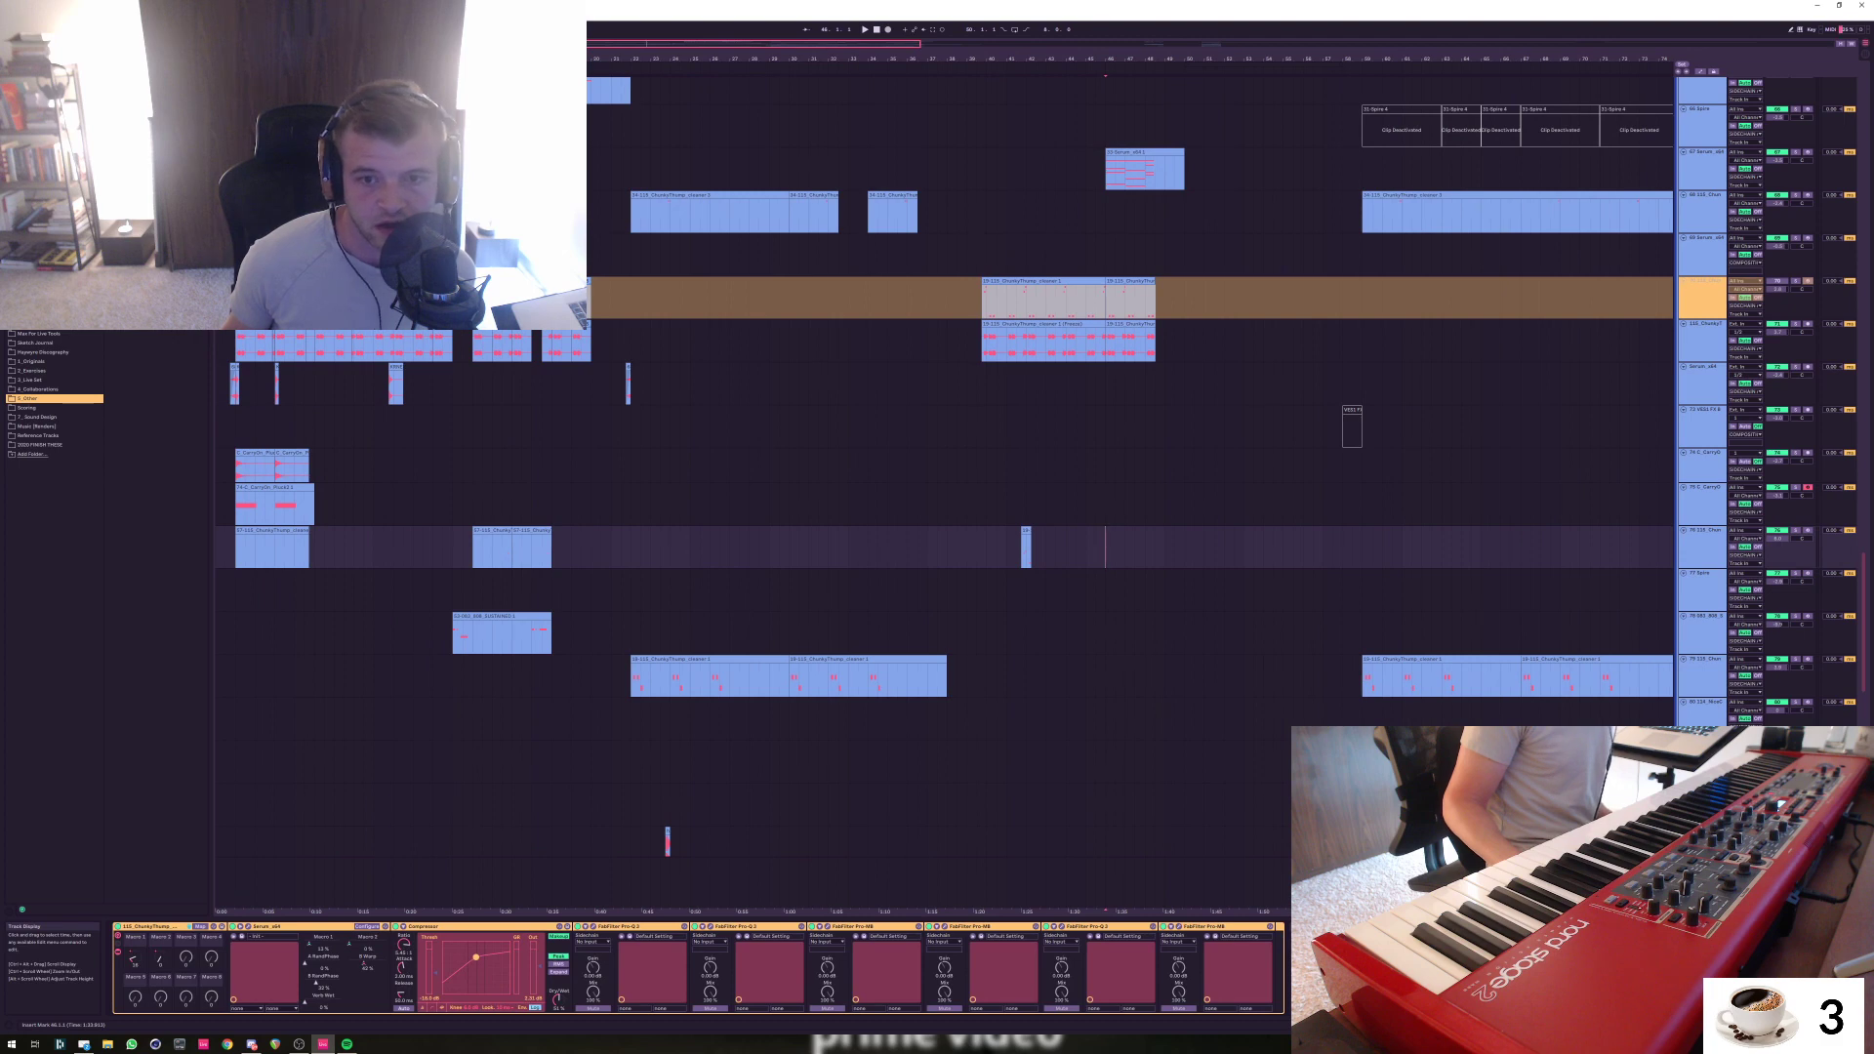
pyautogui.moveTo(1566, 58); pyautogui.dragTo(1781, 137)
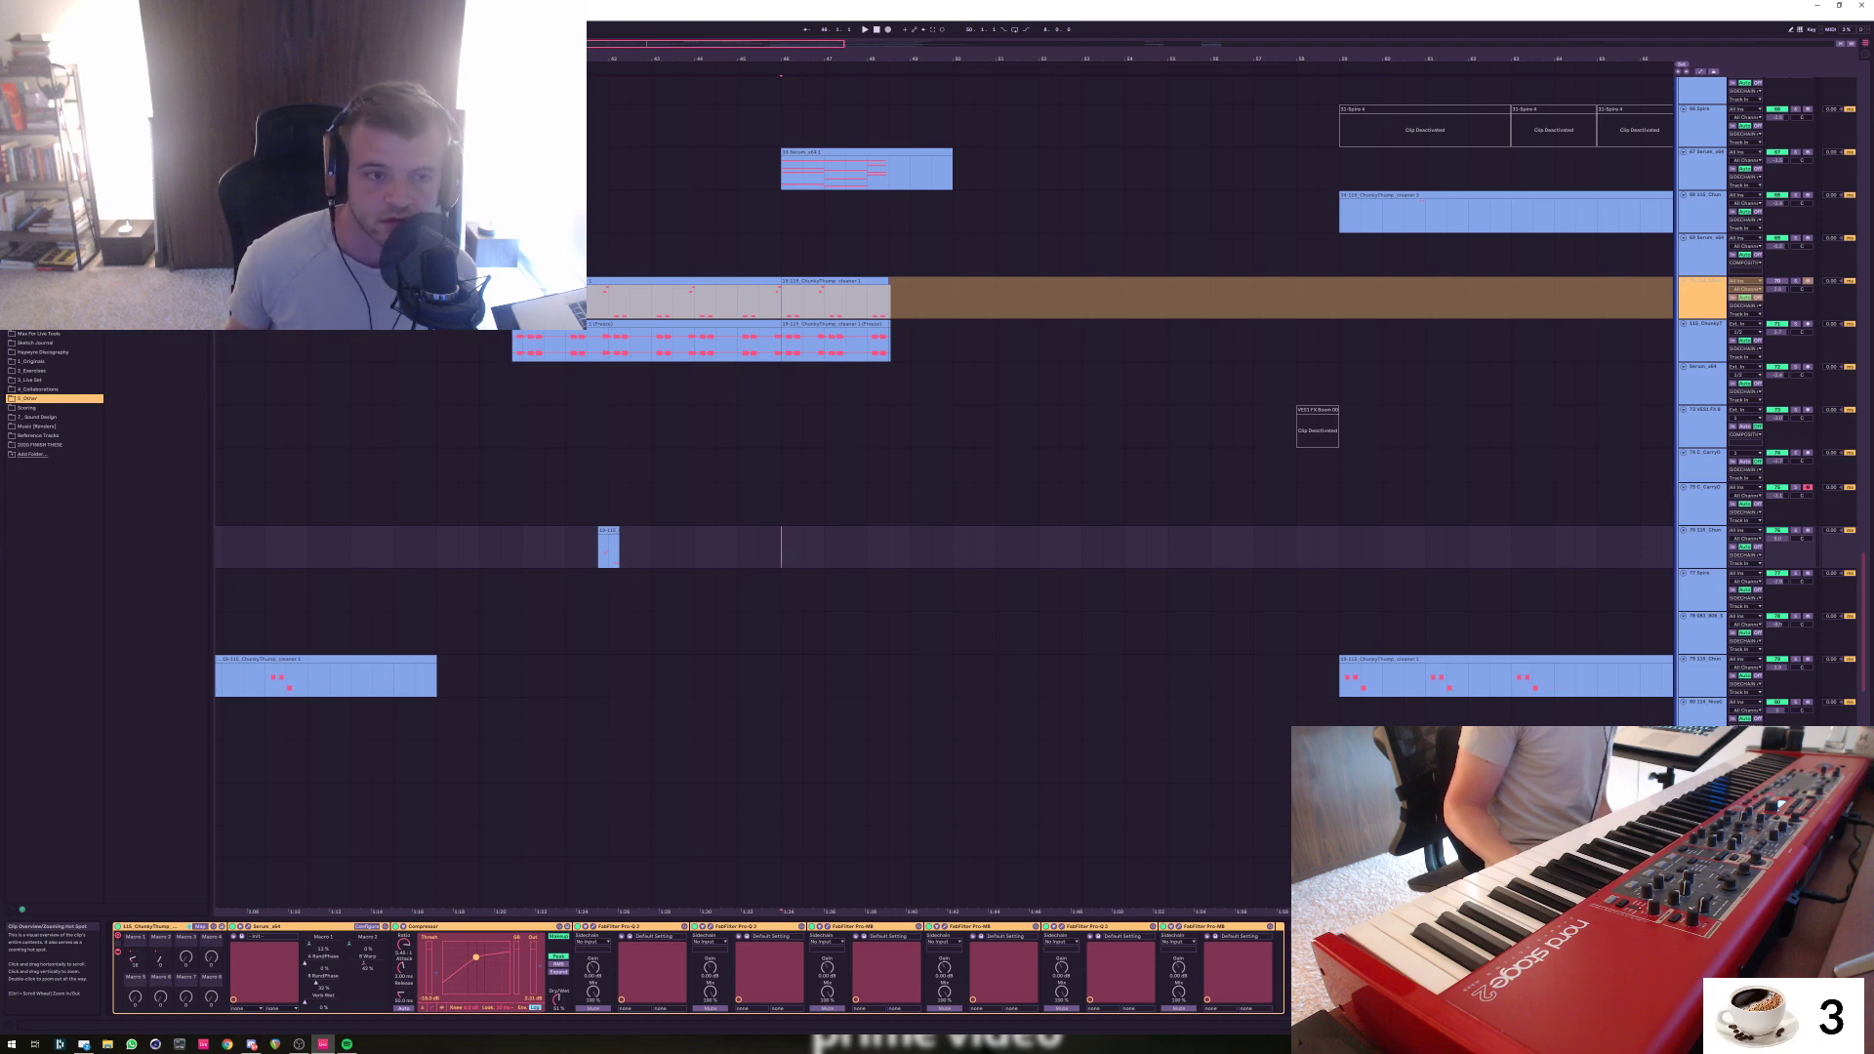
pyautogui.scroll(2, 827, 323)
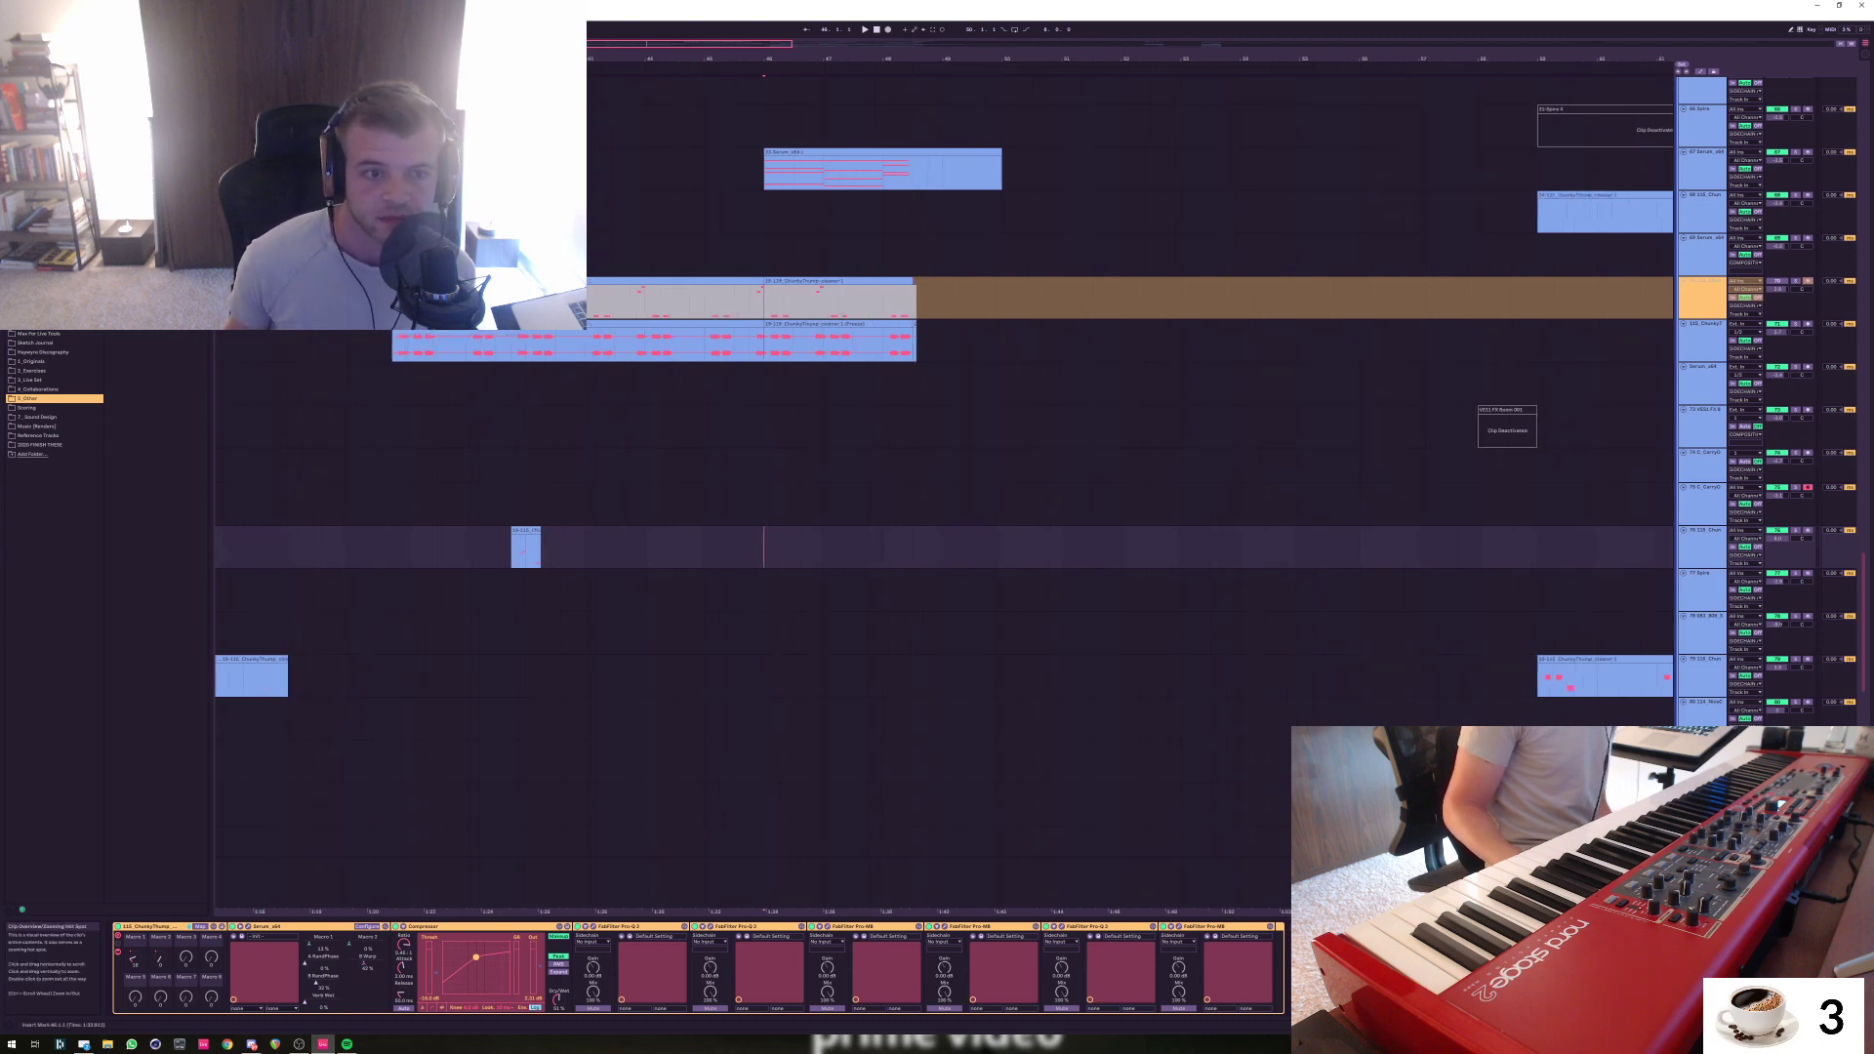
pyautogui.click(391, 427)
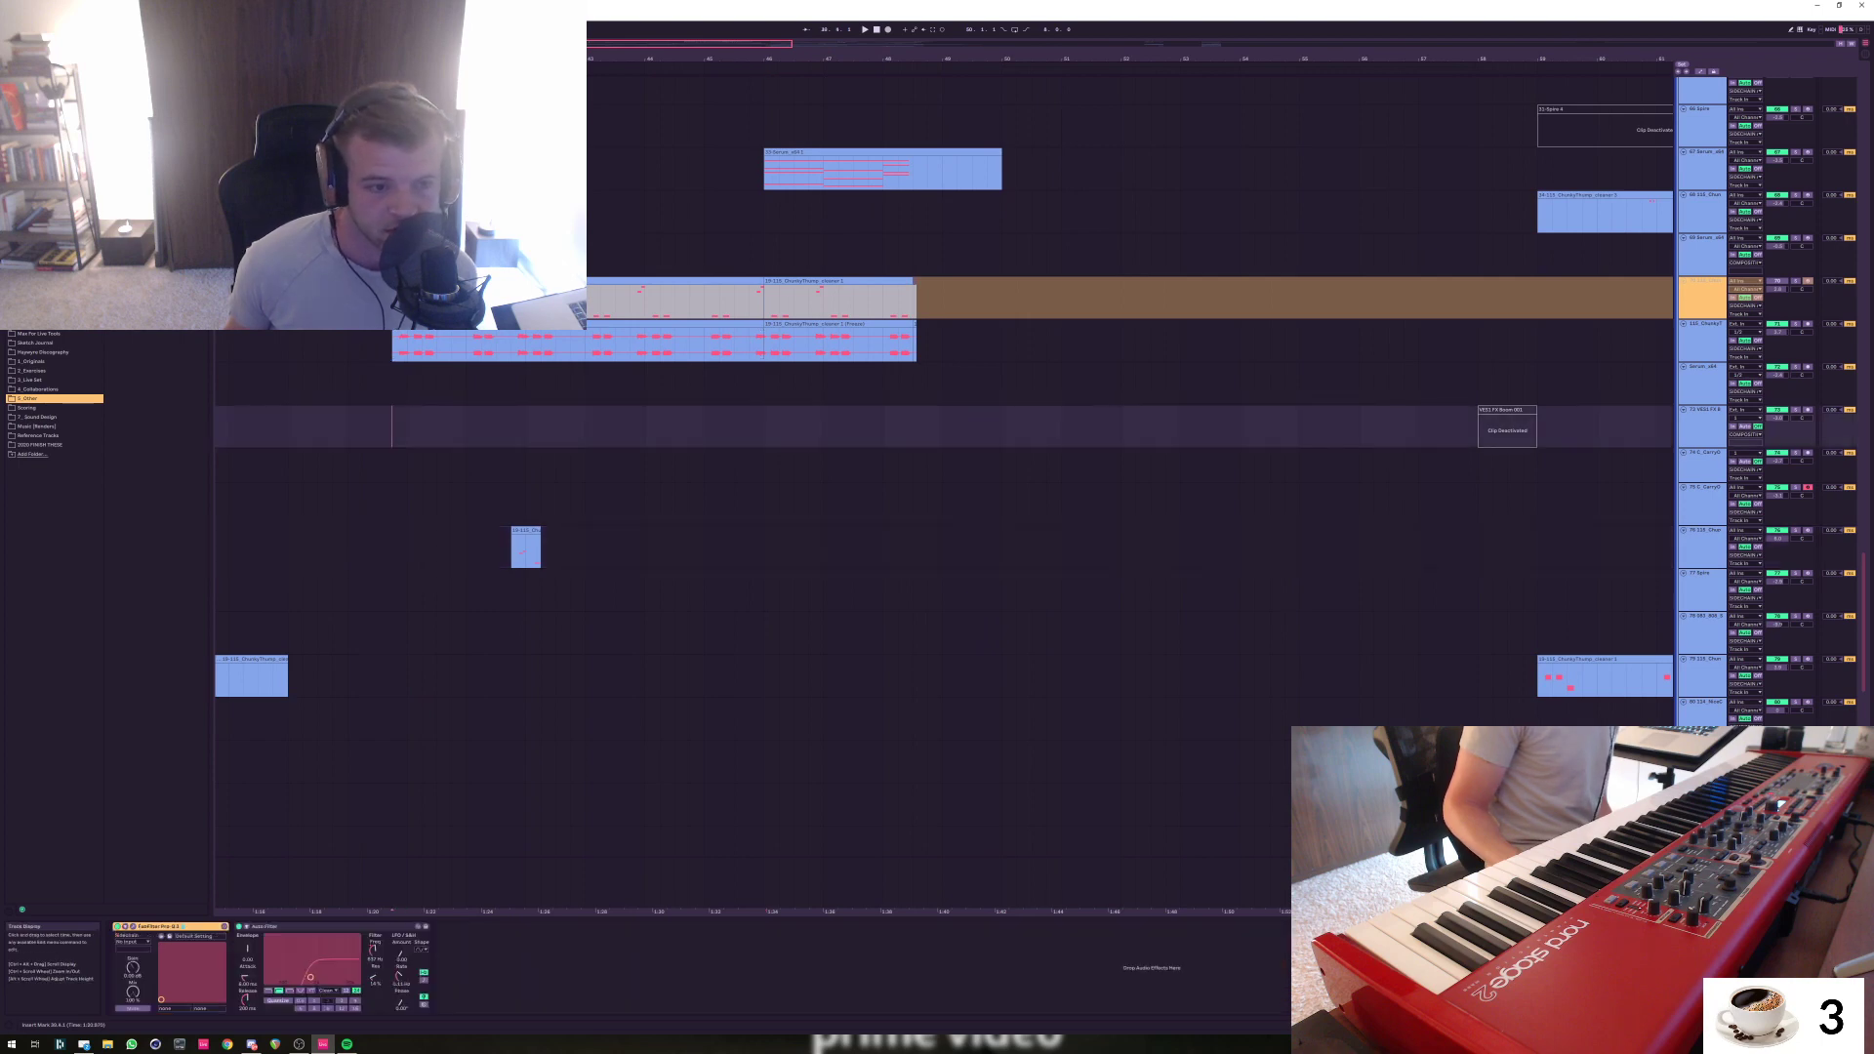
pyautogui.moveTo(391, 547); pyautogui.dragTo(913, 547)
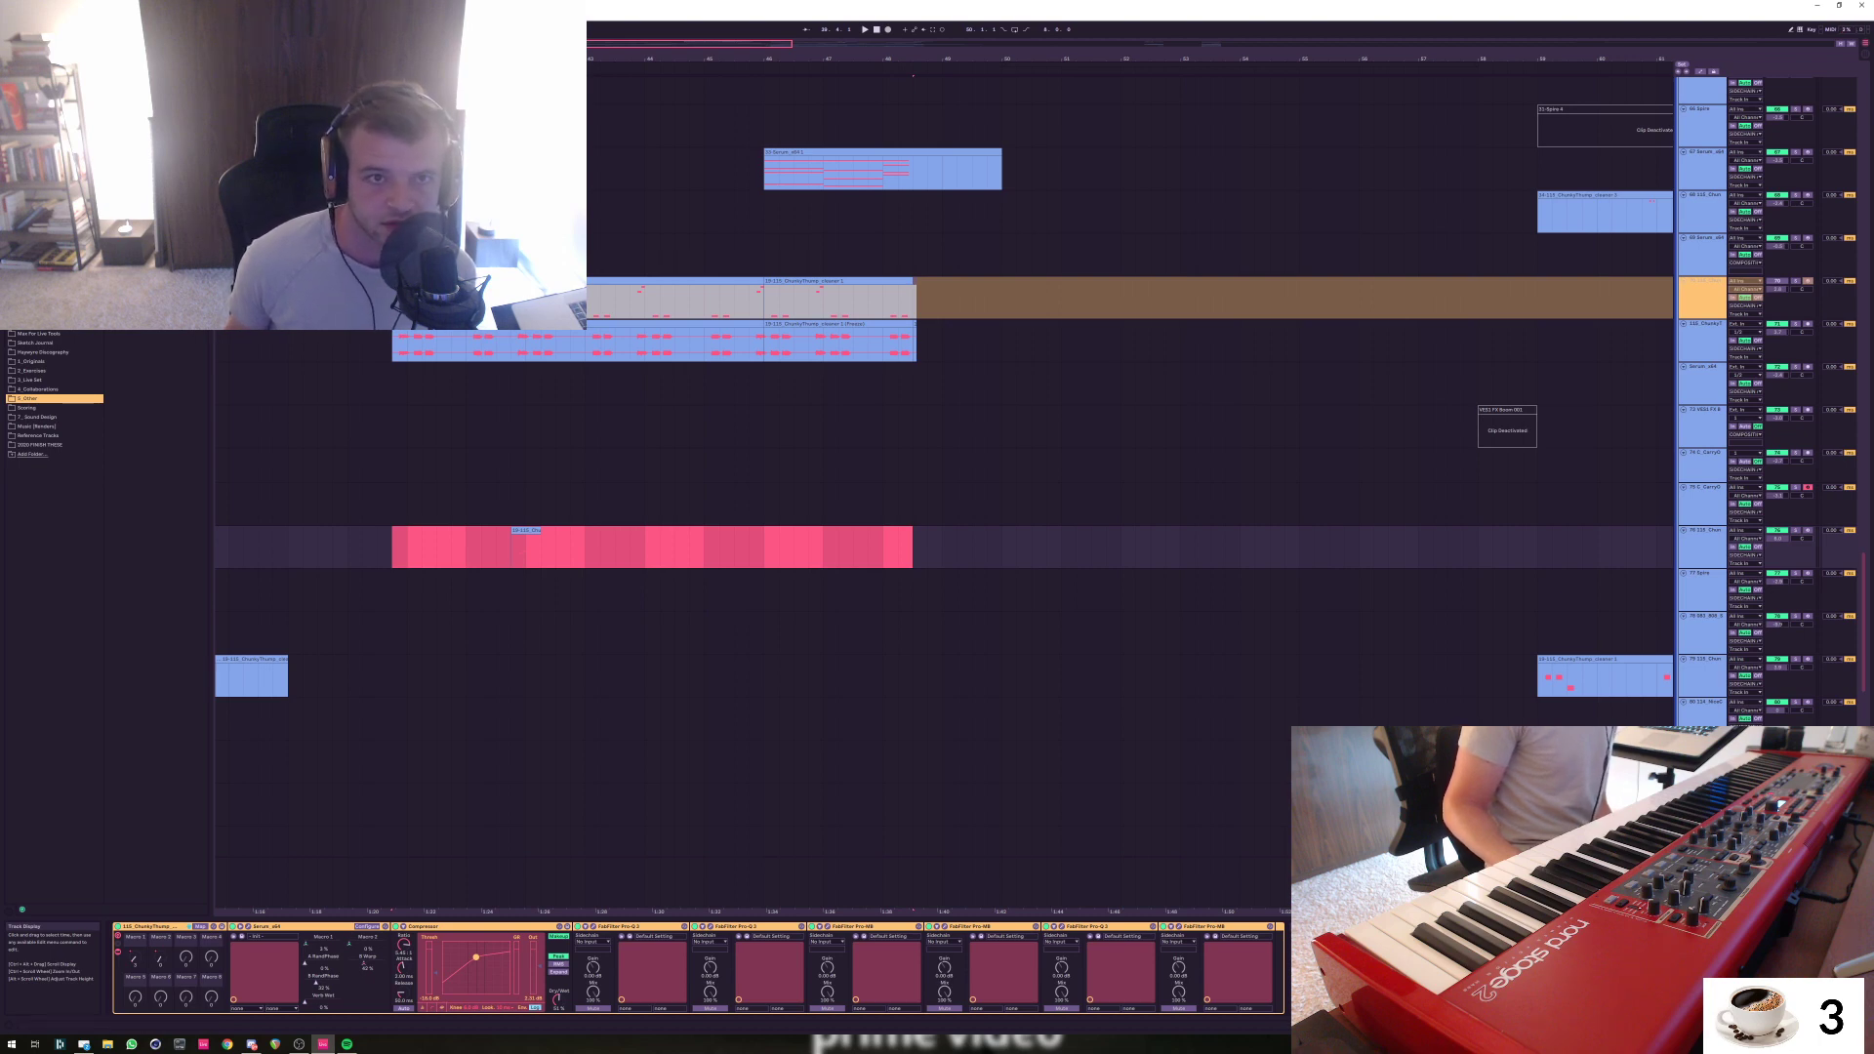
pyautogui.moveTo(752, 43)
pyautogui.mouseDown()
pyautogui.moveTo(753, 58)
pyautogui.moveTo(752, 32)
pyautogui.mouseUp()
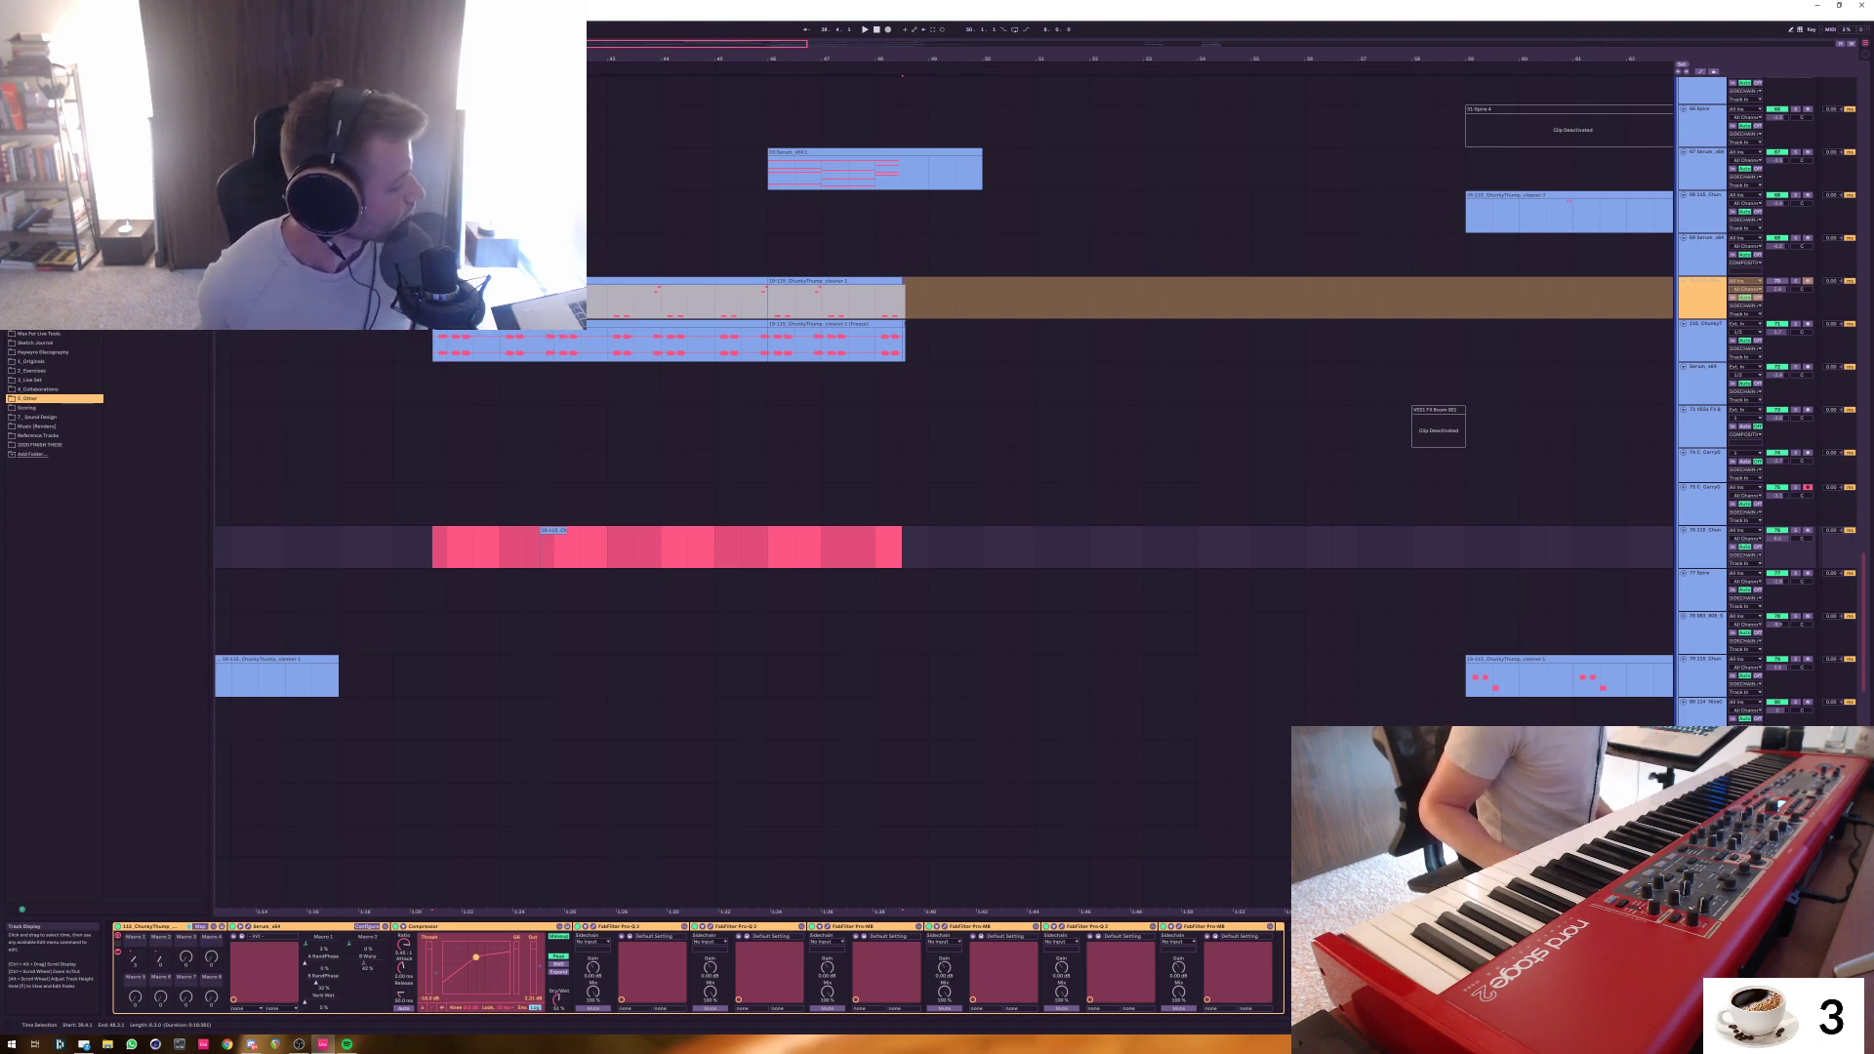
# Play the arrangement from the start of the selected span through to the next section, clear the selection, and stop playback
pyautogui.press('space')
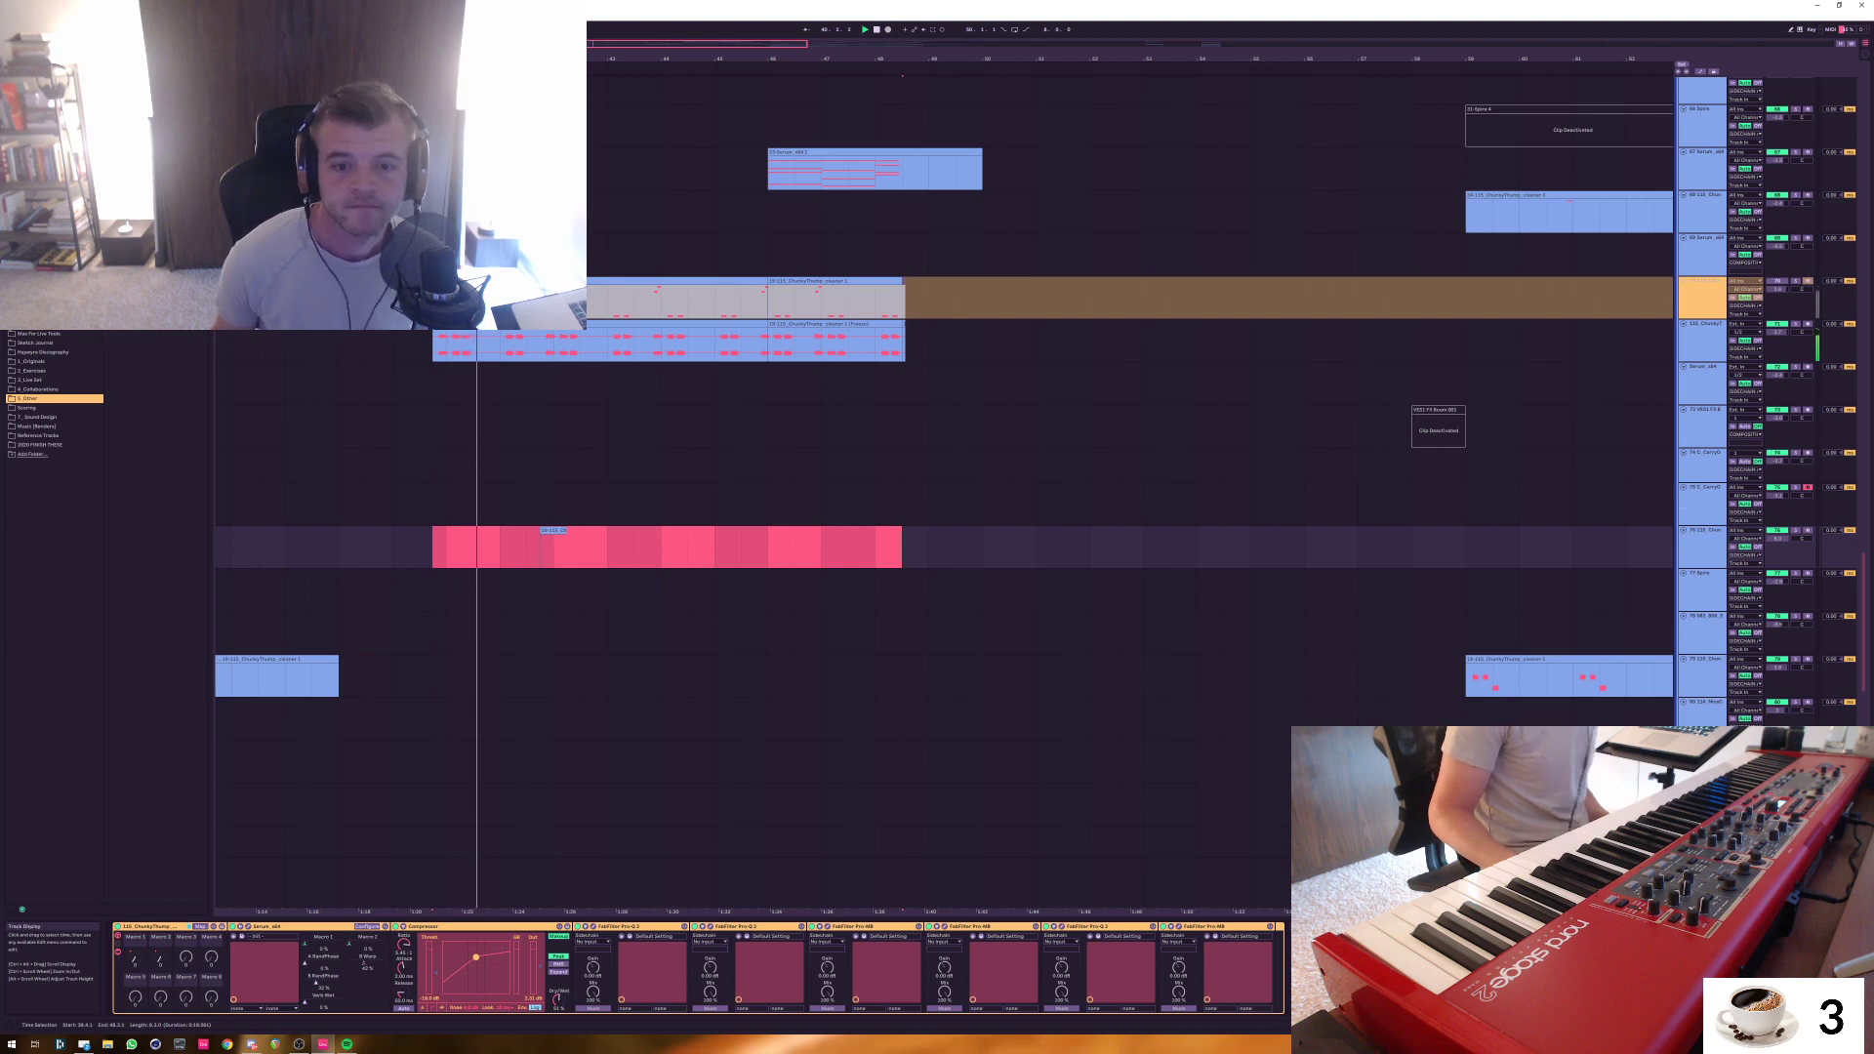
pyautogui.press('Right')
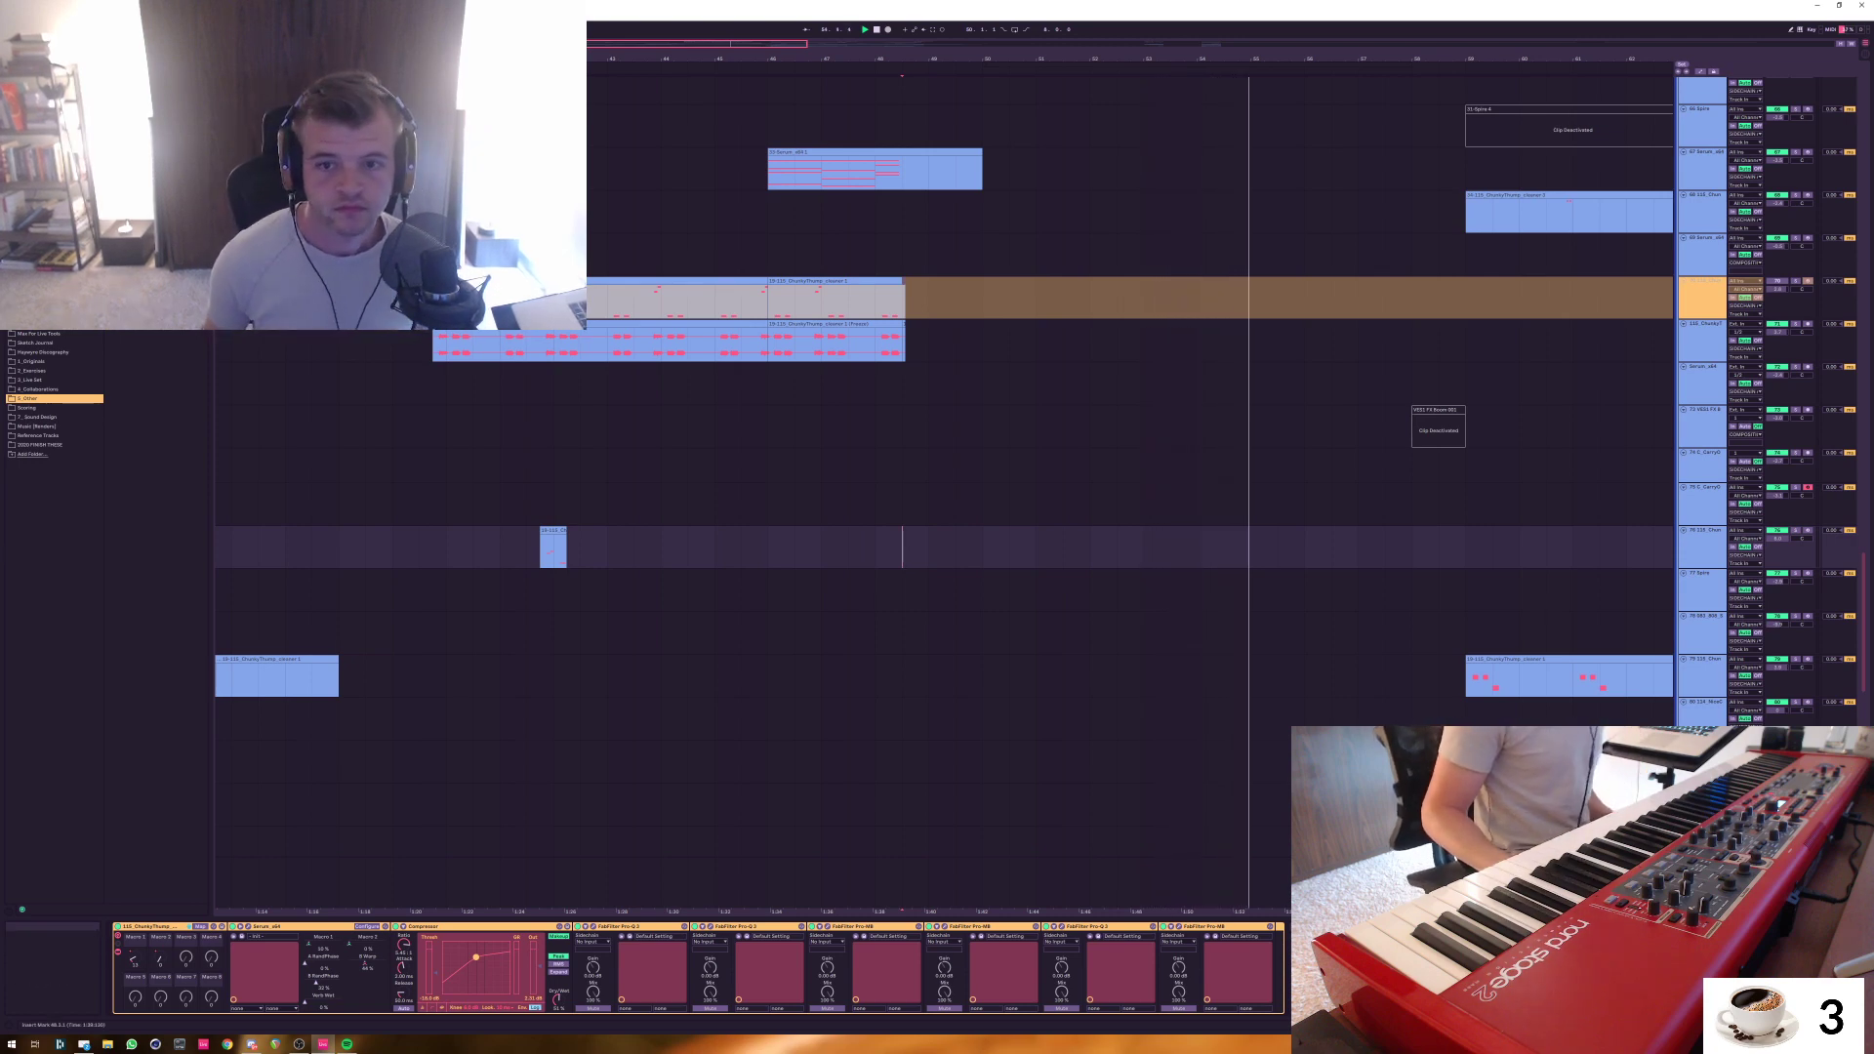
pyautogui.moveTo(741, 43); pyautogui.dragTo(785, 37)
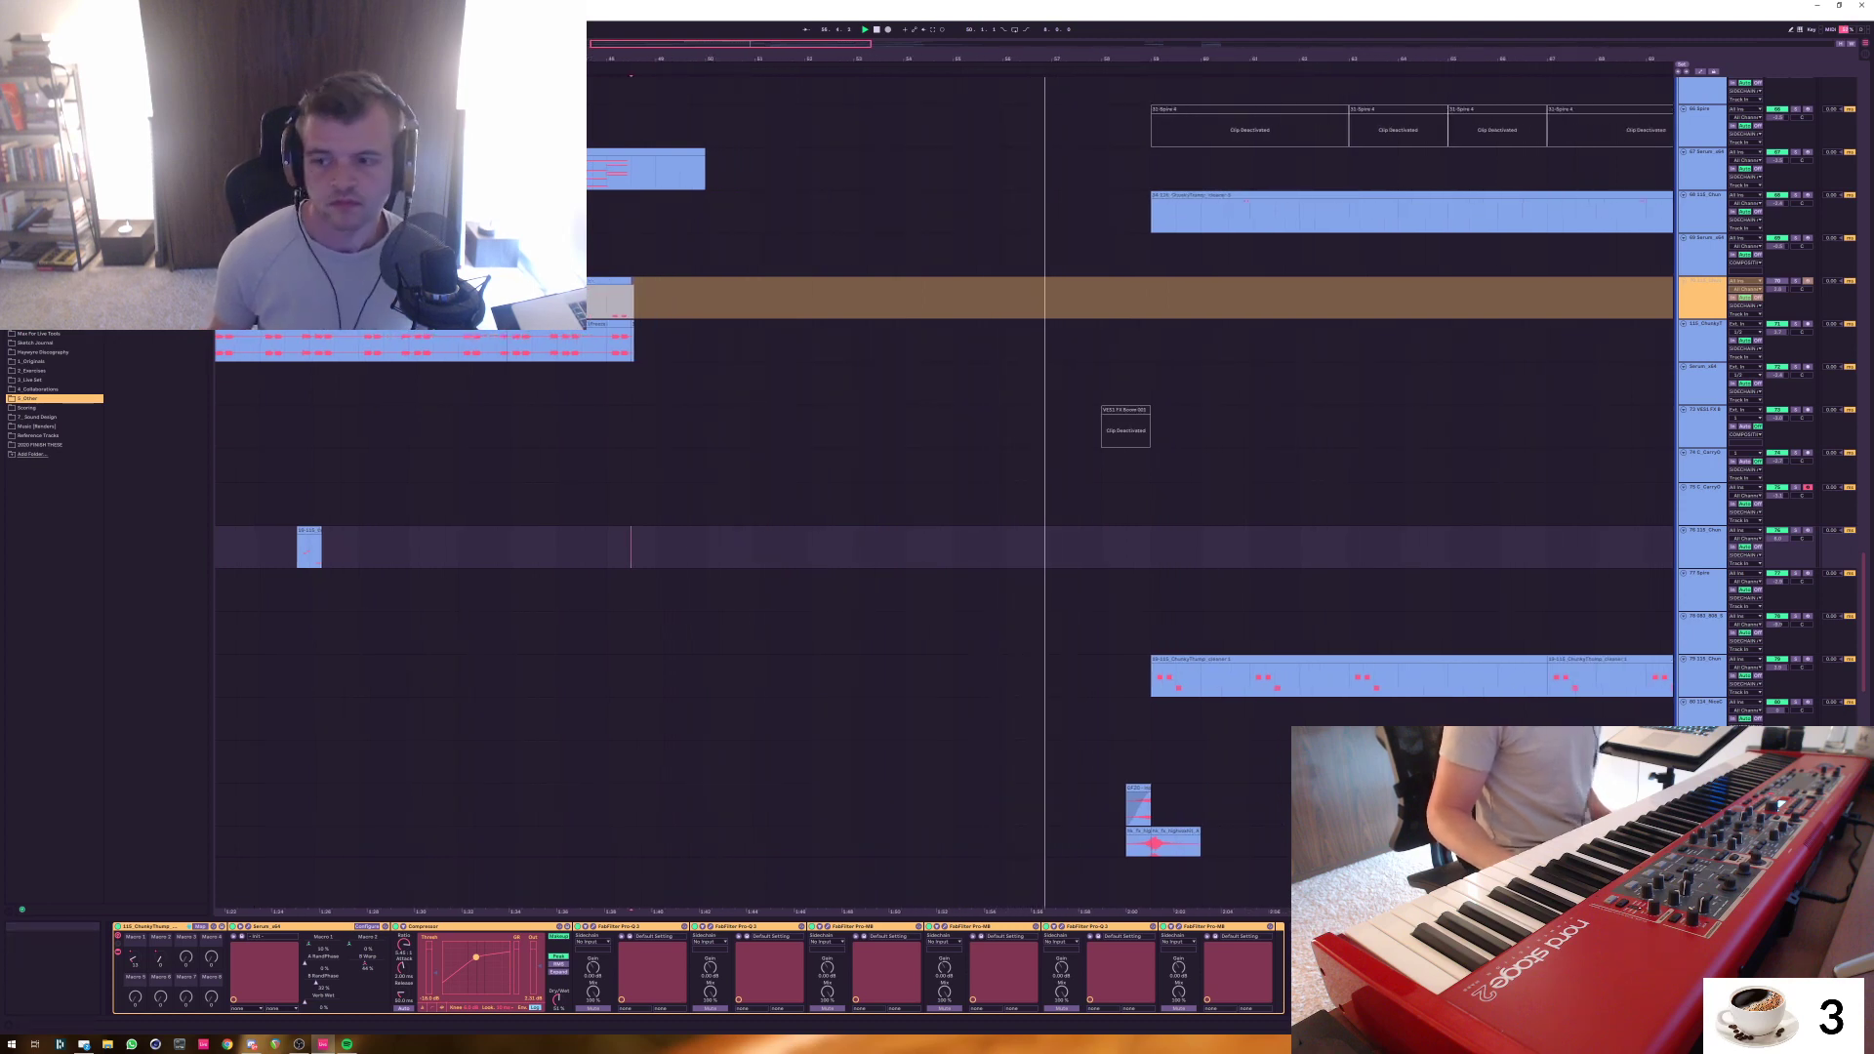
pyautogui.scroll(15, 944, 492)
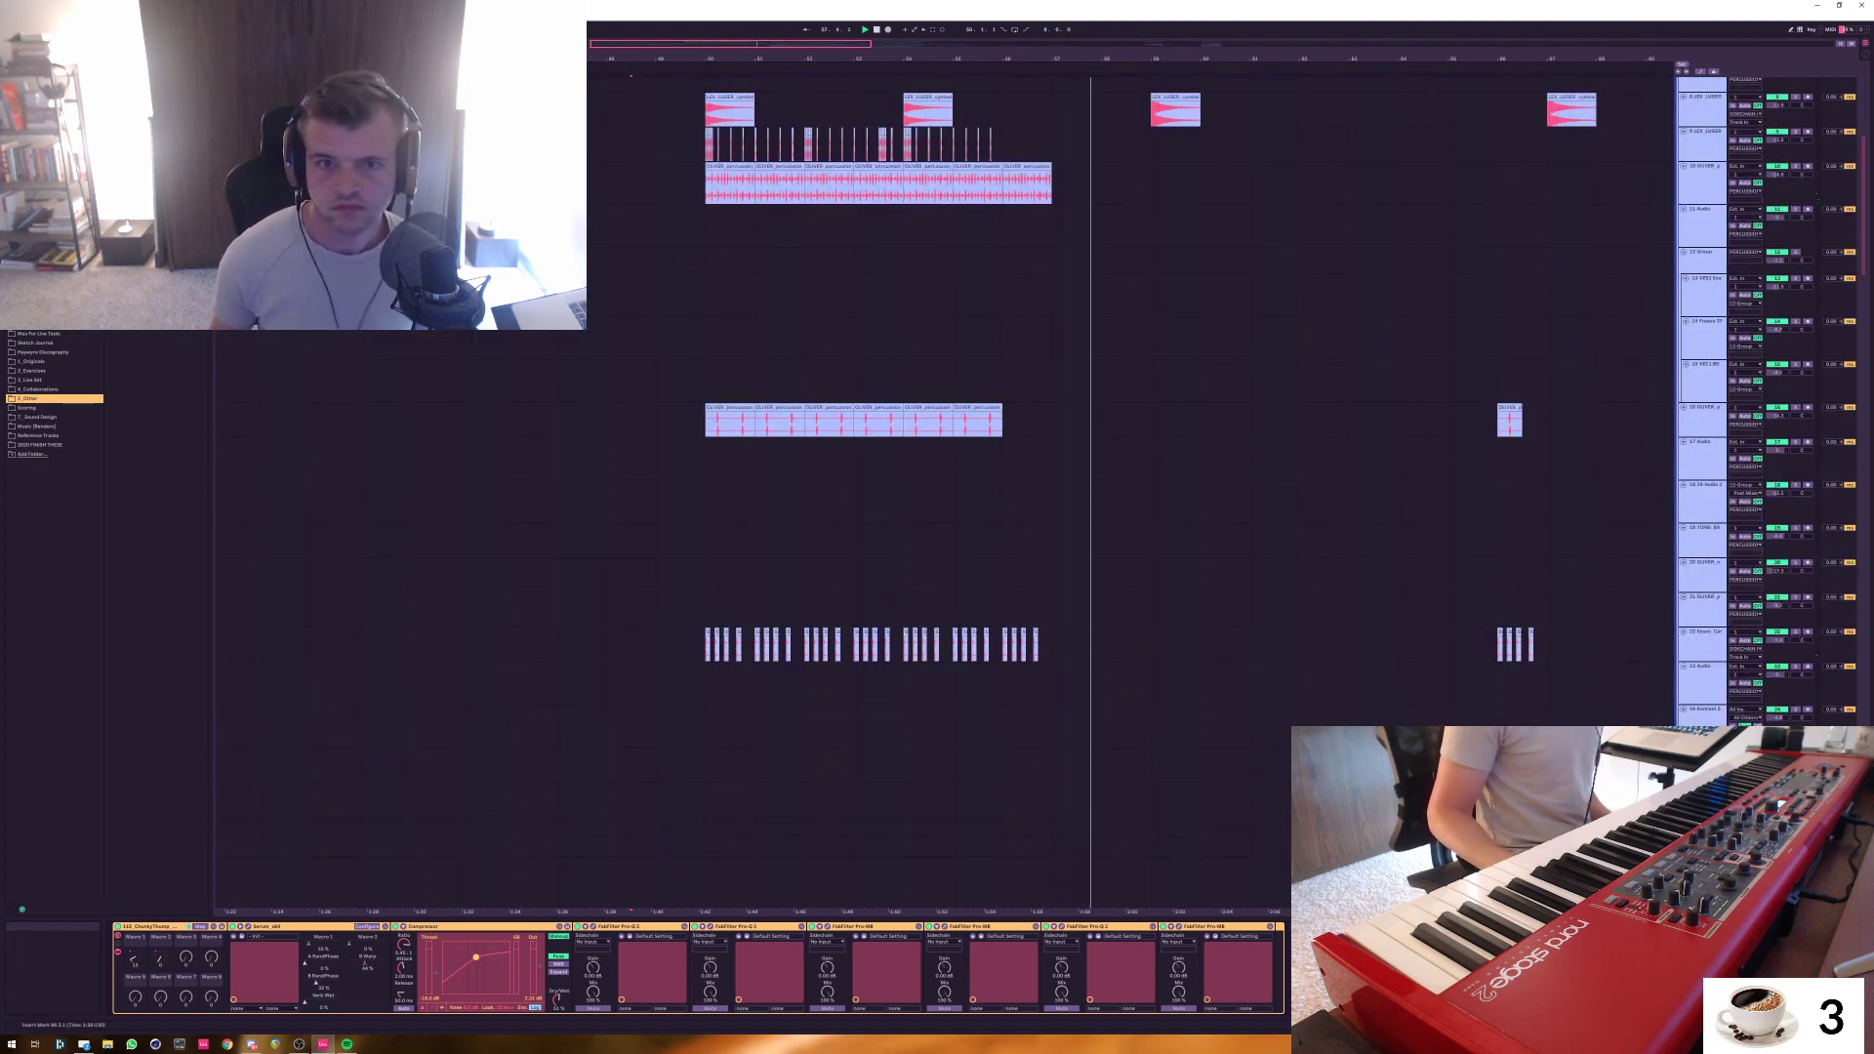
pyautogui.press('space')
# Select the blue track holding the long MIDI clip directly beneath the brown clip and arm it for recording
pyautogui.scroll(-2, 944, 492)
pyautogui.scroll(1, 943, 492)
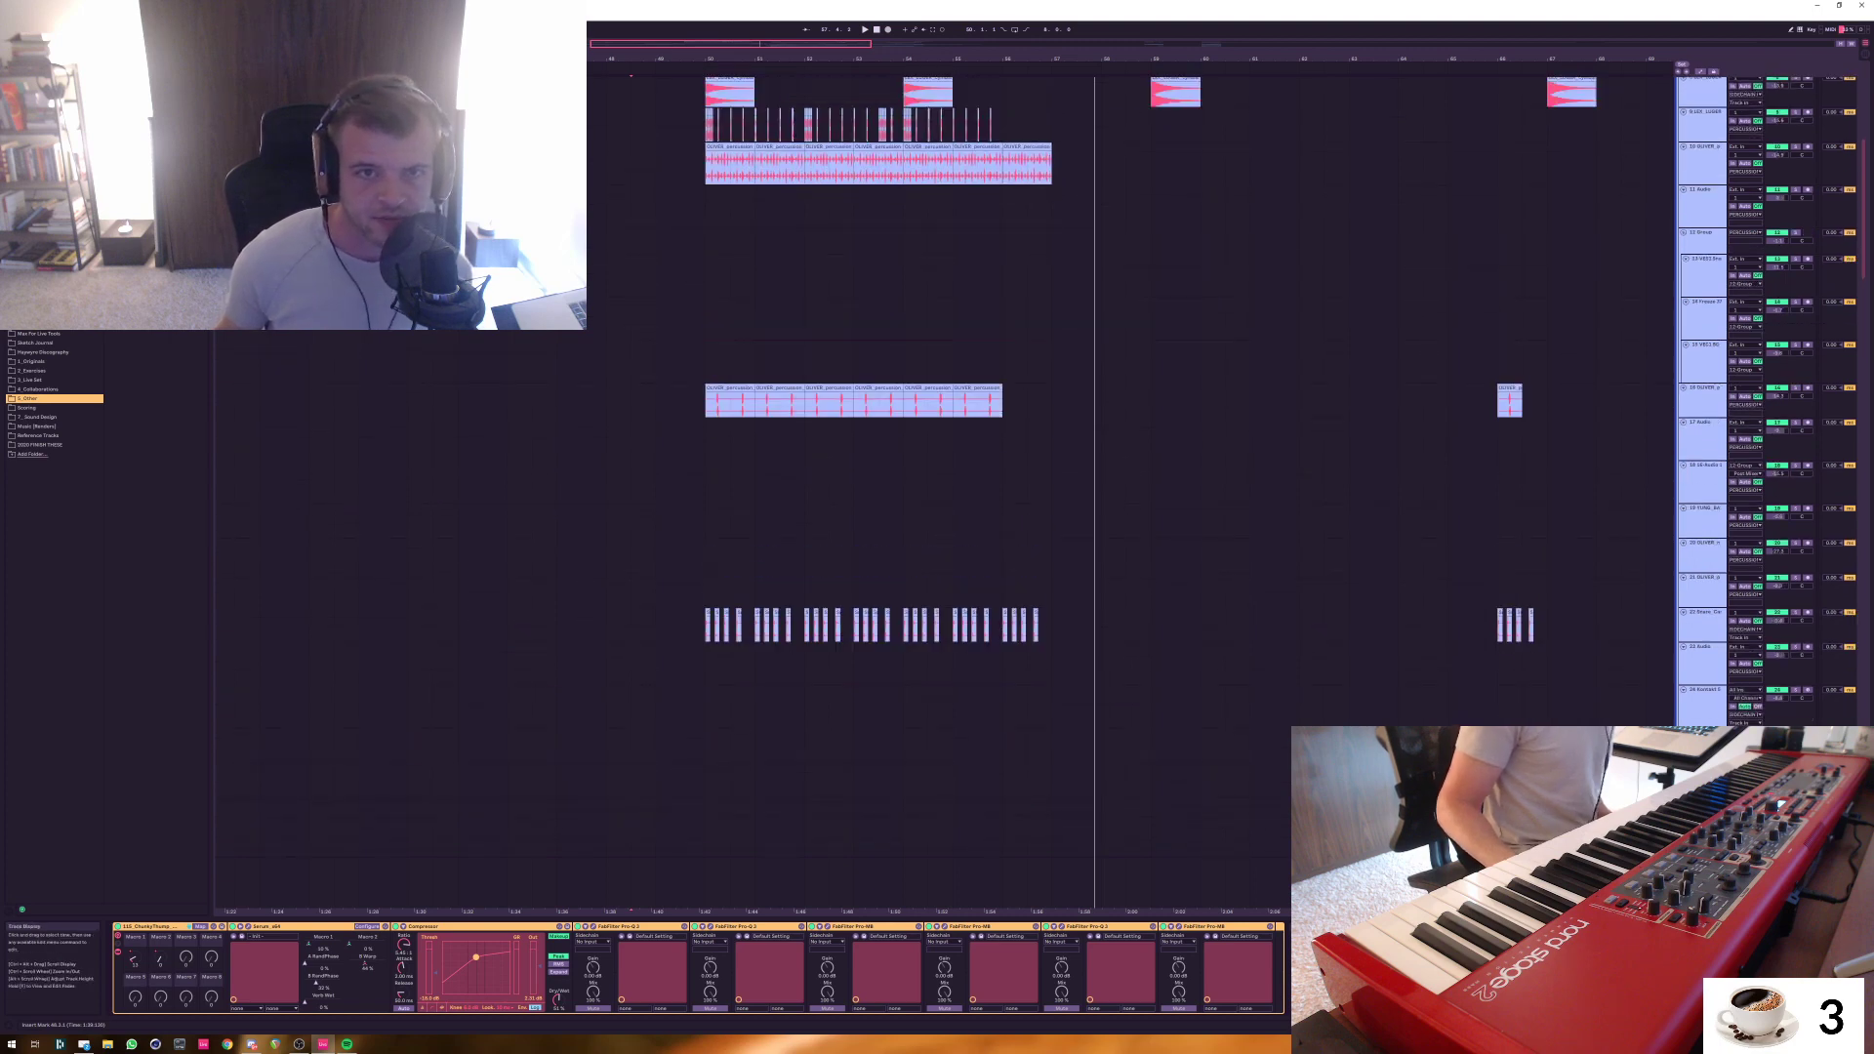
pyautogui.press('Home')
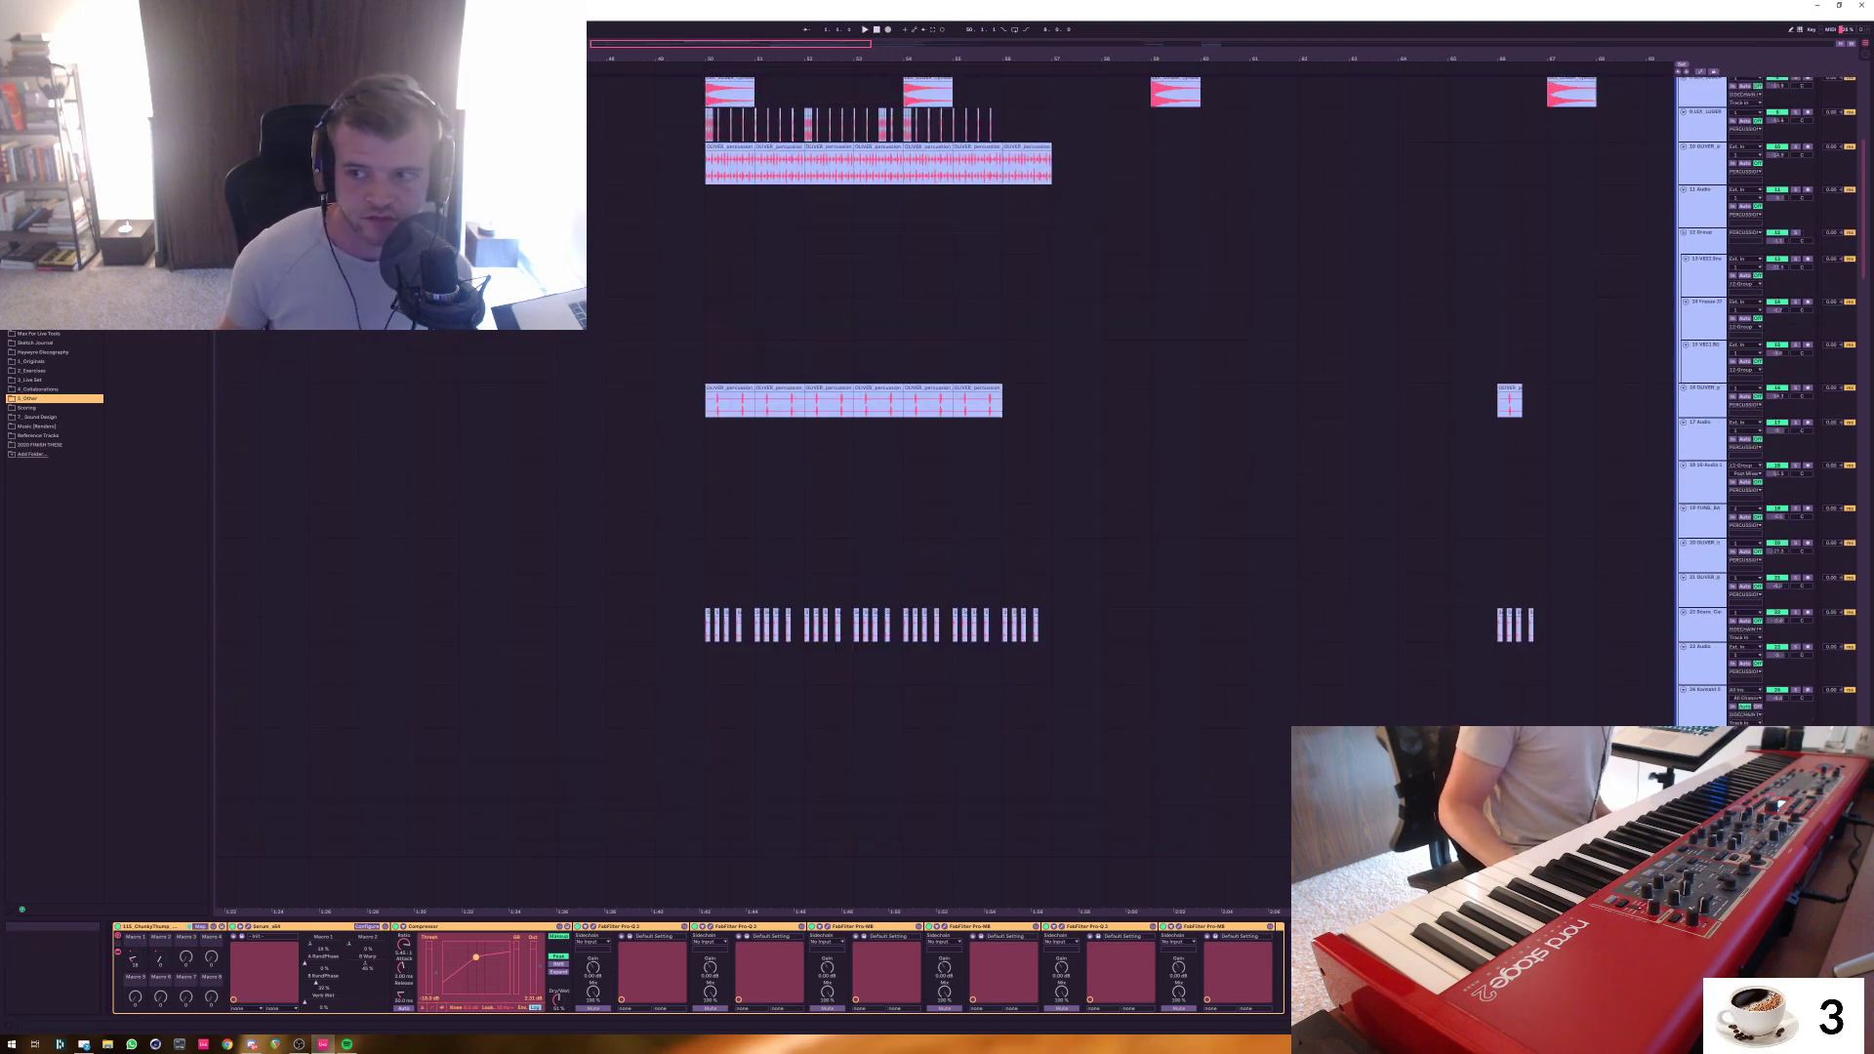
pyautogui.scroll(5, 1132, 390)
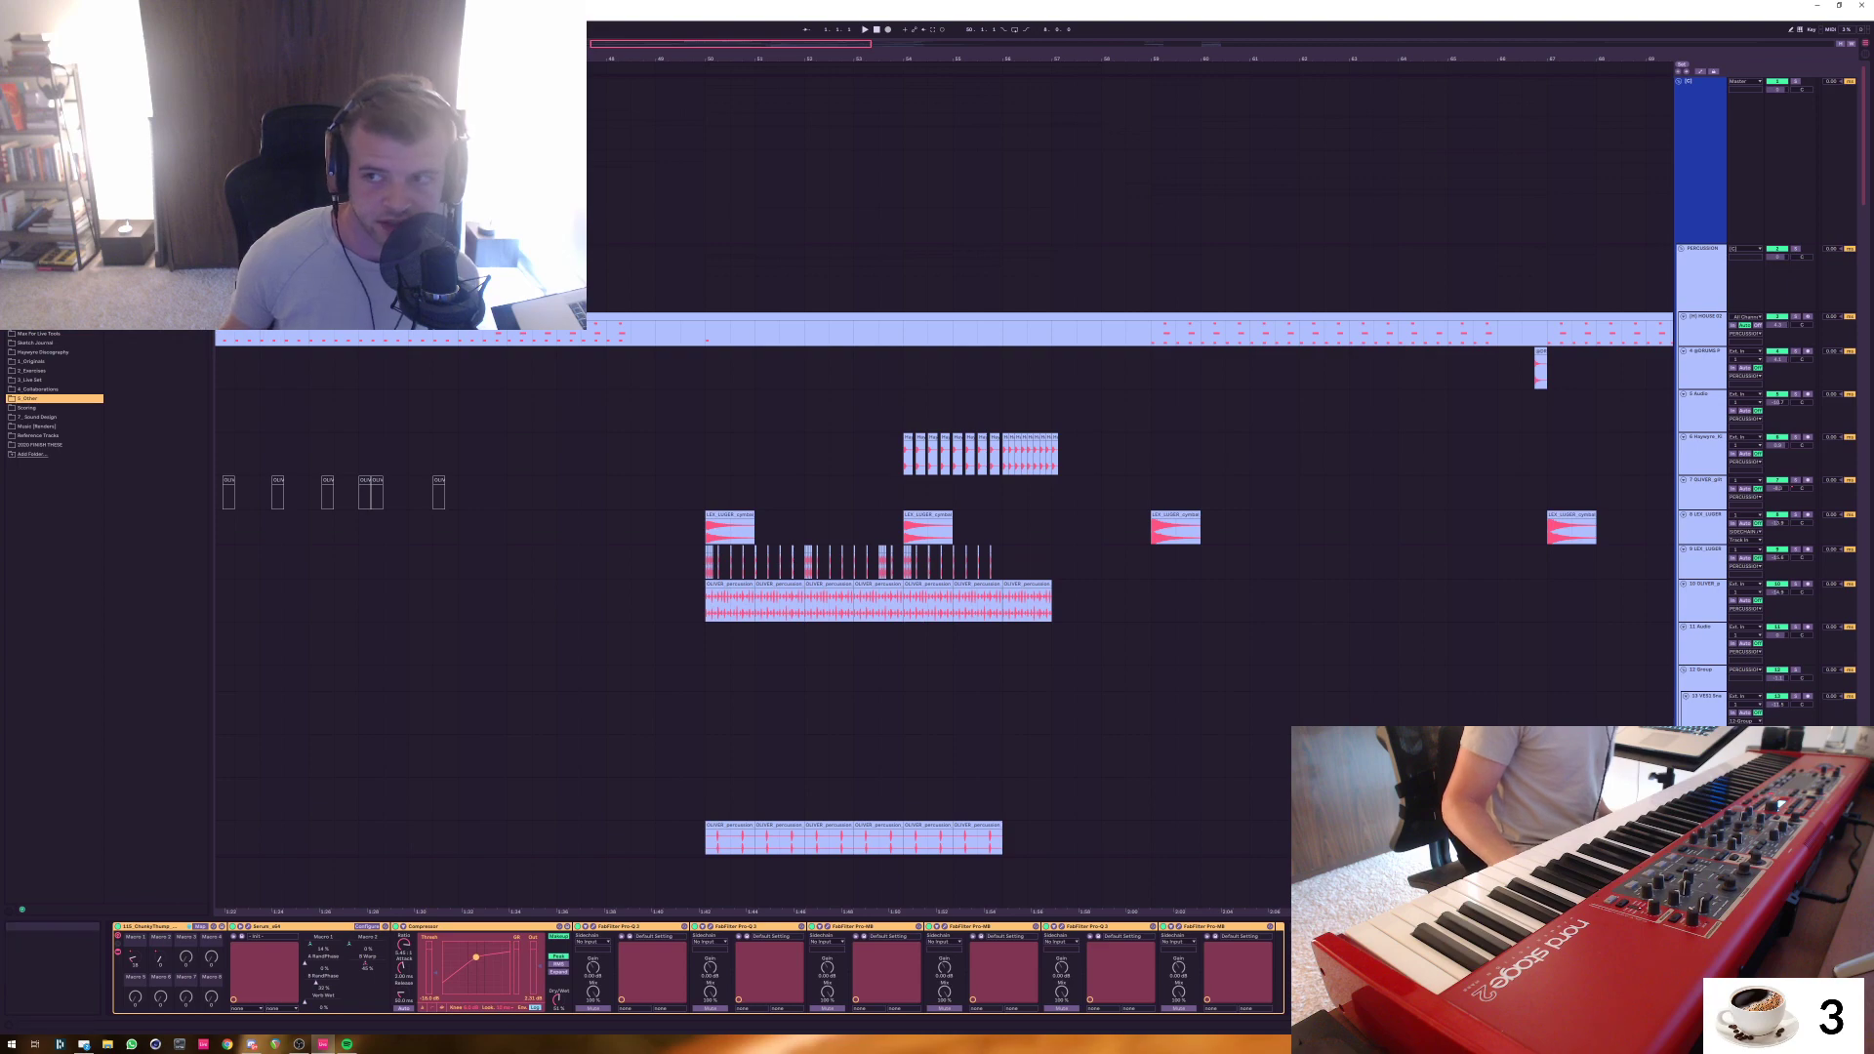
pyautogui.scroll(-15, 1132, 488)
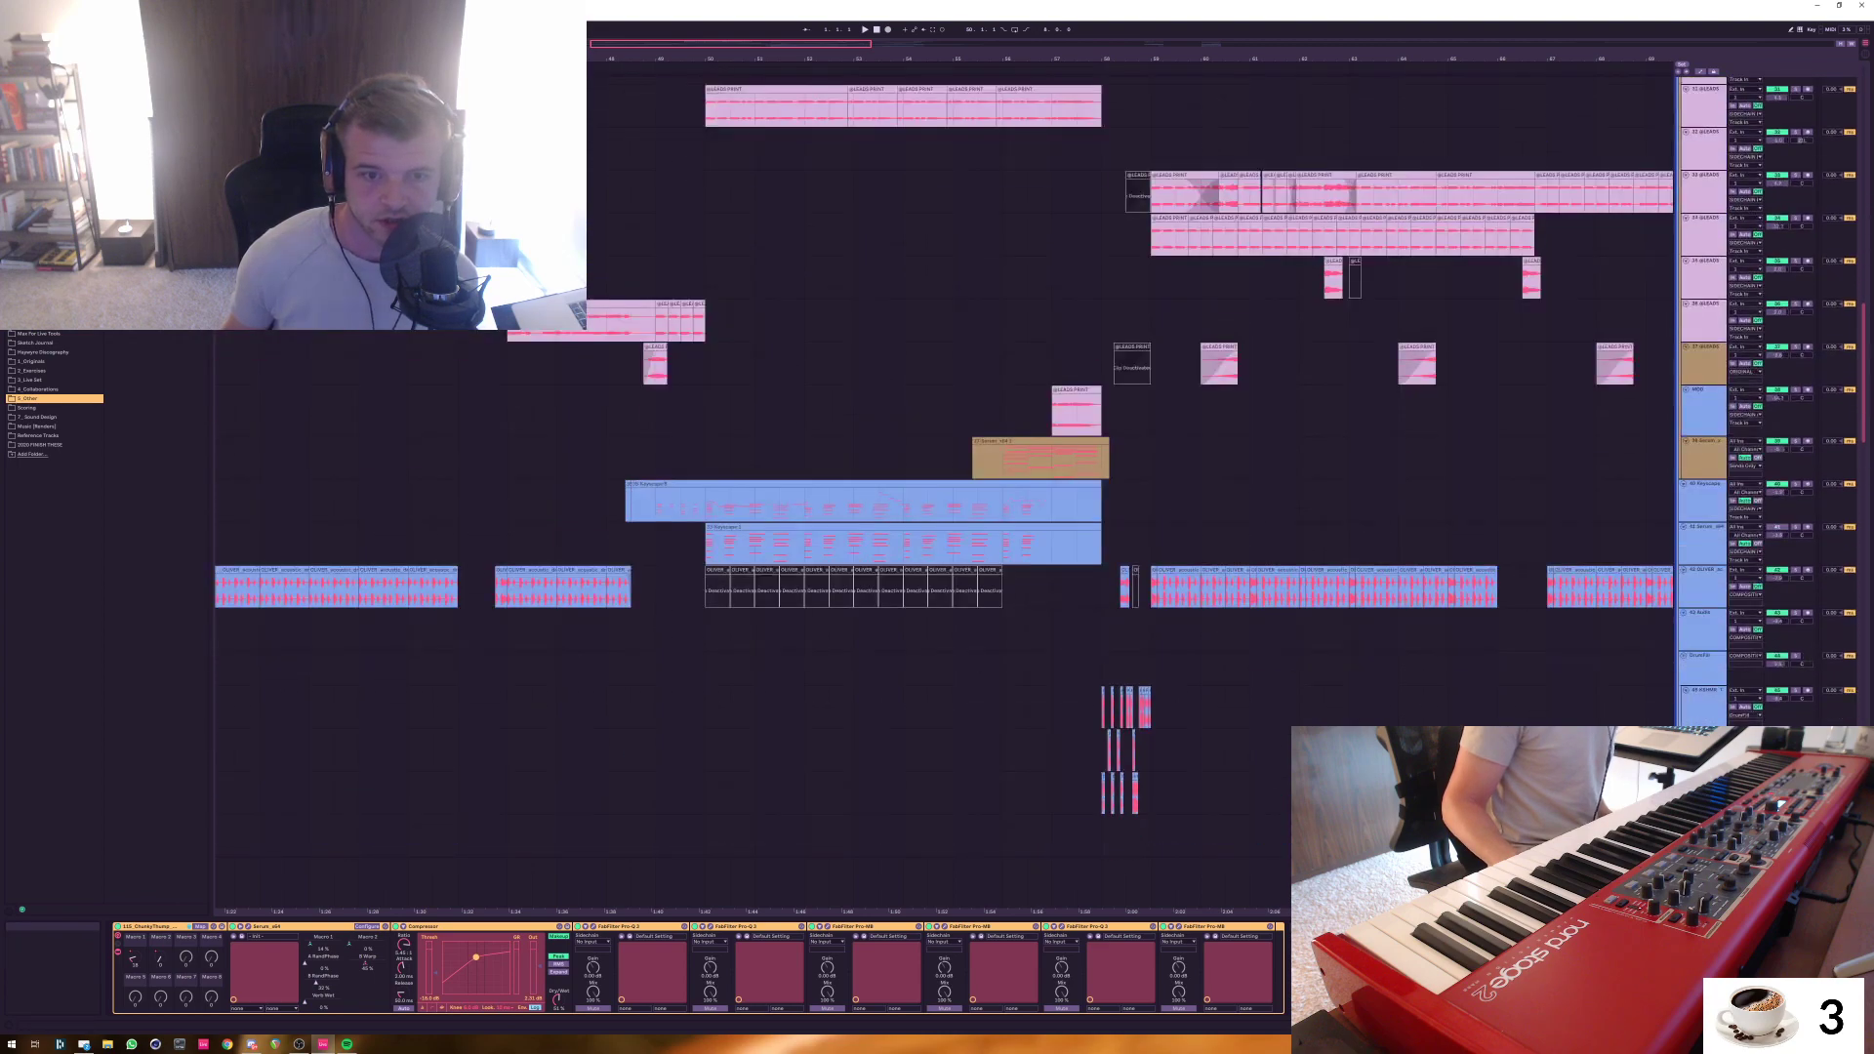
pyautogui.scroll(-2, 1703, 371)
pyautogui.click(1704, 356)
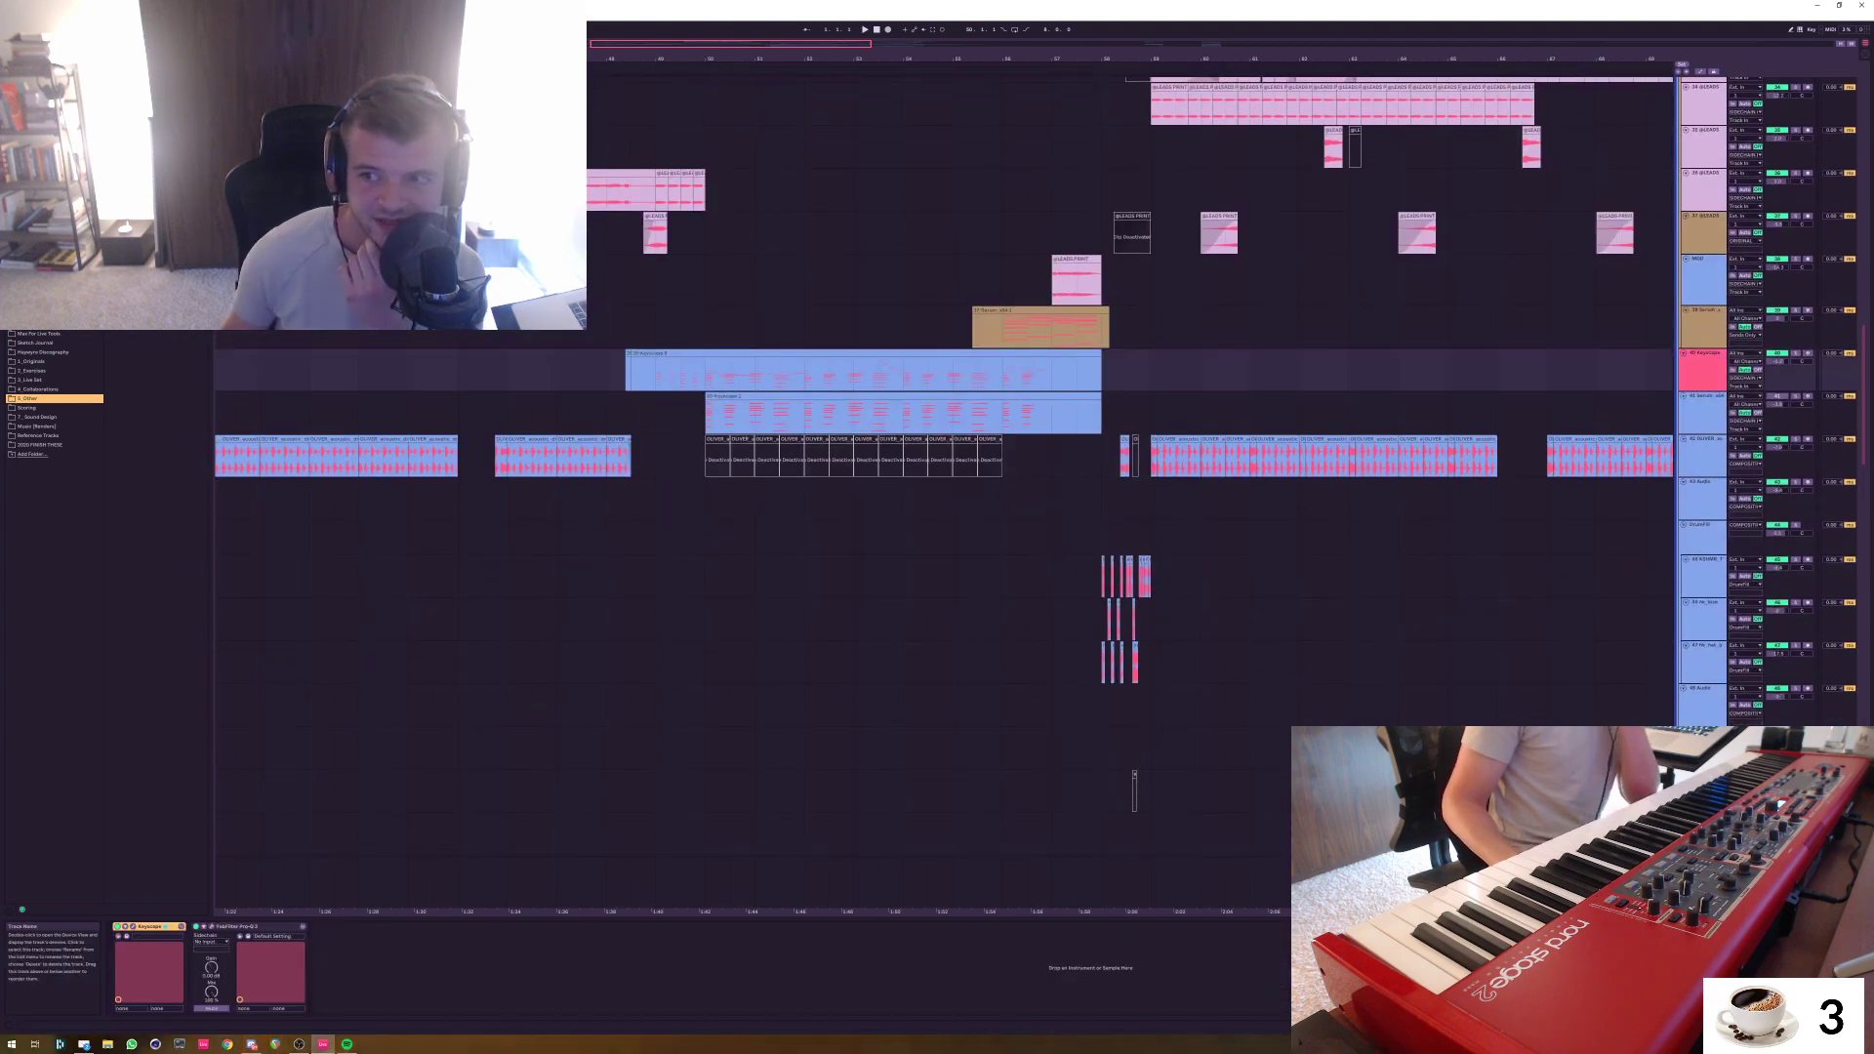
pyautogui.click(1808, 353)
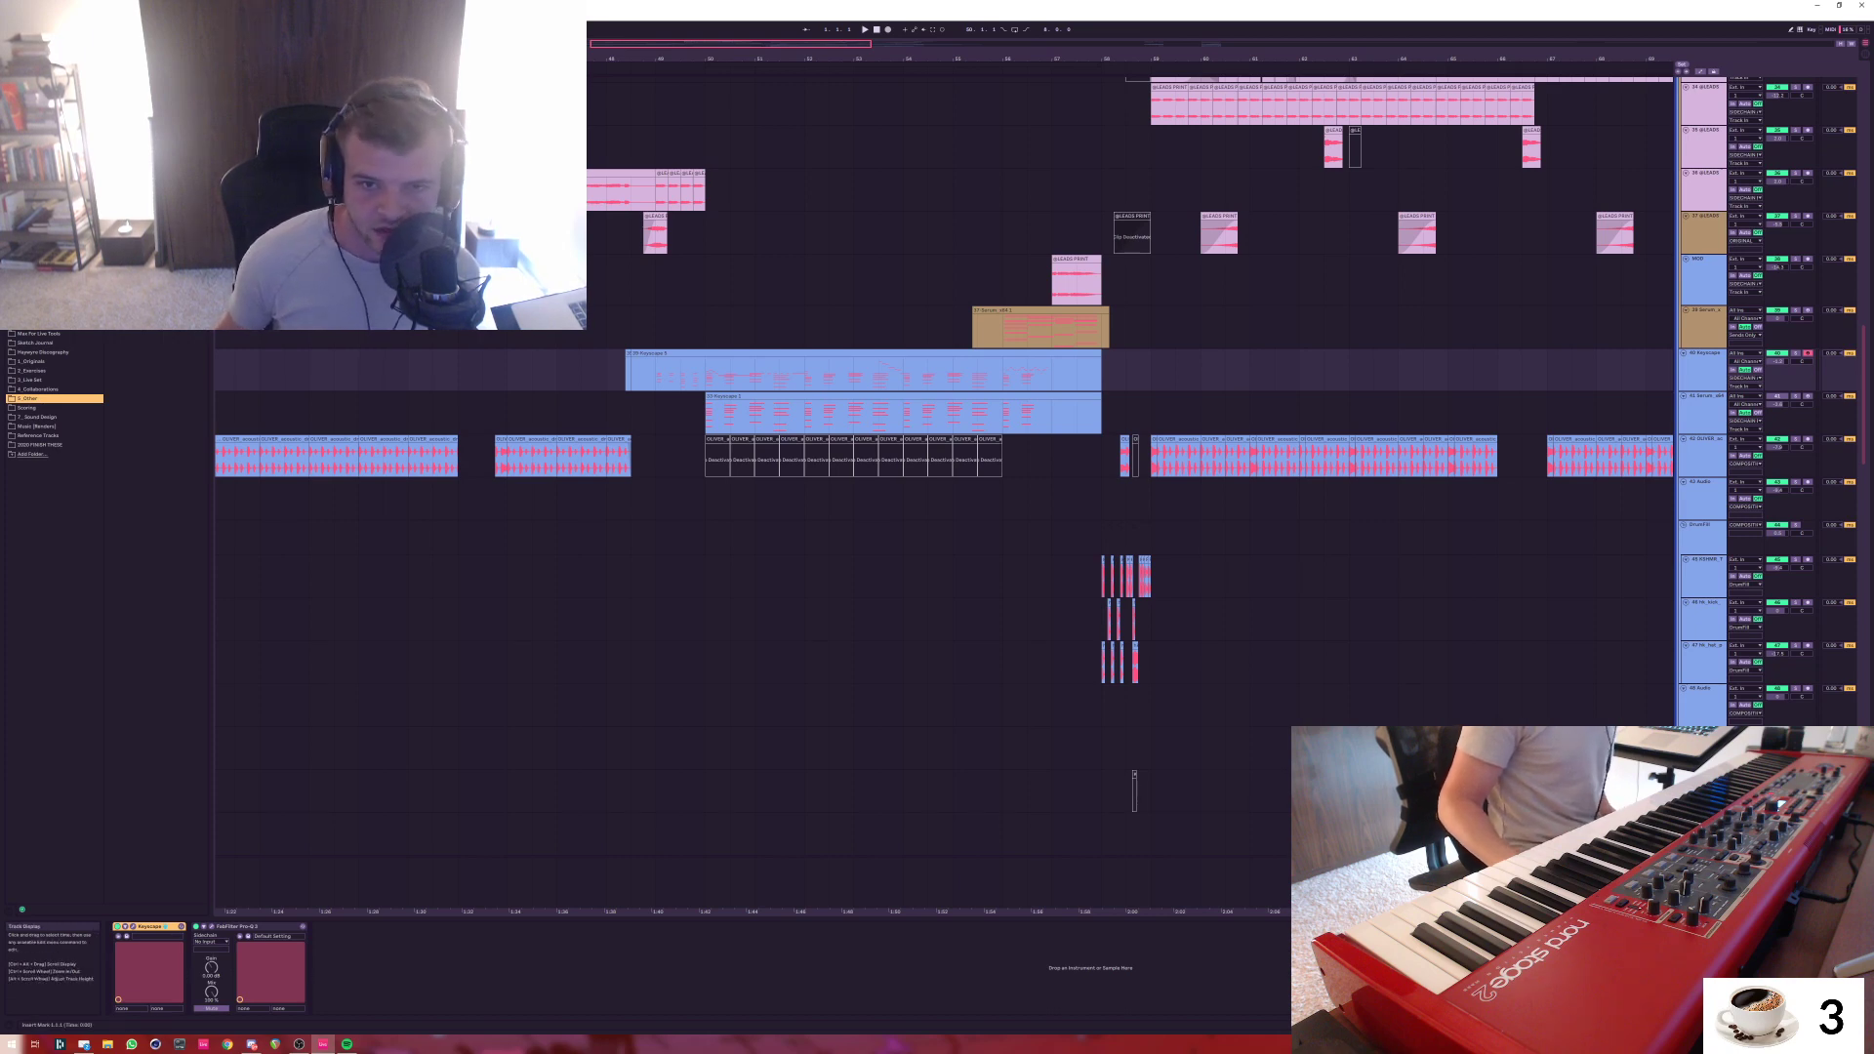
# Select the time span of the short pink clip across its own track and the brown MIDI track below
pyautogui.click(1003, 279)
pyautogui.moveTo(1864, 393); pyautogui.dragTo(1863, 381)
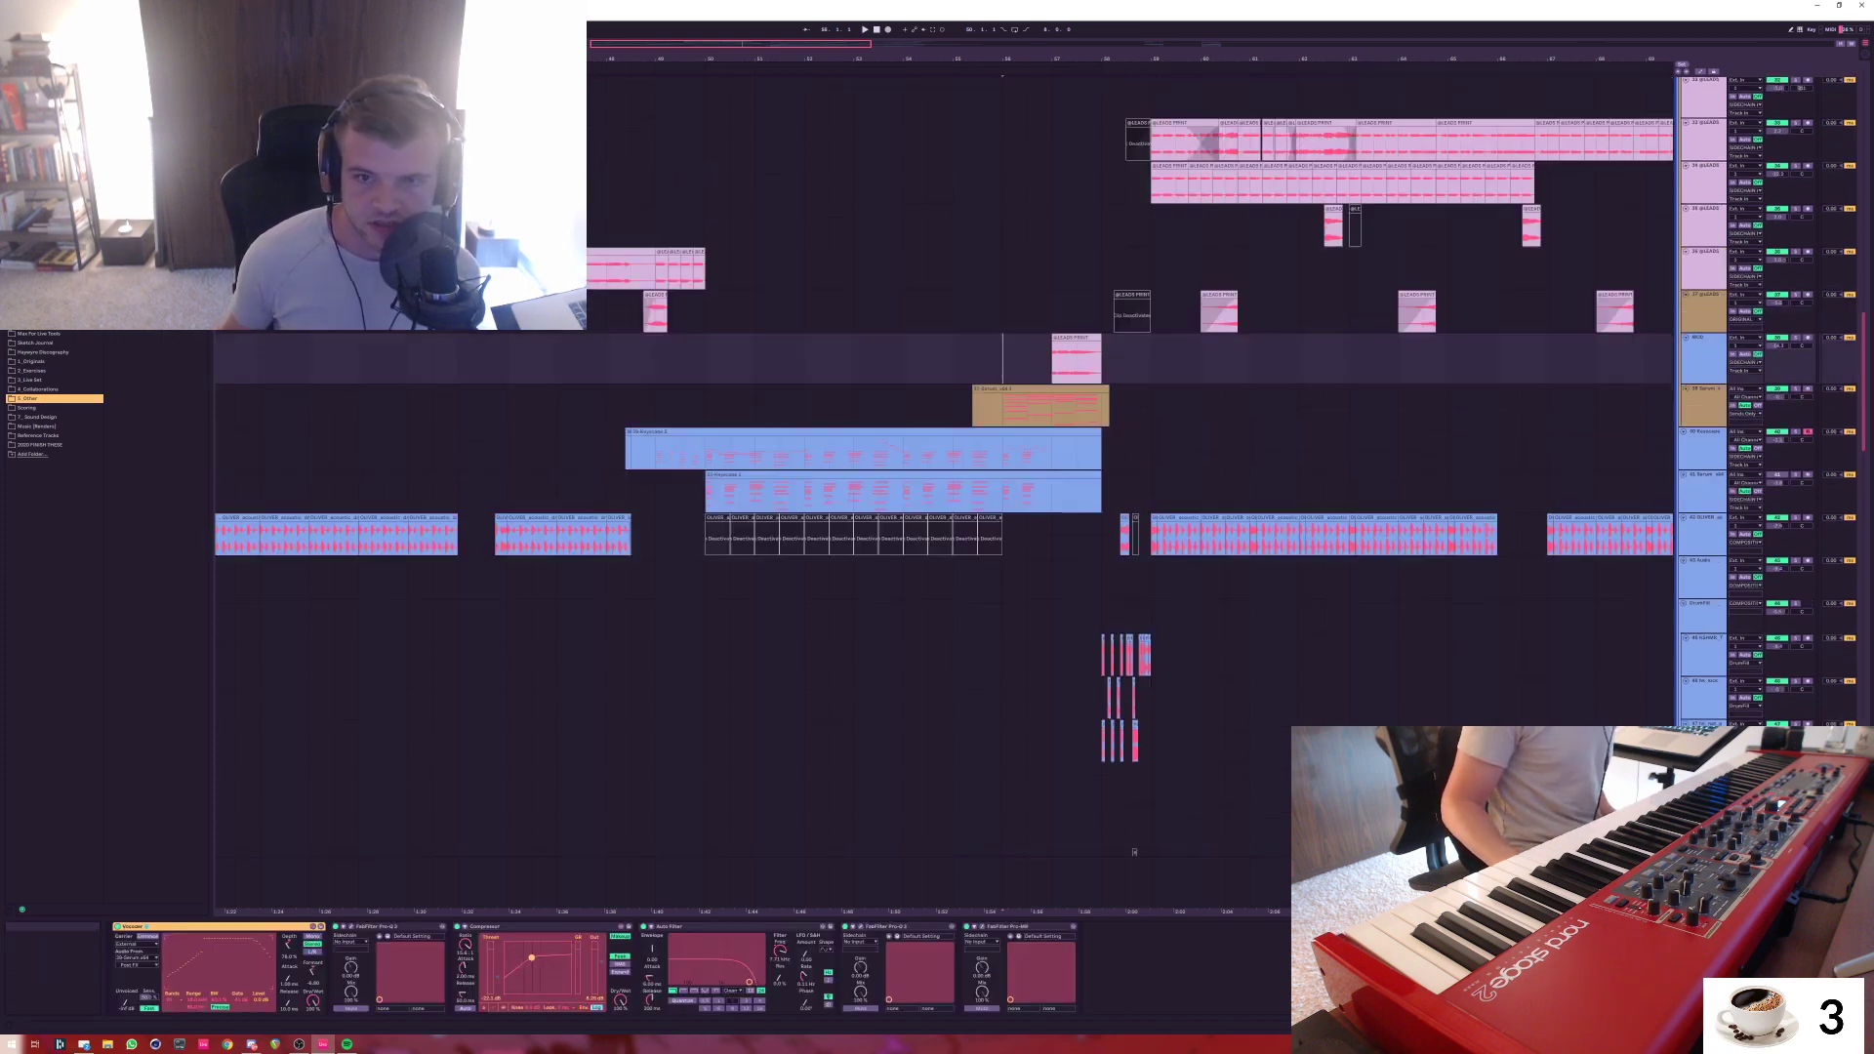
pyautogui.scroll(1, 1134, 852)
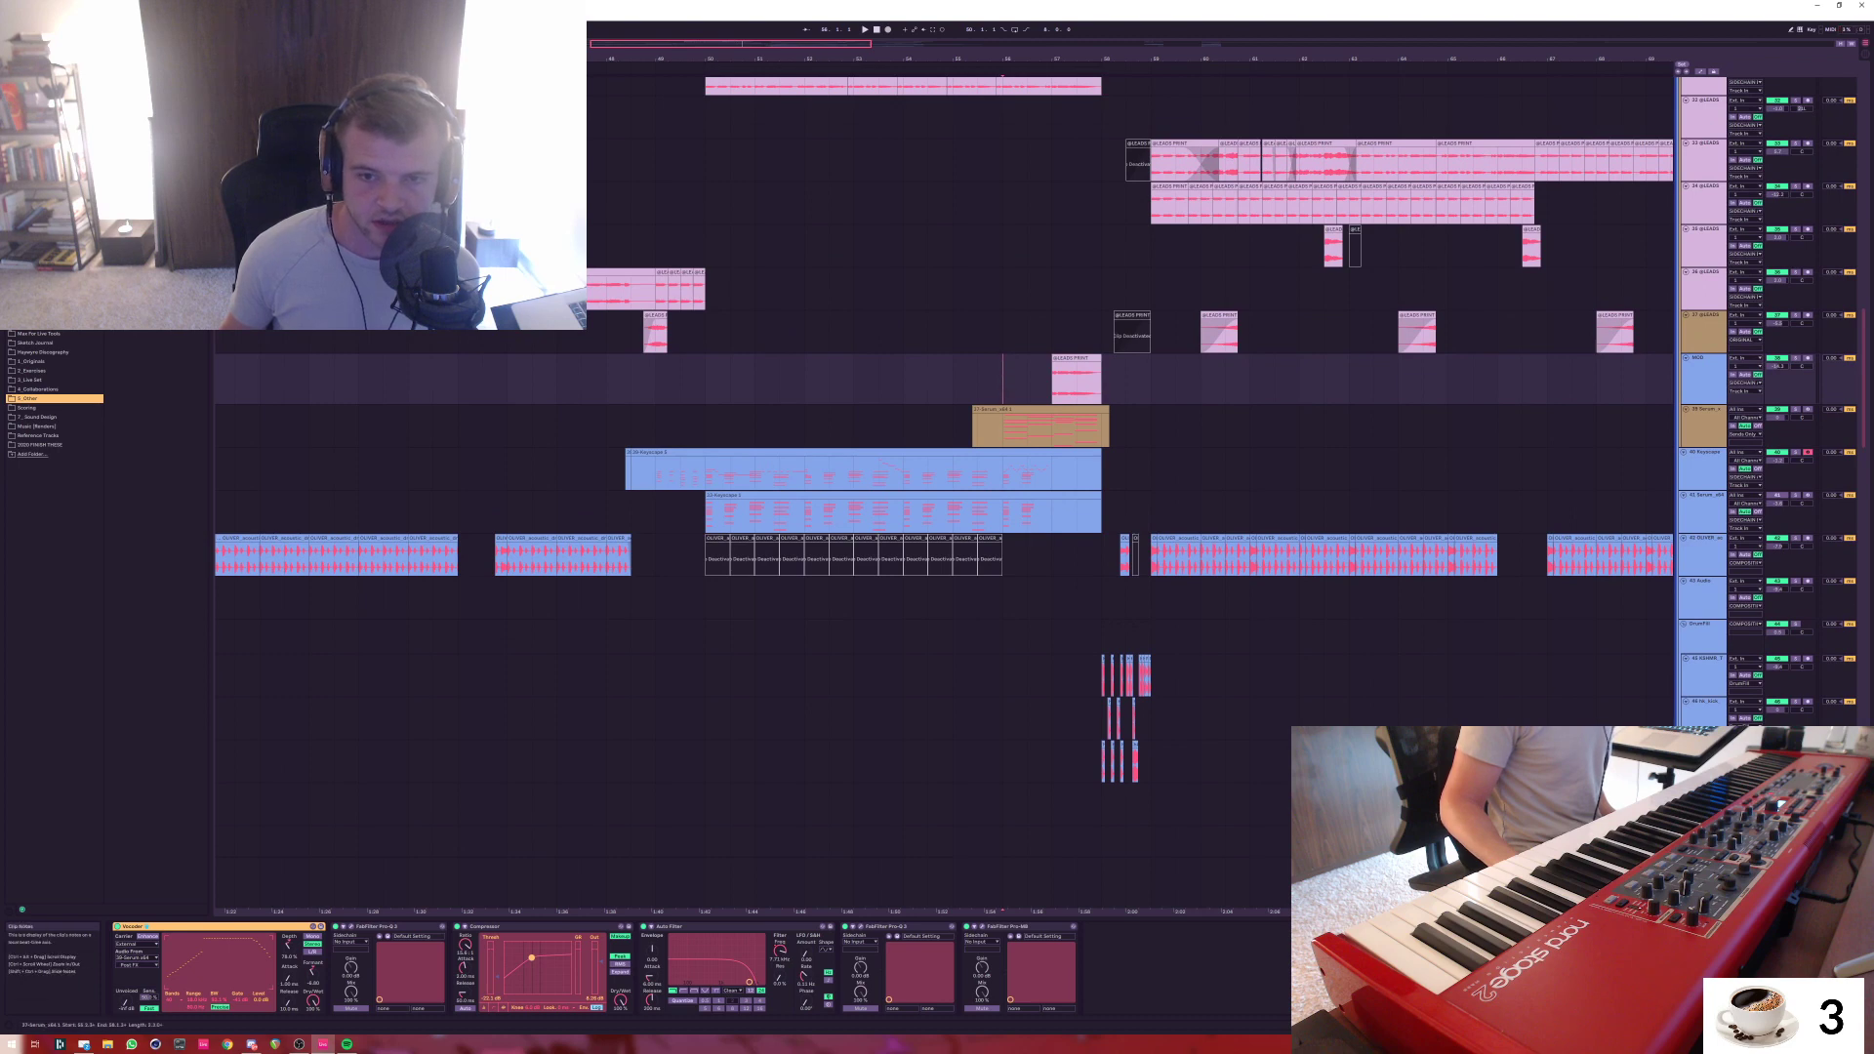
pyautogui.moveTo(1052, 380); pyautogui.dragTo(1103, 429)
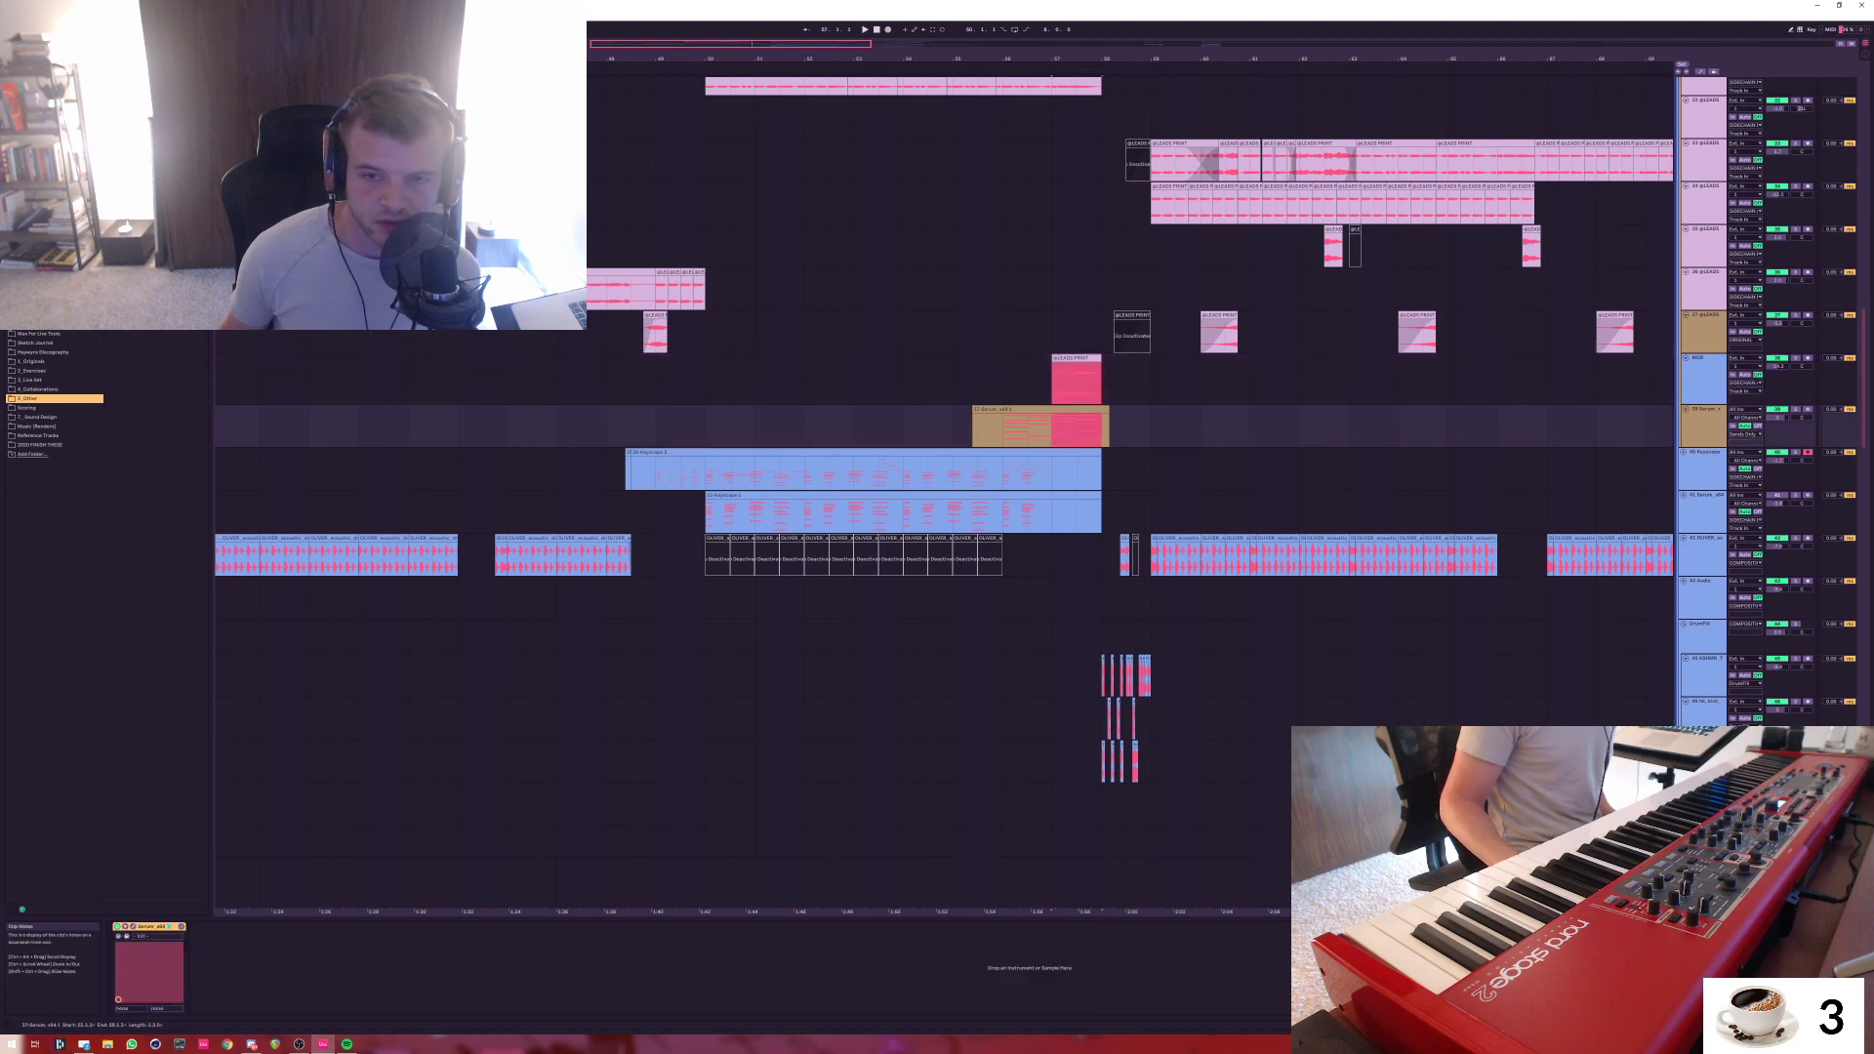
# Play the arrangement from the short pink clip through the following section and examine the synth, audio and effect tracks sounding there
pyautogui.press('space')
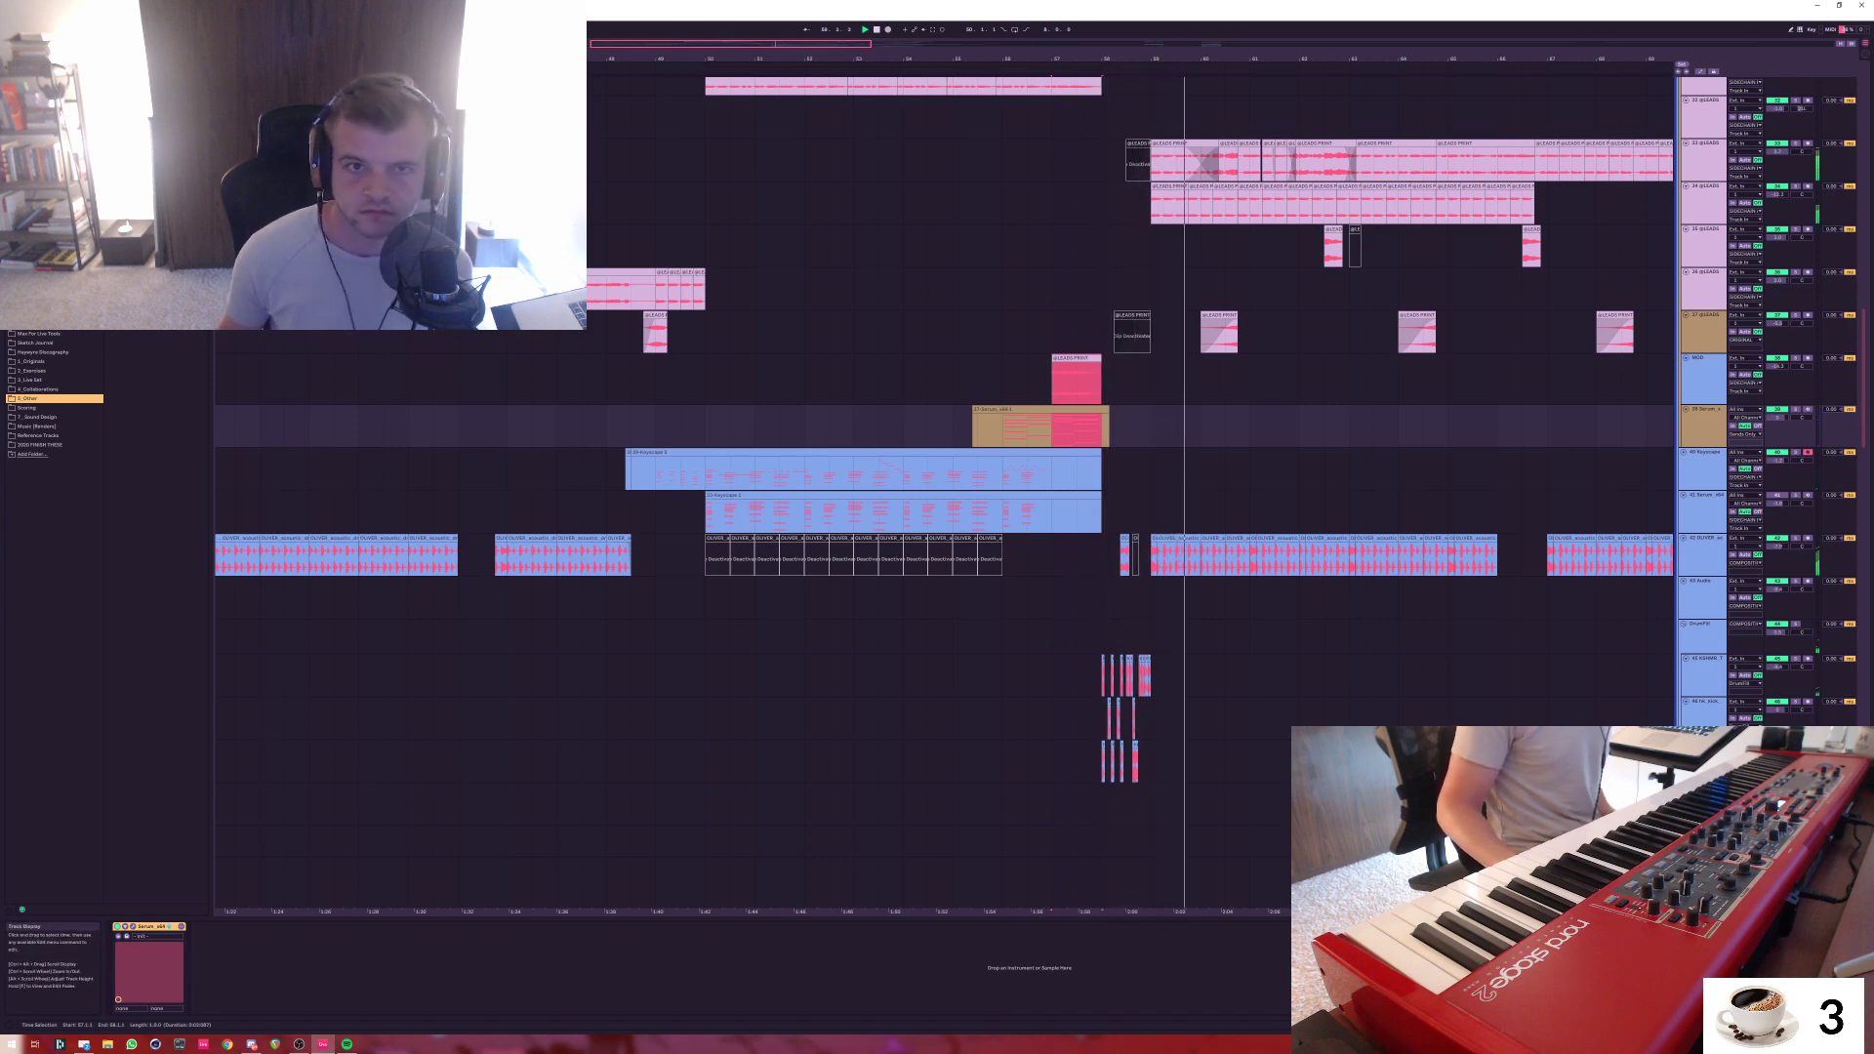
pyautogui.hscroll(3, 943, 488)
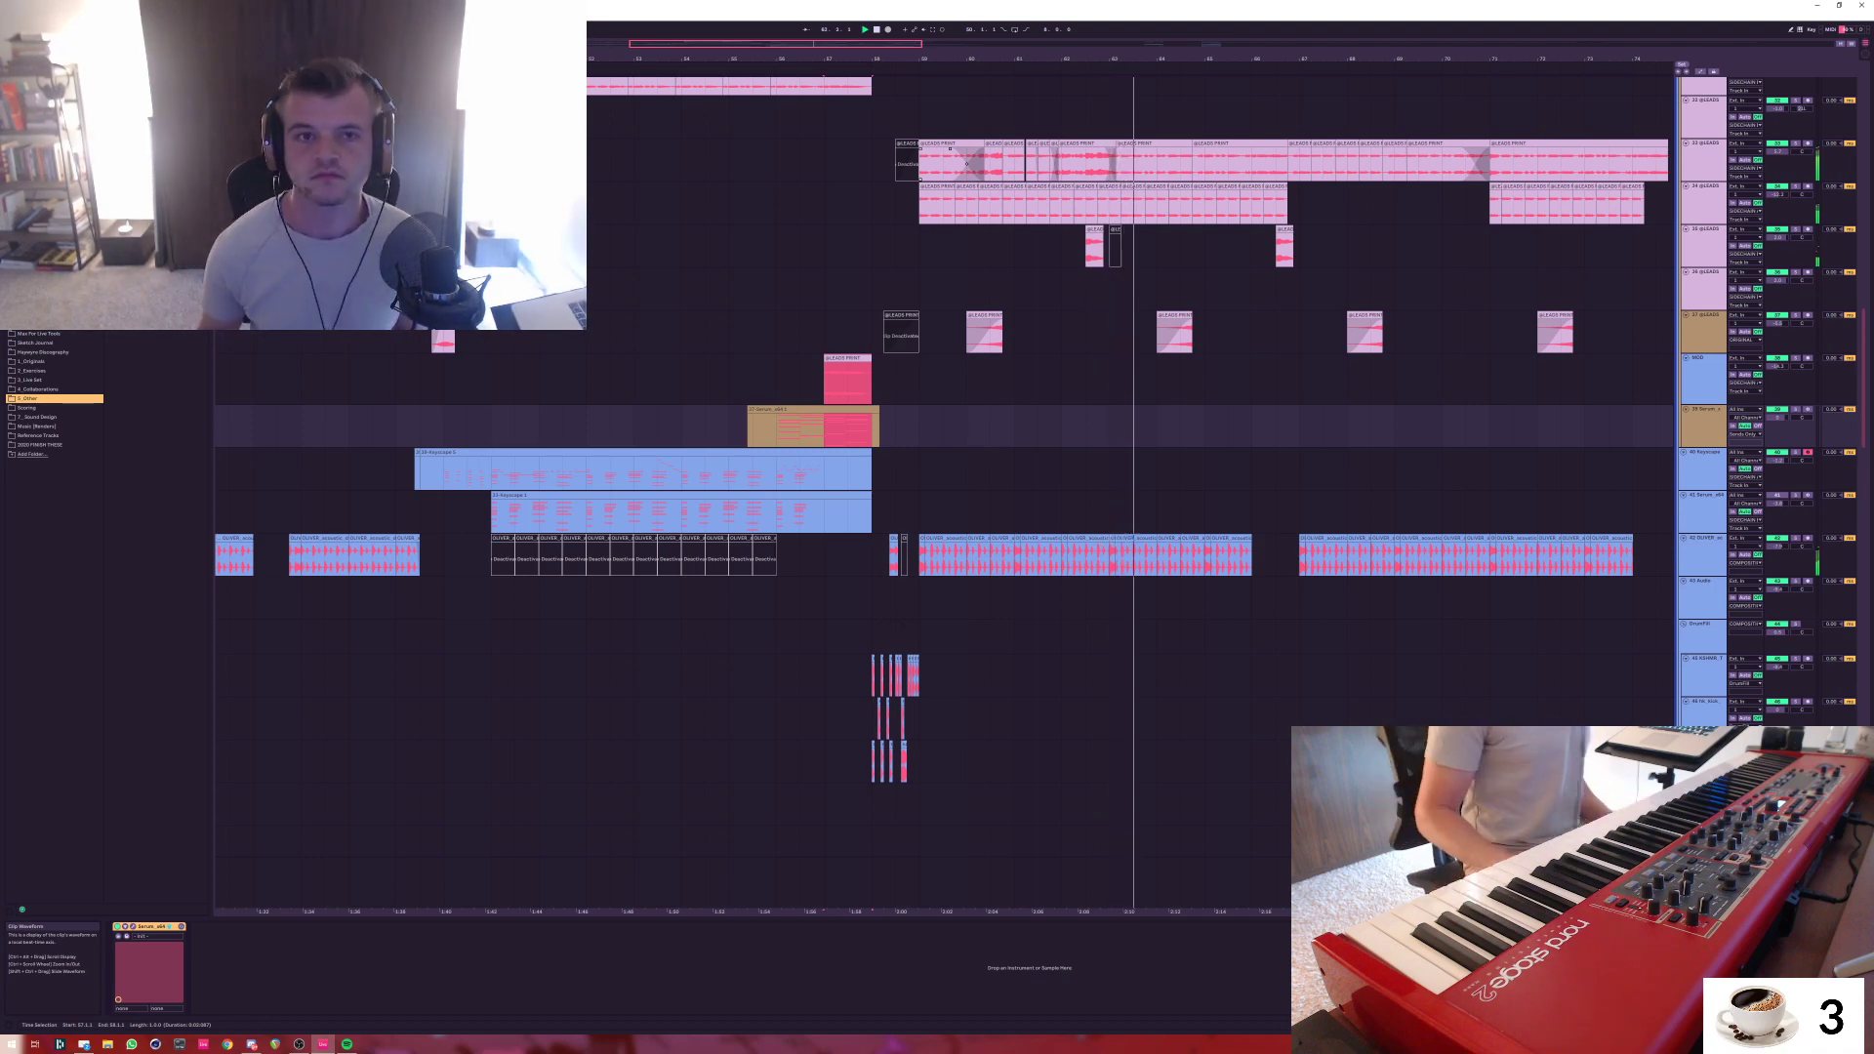
pyautogui.hscroll(3, 944, 488)
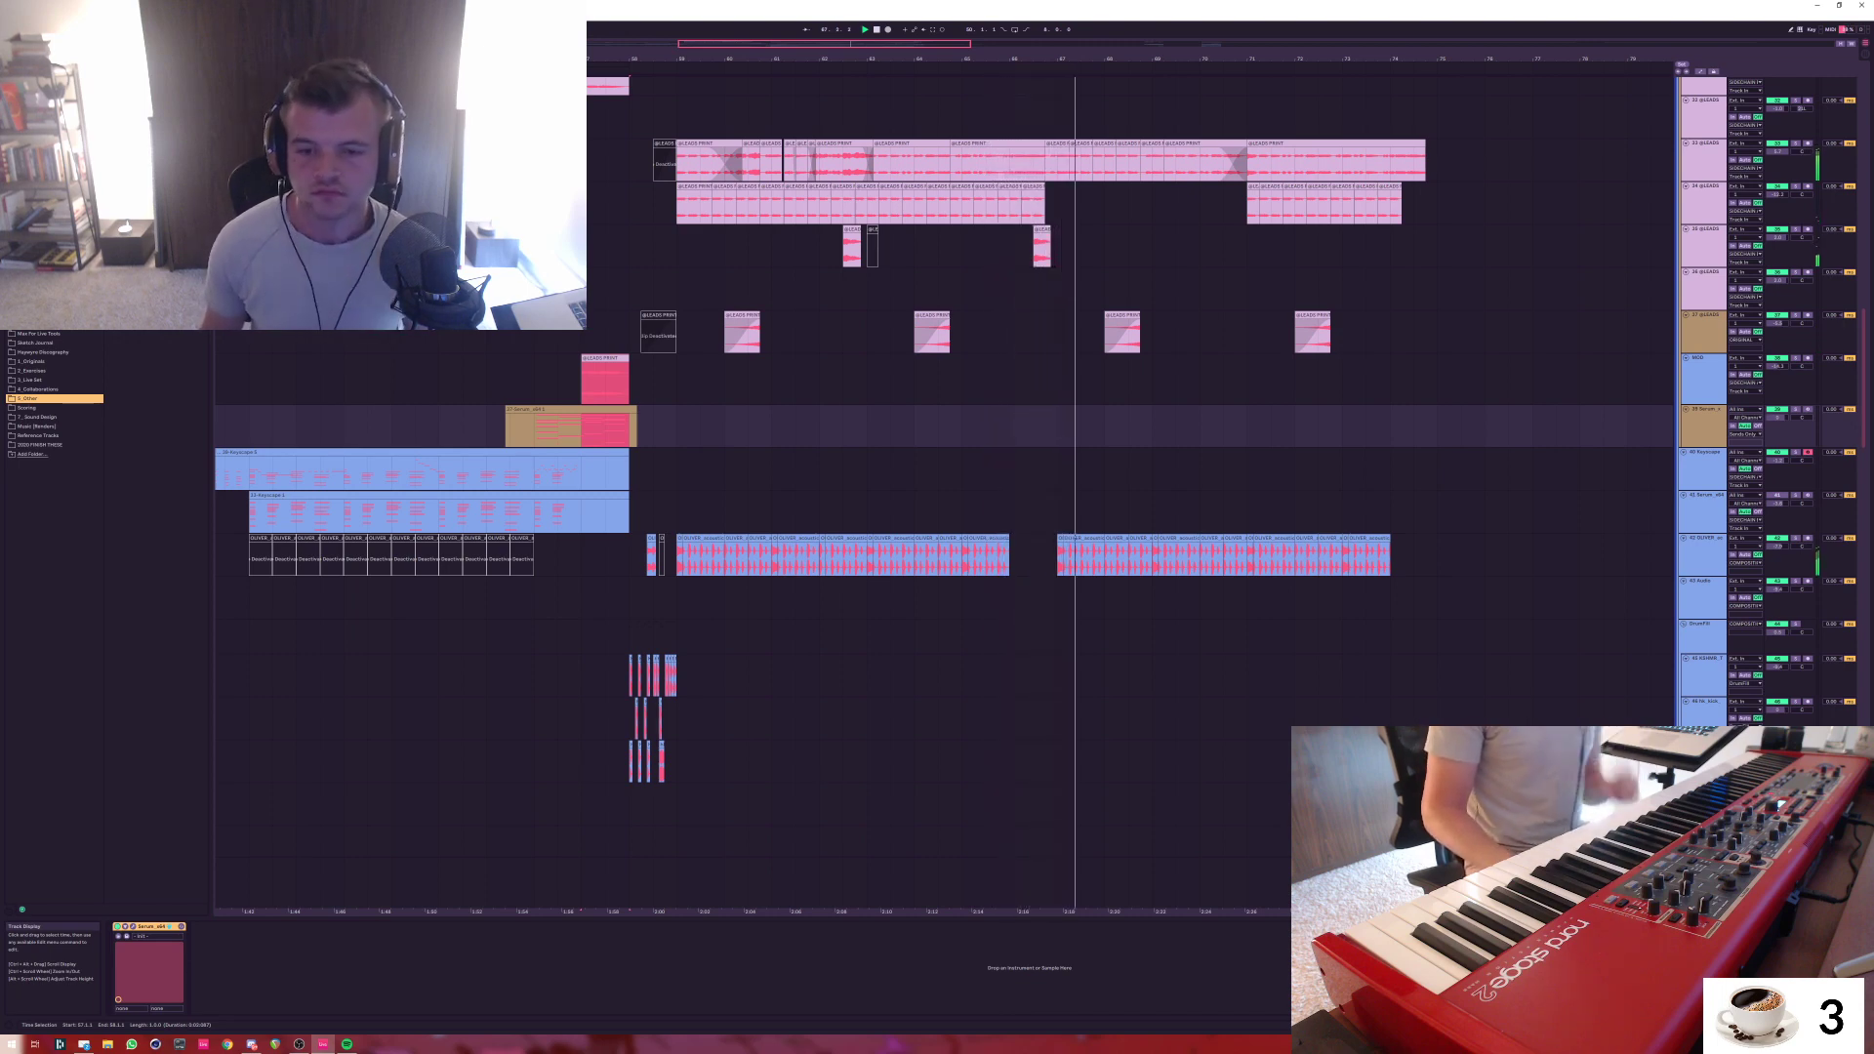
pyautogui.scroll(1, 943, 493)
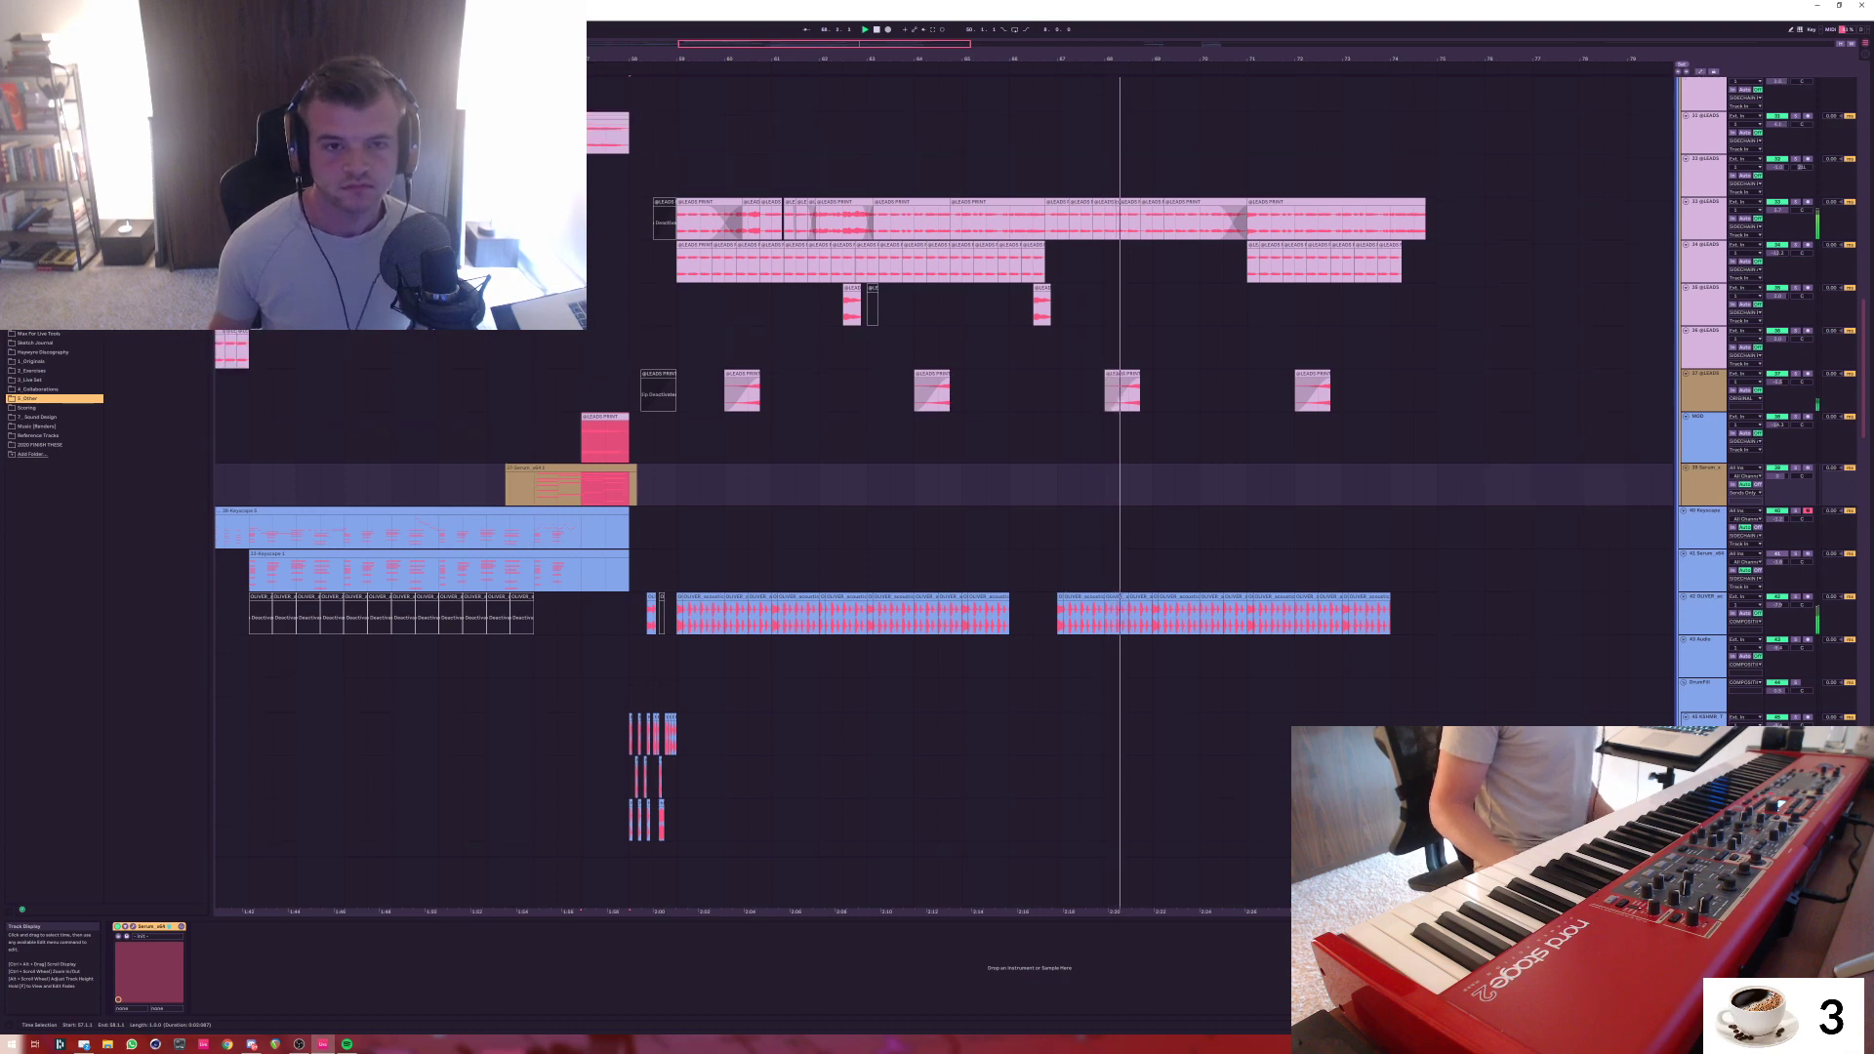
pyautogui.scroll(1, 943, 493)
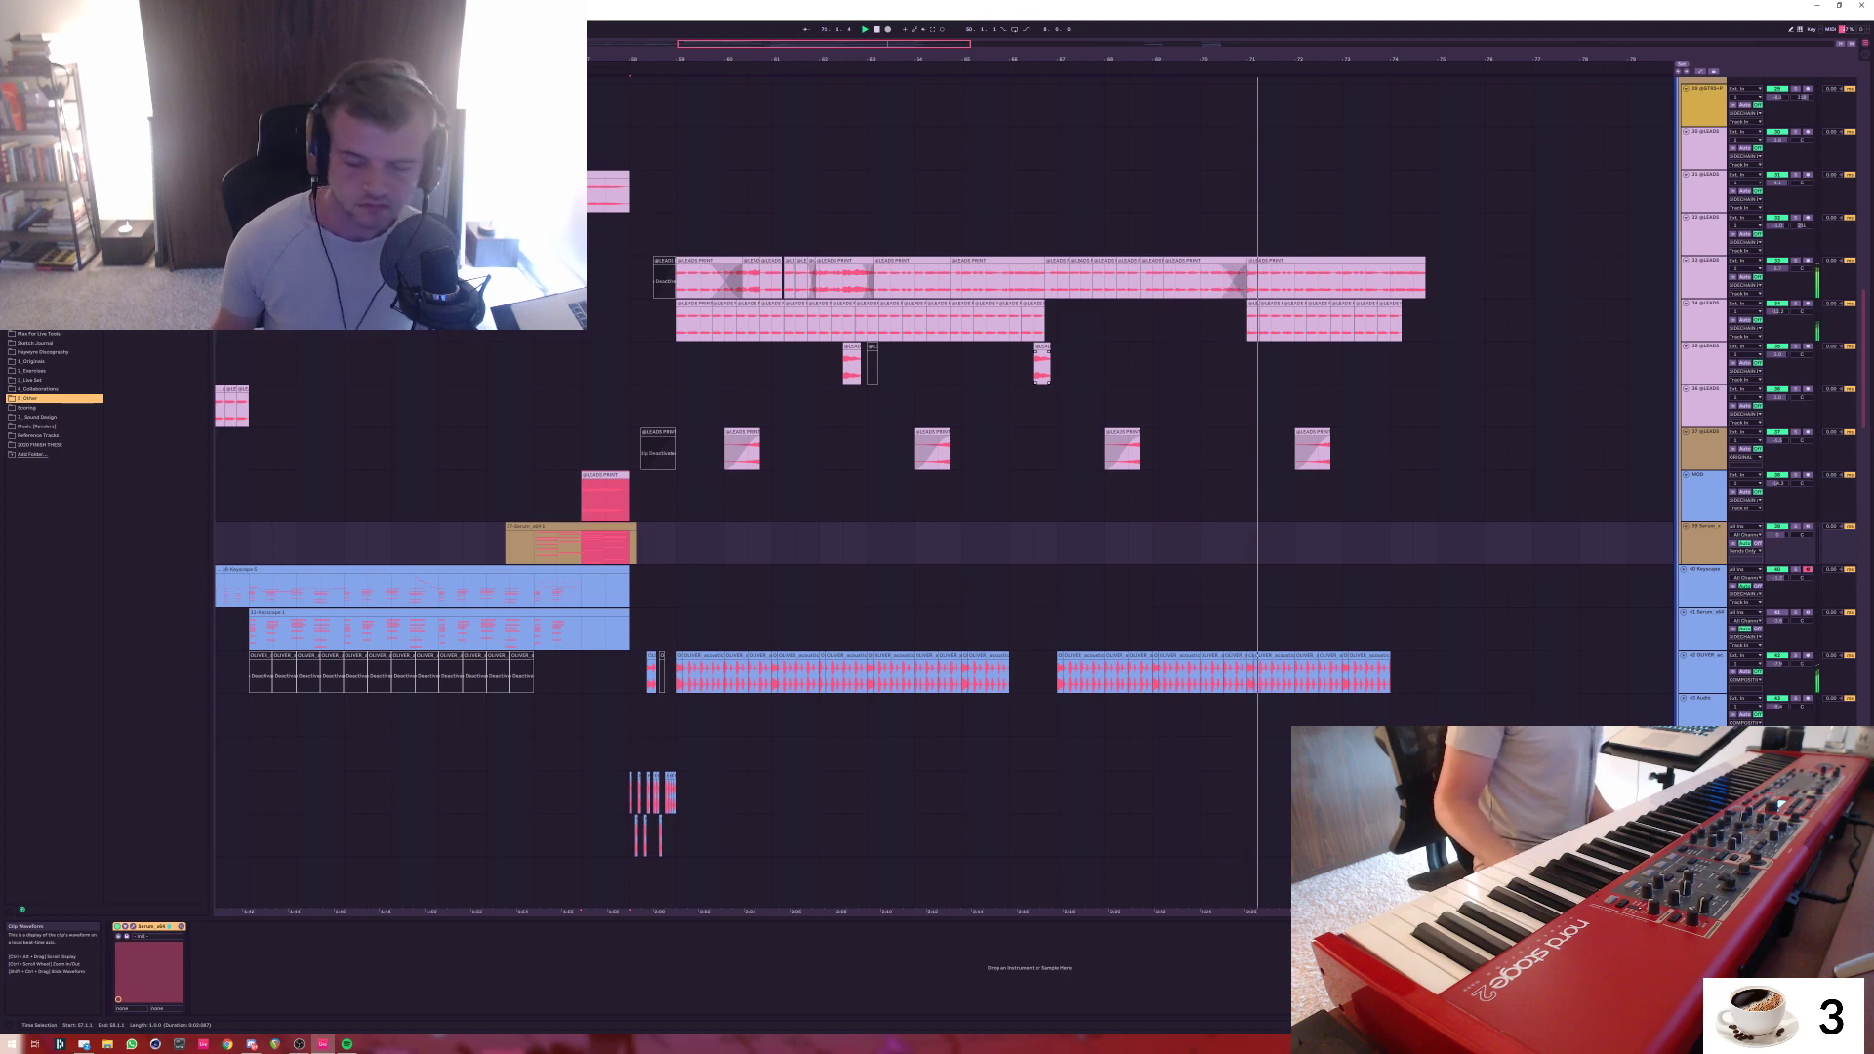
pyautogui.scroll(-1, 943, 493)
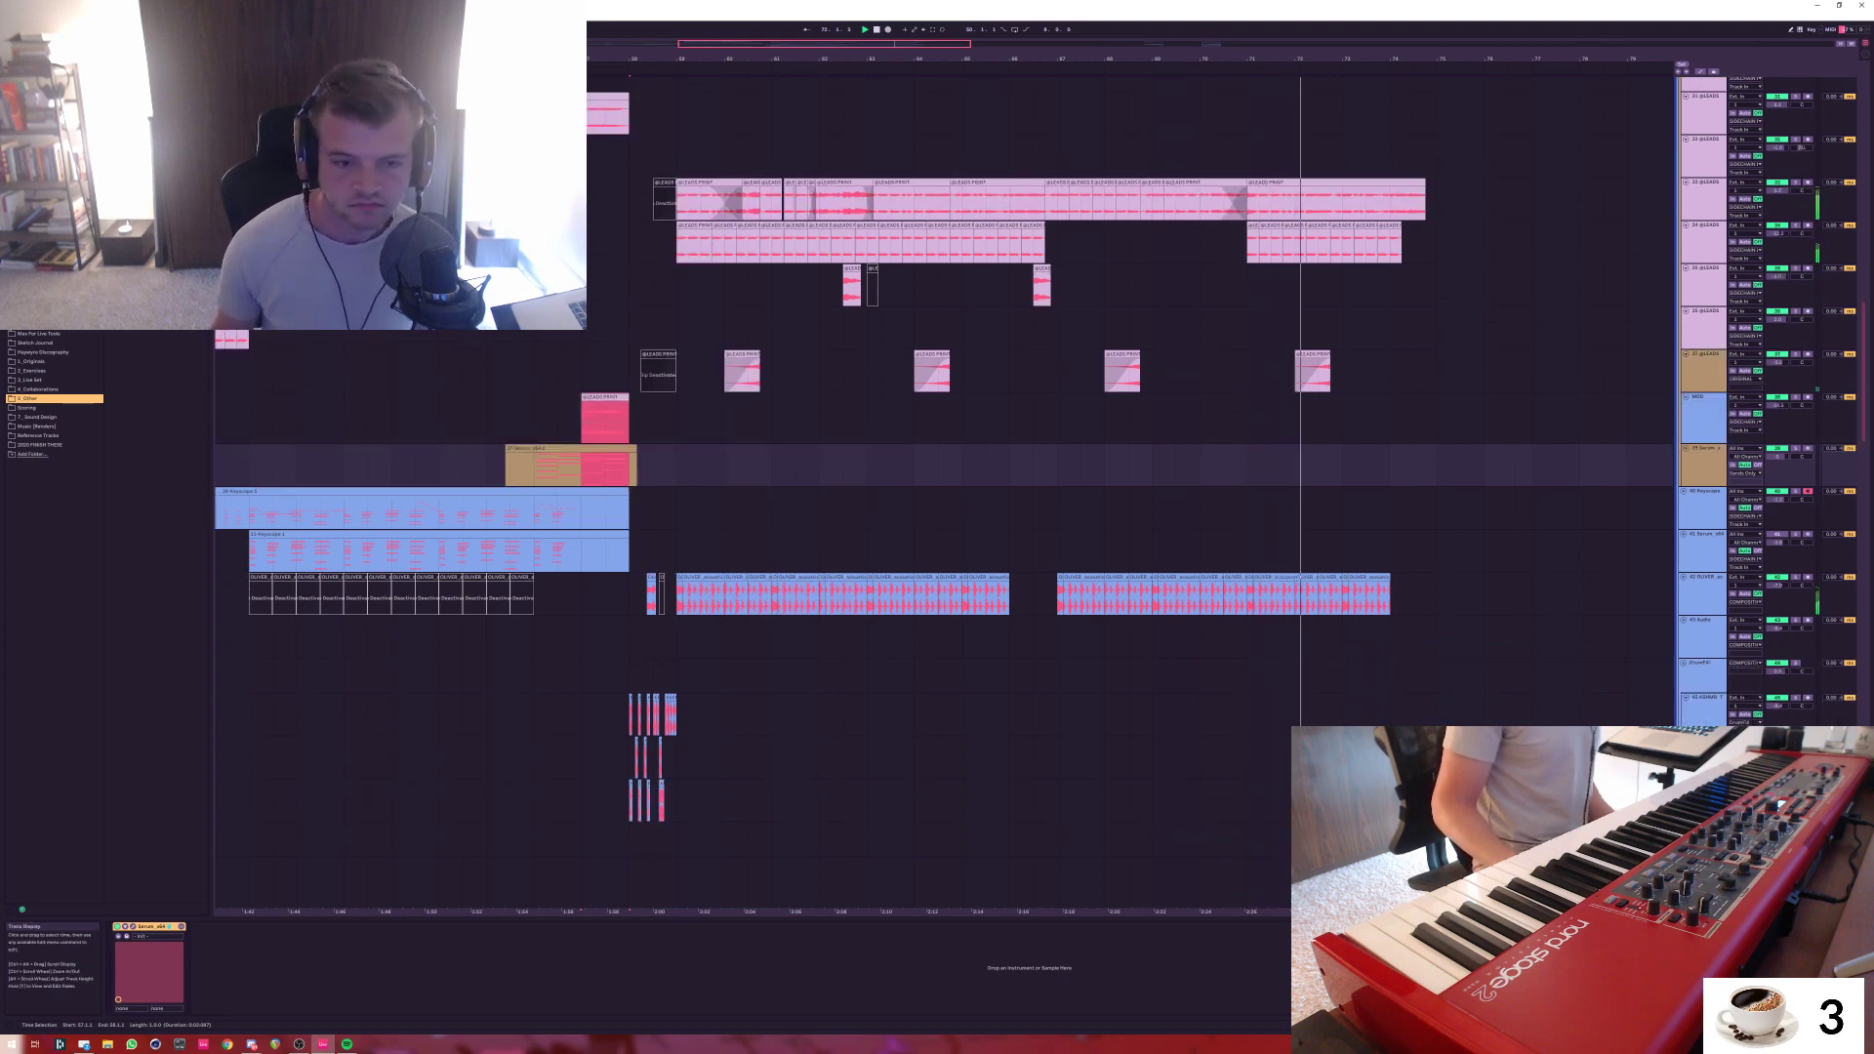
pyautogui.scroll(-5, 943, 402)
pyautogui.scroll(-1, 943, 402)
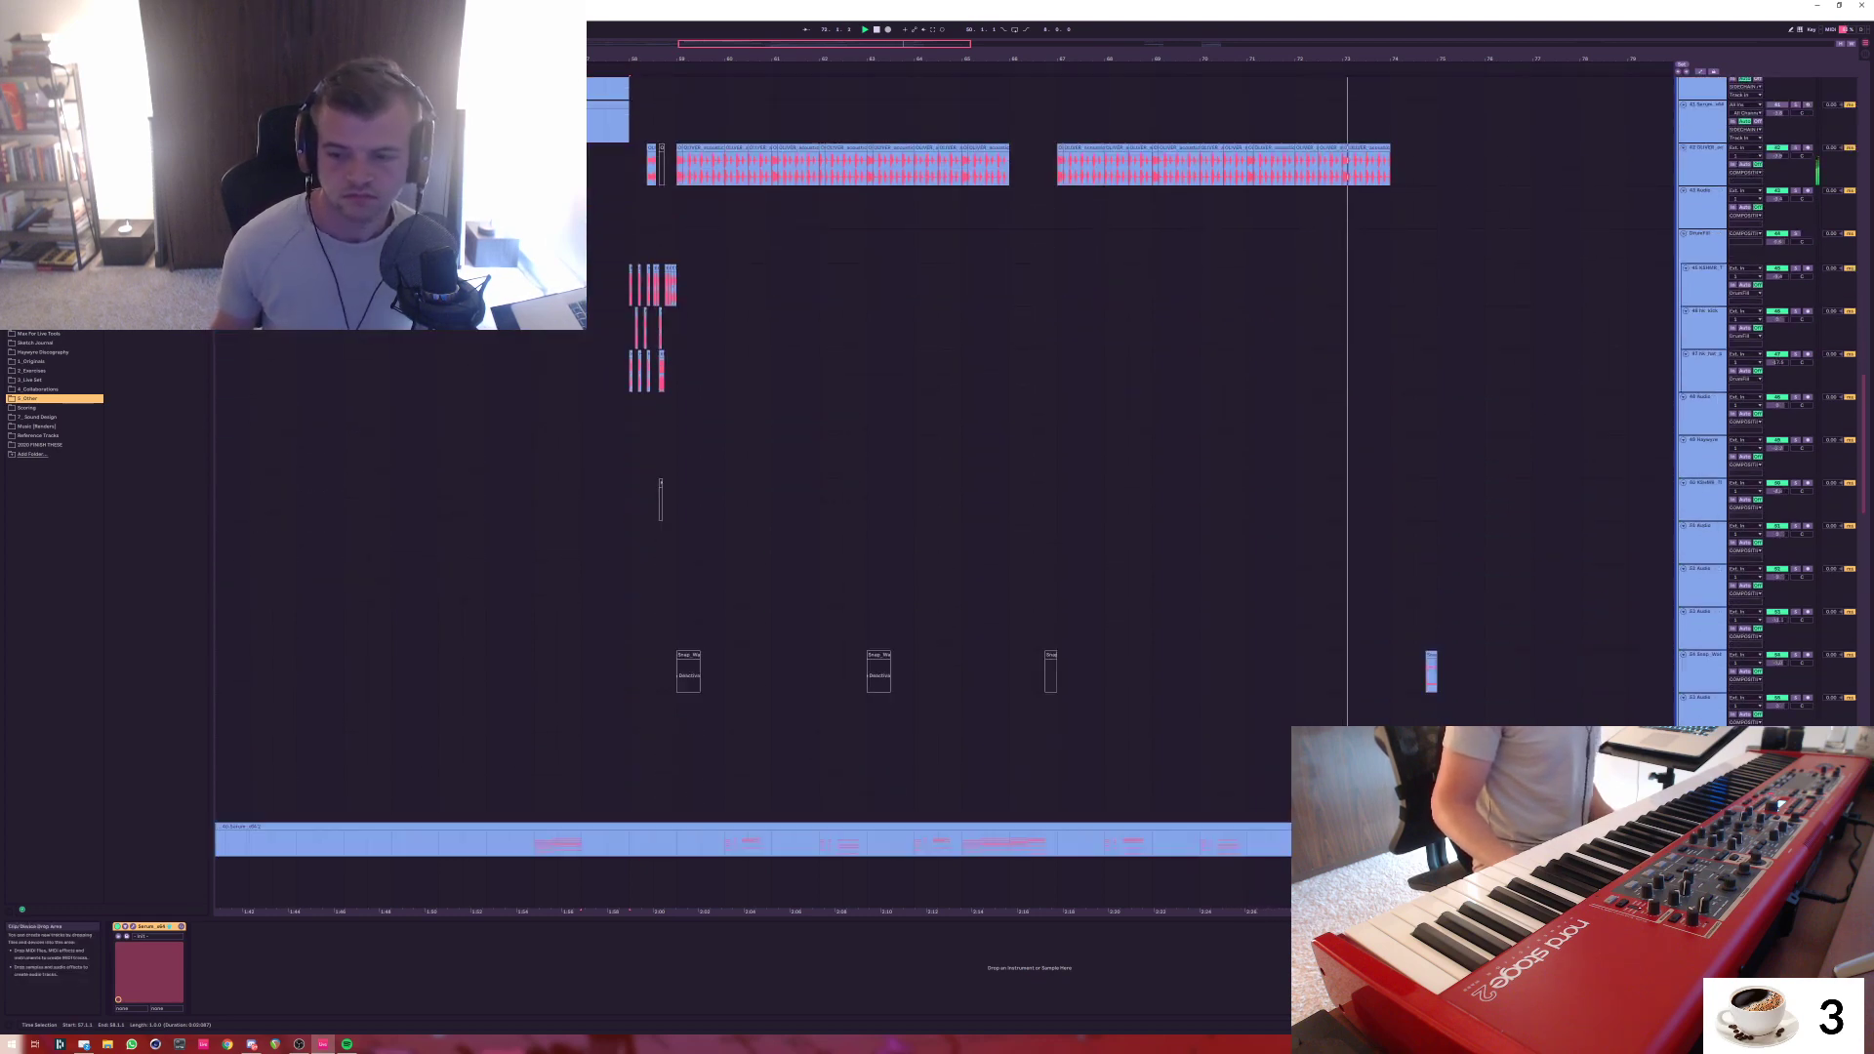
pyautogui.scroll(2, 942, 401)
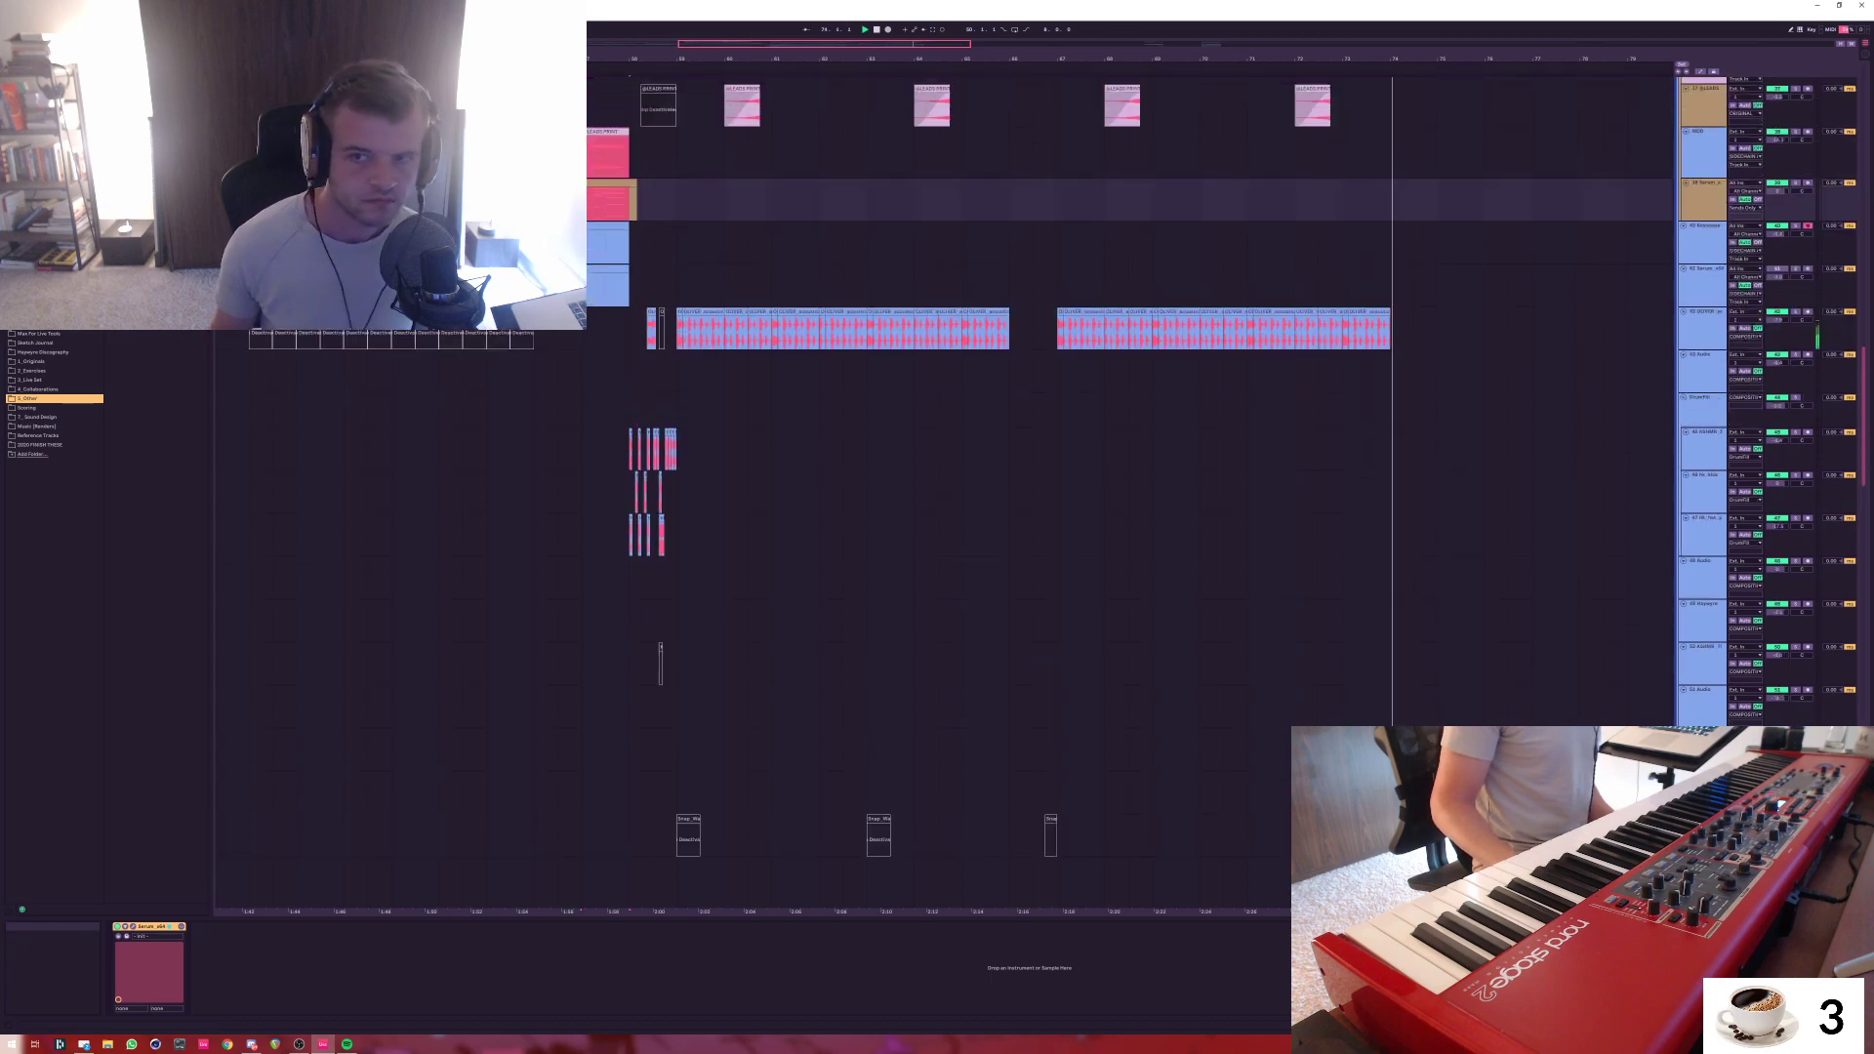
pyautogui.scroll(2, 943, 401)
pyautogui.scroll(-4, 943, 401)
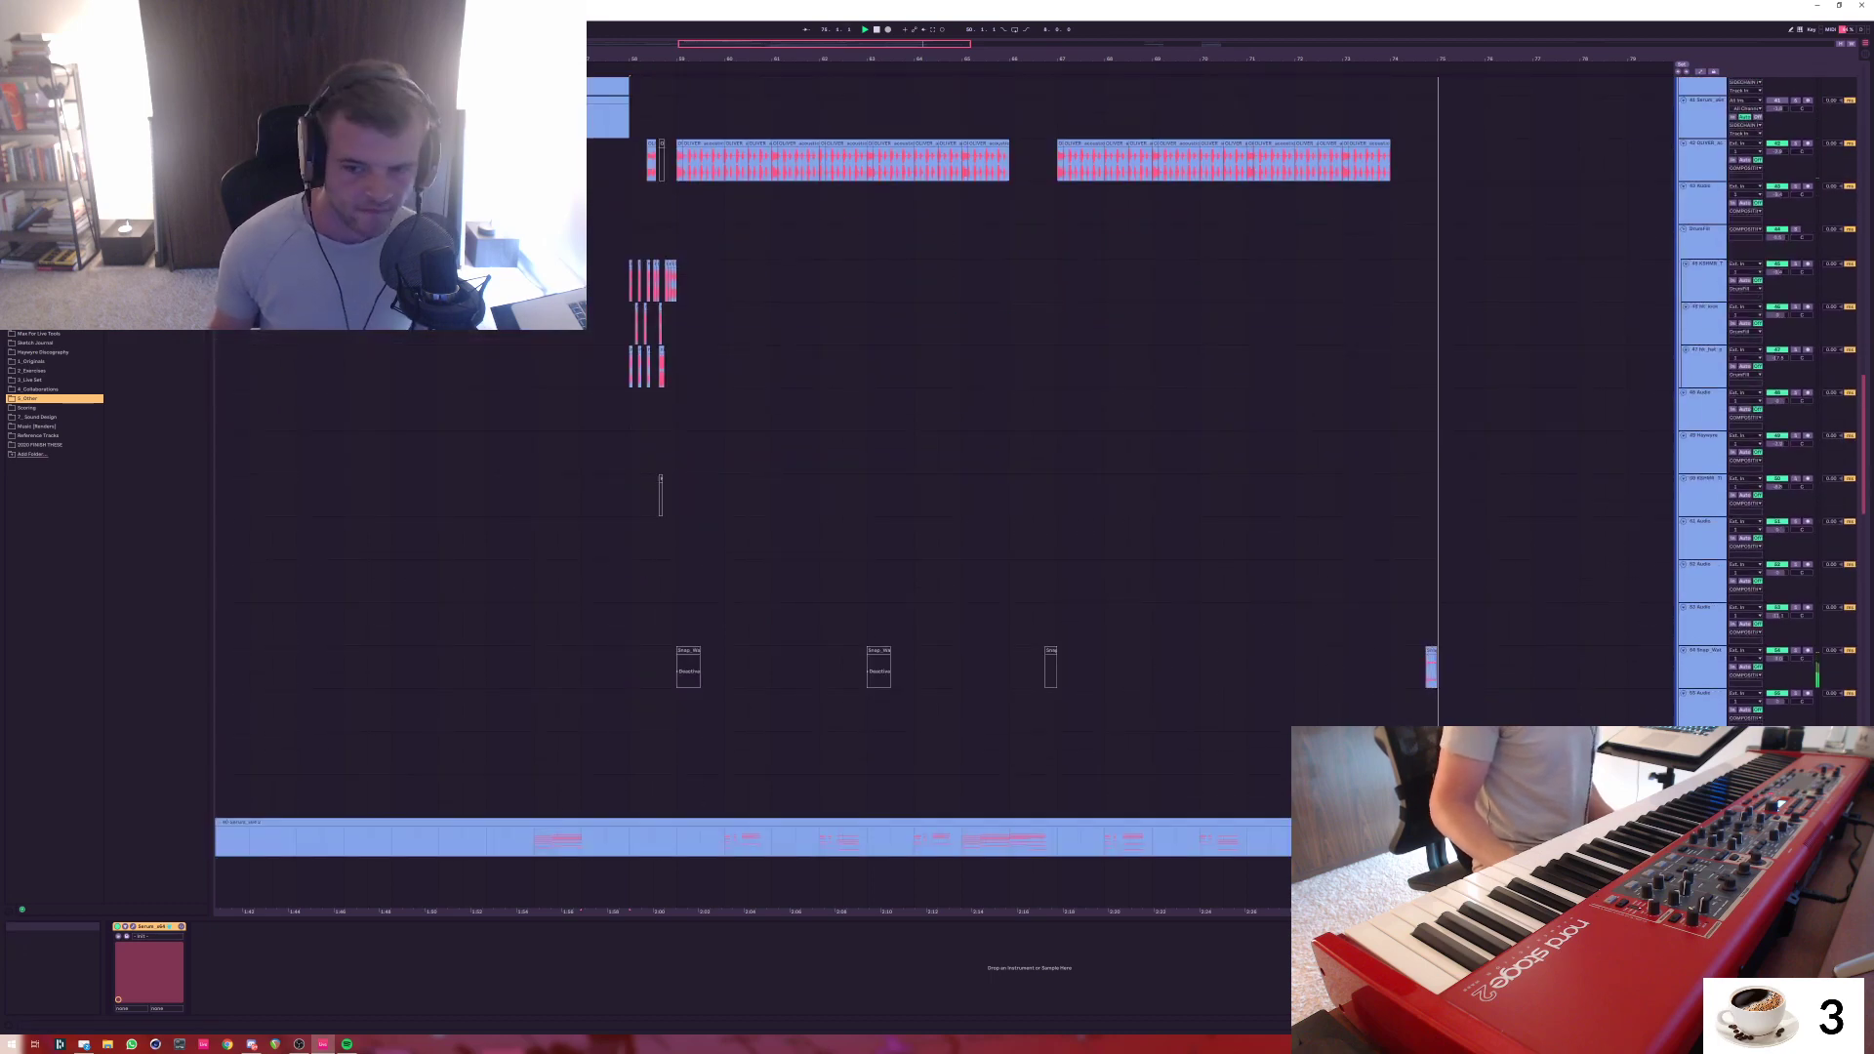
pyautogui.scroll(8, 943, 401)
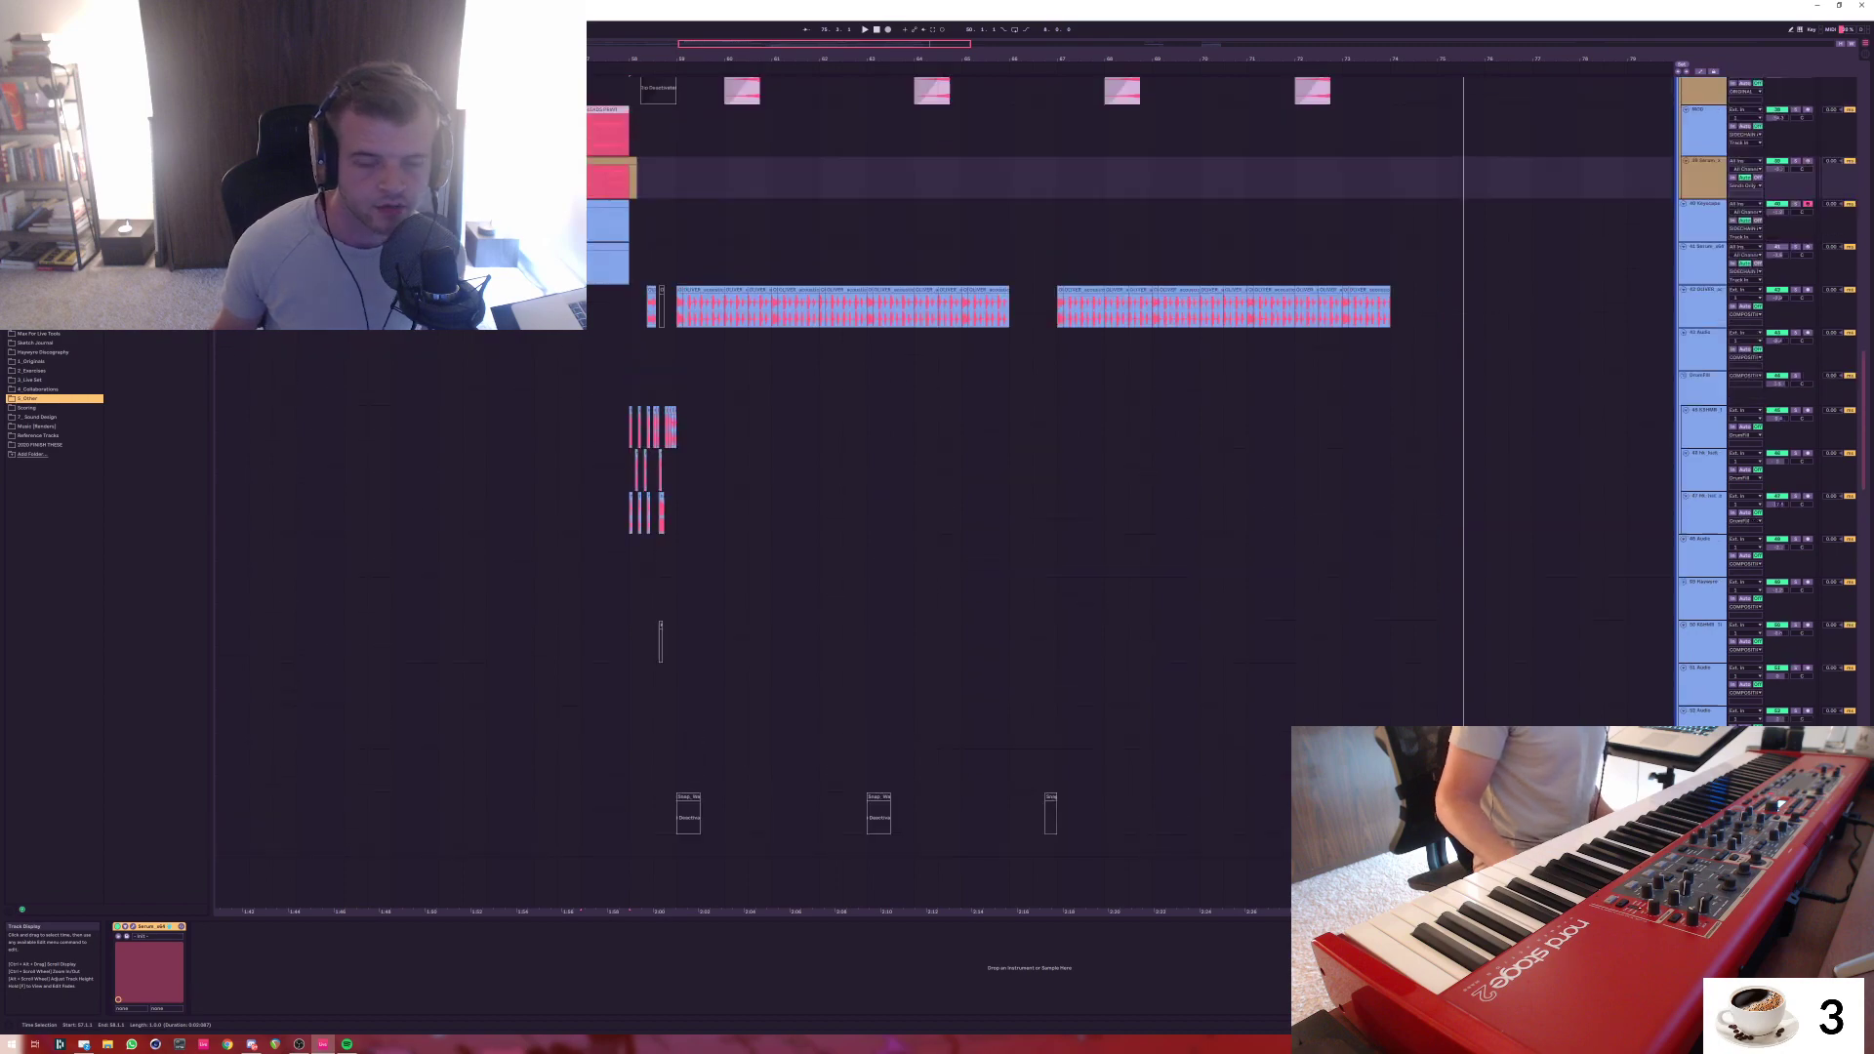
# Select the first four bars of the long pink audio clips, from the empty pink track above down to the blue audio track
pyautogui.scroll(2, 943, 401)
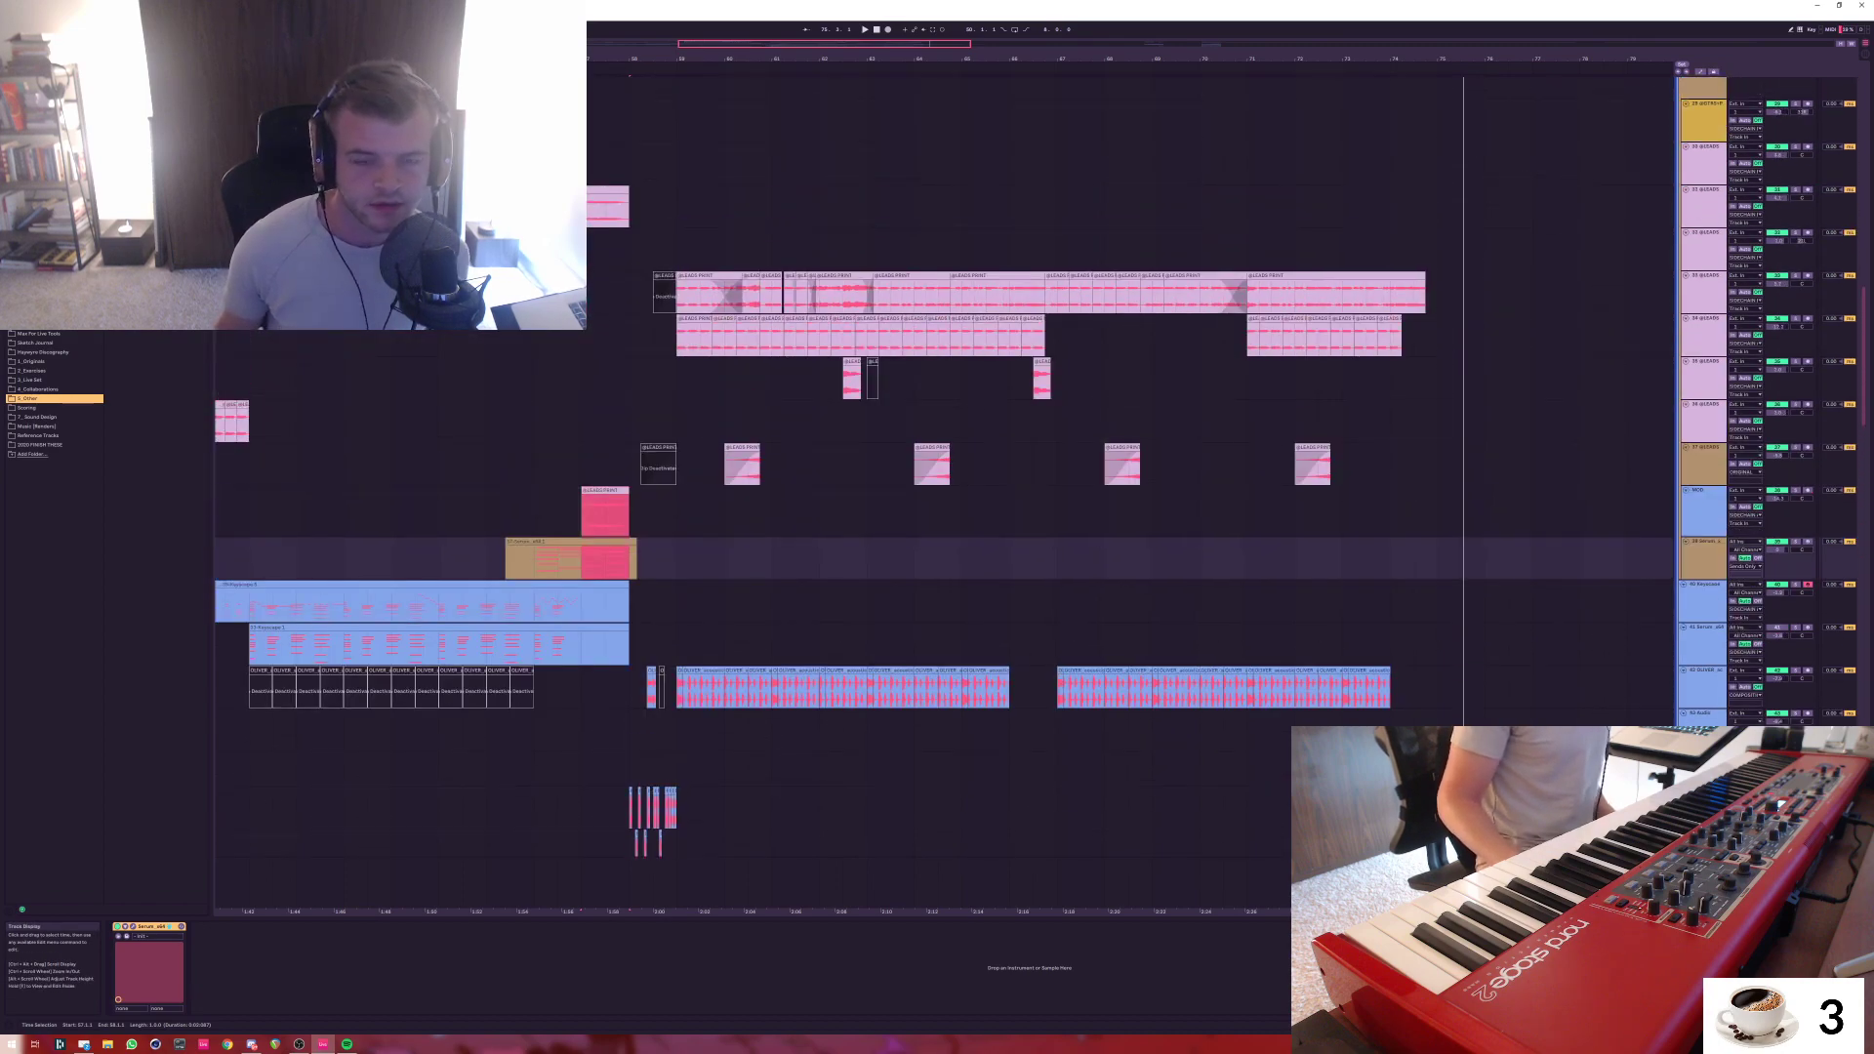
pyautogui.moveTo(678, 232); pyautogui.dragTo(873, 709)
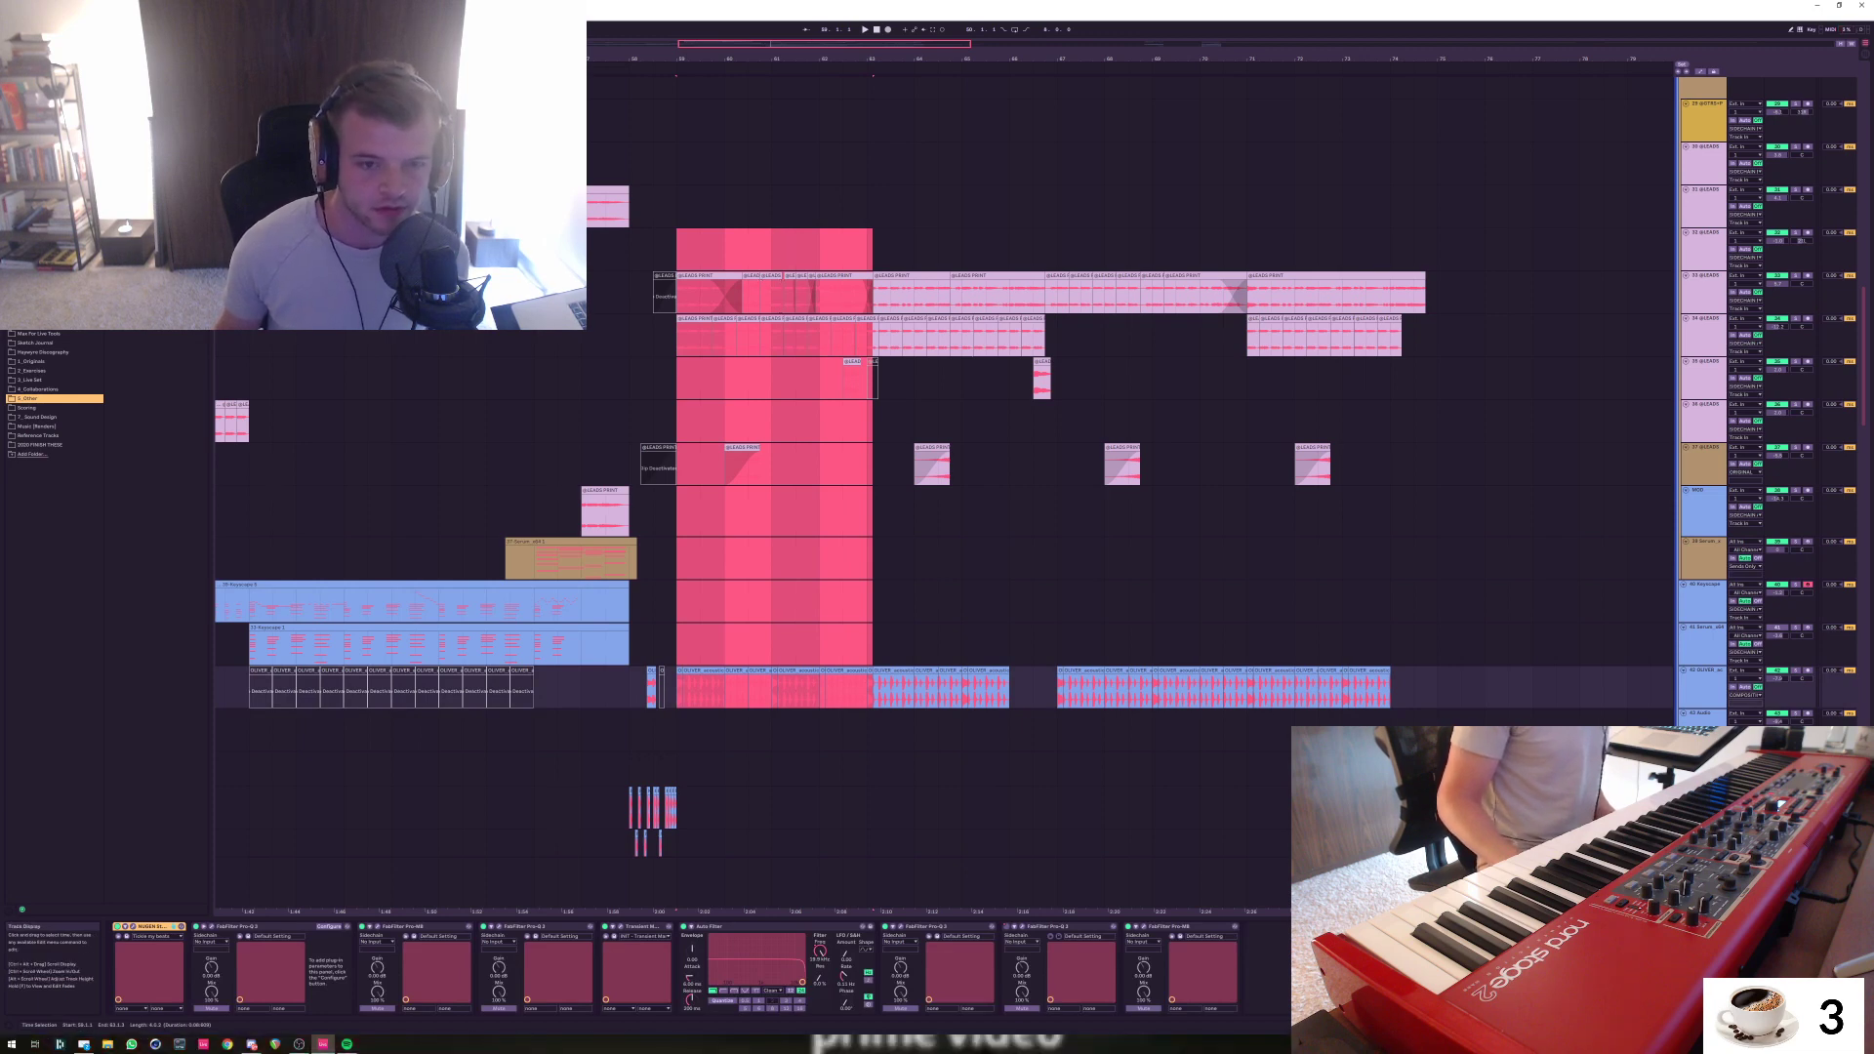
pyautogui.click(866, 249)
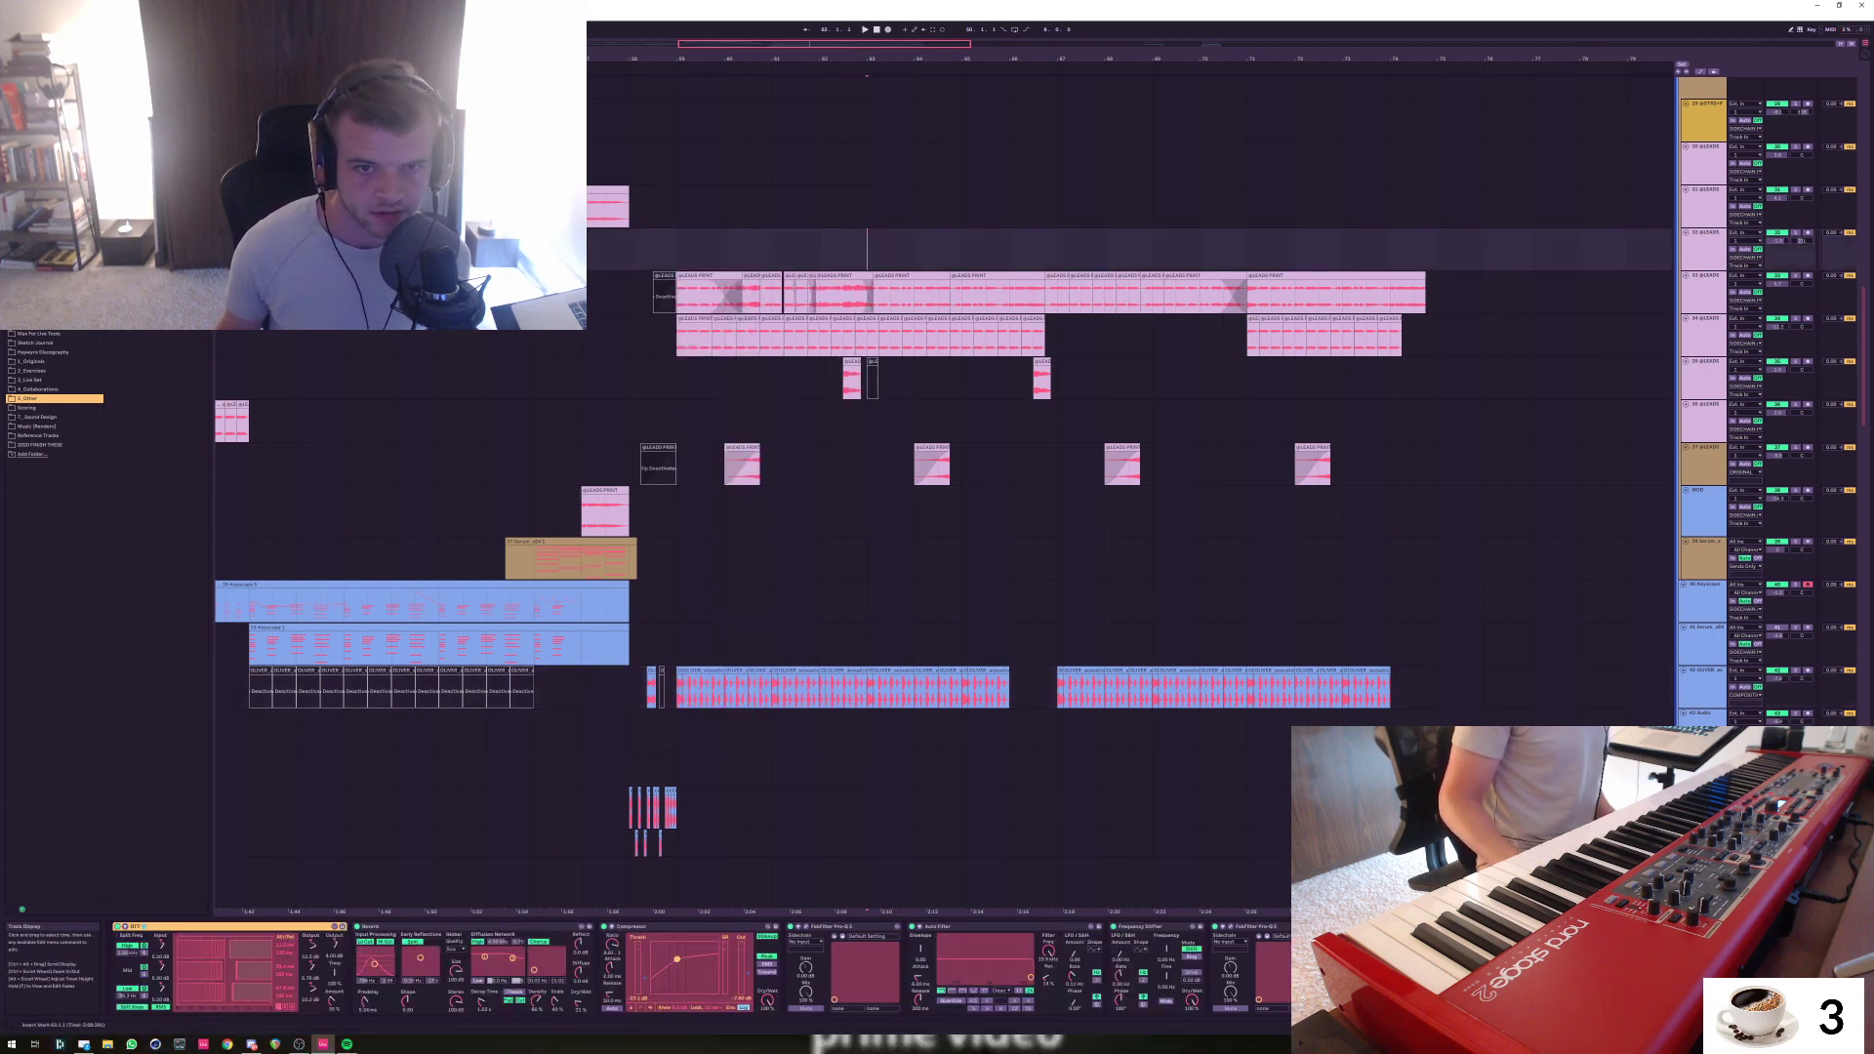
pyautogui.moveTo(867, 249); pyautogui.dragTo(676, 689)
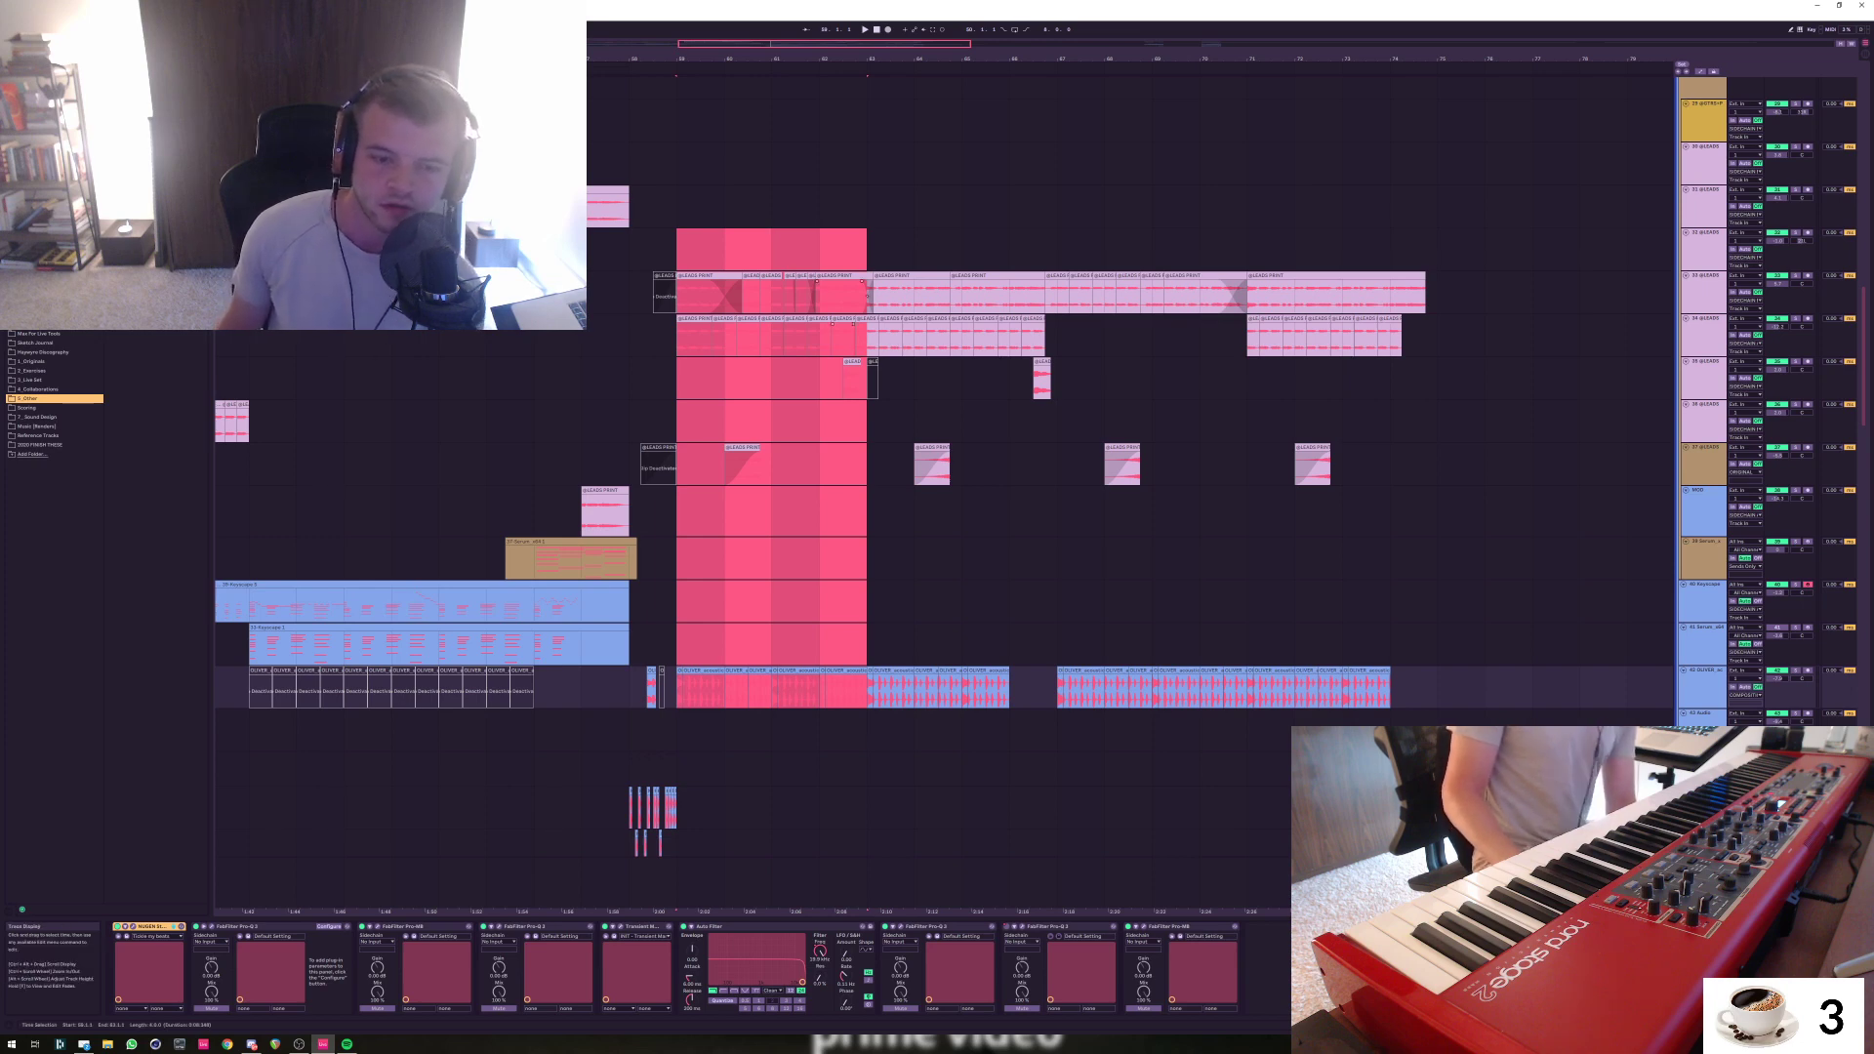
pyautogui.scroll(3, 937, 488)
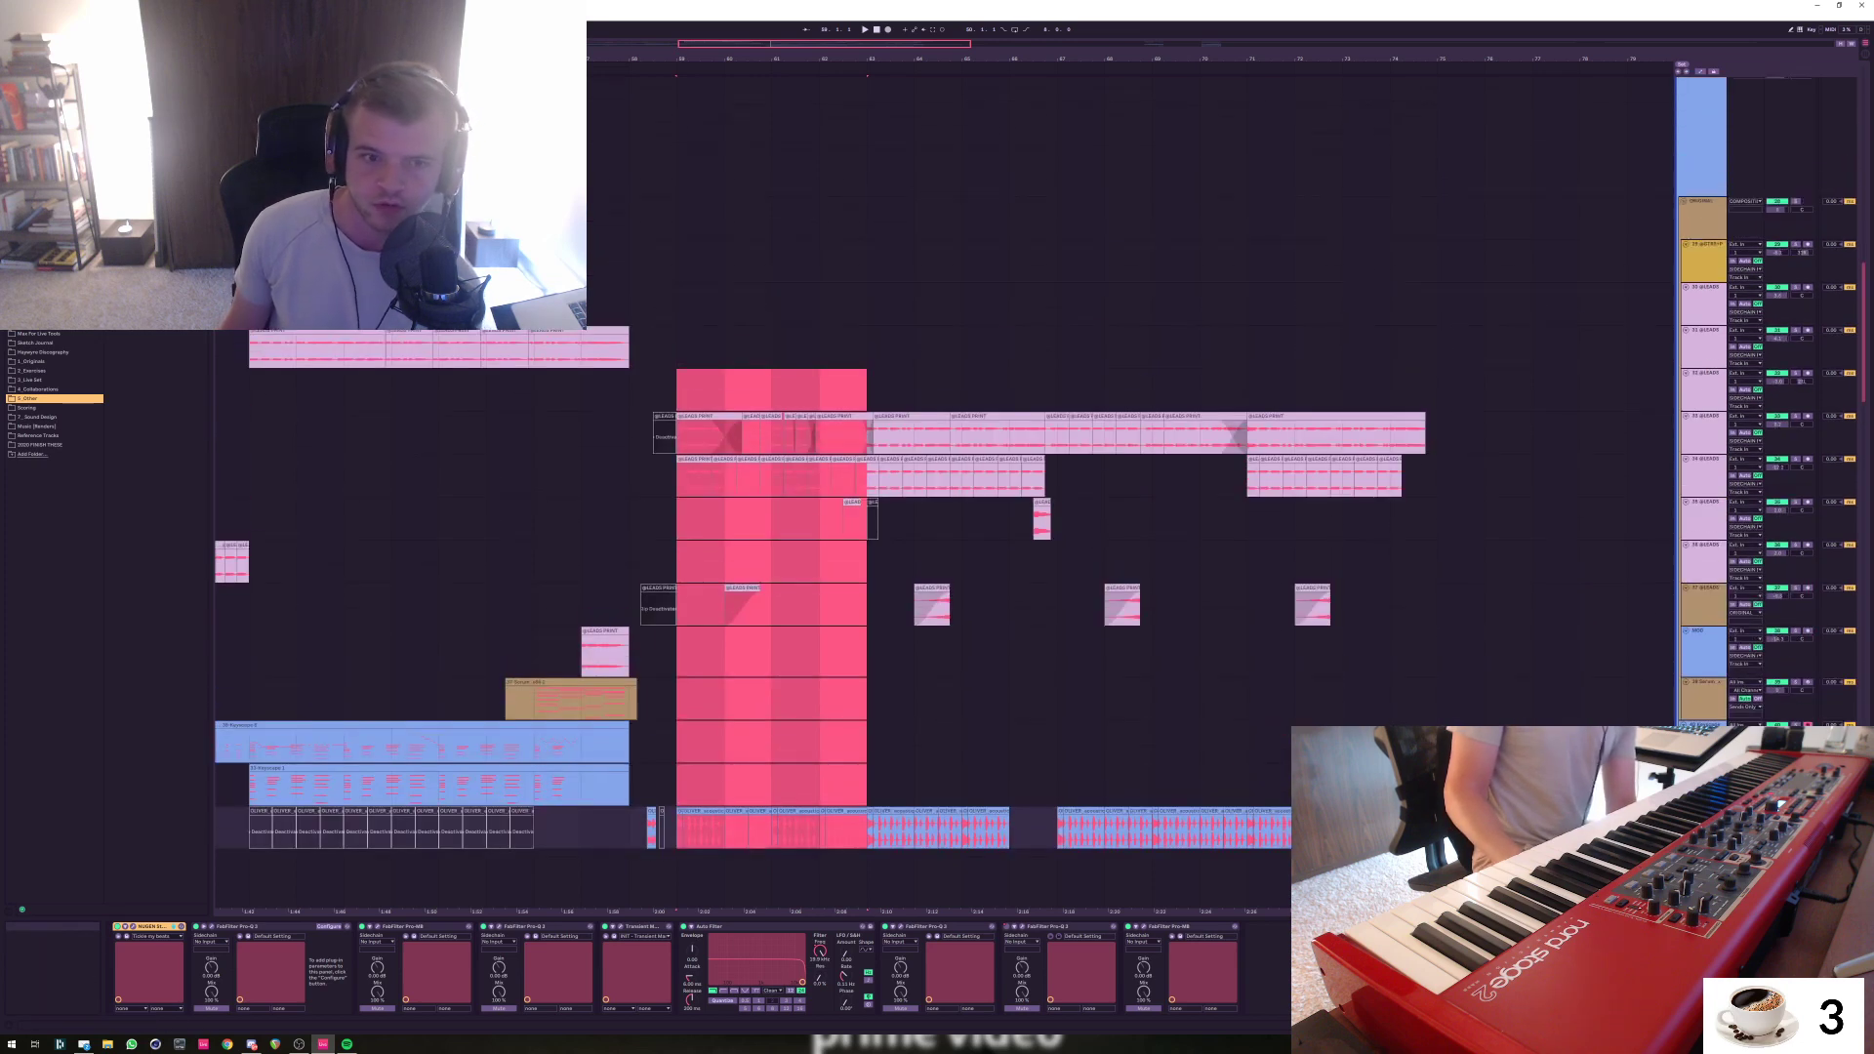
pyautogui.scroll(10, 937, 488)
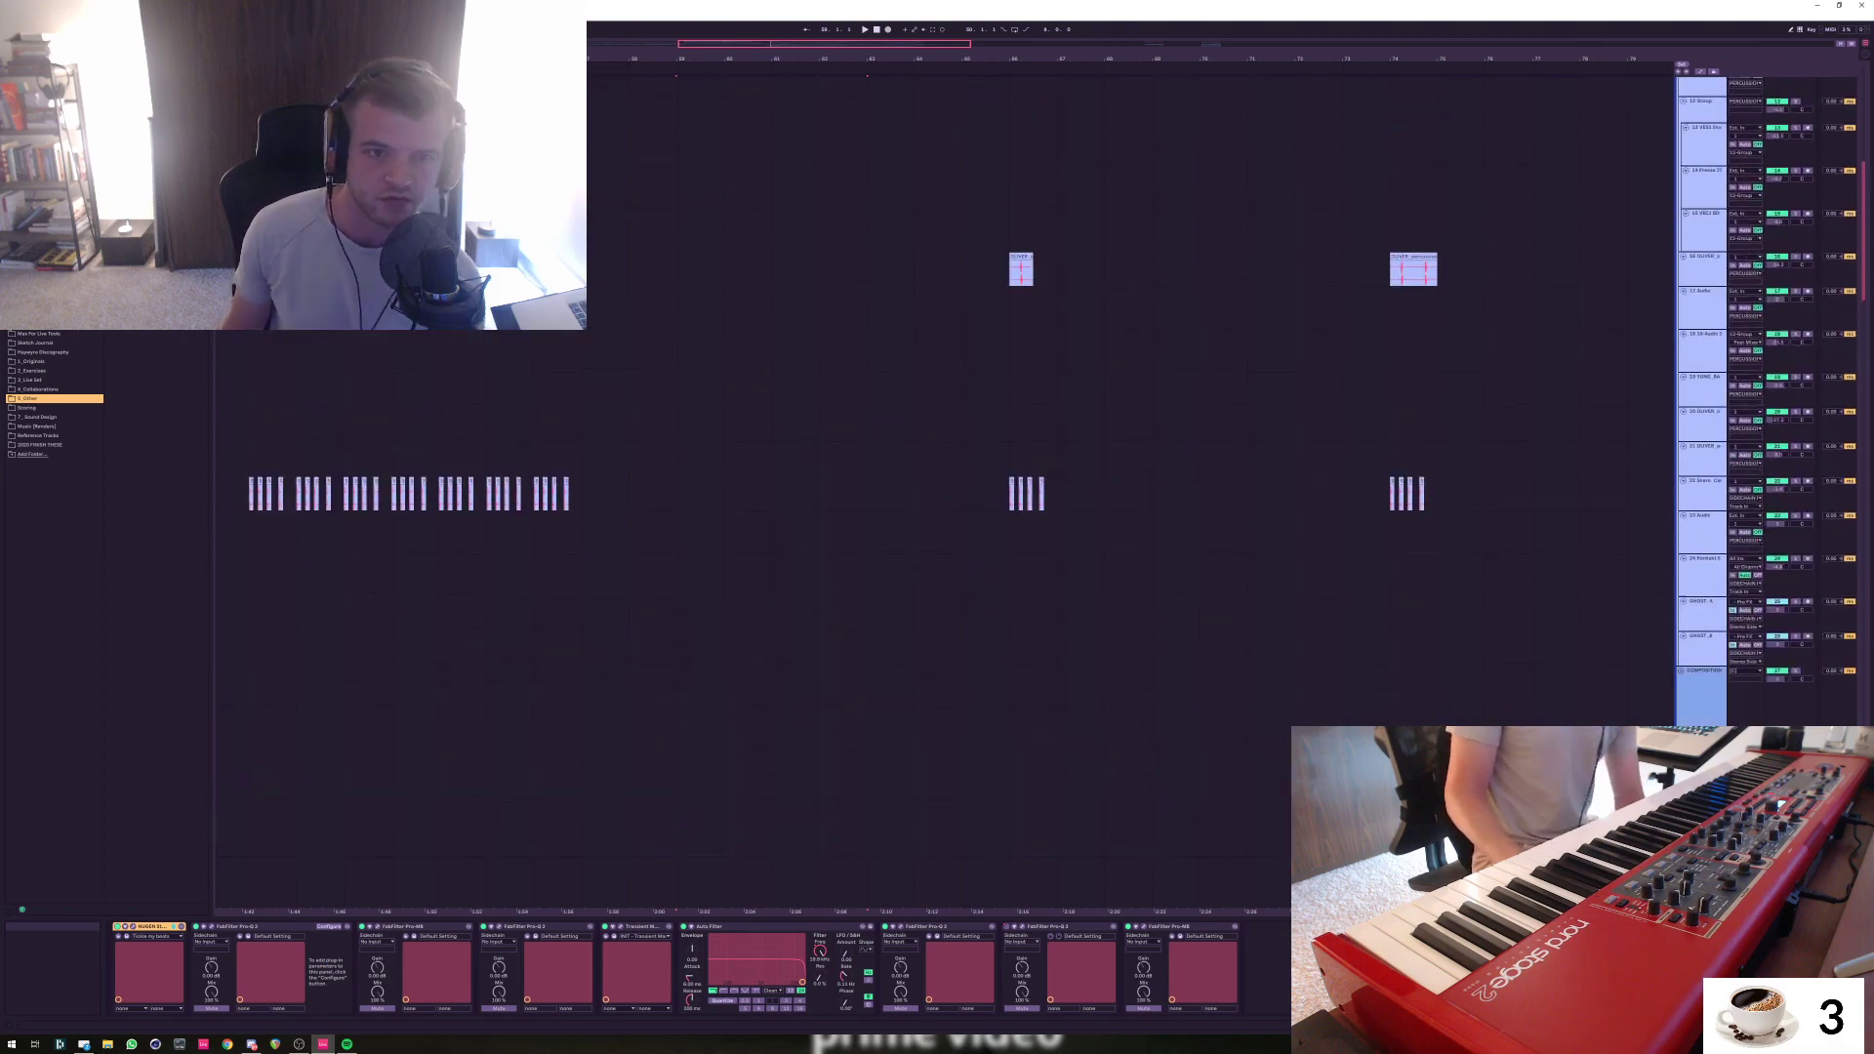
# Play the arrangement from the very thin audio clip between the long clip blocks on the blue audio track
pyautogui.scroll(-15, 937, 488)
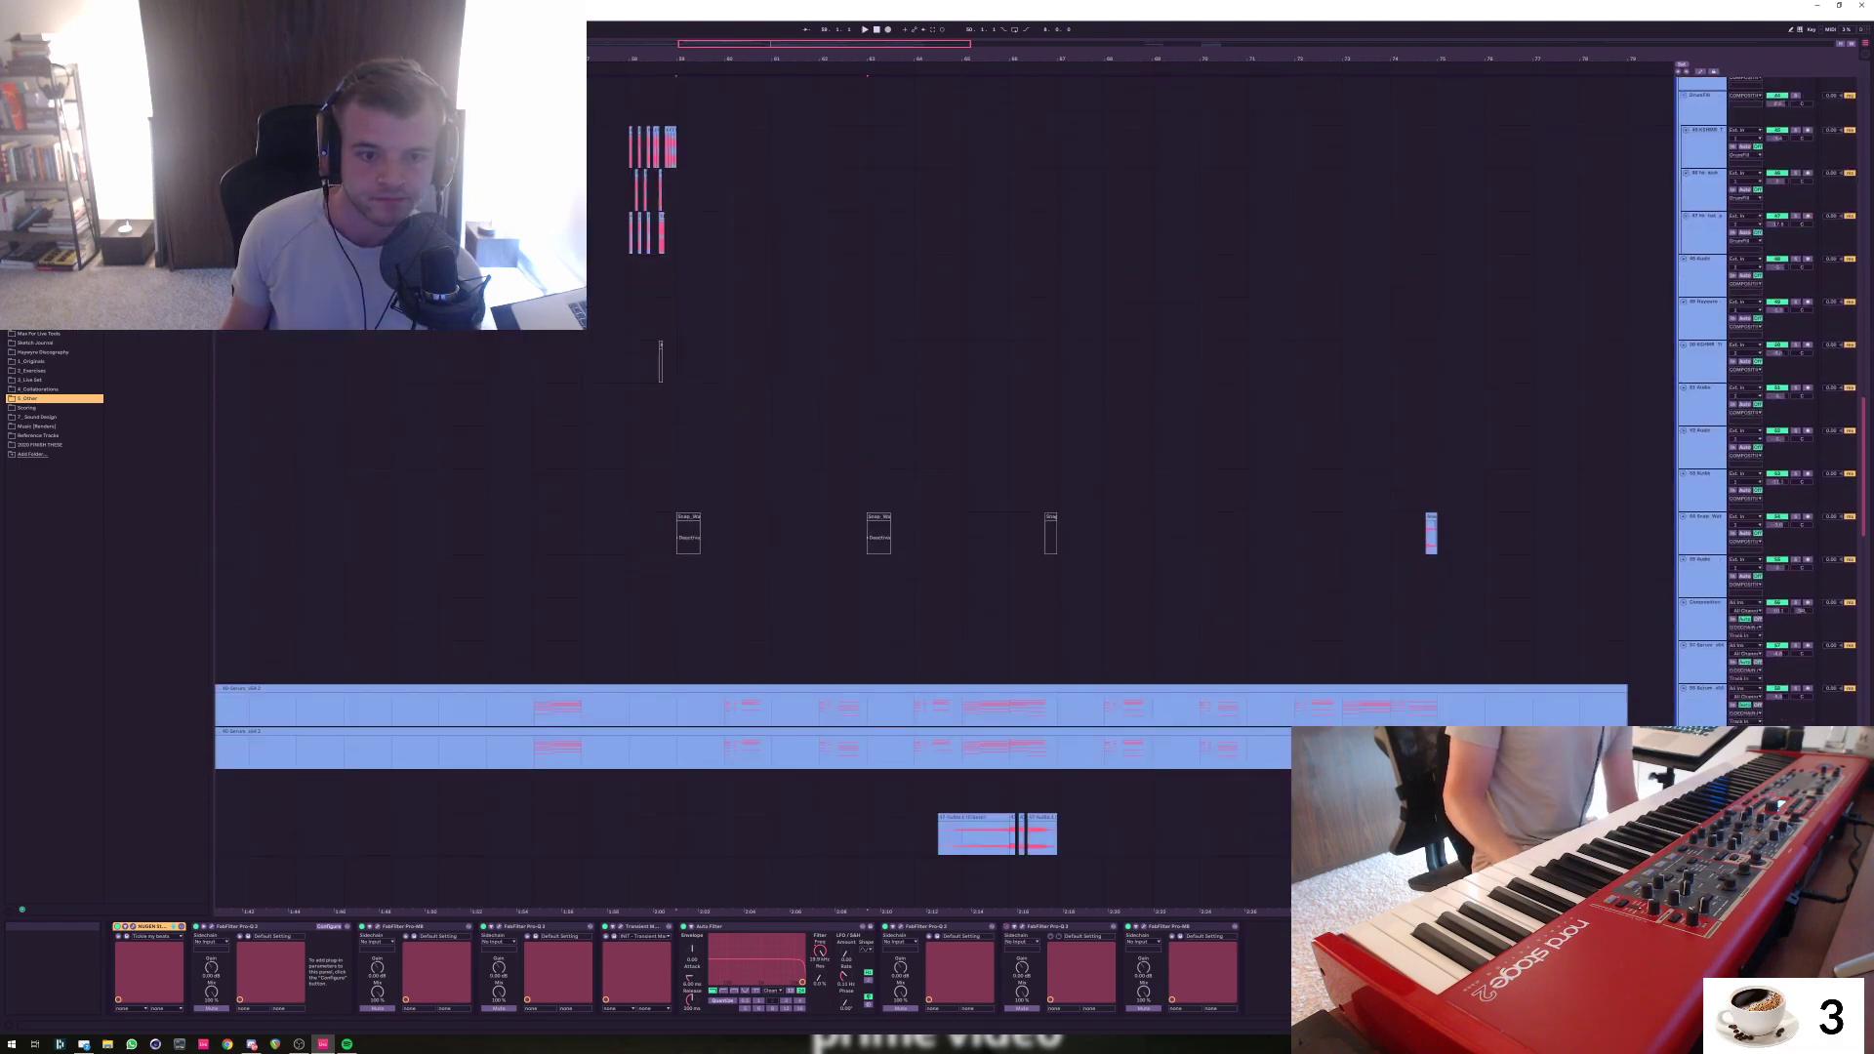
pyautogui.scroll(-4, 937, 488)
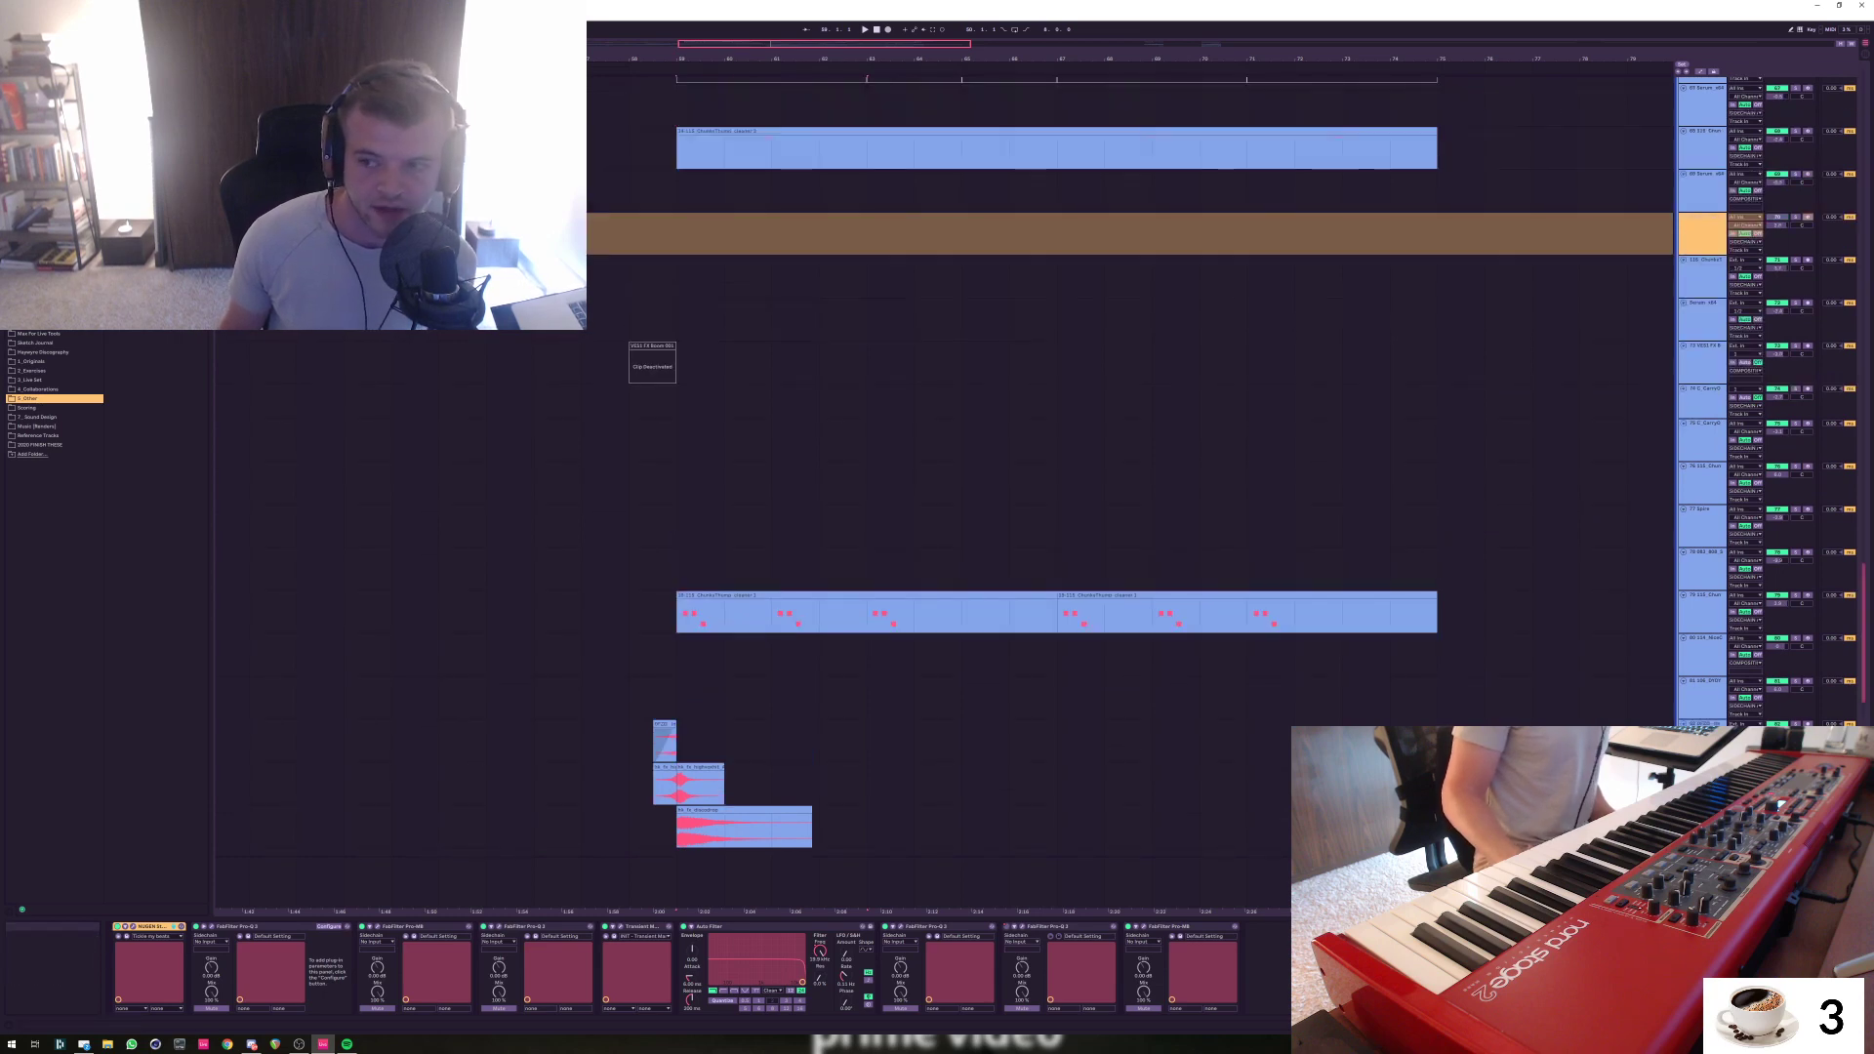
pyautogui.scroll(8, 1129, 467)
pyautogui.scroll(9, 937, 468)
pyautogui.scroll(-10, 937, 469)
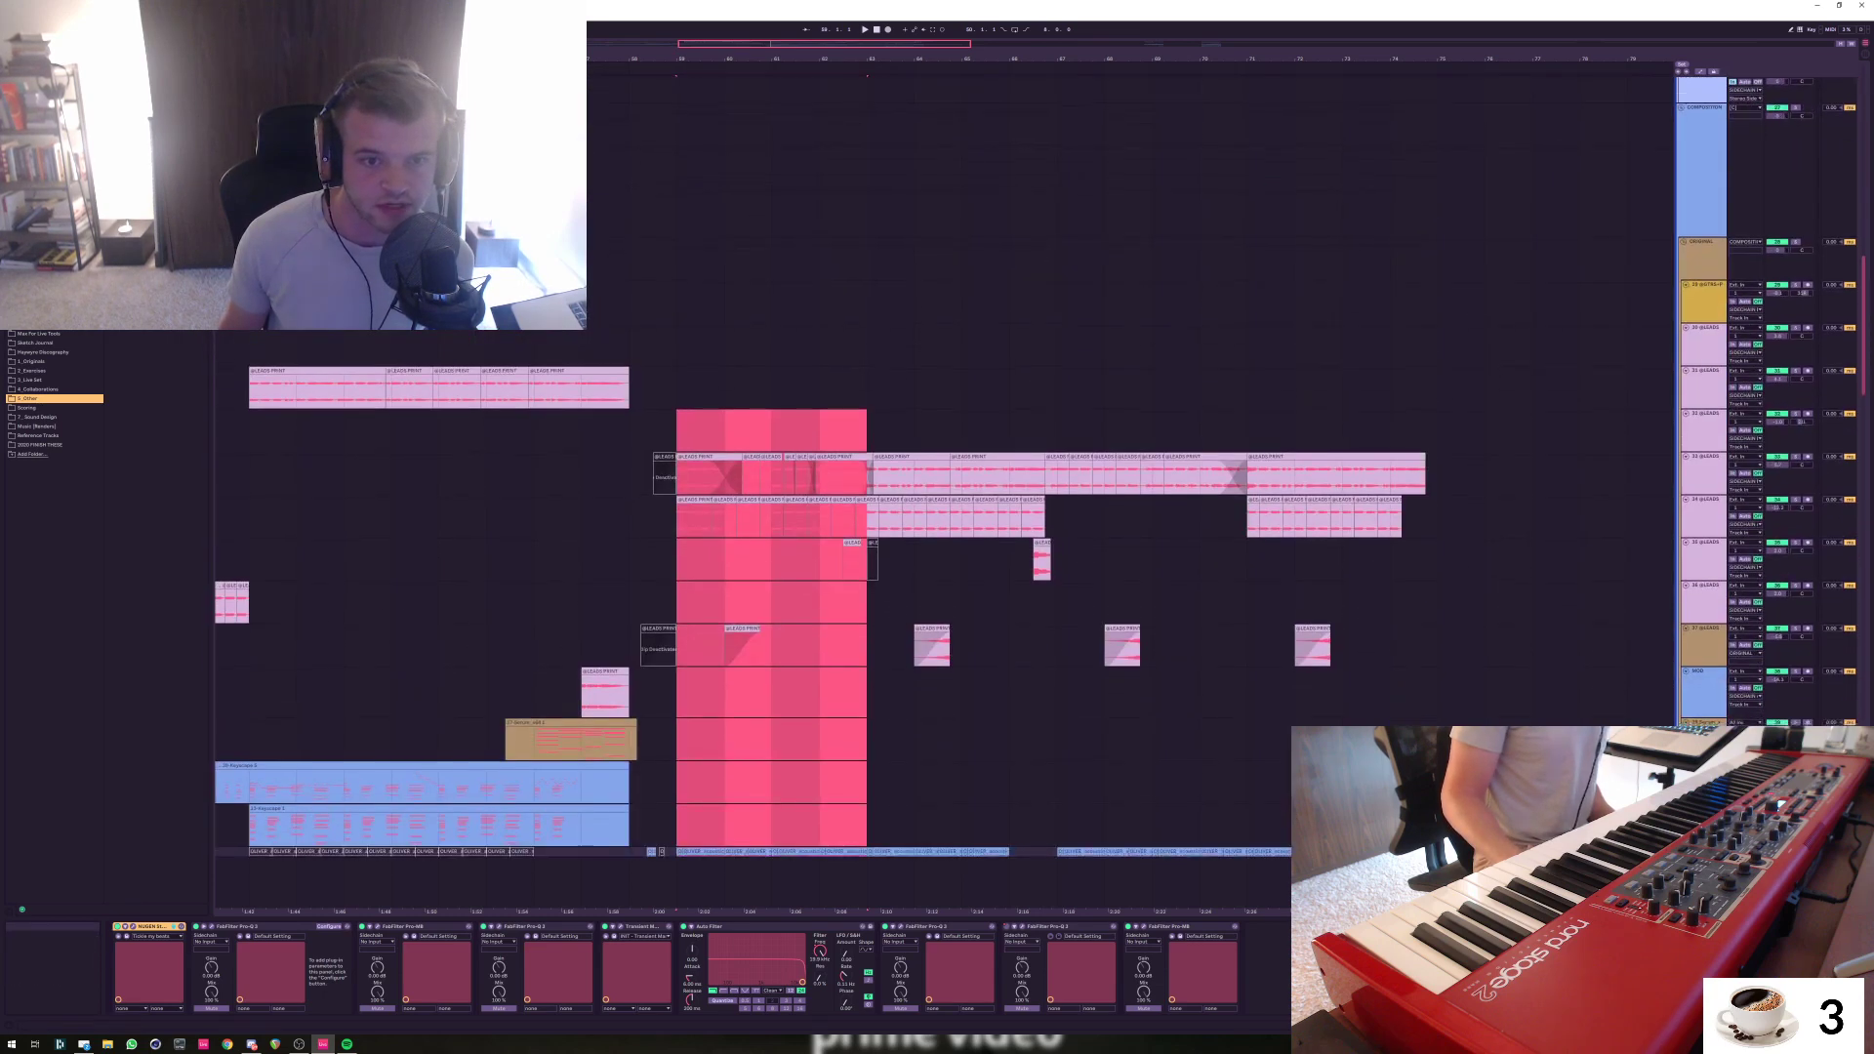
pyautogui.scroll(-5, 943, 468)
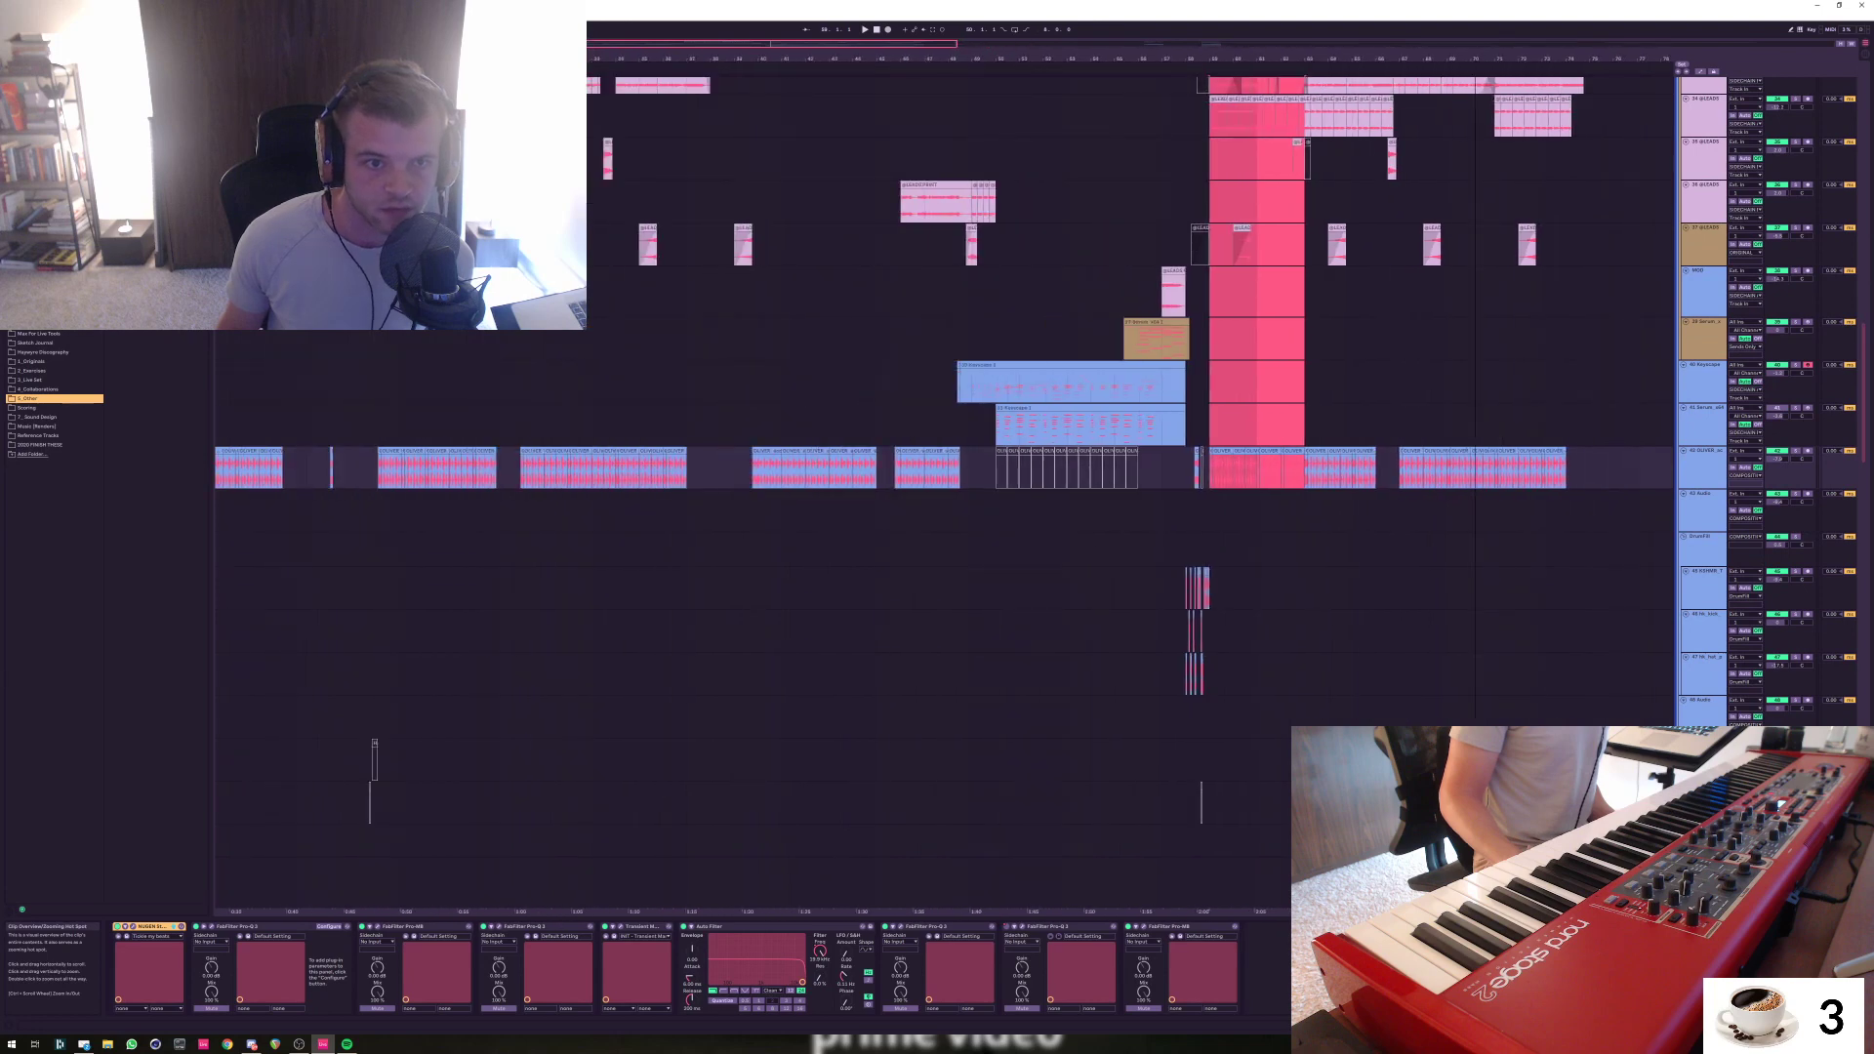
pyautogui.click(416, 382)
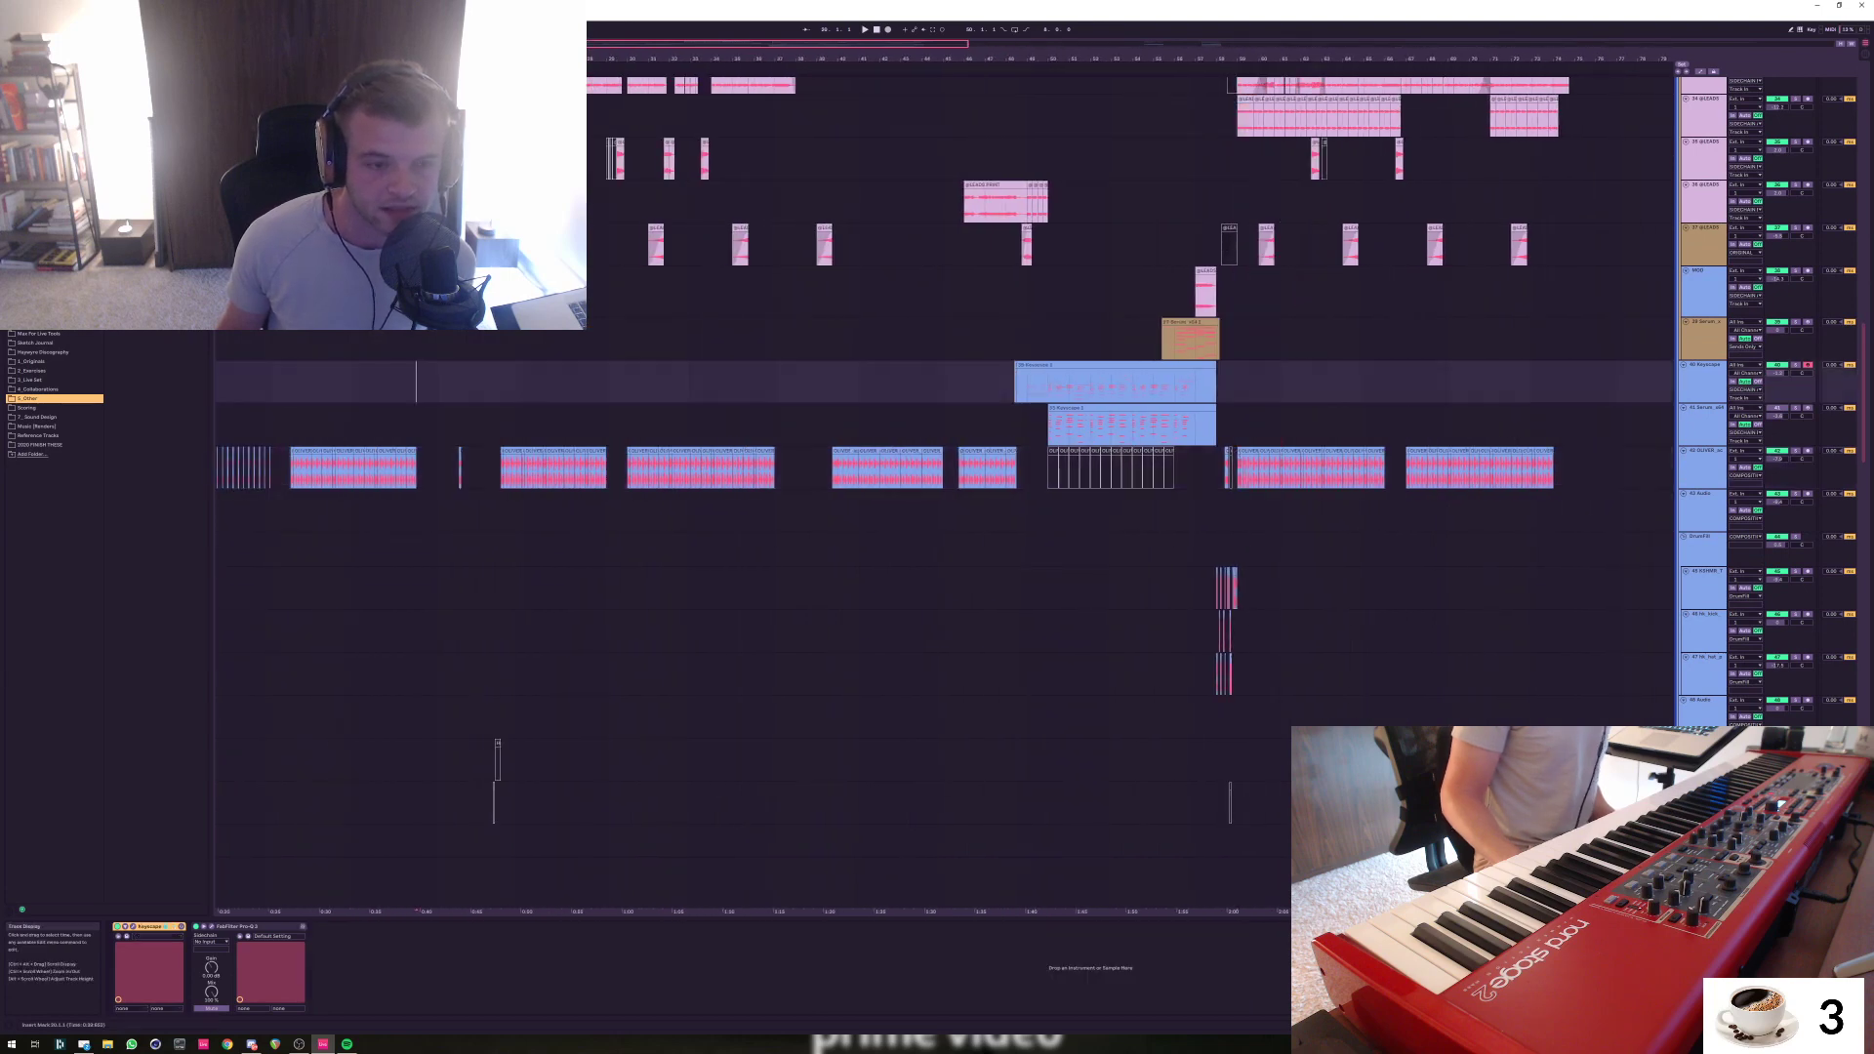
pyautogui.click(436, 425)
pyautogui.click(459, 469)
pyautogui.press('space')
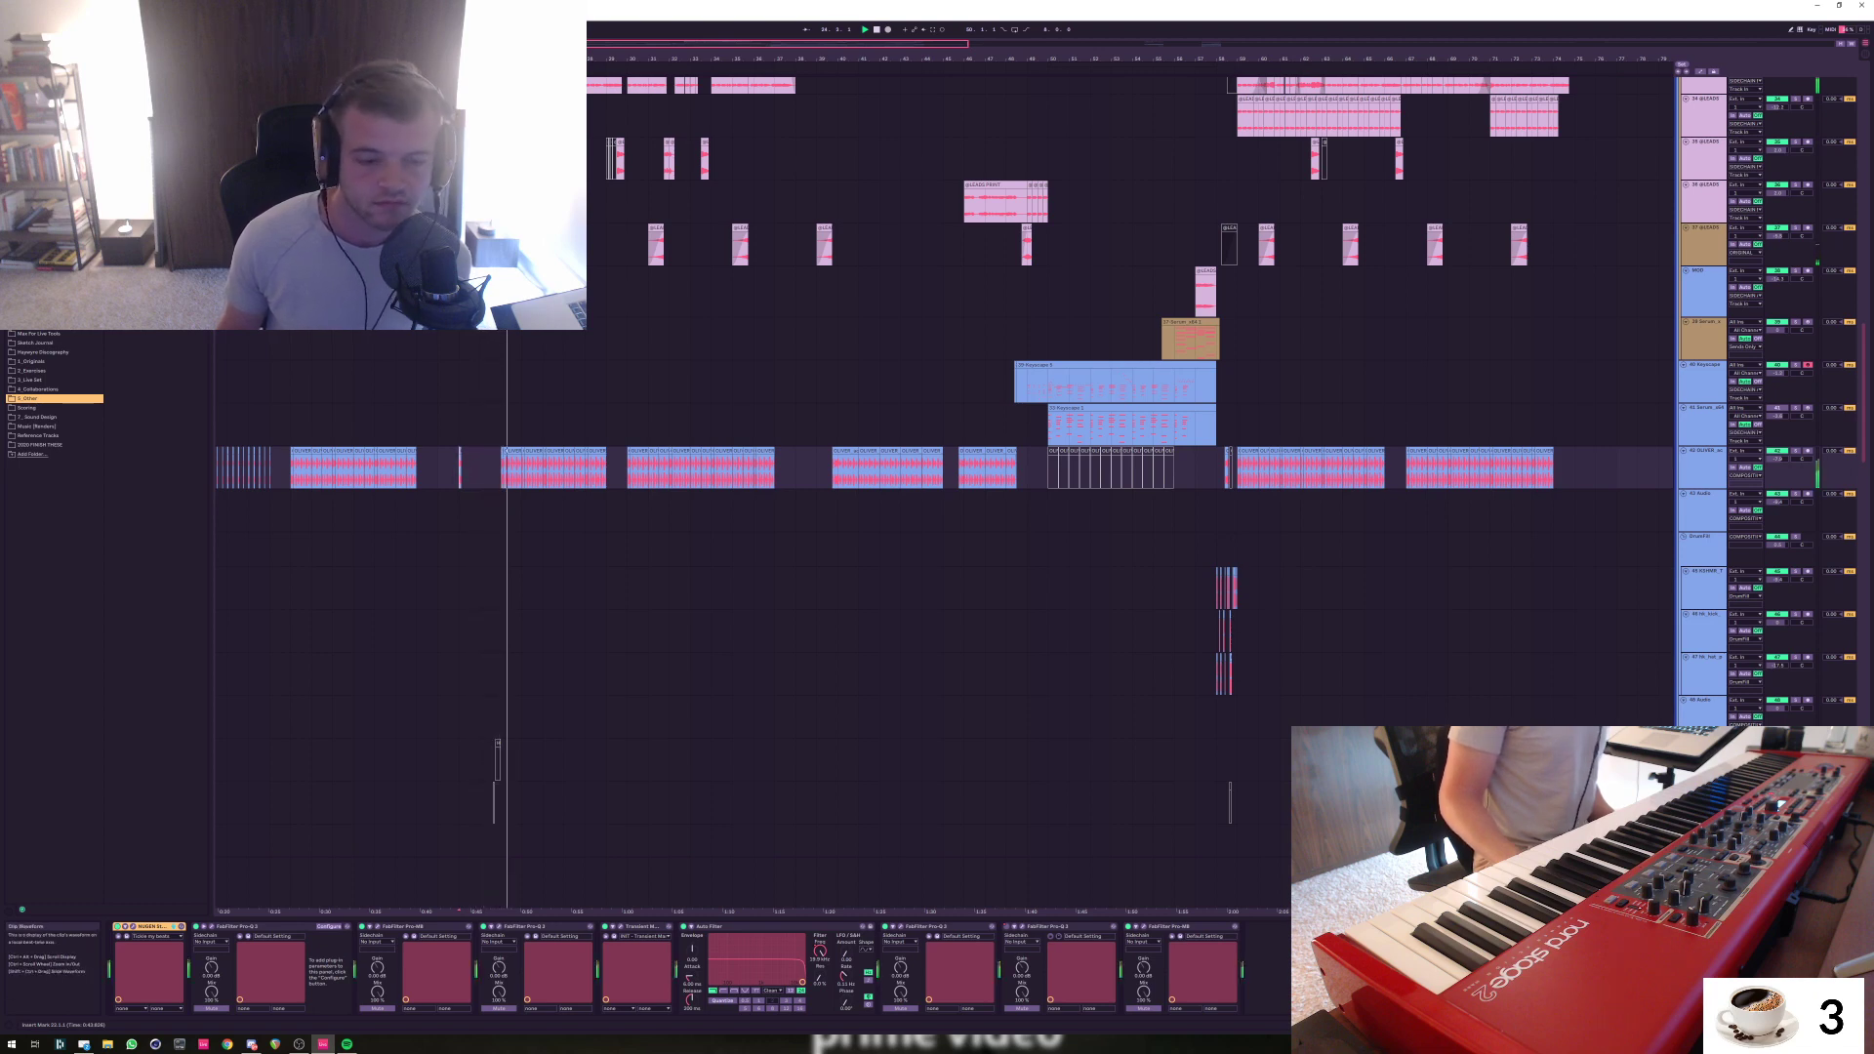
# Play the arrangement from the second part of the long blue MIDI clip above the brown track and examine the synth tracks sounding below
pyautogui.scroll(-10, 937, 488)
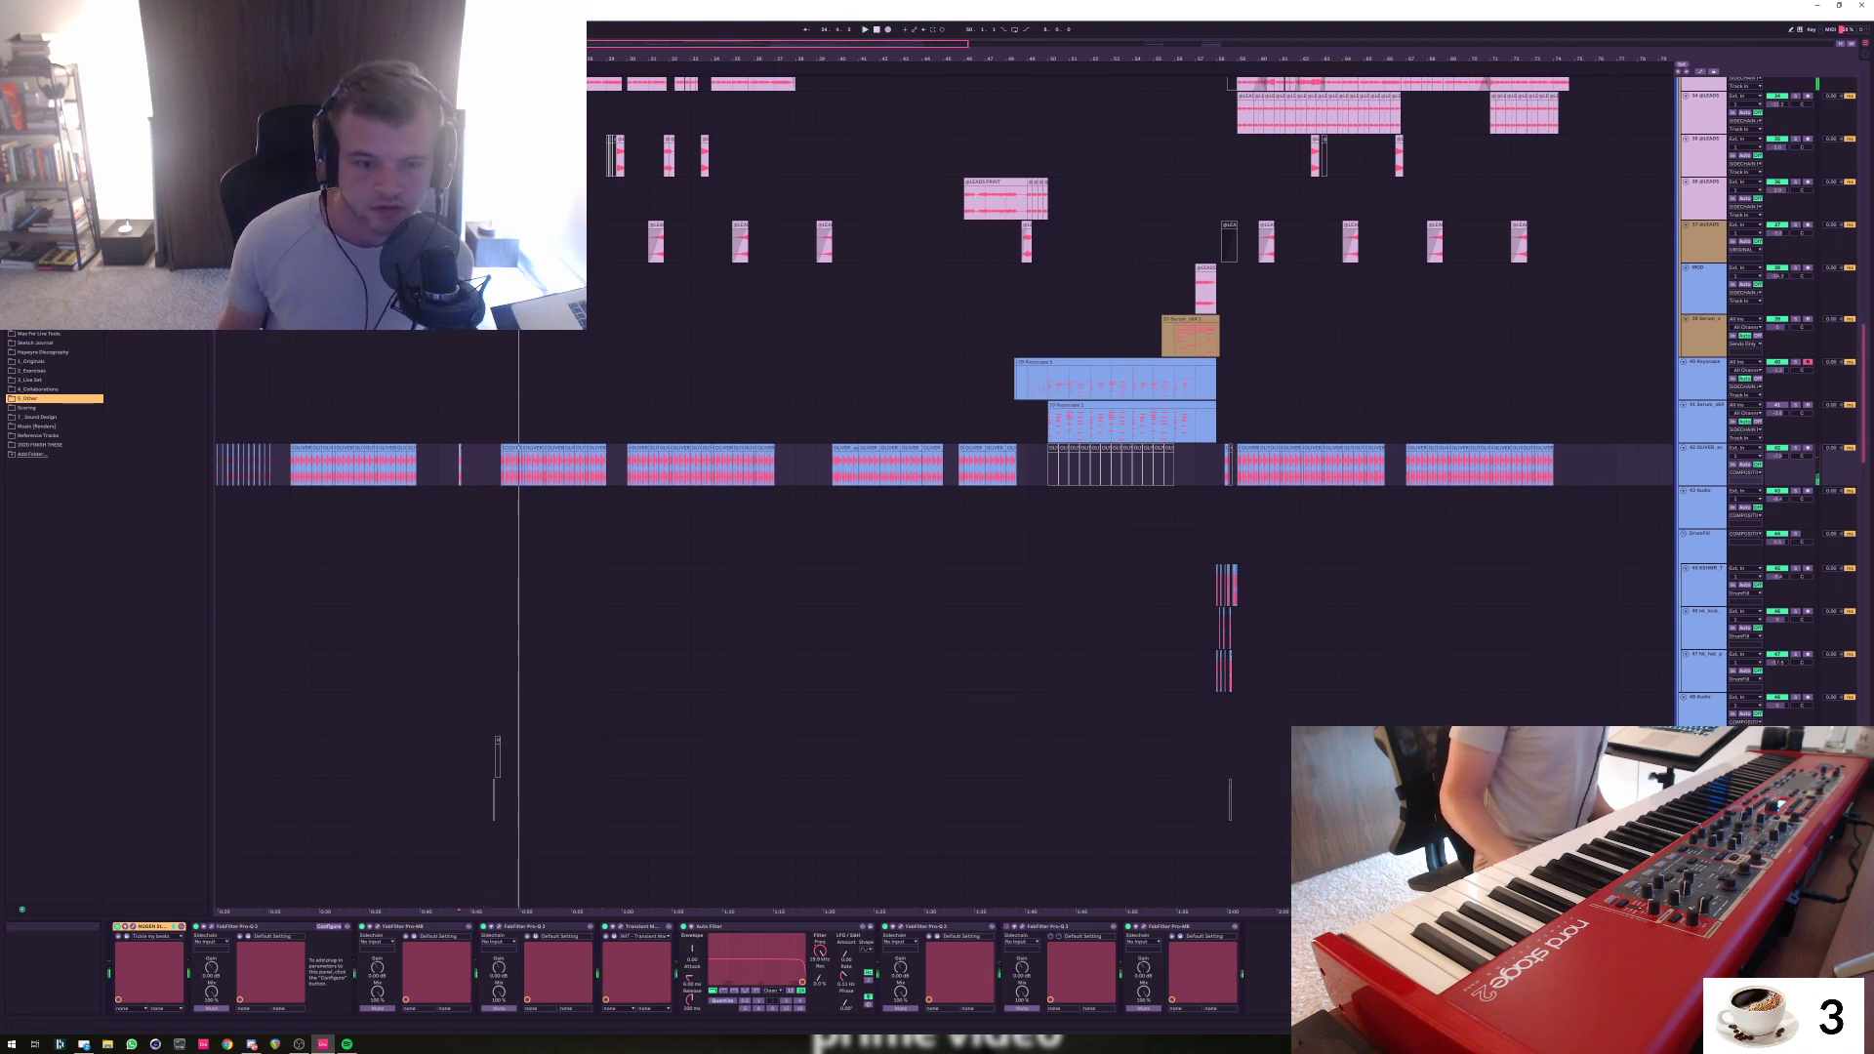
pyautogui.scroll(-8, 937, 468)
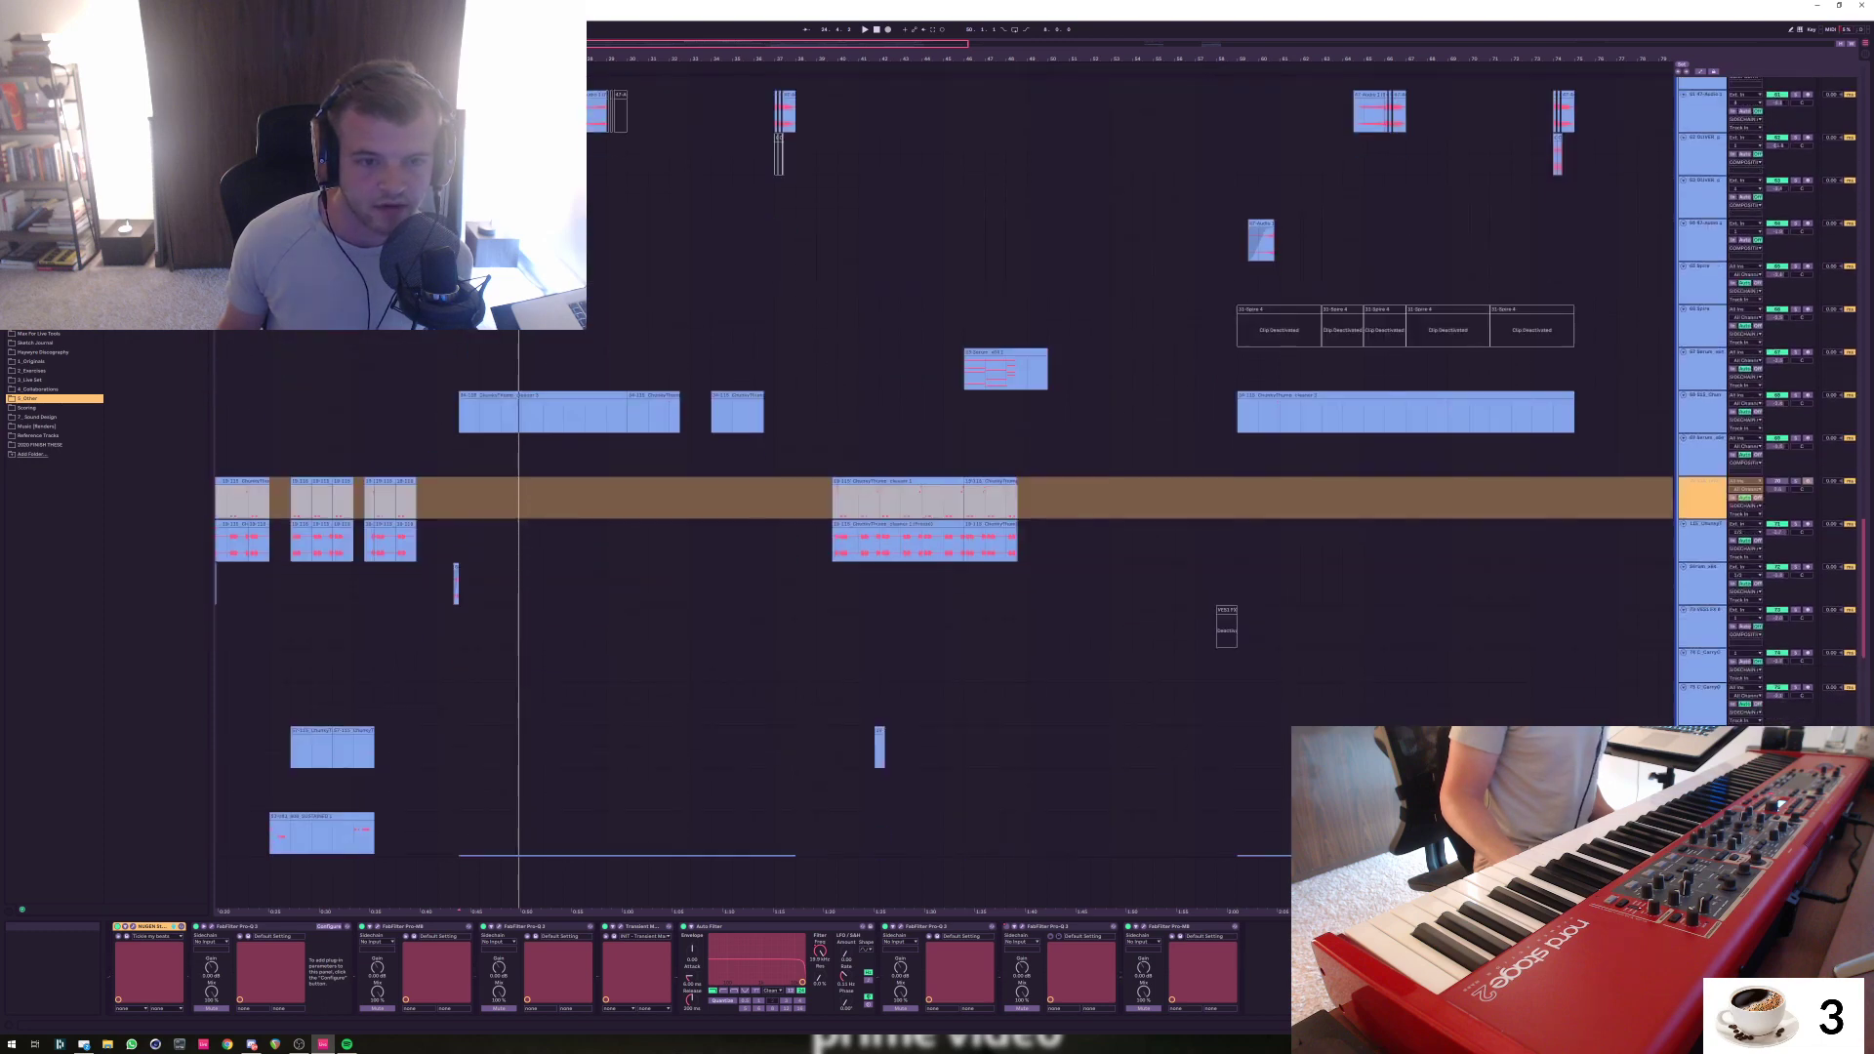
pyautogui.click(628, 414)
pyautogui.press('space')
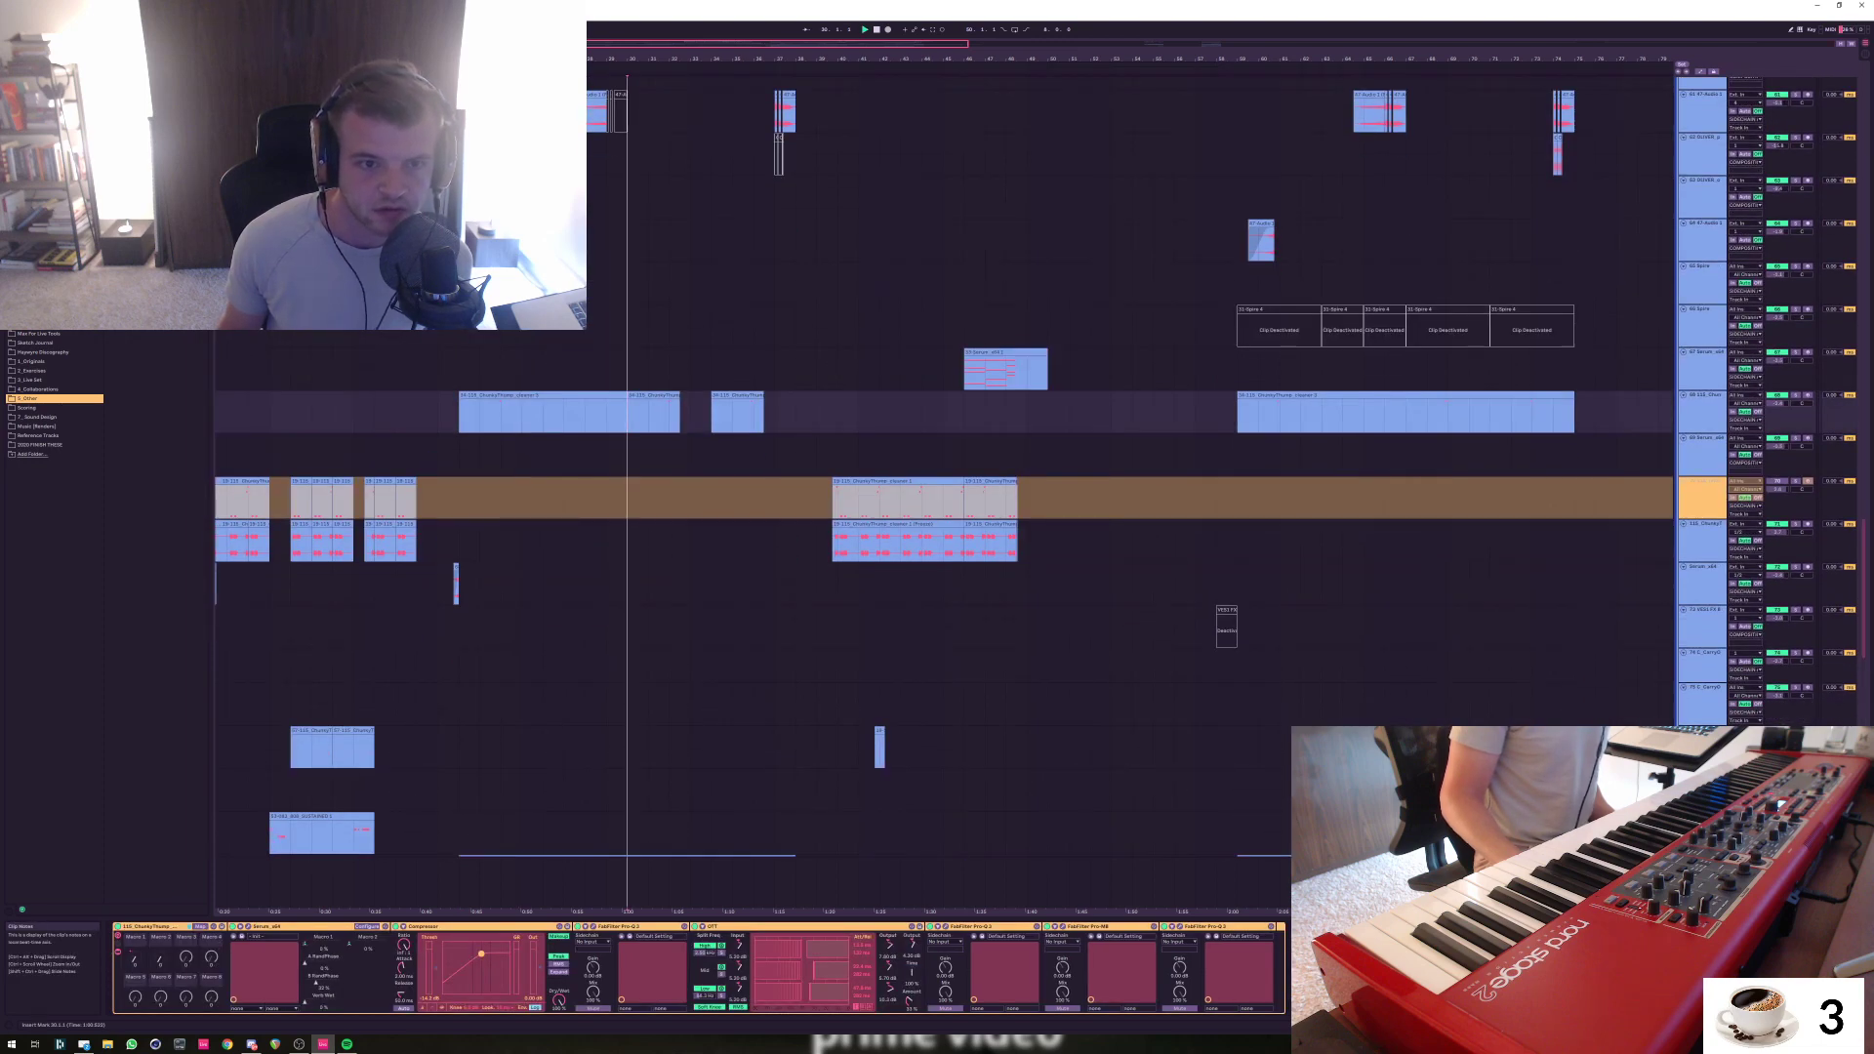
pyautogui.scroll(-2, 937, 488)
pyautogui.scroll(-4, 937, 488)
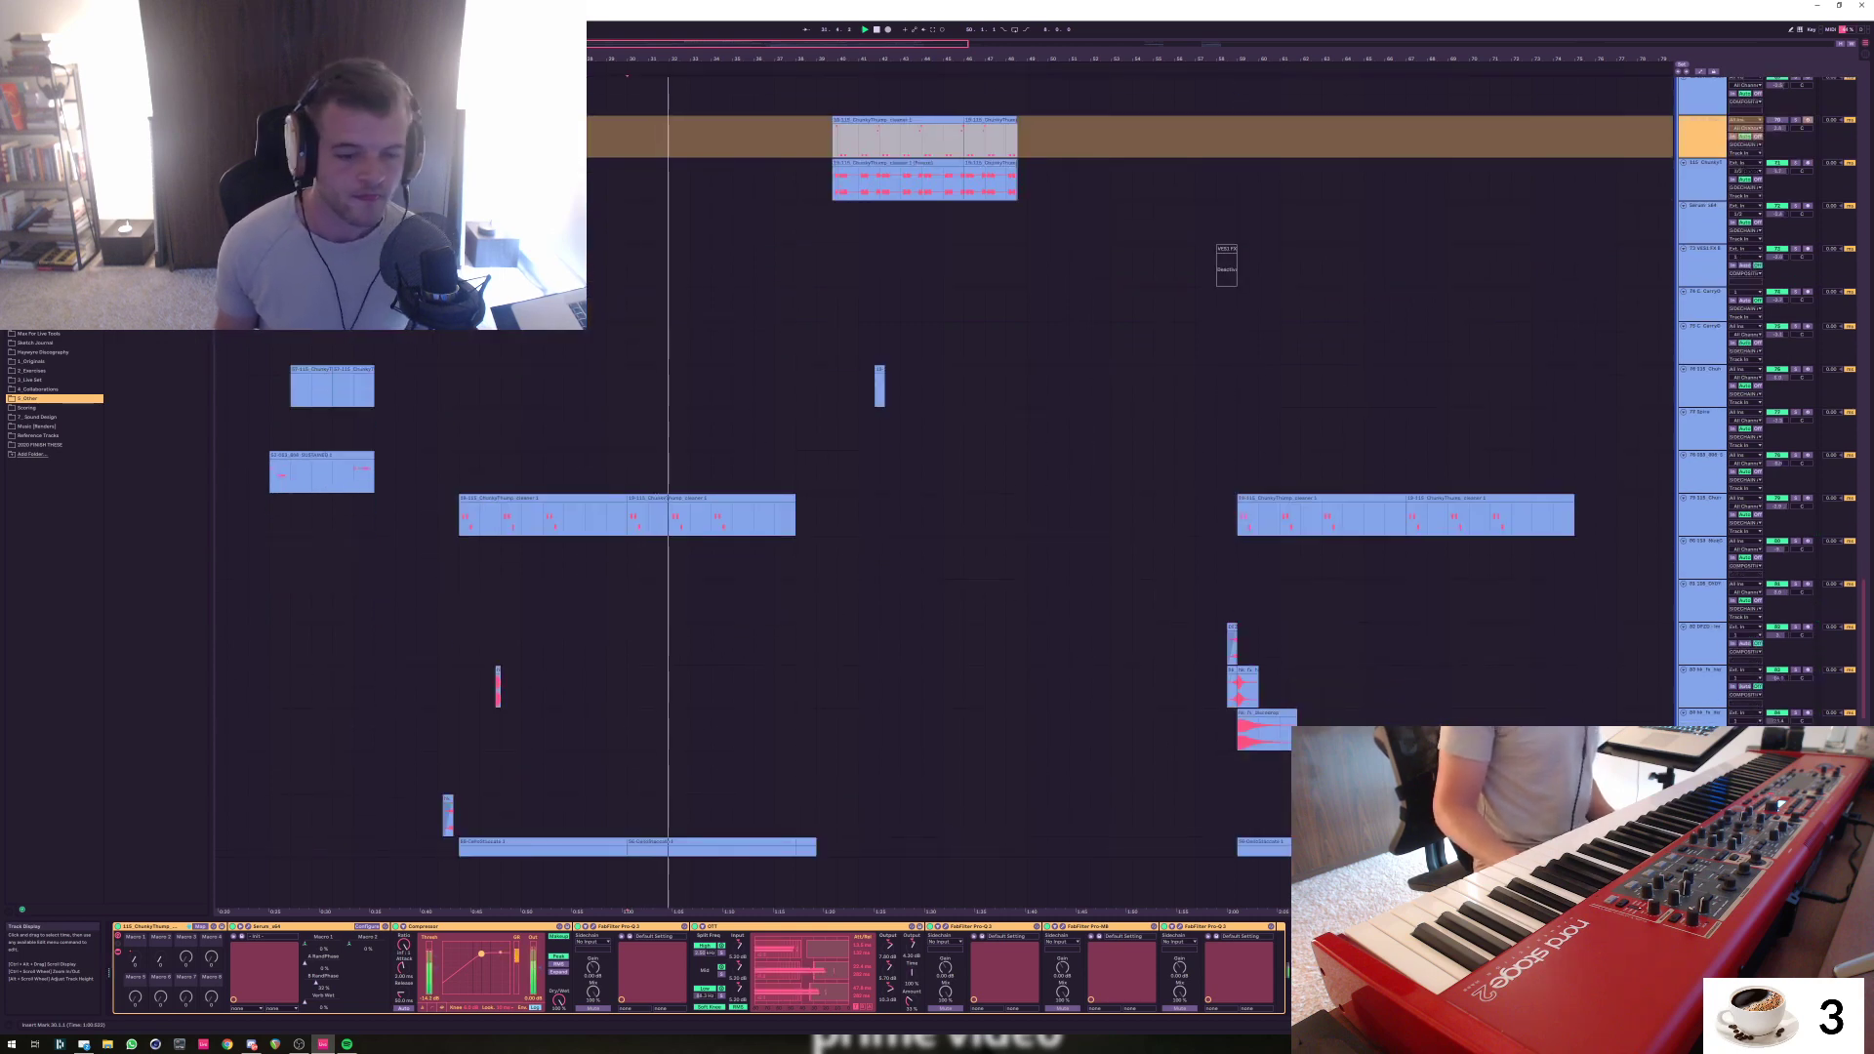
pyautogui.scroll(-1, 937, 468)
pyautogui.scroll(-1, 937, 488)
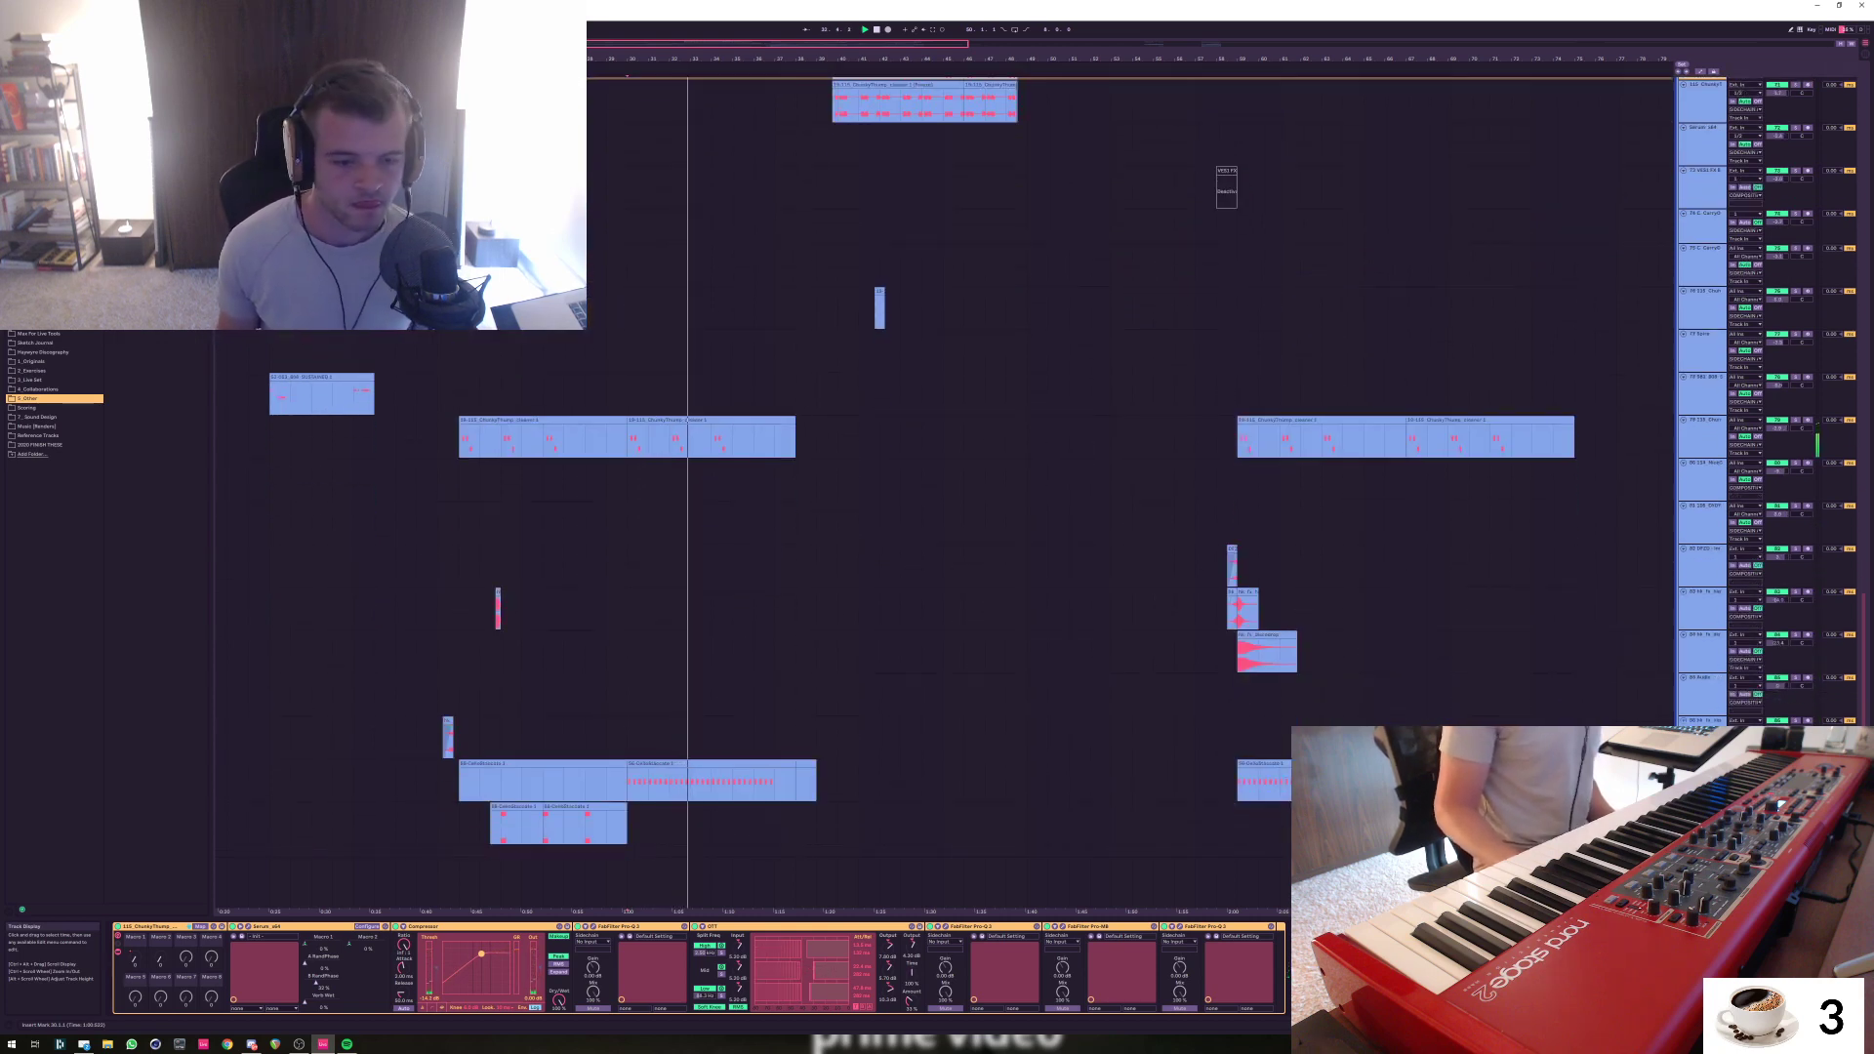
pyautogui.scroll(-2, 937, 488)
pyautogui.scroll(-4, 937, 488)
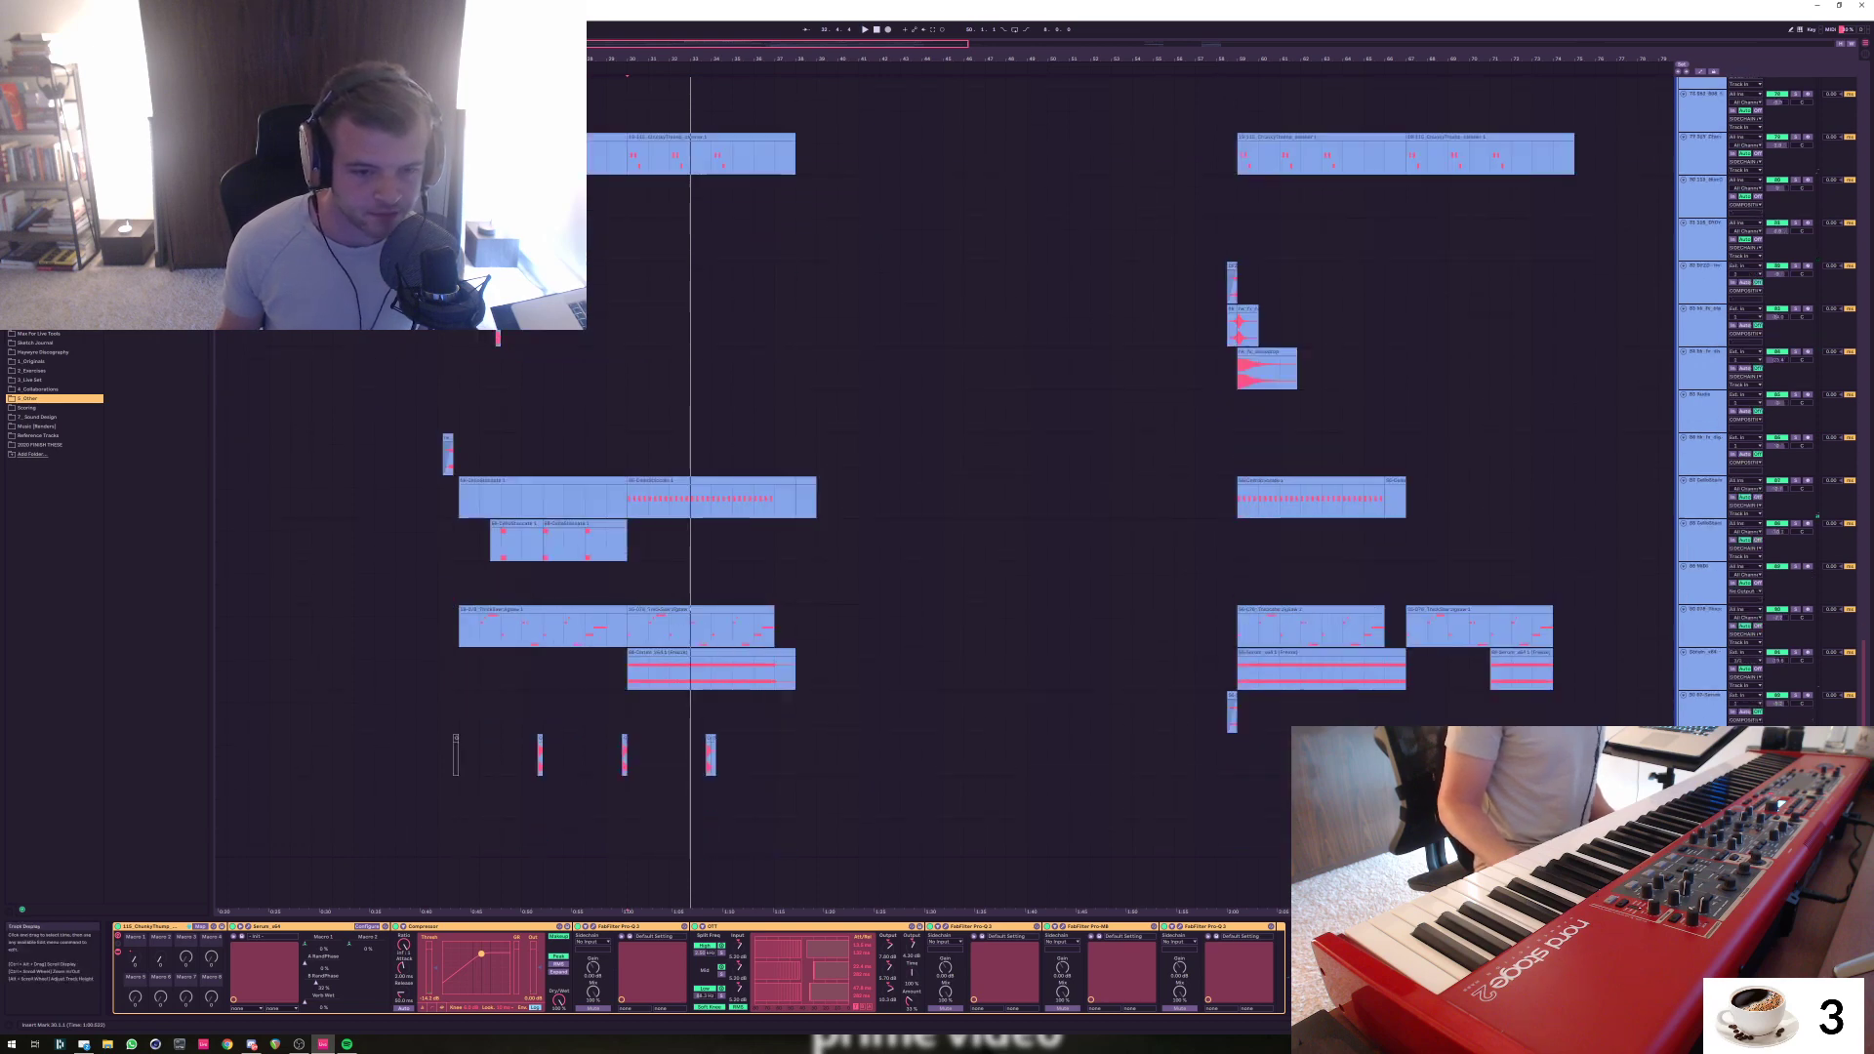
# Solo the track with the repeated-note MIDI clip and the lower Serum audio track, and audition them from the clip's second half
pyautogui.click(630, 499)
pyautogui.click(659, 652)
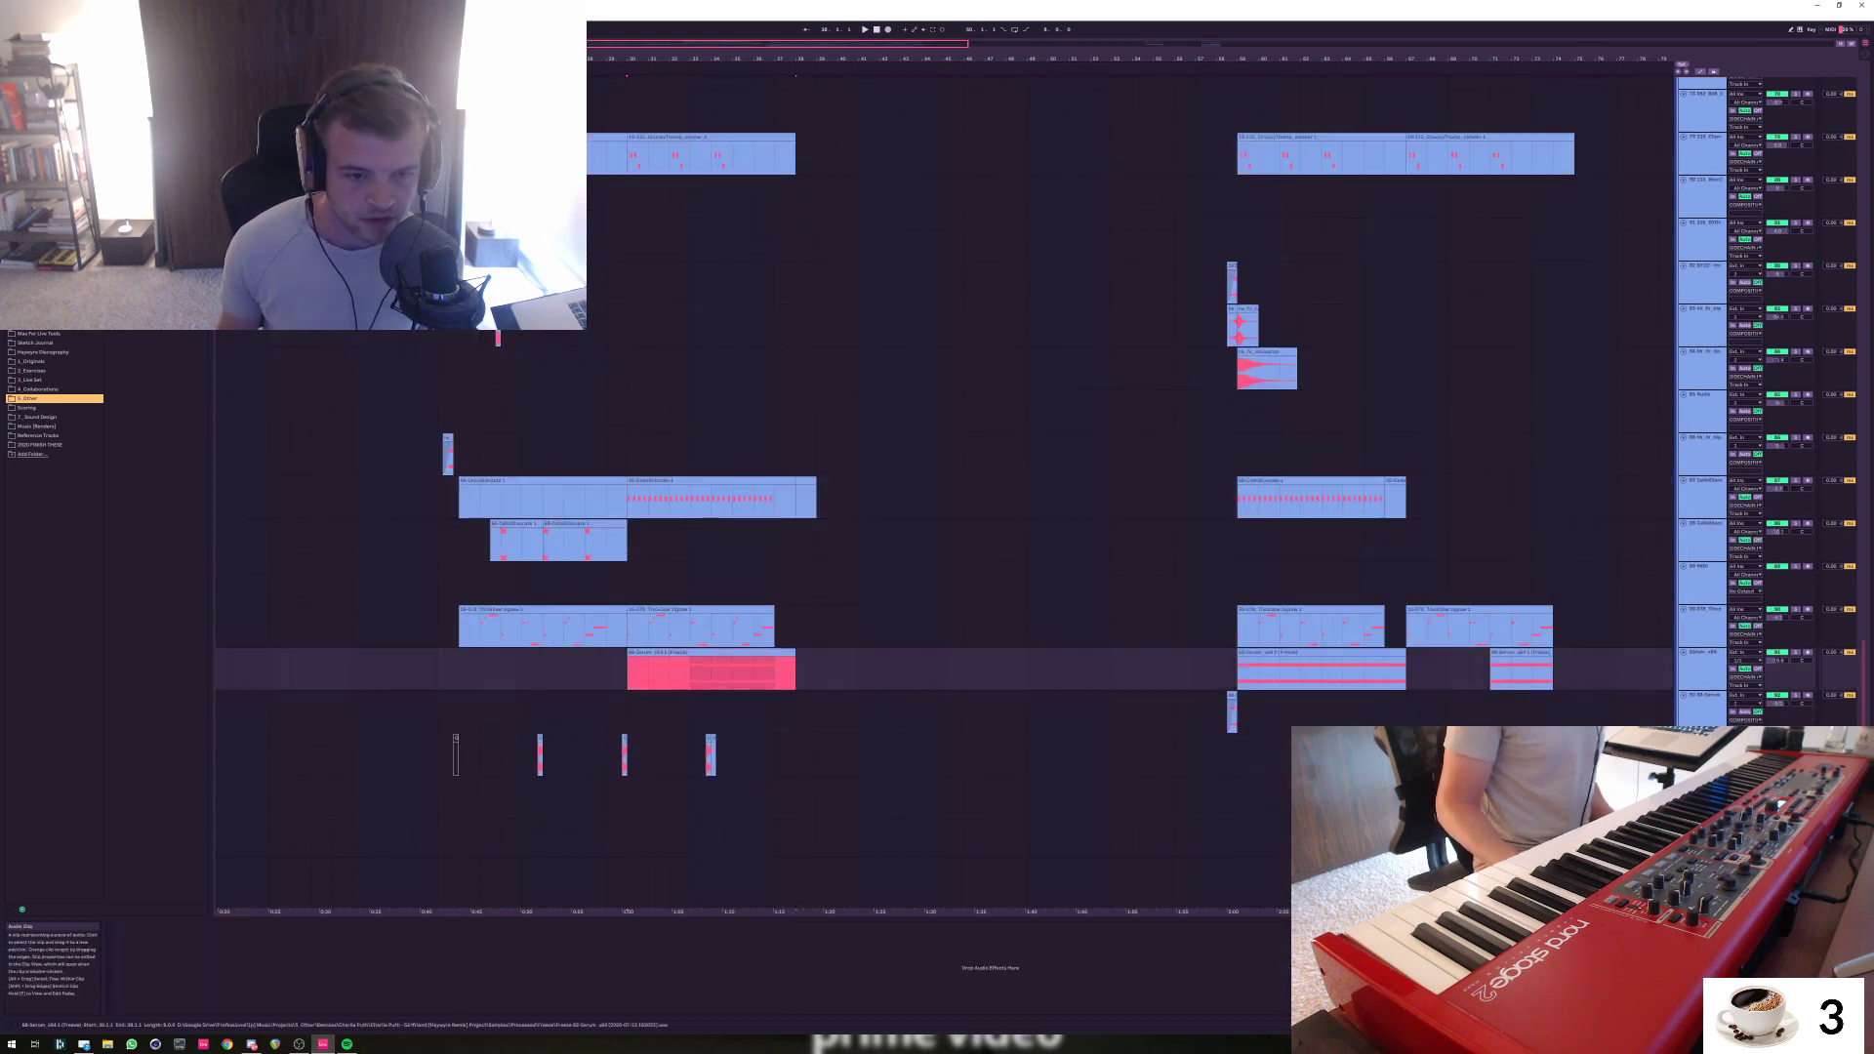
pyautogui.click(631, 669)
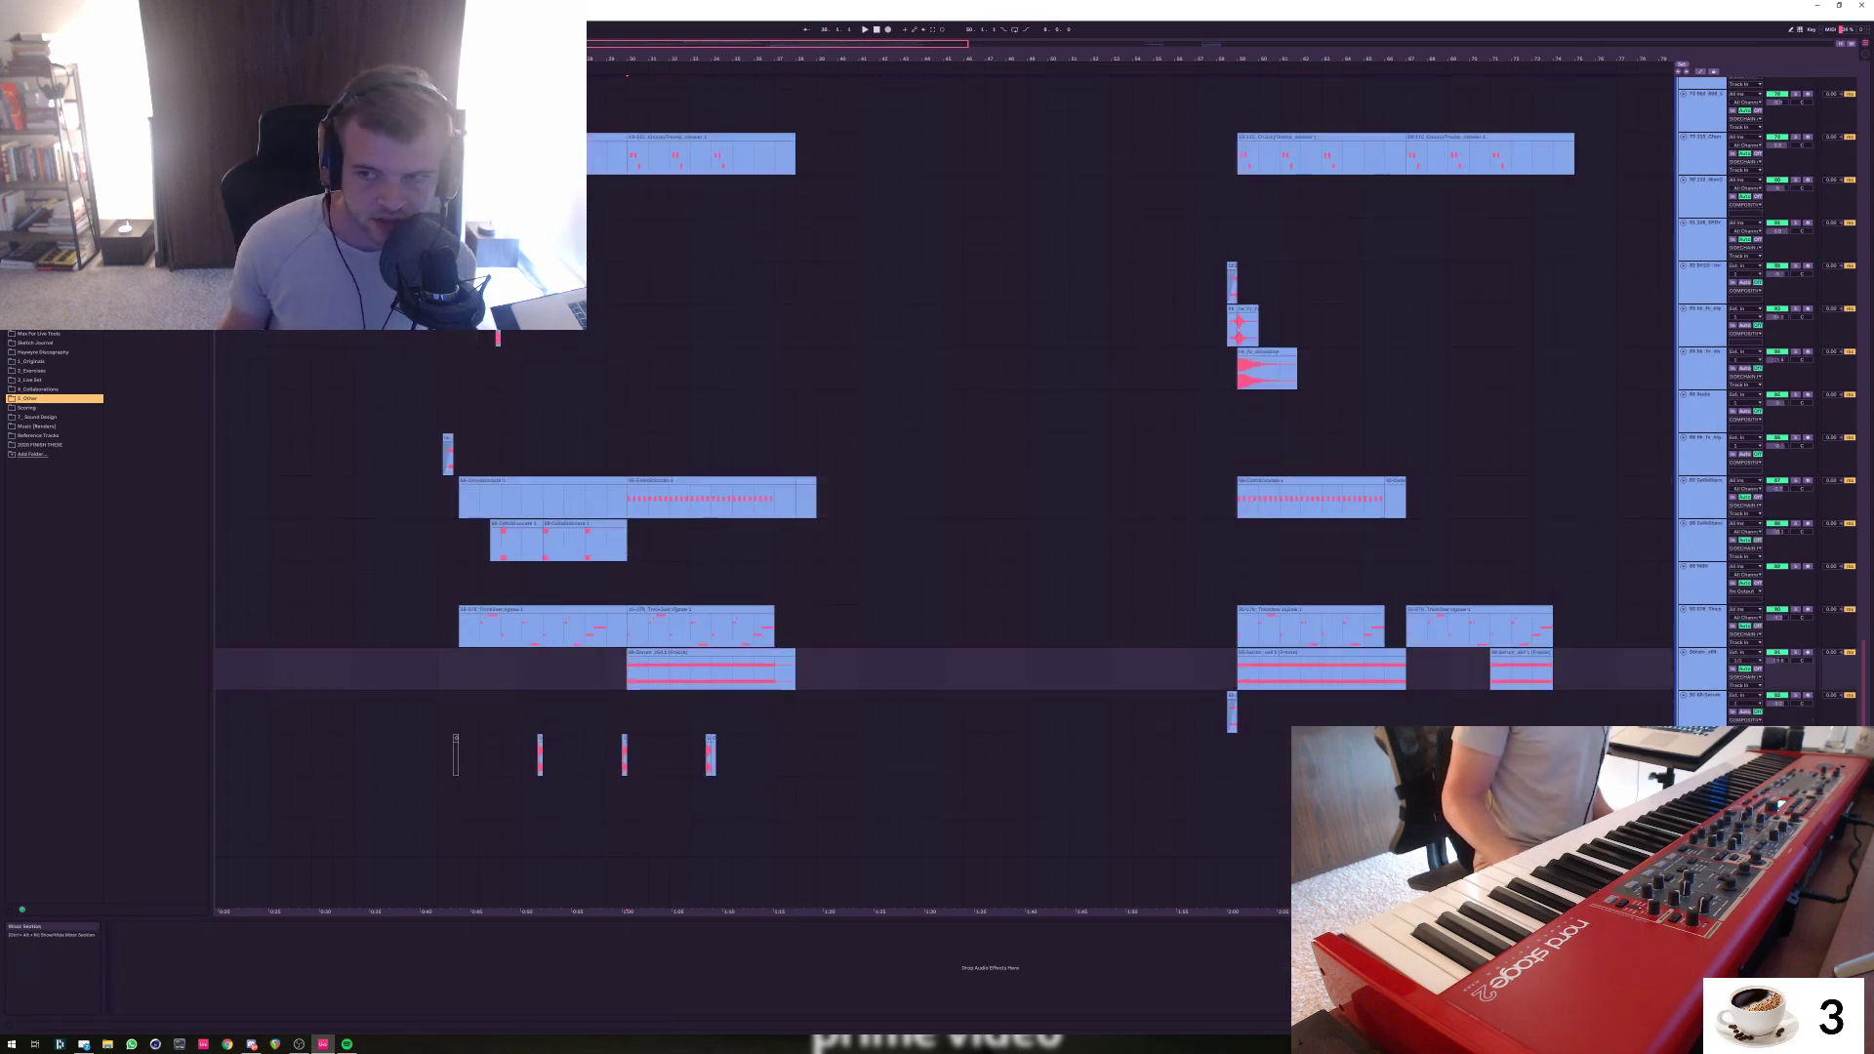
pyautogui.click(1794, 480)
pyautogui.click(629, 499)
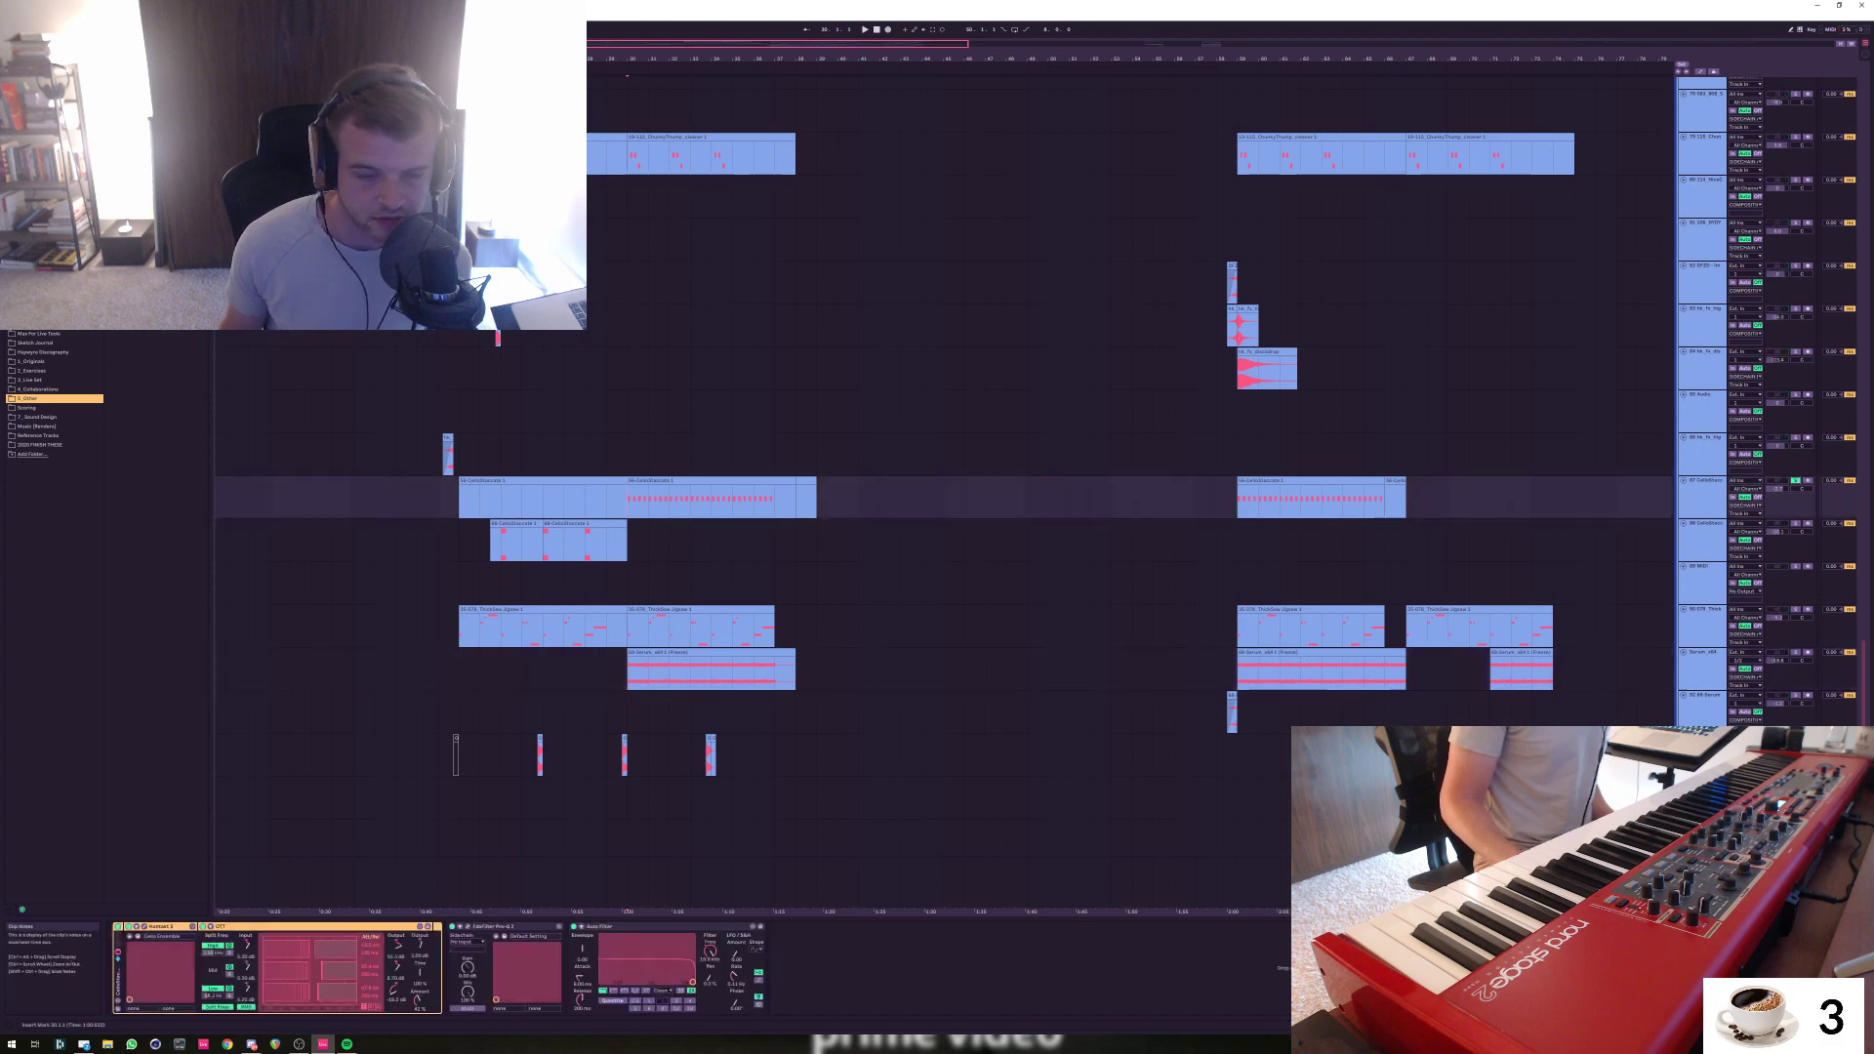
pyautogui.press('space')
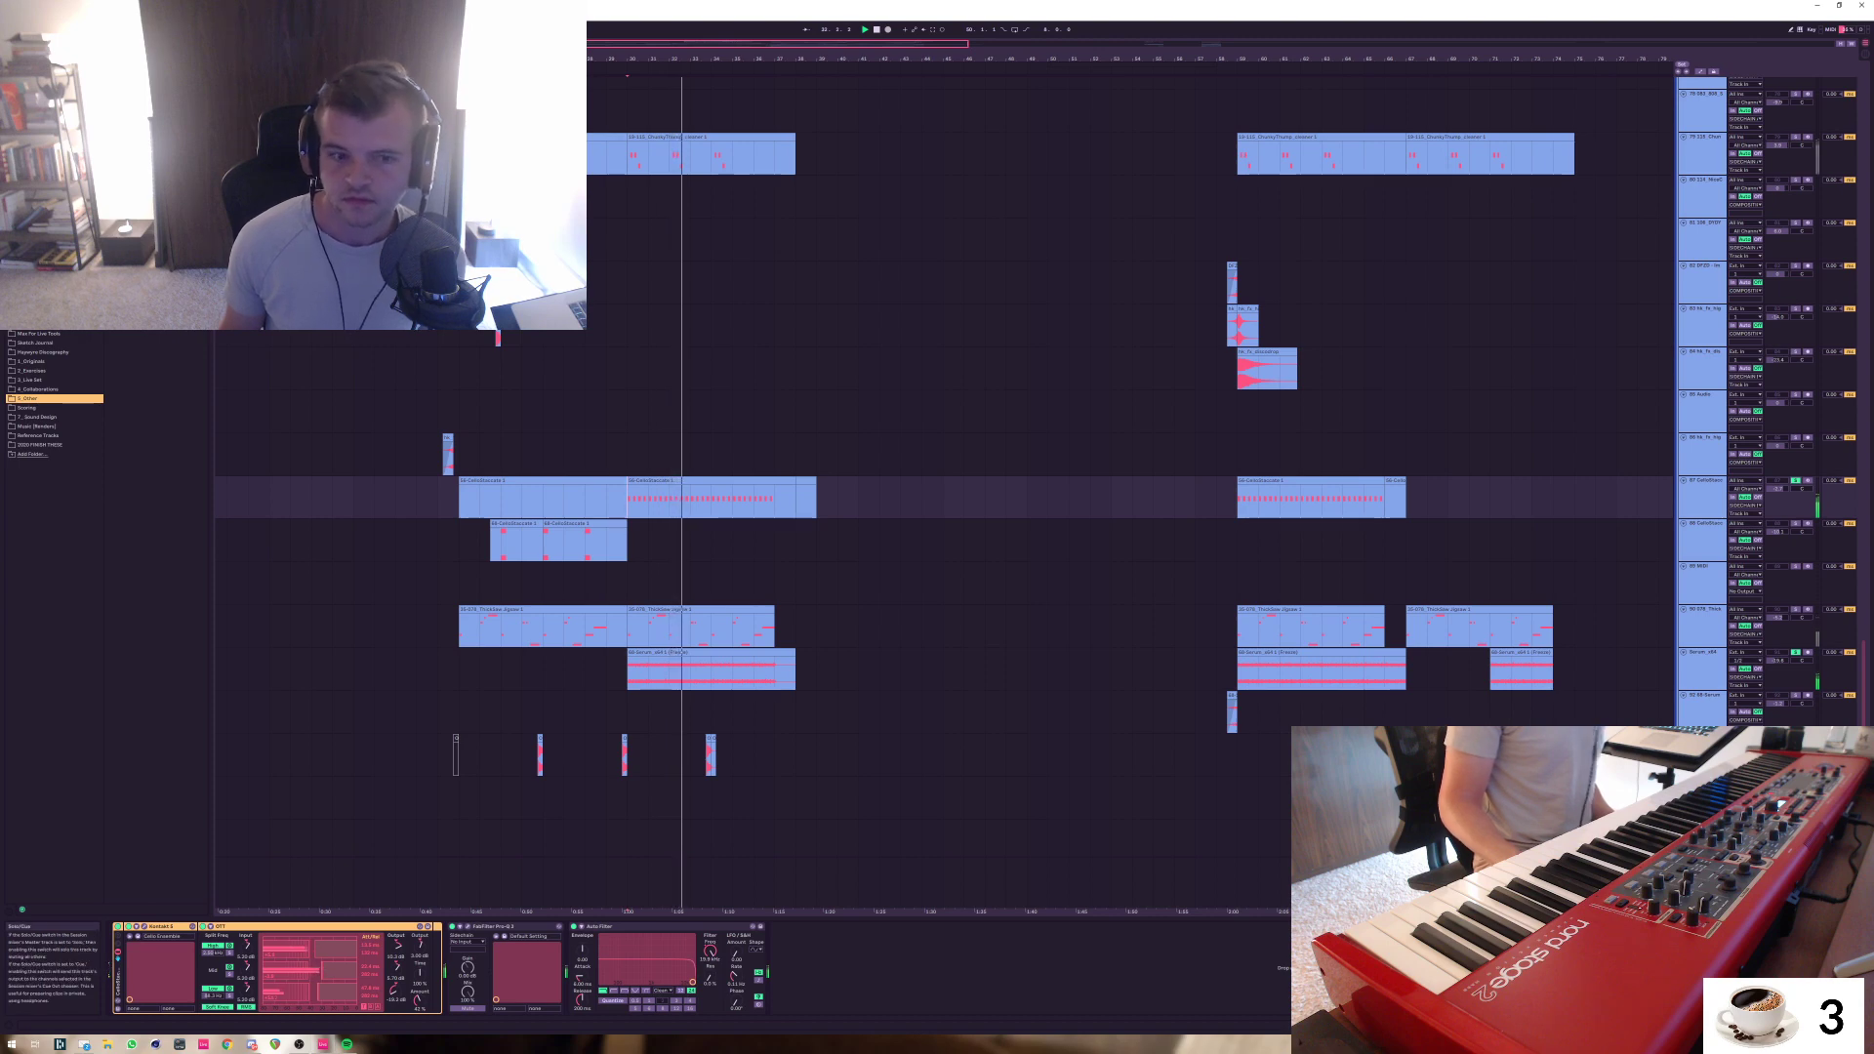
pyautogui.press('space')
pyautogui.click(1795, 652)
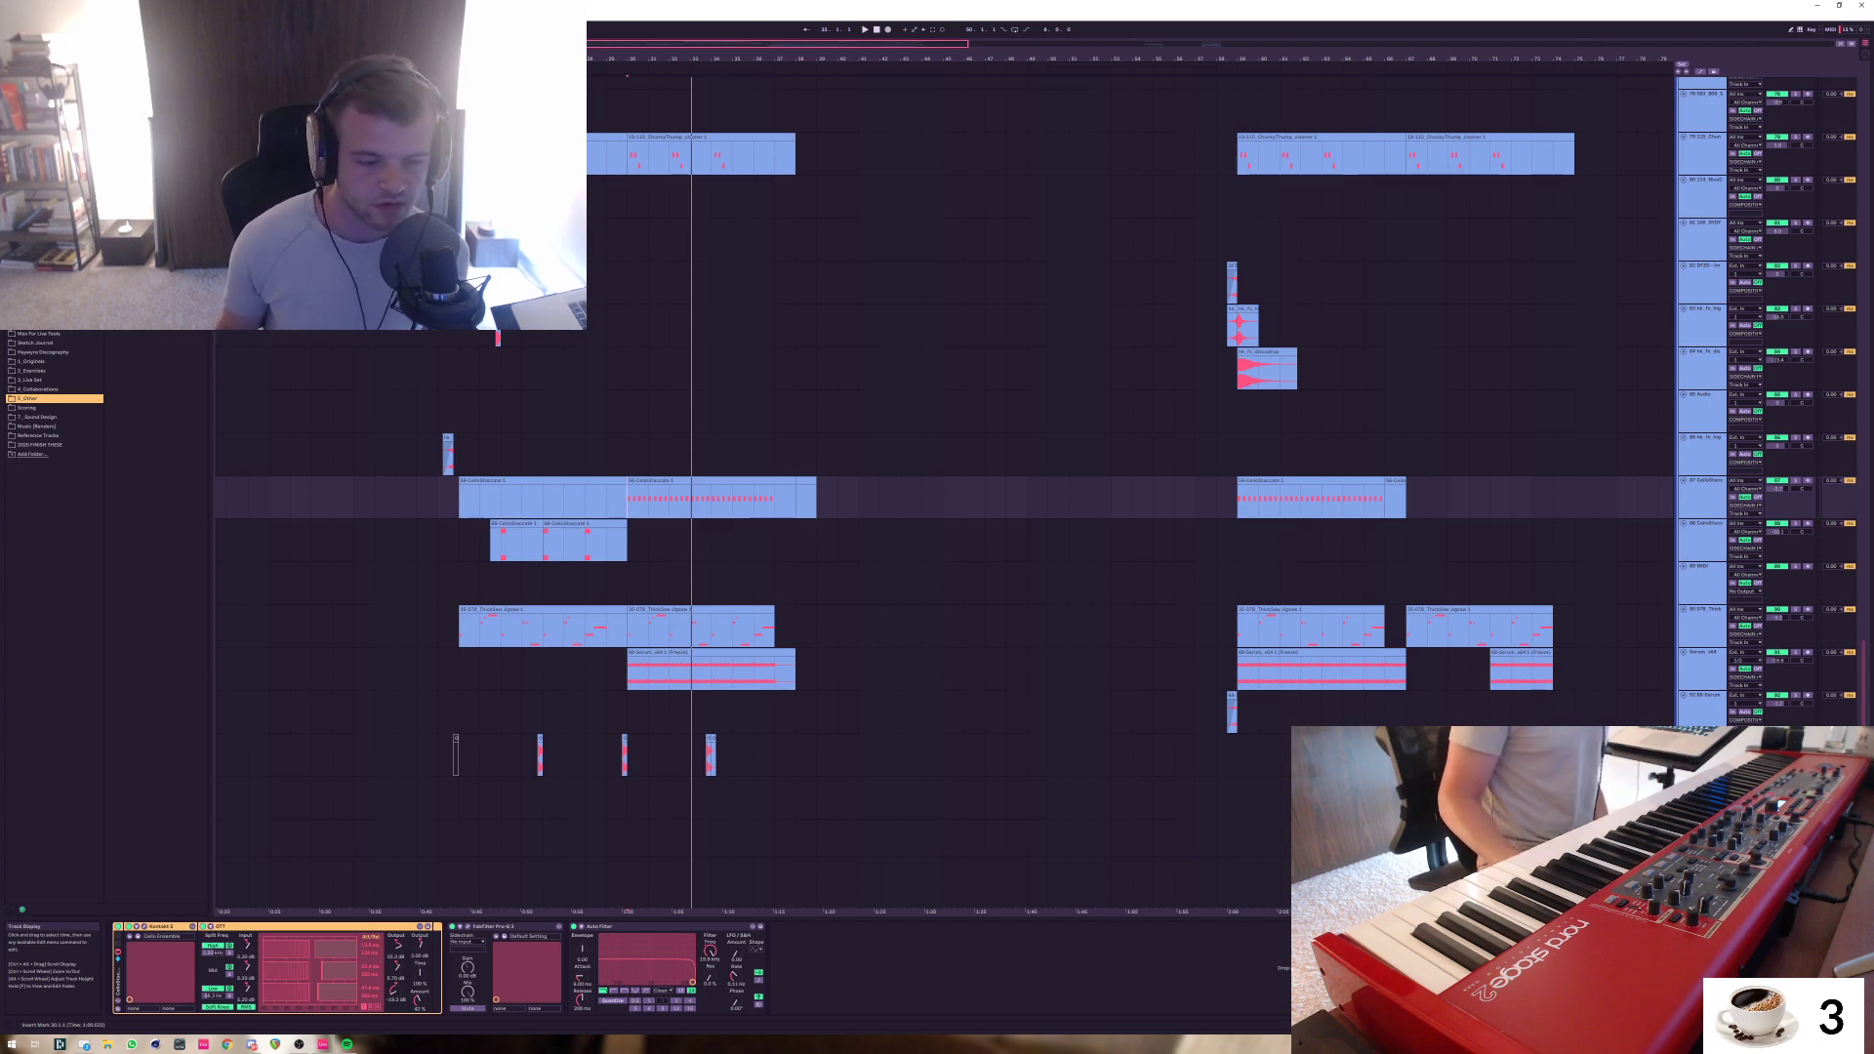
pyautogui.press('space')
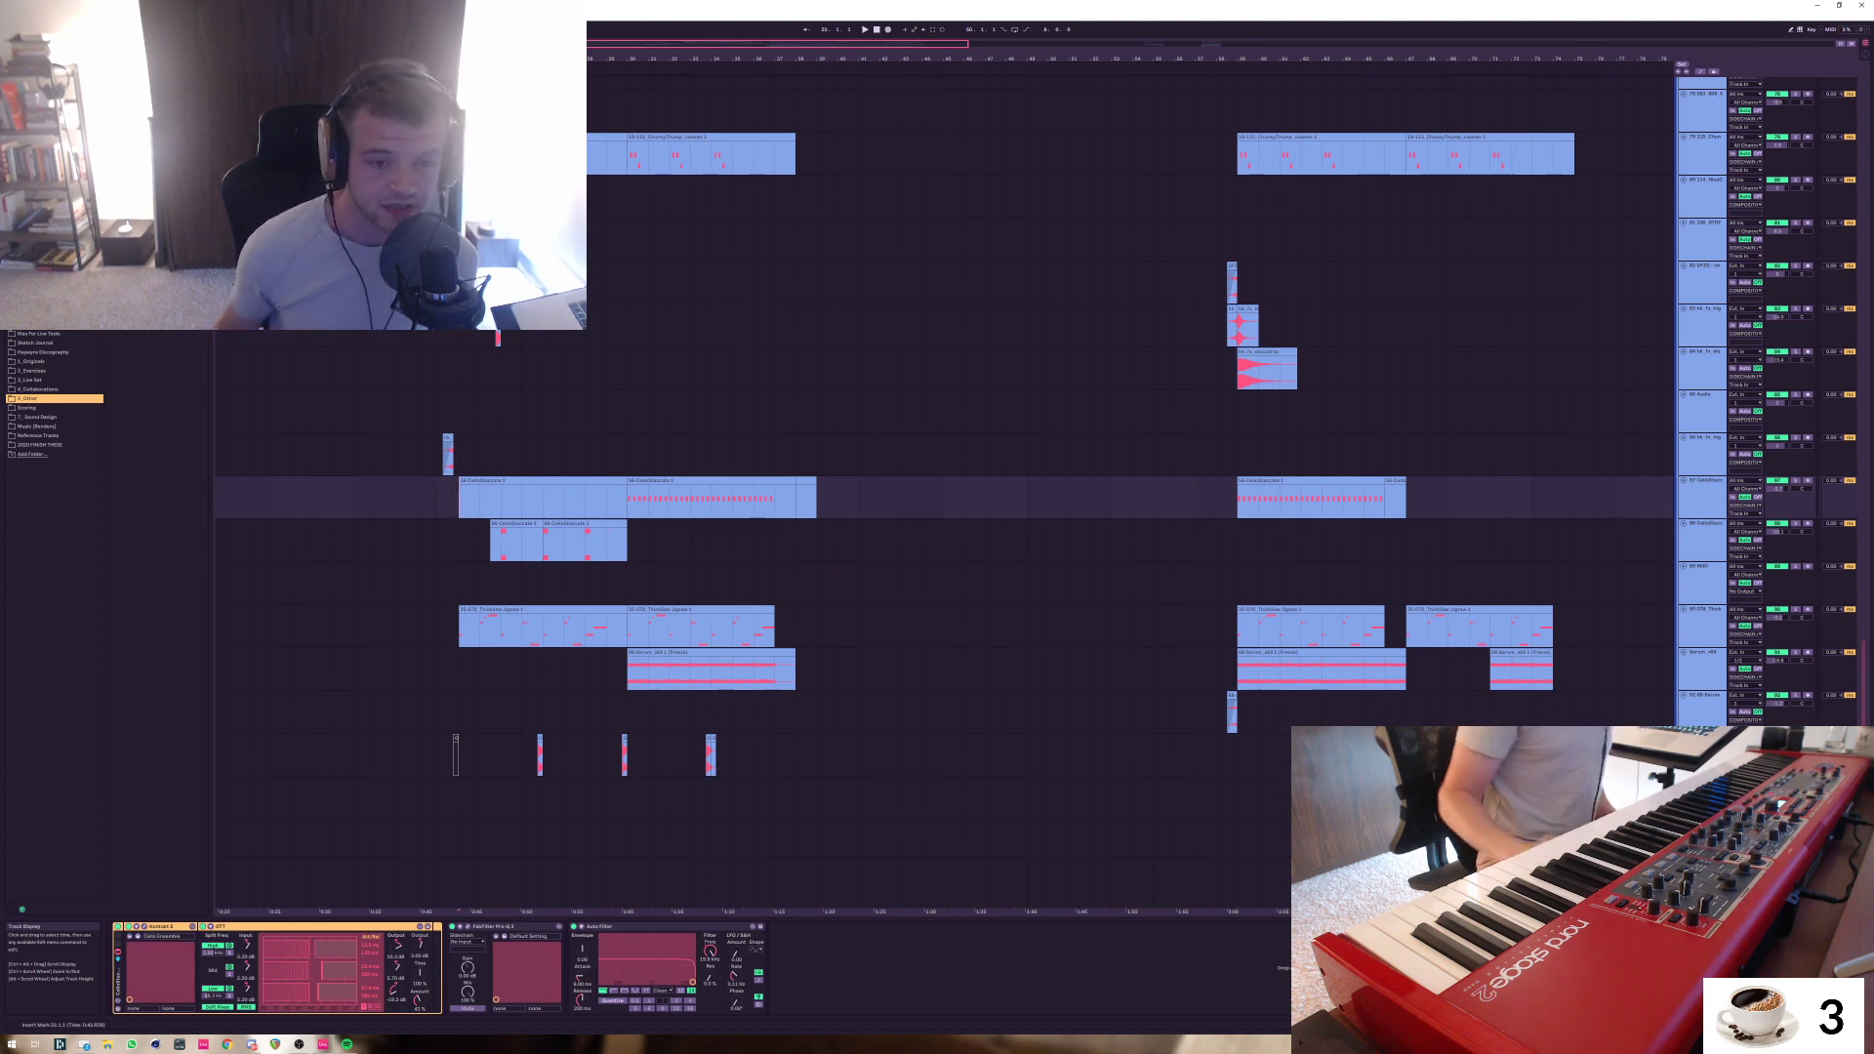
# Select each half of the layered synth section across its tracks, and the matching first half of the later synth section
pyautogui.moveTo(459, 498); pyautogui.dragTo(627, 669)
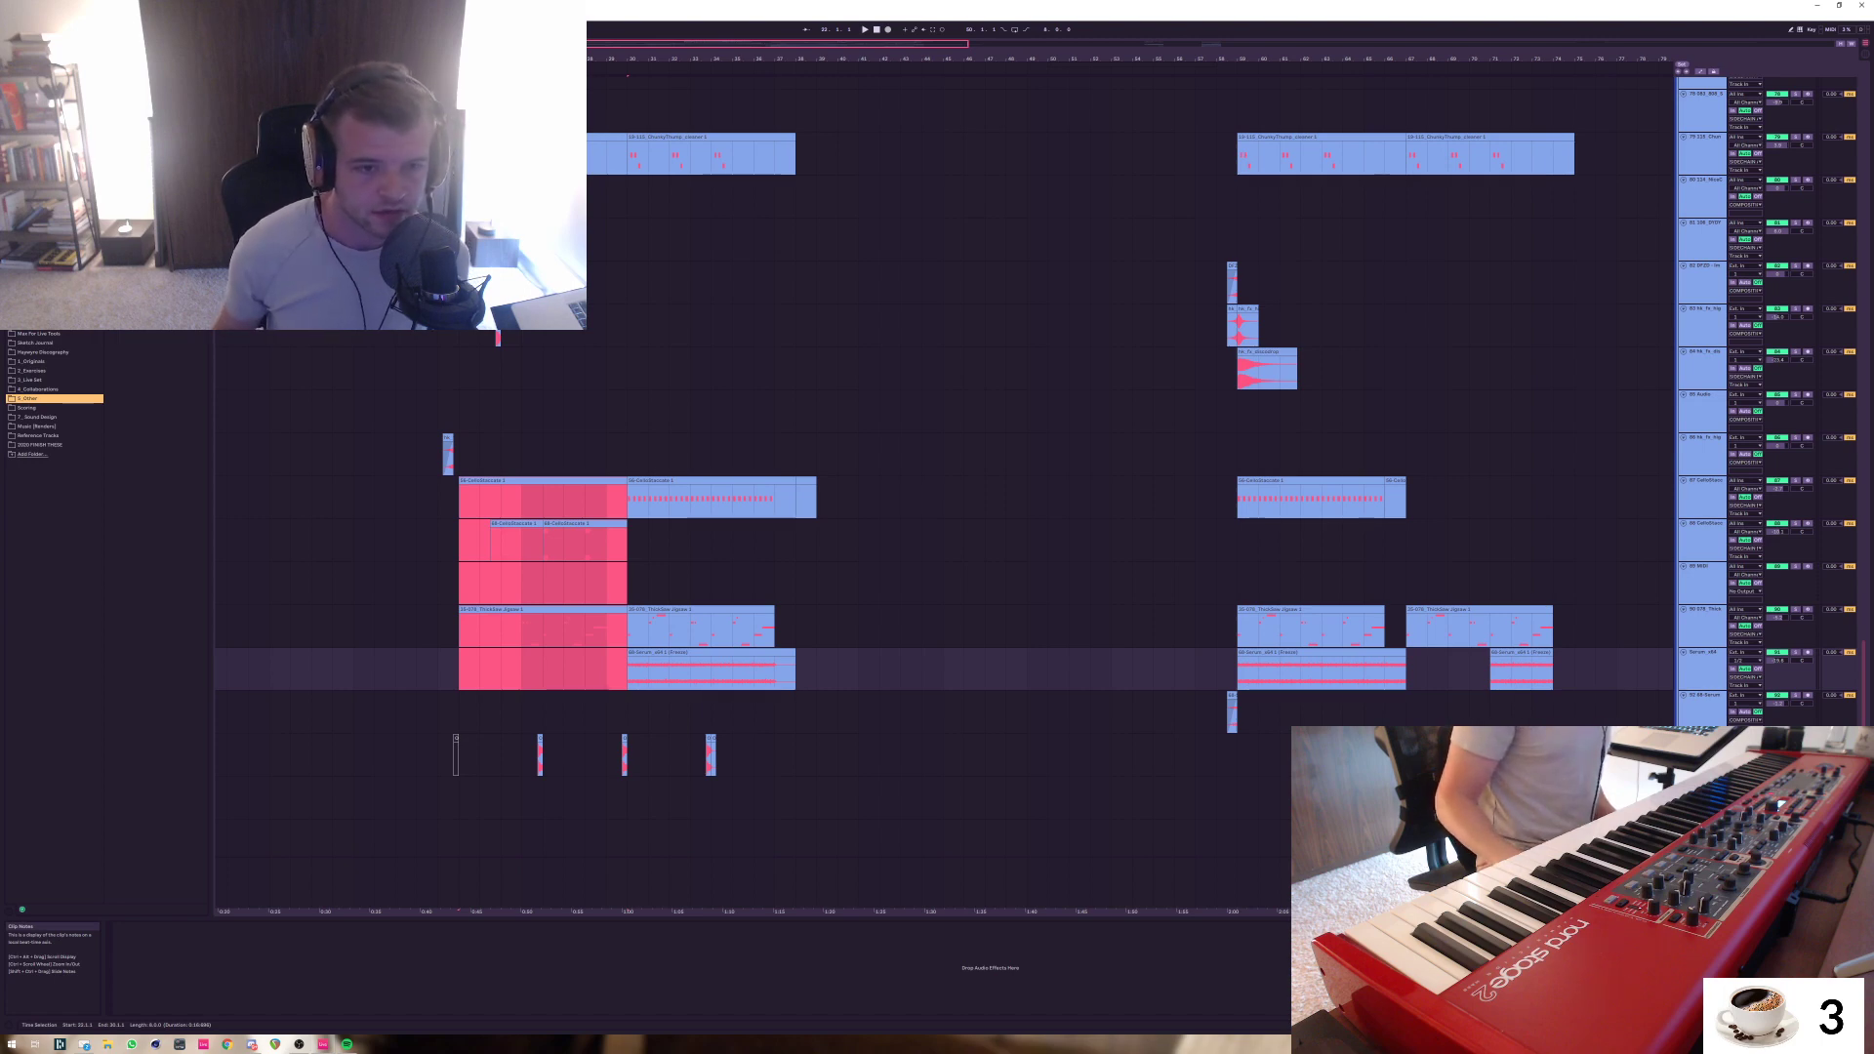
pyautogui.moveTo(630, 439); pyautogui.dragTo(794, 686)
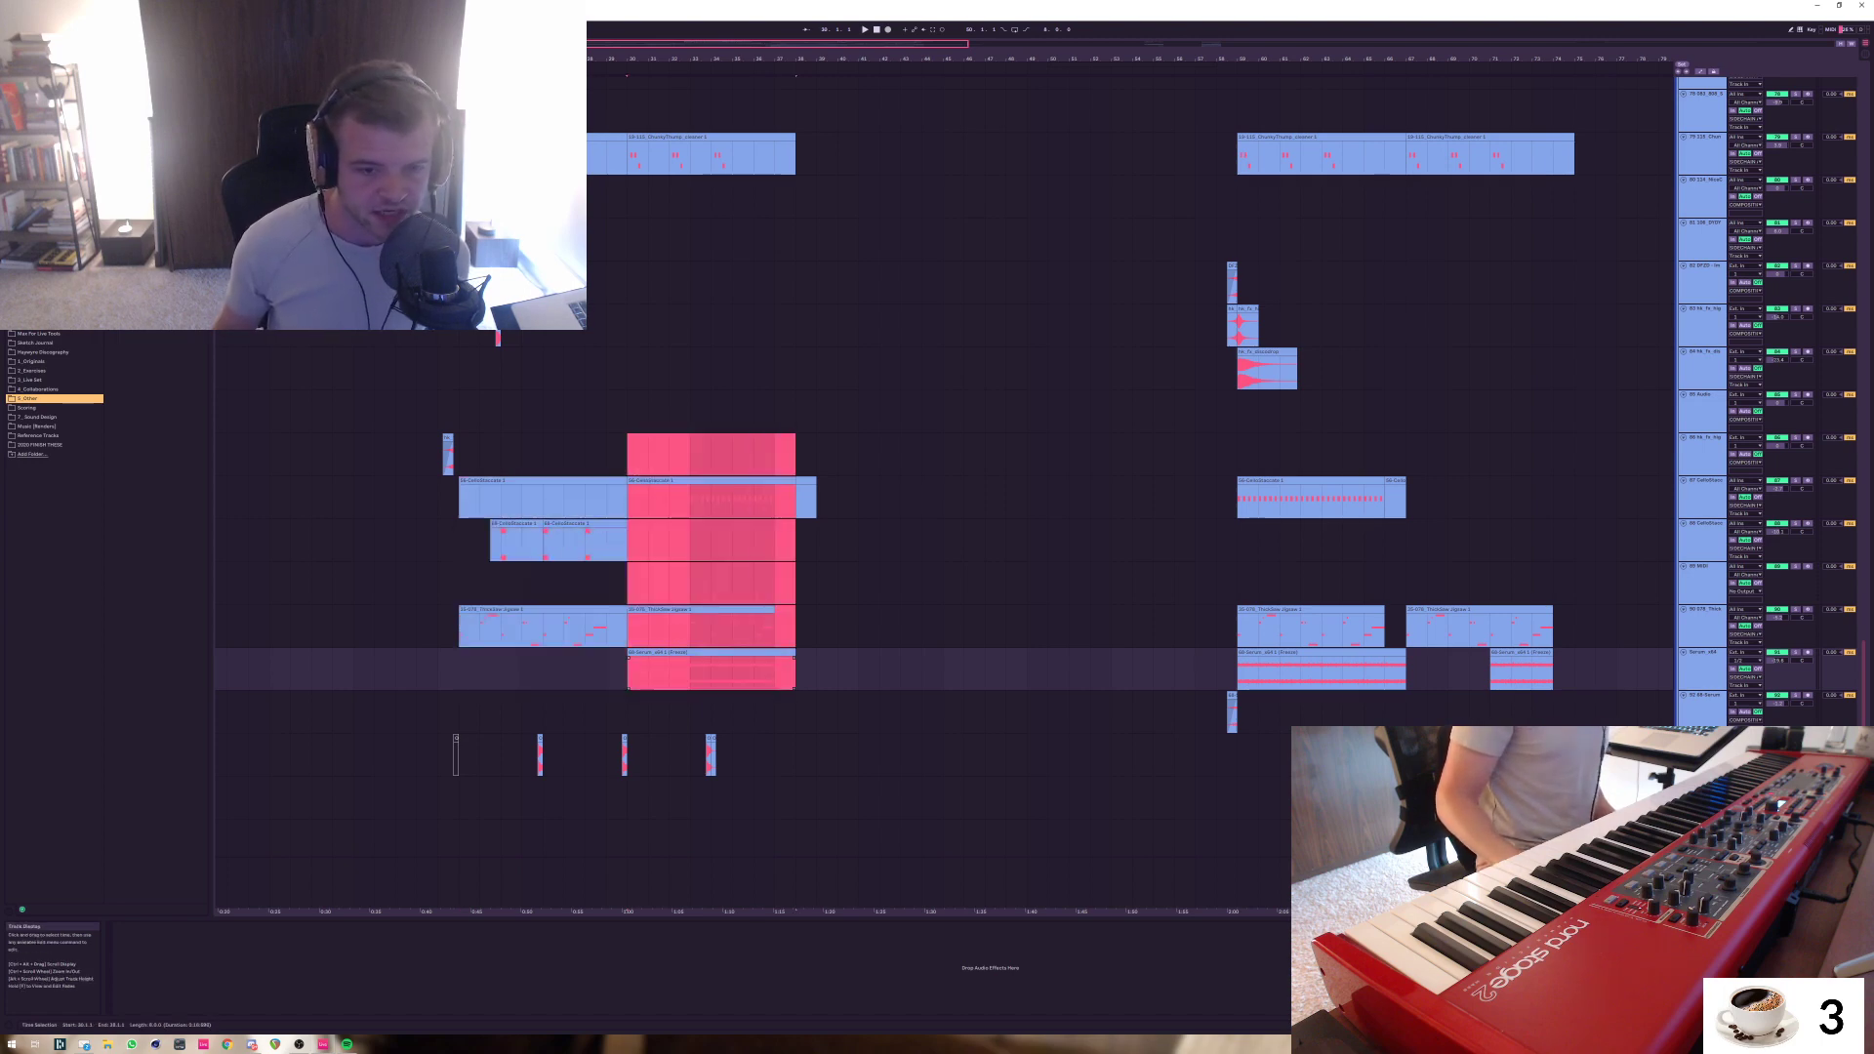
pyautogui.click(584, 670)
pyautogui.click(711, 652)
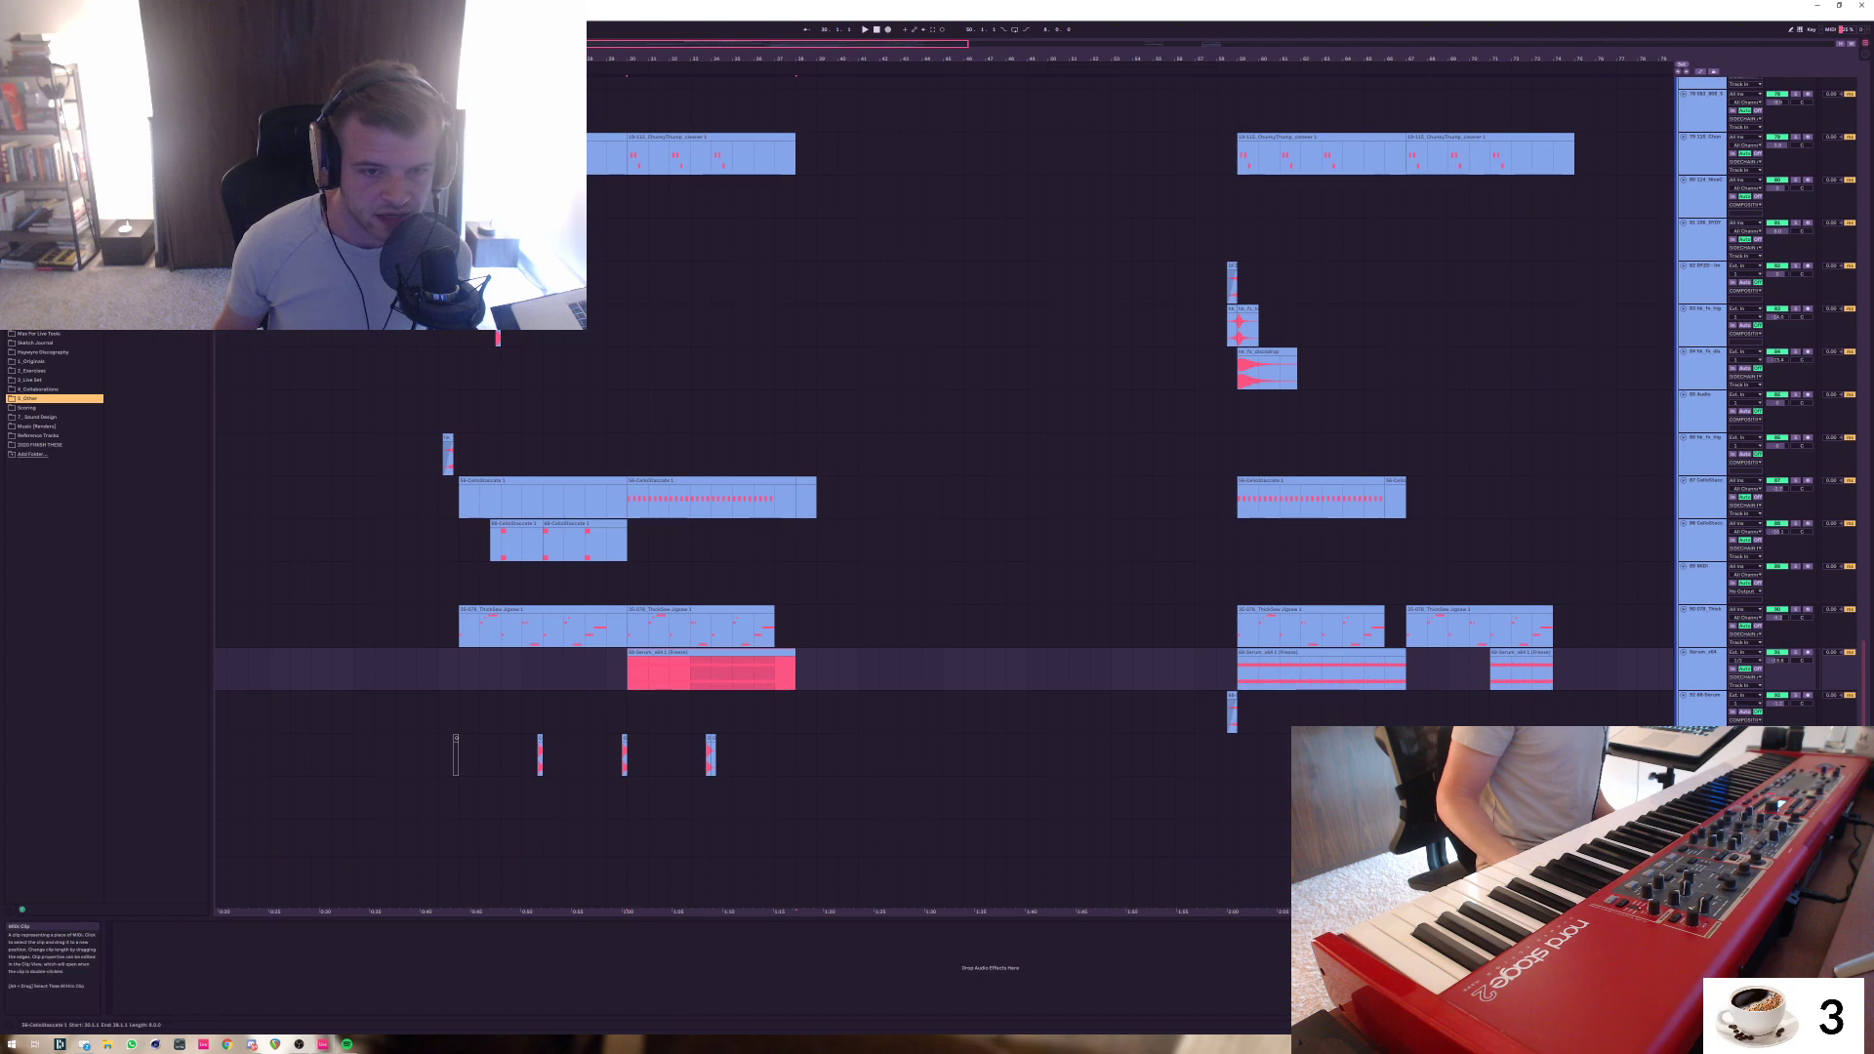
pyautogui.click(710, 480)
pyautogui.click(1257, 540)
pyautogui.moveTo(1238, 500); pyautogui.dragTo(1406, 671)
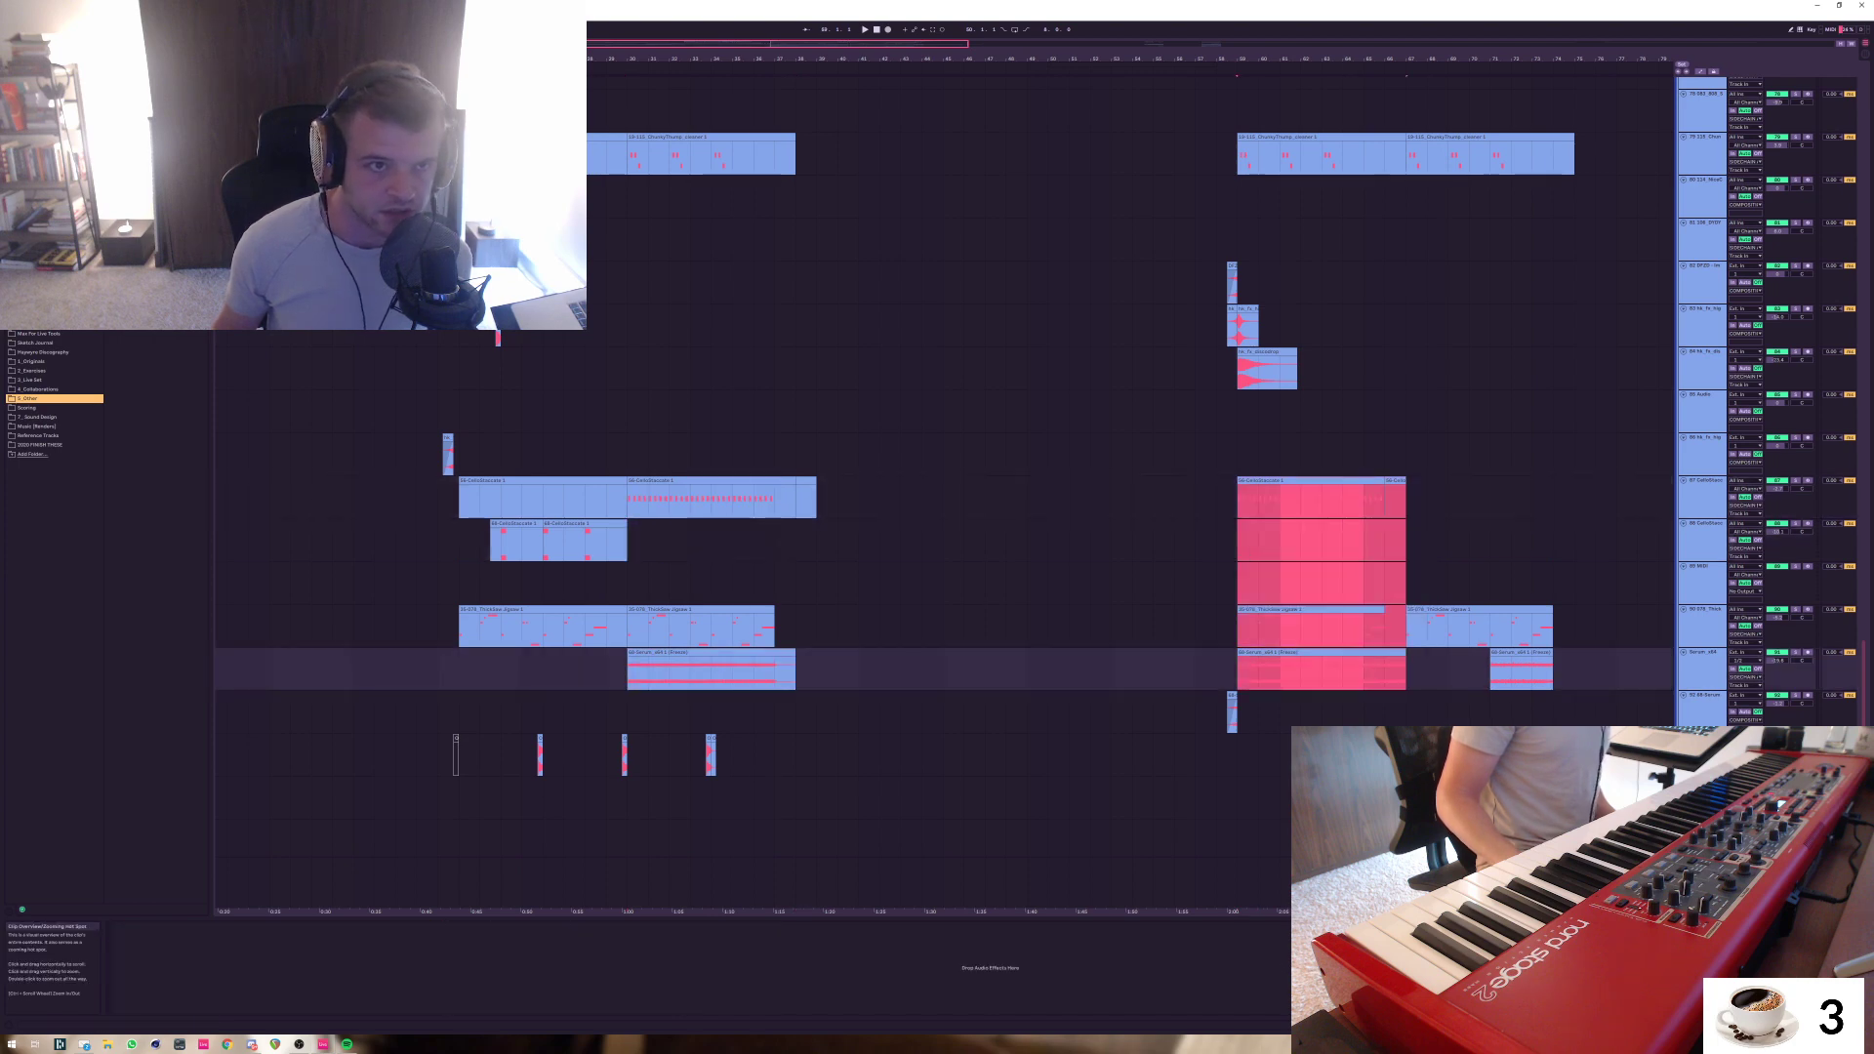
# Audition the later synth section from its start, checking its repeated-note MIDI clip and the long audio clip beneath
pyautogui.moveTo(1411, 59); pyautogui.dragTo(972, 59)
pyautogui.click(987, 540)
pyautogui.click(963, 500)
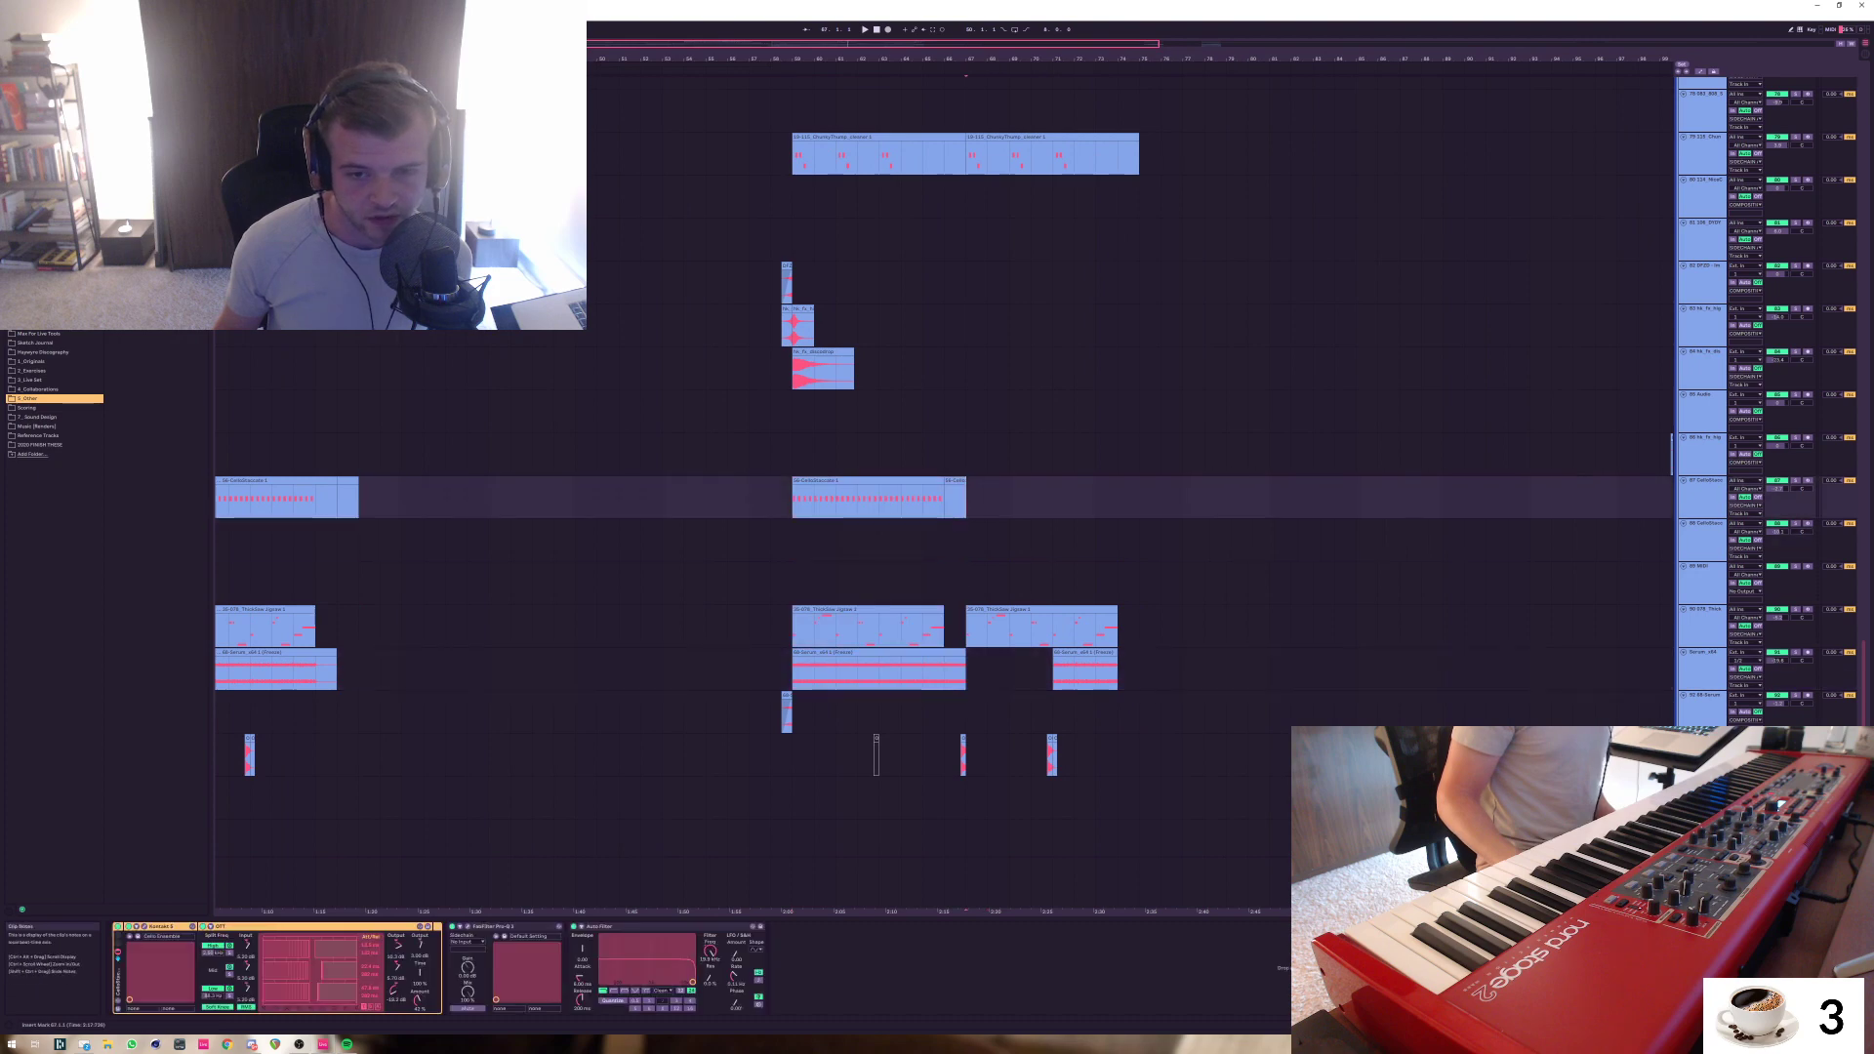
pyautogui.moveTo(836, 195)
pyautogui.mouseDown()
pyautogui.moveTo(792, 283)
pyautogui.moveTo(793, 369)
pyautogui.mouseUp()
pyautogui.click(793, 411)
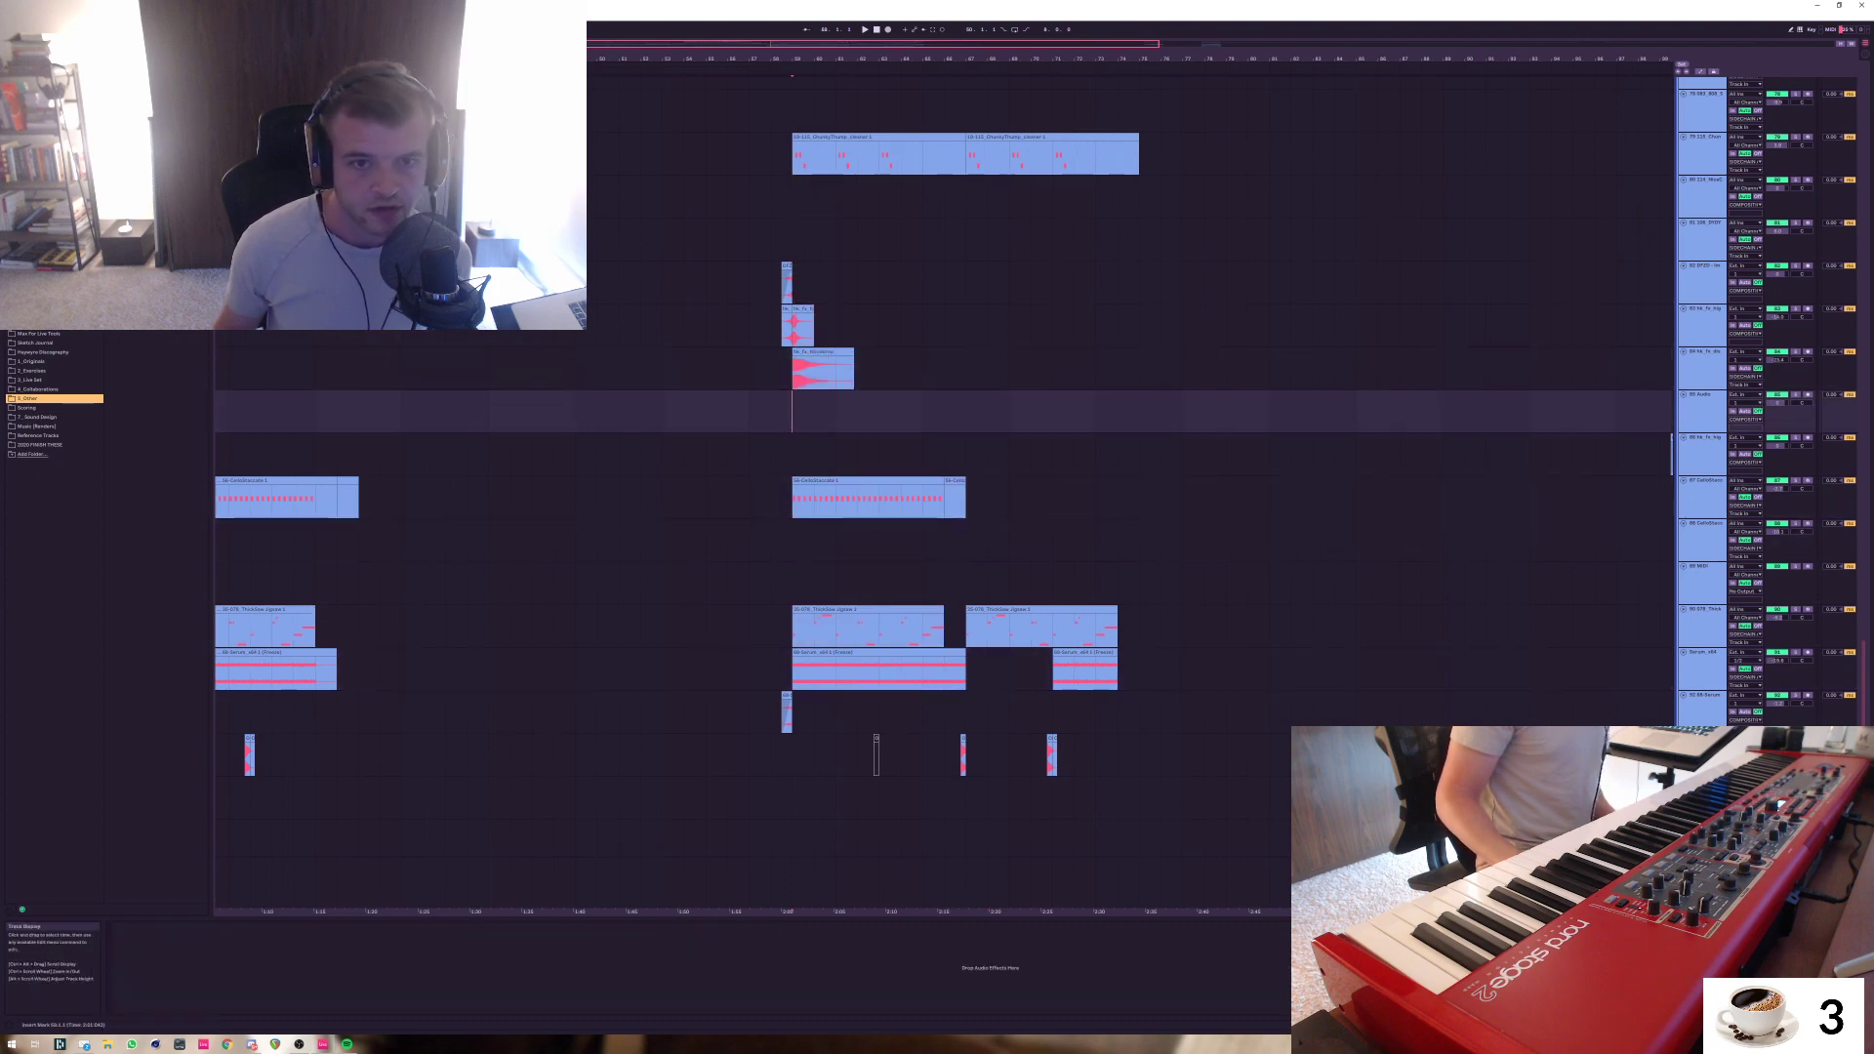
pyautogui.click(795, 500)
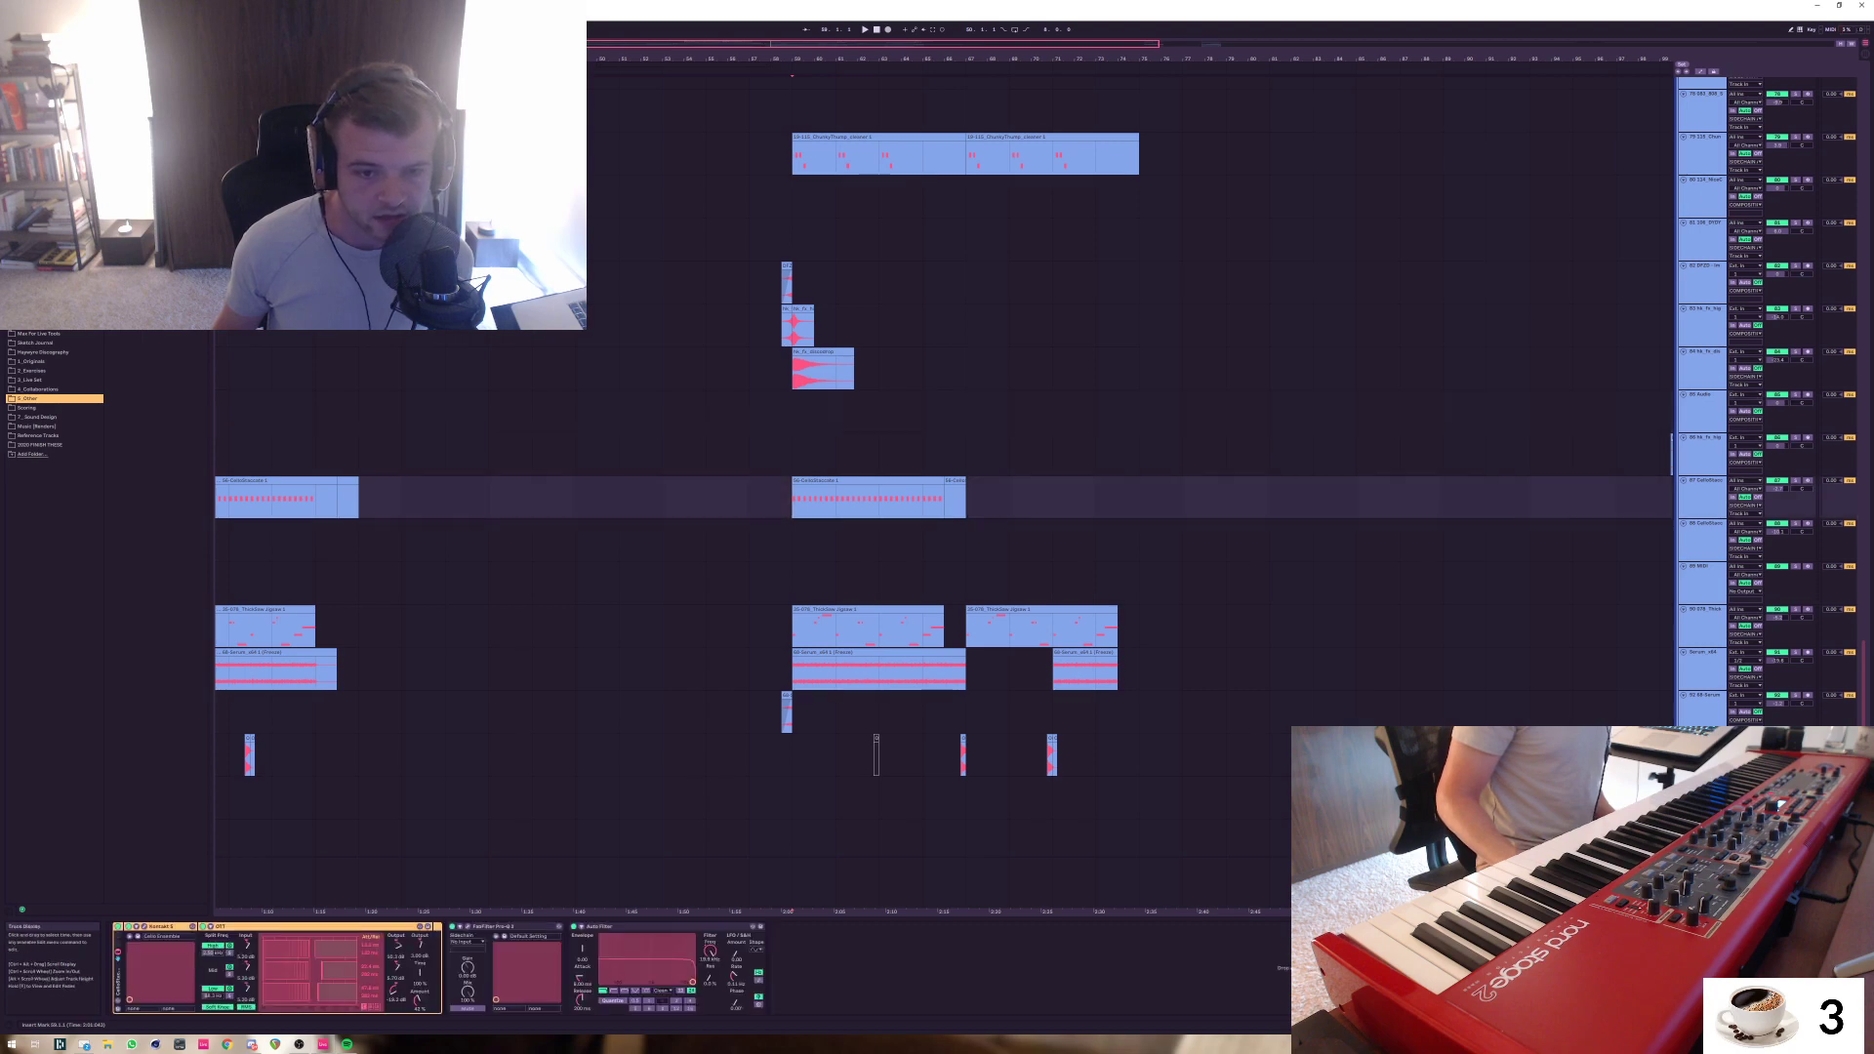
pyautogui.click(792, 672)
pyautogui.moveTo(793, 671); pyautogui.dragTo(965, 672)
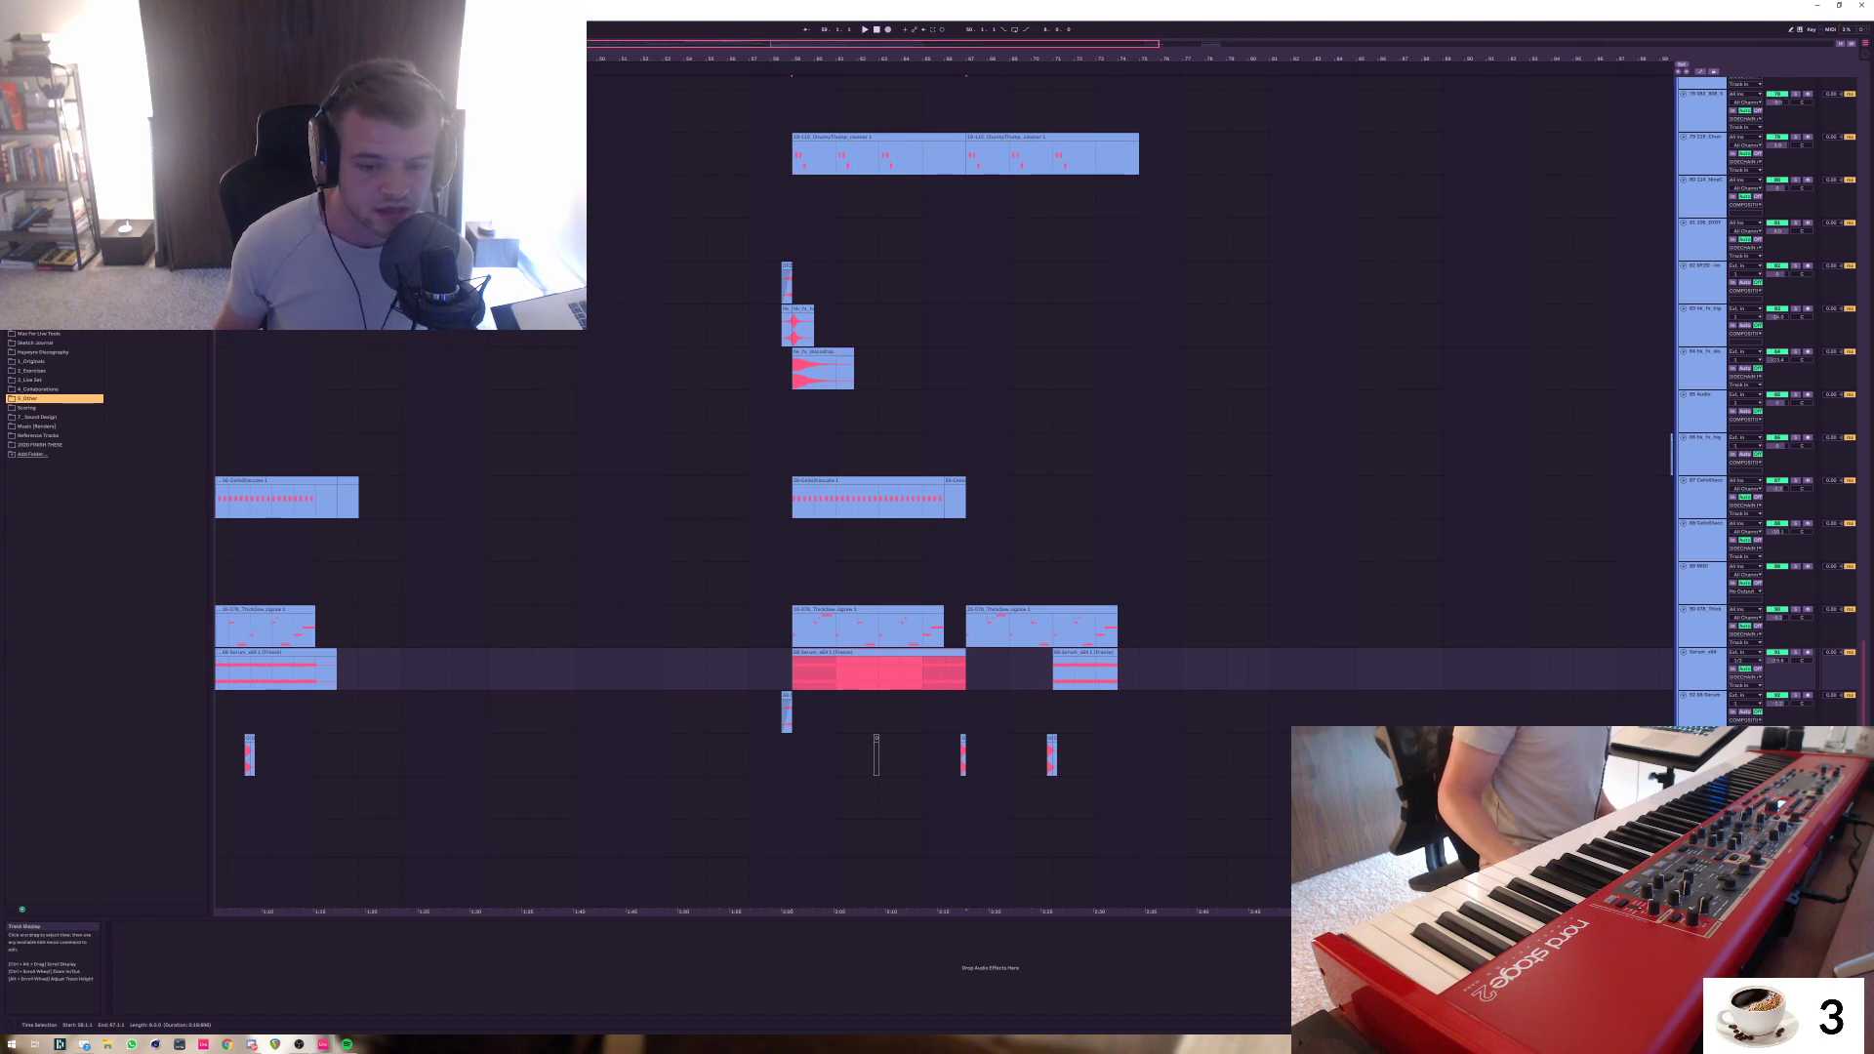
pyautogui.click(791, 540)
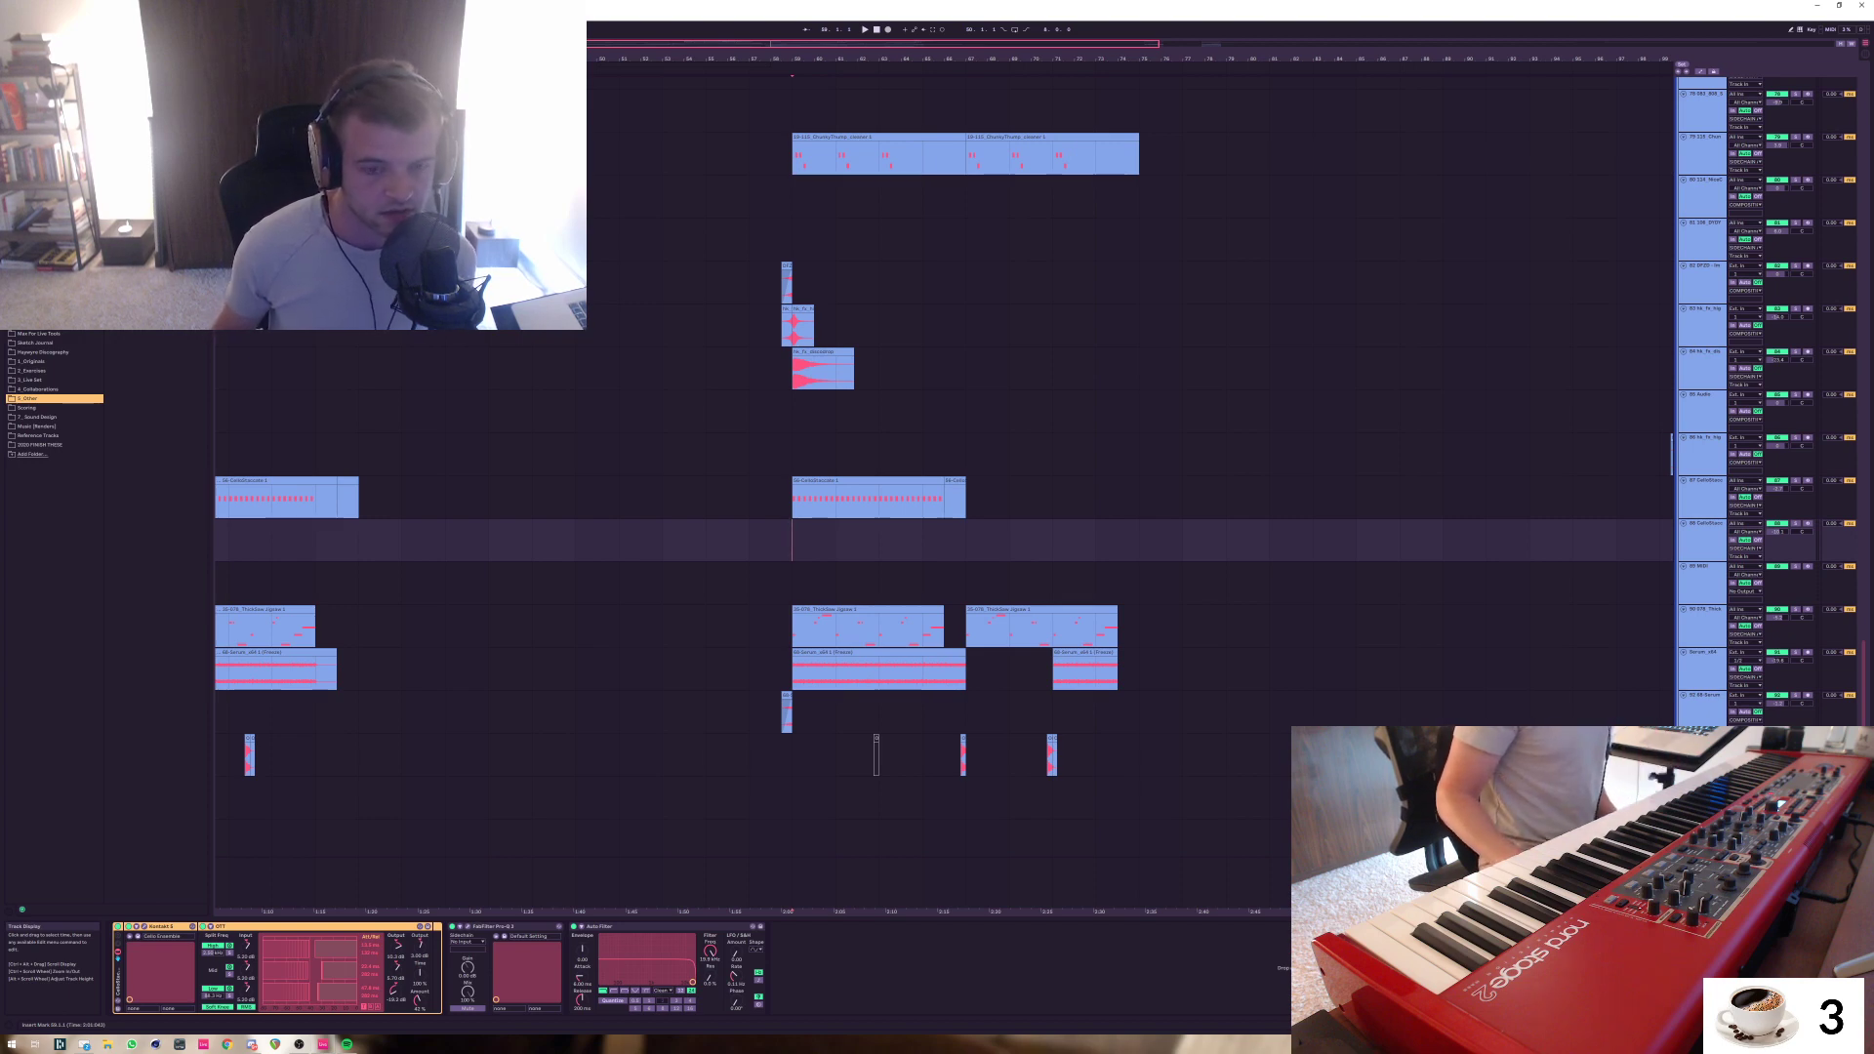
pyautogui.press('space')
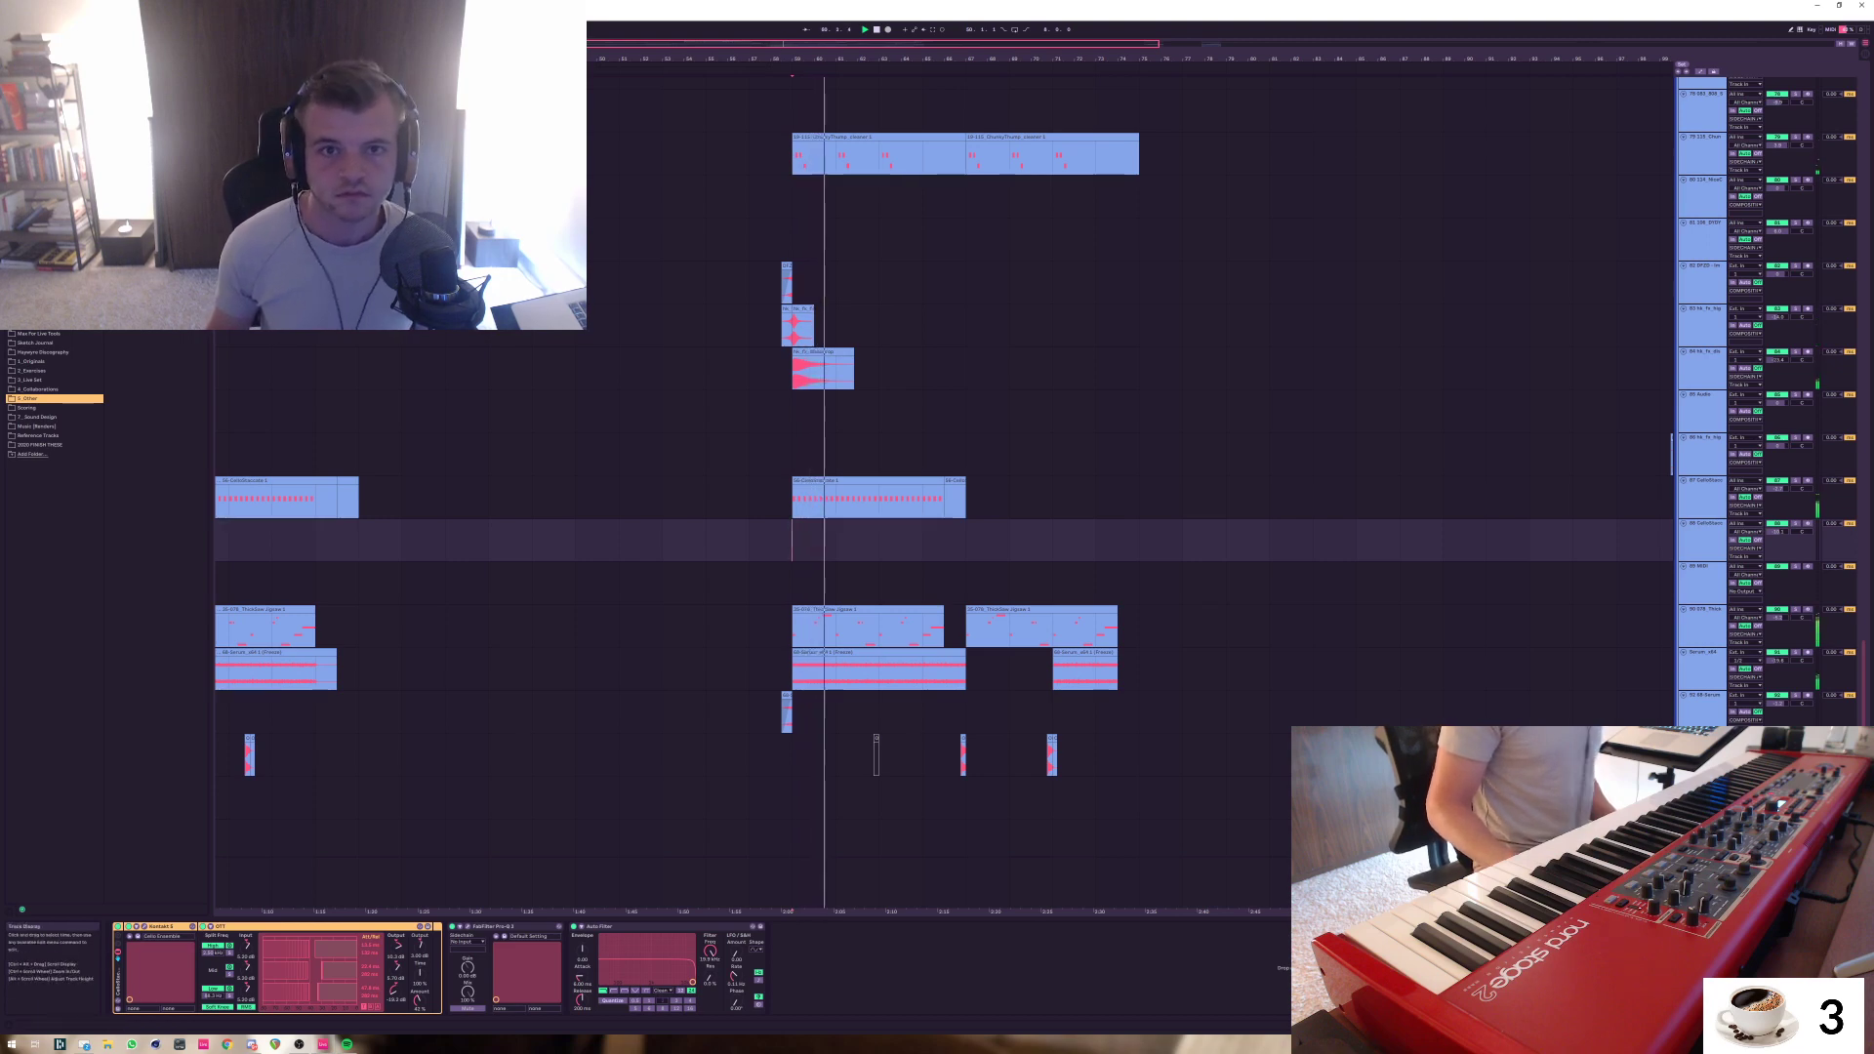
# Consolidate the later section's repeated-note MIDI clip and the short clip following it into a single clip
pyautogui.moveTo(786, 43); pyautogui.dragTo(831, 41)
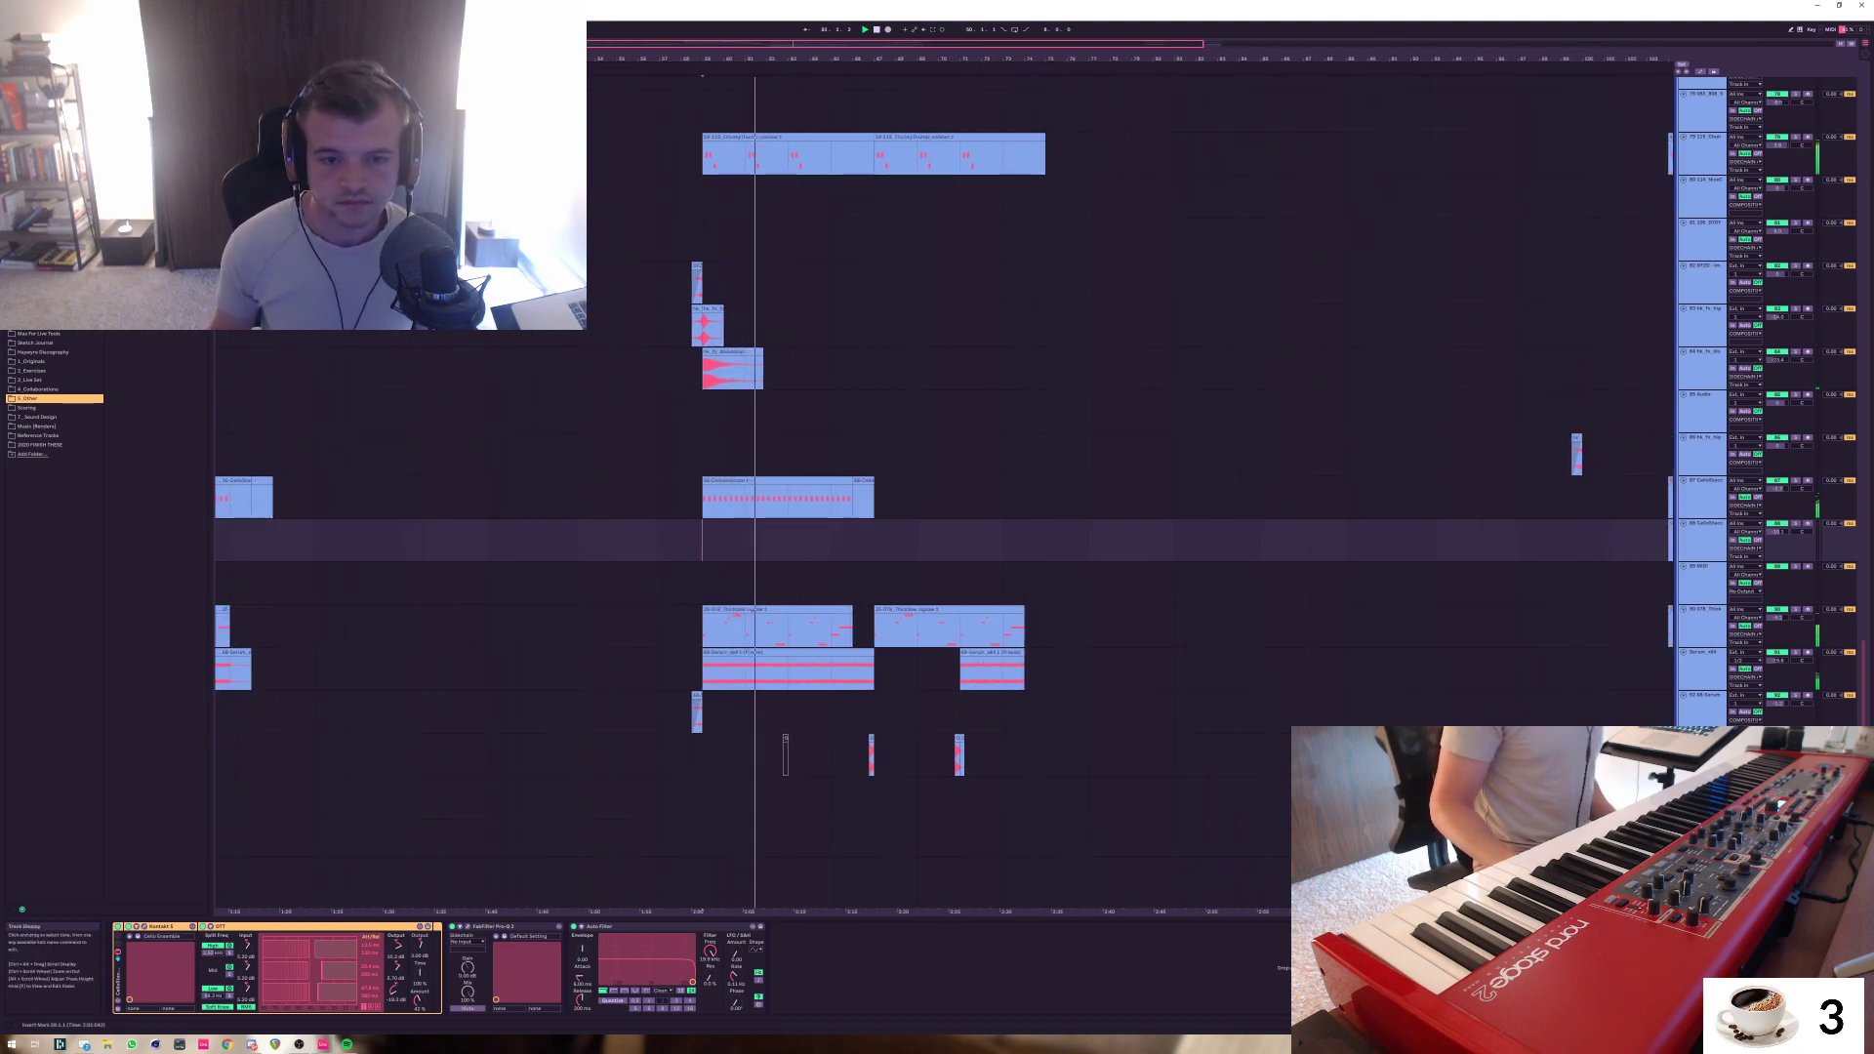
pyautogui.moveTo(874, 500); pyautogui.dragTo(702, 500)
pyautogui.hotkey('ctrl', 'j')
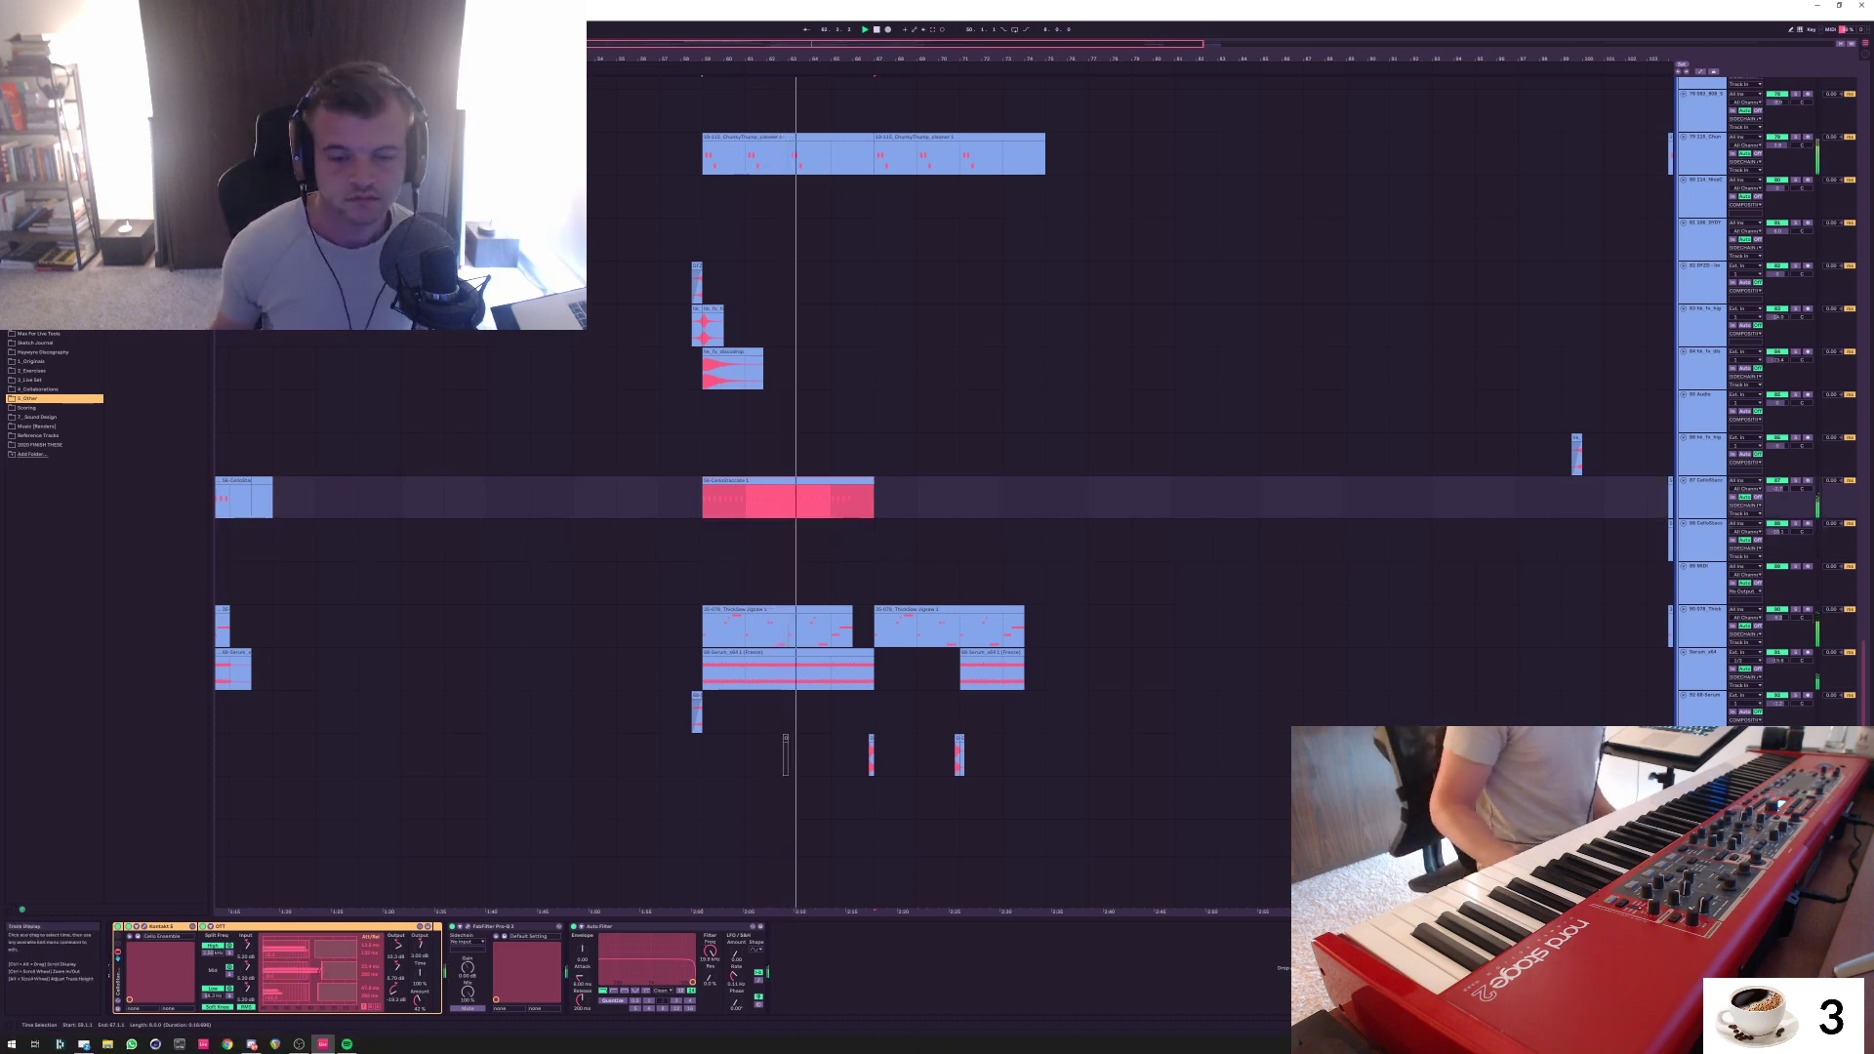
# Clear the small deactivated clip from the track of short hits beneath the later synth section, and look over the surrounding tracks
pyautogui.moveTo(702, 755); pyautogui.dragTo(830, 754)
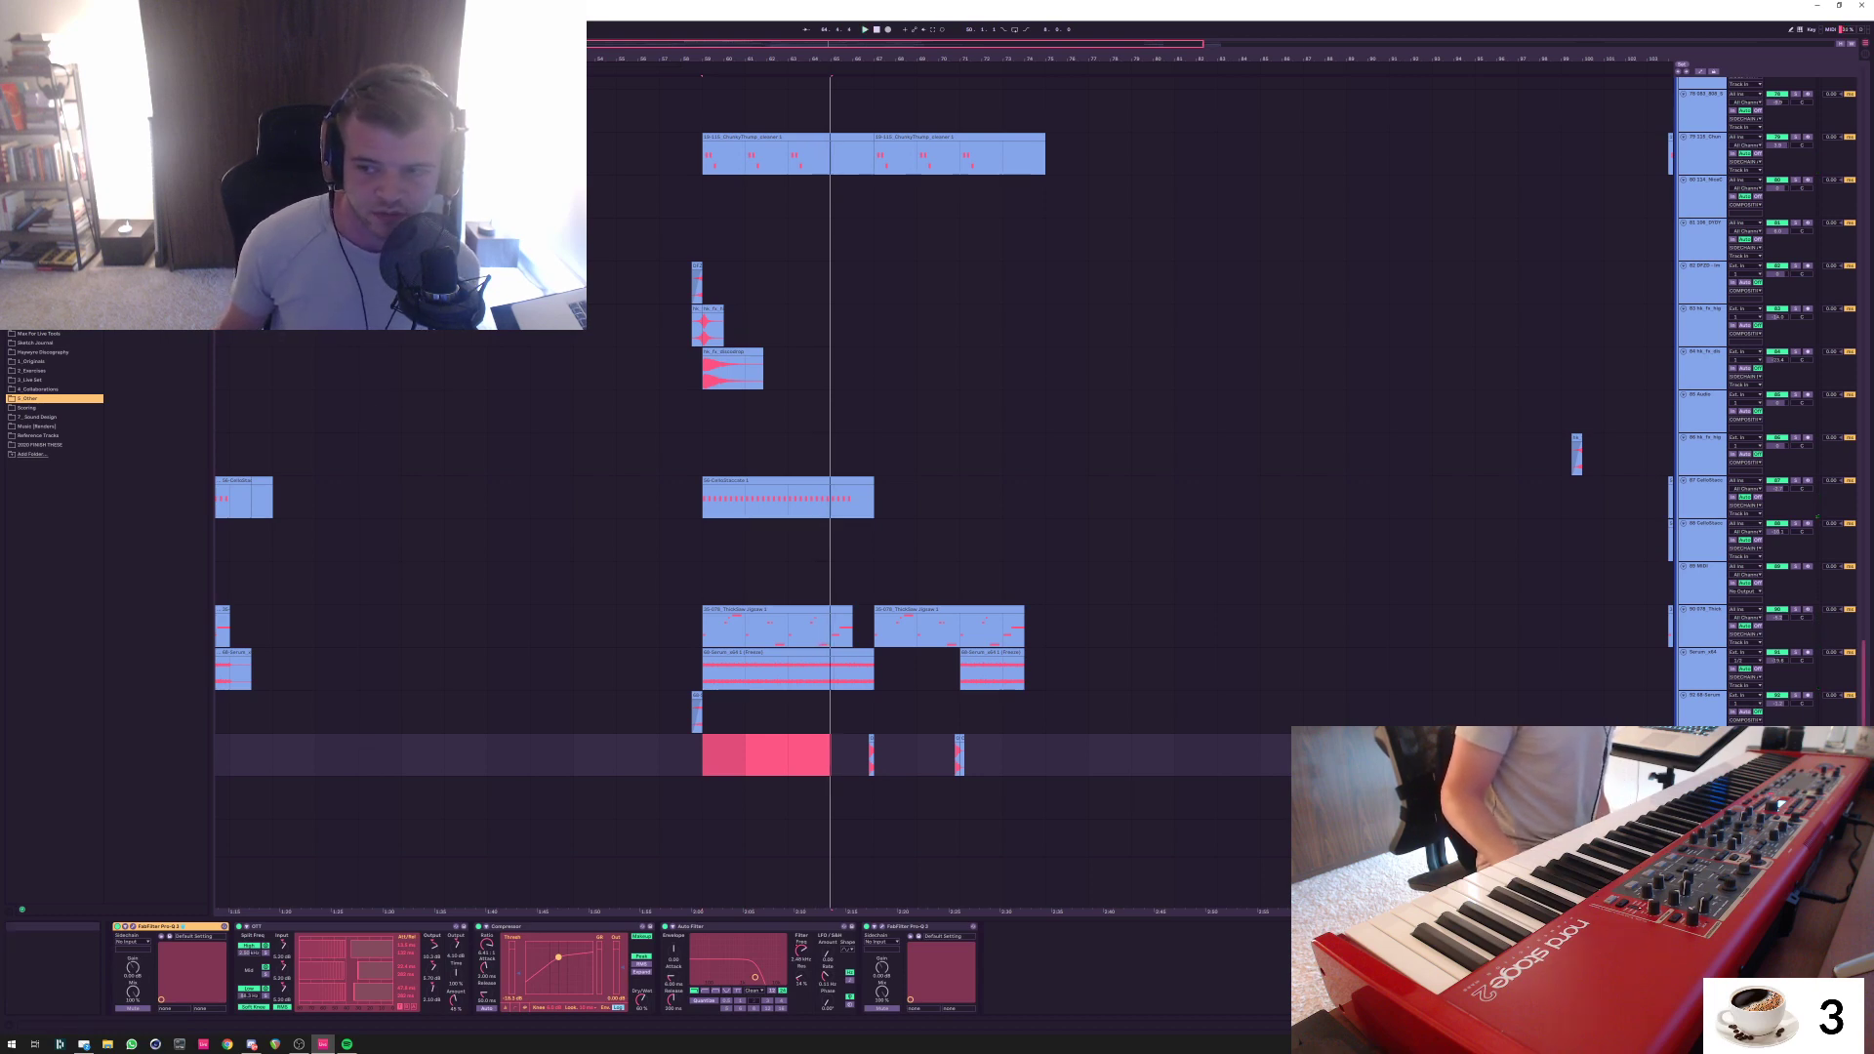
pyautogui.scroll(3, 937, 440)
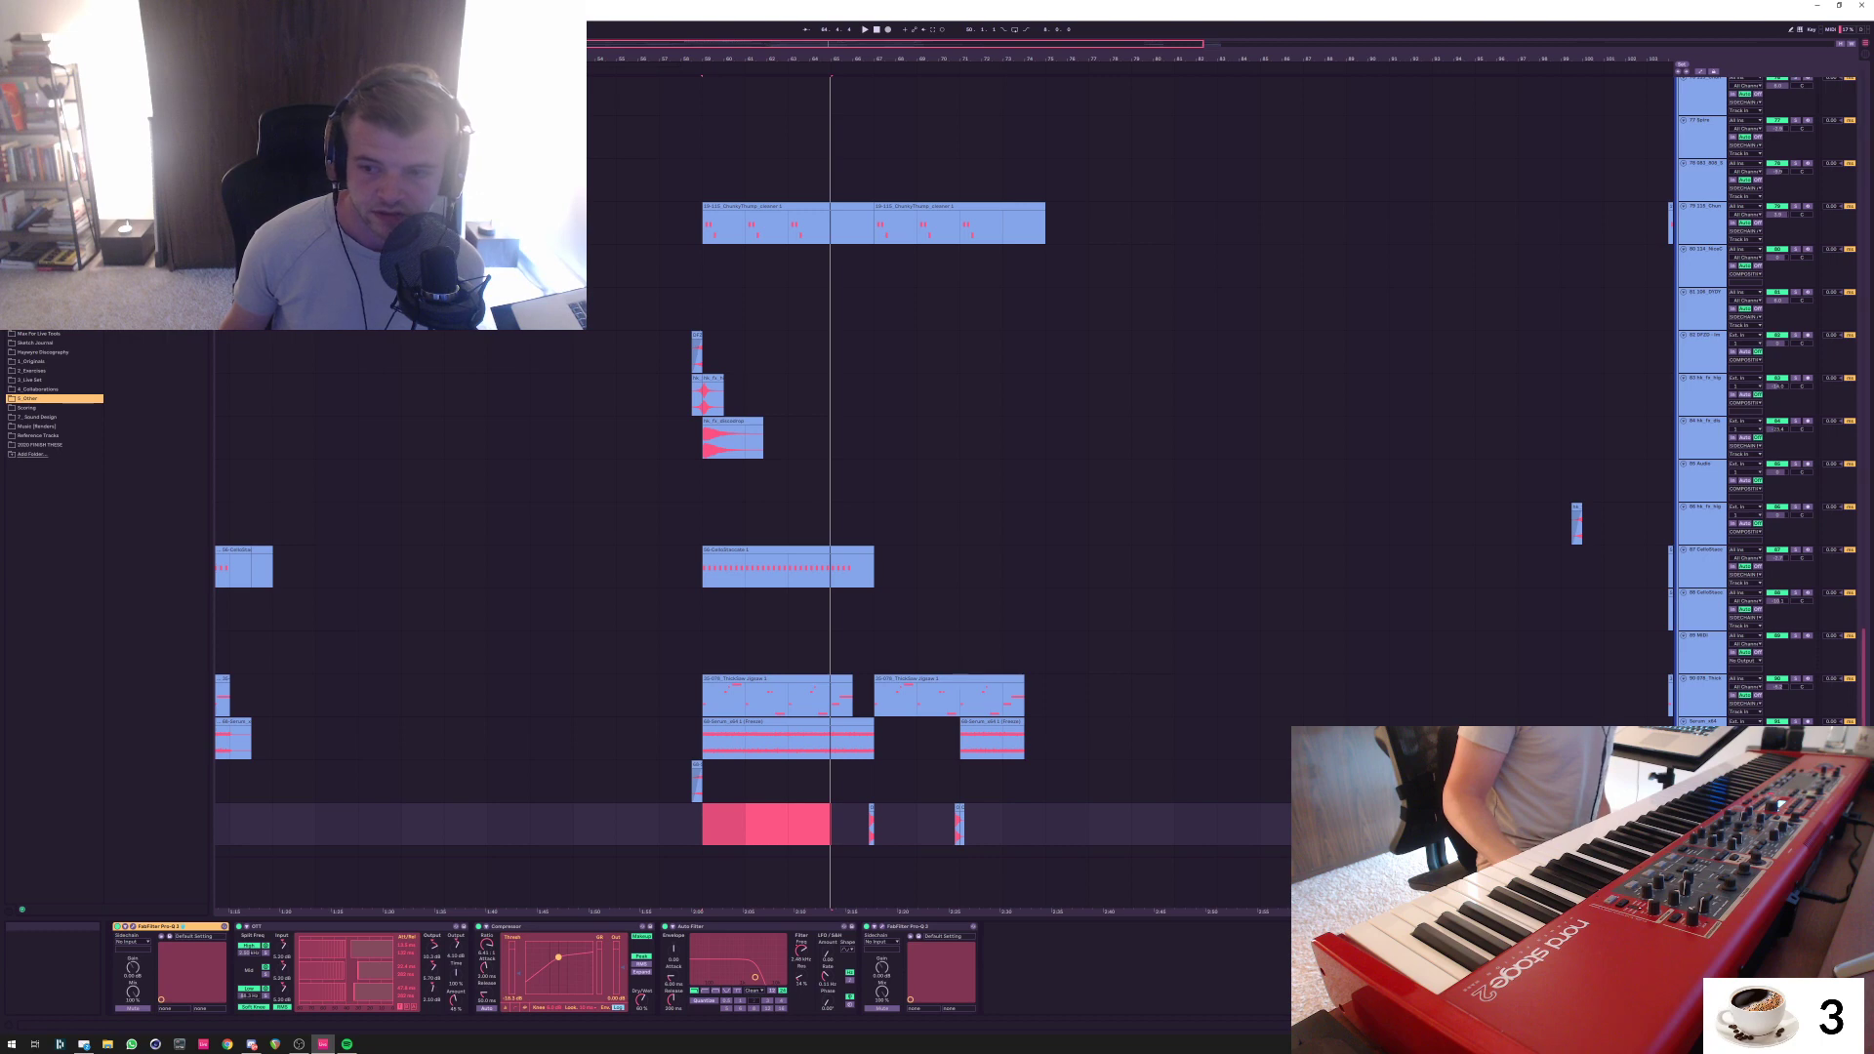
pyautogui.scroll(-3, 977, 488)
pyautogui.scroll(-3, 976, 488)
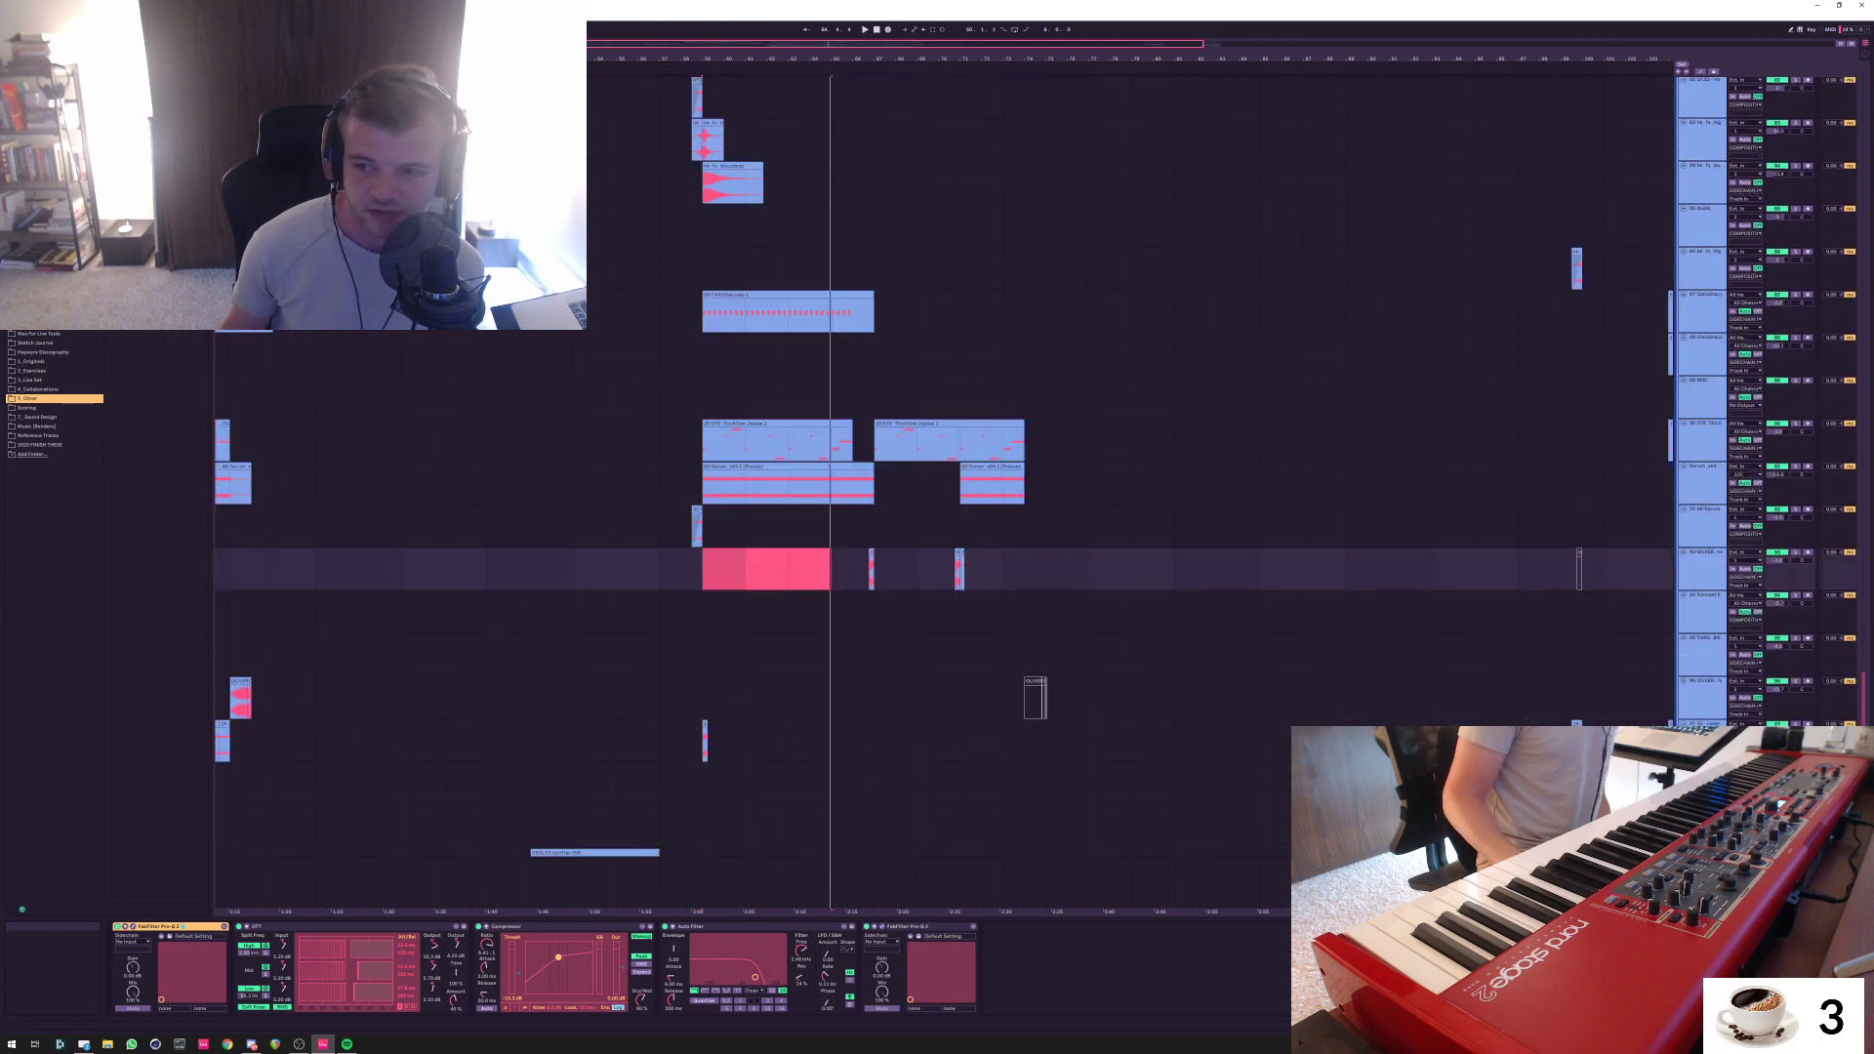
pyautogui.scroll(10, 976, 488)
pyautogui.scroll(8, 976, 488)
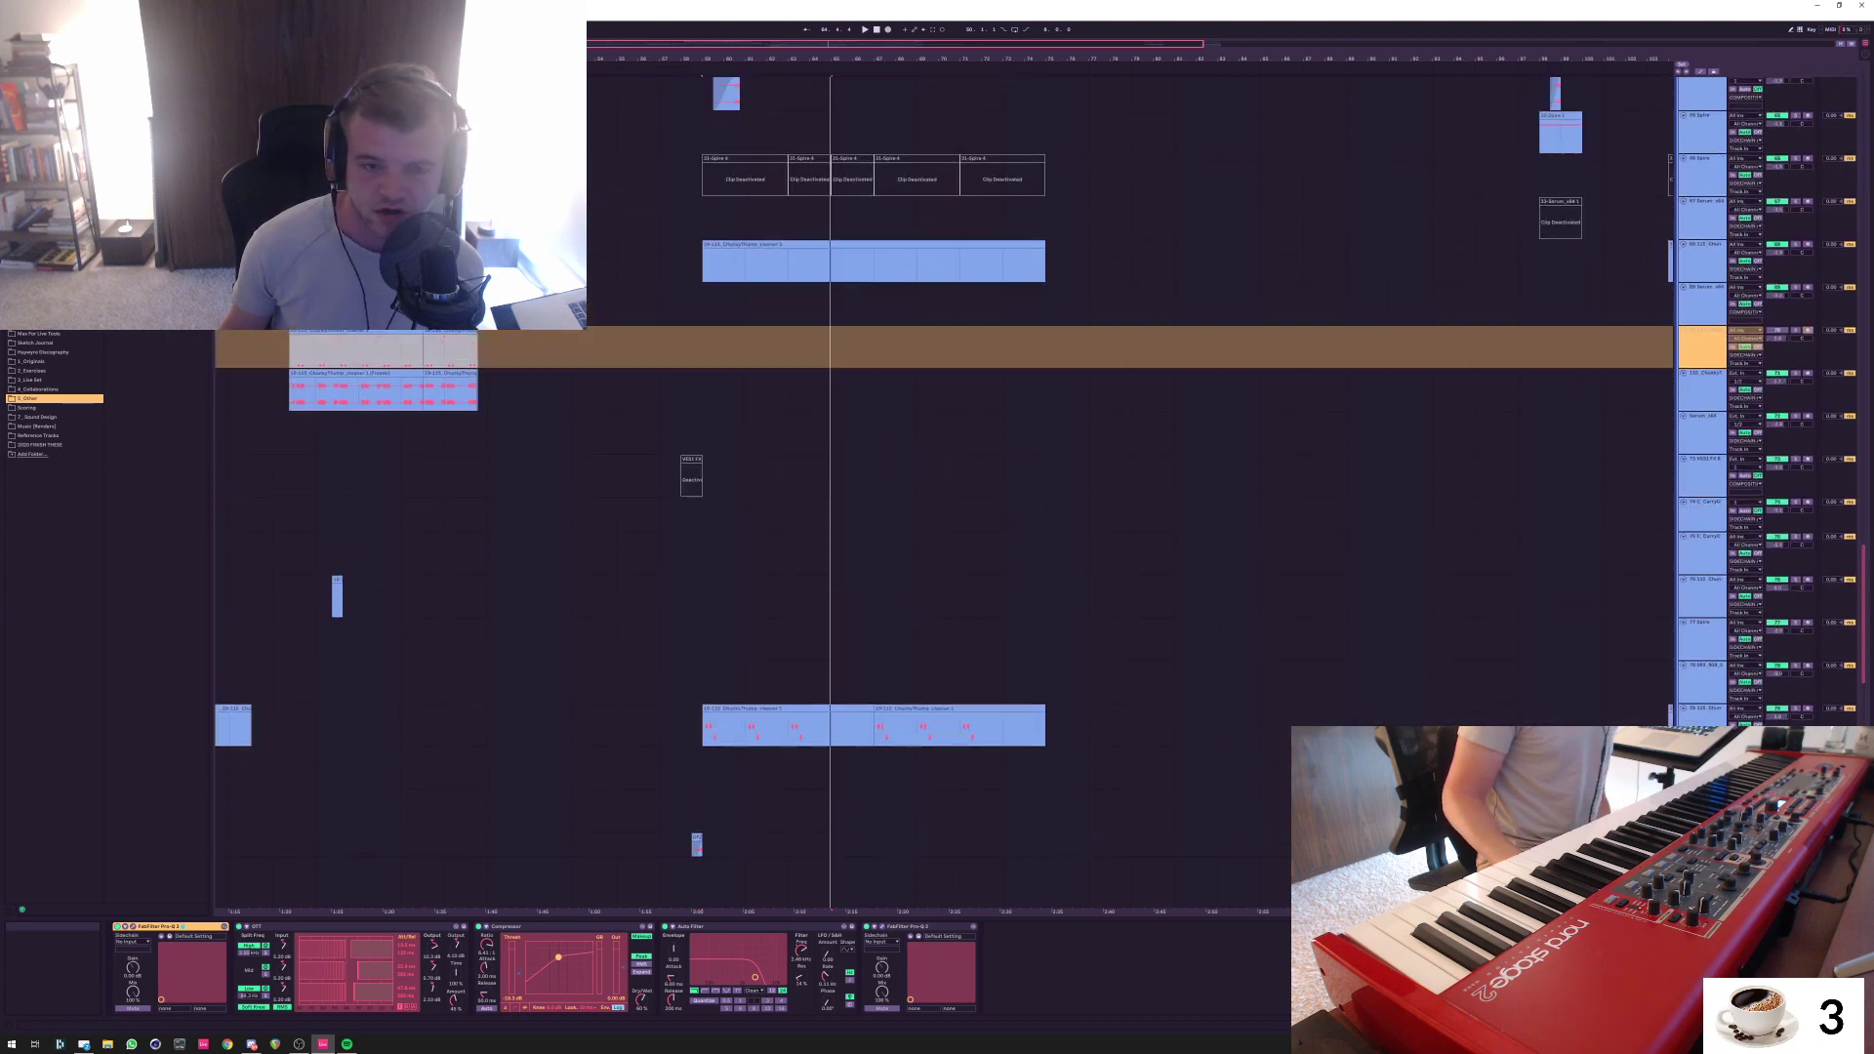
pyautogui.scroll(20, 937, 488)
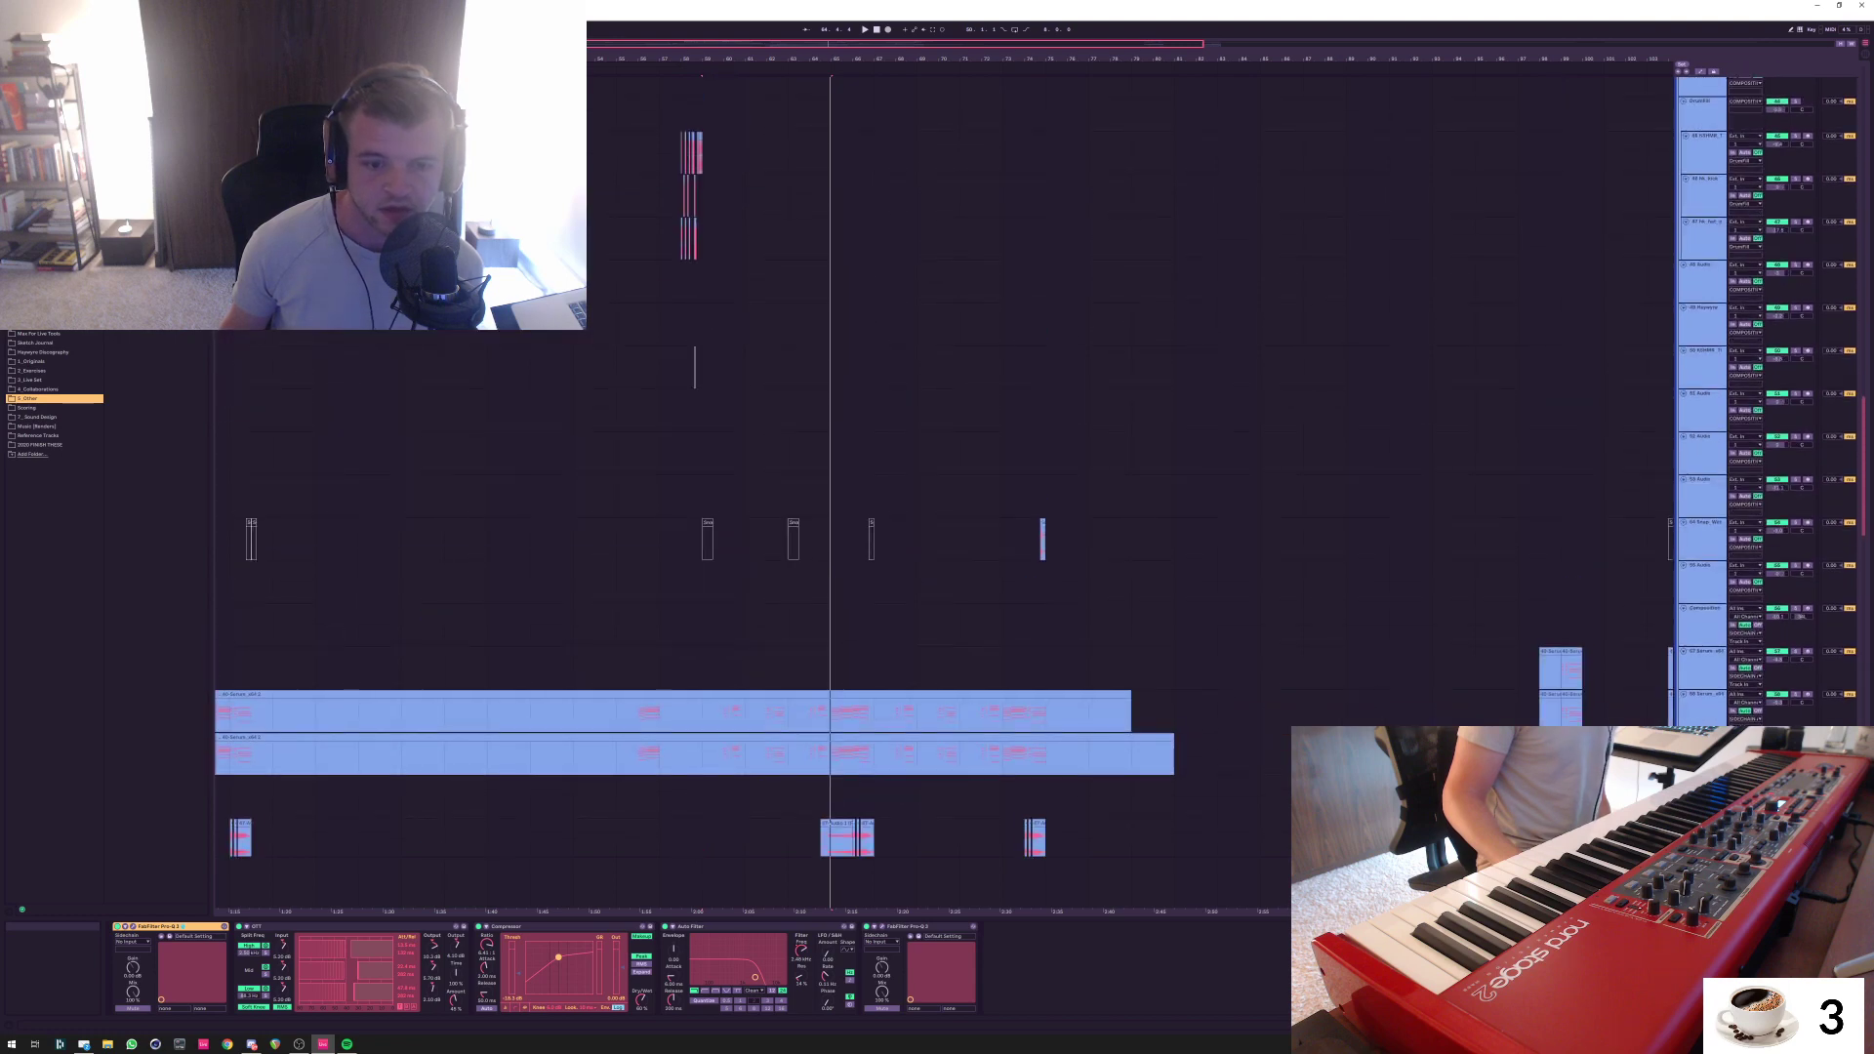
# Look over the tracks above and below the later synth section, down to the lowest audio and MIDI clips
pyautogui.scroll(15, 937, 488)
pyautogui.scroll(-5, 937, 488)
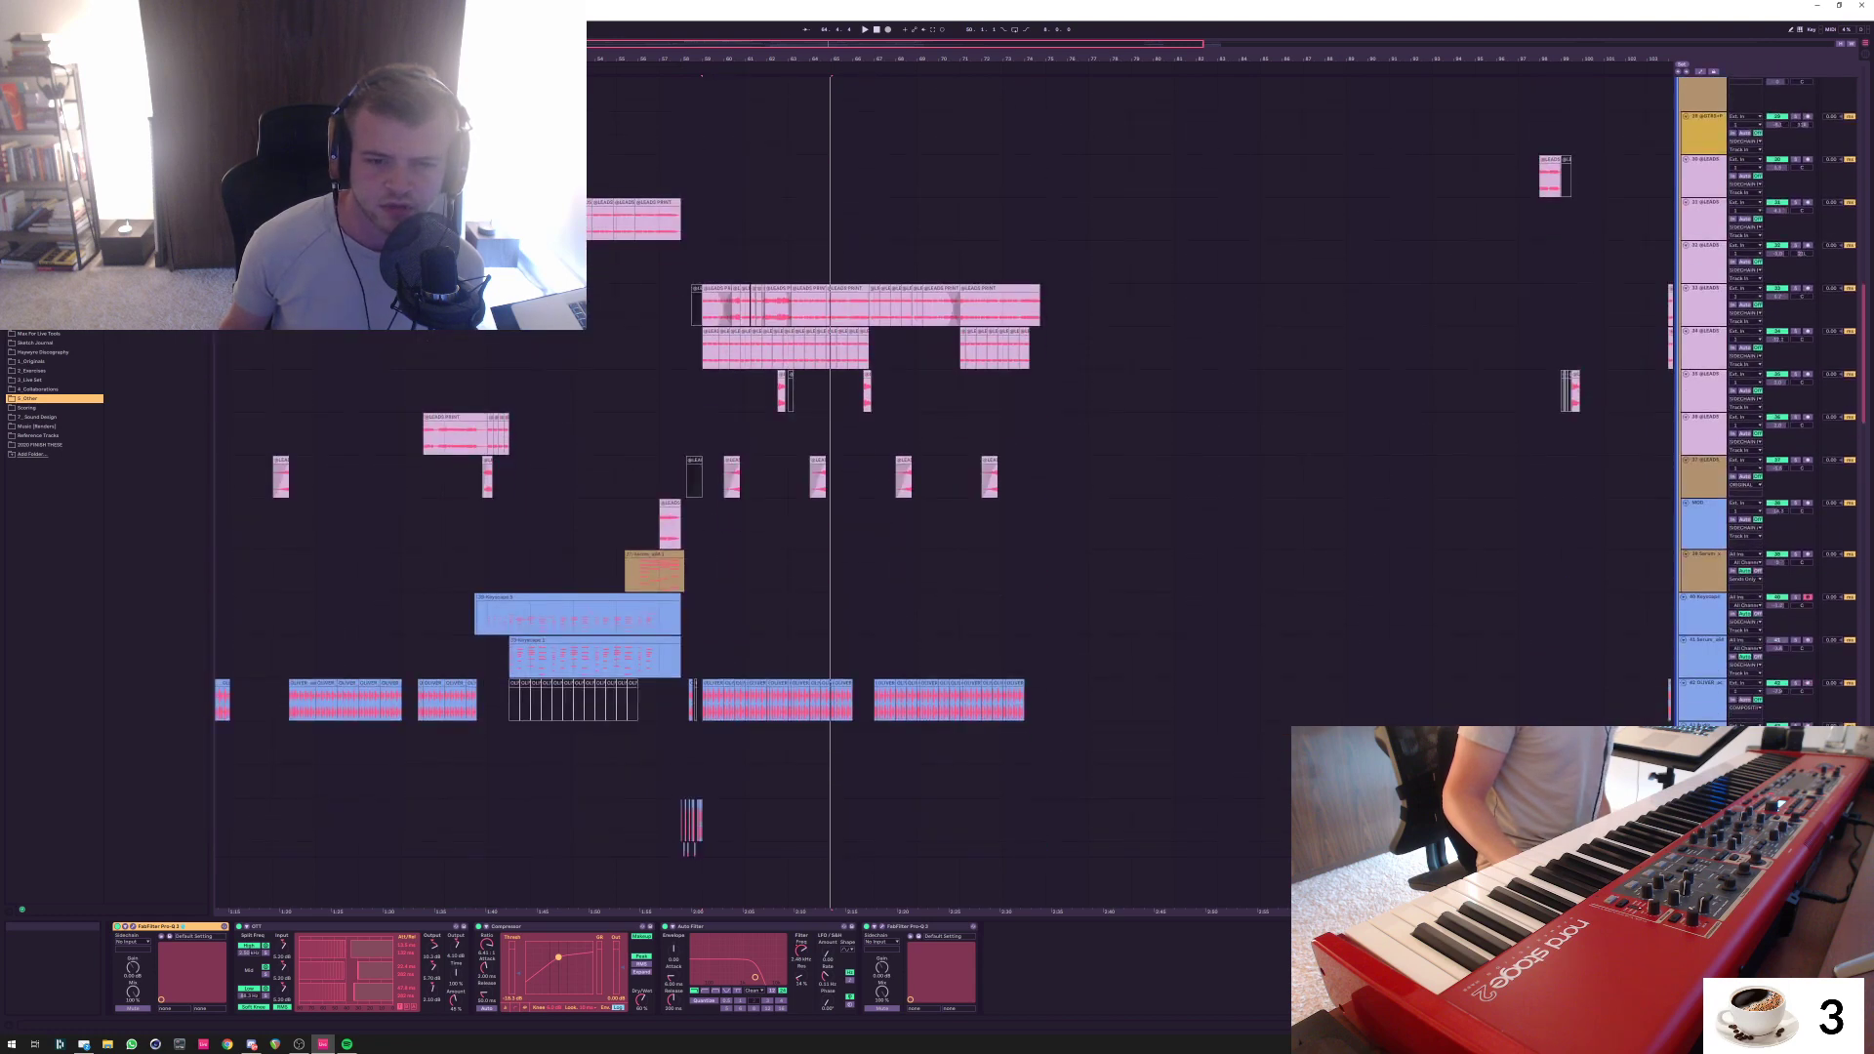
pyautogui.scroll(-11, 938, 488)
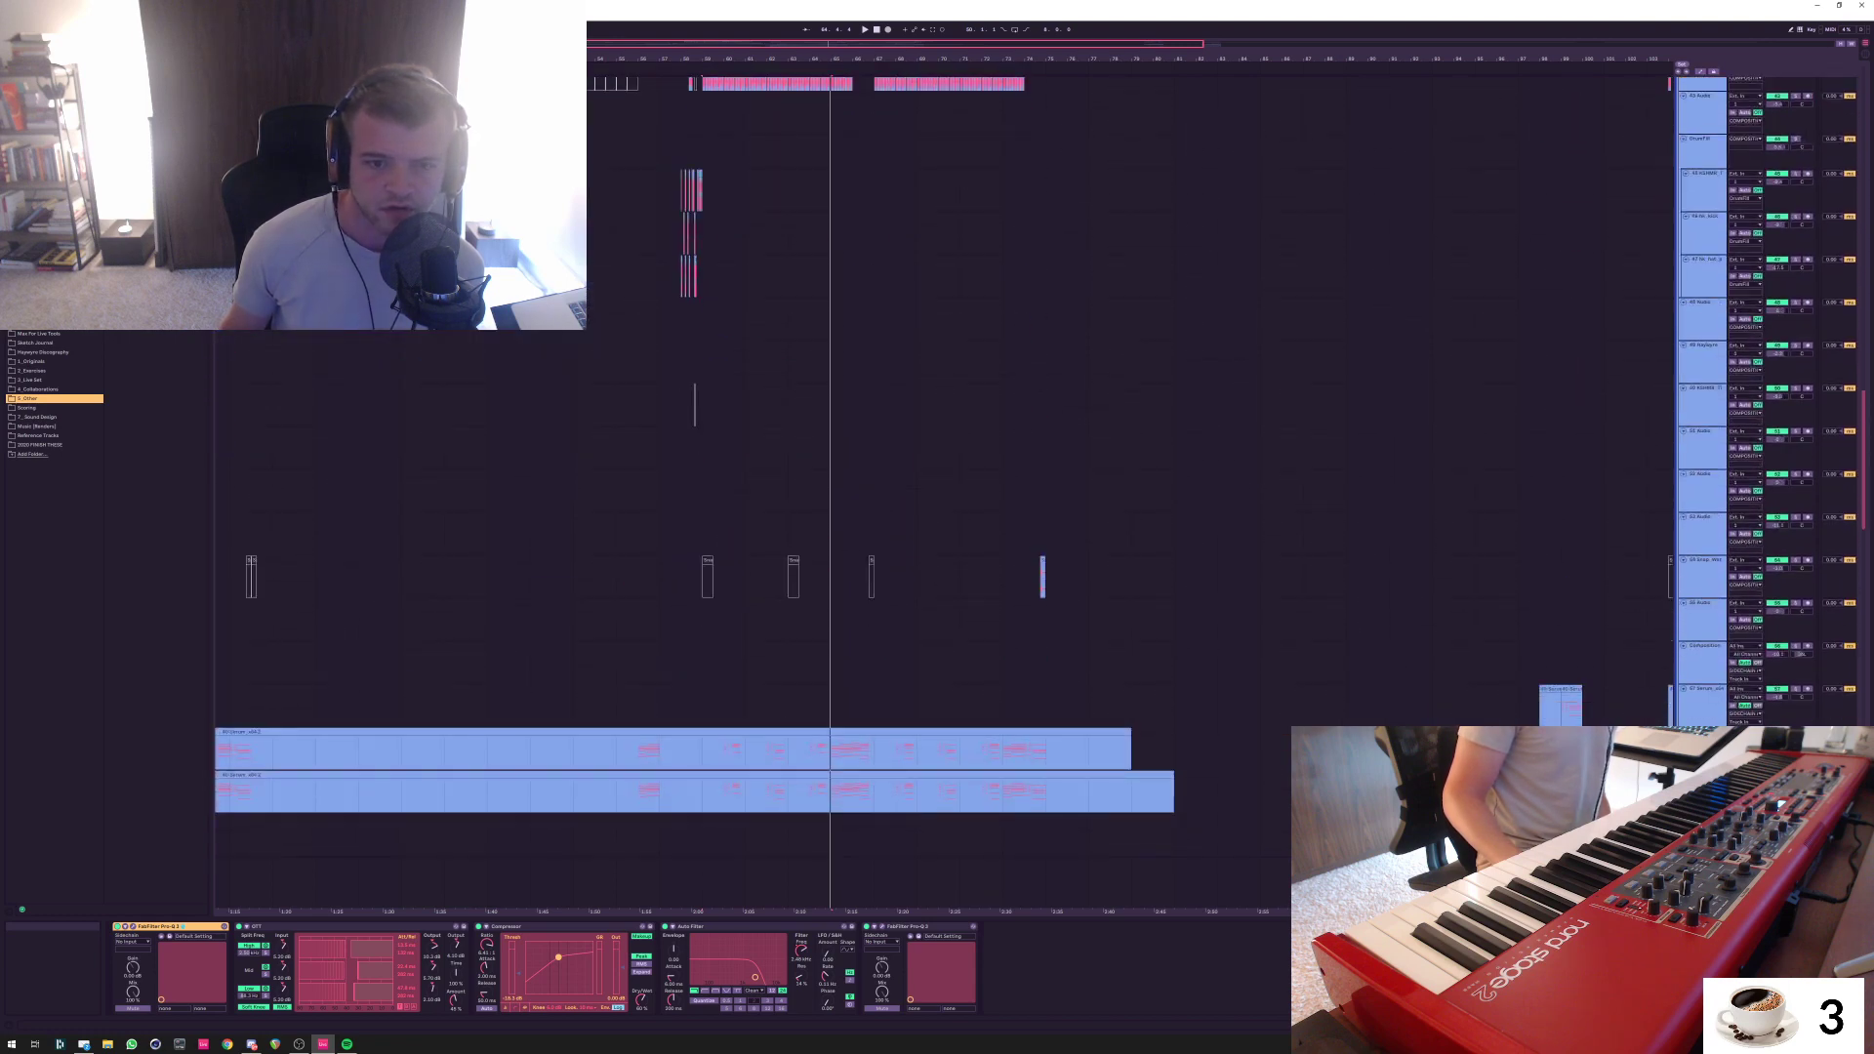
pyautogui.scroll(-10, 937, 488)
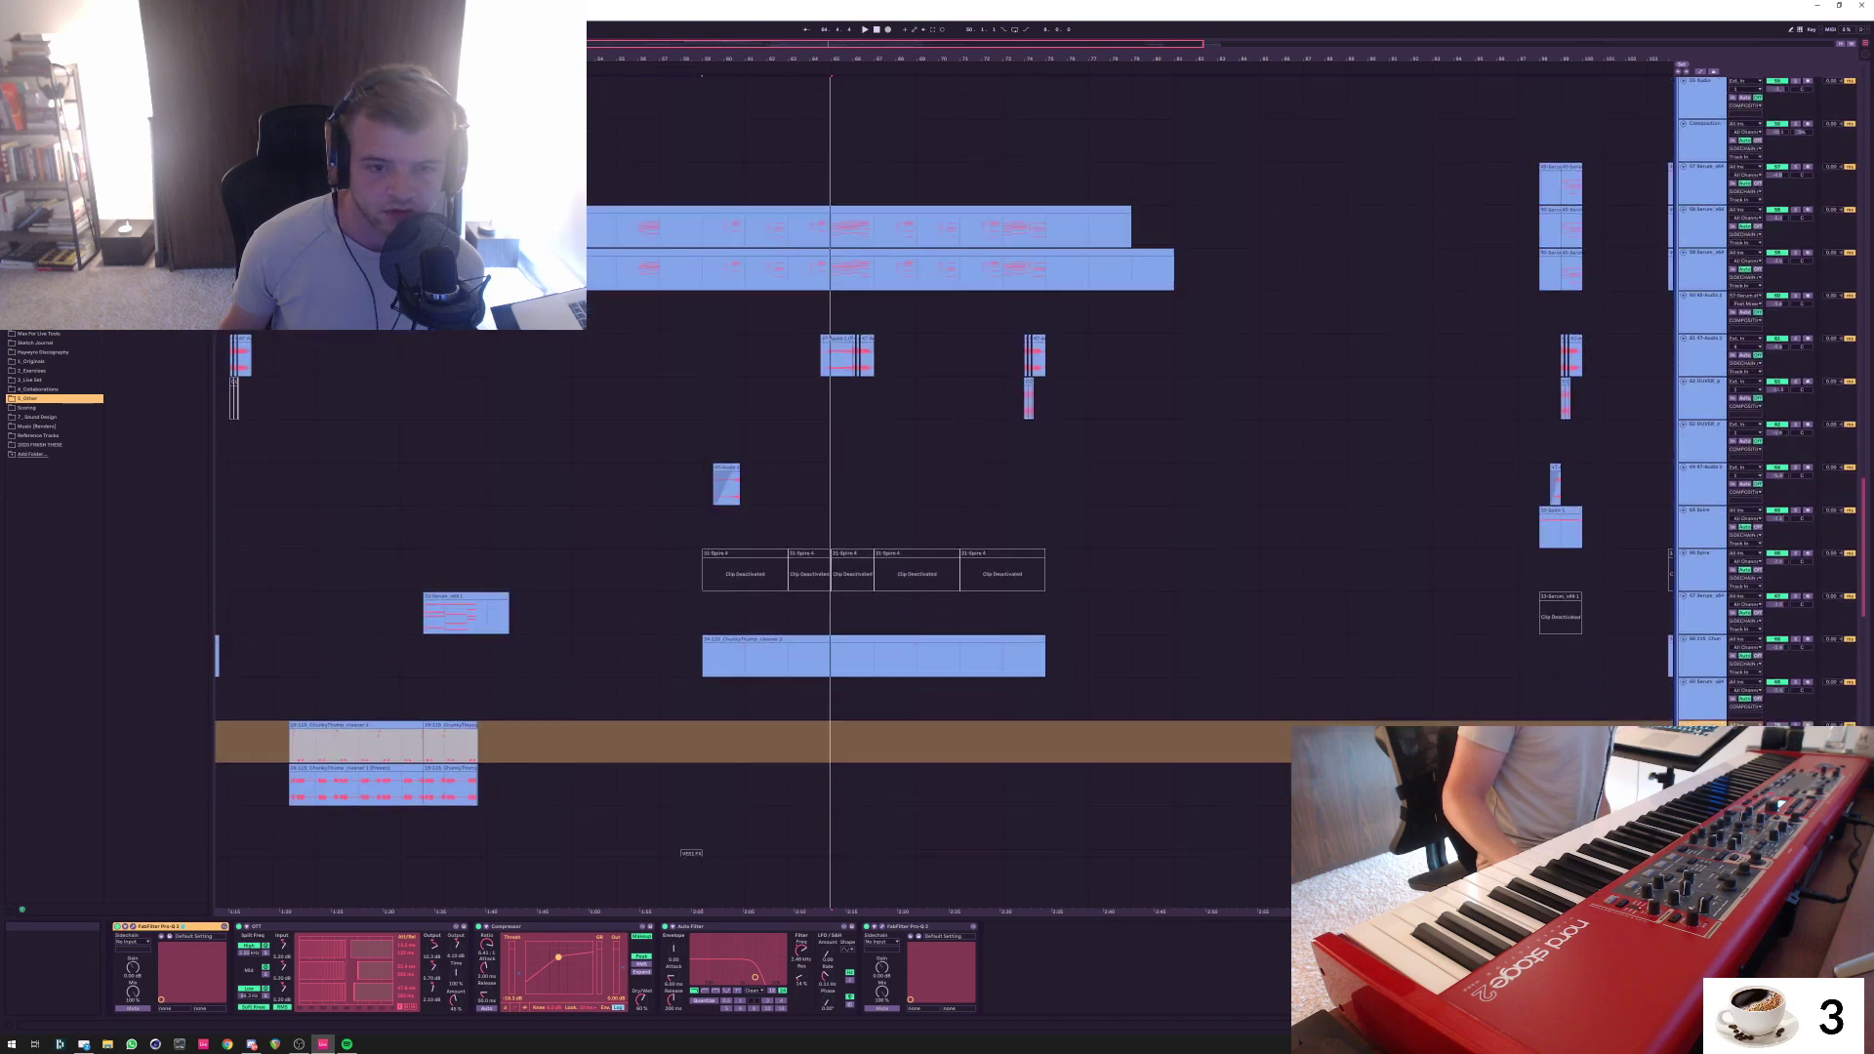
pyautogui.scroll(-20, 937, 488)
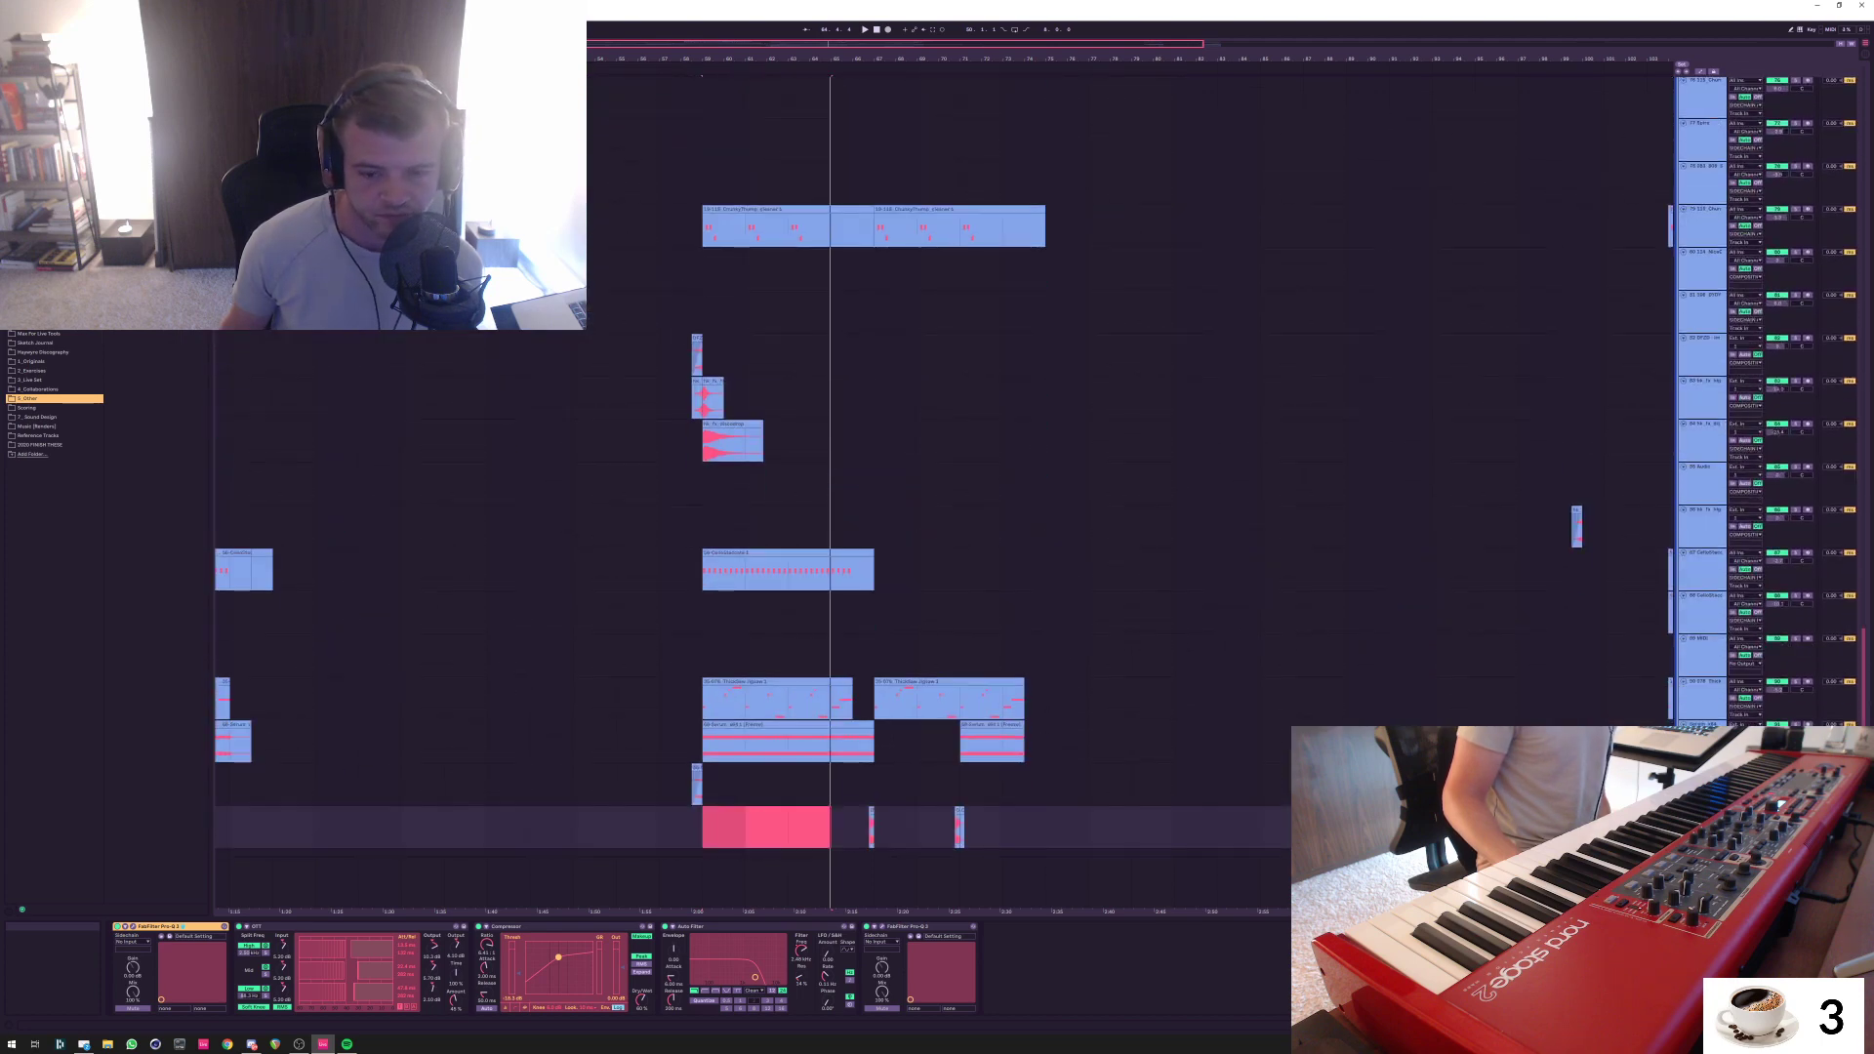
pyautogui.scroll(-1, 937, 488)
pyautogui.scroll(11, 937, 488)
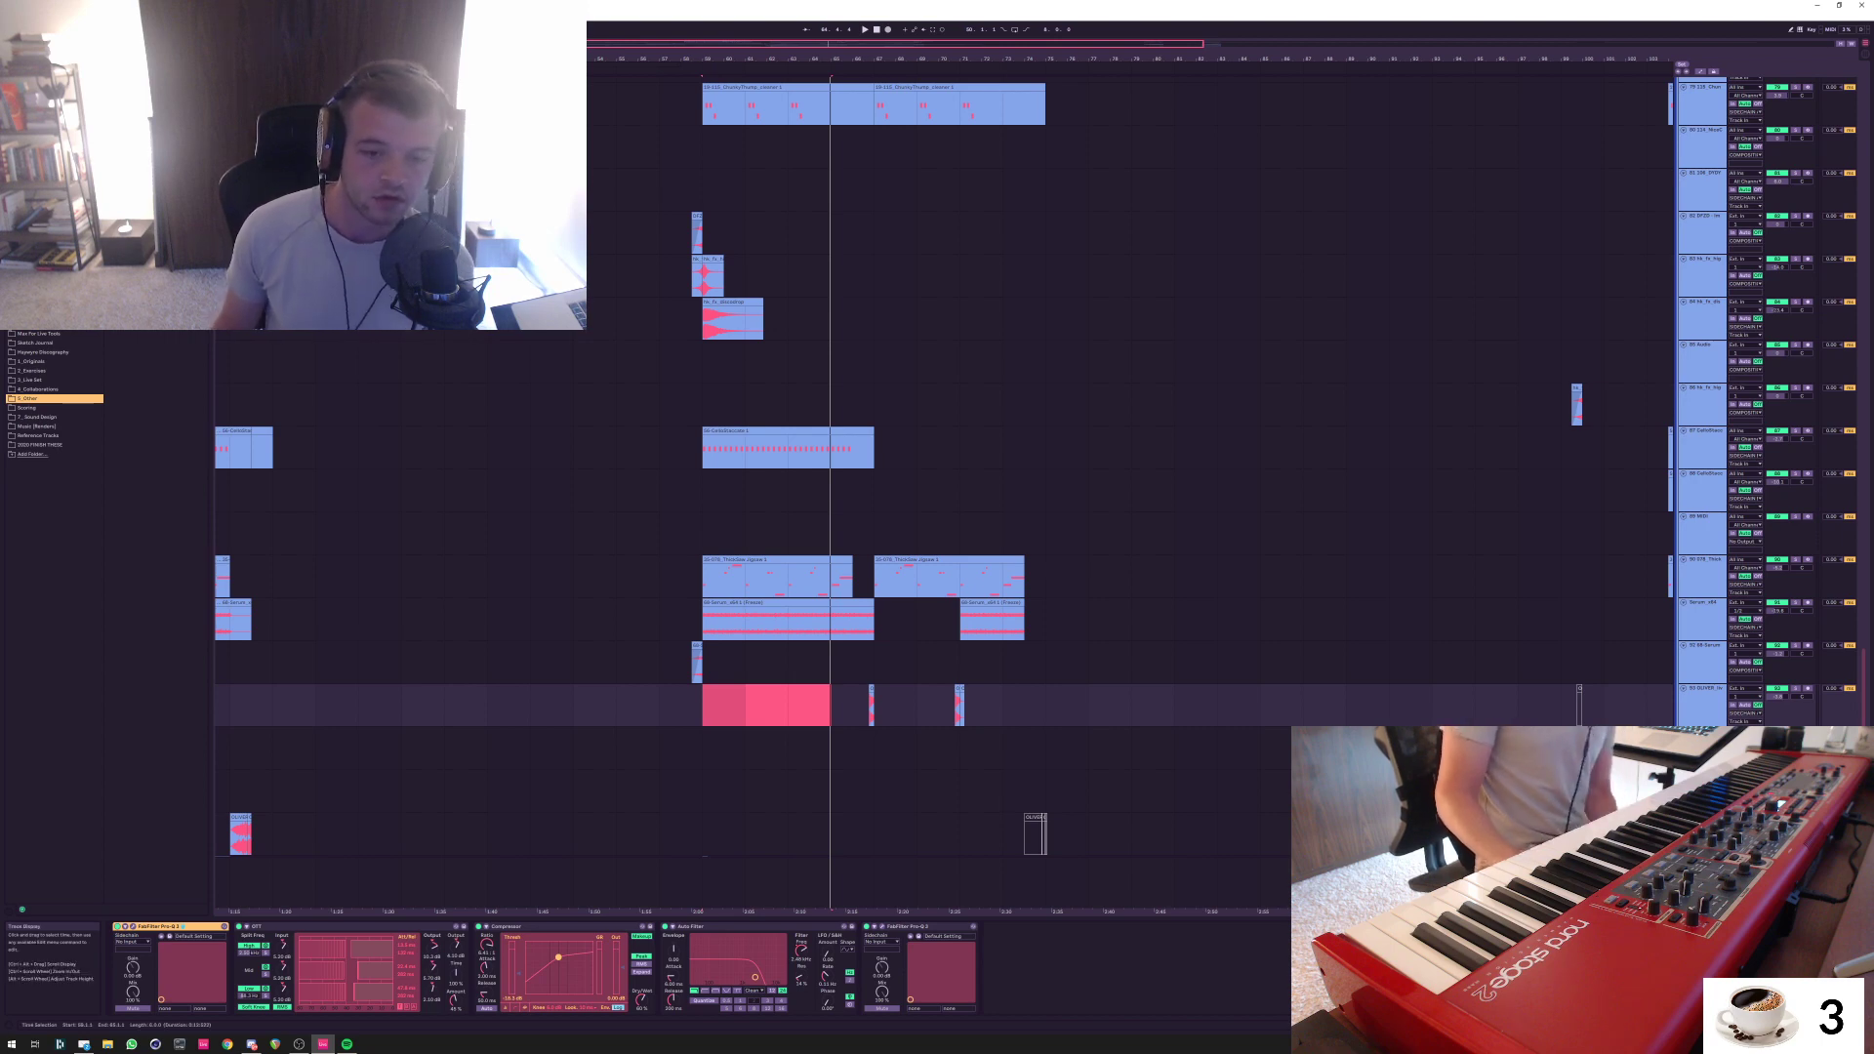
# Consolidate the first synth MIDI clip above the long audio clip so it fills the gap up to the second MIDI clip
pyautogui.moveTo(702, 534); pyautogui.dragTo(874, 576)
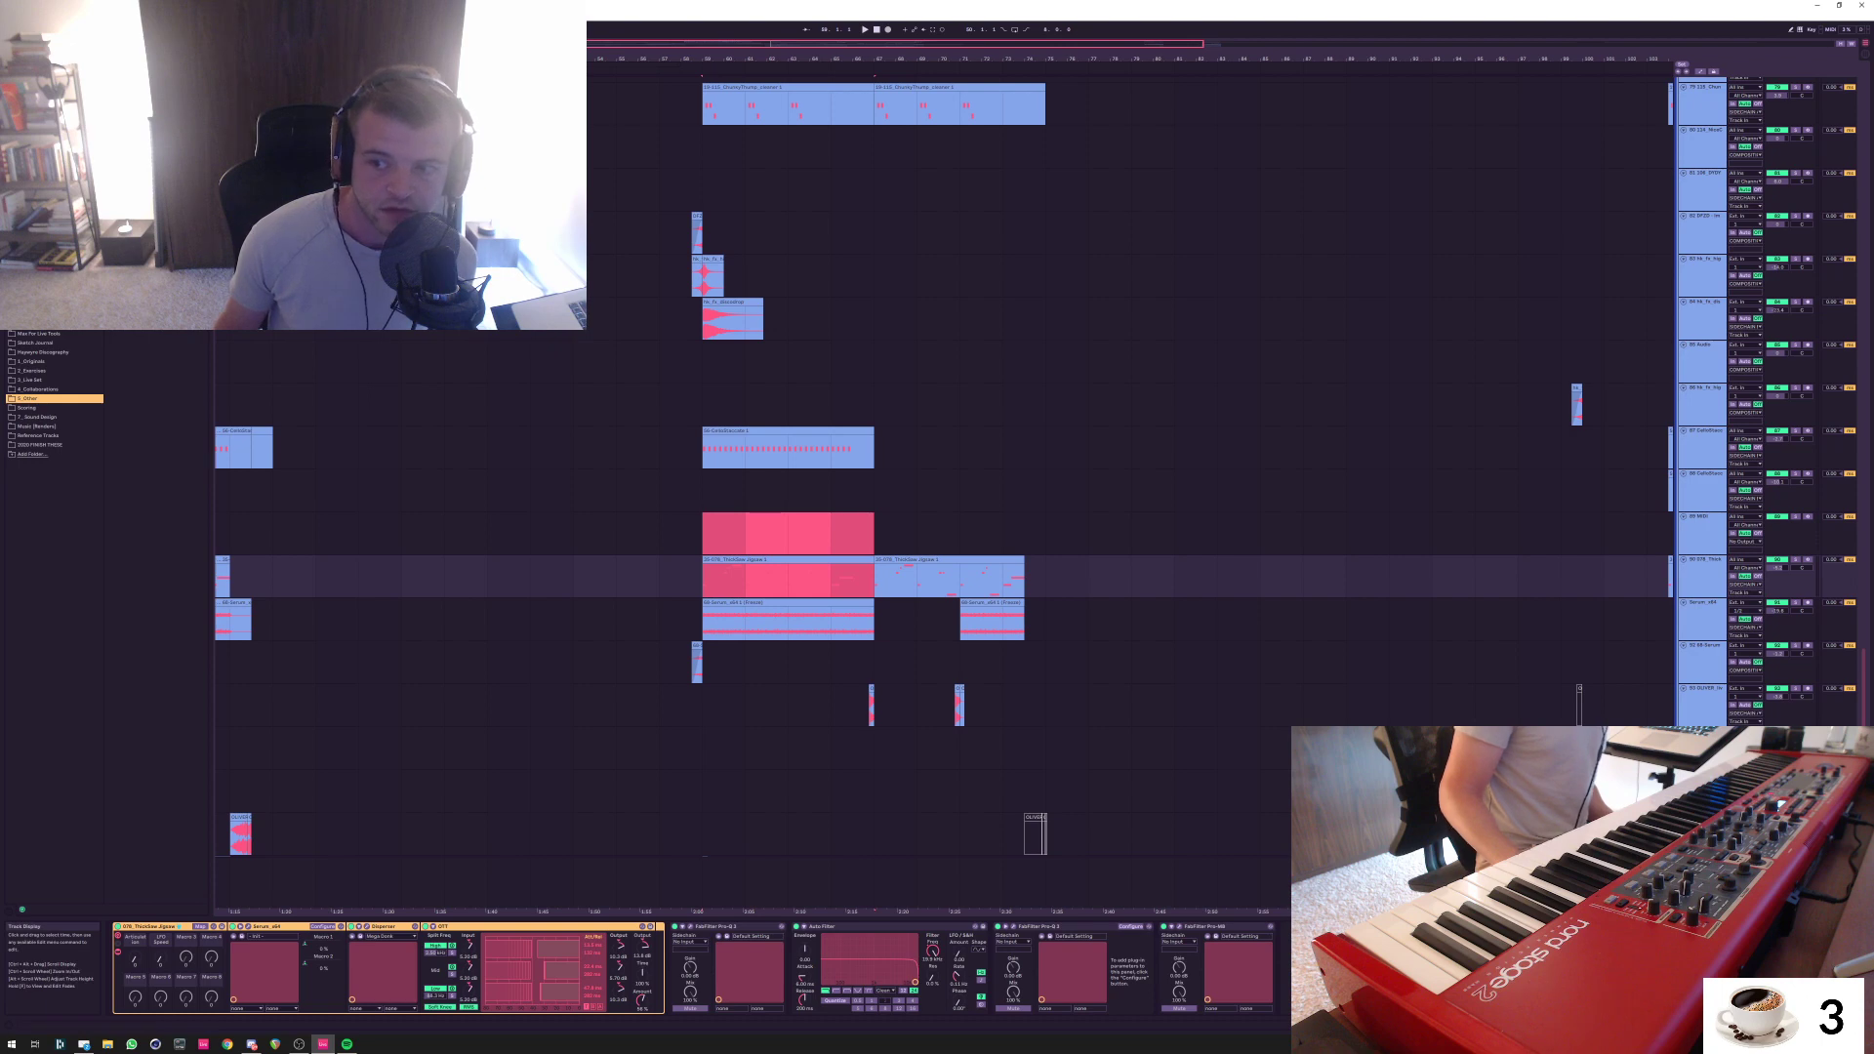
pyautogui.click(1702, 561)
pyautogui.click(874, 533)
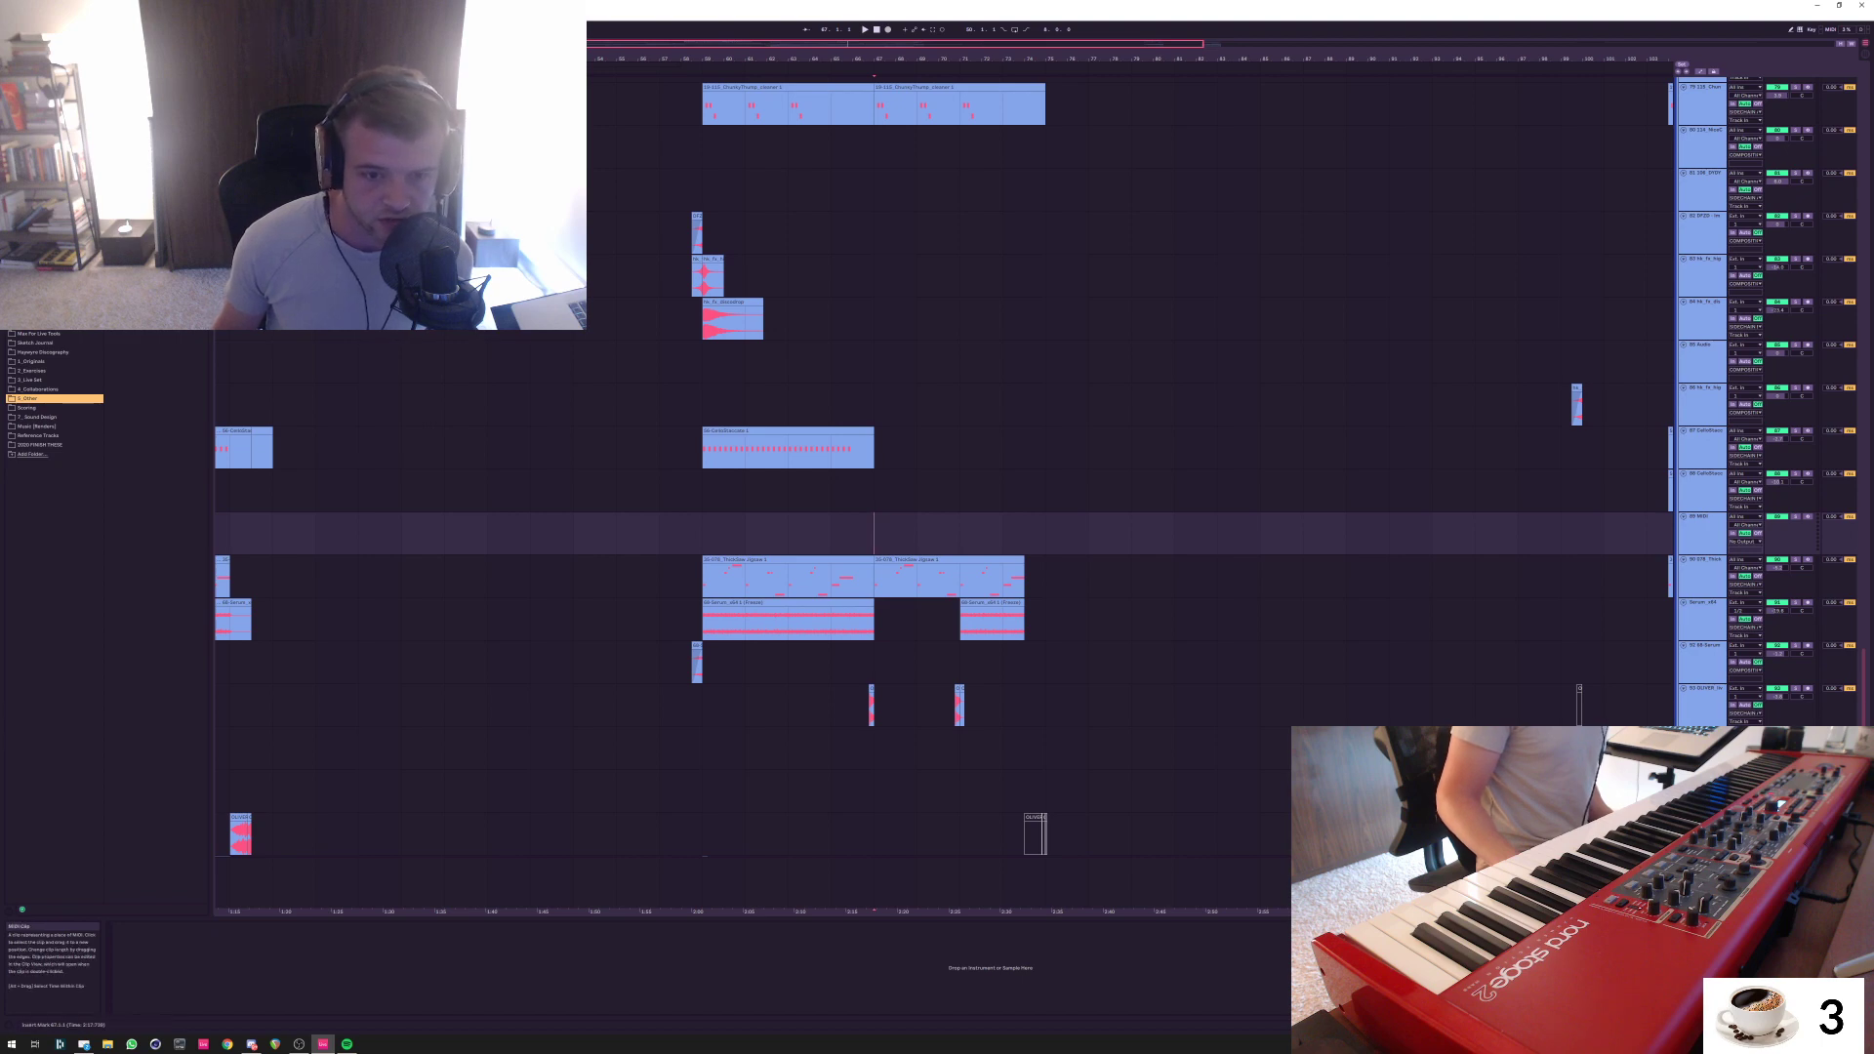
pyautogui.moveTo(702, 533); pyautogui.dragTo(873, 575)
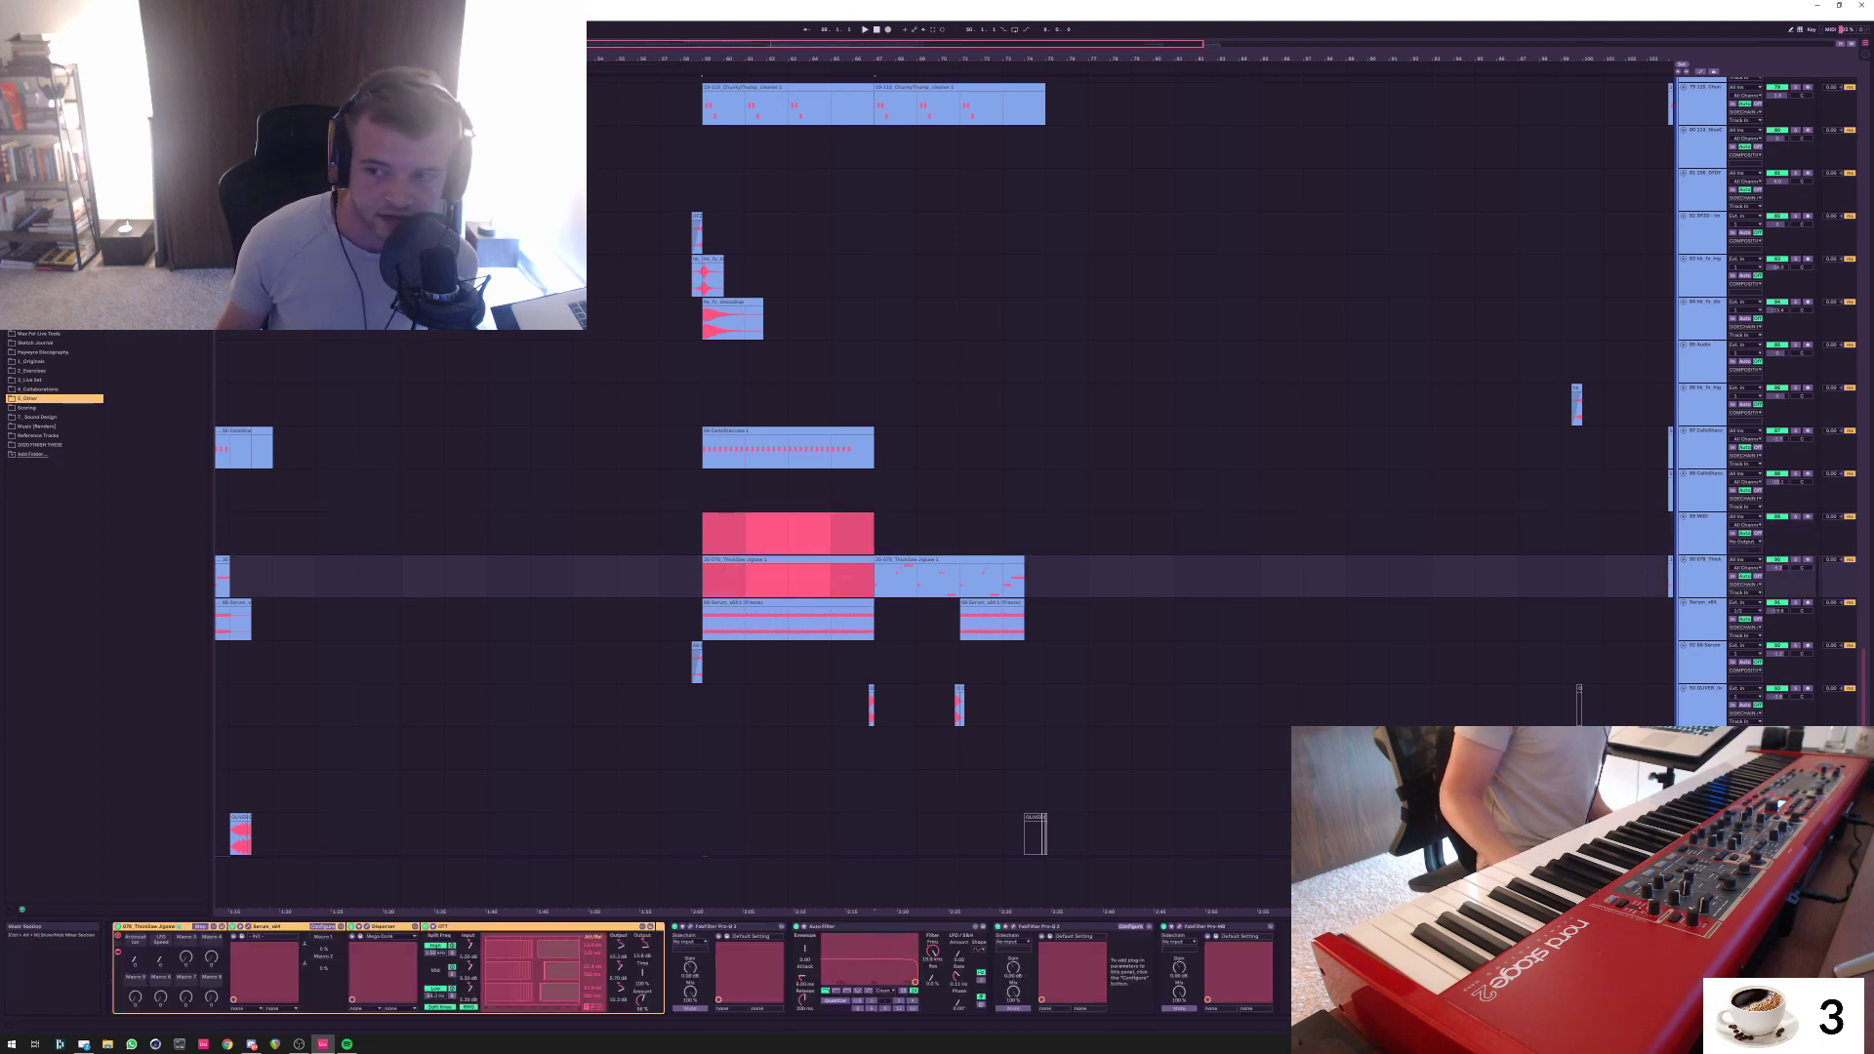
# Audition the later section from its start on the percussion MIDI track, reviewing the layered tracks down to the long audio clips
pyautogui.scroll(3, 937, 440)
pyautogui.scroll(10, 937, 439)
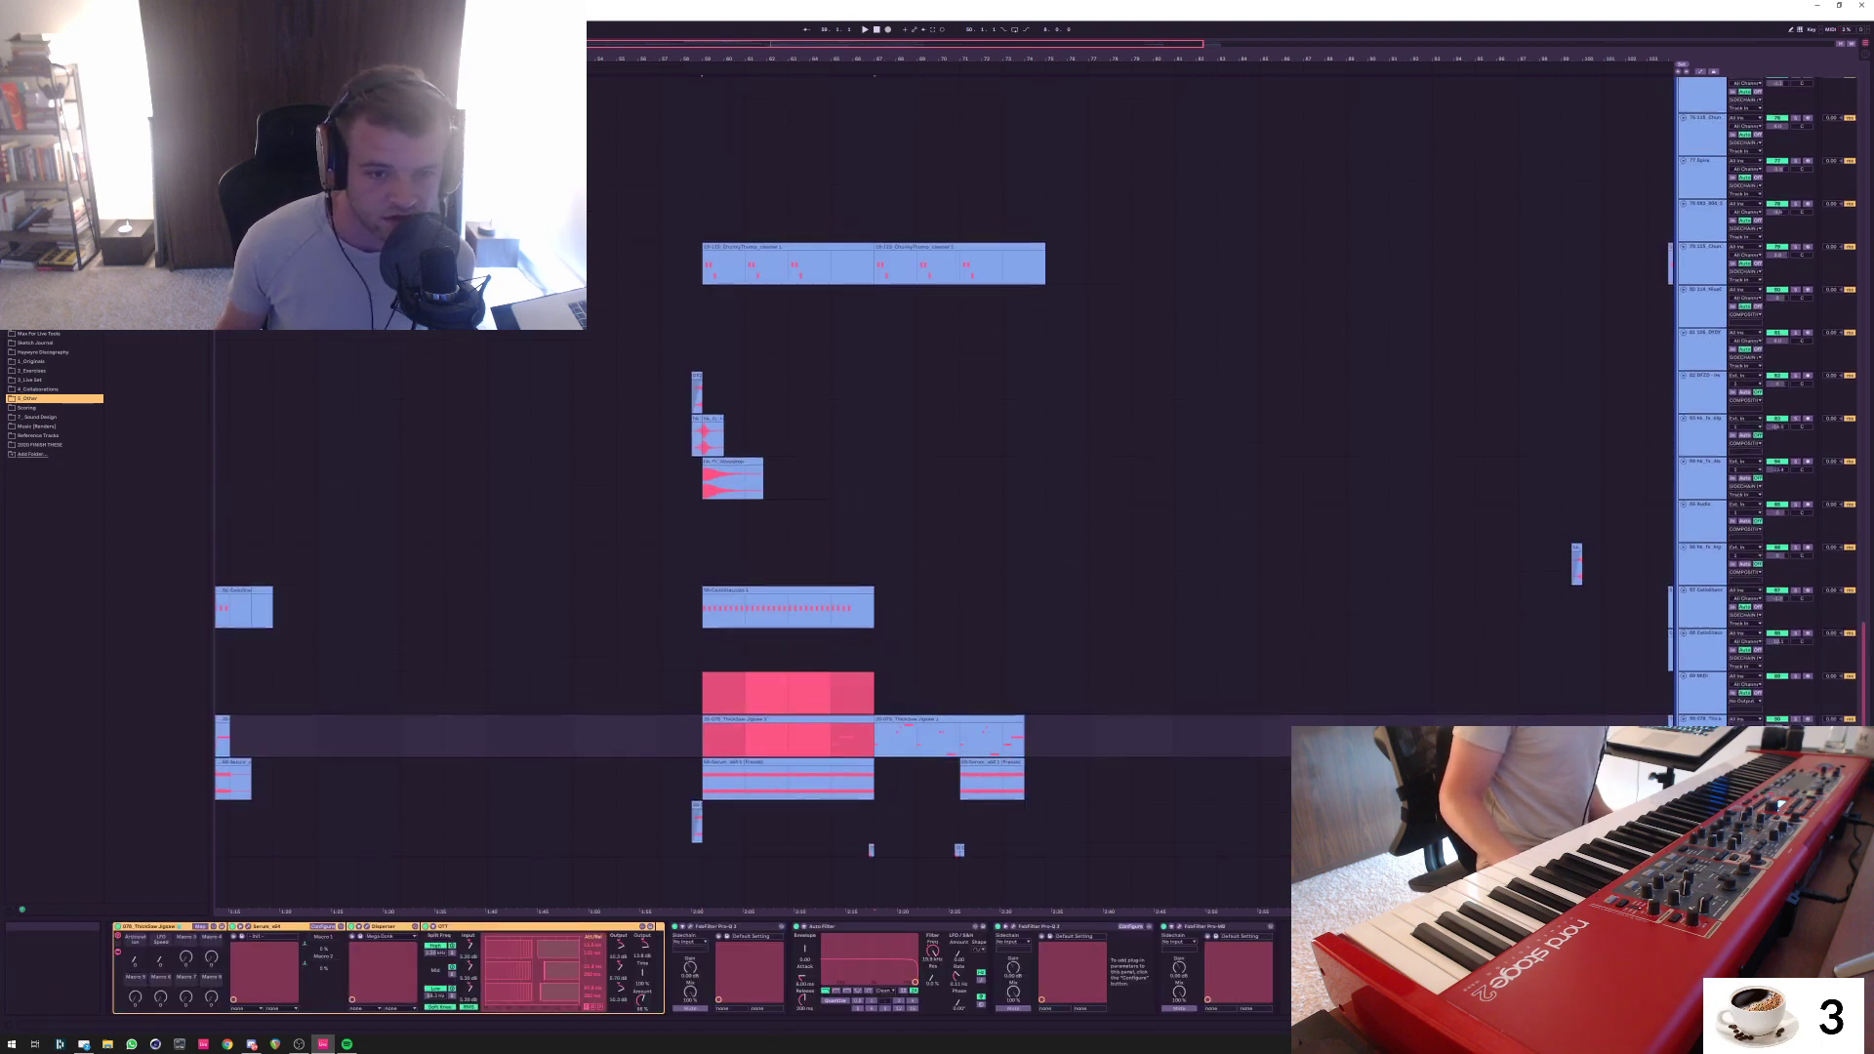
pyautogui.scroll(10, 937, 439)
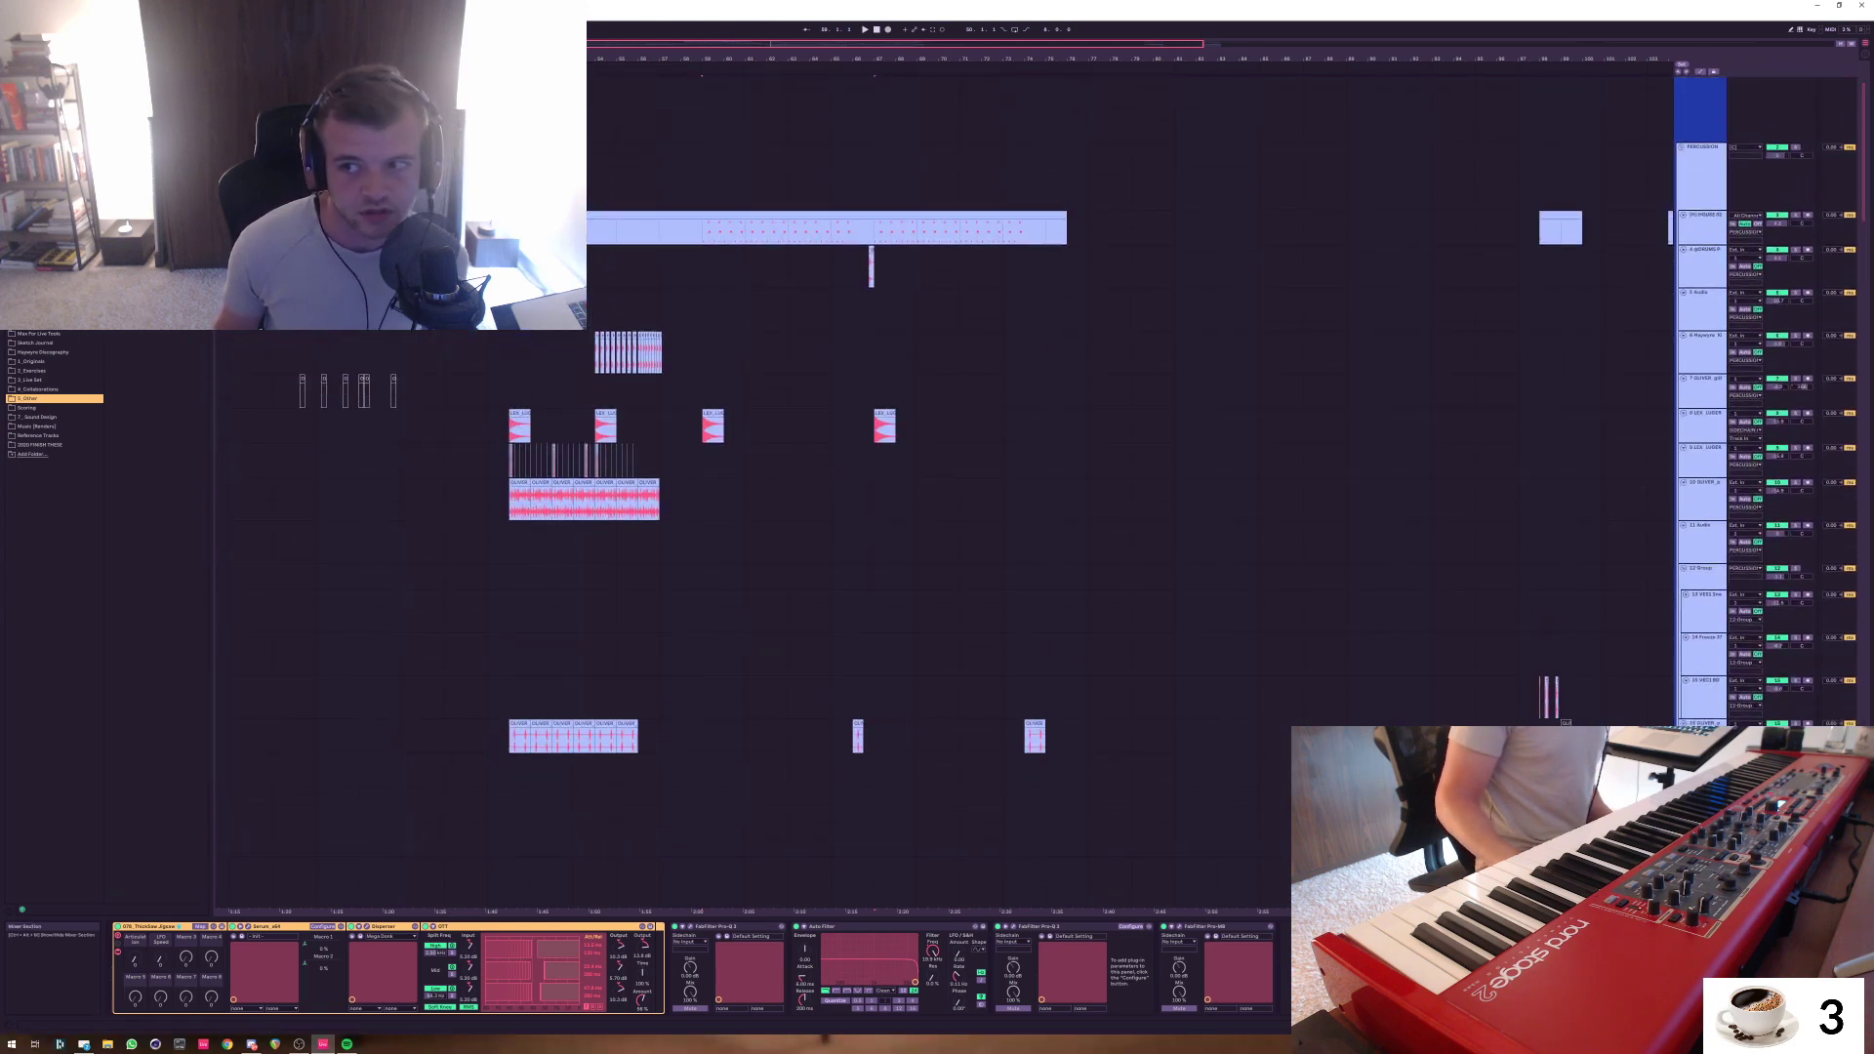
pyautogui.click(703, 231)
pyautogui.press('space')
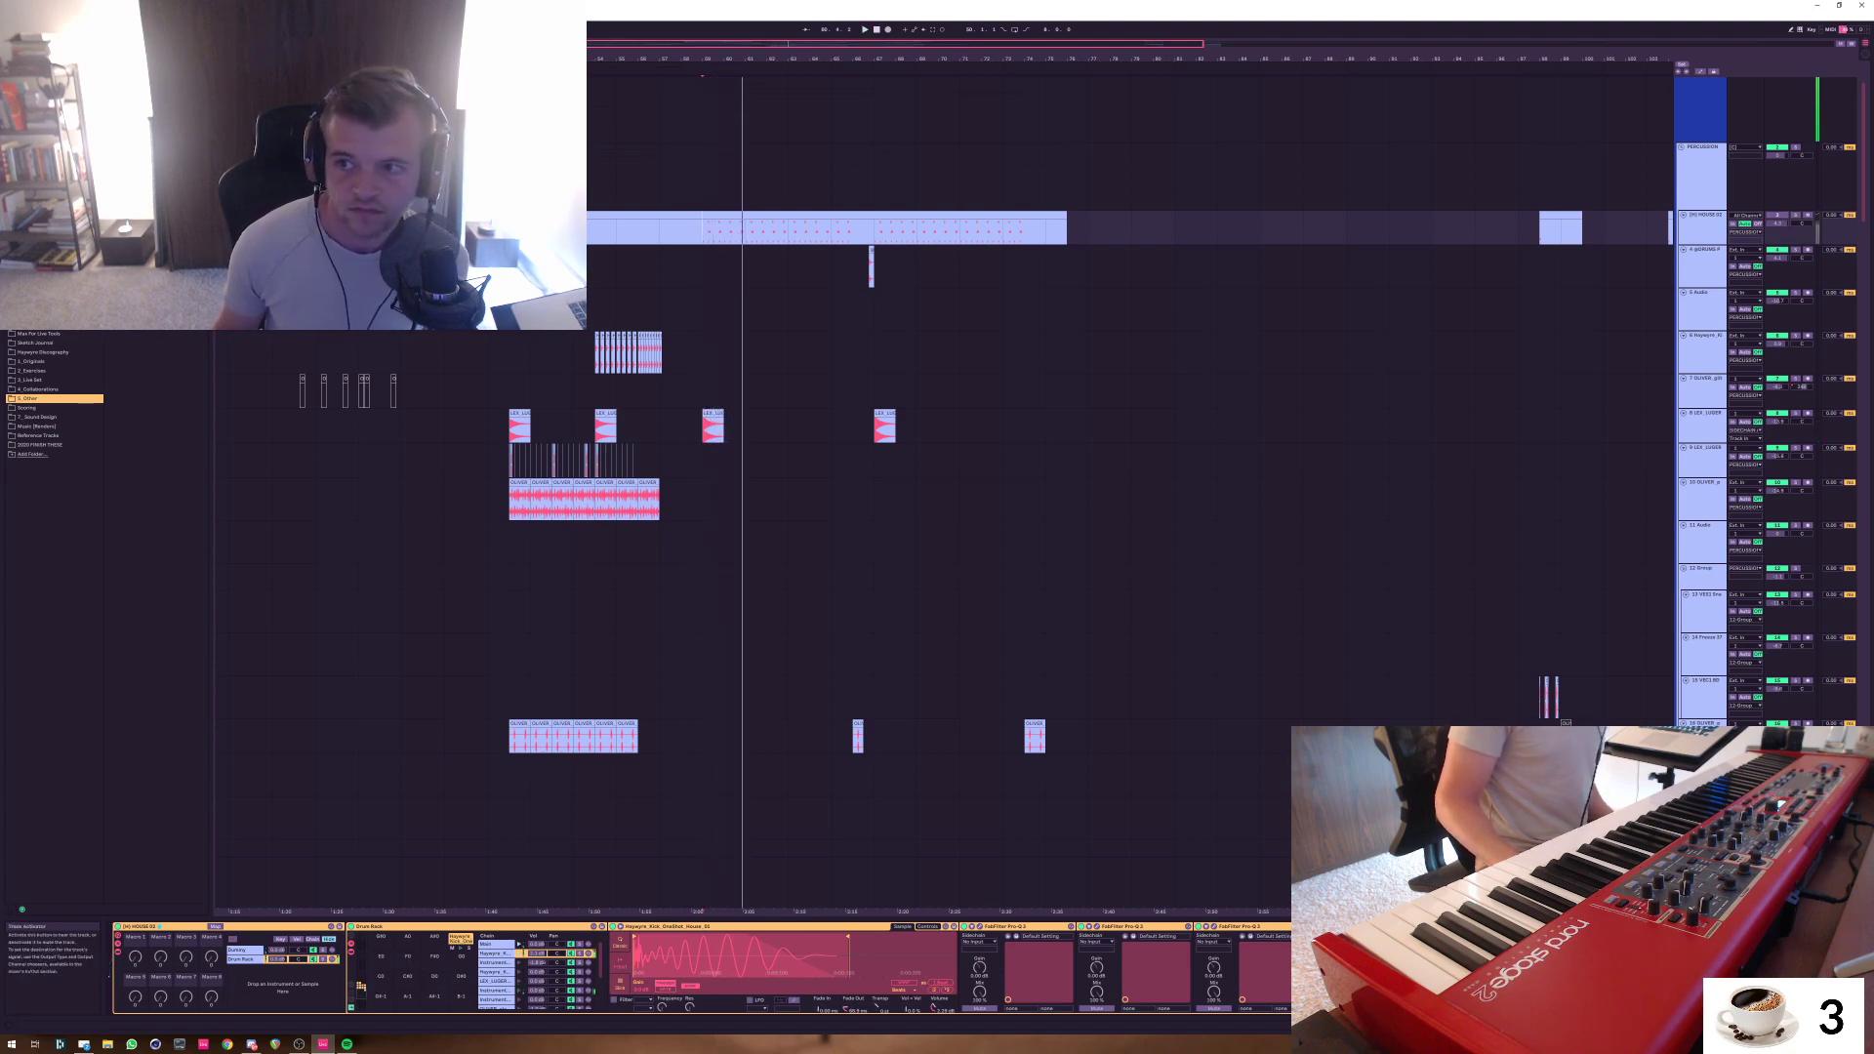
pyautogui.scroll(-15, 976, 440)
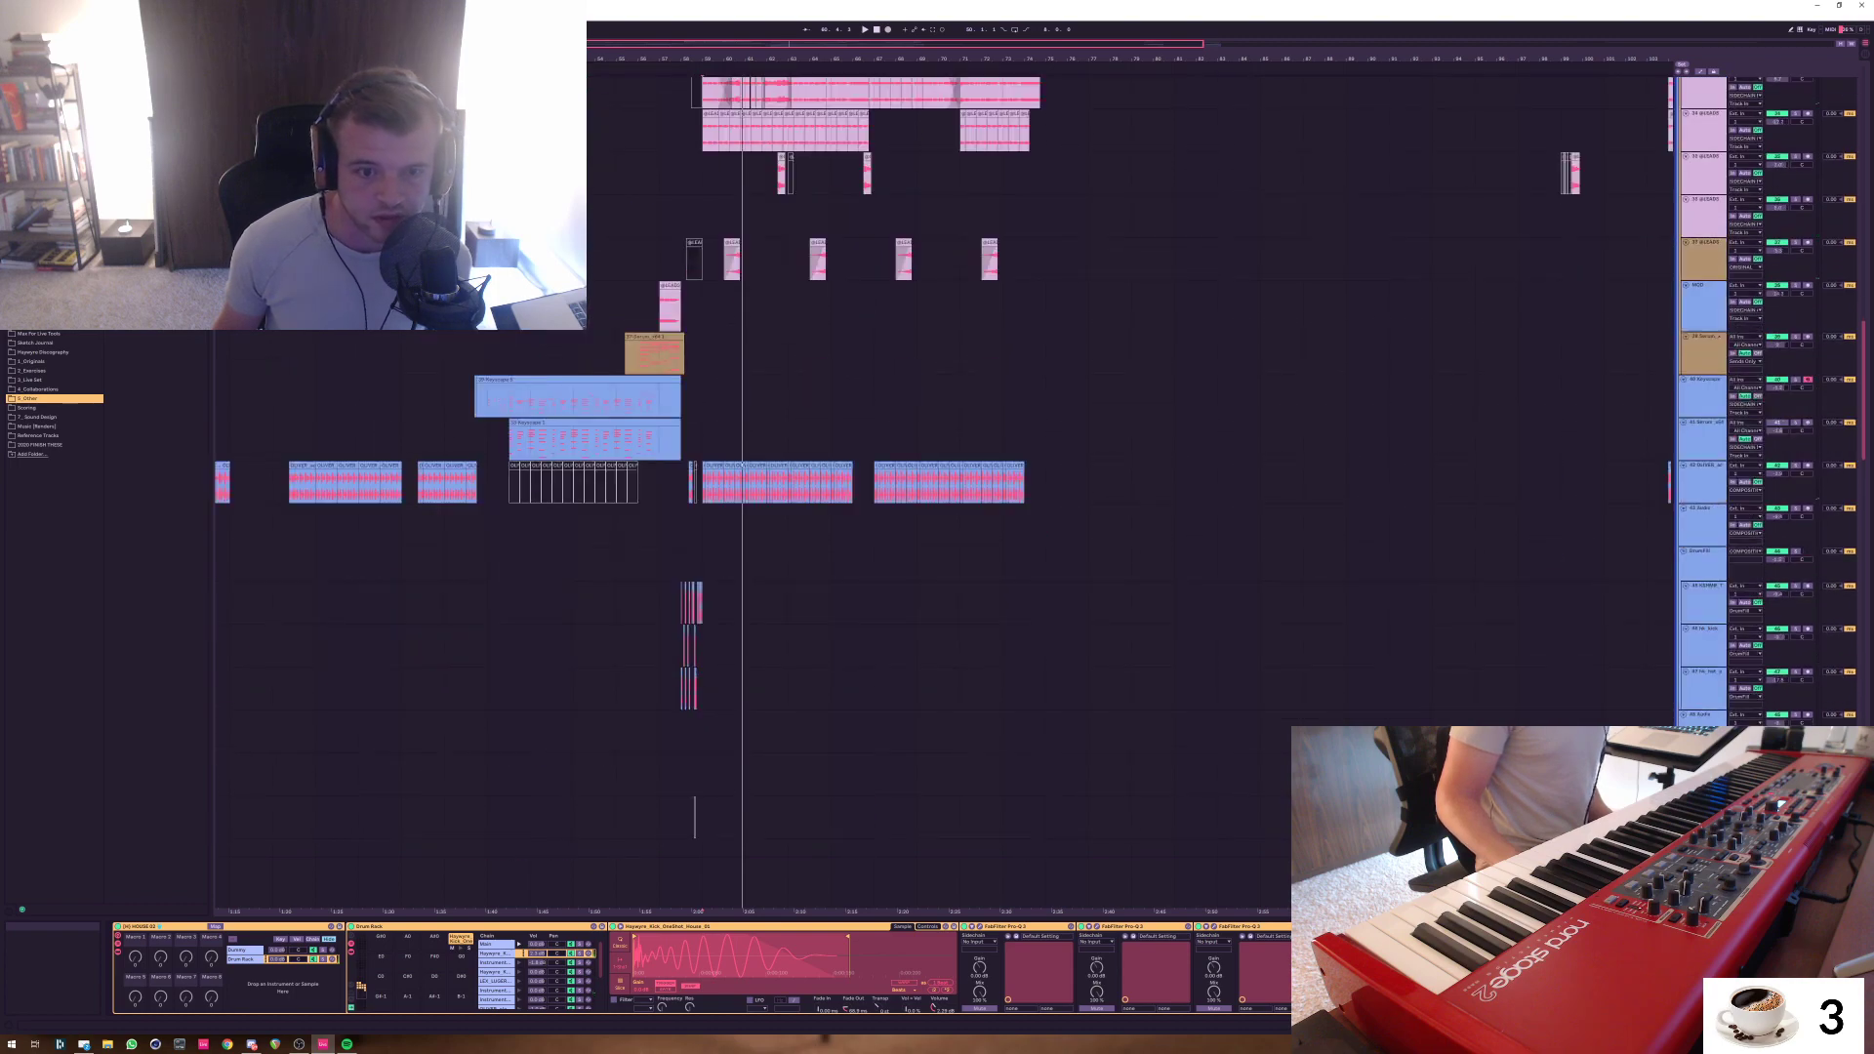
pyautogui.scroll(-20, 976, 440)
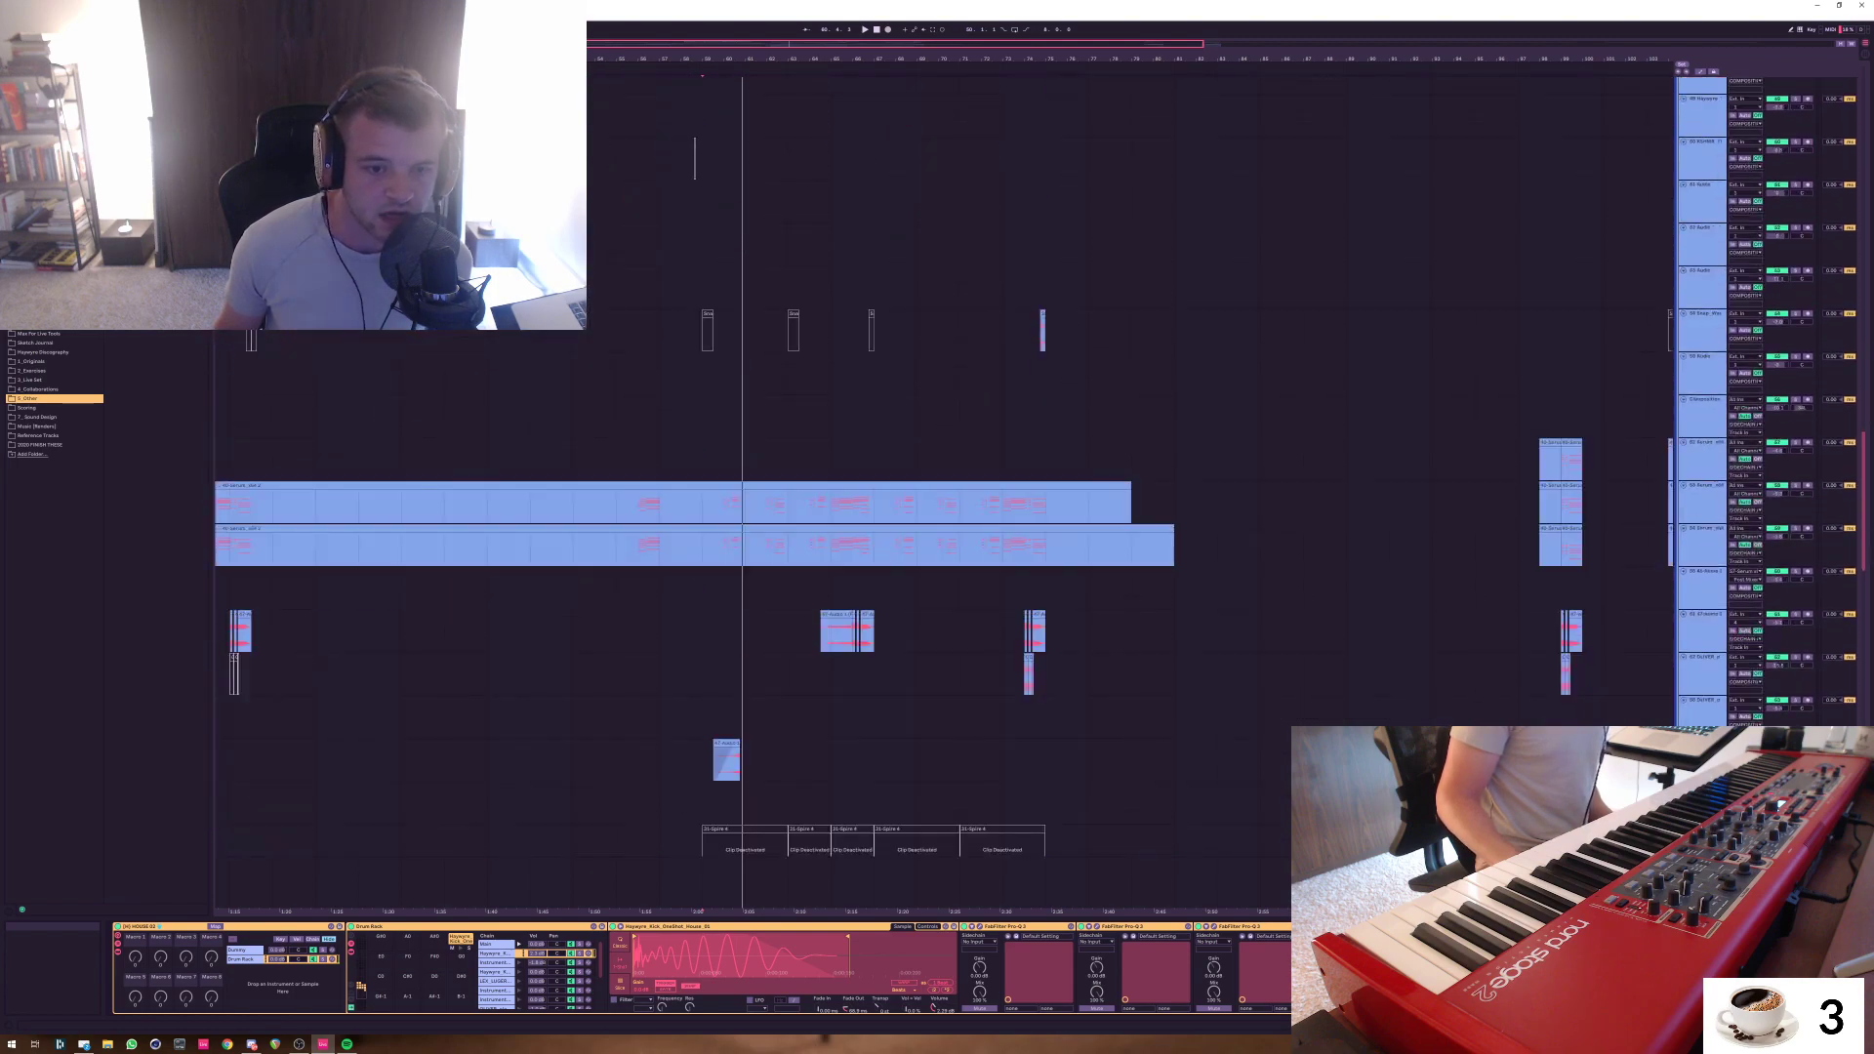
pyautogui.scroll(-12, 976, 439)
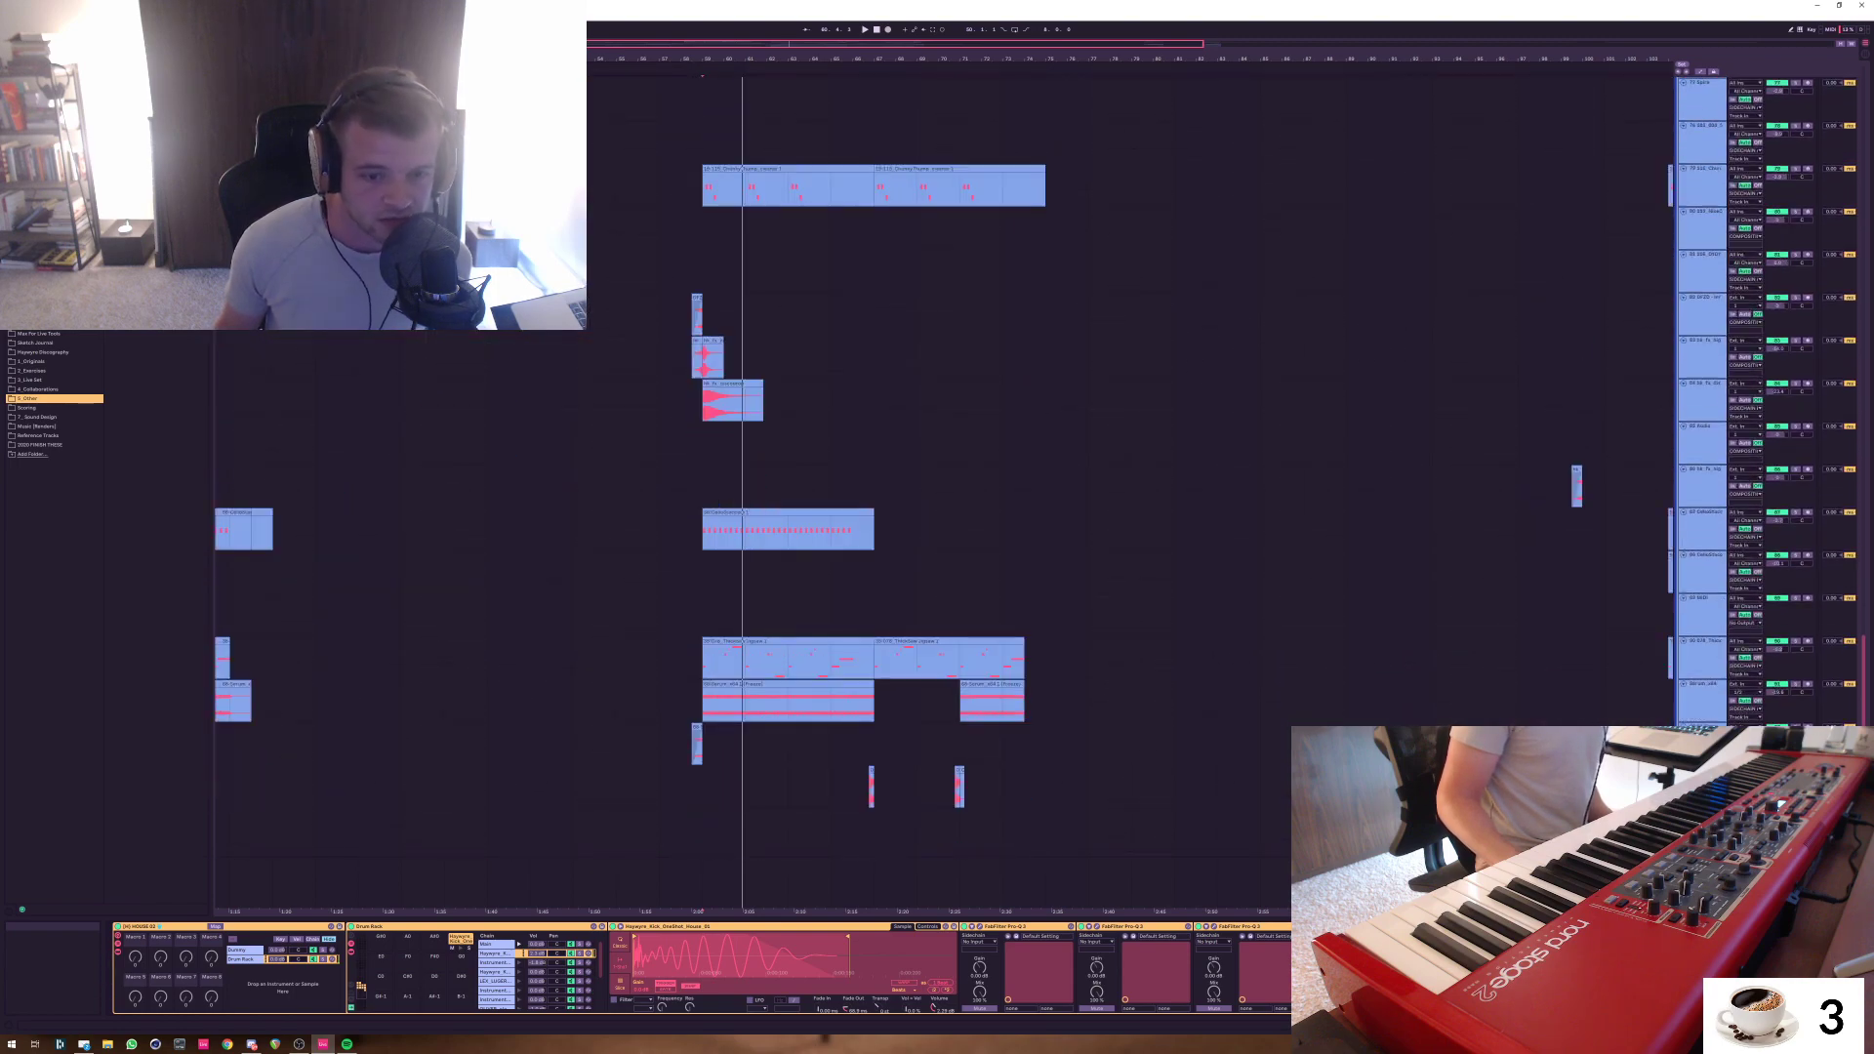
# Audition the later section with the long audio clip's track muted, and reactivate the track
pyautogui.click(788, 688)
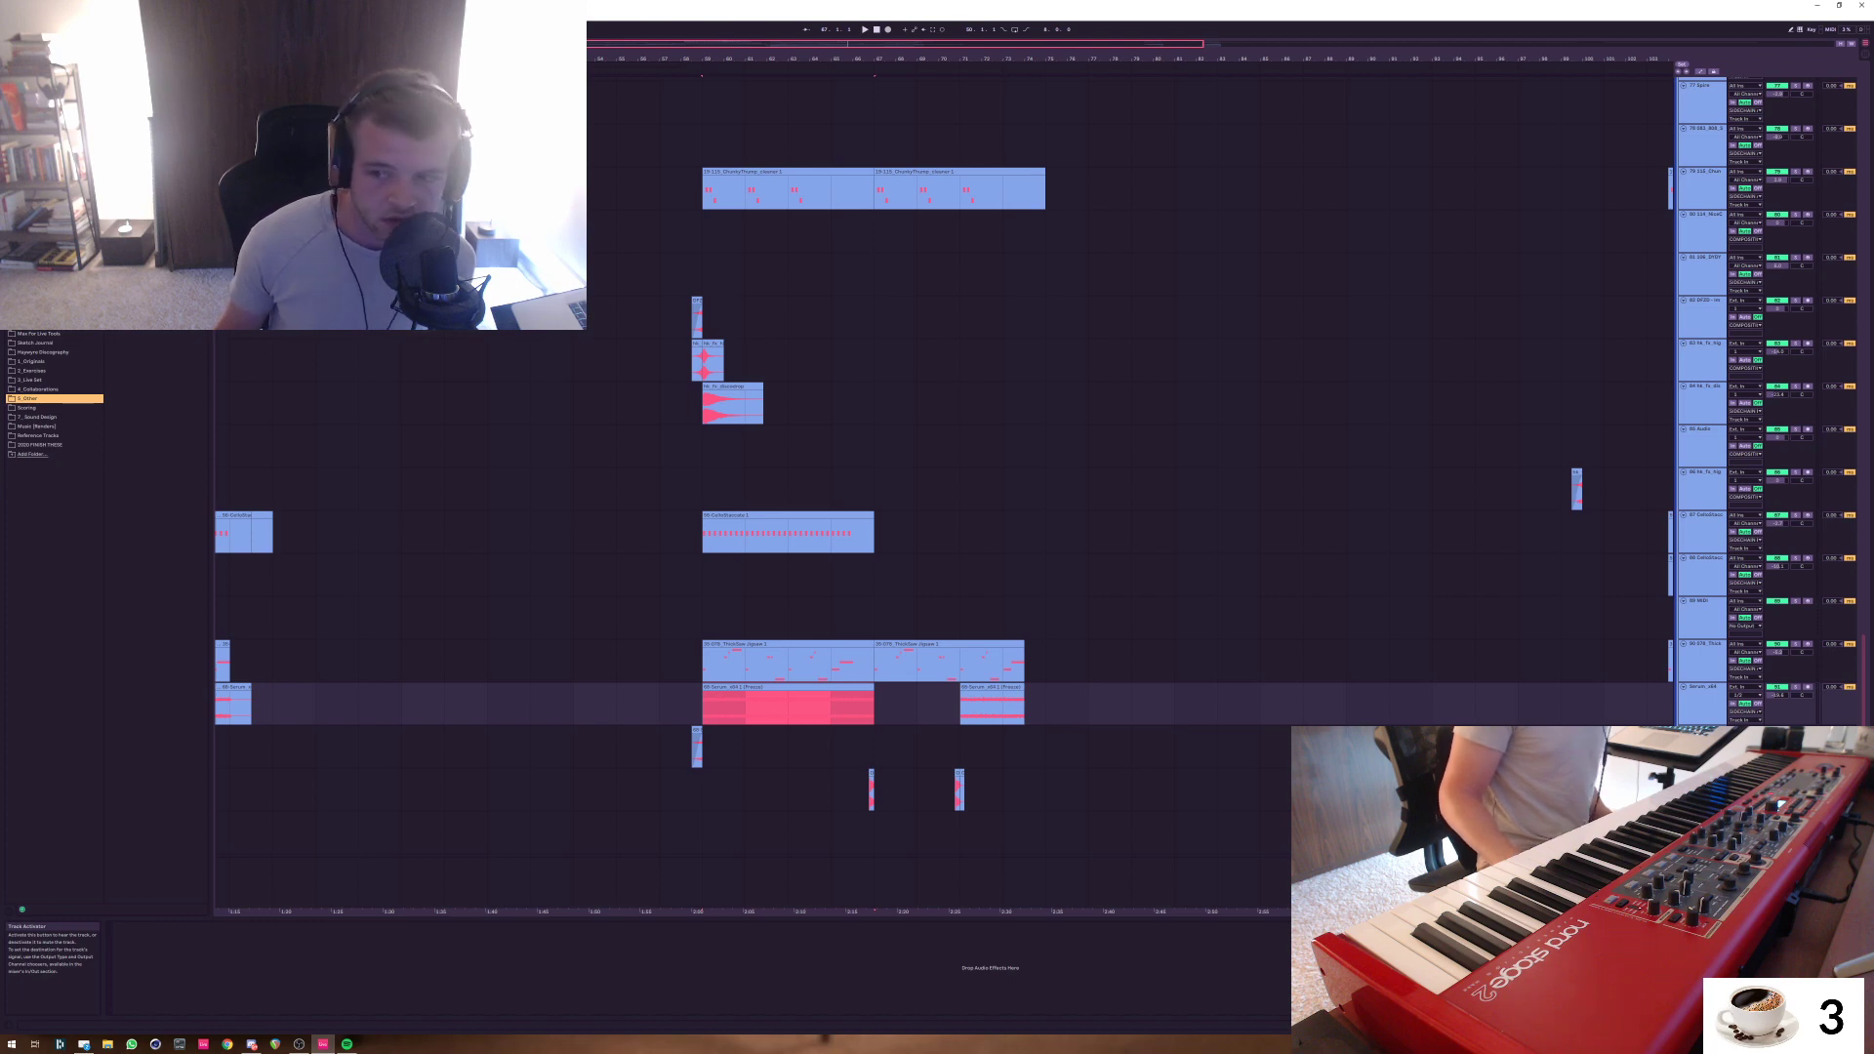
pyautogui.click(1776, 687)
pyautogui.press('space')
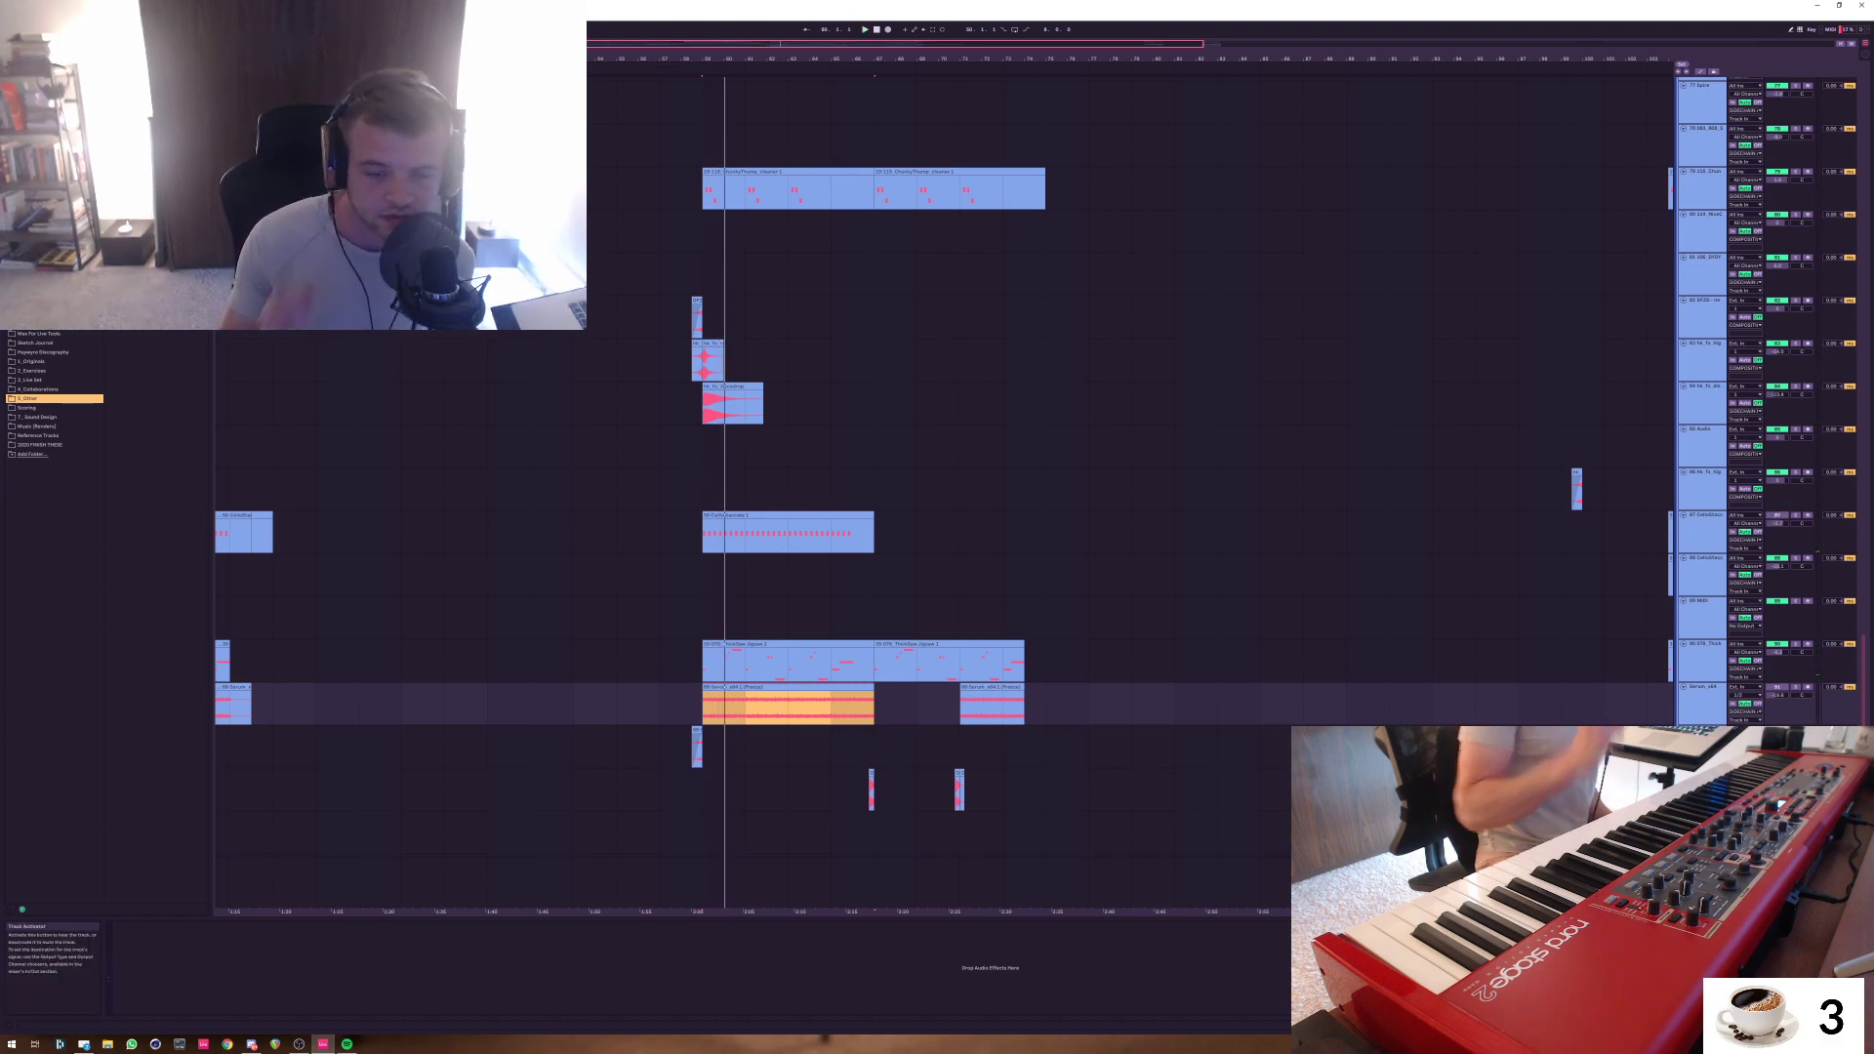
pyautogui.press('space')
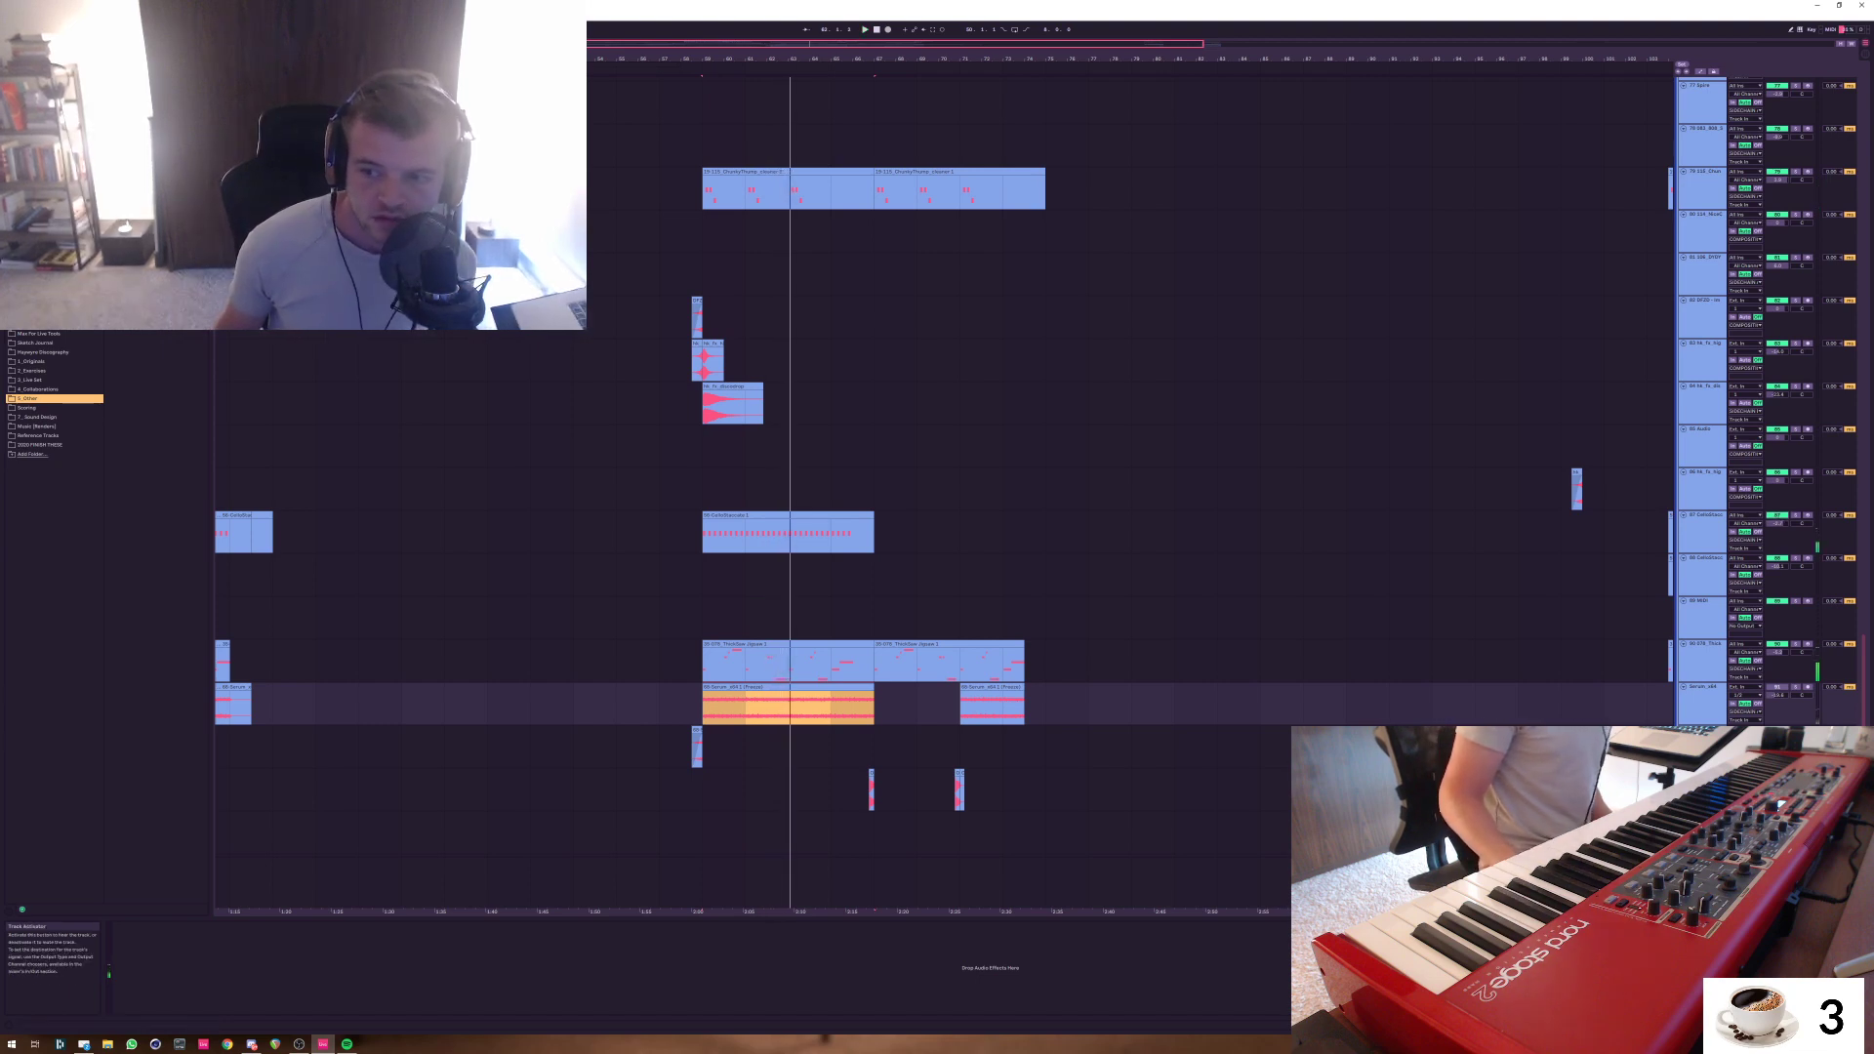
pyautogui.click(1701, 645)
pyautogui.click(1701, 687)
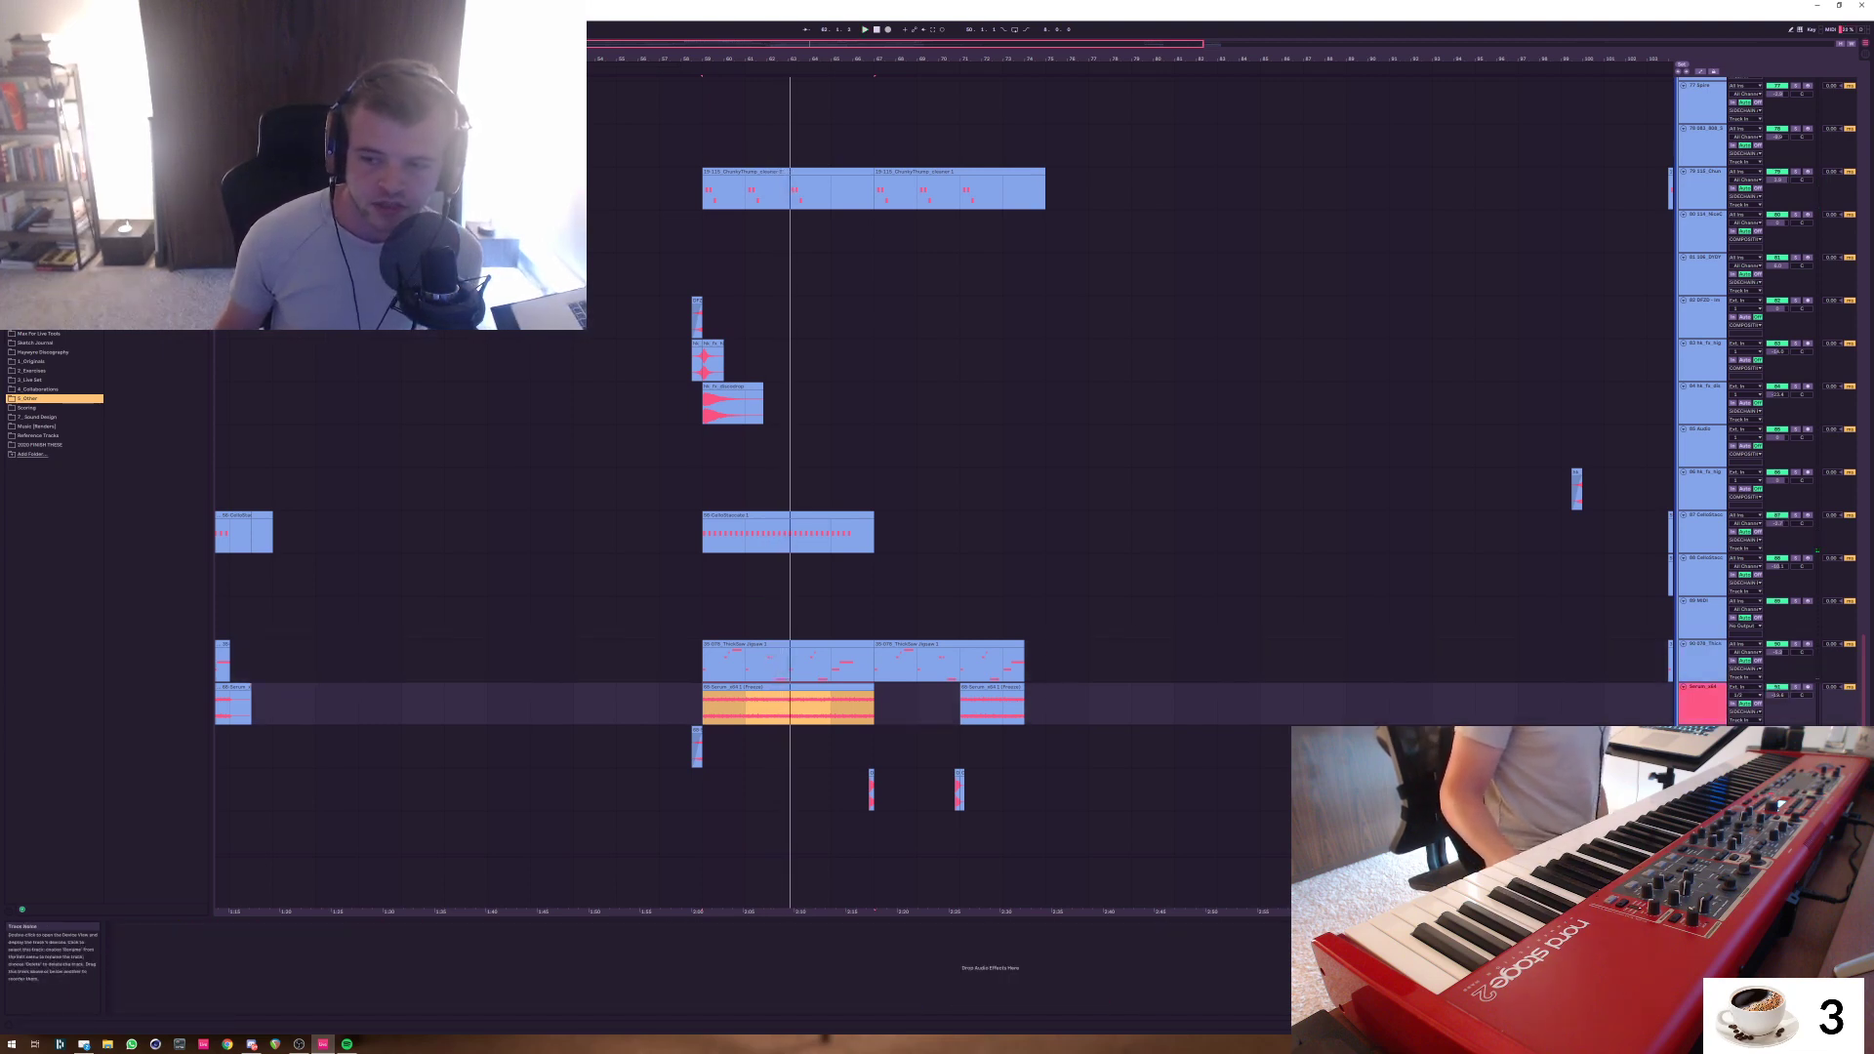
# Review the tracks above the later section and select the first long audio clip's time range on its track
pyautogui.scroll(7, 943, 493)
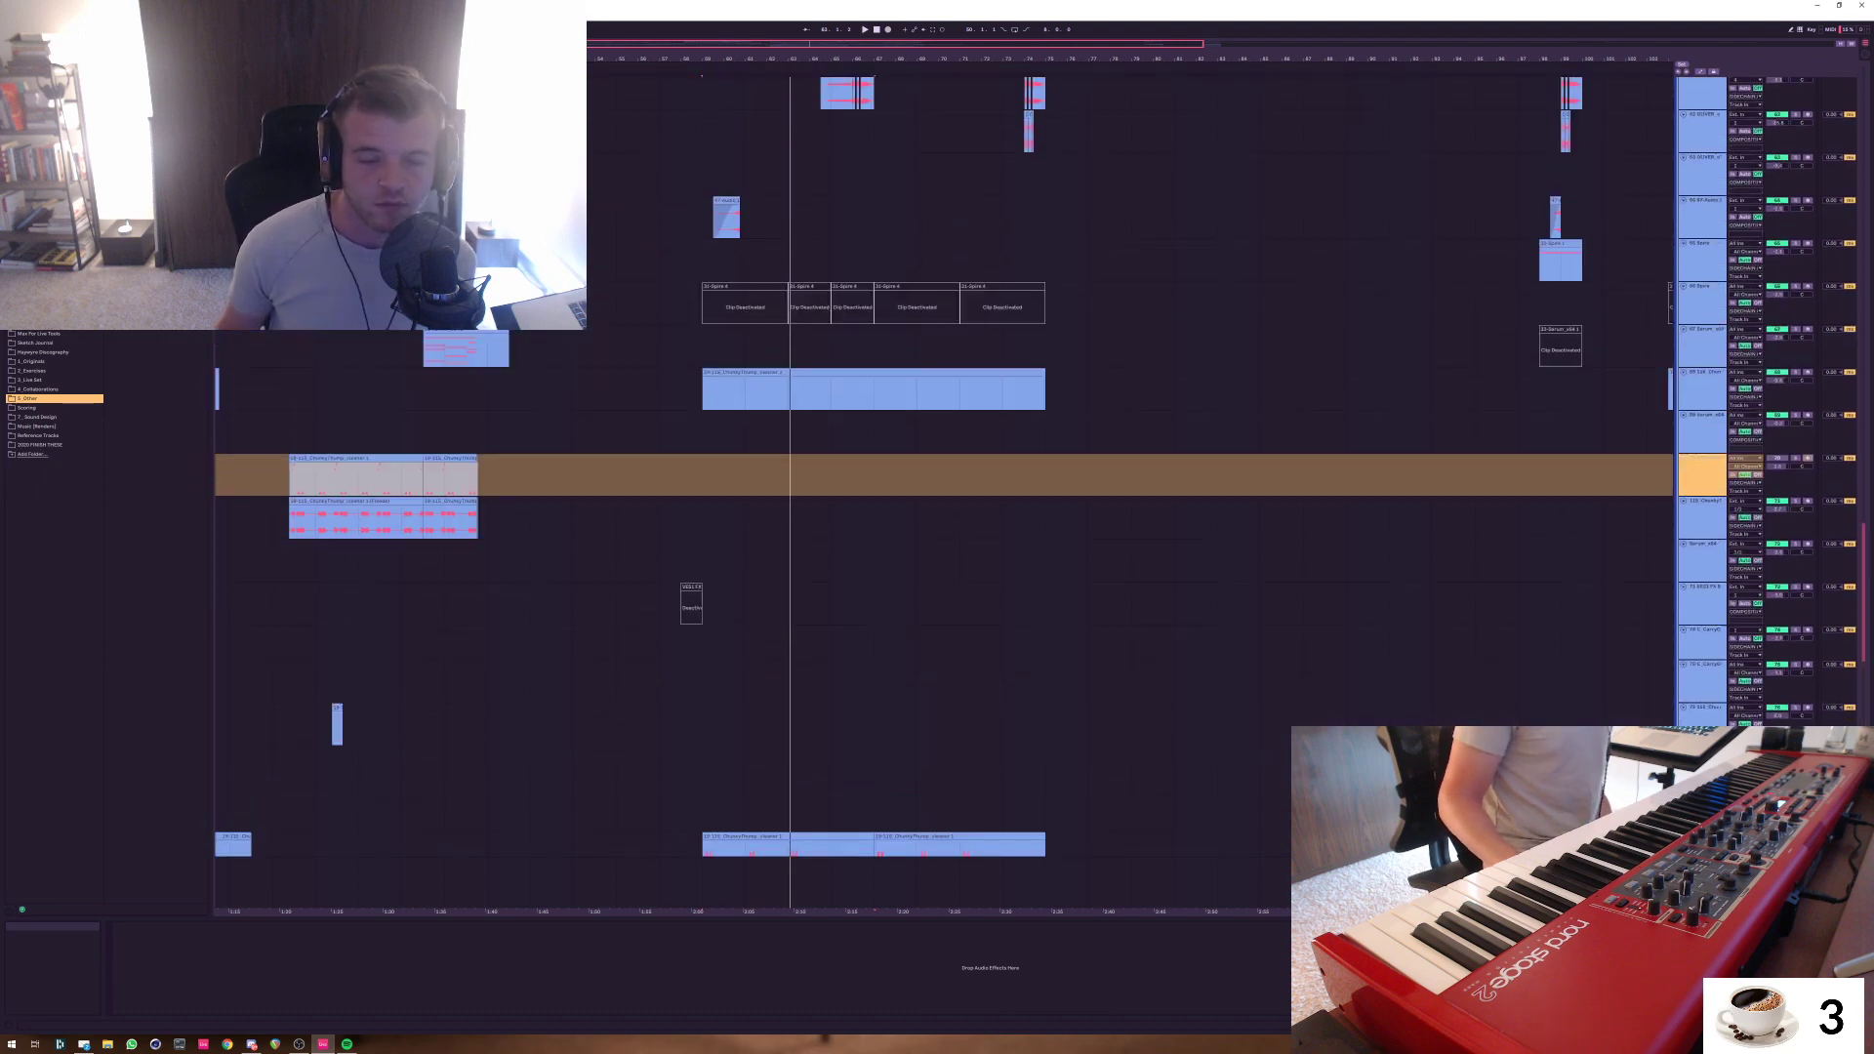
pyautogui.scroll(5, 937, 488)
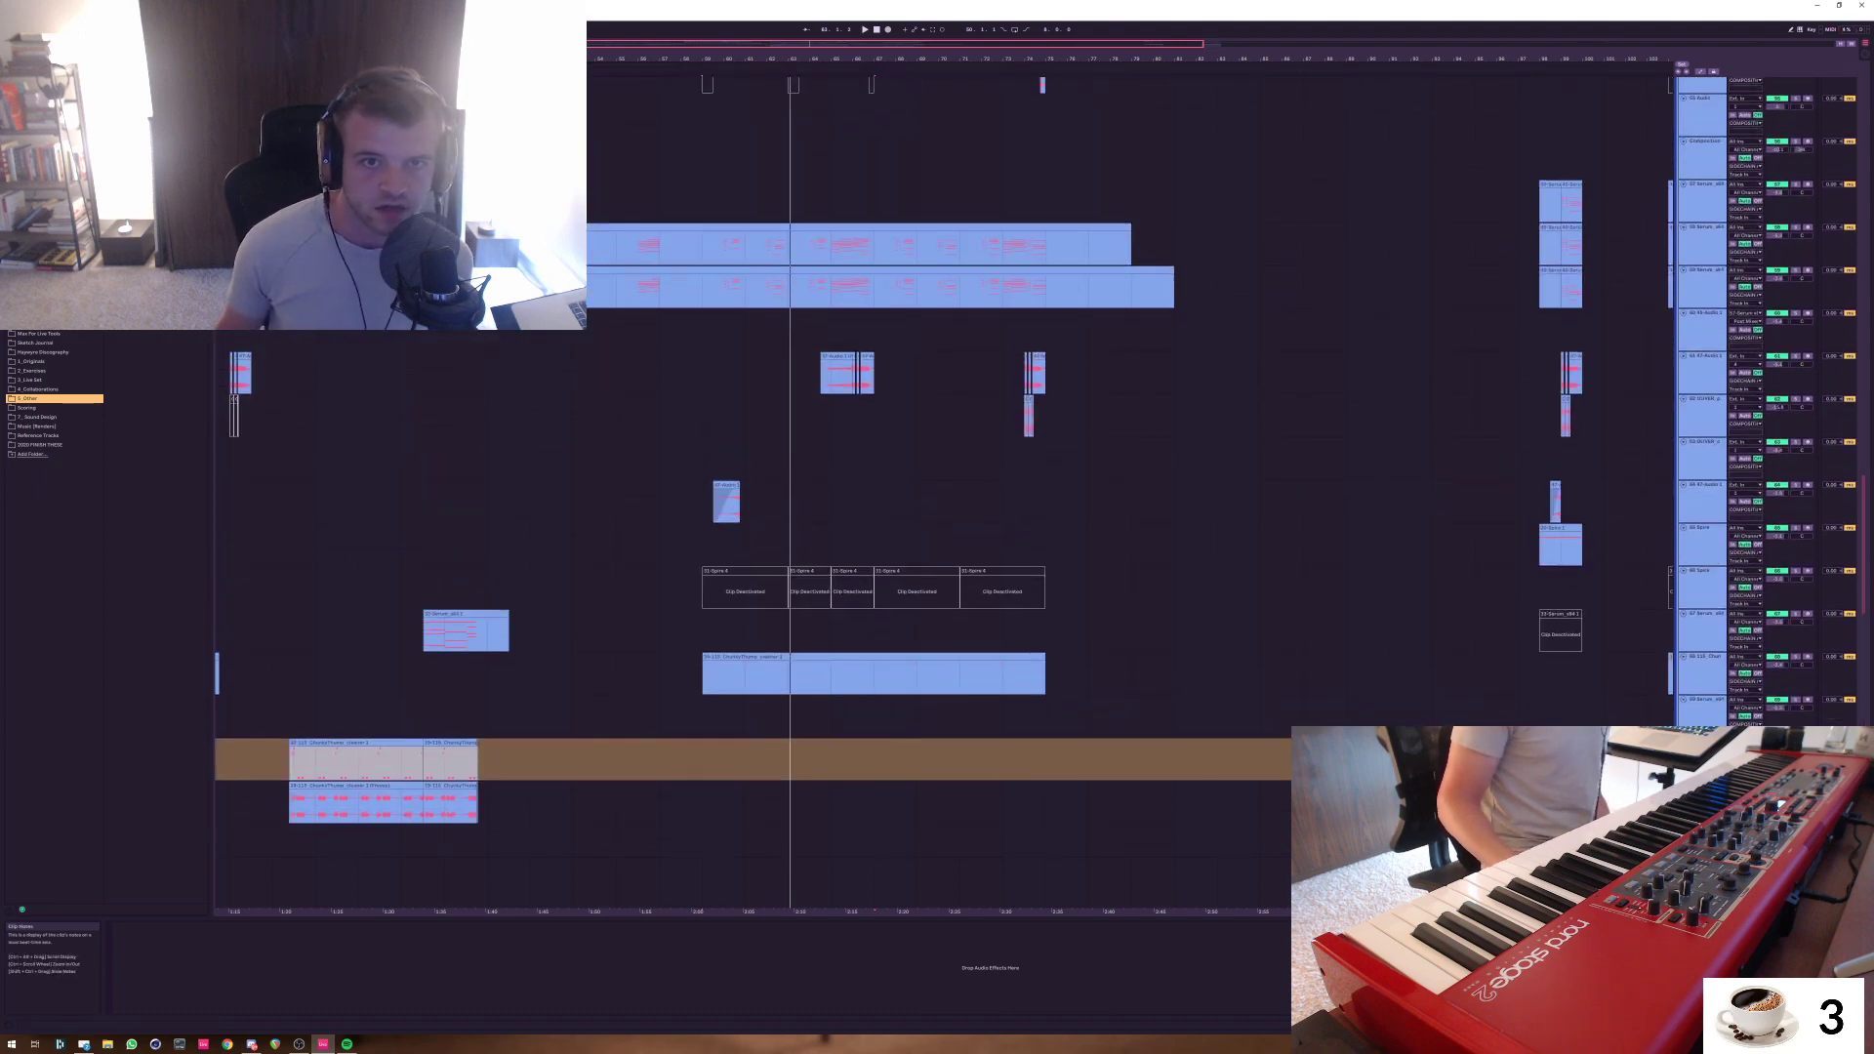
pyautogui.scroll(2, 770, 488)
pyautogui.scroll(-2, 770, 488)
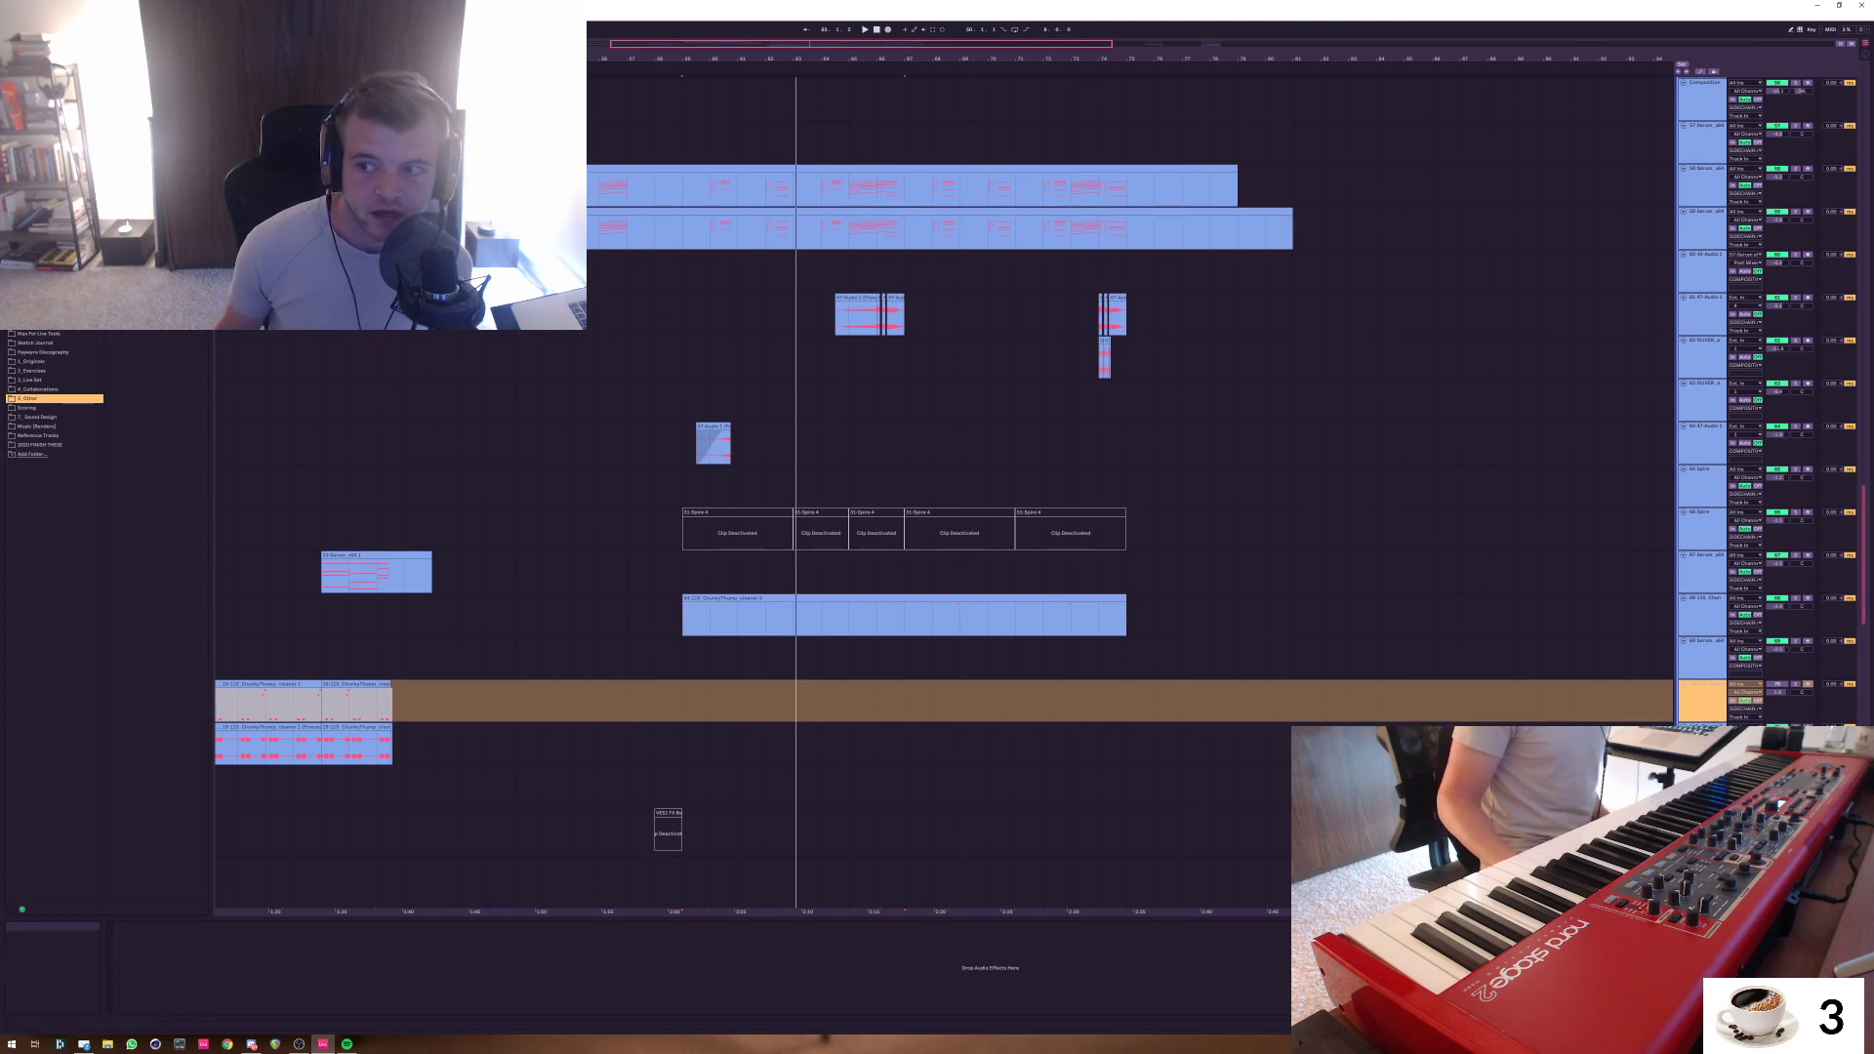
pyautogui.scroll(-10, 772, 488)
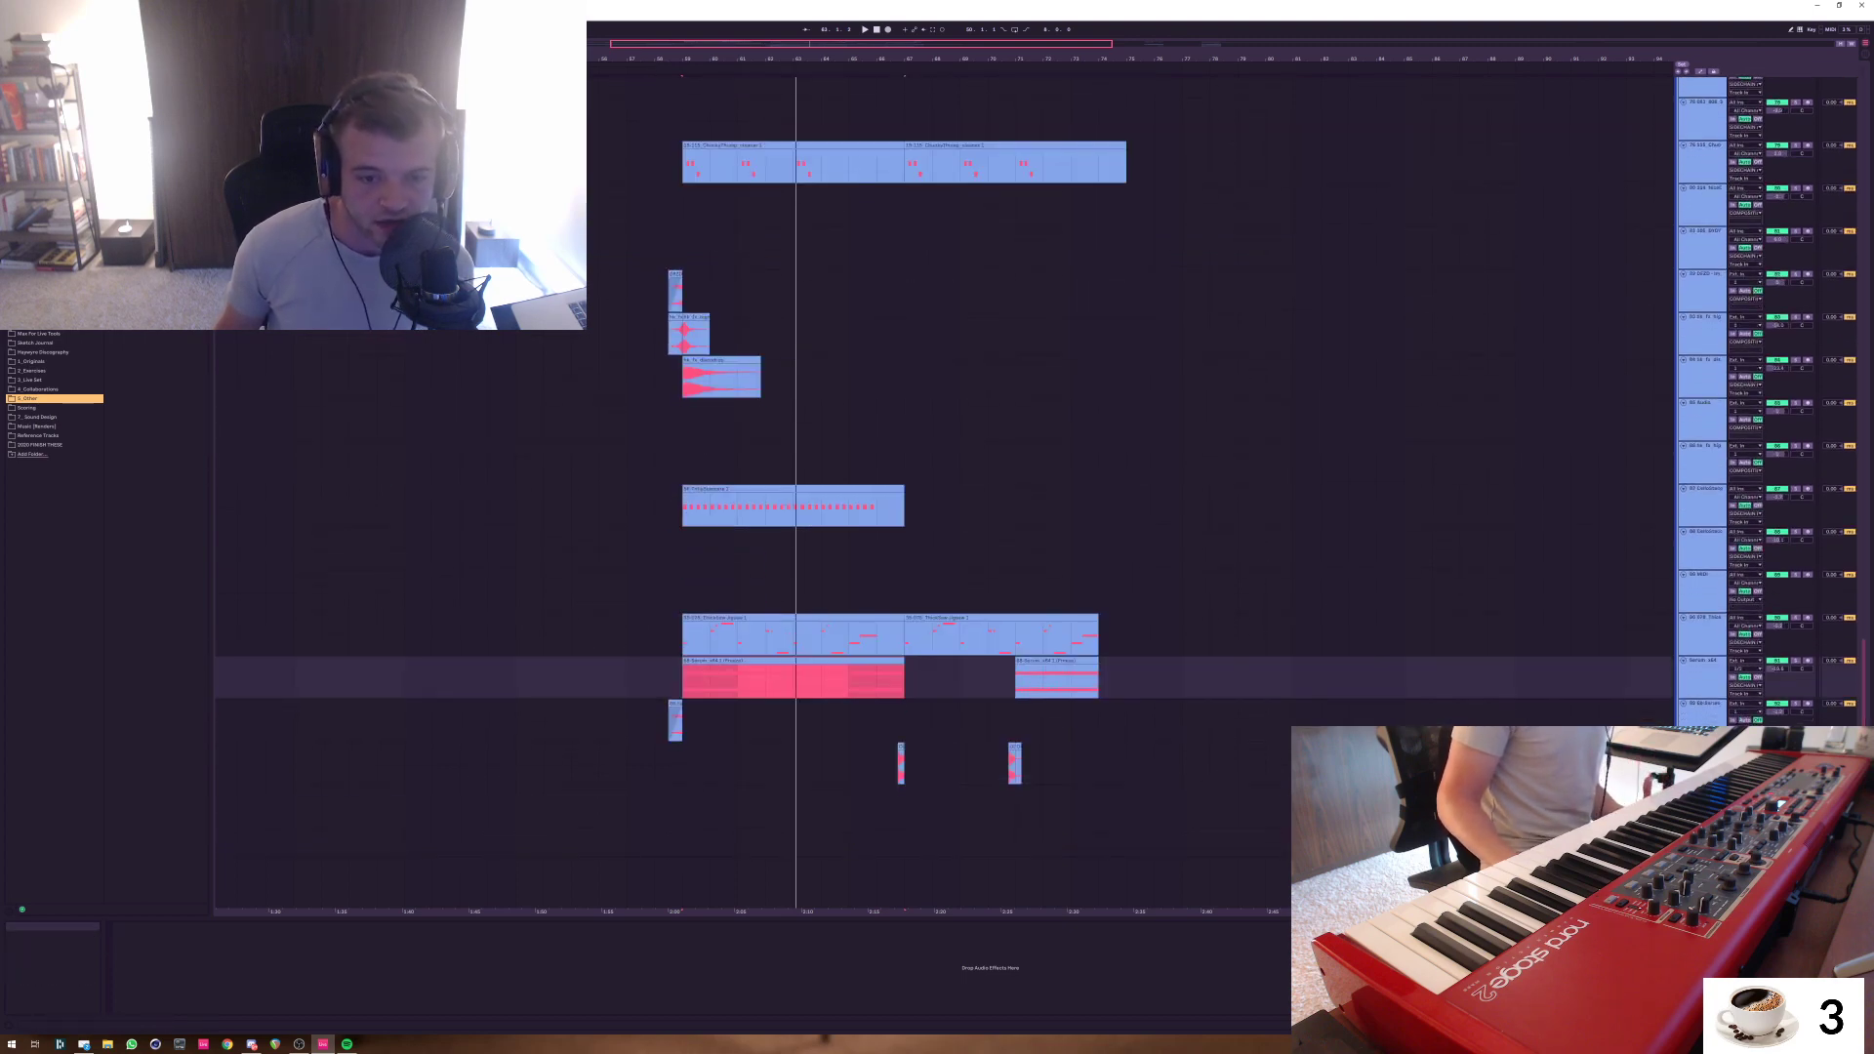
pyautogui.click(905, 678)
pyautogui.hotkey('shift', 'Left')
pyautogui.hotkey('shift', 'Left')
pyautogui.hotkey('shift', 'Left')
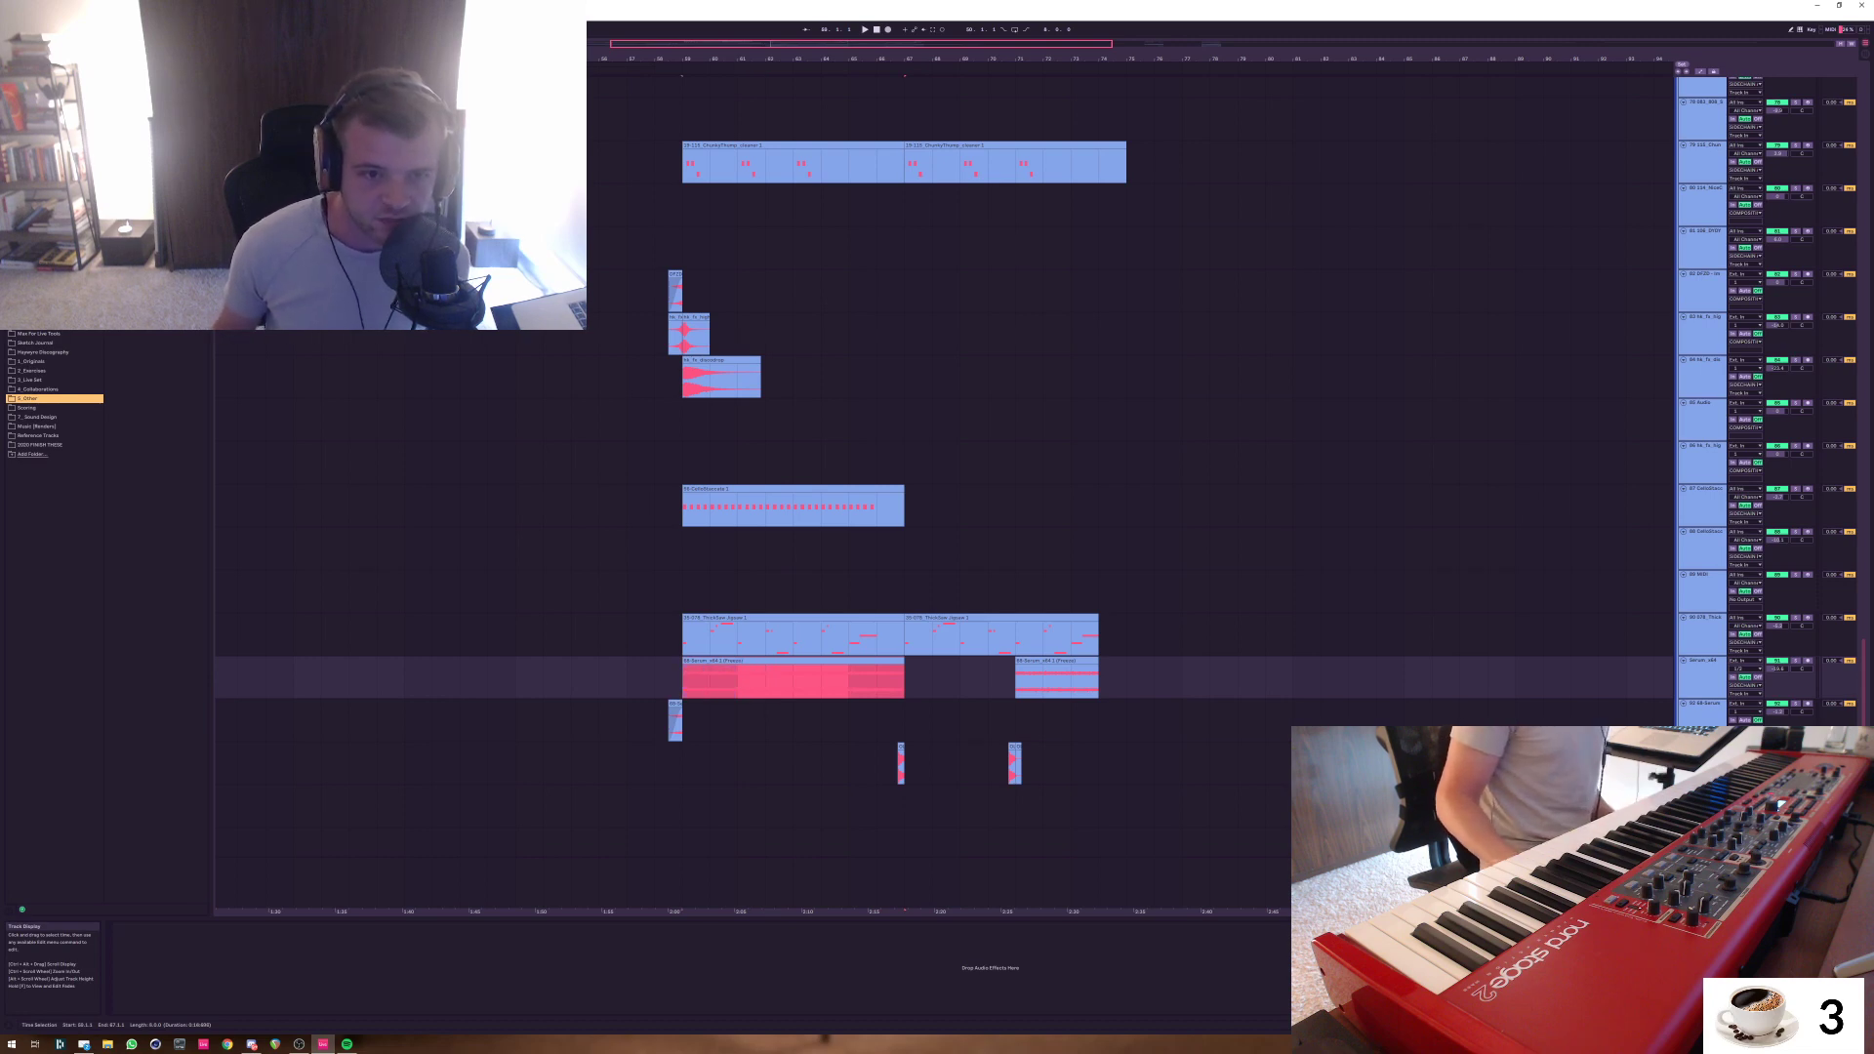
# Extend the selection upward over the synth MIDI clip and the empty track above, keeping it to the section's first half
pyautogui.hotkey('shift', 'Up')
pyautogui.hotkey('shift', 'Up')
pyautogui.hotkey('shift', 'Right')
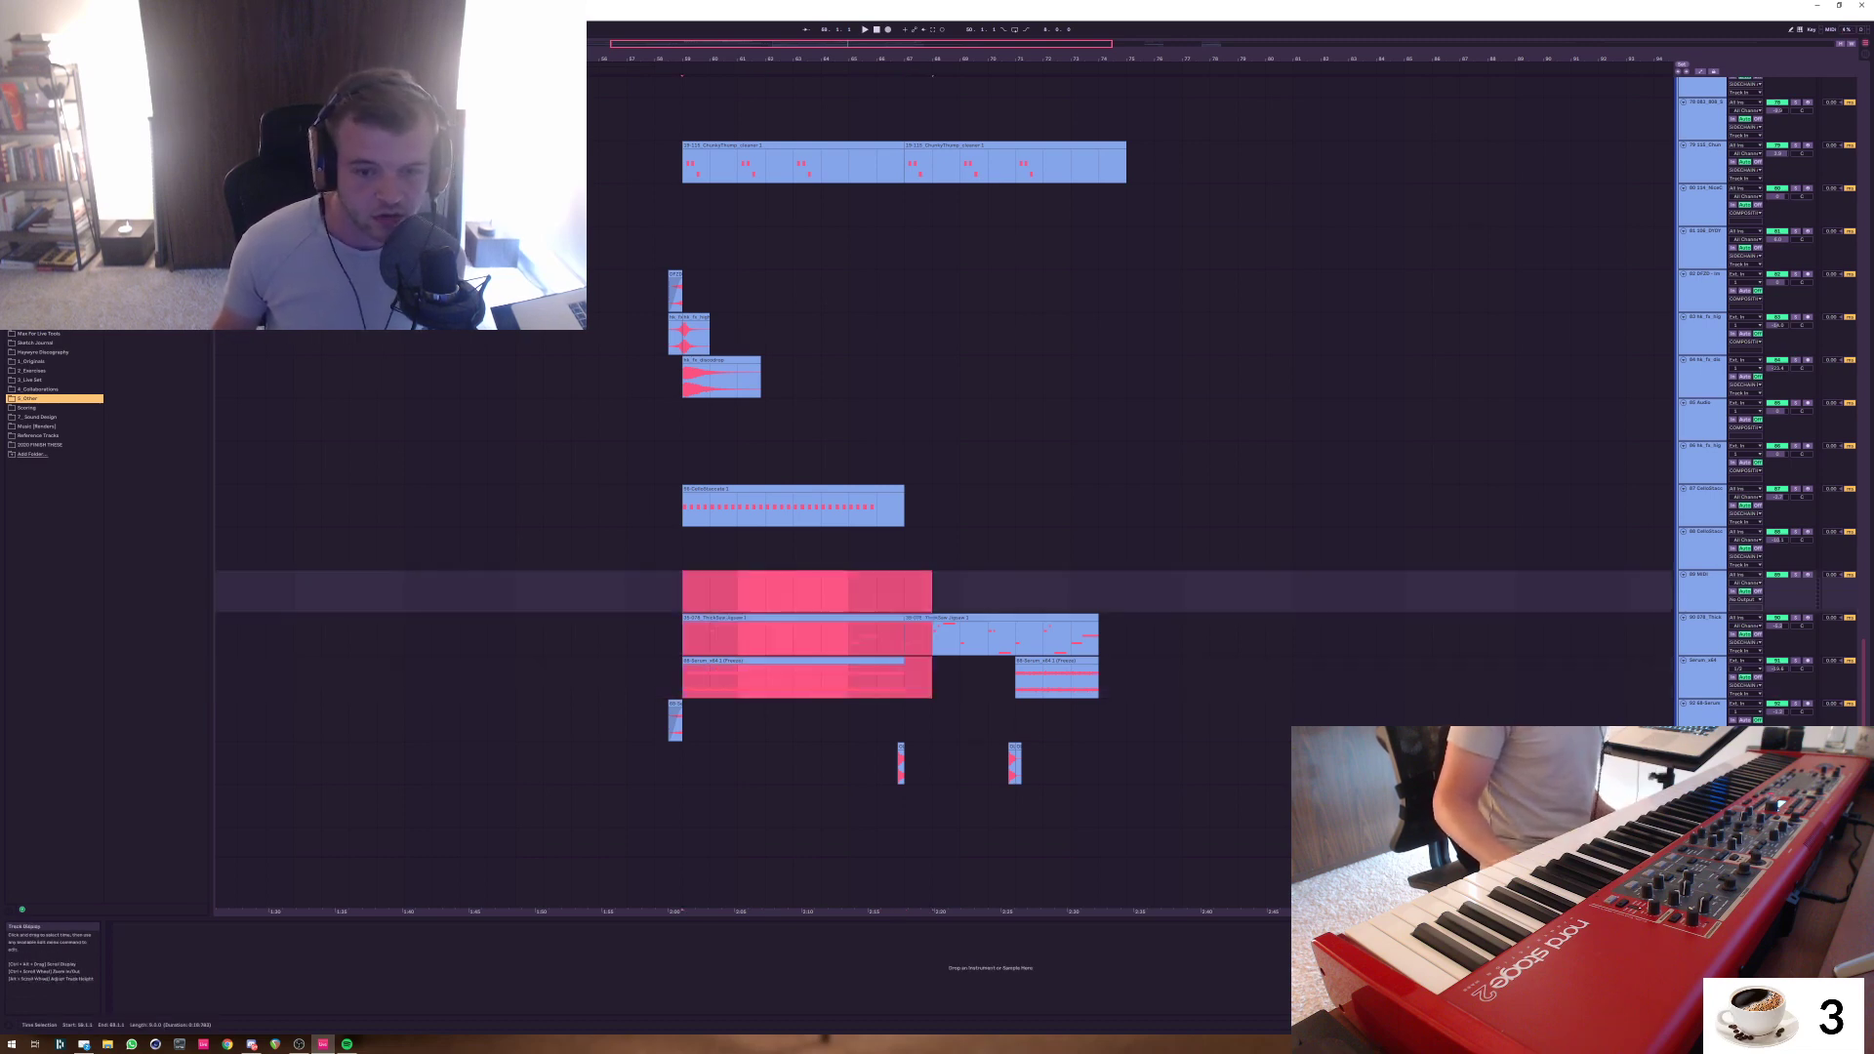
pyautogui.hotkey('shift', 'Left')
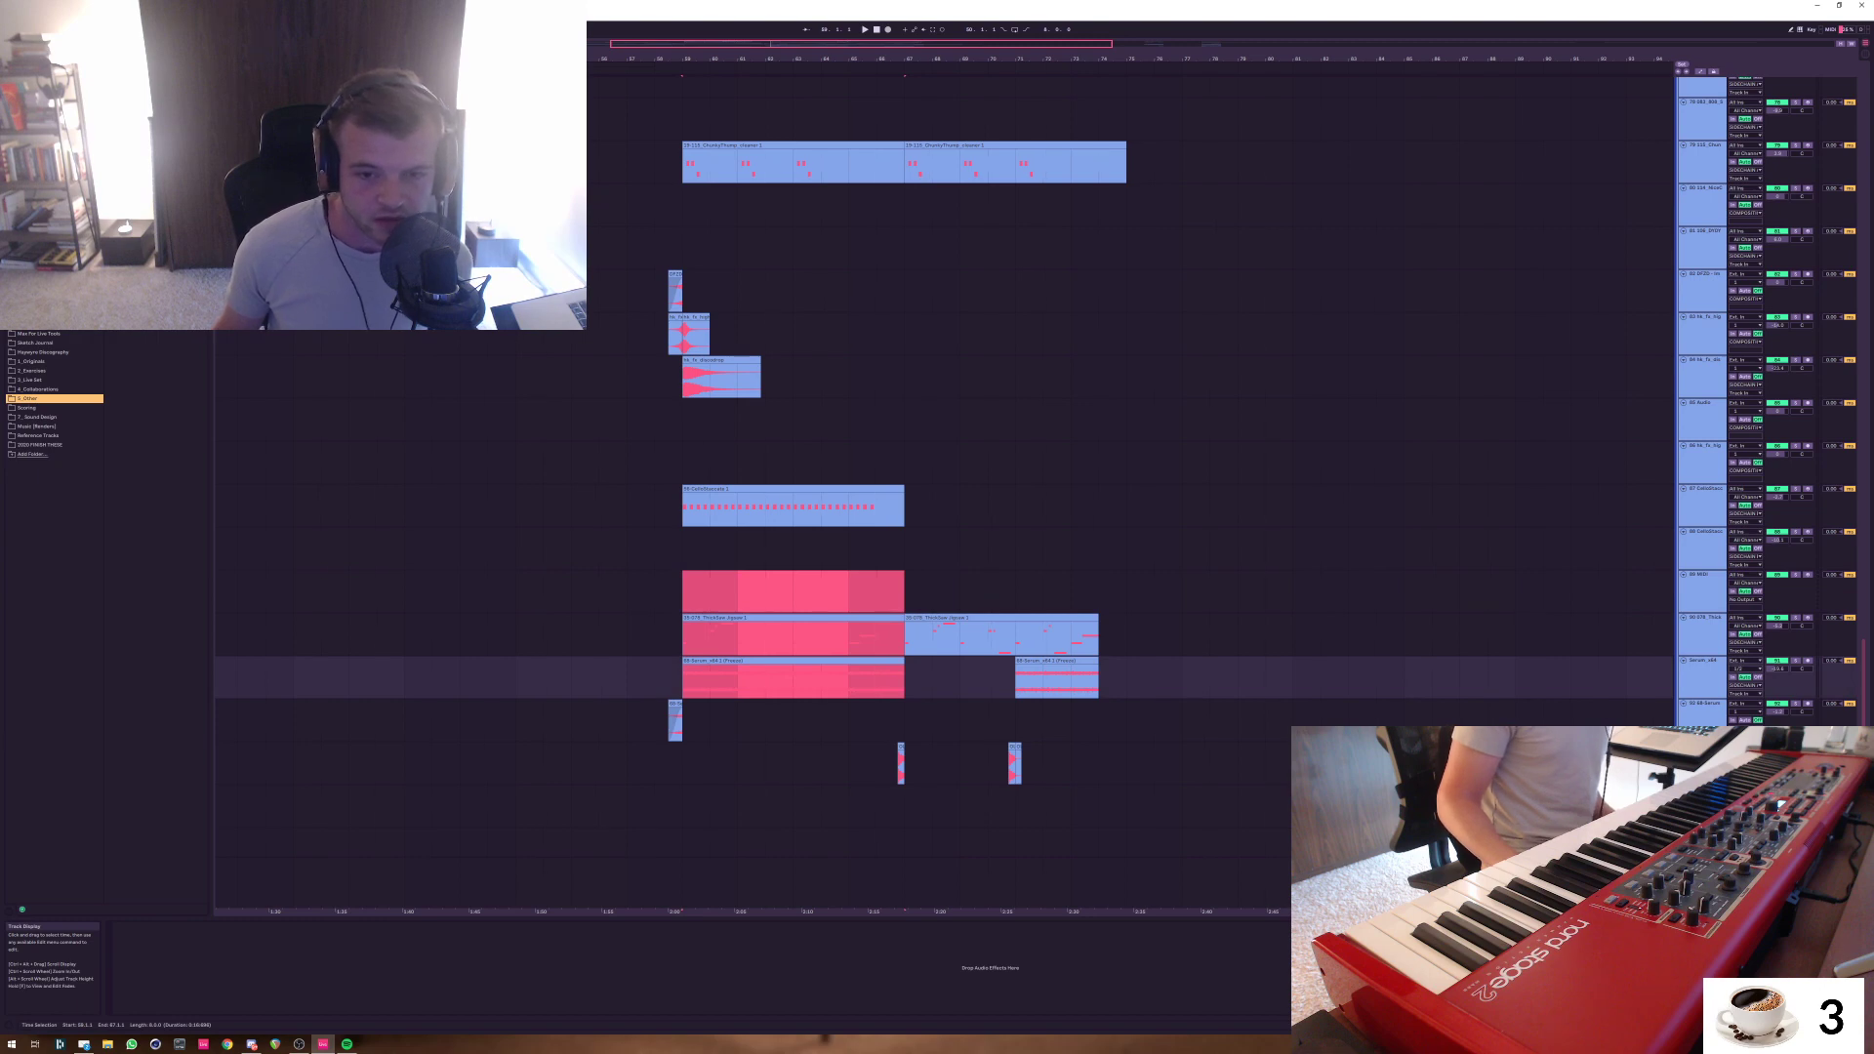
pyautogui.moveTo(904, 590); pyautogui.dragTo(683, 678)
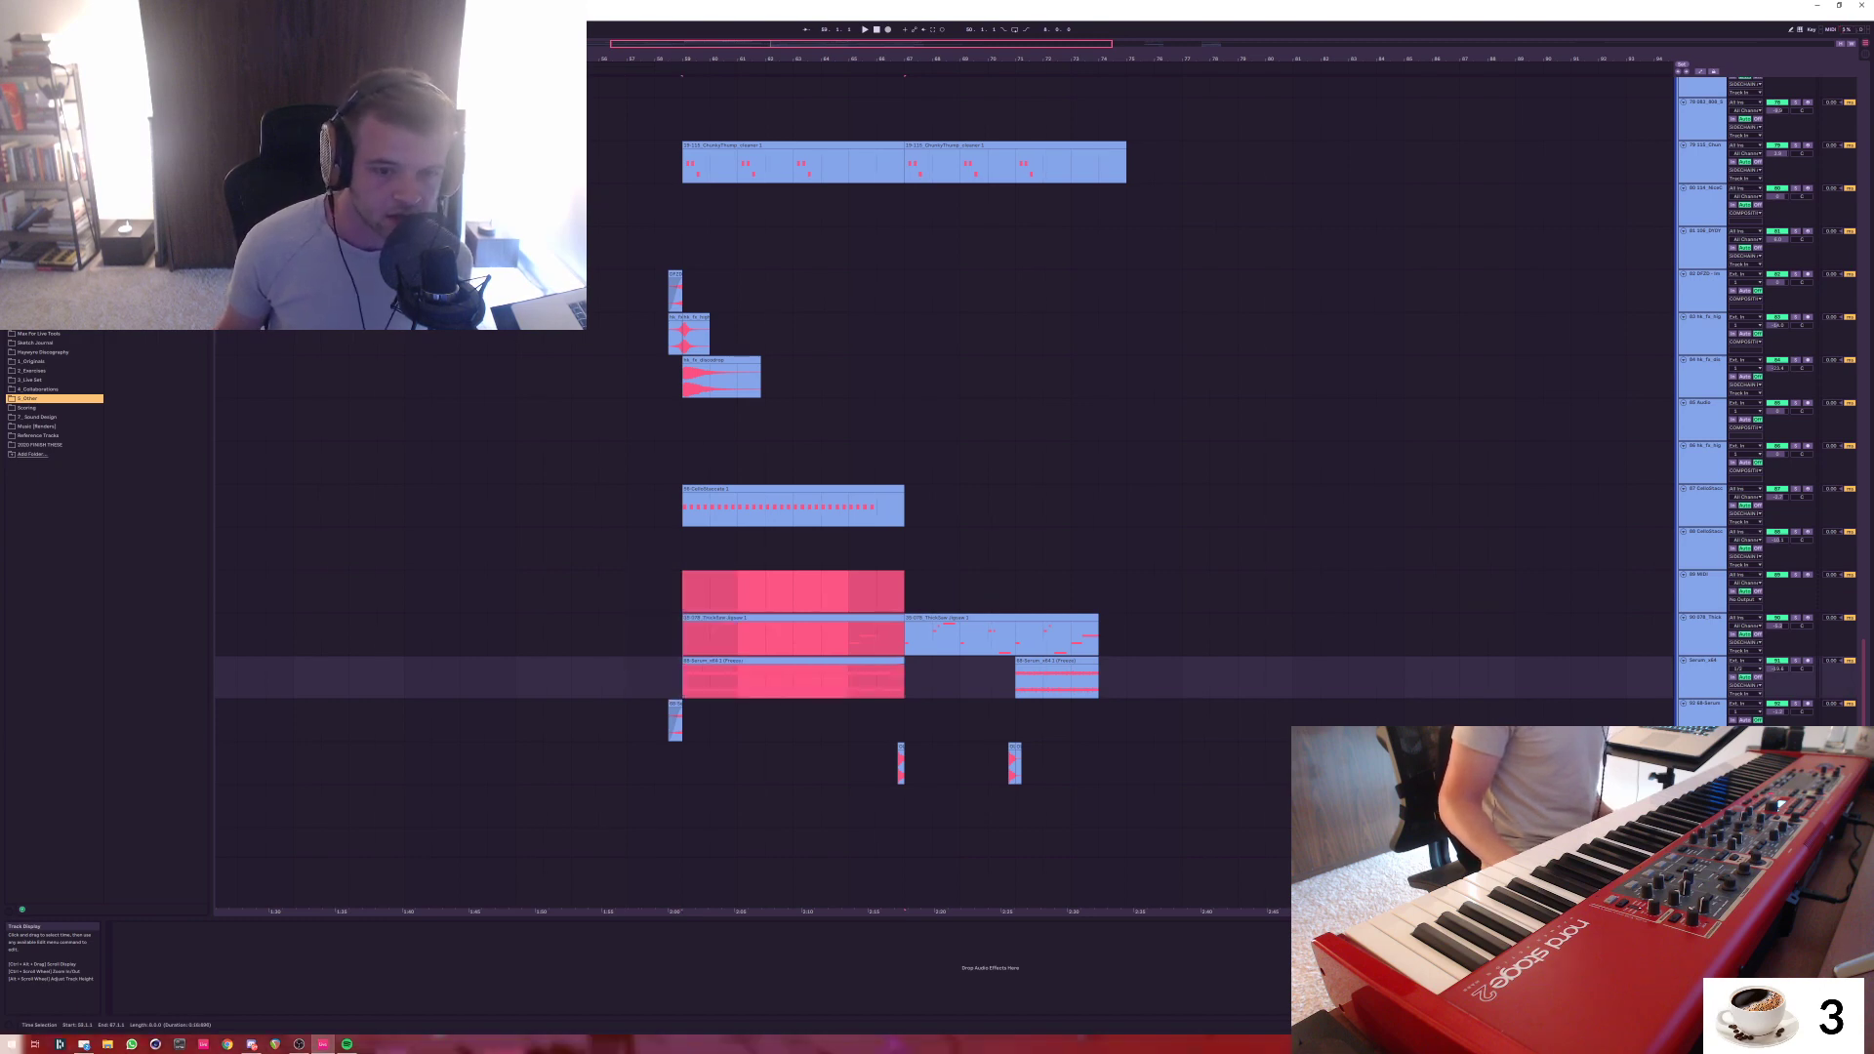
# Reselect the first long audio clip and solo its track briefly, restoring the other tracks
pyautogui.click(683, 591)
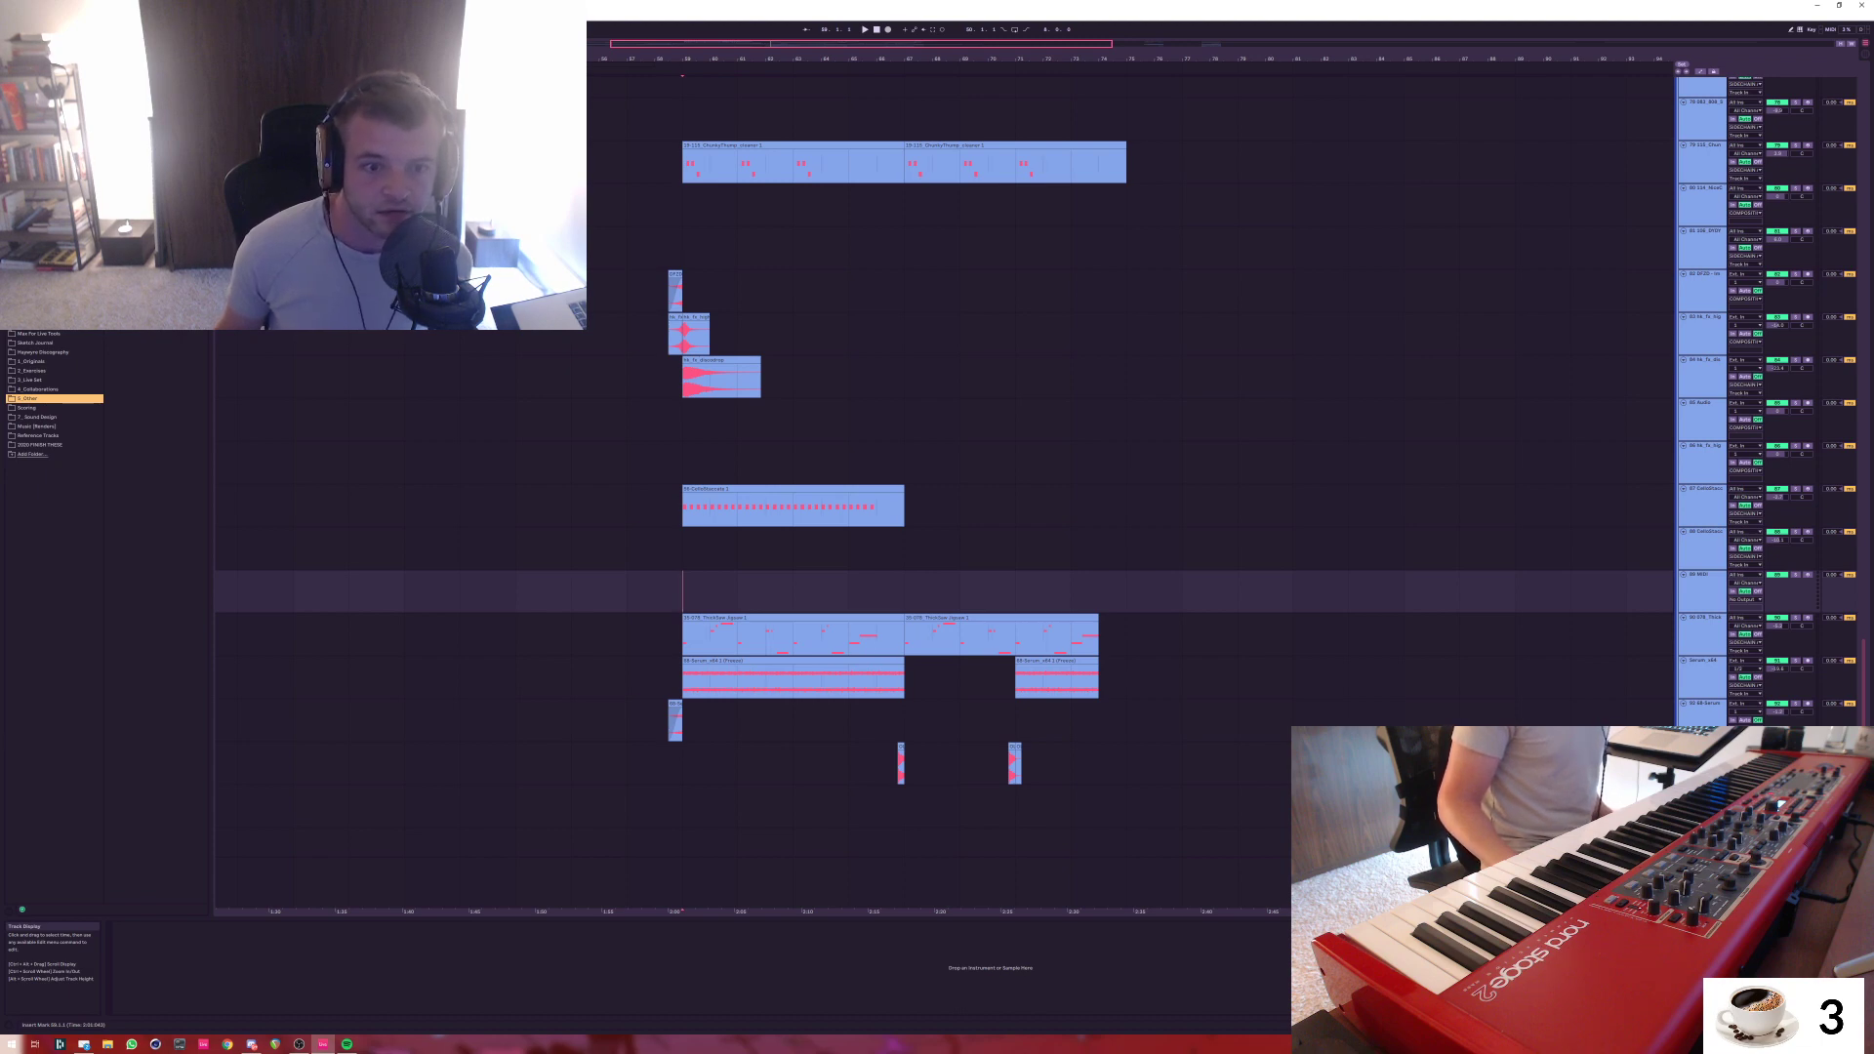
pyautogui.click(654, 549)
pyautogui.moveTo(654, 591); pyautogui.dragTo(682, 678)
pyautogui.click(906, 677)
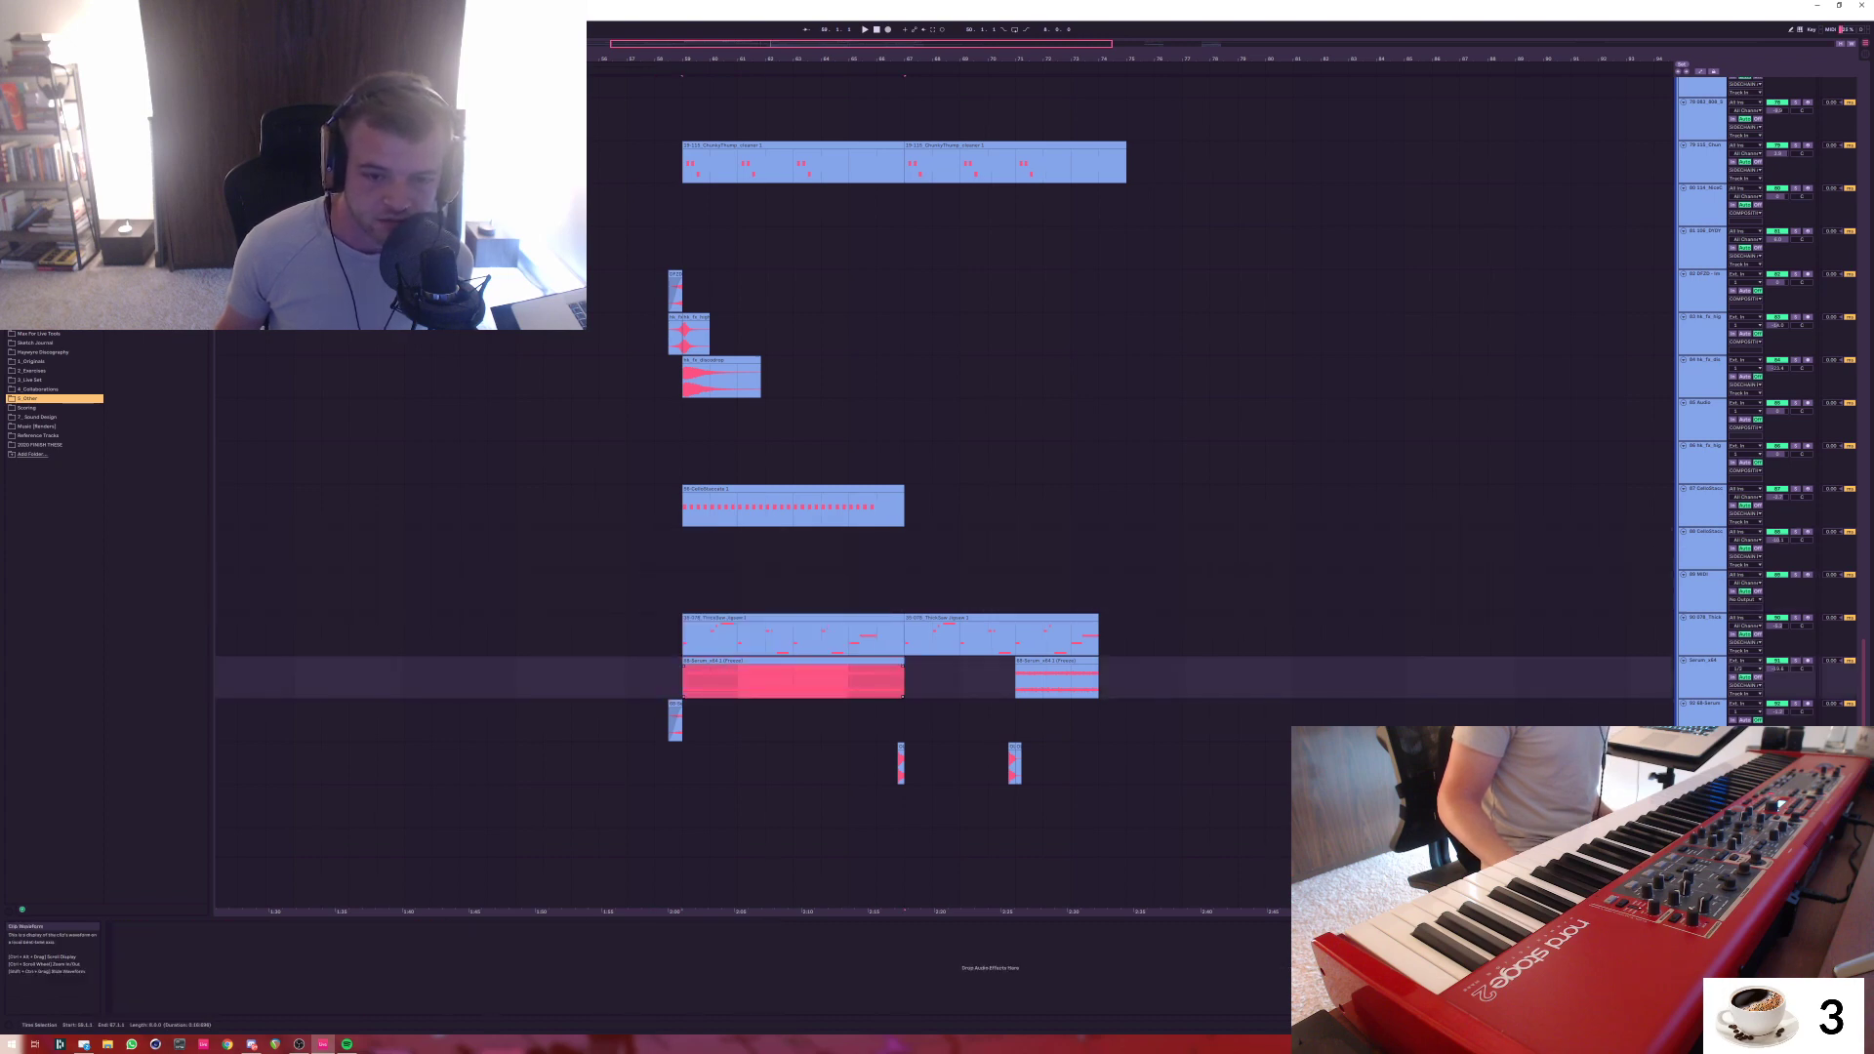
pyautogui.click(848, 635)
pyautogui.click(848, 660)
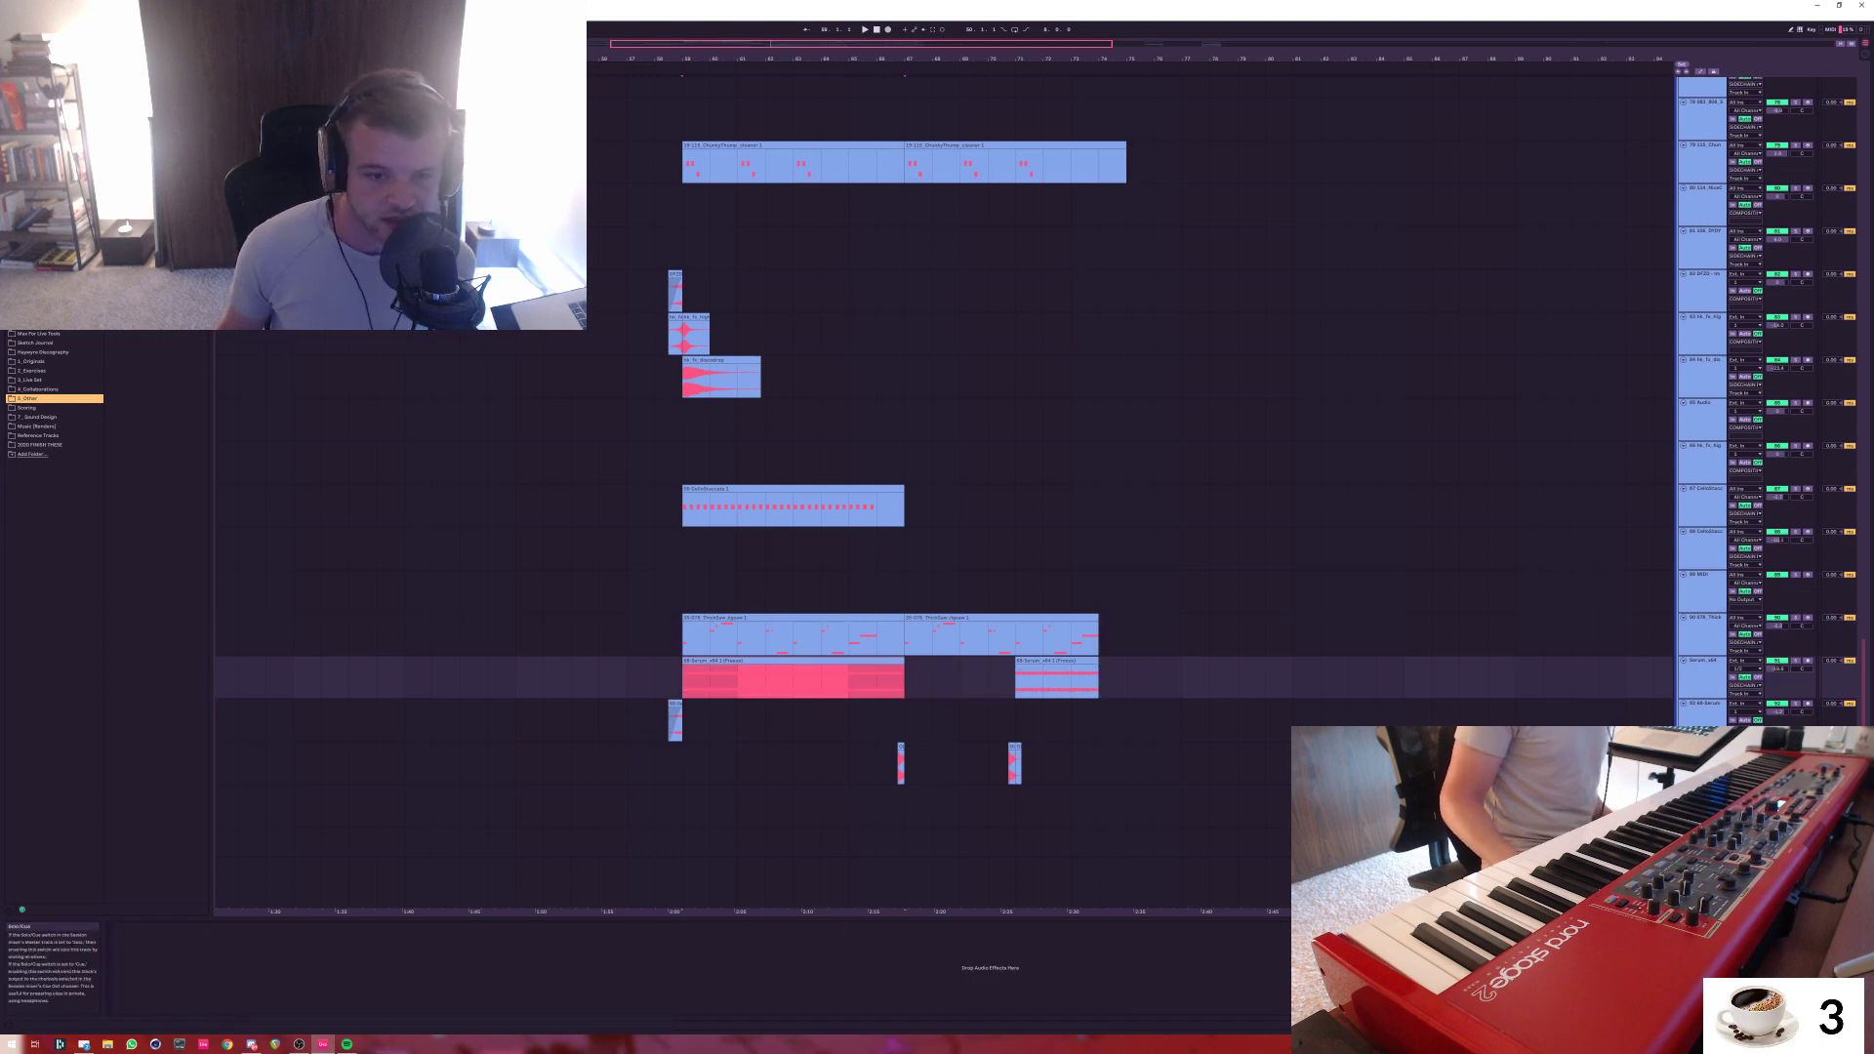
pyautogui.click(1795, 661)
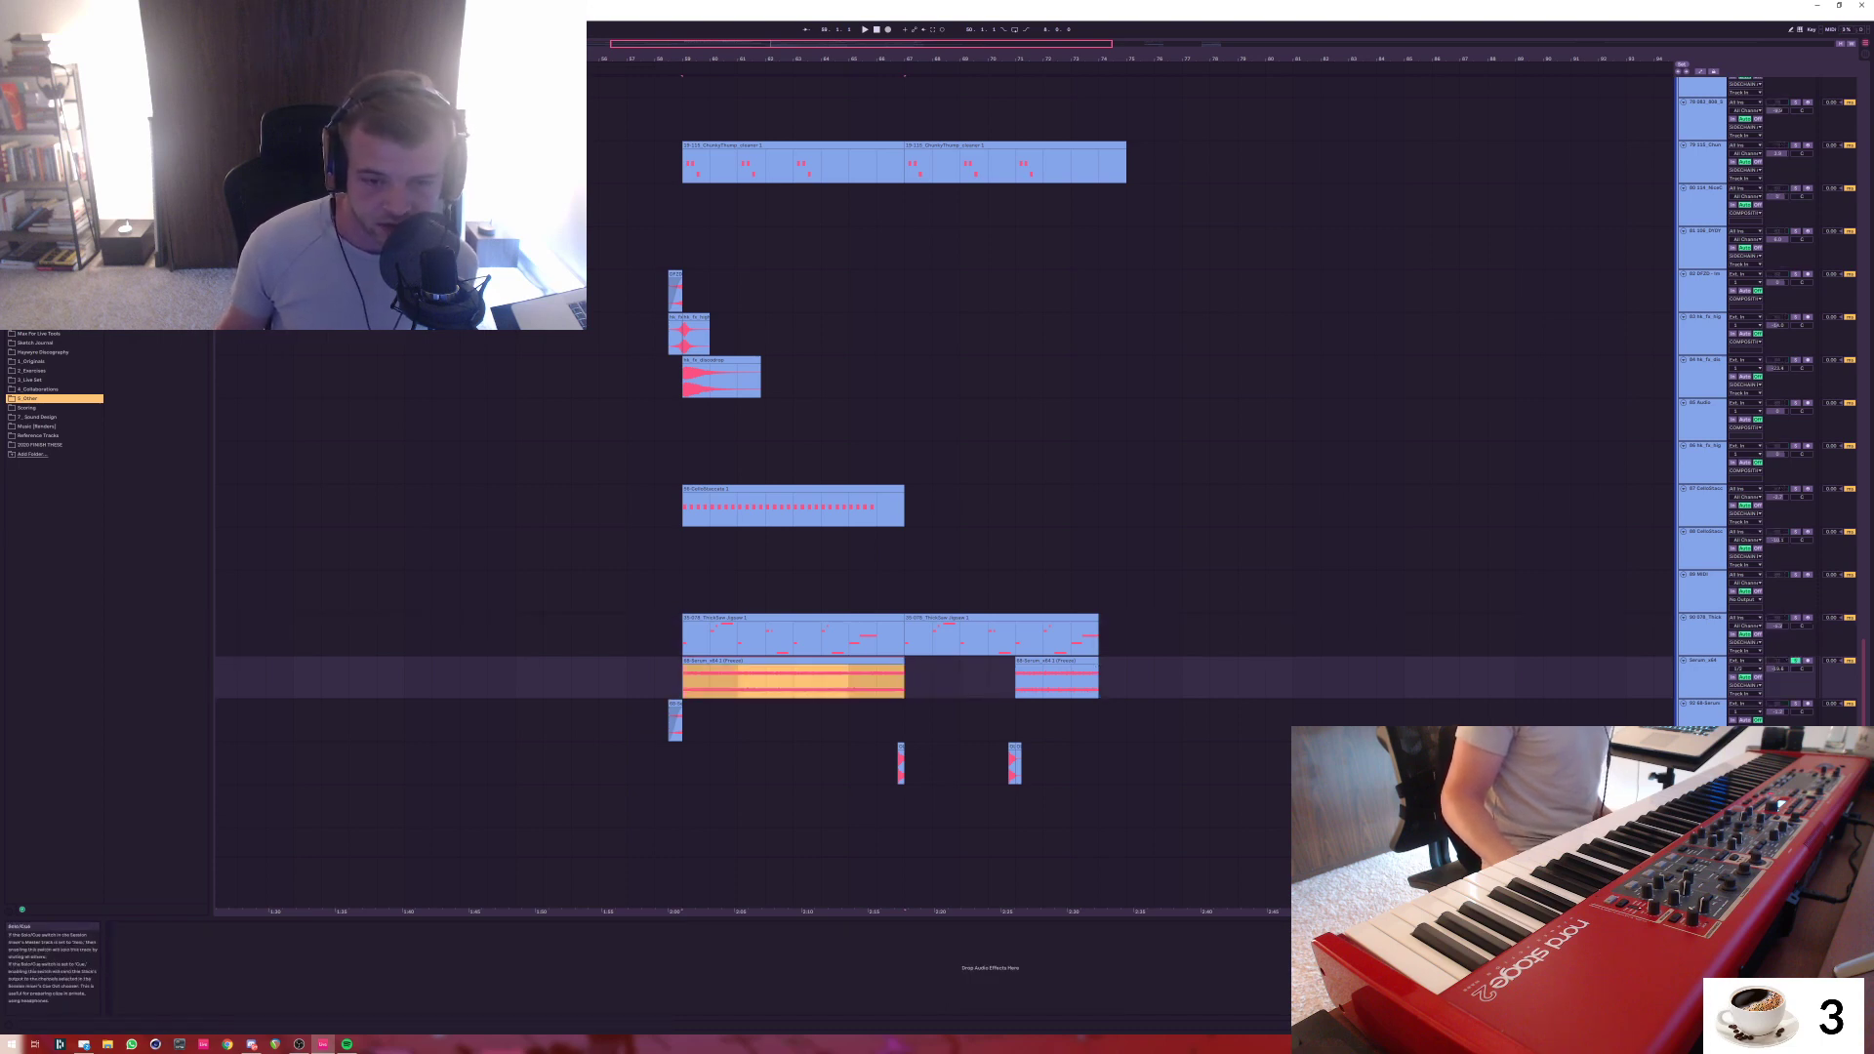
pyautogui.click(1795, 661)
# Compare the two long audio clips, selecting the section's second half across their track and the two tracks beneath
pyautogui.click(1017, 681)
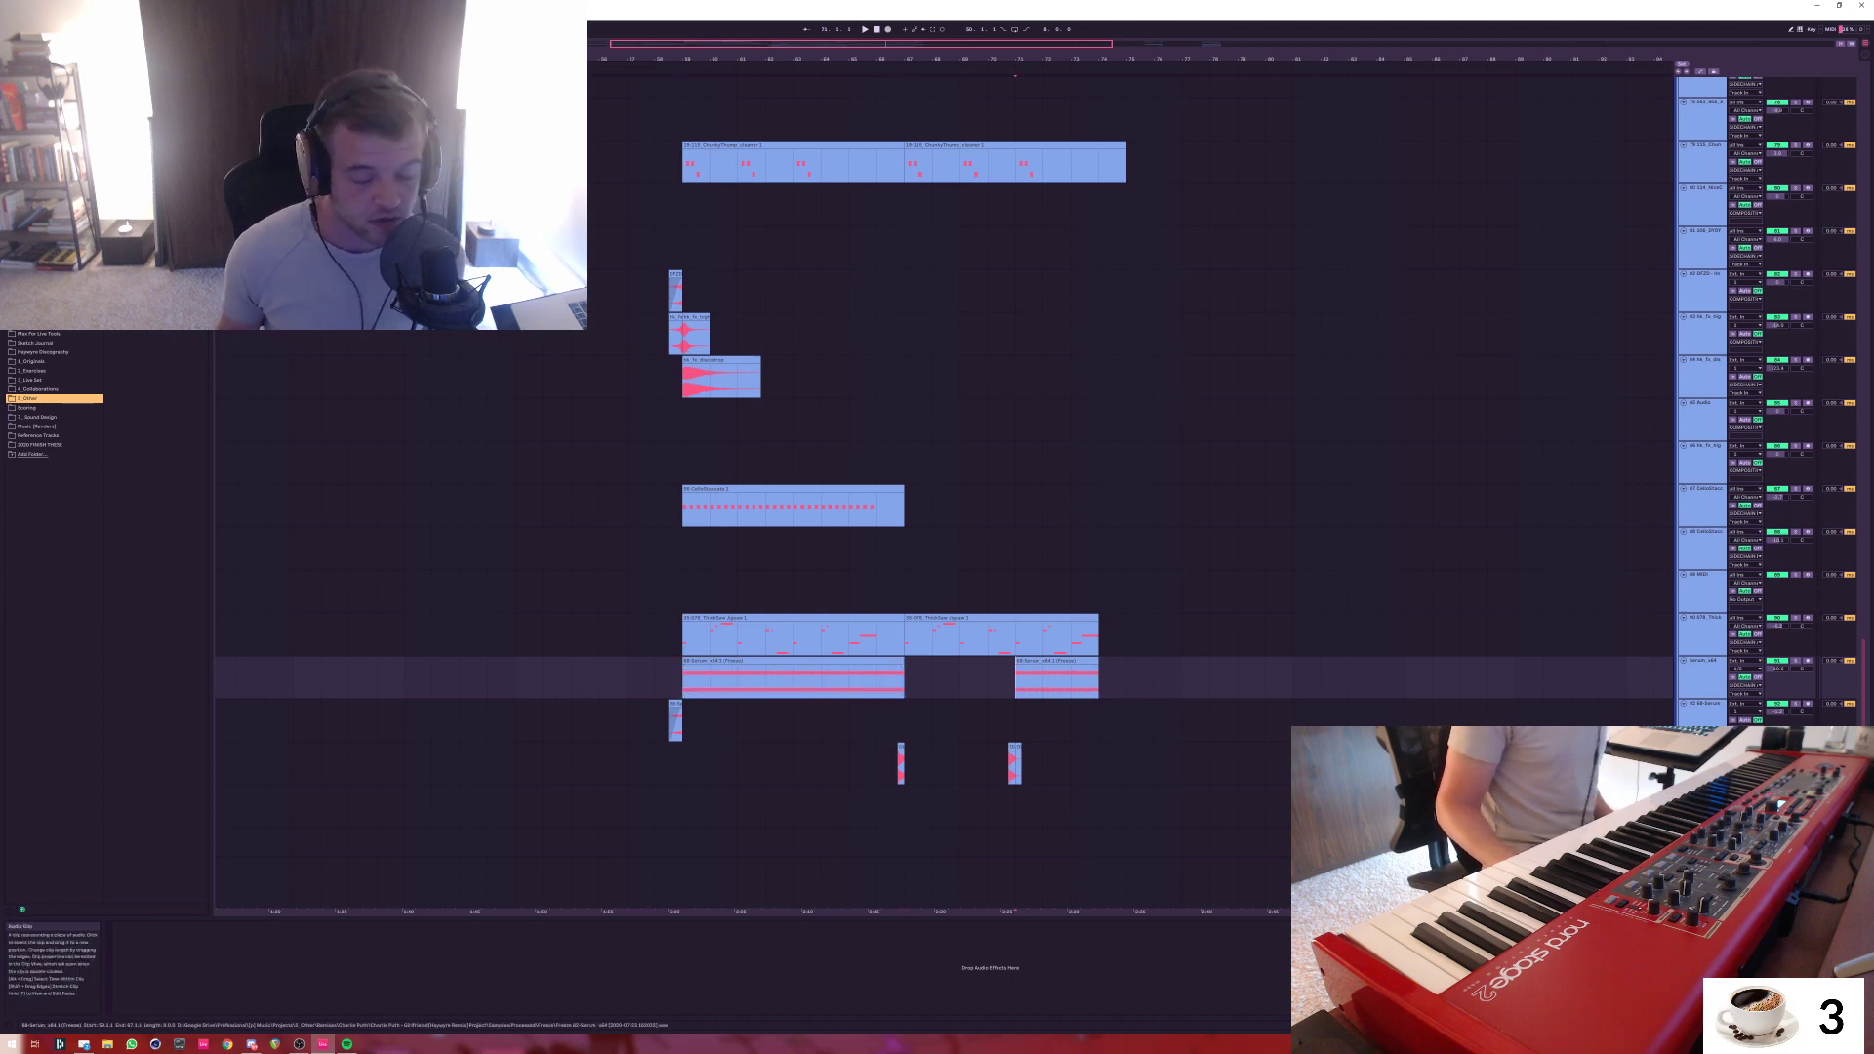
pyautogui.click(742, 661)
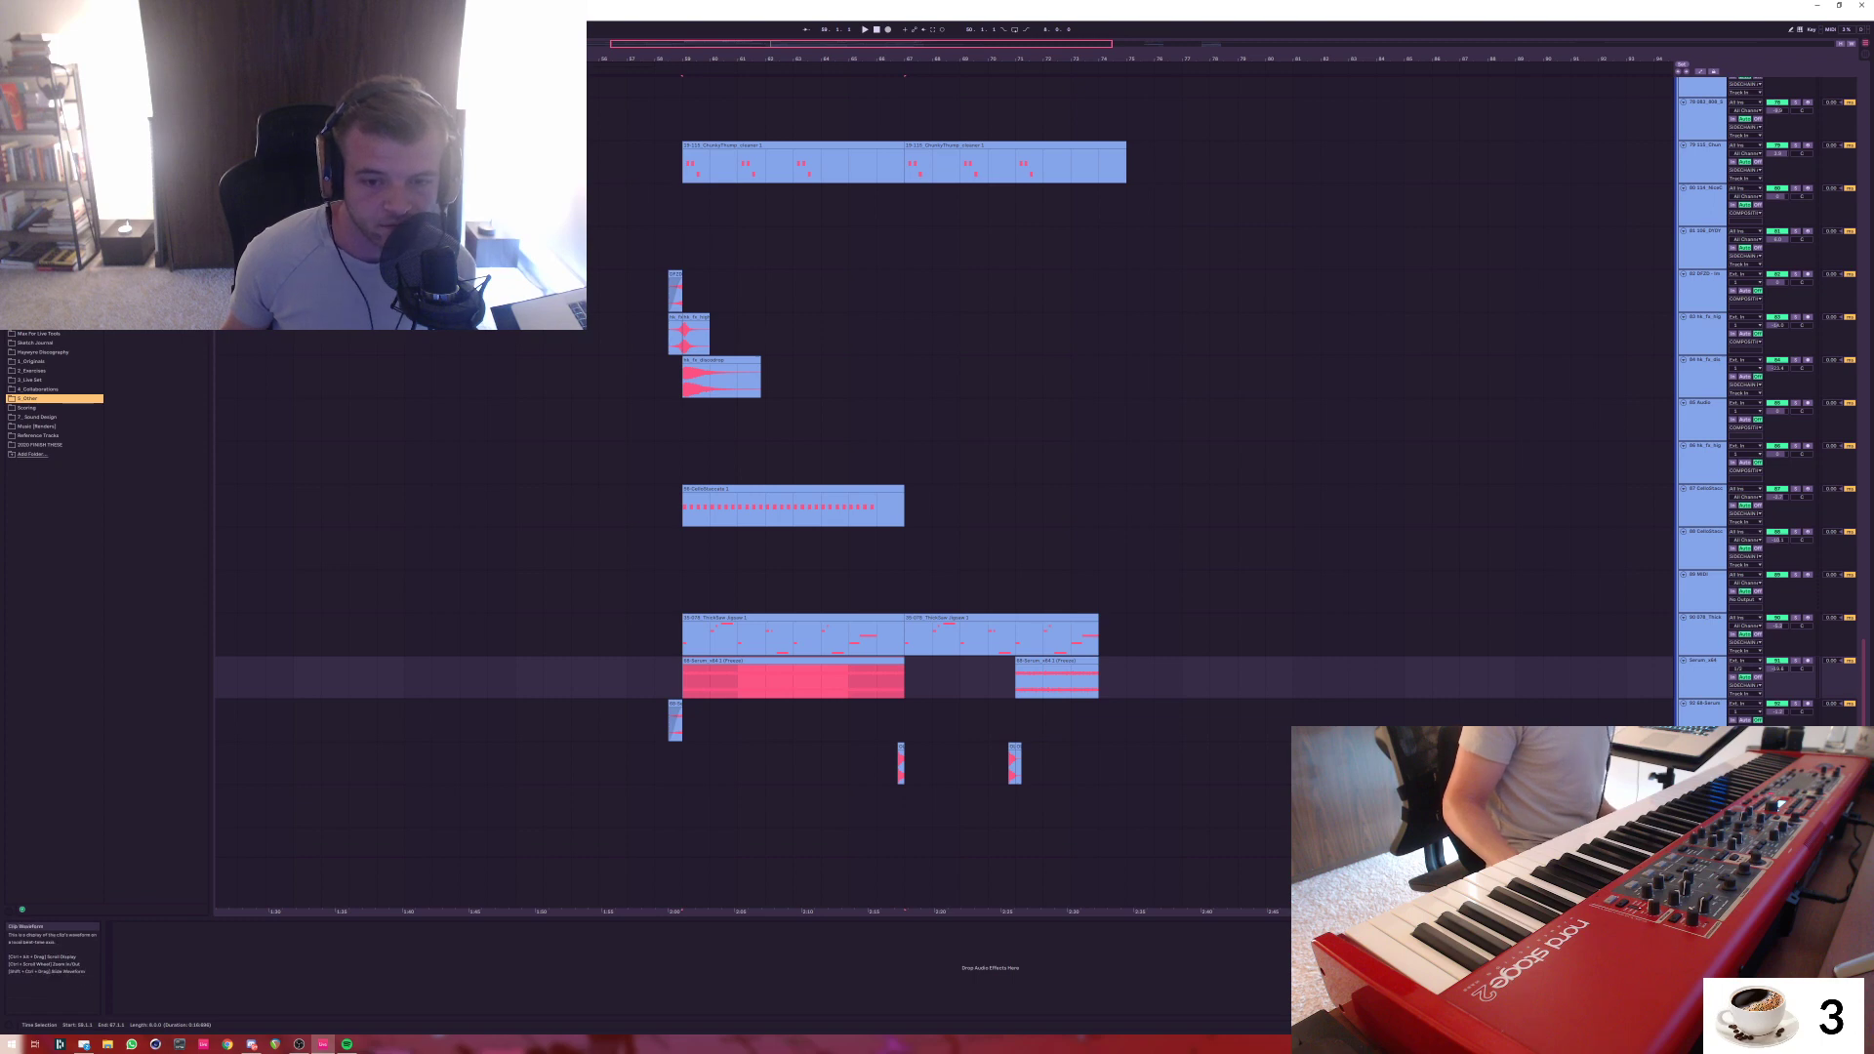
pyautogui.click(898, 683)
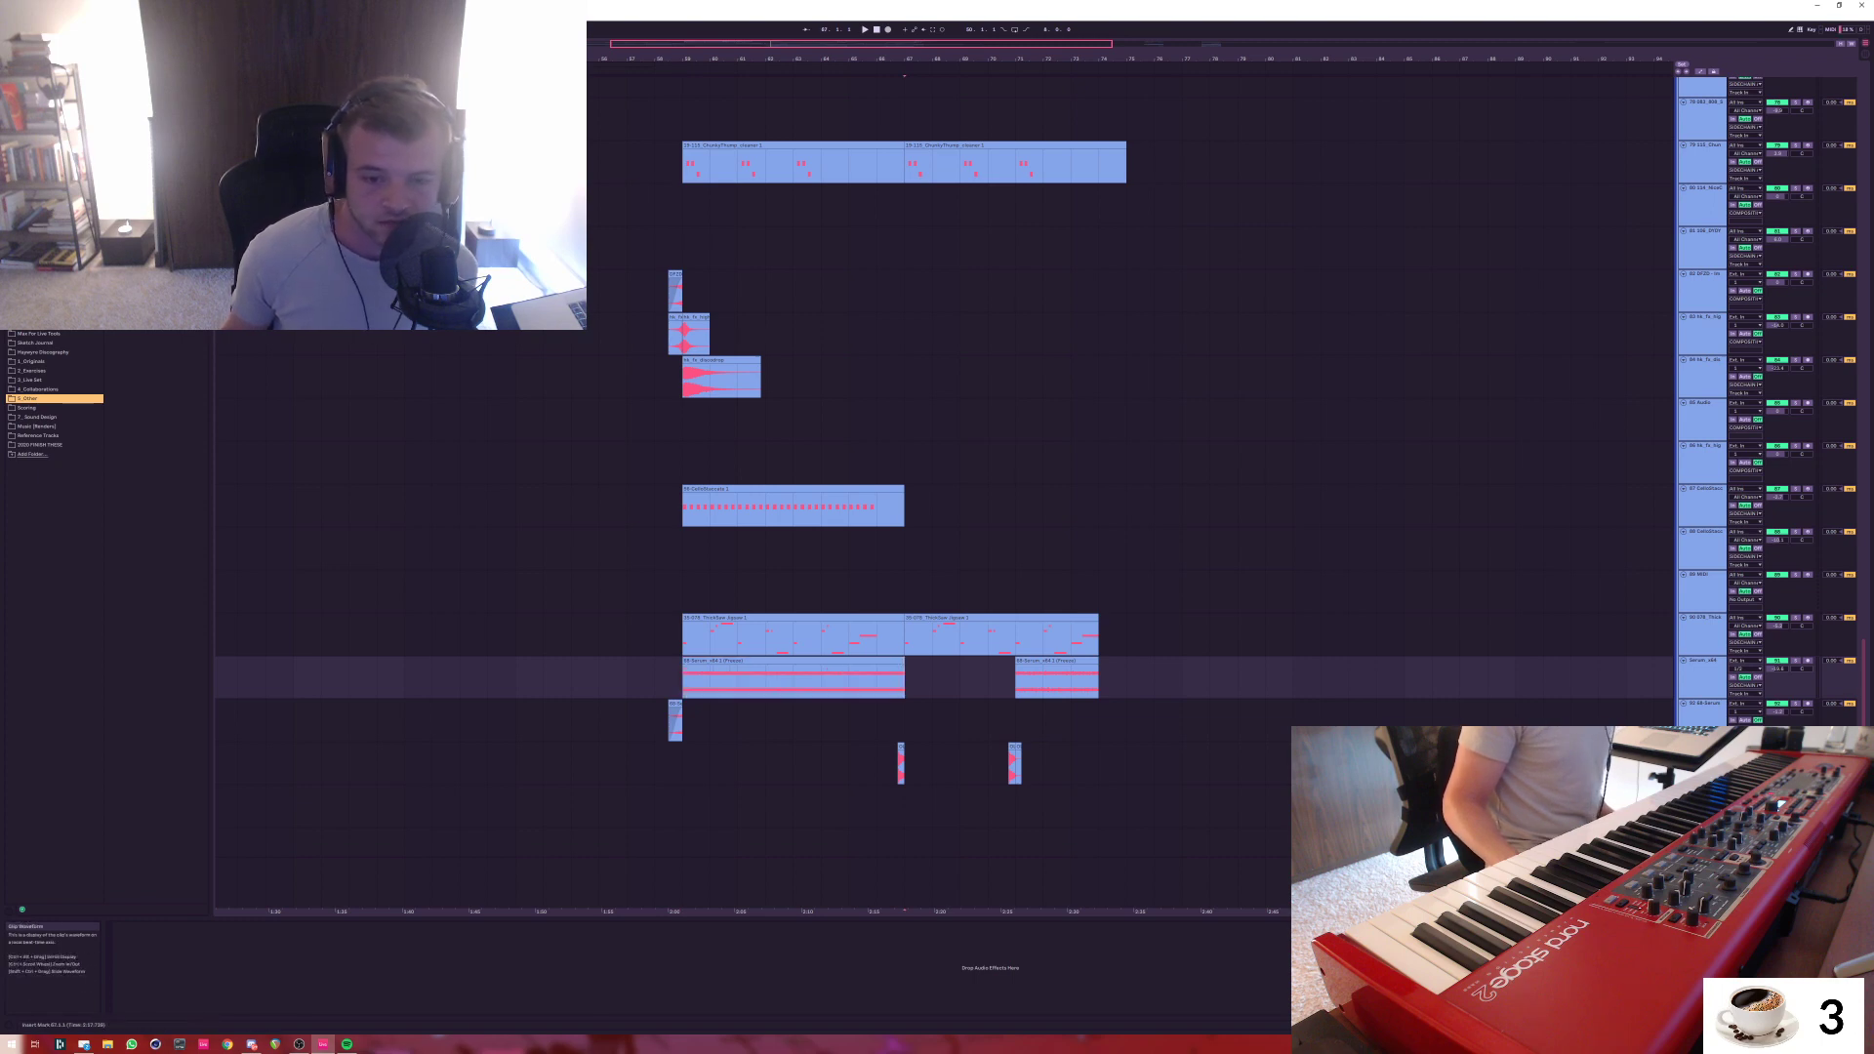
pyautogui.moveTo(905, 683); pyautogui.dragTo(1097, 773)
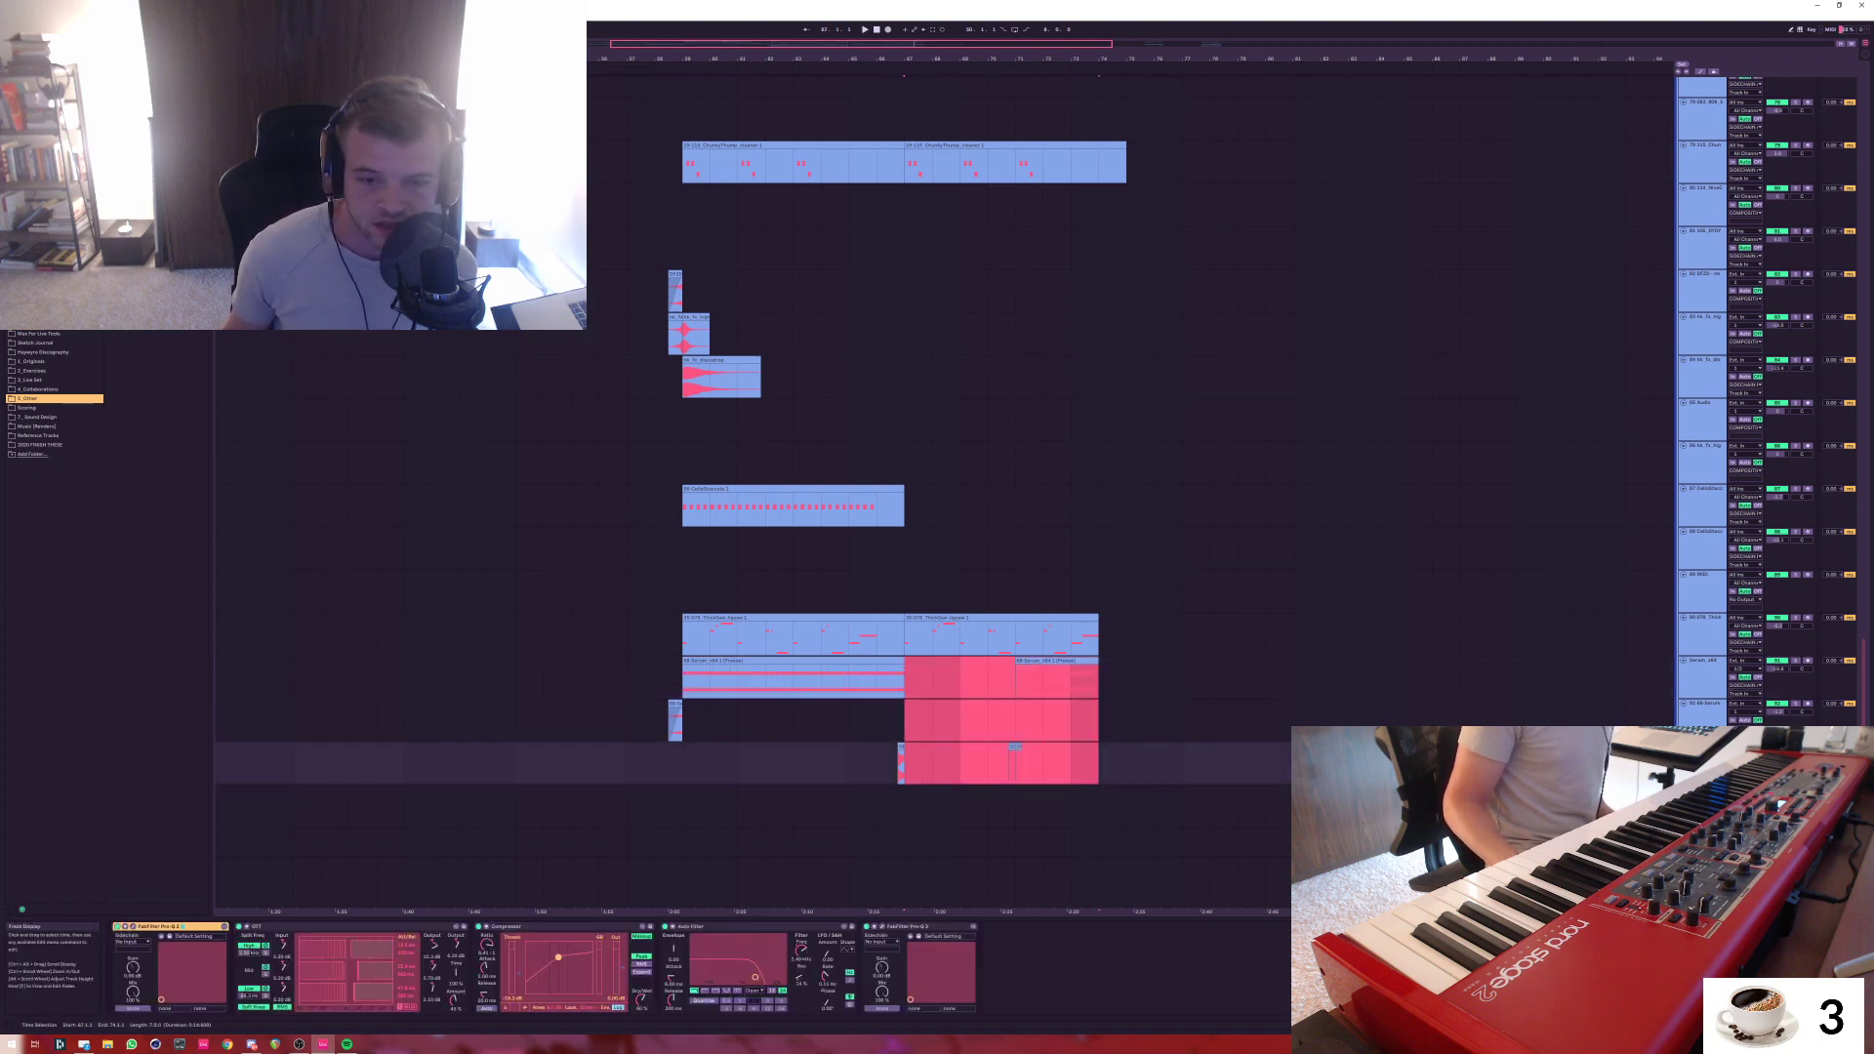
pyautogui.click(876, 764)
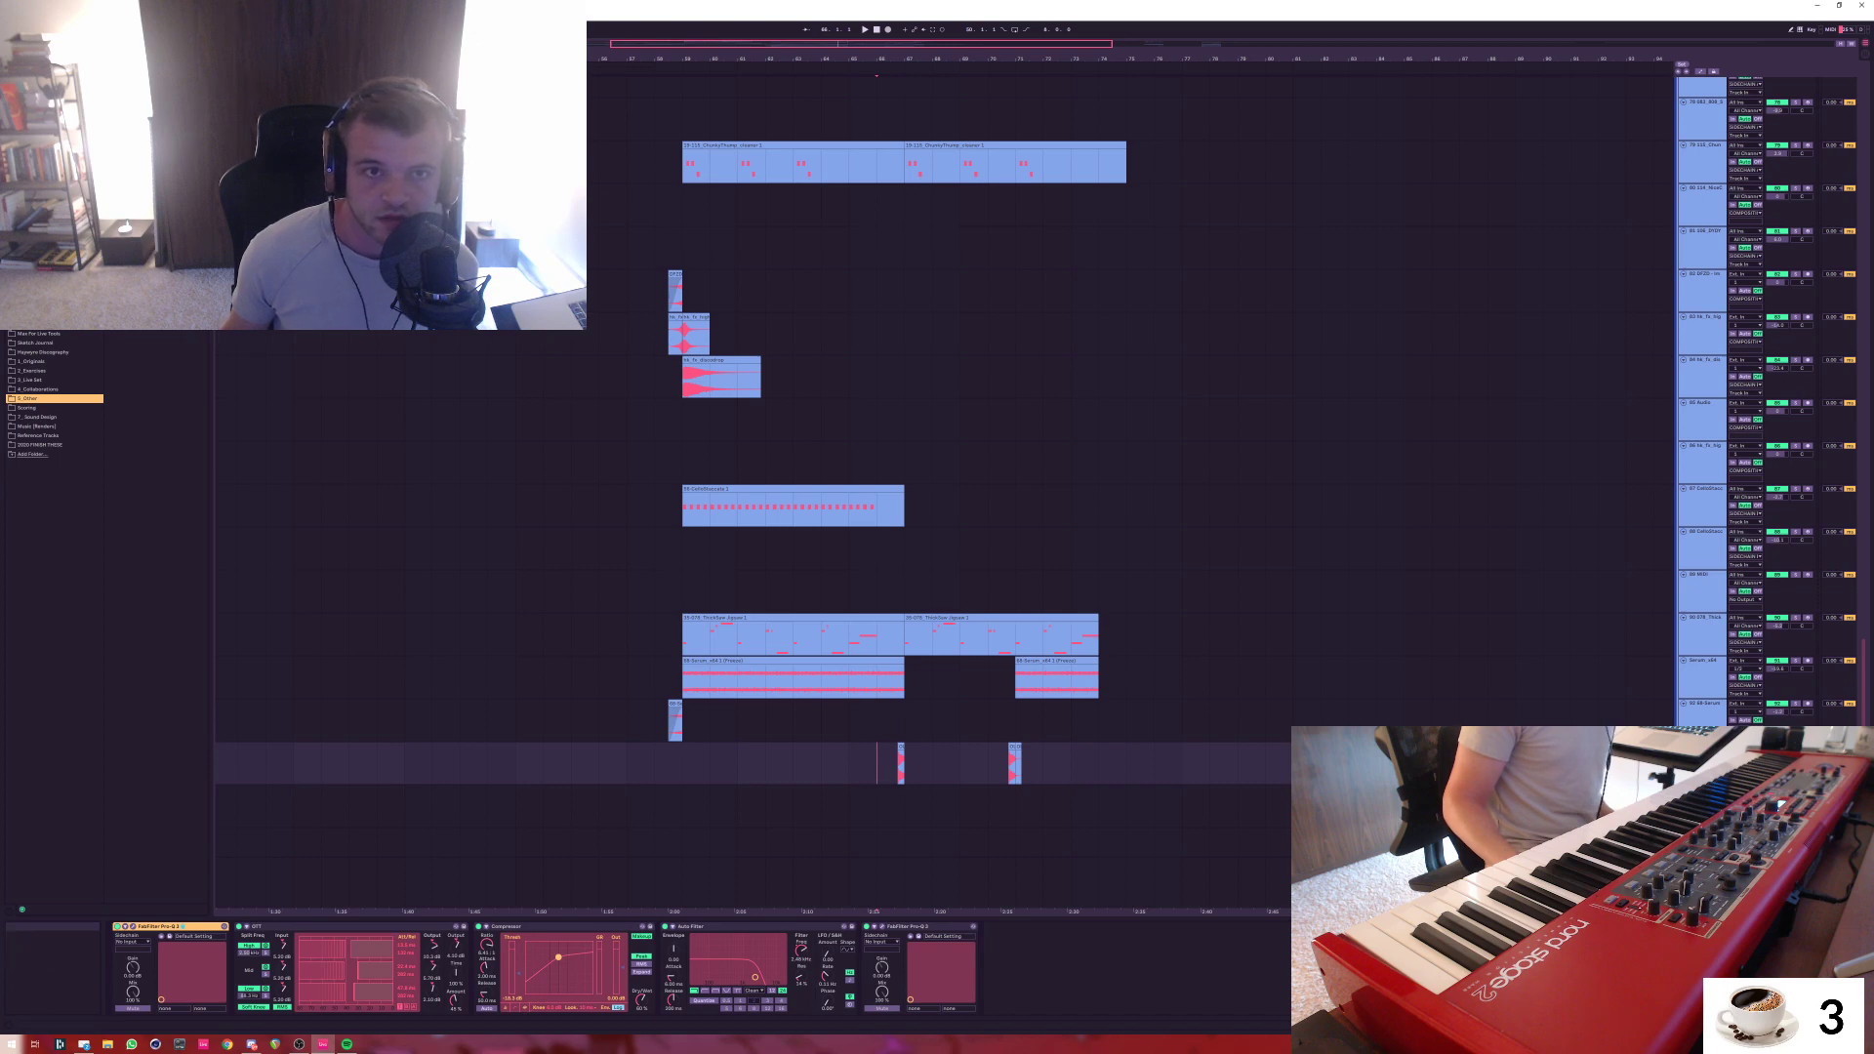
# Compare the two long audio clips beneath the synth MIDI clips, selecting from inside the gap to the second clip's end
pyautogui.hscroll(3, 941, 488)
pyautogui.click(735, 591)
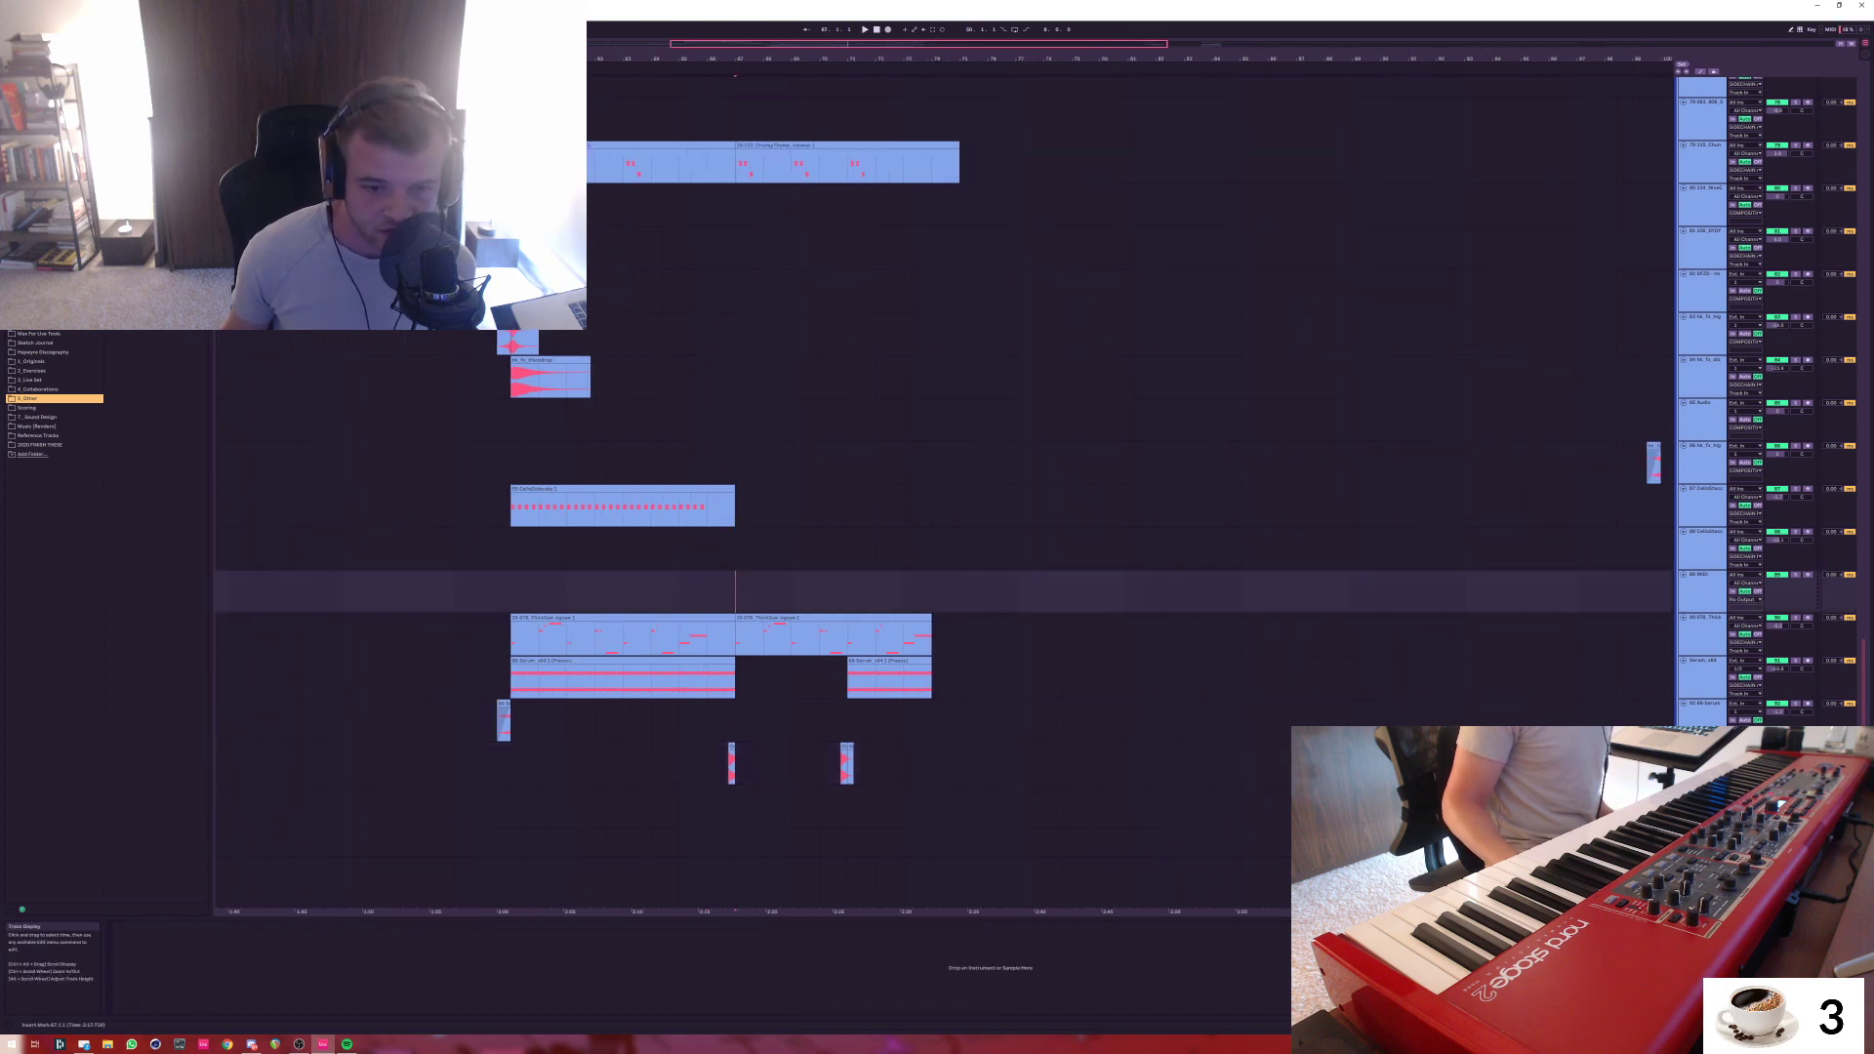
pyautogui.moveTo(735, 682); pyautogui.dragTo(847, 637)
pyautogui.click(847, 637)
pyautogui.moveTo(735, 682)
pyautogui.mouseDown()
pyautogui.moveTo(960, 682)
pyautogui.moveTo(764, 679)
pyautogui.mouseUp()
pyautogui.click(932, 681)
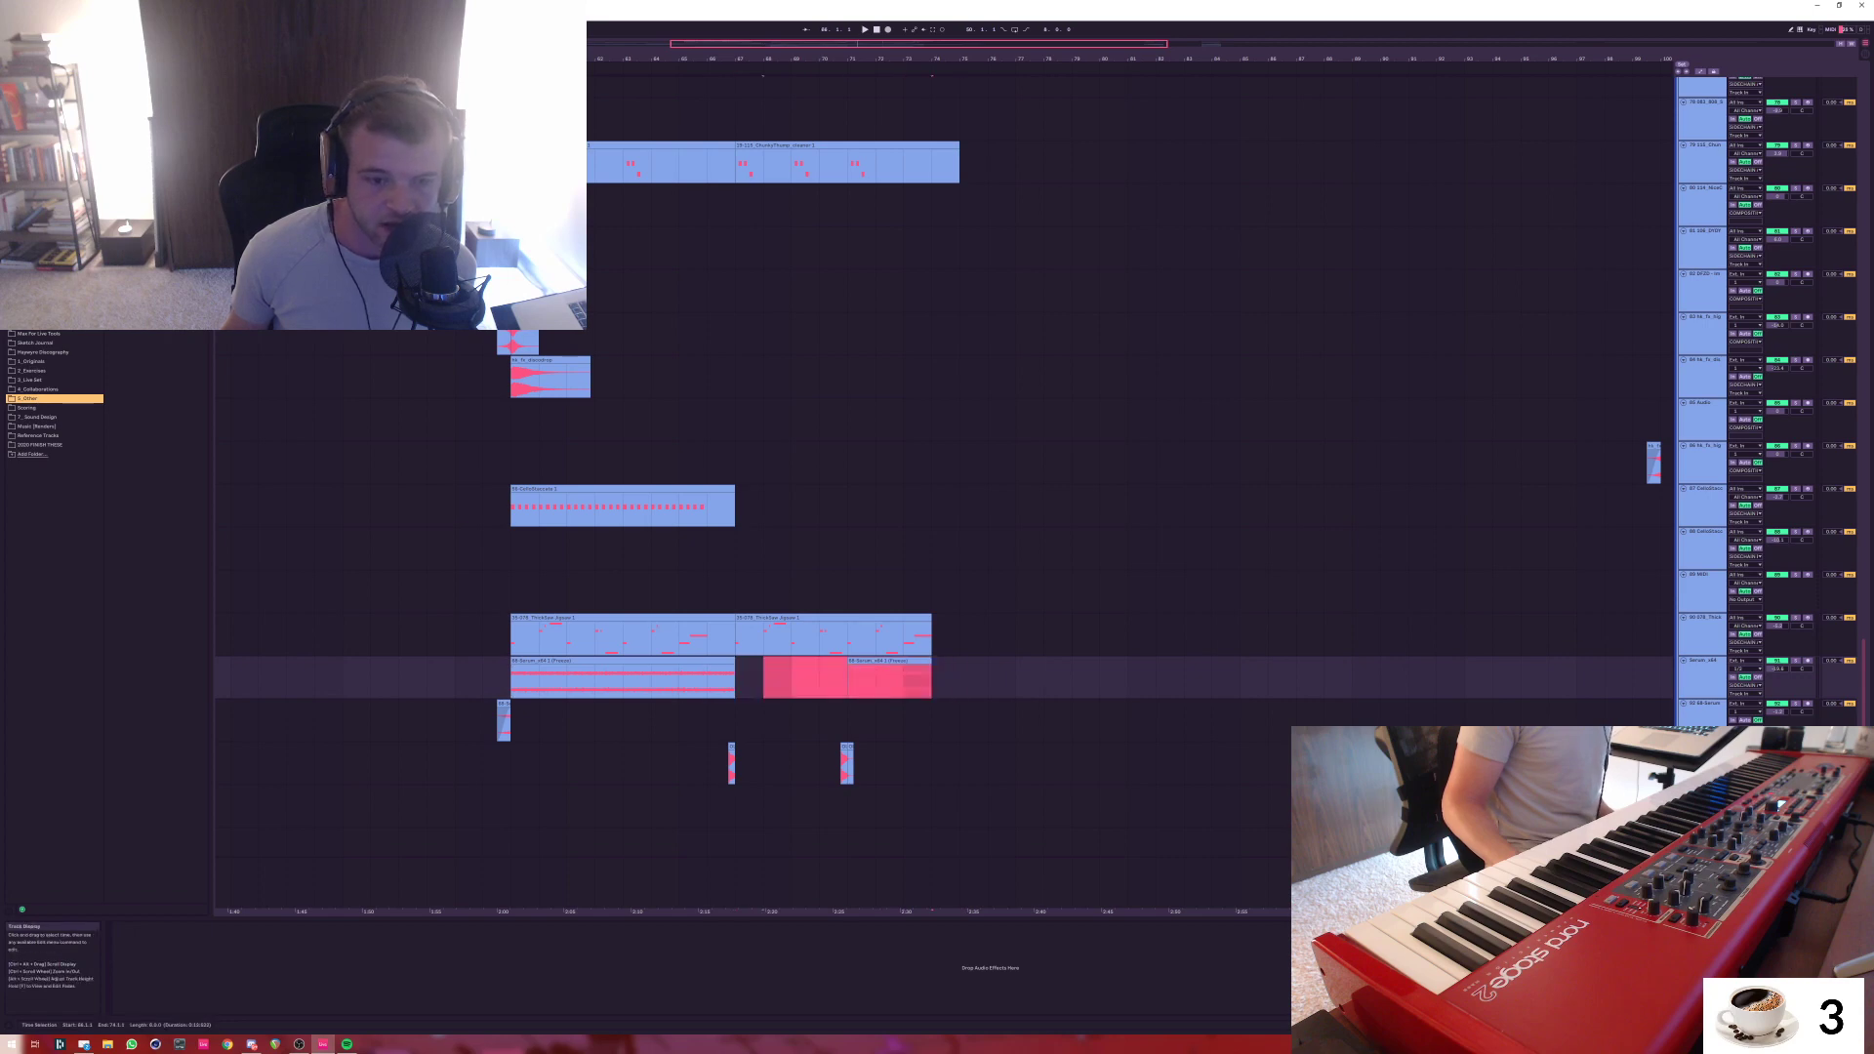
pyautogui.click(679, 682)
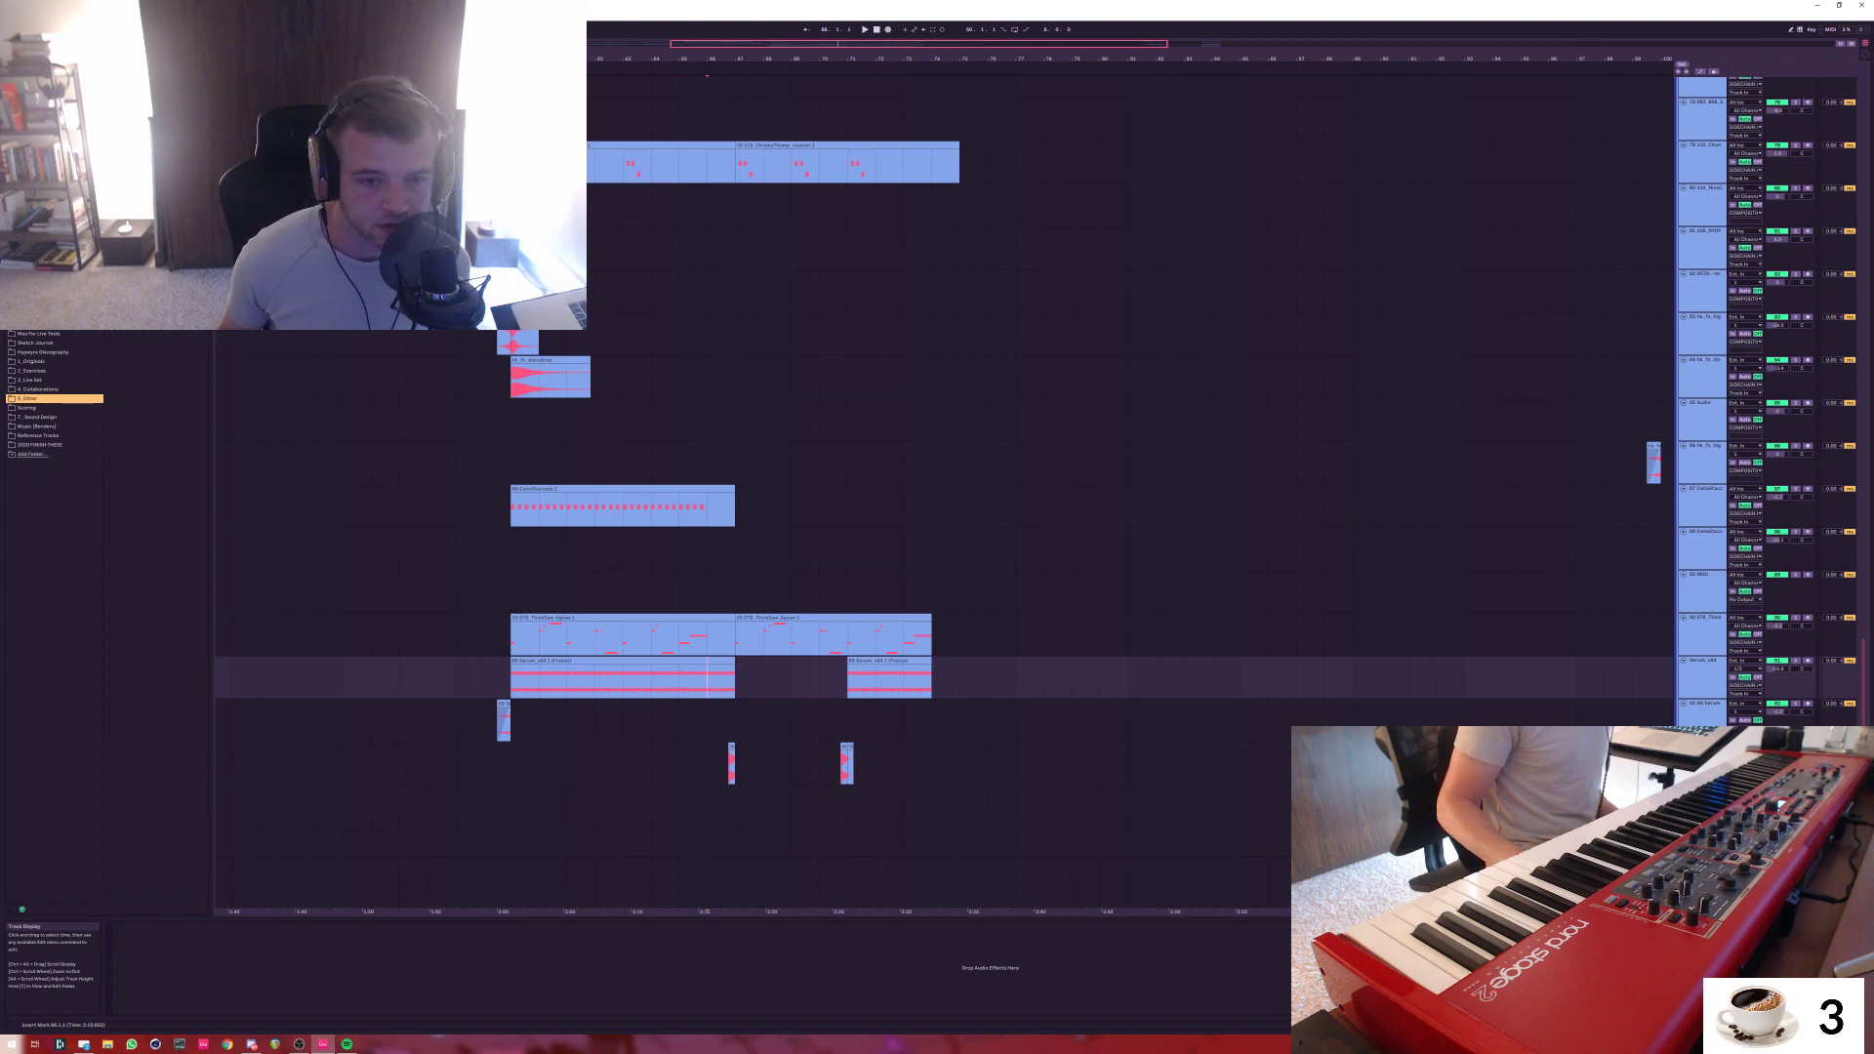
pyautogui.click(679, 548)
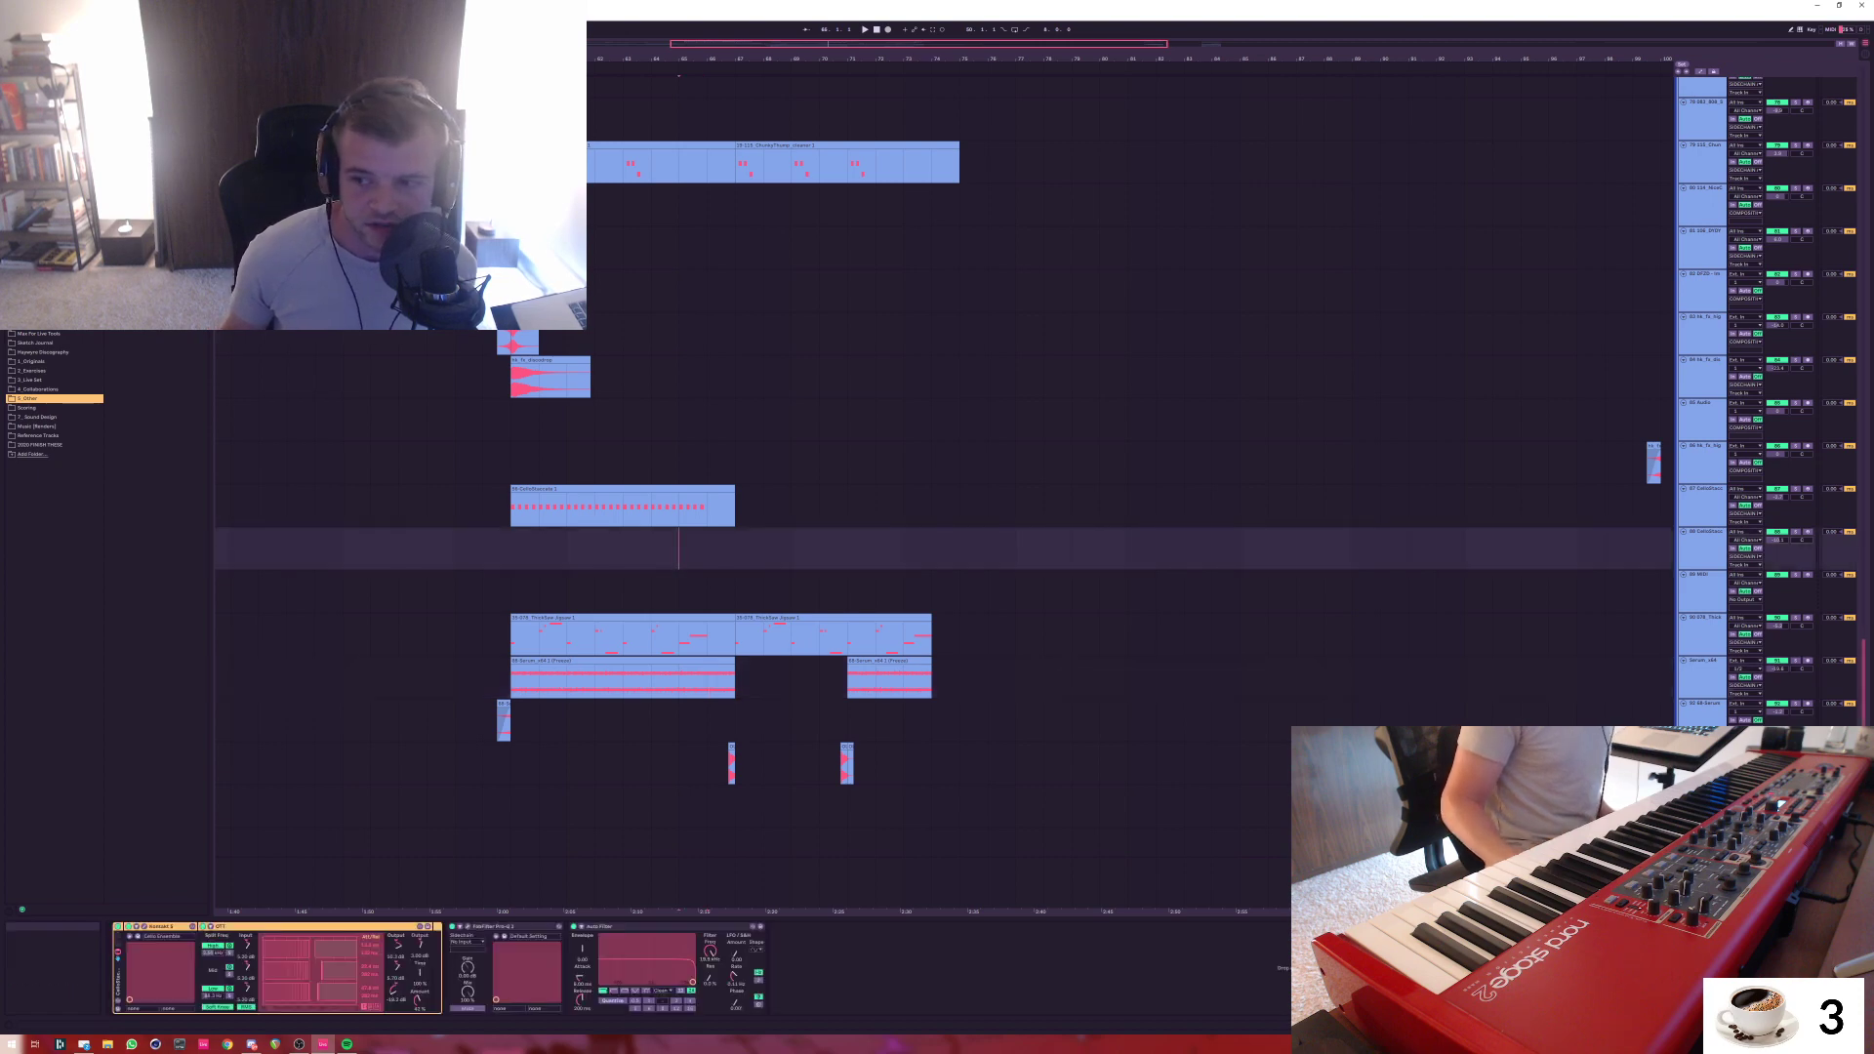
# Audition the section from late in its first half, starting on the empty track above the layered pink audio clips
pyautogui.scroll(20, 937, 439)
pyautogui.scroll(-6, 937, 439)
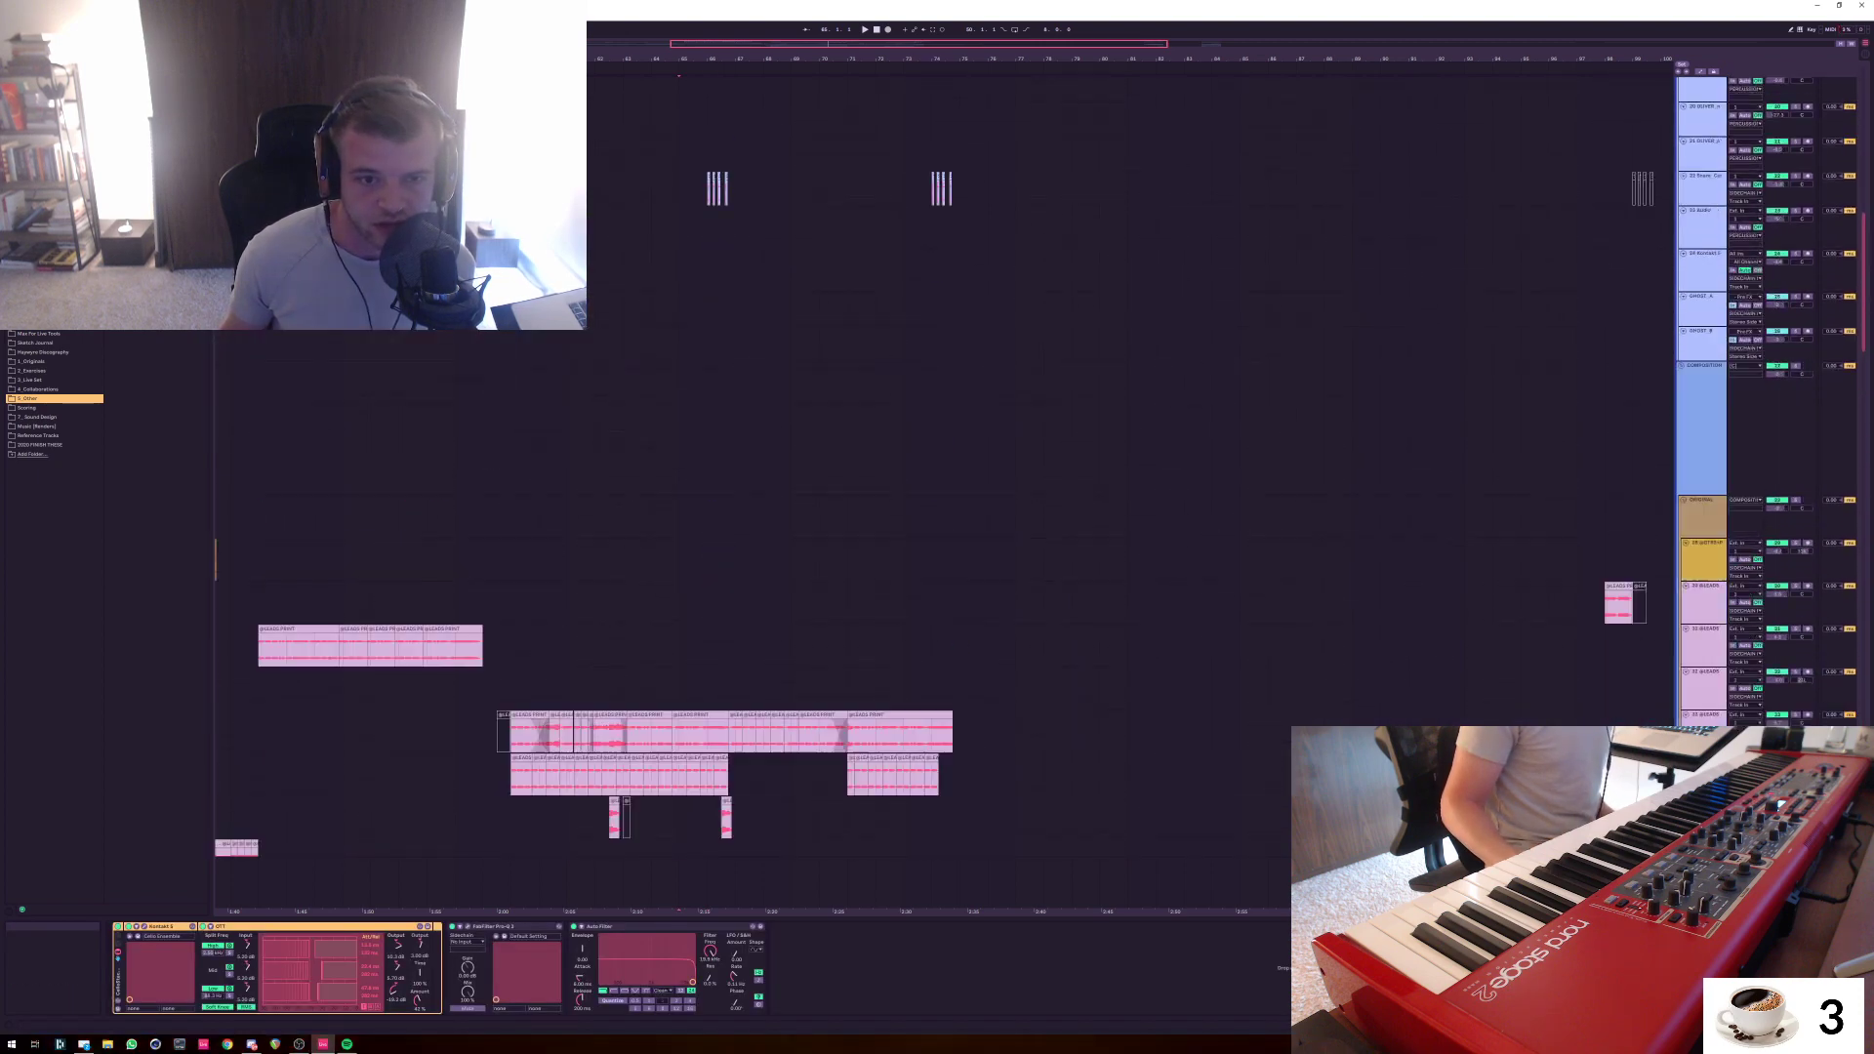
pyautogui.click(678, 365)
pyautogui.press('space')
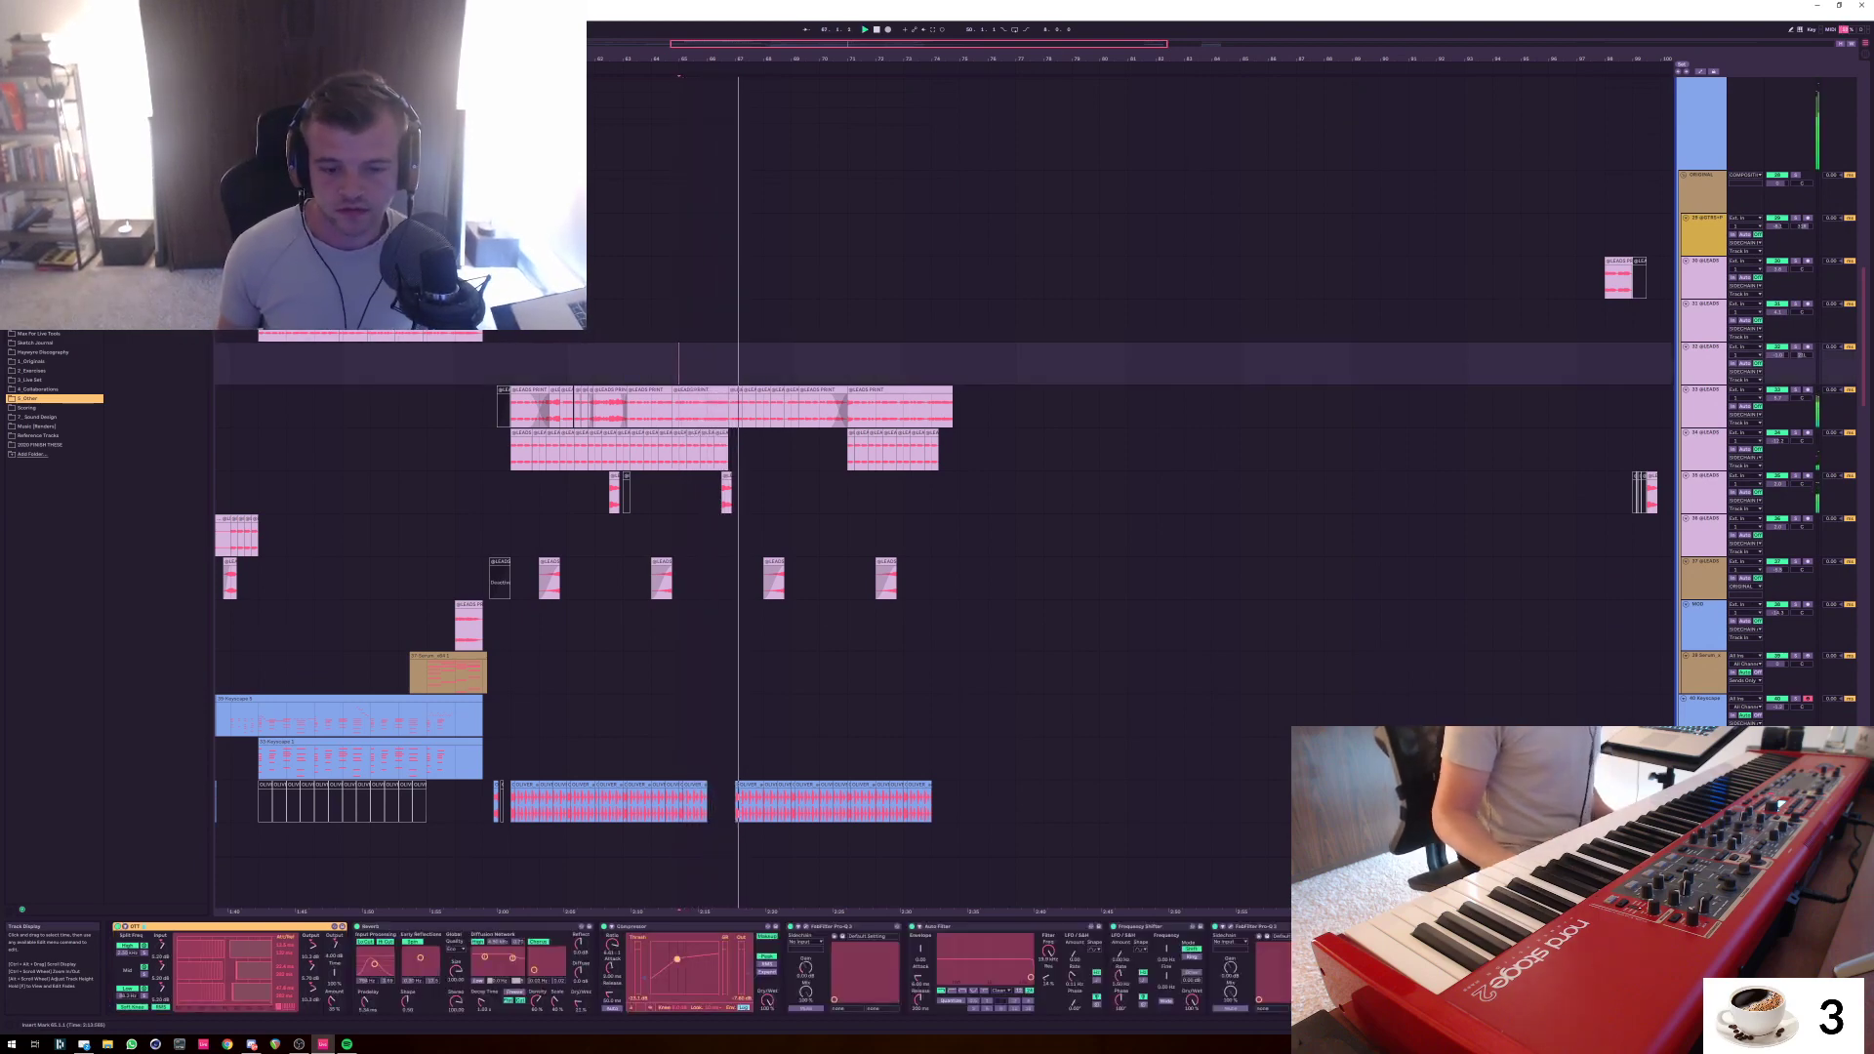
pyautogui.scroll(-1, 943, 491)
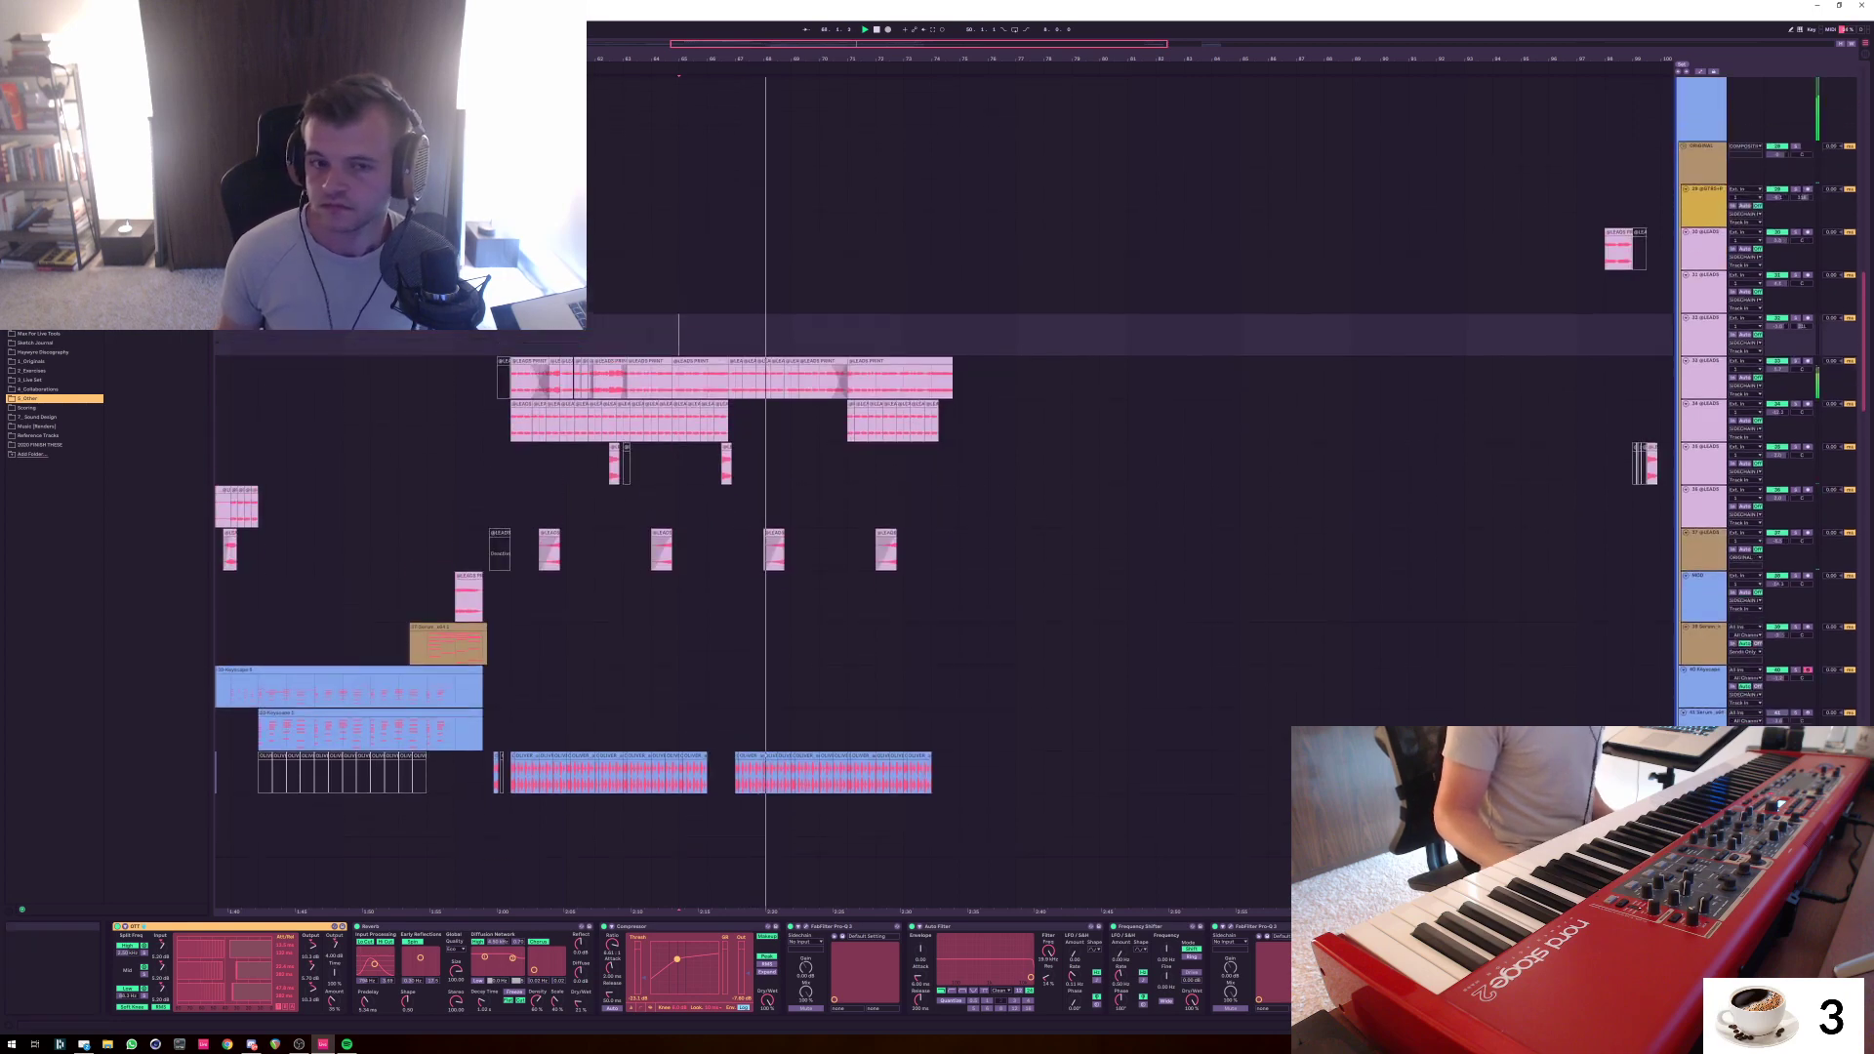
# Loop the four-bar passage that lines up with the gap in the lower layered pink audio track
pyautogui.click(735, 335)
pyautogui.moveTo(735, 336); pyautogui.dragTo(847, 335)
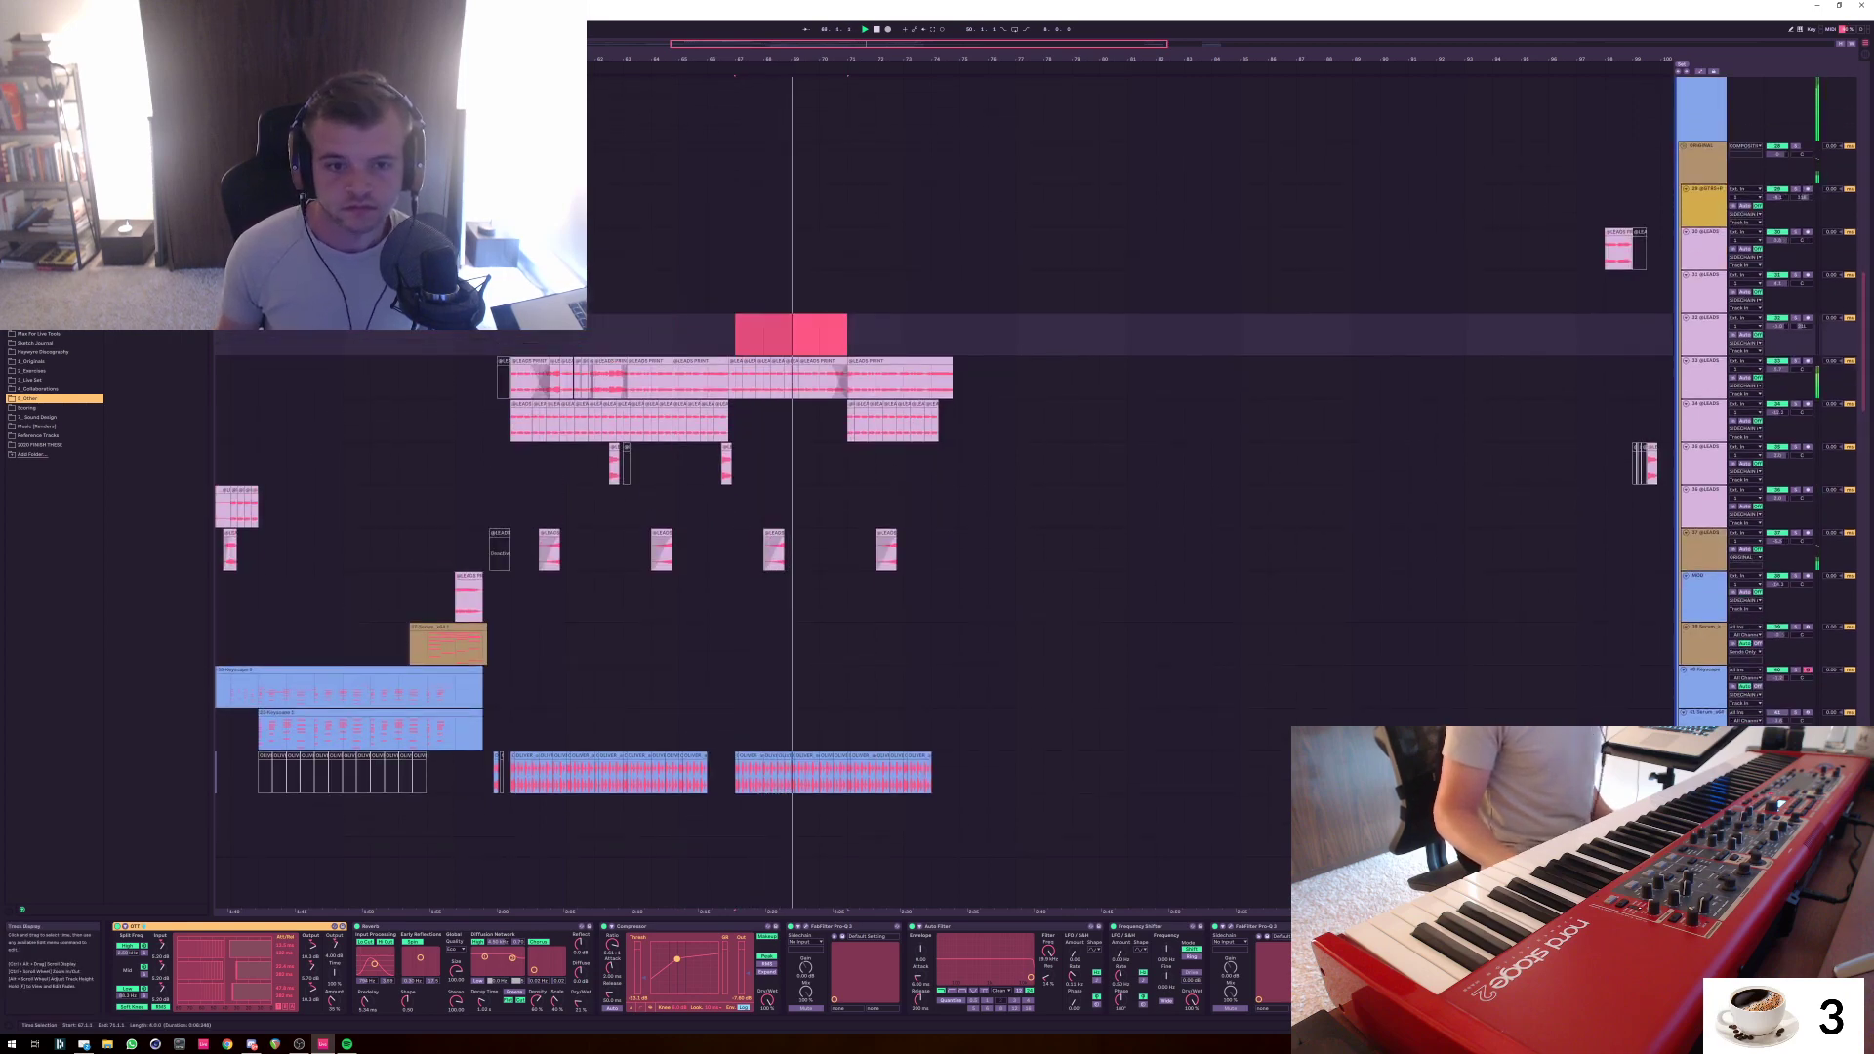
pyautogui.hotkey('ctrl', 'l')
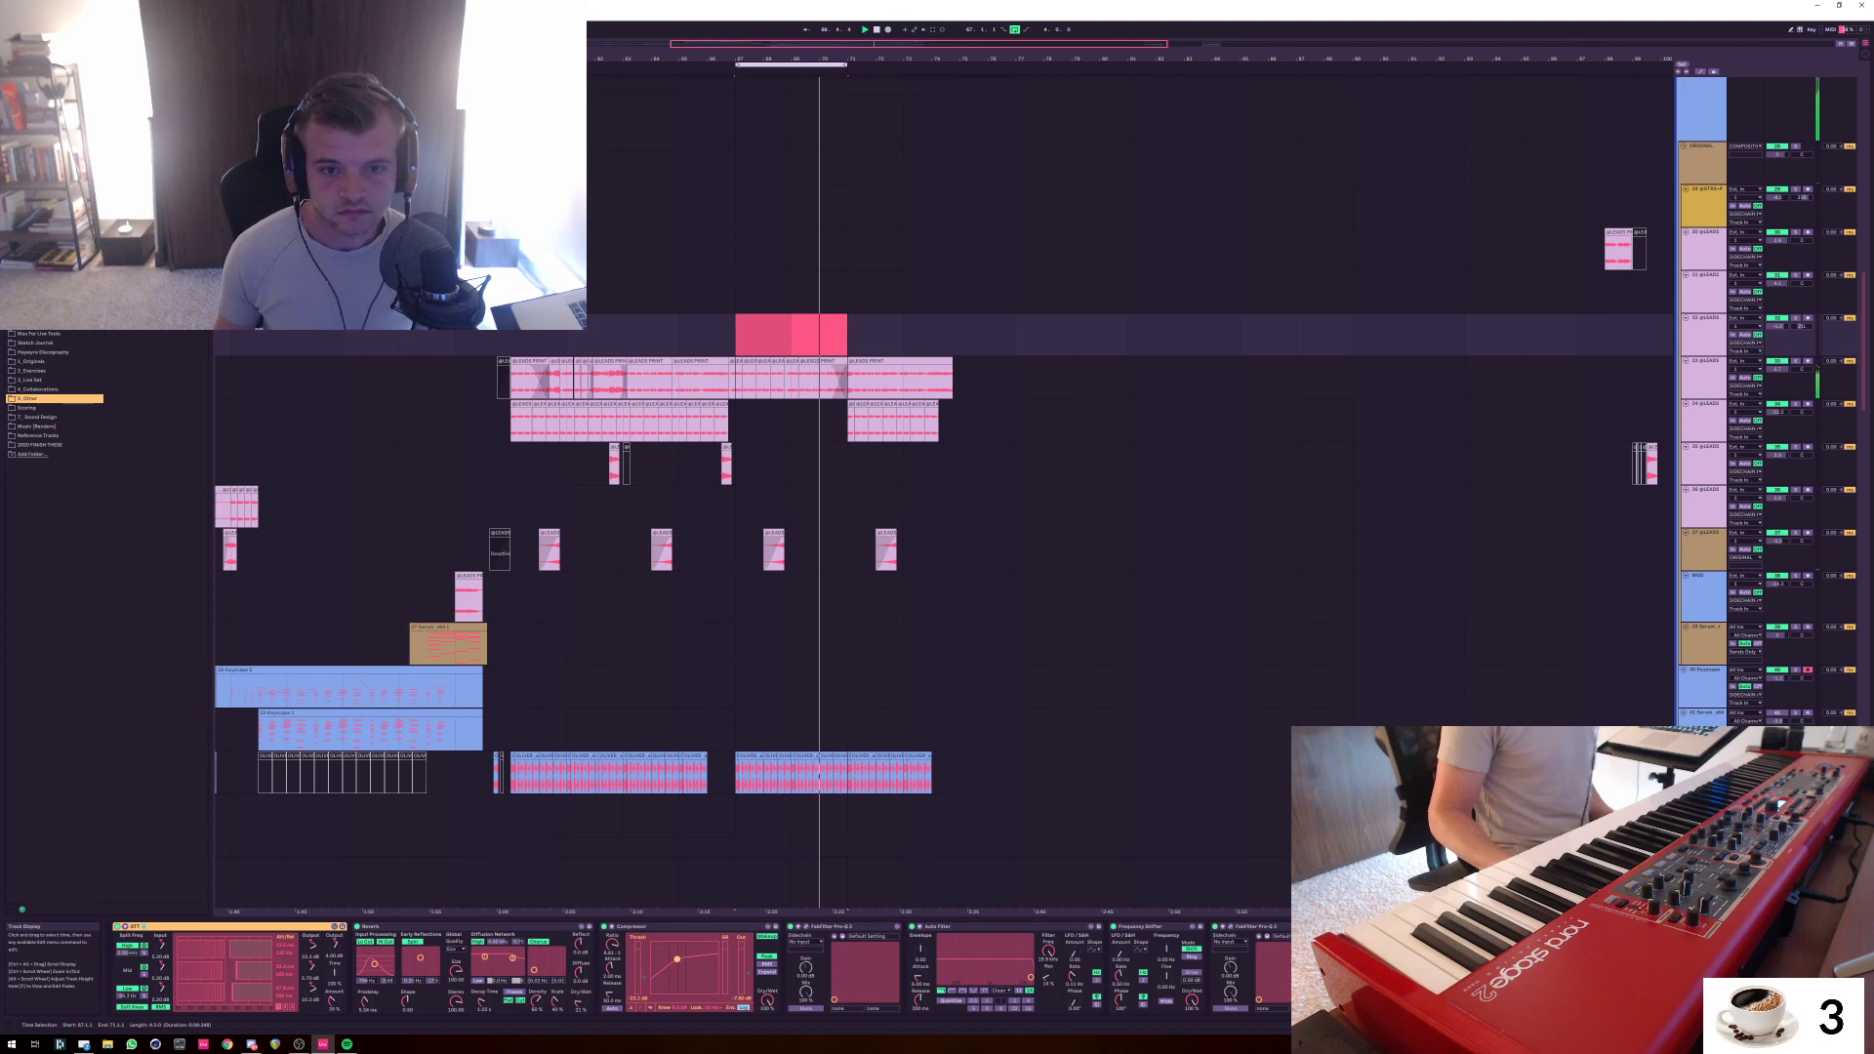
pyautogui.click(798, 381)
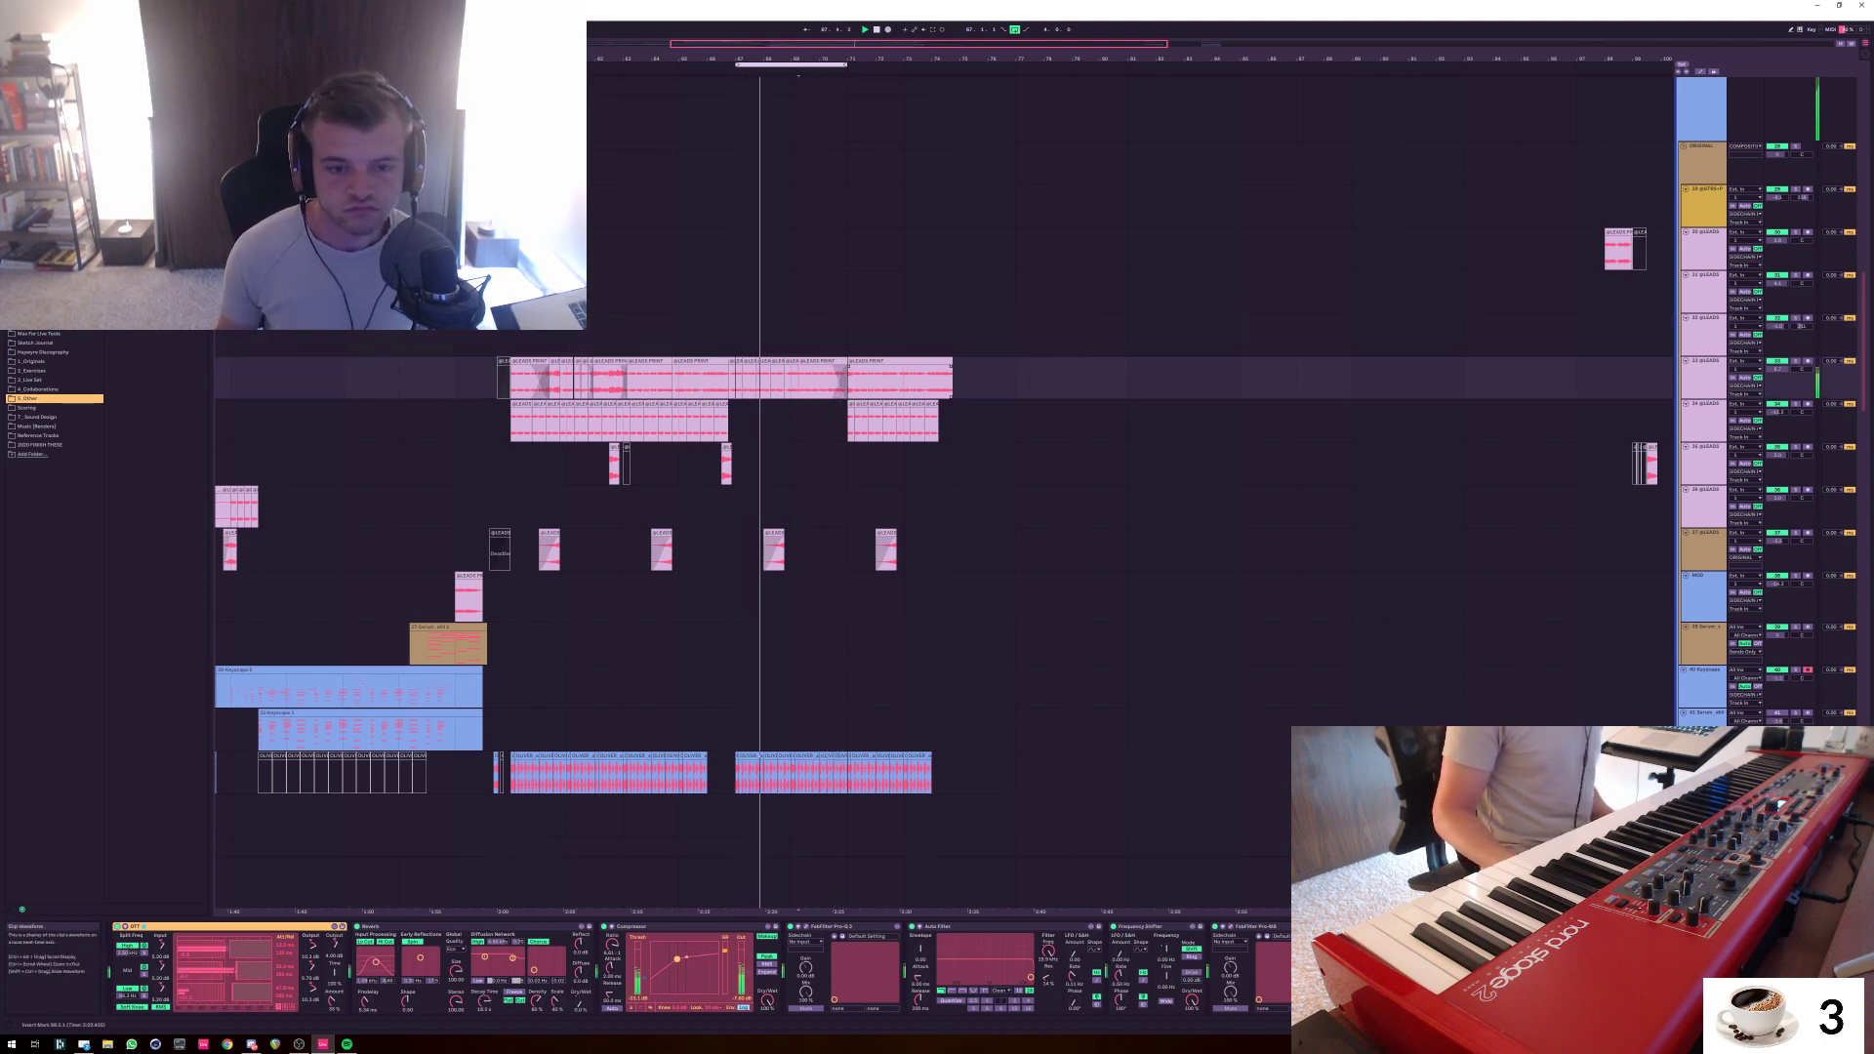
# Review the lower tracks during the looped passage, ending with the first long audio clip beneath the synth MIDI selected
pyautogui.scroll(-10, 943, 492)
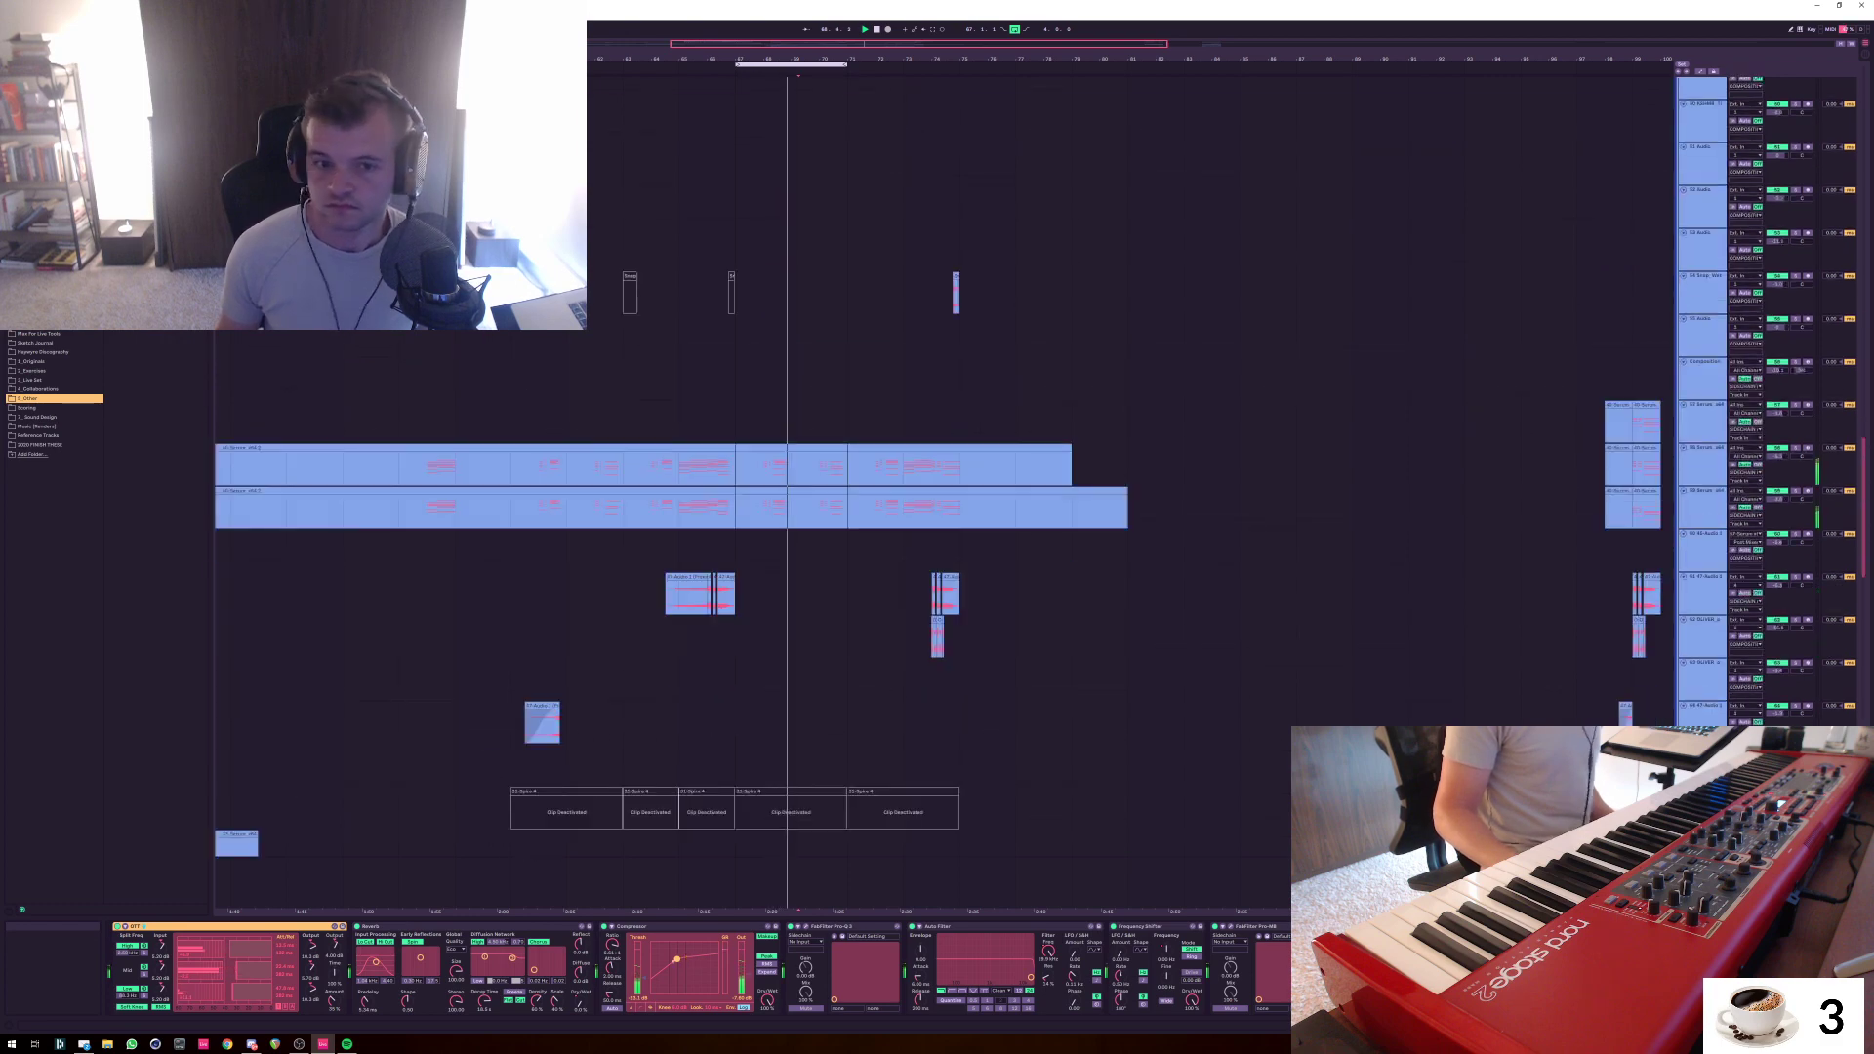
pyautogui.scroll(-3, 943, 491)
pyautogui.scroll(-15, 937, 488)
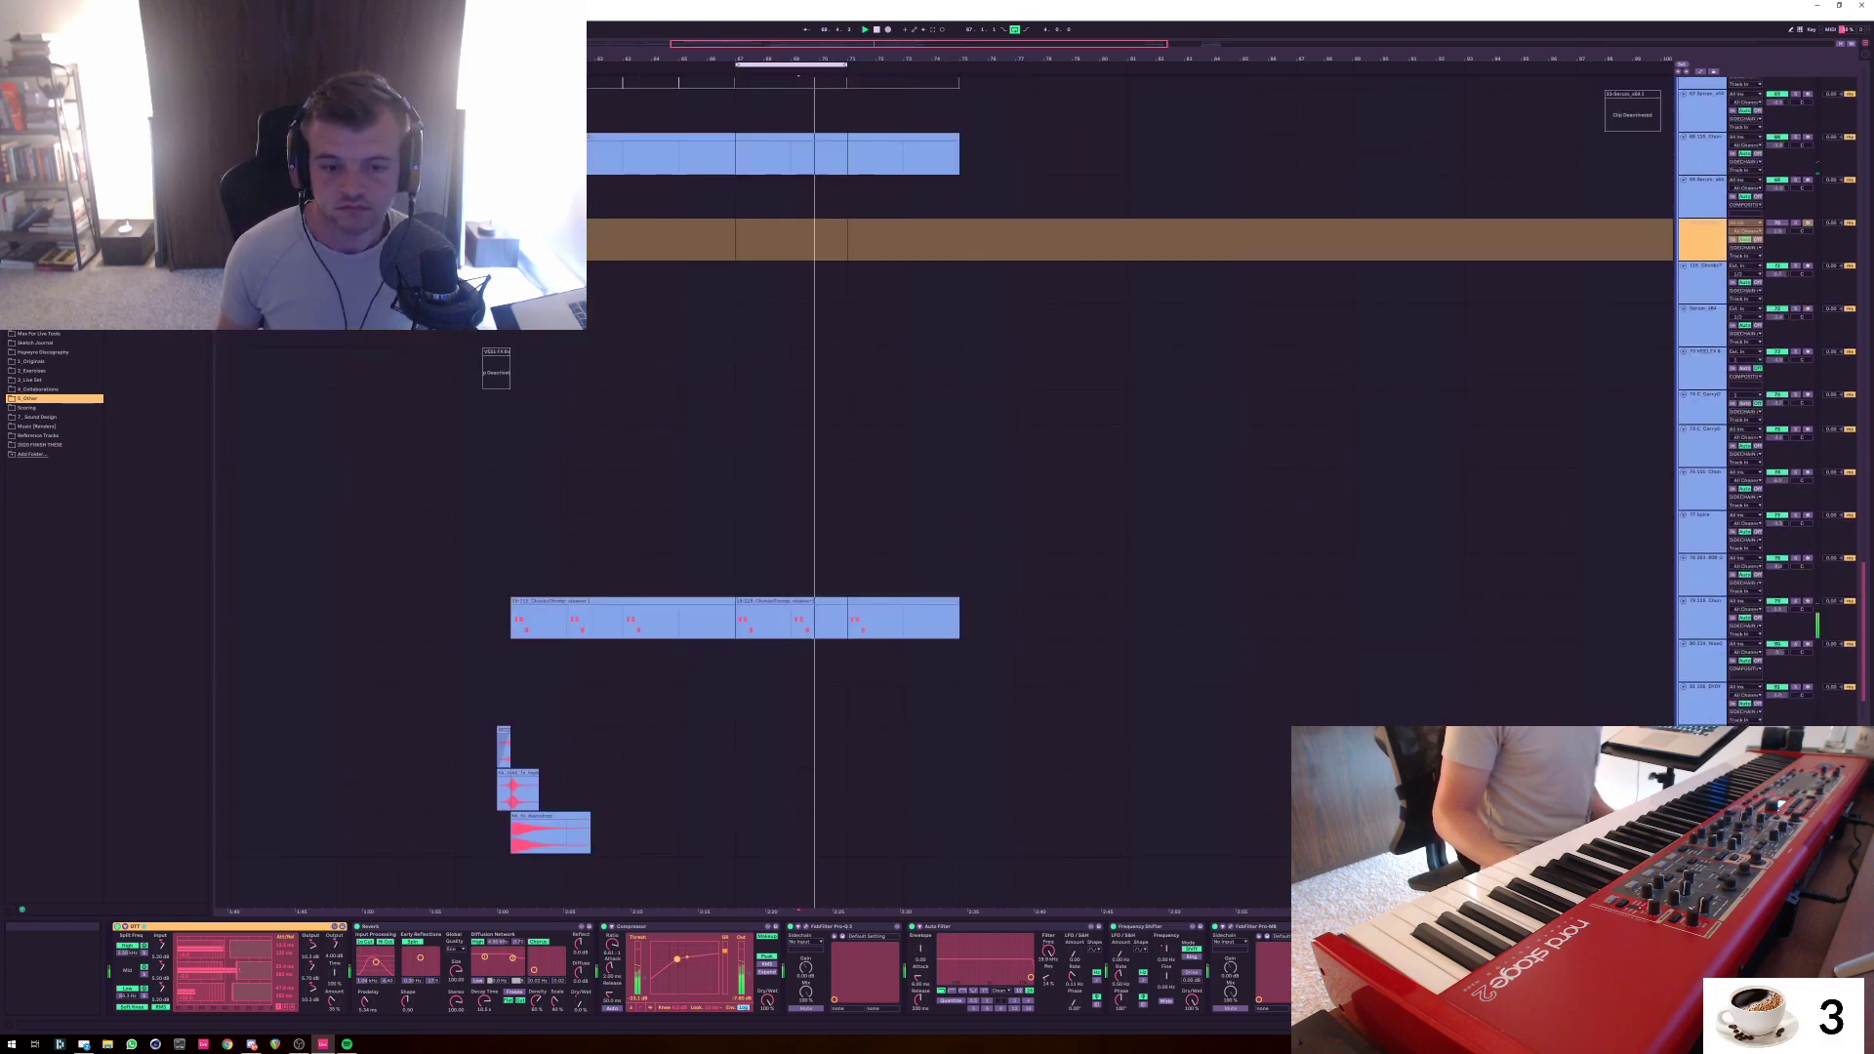
pyautogui.scroll(-5, 937, 488)
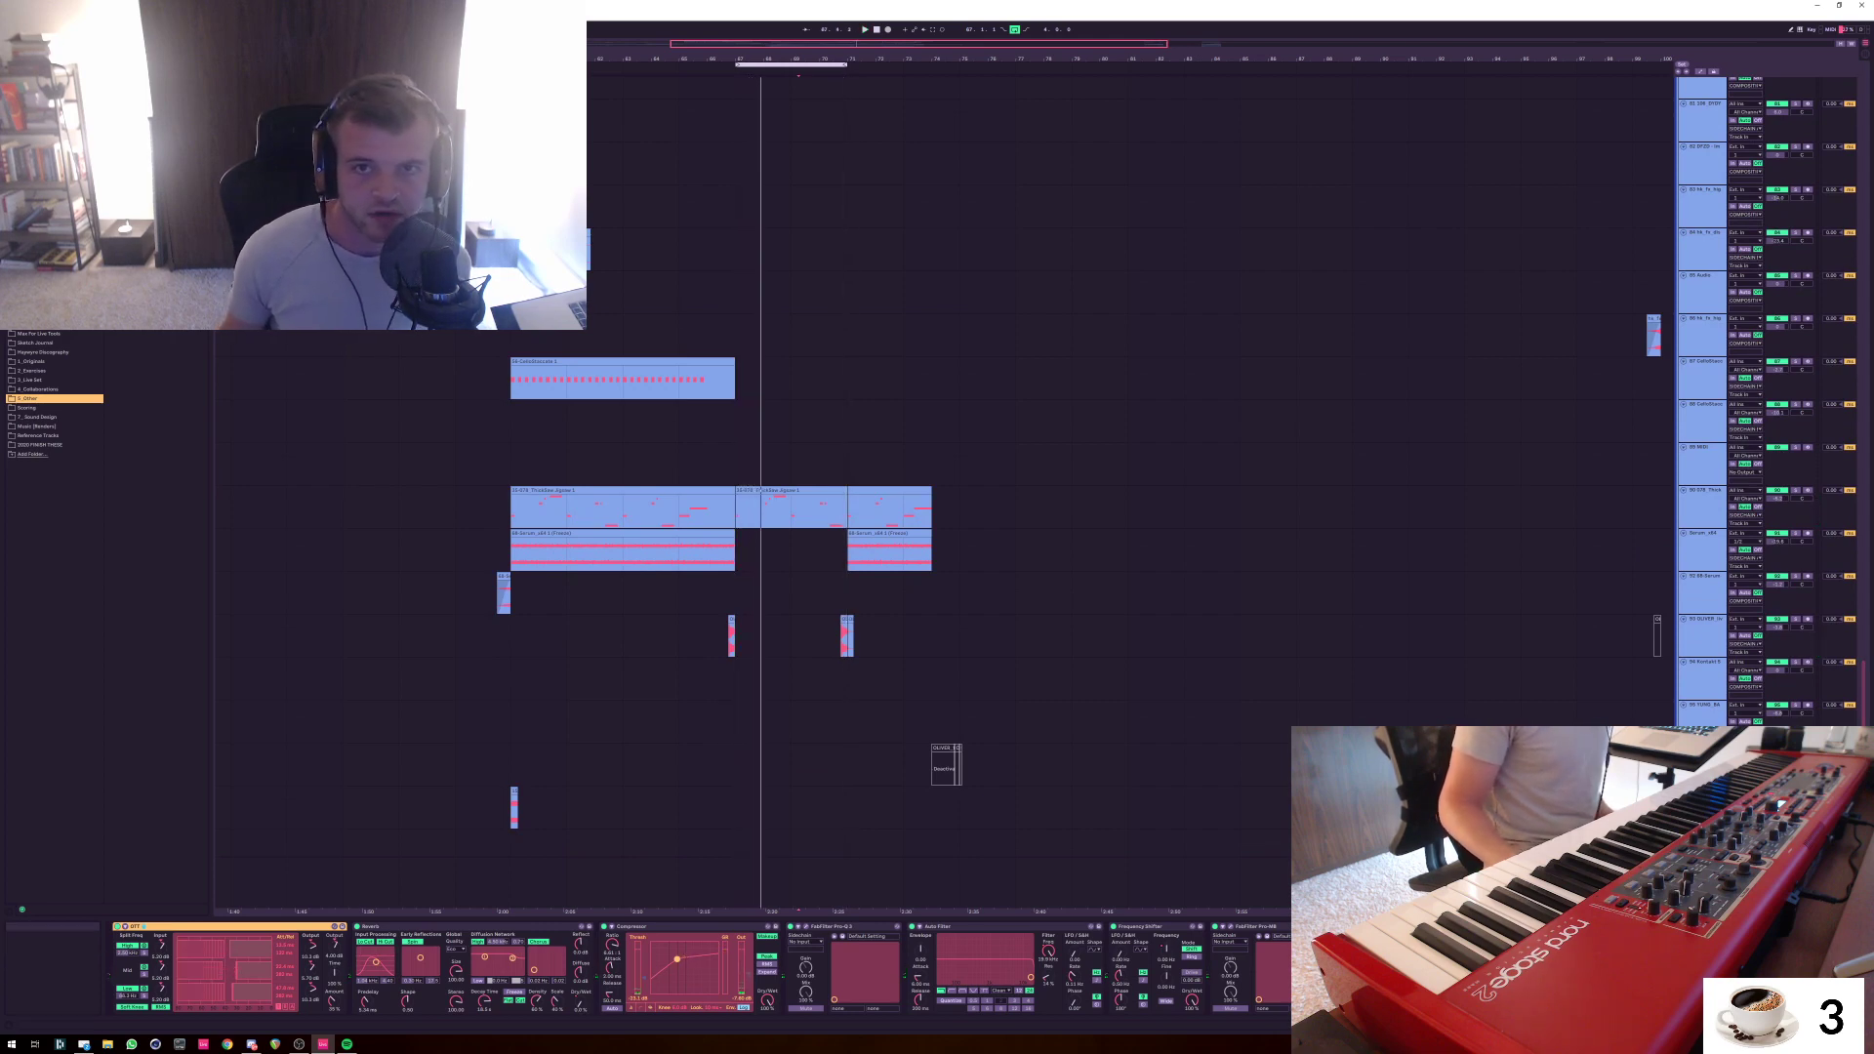
pyautogui.click(735, 419)
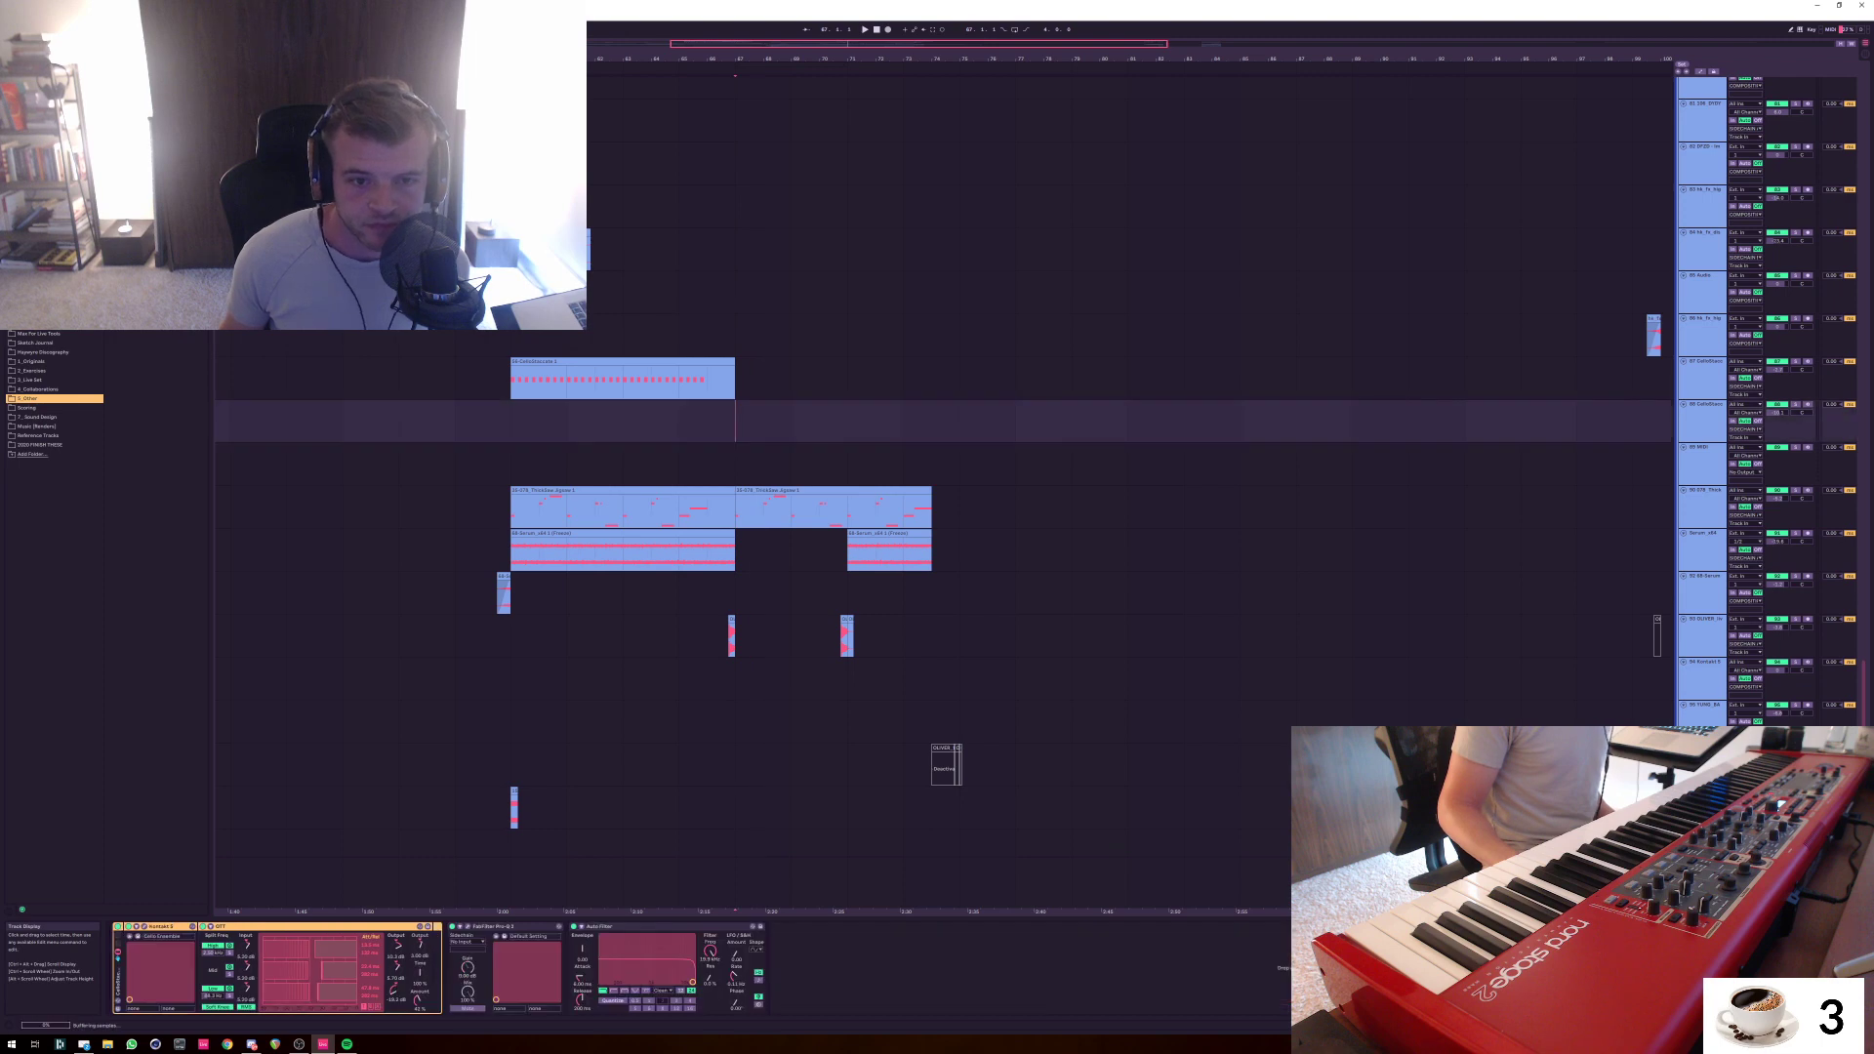
pyautogui.moveTo(722, 549); pyautogui.dragTo(566, 552)
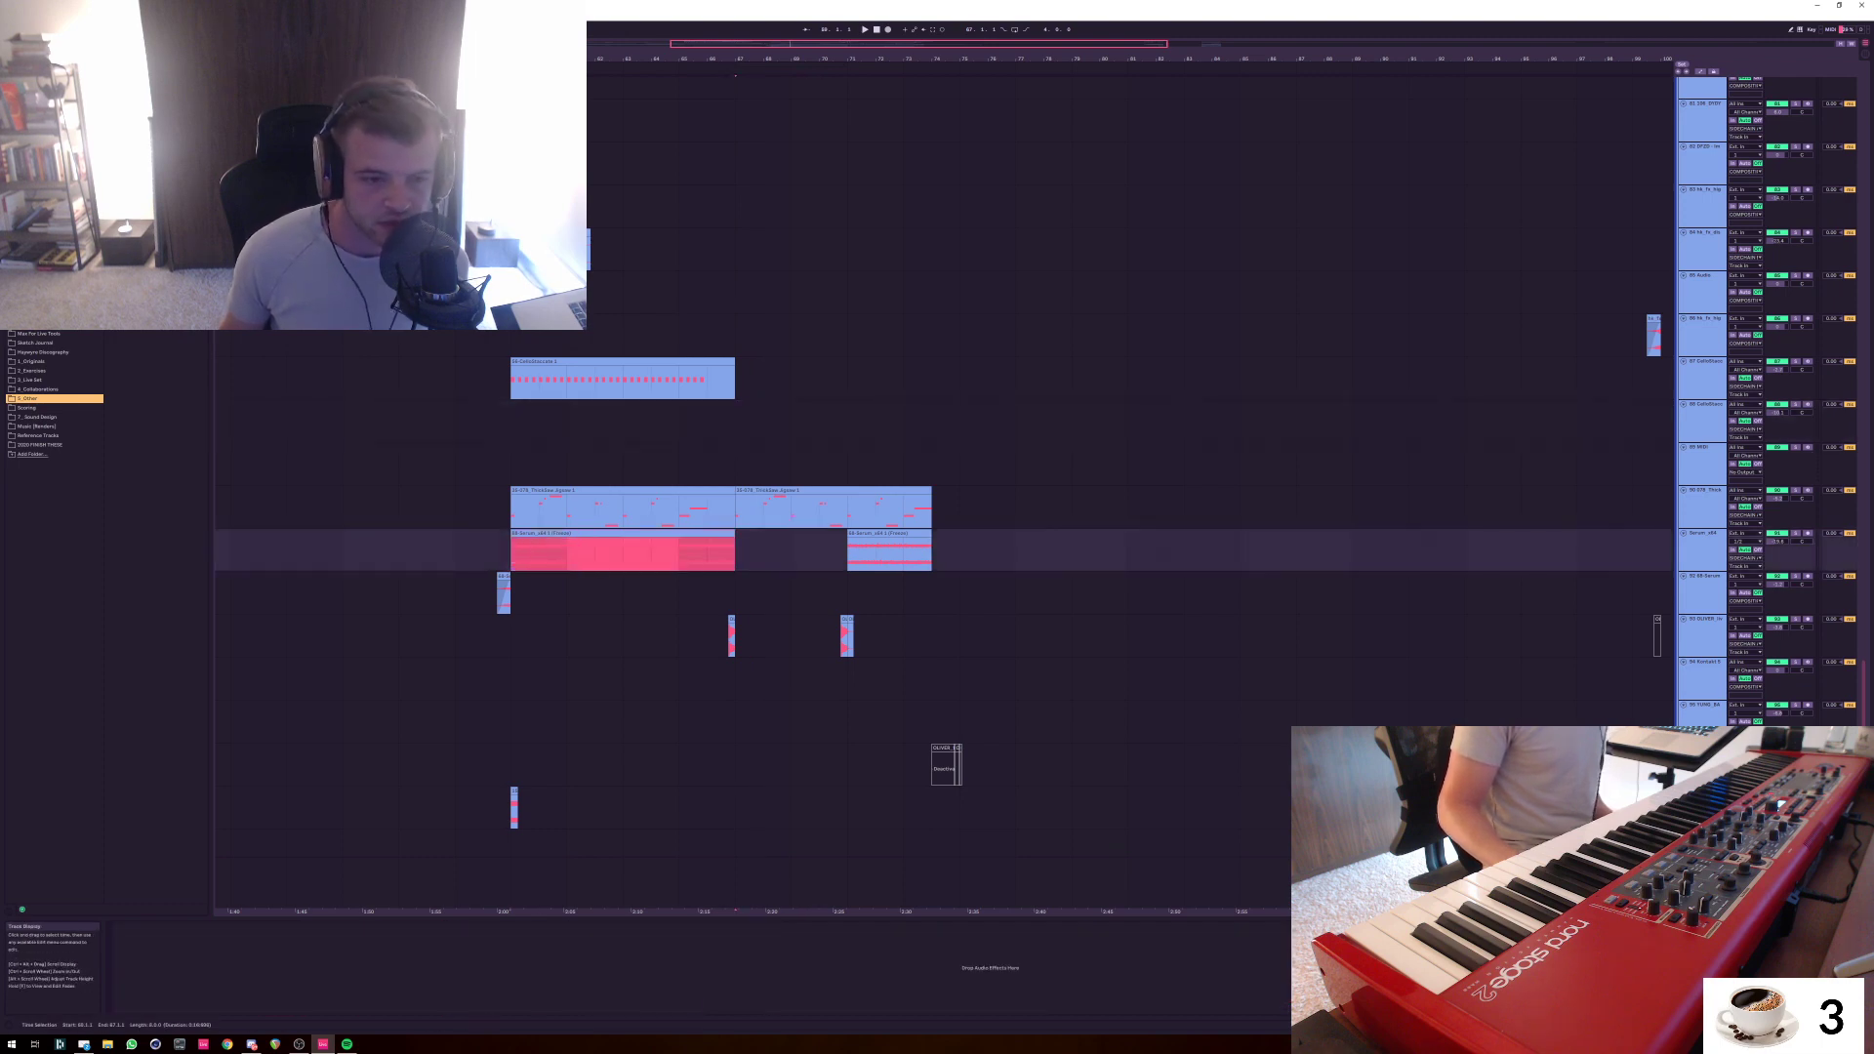
# Audition the layered pink audio tracks through the section's second half, selecting their successive passages, and stop playback at the end
pyautogui.scroll(20, 945, 469)
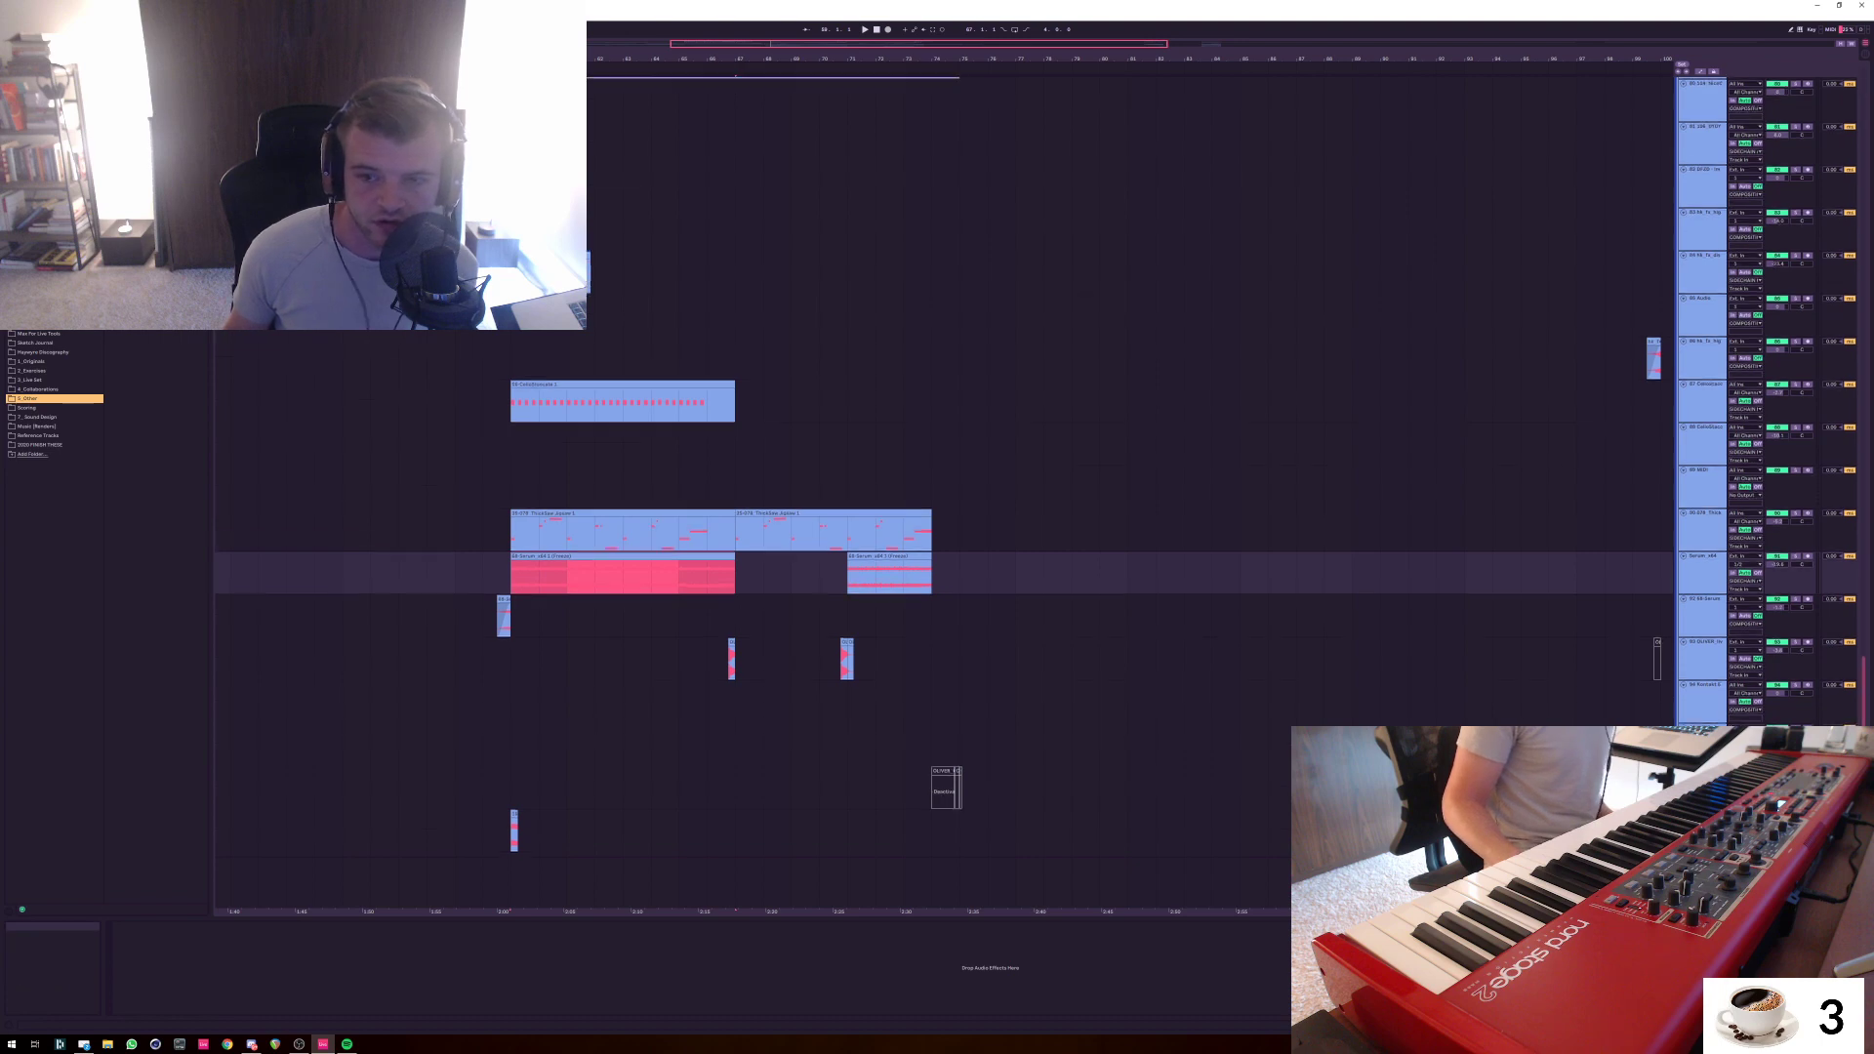
pyautogui.scroll(6, 944, 469)
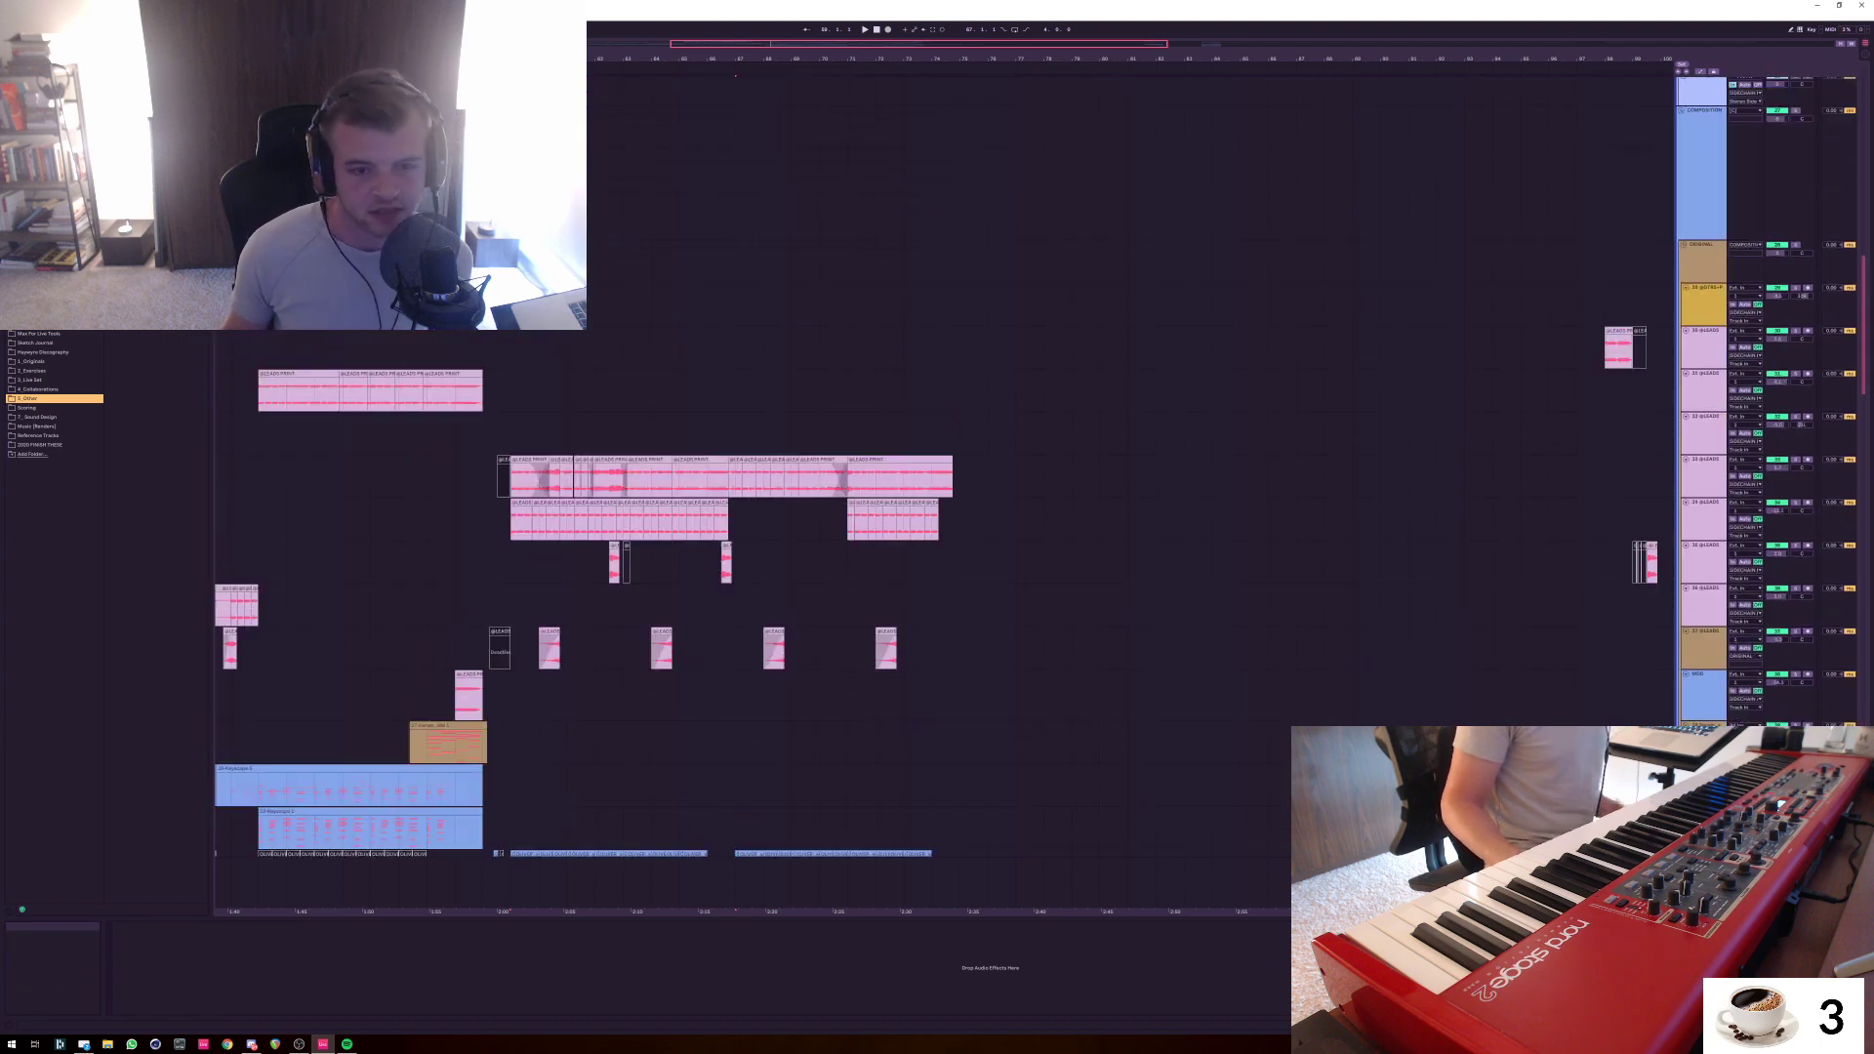
pyautogui.moveTo(735, 430)
pyautogui.mouseDown()
pyautogui.moveTo(820, 439)
pyautogui.moveTo(854, 527)
pyautogui.moveTo(791, 519)
pyautogui.moveTo(735, 434)
pyautogui.mouseUp()
pyautogui.click(735, 433)
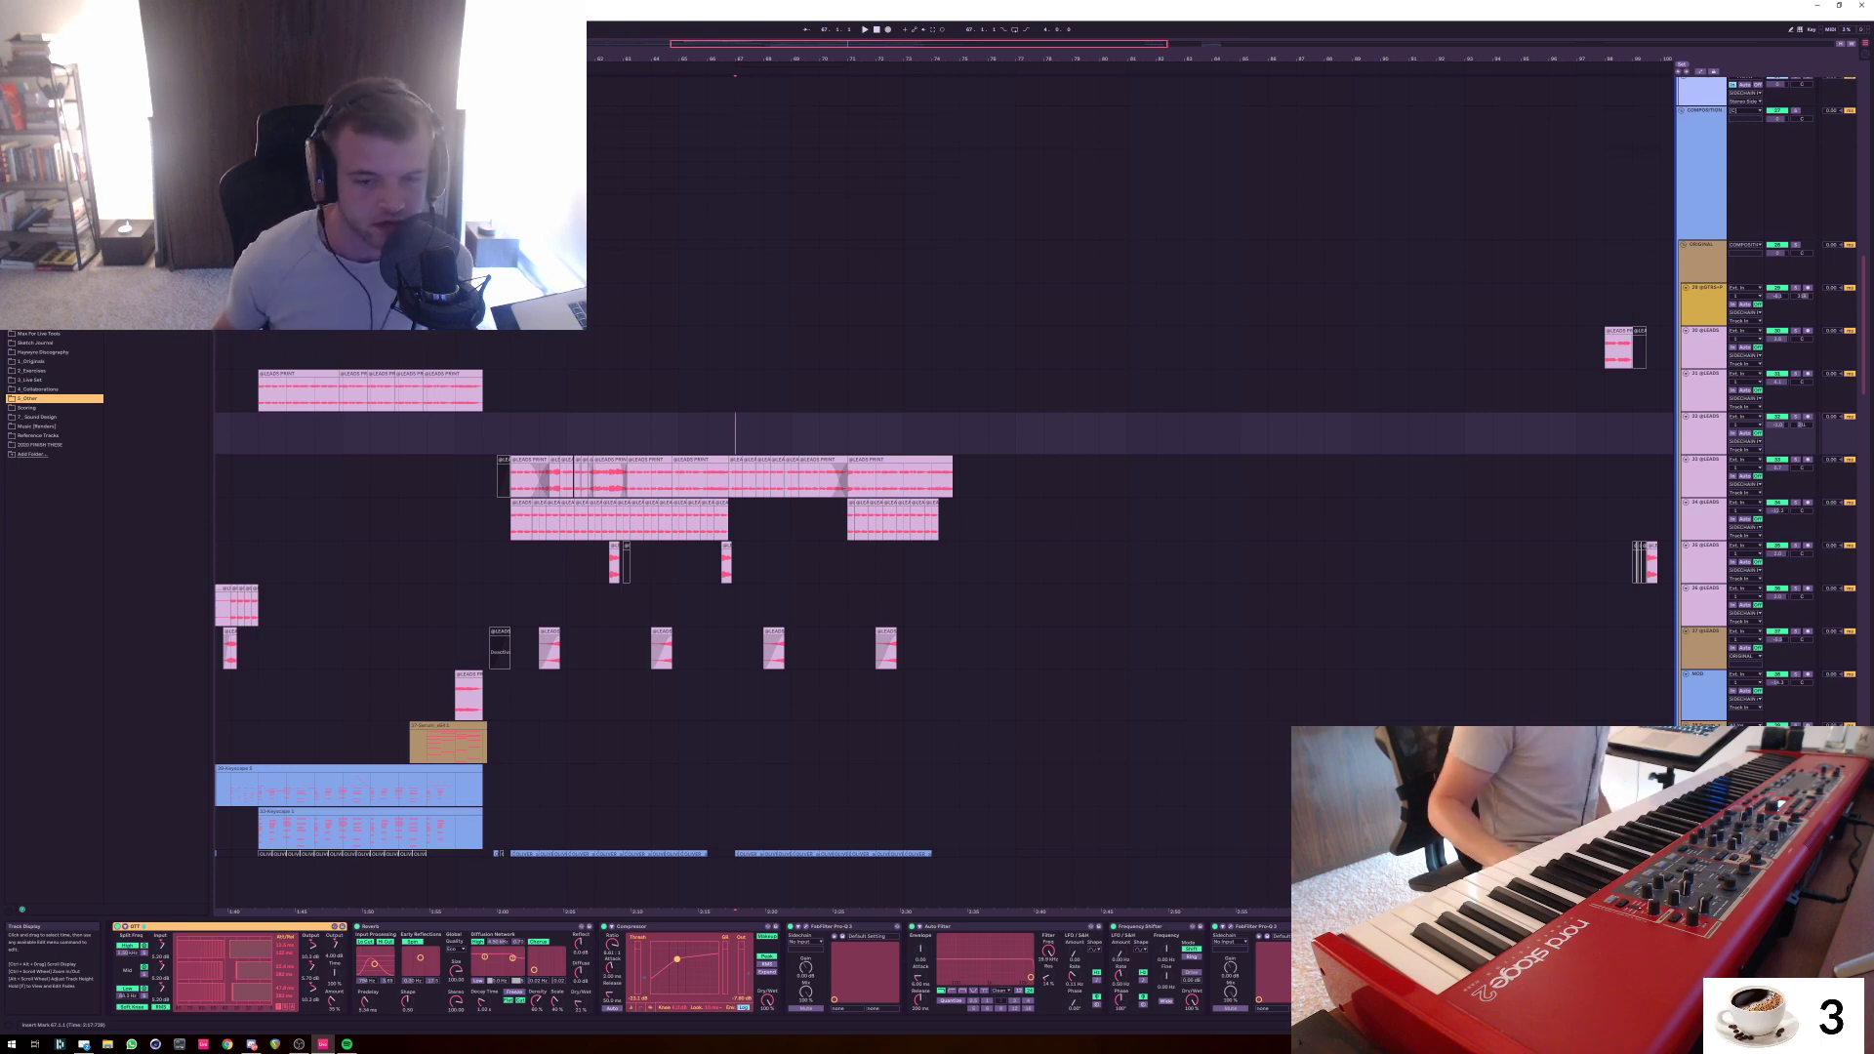
pyautogui.moveTo(735, 433)
pyautogui.mouseDown()
pyautogui.moveTo(818, 517)
pyautogui.moveTo(847, 519)
pyautogui.moveTo(925, 430)
pyautogui.moveTo(960, 430)
pyautogui.moveTo(955, 478)
pyautogui.moveTo(876, 479)
pyautogui.moveTo(849, 519)
pyautogui.mouseUp()
pyautogui.click(790, 520)
pyautogui.scroll(-1, 849, 519)
pyautogui.press('space')
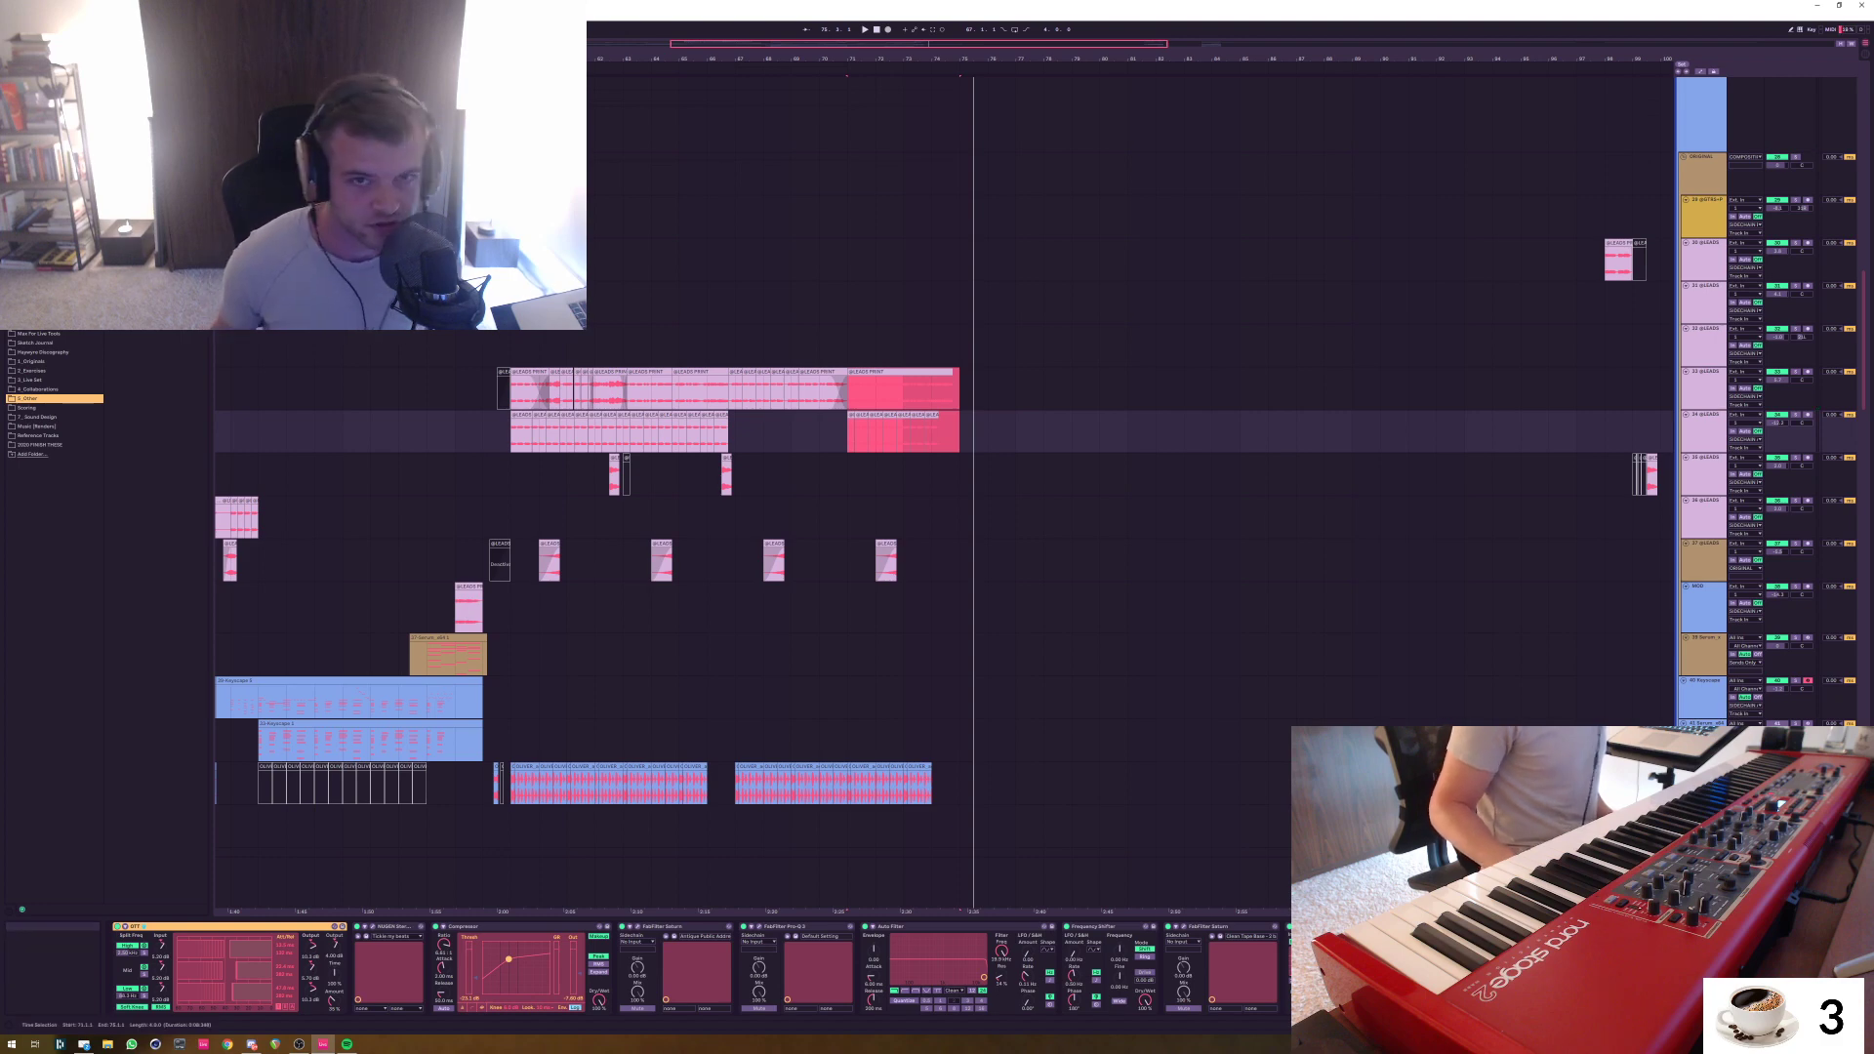
pyautogui.click(877, 29)
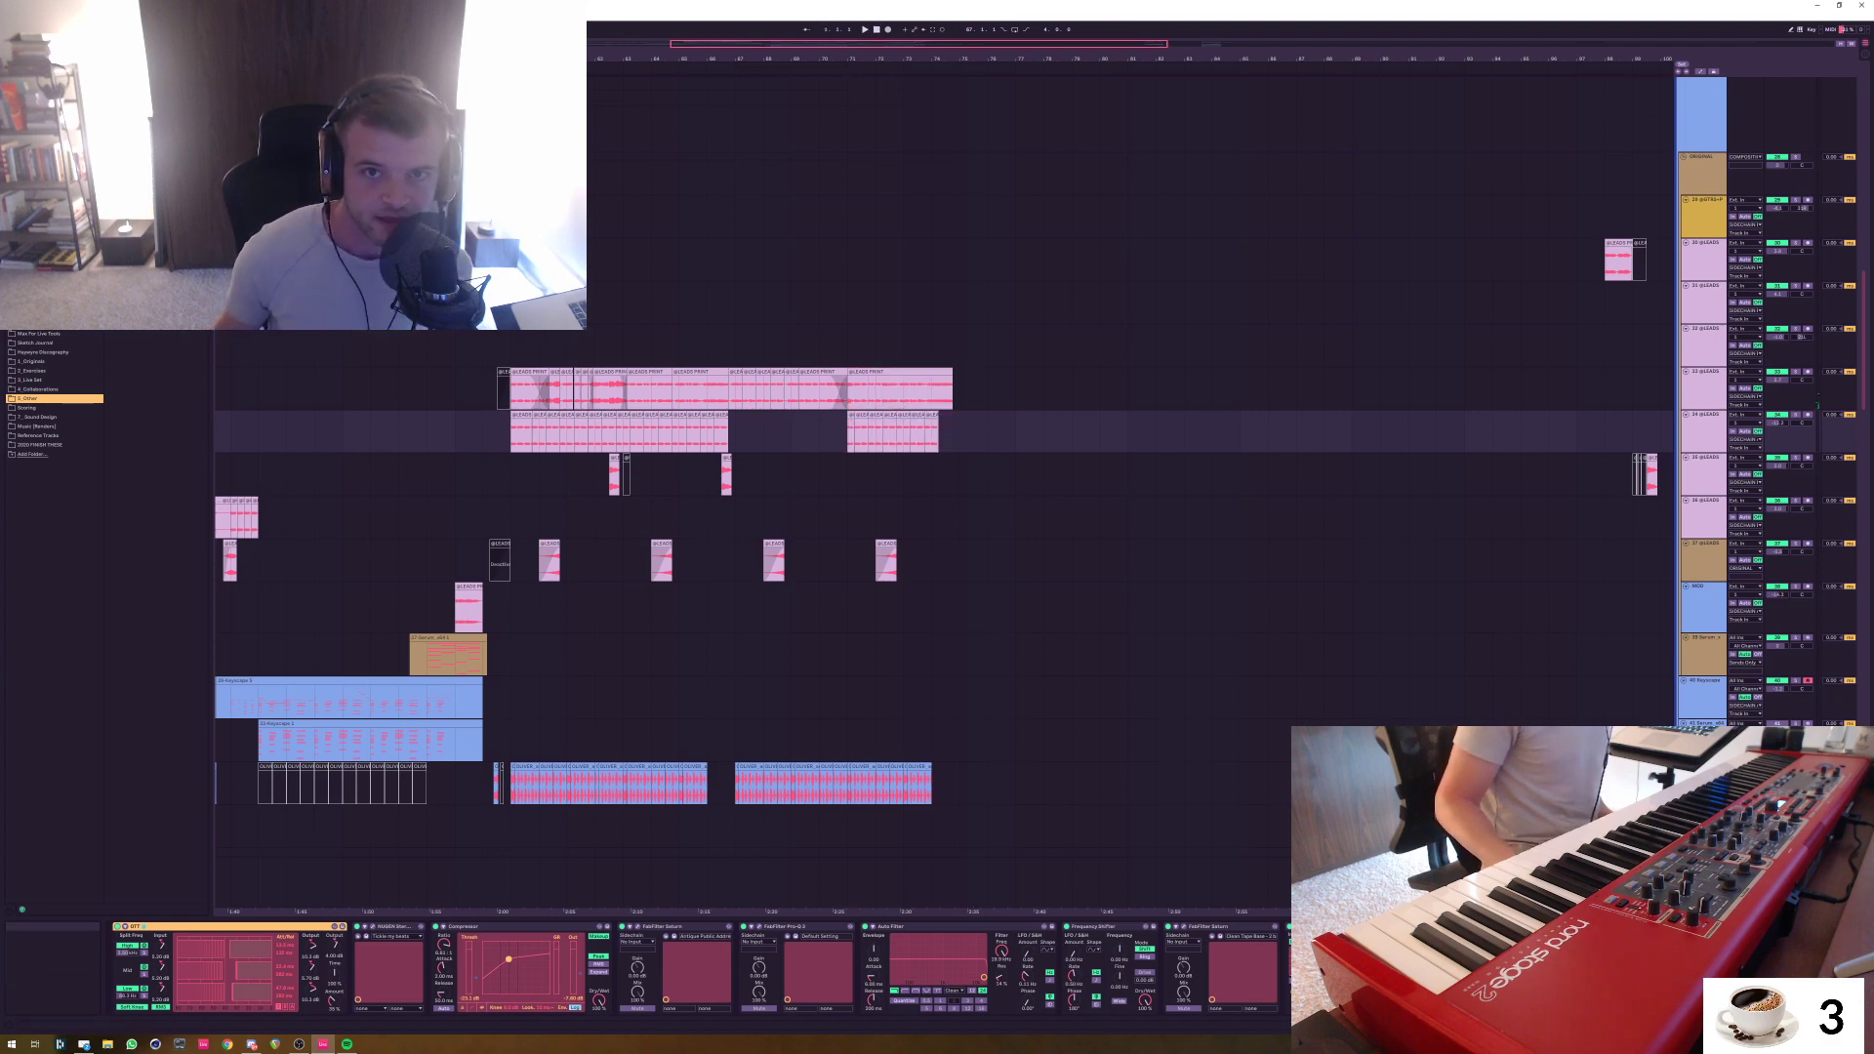
# Examine the tracks below the pink audio layers across the arrangement, down to the Serum, deactivated and drum clips
pyautogui.scroll(-5, 942, 498)
pyautogui.scroll(-3, 943, 498)
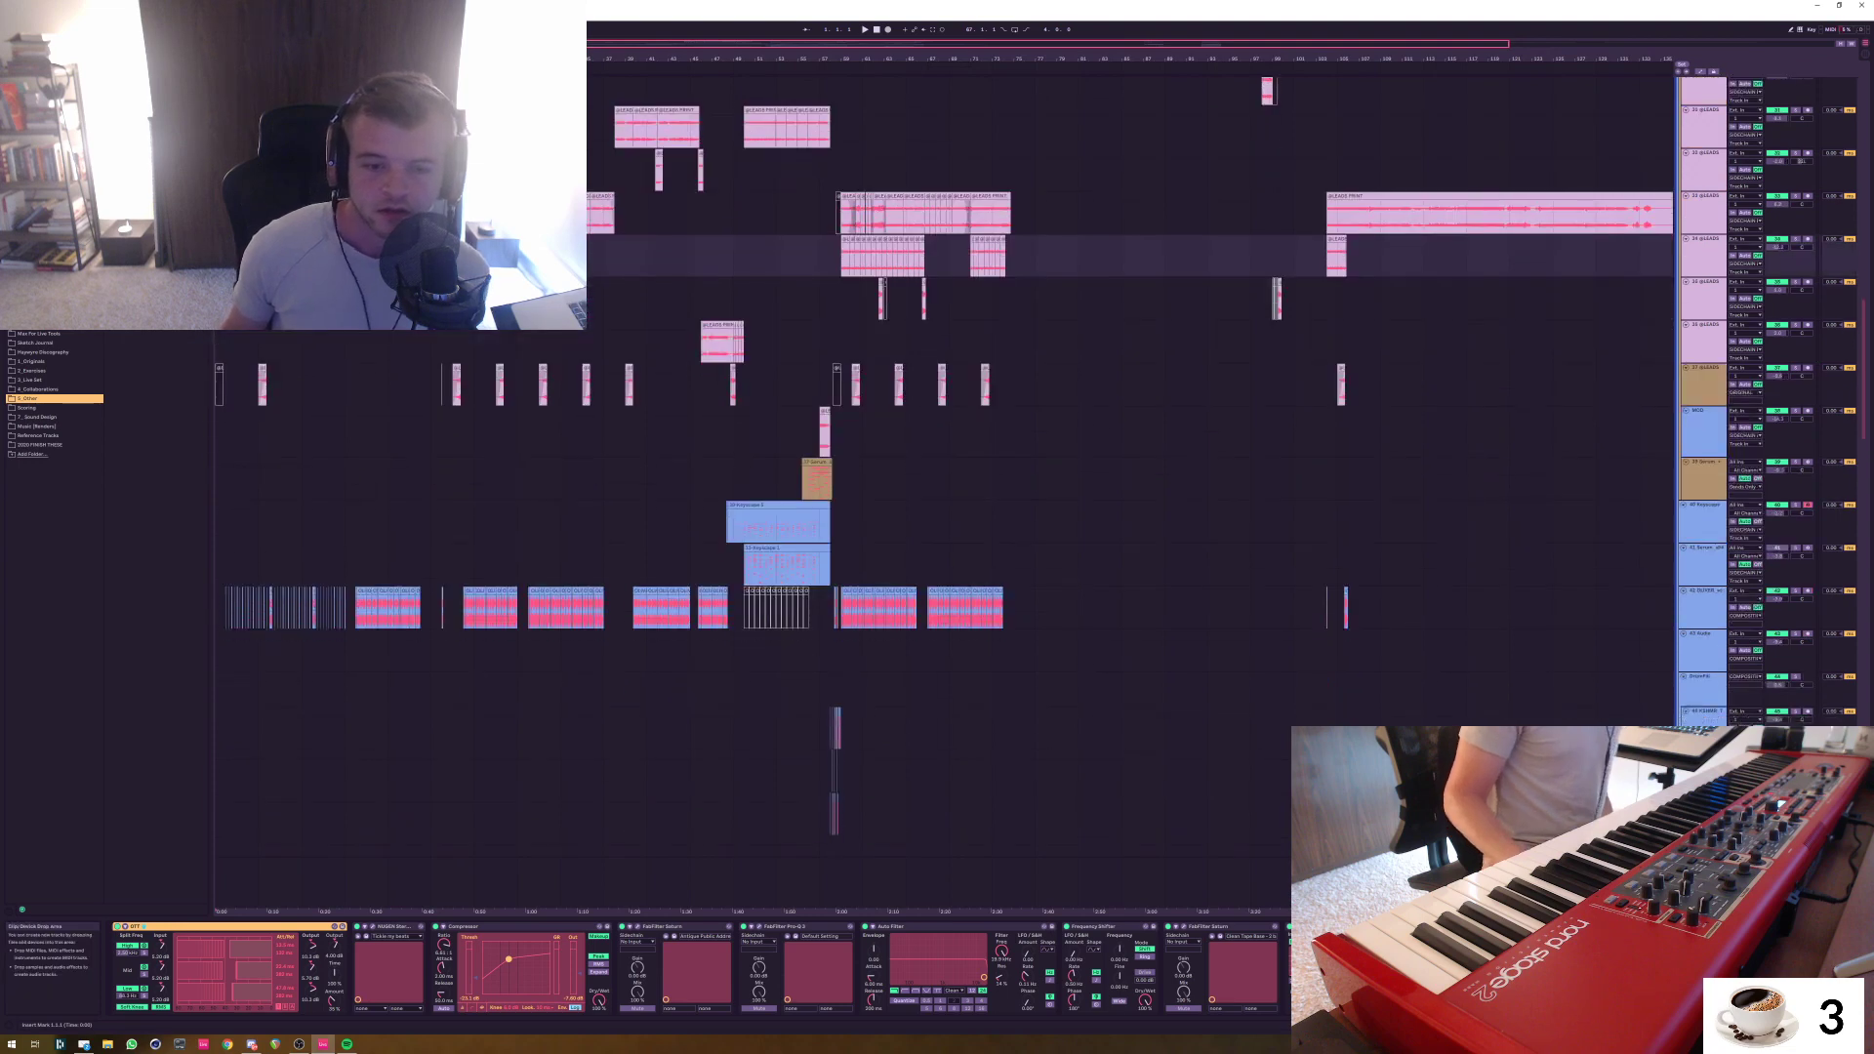
pyautogui.scroll(-3, 938, 488)
pyautogui.scroll(-10, 937, 488)
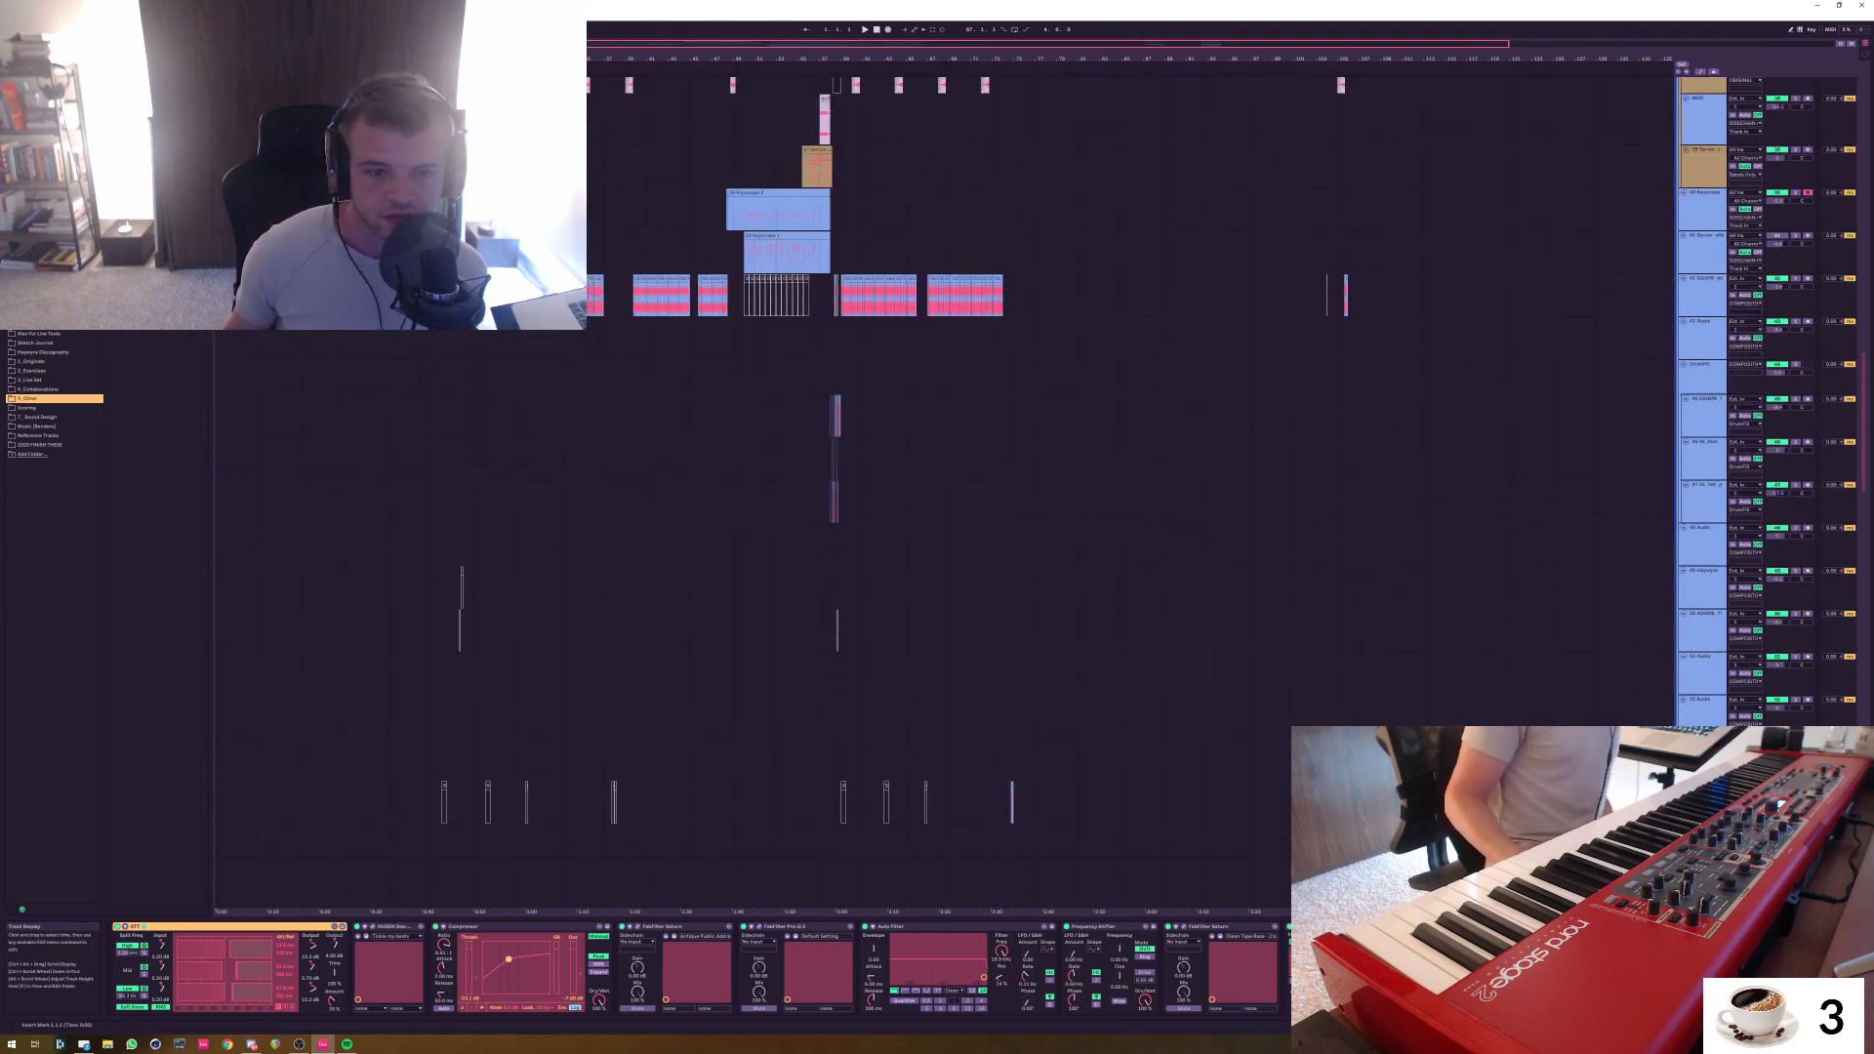
pyautogui.scroll(-8, 937, 488)
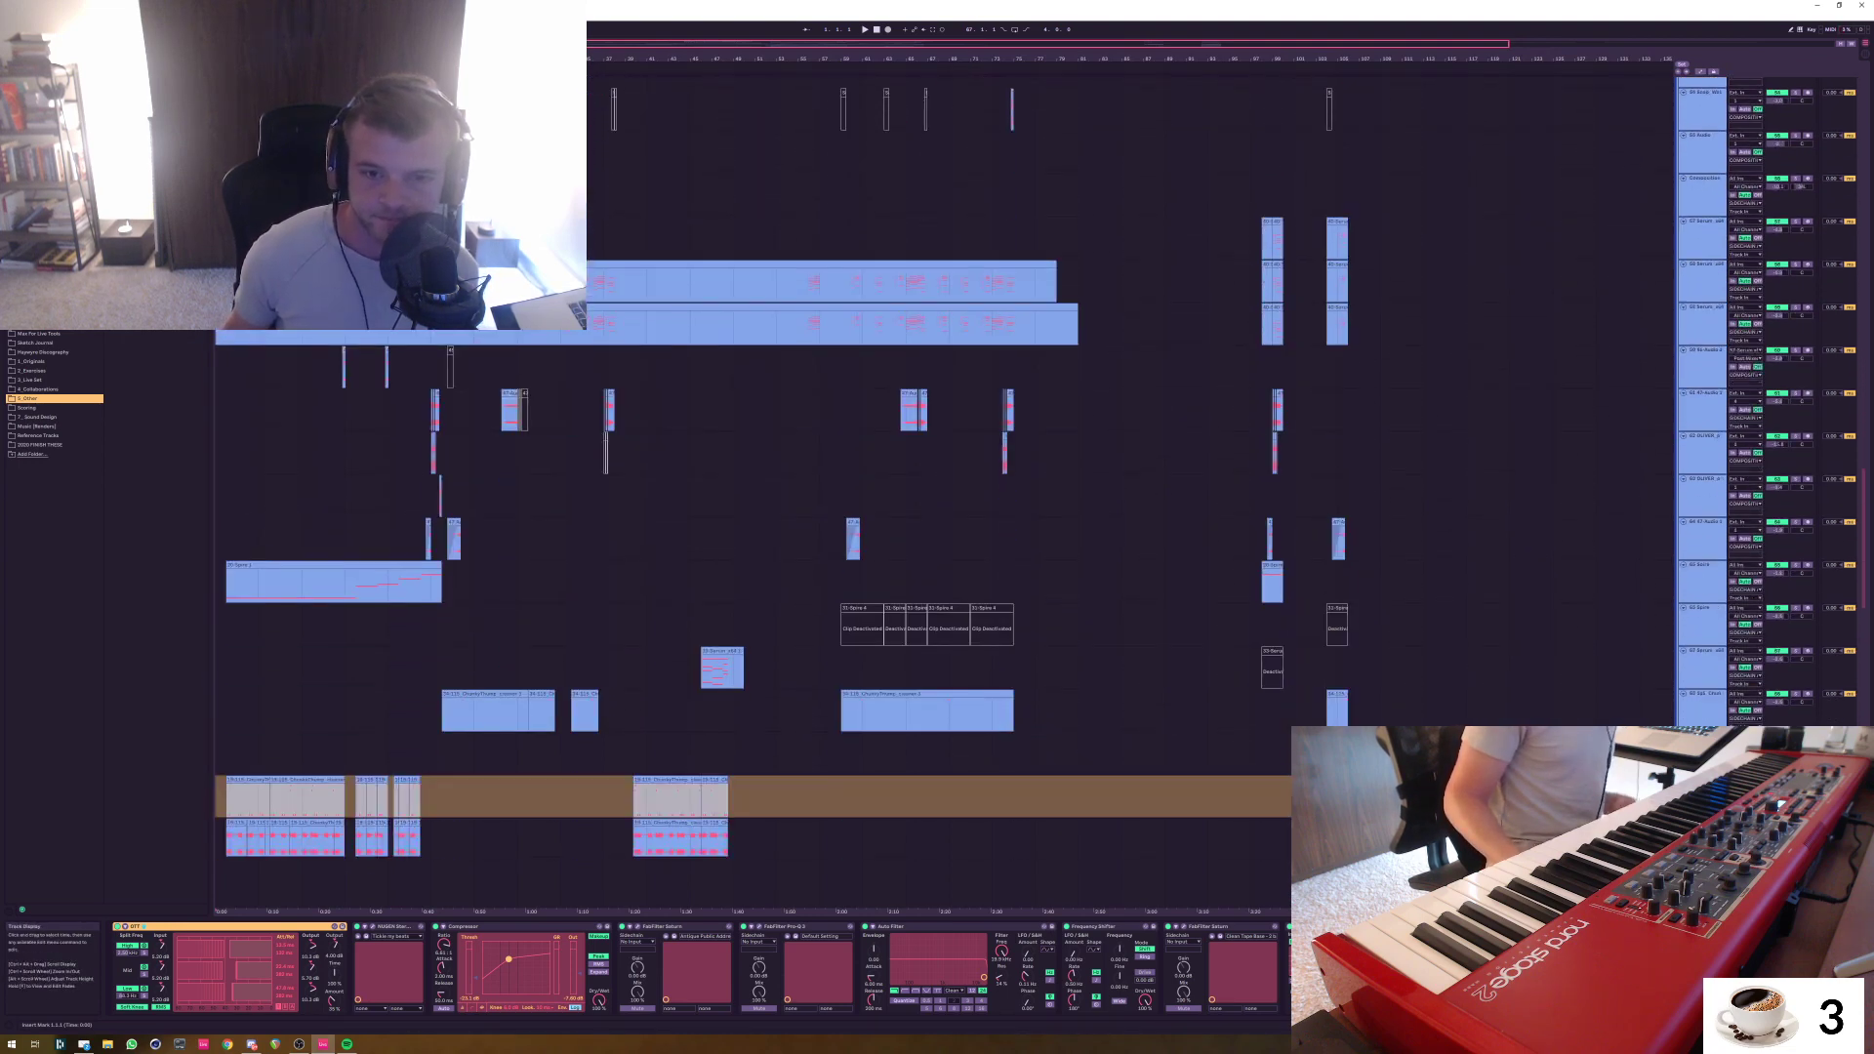
pyautogui.scroll(4, 979, 488)
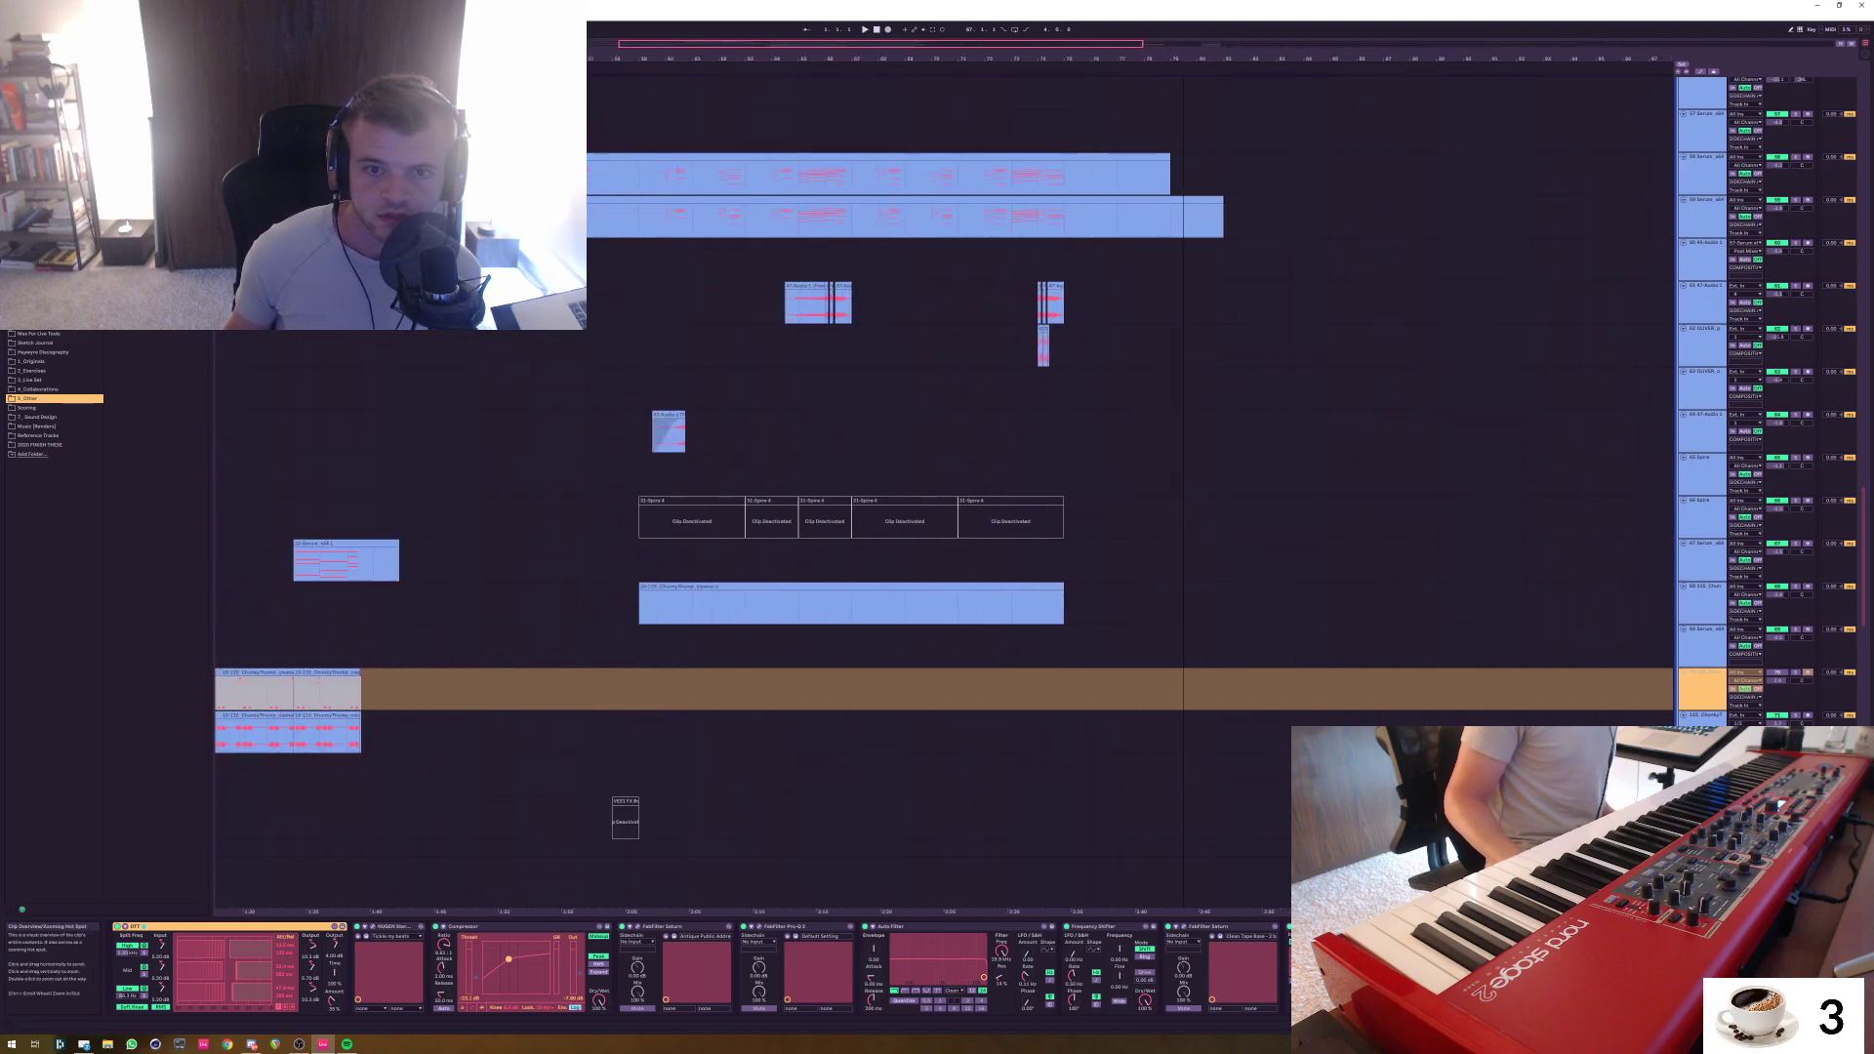
# Solo the audio track with the short clips below the long Serum tracks and play it from its first clip group
pyautogui.scroll(-3, 979, 488)
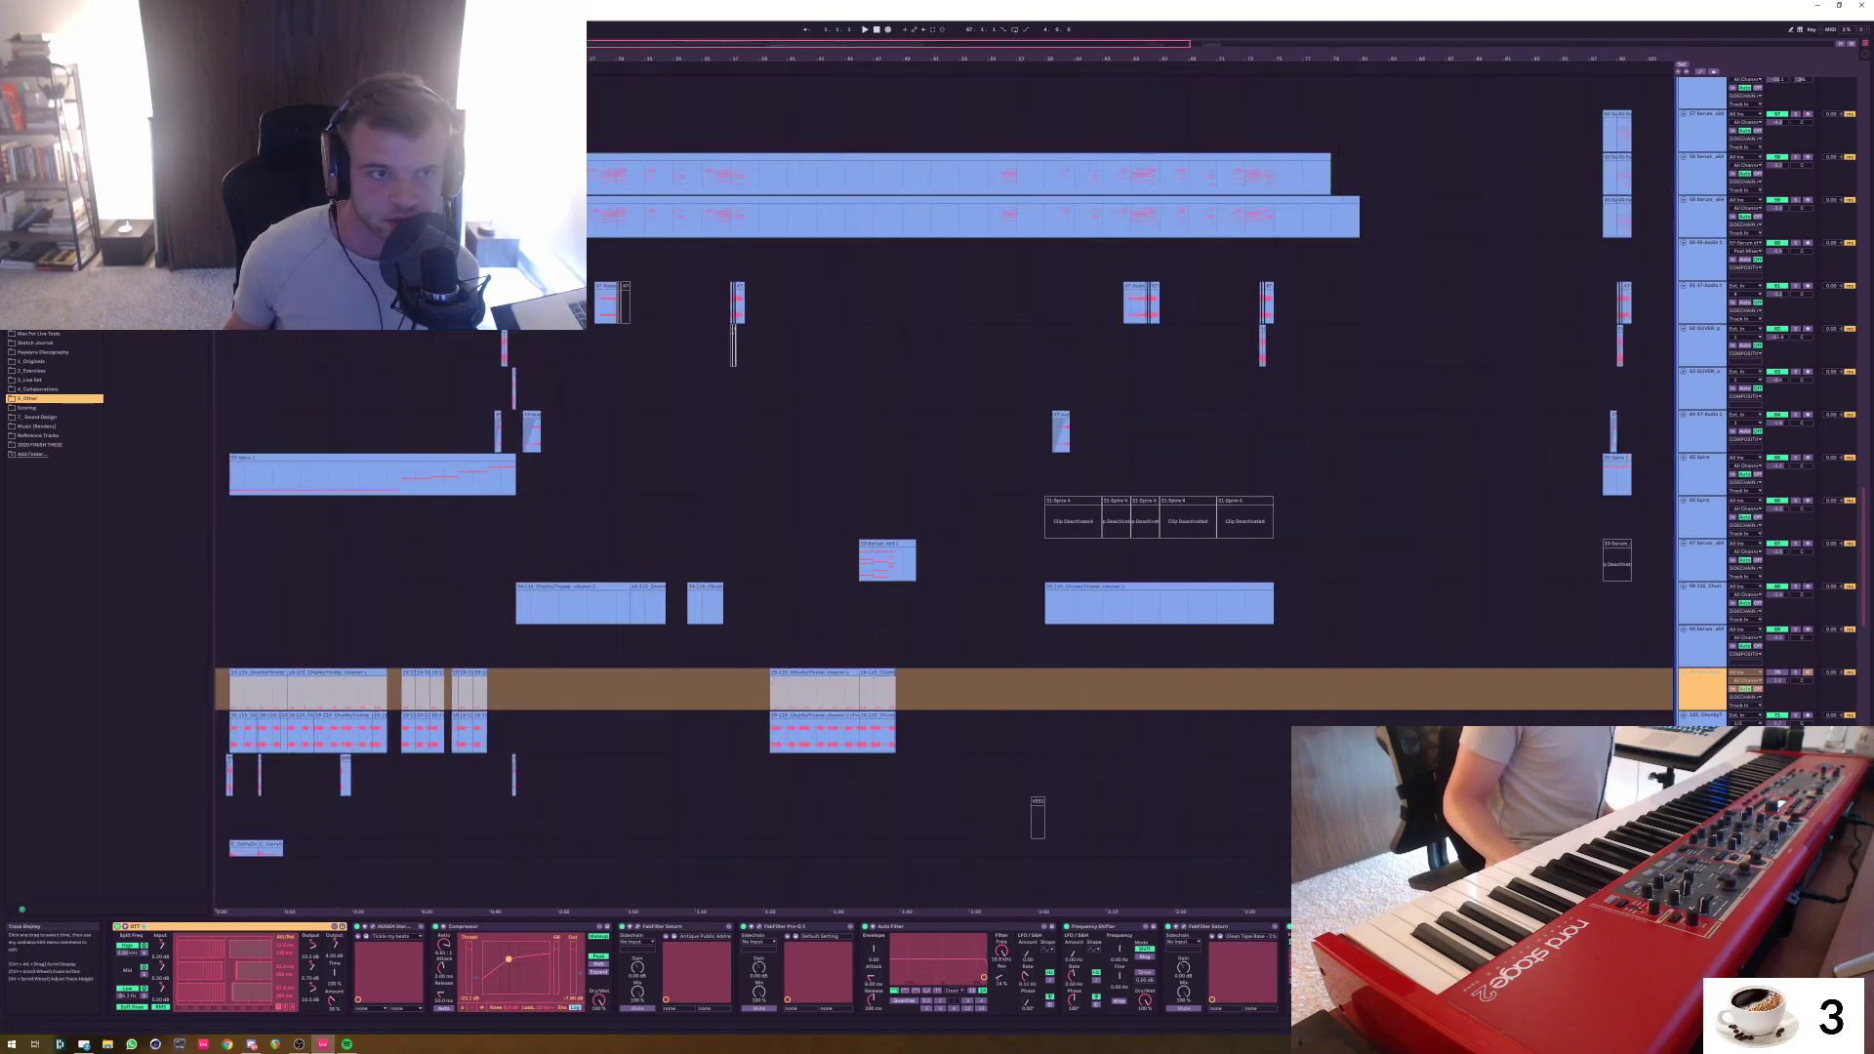
pyautogui.scroll(3, 937, 488)
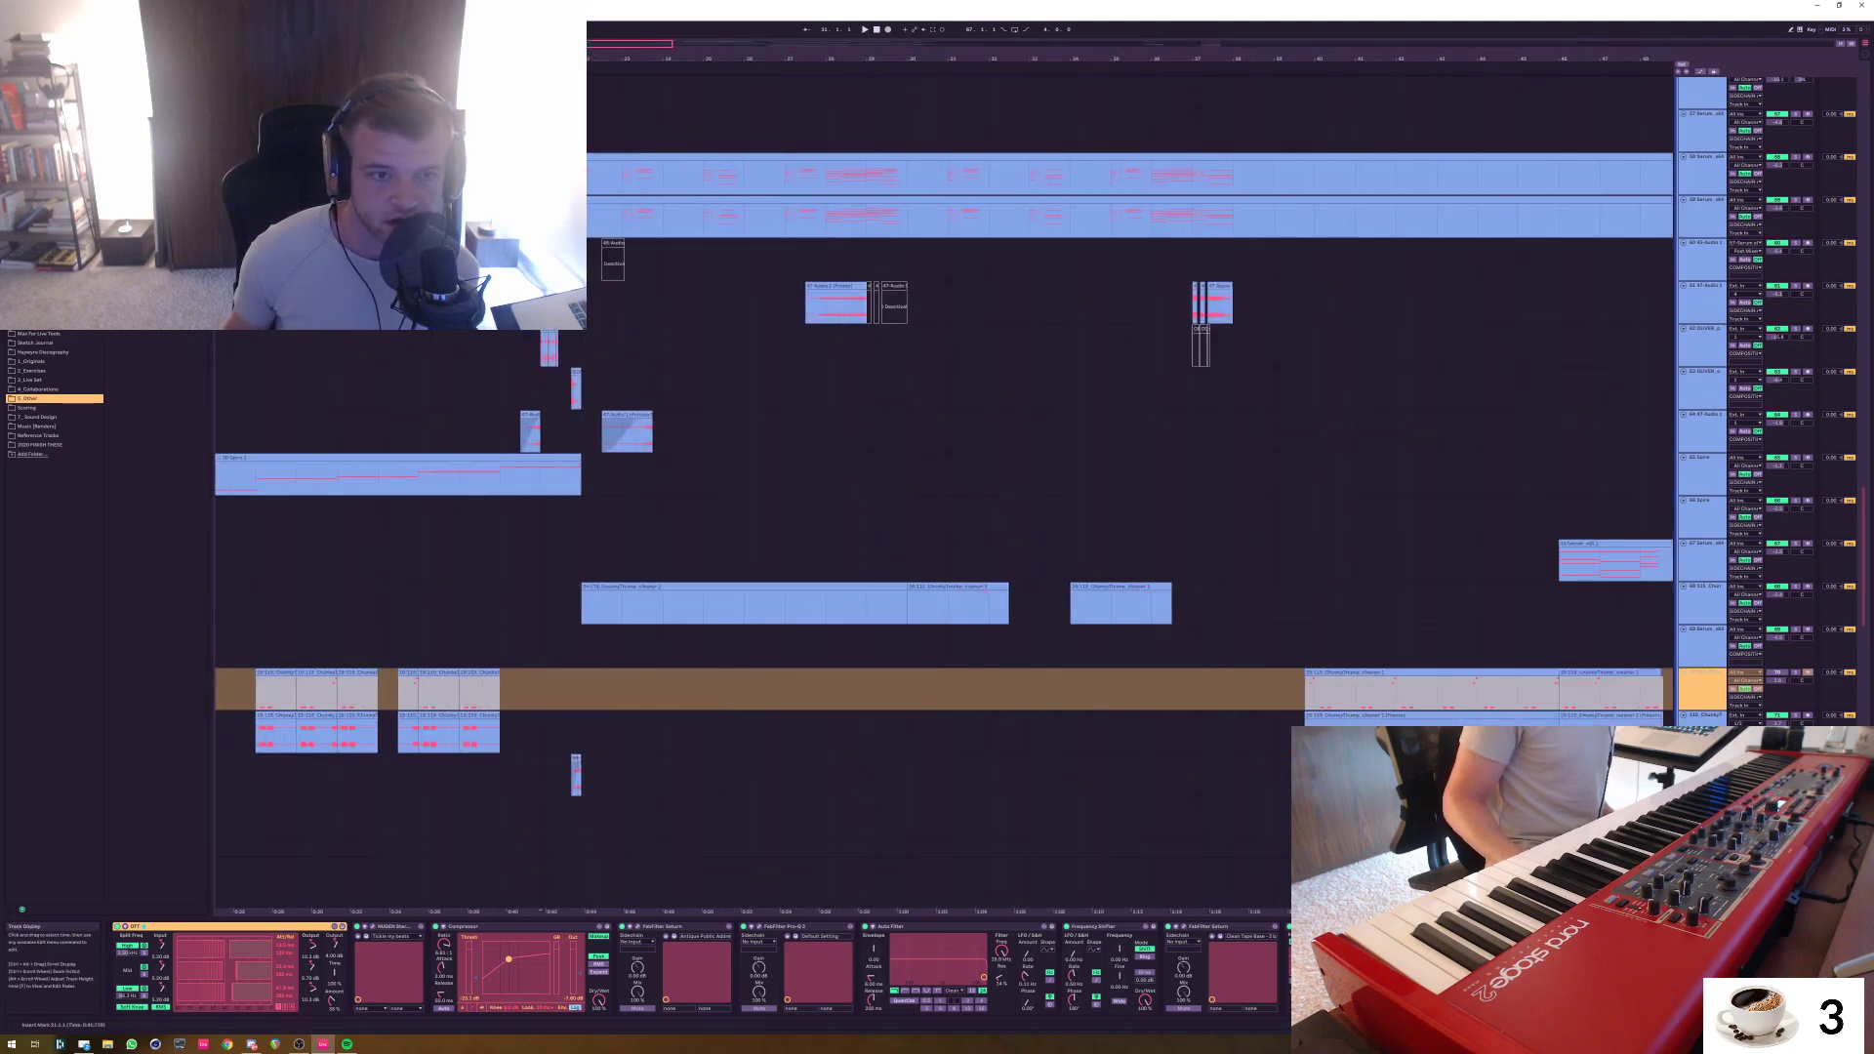
pyautogui.click(541, 303)
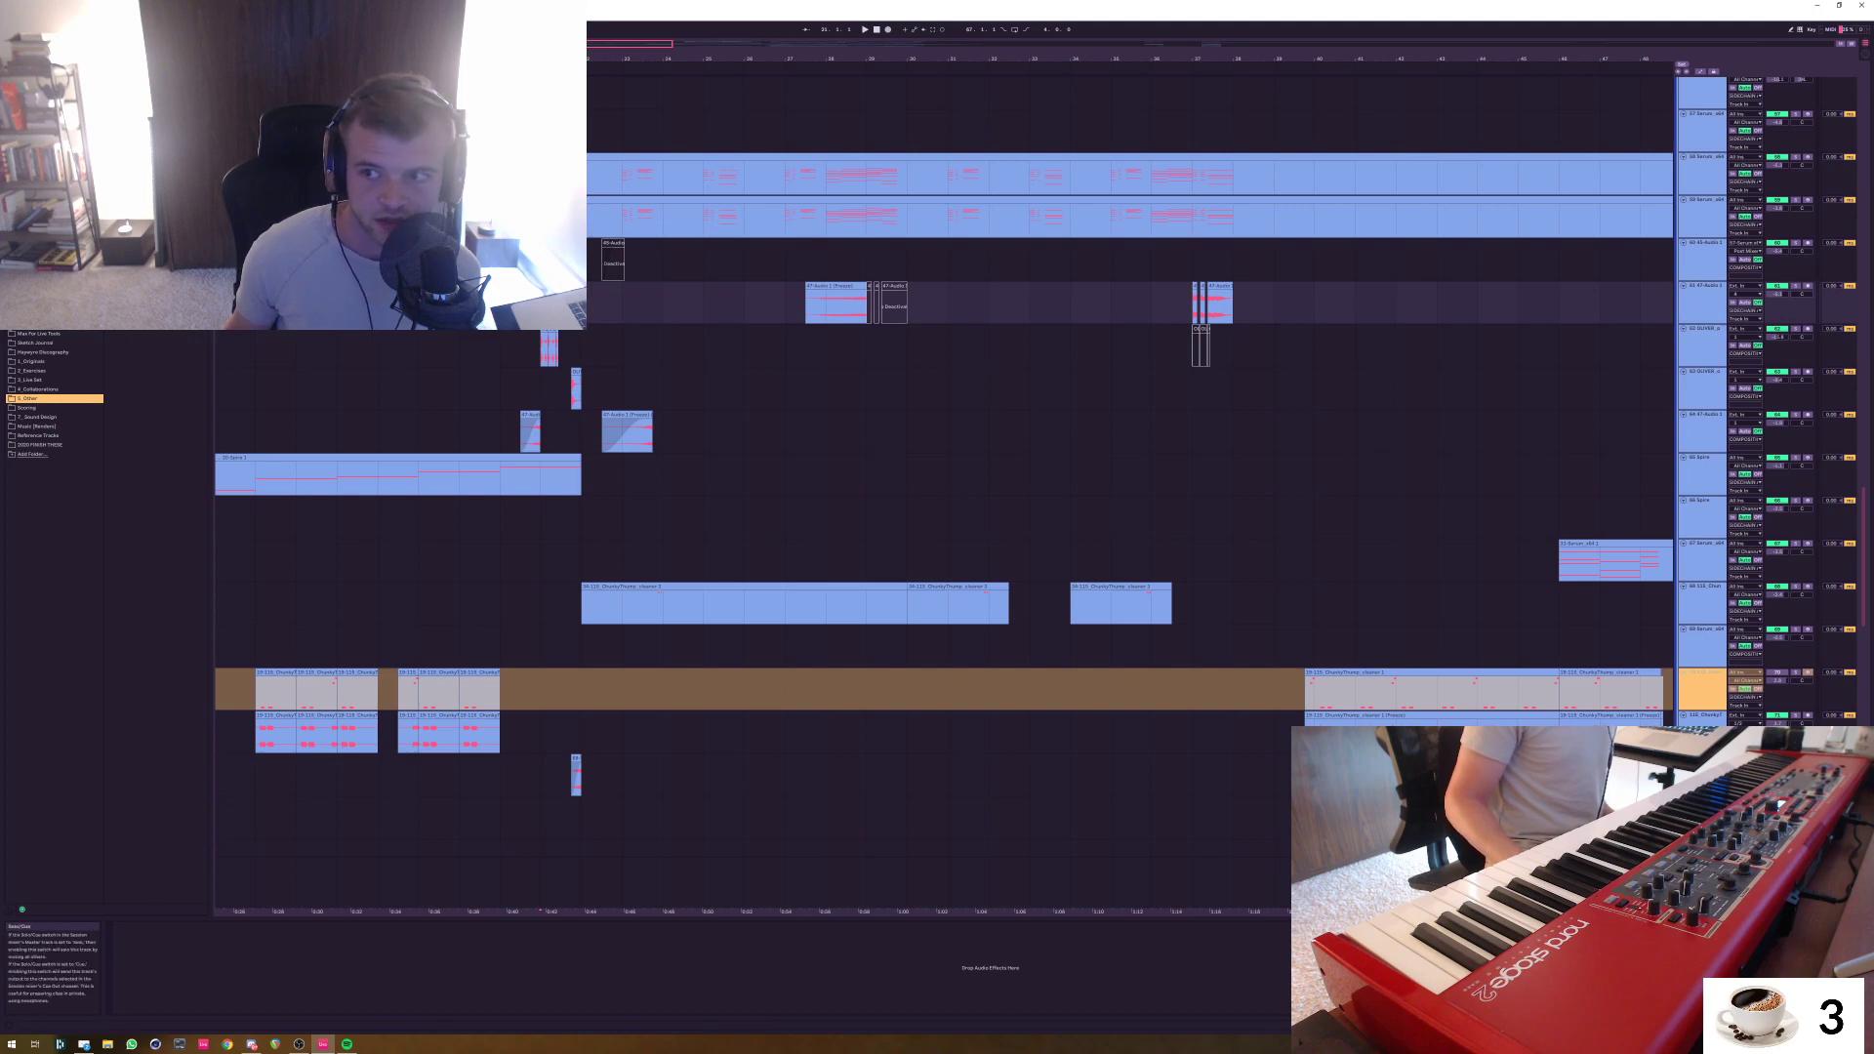
pyautogui.click(1794, 285)
pyautogui.press('space')
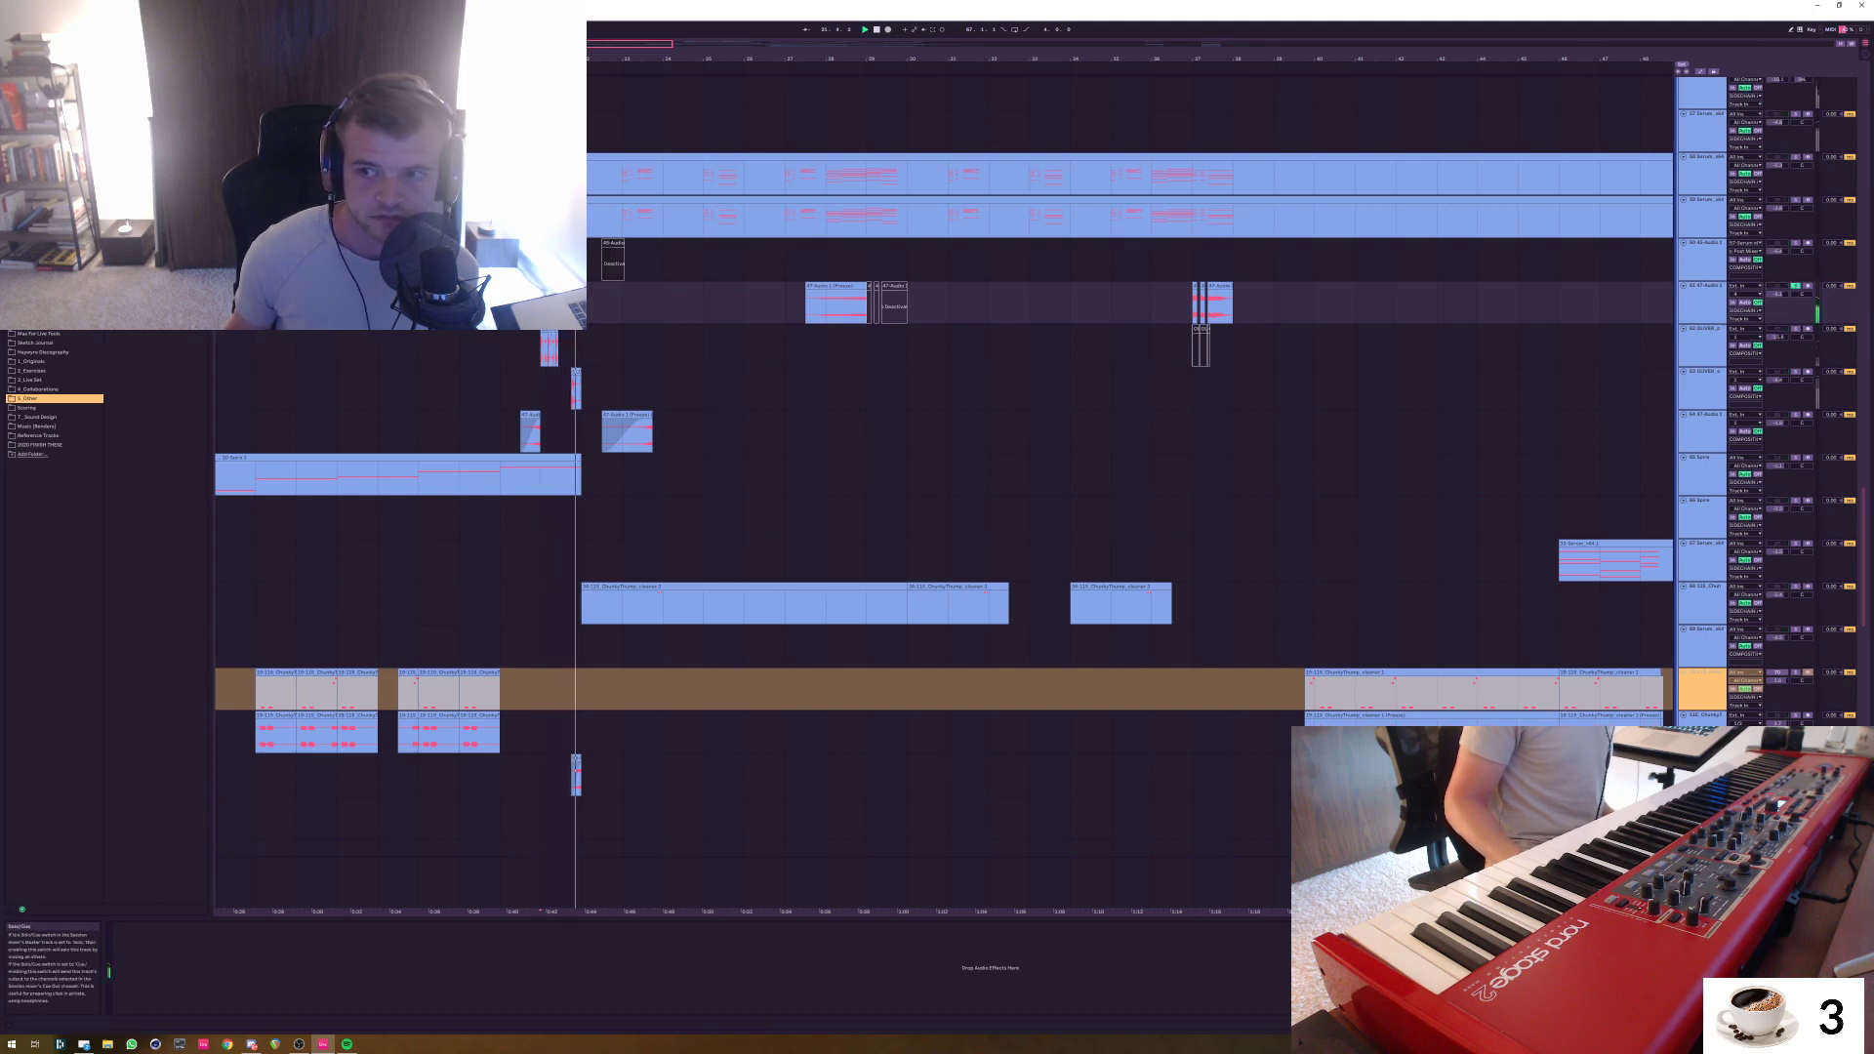
# Play the soloed audio track's two later clip groups and return the playback position to its first group
pyautogui.click(826, 304)
pyautogui.press('space')
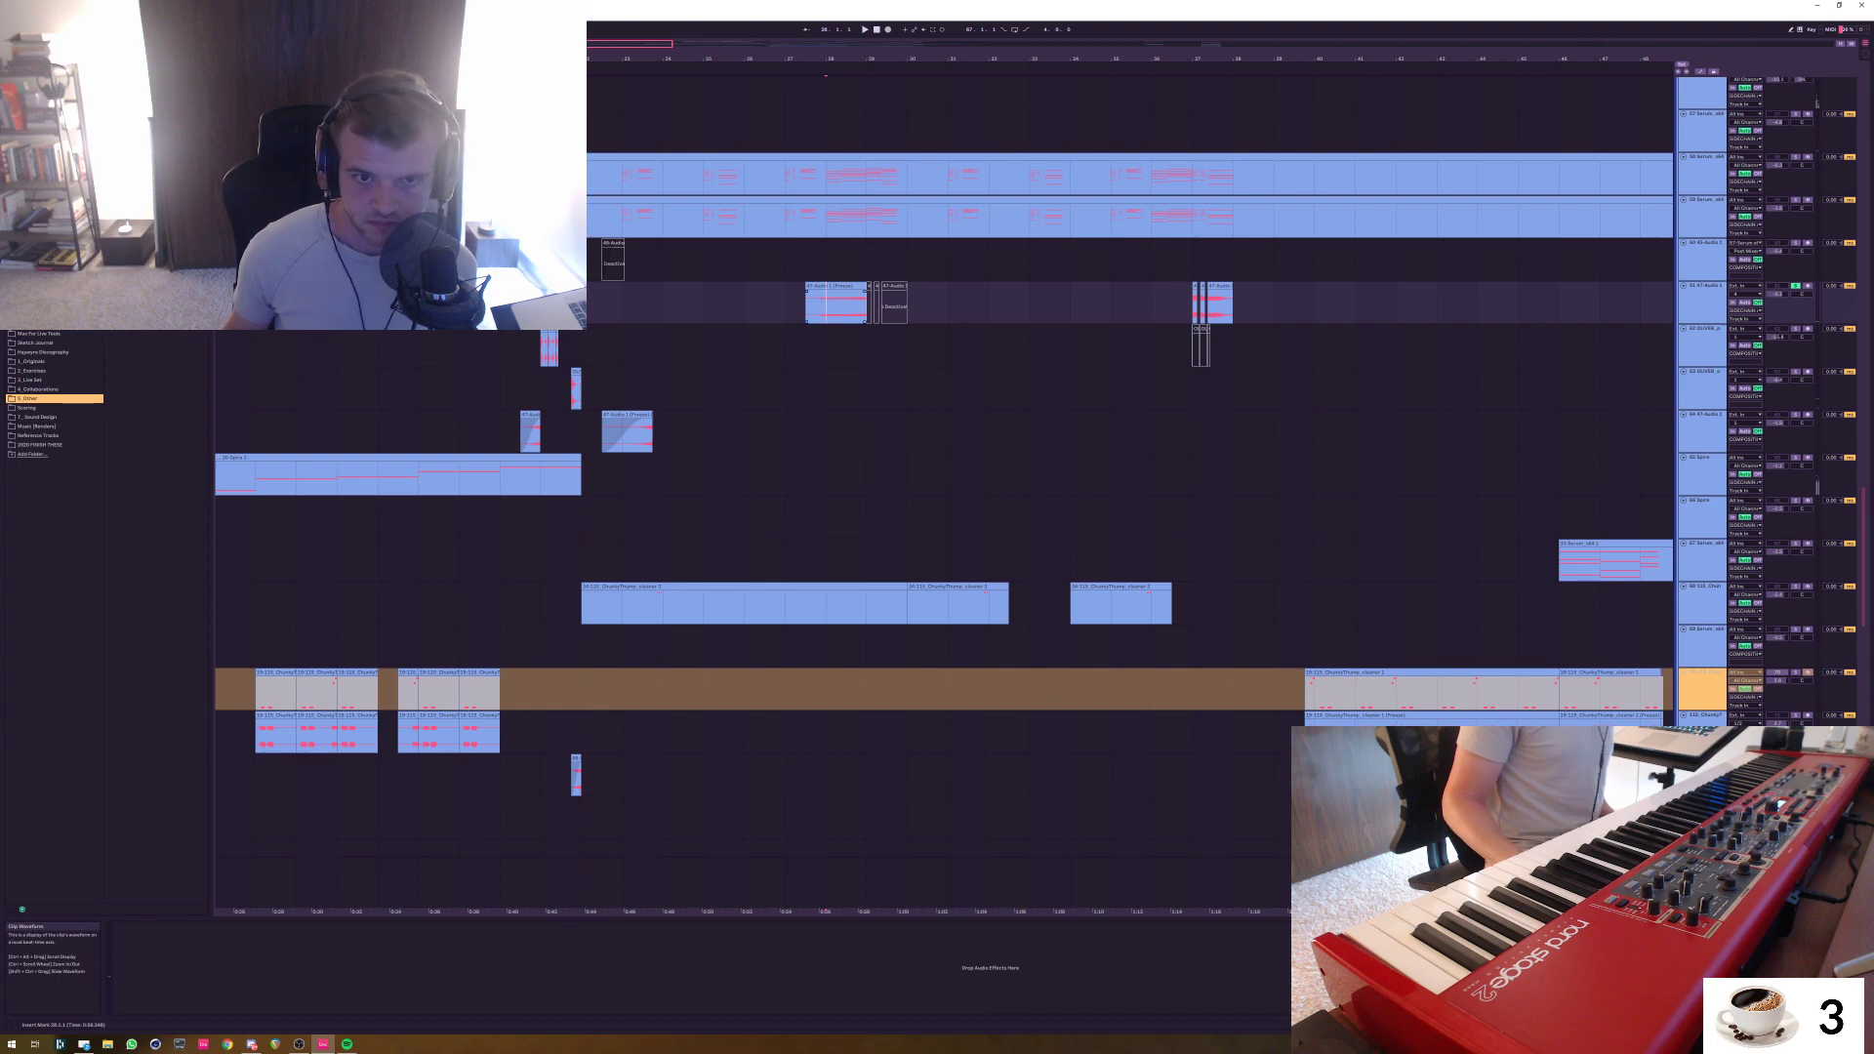
pyautogui.press('space')
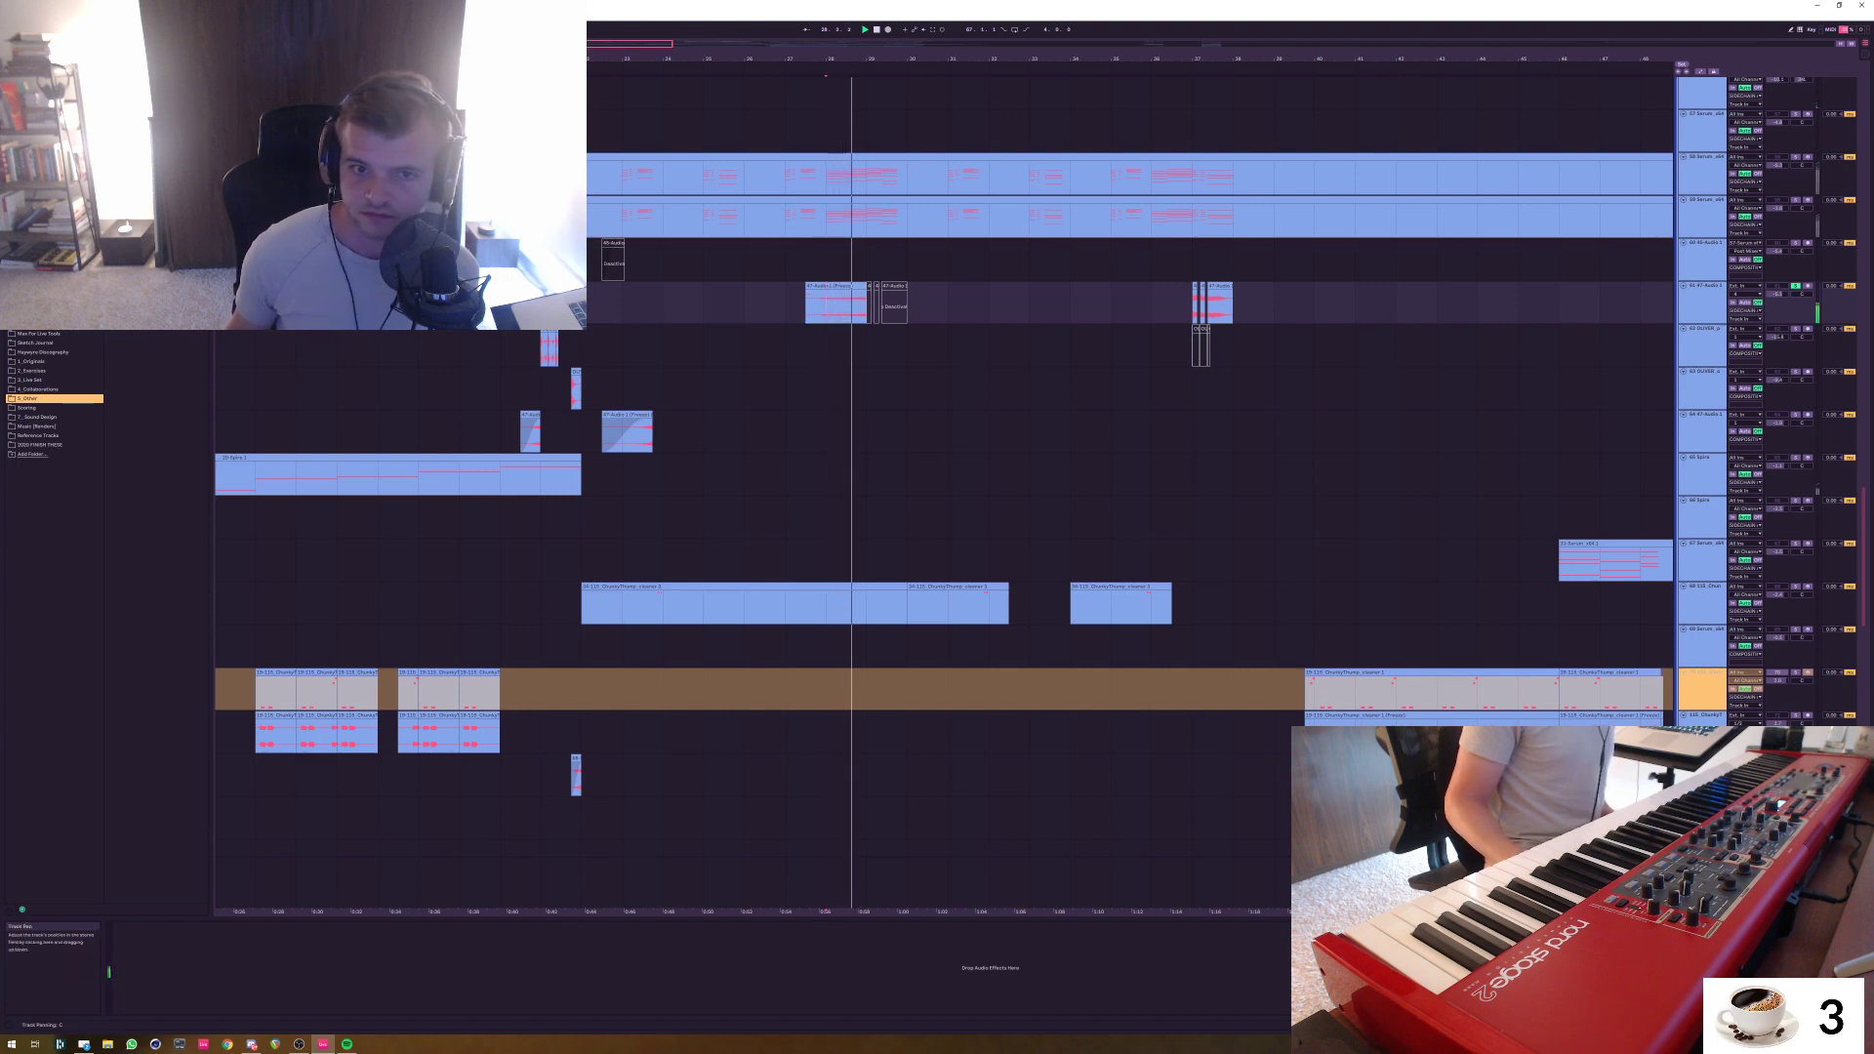
pyautogui.click(1192, 304)
pyautogui.press('space')
pyautogui.press('space')
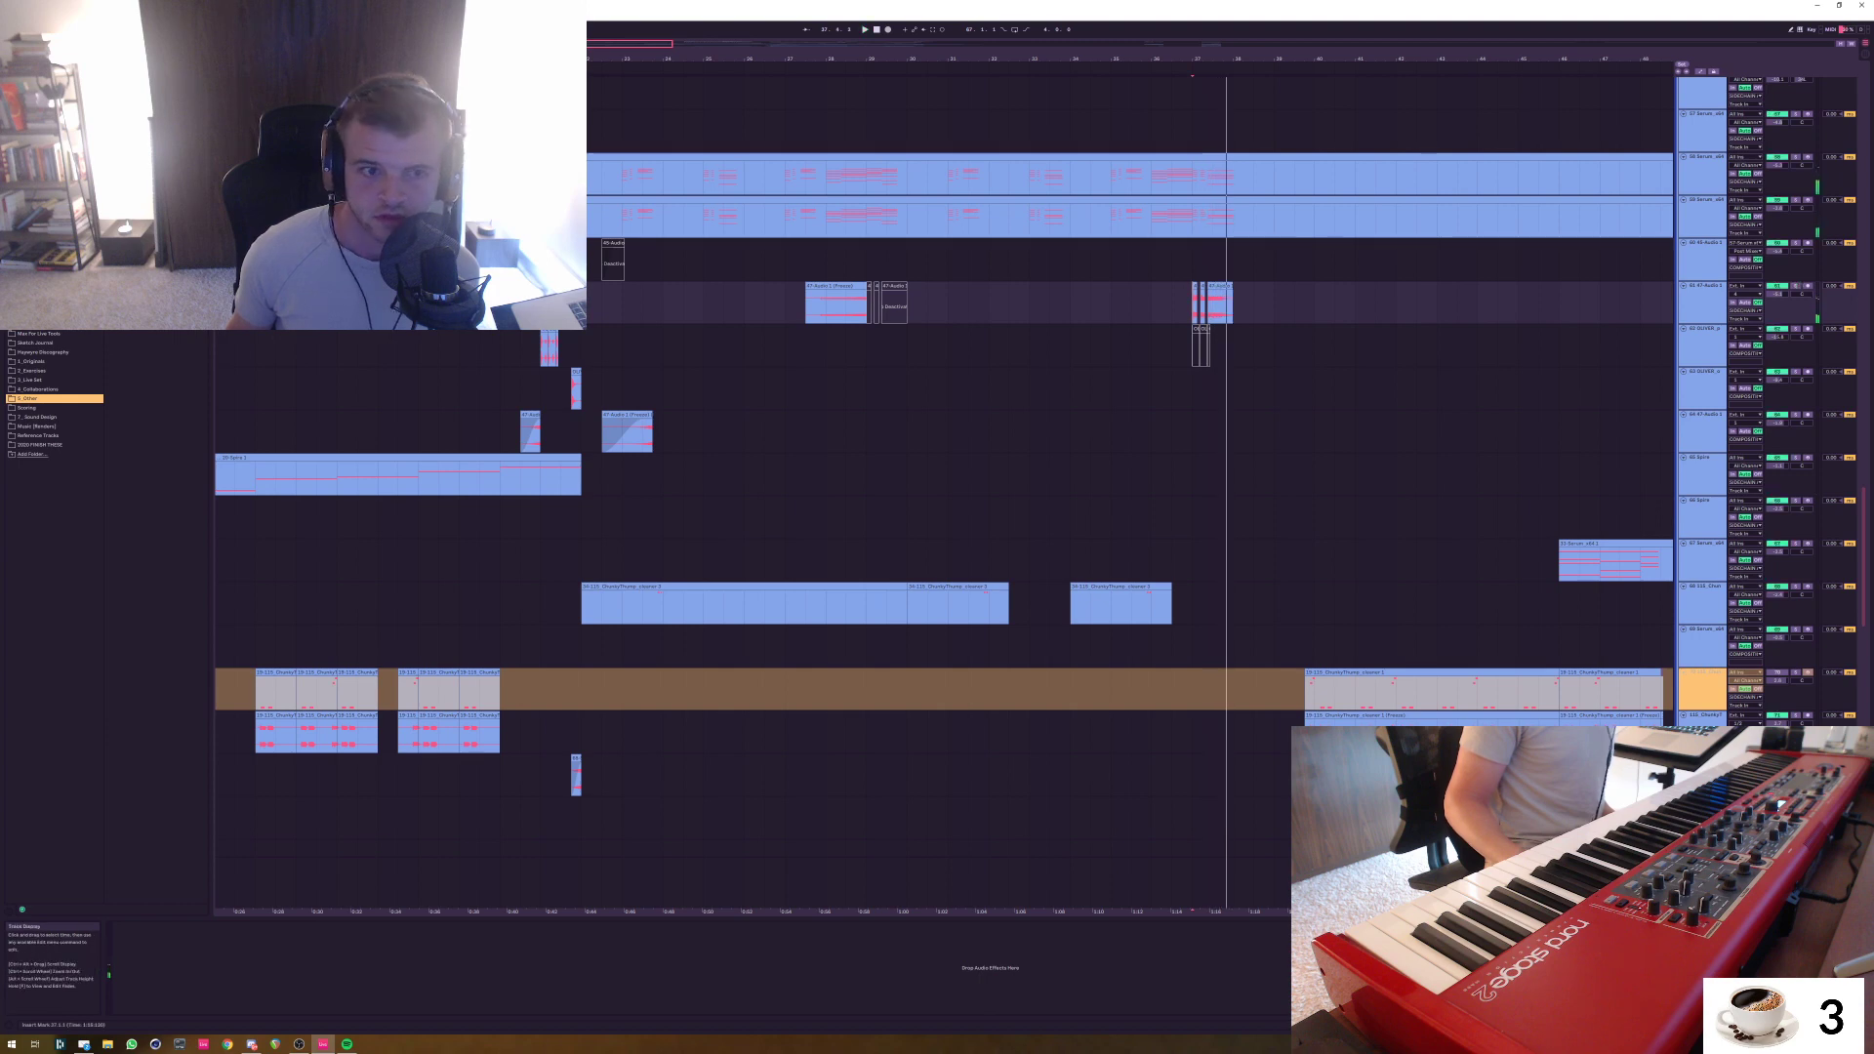
pyautogui.click(546, 304)
pyautogui.press('space')
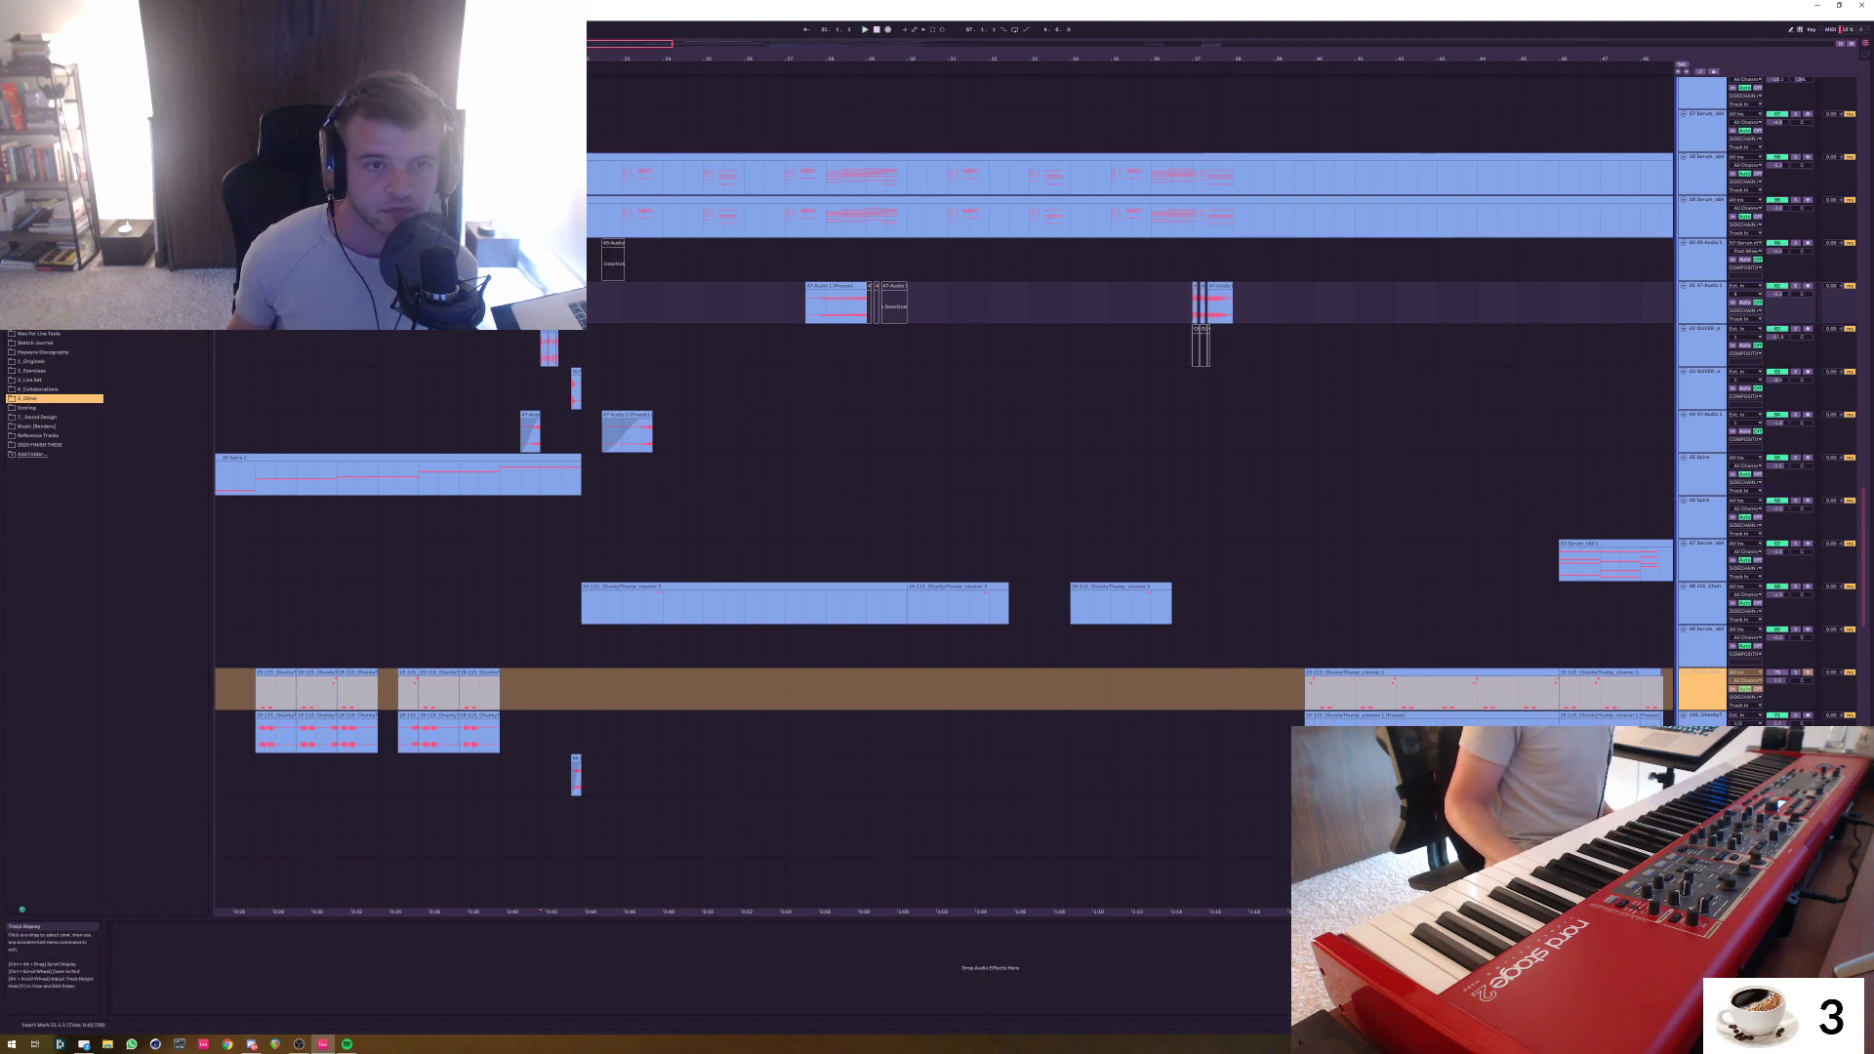
# Solo the Serum track above the two long Serum tracks too, play both together, and clear the solos
pyautogui.scroll(2, 943, 488)
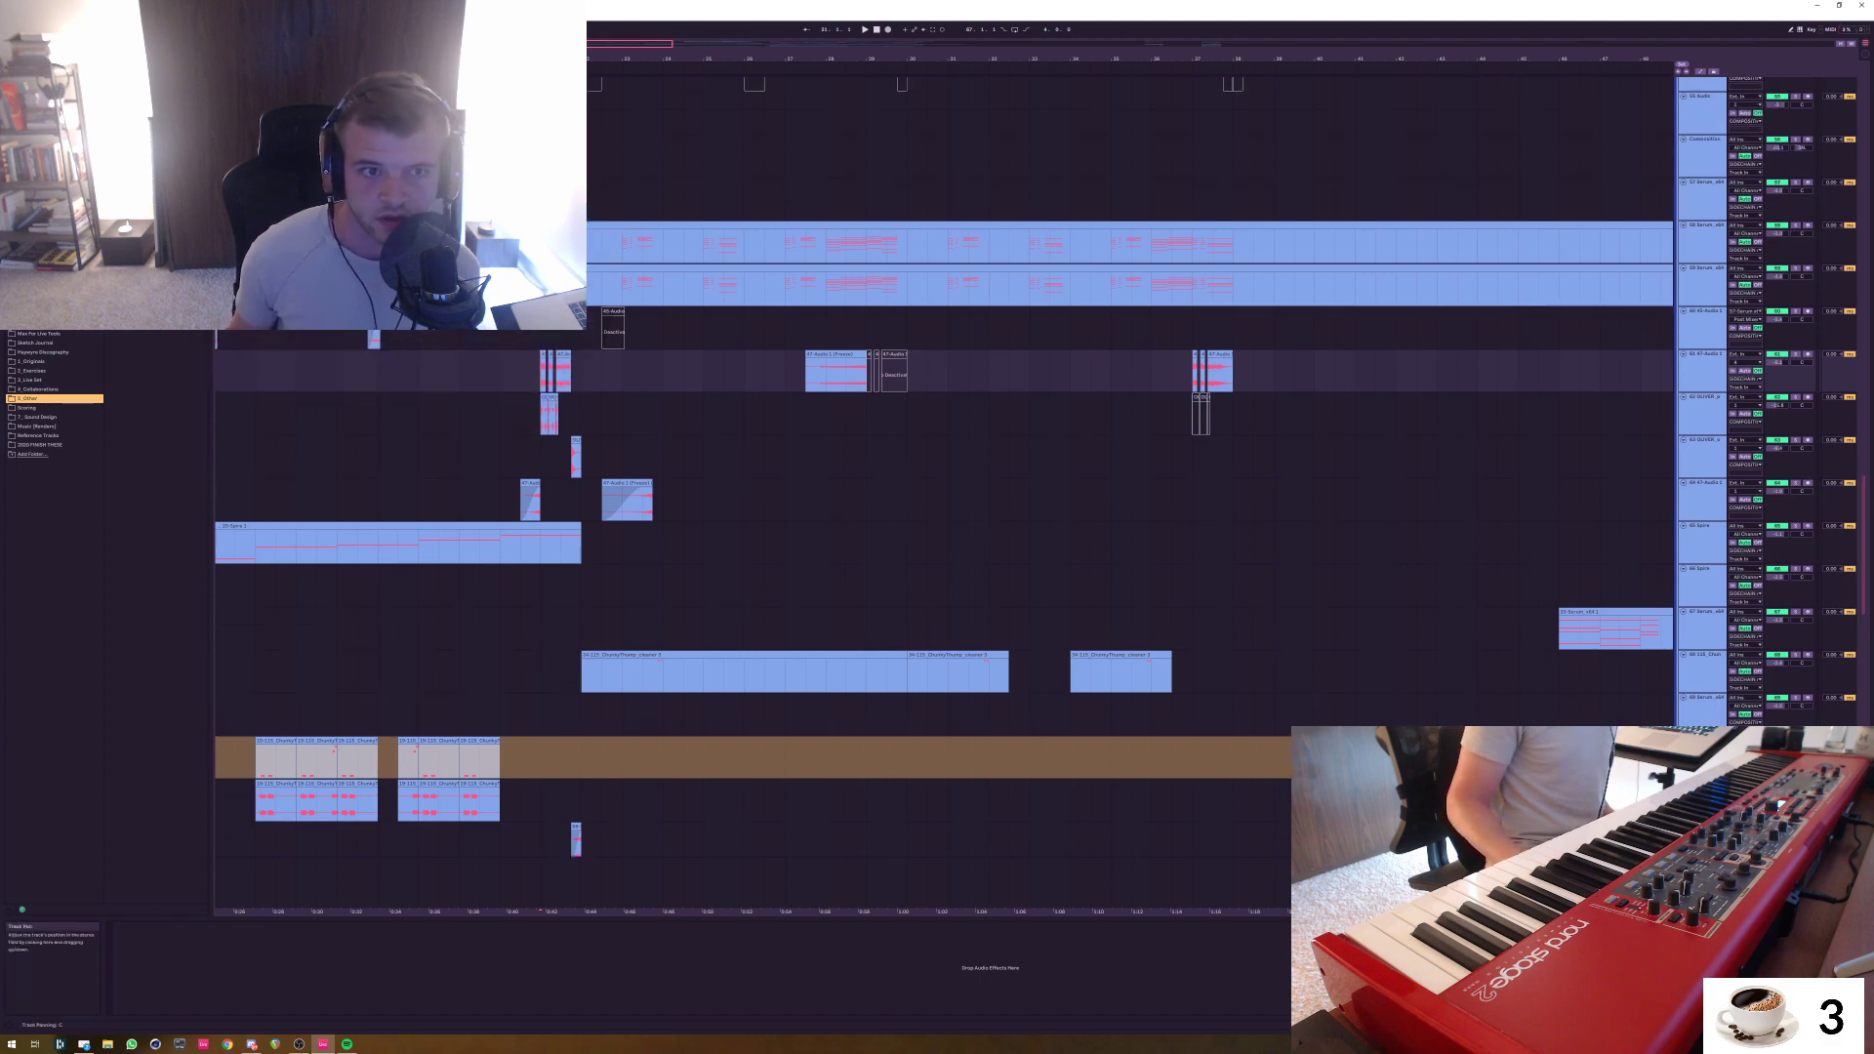
pyautogui.click(1796, 181)
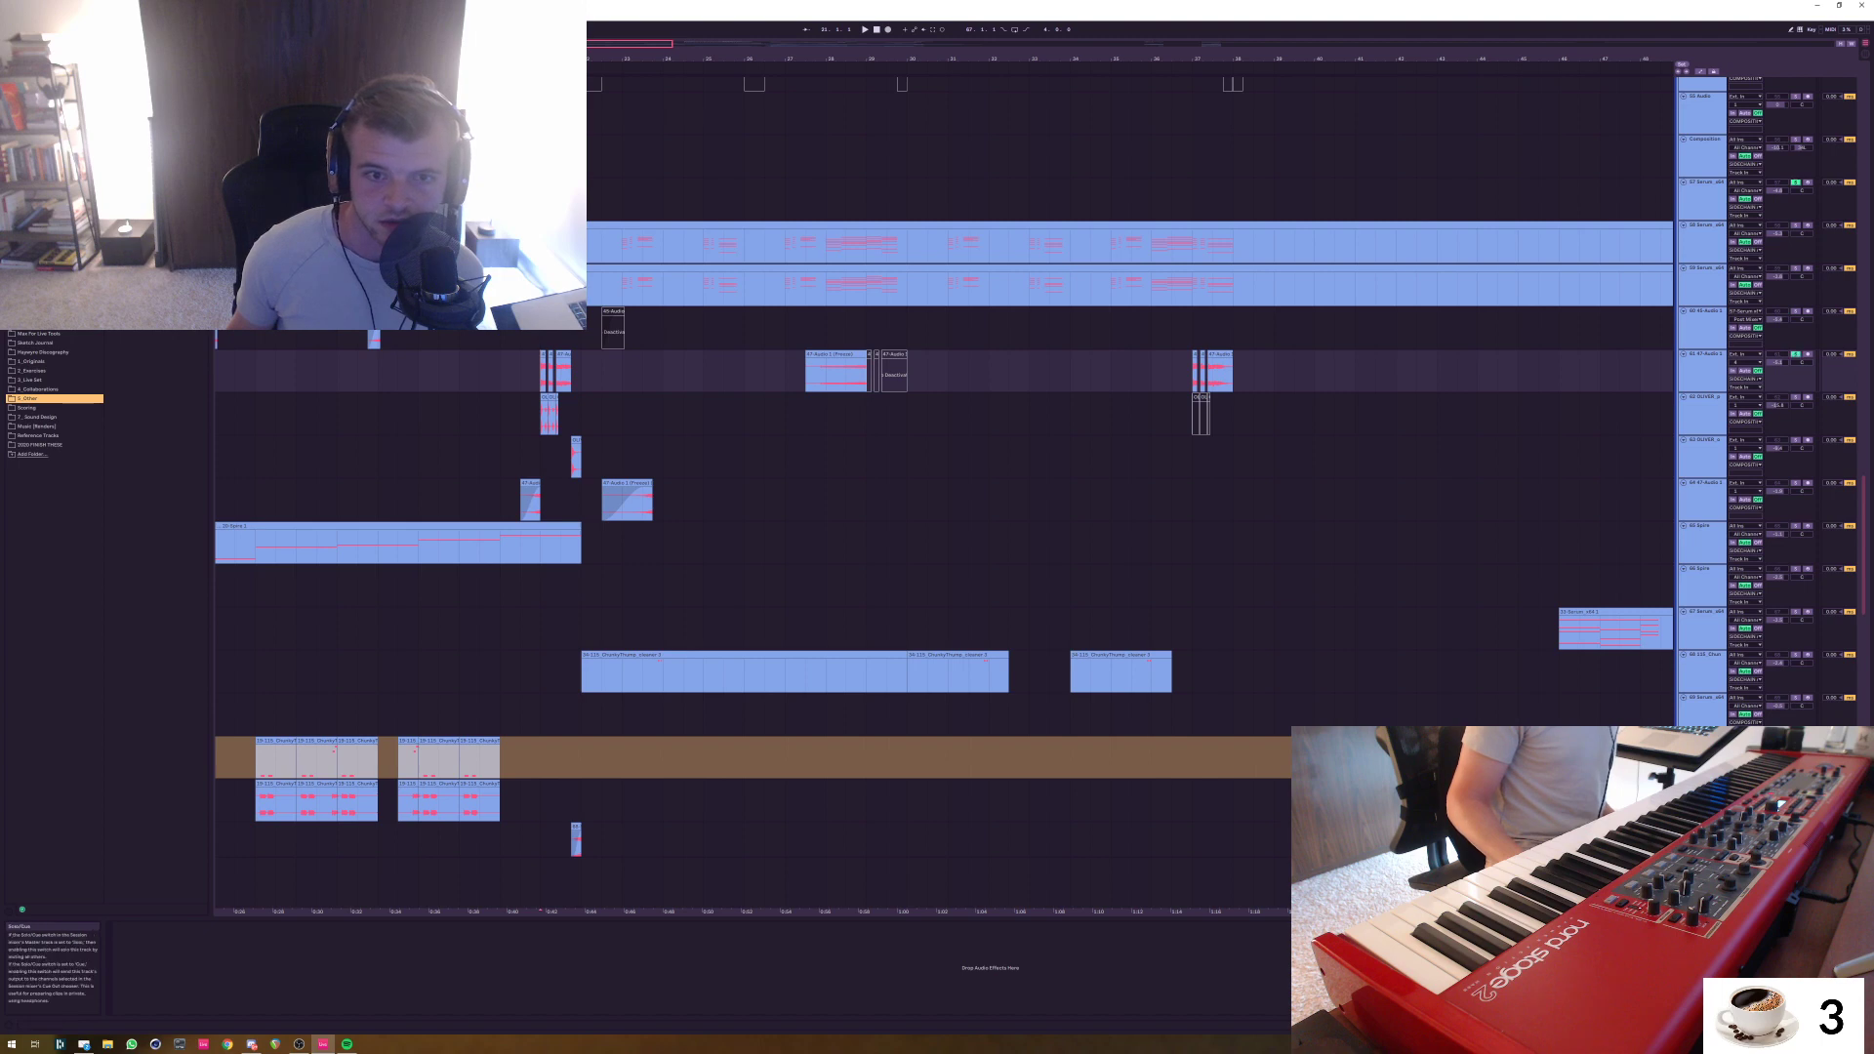
pyautogui.press('space')
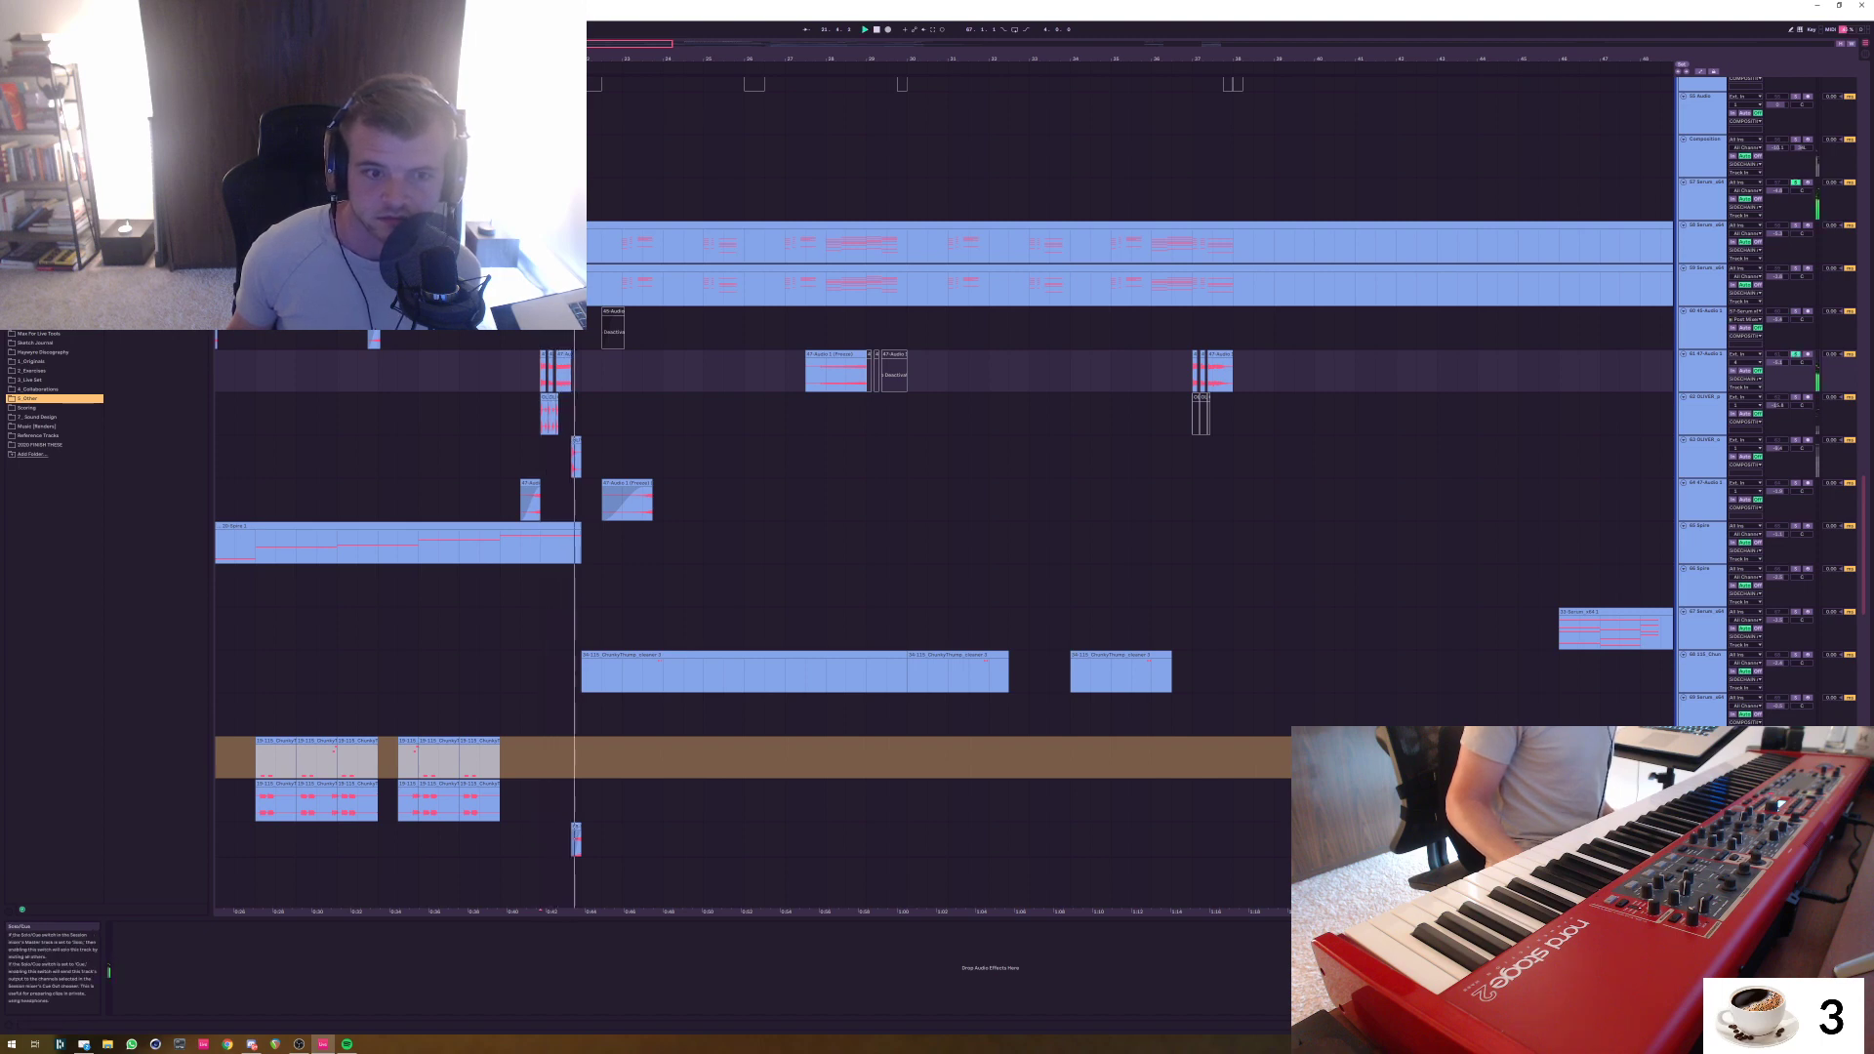
pyautogui.click(1796, 355)
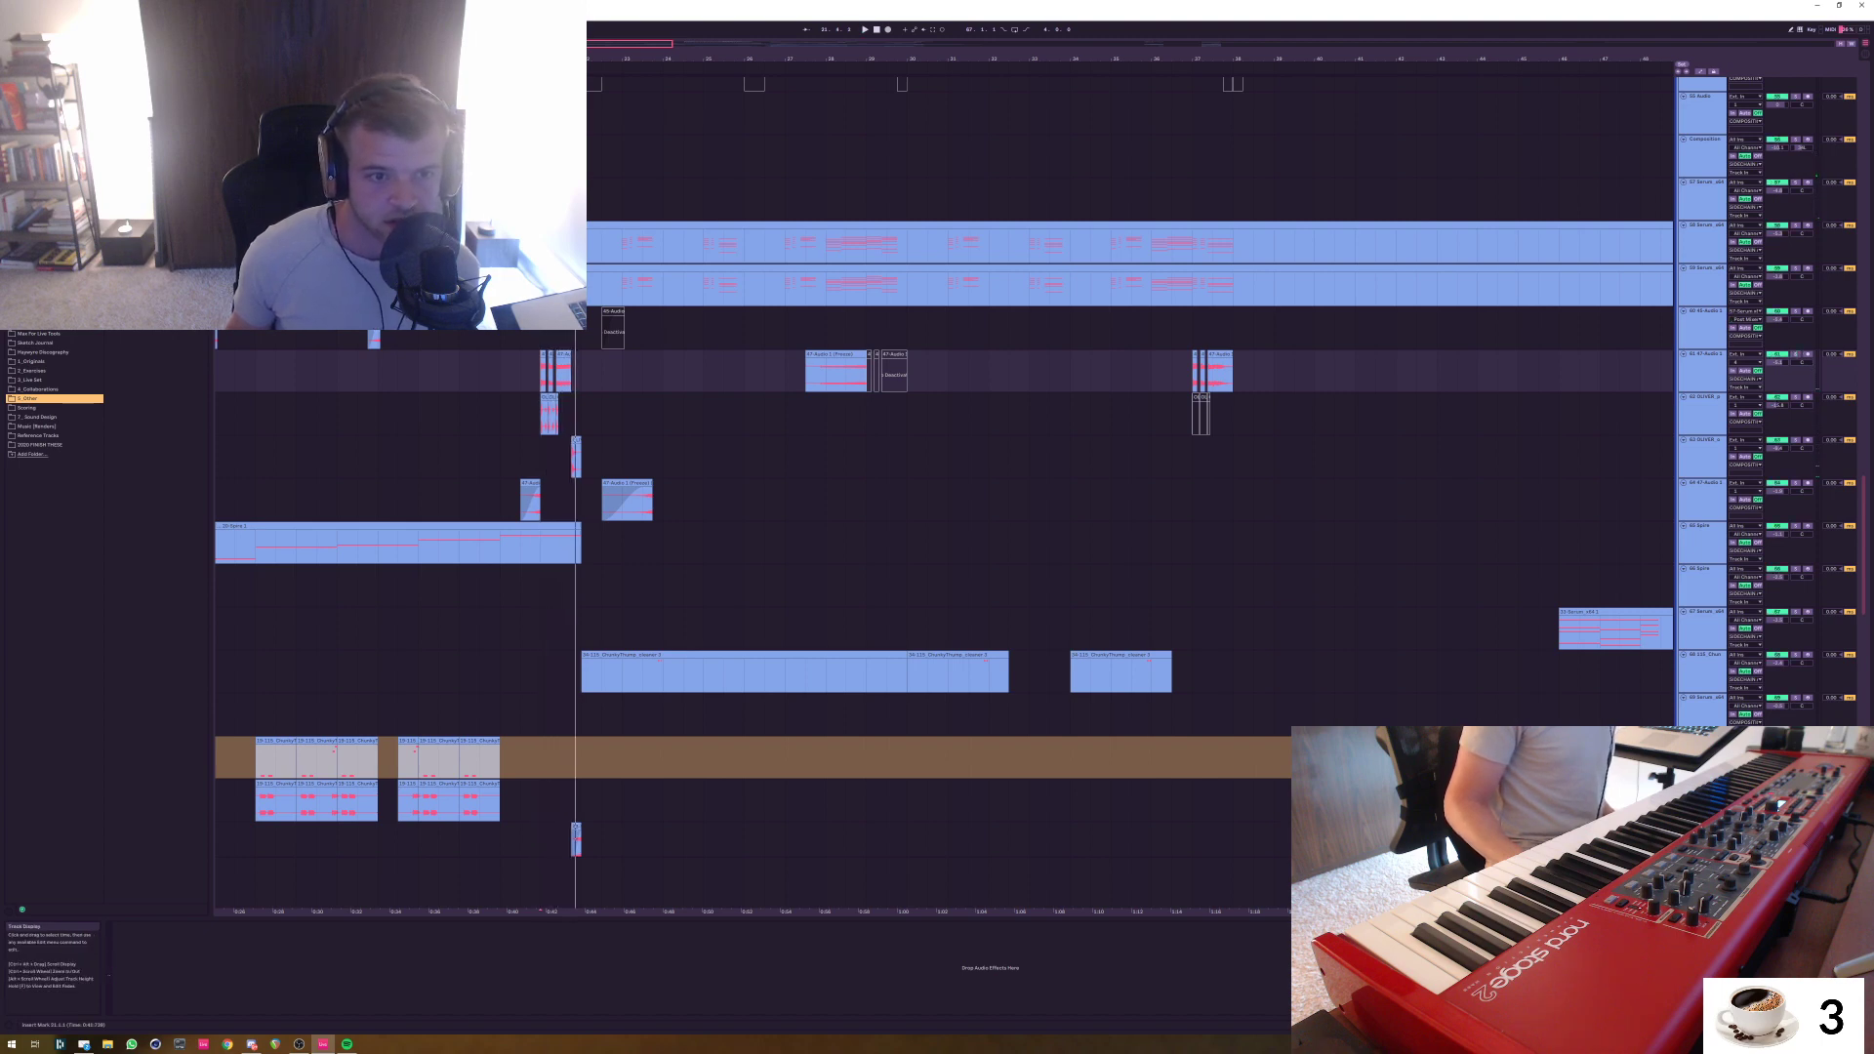
# Solo the audio track directly beneath along with the two previously soloed tracks and play their short clips together
pyautogui.click(543, 414)
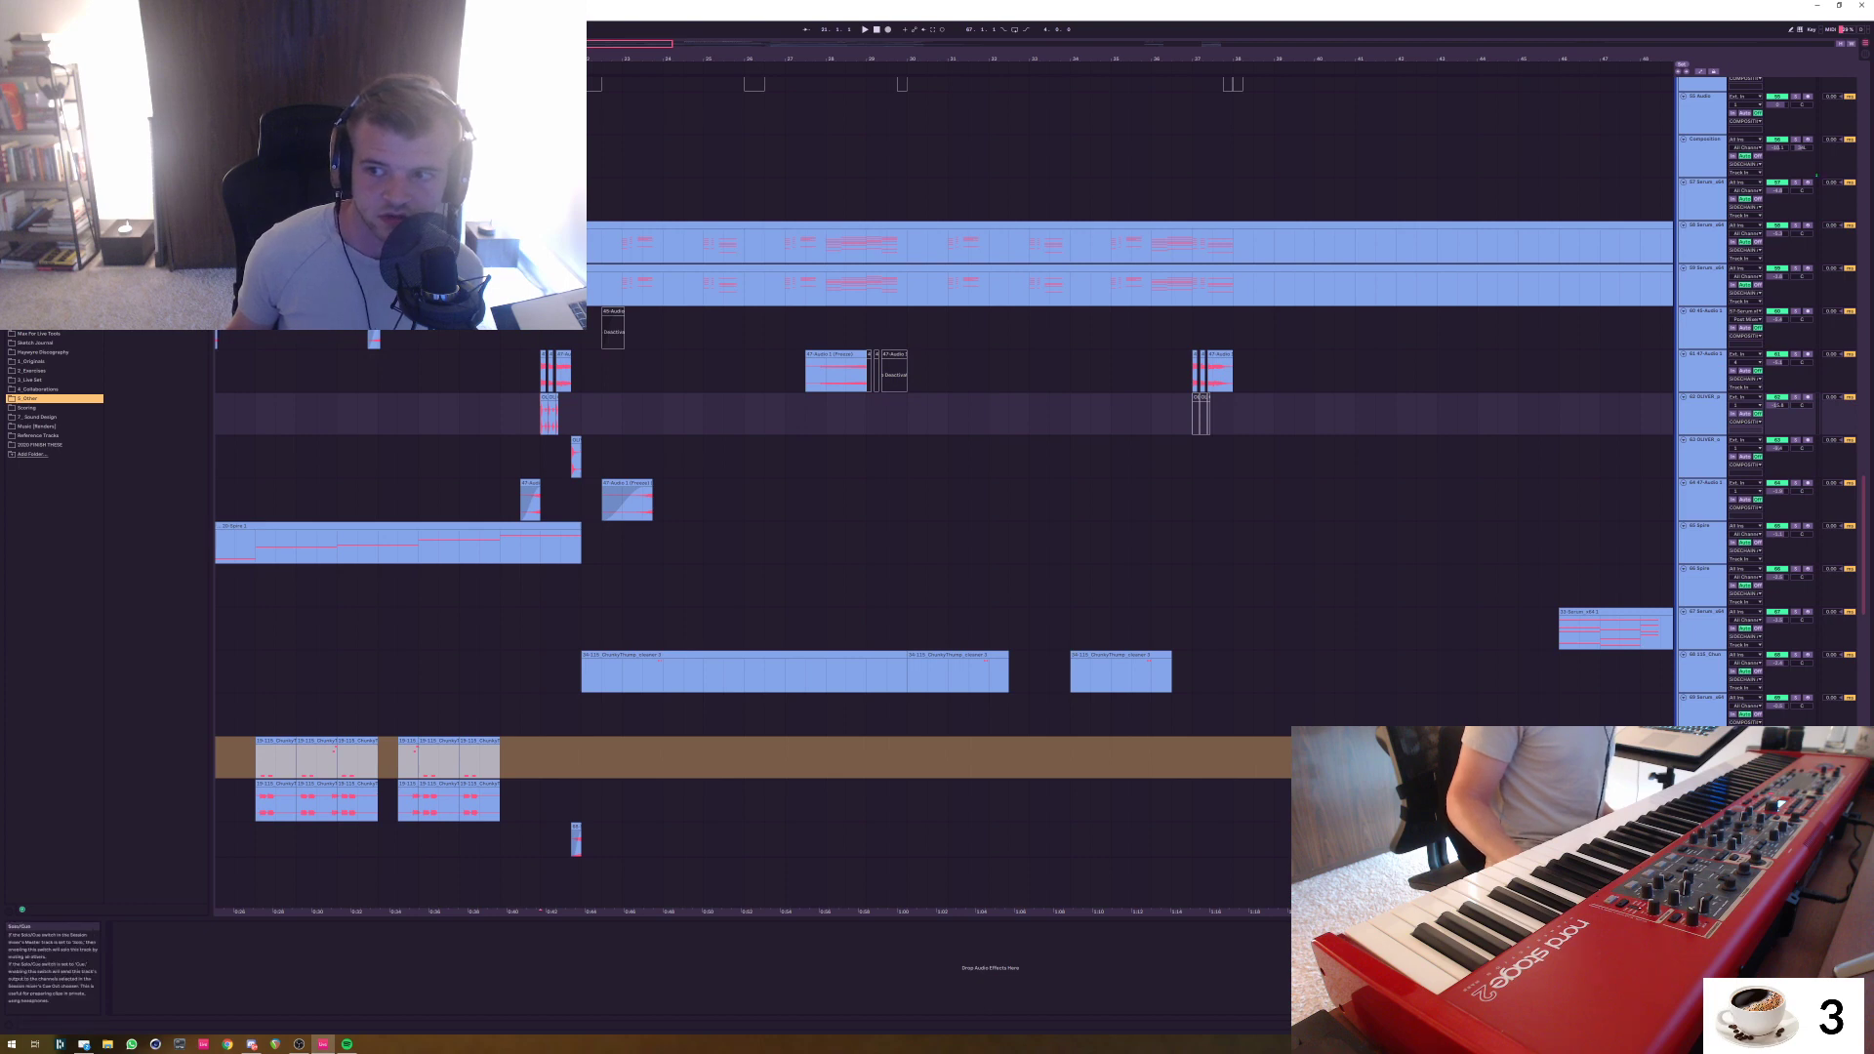
pyautogui.click(1796, 398)
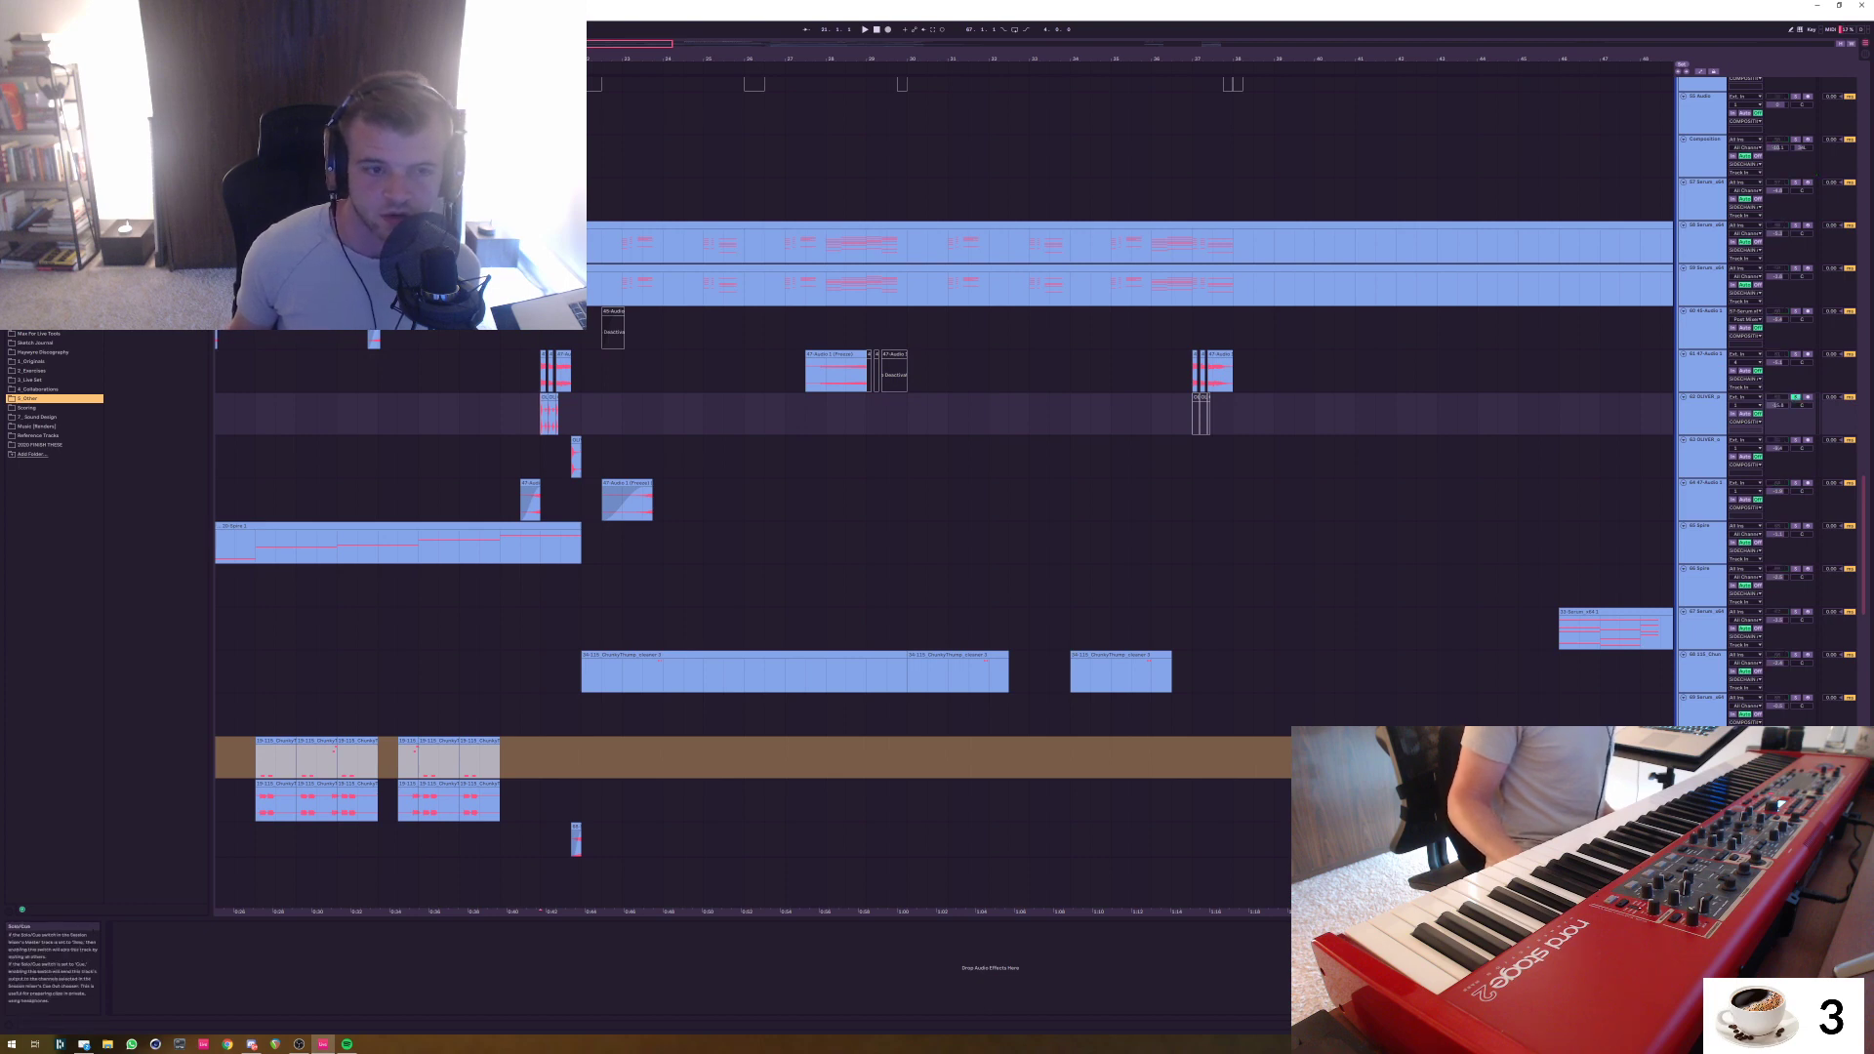
pyautogui.press('space')
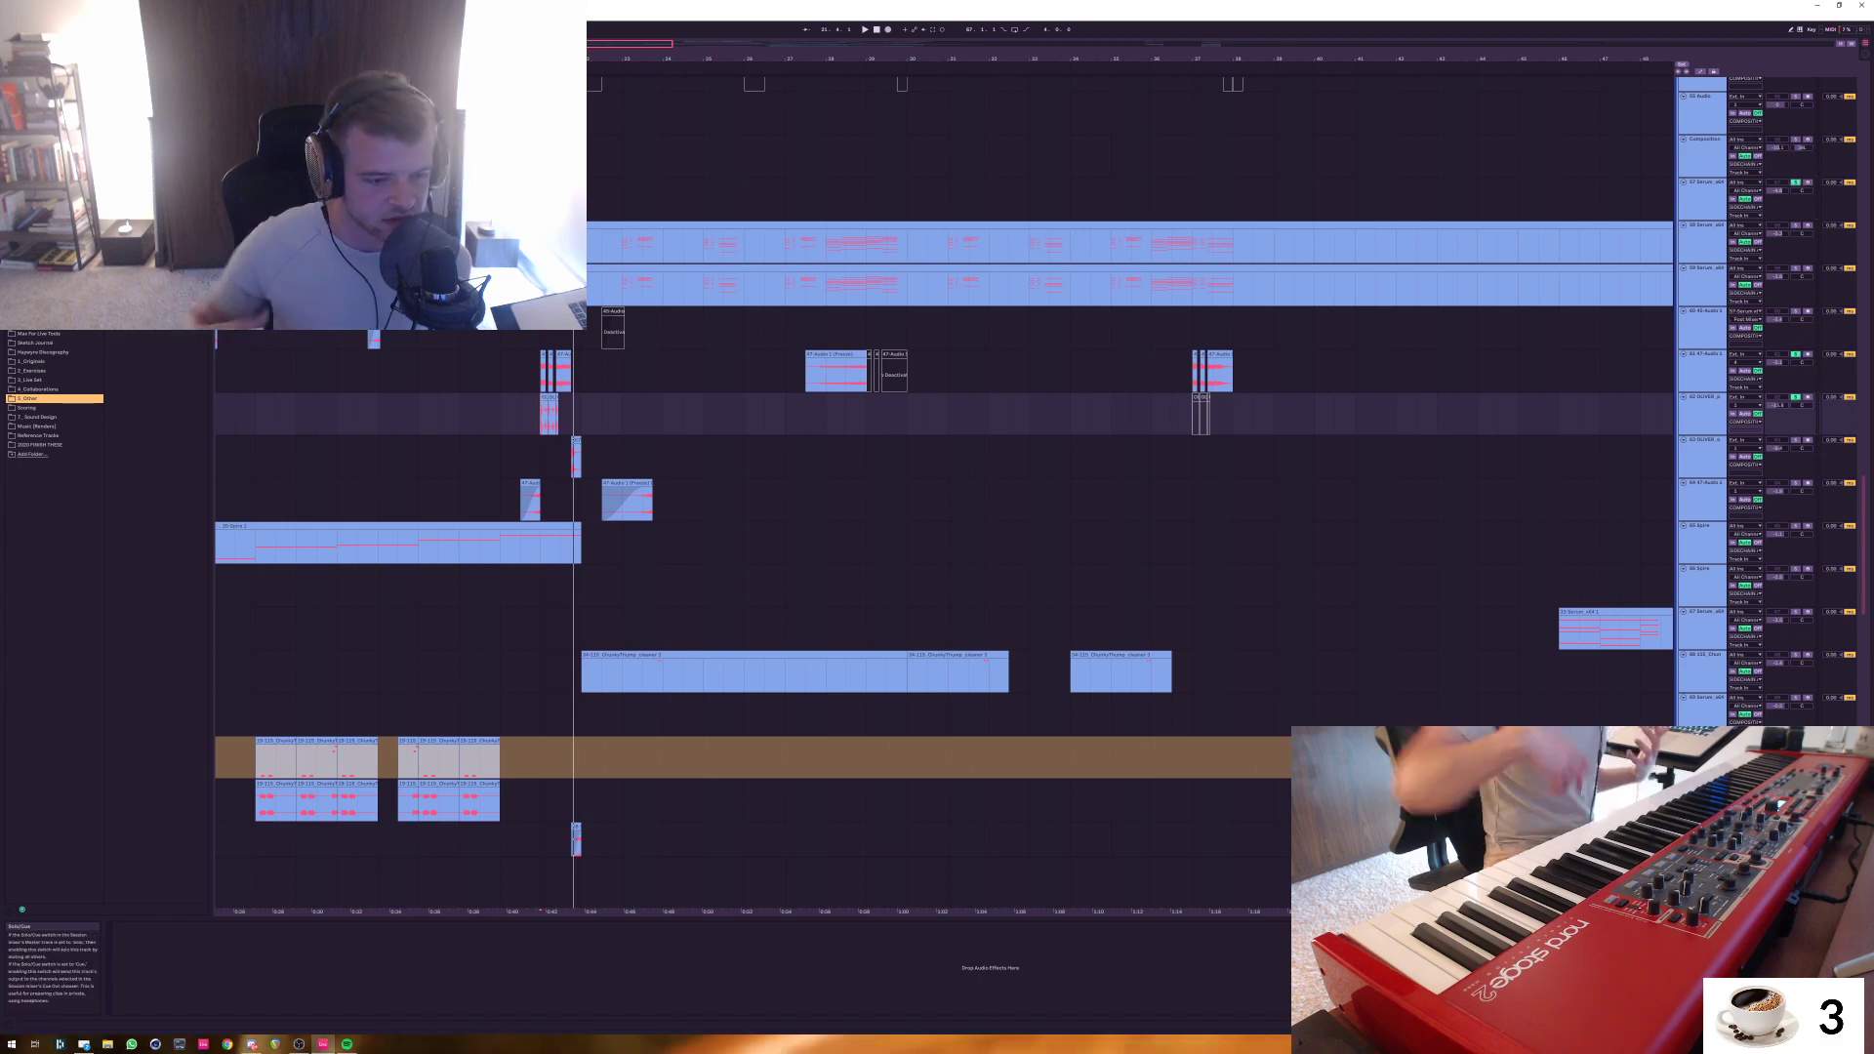
pyautogui.press('space')
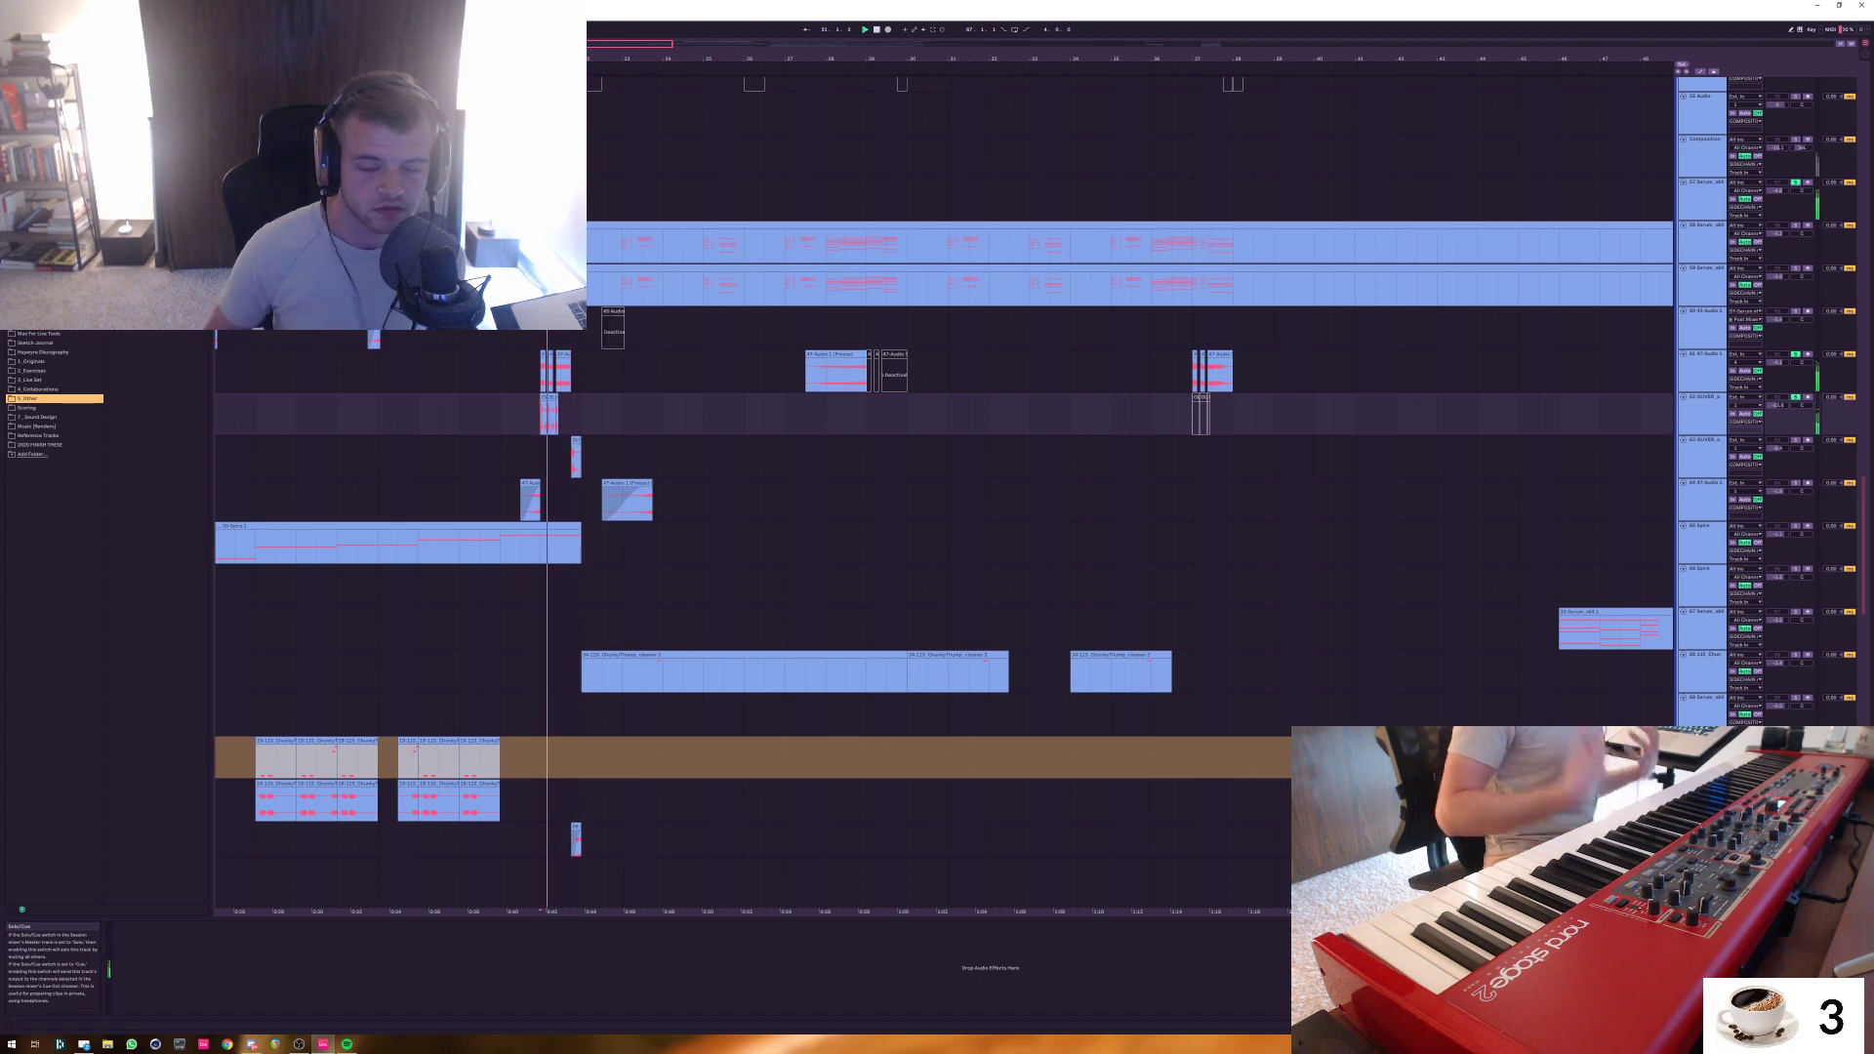
pyautogui.press('space')
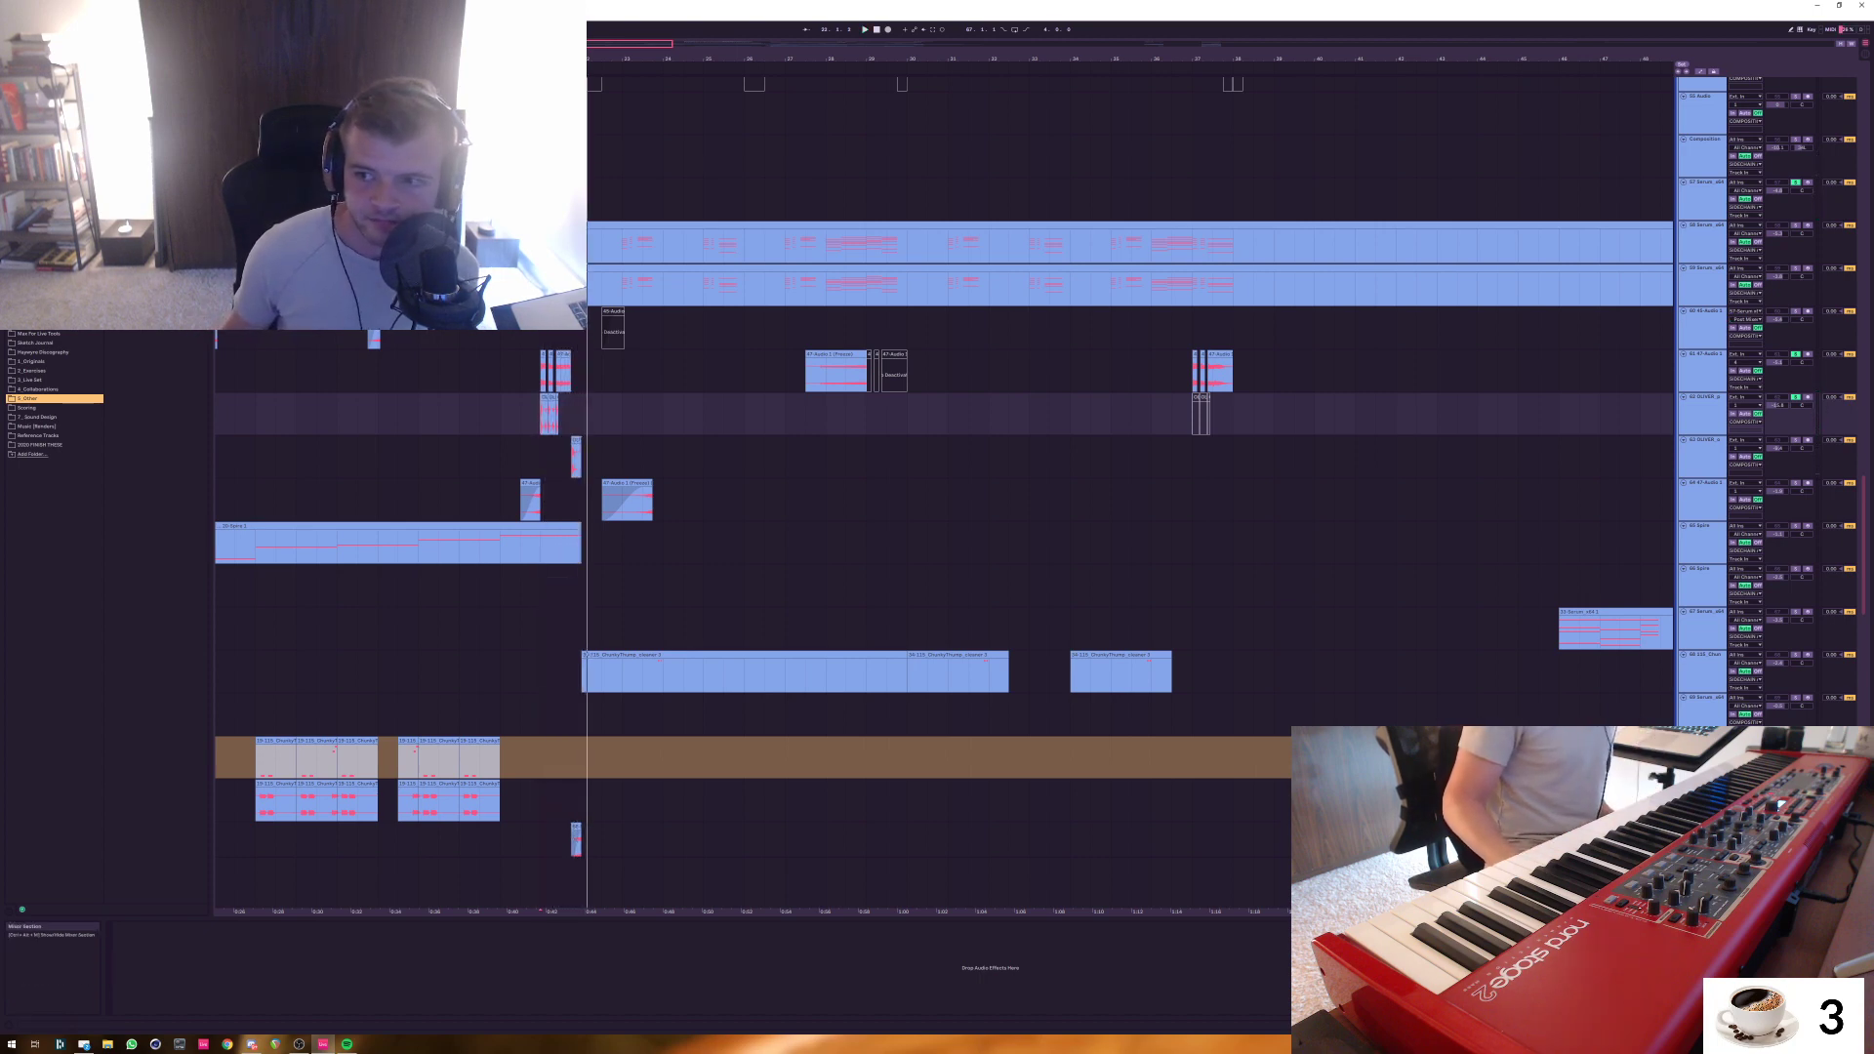
# Clear the solos, show the master track's devices and examine the whole effect chain from the Reverb to its last plug-in
pyautogui.scroll(-2, 944, 396)
pyautogui.scroll(-4, 944, 395)
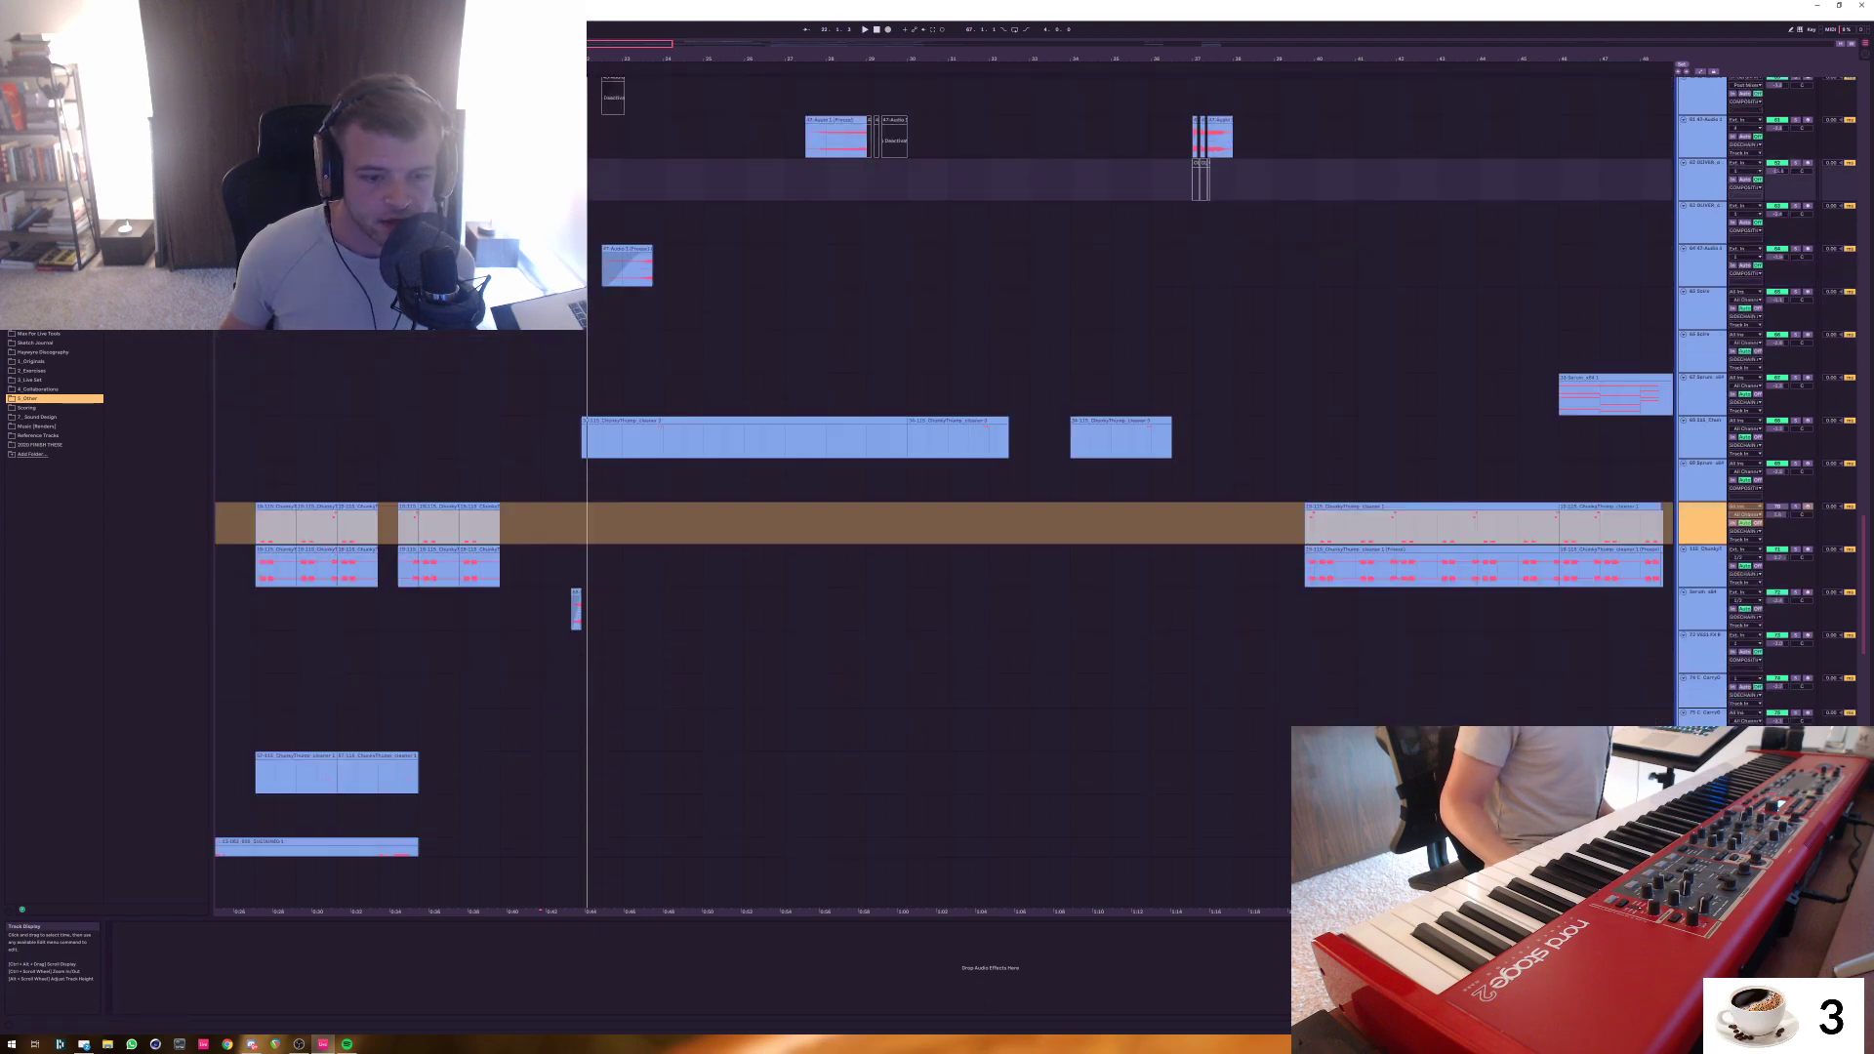
pyautogui.click(663, 884)
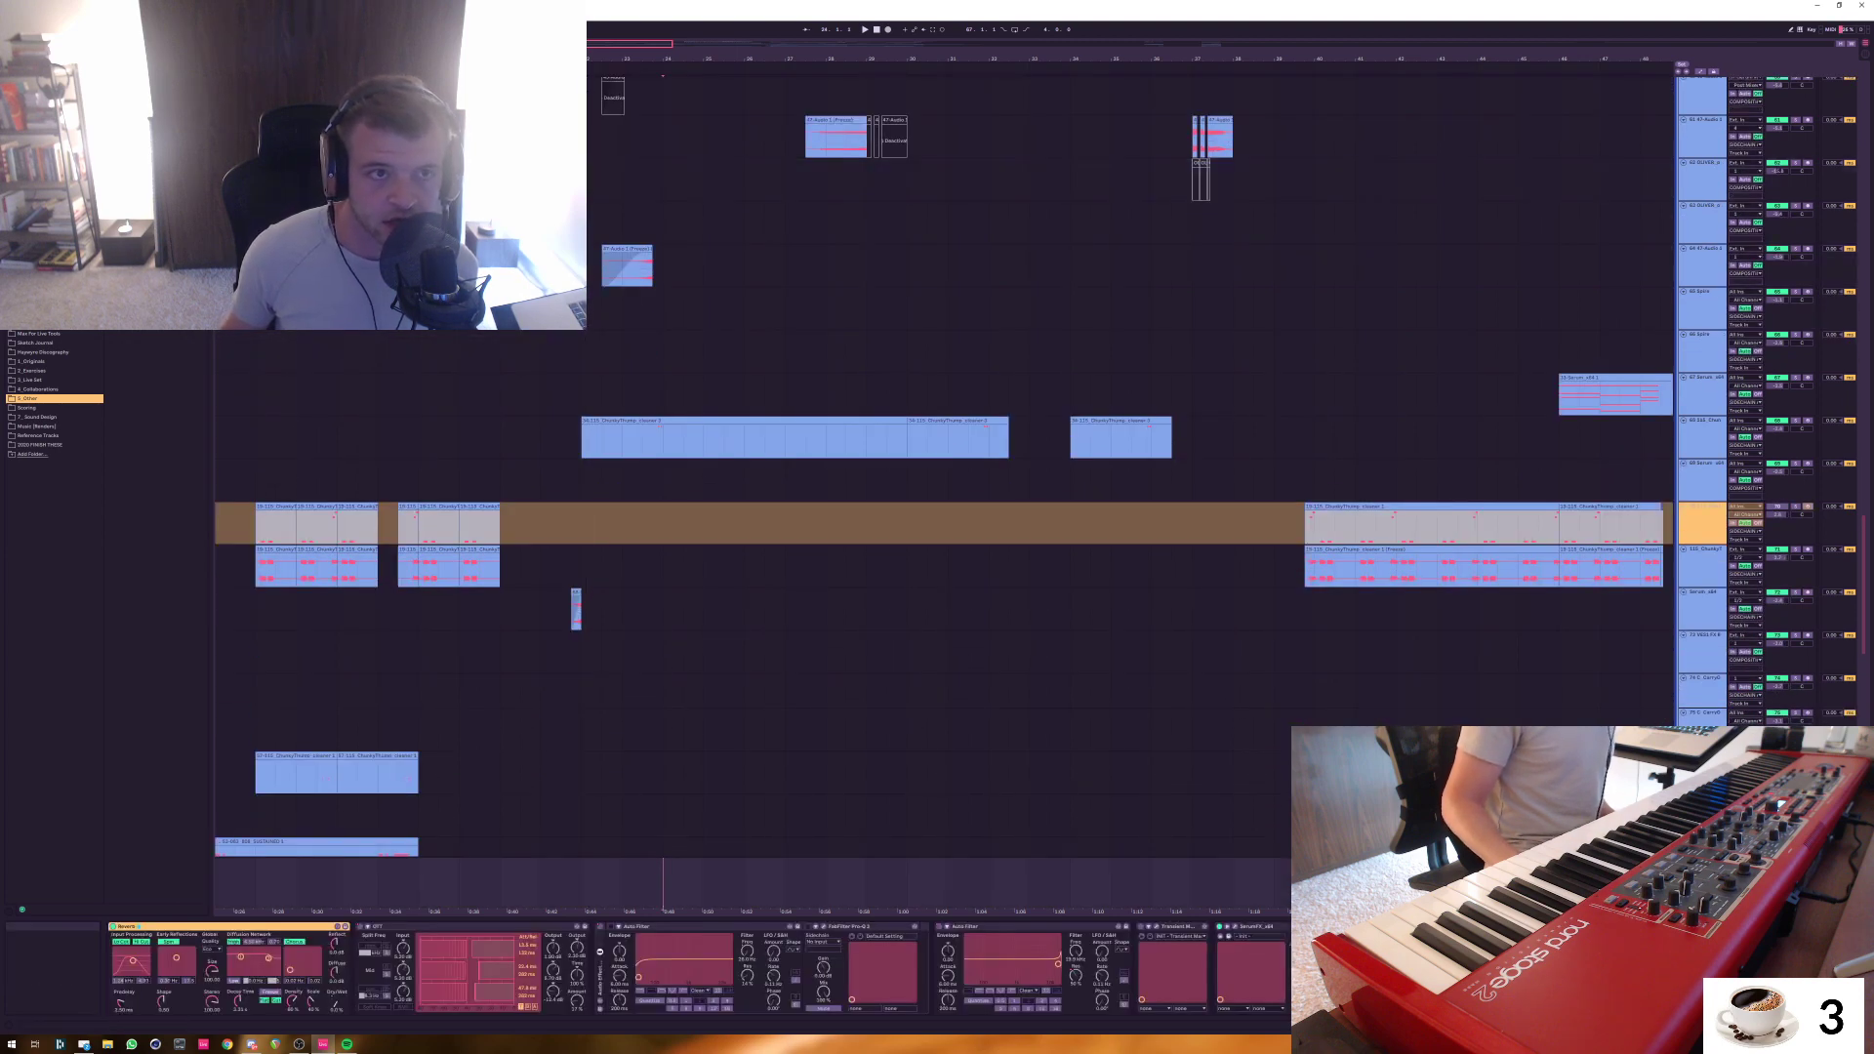
pyautogui.moveTo(451, 43); pyautogui.dragTo(451, 4)
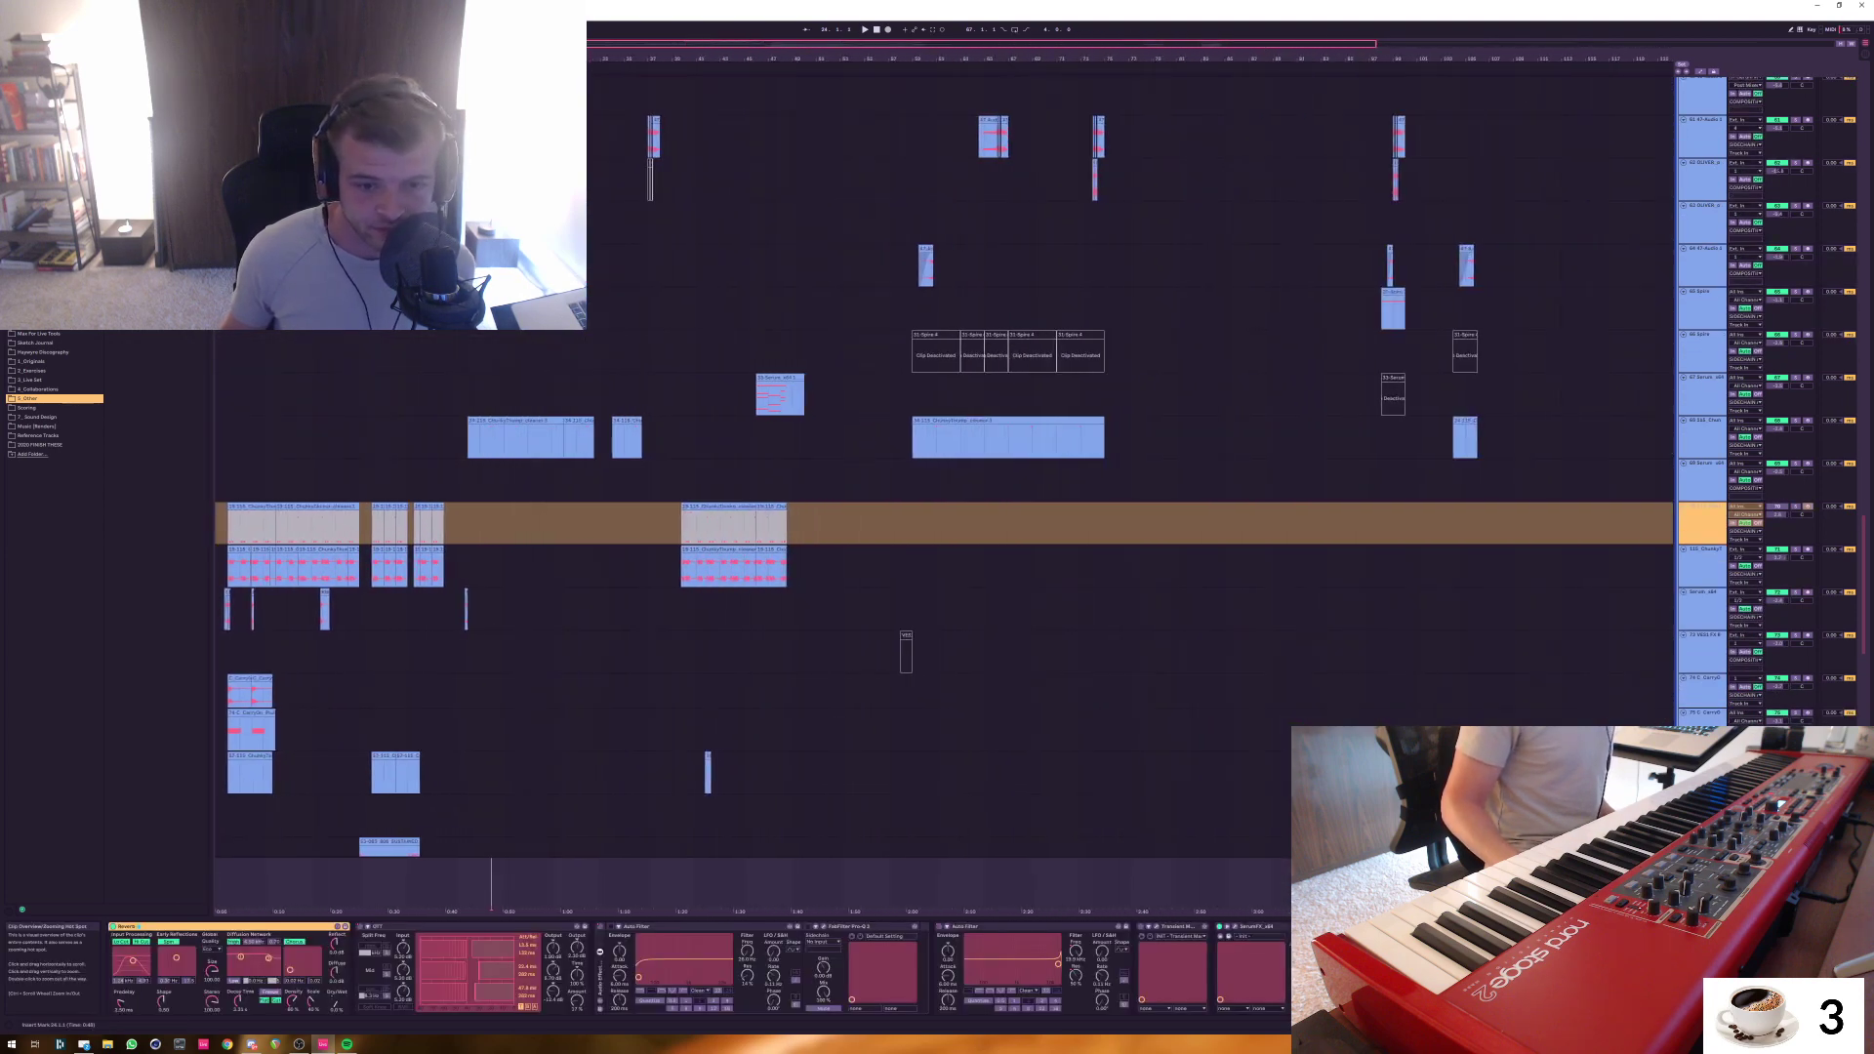
pyautogui.scroll(-3, 943, 466)
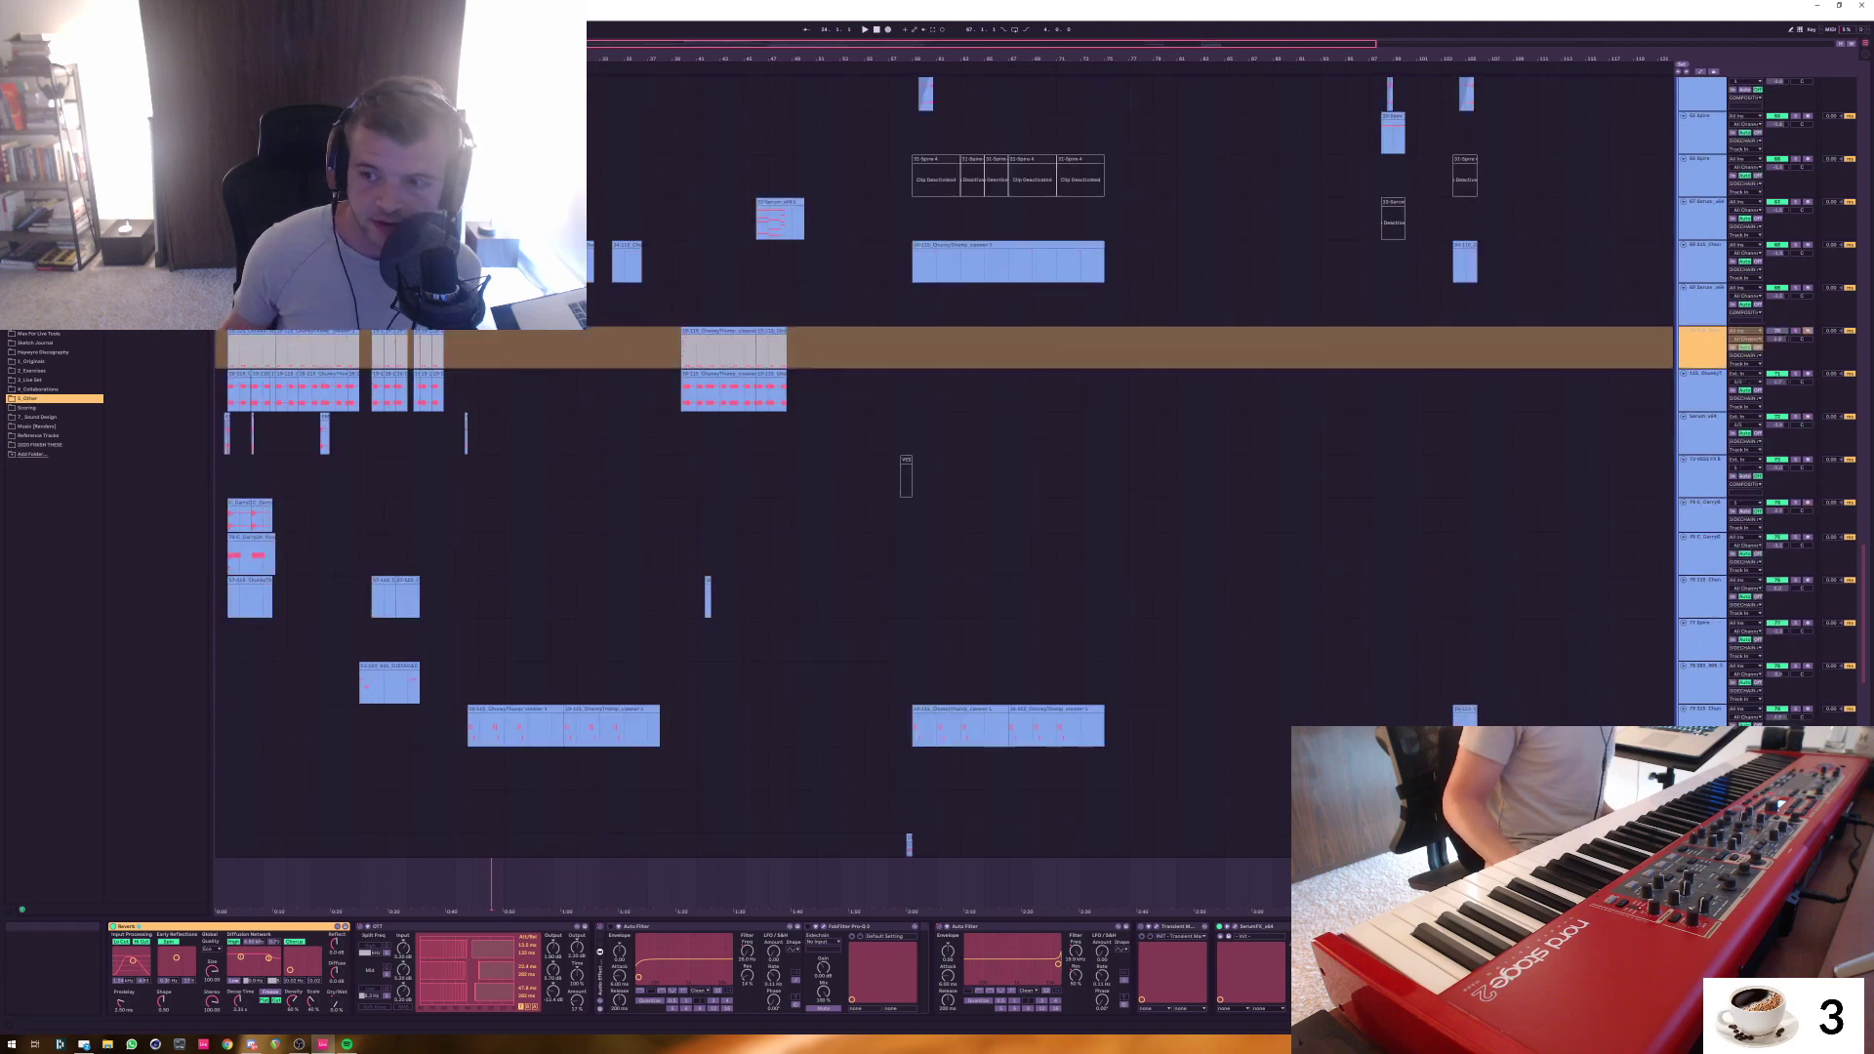
pyautogui.scroll(-15, 937, 488)
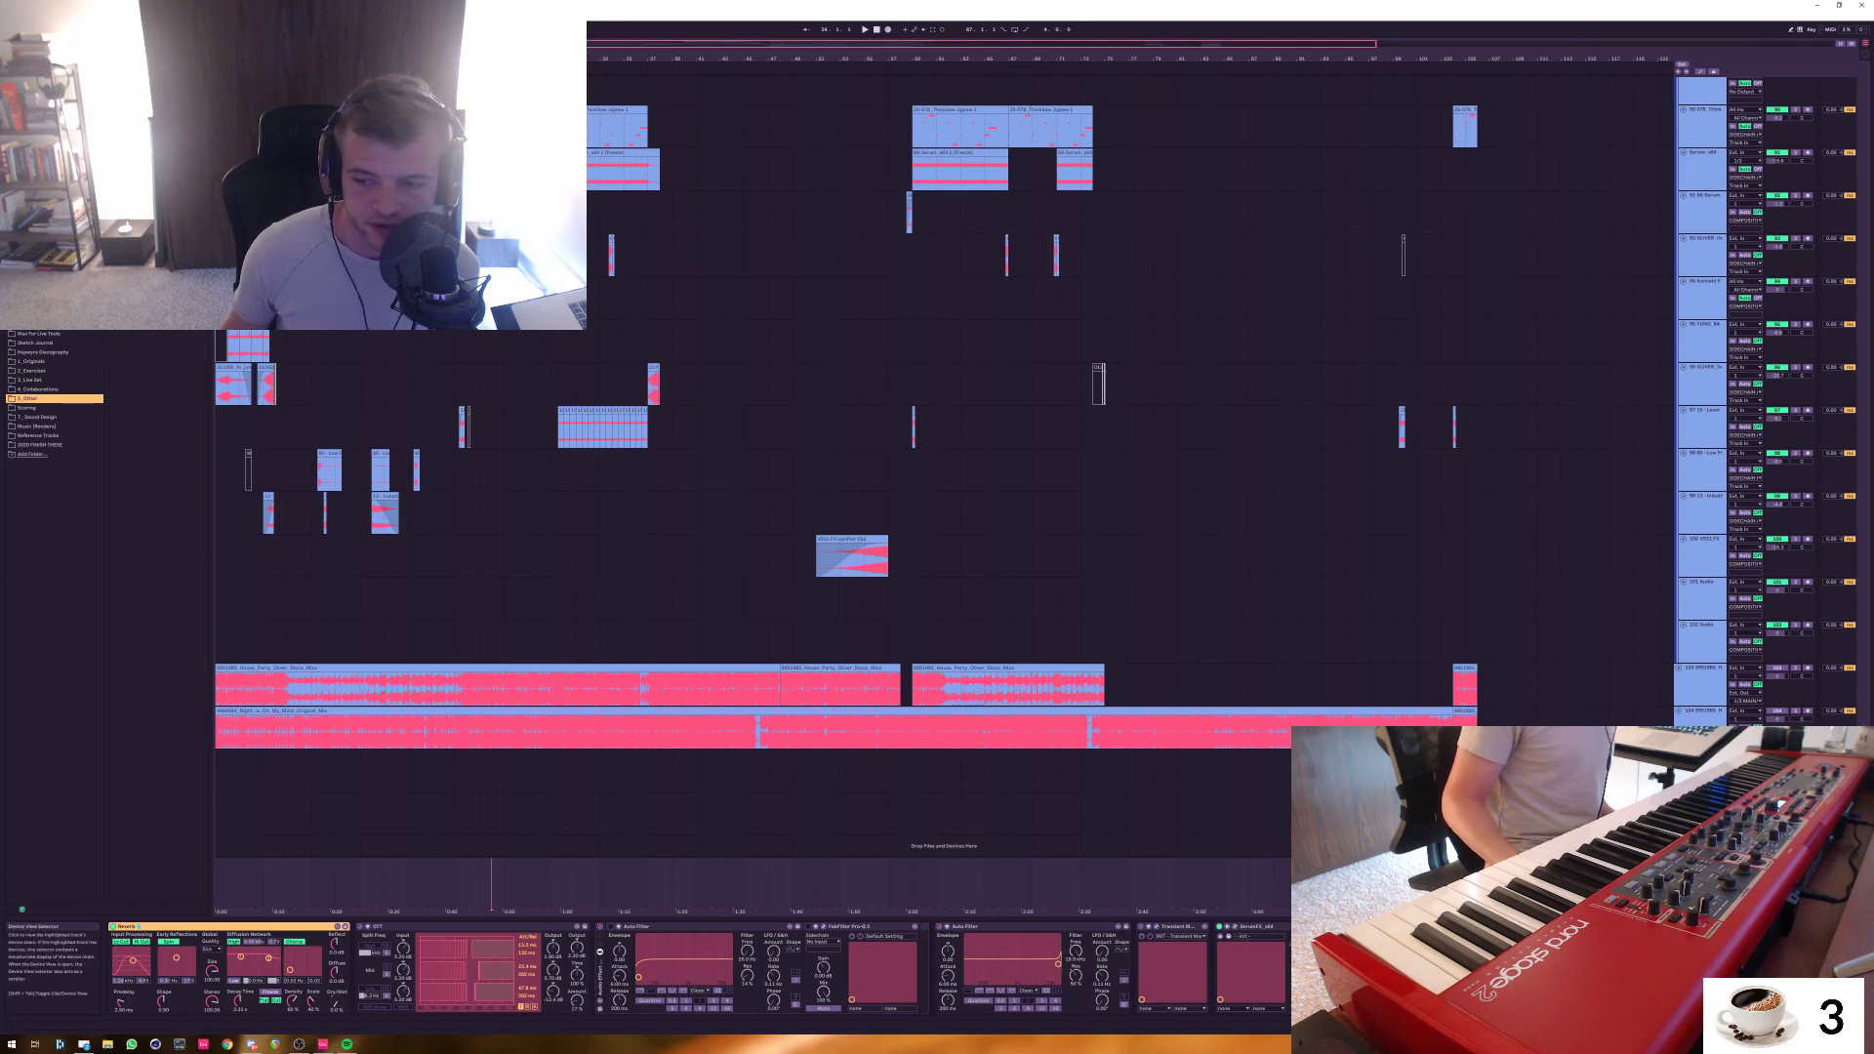
pyautogui.hscroll(5, 698, 968)
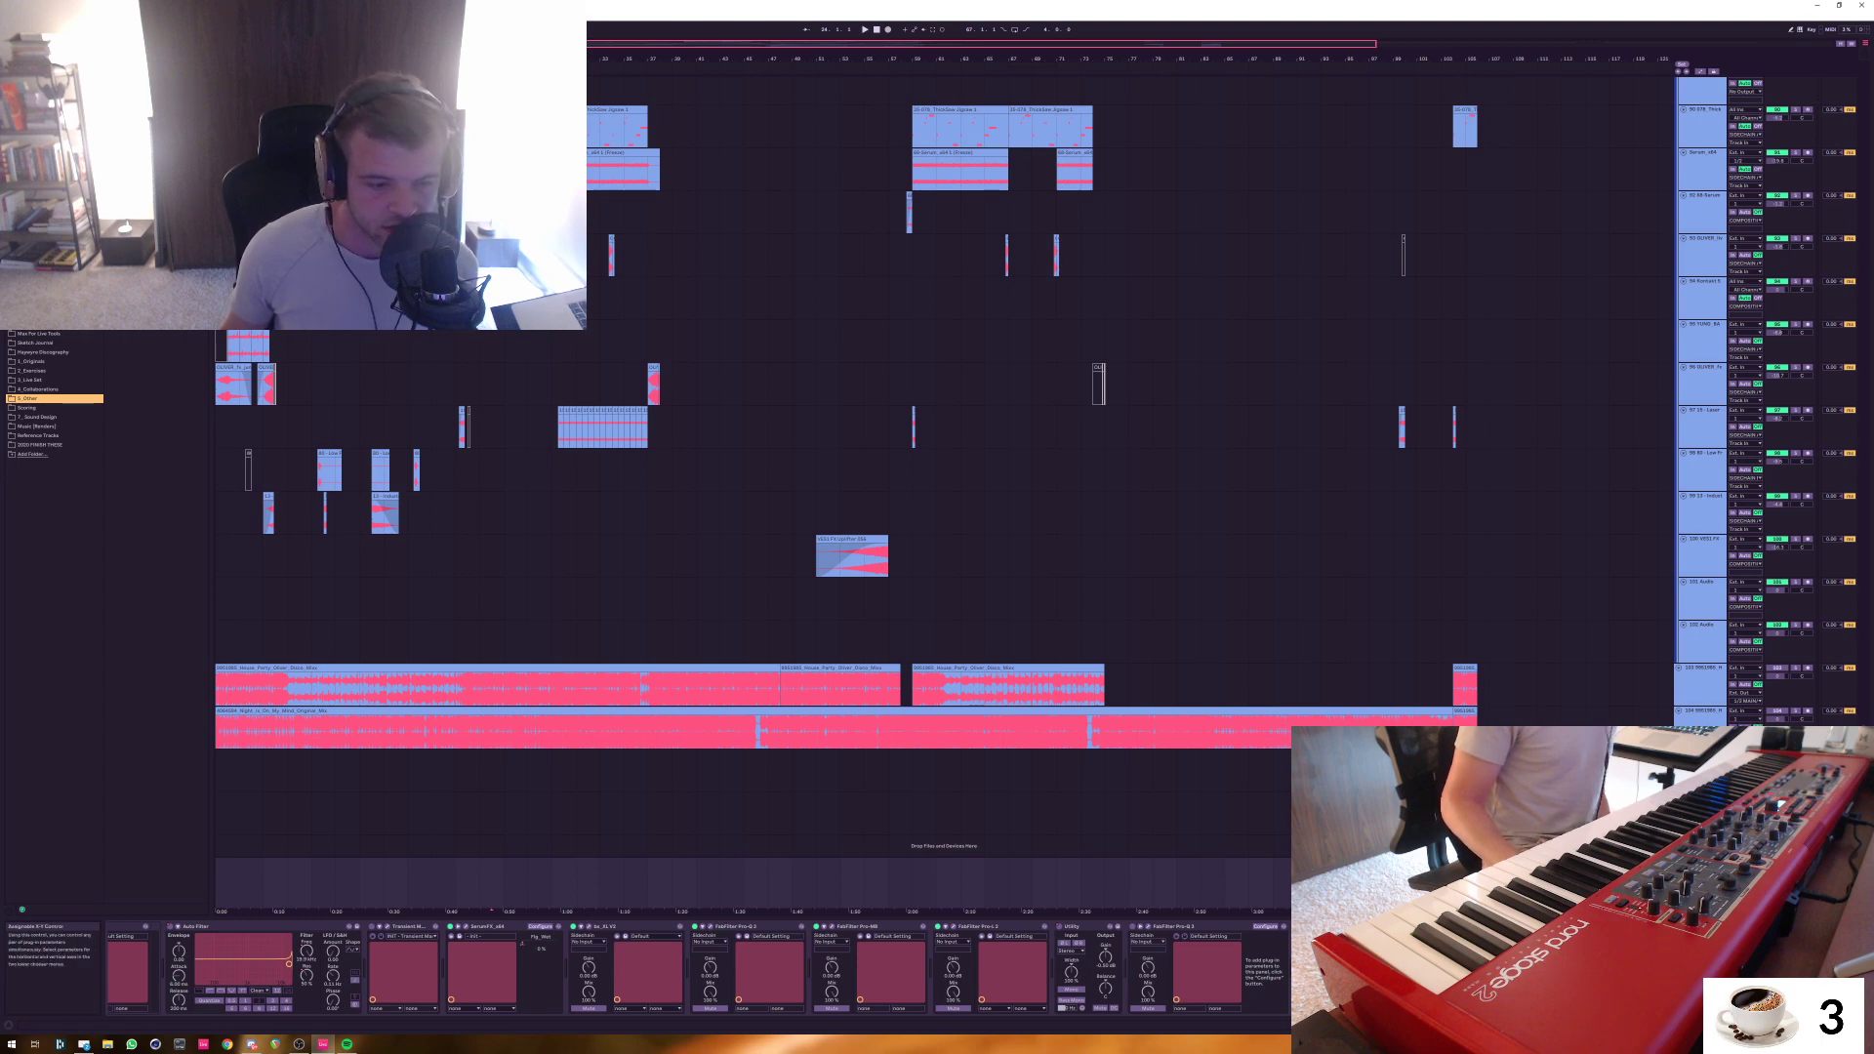
pyautogui.scroll(8, 698, 966)
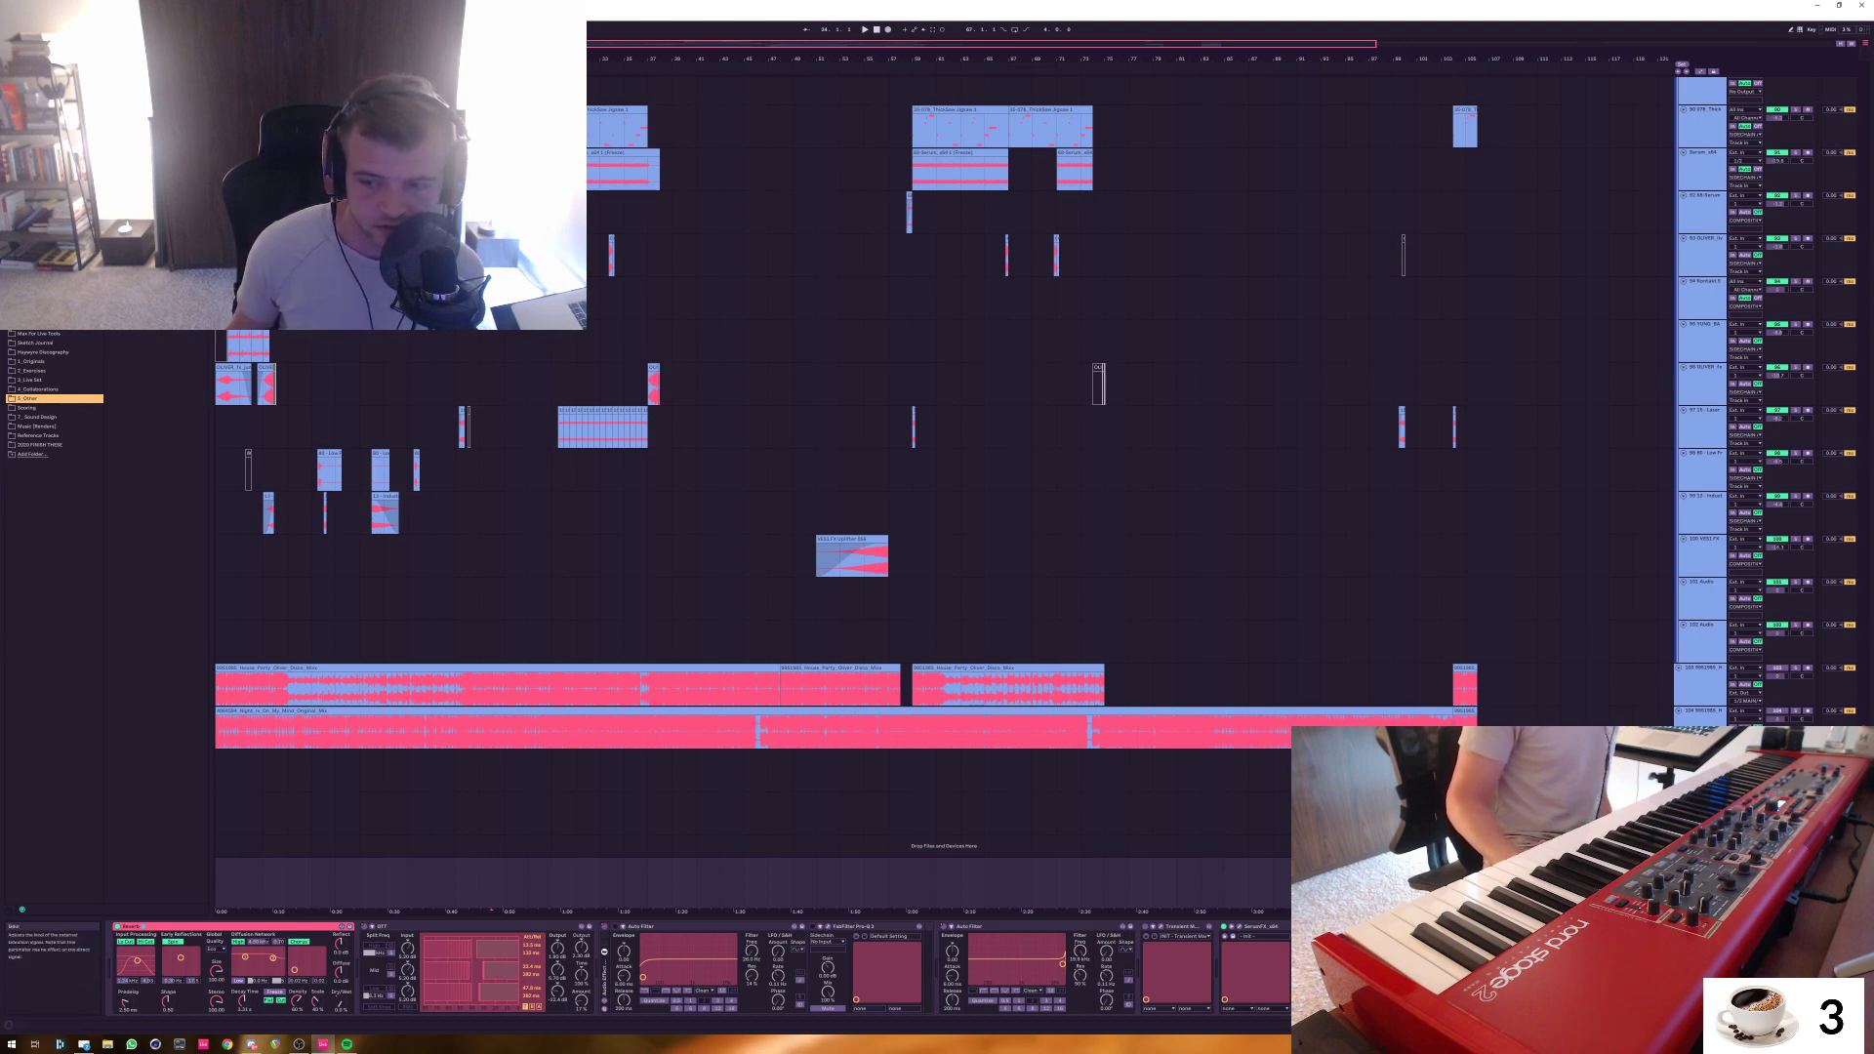
pyautogui.hscroll(5, 697, 968)
pyautogui.hscroll(-5, 645, 967)
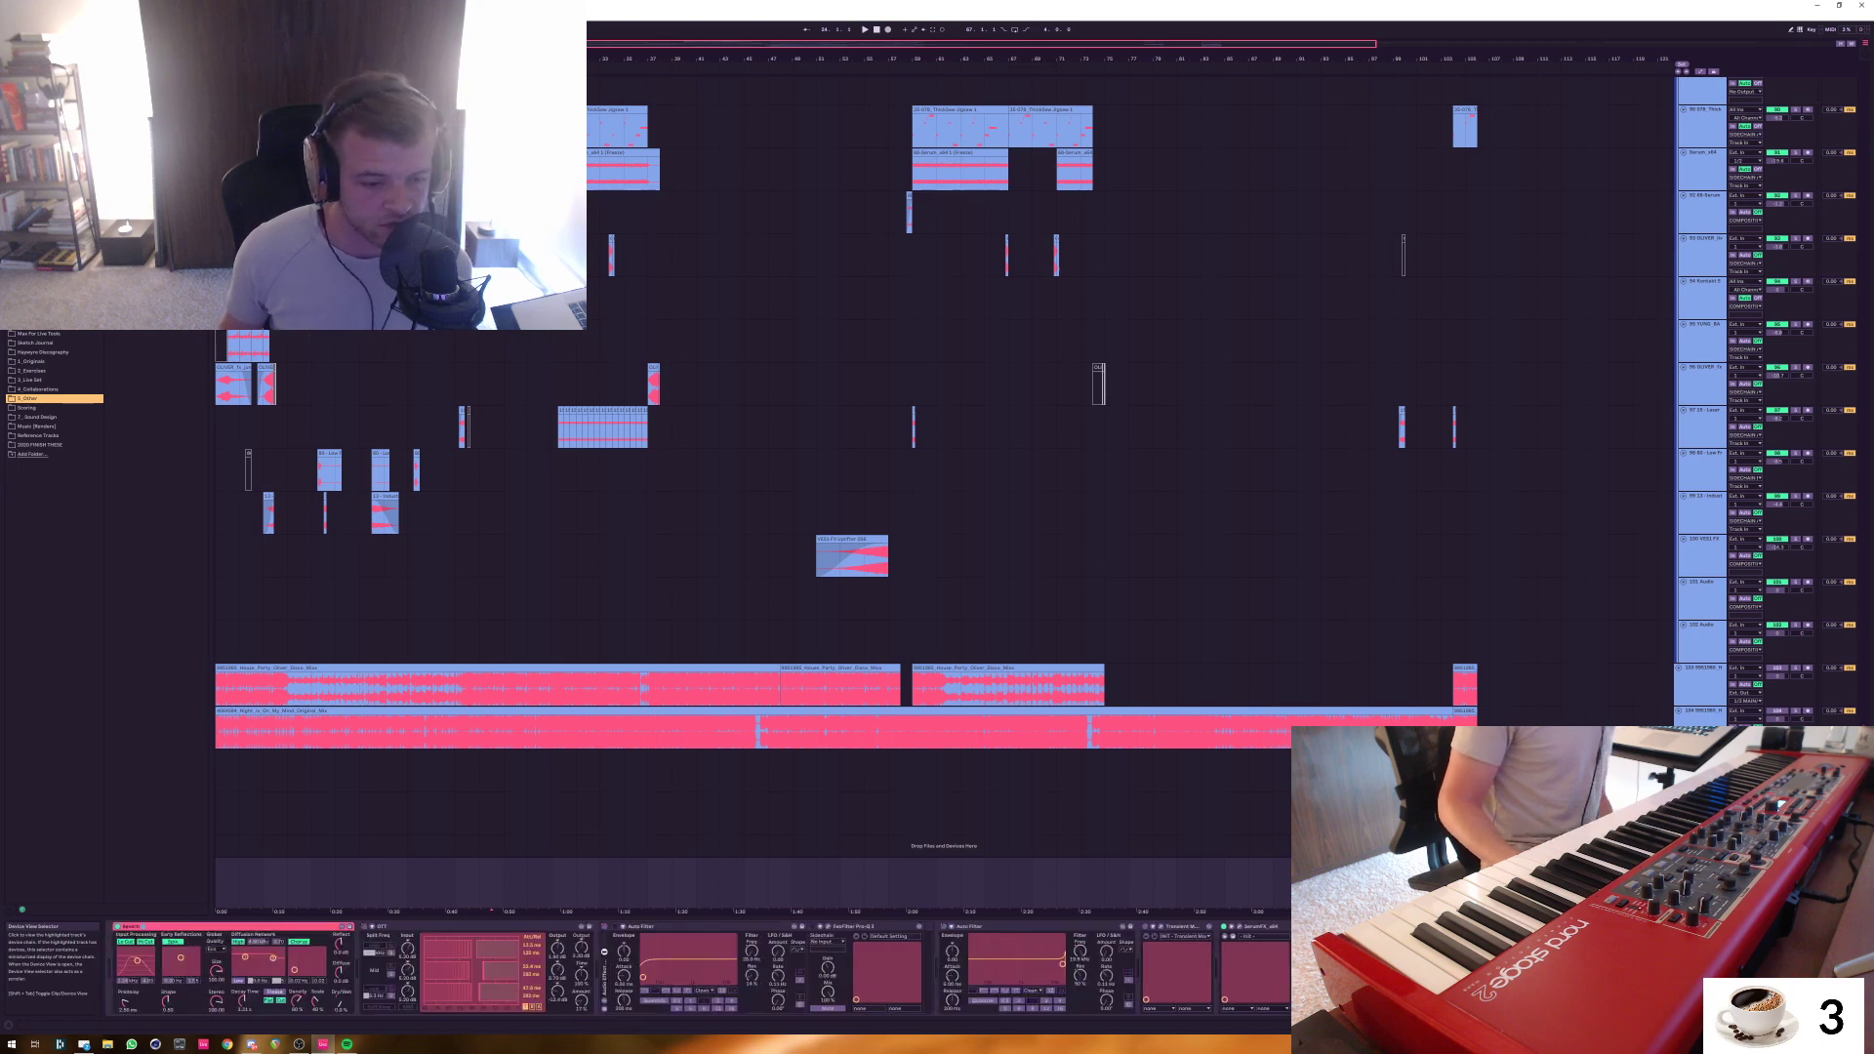
pyautogui.hscroll(5, 644, 966)
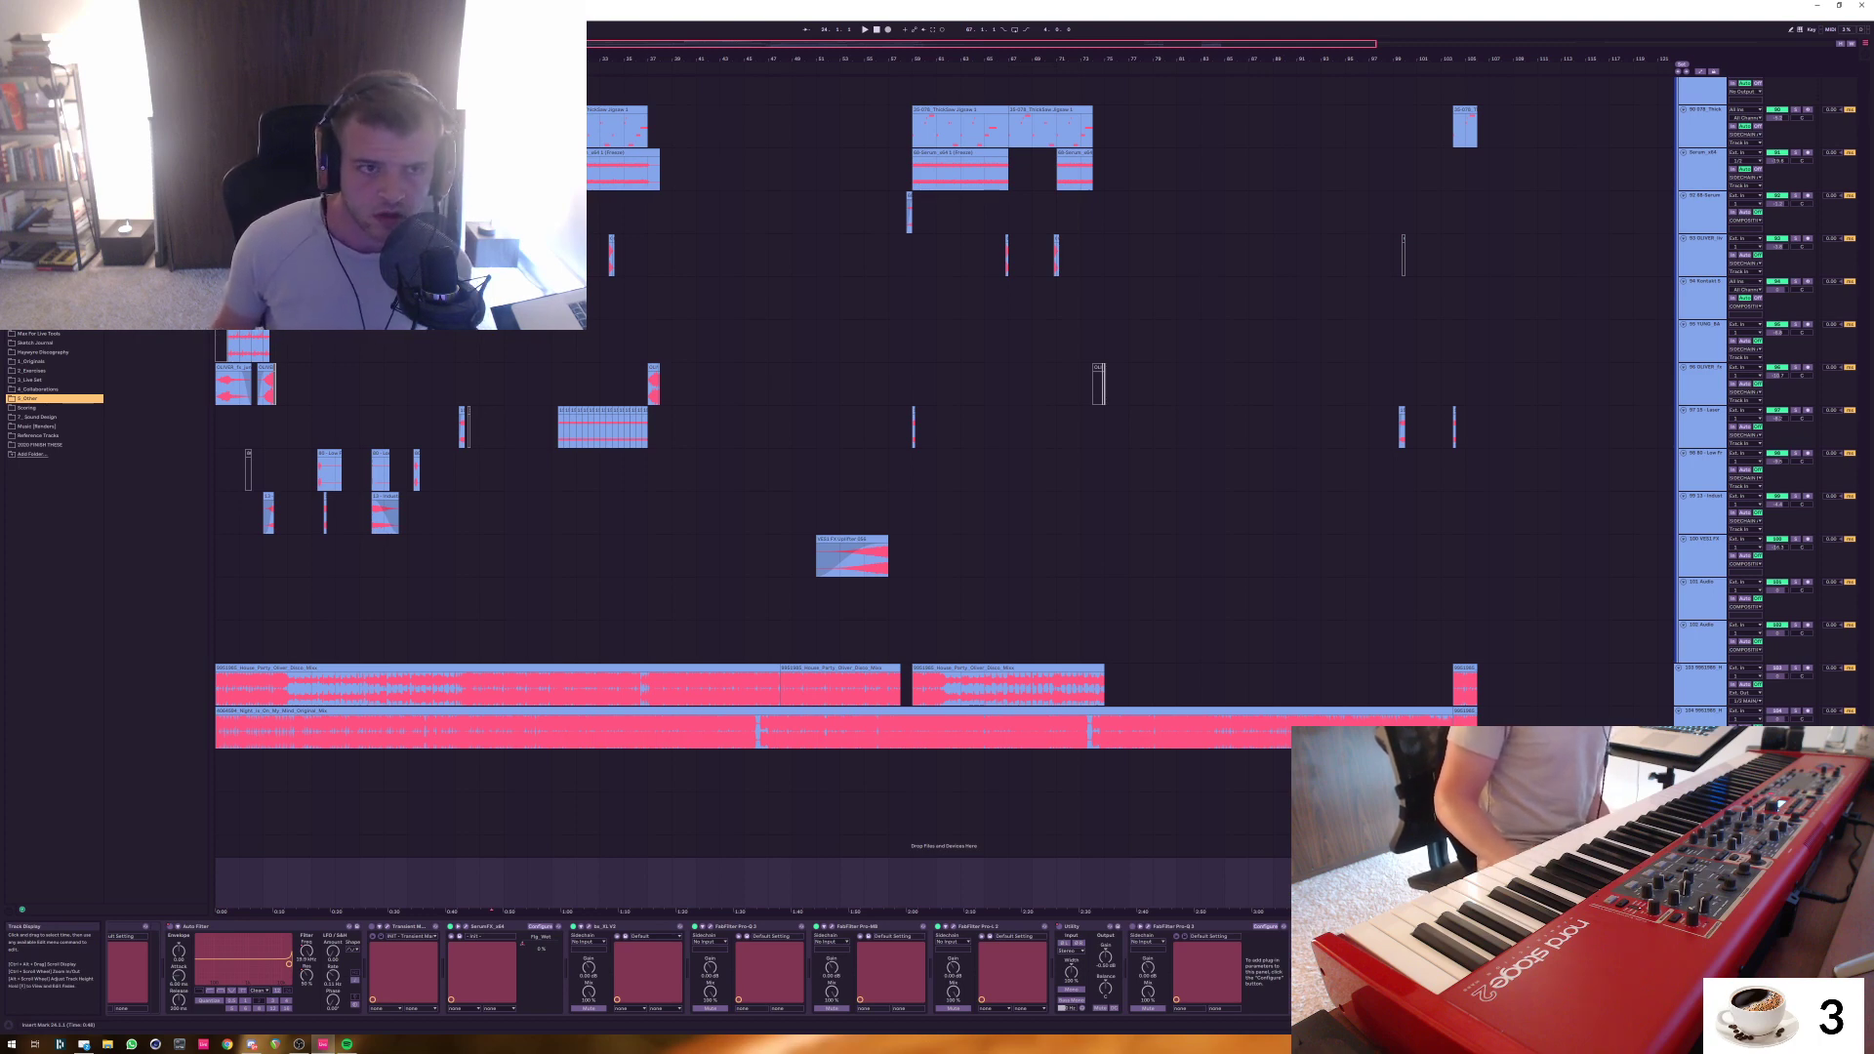
# Select a short time range on the master track around the end of the first build-up and place the insert marker at its start
pyautogui.press('-')
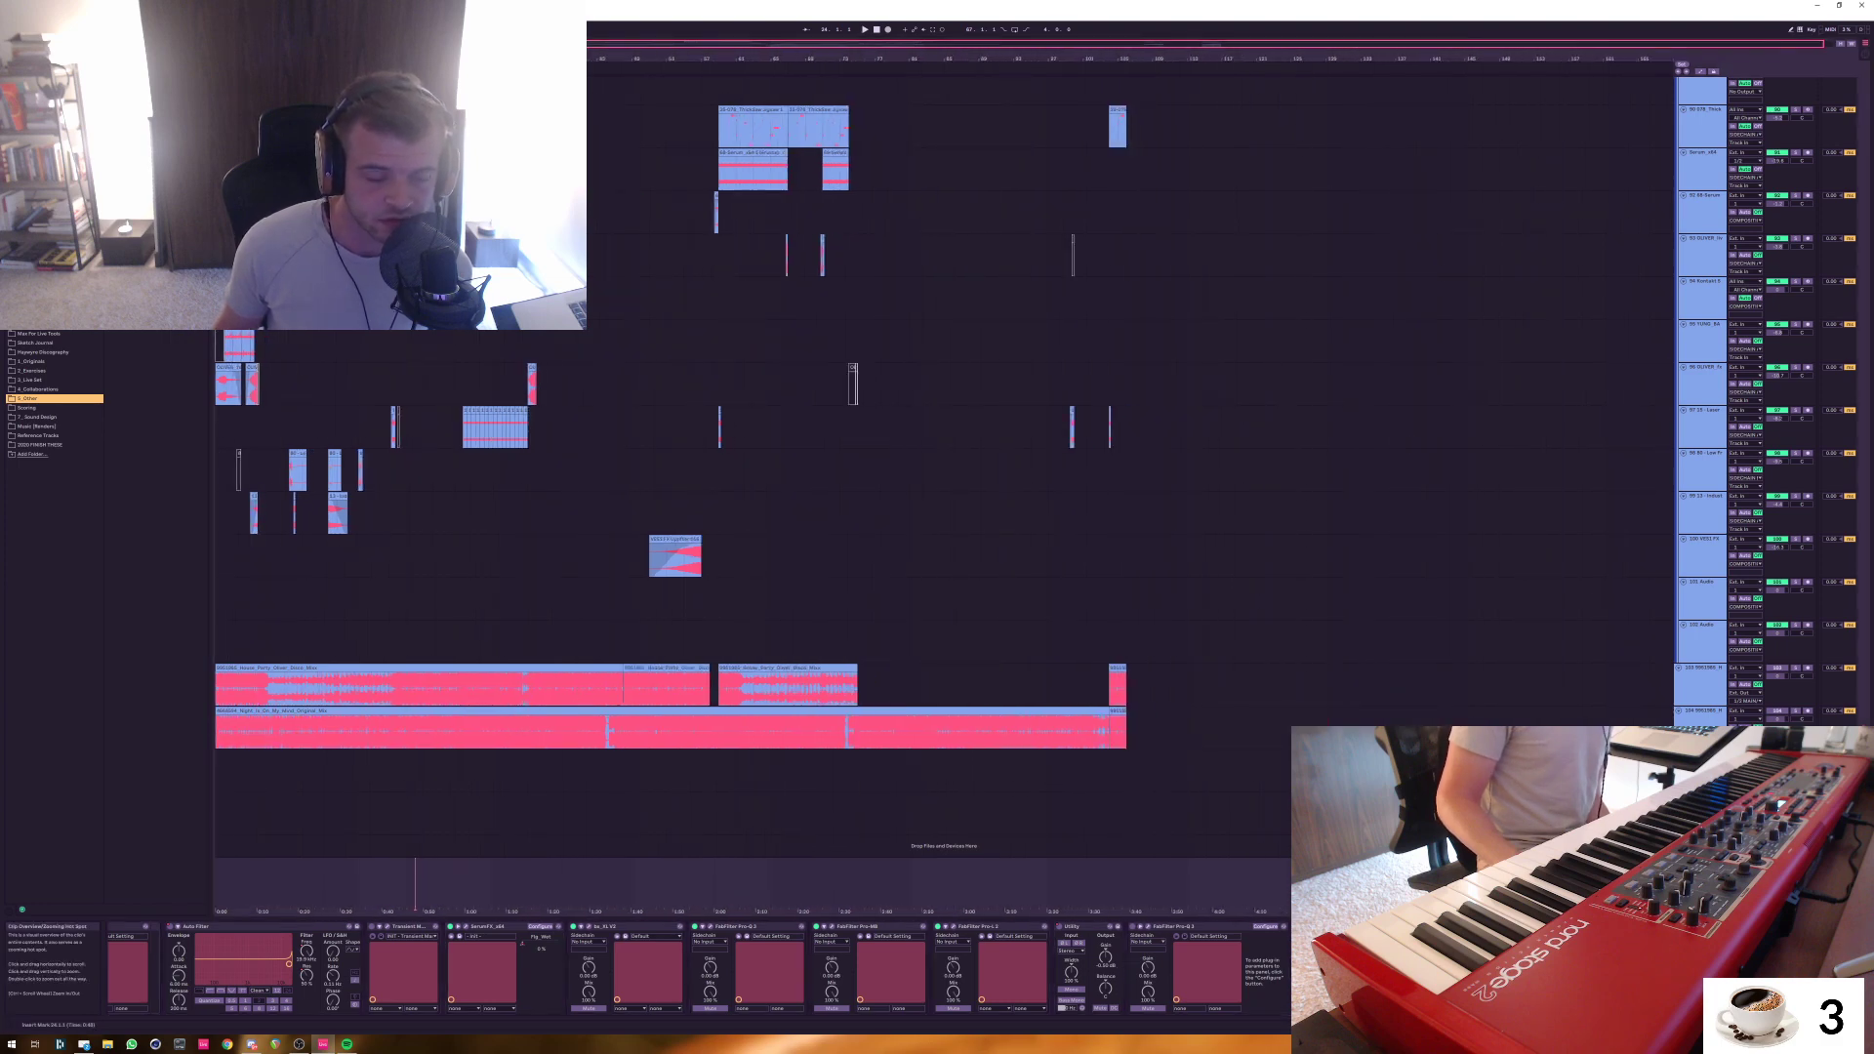
pyautogui.press('+')
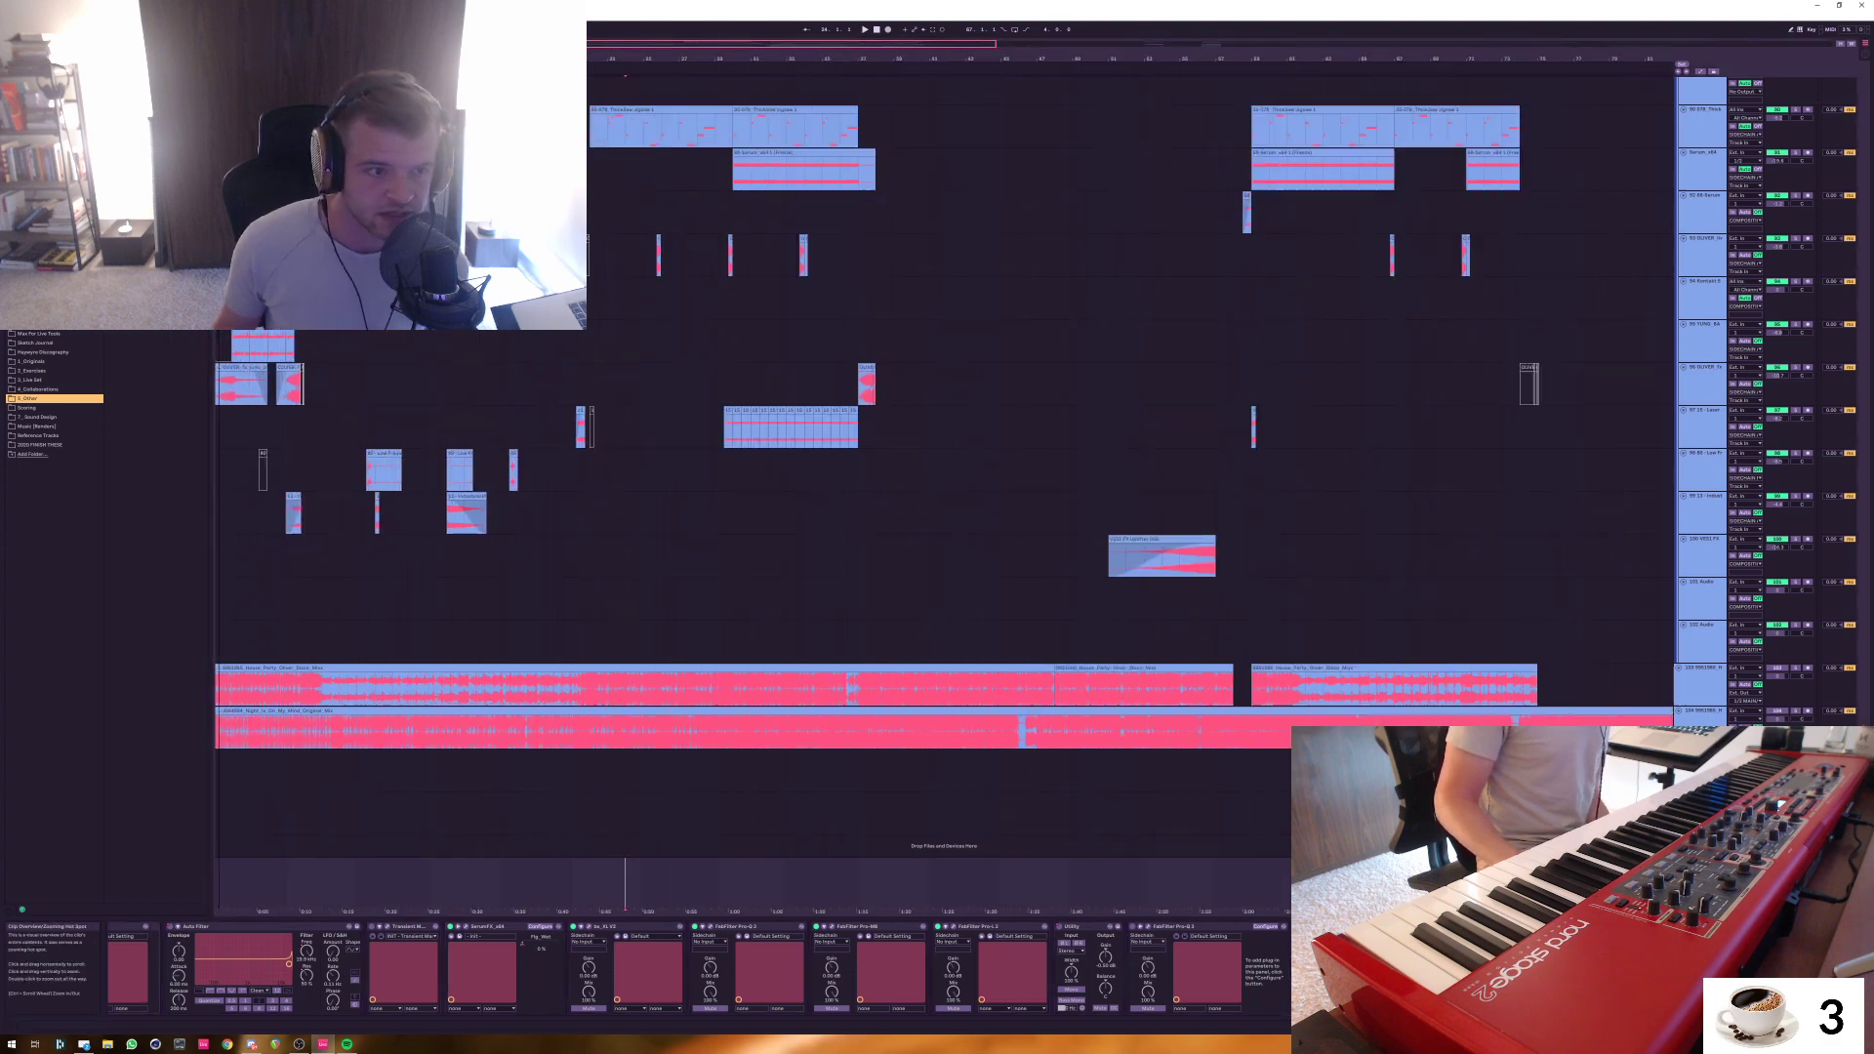
pyautogui.press('+')
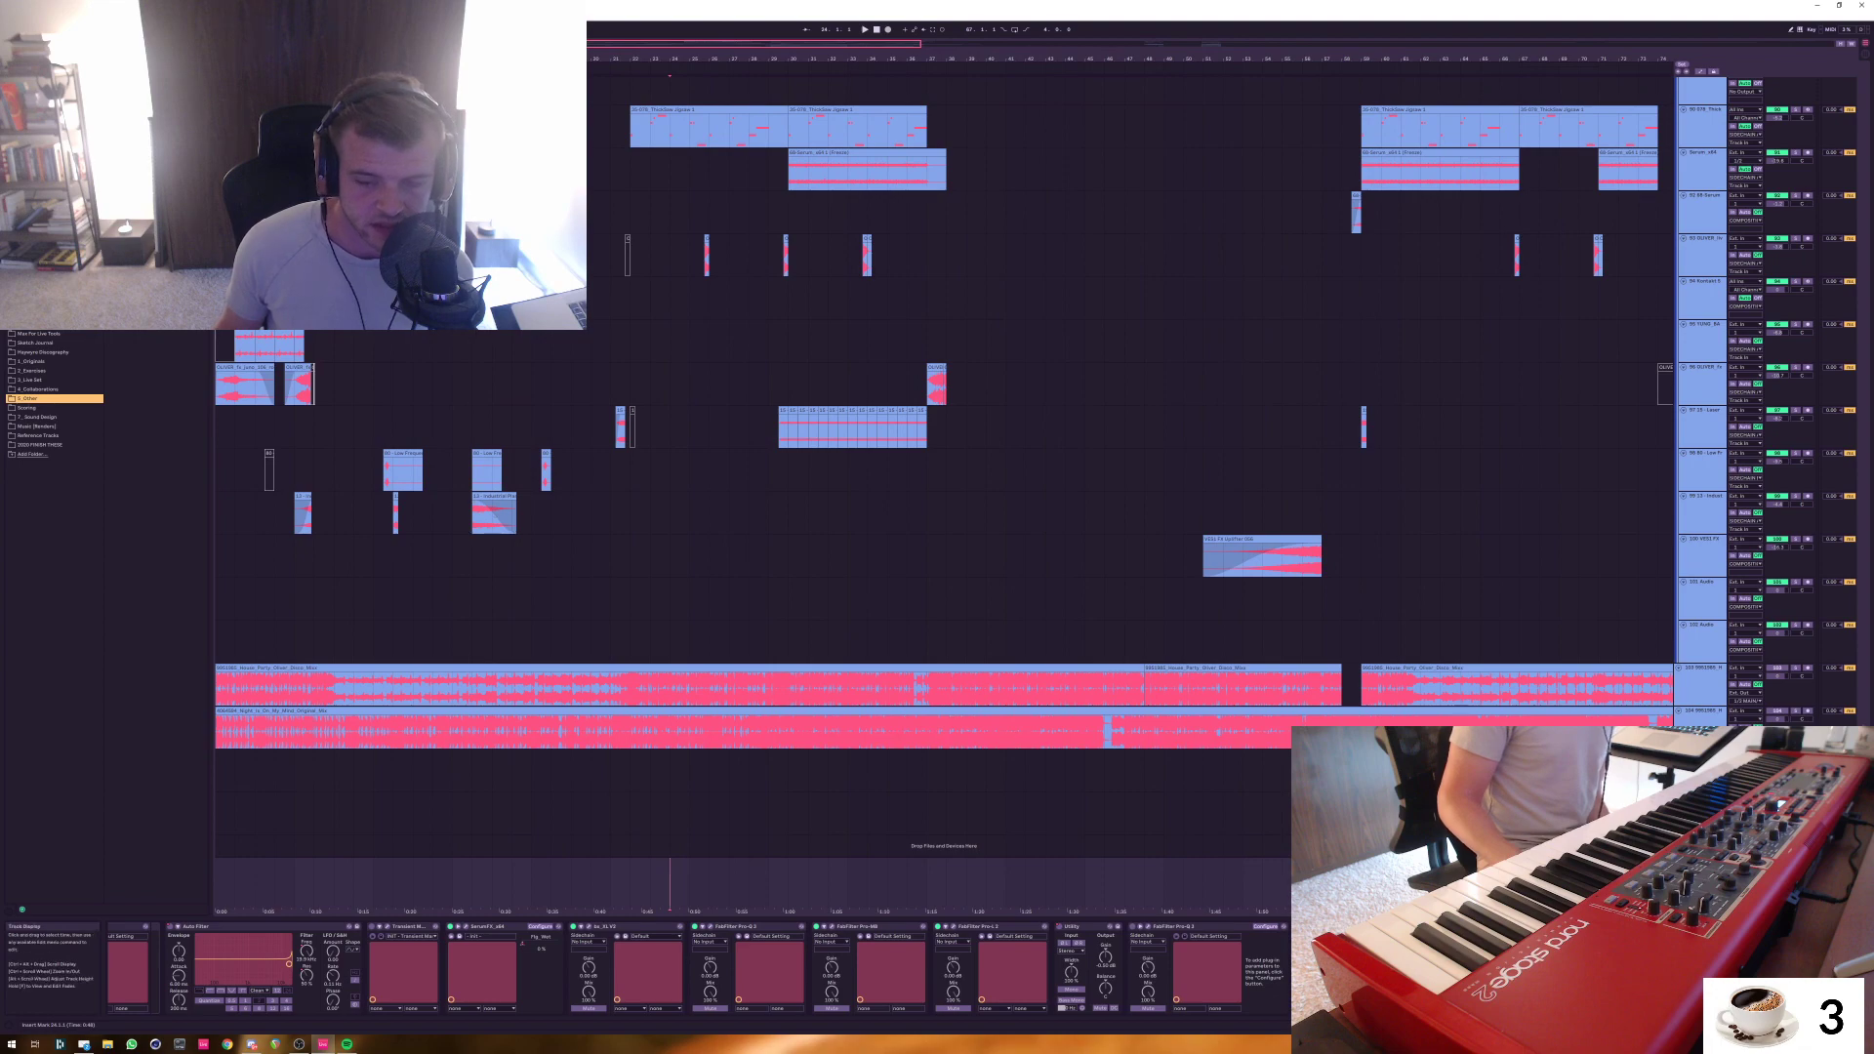
pyautogui.scroll(10, 937, 458)
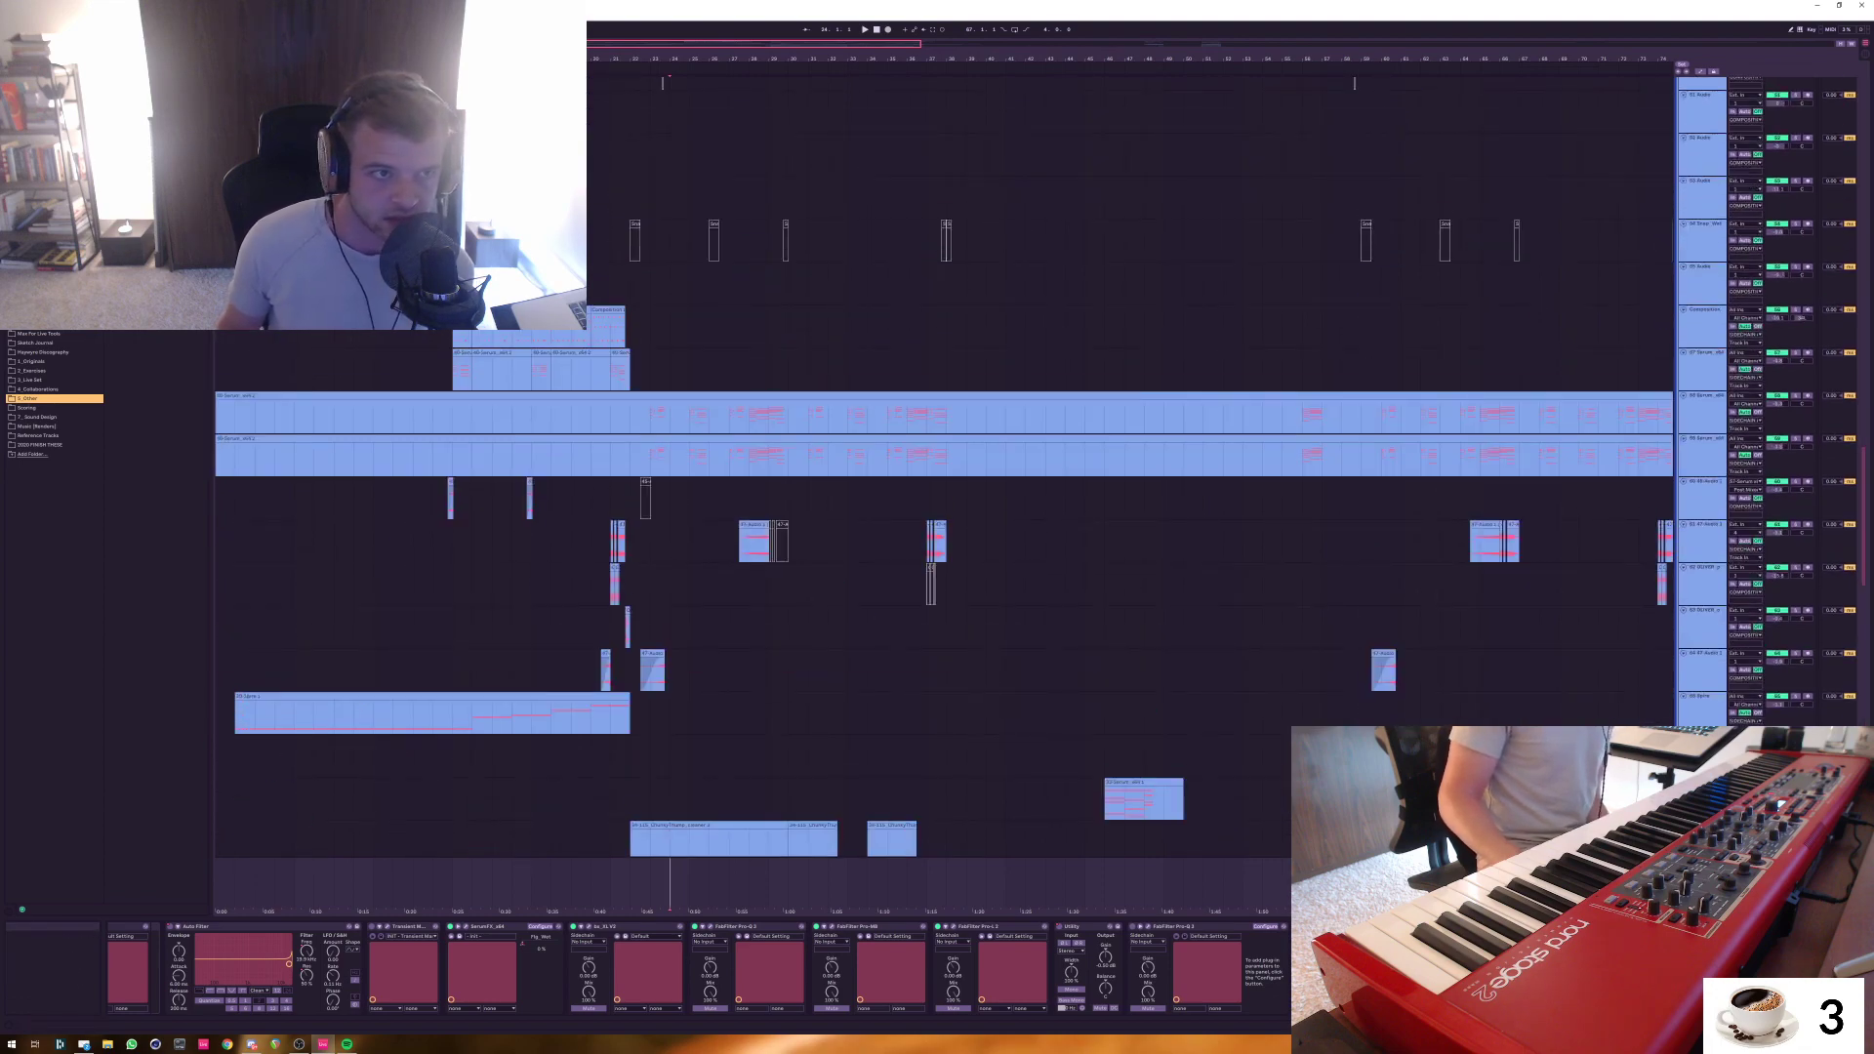
pyautogui.press('-')
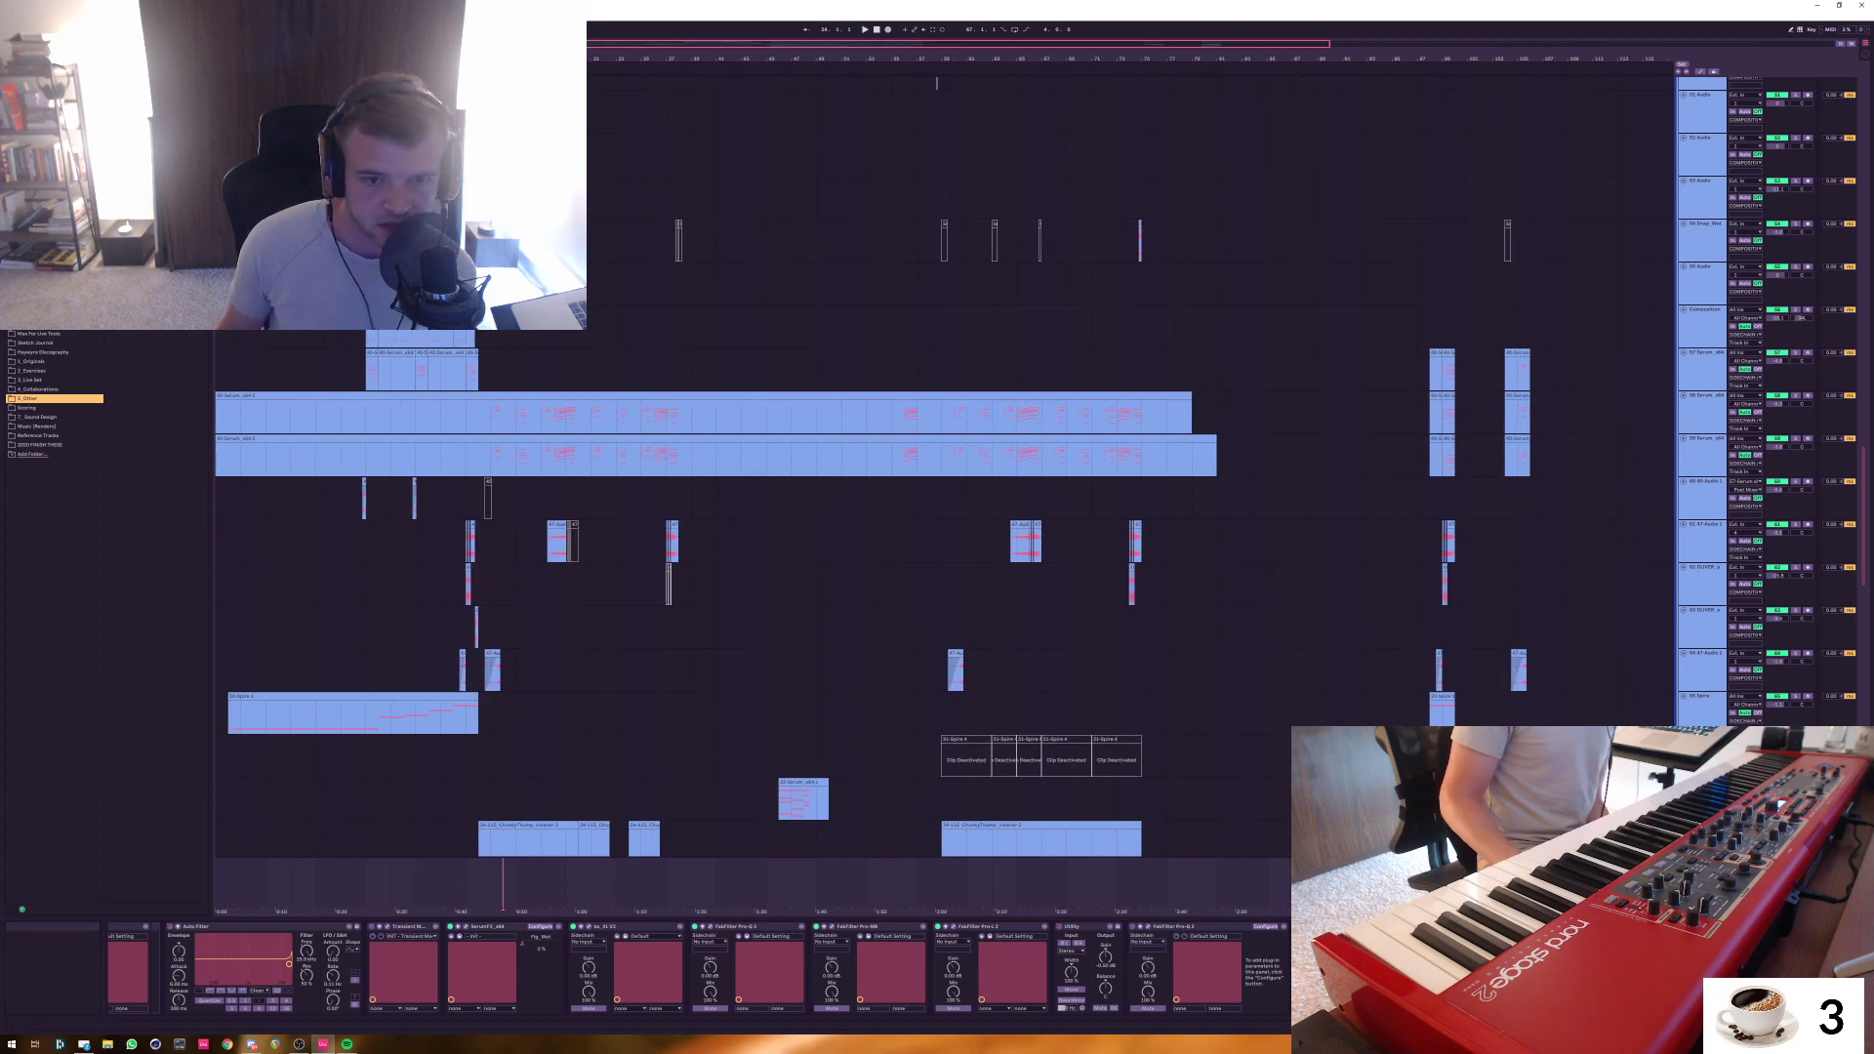
pyautogui.scroll(-8, 937, 439)
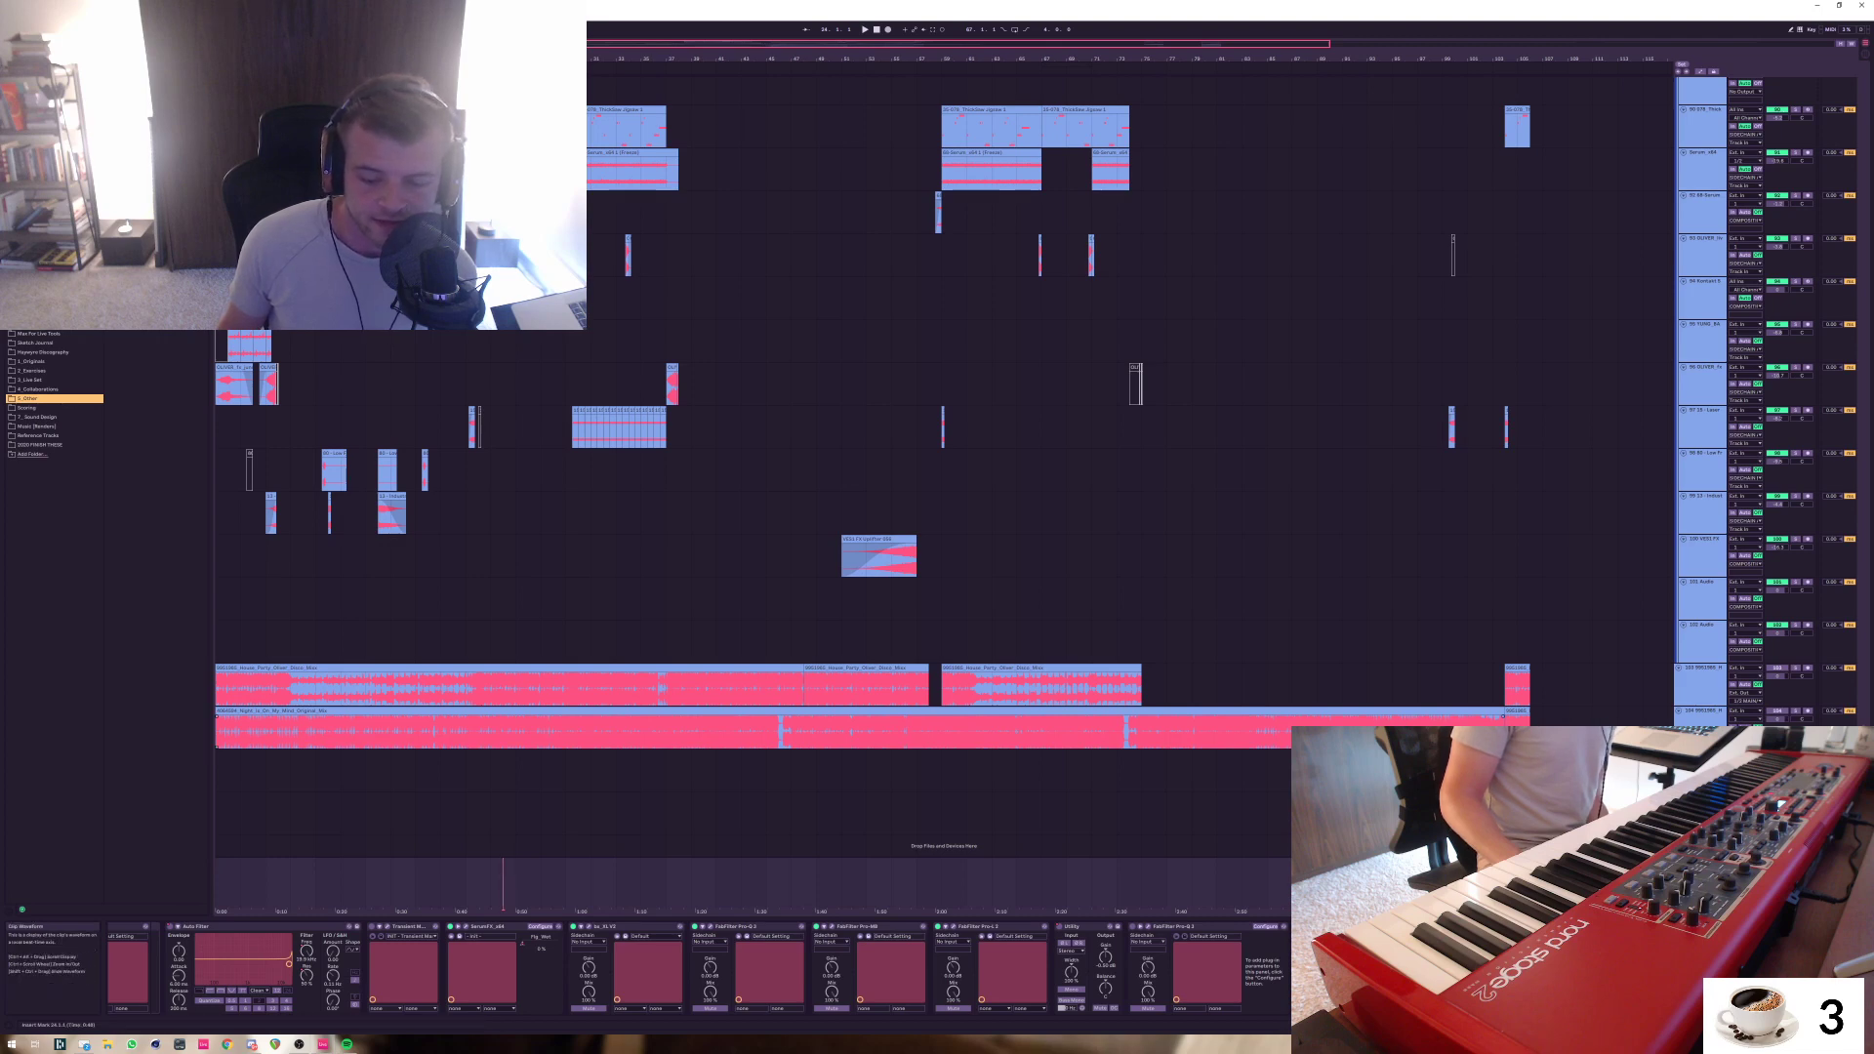
pyautogui.click(490, 884)
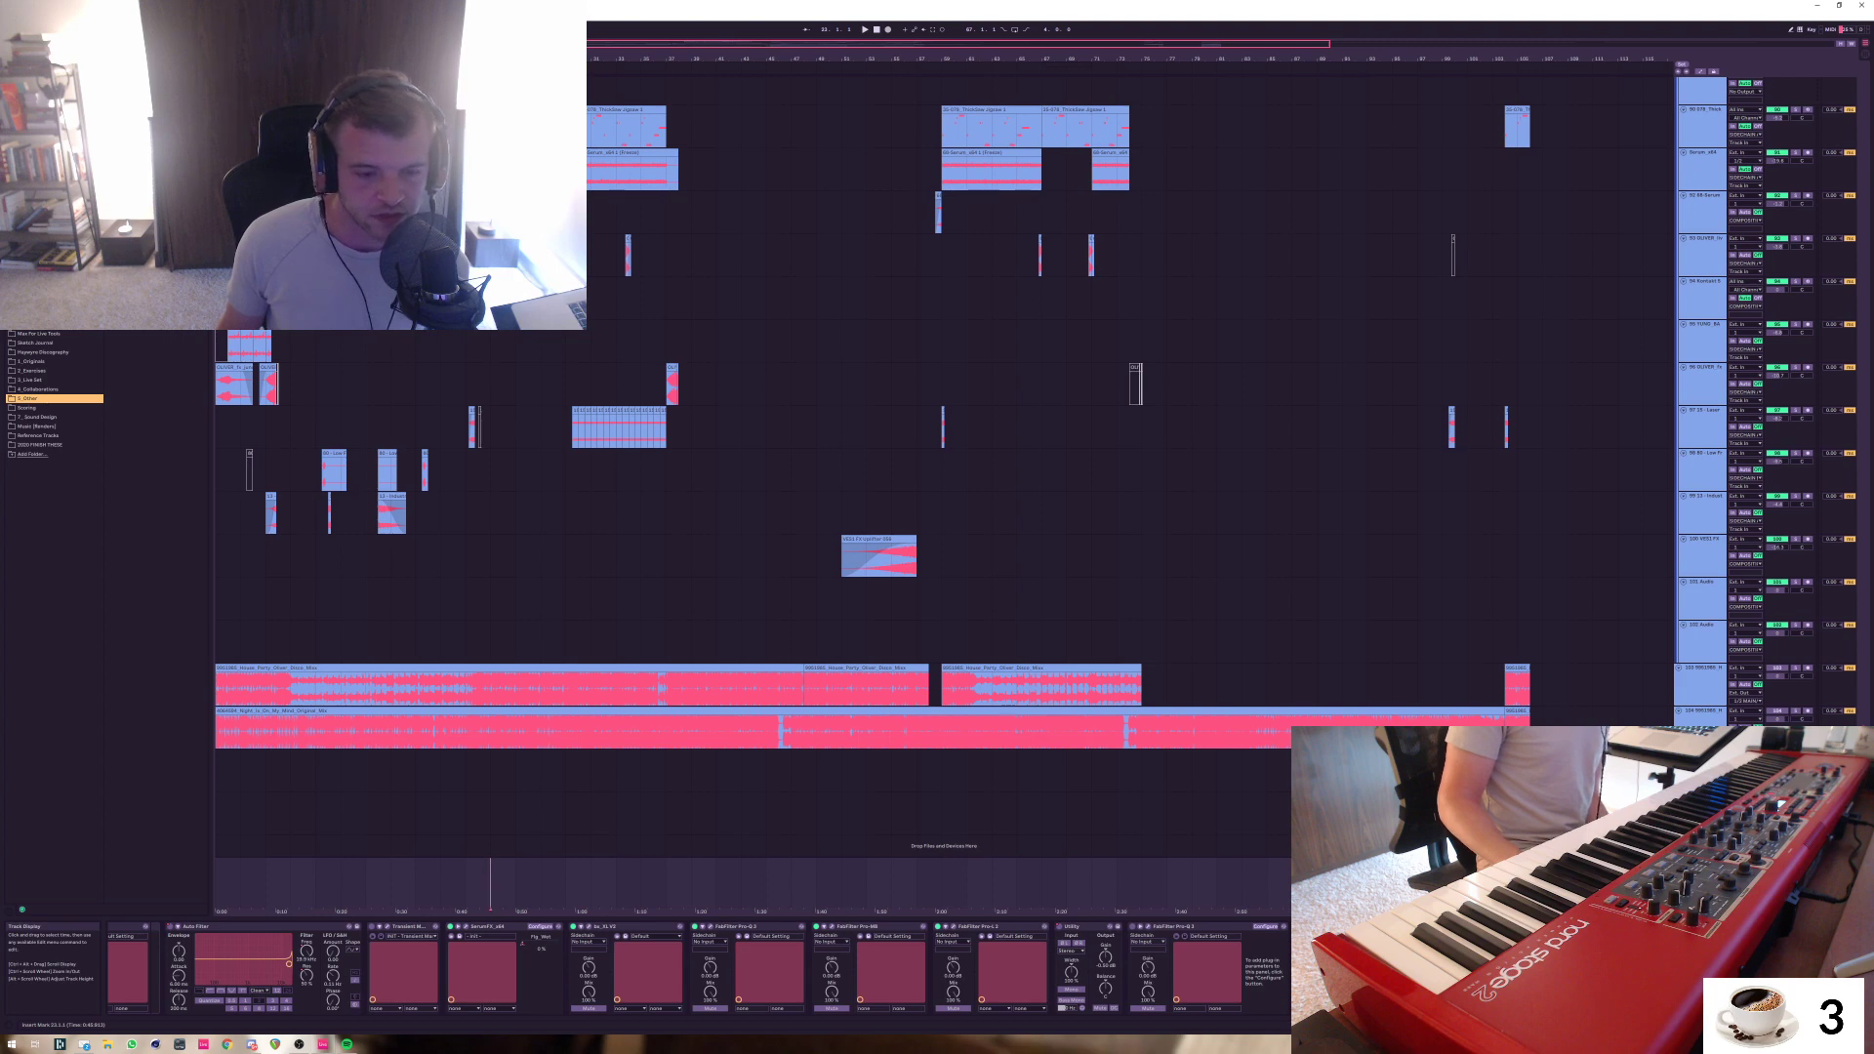
pyautogui.click(516, 884)
pyautogui.moveTo(516, 883); pyautogui.dragTo(465, 883)
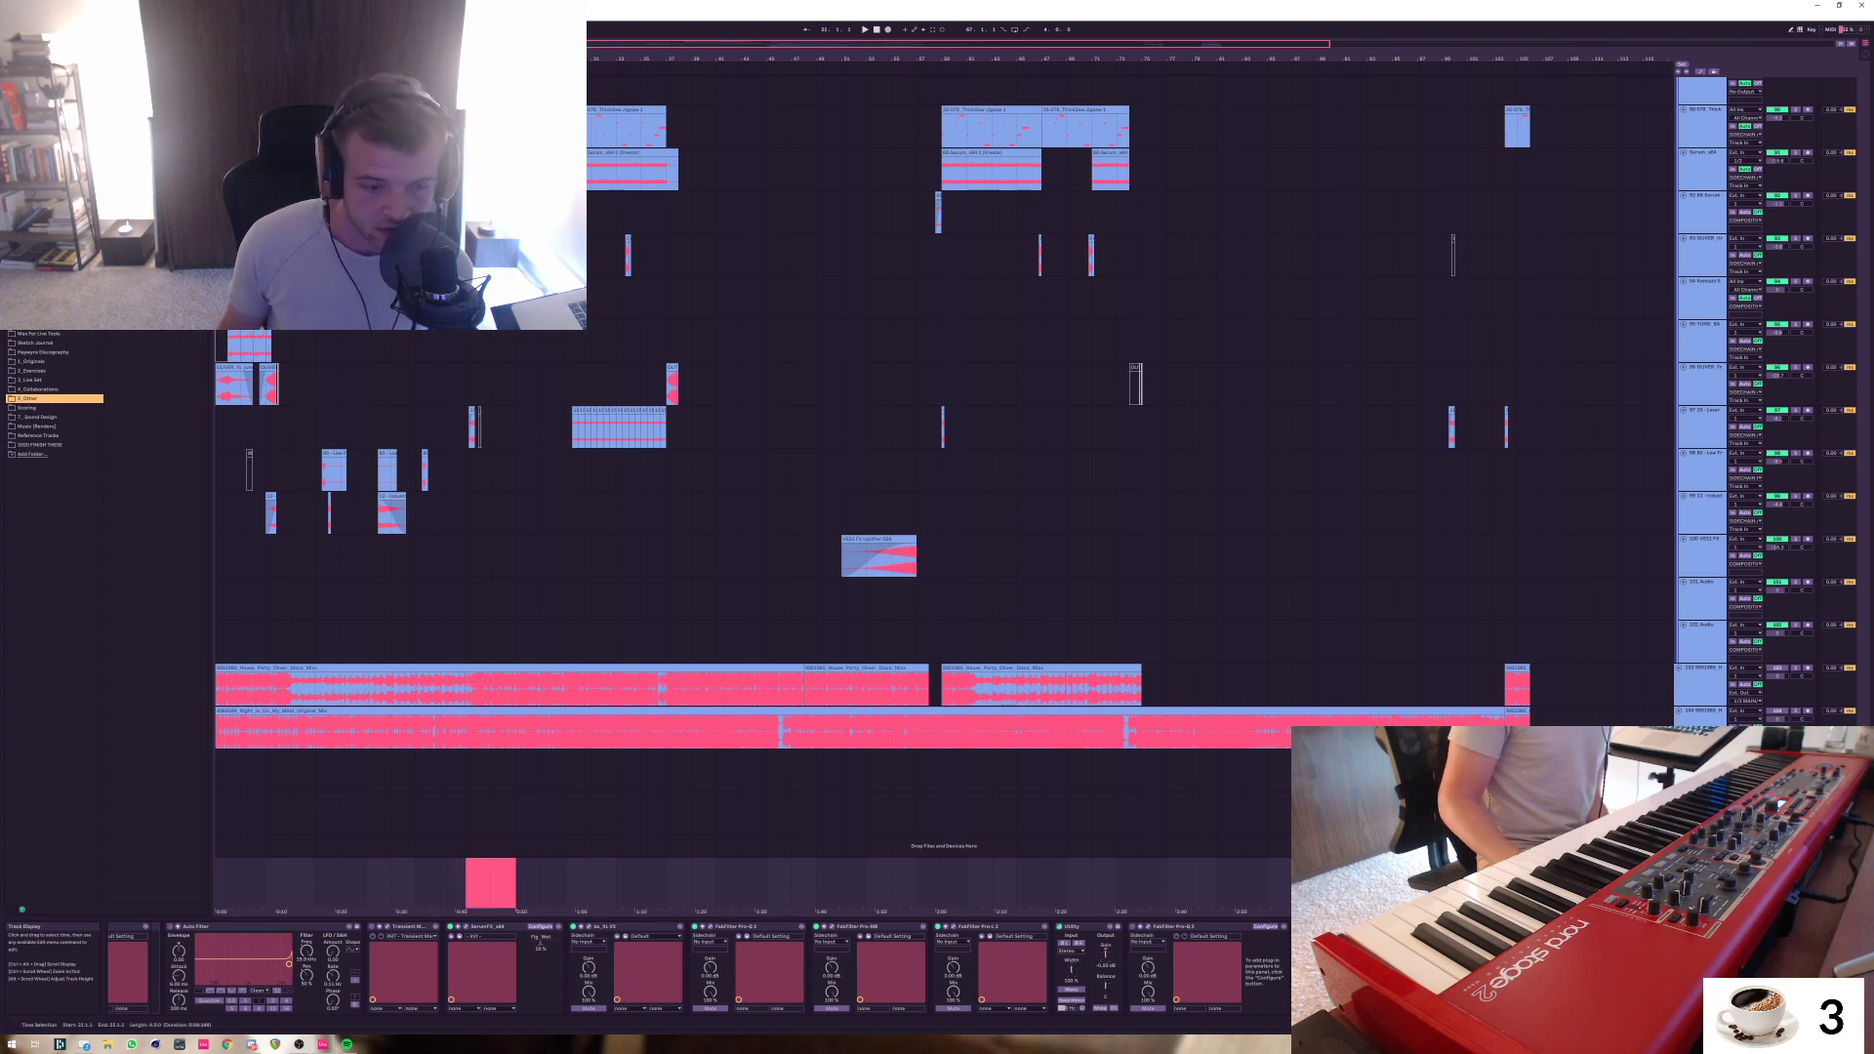
pyautogui.click(466, 884)
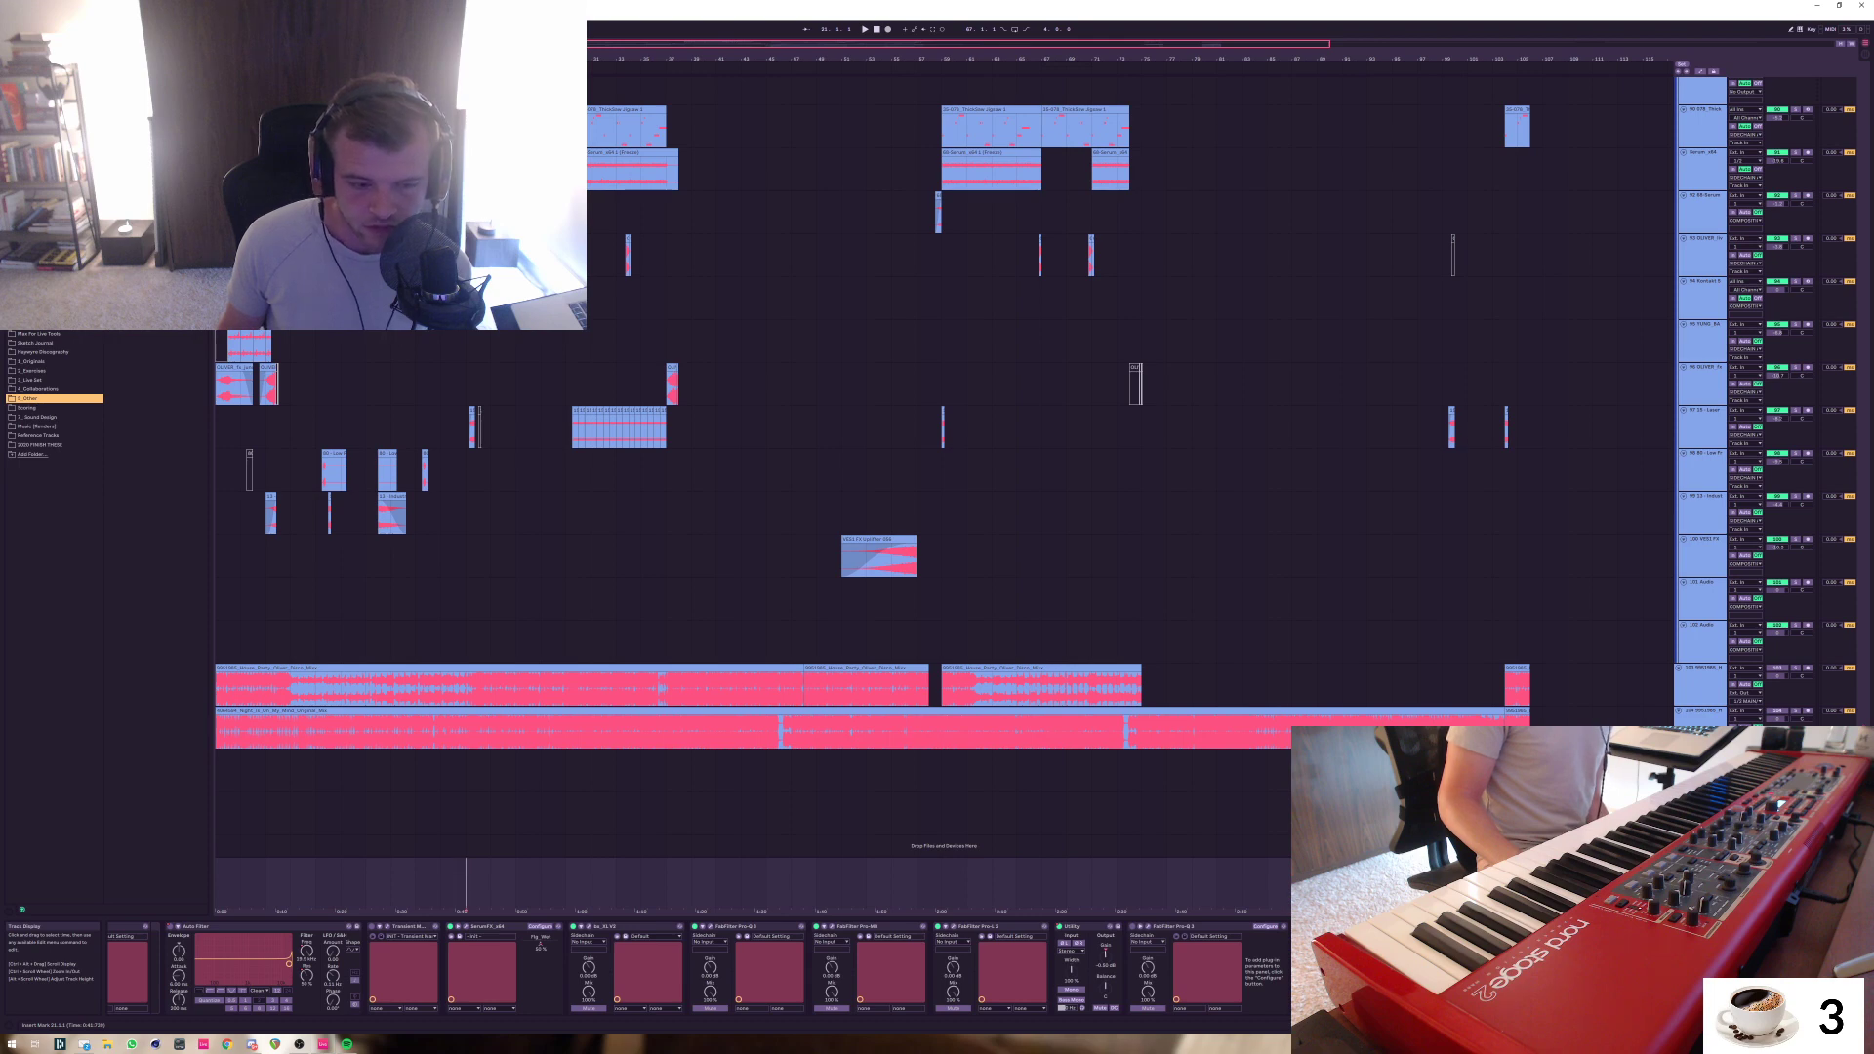
# Select two adjoining four-bar ranges on the master track one after the other, working backwards from the end of the first build-up
pyautogui.moveTo(466, 883); pyautogui.dragTo(416, 883)
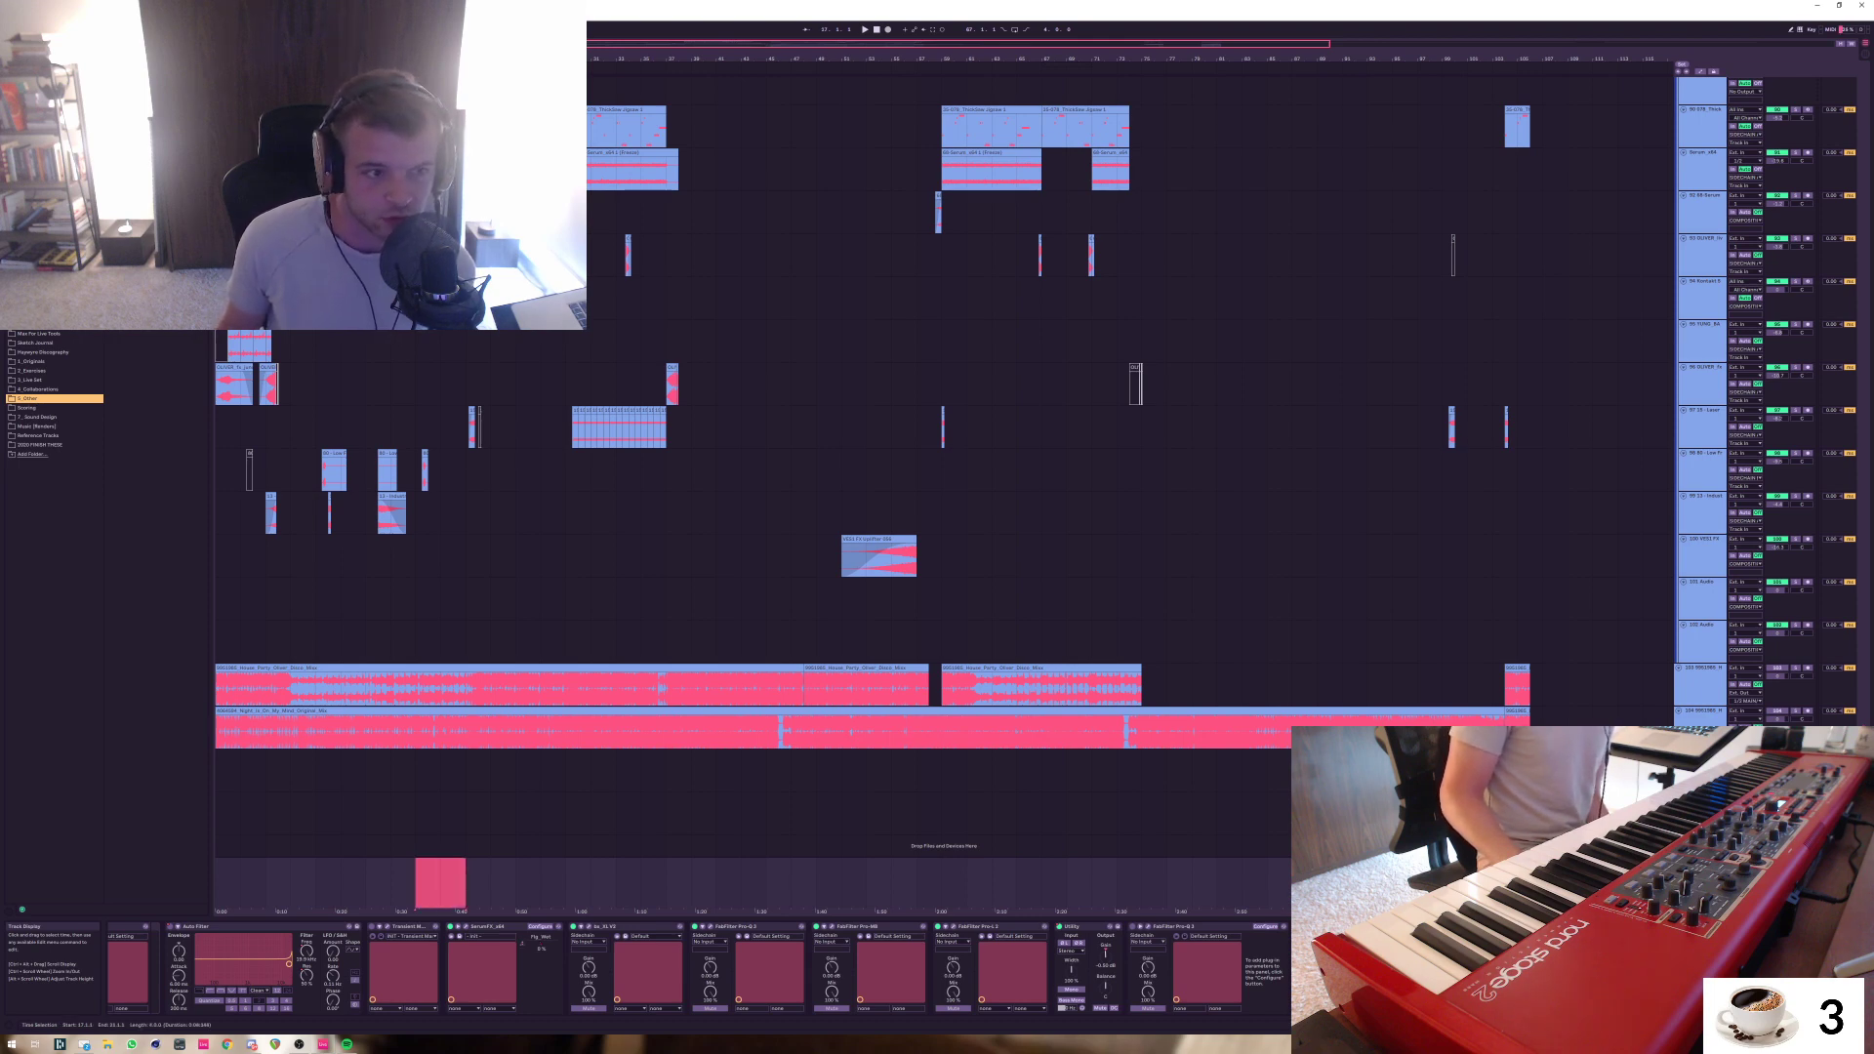
pyautogui.click(416, 884)
pyautogui.moveTo(366, 883); pyautogui.dragTo(416, 883)
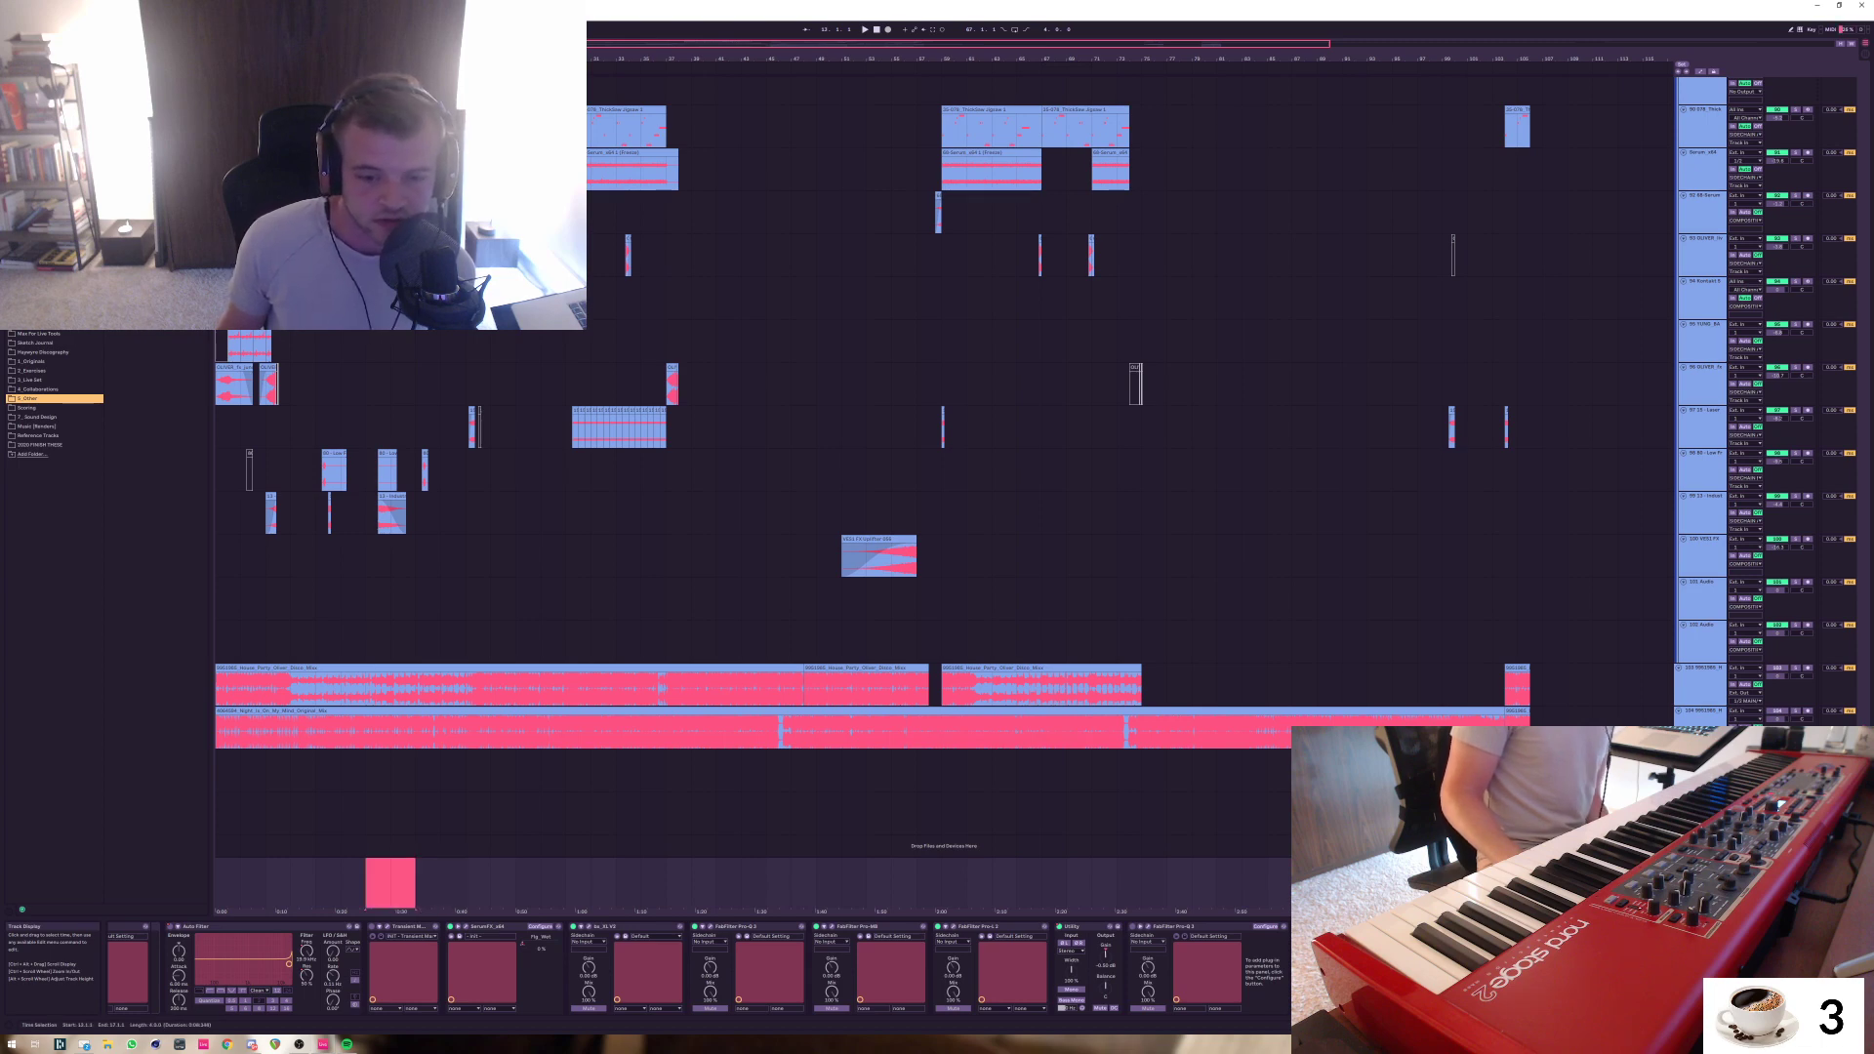
# Select two adjoining four-bar ranges on the master track before the second drop and place the insert marker at the end of that build-up
pyautogui.moveTo(865, 884)
pyautogui.mouseDown()
pyautogui.moveTo(917, 883)
pyautogui.moveTo(867, 883)
pyautogui.mouseUp()
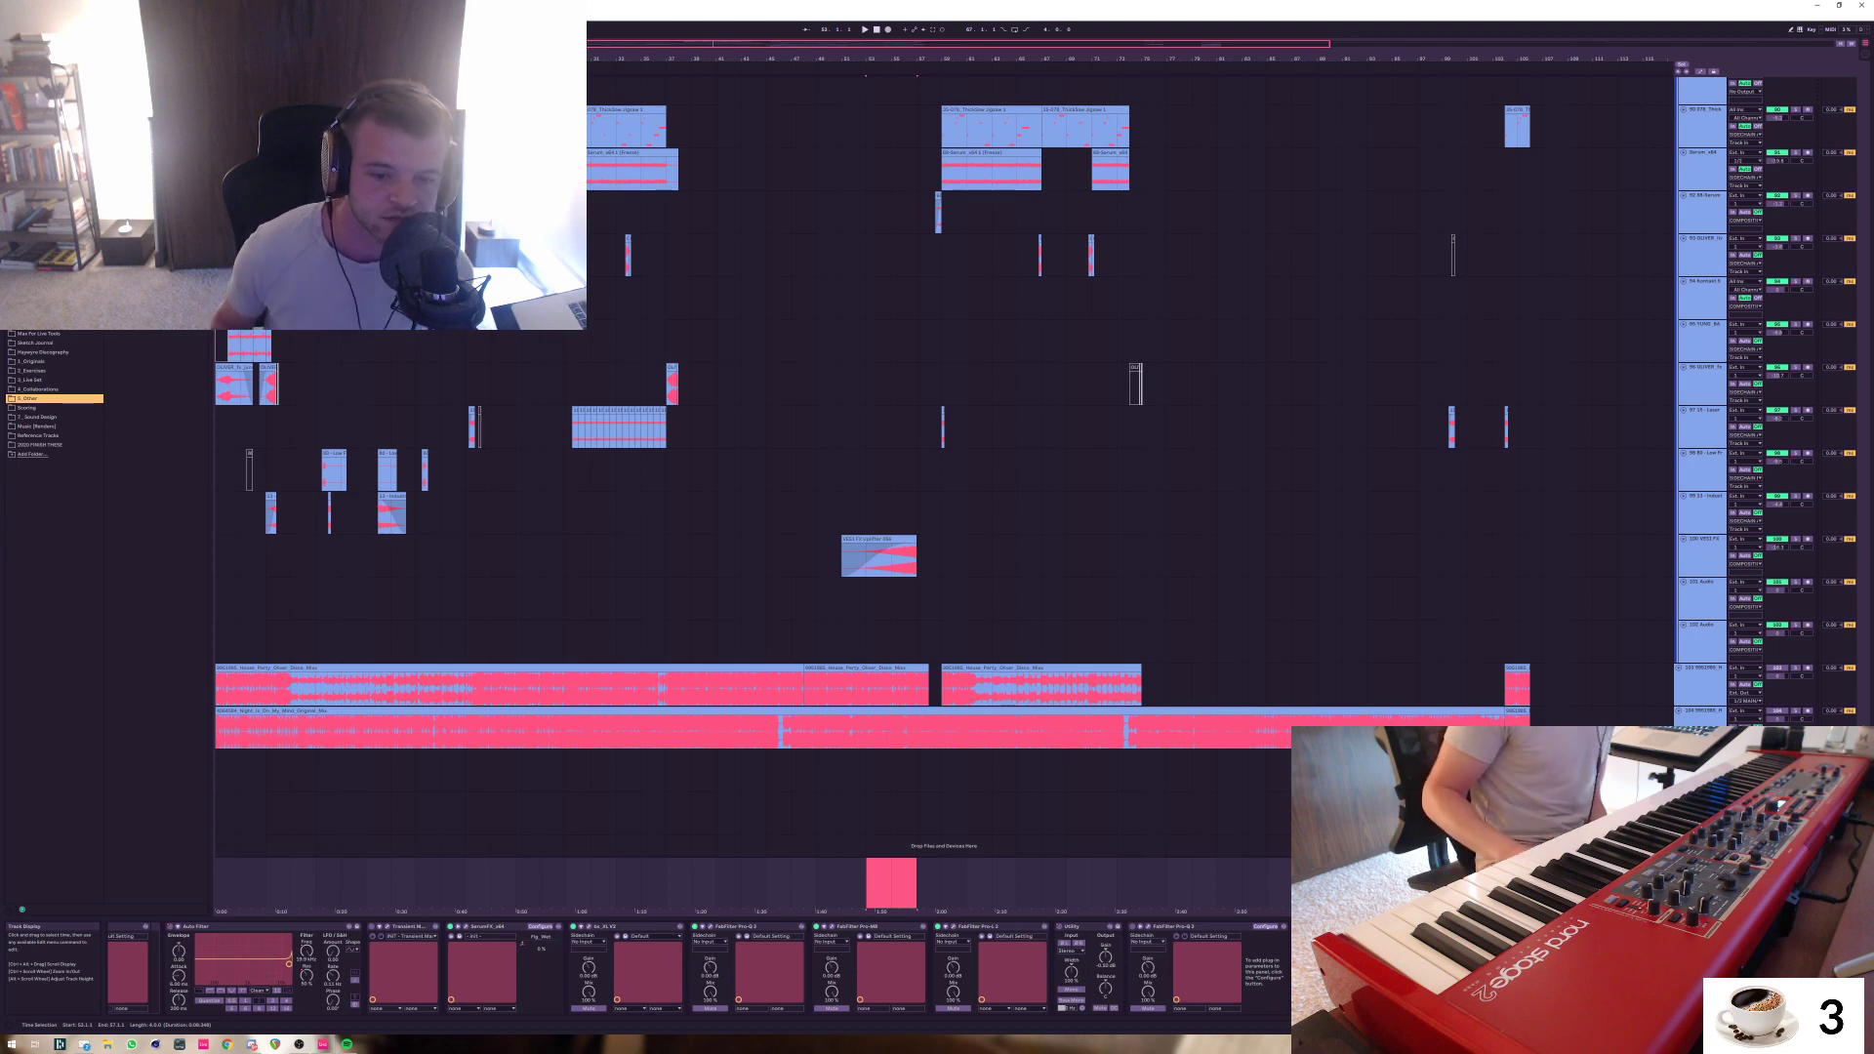
pyautogui.click(867, 883)
pyautogui.moveTo(866, 883)
pyautogui.mouseDown()
pyautogui.moveTo(816, 883)
pyautogui.moveTo(866, 883)
pyautogui.mouseUp()
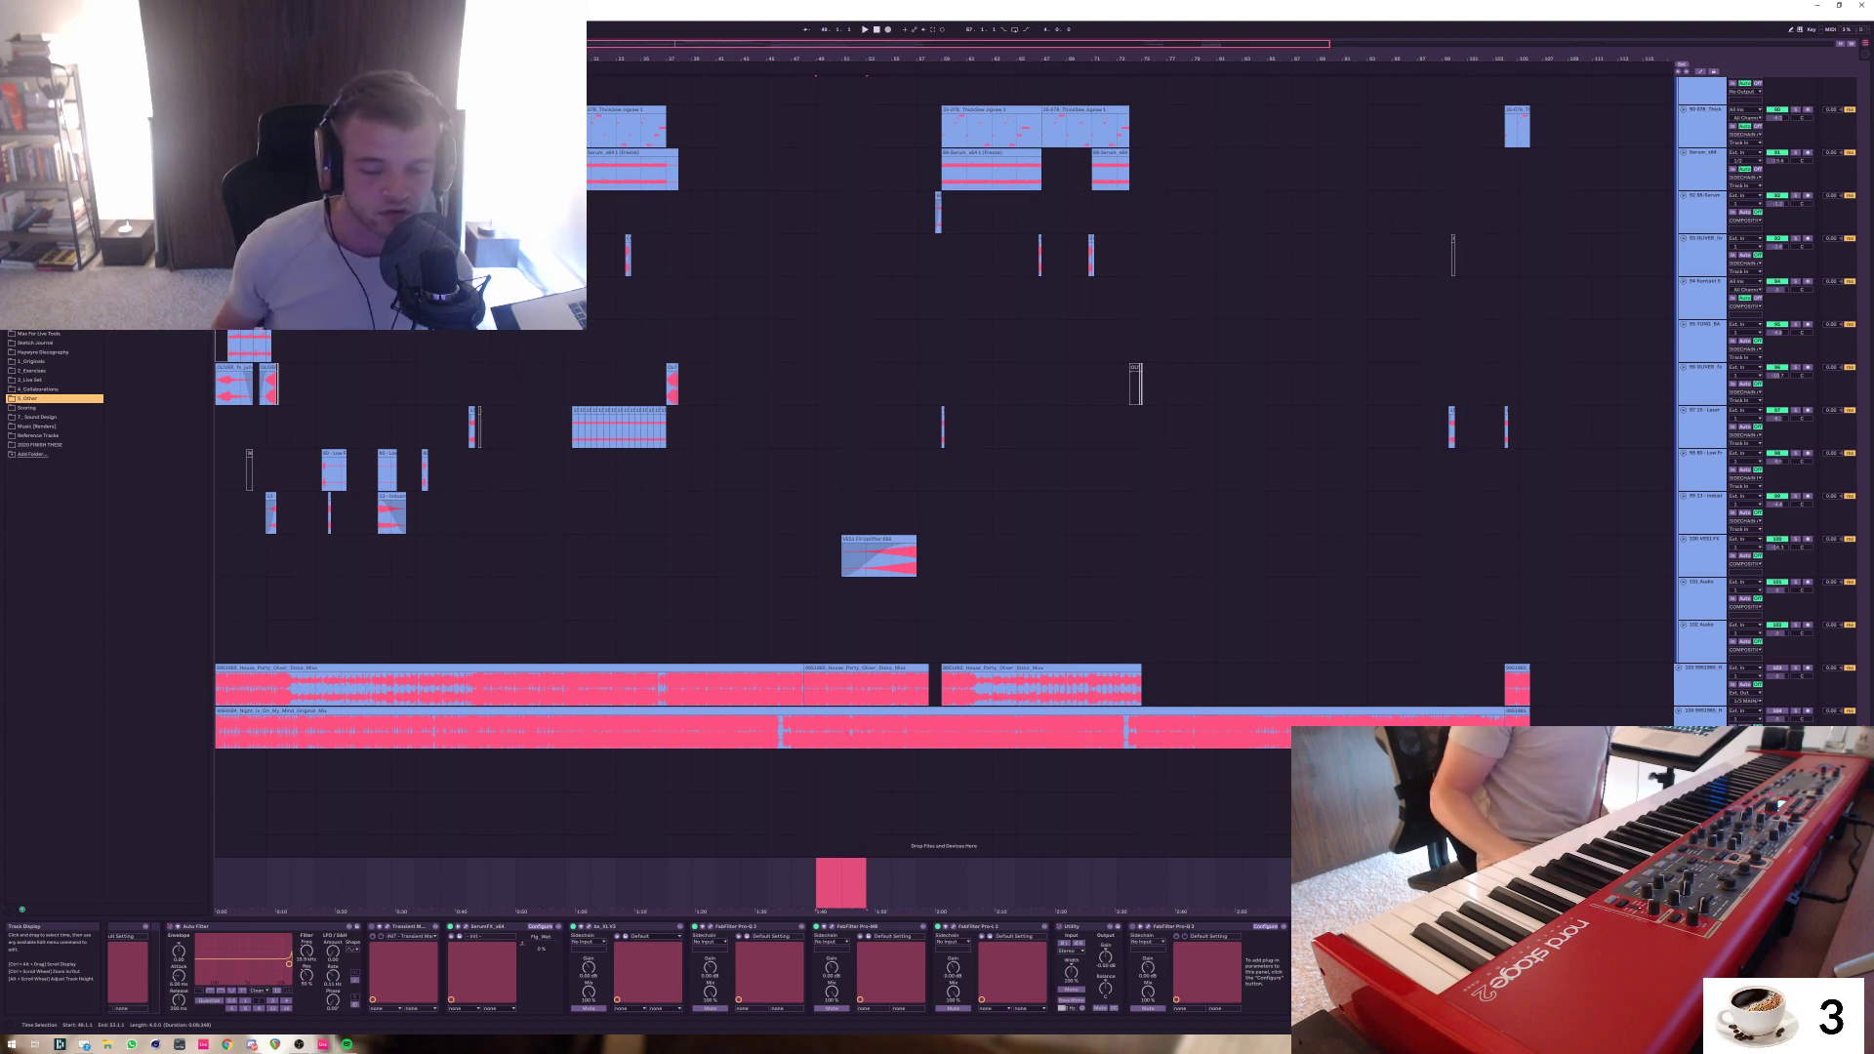
pyautogui.click(917, 883)
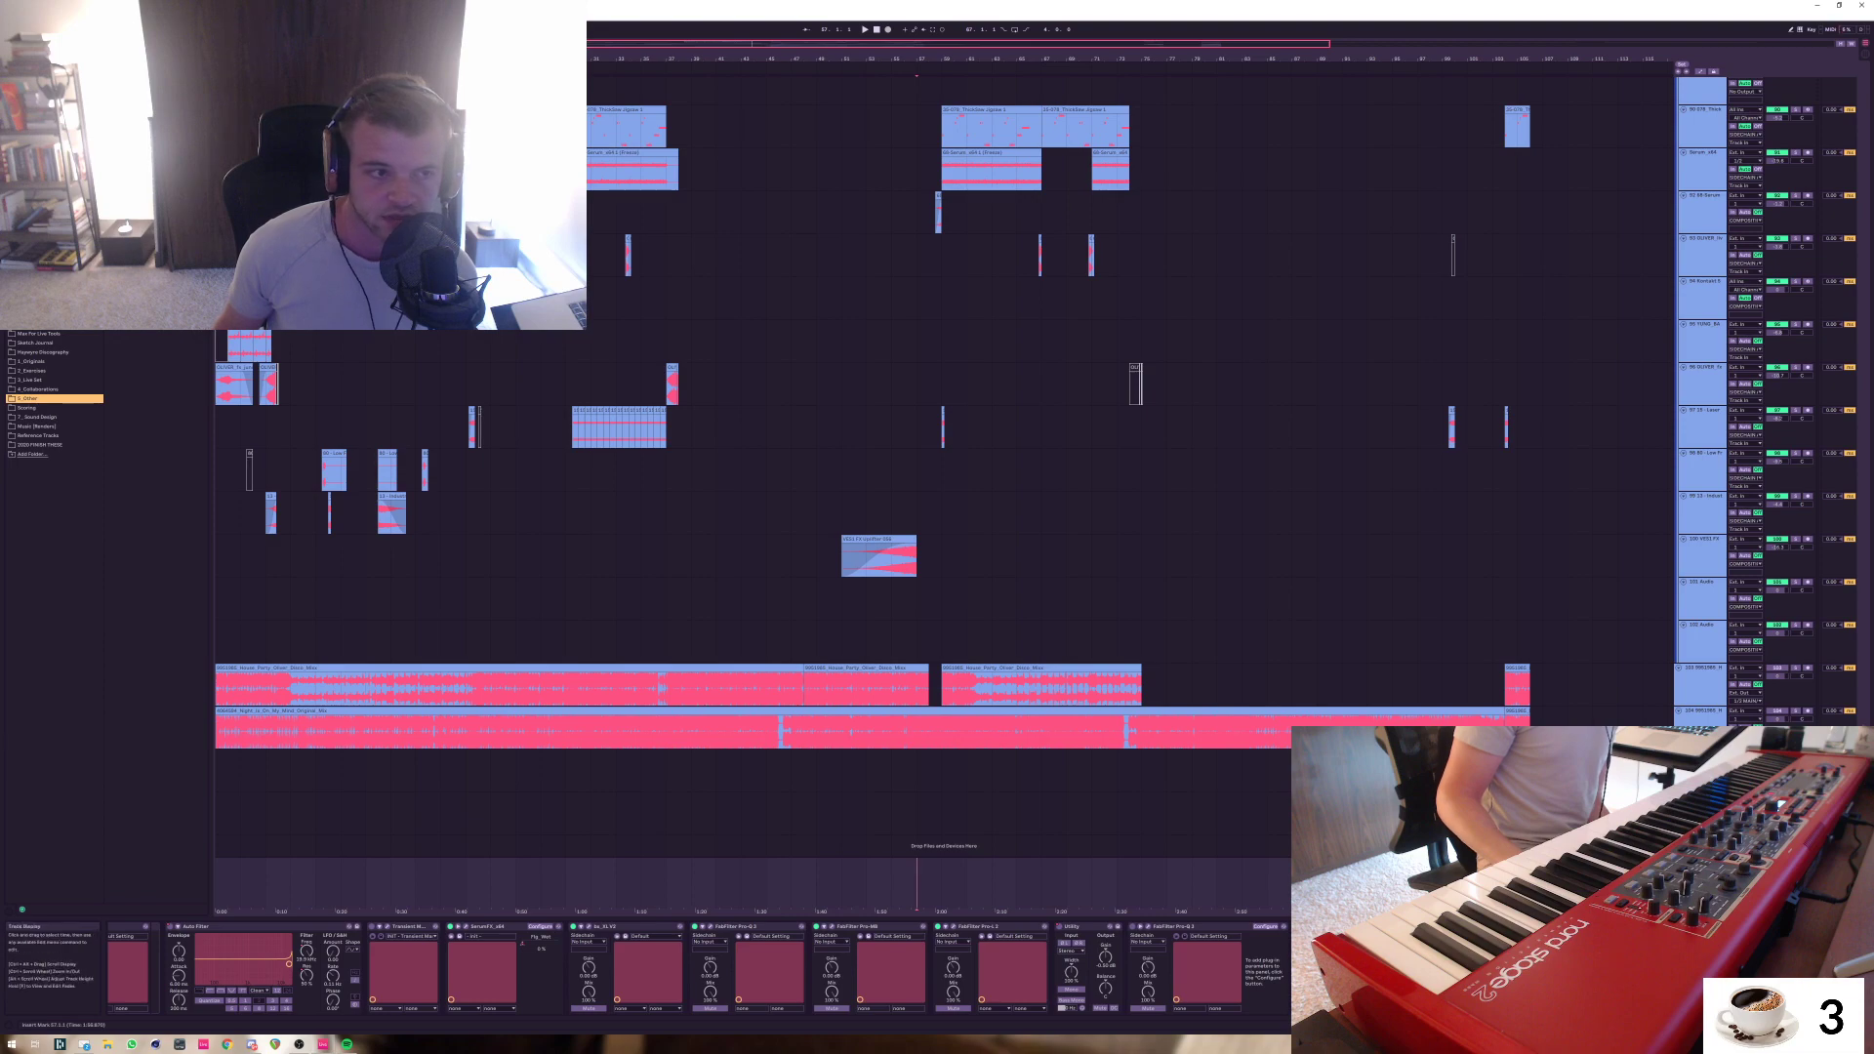
# Open the master's FabFilter Pro-L 2 limiter, look at its settings, close it and return to the upper tracks of the arrangement
pyautogui.scroll(10, 937, 439)
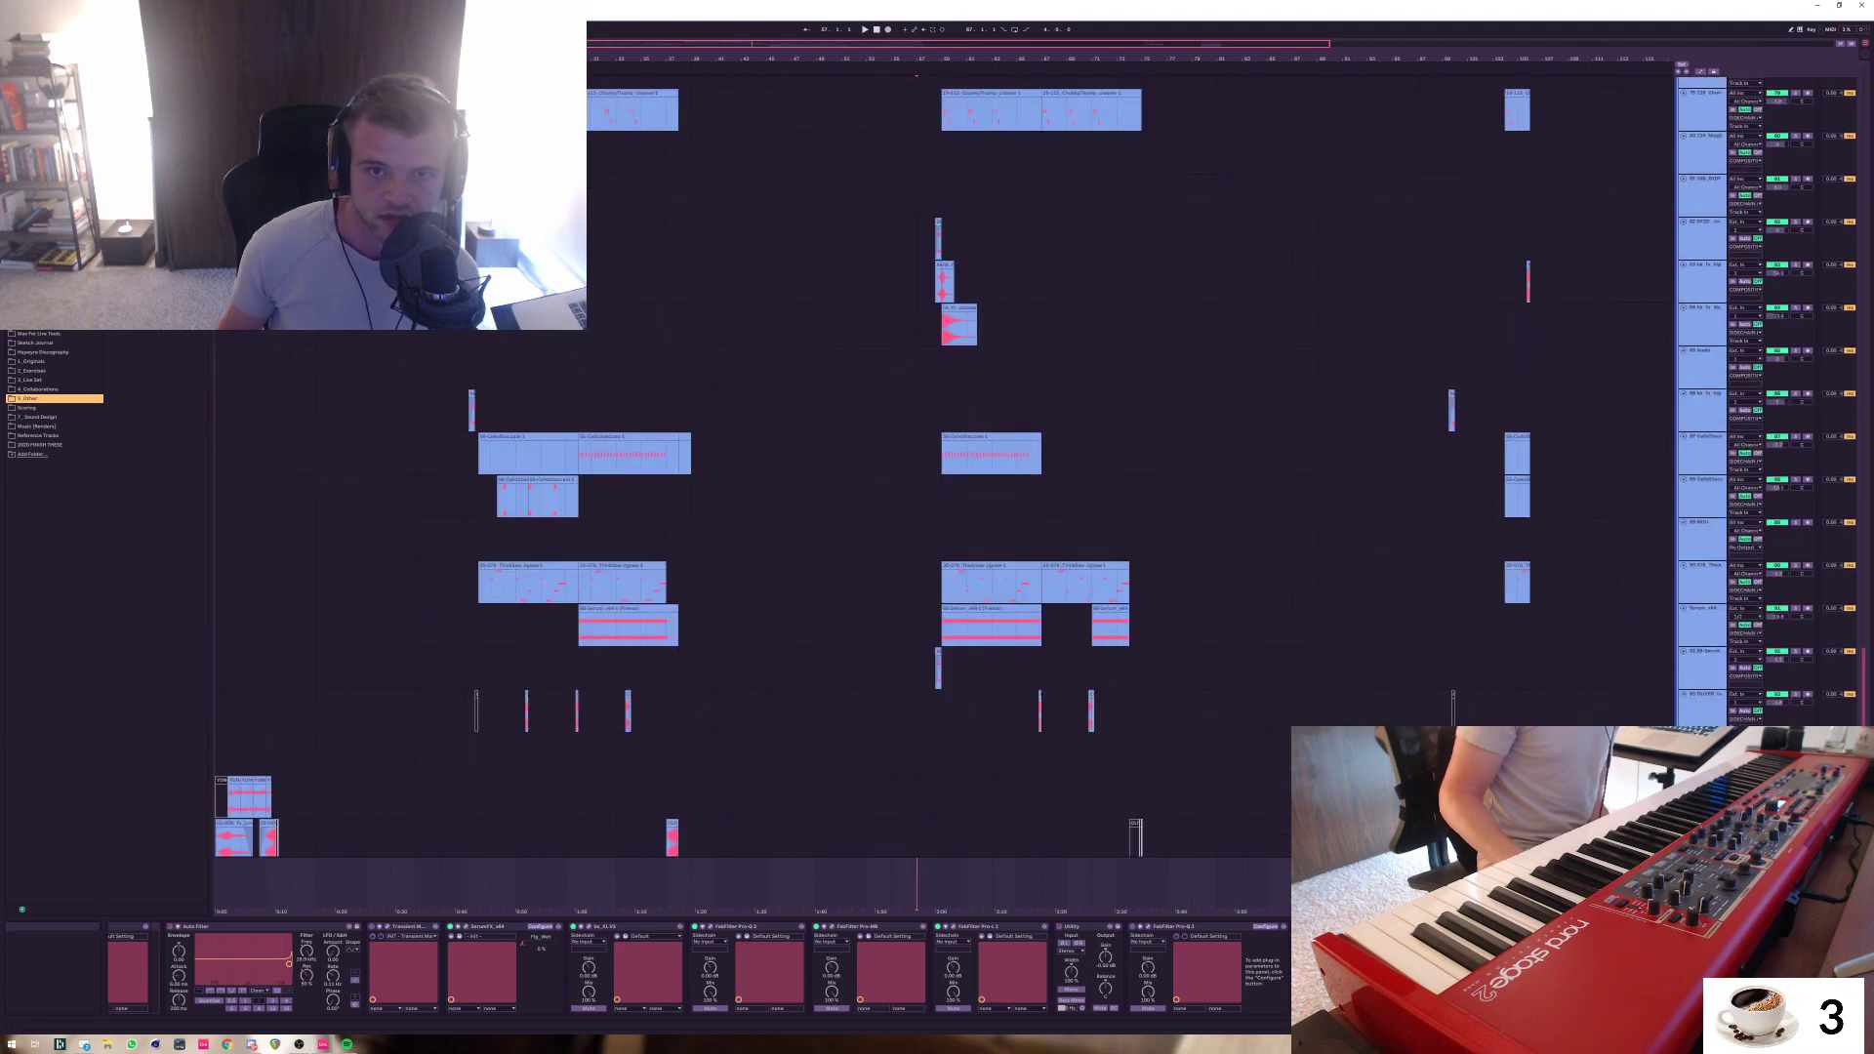
pyautogui.scroll(8, 937, 440)
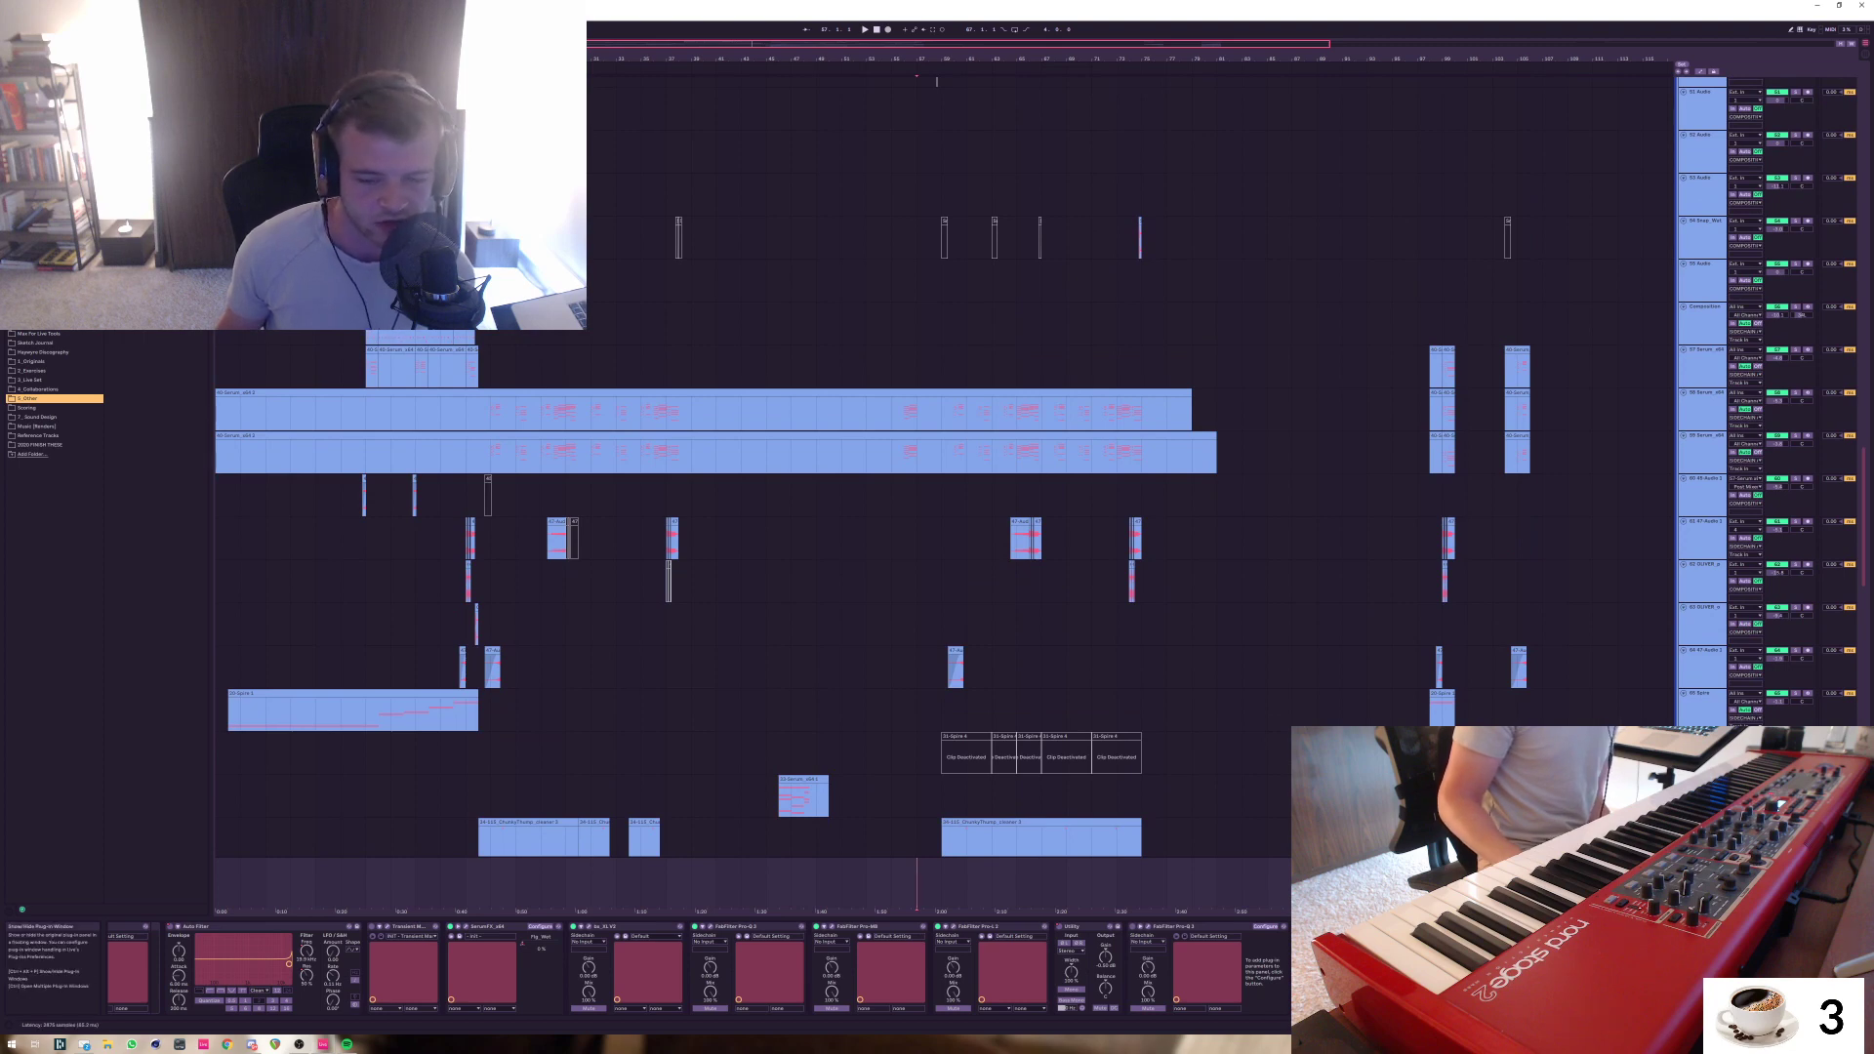
pyautogui.click(953, 926)
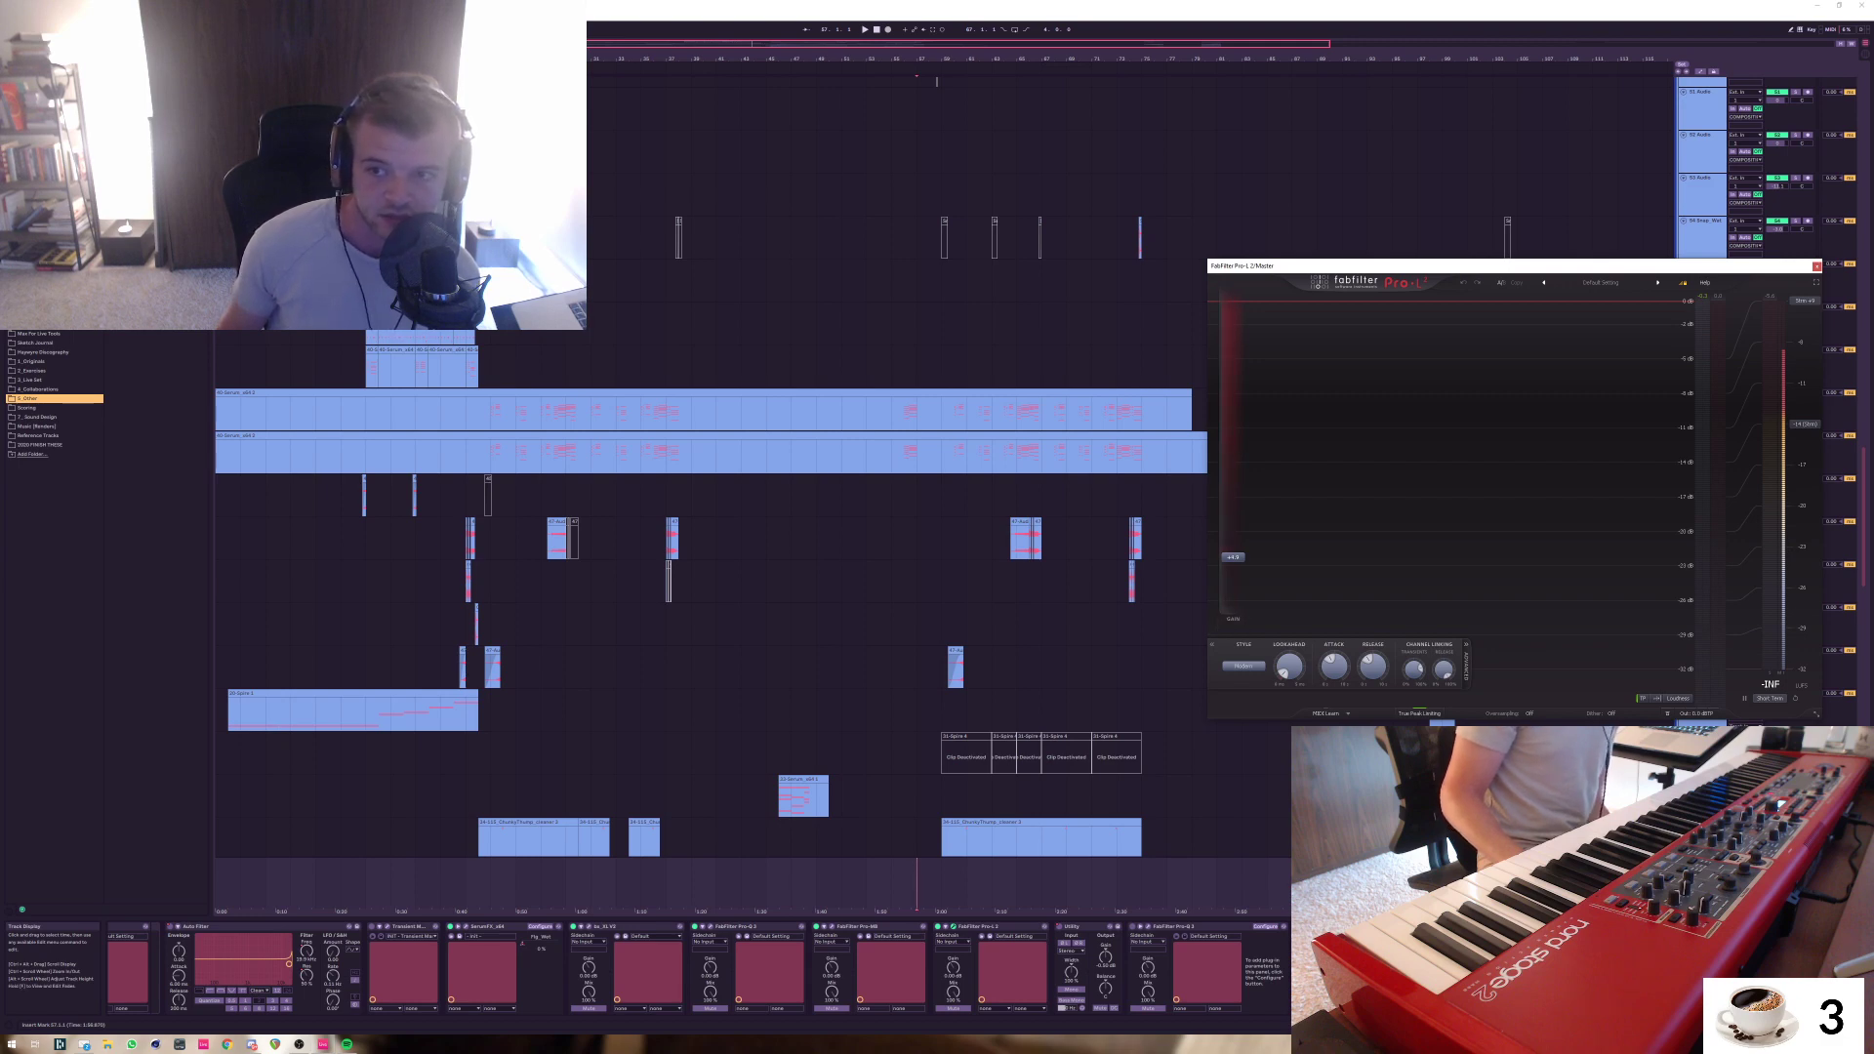
pyautogui.moveTo(1464, 266); pyautogui.dragTo(1196, 288)
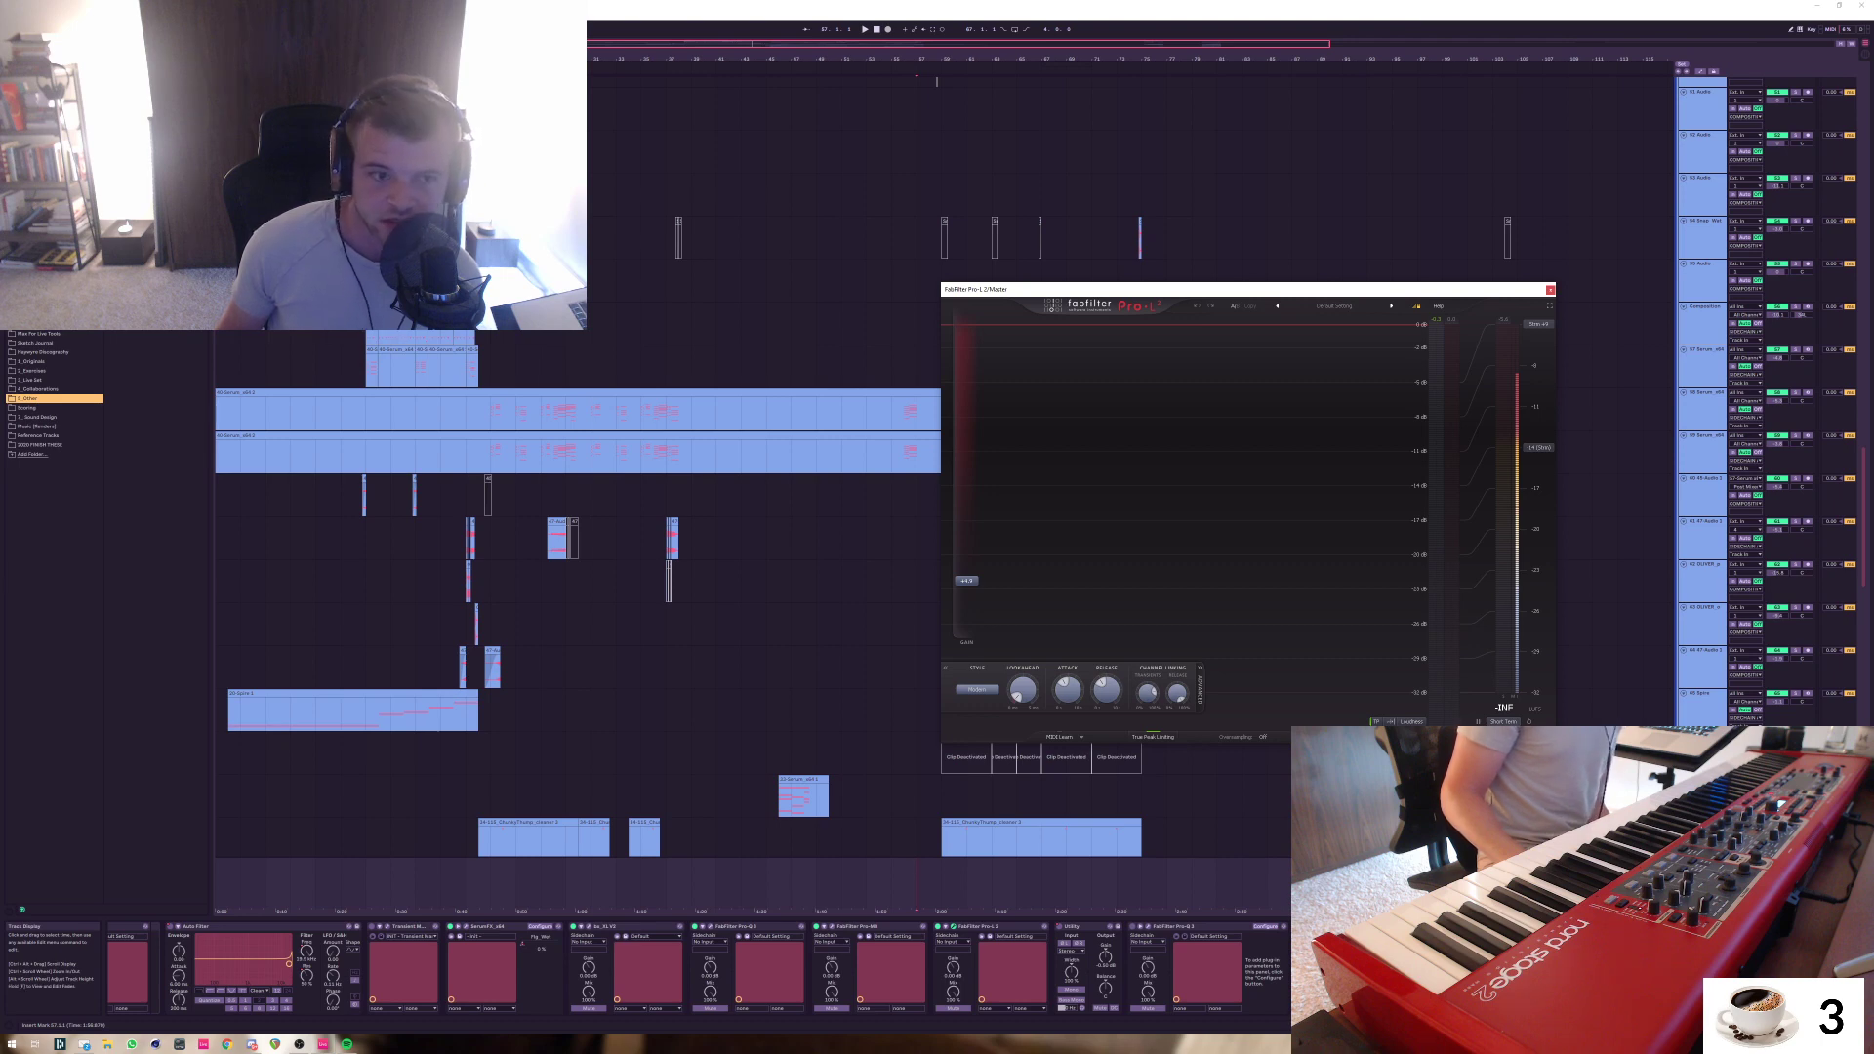
pyautogui.click(1550, 290)
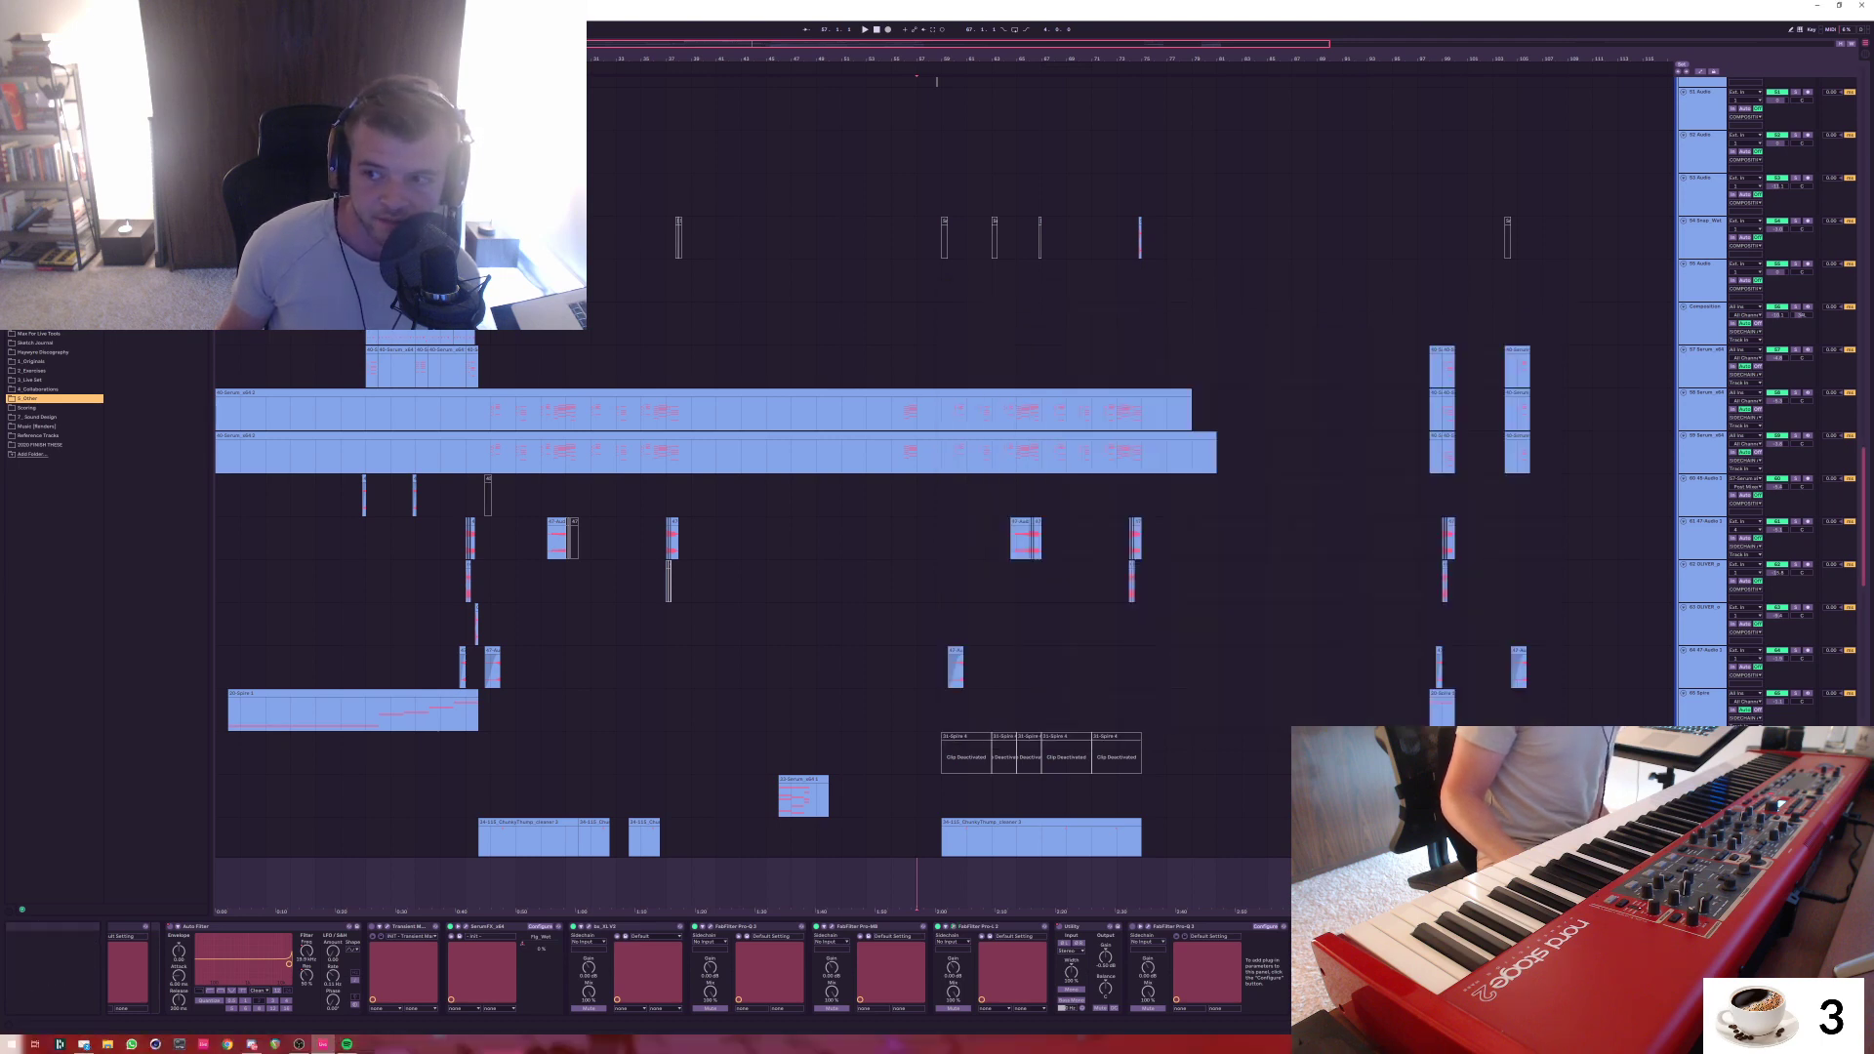
pyautogui.scroll(10, 937, 82)
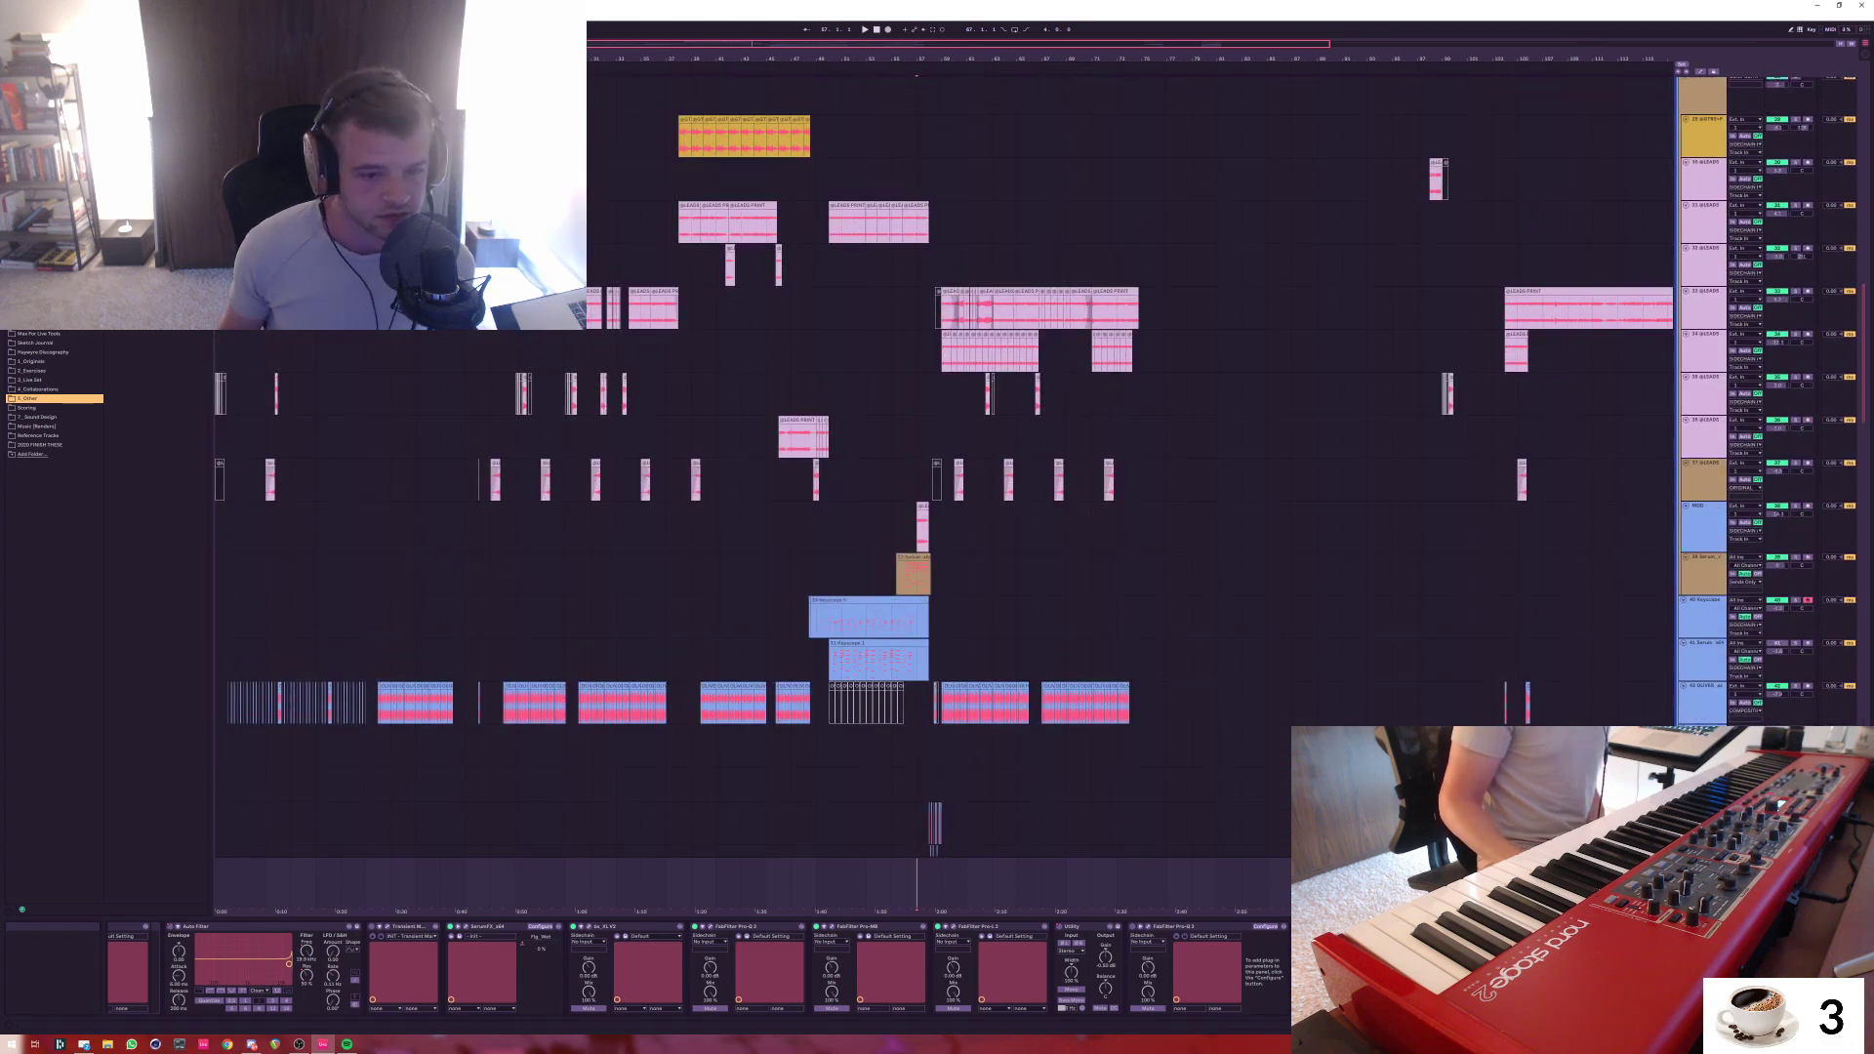
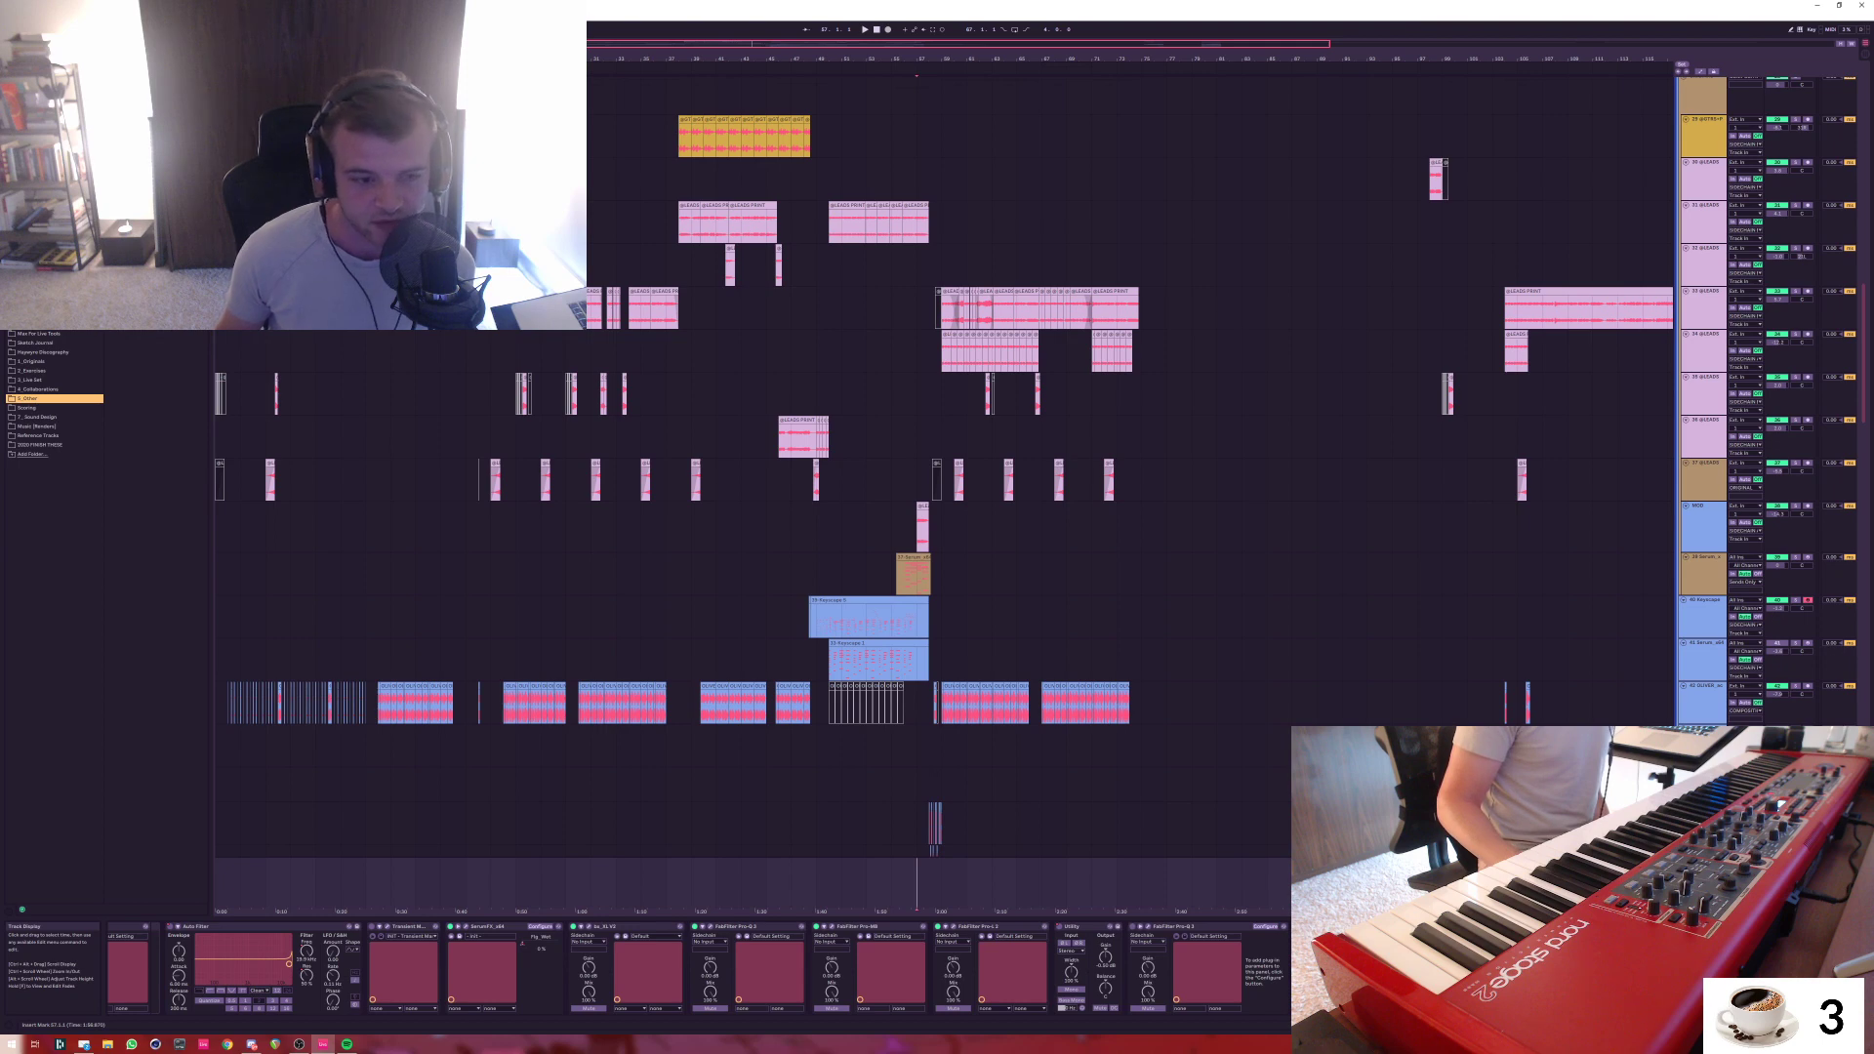
# Mark several section points on the Serum track and the audio track beneath it, and examine how the surrounding tracks' clips line up there
pyautogui.click(415, 660)
pyautogui.click(466, 660)
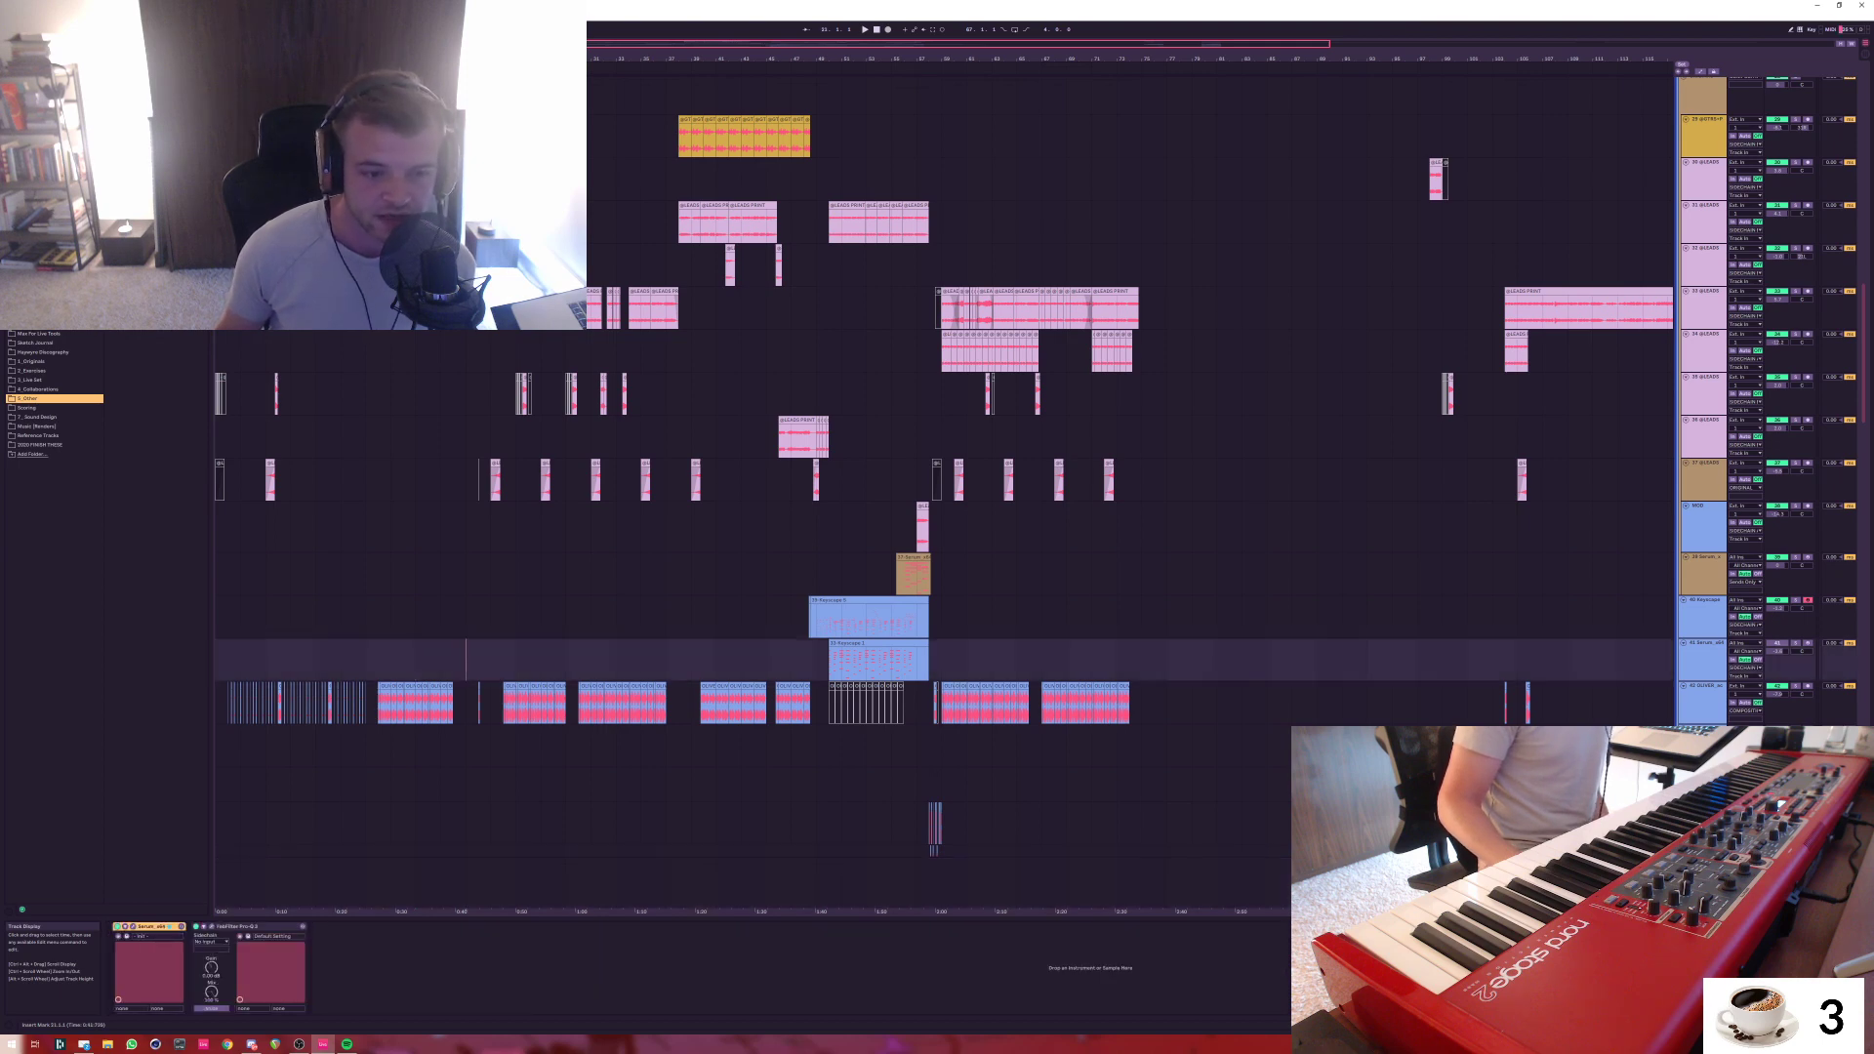
pyautogui.moveTo(515, 659)
pyautogui.mouseDown()
pyautogui.moveTo(466, 701)
pyautogui.moveTo(415, 659)
pyautogui.moveTo(502, 702)
pyautogui.moveTo(603, 702)
pyautogui.moveTo(616, 664)
pyautogui.moveTo(616, 702)
pyautogui.mouseUp()
pyautogui.click(466, 702)
pyautogui.click(616, 702)
pyautogui.click(616, 660)
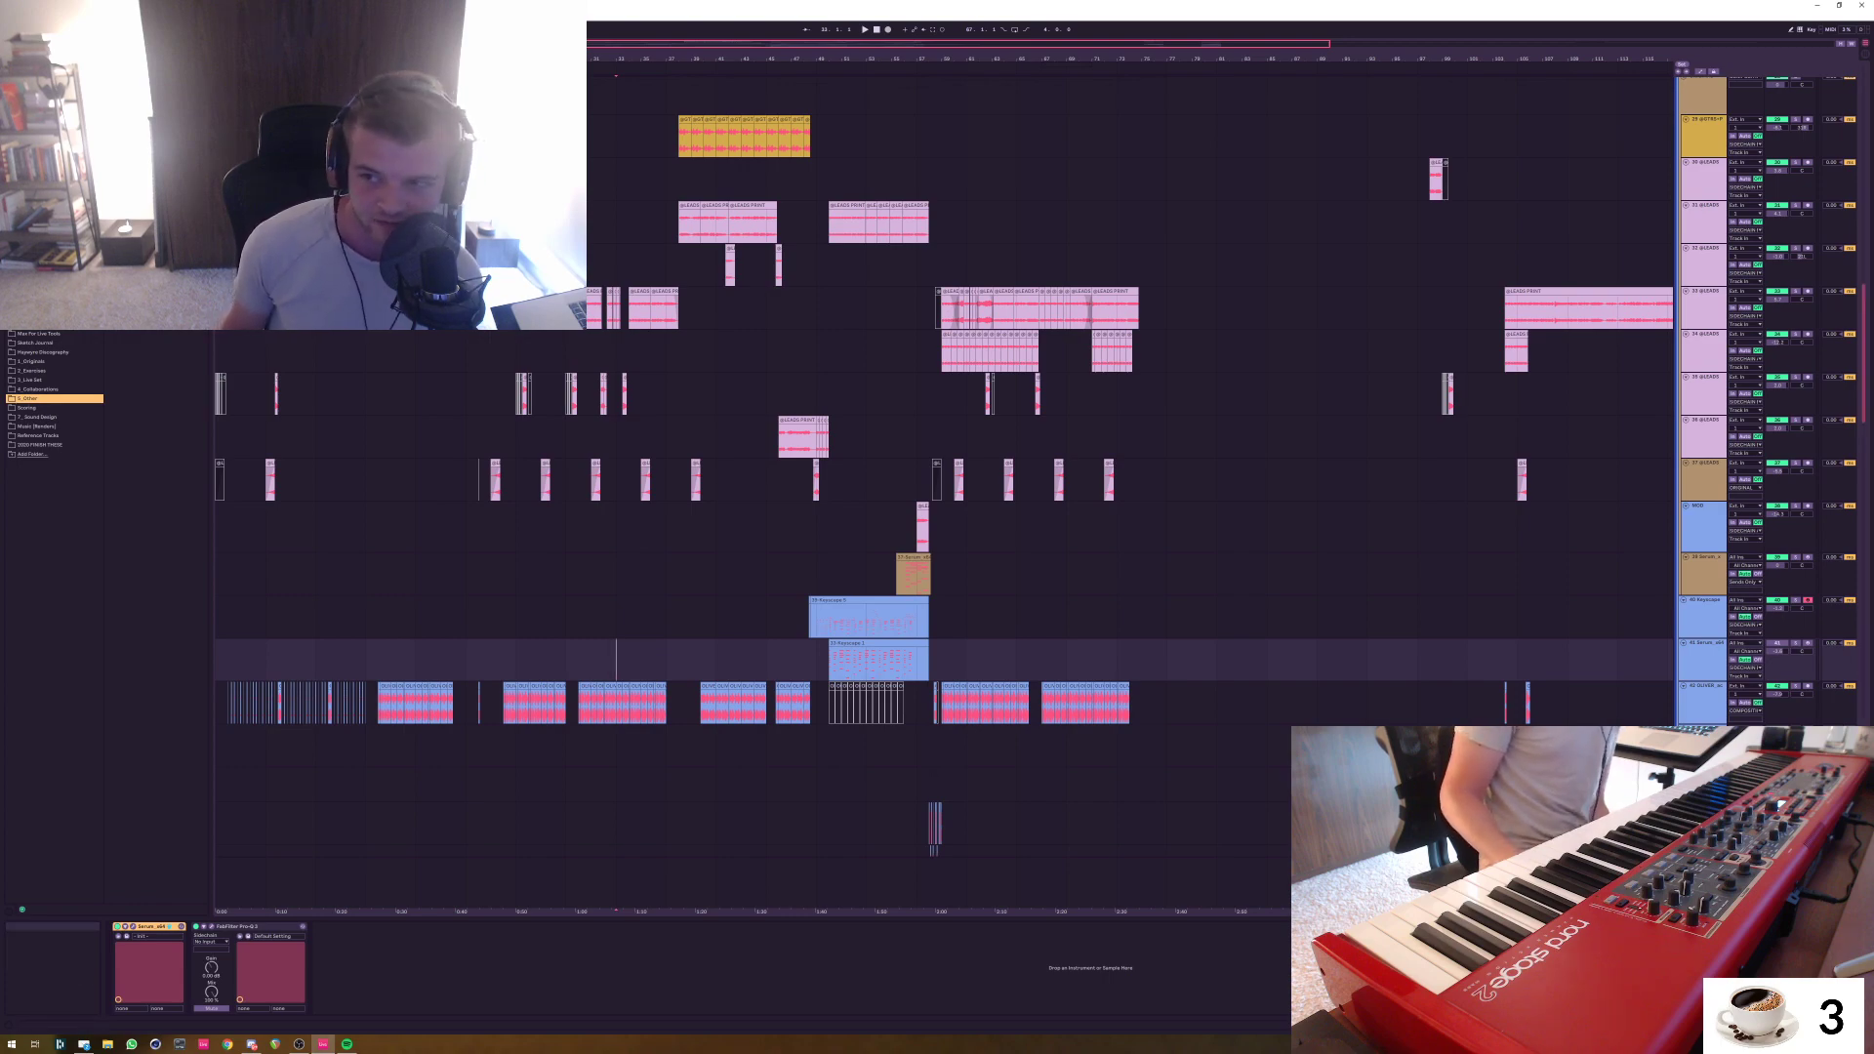
pyautogui.scroll(8, 944, 488)
pyautogui.scroll(-6, 944, 488)
pyautogui.scroll(-12, 937, 488)
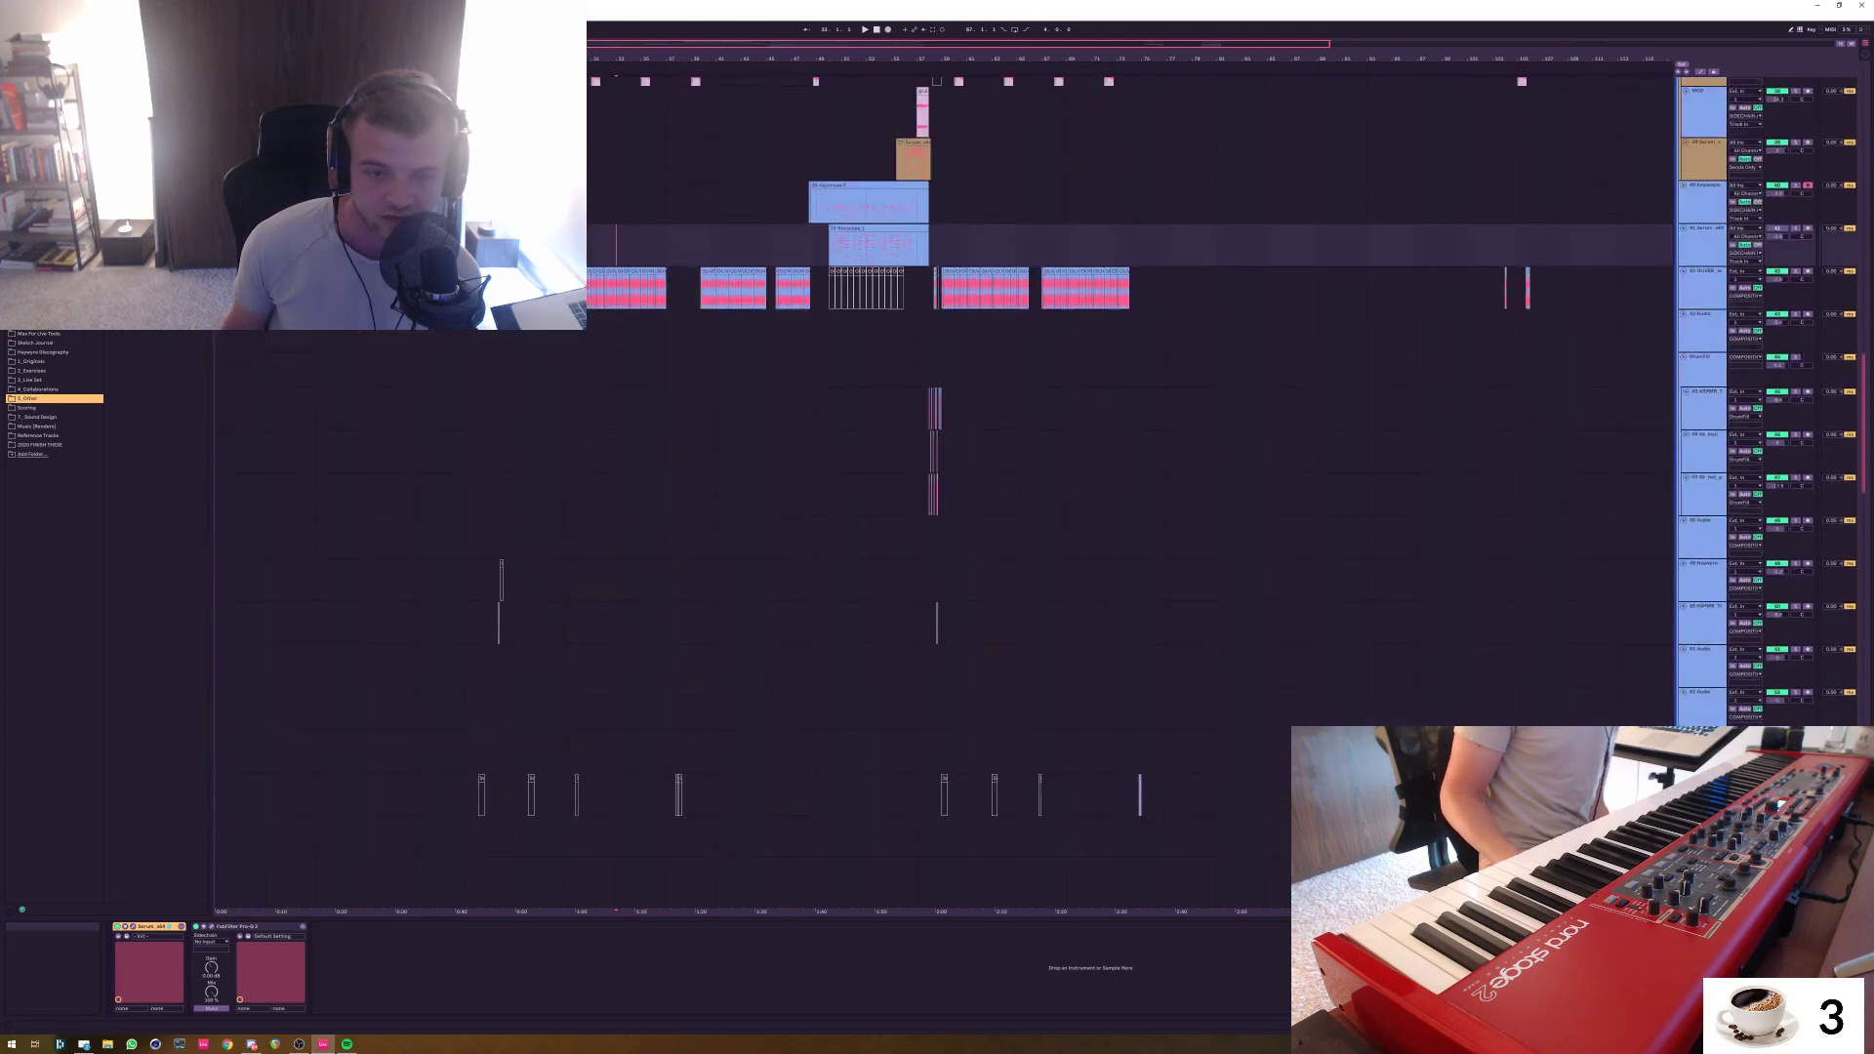
pyautogui.scroll(8, 937, 488)
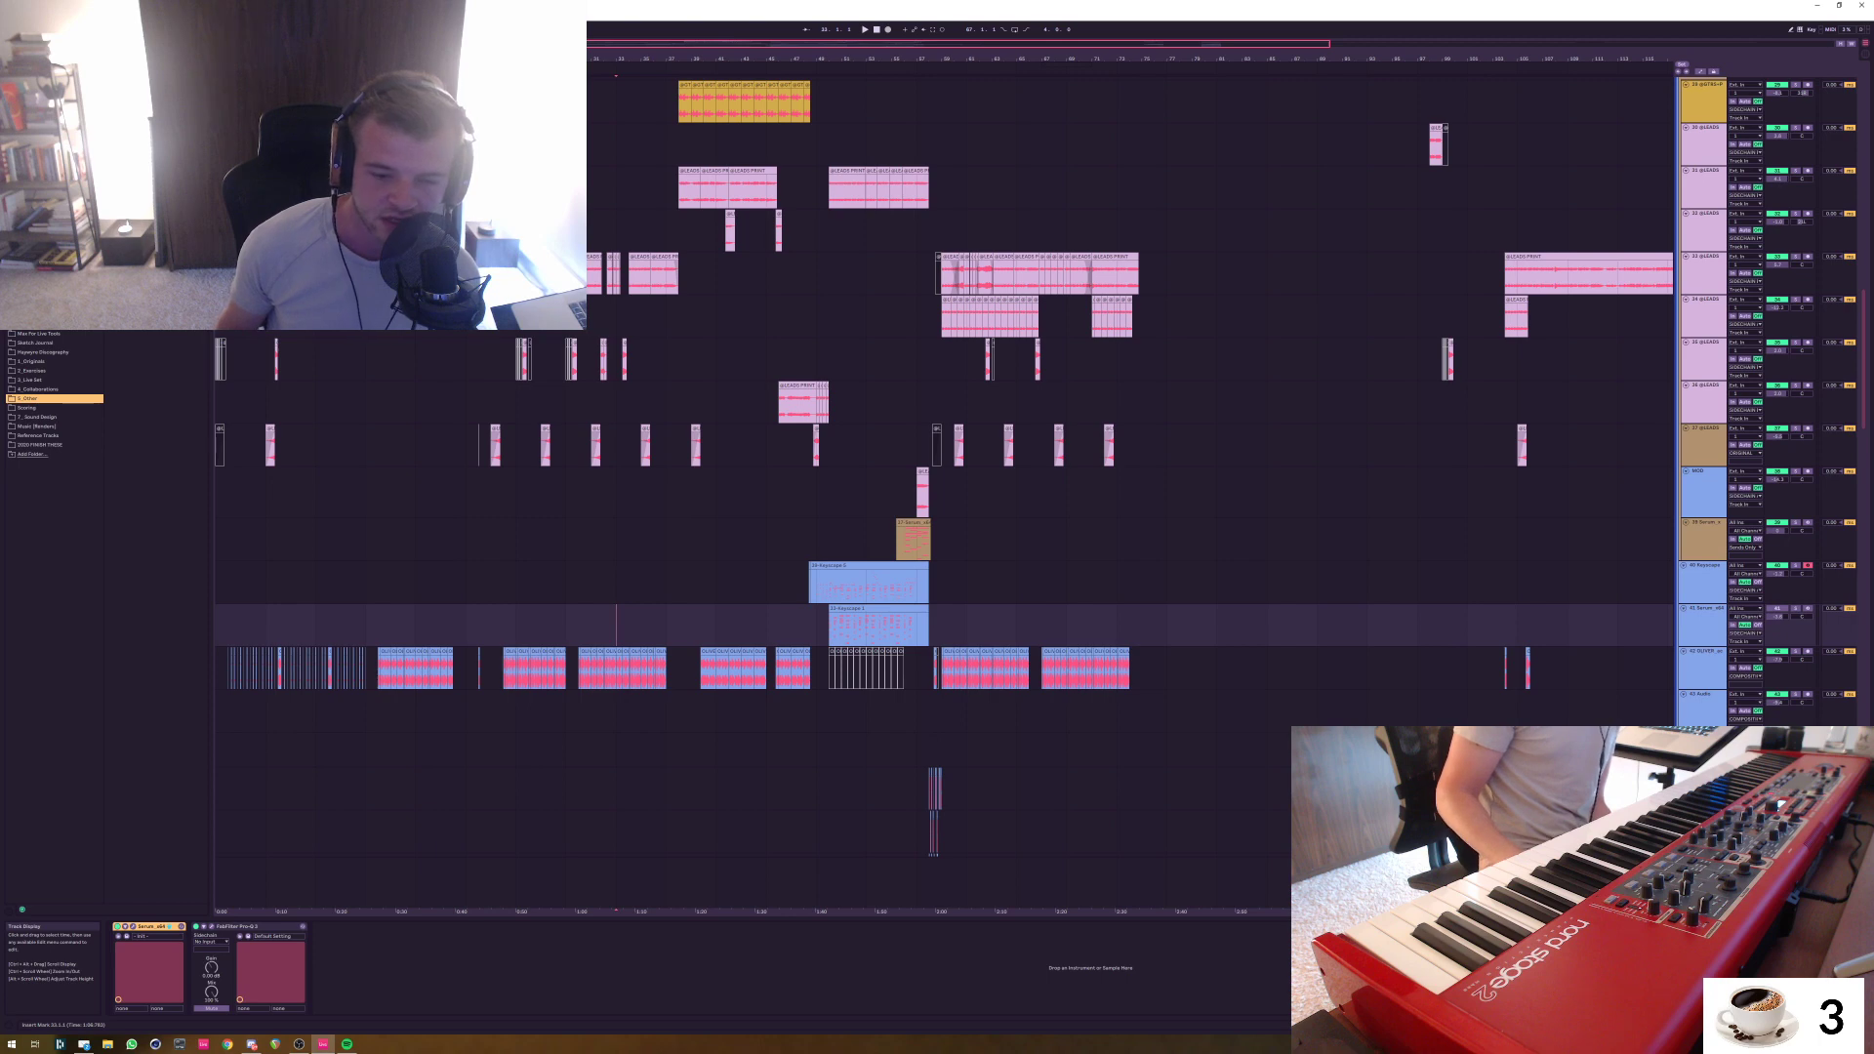
# Show the master track's devices again and examine the effect chain from the Reverb through to the last plug-in
pyautogui.click(816, 883)
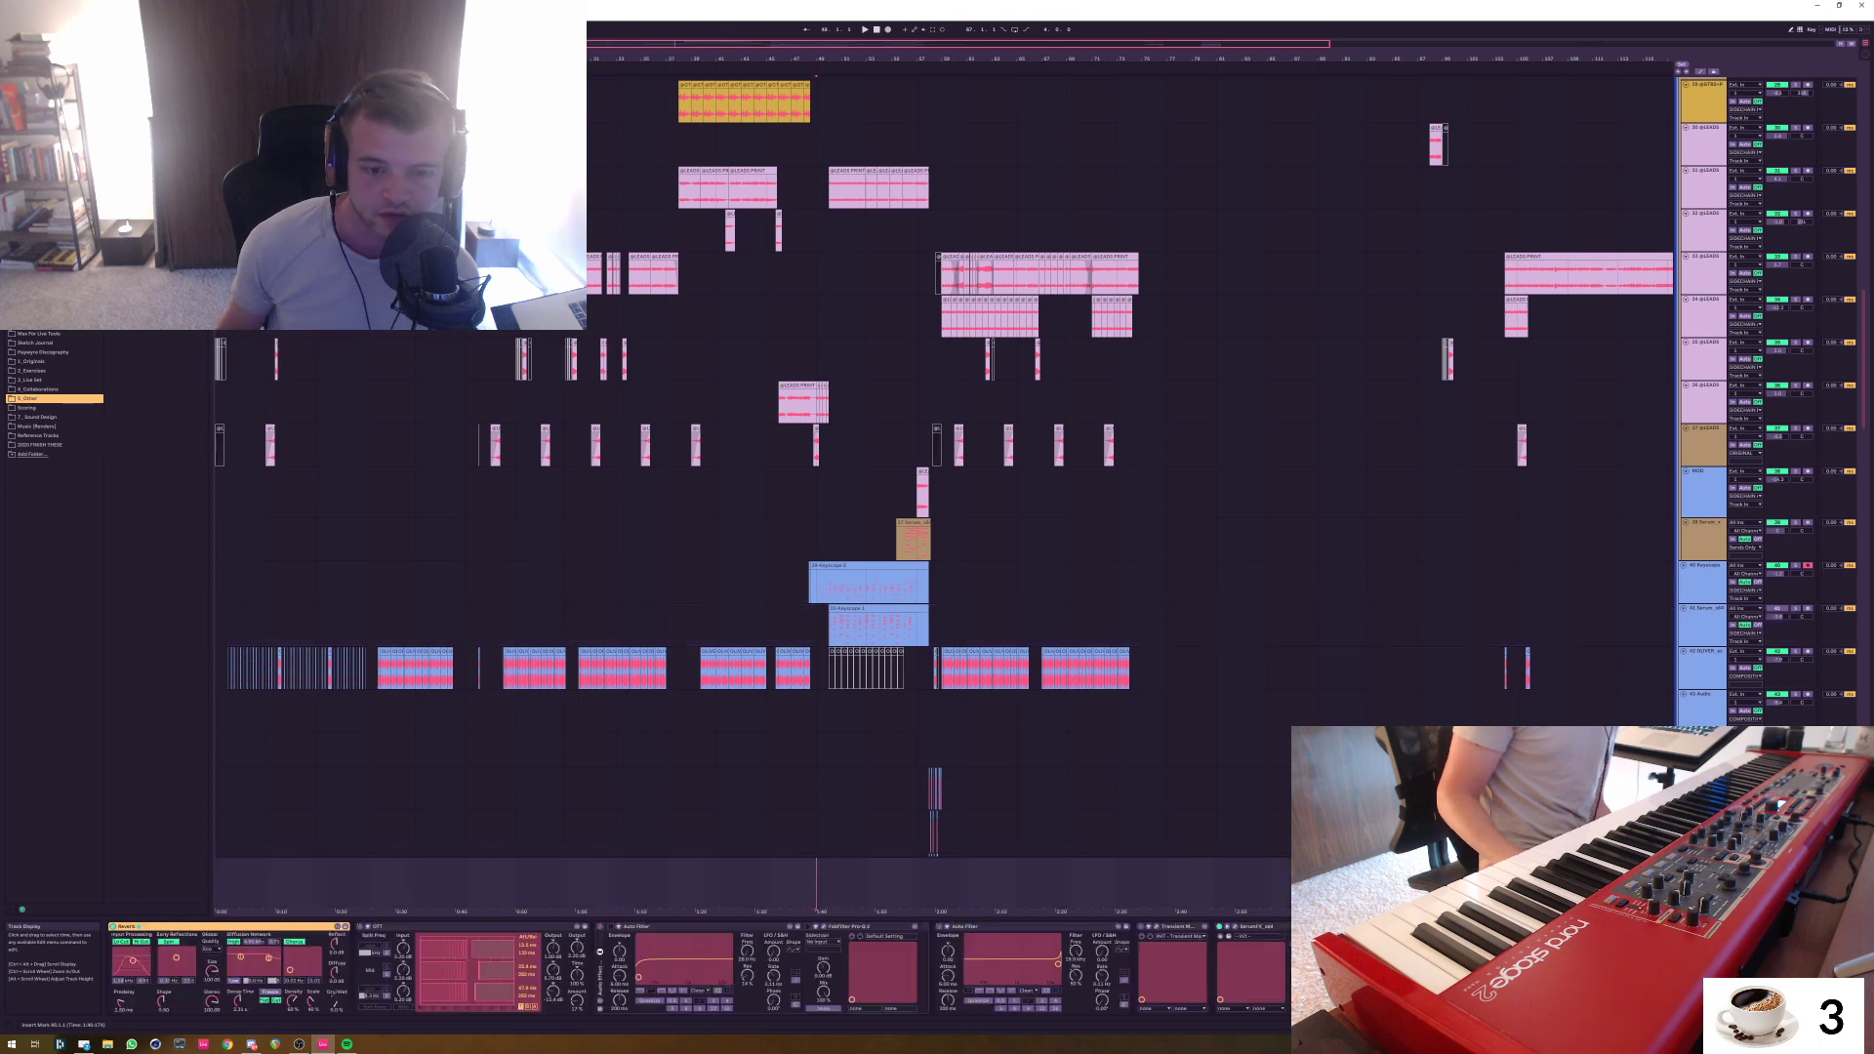
pyautogui.click(766, 883)
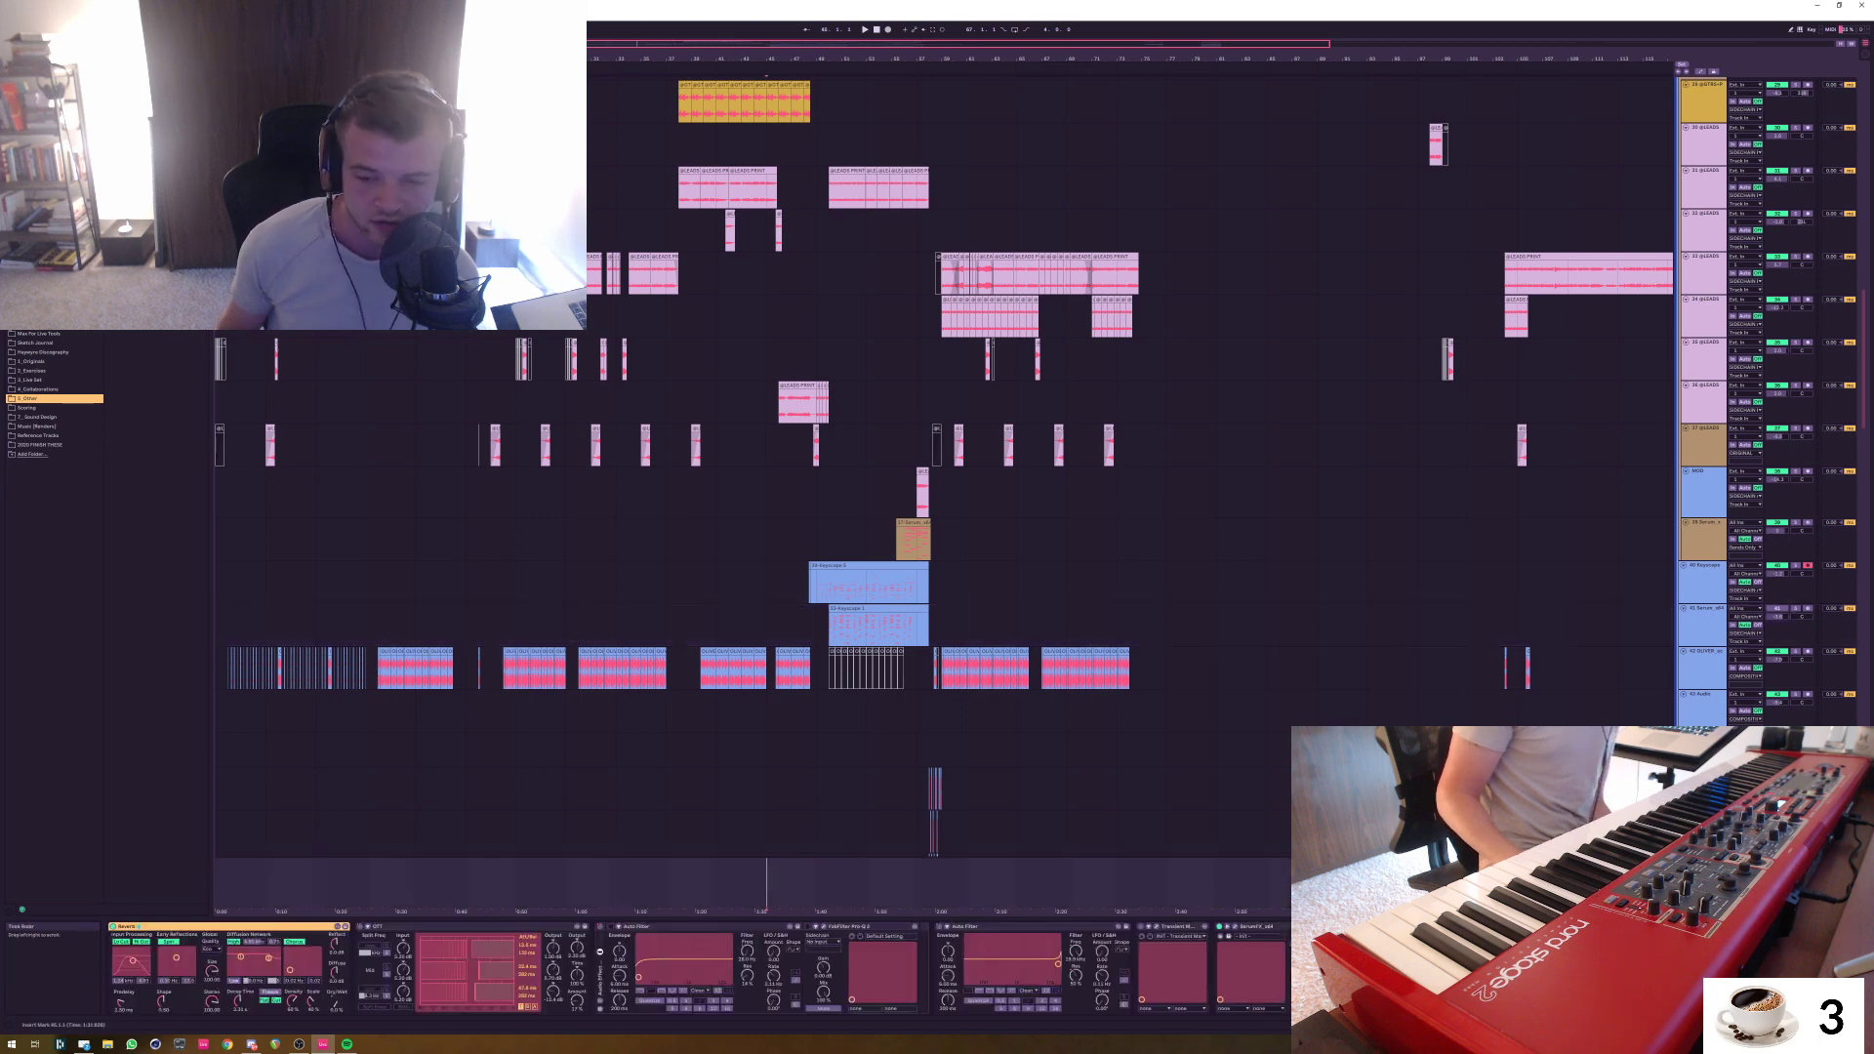
pyautogui.hscroll(5, 698, 967)
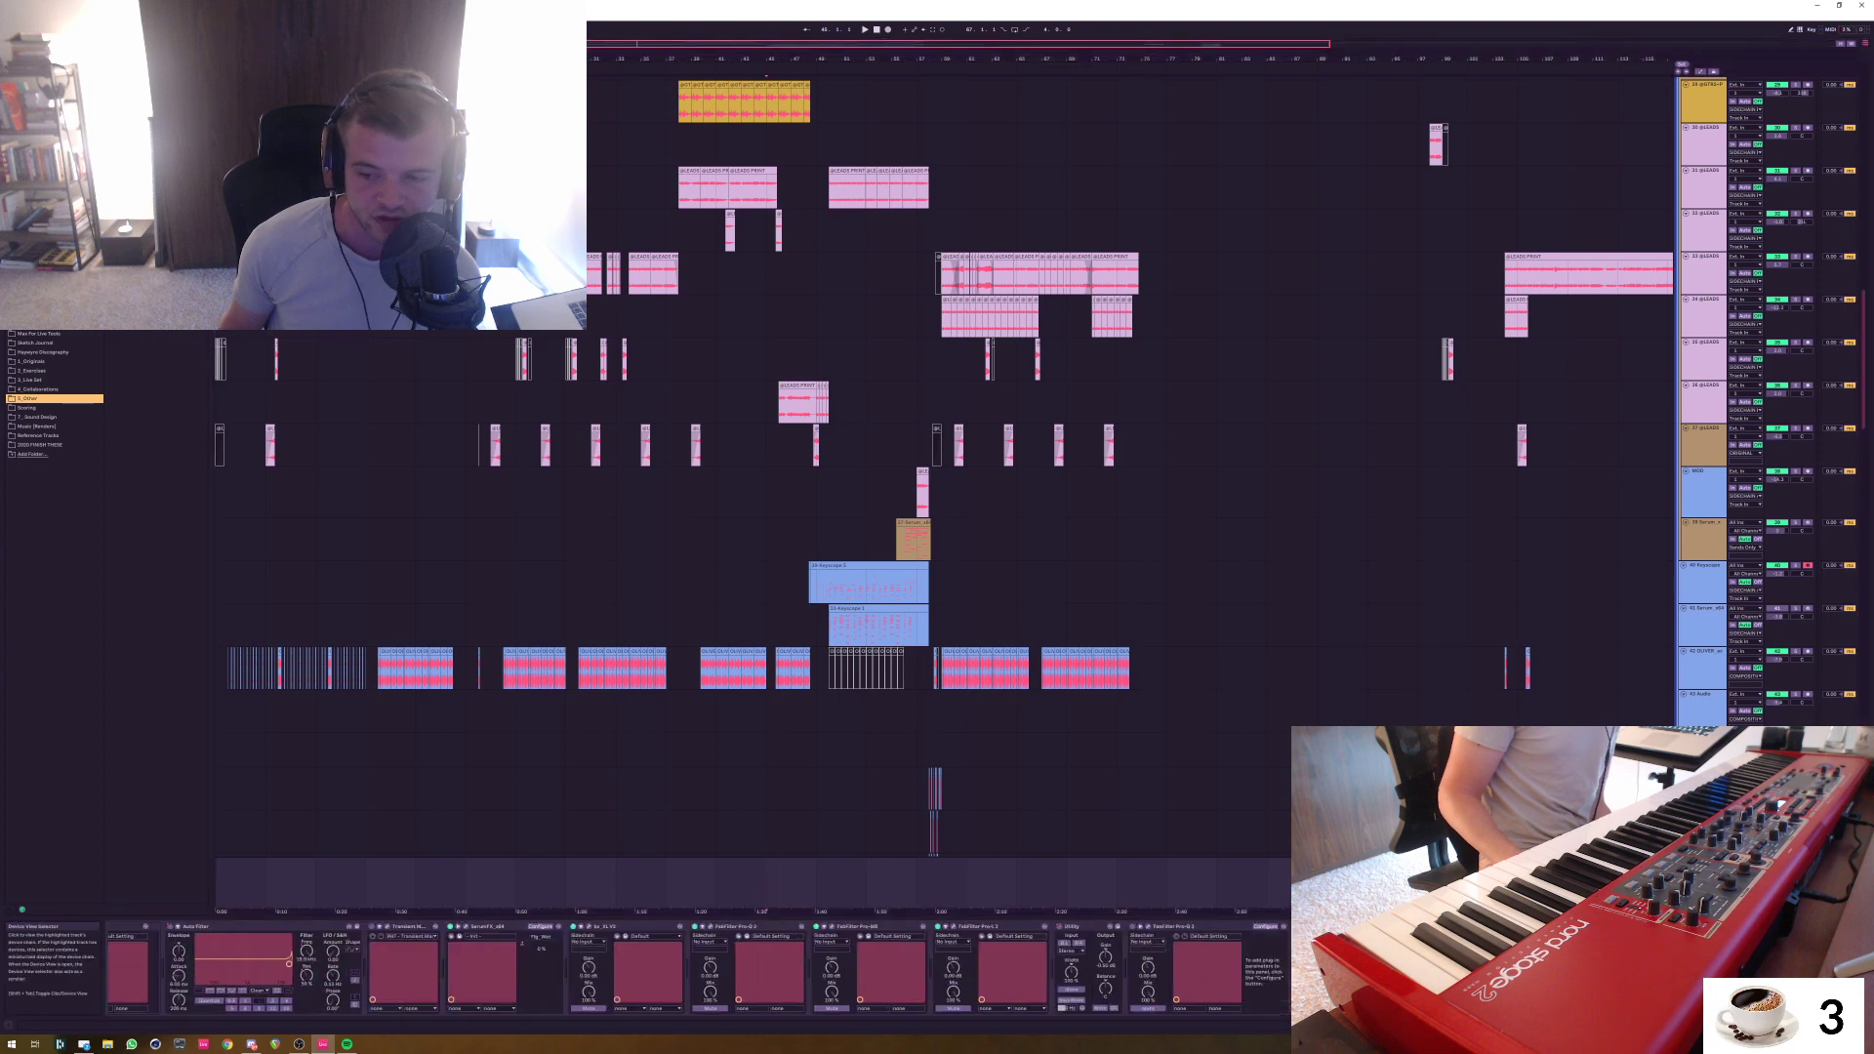
pyautogui.hscroll(5, 698, 966)
pyautogui.hscroll(5, 698, 967)
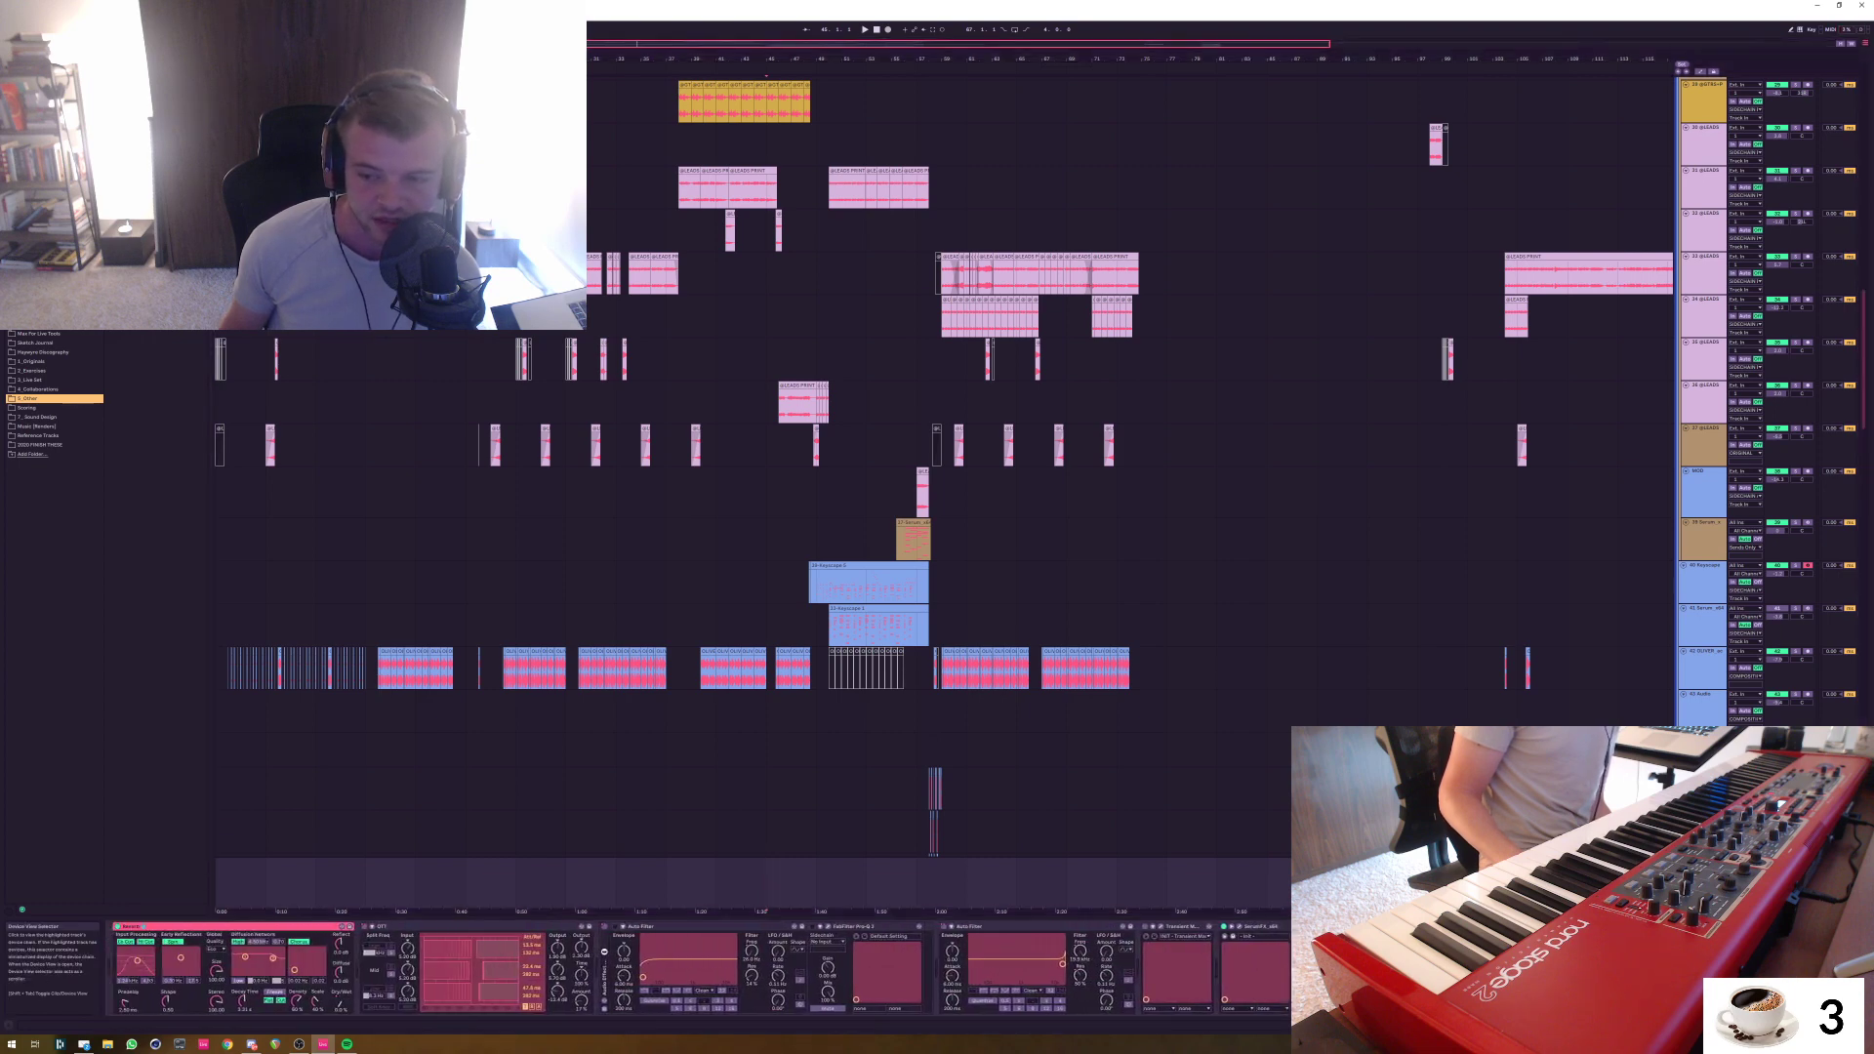
pyautogui.hscroll(-8, 698, 966)
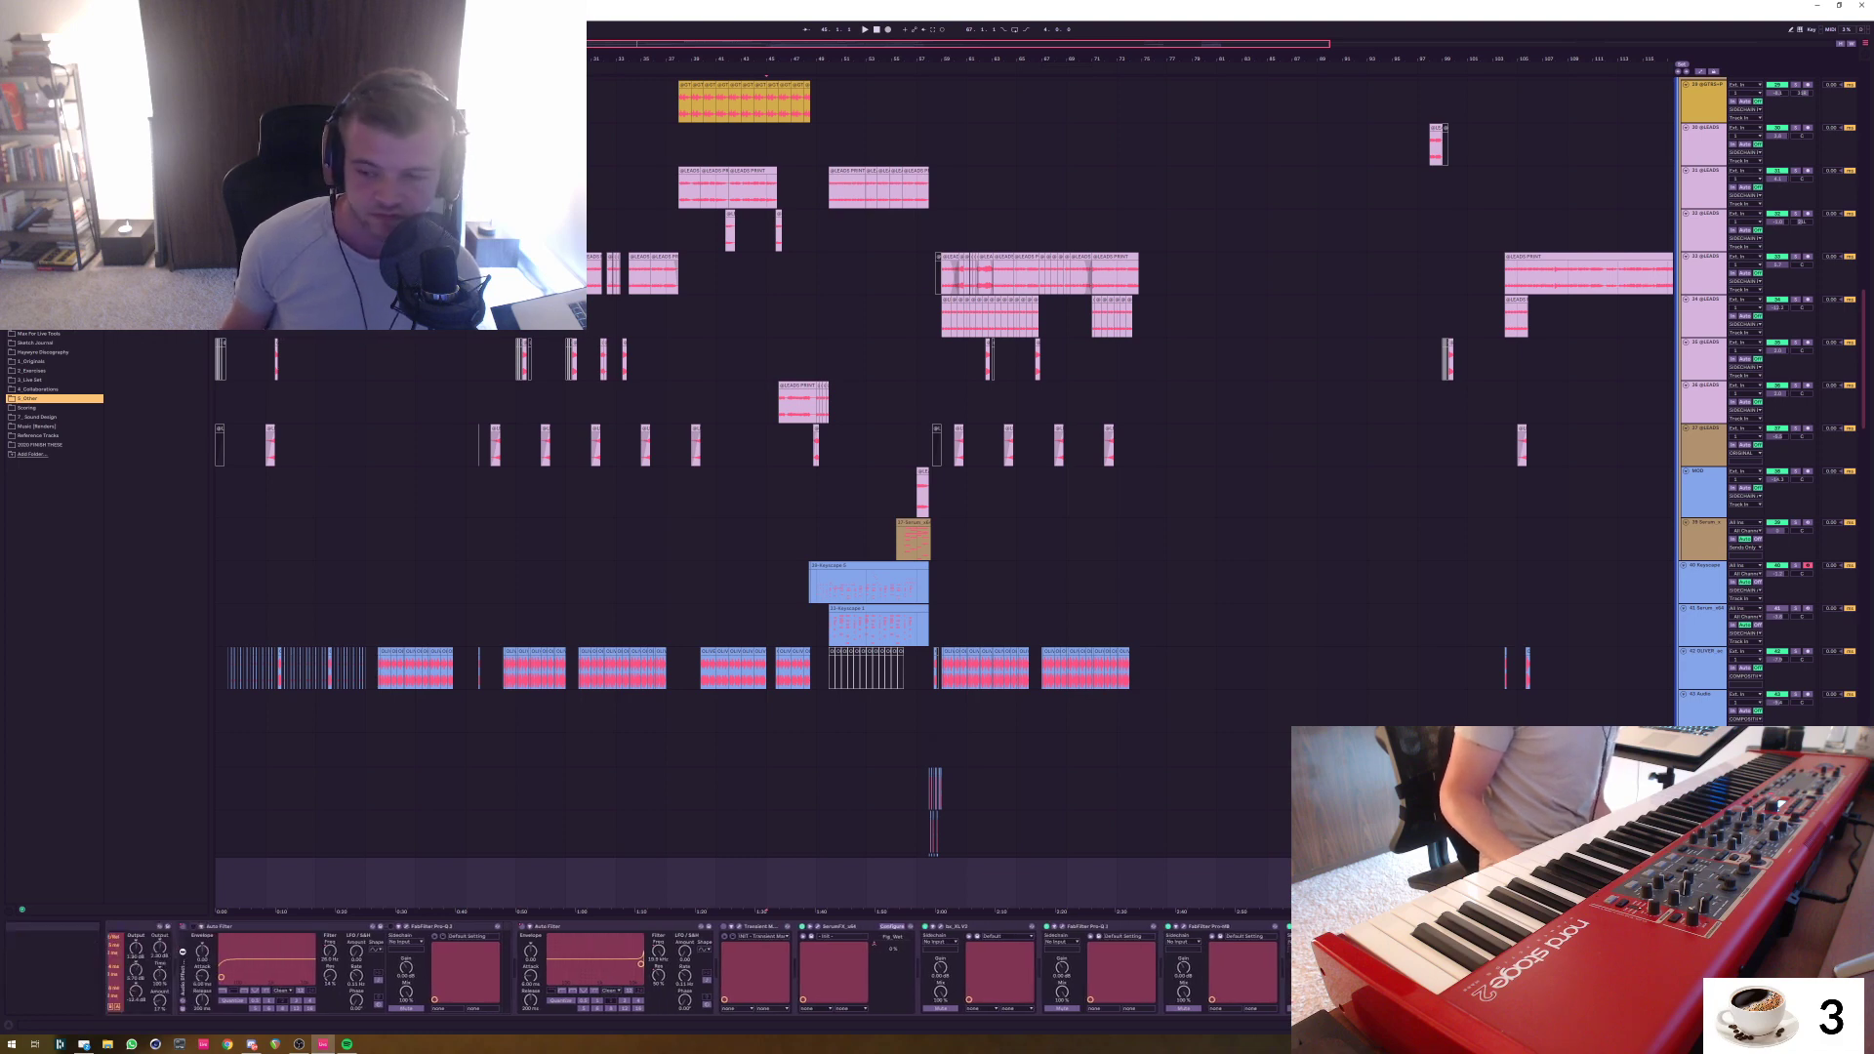
pyautogui.hscroll(8, 107, 966)
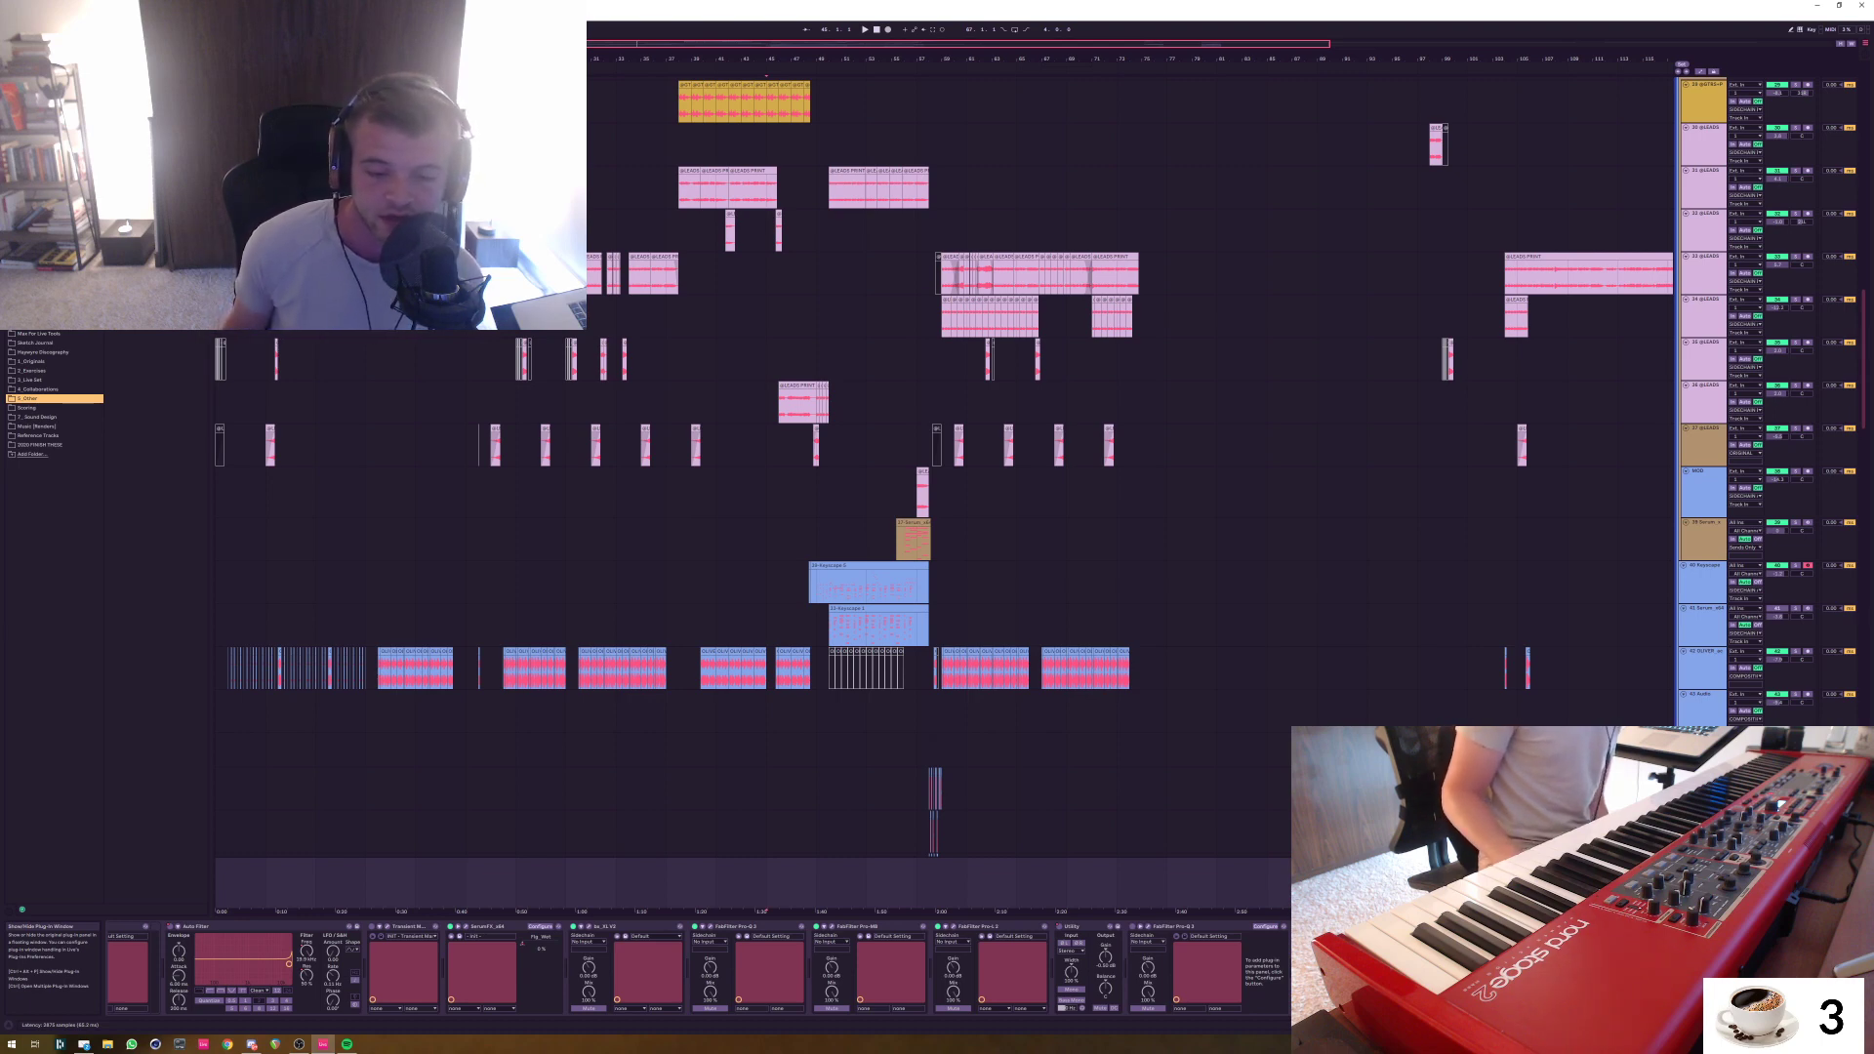
# Reopen the Pro-L 2 limiter on the master, examine its gain, style and meter settings, and close its window
pyautogui.click(953, 926)
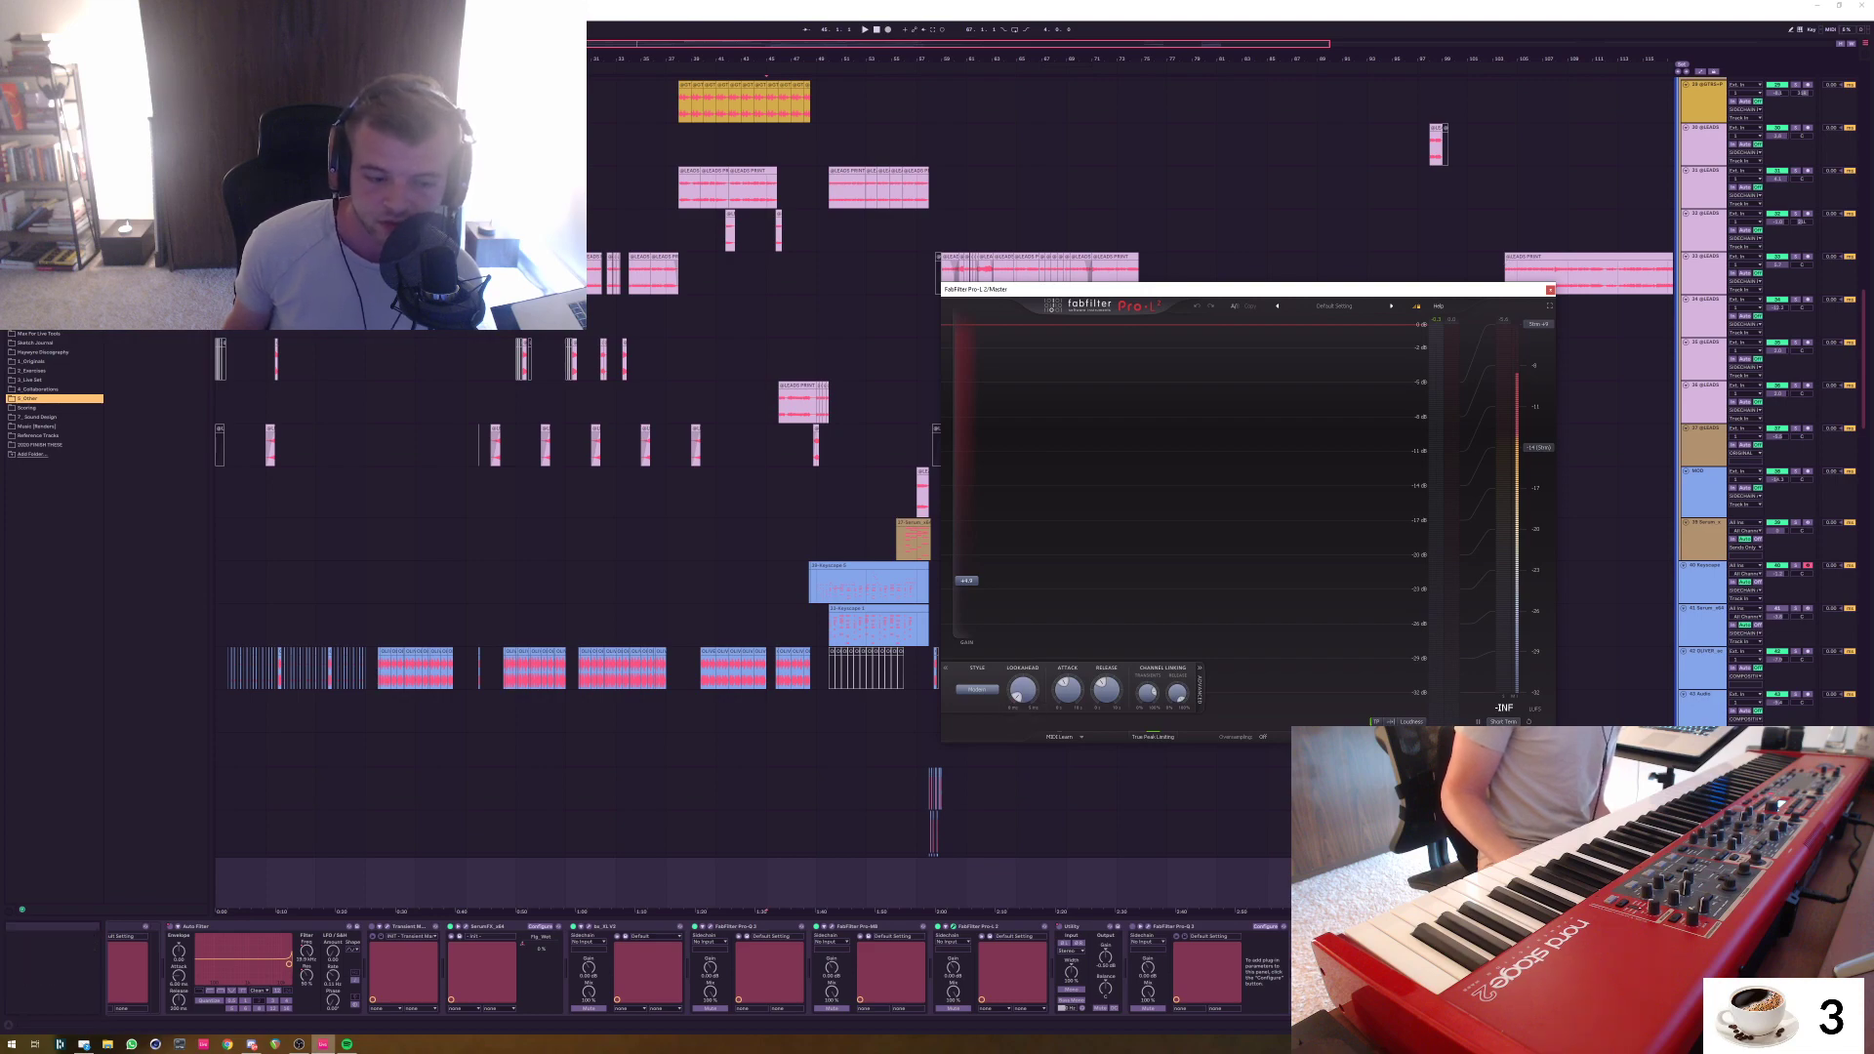
pyautogui.moveTo(346, 1044)
pyautogui.moveTo(343, 952)
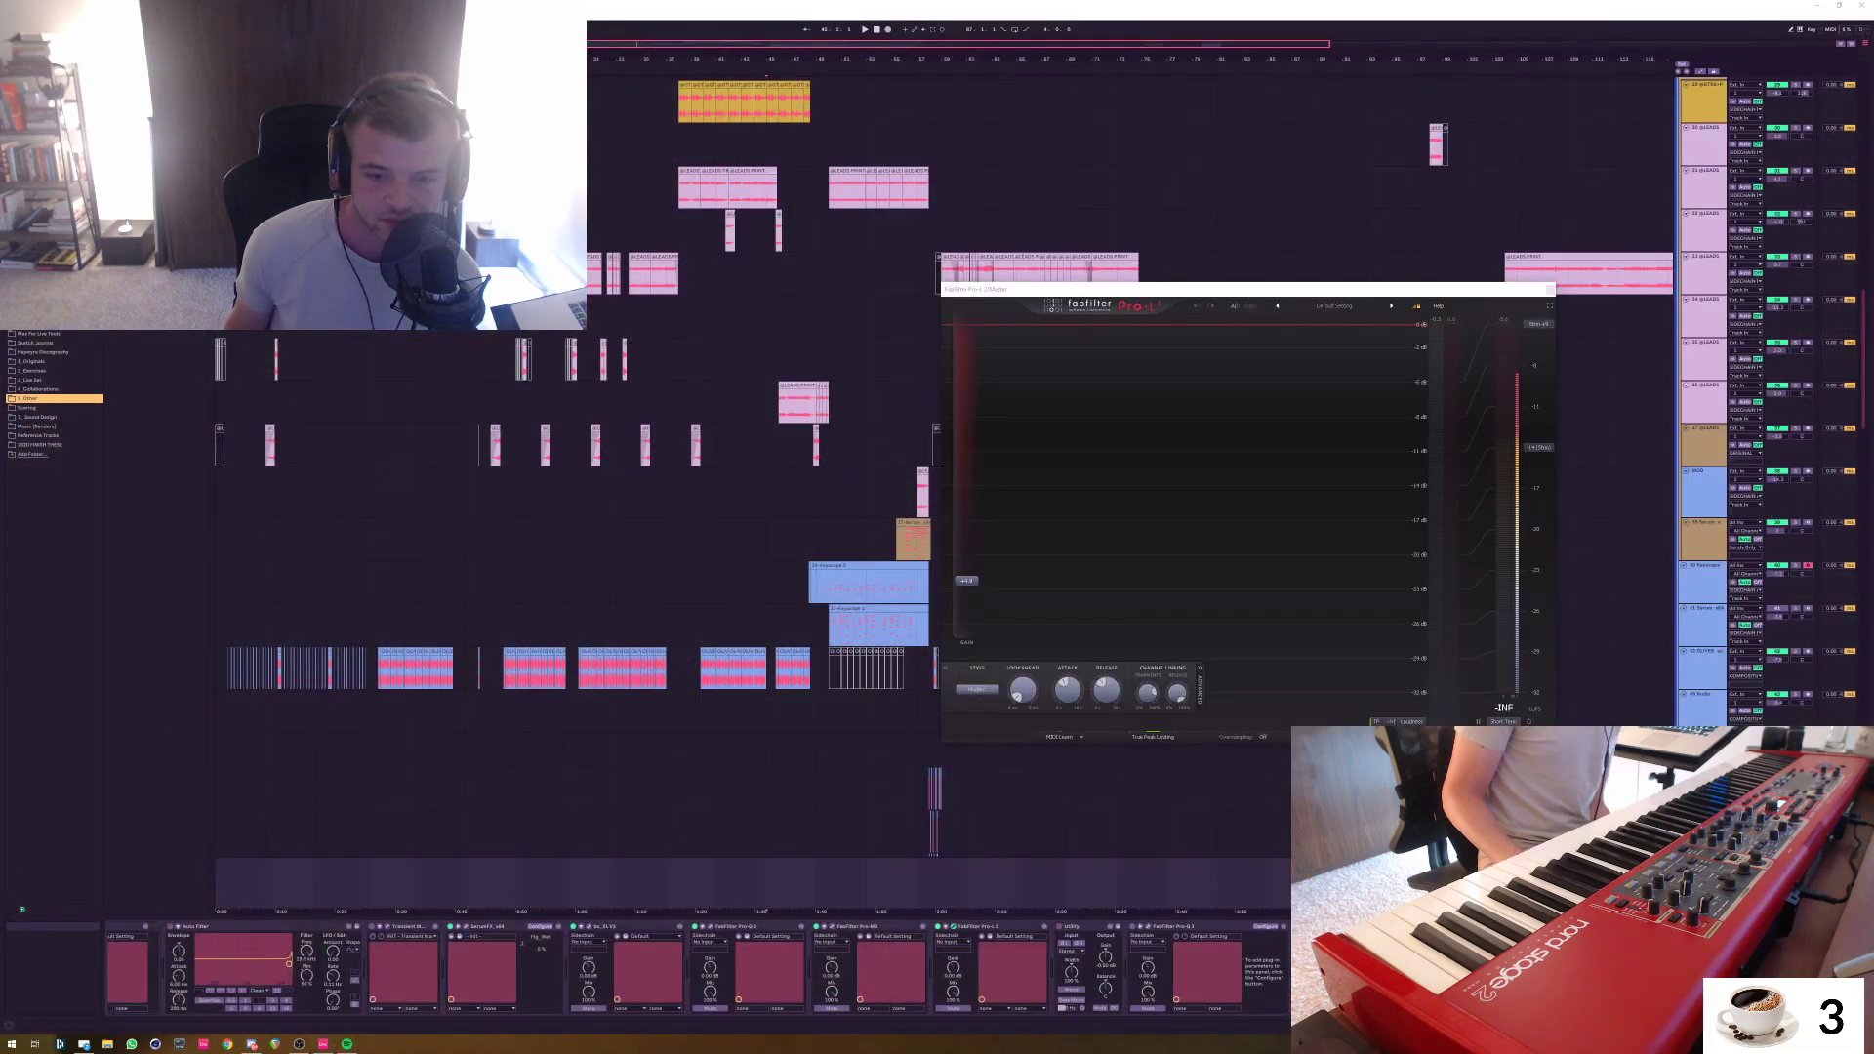
pyautogui.moveTo(1246, 289); pyautogui.dragTo(1247, 277)
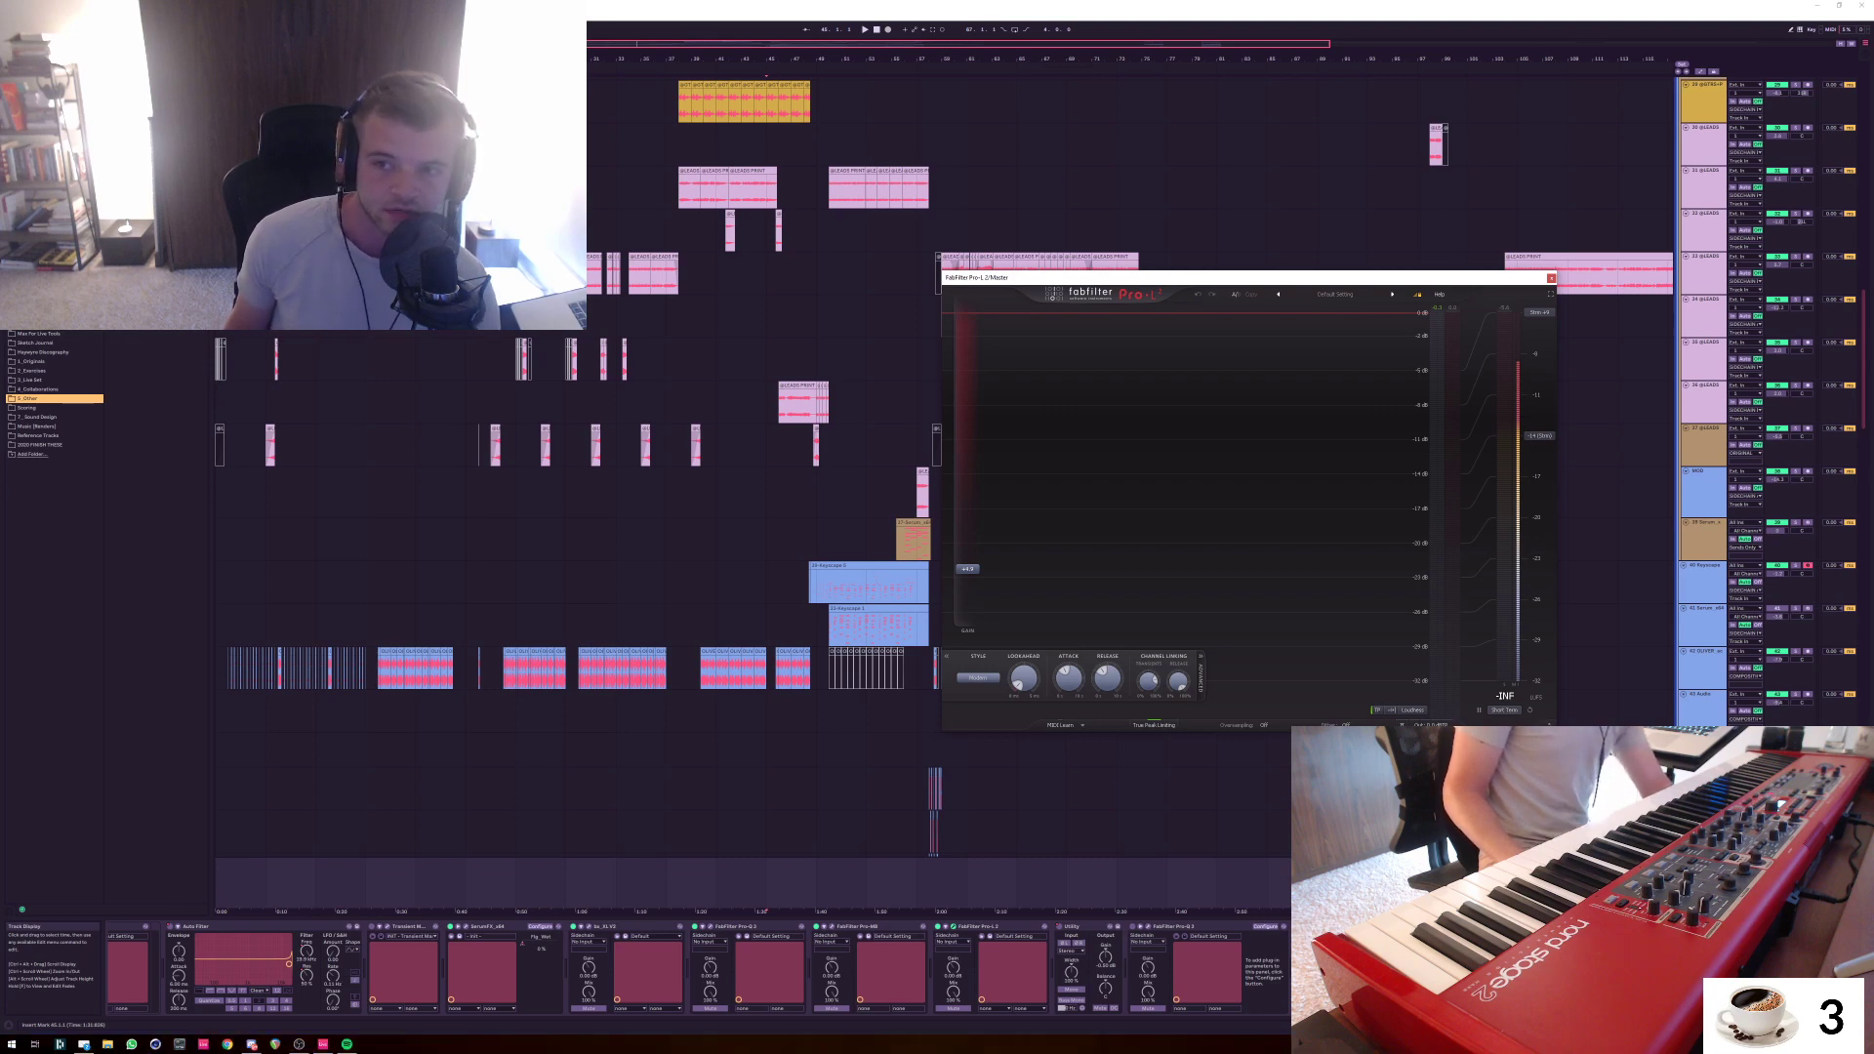
pyautogui.click(1551, 279)
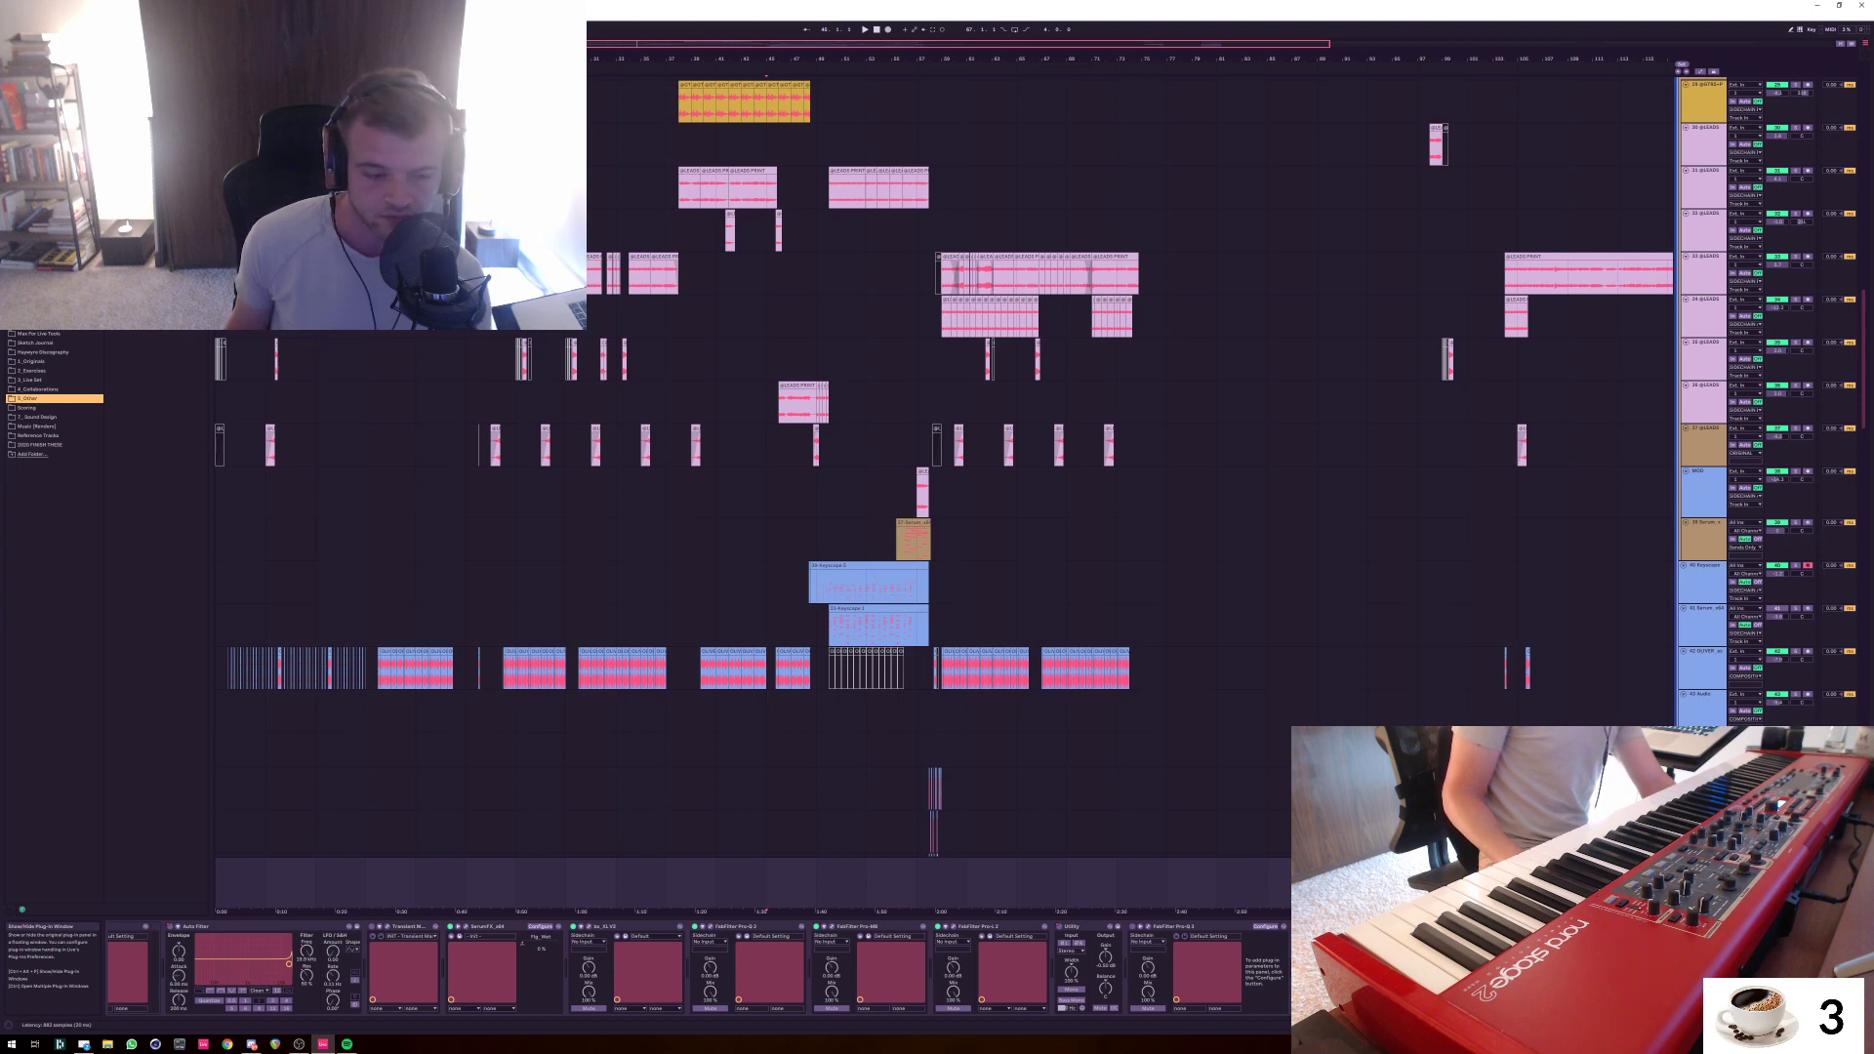
# Open the master's FabFilter Pro-MB, examine its three compression bands and close its window
pyautogui.click(825, 926)
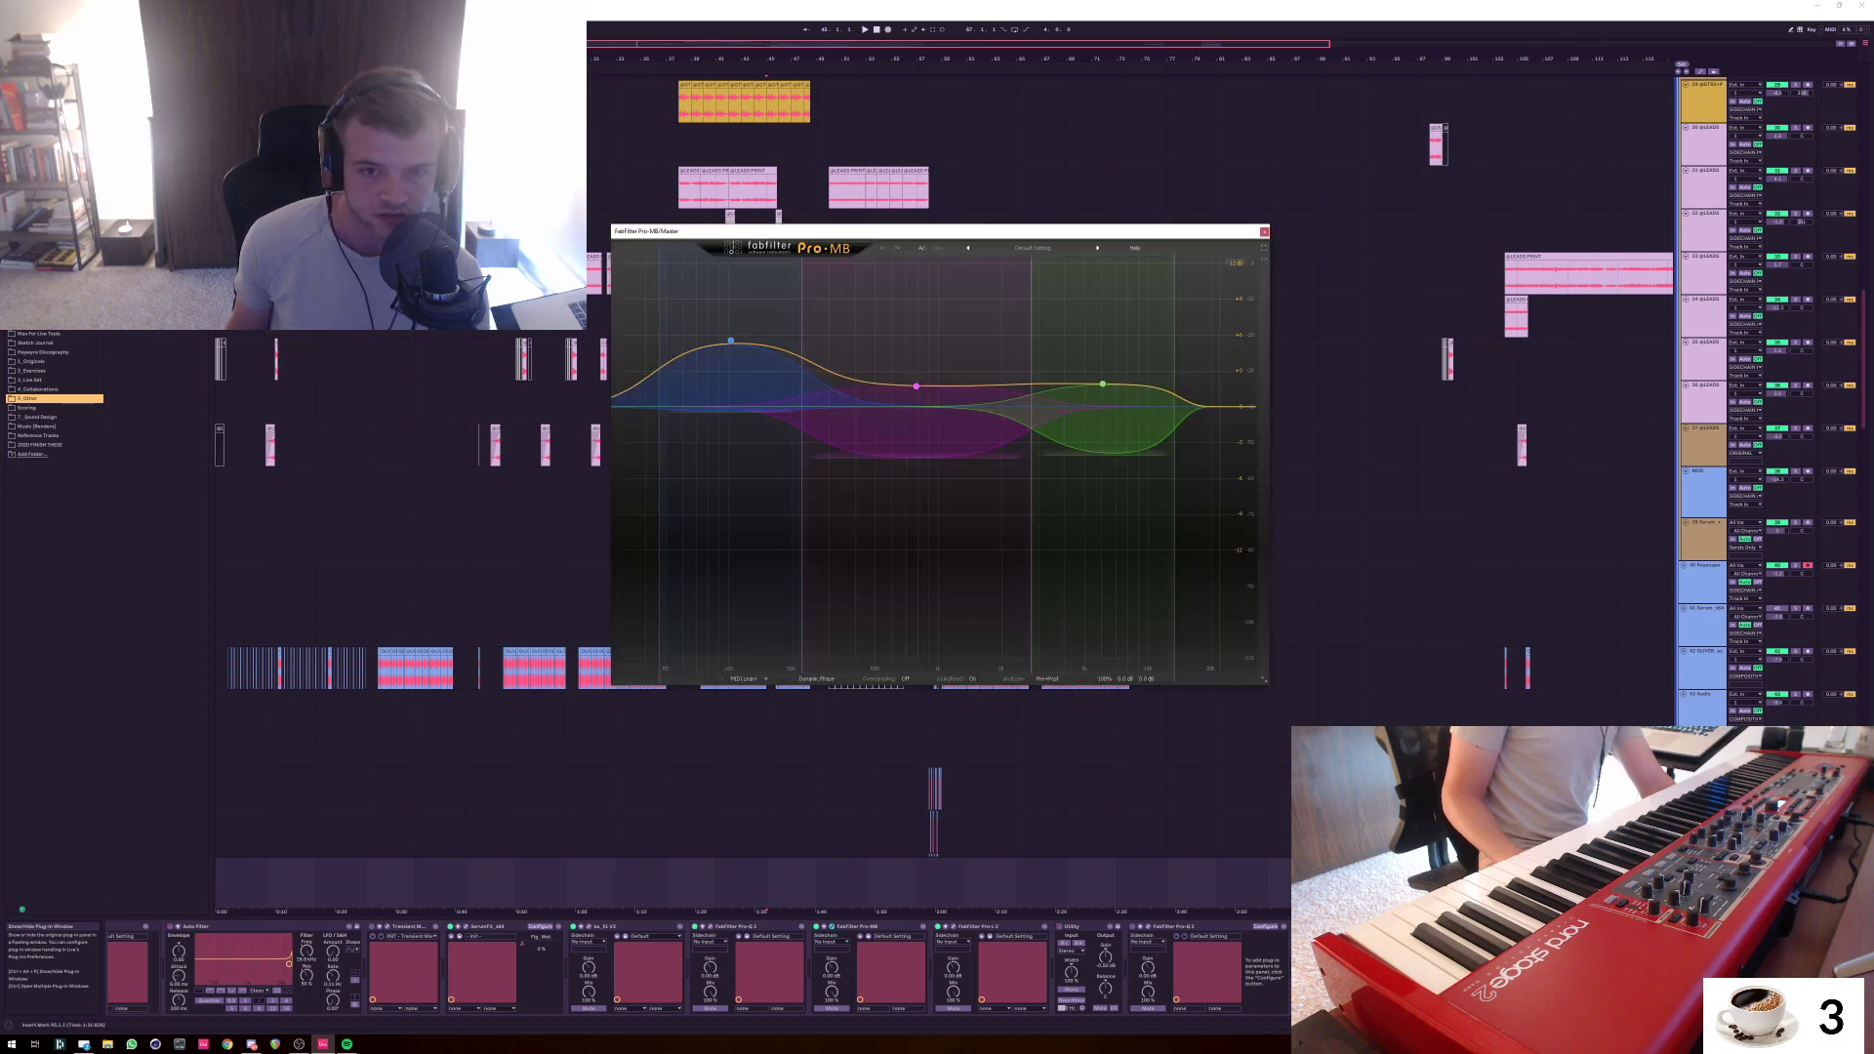
pyautogui.moveTo(826, 235); pyautogui.dragTo(973, 320)
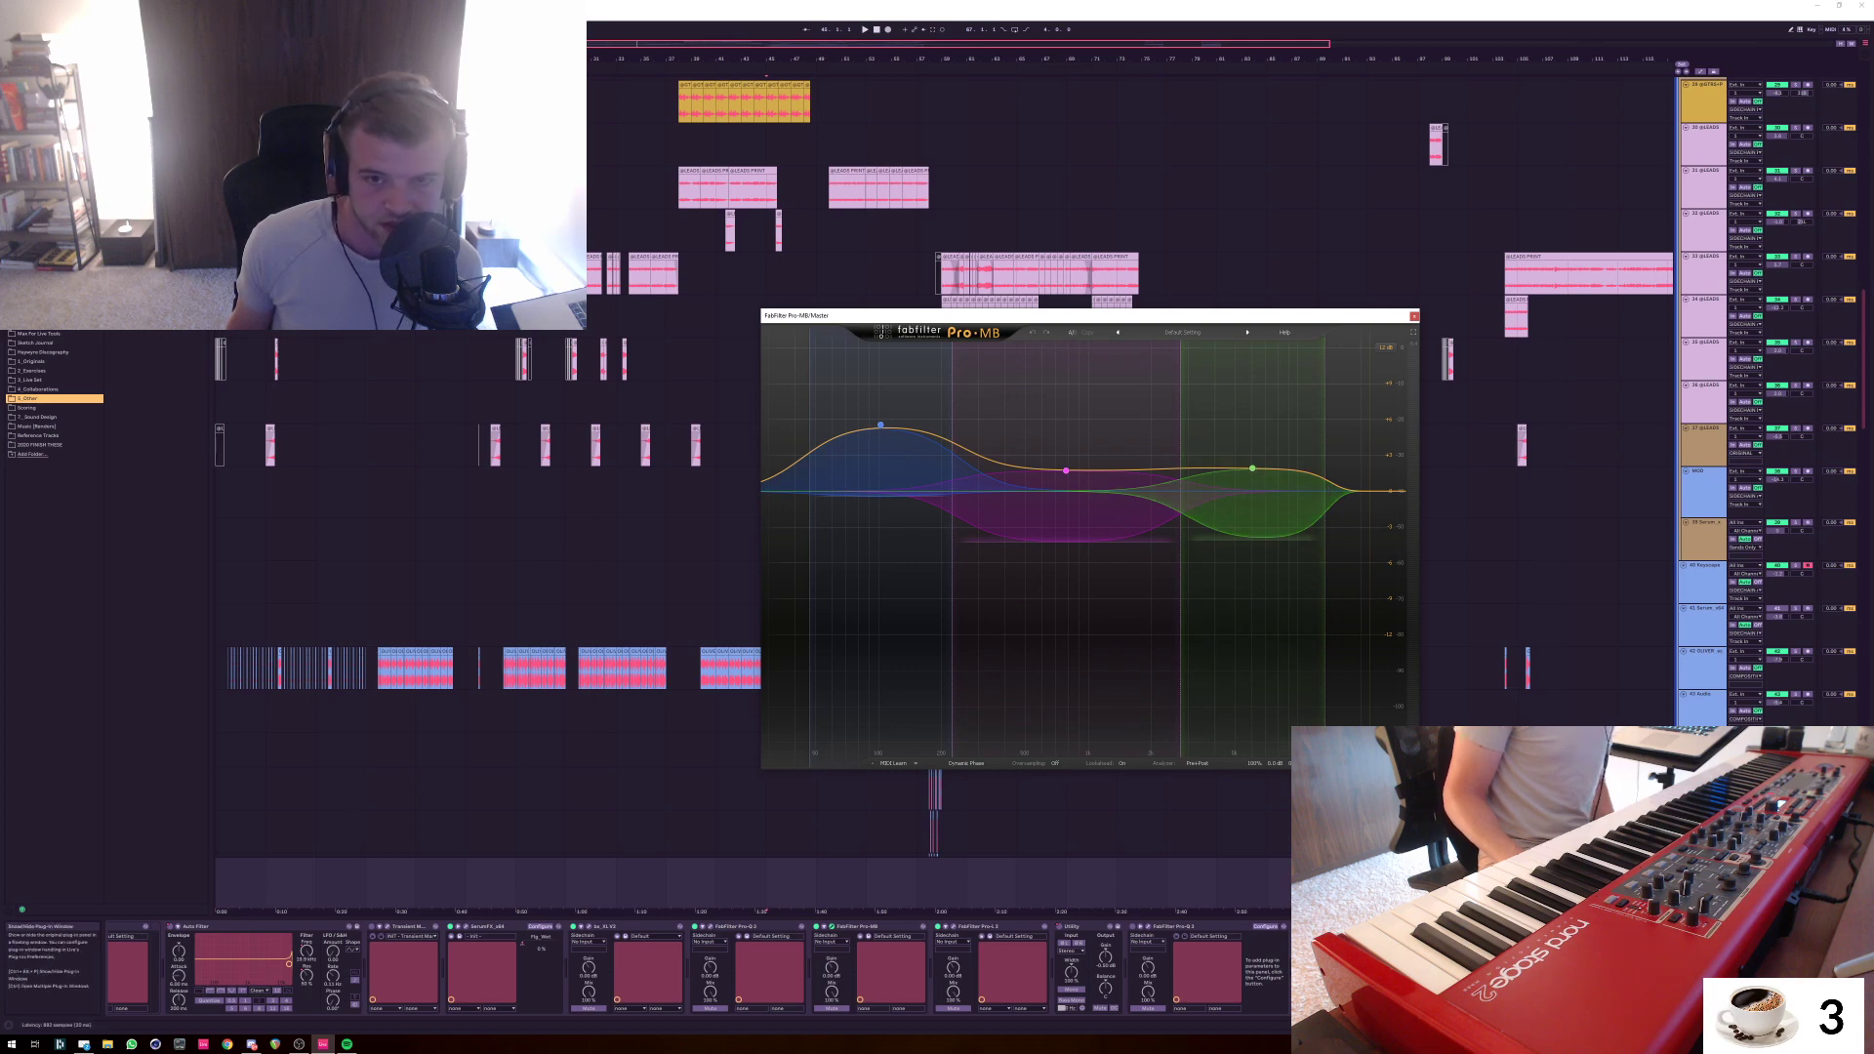
pyautogui.click(825, 927)
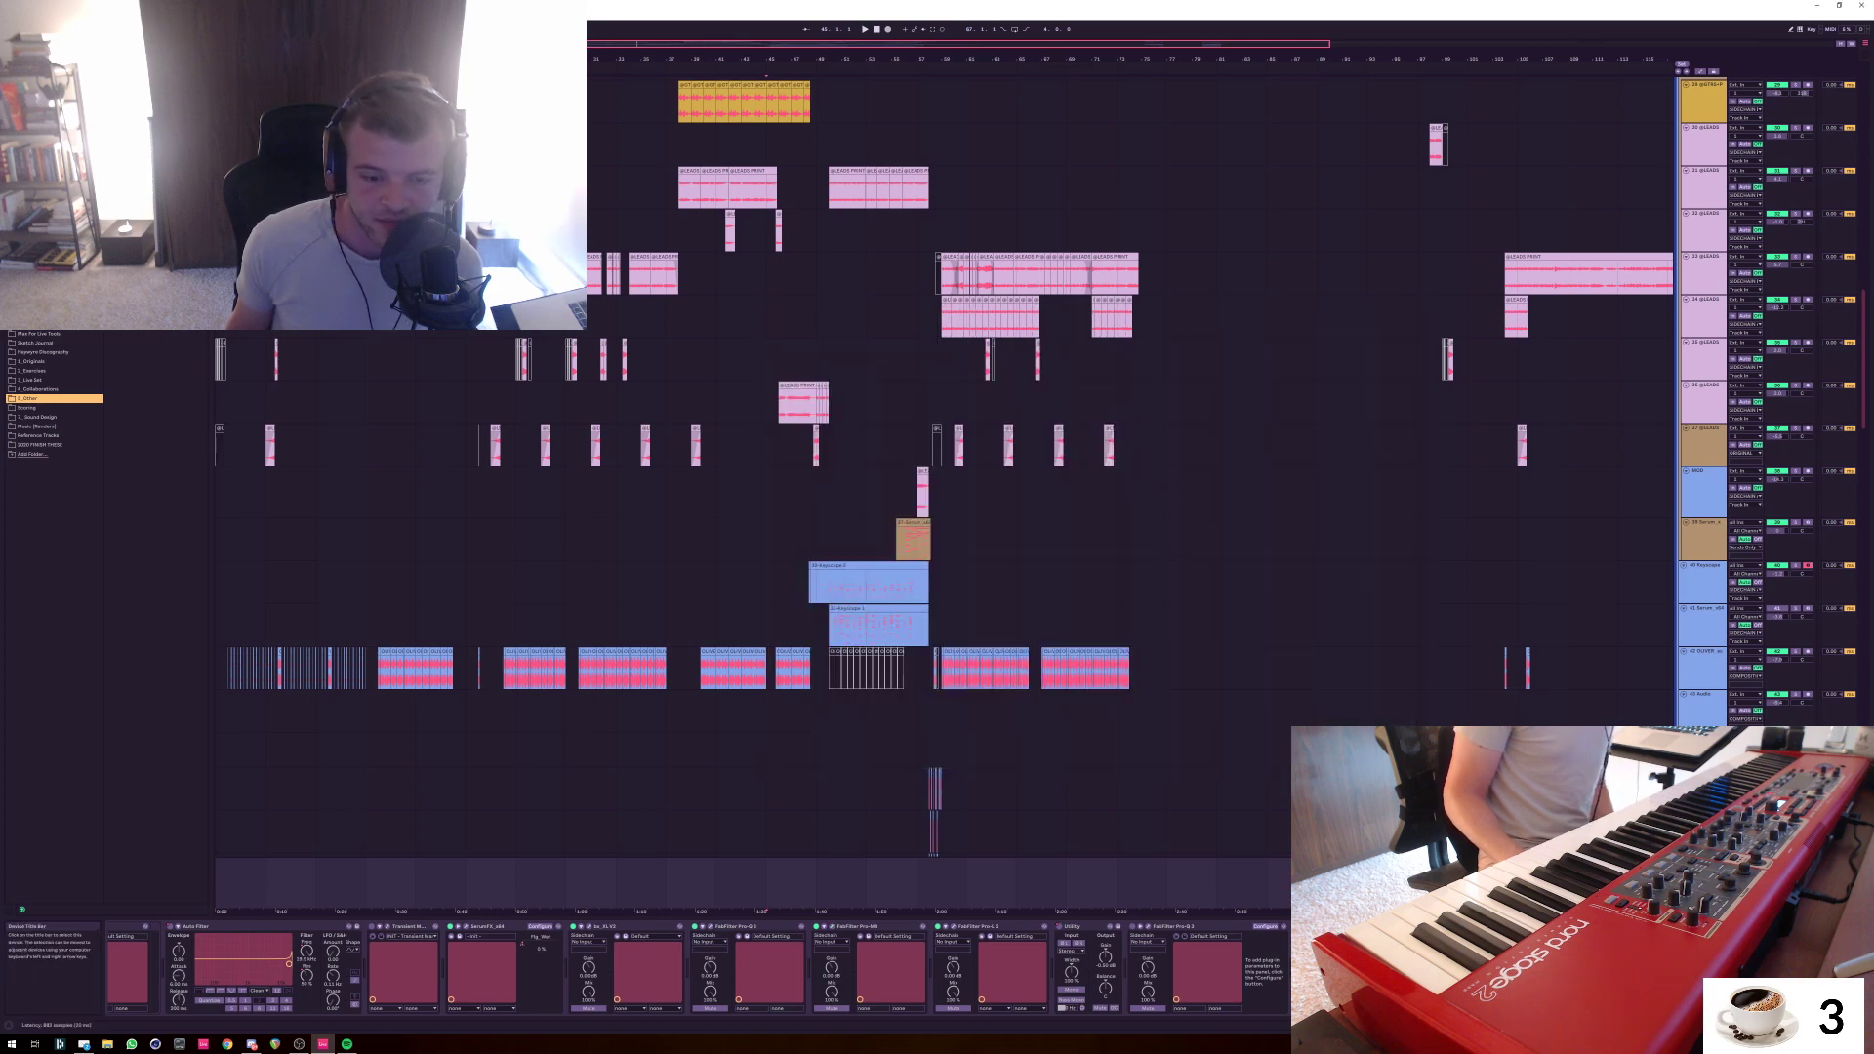
# Open the master's FabFilter Pro-Q 3 placed before the Pro-MB, examine its low-cut and bell bands, and hide its window
pyautogui.click(711, 926)
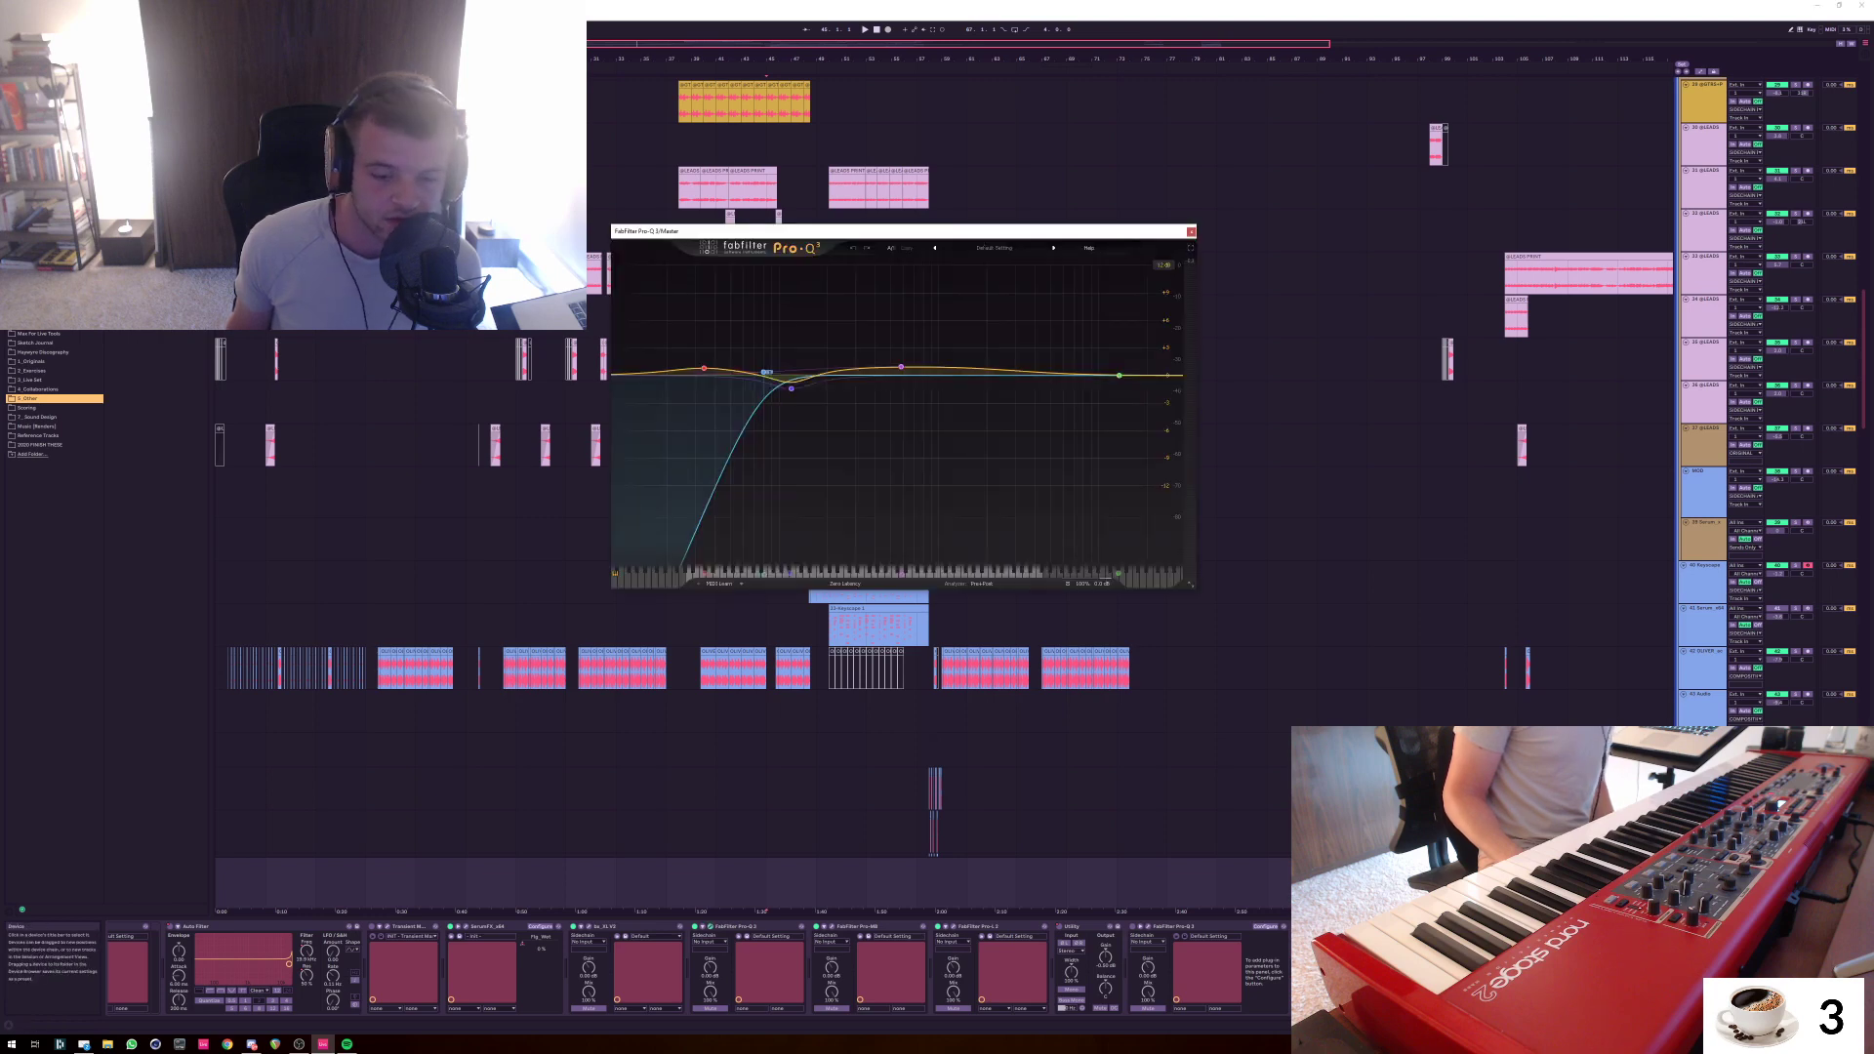
pyautogui.click(831, 927)
pyautogui.click(831, 926)
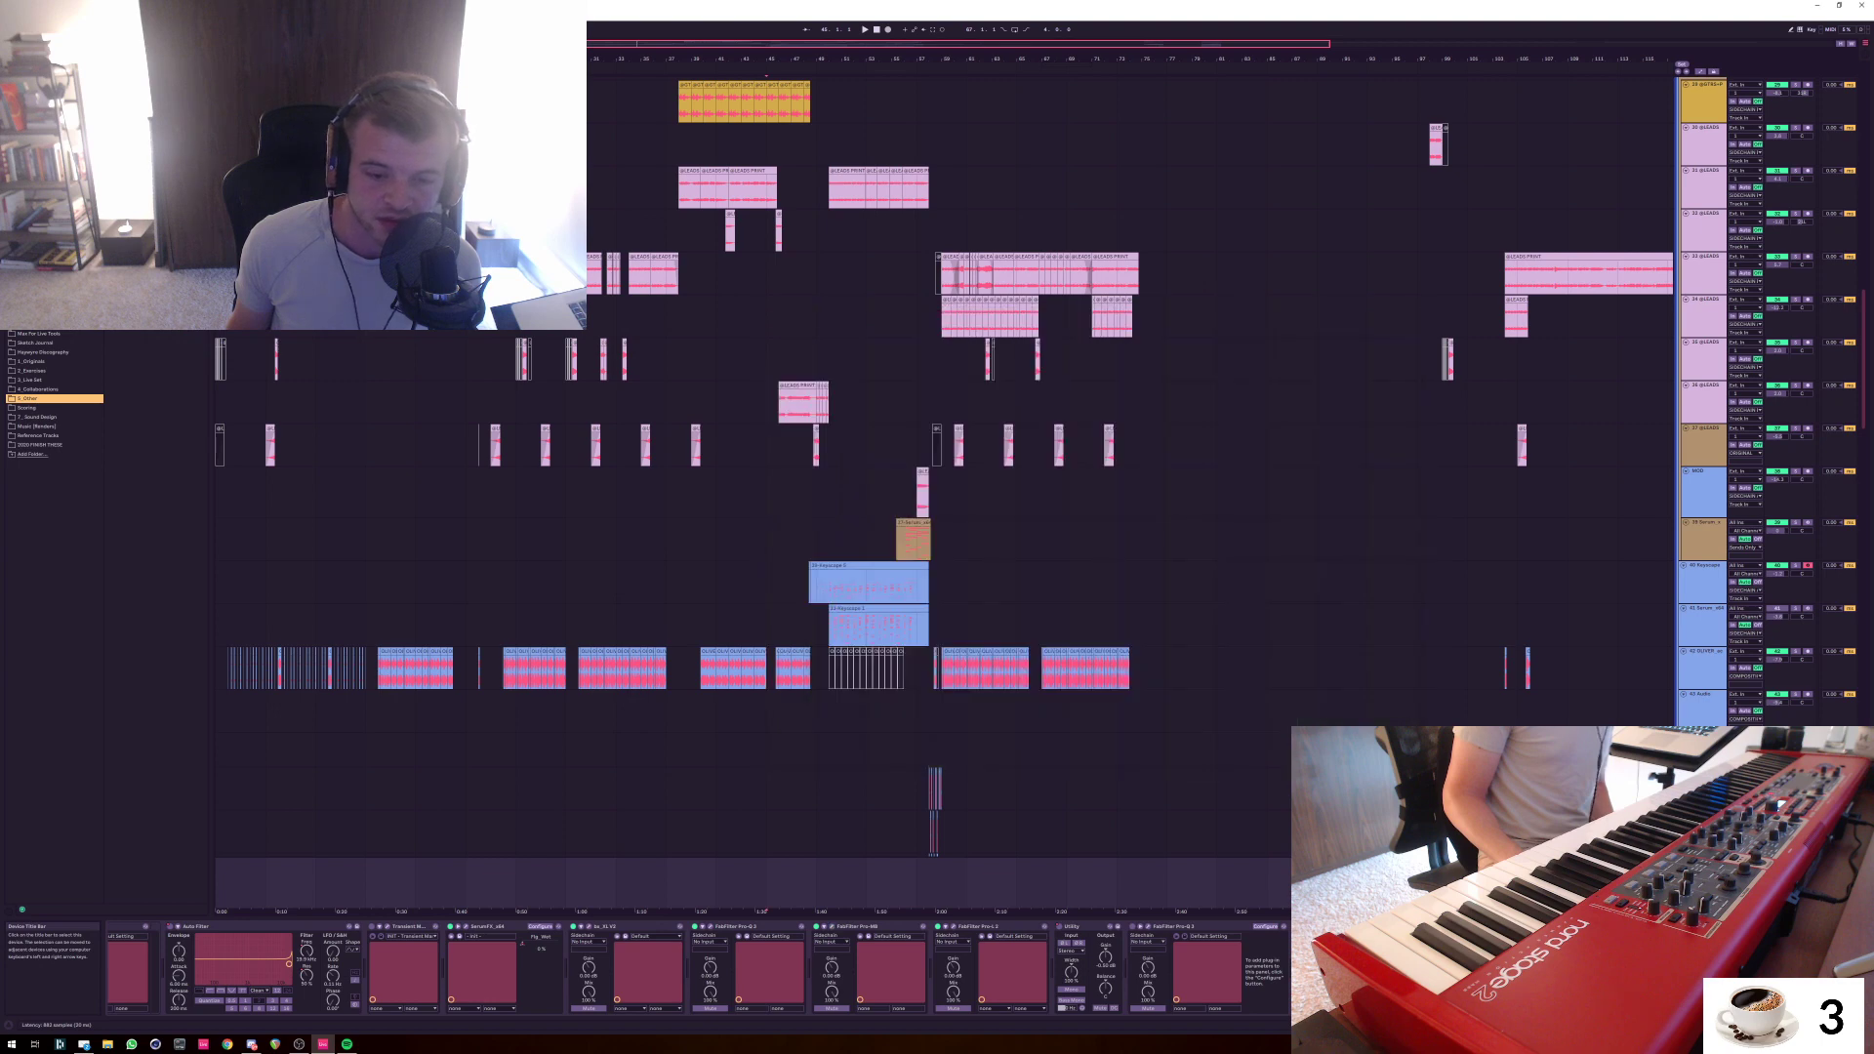
pyautogui.click(711, 926)
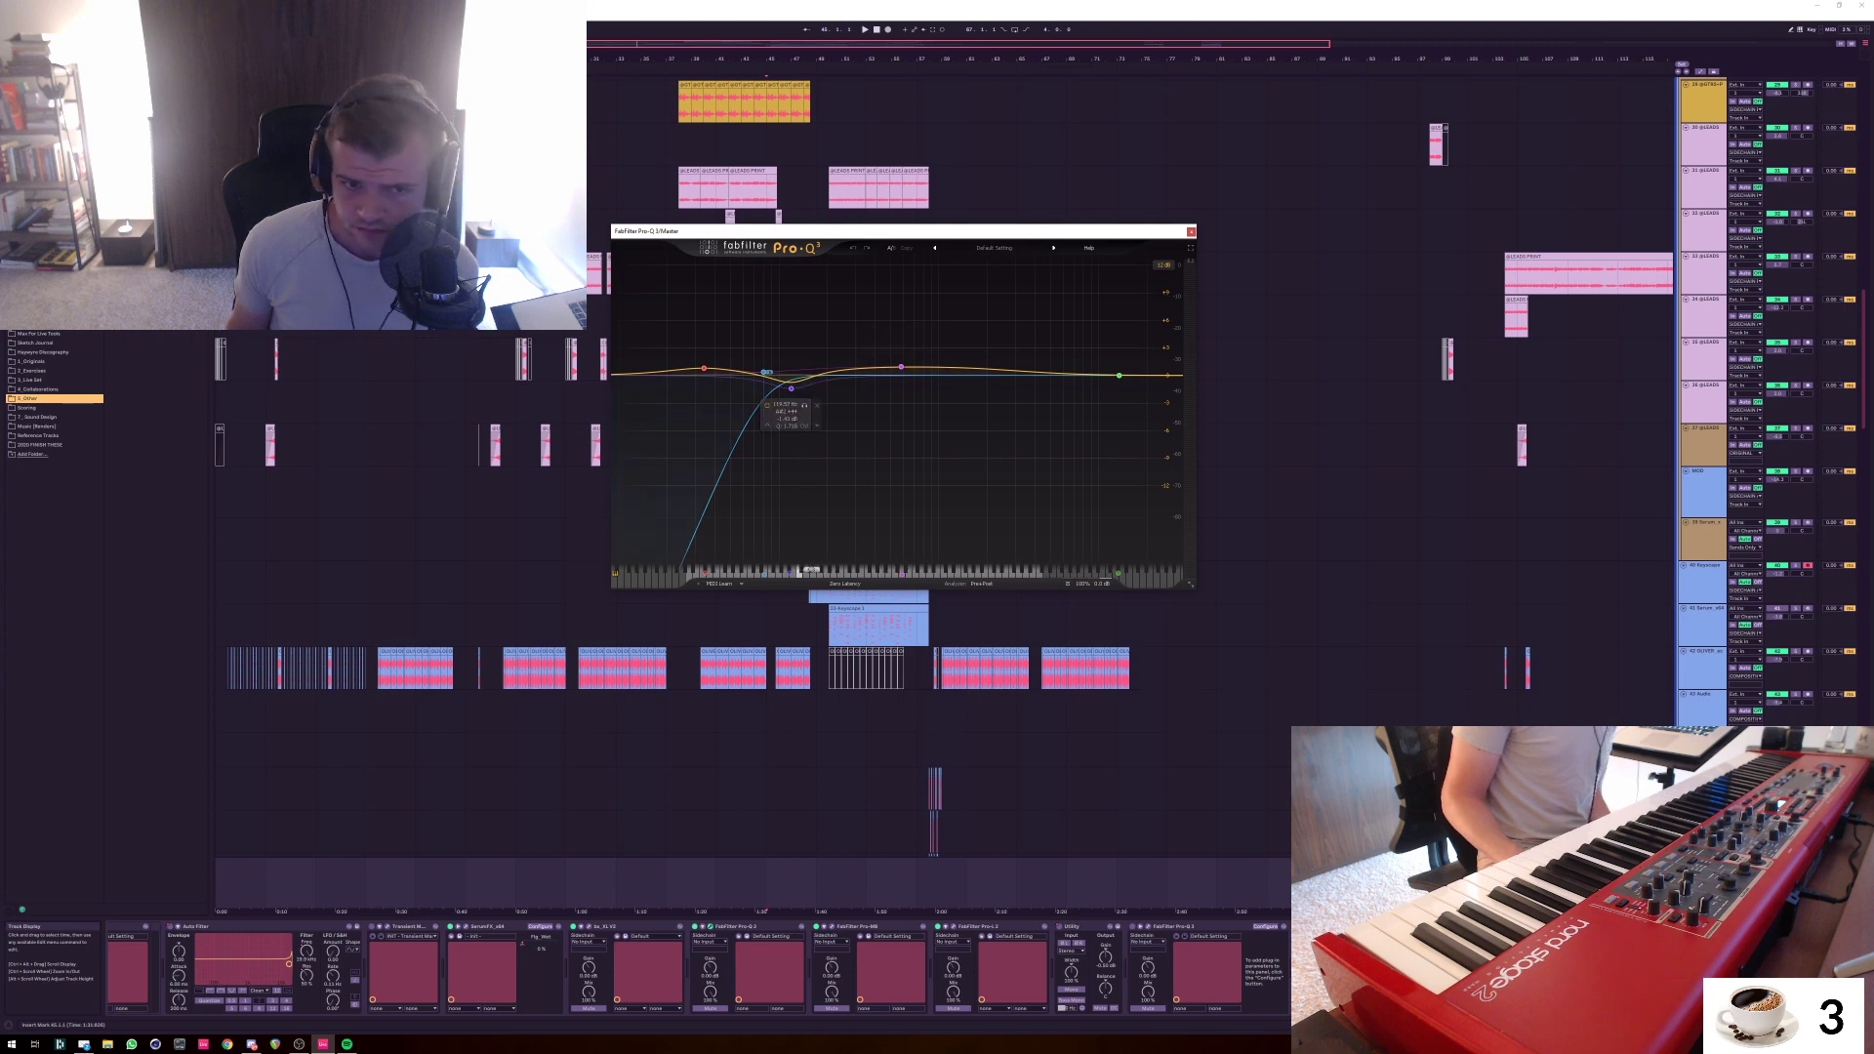
pyautogui.moveTo(765, 374)
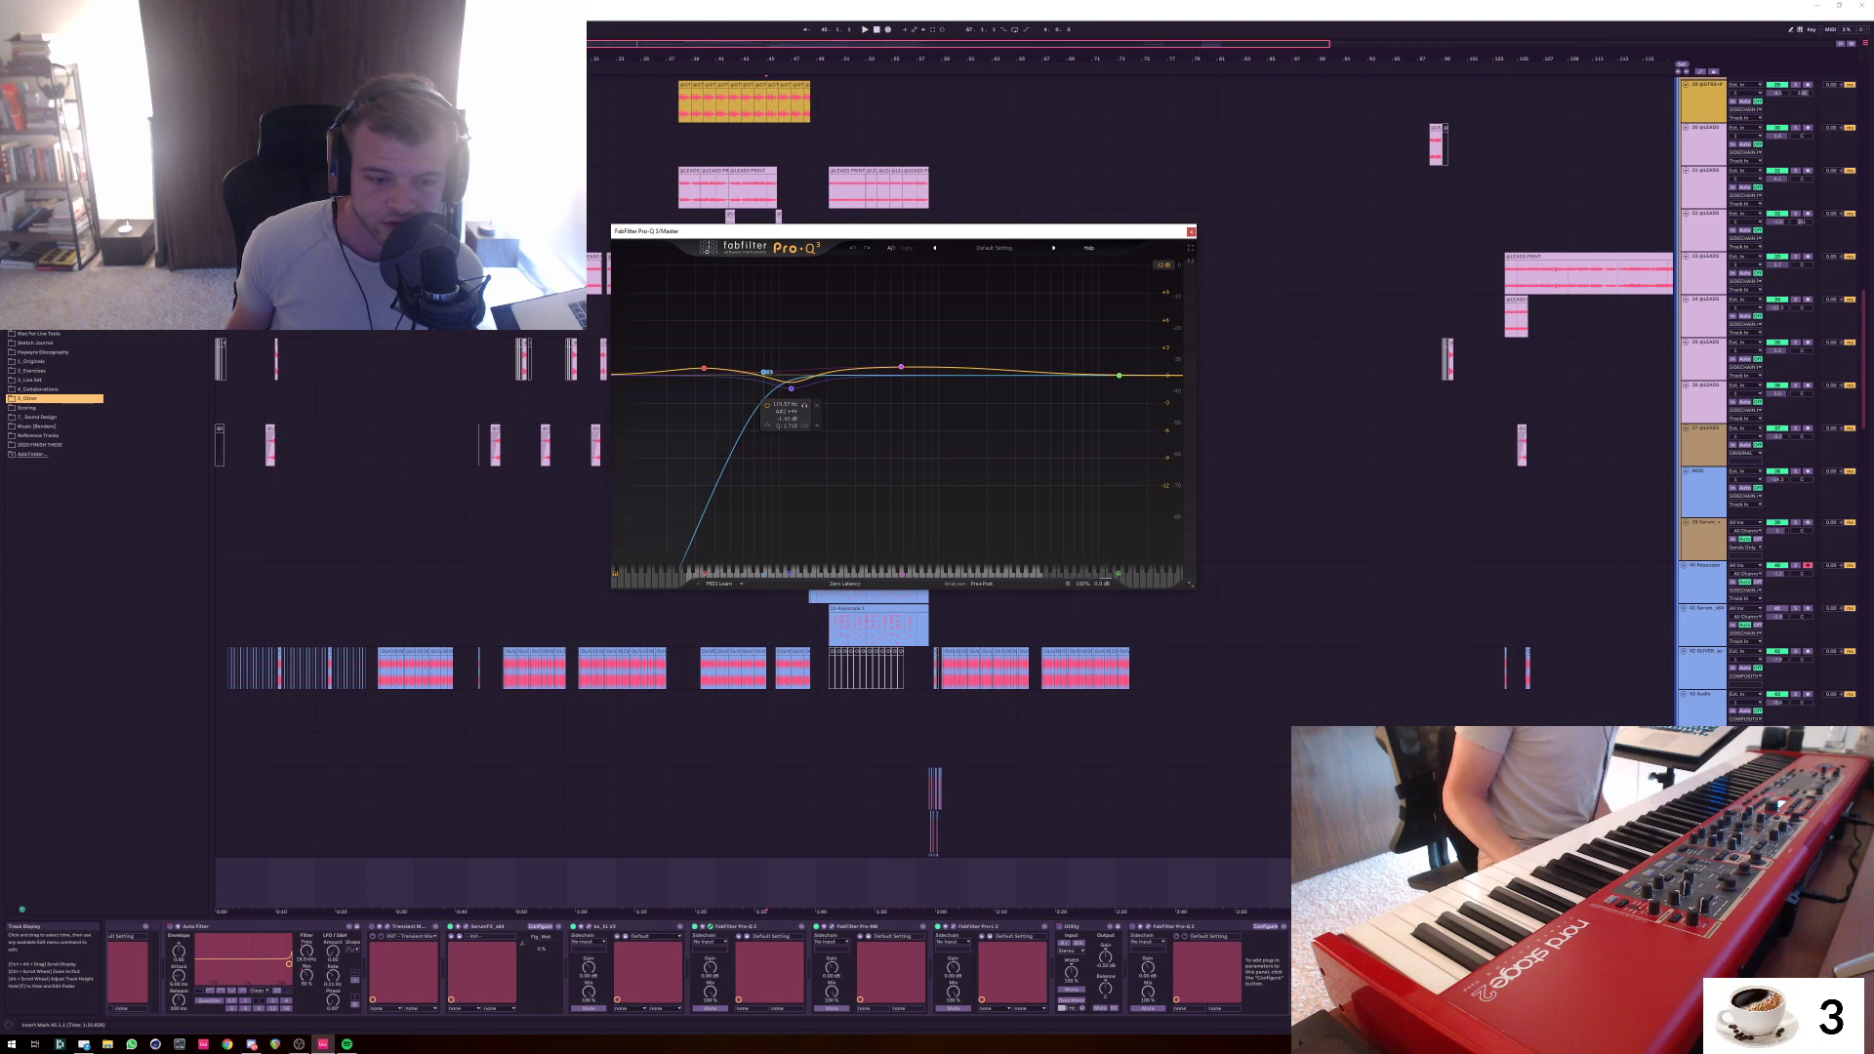
pyautogui.hotkey('ctrl', 'alt', 'p')
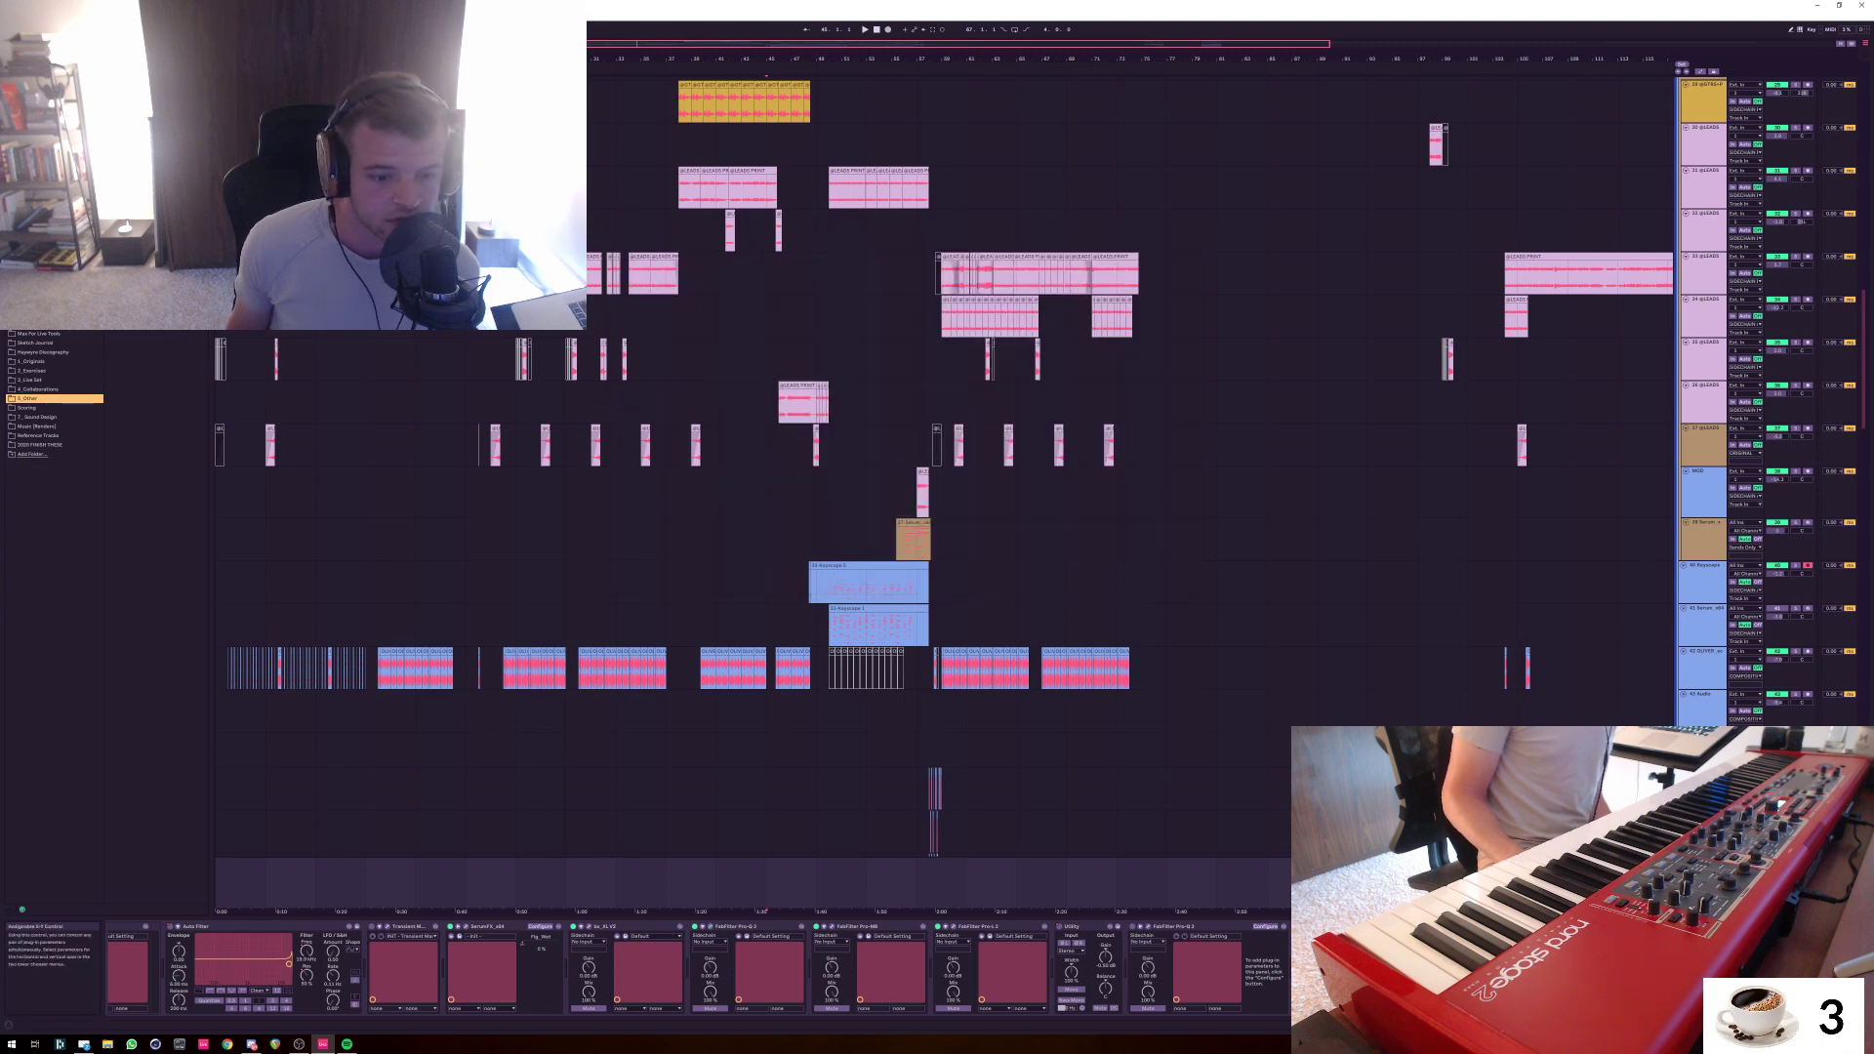
# Open the master's Brainworx bx_XL V2 limiter and examine its Mid Lo, Mid Hi, Side and Master sections
pyautogui.click(588, 926)
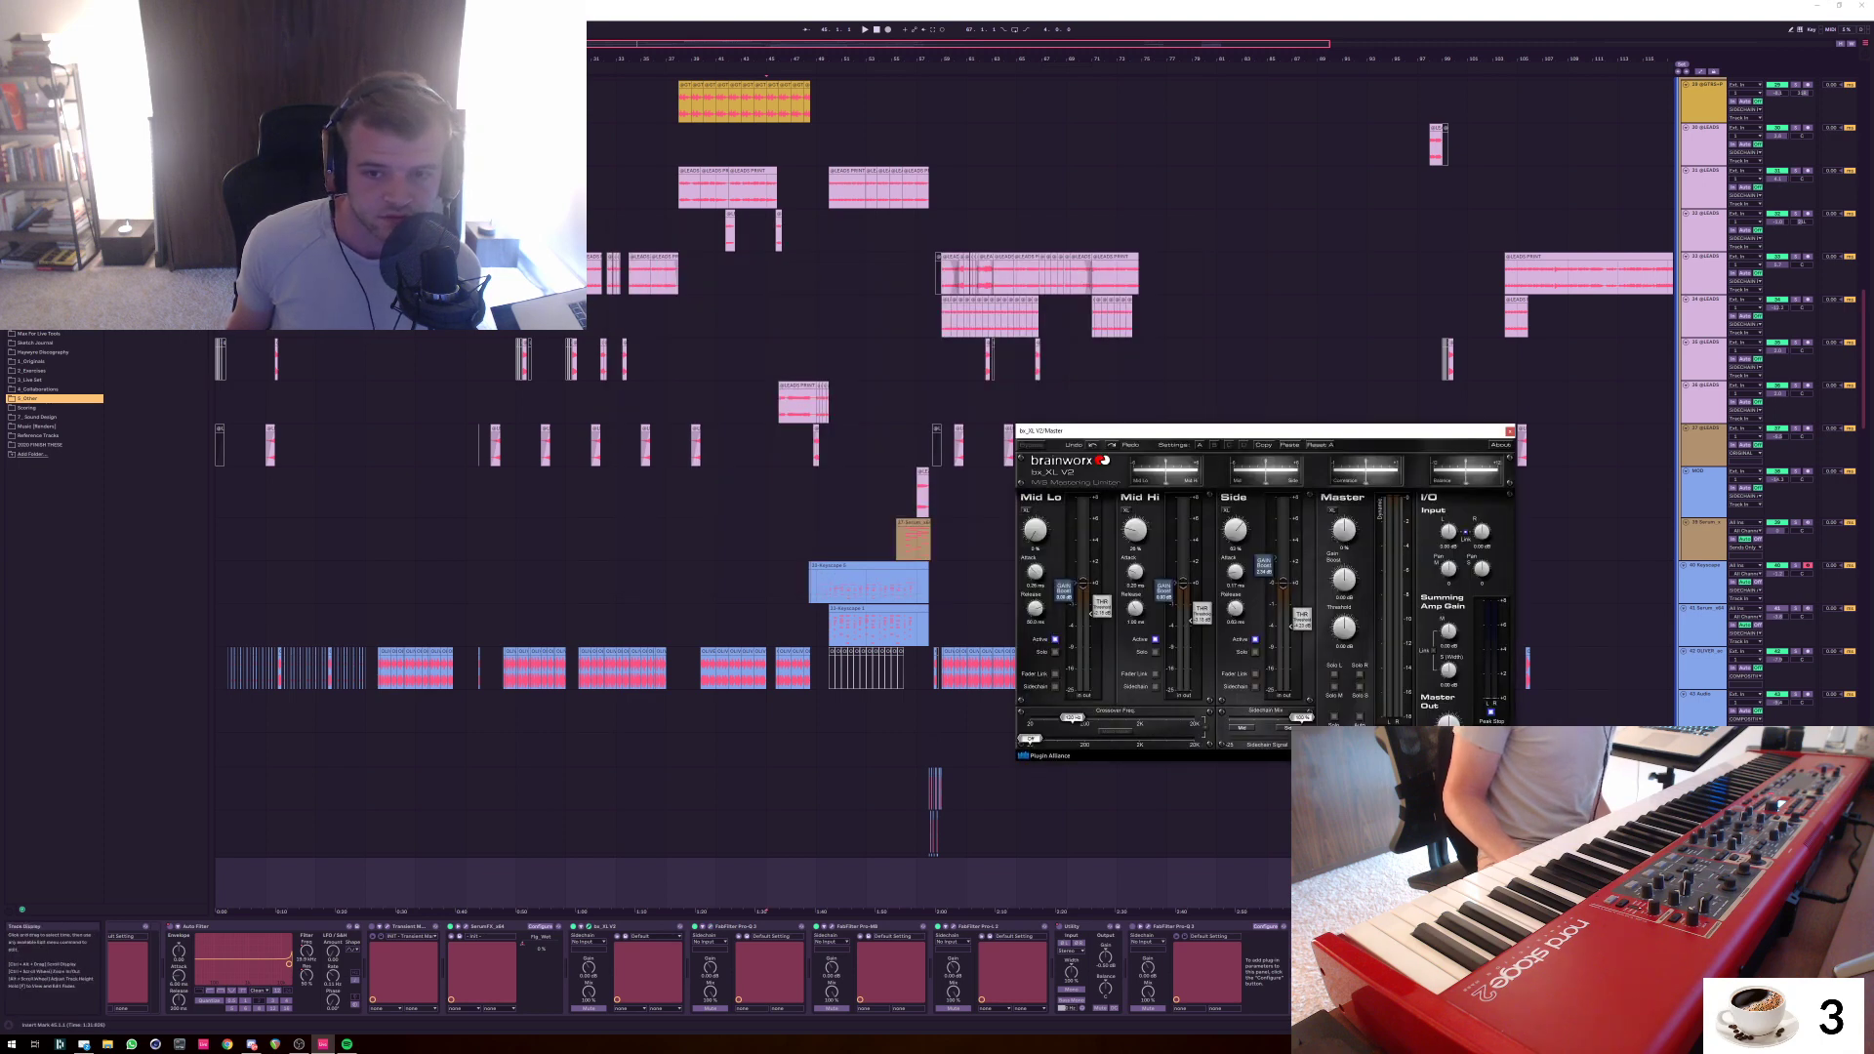
pyautogui.moveTo(1171, 431); pyautogui.dragTo(713, 336)
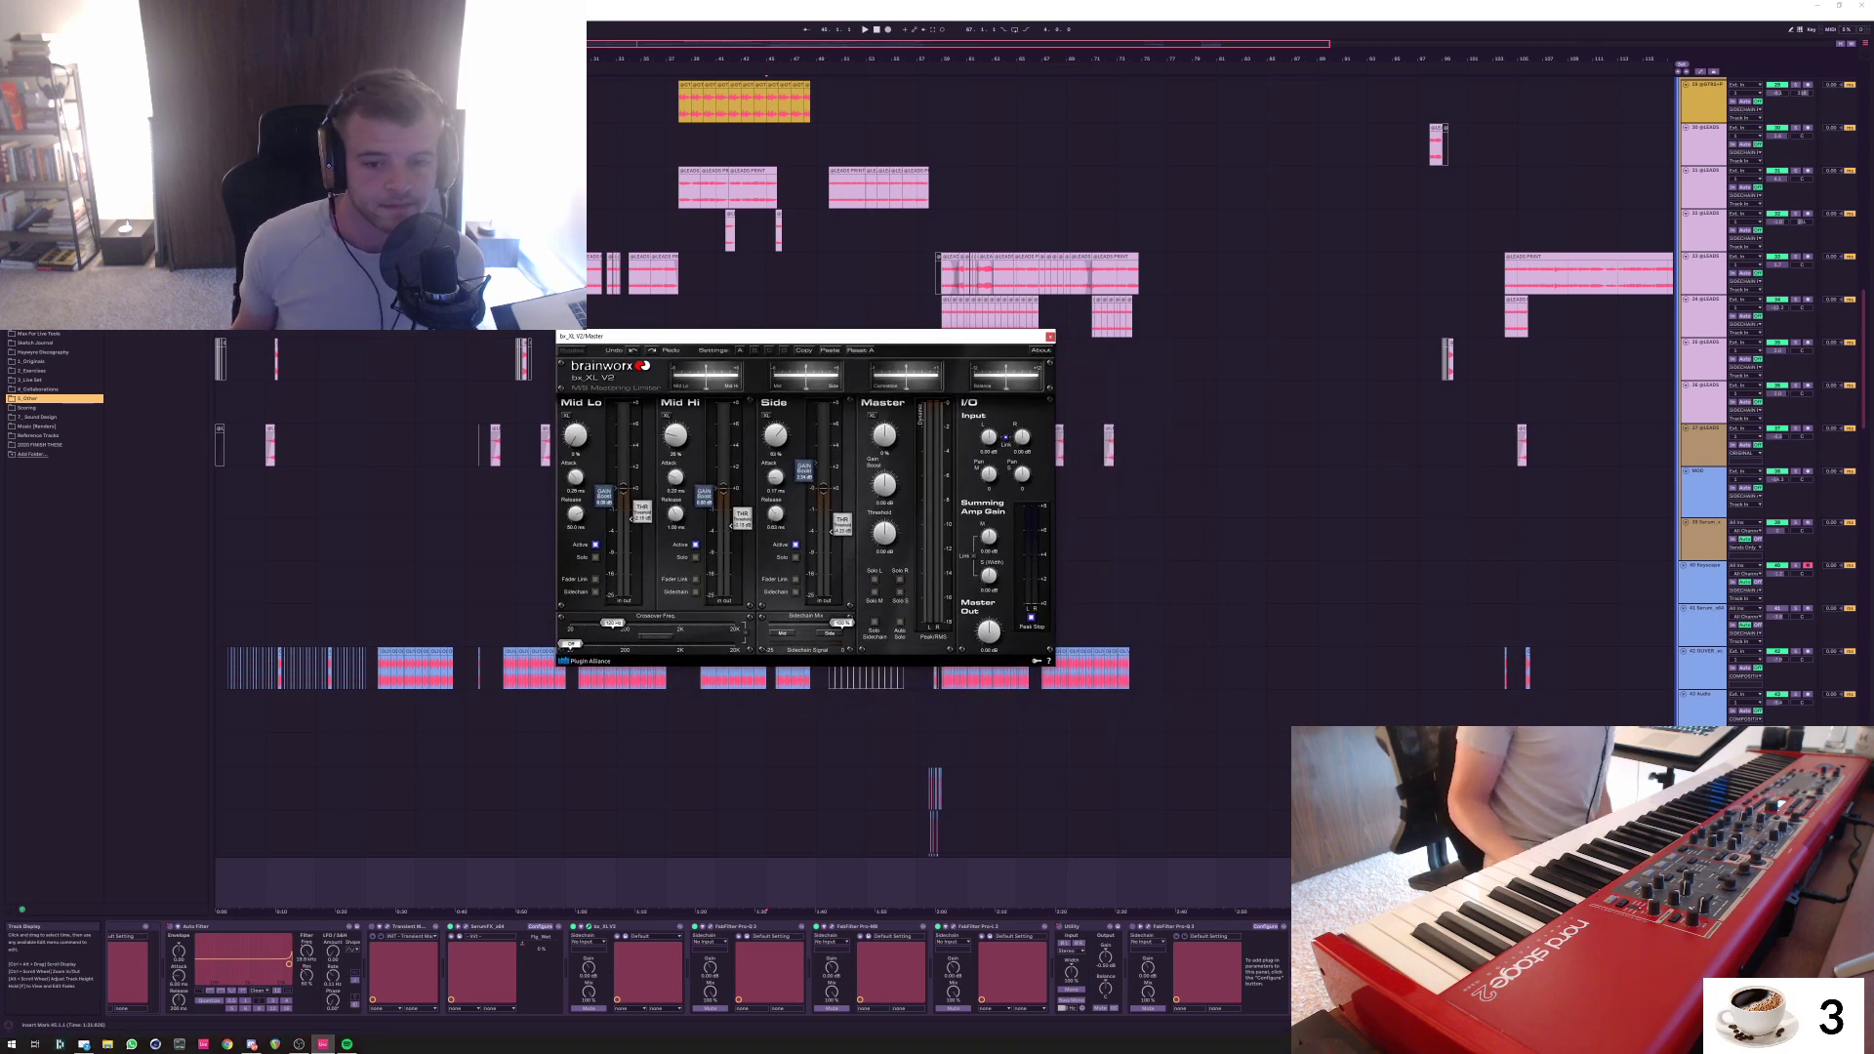
pyautogui.moveTo(713, 336); pyautogui.dragTo(743, 337)
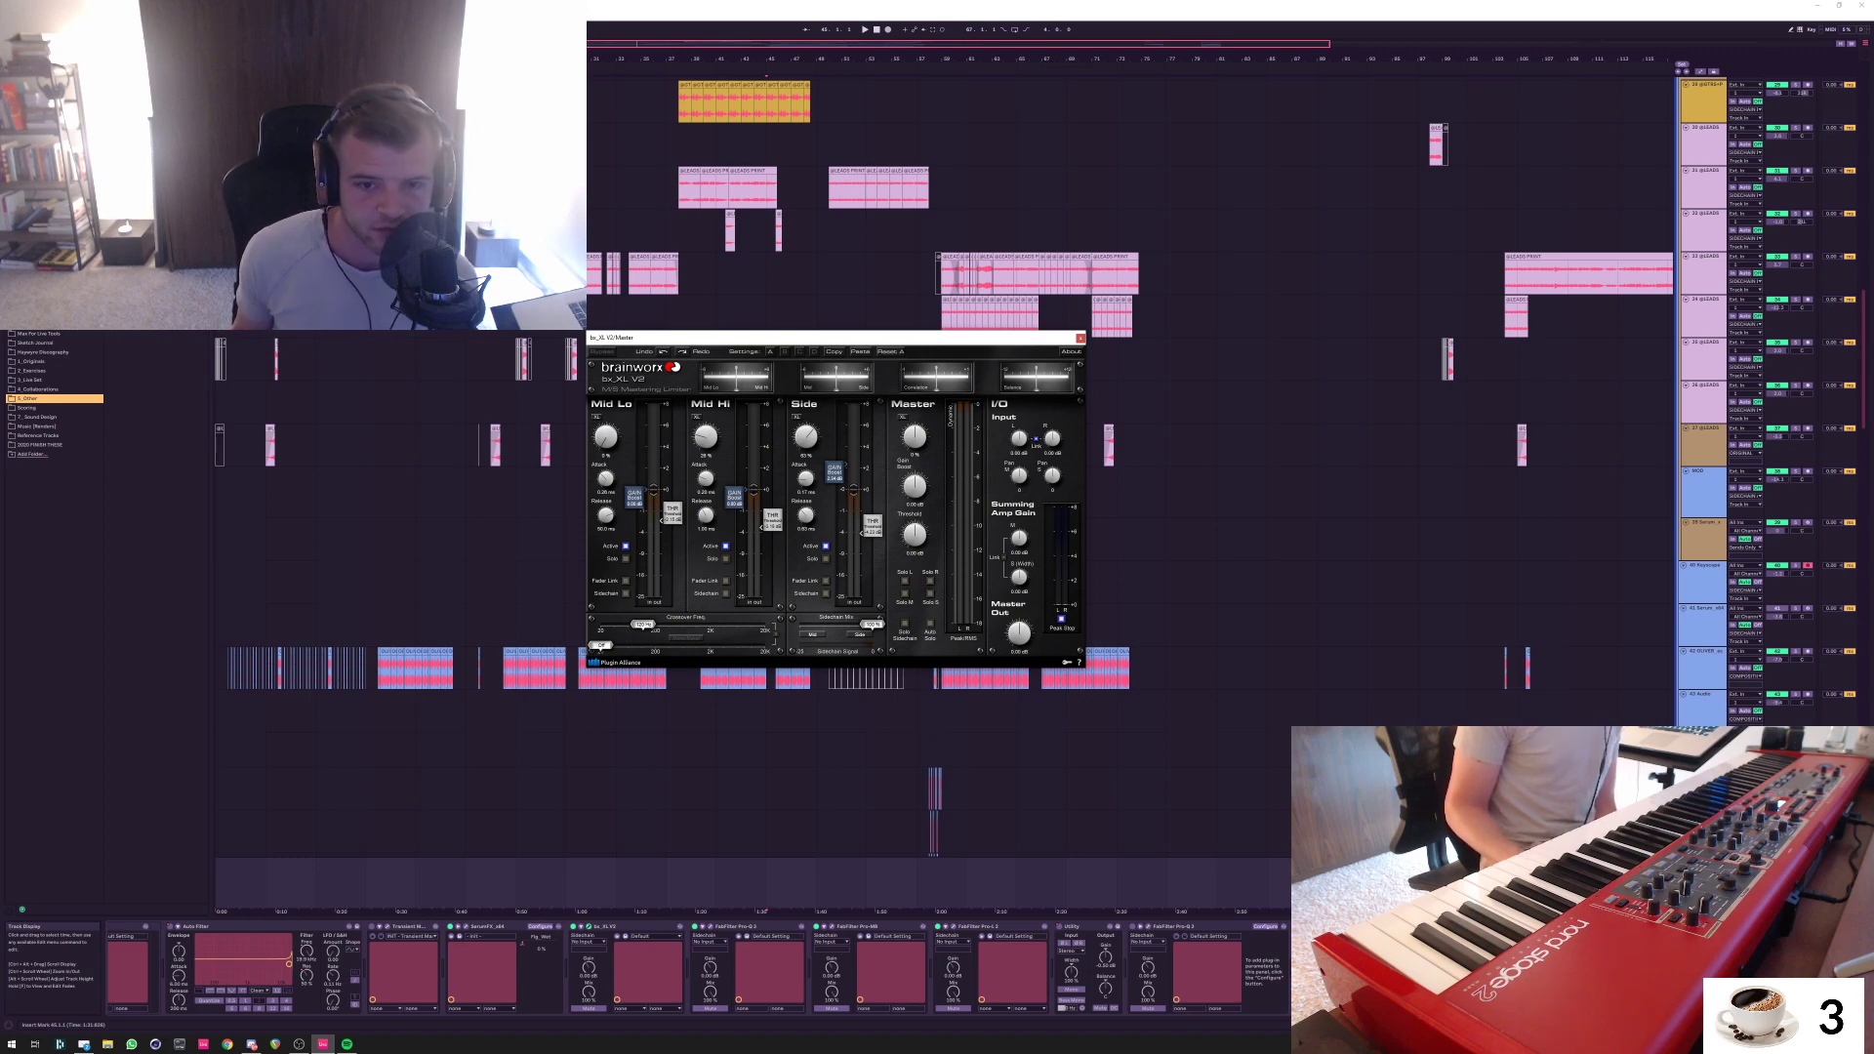
pyautogui.moveTo(854, 338)
pyautogui.mouseDown()
pyautogui.moveTo(875, 360)
pyautogui.moveTo(870, 337)
pyautogui.mouseUp()
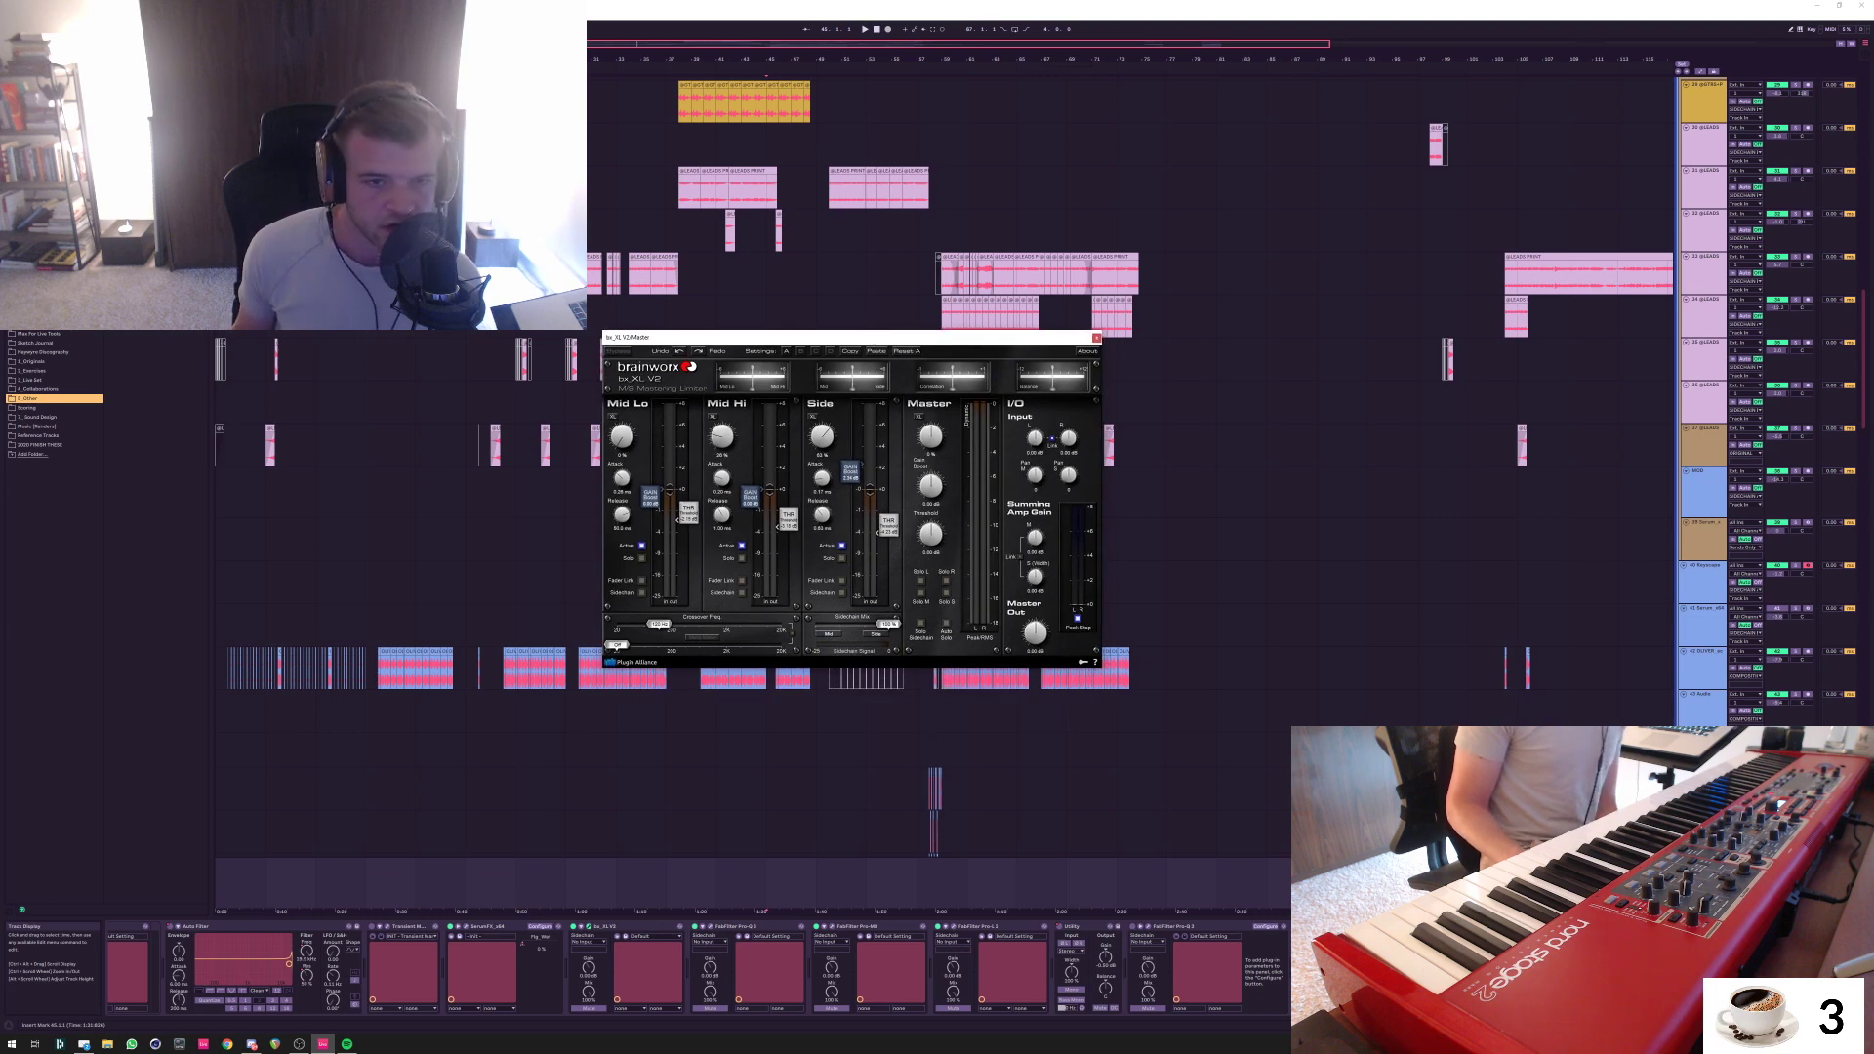
pyautogui.moveTo(853, 343)
pyautogui.mouseDown()
pyautogui.moveTo(809, 332)
pyautogui.moveTo(830, 339)
pyautogui.mouseUp()
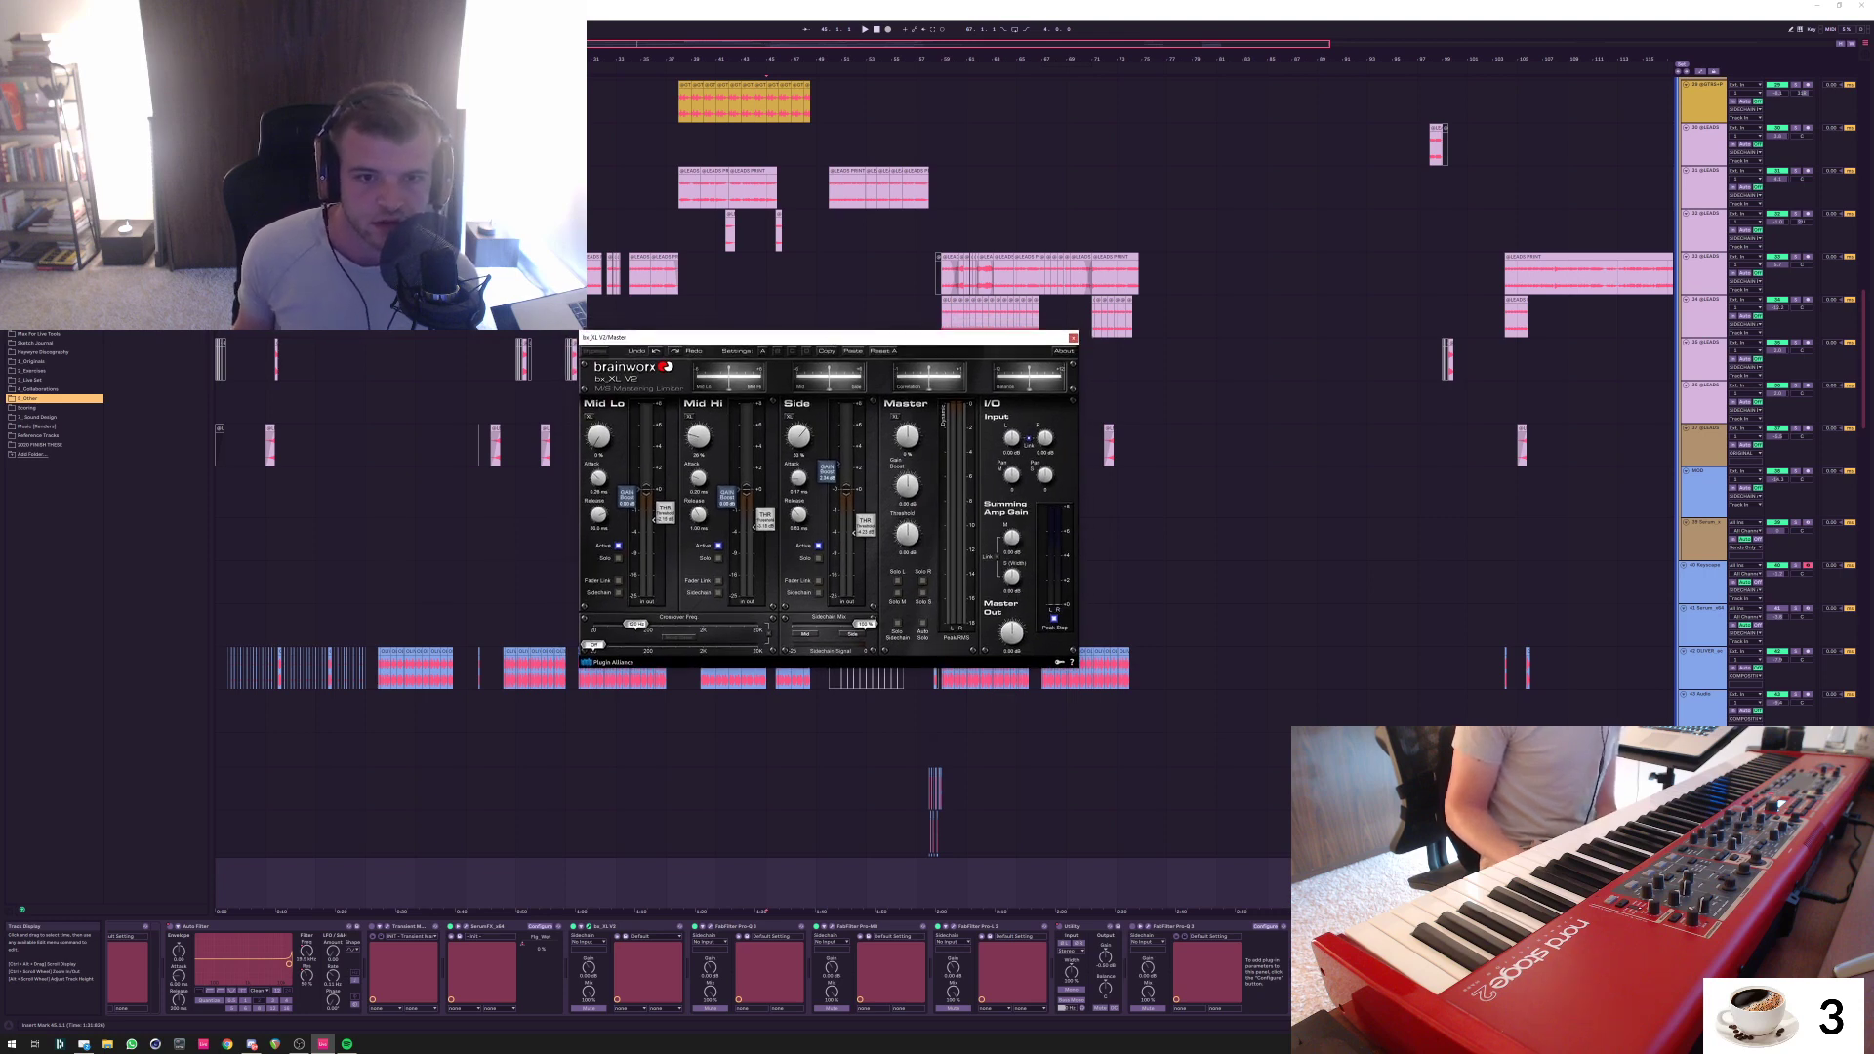
pyautogui.moveTo(822, 342)
pyautogui.mouseDown()
pyautogui.moveTo(798, 332)
pyautogui.moveTo(818, 306)
pyautogui.moveTo(798, 331)
pyautogui.mouseUp()
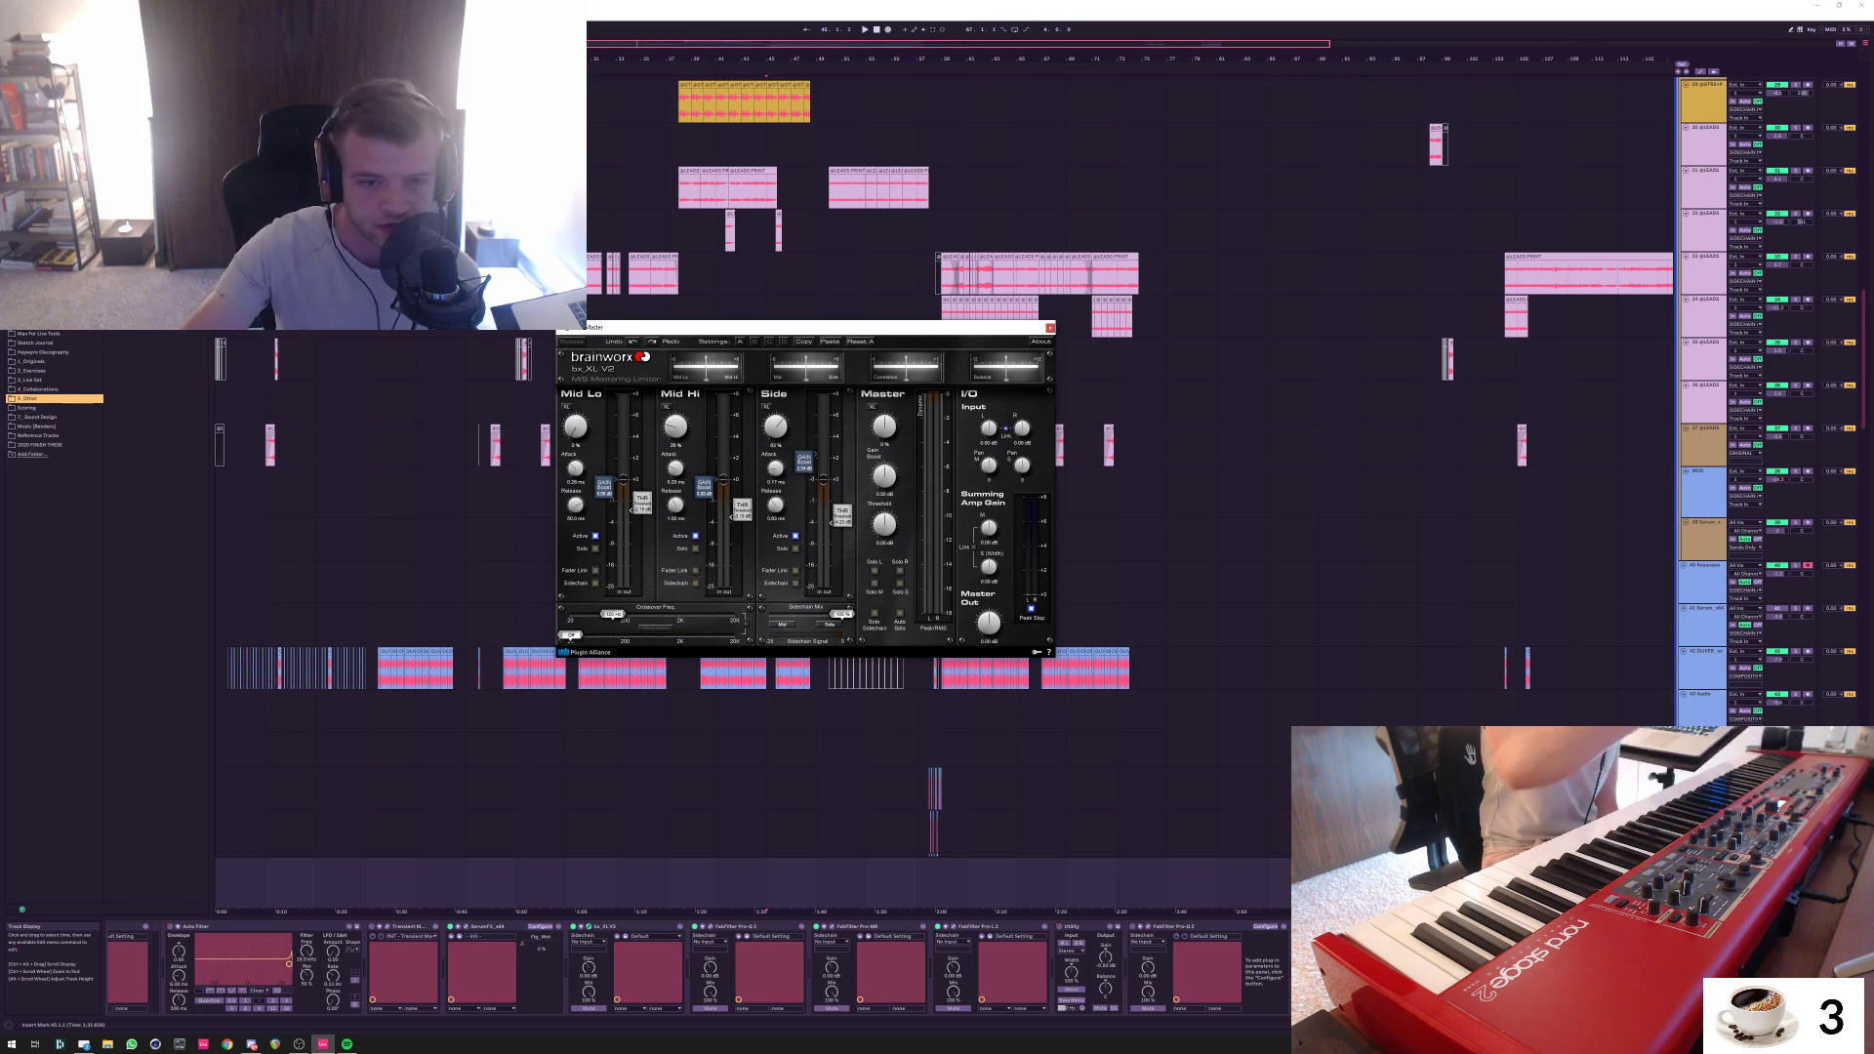
pyautogui.moveTo(805, 327)
pyautogui.mouseDown()
pyautogui.moveTo(805, 349)
pyautogui.moveTo(820, 341)
pyautogui.mouseUp()
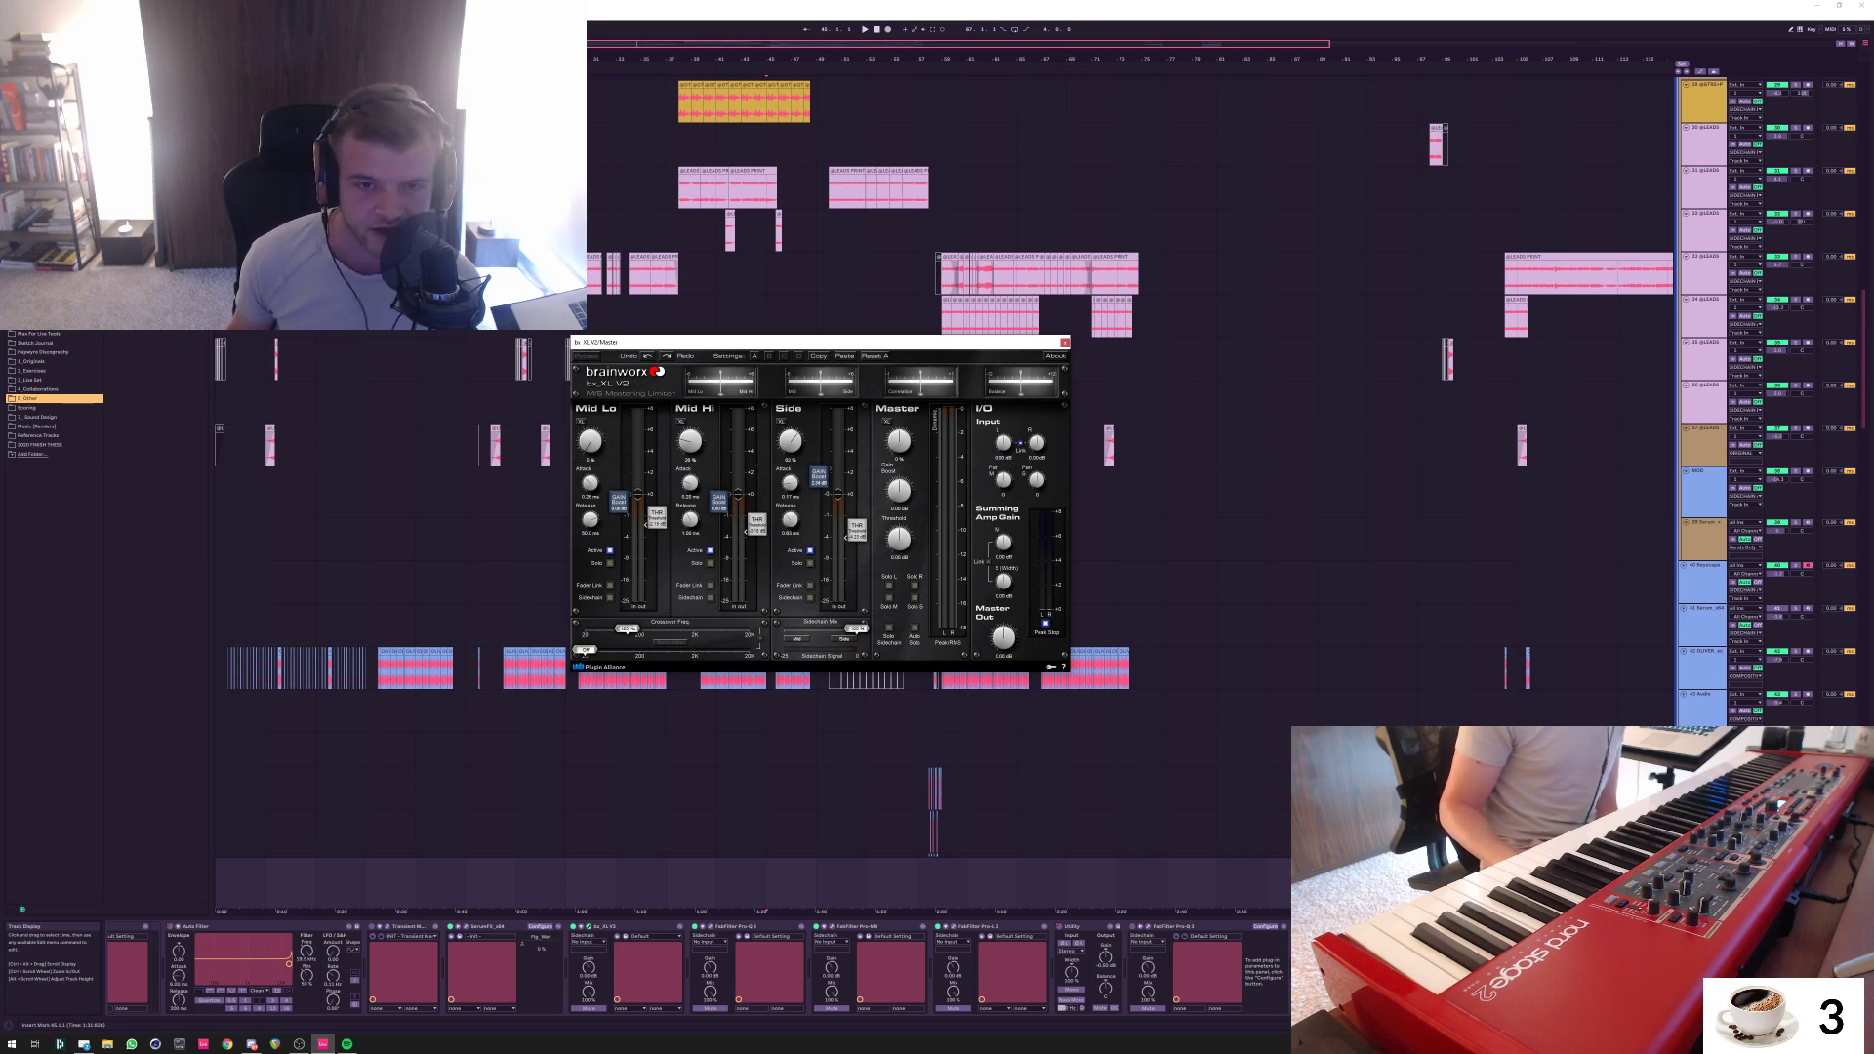
pyautogui.moveTo(795, 342); pyautogui.dragTo(773, 342)
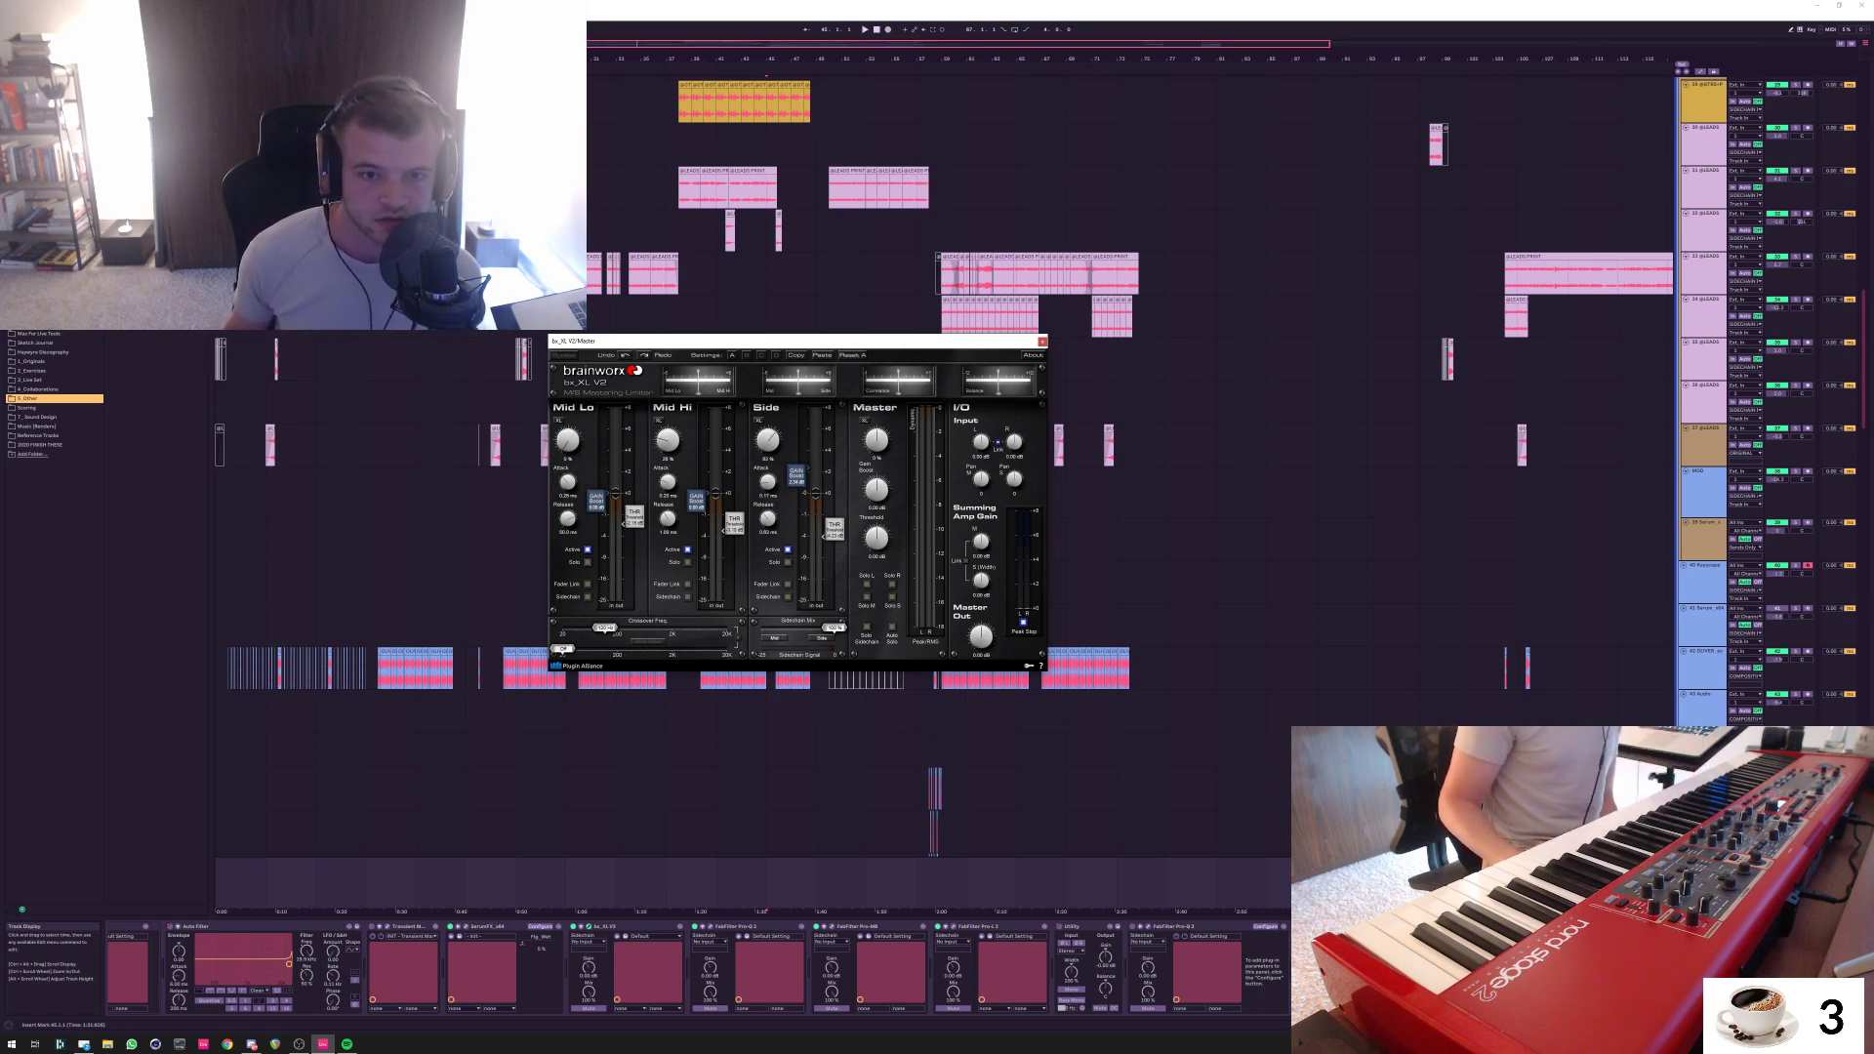
pyautogui.moveTo(796, 341); pyautogui.dragTo(788, 335)
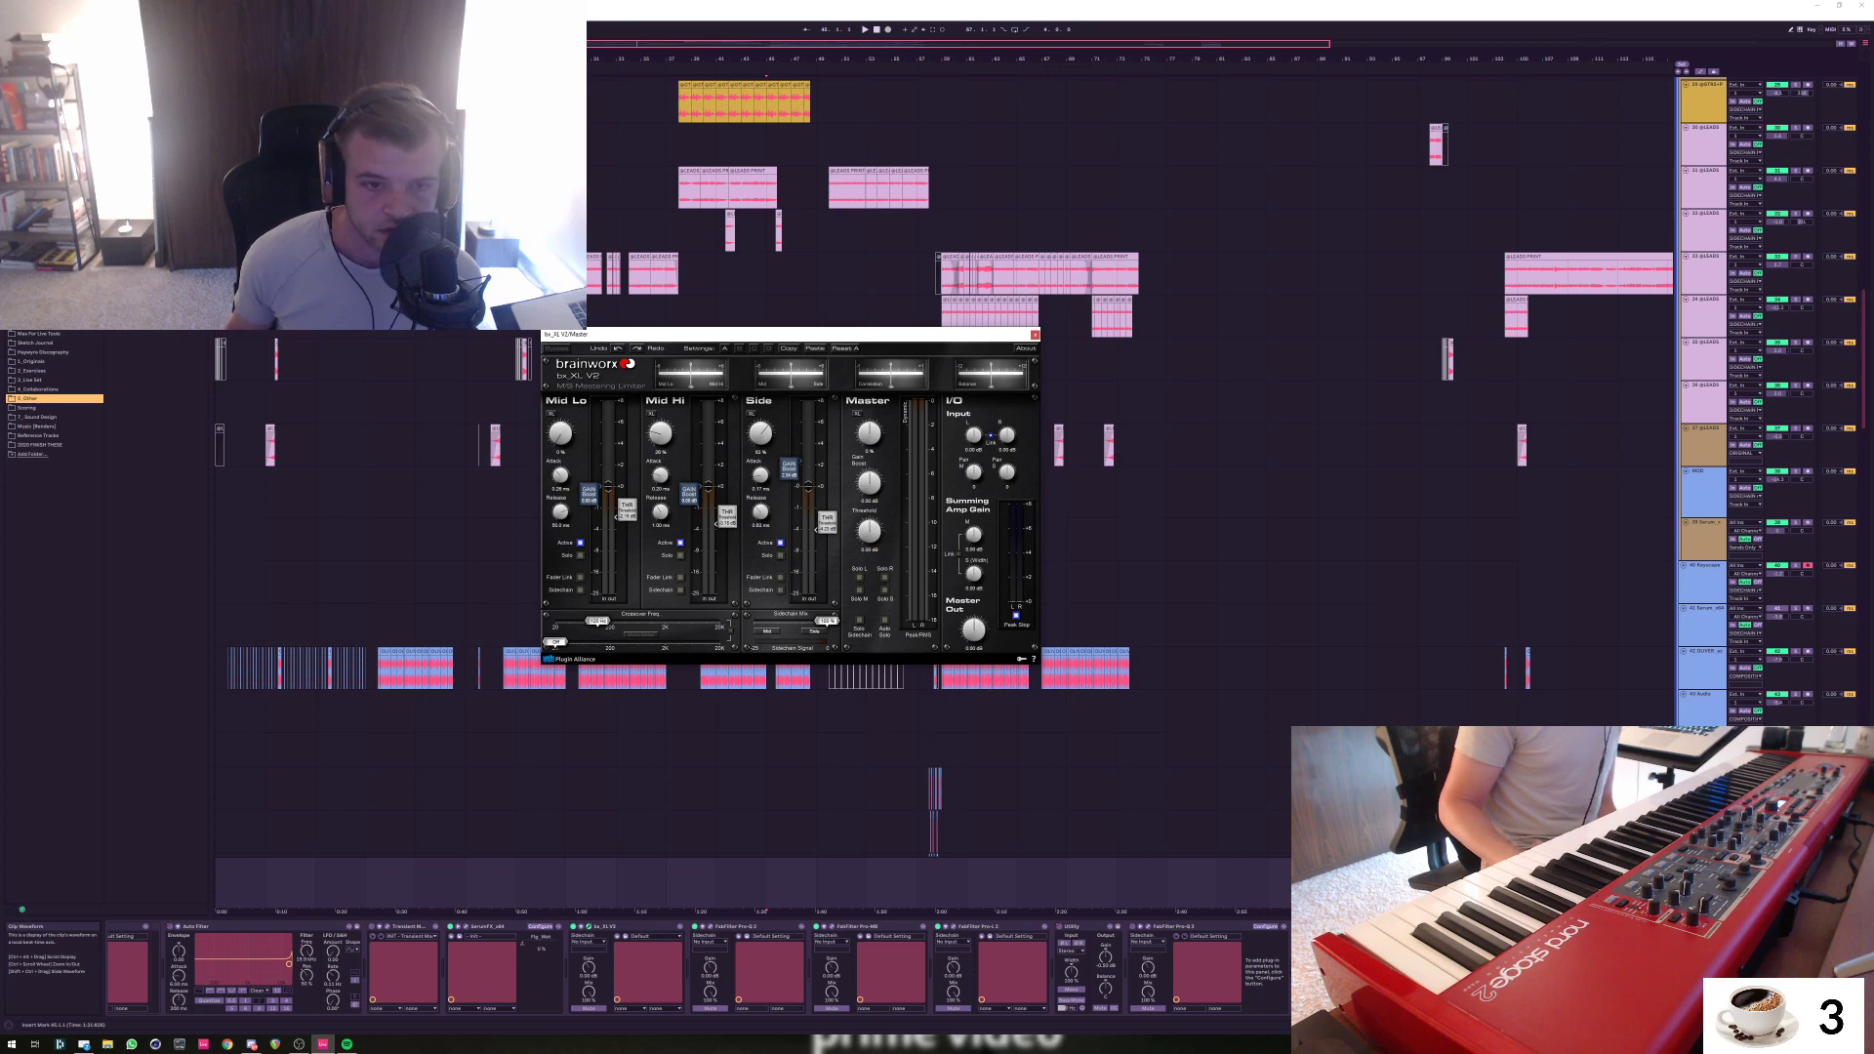
pyautogui.moveTo(789, 334); pyautogui.dragTo(832, 316)
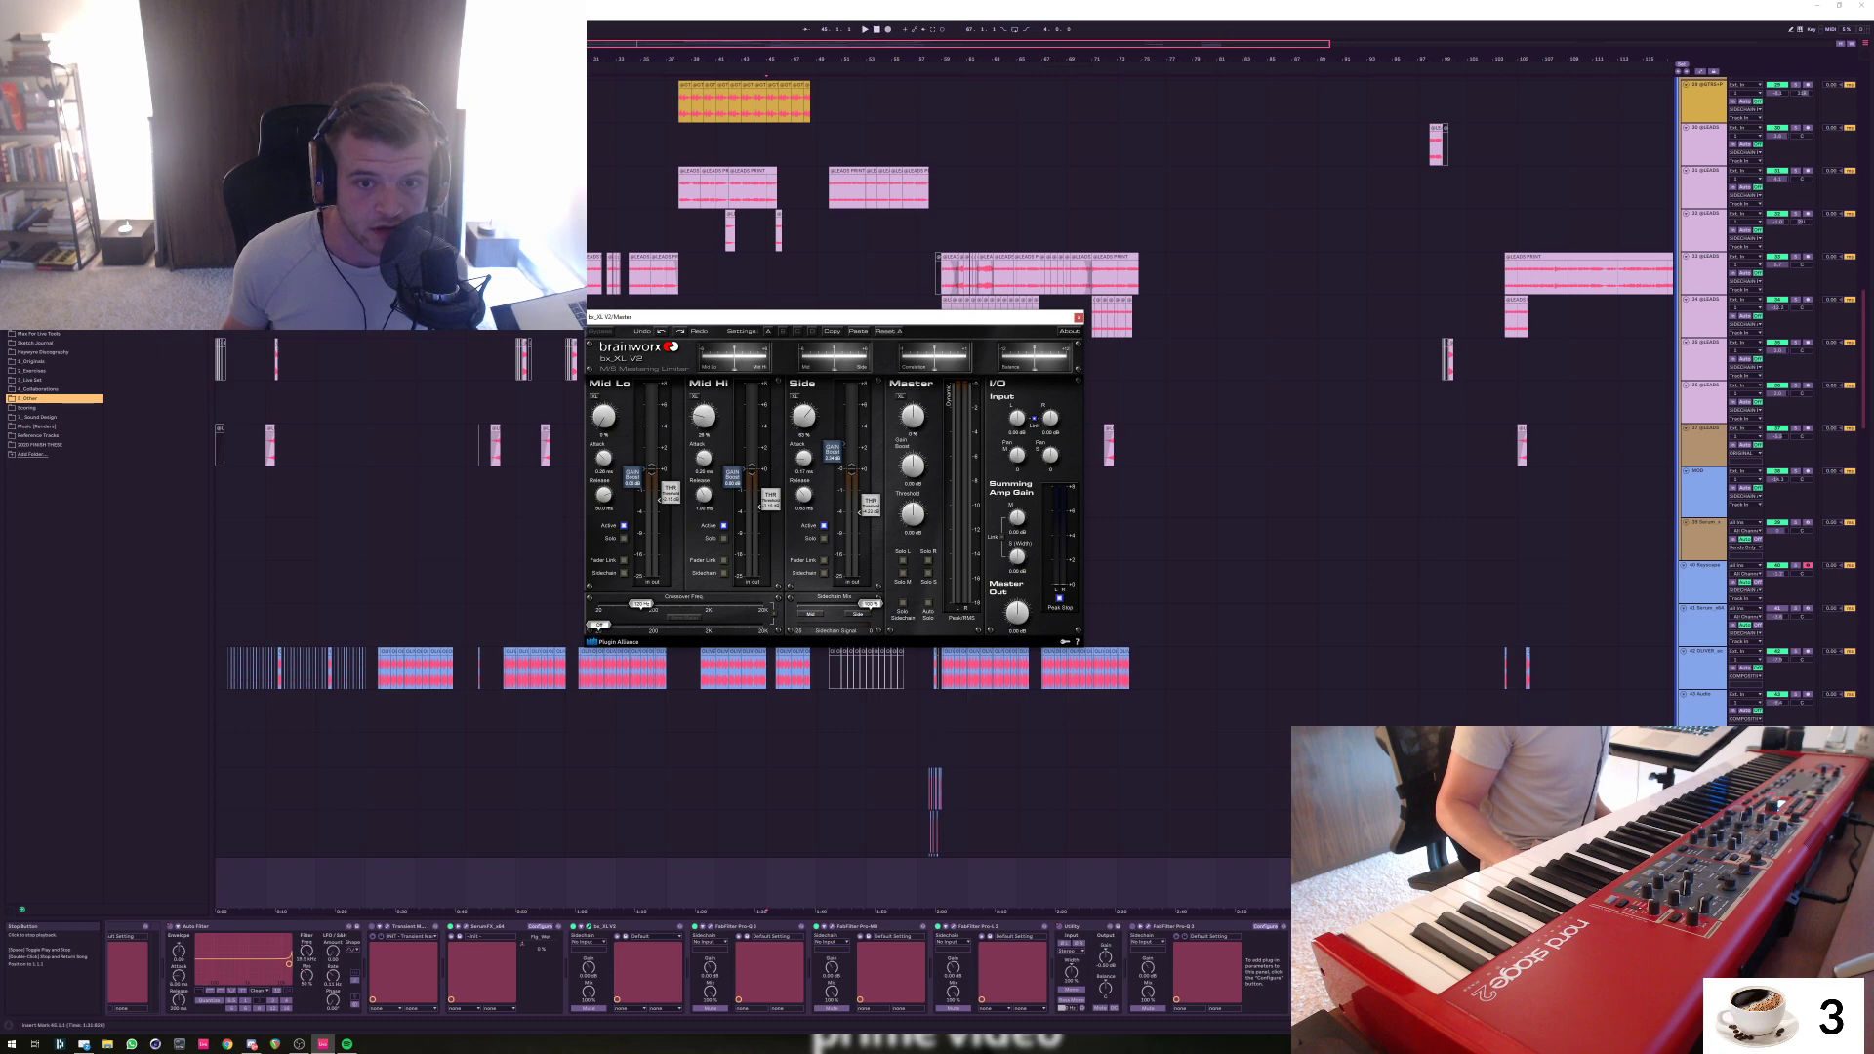
# Play the early part of the arrangement and show the master's devices again to watch the bx_XL V2 meters during playback
pyautogui.click(417, 667)
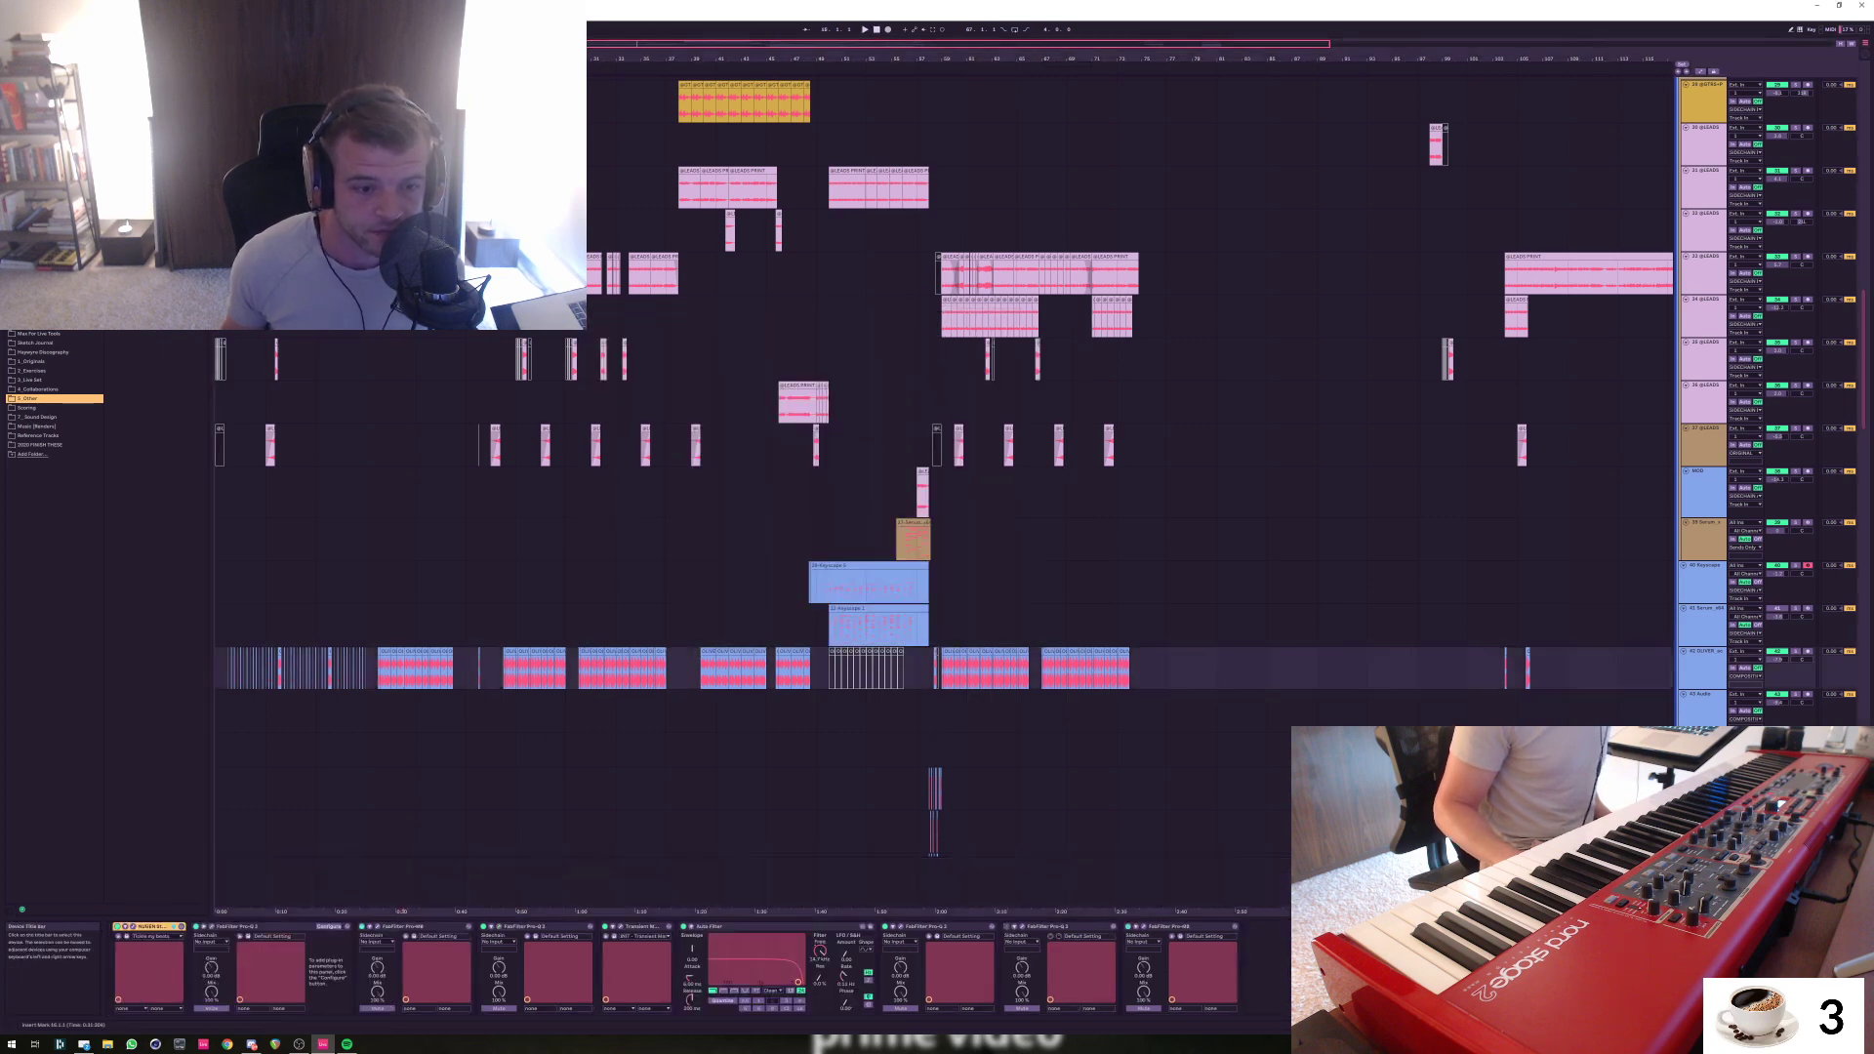
pyautogui.press('space')
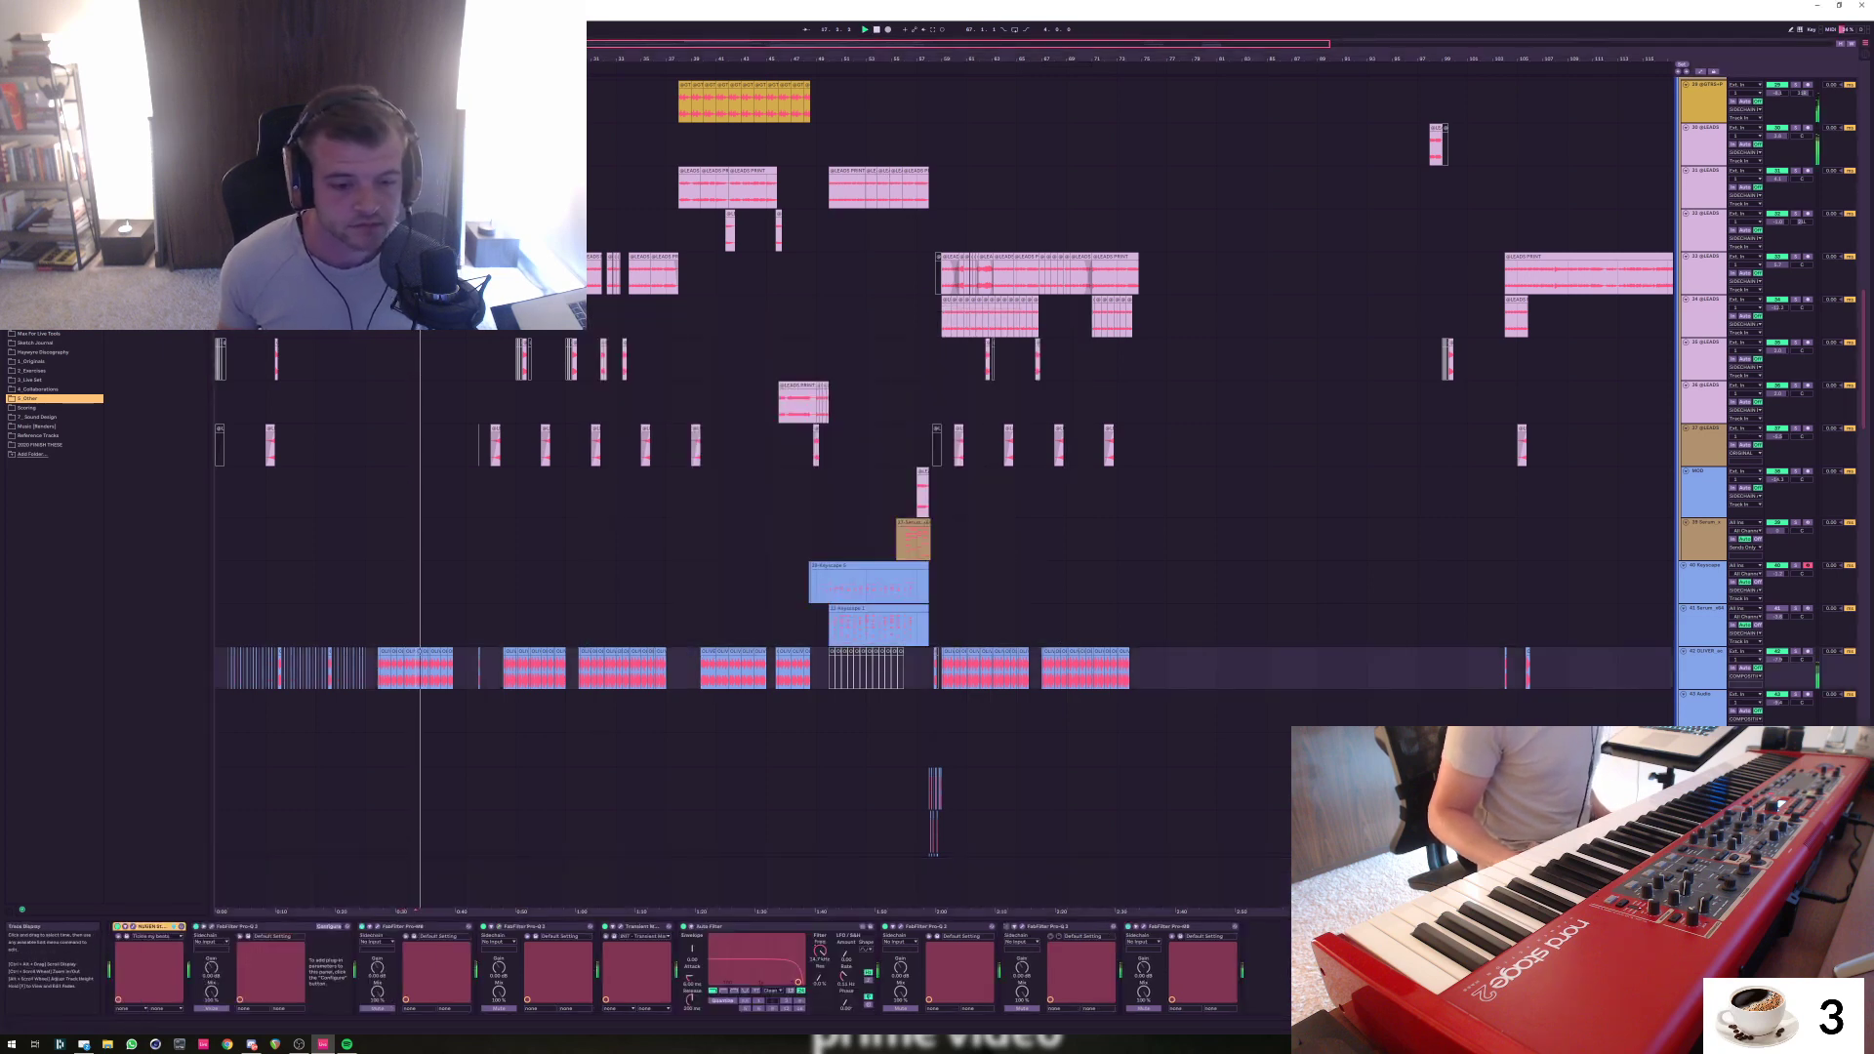
pyautogui.click(466, 883)
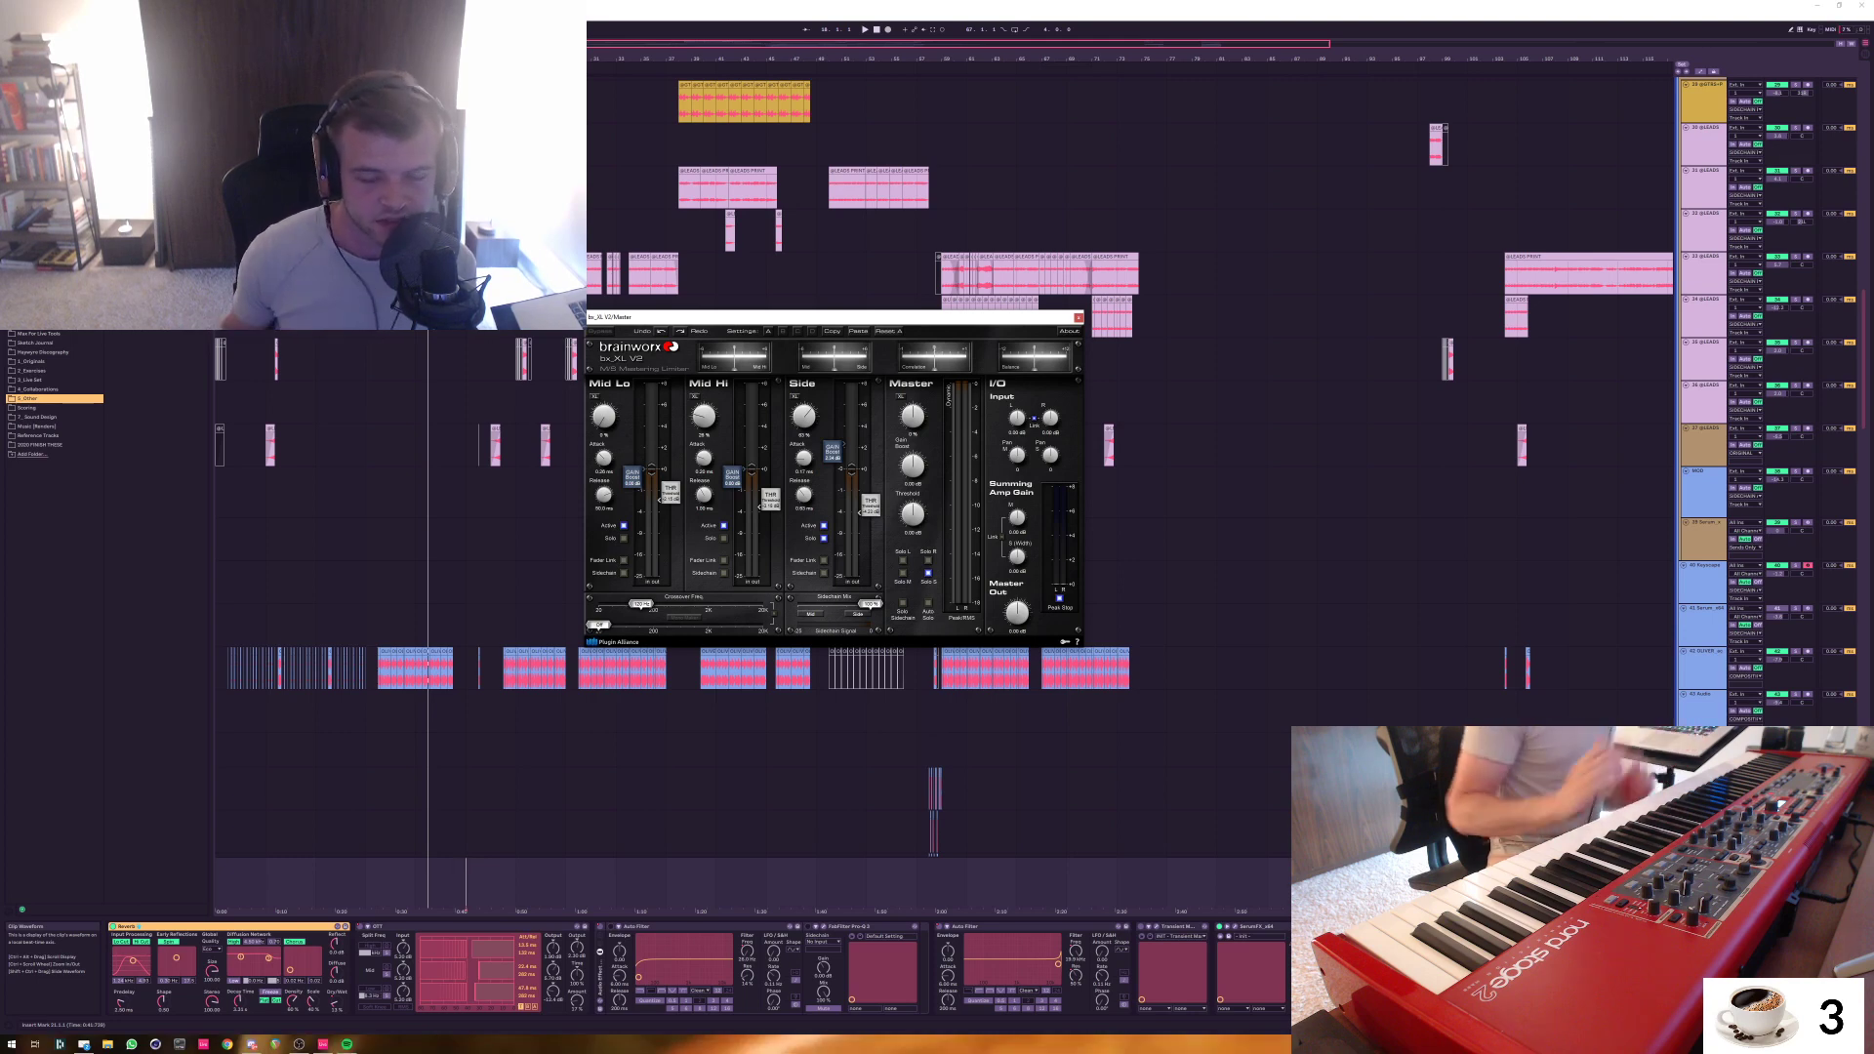
pyautogui.press('space')
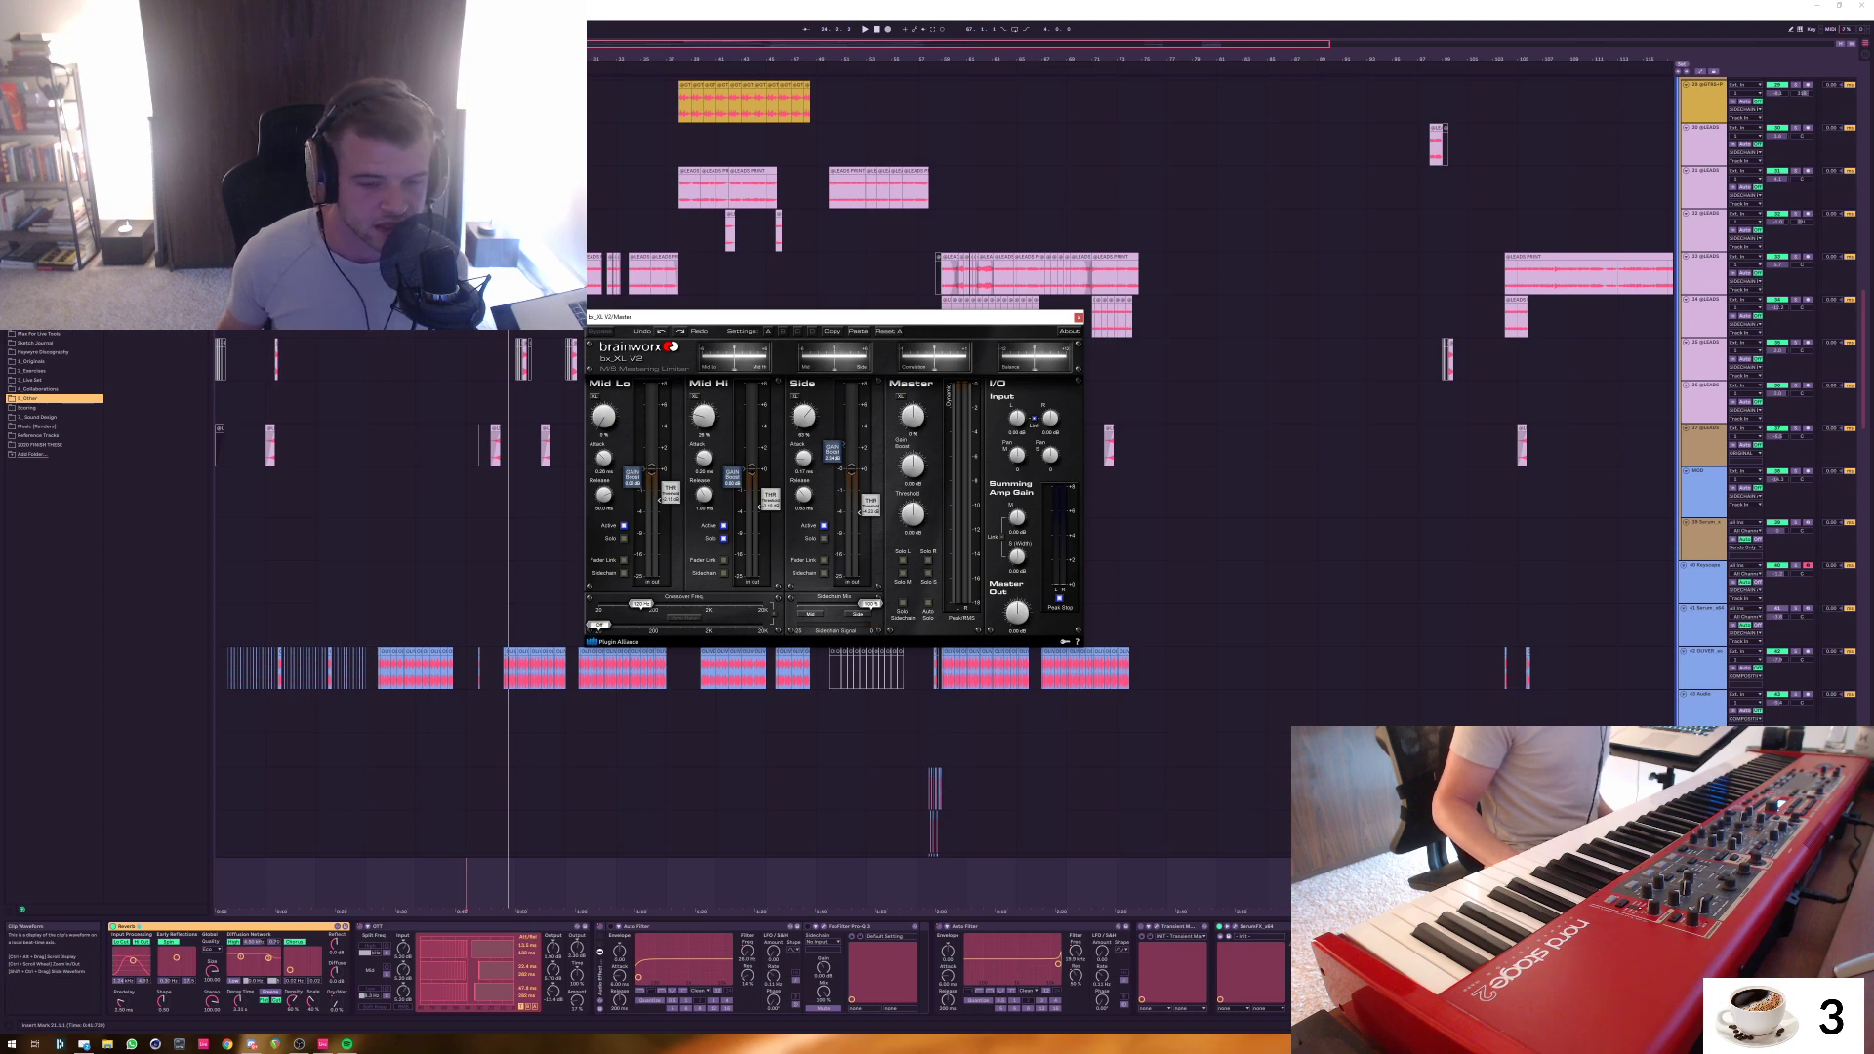
pyautogui.press('space')
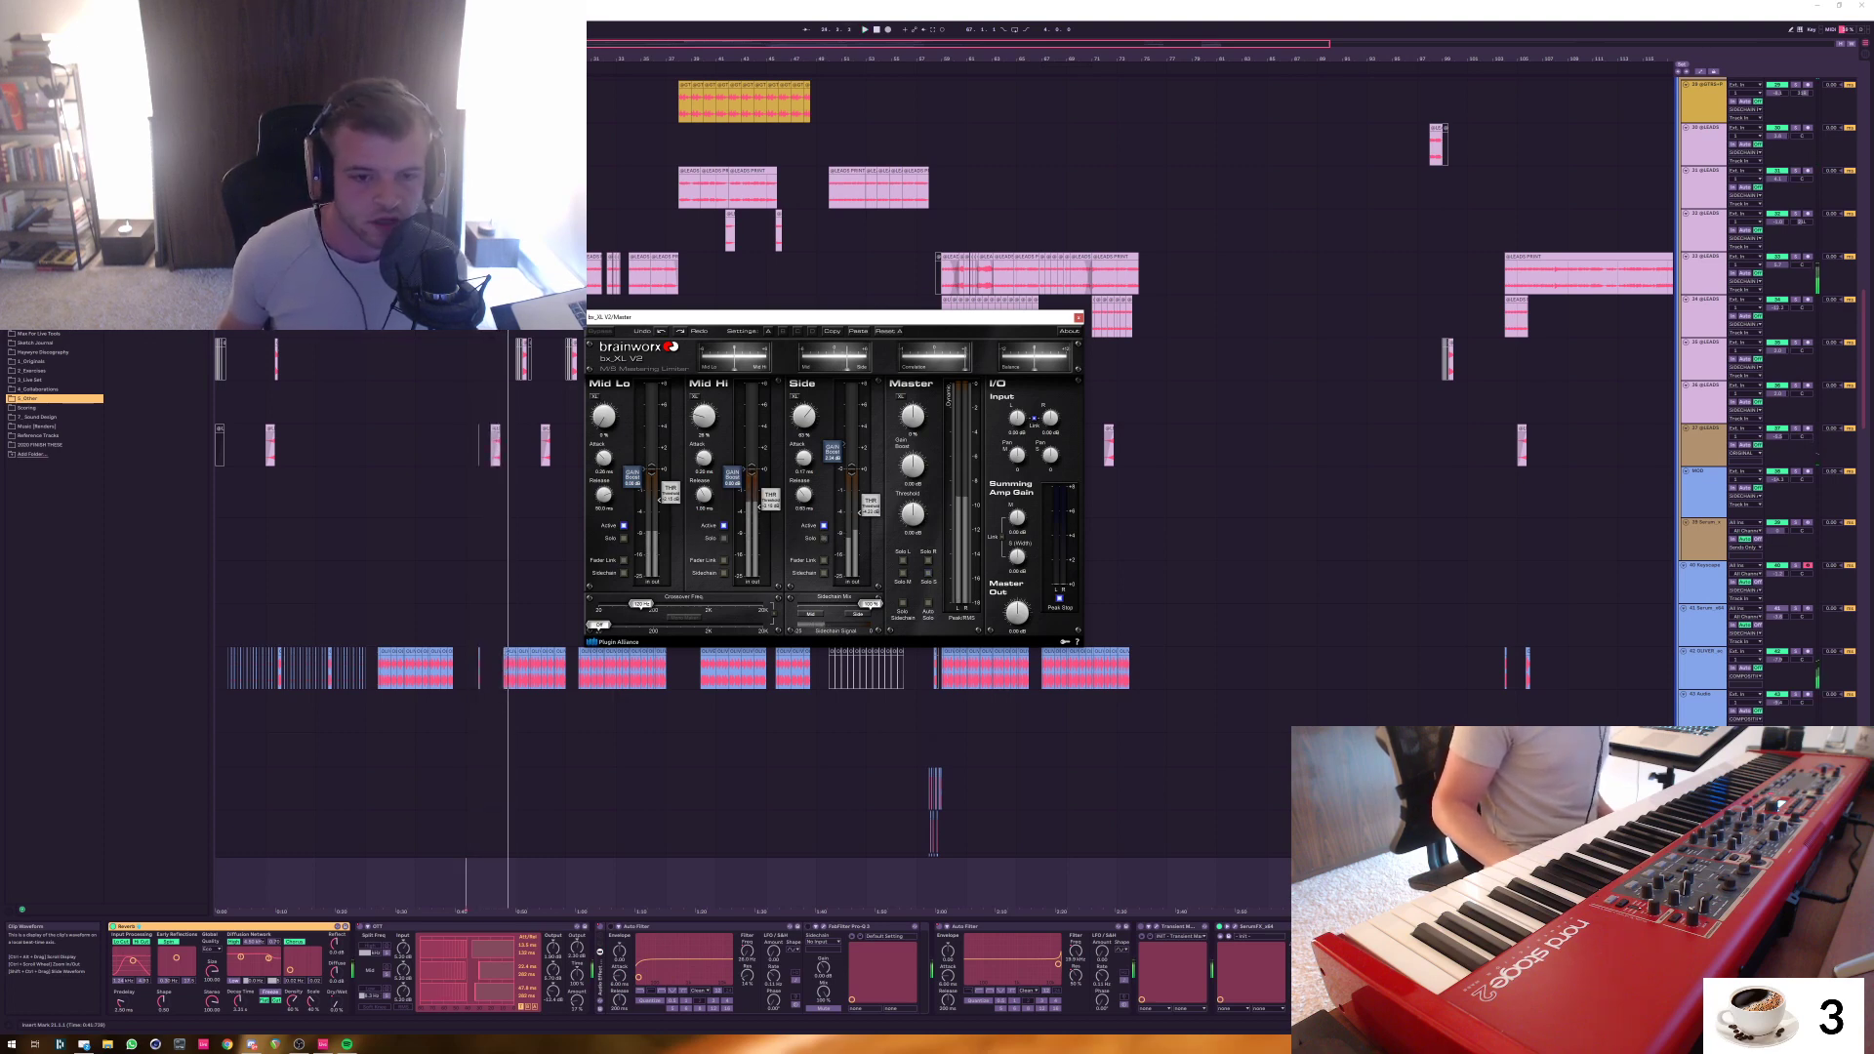
# Continue auditioning the track through the master's bx_XL V2 and examine its band fader and crossover settings
pyautogui.moveTo(834, 317); pyautogui.dragTo(862, 303)
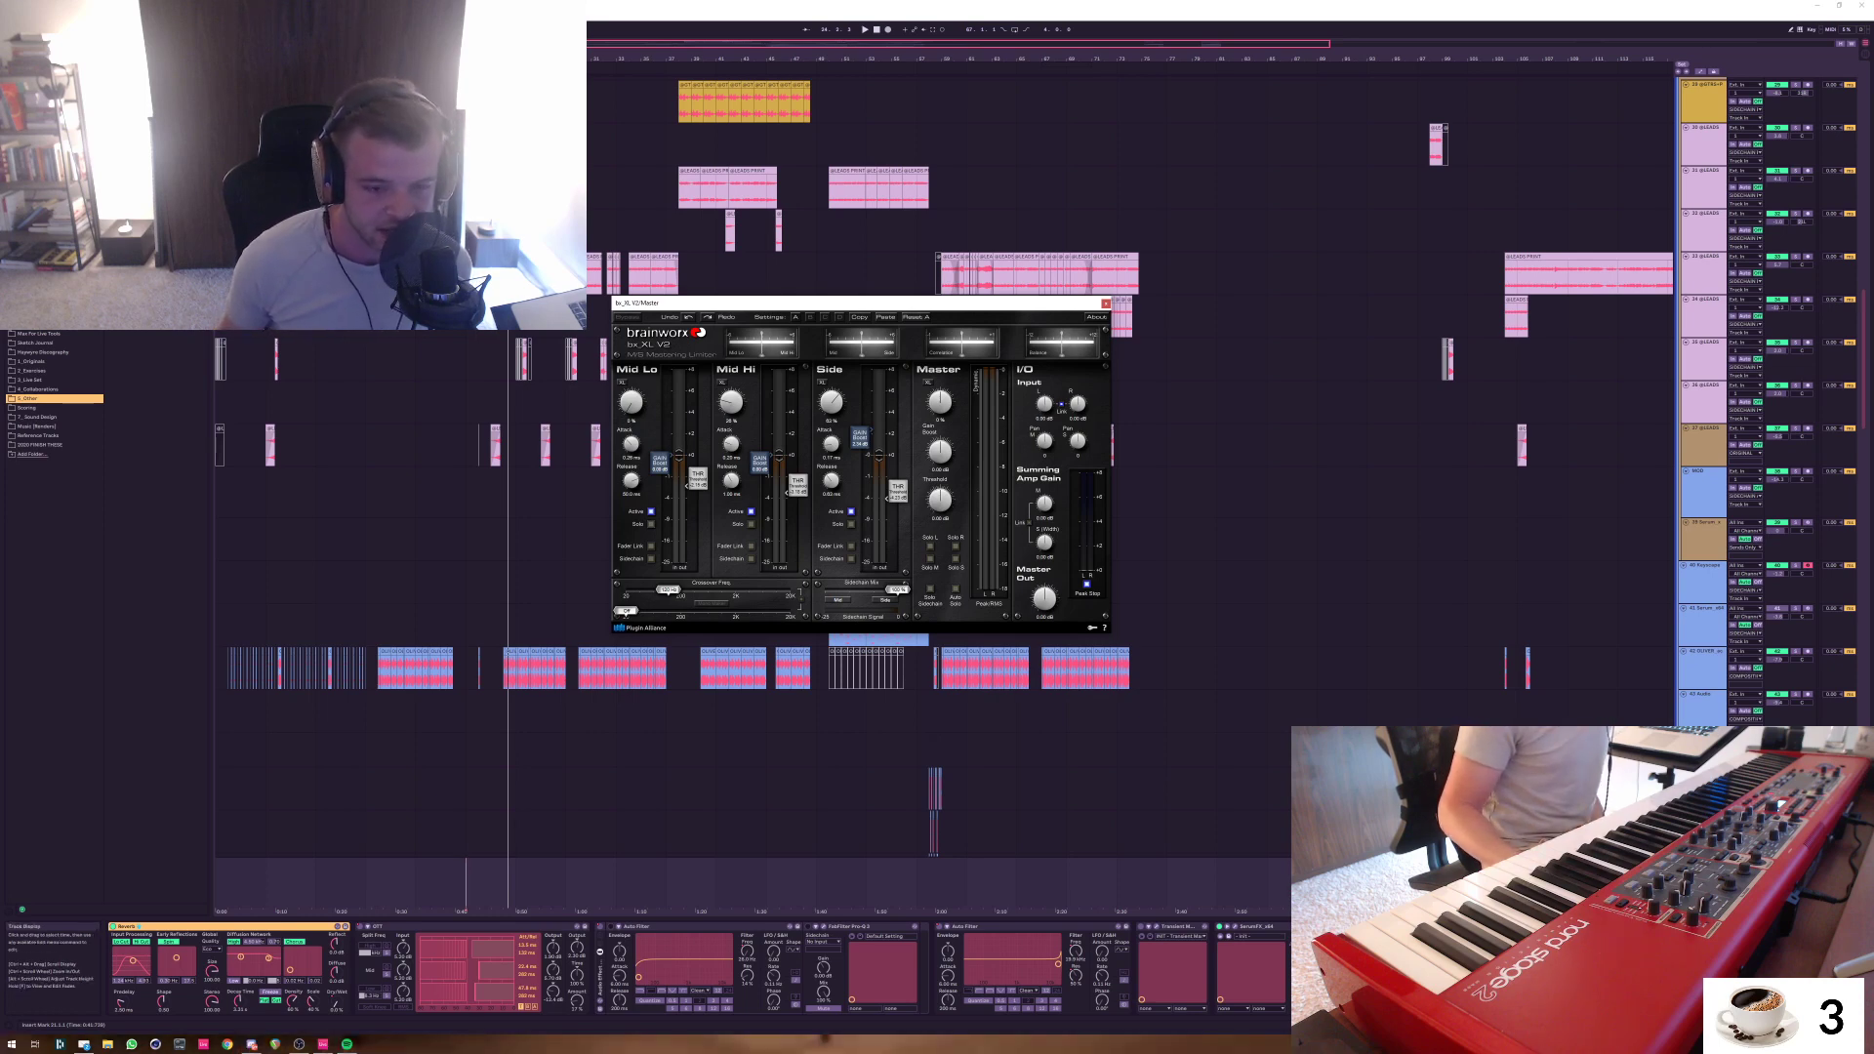
pyautogui.moveTo(859, 303); pyautogui.dragTo(871, 296)
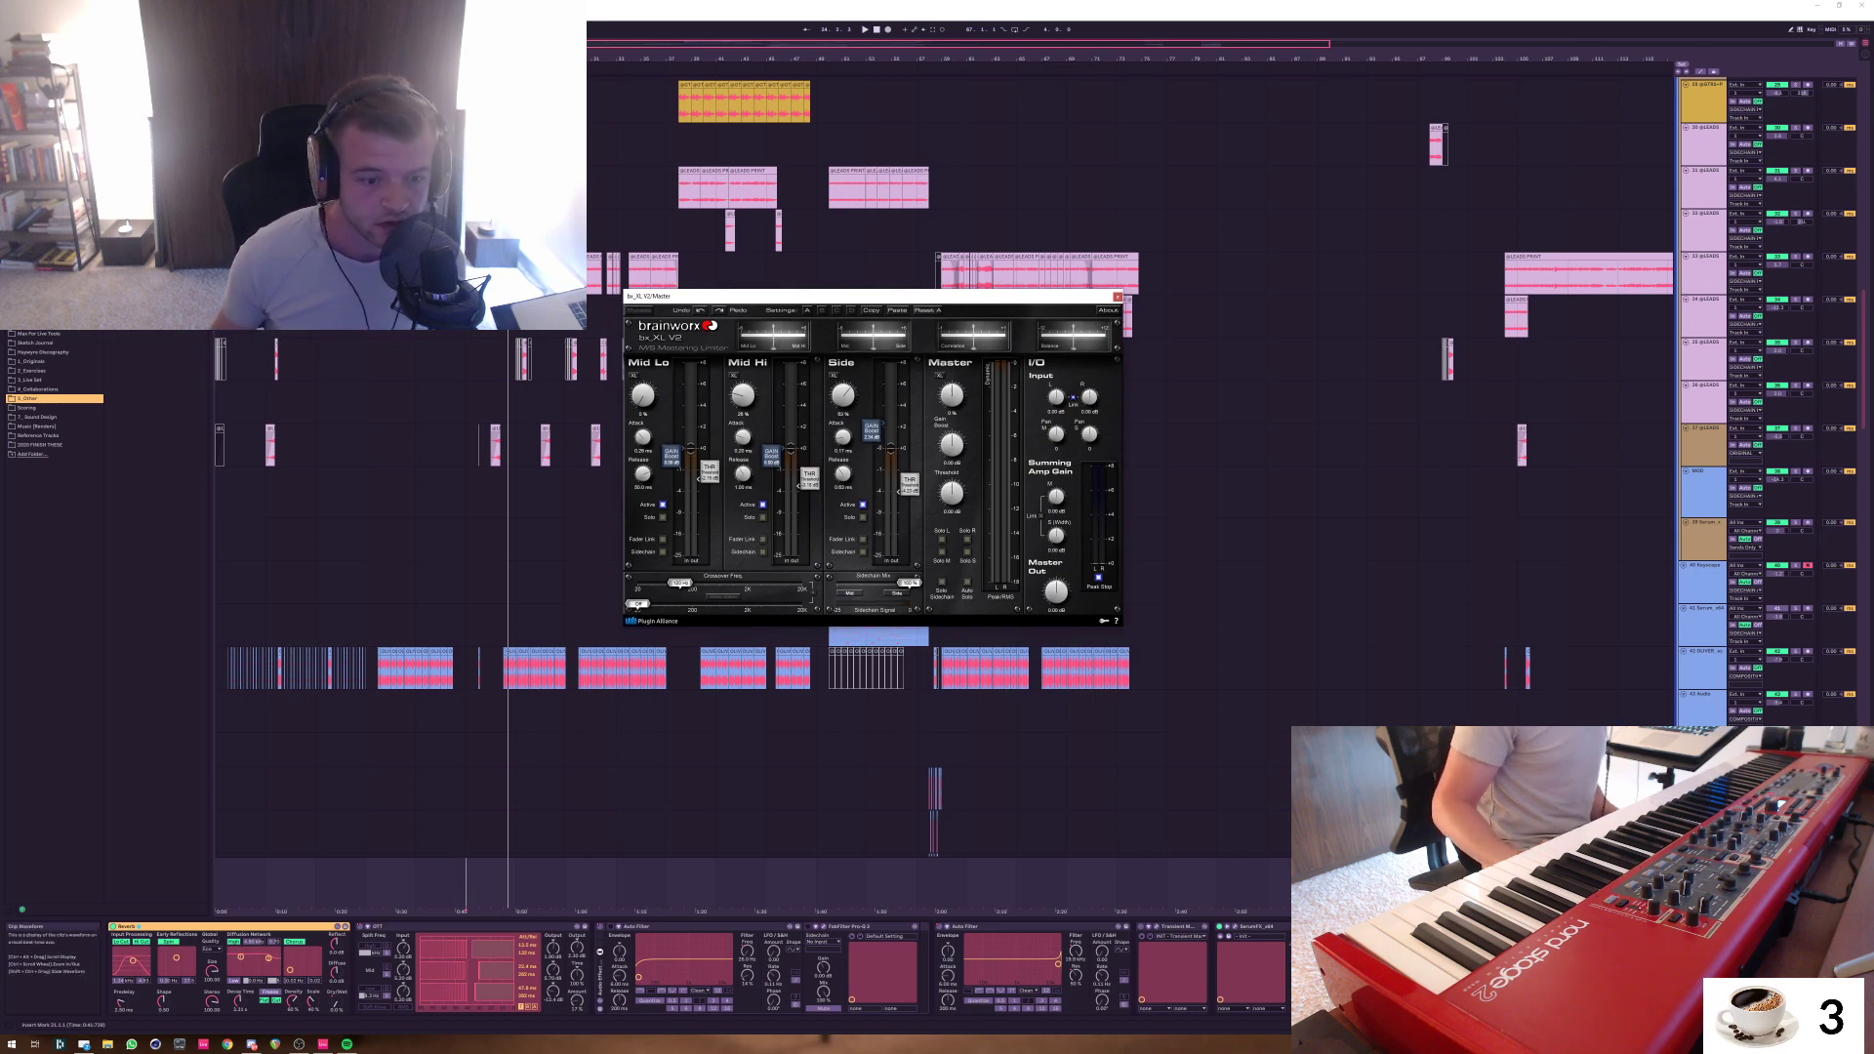
pyautogui.press('space')
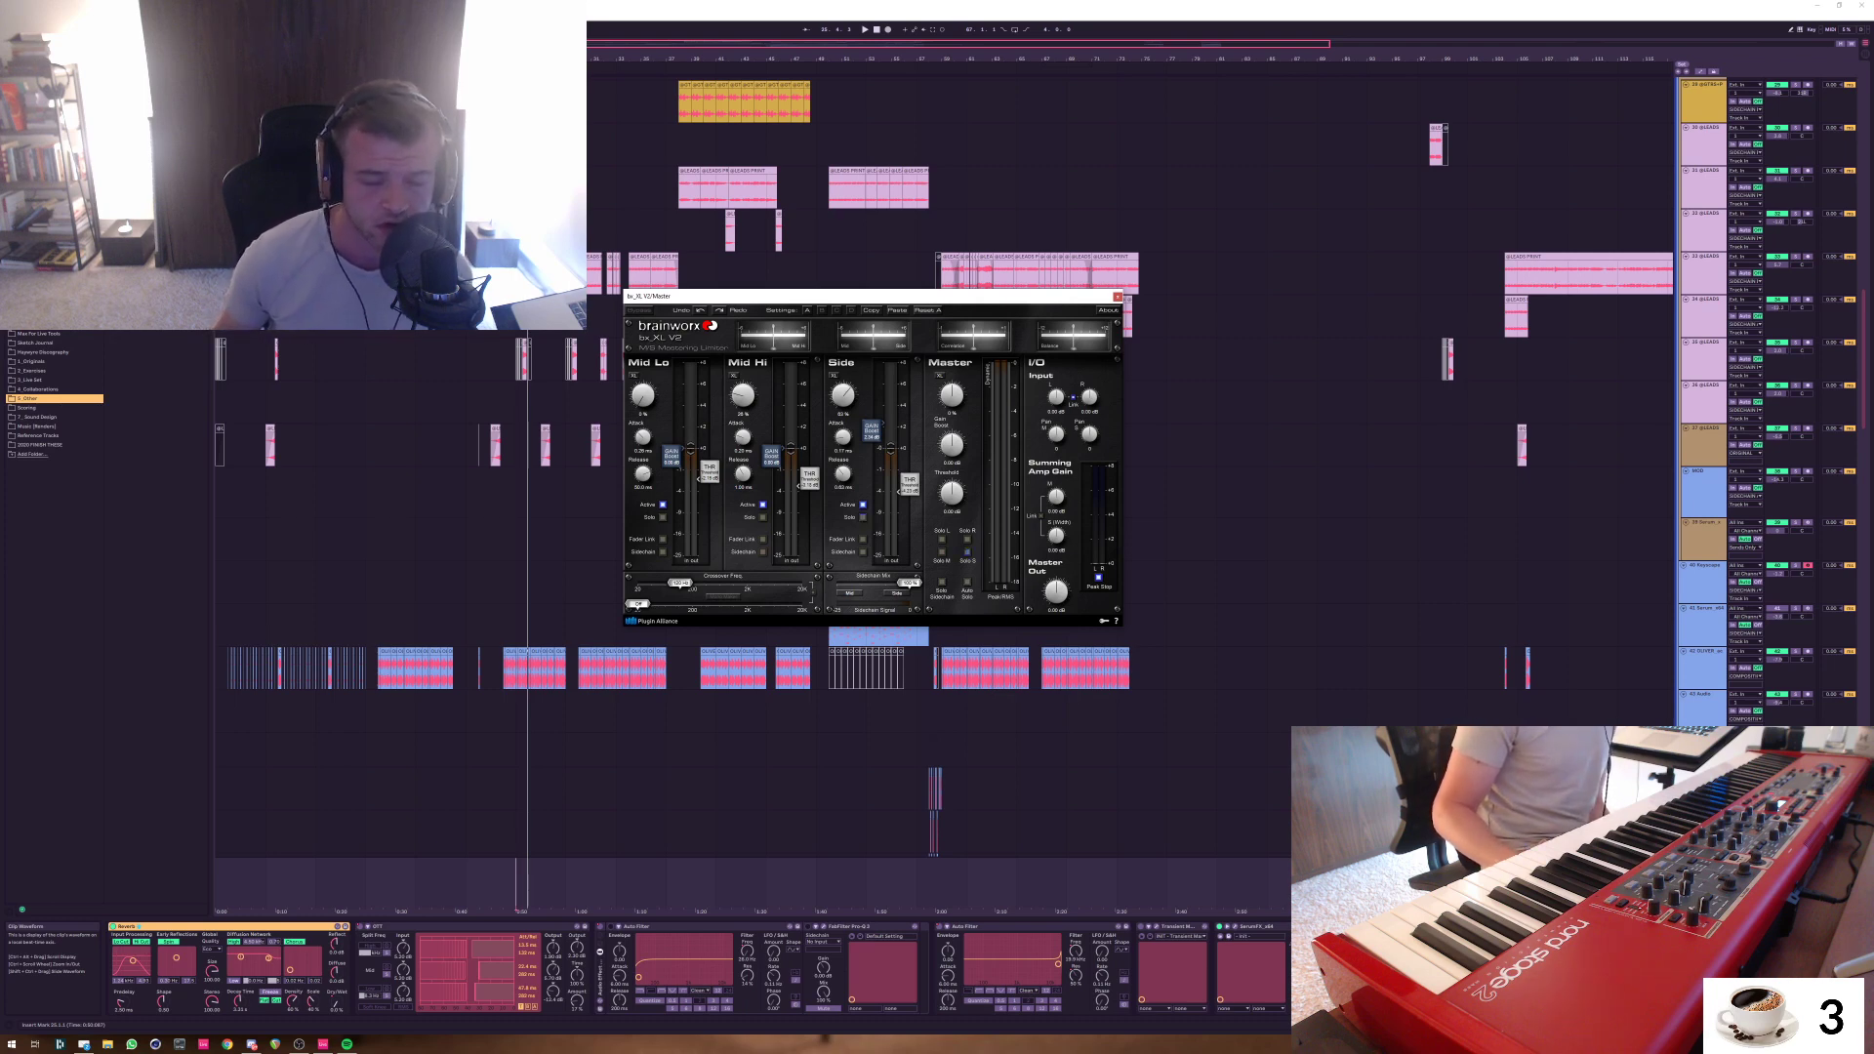
pyautogui.moveTo(844, 303); pyautogui.dragTo(888, 283)
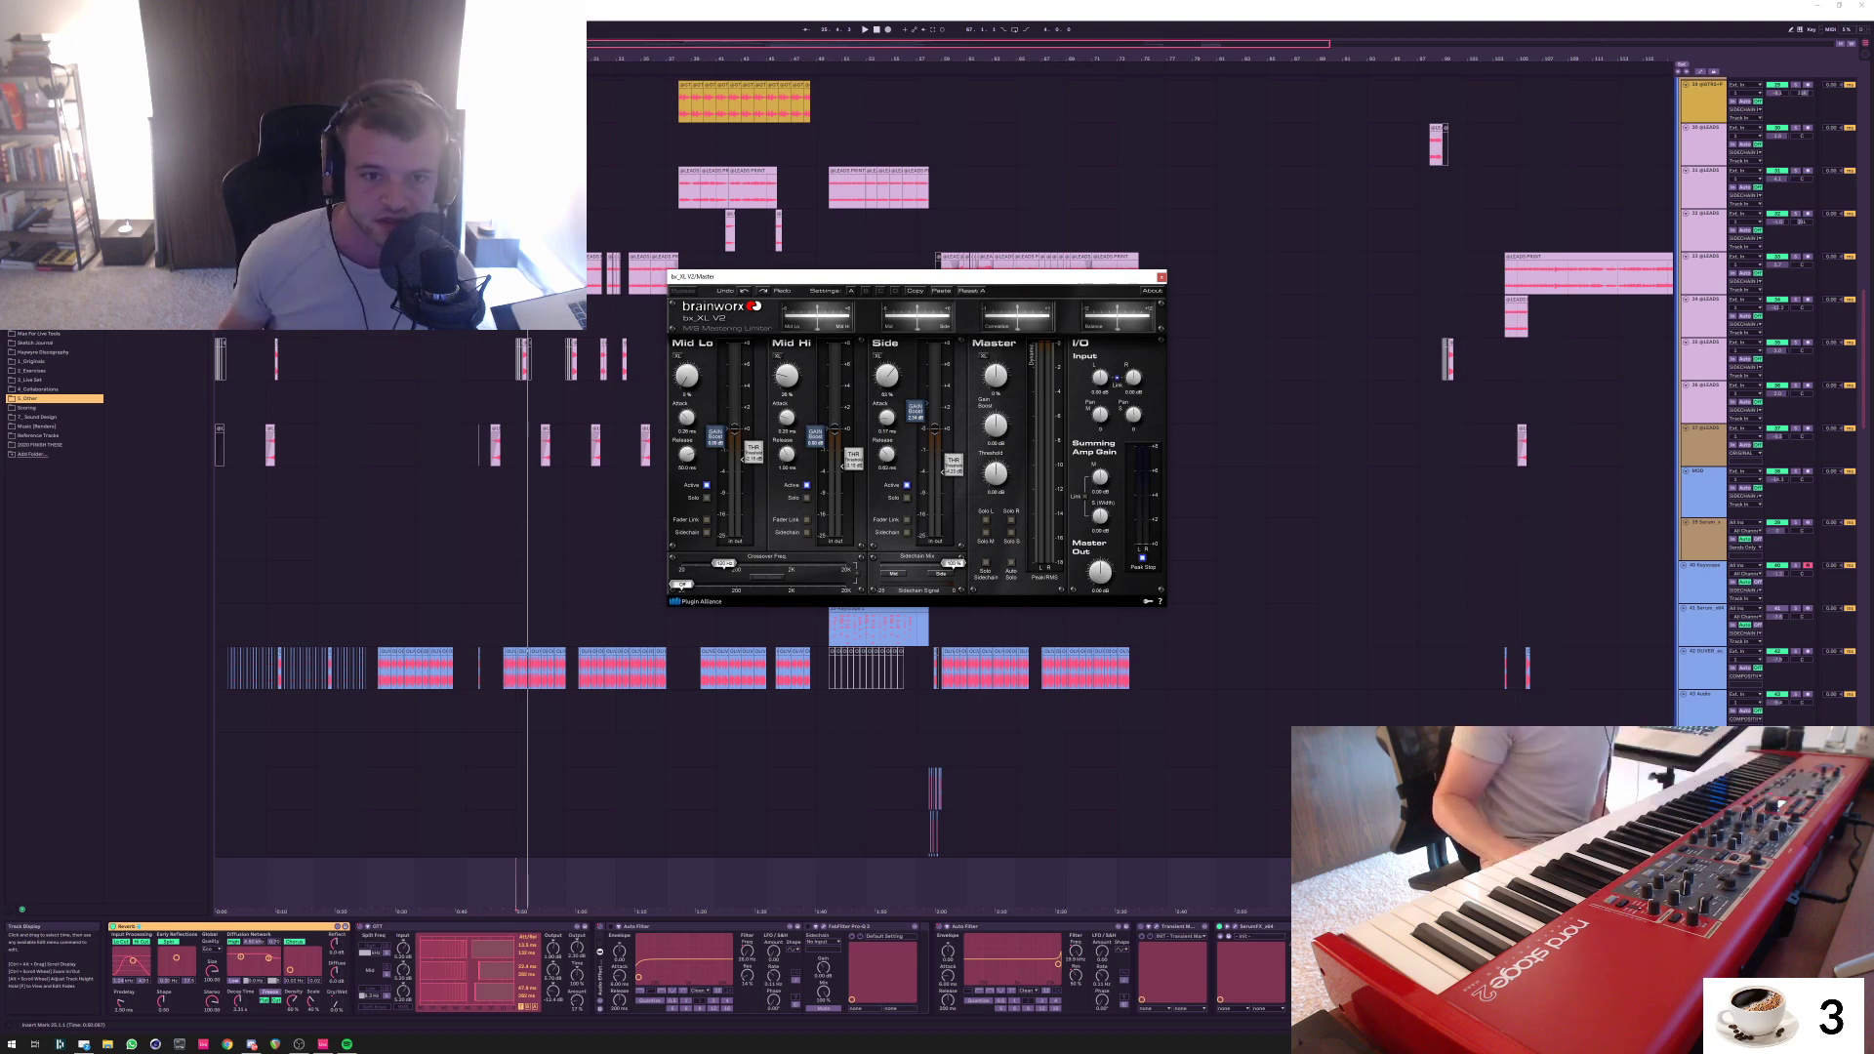
pyautogui.moveTo(948, 281); pyautogui.dragTo(815, 349)
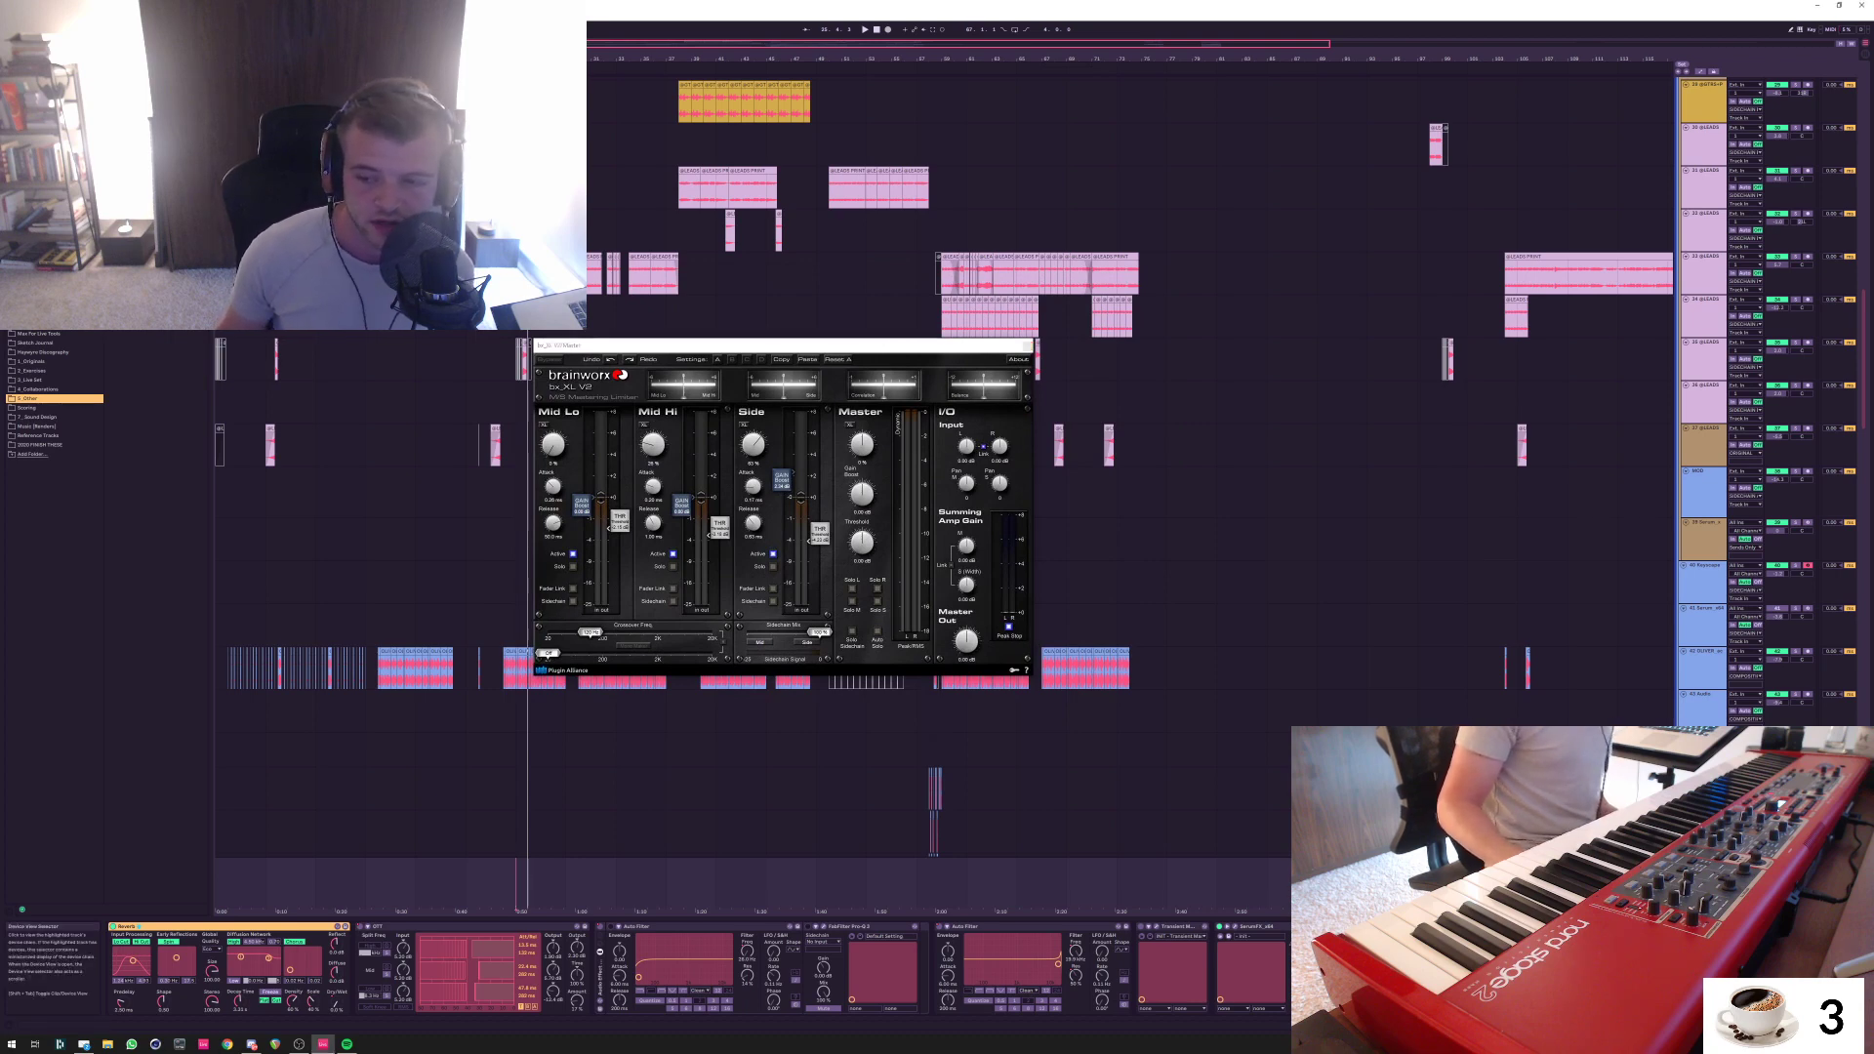
# Show the end of the master's effect chain, play the track briefly through the bx_XL V2, and hide its window
pyautogui.scroll(-5, 698, 968)
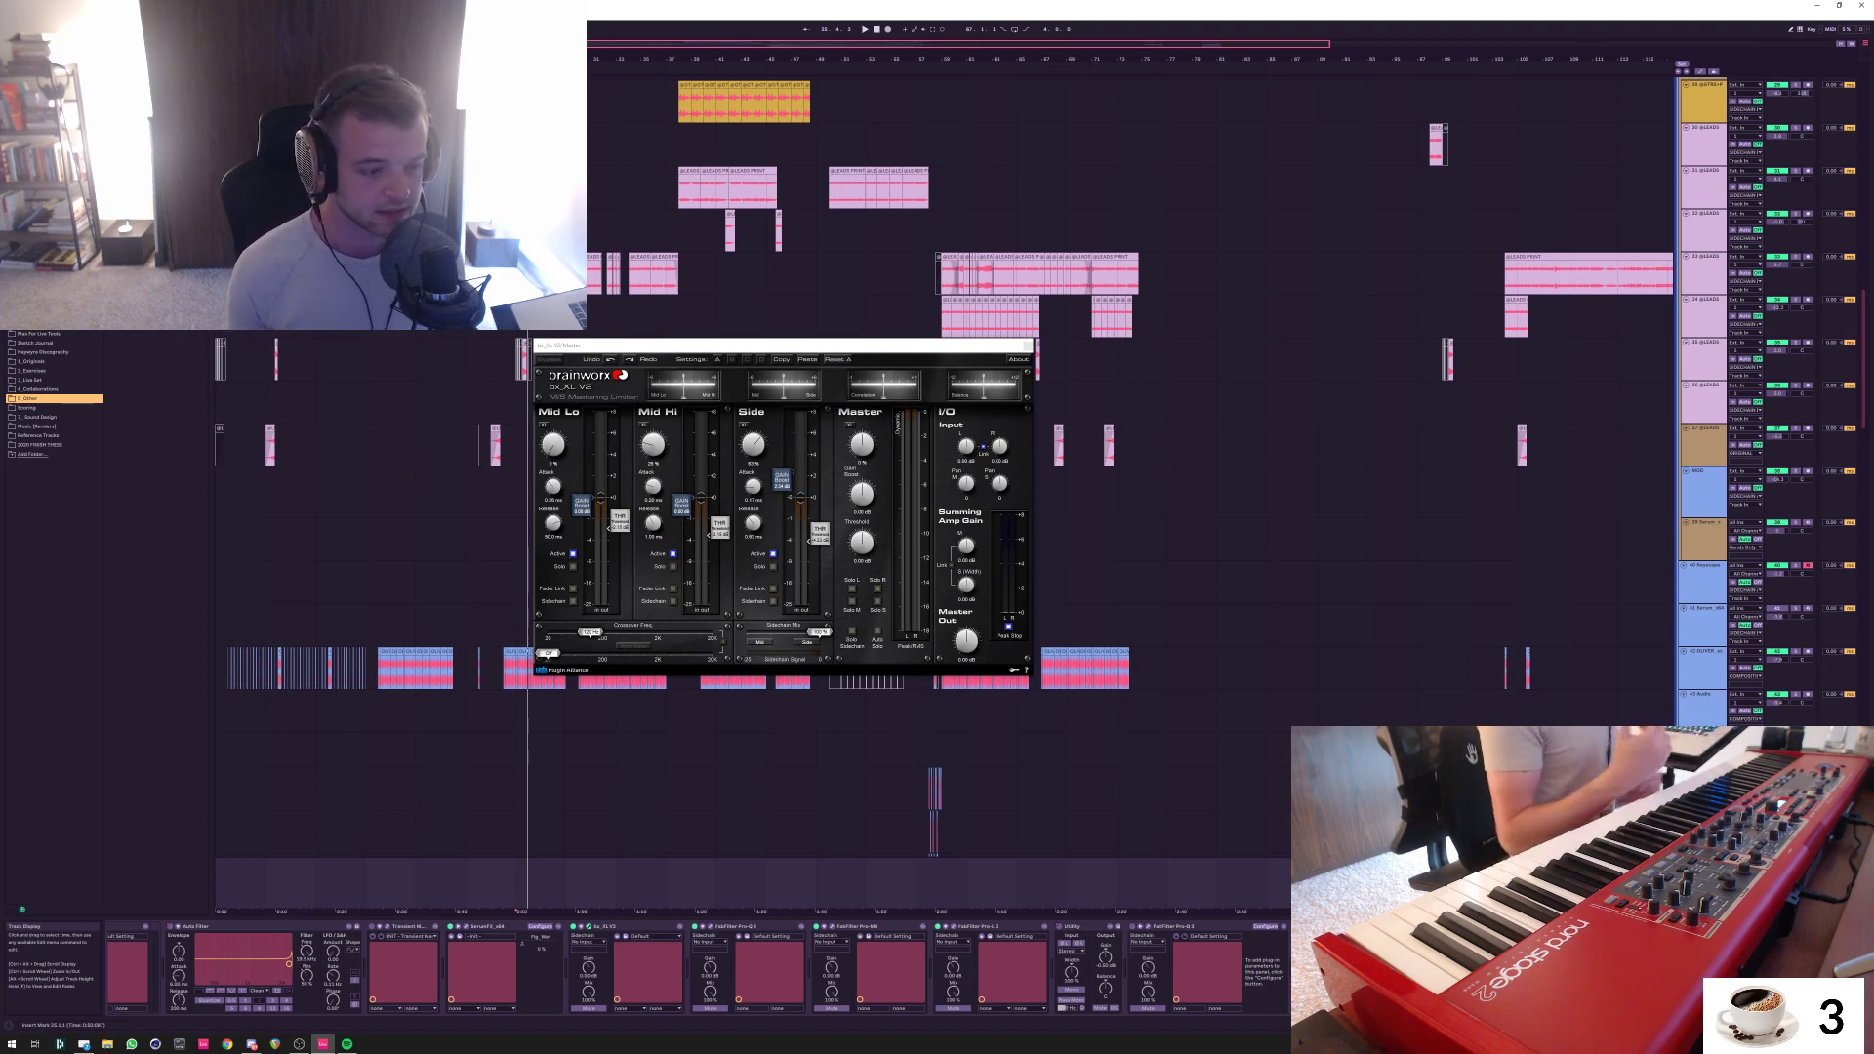
pyautogui.press('space')
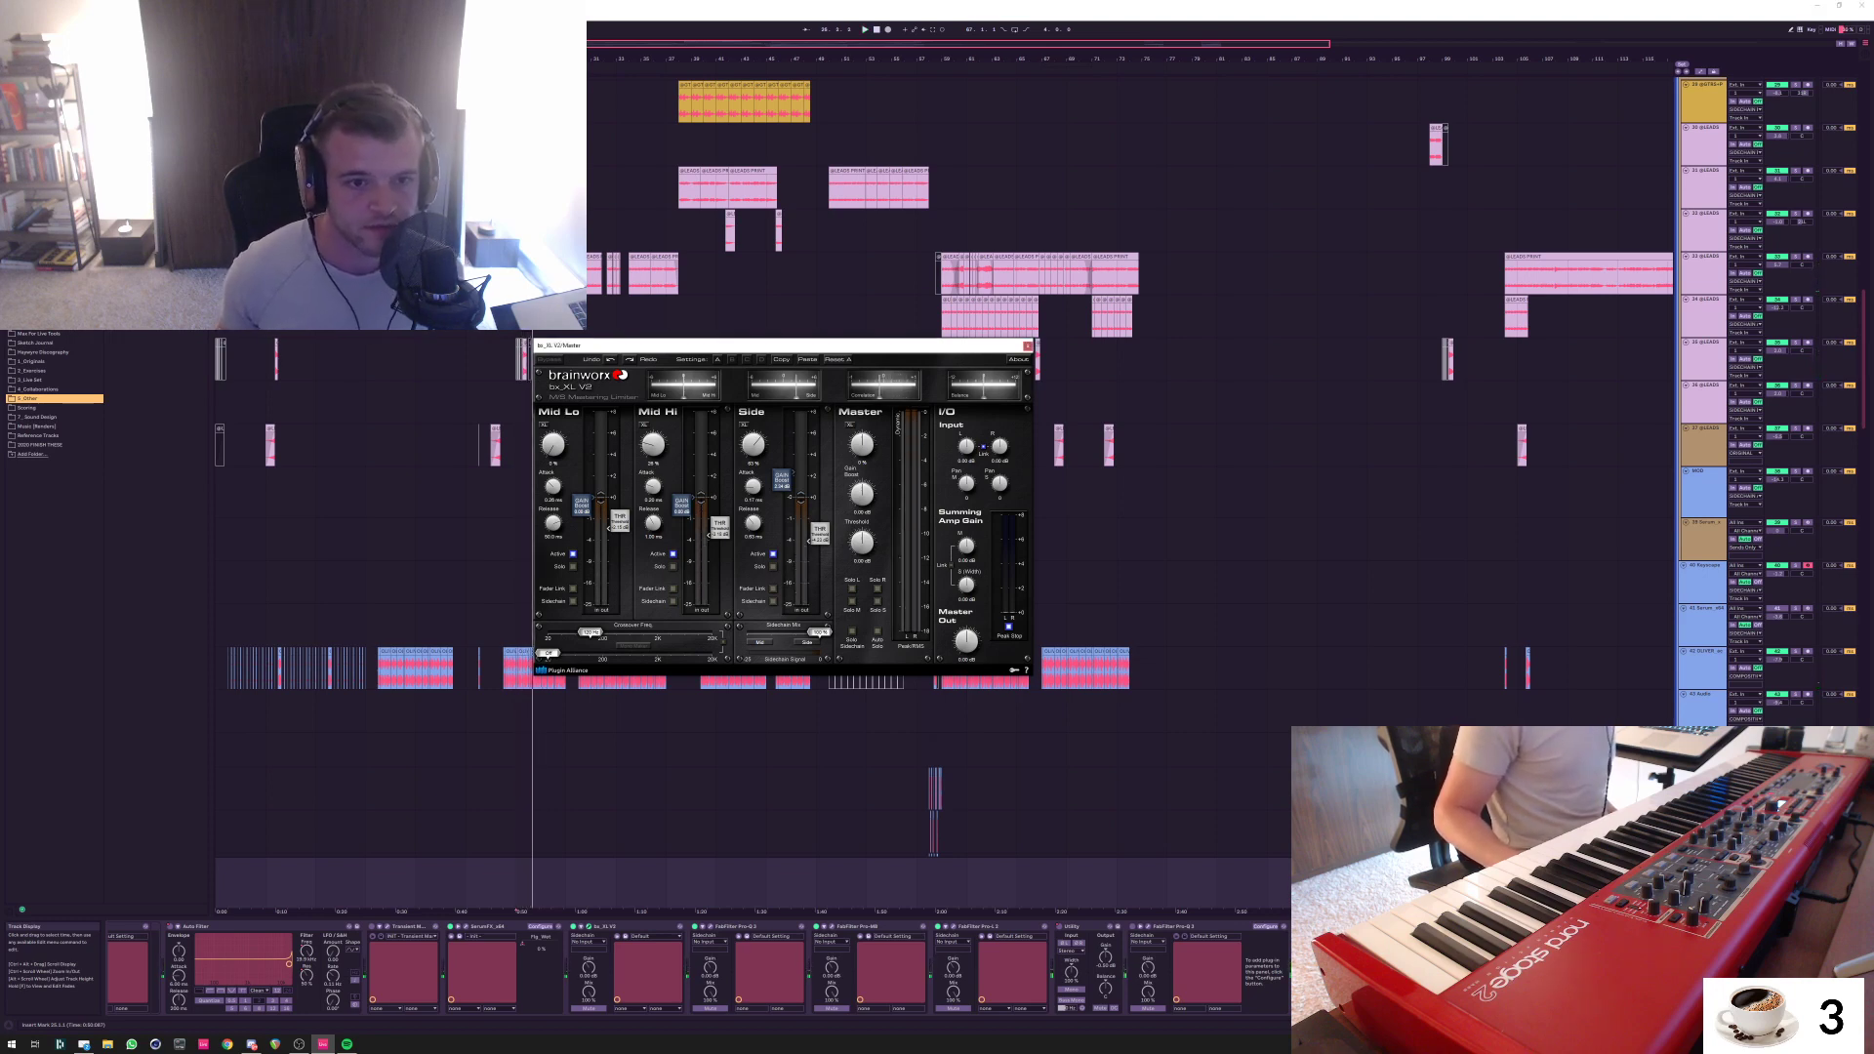
pyautogui.moveTo(1026, 344); pyautogui.dragTo(1037, 337)
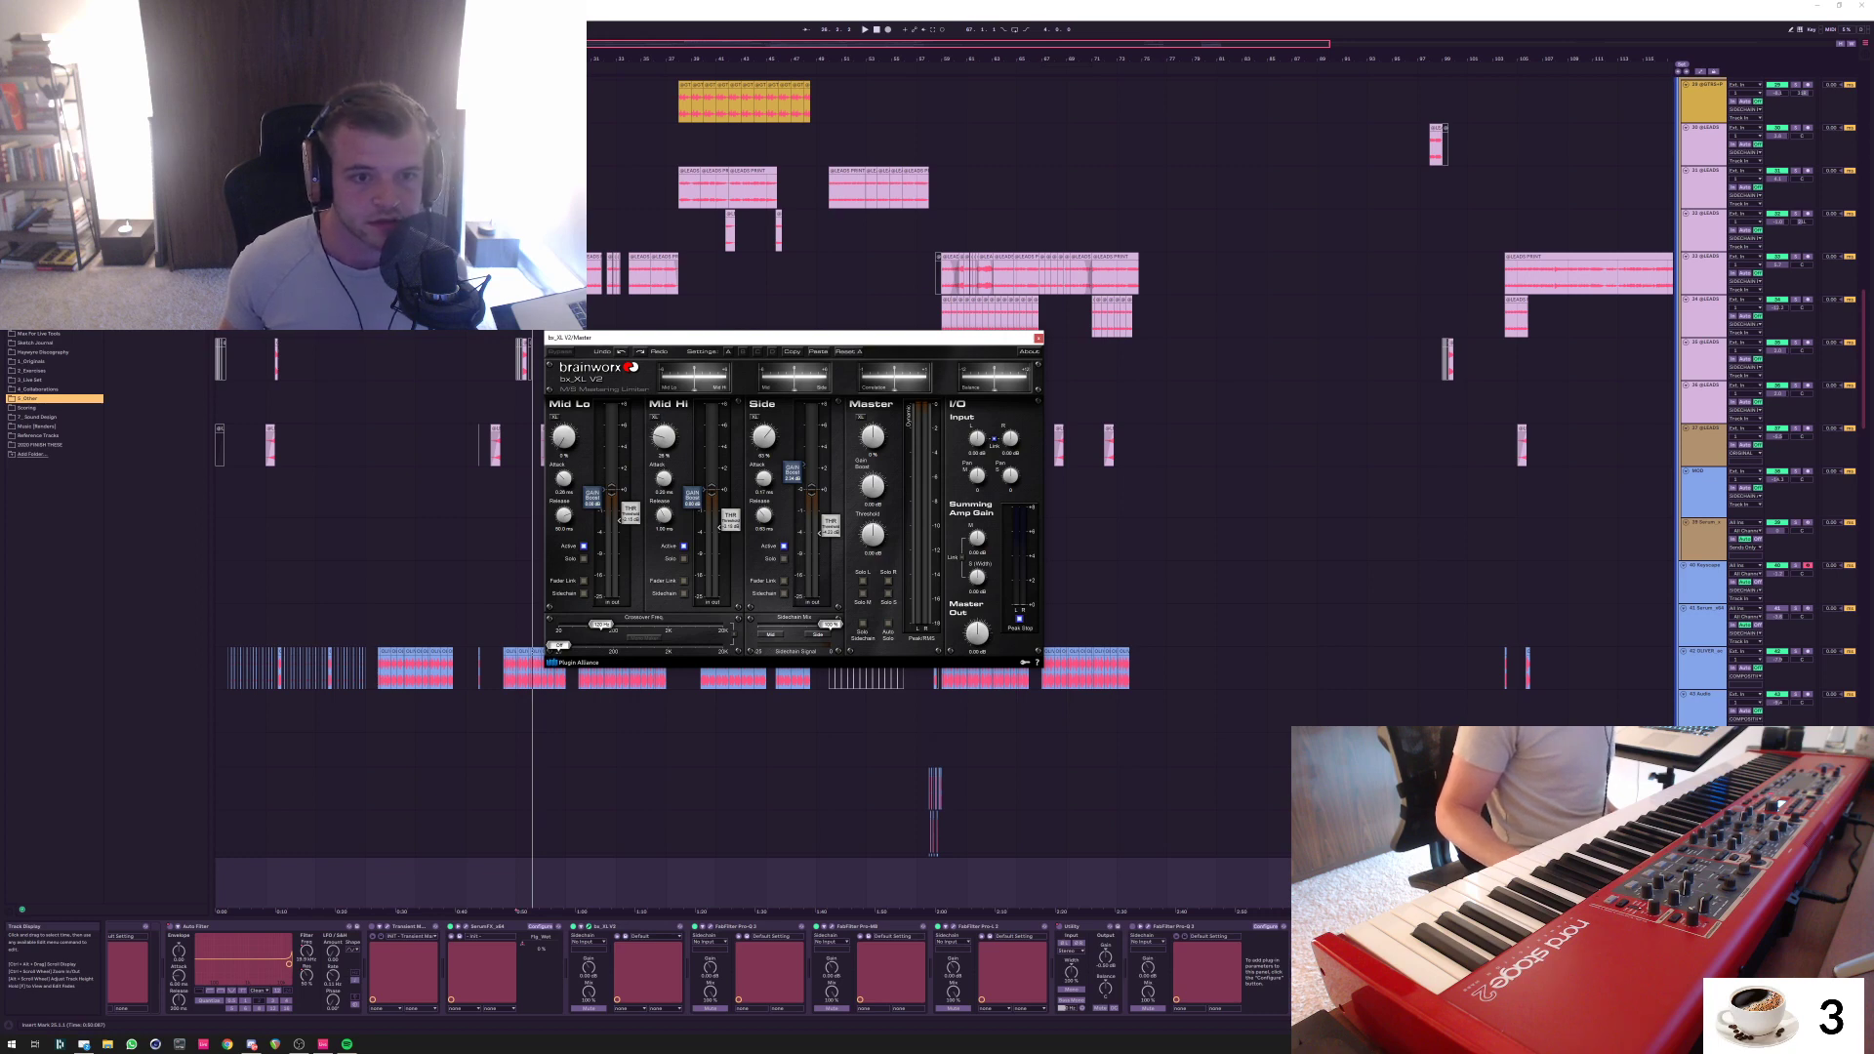
pyautogui.moveTo(792, 338); pyautogui.dragTo(922, 349)
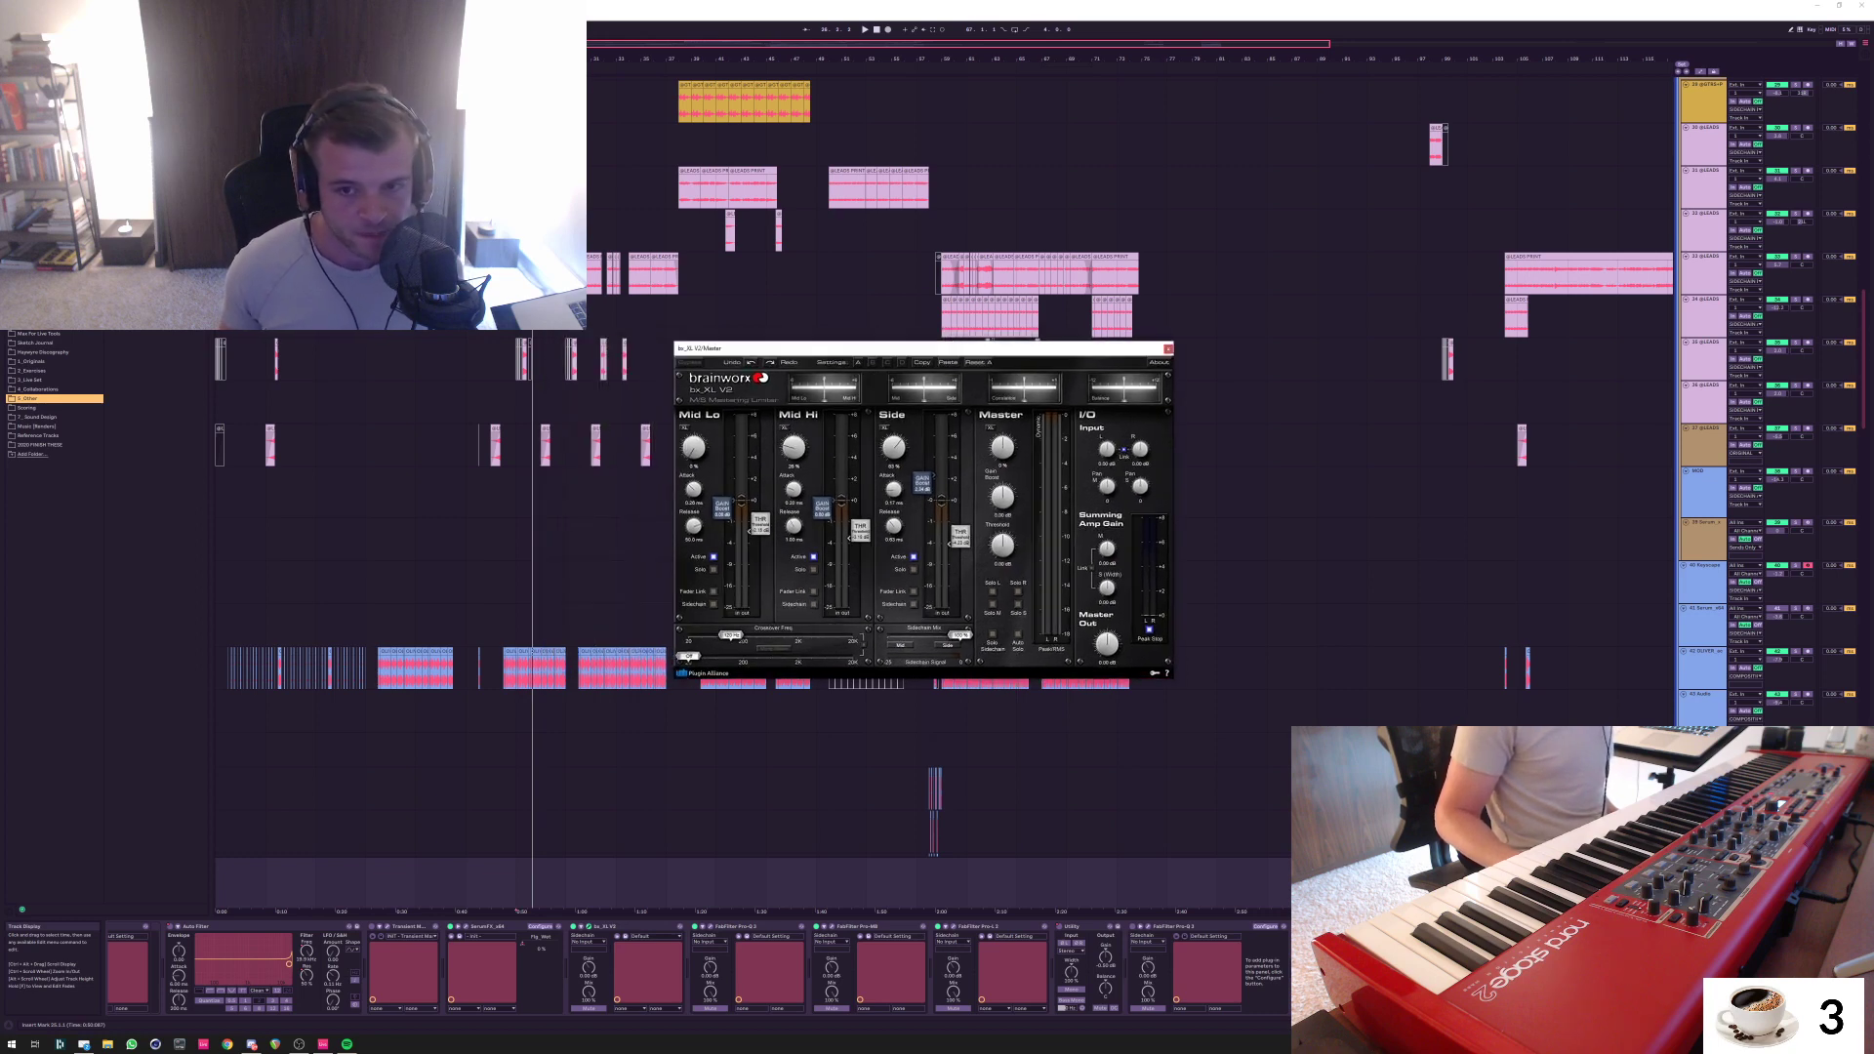
pyautogui.hotkey('ctrl', 'alt', 'p')
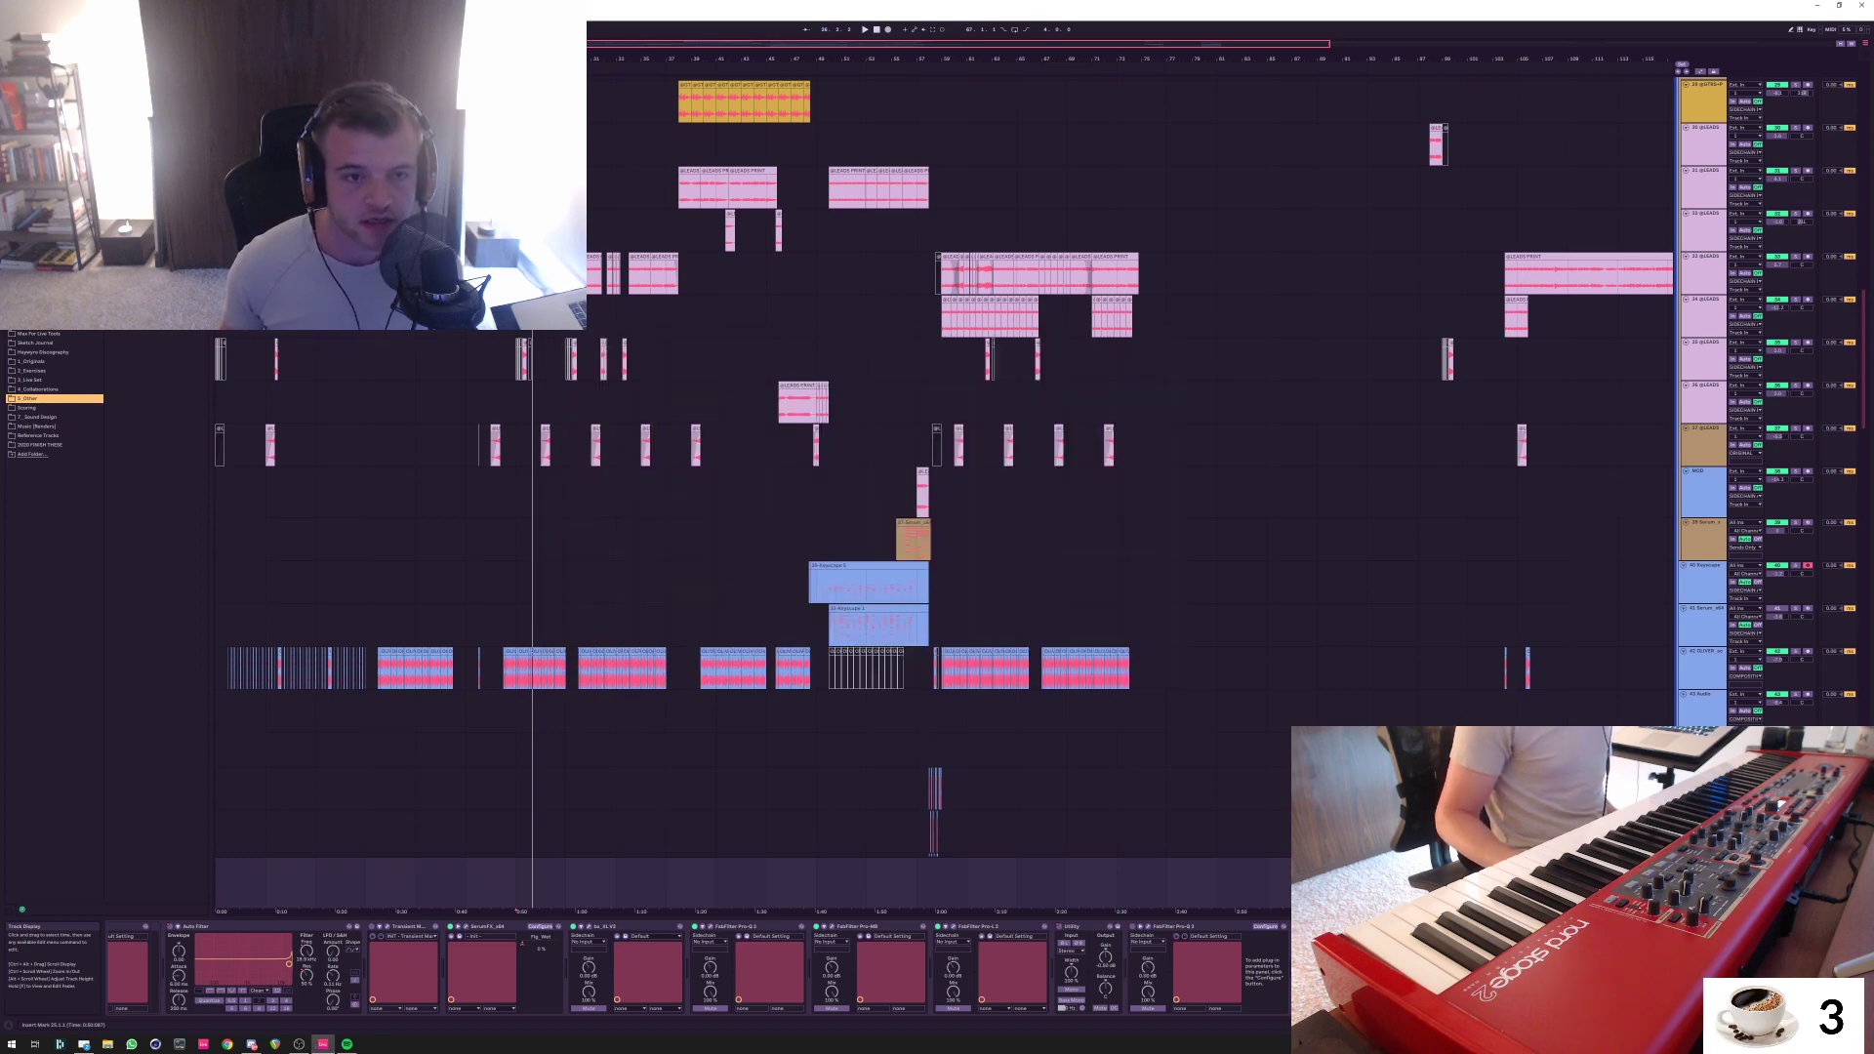
# Look through the arrangement's tracks, comparing the percussion group's clips with the vocal, synth and effect clips further down
pyautogui.scroll(5, 937, 488)
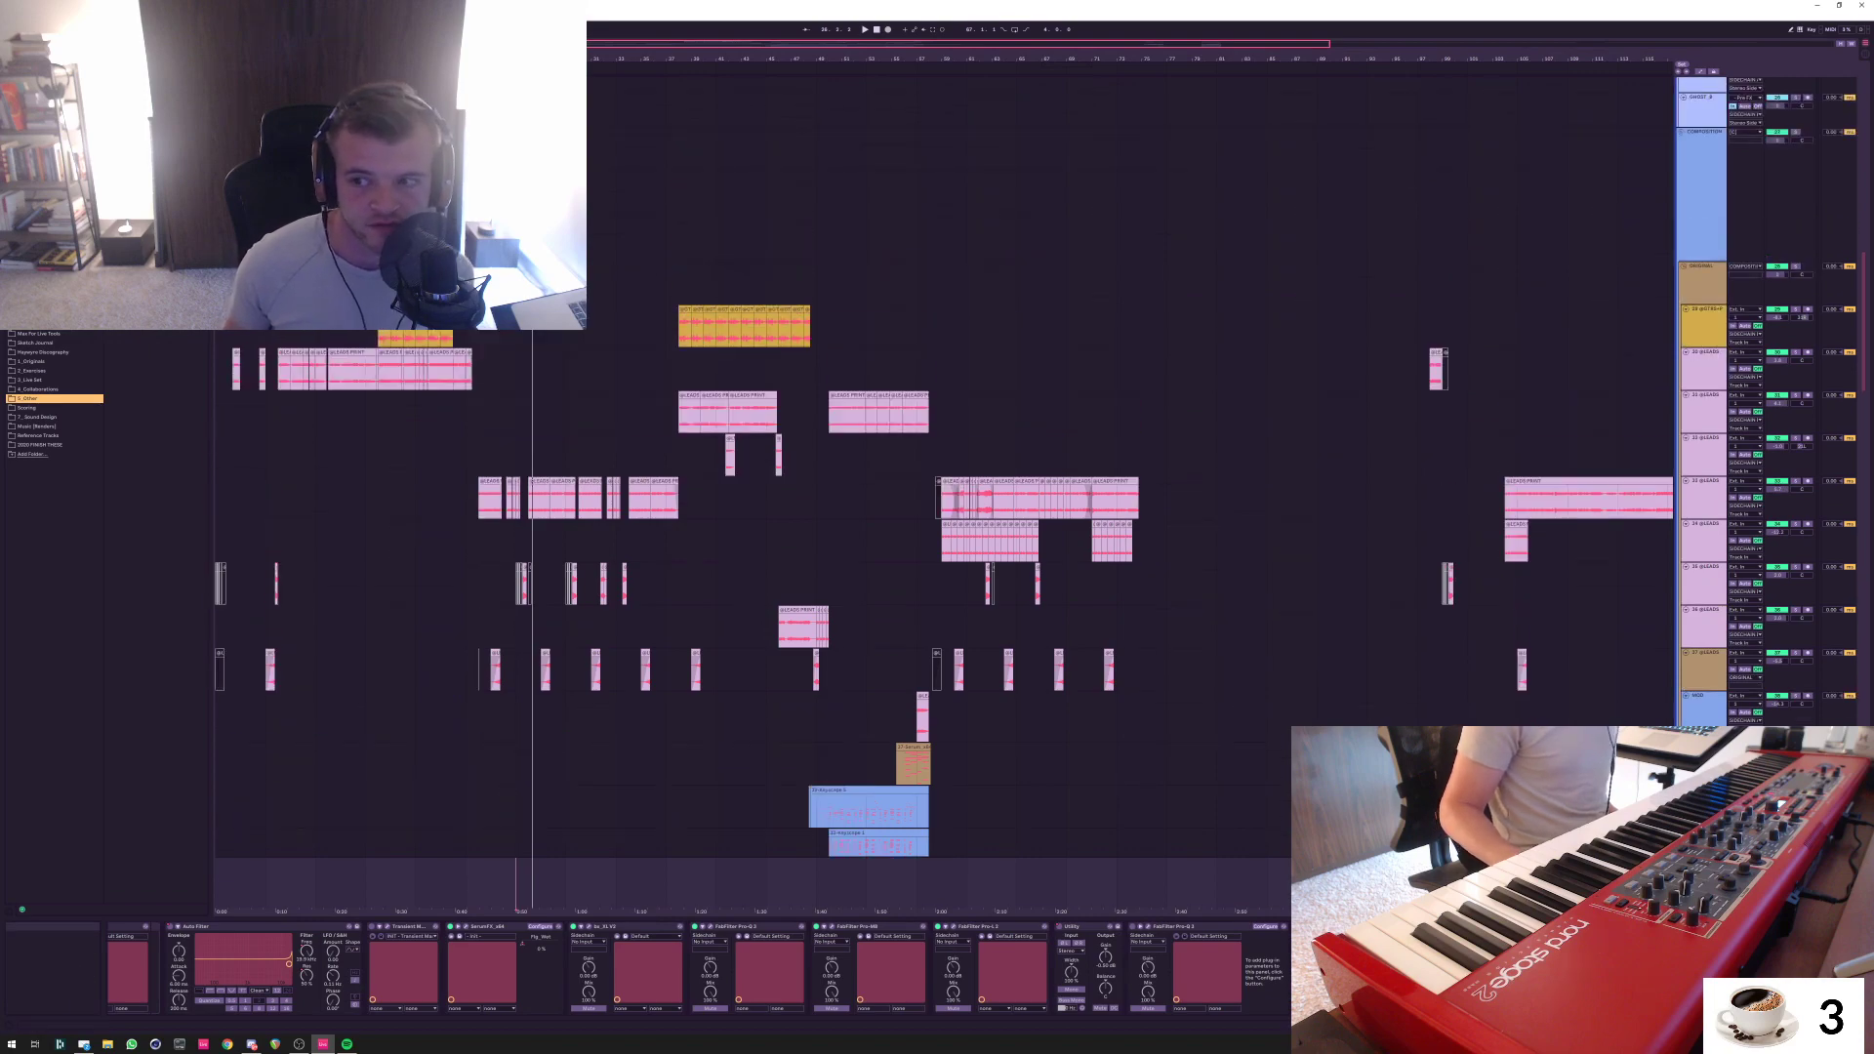
pyautogui.scroll(5, 937, 488)
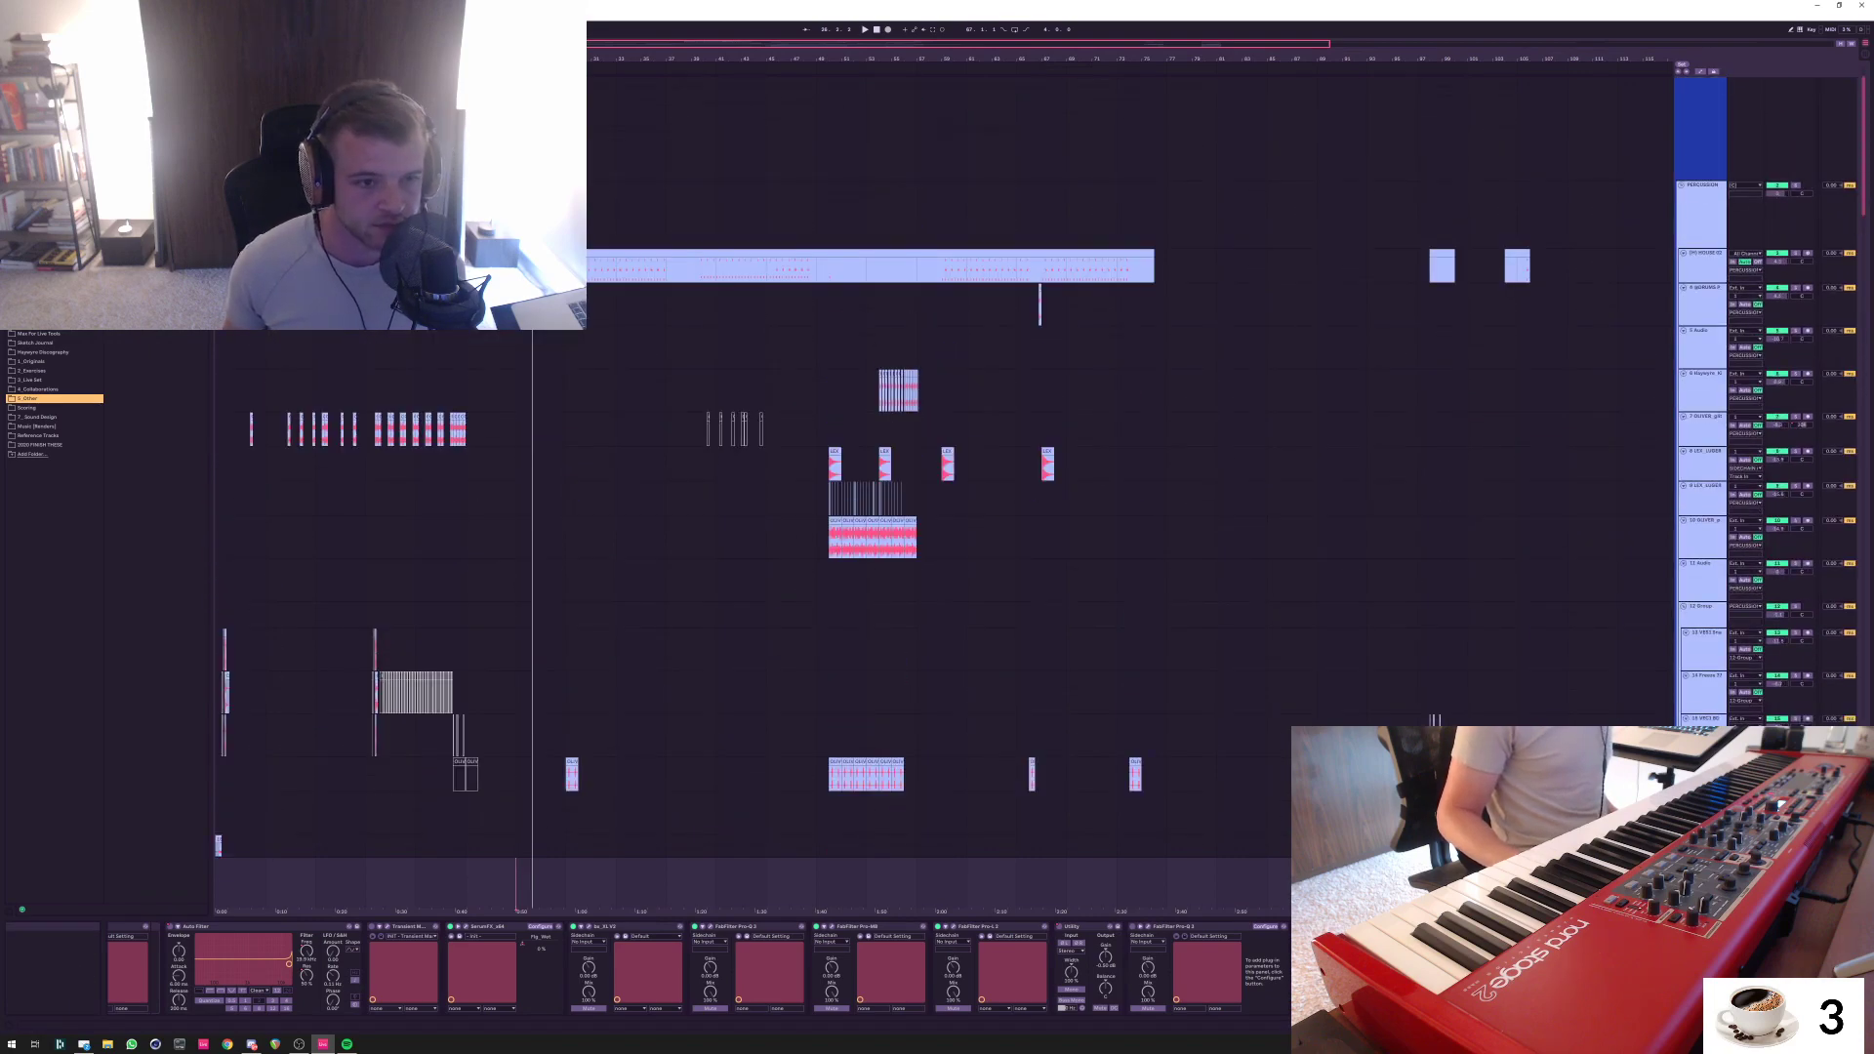
pyautogui.scroll(-10, 937, 488)
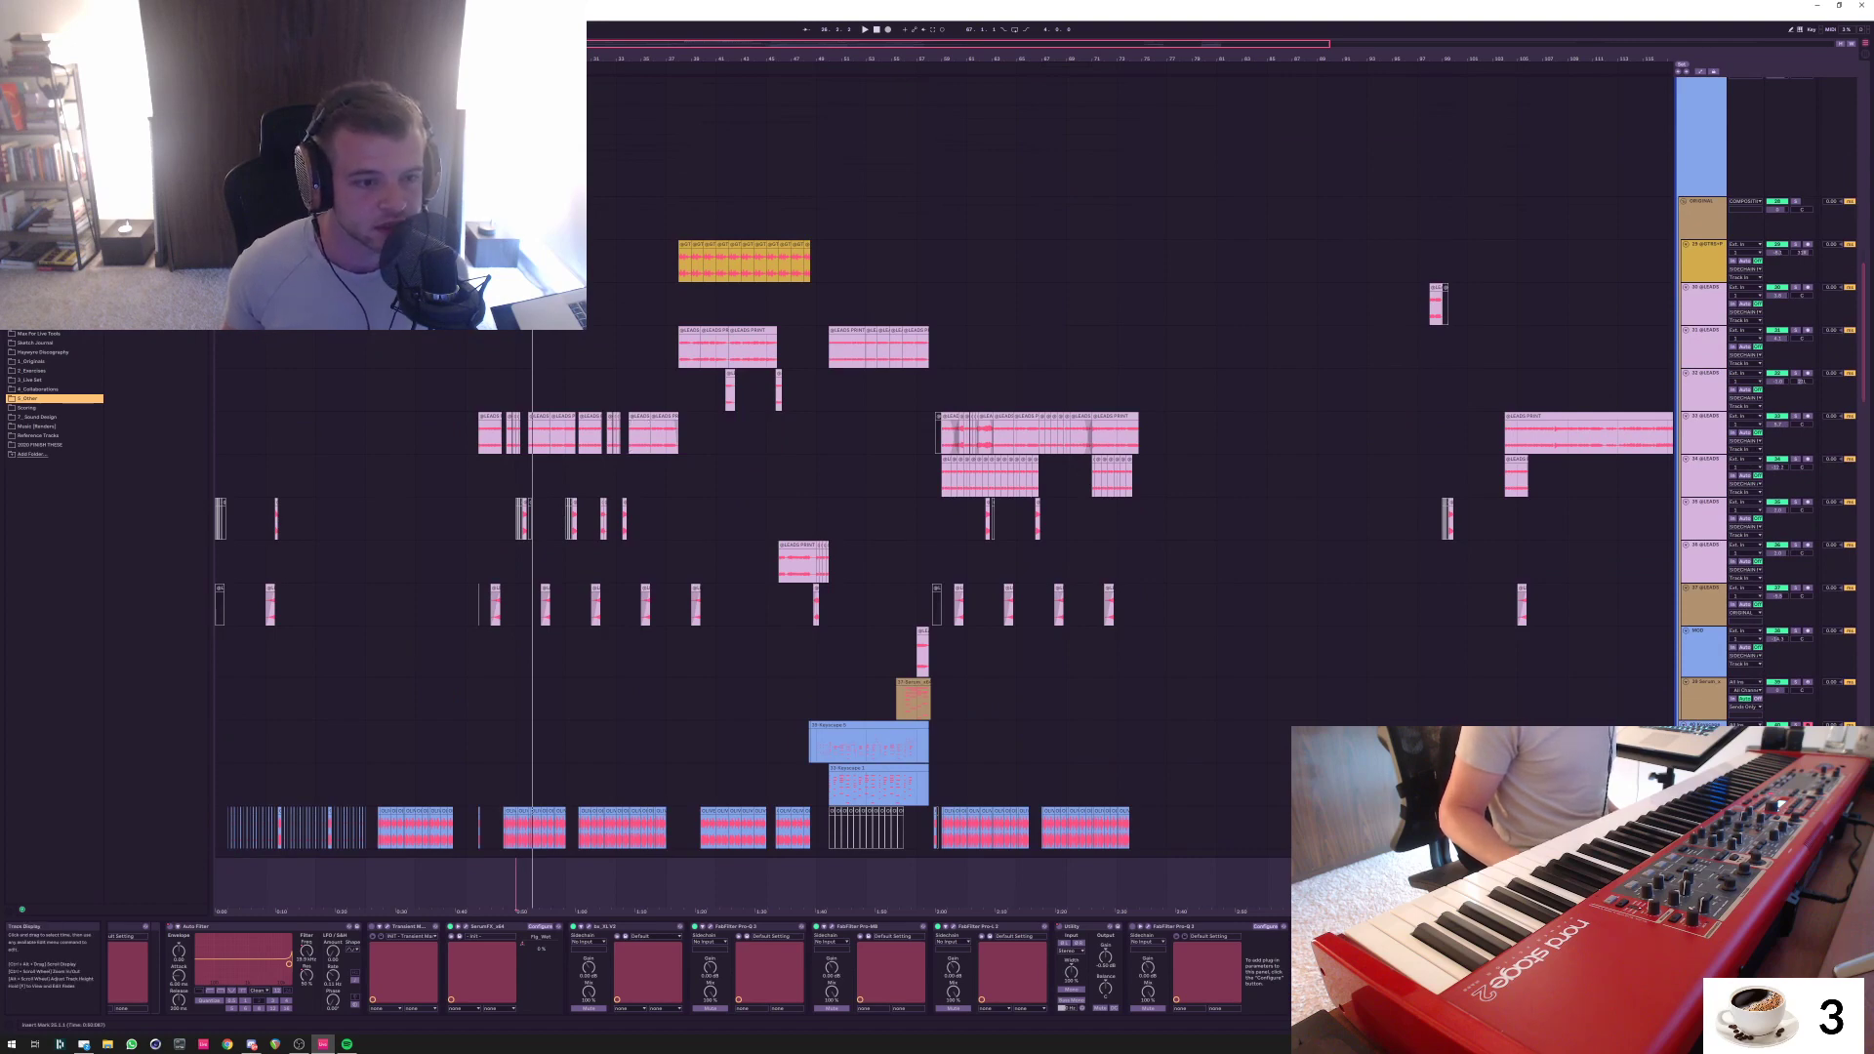
pyautogui.scroll(-2, 937, 483)
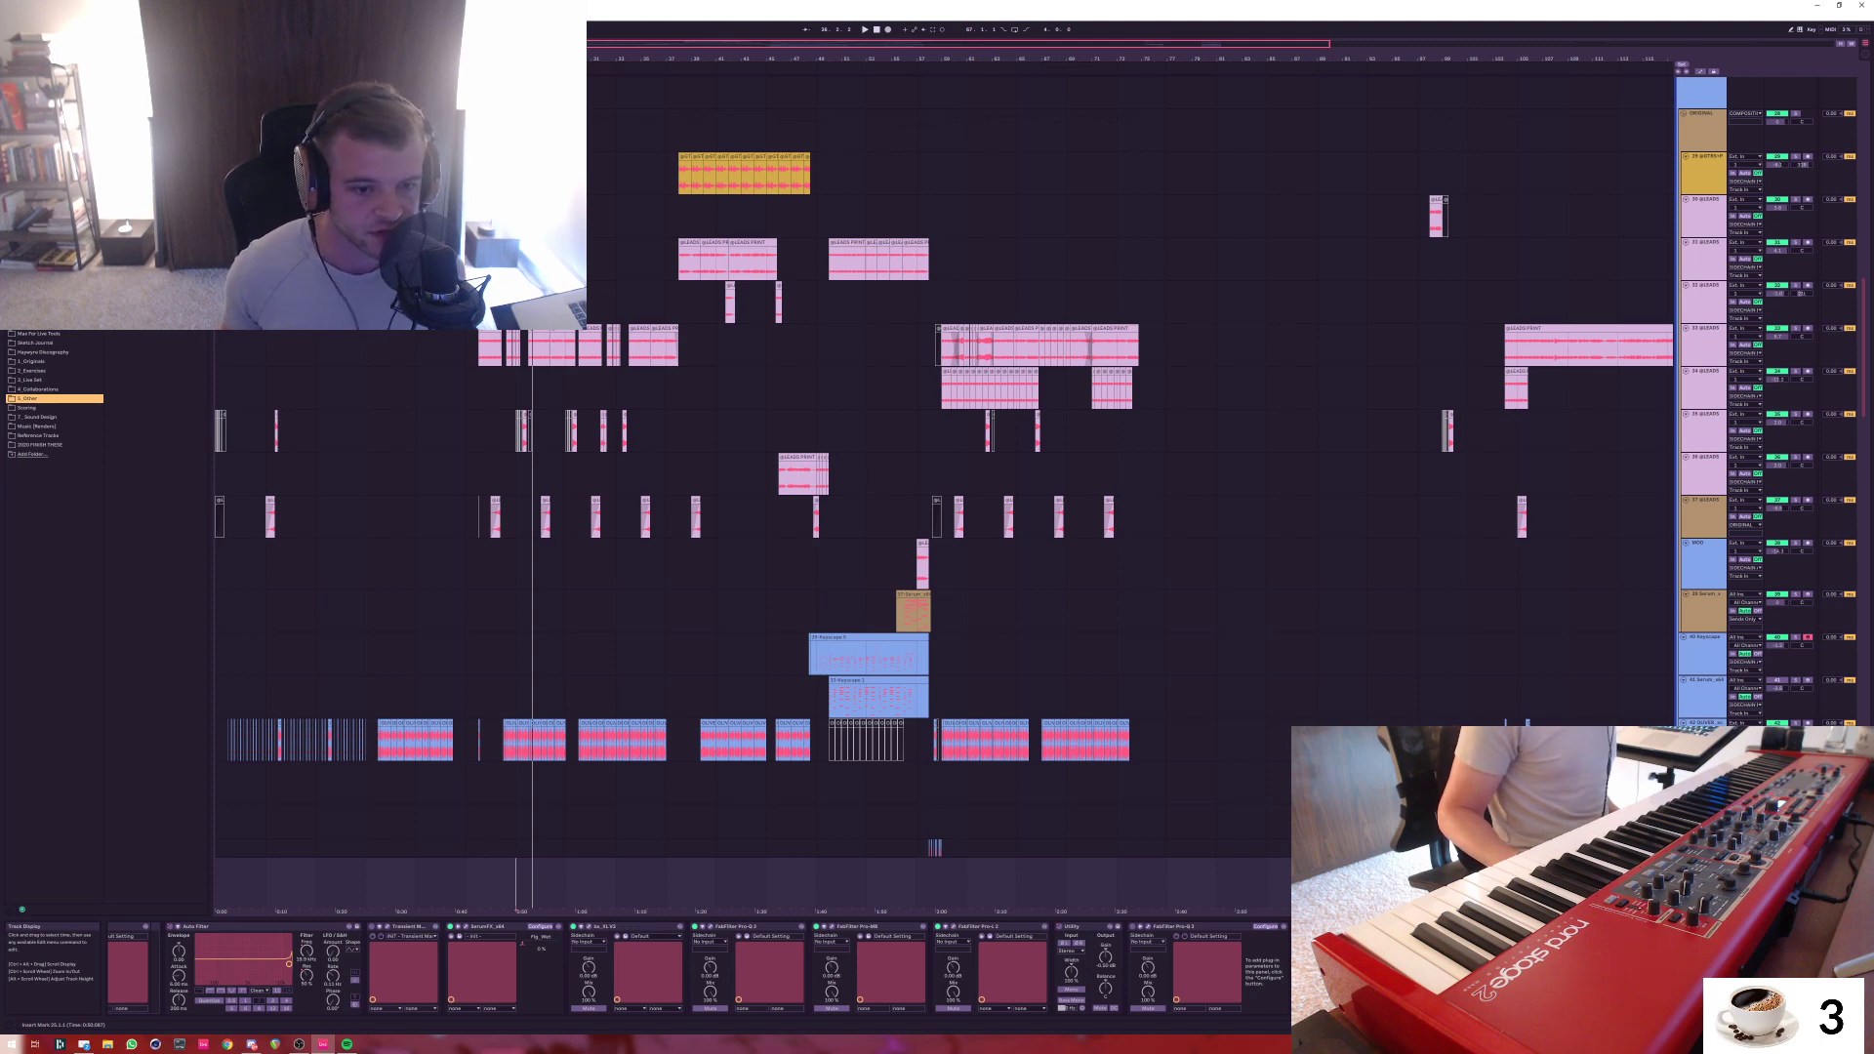
pyautogui.scroll(-3, 937, 488)
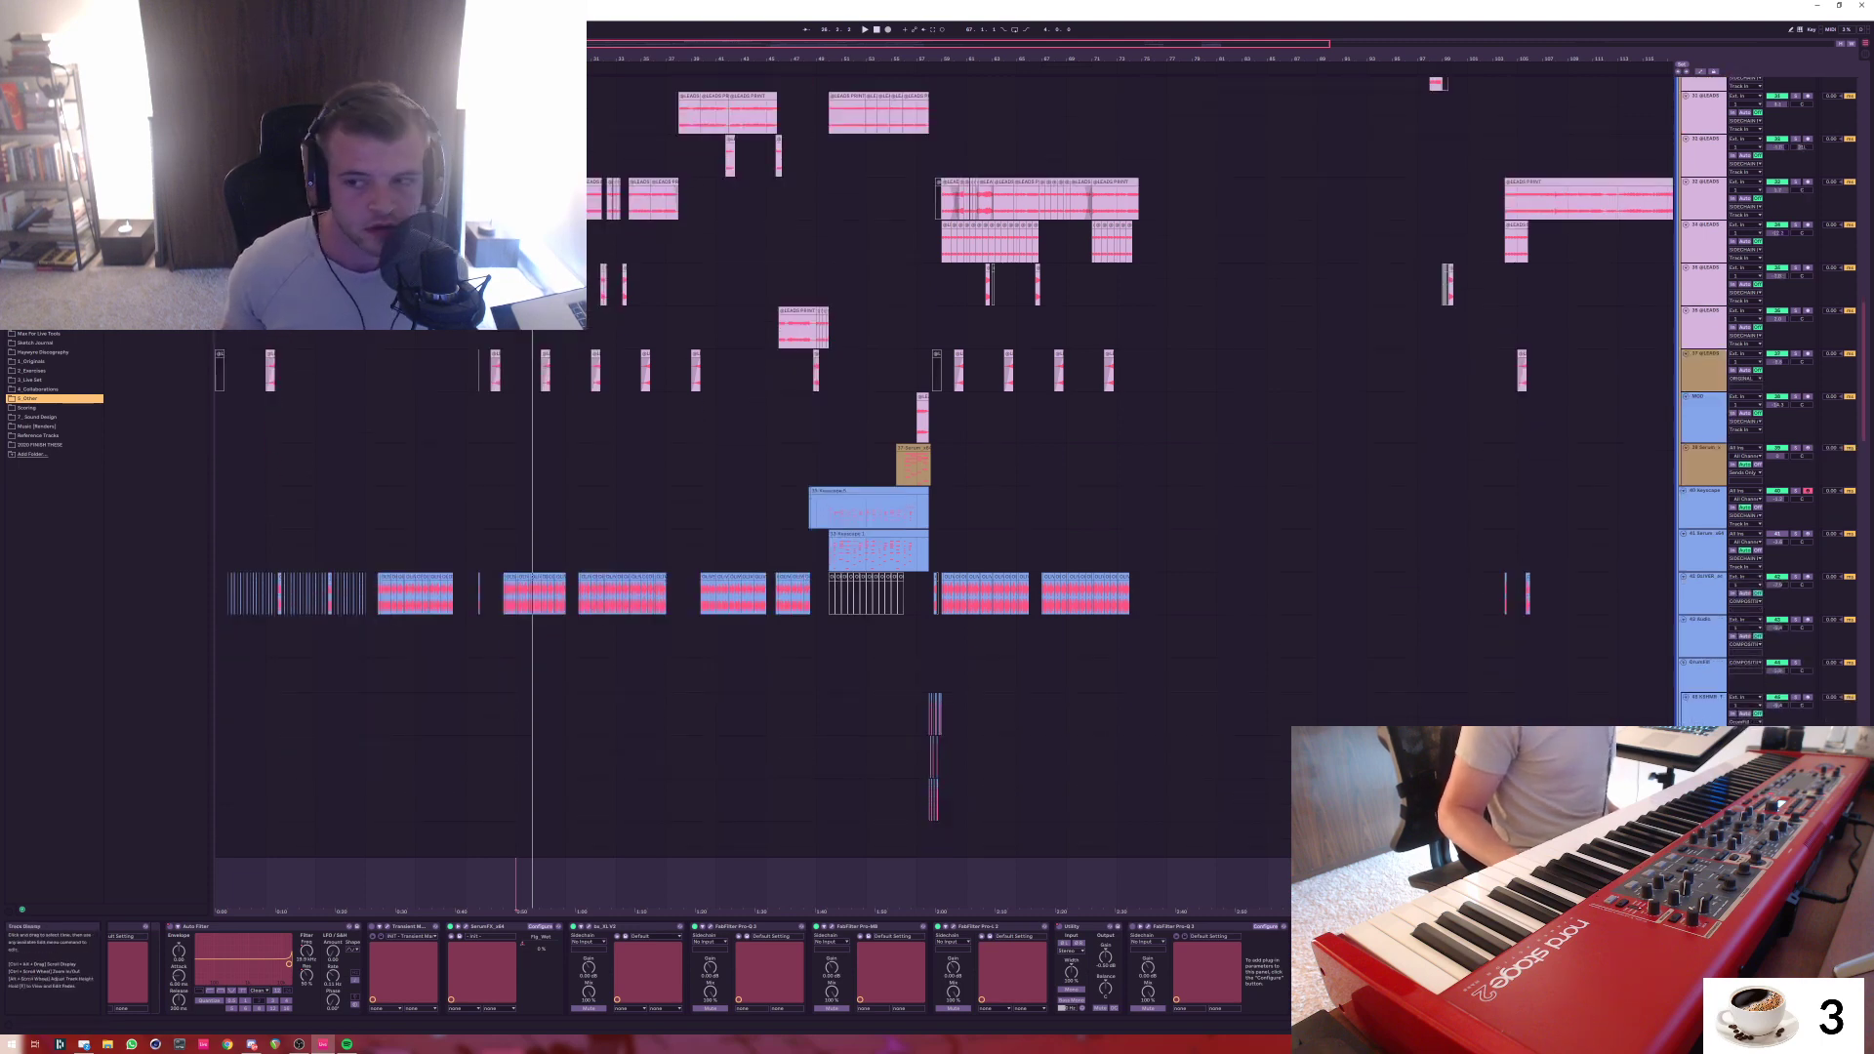
pyautogui.scroll(1, 937, 468)
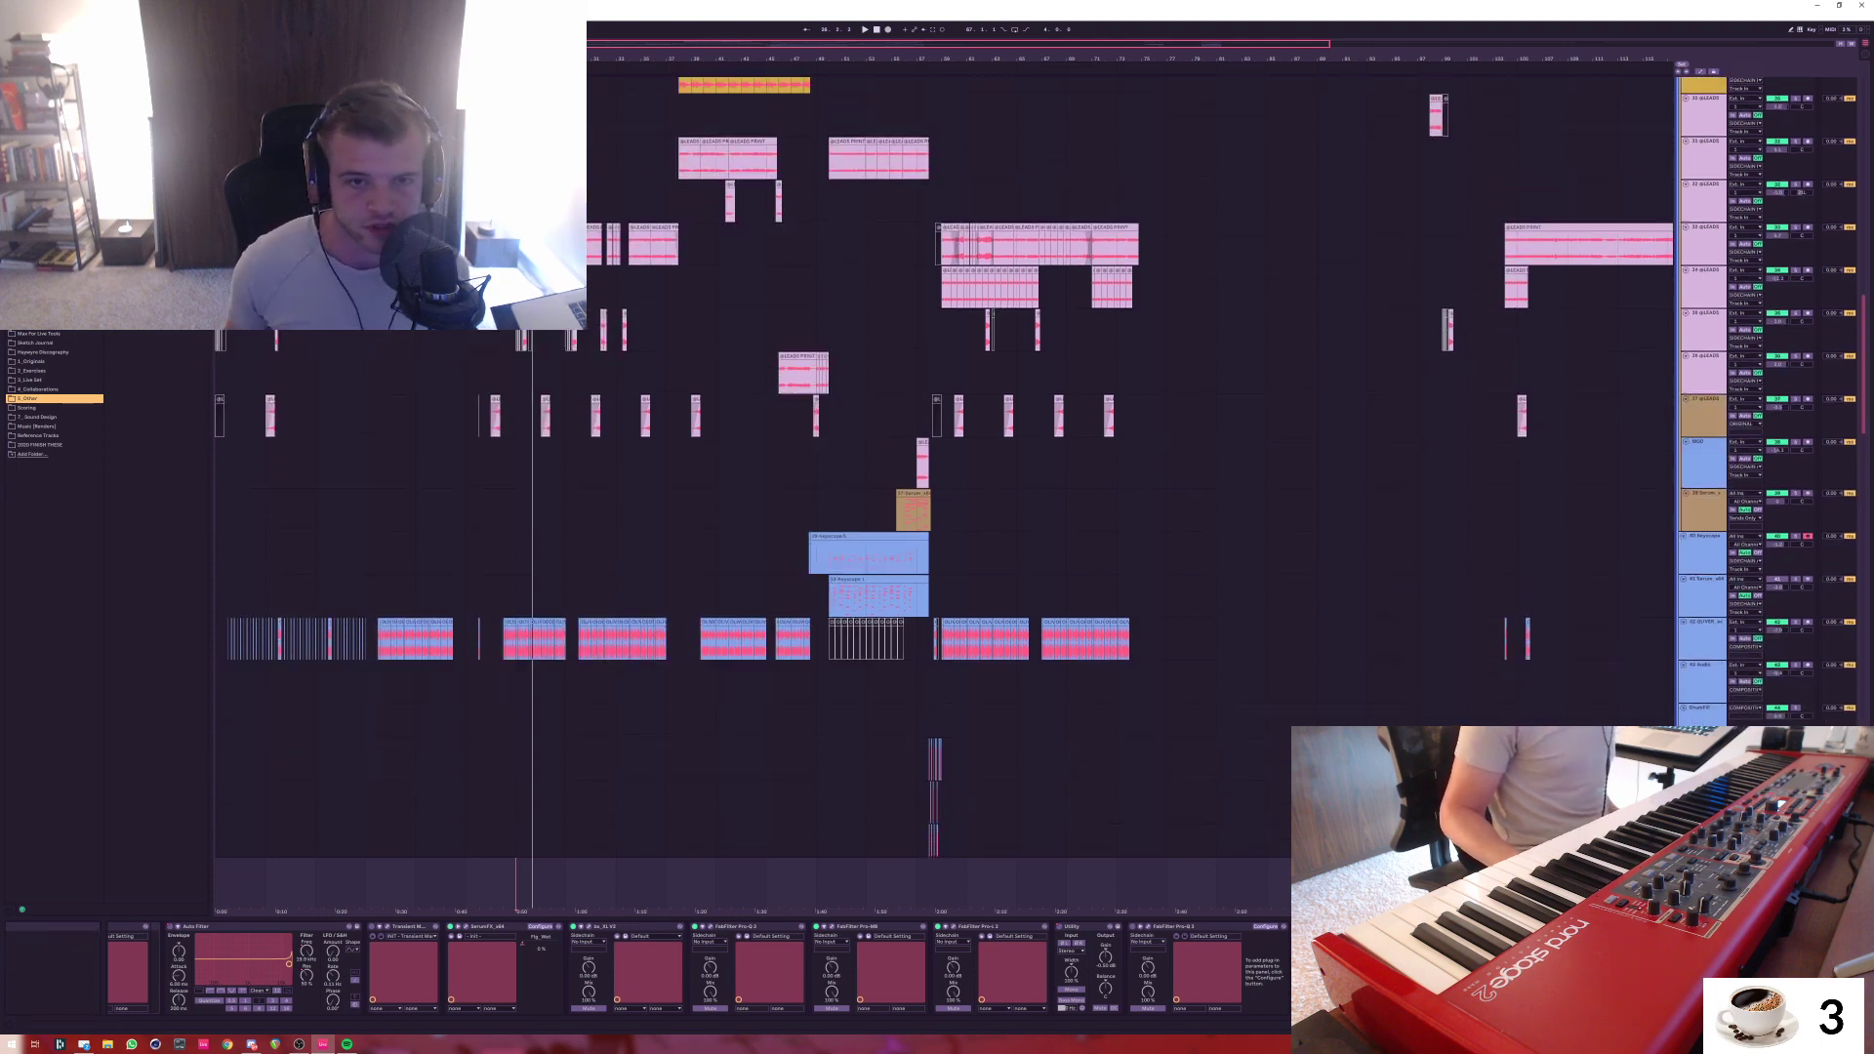
pyautogui.scroll(7, 937, 469)
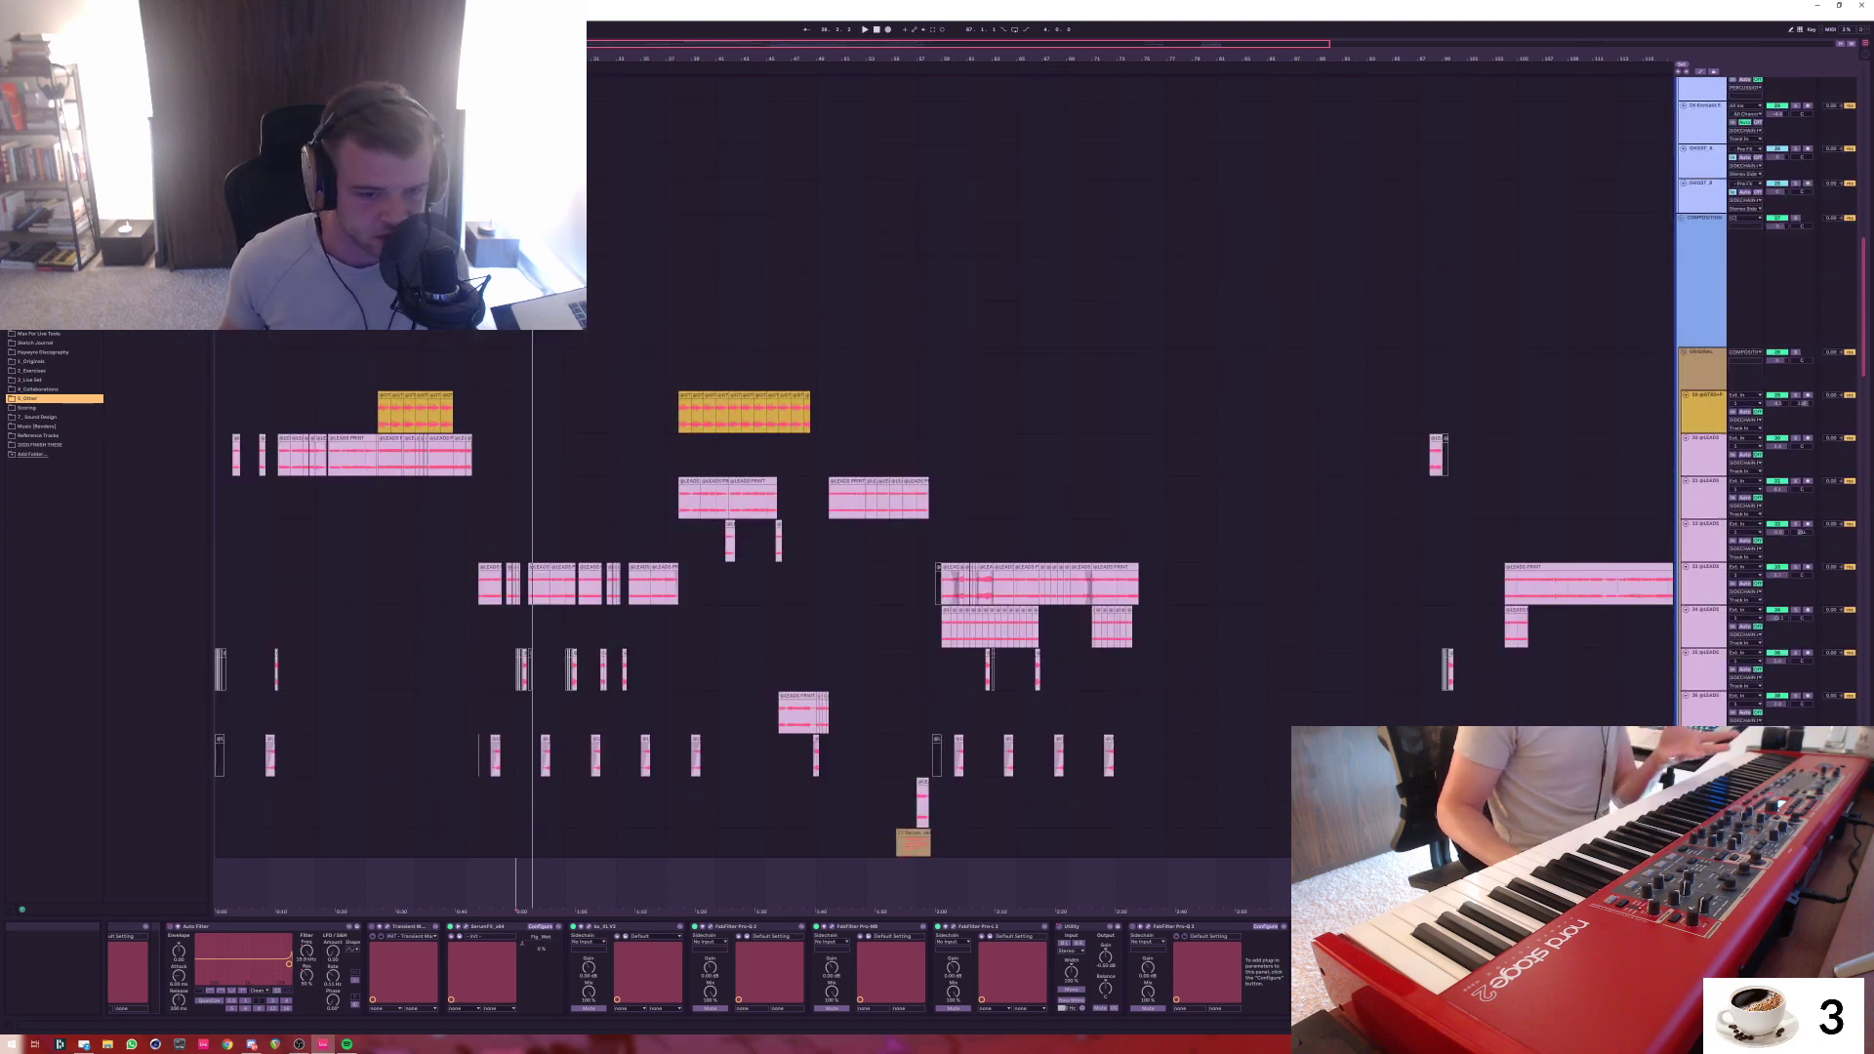
pyautogui.scroll(10, 937, 469)
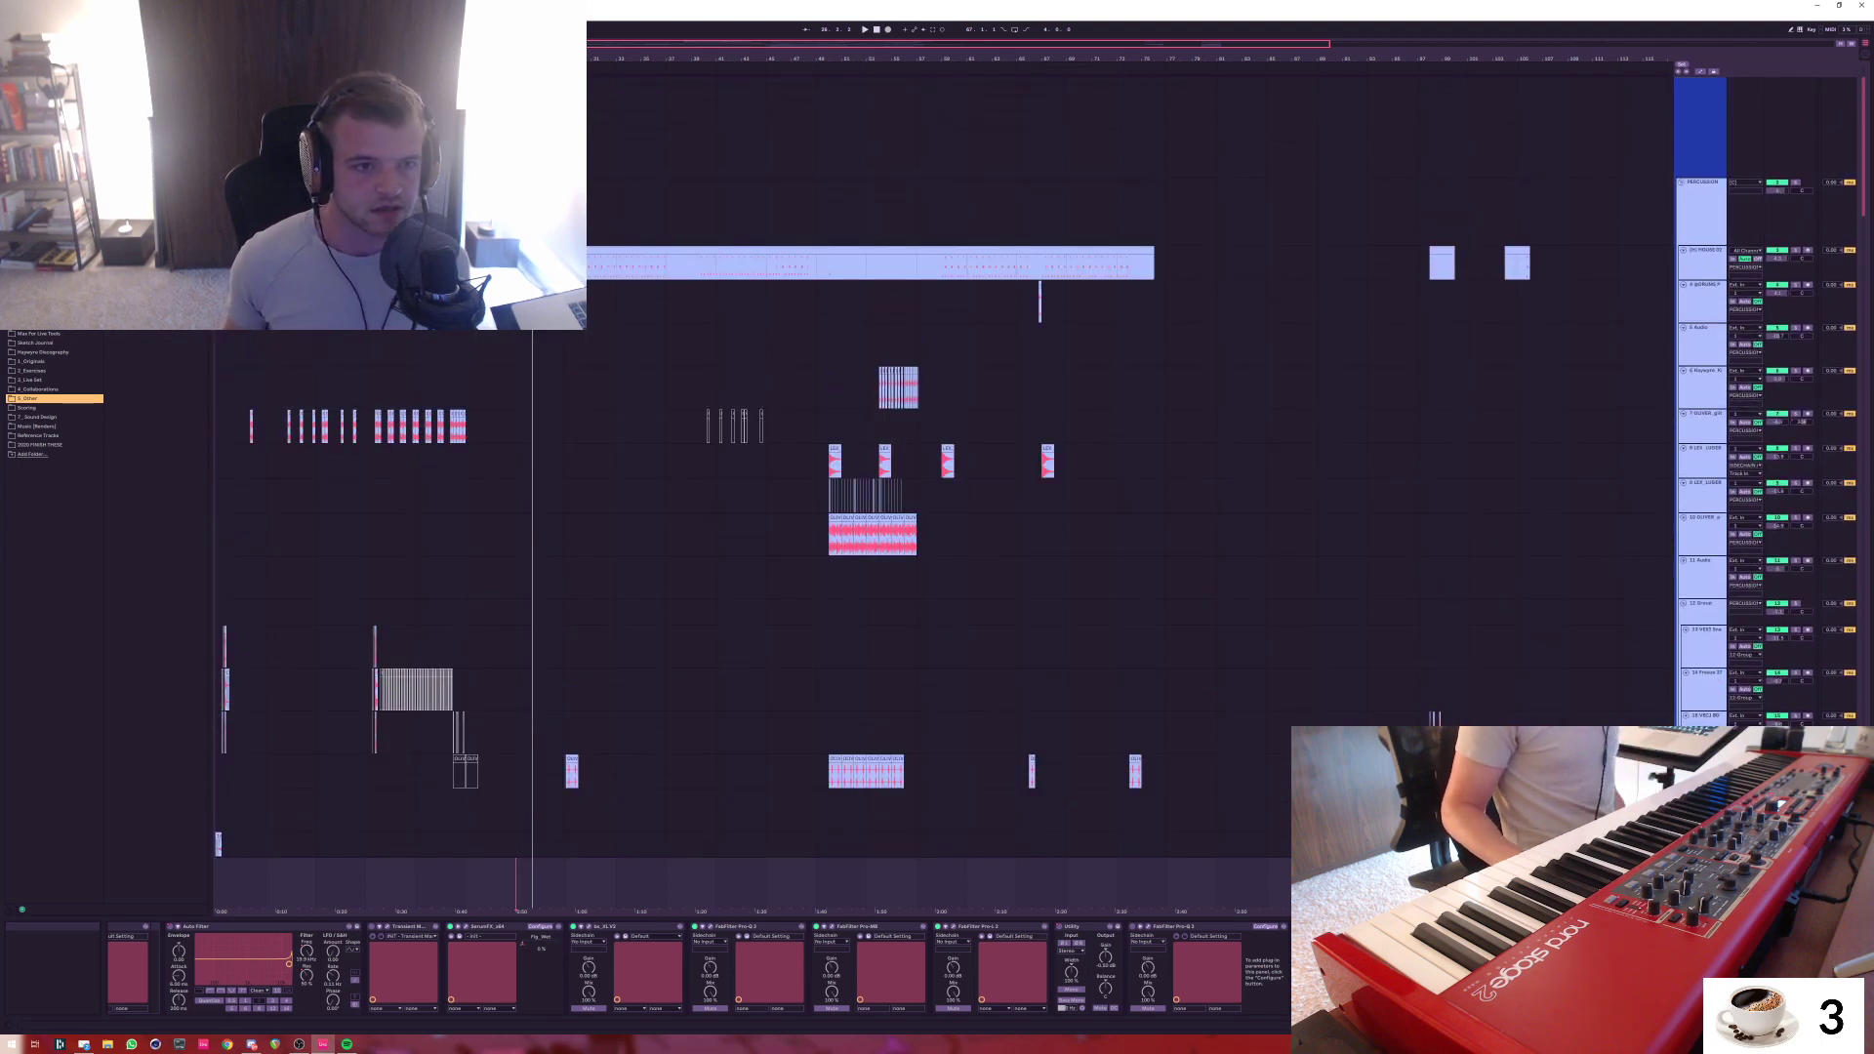
# Show the devices of the drum rack track at the head of the percussion group and look over the tracks below it
pyautogui.scroll(2, 937, 468)
pyautogui.click(566, 337)
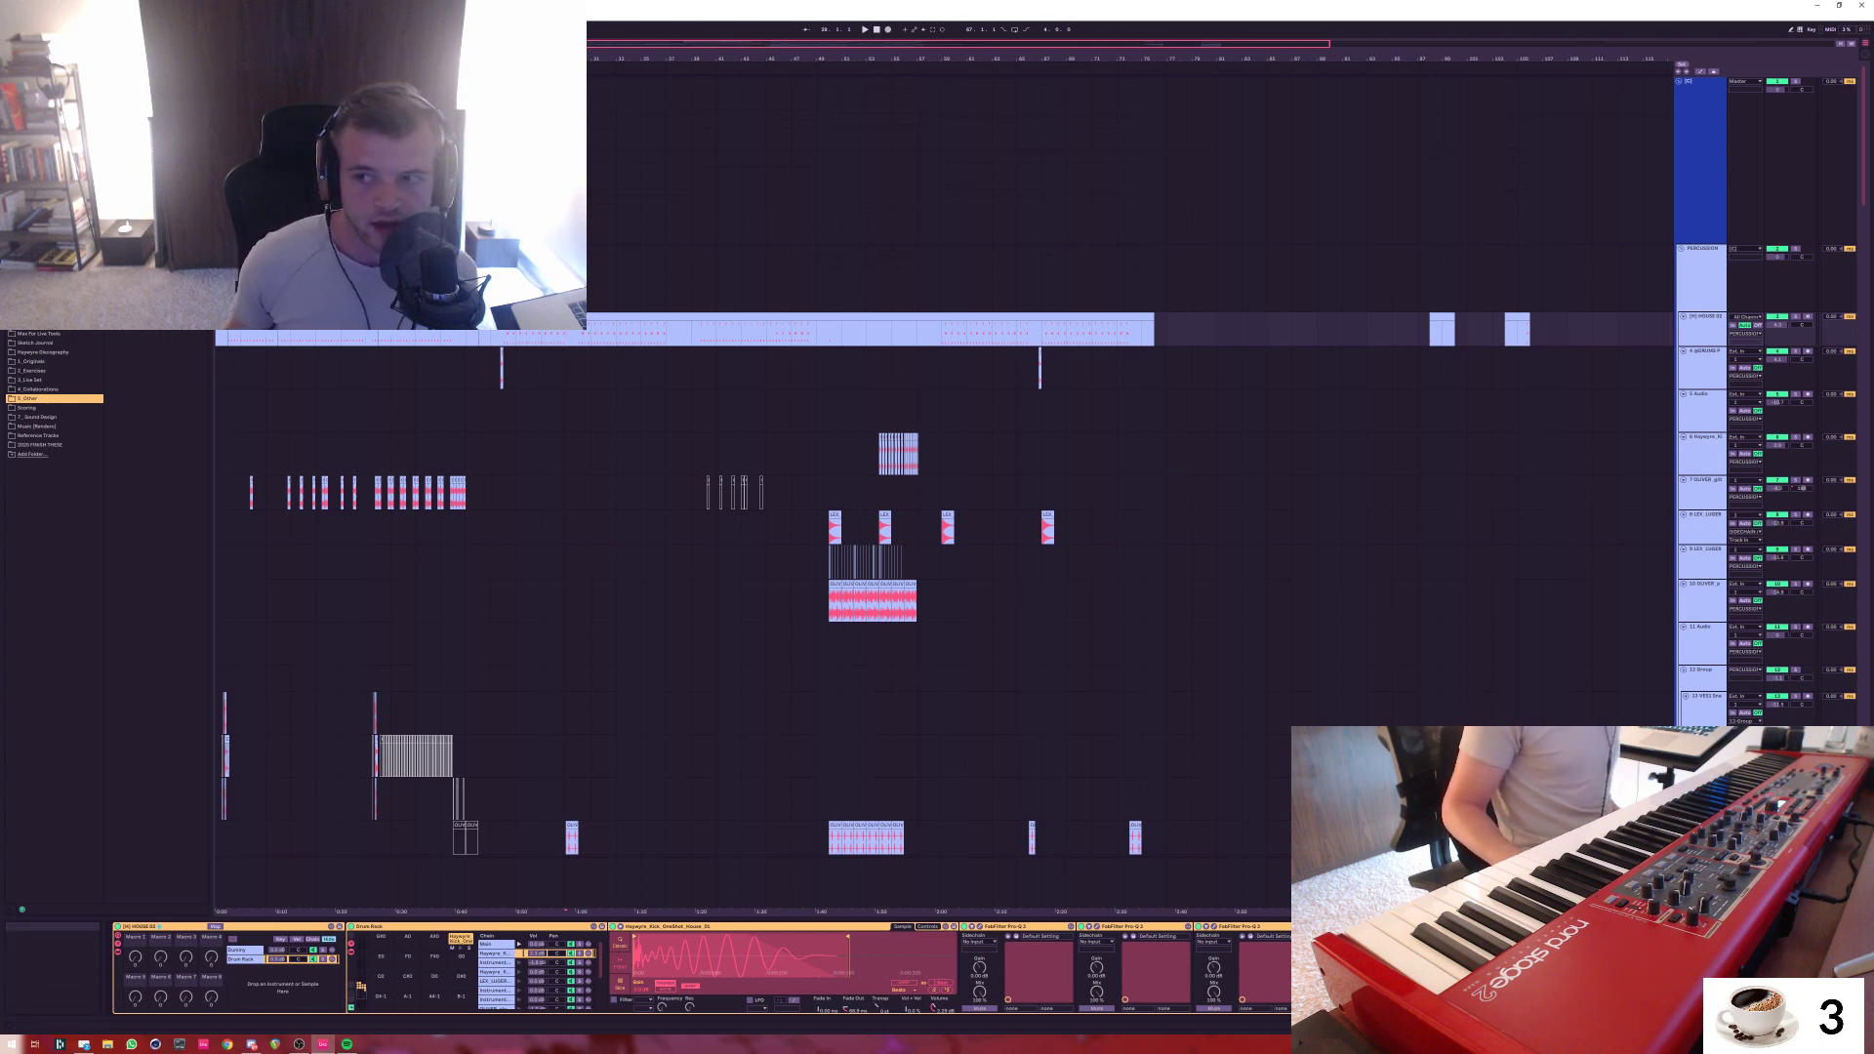
pyautogui.scroll(-5, 976, 489)
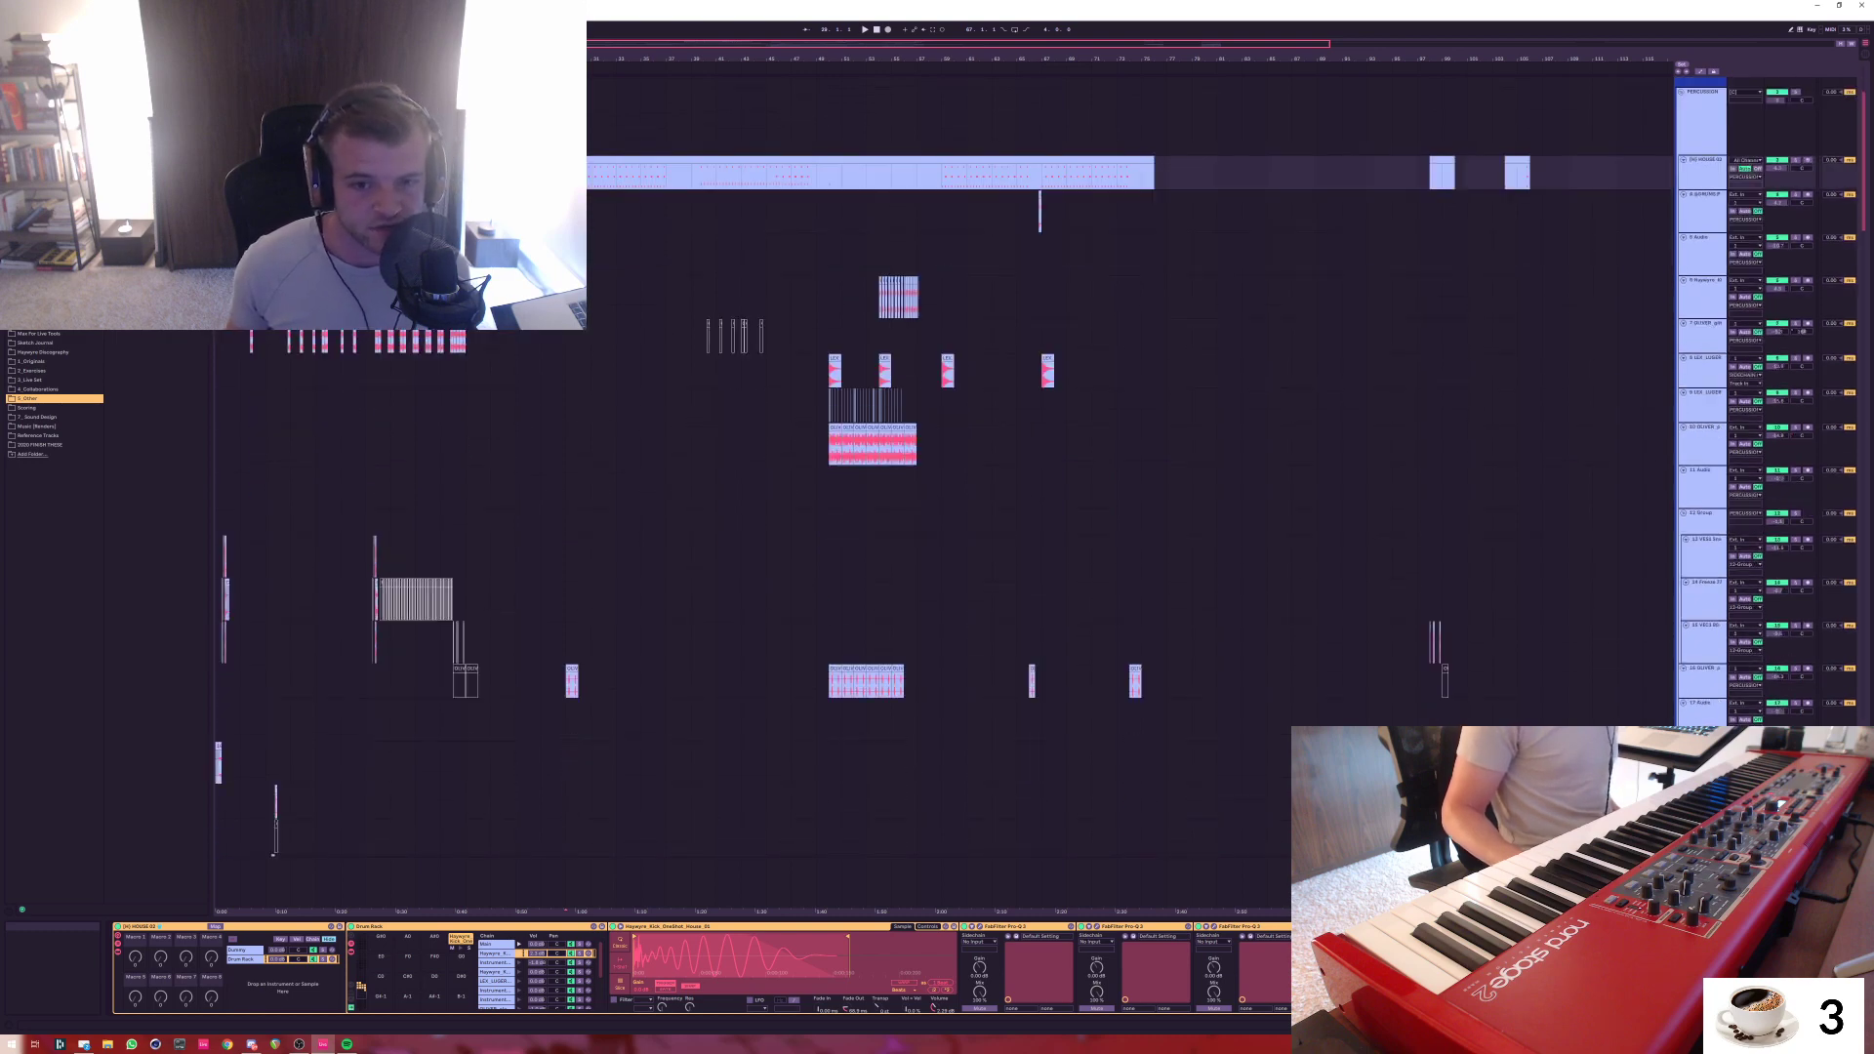
# Solo the upper of the two long Serum synth tracks and play it from where its notes begin
pyautogui.scroll(-20, 976, 488)
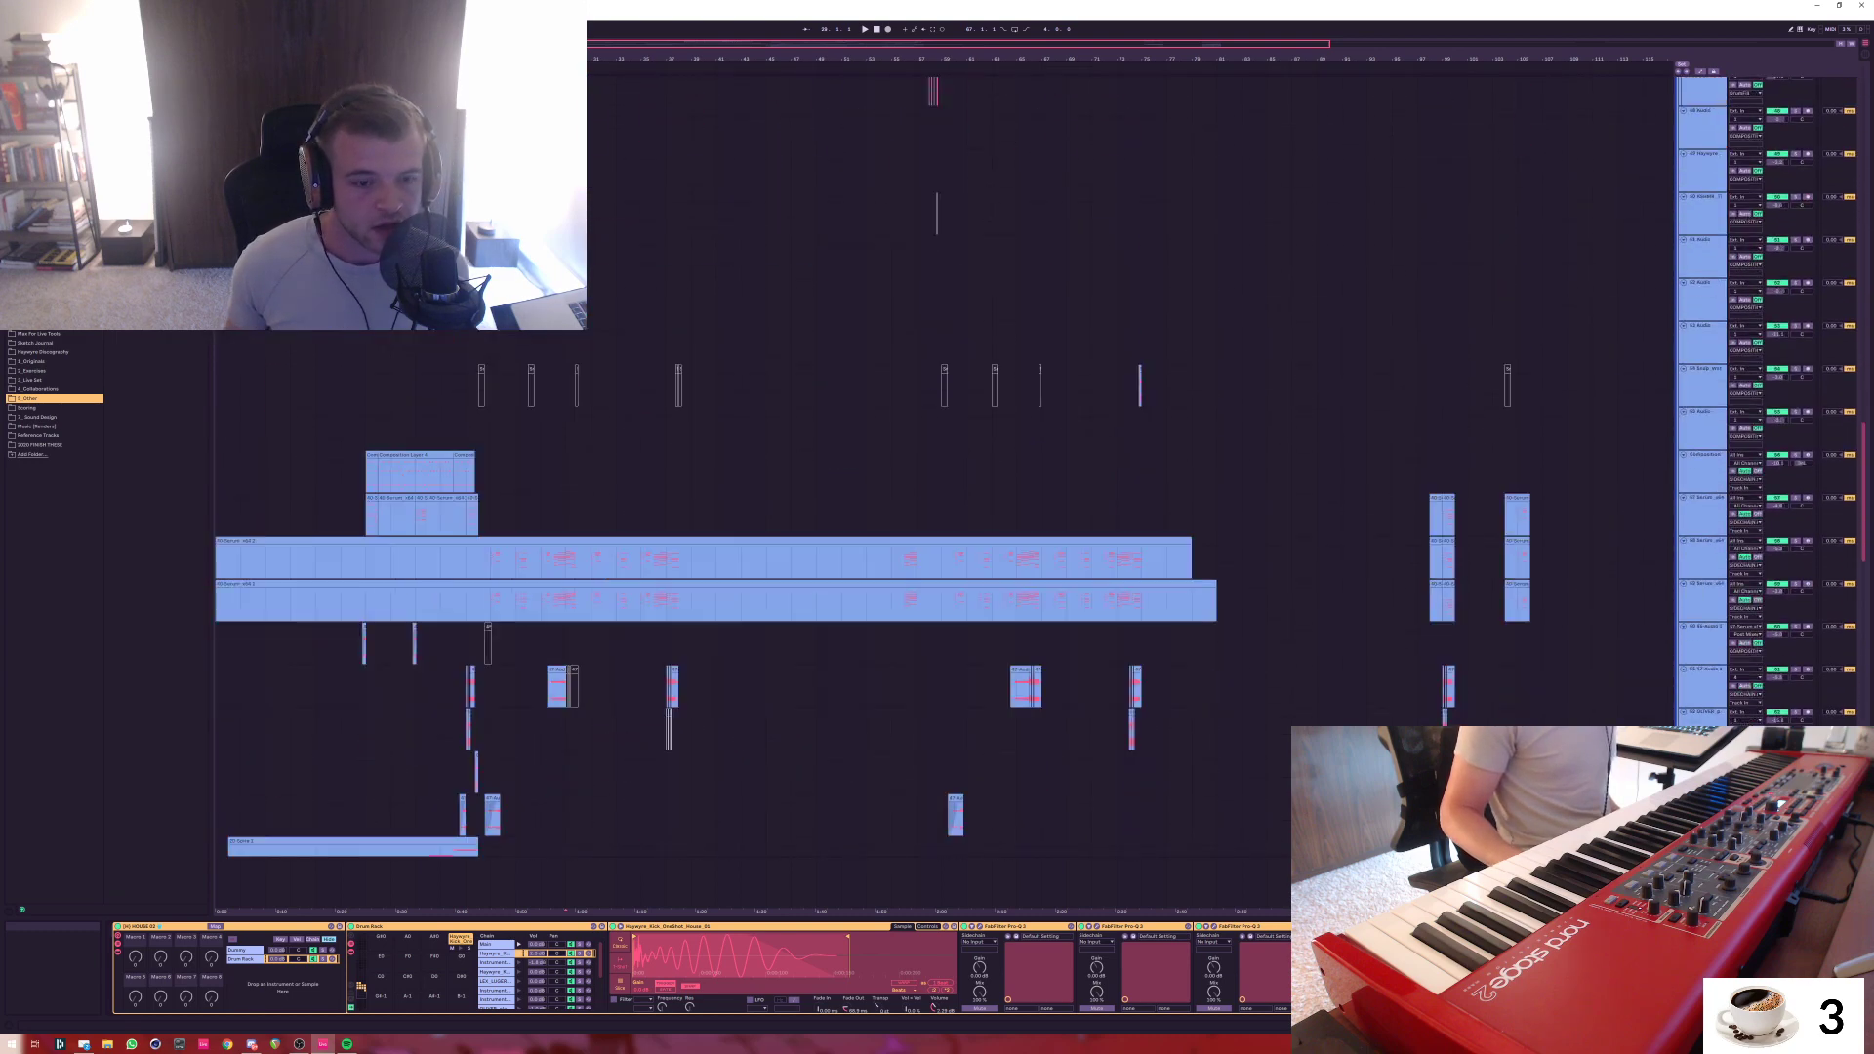
pyautogui.scroll(1, 937, 488)
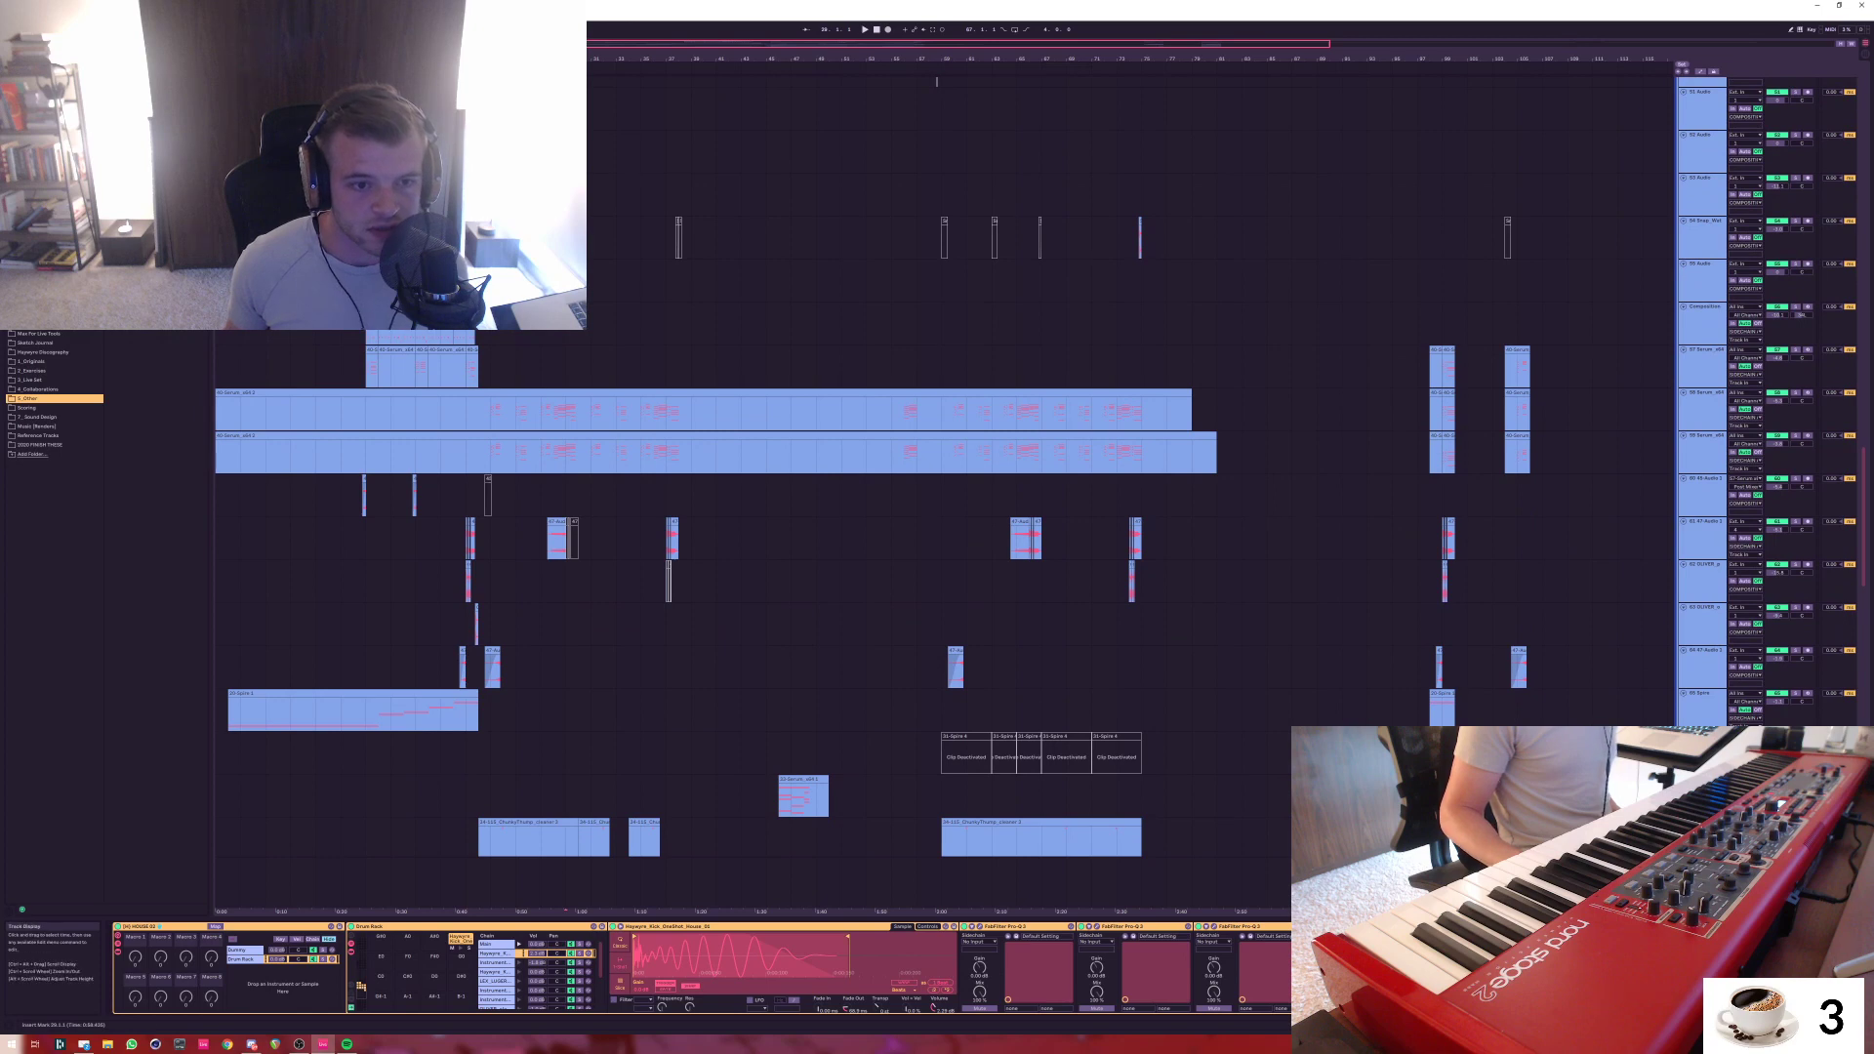
pyautogui.click(516, 451)
pyautogui.click(493, 410)
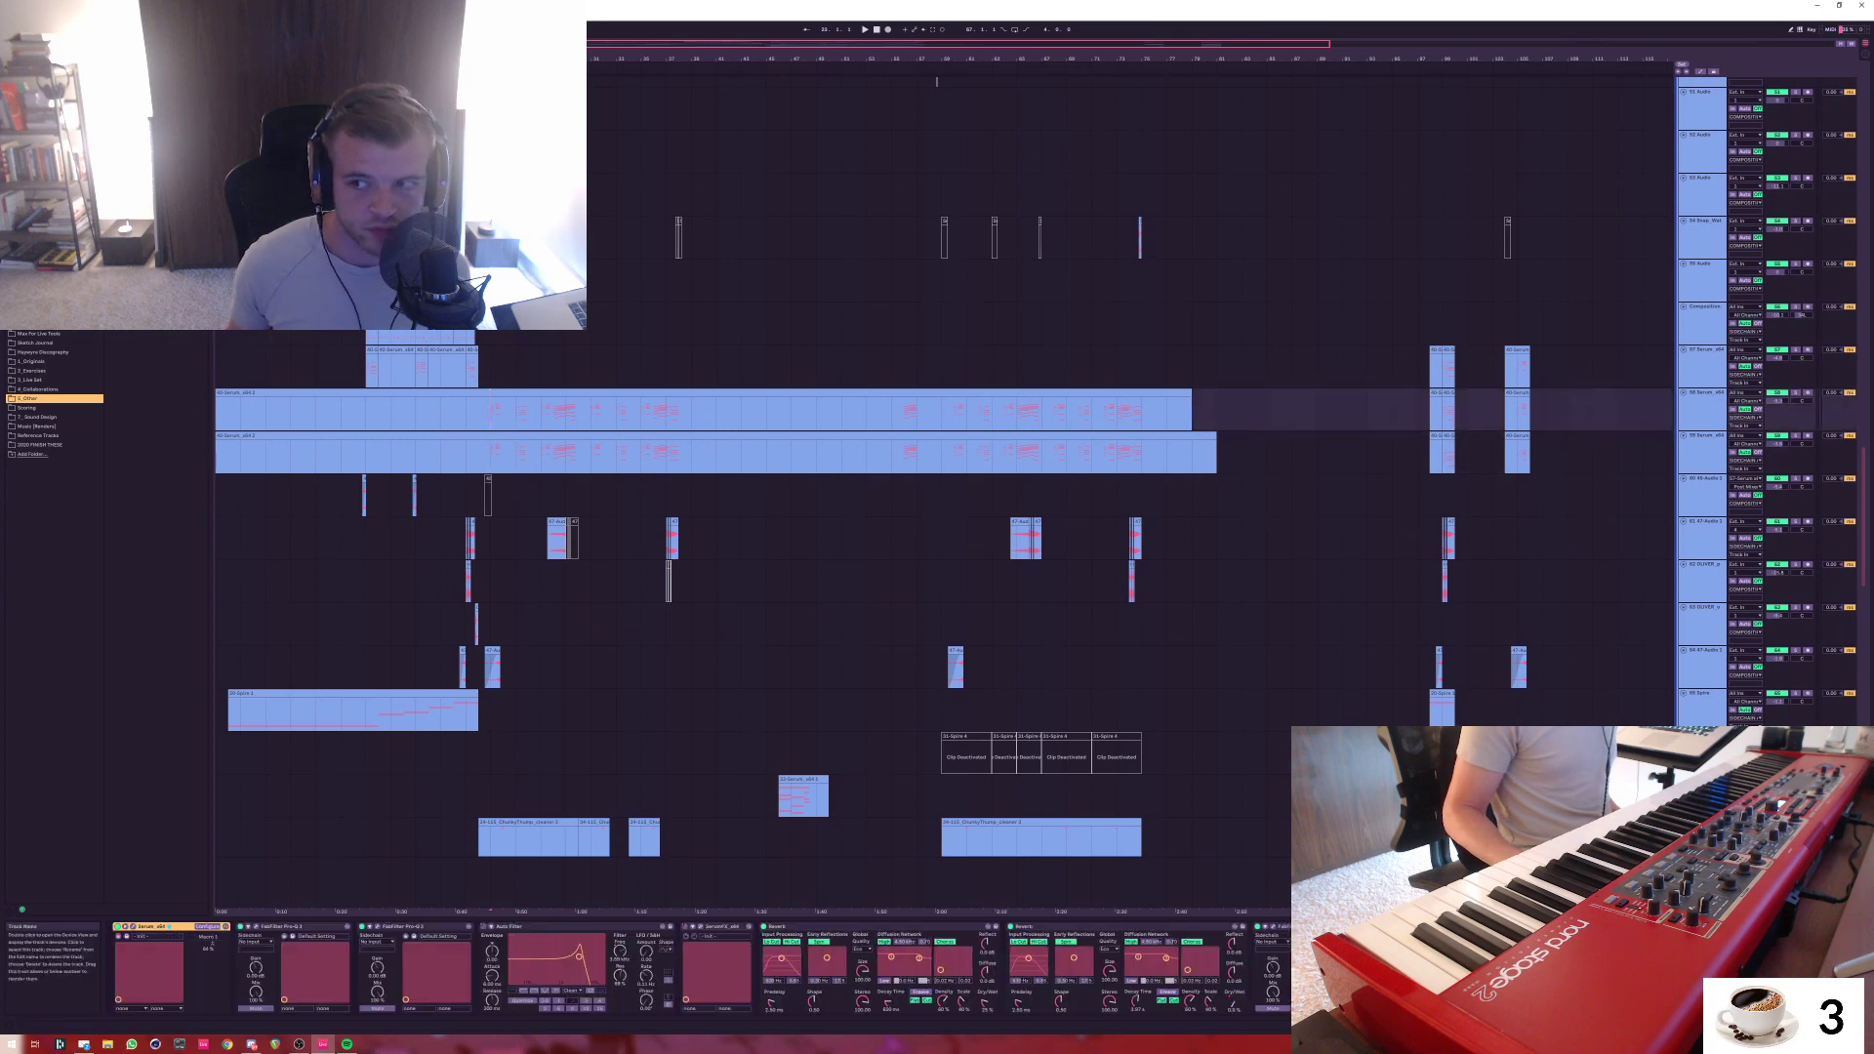
pyautogui.click(1795, 393)
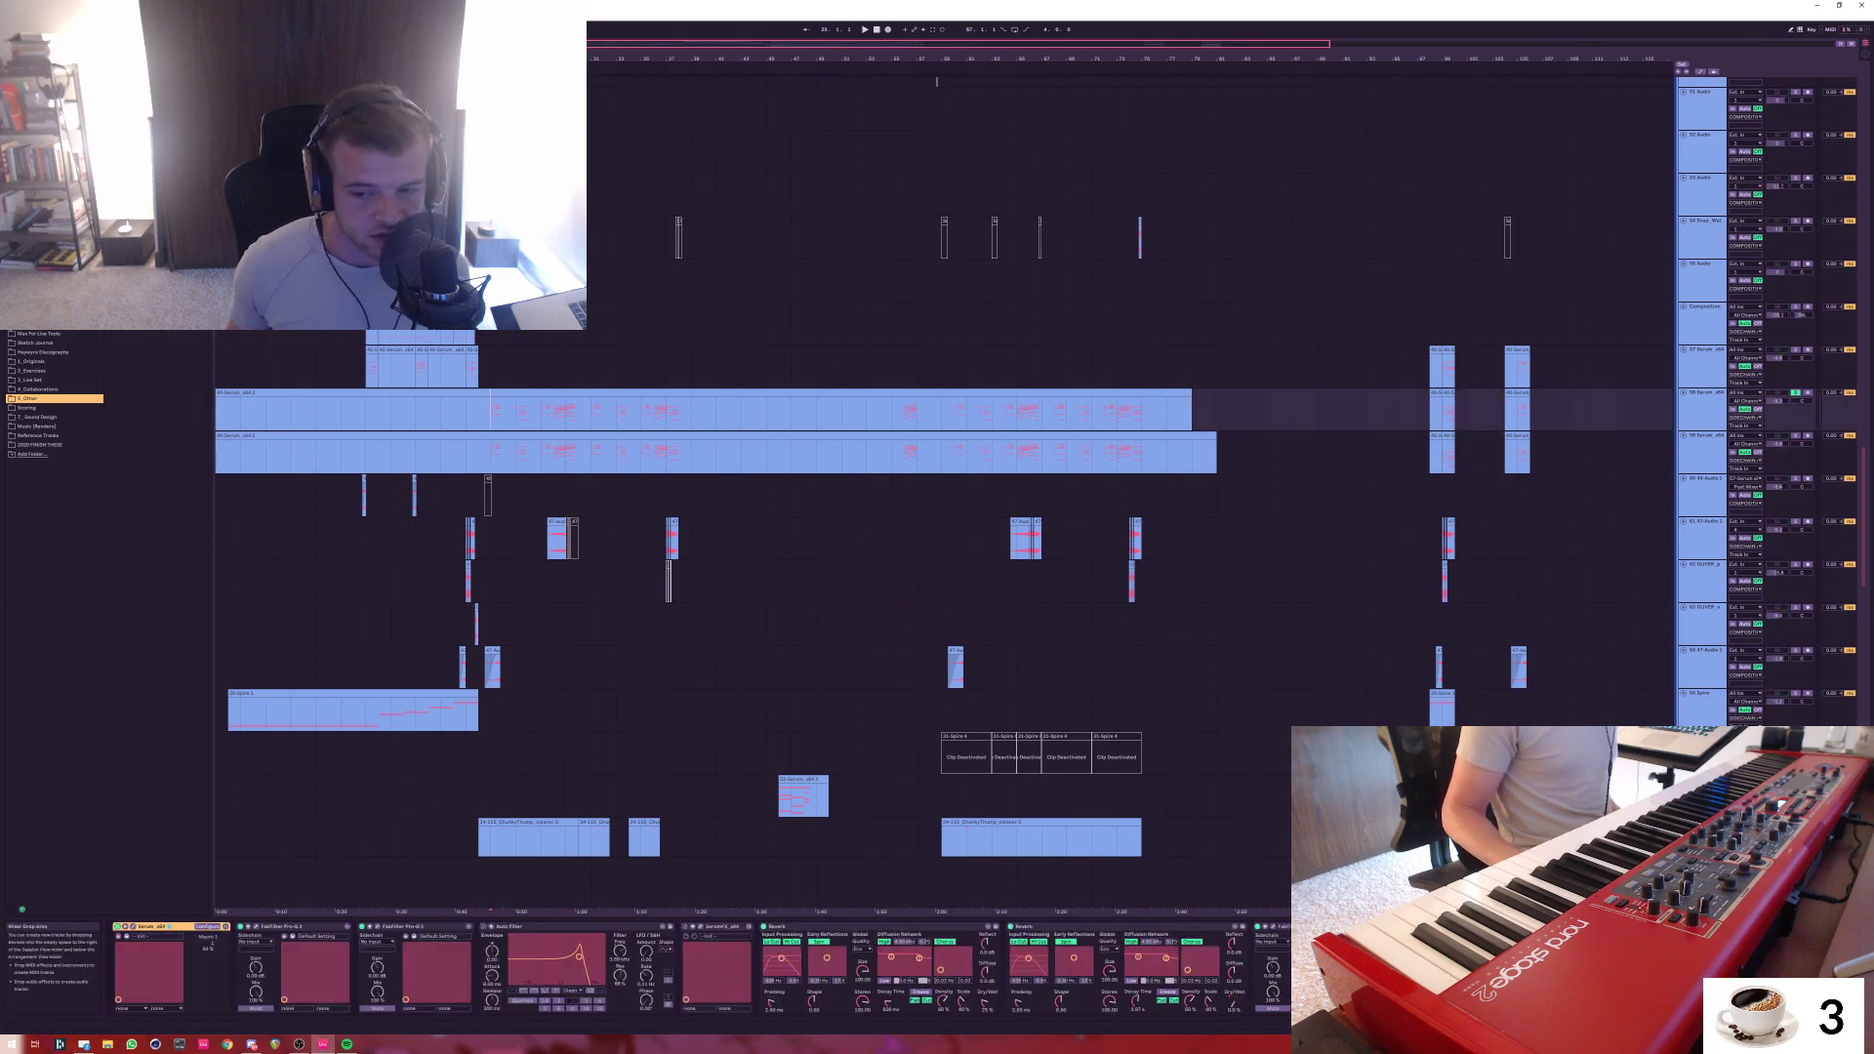
pyautogui.press('space')
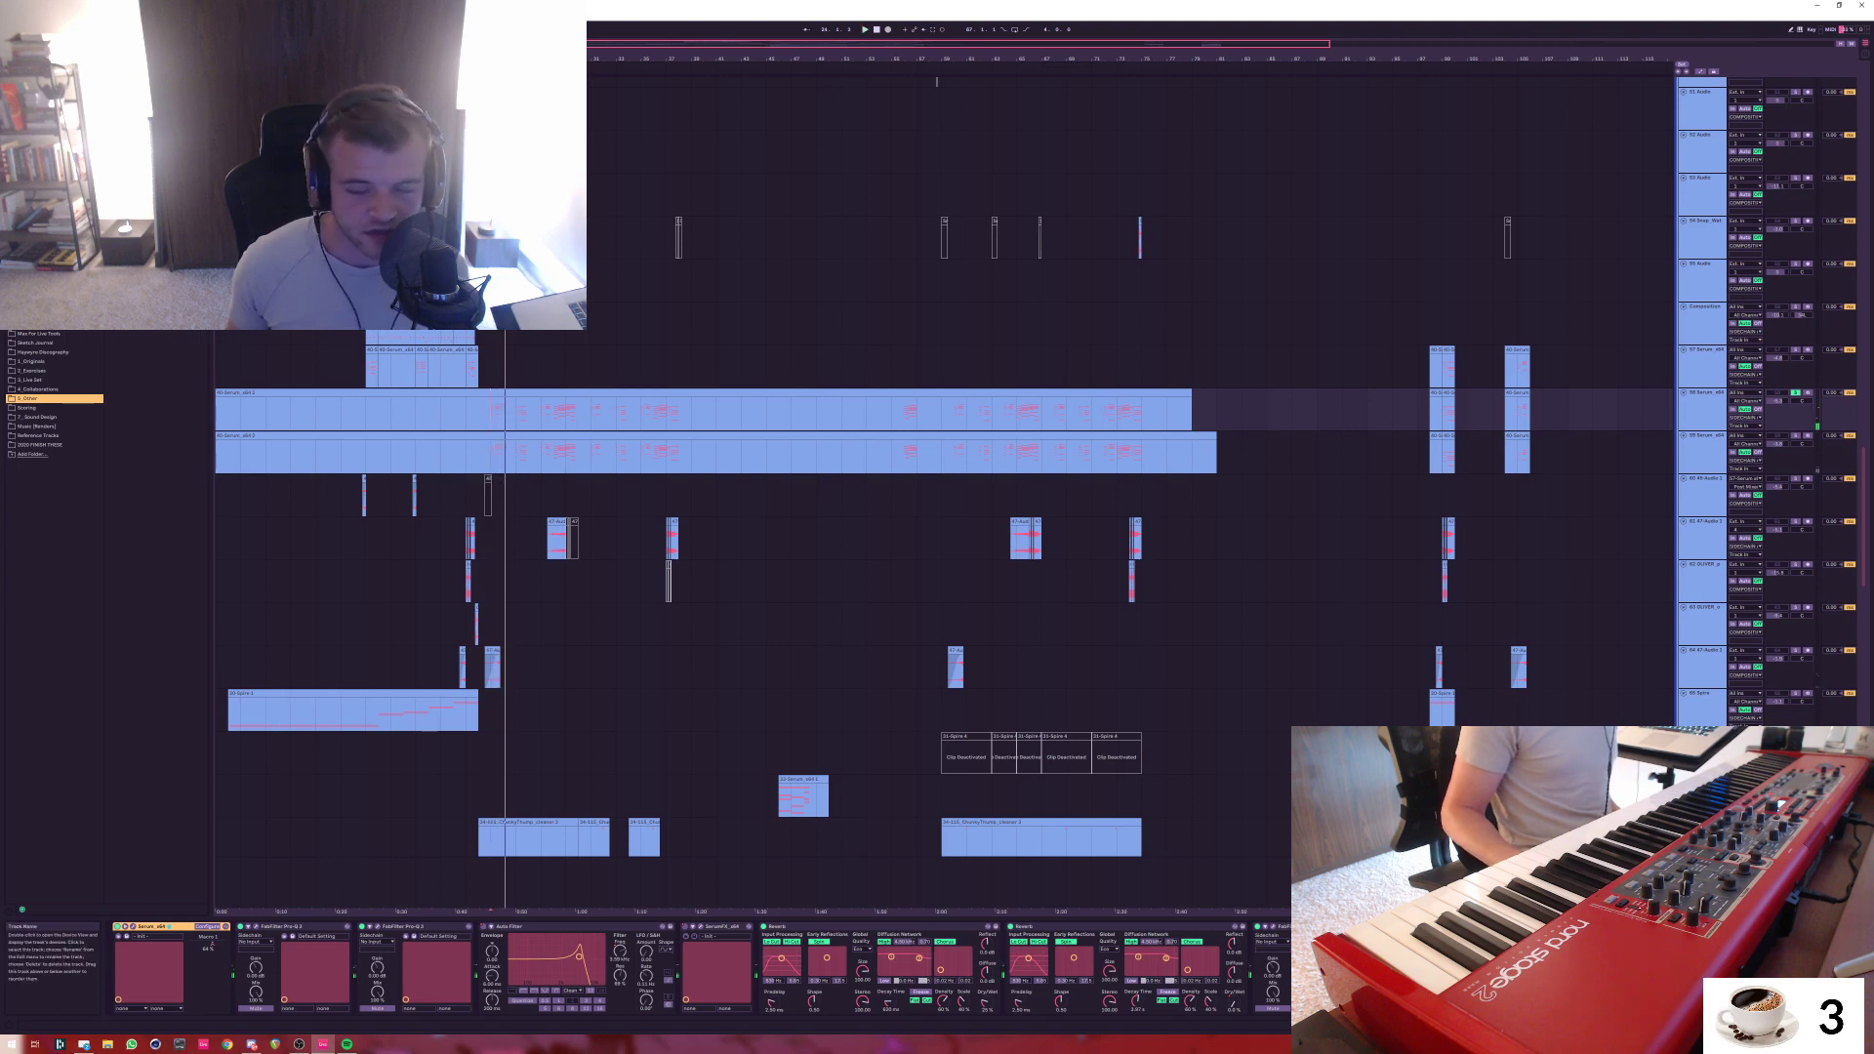
# Show the master's effect chain, play the soloed synth through it, and look back along the chain's earlier devices
pyautogui.click(1702, 881)
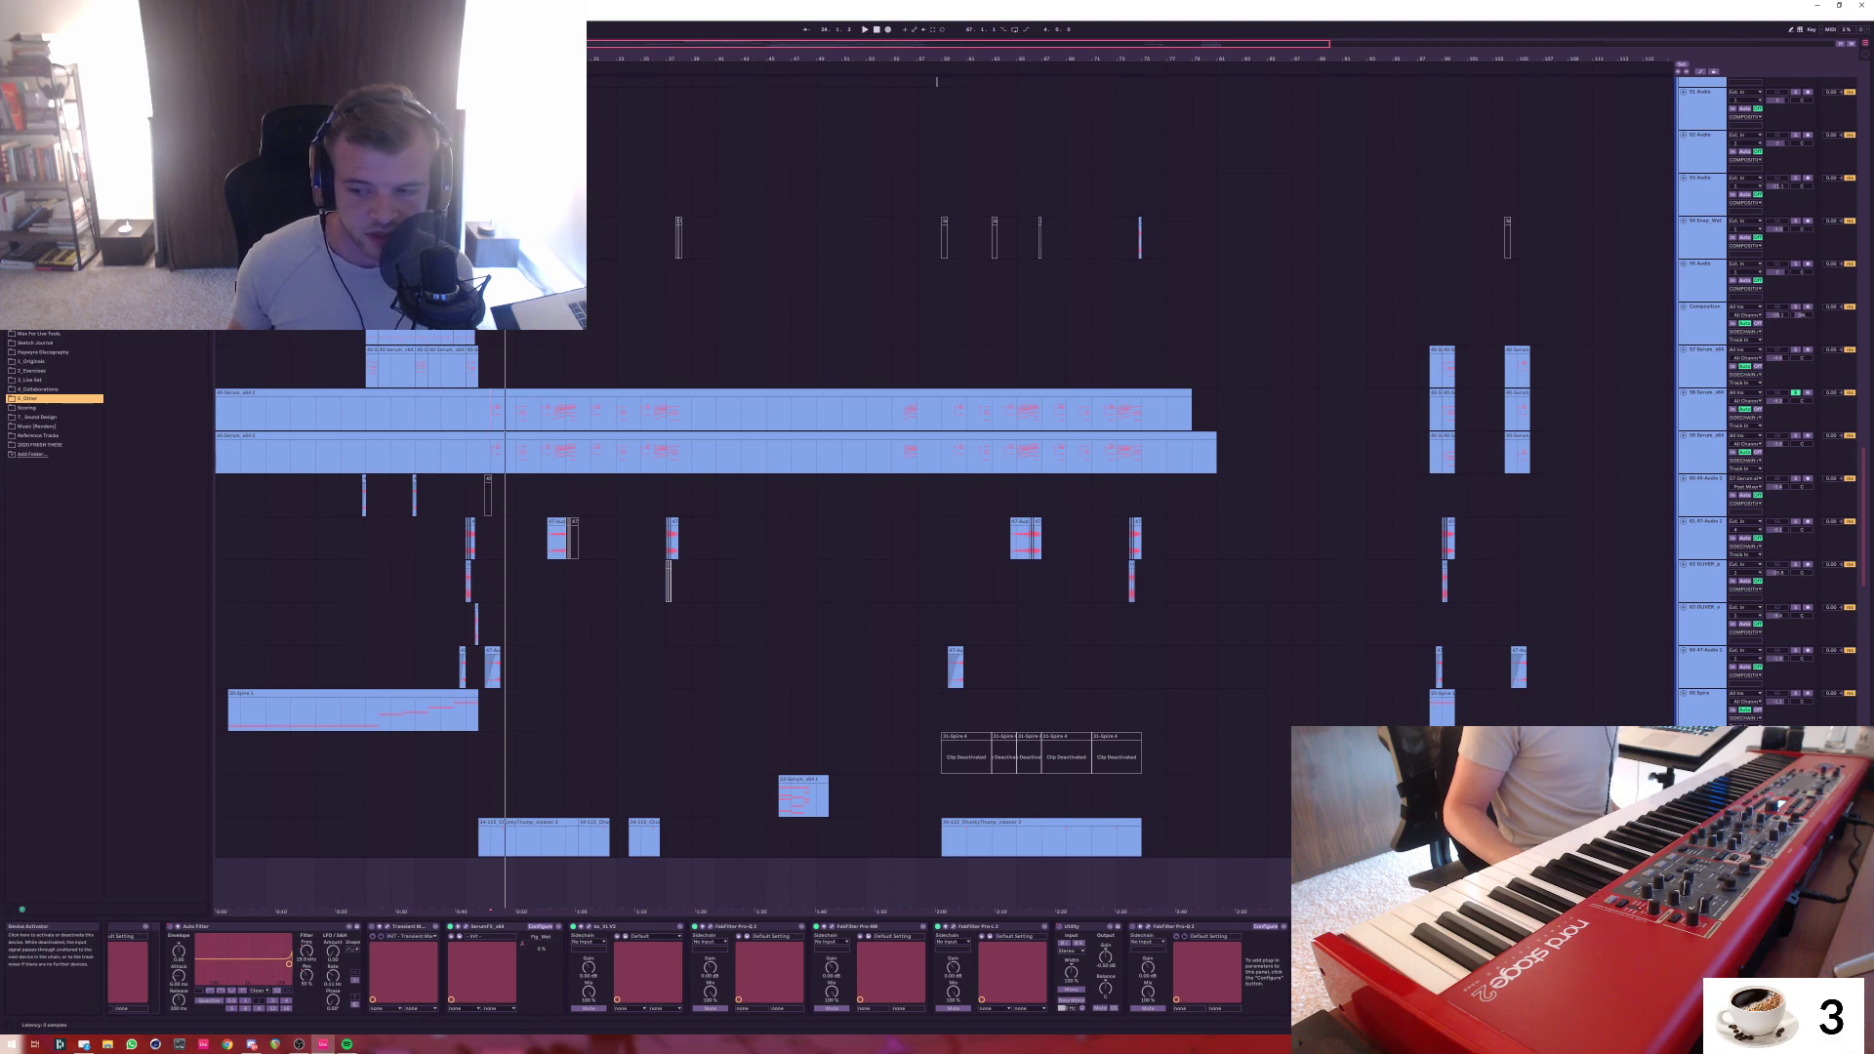
pyautogui.press('space')
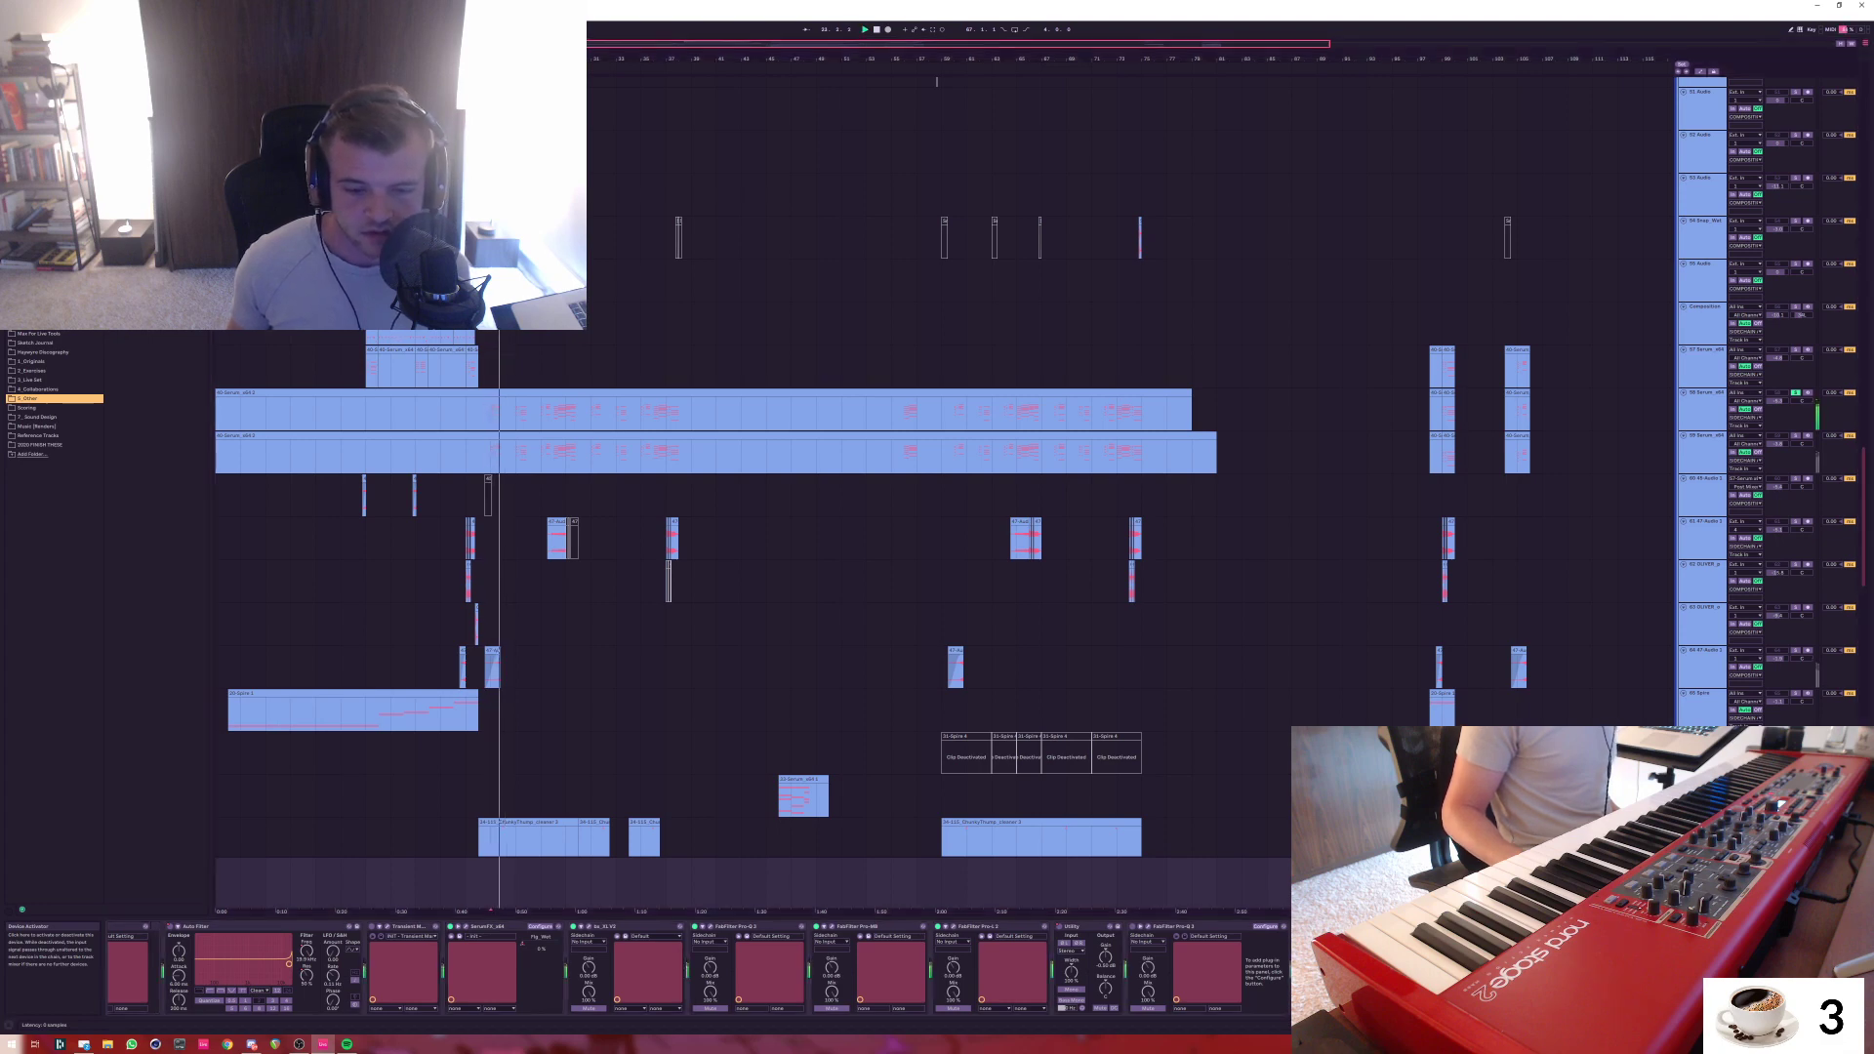
pyautogui.press('space')
pyautogui.press('space')
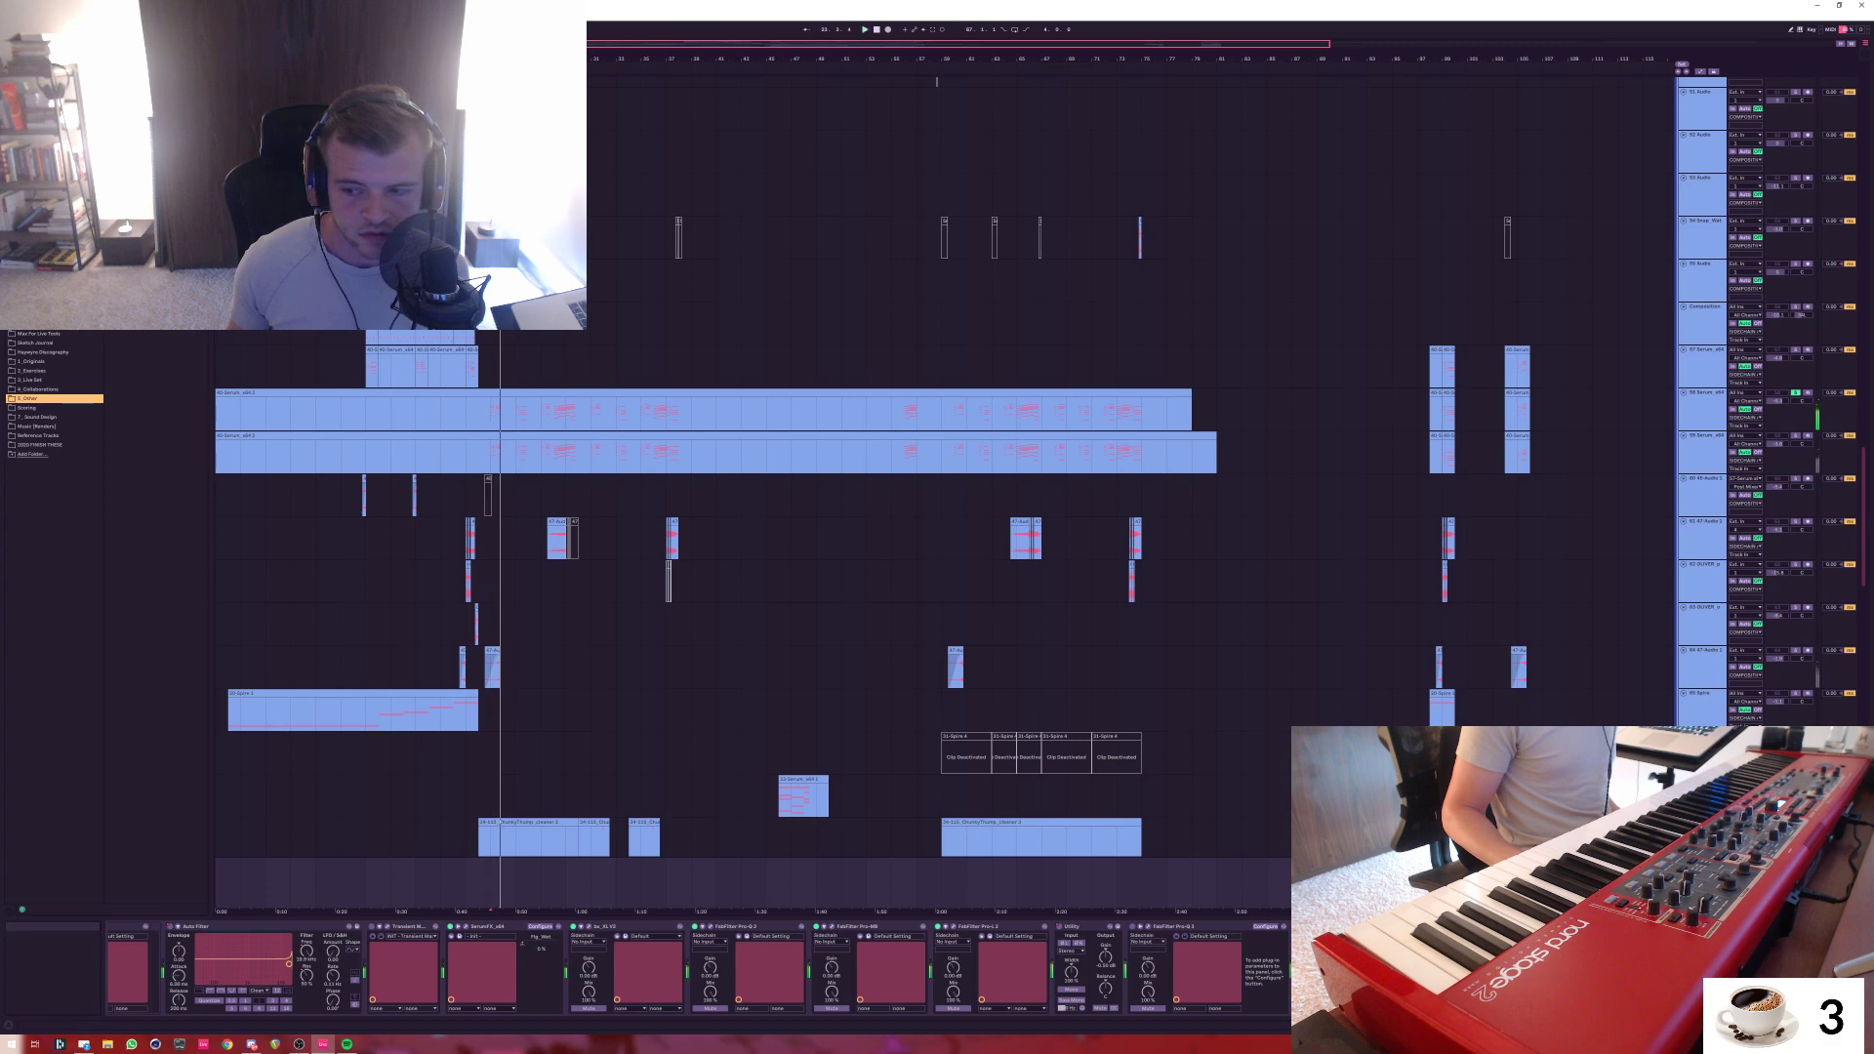
pyautogui.scroll(4, 698, 969)
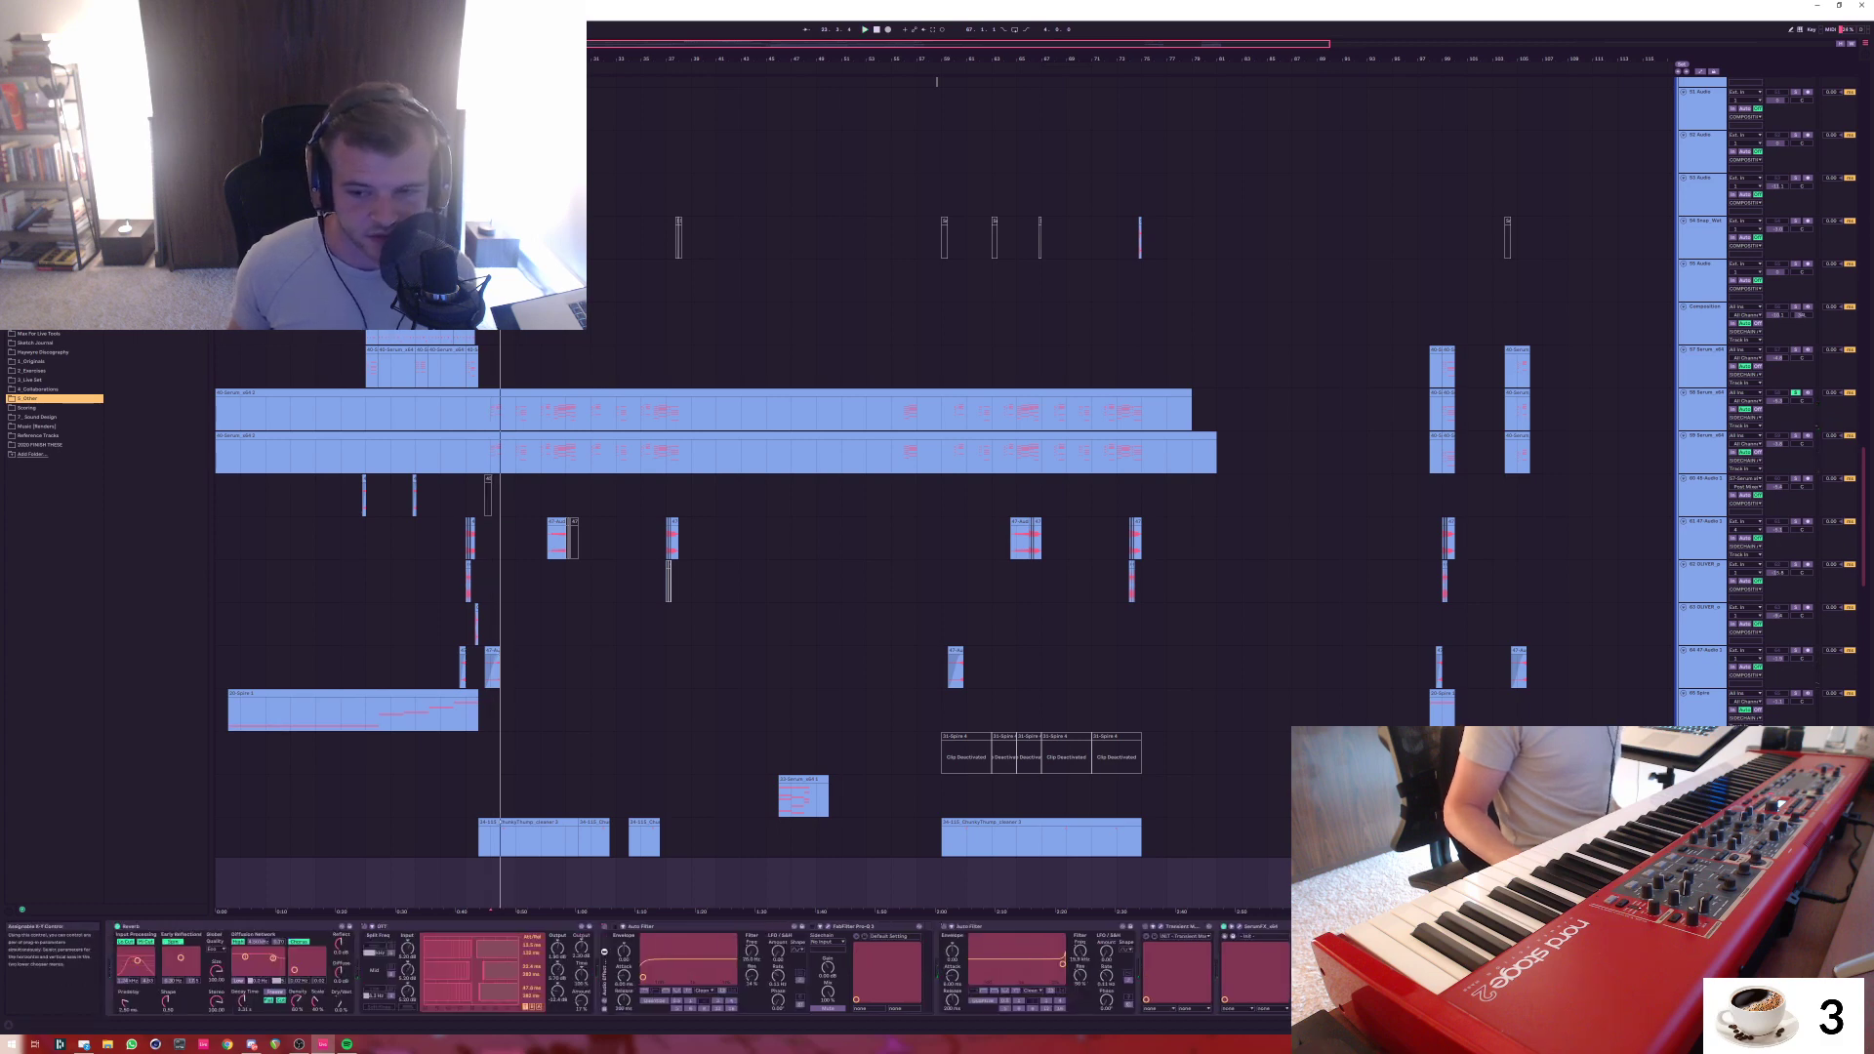
# Bring back the master's bx_XL V2 window, audition the soloed synth through it, and unsolo the track
pyautogui.hotkey('ctrl', 'alt', 'p')
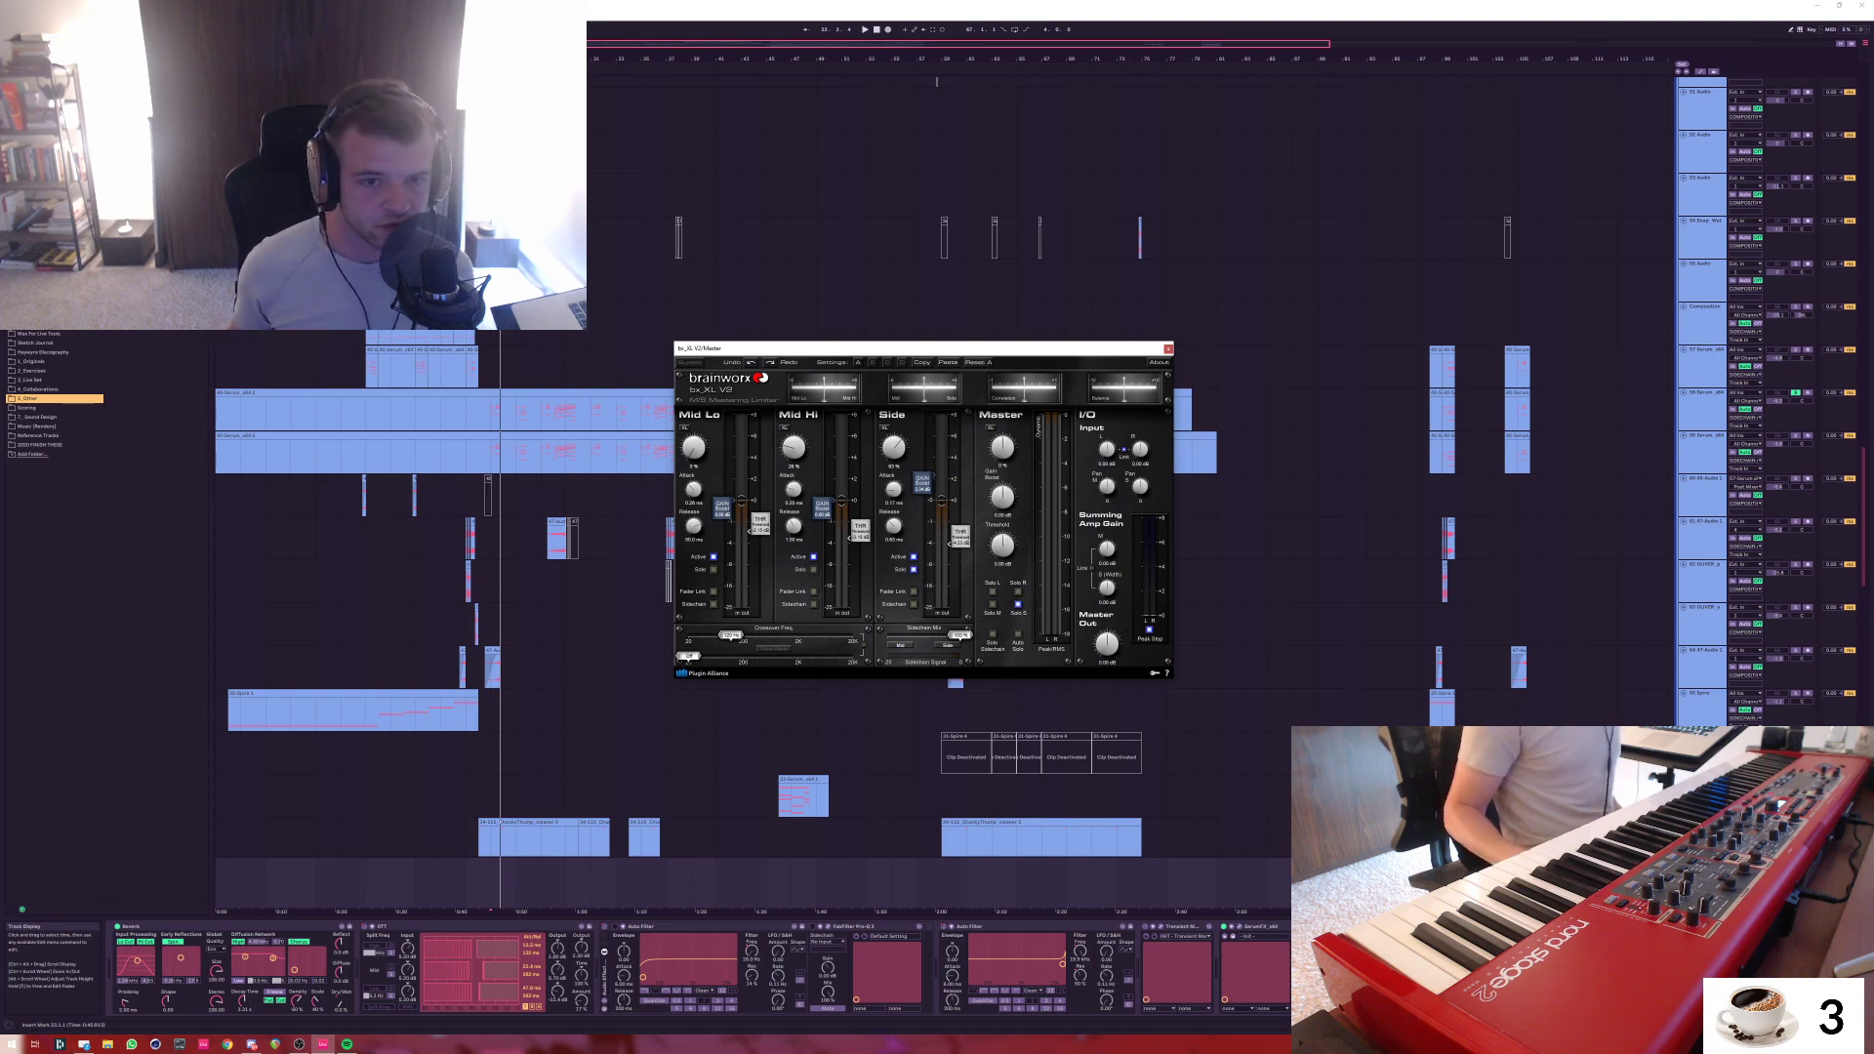
pyautogui.press('space')
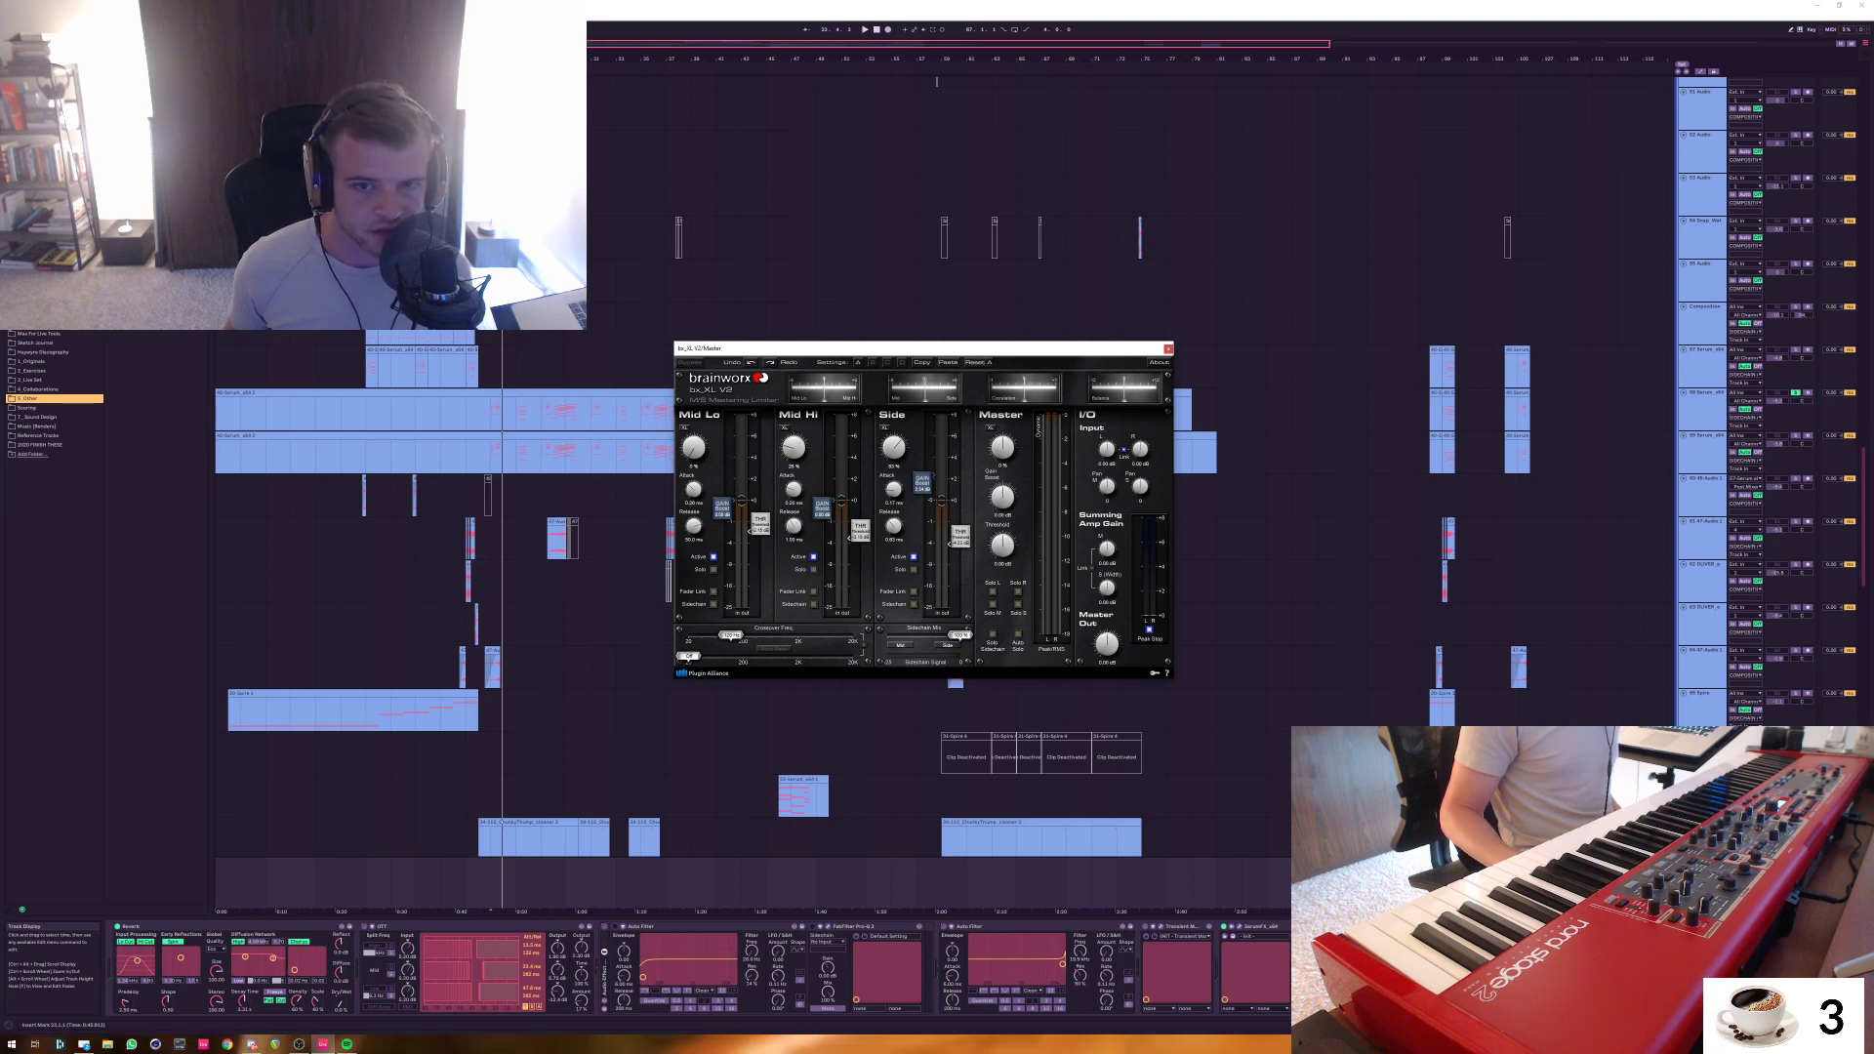
pyautogui.moveTo(923, 347); pyautogui.dragTo(906, 346)
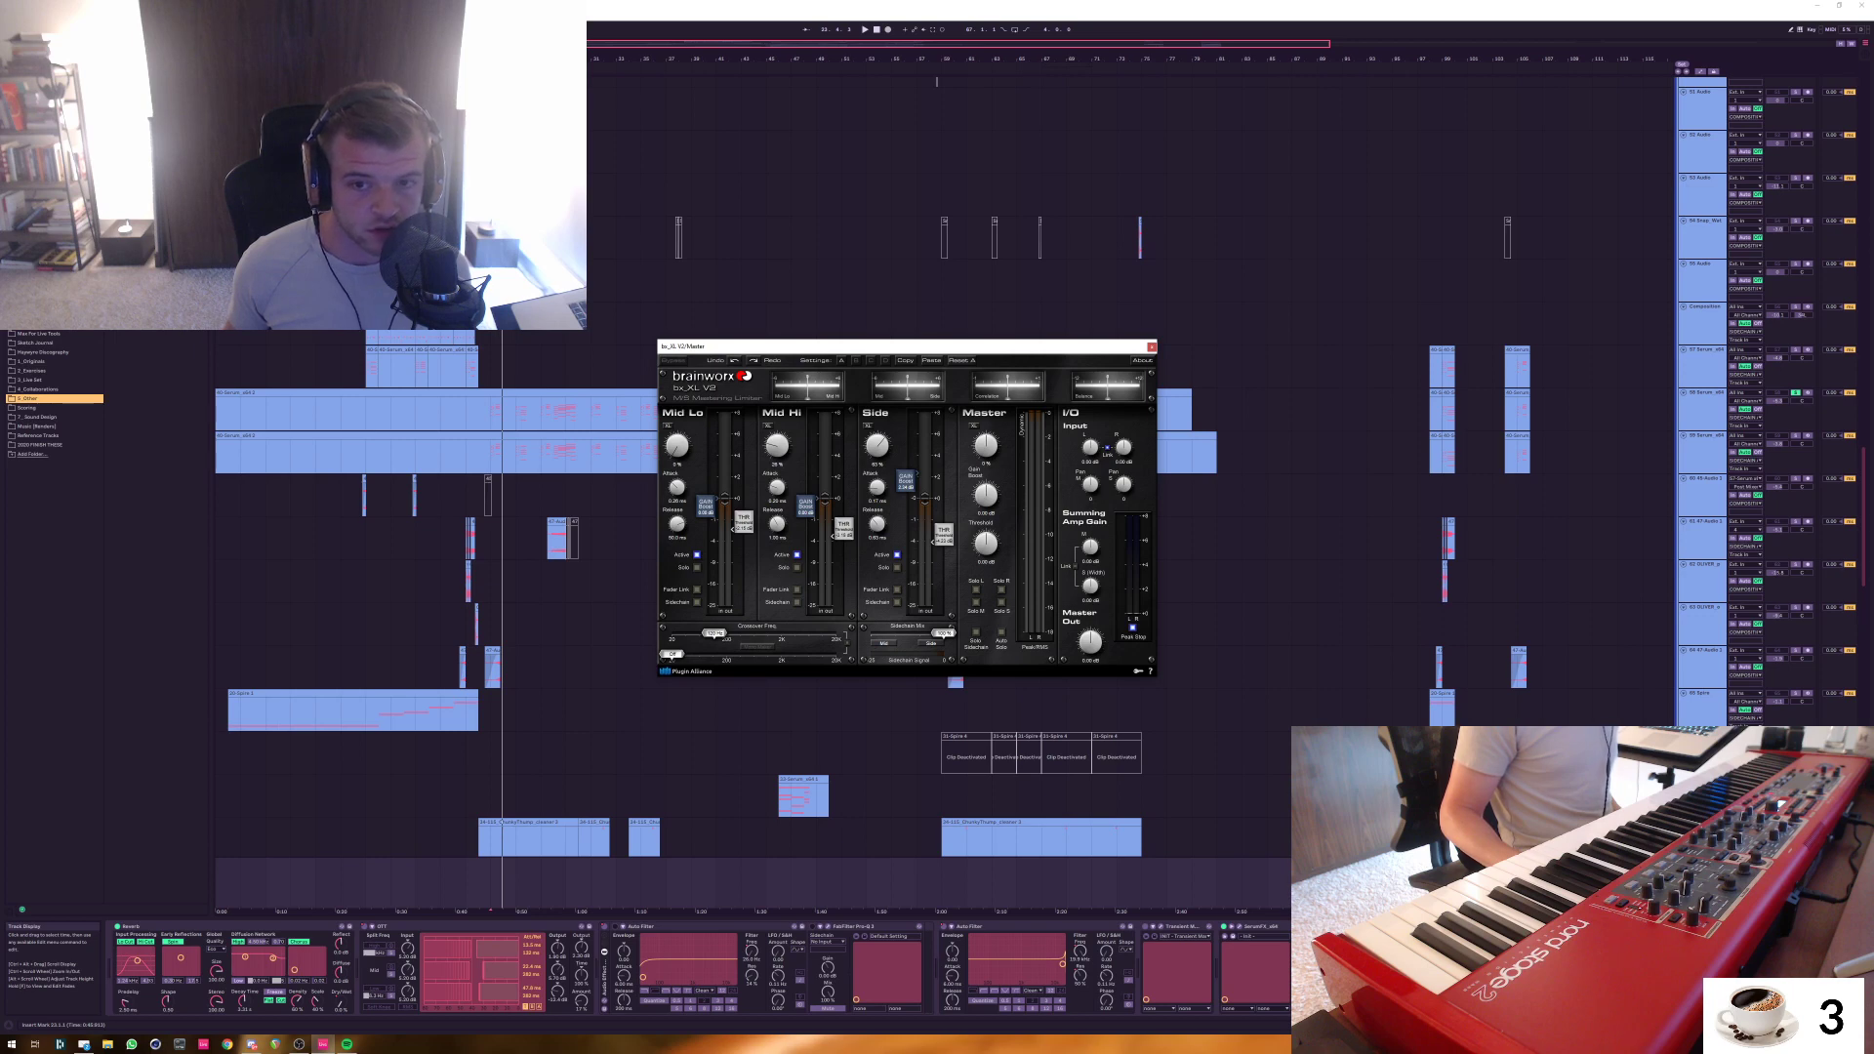
pyautogui.moveTo(879, 347); pyautogui.dragTo(841, 368)
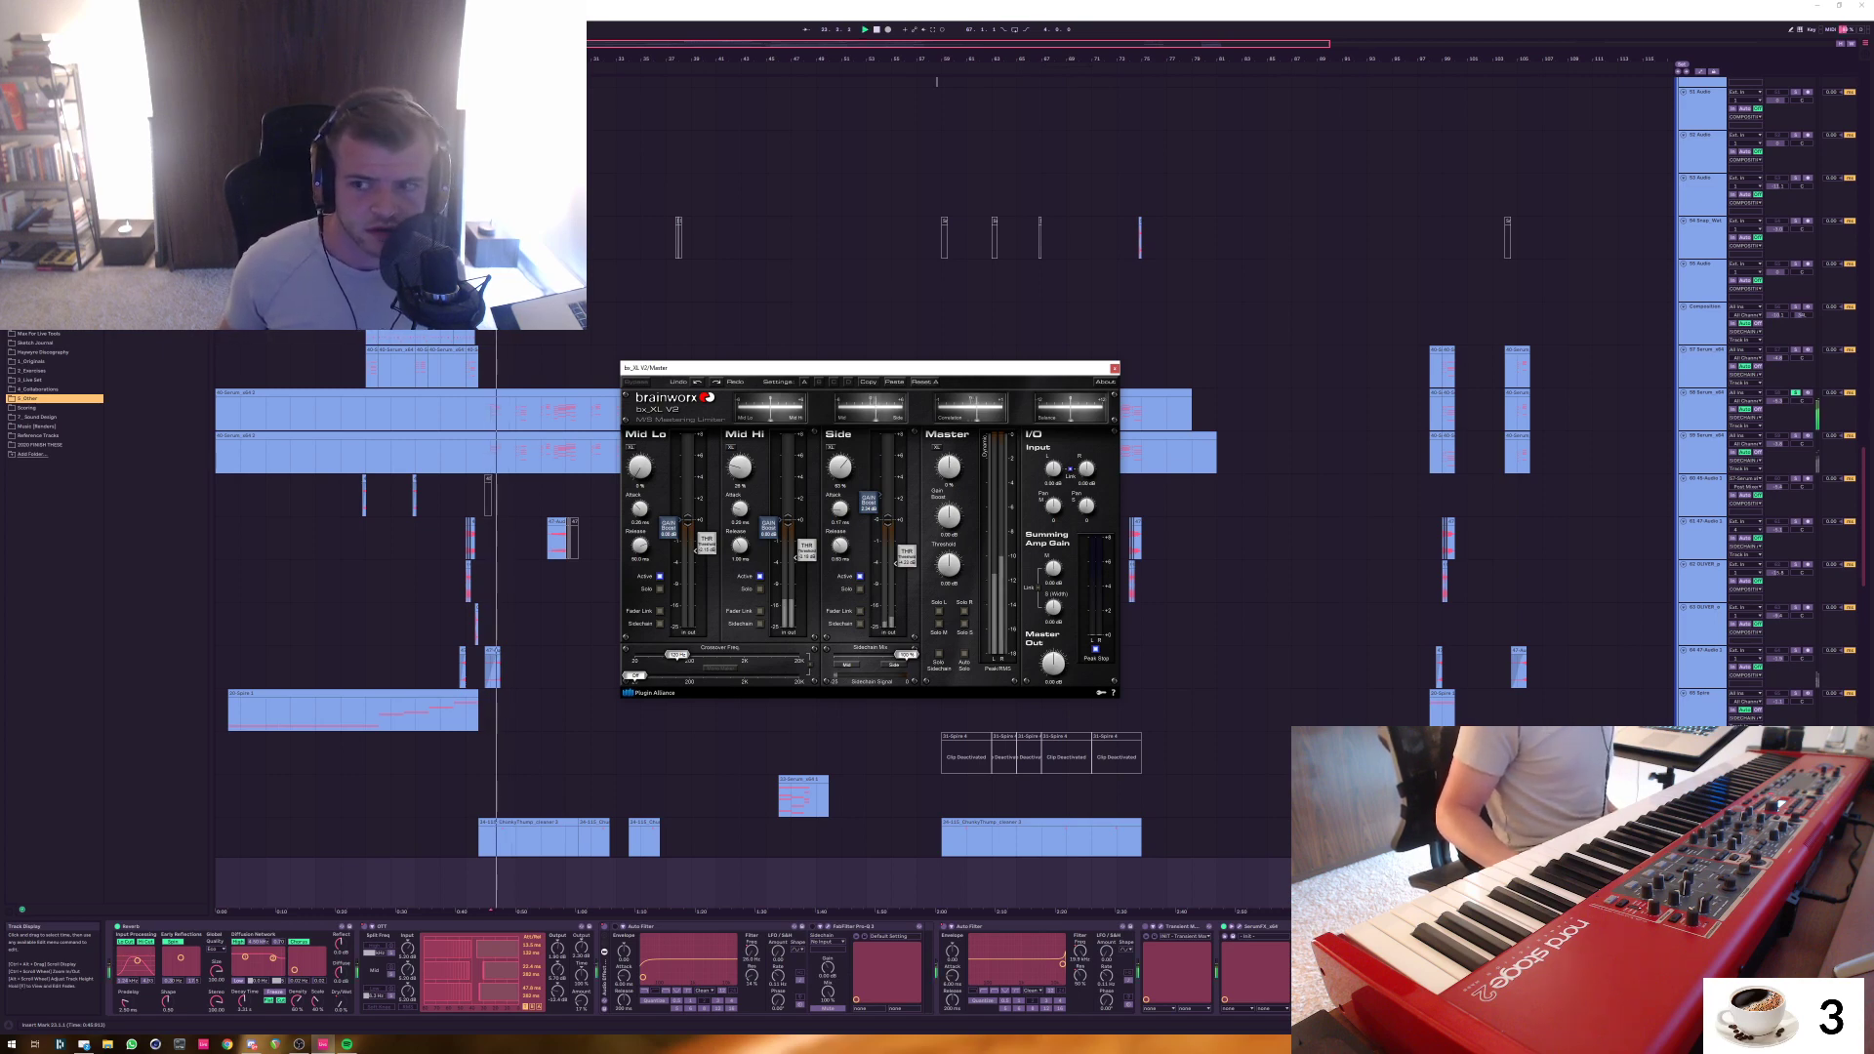
pyautogui.click(1795, 392)
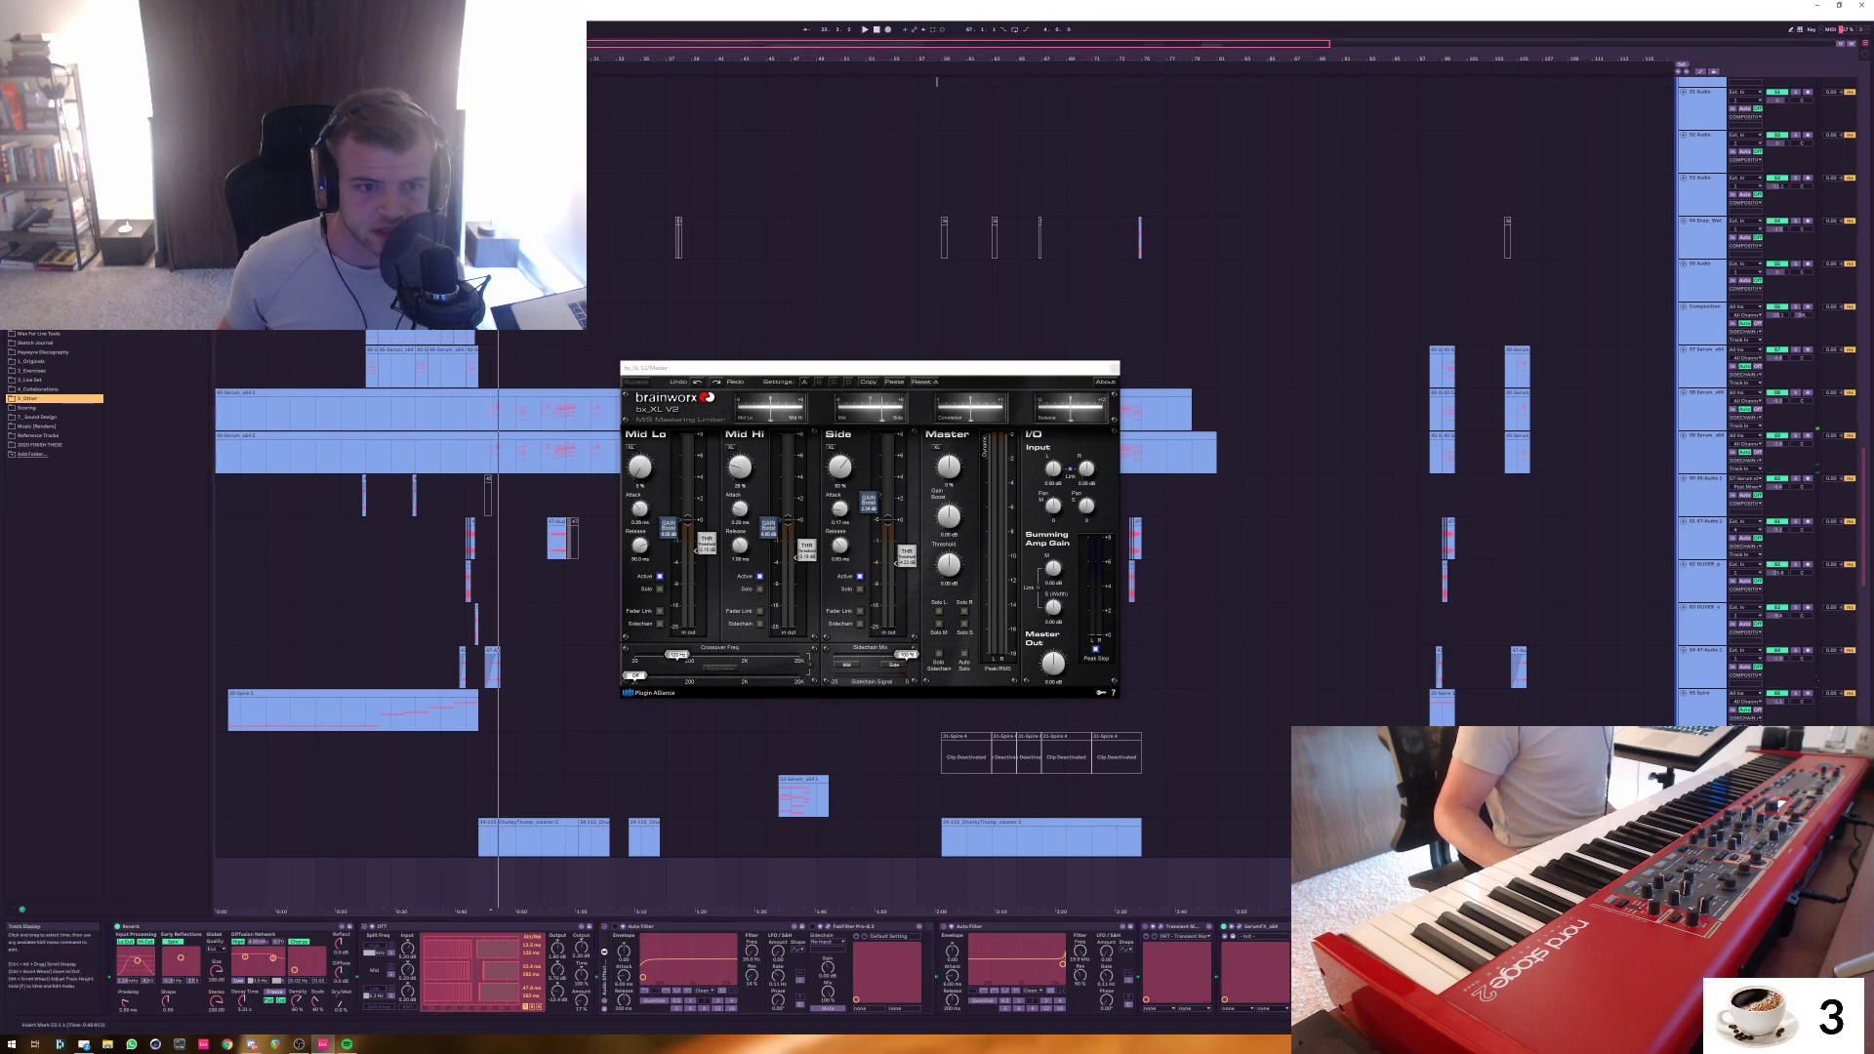
# Play the full mix from two later positions while watching the bx_XL V2 meters, then hide its window
pyautogui.click(542, 452)
pyautogui.press('space')
pyautogui.click(715, 883)
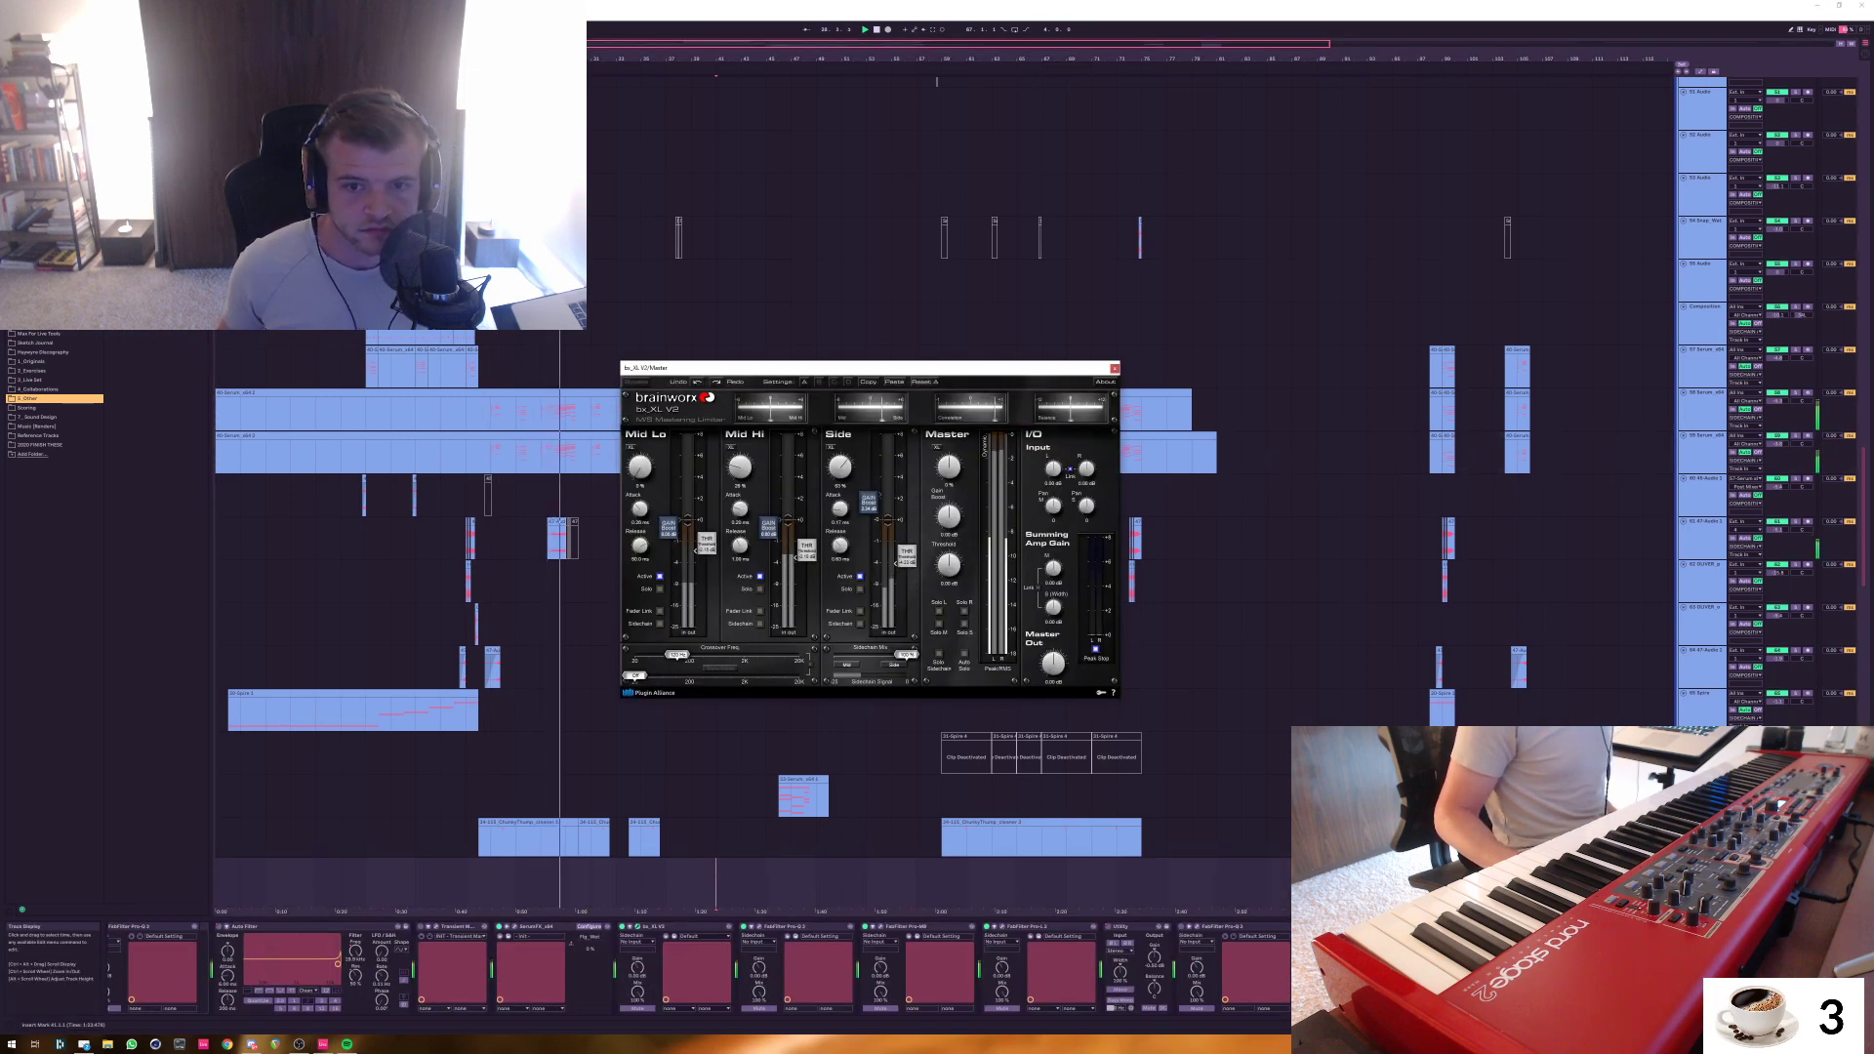
pyautogui.press('space')
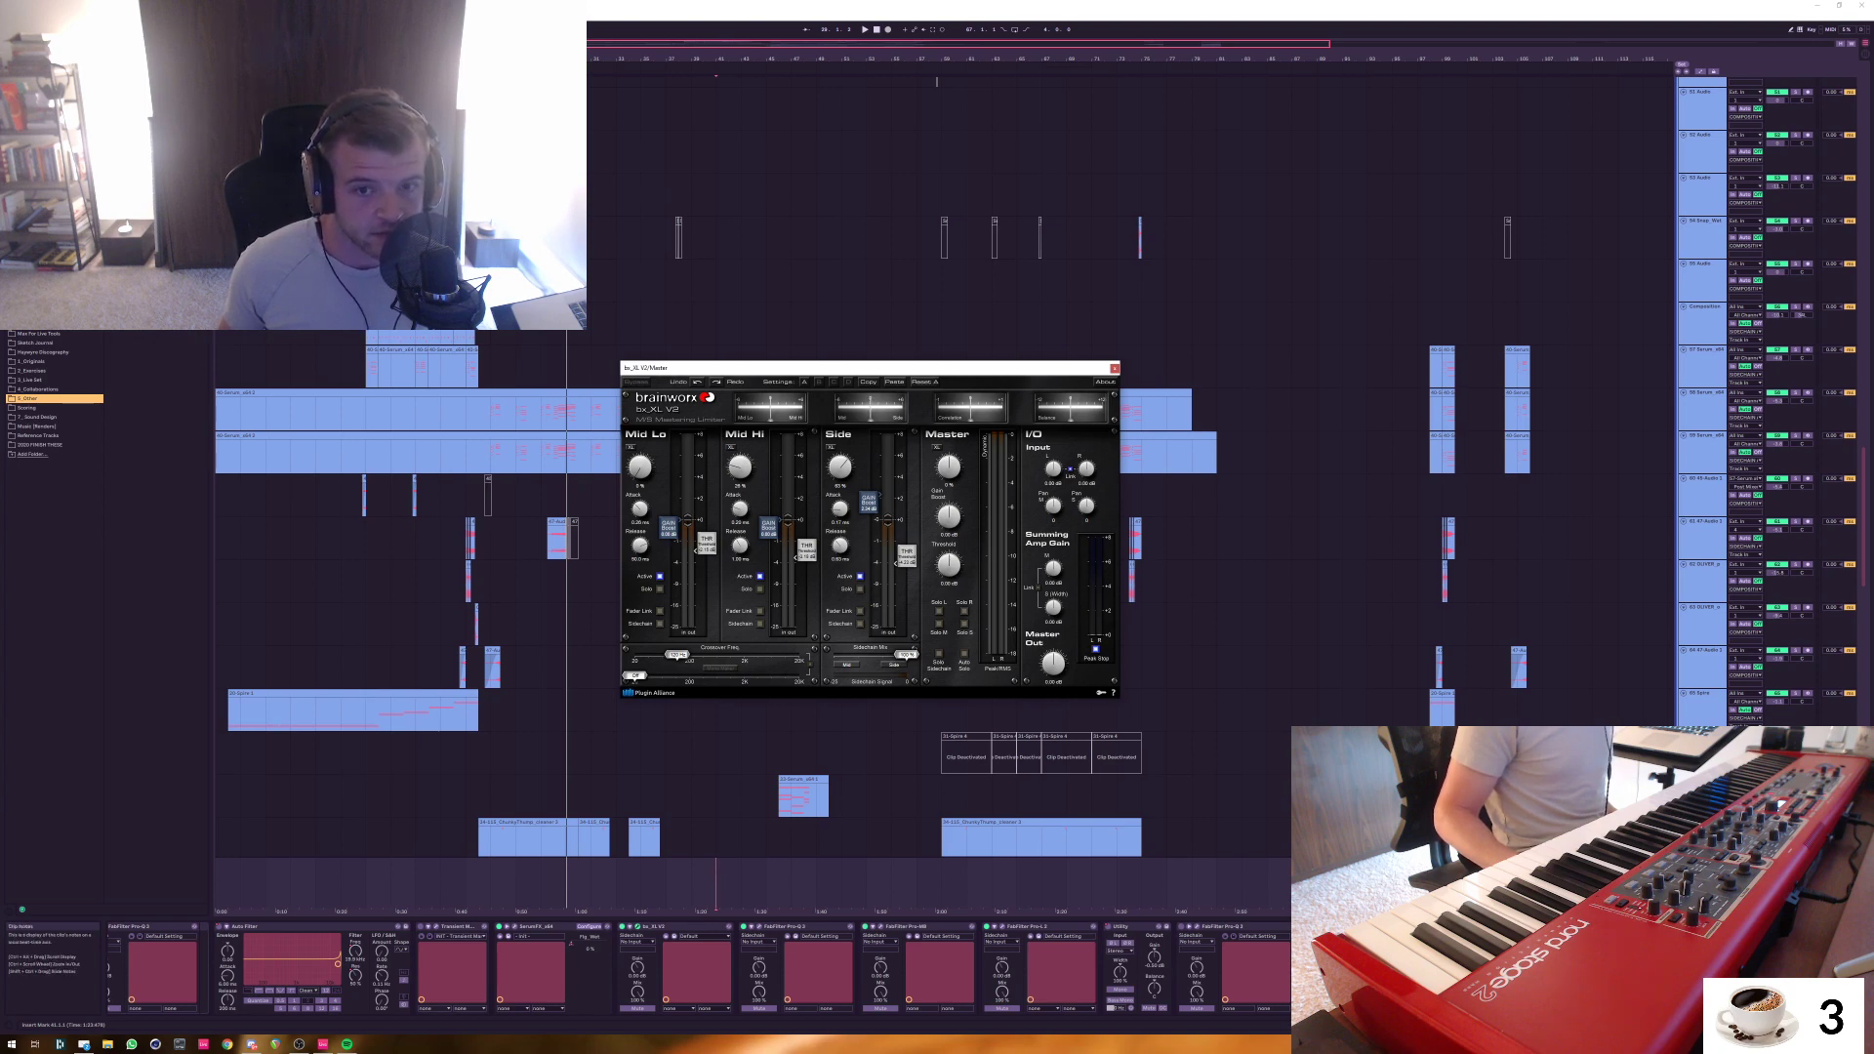
pyautogui.press('space')
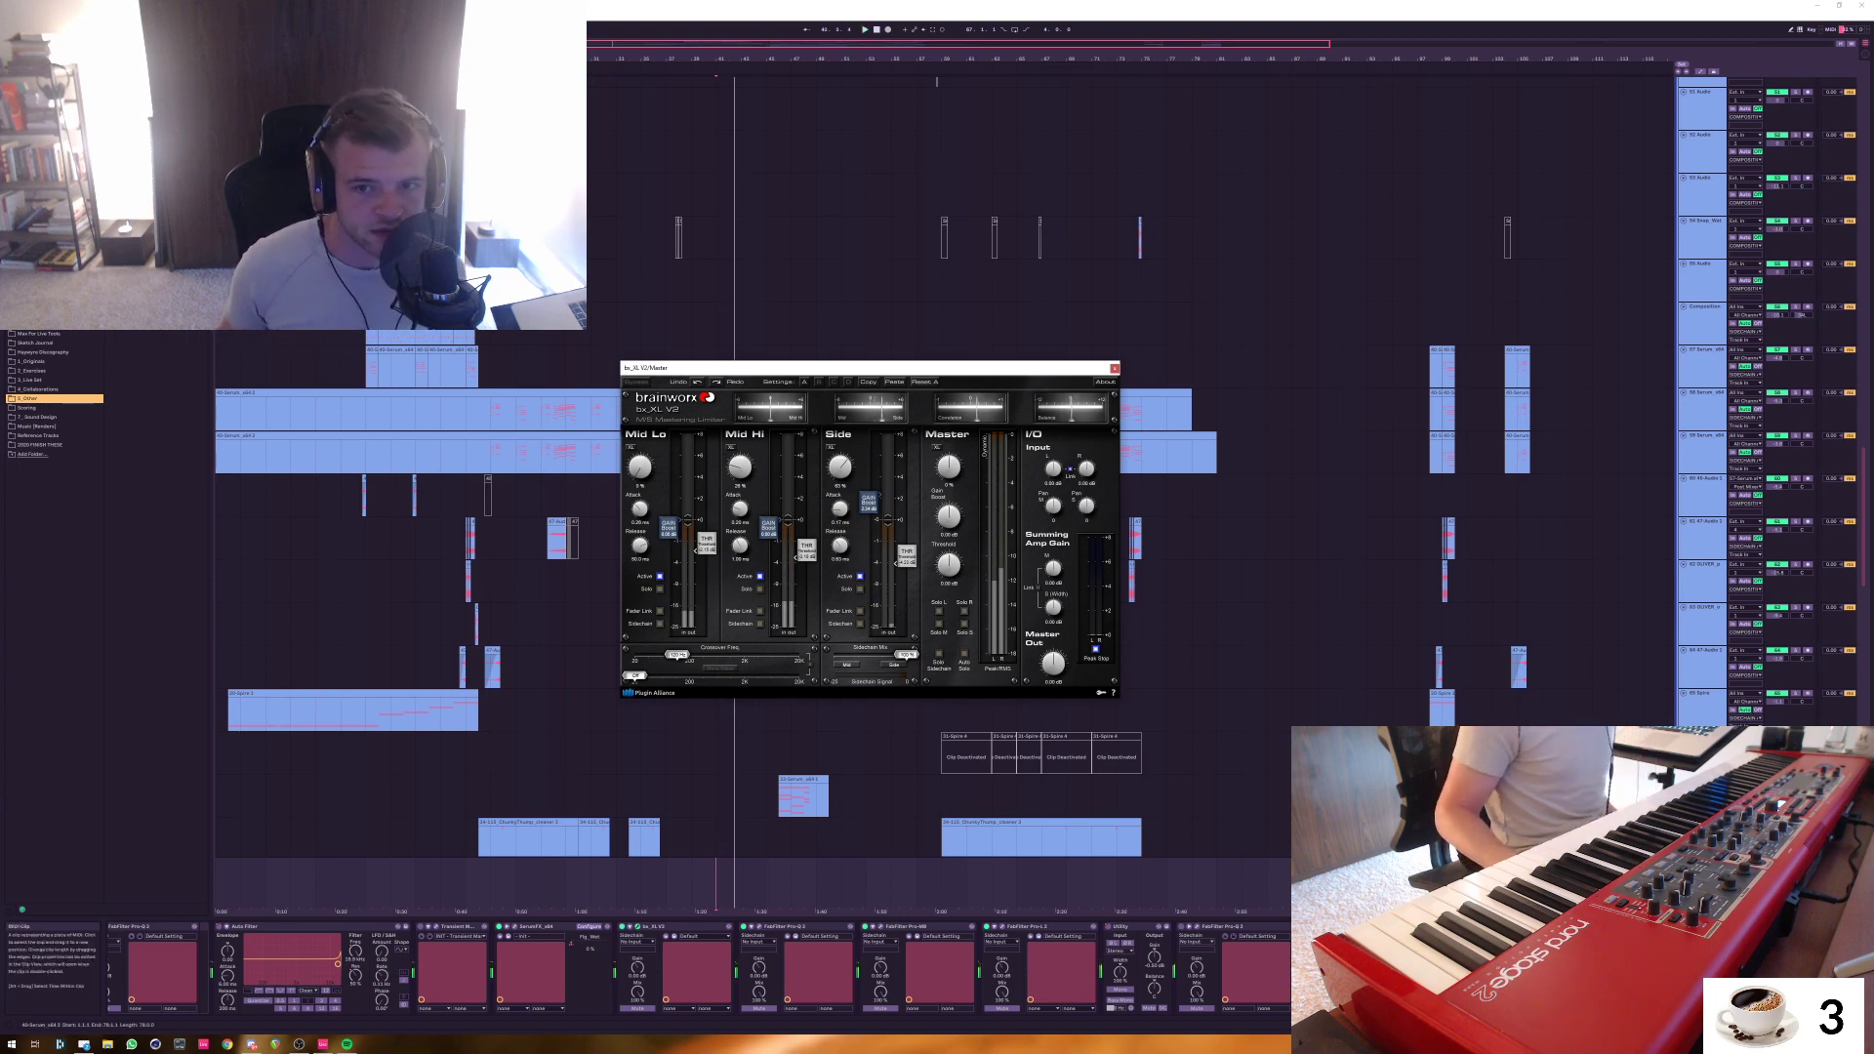
pyautogui.hotkey('ctrl', 'alt', 'p')
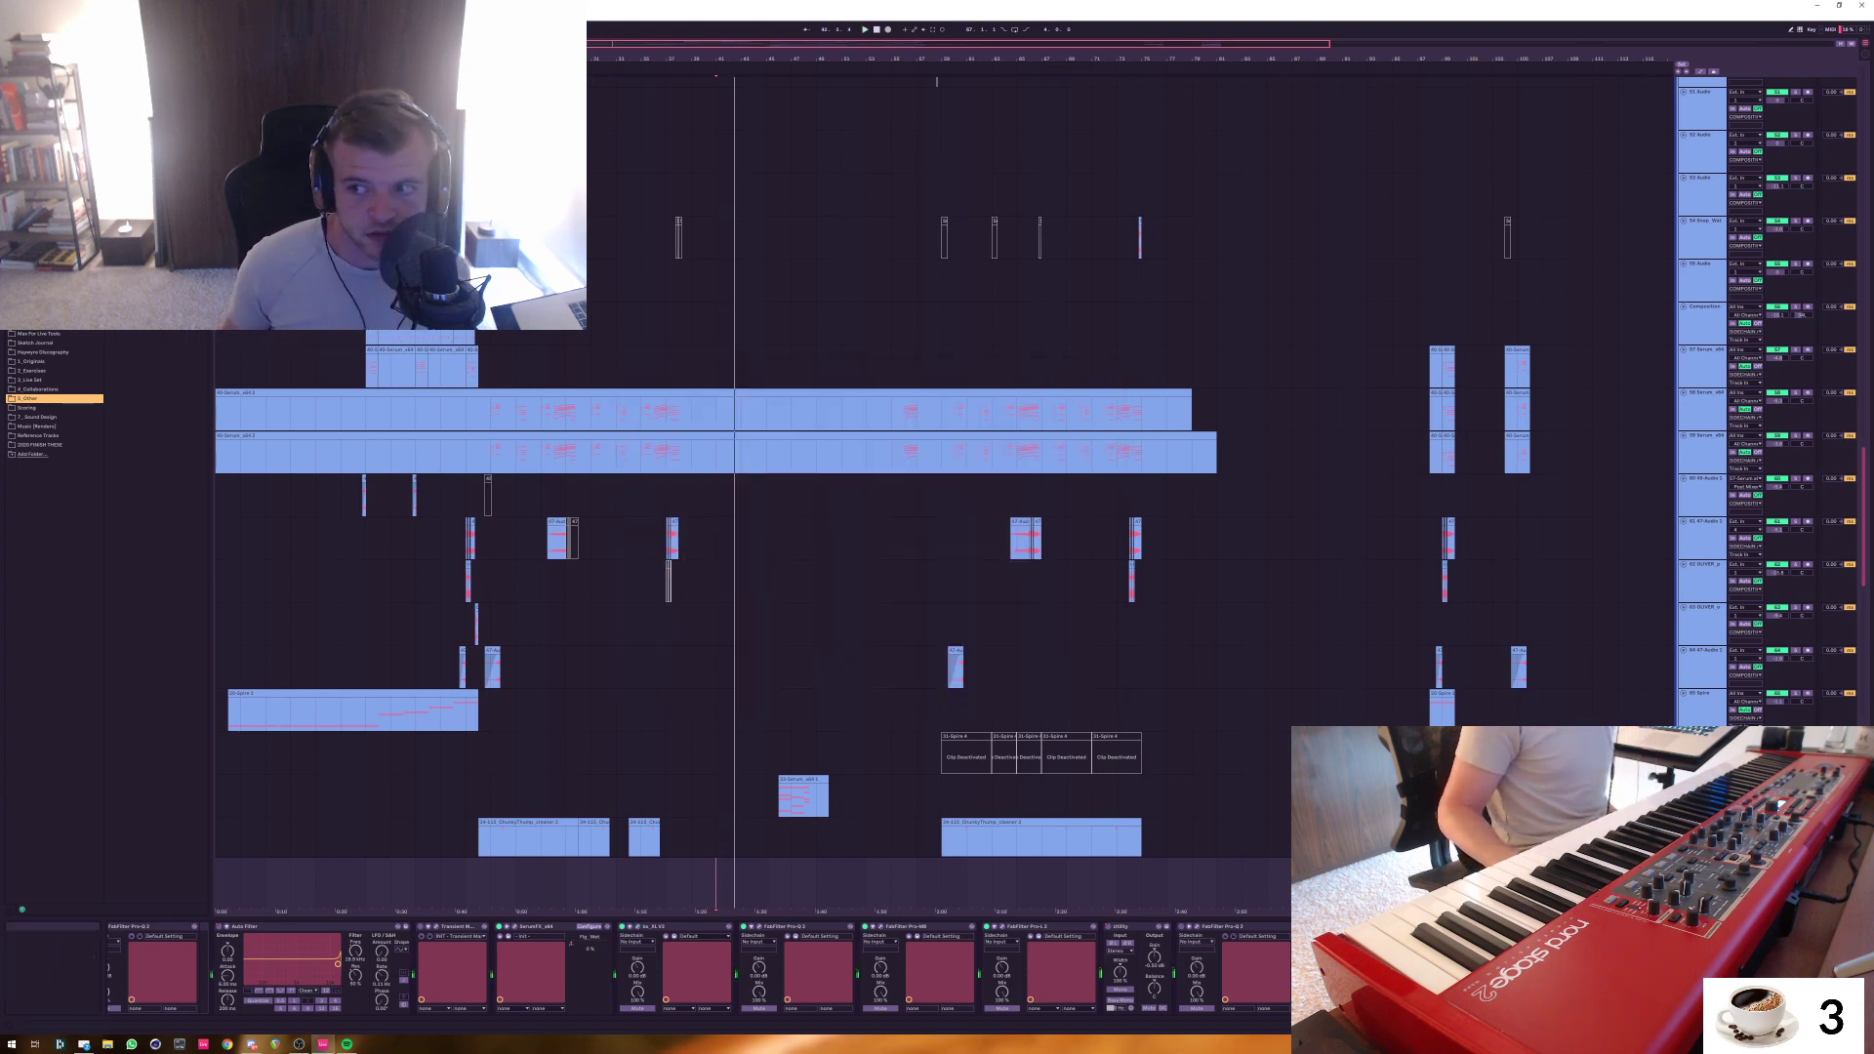
# Look through the arrangement from the drum rack track's clips down to the synth and effect tracks near the end
pyautogui.scroll(15, 816, 469)
pyautogui.click(816, 316)
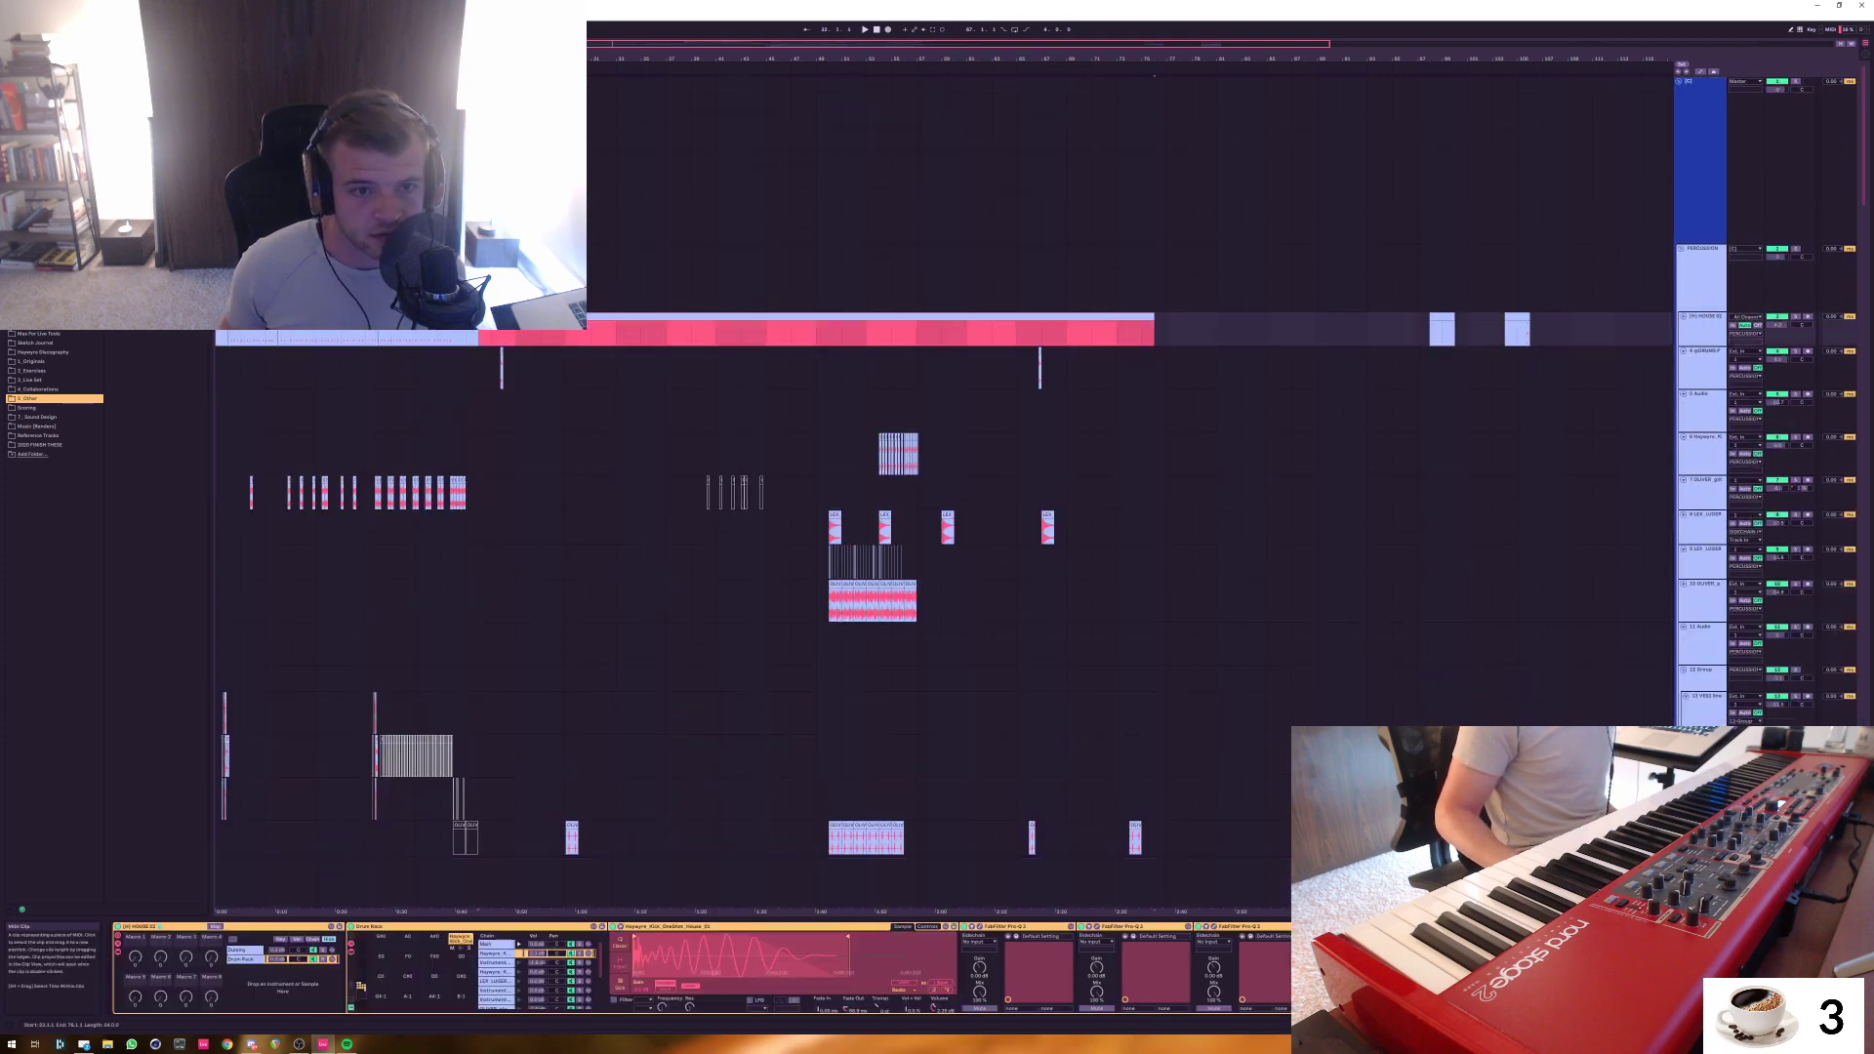
pyautogui.click(591, 334)
pyautogui.scroll(-3, 592, 334)
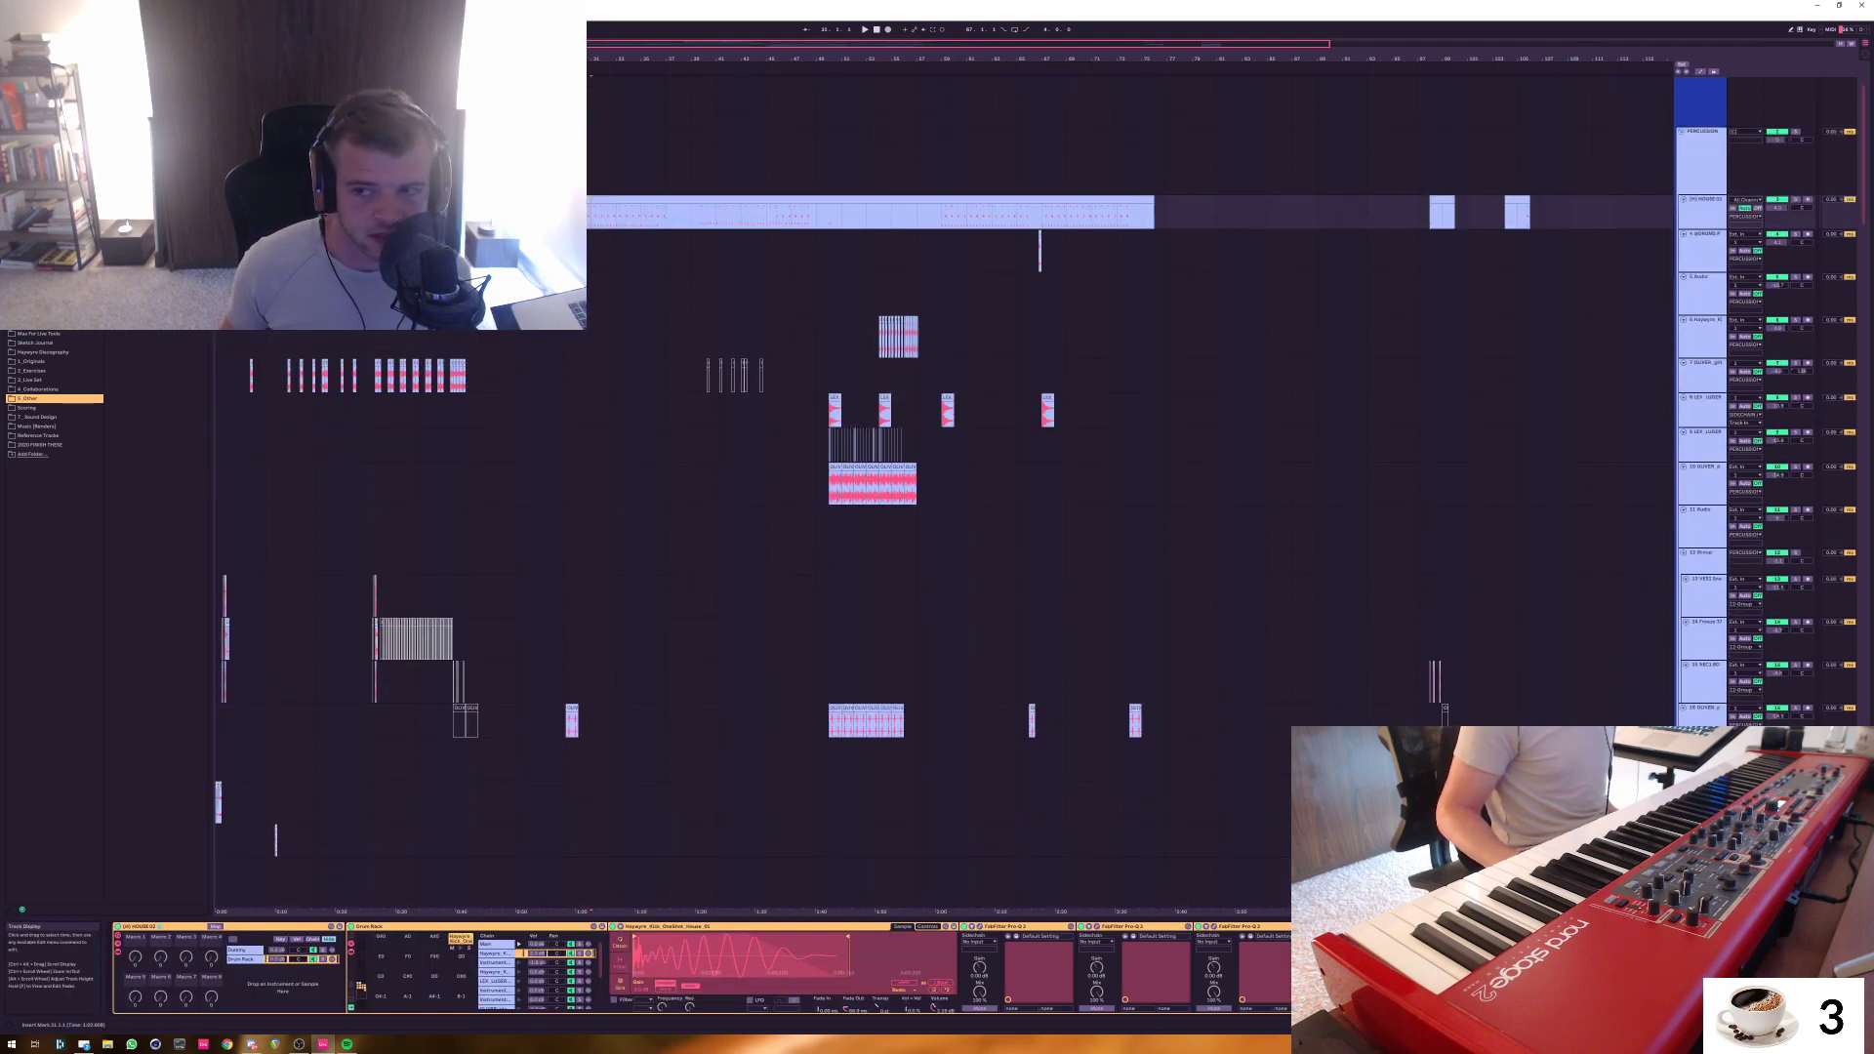
pyautogui.scroll(-15, 937, 469)
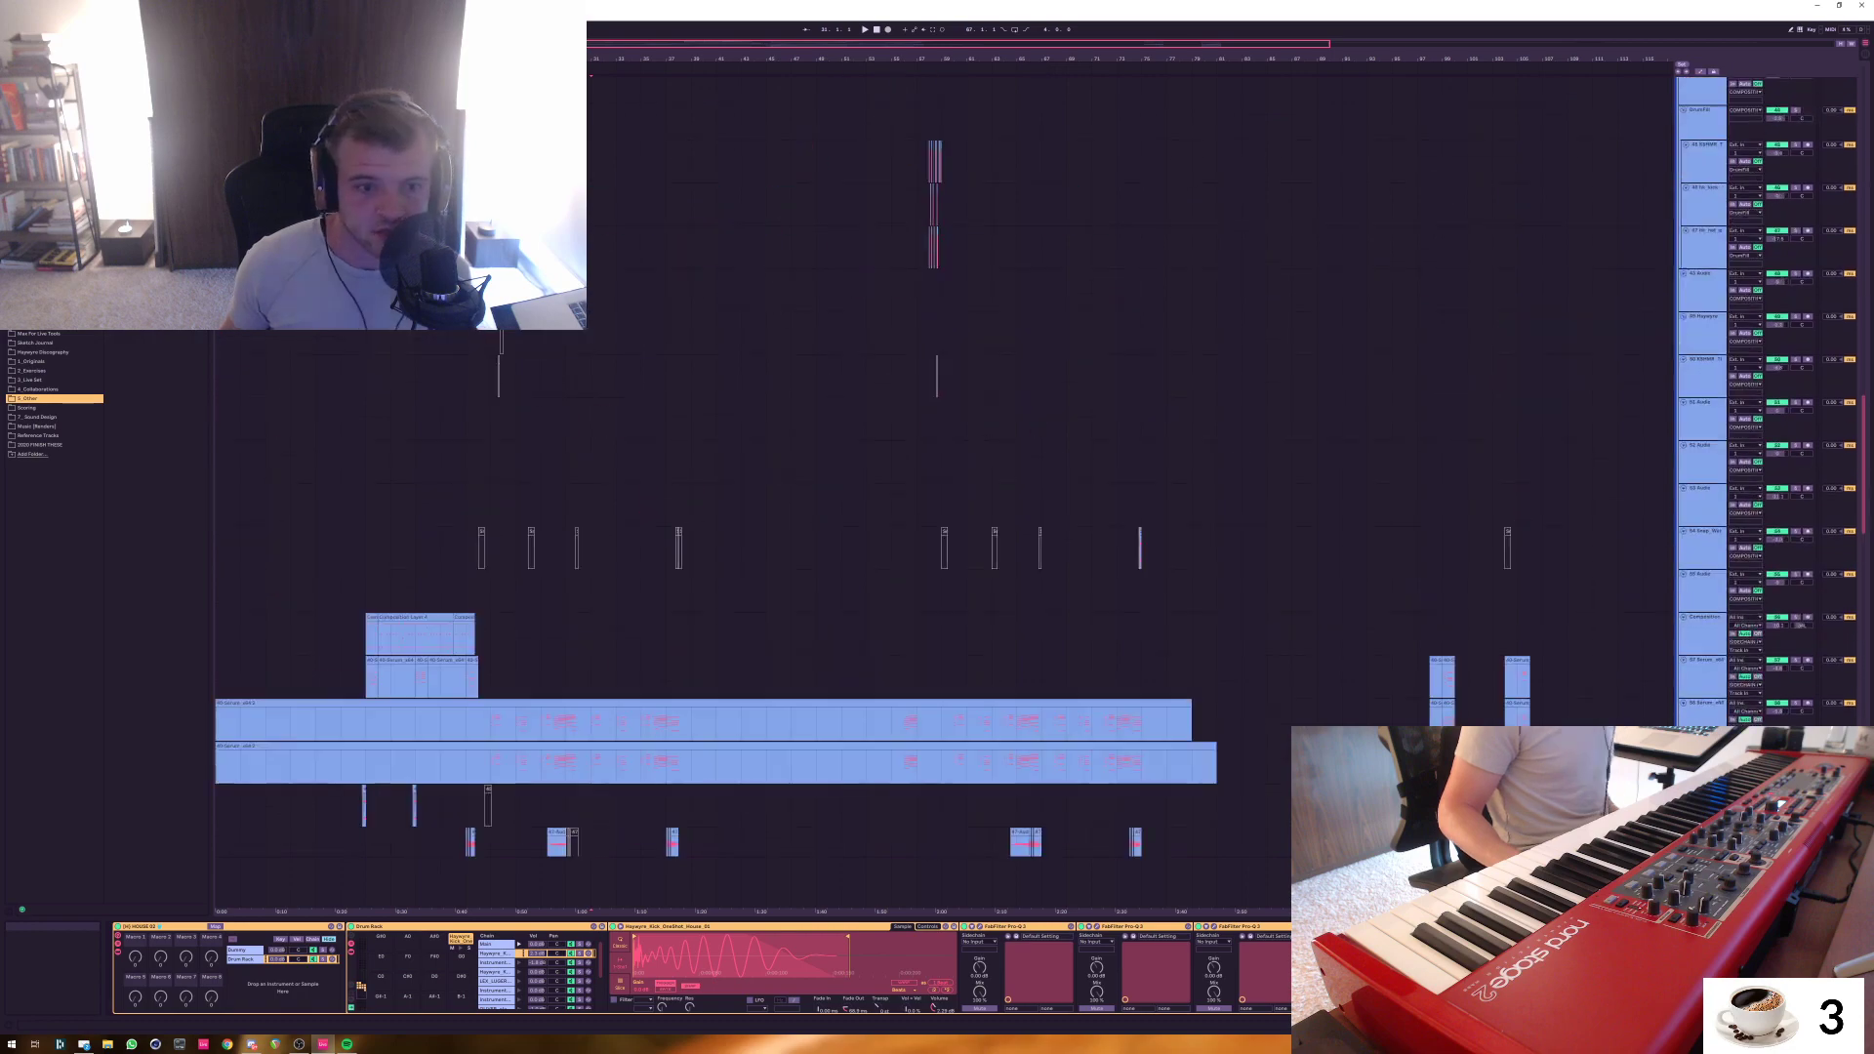
pyautogui.scroll(-15, 937, 468)
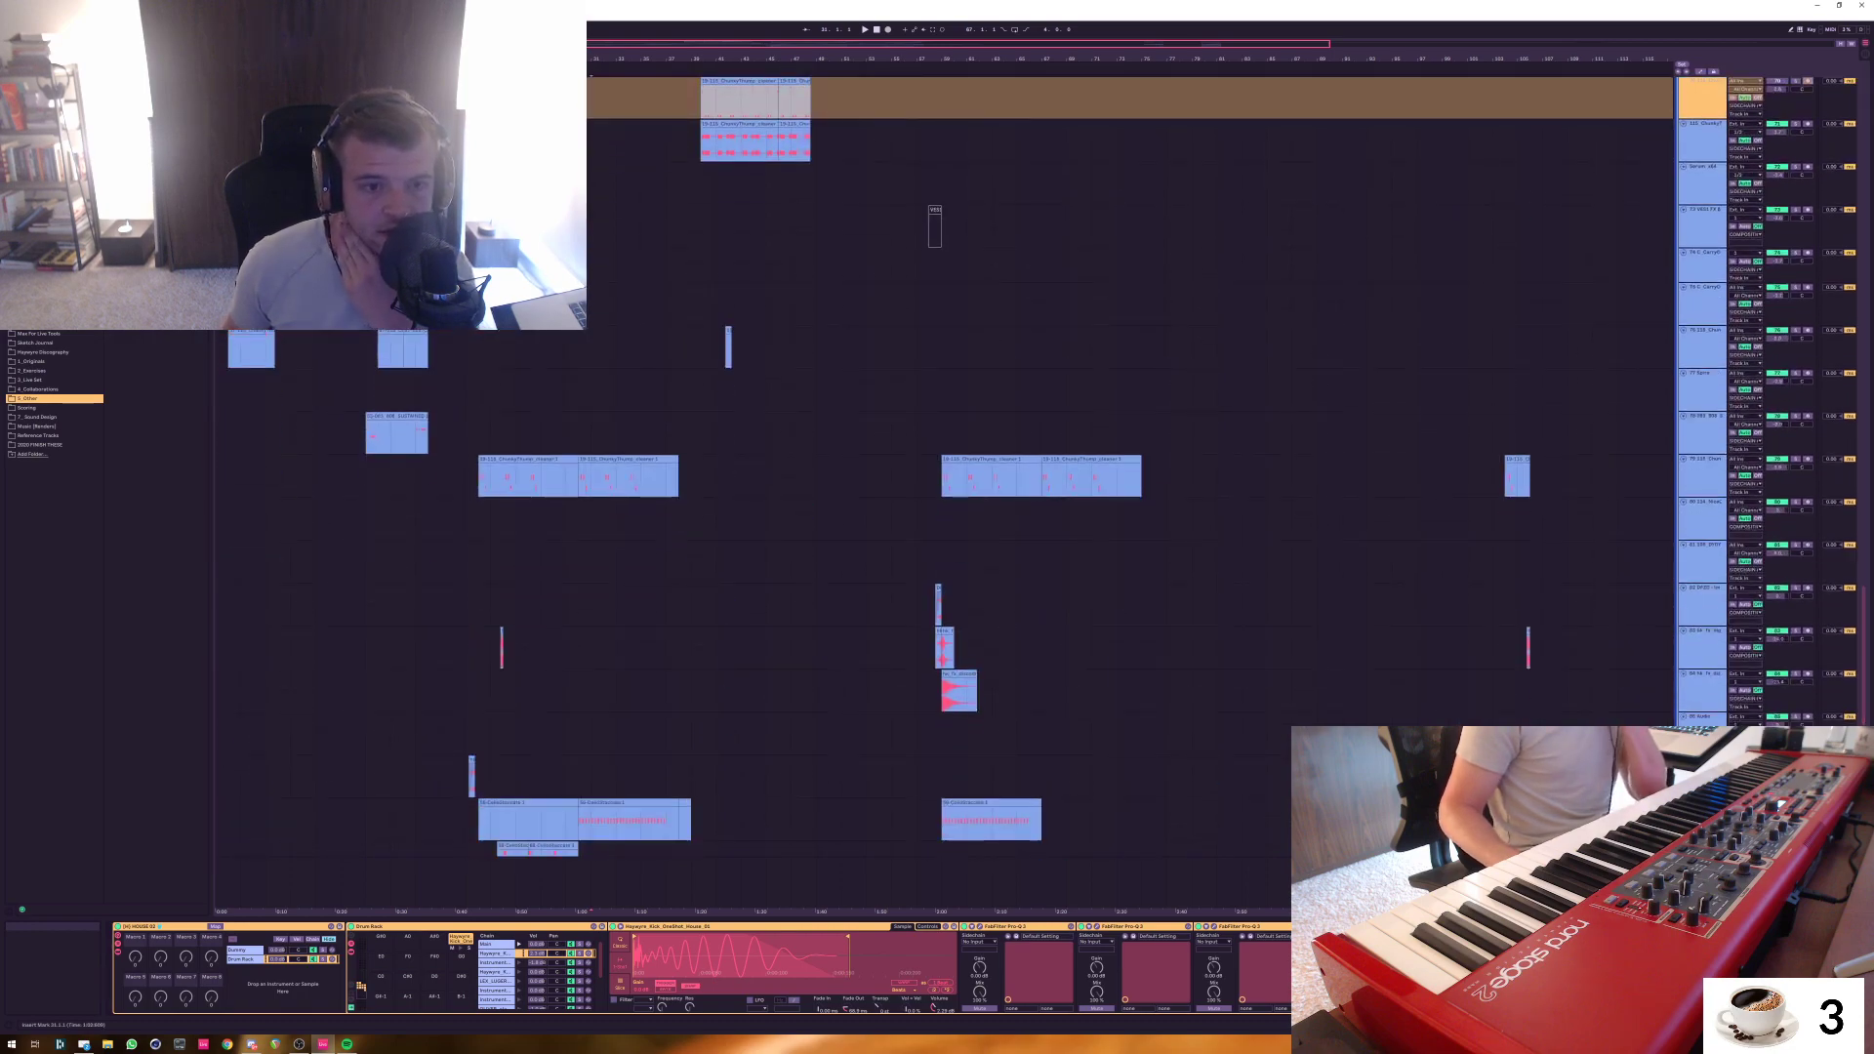
pyautogui.scroll(-4, 491, 541)
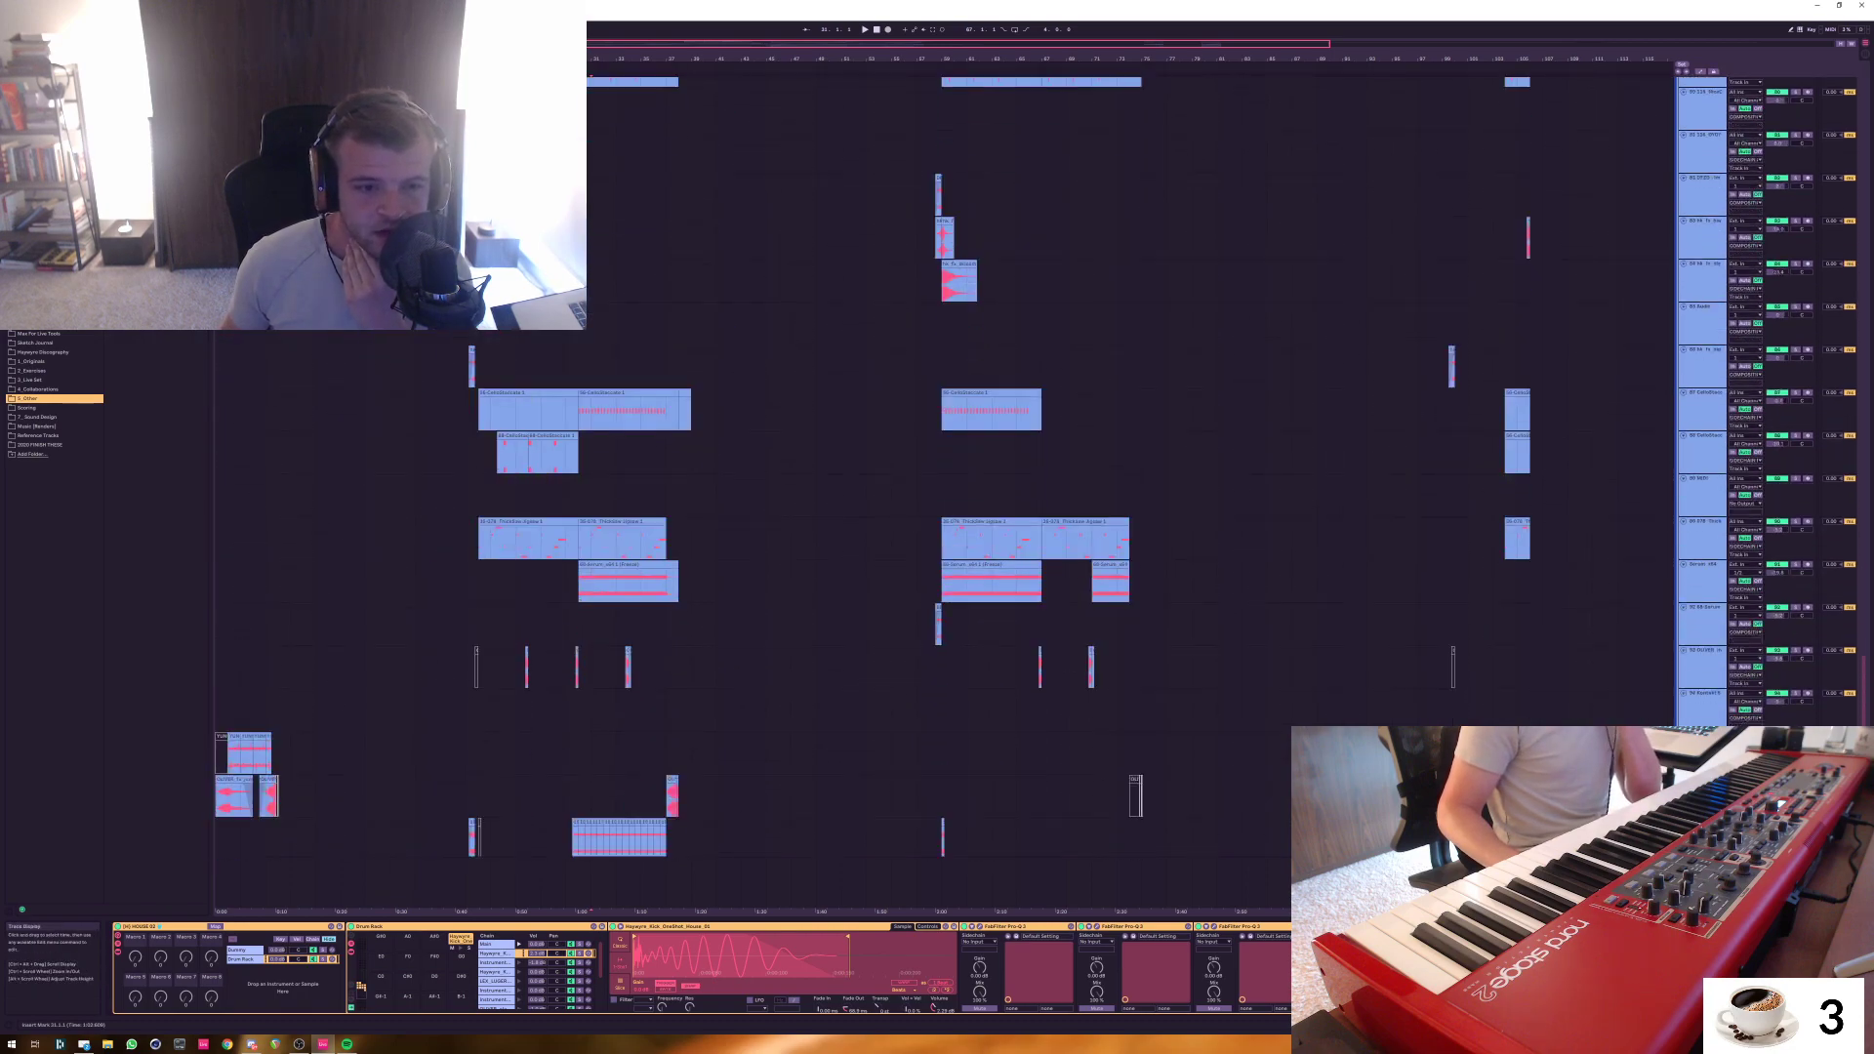
# Select the ThickSaw synth track's first clip and zoom the arrangement in on that section
pyautogui.click(491, 542)
pyautogui.click(493, 522)
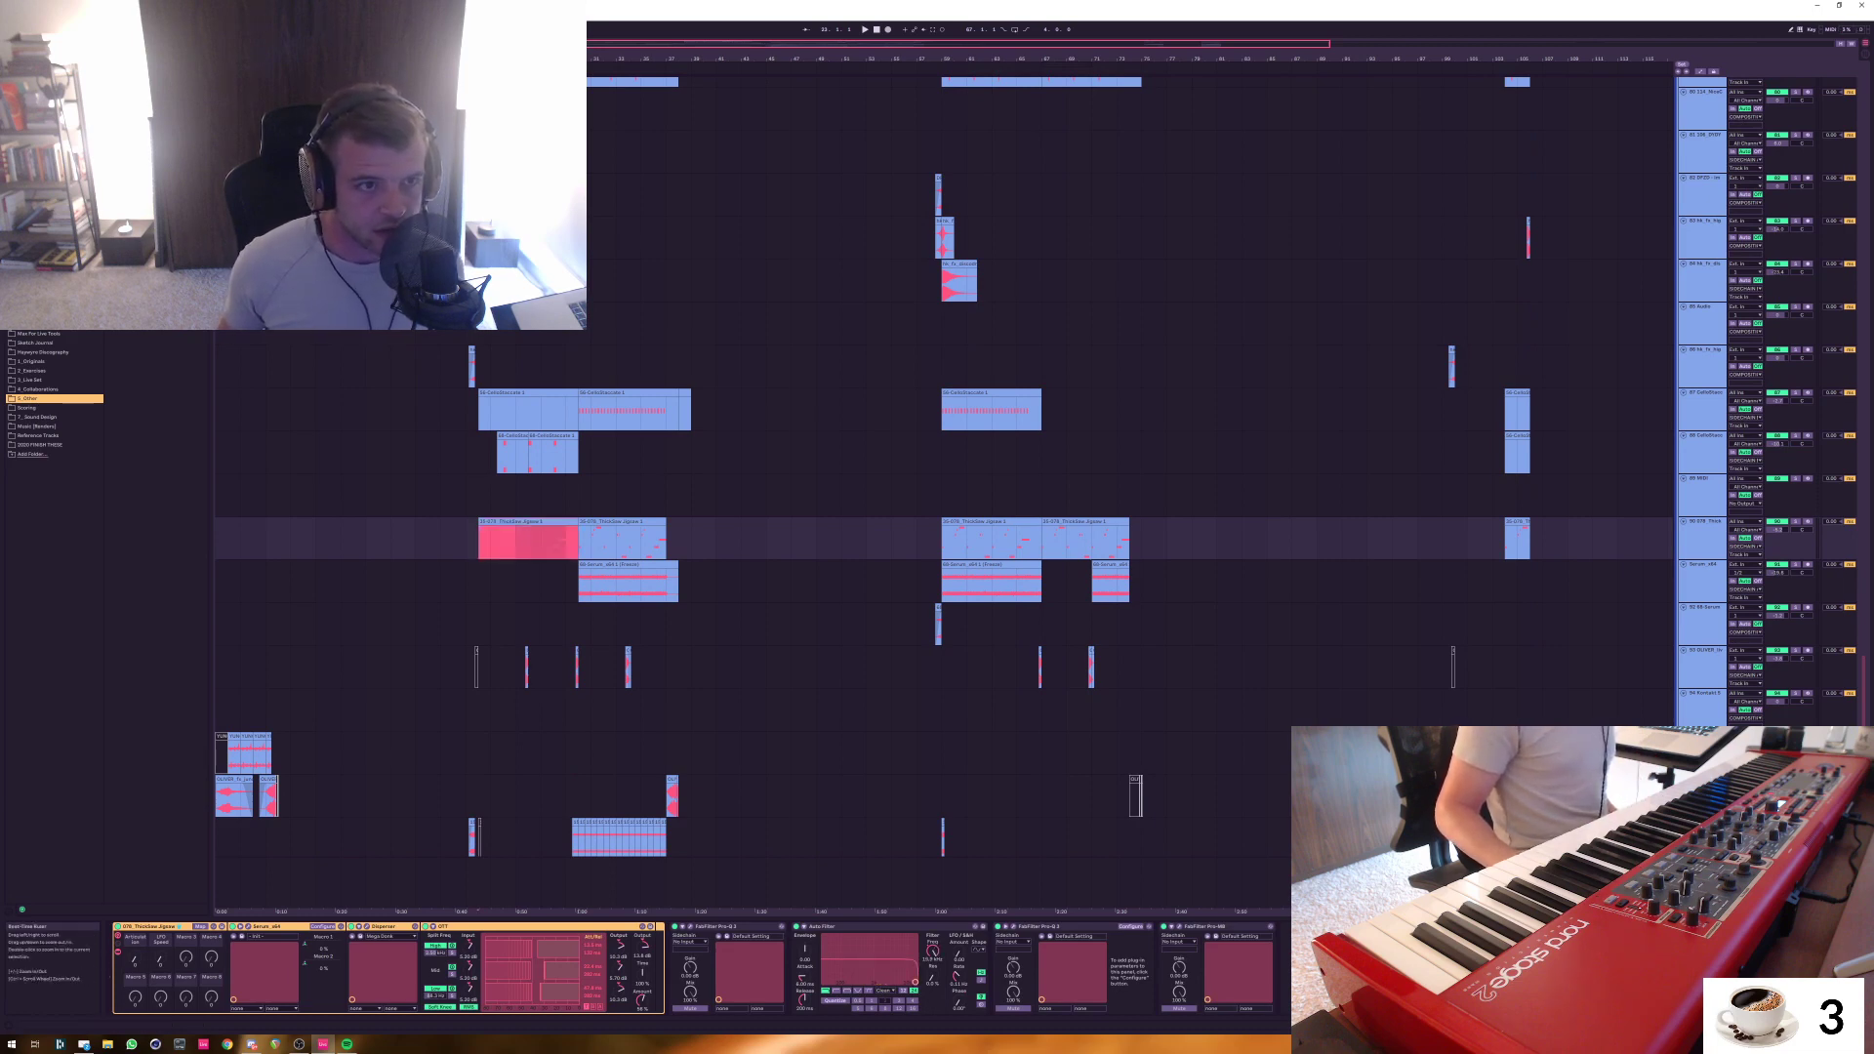
pyautogui.press('+')
pyautogui.press('+')
pyautogui.press('-')
pyautogui.click(777, 537)
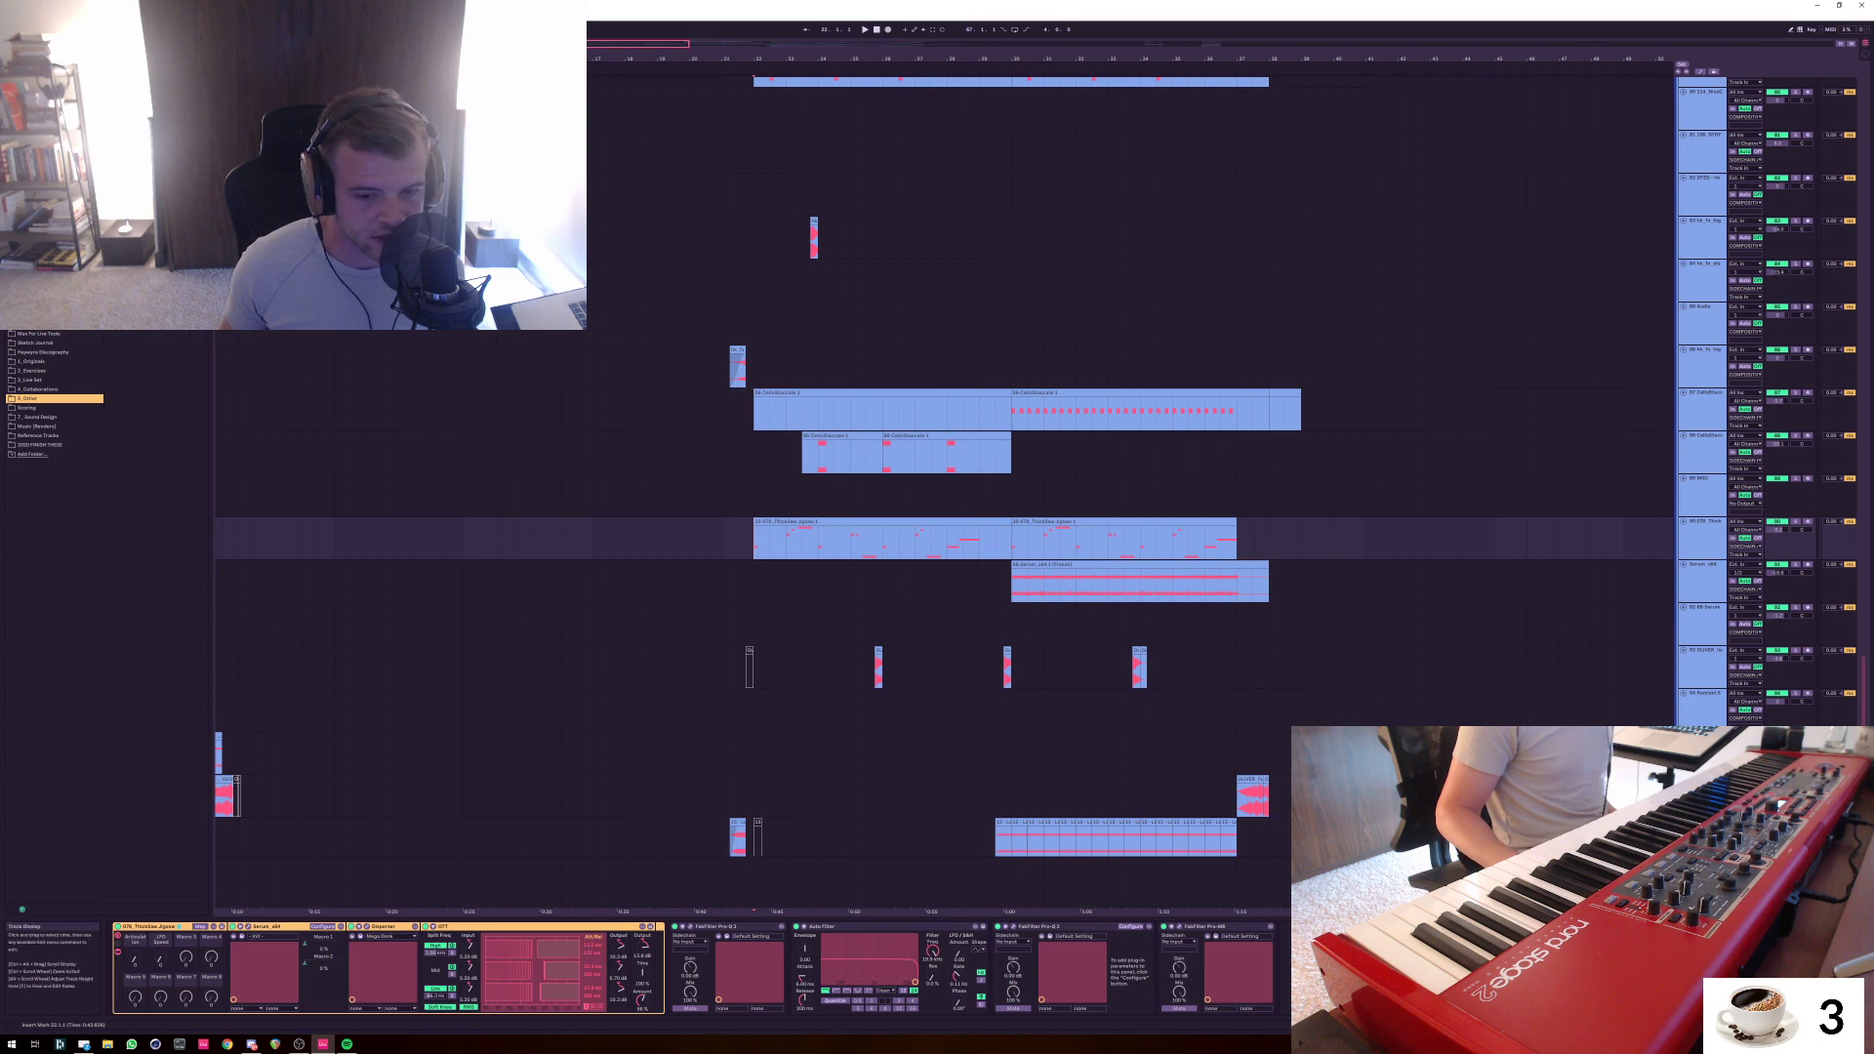
# Solo the ThickSaw track, play its first clip on its own, and unsolo the track
pyautogui.click(754, 884)
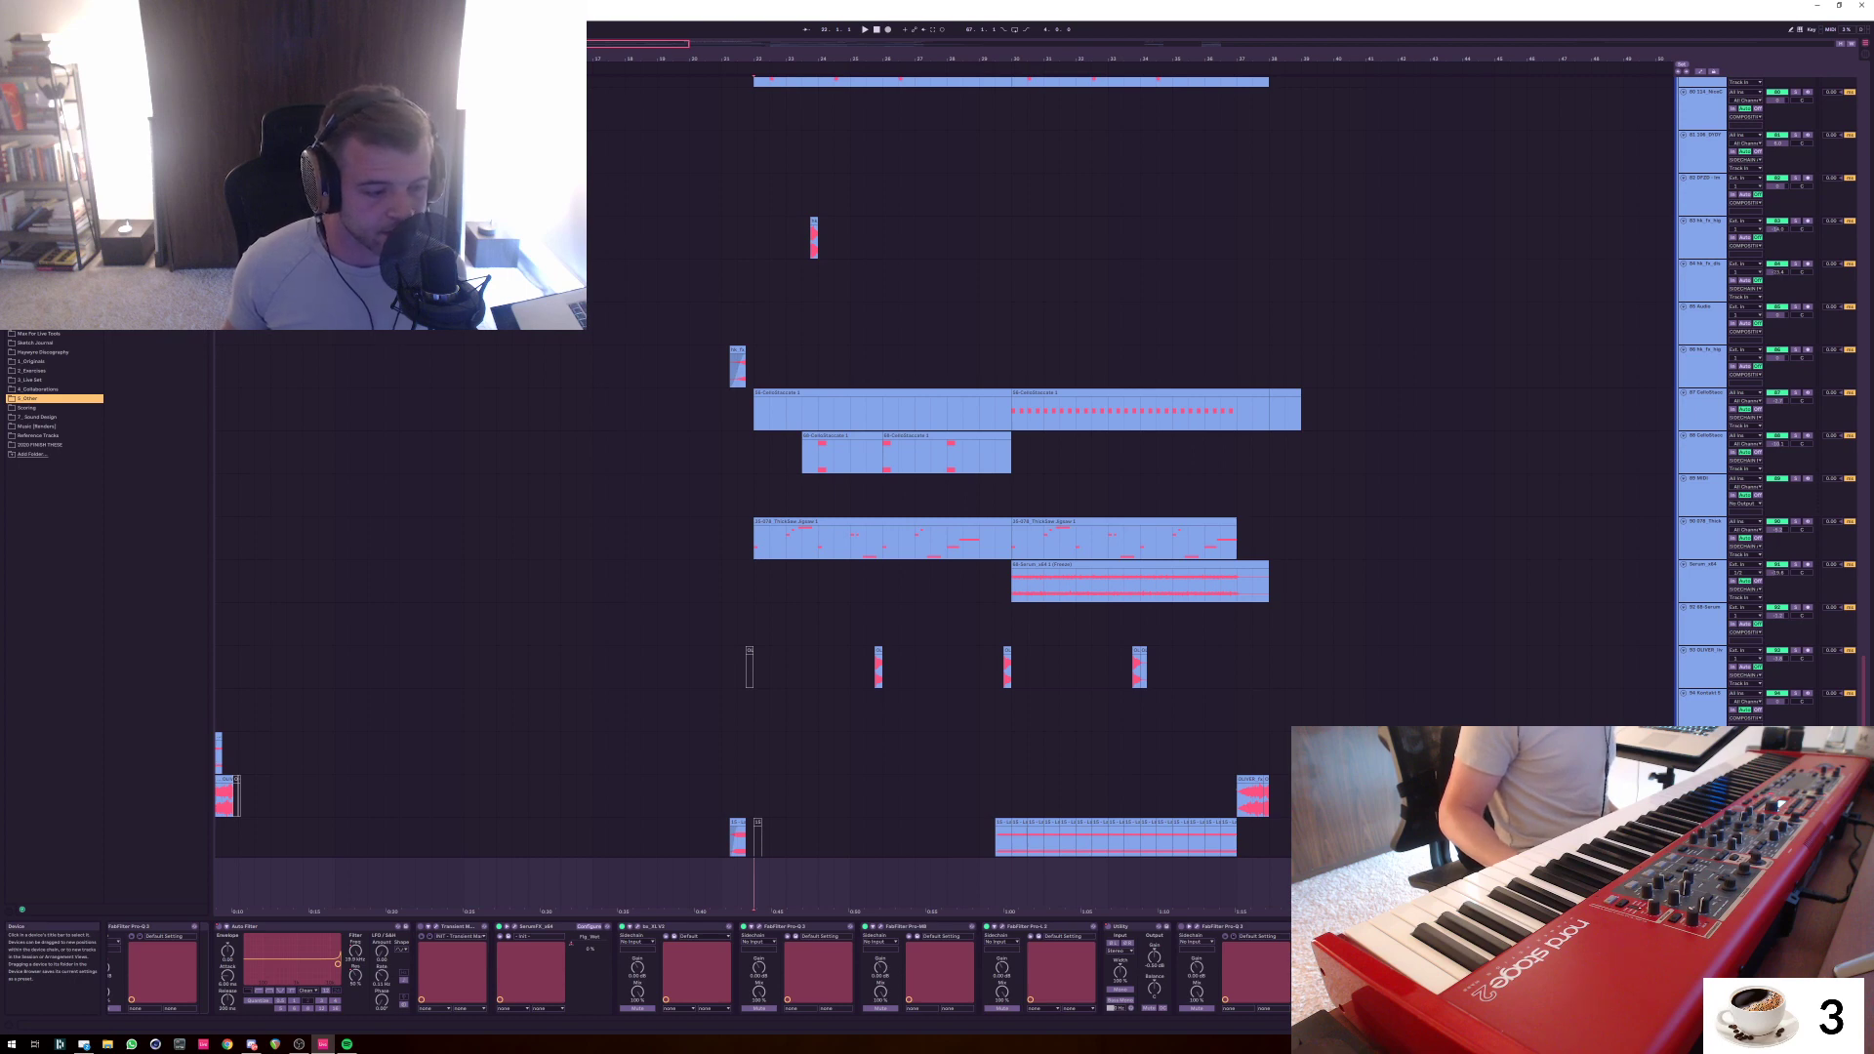
pyautogui.click(754, 539)
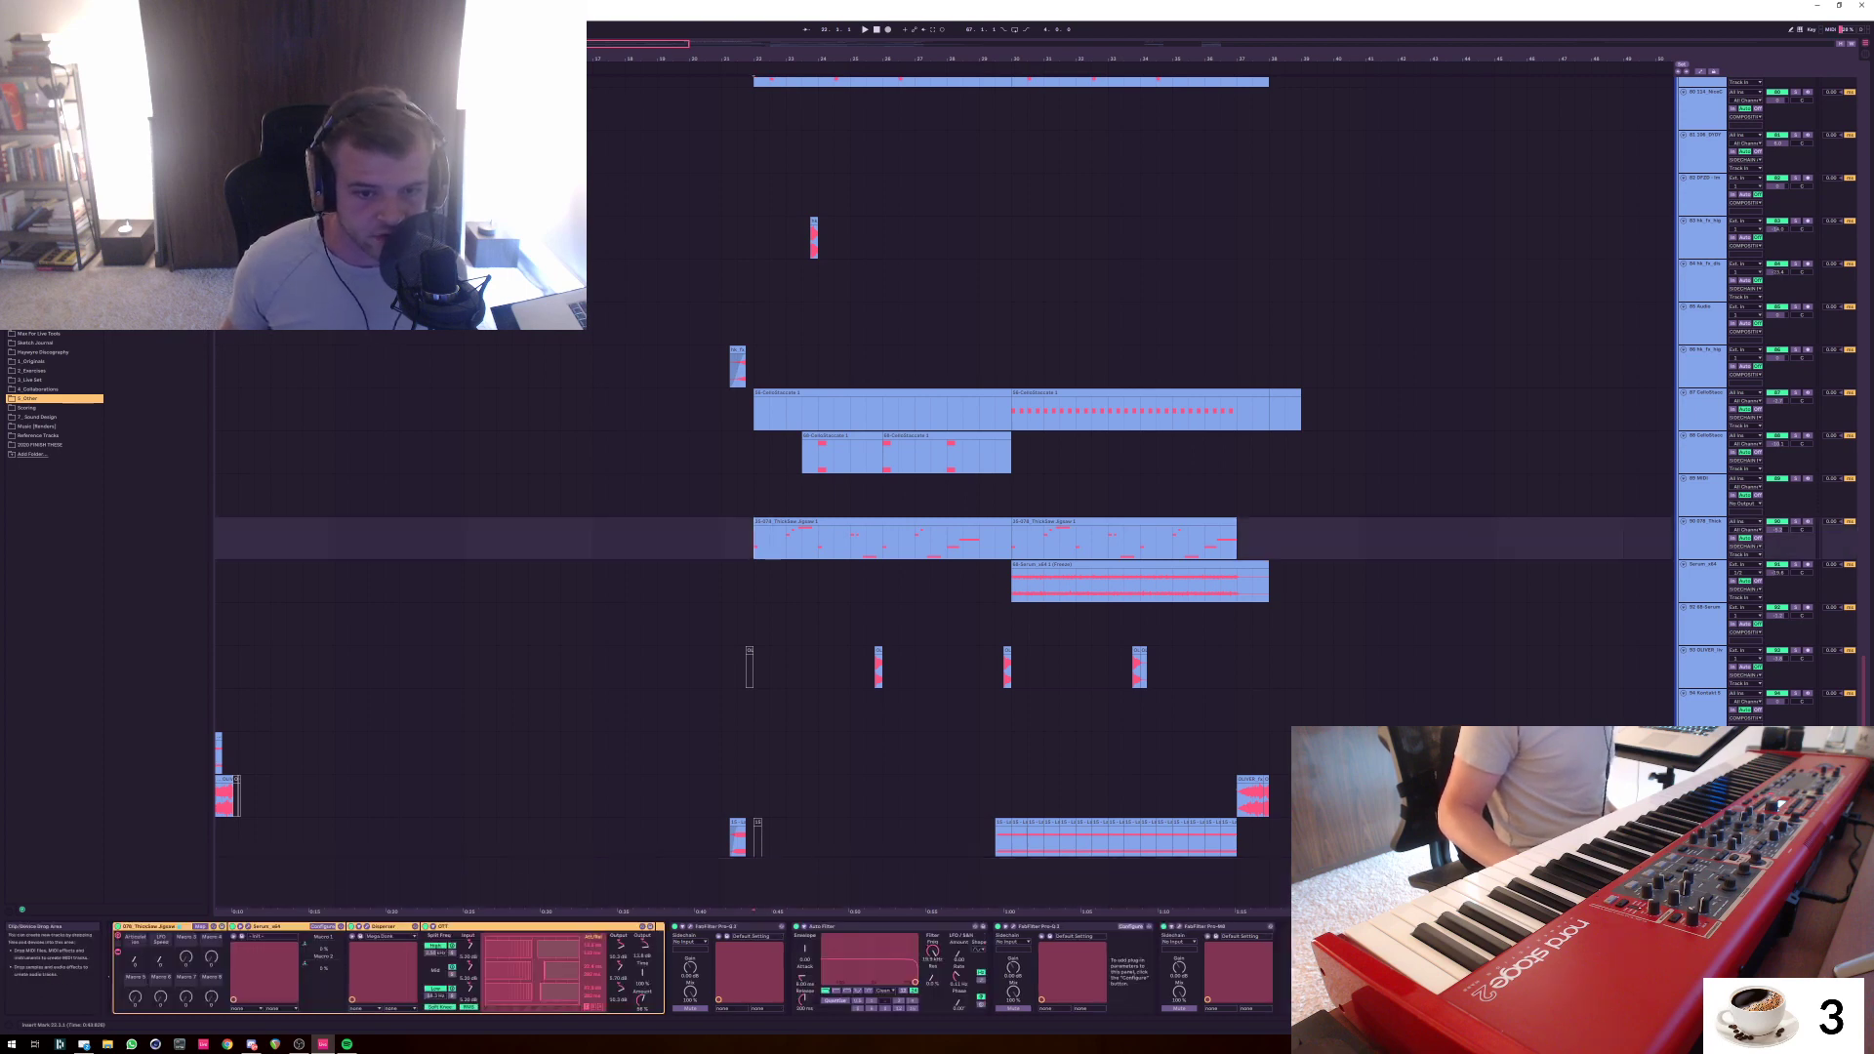
pyautogui.click(881, 522)
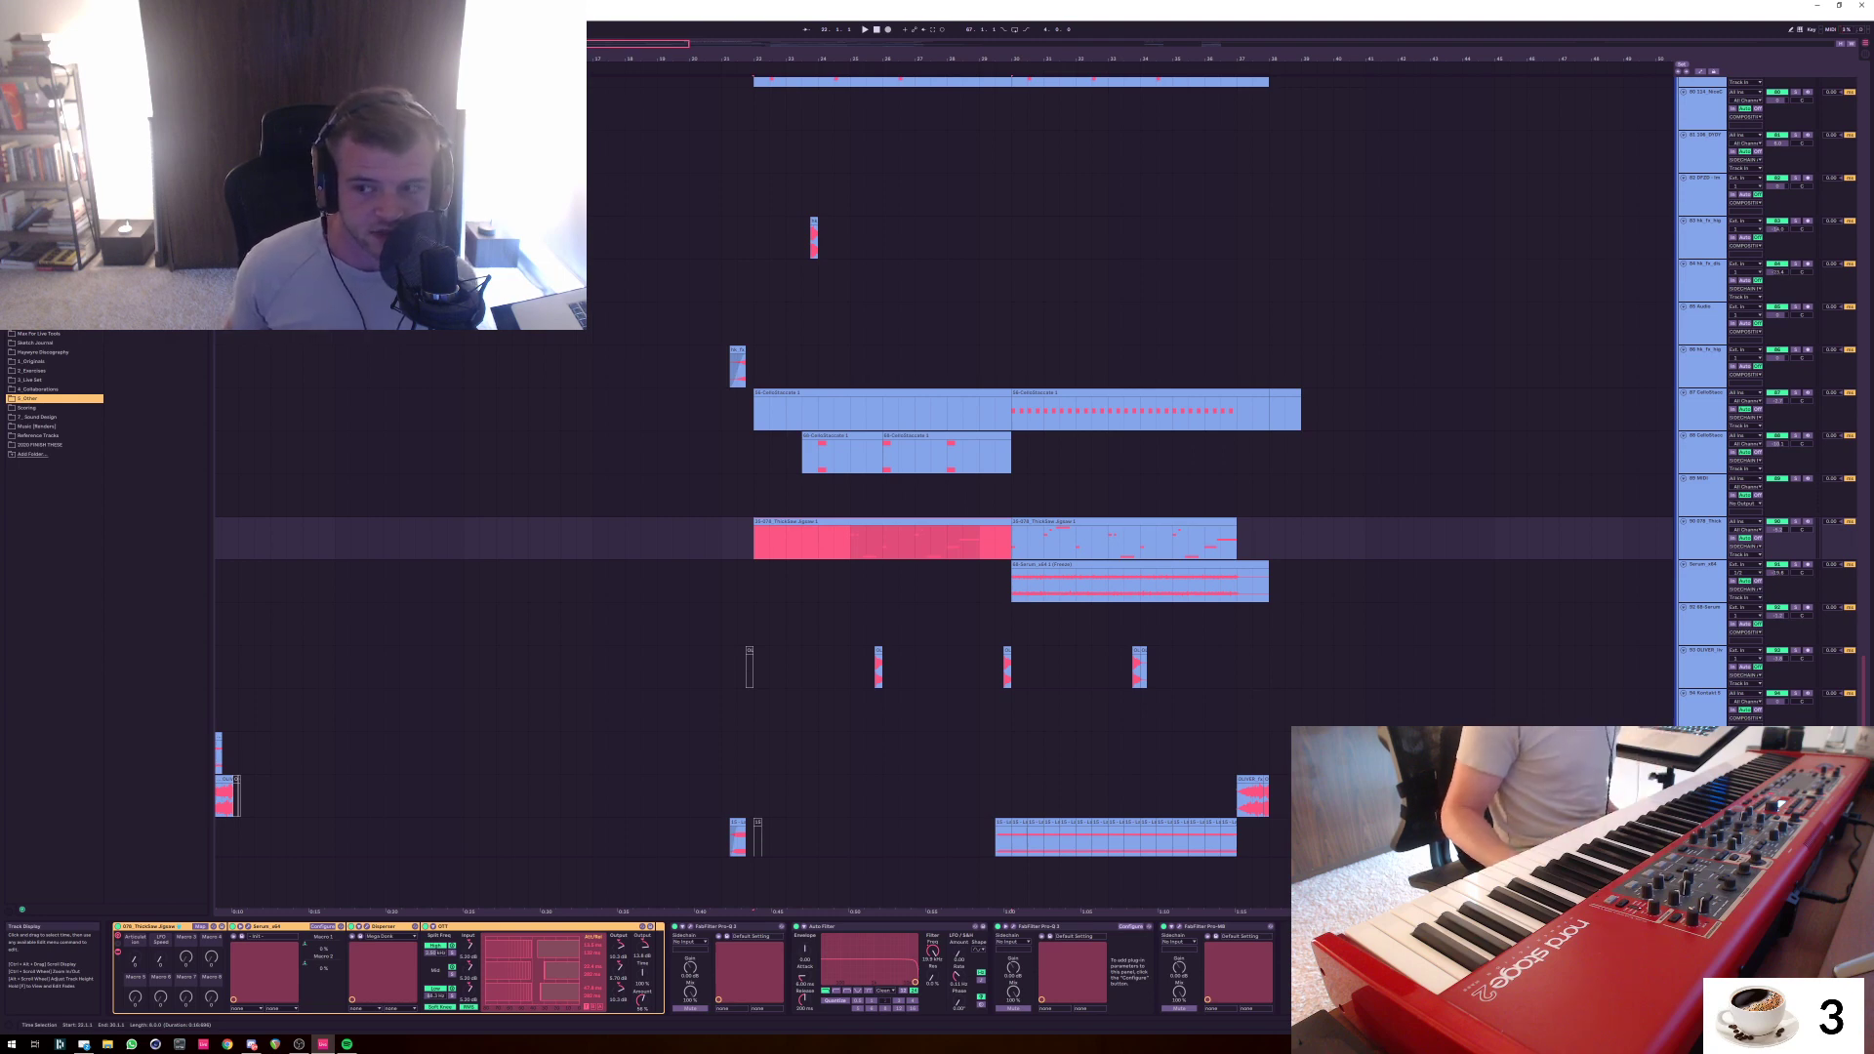
pyautogui.click(1796, 521)
pyautogui.press('space')
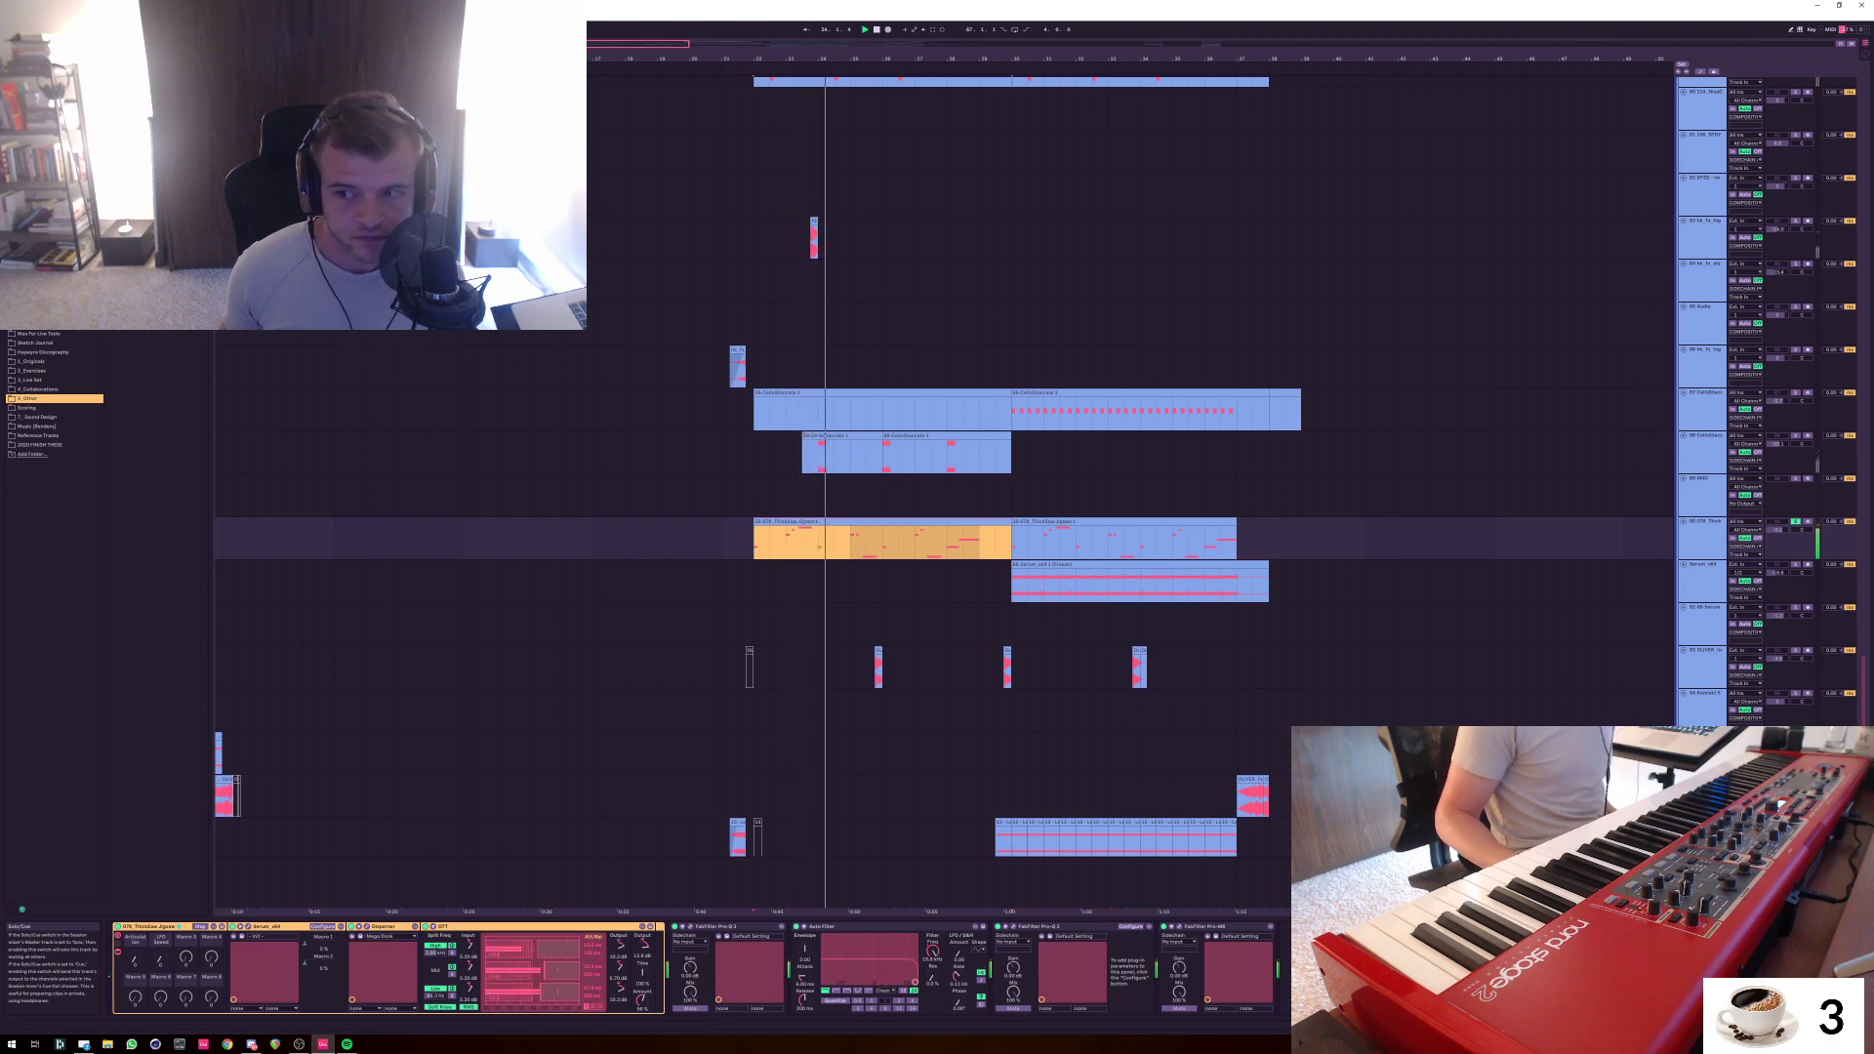
pyautogui.press('space')
pyautogui.click(1795, 521)
pyautogui.click(757, 542)
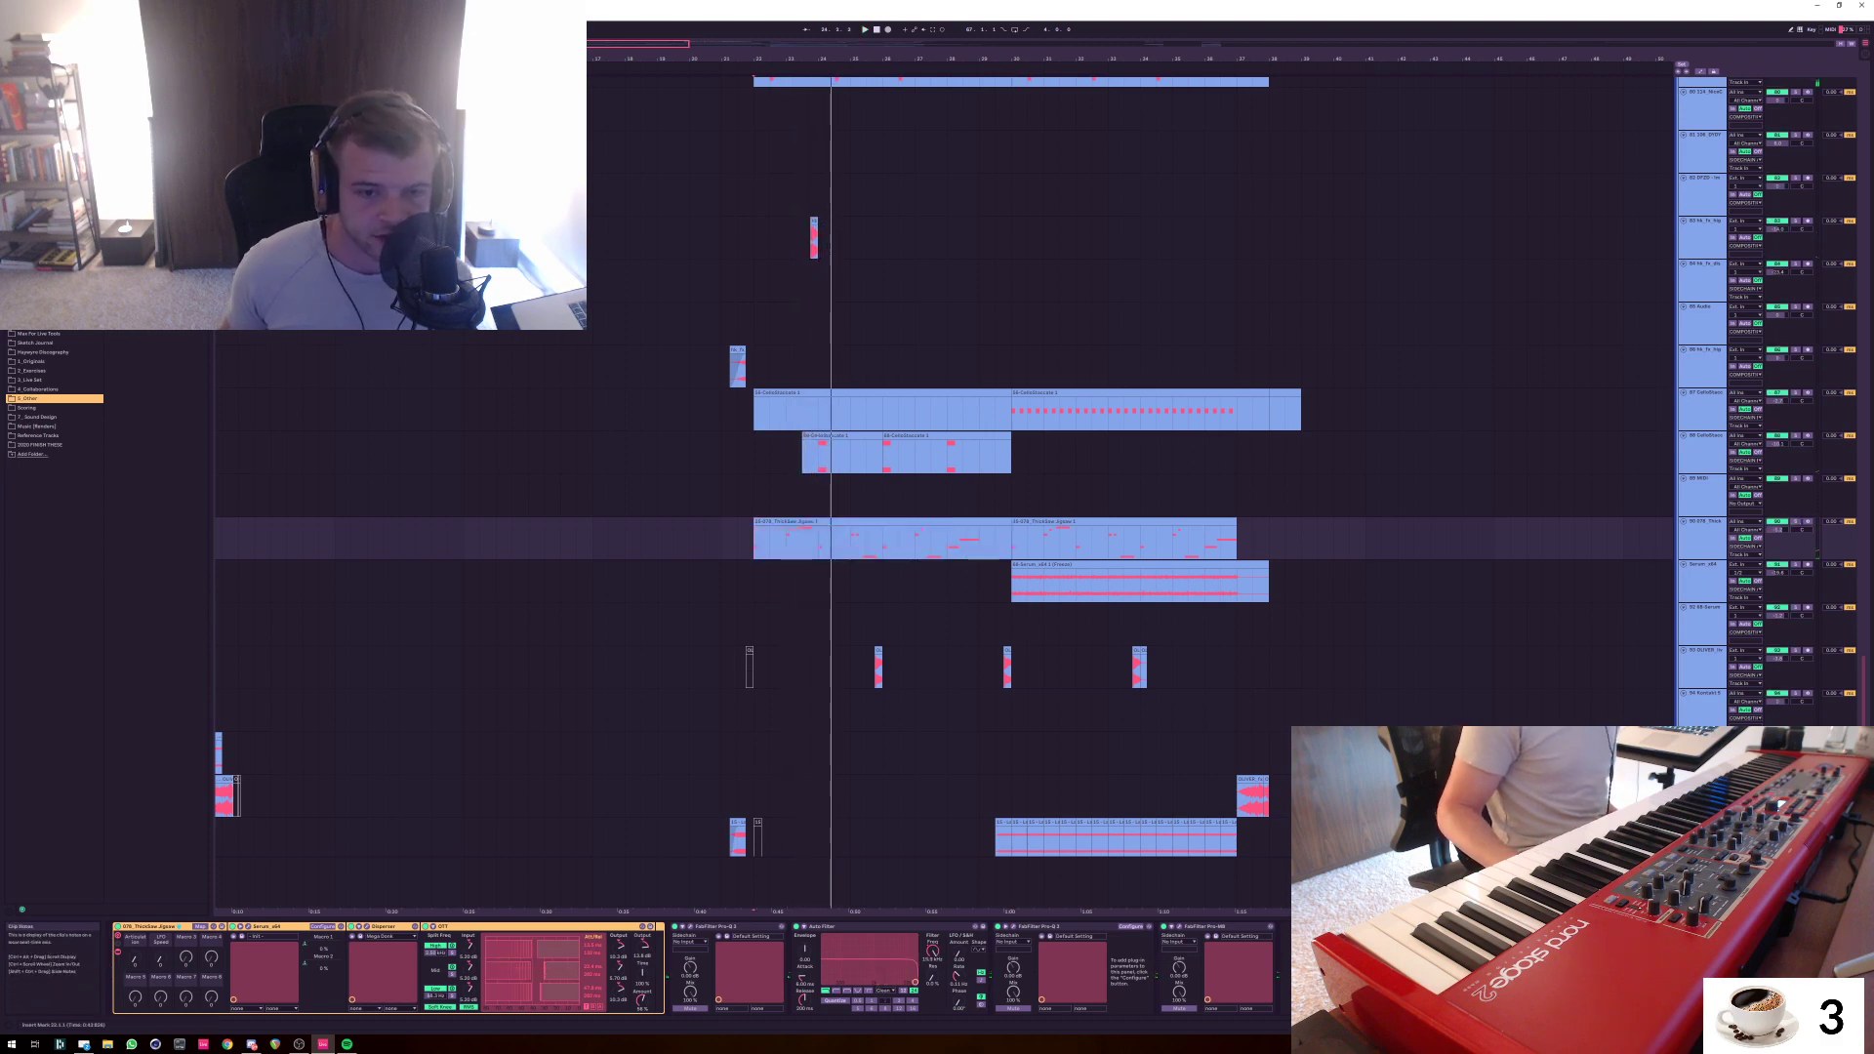
# Examine the ThickSaw track's Serum patch and the curves of its two FabFilter Pro-Q 2 equalizers
pyautogui.click(248, 927)
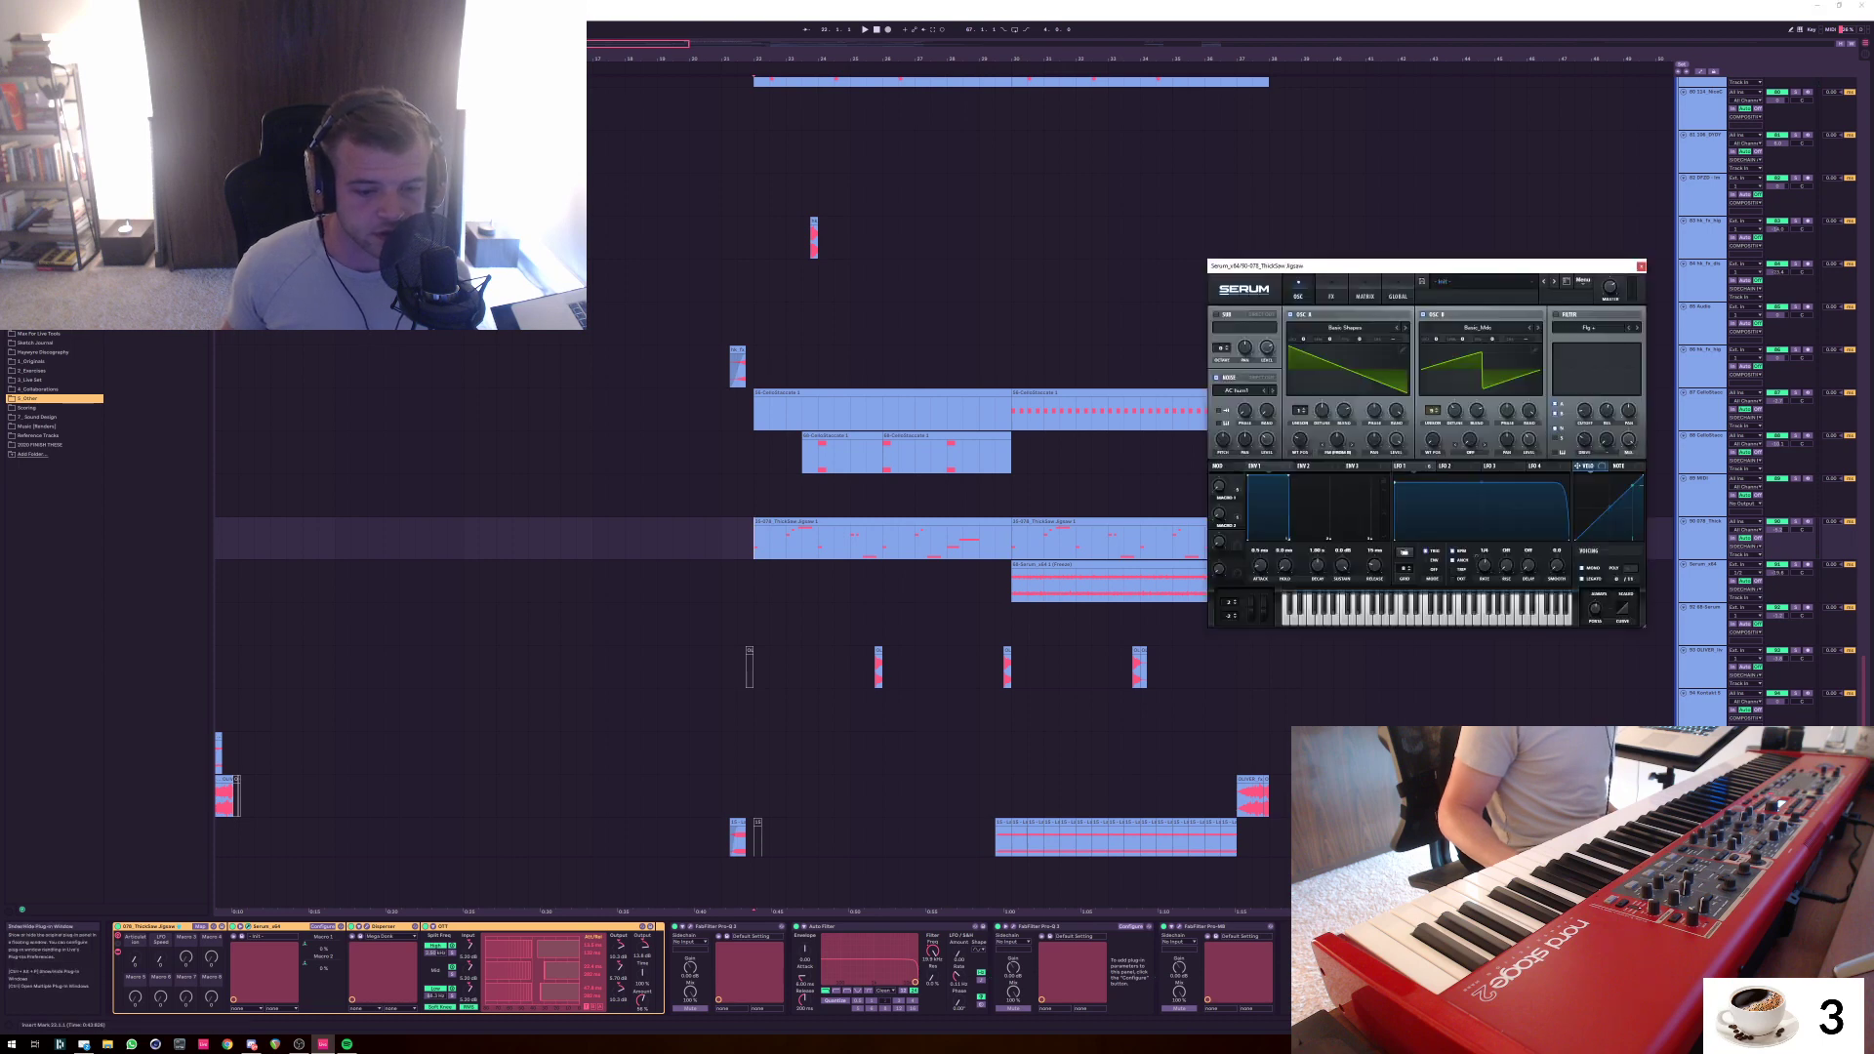
pyautogui.moveTo(1424, 265); pyautogui.dragTo(858, 336)
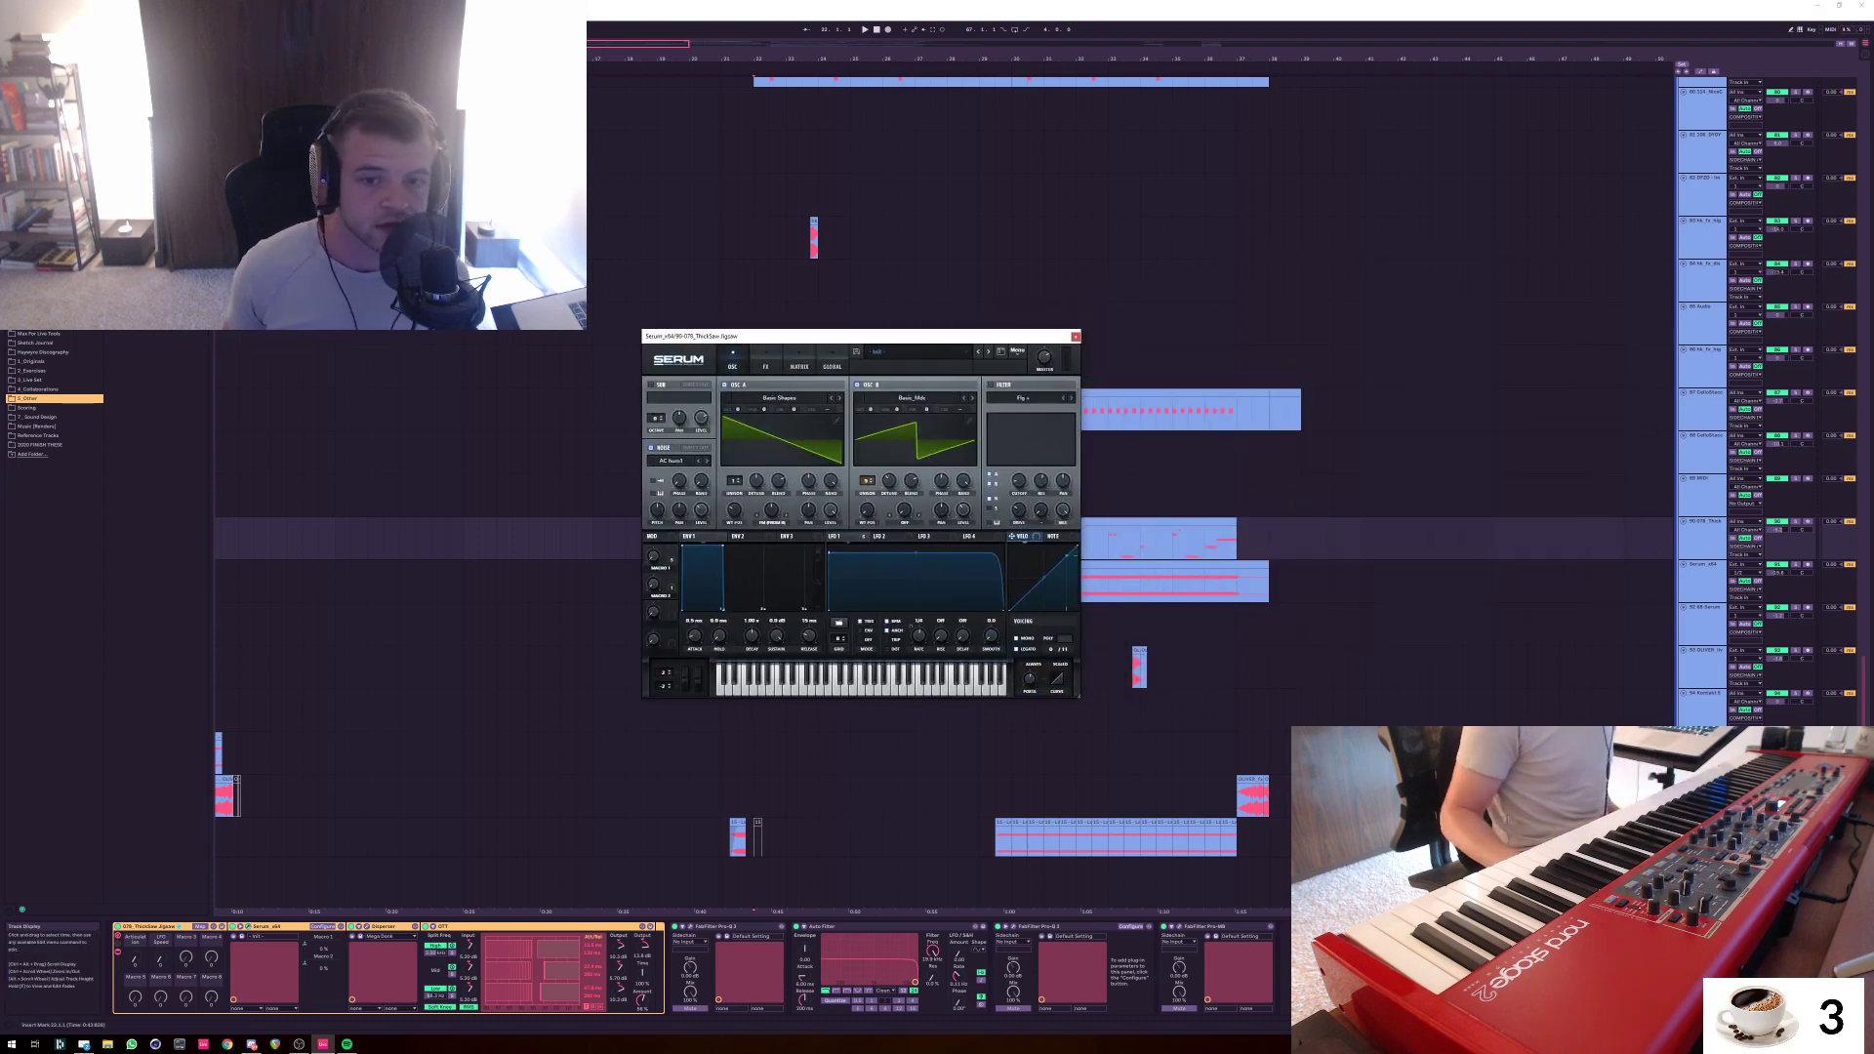
pyautogui.moveTo(858, 335); pyautogui.dragTo(809, 353)
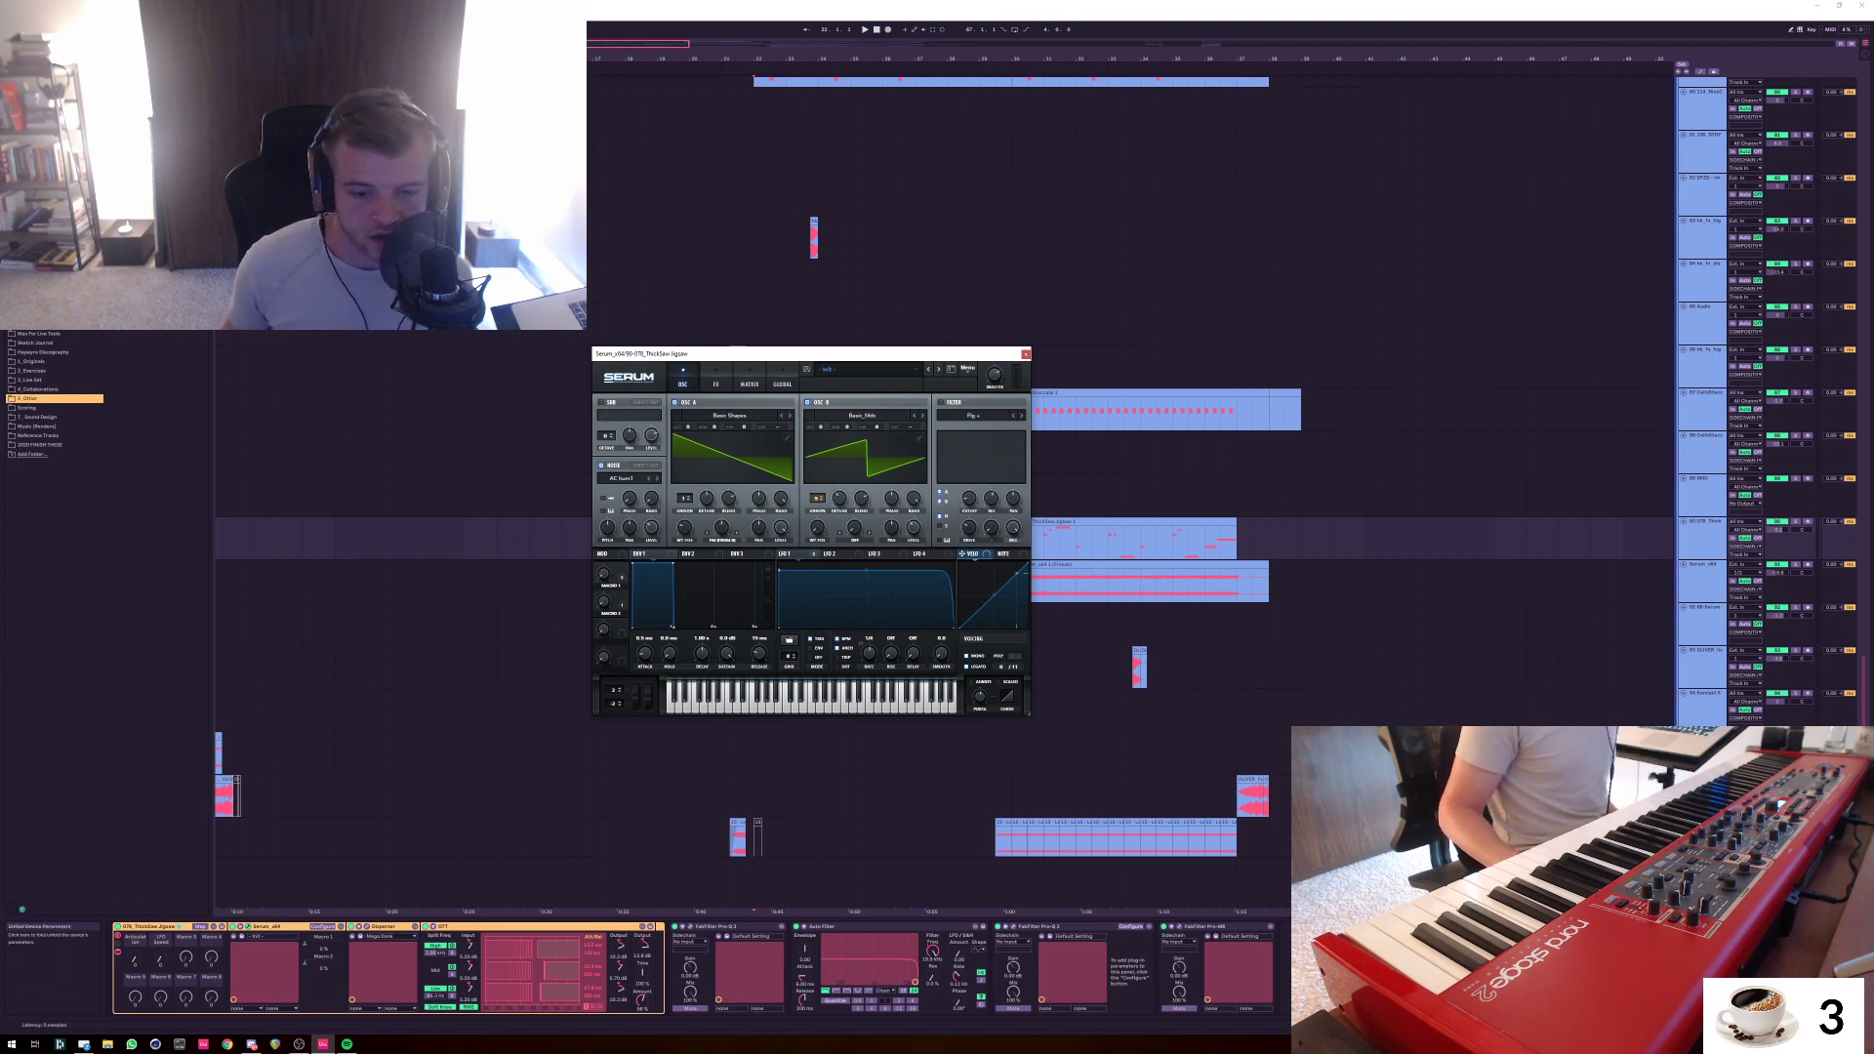
pyautogui.click(690, 927)
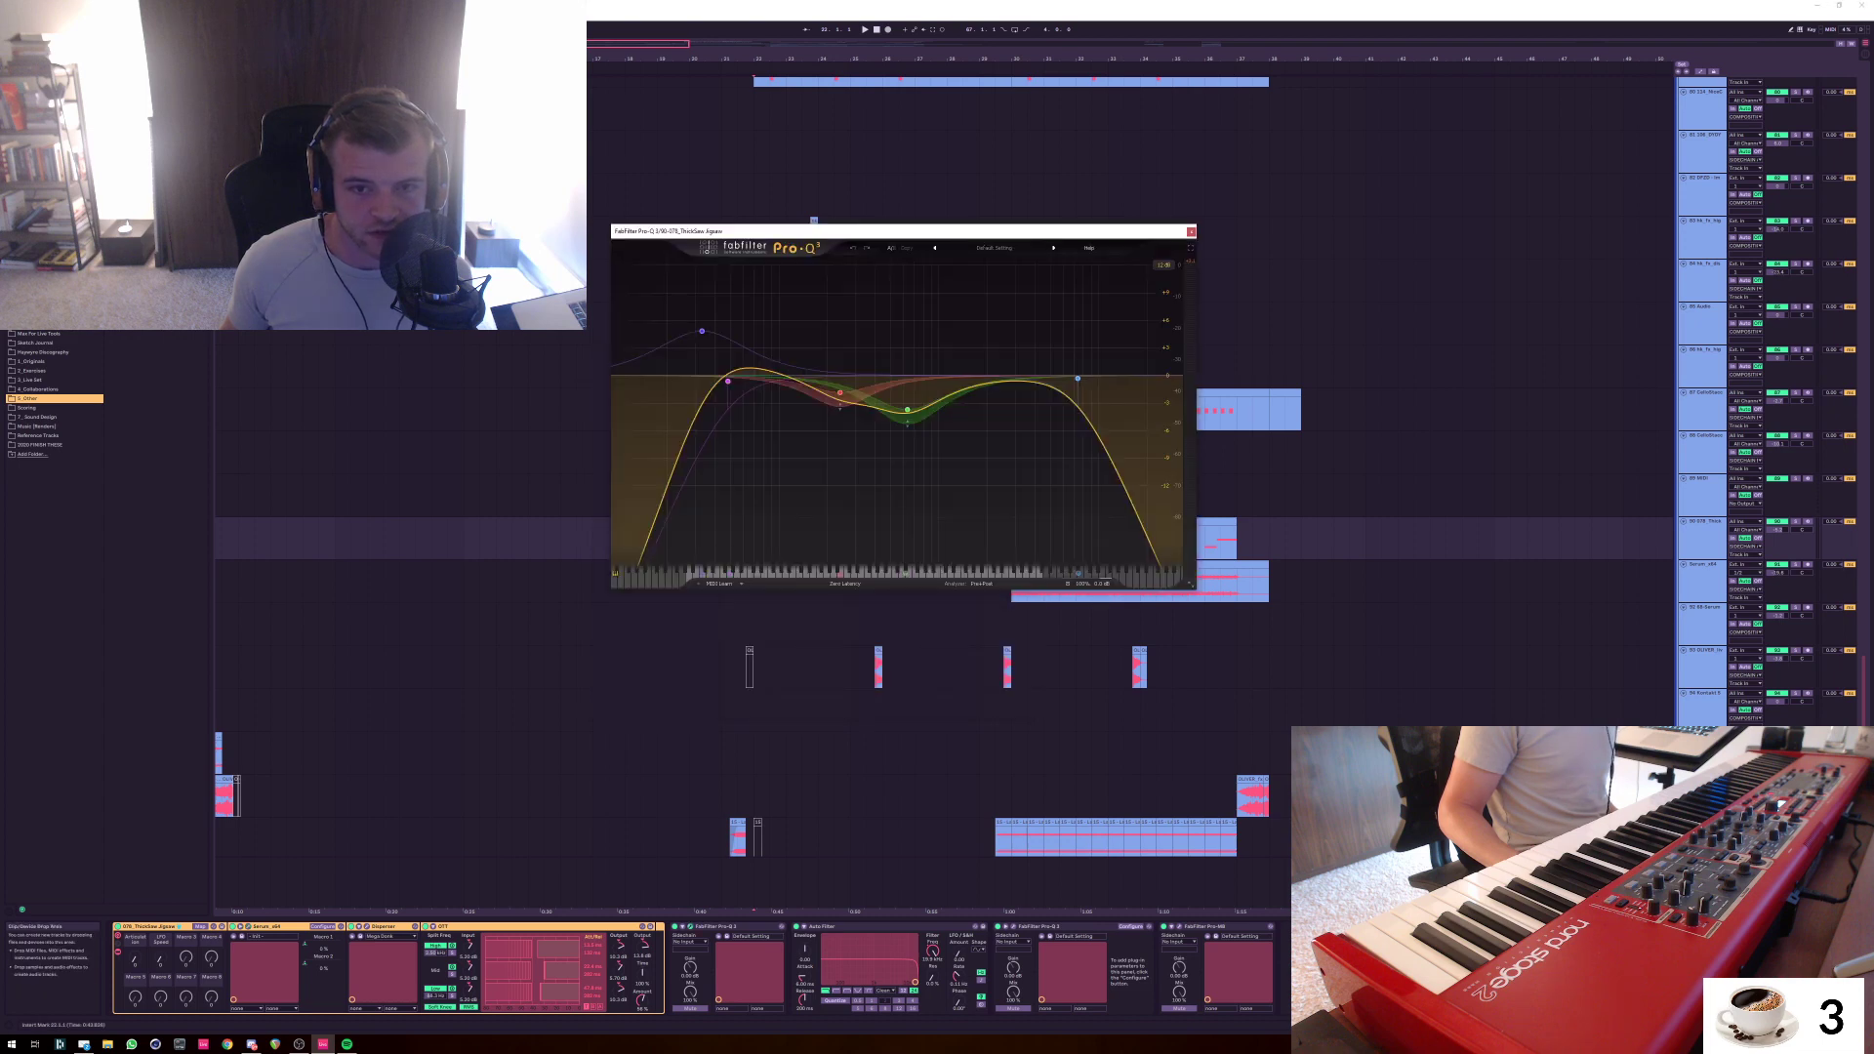
pyautogui.click(1014, 926)
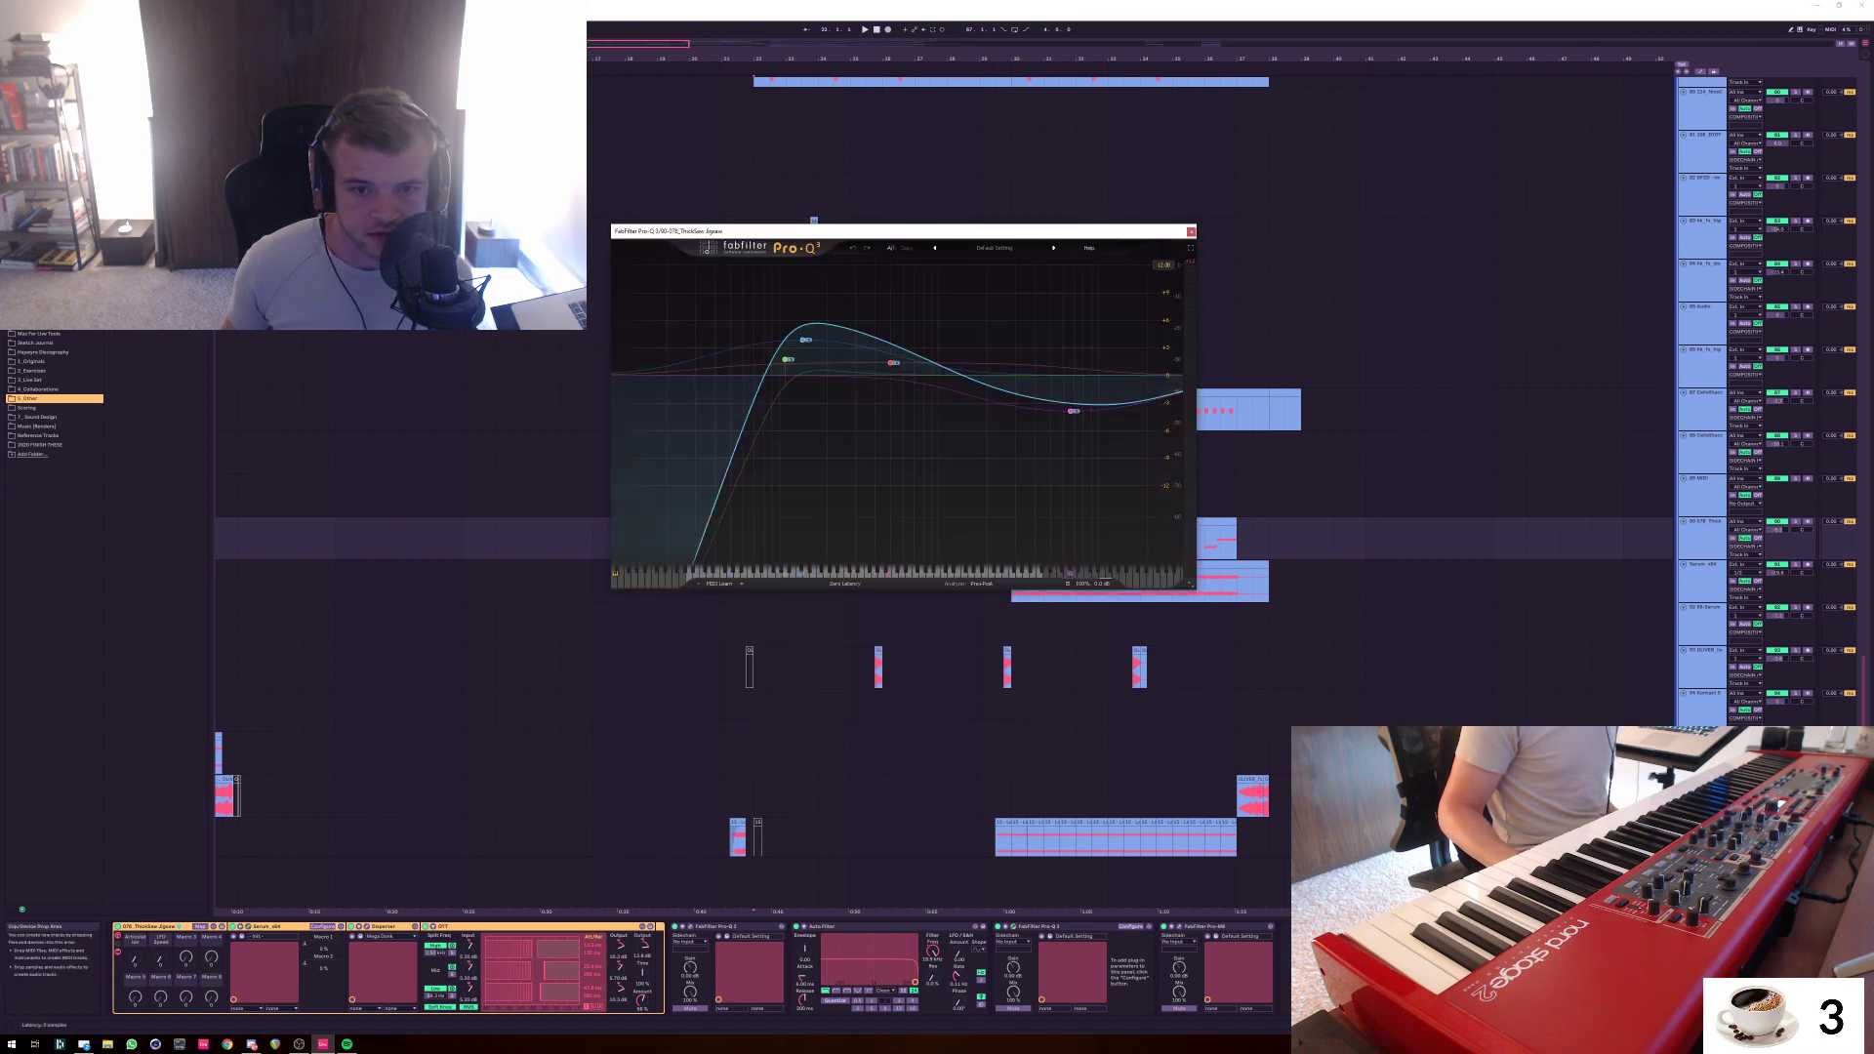
# Inspect the high-frequency dip band of the ThickSaw track's FabFilter Pro-Q 2 and close the equalizer
pyautogui.moveTo(1073, 411)
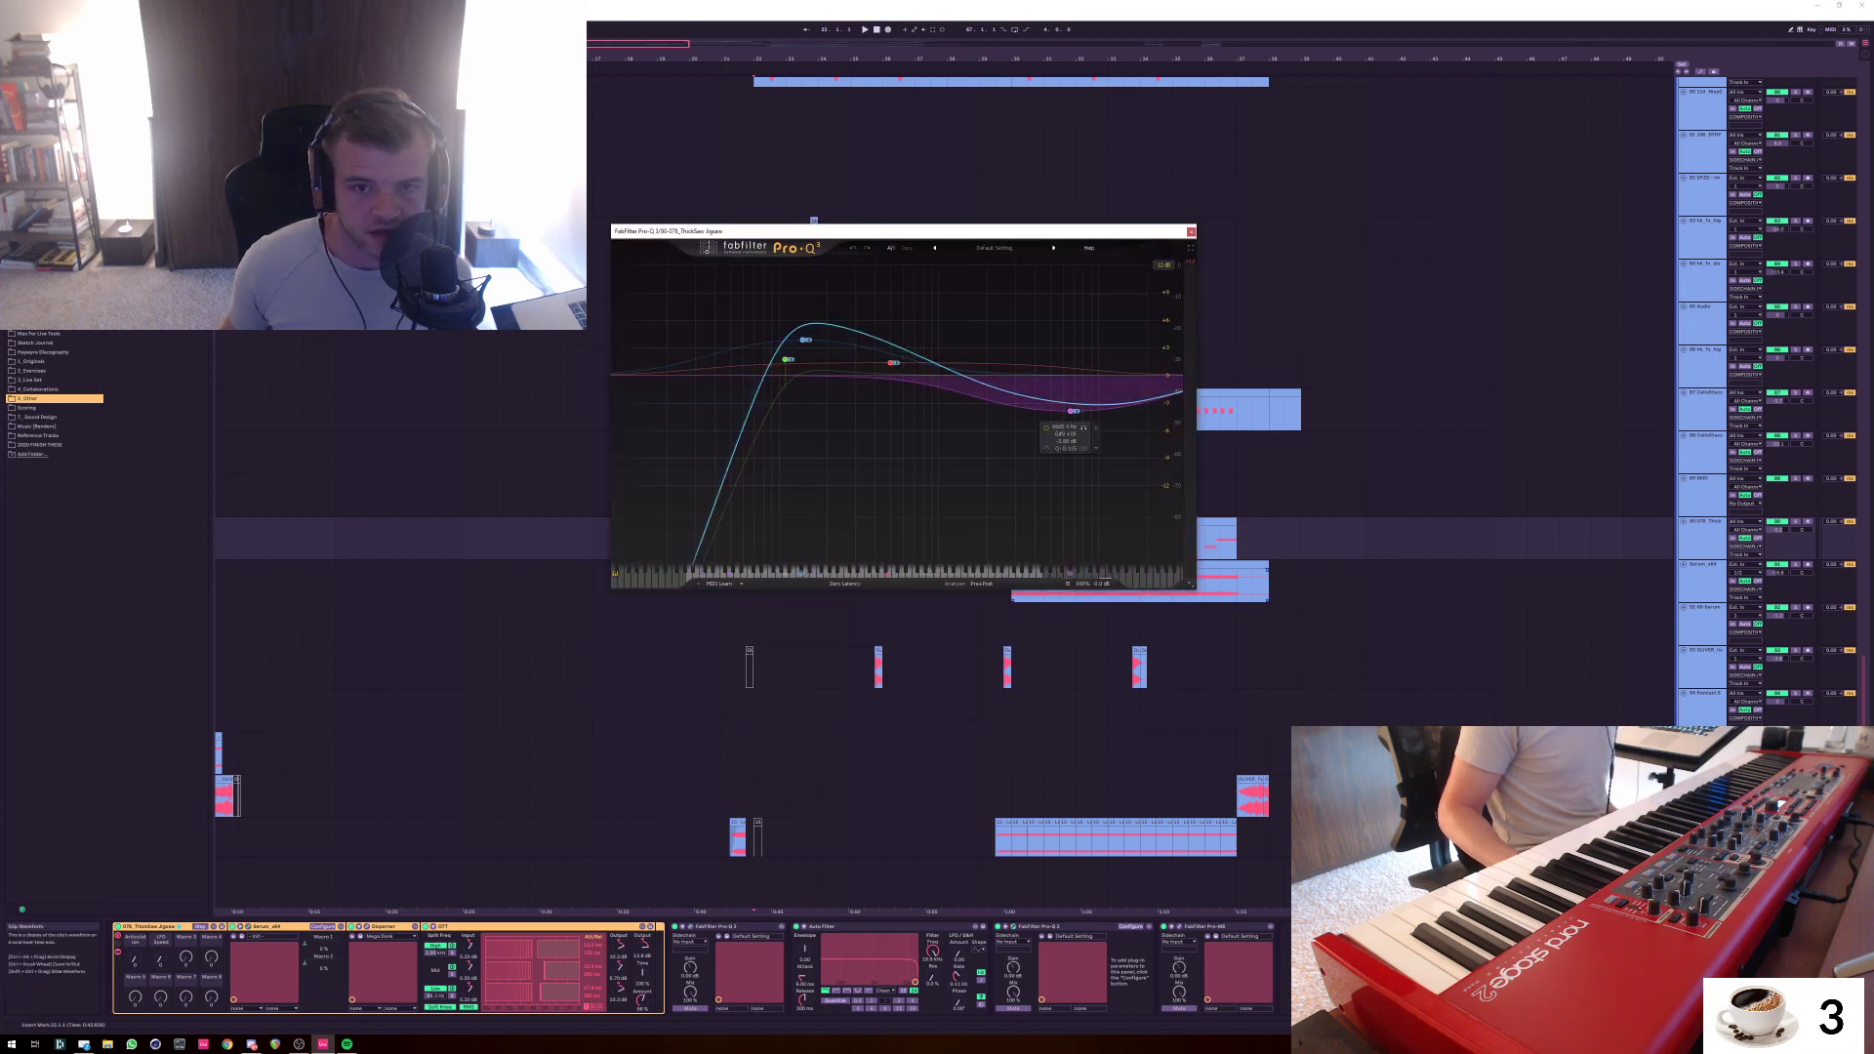
pyautogui.moveTo(976, 231); pyautogui.dragTo(1021, 229)
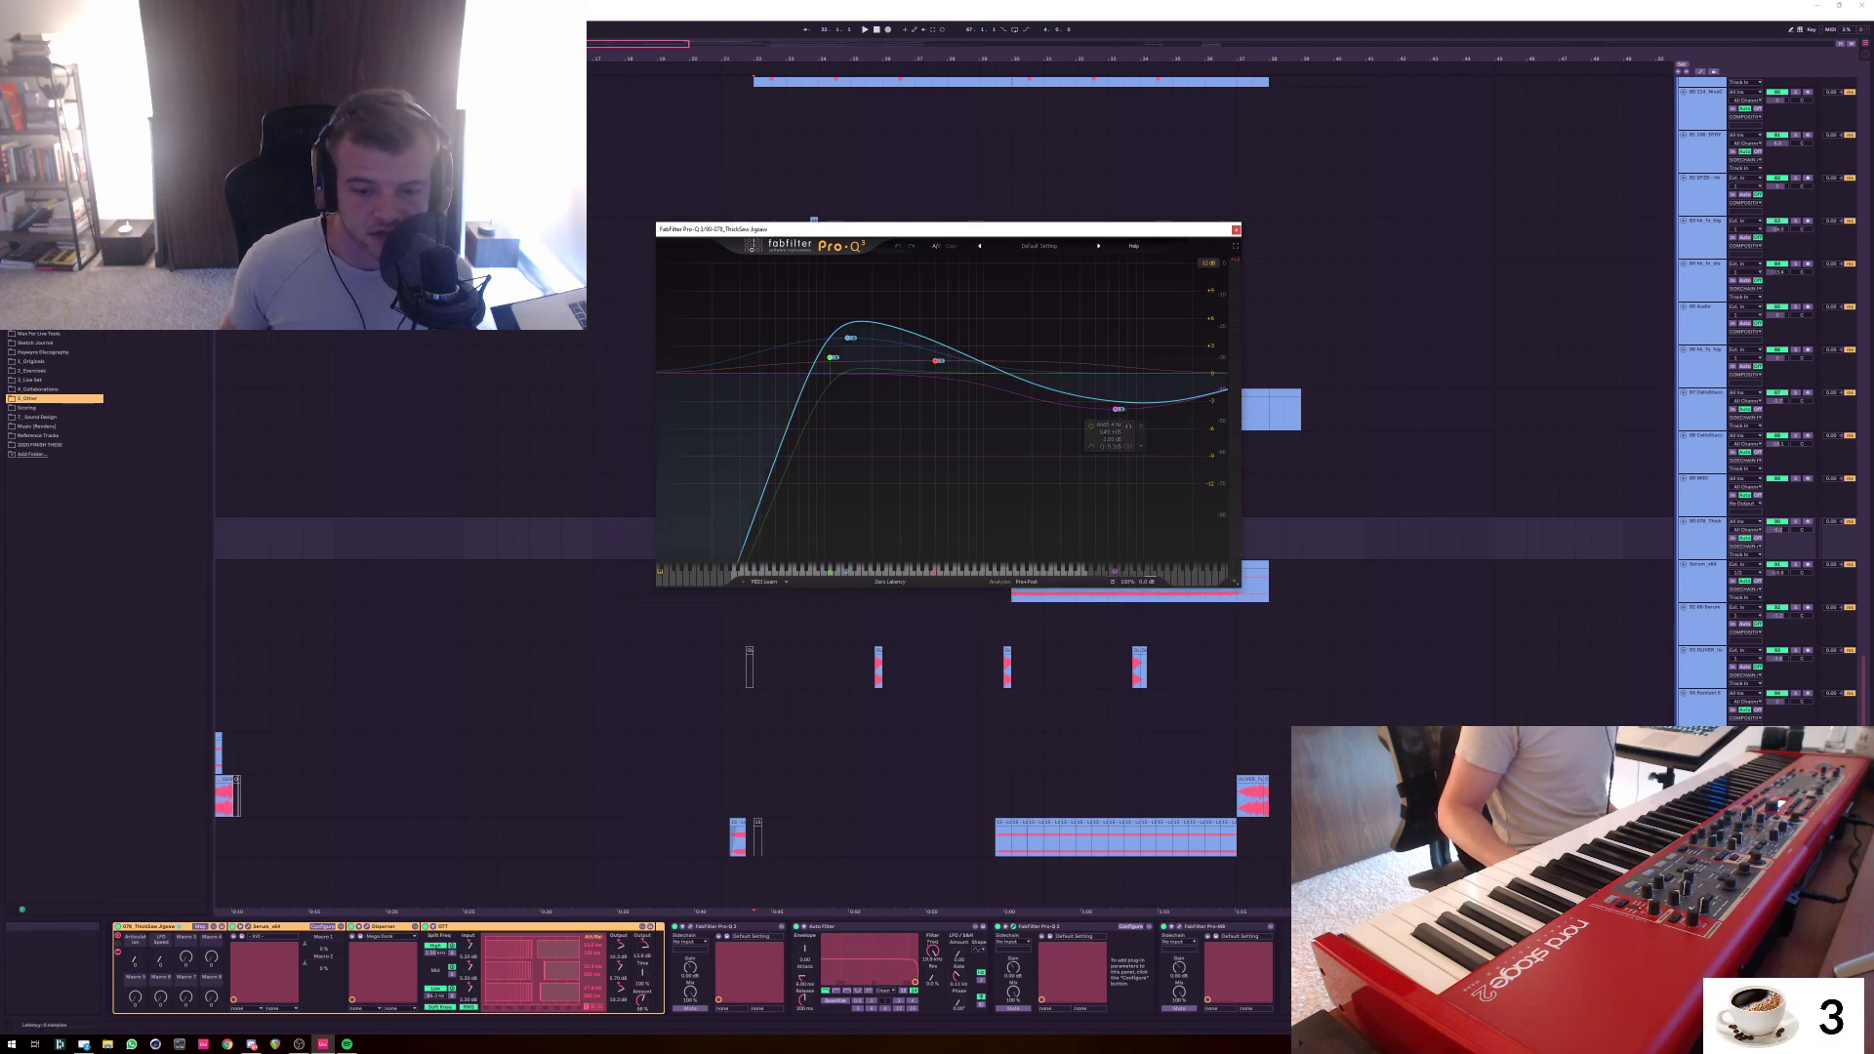
pyautogui.click(1014, 926)
pyautogui.hotkey('ctrl', 'alt', 'p')
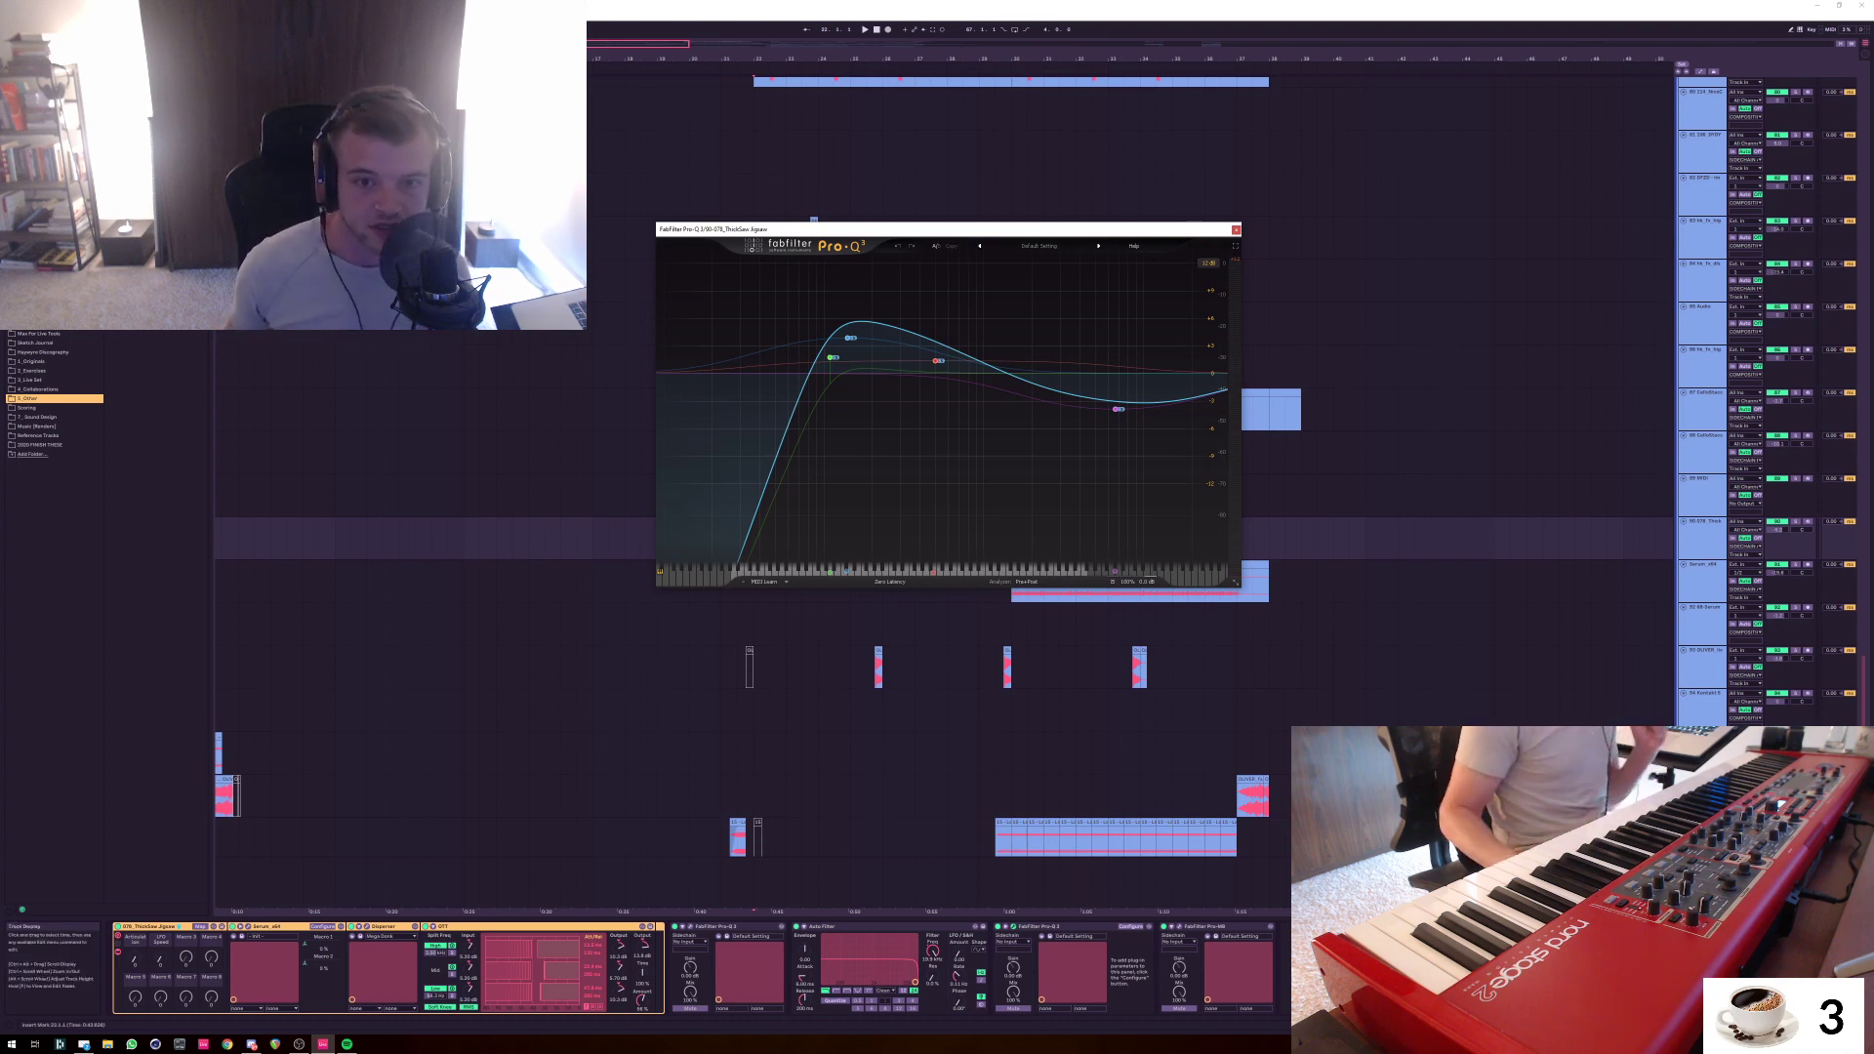
pyautogui.moveTo(946, 229); pyautogui.dragTo(955, 240)
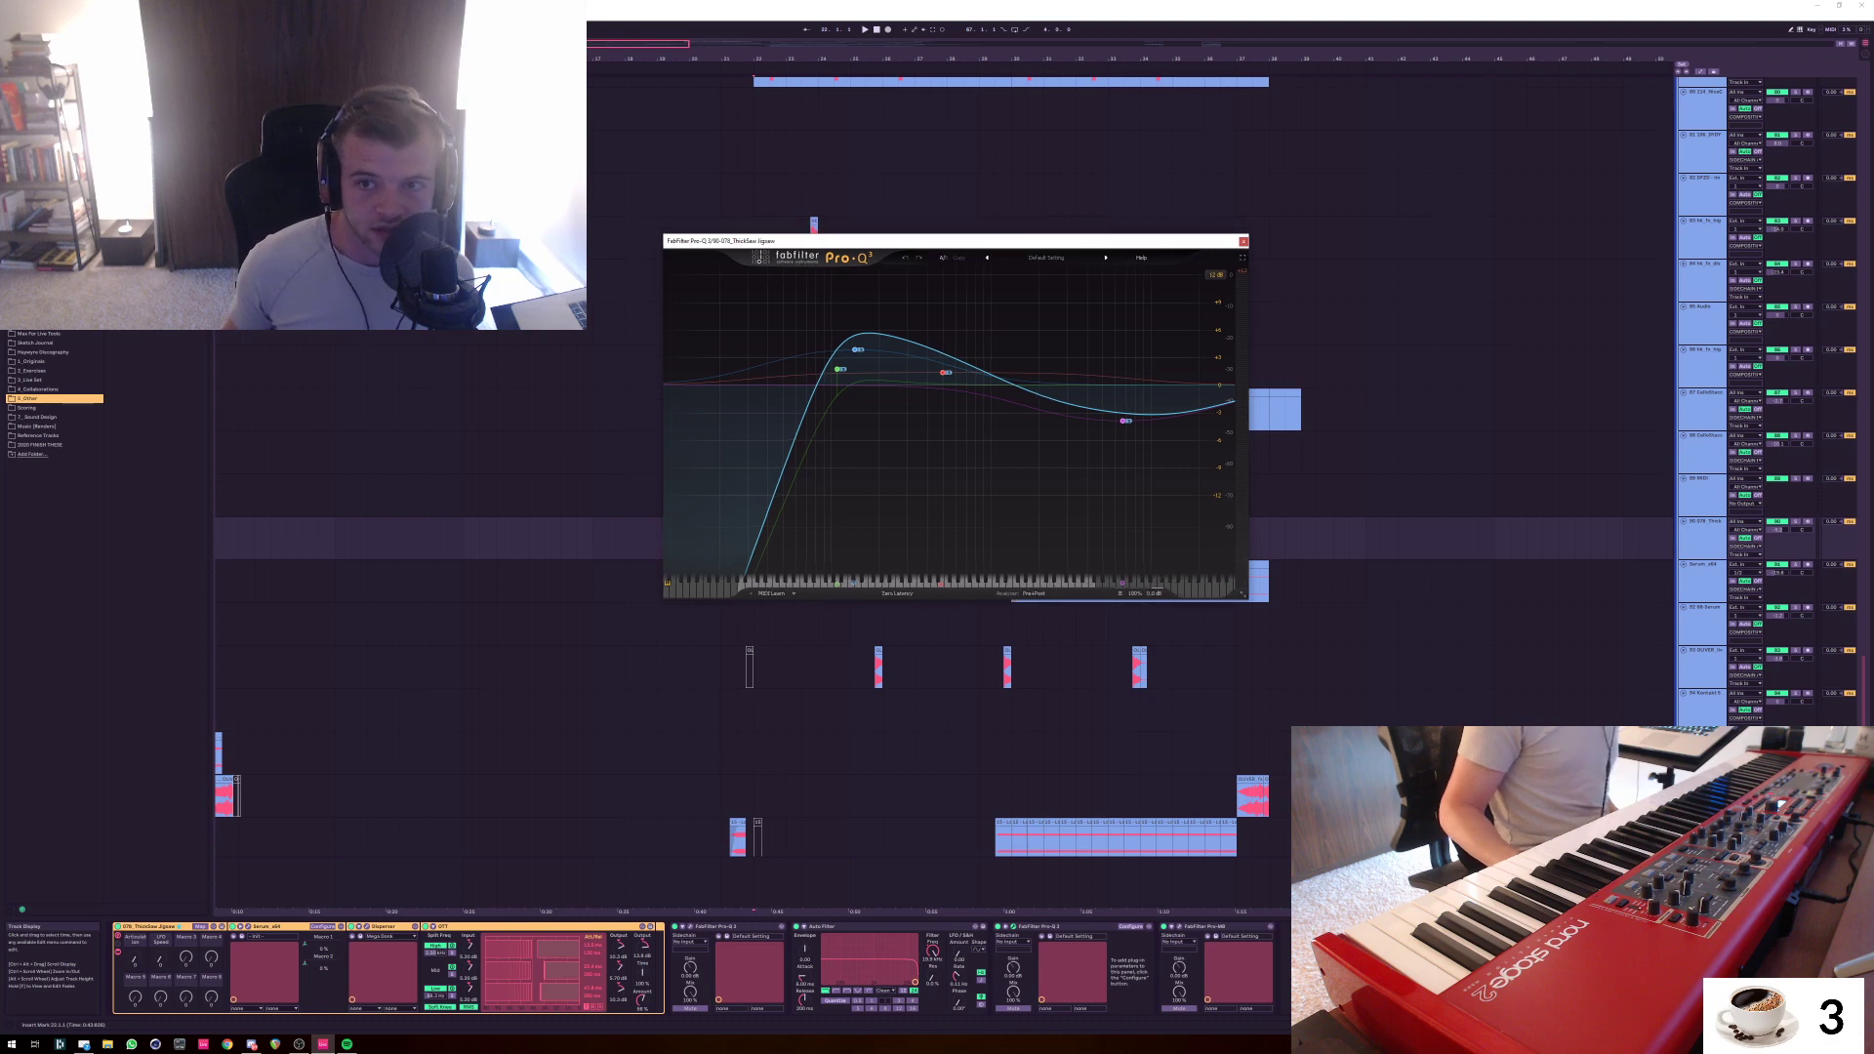
pyautogui.click(1246, 241)
# Select the master track and look through the devices in its effect chain
pyautogui.click(1700, 882)
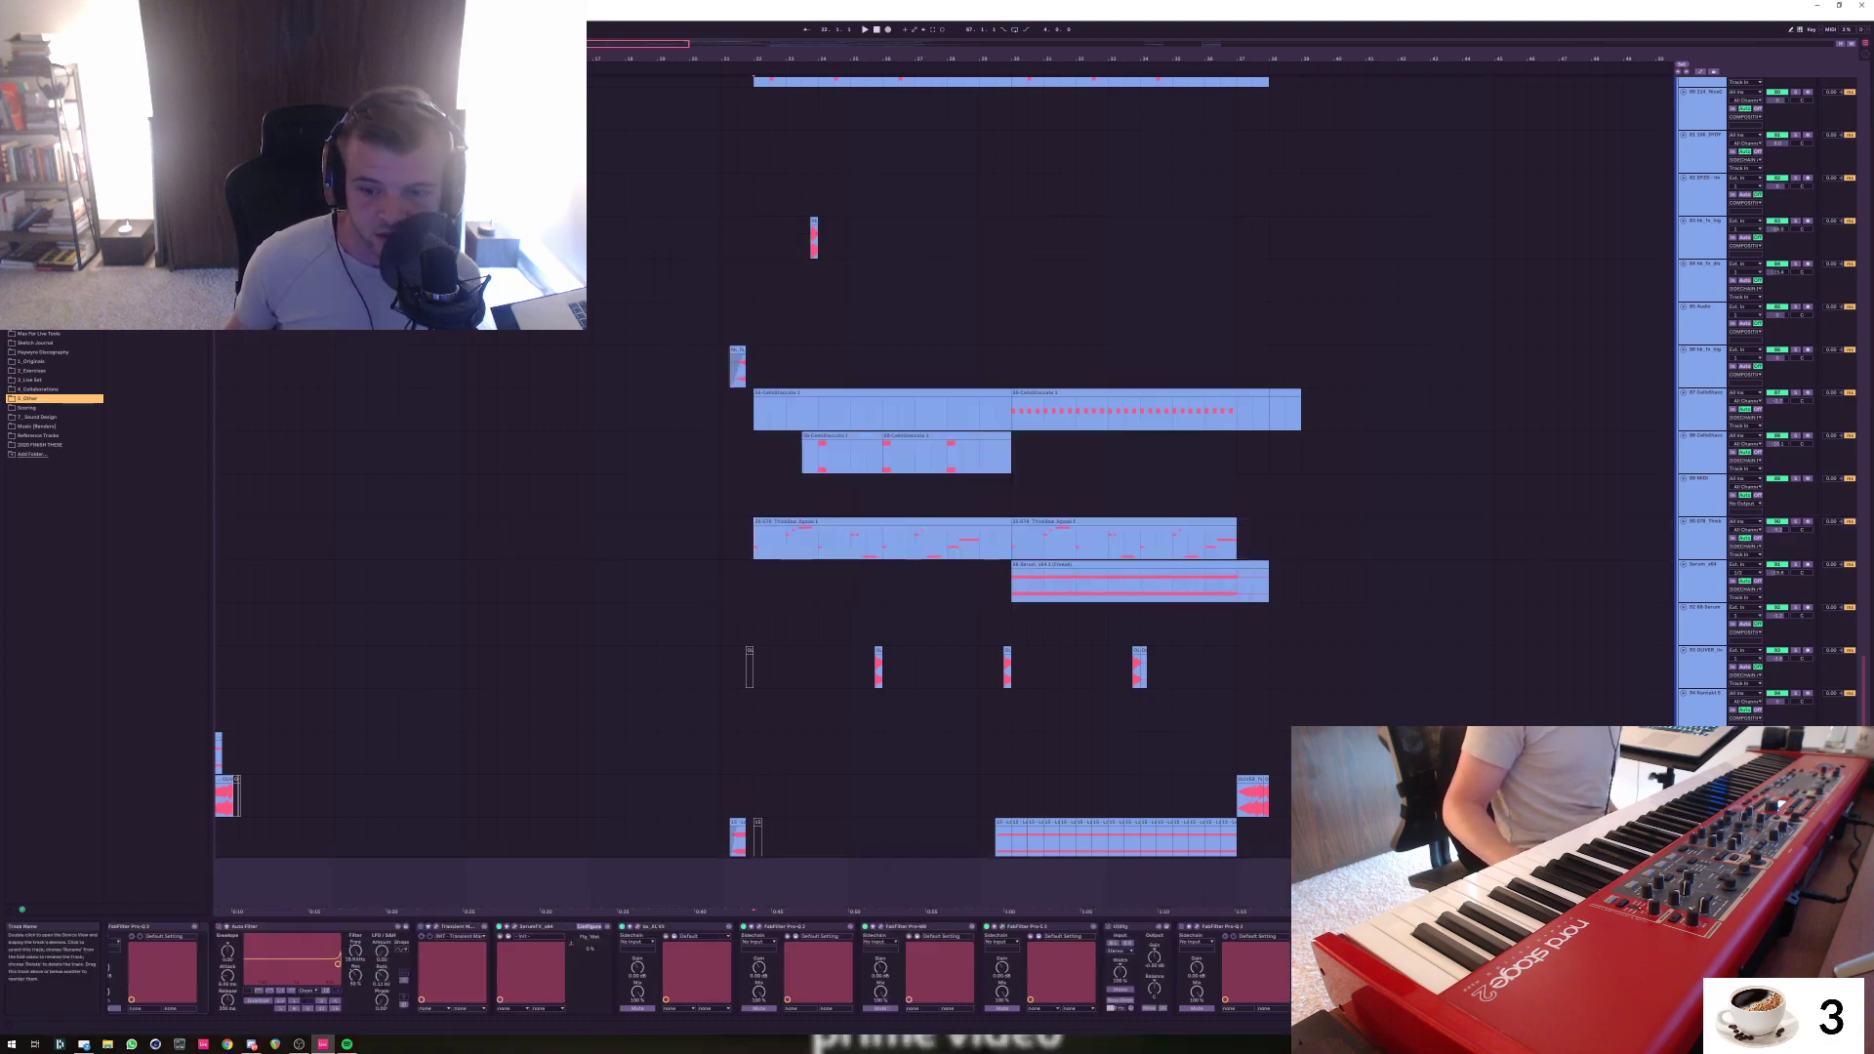
pyautogui.hscroll(1, 699, 967)
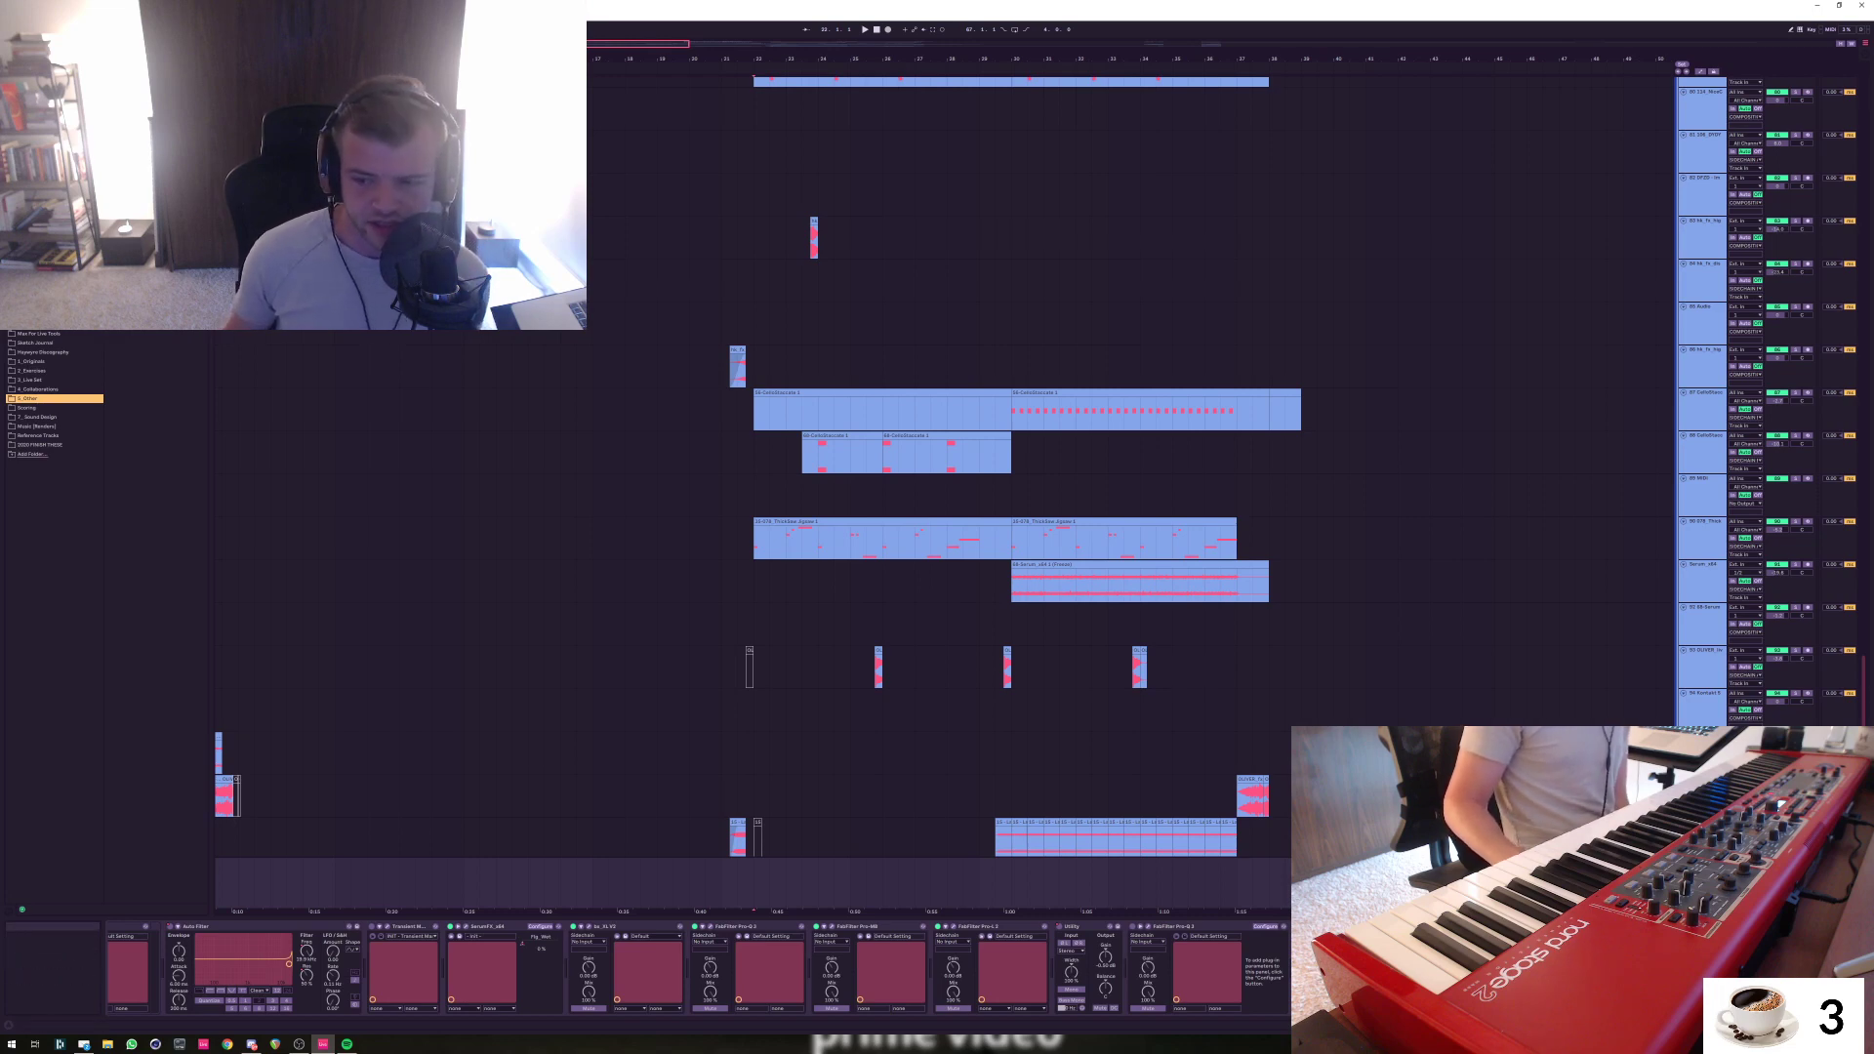
pyautogui.hscroll(-2, 719, 966)
pyautogui.hscroll(-10, 719, 966)
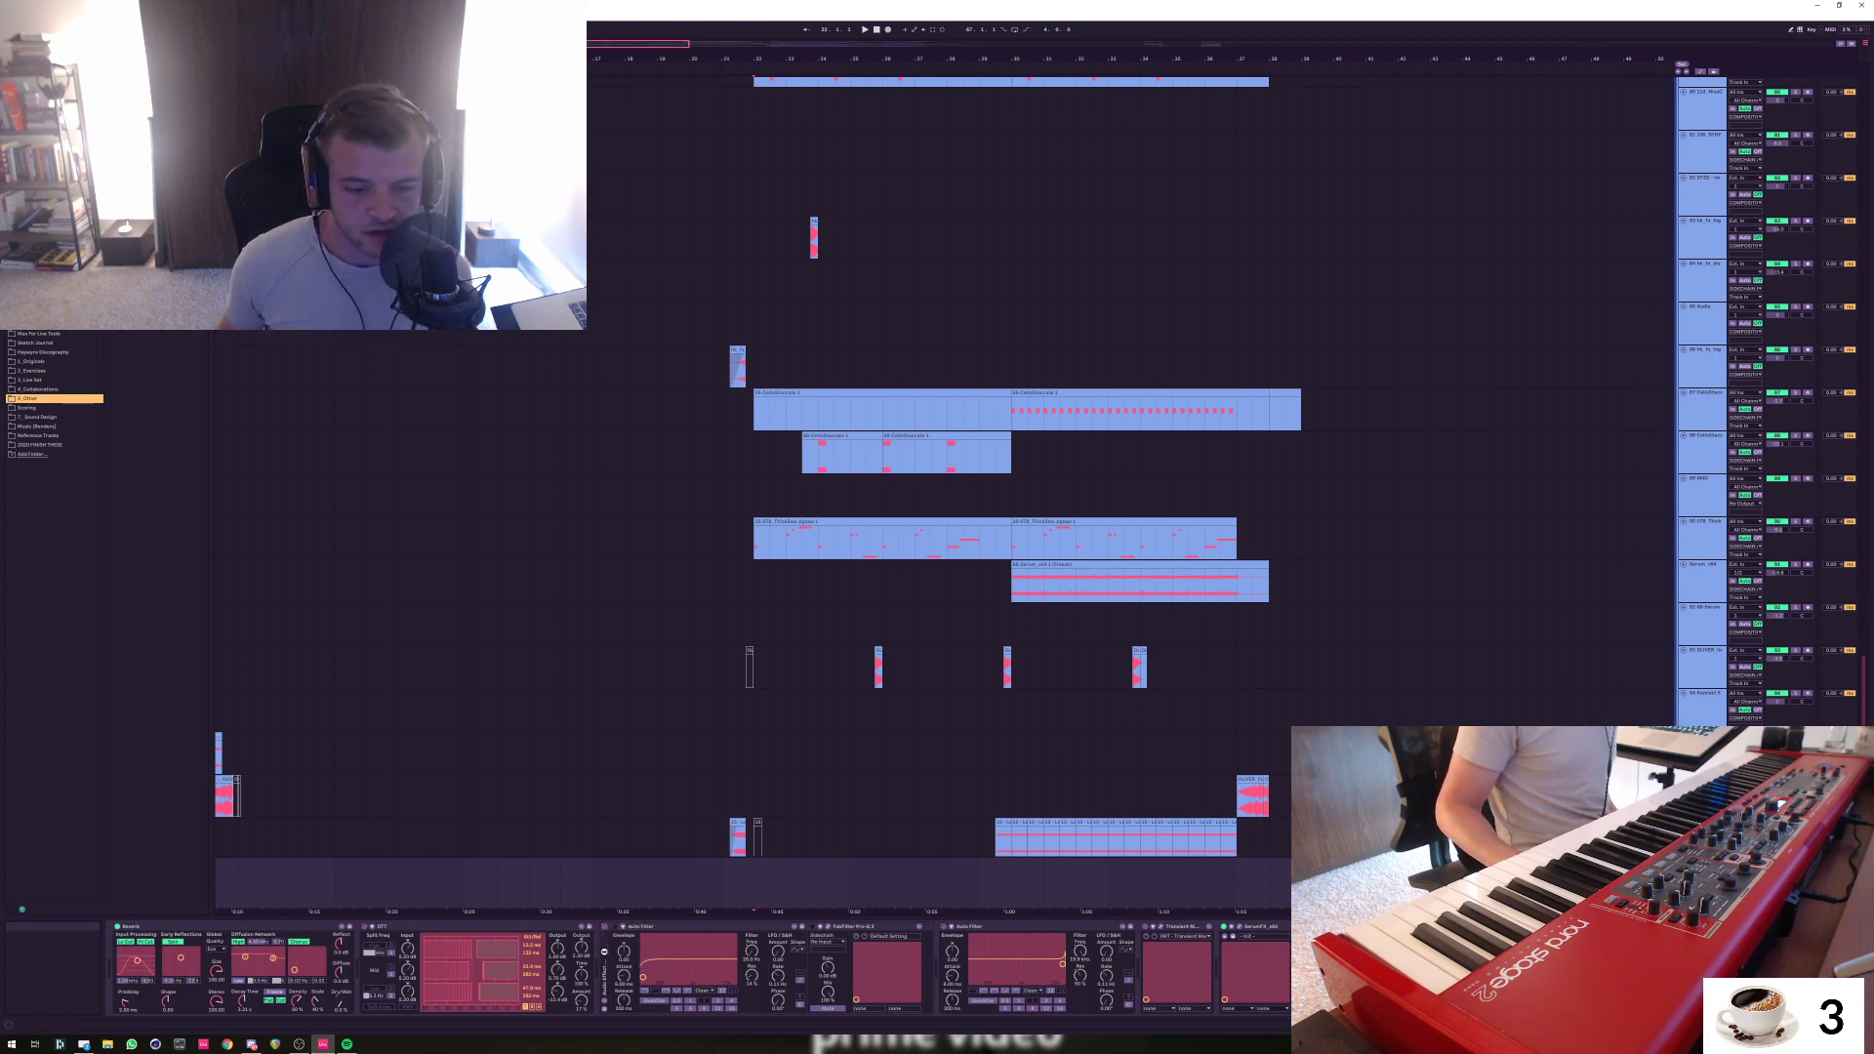
# Show the automation lanes and play the passage where the master track's automation steps up before the main clips start
pyautogui.press('a')
pyautogui.click(689, 862)
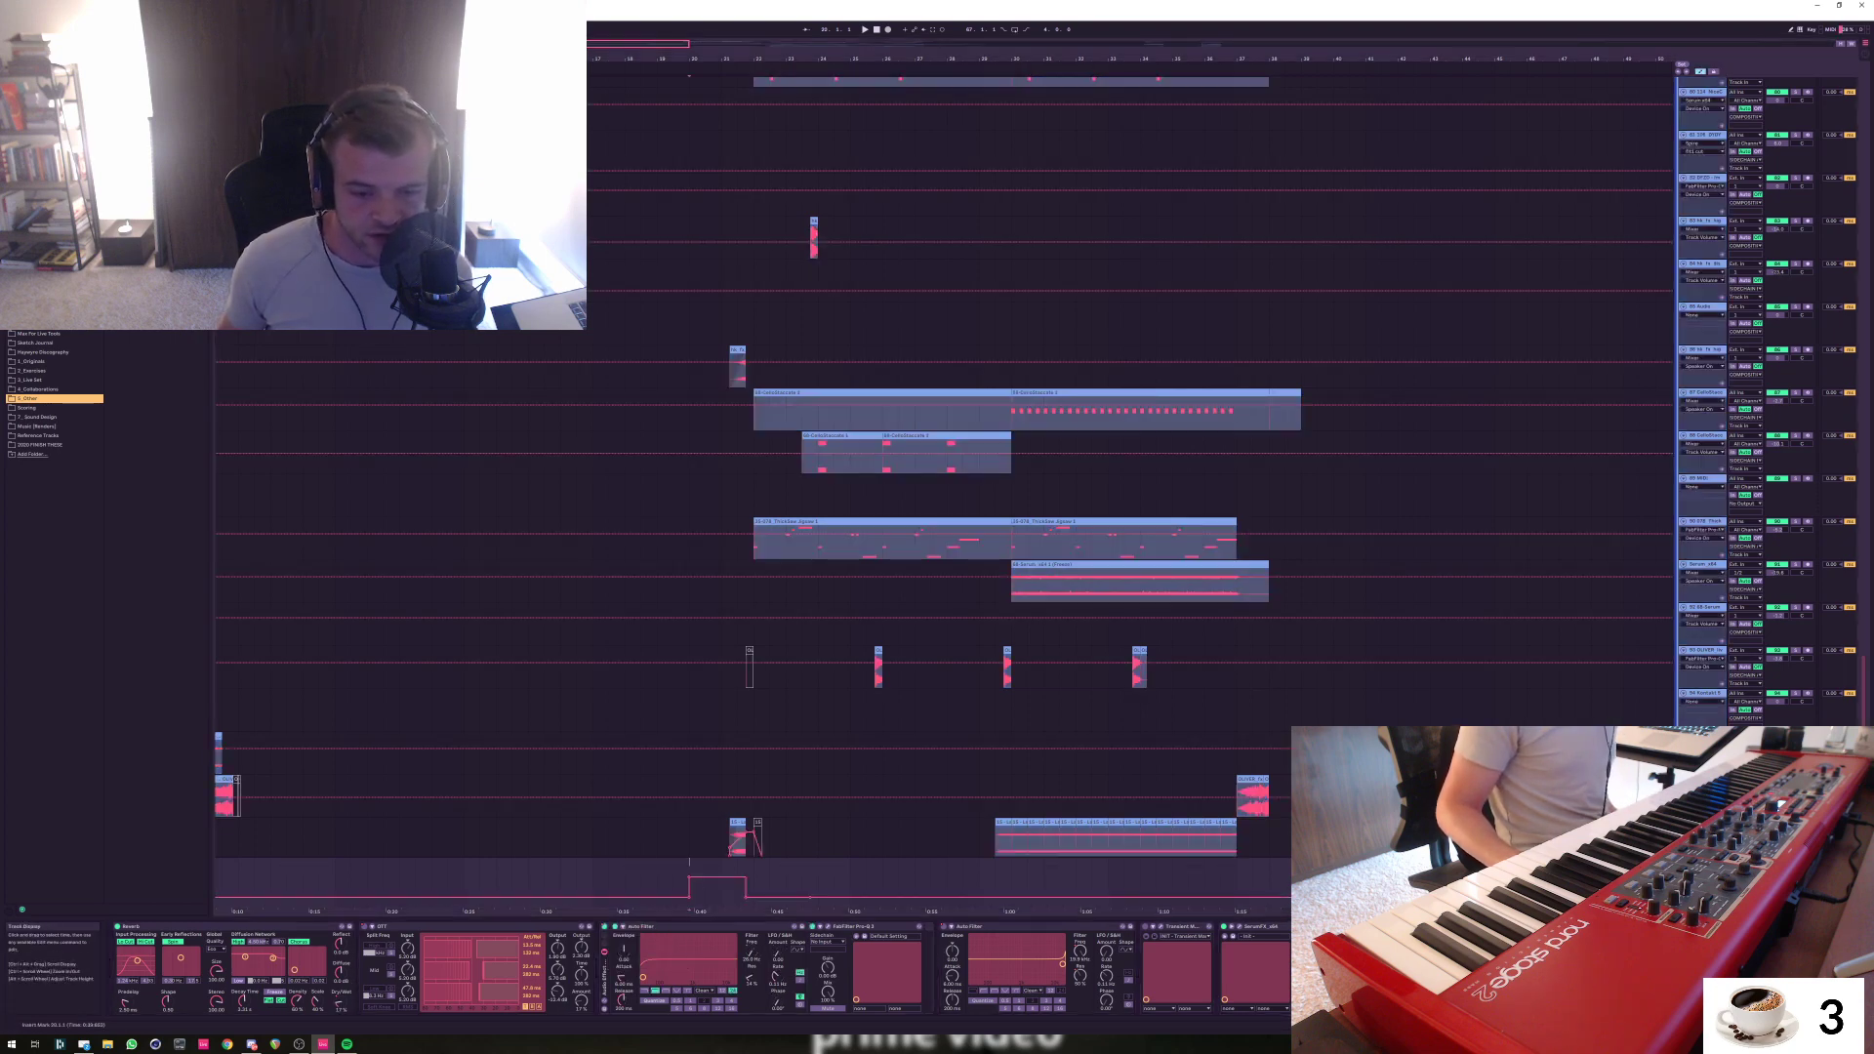
pyautogui.press('space')
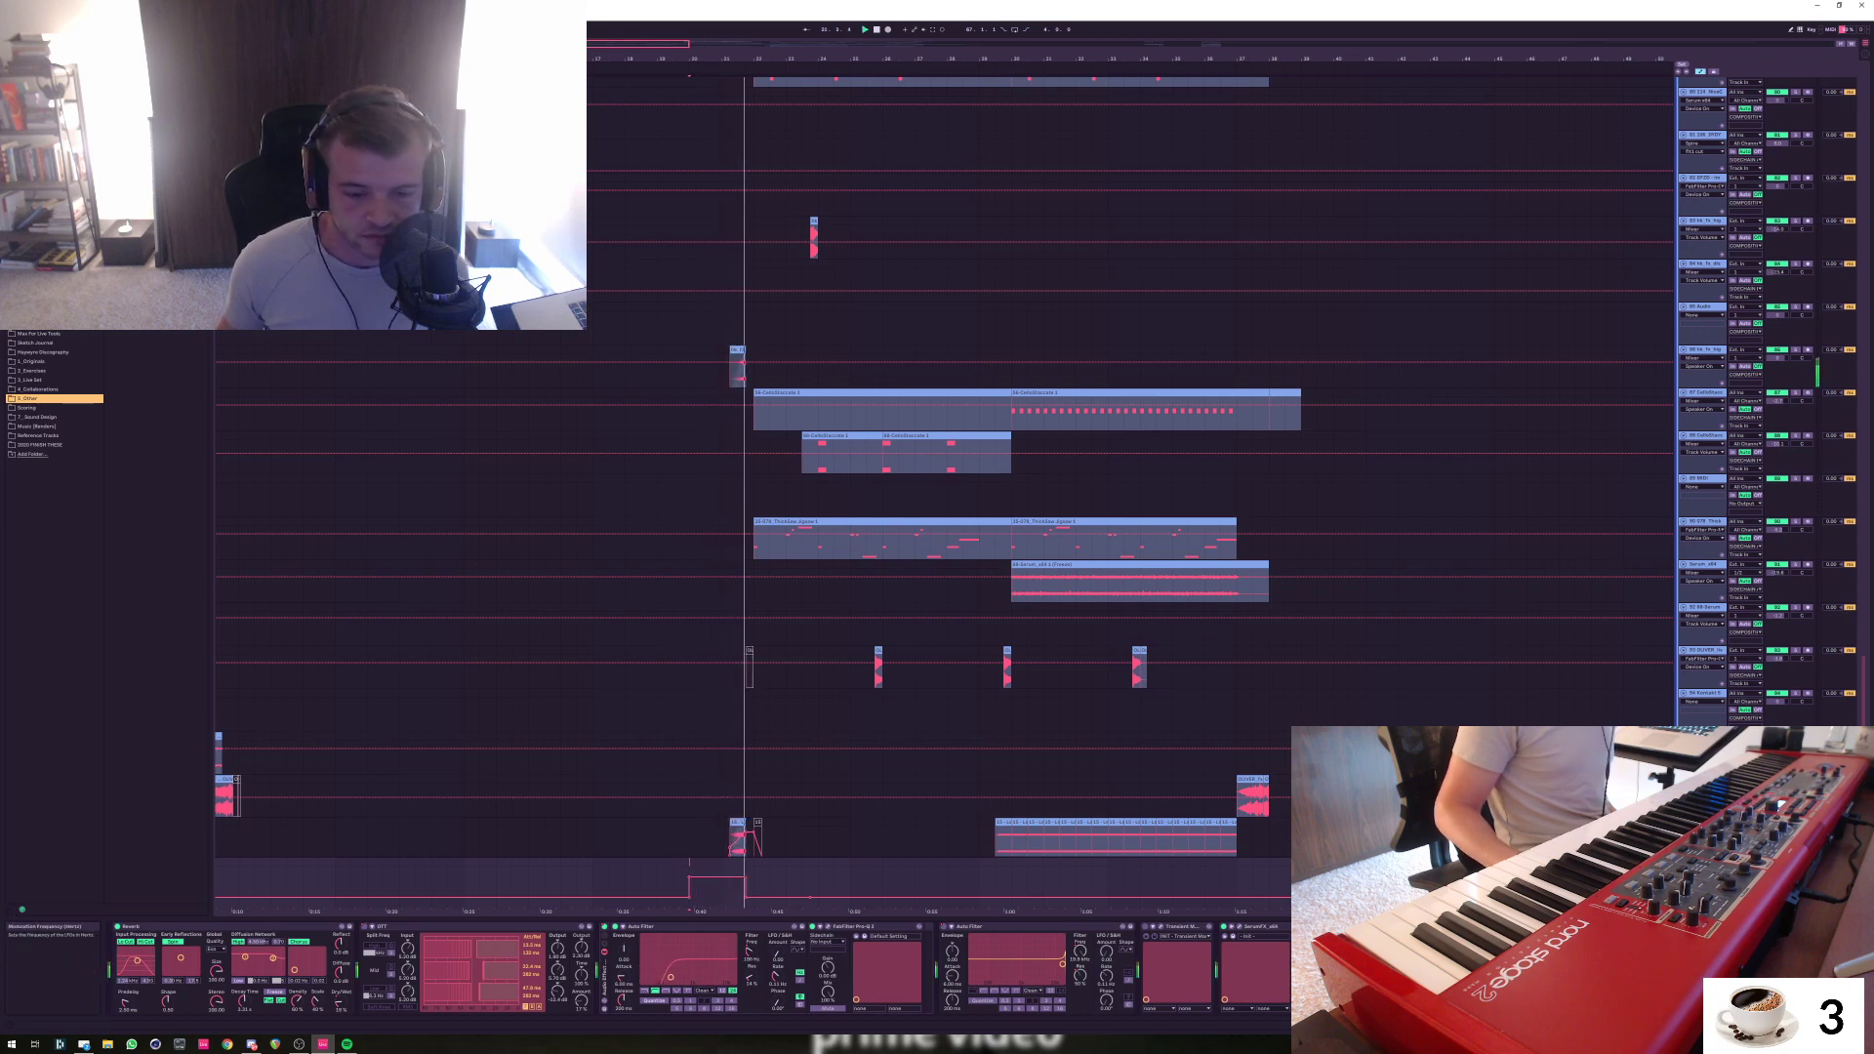
pyautogui.press('space')
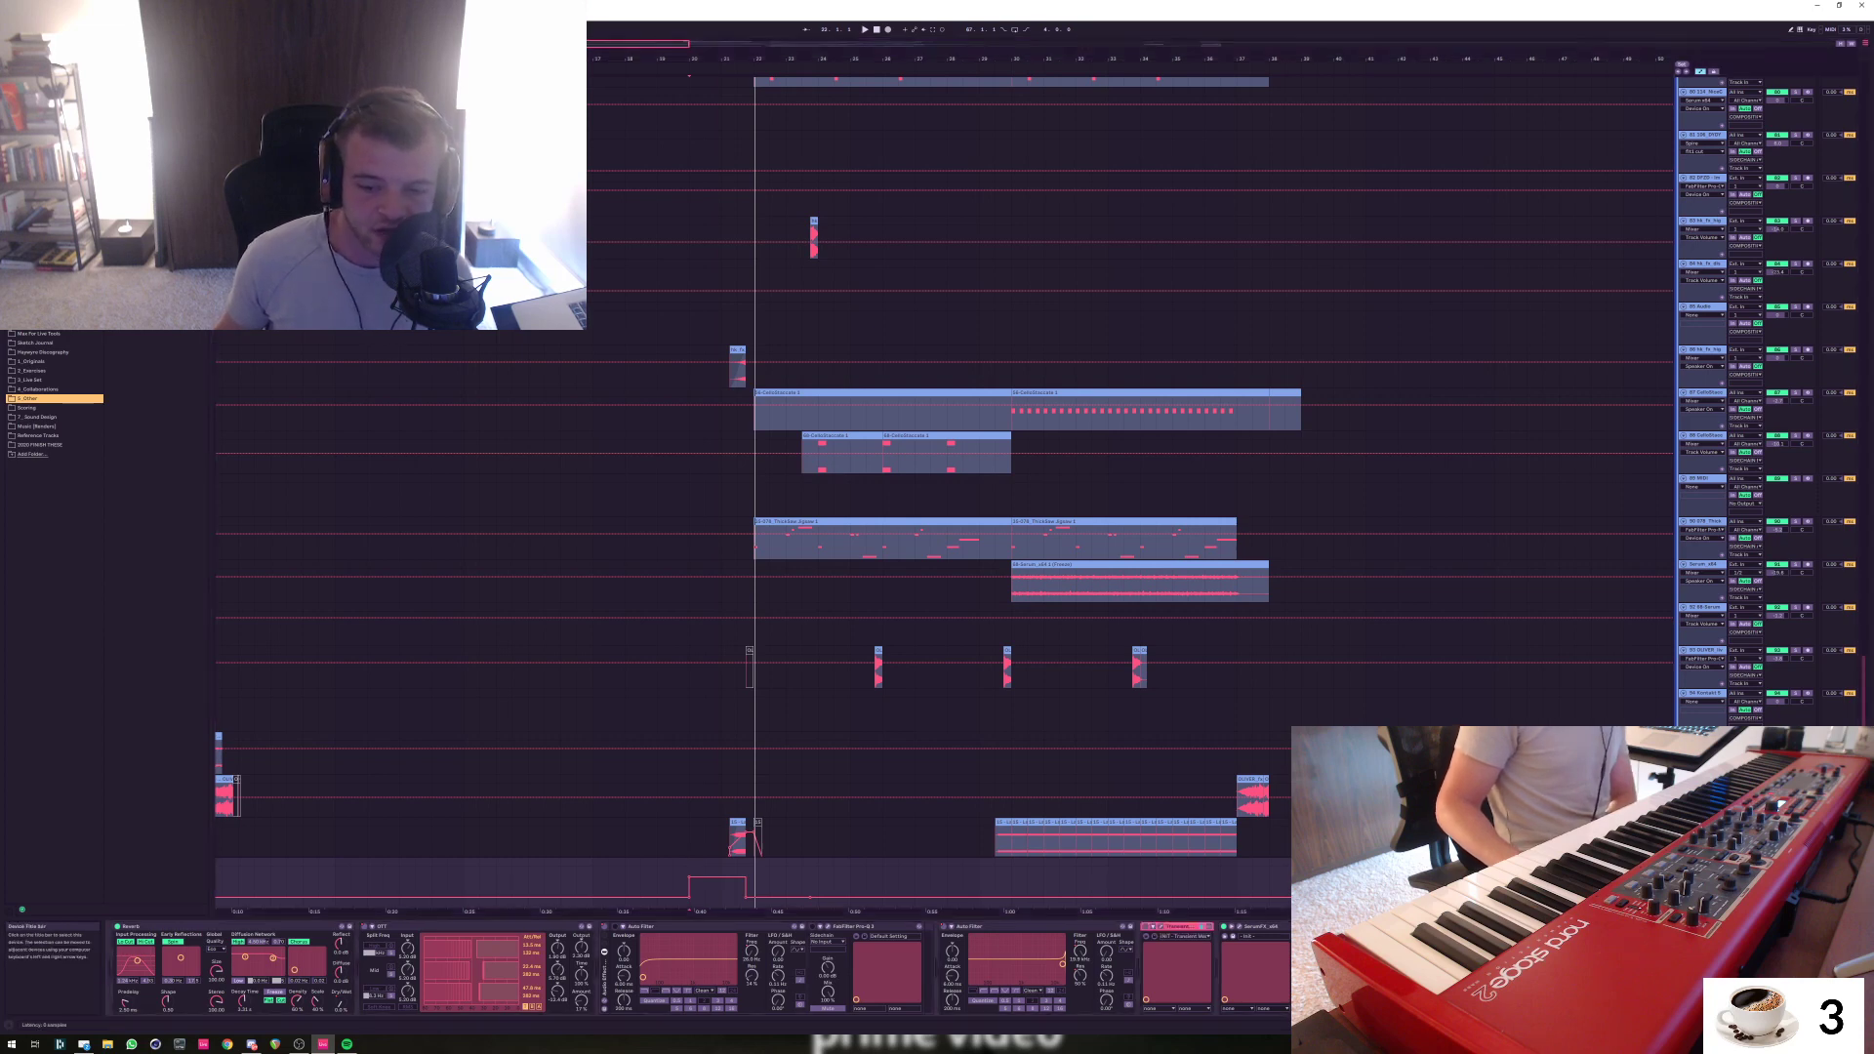
# Inspect the Transient Master plug-in in the master chain, close it, and hide the automation lanes
pyautogui.click(1161, 926)
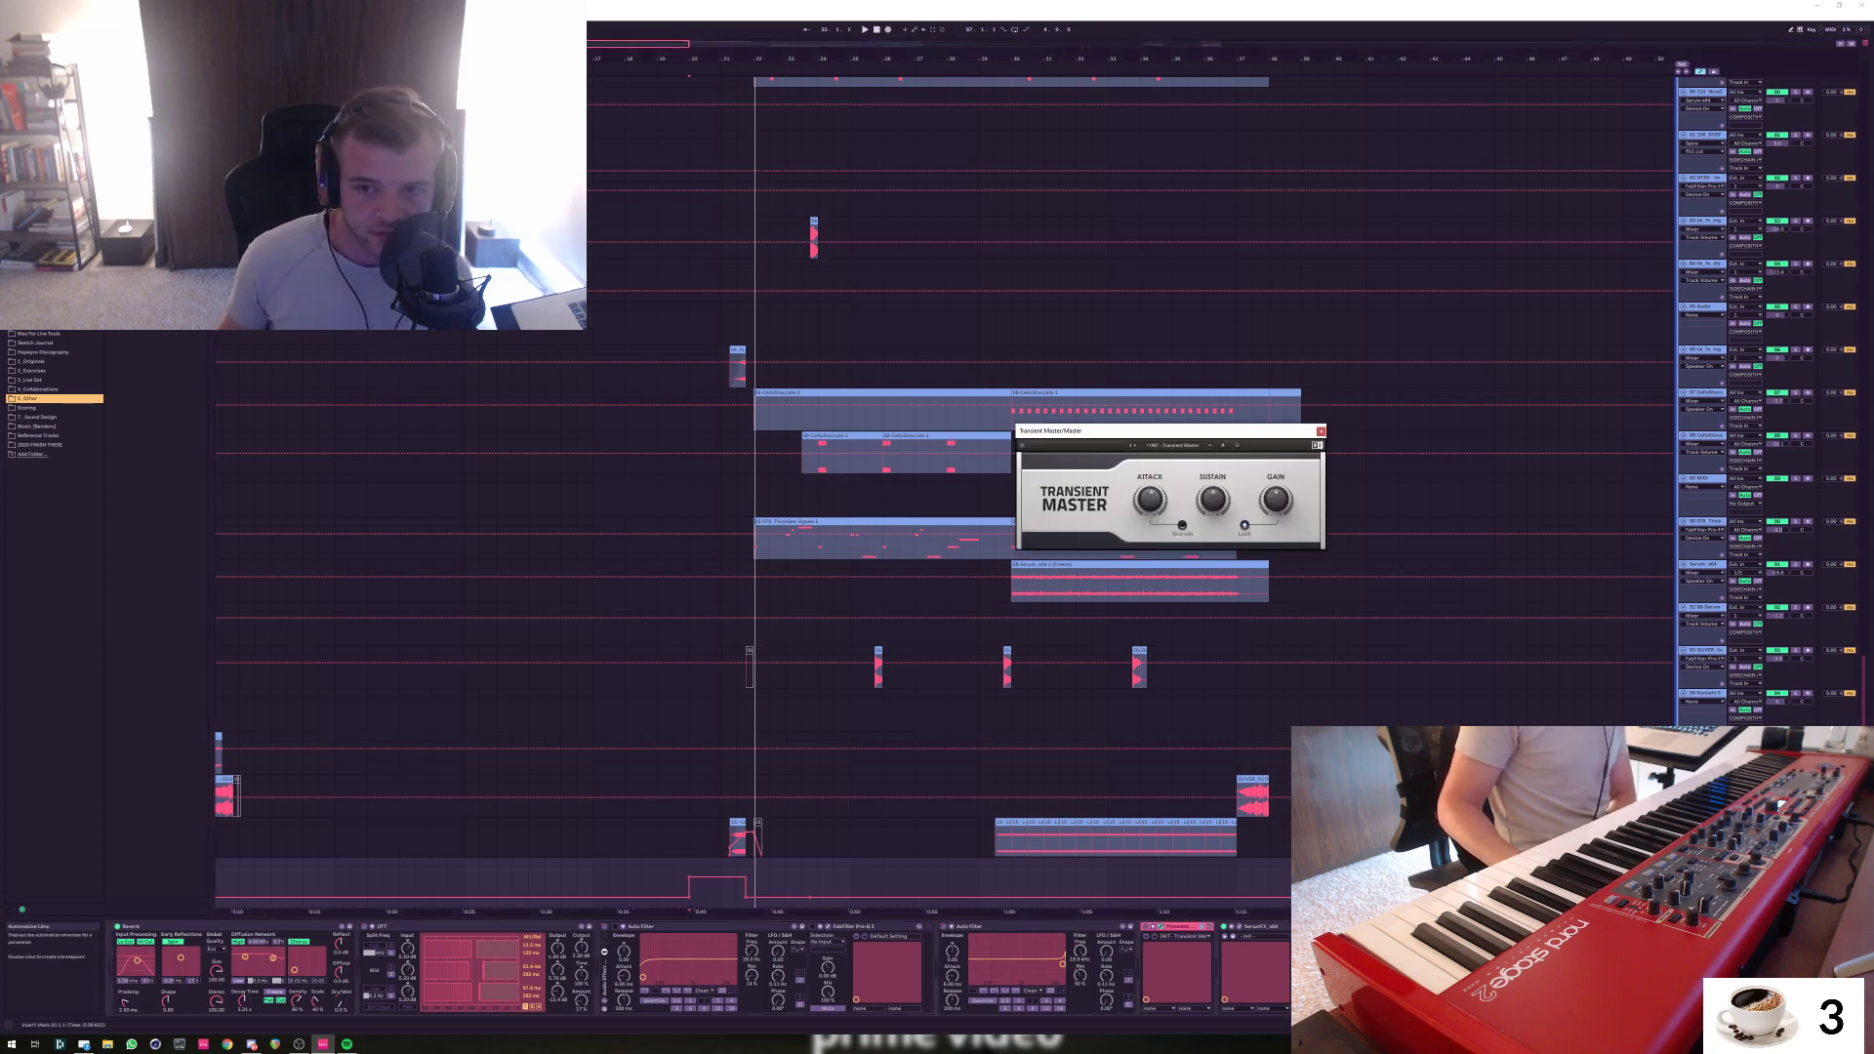
pyautogui.moveTo(1162, 430); pyautogui.dragTo(1094, 409)
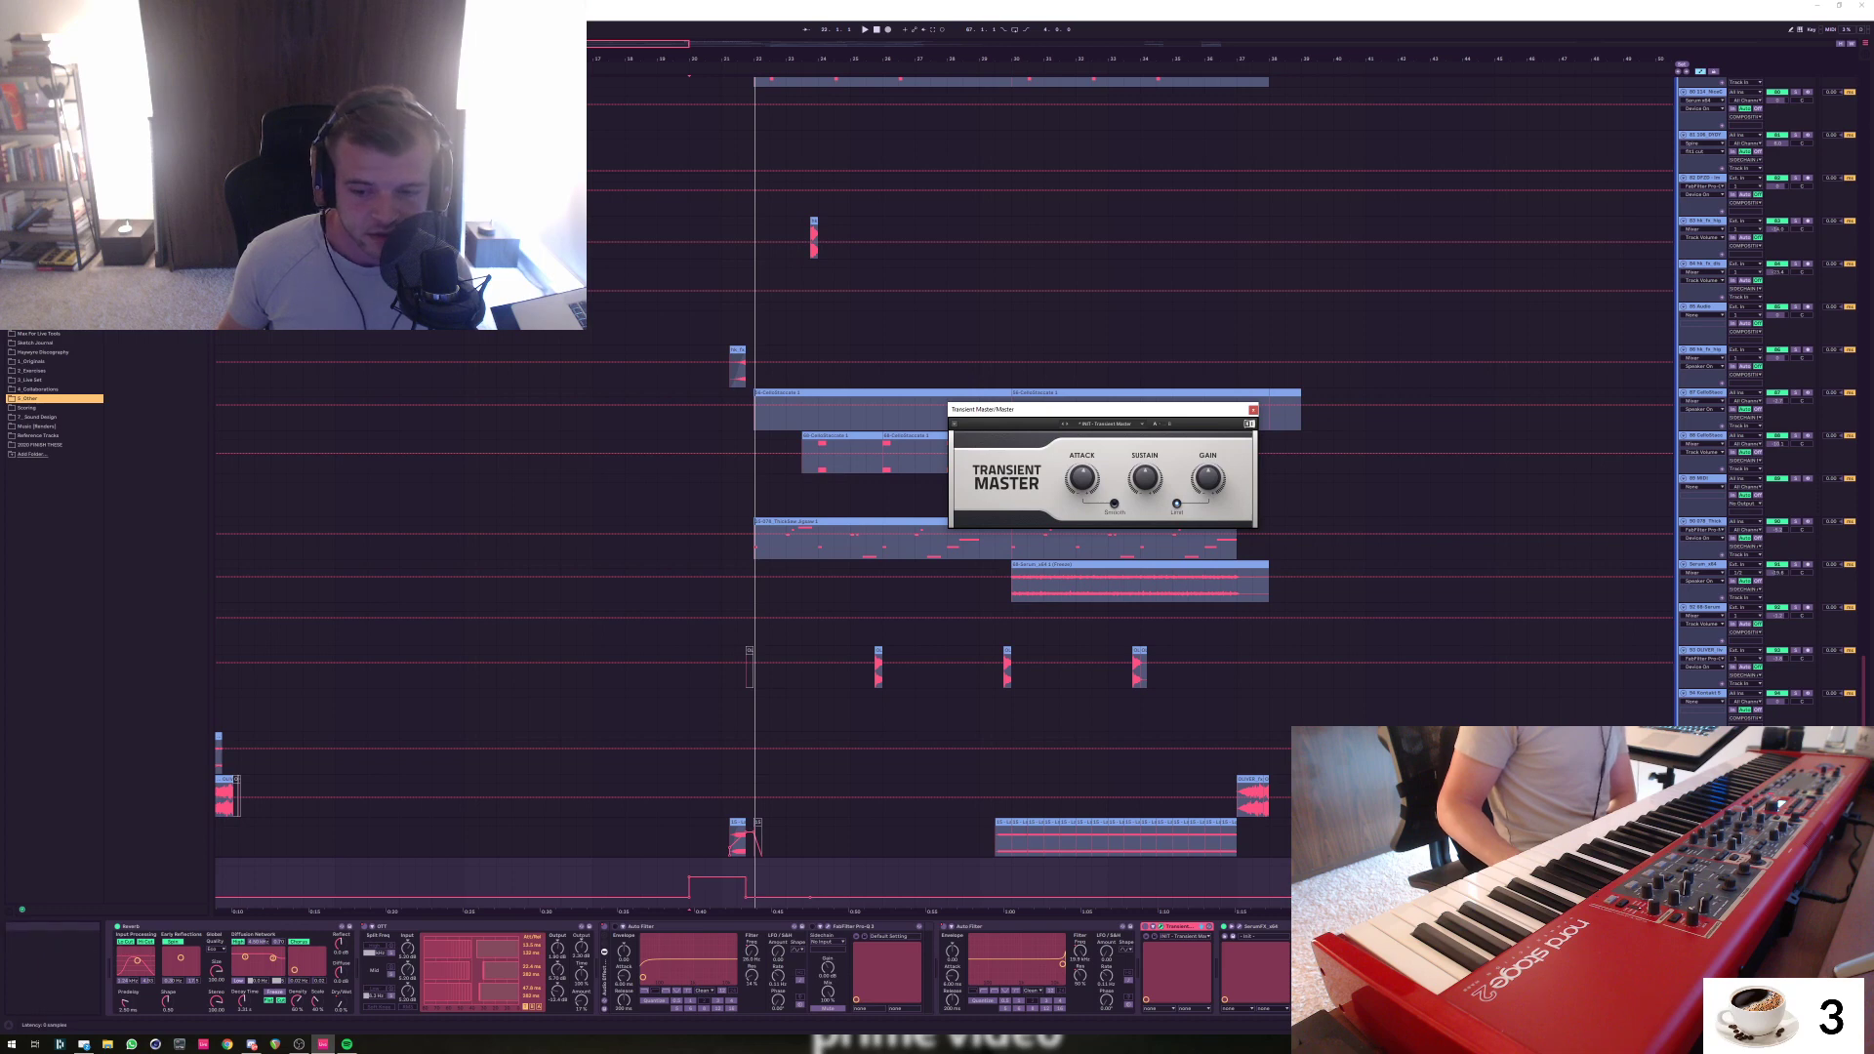
pyautogui.click(1178, 926)
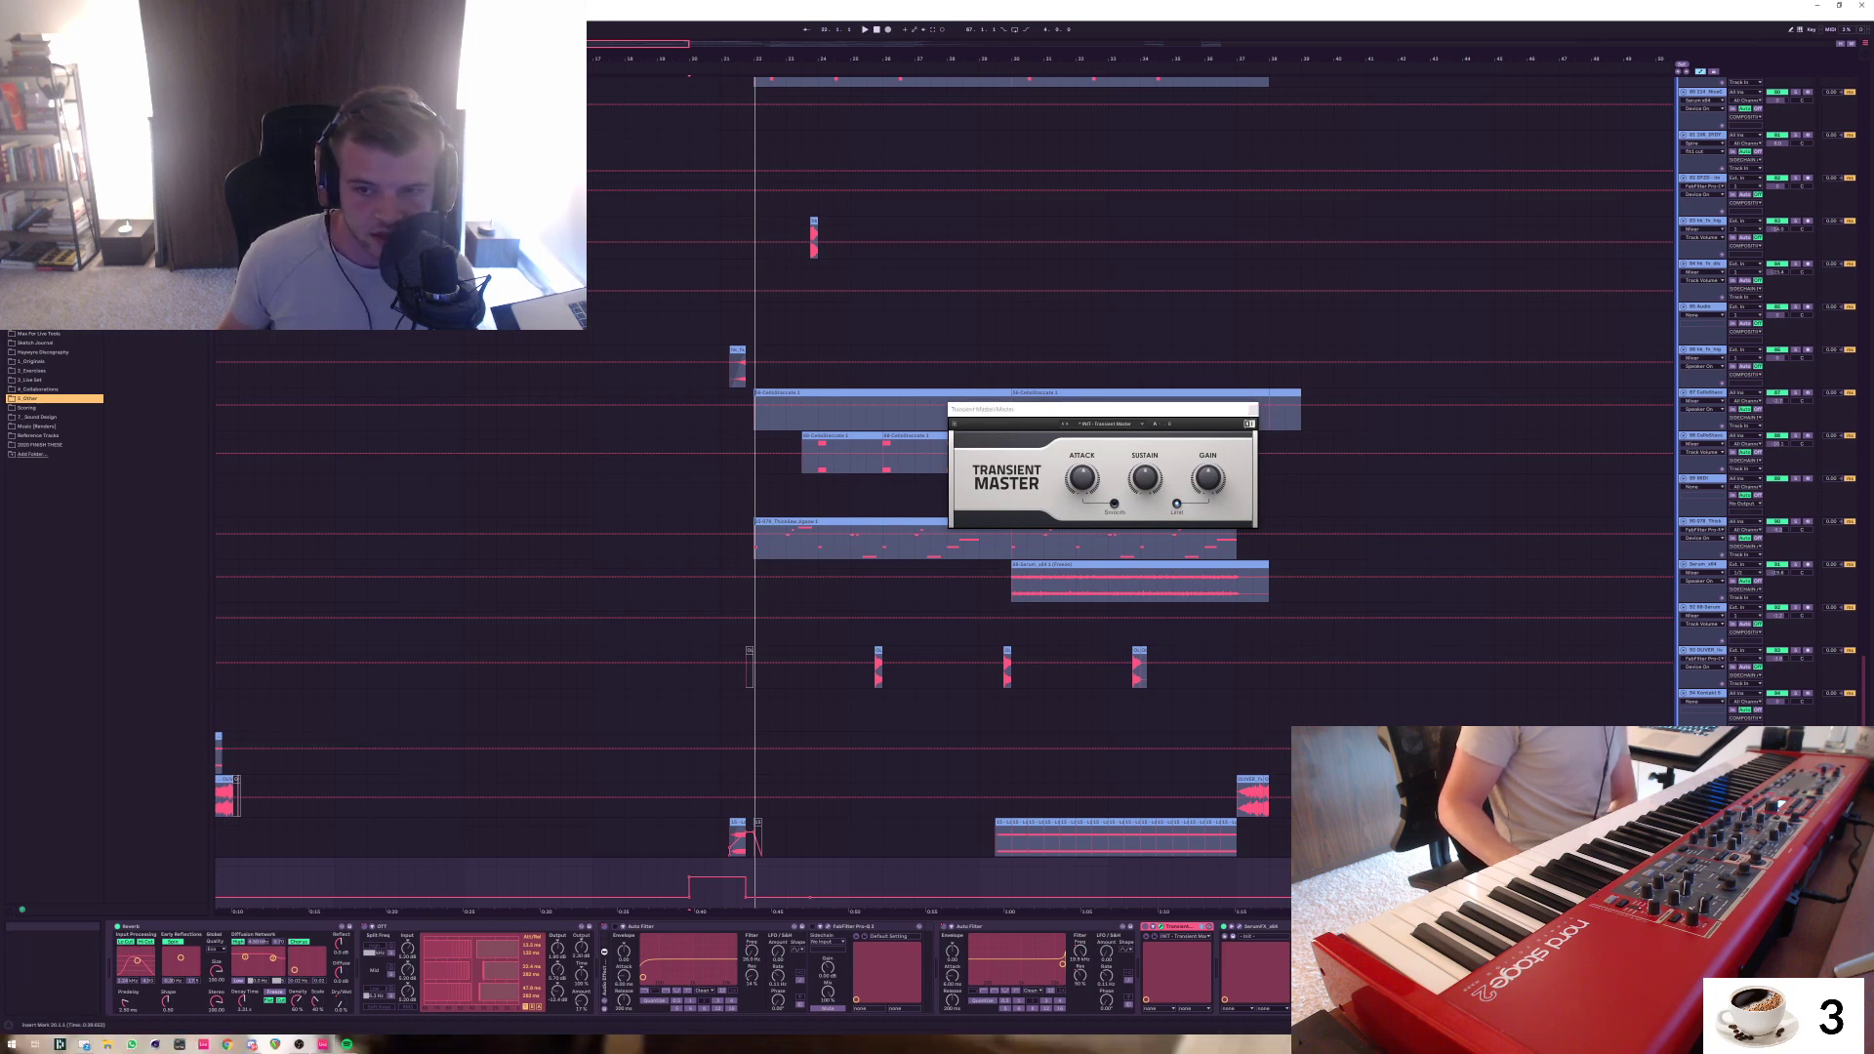
pyautogui.click(1252, 409)
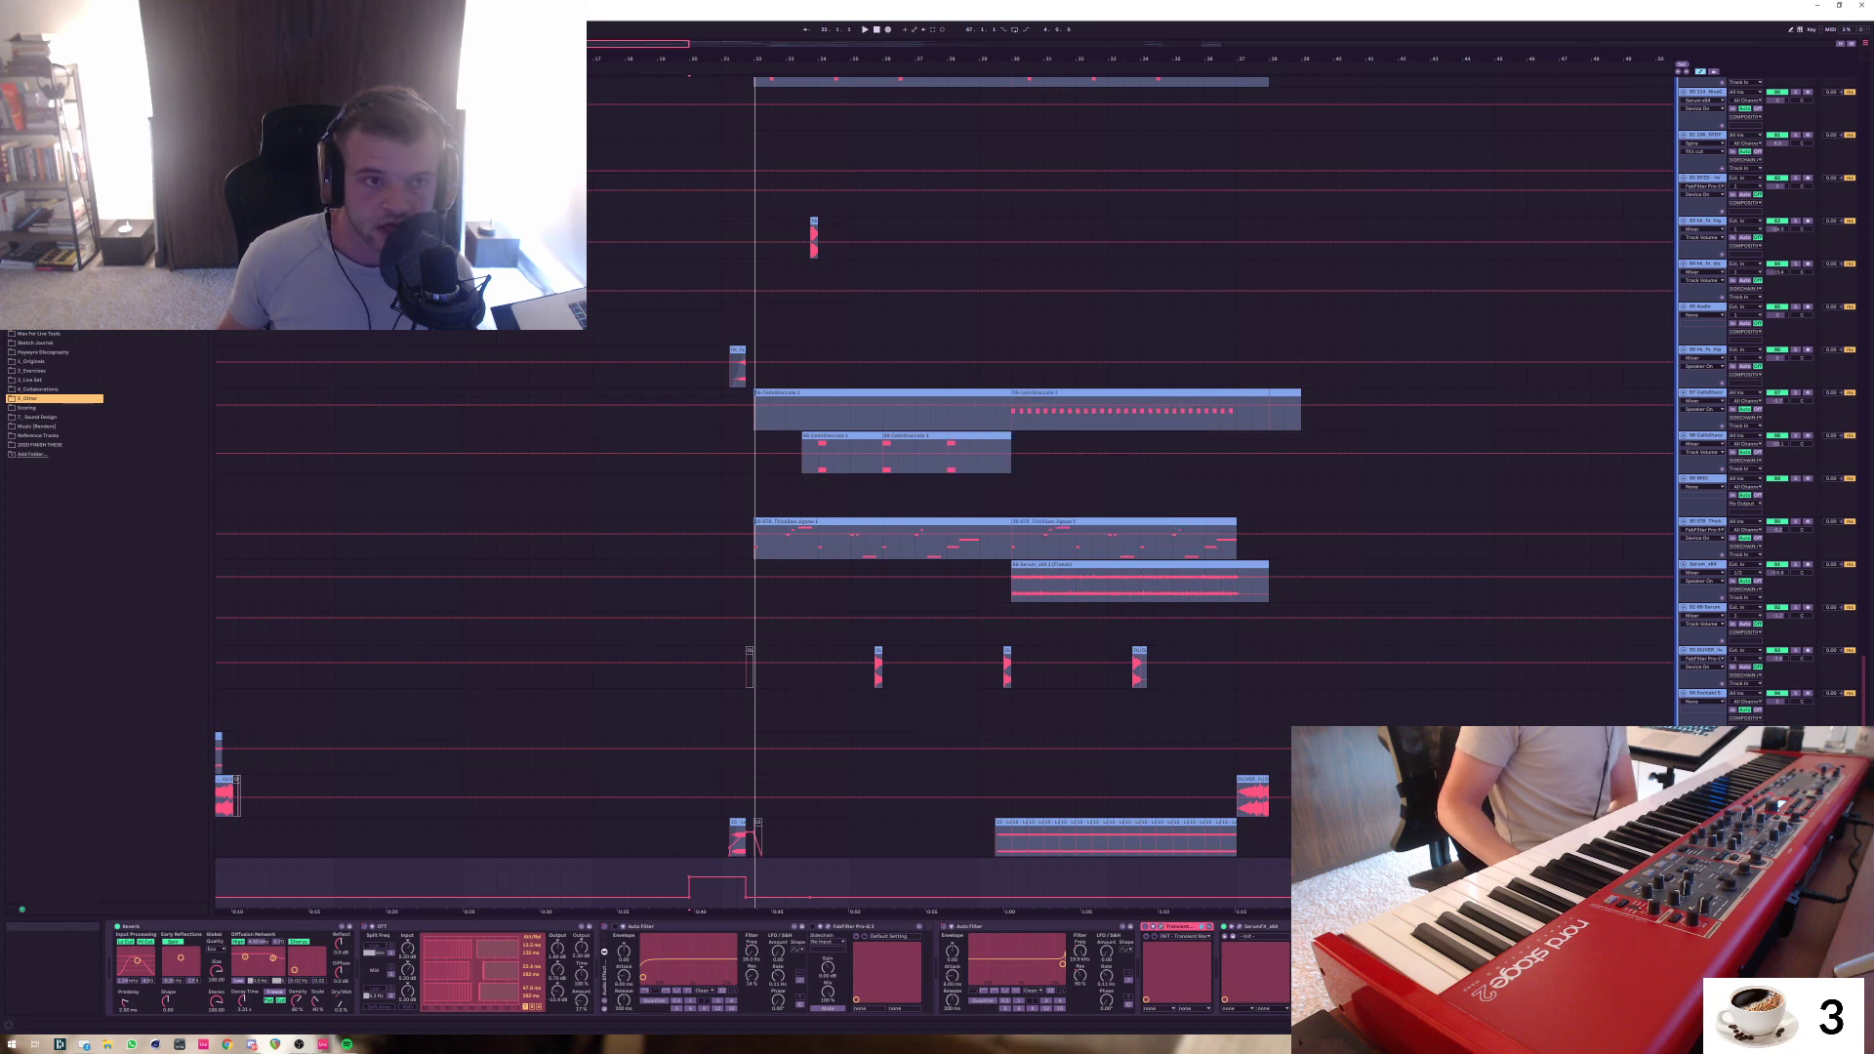
pyautogui.scroll(2, 944, 469)
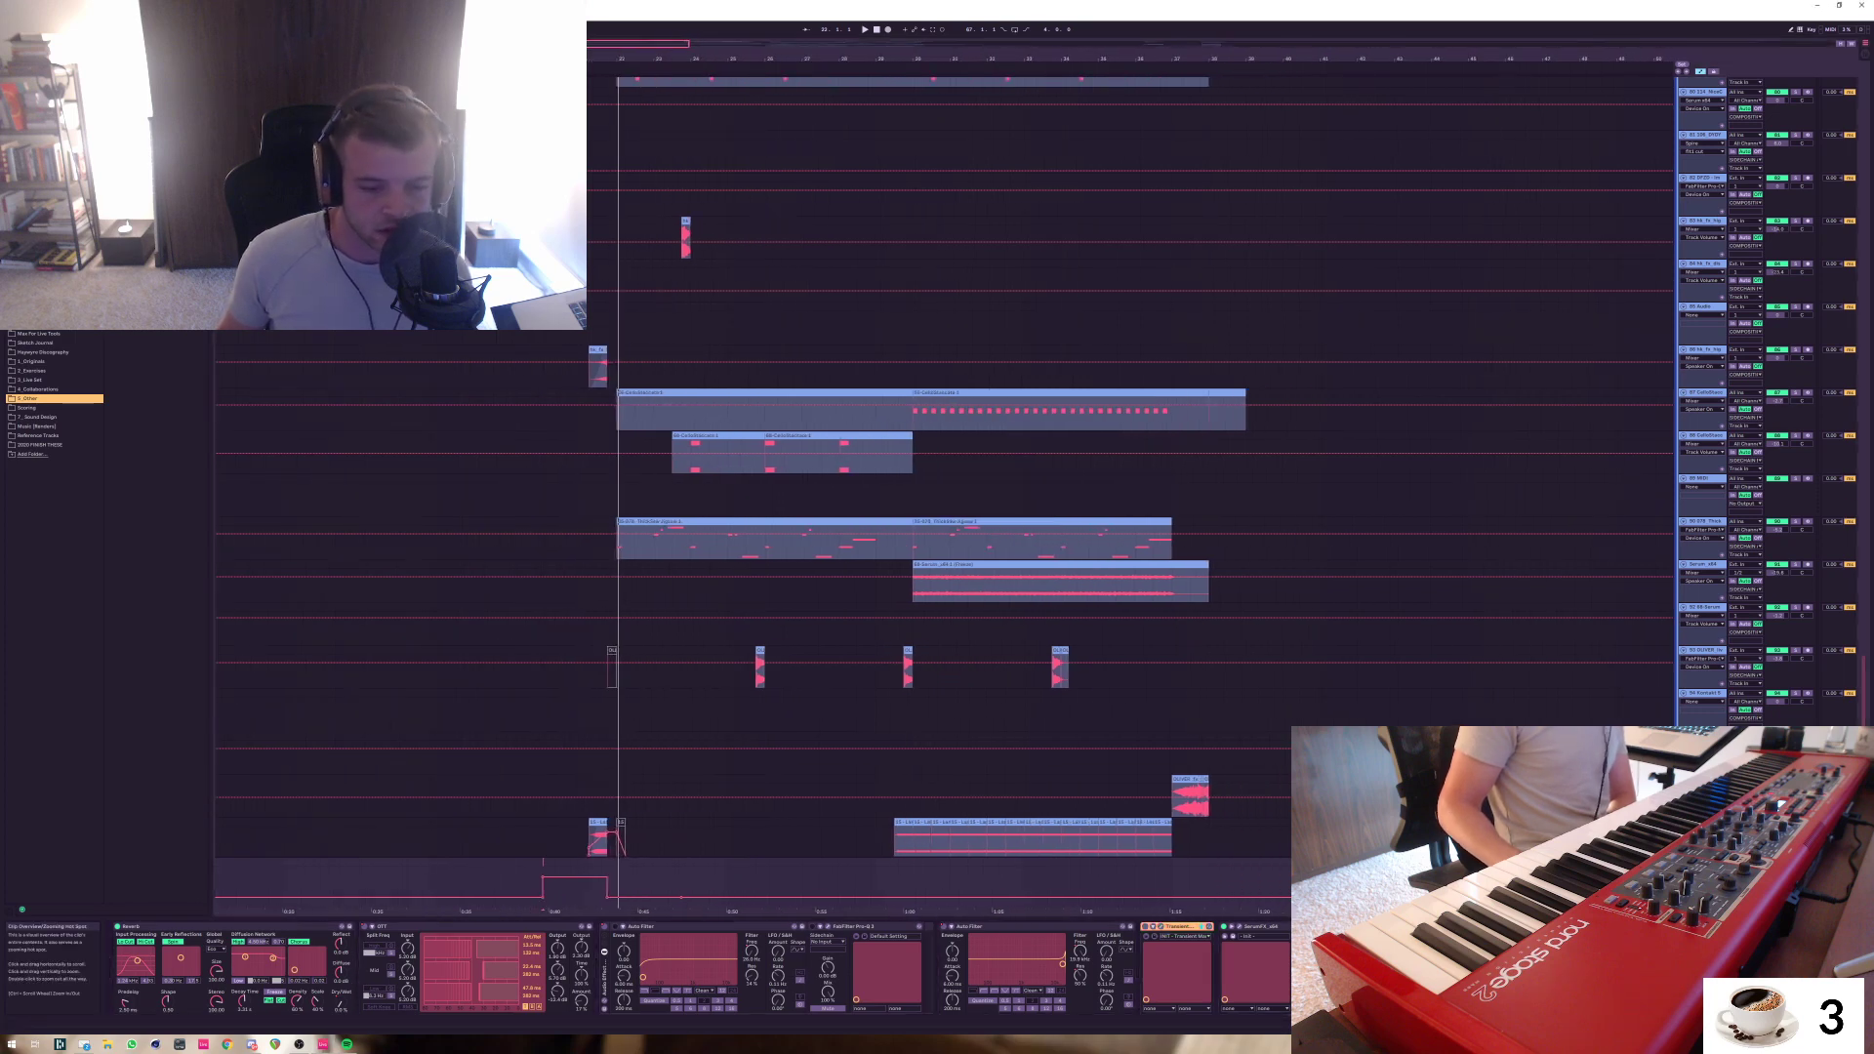
pyautogui.hotkey('ctrl', 'a')
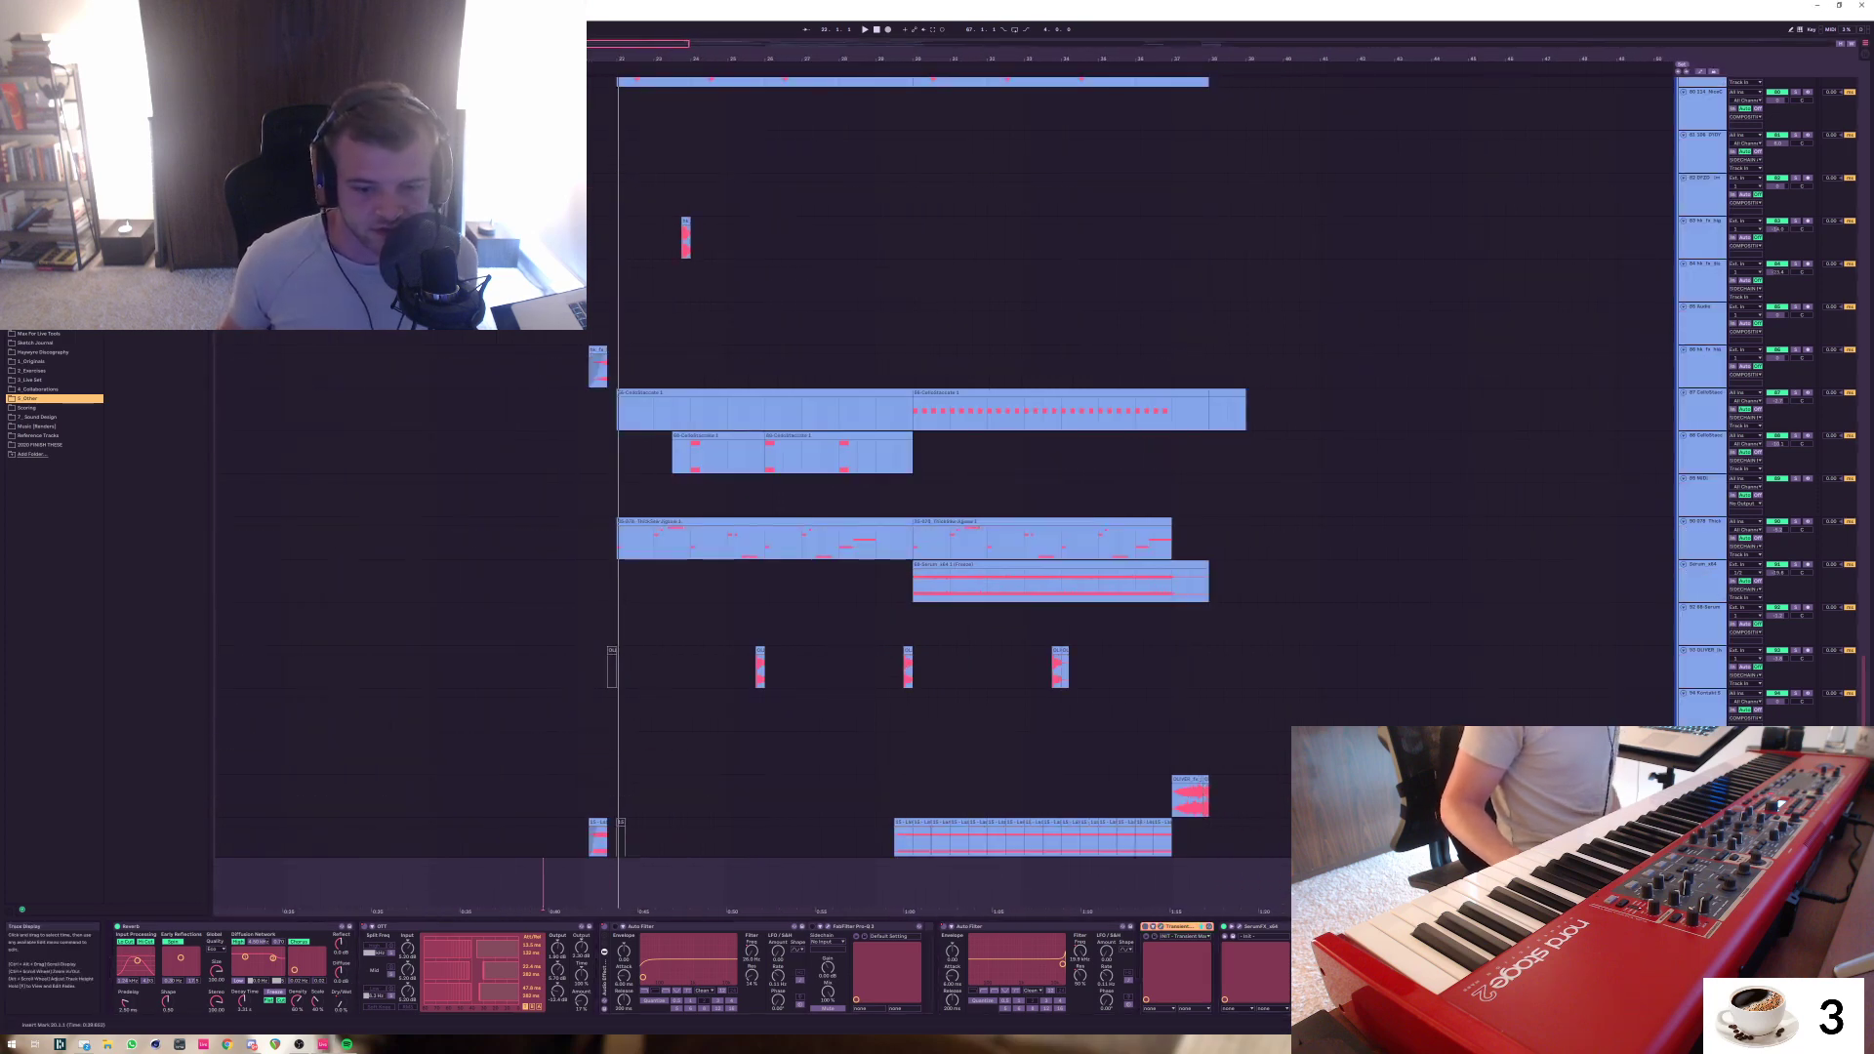
# Inspect the low-cut, high-cut and band-pass curves of FabFilter Pro-Q 2 near the end of the master chain
pyautogui.hscroll(5, 698, 968)
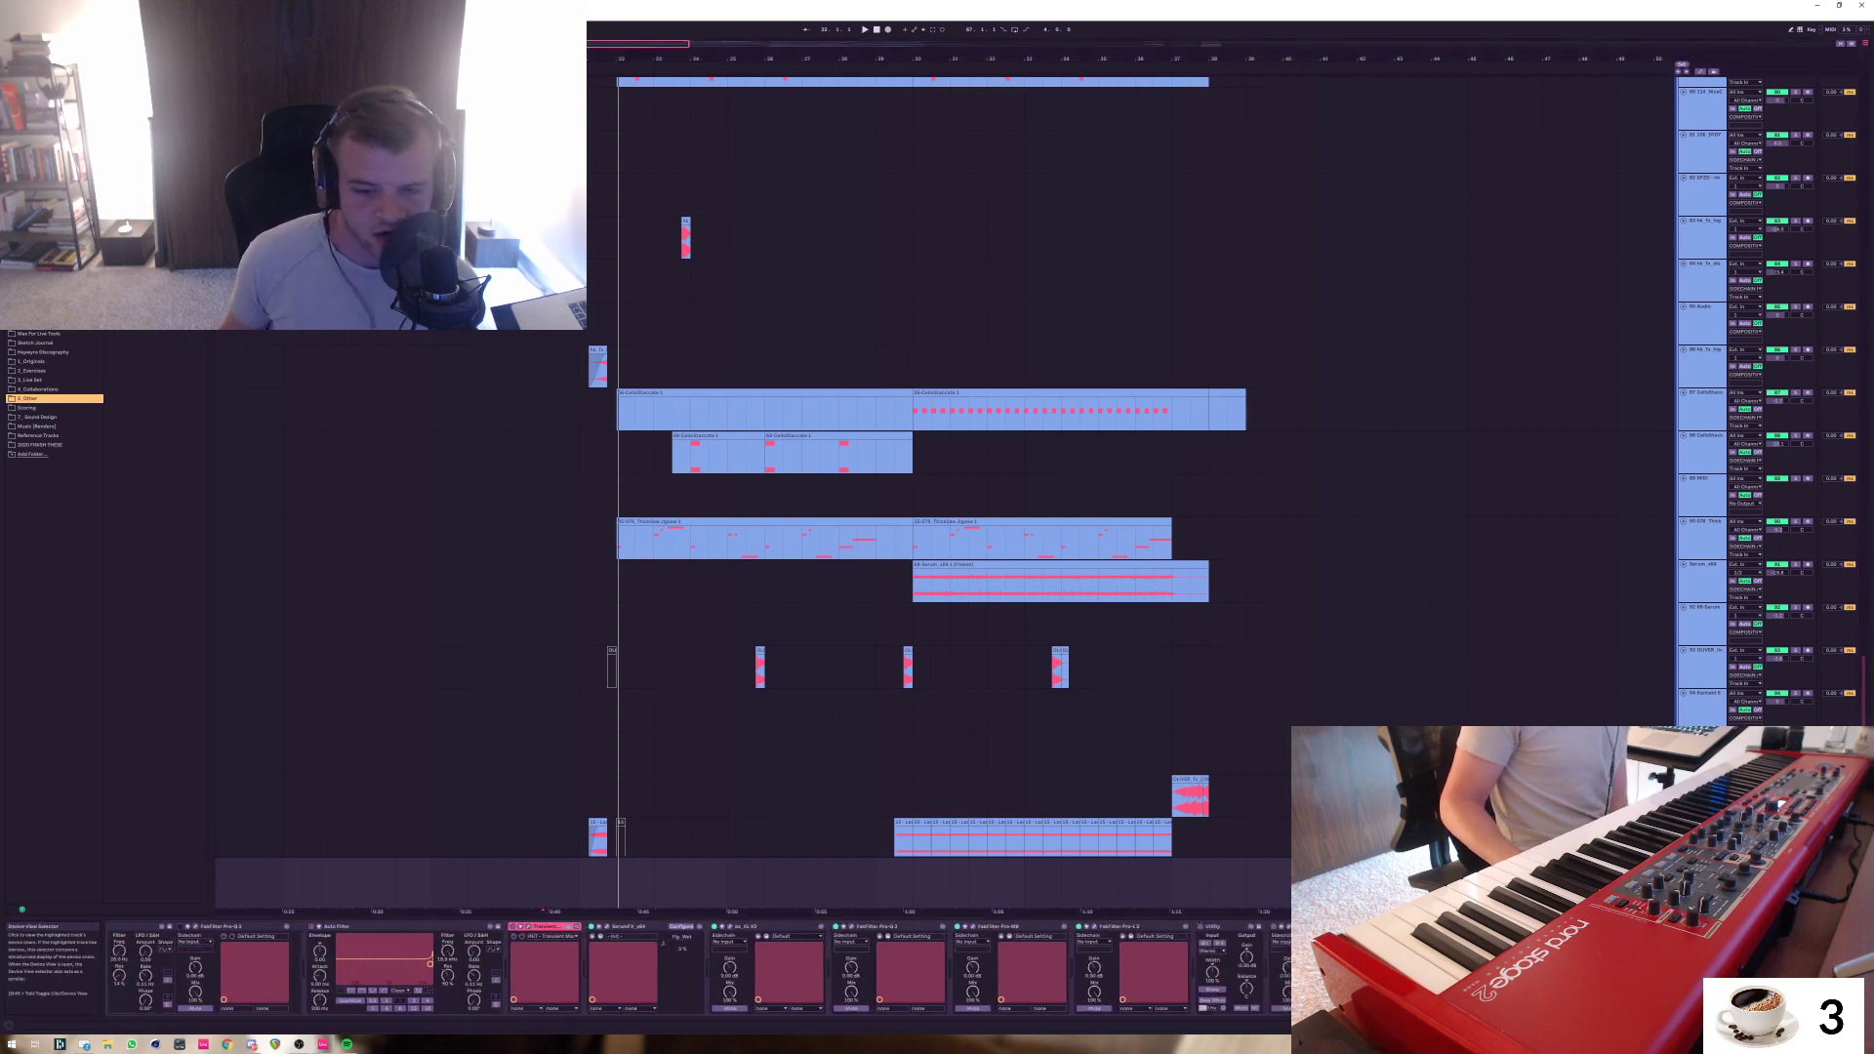
pyautogui.hscroll(2, 698, 968)
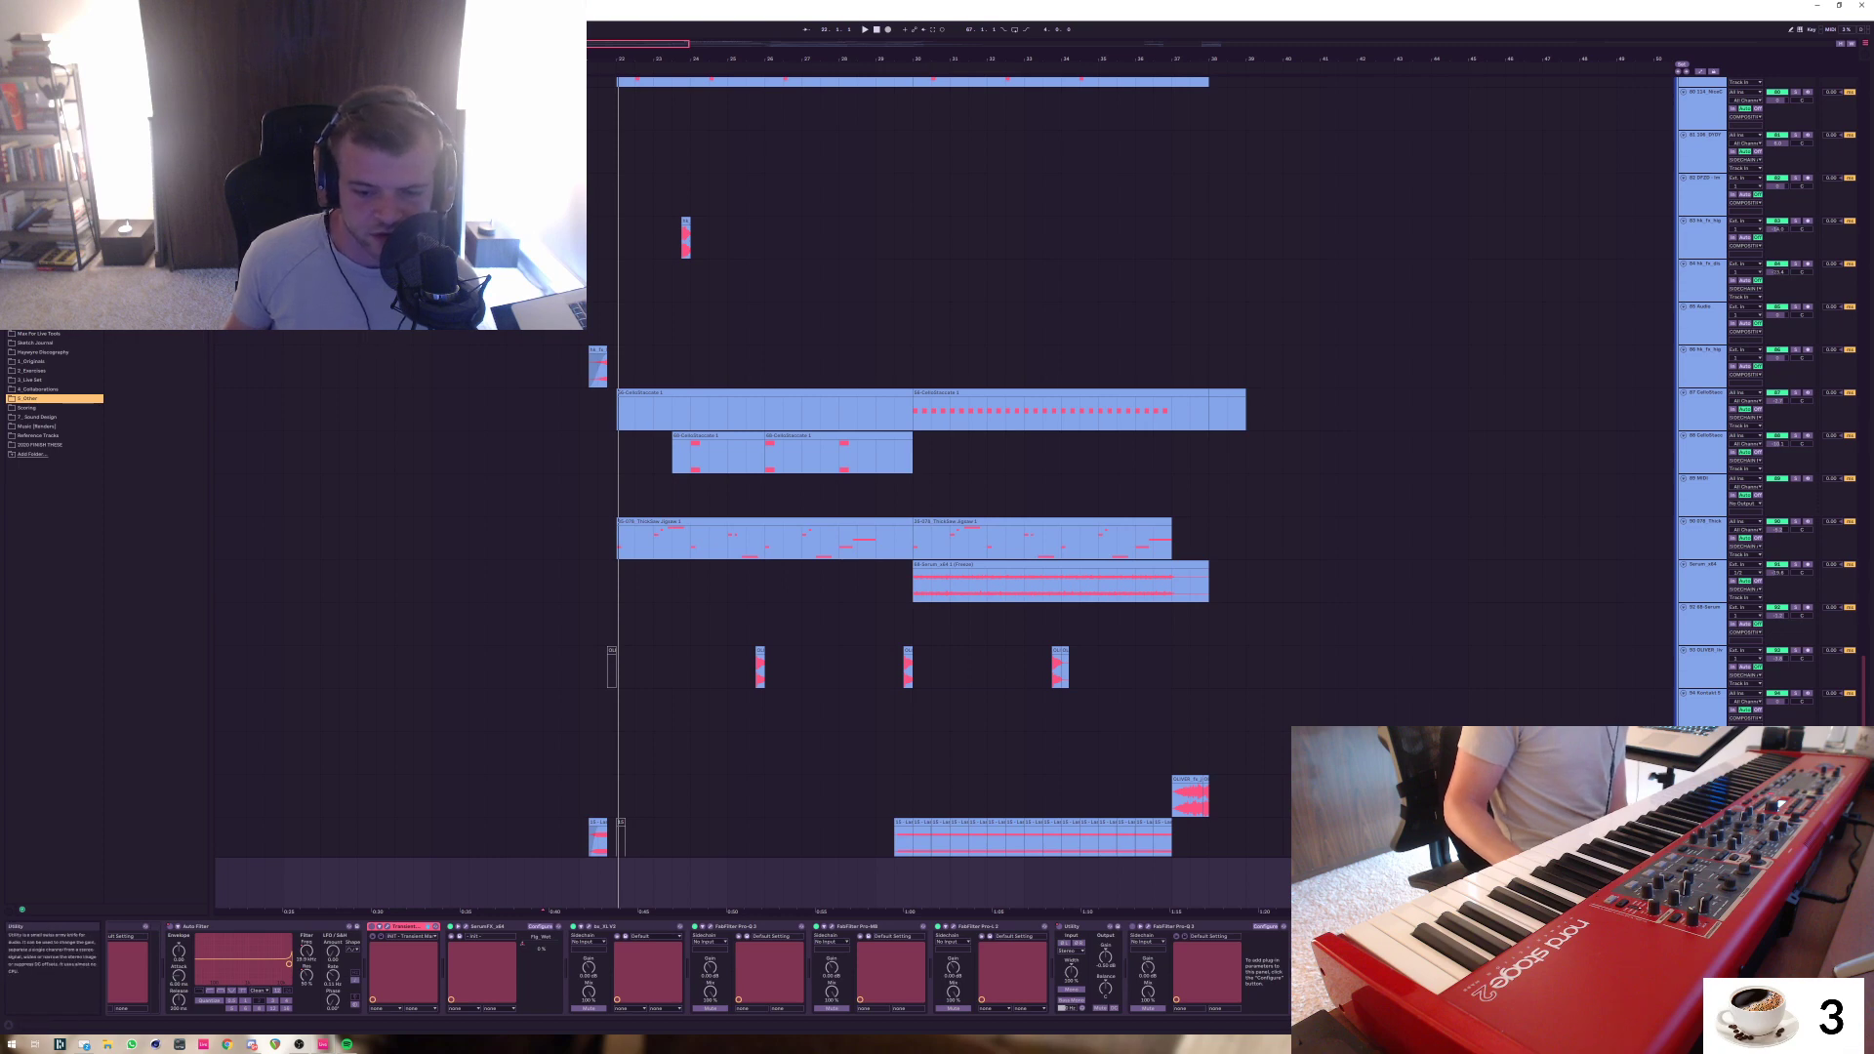
pyautogui.click(1148, 926)
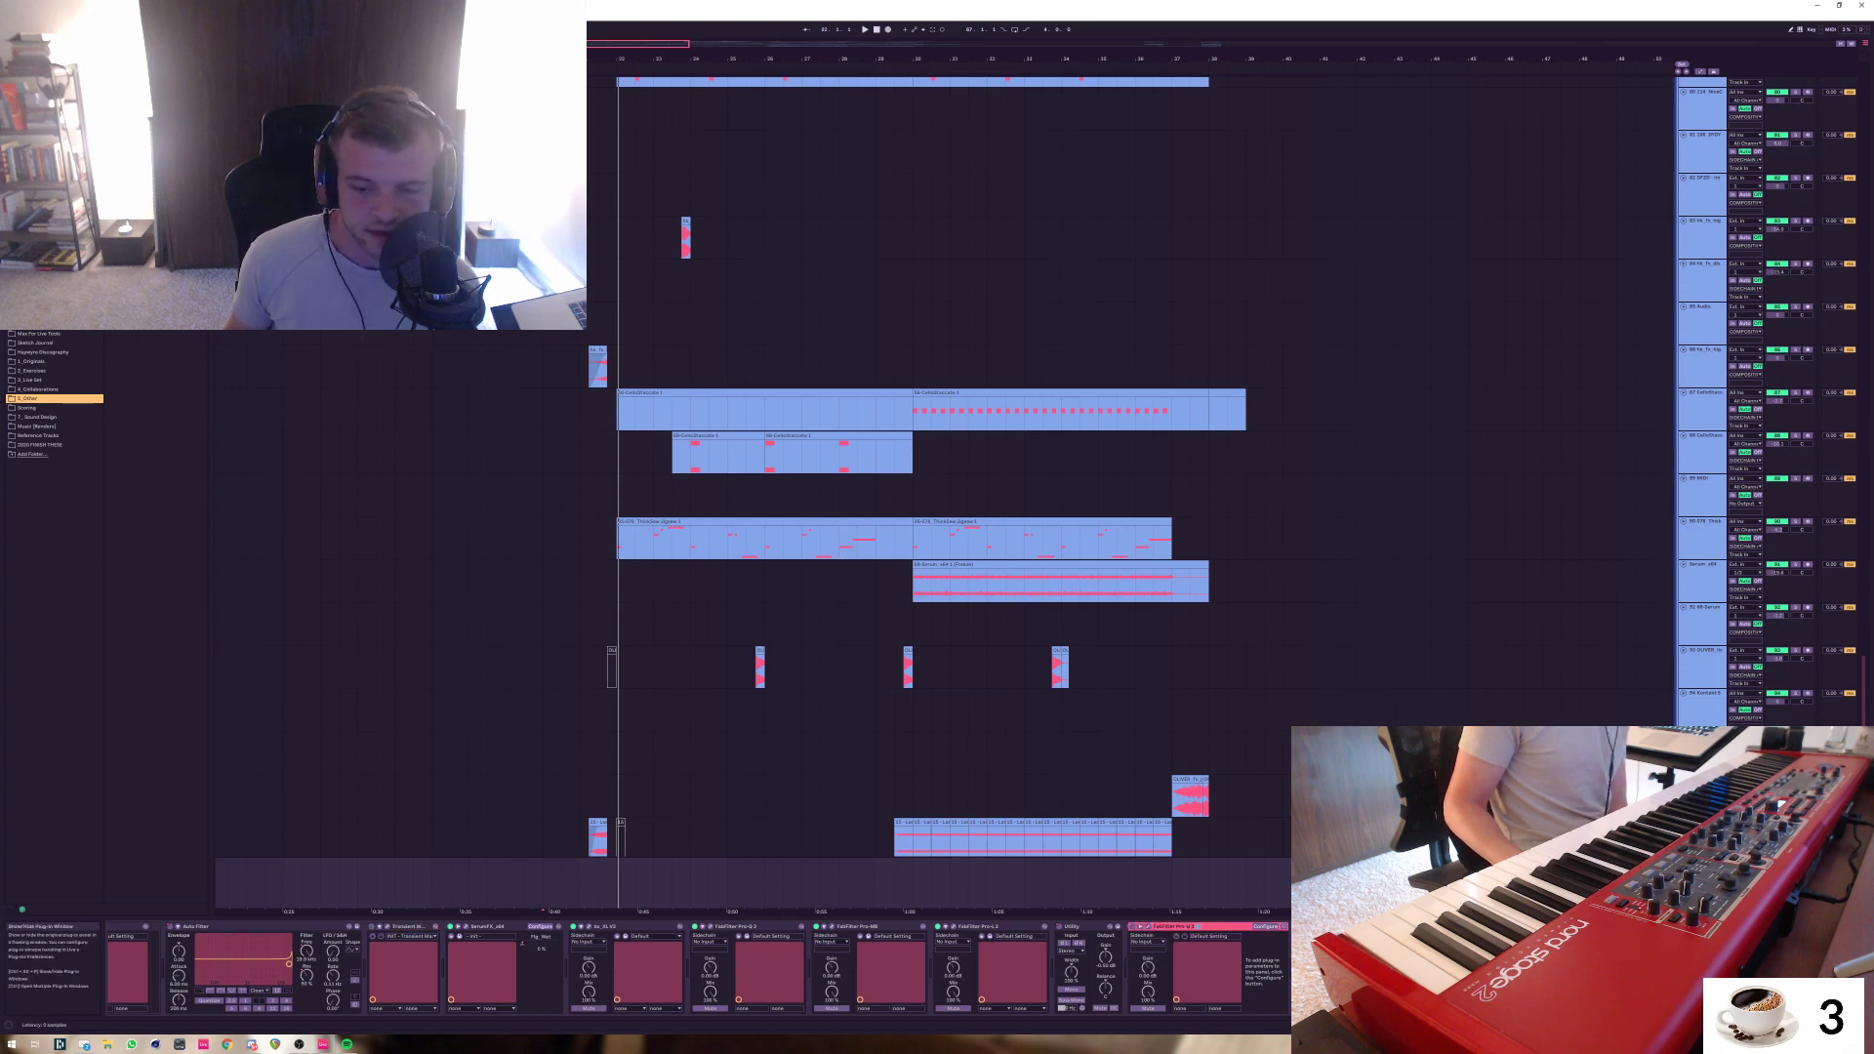
pyautogui.click(1140, 927)
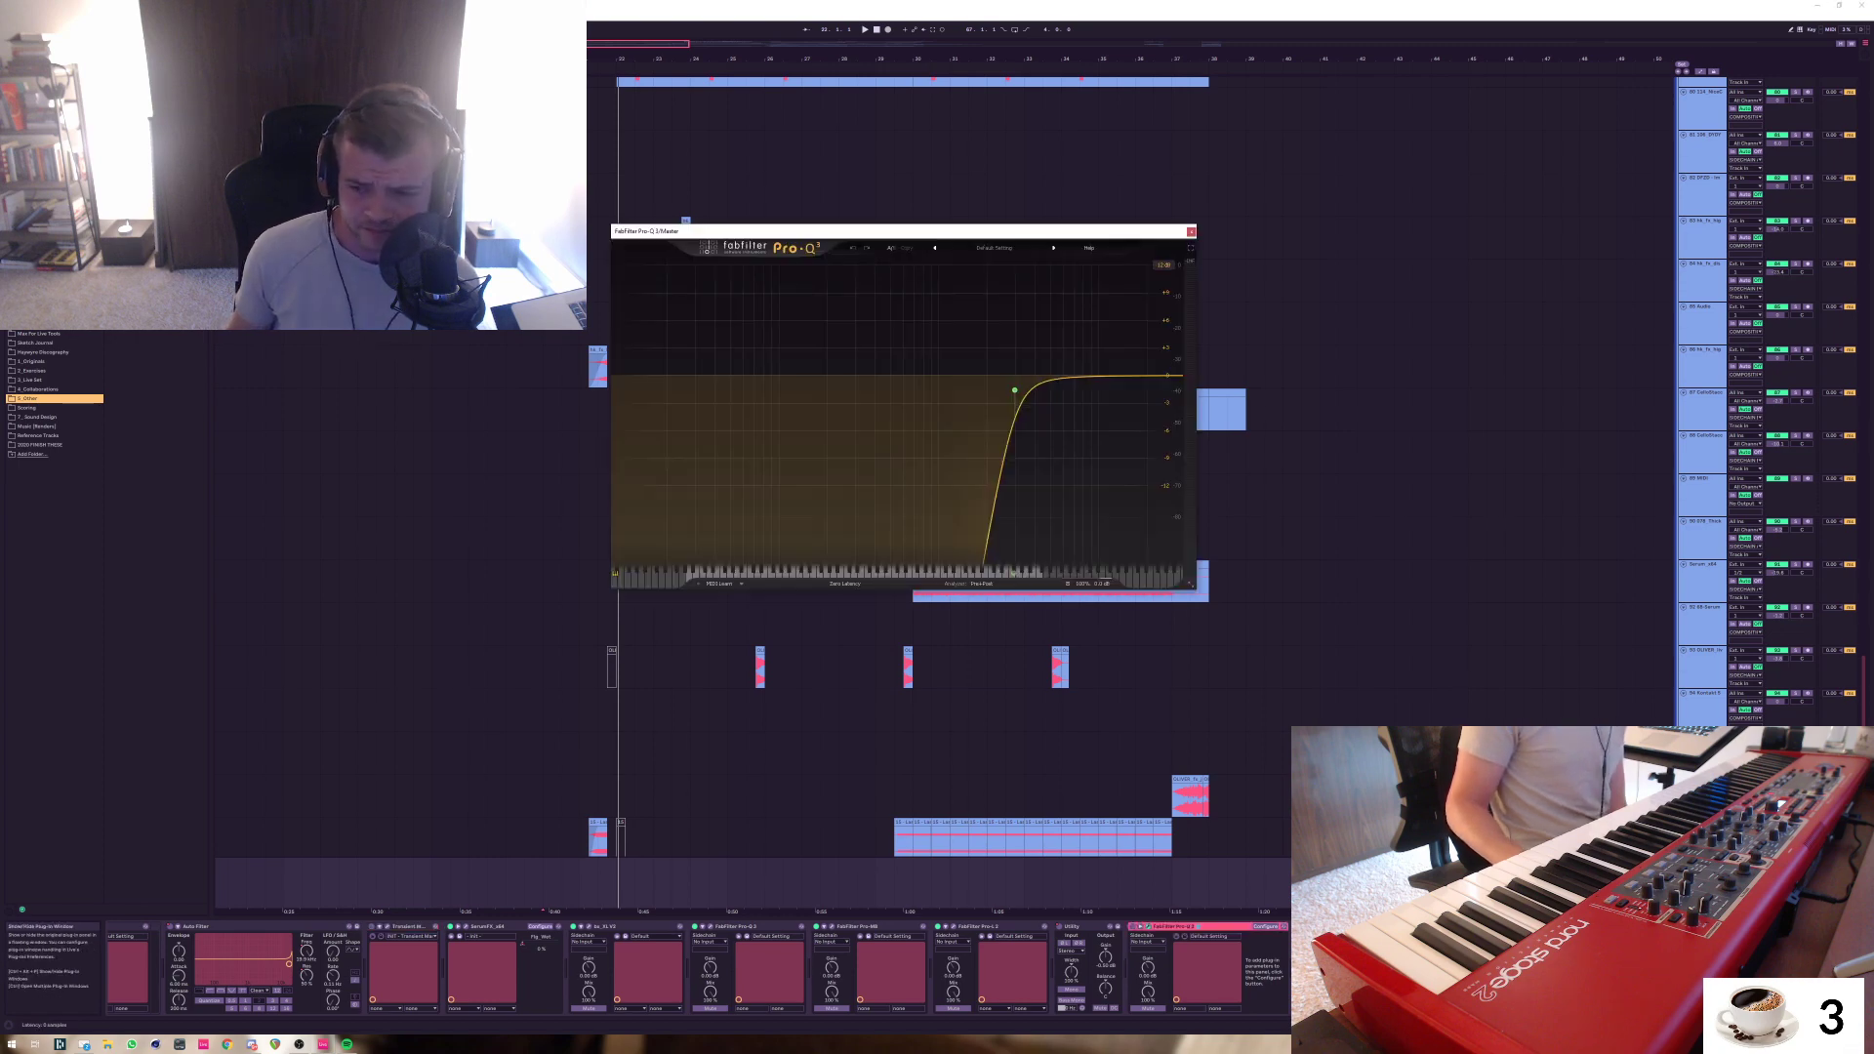
pyautogui.click(1176, 926)
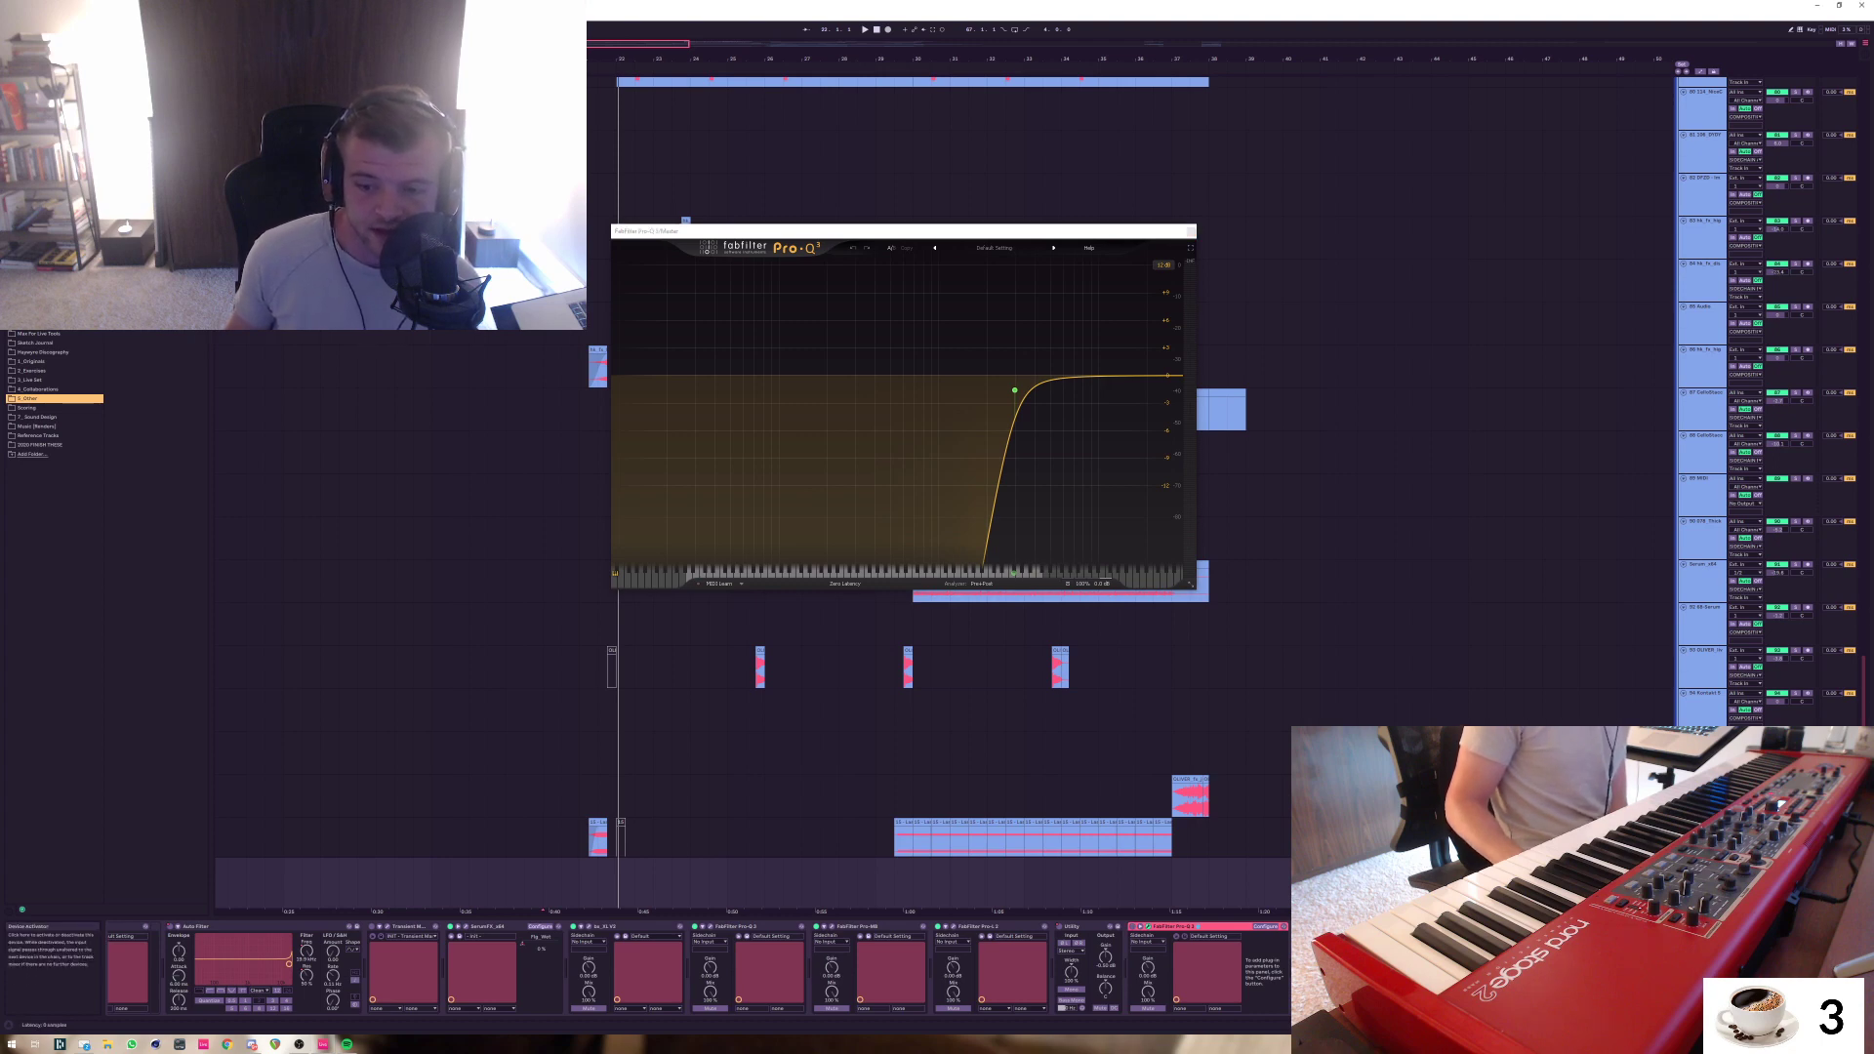
pyautogui.hotkey('ctrl', 'z')
pyautogui.click(865, 425)
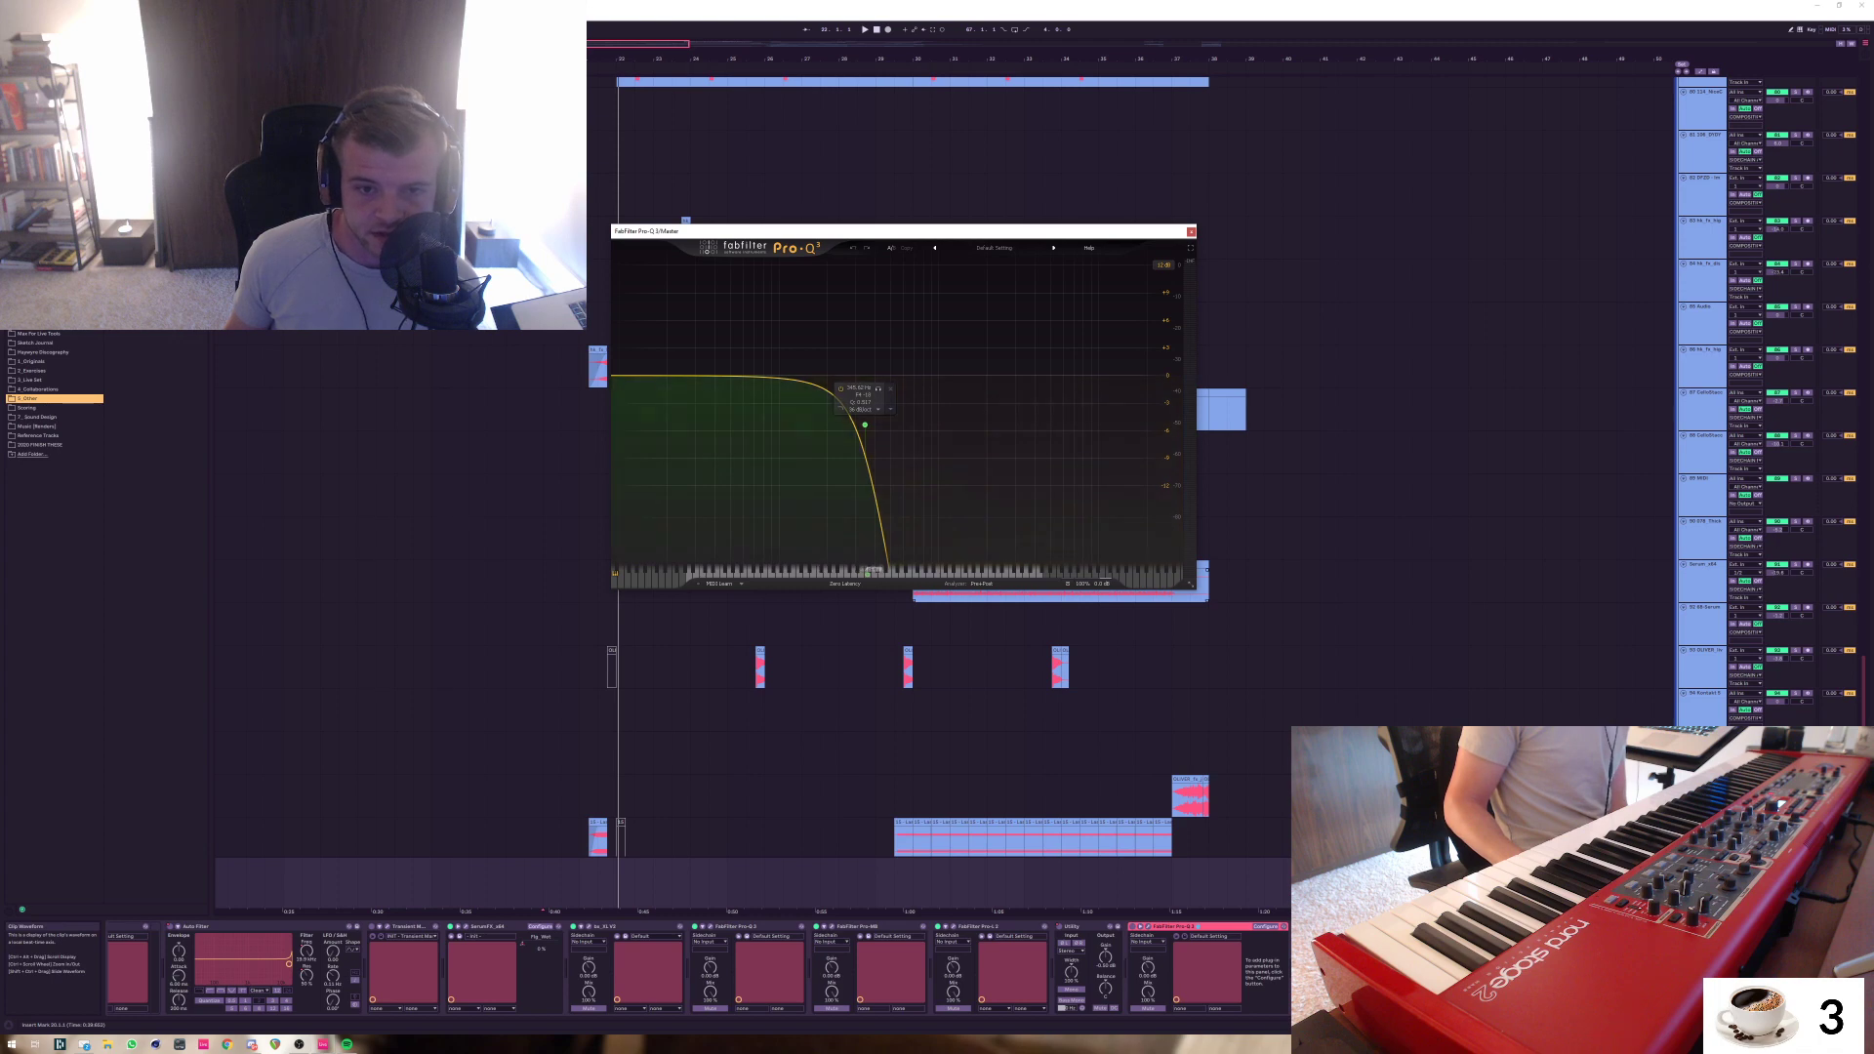
pyautogui.click(1148, 927)
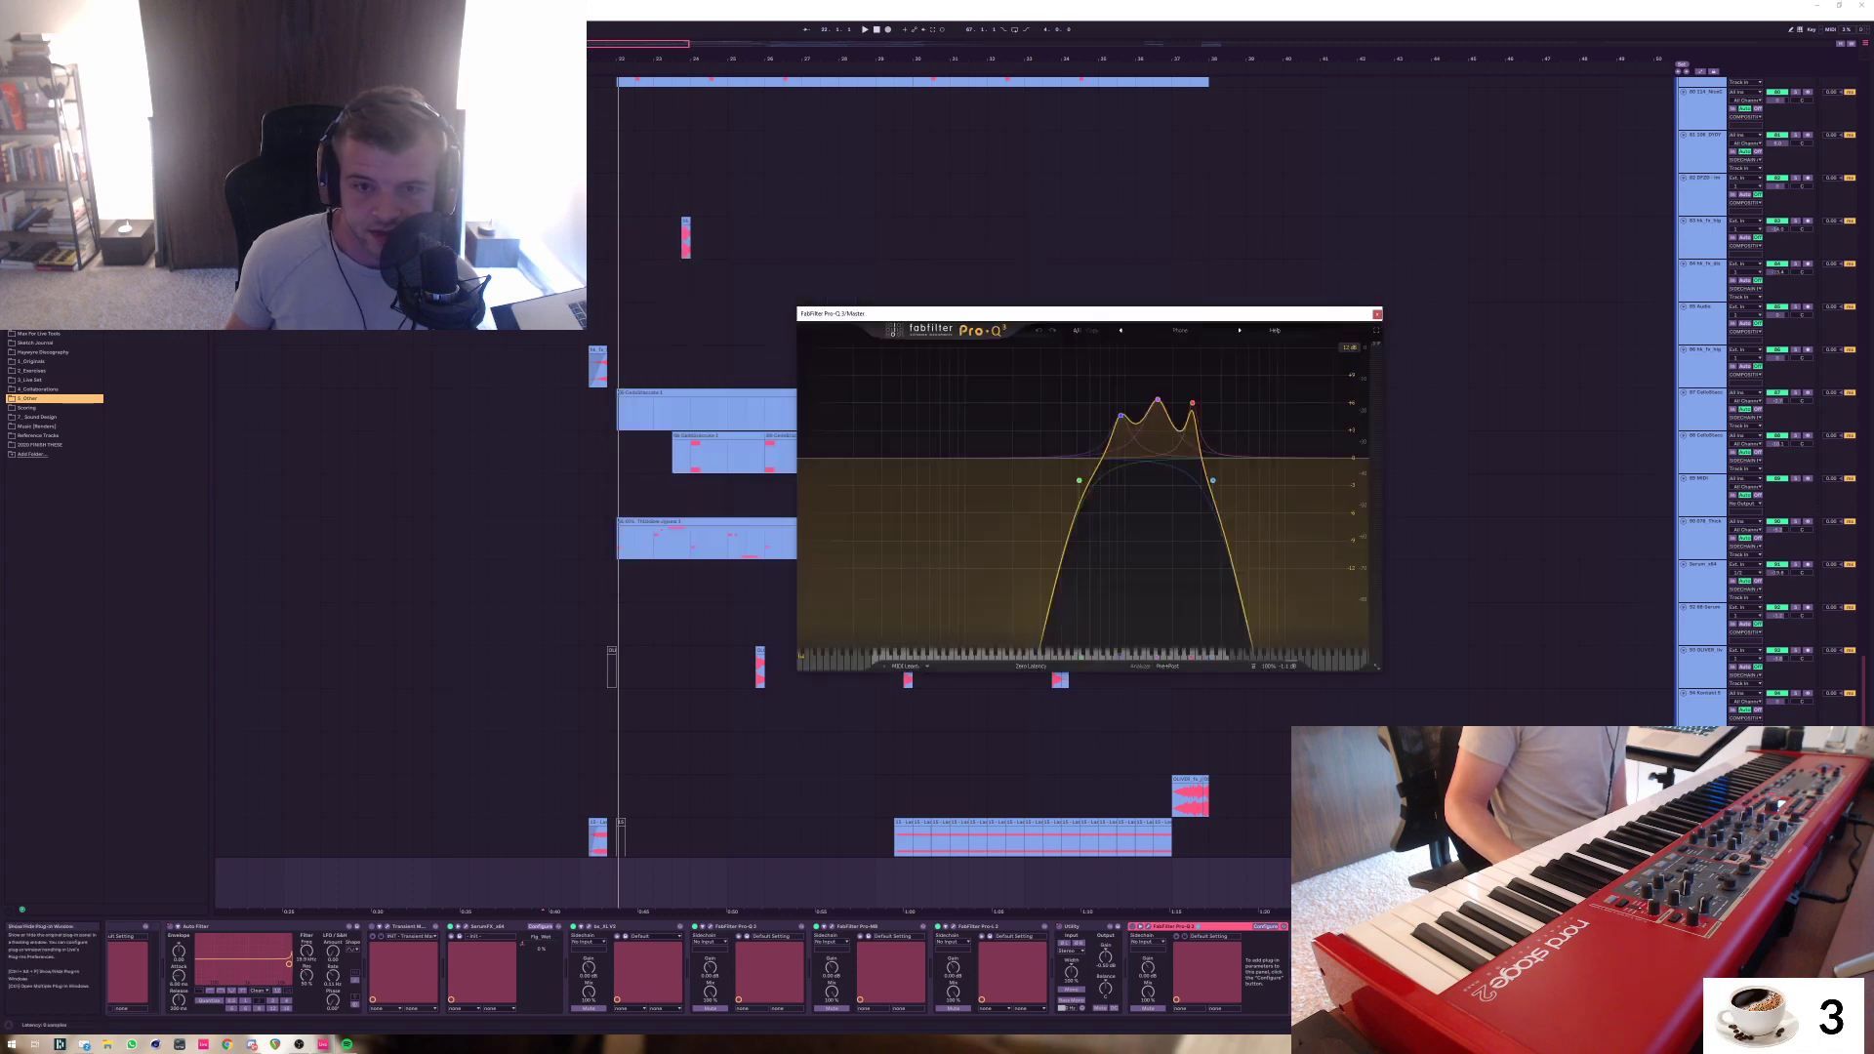
# Choose the Phone preset from the preset list of the master's band-pass FabFilter Pro-Q 2
pyautogui.moveTo(1157, 313); pyautogui.dragTo(985, 270)
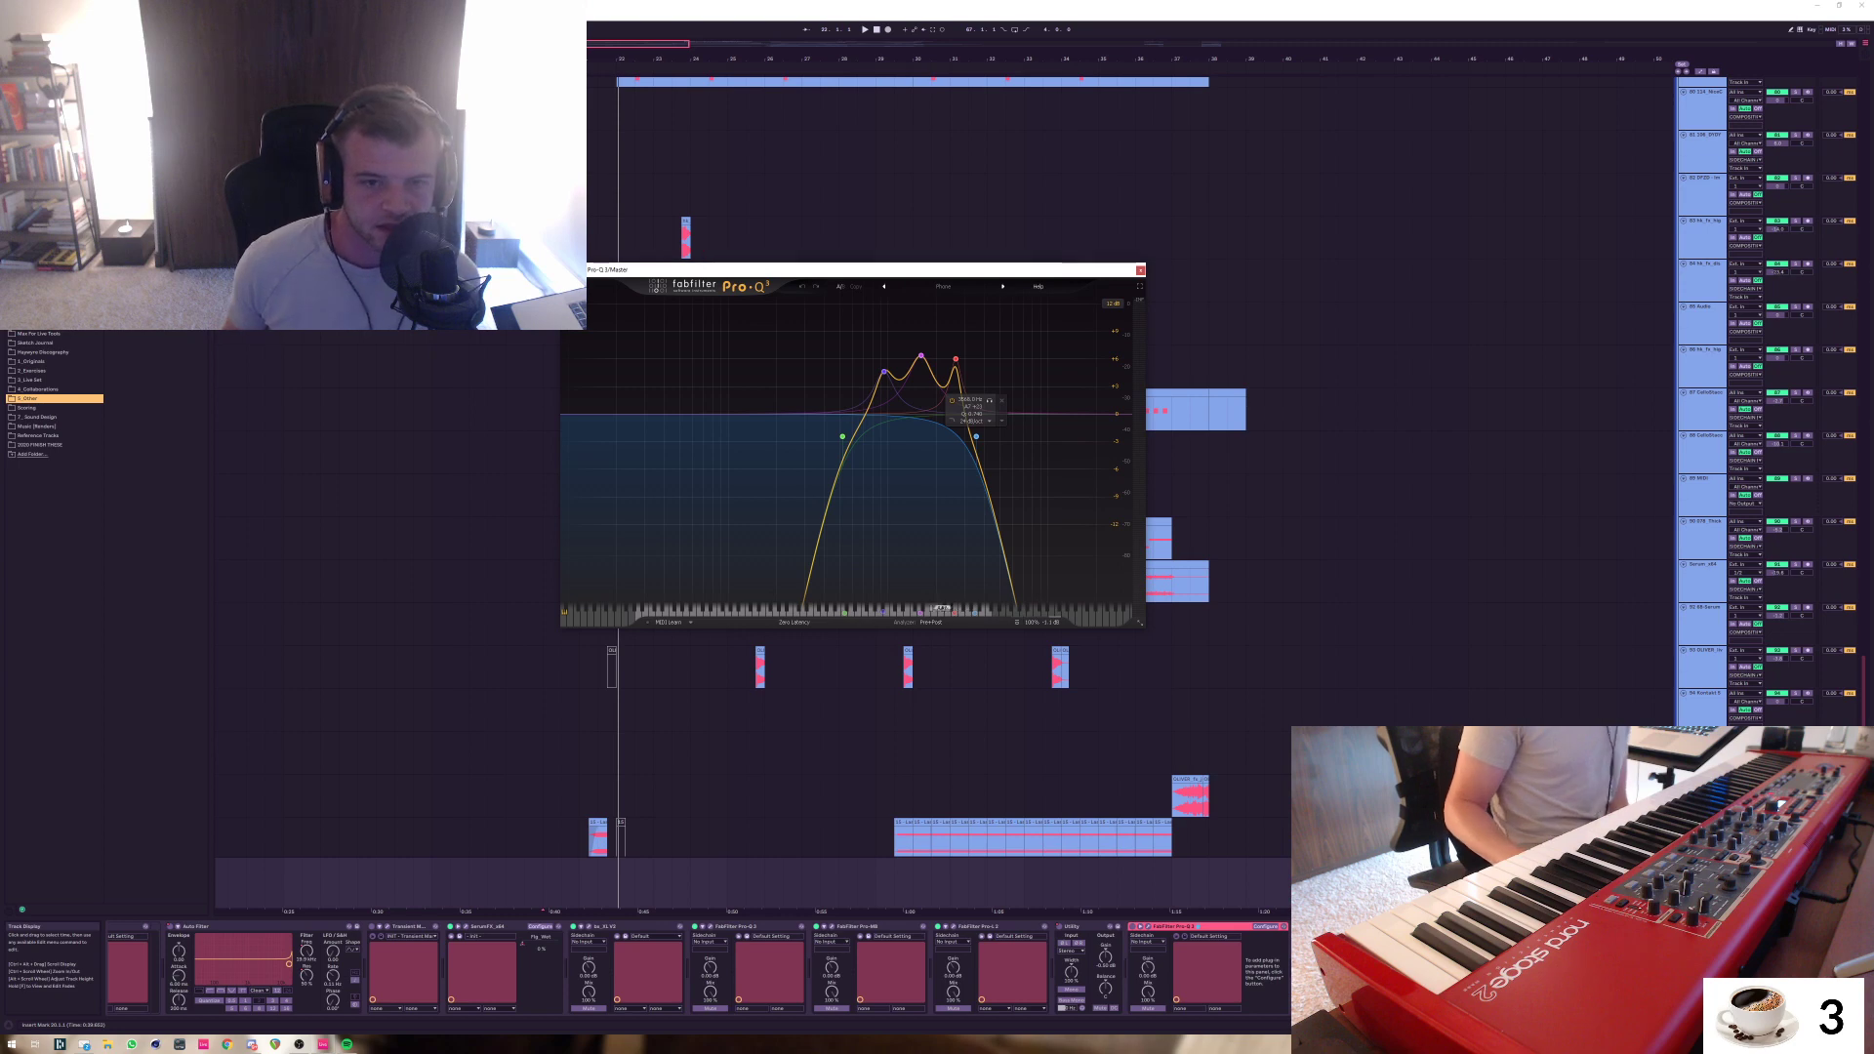
pyautogui.moveTo(917, 272); pyautogui.dragTo(975, 290)
pyautogui.moveTo(991, 373)
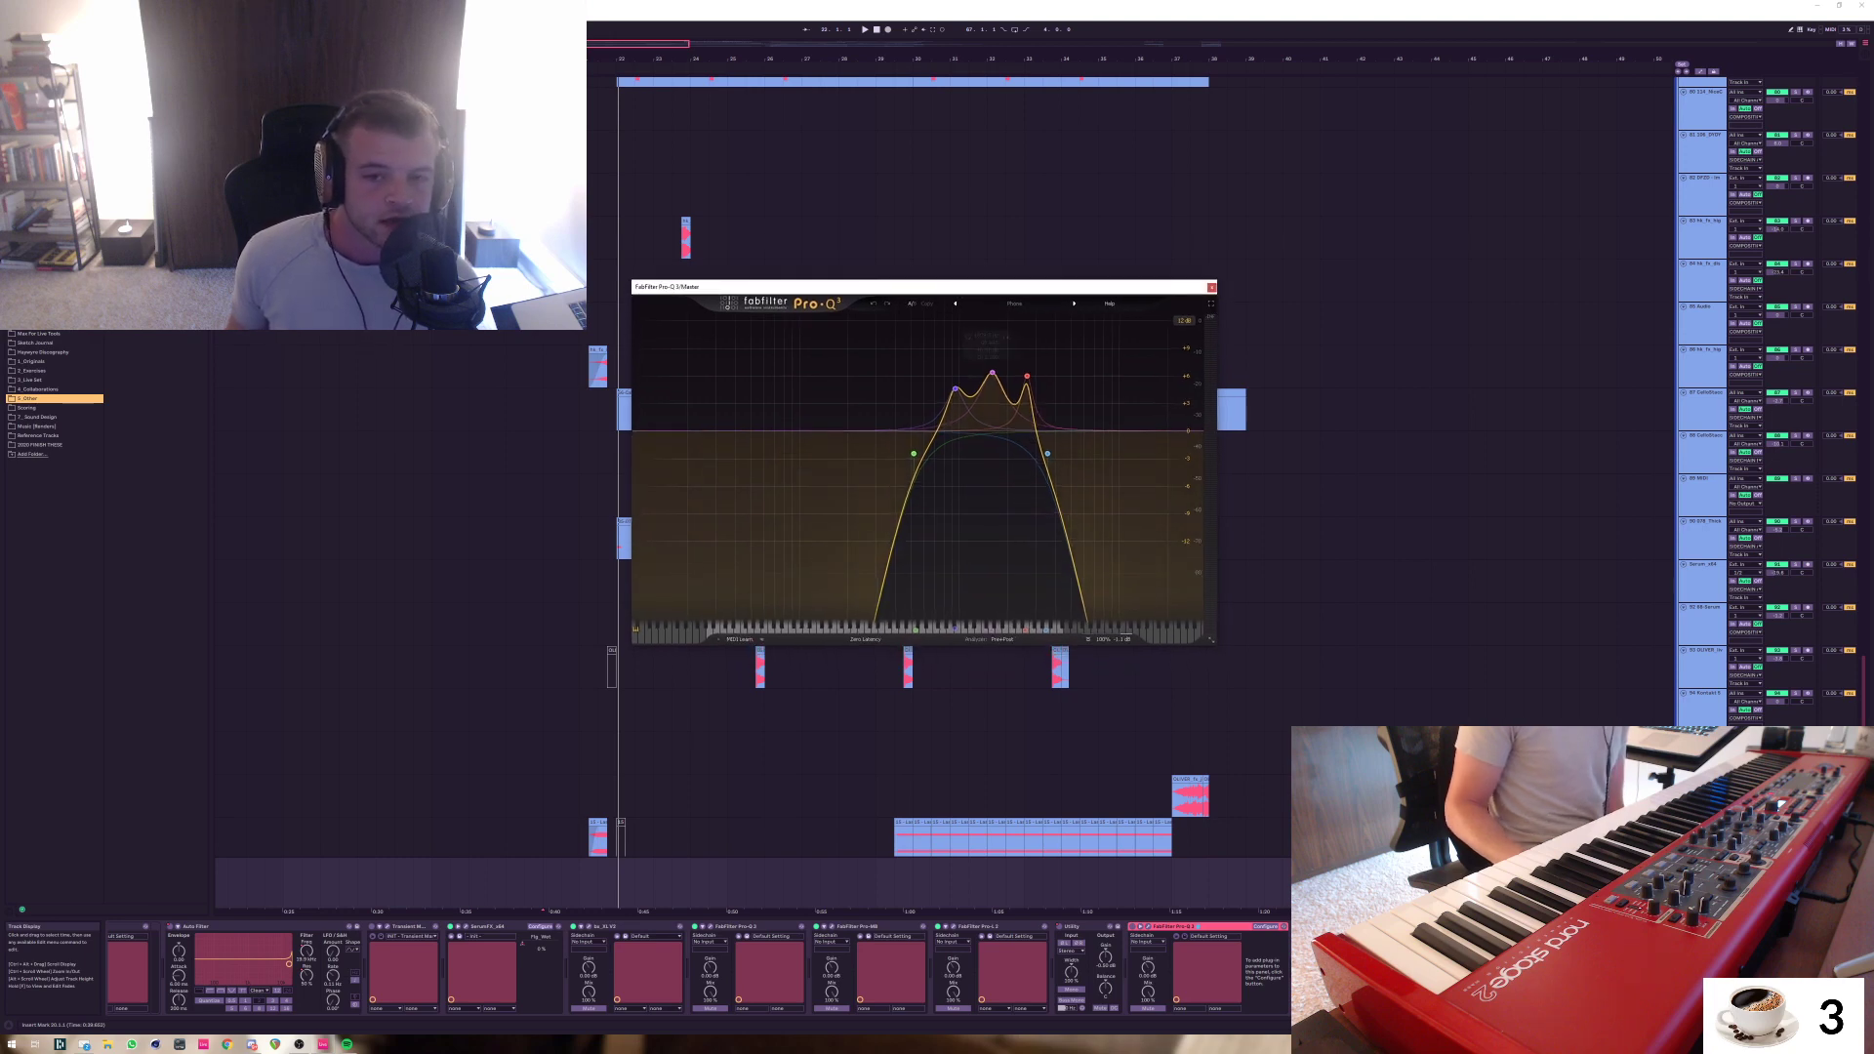
pyautogui.click(1015, 304)
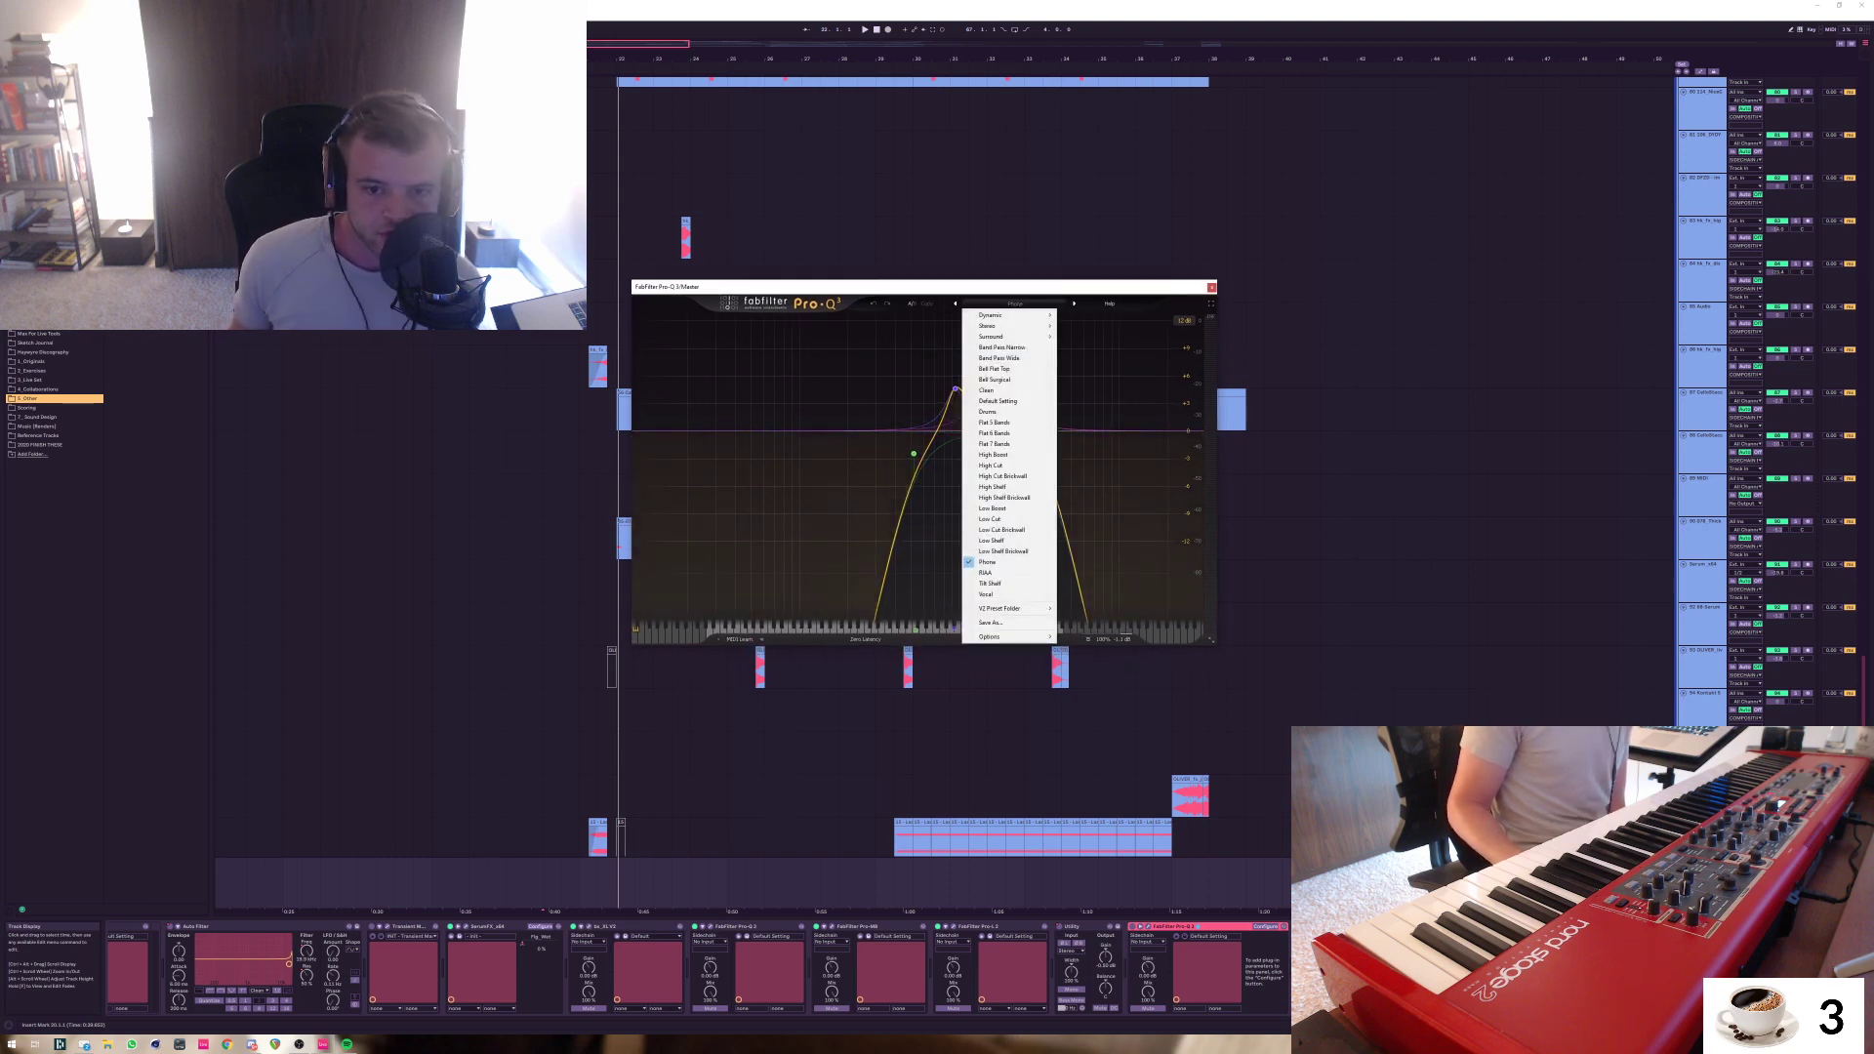
pyautogui.click(1003, 562)
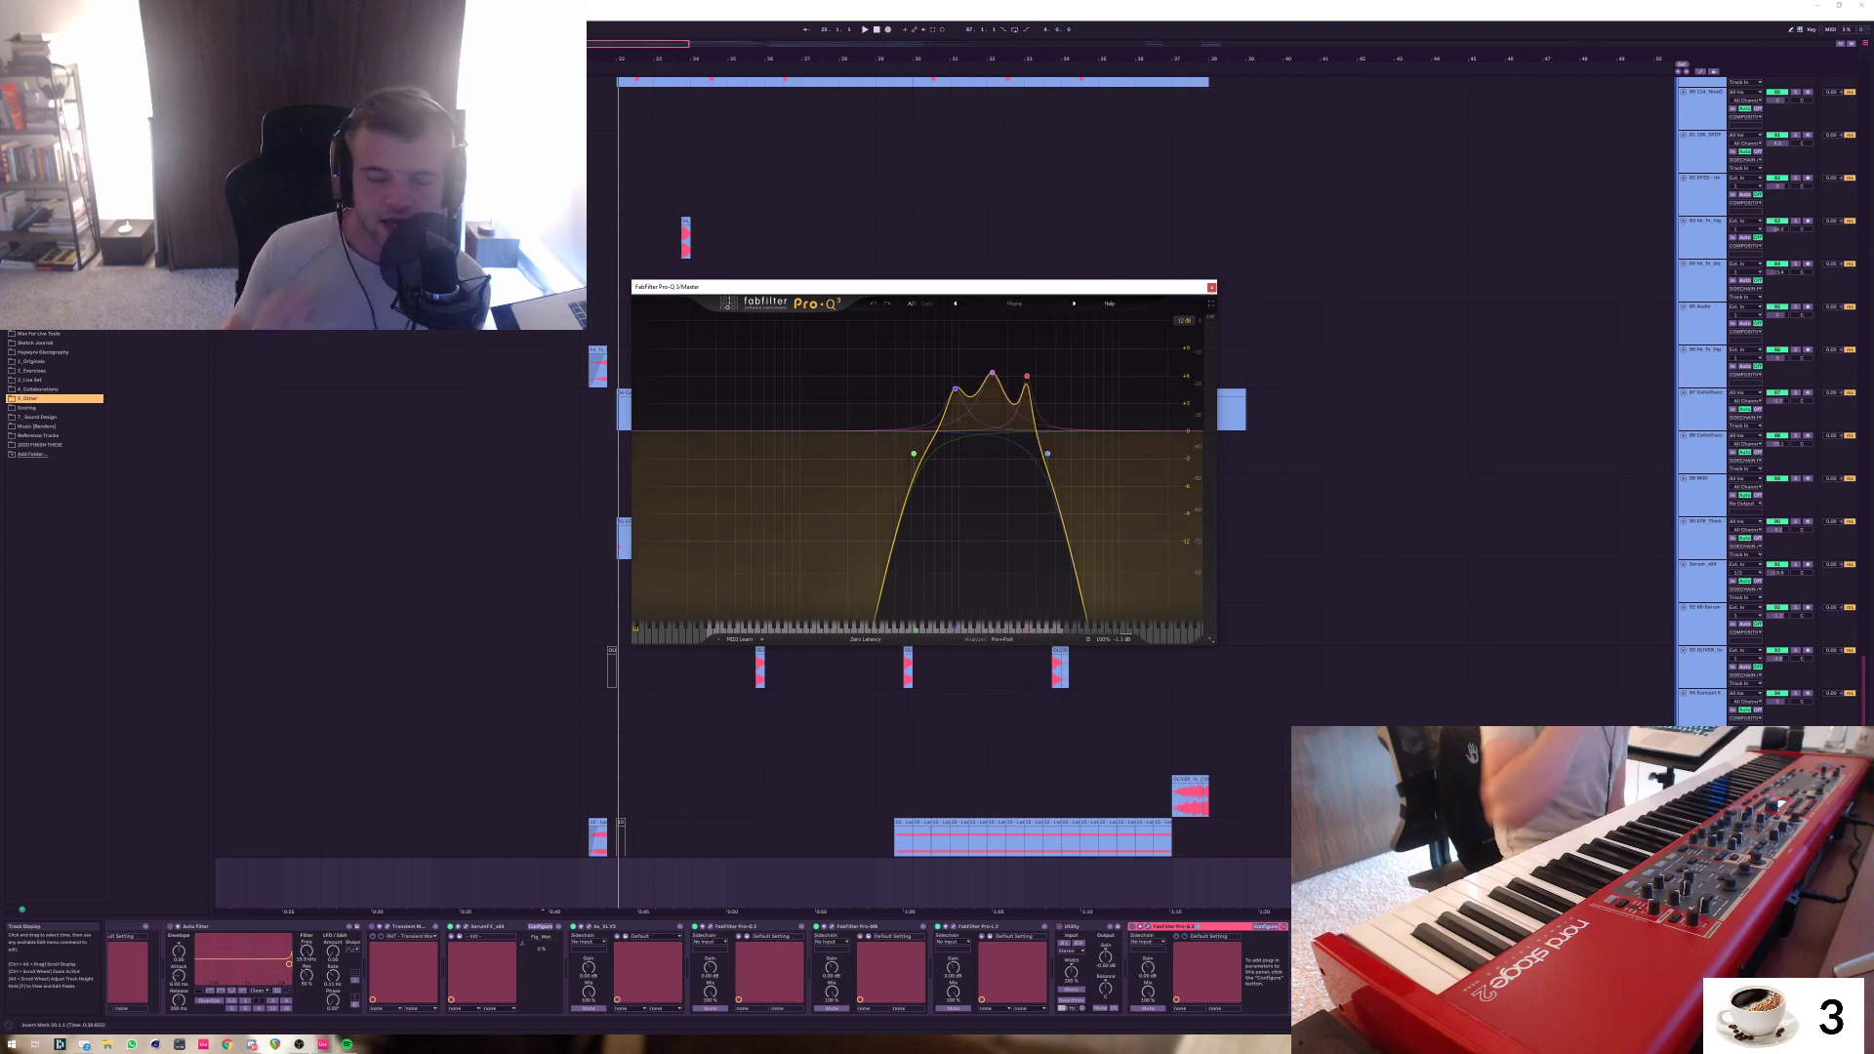
pyautogui.moveTo(992, 373)
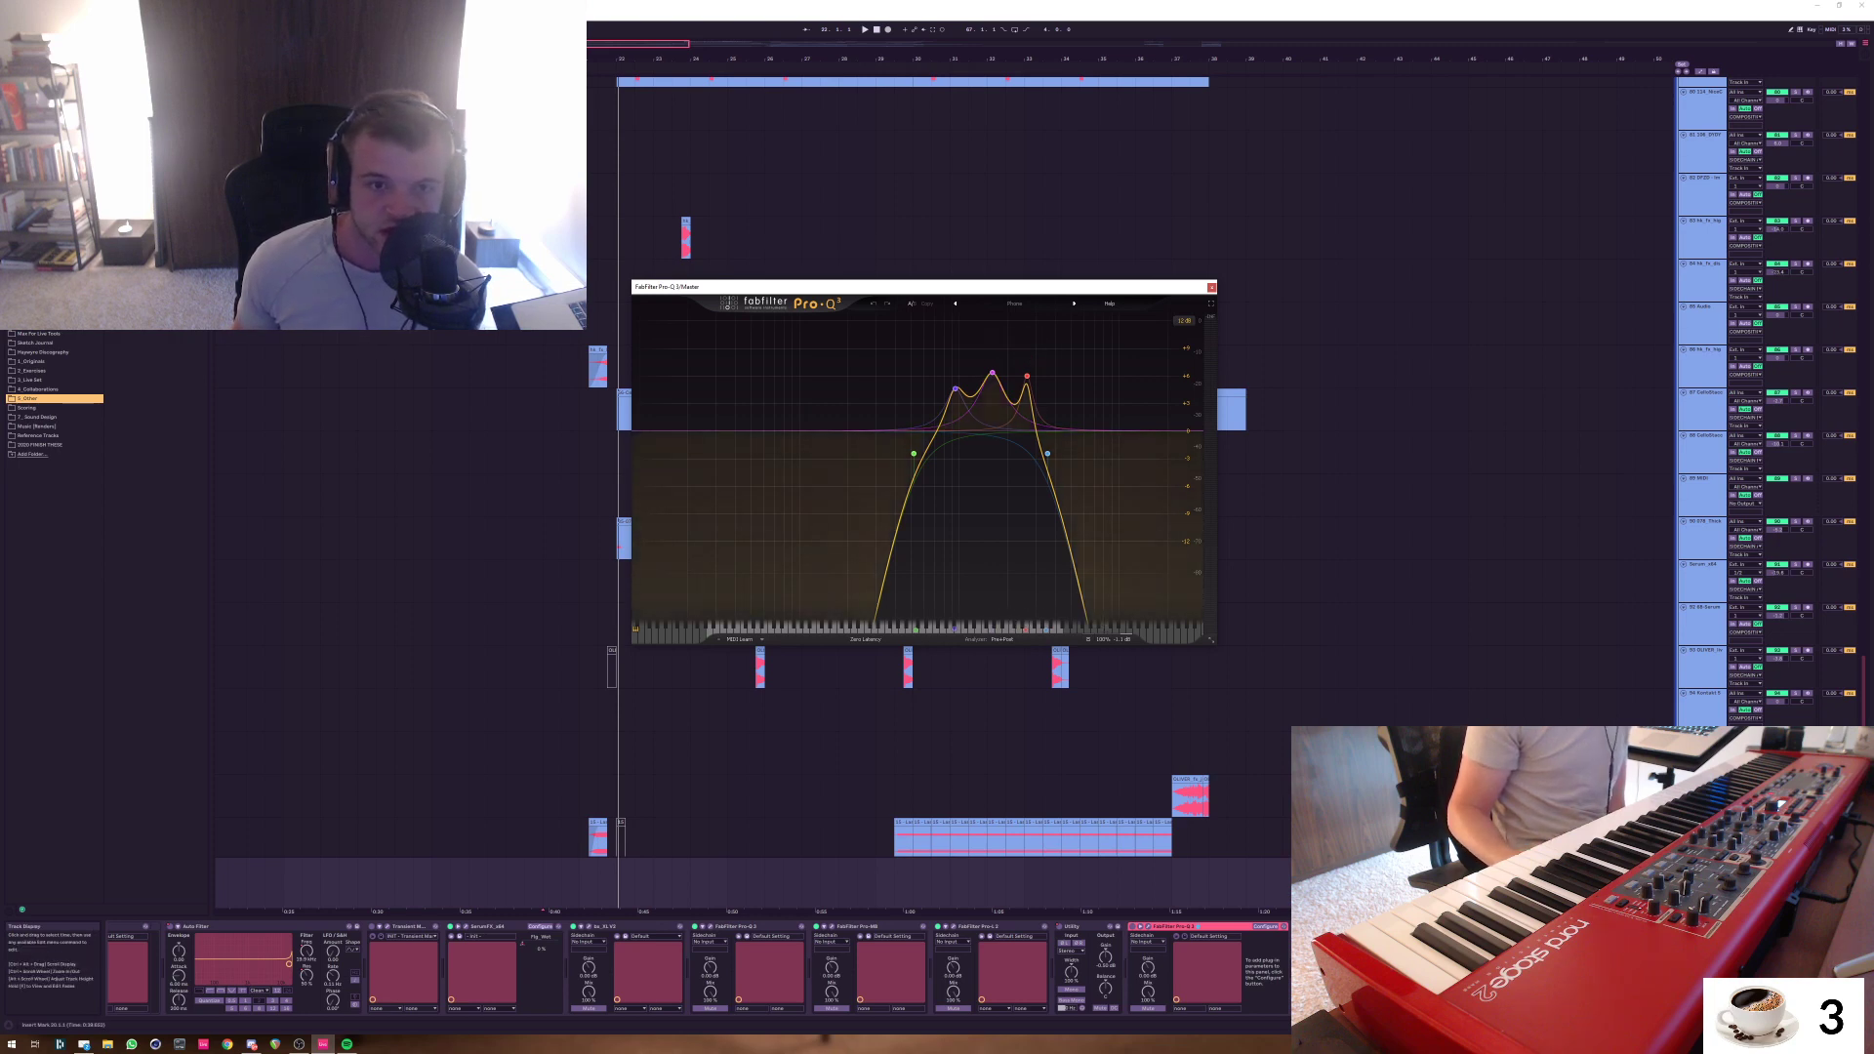
pyautogui.moveTo(810, 293)
pyautogui.mouseDown()
pyautogui.moveTo(935, 295)
pyautogui.moveTo(869, 332)
pyautogui.moveTo(731, 345)
pyautogui.moveTo(855, 239)
pyautogui.moveTo(808, 297)
pyautogui.mouseUp()
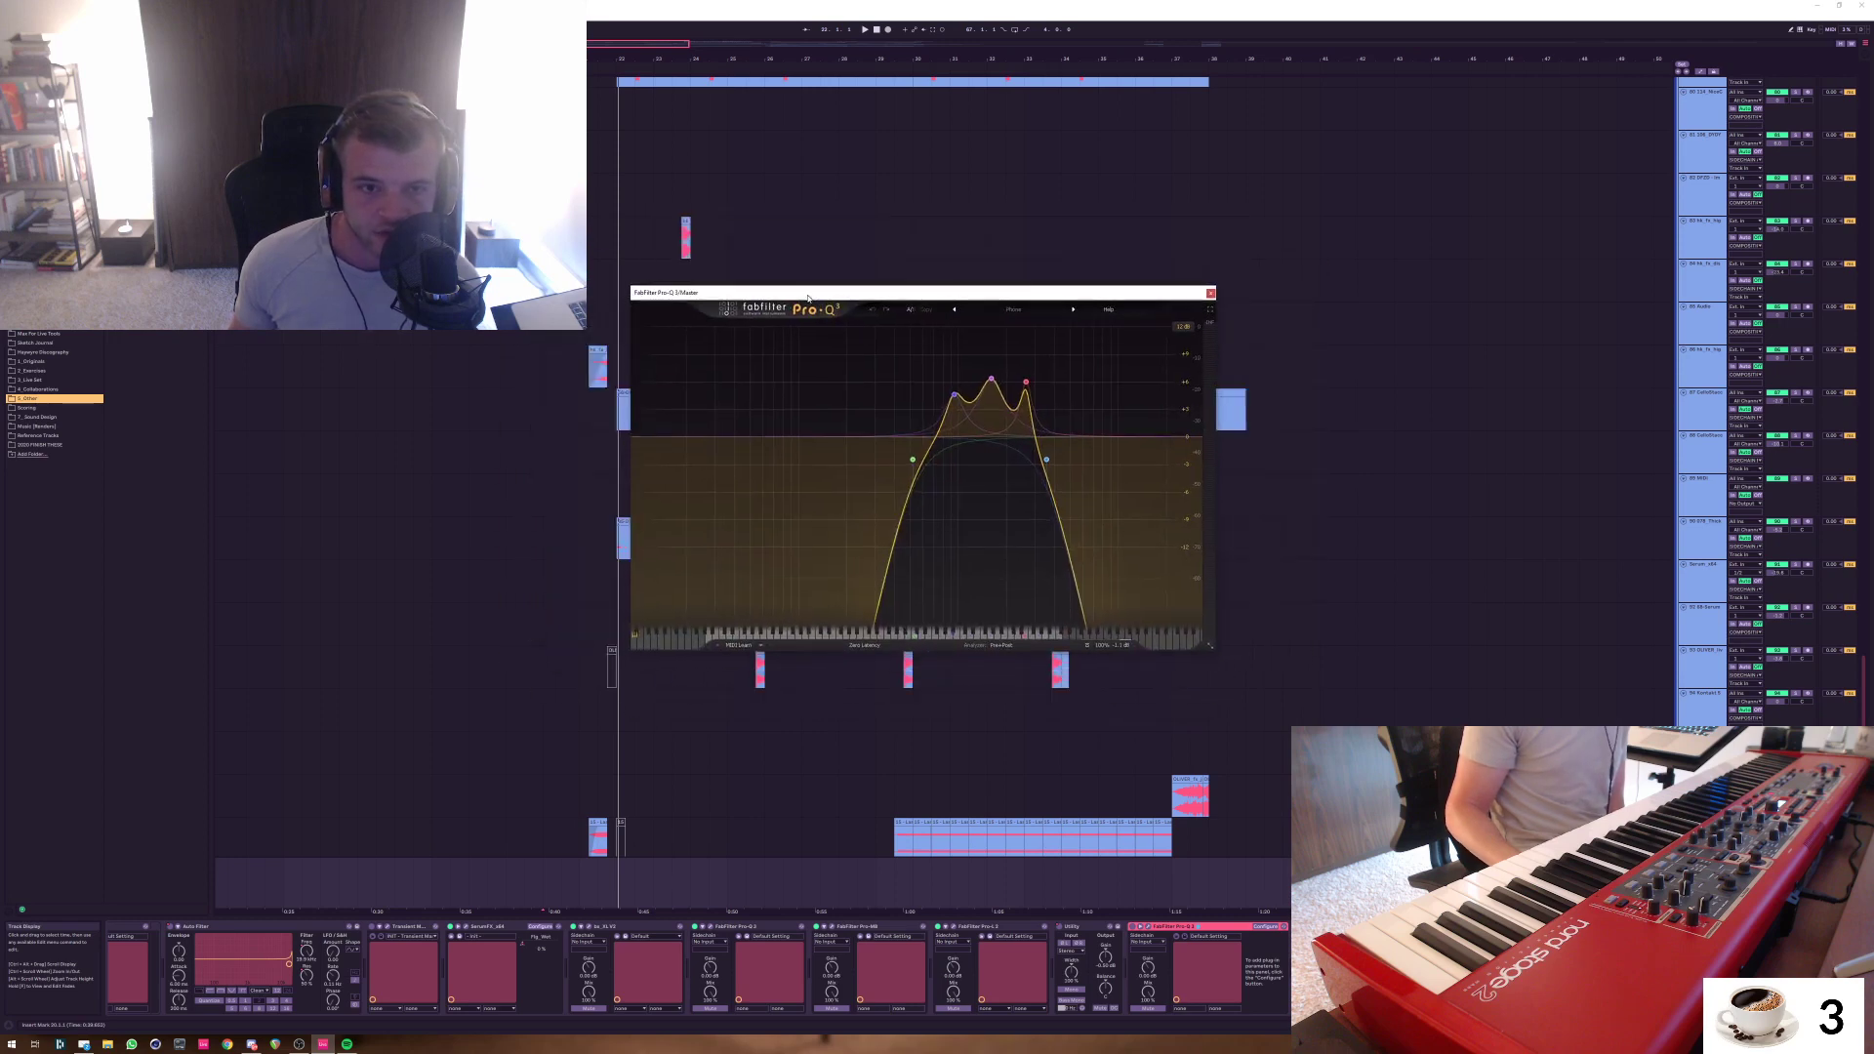
pyautogui.moveTo(972, 297)
pyautogui.mouseDown()
pyautogui.moveTo(991, 305)
pyautogui.moveTo(940, 305)
pyautogui.moveTo(941, 324)
pyautogui.moveTo(1004, 308)
pyautogui.mouseUp()
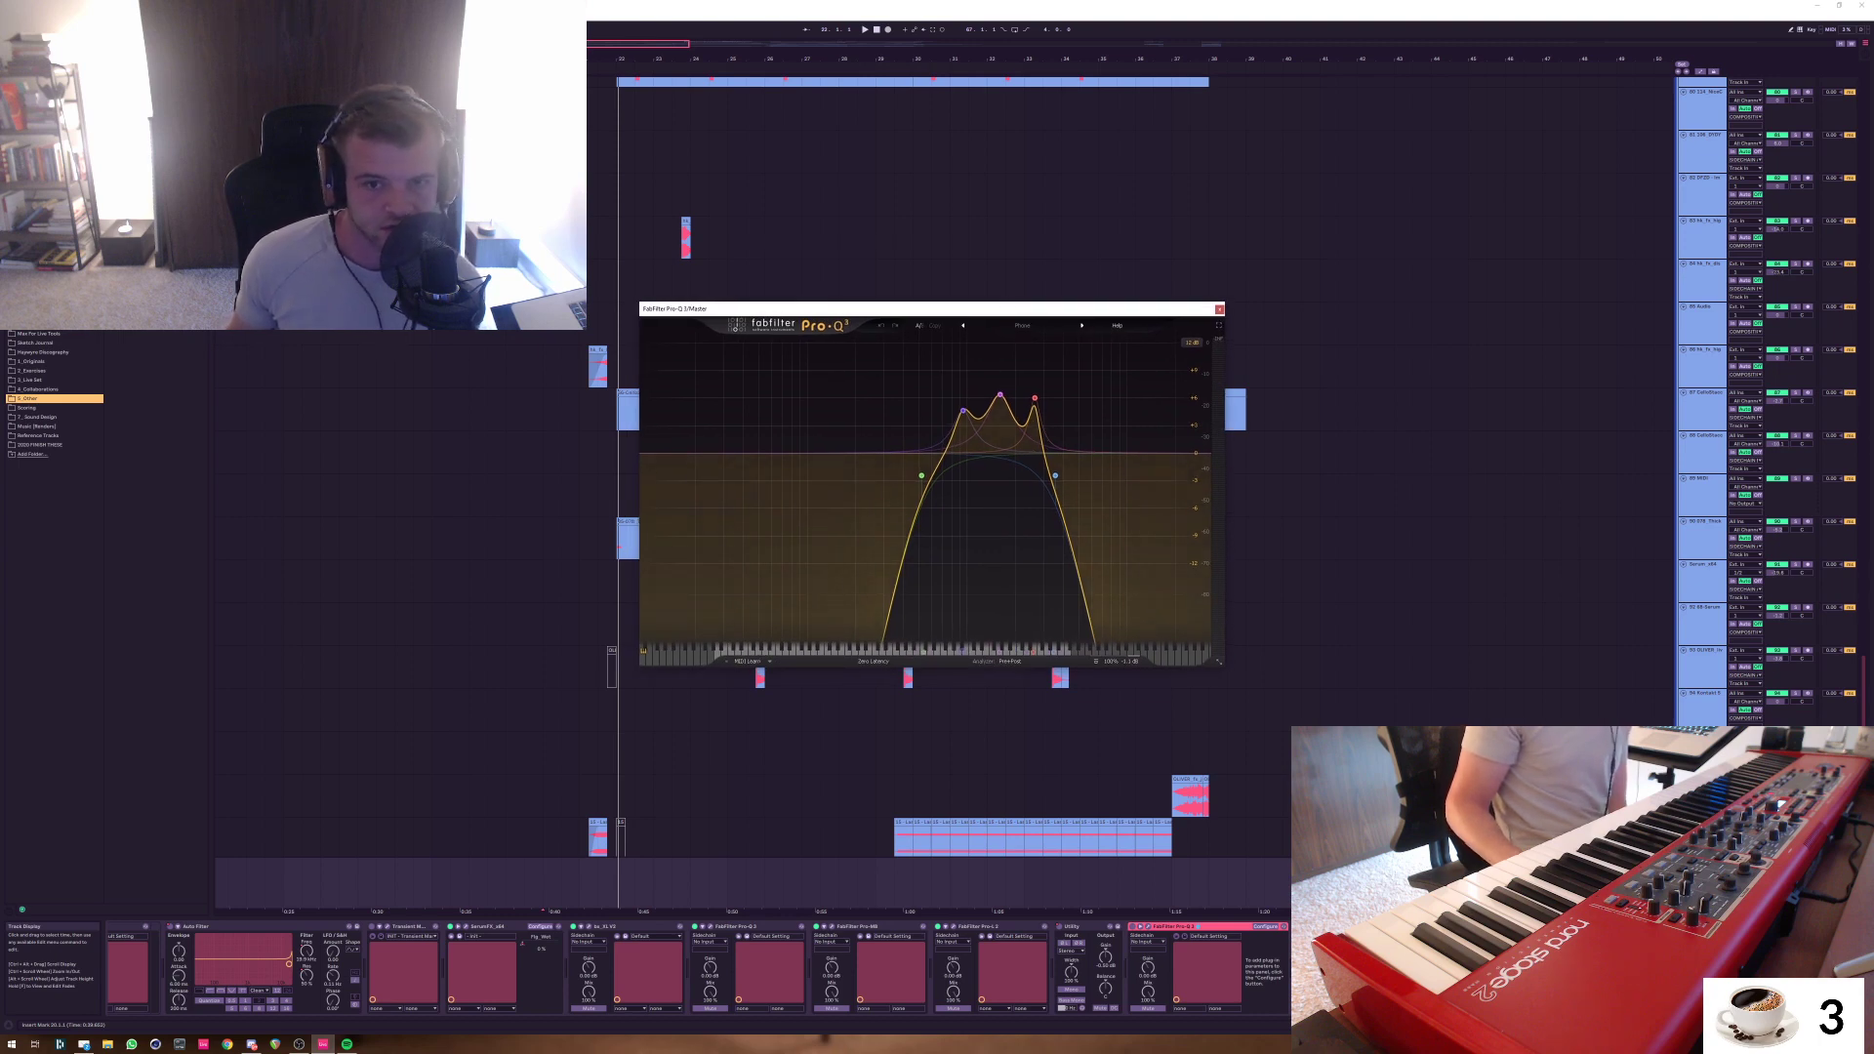
pyautogui.moveTo(1005, 308); pyautogui.dragTo(1010, 306)
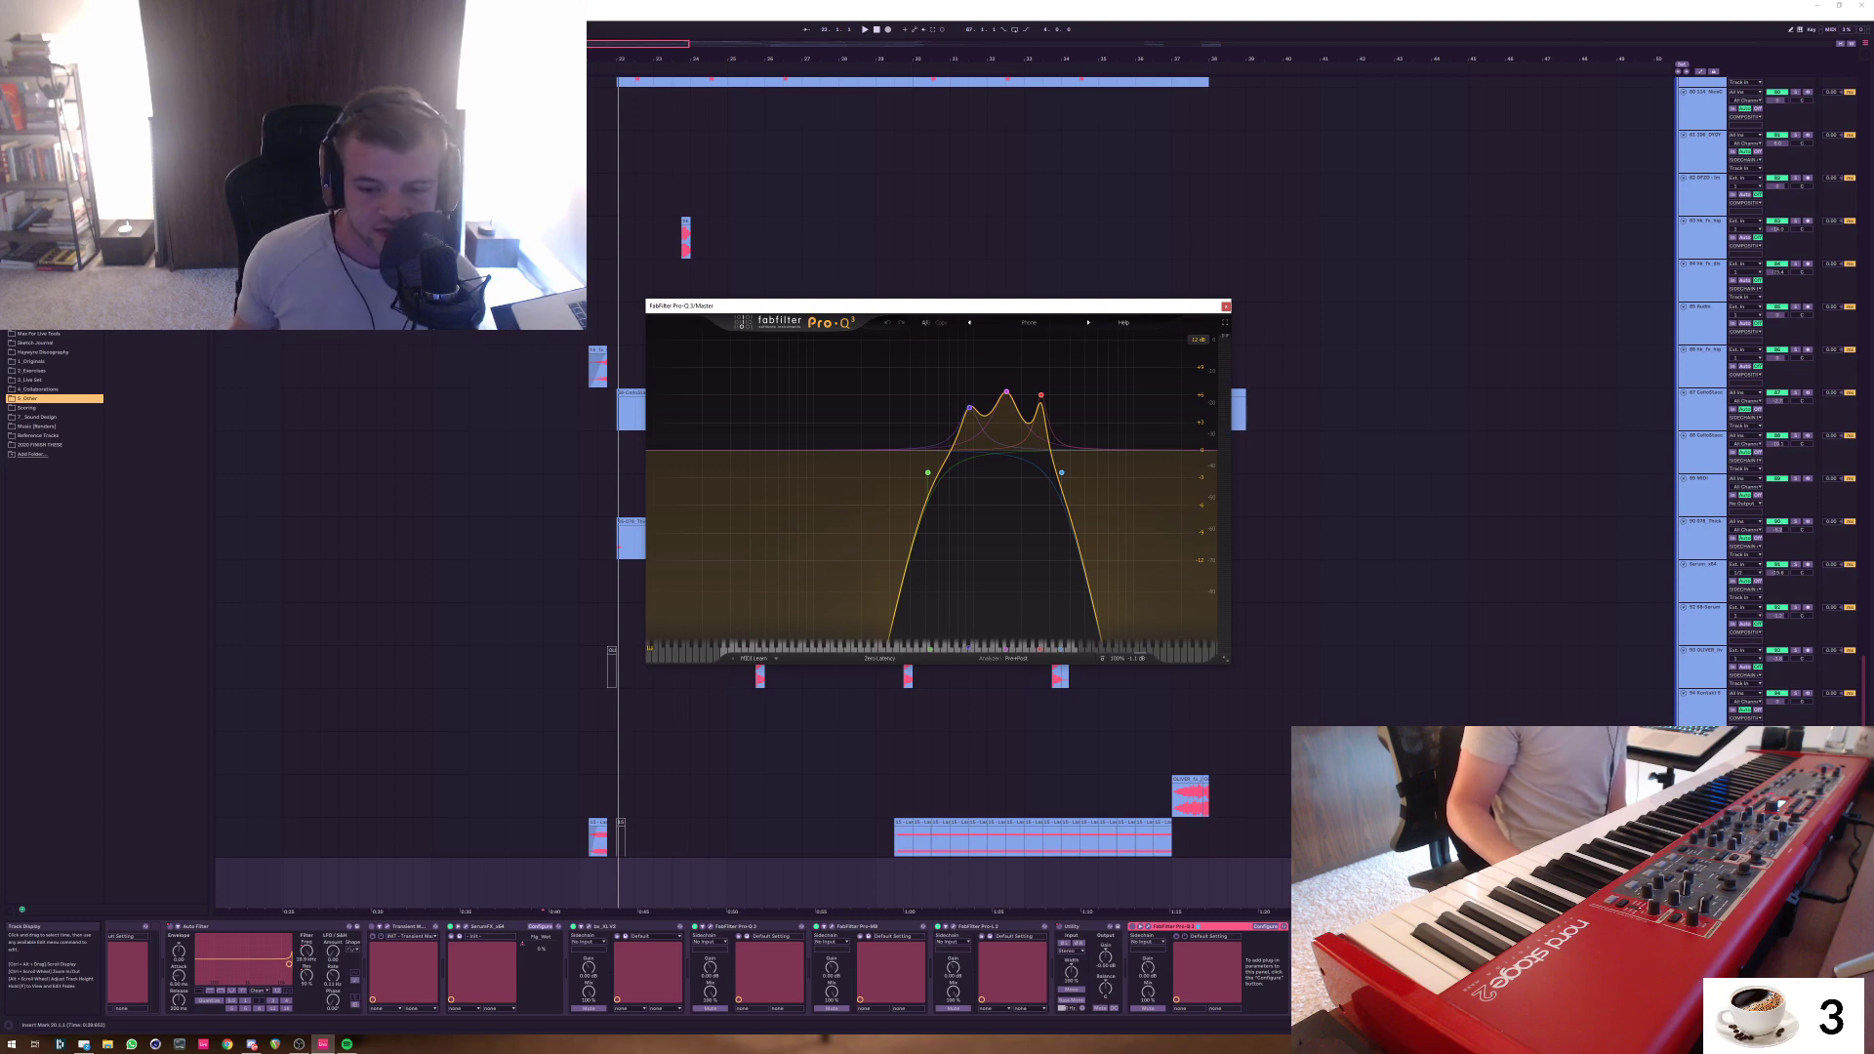
pyautogui.moveTo(1044, 308); pyautogui.dragTo(1034, 300)
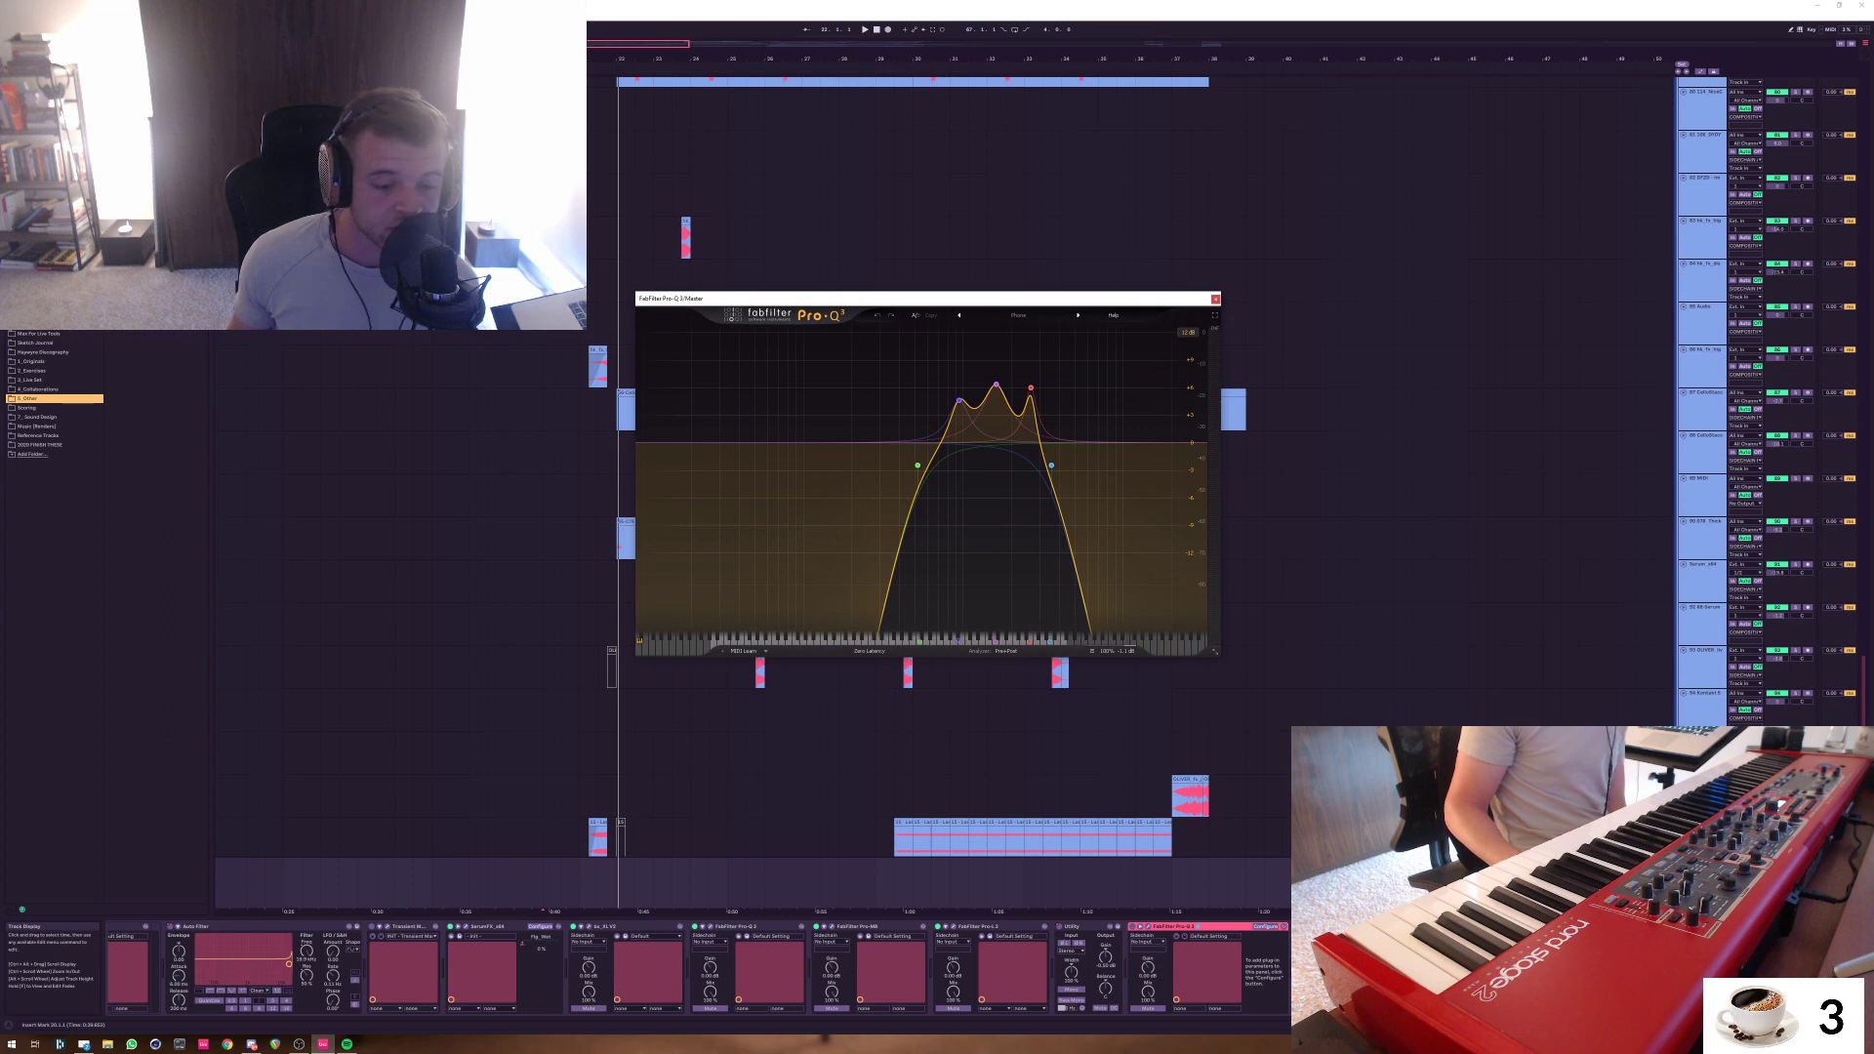
pyautogui.moveTo(1034, 300); pyautogui.dragTo(924, 306)
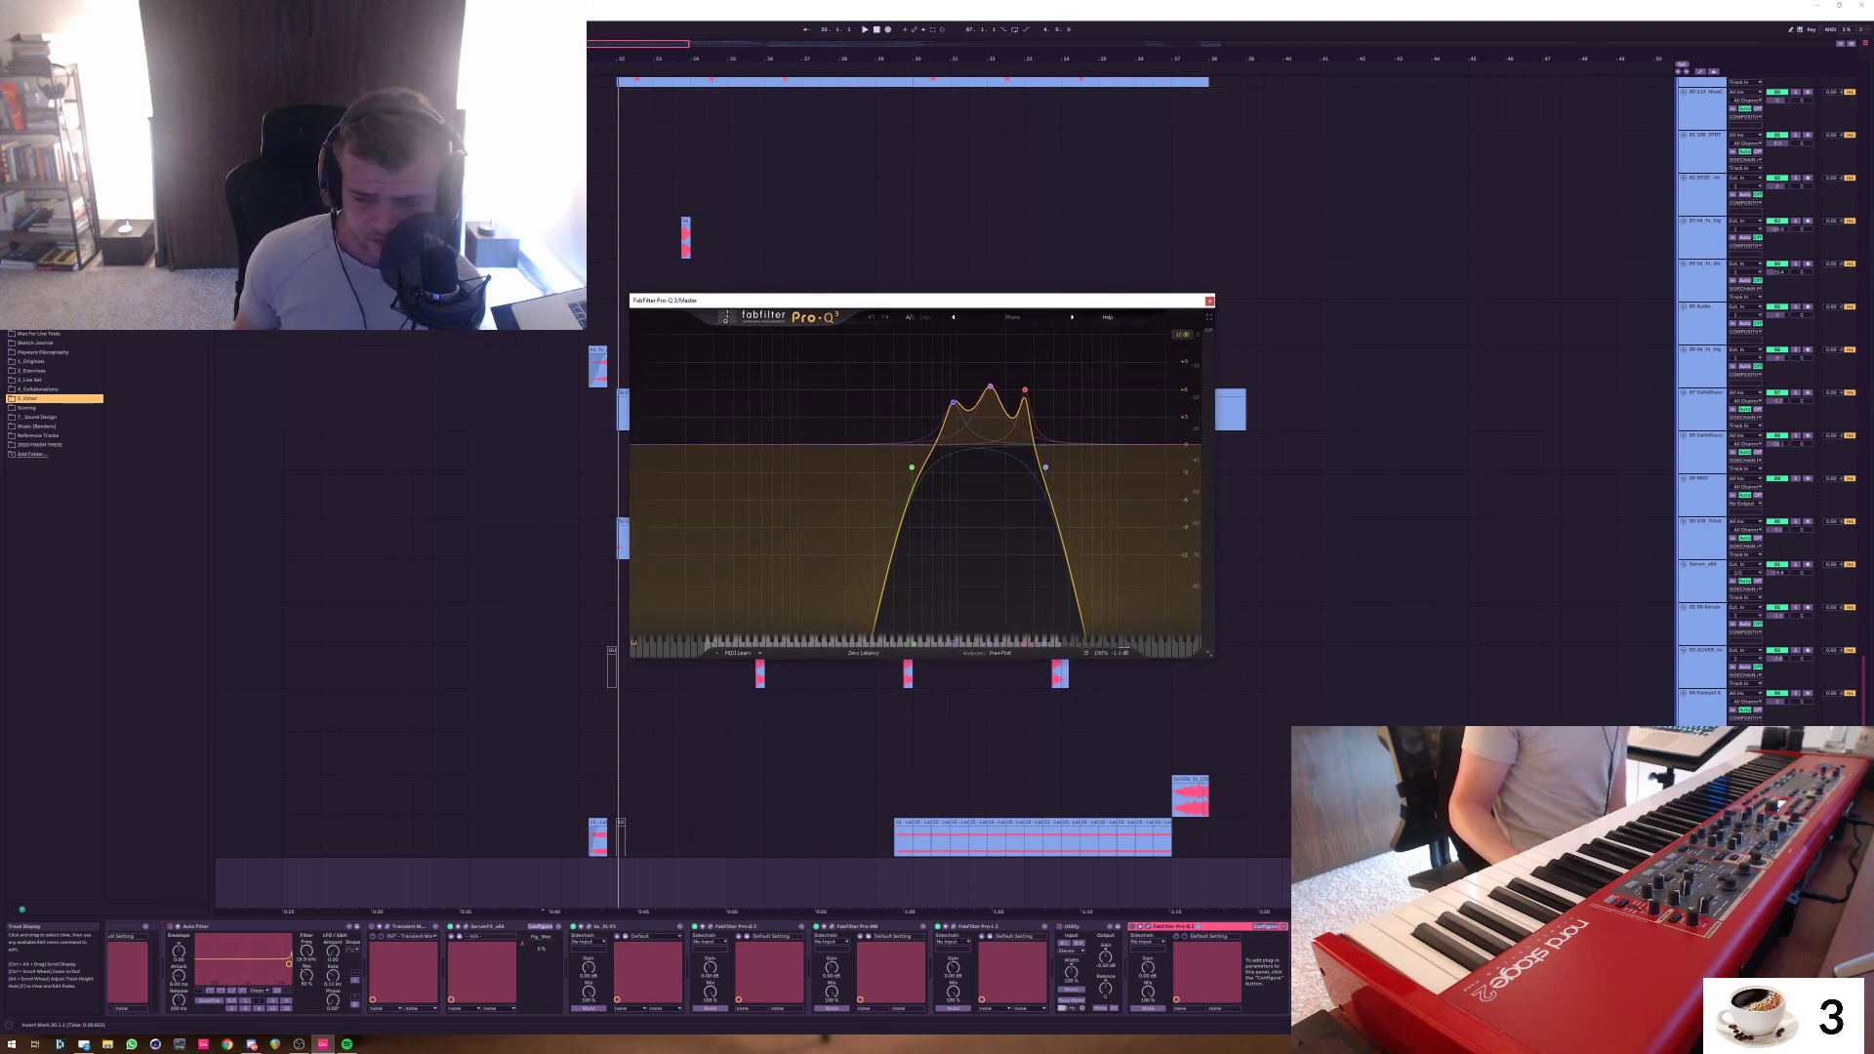
pyautogui.moveTo(924, 301)
pyautogui.mouseDown()
pyautogui.moveTo(947, 309)
pyautogui.moveTo(912, 313)
pyautogui.moveTo(1000, 305)
pyautogui.moveTo(946, 310)
pyautogui.mouseUp()
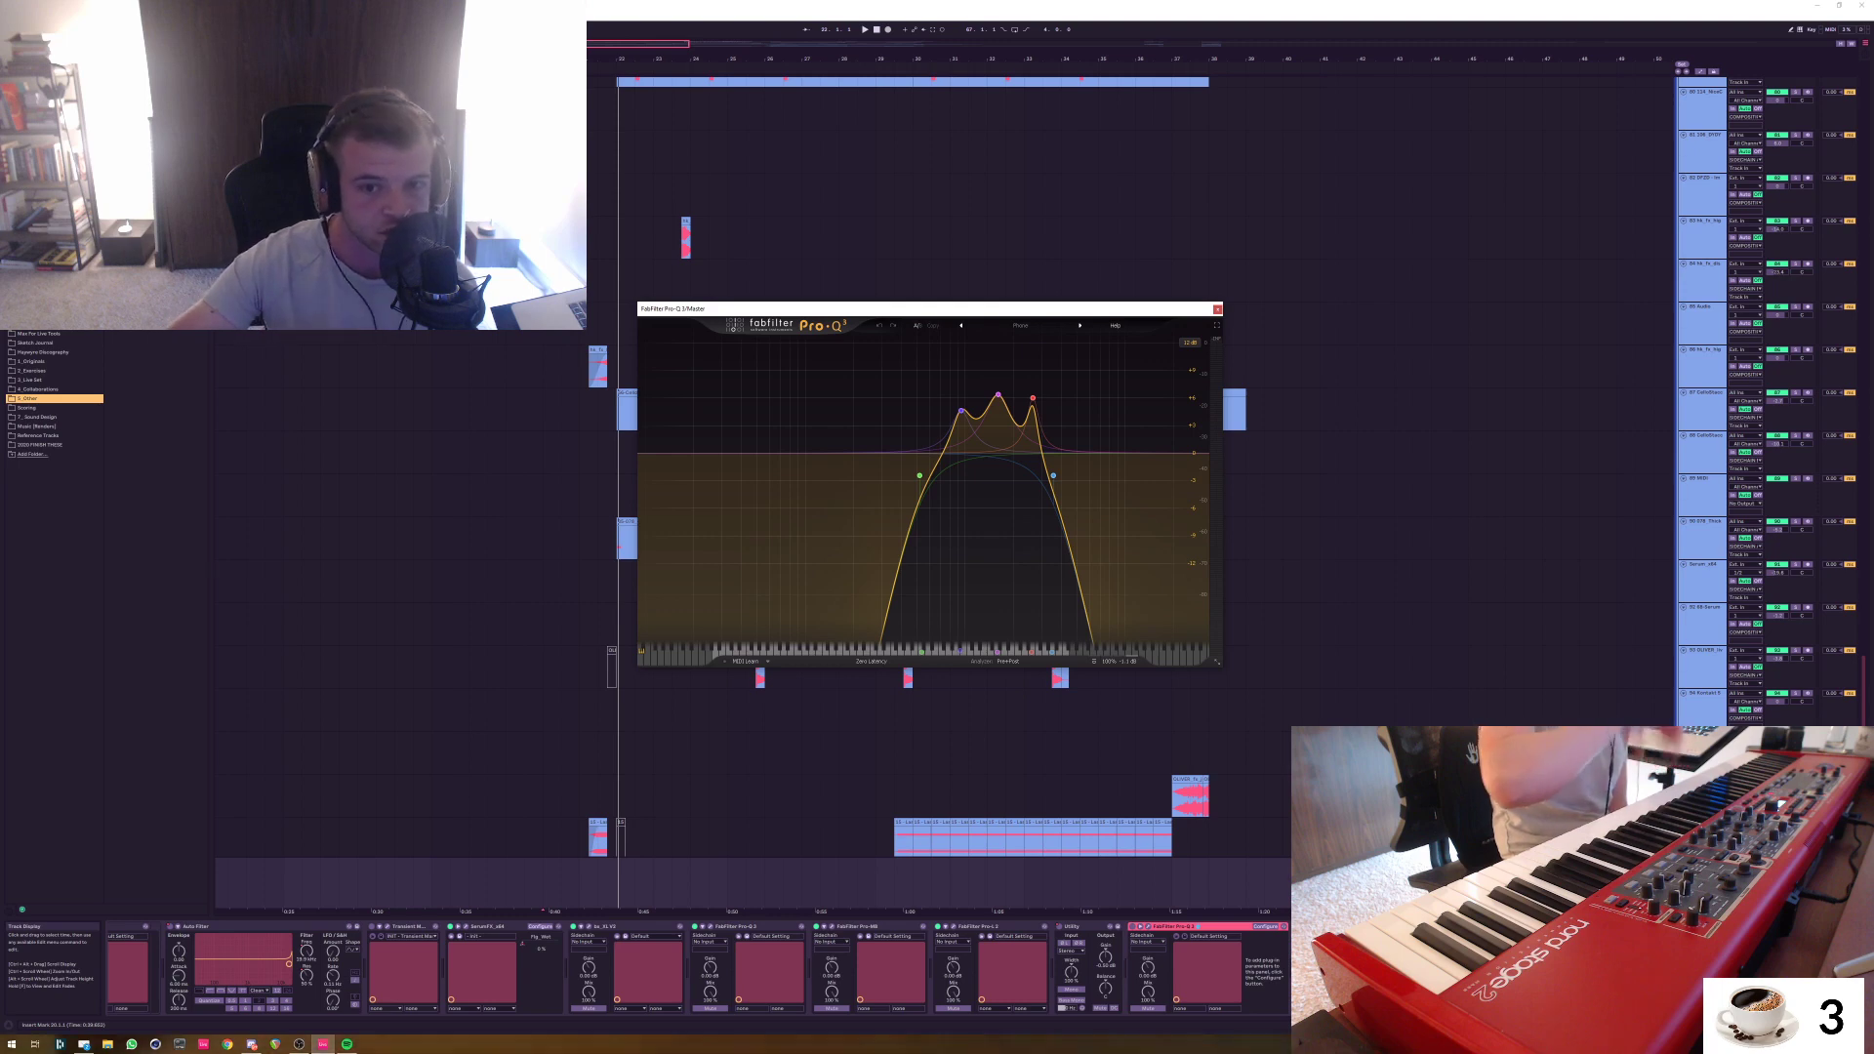
# Examine the cut bands and the three mid-range peaks of the Phone preset curve in the master's band-pass FabFilter Pro-Q 2
pyautogui.moveTo(1054, 476)
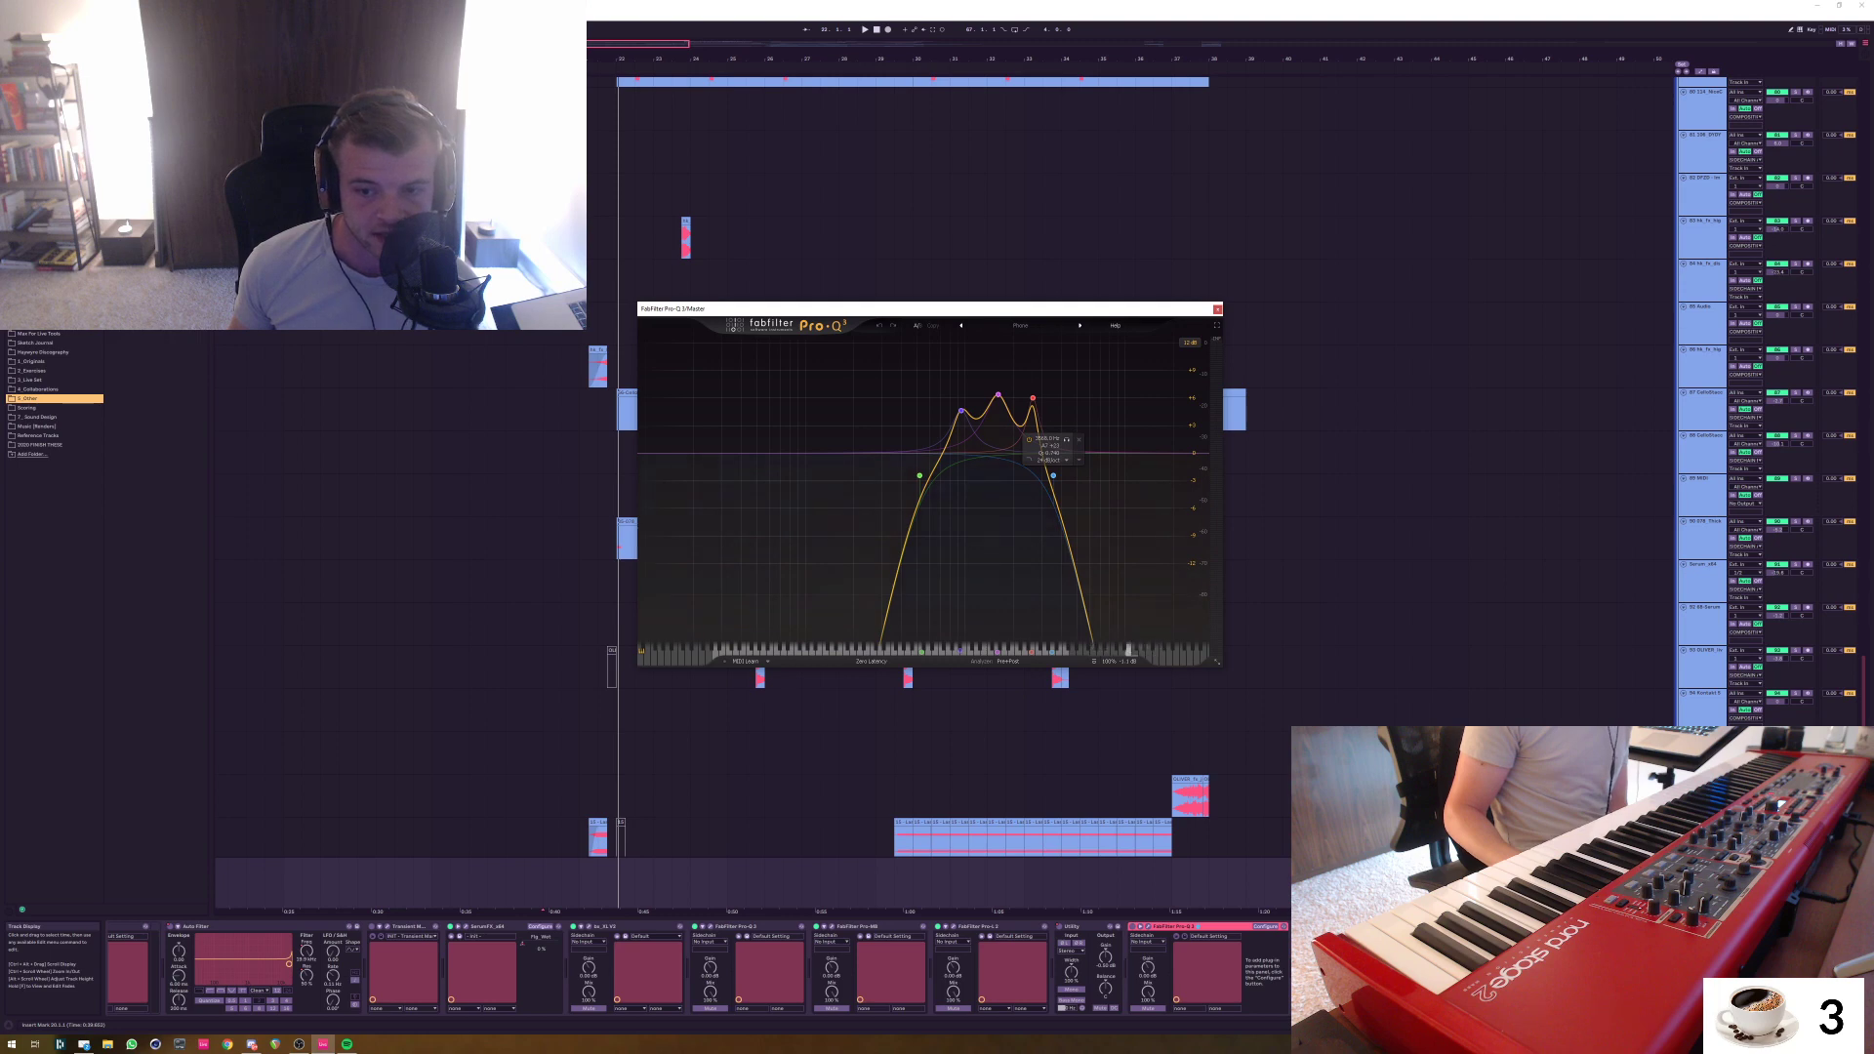
pyautogui.moveTo(919, 475)
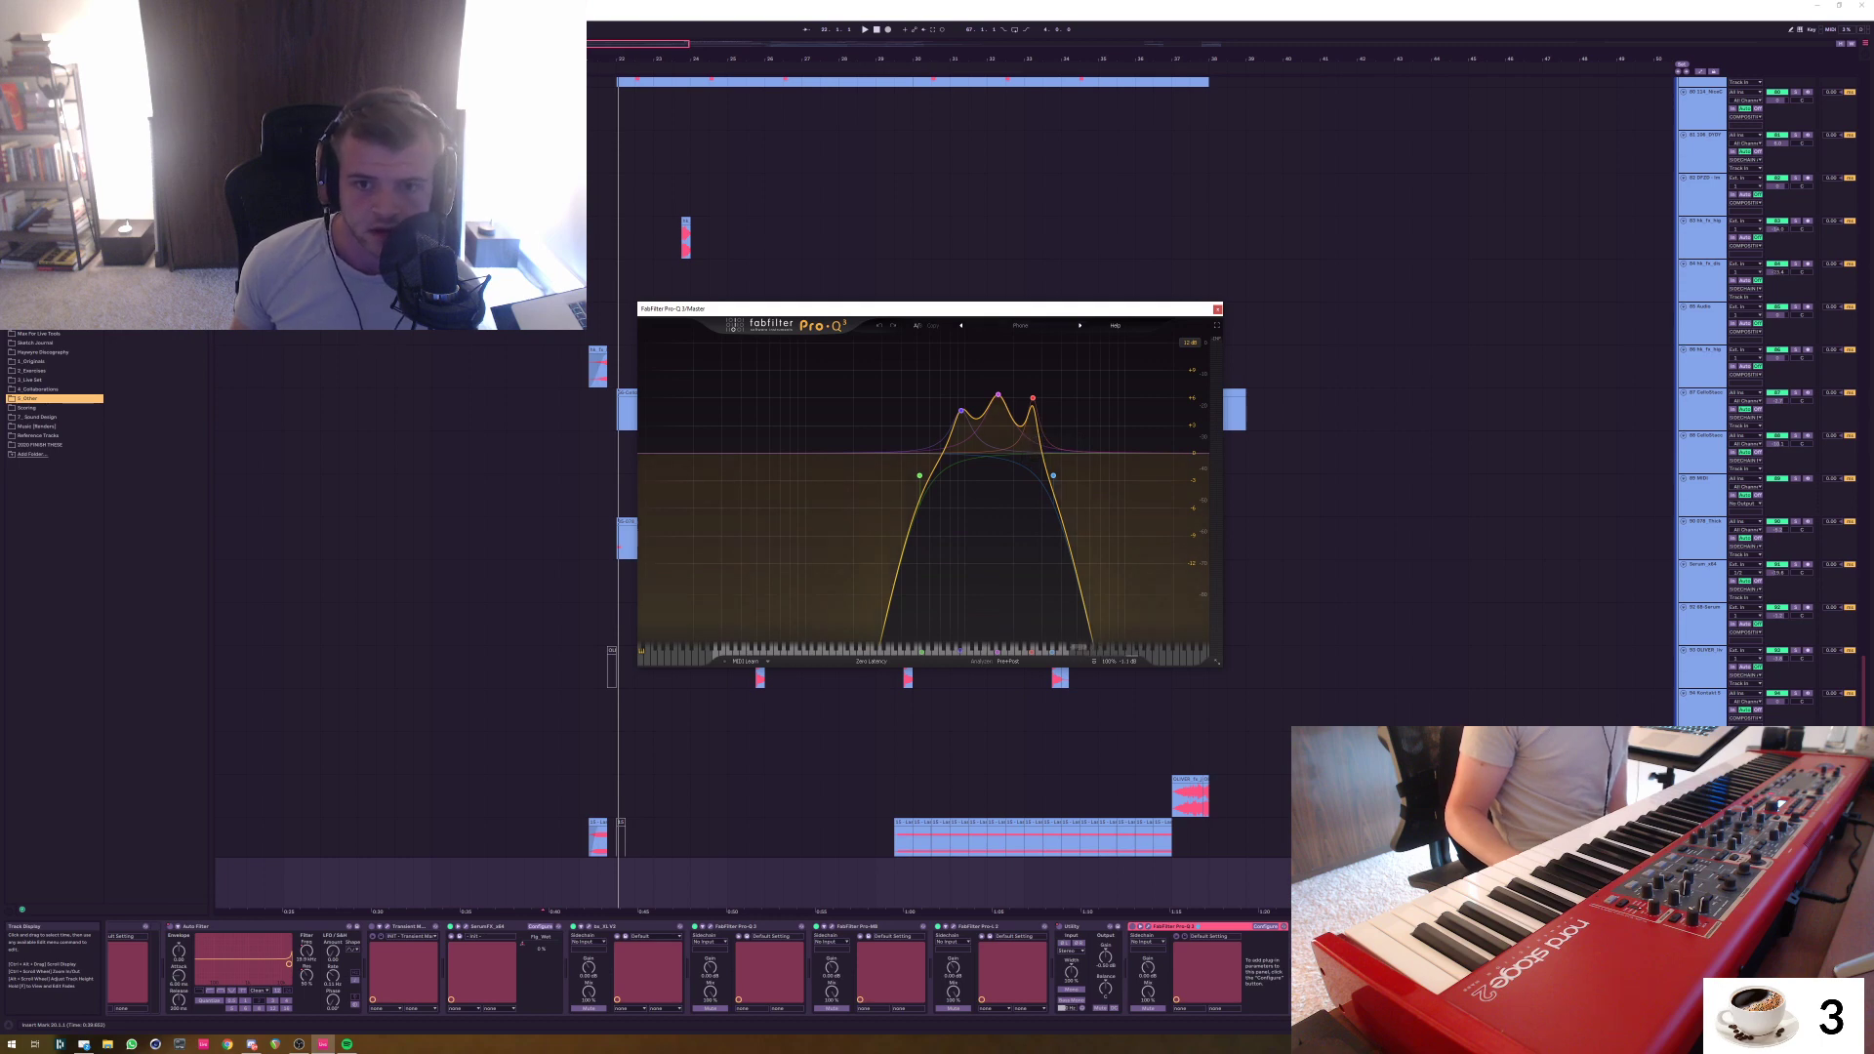
pyautogui.moveTo(1078, 309); pyautogui.dragTo(1076, 307)
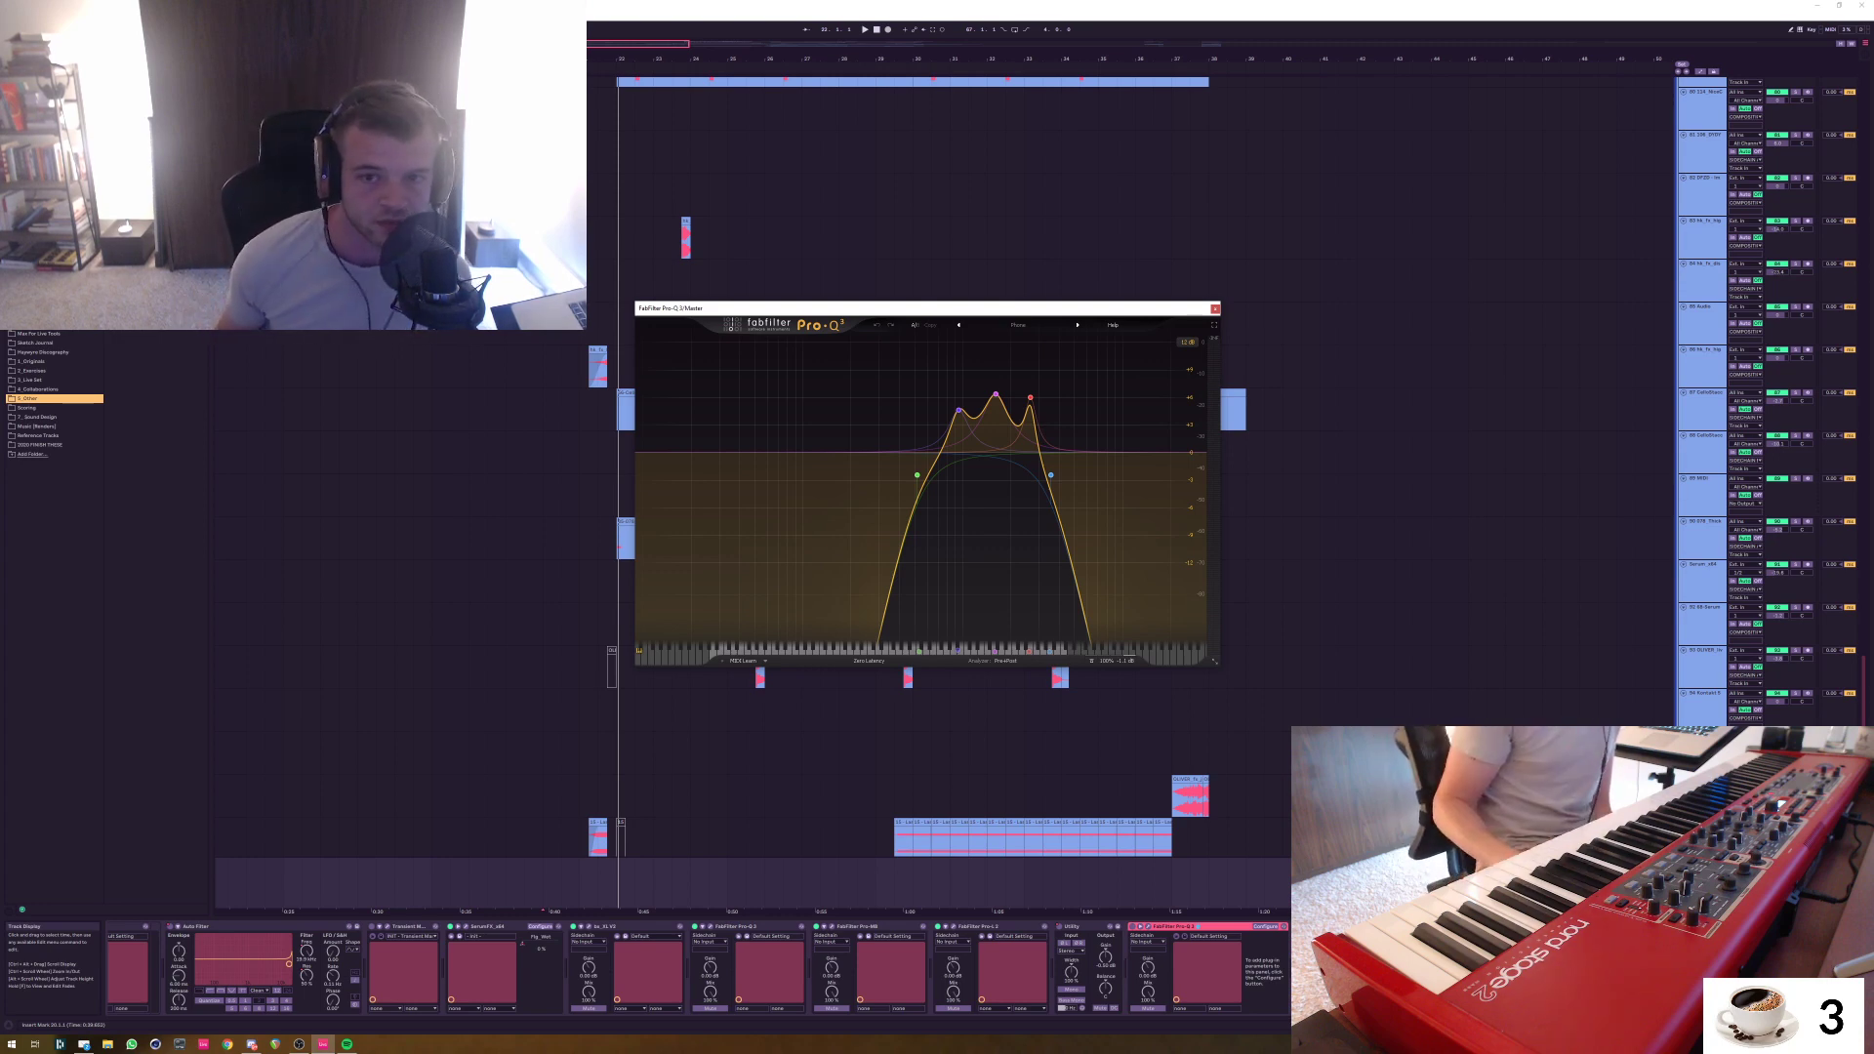
pyautogui.moveTo(1046, 310)
pyautogui.mouseDown()
pyautogui.moveTo(1056, 322)
pyautogui.moveTo(1047, 305)
pyautogui.mouseUp()
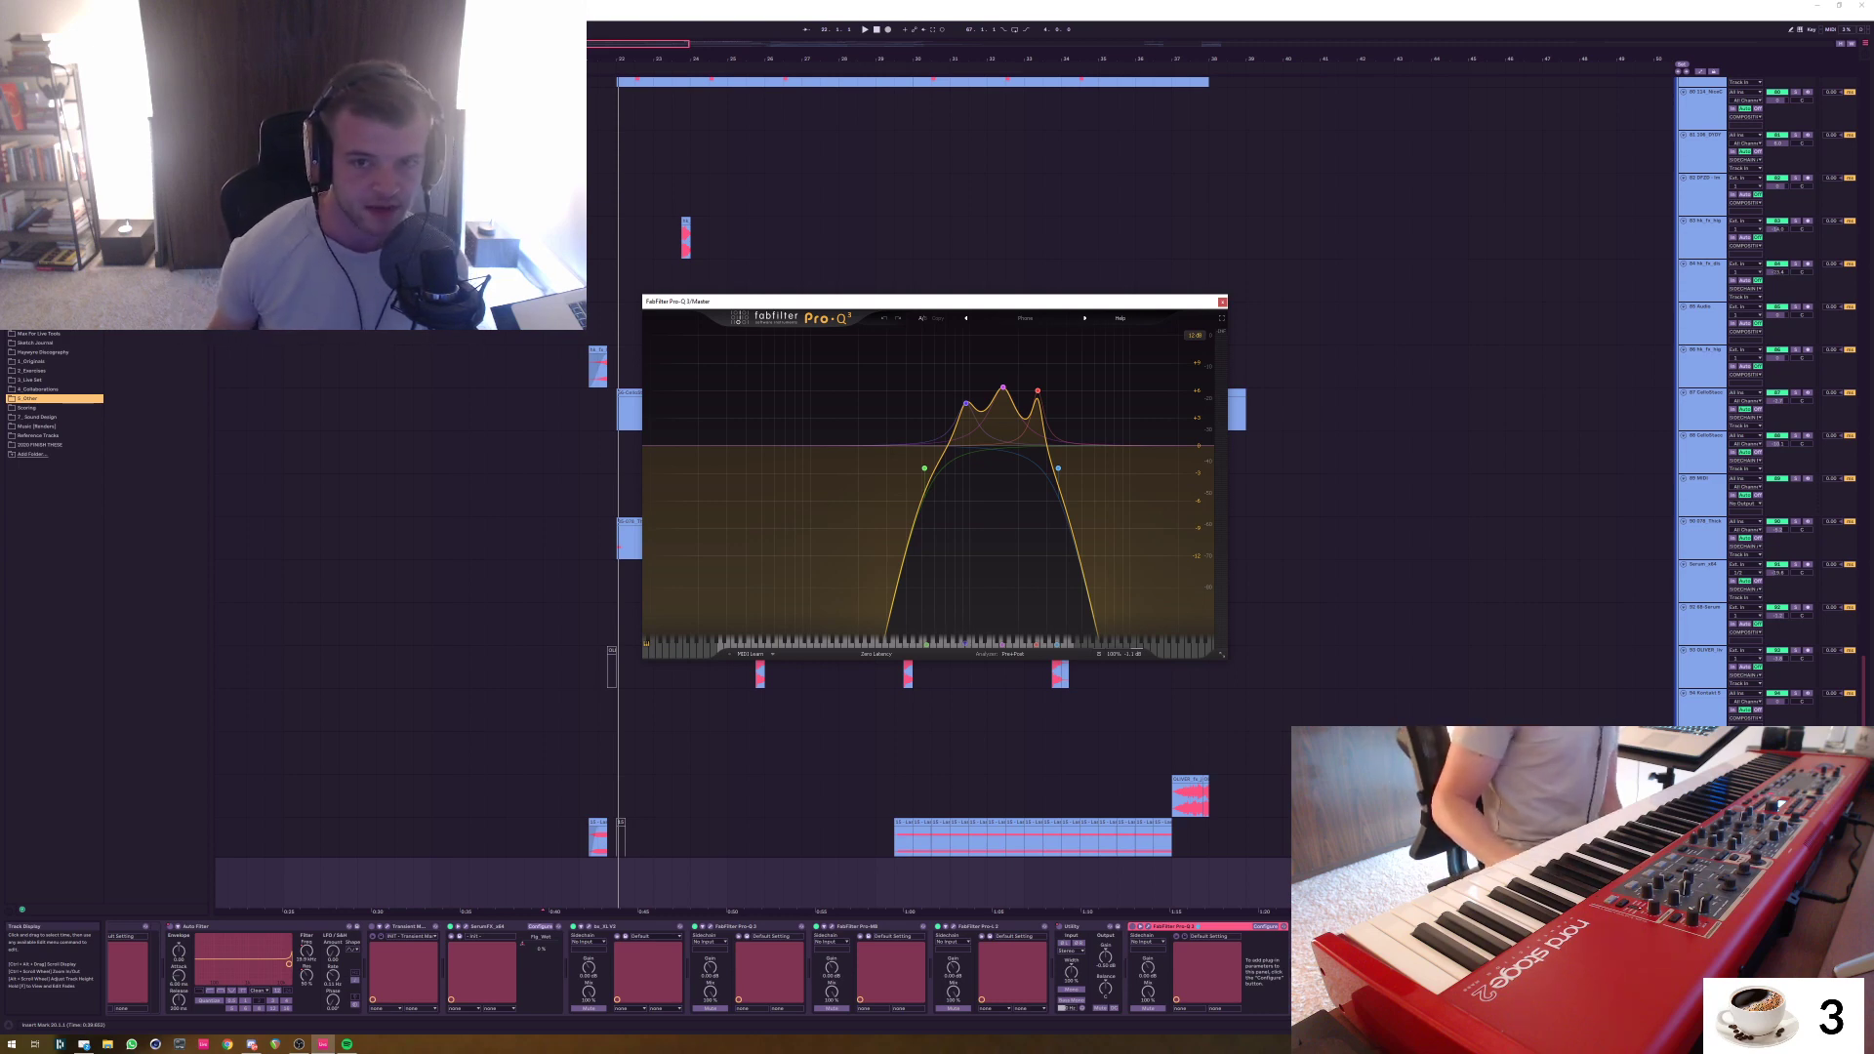
pyautogui.moveTo(932, 302); pyautogui.dragTo(938, 311)
pyautogui.moveTo(1043, 401)
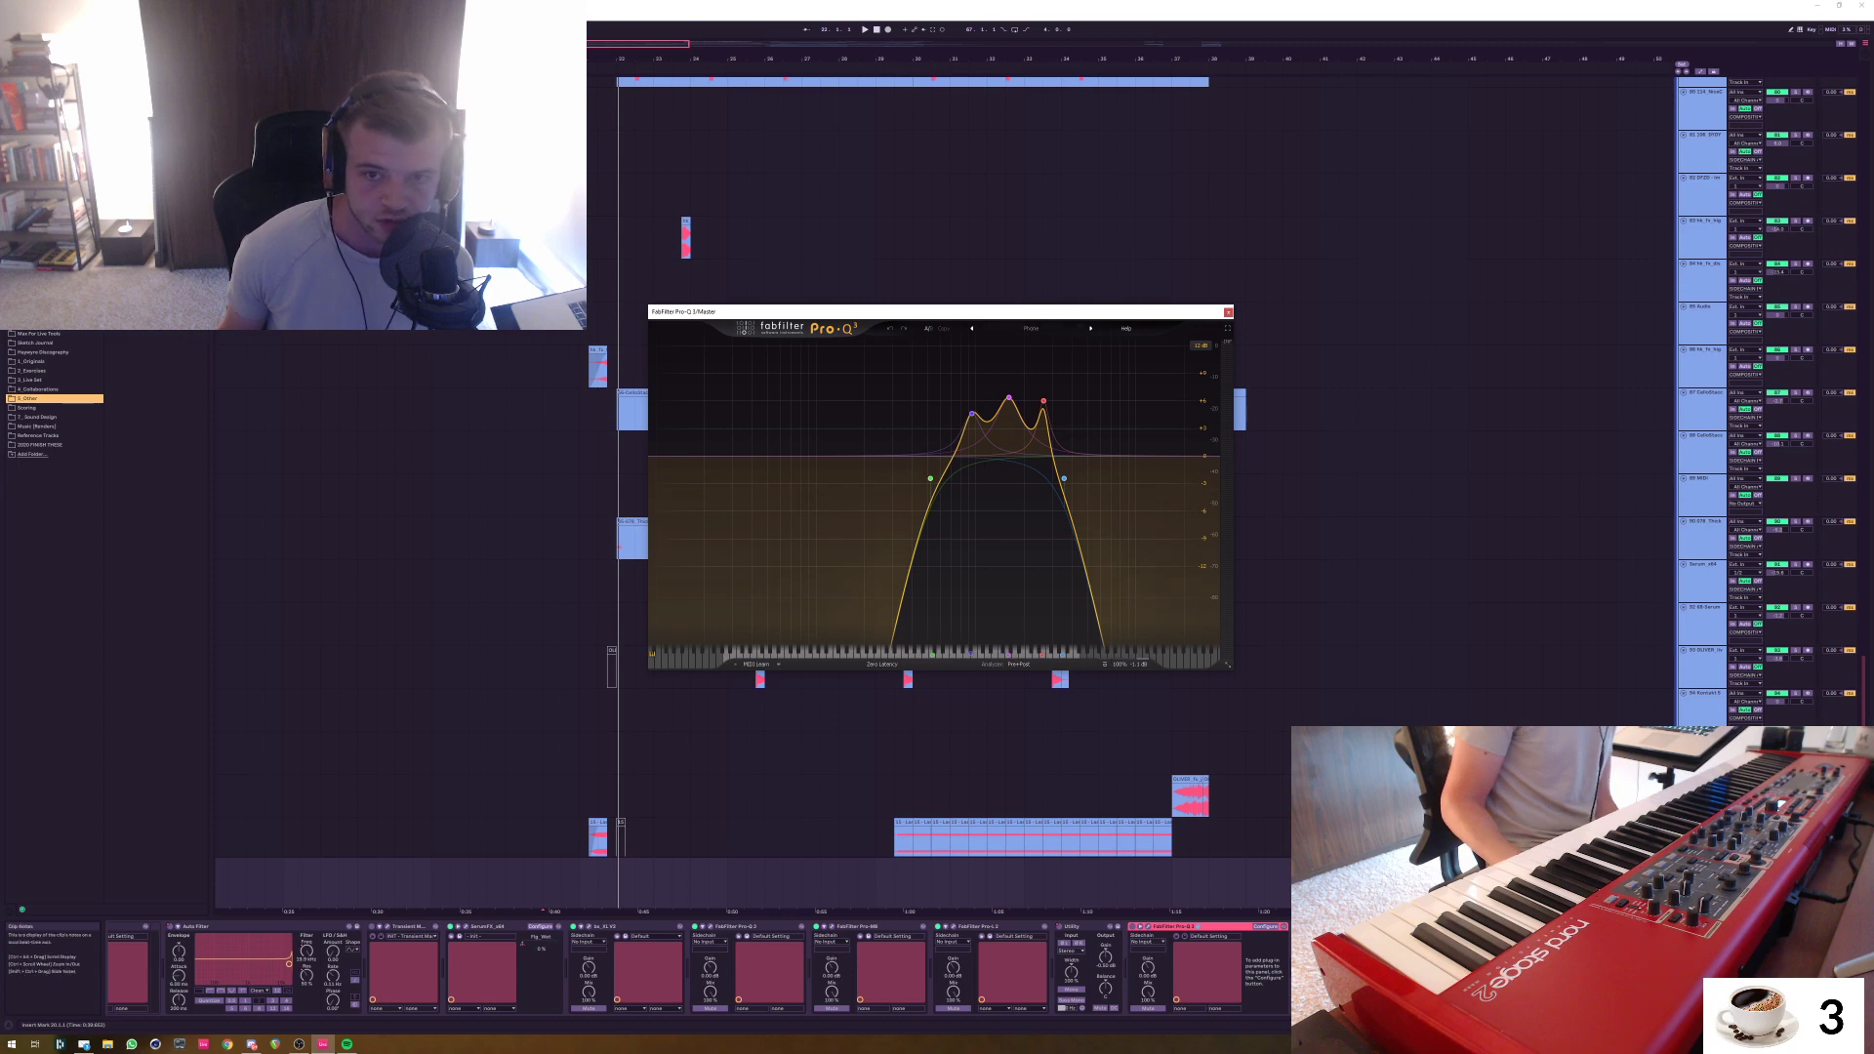
pyautogui.moveTo(940, 312); pyautogui.dragTo(929, 323)
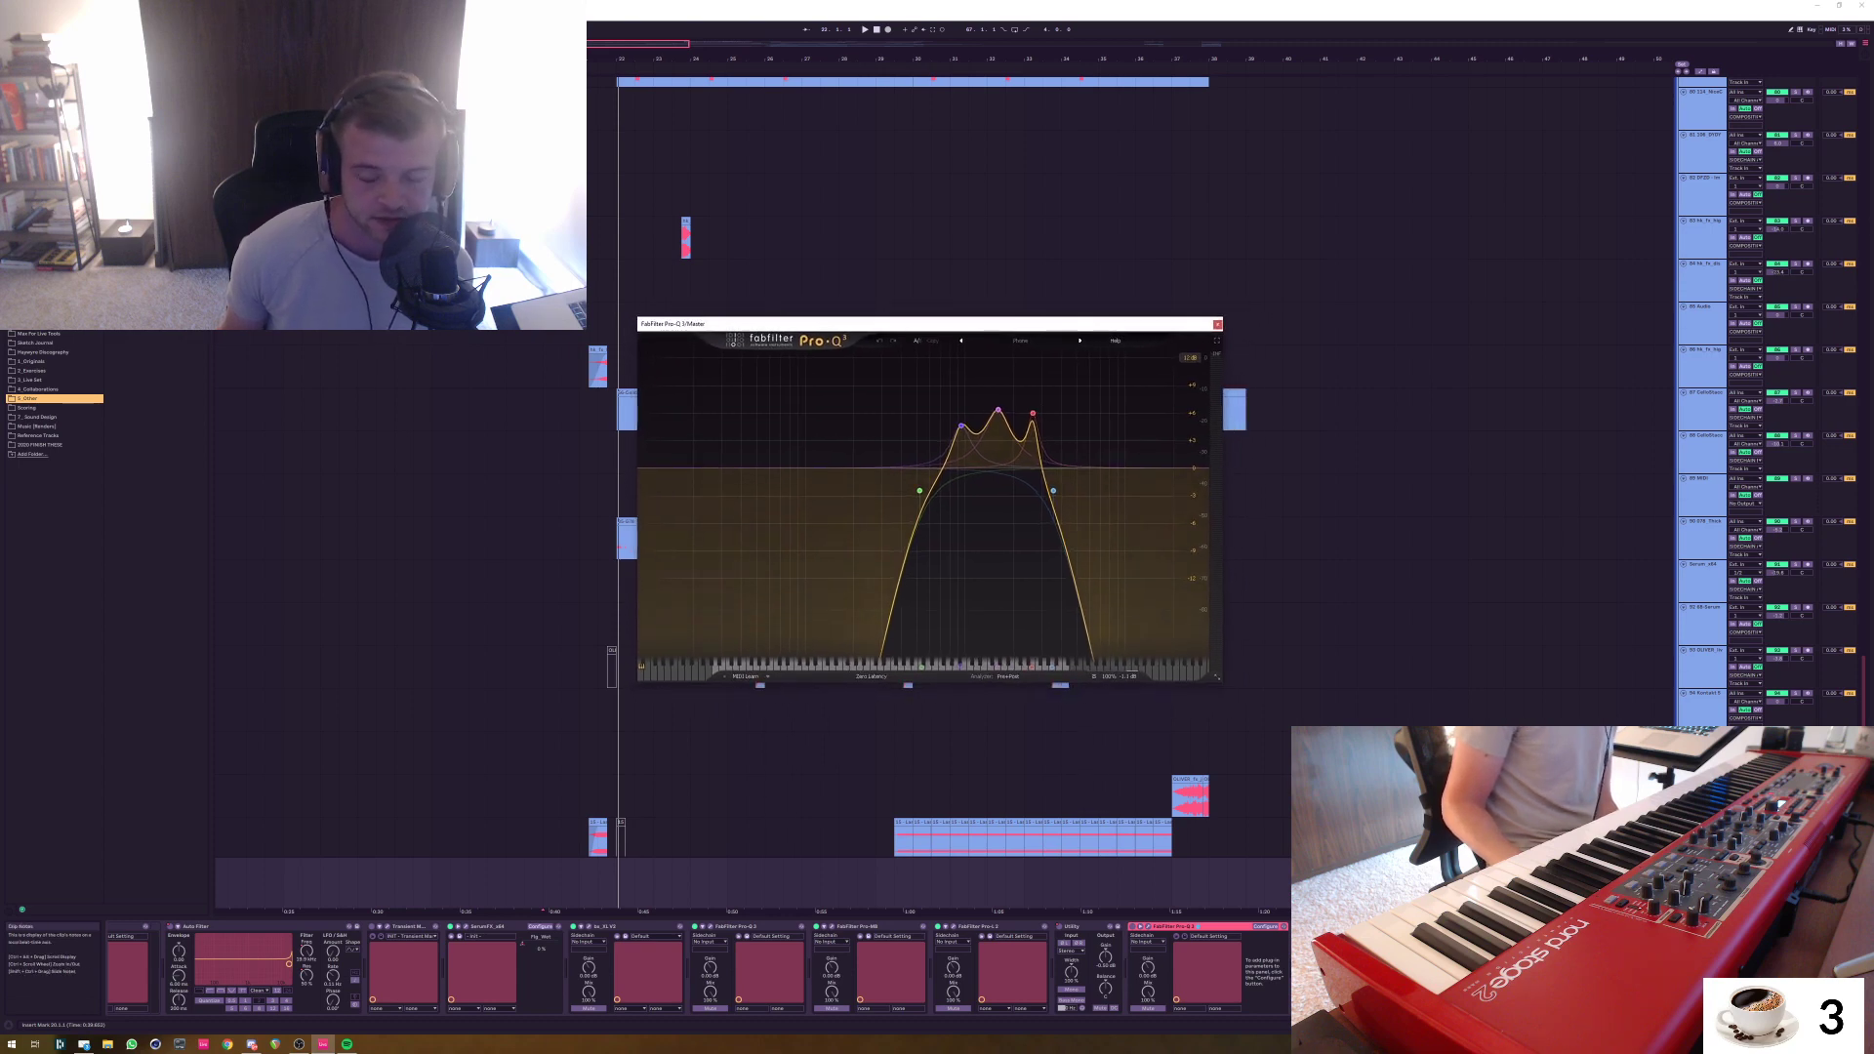
pyautogui.moveTo(1012, 324); pyautogui.dragTo(1008, 319)
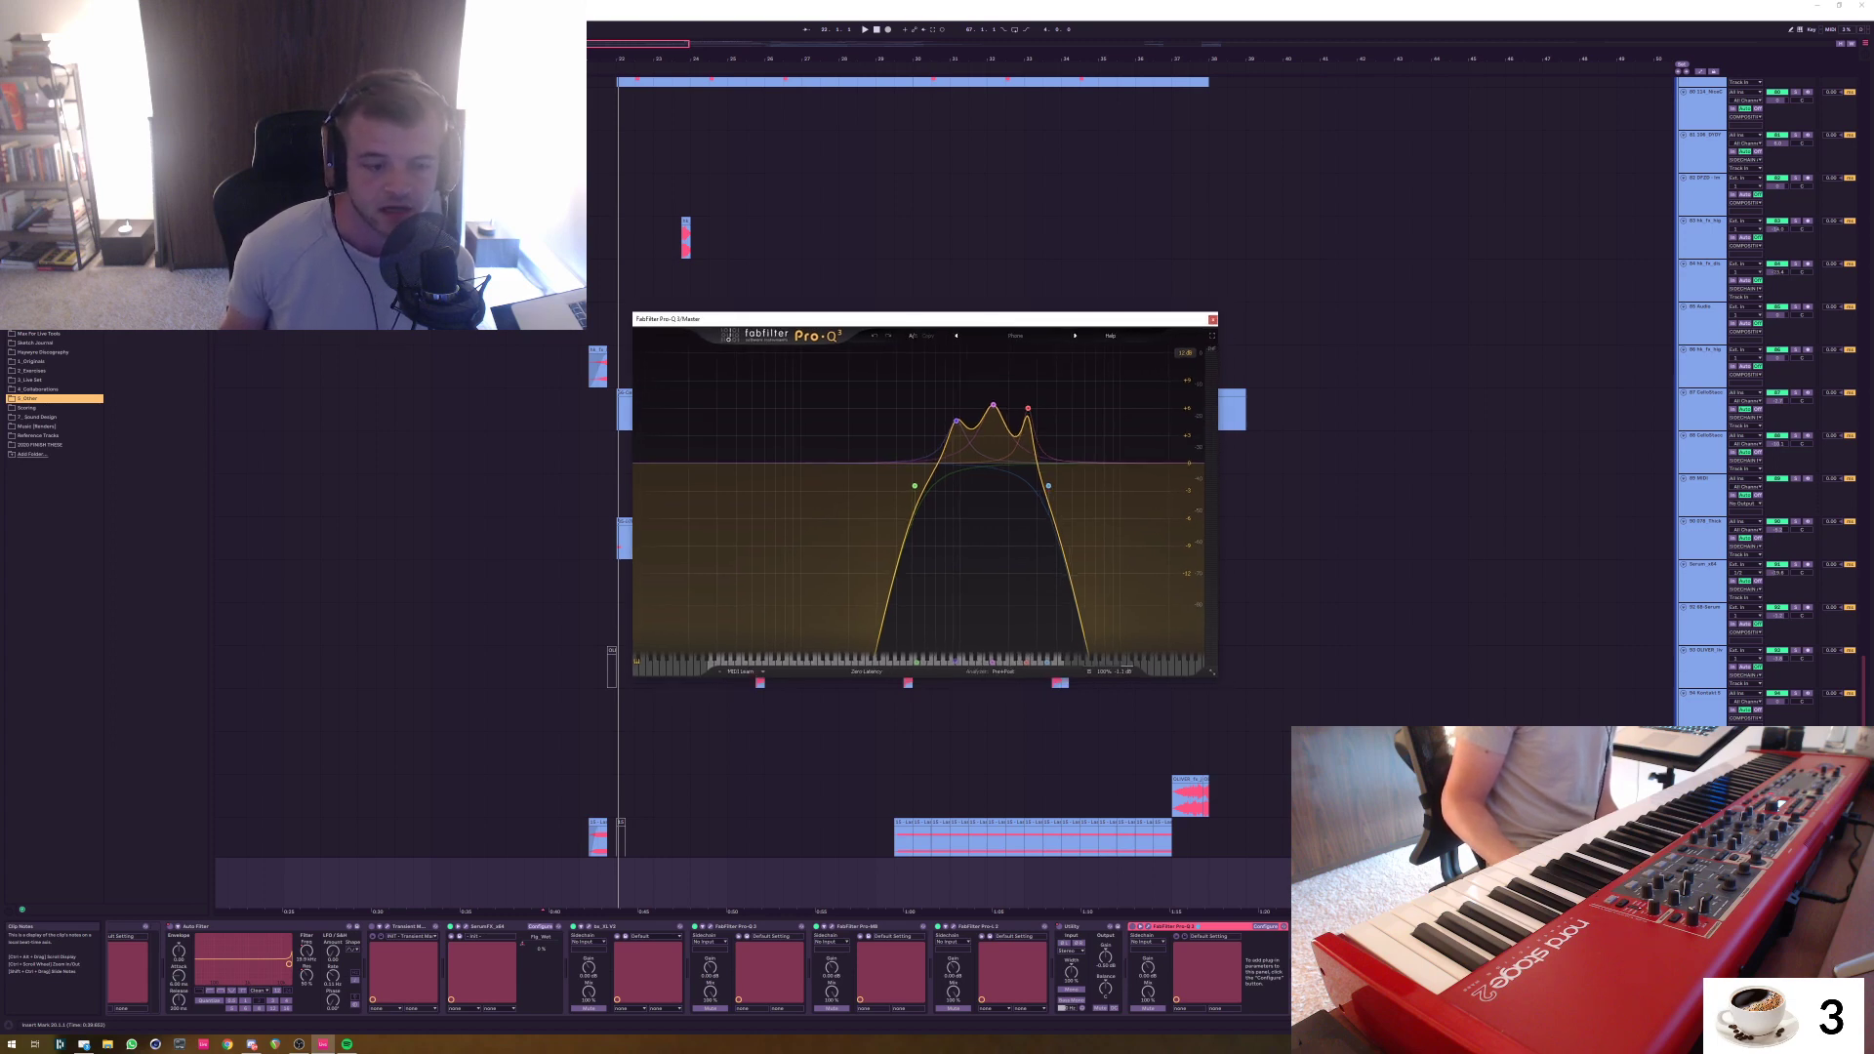
pyautogui.moveTo(1017, 319); pyautogui.dragTo(947, 325)
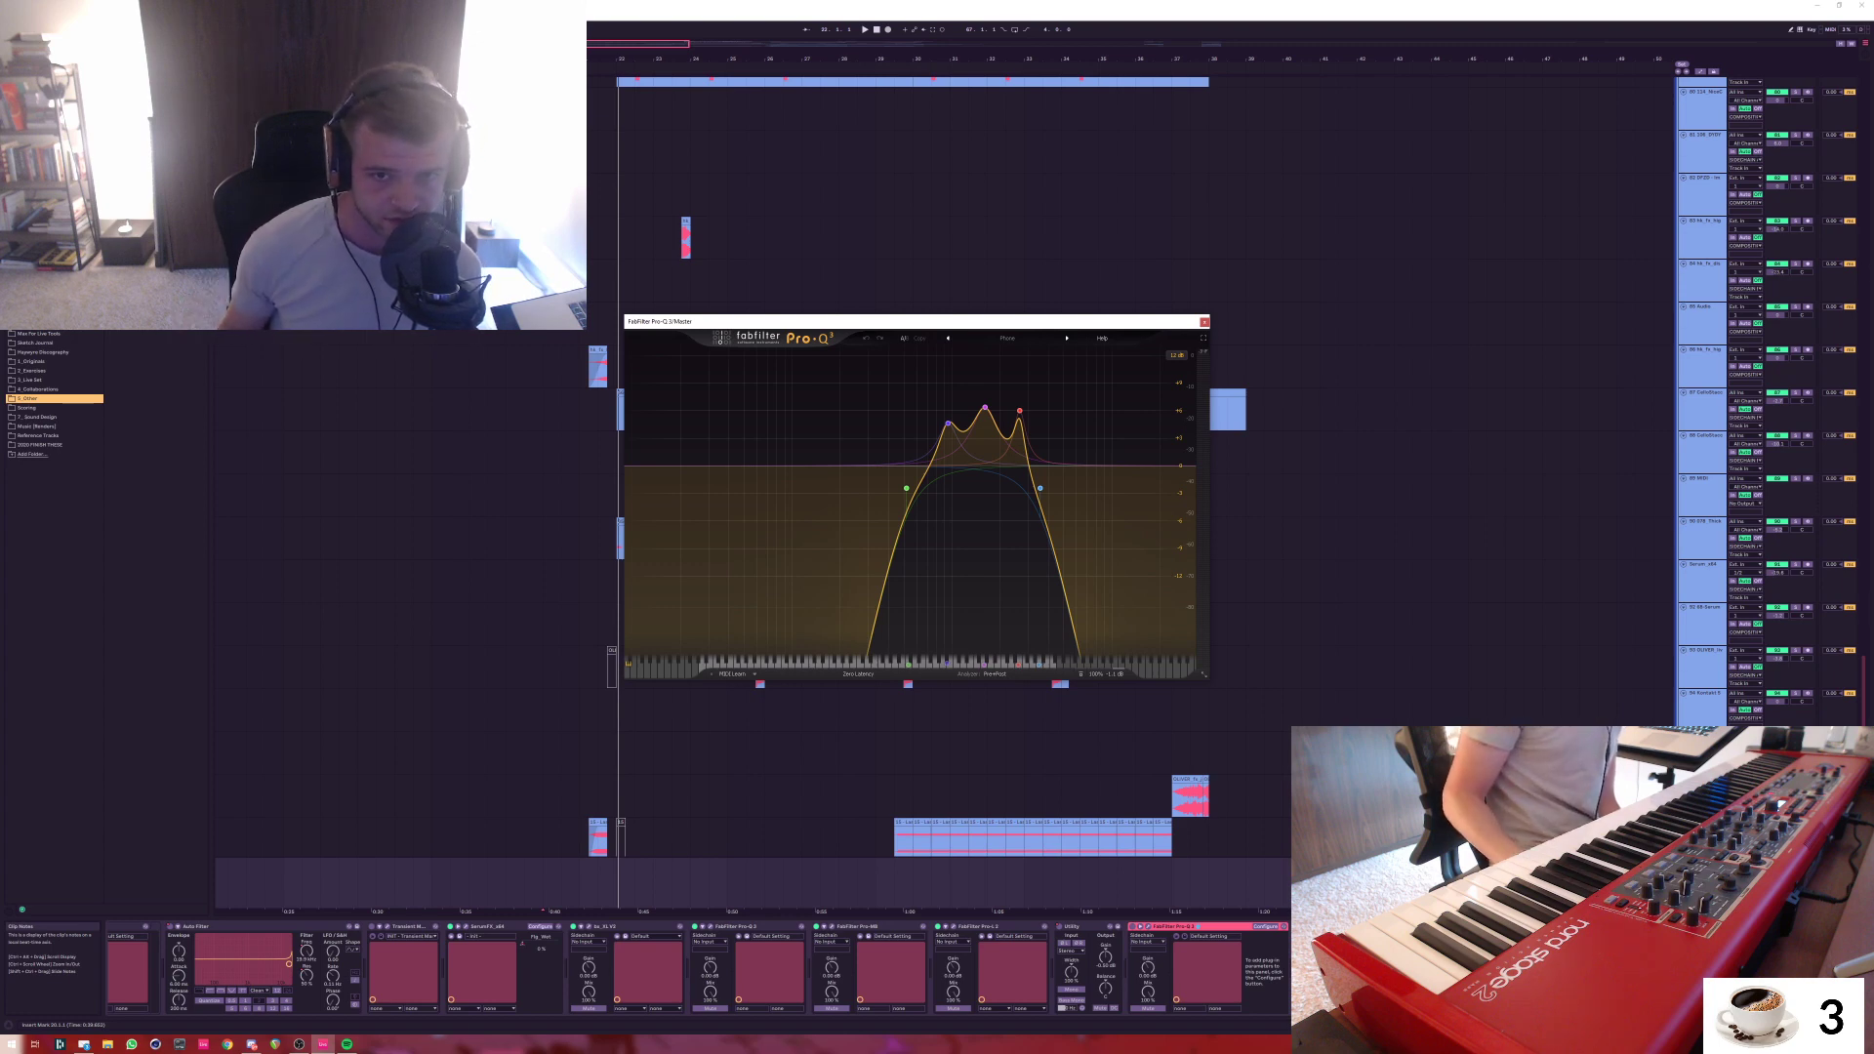
pyautogui.moveTo(946, 321); pyautogui.dragTo(947, 316)
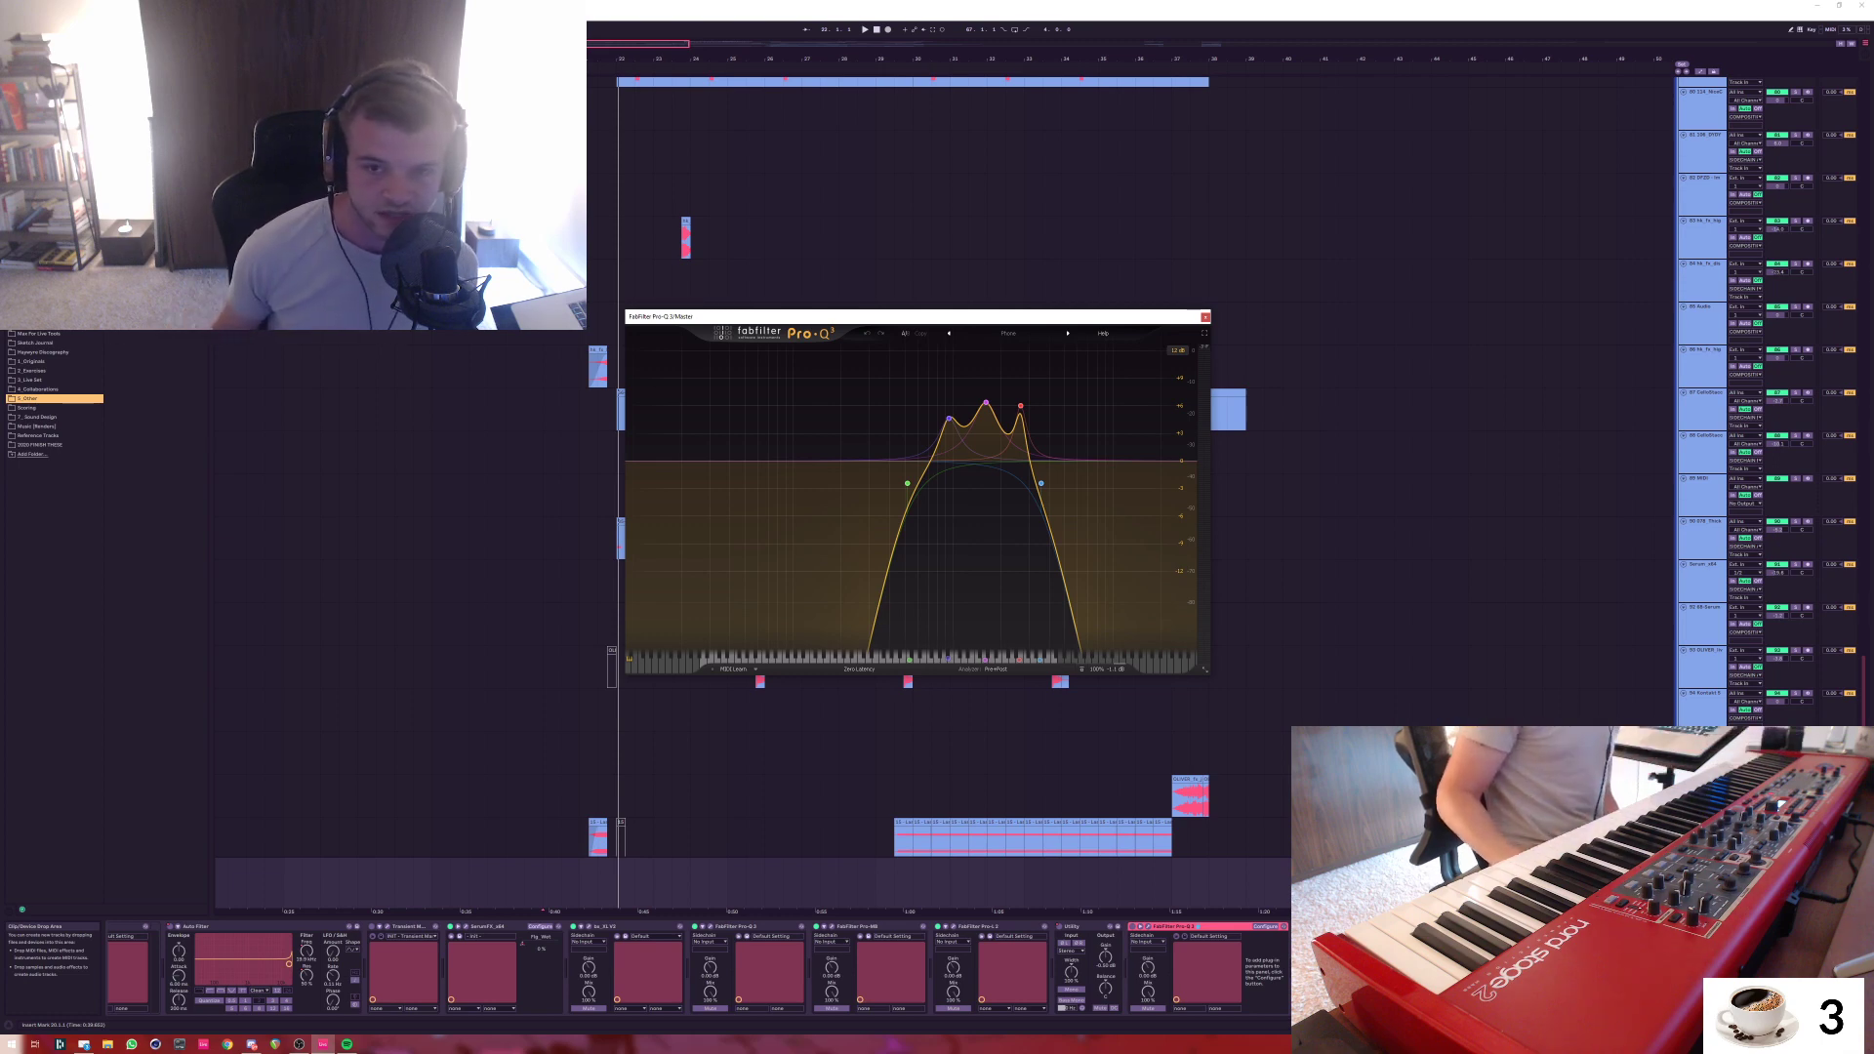
pyautogui.moveTo(996, 317); pyautogui.dragTo(1002, 327)
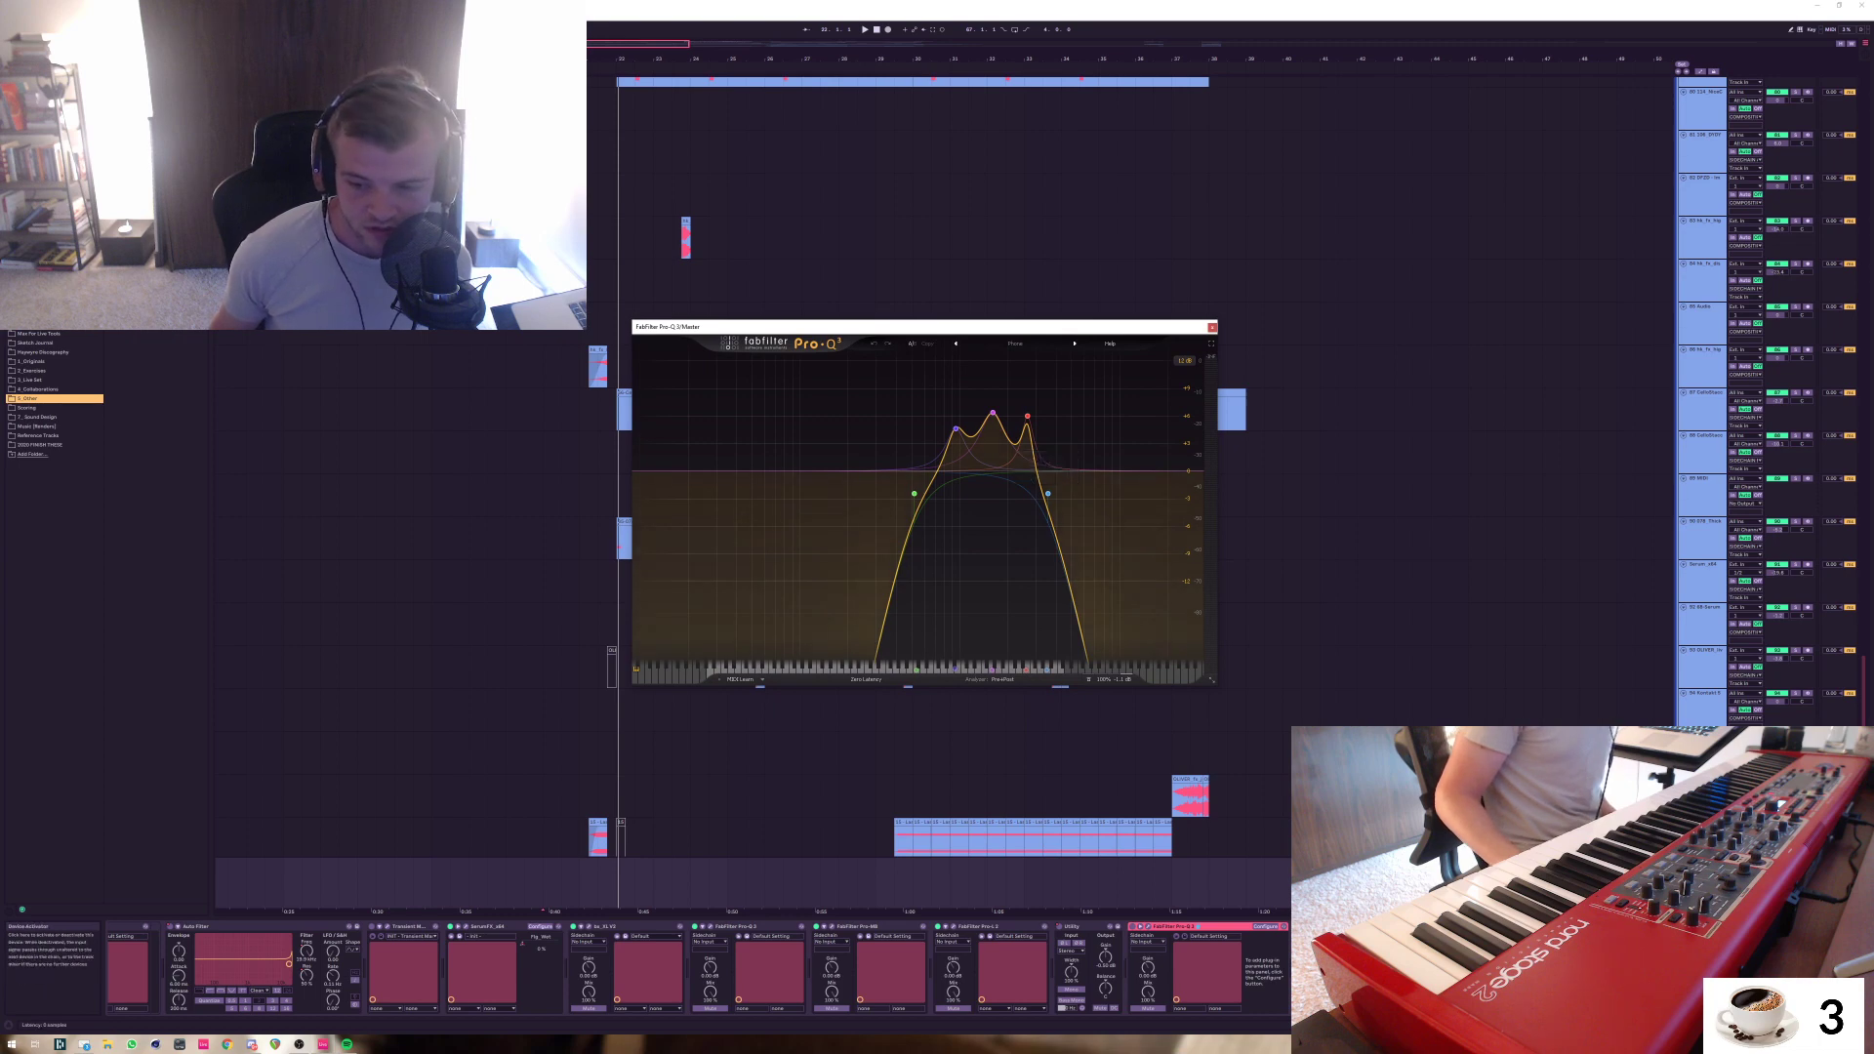
# Play the section from the start of the main clips and examine the signal spectrum against the Phone curve in the master's Pro-Q 2
pyautogui.hotkey('ctrl', 'alt', 'p')
pyautogui.hotkey('ctrl', 'alt', 'p')
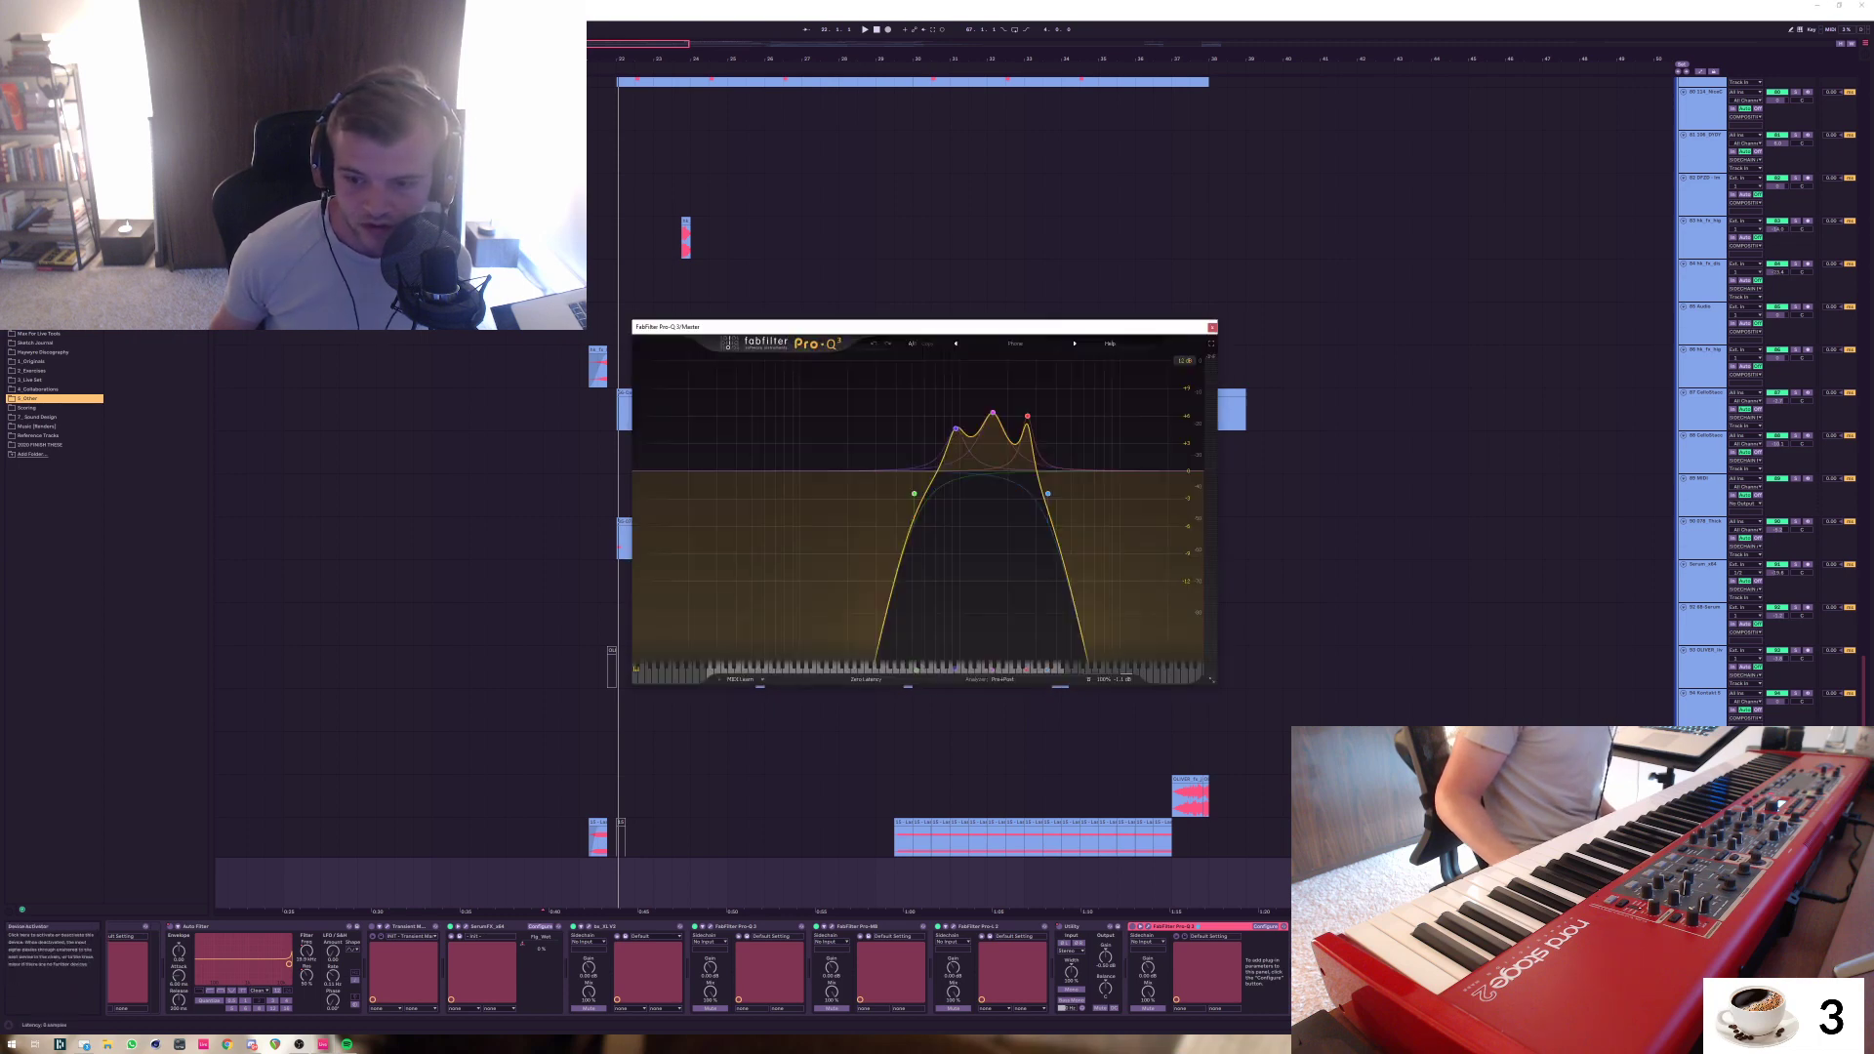
pyautogui.moveTo(1114, 680)
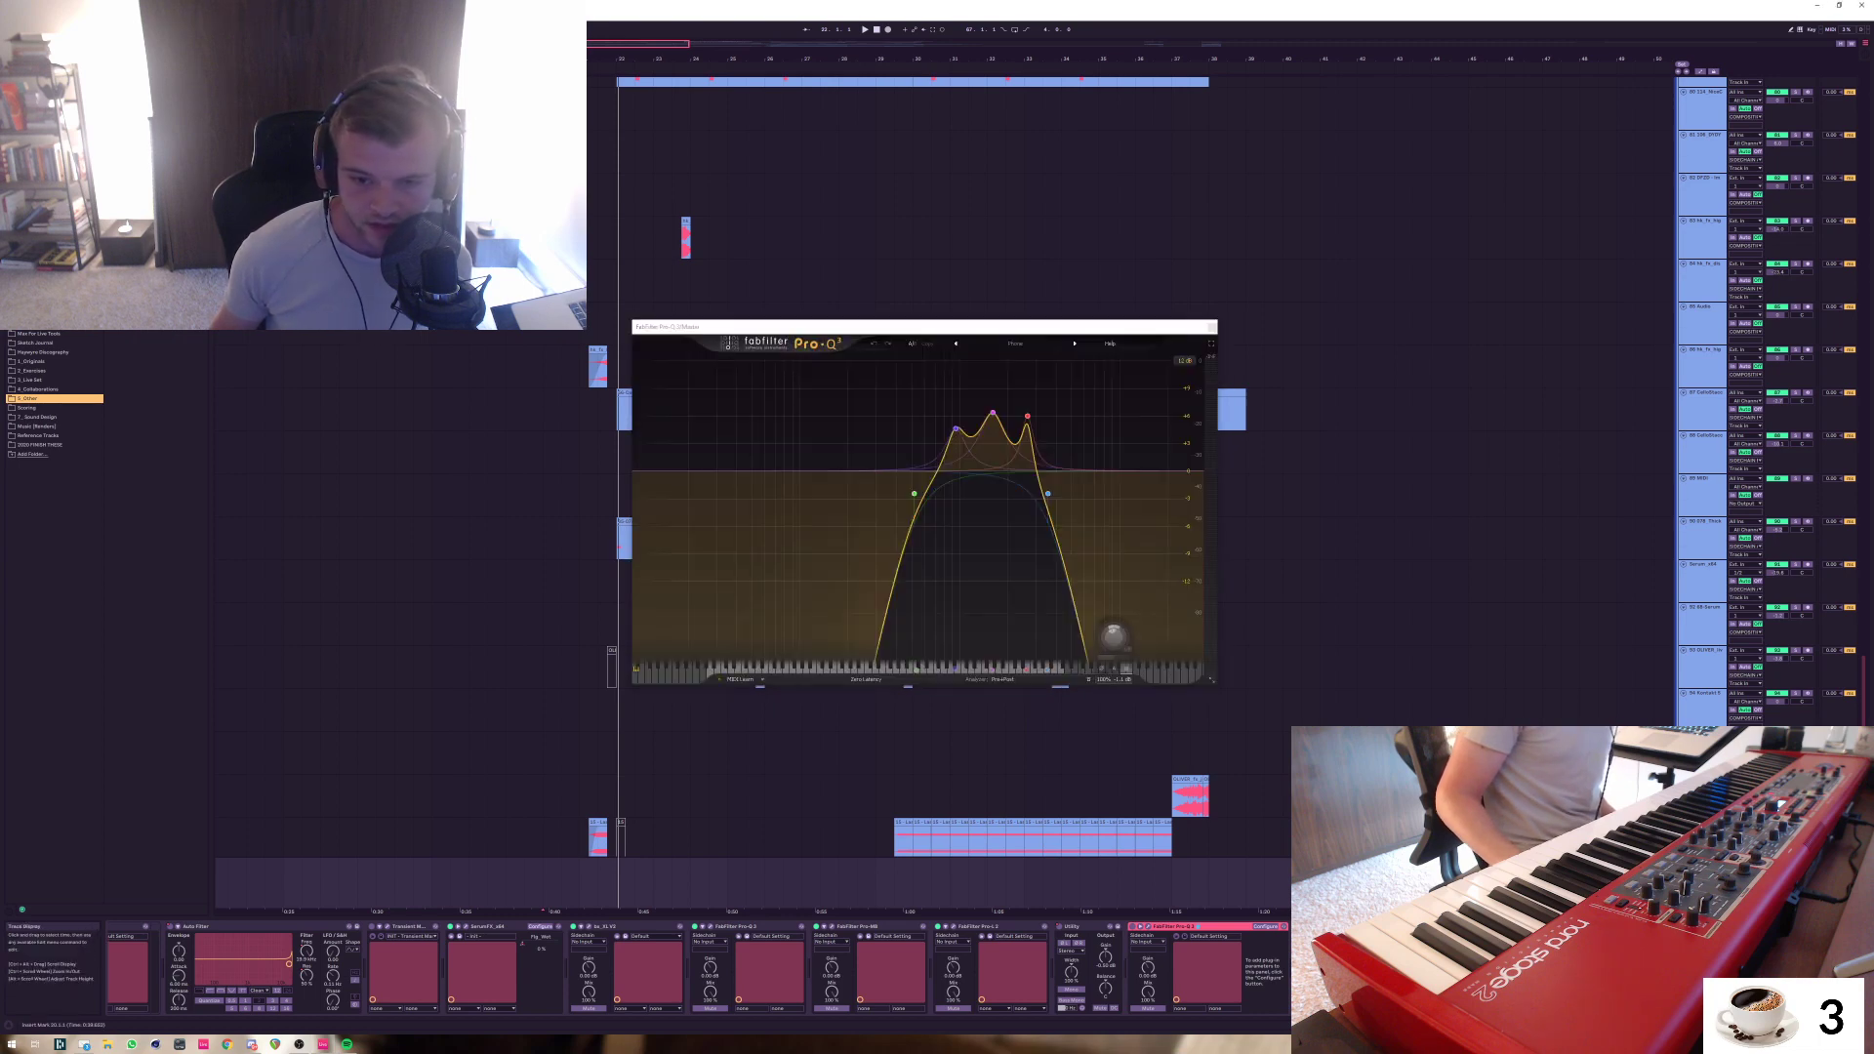
pyautogui.click(1114, 636)
pyautogui.click(631, 279)
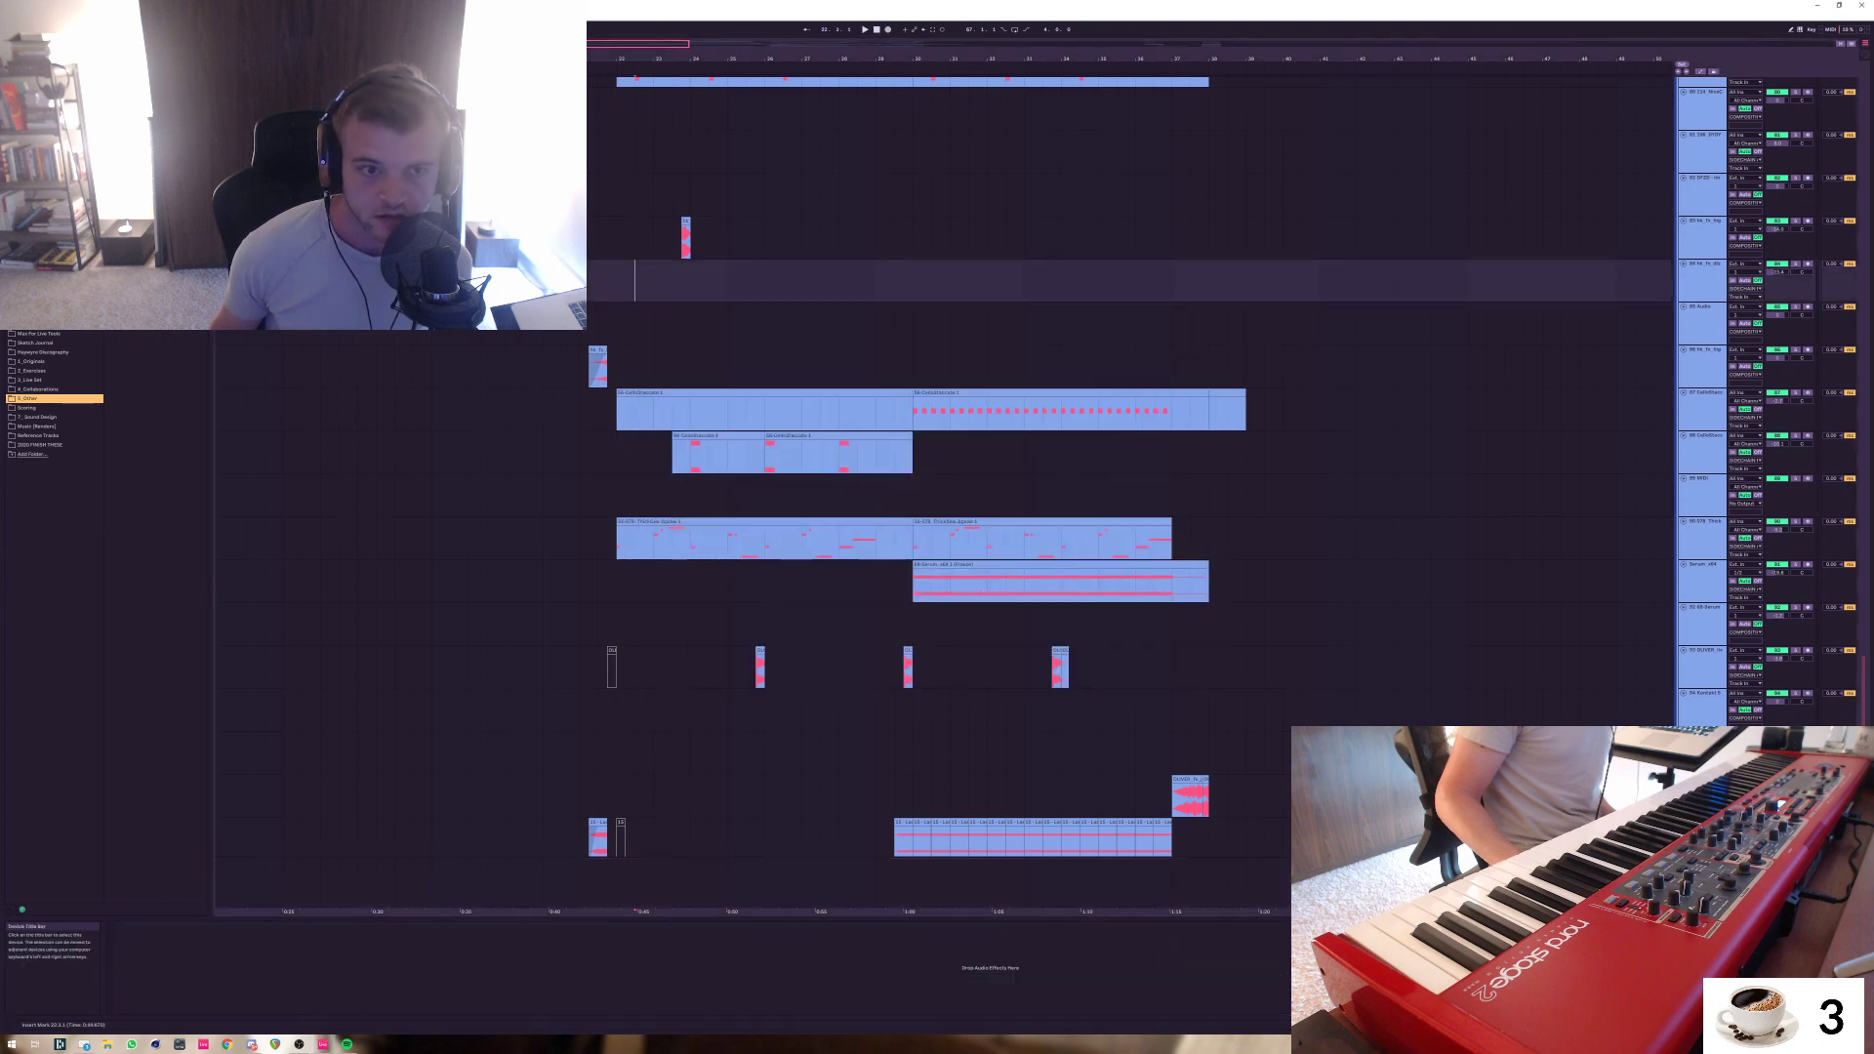
pyautogui.press('space')
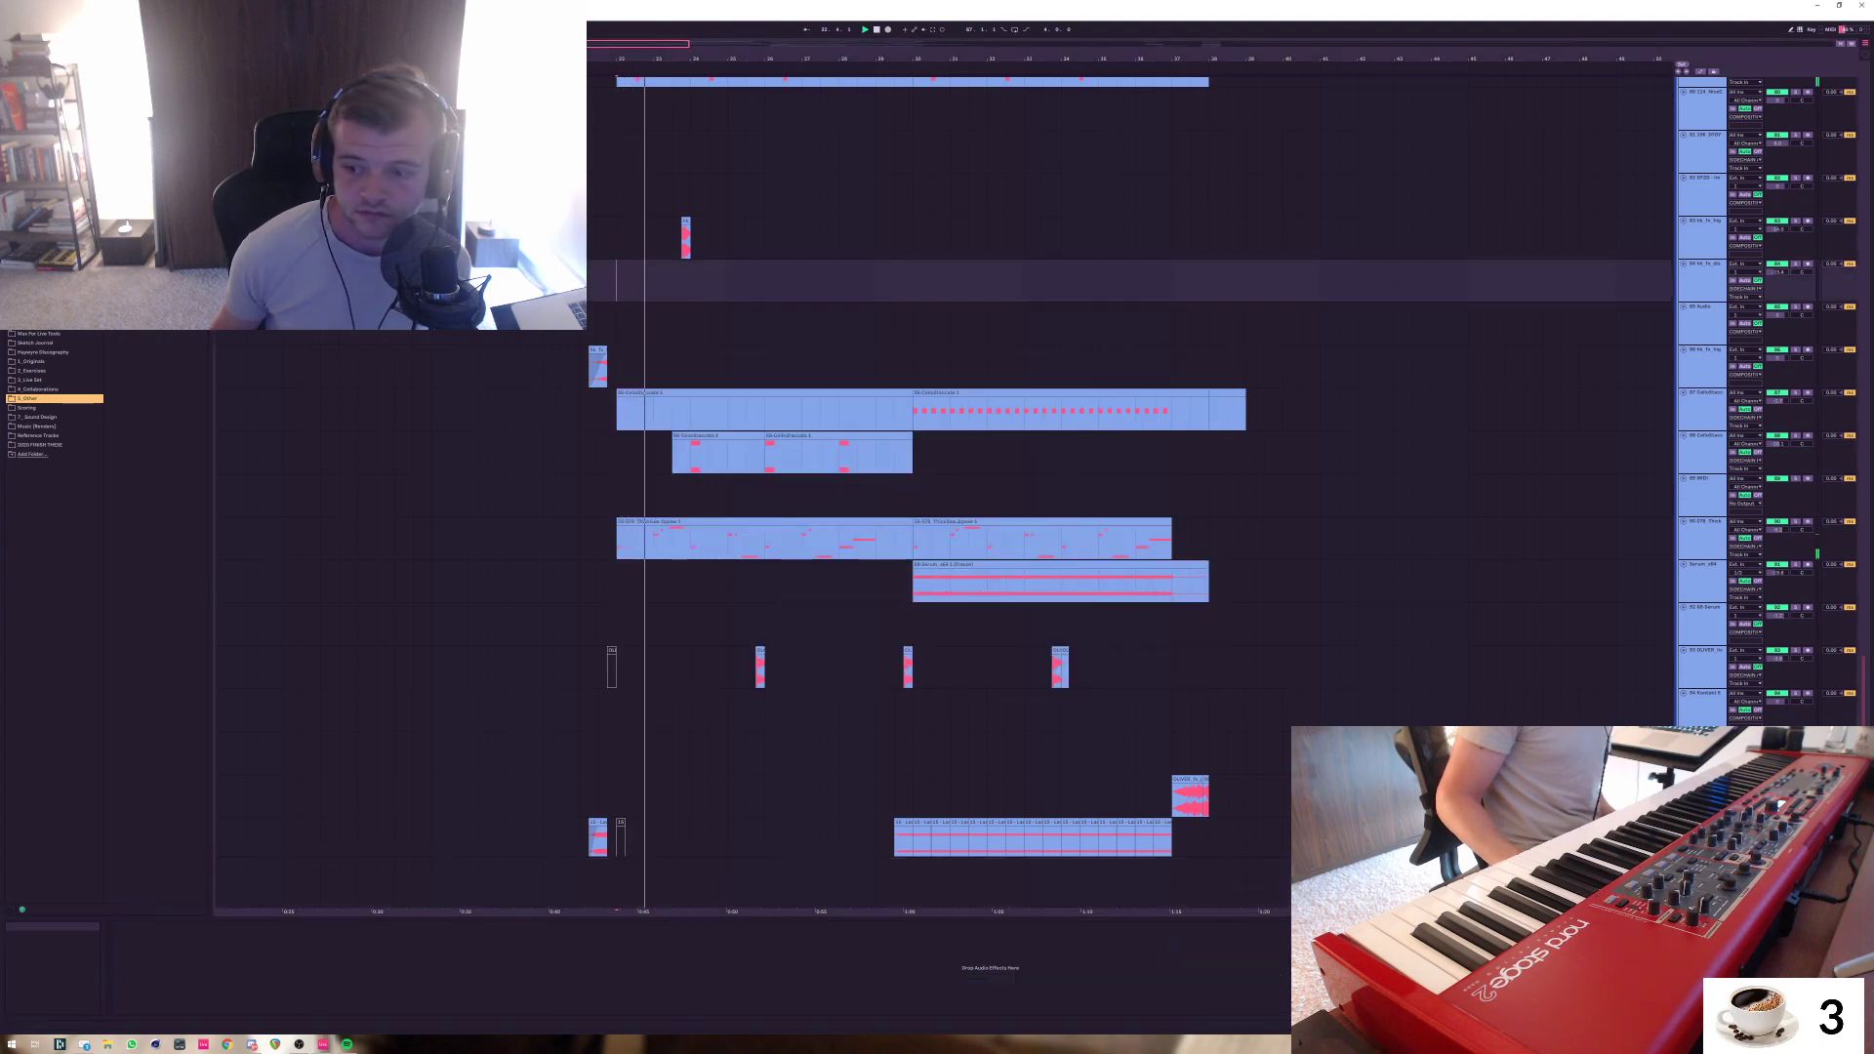
pyautogui.click(1701, 884)
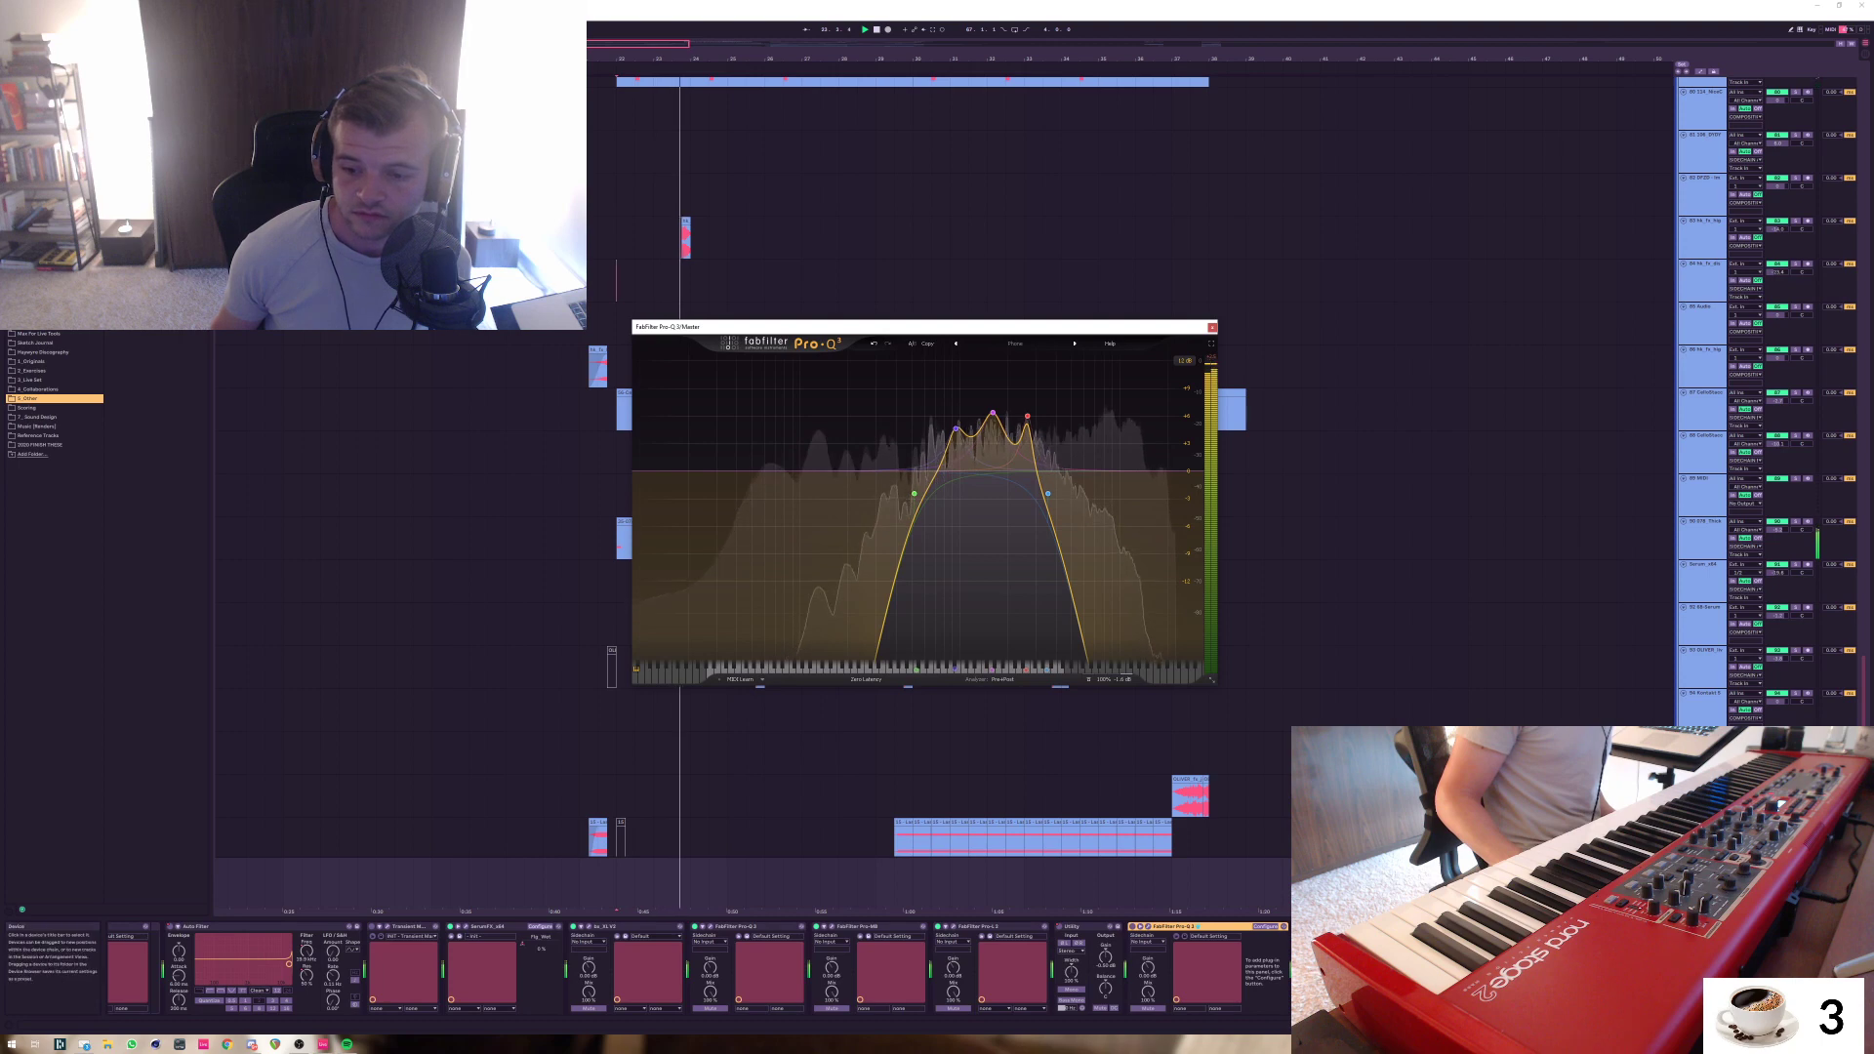
pyautogui.moveTo(952, 431)
pyautogui.moveTo(892, 327); pyautogui.dragTo(813, 309)
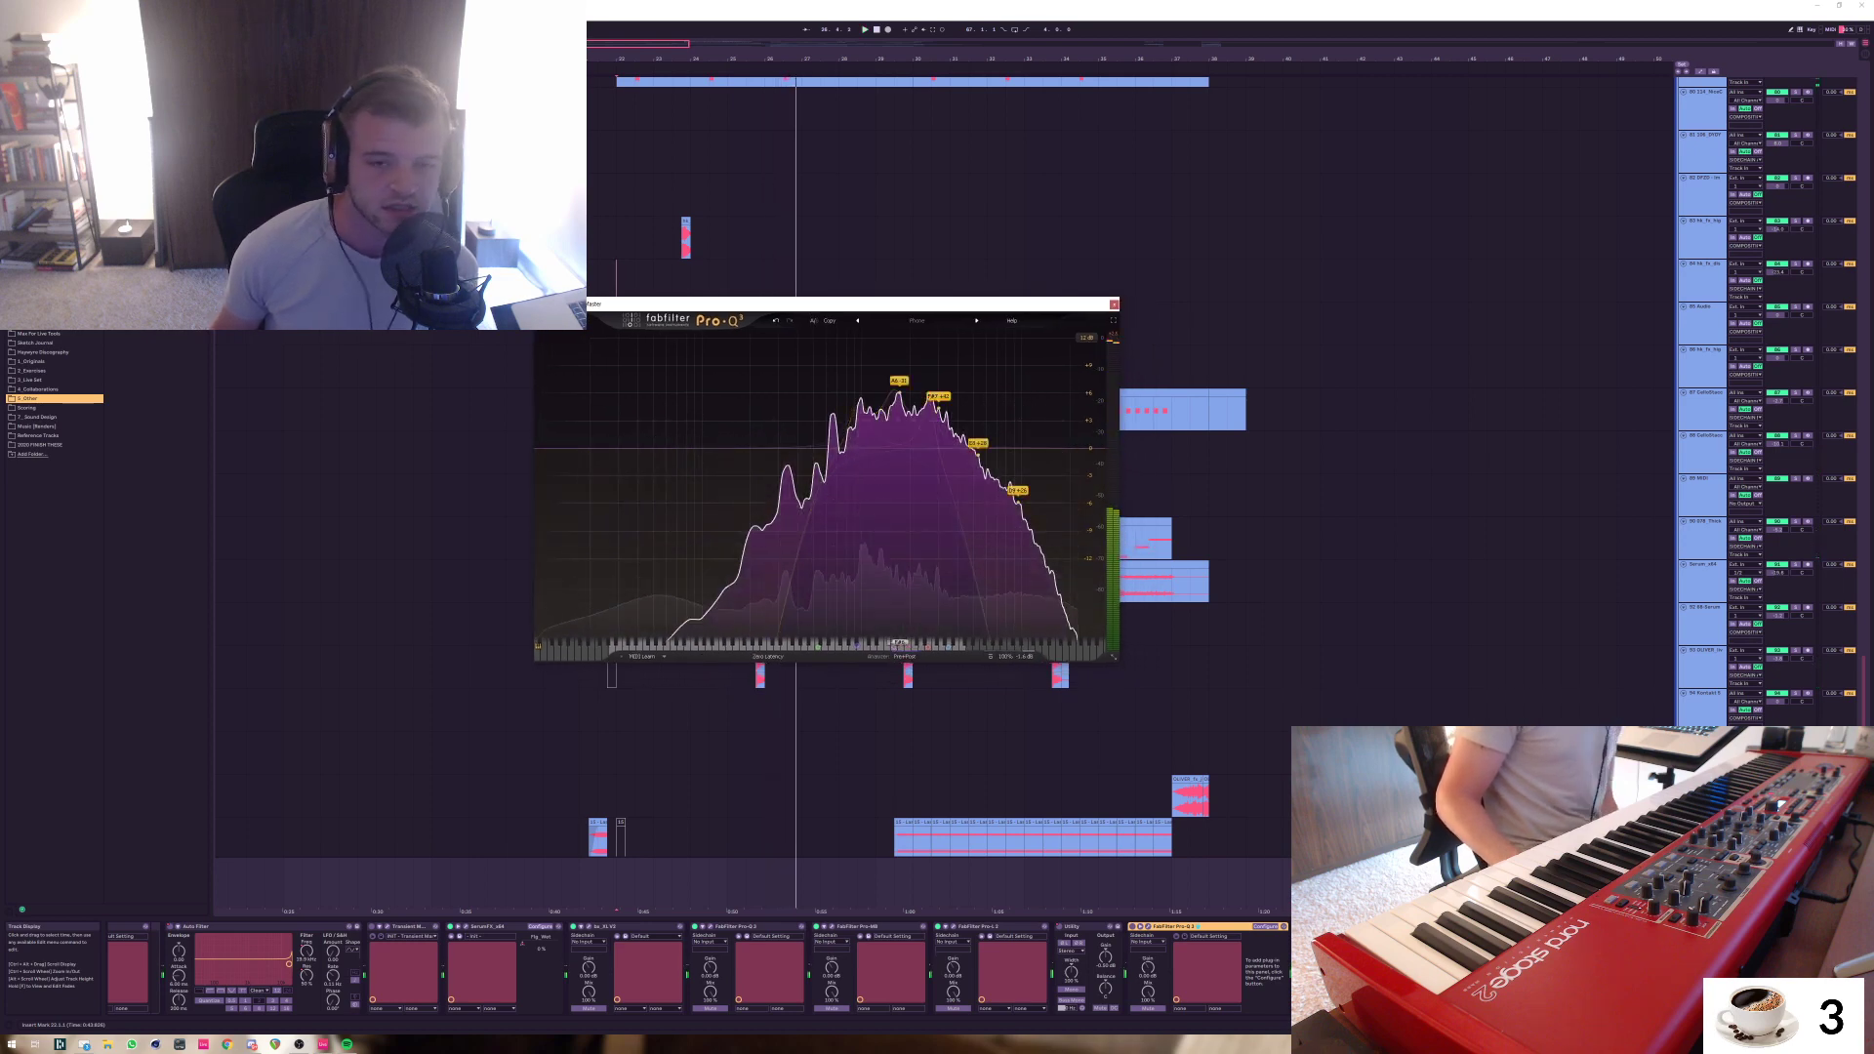
pyautogui.moveTo(812, 308); pyautogui.dragTo(855, 328)
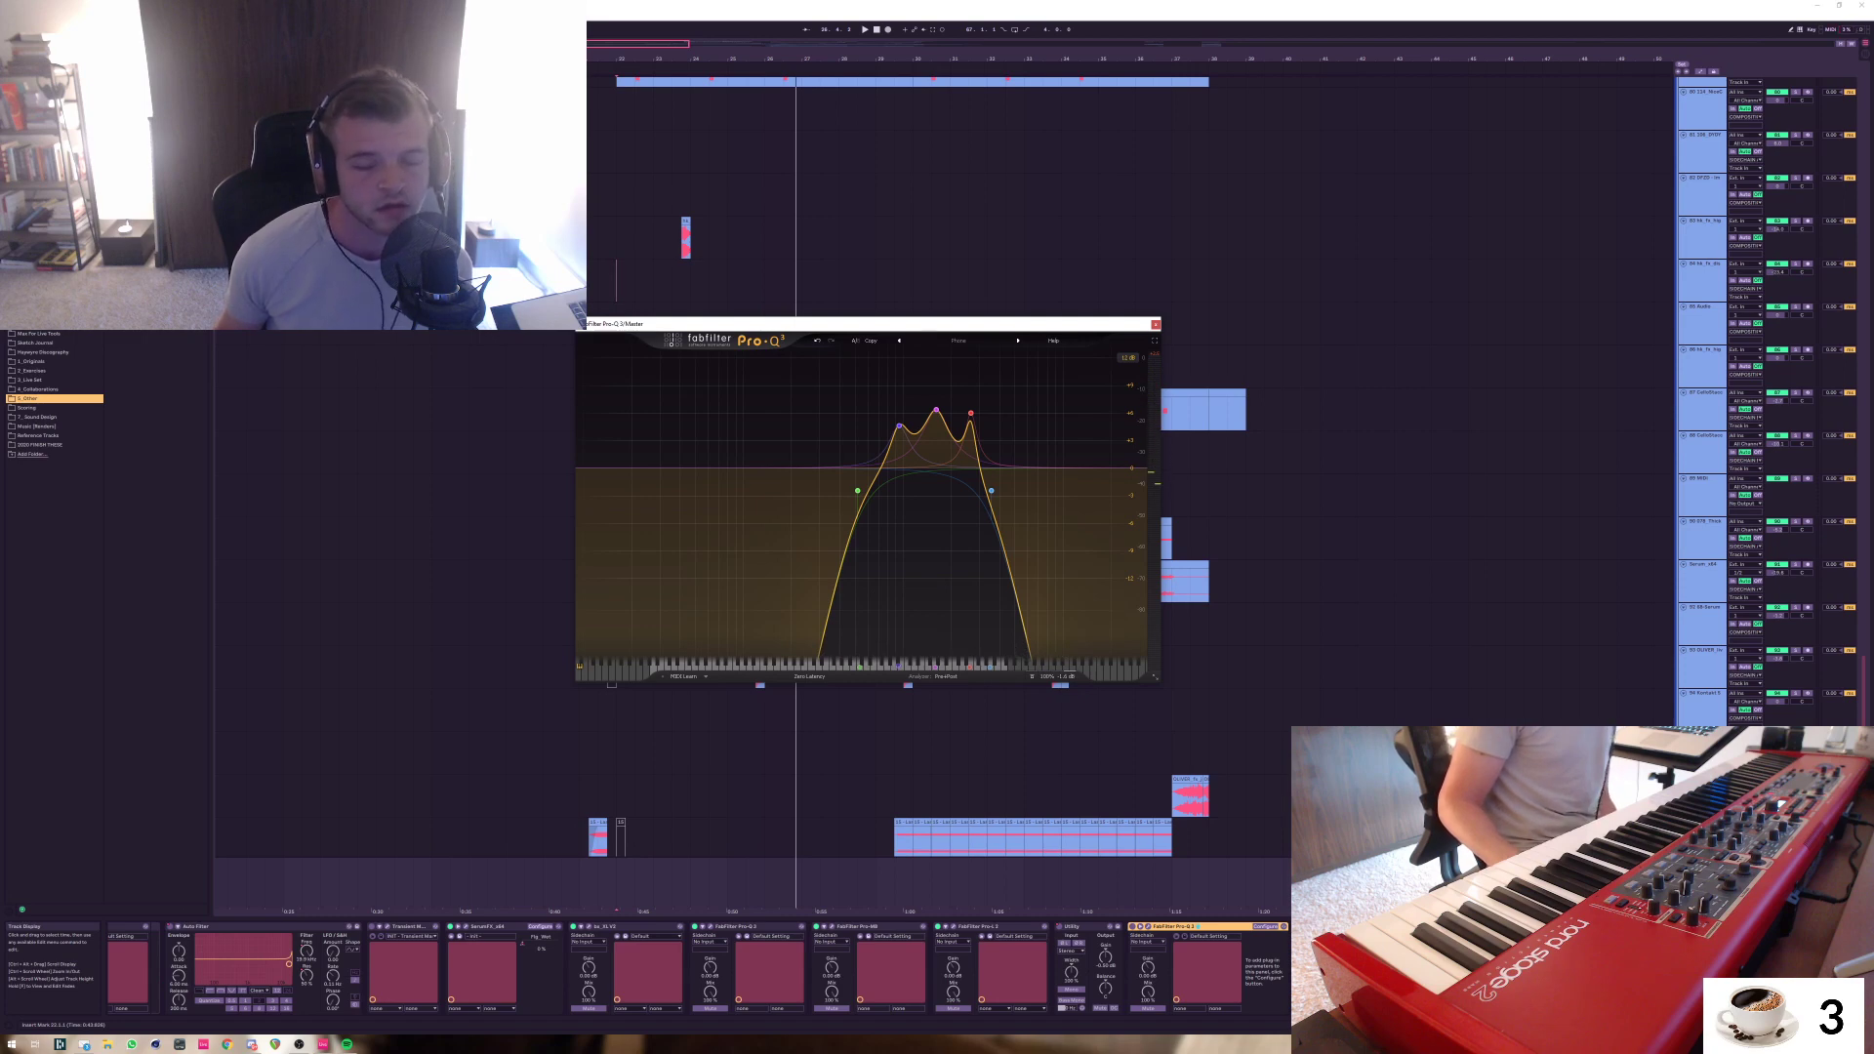
pyautogui.moveTo(898, 324); pyautogui.dragTo(958, 344)
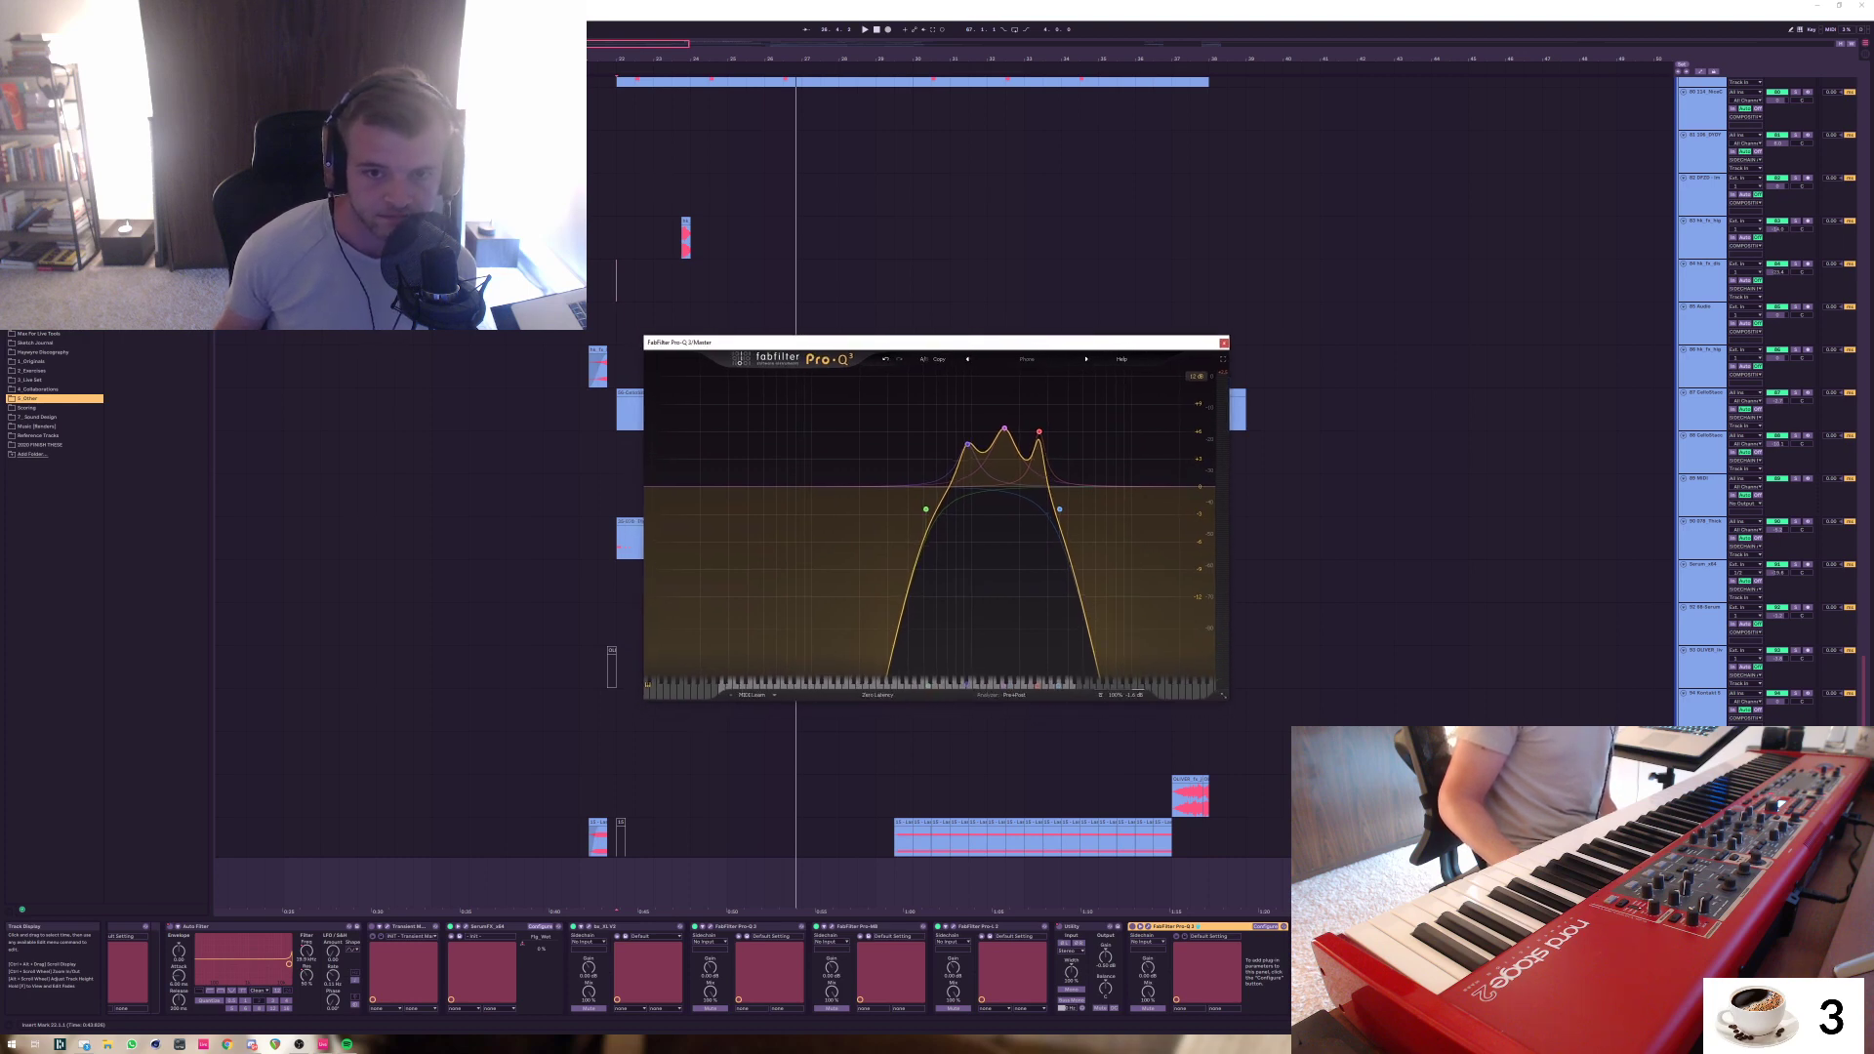
pyautogui.moveTo(1039, 435)
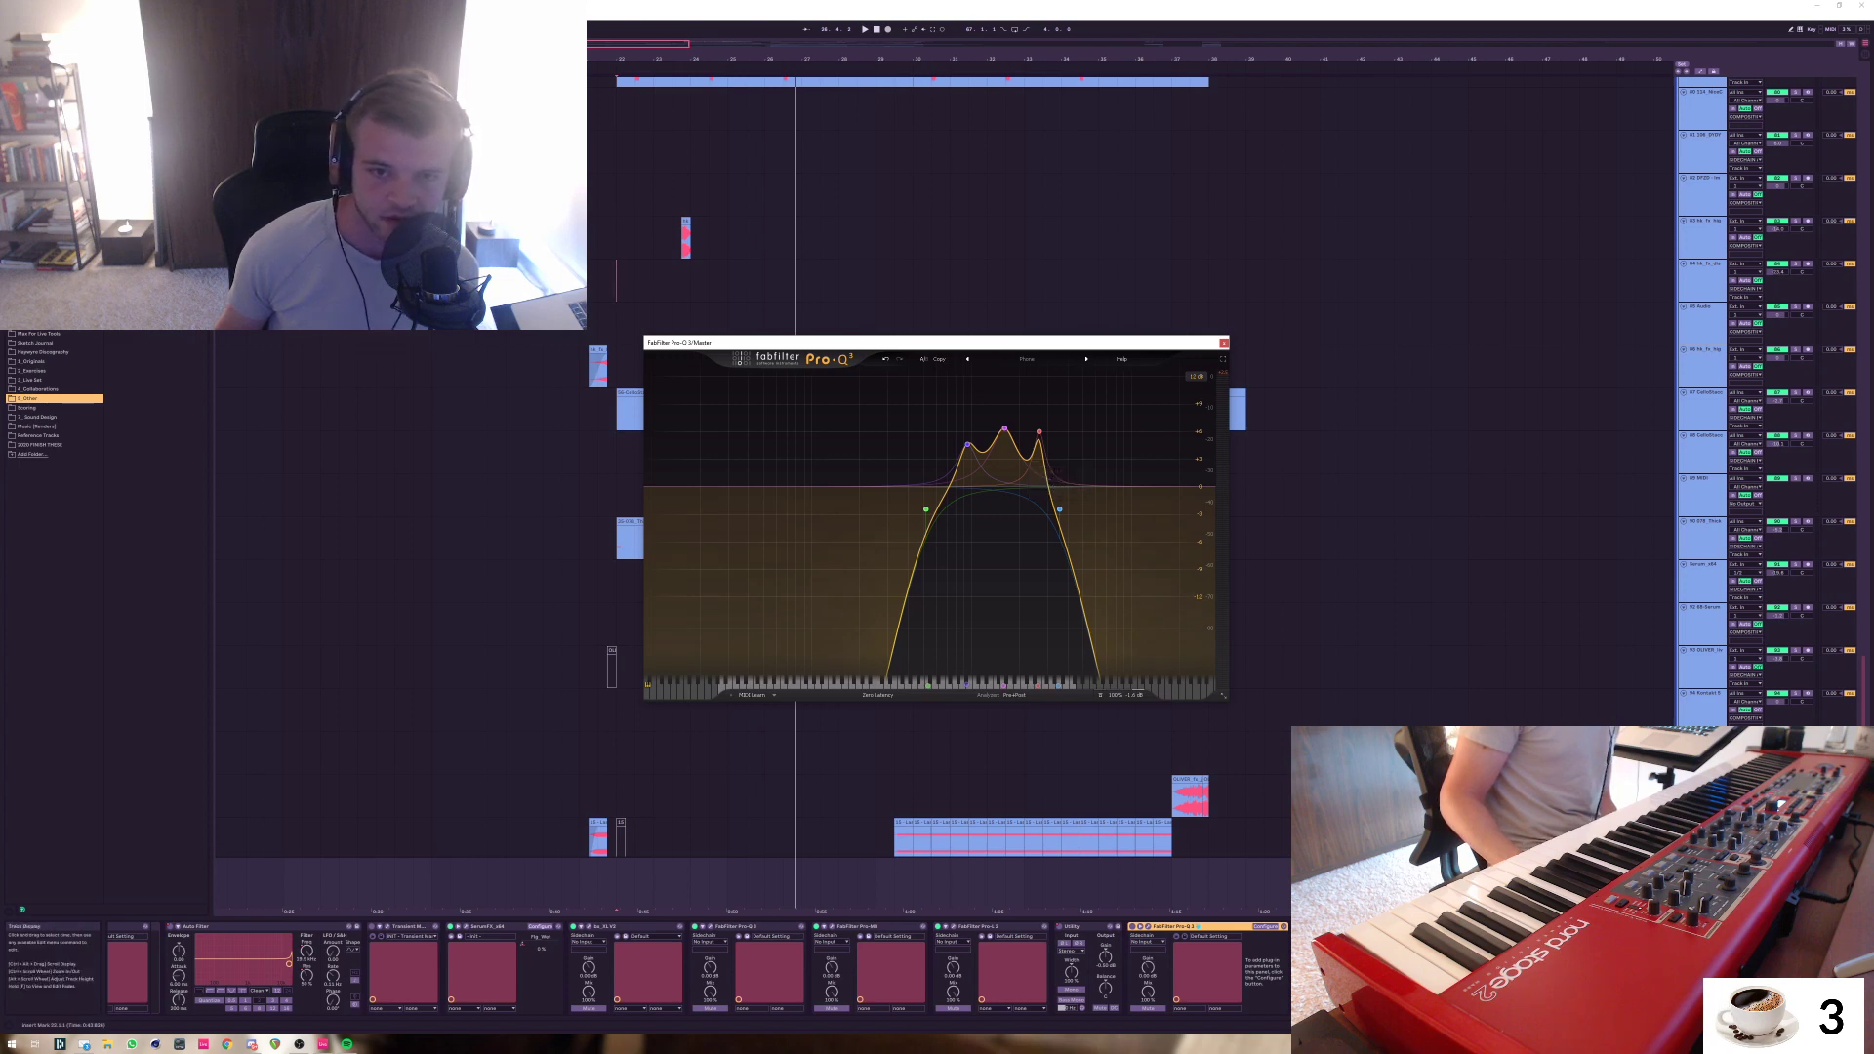
pyautogui.moveTo(932, 347)
pyautogui.mouseDown()
pyautogui.moveTo(878, 314)
pyautogui.moveTo(907, 307)
pyautogui.moveTo(924, 331)
pyautogui.mouseUp()
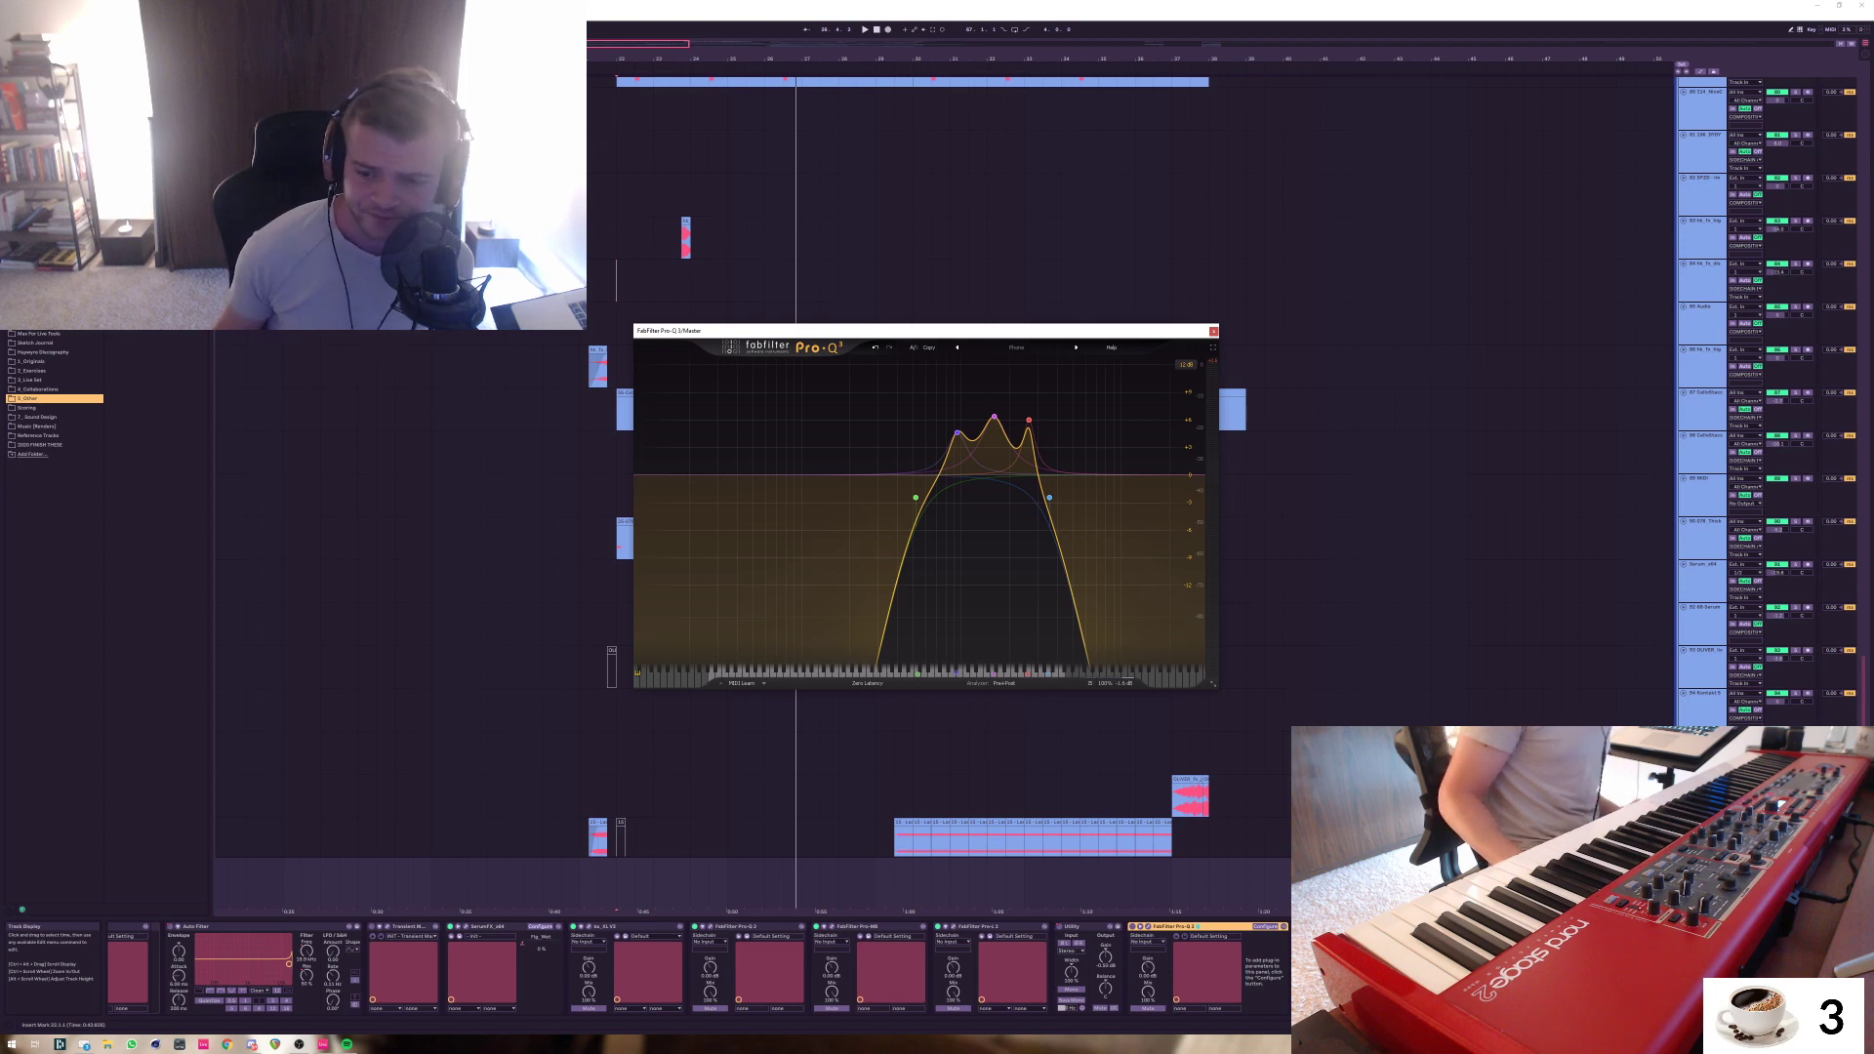
# Turn off the master's band-pass FabFilter Pro-Q 2 and close its window
pyautogui.click(1134, 927)
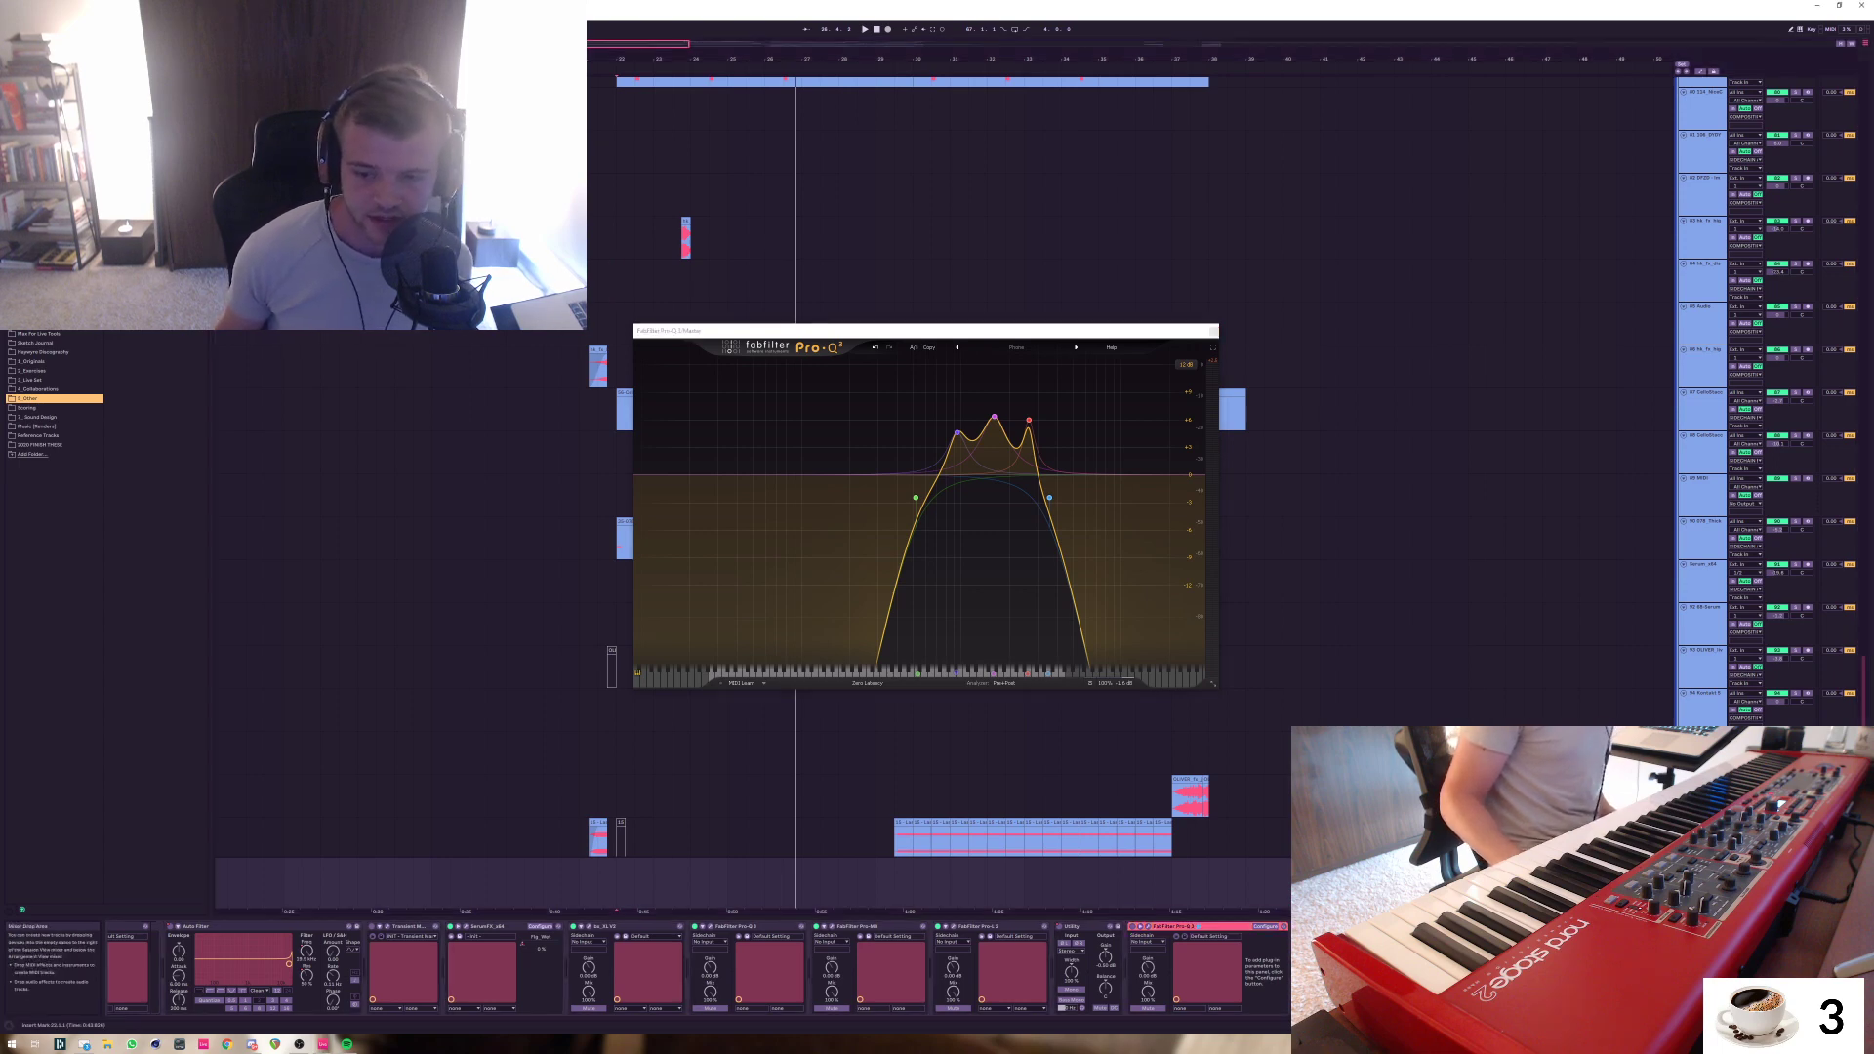
pyautogui.click(1214, 331)
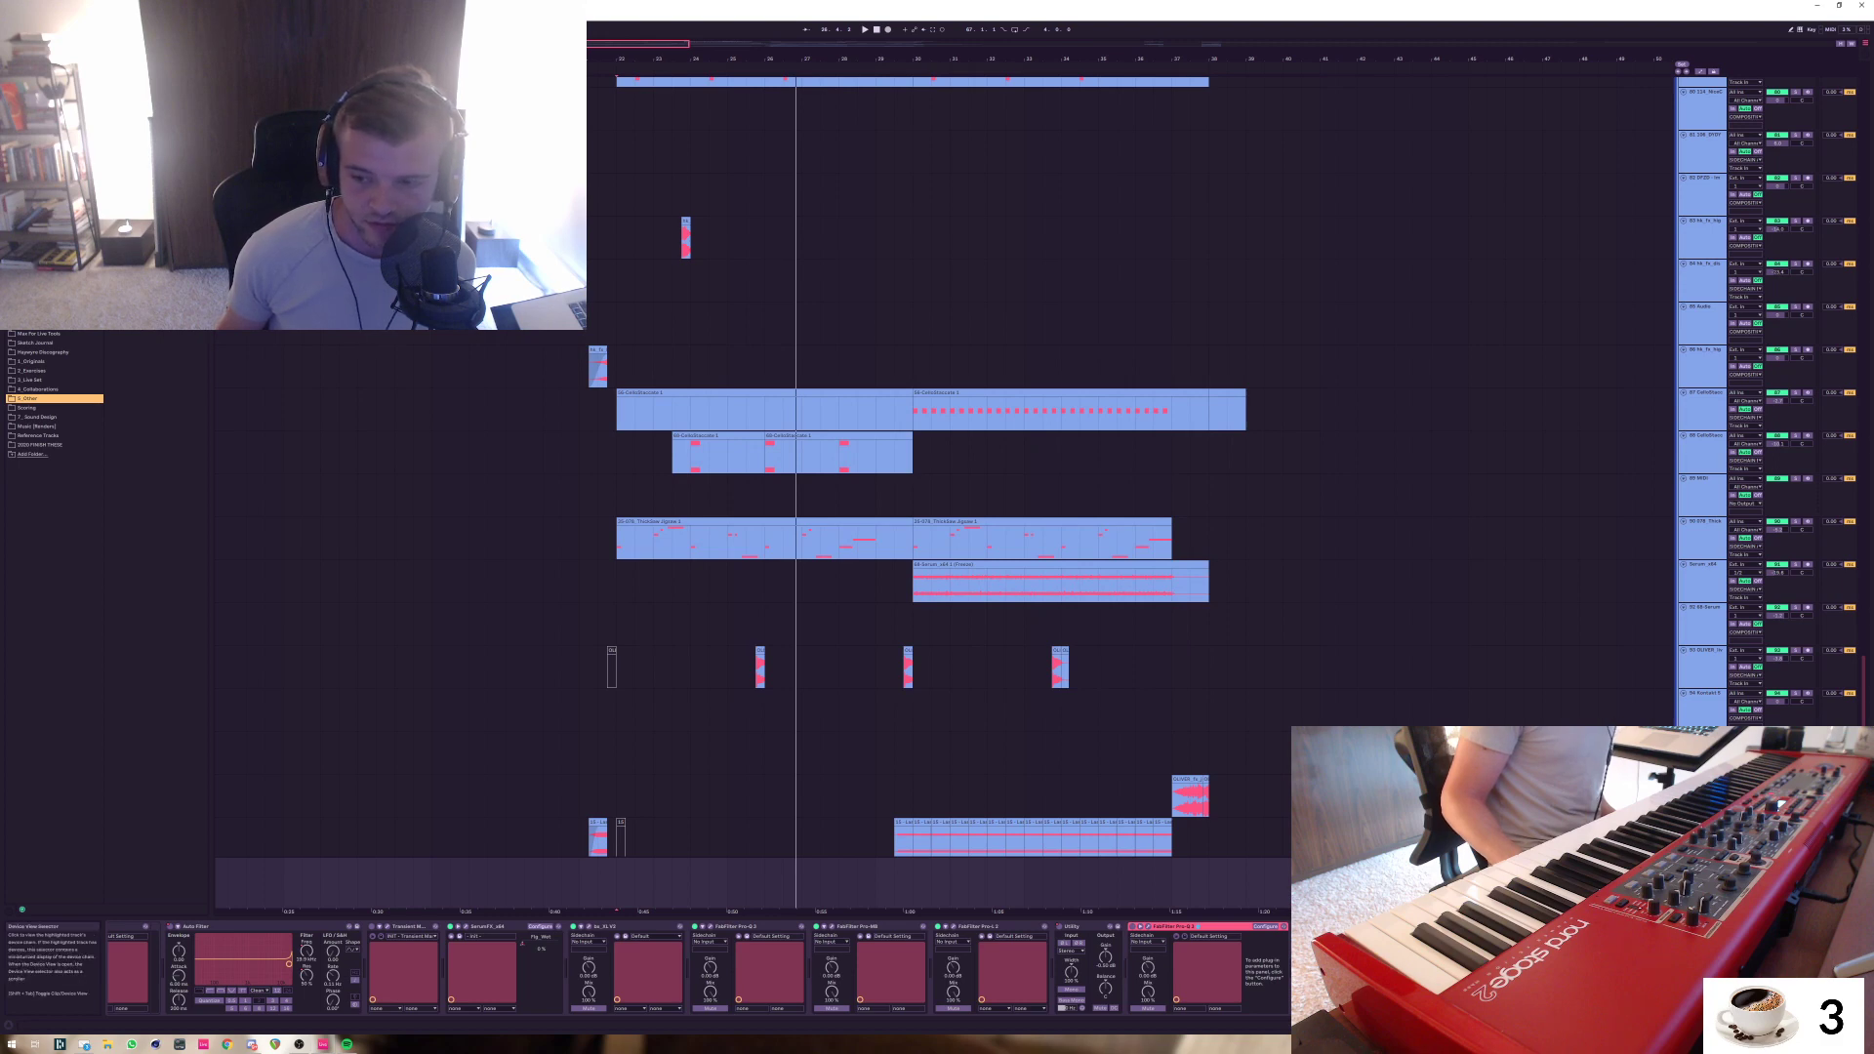
pyautogui.hscroll(-5, 698, 968)
pyautogui.hscroll(5, 698, 968)
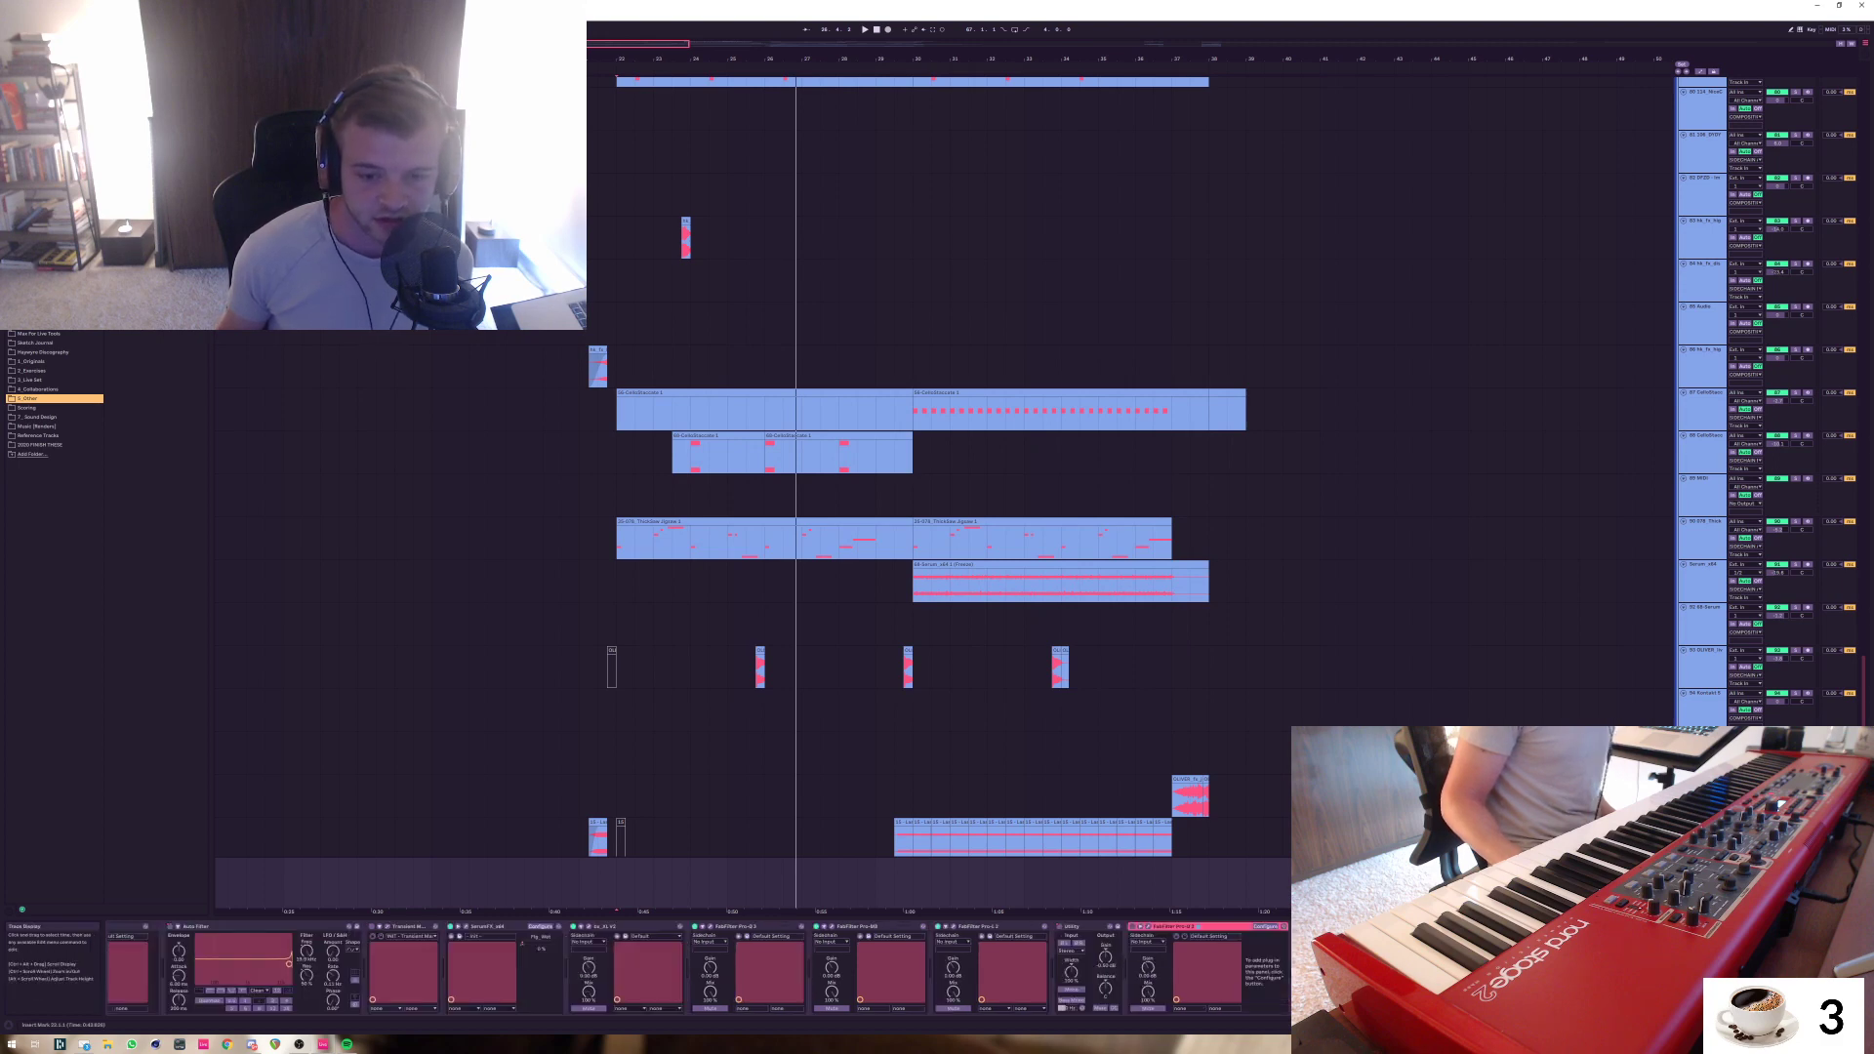
# Survey the whole arrangement, from the synth clips and the reference tracks up to the percussion group
pyautogui.click(968, 883)
pyautogui.click(930, 542)
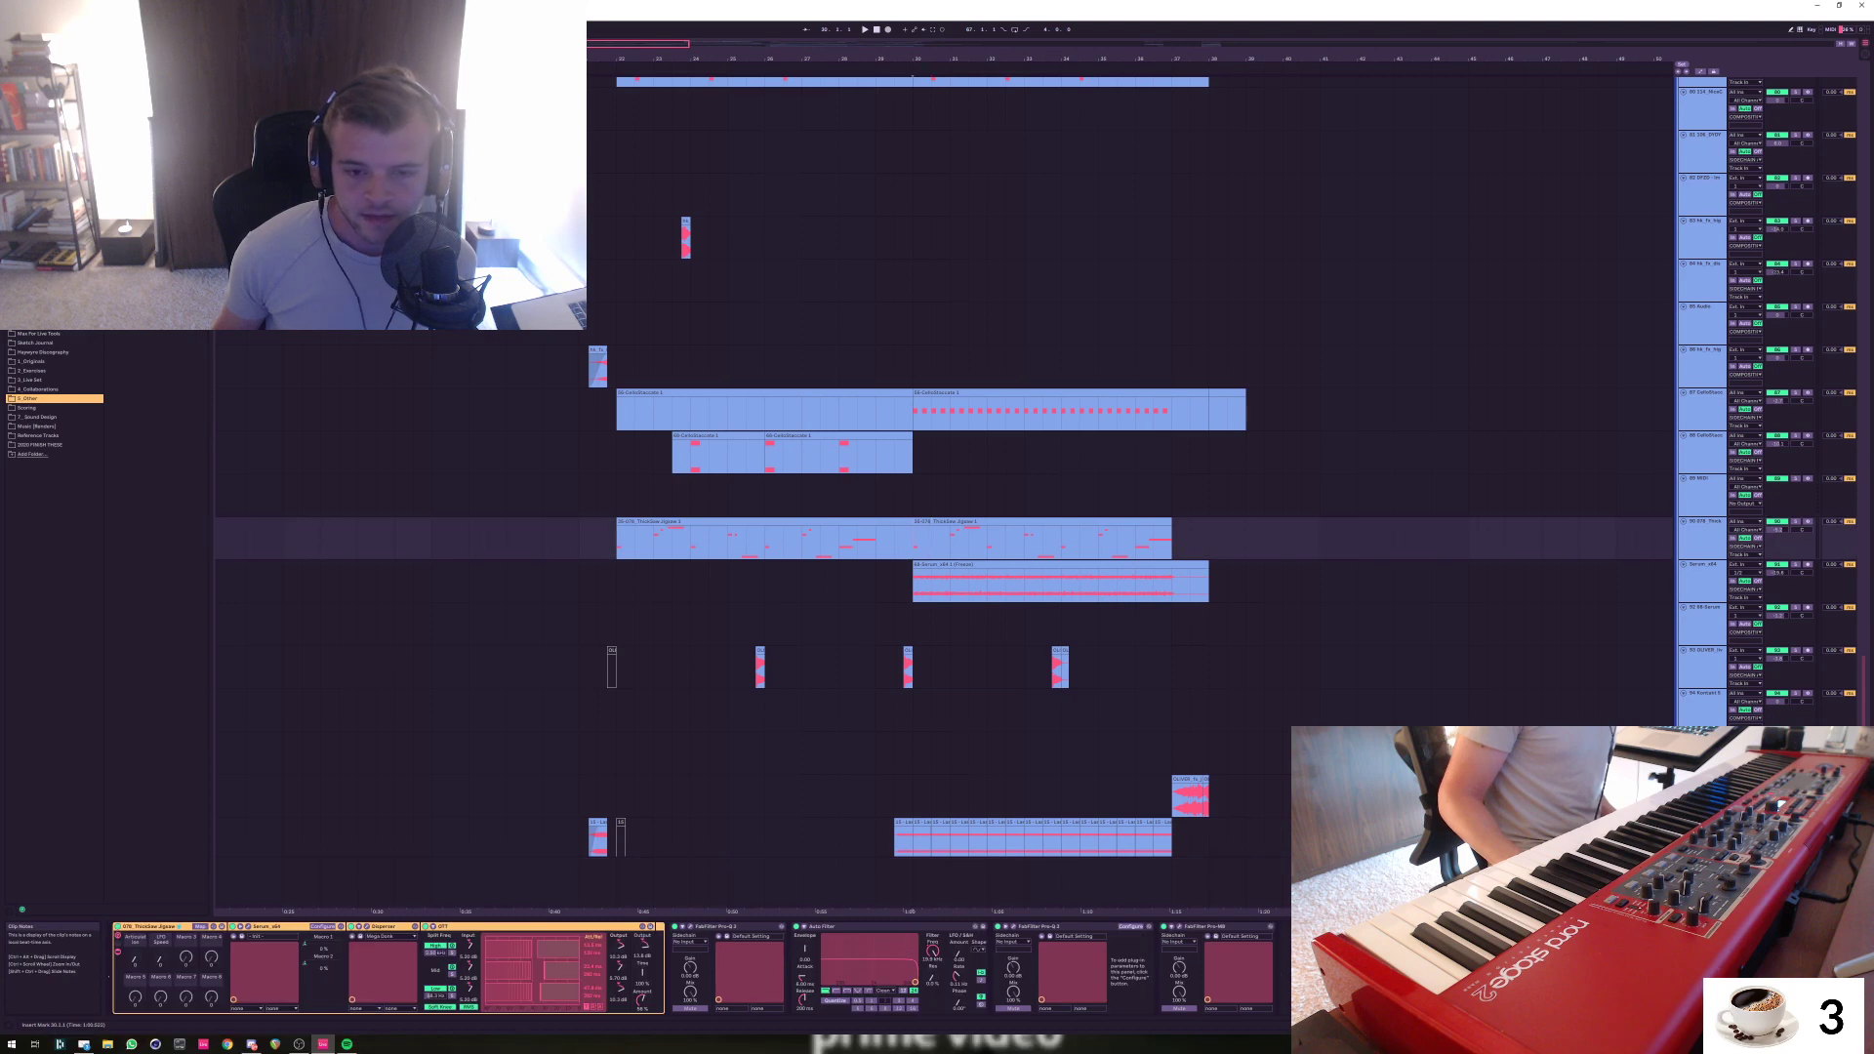
pyautogui.press('-')
pyautogui.press('-')
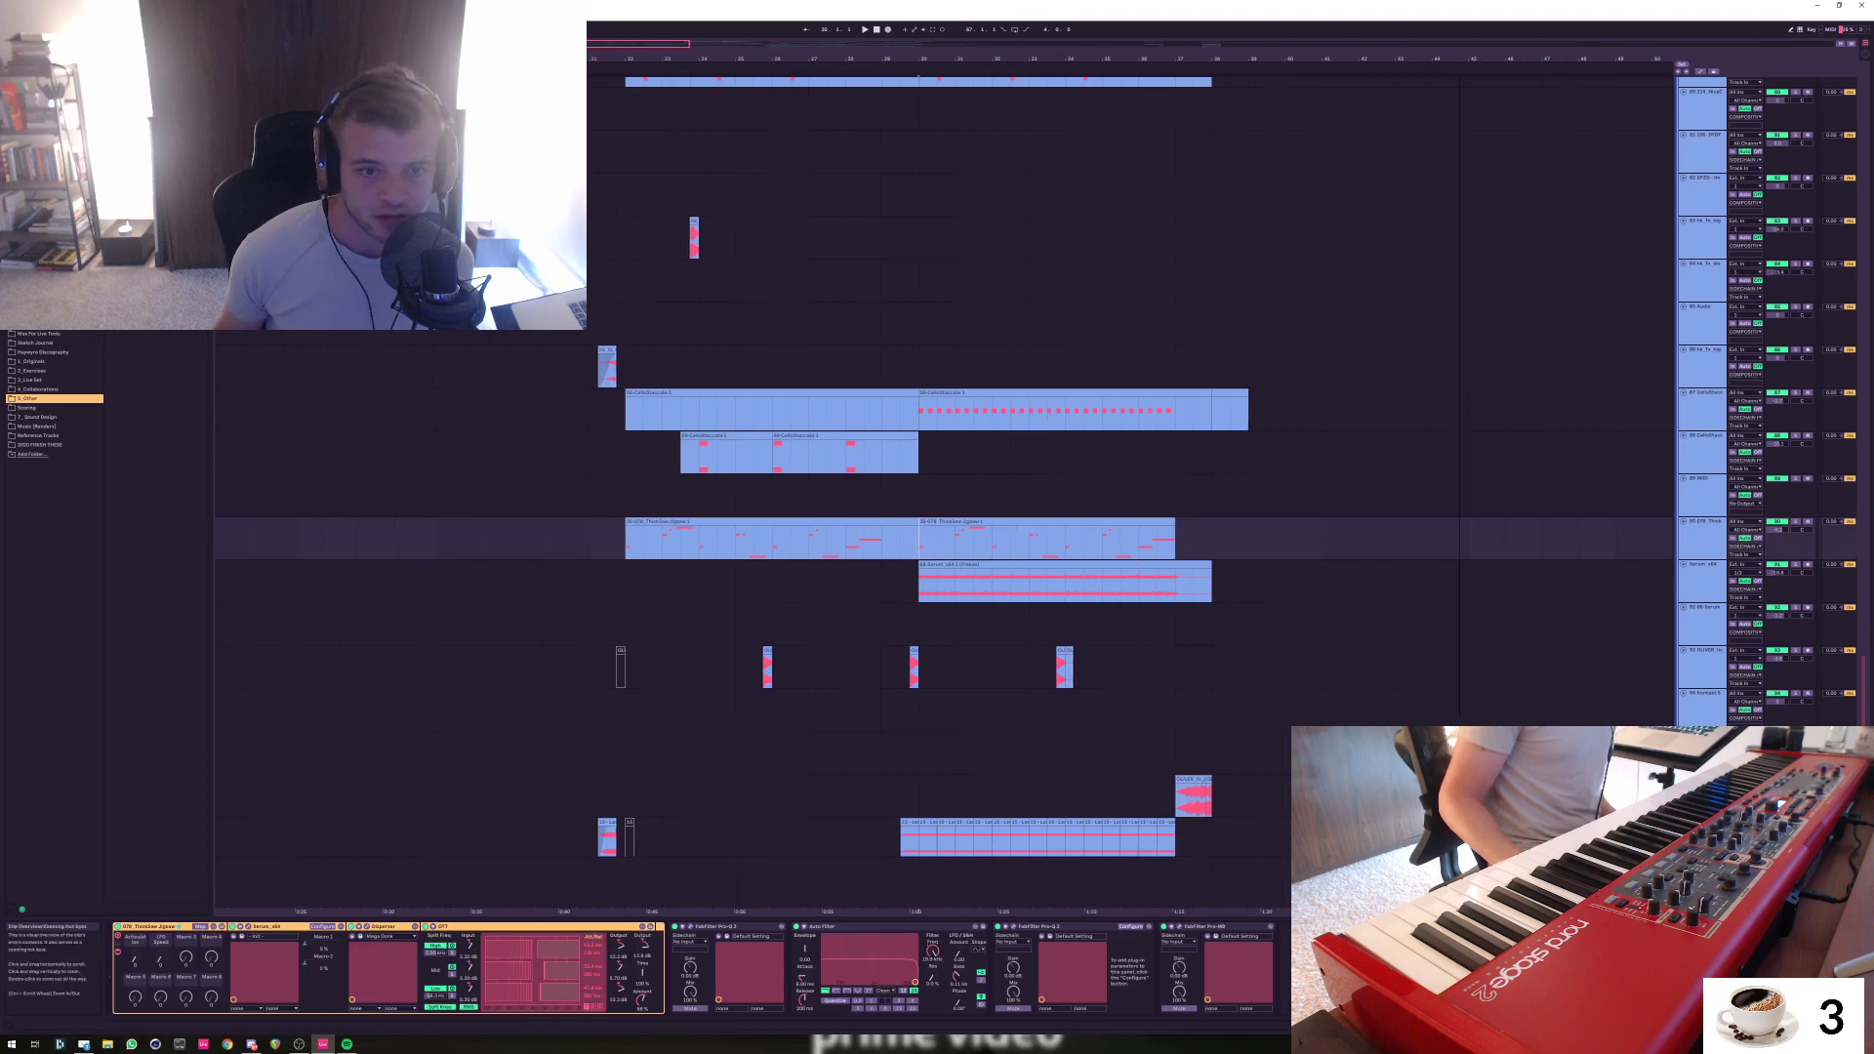
pyautogui.scroll(-1, 942, 478)
pyautogui.scroll(-4, 942, 479)
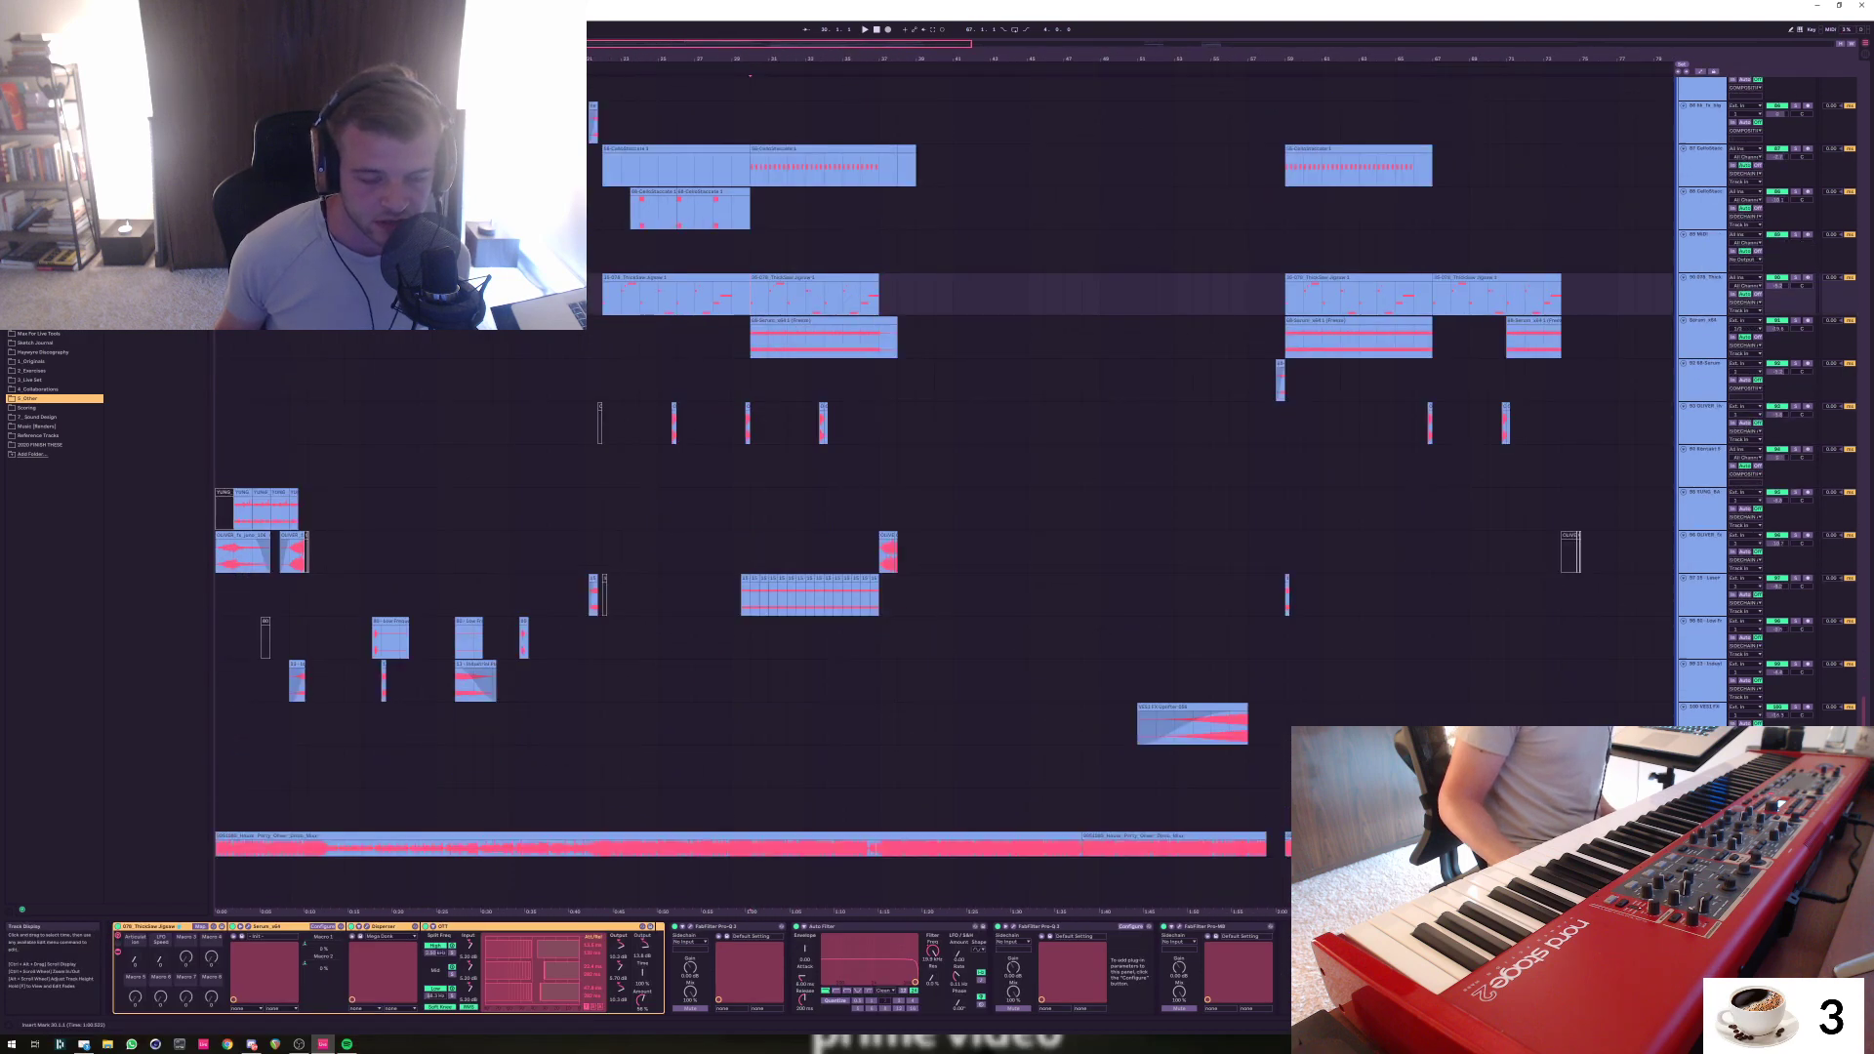
pyautogui.click(437, 603)
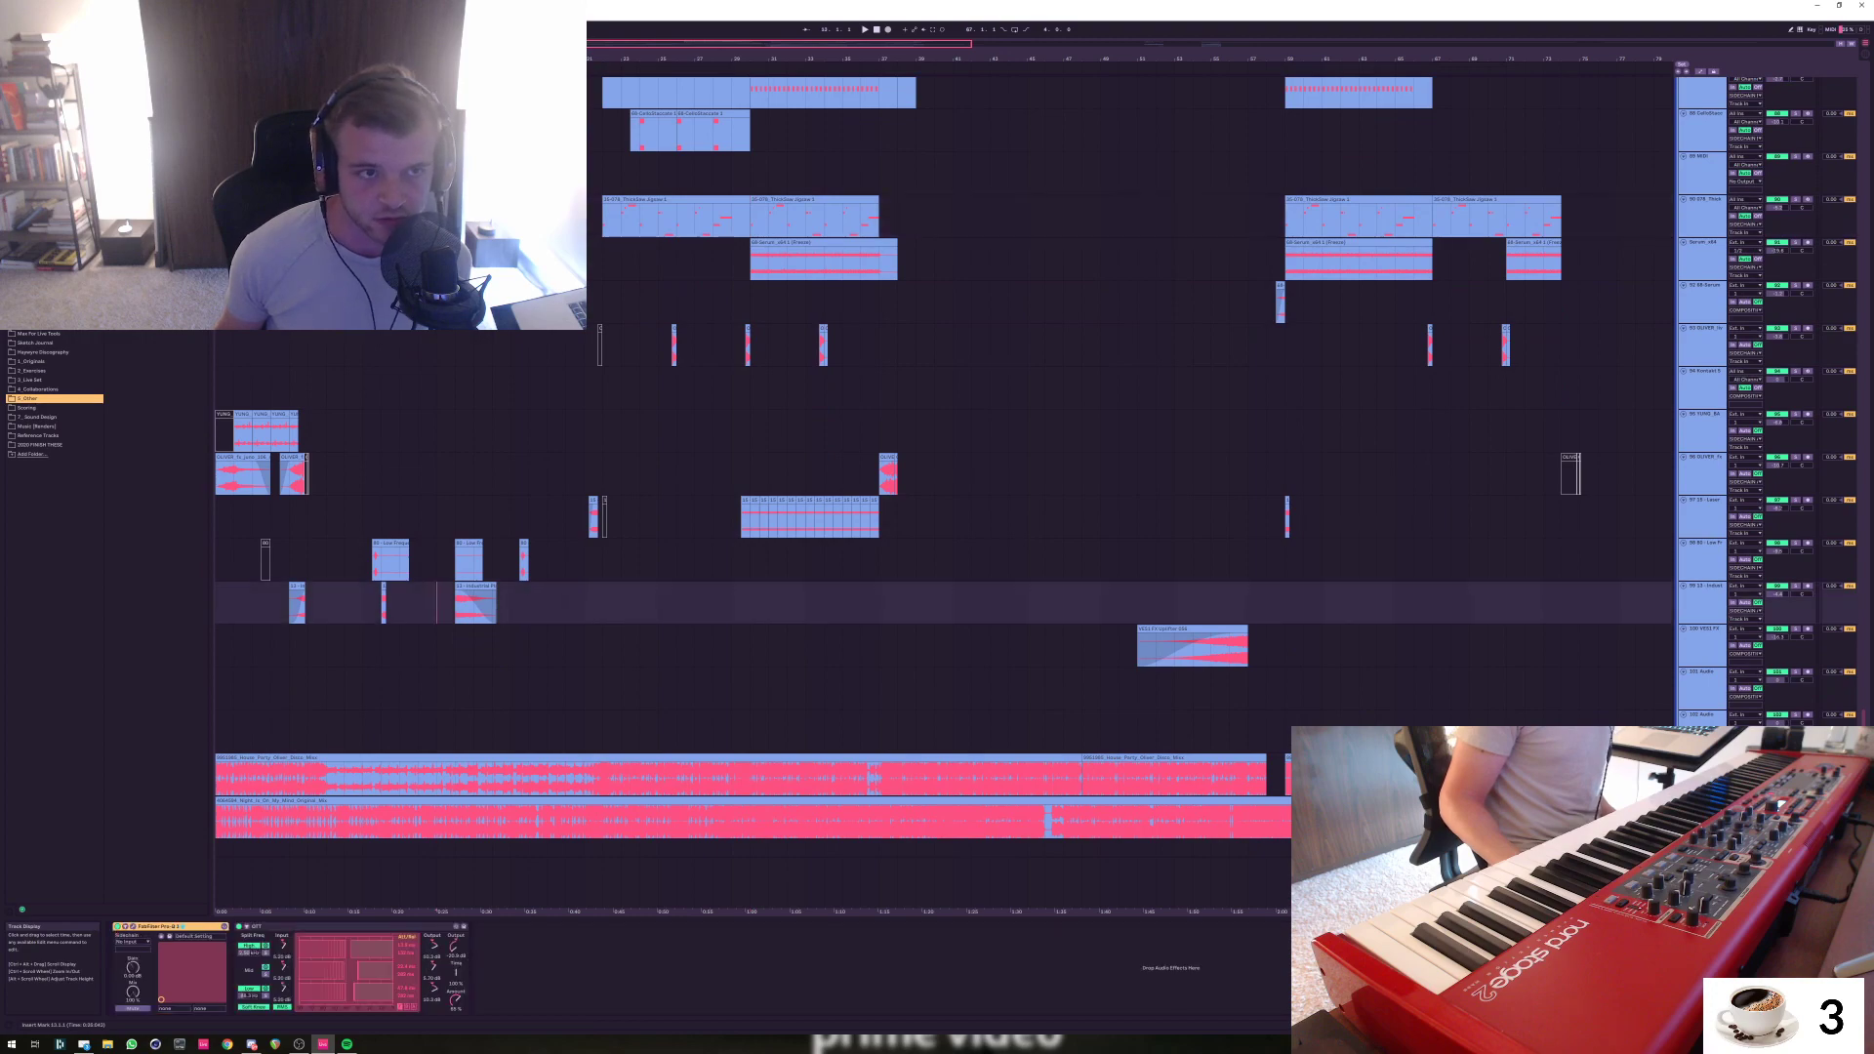
pyautogui.press('-')
pyautogui.press('-')
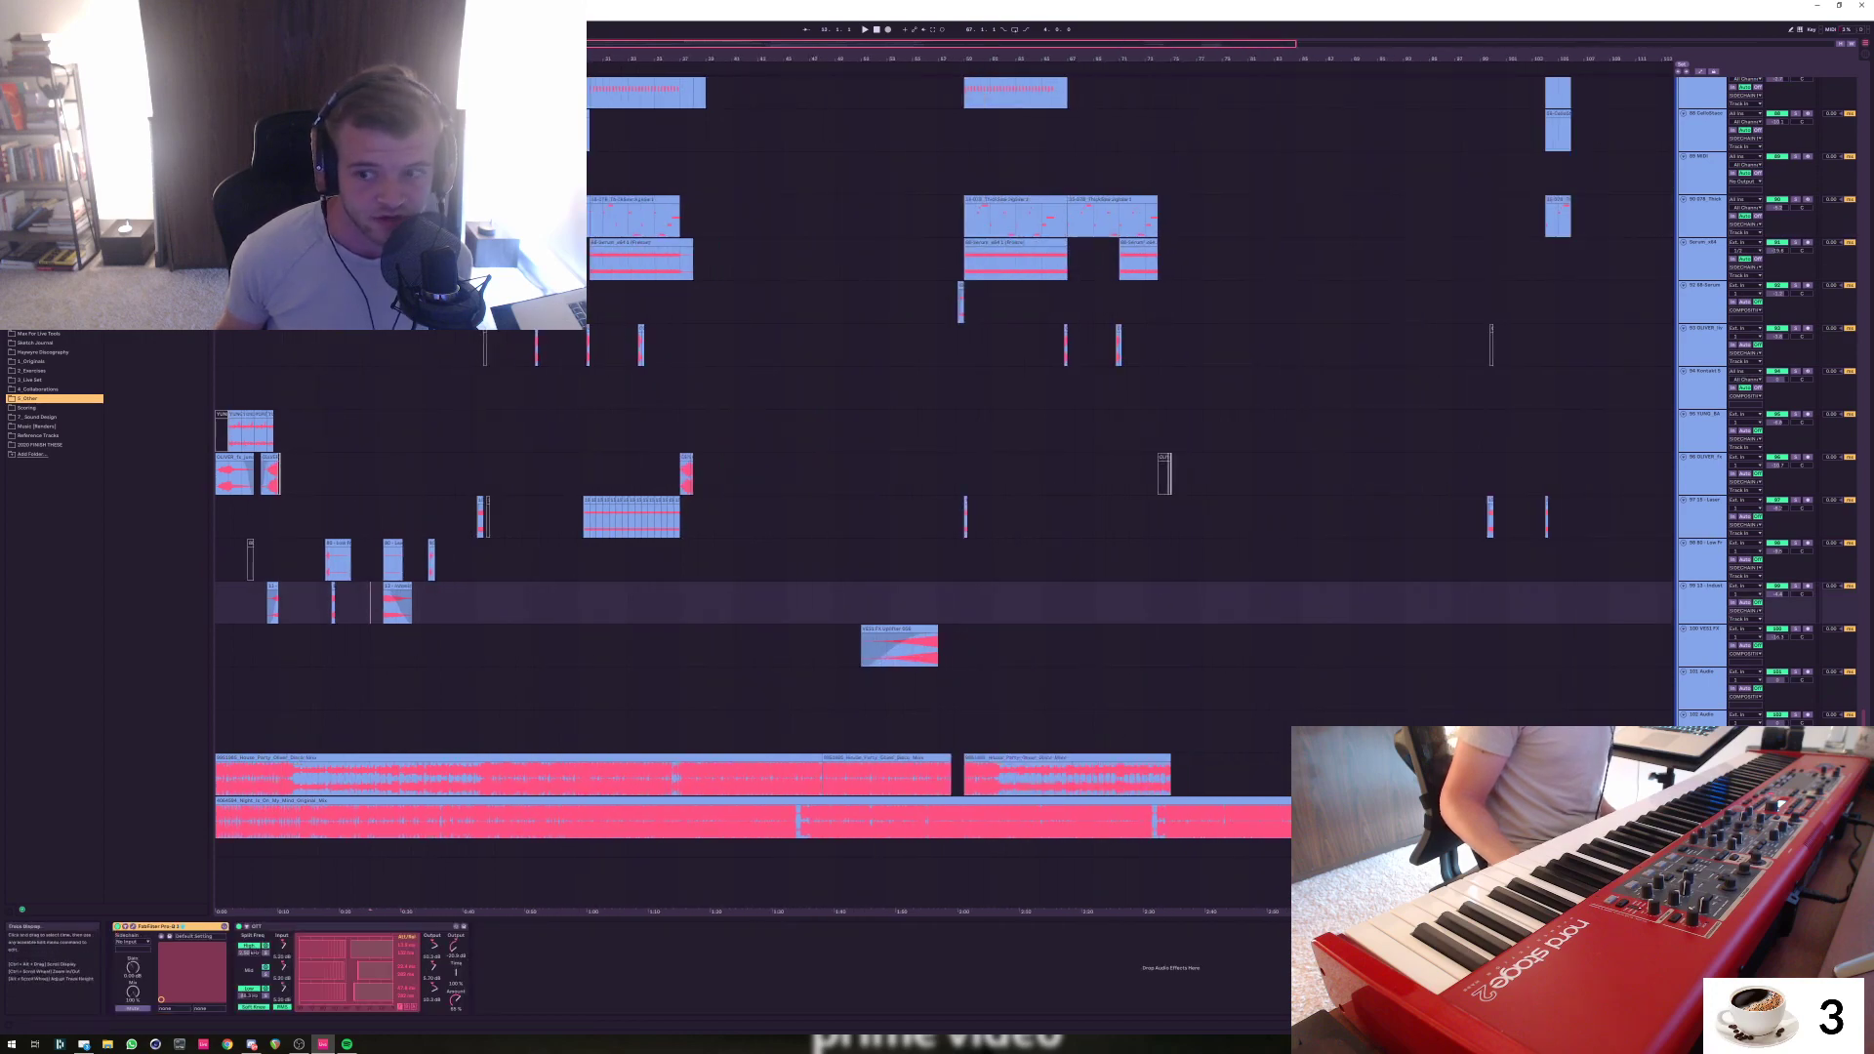
pyautogui.scroll(8, 943, 488)
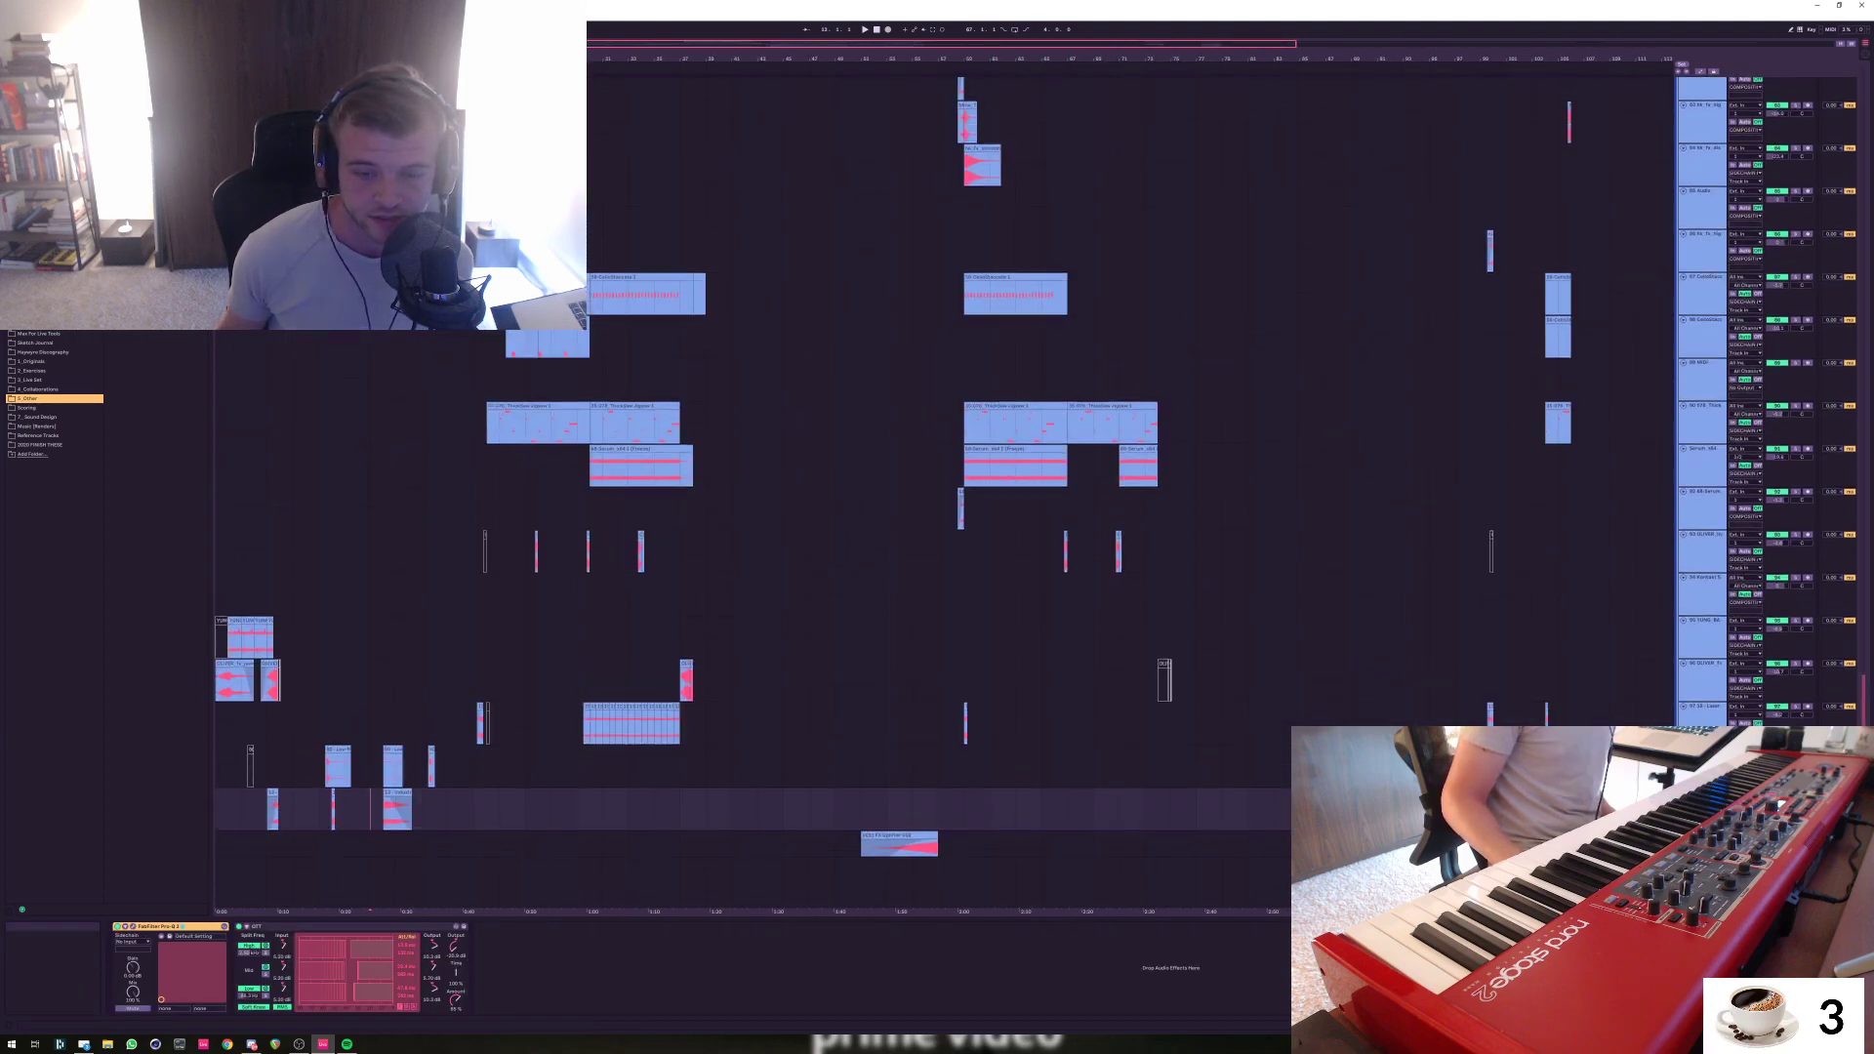
pyautogui.scroll(5, 937, 488)
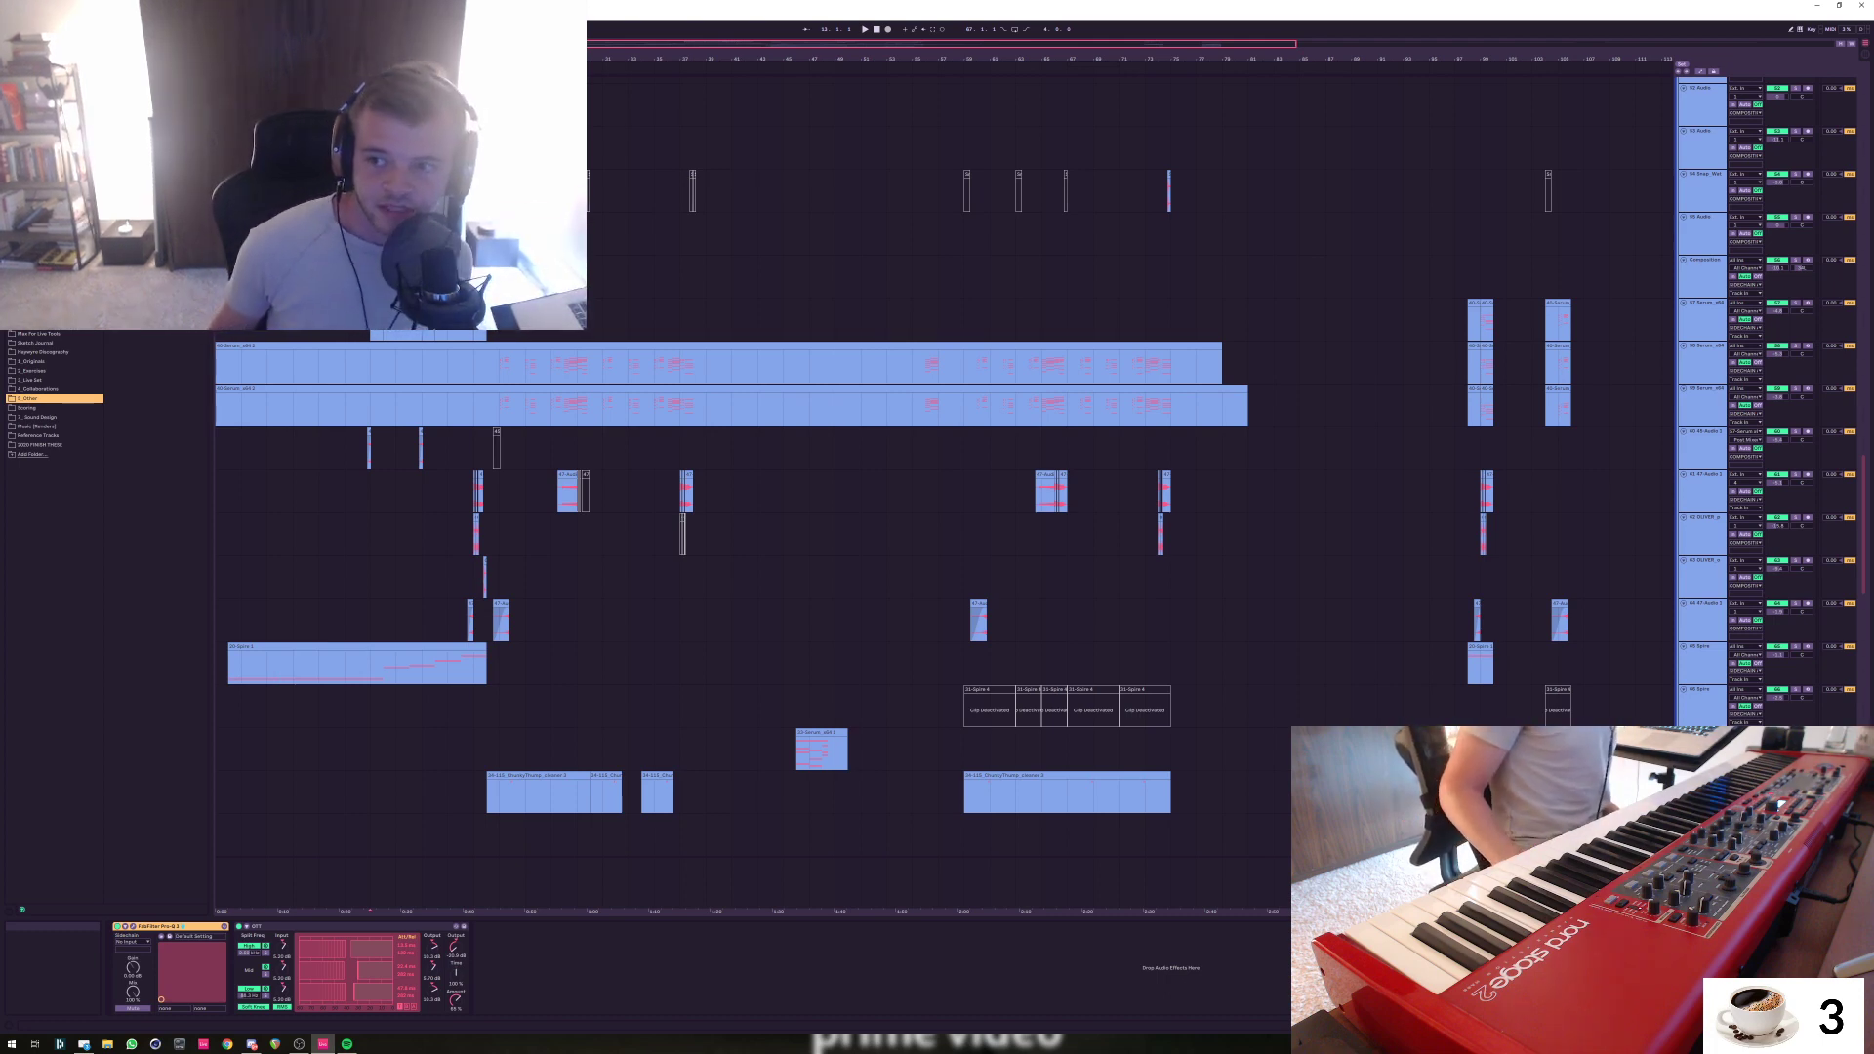
pyautogui.scroll(15, 874, 586)
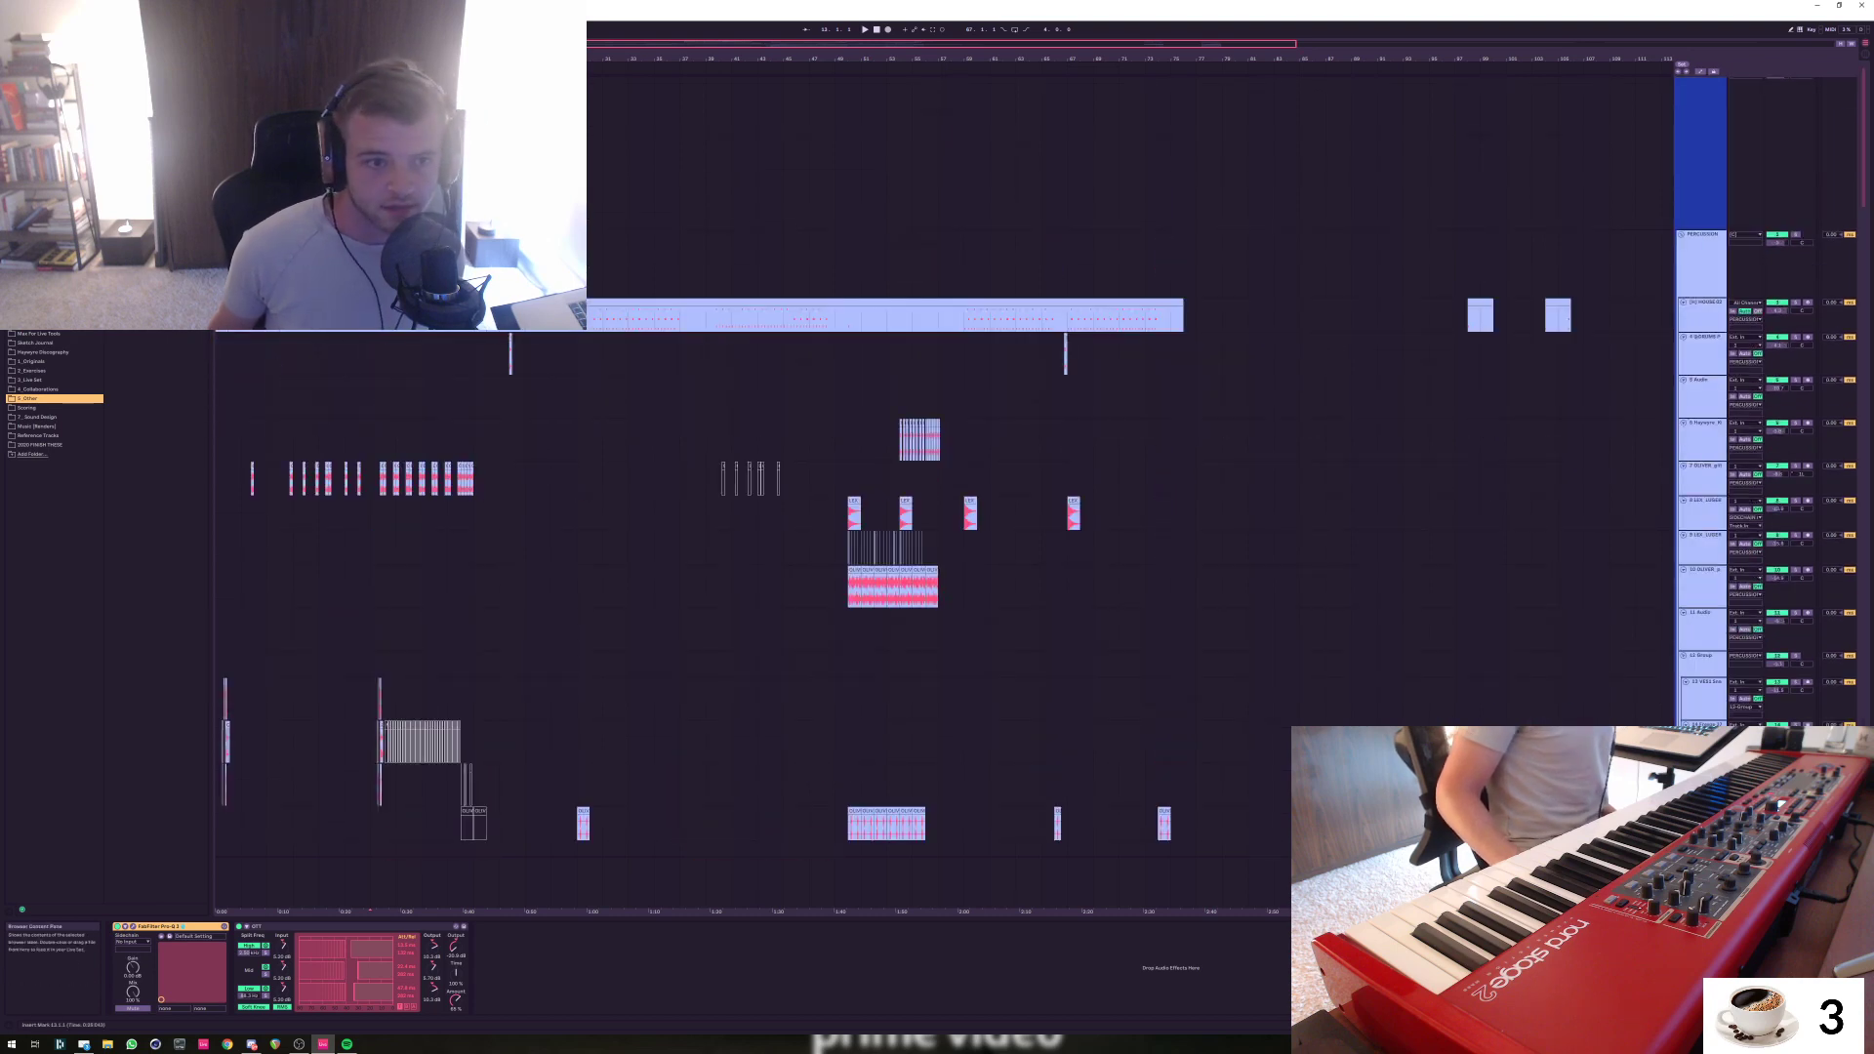
# Loop the first four bars of the percussion loop clip in the middle of the arrangement during playback
pyautogui.click(874, 589)
pyautogui.press('space')
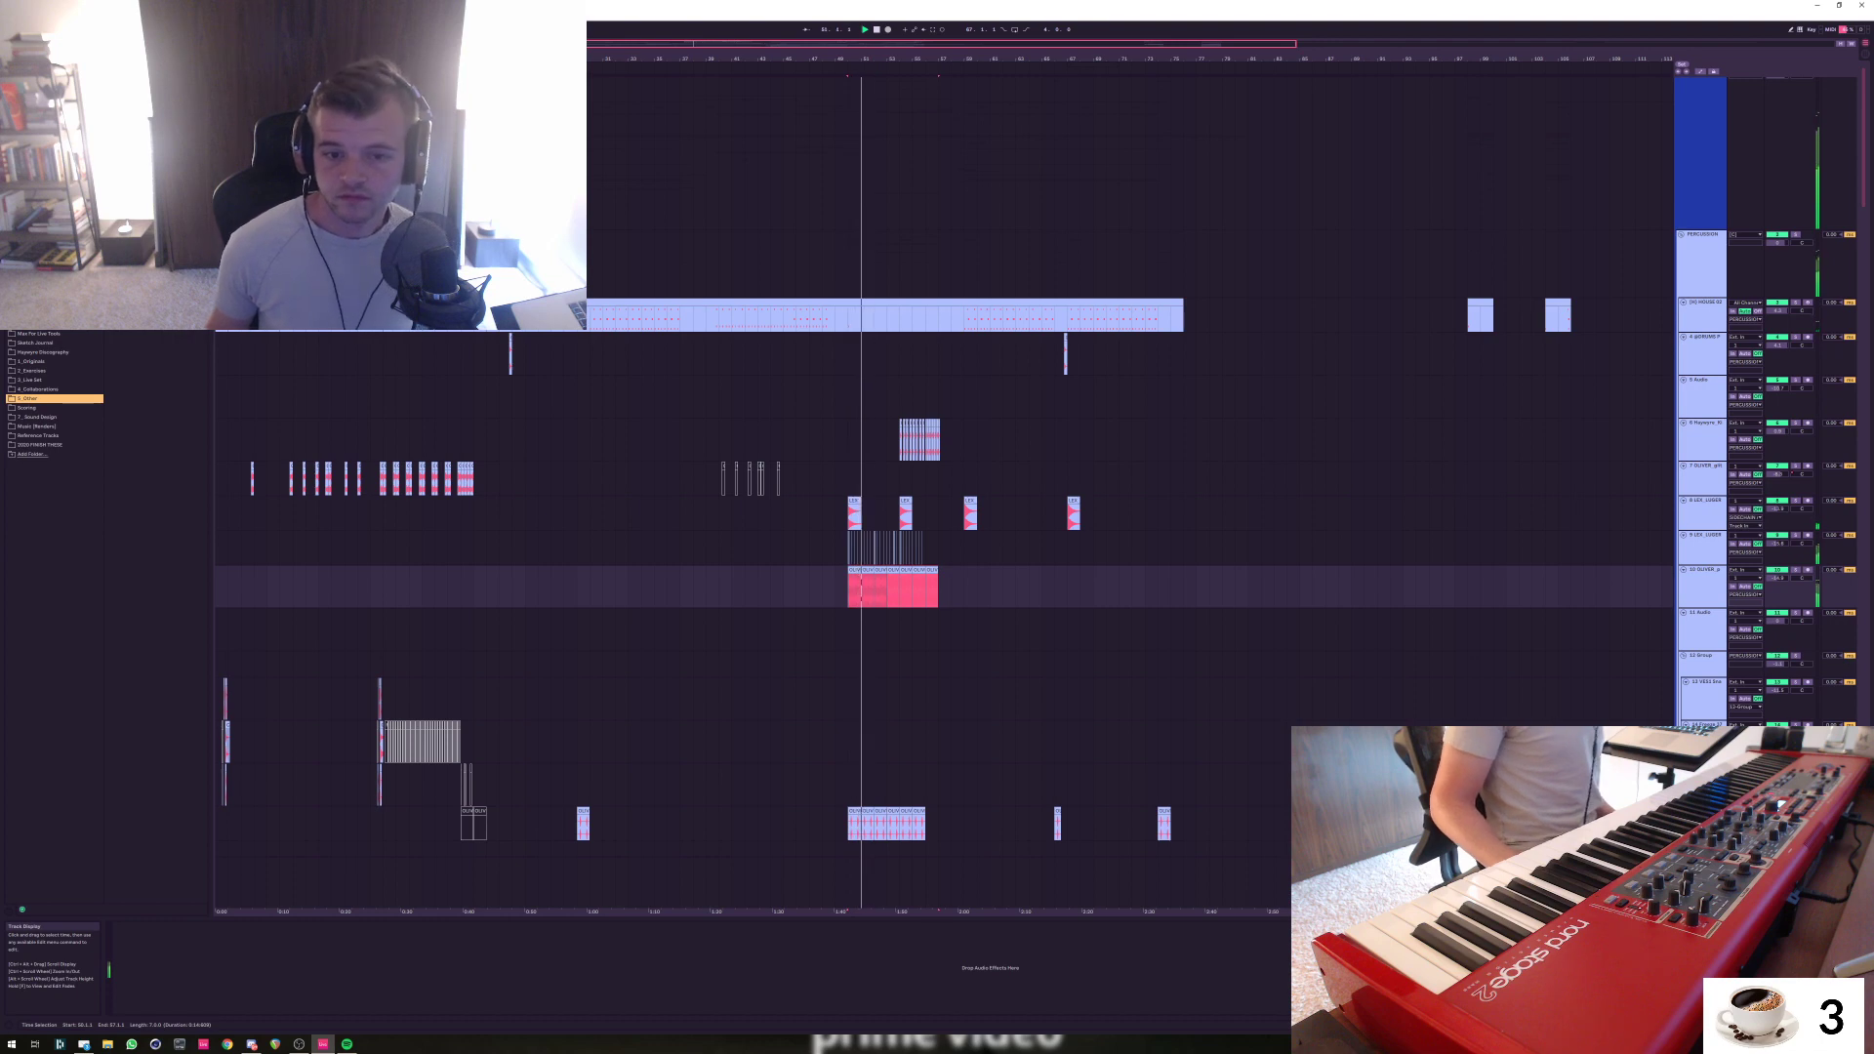
pyautogui.moveTo(925, 588); pyautogui.dragTo(897, 588)
pyautogui.hotkey('ctrl', 'l')
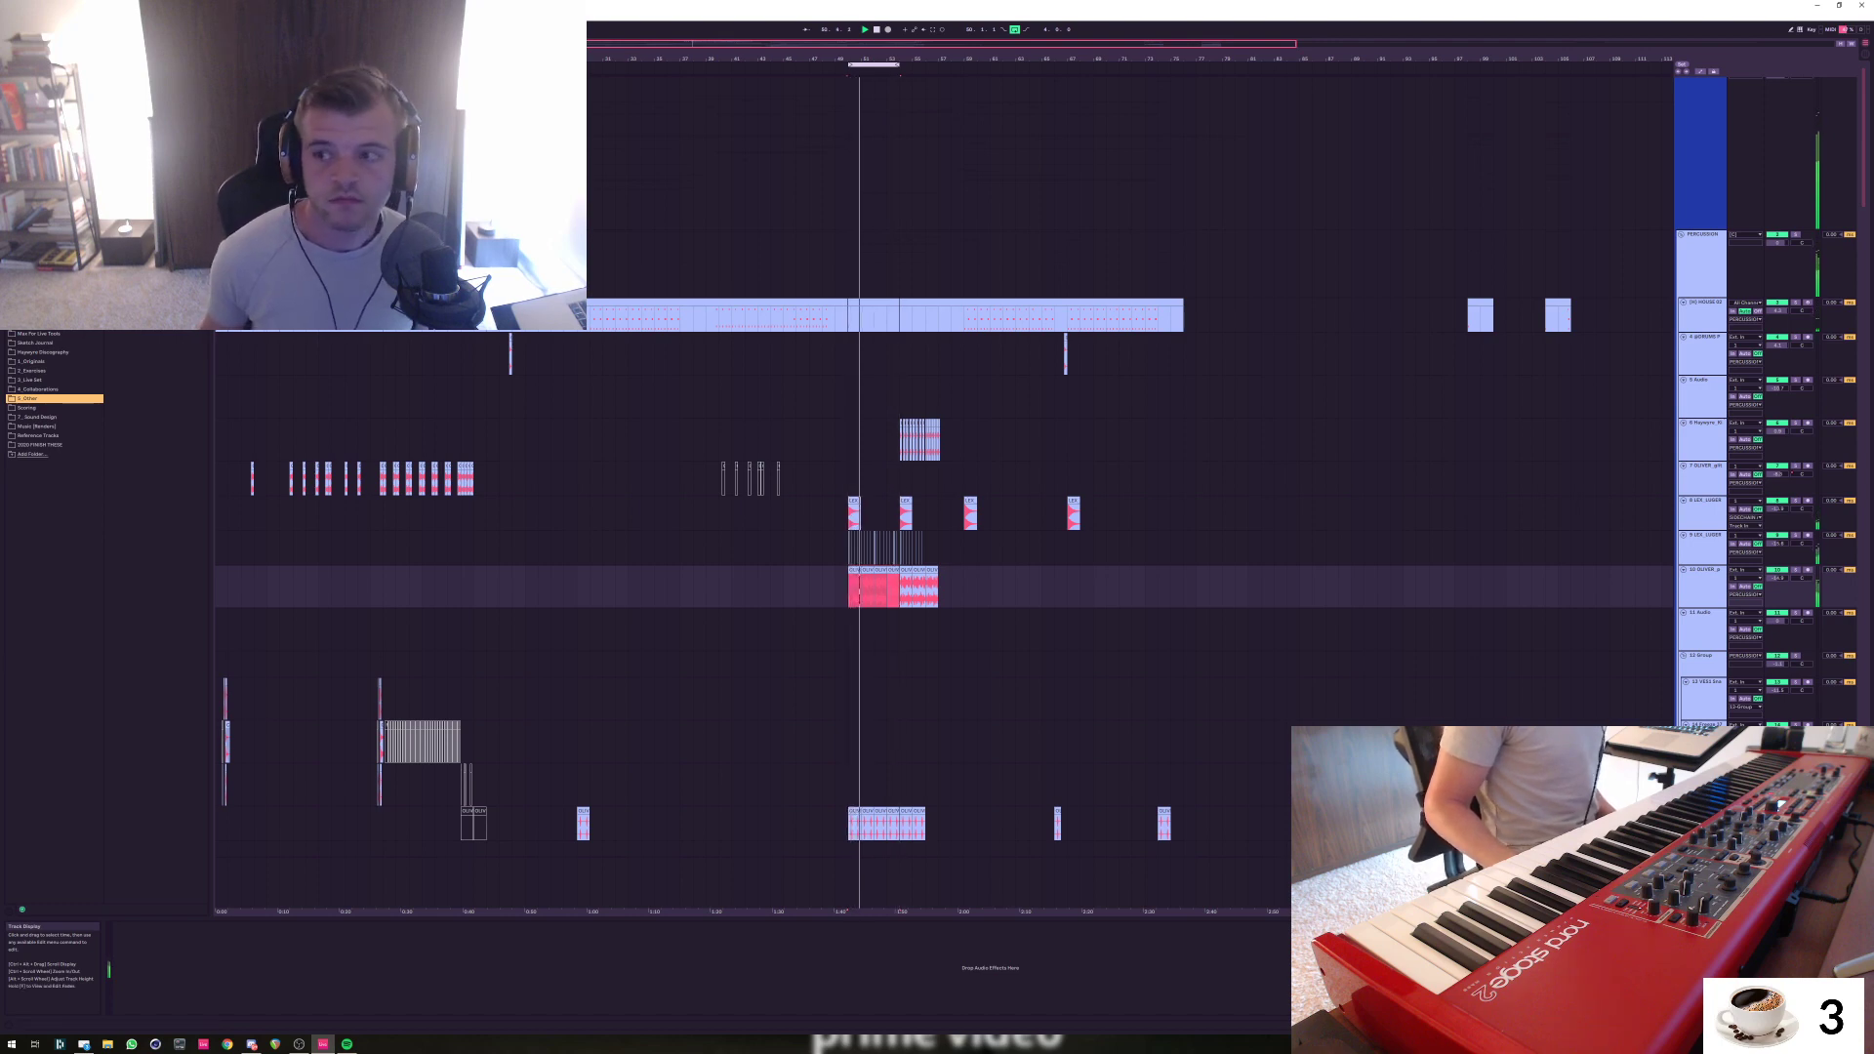
# Extend the loop back to the very start of the arrangement
pyautogui.scroll(-4, 943, 488)
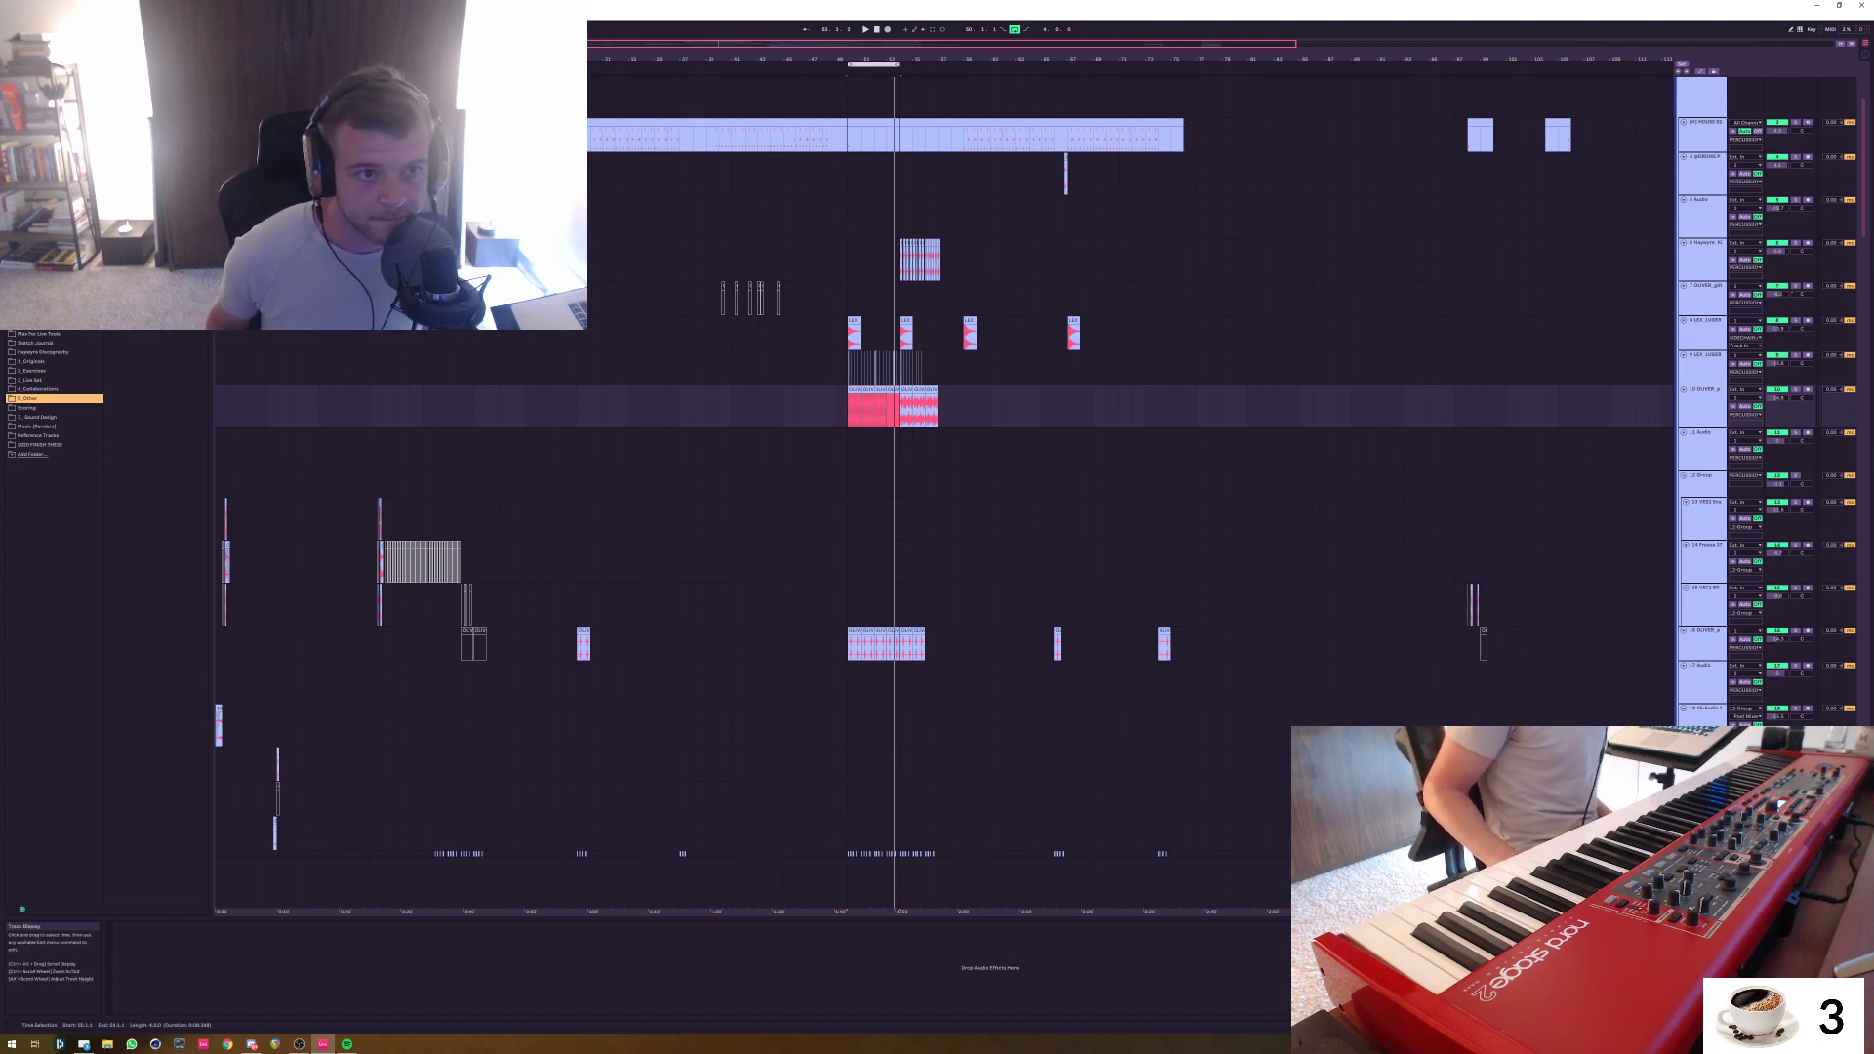
pyautogui.click(500, 173)
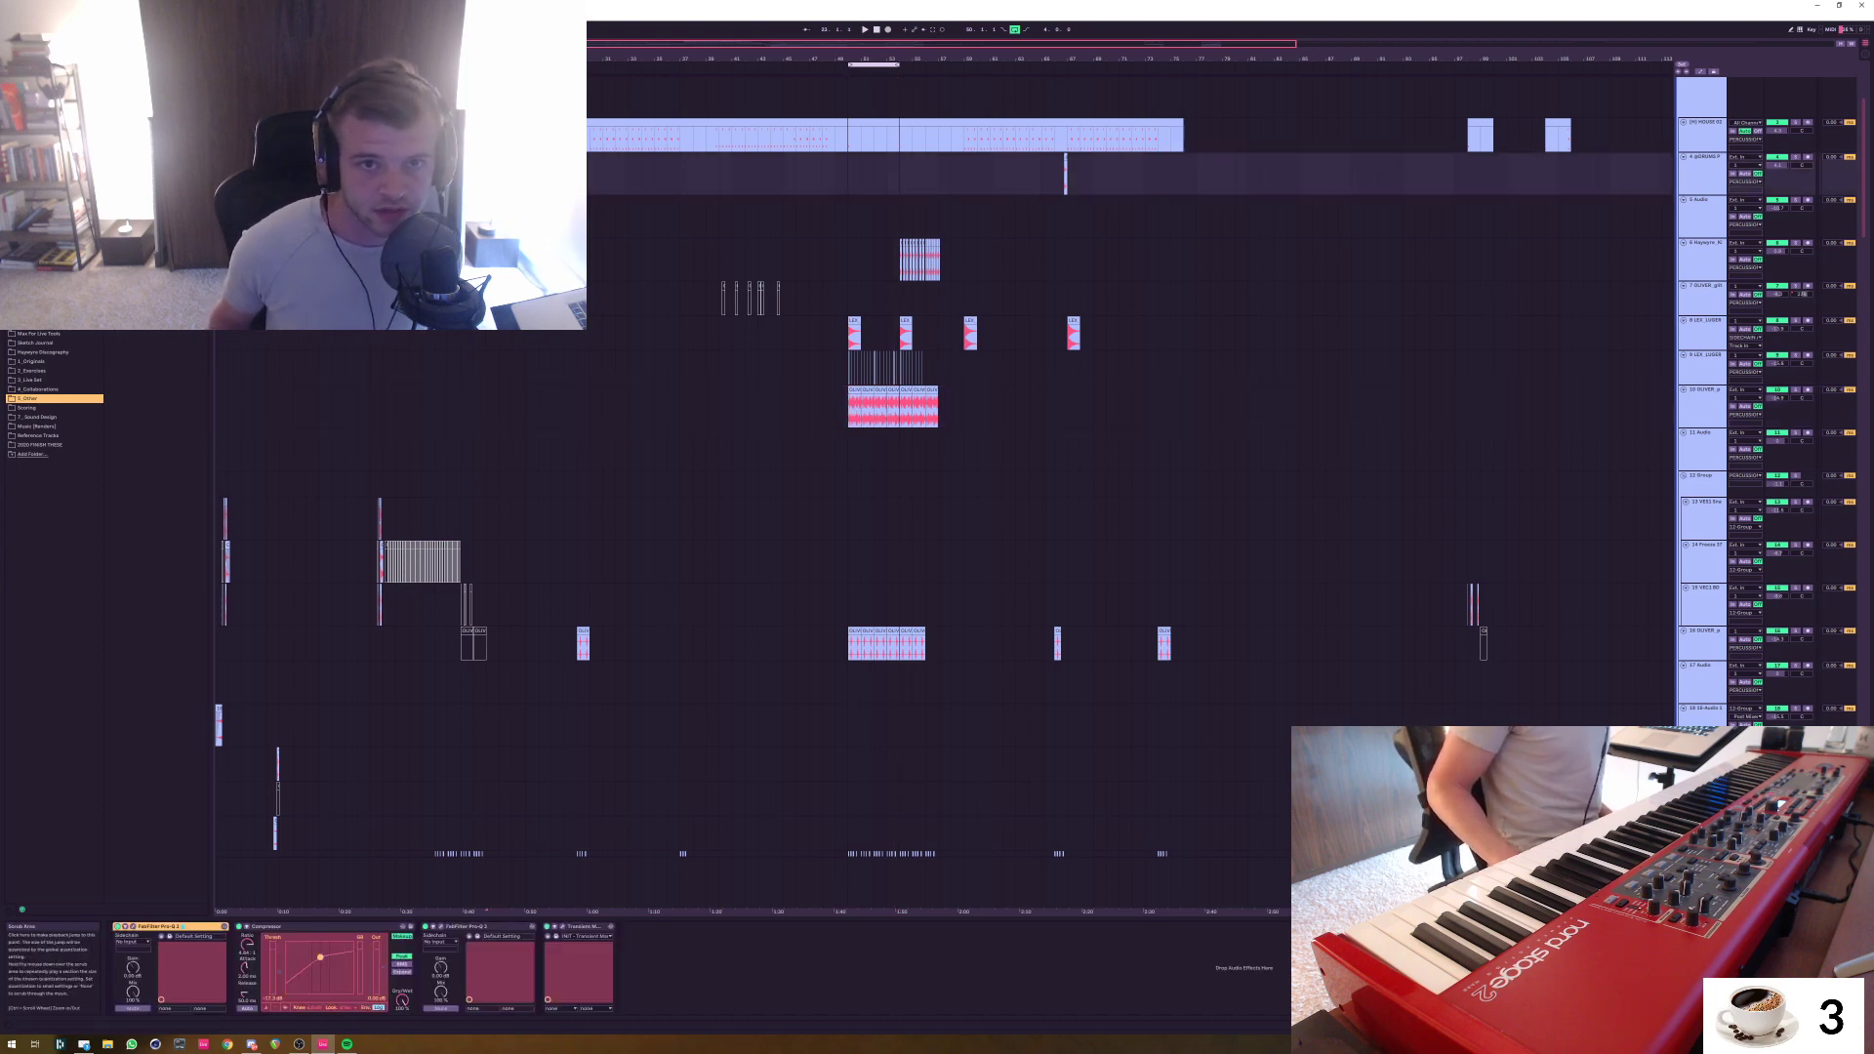
pyautogui.click(854, 64)
pyautogui.moveTo(852, 65); pyautogui.dragTo(214, 64)
# Examine the lower percussion tracks and the device chain of the short looped clip above the composition group
pyautogui.scroll(-4, 943, 488)
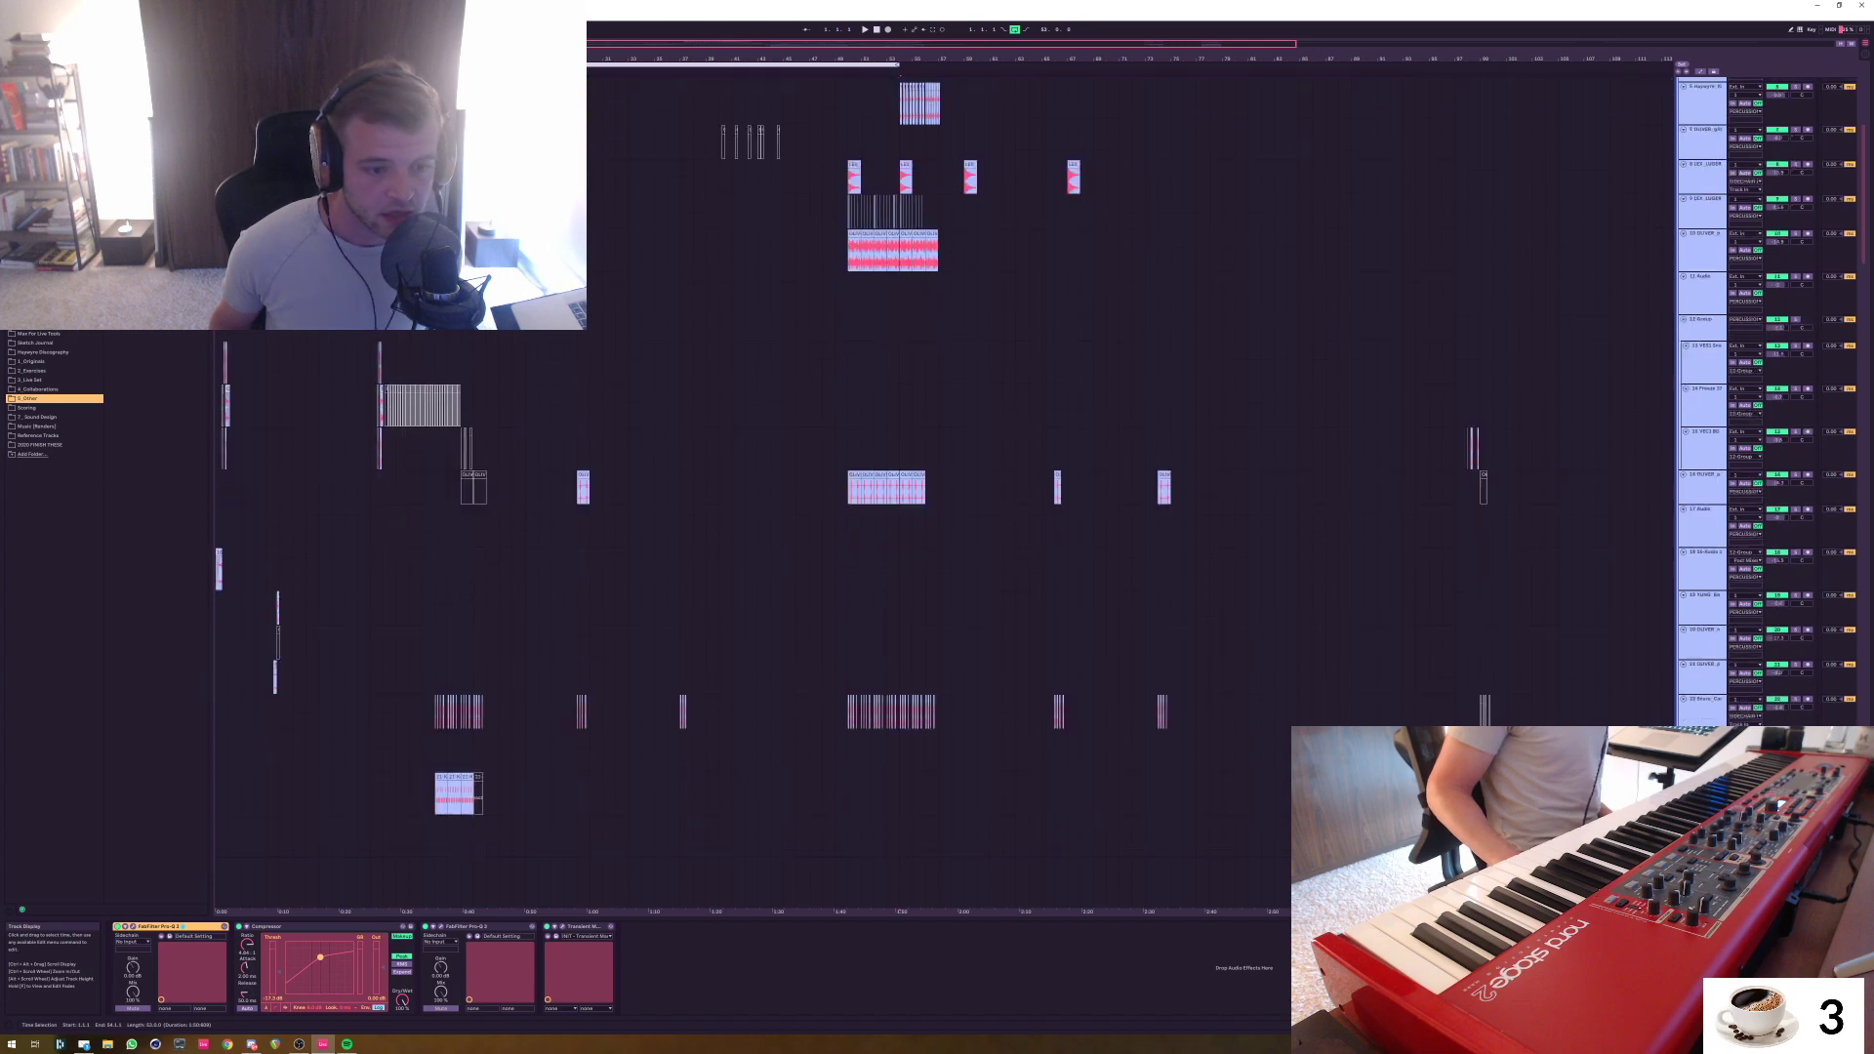
pyautogui.scroll(-4, 977, 439)
pyautogui.click(447, 495)
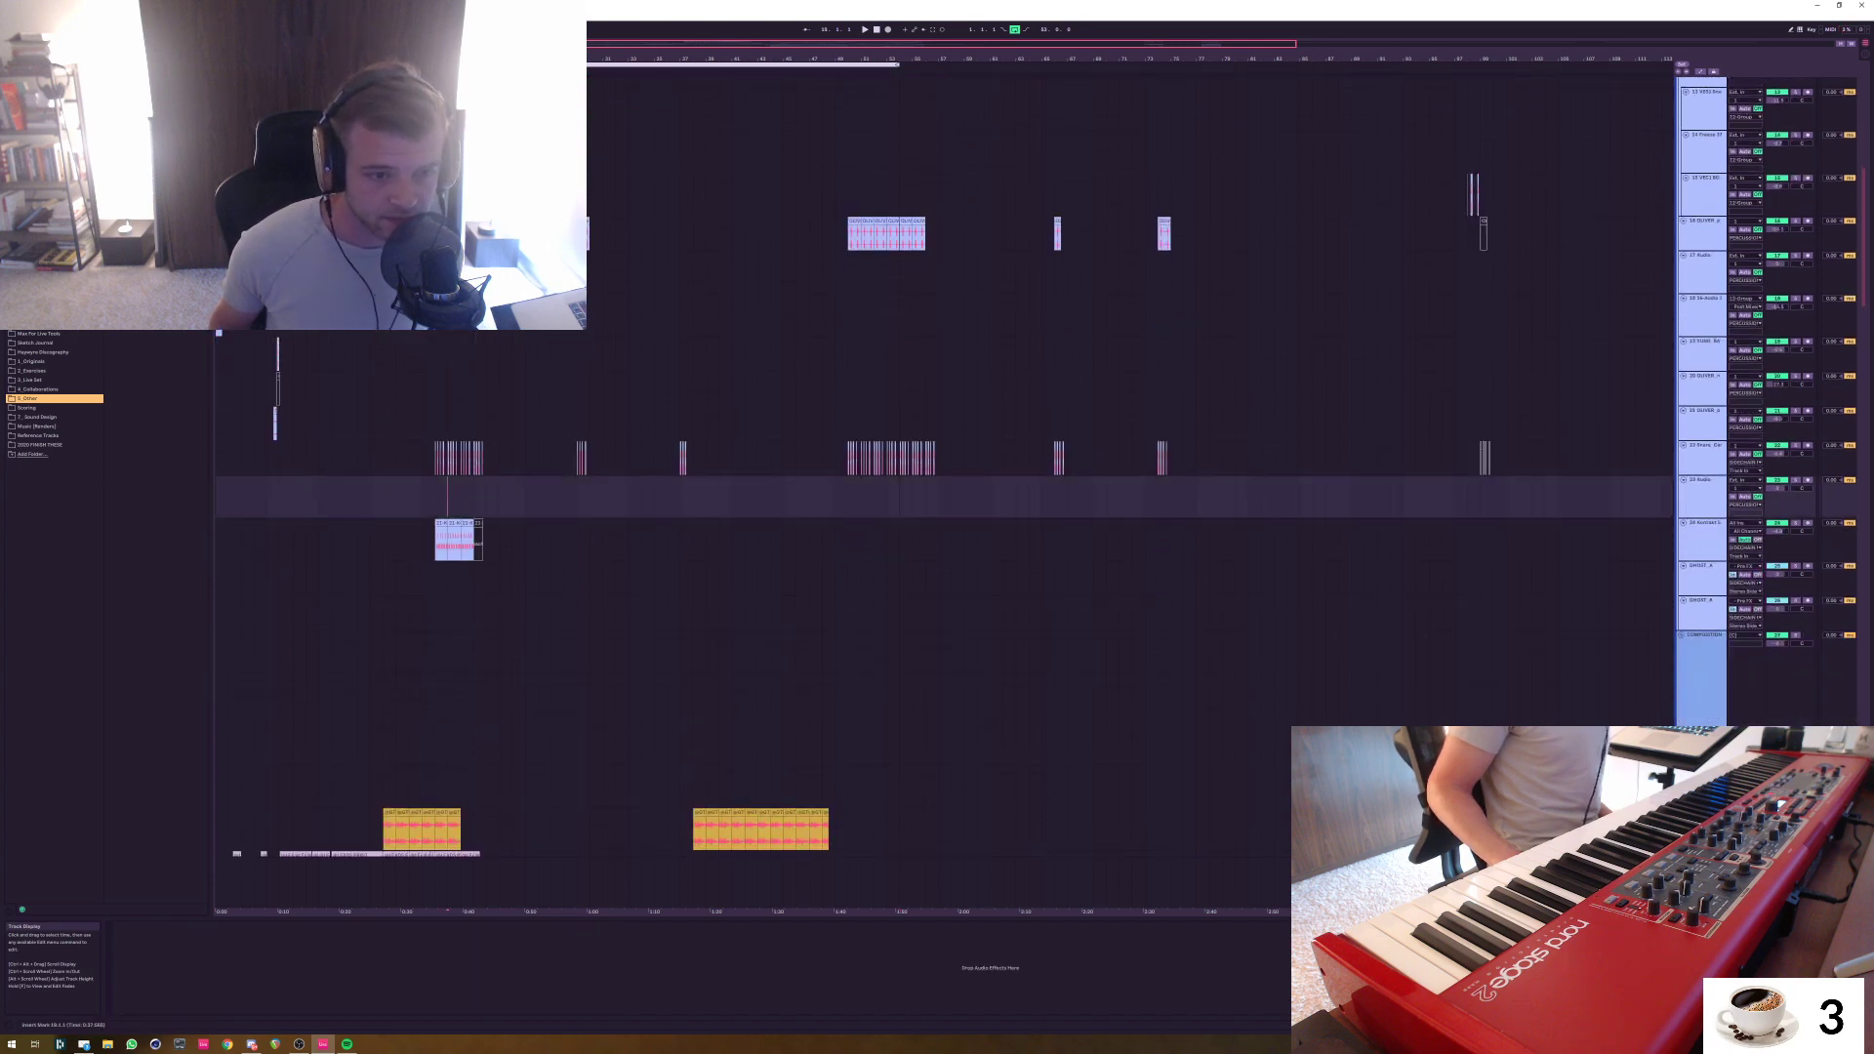
pyautogui.moveTo(435, 544); pyautogui.dragTo(474, 544)
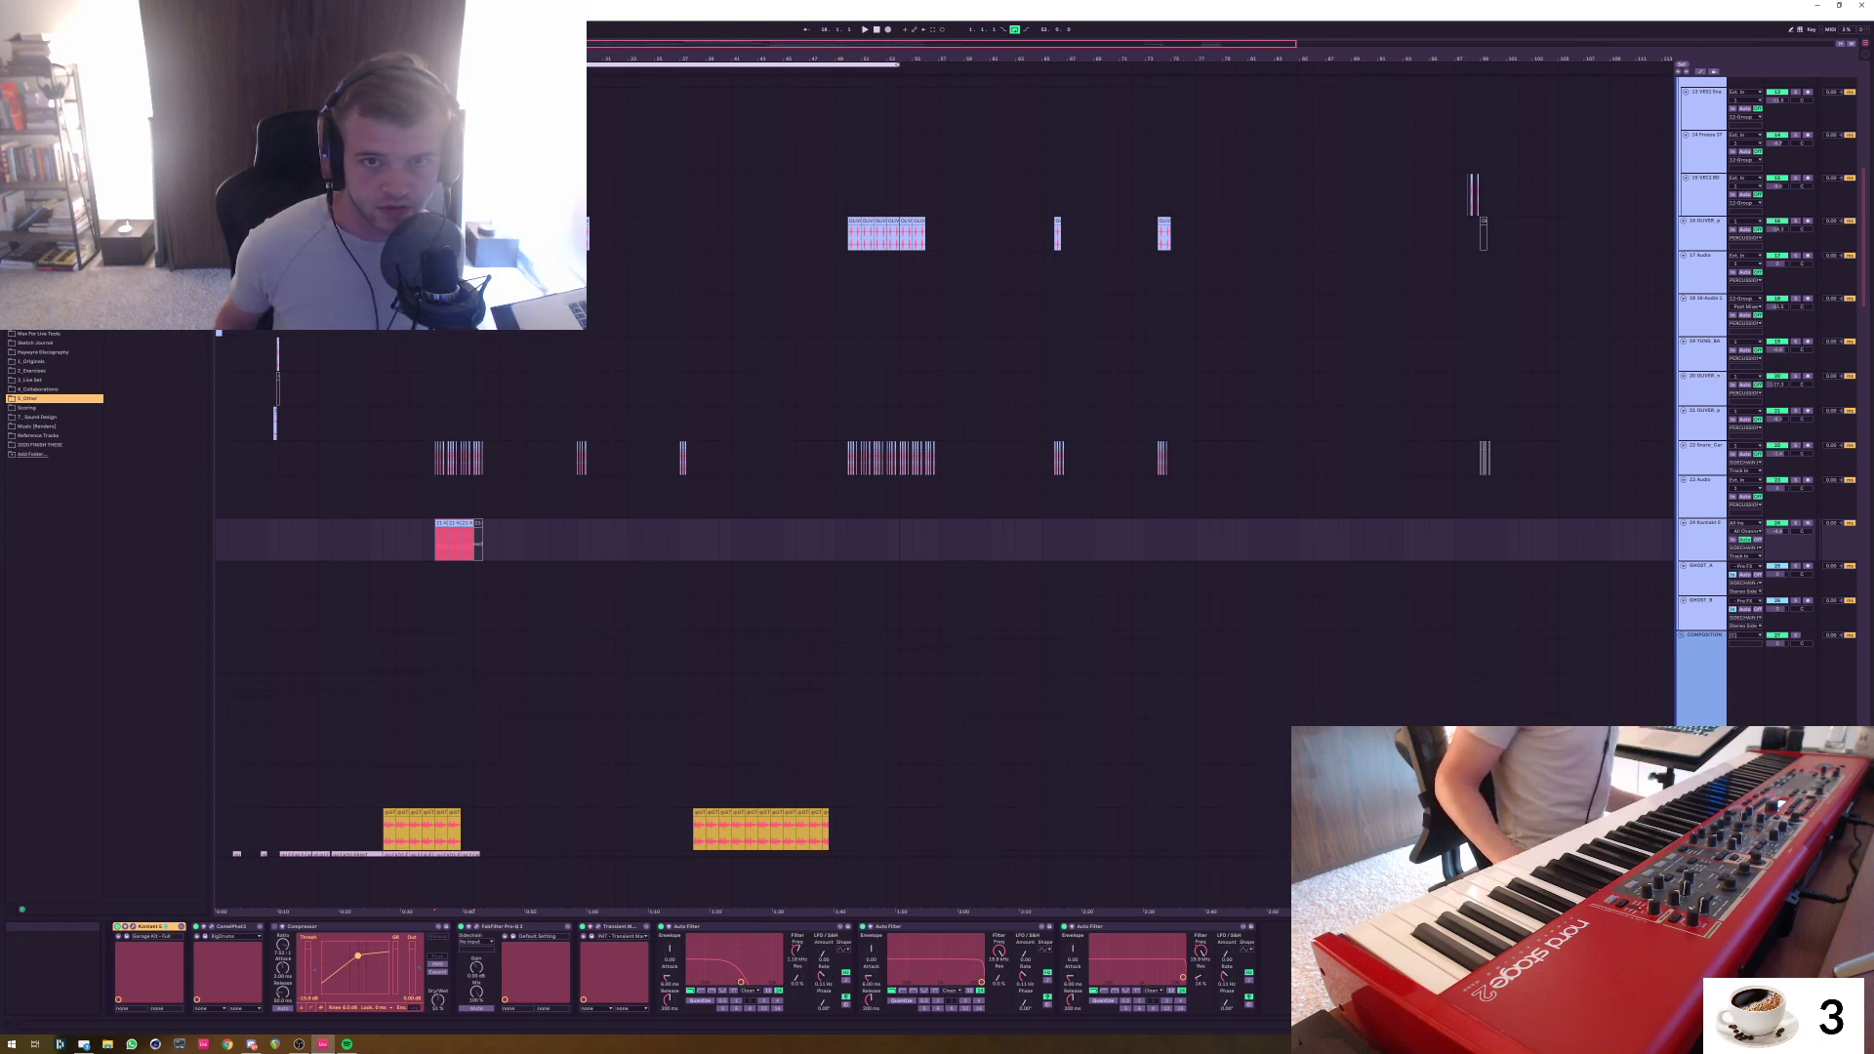
# Start a new Live Set without saving the changes to the remix project
pyautogui.hotkey('ctrl', 'n')
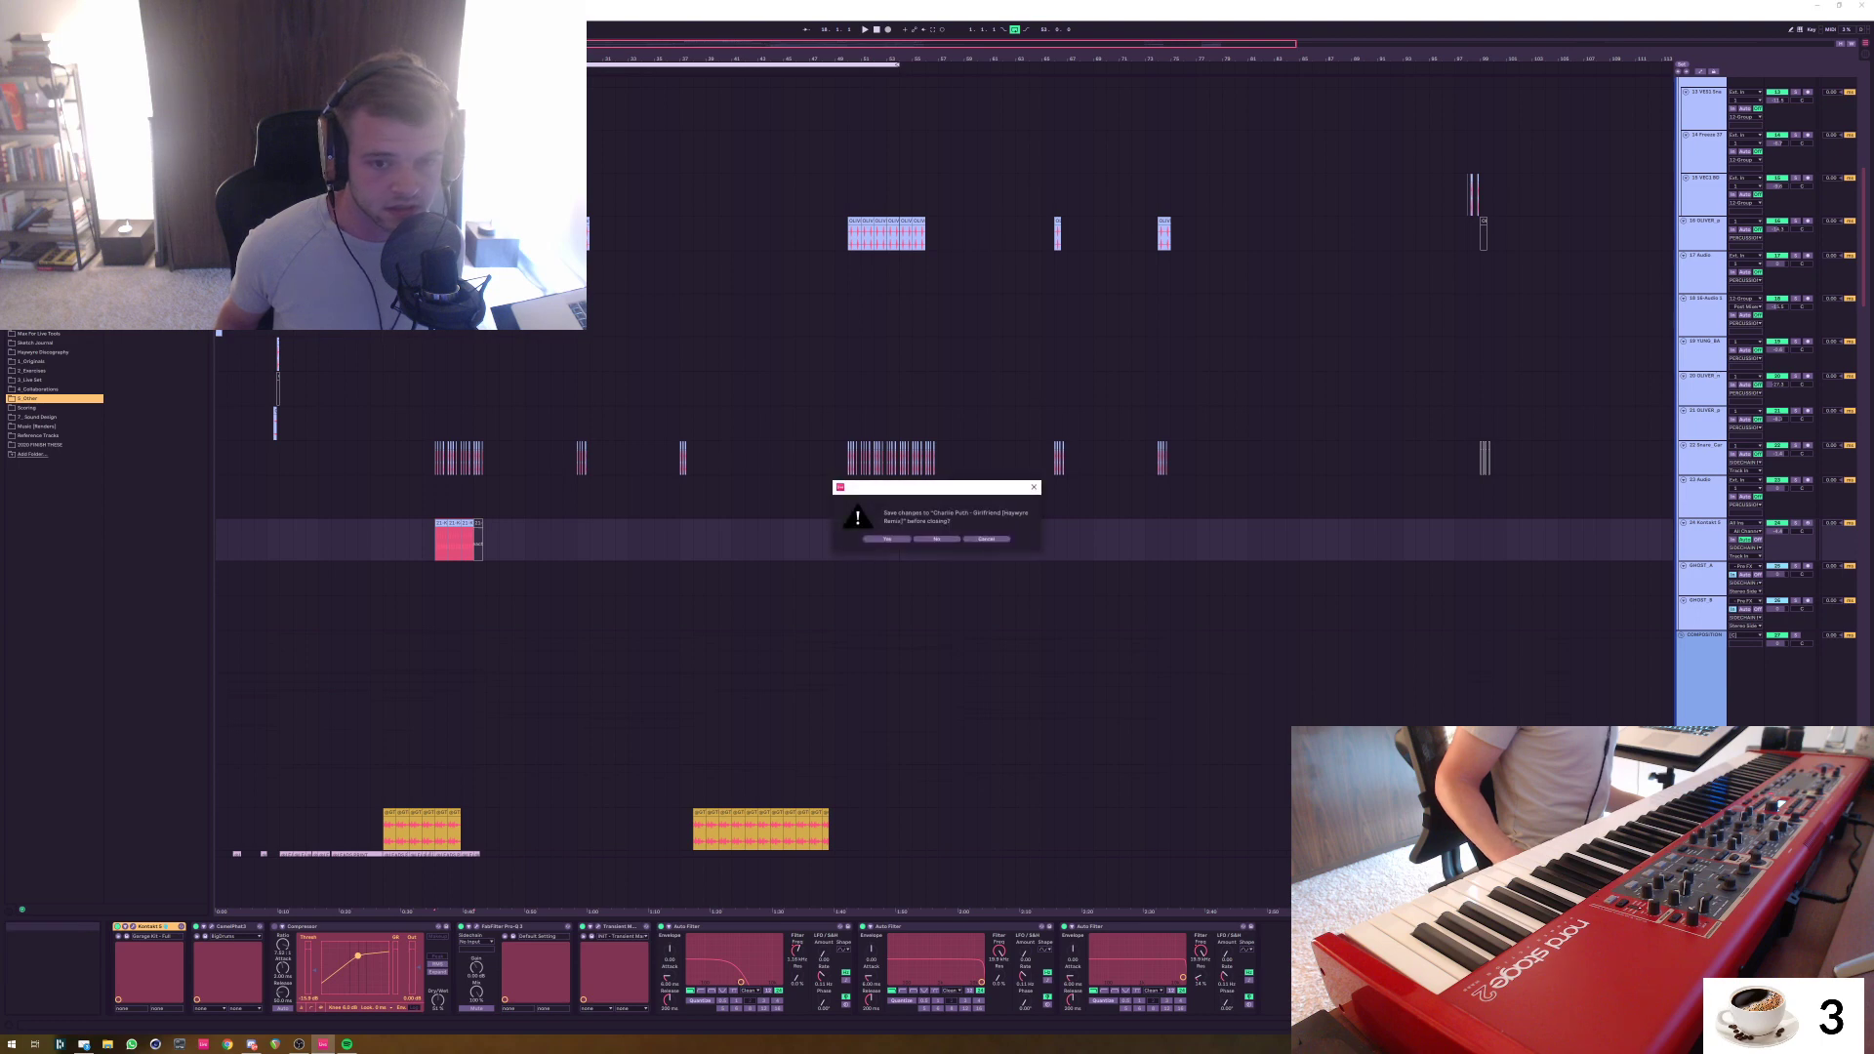
pyautogui.press('n')
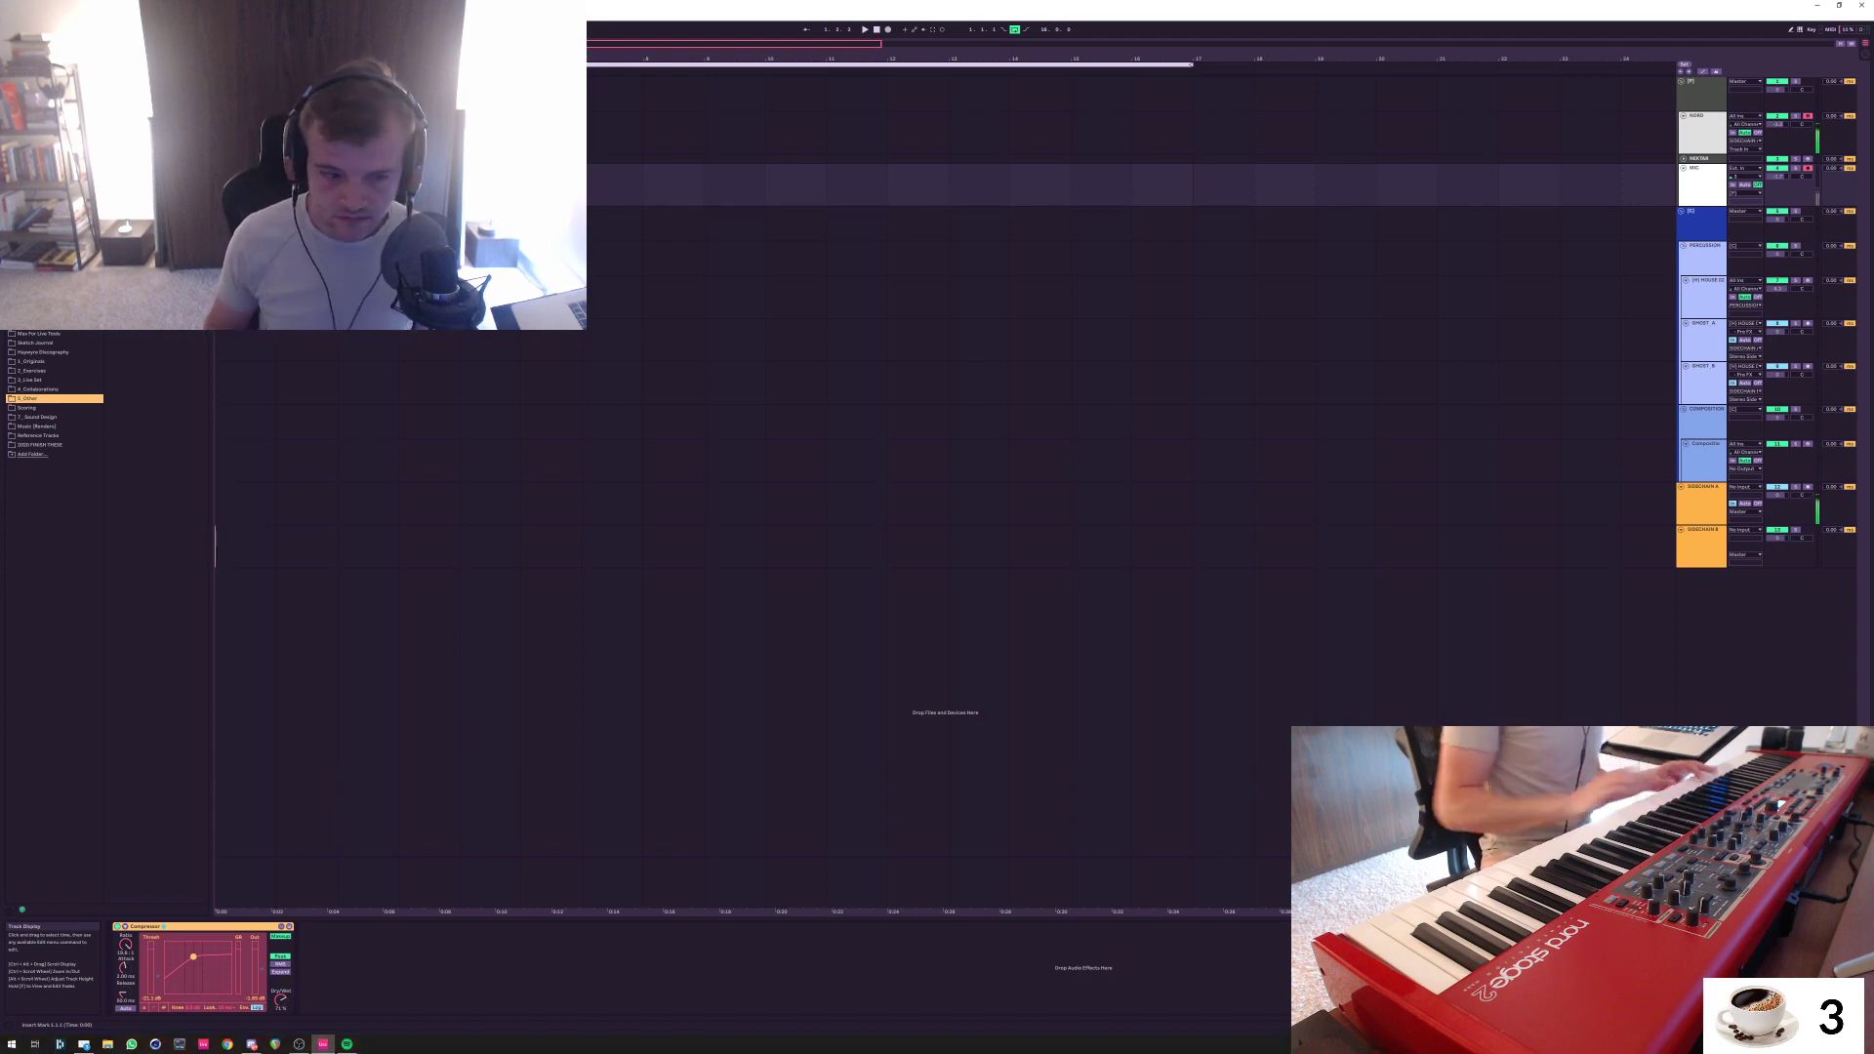
# Delete the FabFilter plug-in from each of the two orange tracks at the end of the track list
pyautogui.click(1702, 487)
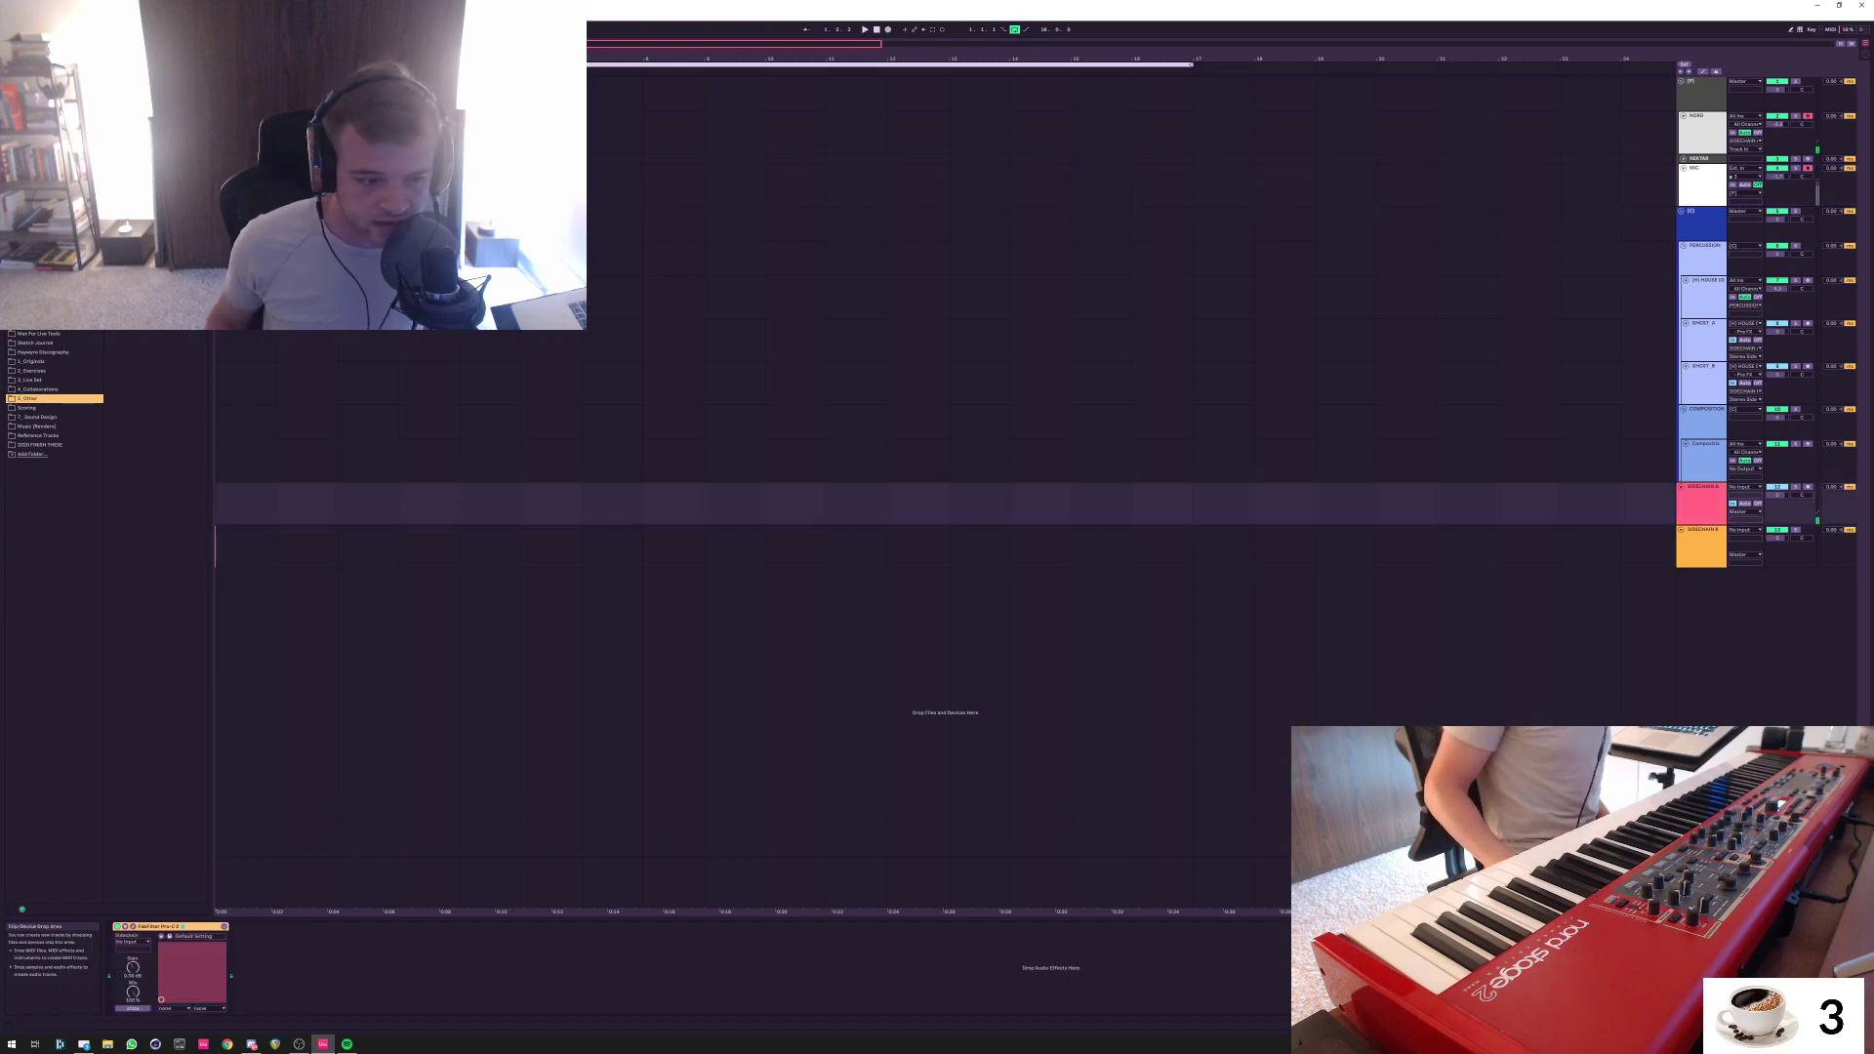
pyautogui.click(181, 926)
pyautogui.press('Delete')
pyautogui.click(459, 547)
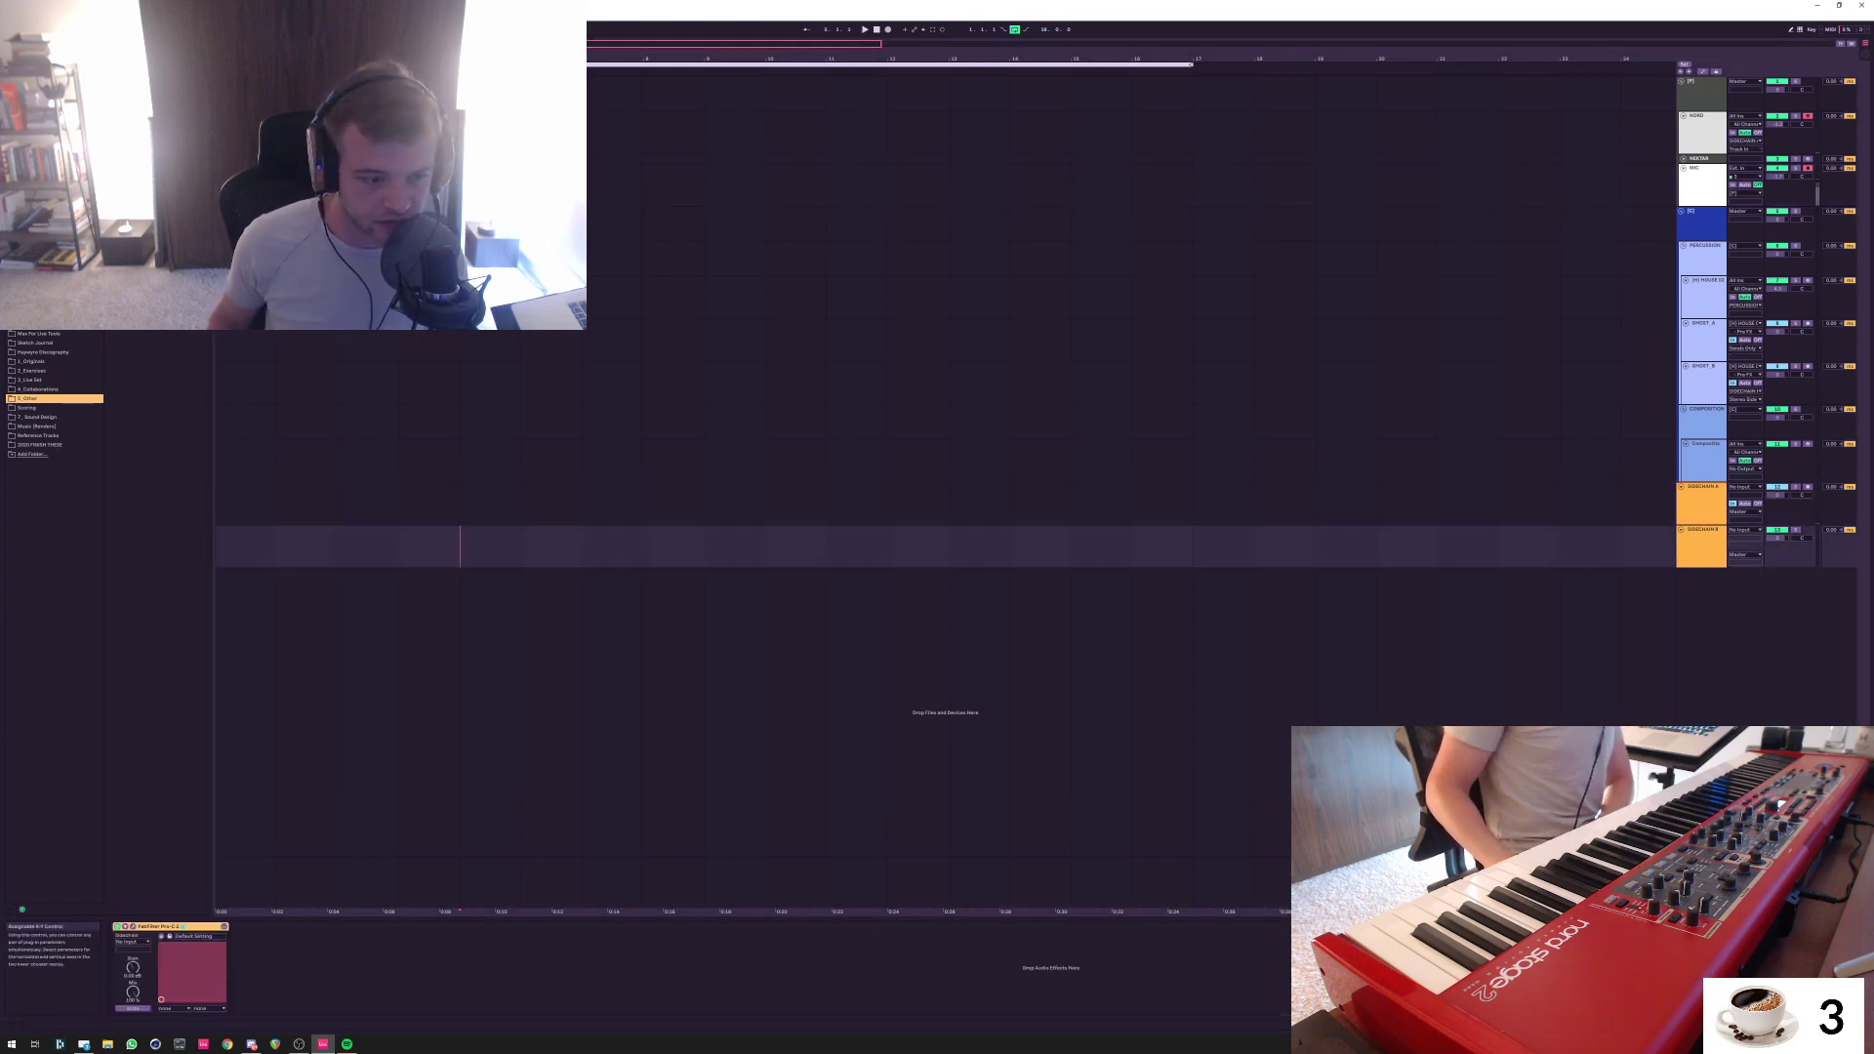
pyautogui.click(182, 926)
pyautogui.press('Delete')
pyautogui.click(217, 460)
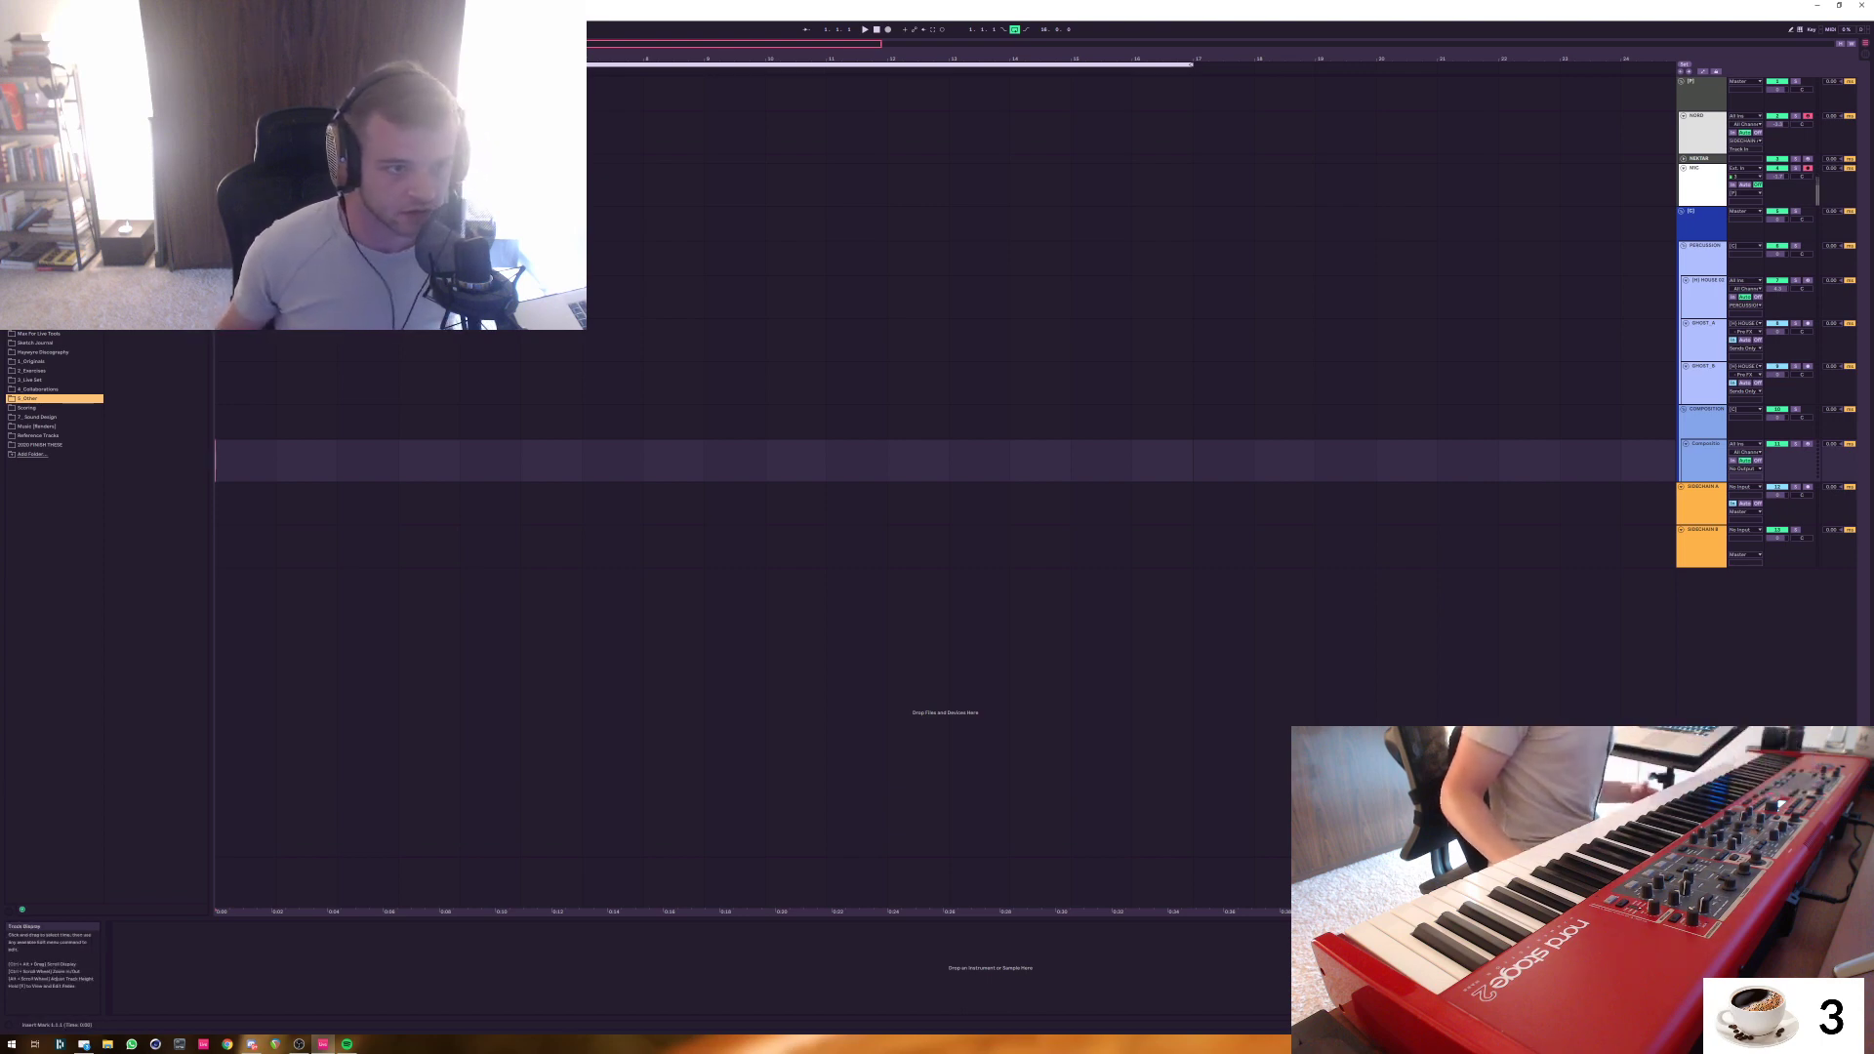
pyautogui.click(276, 223)
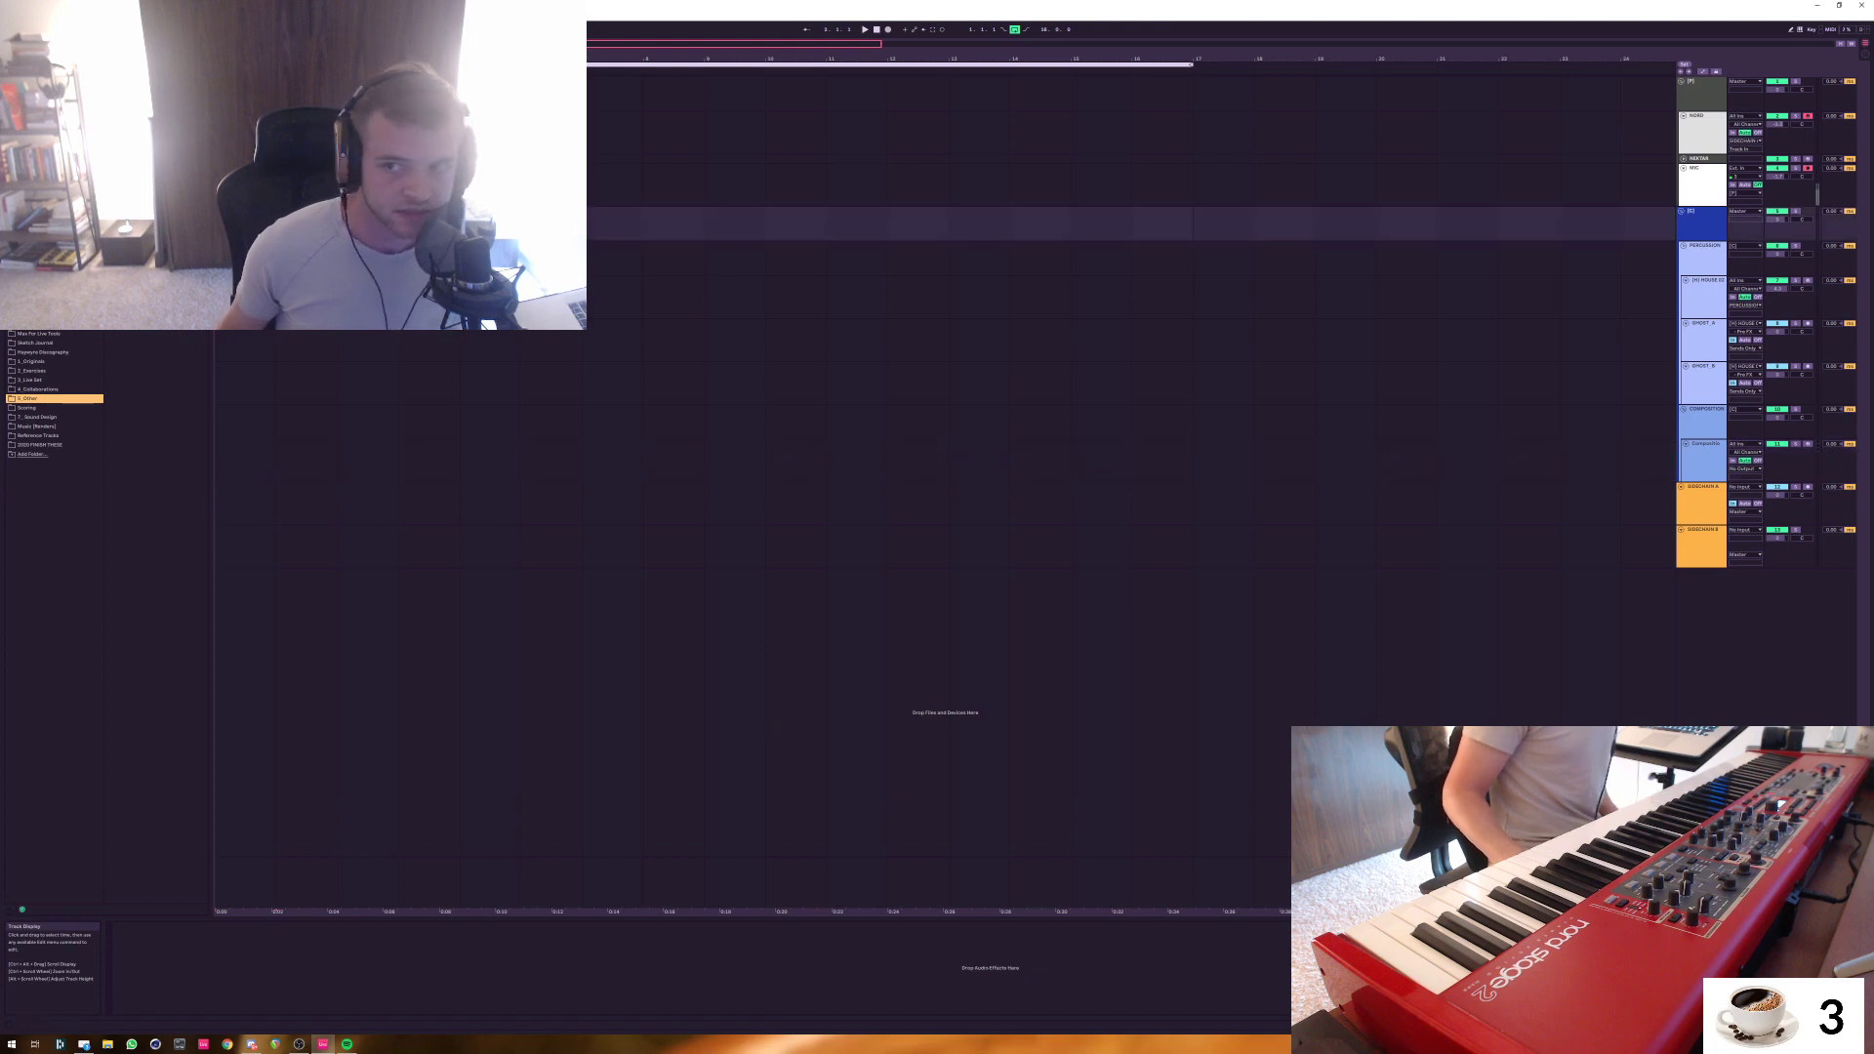
pyautogui.click(1700, 168)
pyautogui.click(276, 186)
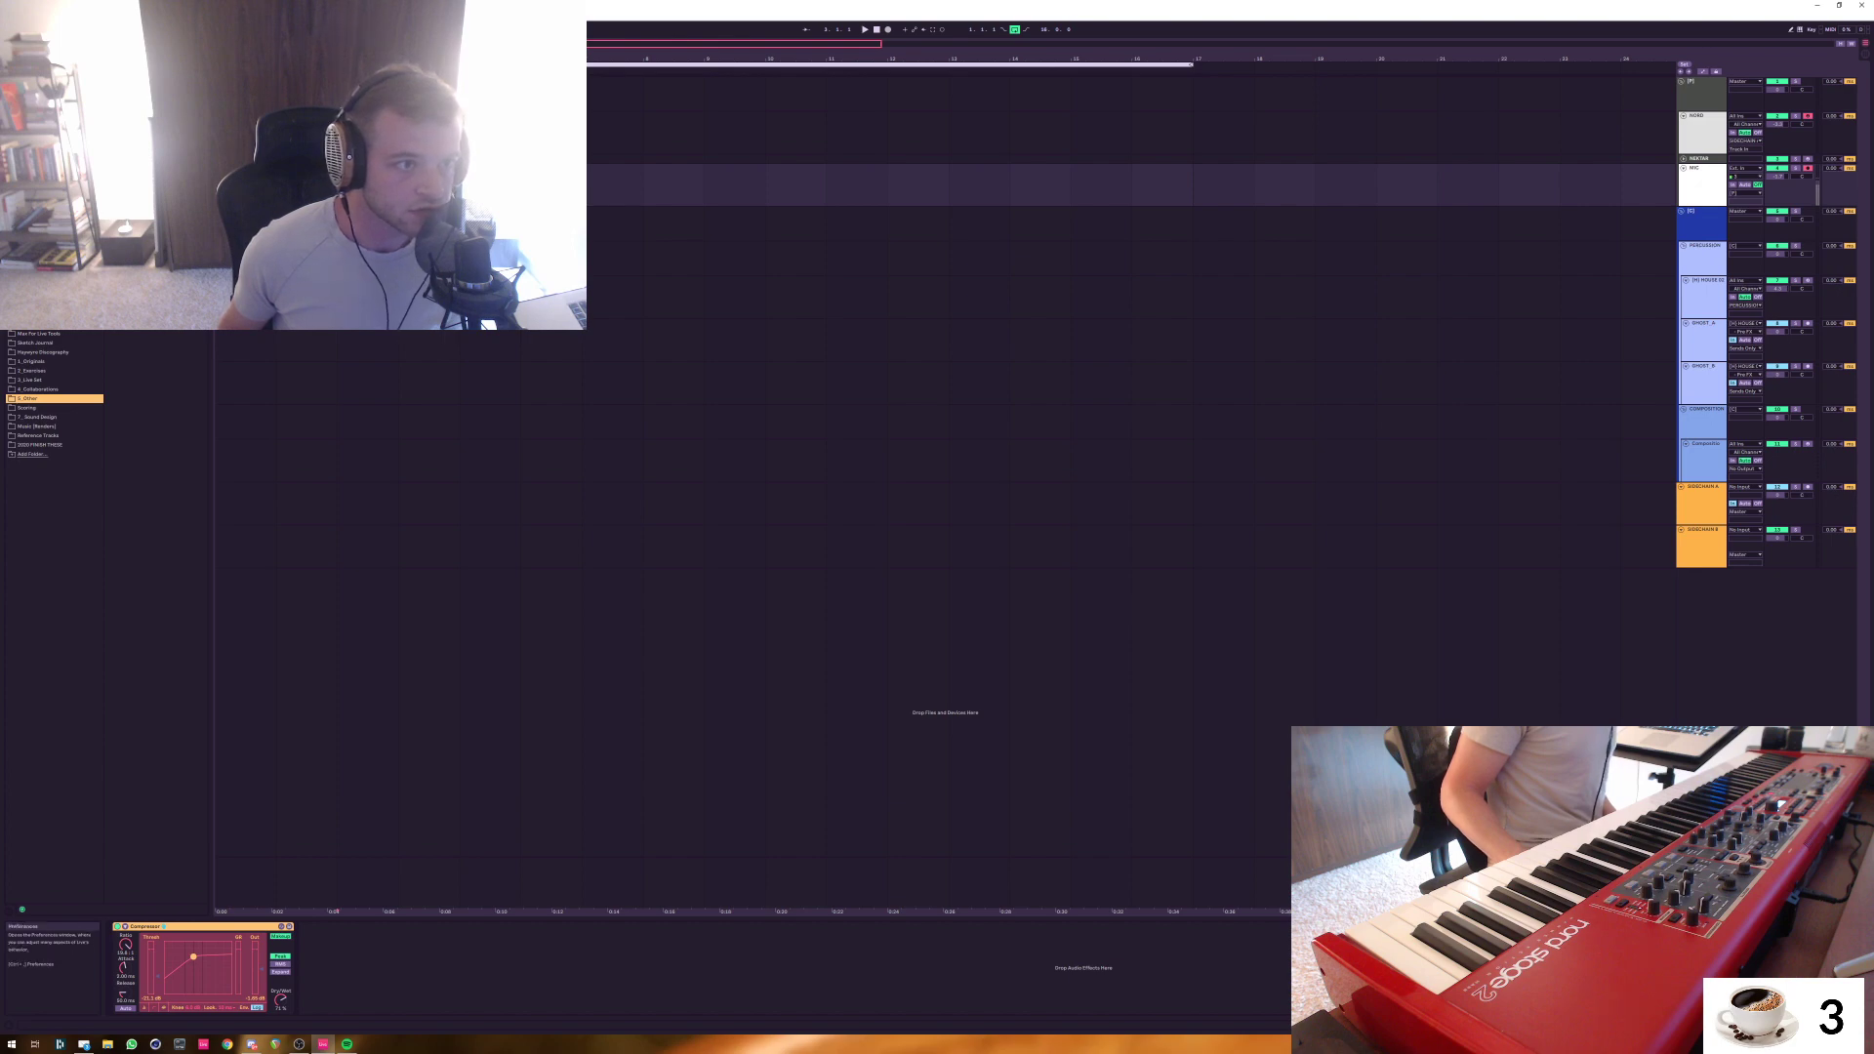
# Look through the Preferences pages, from the audio settings through file, recording and launch options to the look and feel settings
pyautogui.hotkey('ctrl', ',')
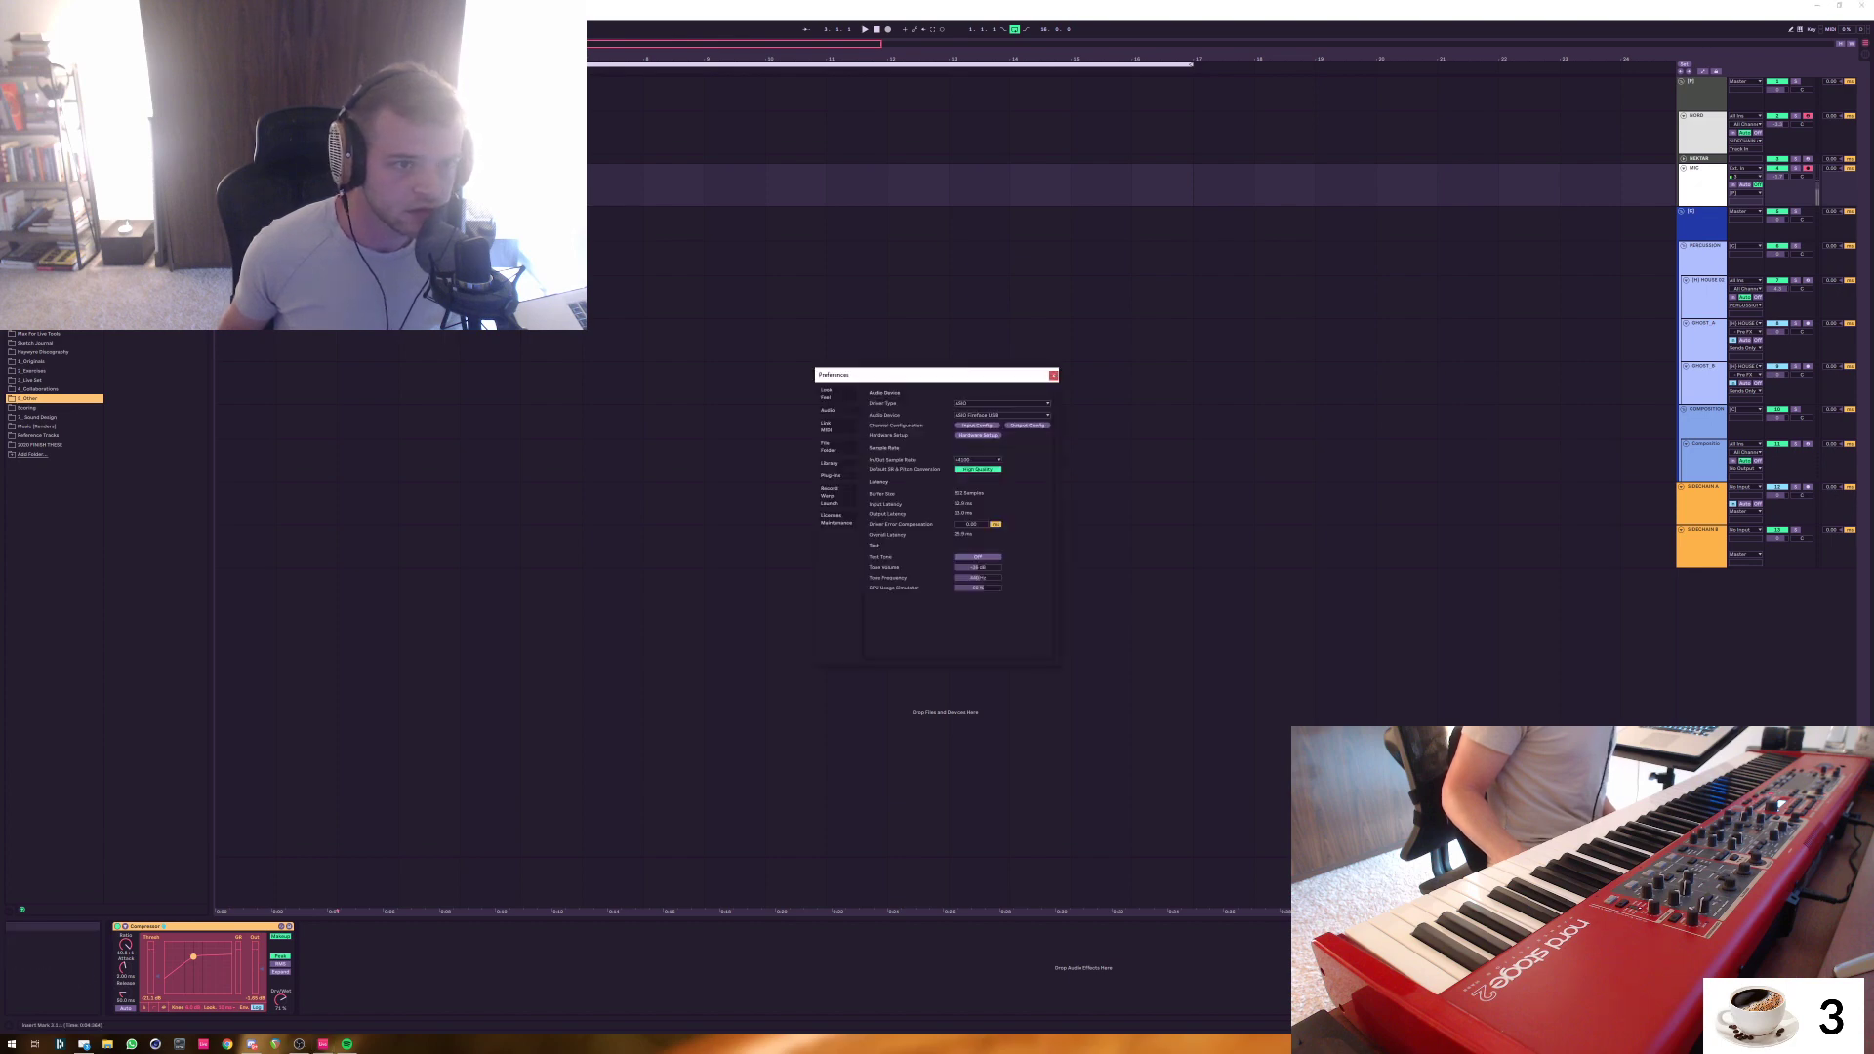
pyautogui.click(827, 427)
pyautogui.press('Down')
pyautogui.press('Down')
pyautogui.press('Down')
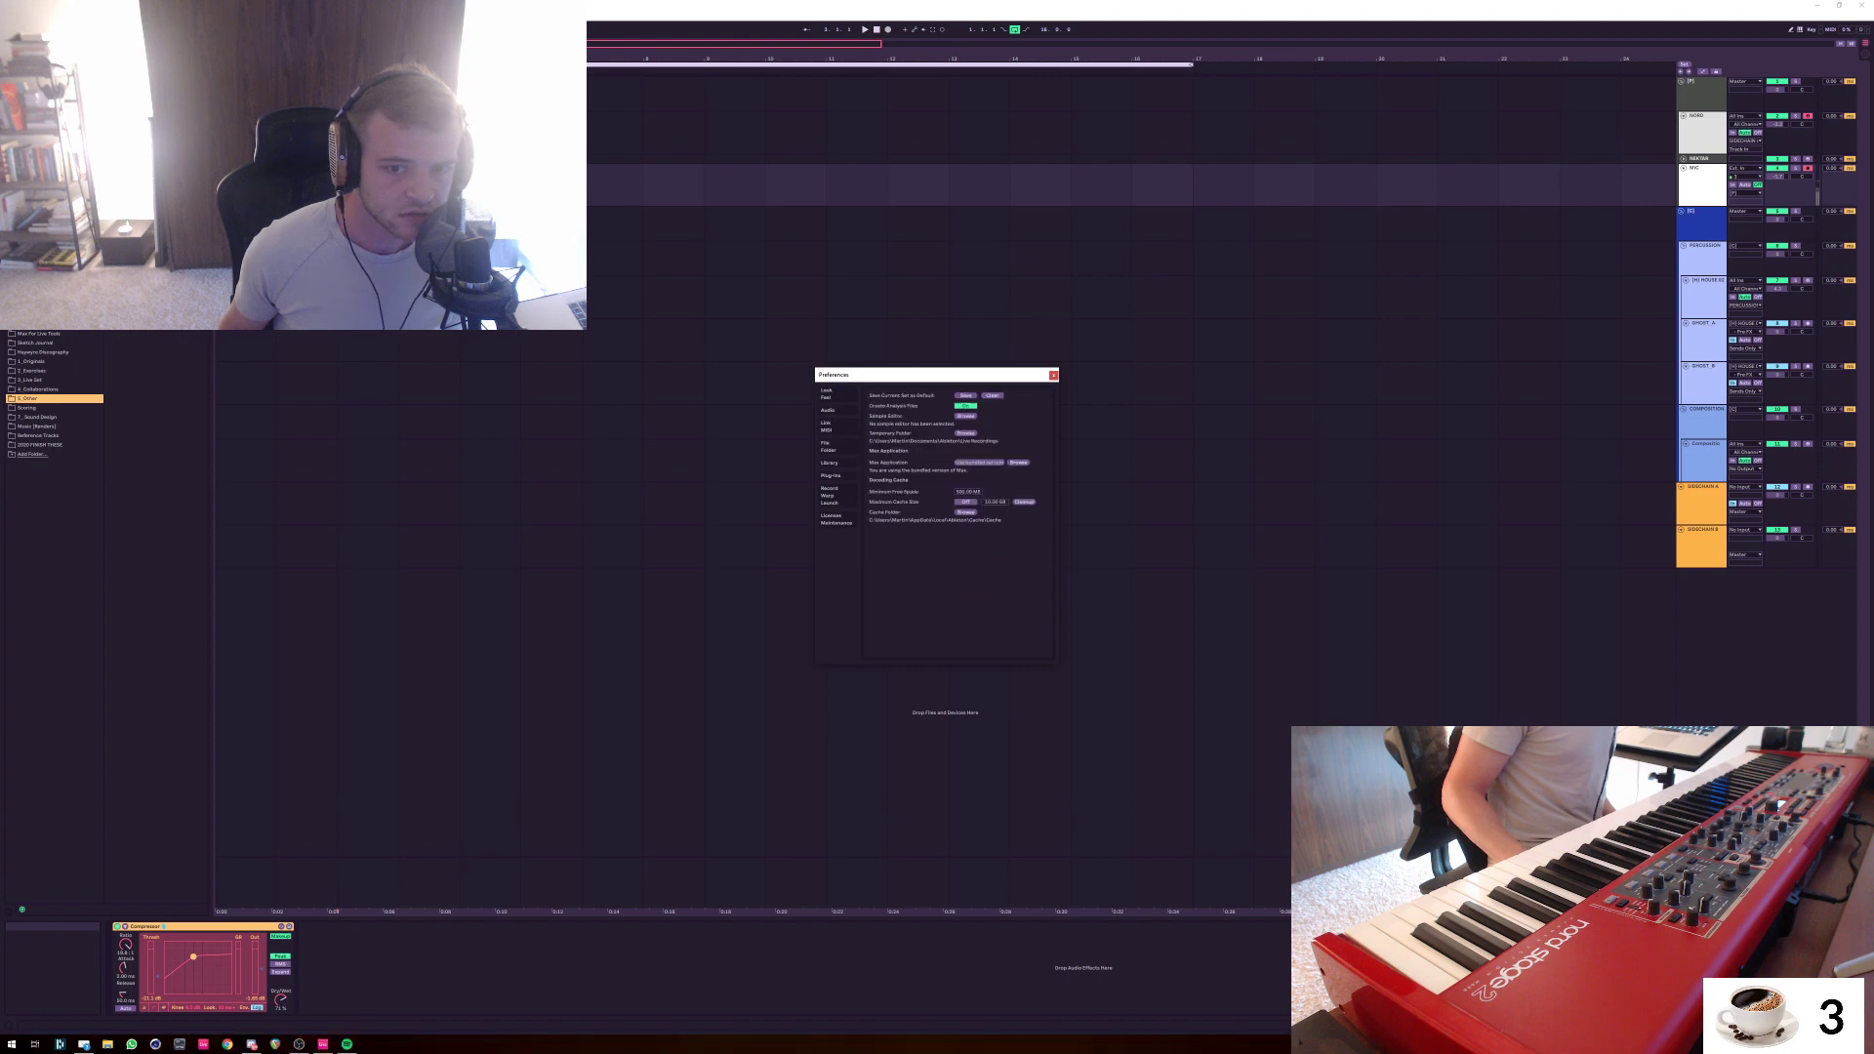
pyautogui.press('Down')
pyautogui.press('Down')
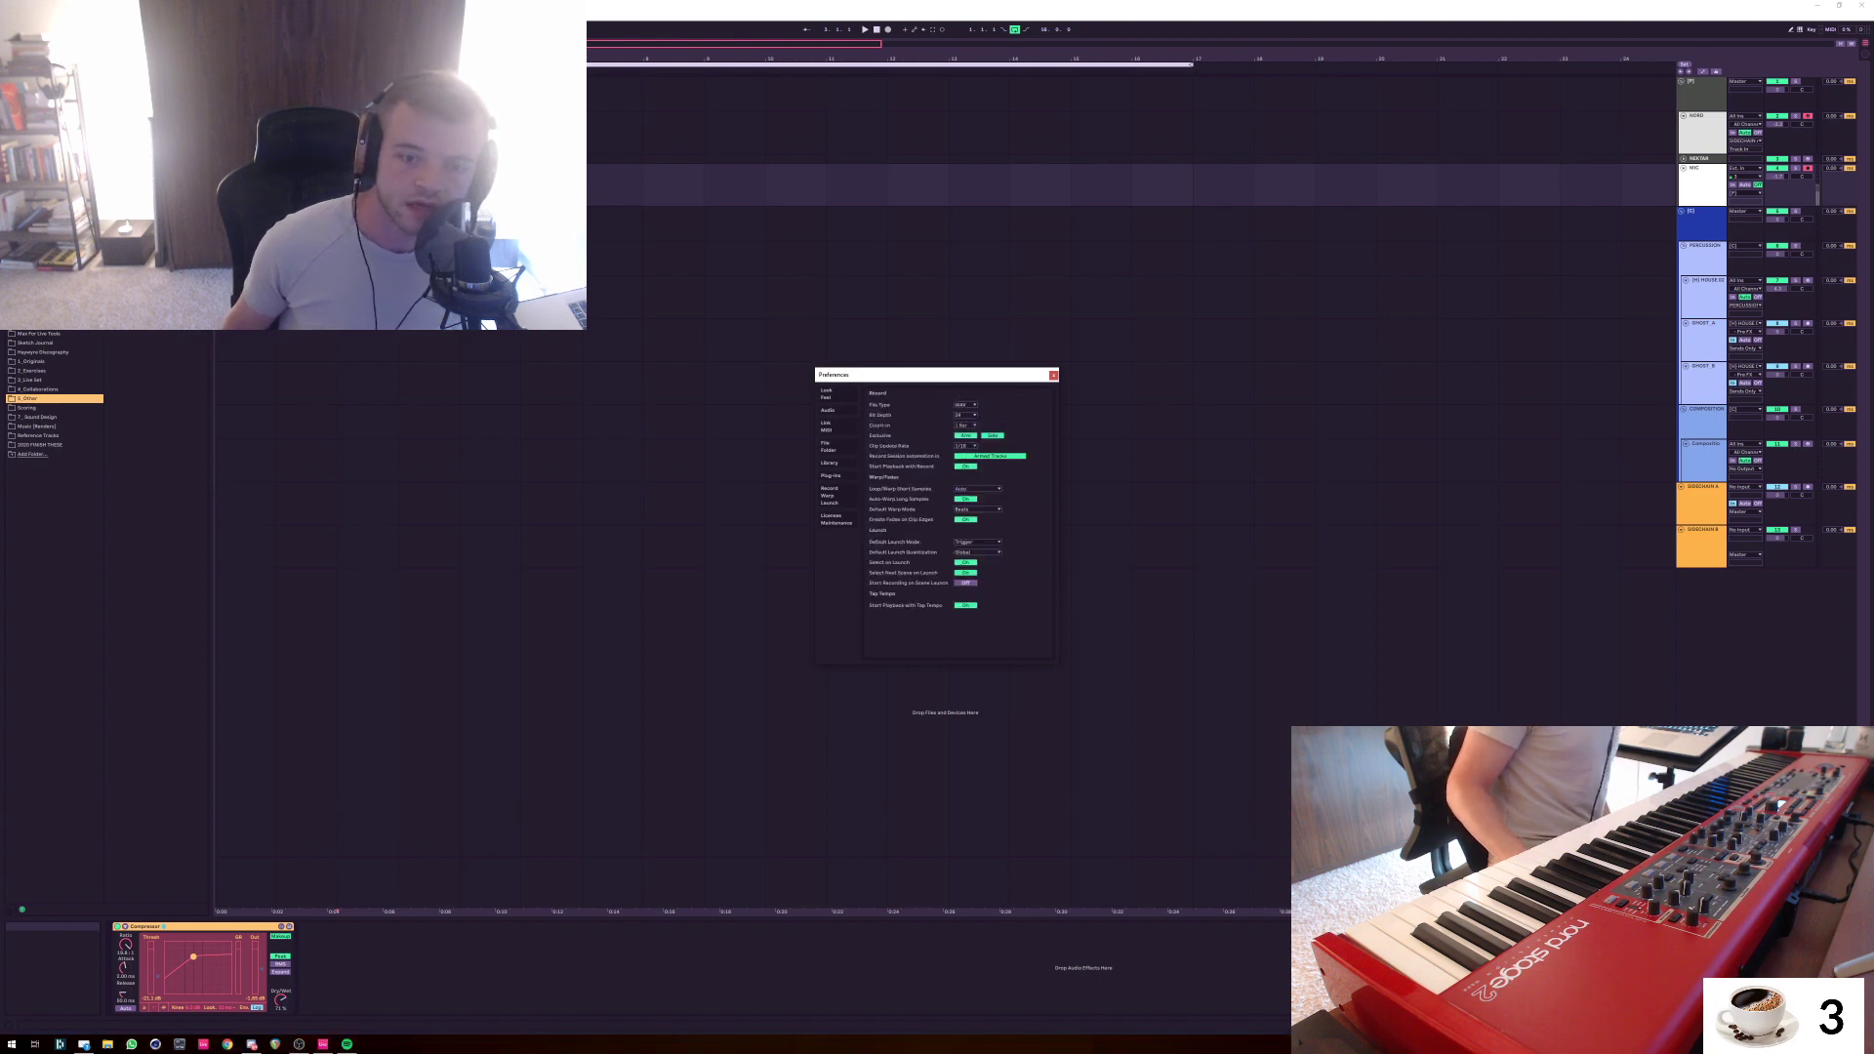
pyautogui.press('Down')
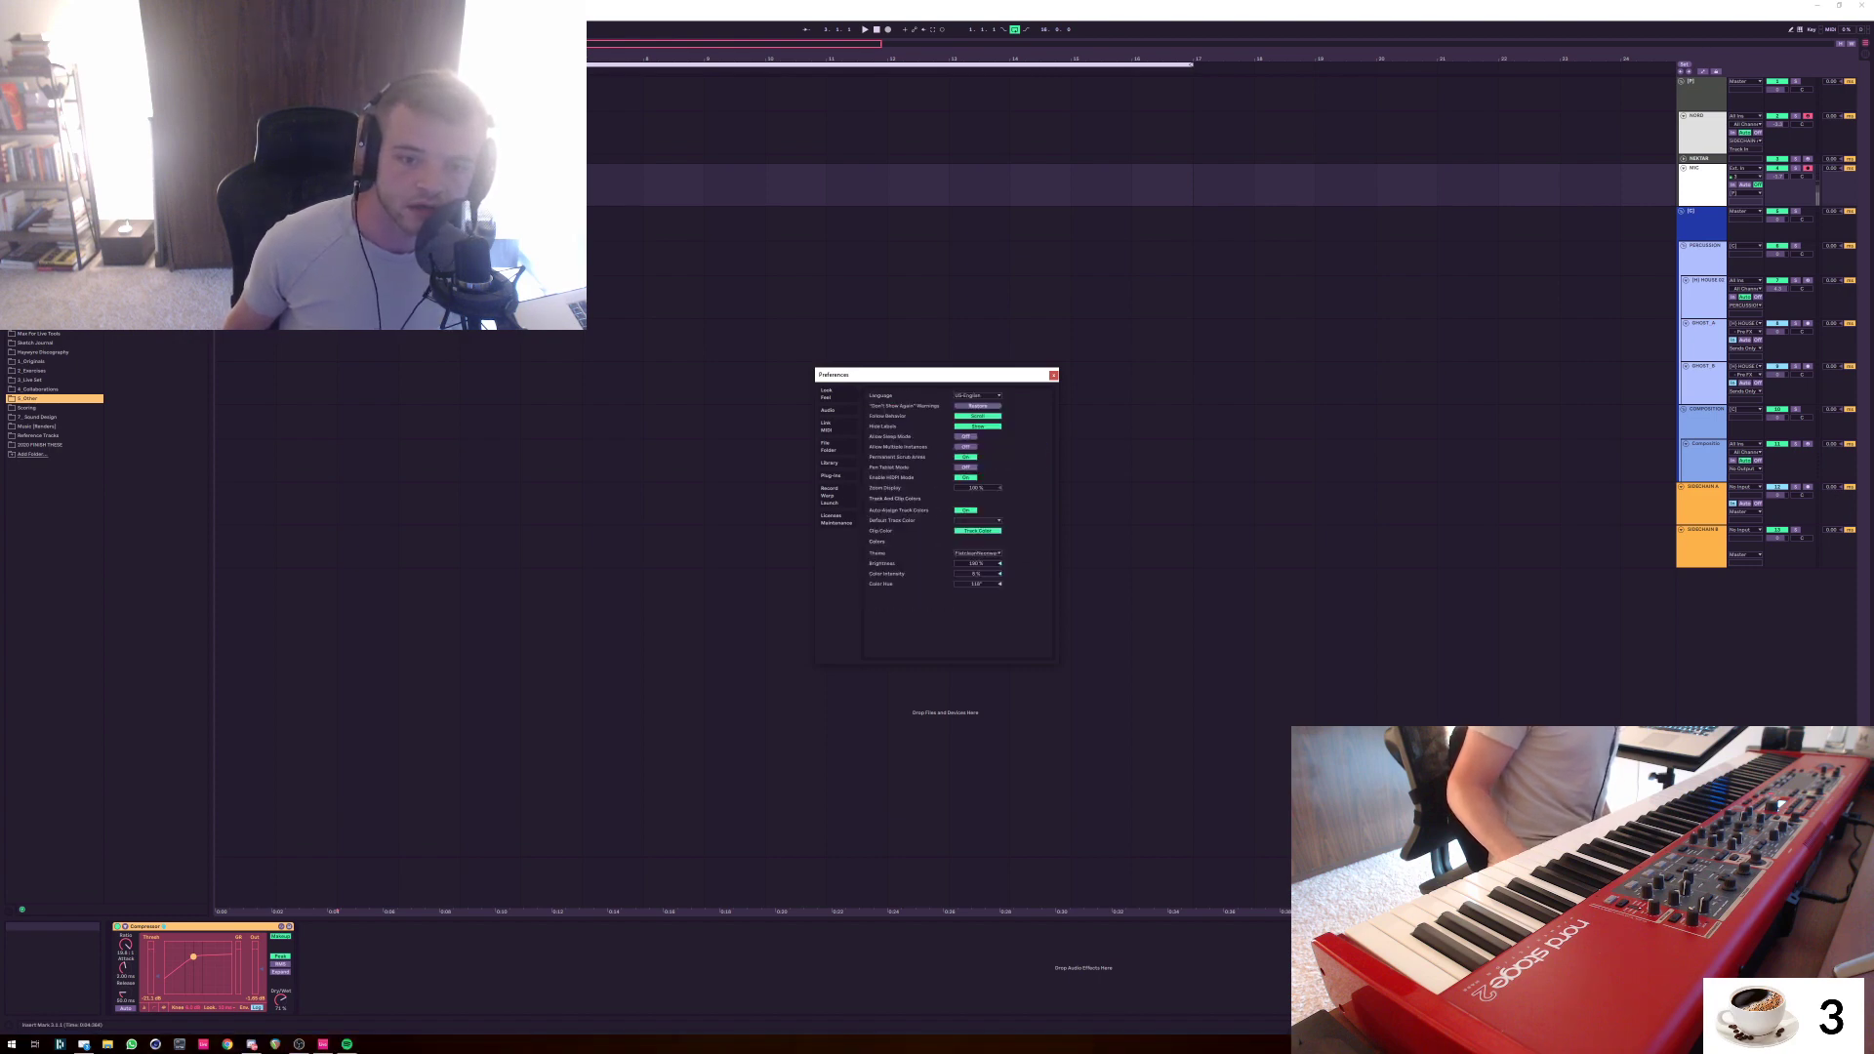
pyautogui.press('Escape')
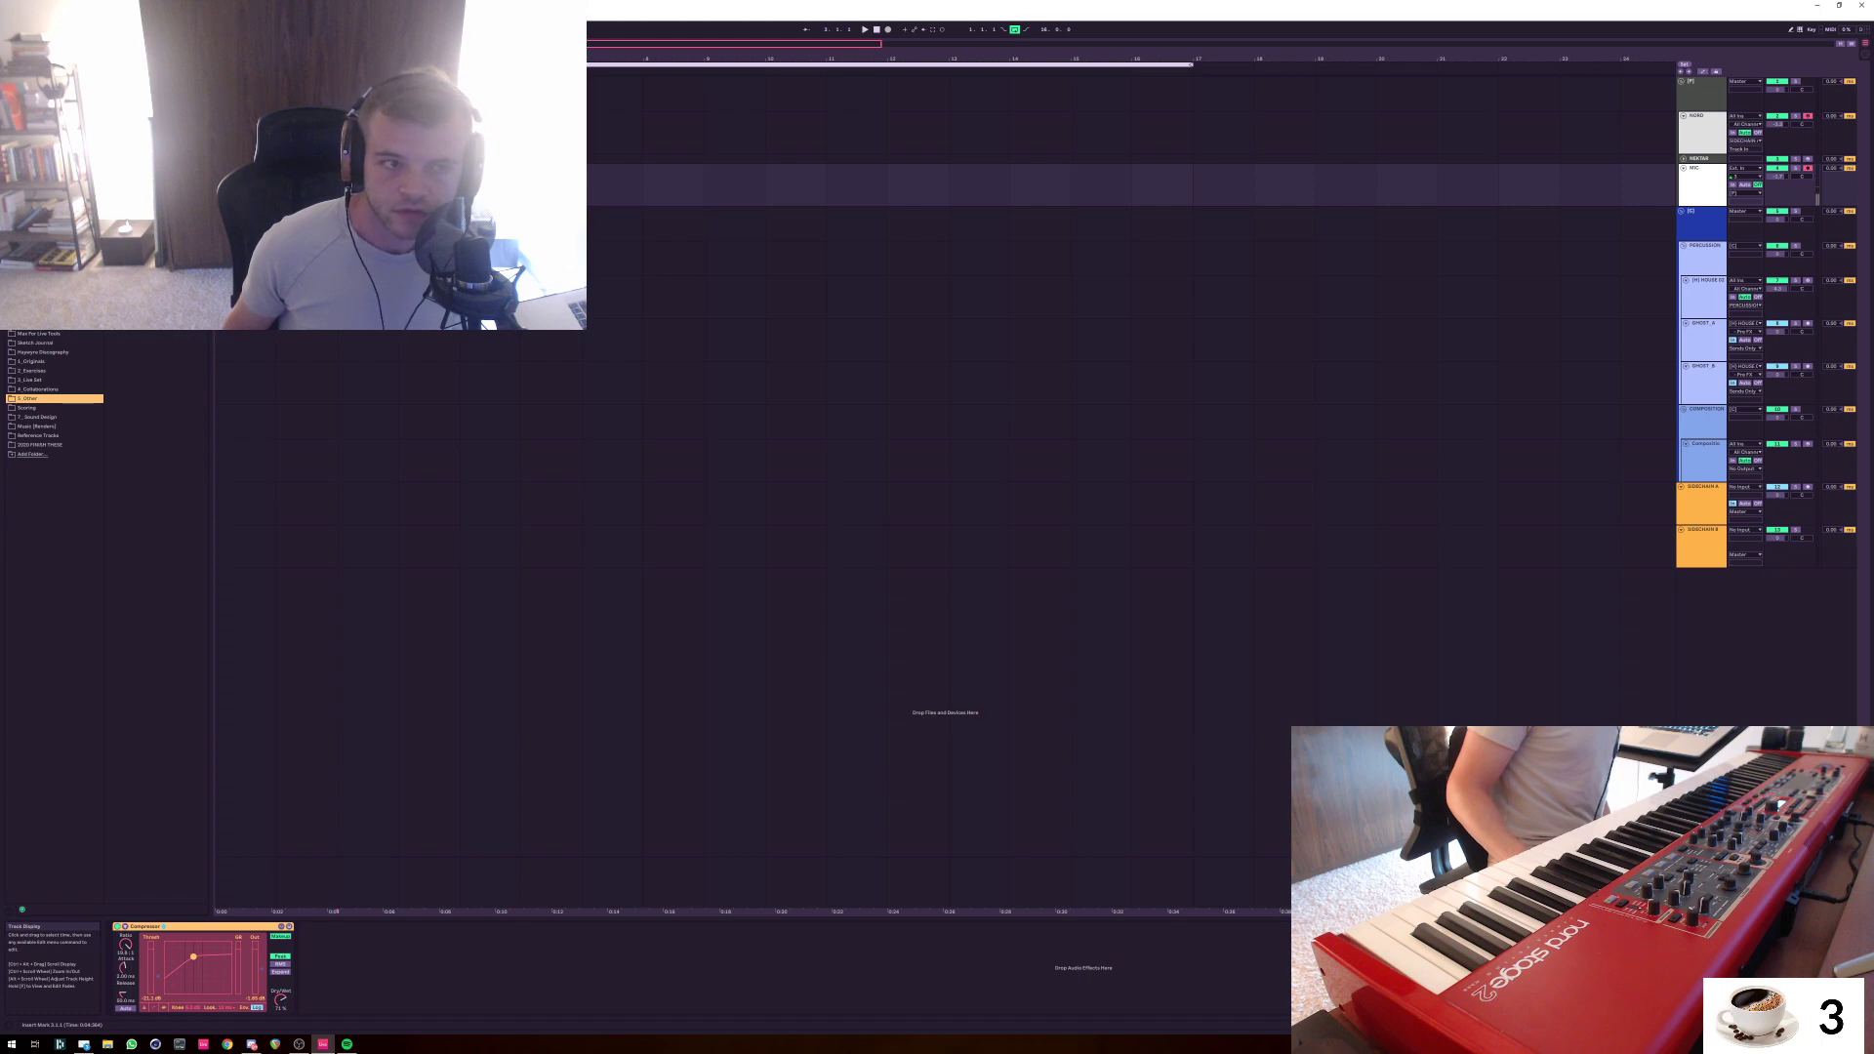
pyautogui.hotkey('shift', 'Left')
pyautogui.moveTo(337, 184); pyautogui.dragTo(398, 184)
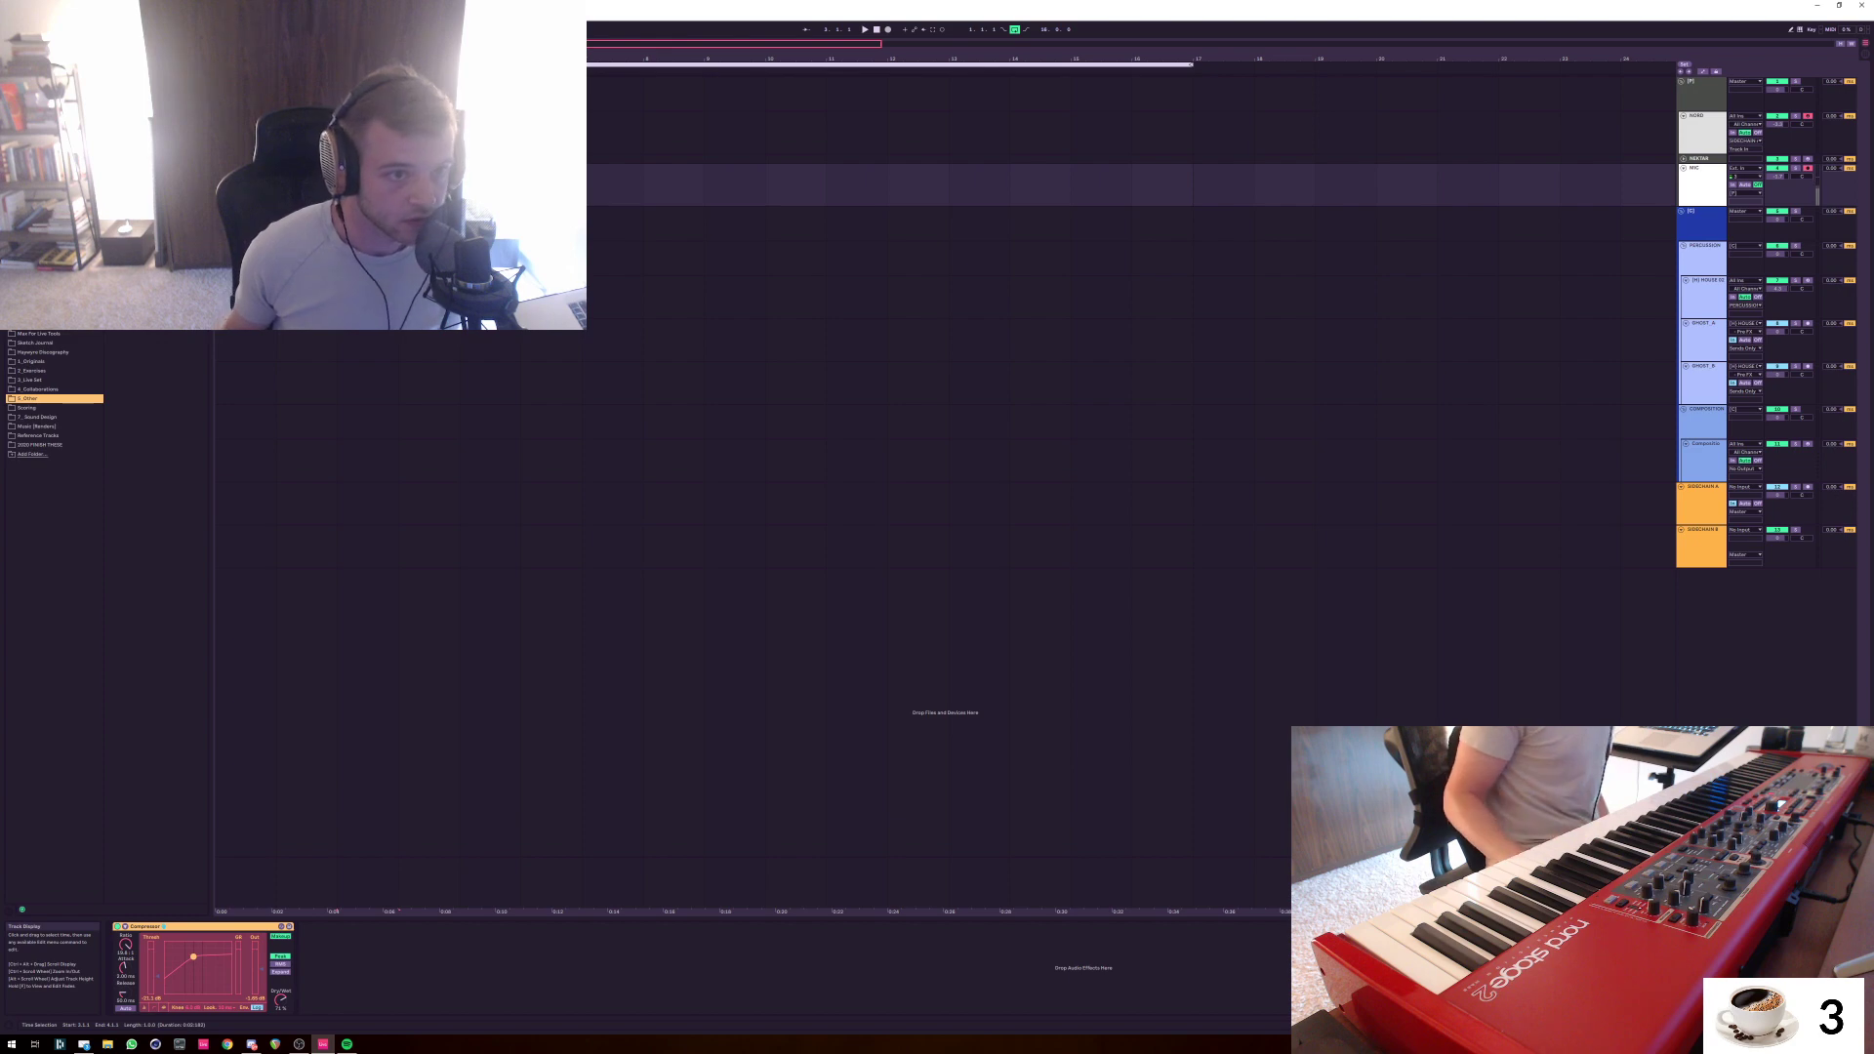
pyautogui.moveTo(338, 185); pyautogui.dragTo(459, 185)
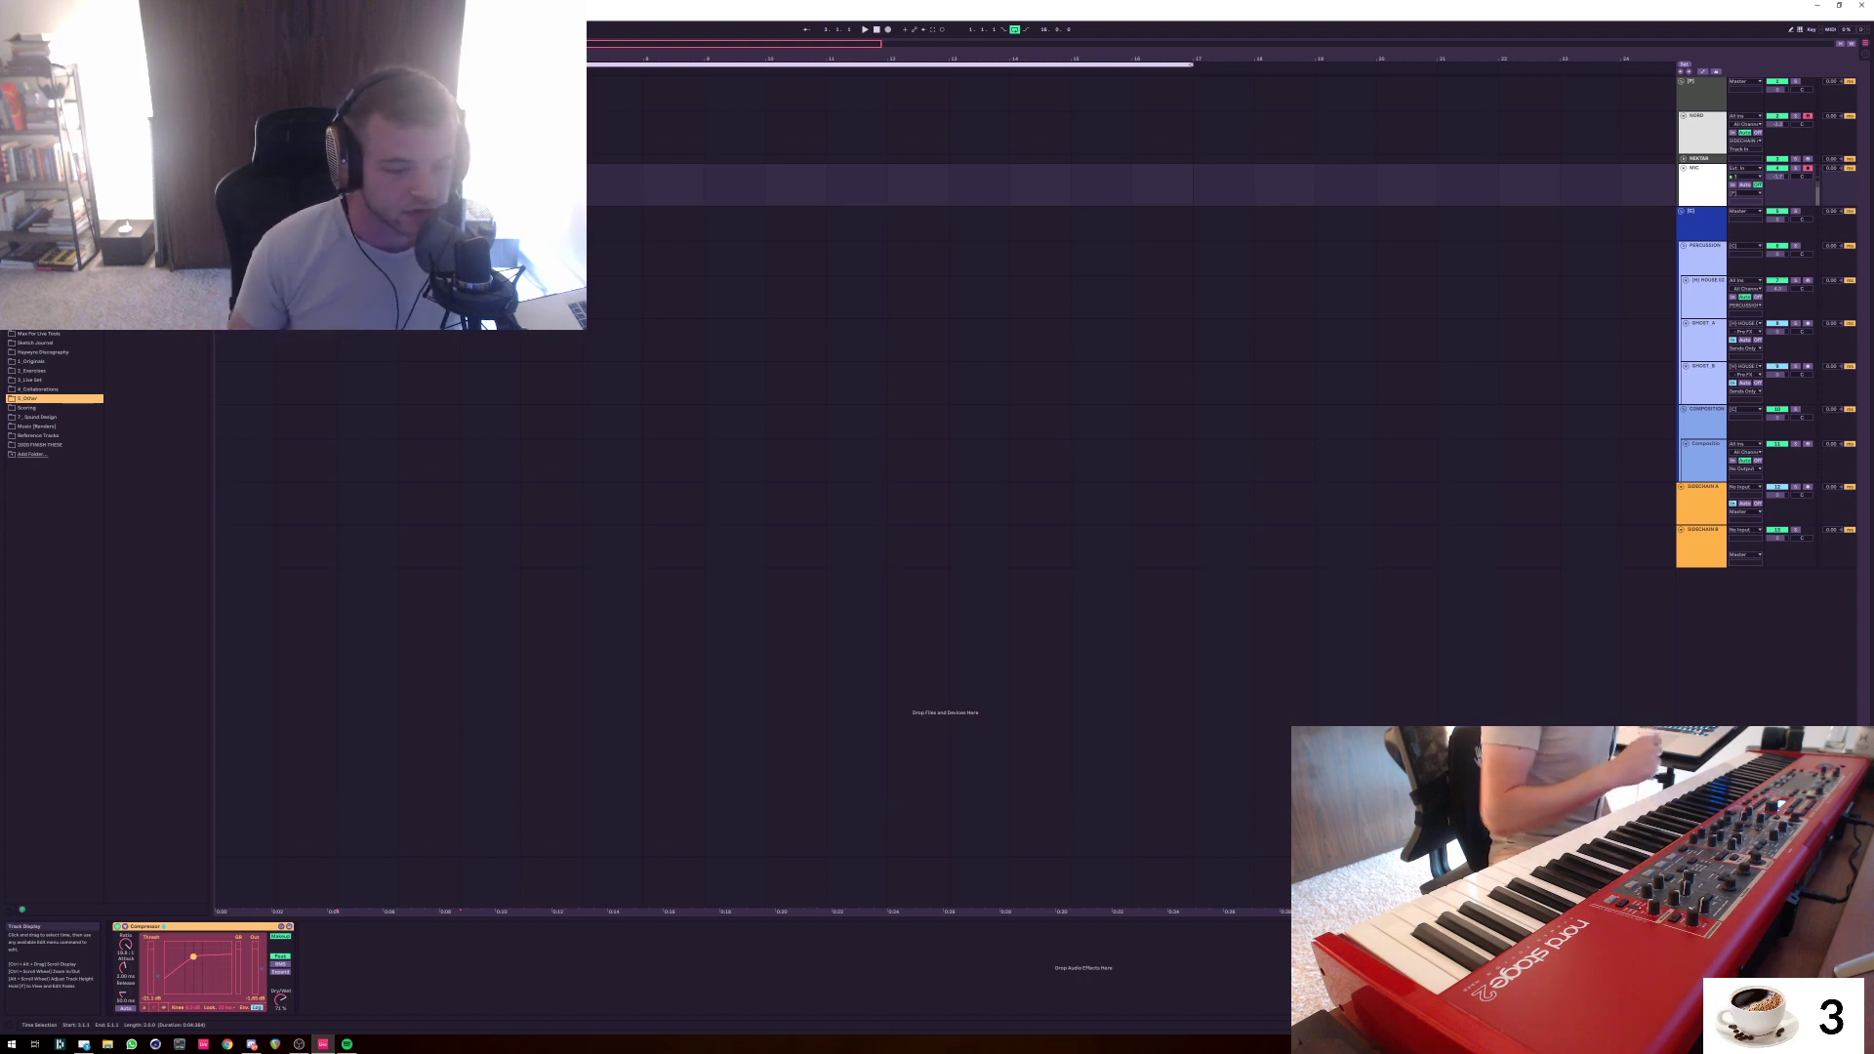
# Check the device chains on the master, the last orange track and the first white MIDI track
pyautogui.click(337, 884)
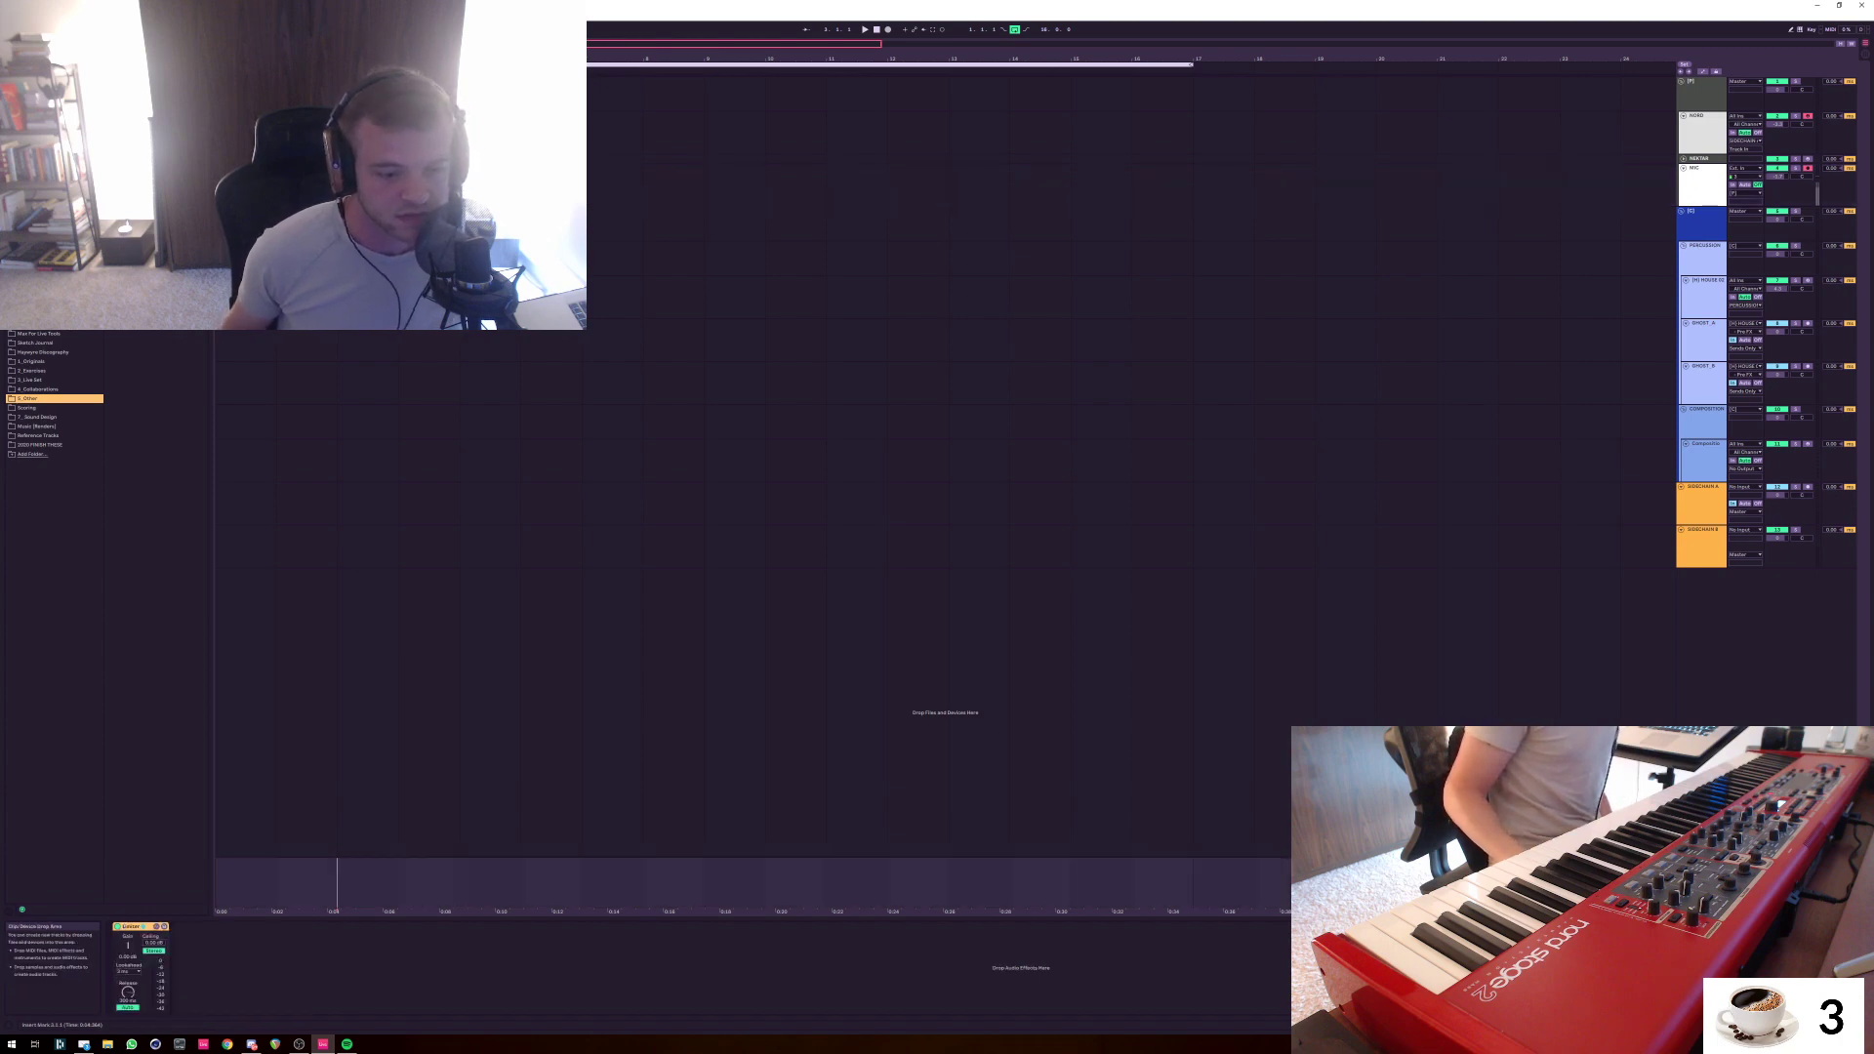
pyautogui.press('Up')
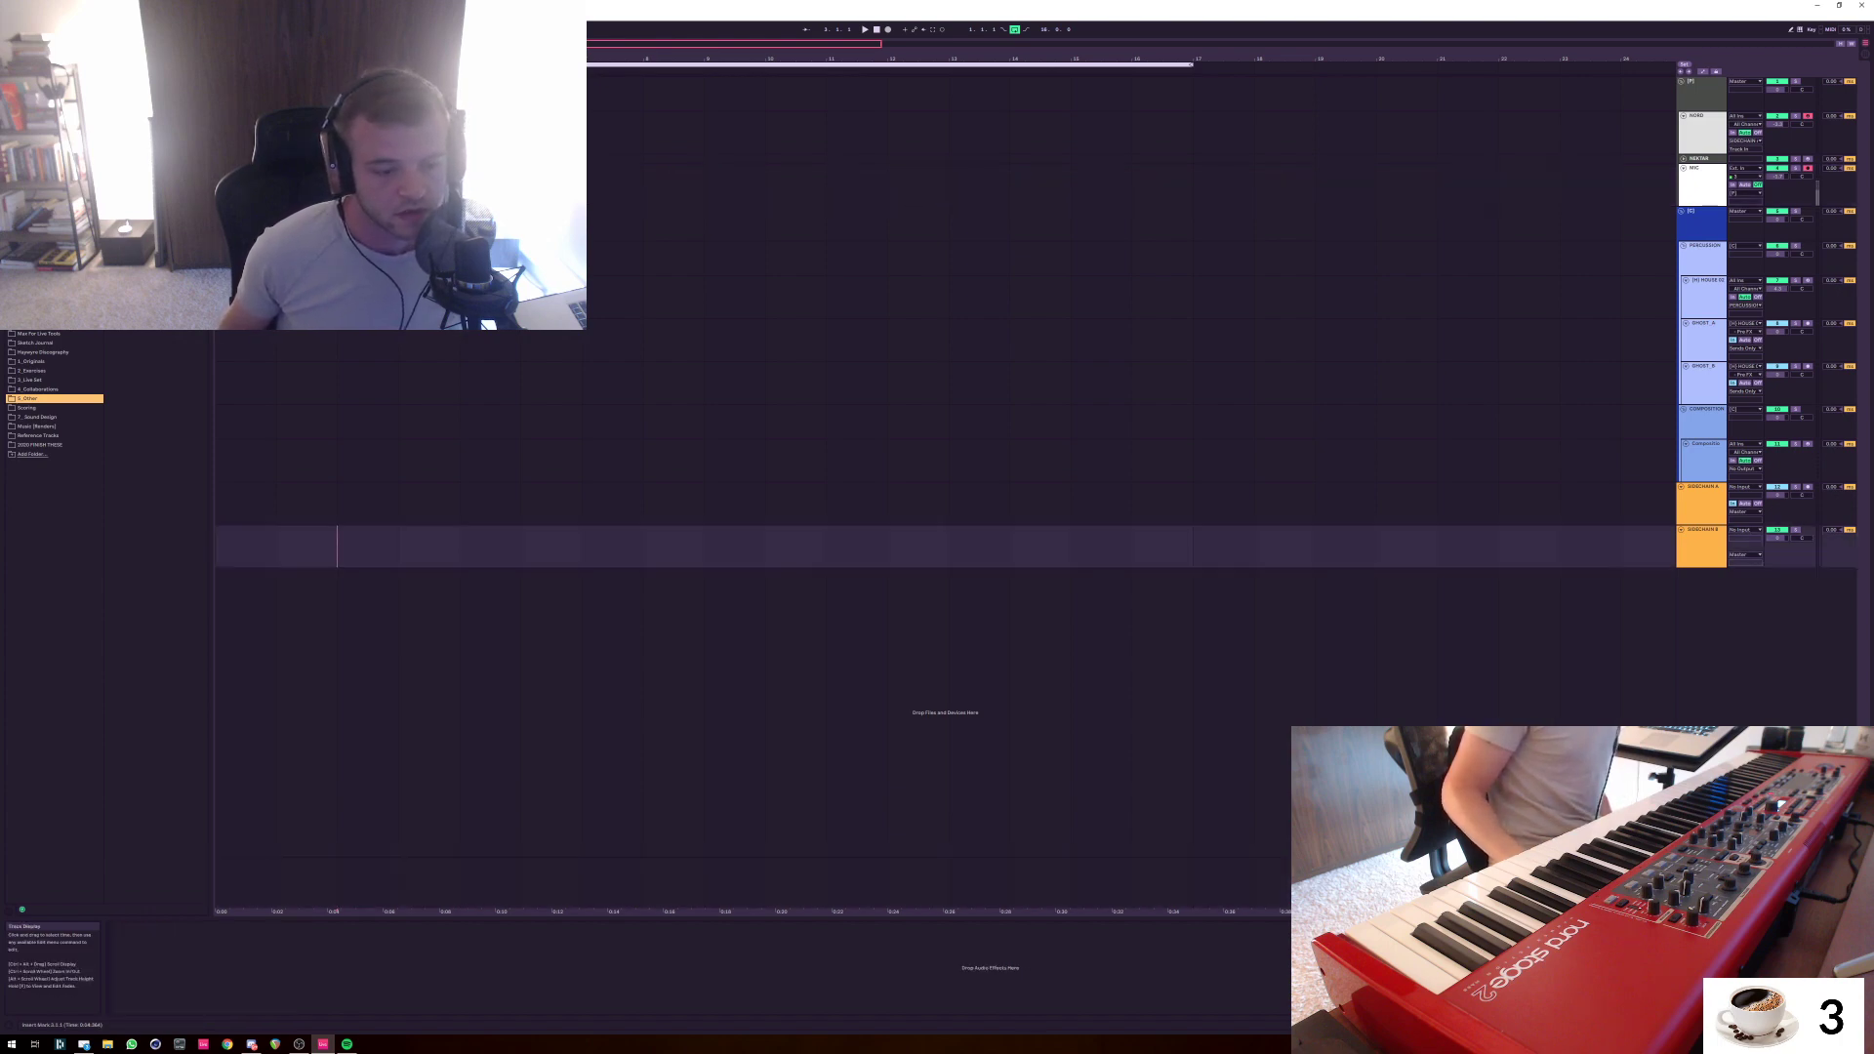
pyautogui.press('Down')
pyautogui.click(217, 133)
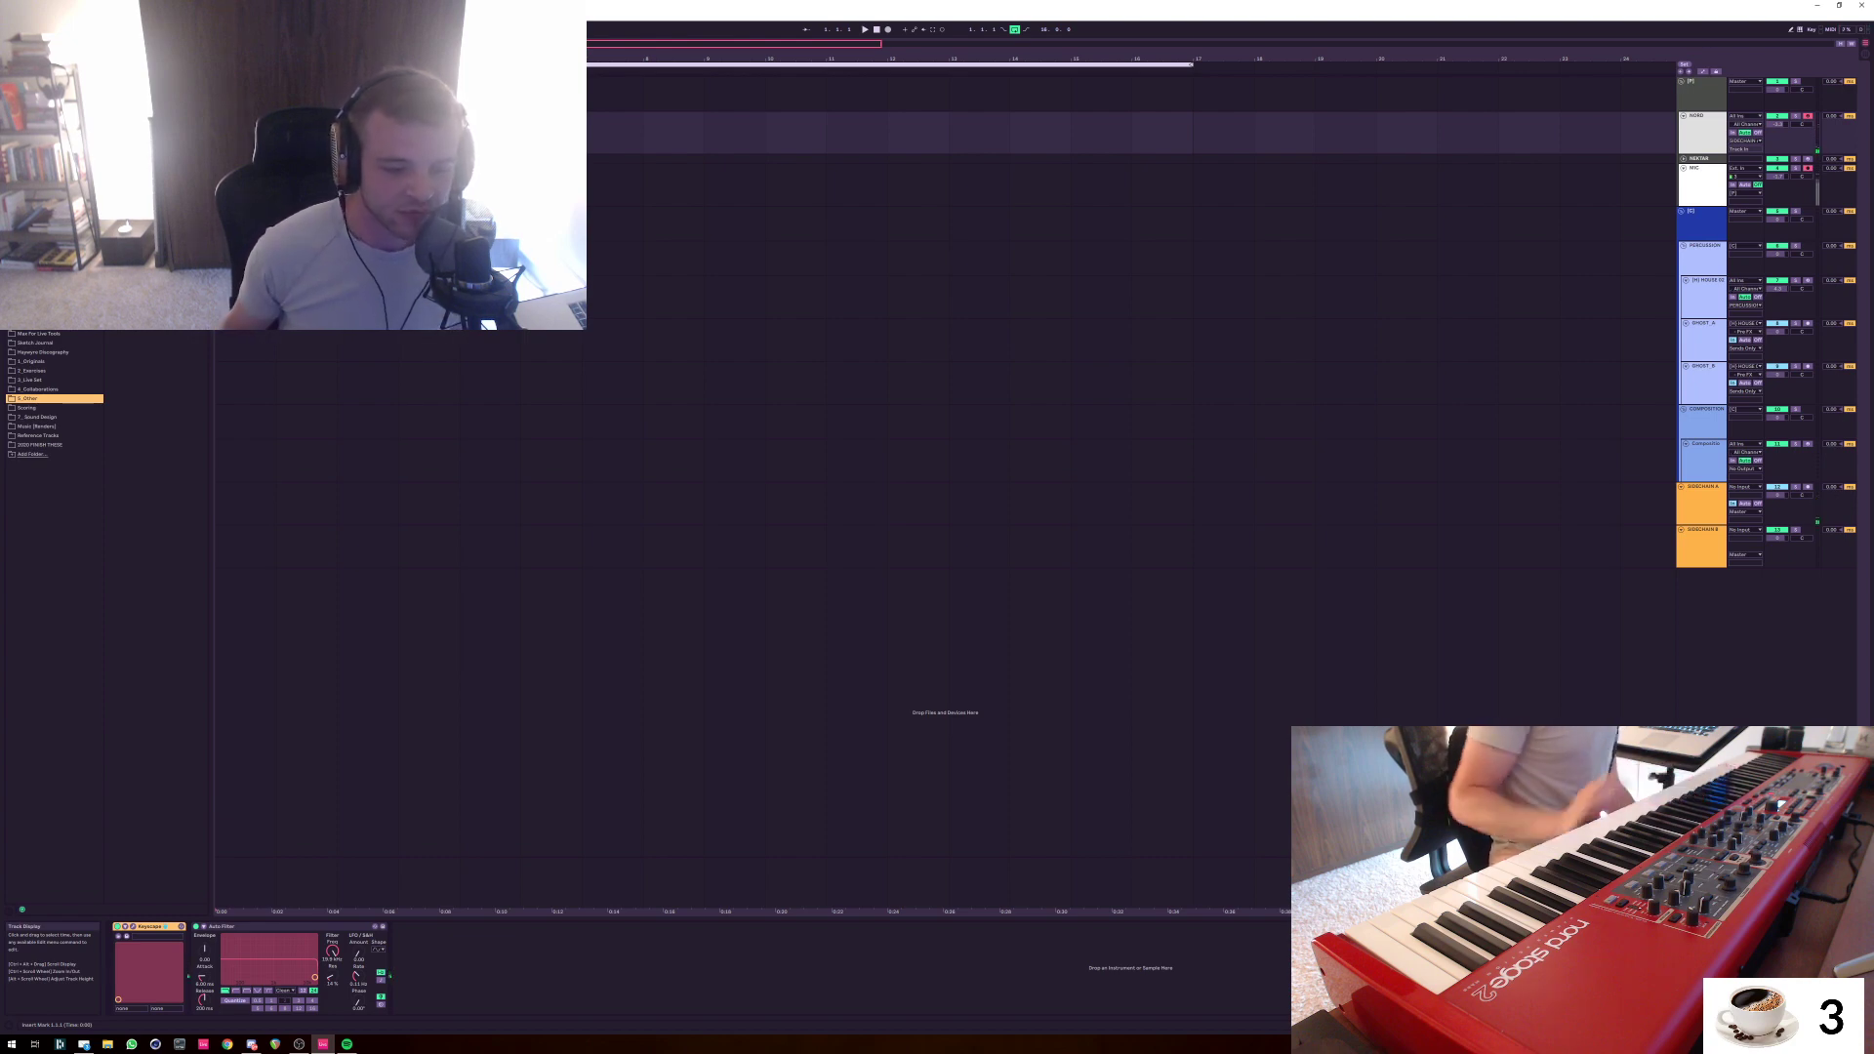
pyautogui.click(582, 884)
pyautogui.moveTo(338, 883); pyautogui.dragTo(209, 883)
pyautogui.click(460, 884)
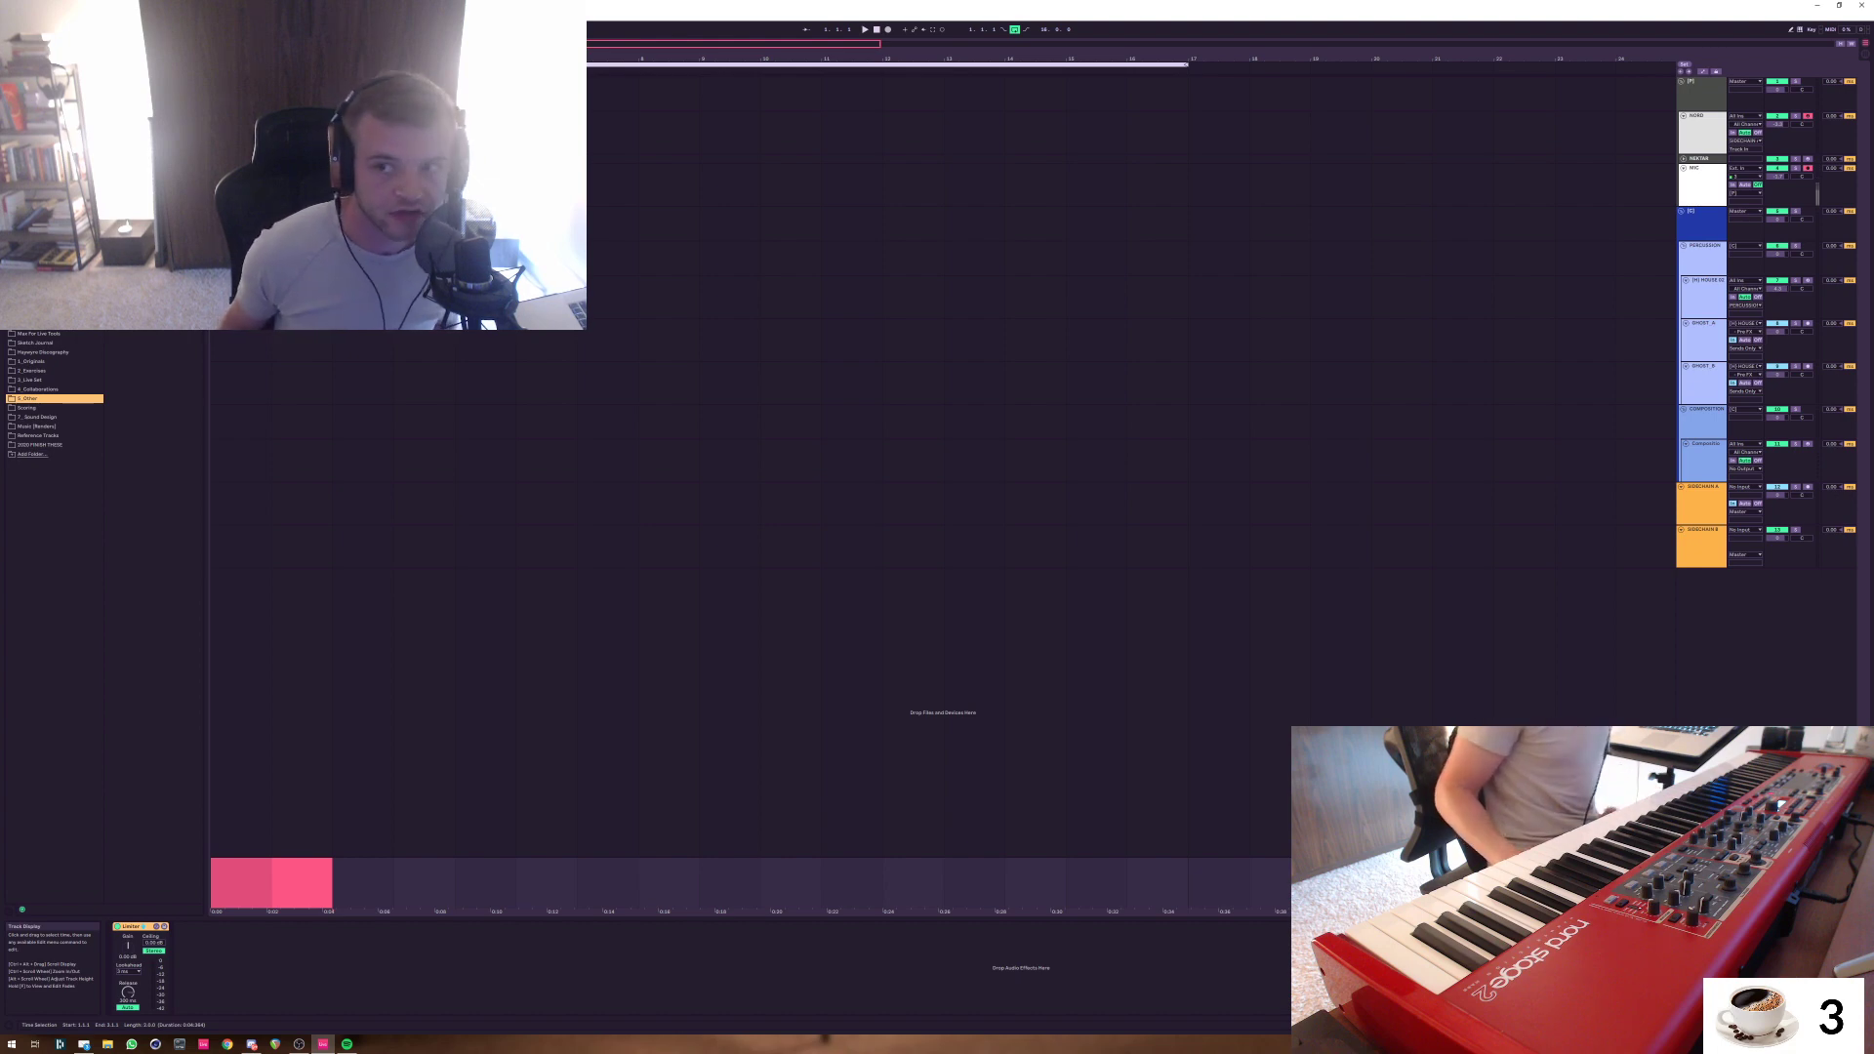
pyautogui.click(1700, 127)
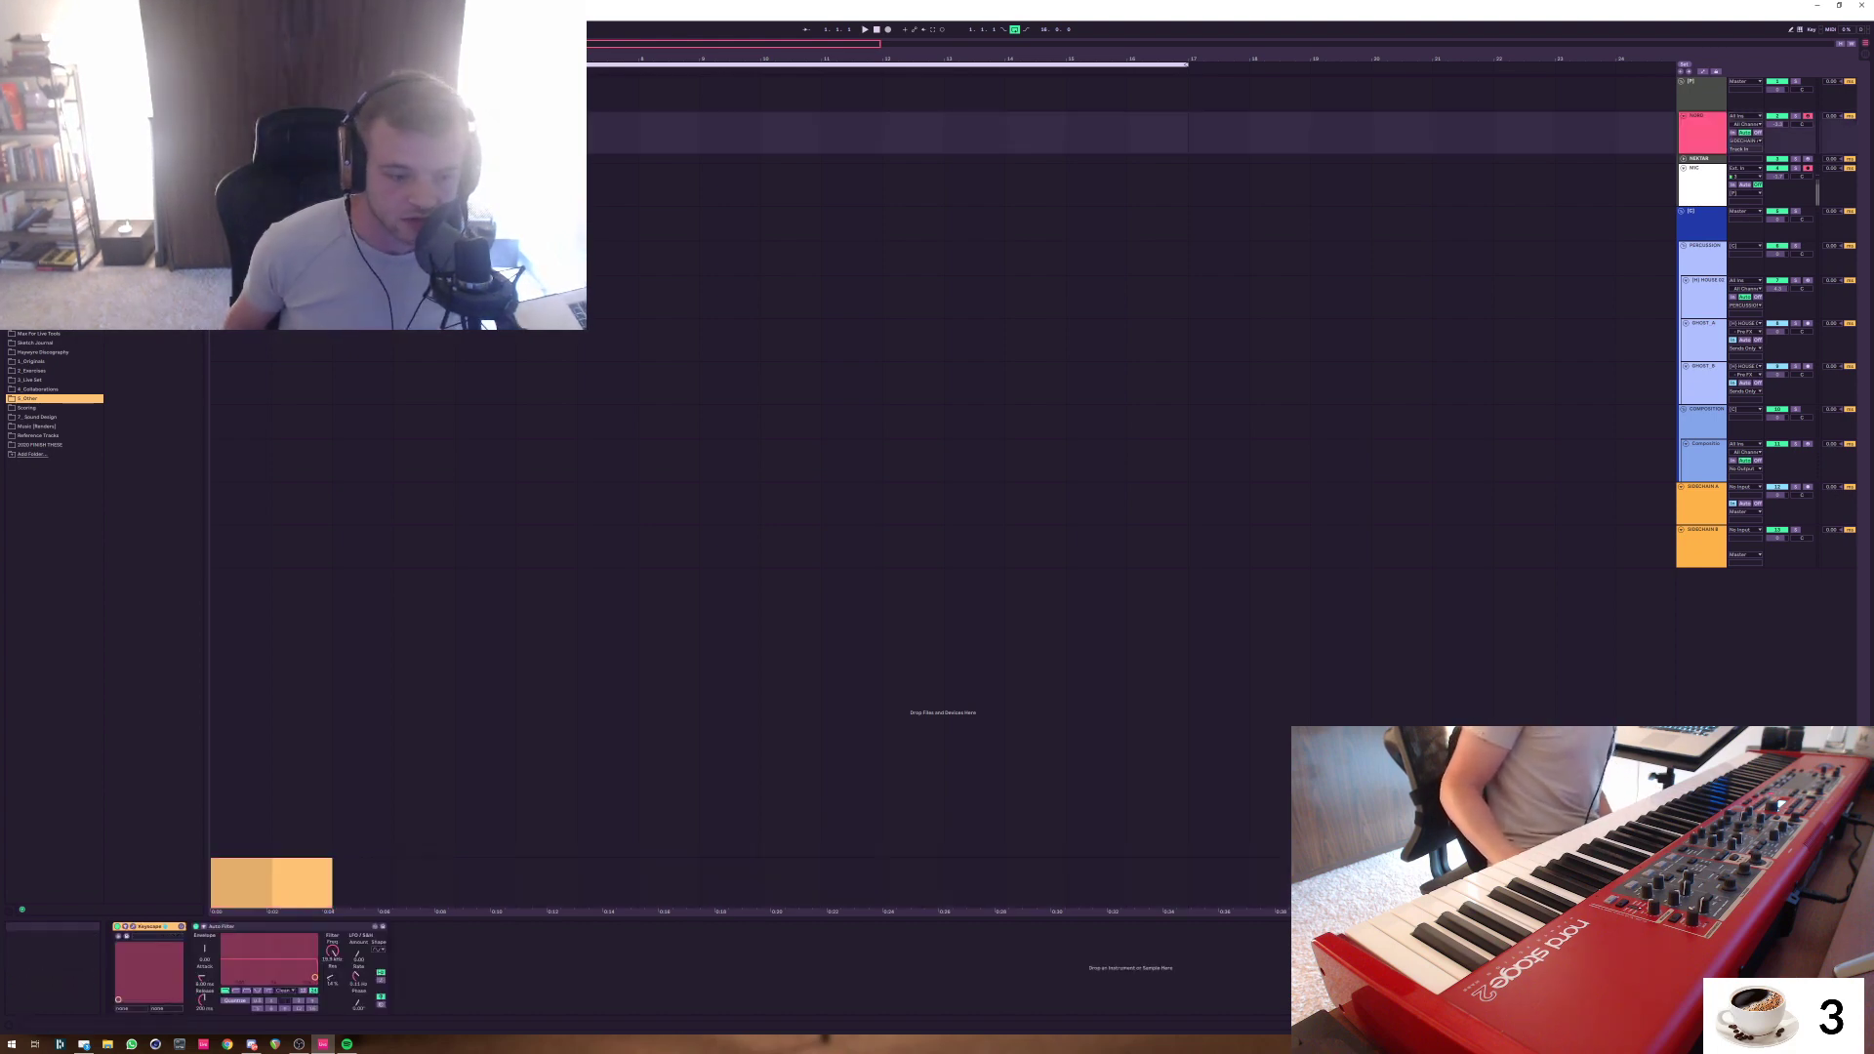
pyautogui.click(394, 967)
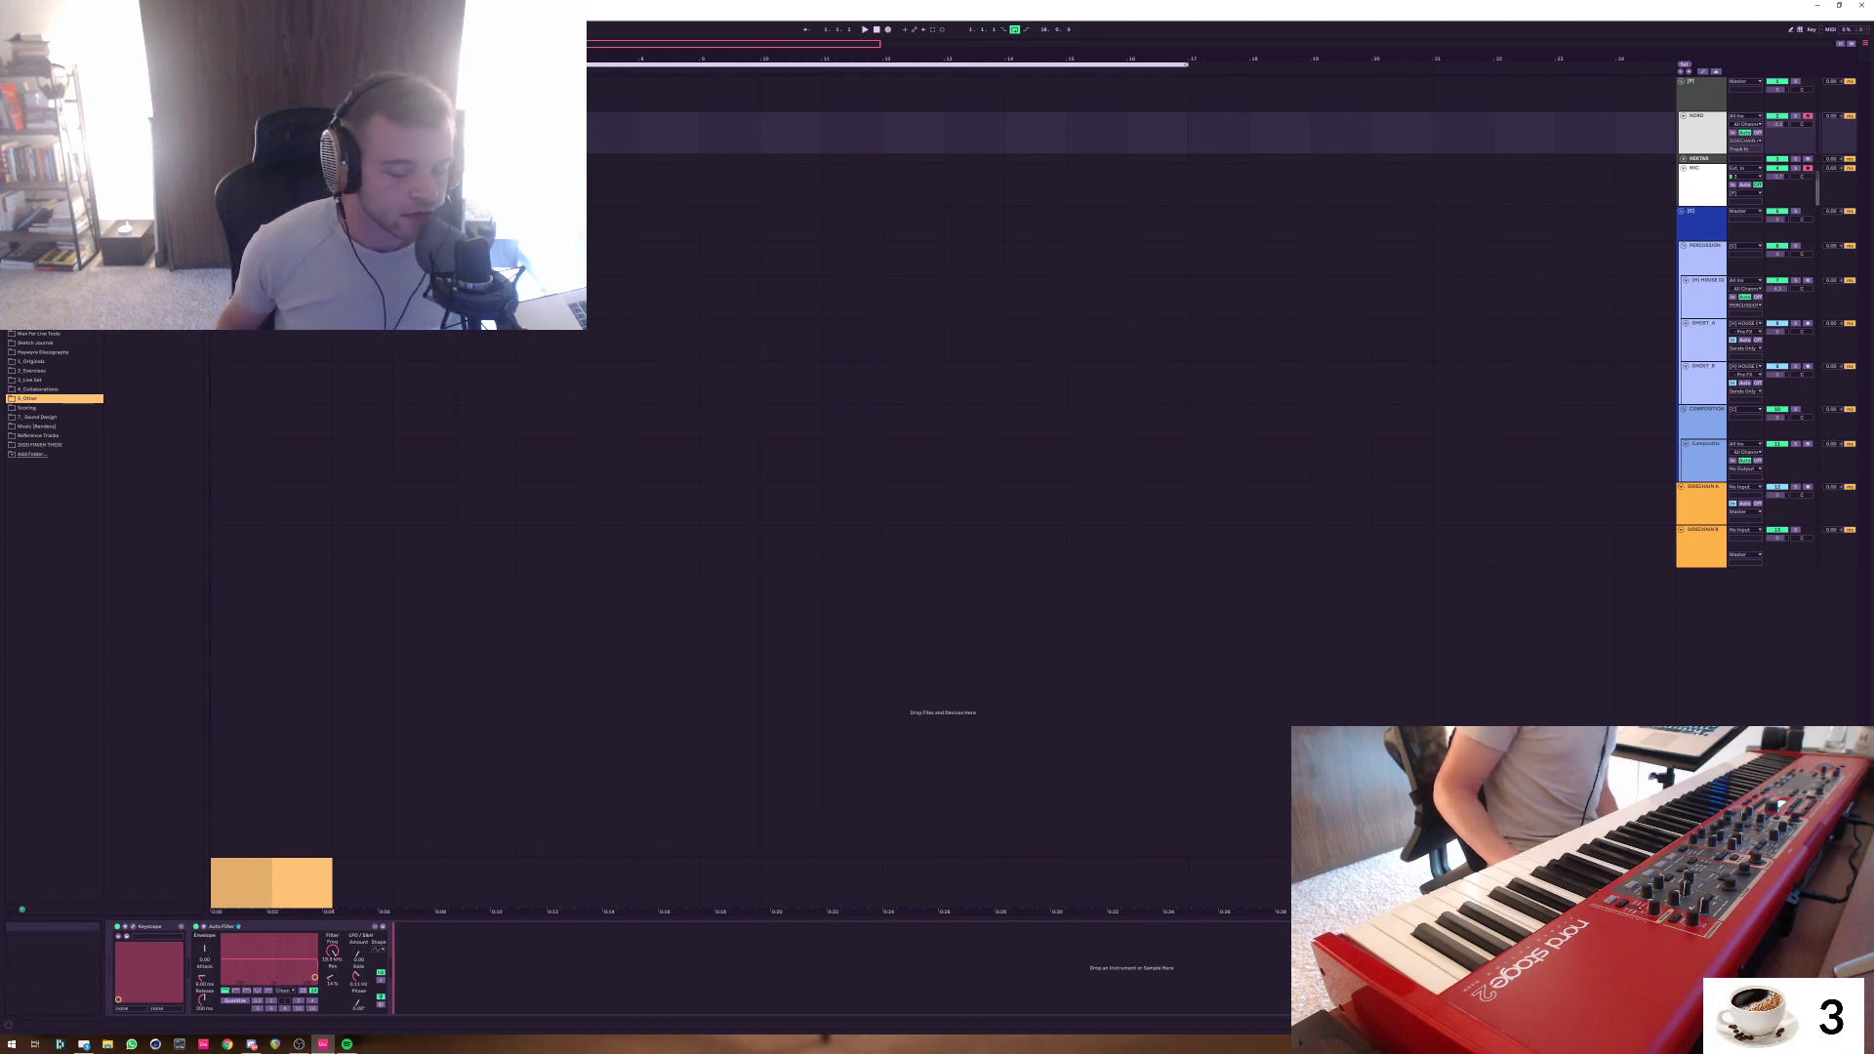
pyautogui.click(393, 884)
pyautogui.moveTo(455, 884); pyautogui.dragTo(271, 884)
pyautogui.press('Right')
pyautogui.hotkey('shift', 'Left')
pyautogui.hotkey('shift', 'Left')
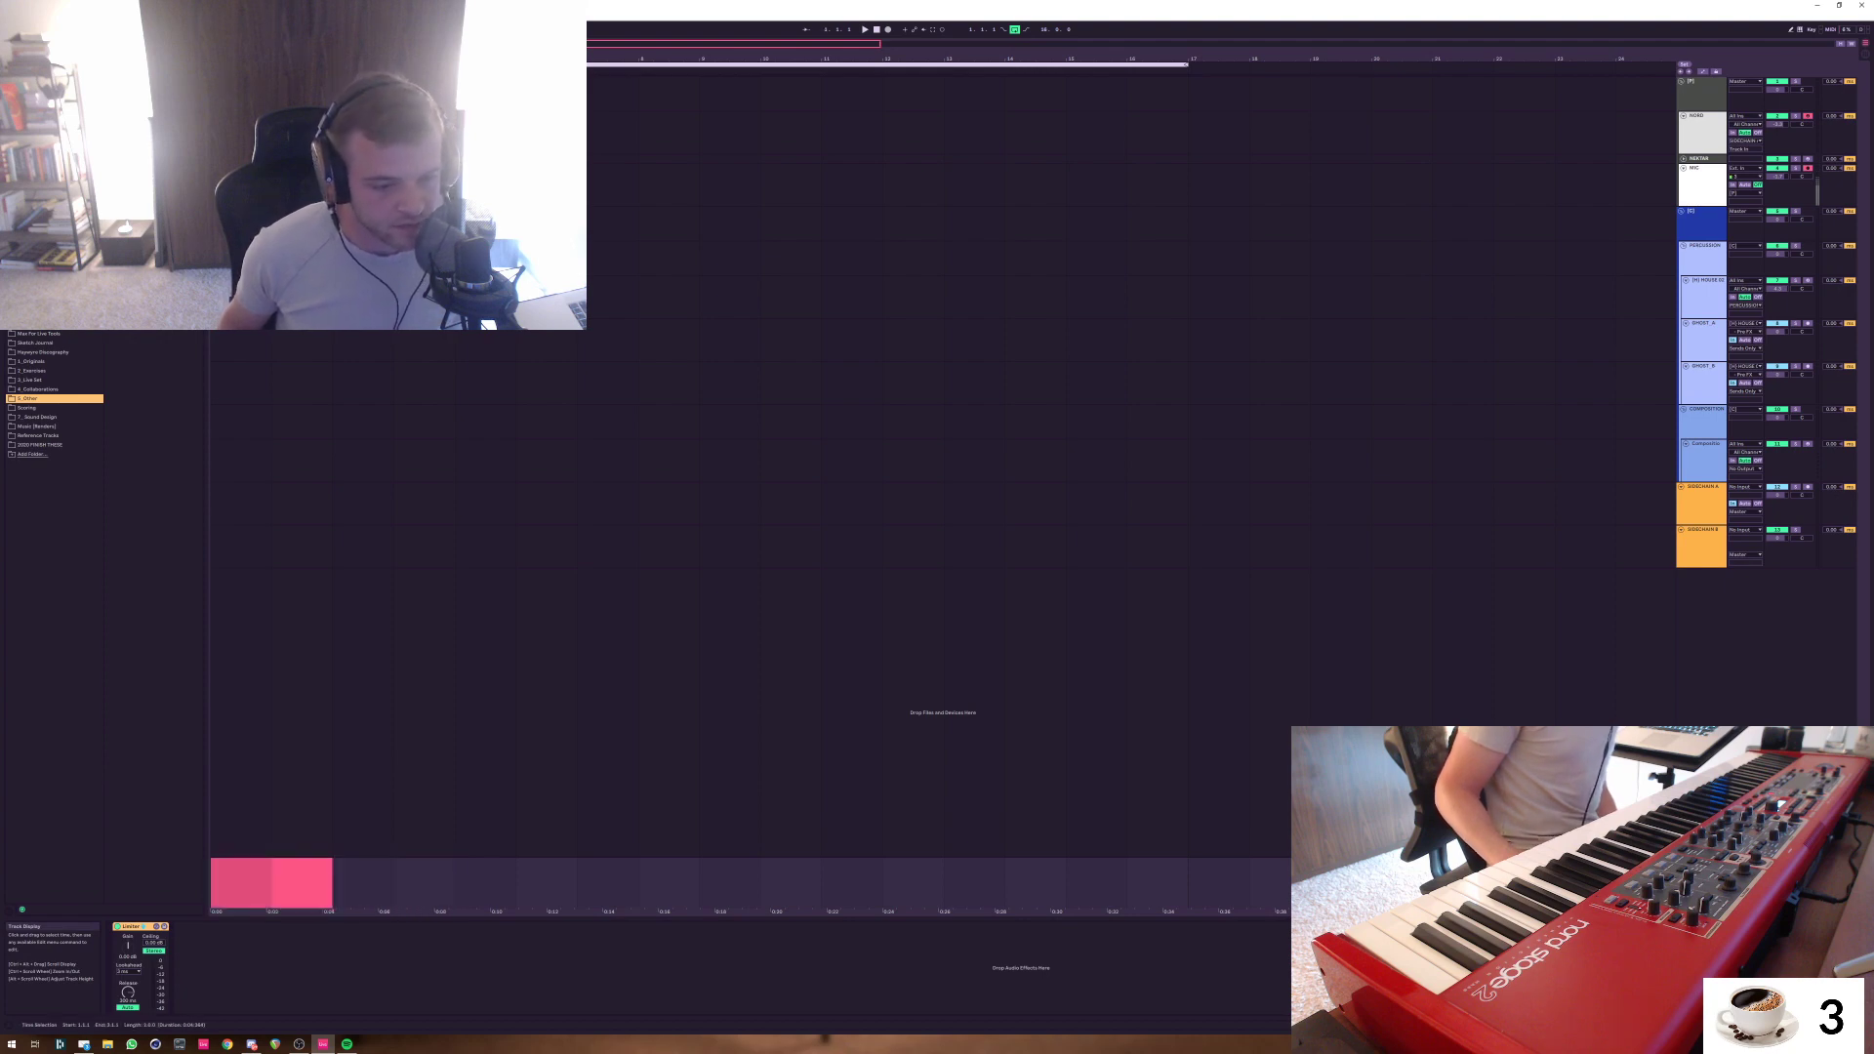
pyautogui.press('Right')
pyautogui.hotkey('shift', 'Right')
pyautogui.hotkey('shift', 'Right')
pyautogui.hotkey('shift', 'Right')
pyautogui.press('Right')
pyautogui.hotkey('shift', 'Right')
pyautogui.hotkey('shift', 'Right')
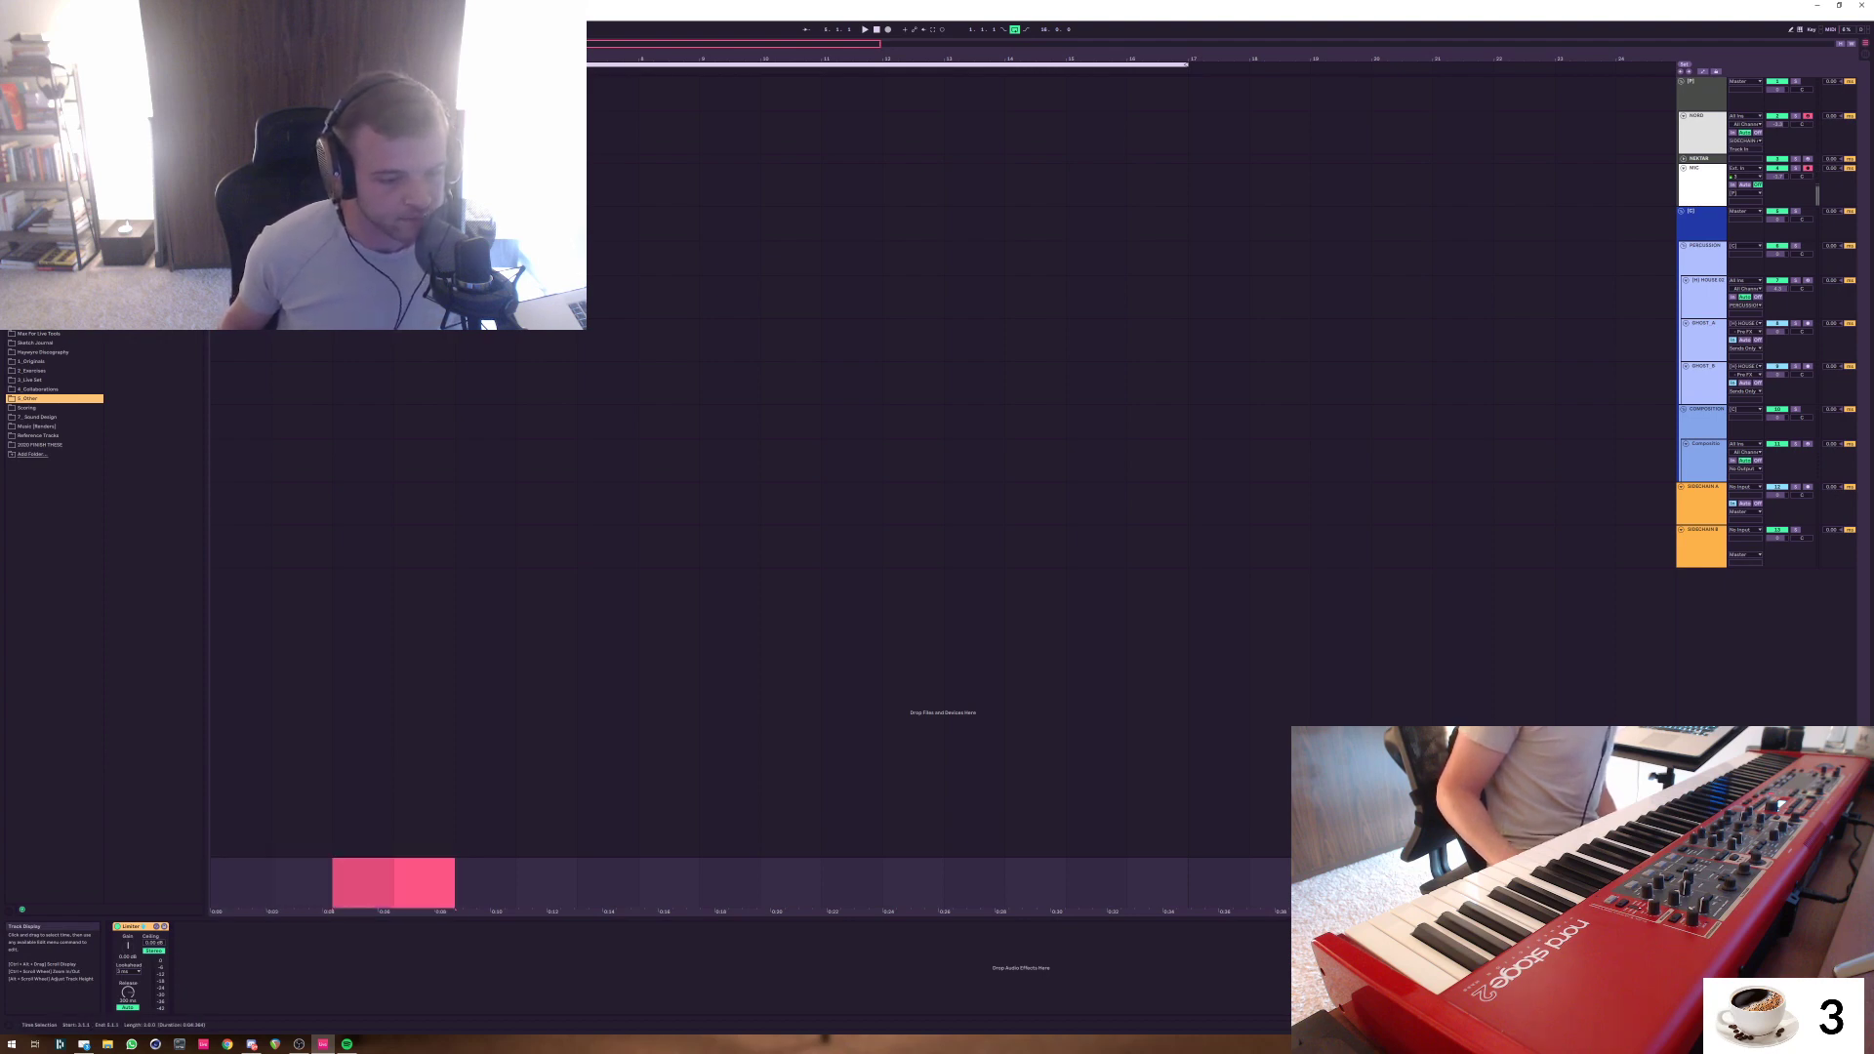
pyautogui.press('Right')
pyautogui.press('Up')
pyautogui.moveTo(394, 883); pyautogui.dragTo(516, 883)
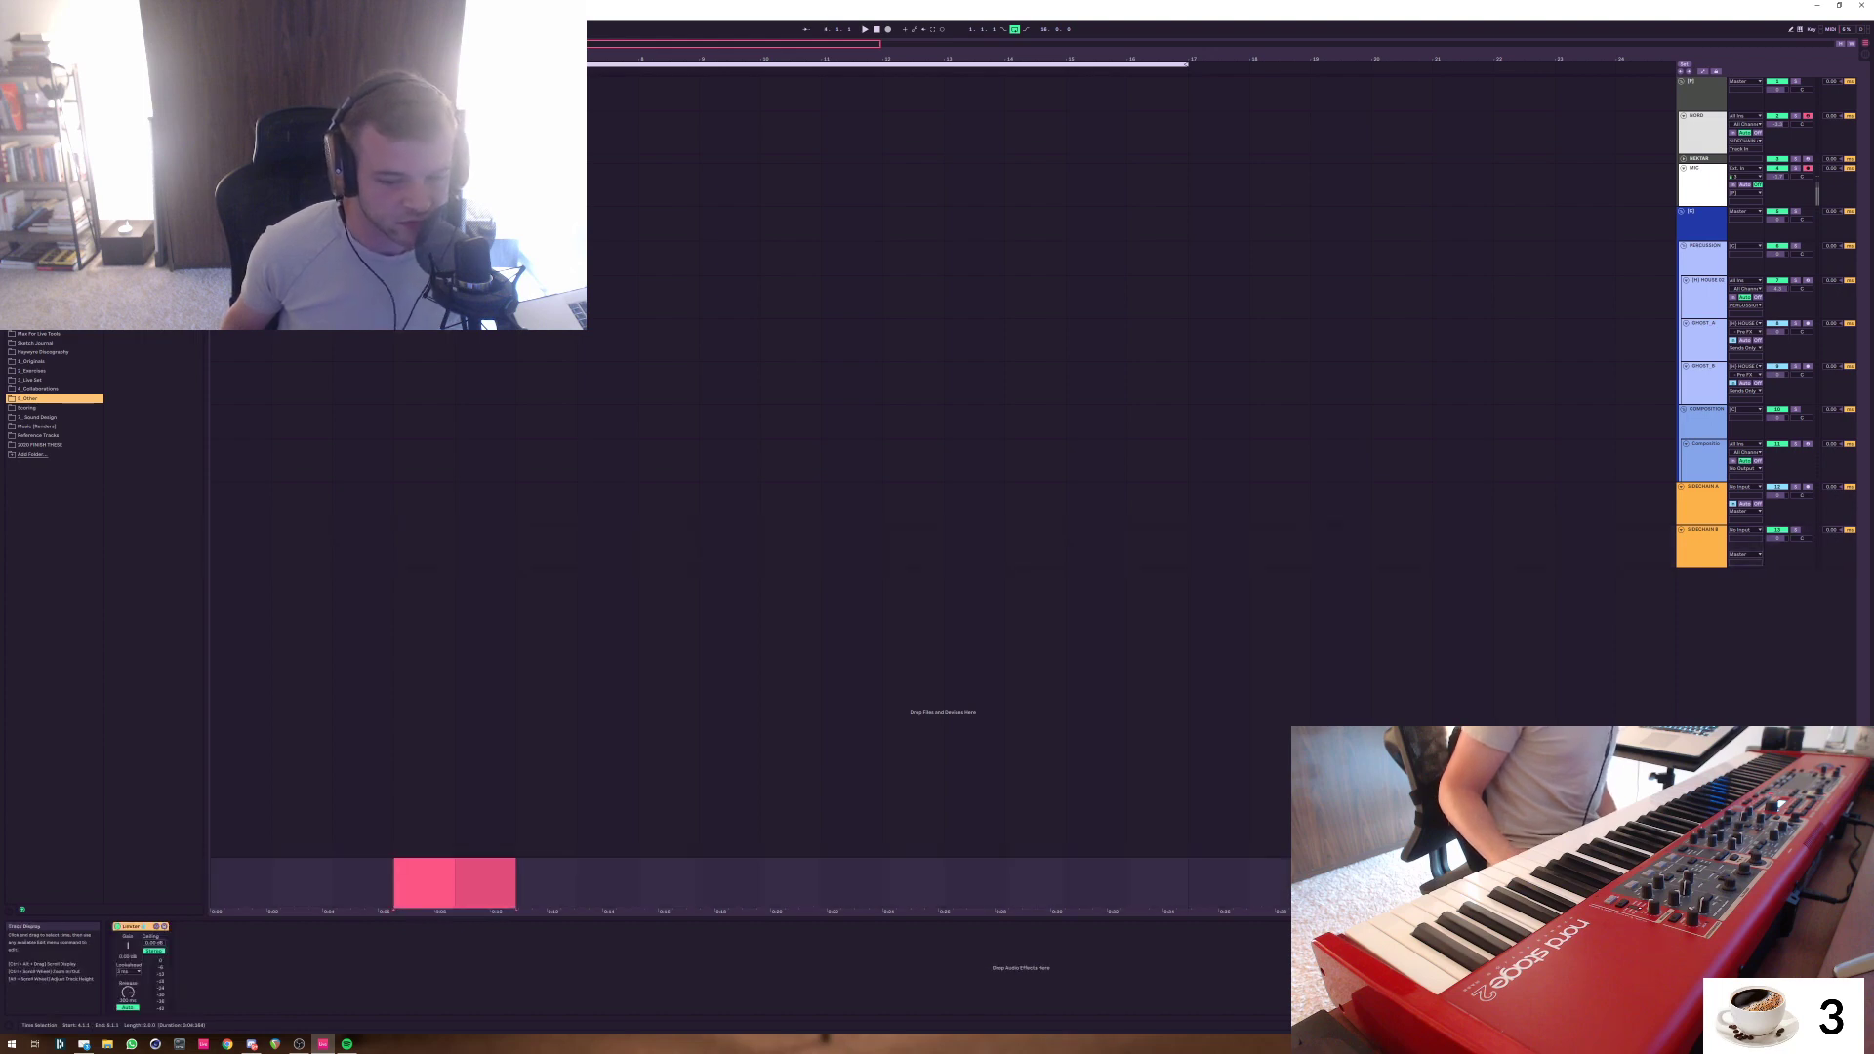
pyautogui.press('Right')
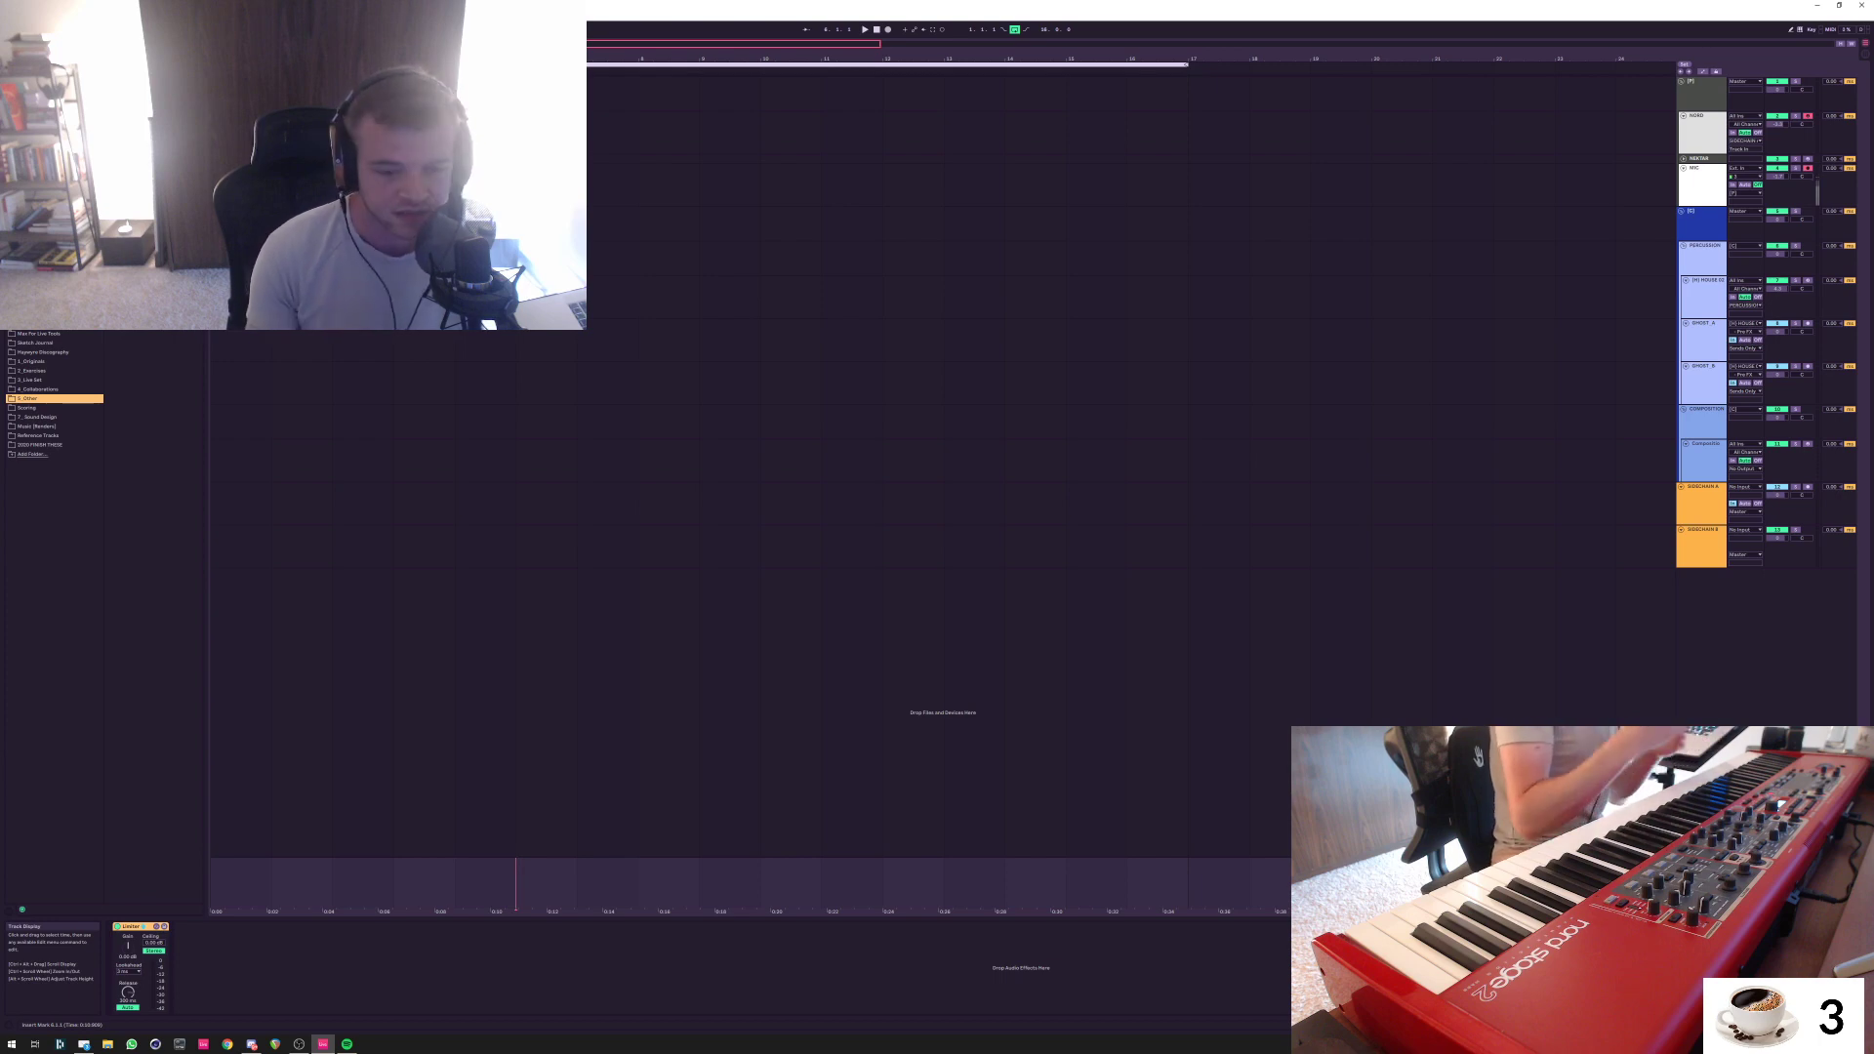
# Insert a new MIDI track directly below the second white track
pyautogui.click(1310, 185)
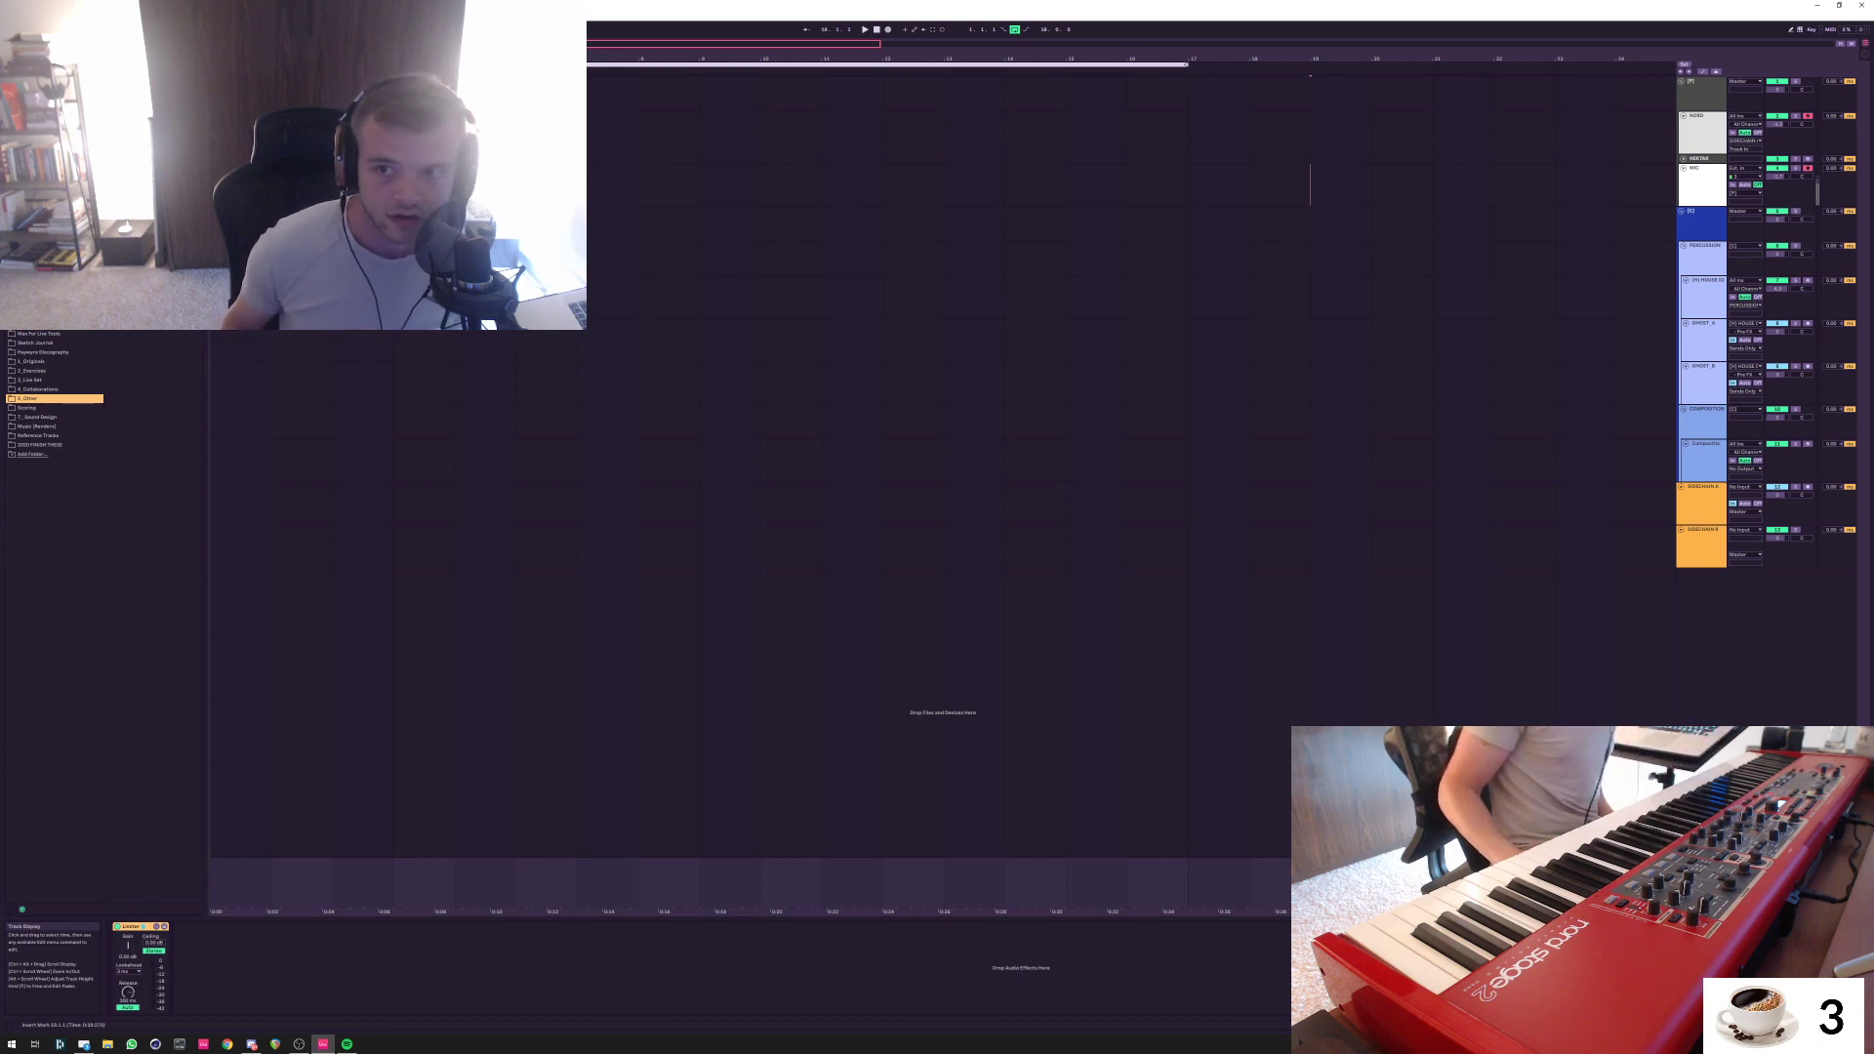
pyautogui.hotkey('ctrl', 'shift', 't')
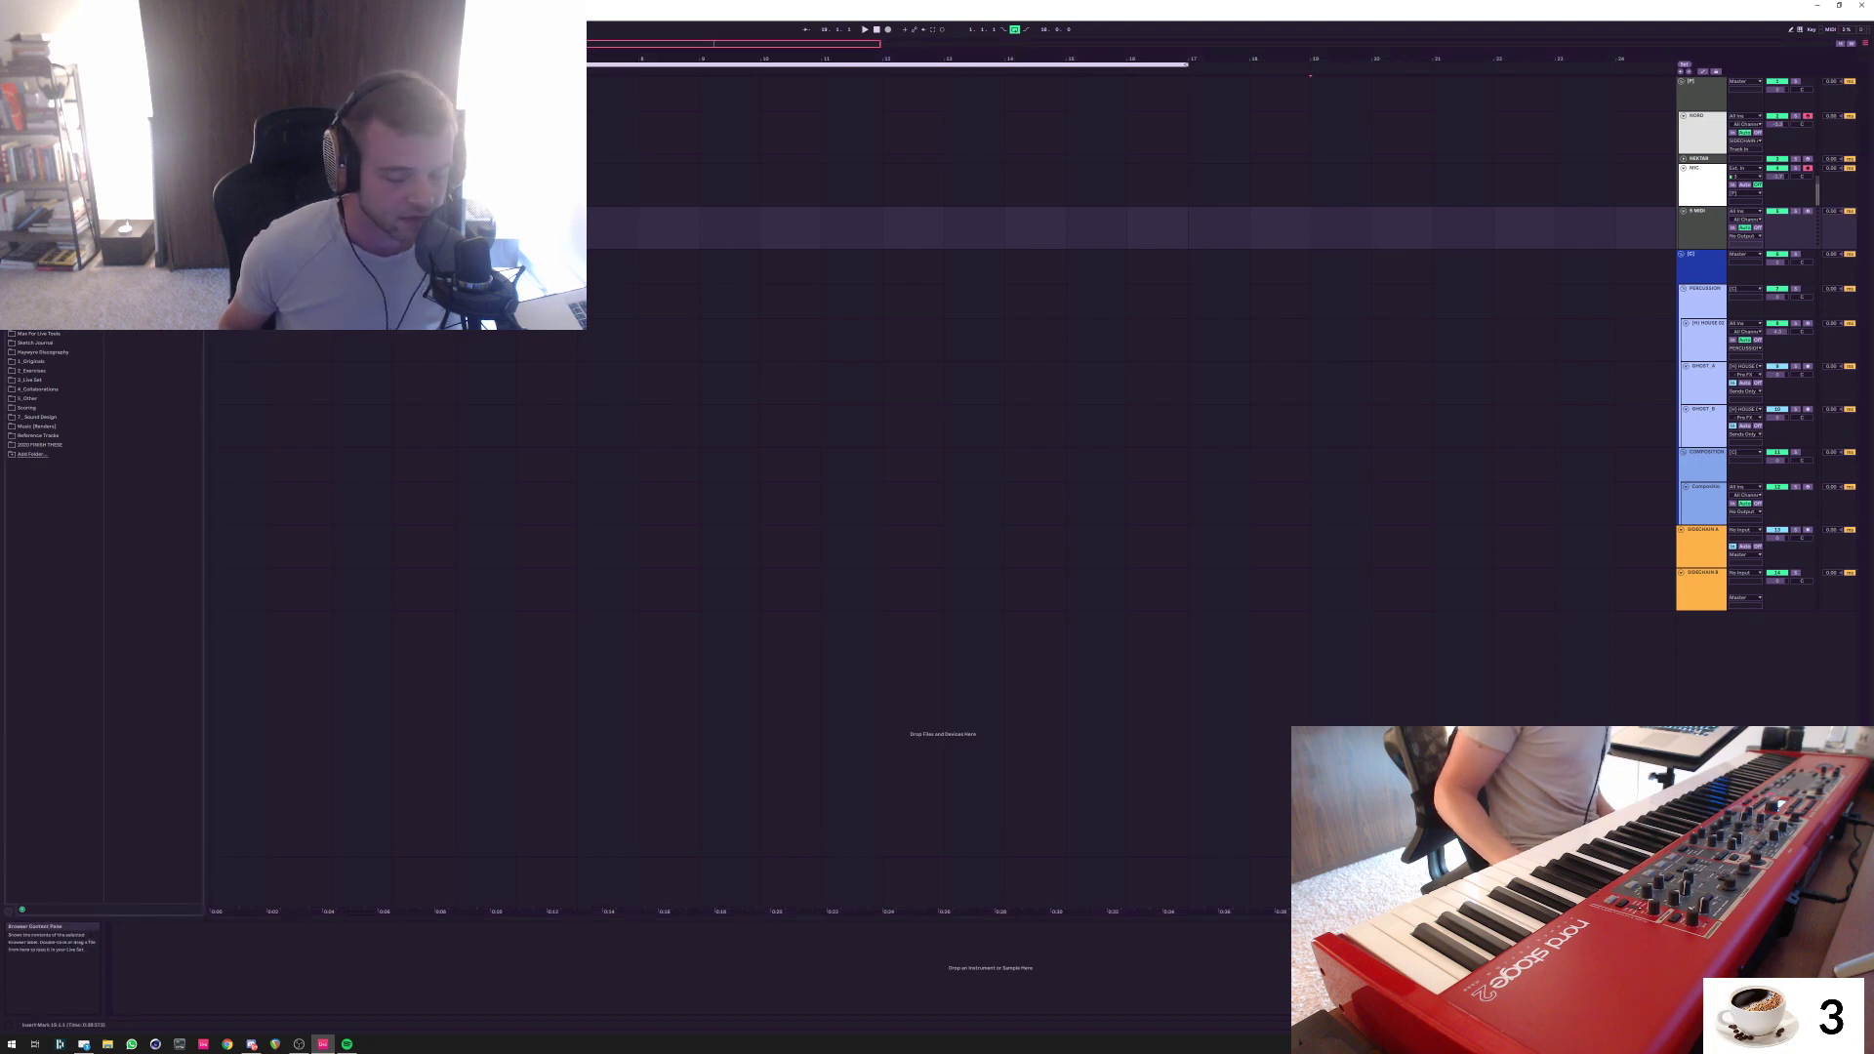
# Show the installed plug-ins in the browser and widen the browser so their names are easier to read
pyautogui.click(34, 179)
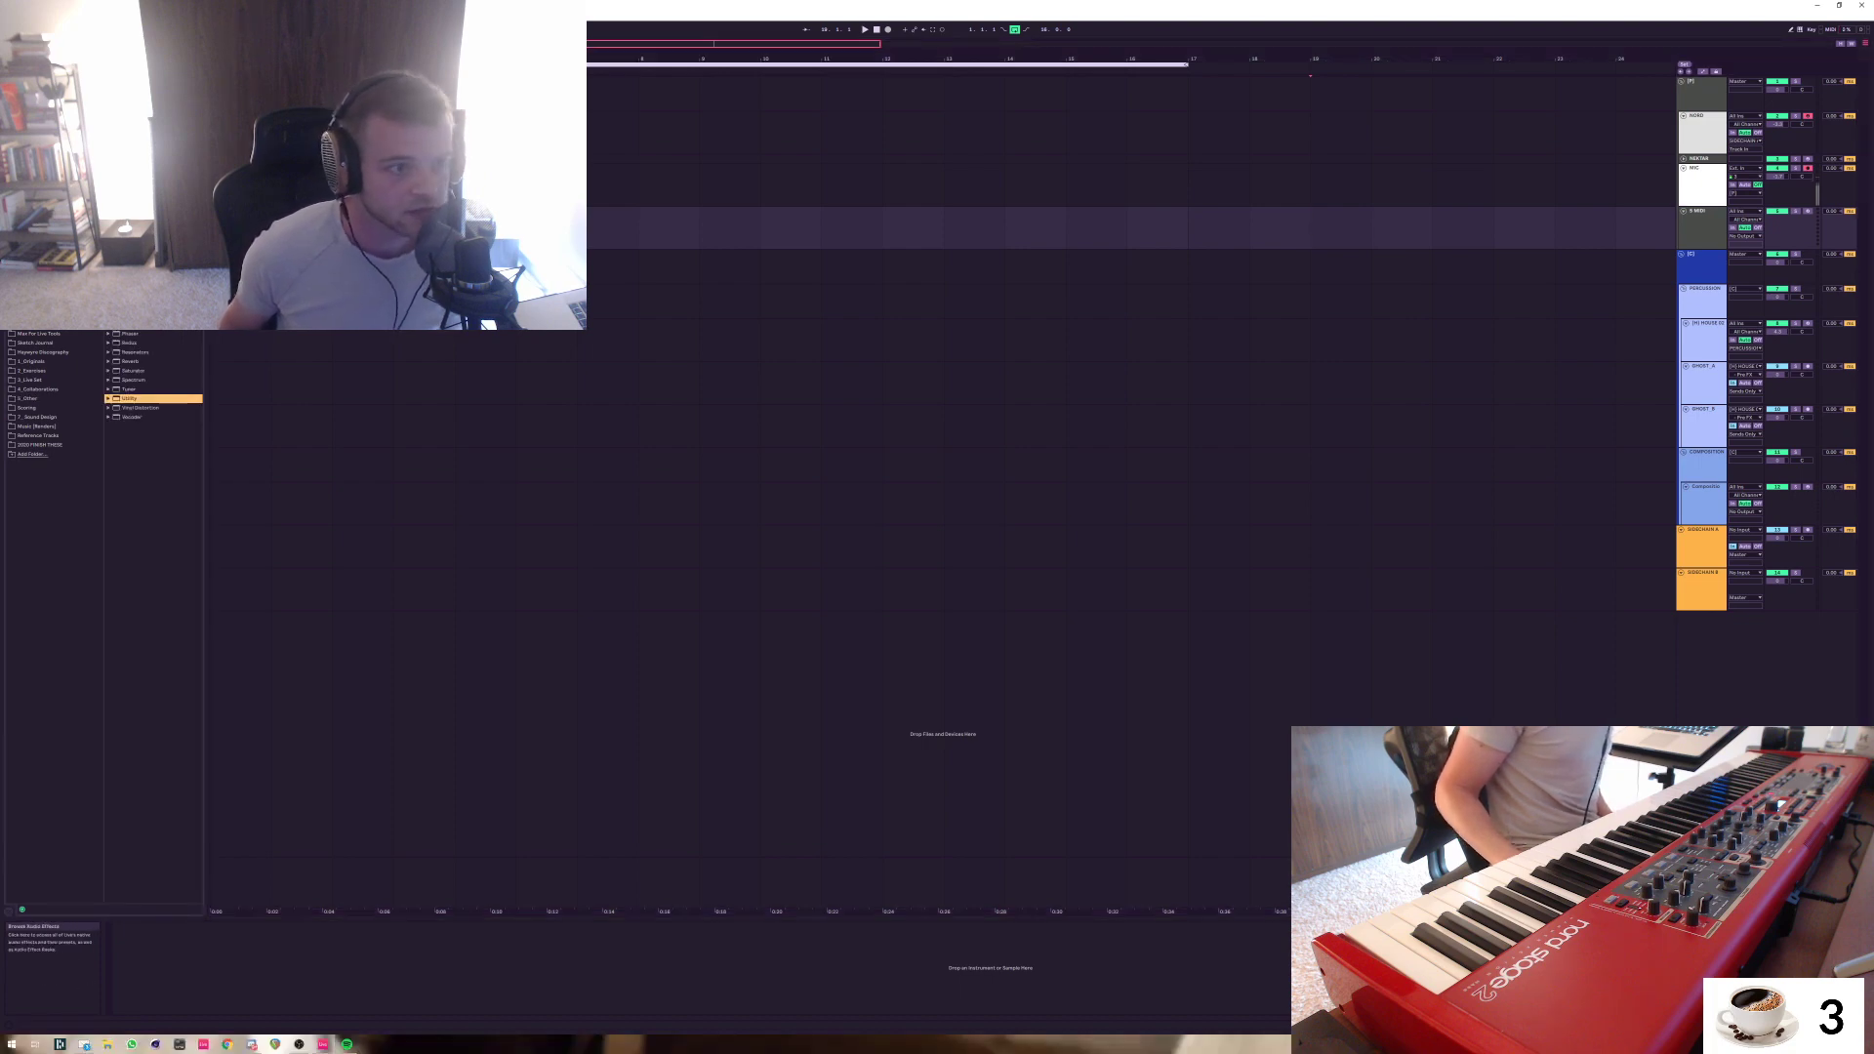
pyautogui.click(34, 206)
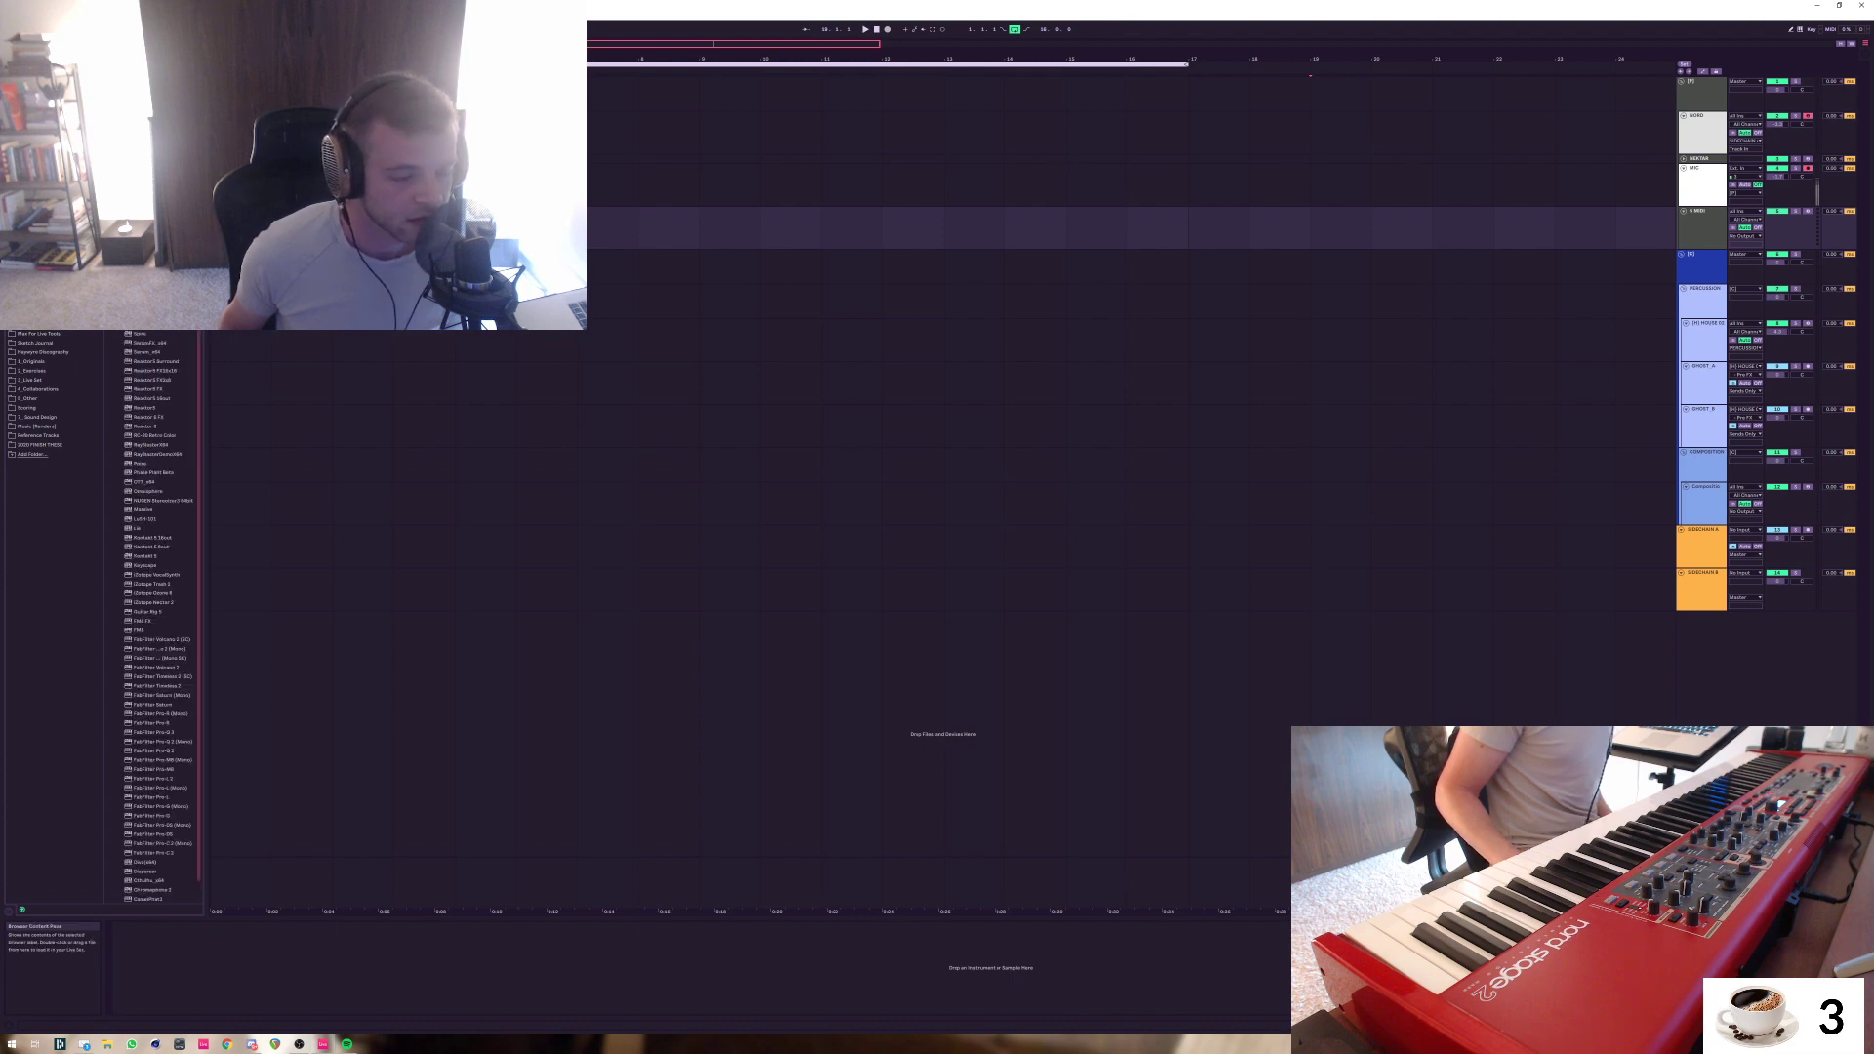
pyautogui.scroll(-1, 156, 615)
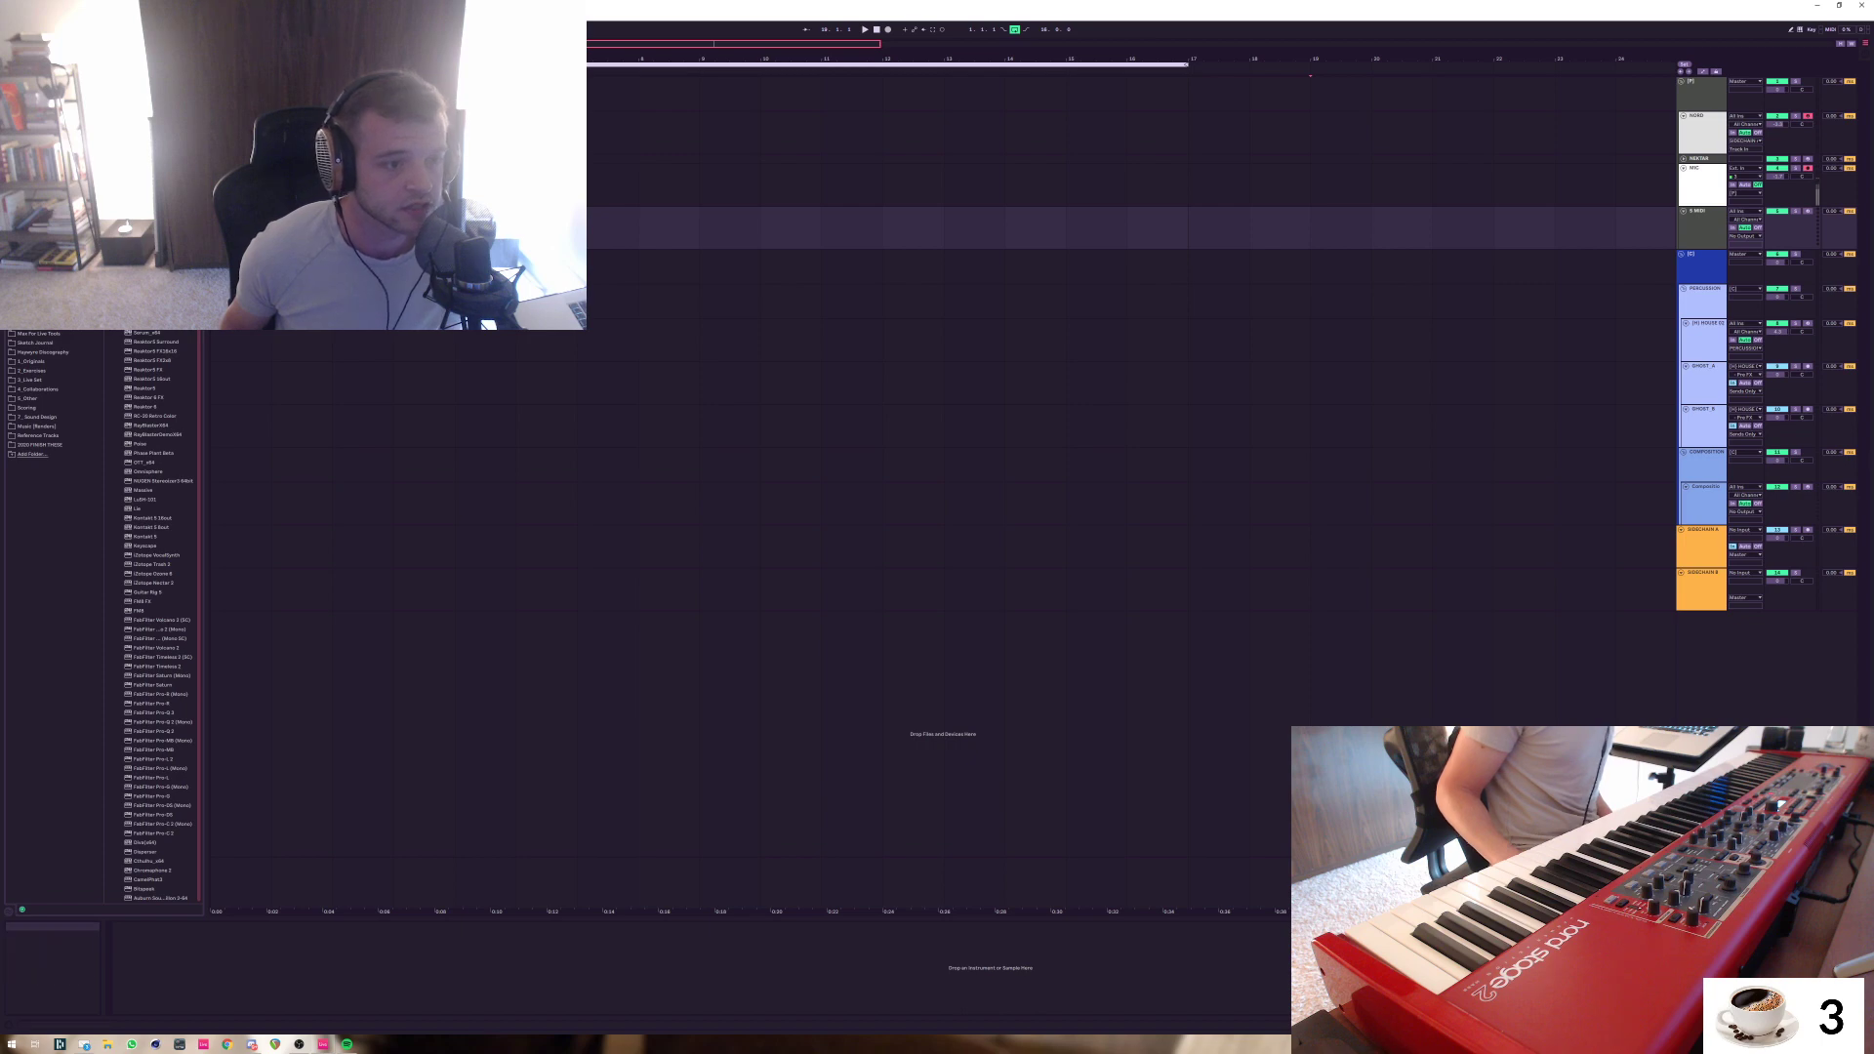
pyautogui.moveTo(201, 615); pyautogui.dragTo(244, 615)
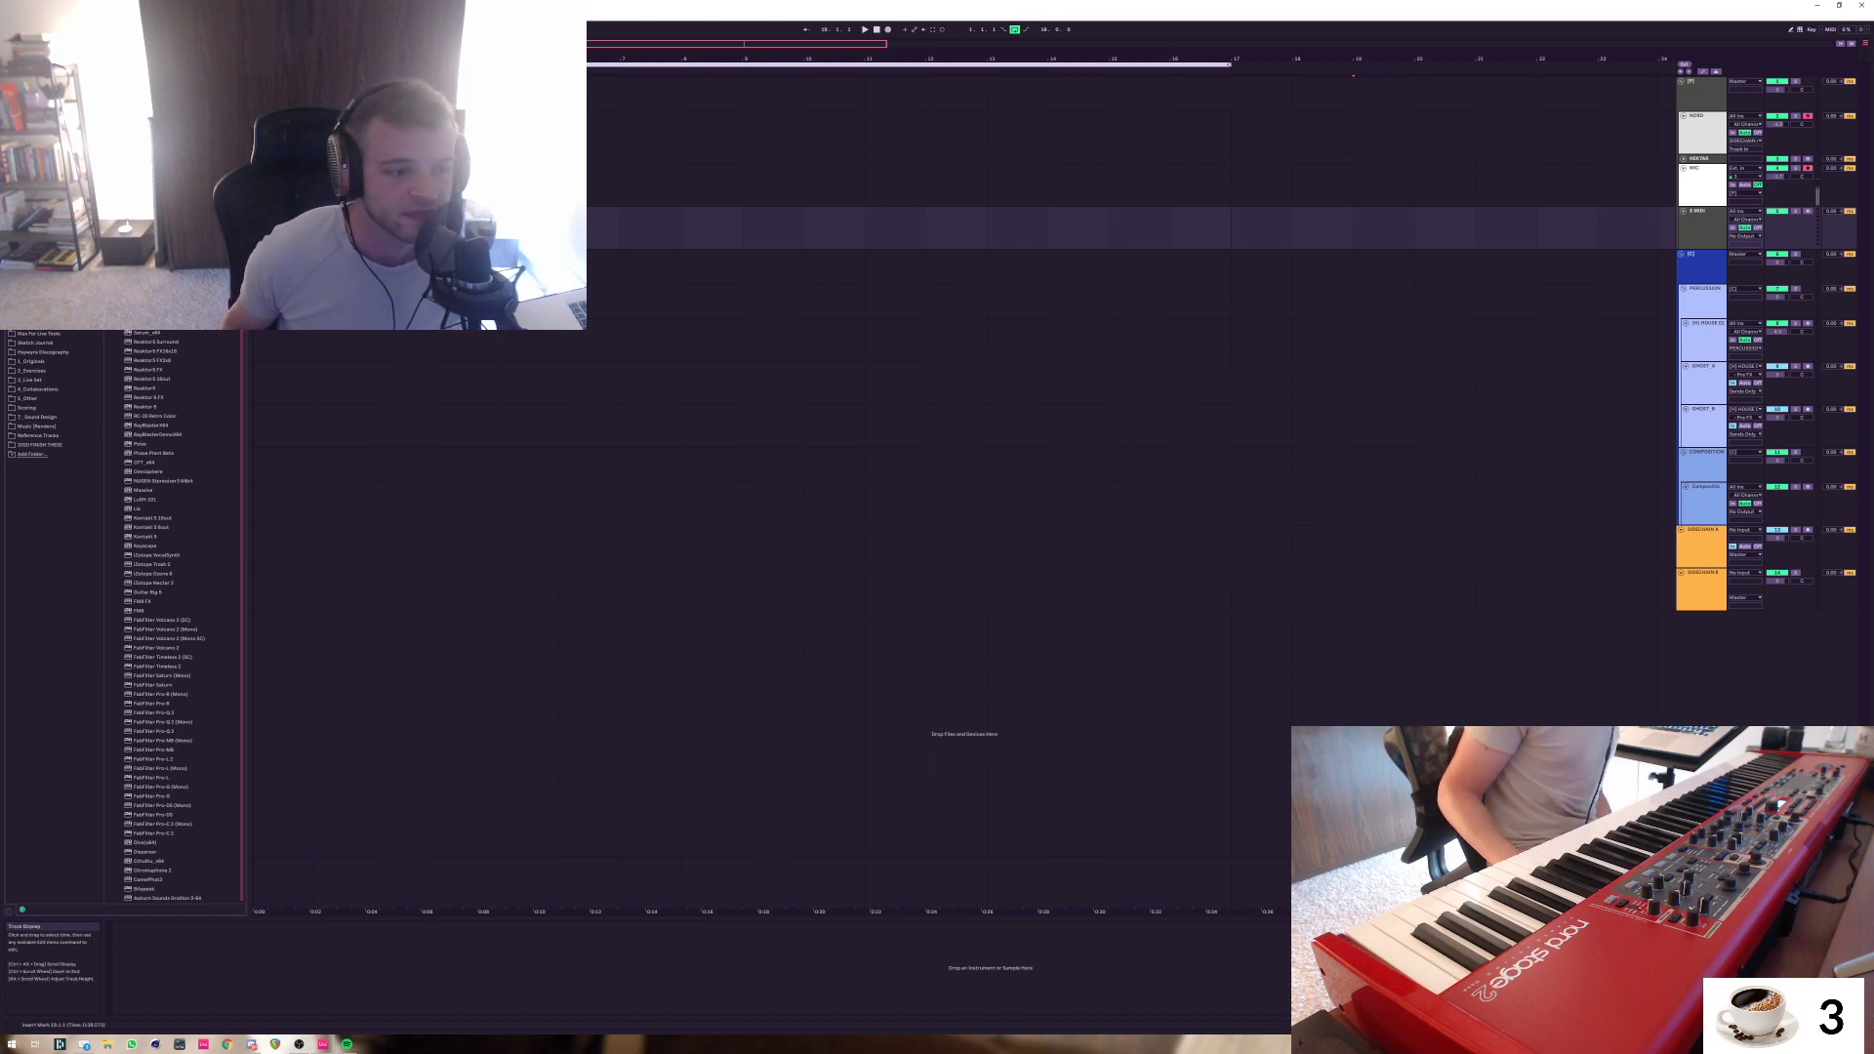
# Look through the rest of the installed plug-in list and readjust the browser's width to fit the names
pyautogui.click(166, 323)
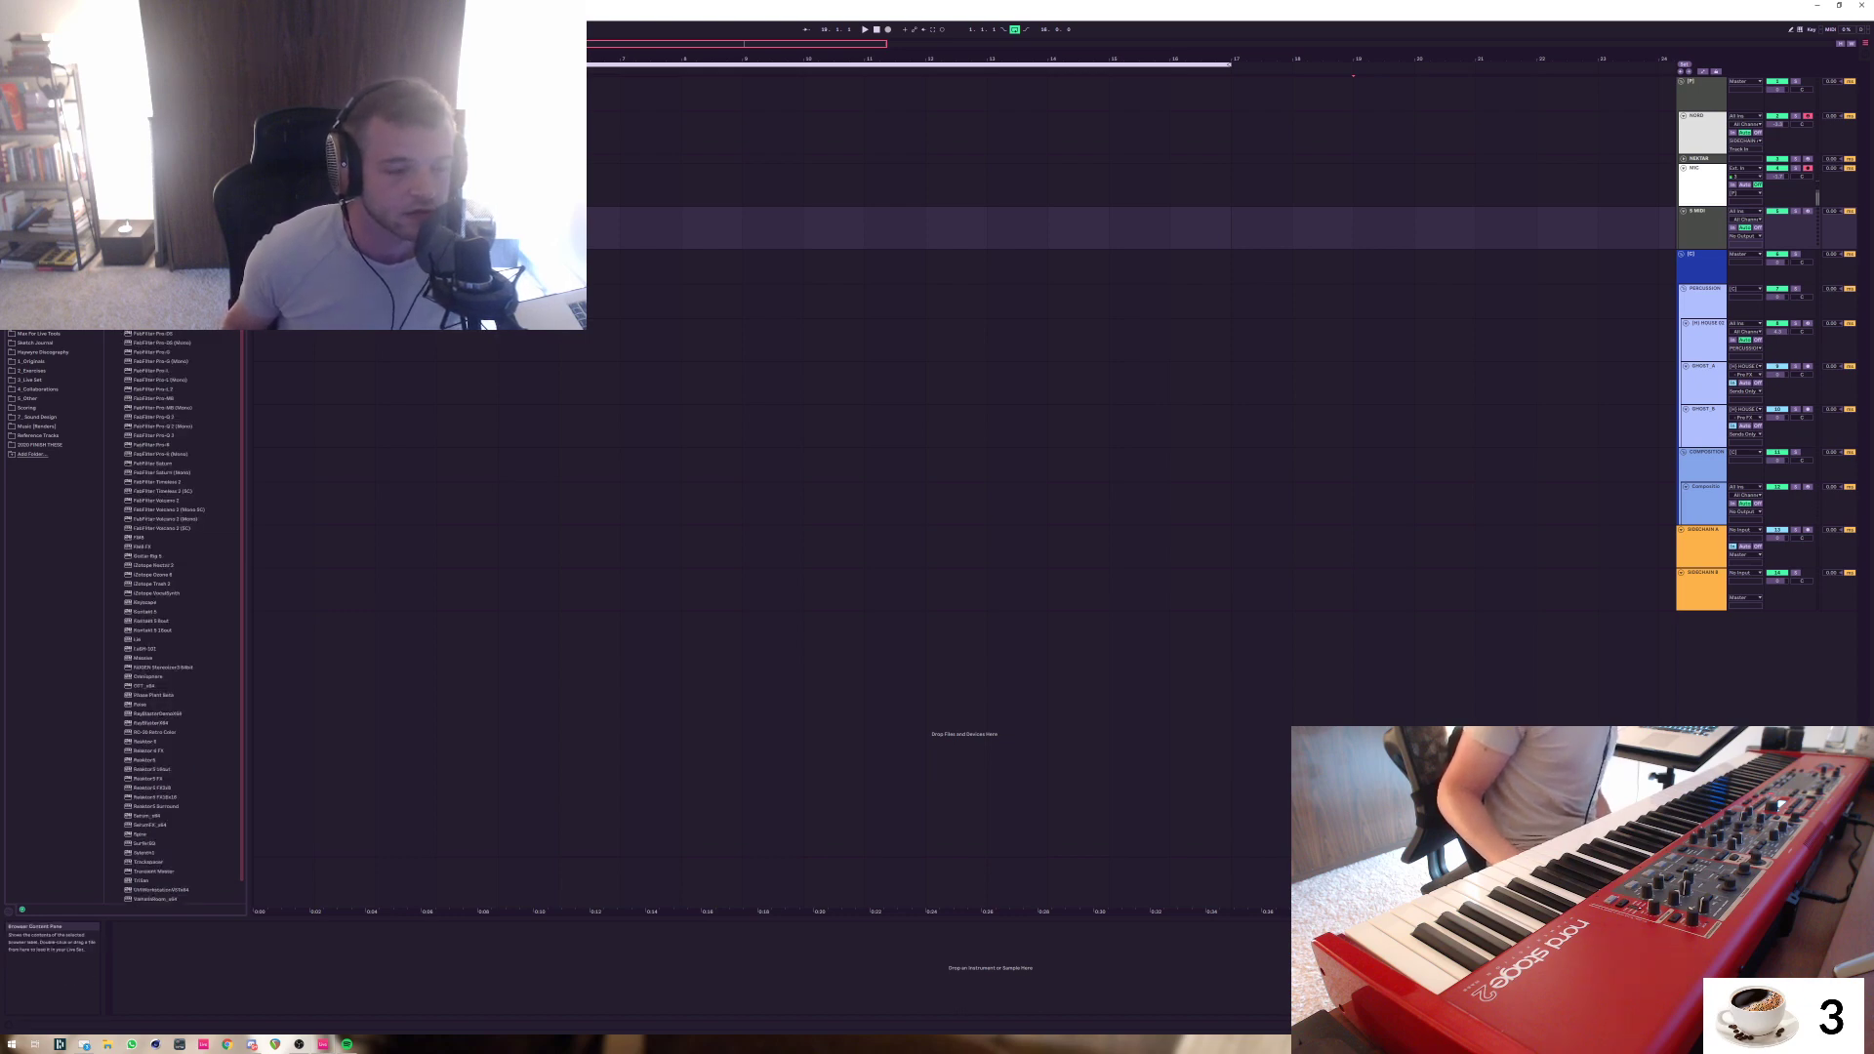
pyautogui.scroll(-1, 166, 615)
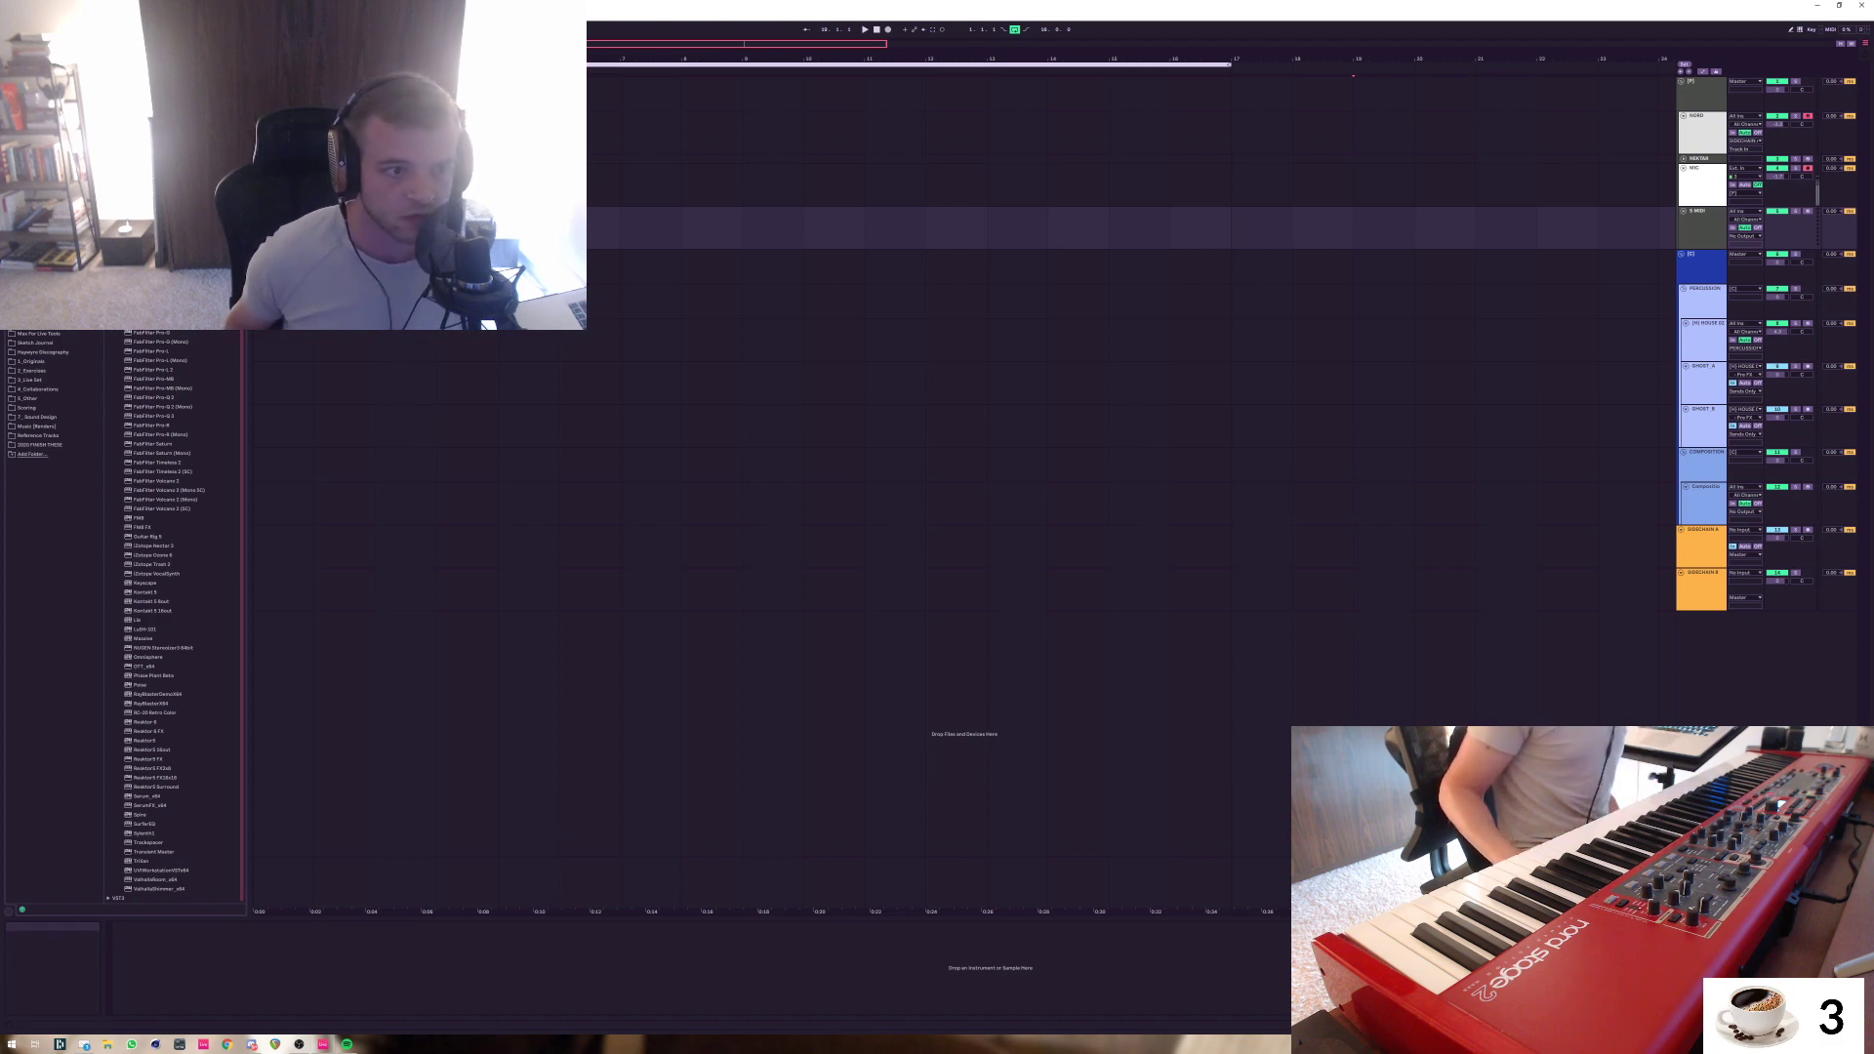
pyautogui.moveTo(246, 617); pyautogui.dragTo(220, 618)
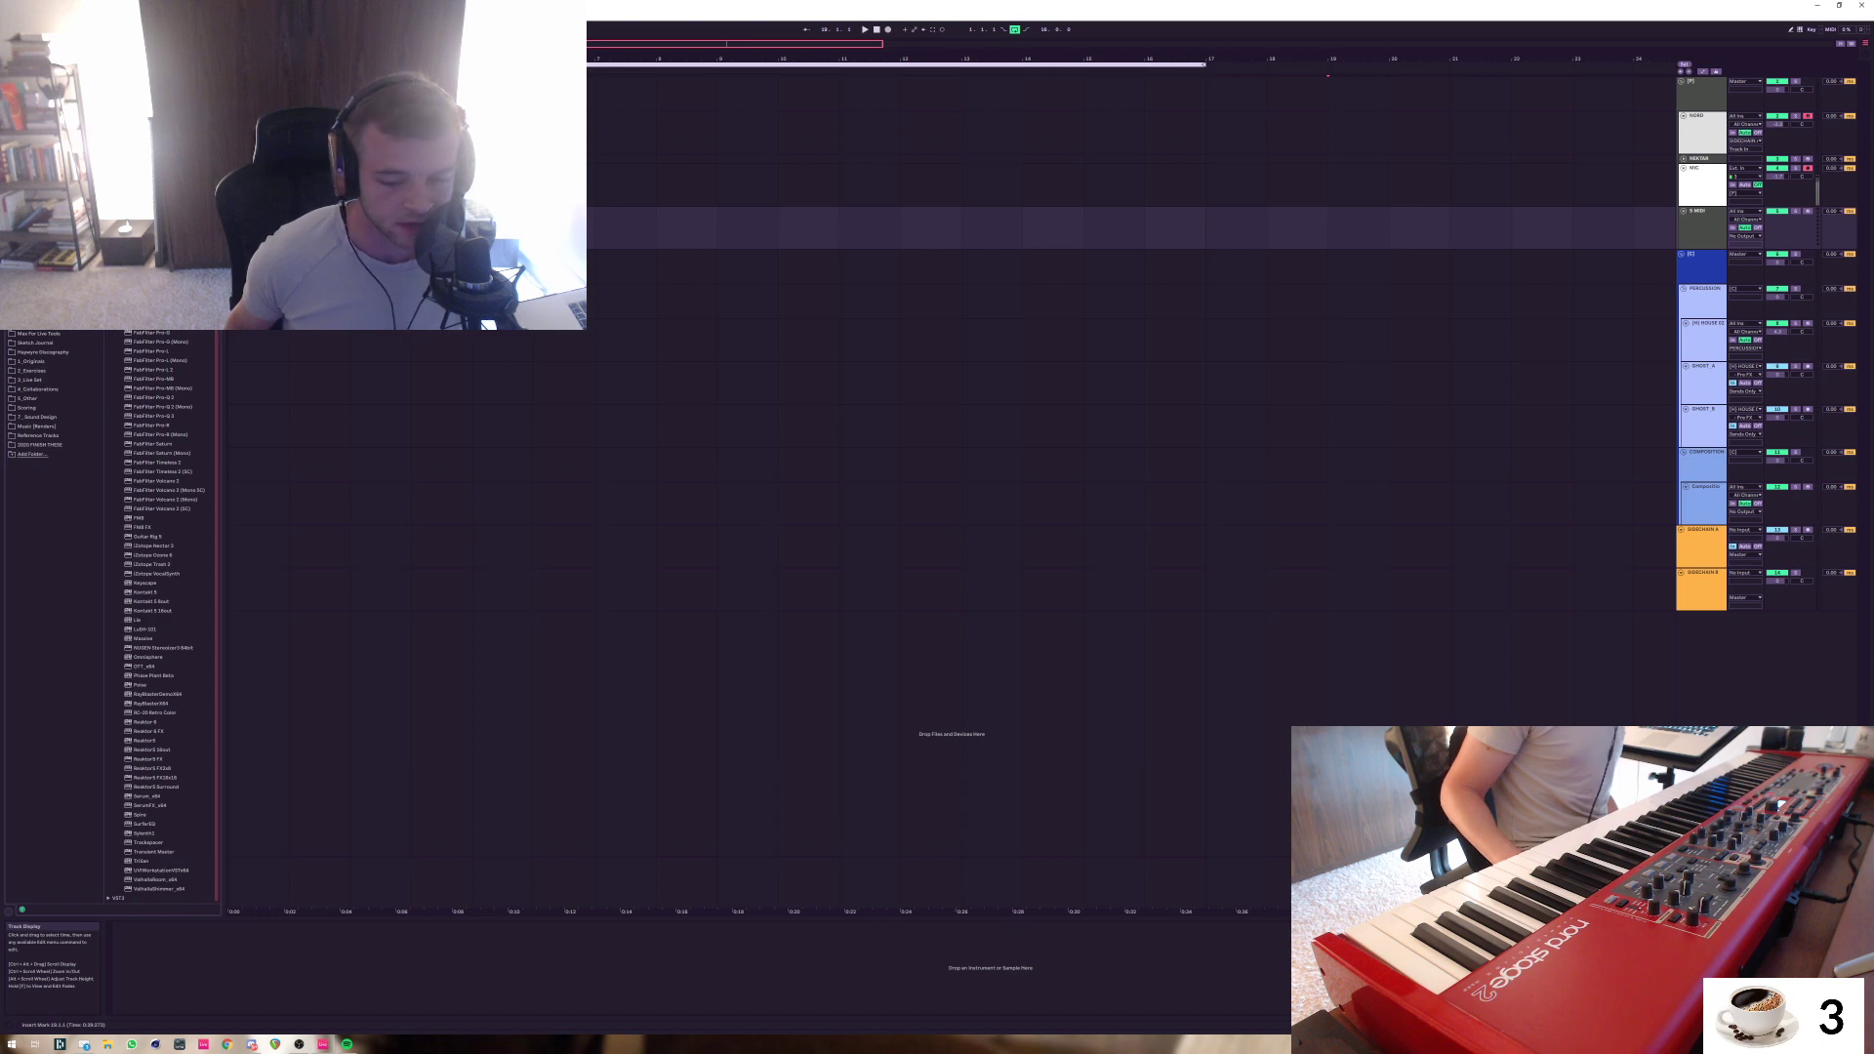
pyautogui.click(289, 301)
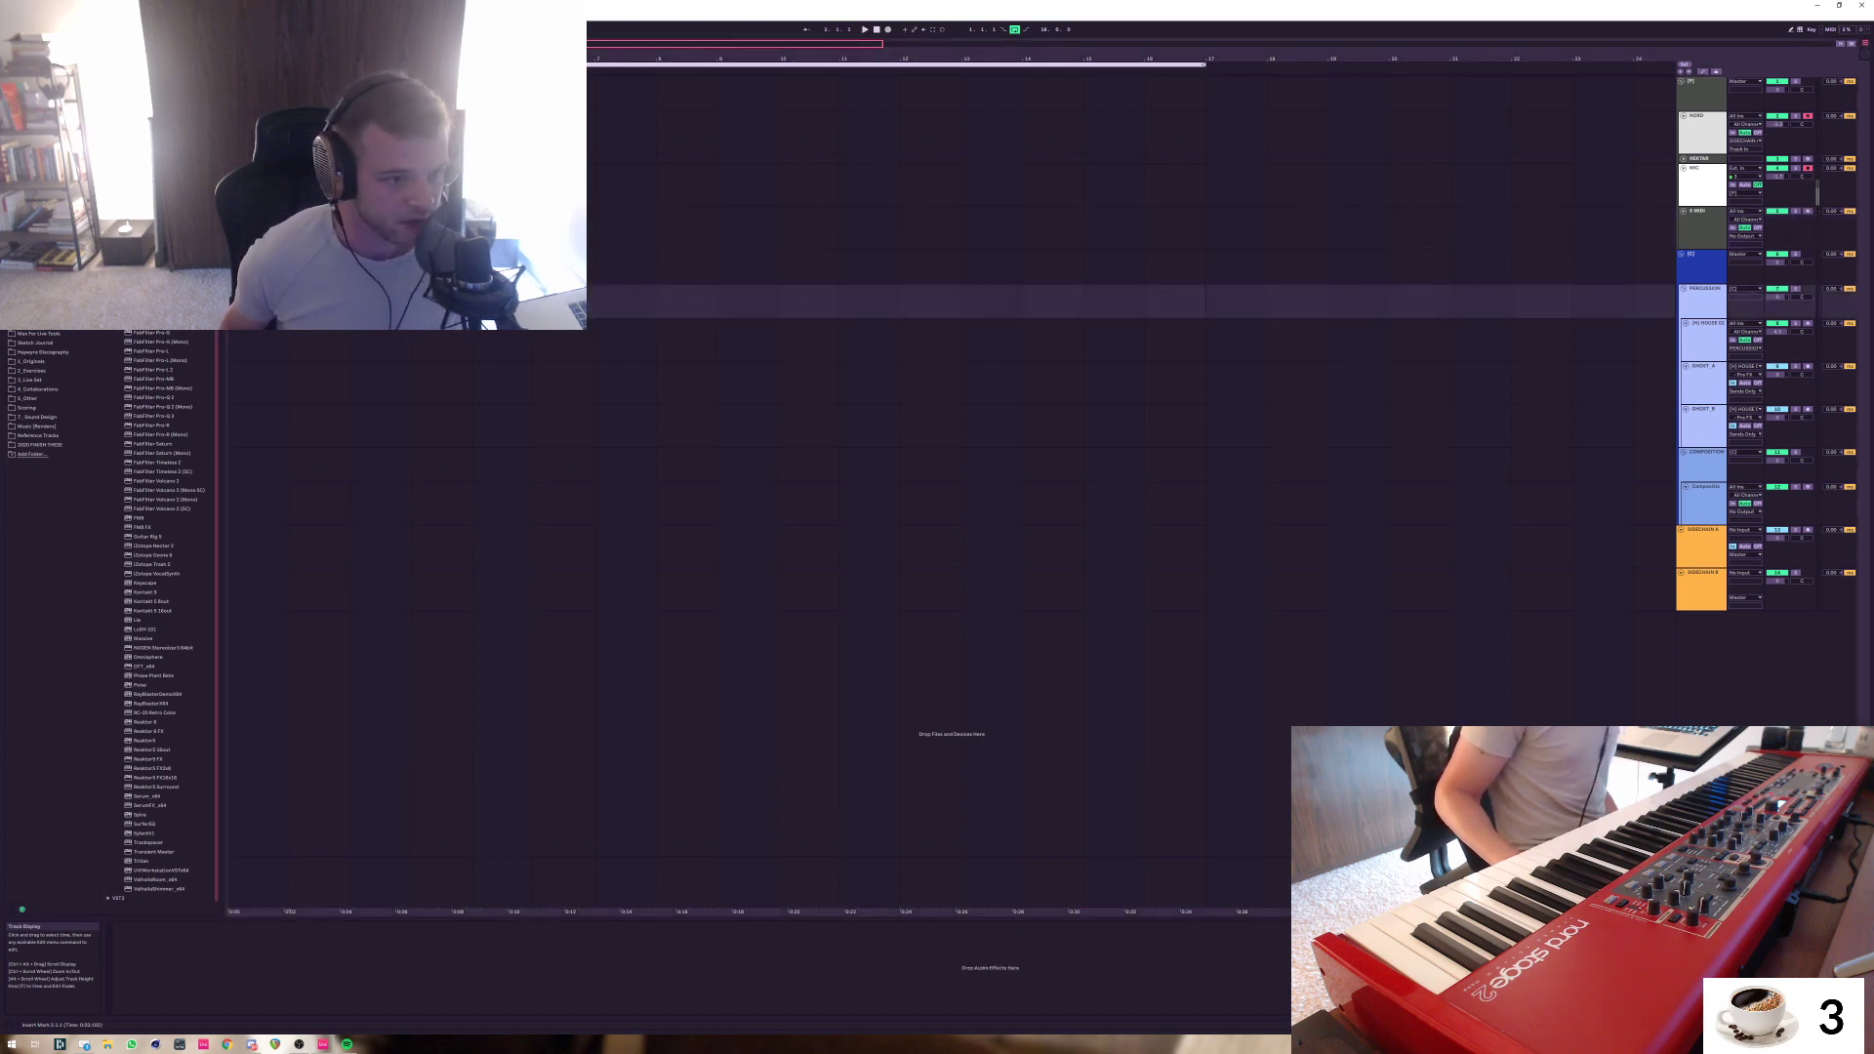
pyautogui.moveTo(223, 301); pyautogui.dragTo(243, 301)
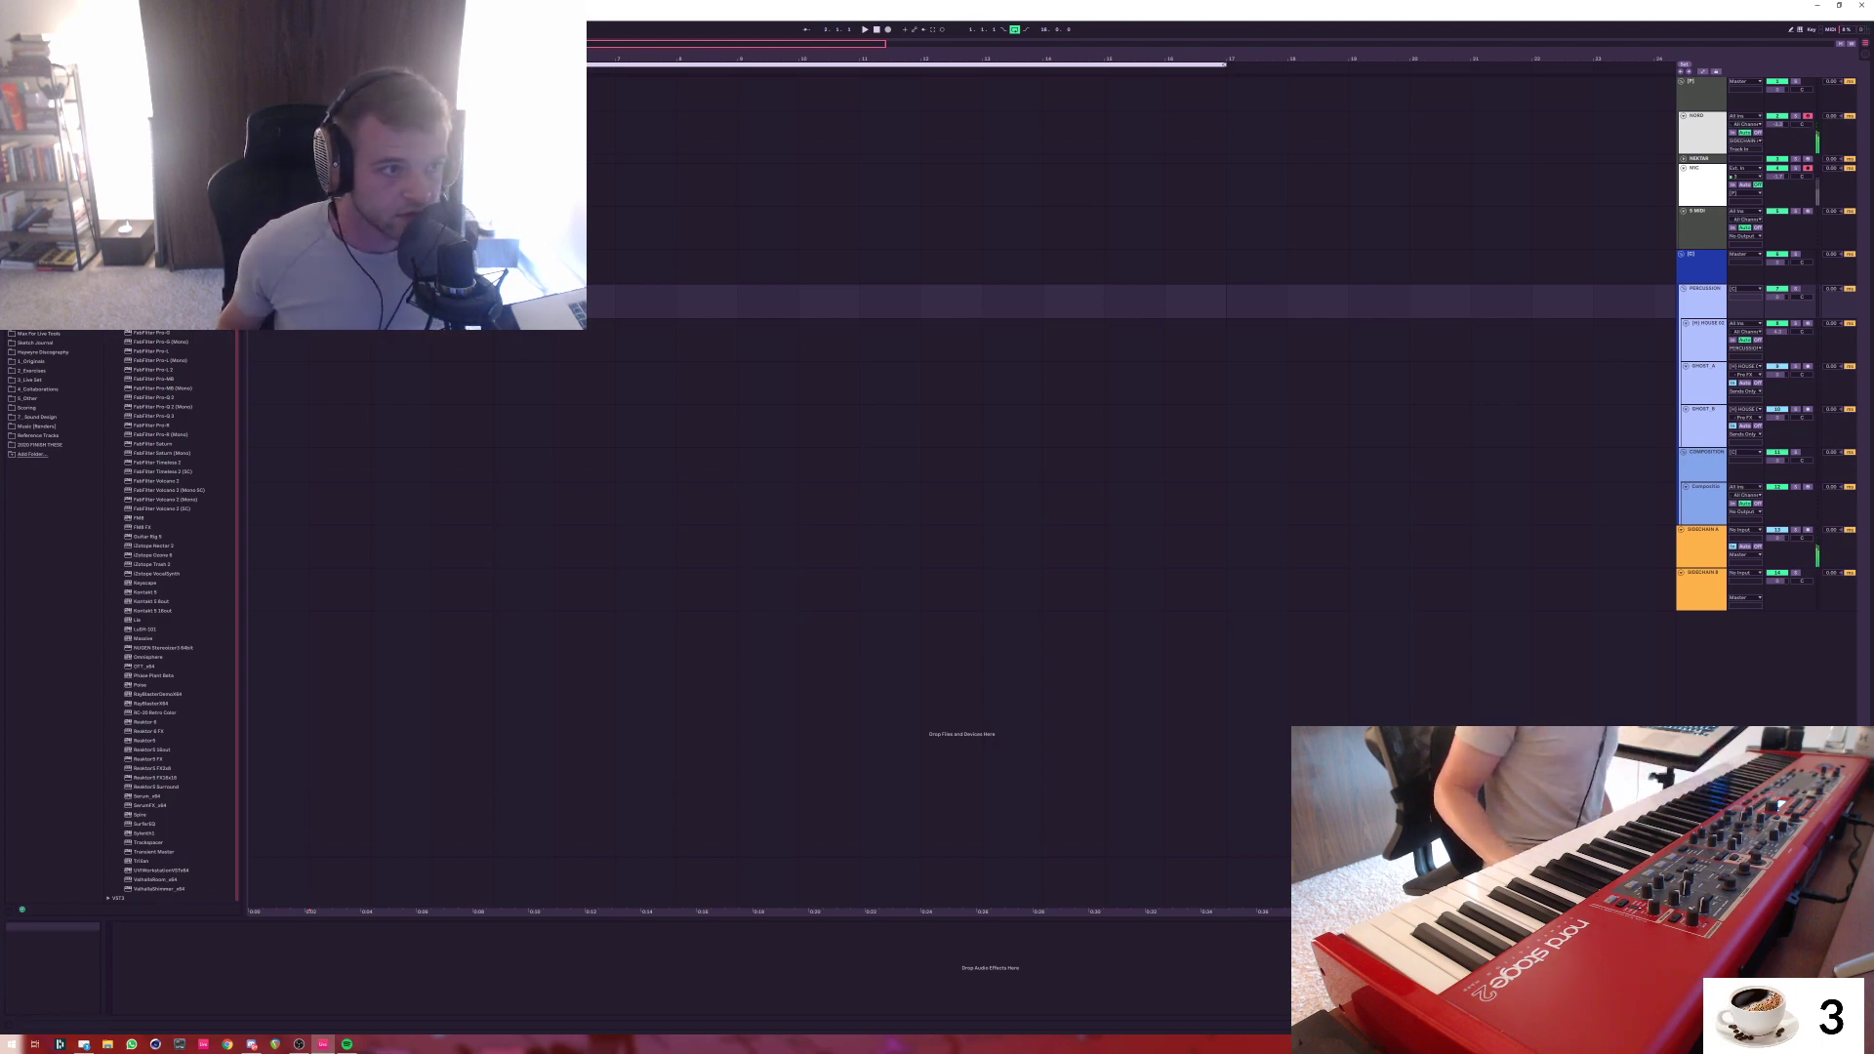
# Preview the Light theme in the look and feel preferences
pyautogui.hotkey('ctrl', ',')
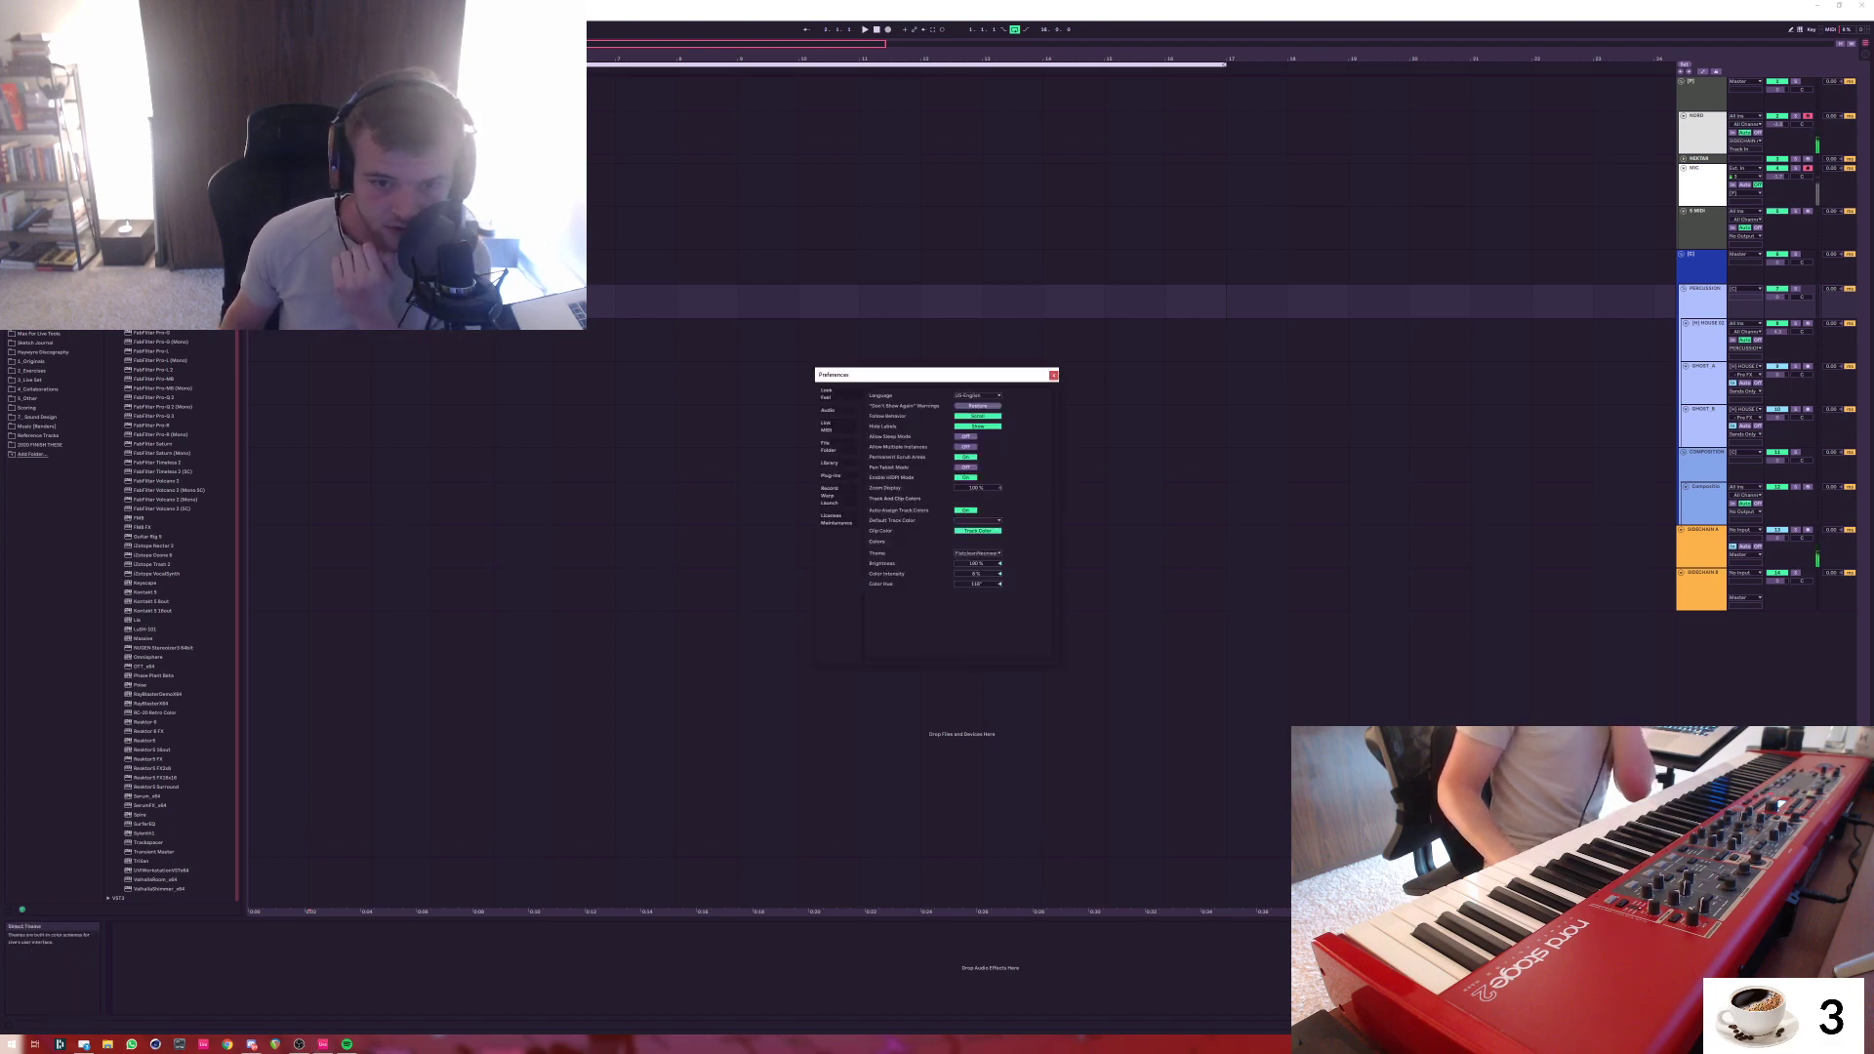
pyautogui.click(977, 553)
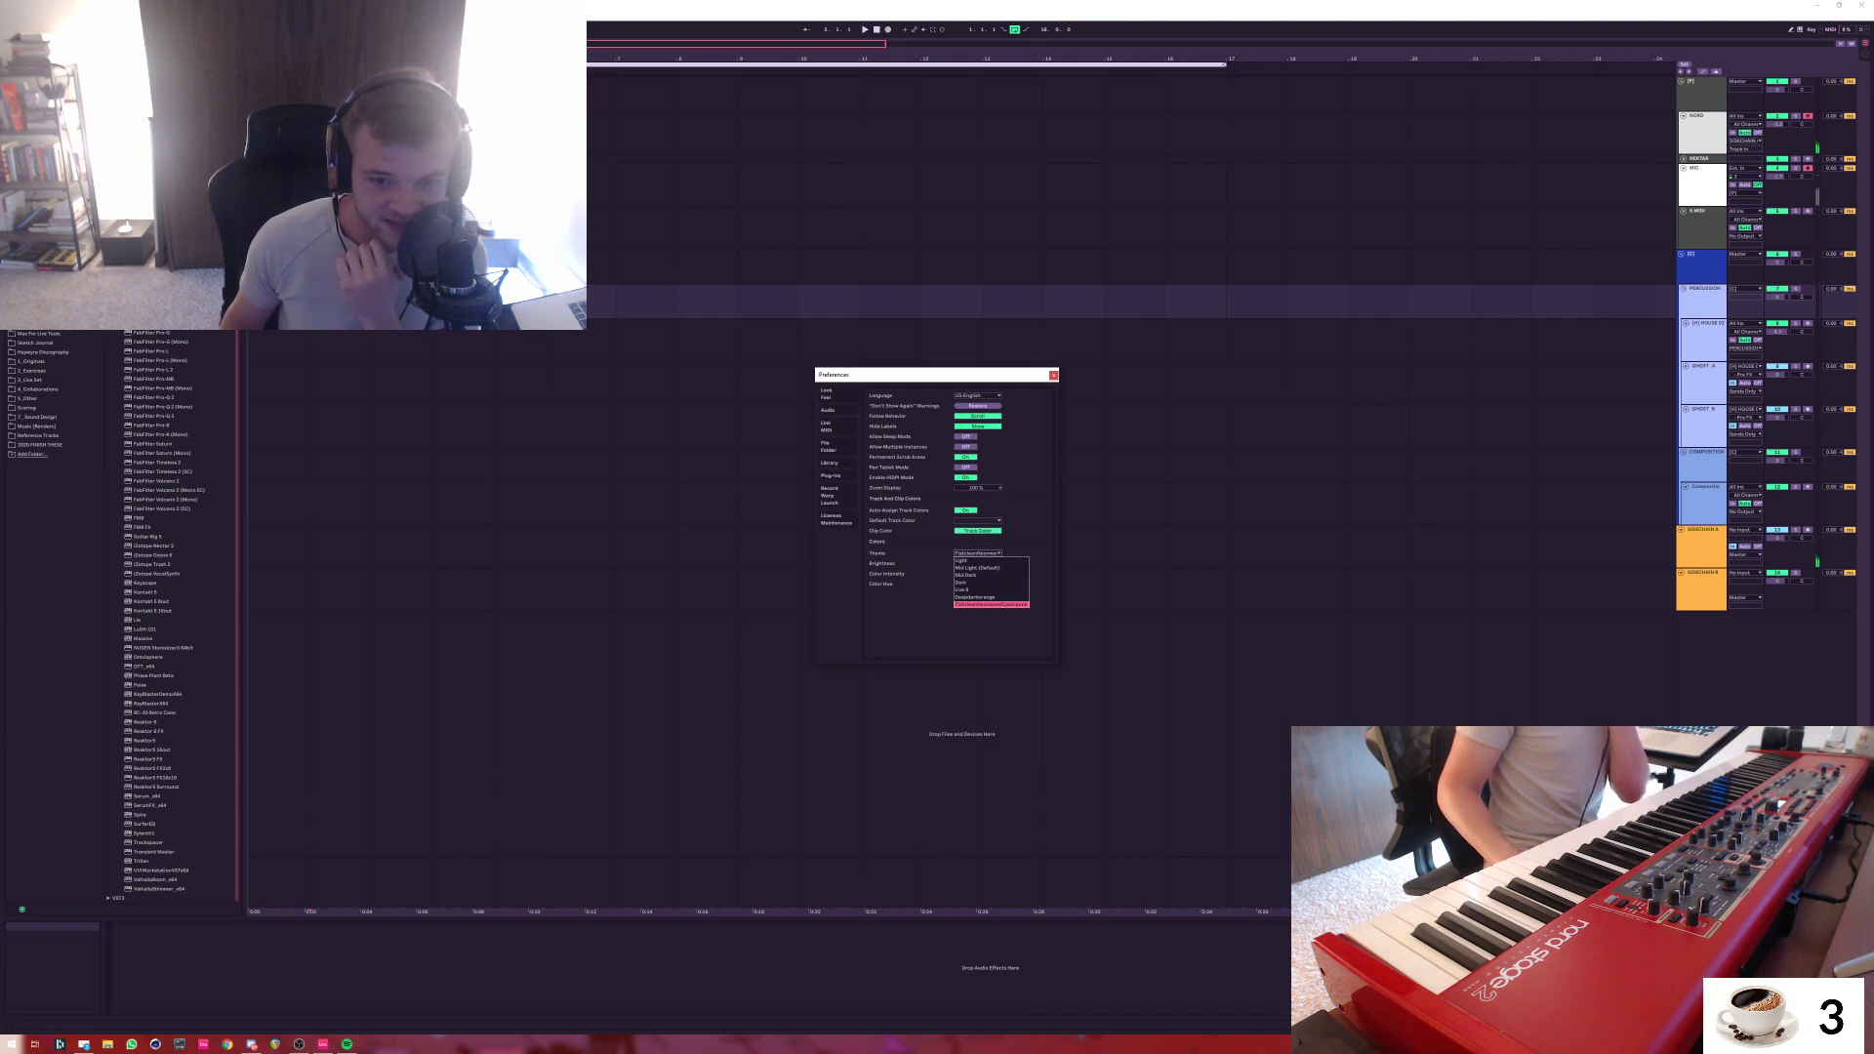
pyautogui.press('Up')
pyautogui.press('Up')
pyautogui.press('Up')
pyautogui.press('Up')
pyautogui.press('Up')
pyautogui.press('Up')
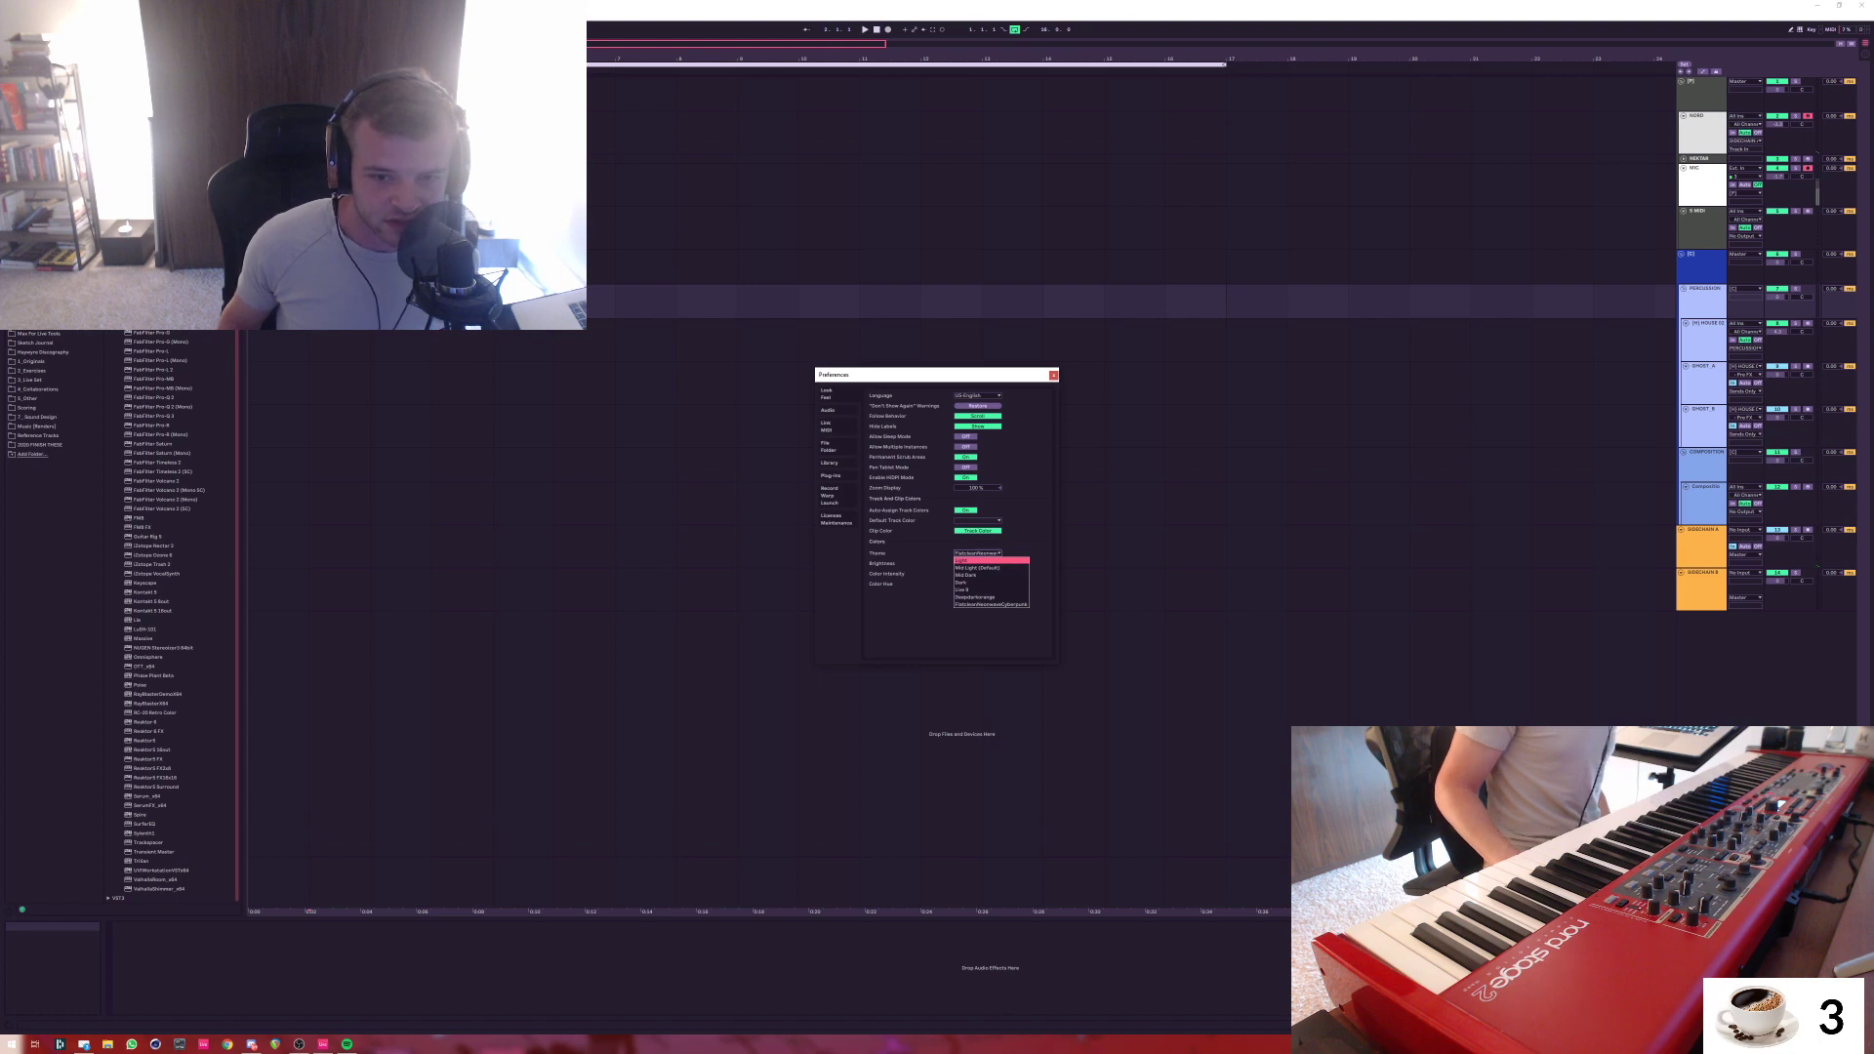
pyautogui.press('Return')
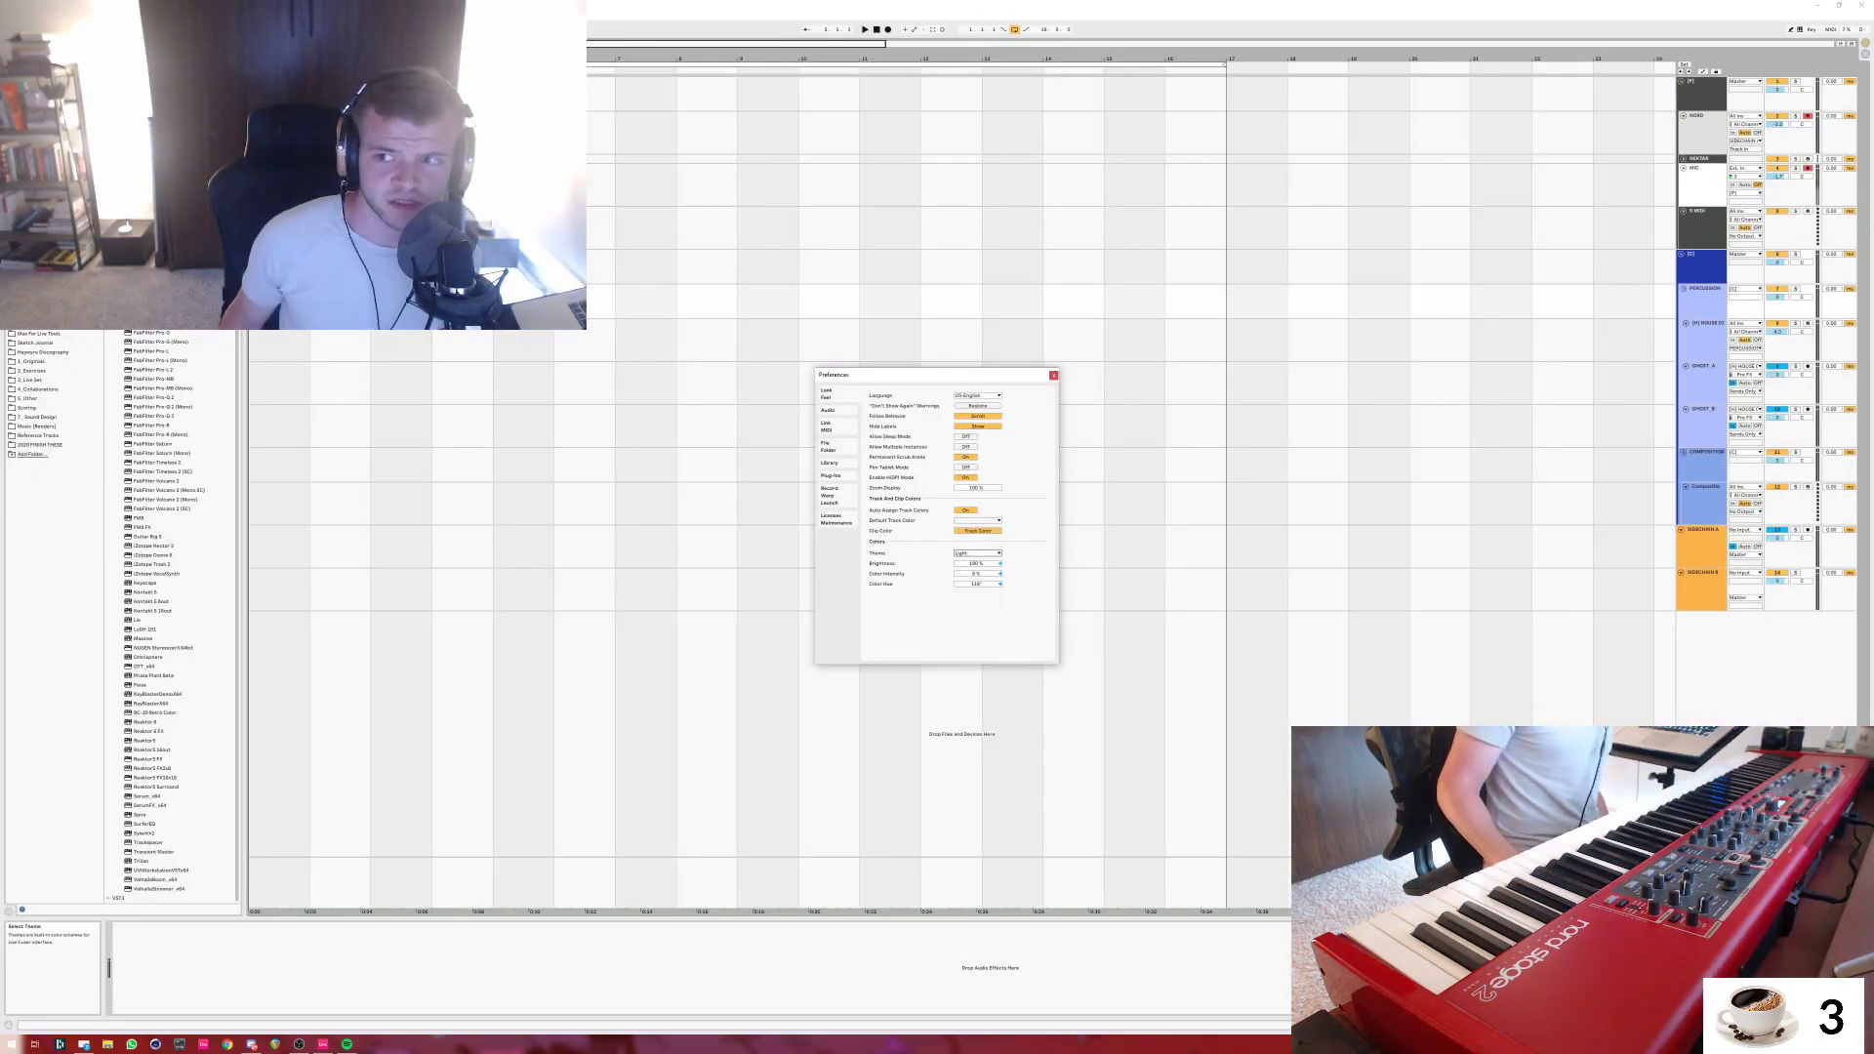
# Preview the Dark theme and restore the custom purple theme, the last one in the theme list
pyautogui.click(977, 553)
pyautogui.click(977, 582)
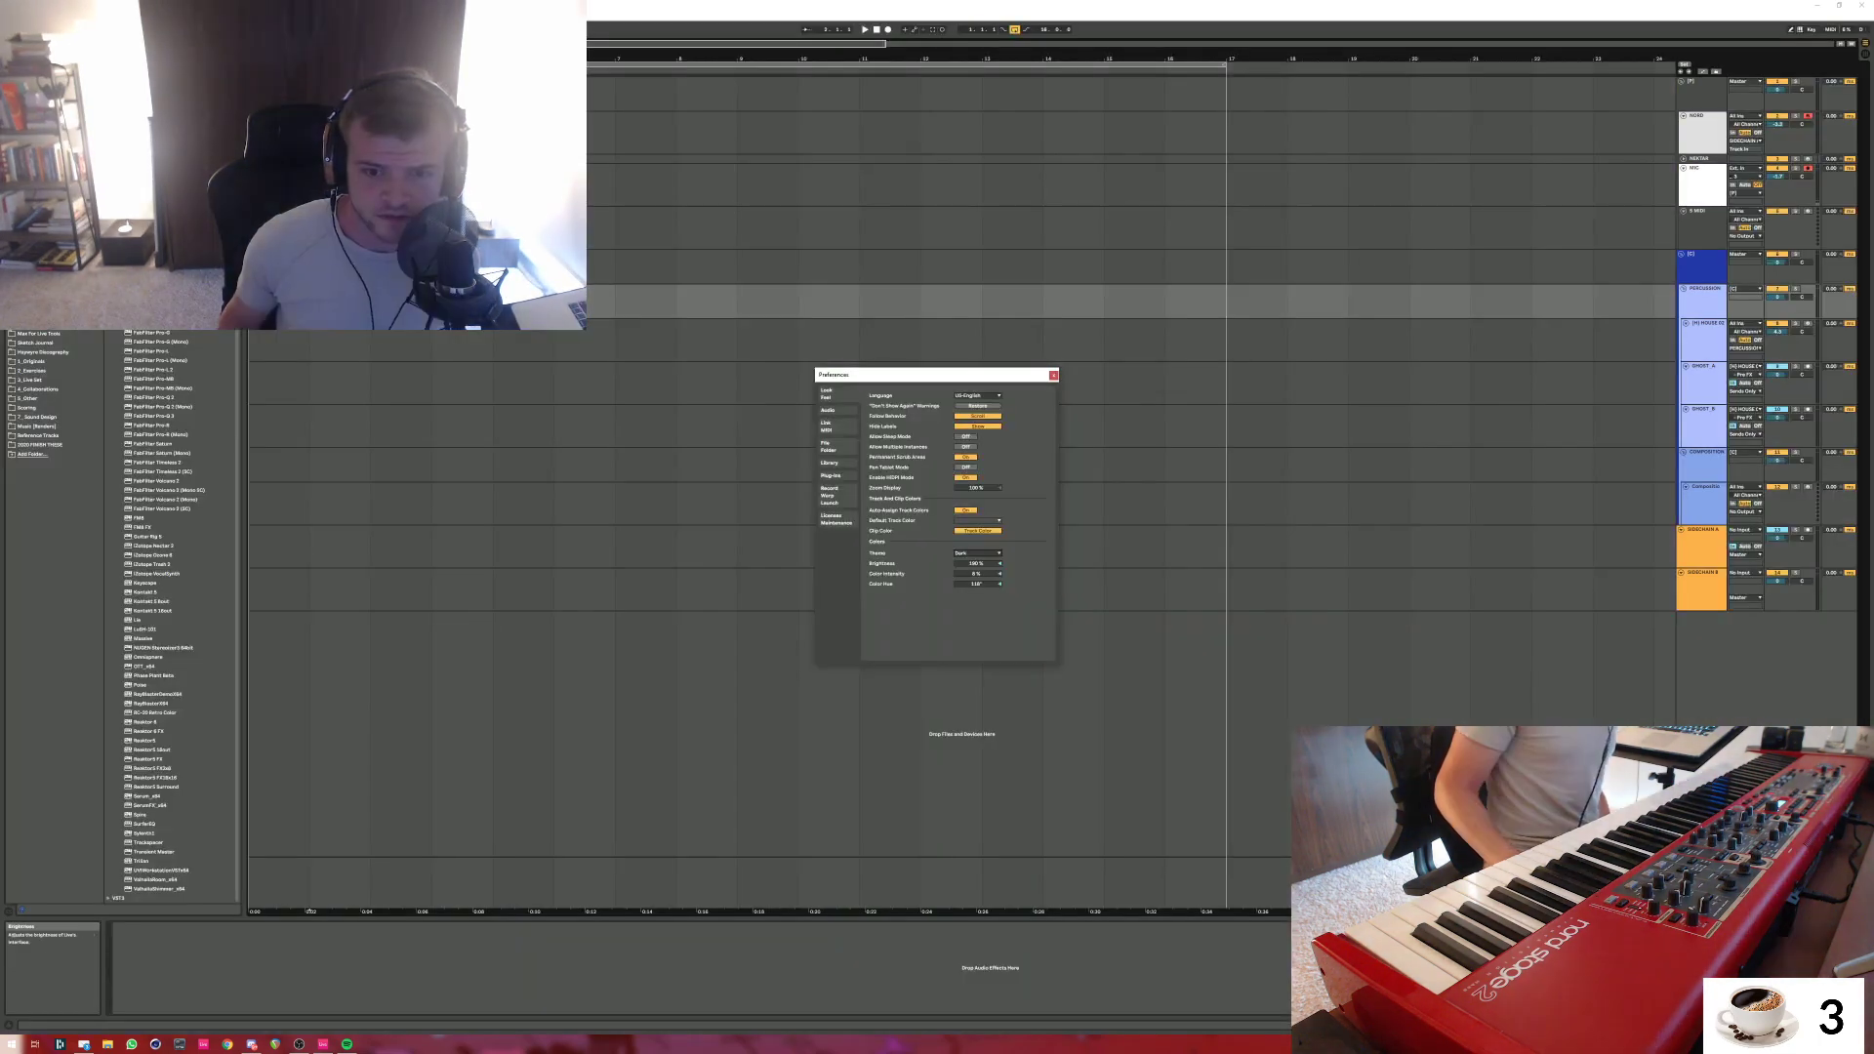
pyautogui.press('Return')
pyautogui.press('Down')
pyautogui.press('Down')
pyautogui.press('Down')
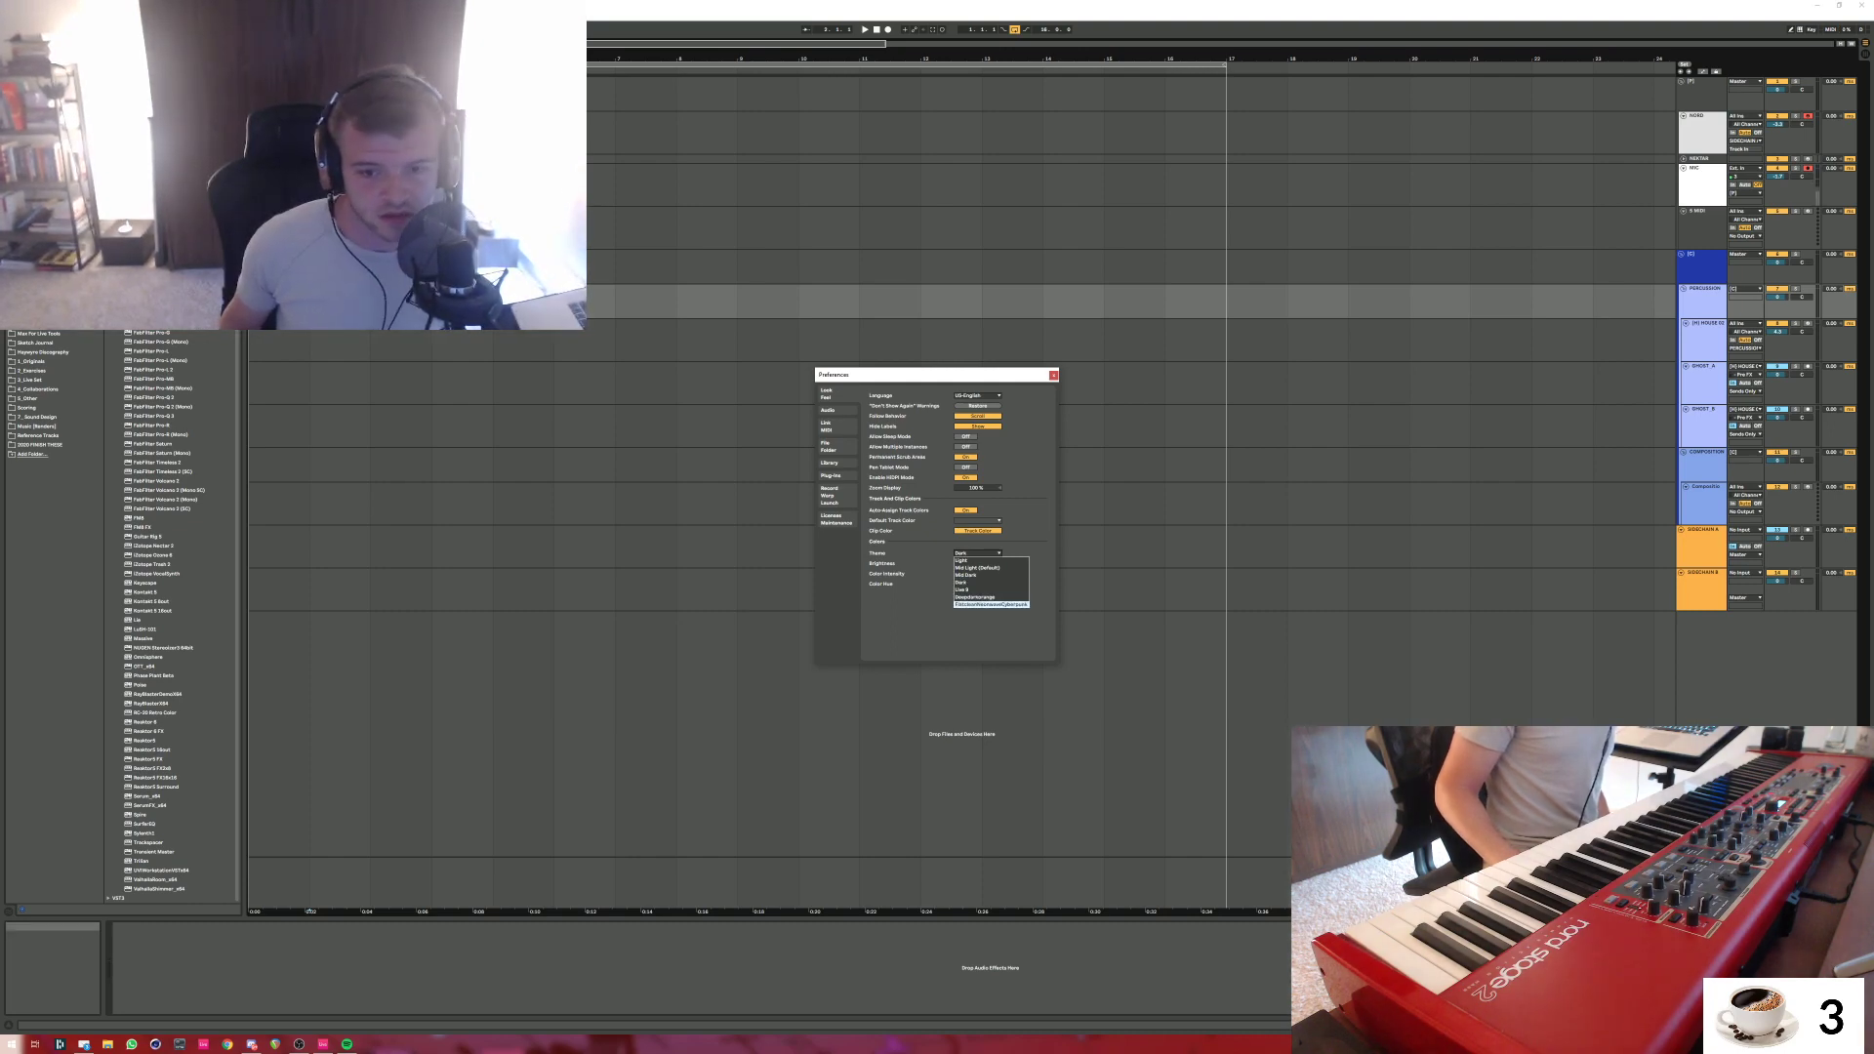
pyautogui.press('Return')
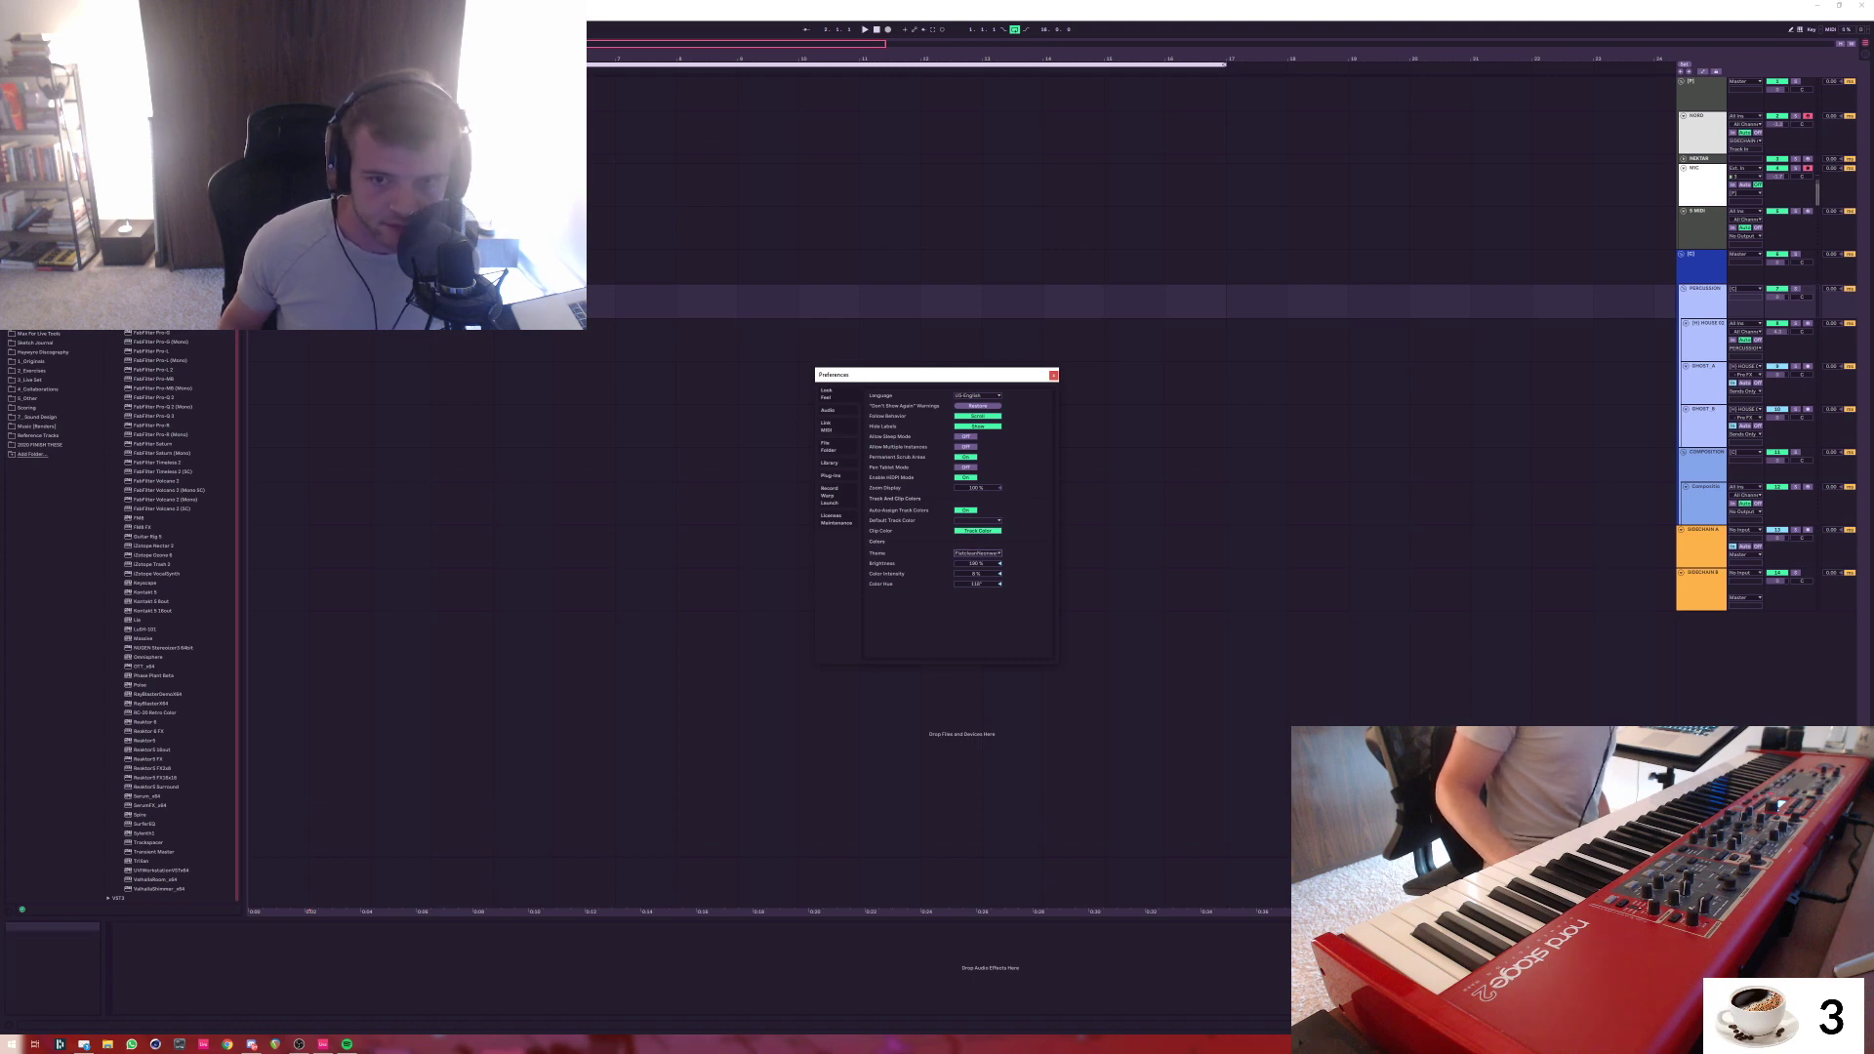
# Close the Preferences window and quit Spotify
pyautogui.press('Escape')
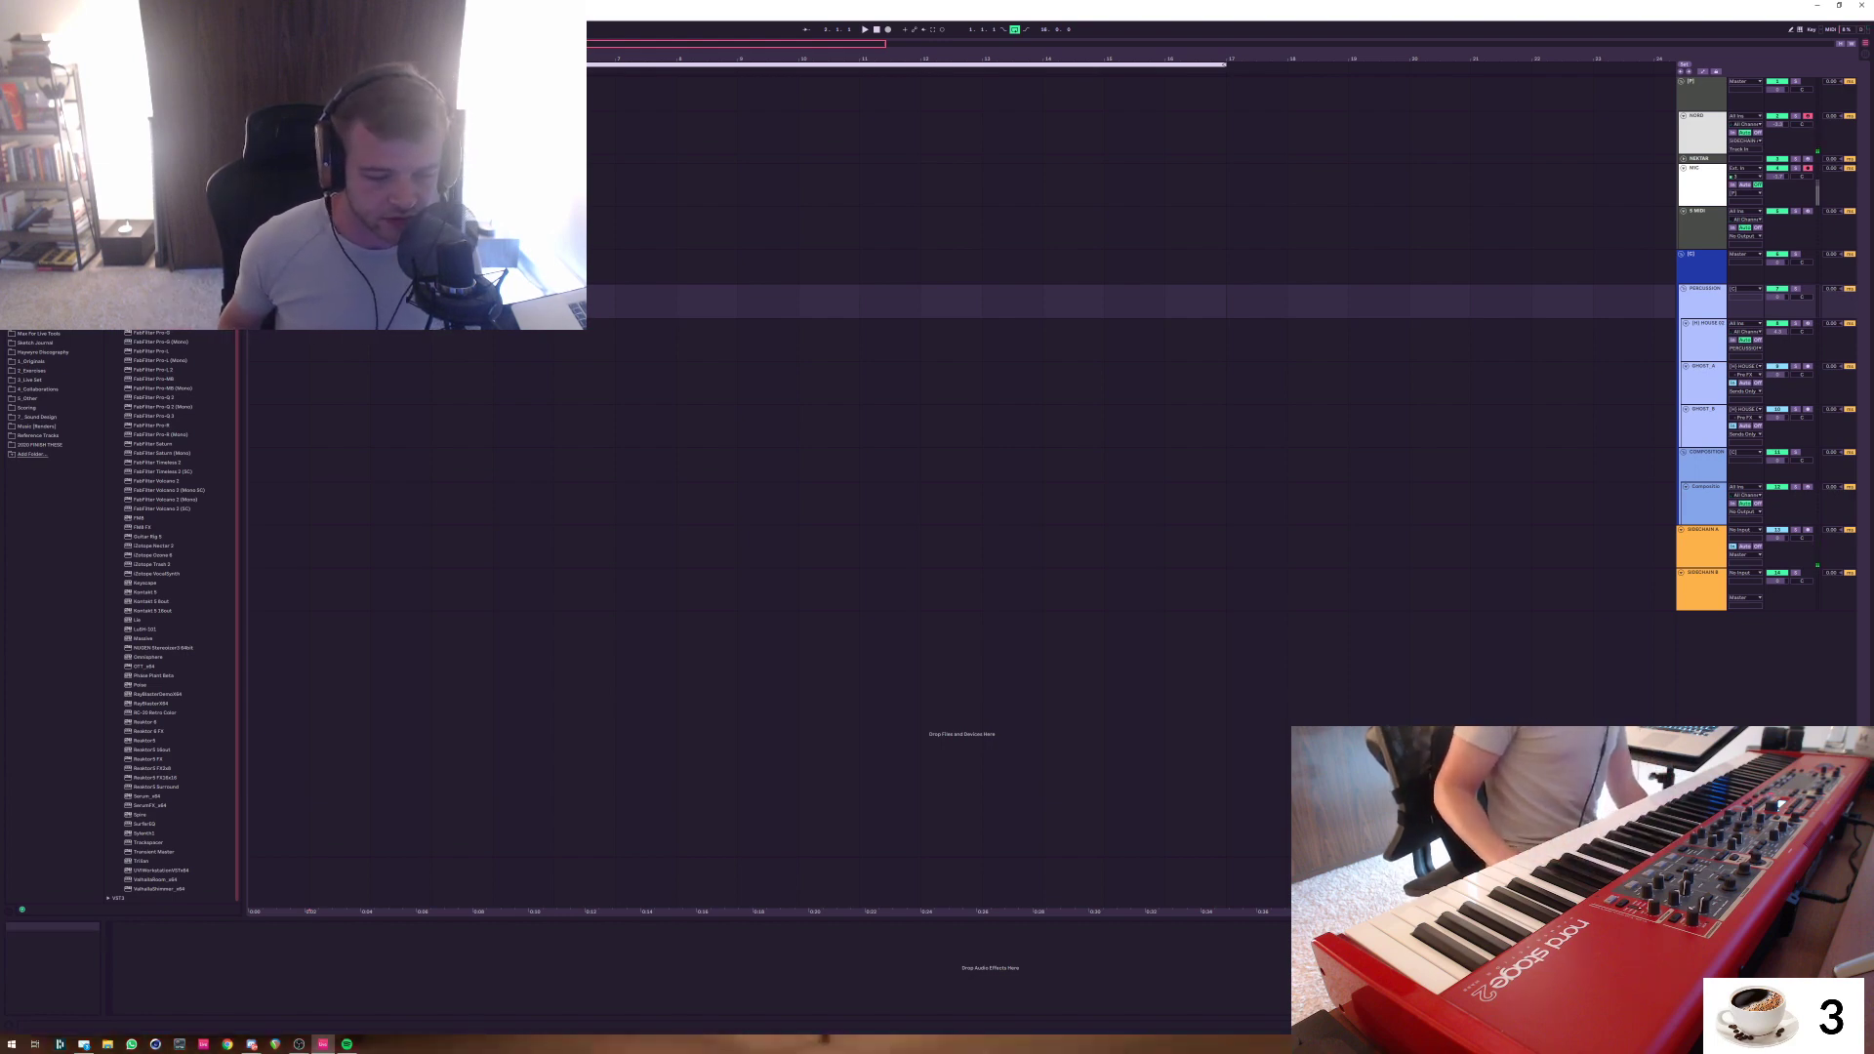
pyautogui.rightClick(346, 1043)
pyautogui.click(346, 1023)
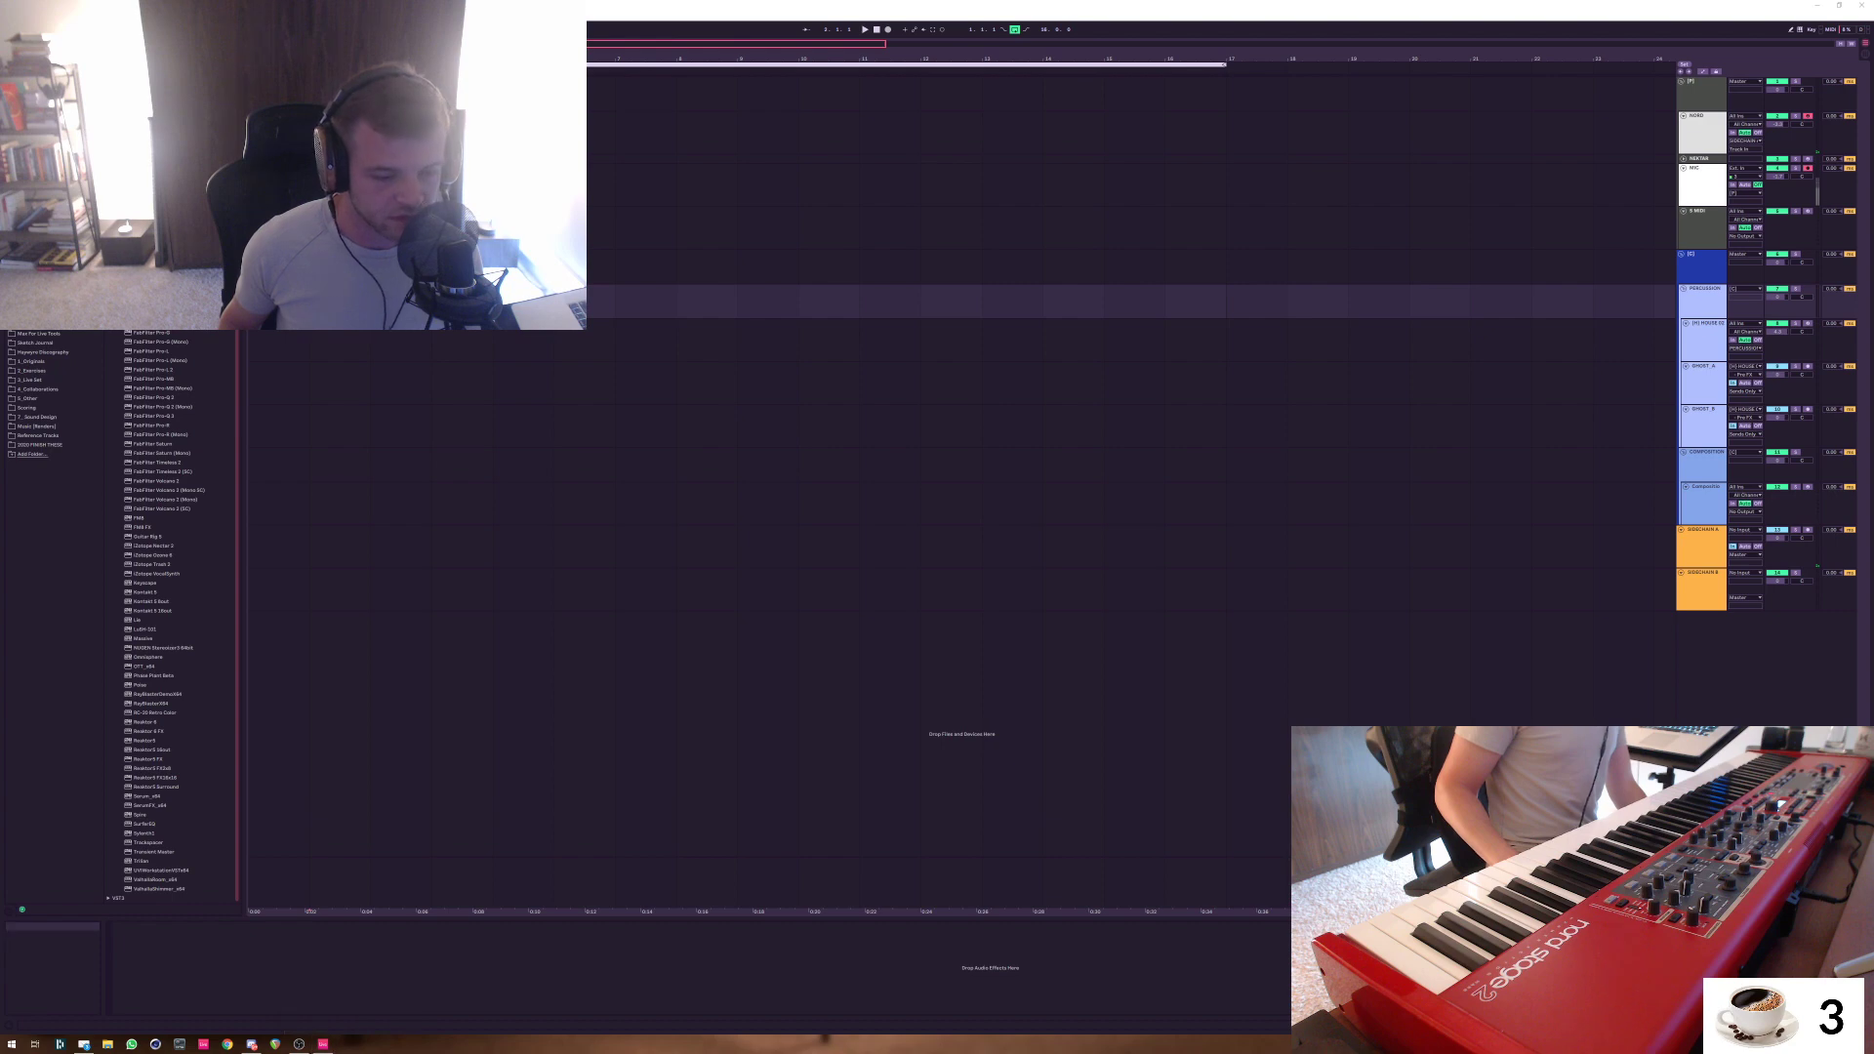
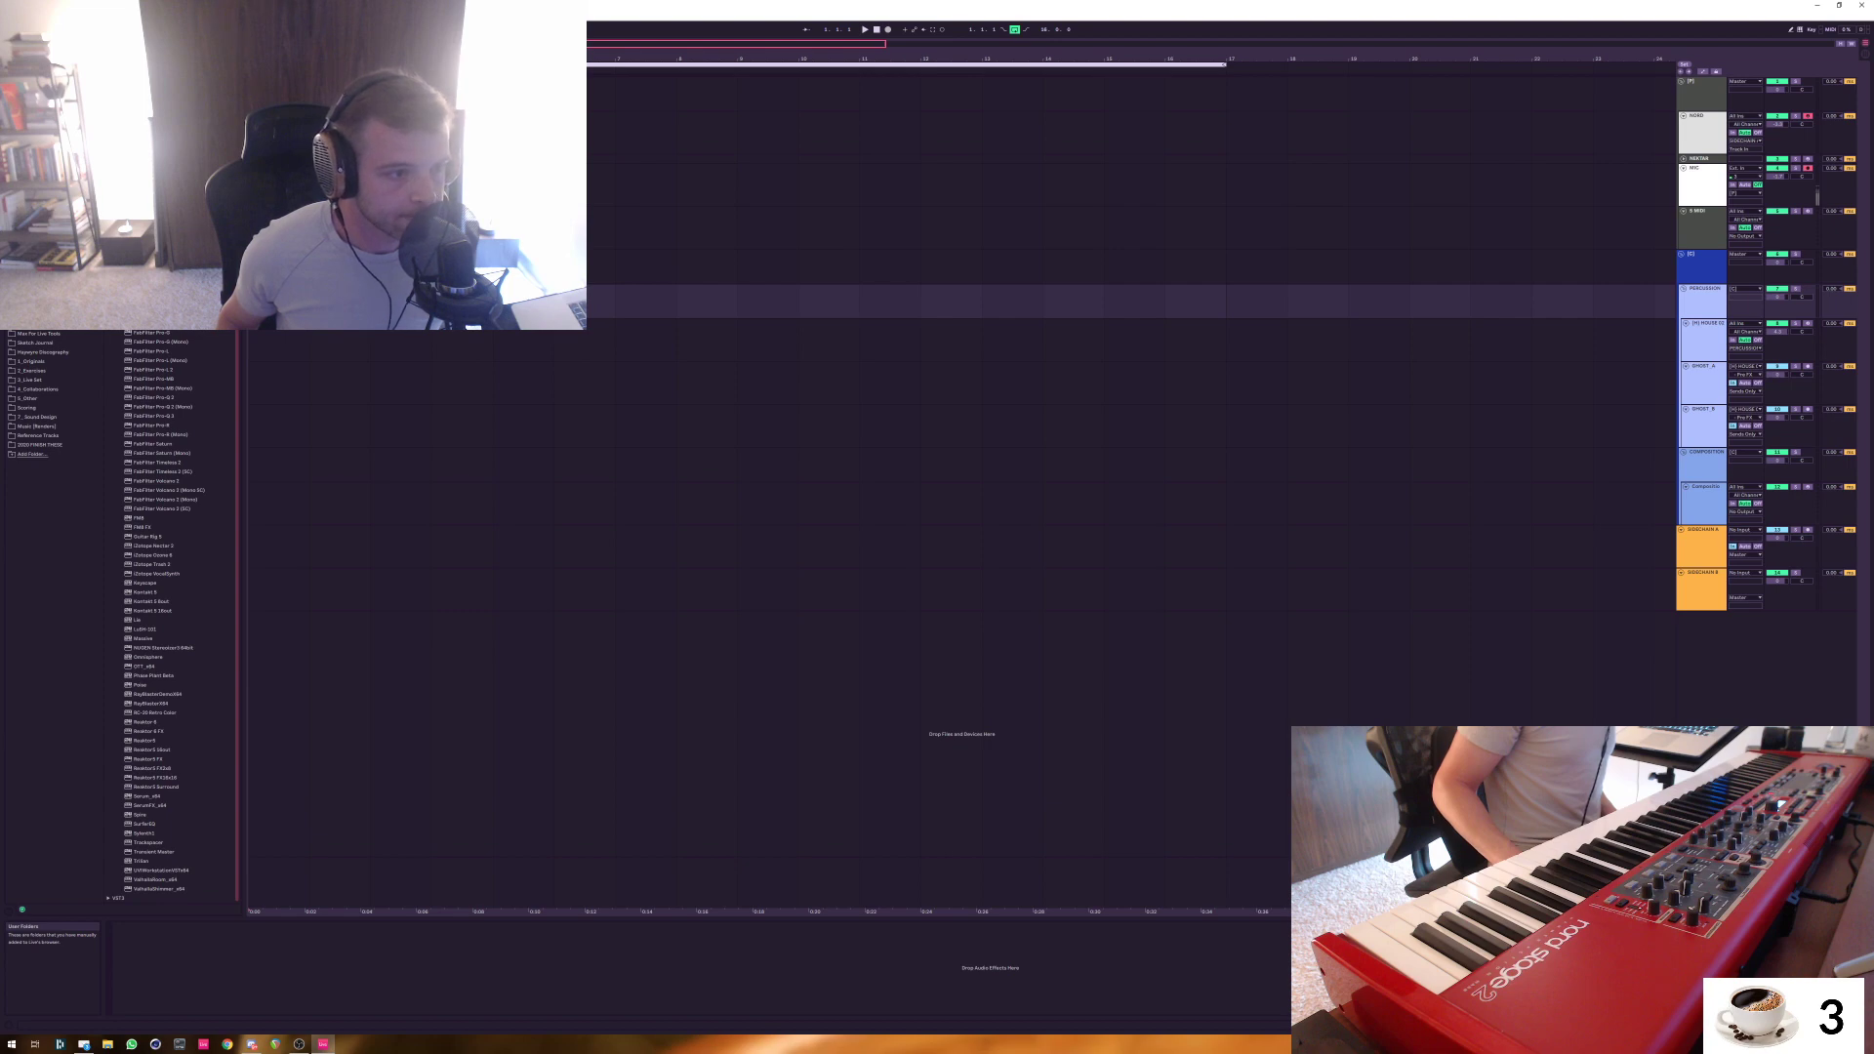
# Add the audio file from the Other folder to a new audio track below the last orange track and show its clip details
pyautogui.click(23, 398)
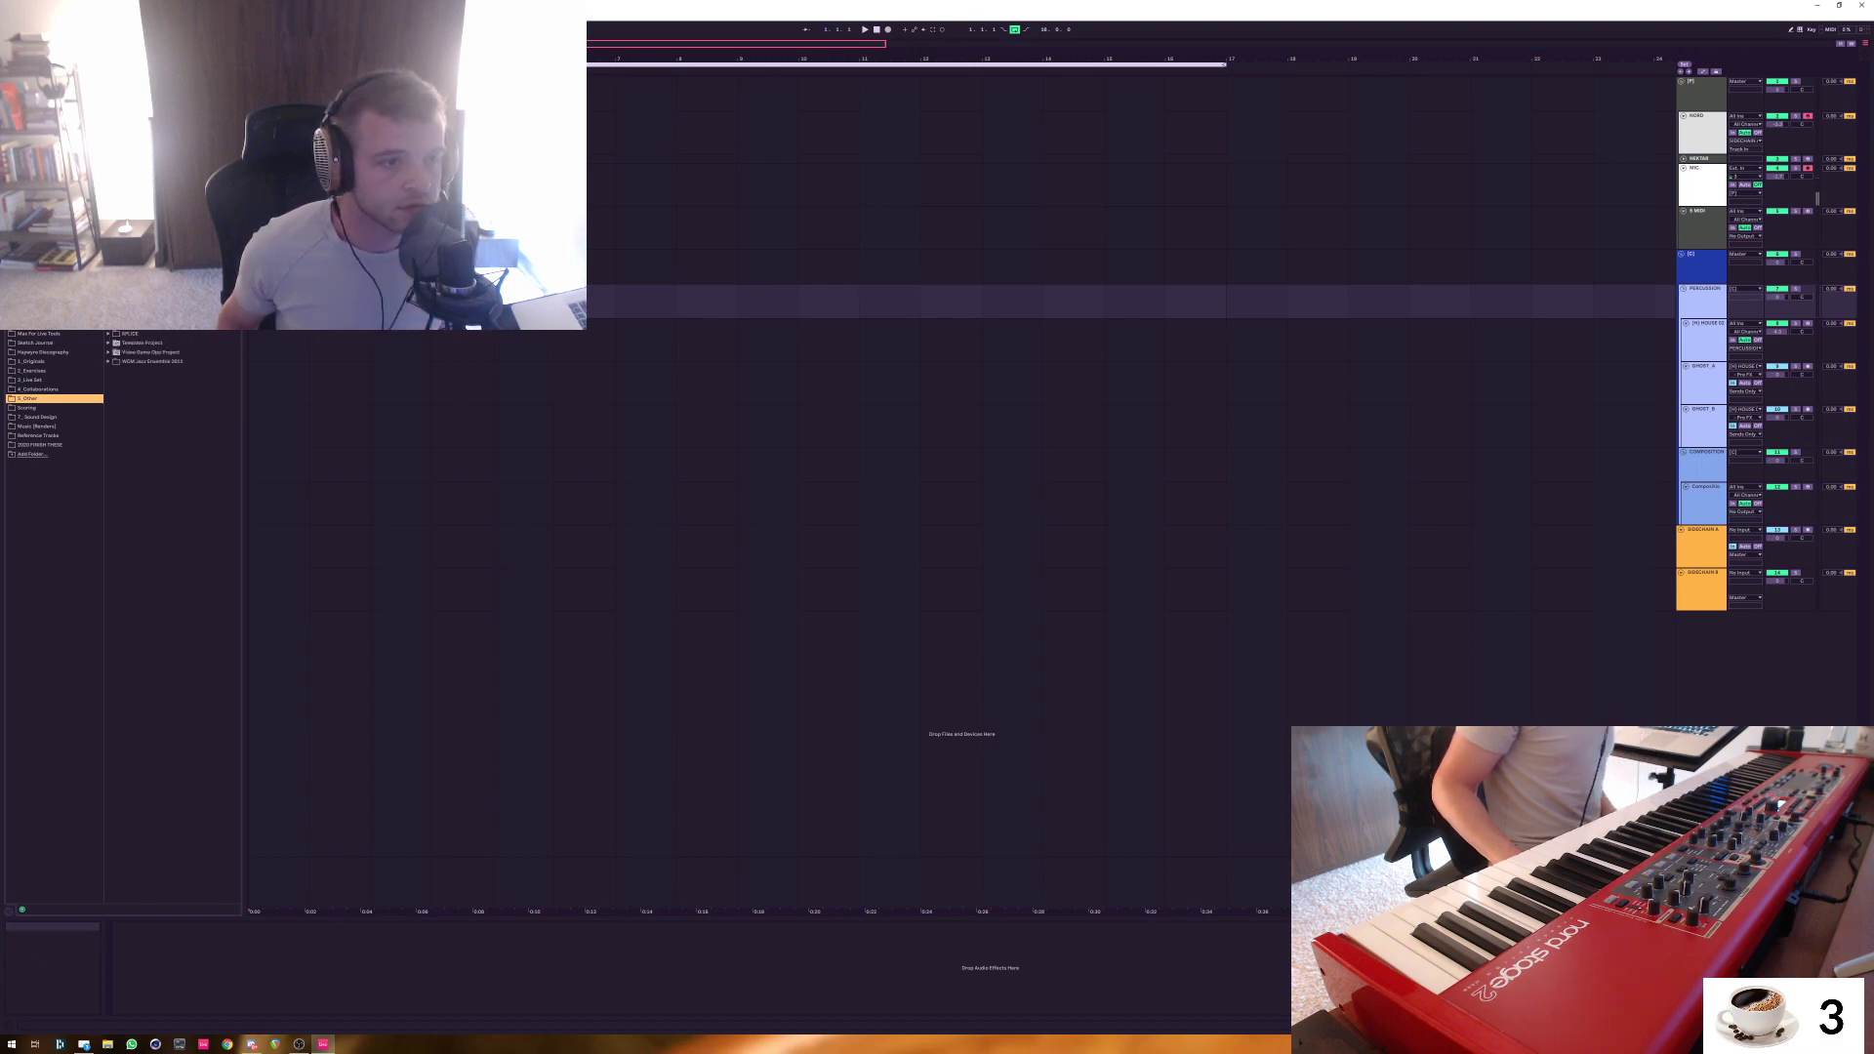
pyautogui.moveTo(241, 314); pyautogui.dragTo(362, 314)
pyautogui.click(109, 314)
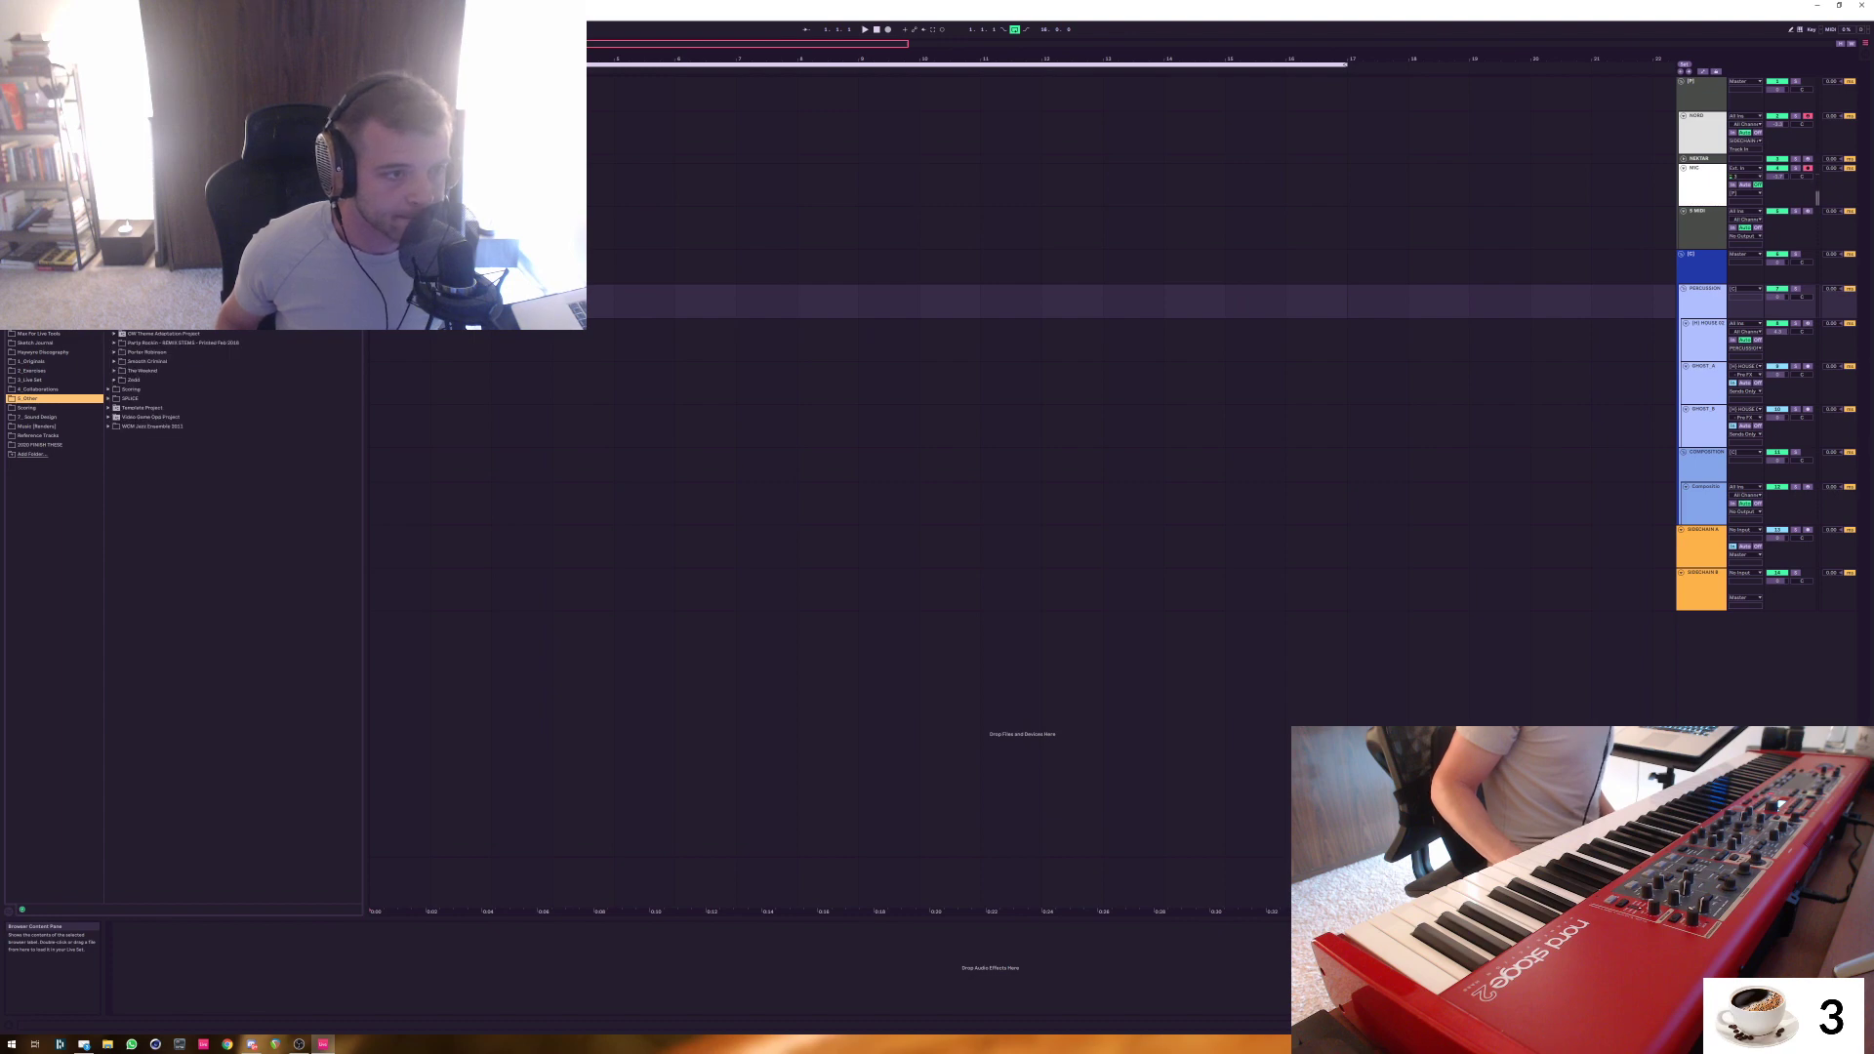
pyautogui.press('-')
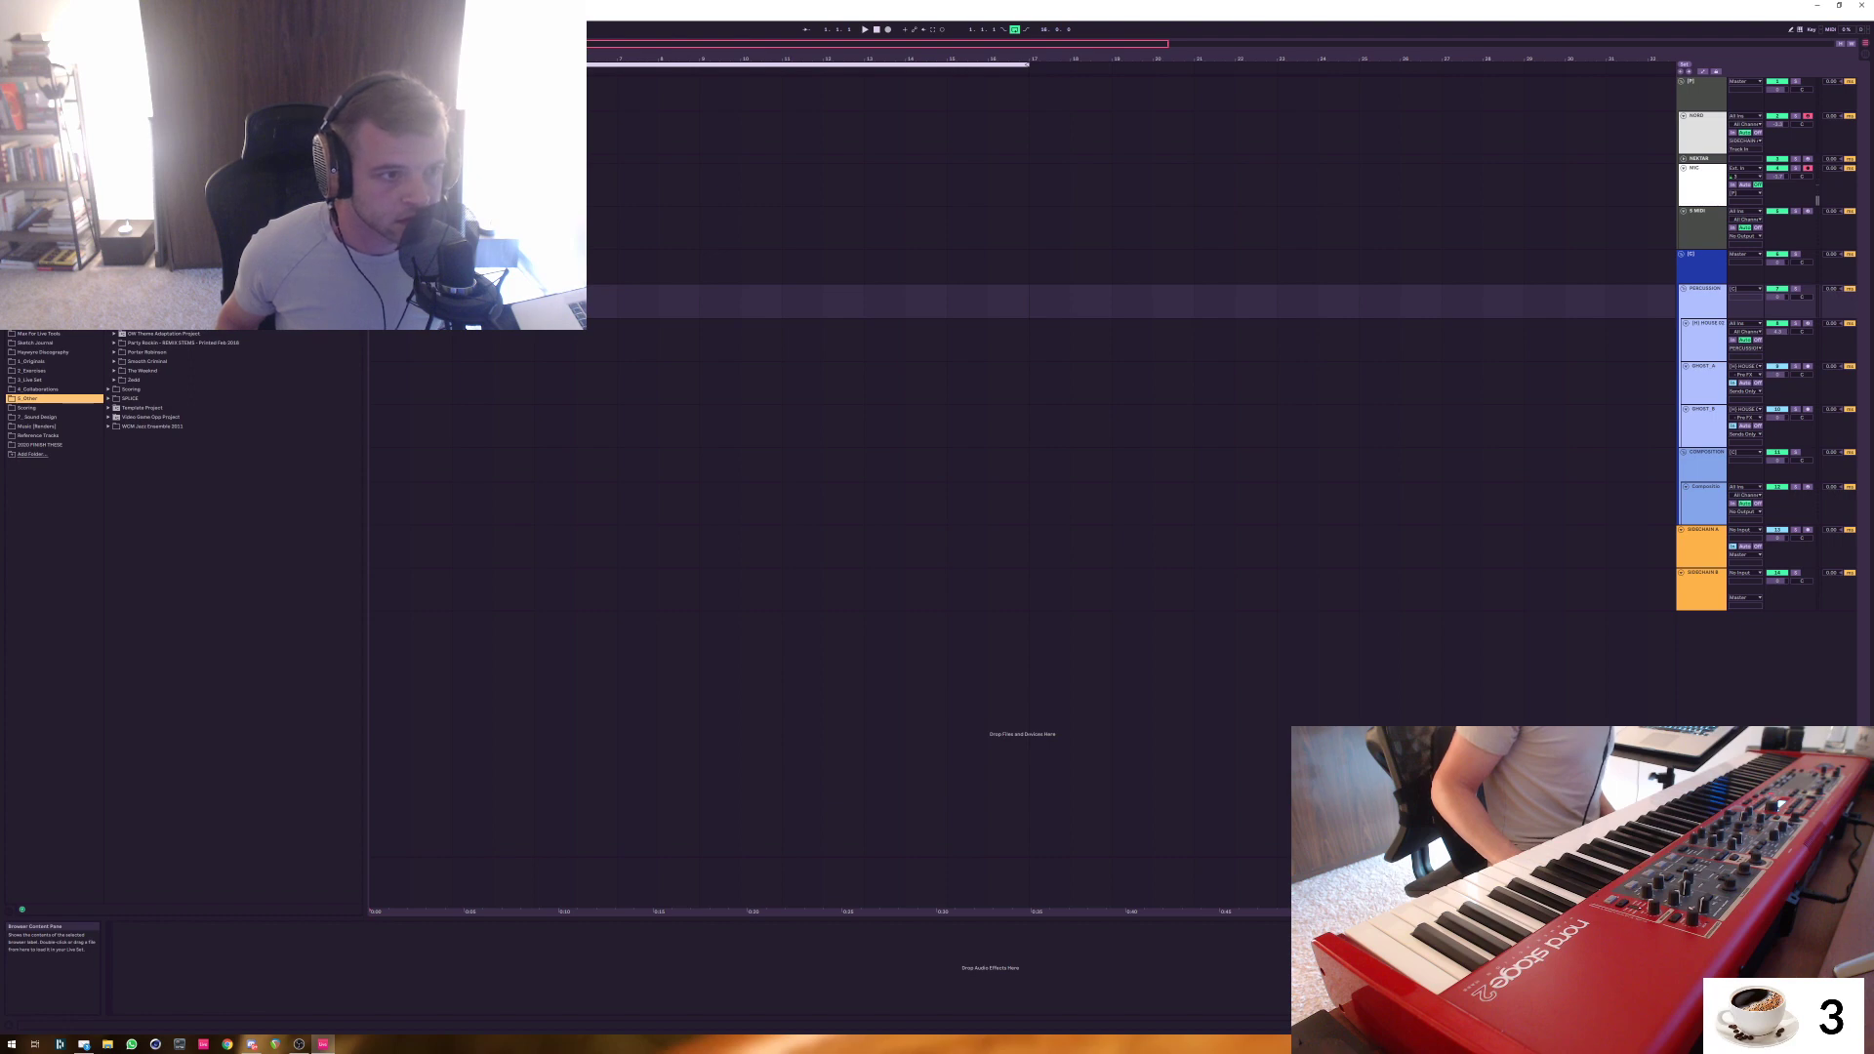
pyautogui.moveTo(371, 300); pyautogui.dragTo(375, 633)
pyautogui.doubleClick(376, 616)
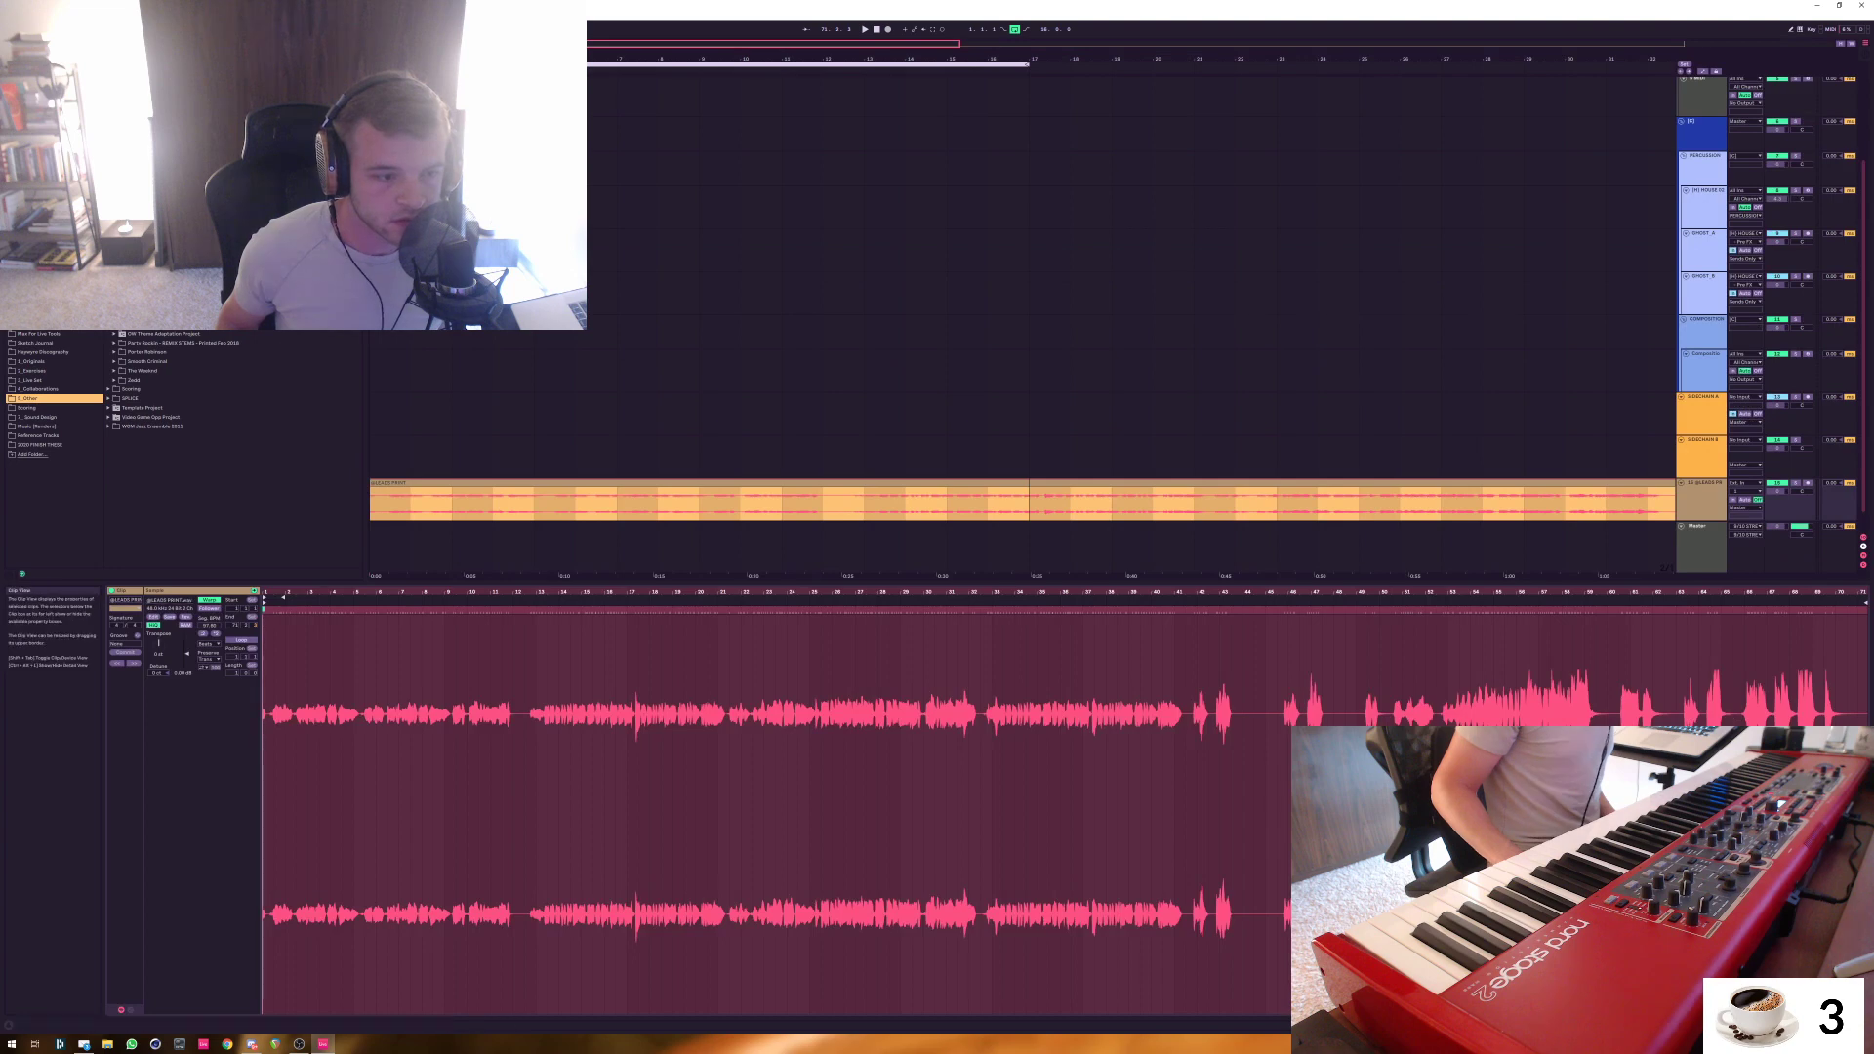
# Turn off warping for the new audio clip and raise its gain after auditioning it
pyautogui.click(209, 599)
pyautogui.press('space')
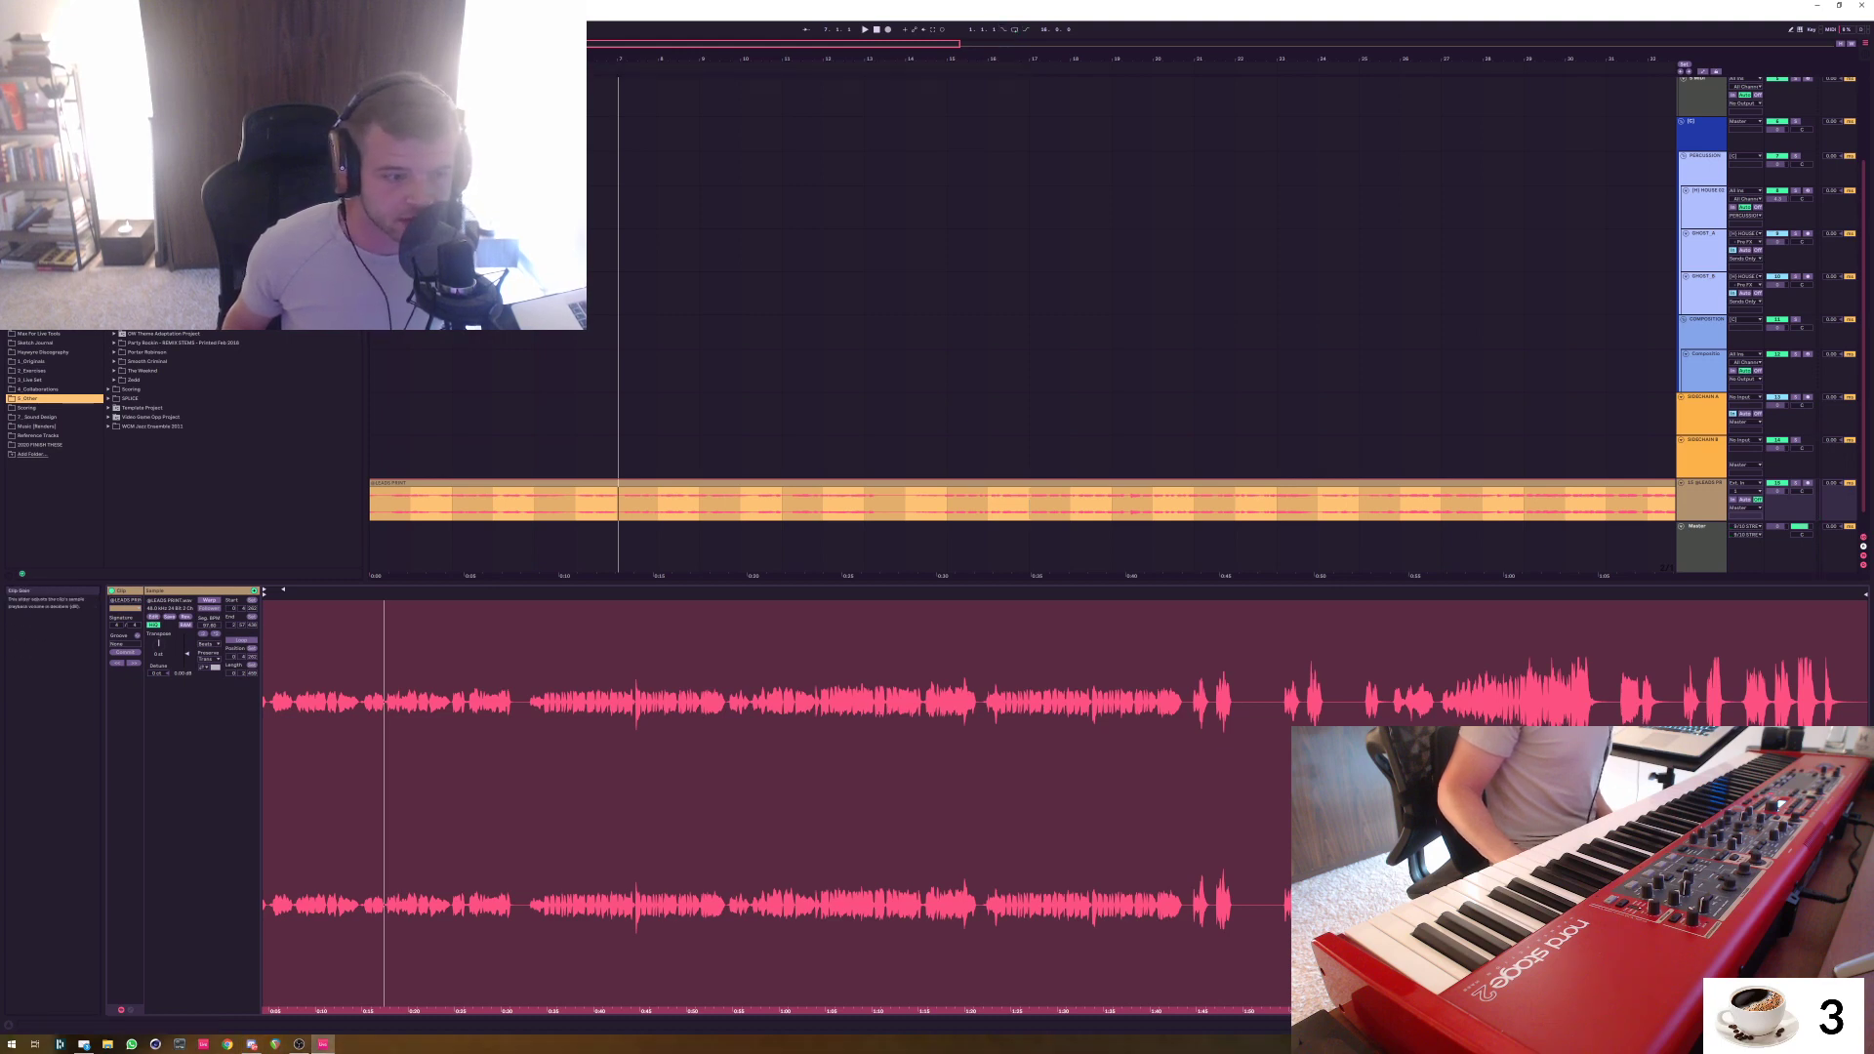
pyautogui.moveTo(186, 653); pyautogui.dragTo(187, 644)
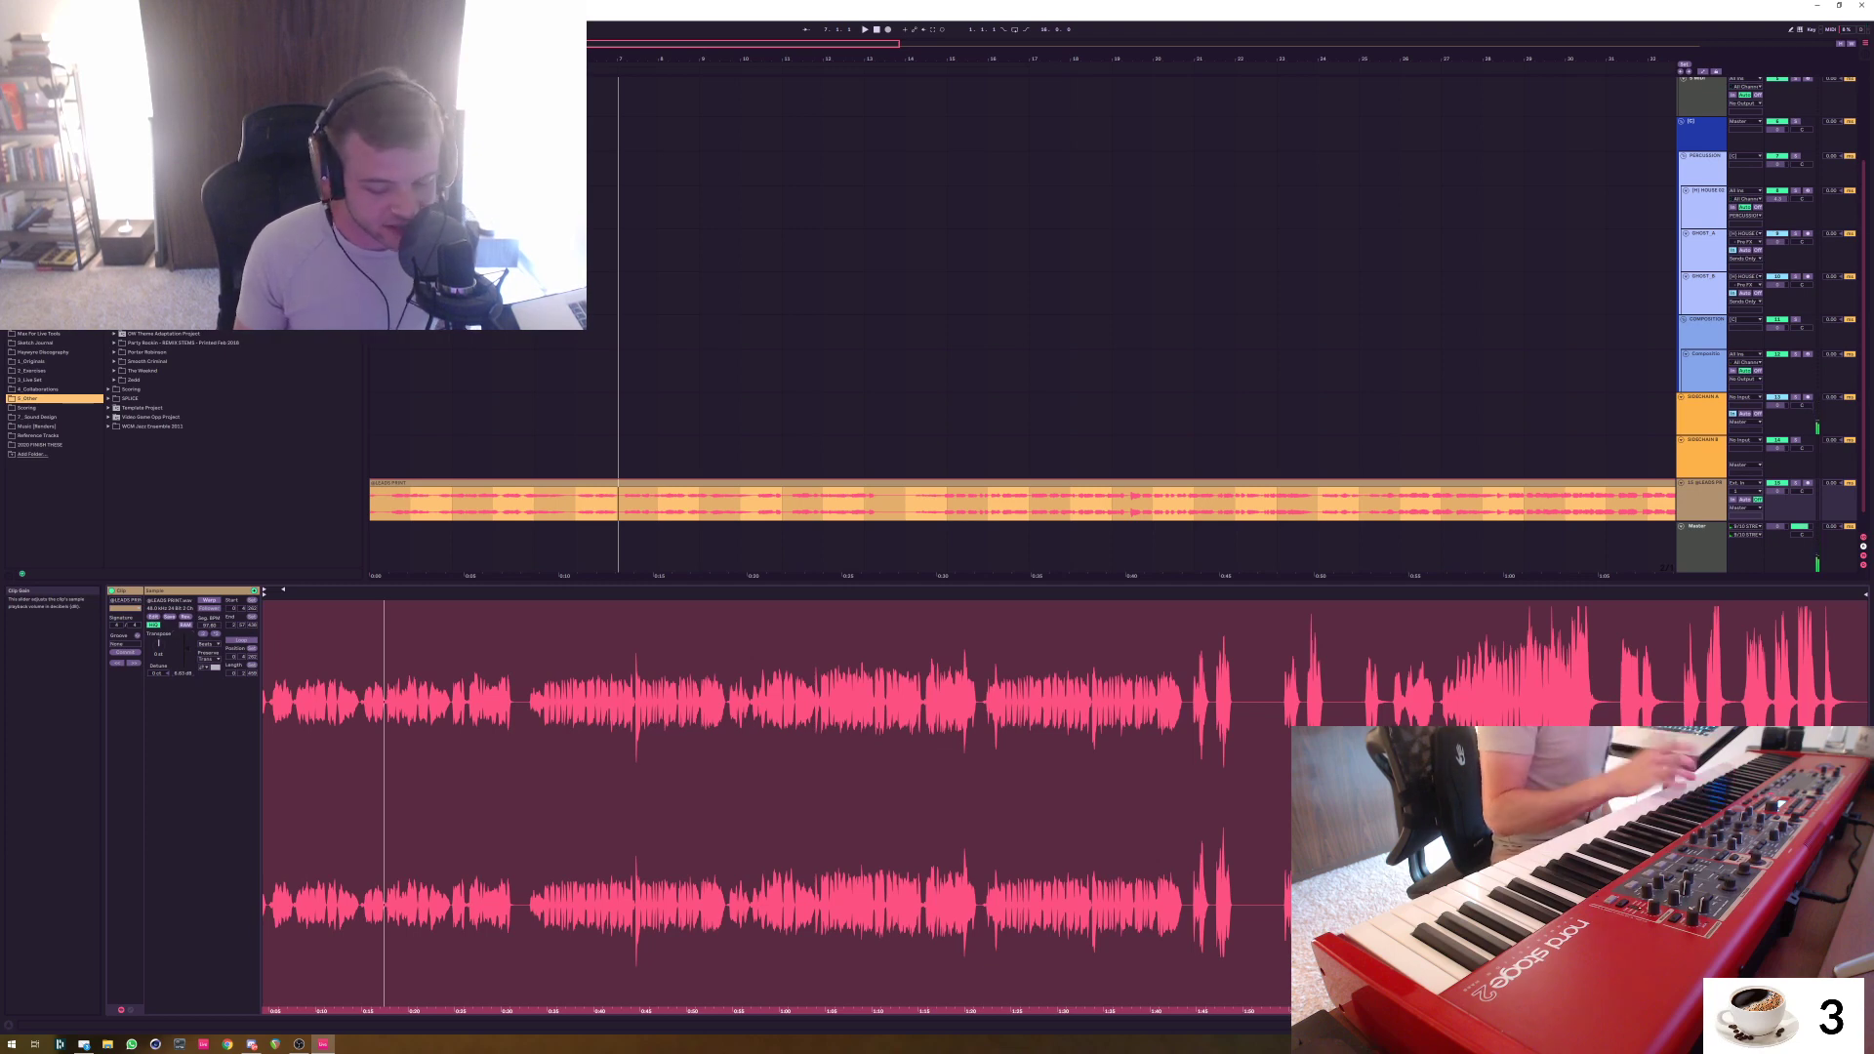
# Listen to the opening part of the audio clip
pyautogui.press('space')
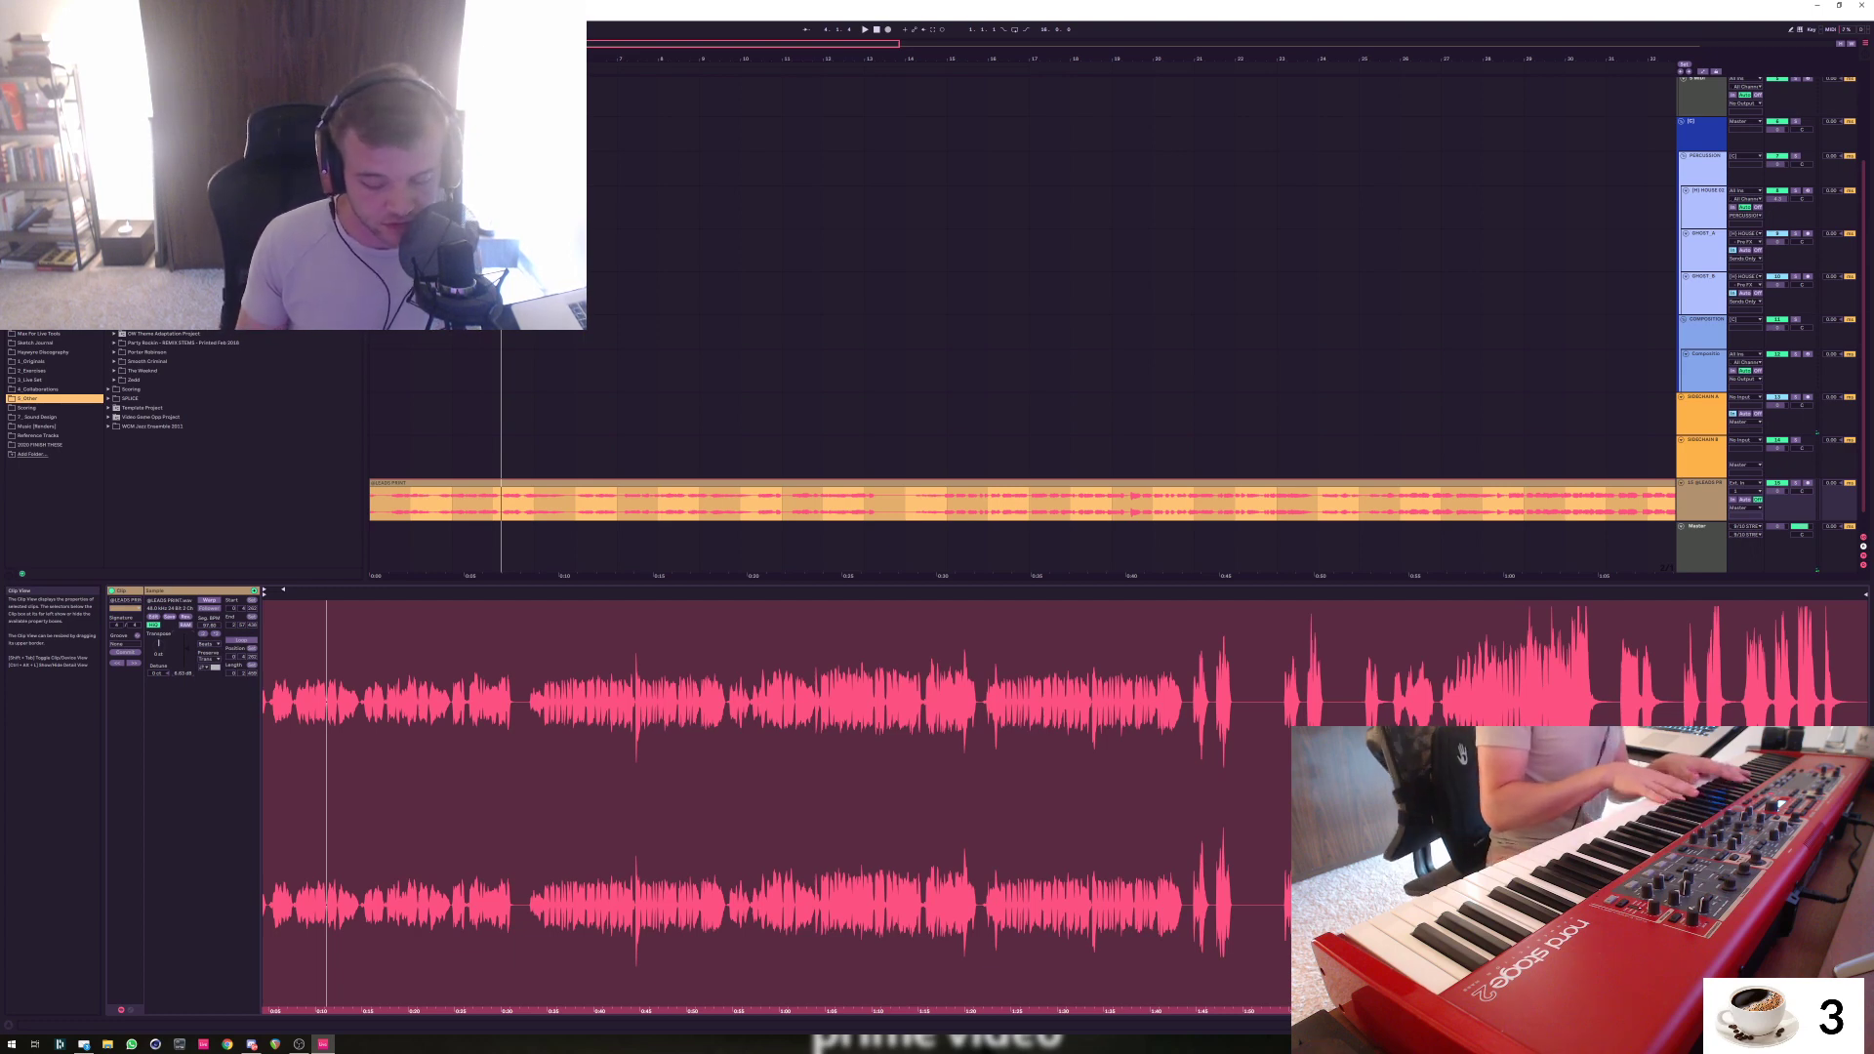
pyautogui.press('space')
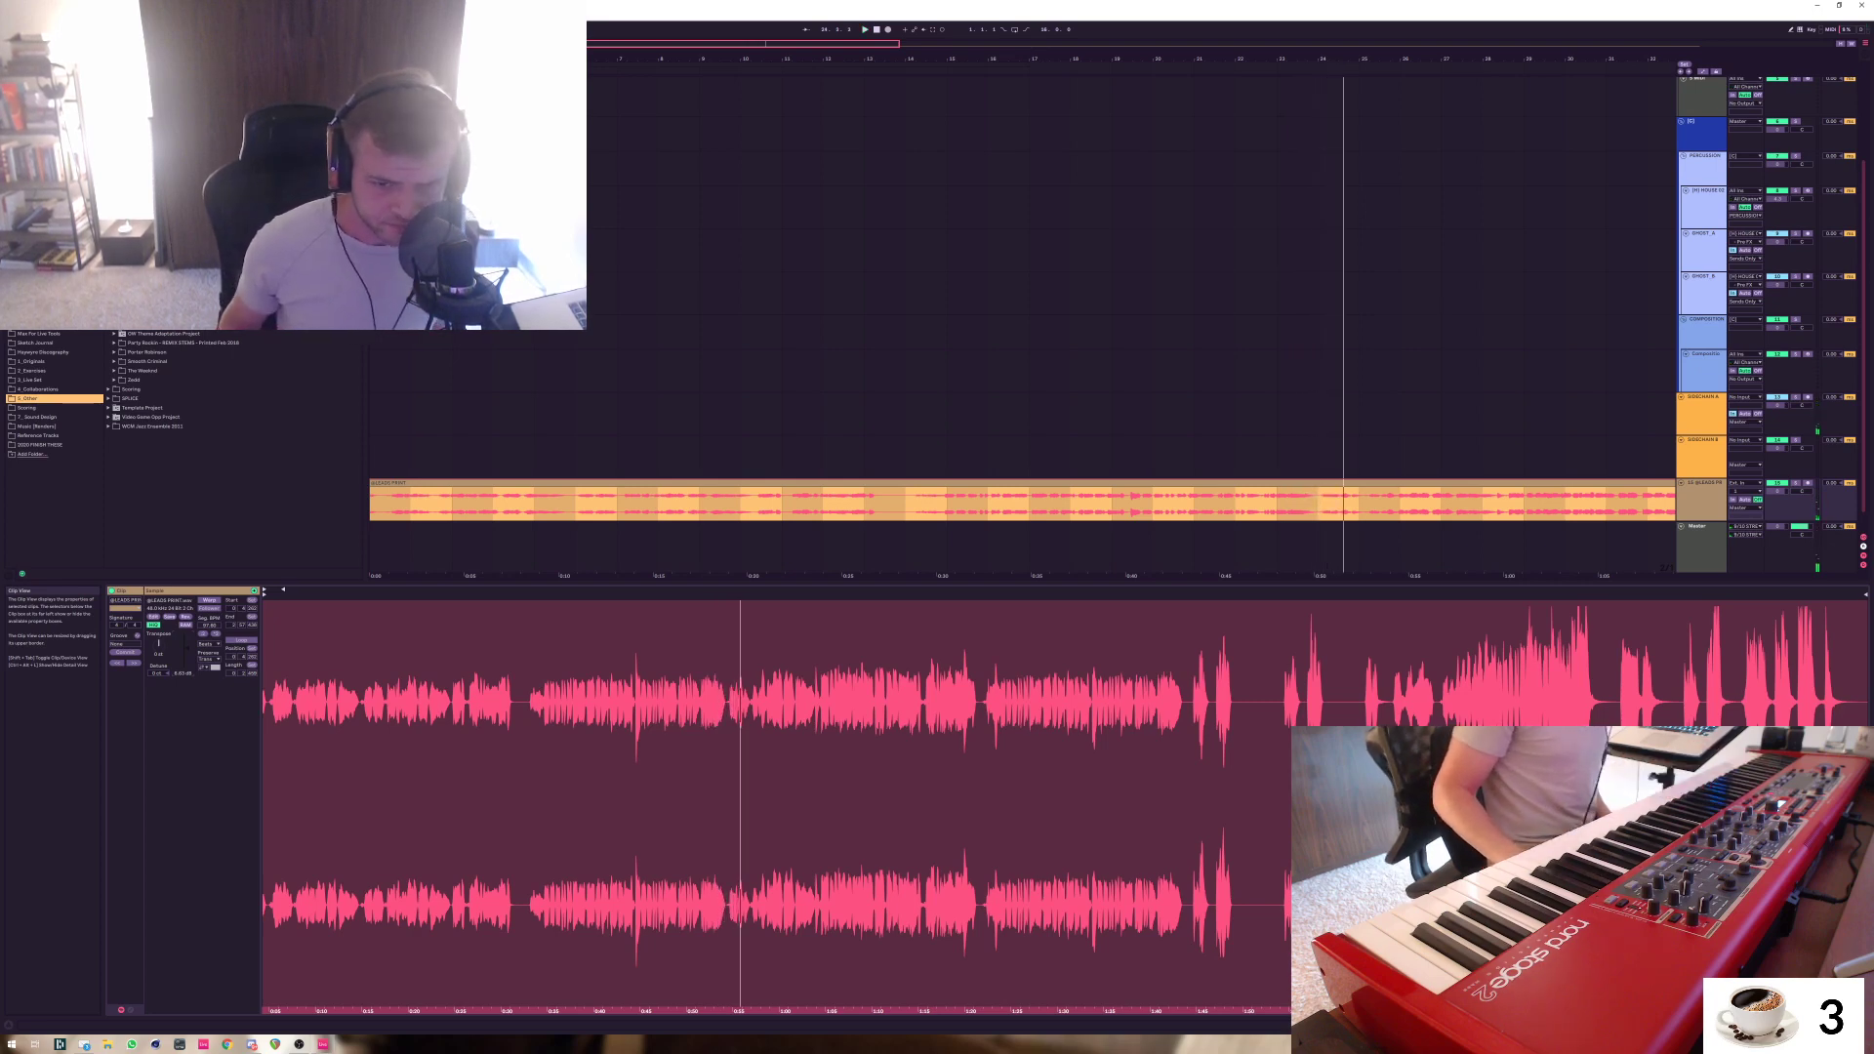
pyautogui.press('space')
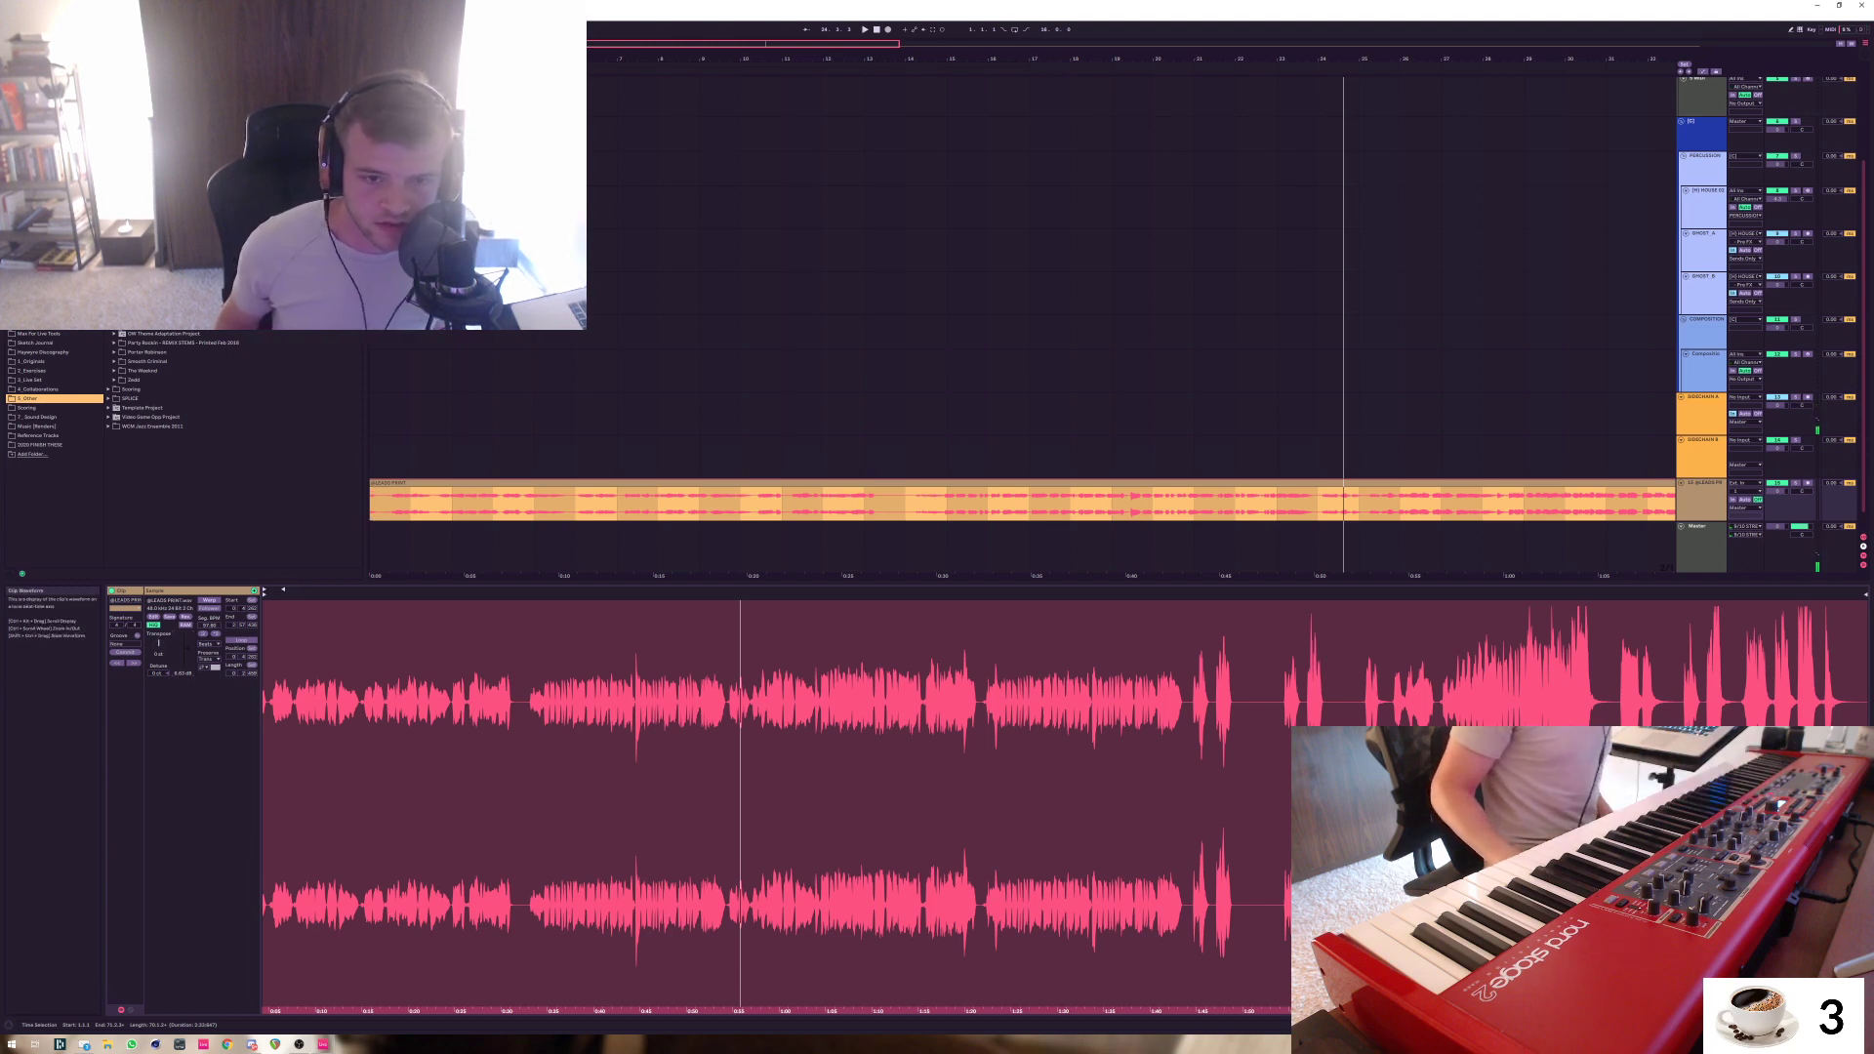
# Fit the whole audio clip to the arrangement's width, listen to it and place the insert marker near its end
pyautogui.click(782, 456)
pyautogui.click(782, 482)
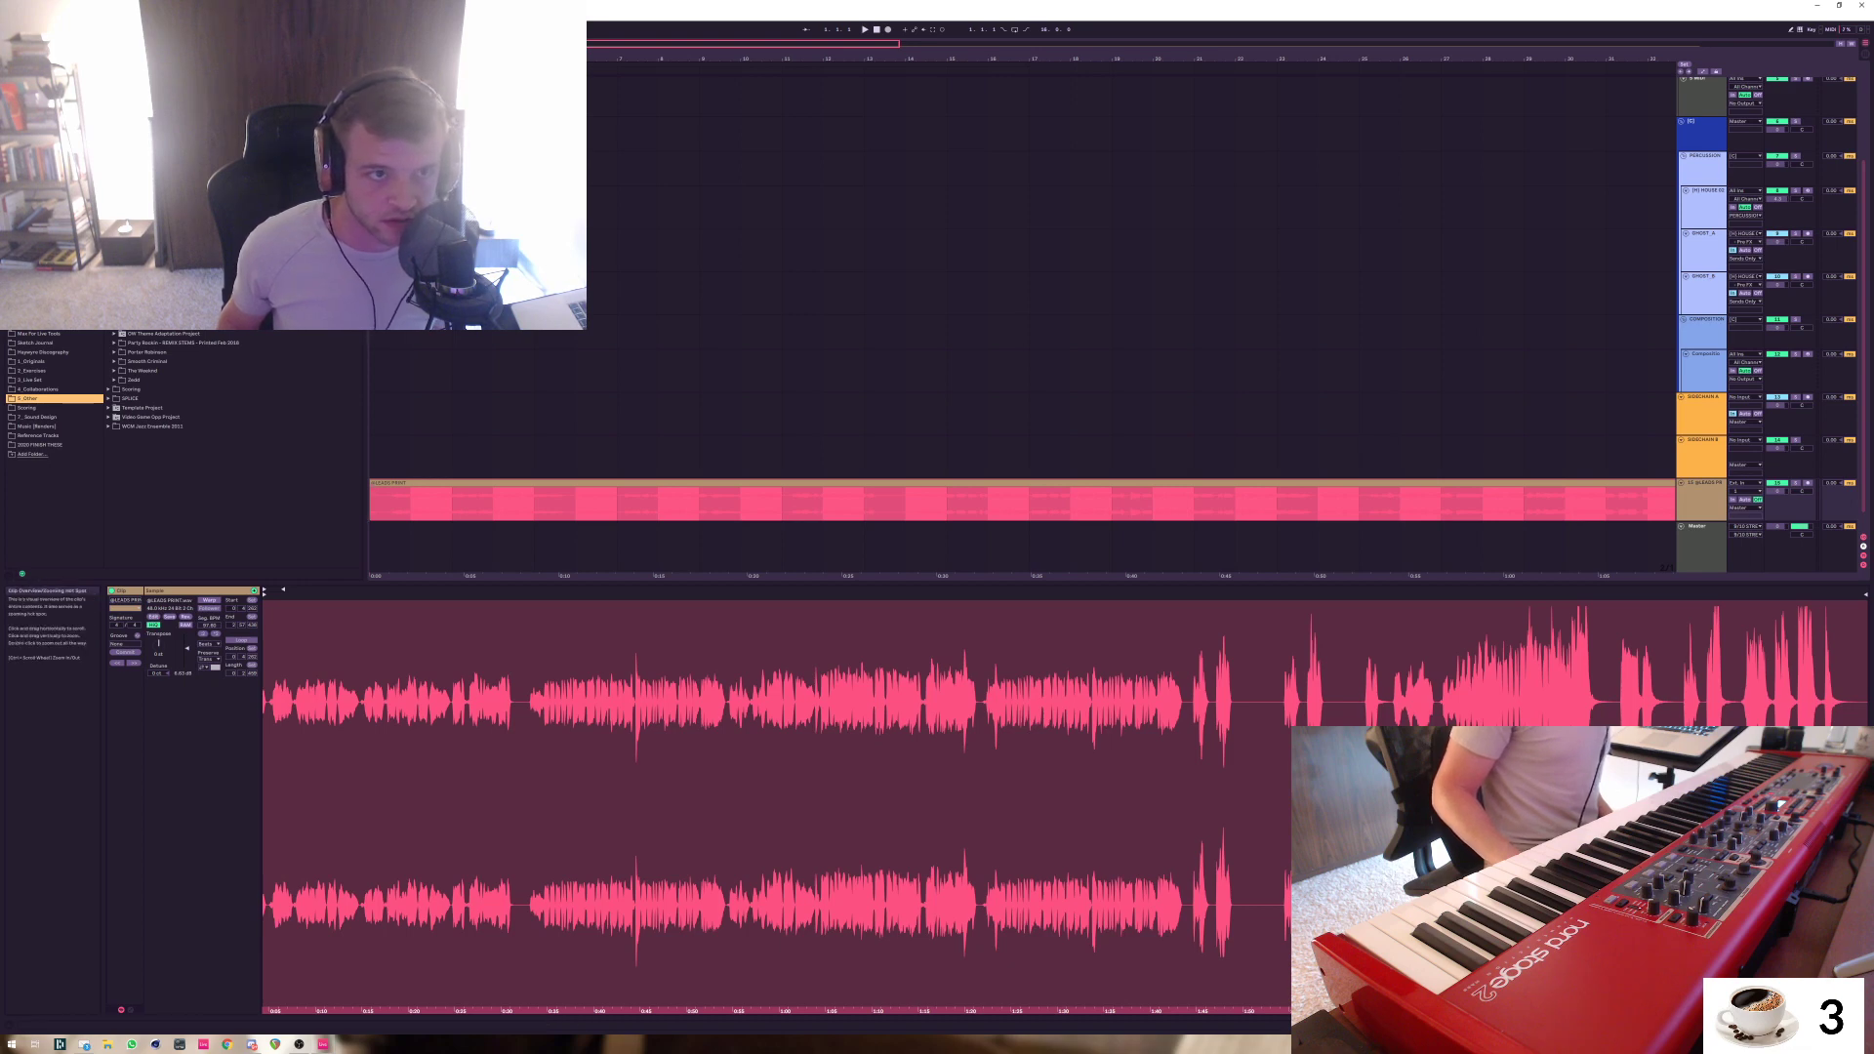
pyautogui.press('w')
pyautogui.moveTo(367, 449); pyautogui.dragTo(321, 449)
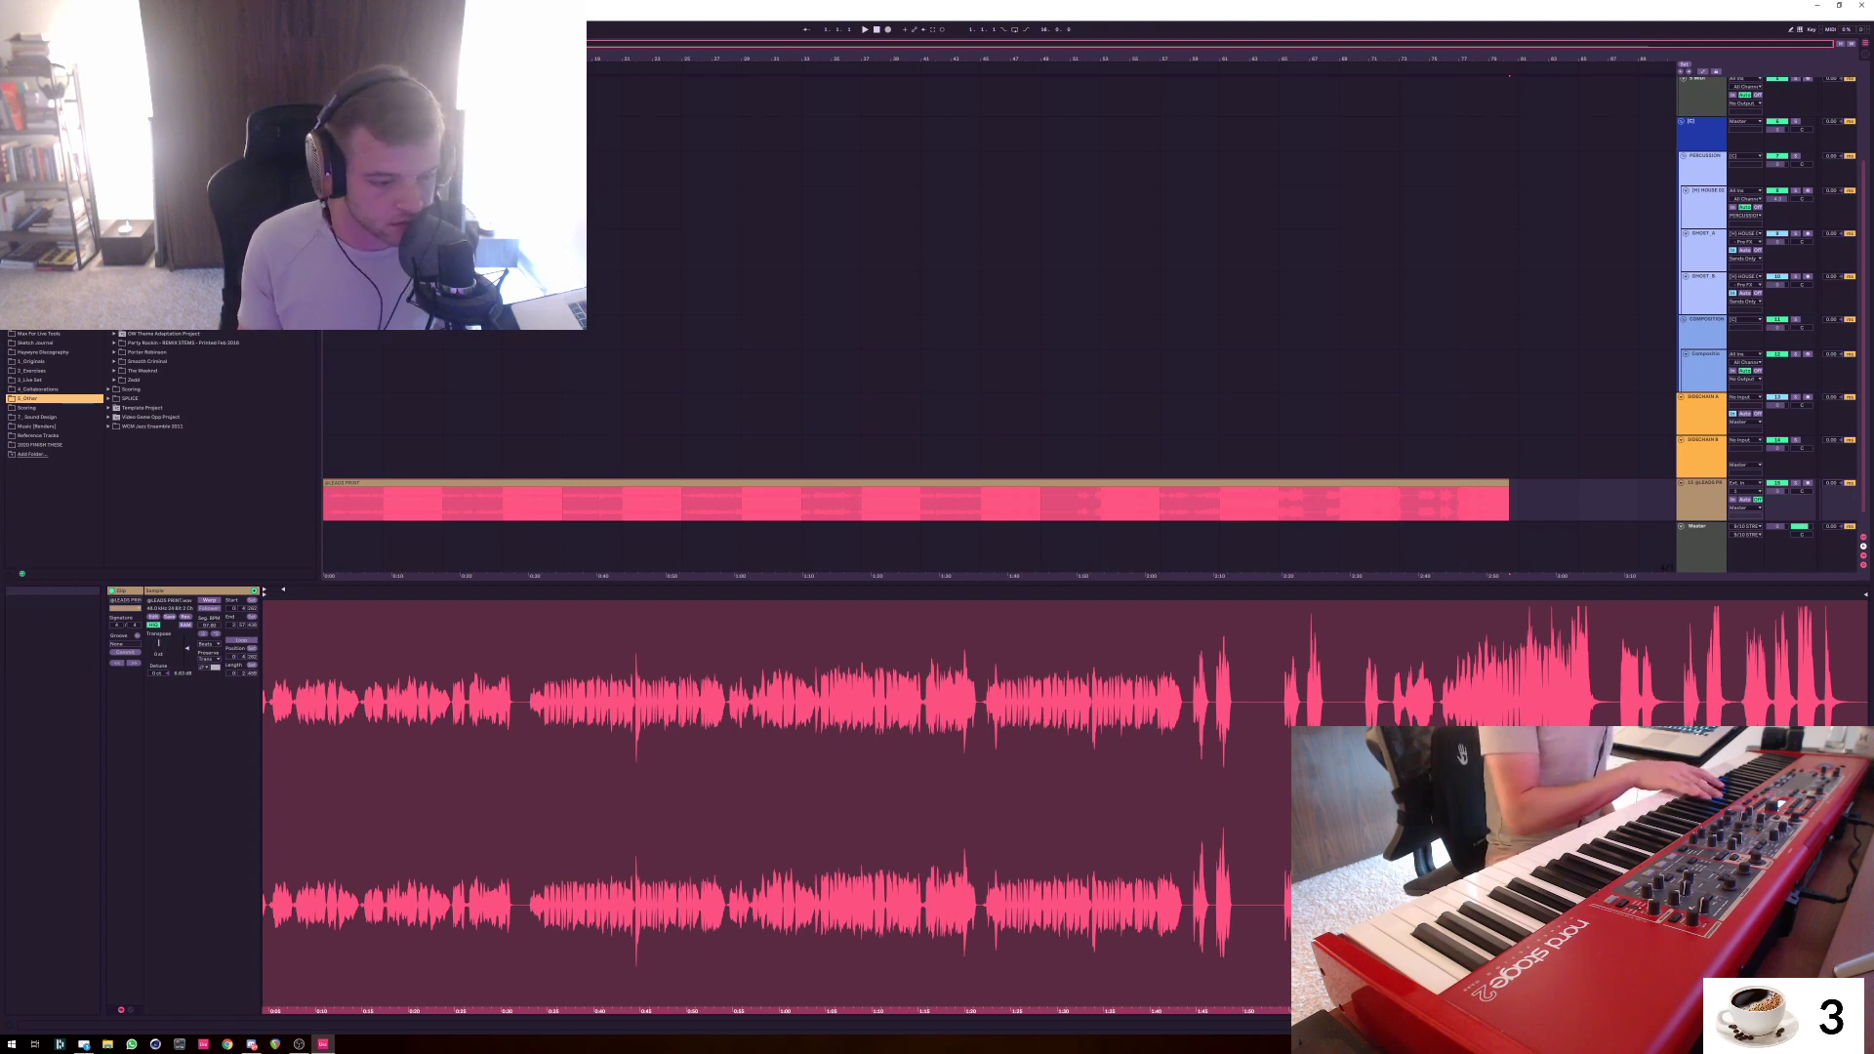
pyautogui.press('space')
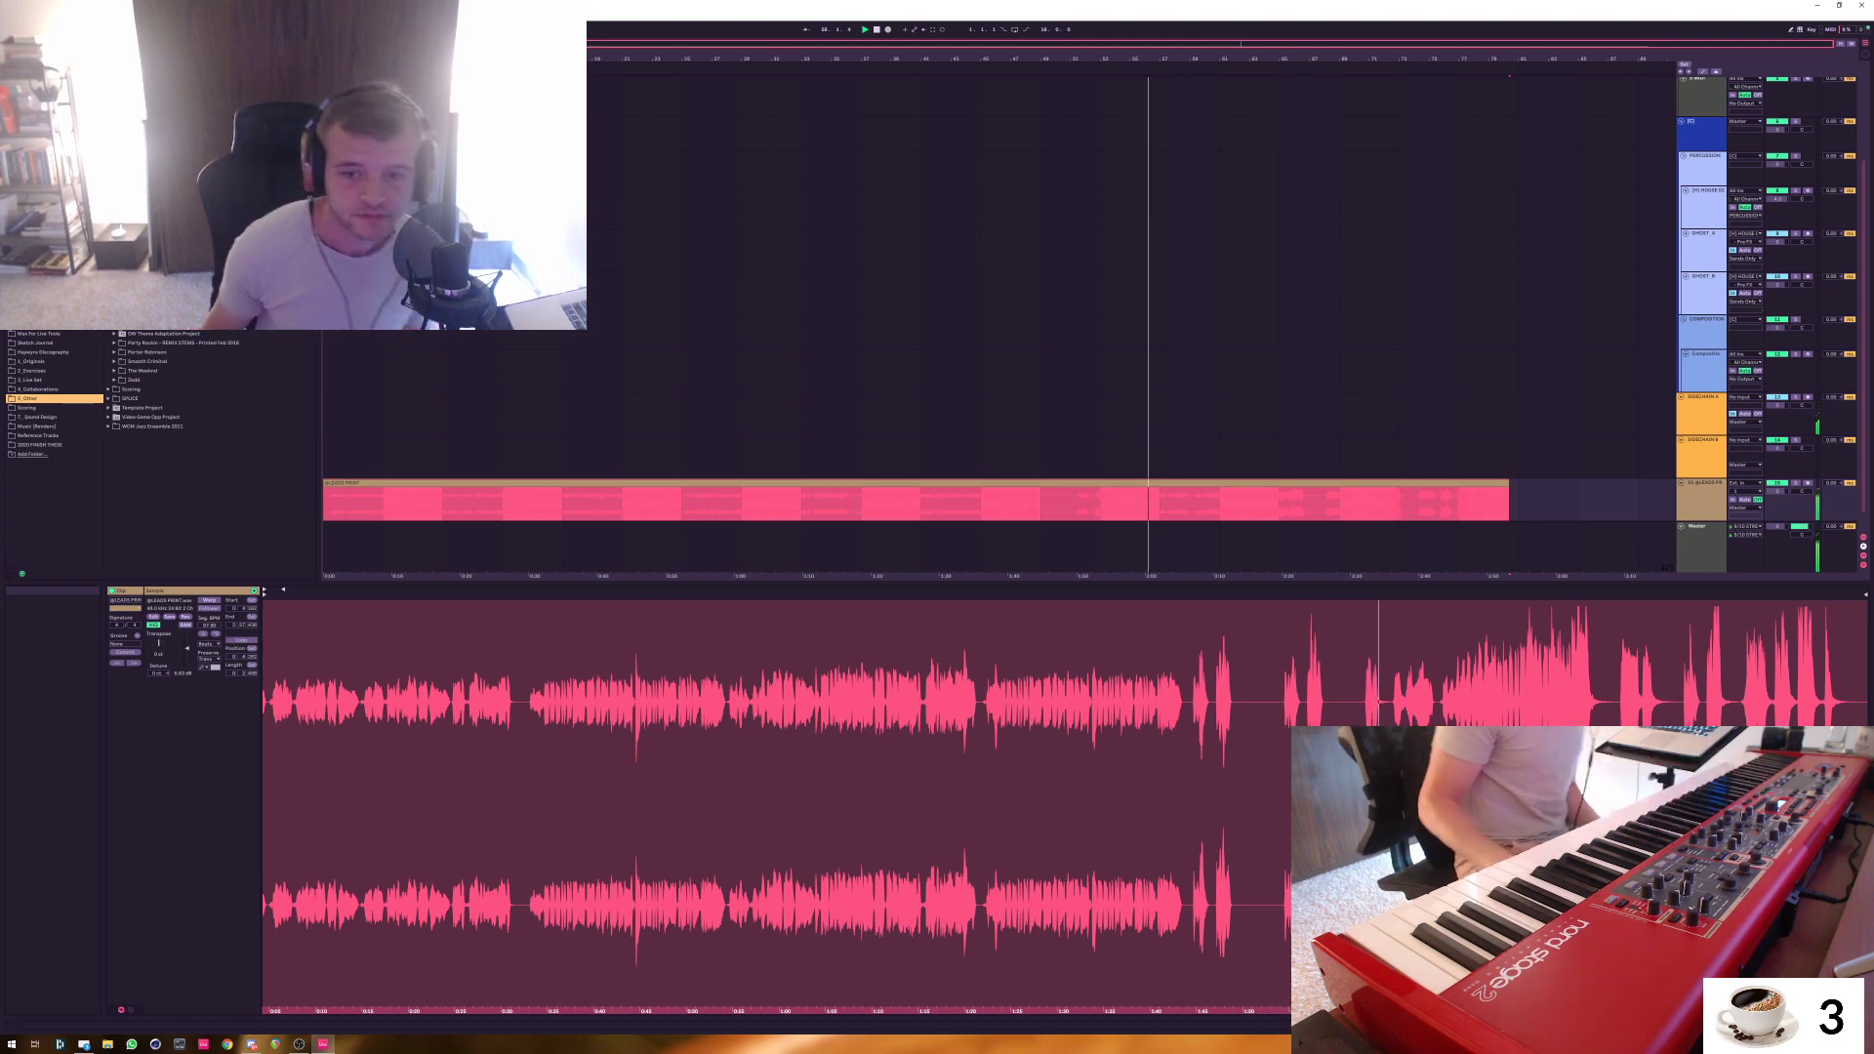
pyautogui.click(1399, 503)
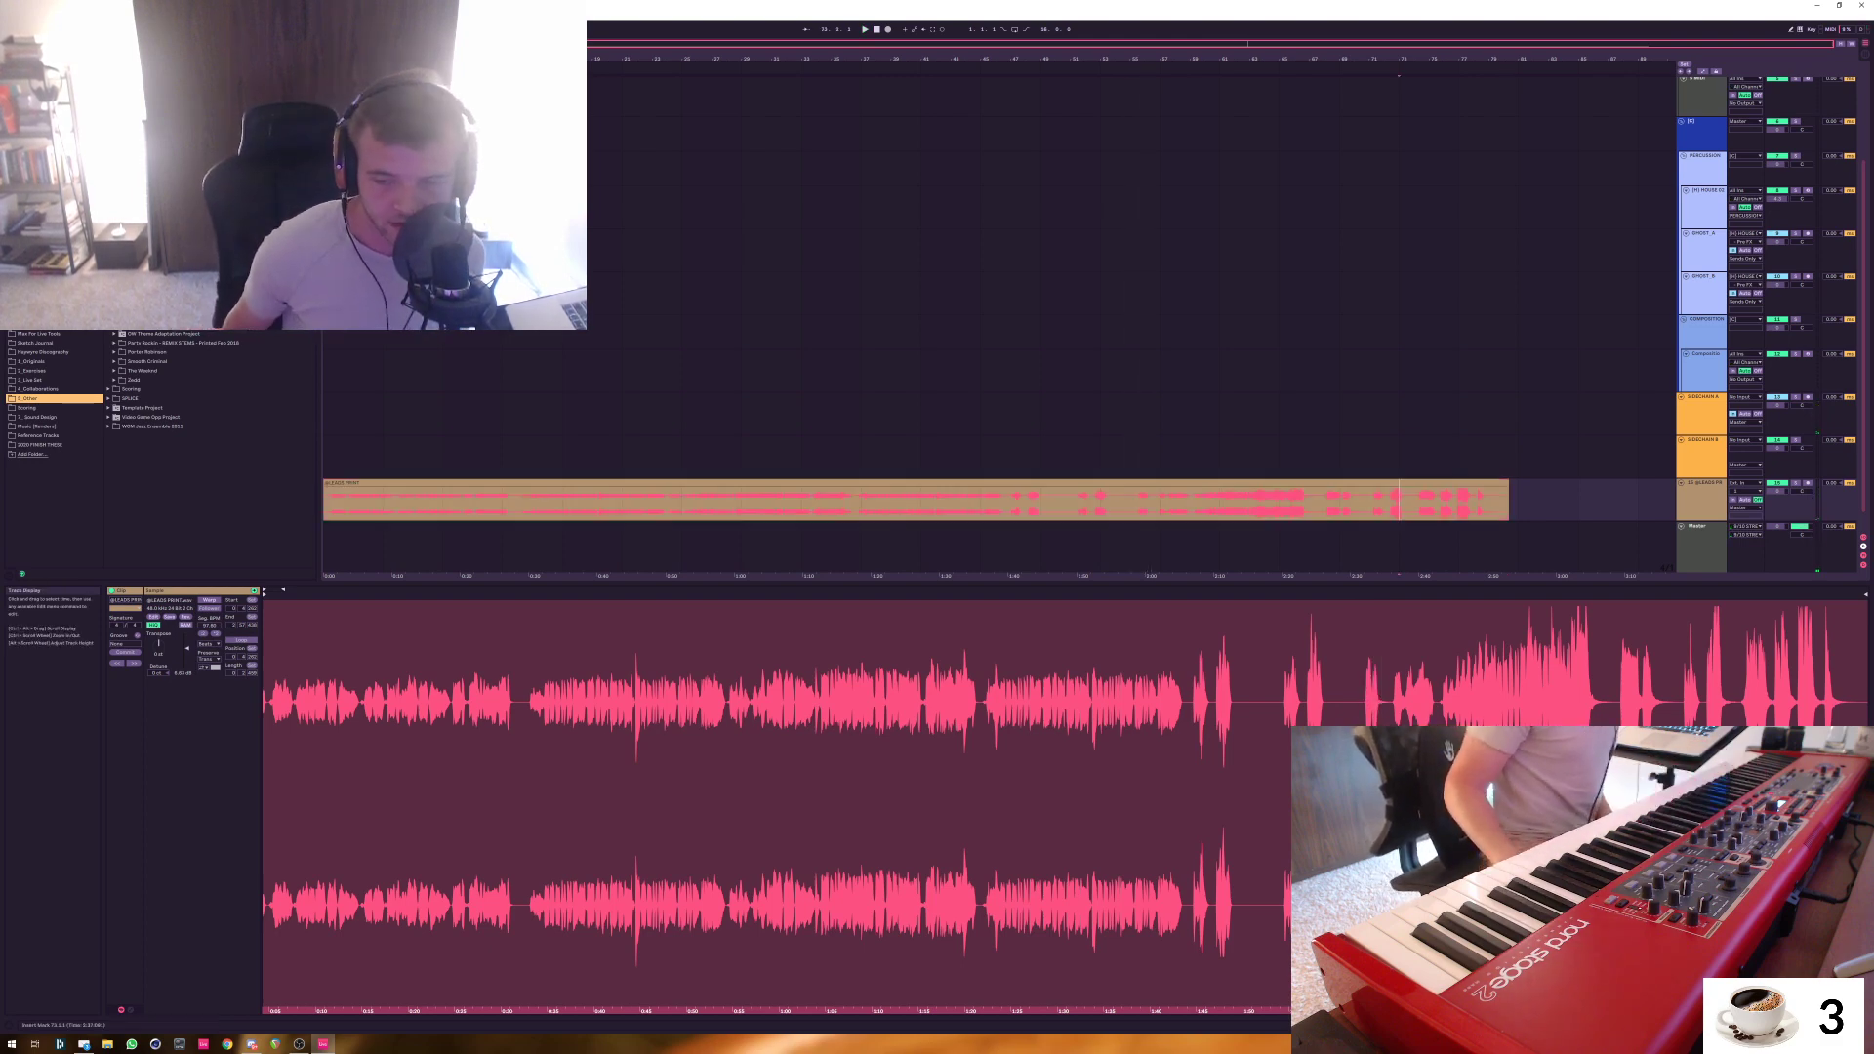